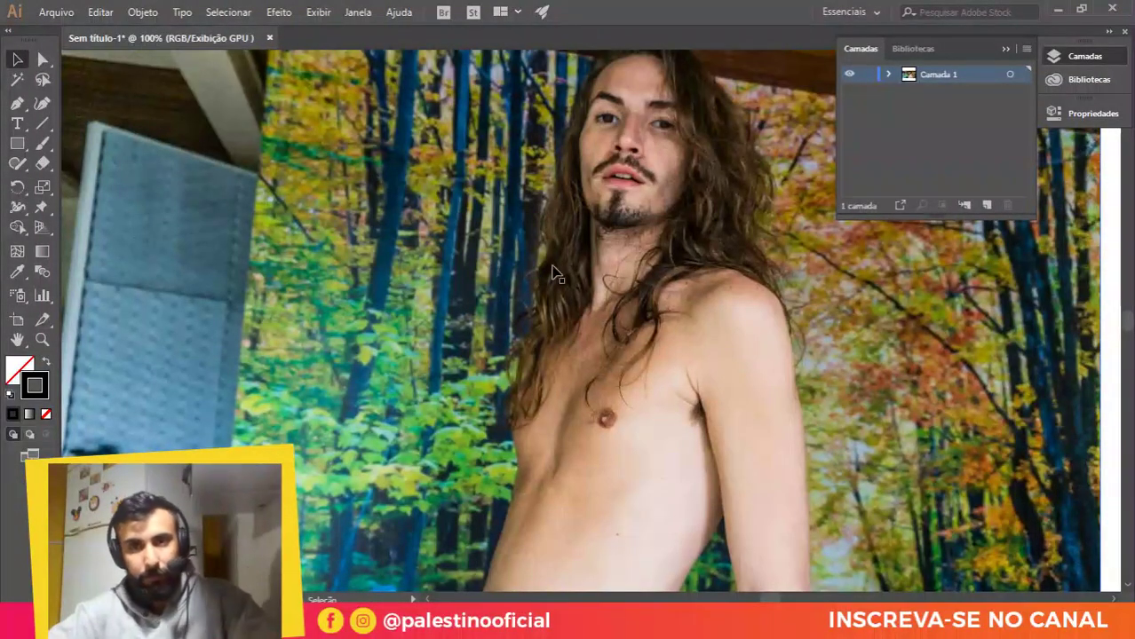
# Step: Choose the Paintbrush tool, lock the photo layer Camada 1 and add a new layer above it
pyautogui.scroll(3, 799, 208)
pyautogui.scroll(-5, 766, 186)
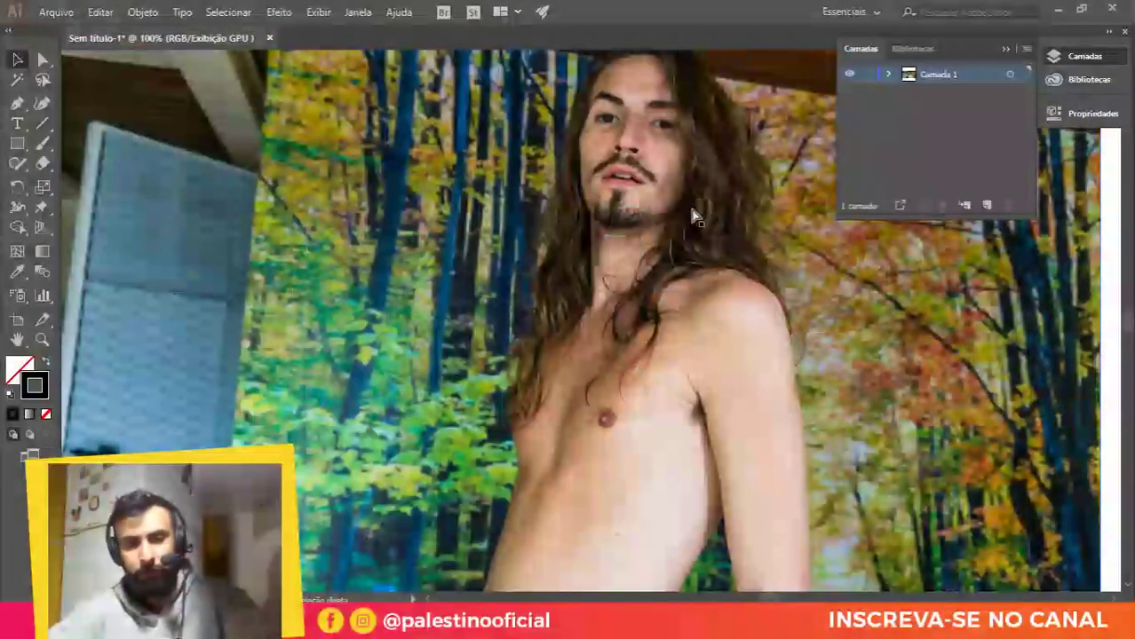
pyautogui.scroll(2, 697, 201)
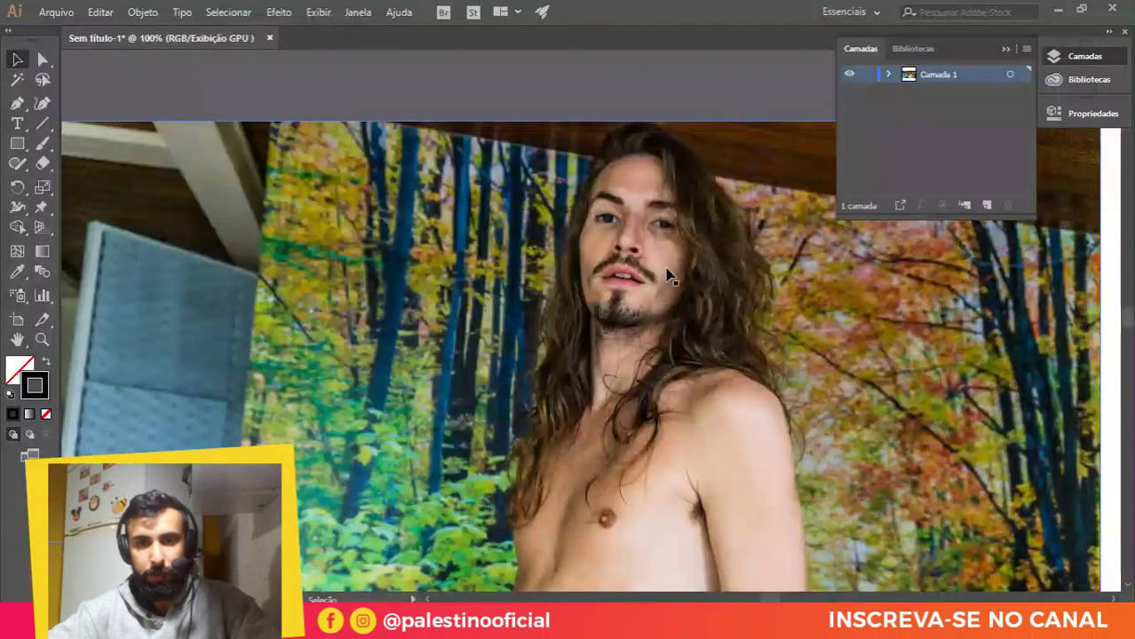
pyautogui.press('b')
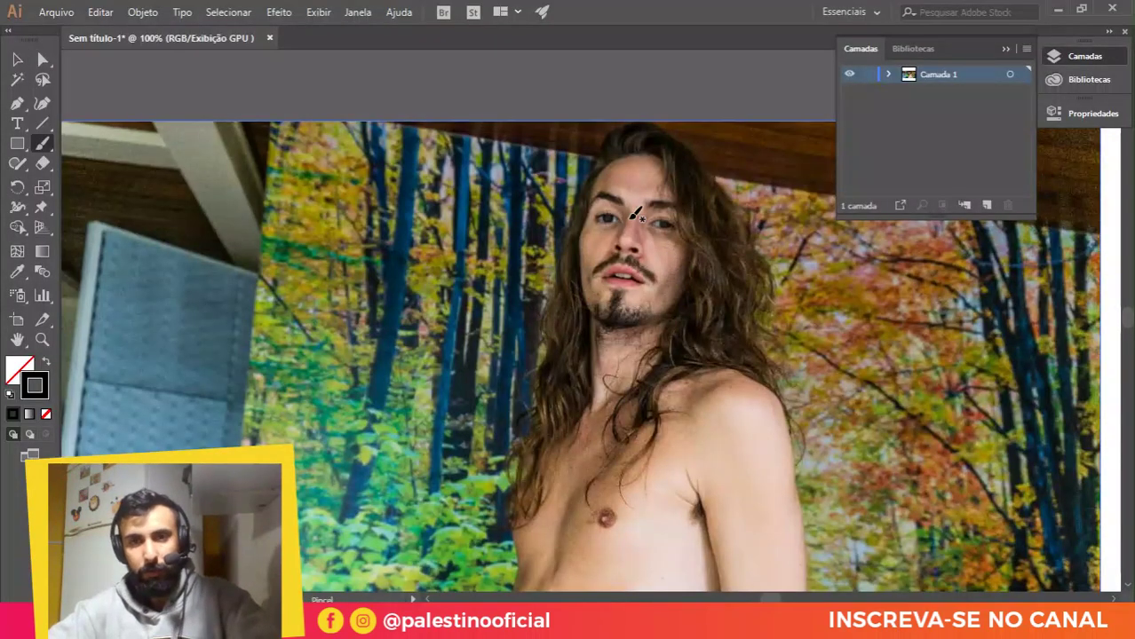
pyautogui.keyDown('alt'); pyautogui.scroll(2, 637, 218); pyautogui.keyUp('alt')
pyautogui.click(867, 75)
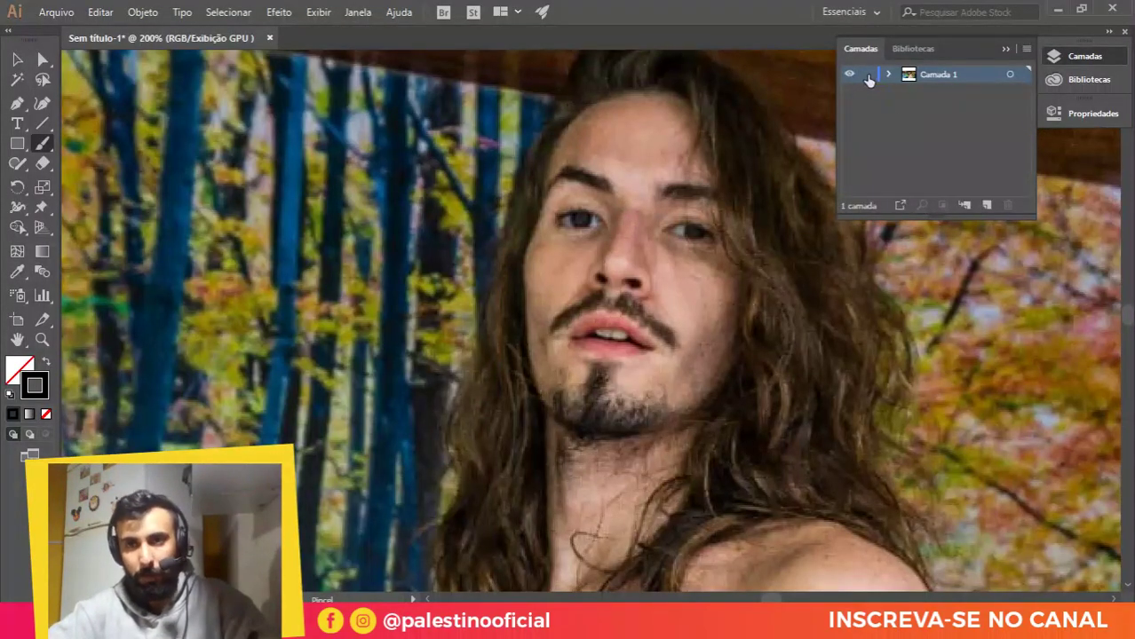
pyautogui.click(986, 205)
# Step: Undo a first trial stroke and paint three freehand black brush strokes over the man's face on the new layer
pyautogui.moveTo(509, 245)
pyautogui.mouseDown()
pyautogui.moveTo(613, 291)
pyautogui.moveTo(612, 228)
pyautogui.mouseUp()
pyautogui.keyDown('alt'); pyautogui.scroll(2, 624, 191); pyautogui.keyUp('alt')
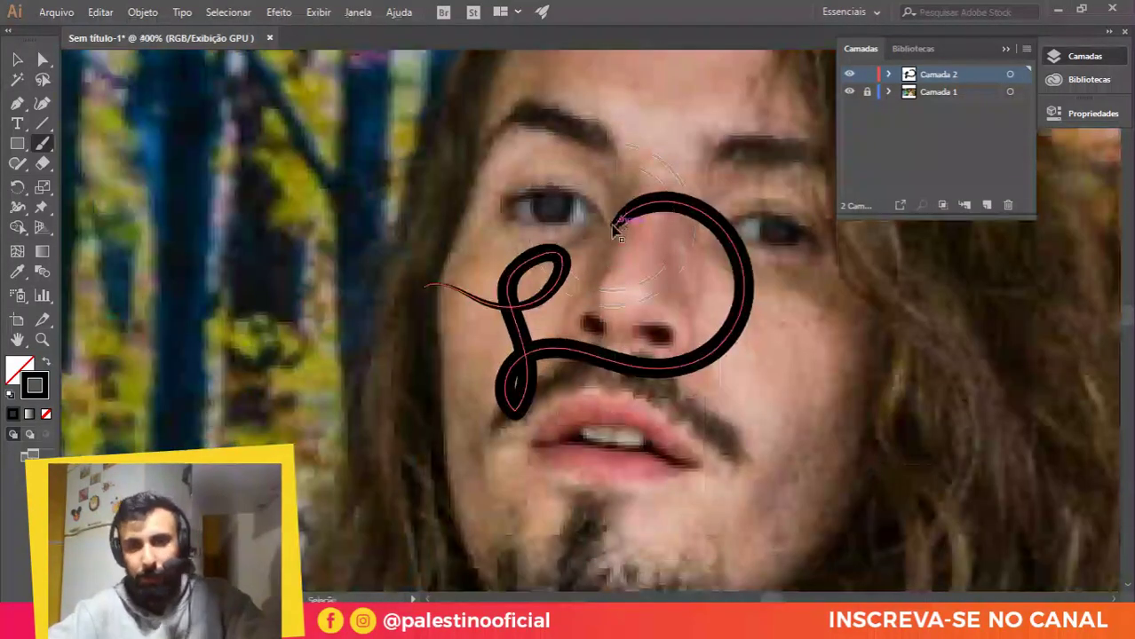
pyautogui.hotkey('ctrl', 'z')
pyautogui.moveTo(506, 204)
pyautogui.mouseDown()
pyautogui.moveTo(612, 215)
pyautogui.moveTo(617, 304)
pyautogui.moveTo(586, 267)
pyautogui.moveTo(782, 441)
pyautogui.moveTo(812, 316)
pyautogui.moveTo(446, 395)
pyautogui.moveTo(584, 425)
pyautogui.moveTo(760, 520)
pyautogui.moveTo(888, 350)
pyautogui.moveTo(810, 247)
pyautogui.moveTo(682, 234)
pyautogui.moveTo(682, 255)
pyautogui.mouseUp()
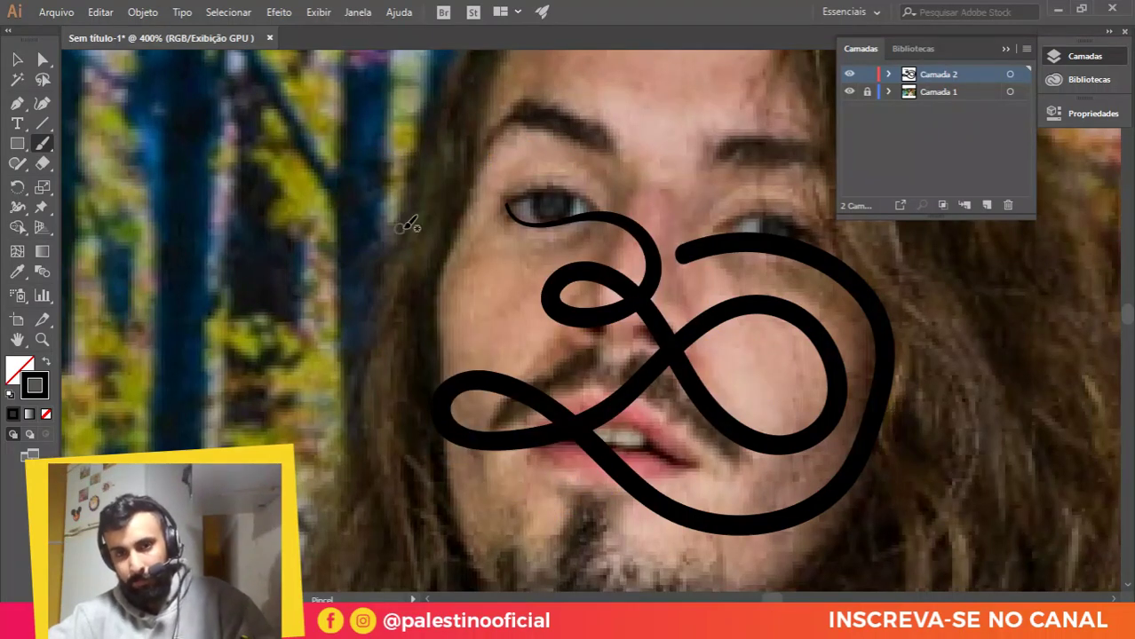
pyautogui.moveTo(426, 241)
pyautogui.mouseDown()
pyautogui.moveTo(460, 267)
pyautogui.moveTo(419, 223)
pyautogui.moveTo(459, 238)
pyautogui.moveTo(524, 295)
pyautogui.moveTo(547, 280)
pyautogui.moveTo(463, 199)
pyautogui.moveTo(510, 201)
pyautogui.moveTo(603, 261)
pyautogui.moveTo(562, 191)
pyautogui.moveTo(591, 176)
pyautogui.moveTo(659, 188)
pyautogui.moveTo(634, 121)
pyautogui.moveTo(709, 180)
pyautogui.mouseUp()
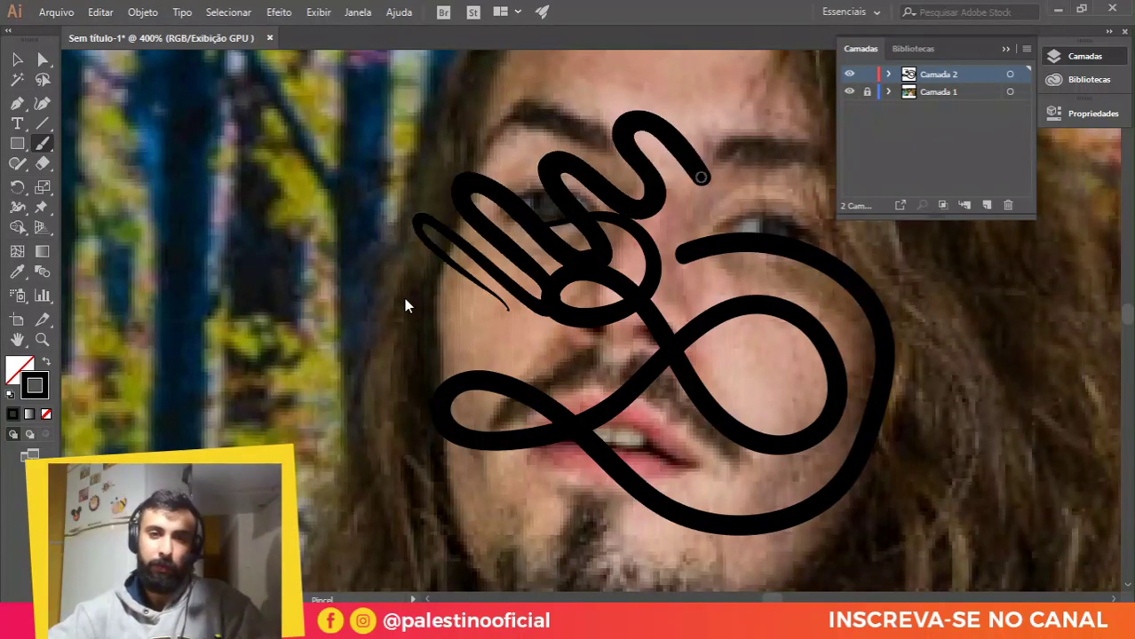
pyautogui.moveTo(406, 302); pyautogui.dragTo(500, 360)
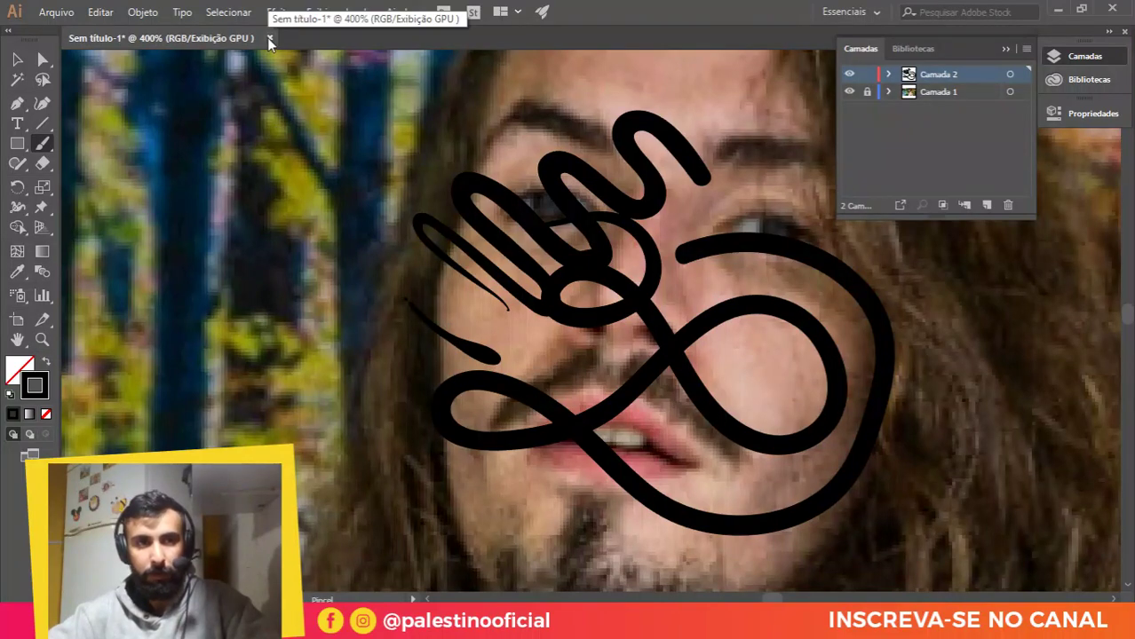
# Step: Close the untitled photo document without saving its changes
pyautogui.hotkey('ctrl', '-')
pyautogui.hotkey('ctrl', '-')
pyautogui.hotkey('ctrl', '-')
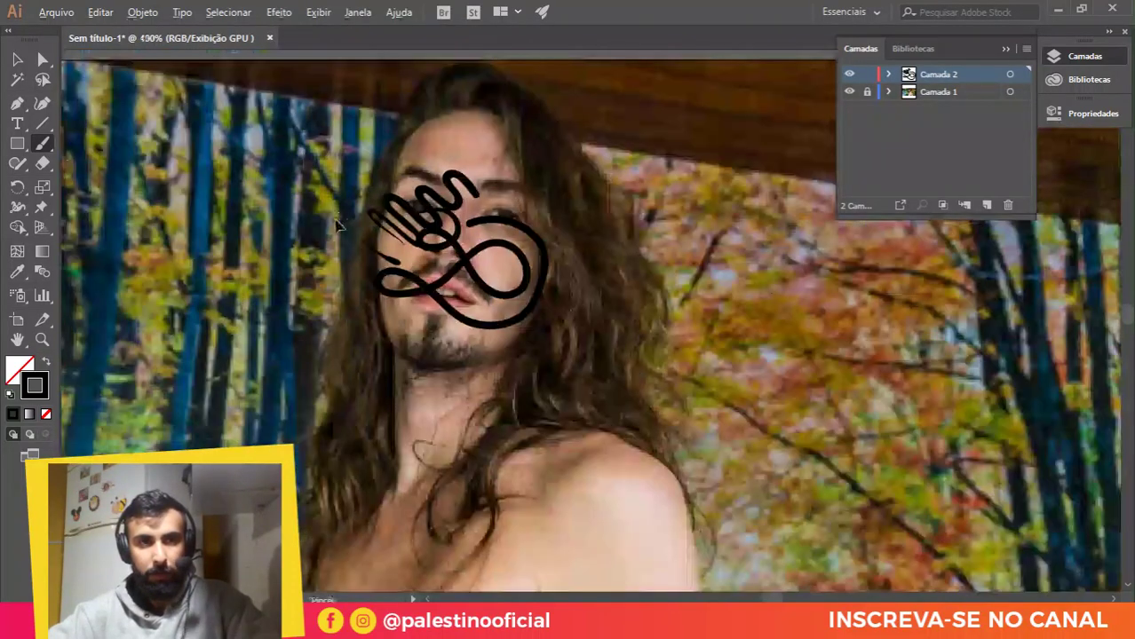
pyautogui.click(270, 39)
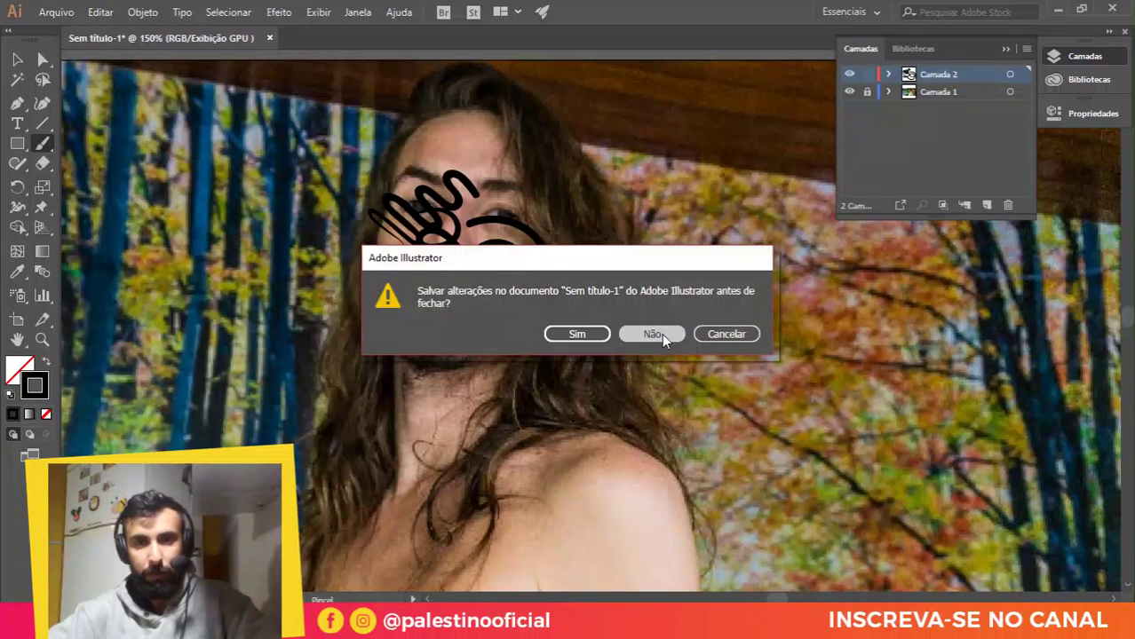
pyautogui.click(654, 332)
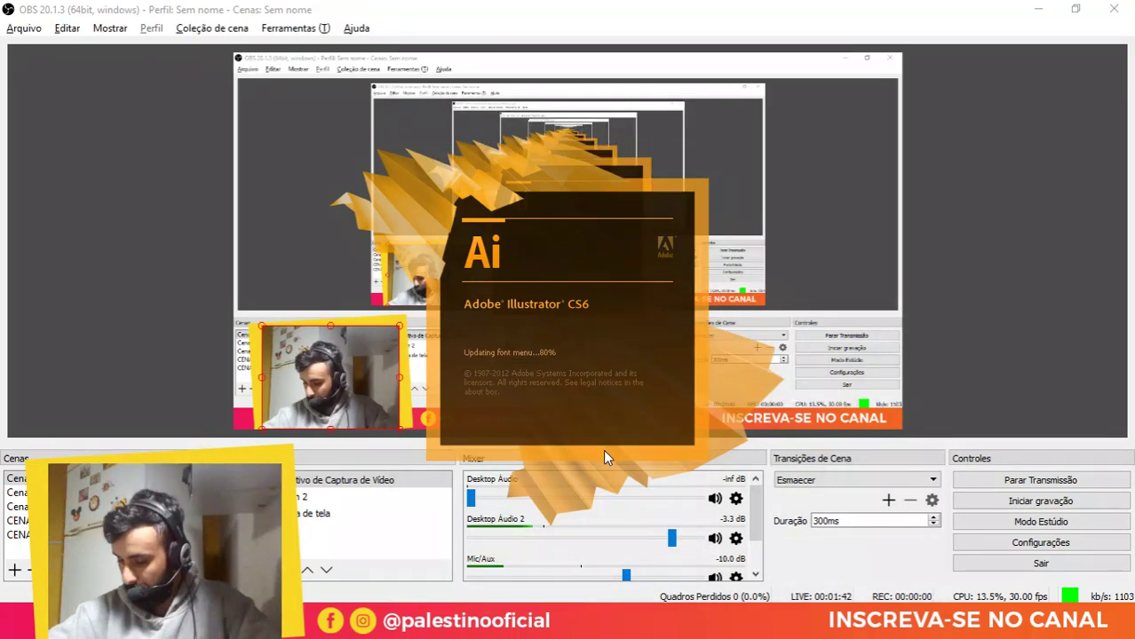
# Step: Close the Illustrator CC 2018 window and switch to OBS
pyautogui.rightClick(755, 621)
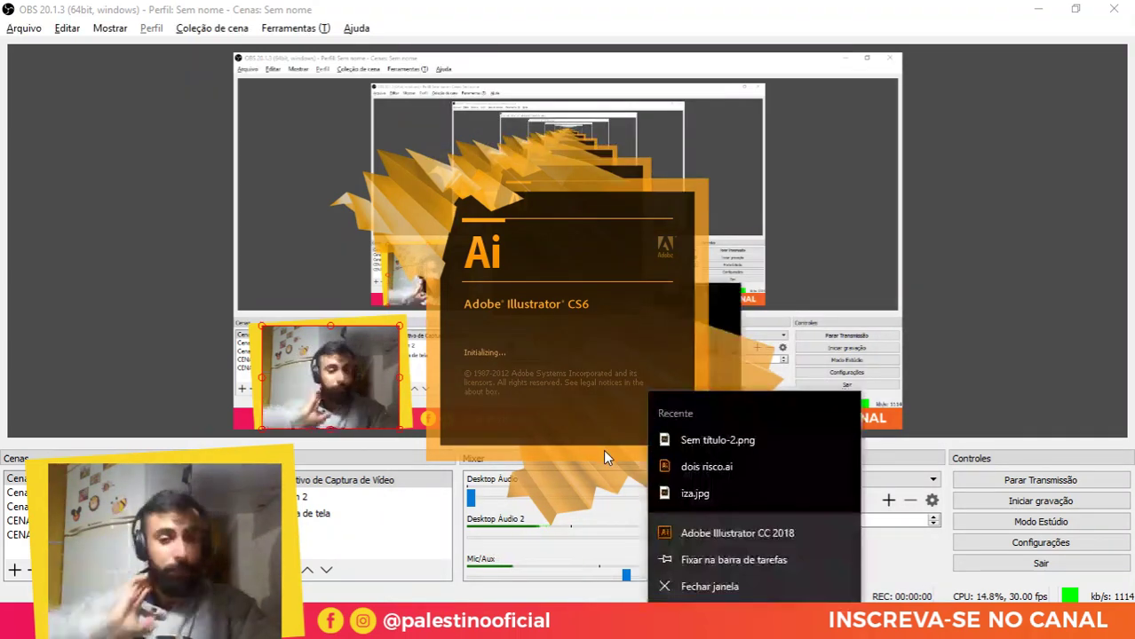
pyautogui.click(708, 588)
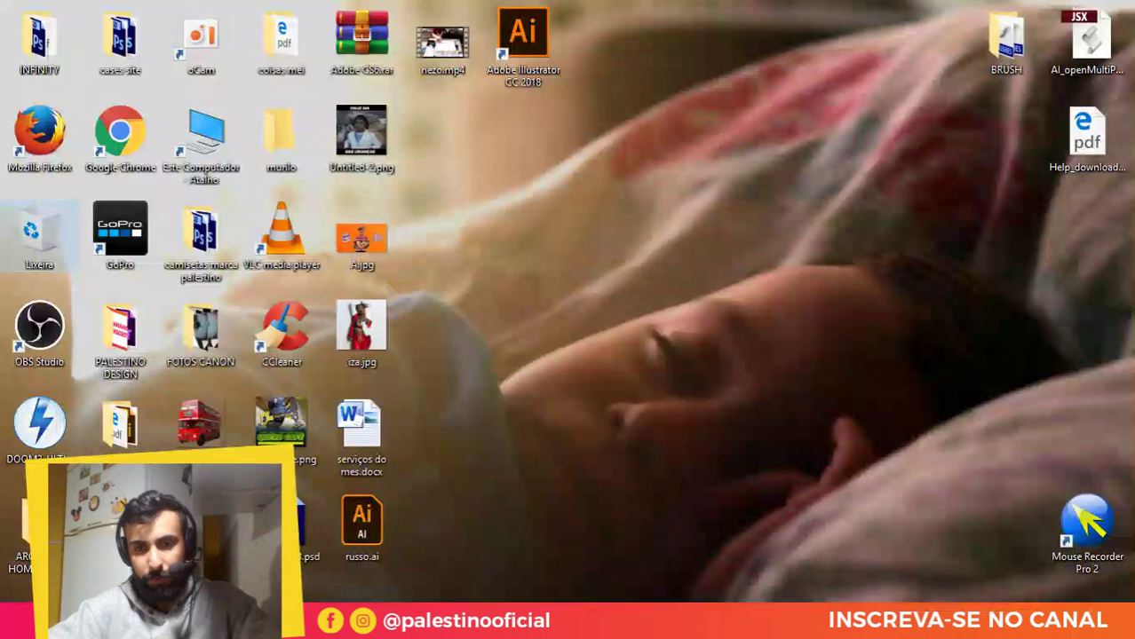
pyautogui.moveTo(672, 622)
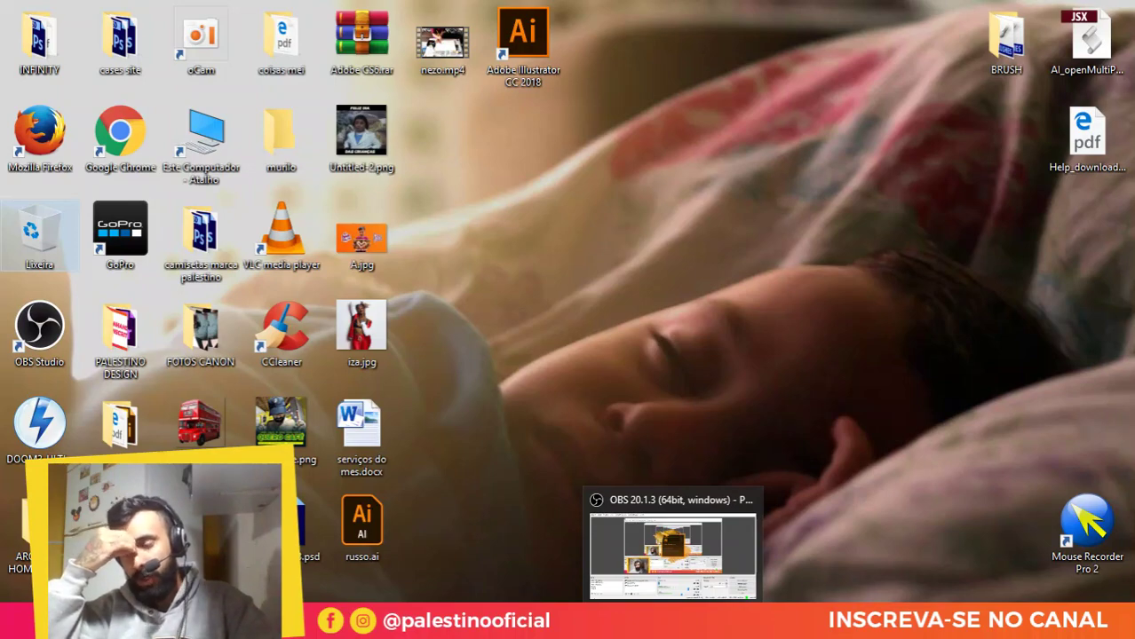
pyautogui.click(672, 588)
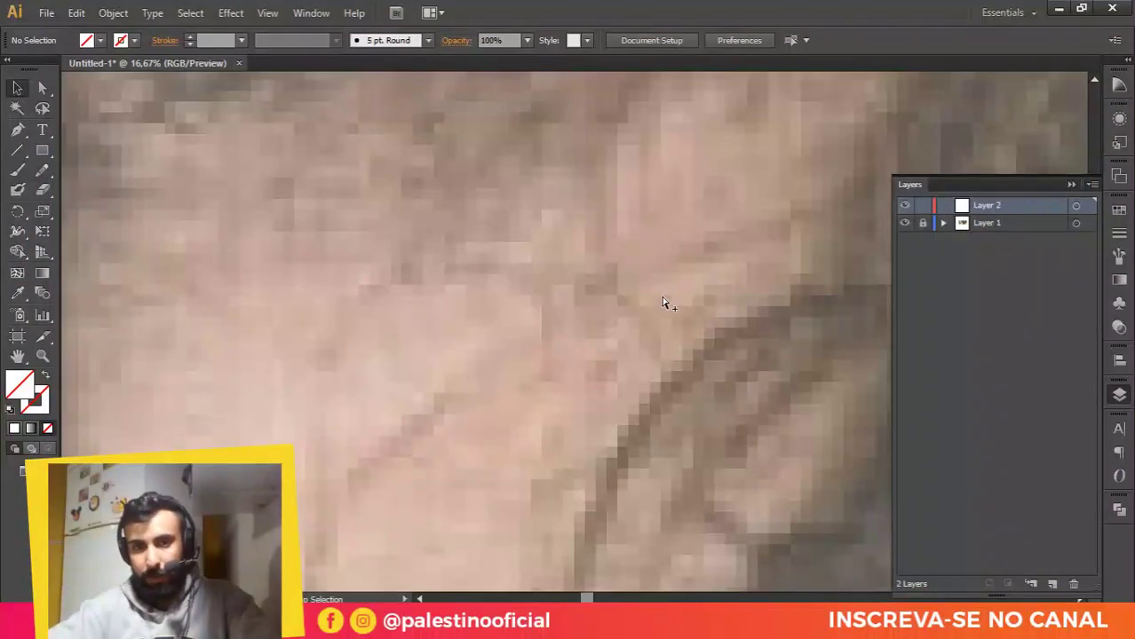
# Step: Compare the faded photo on the artboard with the full-colour copy placed beside it
pyautogui.scroll(-3, 418, 230)
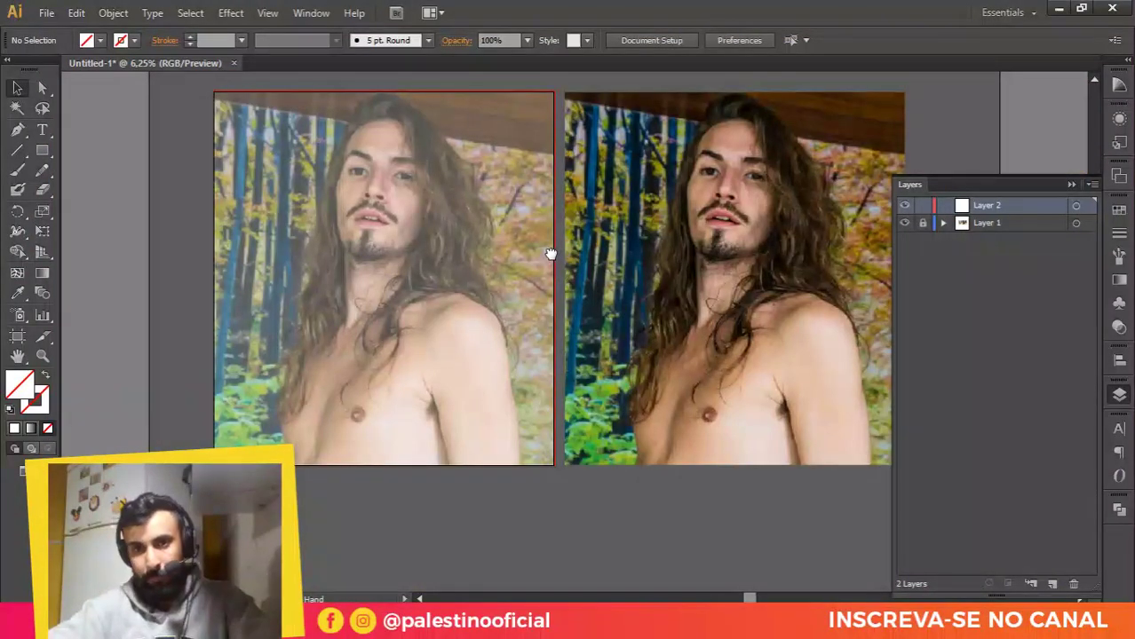
pyautogui.moveTo(551, 254); pyautogui.dragTo(547, 306)
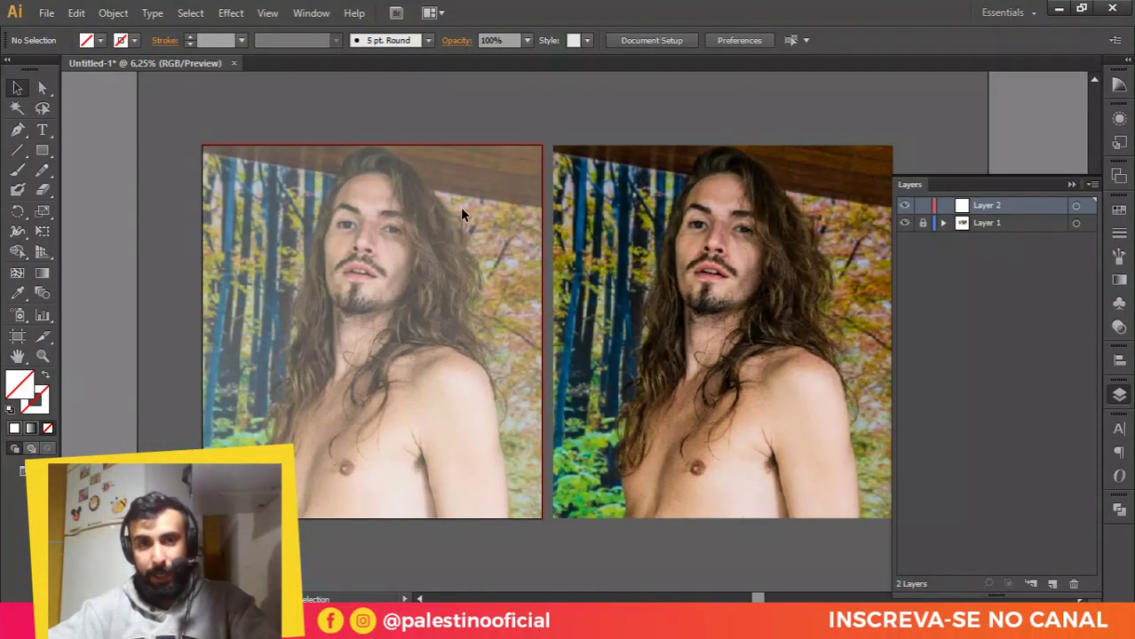
pyautogui.scroll(-1, 599, 271)
pyautogui.scroll(1, 604, 235)
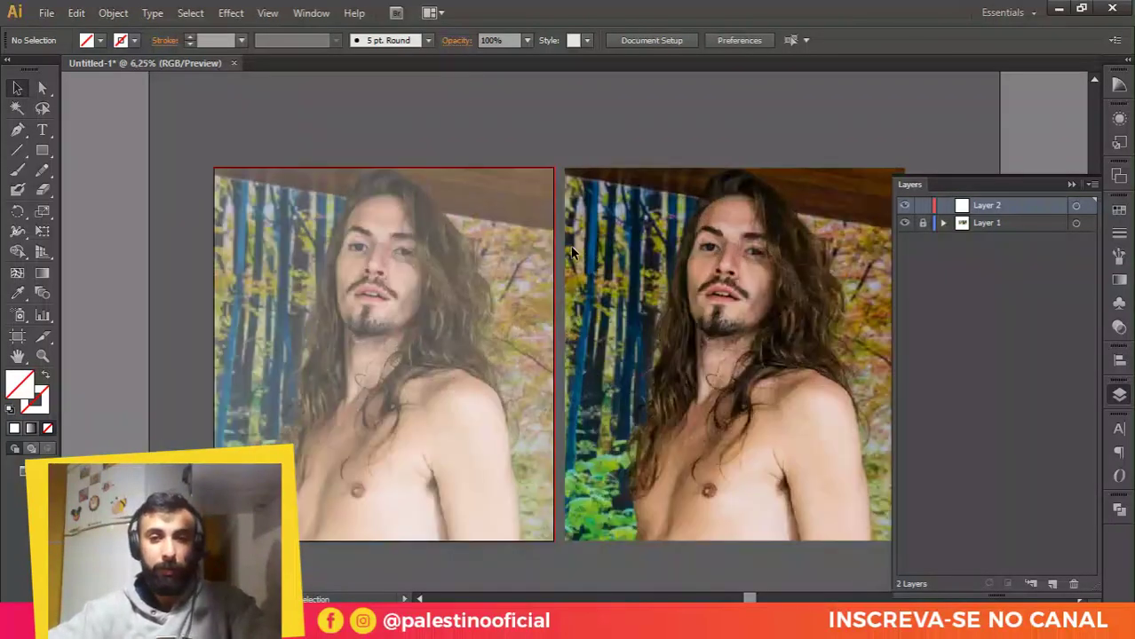
pyautogui.moveTo(577, 235); pyautogui.dragTo(534, 214)
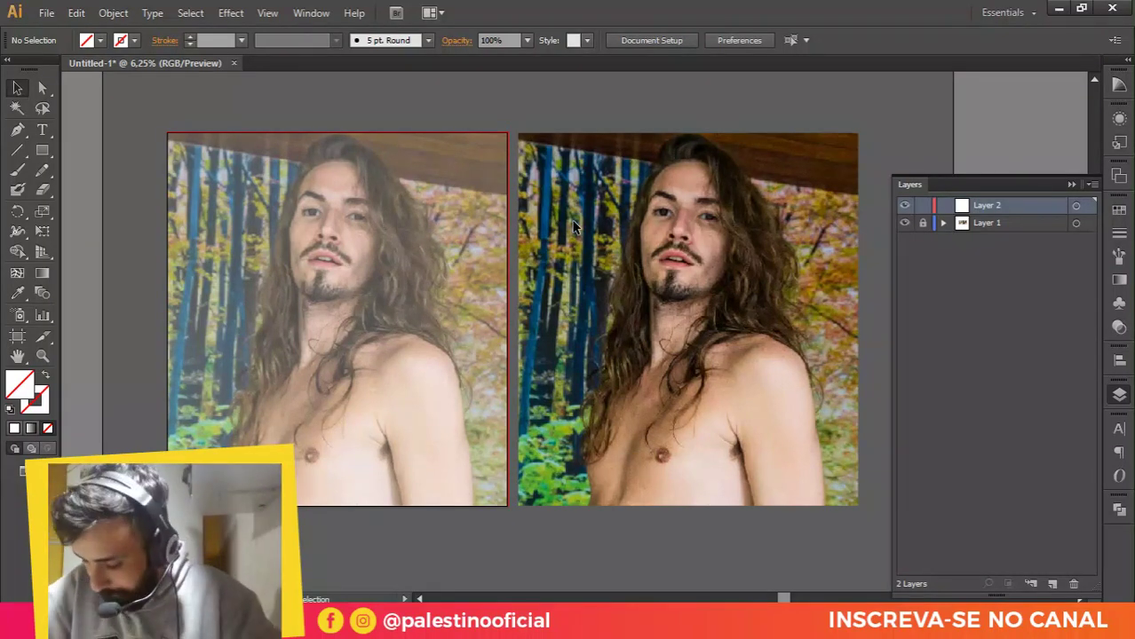
pyautogui.scroll(1, 335, 237)
pyautogui.moveTo(334, 238); pyautogui.dragTo(358, 217)
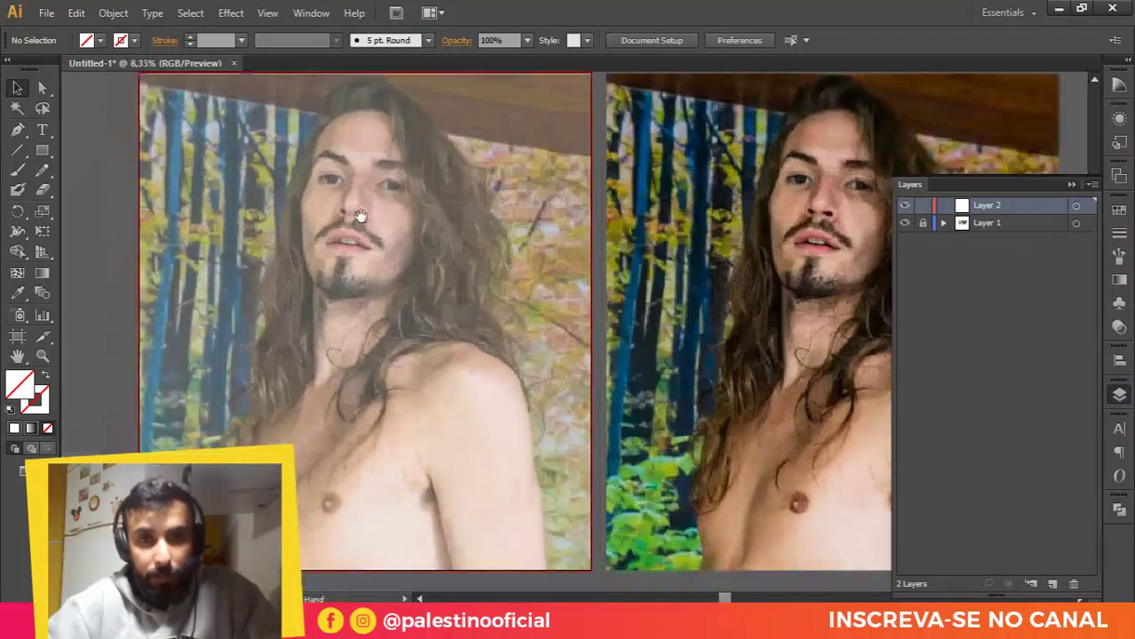
pyautogui.scroll(-1, 336, 244)
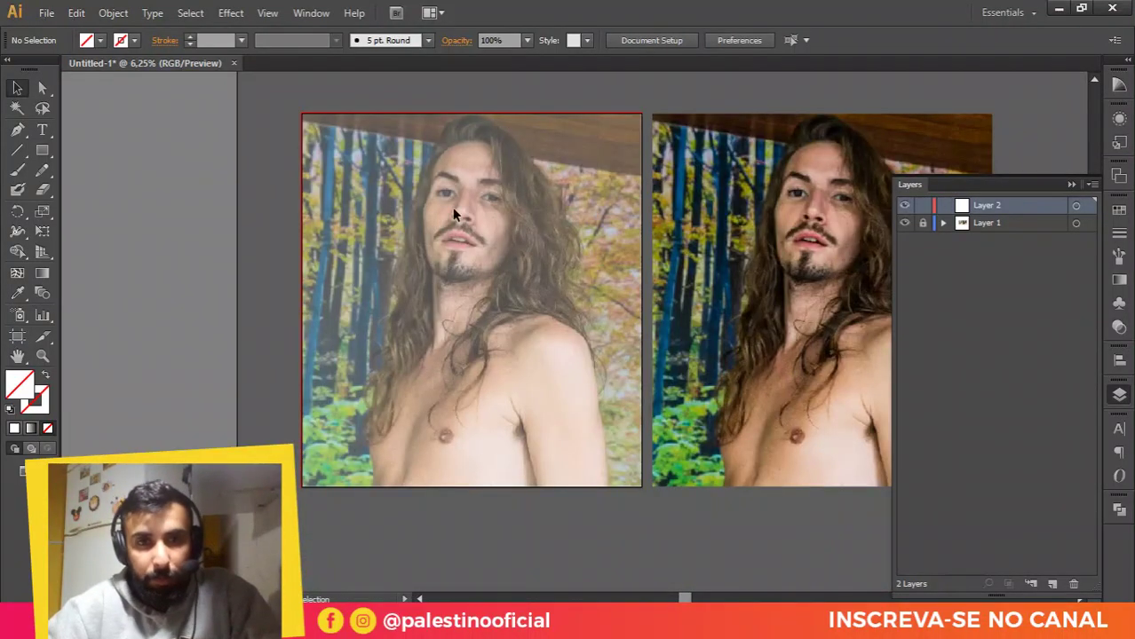
pyautogui.scroll(-1, 444, 249)
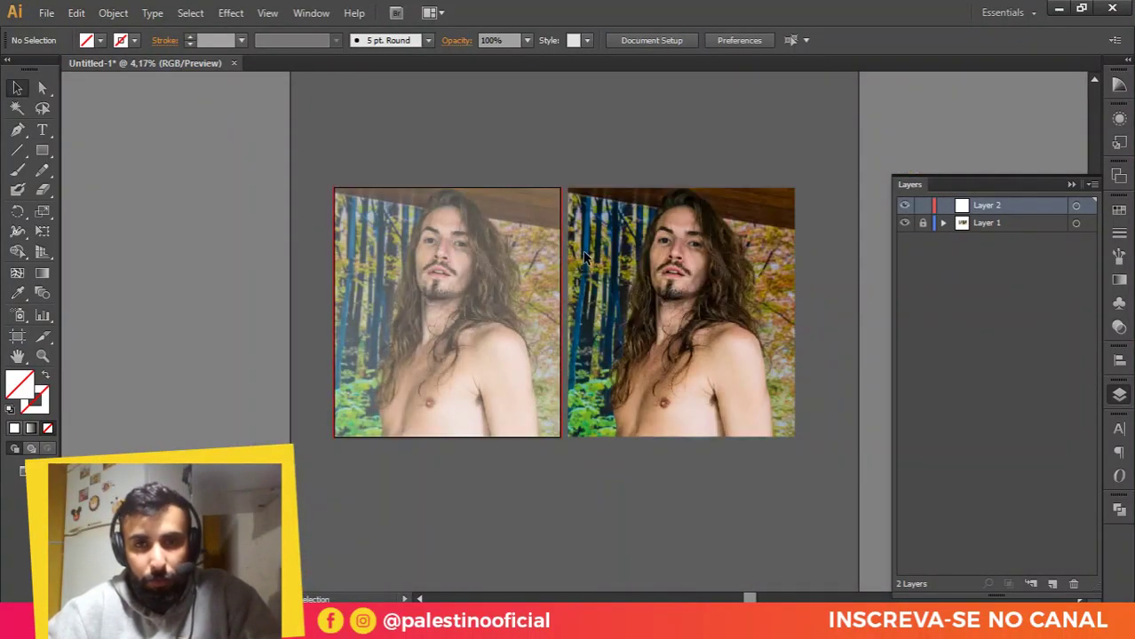
pyautogui.scroll(1, 584, 256)
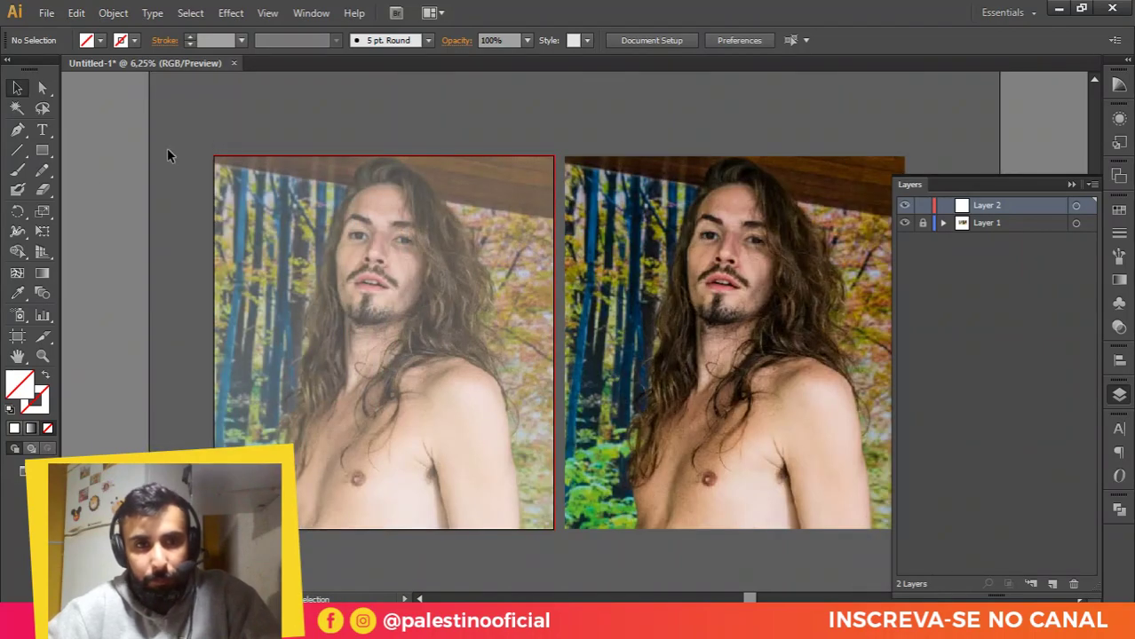
pyautogui.press('space')
pyautogui.moveTo(697, 239); pyautogui.dragTo(854, 198)
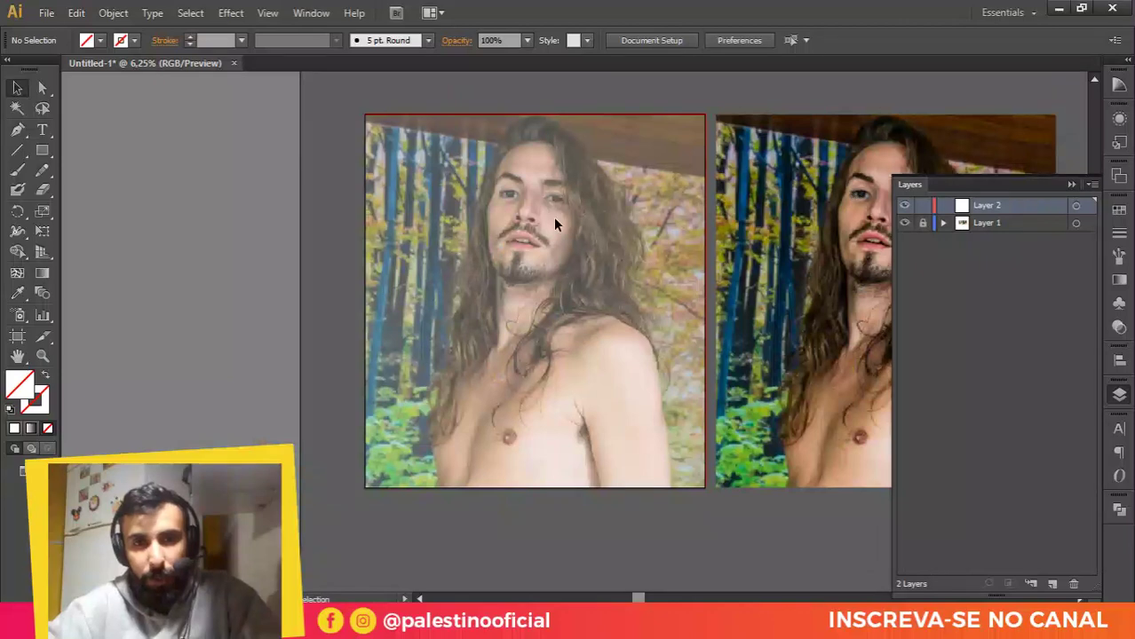
pyautogui.scroll(2, 516, 261)
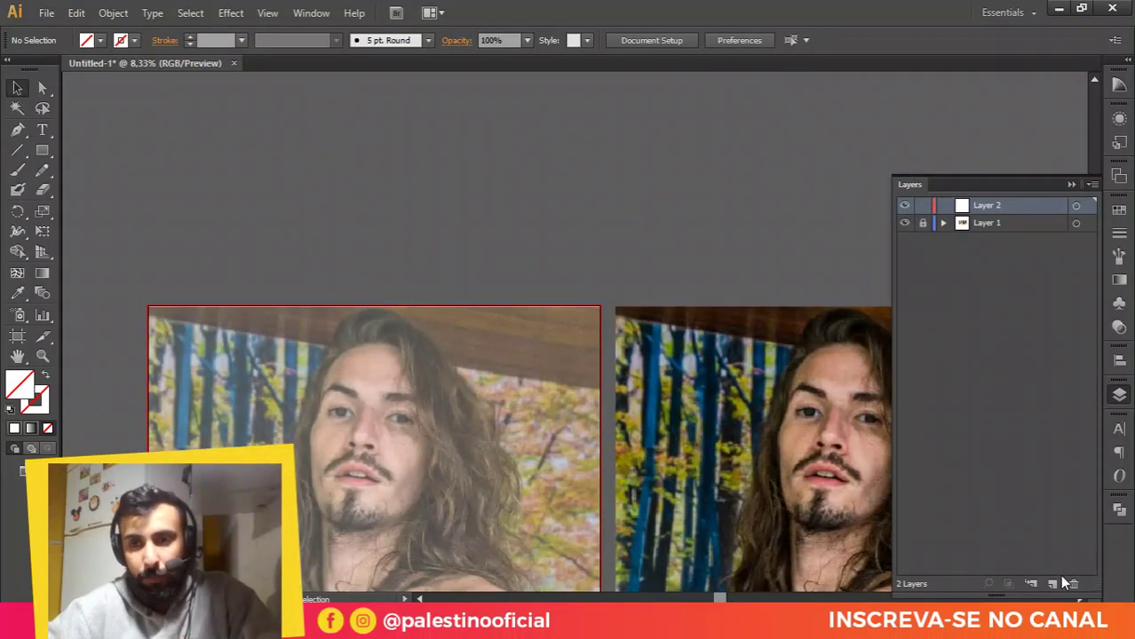
# Step: Set the 5 pt. Round calligraphic brush's size to respond to Pressure with a 5 pt variation
pyautogui.press('b')
pyautogui.scroll(1, 484, 206)
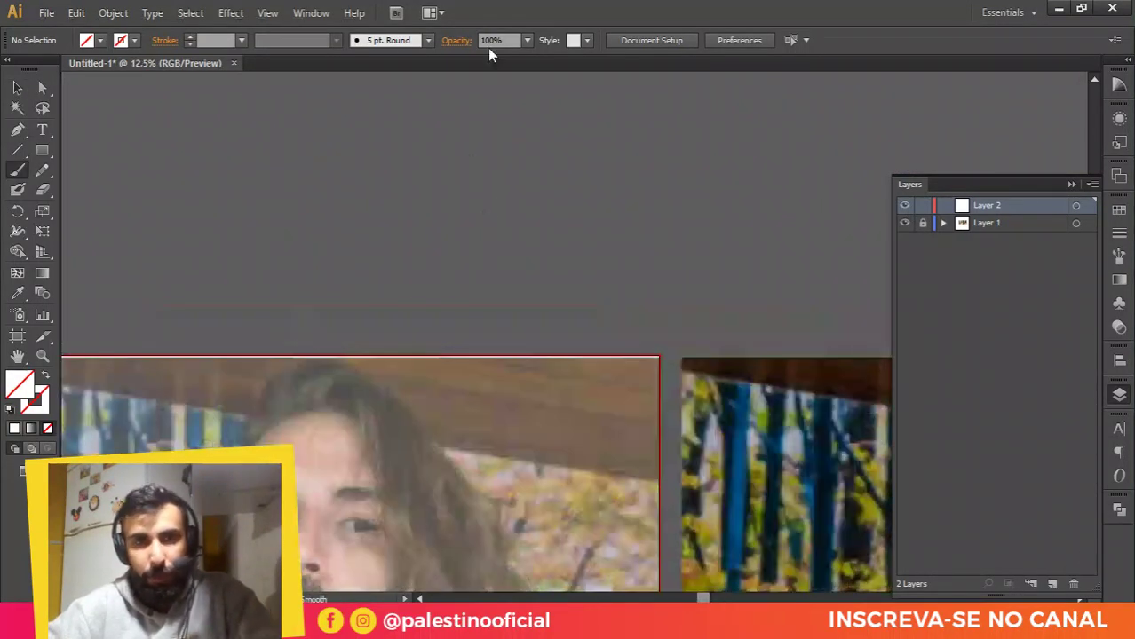
pyautogui.click(372, 45)
pyautogui.doubleClick(279, 76)
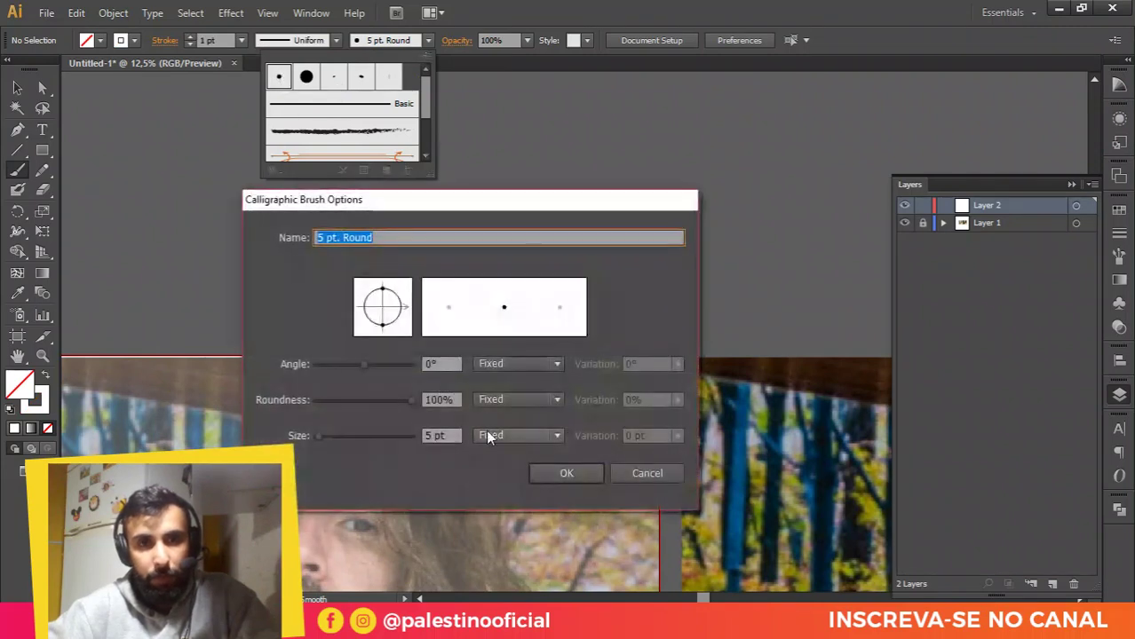
pyautogui.click(486, 435)
pyautogui.click(441, 436)
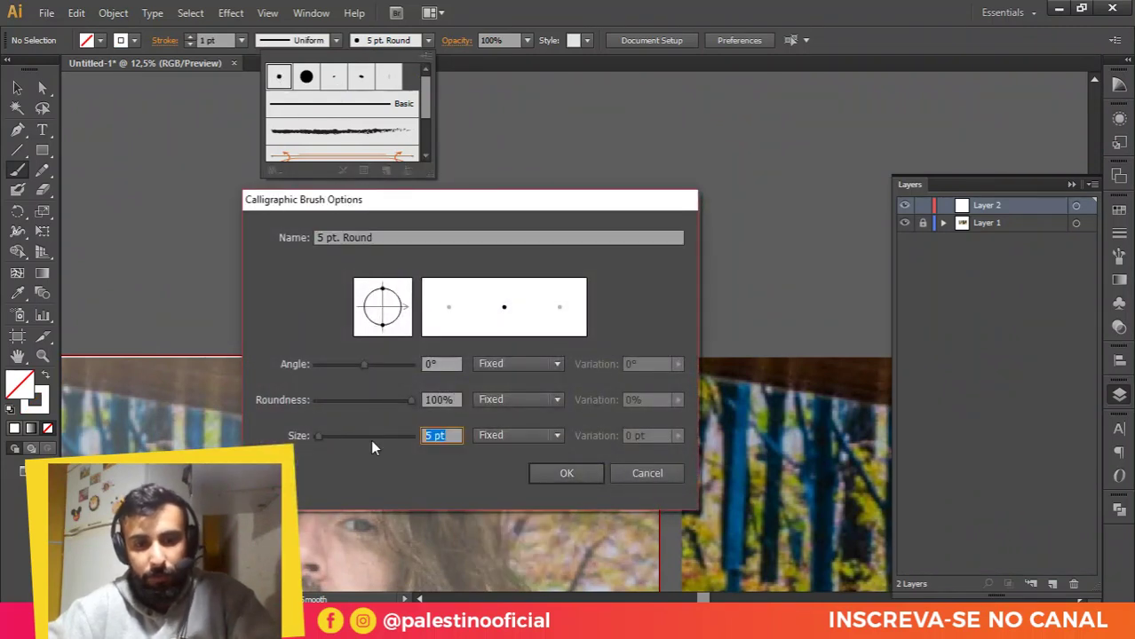
pyautogui.click(514, 433)
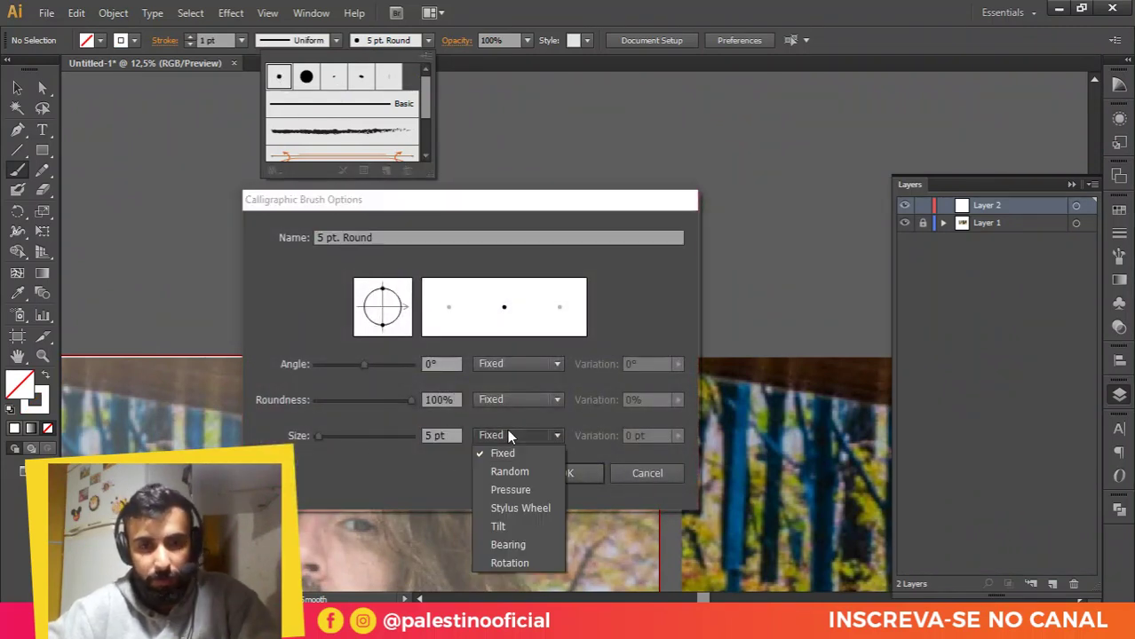
pyautogui.click(519, 491)
pyautogui.click(678, 436)
pyautogui.moveTo(655, 450); pyautogui.dragTo(697, 452)
pyautogui.click(589, 474)
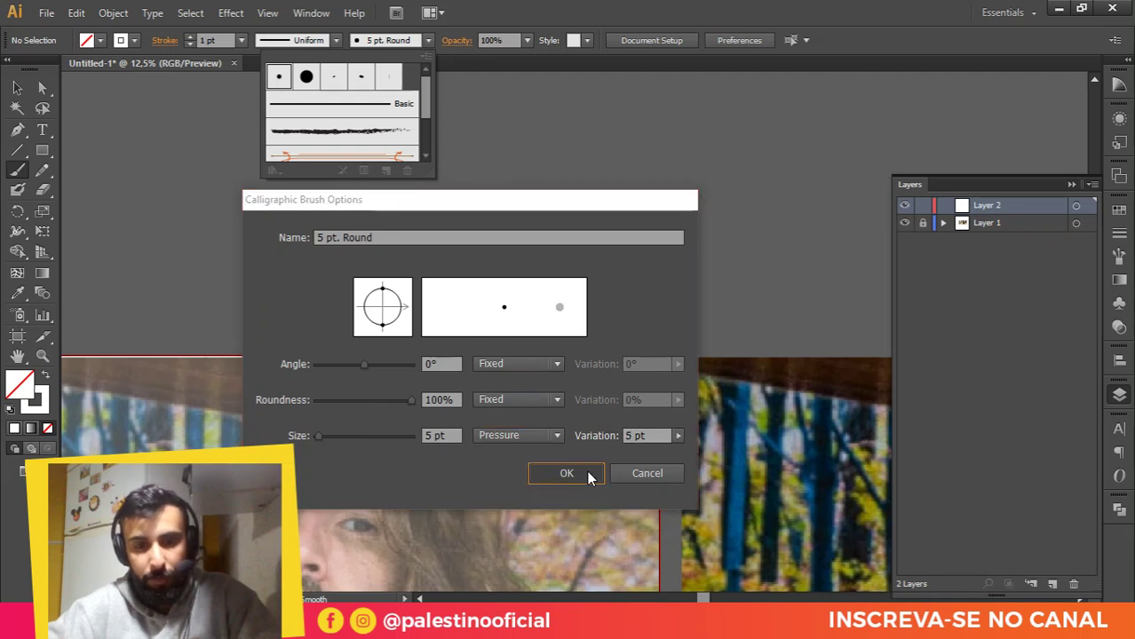
pyautogui.click(566, 473)
# Step: Paint two wavy white test strokes on the empty canvas above the faded photo using the pressure-sensitive brush
pyautogui.scroll(1, 565, 254)
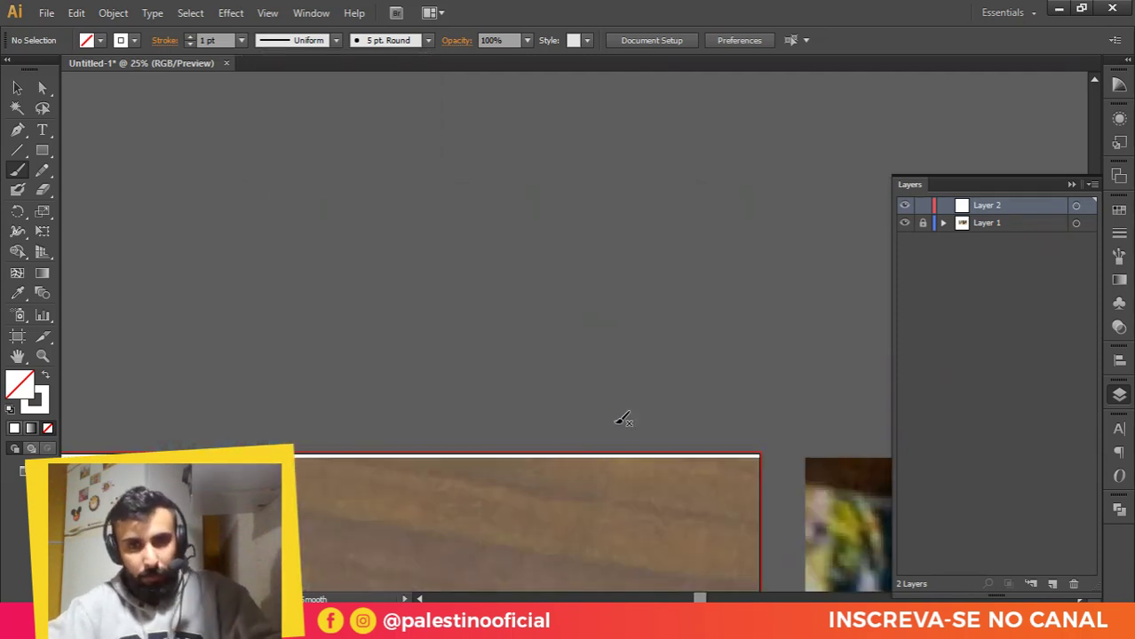
pyautogui.moveTo(419, 302)
pyautogui.mouseDown()
pyautogui.moveTo(448, 246)
pyautogui.moveTo(543, 300)
pyautogui.moveTo(591, 271)
pyautogui.mouseUp()
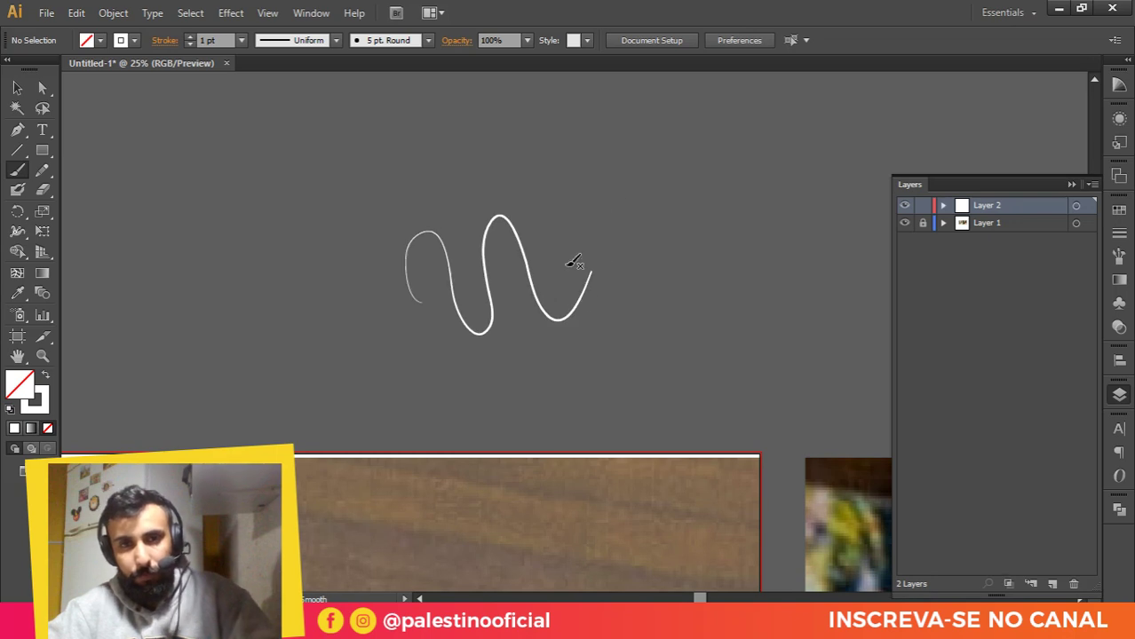
pyautogui.scroll(3, 455, 268)
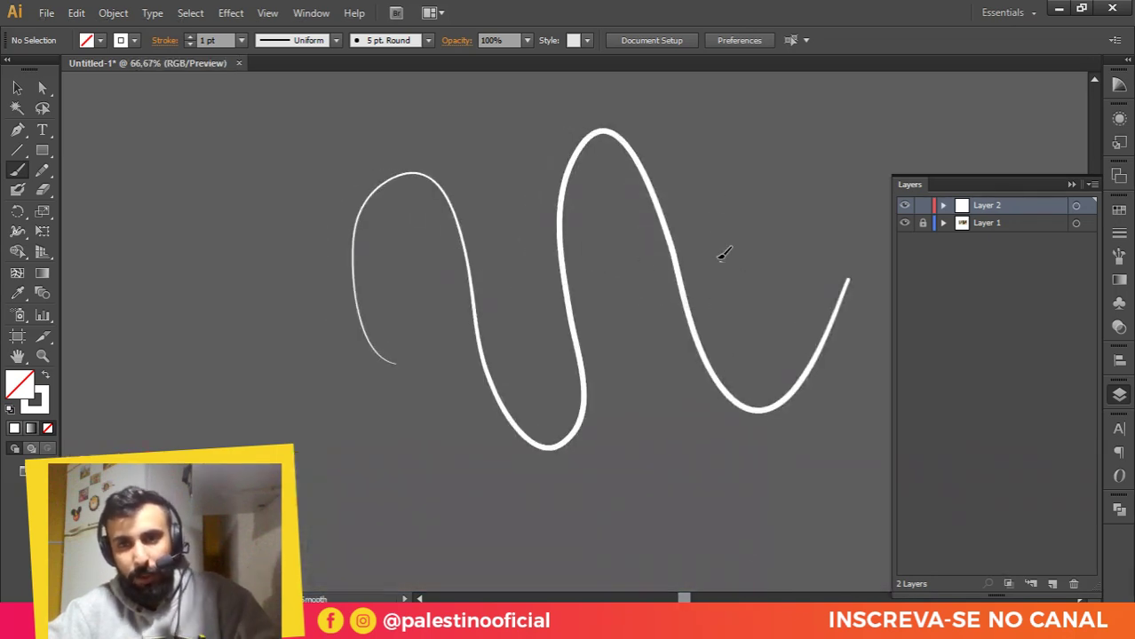
pyautogui.moveTo(720, 259)
pyautogui.mouseDown()
pyautogui.moveTo(833, 162)
pyautogui.moveTo(888, 162)
pyautogui.mouseUp()
pyautogui.scroll(-5, 595, 391)
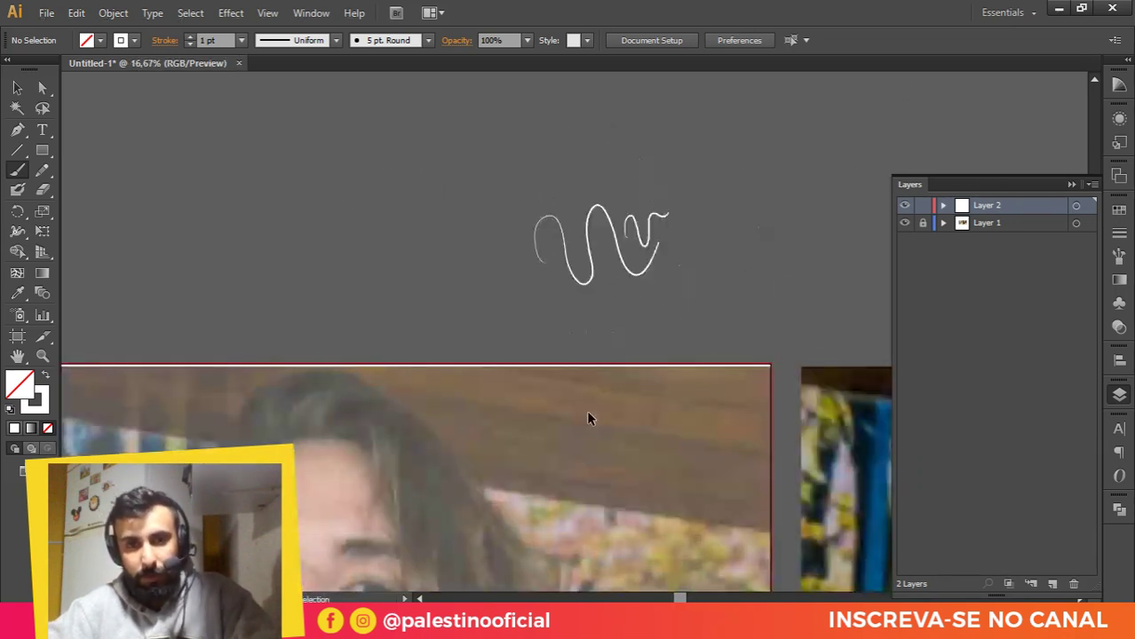
pyautogui.scroll(8, 586, 395)
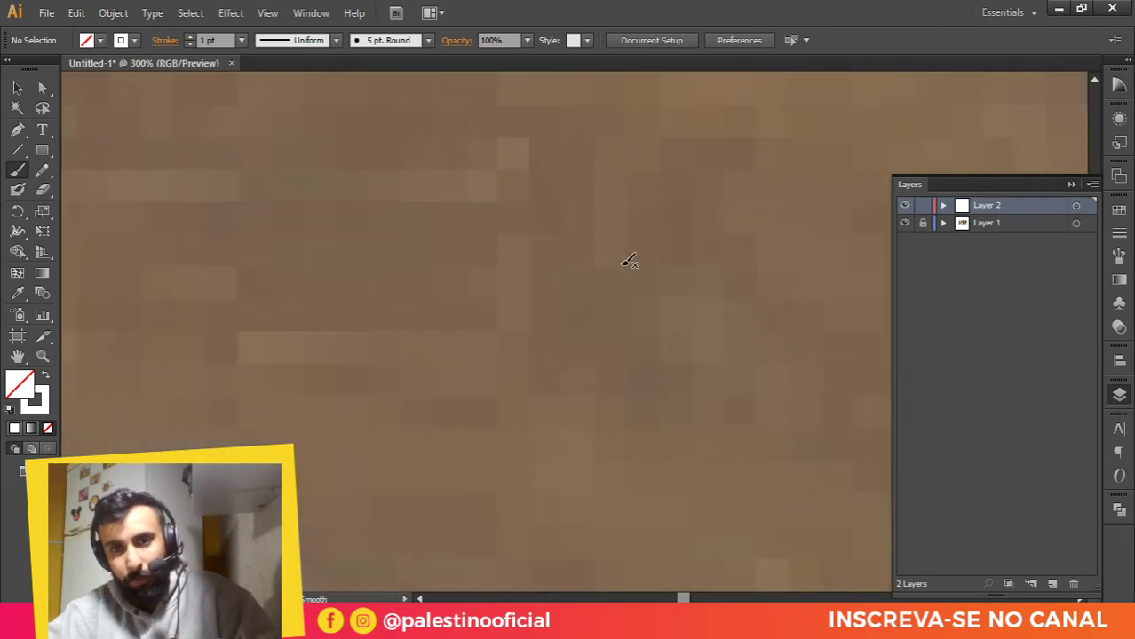
# Step: Paint wavy white test strokes with varying pressure over the wooden background, at different zoom levels, and across the faded photo's upper edge
pyautogui.moveTo(617, 278)
pyautogui.mouseDown()
pyautogui.moveTo(643, 256)
pyautogui.moveTo(659, 291)
pyautogui.moveTo(699, 250)
pyautogui.moveTo(746, 233)
pyautogui.mouseUp()
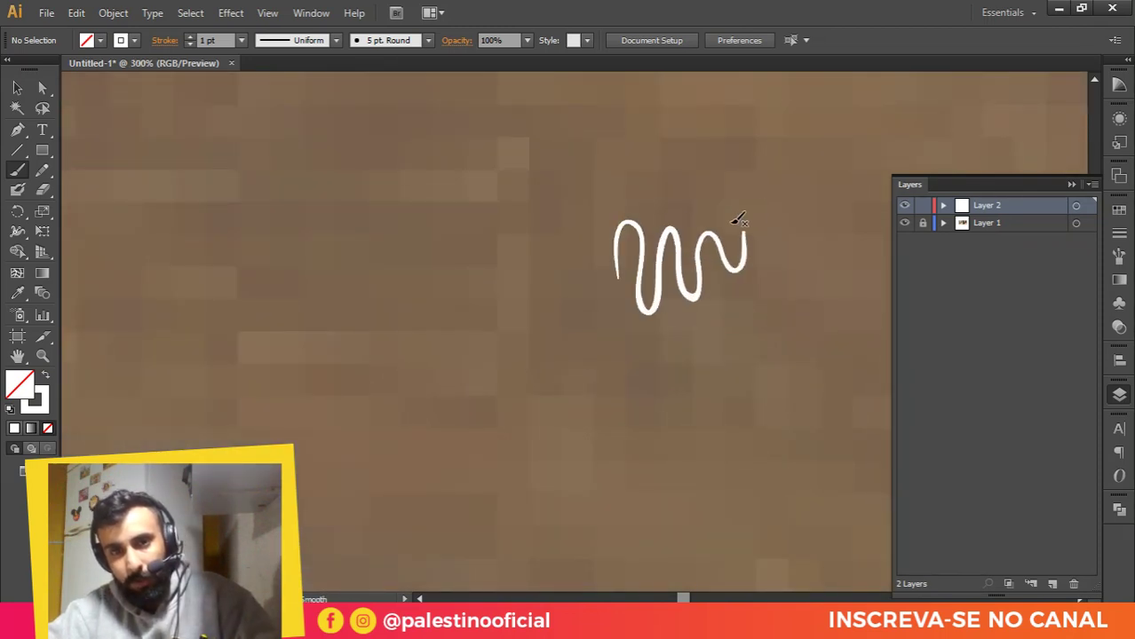
pyautogui.moveTo(541, 340)
pyautogui.mouseDown()
pyautogui.moveTo(556, 316)
pyautogui.moveTo(610, 331)
pyautogui.mouseUp()
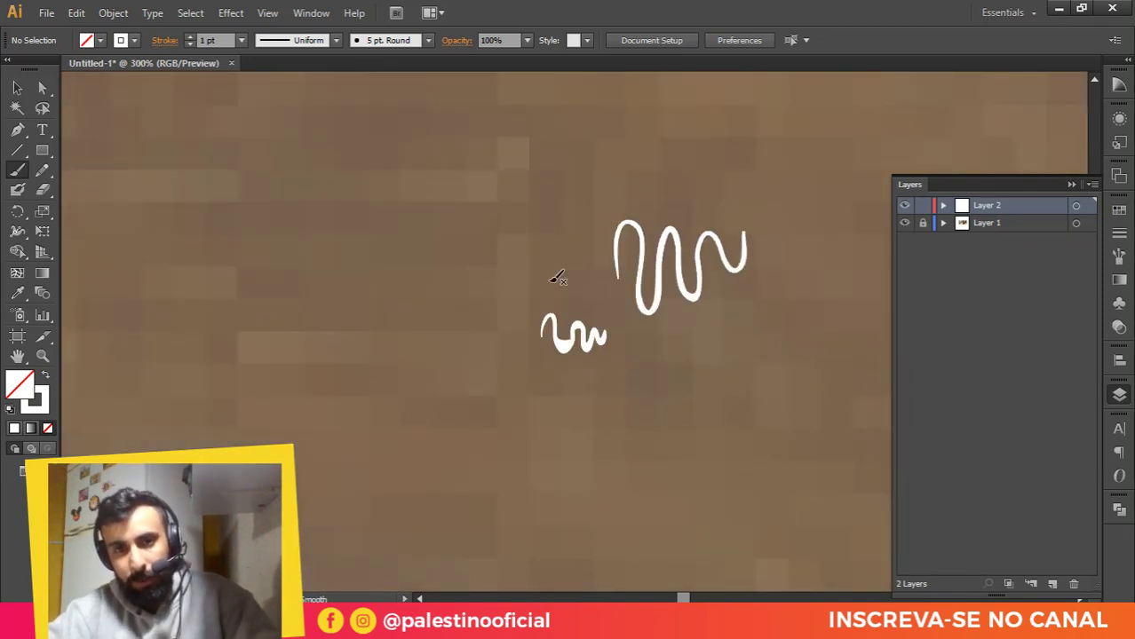
pyautogui.scroll(1, 569, 347)
pyautogui.scroll(2, 577, 336)
pyautogui.moveTo(313, 258)
pyautogui.mouseDown()
pyautogui.moveTo(346, 295)
pyautogui.moveTo(393, 294)
pyautogui.moveTo(494, 229)
pyautogui.mouseUp()
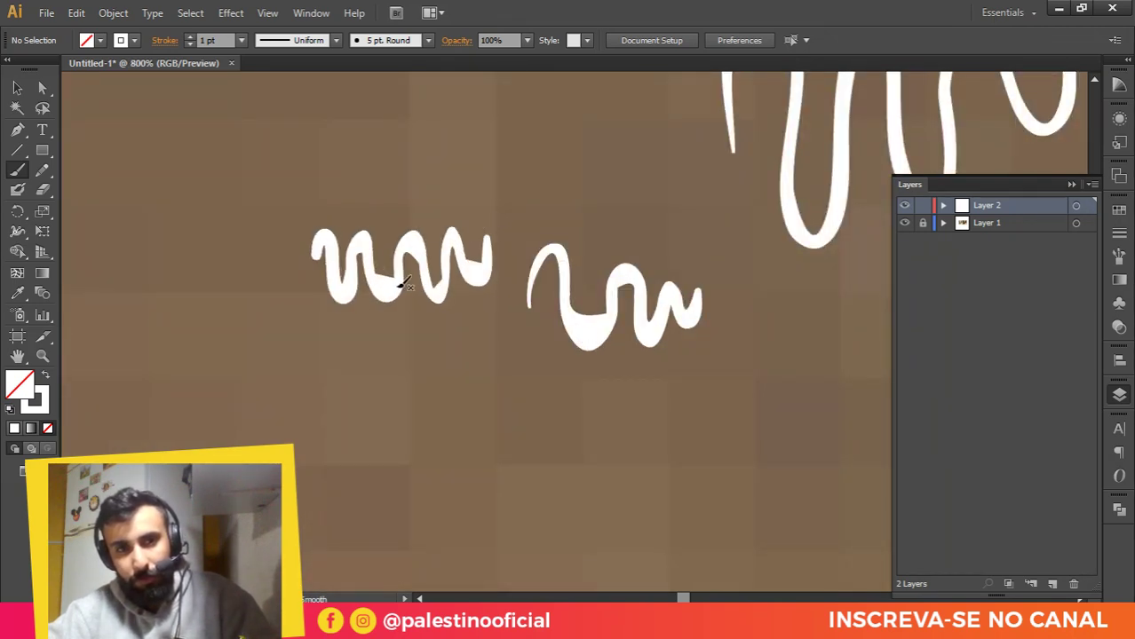
pyautogui.scroll(-10, 537, 293)
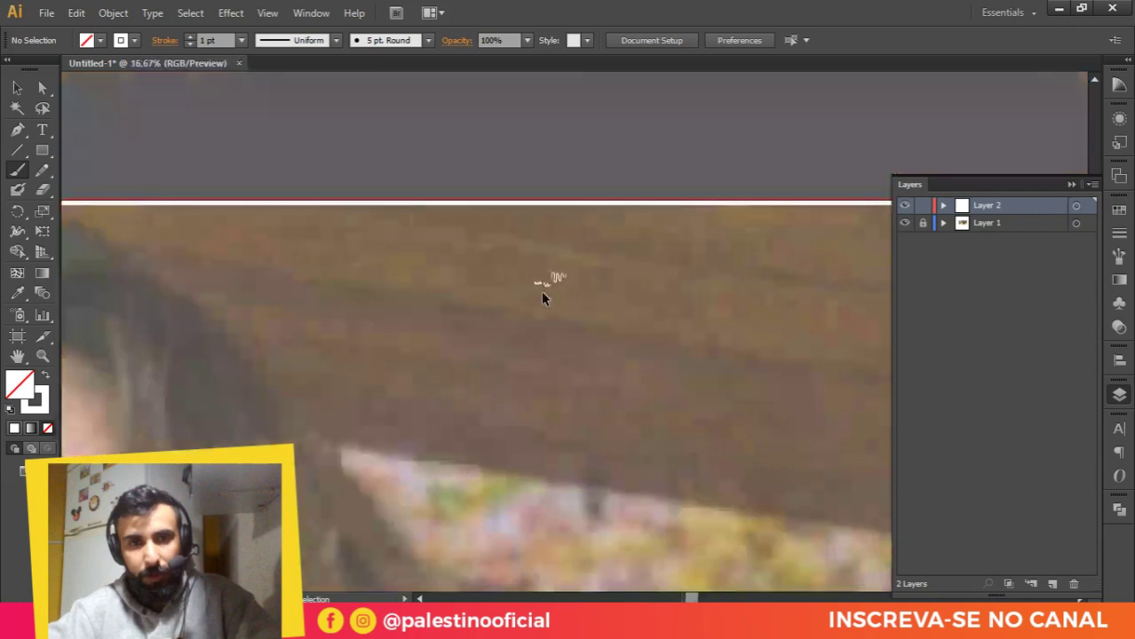
pyautogui.moveTo(399, 167)
pyautogui.mouseDown()
pyautogui.moveTo(445, 294)
pyautogui.moveTo(483, 198)
pyautogui.moveTo(548, 222)
pyautogui.mouseUp()
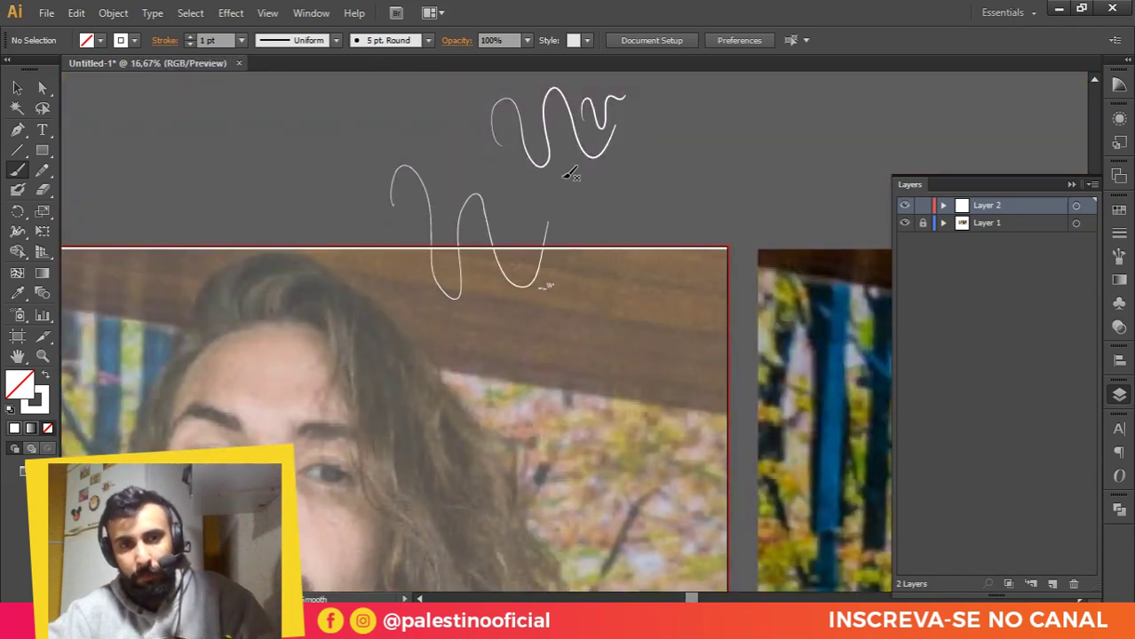
# Step: Select and delete all the white test strokes on Layer 2
pyautogui.hotkey('ctrl', 'a')
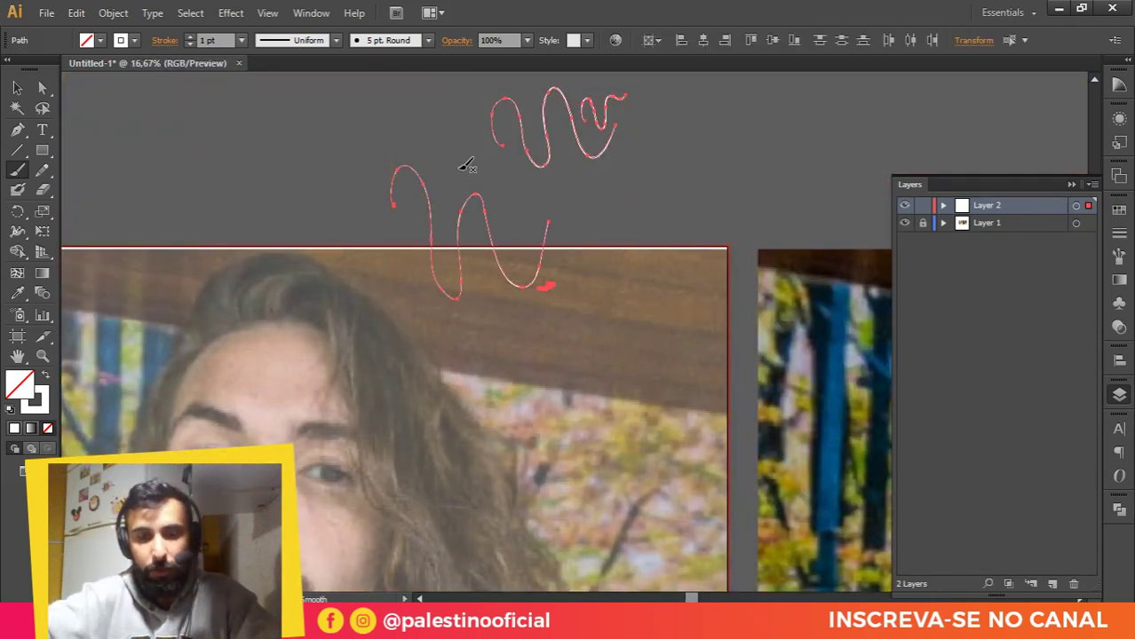
pyautogui.press('Delete')
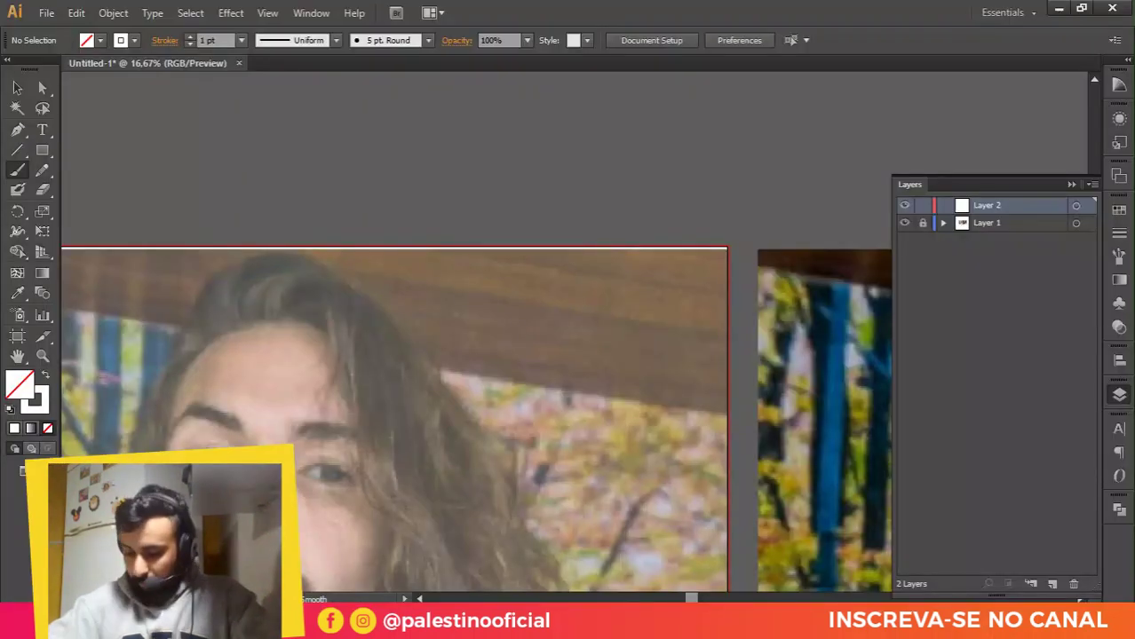
pyautogui.moveTo(630, 629)
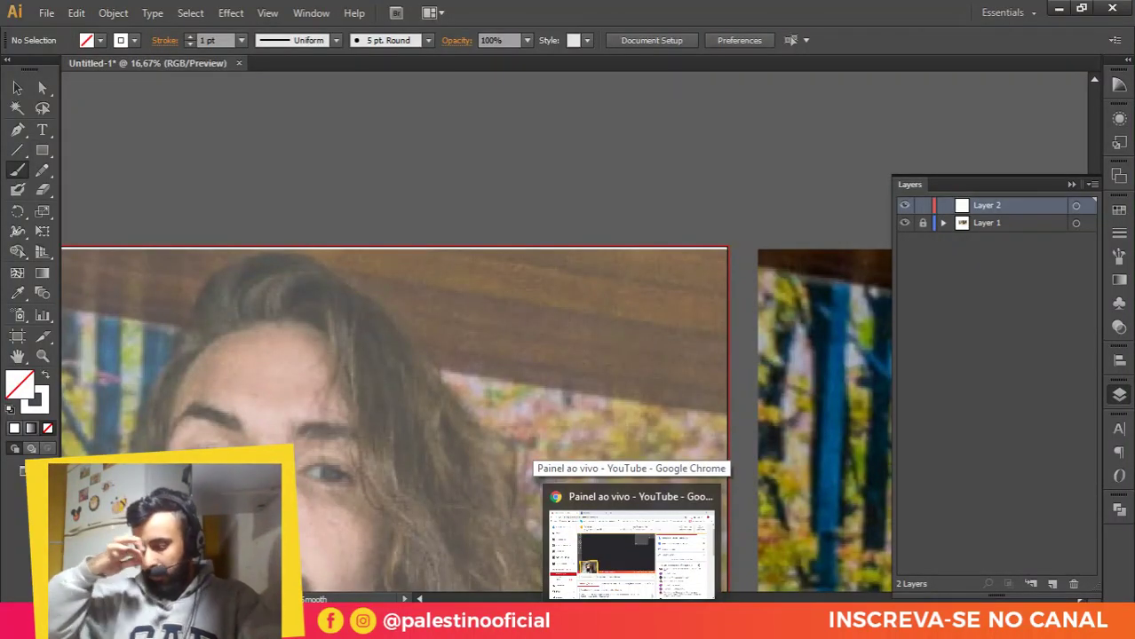
pyautogui.scroll(-10, 633, 304)
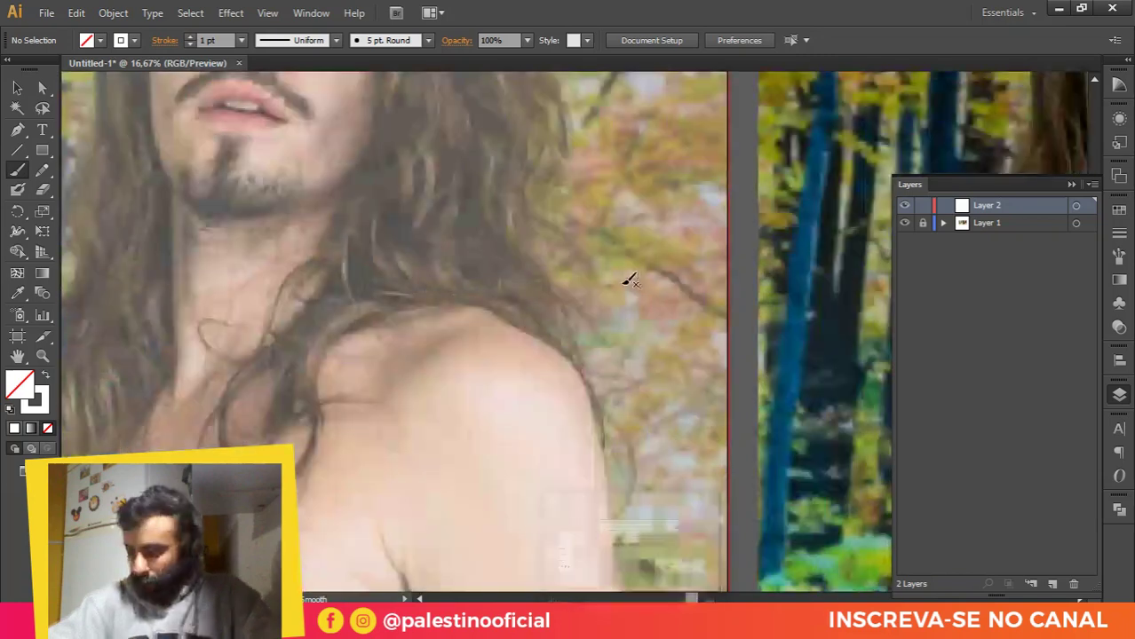
pyautogui.scroll(-1, 621, 286)
pyautogui.moveTo(574, 307); pyautogui.dragTo(645, 242)
pyautogui.moveTo(473, 349); pyautogui.dragTo(528, 292)
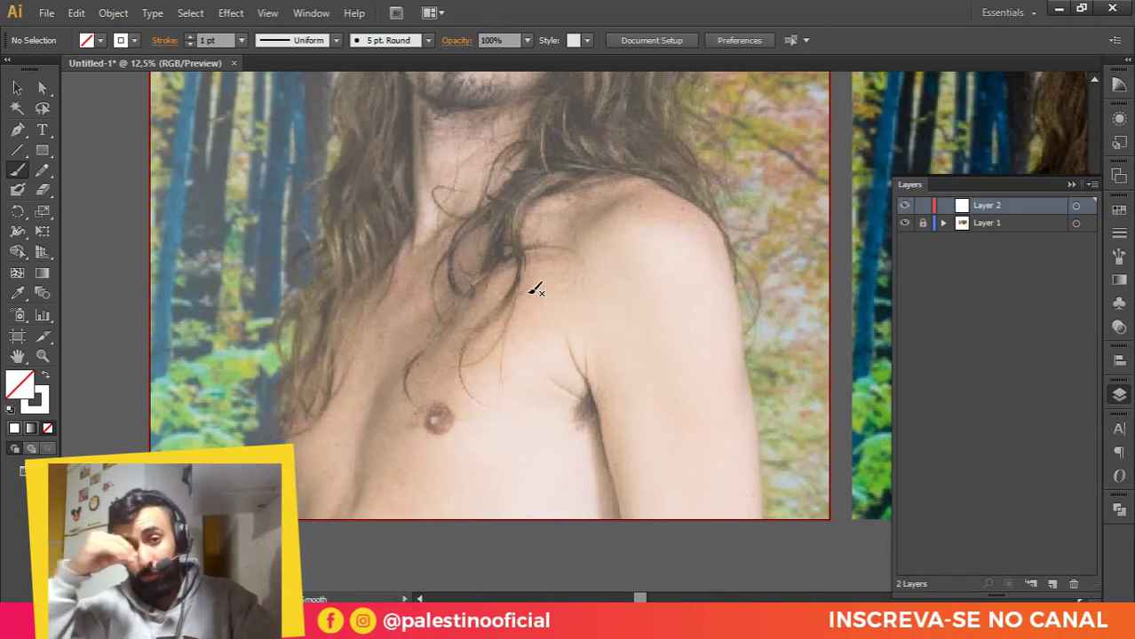
pyautogui.scroll(1, 586, 377)
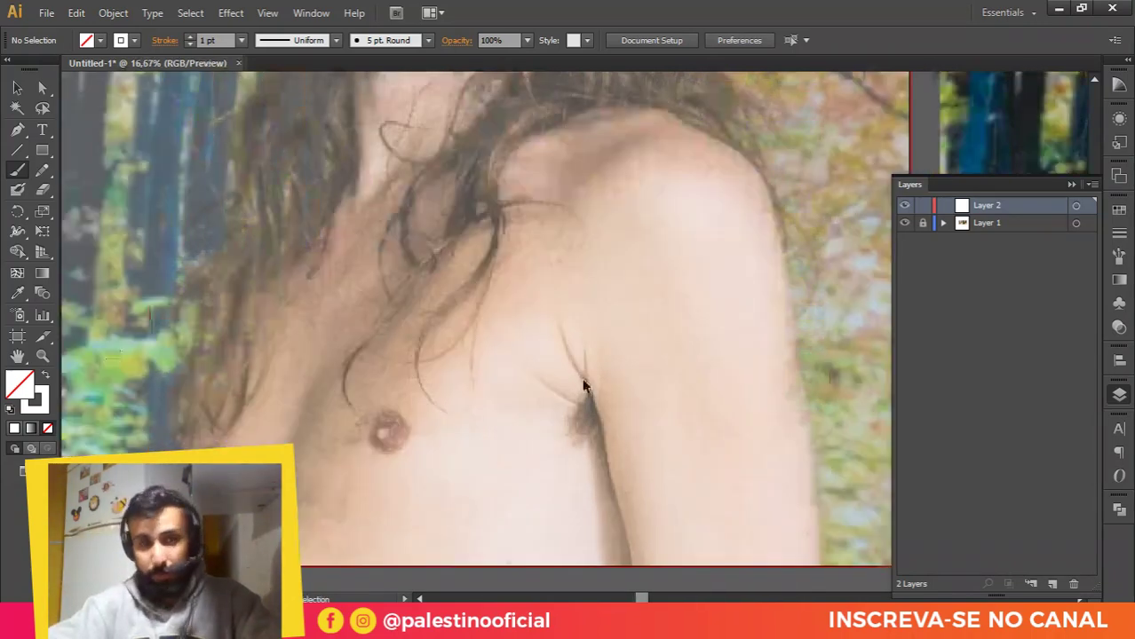
# Step: Set the brush's stroke colour to black, 000000, and close the floating Color panel
pyautogui.doubleClick(35, 414)
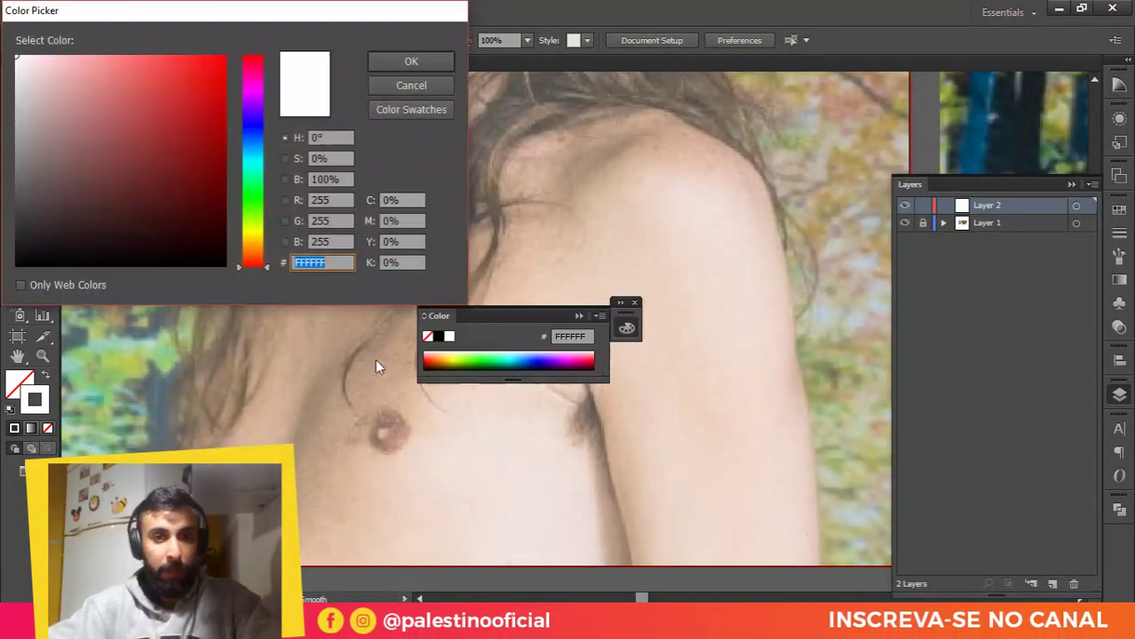
pyautogui.write('000000')
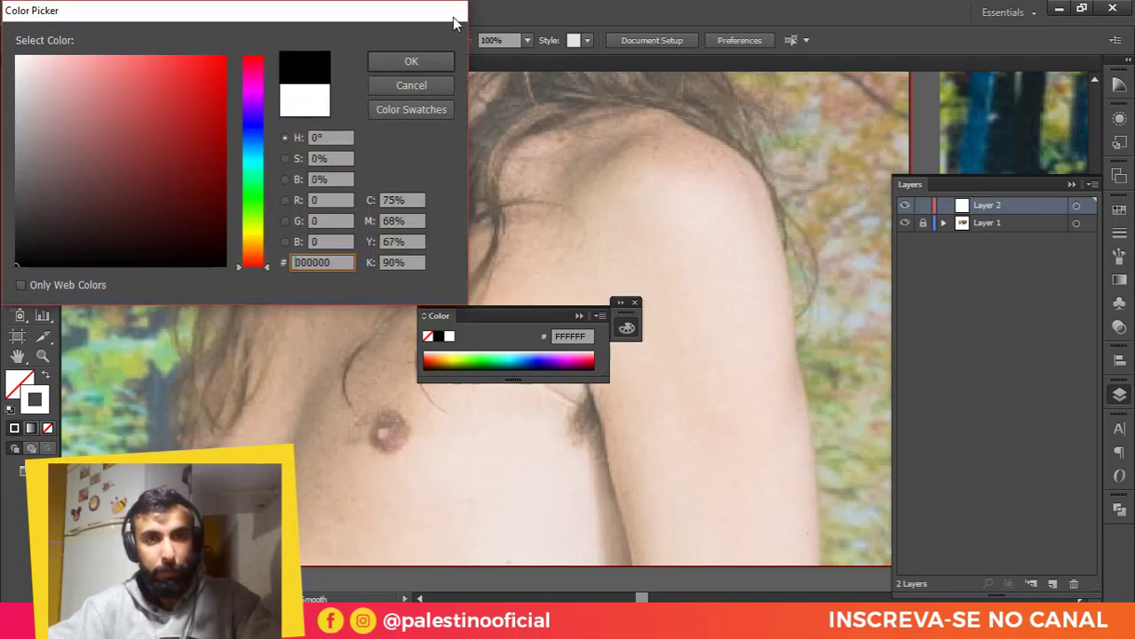
pyautogui.click(427, 63)
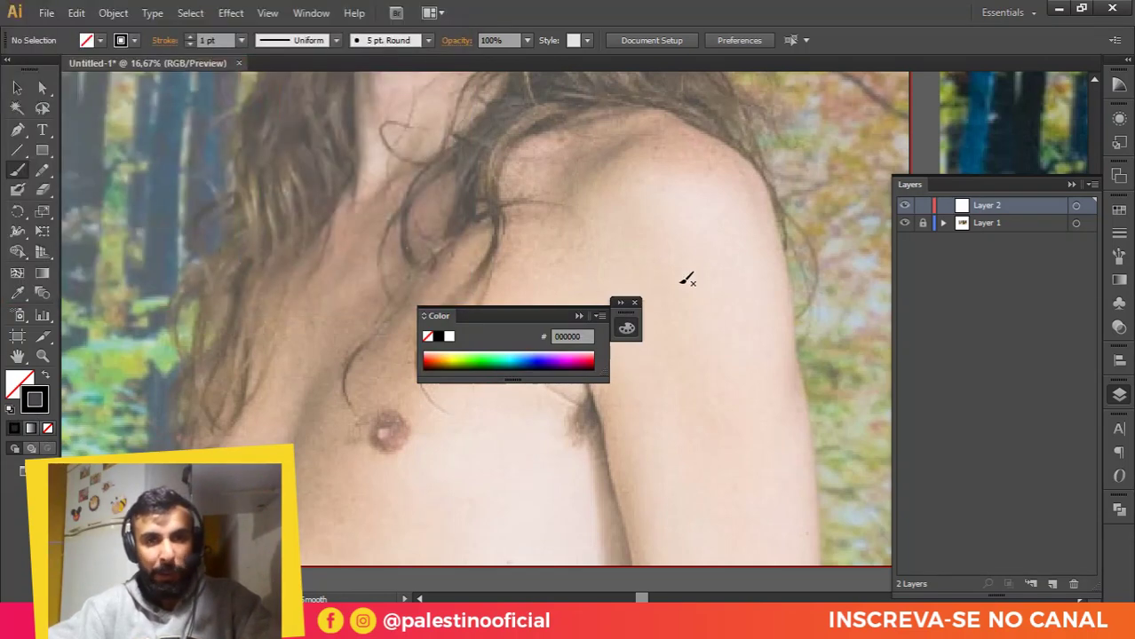
pyautogui.click(635, 303)
# Step: Paint a tapered black curve with the Paintbrush along the outer contour of the nose's left wing
pyautogui.scroll(5, 451, 233)
pyautogui.scroll(-3, 437, 231)
pyautogui.scroll(1, 453, 122)
pyautogui.moveTo(453, 132); pyautogui.dragTo(594, 229)
pyautogui.scroll(3, 582, 164)
pyautogui.scroll(3, 537, 391)
pyautogui.scroll(-2, 546, 274)
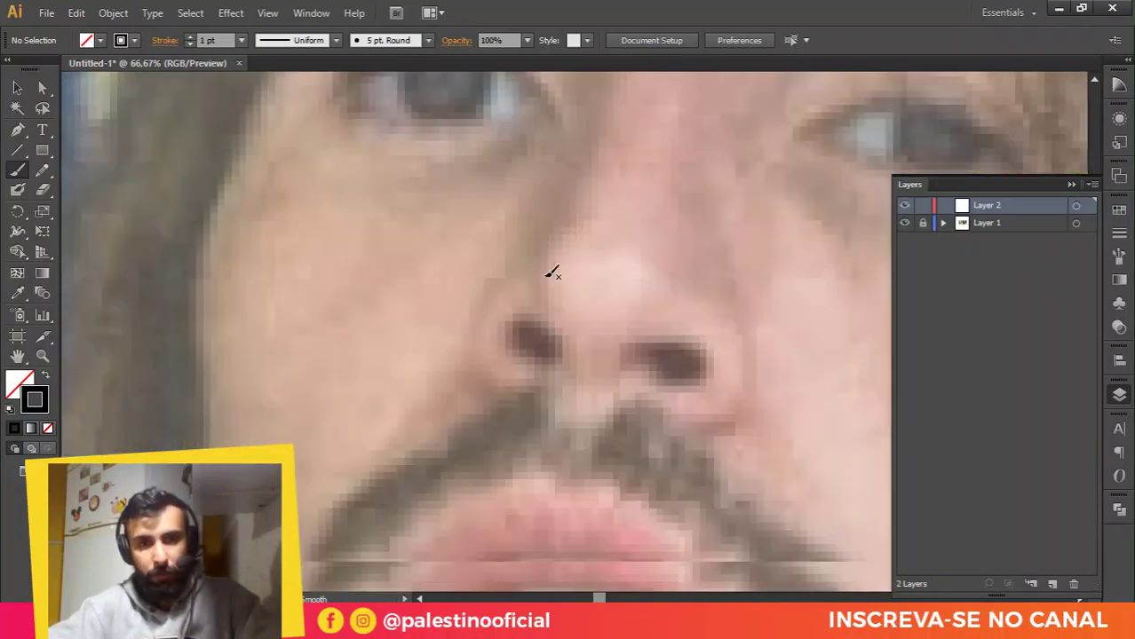
pyautogui.scroll(-1, 551, 273)
pyautogui.hscroll(-2, 515, 291)
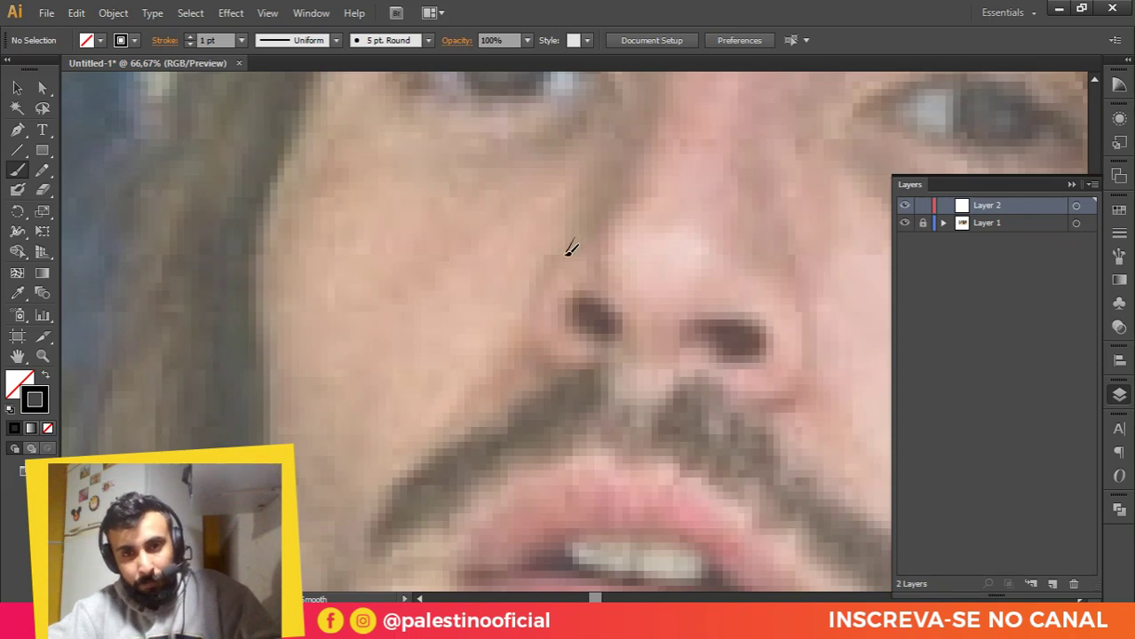
pyautogui.hotkey('ctrl', 'z')
pyautogui.scroll(1, 532, 257)
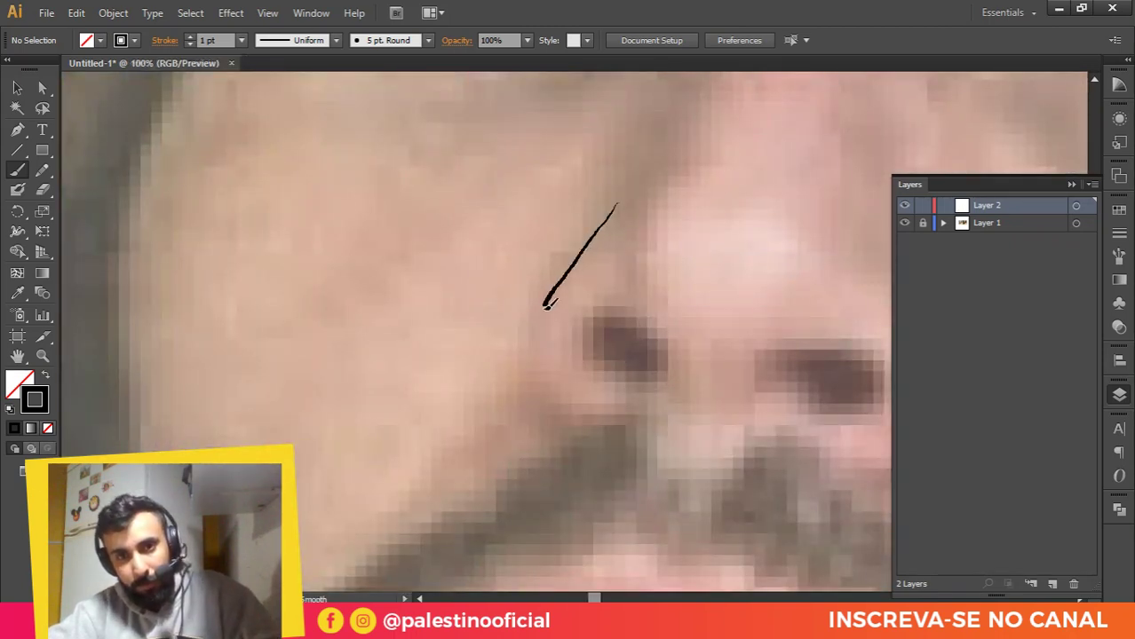
pyautogui.moveTo(547, 305)
pyautogui.mouseDown()
pyautogui.moveTo(532, 385)
pyautogui.moveTo(579, 424)
pyautogui.mouseUp()
pyautogui.hscroll(1, 497, 264)
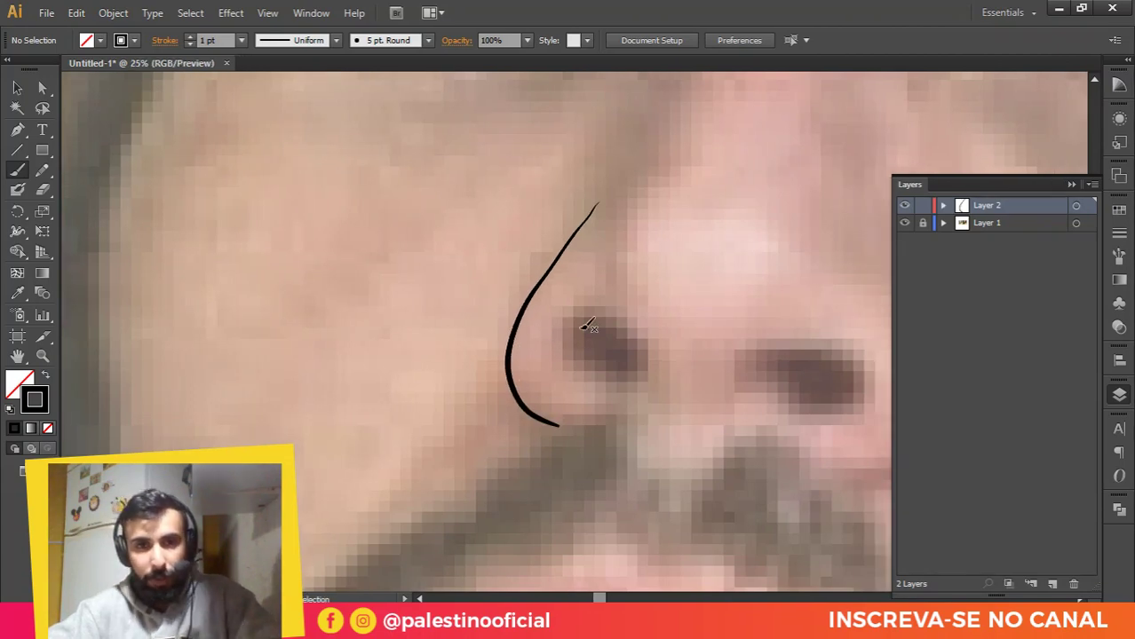
# Step: Paint a matching black curve from the base of the nose's right wing up along its side
pyautogui.scroll(-3, 659, 354)
pyautogui.scroll(4, 632, 339)
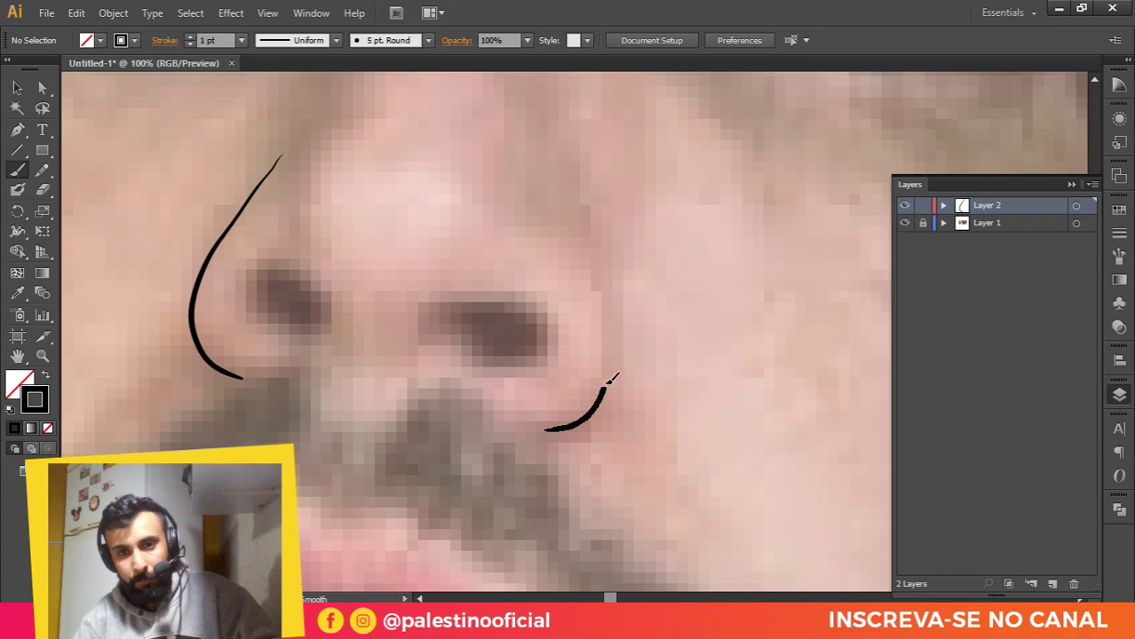
pyautogui.moveTo(609, 382)
pyautogui.mouseDown()
pyautogui.moveTo(613, 302)
pyautogui.moveTo(586, 184)
pyautogui.mouseUp()
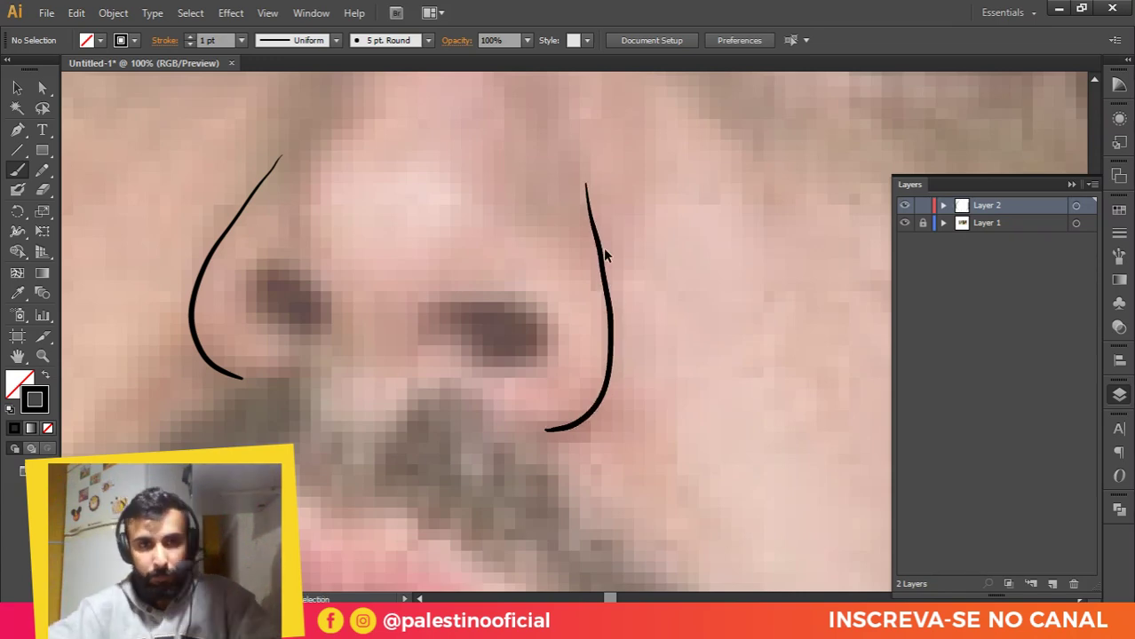
# Step: Outline both nostrils with closed, teardrop-shaped black brush strokes around their dark areas
pyautogui.scroll(-3, 604, 256)
pyautogui.scroll(3, 437, 330)
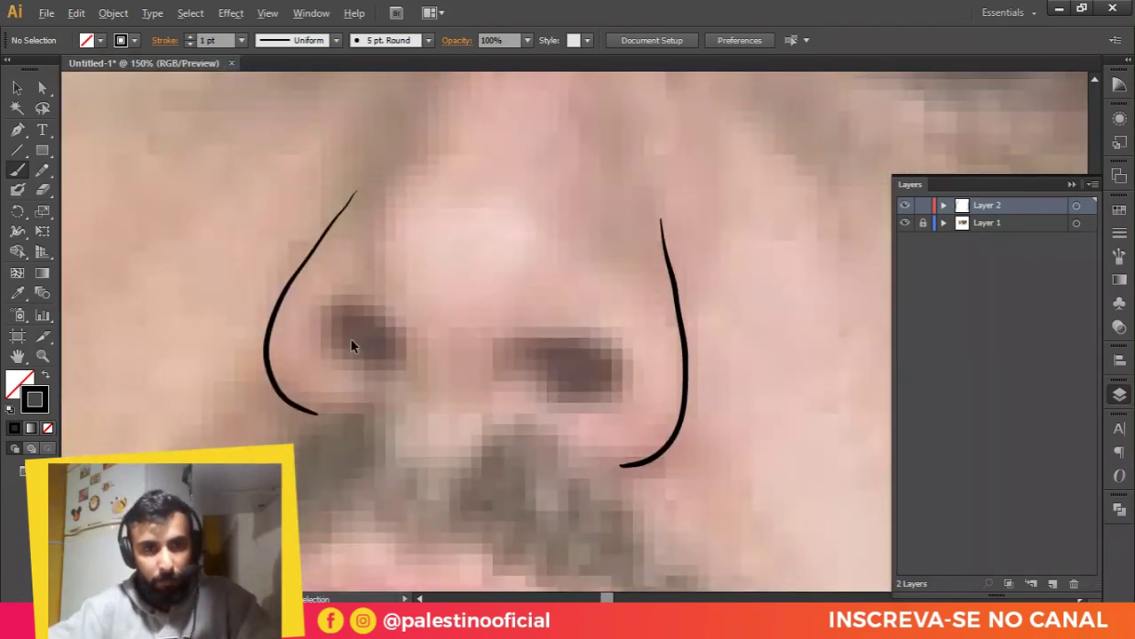
pyautogui.scroll(1, 350, 346)
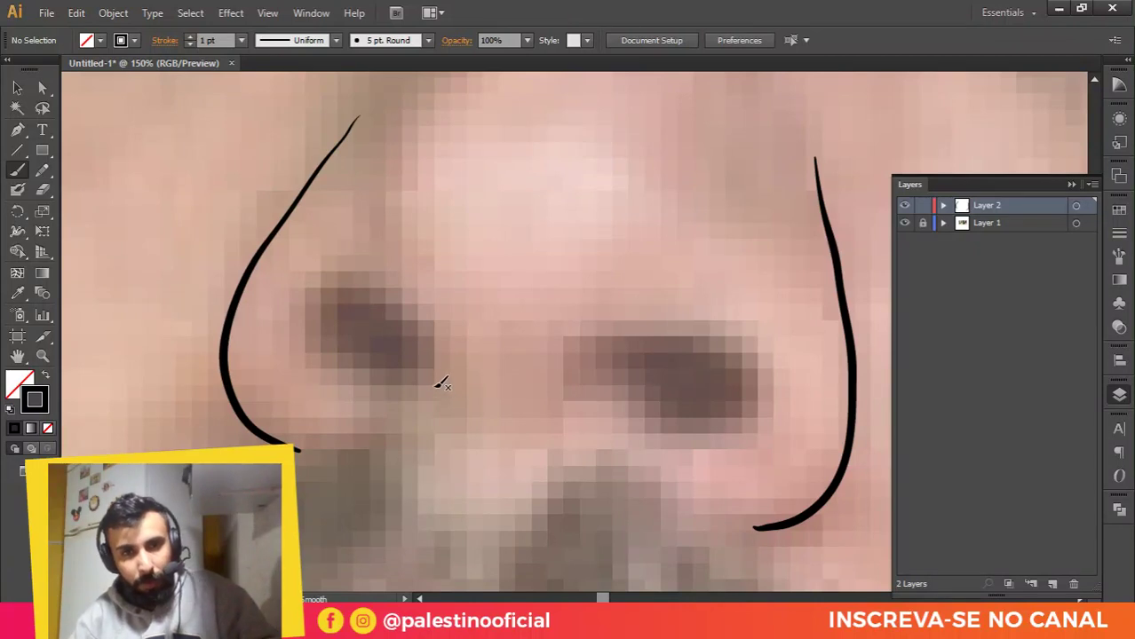
pyautogui.moveTo(435, 391)
pyautogui.mouseDown()
pyautogui.moveTo(421, 326)
pyautogui.moveTo(397, 292)
pyautogui.moveTo(362, 266)
pyautogui.moveTo(334, 269)
pyautogui.moveTo(312, 294)
pyautogui.moveTo(309, 324)
pyautogui.moveTo(323, 349)
pyautogui.moveTo(379, 378)
pyautogui.moveTo(436, 377)
pyautogui.mouseUp()
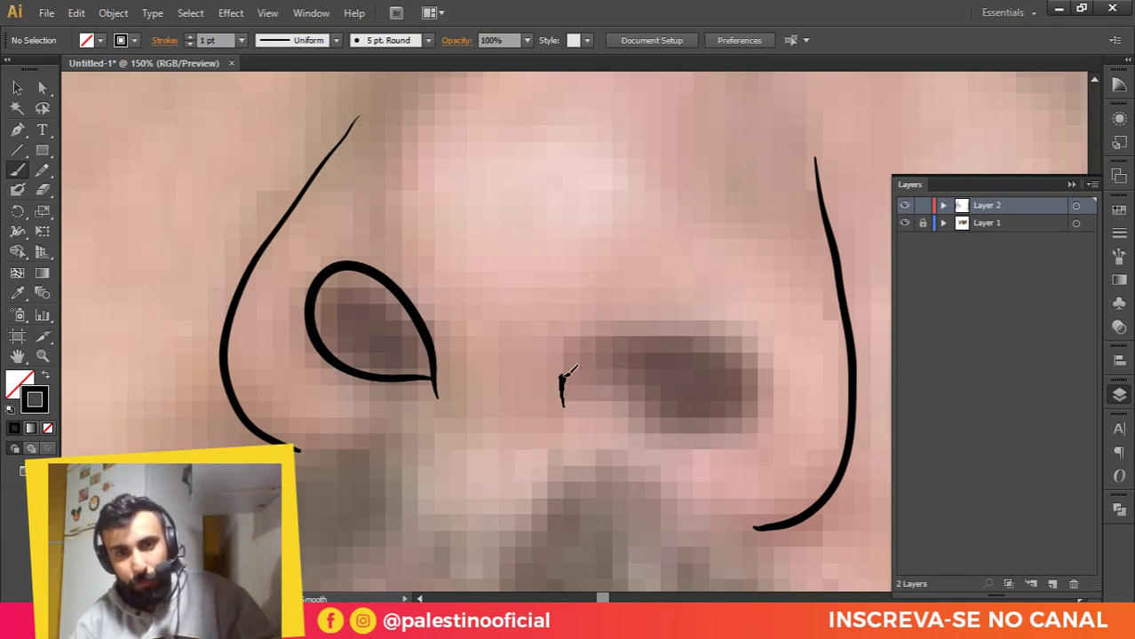
pyautogui.moveTo(571, 373)
pyautogui.mouseDown()
pyautogui.moveTo(652, 330)
pyautogui.moveTo(725, 339)
pyautogui.moveTo(758, 372)
pyautogui.moveTo(756, 407)
pyautogui.moveTo(742, 434)
pyautogui.moveTo(710, 442)
pyautogui.moveTo(649, 417)
pyautogui.moveTo(579, 368)
pyautogui.mouseUp()
pyautogui.scroll(-3, 593, 339)
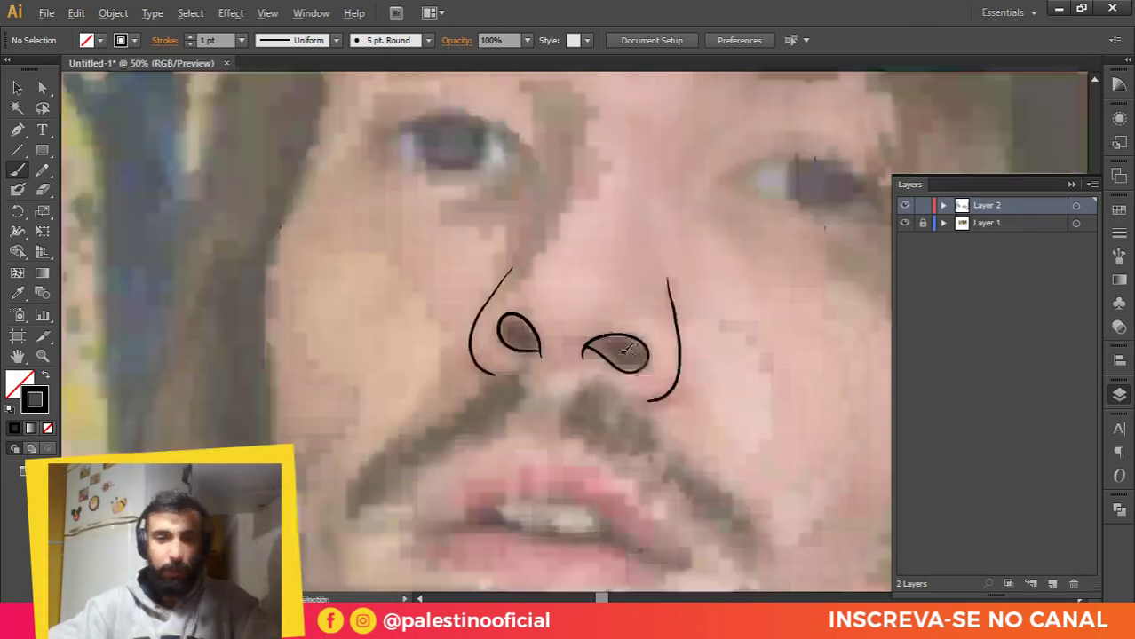
# Step: Switch to the Pencil tool and swap the colours to a black fill with no stroke
pyautogui.scroll(-2, 665, 336)
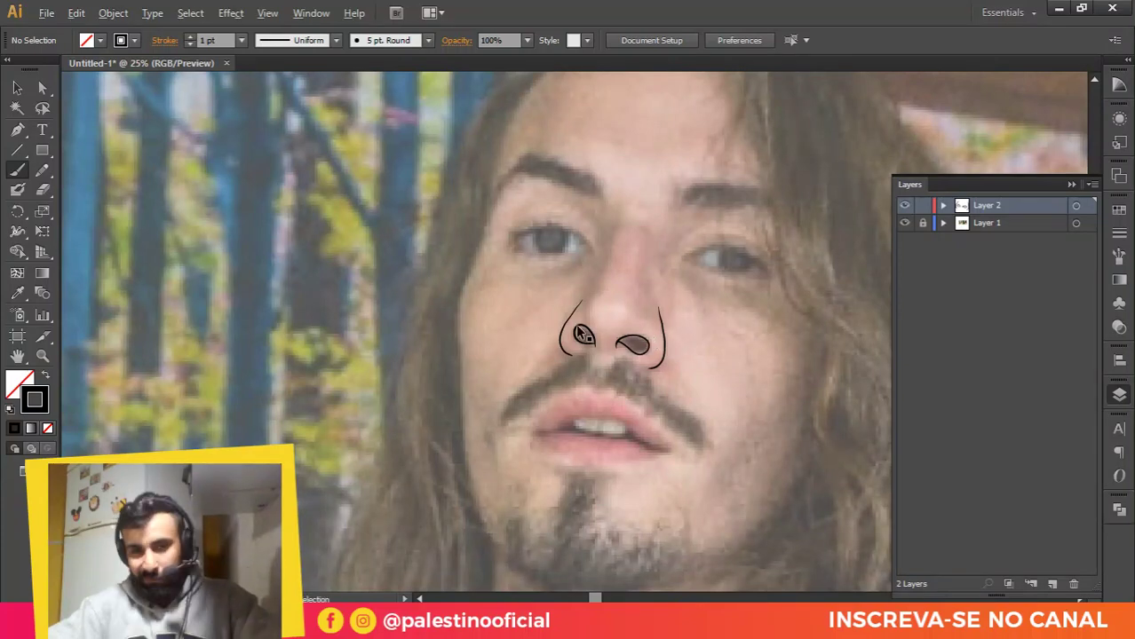
pyautogui.scroll(5, 612, 345)
pyautogui.scroll(-2, 559, 349)
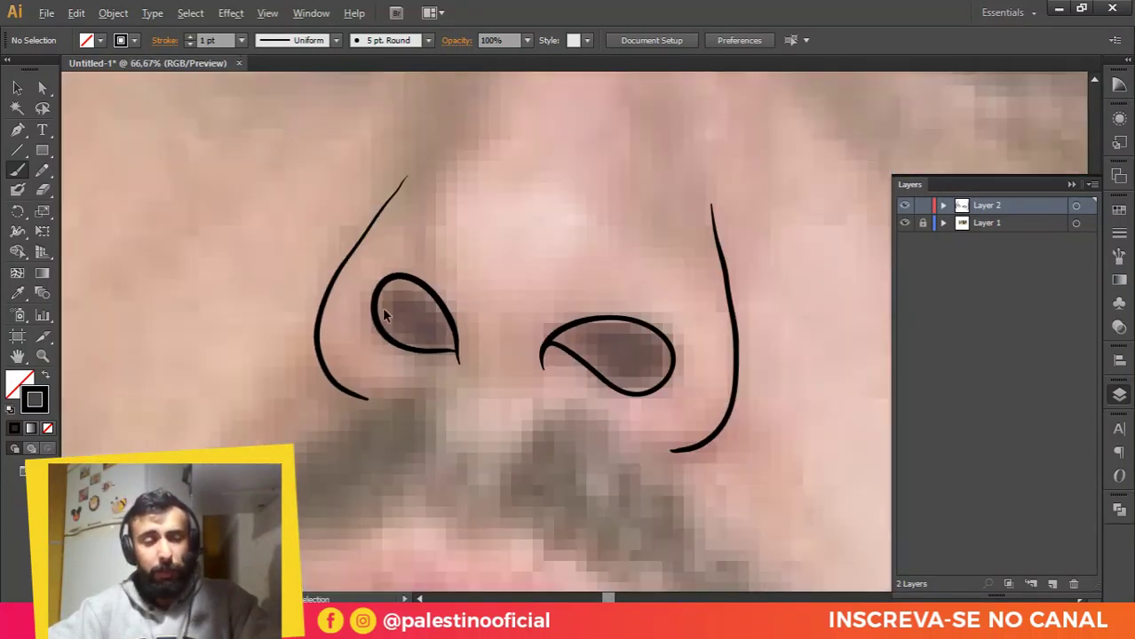
pyautogui.scroll(1, 391, 311)
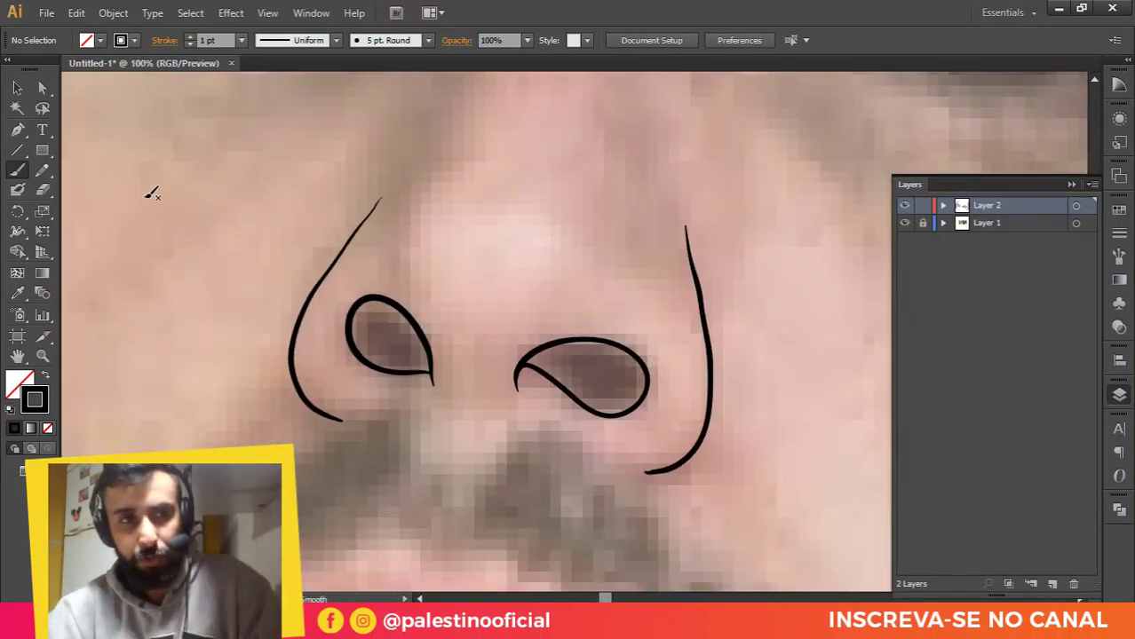
pyautogui.scroll(-2, 523, 271)
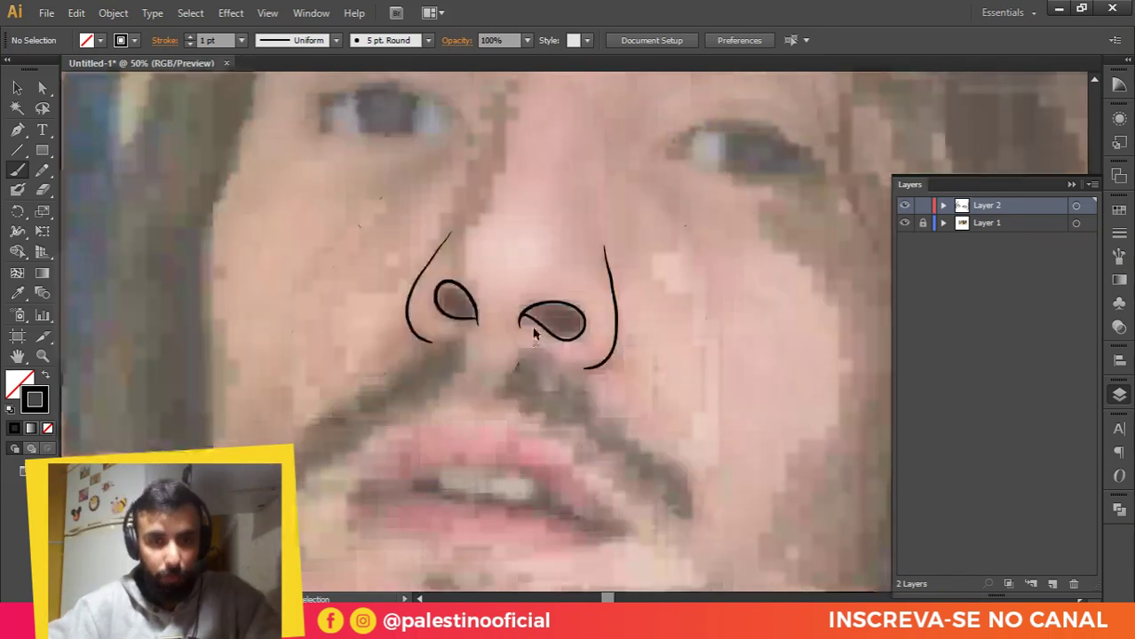
pyautogui.scroll(1, 536, 319)
pyautogui.moveTo(42, 170); pyautogui.dragTo(55, 188)
pyautogui.click(49, 378)
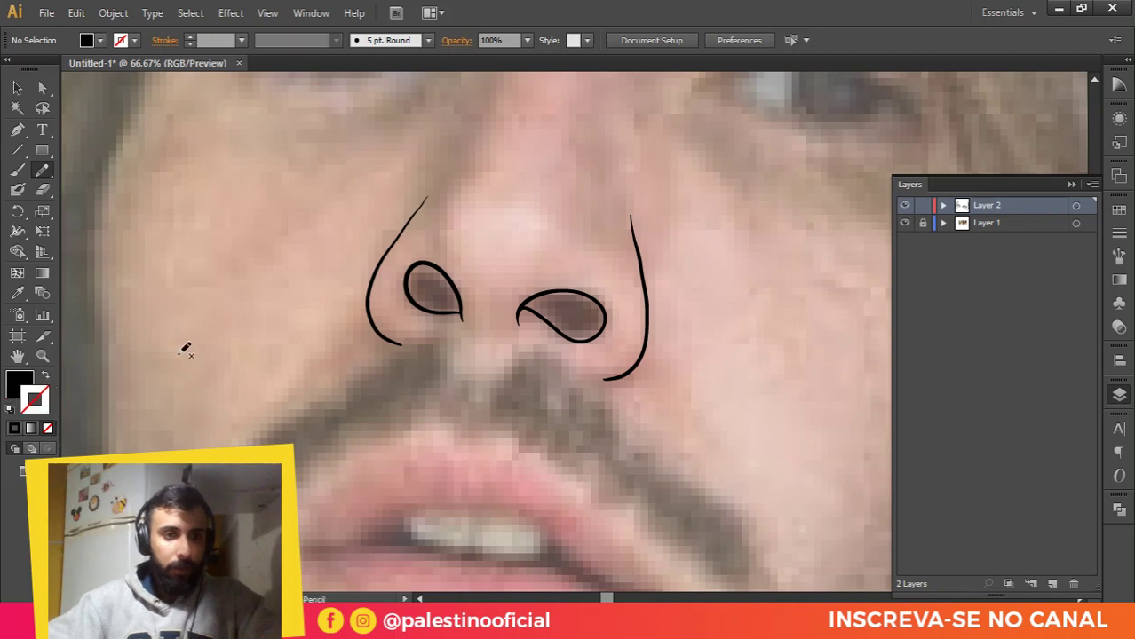
# Step: Draw two freehand black-filled test shapes between the nostrils with the Pencil, and undo both
pyautogui.scroll(2, 426, 303)
pyautogui.scroll(1, 417, 302)
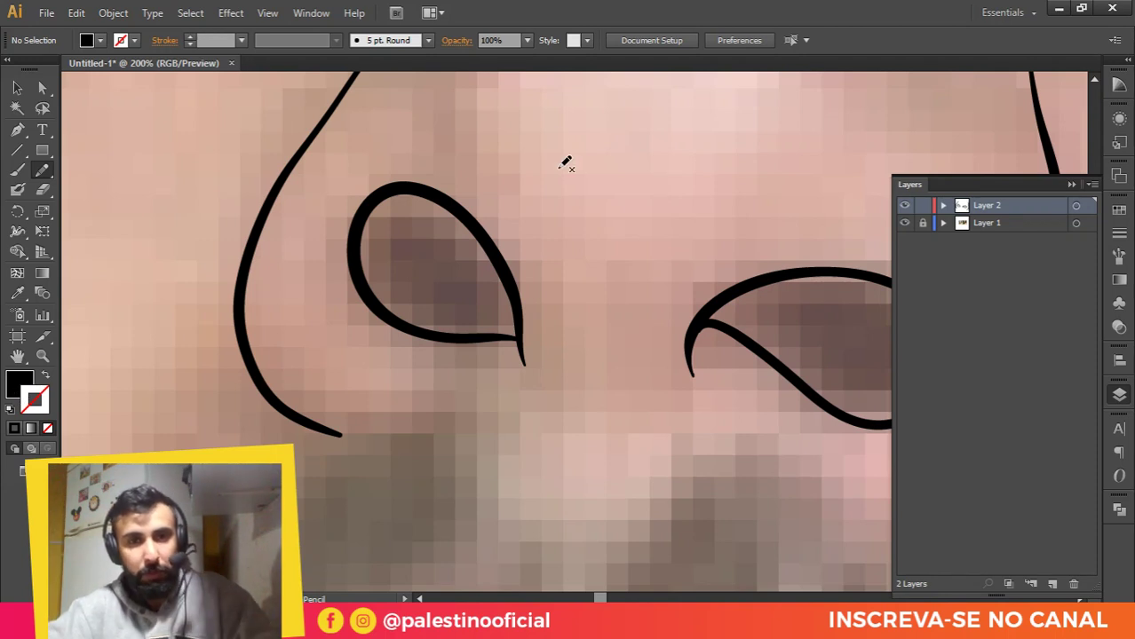
pyautogui.moveTo(618, 213); pyautogui.dragTo(586, 144)
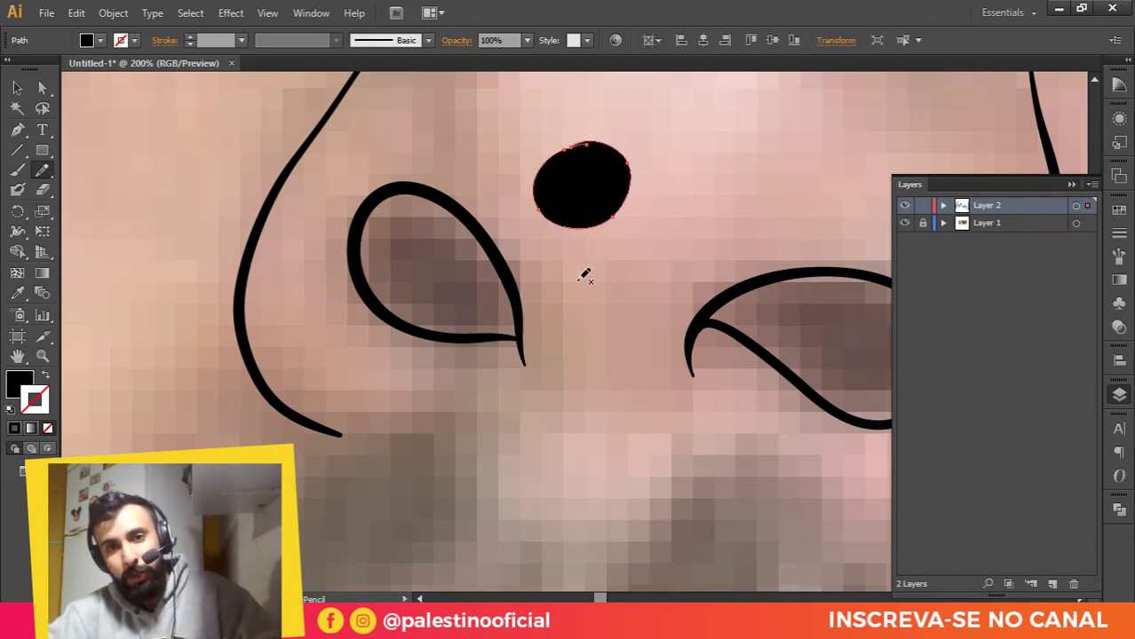
pyautogui.moveTo(592, 283); pyautogui.dragTo(588, 291)
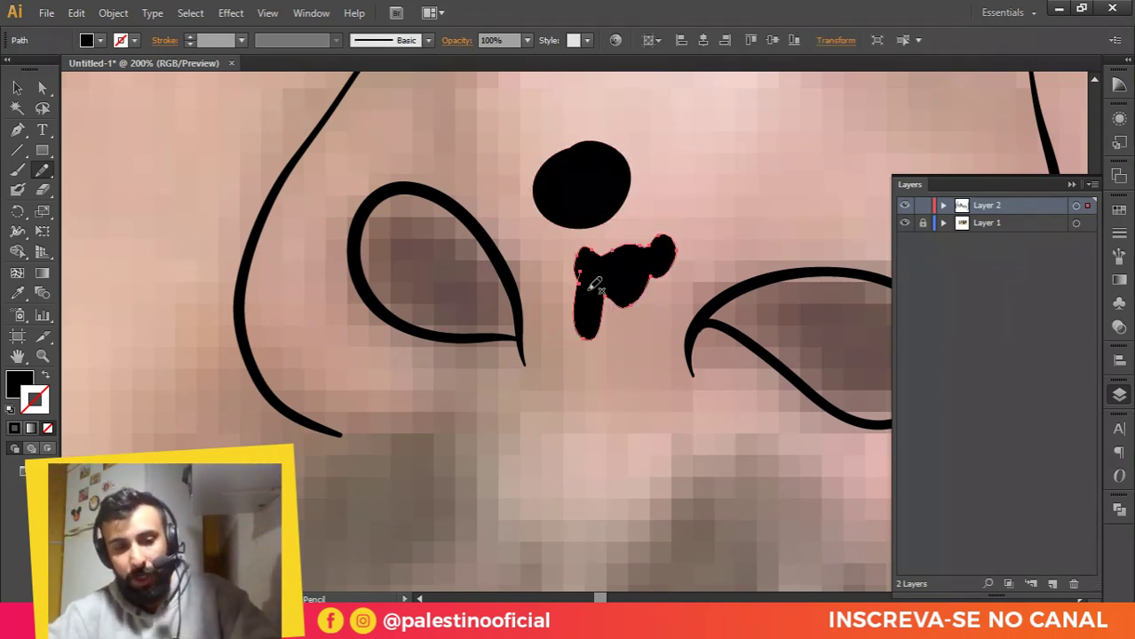
pyautogui.hotkey('ctrl', 'z')
pyautogui.hotkey('ctrl', 'z')
# Step: Trace the middle of the left nostril's outline with the Pencil to fill its interior with solid black
pyautogui.scroll(1, 263, 247)
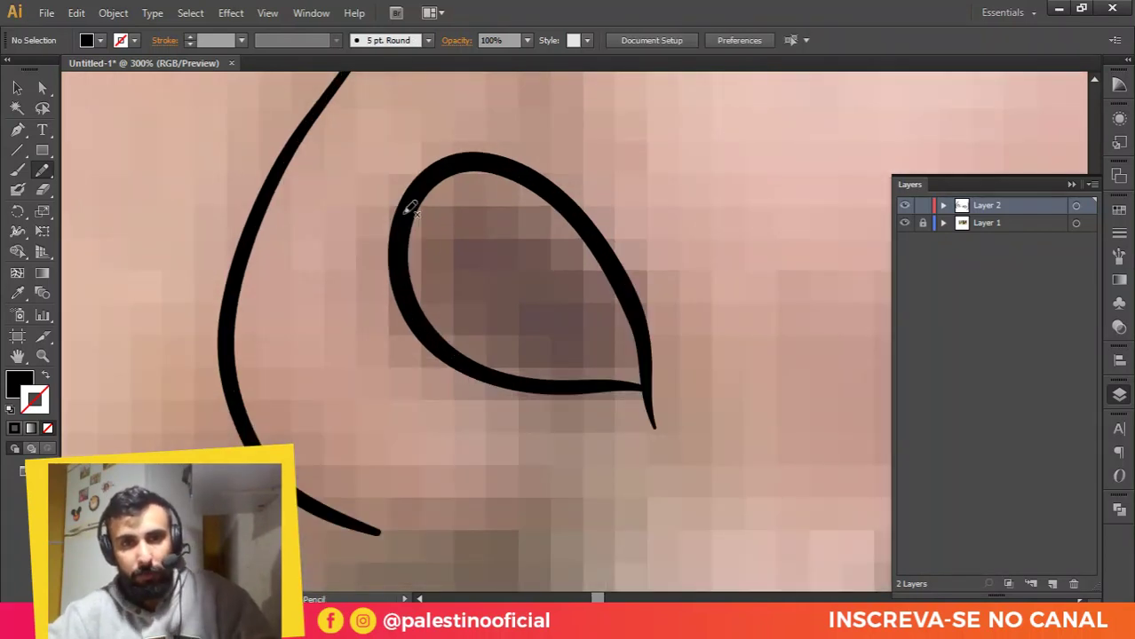
pyautogui.moveTo(417, 188)
pyautogui.mouseDown()
pyautogui.moveTo(398, 238)
pyautogui.moveTo(404, 294)
pyautogui.moveTo(435, 337)
pyautogui.moveTo(490, 373)
pyautogui.moveTo(611, 382)
pyautogui.mouseUp()
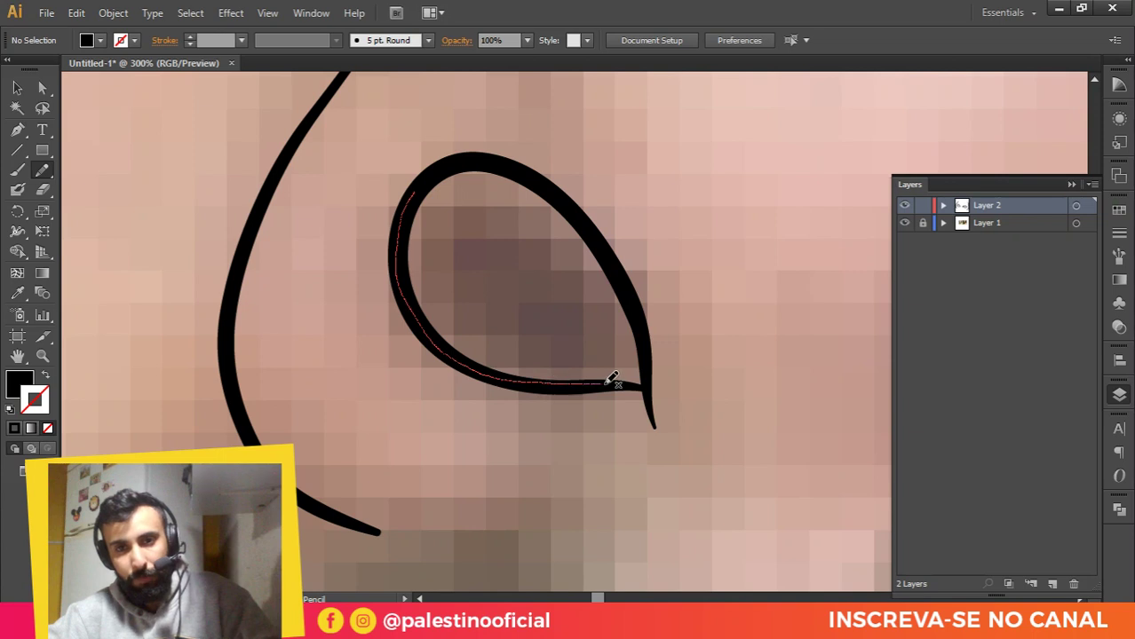
pyautogui.moveTo(629, 281)
pyautogui.mouseDown()
pyautogui.moveTo(521, 175)
pyautogui.moveTo(453, 165)
pyautogui.moveTo(415, 196)
pyautogui.mouseUp()
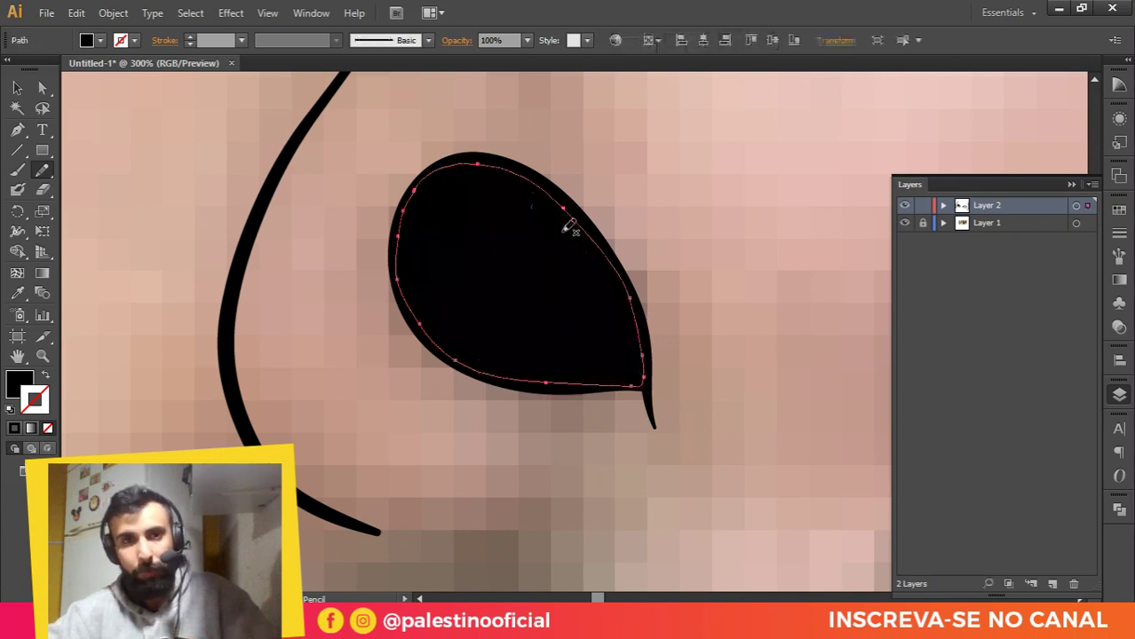
# Step: Trace the middle of the right nostril's outline with the Pencil to fill its interior with solid black
pyautogui.scroll(-4, 655, 266)
pyautogui.scroll(3, 462, 291)
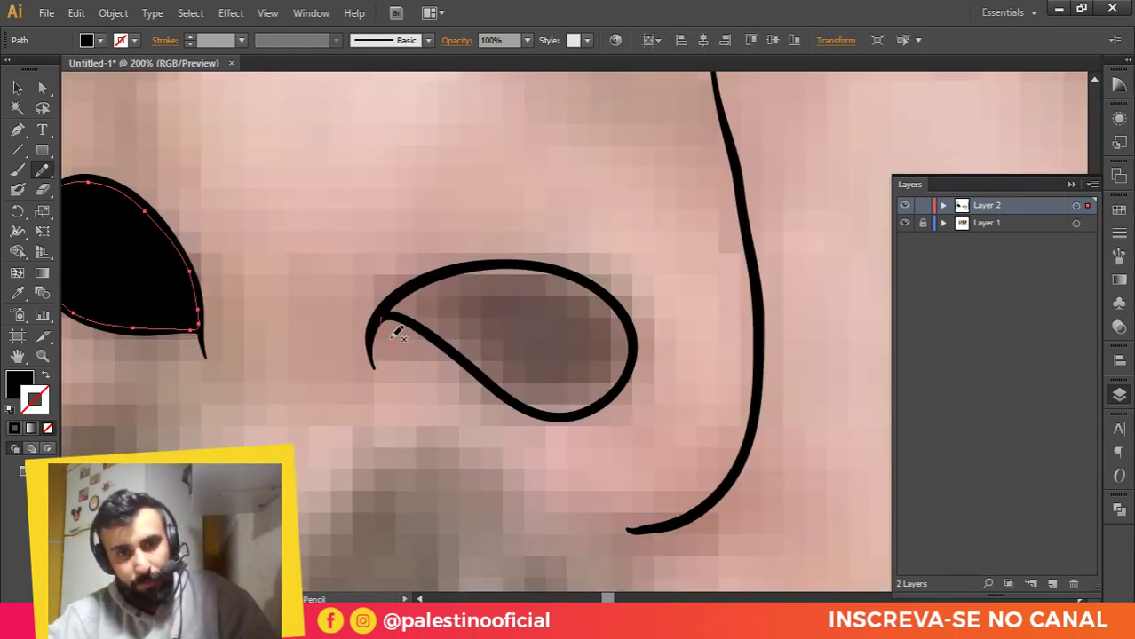
pyautogui.moveTo(425, 323)
pyautogui.mouseDown()
pyautogui.moveTo(521, 403)
pyautogui.moveTo(552, 415)
pyautogui.moveTo(597, 404)
pyautogui.mouseUp()
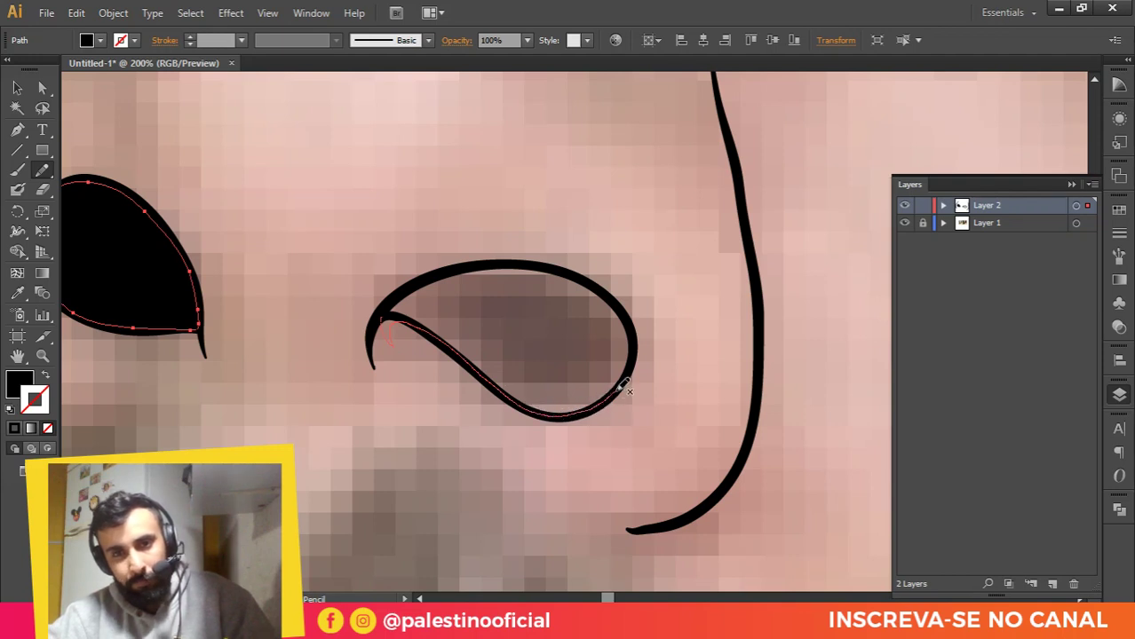
pyautogui.moveTo(632, 316); pyautogui.dragTo(574, 268)
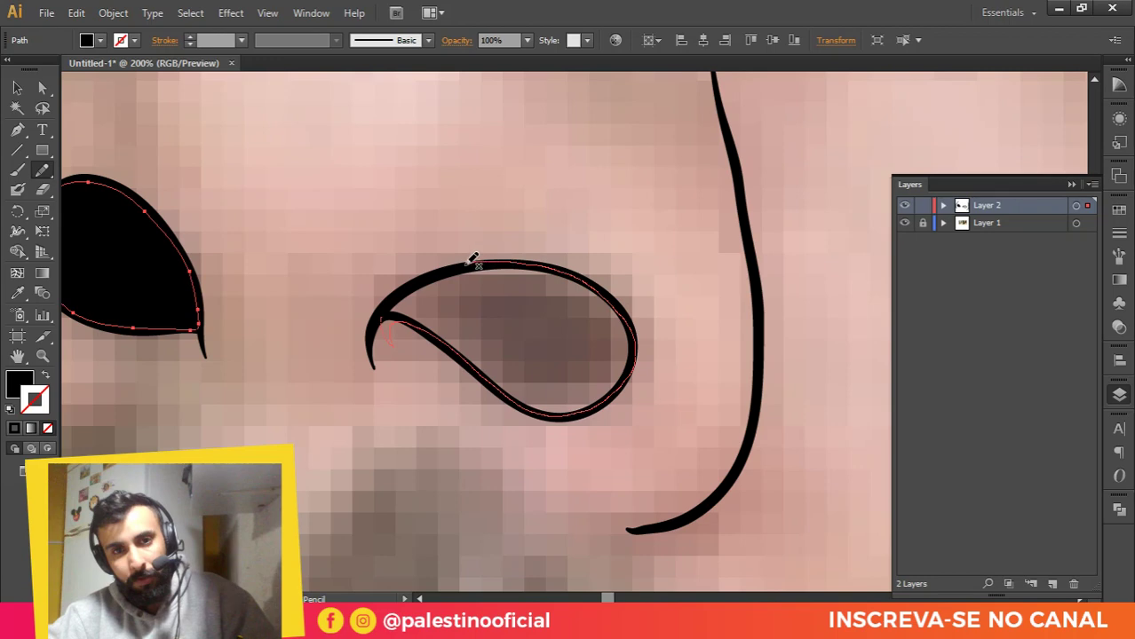
pyautogui.moveTo(471, 261)
pyautogui.mouseDown()
pyautogui.moveTo(425, 271)
pyautogui.moveTo(381, 313)
pyautogui.mouseUp()
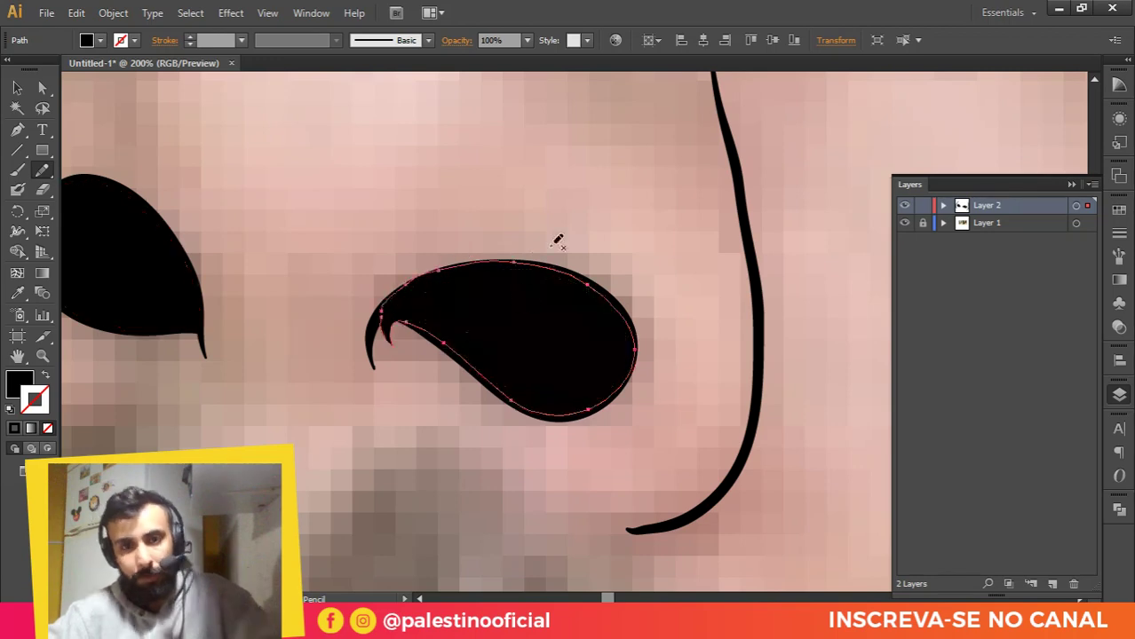
# Step: Deselect the fill and temporarily hide the photo layer to examine the nose line art on the white artboard
pyautogui.hotkey('ctrl', '-')
pyautogui.hotkey('ctrl', '-')
pyautogui.hotkey('ctrl', '-')
pyautogui.hotkey('ctrl', '-')
pyautogui.hotkey('ctrl', '-')
pyautogui.hotkey('ctrl', '-')
pyautogui.scroll(-1, 627, 358)
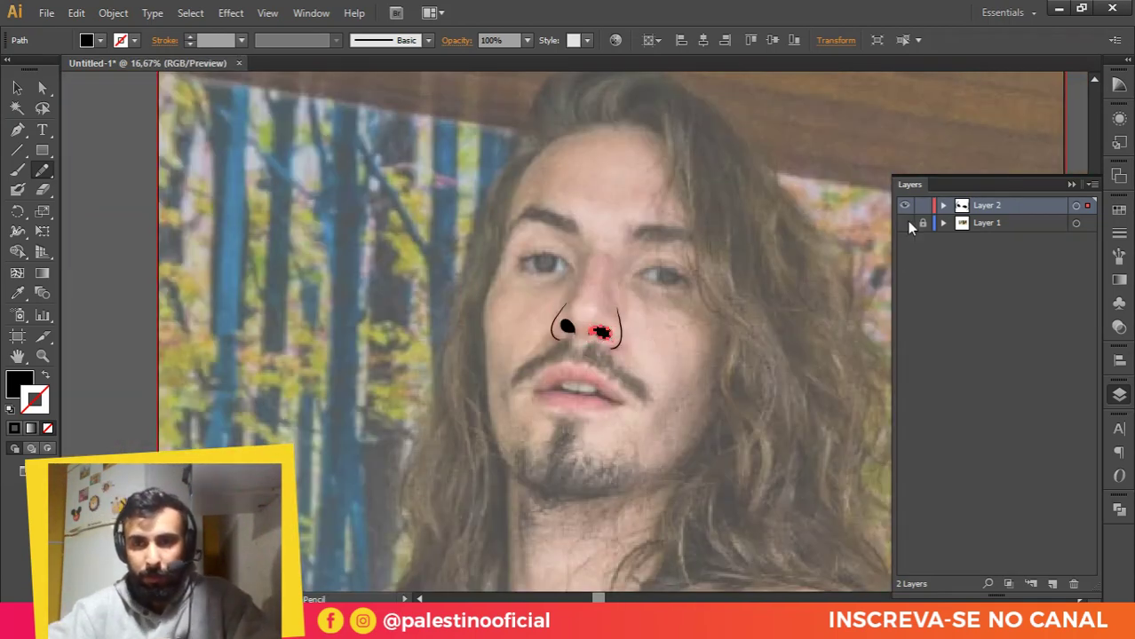
pyautogui.click(905, 223)
pyautogui.press('v')
pyautogui.click(522, 277)
pyautogui.scroll(3, 604, 304)
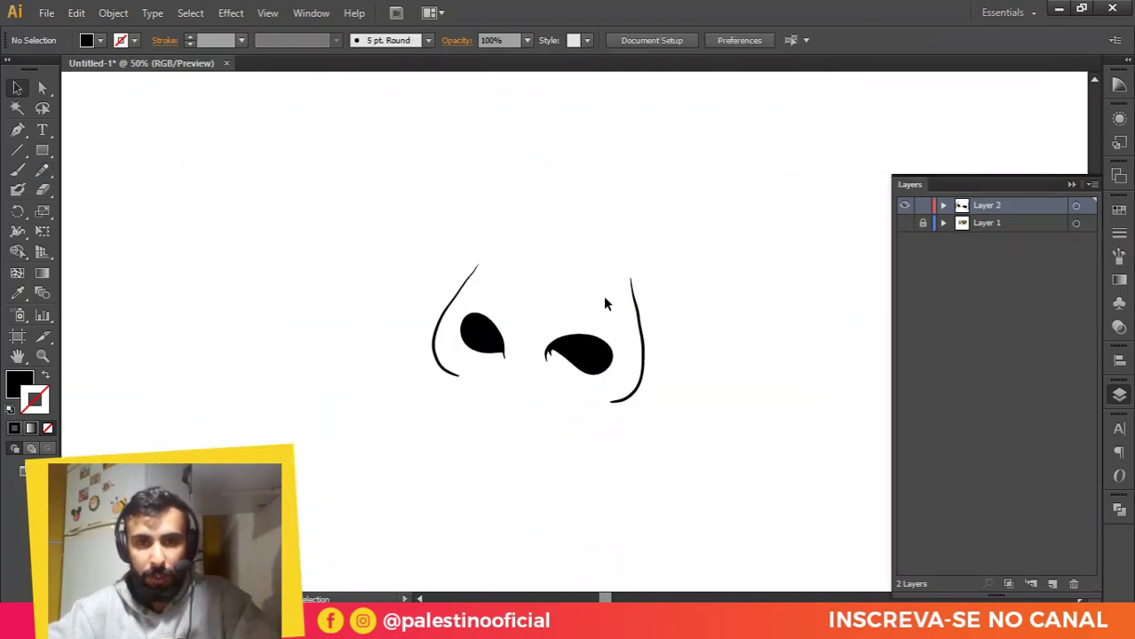
pyautogui.click(904, 222)
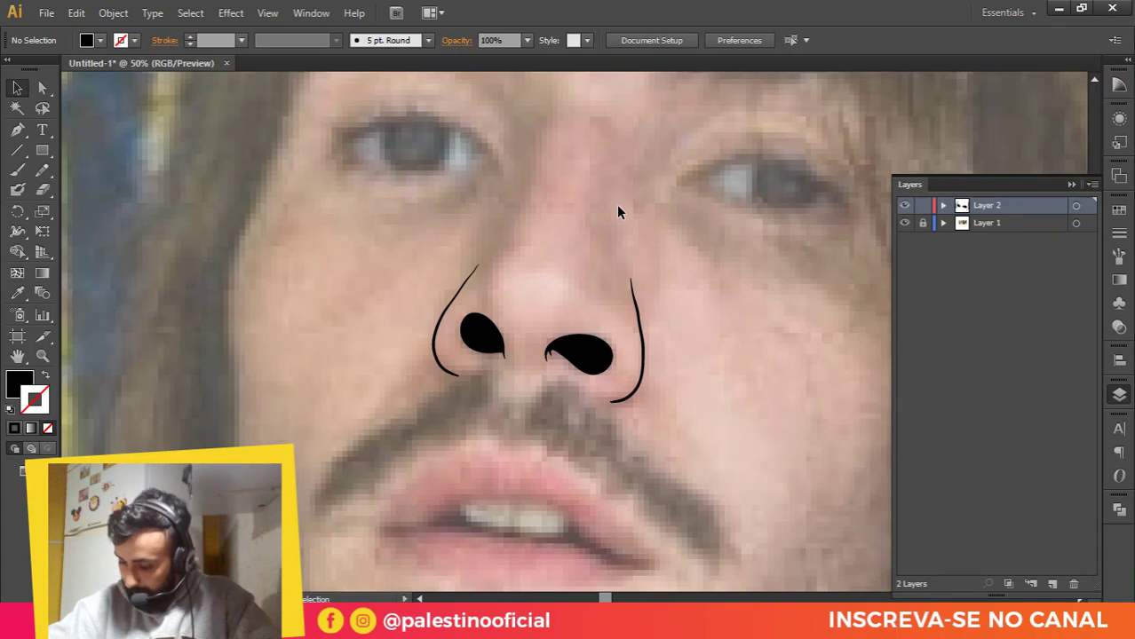
# Step: Outline the right eye with the Paintbrush in a black stroke without fill, painting the inner corner, lower lid and upper lid
pyautogui.scroll(-2, 608, 178)
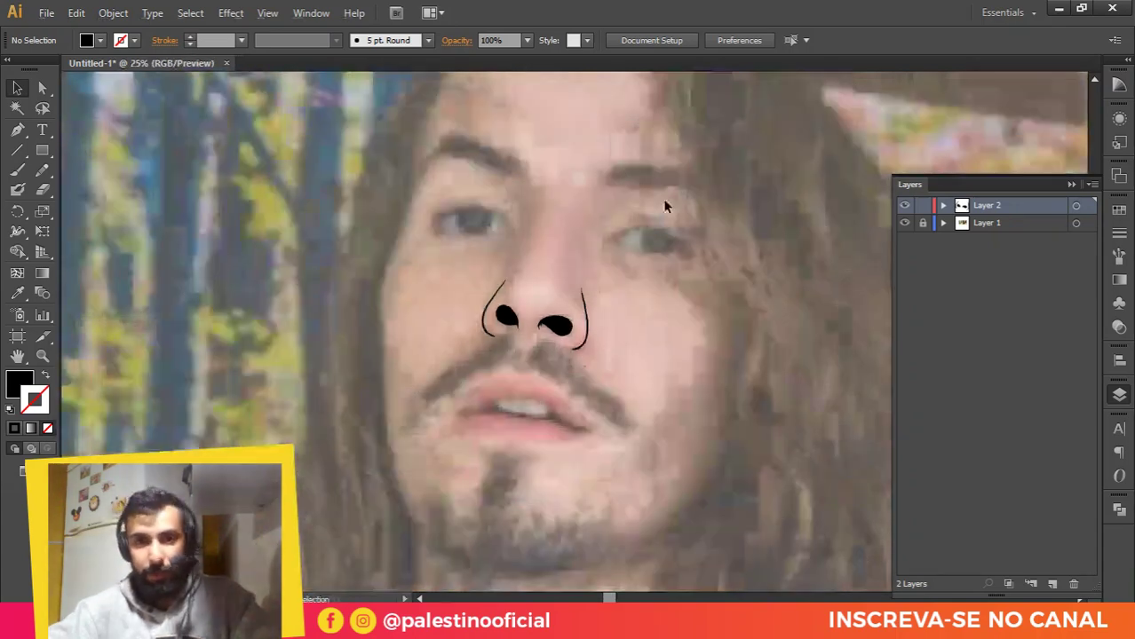
pyautogui.scroll(3, 638, 222)
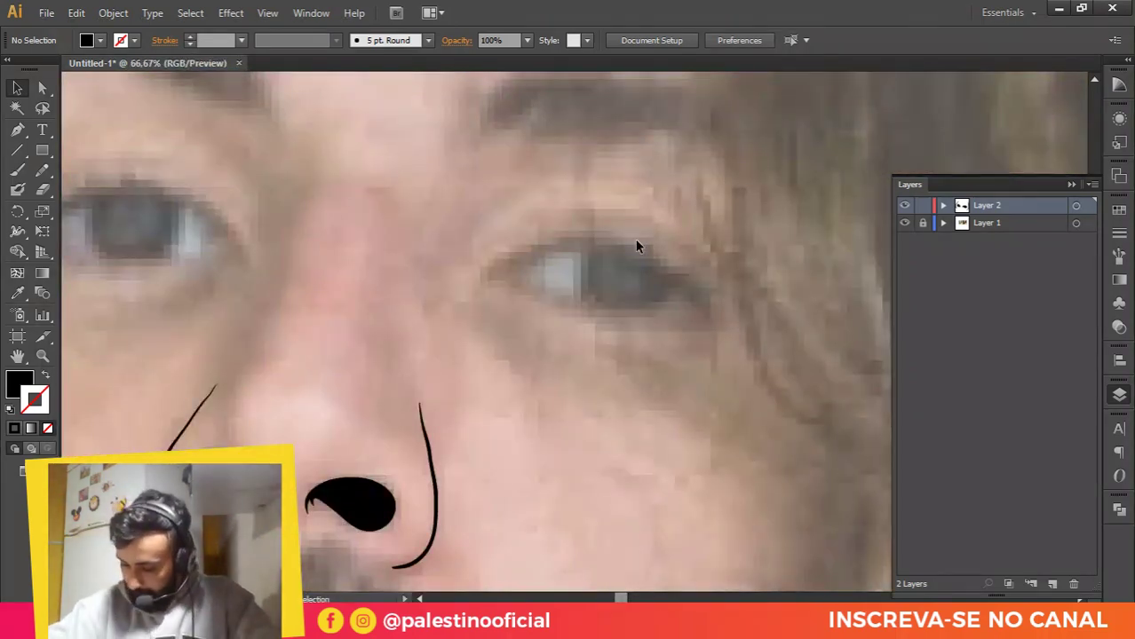
pyautogui.scroll(-2, 640, 249)
pyautogui.scroll(3, 591, 262)
pyautogui.press('b')
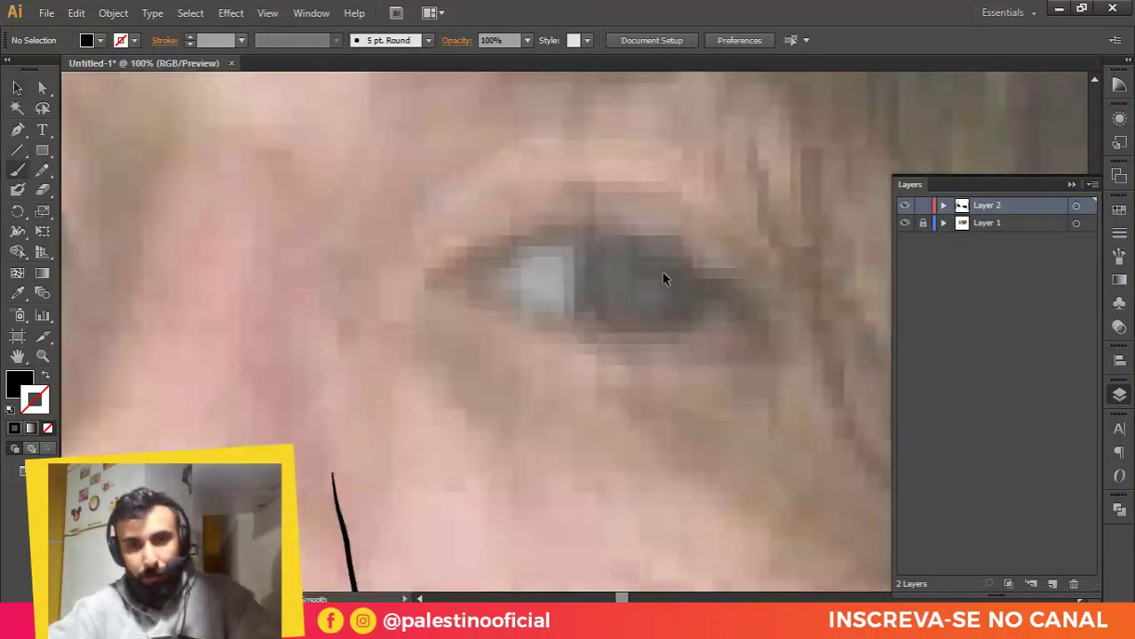
pyautogui.scroll(-2, 657, 269)
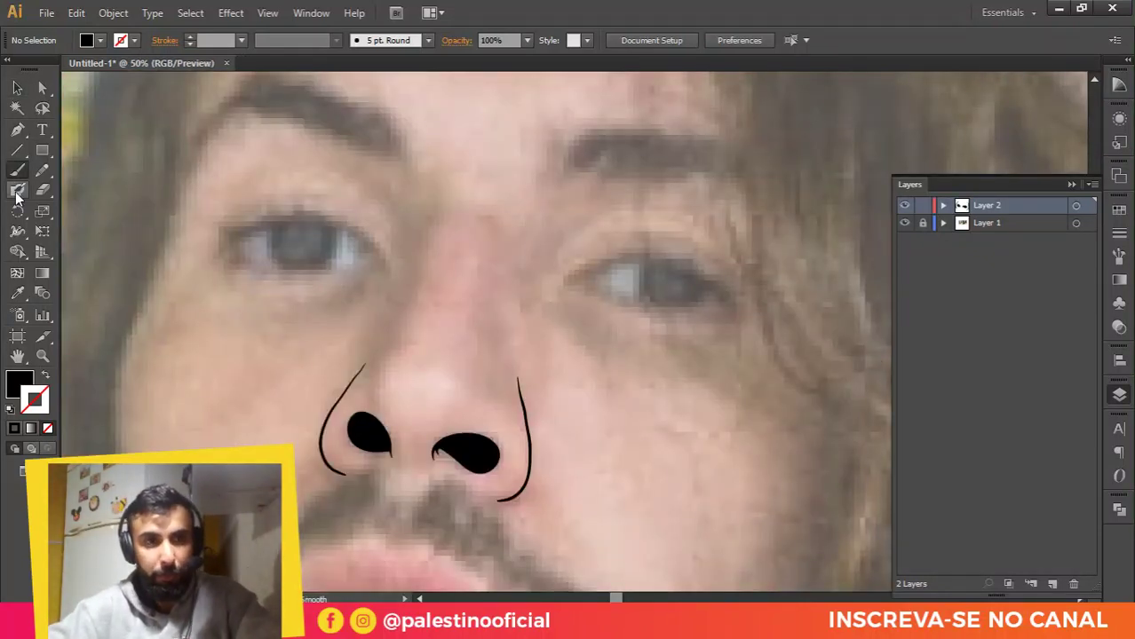
pyautogui.scroll(2, 641, 271)
pyautogui.scroll(1, 634, 278)
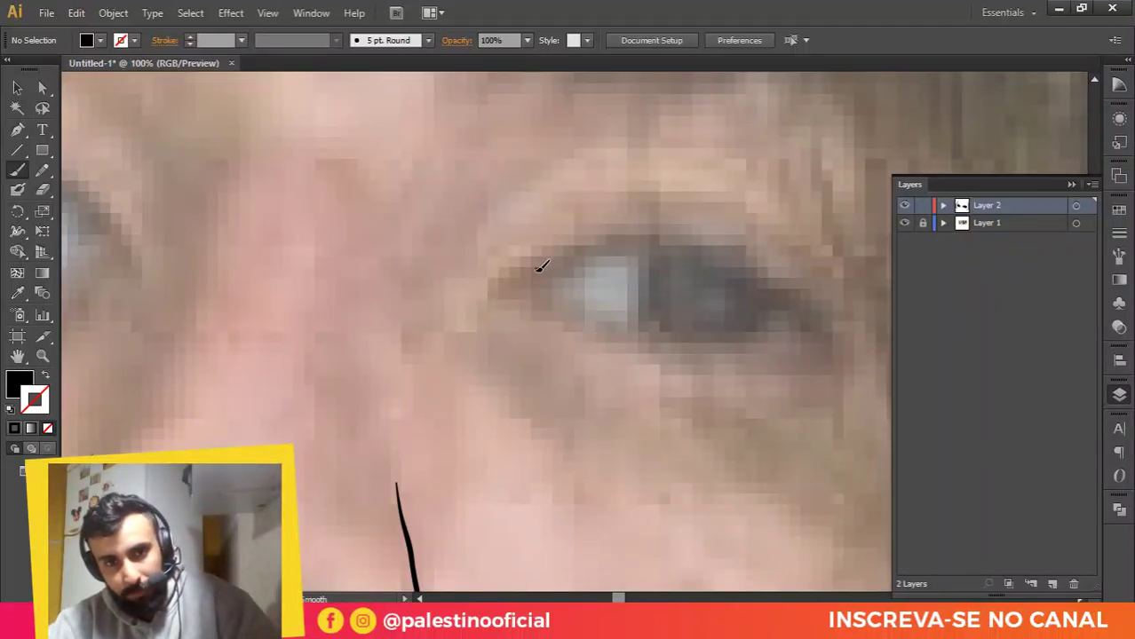
pyautogui.moveTo(549, 292)
pyautogui.mouseDown()
pyautogui.moveTo(683, 340)
pyautogui.moveTo(803, 324)
pyautogui.mouseUp()
pyautogui.hotkey('shift', 'x')
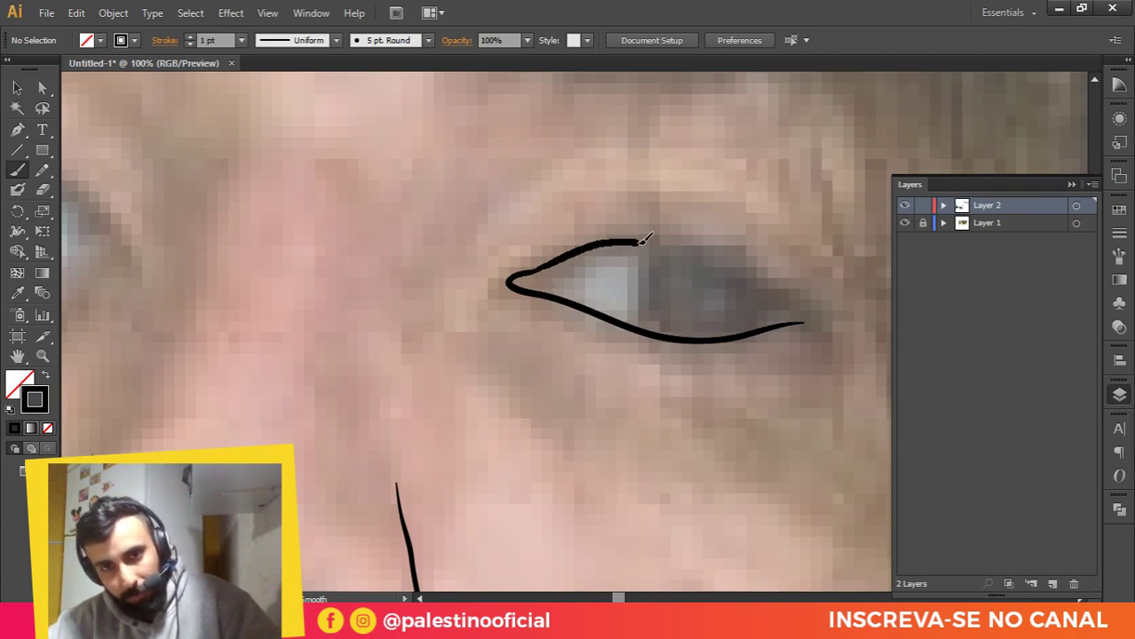
pyautogui.moveTo(646, 238)
pyautogui.mouseDown()
pyautogui.moveTo(755, 285)
pyautogui.moveTo(807, 322)
pyautogui.mouseUp()
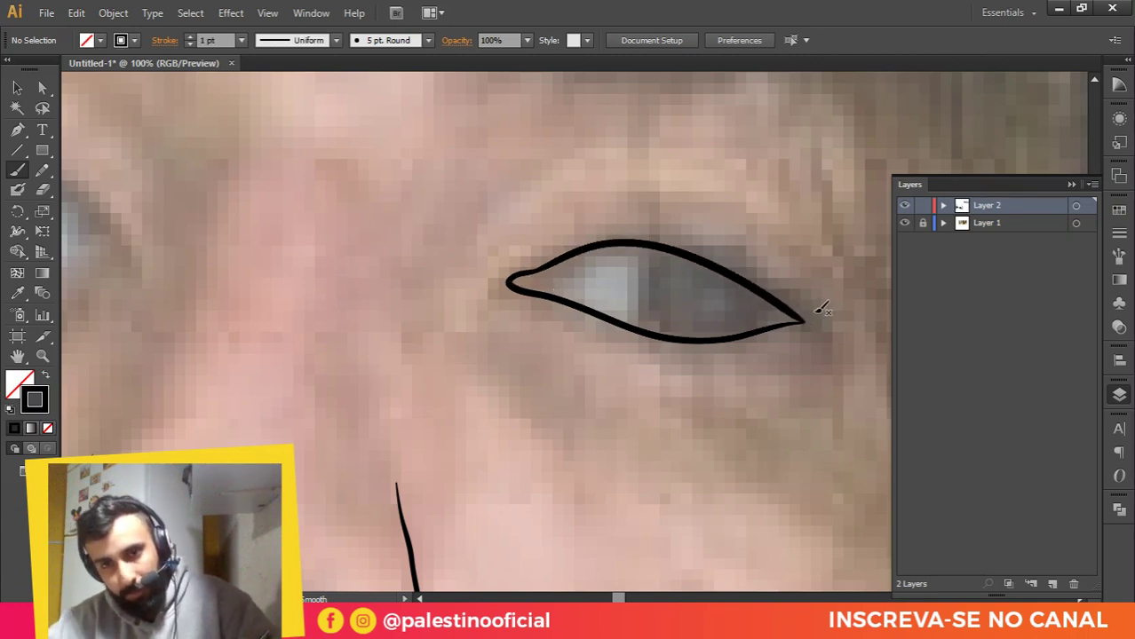
# Step: Compare the right eye's outline with the photo by toggling the visibility of the line-art layer and inspecting the outline's paths
pyautogui.scroll(-5, 793, 312)
pyautogui.scroll(3, 865, 262)
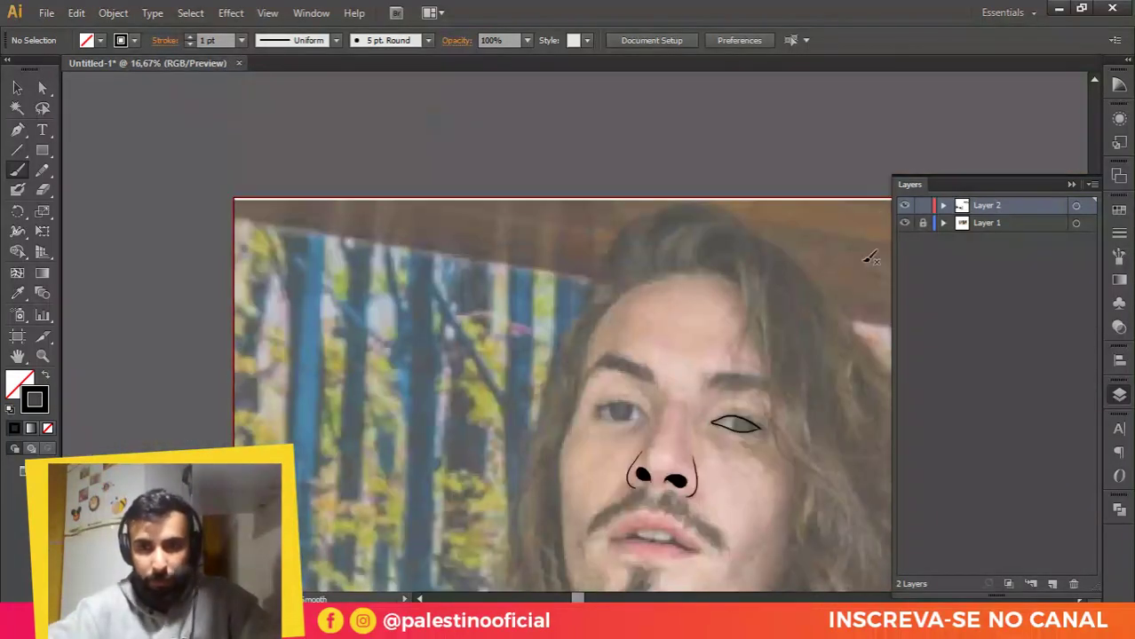
pyautogui.click(904, 205)
pyautogui.click(905, 205)
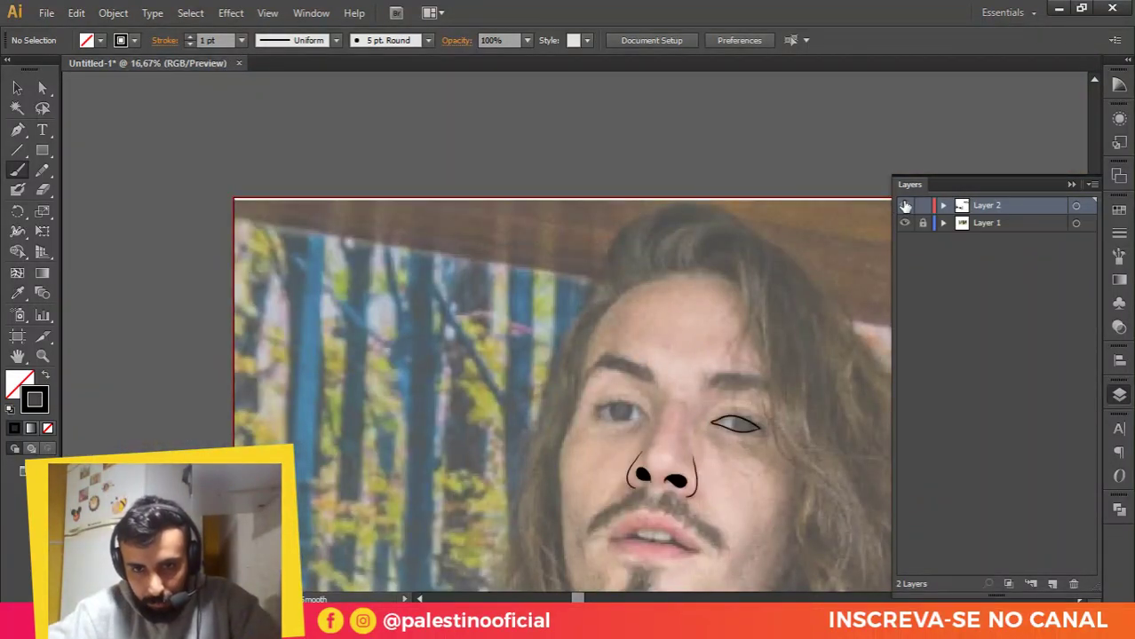
pyautogui.scroll(2, 755, 430)
pyautogui.press('v')
pyautogui.moveTo(683, 389); pyautogui.dragTo(763, 405)
pyautogui.scroll(2, 766, 426)
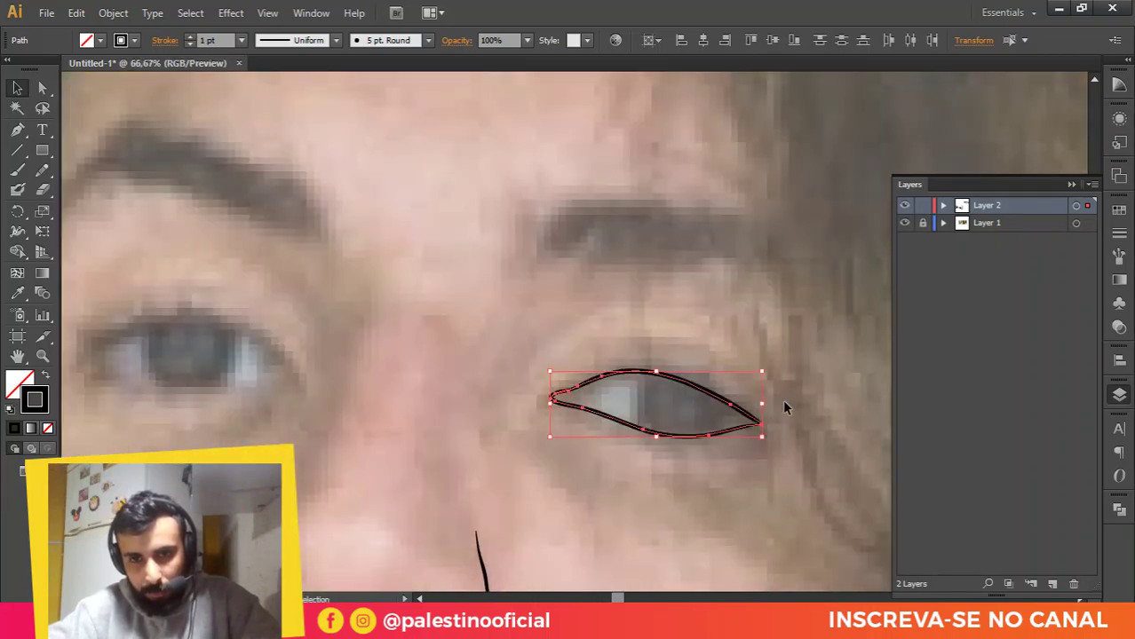
pyautogui.click(782, 399)
pyautogui.scroll(-2, 751, 406)
pyautogui.click(905, 206)
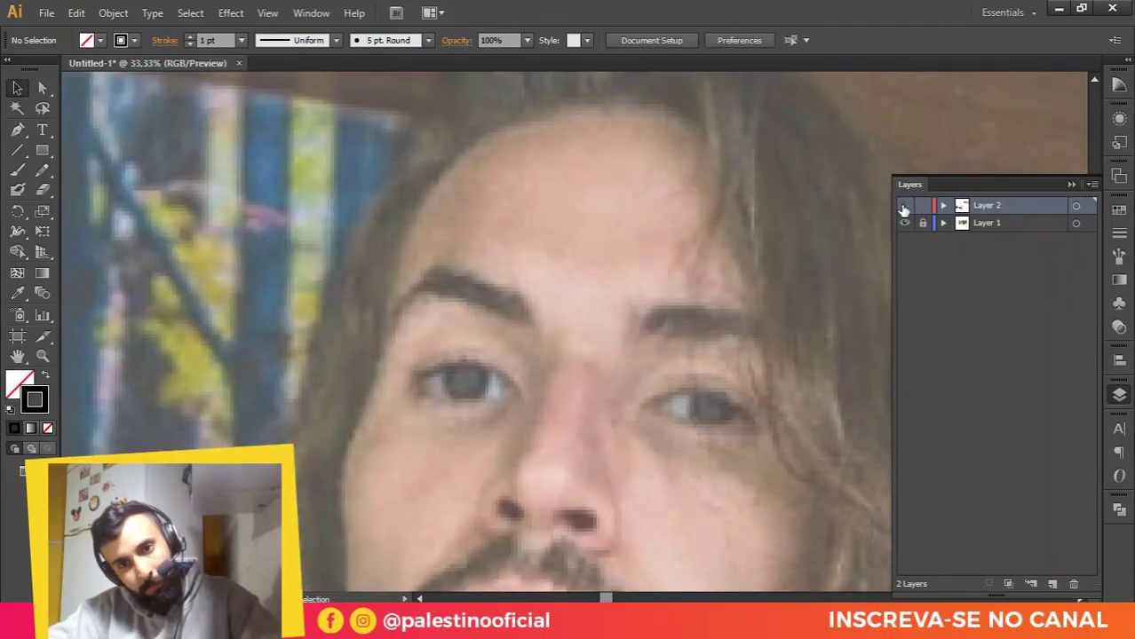
pyautogui.click(905, 206)
pyautogui.click(905, 206)
pyautogui.click(905, 206)
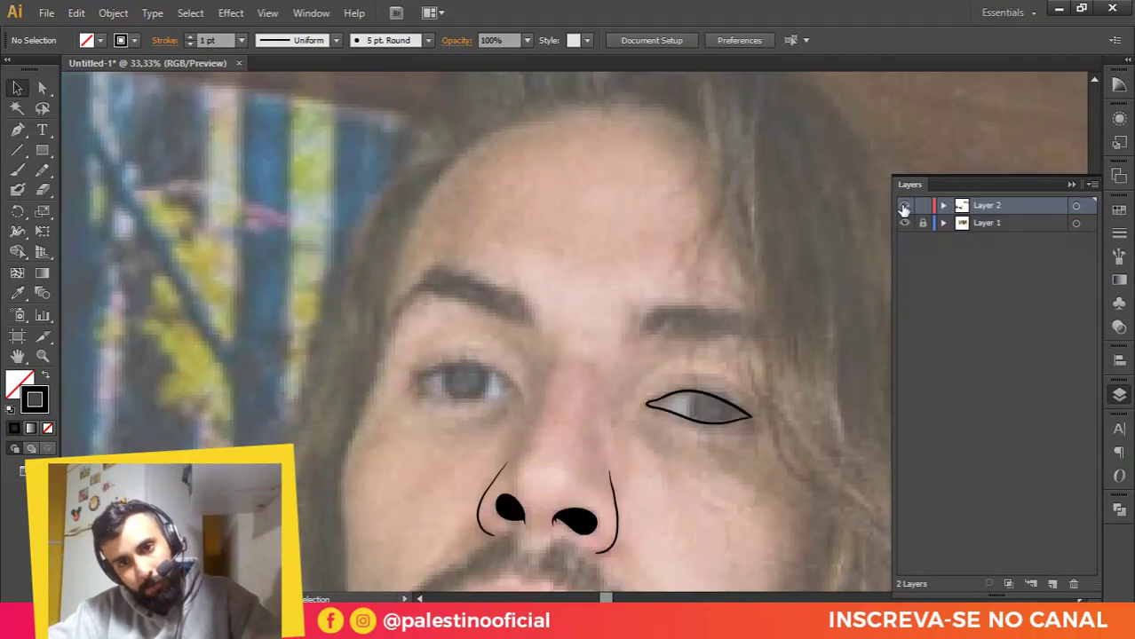
# Step: Paint a thin curved brush stroke across the inner corner of the right eye to mark the tear duct
pyautogui.scroll(4, 623, 430)
pyautogui.press('b')
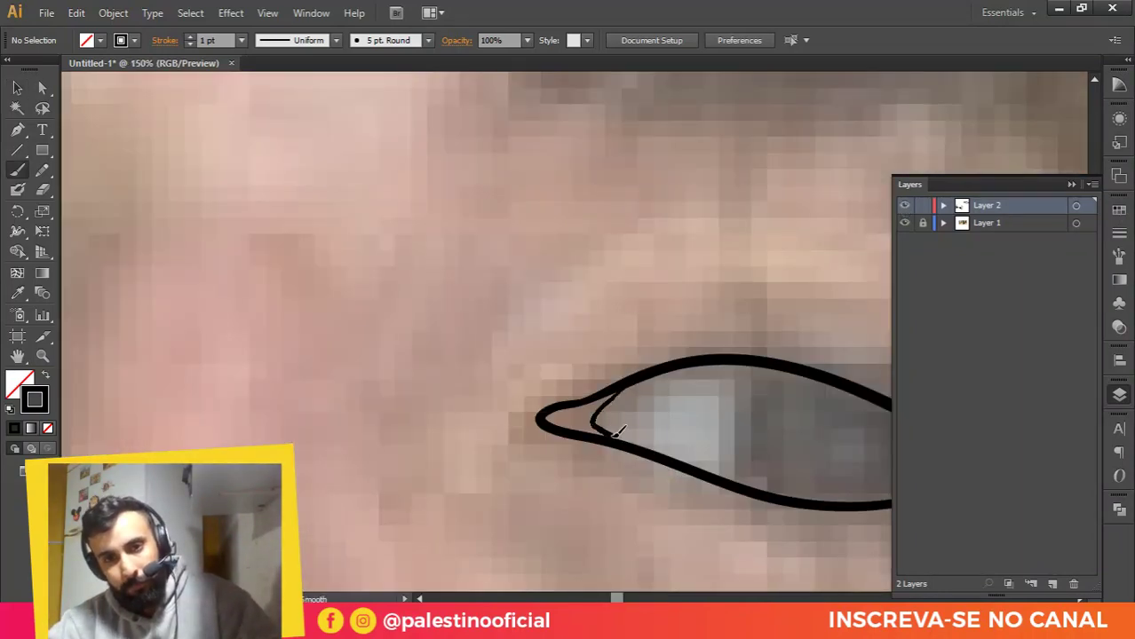
pyautogui.scroll(-3, 455, 336)
pyautogui.scroll(1, 552, 331)
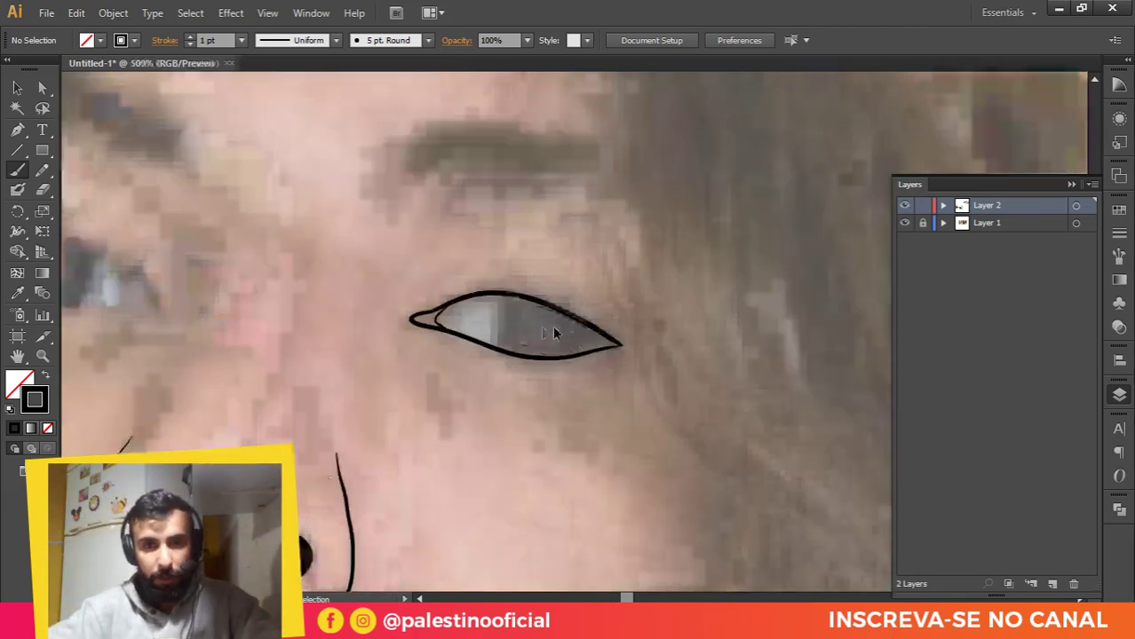
# Step: Trace the right eye's iris between the eyelids with the Pencil, and swap its colours to a solid black fill without stroke
pyautogui.scroll(3, 552, 332)
pyautogui.click(42, 169)
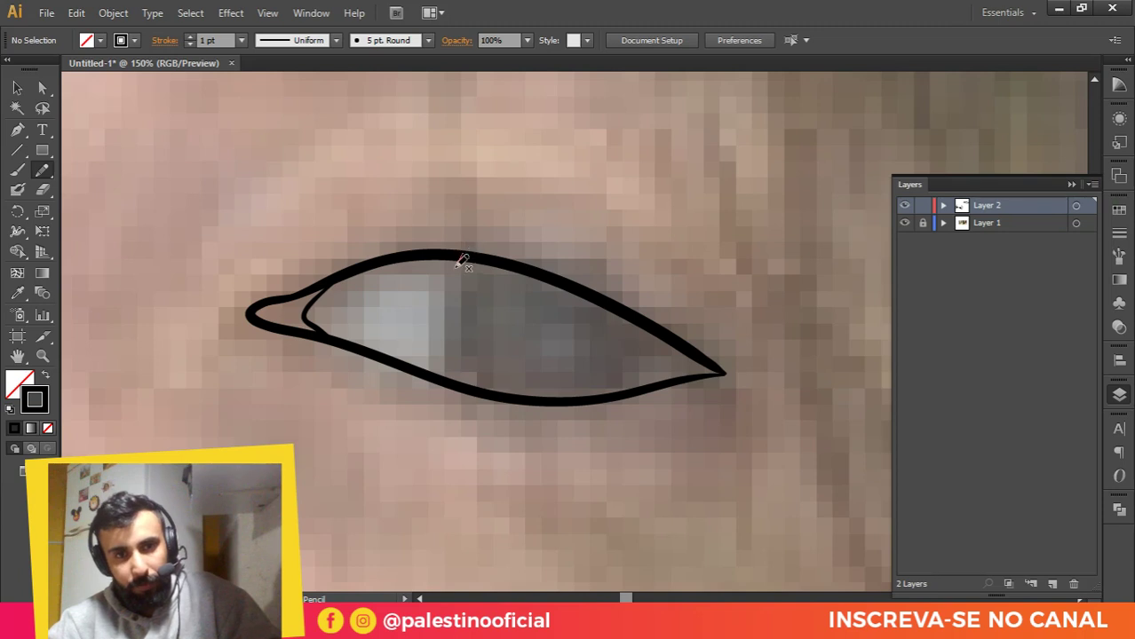
pyautogui.moveTo(459, 368)
pyautogui.mouseDown()
pyautogui.moveTo(472, 388)
pyautogui.moveTo(514, 393)
pyautogui.moveTo(588, 400)
pyautogui.moveTo(613, 386)
pyautogui.mouseUp()
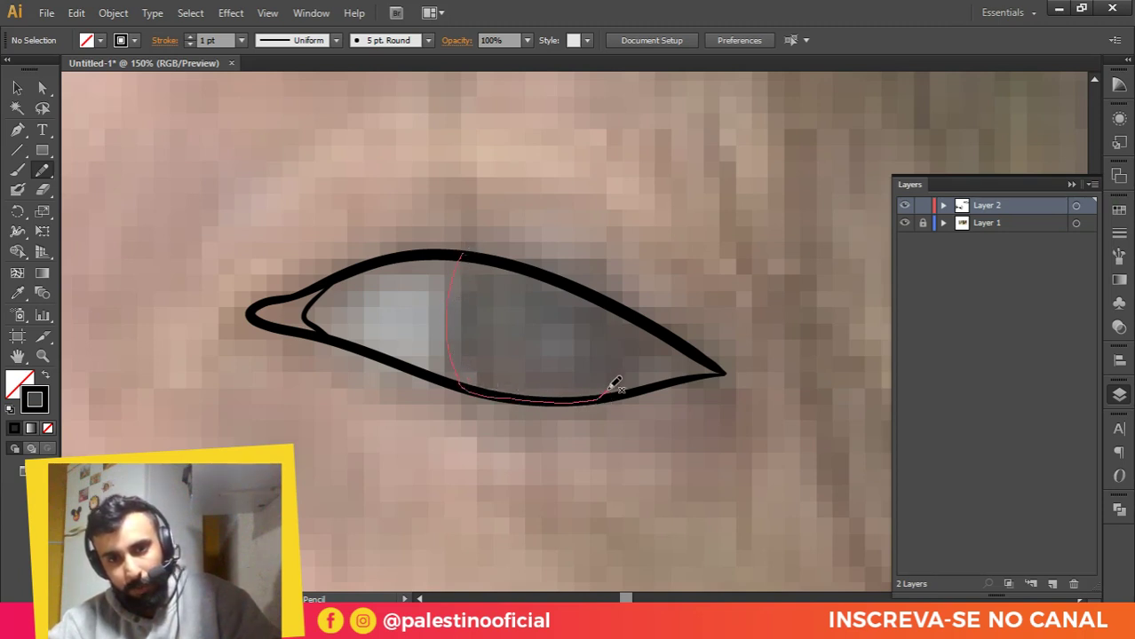
pyautogui.moveTo(635, 325)
pyautogui.mouseDown()
pyautogui.moveTo(532, 263)
pyautogui.moveTo(471, 251)
pyautogui.mouseUp()
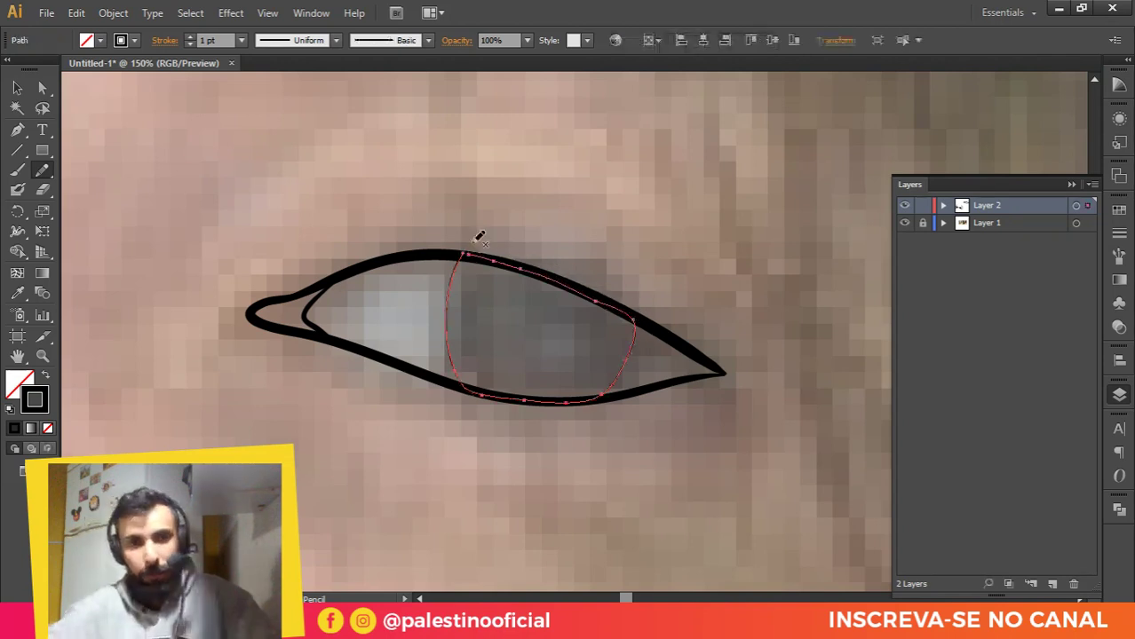
pyautogui.click(45, 377)
pyautogui.press('v')
pyautogui.click(592, 283)
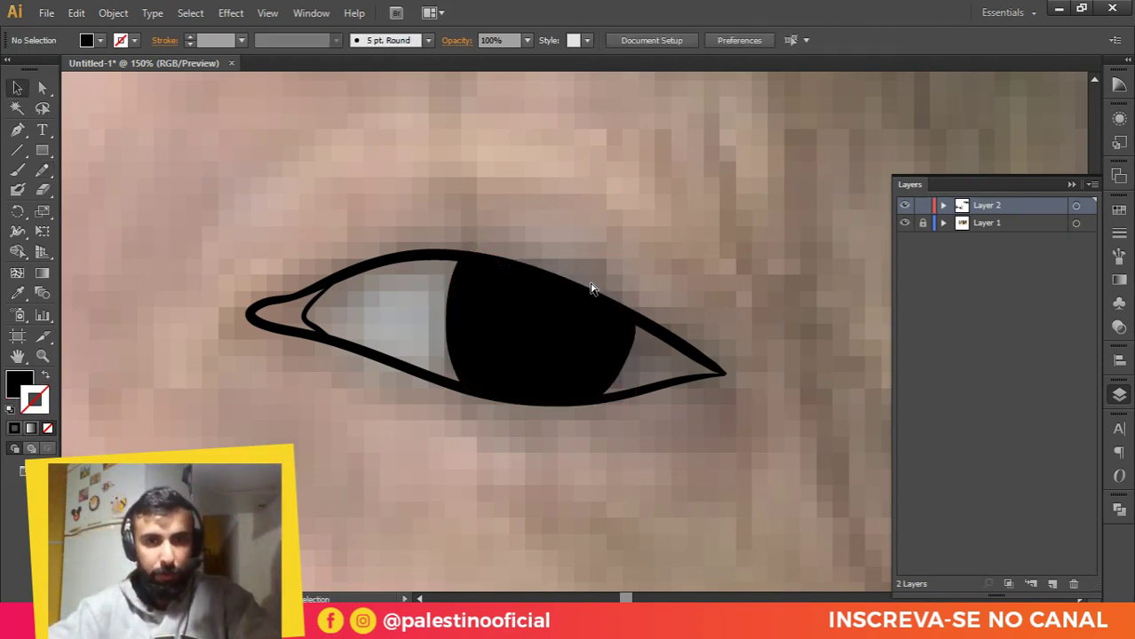
# Step: Temporarily hide the photo layer to examine the drawn nose and right eye as a whole
pyautogui.hotkey('ctrl', '-')
pyautogui.hotkey('ctrl', '-')
pyautogui.hotkey('ctrl', '-')
pyautogui.hotkey('ctrl', '-')
pyautogui.hotkey('ctrl', '-')
pyautogui.hotkey('ctrl', '-')
pyautogui.hotkey('ctrl', '-')
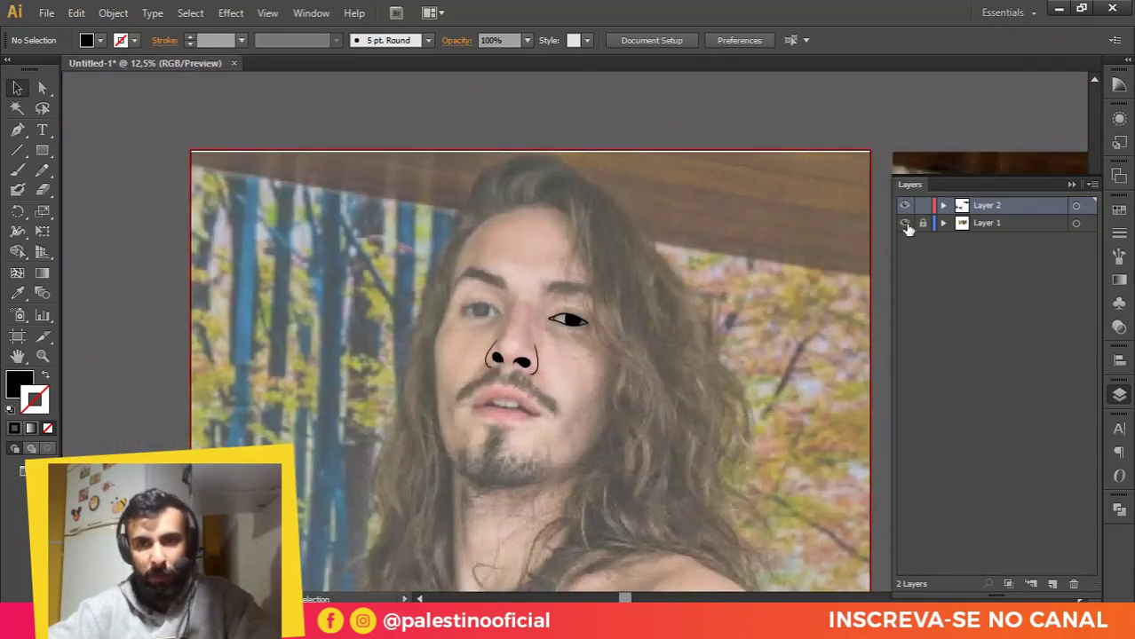
pyautogui.click(905, 223)
pyautogui.click(905, 223)
# Step: Paint two thin, broken brush strokes up the left side of the nose bridge, above the nostril contour
pyautogui.scroll(4, 480, 310)
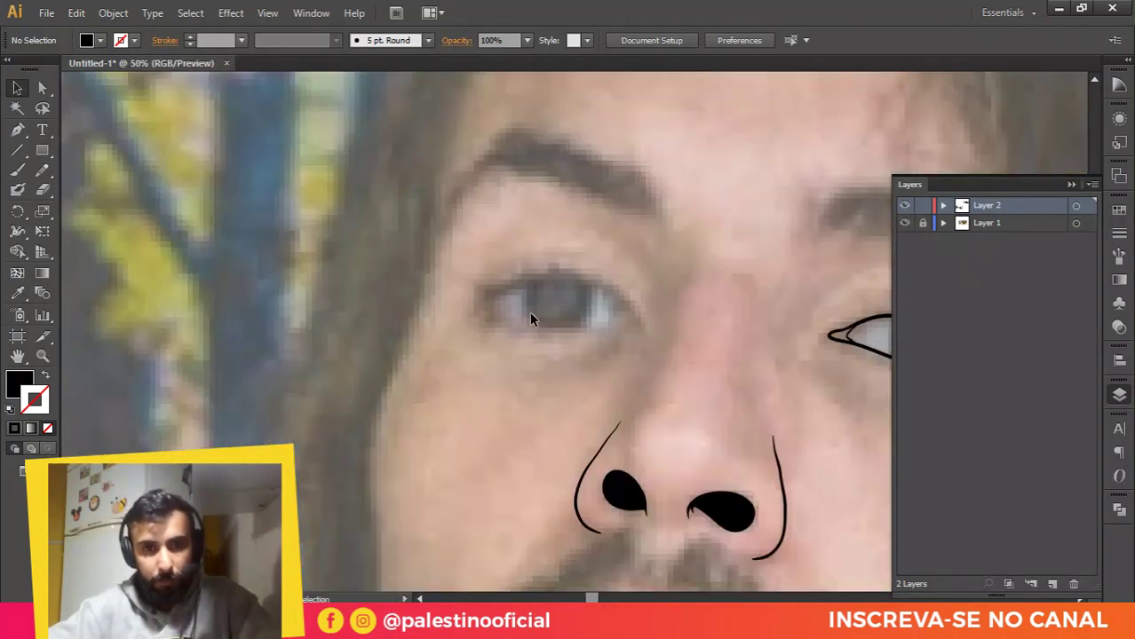
pyautogui.moveTo(627, 311); pyautogui.dragTo(606, 293)
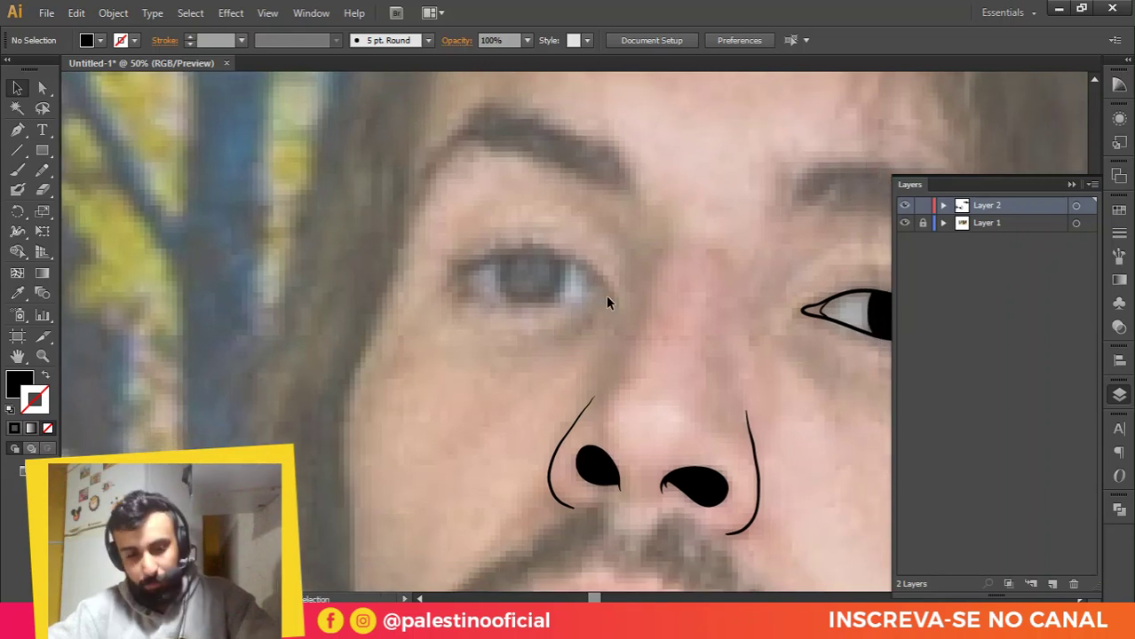
pyautogui.press('b')
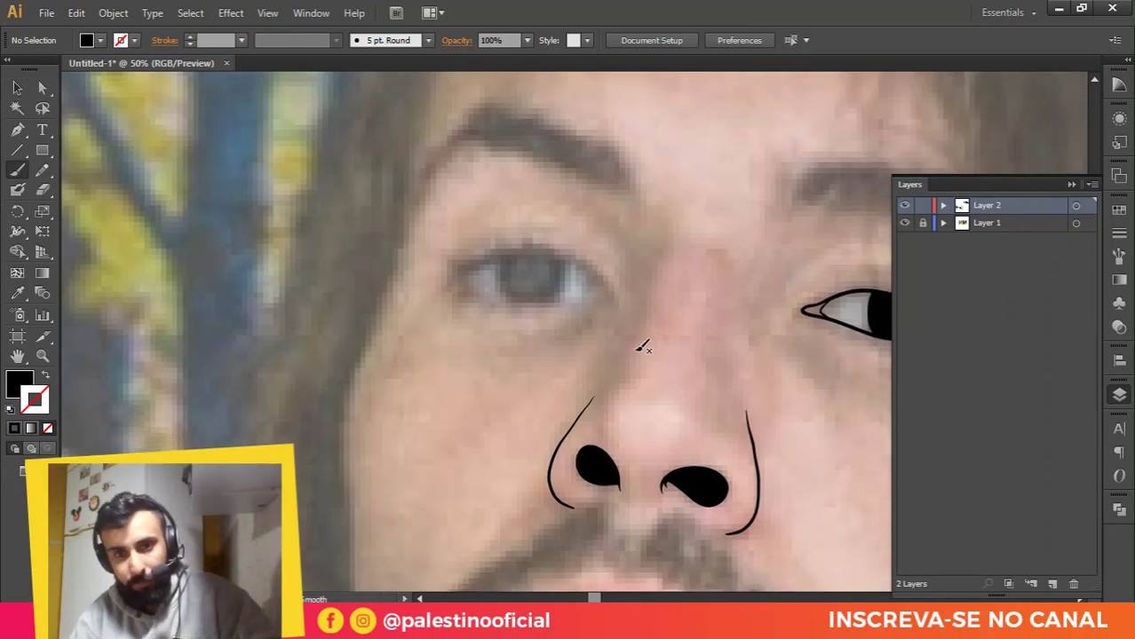
pyautogui.moveTo(649, 304); pyautogui.dragTo(654, 253)
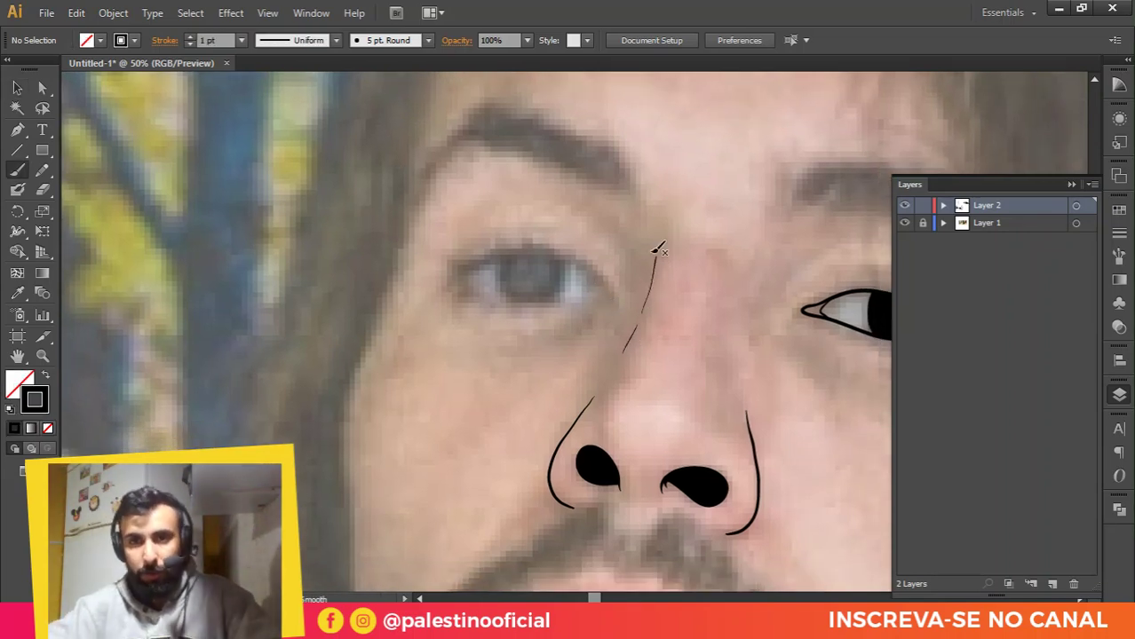
# Step: Outline the left eye with Paintbrush strokes along the lower and upper lids, and add the tear-duct curve at the inner corner
pyautogui.scroll(-3, 586, 258)
pyautogui.scroll(5, 558, 260)
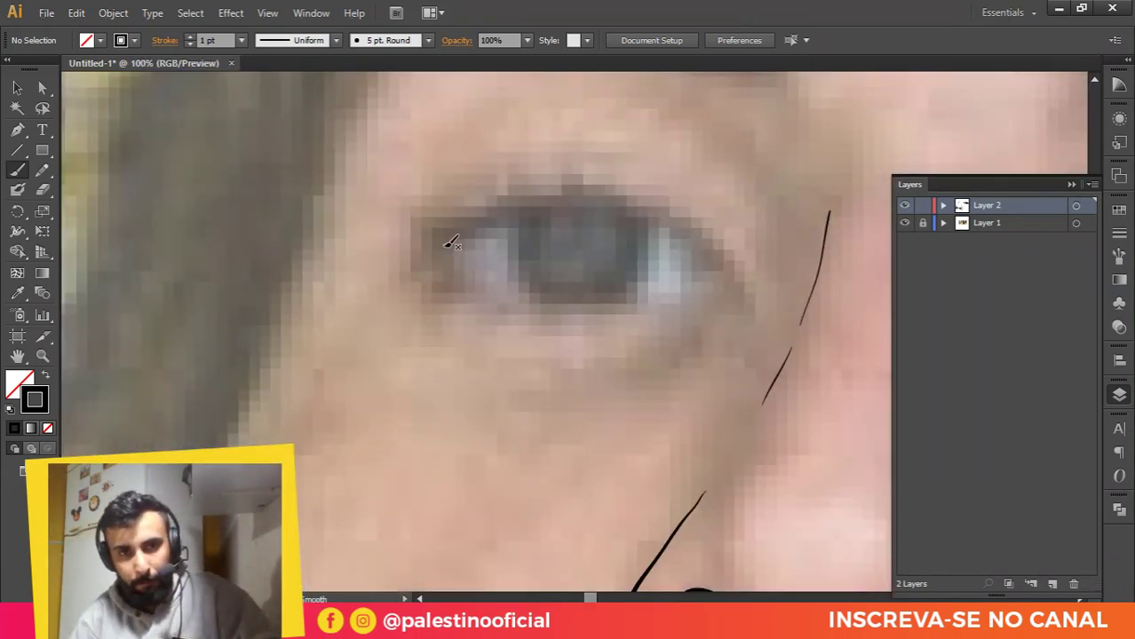
pyautogui.moveTo(479, 280)
pyautogui.mouseDown()
pyautogui.moveTo(548, 307)
pyautogui.moveTo(637, 306)
pyautogui.mouseUp()
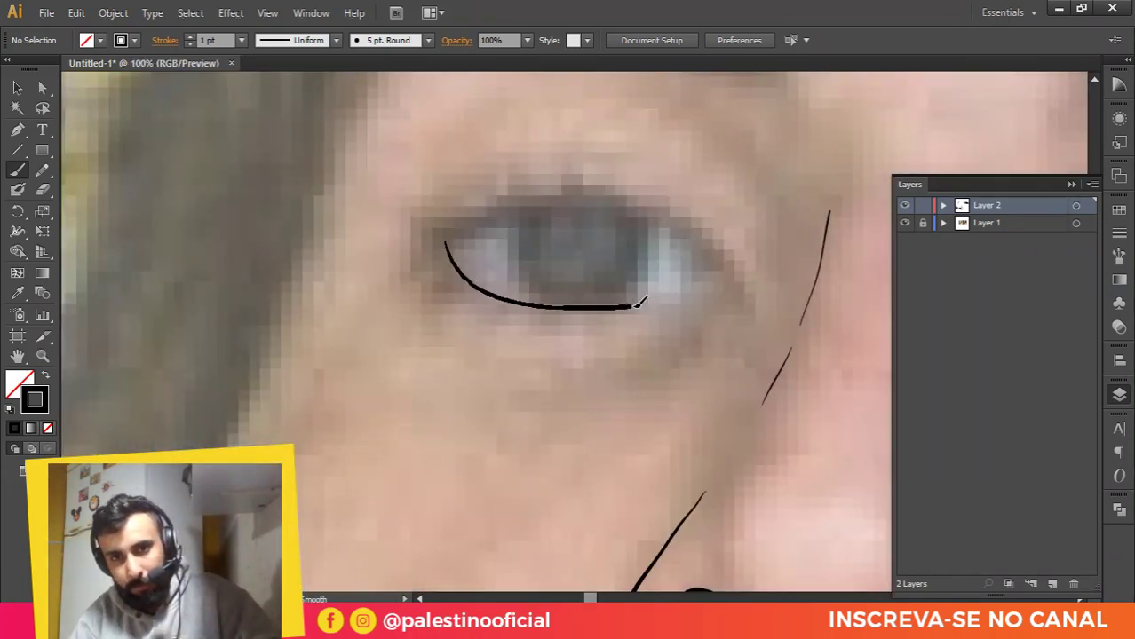
pyautogui.moveTo(741, 305); pyautogui.dragTo(736, 282)
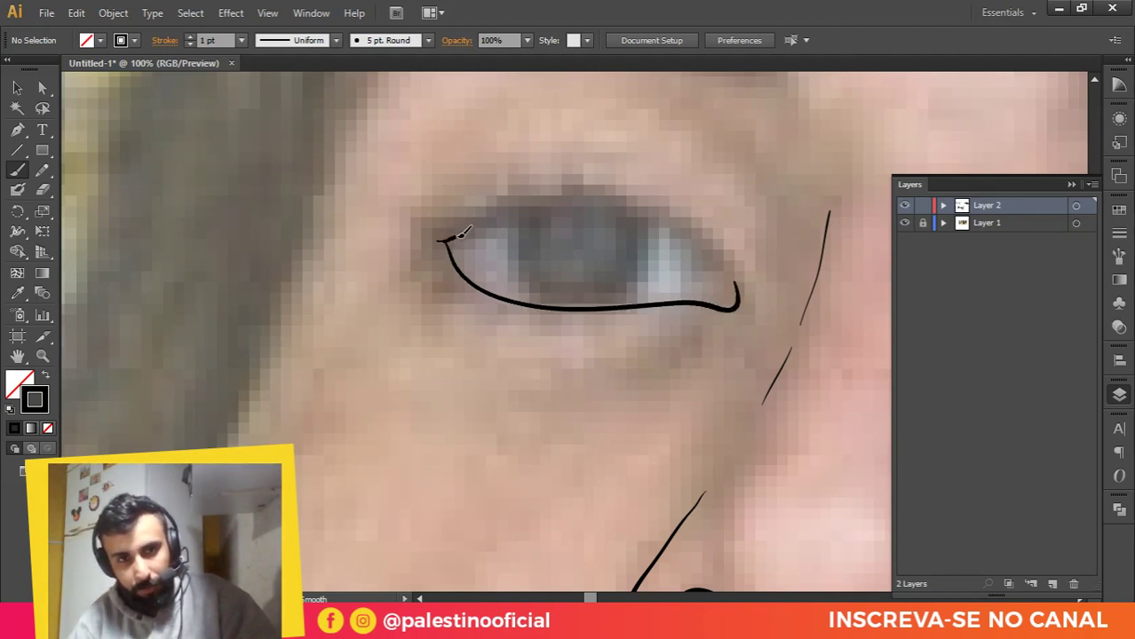
pyautogui.moveTo(460, 233)
pyautogui.mouseDown()
pyautogui.moveTo(518, 206)
pyautogui.moveTo(588, 197)
pyautogui.moveTo(660, 219)
pyautogui.moveTo(743, 304)
pyautogui.mouseUp()
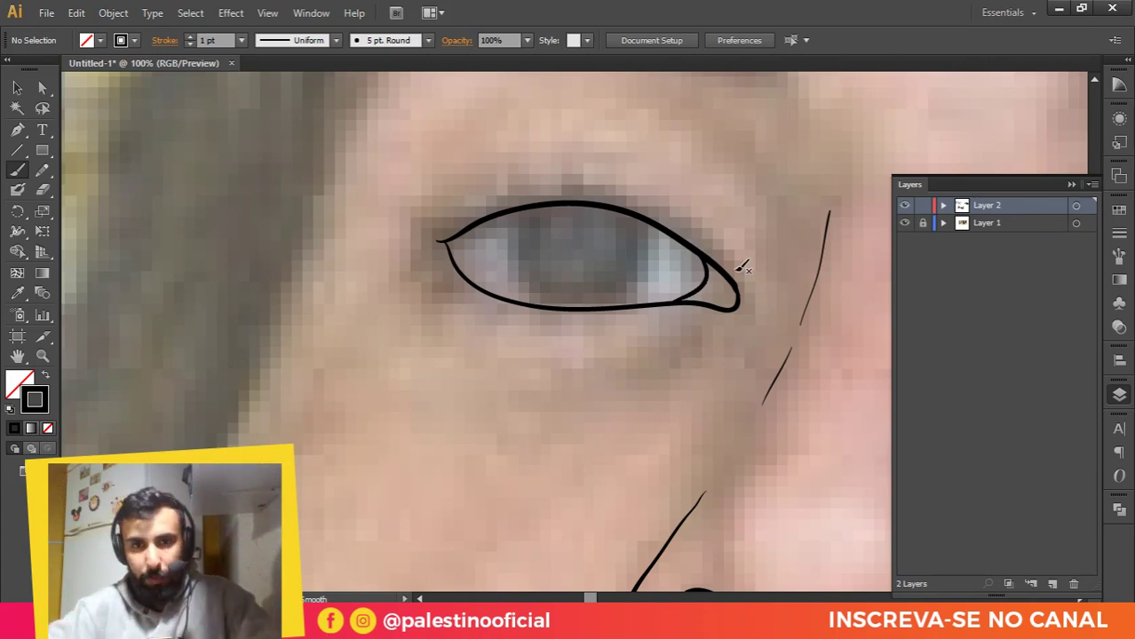
# Step: Move the end anchor points of the upper and lower lid strokes to join them smoothly at the left eye's inner corner
pyautogui.scroll(2, 744, 311)
pyautogui.press('a')
pyautogui.click(732, 284)
pyautogui.keyDown('ctrl'); pyautogui.click(732, 284); pyautogui.keyUp('ctrl')
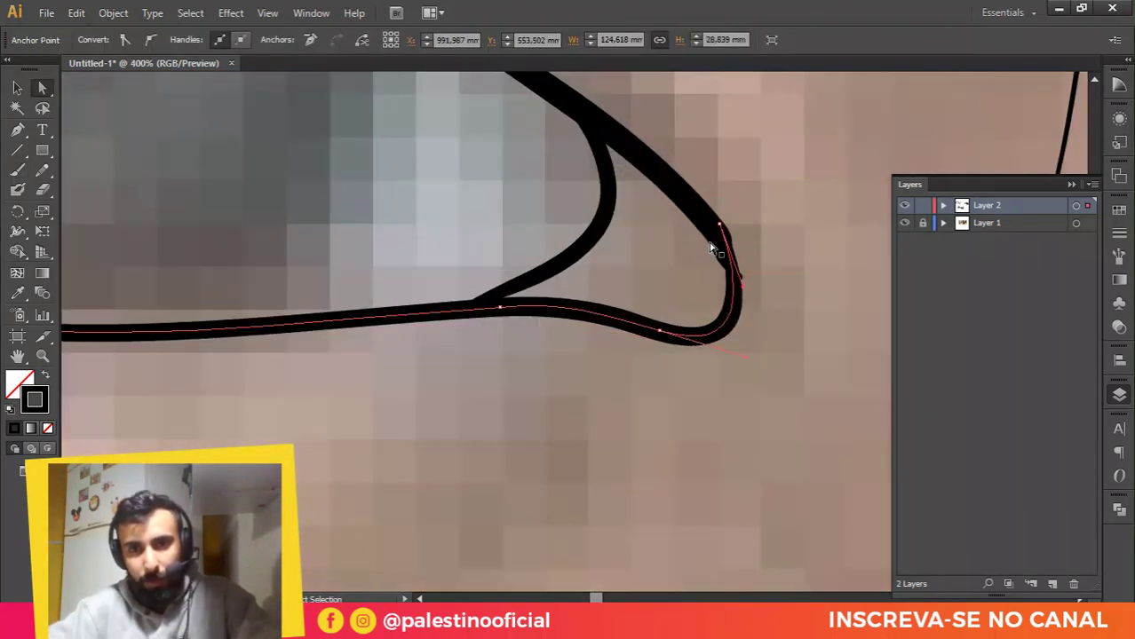
pyautogui.moveTo(725, 268); pyautogui.dragTo(732, 299)
pyautogui.click(734, 278)
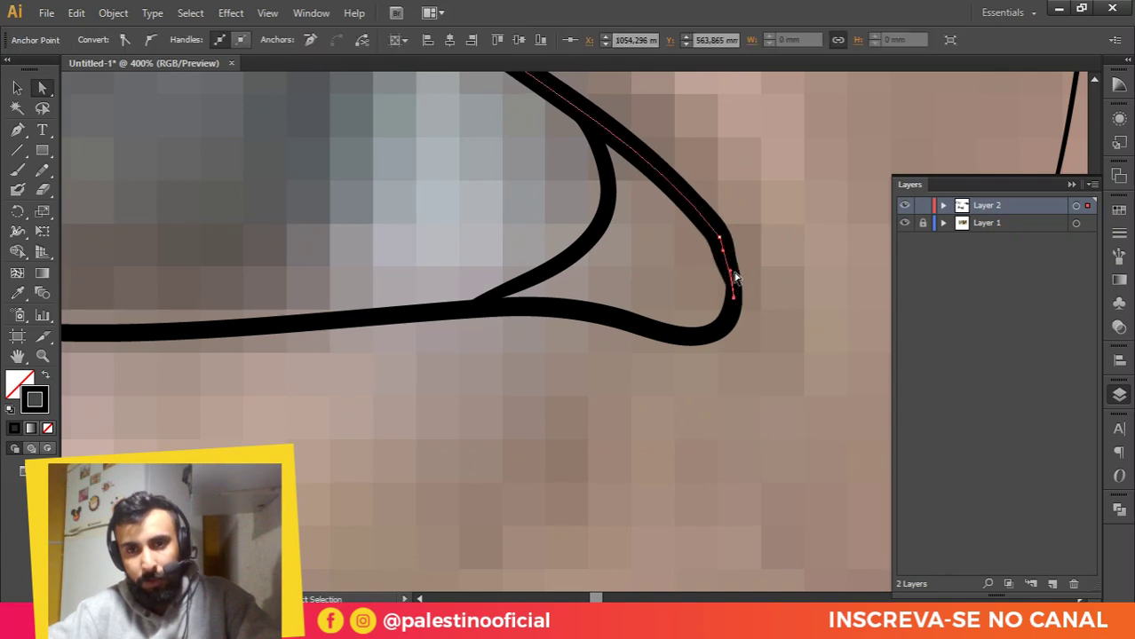
pyautogui.click(767, 309)
pyautogui.scroll(-4, 767, 309)
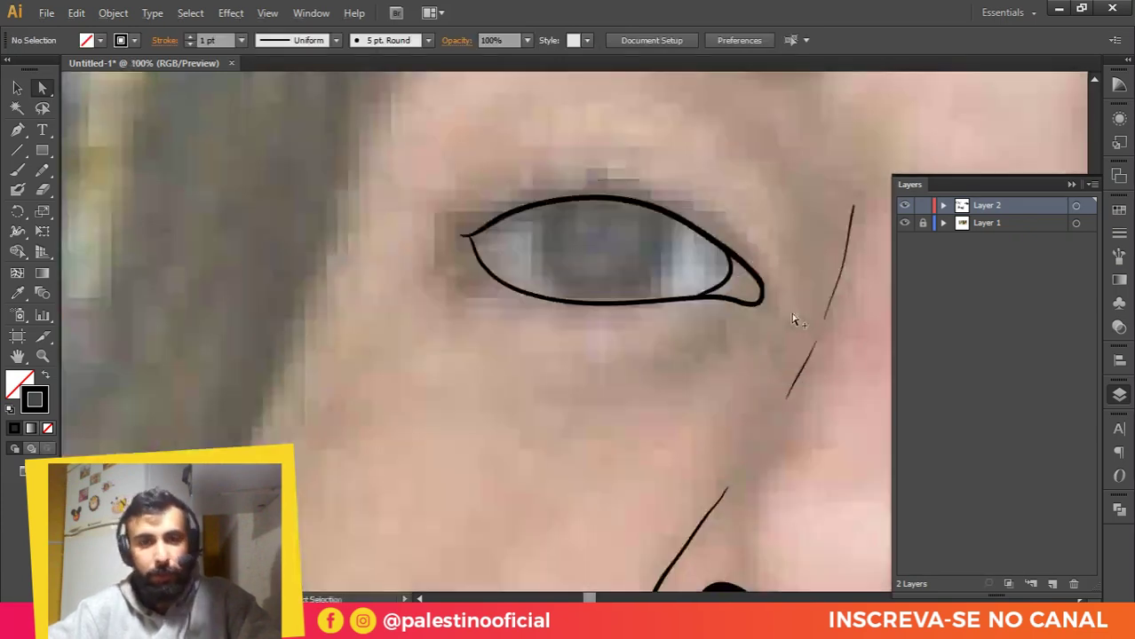
# Step: Flatten the left eye's lower lid curve by raising its anchor point beneath the iris
pyautogui.scroll(-3, 545, 234)
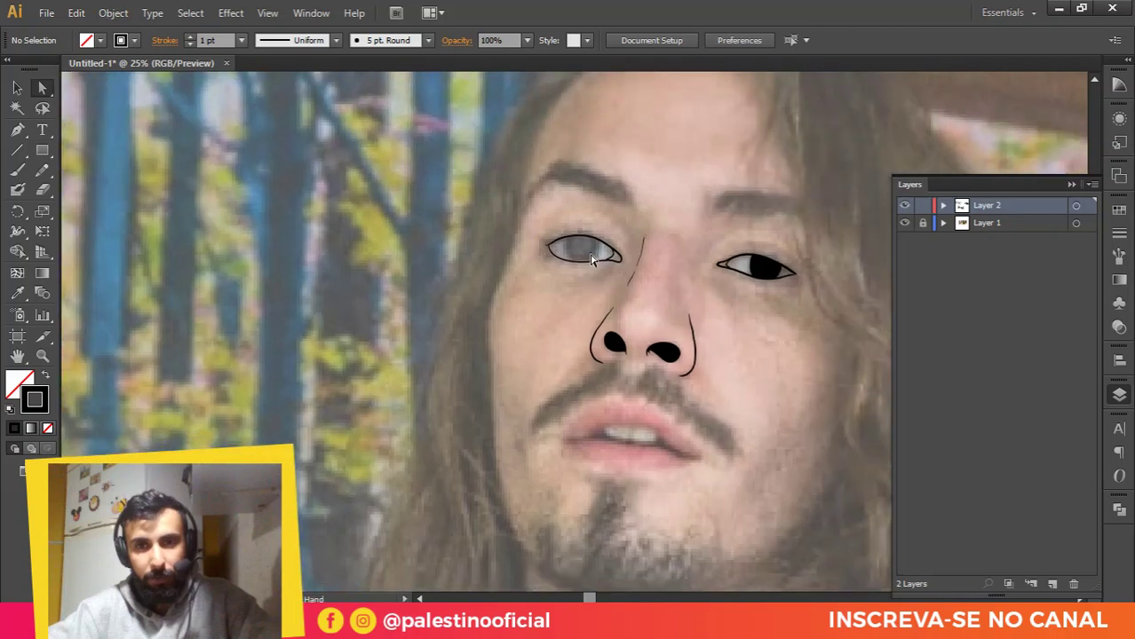
pyautogui.scroll(3, 569, 251)
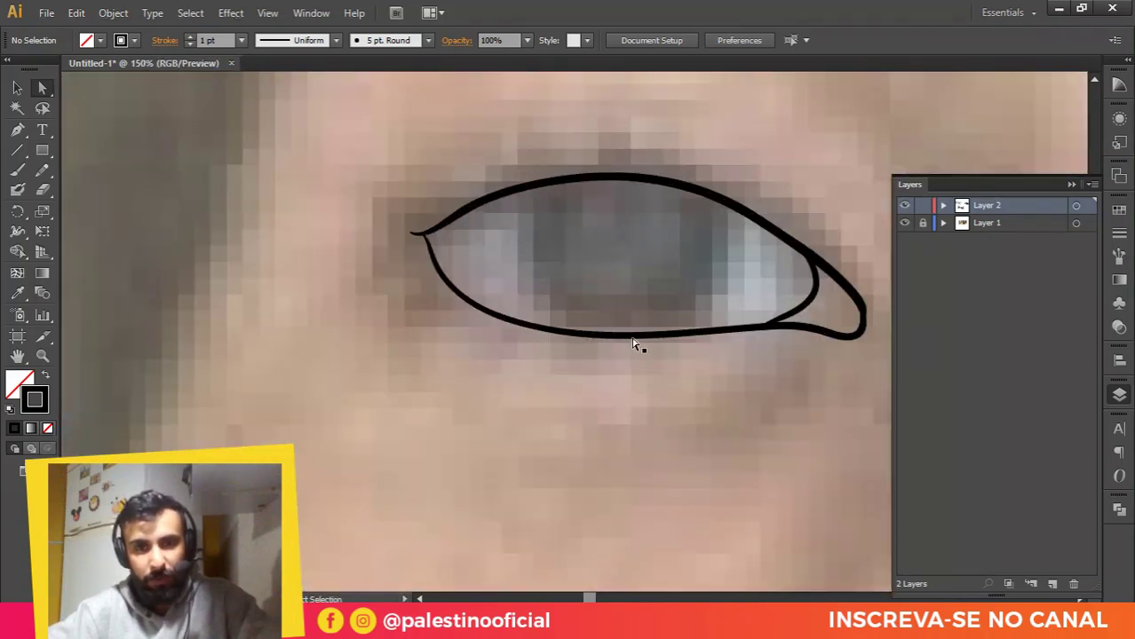
pyautogui.click(634, 341)
pyautogui.click(545, 334)
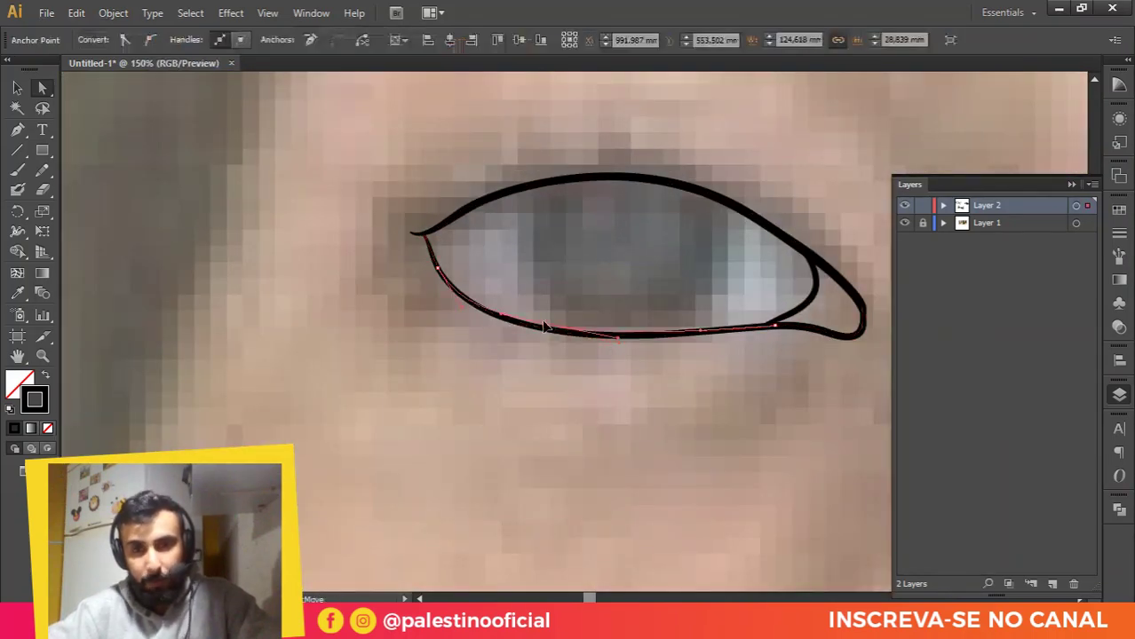
pyautogui.click(649, 393)
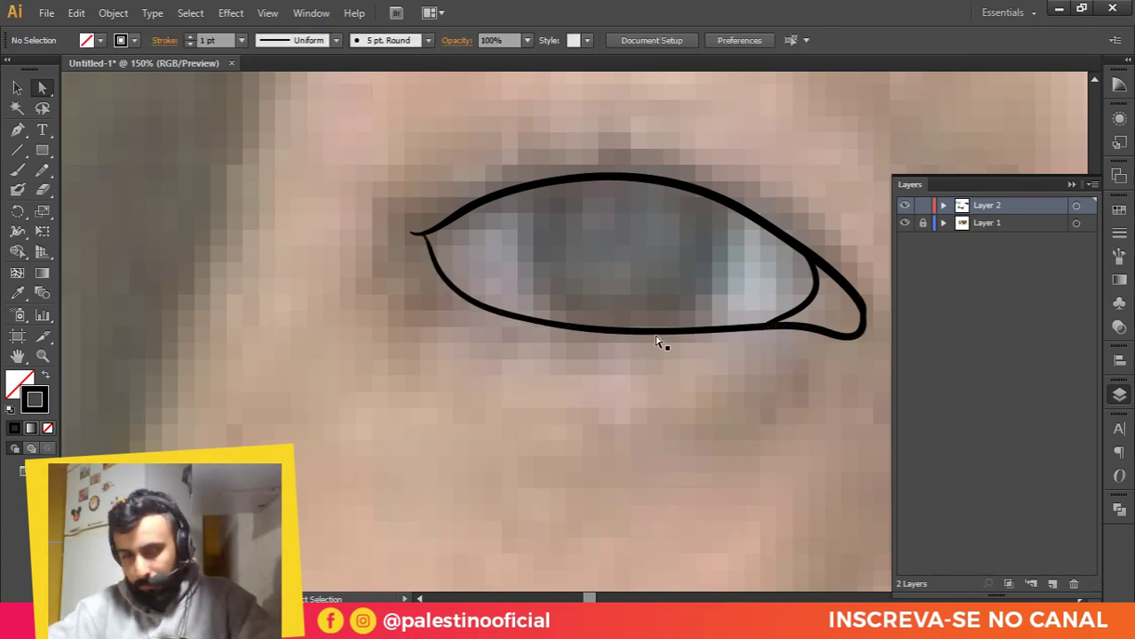
pyautogui.scroll(-3, 659, 339)
# Step: Trace the left eye's iris between the lids with the Pencil, and swap its colours to a solid black fill without stroke
pyautogui.scroll(5, 590, 256)
pyautogui.press('b')
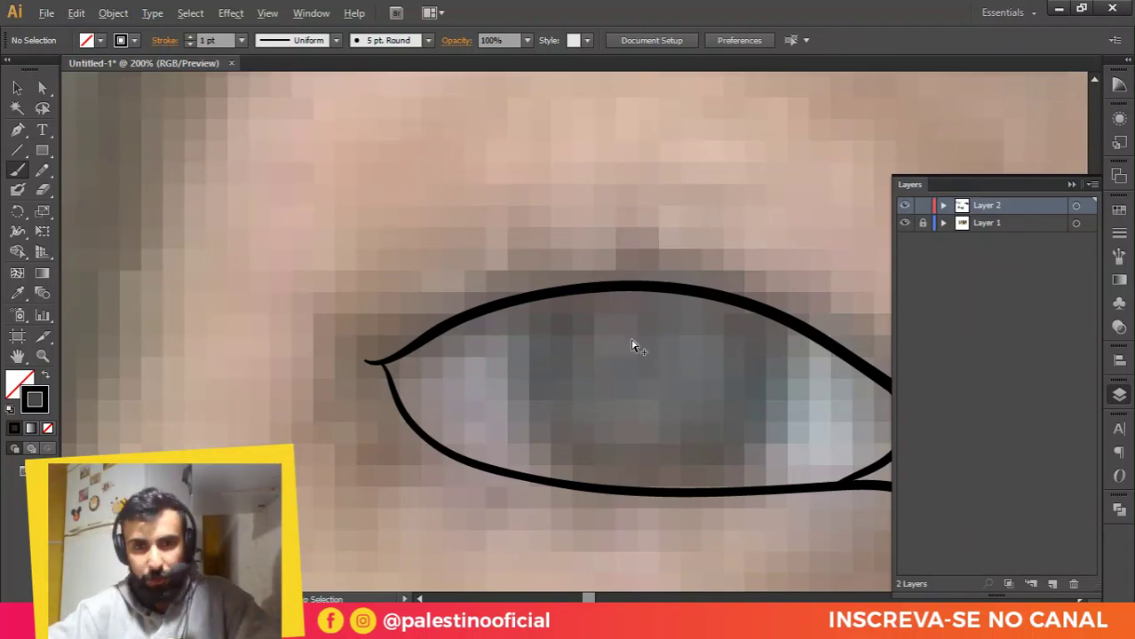
pyautogui.click(42, 171)
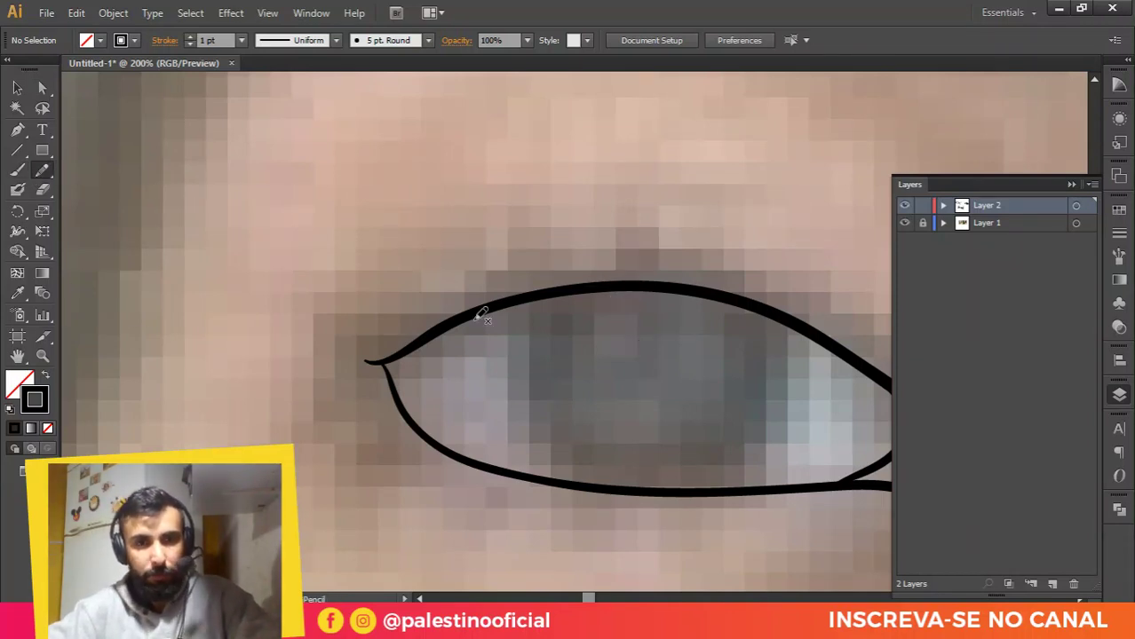
pyautogui.scroll(2, 659, 385)
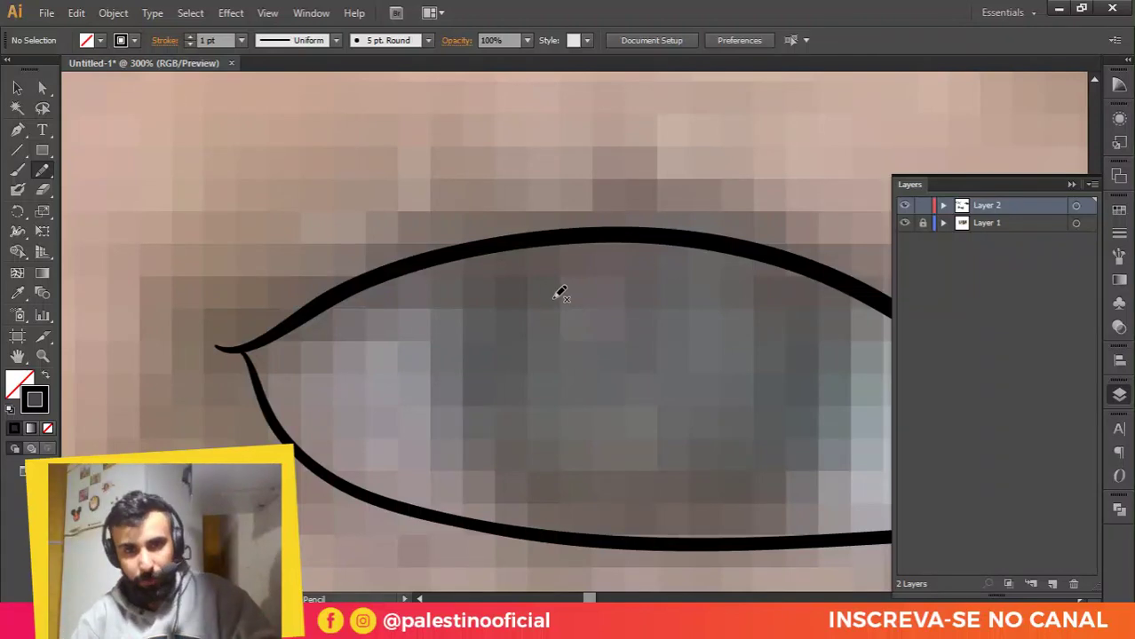
pyautogui.moveTo(515, 242)
pyautogui.mouseDown()
pyautogui.moveTo(455, 197)
pyautogui.moveTo(380, 254)
pyautogui.mouseUp()
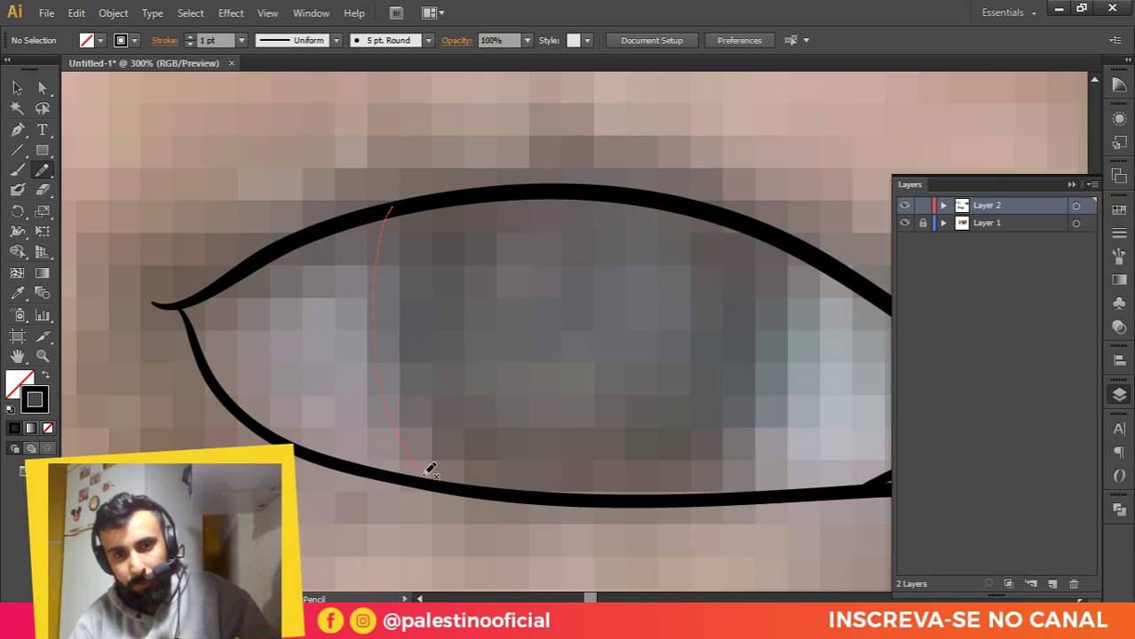
pyautogui.moveTo(449, 483)
pyautogui.mouseDown()
pyautogui.moveTo(680, 497)
pyautogui.moveTo(726, 467)
pyautogui.mouseUp()
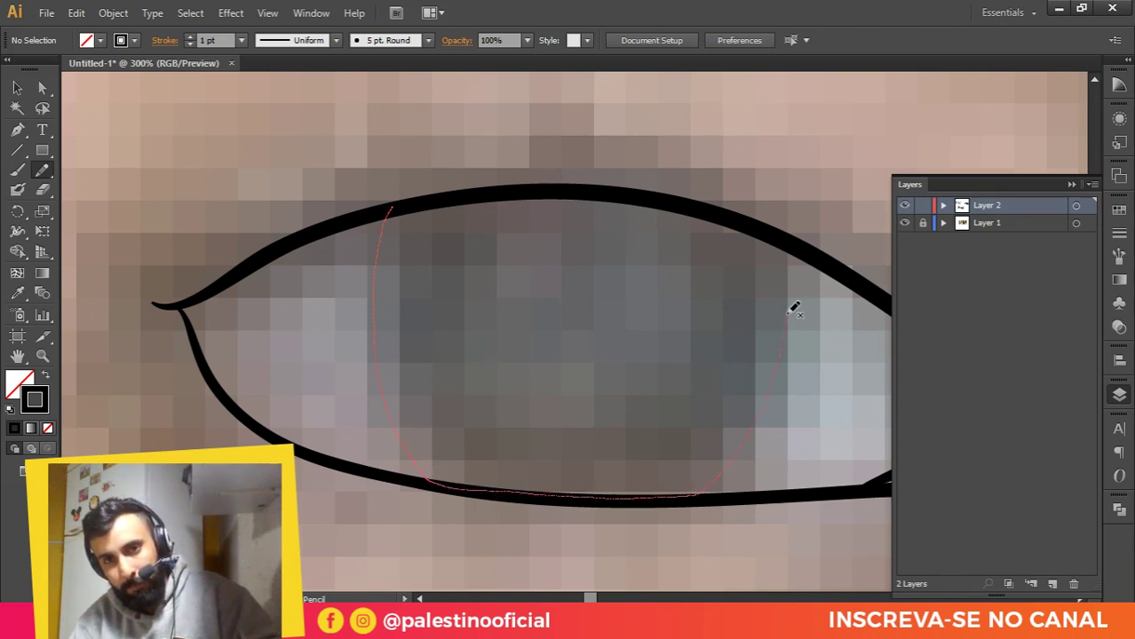
pyautogui.moveTo(784, 250)
pyautogui.mouseDown()
pyautogui.moveTo(755, 222)
pyautogui.moveTo(622, 189)
pyautogui.moveTo(397, 197)
pyautogui.mouseUp()
pyautogui.click(46, 376)
pyautogui.press('v')
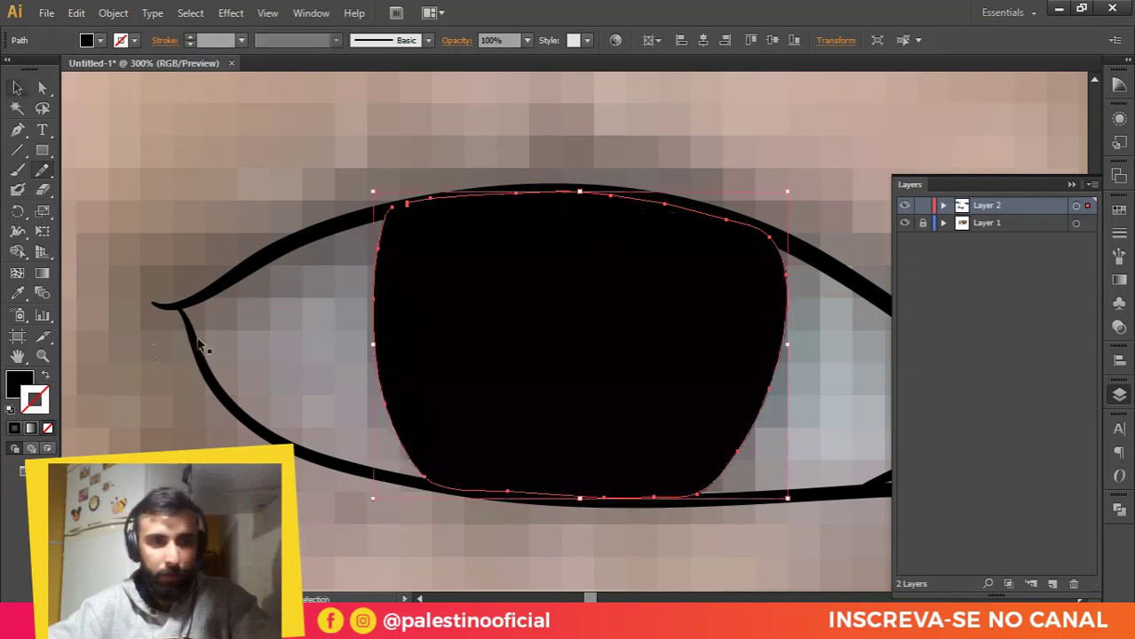
pyautogui.click(201, 348)
# Step: Compare the drawn eyes and nose with the portrait by temporarily hiding the photo layer and the drawing layer in turn
pyautogui.scroll(-5, 362, 257)
pyautogui.click(345, 417)
pyautogui.scroll(-3, 435, 396)
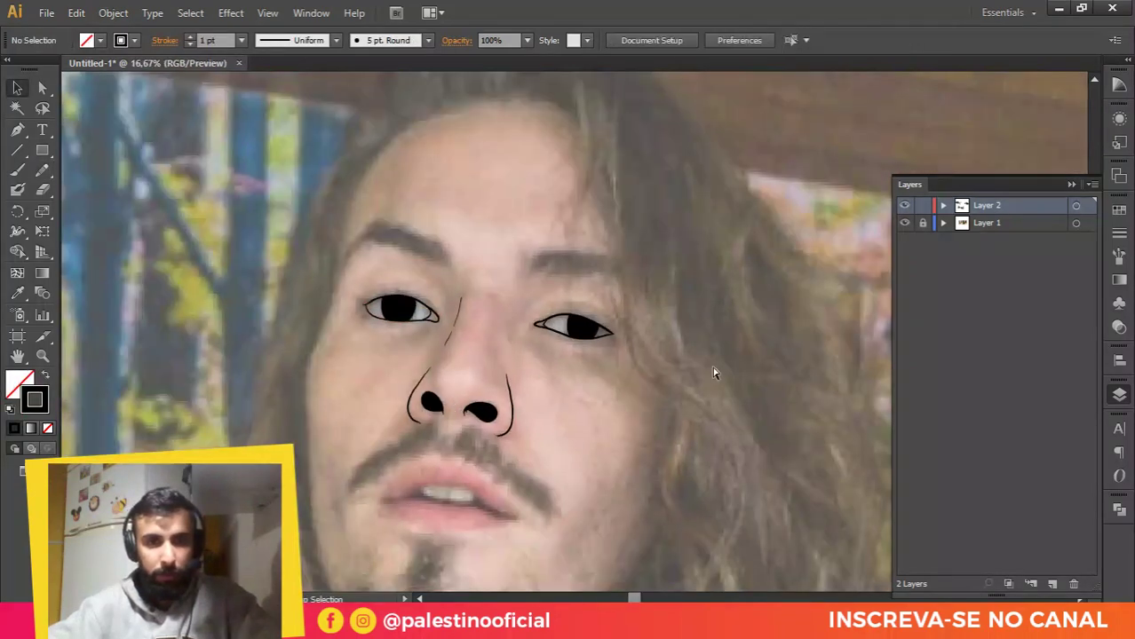
pyautogui.click(905, 224)
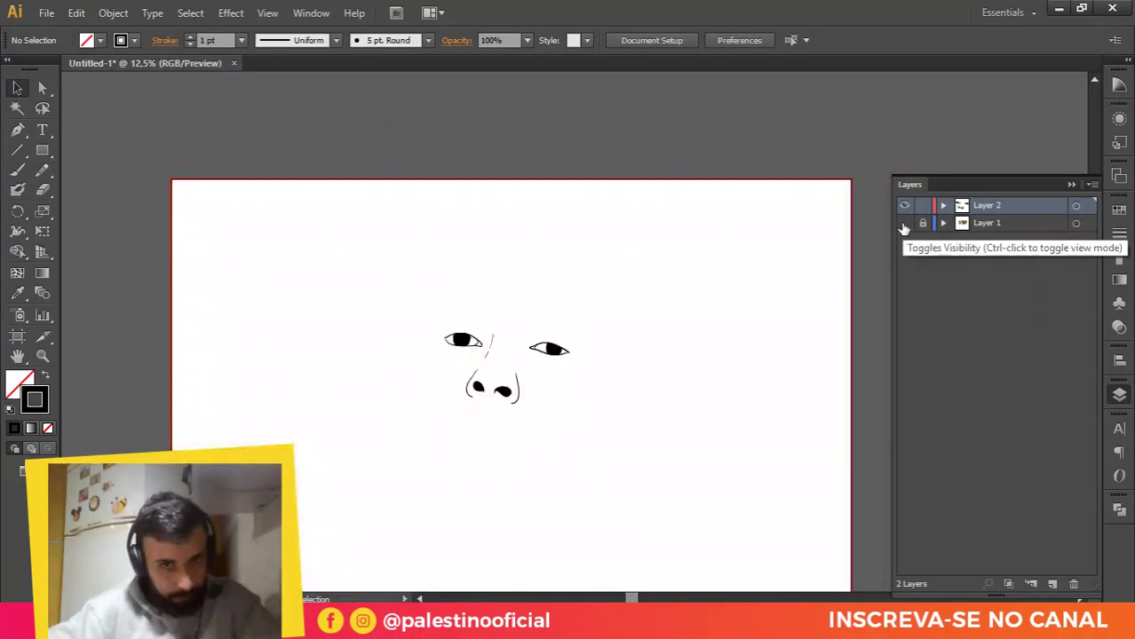
pyautogui.click(905, 224)
pyautogui.hotkey('ctrl', '+')
pyautogui.click(906, 206)
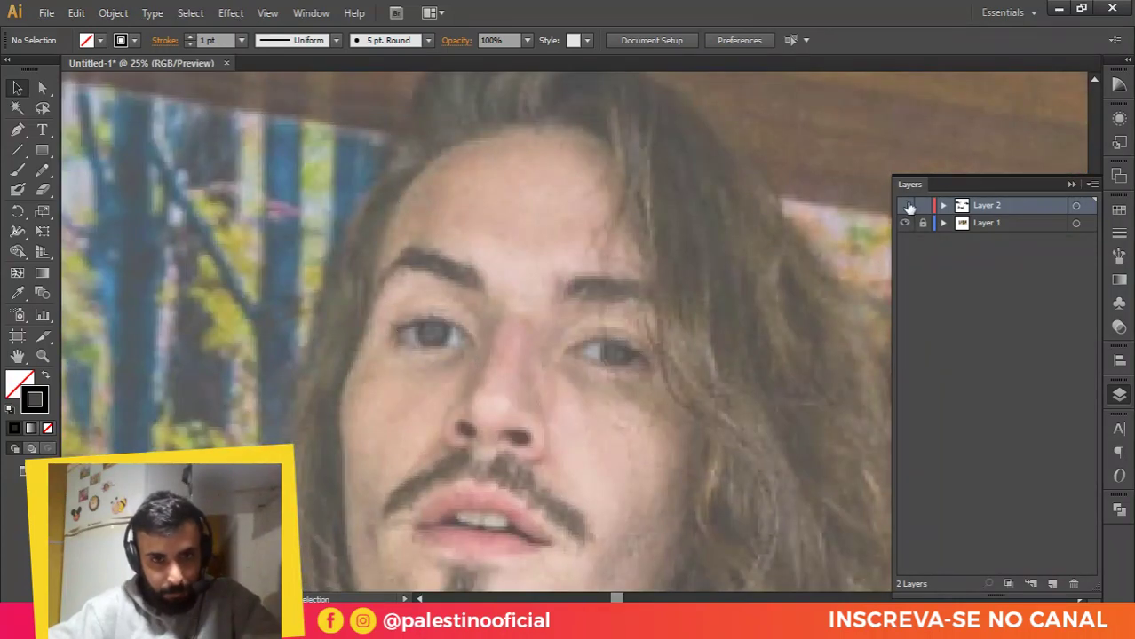
pyautogui.click(906, 206)
pyautogui.click(906, 206)
pyautogui.click(907, 206)
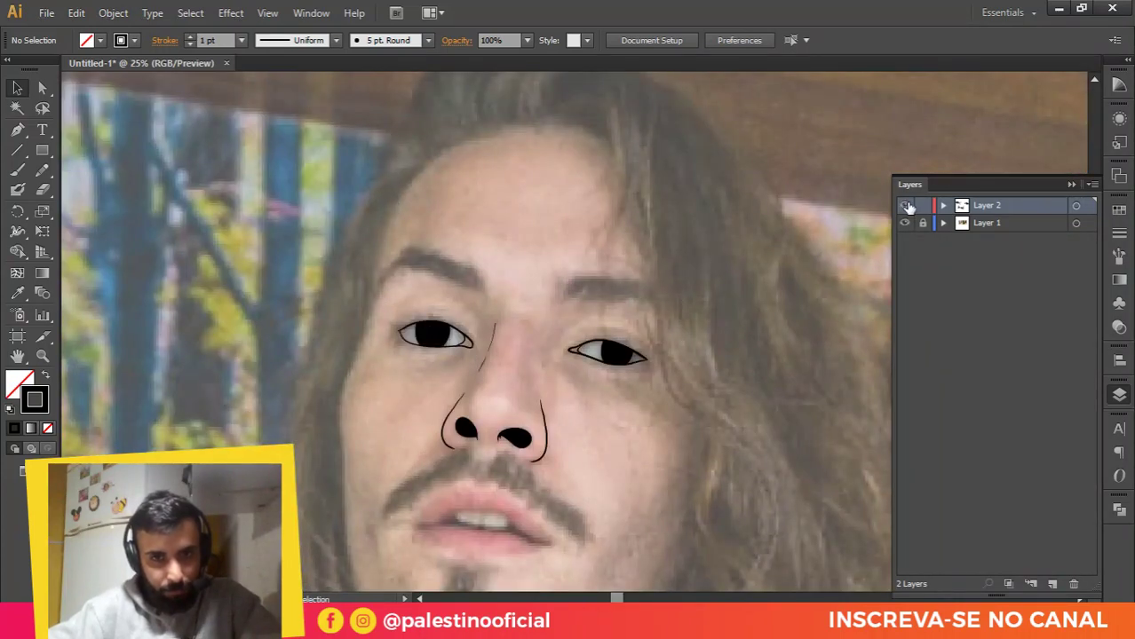
# Step: Delete the left eye's solid black iris shape
pyautogui.click(442, 340)
pyautogui.press('Delete')
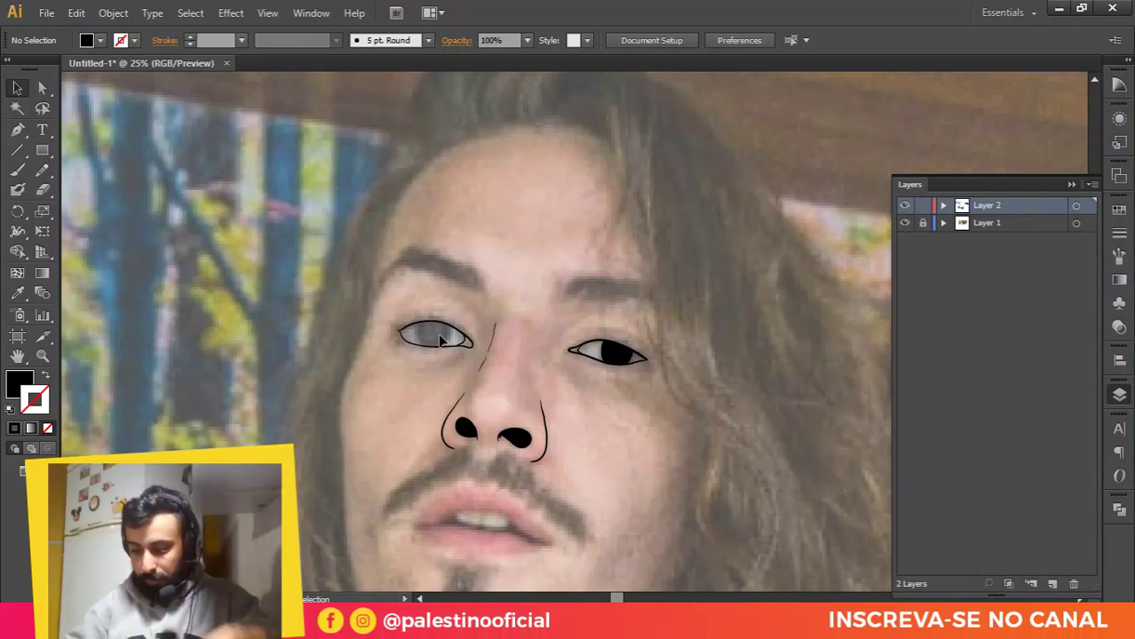
pyautogui.scroll(4, 413, 355)
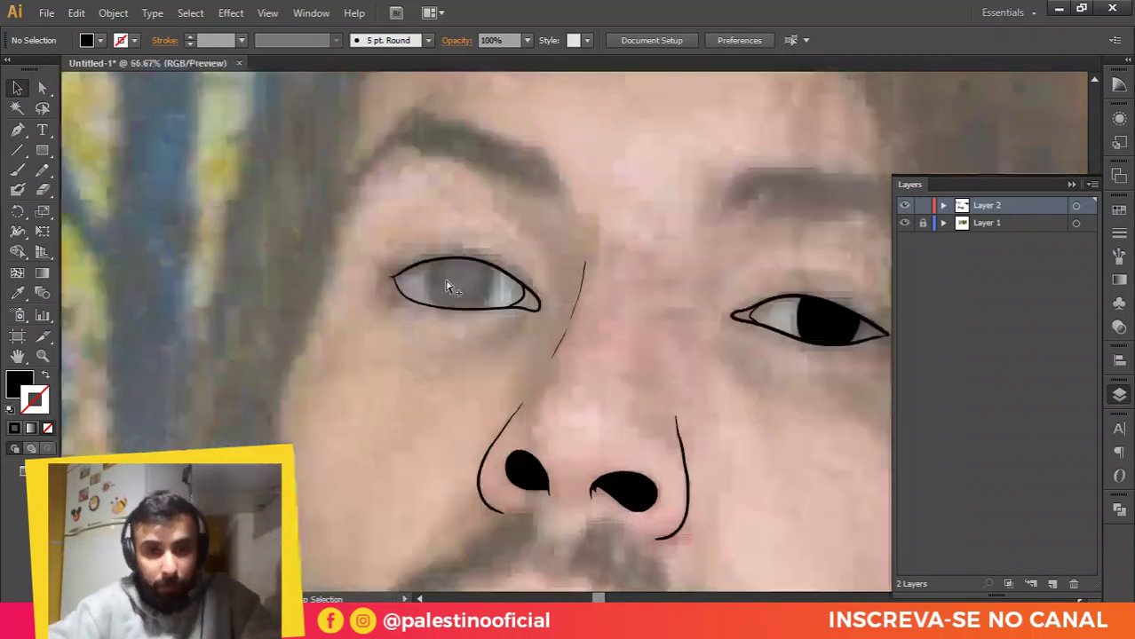
# Step: Compare the left eye's outline with the photographed eye by toggling the visibility of the drawing layer
pyautogui.click(905, 207)
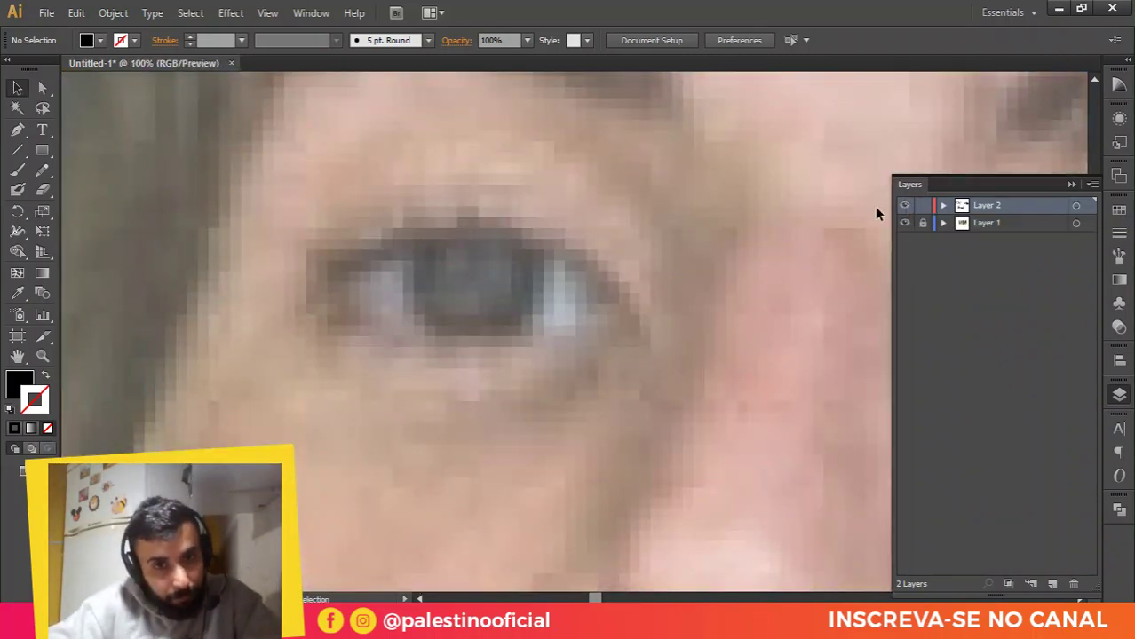
pyautogui.click(905, 205)
pyautogui.press('a')
pyautogui.click(398, 329)
pyautogui.click(906, 207)
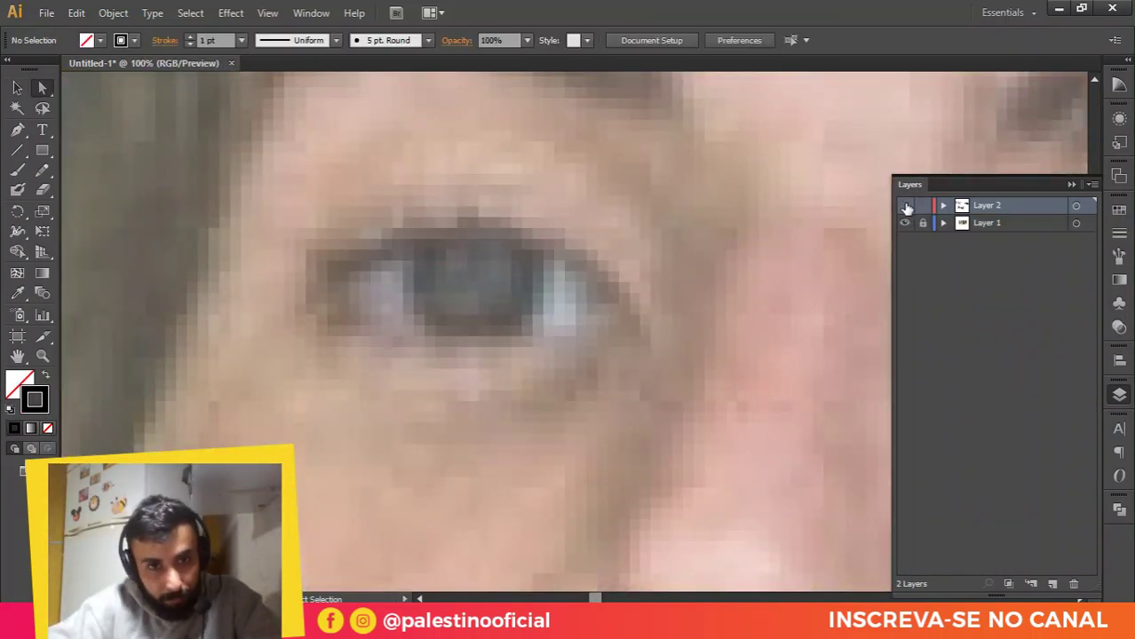
pyautogui.click(906, 207)
# Step: Delete the left eye's lower lid, upper lid and tear-duct strokes
pyautogui.click(561, 340)
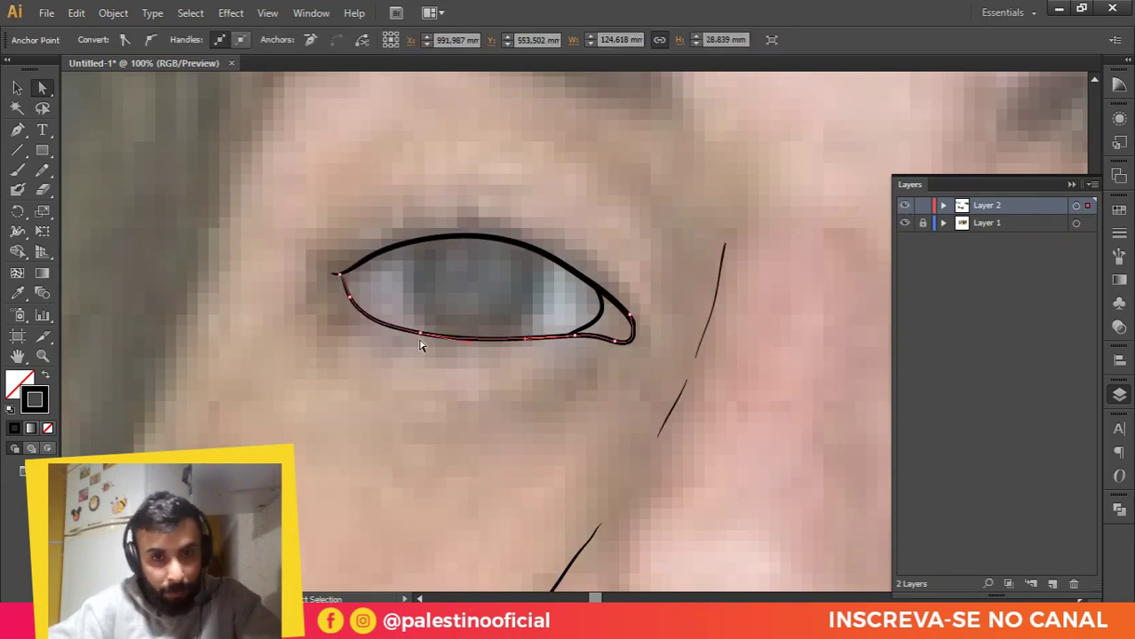
pyautogui.press('Delete')
pyautogui.press('Delete')
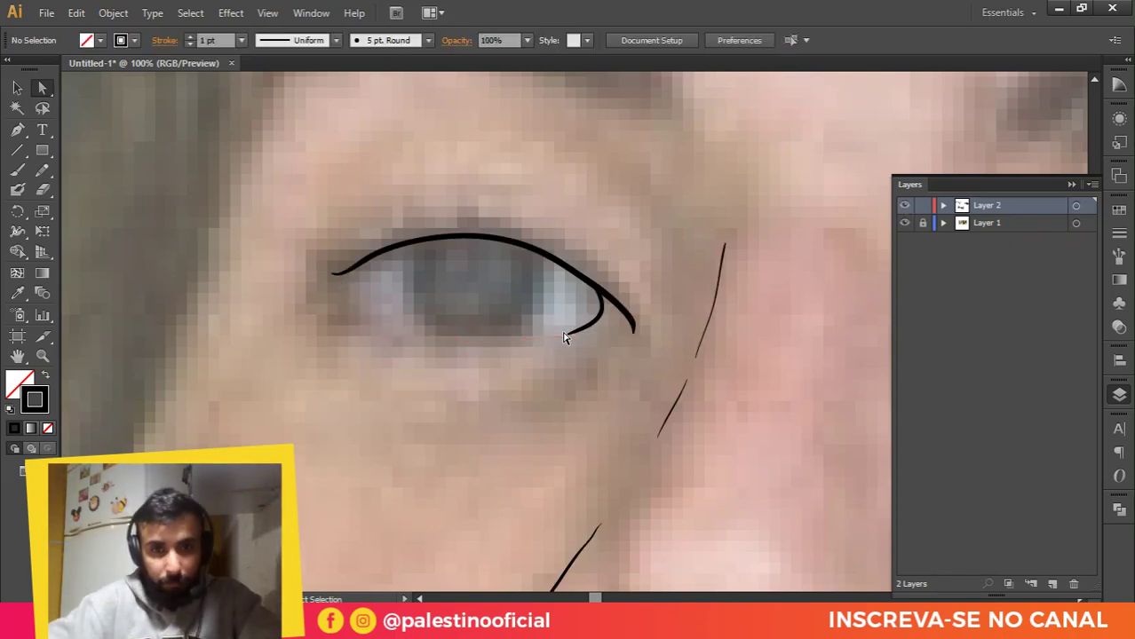
pyautogui.press('v')
pyautogui.click(632, 328)
pyautogui.press('Delete')
# Step: Paint a new lower lid stroke for the left eye with the Paintbrush, hooking it upward around the inner corner
pyautogui.press('b')
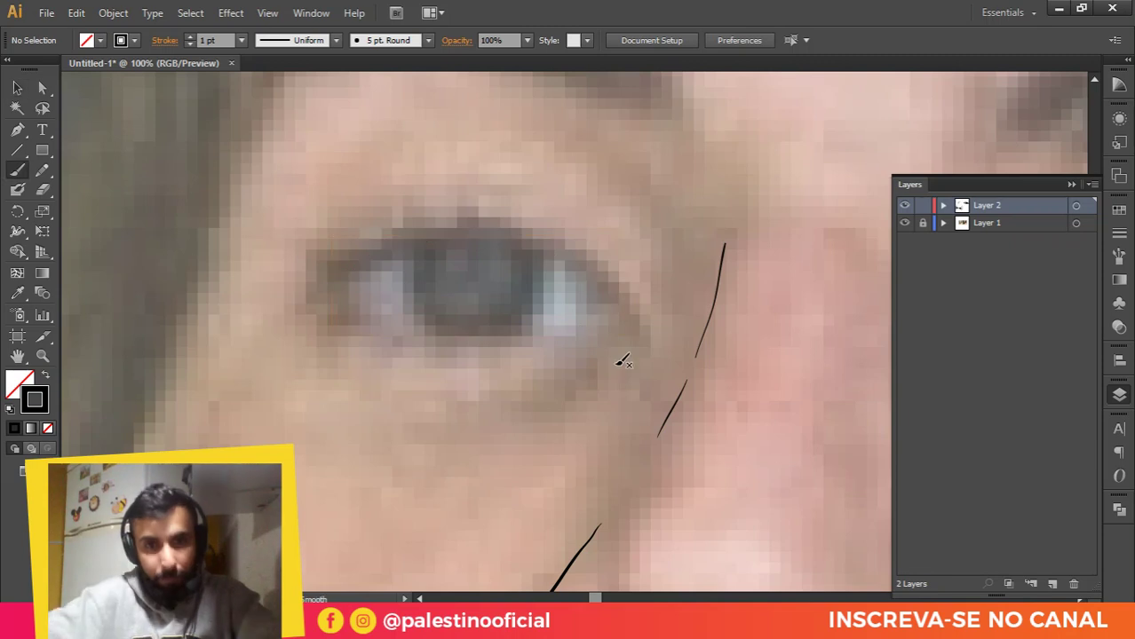
pyautogui.moveTo(348, 303)
pyautogui.mouseDown()
pyautogui.moveTo(428, 336)
pyautogui.moveTo(526, 335)
pyautogui.mouseUp()
pyautogui.moveTo(644, 327); pyautogui.dragTo(632, 311)
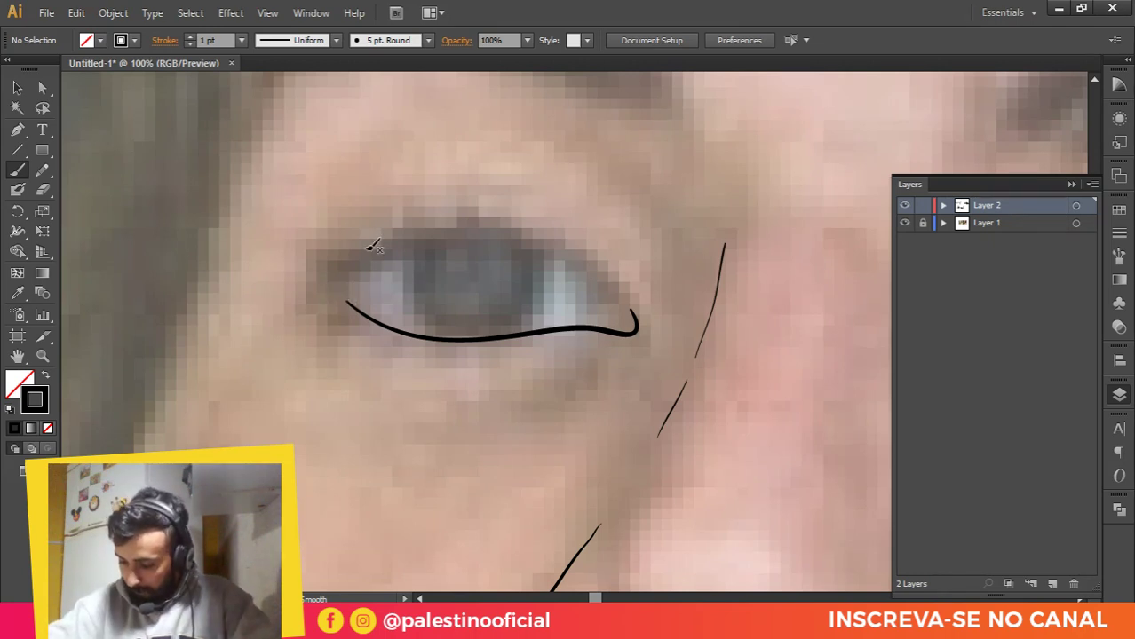
# Step: Extend the outer end of the left eye's lower lid stroke slightly up and outward by moving its end anchor point
pyautogui.scroll(1, 152, 322)
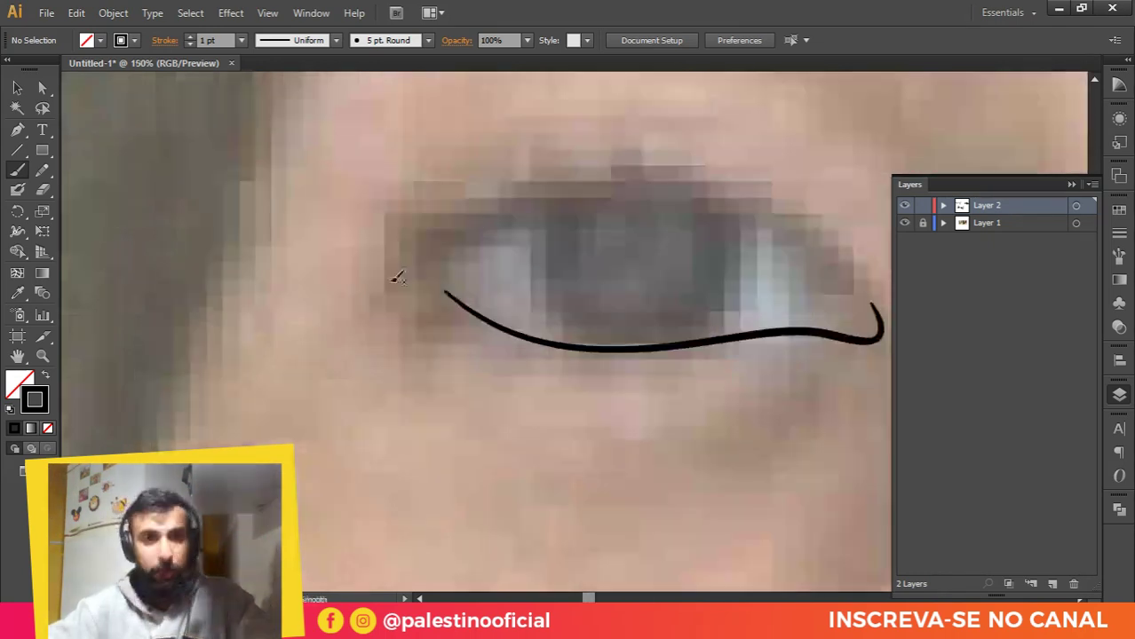
pyautogui.press('a')
pyautogui.click(455, 304)
pyautogui.click(446, 295)
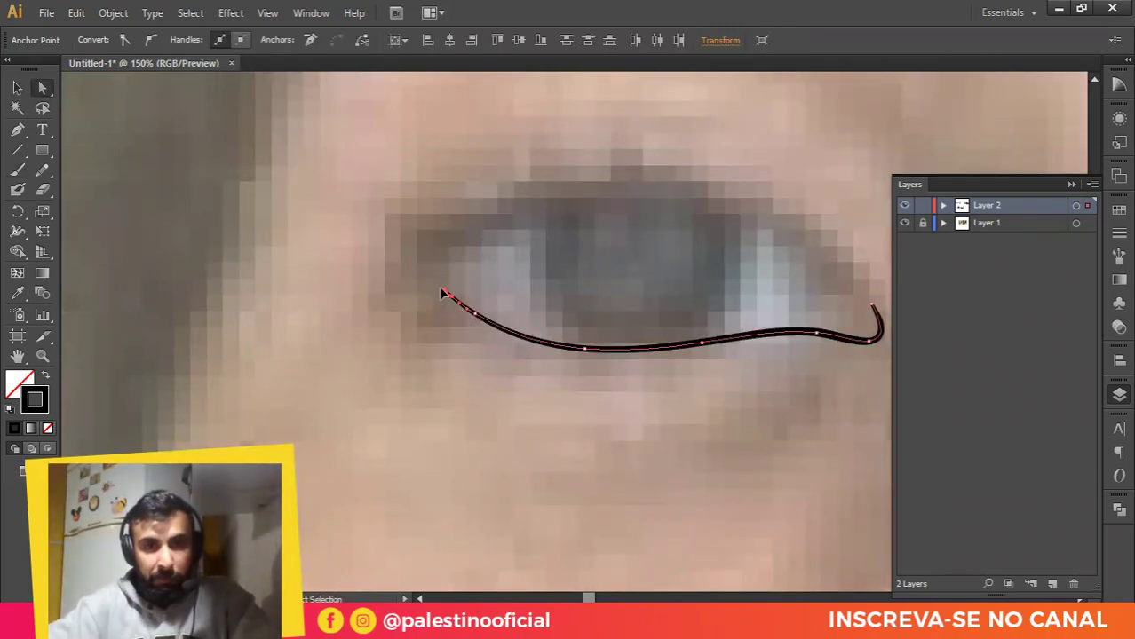
pyautogui.moveTo(442, 288); pyautogui.dragTo(431, 279)
pyautogui.click(479, 327)
pyautogui.scroll(-2, 475, 335)
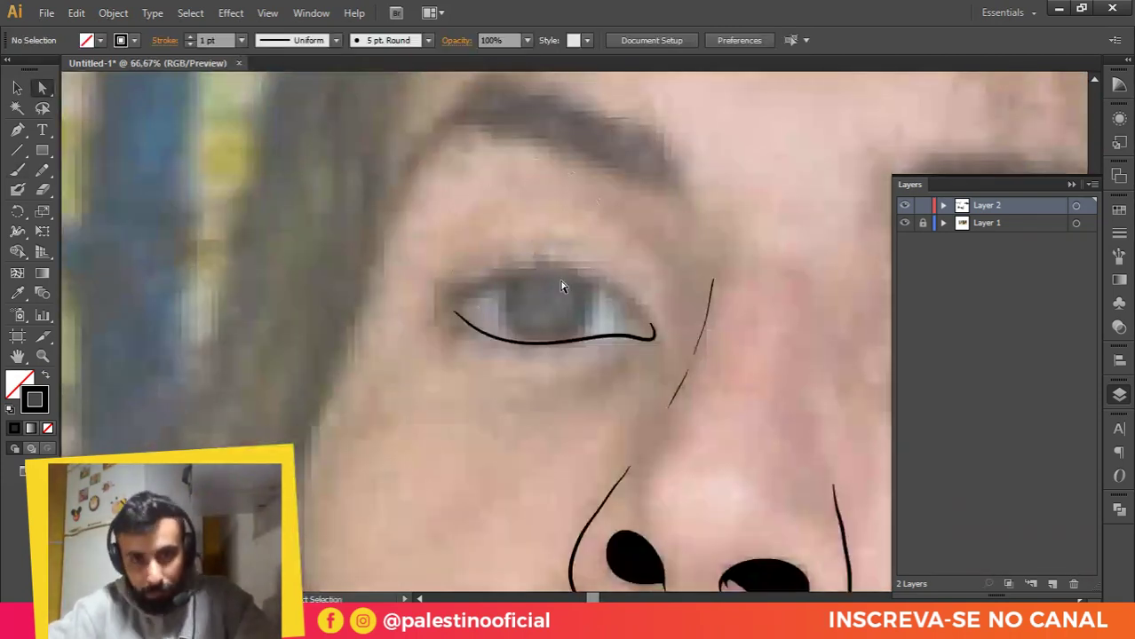
# Step: Paint the left eye's upper lid from the outer to the inner corner, and add the tear-duct curve with the Paintbrush
pyautogui.scroll(1, 561, 286)
pyautogui.press('b')
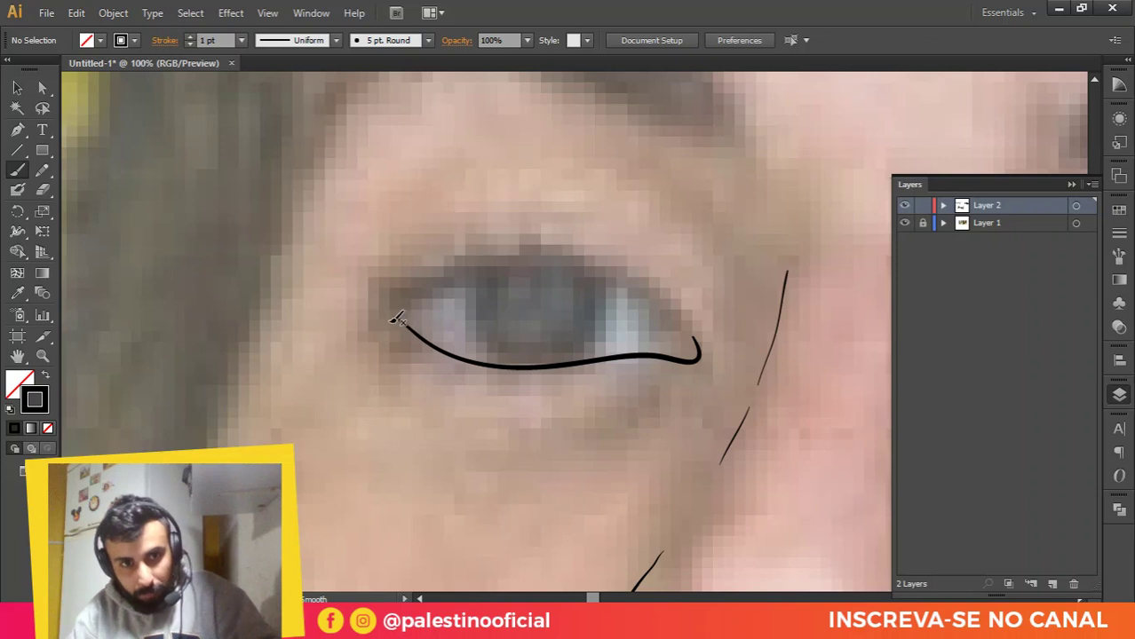
pyautogui.moveTo(471, 275)
pyautogui.mouseDown()
pyautogui.moveTo(540, 256)
pyautogui.moveTo(608, 269)
pyautogui.moveTo(650, 302)
pyautogui.mouseUp()
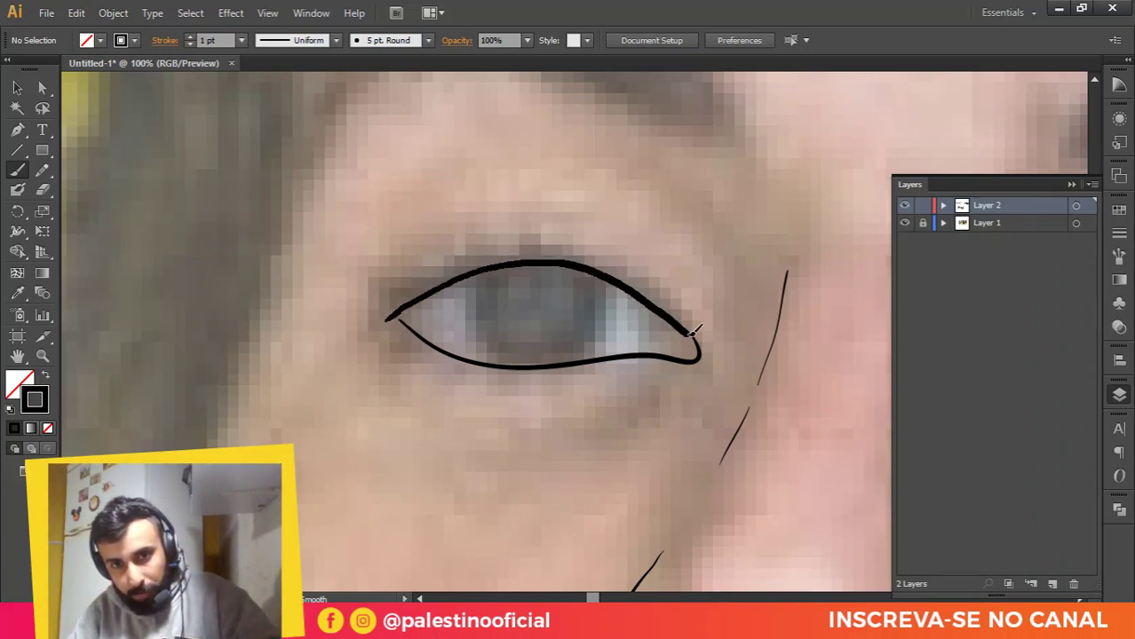
pyautogui.moveTo(702, 340)
pyautogui.mouseDown()
pyautogui.moveTo(655, 354)
pyautogui.moveTo(668, 319)
pyautogui.mouseUp()
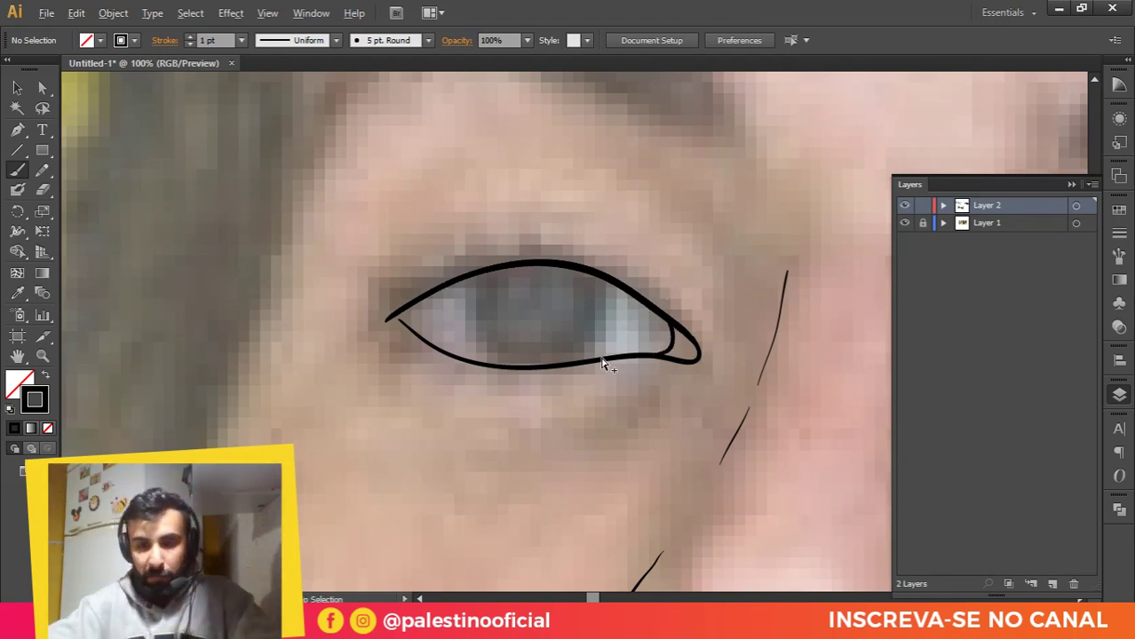
# Step: Check the redrawn left eye outline against the photo by briefly hiding the drawing layer
pyautogui.scroll(-2, 533, 450)
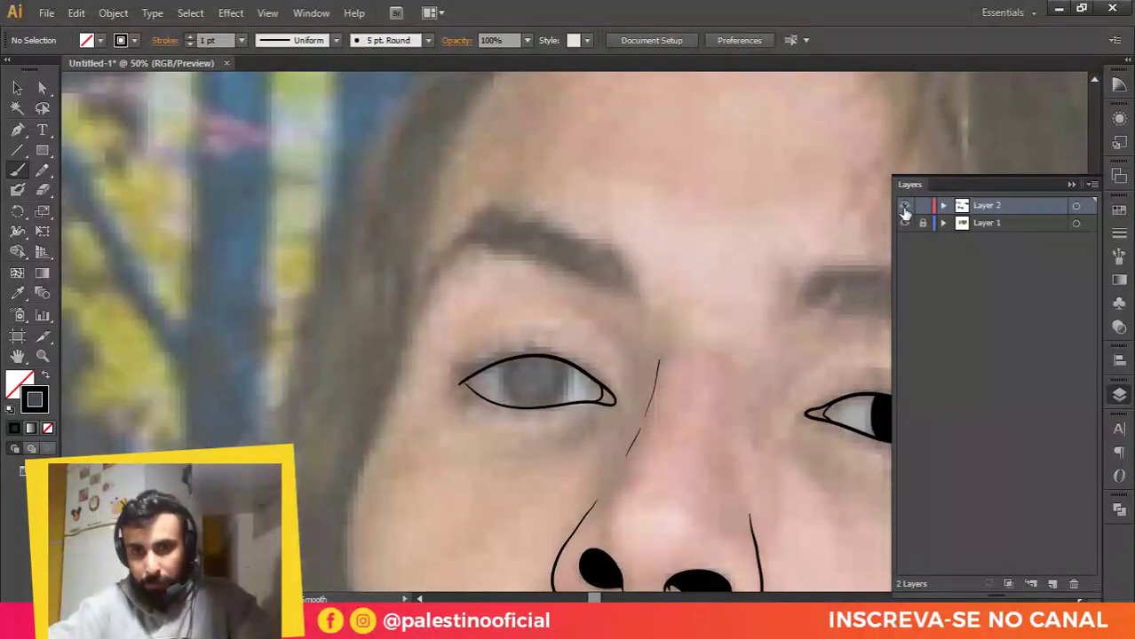
pyautogui.click(904, 206)
pyautogui.click(904, 206)
# Step: Draw the left eye's iris between the lids with the Pencil as a solid black shape without a stroke
pyautogui.scroll(1, 553, 352)
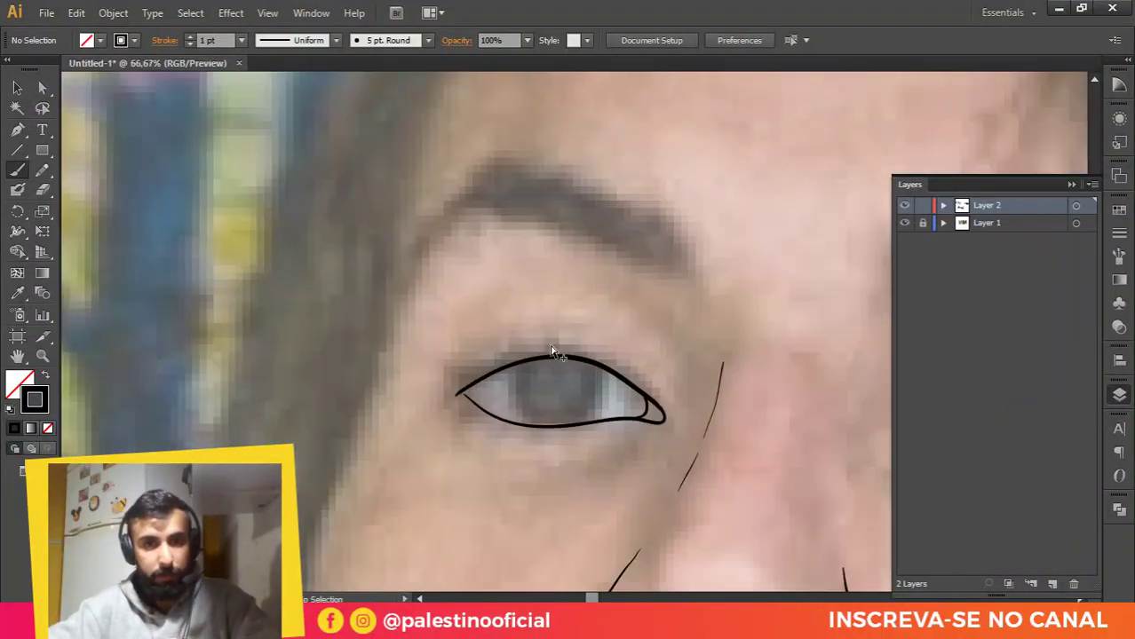
pyautogui.scroll(2, 559, 355)
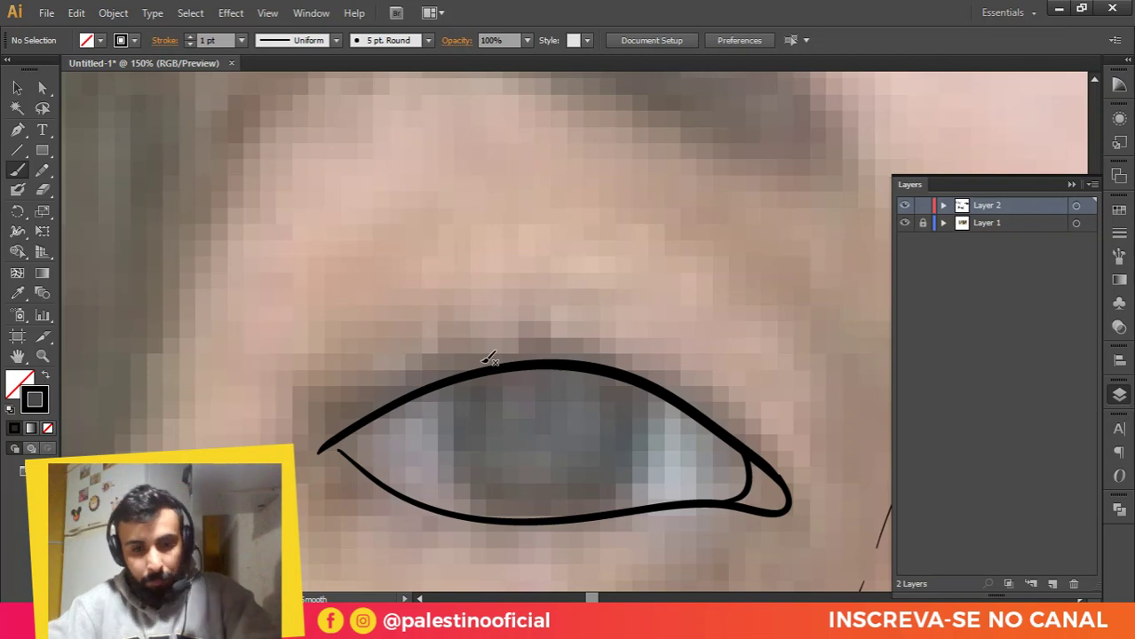
pyautogui.click(42, 170)
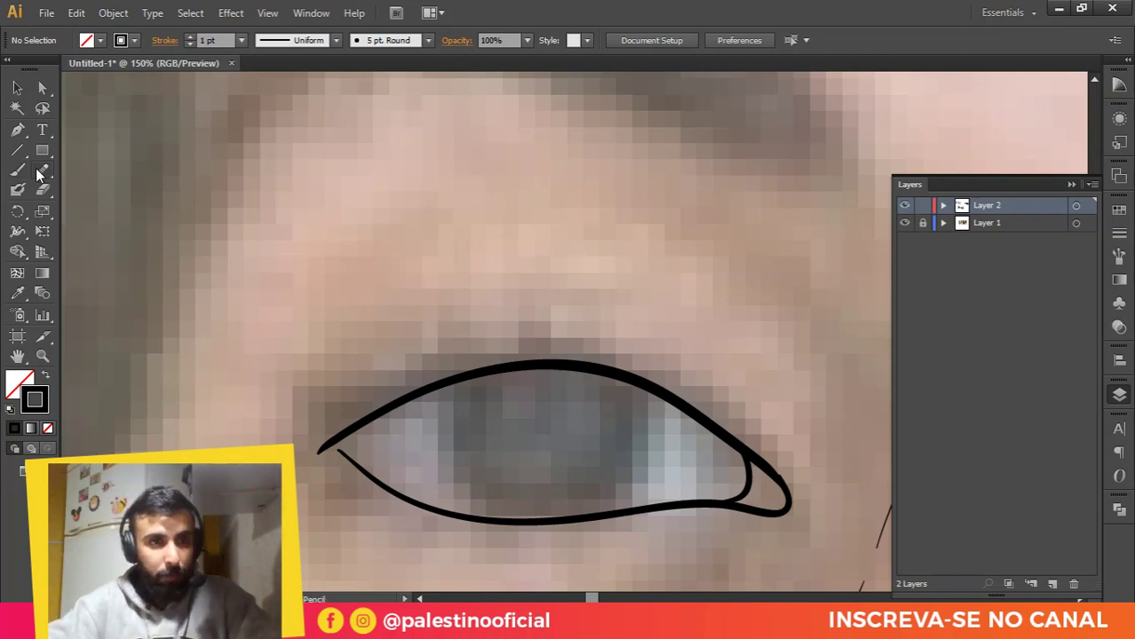
pyautogui.click(45, 378)
pyautogui.moveTo(444, 397); pyautogui.dragTo(393, 302)
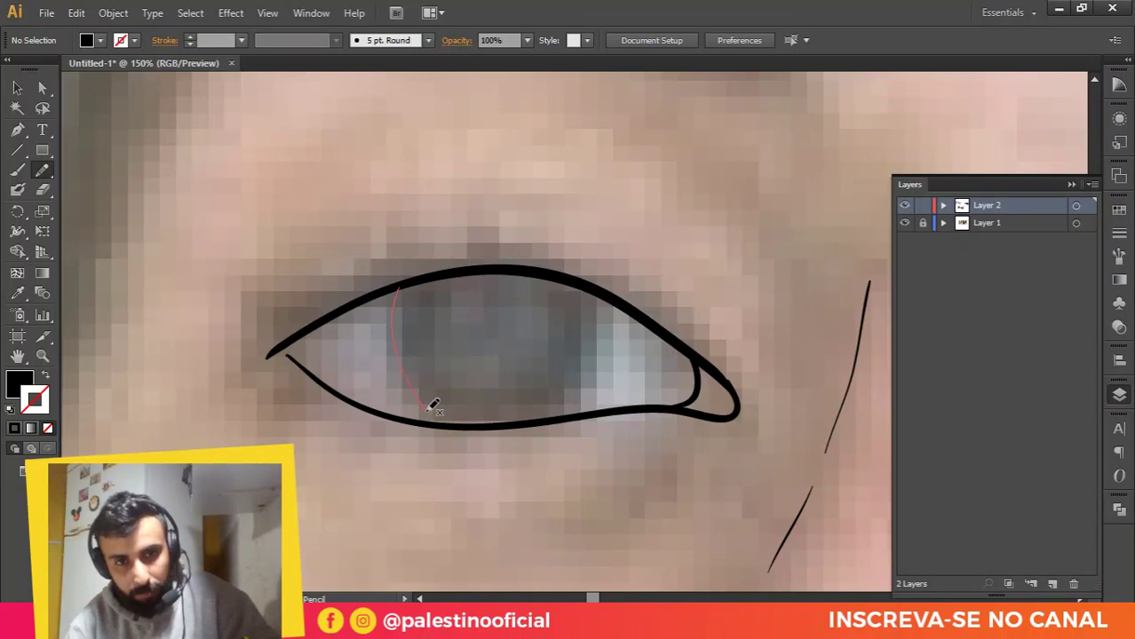
pyautogui.moveTo(515, 419)
pyautogui.mouseDown()
pyautogui.moveTo(546, 419)
pyautogui.moveTo(576, 388)
pyautogui.moveTo(594, 329)
pyautogui.moveTo(590, 291)
pyautogui.moveTo(511, 268)
pyautogui.moveTo(410, 278)
pyautogui.mouseUp()
pyautogui.press('v')
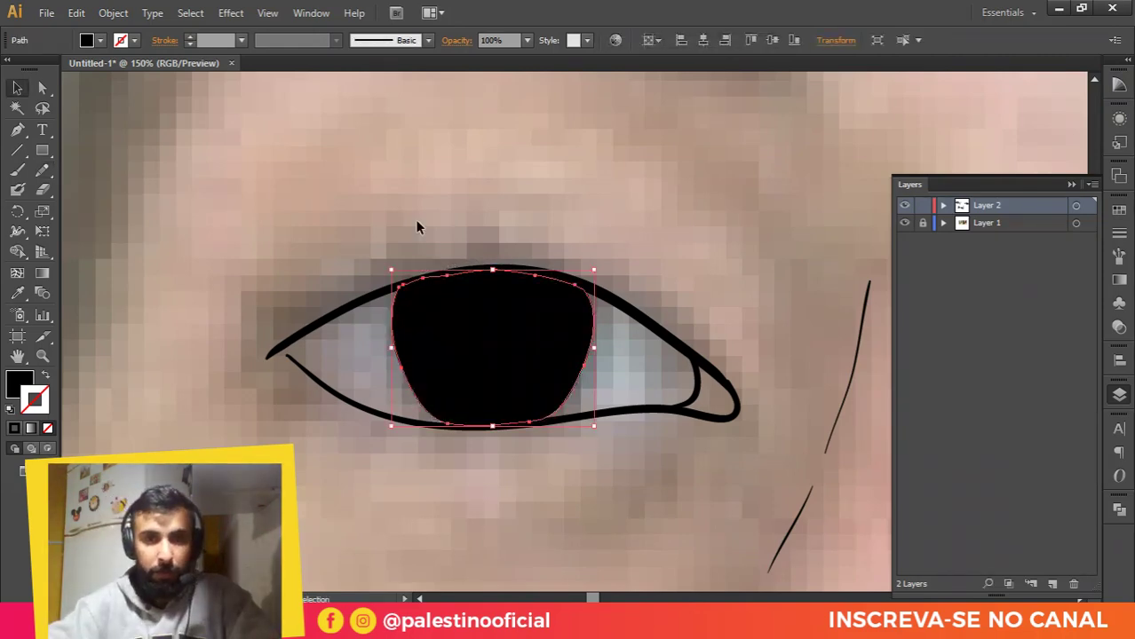
pyautogui.click(414, 220)
# Step: Compare both finished eyes with the photo by briefly hiding the drawing layer
pyautogui.scroll(-7, 503, 332)
pyautogui.scroll(3, 575, 350)
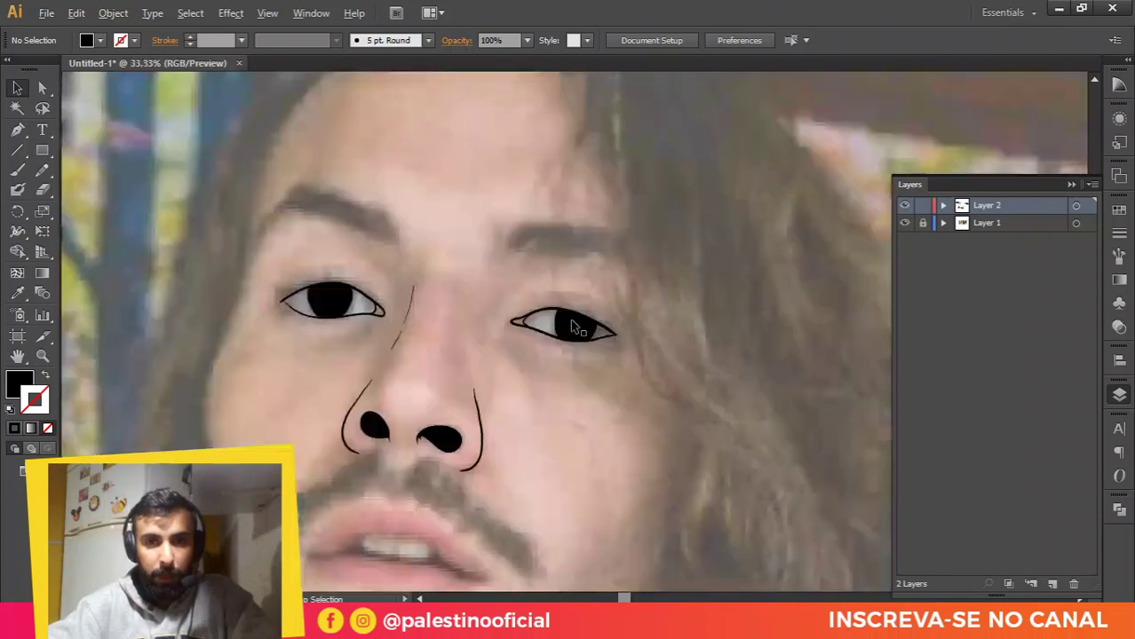
pyautogui.click(906, 205)
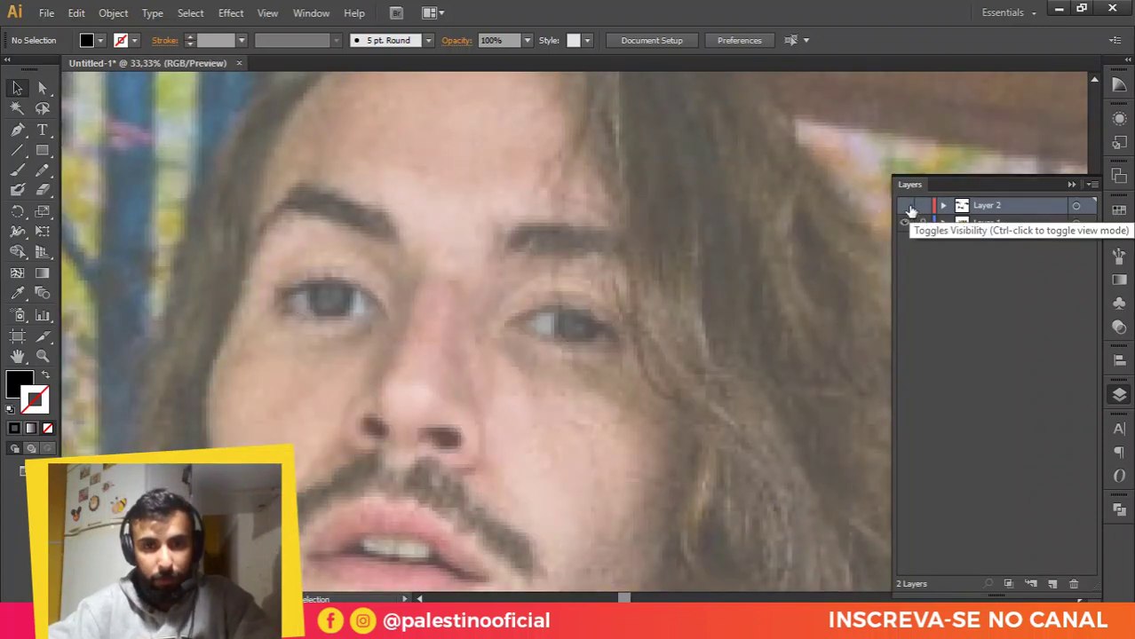
pyautogui.click(906, 206)
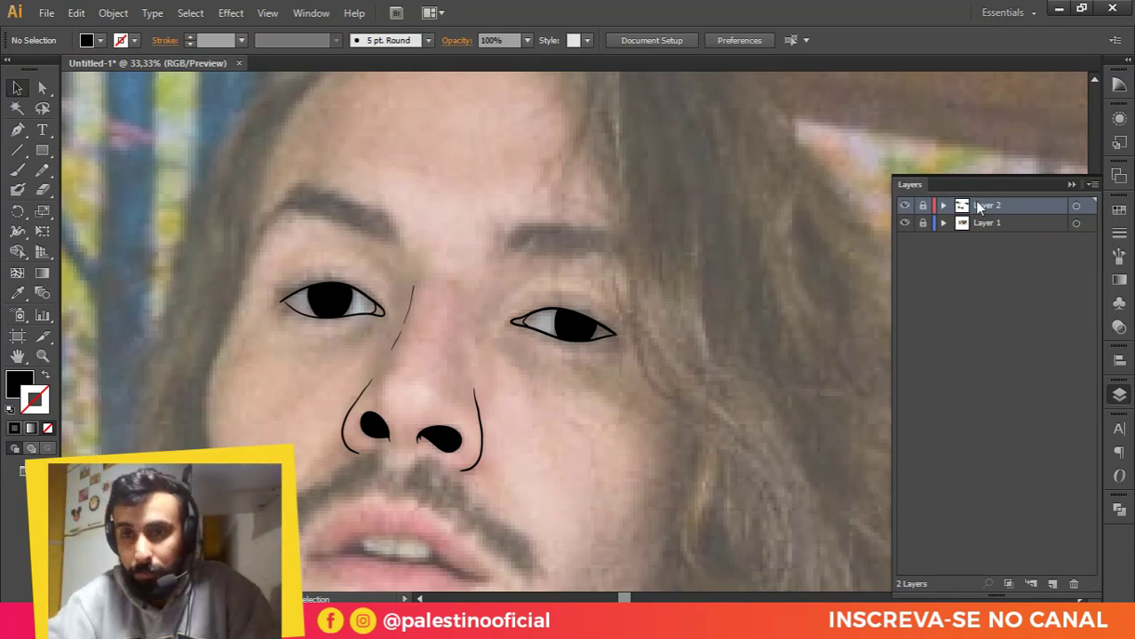
# Step: Lock the drawing layer, then on a new layer paint short outward lashes along the right eye's upper lid with the Paintbrush
pyautogui.click(1053, 584)
pyautogui.scroll(2, 584, 306)
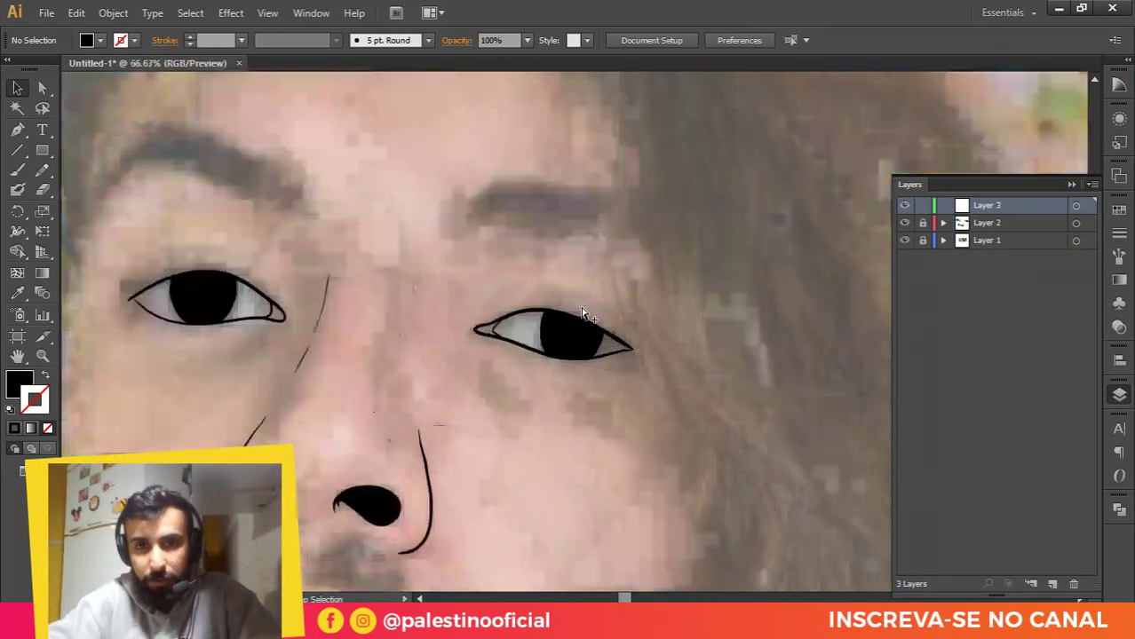
pyautogui.scroll(1, 553, 317)
pyautogui.press('b')
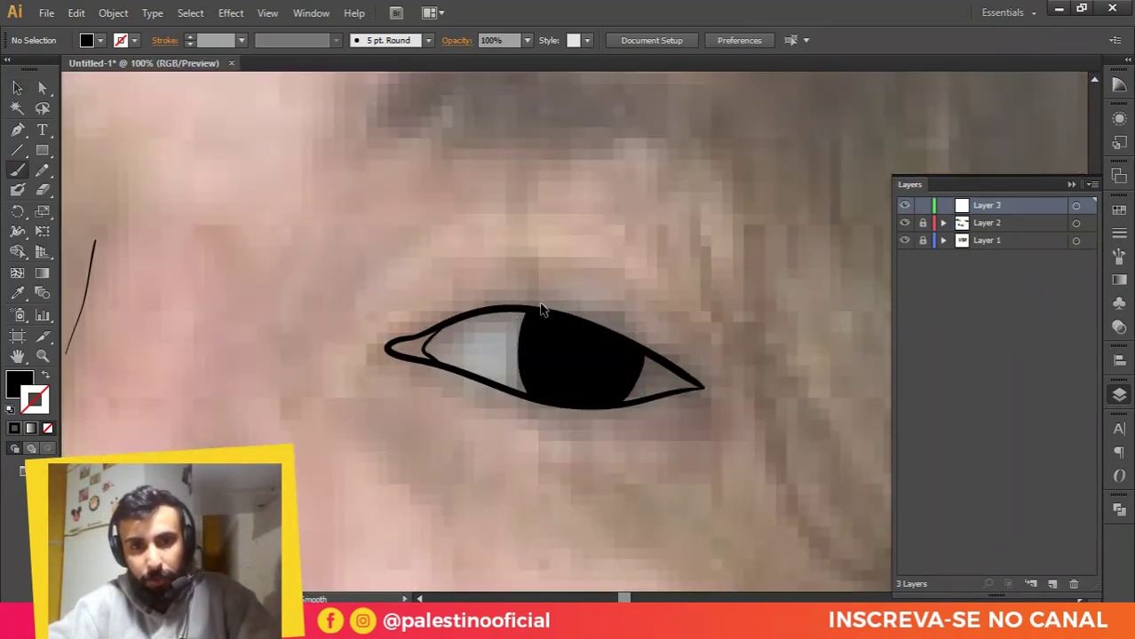
pyautogui.scroll(1, 545, 305)
pyautogui.moveTo(481, 311)
pyautogui.mouseDown()
pyautogui.moveTo(507, 289)
pyautogui.moveTo(645, 317)
pyautogui.moveTo(790, 420)
pyautogui.mouseUp()
pyautogui.moveTo(726, 383); pyautogui.dragTo(750, 382)
pyautogui.moveTo(711, 382); pyautogui.dragTo(766, 400)
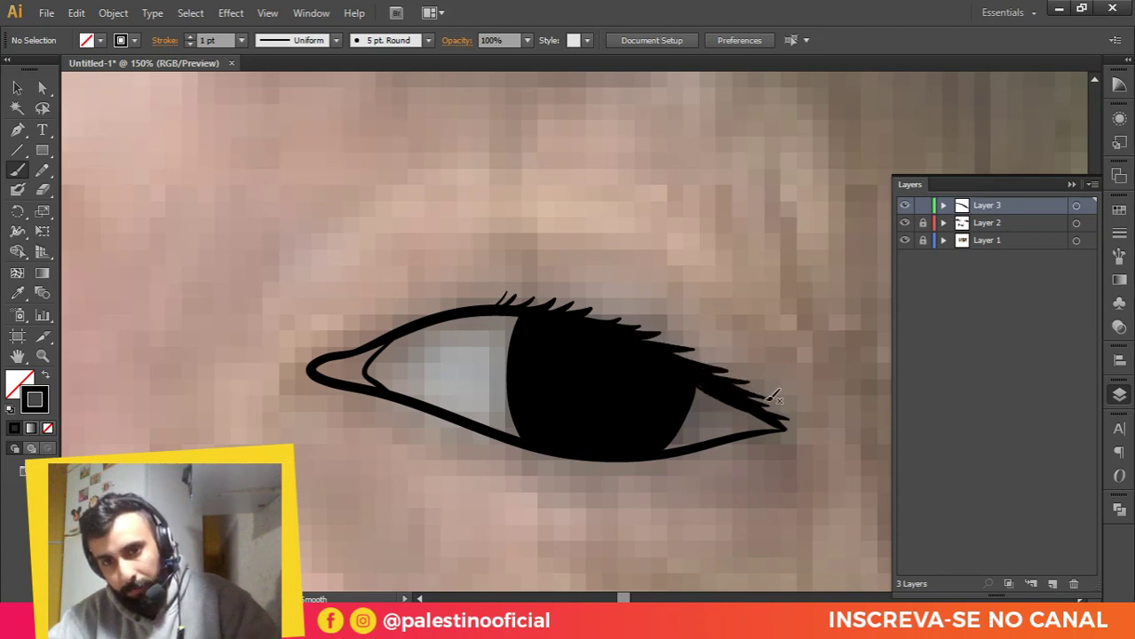
# Step: Paint short lashes along the left eye's upper lid with the Paintbrush, from above the iris to the outer corner
pyautogui.scroll(-6, 710, 401)
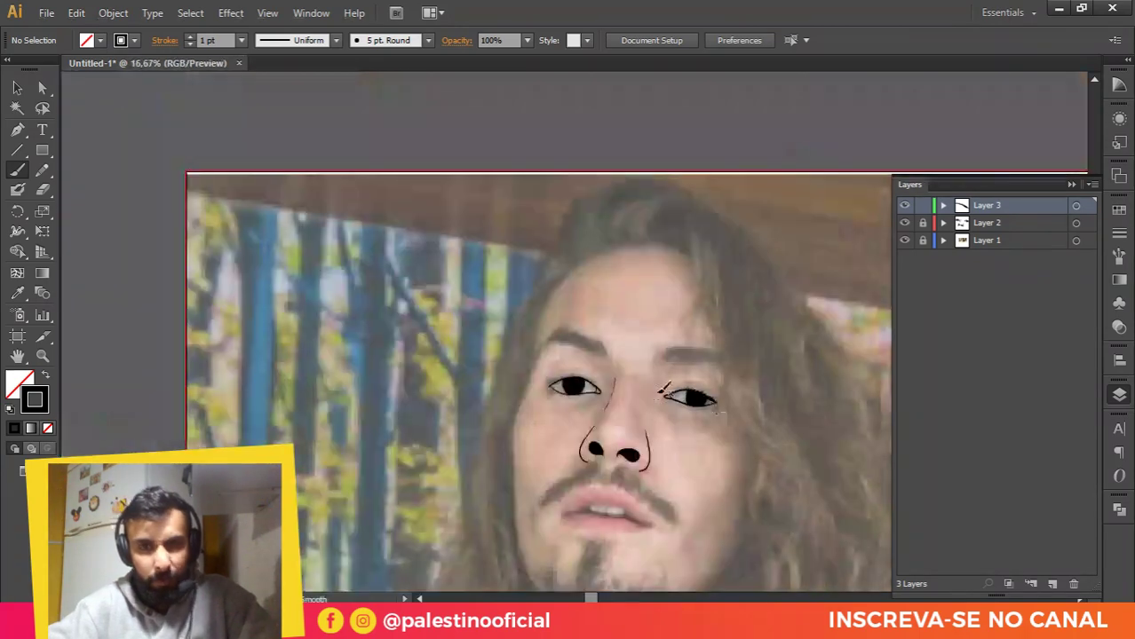
pyautogui.scroll(5, 662, 391)
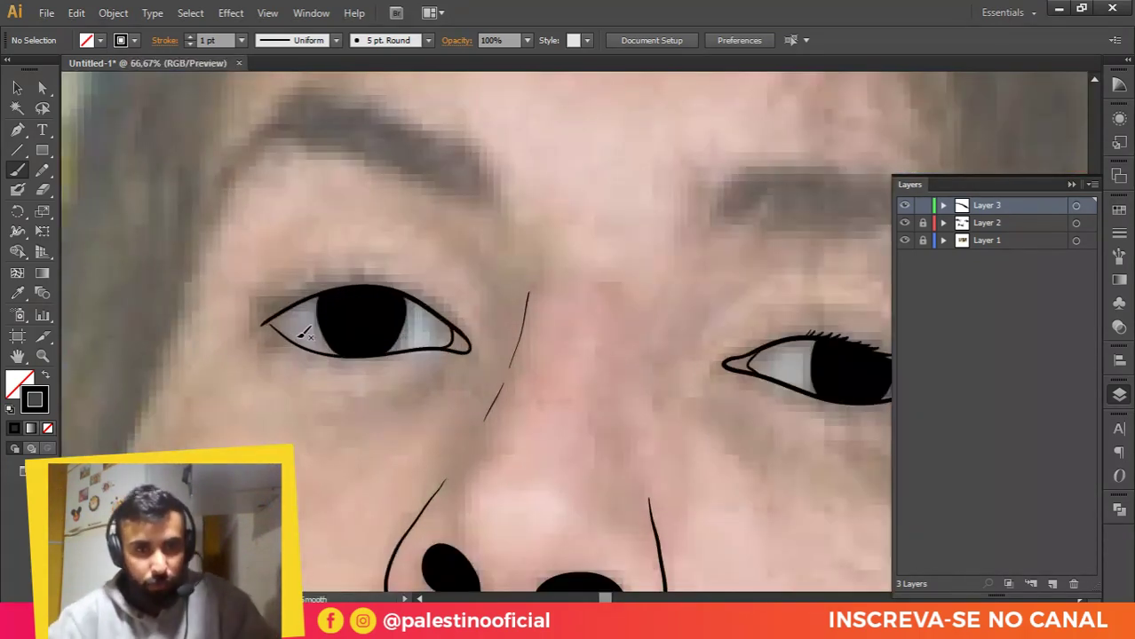
pyautogui.scroll(2, 269, 286)
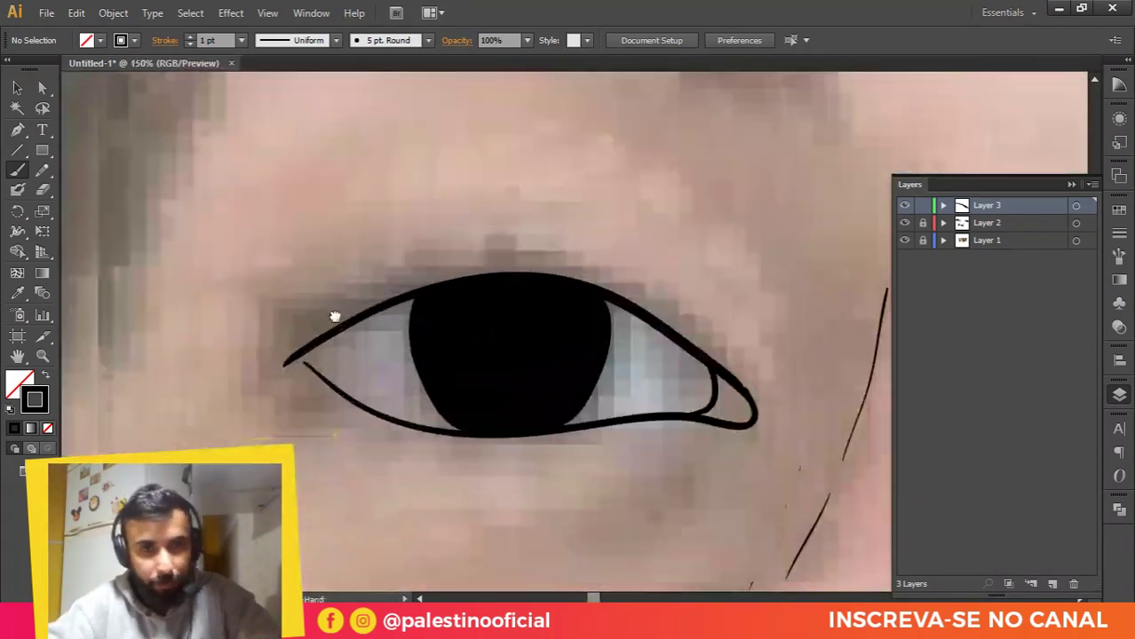
pyautogui.moveTo(334, 316); pyautogui.dragTo(405, 317)
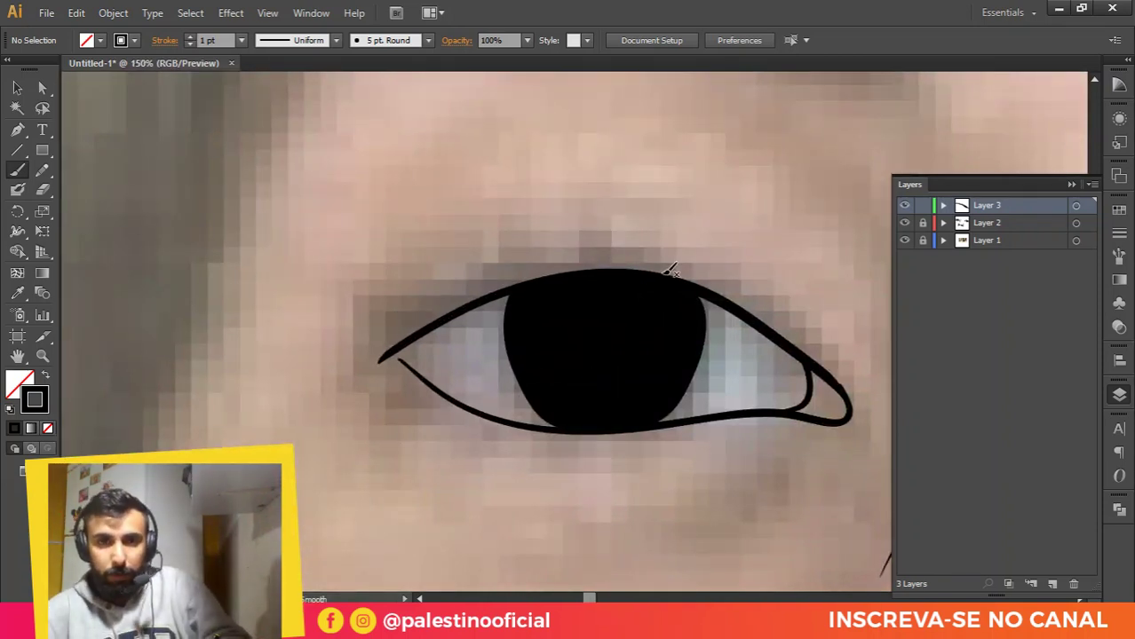
pyautogui.moveTo(664, 274)
pyautogui.mouseDown()
pyautogui.moveTo(587, 258)
pyautogui.moveTo(595, 268)
pyautogui.moveTo(534, 282)
pyautogui.mouseUp()
pyautogui.moveTo(460, 282); pyautogui.dragTo(510, 292)
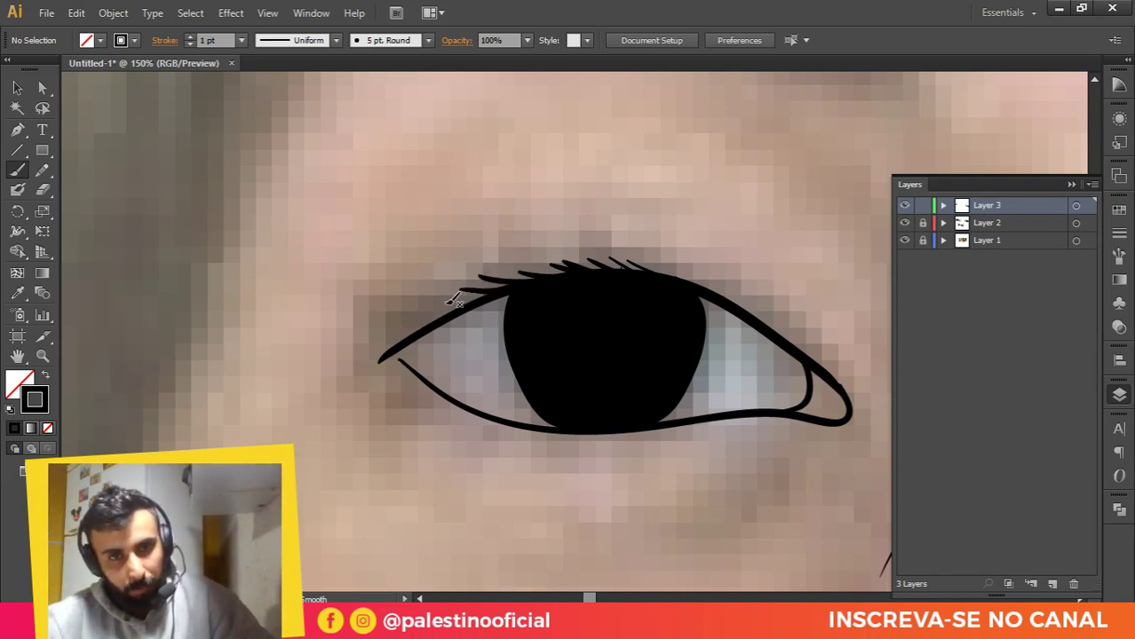
pyautogui.moveTo(436, 307); pyautogui.dragTo(508, 285)
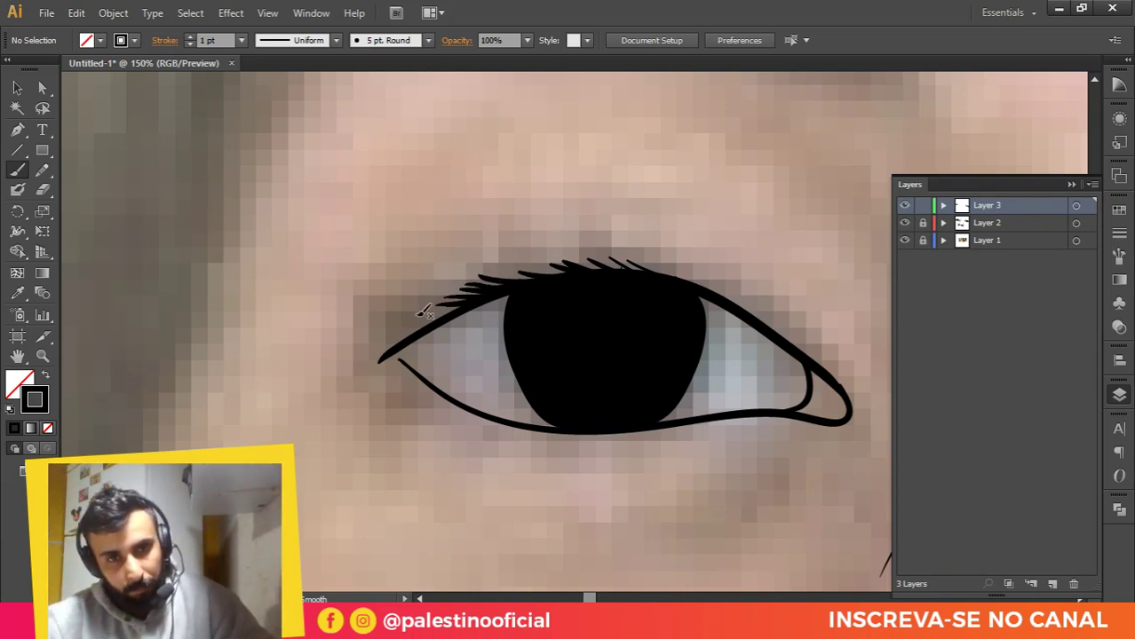
pyautogui.moveTo(414, 322)
pyautogui.mouseDown()
pyautogui.moveTo(395, 342)
pyautogui.moveTo(435, 313)
pyautogui.mouseUp()
pyautogui.moveTo(387, 343); pyautogui.dragTo(422, 329)
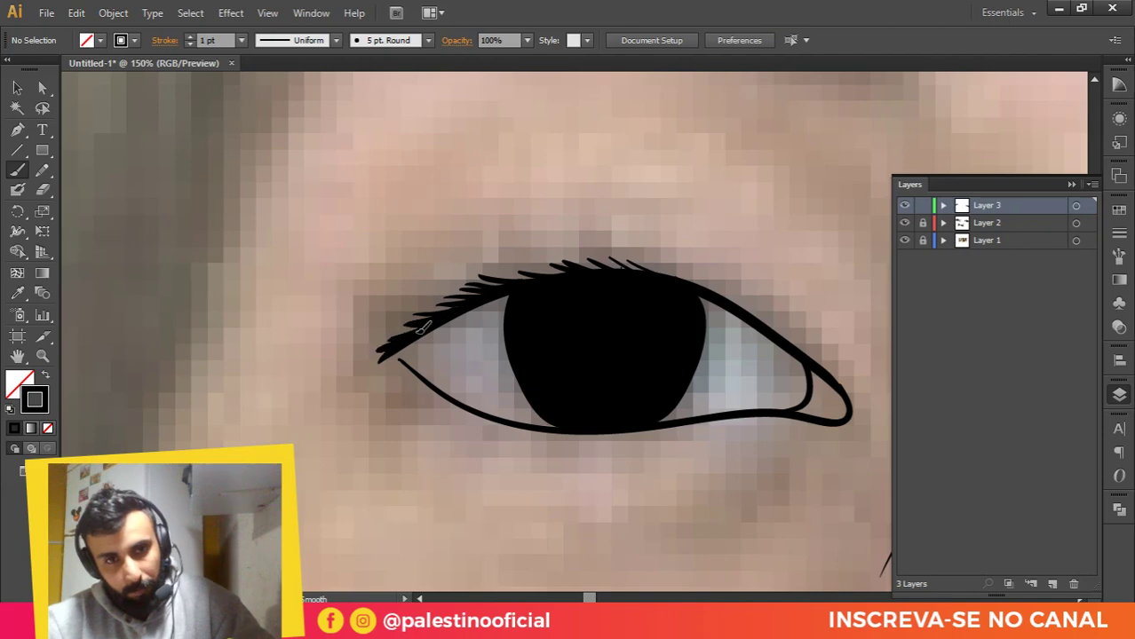
# Step: Review the eyes and nose line art on the blank artboard by temporarily hiding the photo layer
pyautogui.hotkey('ctrl', '-')
pyautogui.hotkey('ctrl', '-')
pyautogui.hotkey('ctrl', '-')
pyautogui.hotkey('ctrl', '-')
pyautogui.hotkey('ctrl', '-')
pyautogui.hotkey('ctrl', '-')
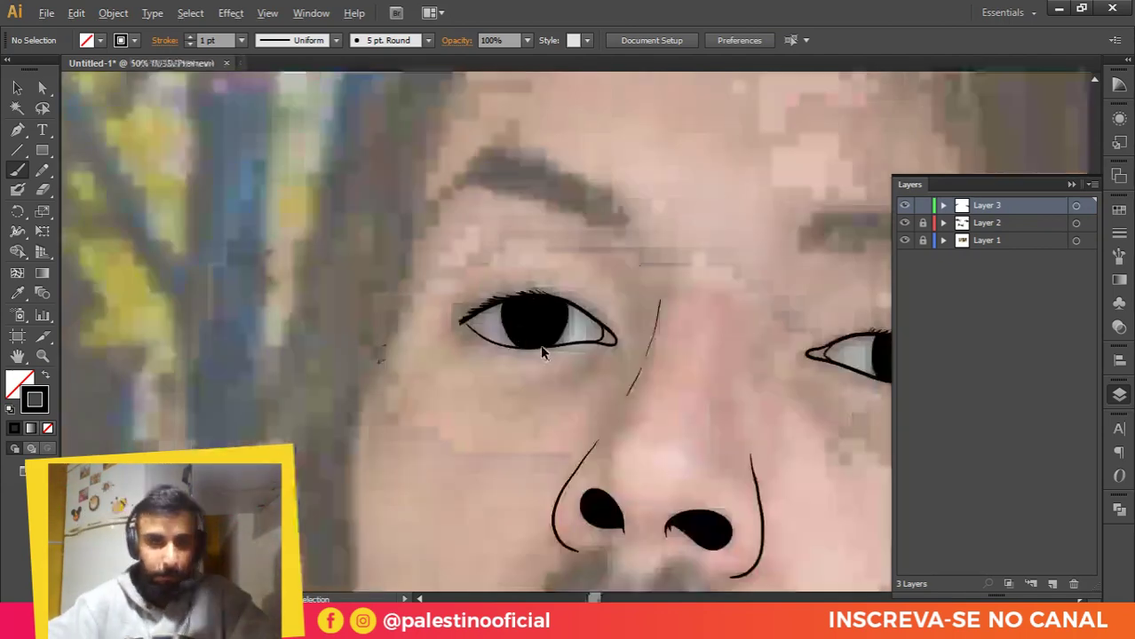
pyautogui.click(904, 240)
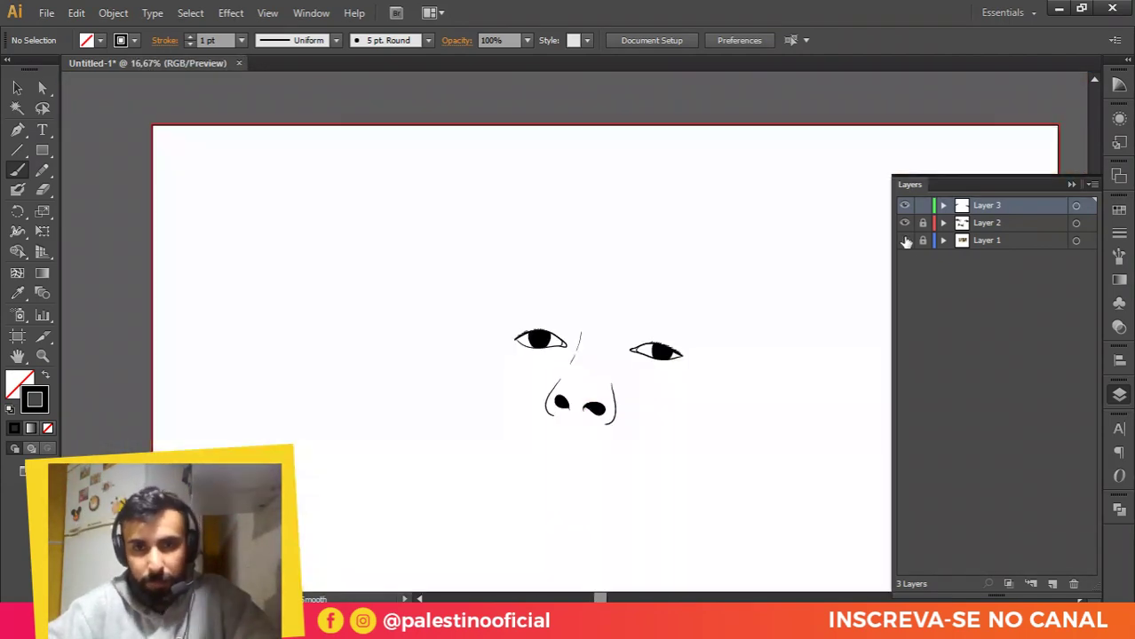
pyautogui.hotkey('ctrl', '-')
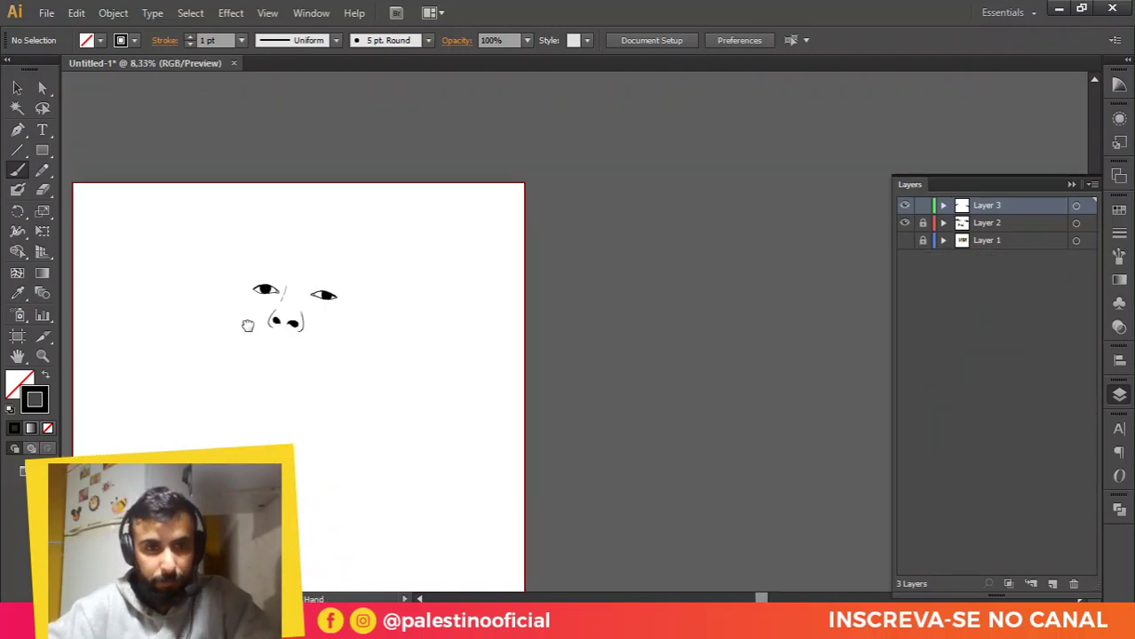
pyautogui.moveTo(249, 324); pyautogui.dragTo(396, 277)
pyautogui.click(904, 241)
pyautogui.click(905, 240)
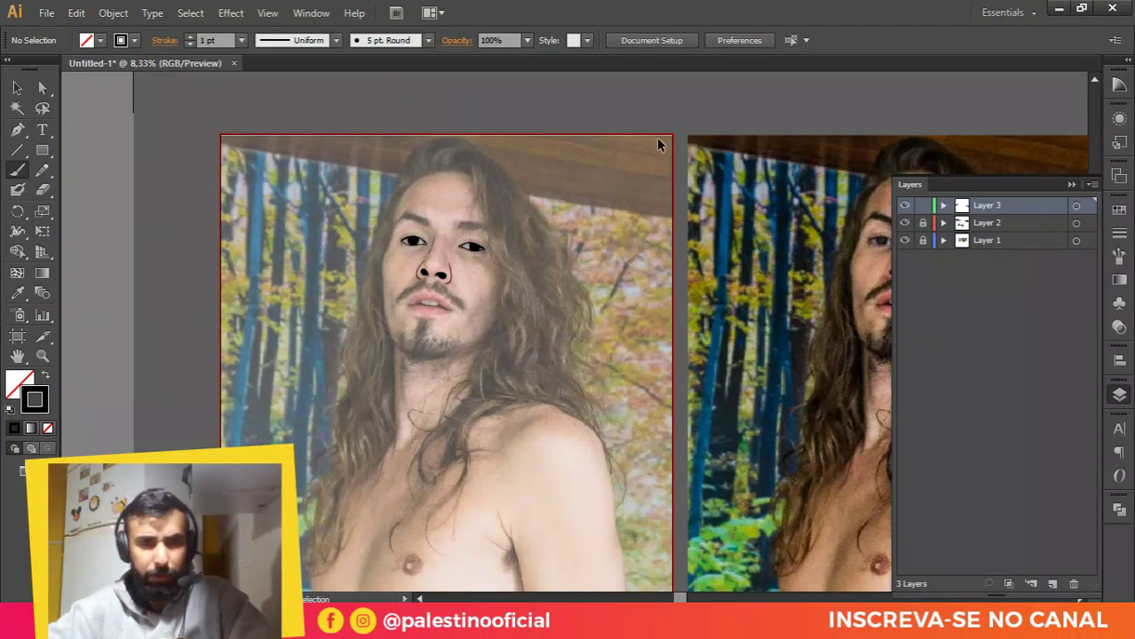
# Step: Draw the left half of the mustache with the Pencil as a solid black shape with jagged, hair-like edges and no stroke
pyautogui.hotkey('ctrl', '-')
pyautogui.scroll(1, 280, 313)
pyautogui.moveTo(245, 254); pyautogui.dragTo(428, 236)
pyautogui.scroll(4, 455, 223)
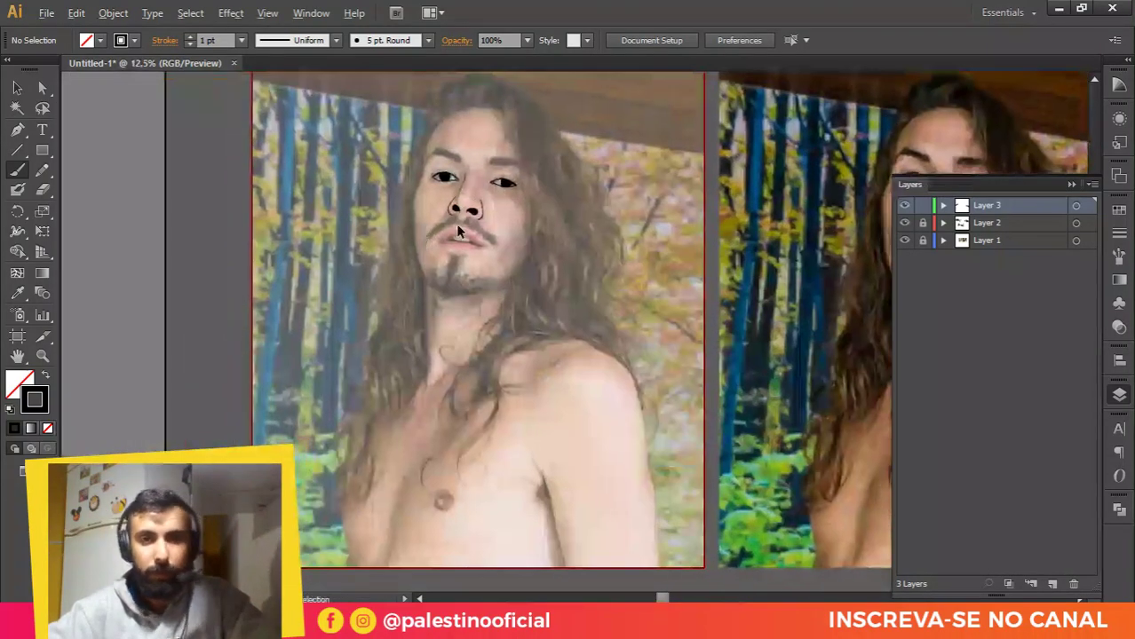
pyautogui.scroll(2, 504, 220)
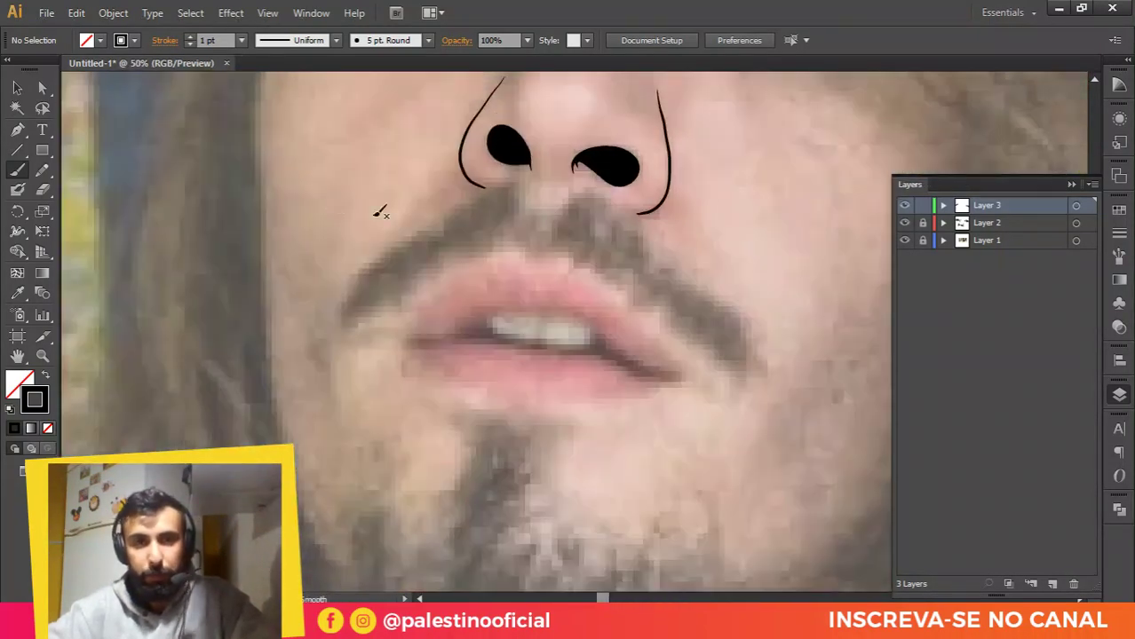
pyautogui.click(42, 170)
pyautogui.hotkey('ctrl', '+')
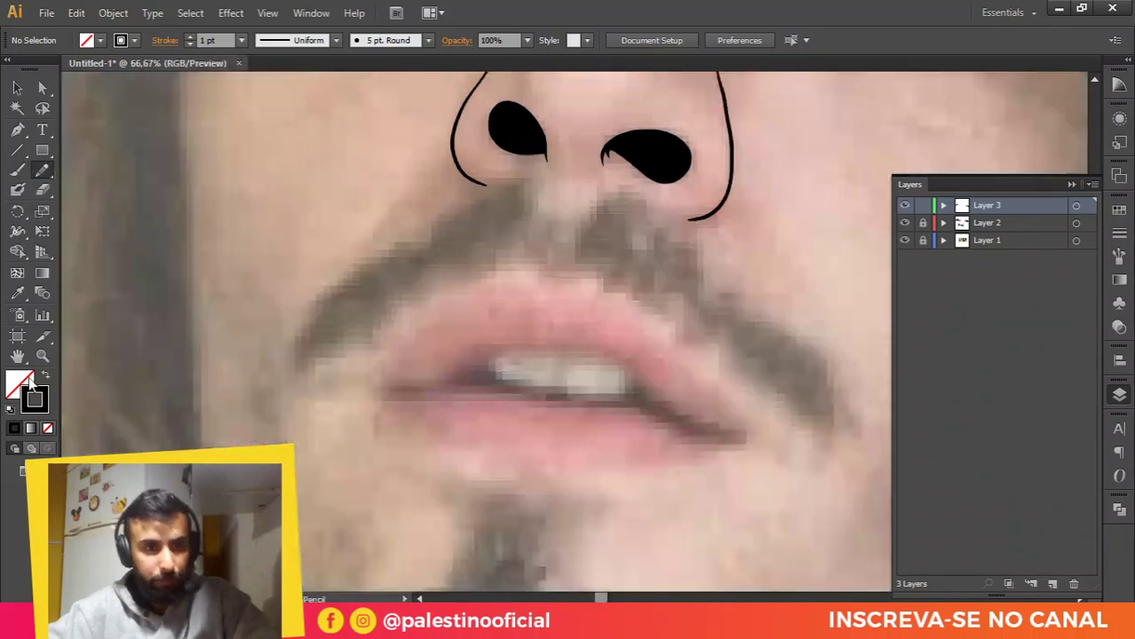
pyautogui.click(46, 377)
pyautogui.moveTo(489, 190); pyautogui.dragTo(514, 183)
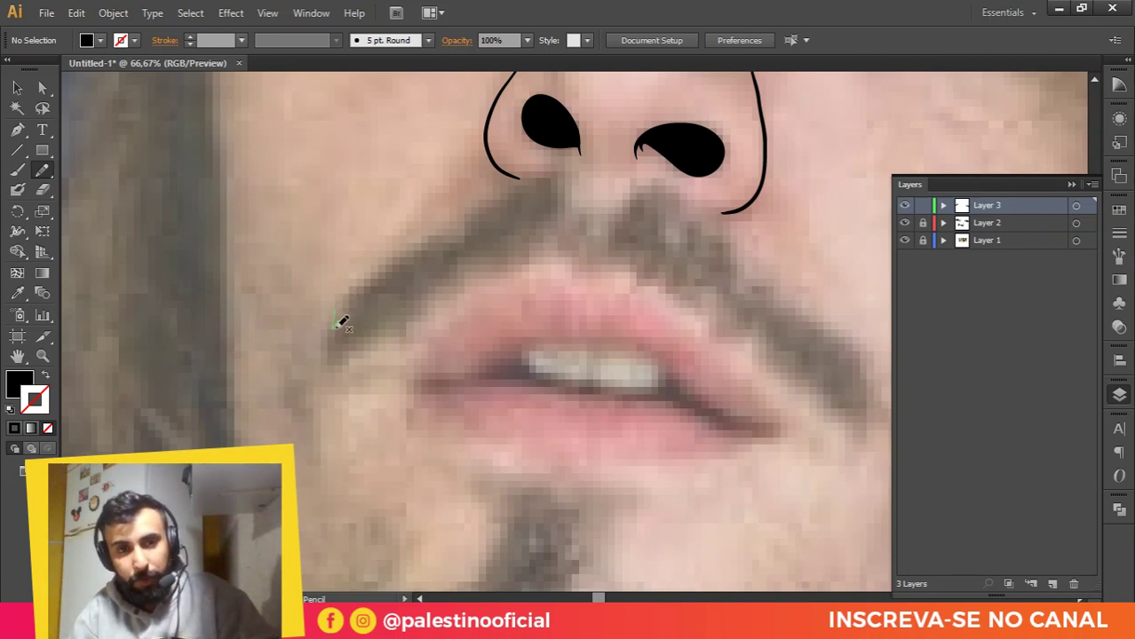
pyautogui.moveTo(338, 325); pyautogui.dragTo(345, 345)
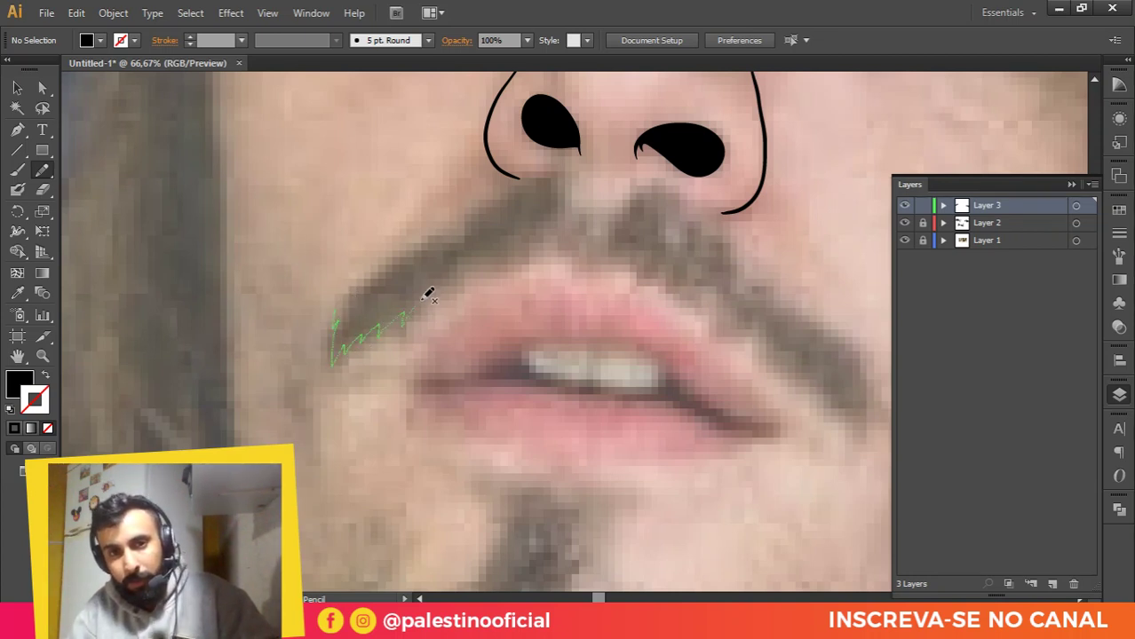
pyautogui.moveTo(444, 293)
pyautogui.mouseDown()
pyautogui.moveTo(474, 258)
pyautogui.moveTo(525, 244)
pyautogui.mouseUp()
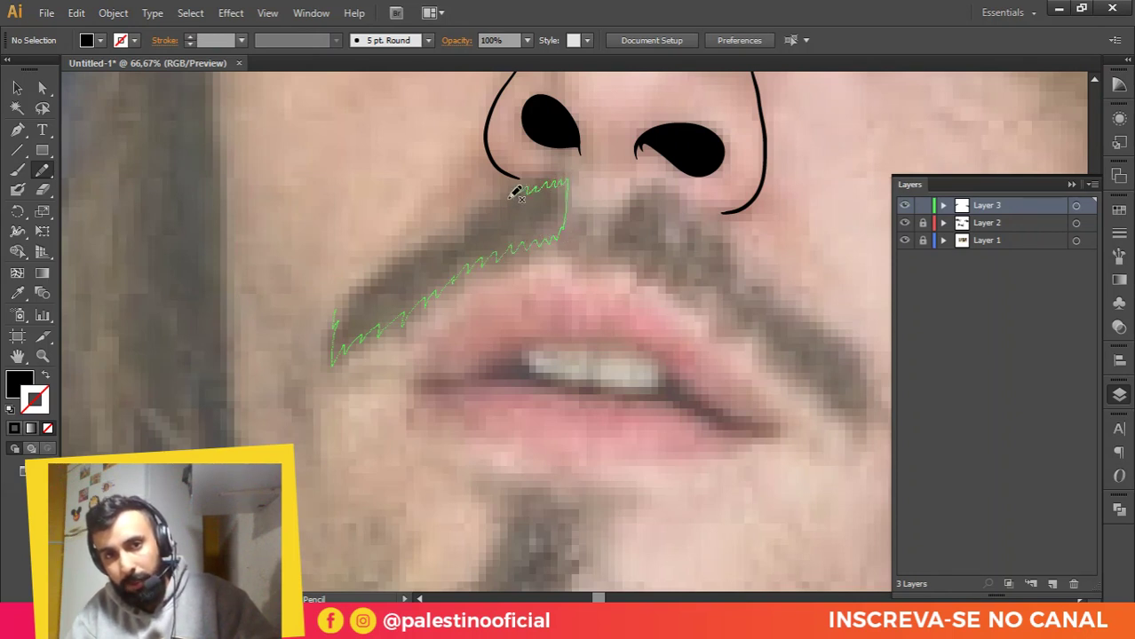
pyautogui.moveTo(513, 194)
pyautogui.mouseDown()
pyautogui.moveTo(443, 235)
pyautogui.moveTo(339, 323)
pyautogui.mouseUp()
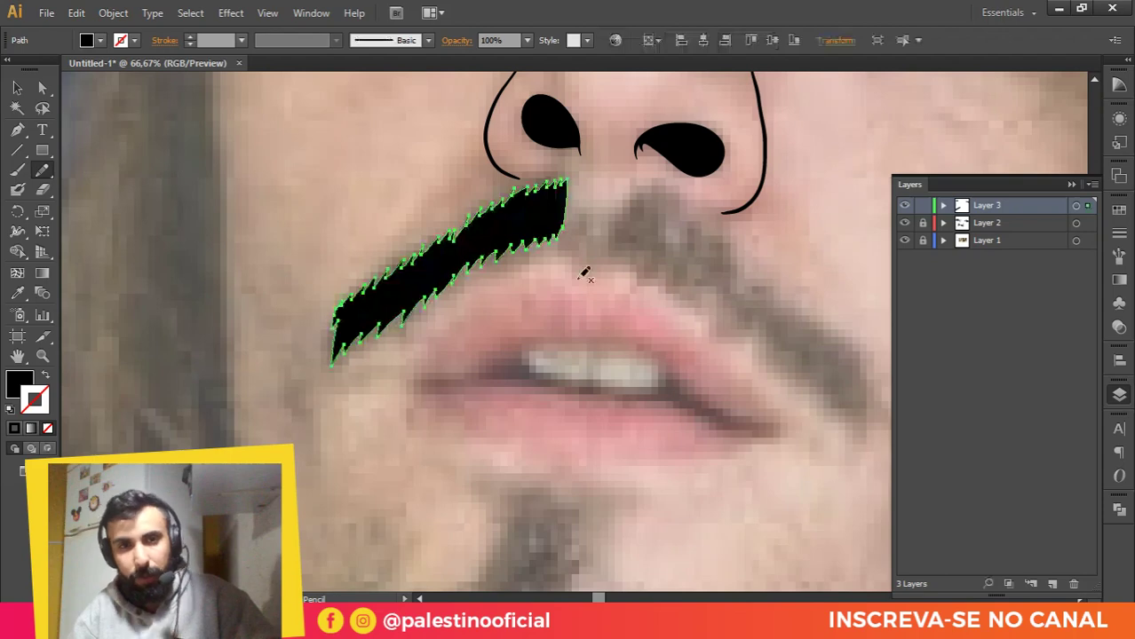
# Step: Draw the right half of the mustache with the Pencil as a matching jagged black shape, and deselect it
pyautogui.hotkey('ctrl', '-')
pyautogui.hotkey('ctrl', '-')
pyautogui.hotkey('ctrl', '+')
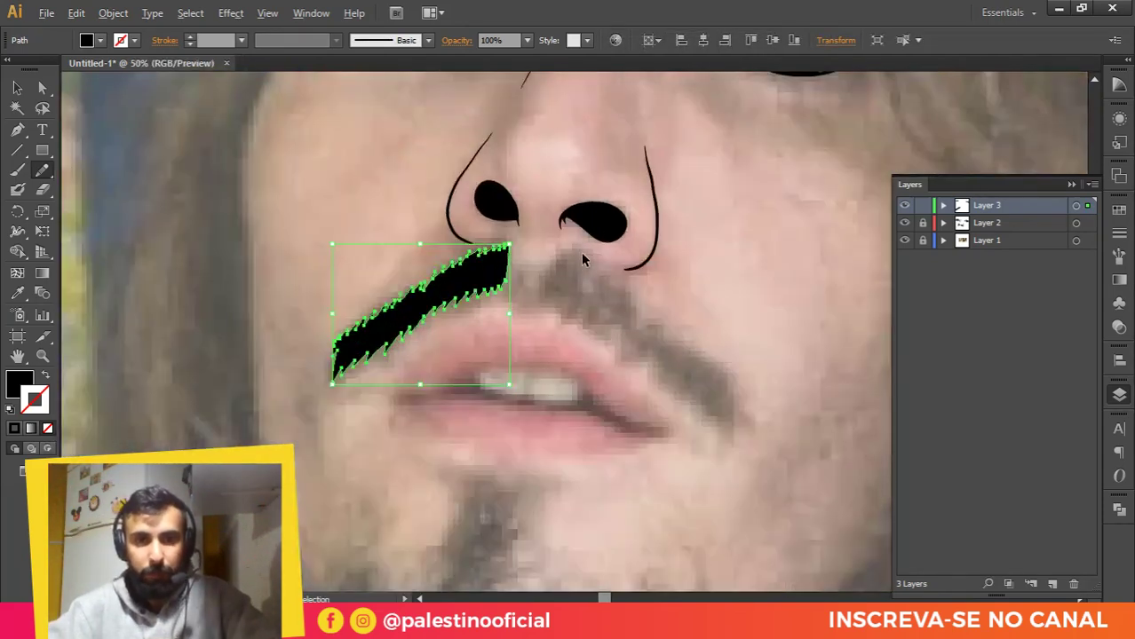
pyautogui.hotkey('ctrl', '+')
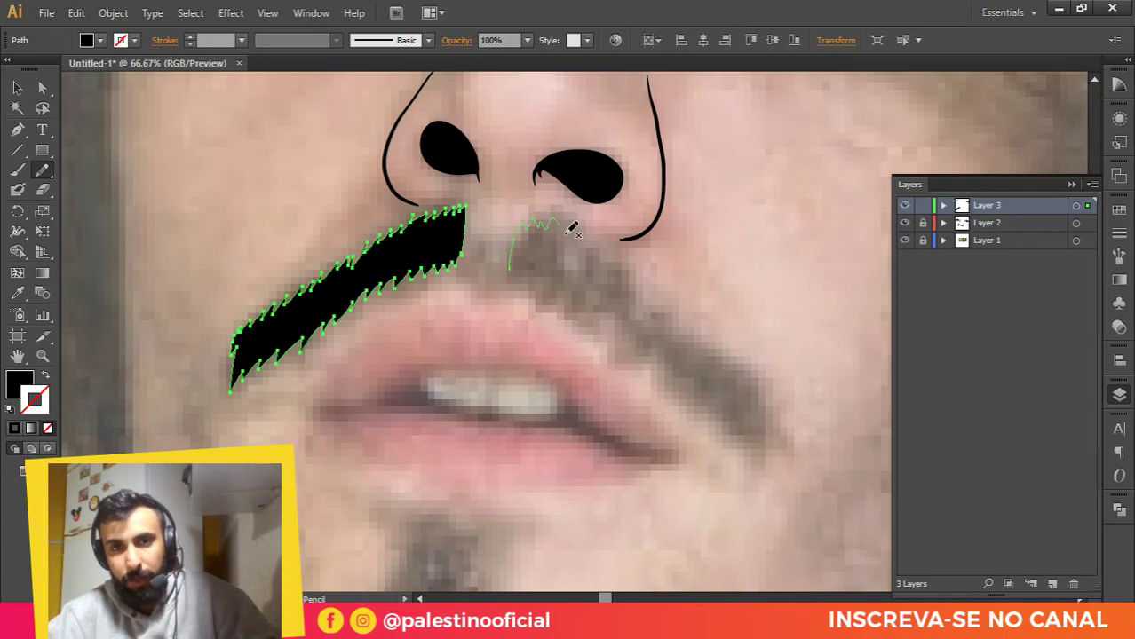
pyautogui.moveTo(567, 233); pyautogui.dragTo(591, 254)
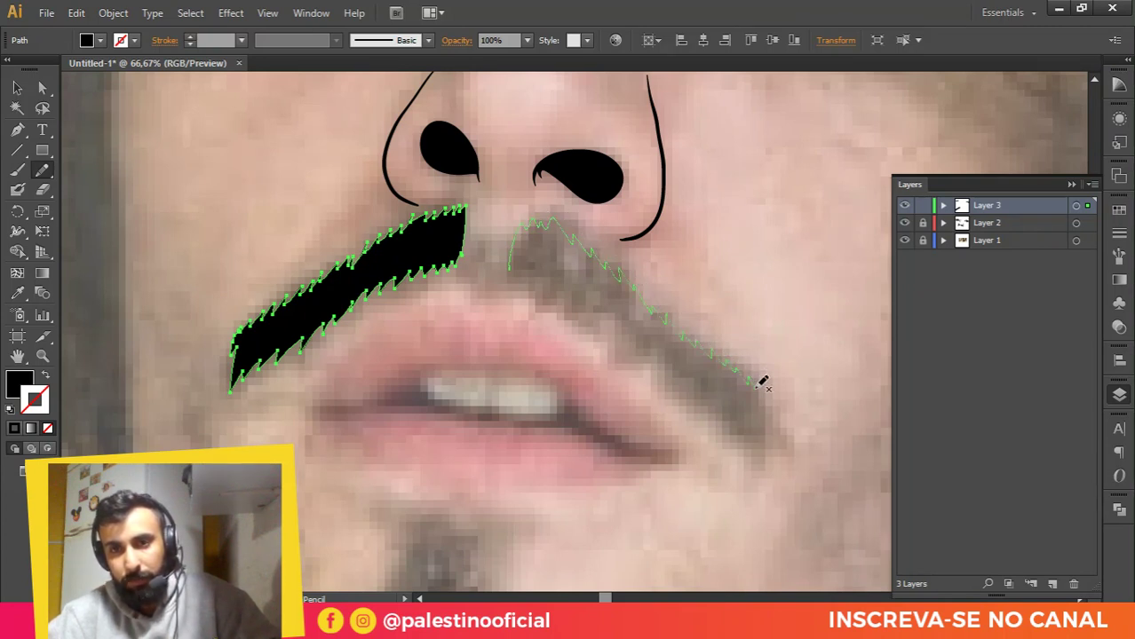
pyautogui.moveTo(766, 467); pyautogui.dragTo(750, 444)
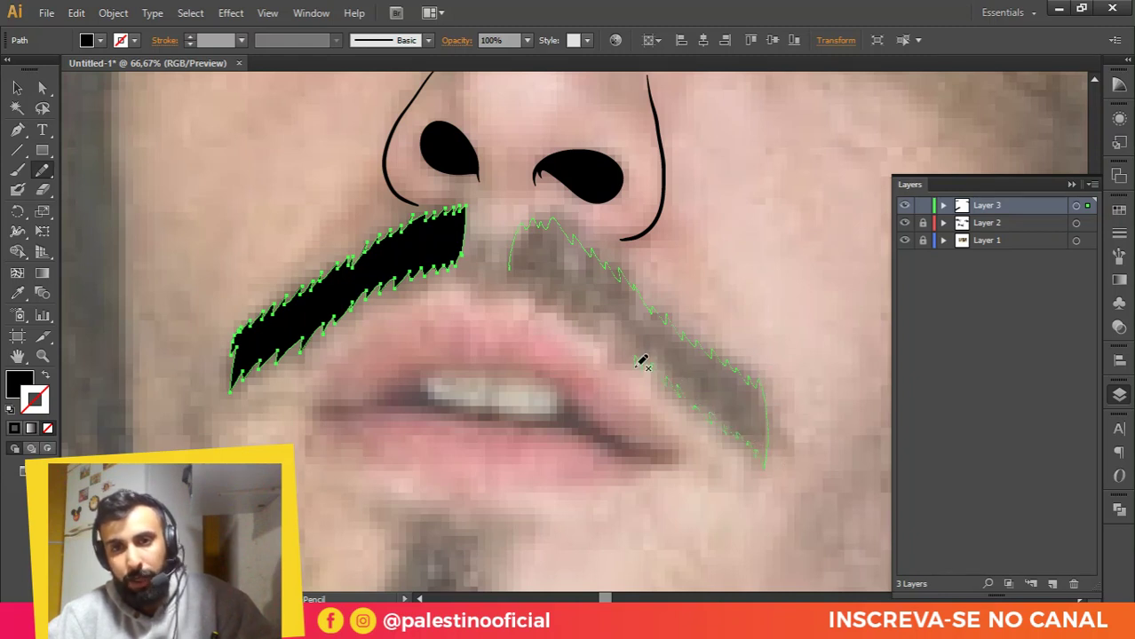
pyautogui.moveTo(602, 320); pyautogui.dragTo(514, 270)
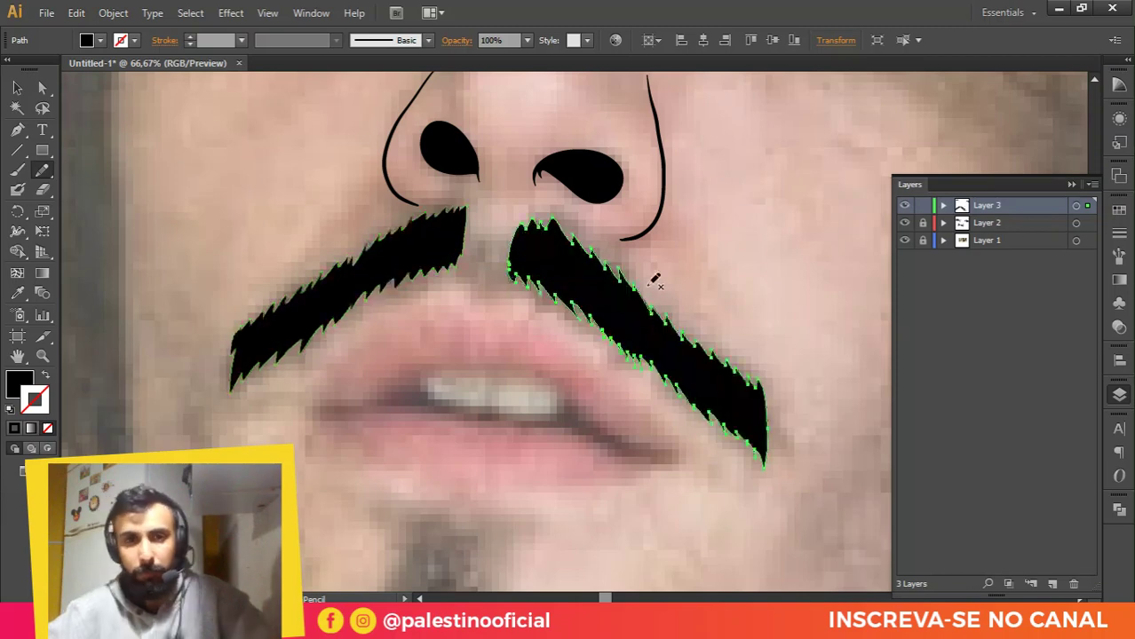
pyautogui.scroll(-5, 646, 270)
pyautogui.press('v')
pyautogui.click(695, 321)
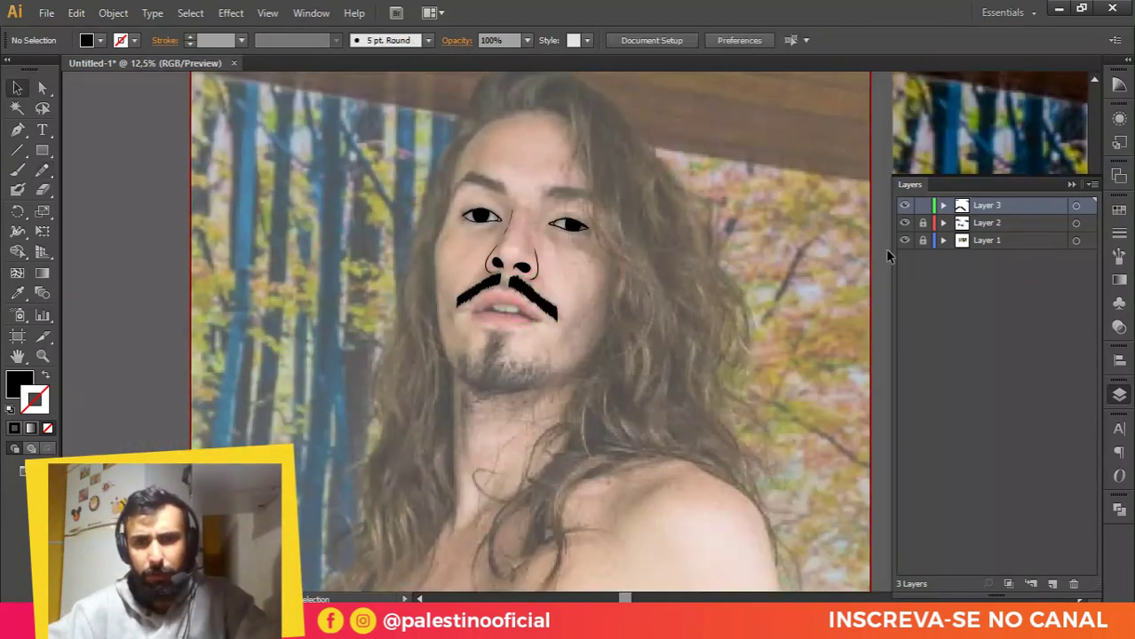
# Step: Review the mustache together with the eyes and nose line art by temporarily hiding the photo layer
pyautogui.click(904, 241)
pyautogui.click(904, 241)
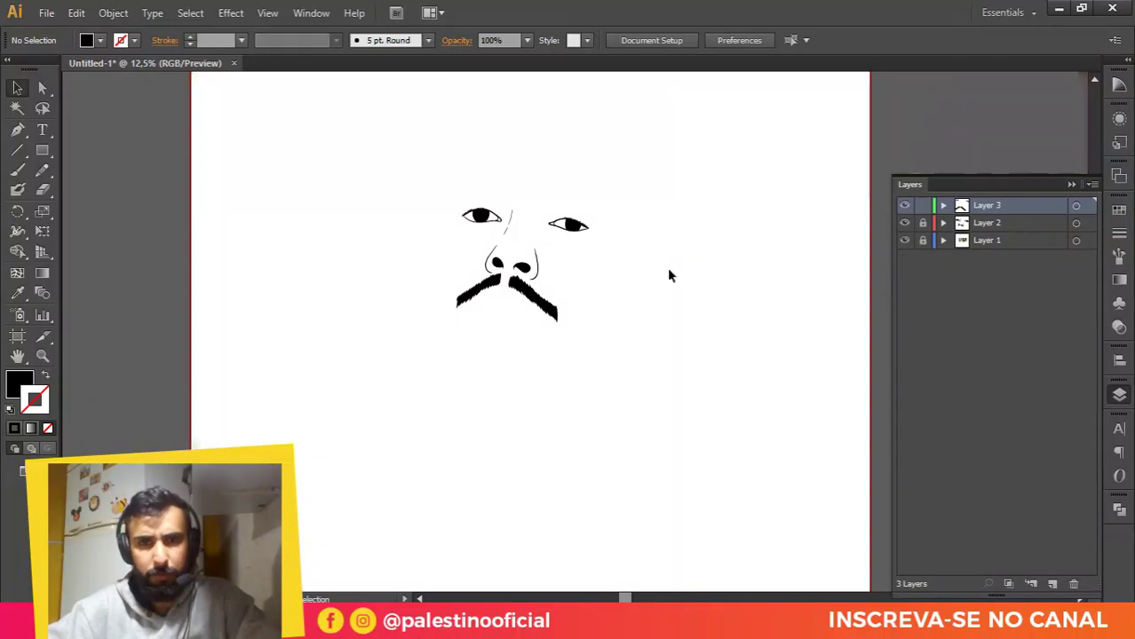
pyautogui.scroll(4, 487, 350)
pyautogui.moveTo(505, 336); pyautogui.dragTo(545, 317)
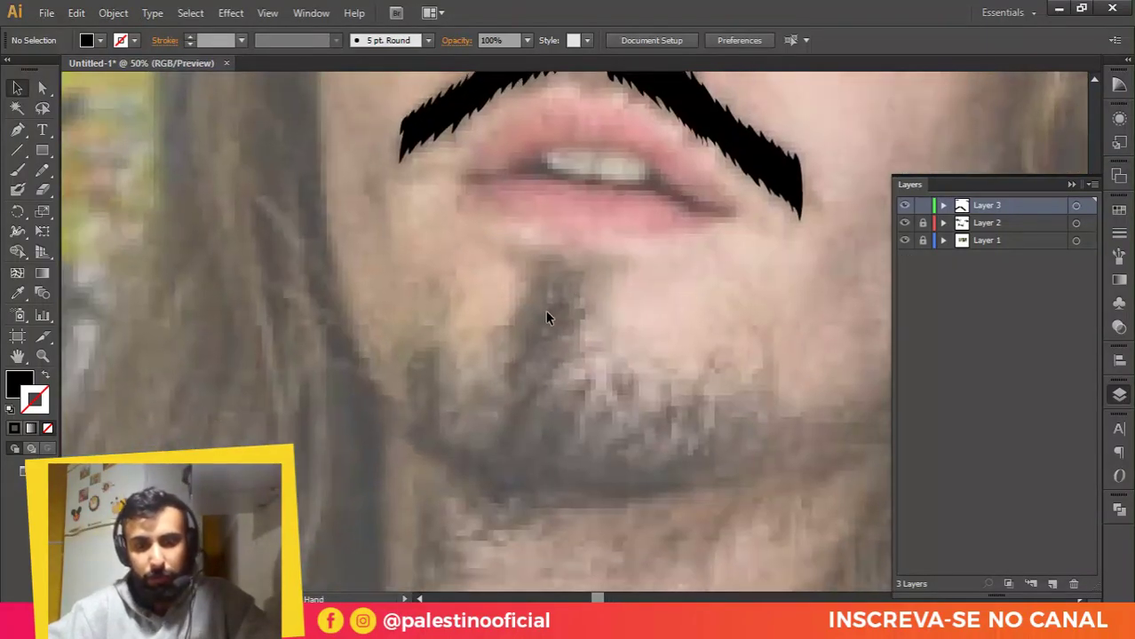
# Step: Paint the parting line of the mouth with the Paintbrush, curving from the left mouth corner to the right one
pyautogui.click(41, 170)
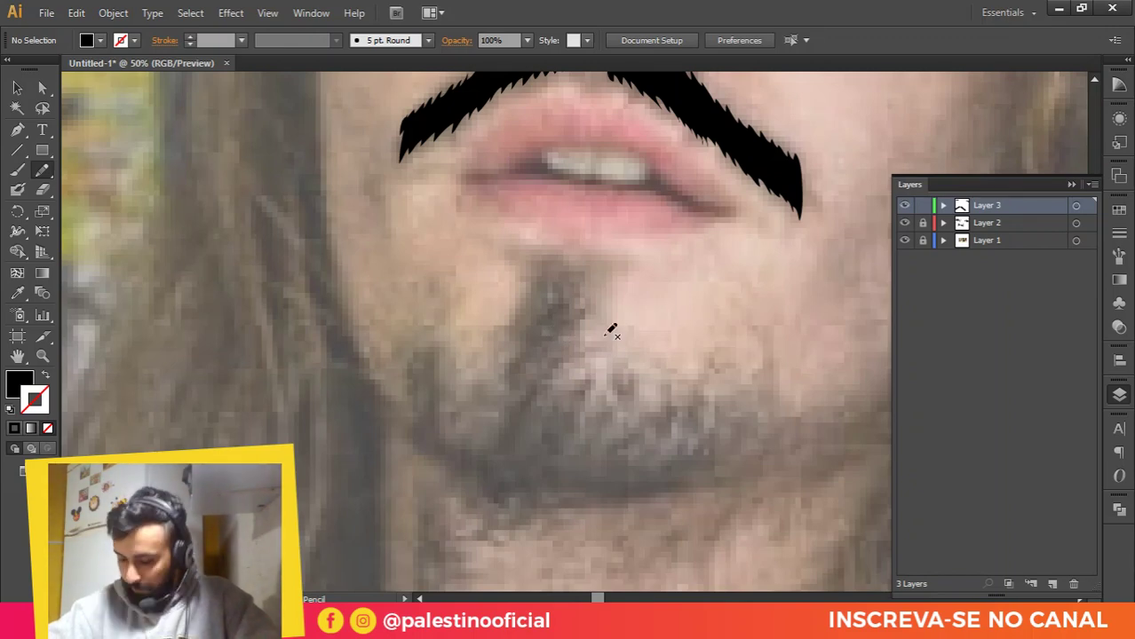
pyautogui.scroll(1, 547, 268)
pyautogui.press('b')
pyautogui.scroll(-3, 534, 268)
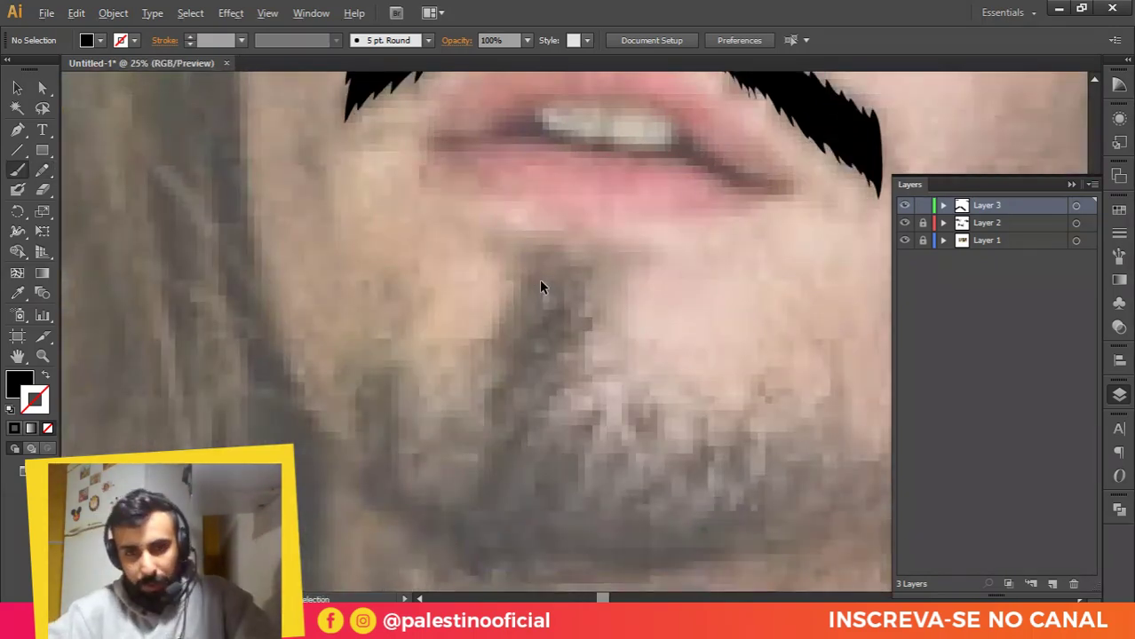
pyautogui.scroll(2, 550, 329)
pyautogui.scroll(-2, 533, 244)
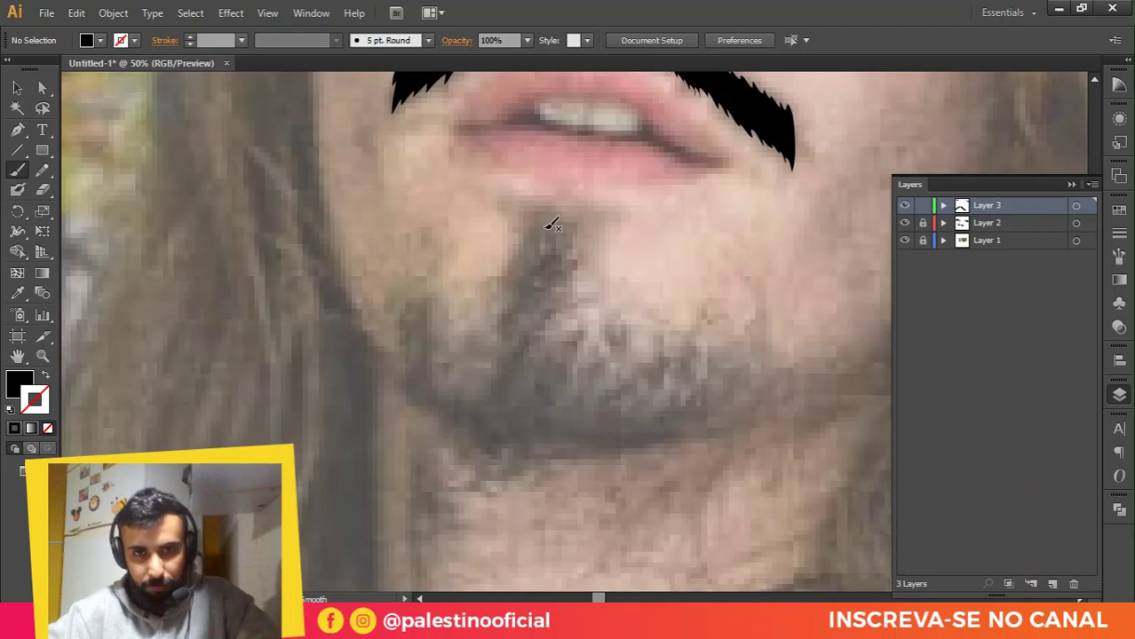
pyautogui.scroll(-1, 567, 218)
pyautogui.scroll(4, 572, 190)
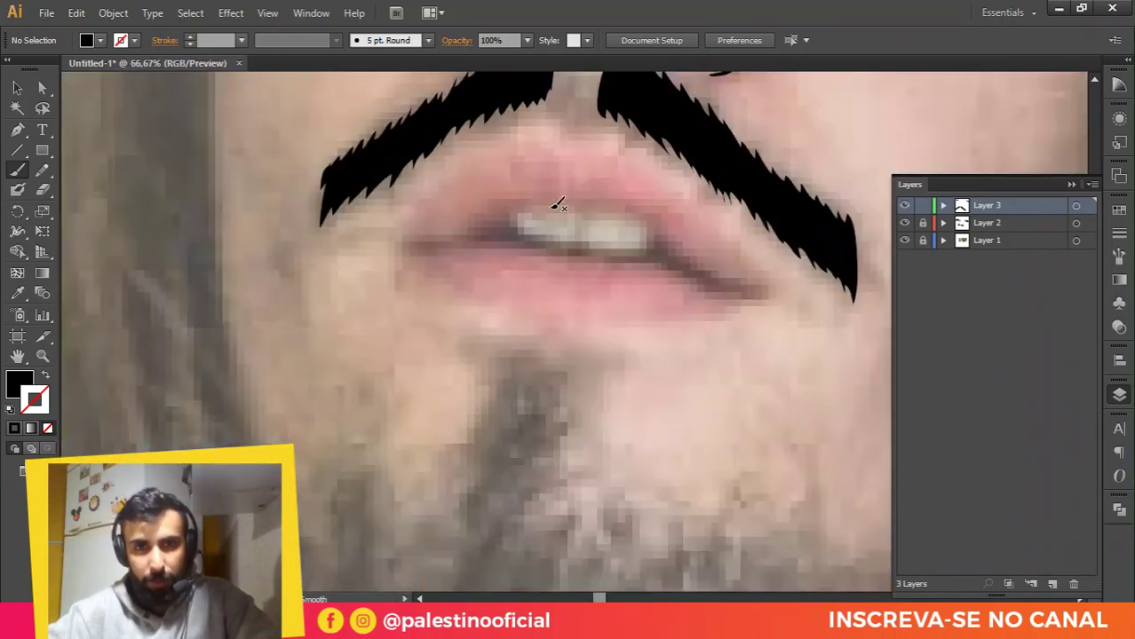
pyautogui.scroll(-1, 488, 303)
pyautogui.scroll(4, 577, 261)
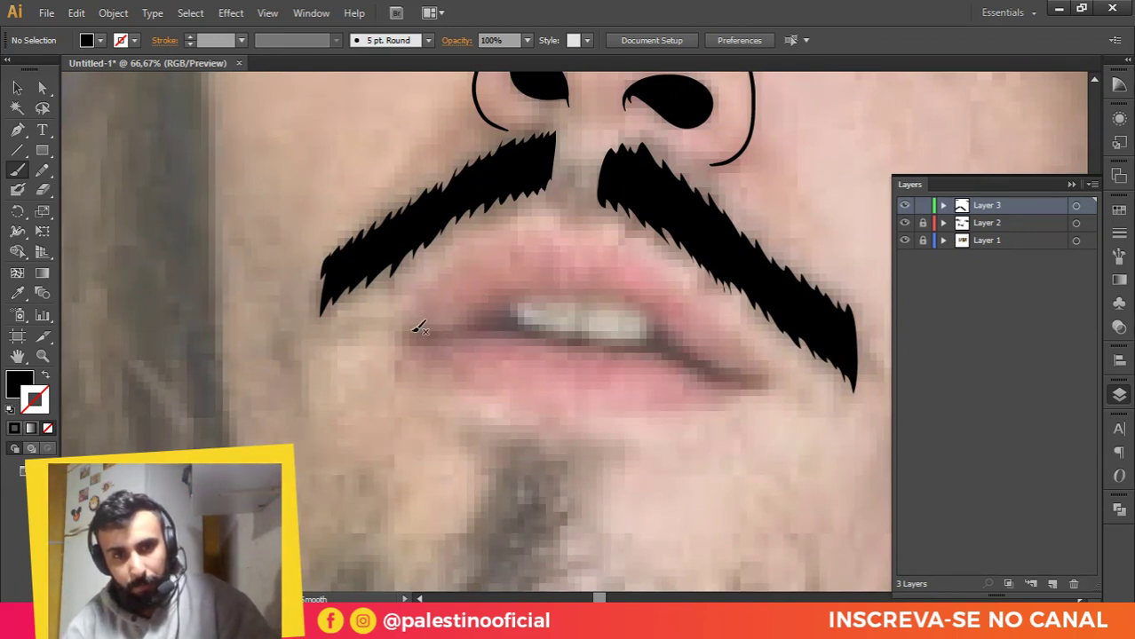
pyautogui.moveTo(494, 329); pyautogui.dragTo(497, 327)
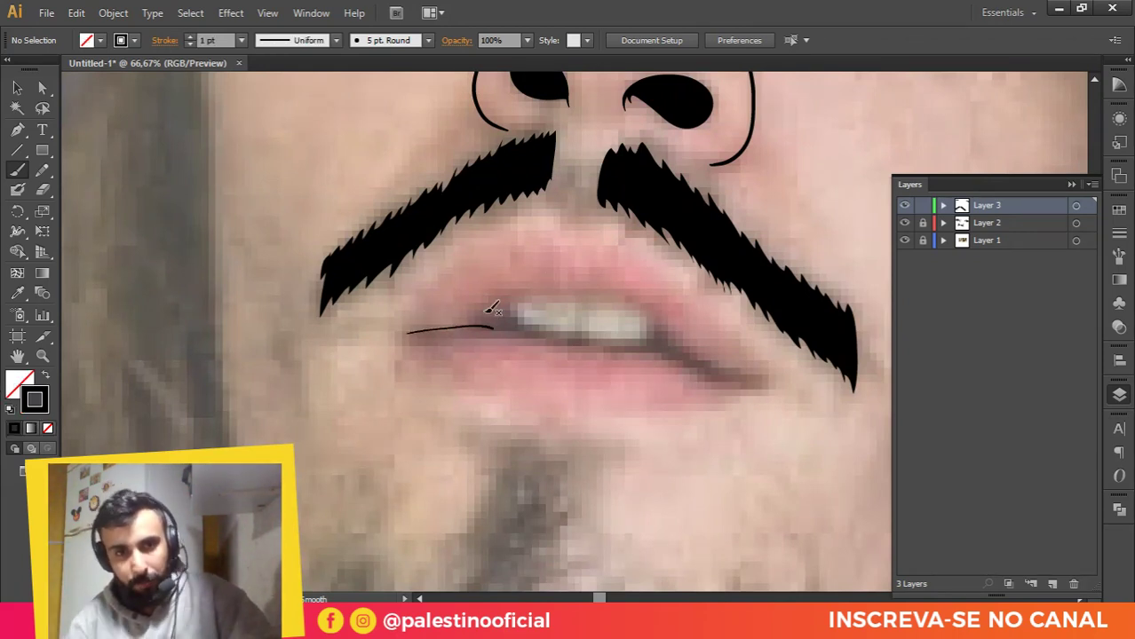
pyautogui.hotkey('ctrl', 'z')
pyautogui.scroll(1, 482, 313)
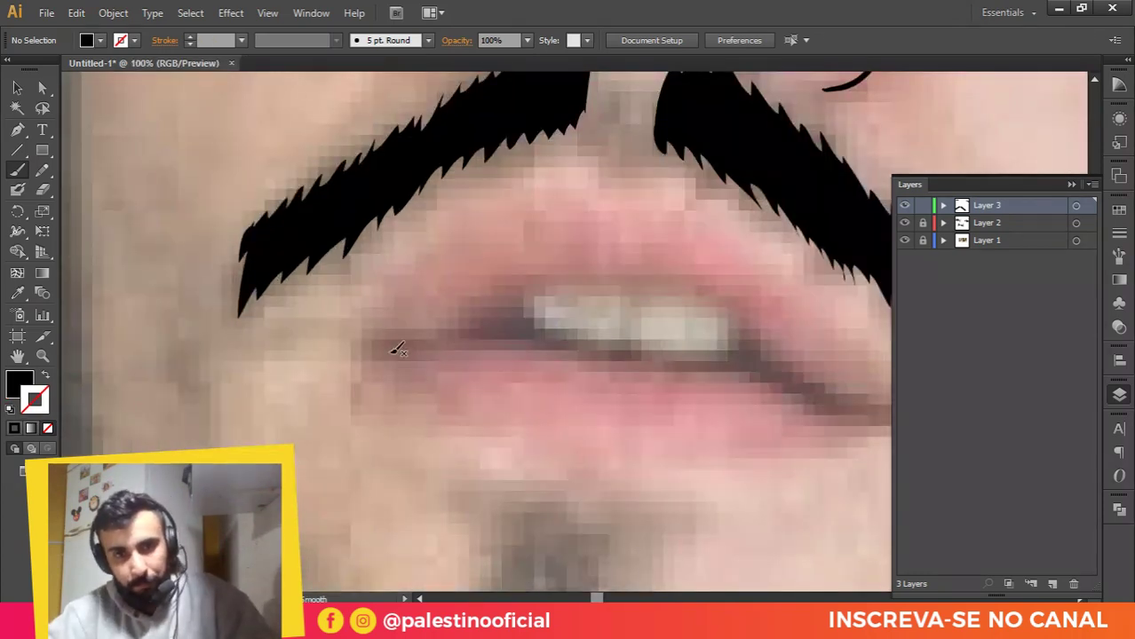
pyautogui.scroll(-1, 470, 346)
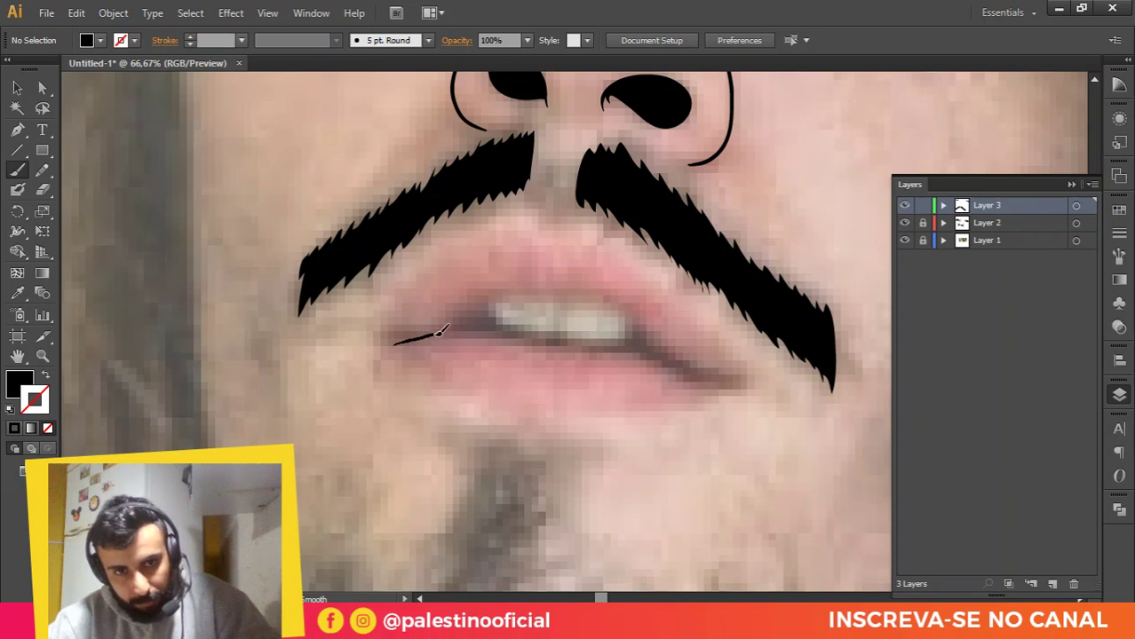
pyautogui.moveTo(503, 334)
pyautogui.mouseDown()
pyautogui.moveTo(628, 348)
pyautogui.moveTo(739, 380)
pyautogui.mouseUp()
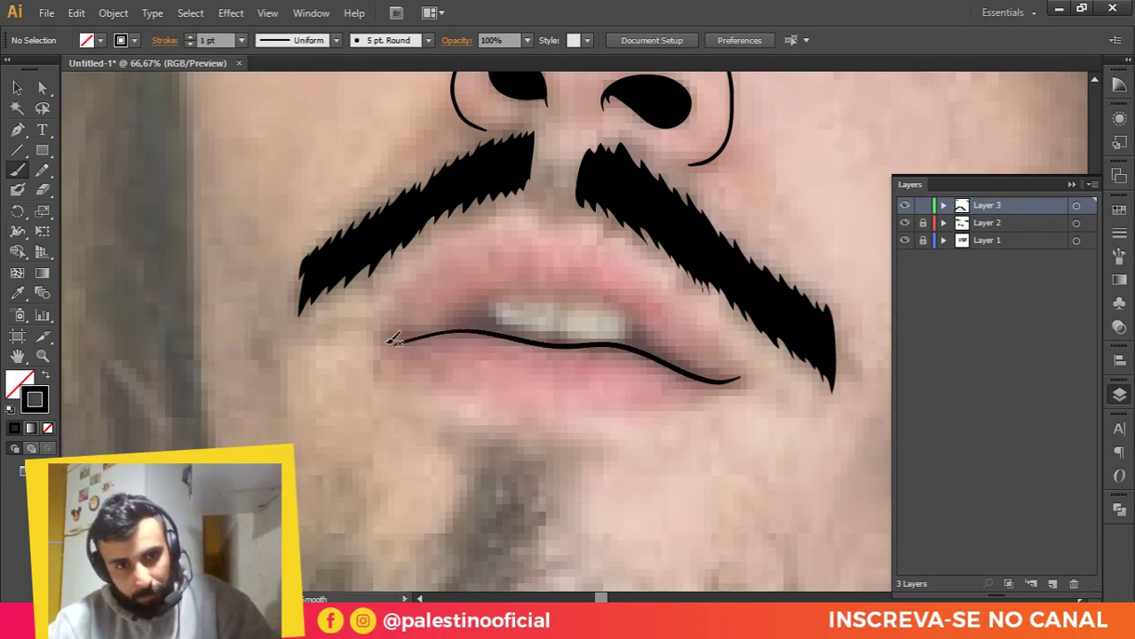
# Step: Outline the lower lip and the upper lip with the Paintbrush, joining both contours to the mouth corners
pyautogui.moveTo(391, 346)
pyautogui.mouseDown()
pyautogui.moveTo(523, 403)
pyautogui.moveTo(664, 408)
pyautogui.mouseUp()
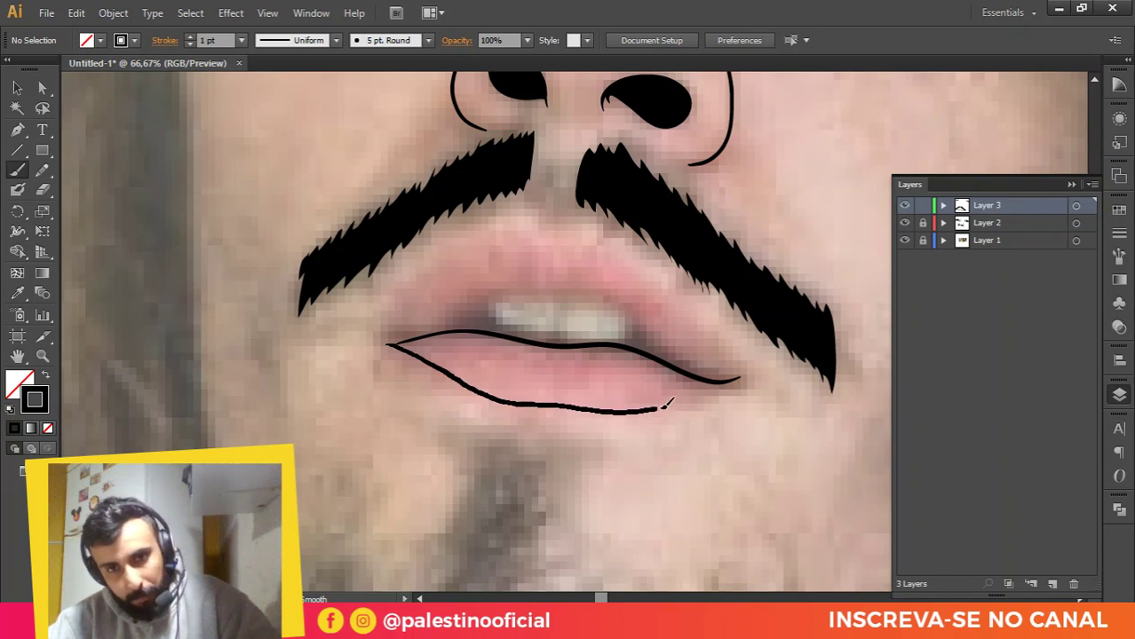
pyautogui.moveTo(744, 374); pyautogui.dragTo(740, 377)
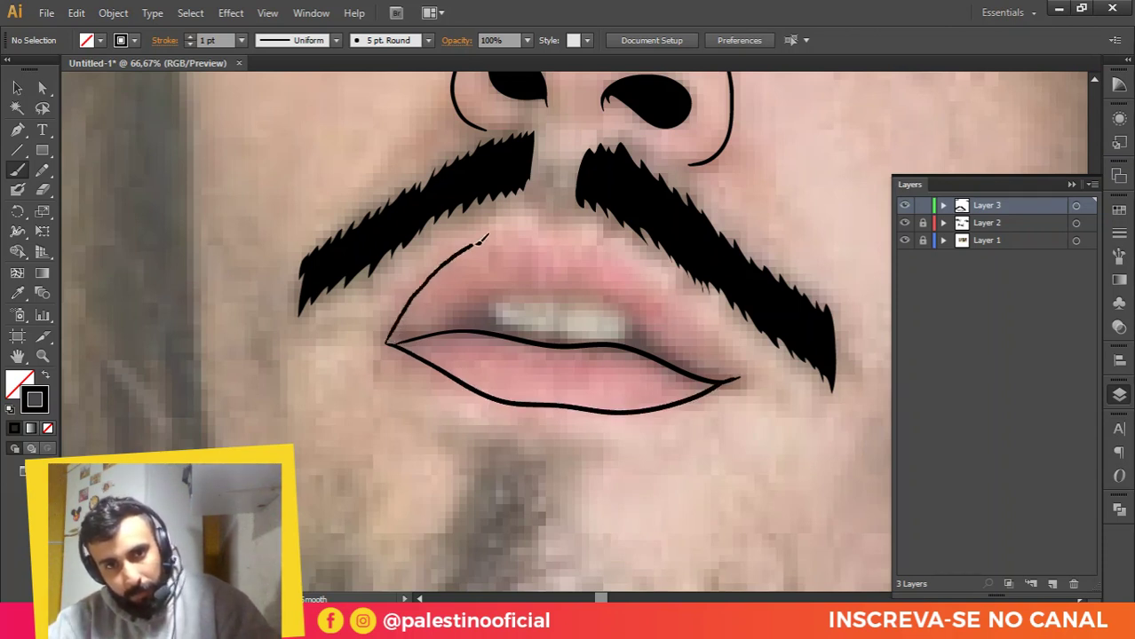
pyautogui.moveTo(597, 233); pyautogui.dragTo(662, 279)
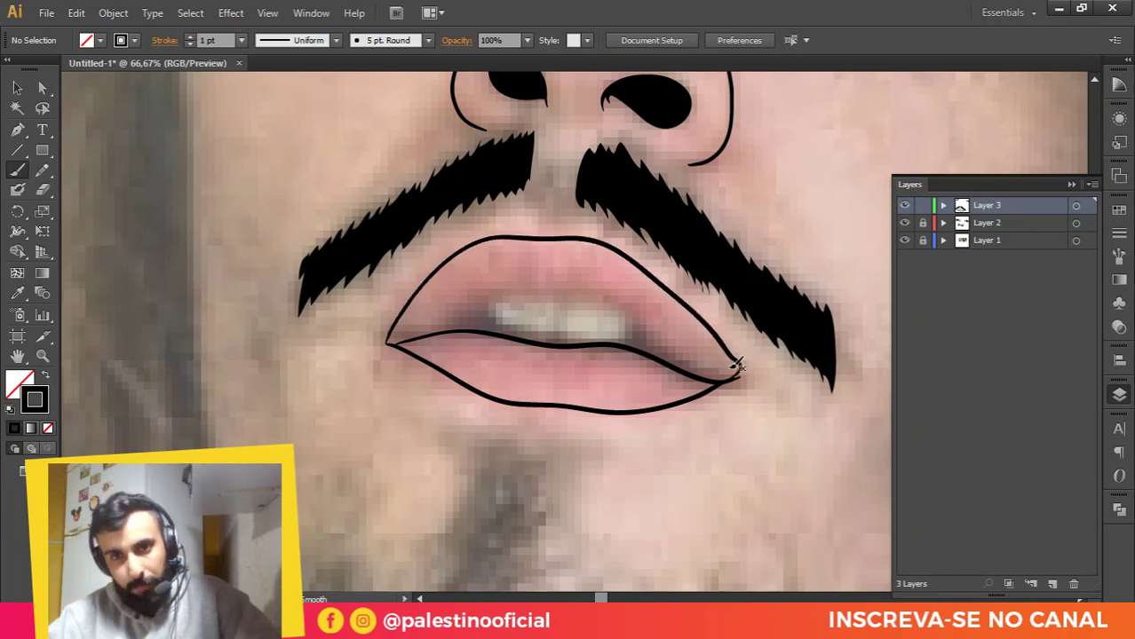
# Step: Reshape the upper lip outline at the right mouth corner by adjusting its anchor point and curve handle with Direct Selection
pyautogui.press('a')
pyautogui.scroll(3, 761, 396)
pyautogui.click(698, 324)
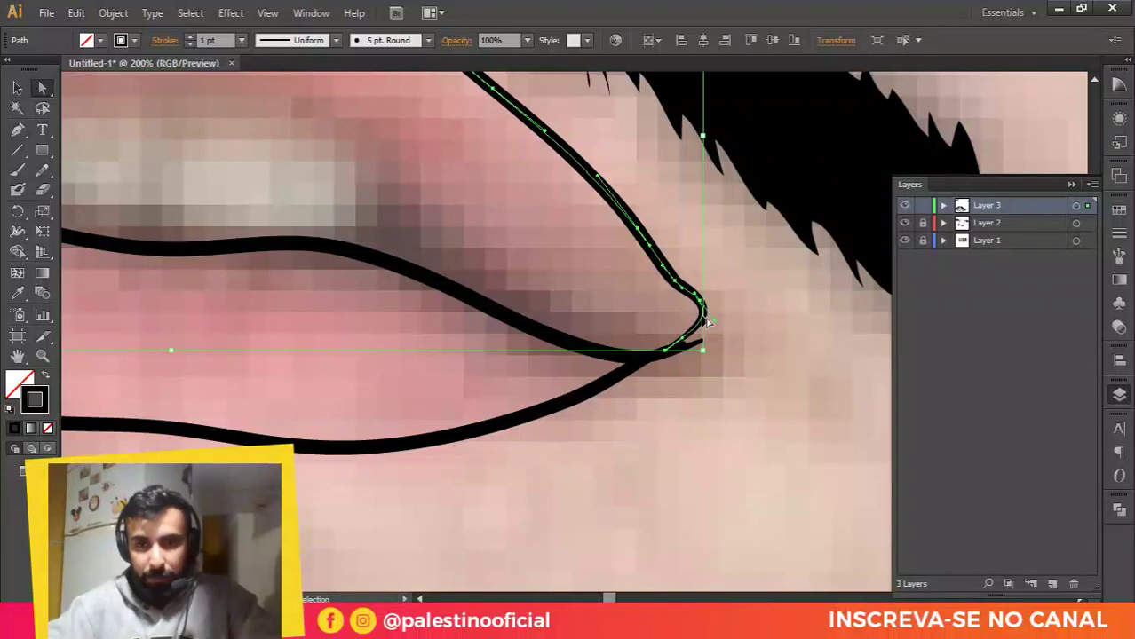
pyautogui.scroll(2, 701, 302)
pyautogui.moveTo(695, 288); pyautogui.dragTo(704, 322)
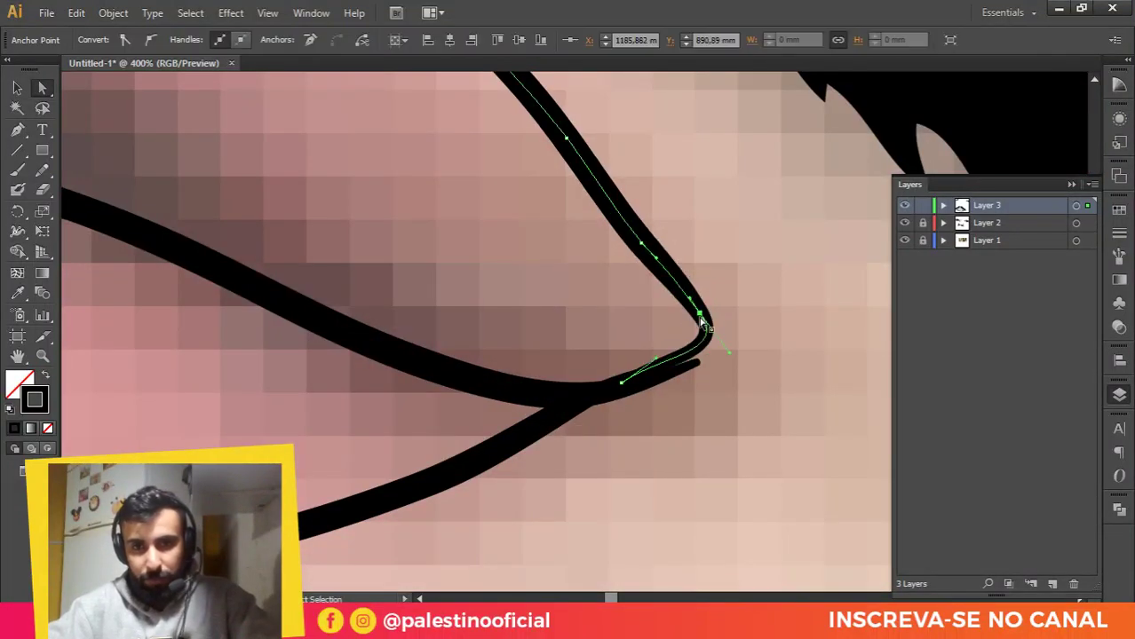
pyautogui.moveTo(656, 358); pyautogui.dragTo(674, 369)
pyautogui.click(642, 379)
pyautogui.click(638, 374)
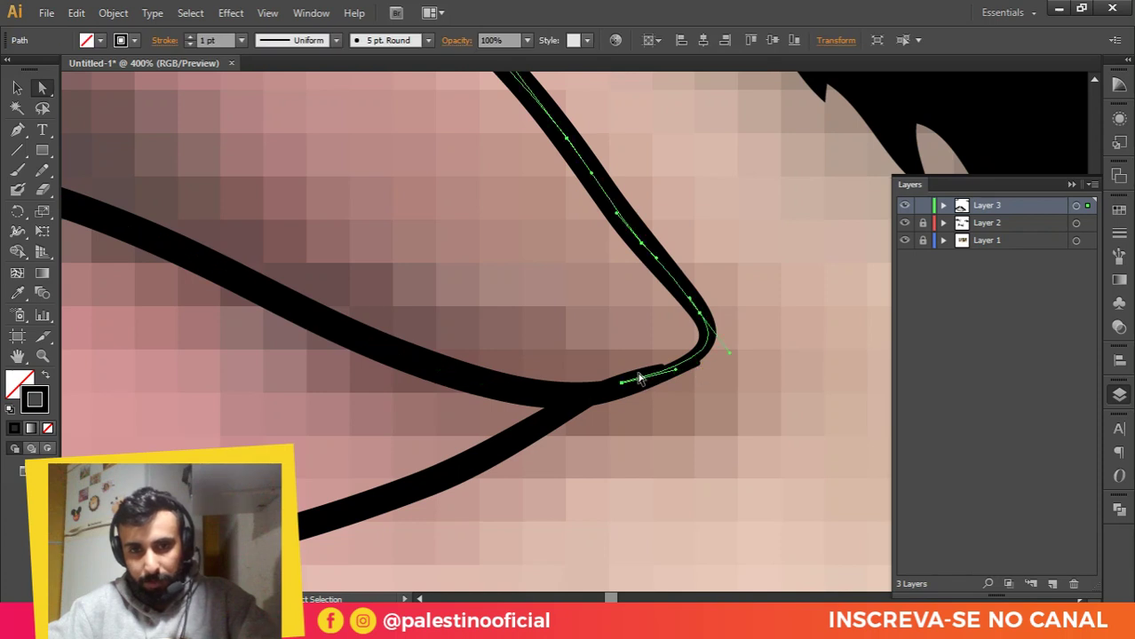
# Step: Adjust the ends of the lower lip outline and the parting line so they merge cleanly into the right mouth corner
pyautogui.click(540, 433)
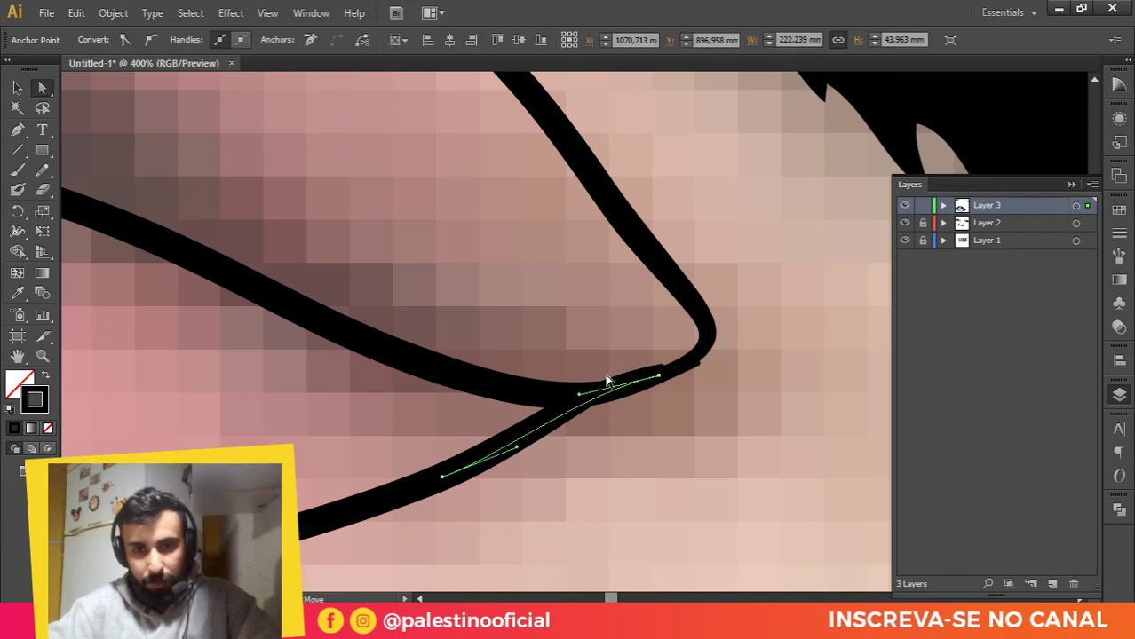
pyautogui.click(653, 390)
pyautogui.click(698, 368)
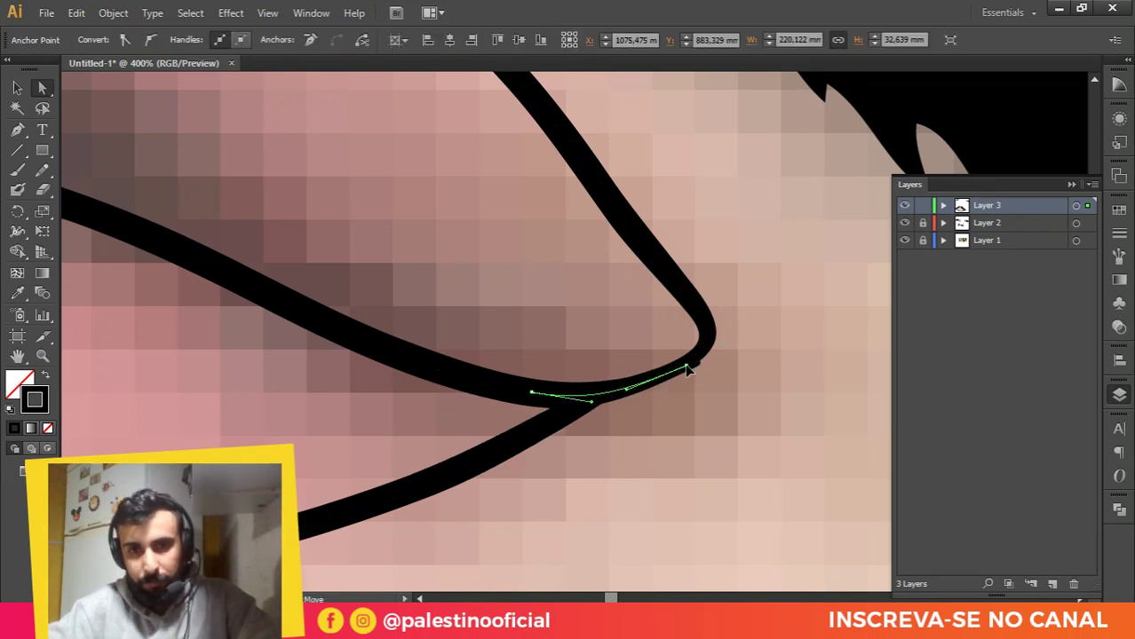
pyautogui.click(730, 394)
pyautogui.scroll(-1, 728, 399)
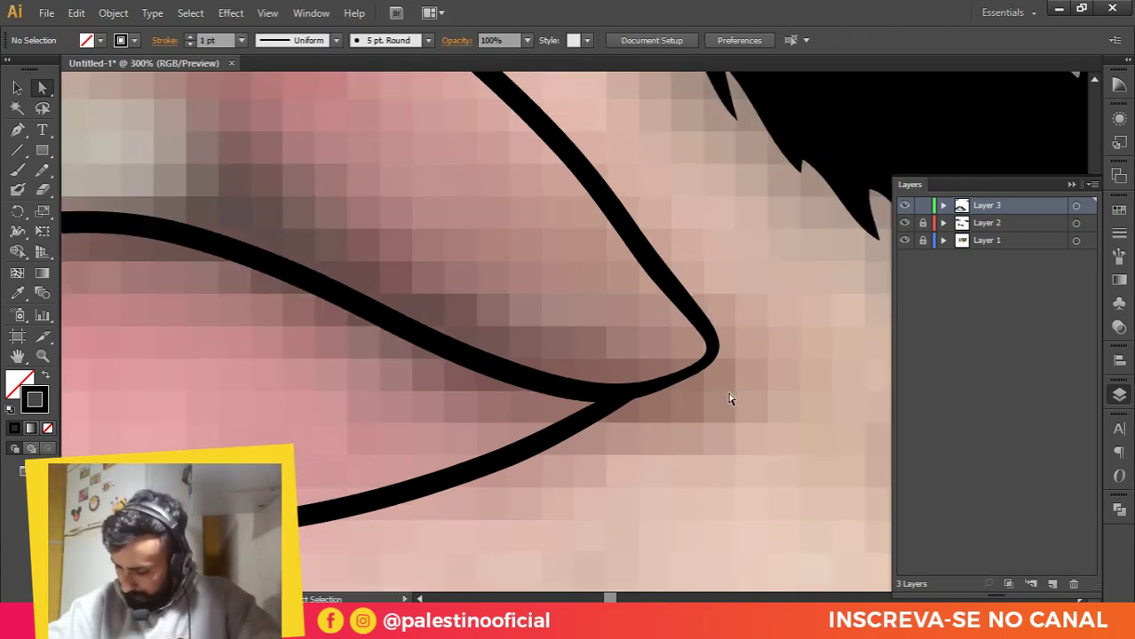
# Step: Paint the upper lip's inner edge above the teeth with the Paintbrush, rejoining the parting line on both sides
pyautogui.scroll(-4, 737, 364)
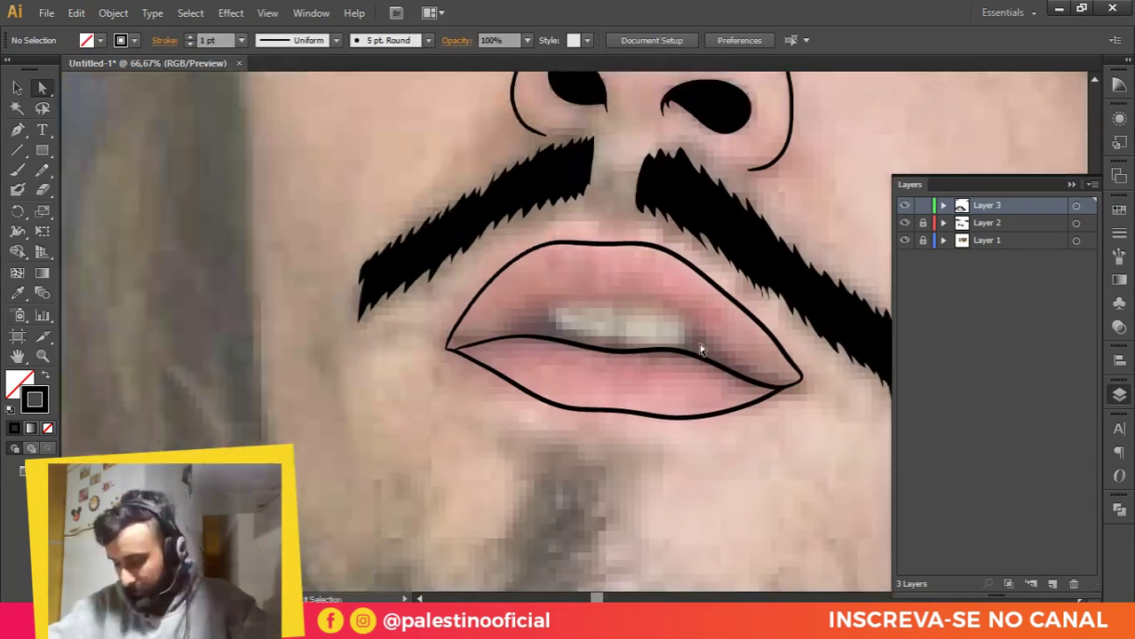
pyautogui.scroll(1, 670, 325)
pyautogui.press('b')
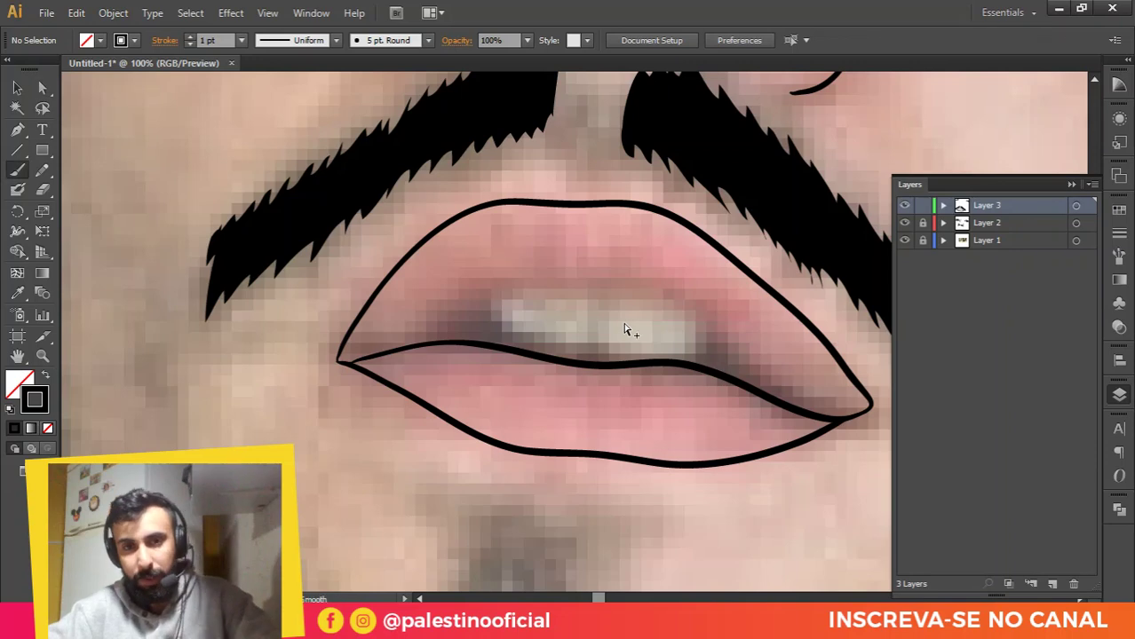
pyautogui.scroll(-2, 632, 320)
pyautogui.scroll(1, 651, 315)
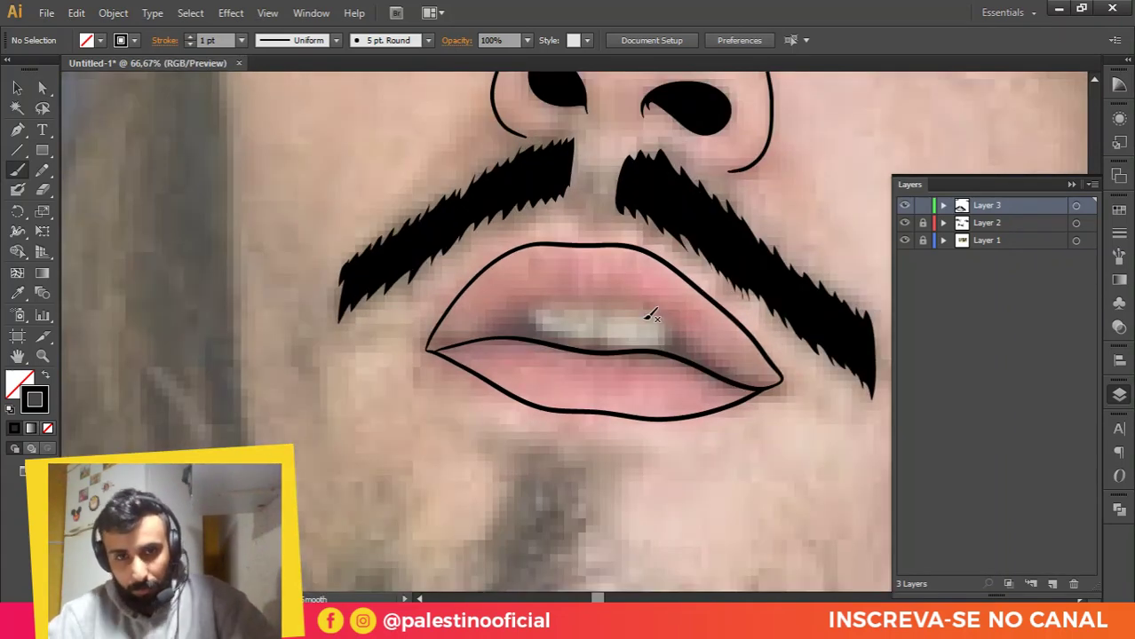
pyautogui.scroll(1, 650, 315)
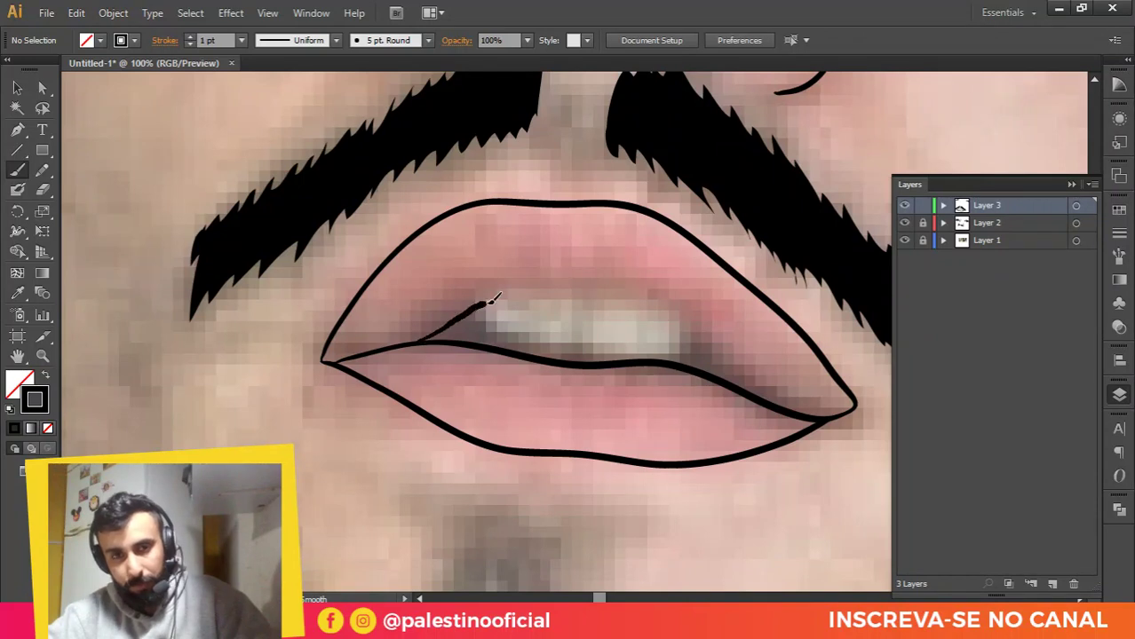
pyautogui.moveTo(528, 298)
pyautogui.mouseDown()
pyautogui.moveTo(605, 288)
pyautogui.moveTo(659, 303)
pyautogui.moveTo(769, 401)
pyautogui.moveTo(828, 398)
pyautogui.mouseUp()
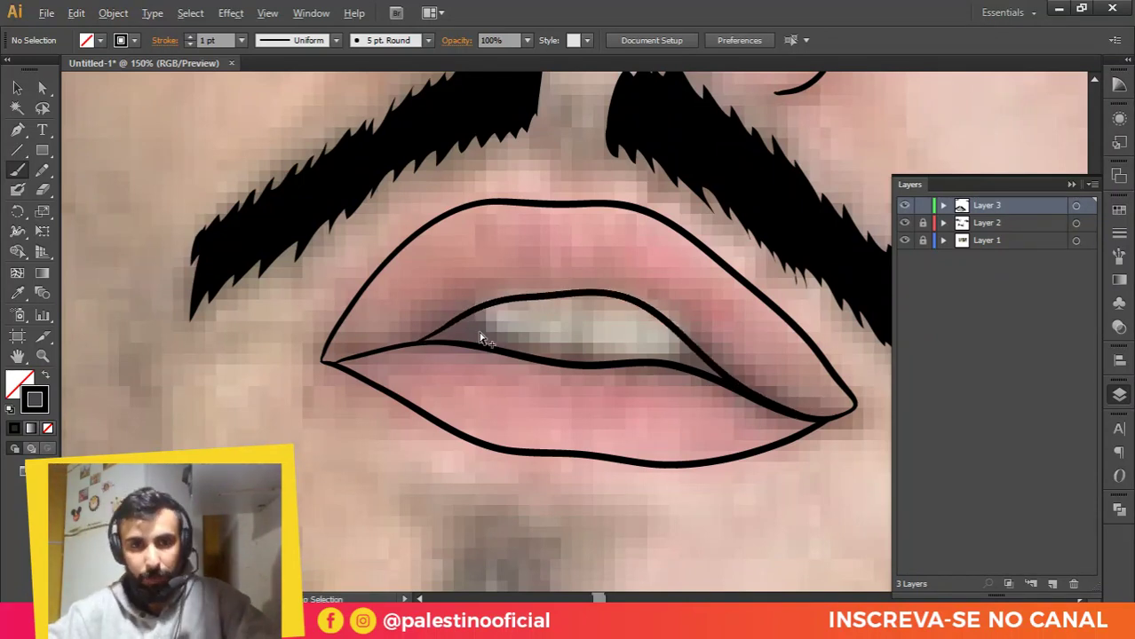
pyautogui.scroll(-2, 482, 331)
pyautogui.scroll(-3, 524, 362)
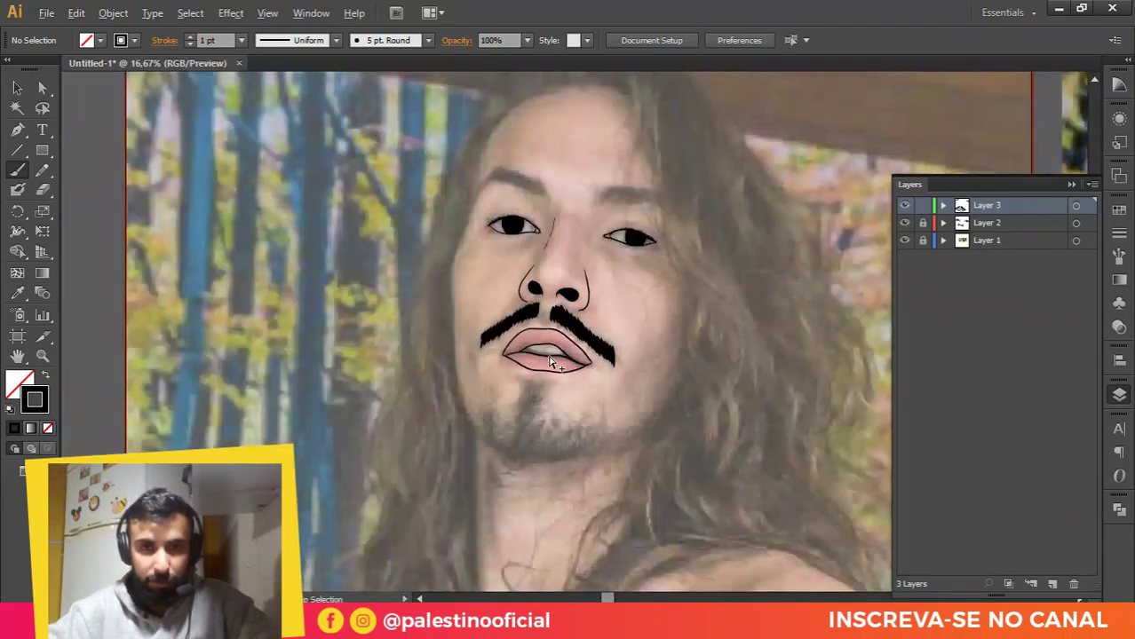
pyautogui.scroll(2, 525, 337)
pyautogui.scroll(2, 525, 337)
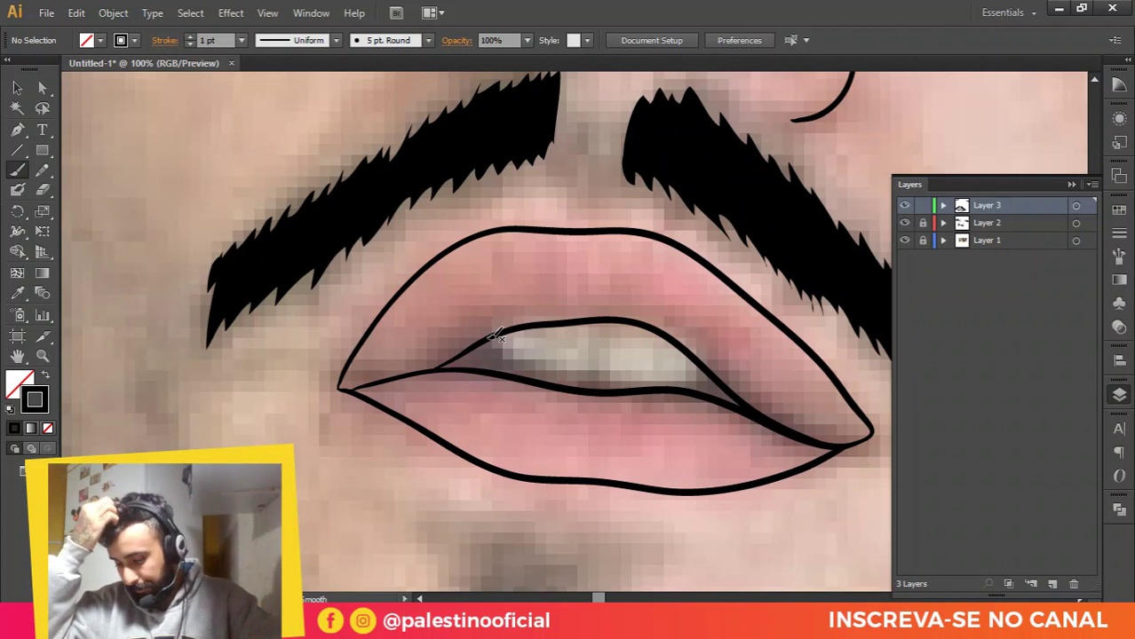
pyautogui.scroll(1, 502, 337)
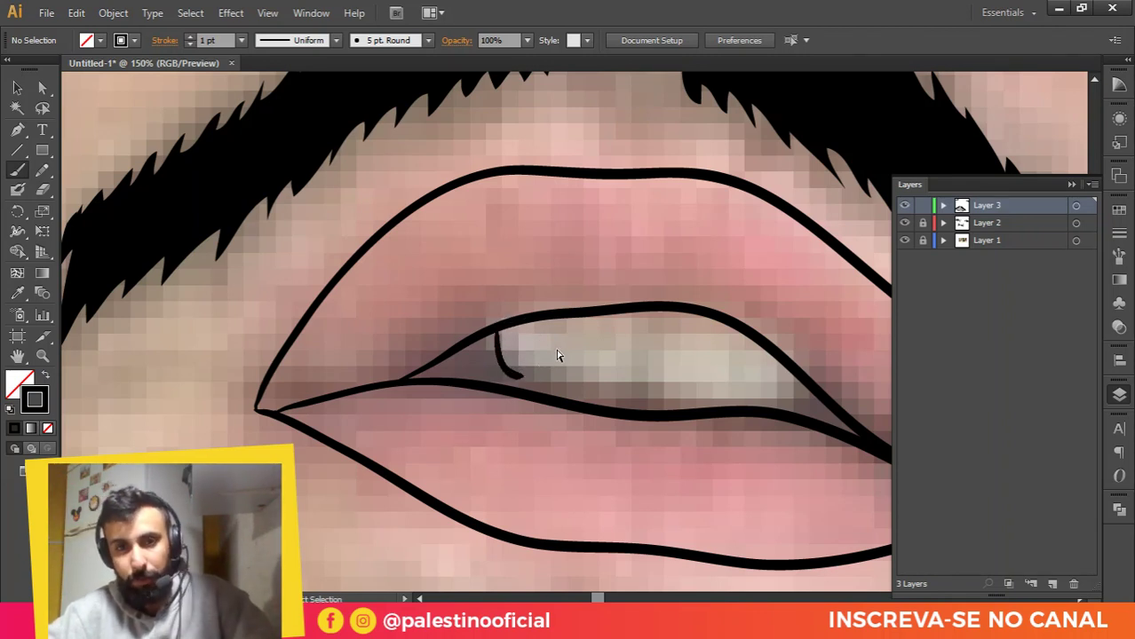
pyautogui.hotkey('ctrl', 'z')
pyautogui.click(18, 231)
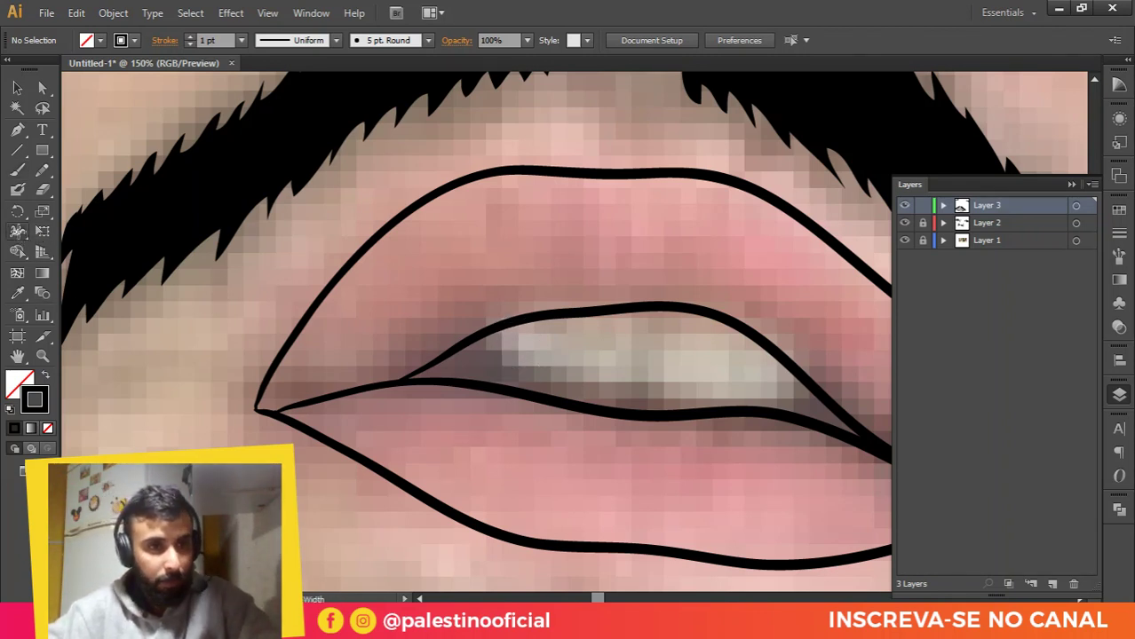
# Step: Draw the dark mouth opening around the two front teeth with the Pencil, fill it black without stroke, and deselect it
pyautogui.click(40, 174)
pyautogui.moveTo(455, 247); pyautogui.dragTo(354, 189)
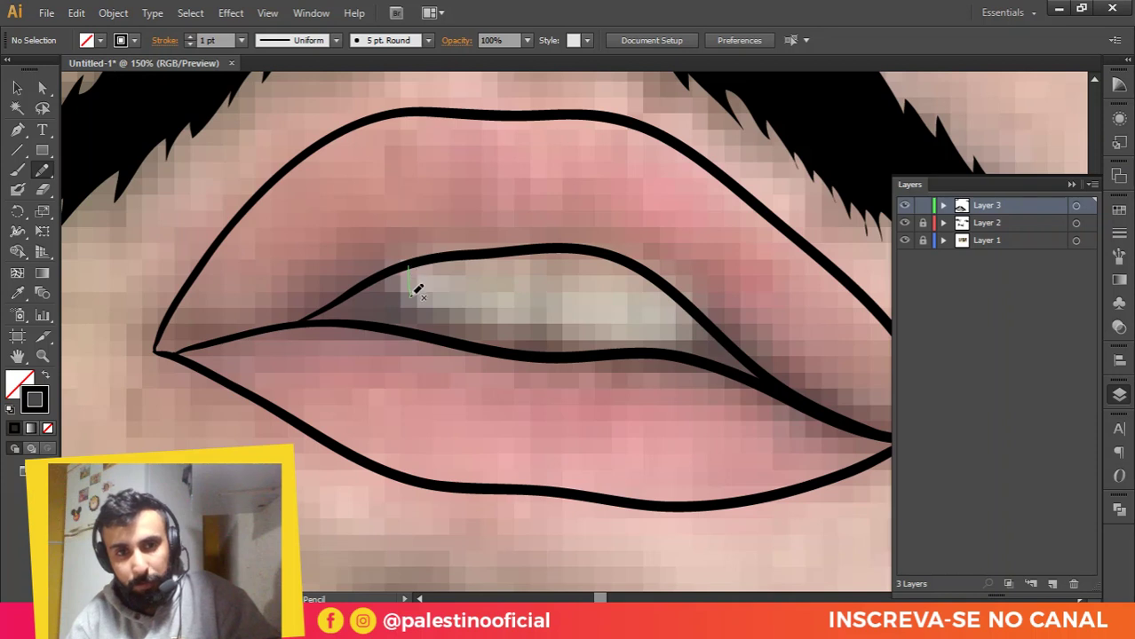
pyautogui.moveTo(411, 299)
pyautogui.mouseDown()
pyautogui.moveTo(458, 317)
pyautogui.moveTo(521, 318)
pyautogui.moveTo(537, 300)
pyautogui.moveTo(619, 330)
pyautogui.moveTo(677, 334)
pyautogui.moveTo(715, 320)
pyautogui.moveTo(758, 369)
pyautogui.moveTo(680, 350)
pyautogui.moveTo(535, 352)
pyautogui.moveTo(416, 326)
pyautogui.moveTo(302, 322)
pyautogui.moveTo(407, 265)
pyautogui.mouseUp()
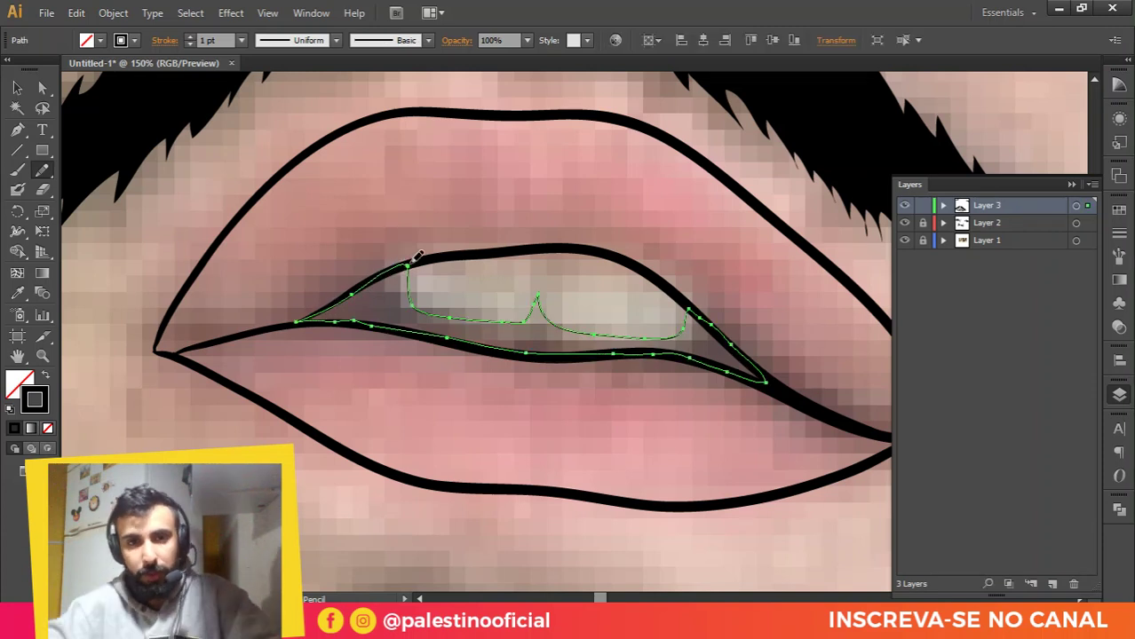
pyautogui.click(45, 375)
pyautogui.press('v')
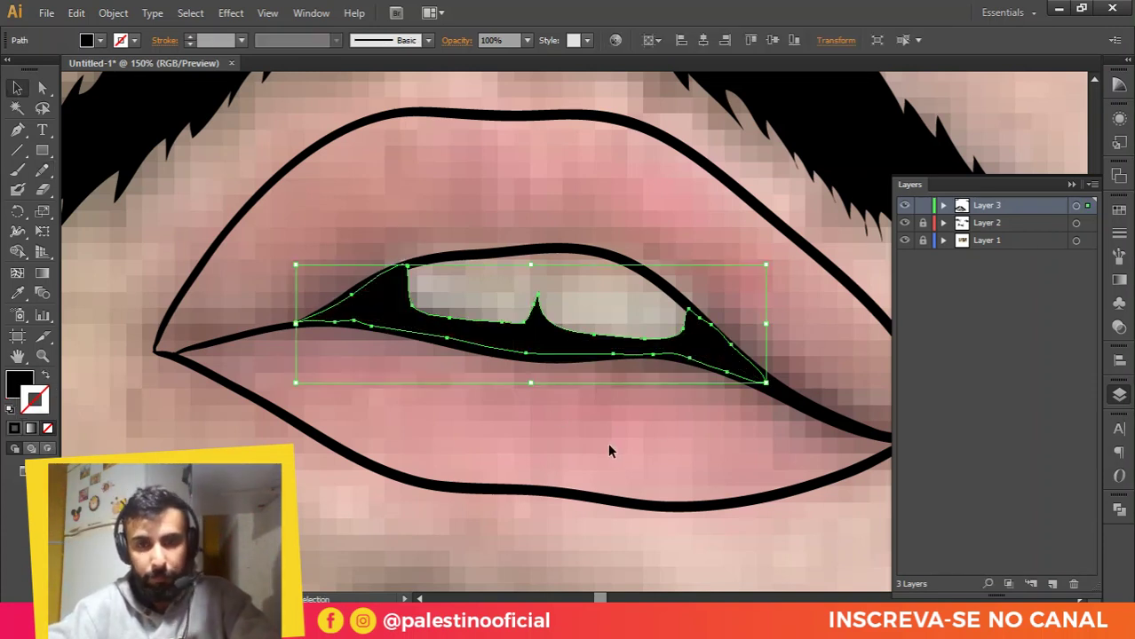
pyautogui.click(608, 441)
# Step: Review the face line art with the finished mouth by temporarily hiding the photo layer
pyautogui.scroll(-7, 611, 440)
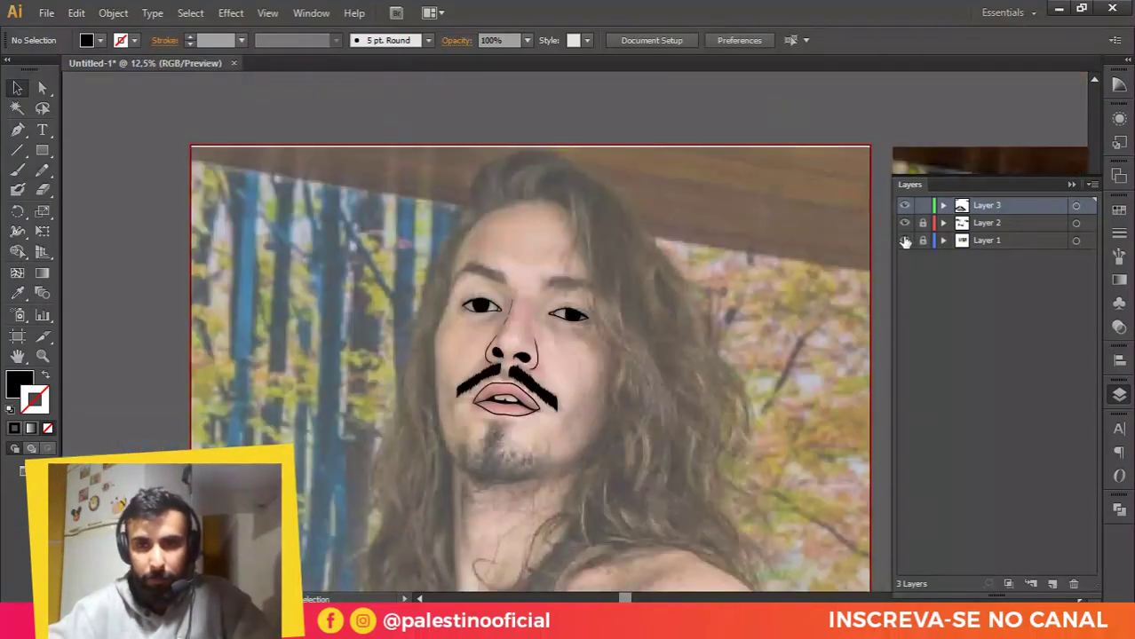
pyautogui.click(903, 241)
pyautogui.scroll(-2, 395, 312)
pyautogui.scroll(2, 386, 301)
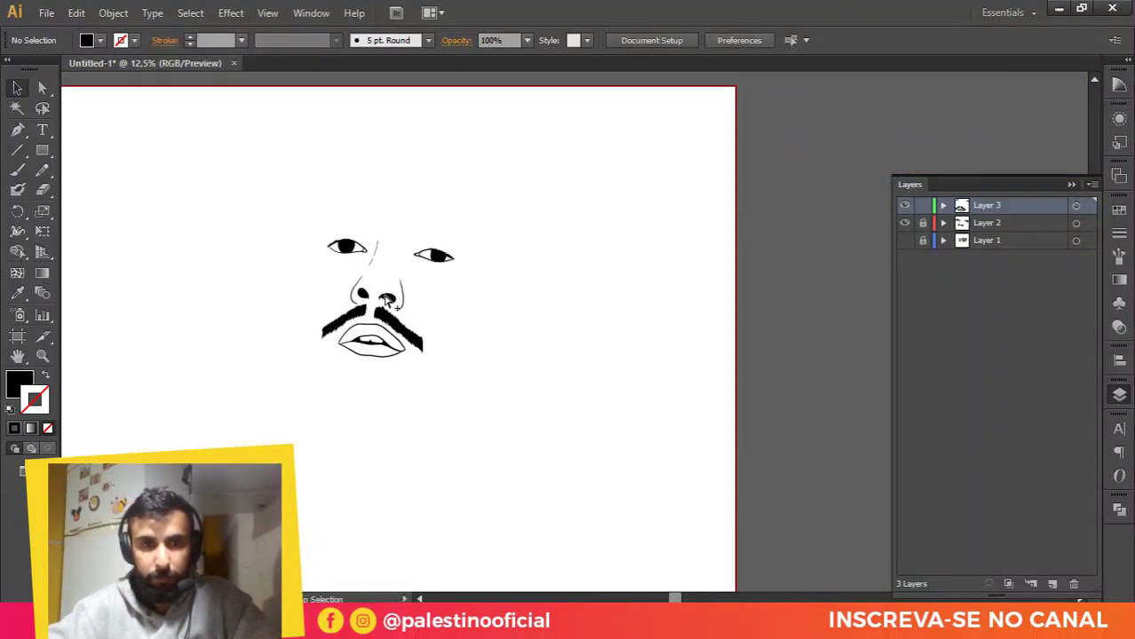
pyautogui.click(904, 241)
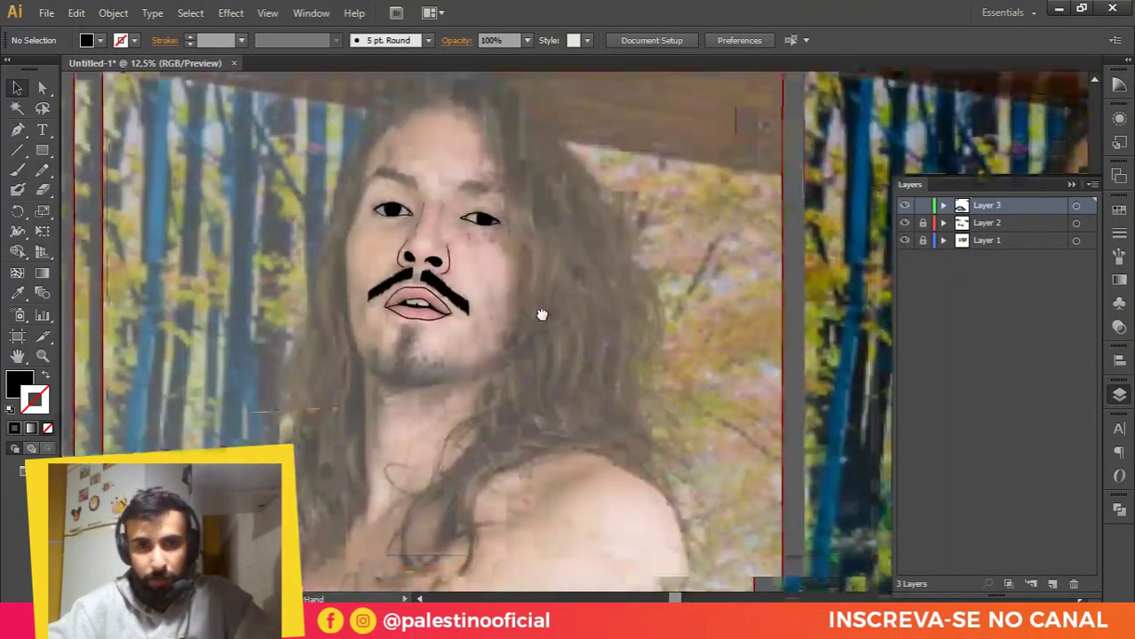
# Step: Paint the face contour with the Paintbrush from the forehead hairline down the left cheek and along the jaw and chin
pyautogui.scroll(2, 540, 311)
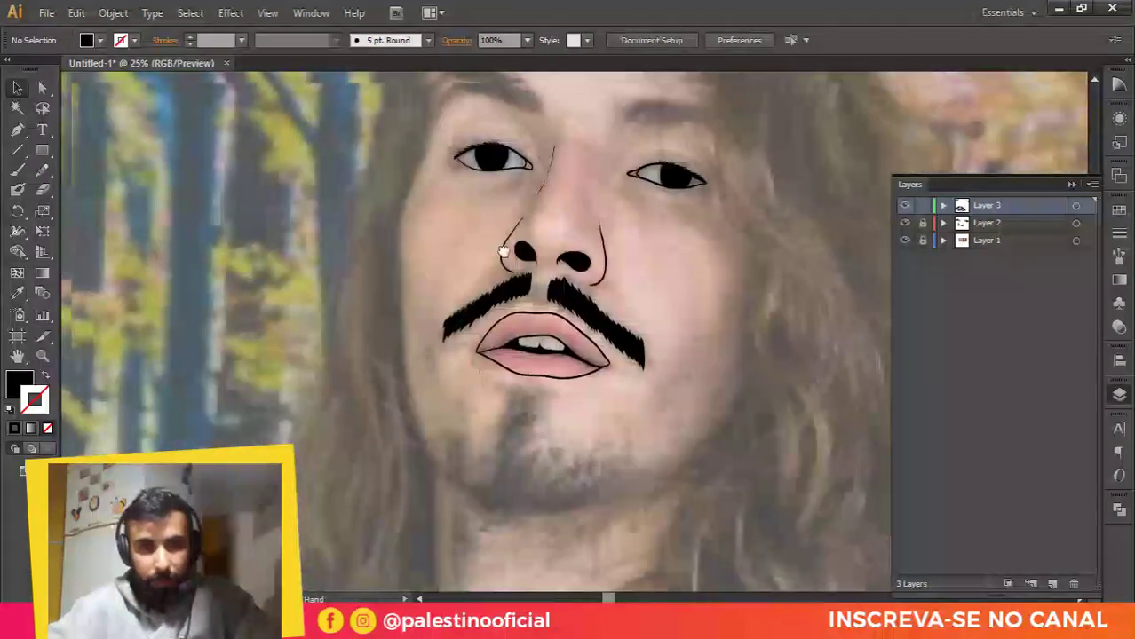
pyautogui.moveTo(502, 251); pyautogui.dragTo(545, 309)
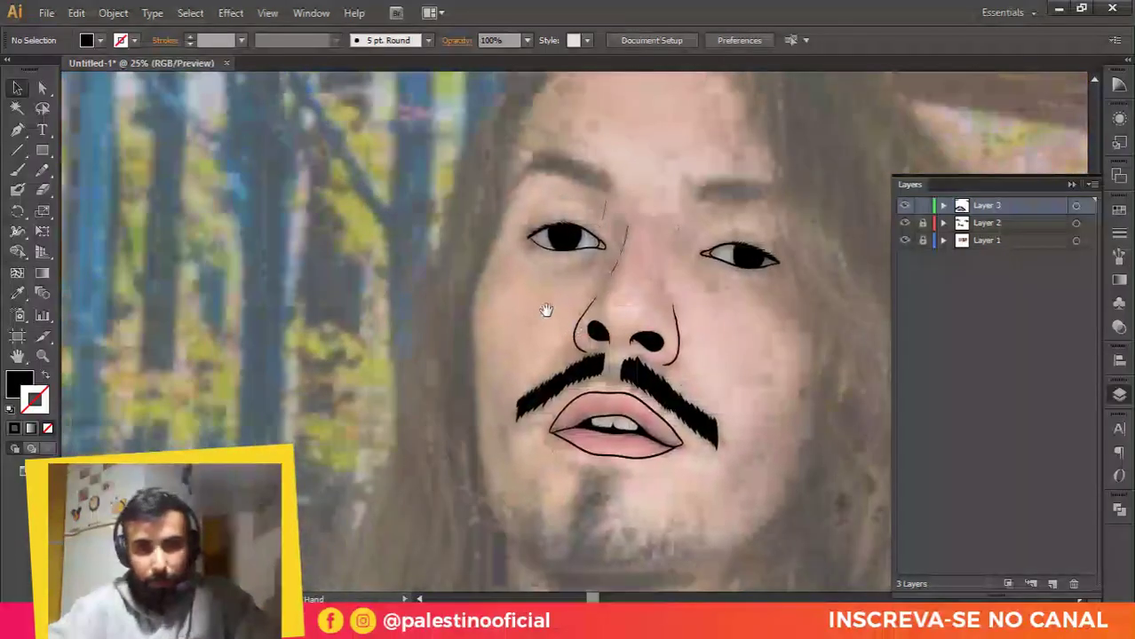
pyautogui.press('b')
pyautogui.scroll(2, 544, 284)
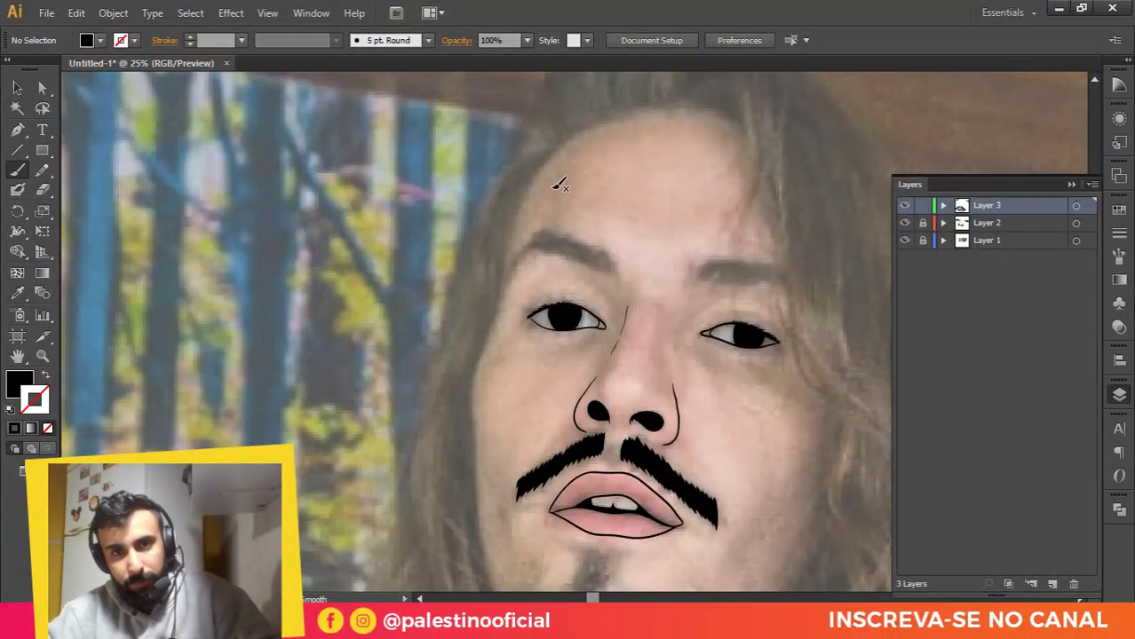
pyautogui.scroll(-3, 532, 177)
pyautogui.scroll(2, 531, 152)
pyautogui.scroll(-1, 569, 252)
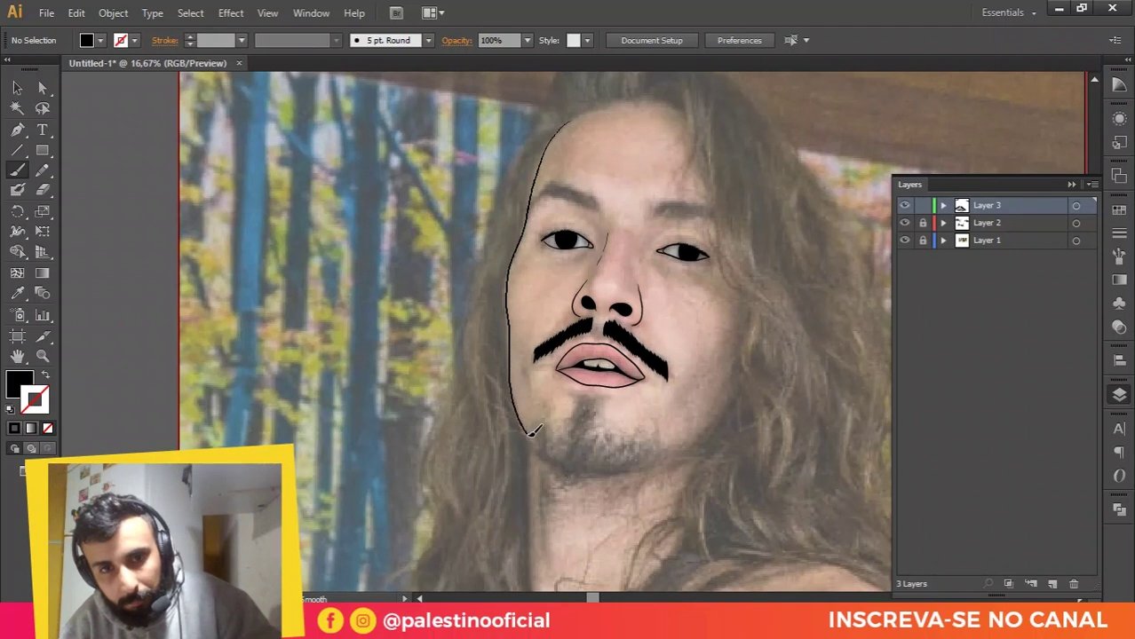
pyautogui.hotkey('shift', 'x')
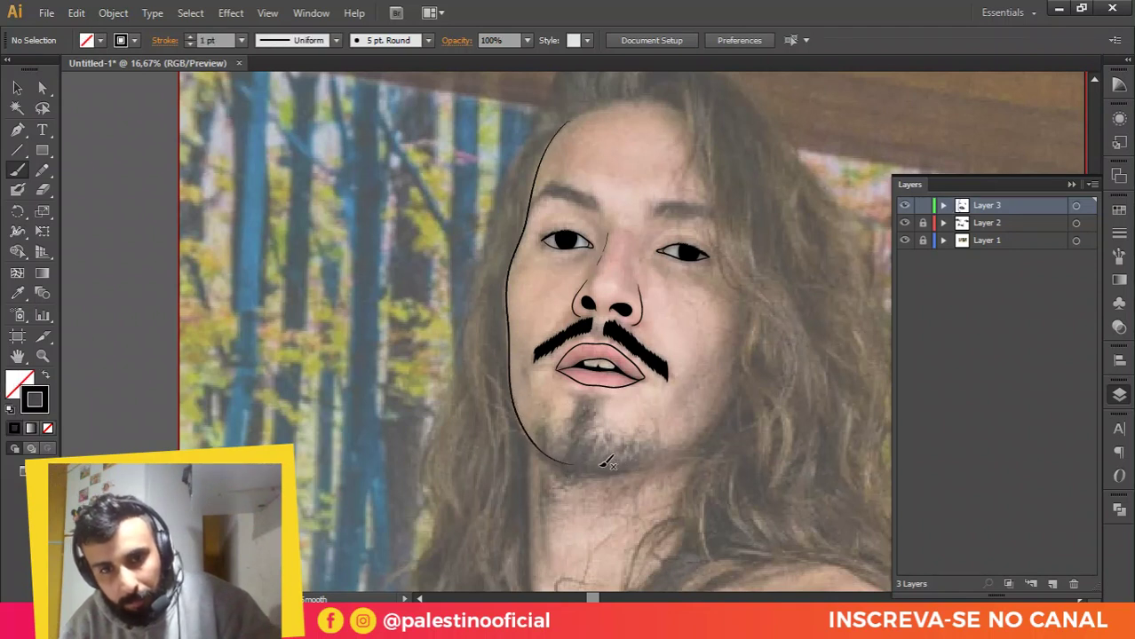
pyautogui.moveTo(649, 461); pyautogui.dragTo(676, 455)
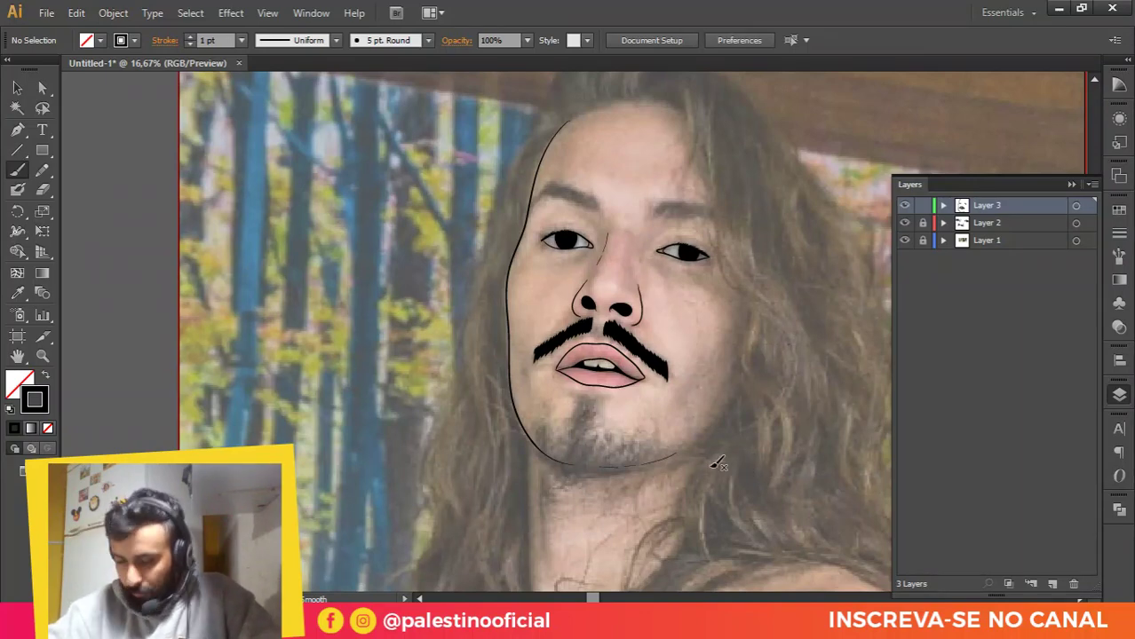
# Step: Review the face contour by temporarily hiding the line art layer and the photo layer in turn
pyautogui.hotkey('ctrl', '-')
pyautogui.scroll(1, 470, 322)
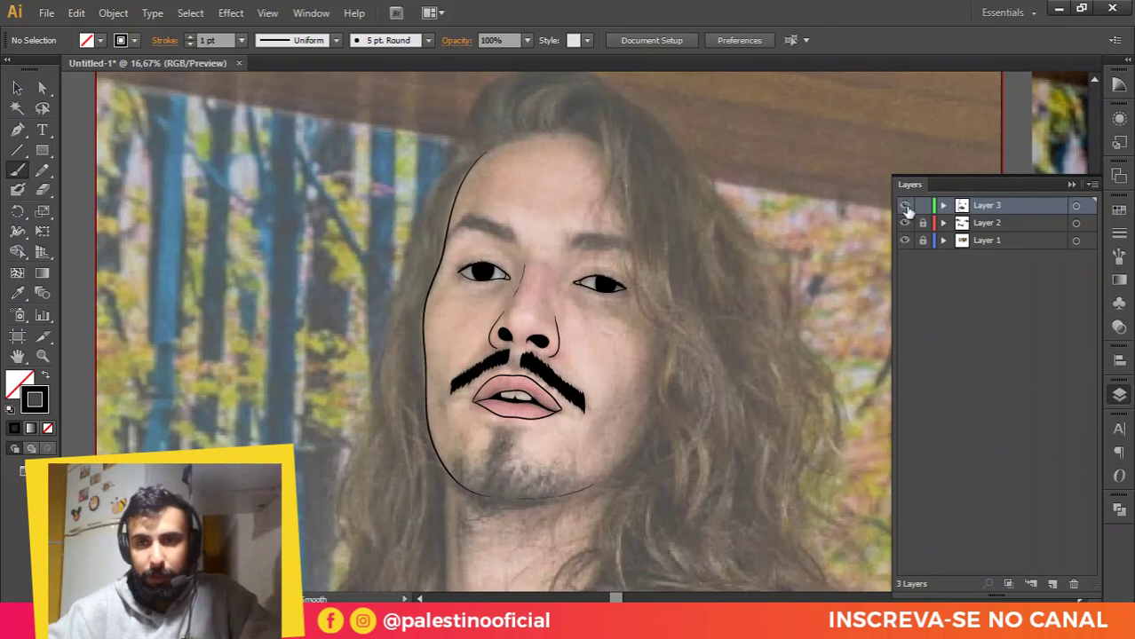
pyautogui.click(905, 205)
pyautogui.click(904, 205)
pyautogui.click(905, 240)
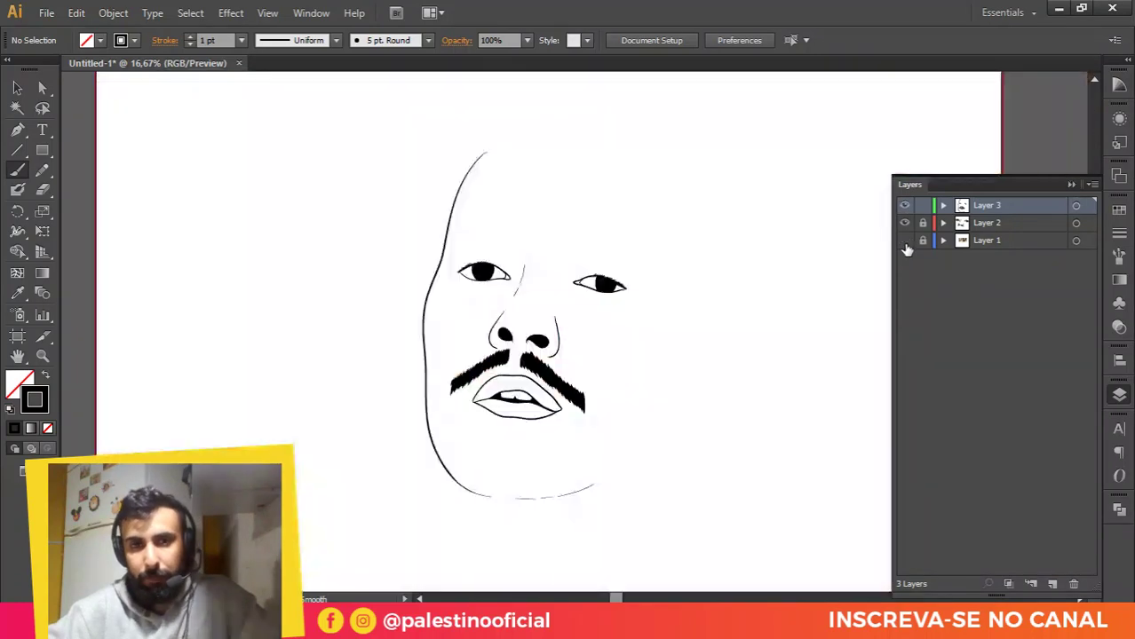
pyautogui.click(905, 240)
# Step: Pull in the hooked upper end of the face contour at the forehead so it finishes smoothly, and deselect the path
pyautogui.scroll(3, 451, 191)
pyautogui.press('a')
pyautogui.click(454, 214)
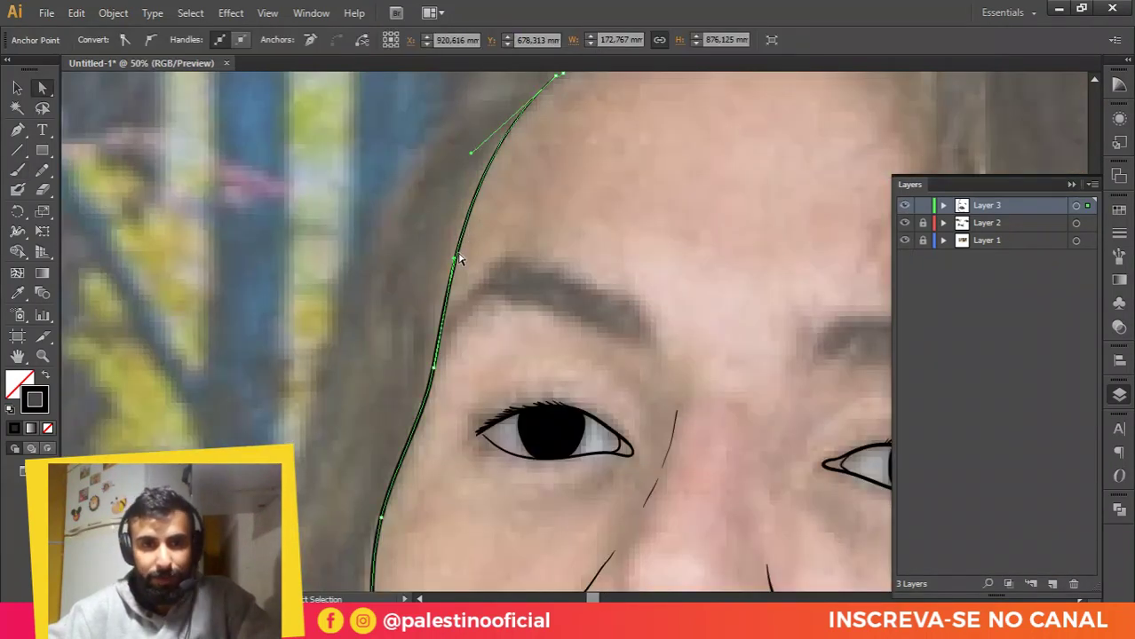
pyautogui.moveTo(454, 263); pyautogui.dragTo(511, 239)
pyautogui.click(556, 178)
pyautogui.scroll(-2, 618, 266)
pyautogui.scroll(2, 528, 175)
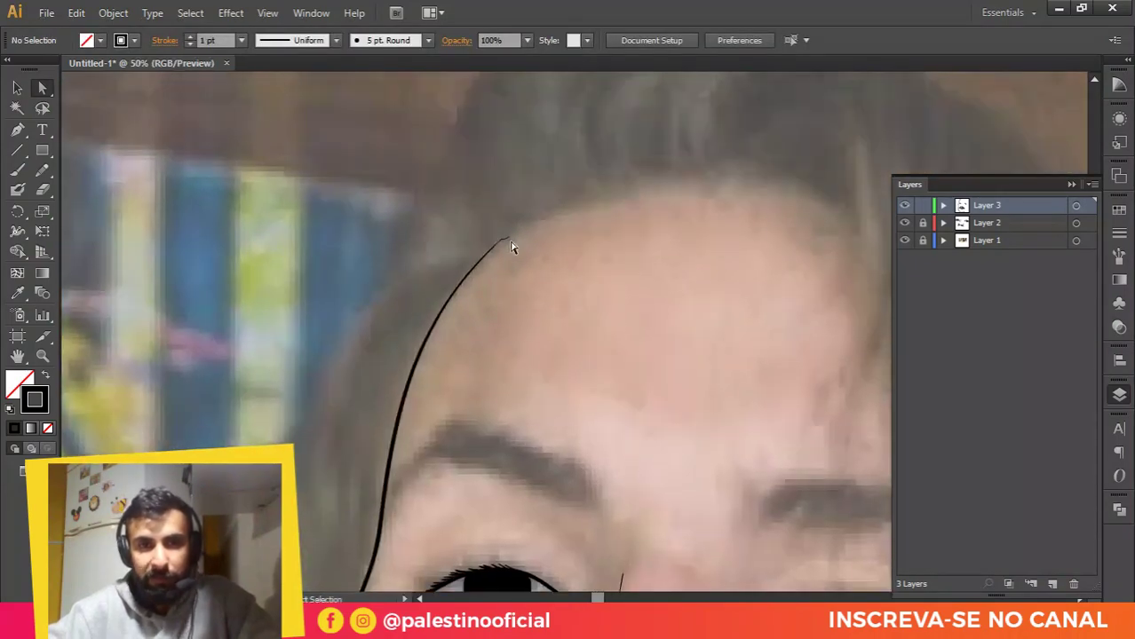
pyautogui.scroll(3, 508, 247)
pyautogui.click(493, 240)
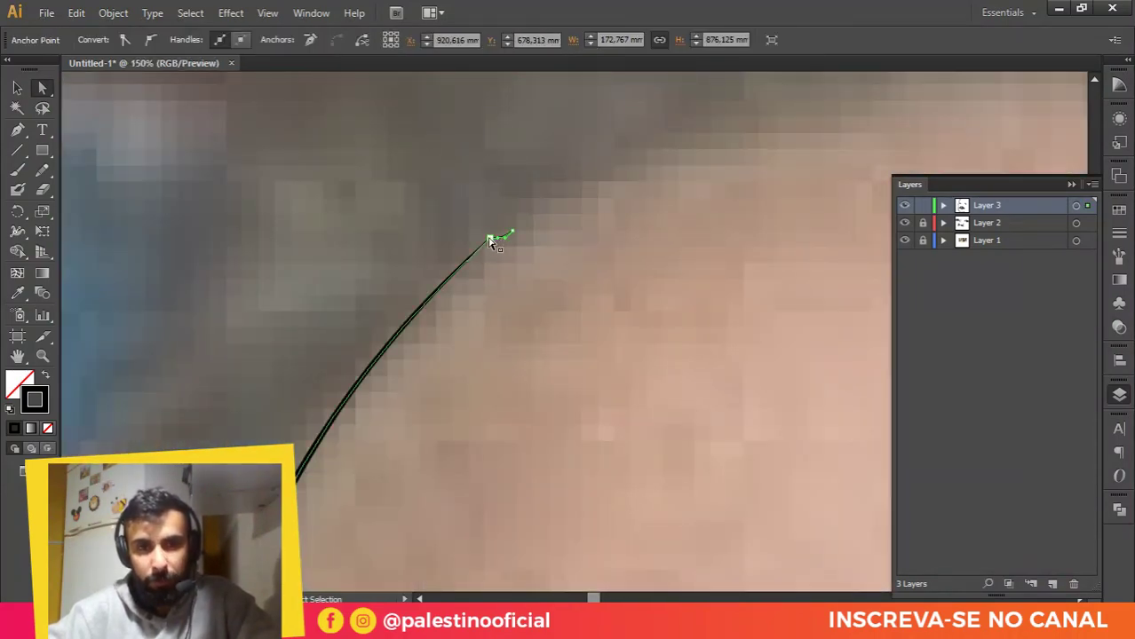
pyautogui.moveTo(512, 234)
pyautogui.mouseDown()
pyautogui.moveTo(494, 243)
pyautogui.moveTo(504, 234)
pyautogui.mouseUp()
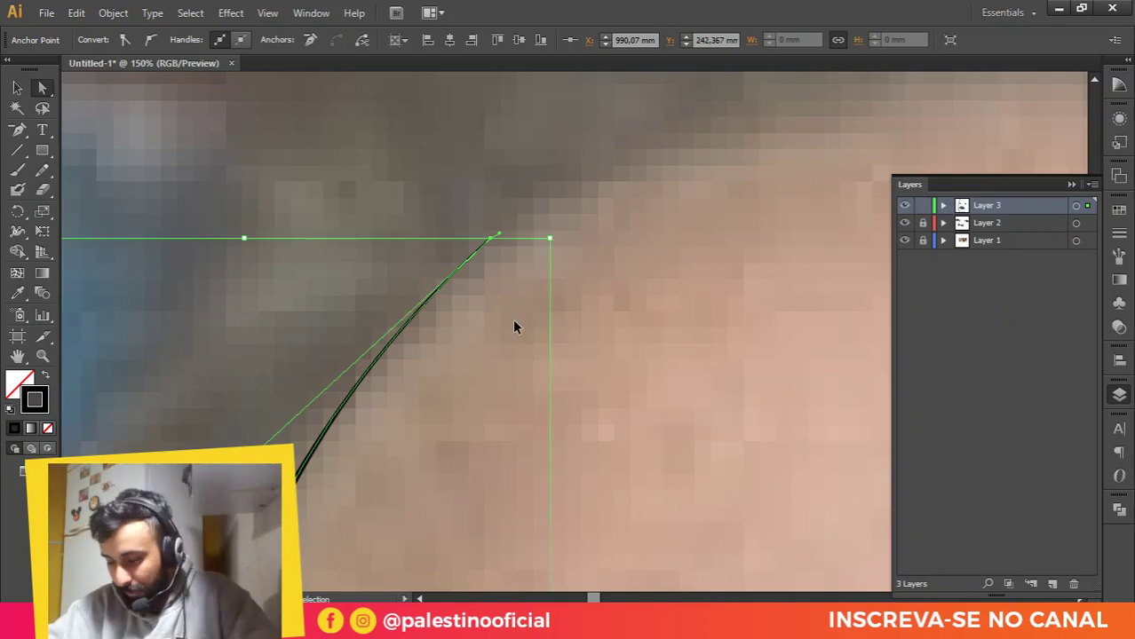
pyautogui.hotkey('ctrl', '-')
pyautogui.hotkey('ctrl', '-')
pyautogui.hotkey('ctrl', '-')
pyautogui.hotkey('ctrl', '-')
pyautogui.hotkey('ctrl', '-')
pyautogui.click(562, 288)
pyautogui.scroll(-2, 563, 288)
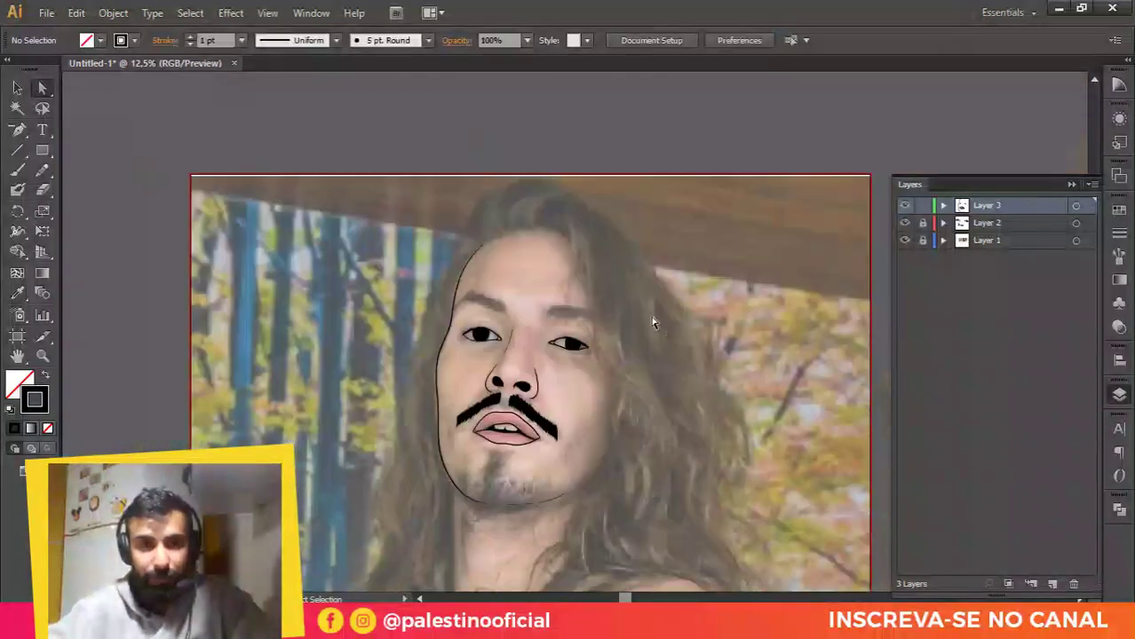
# Step: Outline the left eyebrow over the photo as a closed Pencil shape with small jagged hair edges
pyautogui.scroll(1, 562, 323)
pyautogui.moveTo(559, 344); pyautogui.dragTo(573, 327)
pyautogui.scroll(3, 441, 277)
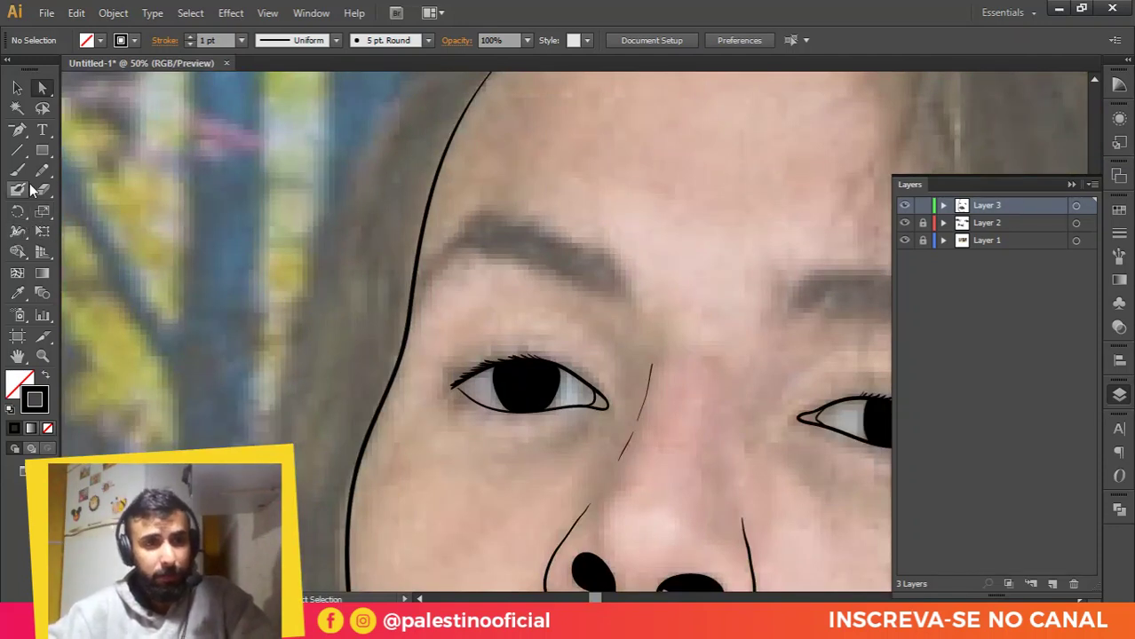
pyautogui.click(41, 171)
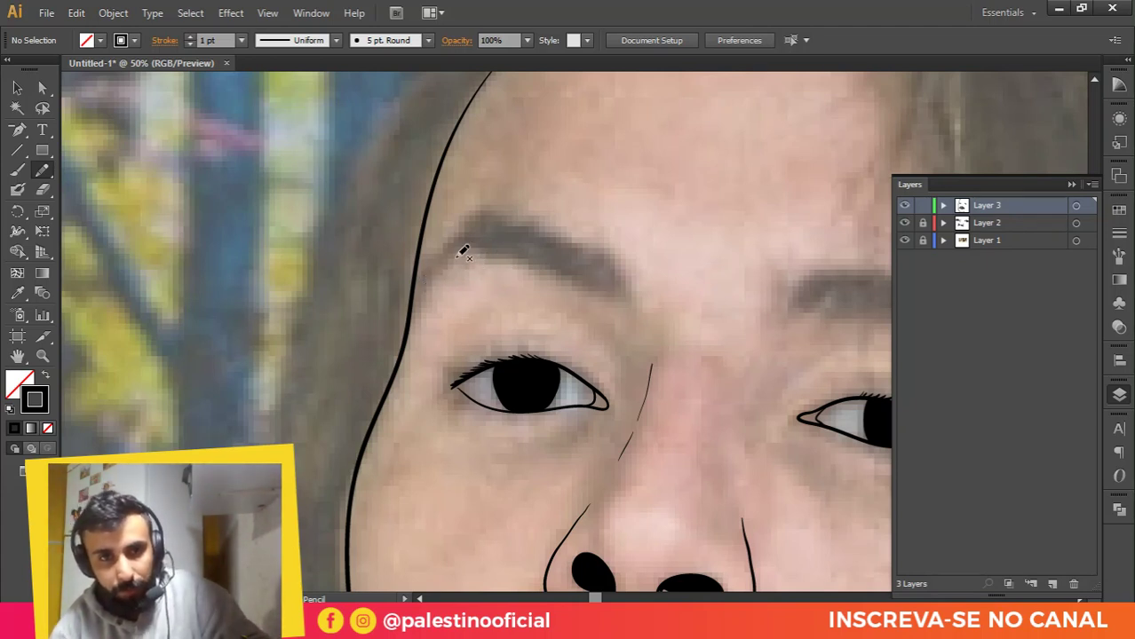
pyautogui.moveTo(447, 262)
pyautogui.mouseDown()
pyautogui.moveTo(468, 248)
pyautogui.moveTo(531, 255)
pyautogui.moveTo(597, 294)
pyautogui.moveTo(613, 276)
pyautogui.mouseUp()
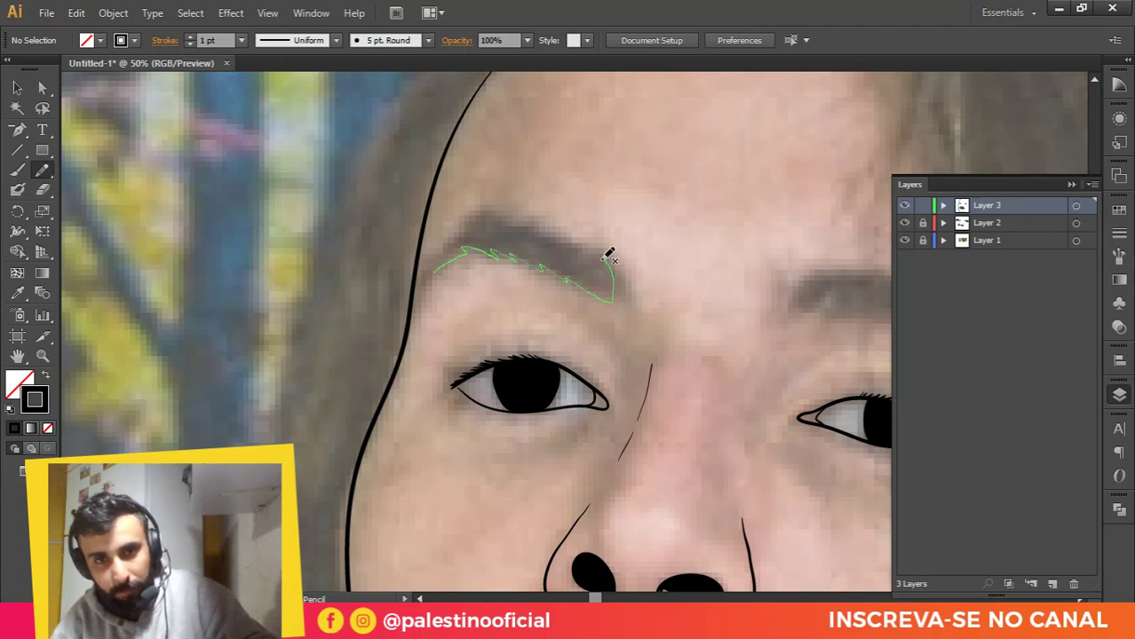
pyautogui.moveTo(562, 240); pyautogui.dragTo(487, 208)
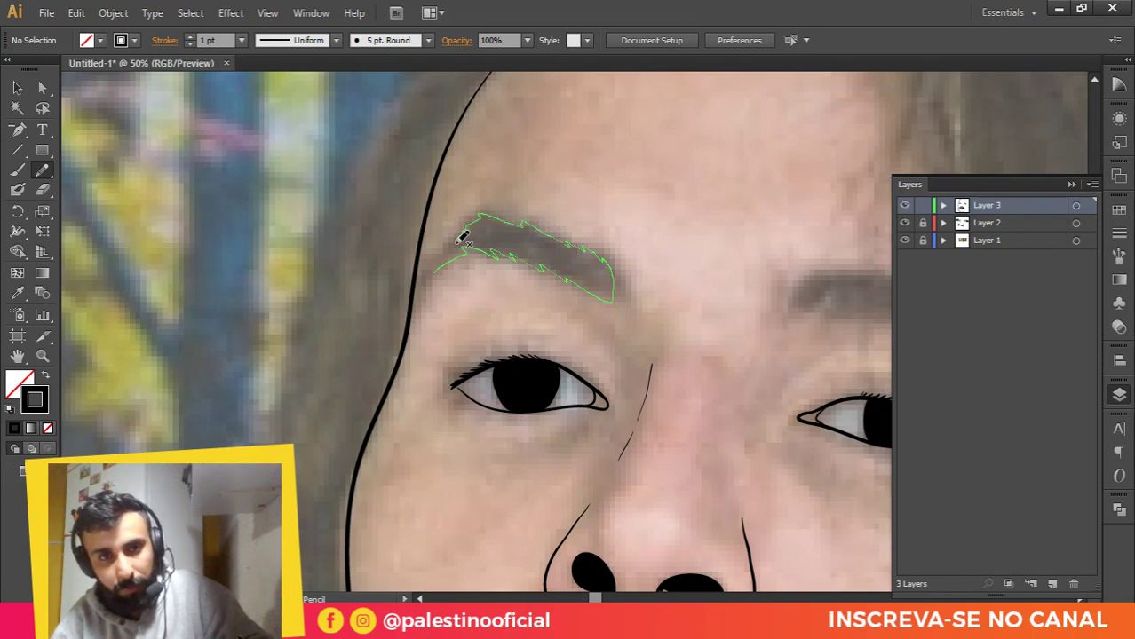
pyautogui.moveTo(434, 273); pyautogui.dragTo(428, 278)
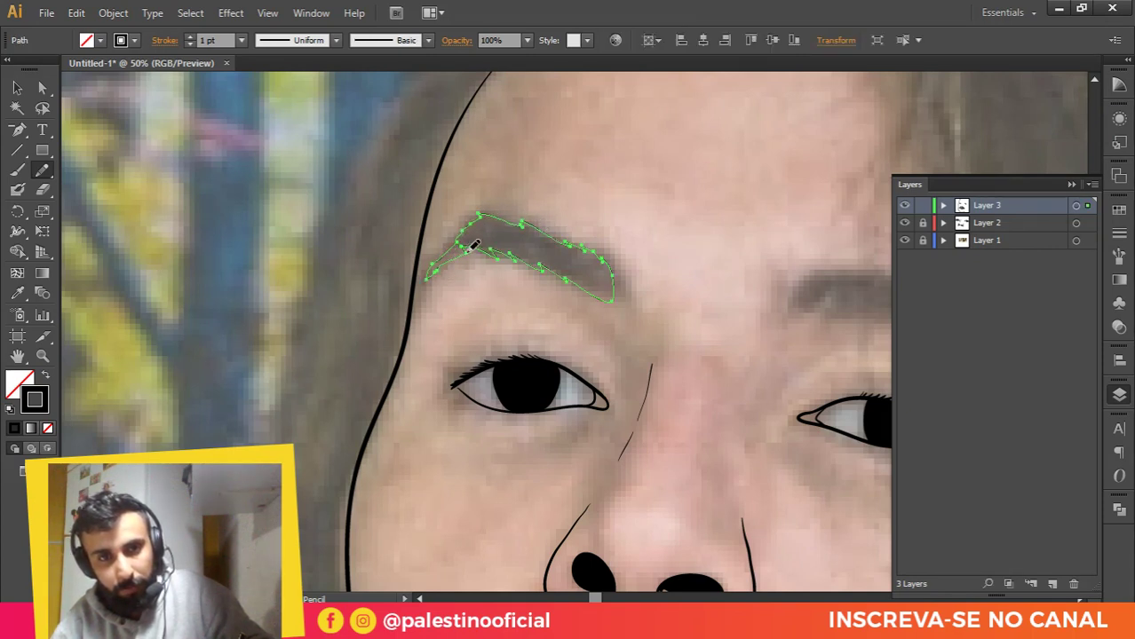
# Step: Fill the left eyebrow shape black without a stroke and deselect it
pyautogui.click(47, 376)
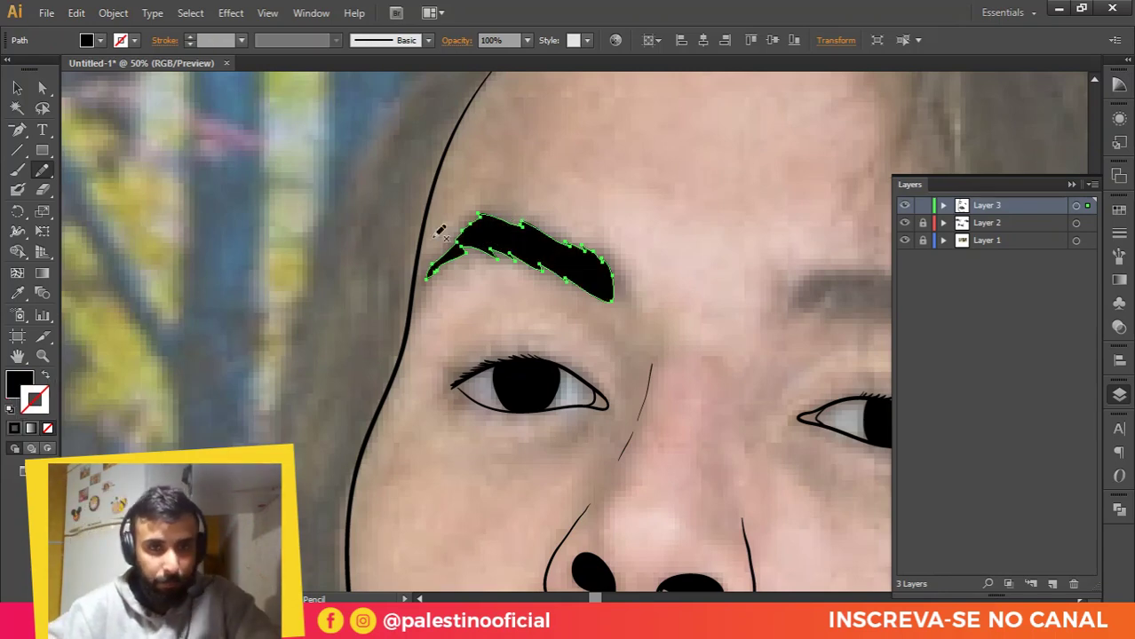
pyautogui.scroll(-2, 348, 257)
pyautogui.press('v')
pyautogui.click(347, 275)
# Step: Review the line art with the left eyebrow by temporarily hiding the photo layer
pyautogui.keyDown('alt'); pyautogui.scroll(-2, 346, 273); pyautogui.keyUp('alt')
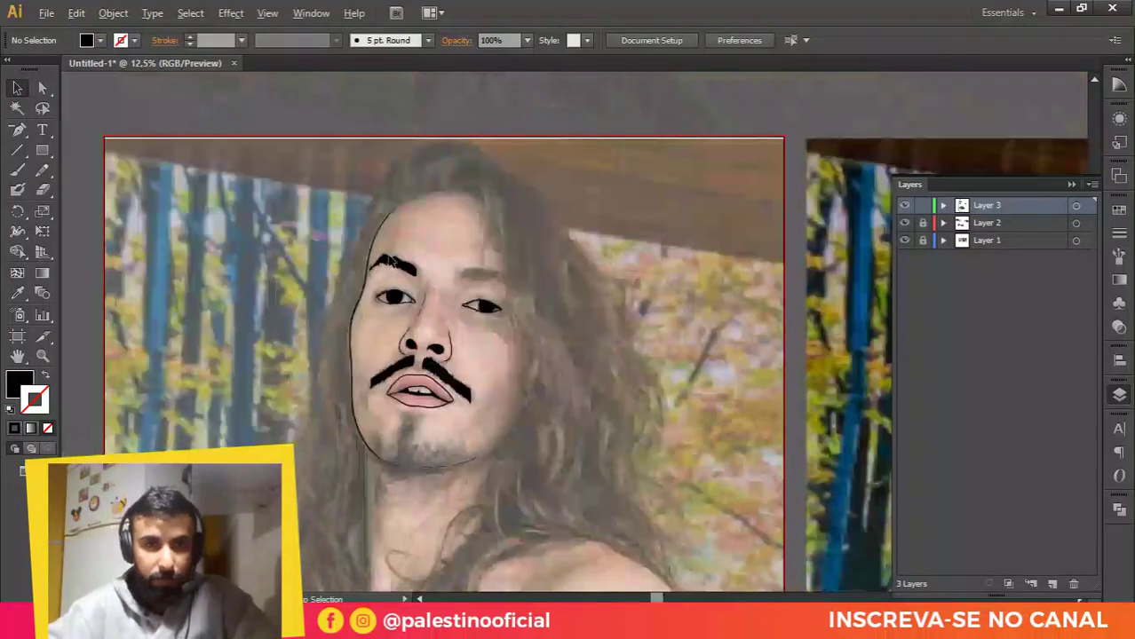
pyautogui.click(905, 240)
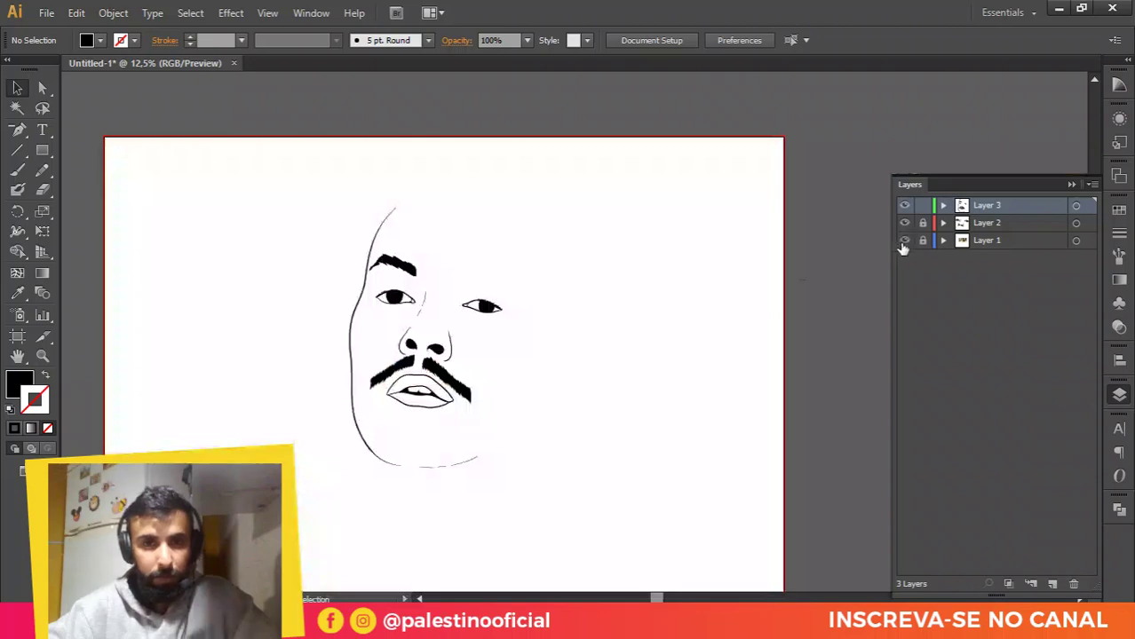
pyautogui.click(905, 241)
# Step: Outline the right eyebrow with the Paintbrush as a closed shape with jagged hair edges at its inner end
pyautogui.keyDown('alt'); pyautogui.scroll(1, 180, 334); pyautogui.keyUp('alt')
pyautogui.keyDown('alt'); pyautogui.scroll(3, 595, 245); pyautogui.keyUp('alt')
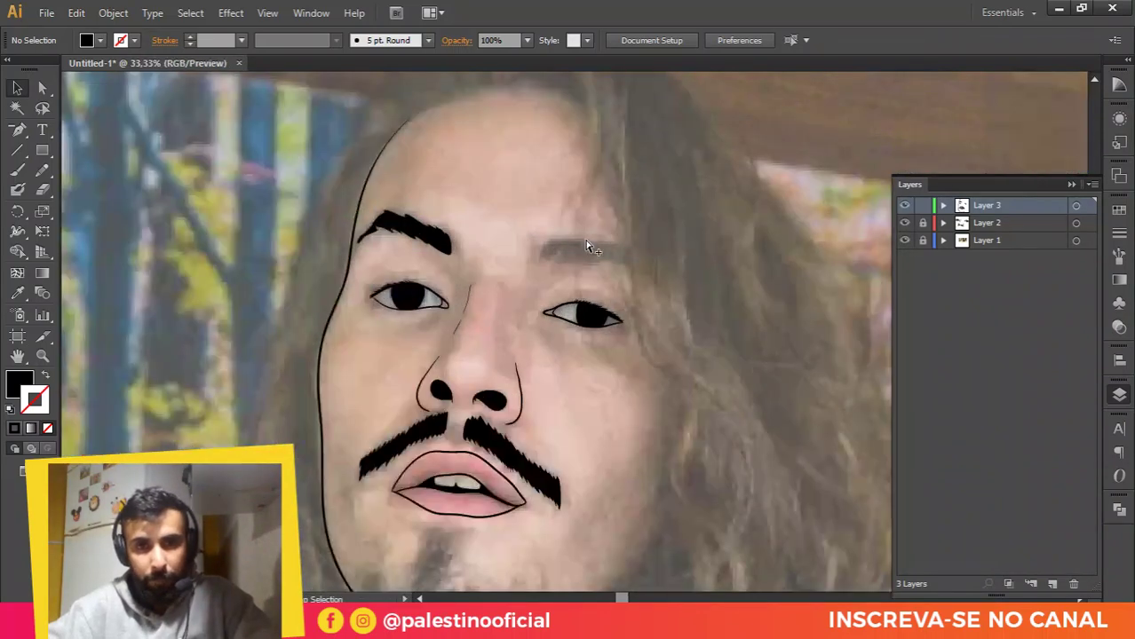
pyautogui.press('b')
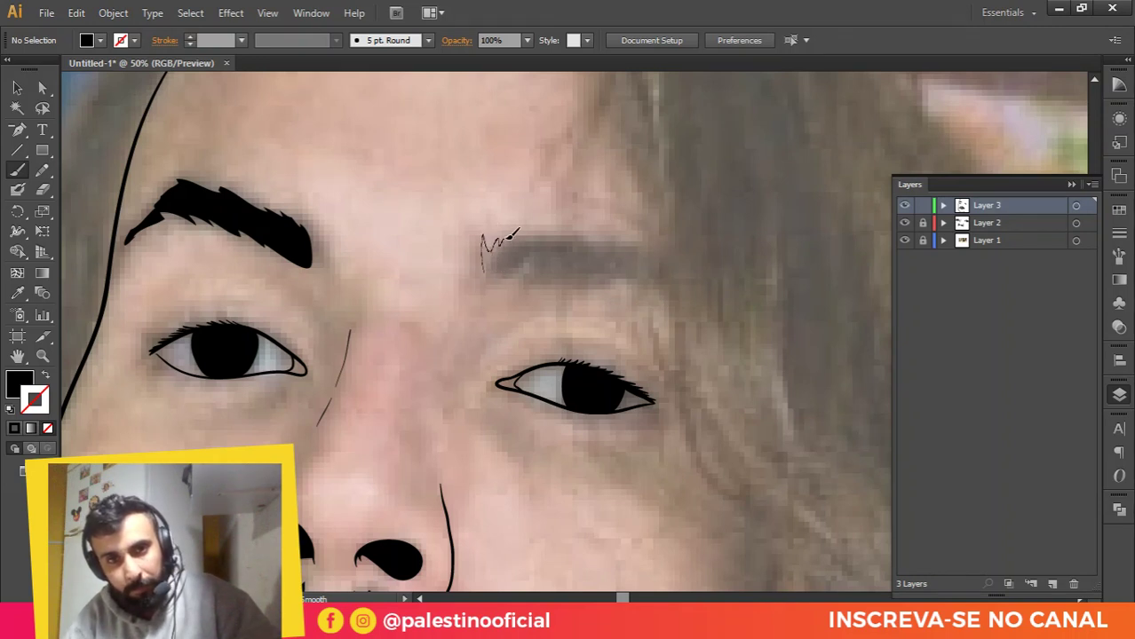
pyautogui.moveTo(514, 237); pyautogui.dragTo(537, 233)
pyautogui.moveTo(632, 239); pyautogui.dragTo(651, 241)
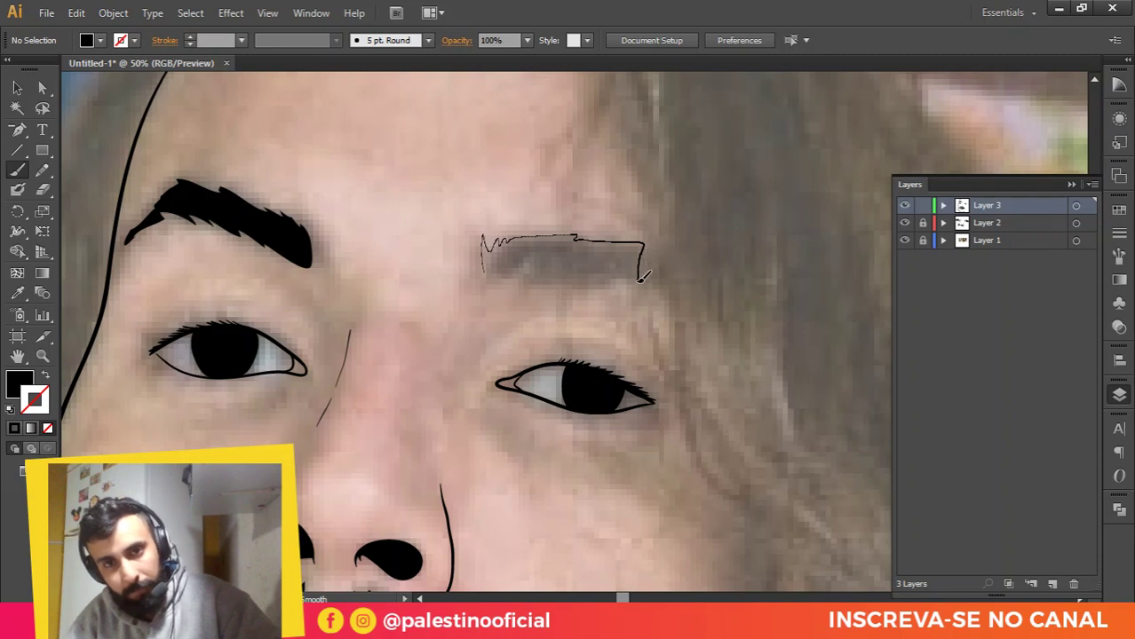
pyautogui.moveTo(610, 282); pyautogui.dragTo(594, 282)
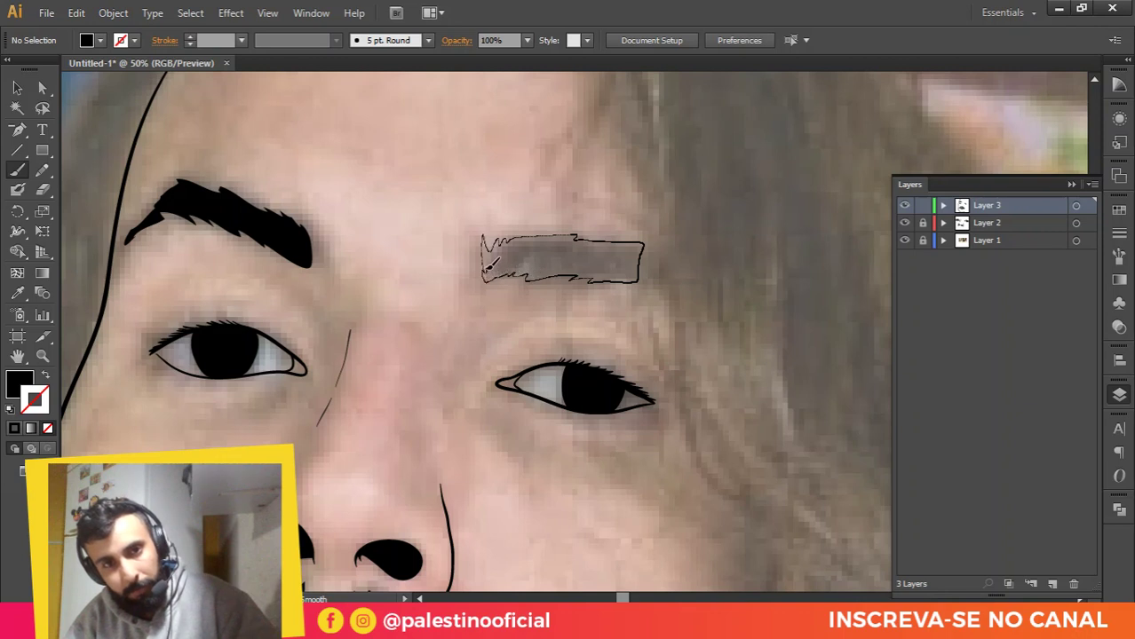
pyautogui.moveTo(487, 269); pyautogui.dragTo(482, 252)
# Step: Fill the right eyebrow outline black without a stroke and deselect it
pyautogui.press('c')
pyautogui.press('v')
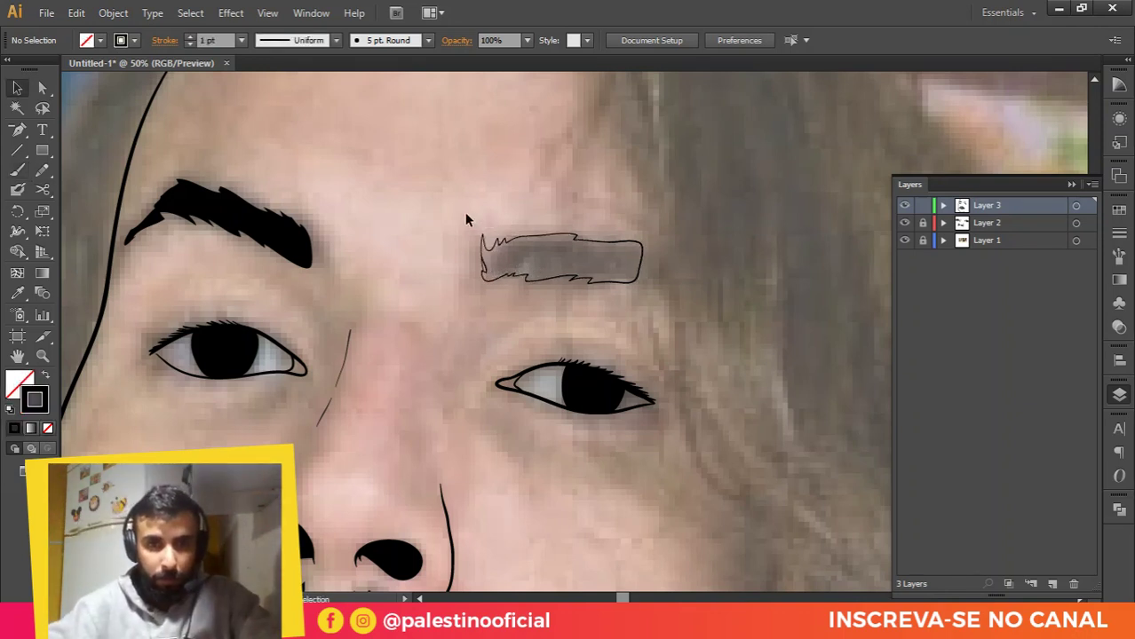
pyautogui.click(489, 278)
pyautogui.click(45, 377)
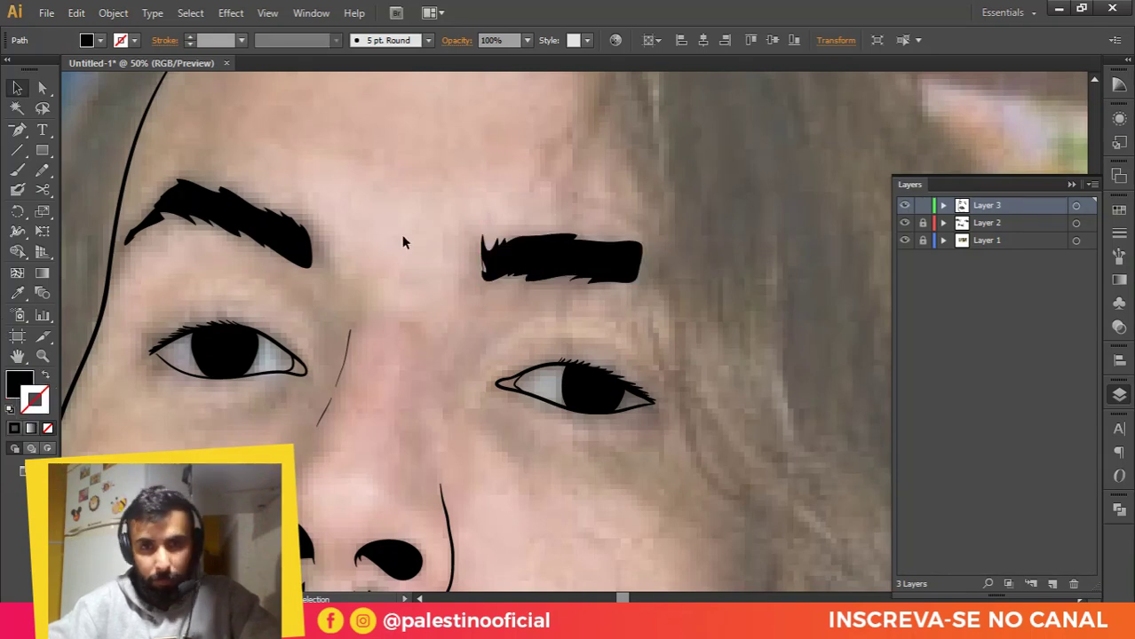
pyautogui.click(401, 234)
# Step: Check both eyebrows in the whole face drawing by temporarily hiding the photo layer
pyautogui.scroll(-5, 401, 235)
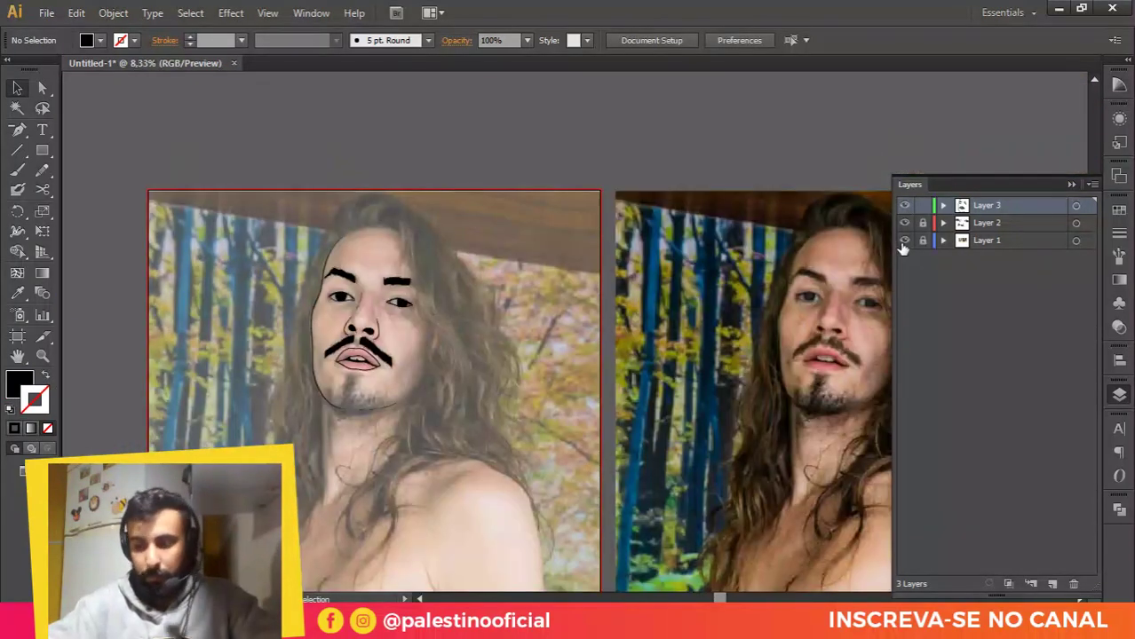
pyautogui.click(905, 242)
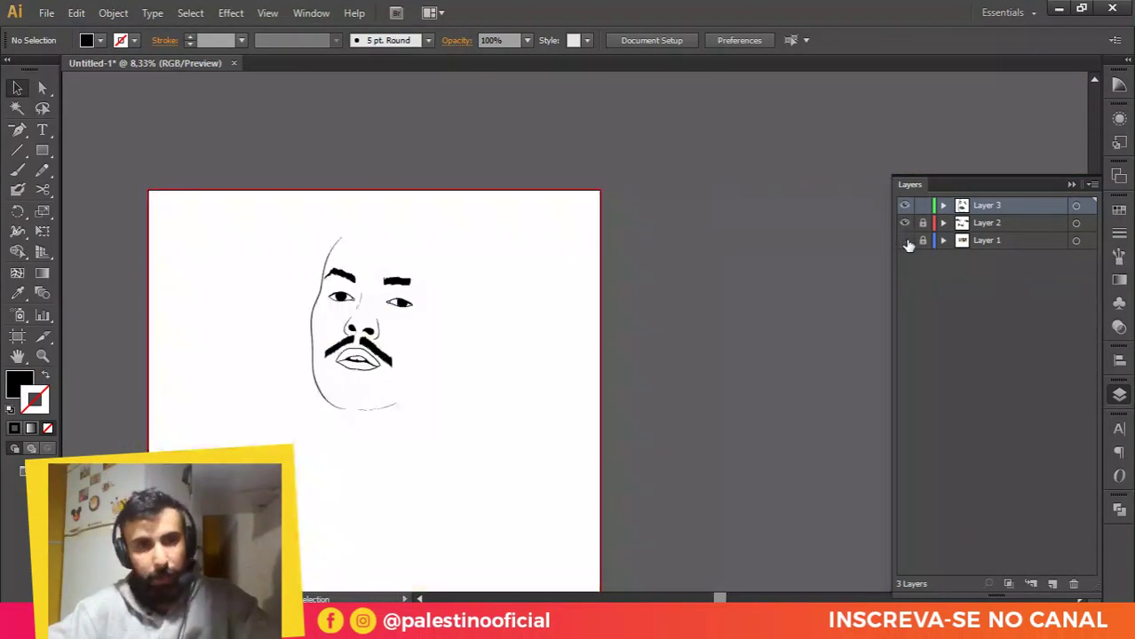
pyautogui.click(906, 243)
# Step: Add a new layer above the line art and paint short beard hair strokes below the lower lip with the Paintbrush
pyautogui.moveTo(381, 251); pyautogui.dragTo(479, 244)
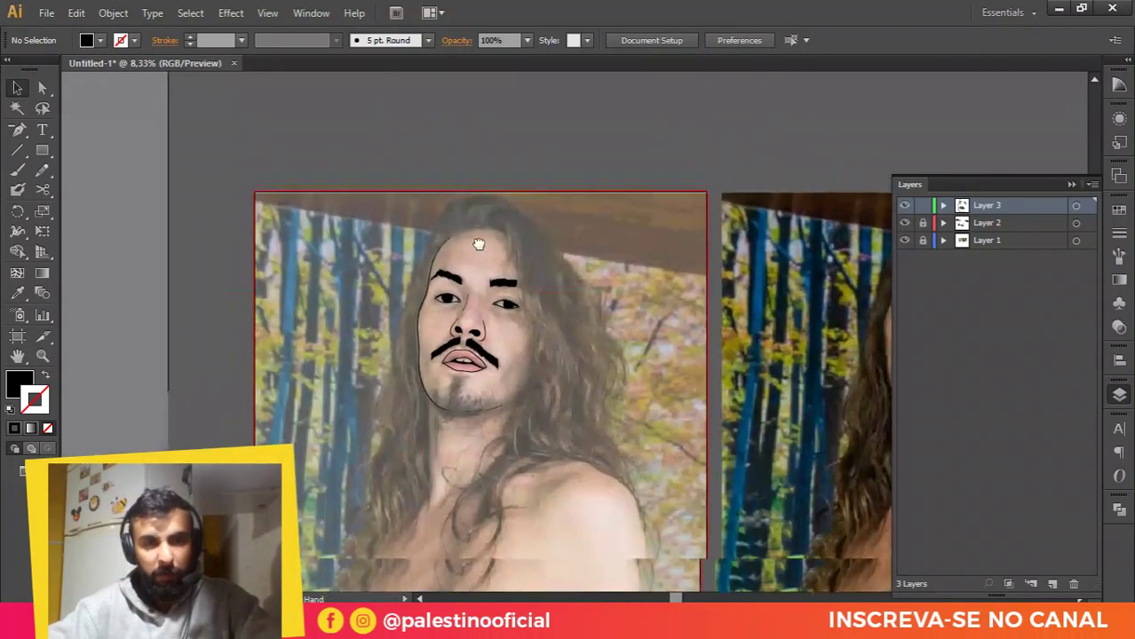
pyautogui.keyDown('alt'); pyautogui.scroll(3, 446, 404); pyautogui.keyUp('alt')
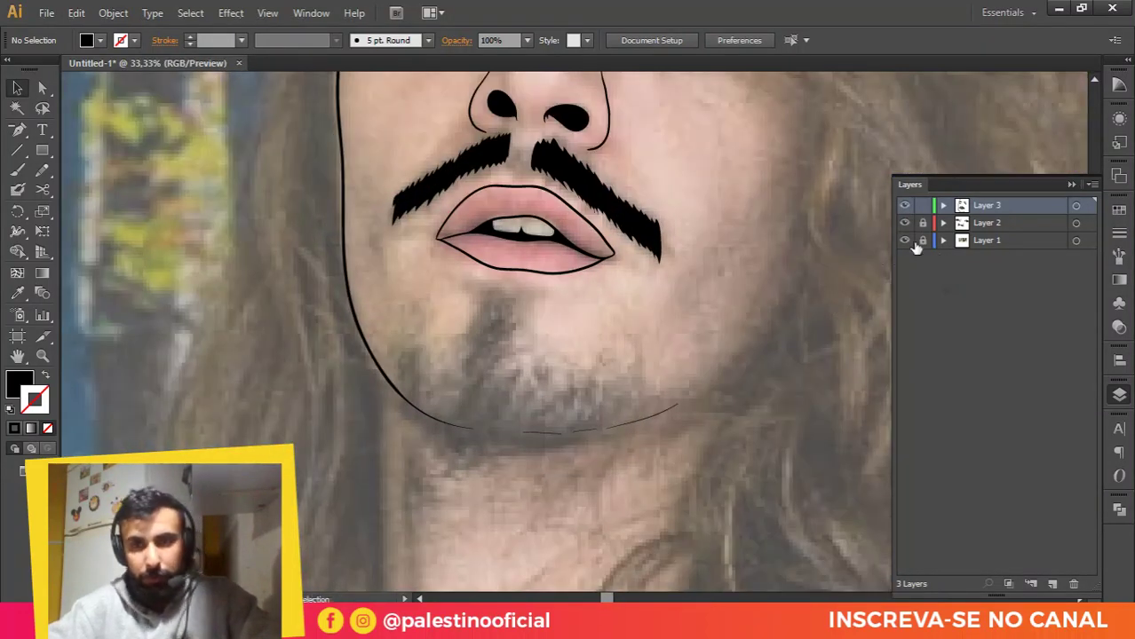
pyautogui.click(1053, 584)
pyautogui.press('b')
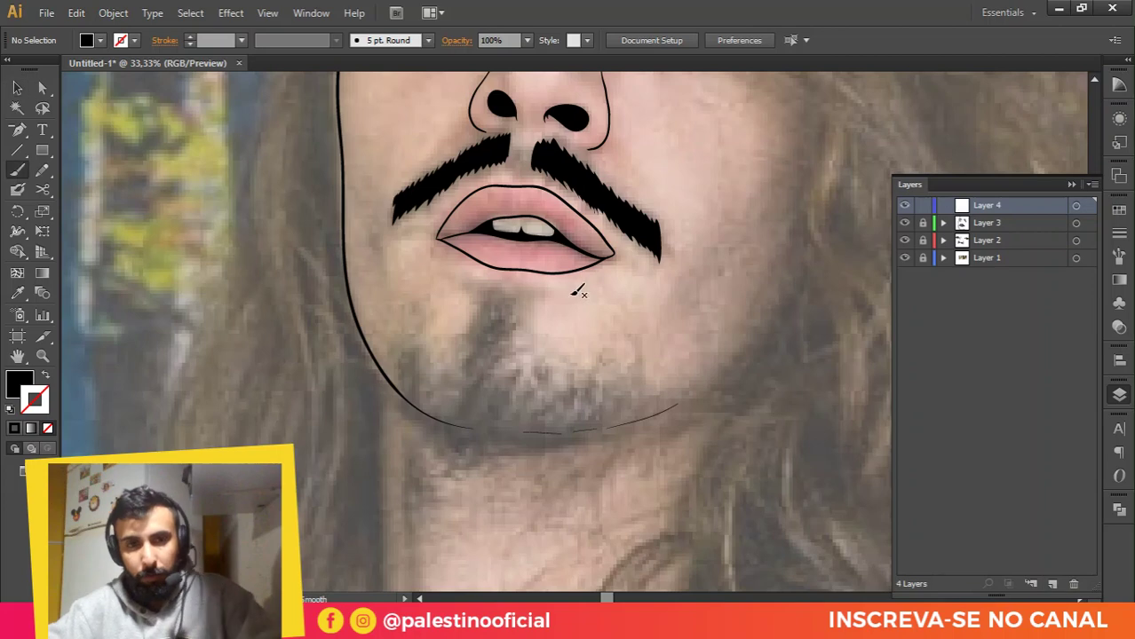
pyautogui.moveTo(483, 306); pyautogui.dragTo(477, 315)
pyautogui.moveTo(485, 307); pyautogui.dragTo(480, 316)
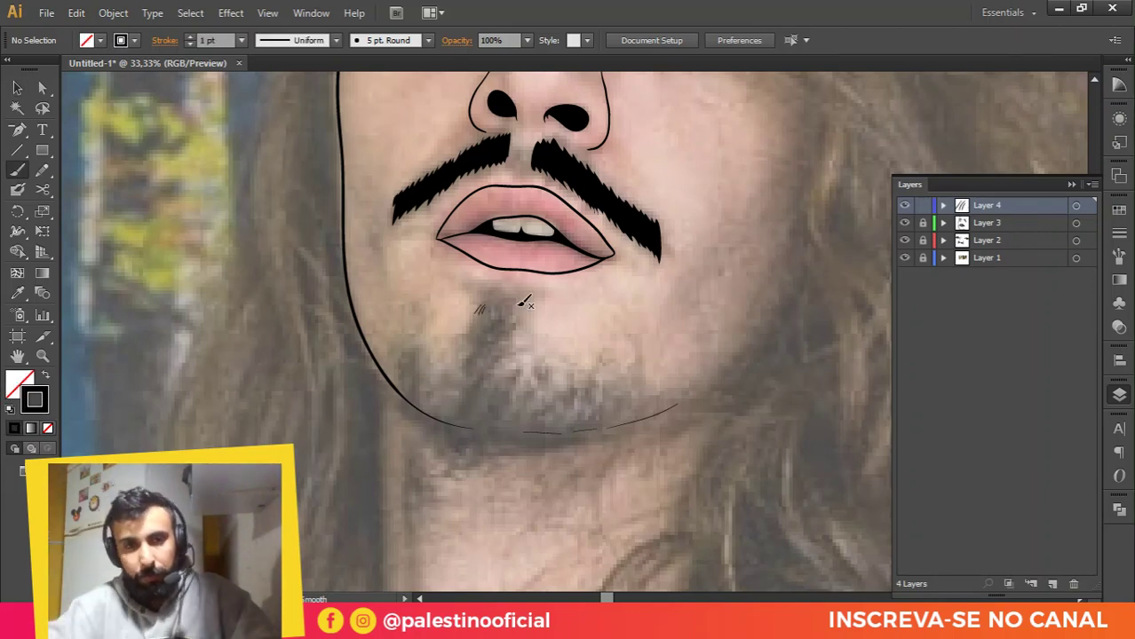
pyautogui.scroll(-2, 504, 334)
pyautogui.keyDown('alt'); pyautogui.scroll(1, 502, 335); pyautogui.keyUp('alt')
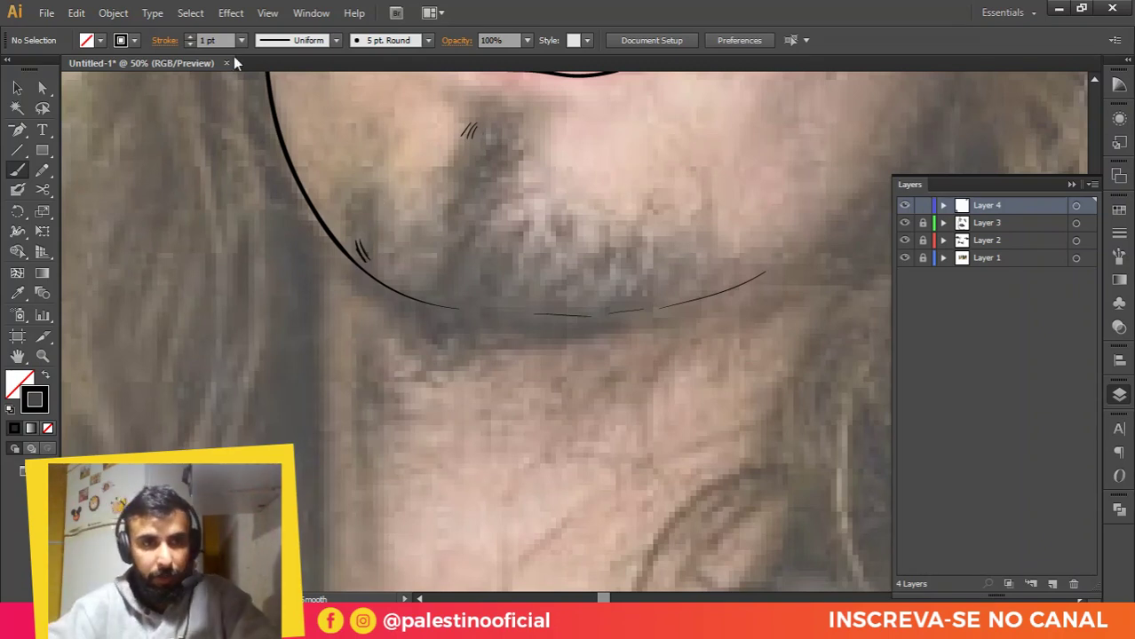
pyautogui.moveTo(225, 40); pyautogui.dragTo(144, 38)
pyautogui.write('3')
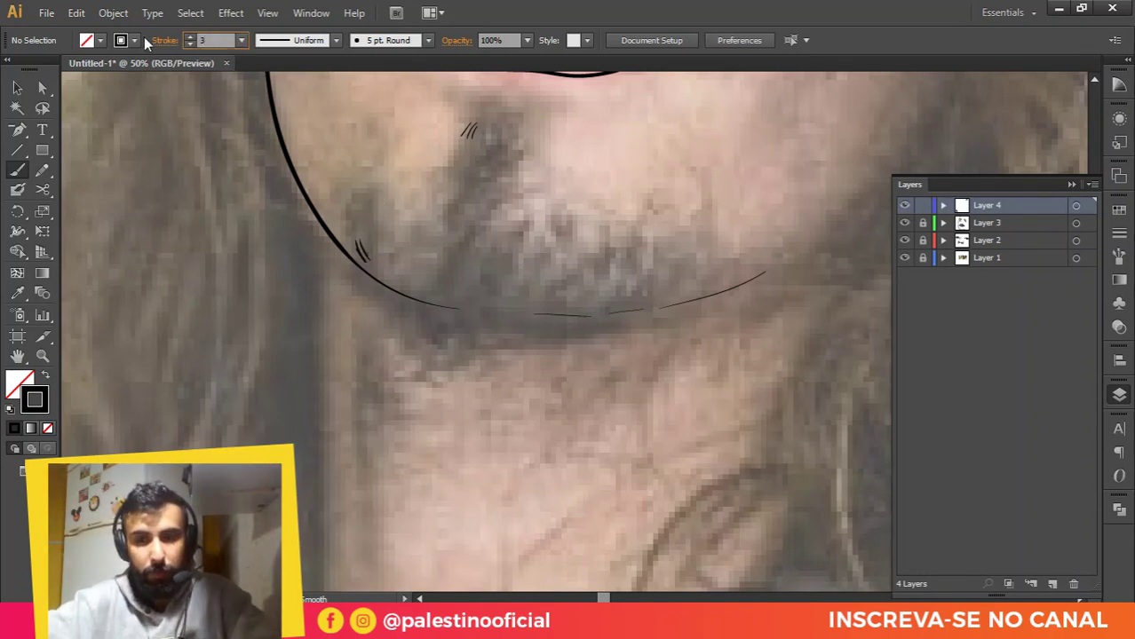
pyautogui.press('Escape')
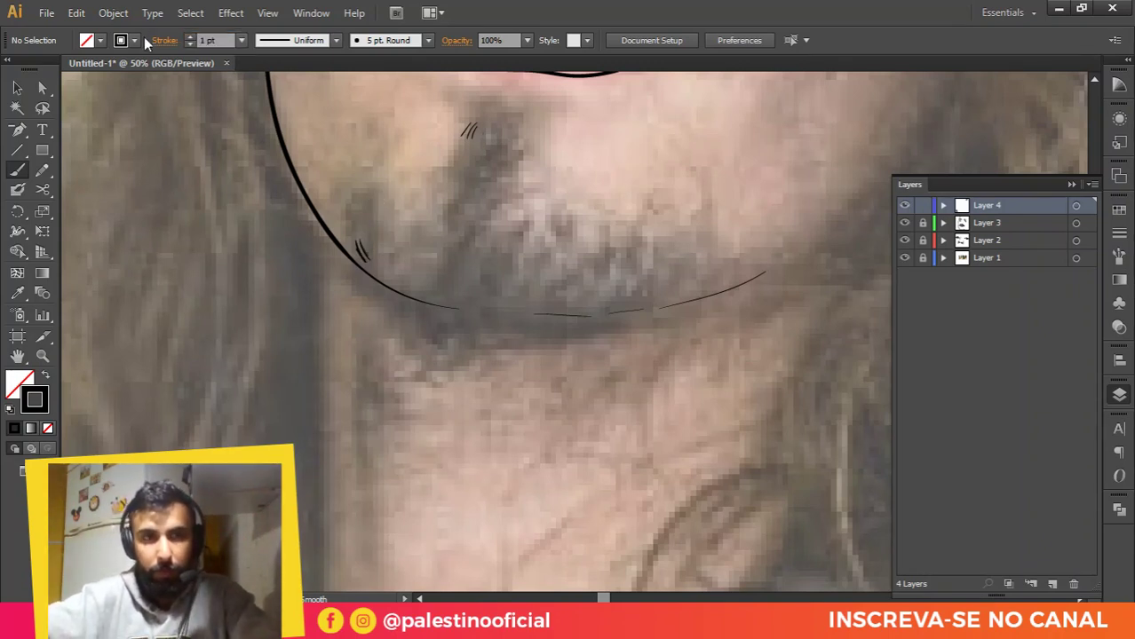
# Step: Paint short hairs beside the left jaw contour and build a dense crosshatched hair patch below the lower lip with the Paintbrush
pyautogui.moveTo(407, 261)
pyautogui.mouseDown()
pyautogui.moveTo(402, 248)
pyautogui.moveTo(371, 244)
pyautogui.mouseUp()
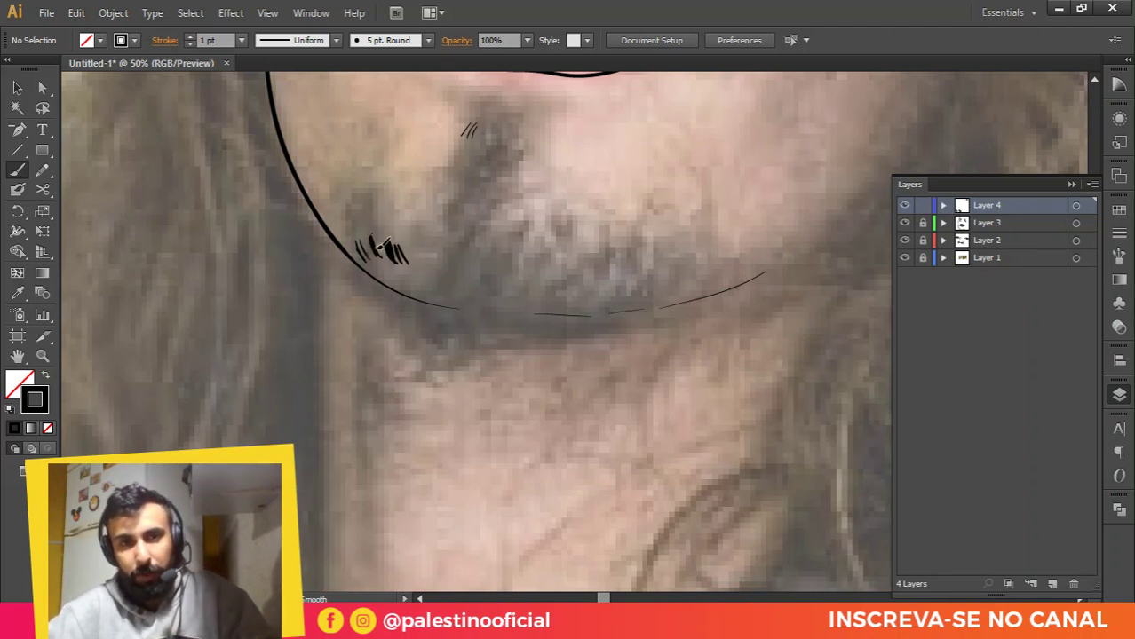
pyautogui.moveTo(491, 121); pyautogui.dragTo(503, 141)
pyautogui.moveTo(511, 122)
pyautogui.mouseDown()
pyautogui.moveTo(516, 139)
pyautogui.moveTo(499, 141)
pyautogui.moveTo(511, 151)
pyautogui.mouseUp()
pyautogui.moveTo(500, 133)
pyautogui.mouseDown()
pyautogui.moveTo(470, 161)
pyautogui.moveTo(465, 151)
pyautogui.moveTo(483, 147)
pyautogui.moveTo(513, 162)
pyautogui.moveTo(487, 144)
pyautogui.mouseUp()
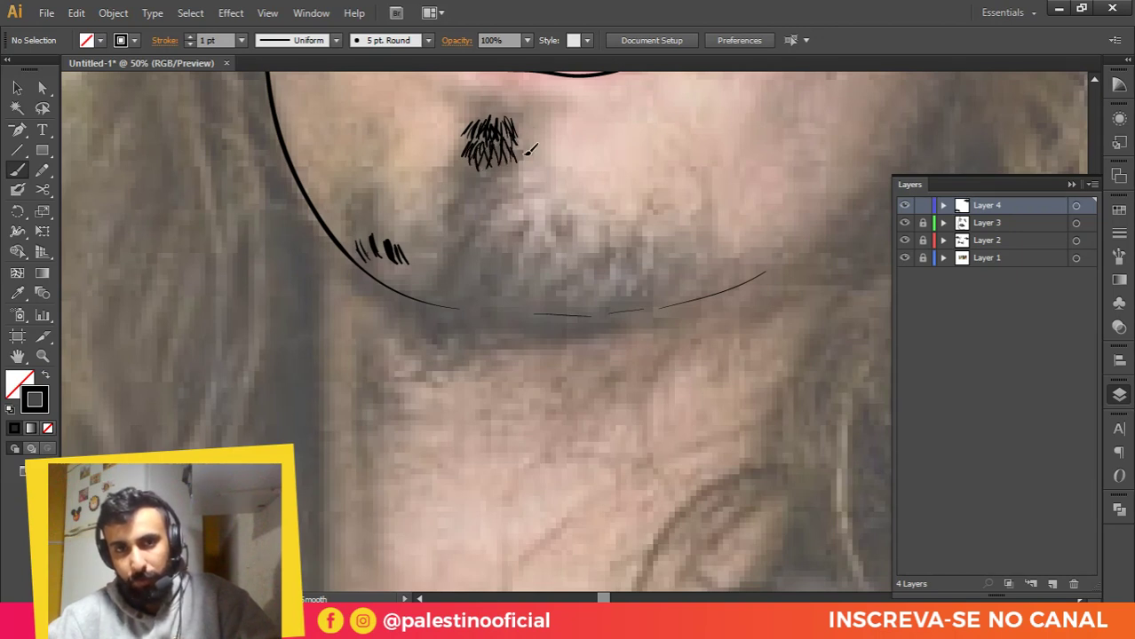
pyautogui.moveTo(484, 133)
pyautogui.mouseDown()
pyautogui.moveTo(487, 110)
pyautogui.moveTo(525, 106)
pyautogui.moveTo(514, 112)
pyautogui.mouseUp()
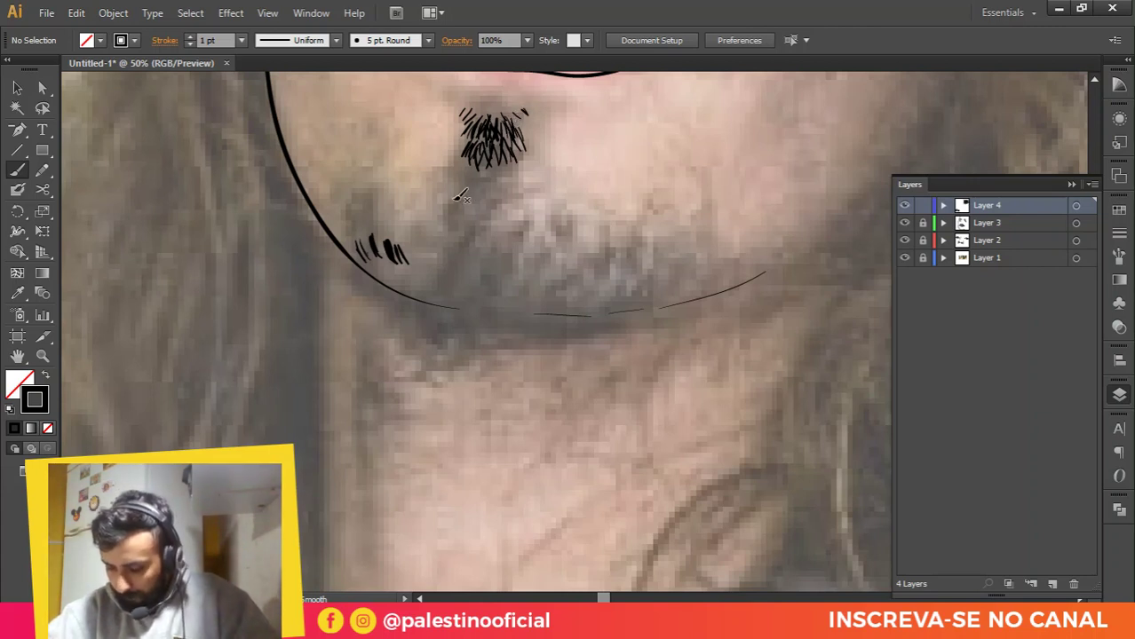
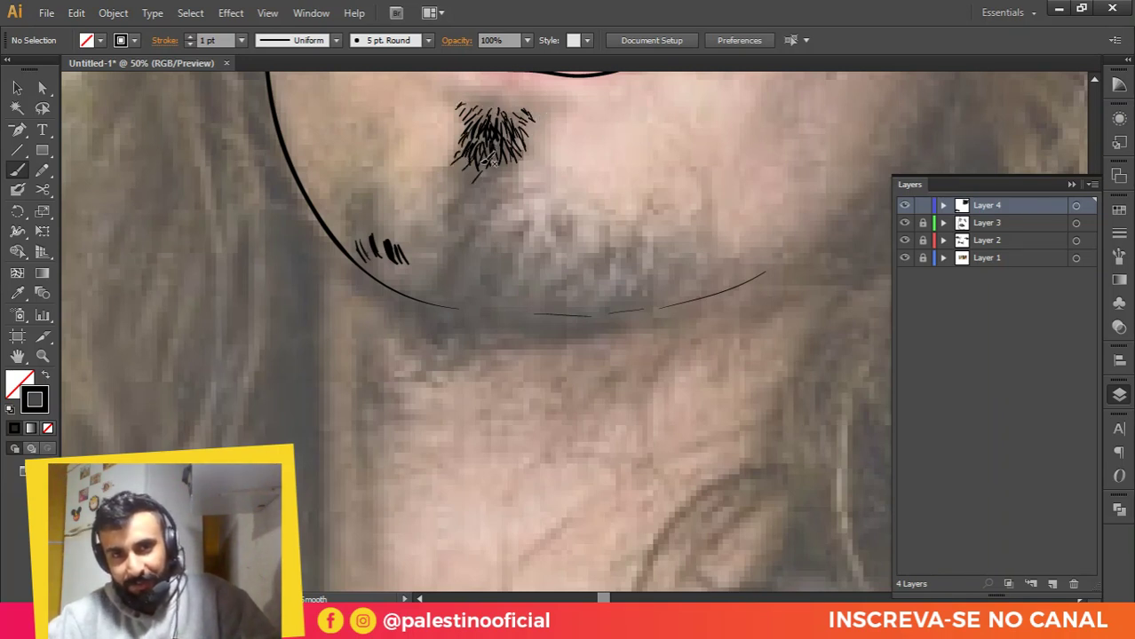
# Step: Paint slanted beard hairs along the right part of the chin contour
pyautogui.scroll(-2, 607, 206)
pyautogui.moveTo(587, 290); pyautogui.dragTo(622, 258)
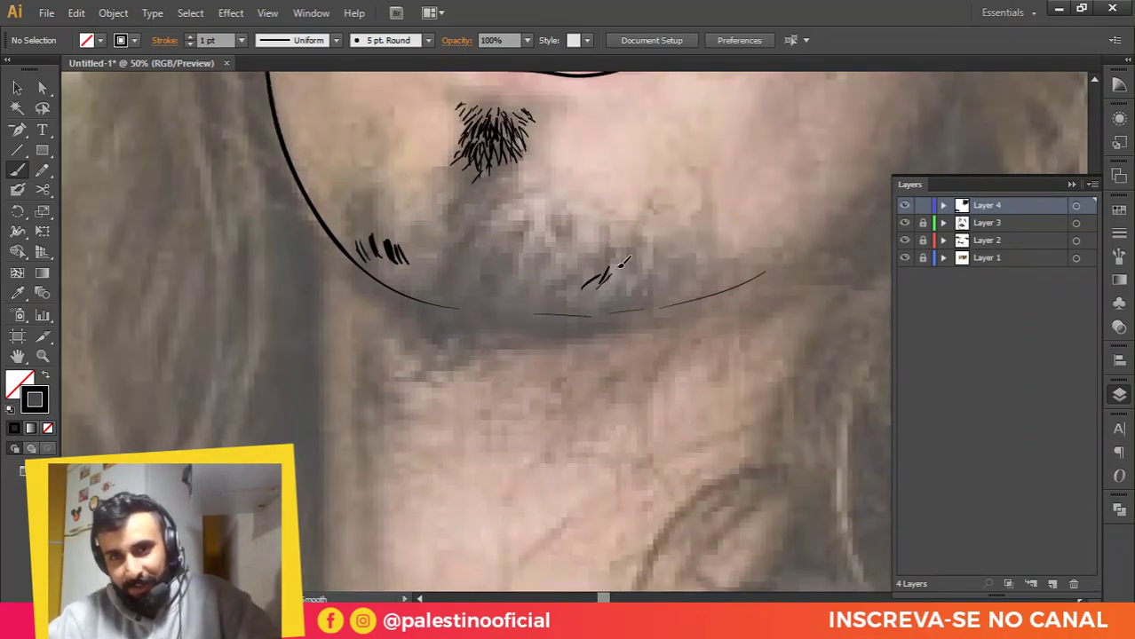
pyautogui.moveTo(613, 305)
pyautogui.mouseDown()
pyautogui.moveTo(628, 279)
pyautogui.moveTo(632, 290)
pyautogui.moveTo(702, 270)
pyautogui.moveTo(713, 279)
pyautogui.moveTo(714, 265)
pyautogui.mouseUp()
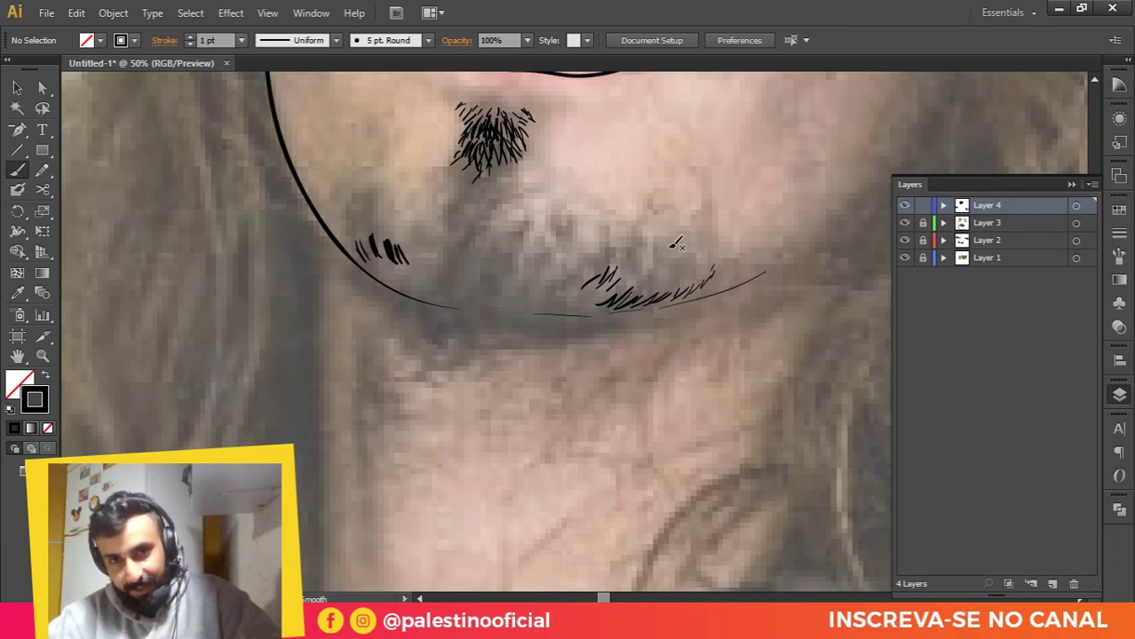
pyautogui.moveTo(657, 293)
pyautogui.mouseDown()
pyautogui.moveTo(672, 279)
pyautogui.moveTo(641, 277)
pyautogui.moveTo(655, 272)
pyautogui.mouseUp()
# Step: Add beard hairs against the left jaw contour and extend the patch below the lip downward
pyautogui.moveTo(357, 237)
pyautogui.mouseDown()
pyautogui.moveTo(345, 214)
pyautogui.moveTo(338, 224)
pyautogui.mouseUp()
pyautogui.moveTo(361, 261); pyautogui.dragTo(341, 239)
pyautogui.moveTo(468, 202)
pyautogui.mouseDown()
pyautogui.moveTo(469, 167)
pyautogui.moveTo(519, 186)
pyautogui.moveTo(504, 158)
pyautogui.mouseUp()
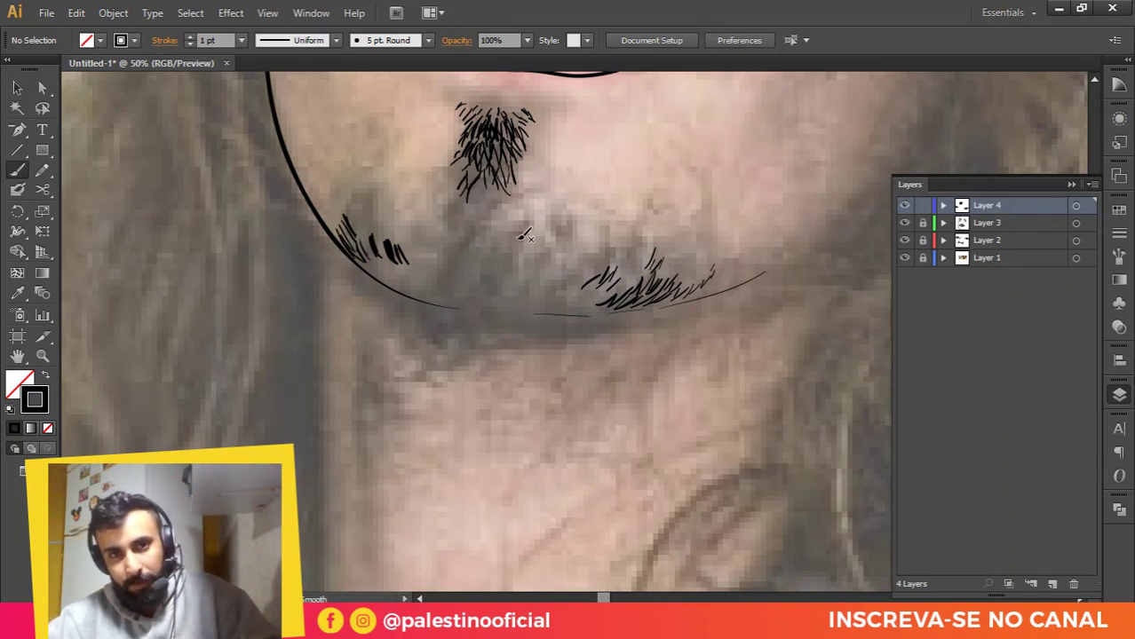
# Step: Paint beard hairs in the middle of the chin and along its lower edge, joining the right-hand hairs
pyautogui.moveTo(513, 274); pyautogui.dragTo(526, 250)
pyautogui.moveTo(532, 276); pyautogui.dragTo(546, 252)
pyautogui.moveTo(548, 271); pyautogui.dragTo(558, 250)
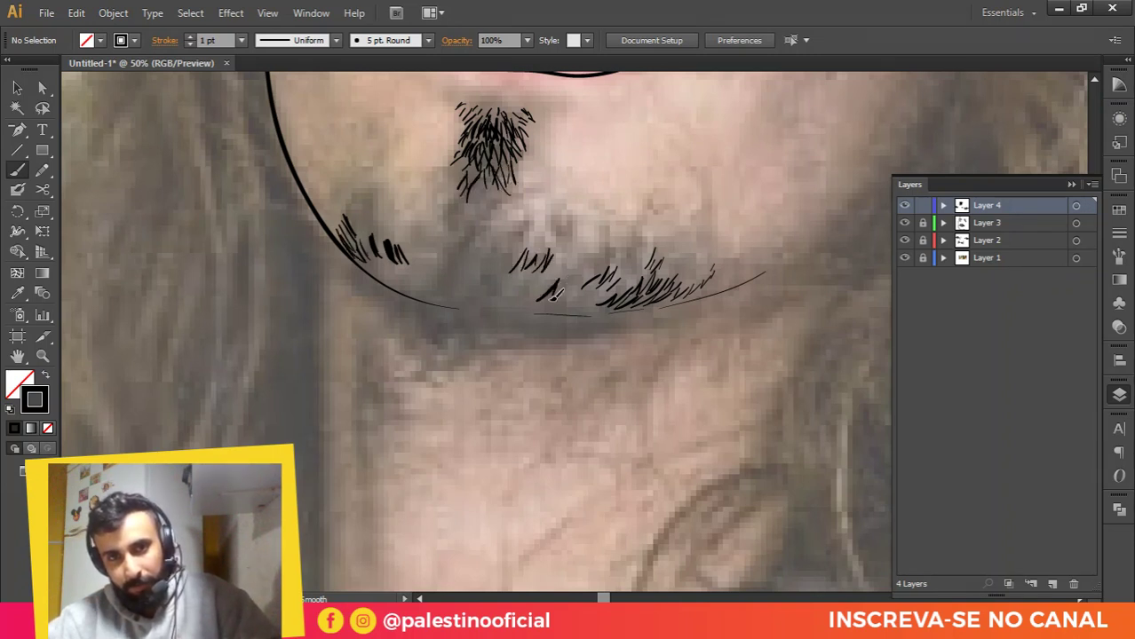
pyautogui.moveTo(559, 302); pyautogui.dragTo(572, 283)
pyautogui.moveTo(557, 307); pyautogui.dragTo(614, 298)
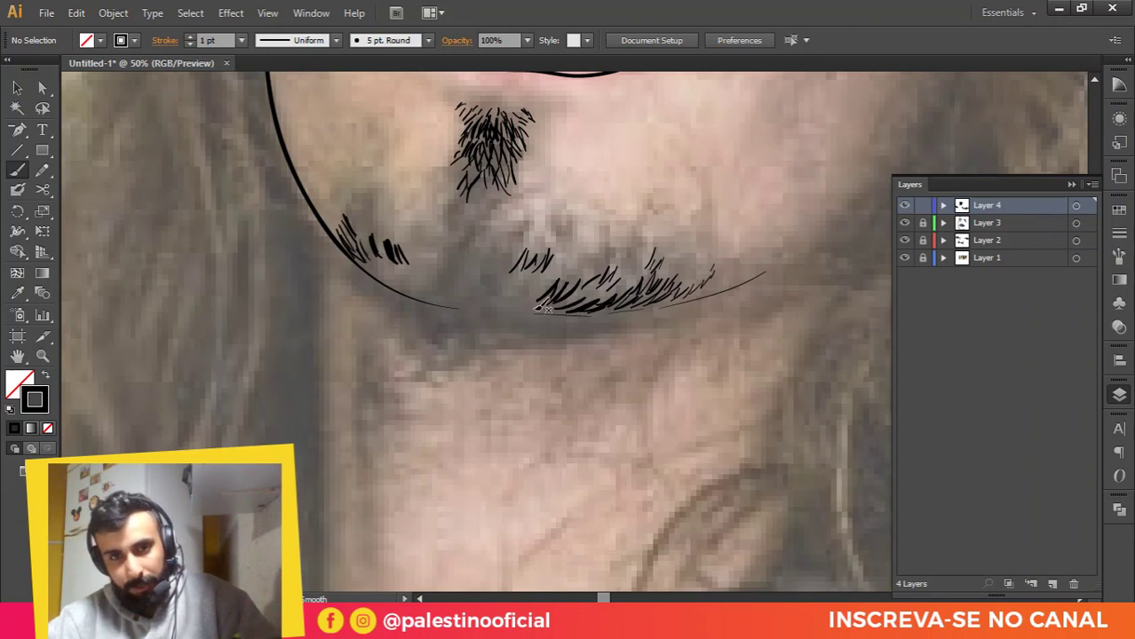
# Step: Cover the lower left jaw contour with overlapping beard hairs and add a few taller hairs above them
pyautogui.moveTo(364, 256); pyautogui.dragTo(434, 302)
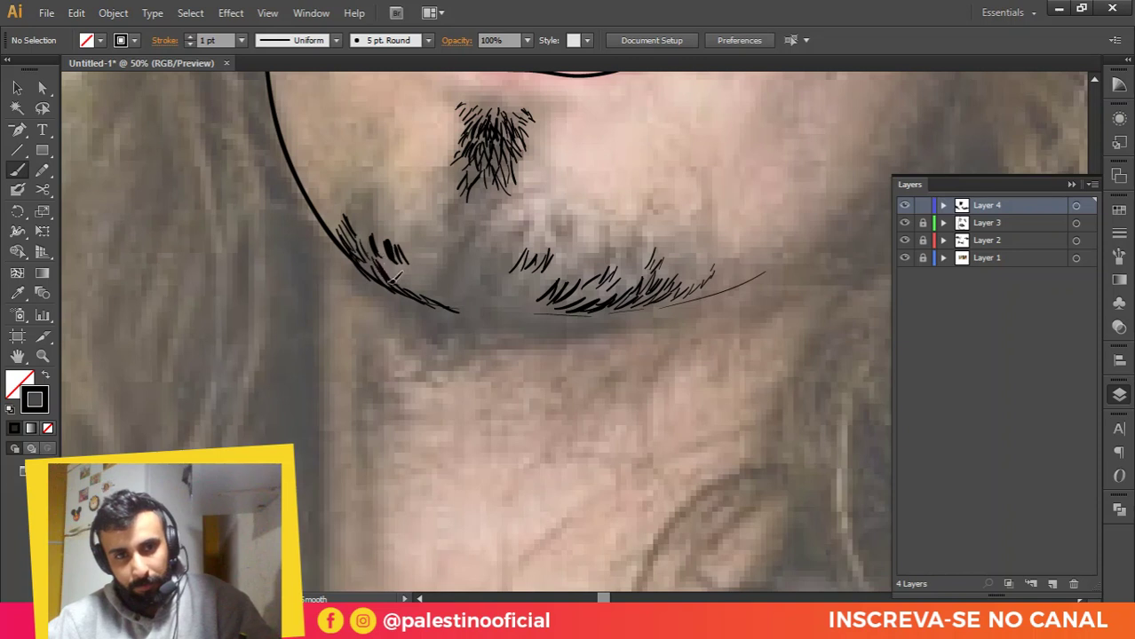
pyautogui.moveTo(405, 285); pyautogui.dragTo(396, 259)
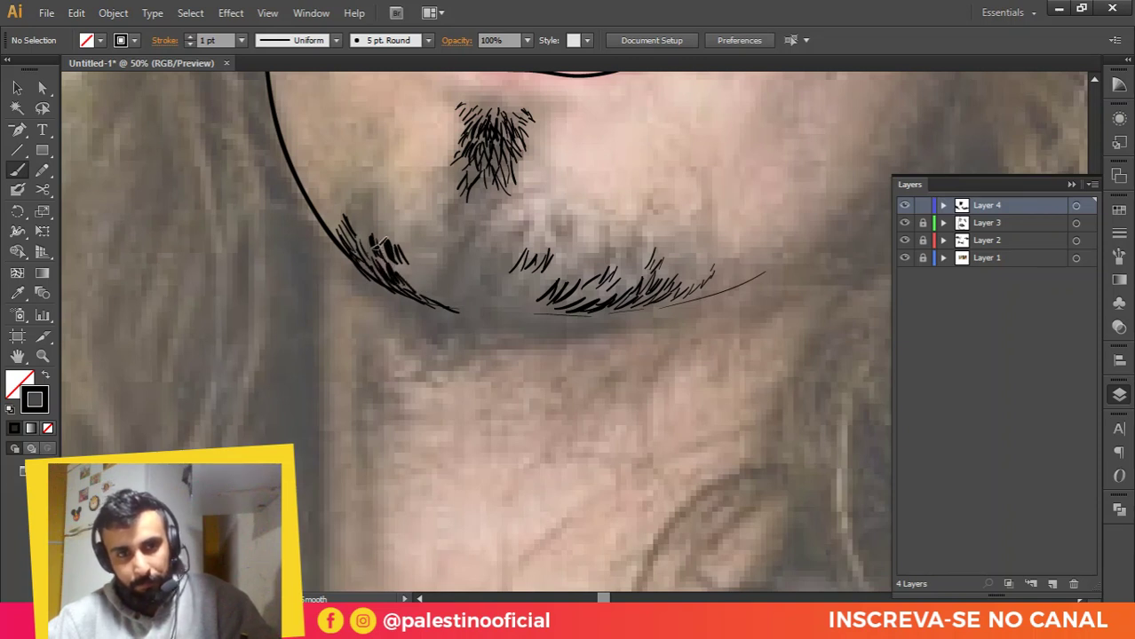
pyautogui.moveTo(357, 224); pyautogui.dragTo(350, 205)
pyautogui.moveTo(365, 222)
pyautogui.mouseDown()
pyautogui.moveTo(361, 198)
pyautogui.moveTo(373, 200)
pyautogui.mouseUp()
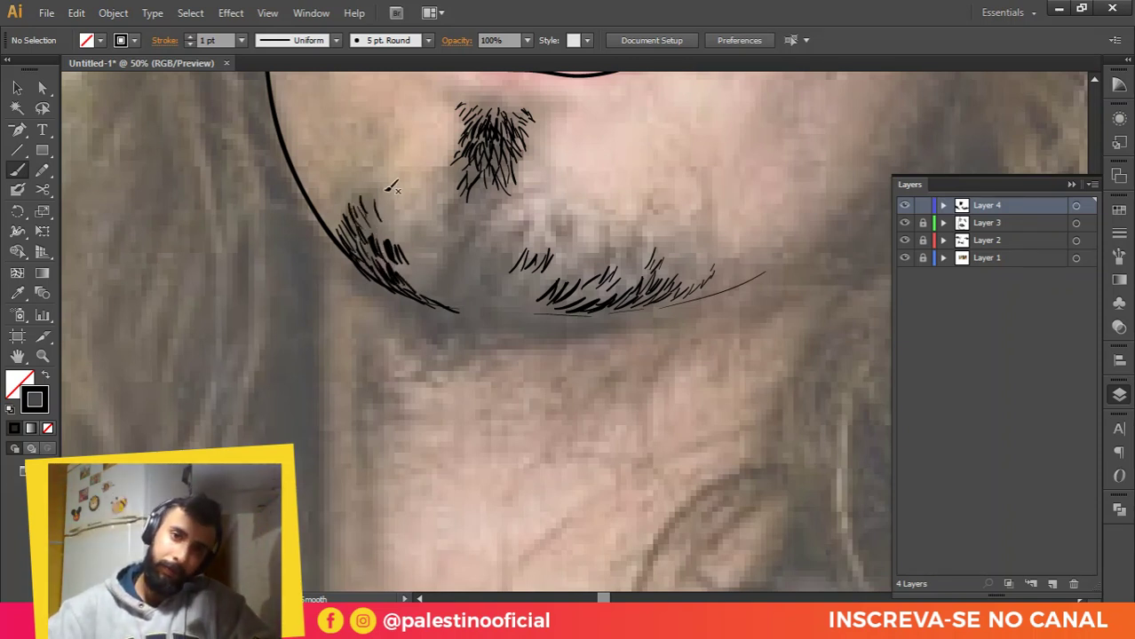
# Step: Lengthen the tip of the lip patch and thicken the right side of the chin beard with taller hairs reaching the contour's end
pyautogui.moveTo(459, 209); pyautogui.dragTo(471, 185)
pyautogui.moveTo(549, 241)
pyautogui.mouseDown()
pyautogui.moveTo(545, 221)
pyautogui.moveTo(563, 226)
pyautogui.mouseUp()
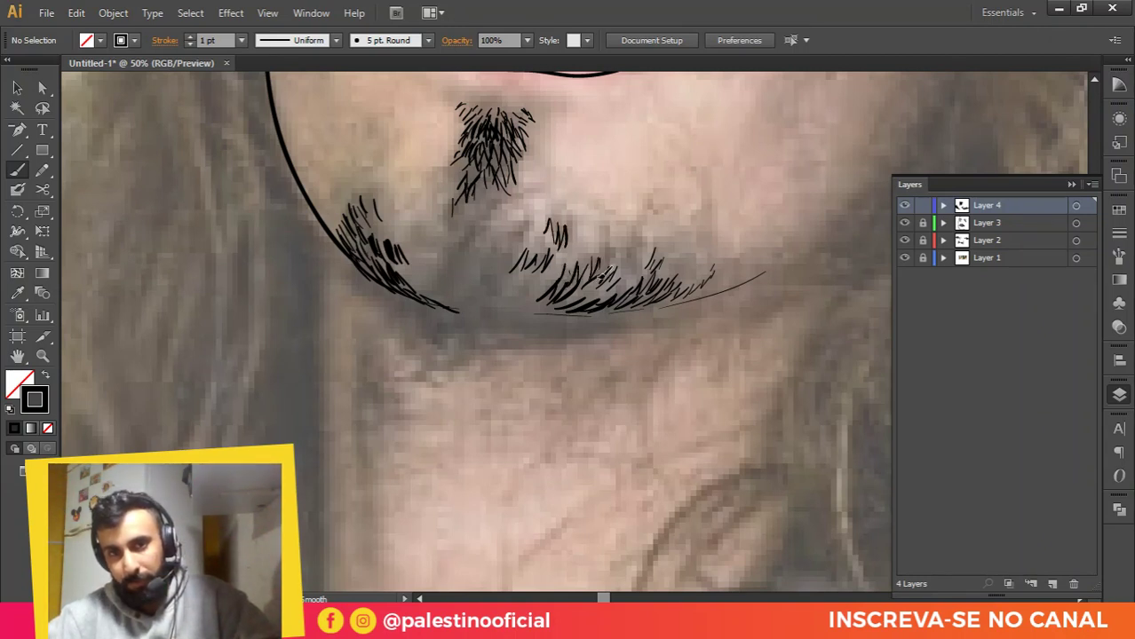
pyautogui.moveTo(575, 307)
pyautogui.mouseDown()
pyautogui.moveTo(594, 282)
pyautogui.moveTo(599, 301)
pyautogui.moveTo(635, 281)
pyautogui.moveTo(604, 236)
pyautogui.mouseUp()
pyautogui.moveTo(625, 282); pyautogui.dragTo(636, 245)
pyautogui.moveTo(645, 286)
pyautogui.mouseDown()
pyautogui.moveTo(648, 246)
pyautogui.moveTo(652, 263)
pyautogui.moveTo(689, 266)
pyautogui.mouseUp()
pyautogui.moveTo(691, 288)
pyautogui.mouseDown()
pyautogui.moveTo(712, 268)
pyautogui.moveTo(698, 284)
pyautogui.mouseUp()
pyautogui.moveTo(625, 311); pyautogui.dragTo(680, 286)
pyautogui.moveTo(655, 307)
pyautogui.mouseDown()
pyautogui.moveTo(714, 270)
pyautogui.moveTo(732, 272)
pyautogui.mouseUp()
pyautogui.moveTo(717, 295); pyautogui.dragTo(743, 269)
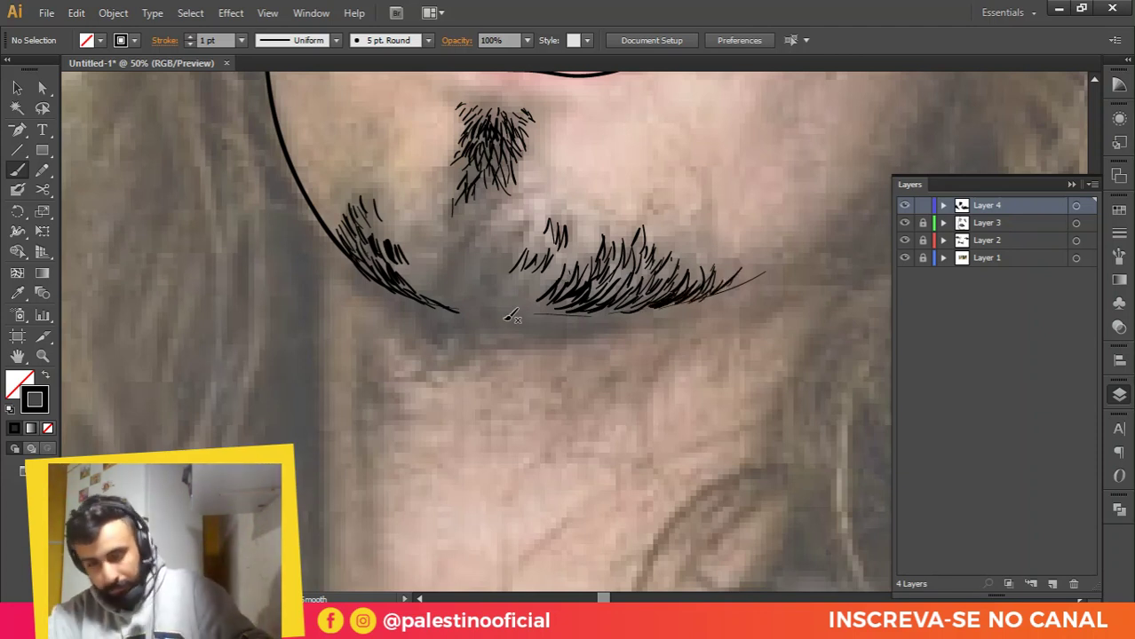
# Step: Fill the left side of the beard with more hairs, spreading inward toward the middle of the chin
pyautogui.moveTo(413, 284); pyautogui.dragTo(397, 264)
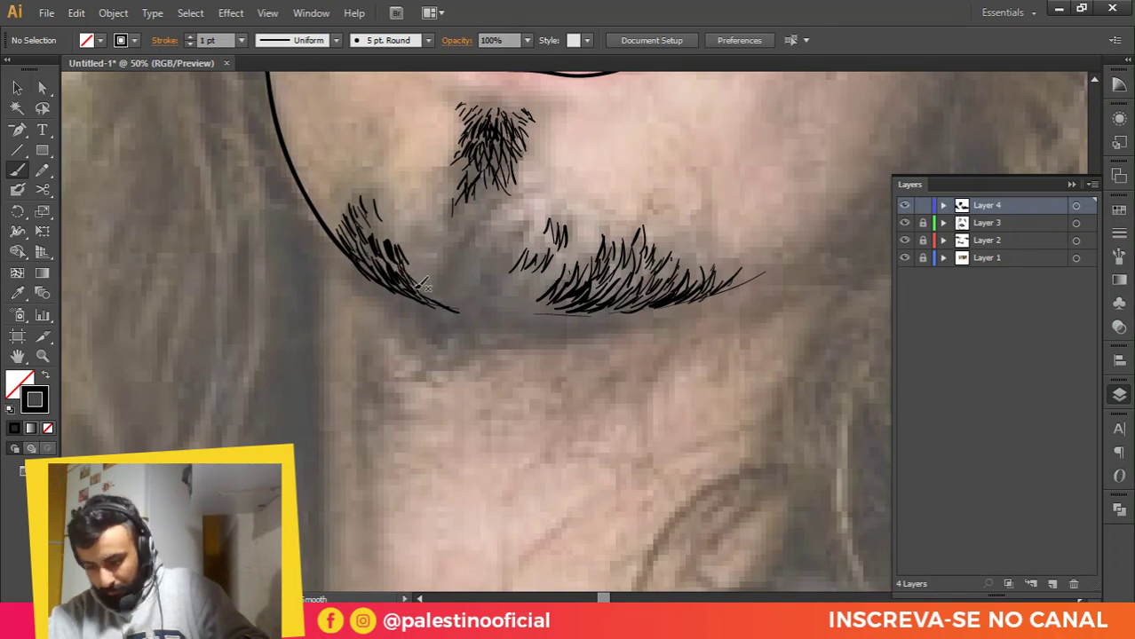
pyautogui.moveTo(466, 268)
pyautogui.mouseDown()
pyautogui.moveTo(476, 285)
pyautogui.moveTo(420, 241)
pyautogui.mouseUp()
pyautogui.moveTo(421, 245); pyautogui.dragTo(399, 229)
pyautogui.moveTo(396, 229); pyautogui.dragTo(388, 211)
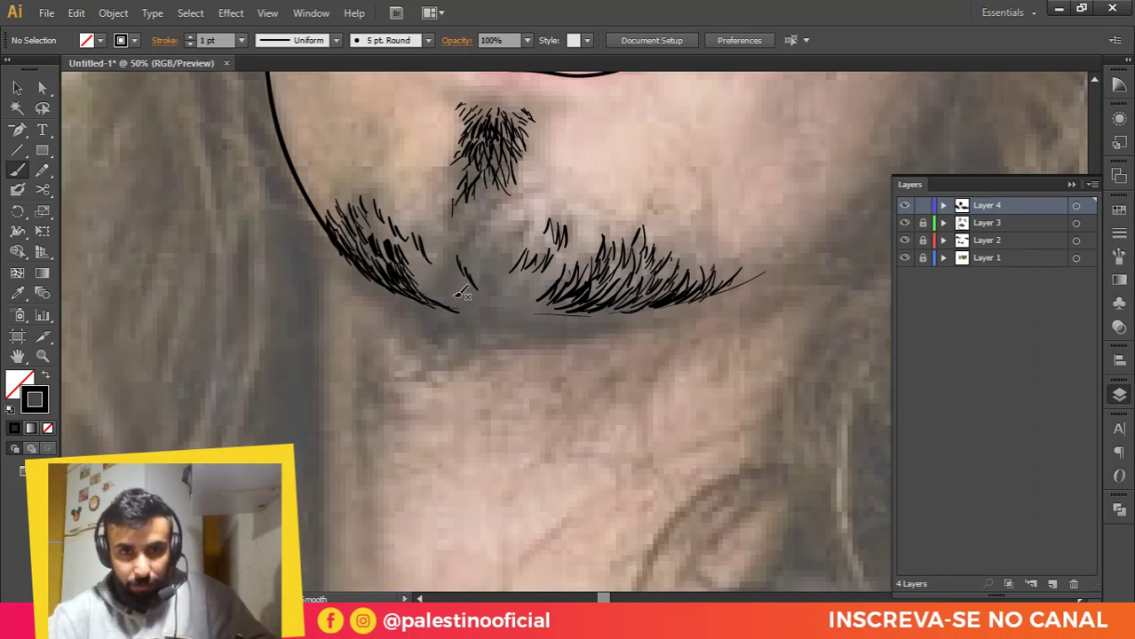
pyautogui.moveTo(451, 293); pyautogui.dragTo(432, 271)
pyautogui.moveTo(434, 283)
pyautogui.mouseDown()
pyautogui.moveTo(409, 252)
pyautogui.moveTo(428, 272)
pyautogui.mouseUp()
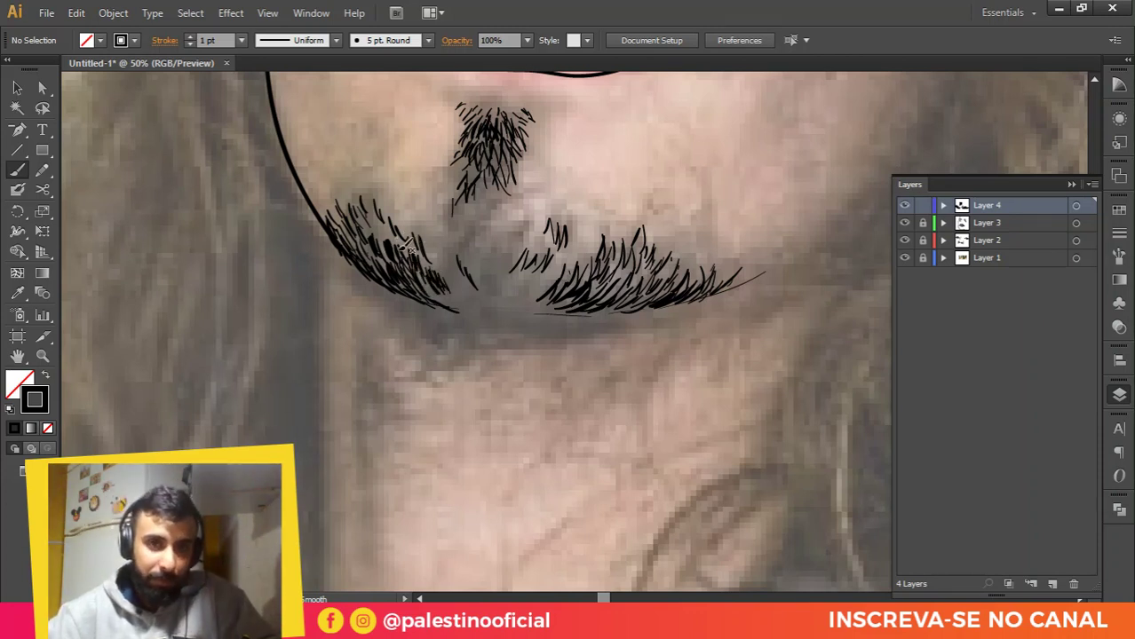
# Step: Thicken the lower edges of both the right and left beard sections with additional hair strokes
pyautogui.moveTo(525, 301)
pyautogui.mouseDown()
pyautogui.moveTo(565, 272)
pyautogui.moveTo(544, 303)
pyautogui.moveTo(556, 290)
pyautogui.moveTo(632, 291)
pyautogui.moveTo(626, 280)
pyautogui.moveTo(614, 290)
pyautogui.moveTo(631, 261)
pyautogui.mouseUp()
pyautogui.moveTo(473, 304)
pyautogui.mouseDown()
pyautogui.moveTo(420, 268)
pyautogui.moveTo(429, 264)
pyautogui.moveTo(410, 226)
pyautogui.moveTo(386, 256)
pyautogui.moveTo(365, 226)
pyautogui.moveTo(378, 257)
pyautogui.moveTo(350, 223)
pyautogui.mouseUp()
pyautogui.moveTo(360, 245); pyautogui.dragTo(342, 222)
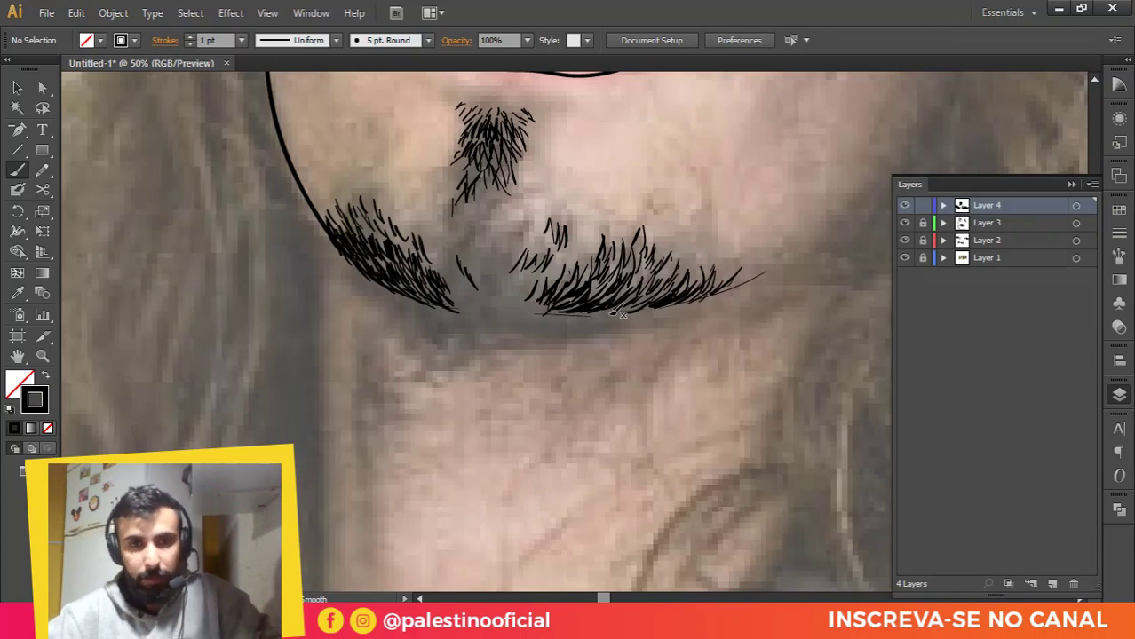
# Step: Check the beard in the whole face drawing by temporarily hiding the photo layer
pyautogui.scroll(-2, 635, 392)
pyautogui.moveTo(601, 287); pyautogui.dragTo(591, 384)
pyautogui.scroll(-3, 591, 384)
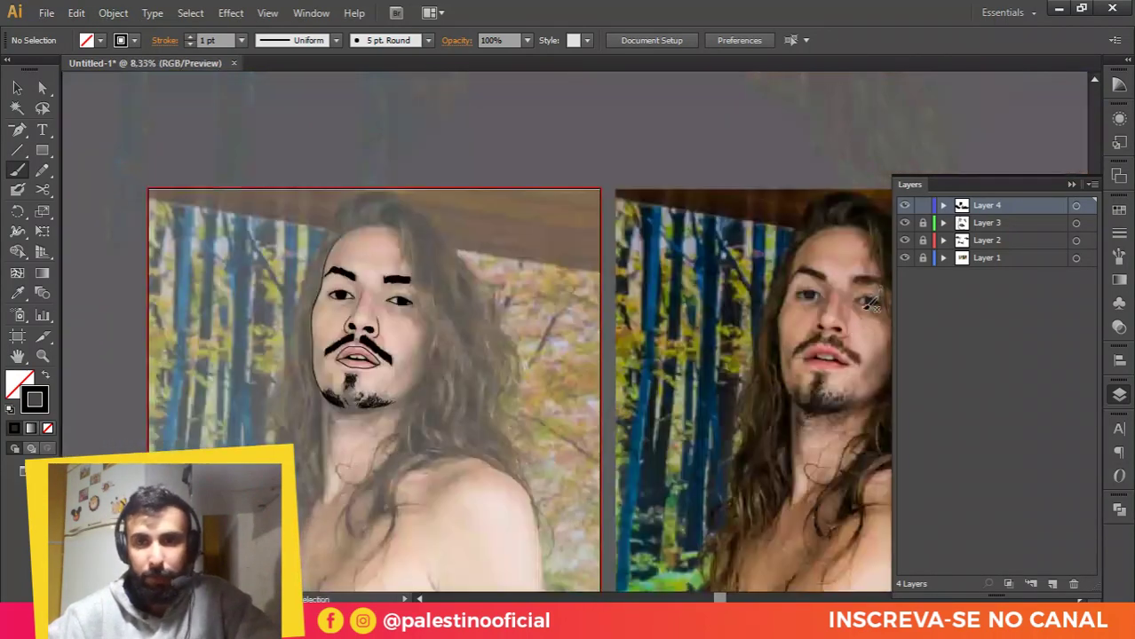
pyautogui.click(904, 257)
pyautogui.click(904, 257)
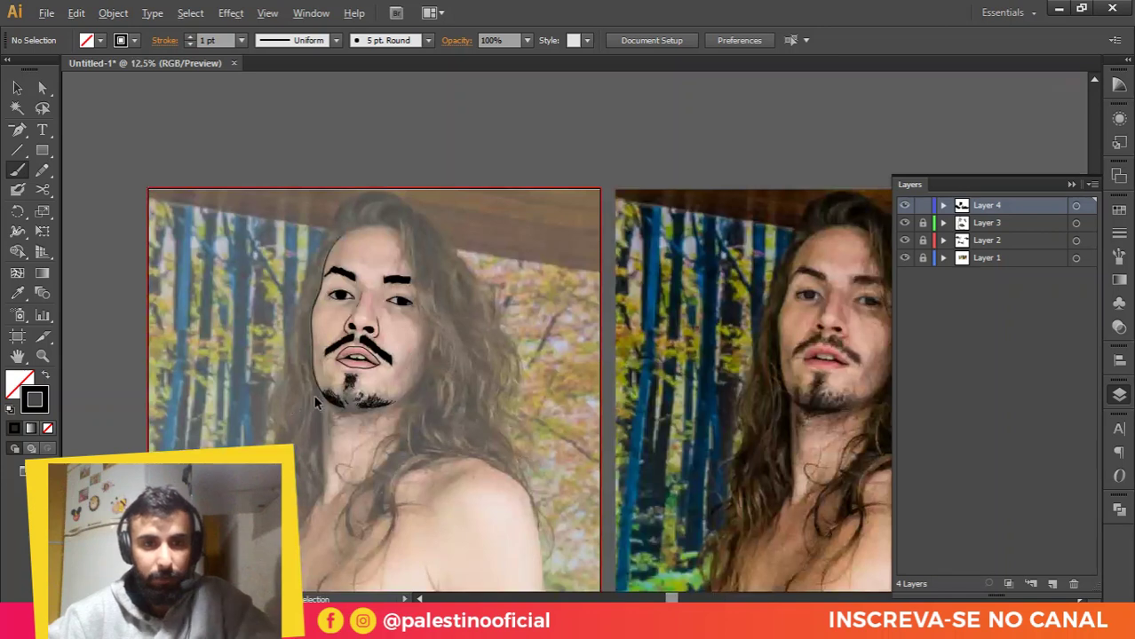
# Step: Extend the right beard section toward the chin's centre with more hairs along its inner and lower edges
pyautogui.scroll(6, 378, 404)
pyautogui.scroll(-3, 377, 417)
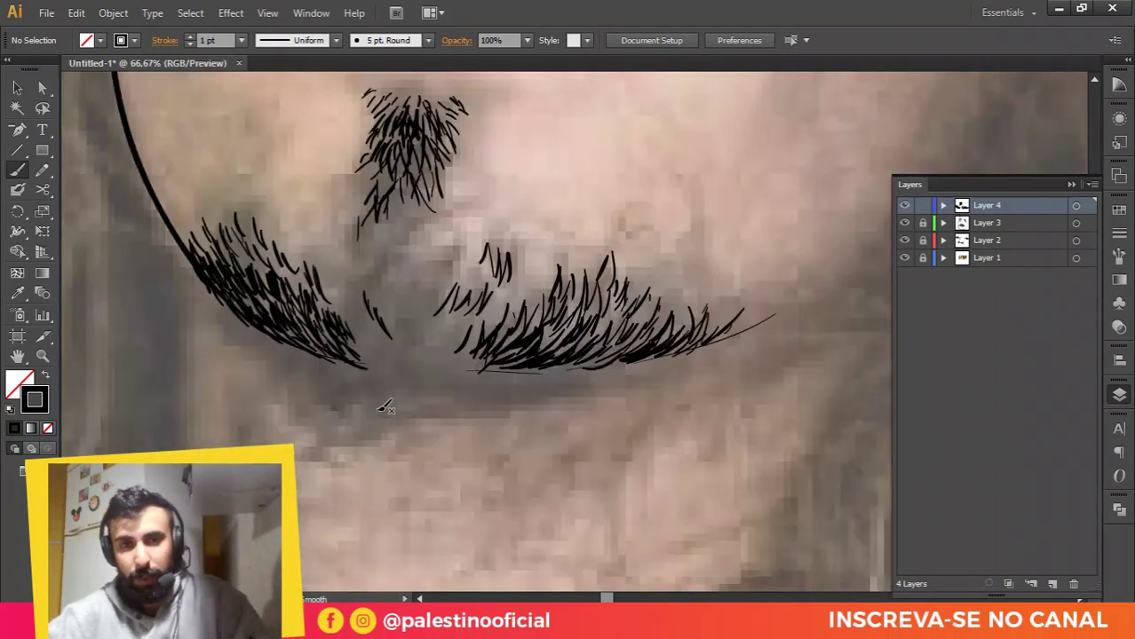
pyautogui.moveTo(429, 315)
pyautogui.mouseDown()
pyautogui.moveTo(449, 282)
pyautogui.moveTo(421, 285)
pyautogui.mouseUp()
pyautogui.moveTo(449, 343)
pyautogui.mouseDown()
pyautogui.moveTo(479, 333)
pyautogui.moveTo(468, 328)
pyautogui.moveTo(456, 351)
pyautogui.moveTo(502, 307)
pyautogui.mouseUp()
pyautogui.moveTo(455, 369)
pyautogui.mouseDown()
pyautogui.moveTo(486, 340)
pyautogui.moveTo(493, 348)
pyautogui.mouseUp()
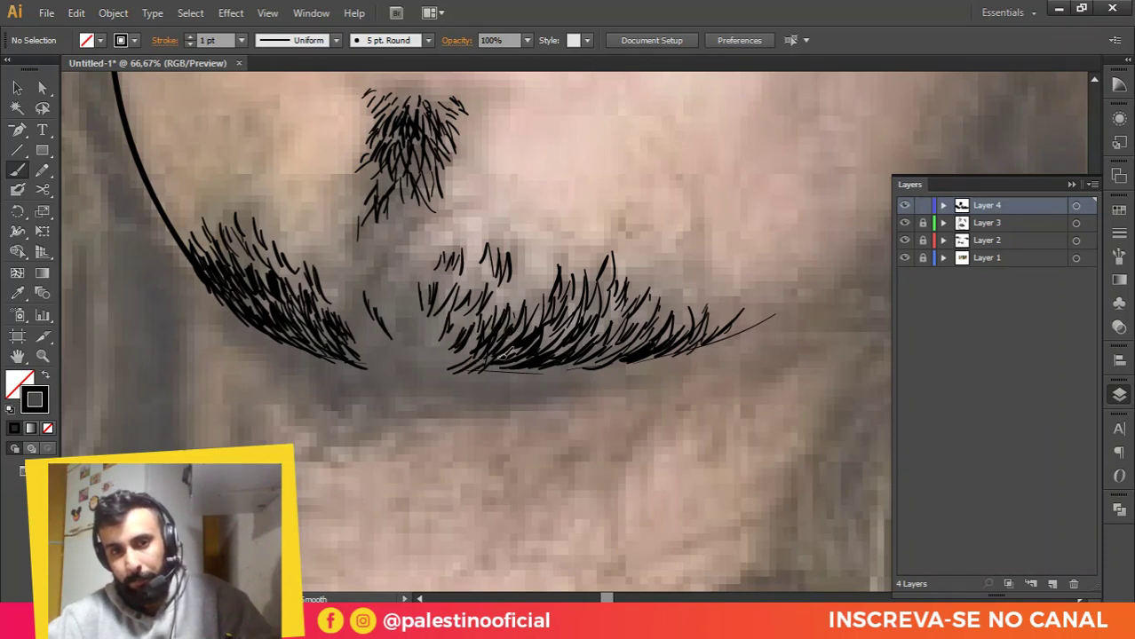
pyautogui.moveTo(430, 365); pyautogui.dragTo(454, 348)
pyautogui.moveTo(440, 369)
pyautogui.mouseDown()
pyautogui.moveTo(473, 352)
pyautogui.moveTo(482, 330)
pyautogui.moveTo(427, 359)
pyautogui.moveTo(454, 316)
pyautogui.moveTo(431, 351)
pyautogui.mouseUp()
pyautogui.moveTo(459, 320); pyautogui.dragTo(449, 346)
# Step: Paint hairs across the gap in the middle of the chin so the left and right beard sections connect
pyautogui.moveTo(366, 333); pyautogui.dragTo(382, 357)
pyautogui.moveTo(356, 325)
pyautogui.mouseDown()
pyautogui.moveTo(373, 350)
pyautogui.moveTo(362, 338)
pyautogui.mouseUp()
pyautogui.moveTo(325, 289)
pyautogui.mouseDown()
pyautogui.moveTo(342, 316)
pyautogui.moveTo(350, 310)
pyautogui.mouseUp()
pyautogui.moveTo(341, 279); pyautogui.dragTo(364, 311)
pyautogui.moveTo(354, 275)
pyautogui.mouseDown()
pyautogui.moveTo(367, 307)
pyautogui.moveTo(389, 319)
pyautogui.mouseUp()
pyautogui.moveTo(384, 301); pyautogui.dragTo(405, 340)
pyautogui.moveTo(408, 305); pyautogui.dragTo(420, 343)
pyautogui.moveTo(419, 311)
pyautogui.mouseDown()
pyautogui.moveTo(431, 348)
pyautogui.moveTo(380, 302)
pyautogui.mouseUp()
pyautogui.moveTo(377, 345)
pyautogui.mouseDown()
pyautogui.moveTo(364, 295)
pyautogui.moveTo(386, 347)
pyautogui.mouseUp()
pyautogui.moveTo(384, 316); pyautogui.dragTo(403, 341)
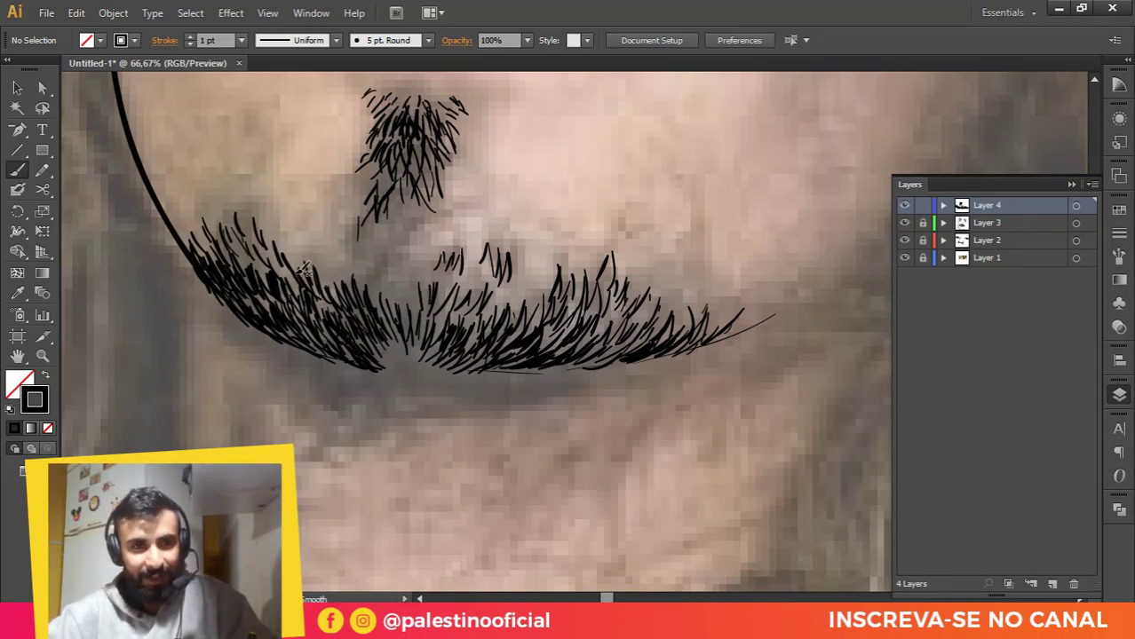
# Step: Make the centre of the chin beard dense and add loose hairs below the tip of the lip patch
pyautogui.moveTo(383, 228)
pyautogui.mouseDown()
pyautogui.moveTo(449, 269)
pyautogui.moveTo(407, 304)
pyautogui.mouseUp()
pyautogui.moveTo(402, 284)
pyautogui.mouseDown()
pyautogui.moveTo(404, 317)
pyautogui.moveTo(395, 315)
pyautogui.moveTo(383, 365)
pyautogui.moveTo(403, 357)
pyautogui.mouseUp()
pyautogui.moveTo(406, 324)
pyautogui.mouseDown()
pyautogui.moveTo(417, 361)
pyautogui.moveTo(428, 326)
pyautogui.mouseUp()
pyautogui.moveTo(415, 364); pyautogui.dragTo(418, 324)
pyautogui.moveTo(401, 368)
pyautogui.mouseDown()
pyautogui.moveTo(409, 332)
pyautogui.moveTo(442, 326)
pyautogui.moveTo(427, 350)
pyautogui.moveTo(463, 342)
pyautogui.moveTo(466, 308)
pyautogui.mouseUp()
pyautogui.moveTo(412, 338)
pyautogui.mouseDown()
pyautogui.moveTo(414, 304)
pyautogui.moveTo(385, 328)
pyautogui.moveTo(390, 307)
pyautogui.moveTo(367, 280)
pyautogui.mouseUp()
pyautogui.moveTo(367, 255)
pyautogui.mouseDown()
pyautogui.moveTo(371, 275)
pyautogui.moveTo(408, 281)
pyautogui.mouseUp()
pyautogui.moveTo(421, 273); pyautogui.dragTo(426, 291)
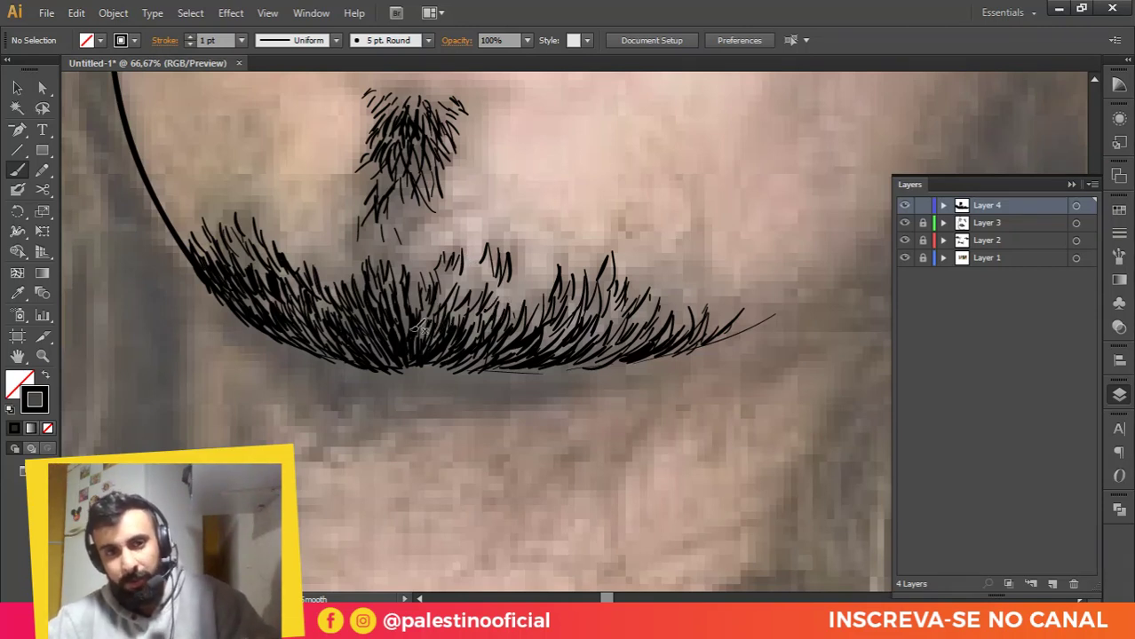
# Step: Thicken the middle and right side of the beard and add loose hairs along its upper edge
pyautogui.moveTo(410, 287)
pyautogui.mouseDown()
pyautogui.moveTo(417, 312)
pyautogui.moveTo(441, 306)
pyautogui.moveTo(414, 337)
pyautogui.moveTo(426, 323)
pyautogui.mouseUp()
pyautogui.moveTo(474, 286)
pyautogui.mouseDown()
pyautogui.moveTo(511, 277)
pyautogui.moveTo(520, 316)
pyautogui.mouseUp()
pyautogui.moveTo(541, 283)
pyautogui.mouseDown()
pyautogui.moveTo(538, 325)
pyautogui.moveTo(551, 260)
pyautogui.mouseUp()
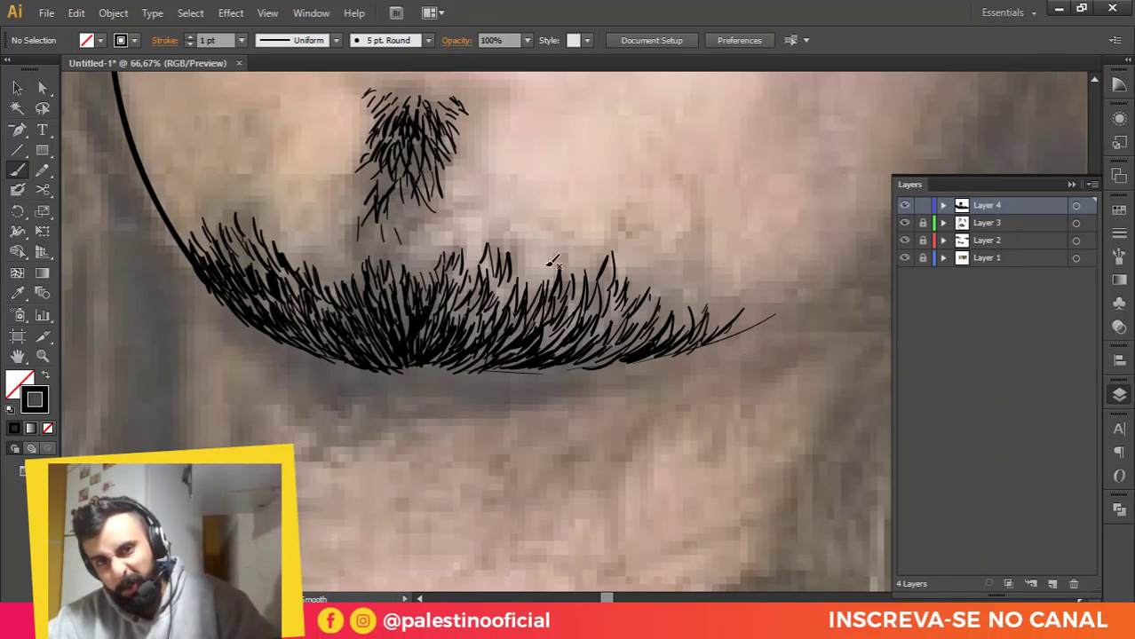
pyautogui.moveTo(527, 300); pyautogui.dragTo(528, 271)
pyautogui.moveTo(546, 344); pyautogui.dragTo(557, 313)
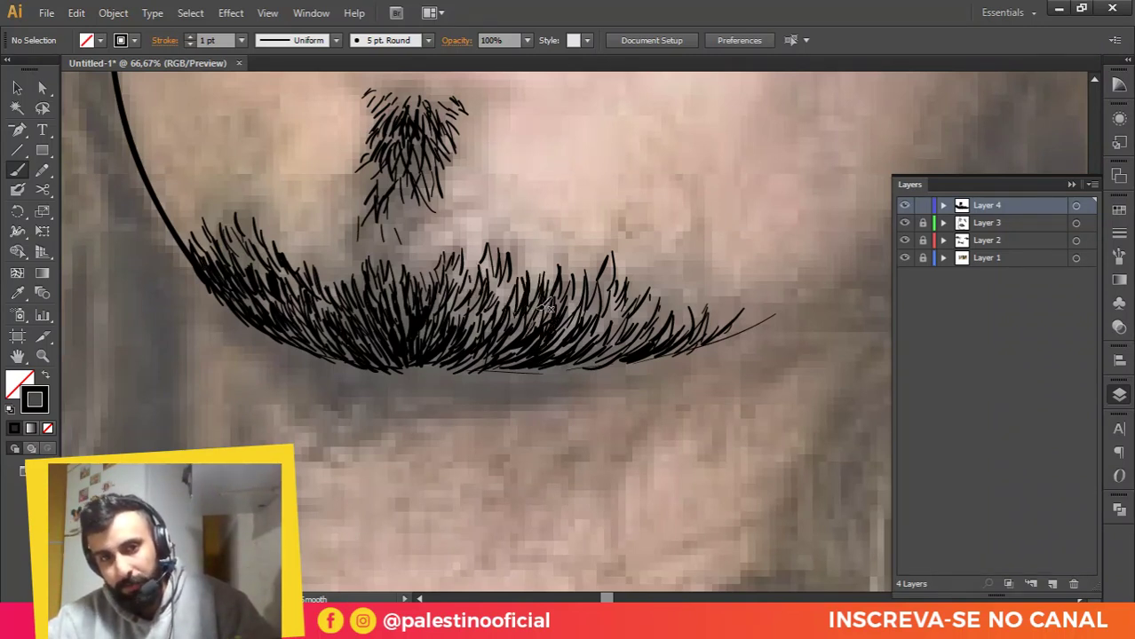
pyautogui.moveTo(624, 331); pyautogui.dragTo(652, 289)
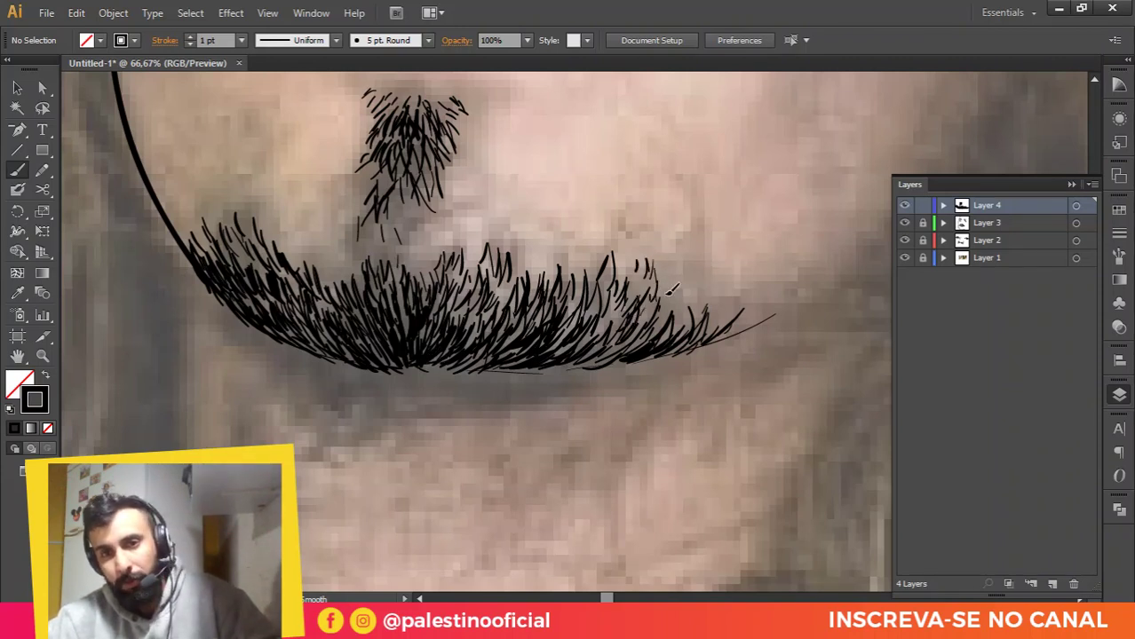
pyautogui.moveTo(574, 282); pyautogui.dragTo(581, 249)
pyautogui.moveTo(534, 294); pyautogui.dragTo(538, 263)
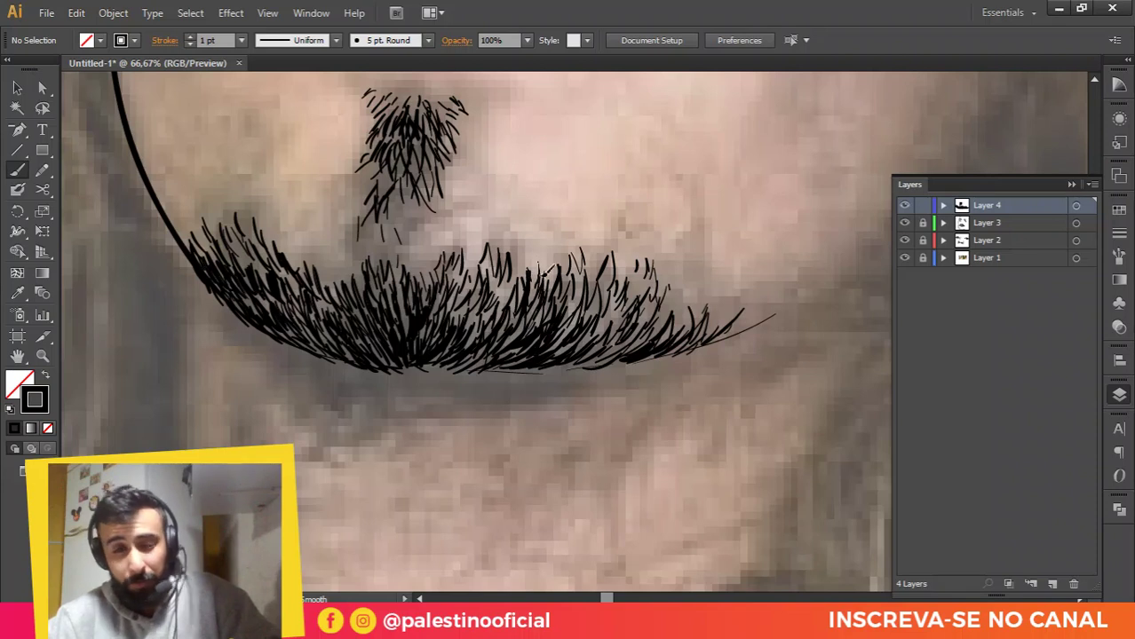
pyautogui.moveTo(471, 346); pyautogui.dragTo(463, 308)
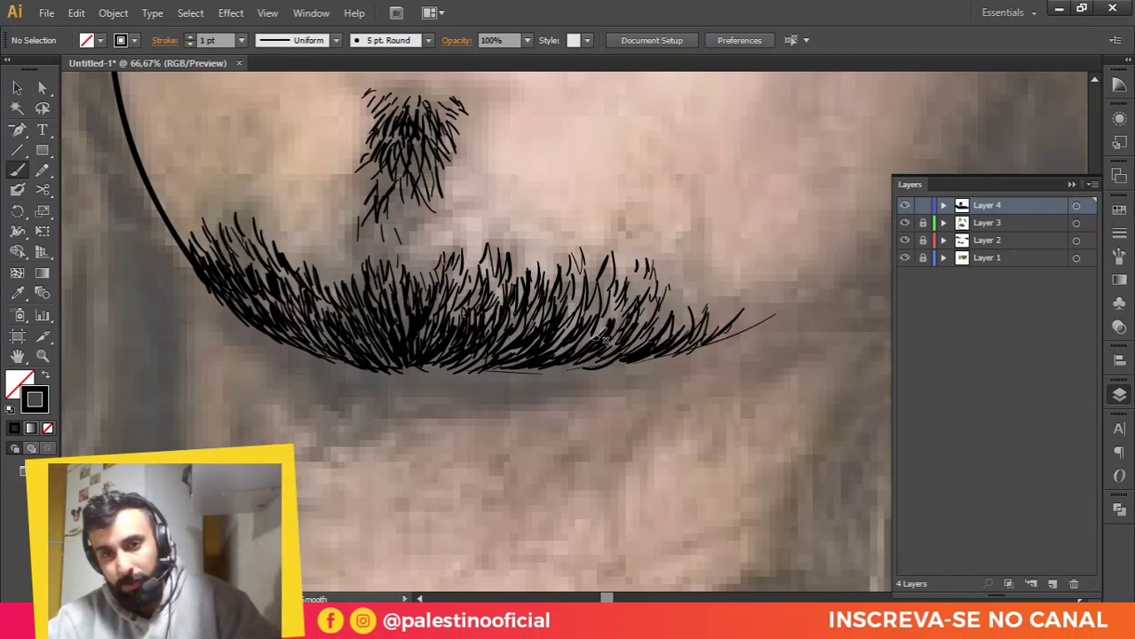
pyautogui.moveTo(593, 342); pyautogui.dragTo(610, 319)
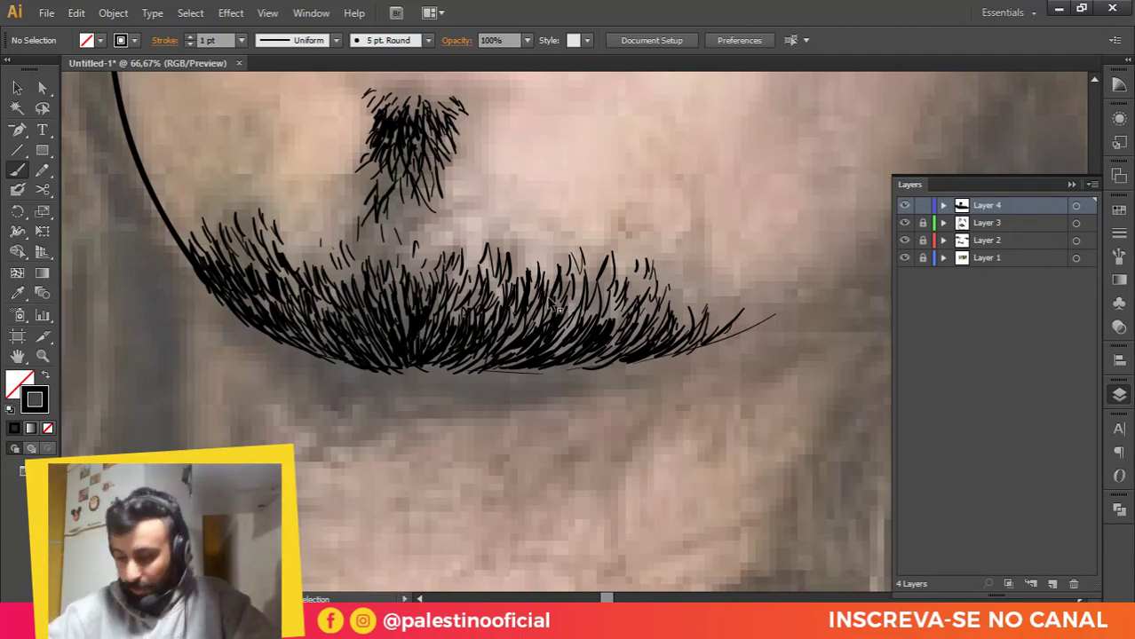
pyautogui.scroll(-1, 590, 288)
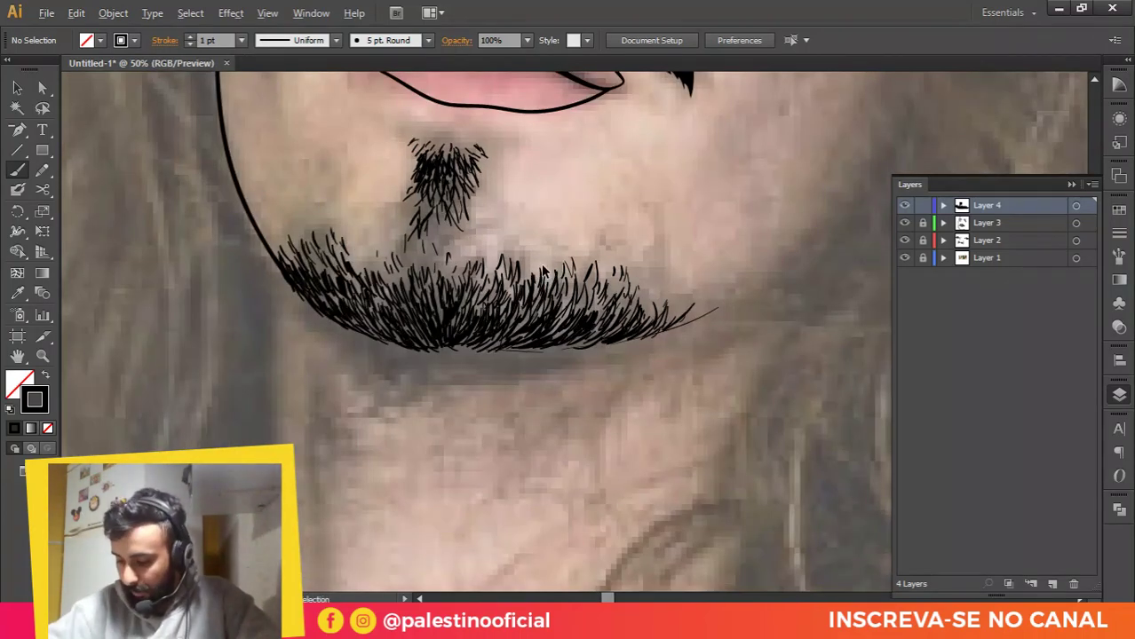
pyautogui.scroll(-6, 591, 288)
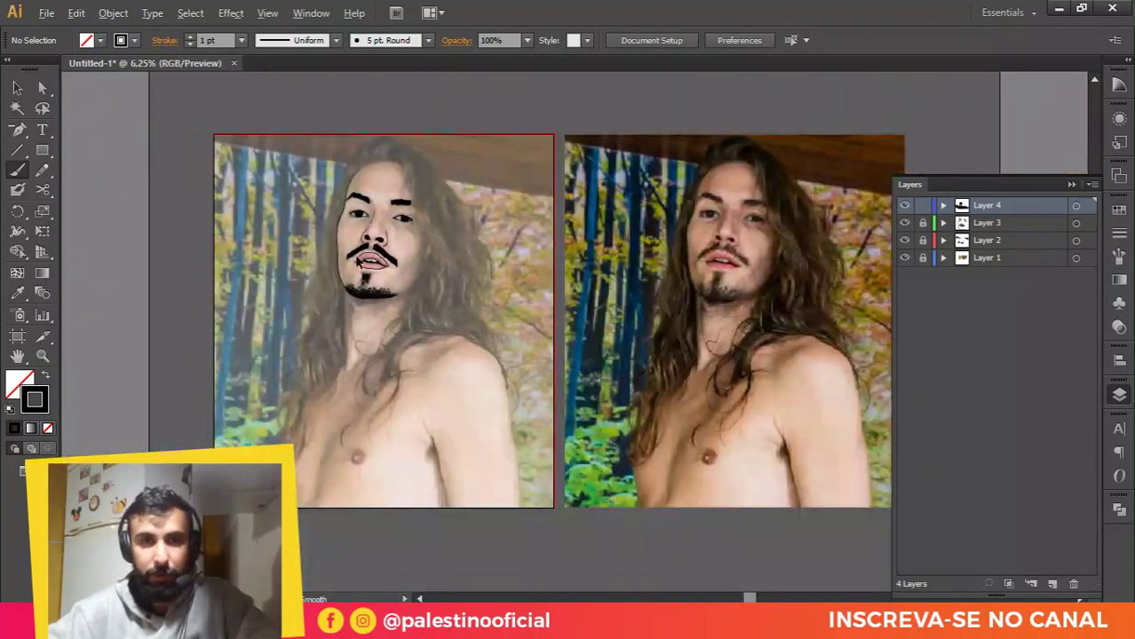
# Step: Trace the left edge of the neck below the jaw and paint short loose hairs along the chin beard's lower edge
pyautogui.scroll(6, 358, 260)
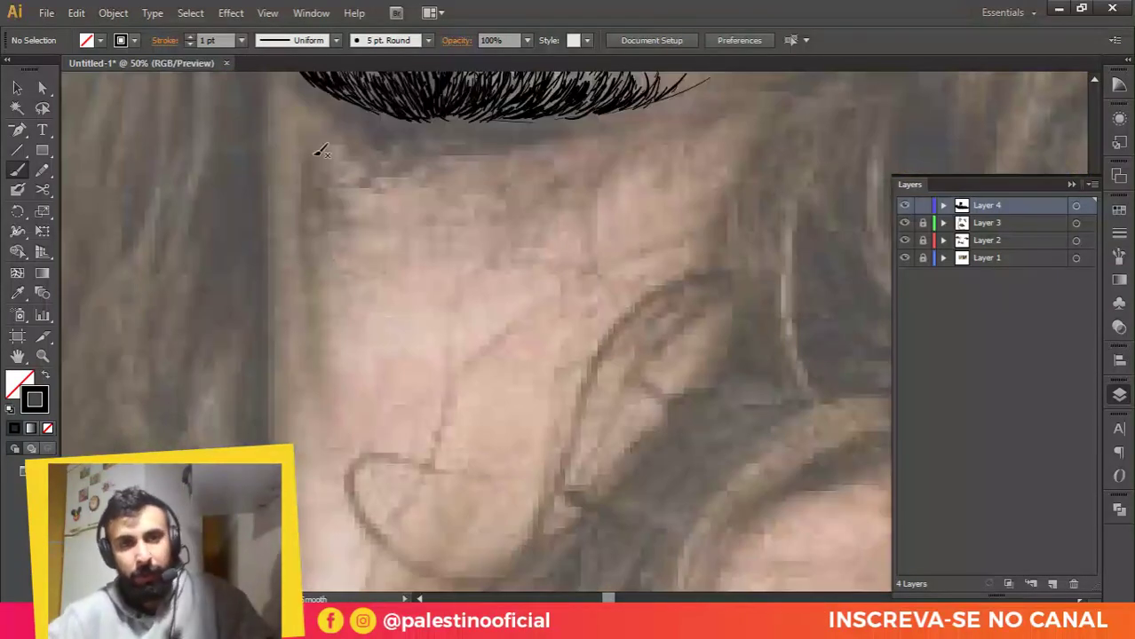
pyautogui.moveTo(302, 141)
pyautogui.mouseDown()
pyautogui.moveTo(297, 190)
pyautogui.moveTo(332, 340)
pyautogui.mouseUp()
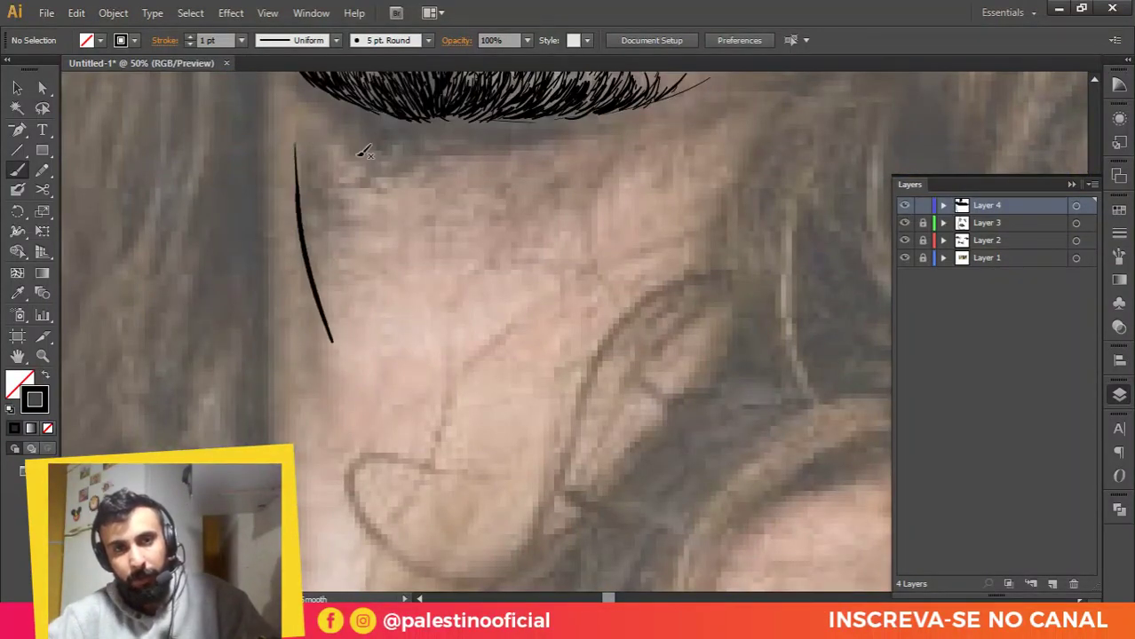
pyautogui.moveTo(520, 115); pyautogui.dragTo(499, 130)
pyautogui.moveTo(537, 115); pyautogui.dragTo(513, 131)
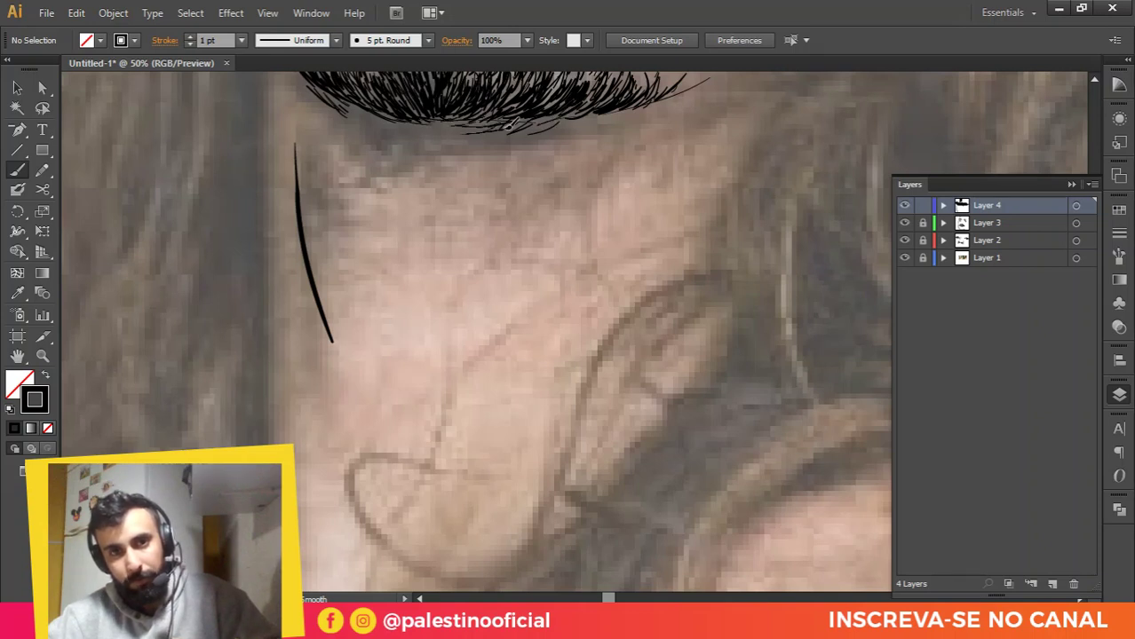
pyautogui.moveTo(507, 131); pyautogui.dragTo(514, 129)
pyautogui.moveTo(435, 139); pyautogui.dragTo(475, 135)
pyautogui.moveTo(392, 126); pyautogui.dragTo(437, 130)
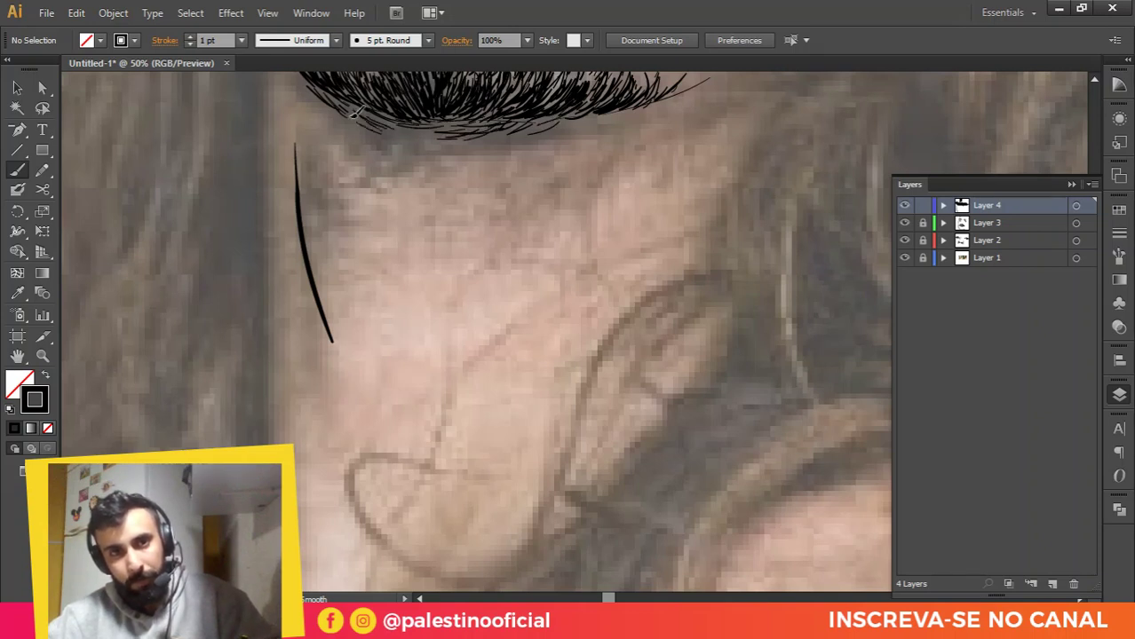
# Step: Extend the loose hairs under the chin, trailing the left part of the beard down onto the neck
pyautogui.moveTo(355, 114)
pyautogui.mouseDown()
pyautogui.moveTo(384, 149)
pyautogui.moveTo(398, 146)
pyautogui.mouseUp()
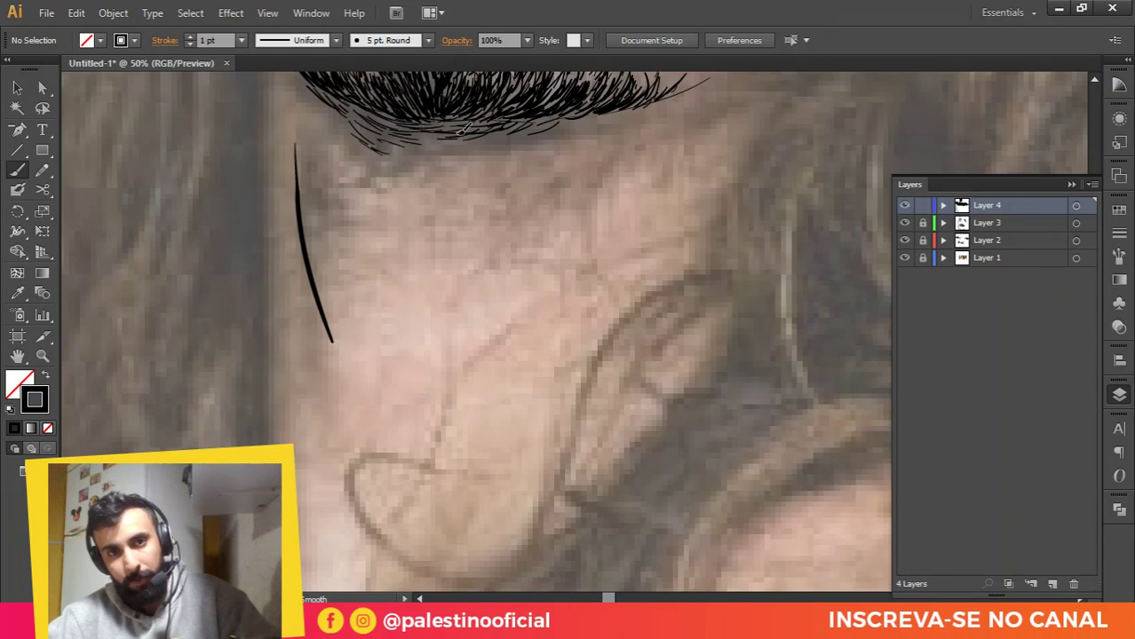
pyautogui.moveTo(471, 147); pyautogui.dragTo(535, 130)
pyautogui.moveTo(432, 152)
pyautogui.mouseDown()
pyautogui.moveTo(467, 146)
pyautogui.moveTo(439, 146)
pyautogui.moveTo(458, 138)
pyautogui.mouseUp()
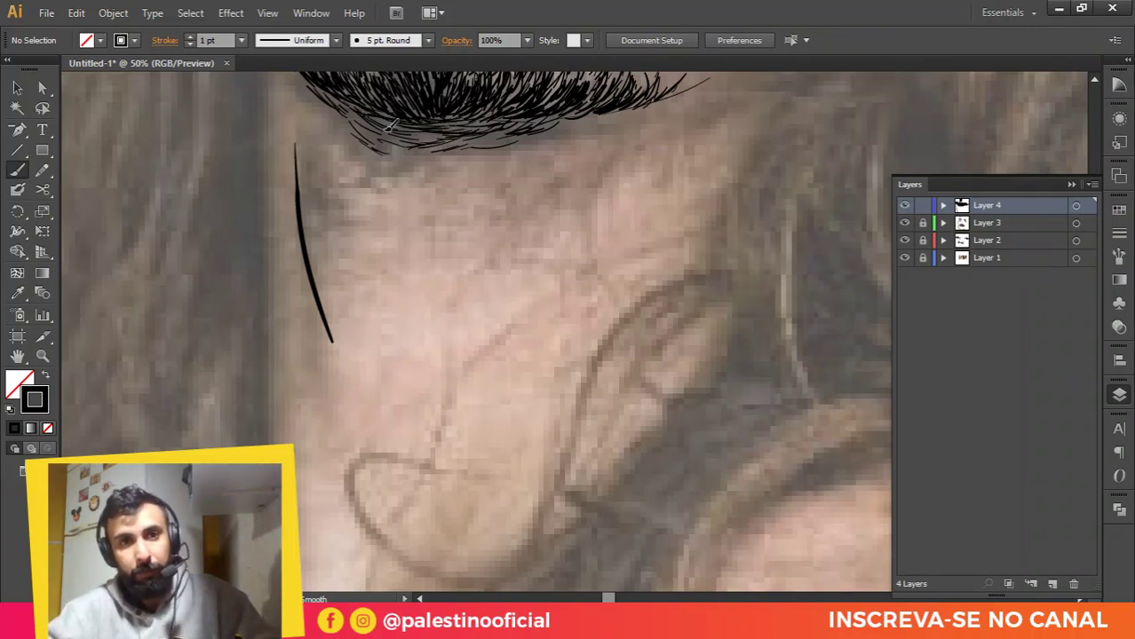
pyautogui.moveTo(388, 126); pyautogui.dragTo(339, 110)
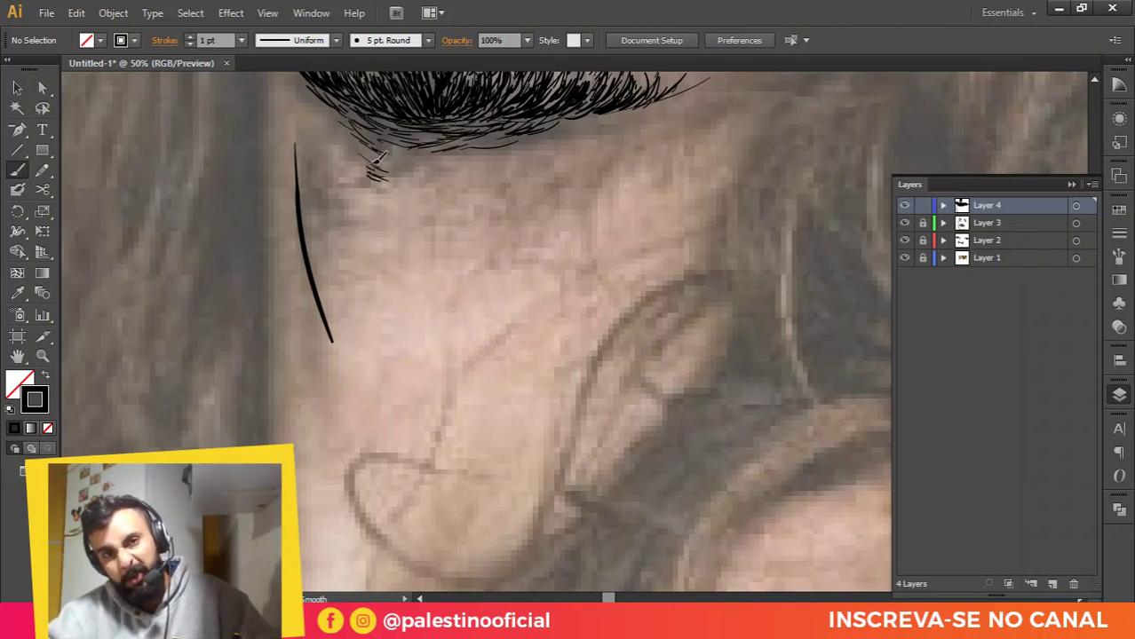
pyautogui.moveTo(425, 162)
pyautogui.mouseDown()
pyautogui.moveTo(395, 175)
pyautogui.moveTo(395, 151)
pyautogui.moveTo(351, 133)
pyautogui.moveTo(338, 102)
pyautogui.mouseUp()
pyautogui.moveTo(491, 139); pyautogui.dragTo(535, 123)
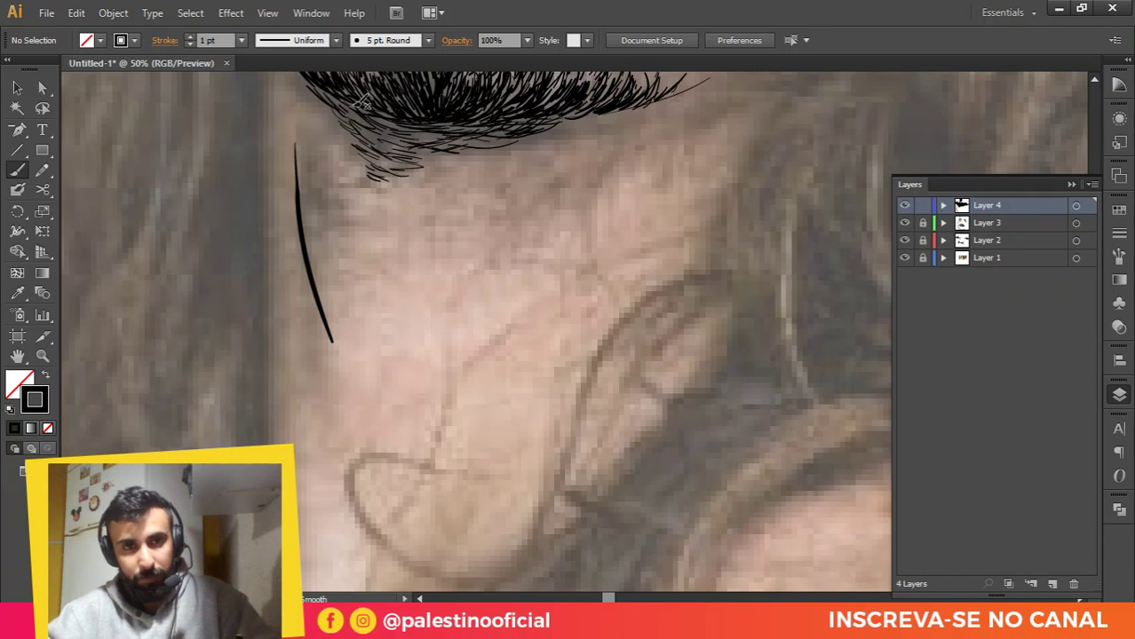
pyautogui.moveTo(383, 115)
pyautogui.mouseDown()
pyautogui.moveTo(377, 106)
pyautogui.moveTo(405, 106)
pyautogui.mouseUp()
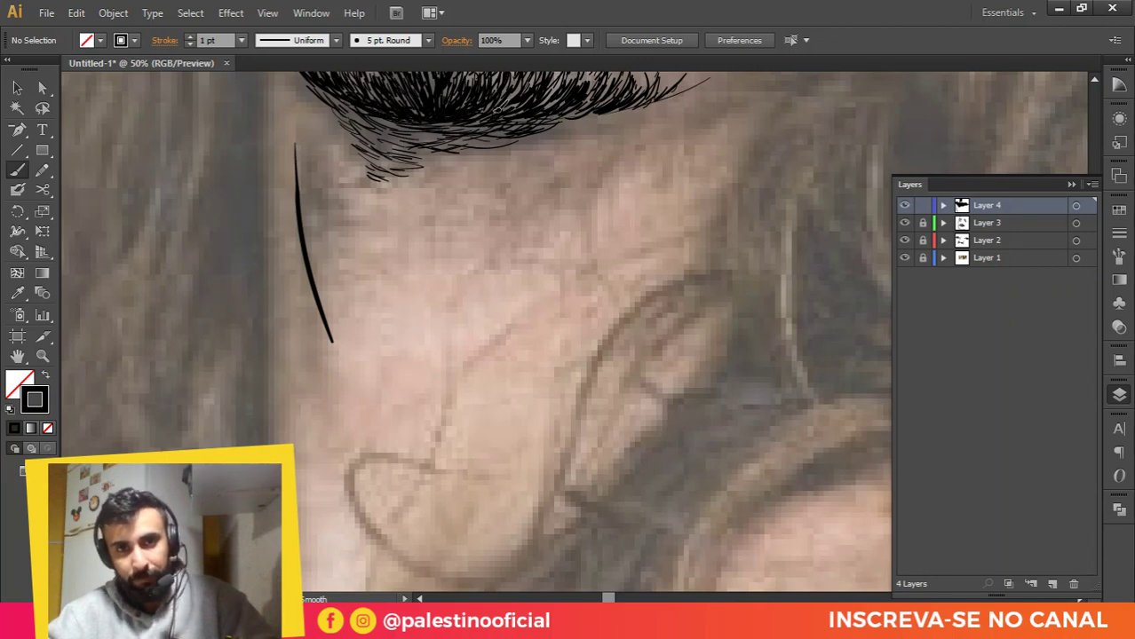
# Step: View the whole artwork and toggle the visibility of Layer 1 to check the beard without the photo
pyautogui.hotkey('ctrl', '-')
pyautogui.hotkey('ctrl', '-')
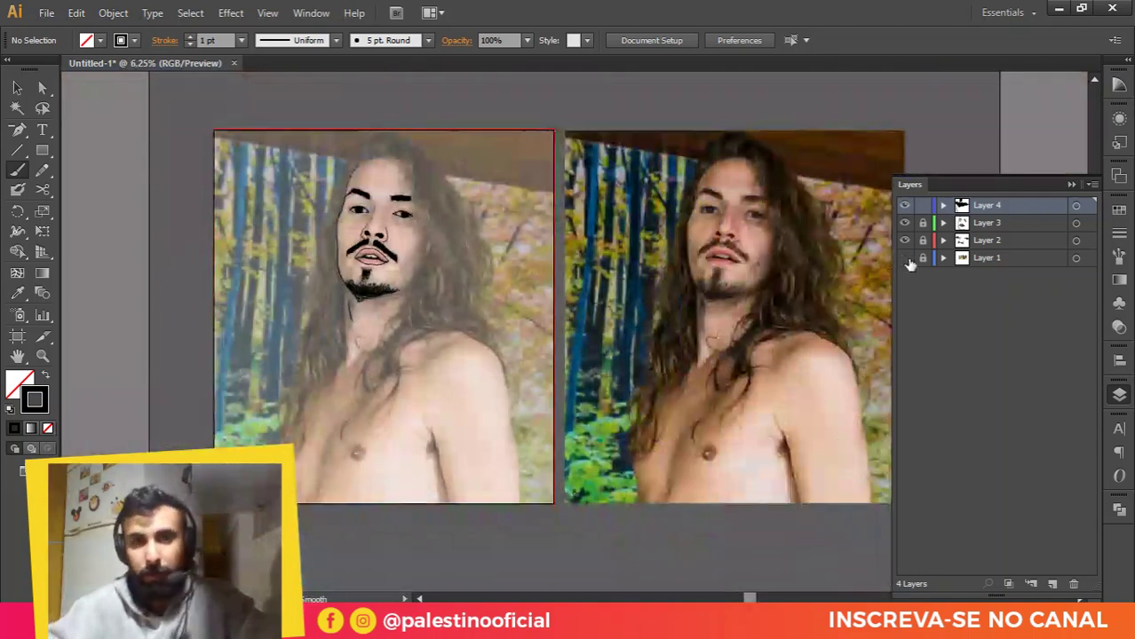
pyautogui.click(905, 257)
pyautogui.click(905, 258)
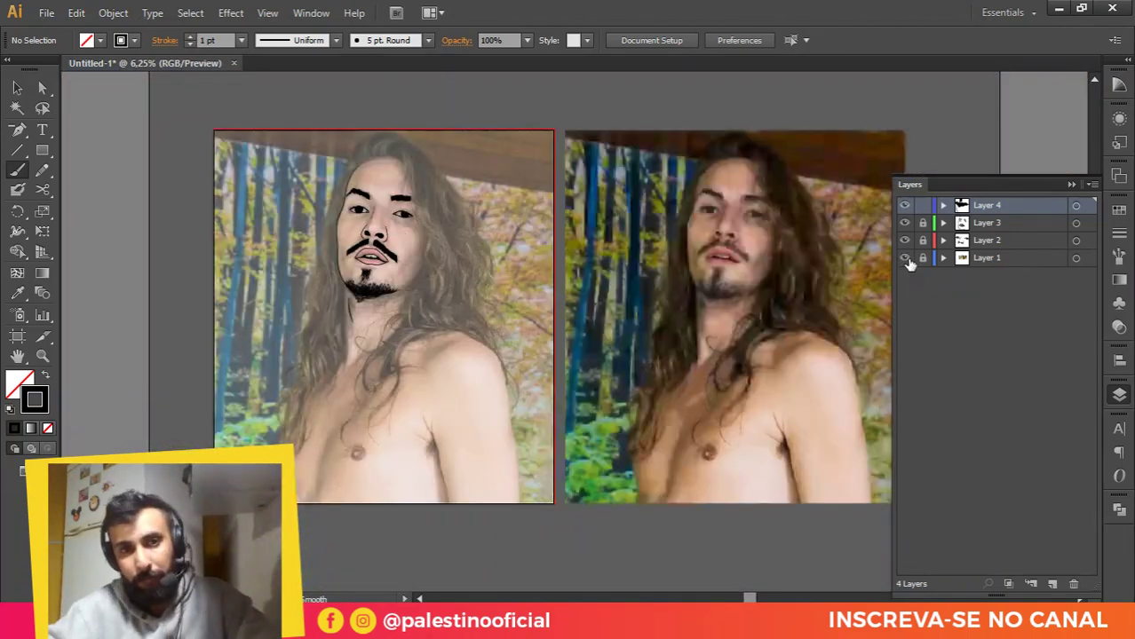
pyautogui.click(905, 257)
pyautogui.click(904, 257)
# Step: Trace the nipple on the chest with a round outline and a small curved line inside it
pyautogui.scroll(1, 368, 468)
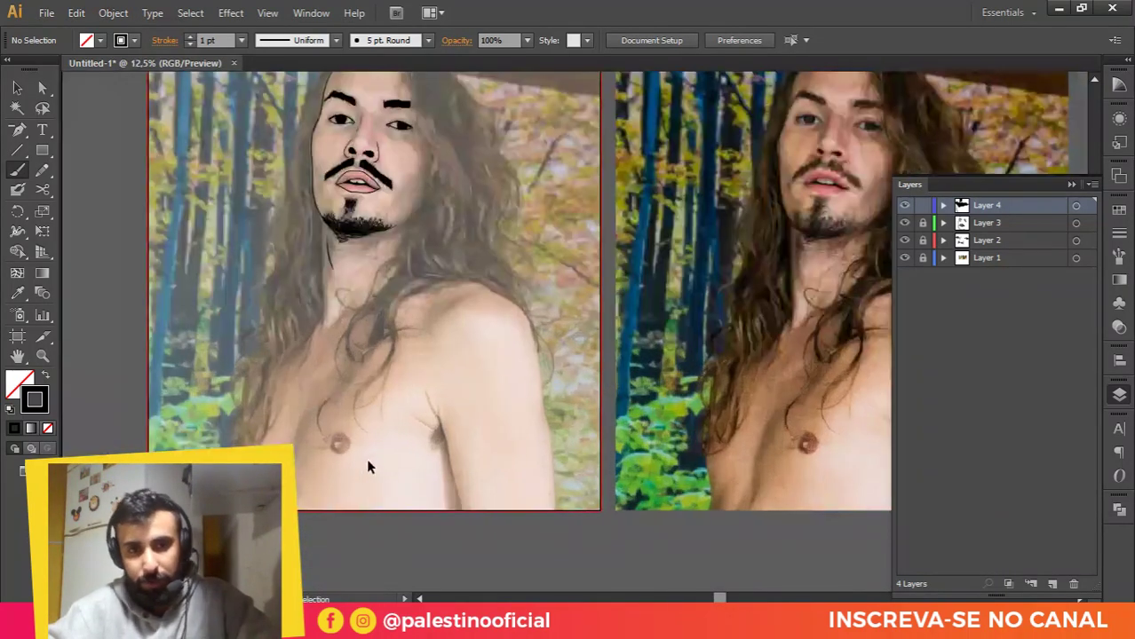
pyautogui.scroll(4, 346, 451)
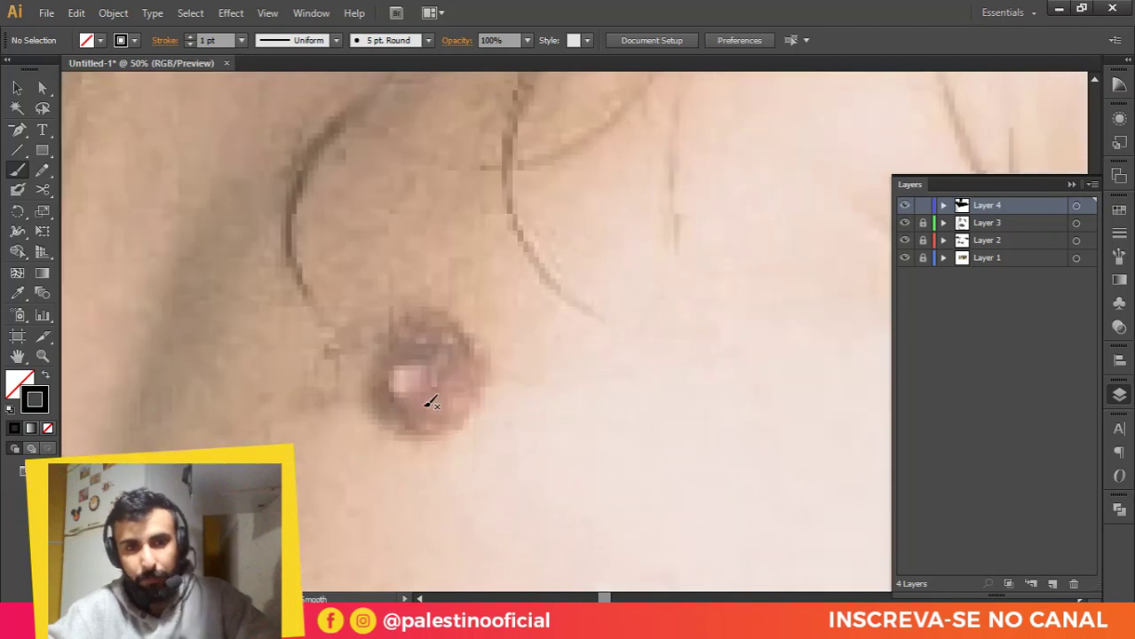
pyautogui.moveTo(408, 358); pyautogui.dragTo(407, 388)
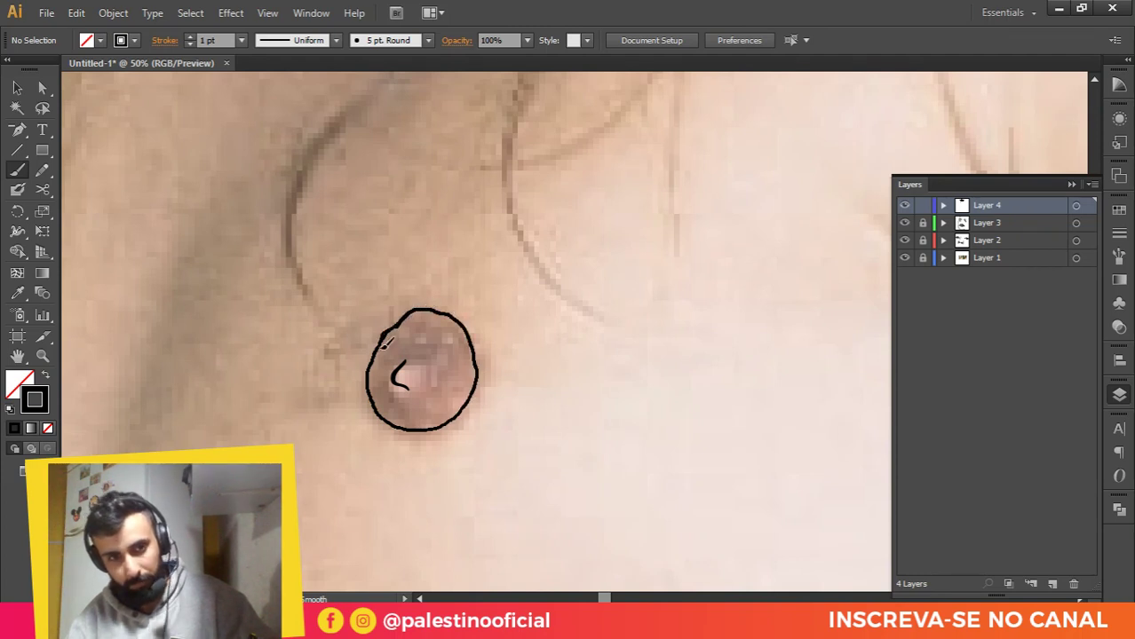
# Step: Adjust the anchor points and handle at the nipple outline's upper left so its overlapping ends meet in a smooth curve
pyautogui.scroll(2, 385, 341)
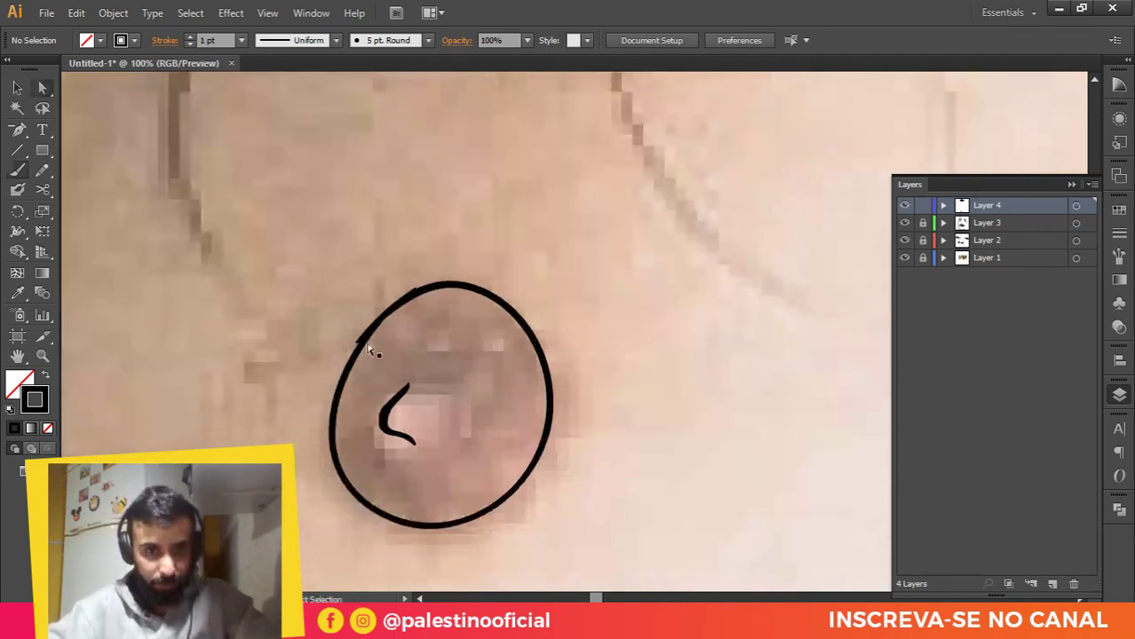
pyautogui.click(362, 349)
pyautogui.click(358, 345)
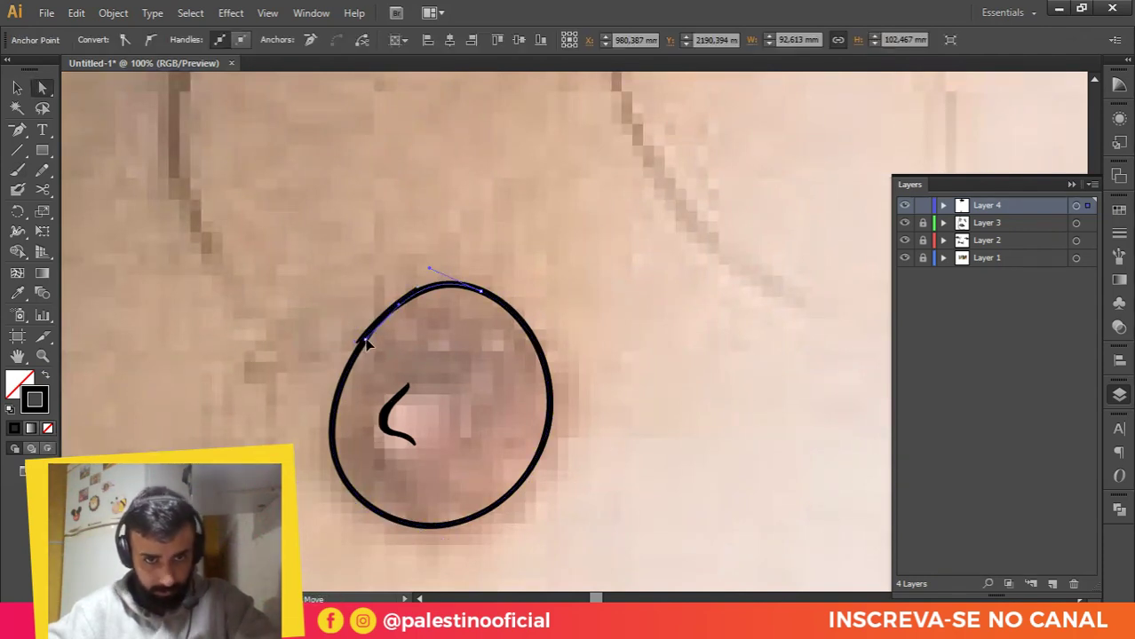
pyautogui.moveTo(366, 340); pyautogui.dragTo(366, 340)
pyautogui.moveTo(399, 305); pyautogui.dragTo(396, 293)
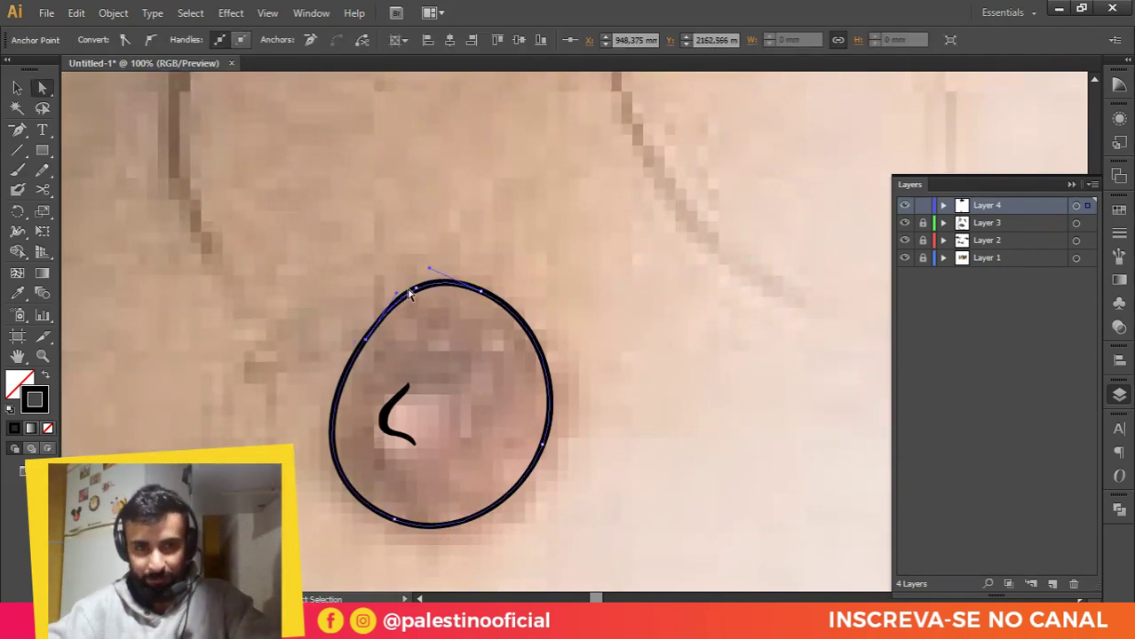
pyautogui.click(484, 325)
# Step: Hide Layer 1 to check the face and chest line art on white, and show the photo again
pyautogui.scroll(-5, 492, 351)
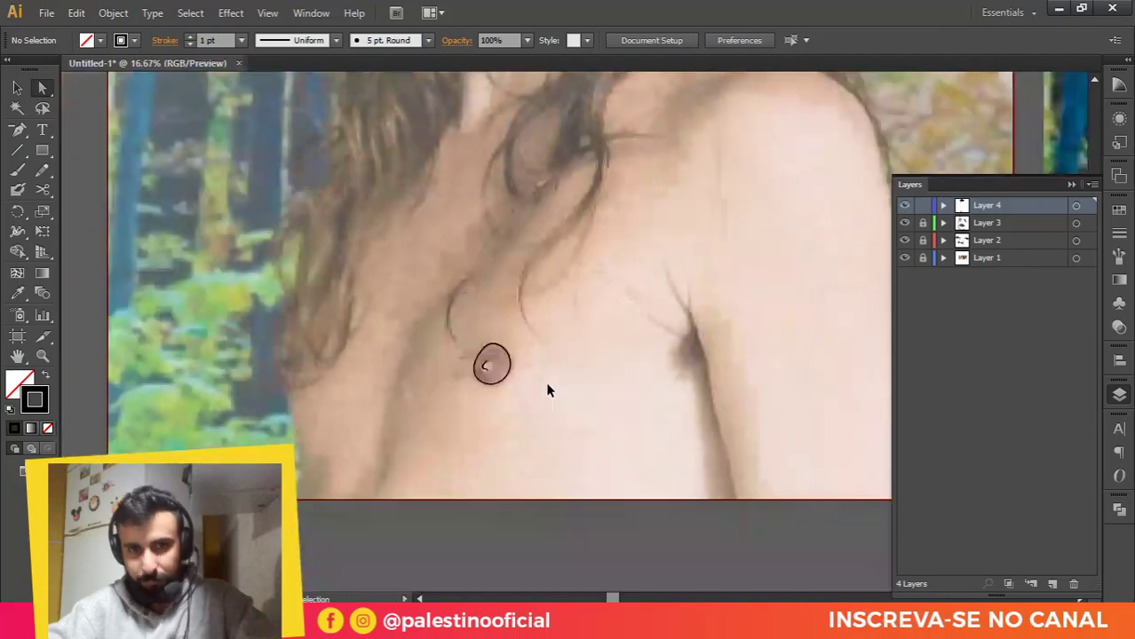
pyautogui.scroll(-1, 548, 391)
pyautogui.click(903, 259)
pyautogui.scroll(-1, 596, 357)
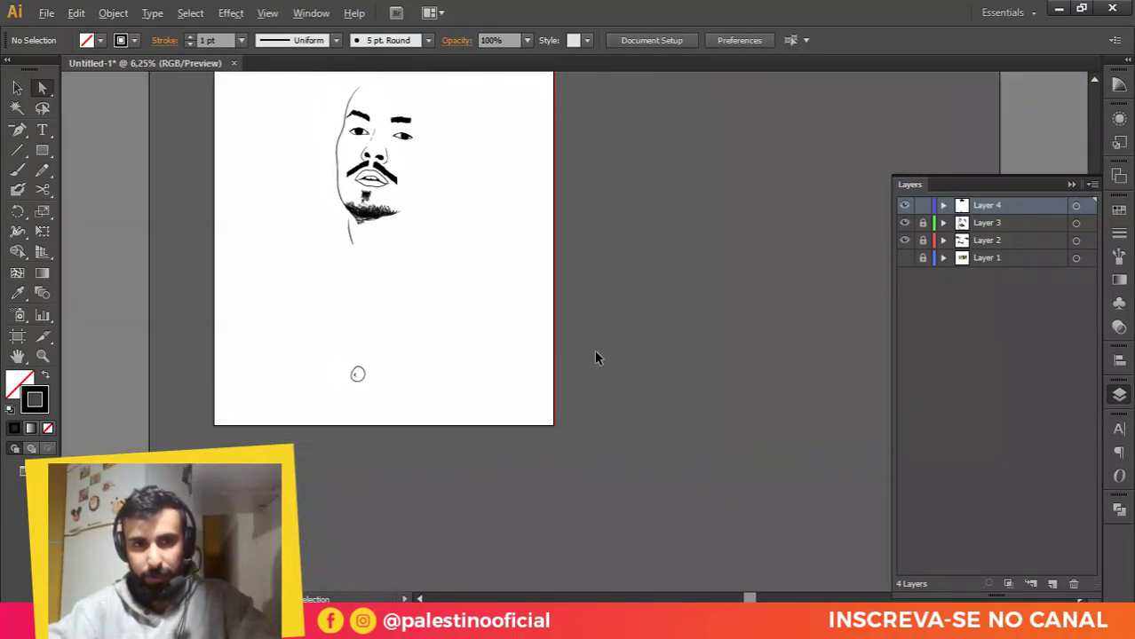
pyautogui.click(904, 258)
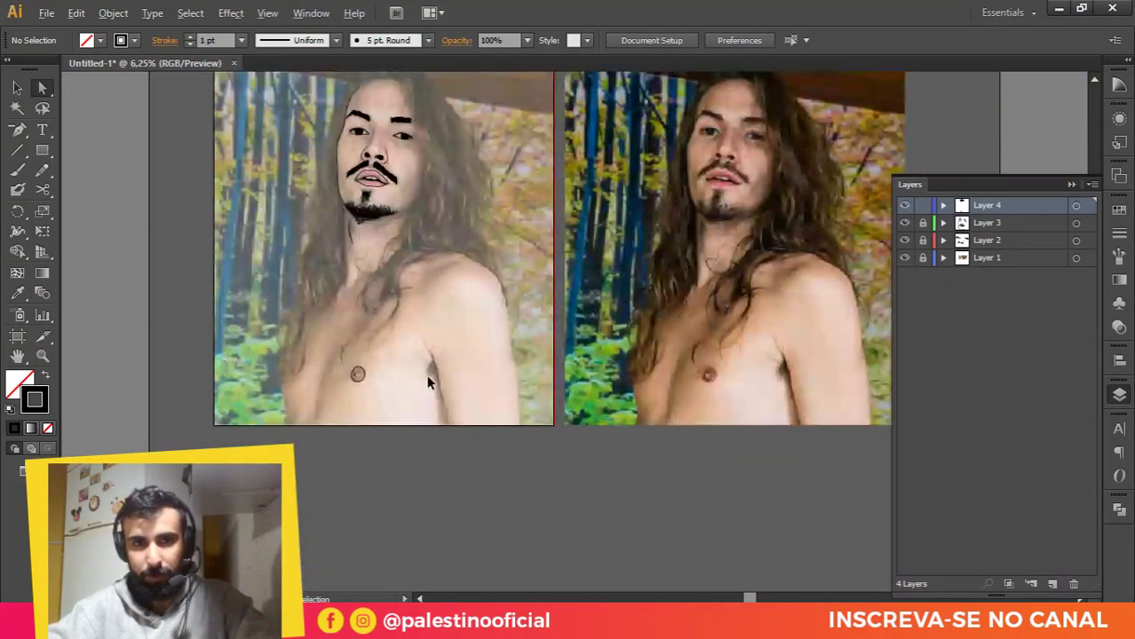
# Step: Trace the armpit crease with three branching folds and one long line running down the inner arm past the artboard's lower edge
pyautogui.scroll(4, 428, 380)
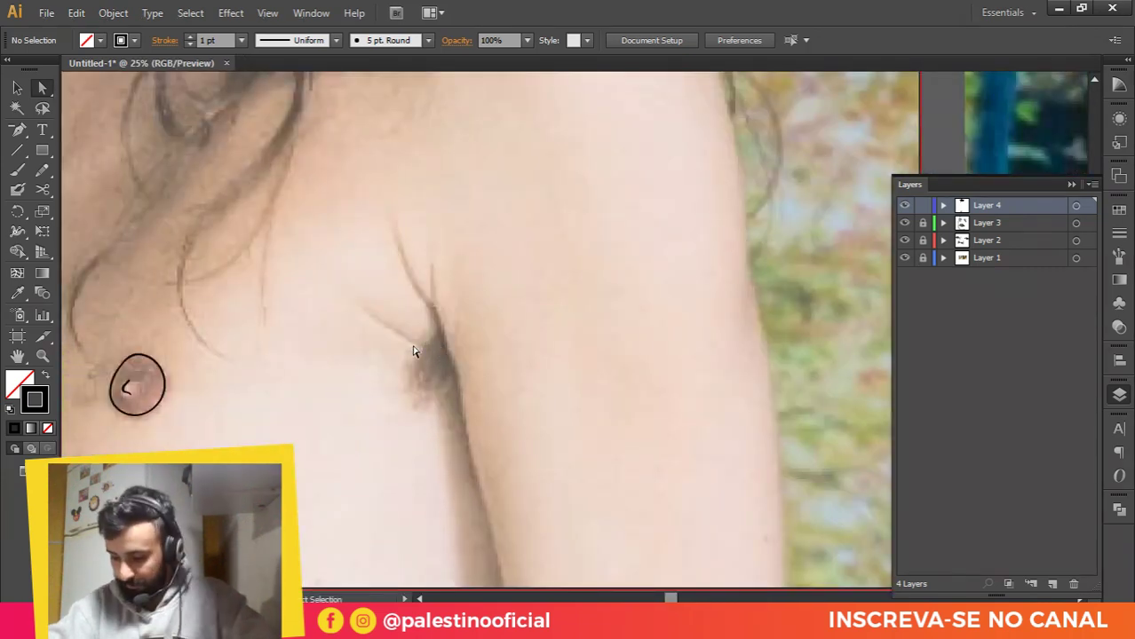
pyautogui.press('b')
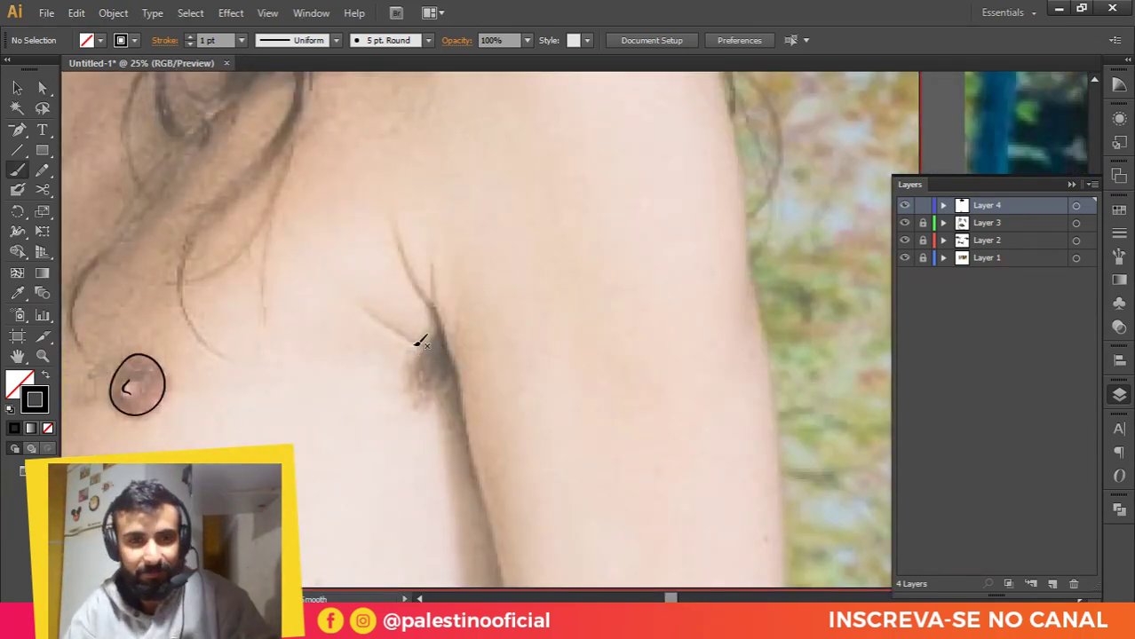
pyautogui.scroll(-5, 471, 266)
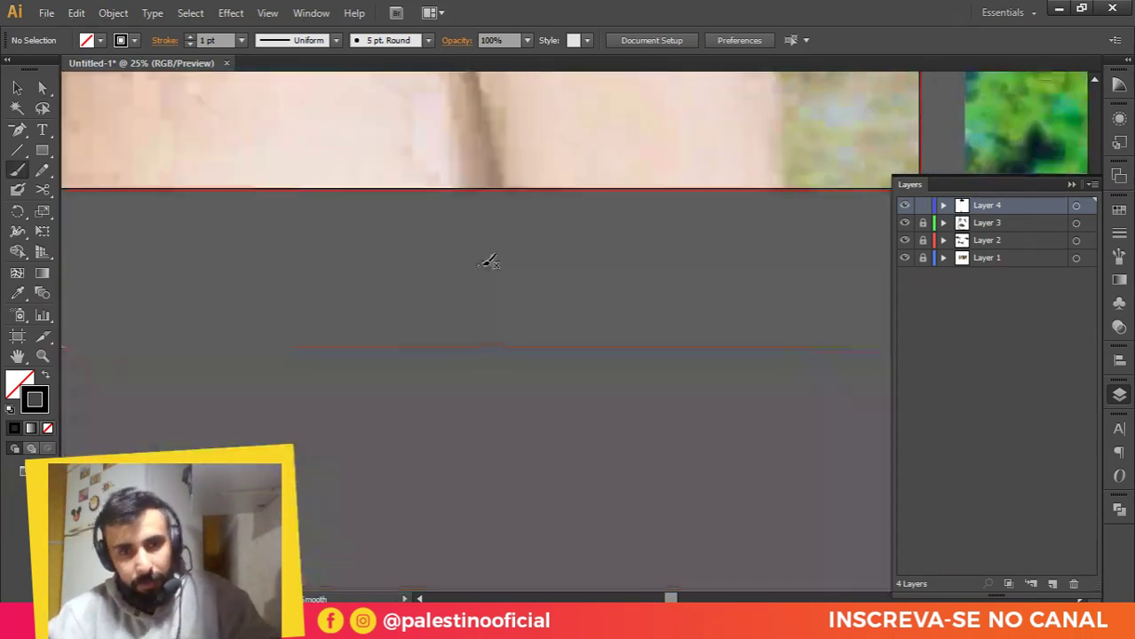
pyautogui.scroll(4, 488, 266)
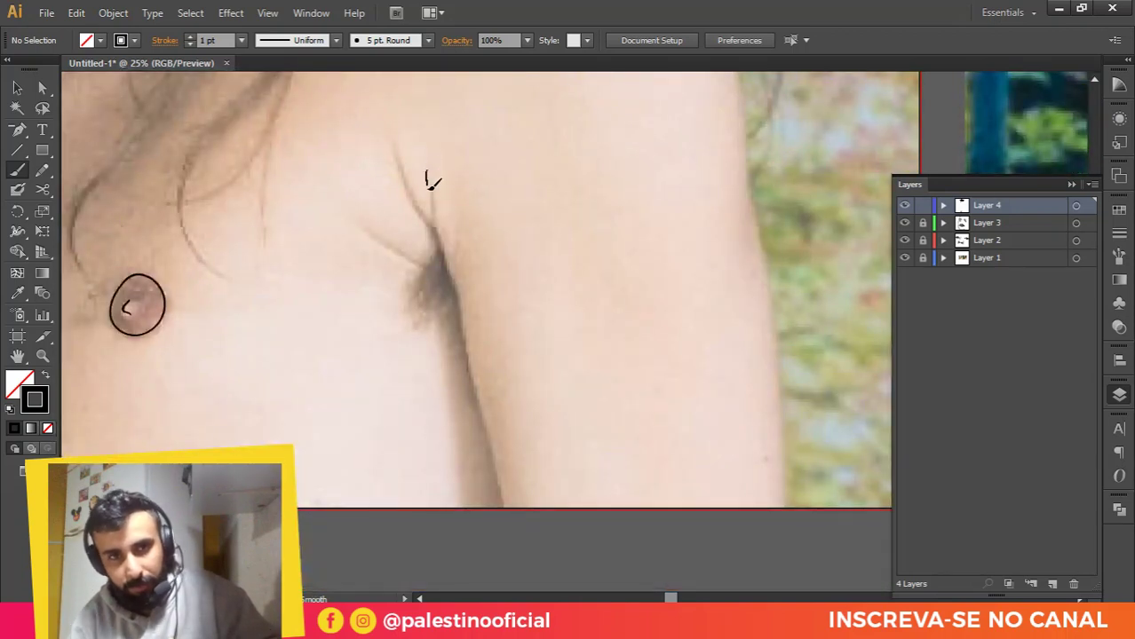
pyautogui.moveTo(442, 227); pyautogui.dragTo(510, 537)
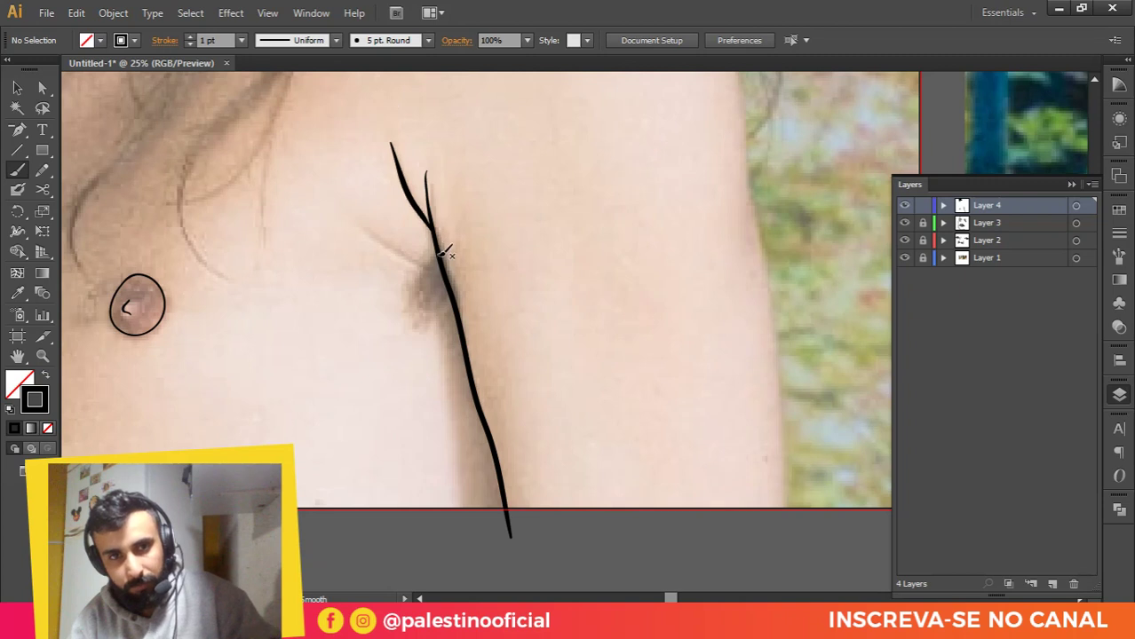
pyautogui.moveTo(443, 269); pyautogui.dragTo(366, 219)
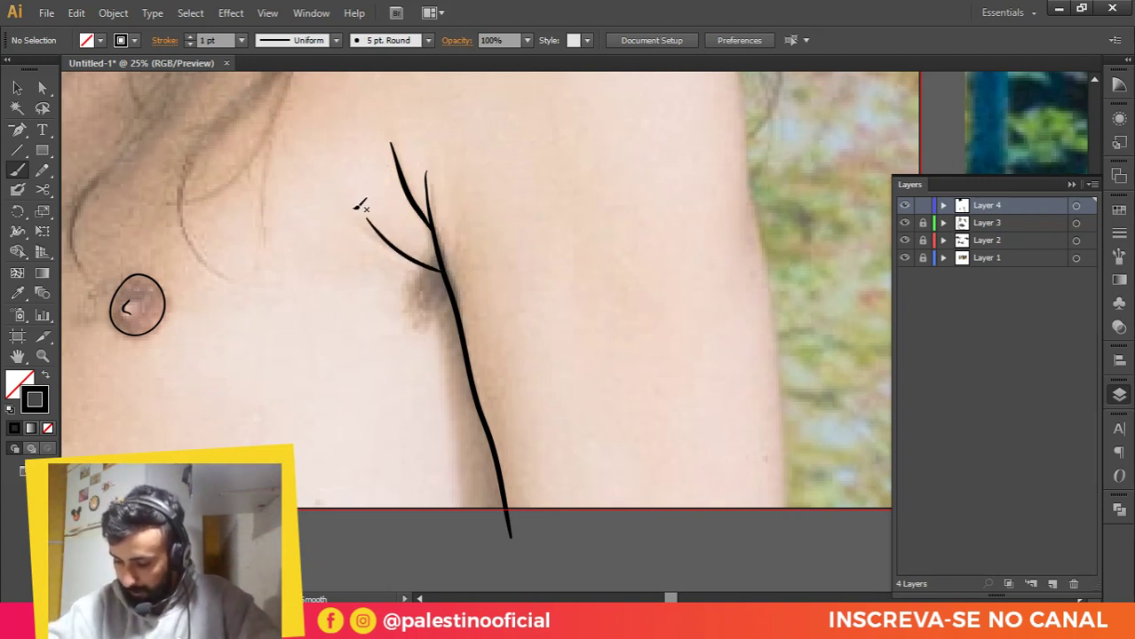
# Step: Paint a dense tuft of short armpit hairs fanning out from the crease where the folds meet
pyautogui.scroll(2, 360, 254)
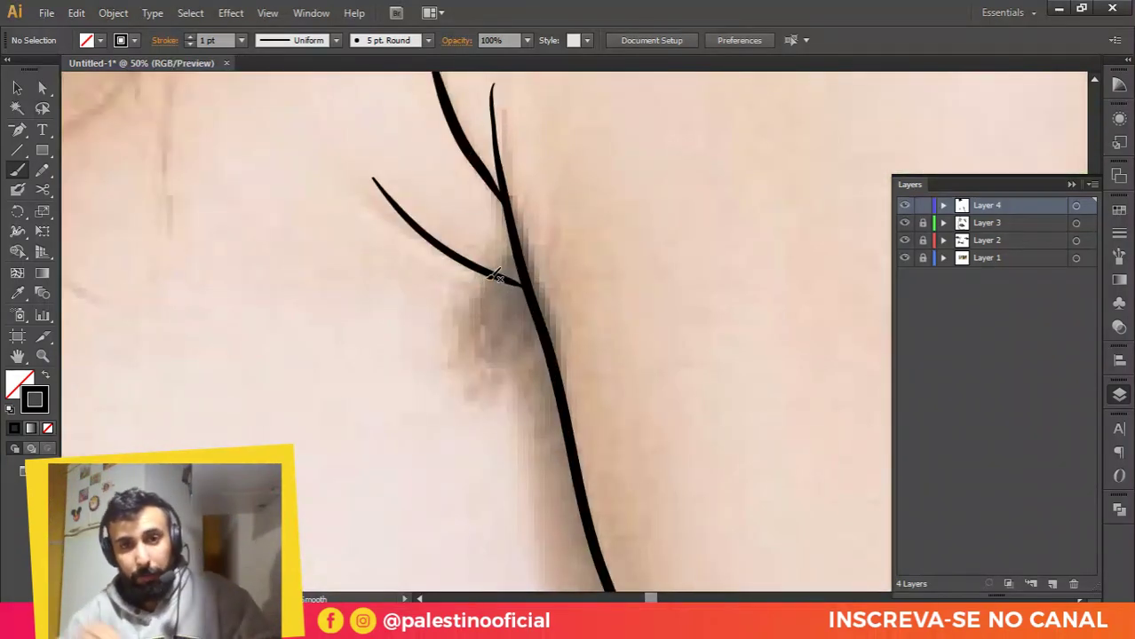
pyautogui.moveTo(512, 251)
pyautogui.mouseDown()
pyautogui.moveTo(471, 296)
pyautogui.moveTo(493, 286)
pyautogui.moveTo(525, 313)
pyautogui.mouseUp()
pyautogui.moveTo(531, 266); pyautogui.dragTo(524, 294)
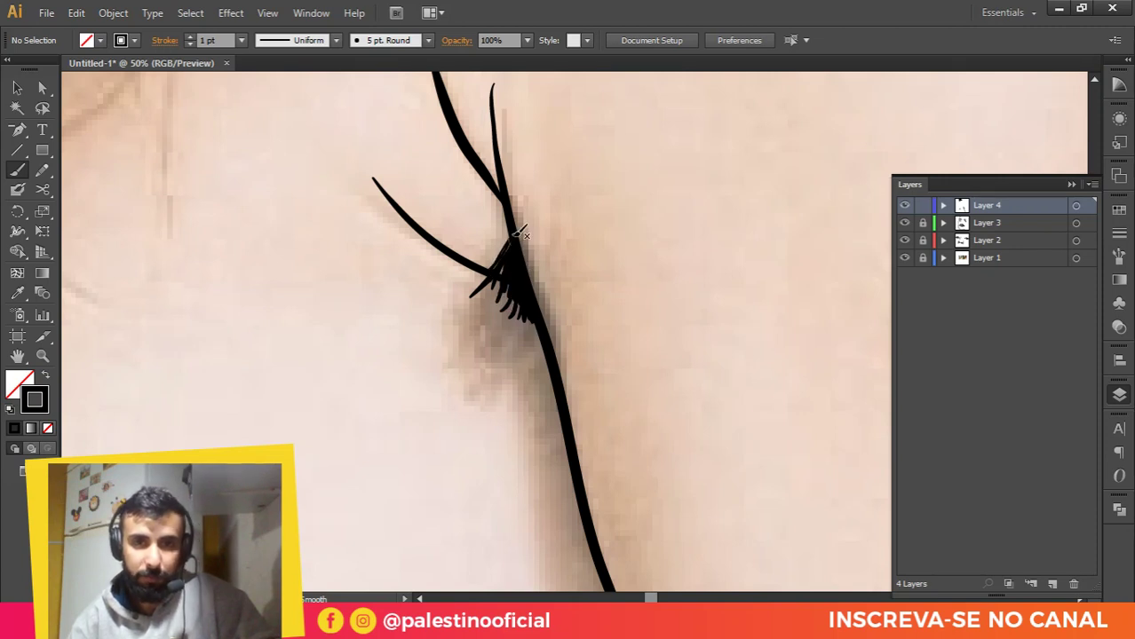
pyautogui.moveTo(488, 294); pyautogui.dragTo(482, 298)
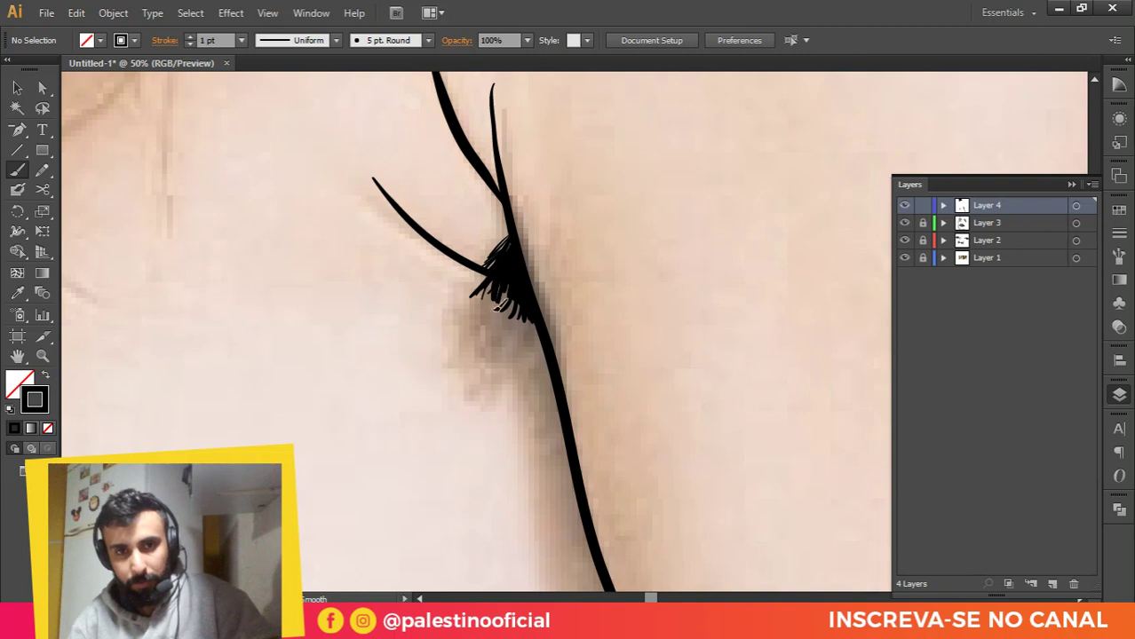
pyautogui.moveTo(508, 284)
pyautogui.mouseDown()
pyautogui.moveTo(499, 320)
pyautogui.moveTo(533, 333)
pyautogui.mouseUp()
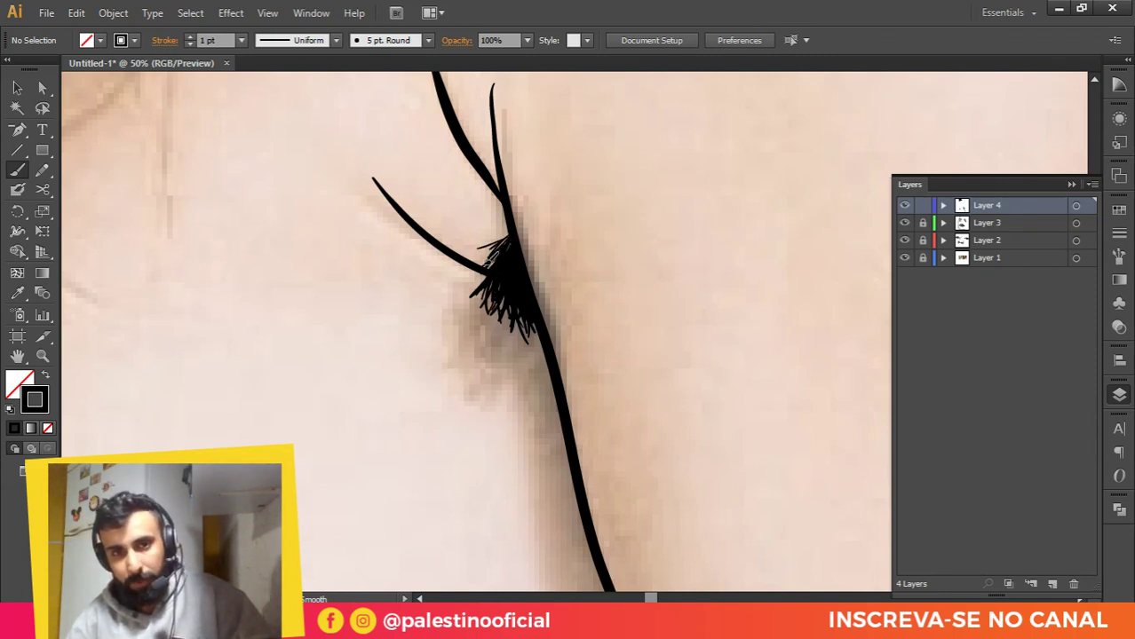
pyautogui.moveTo(509, 238)
pyautogui.mouseDown()
pyautogui.moveTo(484, 260)
pyautogui.moveTo(489, 279)
pyautogui.mouseUp()
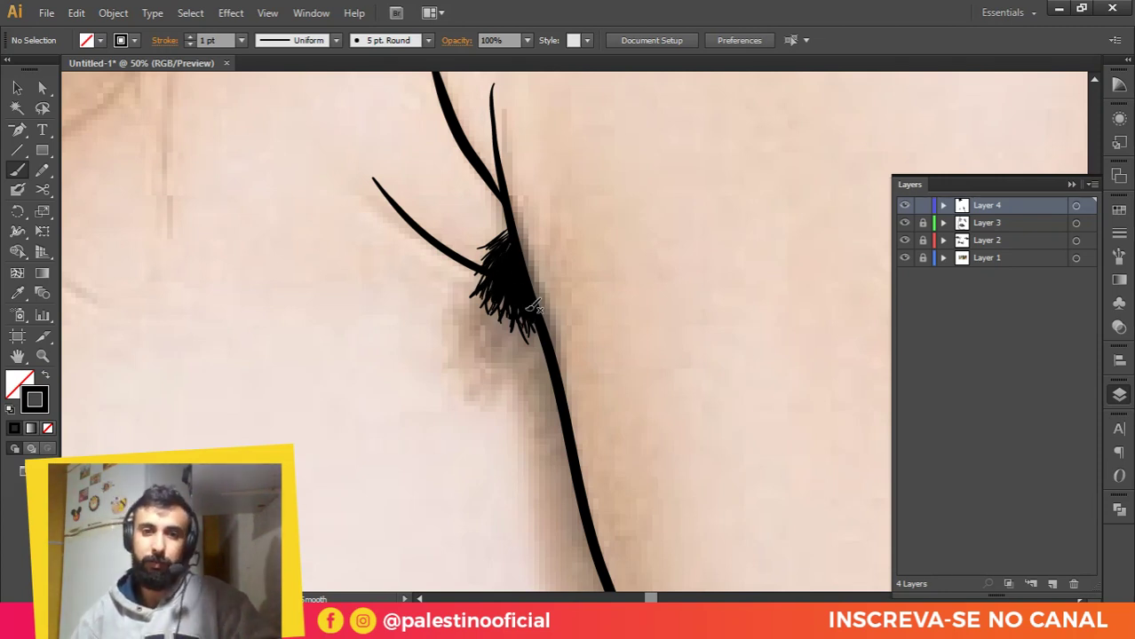
pyautogui.moveTo(496, 286); pyautogui.dragTo(504, 324)
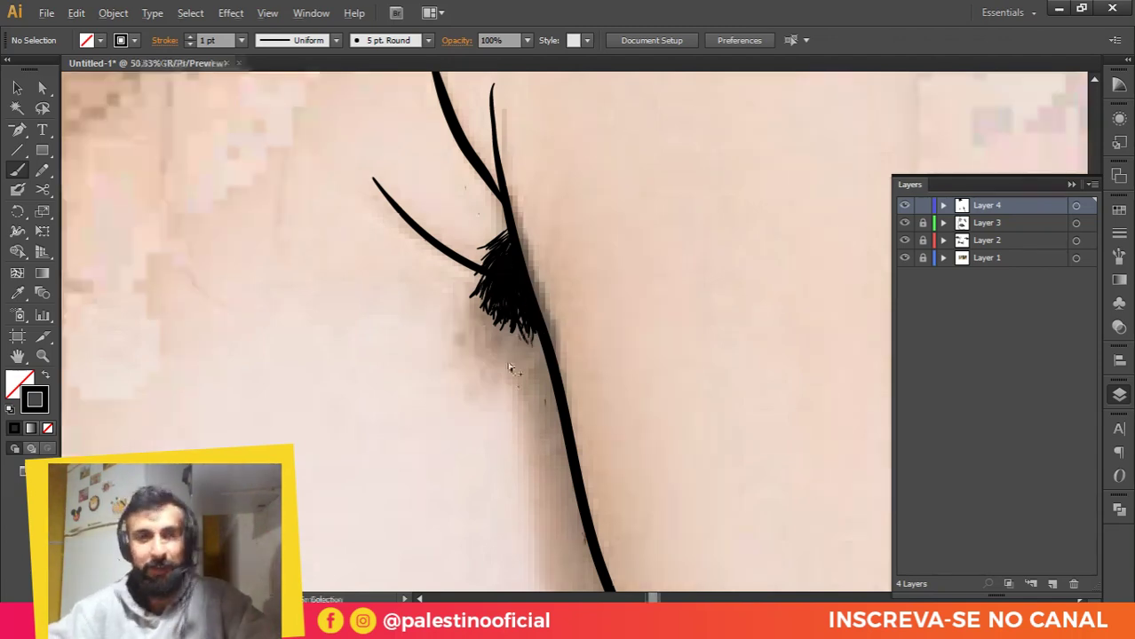
# Step: Compare the artwork with and without the photo by toggling the visibility of Layer 1, leaving it hidden
pyautogui.scroll(-6, 510, 368)
pyautogui.scroll(-2, 539, 349)
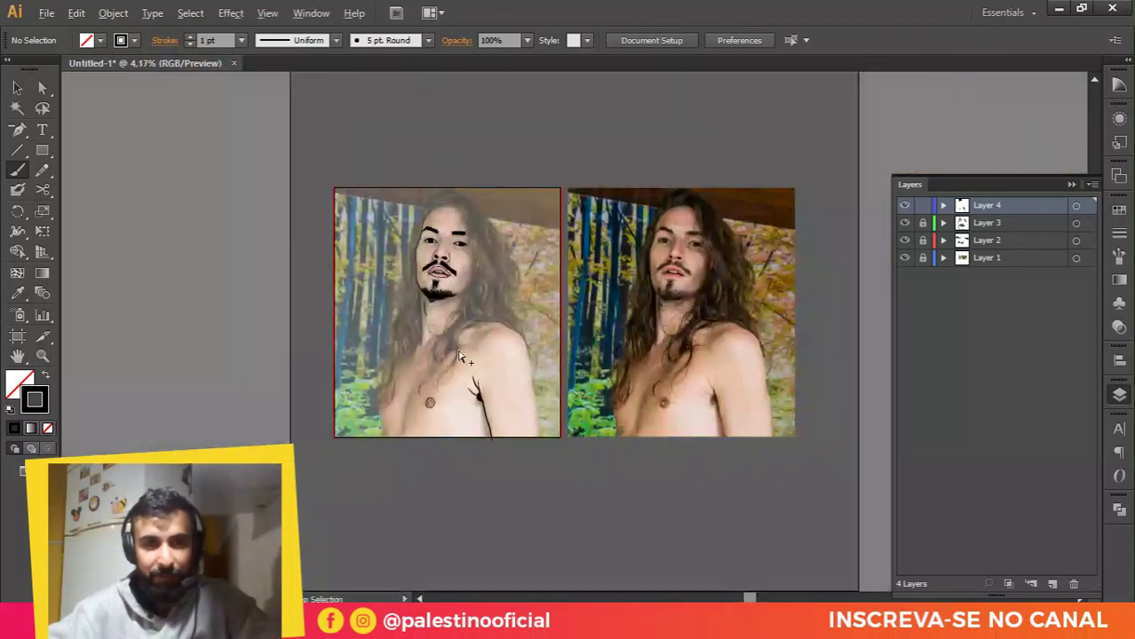
pyautogui.scroll(1, 460, 356)
pyautogui.scroll(1, 467, 325)
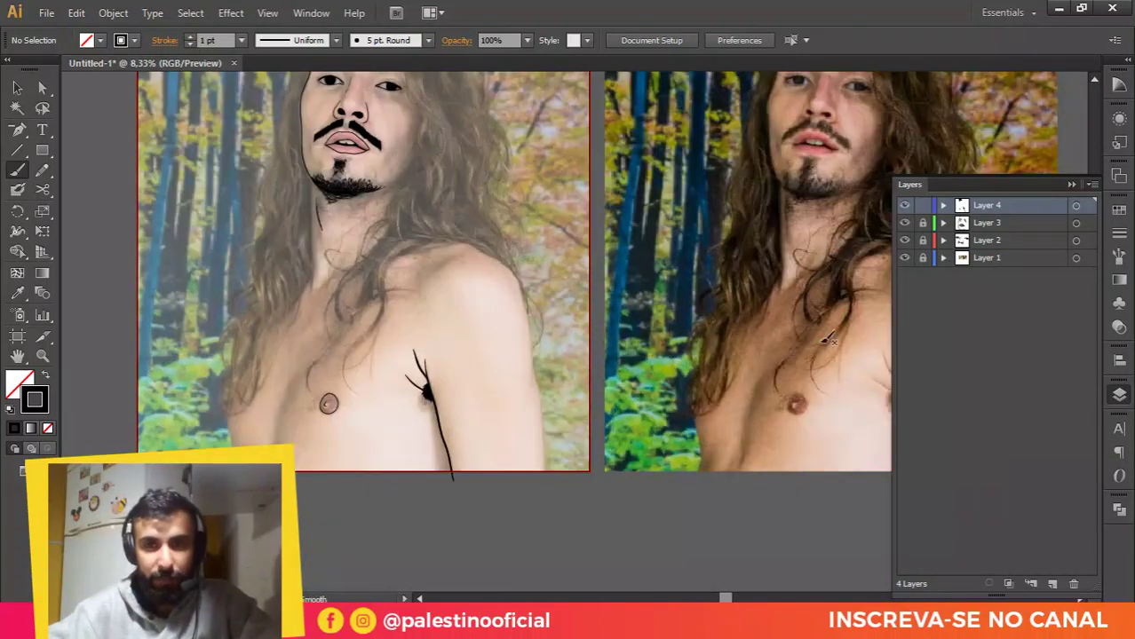
pyautogui.click(904, 259)
pyautogui.click(904, 258)
pyautogui.click(904, 258)
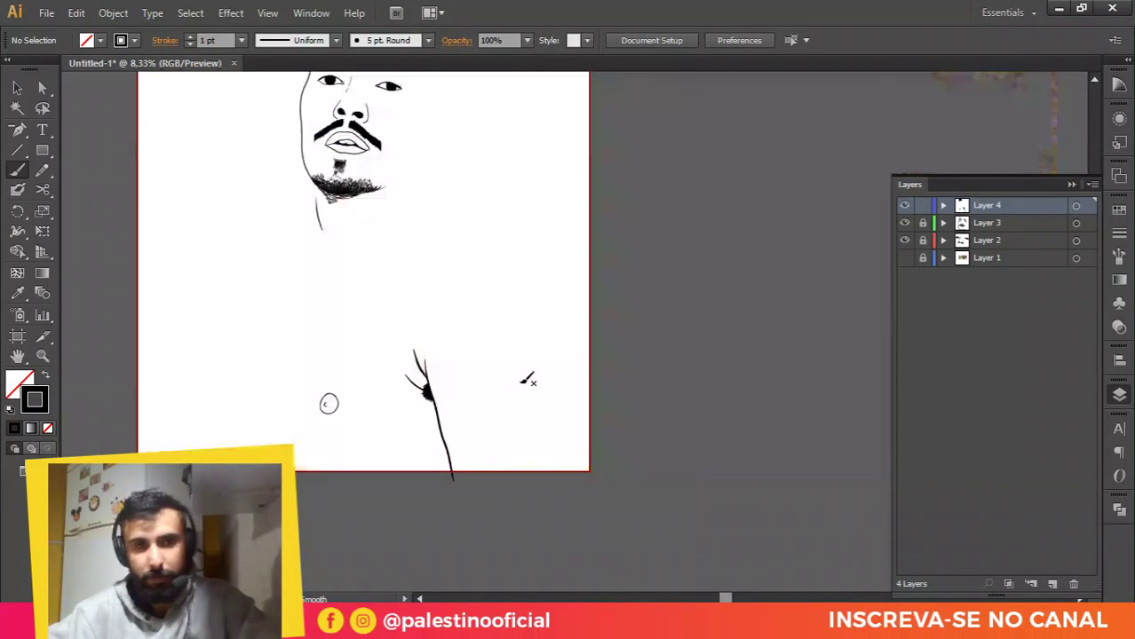
# Step: Show the photo on Layer 1 and trace the shoulder and outer arm with one long brush line down towards the artboard's lower edge
pyautogui.scroll(1, 379, 414)
pyautogui.click(904, 259)
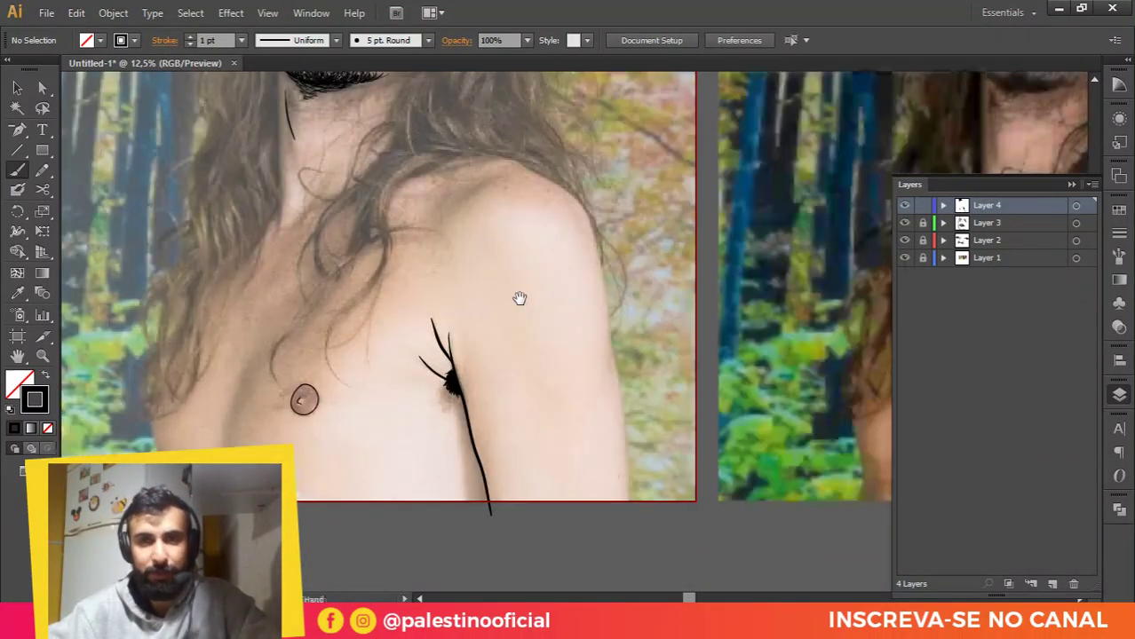
pyautogui.hscroll(-5, 519, 300)
pyautogui.scroll(1, 393, 348)
pyautogui.scroll(3, 393, 348)
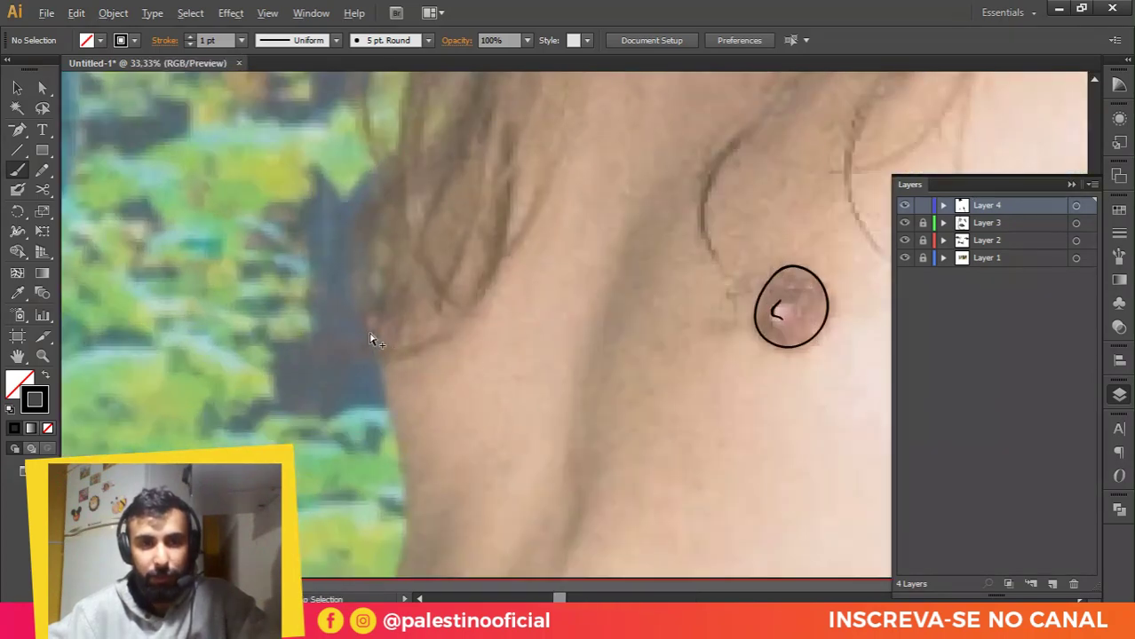
pyautogui.scroll(-4, 388, 343)
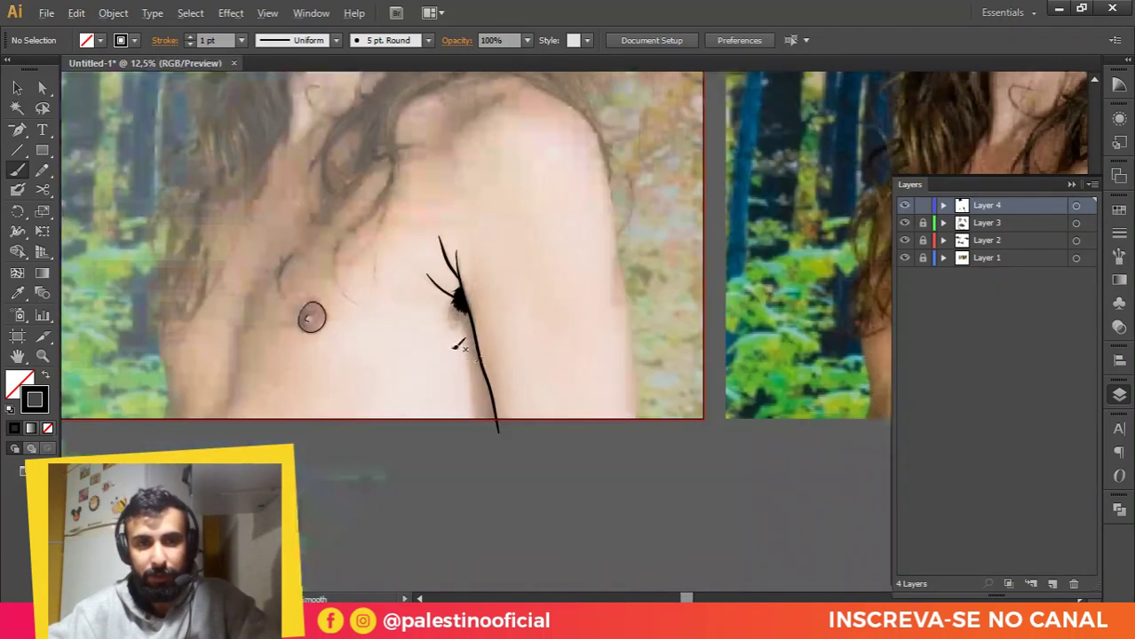
pyautogui.scroll(2, 382, 337)
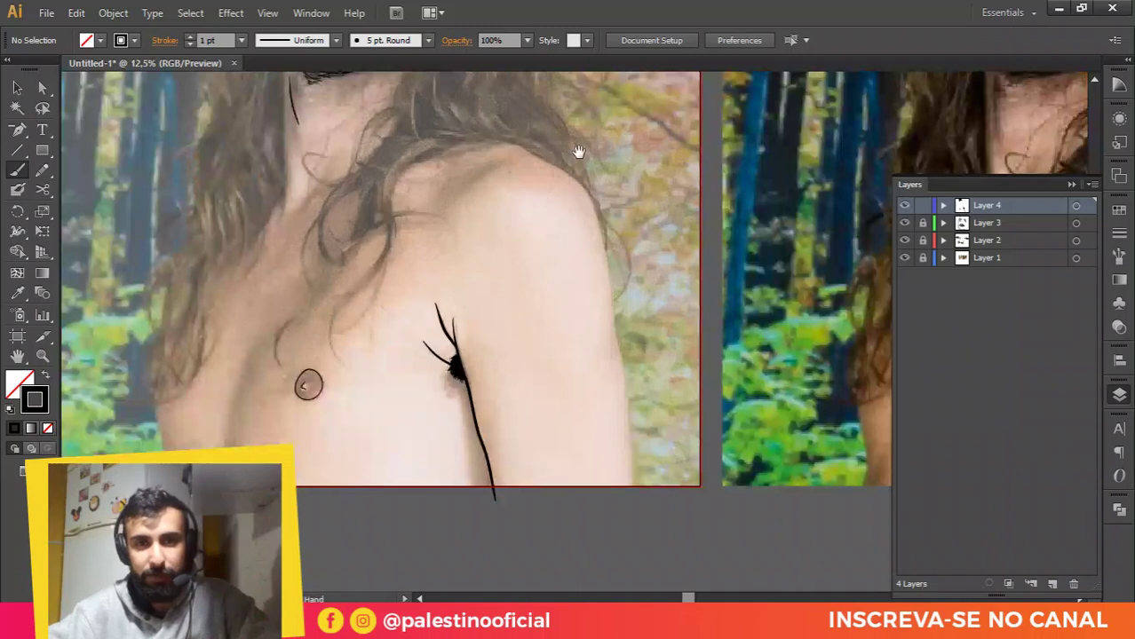
pyautogui.scroll(2, 578, 152)
pyautogui.scroll(1, 507, 197)
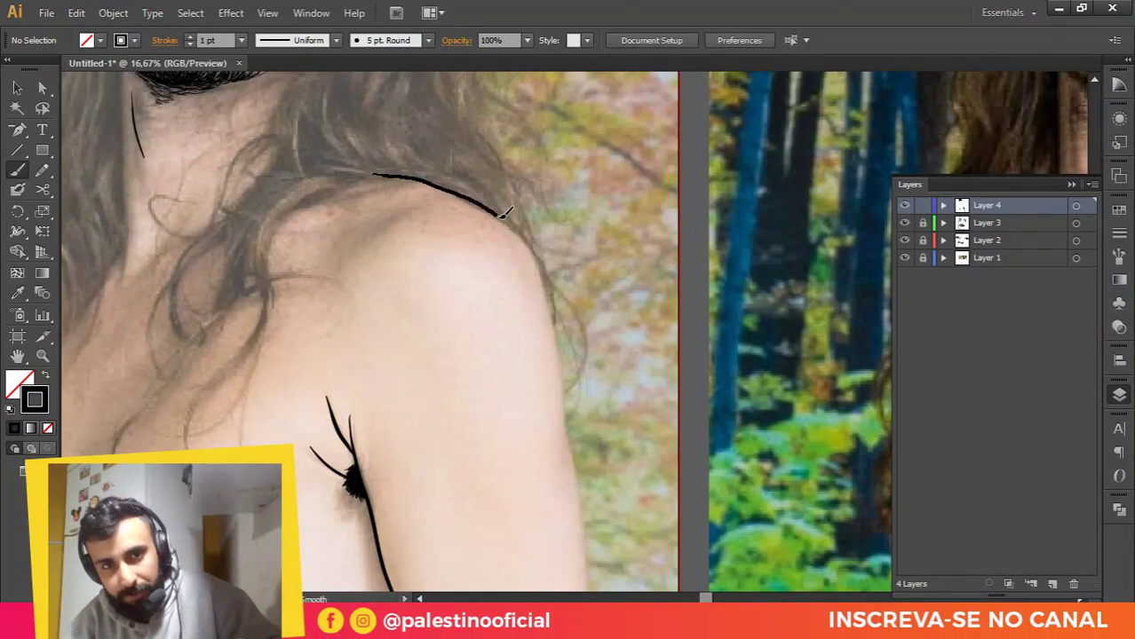
pyautogui.moveTo(552, 303); pyautogui.dragTo(562, 368)
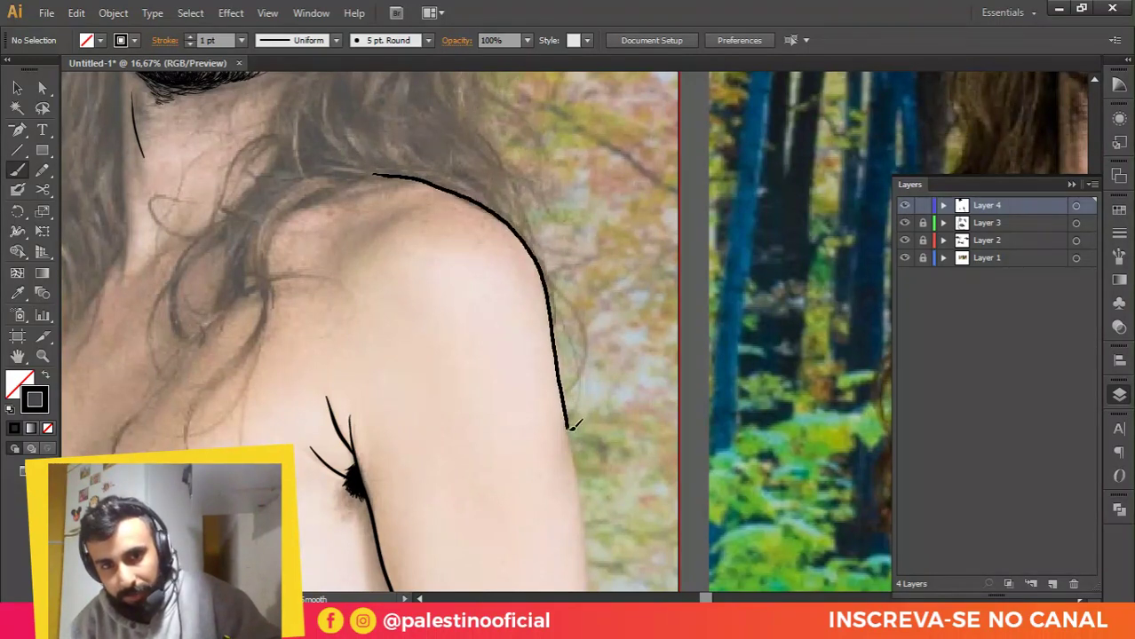
pyautogui.moveTo(583, 560); pyautogui.dragTo(584, 577)
pyautogui.moveTo(630, 626)
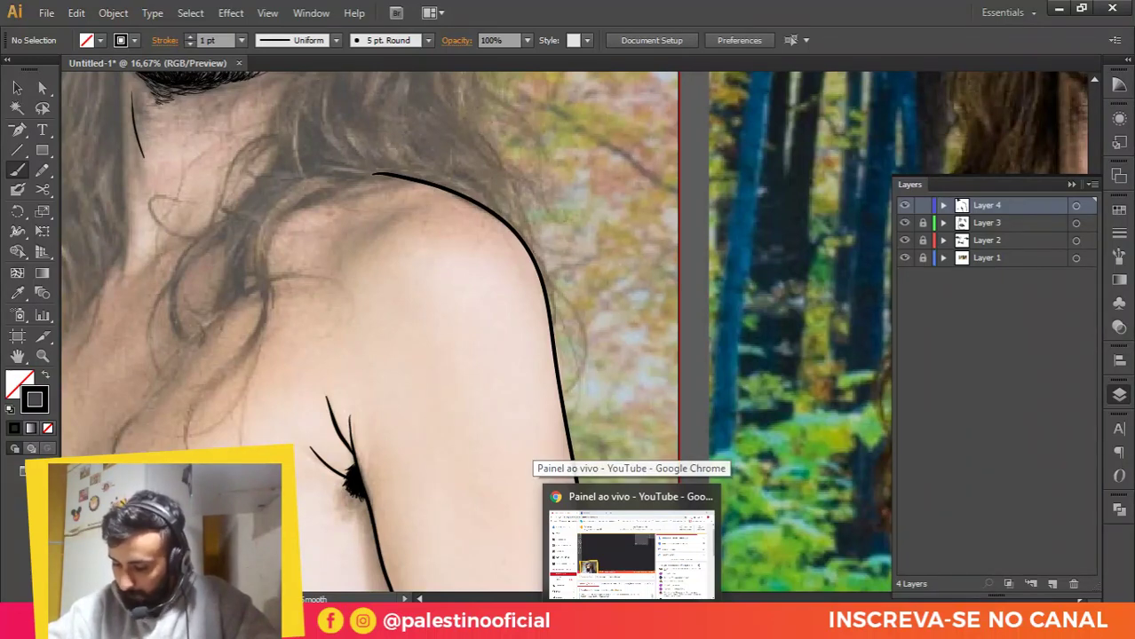
pyautogui.click(645, 591)
# Step: Move the lower end anchor of the outer arm line down past the artboard's lower edge, following the arm's contour
pyautogui.scroll(-1, 603, 360)
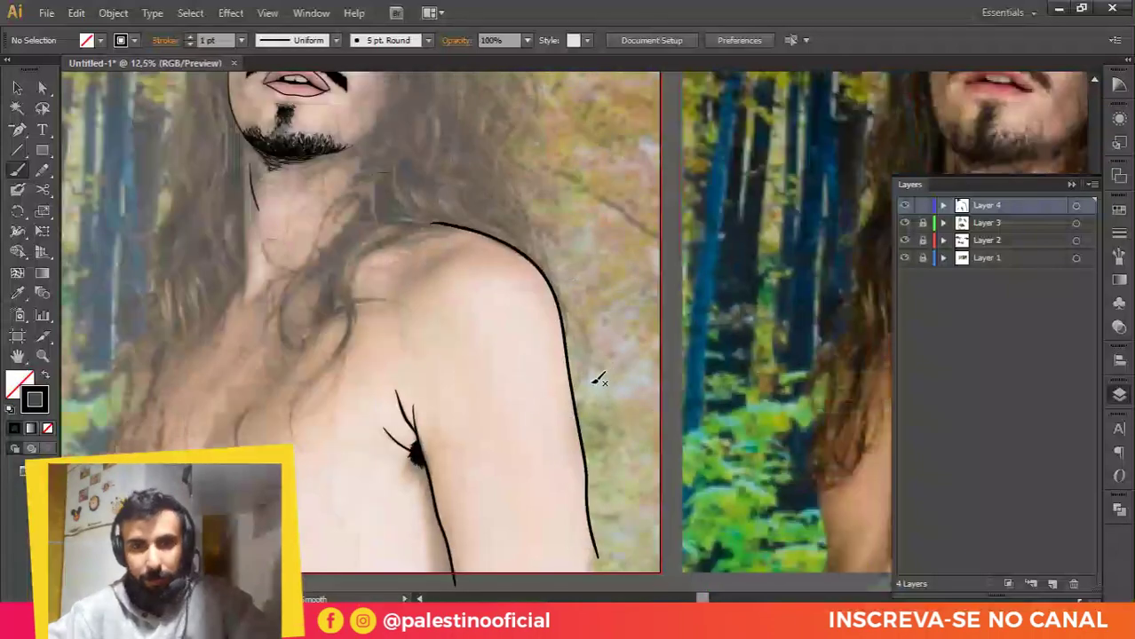
pyautogui.scroll(-3, 601, 355)
pyautogui.scroll(4, 612, 266)
pyautogui.scroll(-5, 604, 267)
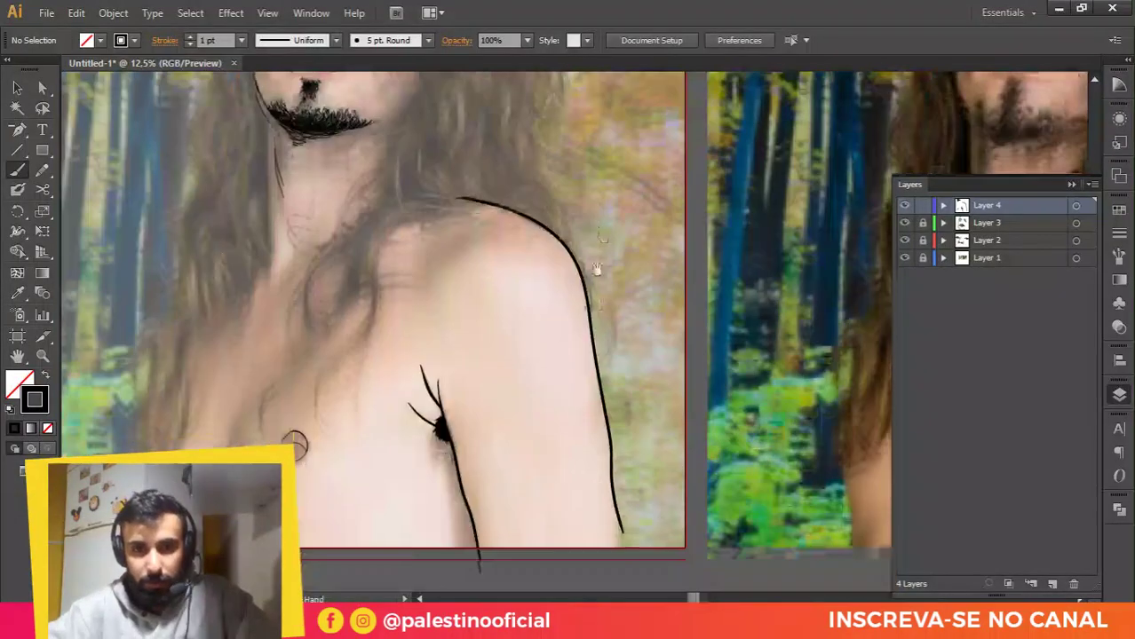
pyautogui.press('a')
pyautogui.click(636, 435)
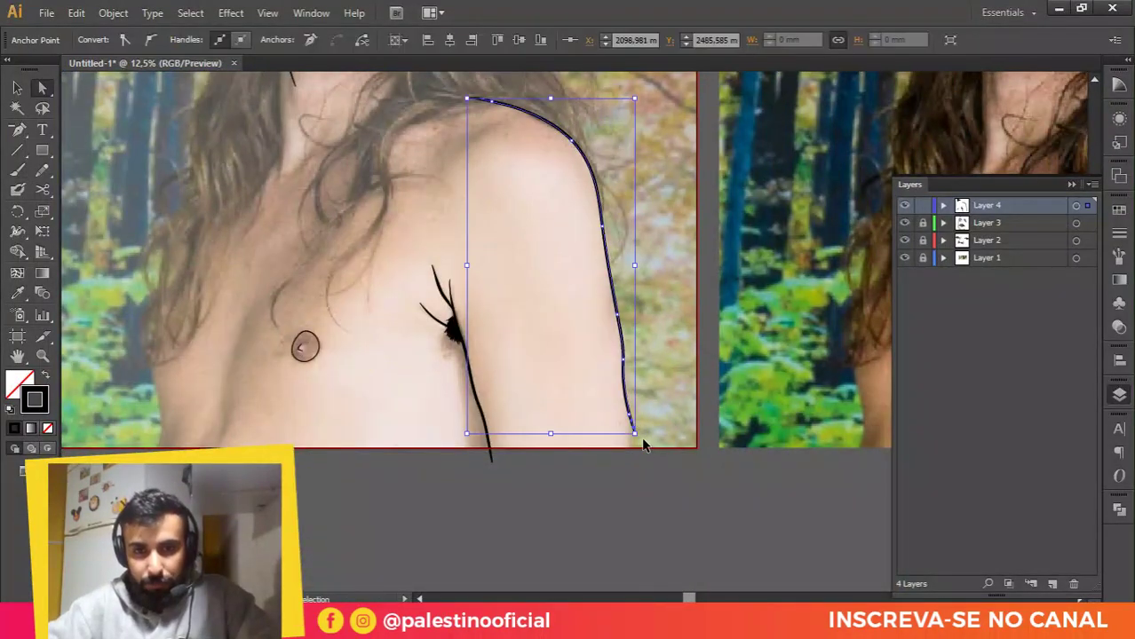
pyautogui.scroll(1, 636, 435)
pyautogui.moveTo(631, 437); pyautogui.dragTo(624, 460)
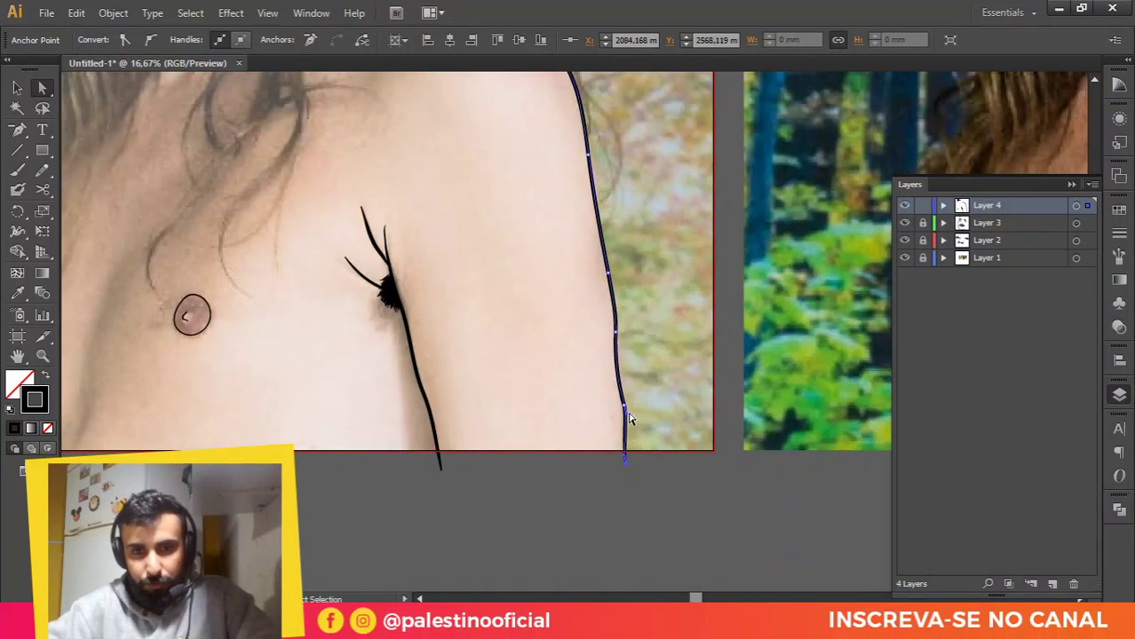
# Step: Delete the surplus anchor points along the lower part of the outer arm line to smooth it
pyautogui.press('p')
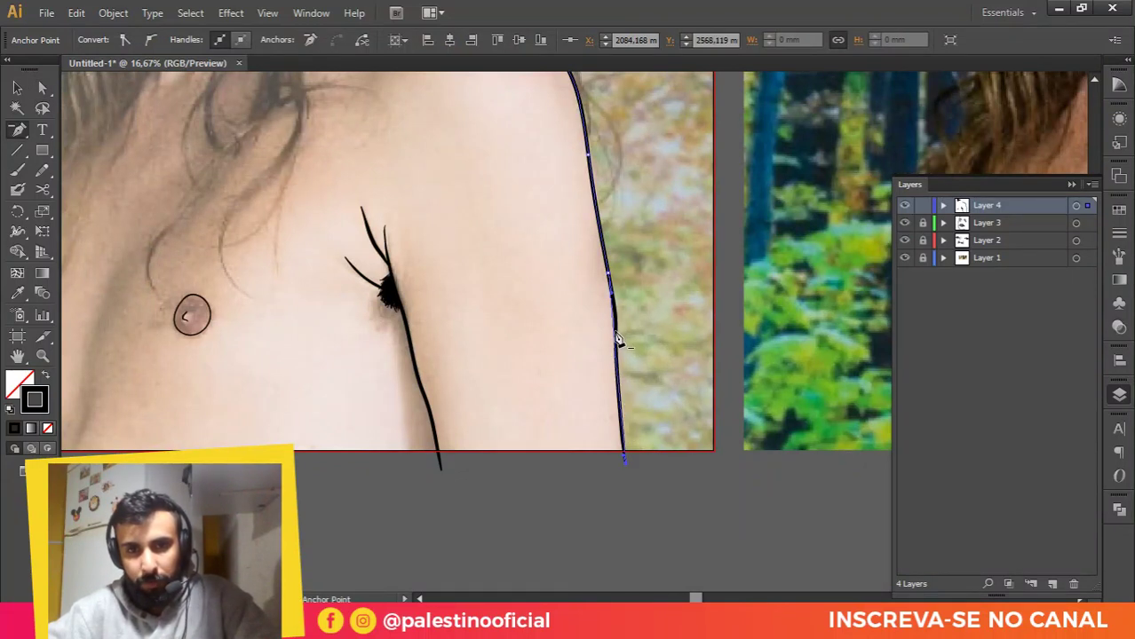
pyautogui.click(615, 333)
pyautogui.click(609, 274)
pyautogui.press('a')
pyautogui.click(641, 324)
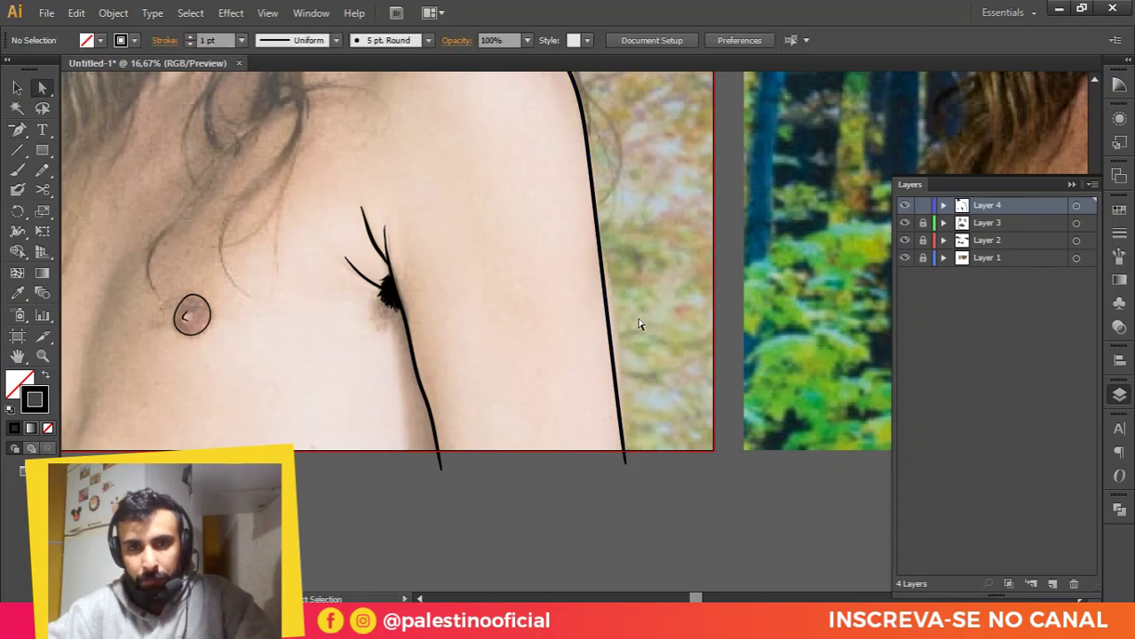
# Step: Reshape the lower outer arm segment into a gentle outward curve that follows the arm's edge in the photo
pyautogui.scroll(-3, 533, 328)
pyautogui.scroll(2, 532, 343)
pyautogui.moveTo(532, 343); pyautogui.dragTo(506, 349)
pyautogui.scroll(2, 487, 287)
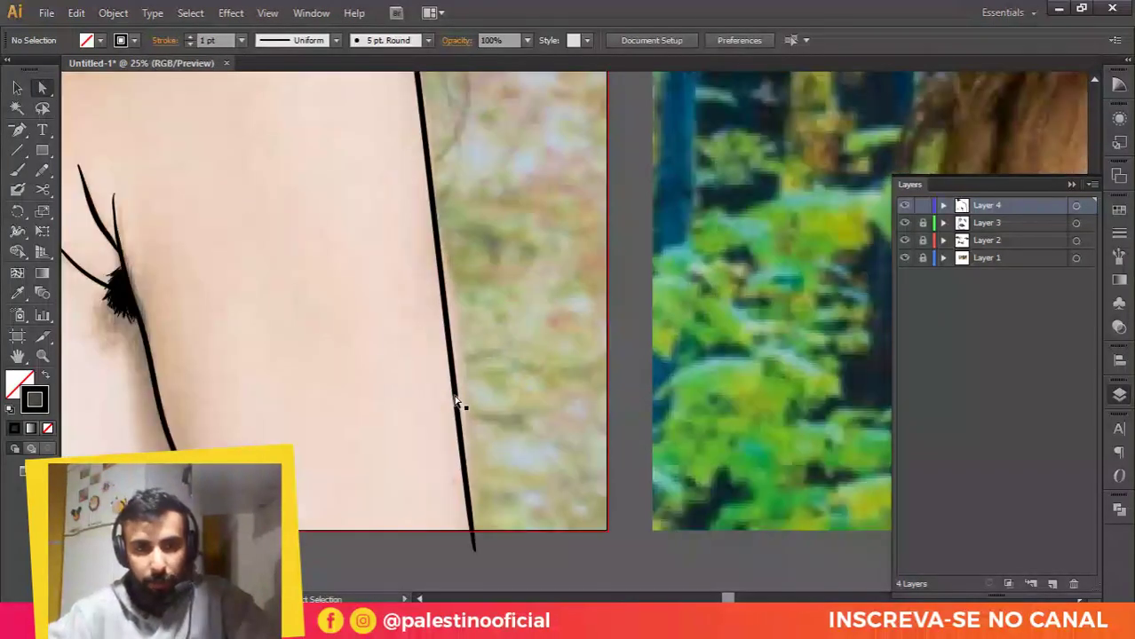
pyautogui.click(457, 400)
pyautogui.moveTo(472, 522); pyautogui.dragTo(463, 328)
pyautogui.click(562, 365)
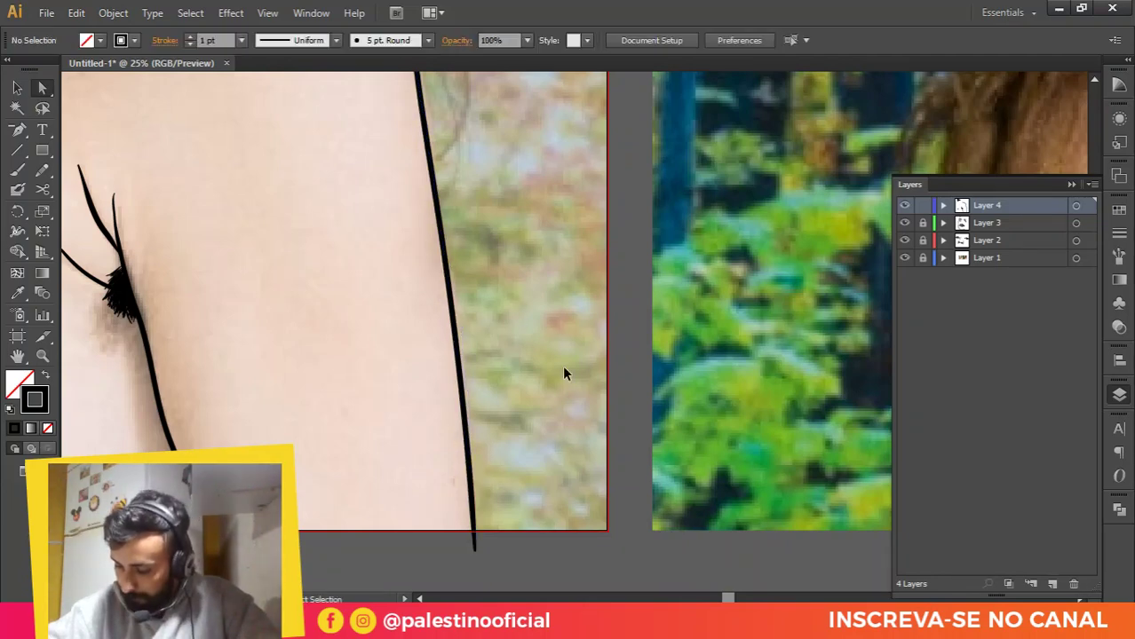
# Step: Check the whole line drawing on white with Layer 1 hidden, and show the photo again
pyautogui.scroll(-1, 569, 392)
pyautogui.moveTo(451, 415); pyautogui.dragTo(642, 461)
pyautogui.scroll(-2, 443, 393)
pyautogui.hotkey('ctrl', '-')
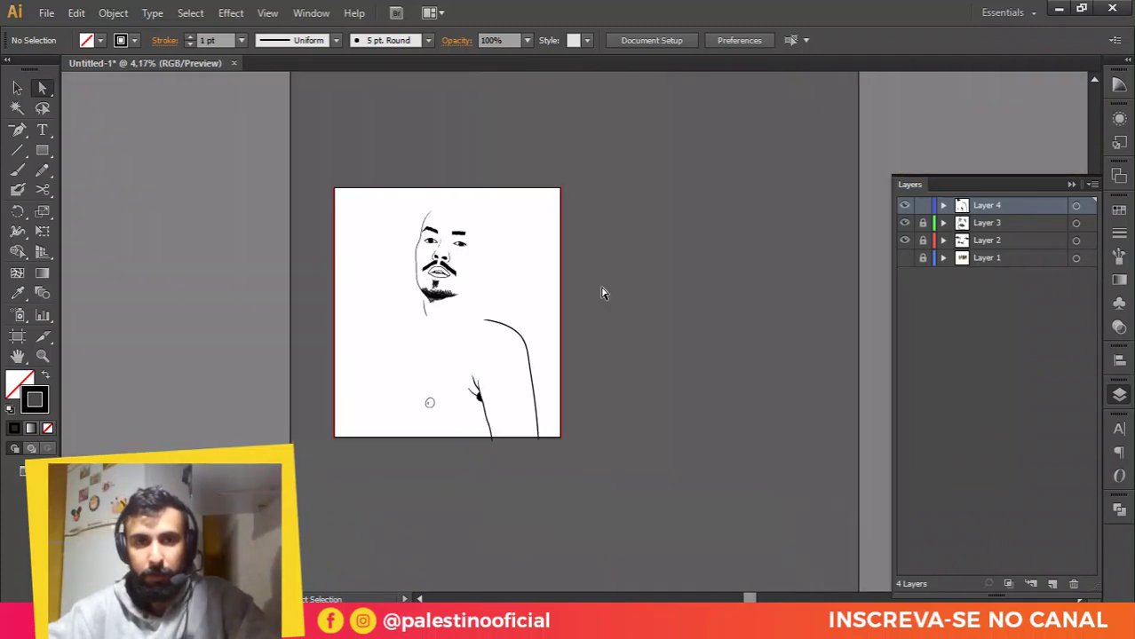
pyautogui.click(904, 258)
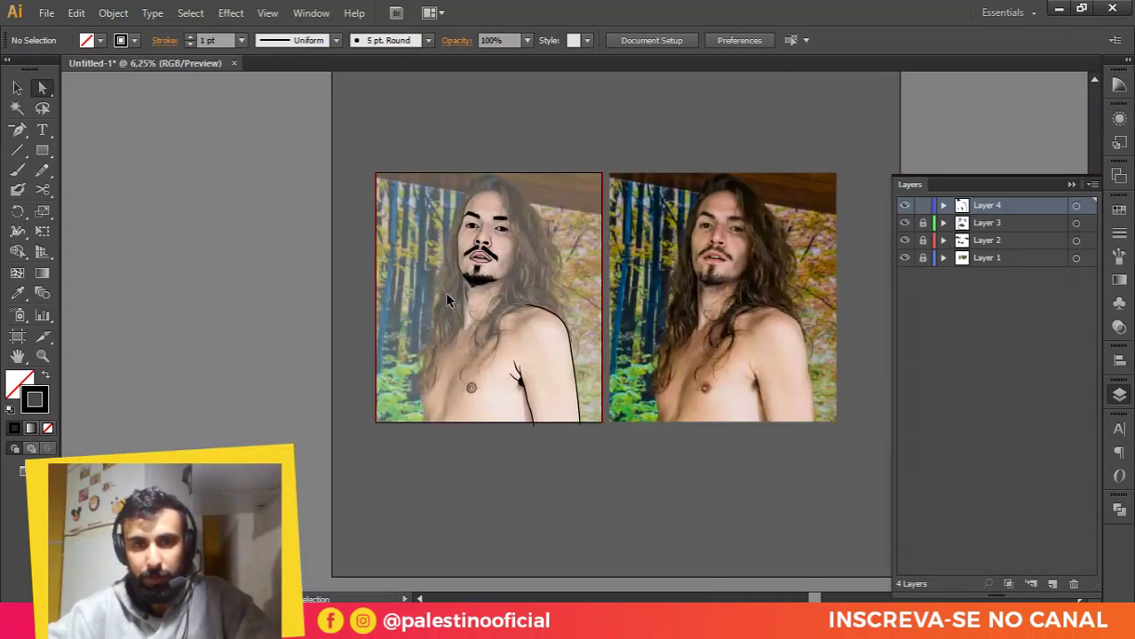
# Step: Brush the small nipple bump on the torso's outer edge beside the hair, with a short line running down from it
pyautogui.hotkey('ctrl', '+')
pyautogui.hotkey('ctrl', '+')
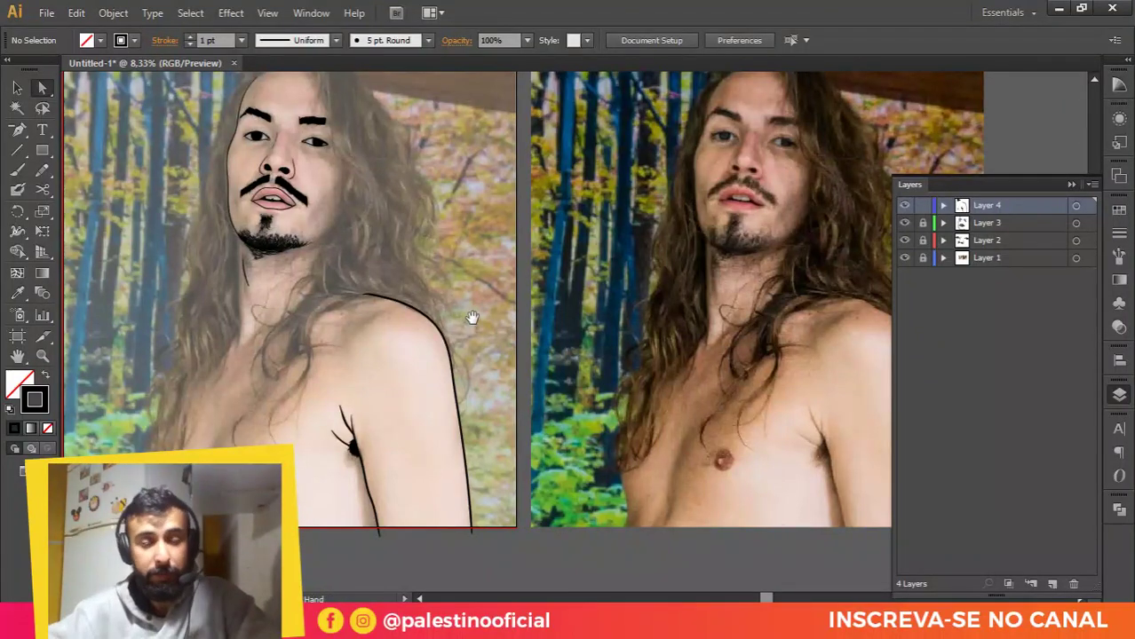
pyautogui.moveTo(469, 317); pyautogui.dragTo(540, 293)
pyautogui.scroll(2, 317, 404)
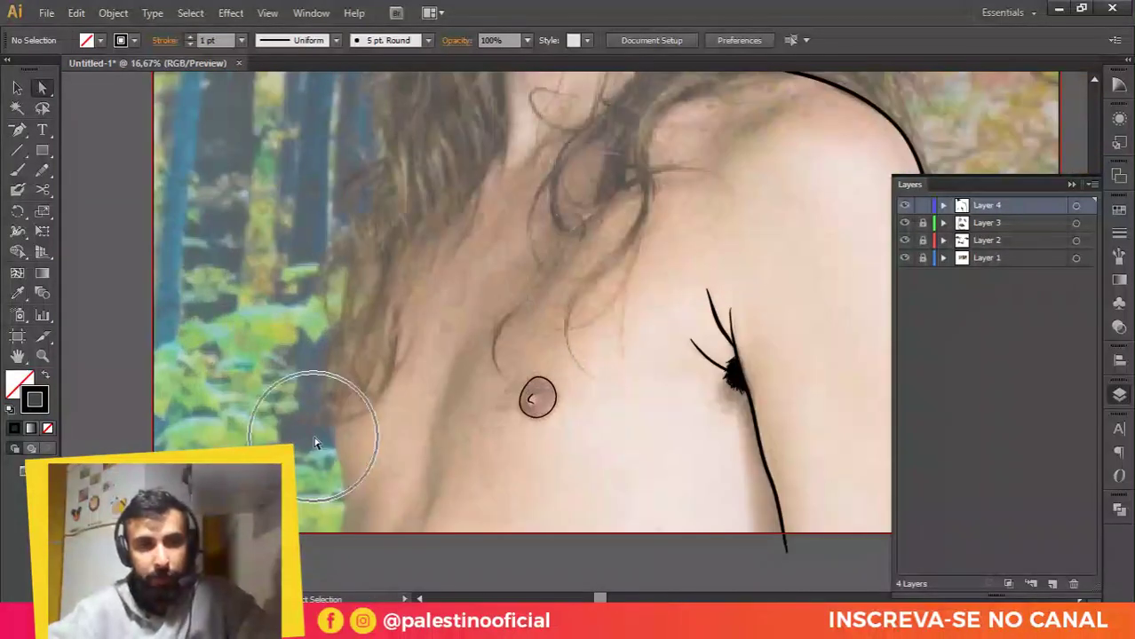
pyautogui.moveTo(317, 438); pyautogui.dragTo(361, 392)
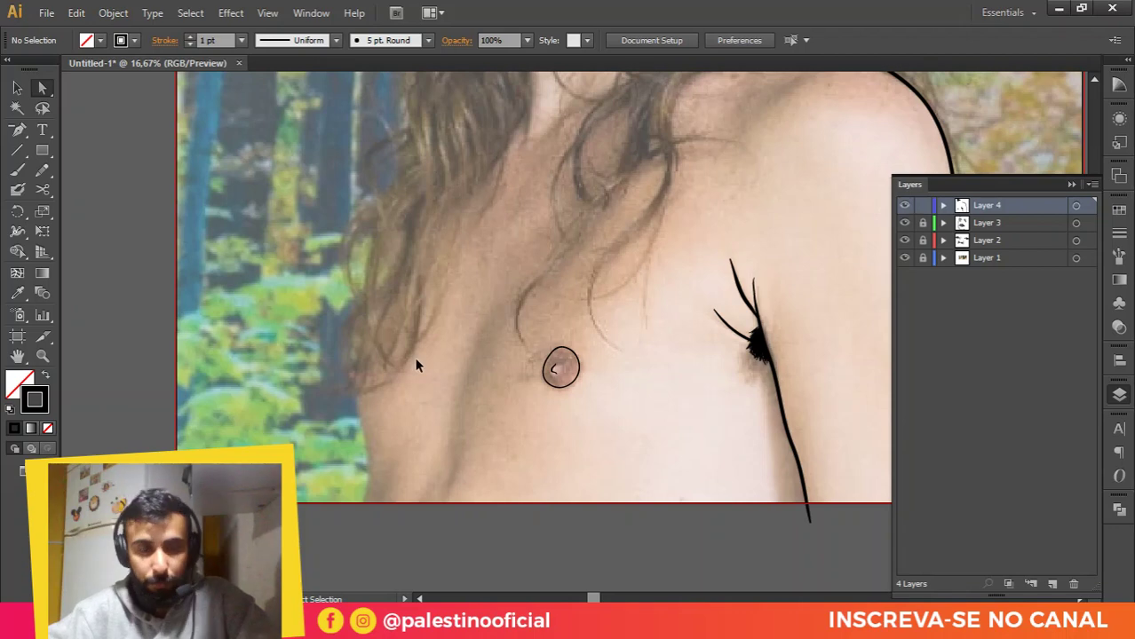
pyautogui.scroll(2, 378, 345)
pyautogui.moveTo(373, 473); pyautogui.dragTo(448, 330)
pyautogui.scroll(1, 442, 373)
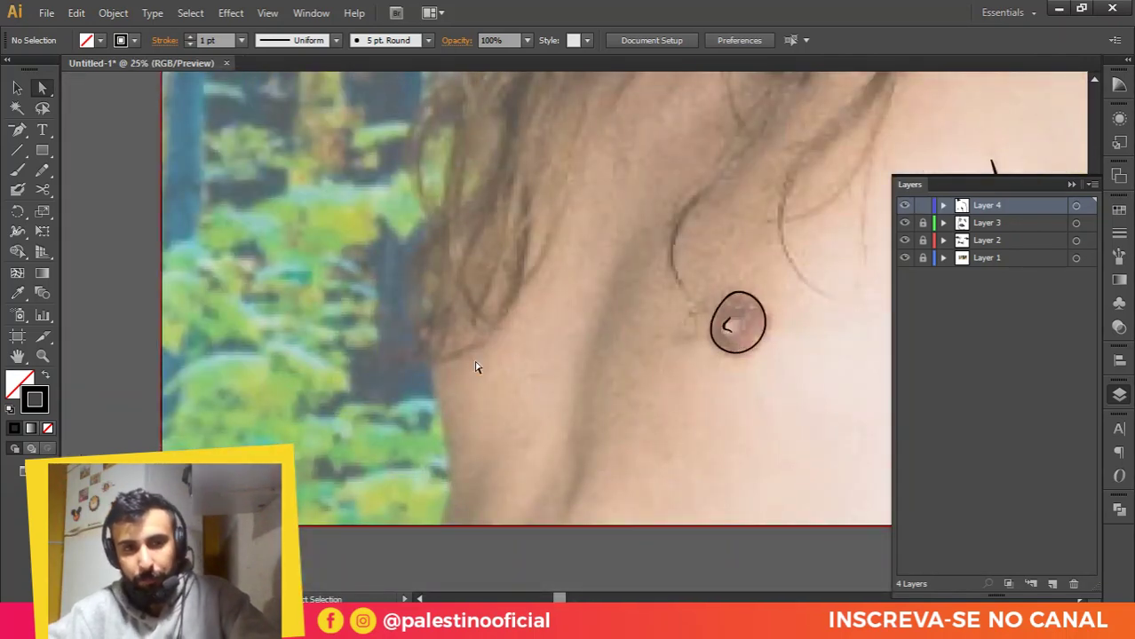
pyautogui.press('b')
pyautogui.scroll(1, 435, 337)
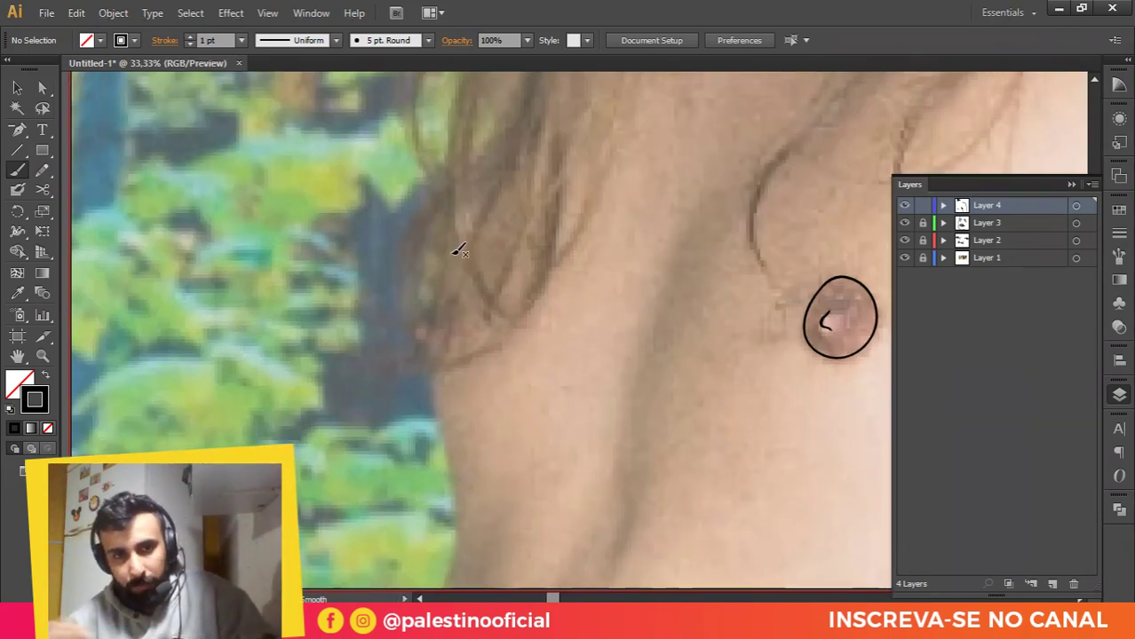
pyautogui.scroll(1, 418, 315)
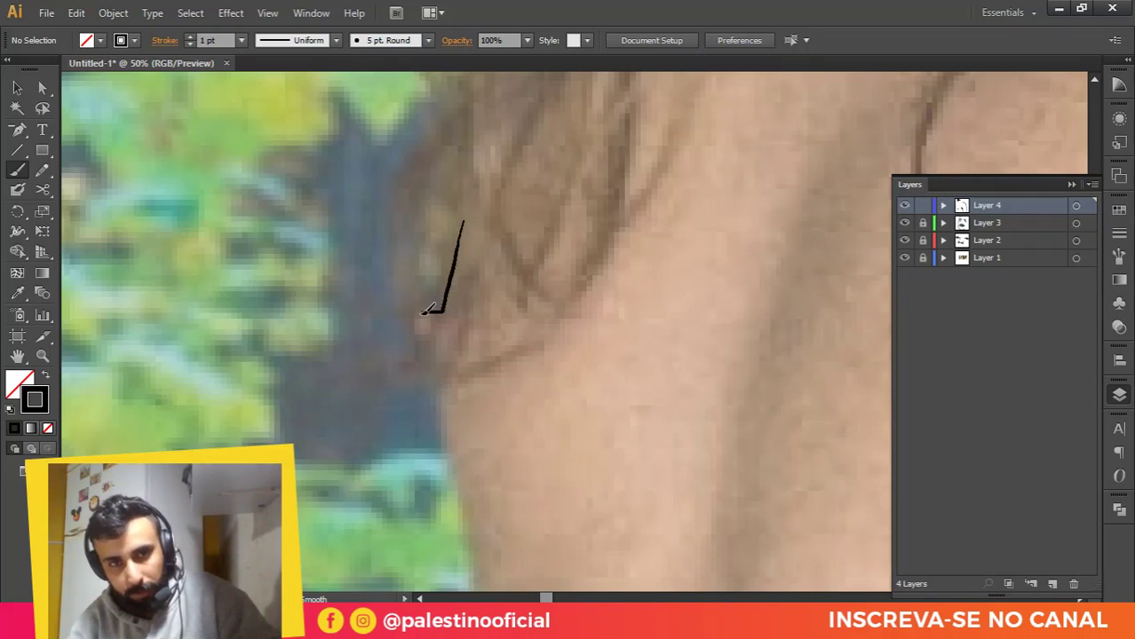
pyautogui.moveTo(434, 330); pyautogui.dragTo(444, 331)
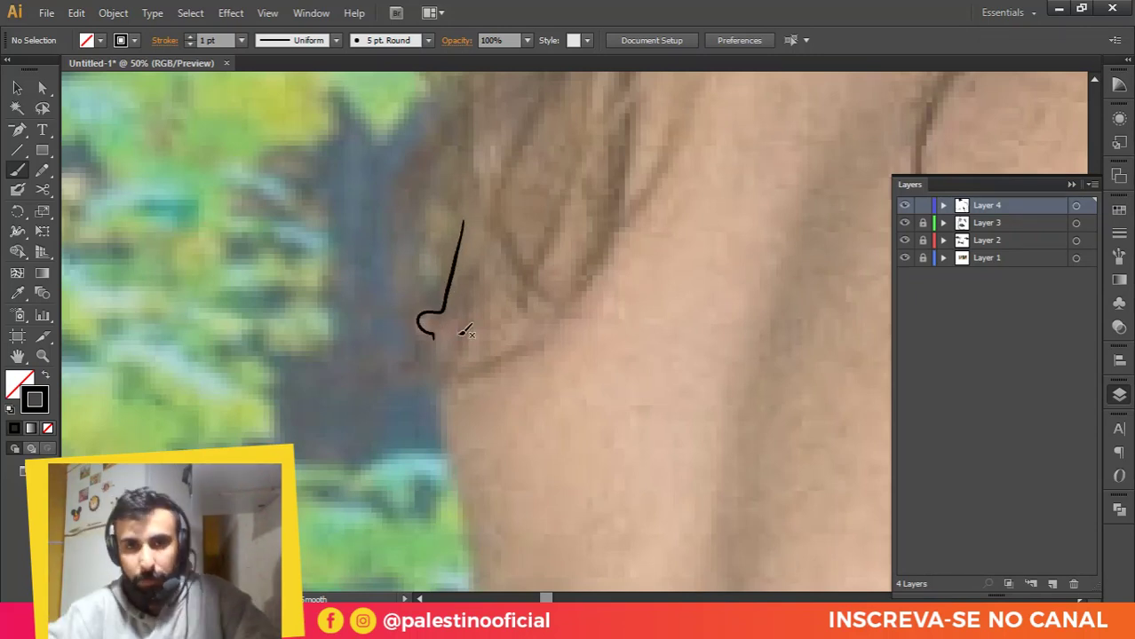
pyautogui.hotkey('ctrl', 'z')
pyautogui.scroll(1, 425, 352)
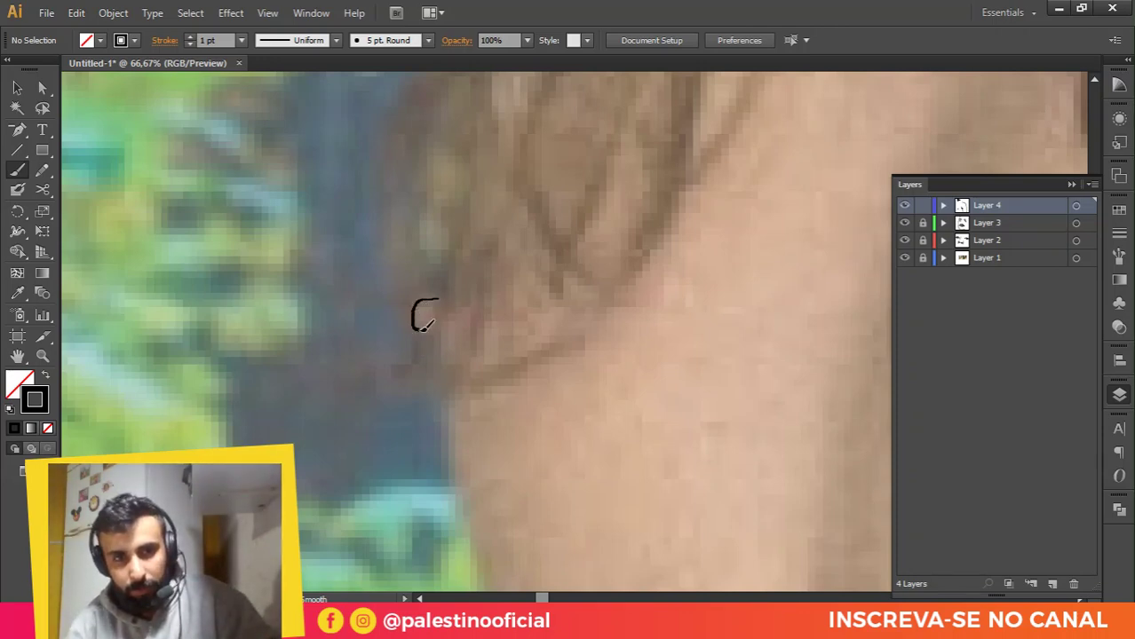
pyautogui.moveTo(441, 344); pyautogui.dragTo(437, 399)
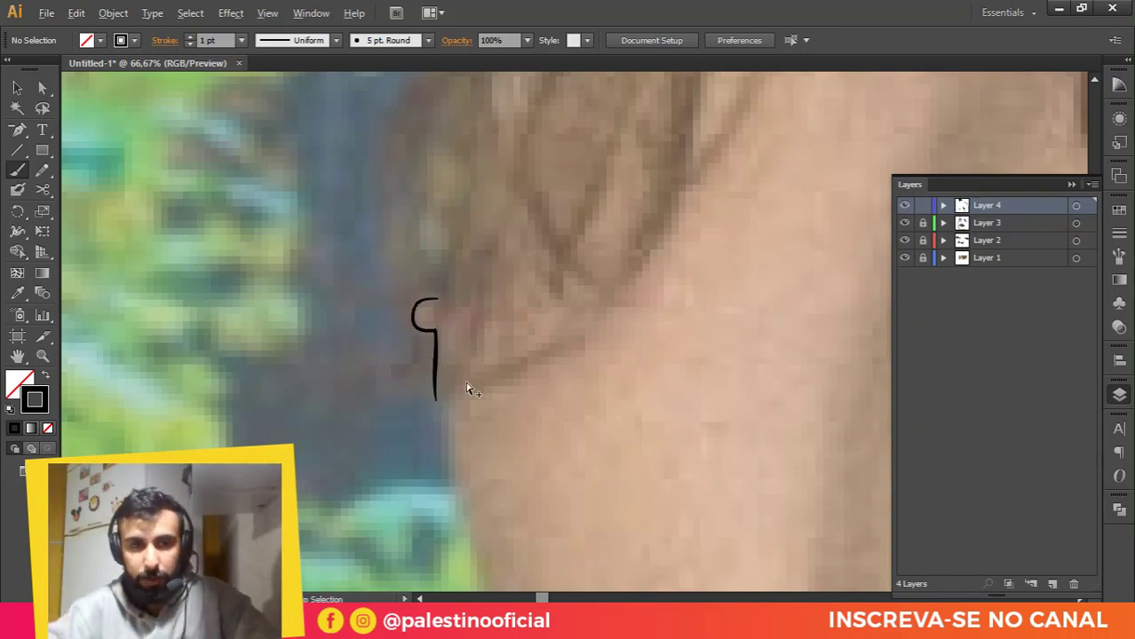
# Step: Trace the torso's side from below the nipple bump down past the artboard's lower edge
pyautogui.scroll(-1, 469, 385)
pyautogui.scroll(-2, 461, 384)
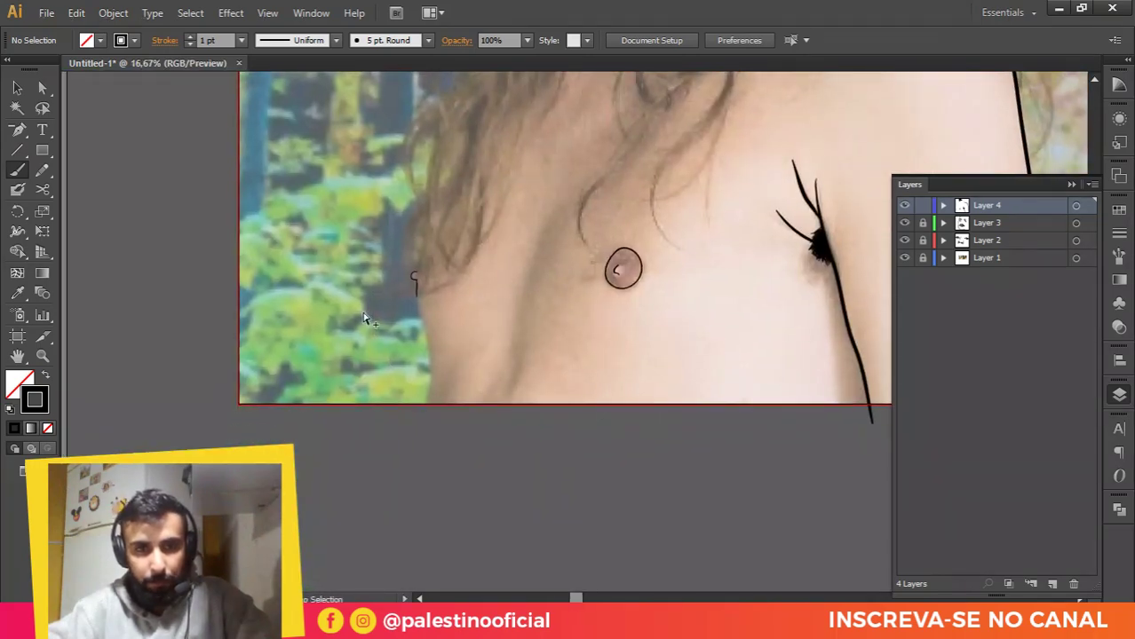
pyautogui.scroll(3, 461, 355)
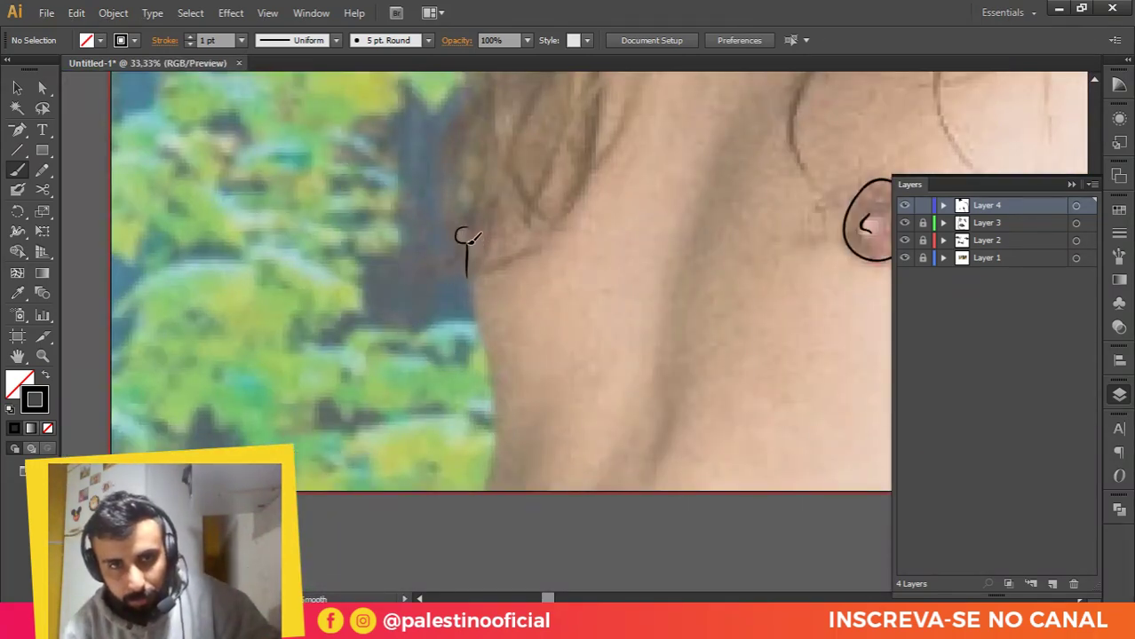
pyautogui.moveTo(472, 282)
pyautogui.mouseDown()
pyautogui.moveTo(492, 378)
pyautogui.moveTo(477, 508)
pyautogui.mouseUp()
# Step: Add a tapering line rising from the nipple bump into the hair and short curved strokes marking the areola
pyautogui.scroll(2, 490, 152)
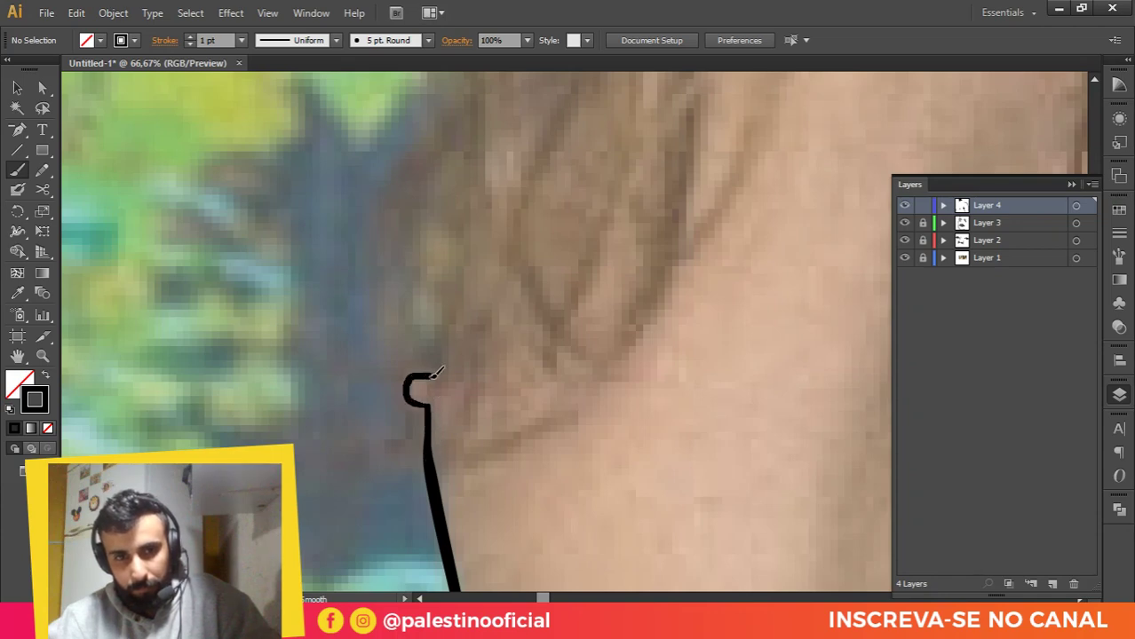
pyautogui.moveTo(435, 374); pyautogui.dragTo(464, 210)
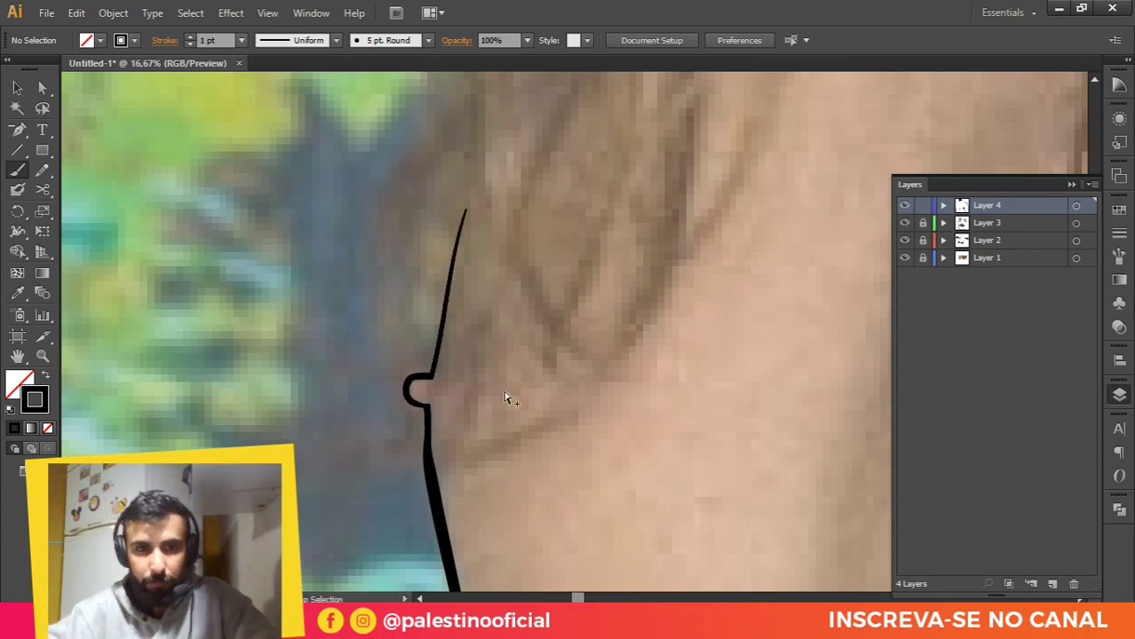
pyautogui.scroll(-2, 506, 398)
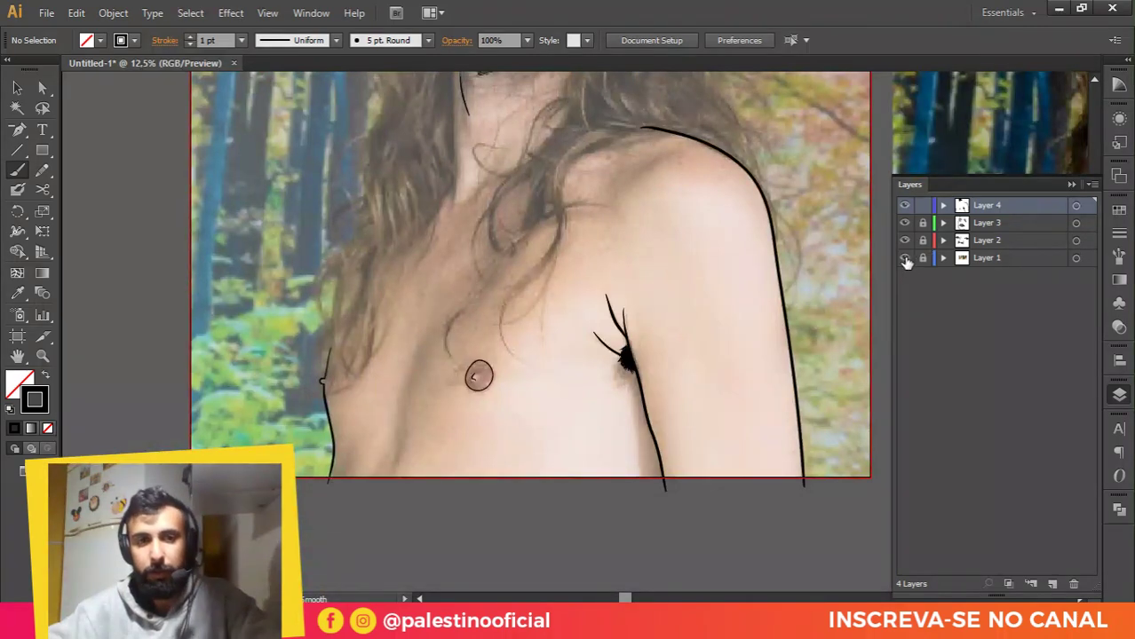
pyautogui.scroll(4, 318, 373)
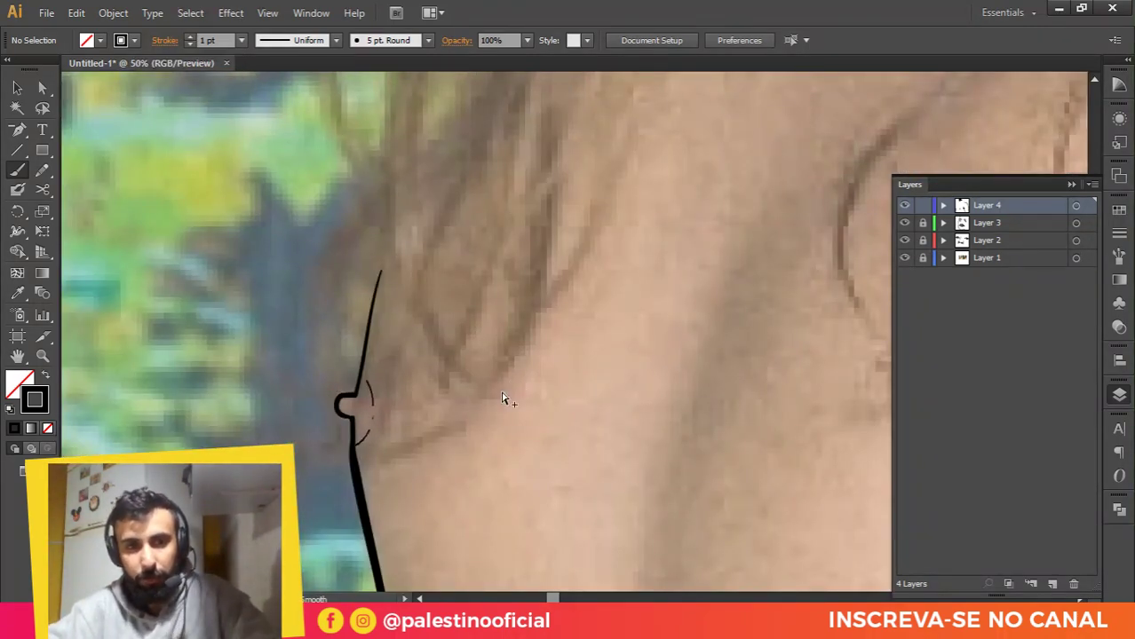
# Step: Compare the torso and shoulder line art with and without the photo by toggling Layer 1, leaving it visible
pyautogui.scroll(-5, 506, 382)
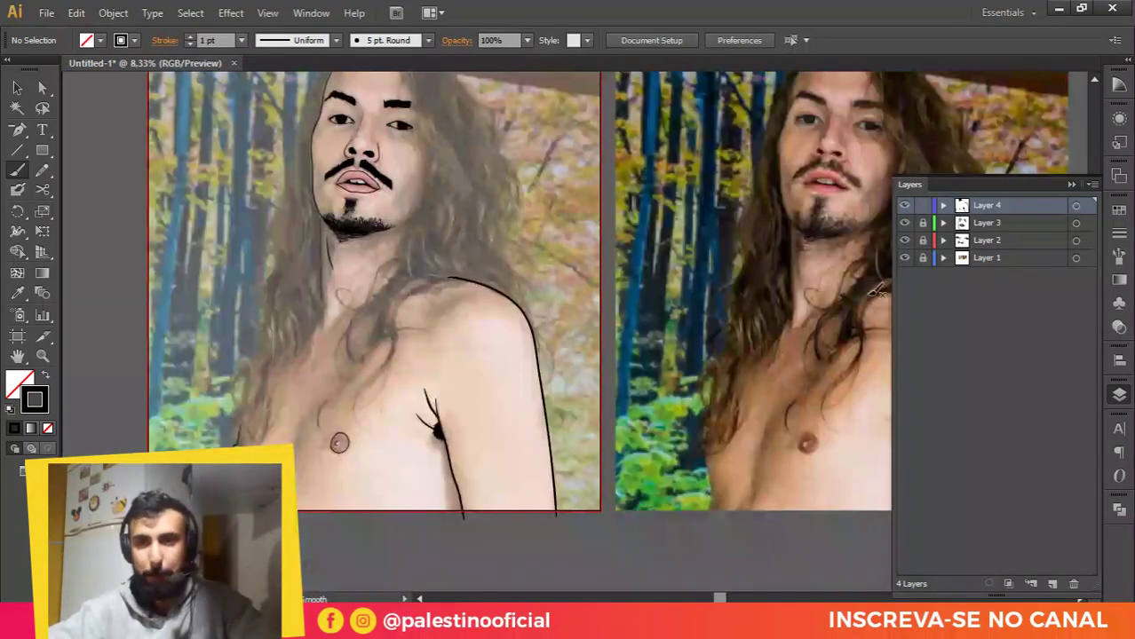
pyautogui.click(904, 258)
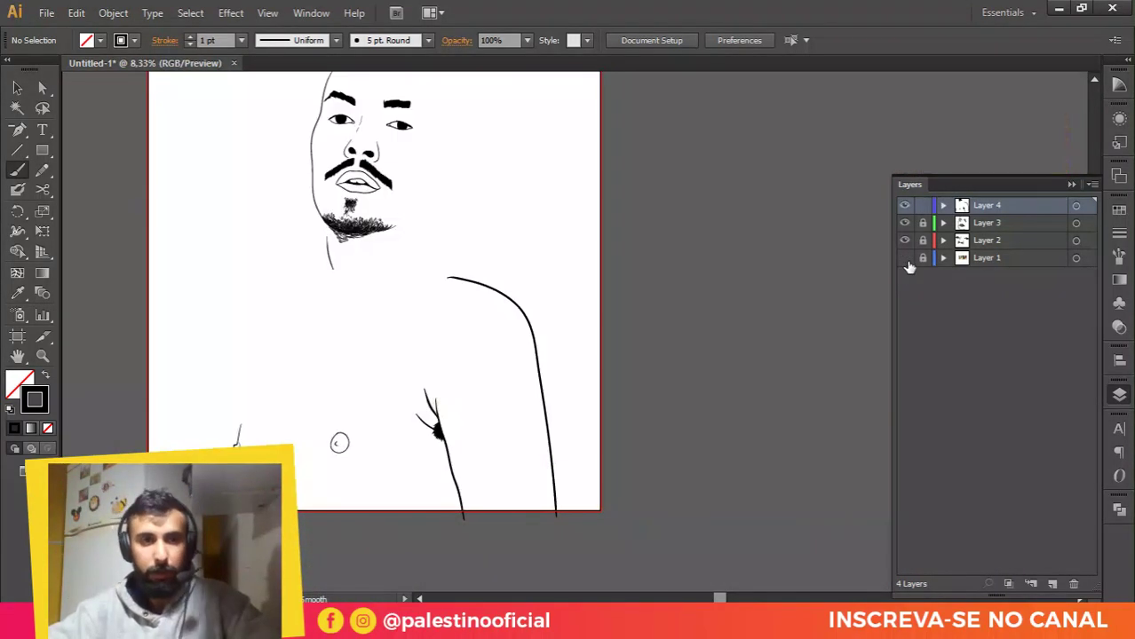
pyautogui.click(904, 258)
# Step: Trace the neck's outer edge beside the hair with one long brush line from the jaw down to the base of the neck
pyautogui.scroll(2, 312, 234)
pyautogui.scroll(1, 557, 148)
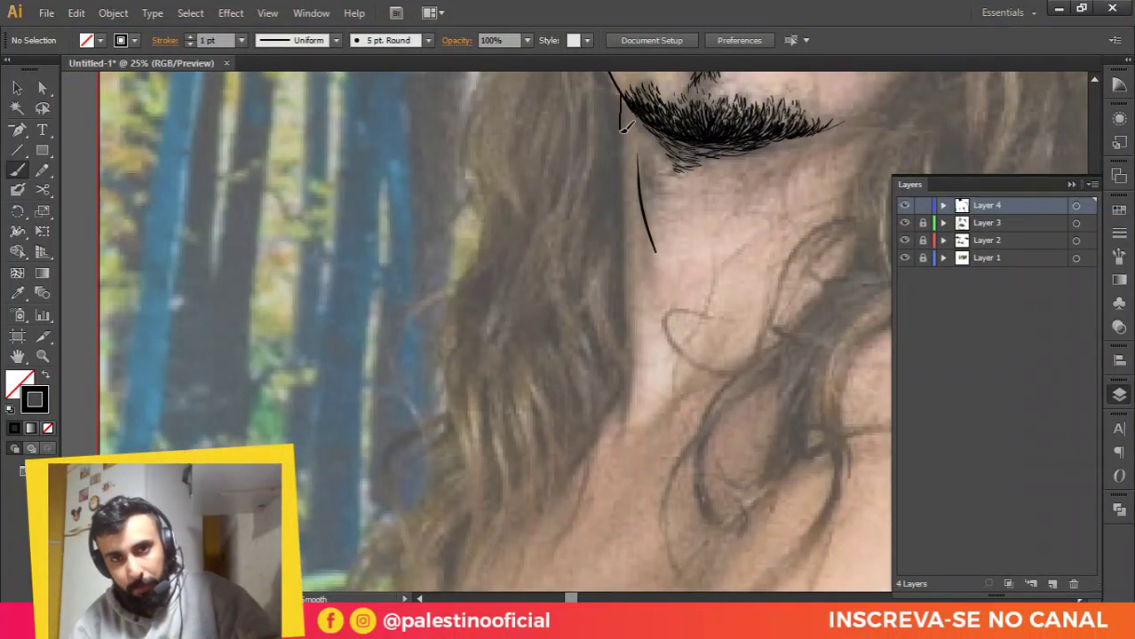
pyautogui.moveTo(628, 190); pyautogui.dragTo(616, 428)
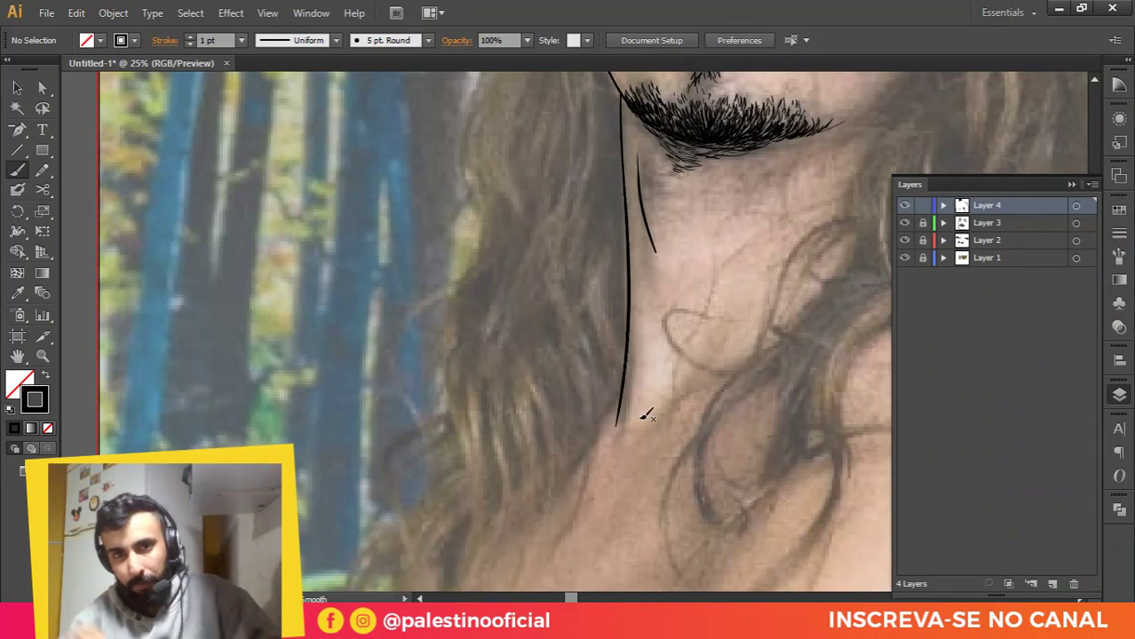
# Step: Compare the new neck line with the rest of the line art by hiding the photo on Layer 1 and showing it again
pyautogui.scroll(-1, 672, 364)
pyautogui.scroll(-1, 658, 375)
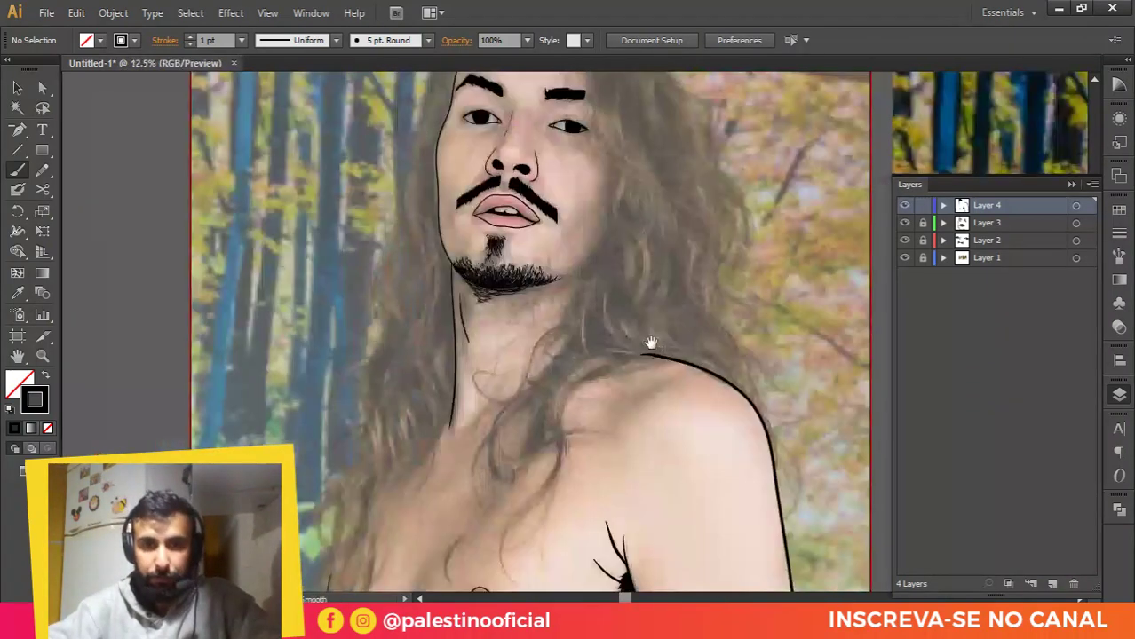
pyautogui.click(904, 259)
pyautogui.scroll(-2, 615, 254)
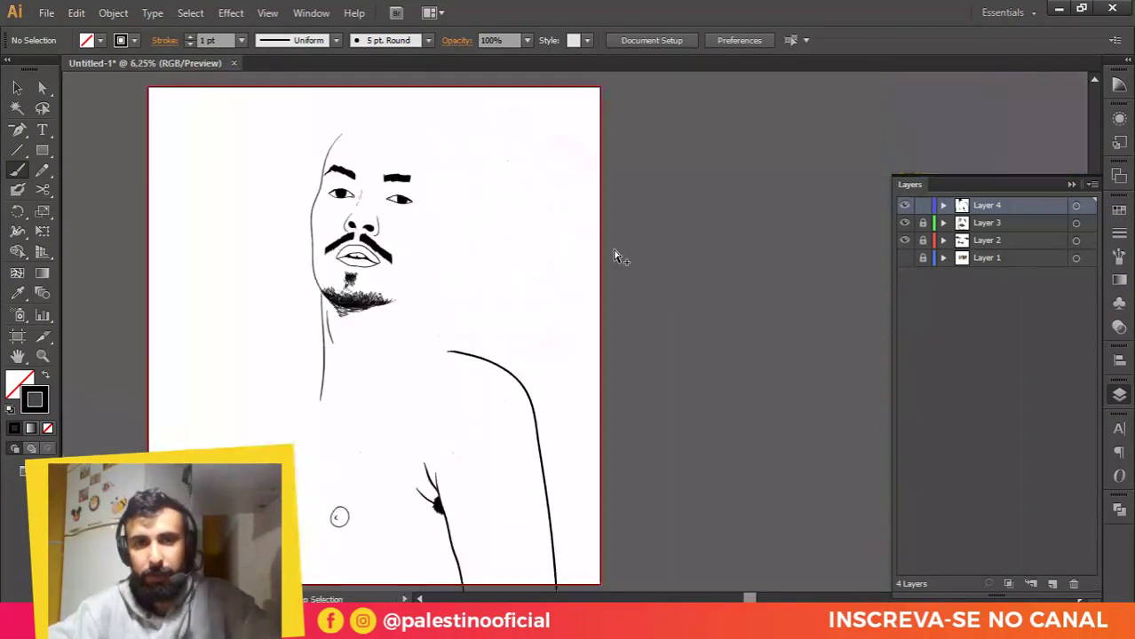
pyautogui.scroll(2, 615, 254)
pyautogui.click(904, 258)
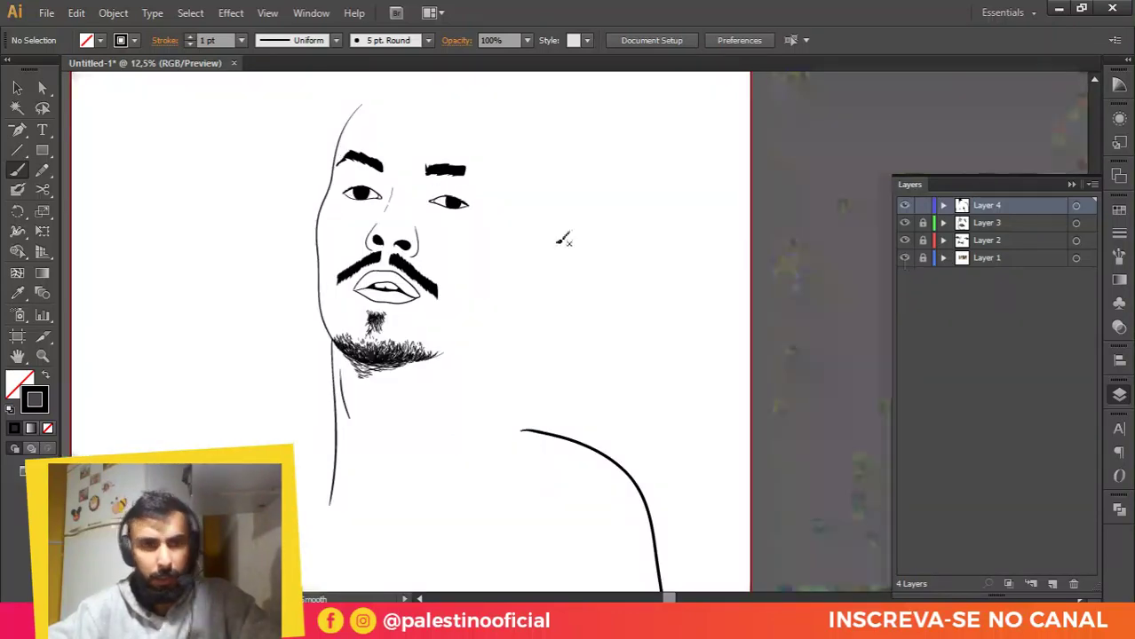
# Step: Check which facial features sit on Layer 2 and Layer 3 by toggling each layer's visibility, leaving both visible
pyautogui.scroll(2, 430, 213)
pyautogui.scroll(2, 366, 185)
pyautogui.scroll(2, 366, 185)
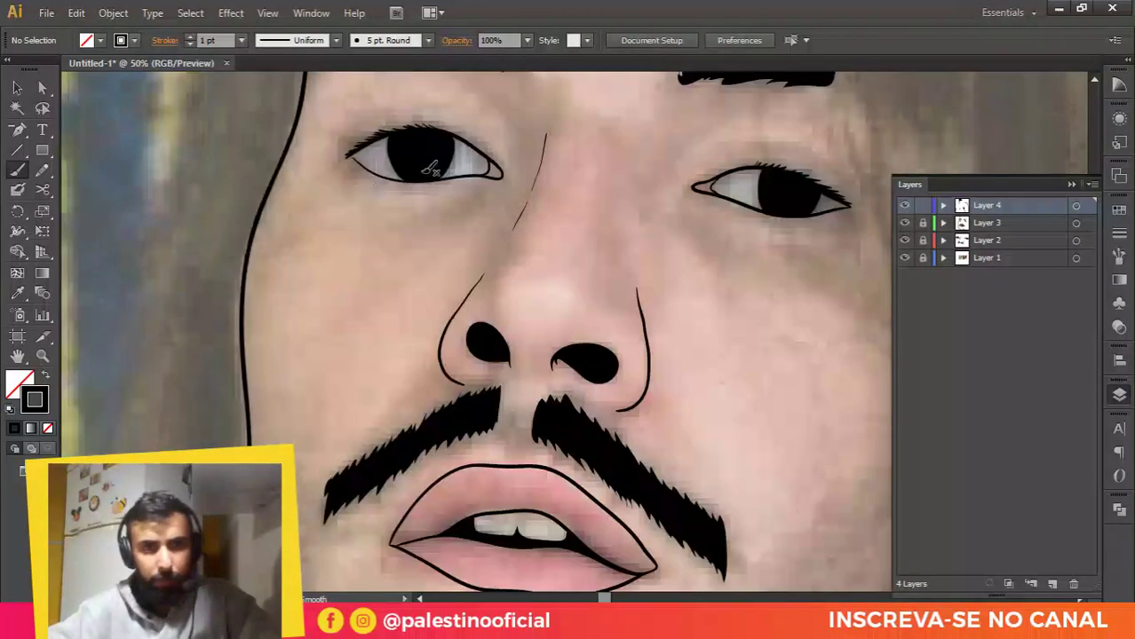
pyautogui.scroll(-1, 475, 266)
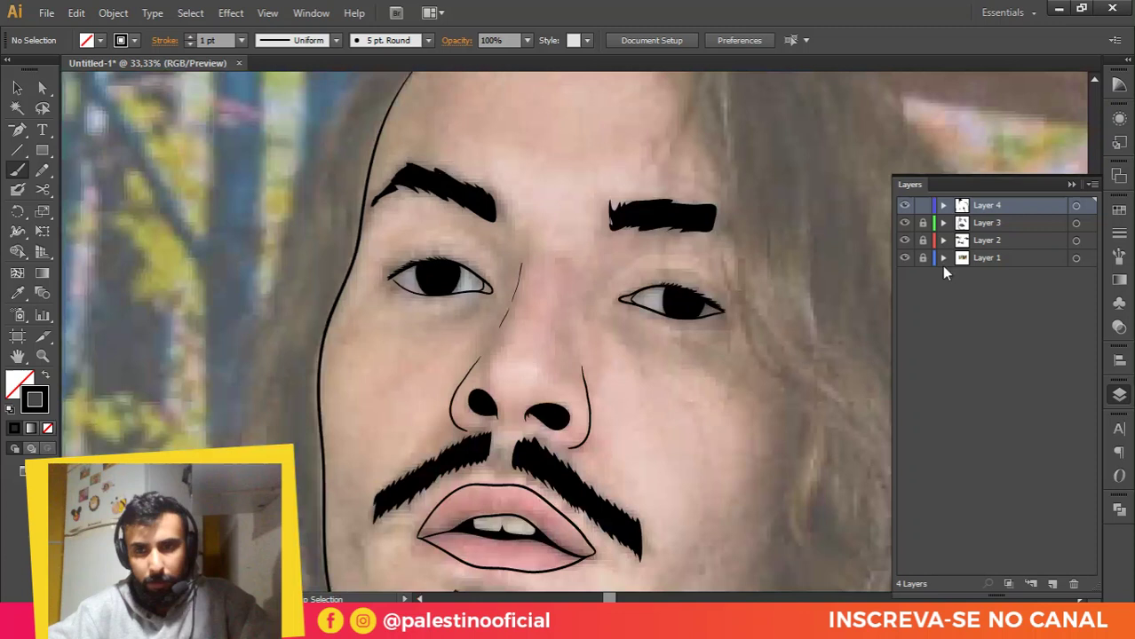
pyautogui.click(904, 223)
pyautogui.click(904, 223)
pyautogui.click(903, 223)
pyautogui.click(904, 239)
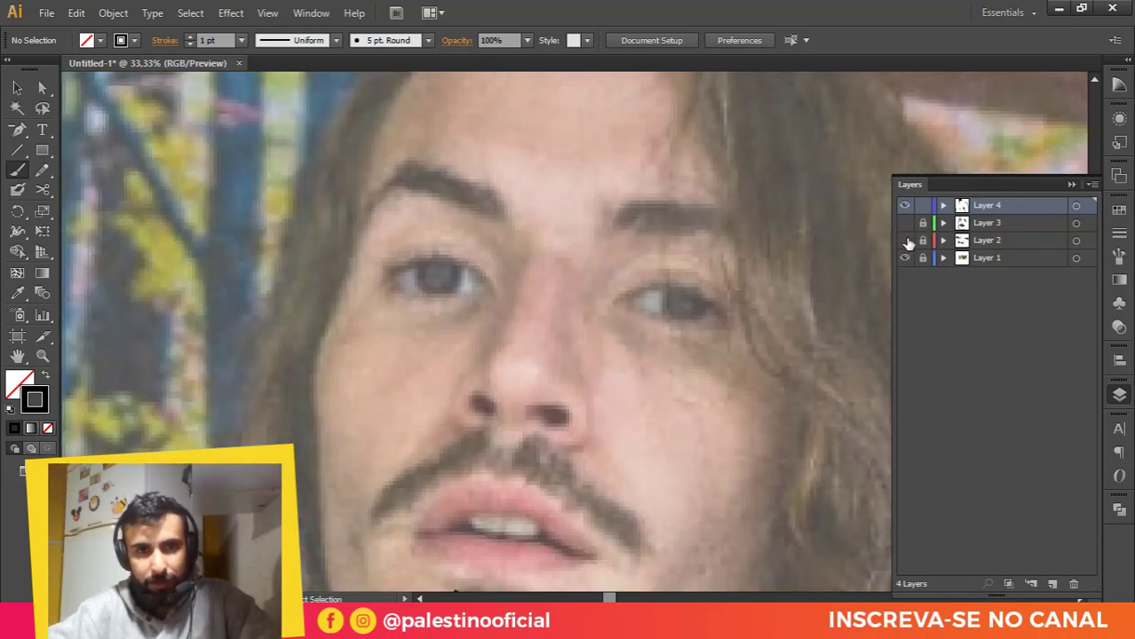
pyautogui.click(905, 240)
pyautogui.click(904, 223)
pyautogui.click(905, 240)
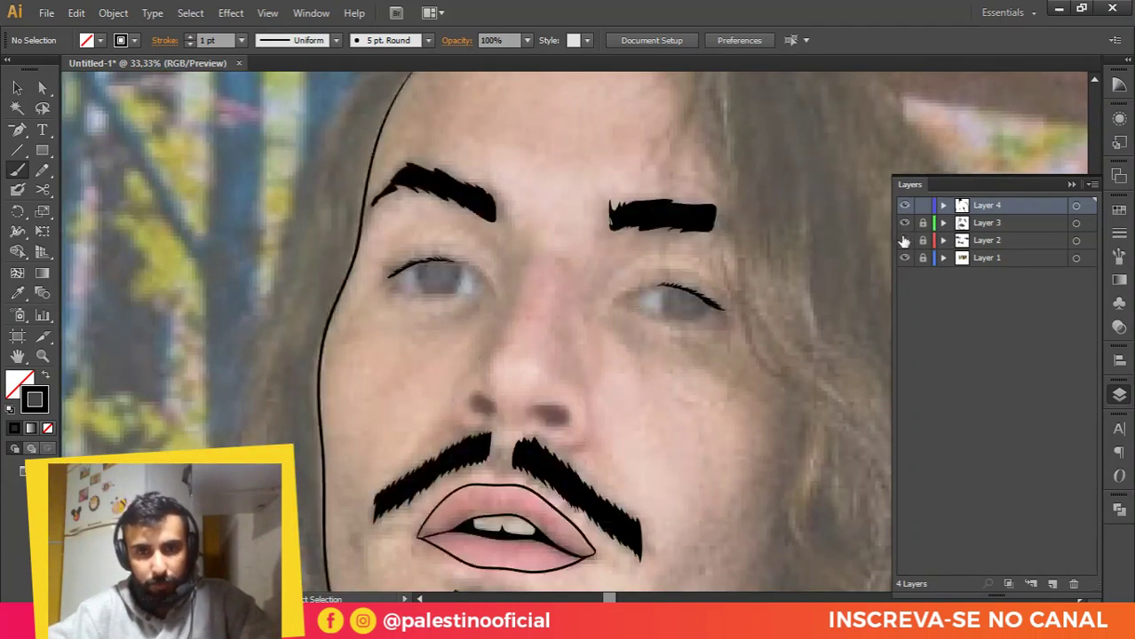
pyautogui.click(904, 240)
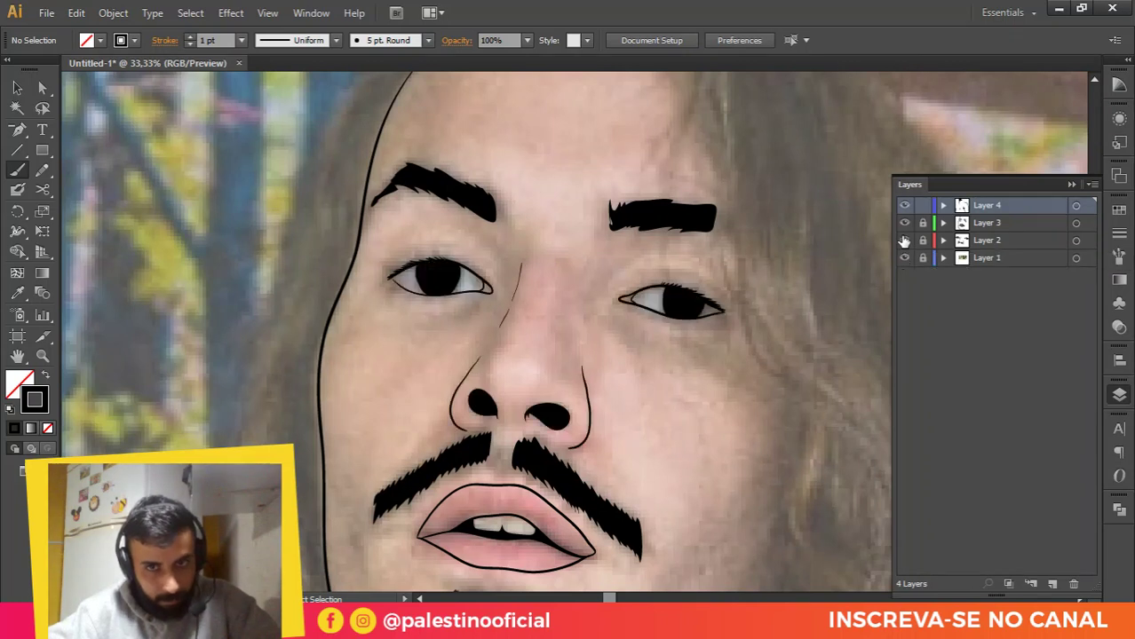
pyautogui.click(904, 223)
pyautogui.click(904, 222)
pyautogui.click(904, 222)
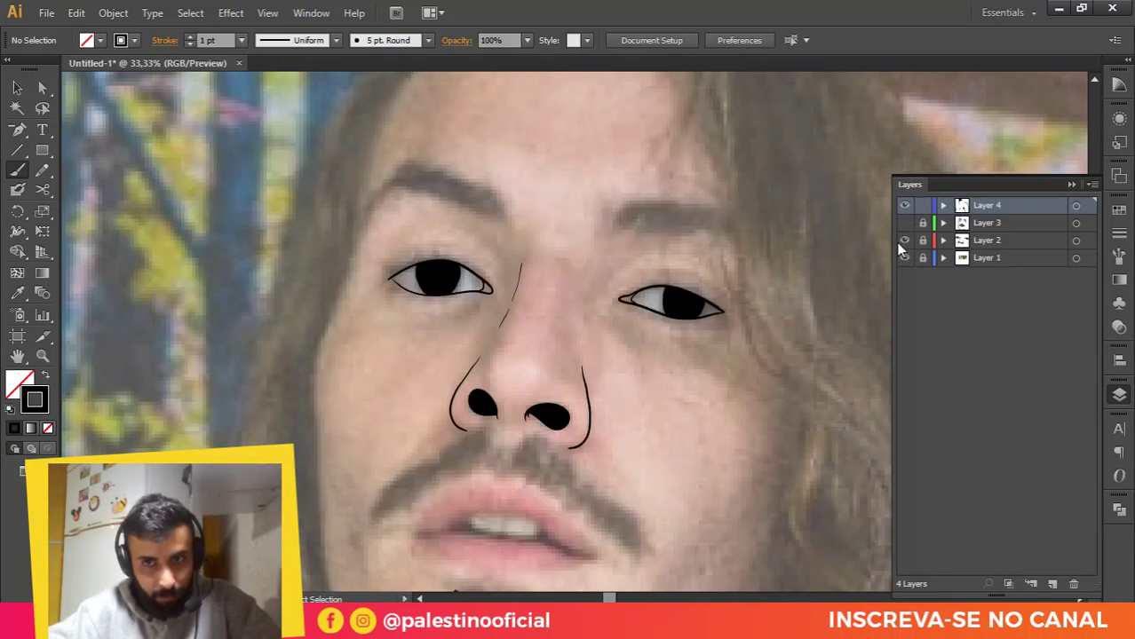
pyautogui.click(905, 240)
pyautogui.click(905, 240)
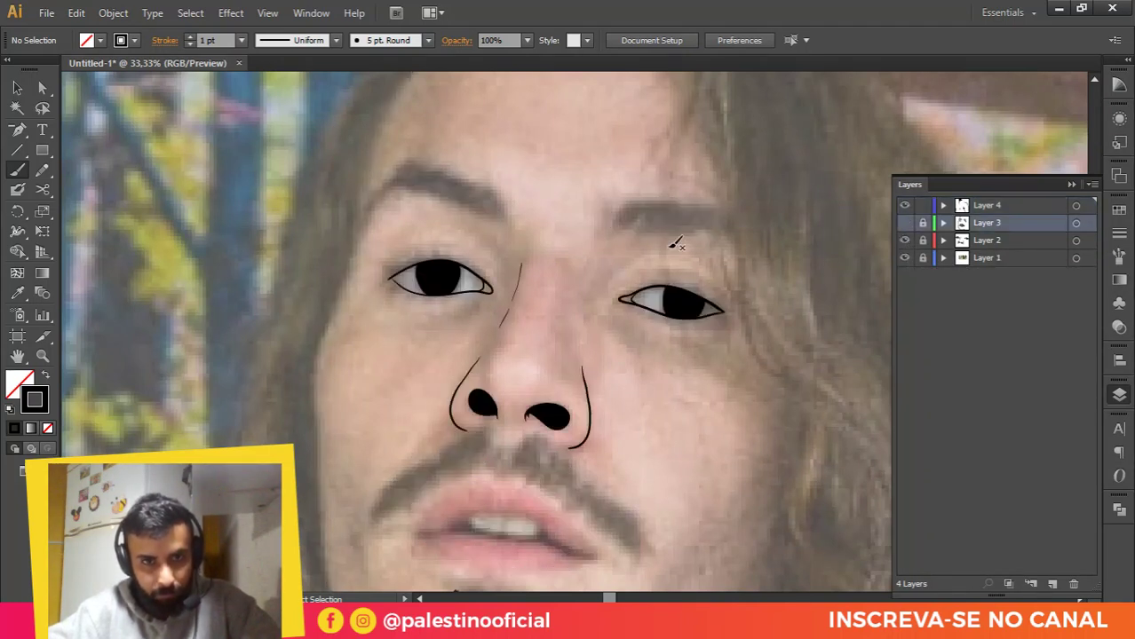
pyautogui.click(903, 223)
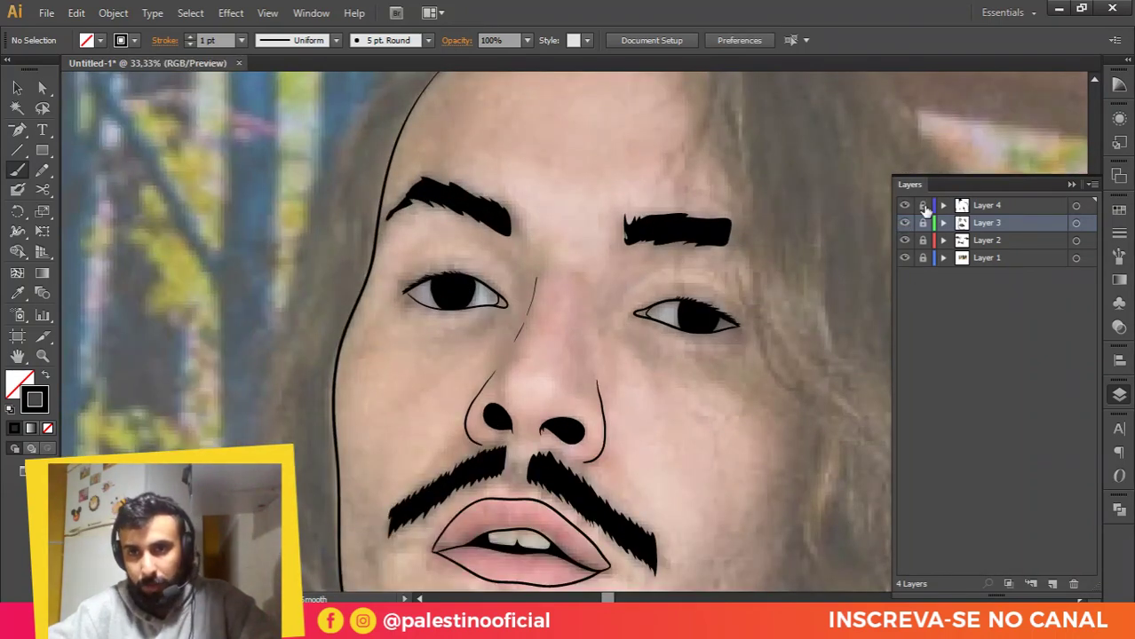
# Step: Lock Layer 4 and, on a new layer above it, brush thin broken crease lines above and below both eyes
pyautogui.click(1010, 205)
pyautogui.click(1050, 584)
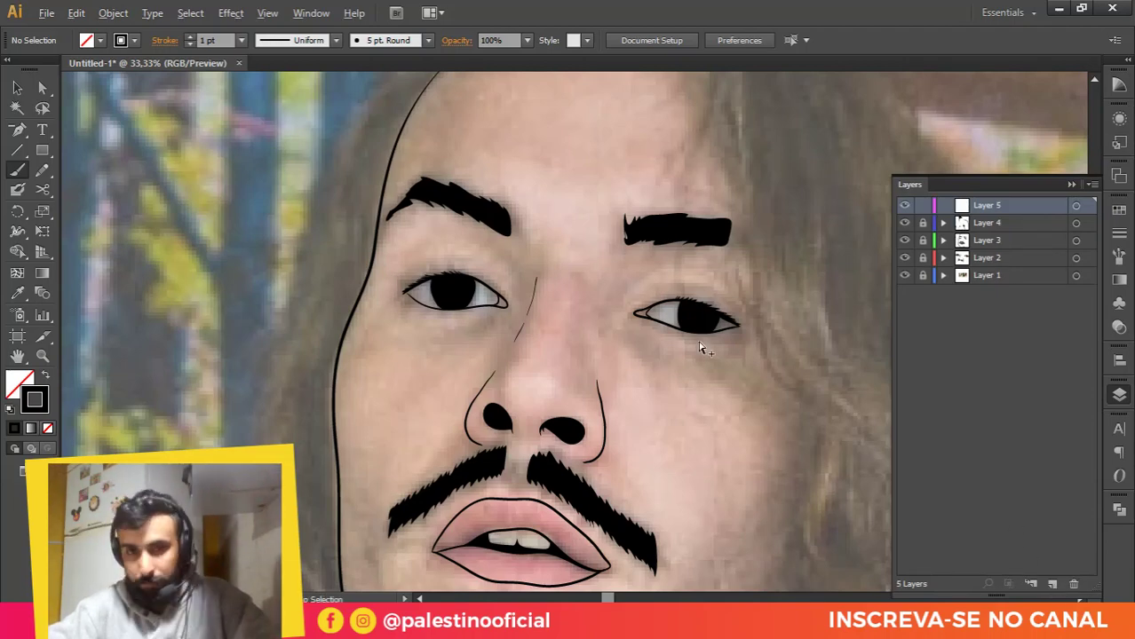
pyautogui.scroll(1, 675, 347)
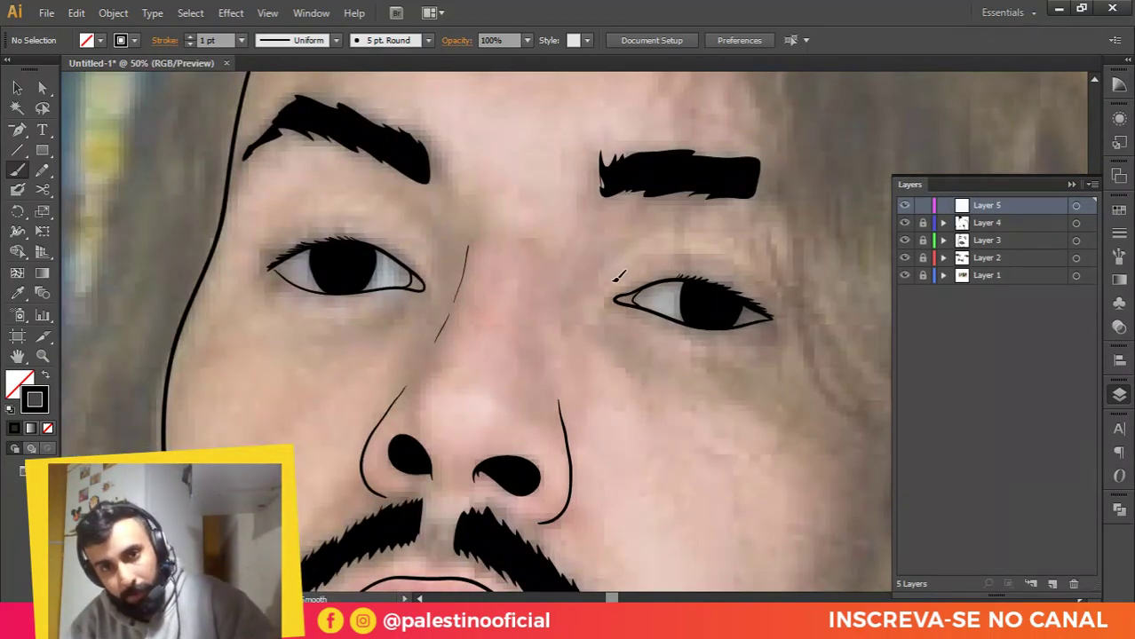
pyautogui.moveTo(612, 280); pyautogui.dragTo(626, 269)
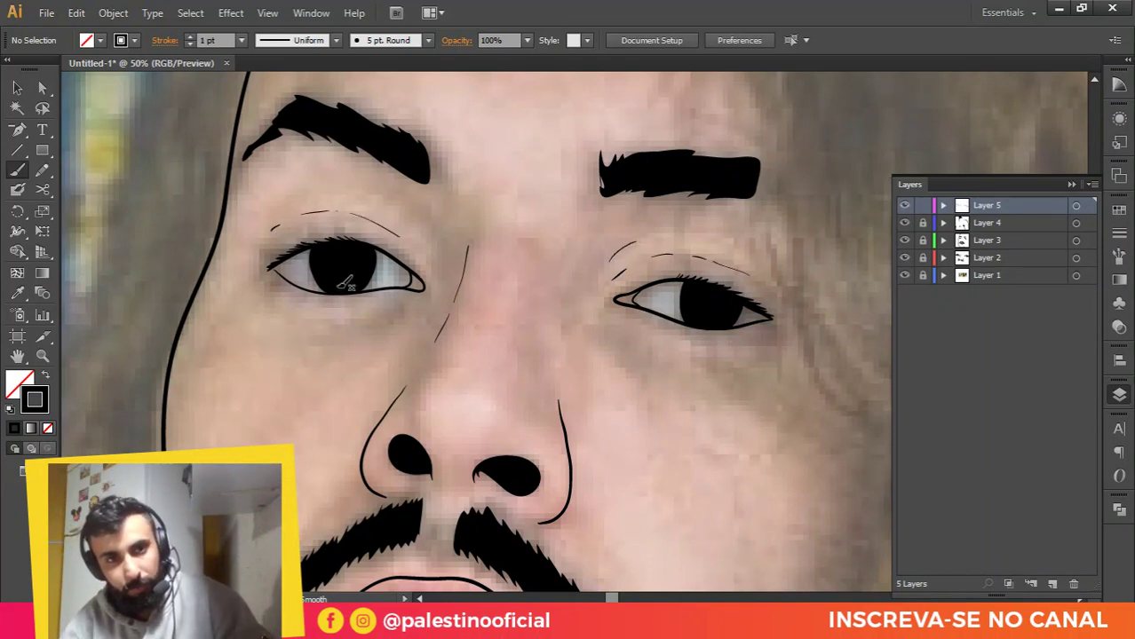
pyautogui.moveTo(380, 316); pyautogui.dragTo(396, 309)
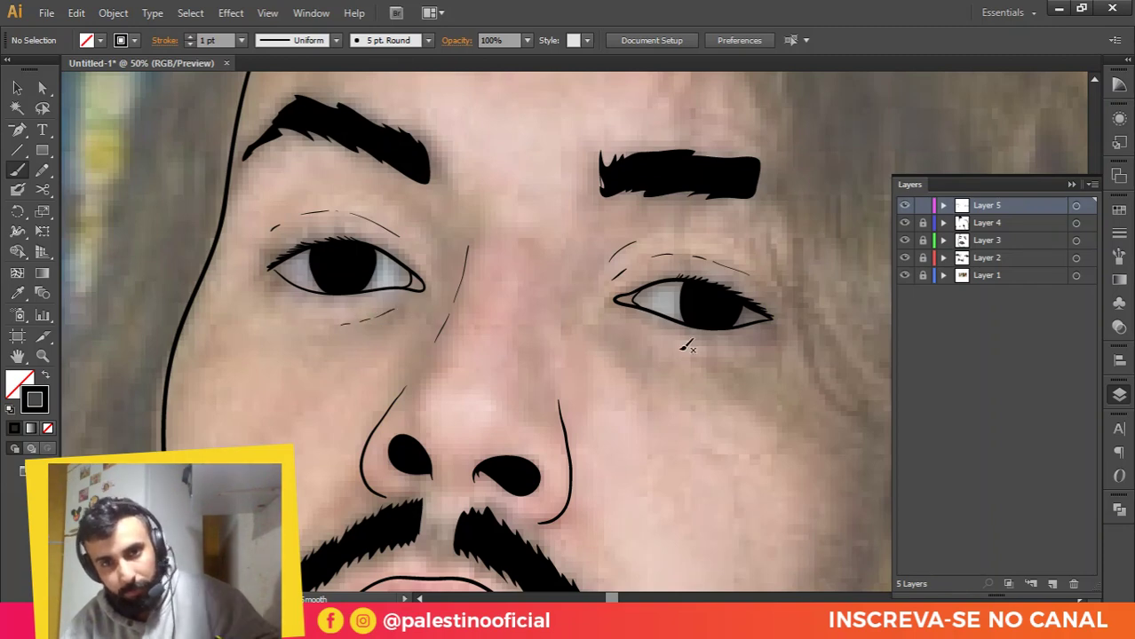
pyautogui.moveTo(655, 342); pyautogui.dragTo(657, 343)
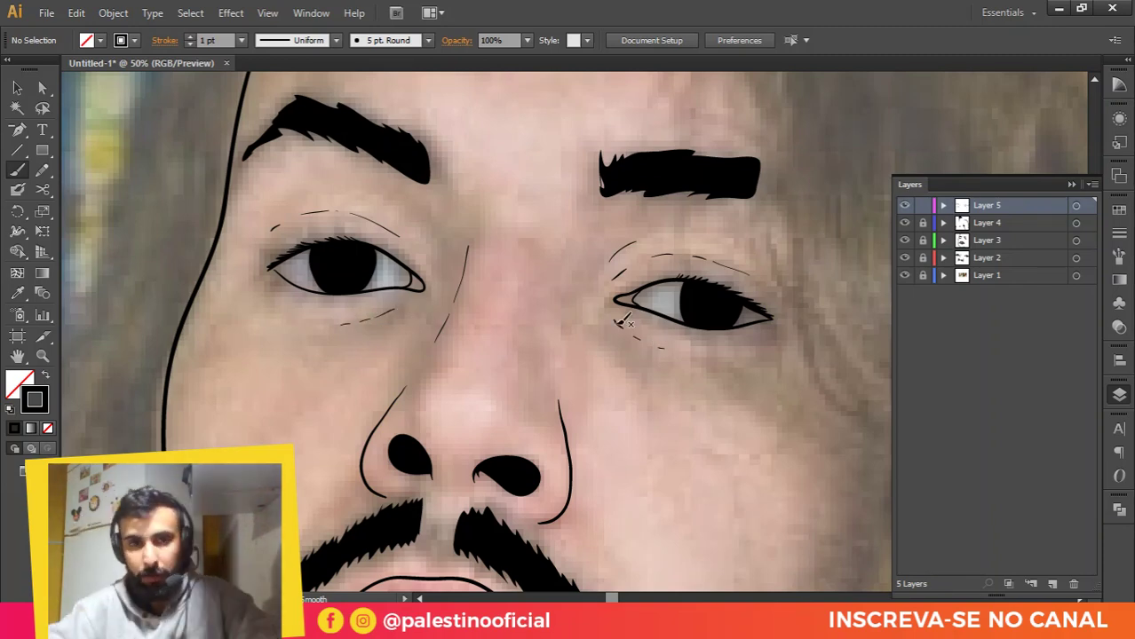
# Step: Review the whole portrait's line art with and without the photo by toggling Layer 1, leaving it visible
pyautogui.scroll(-3, 573, 284)
pyautogui.scroll(1, 569, 315)
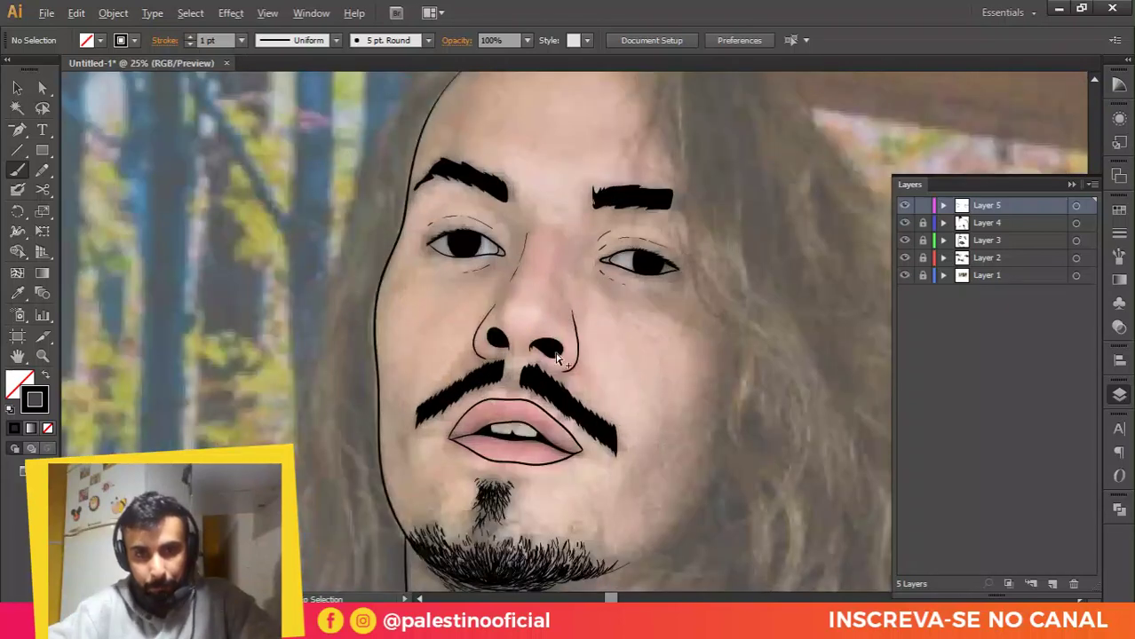
pyautogui.scroll(-1, 514, 342)
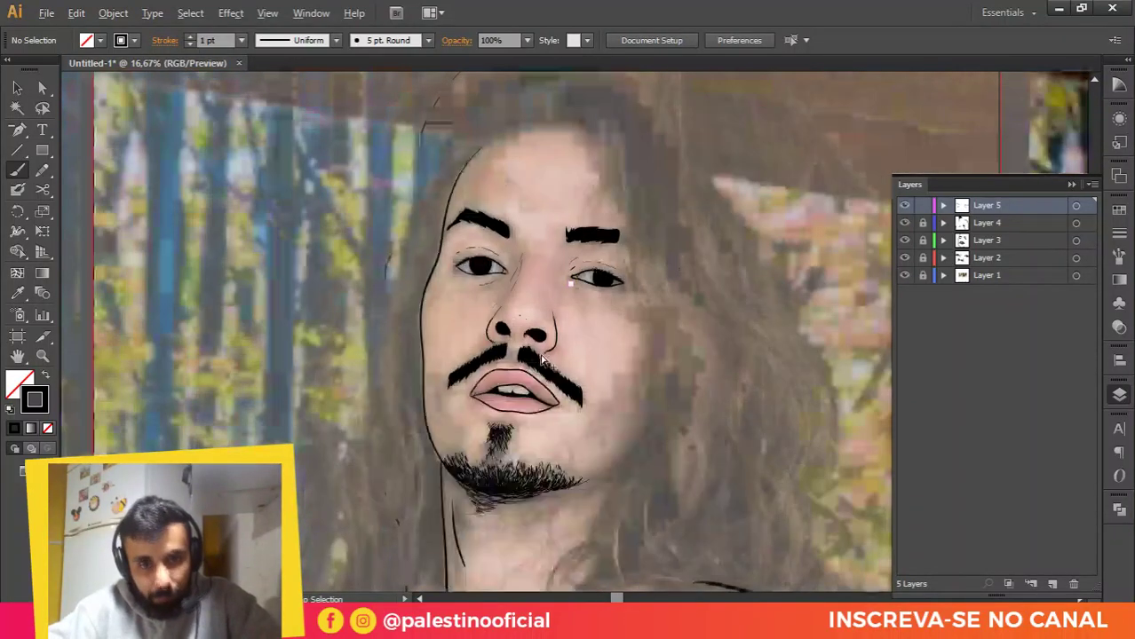
pyautogui.scroll(-1, 519, 333)
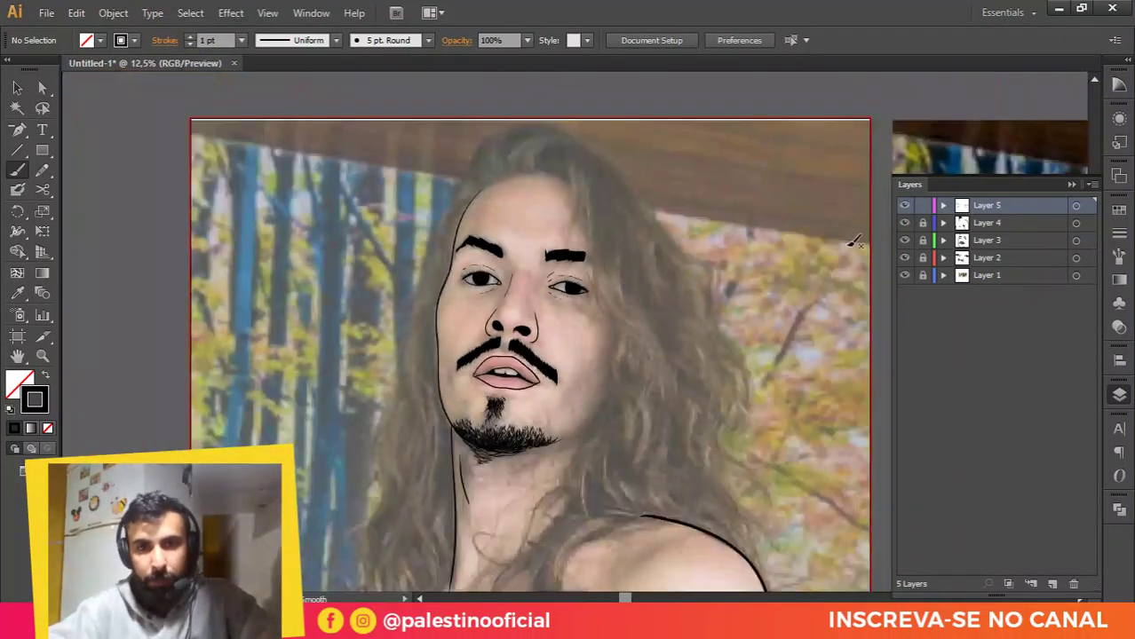
pyautogui.click(904, 276)
pyautogui.scroll(-1, 710, 246)
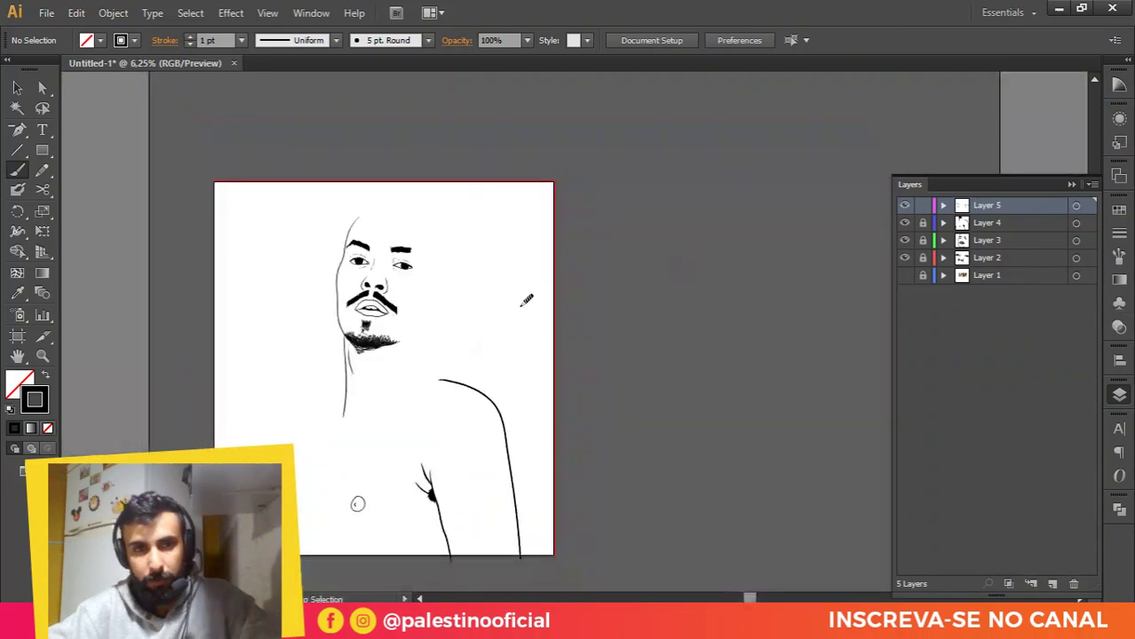
pyautogui.scroll(1, 411, 379)
pyautogui.click(905, 277)
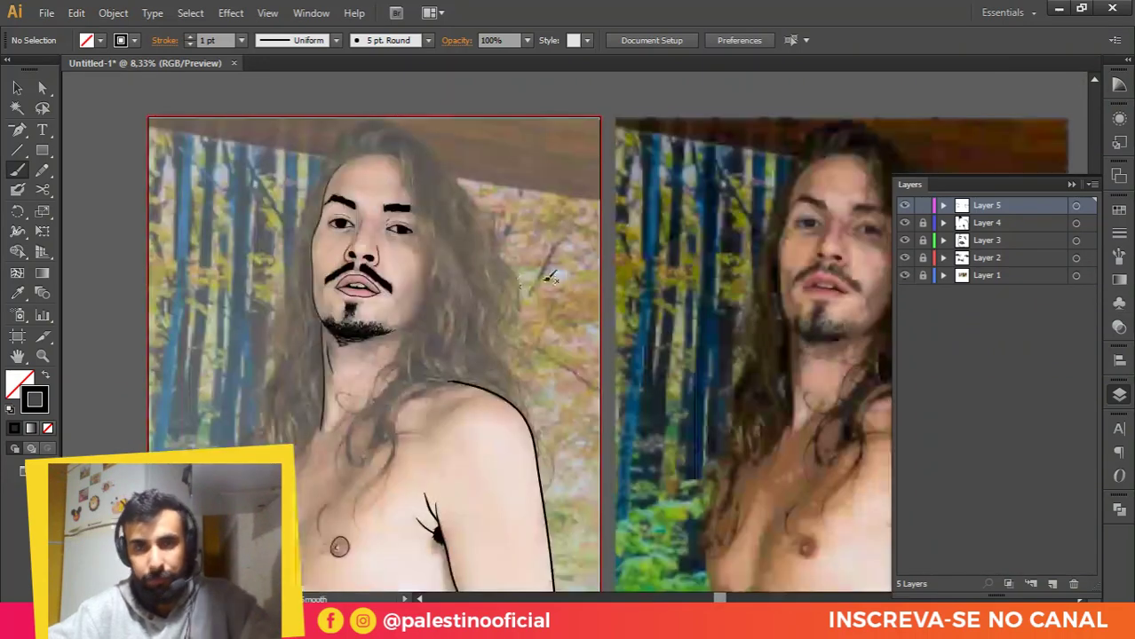
pyautogui.scroll(1, 417, 331)
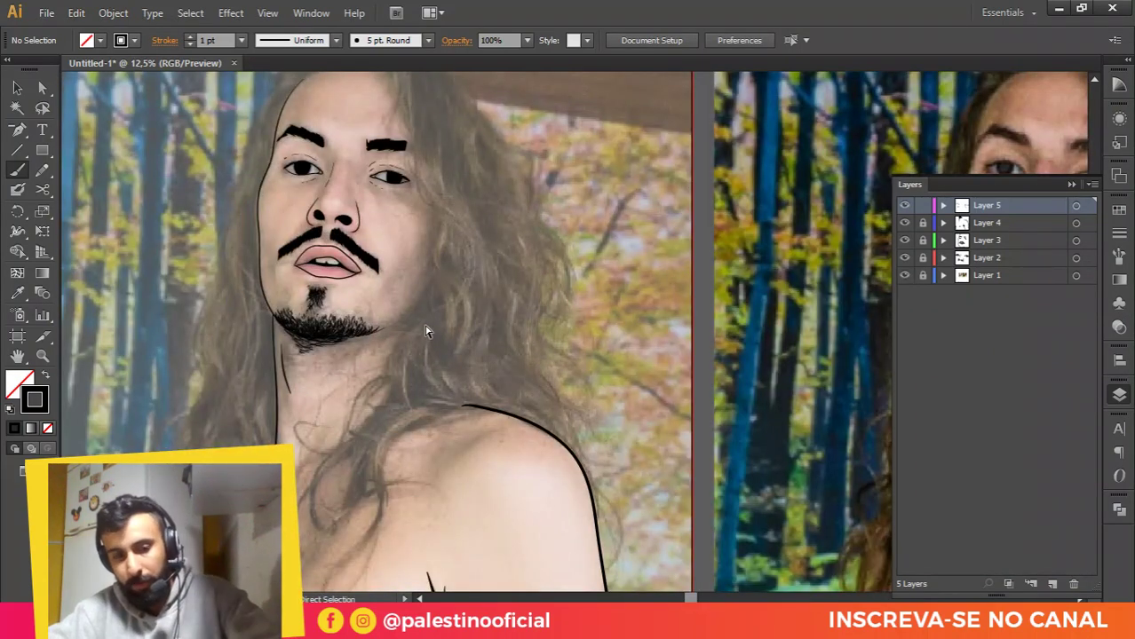
# Step: Save the untitled portrait document
pyautogui.hotkey('ctrl', 's')
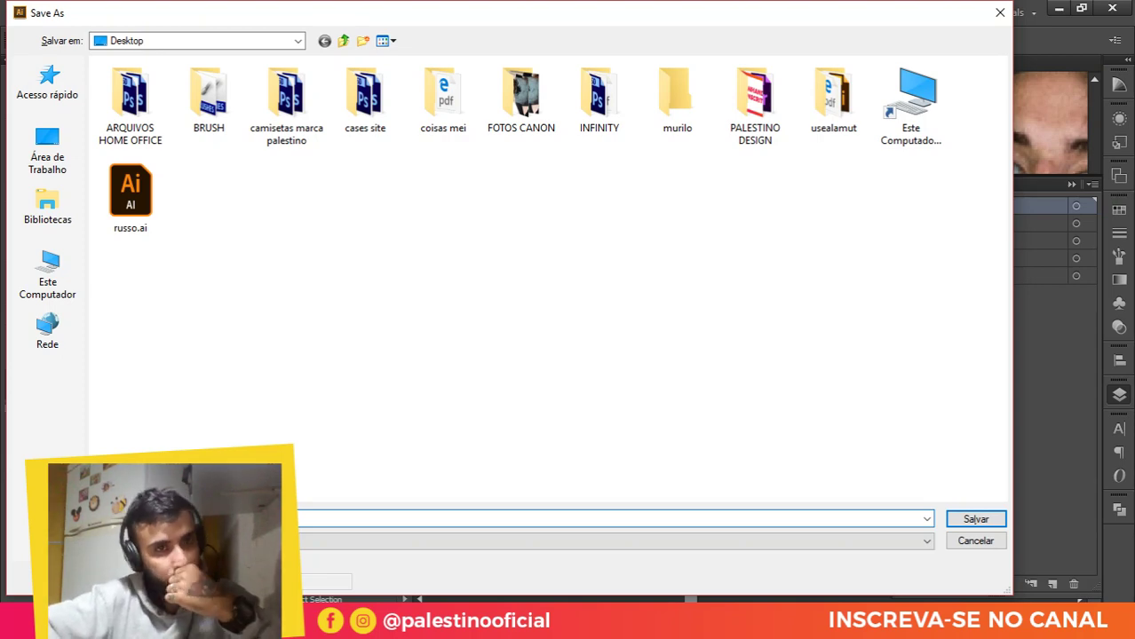
# Step: Save the portrait drawing as regatt.ai in Illustrator CS6 format with PDF compatibility, embedded ICC profiles and compression
pyautogui.press('Escape')
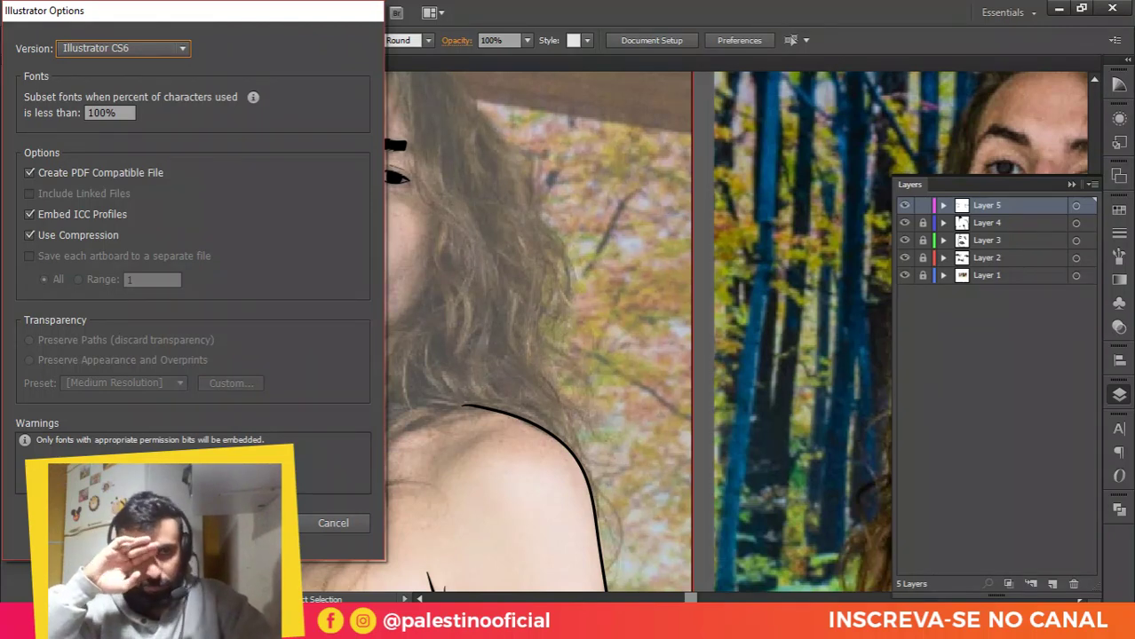
pyautogui.press('Return')
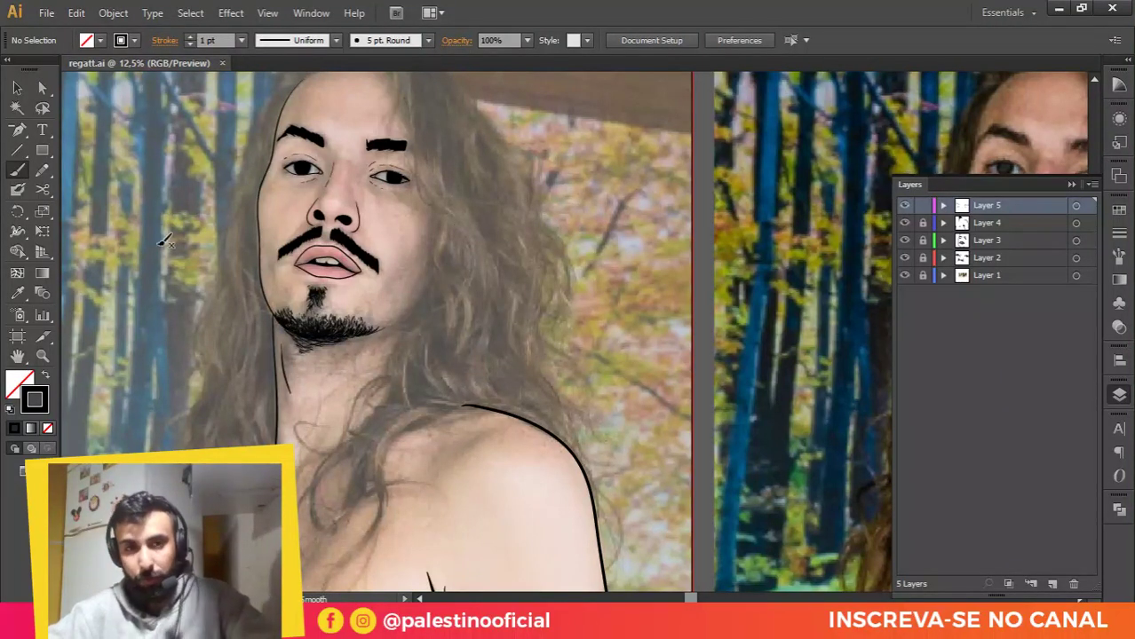
# Step: Hide and show Layer 5 to check which strokes it holds
pyautogui.hotkey('ctrl', '=')
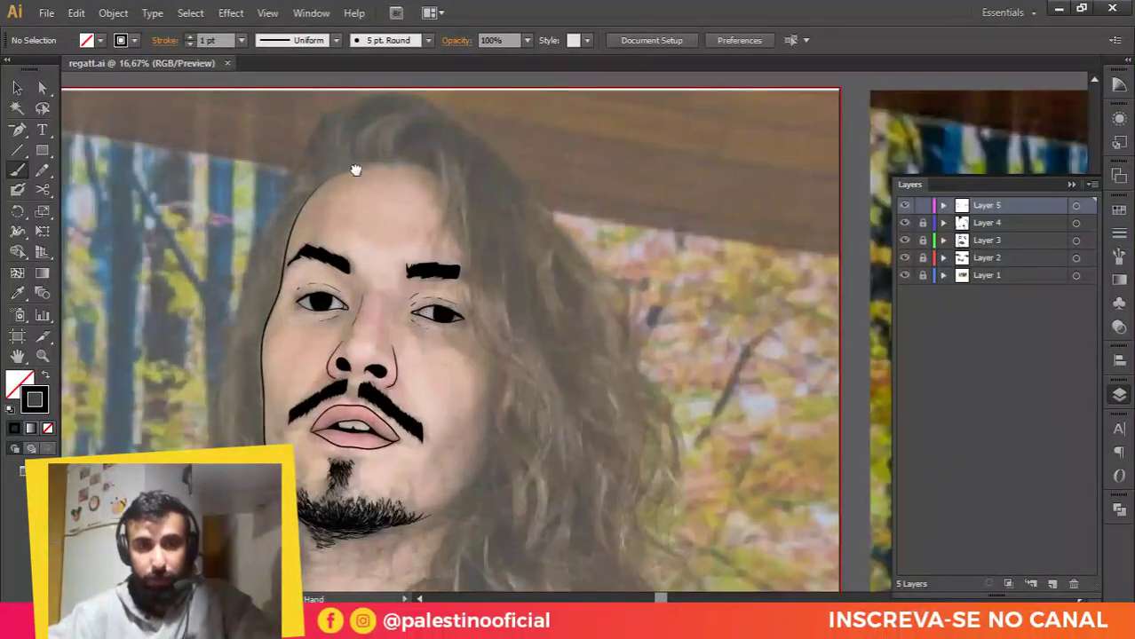
pyautogui.moveTo(355, 166); pyautogui.dragTo(356, 213)
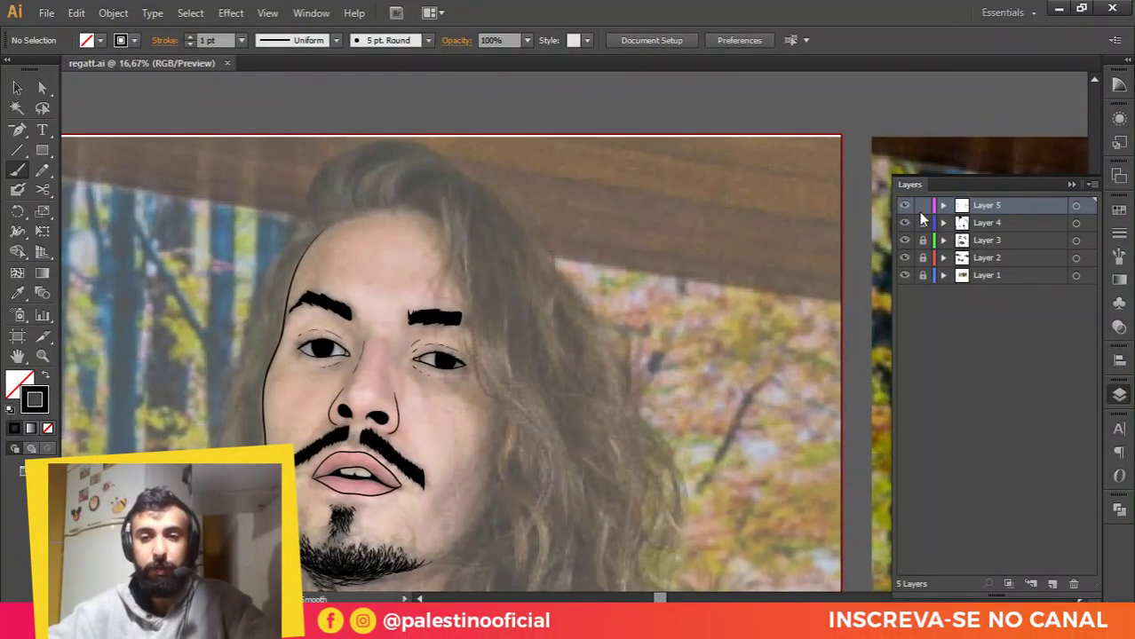
pyautogui.click(907, 209)
pyautogui.click(907, 209)
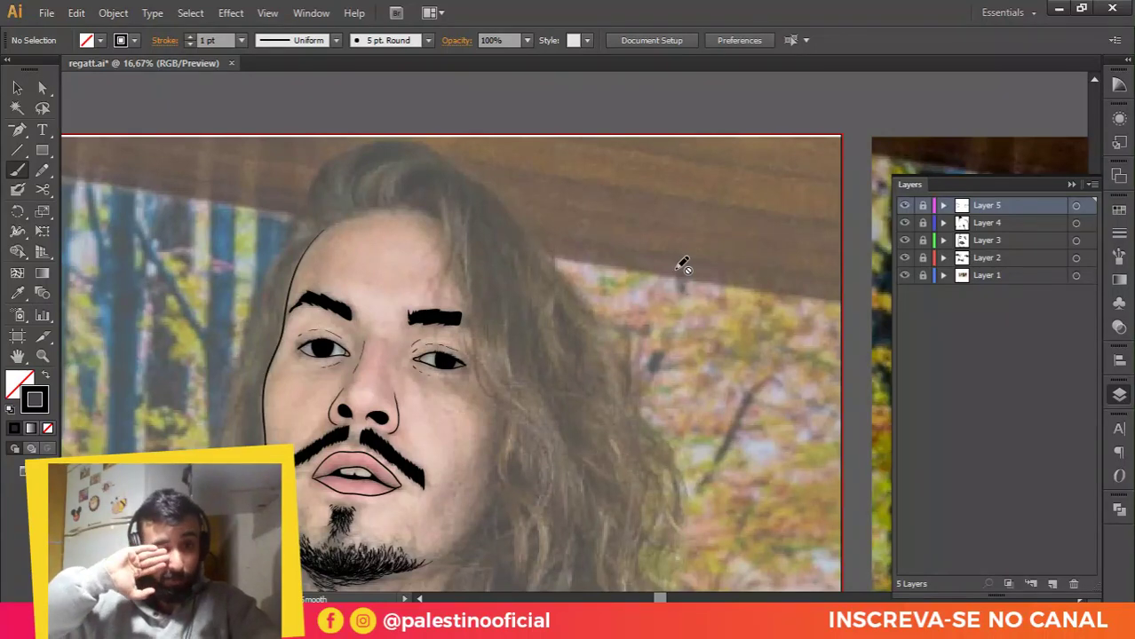
# Step: Unlock Layer 5 and paint the missing jawline from the beard up to the hair, using the 5 pt. Round brush with a 1 pt stroke
pyautogui.moveTo(517, 316); pyautogui.dragTo(552, 228)
pyautogui.moveTo(533, 373); pyautogui.dragTo(563, 287)
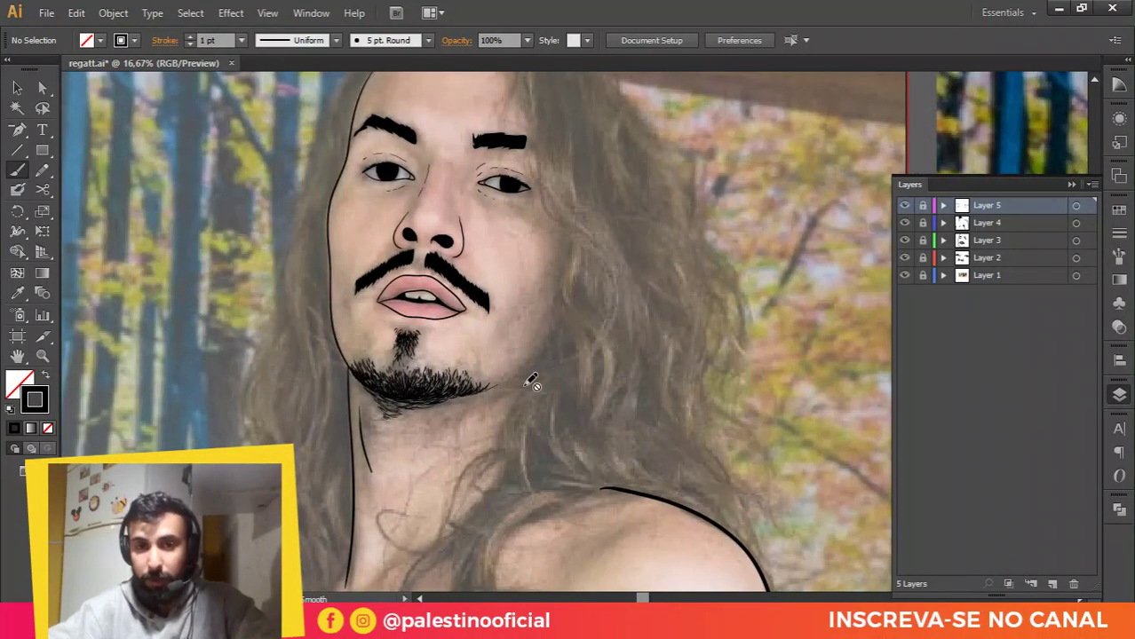
pyautogui.scroll(1, 530, 382)
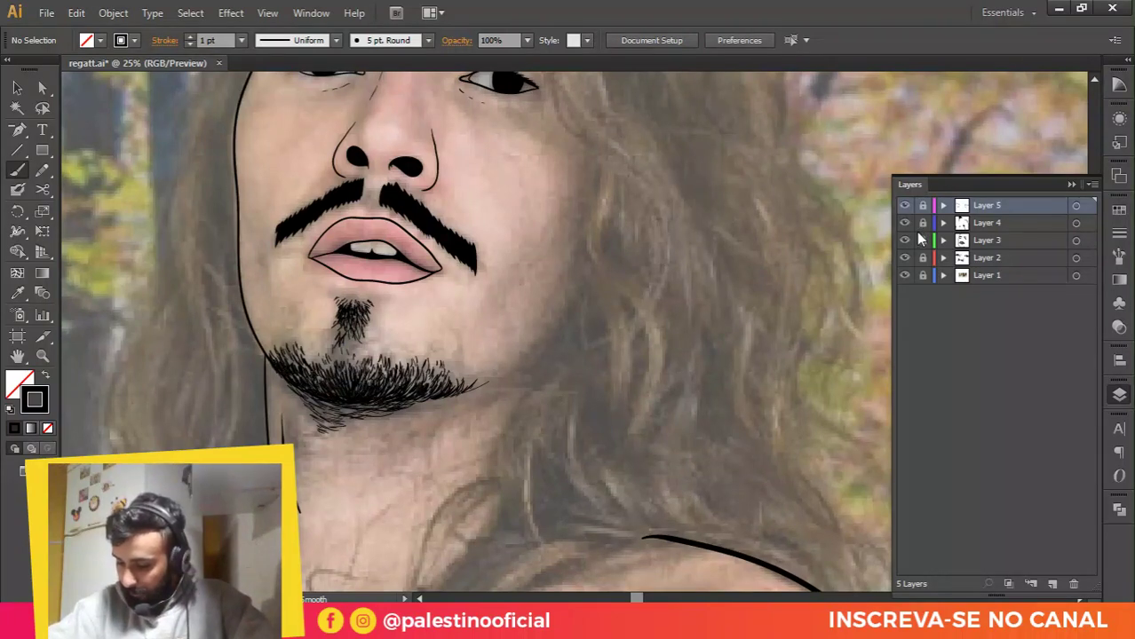
pyautogui.scroll(1, 575, 298)
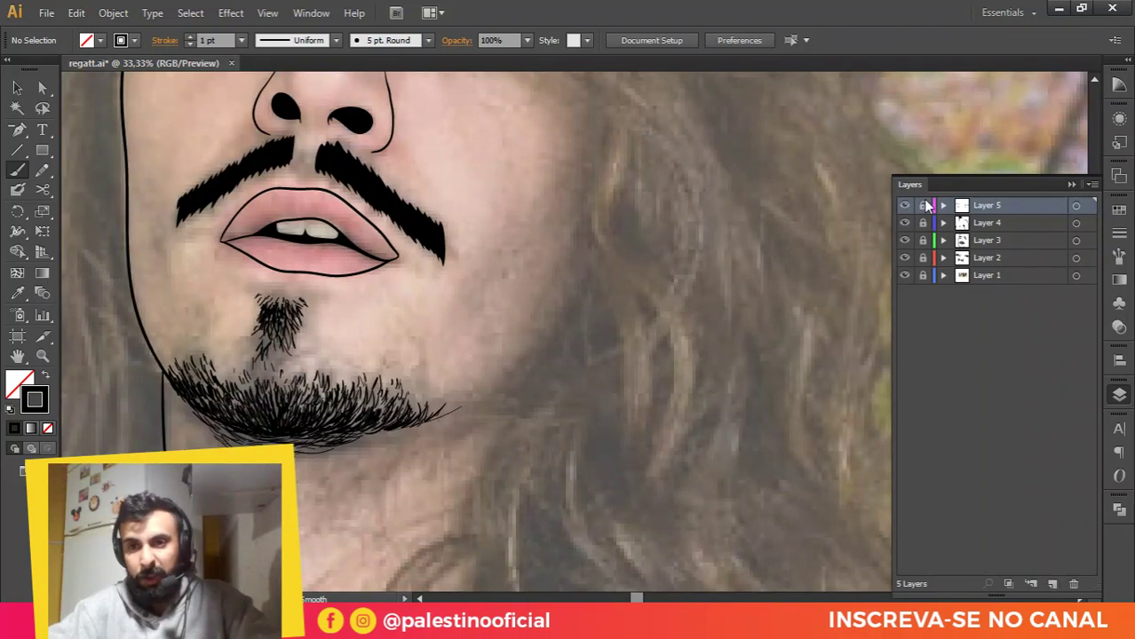
pyautogui.hotkey('ctrl', 'a')
pyautogui.press('a')
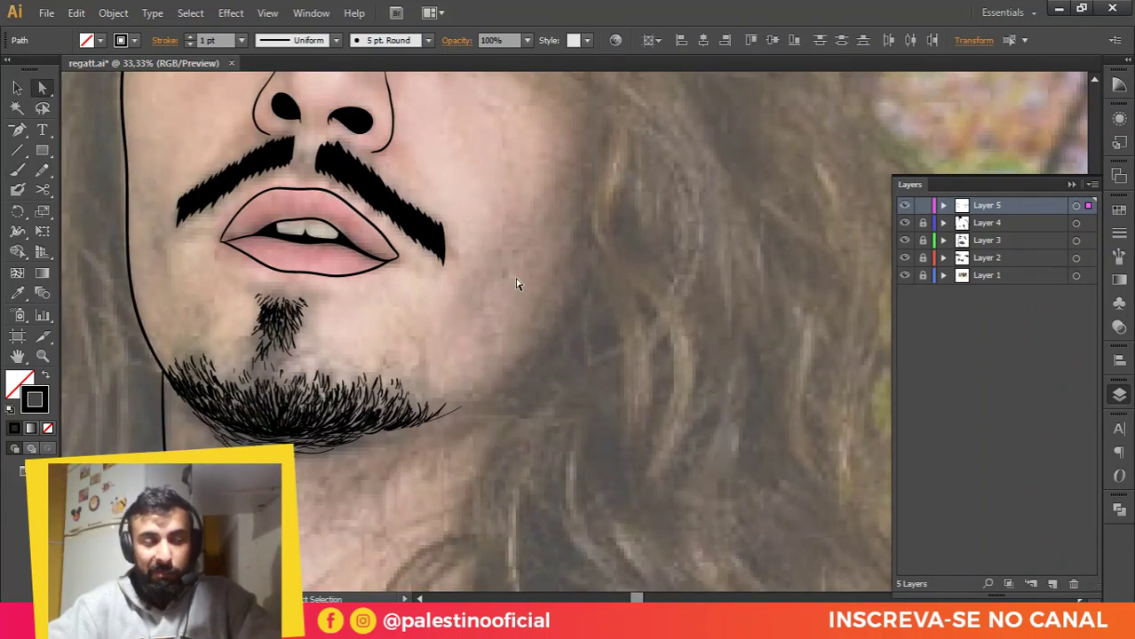
pyautogui.hotkey('ctrl', 'shift', 'a')
pyautogui.press('b')
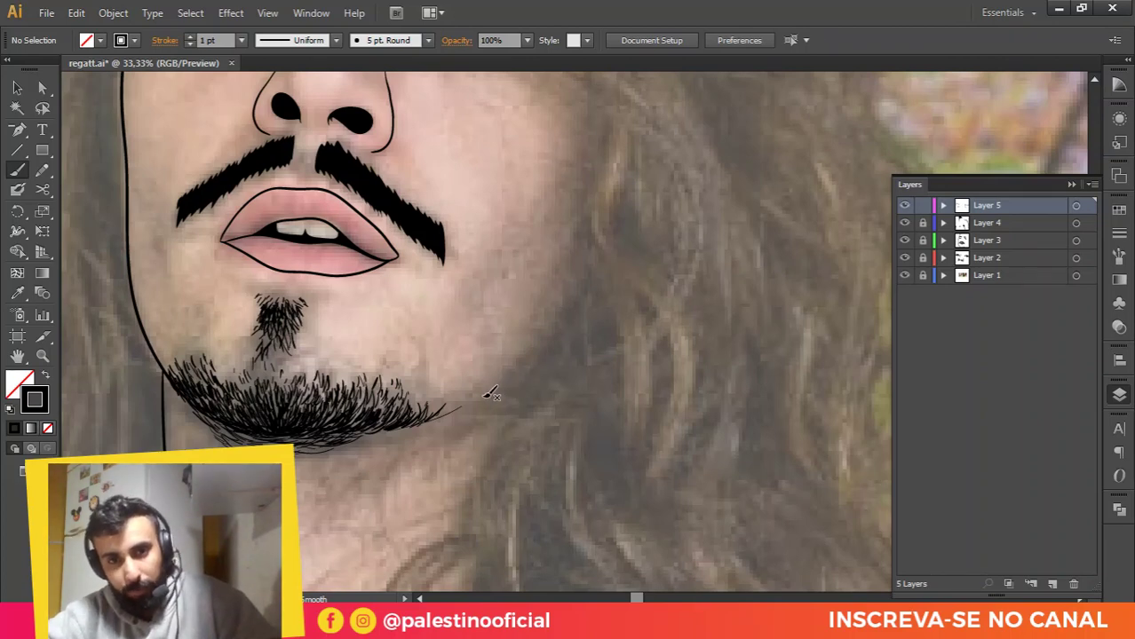
pyautogui.moveTo(548, 345)
pyautogui.mouseDown()
pyautogui.moveTo(591, 249)
pyautogui.moveTo(649, 298)
pyautogui.moveTo(433, 276)
pyautogui.mouseUp()
# Step: Hide the photo layer, Layer 1, to check the line art of the whole figure alone, and show it again
pyautogui.press('a')
pyautogui.scroll(-3, 658, 346)
pyautogui.scroll(-1, 433, 276)
pyautogui.scroll(1, 328, 293)
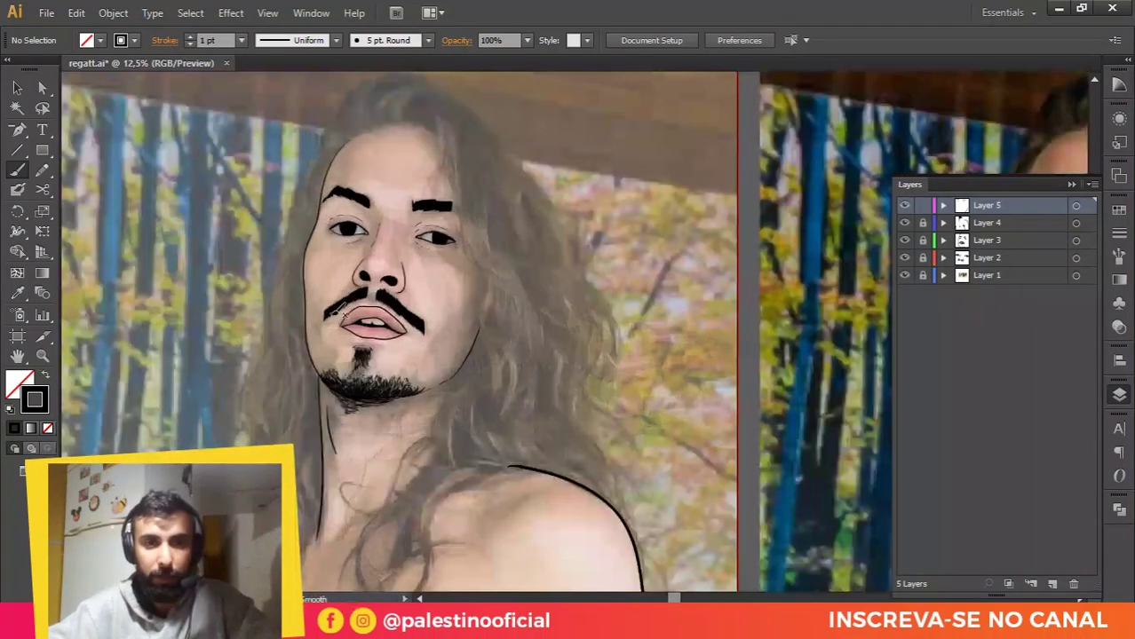
pyautogui.moveTo(332, 307); pyautogui.dragTo(368, 283)
pyautogui.scroll(-1, 517, 233)
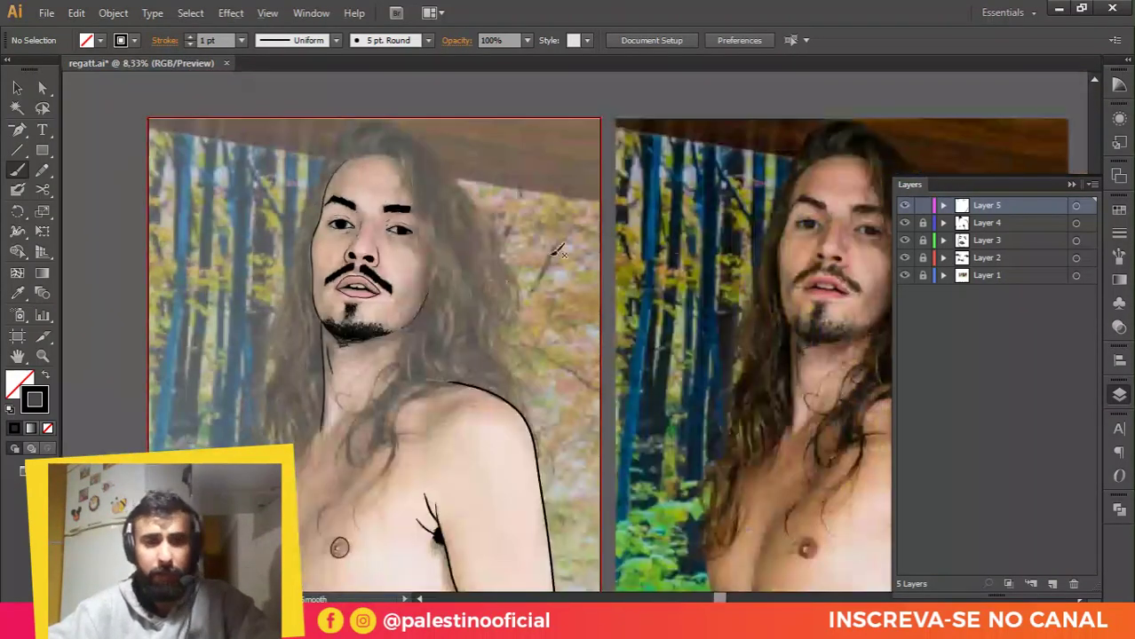
pyautogui.click(905, 277)
pyautogui.hotkey('ctrl', '-')
pyautogui.hotkey('ctrl', '-')
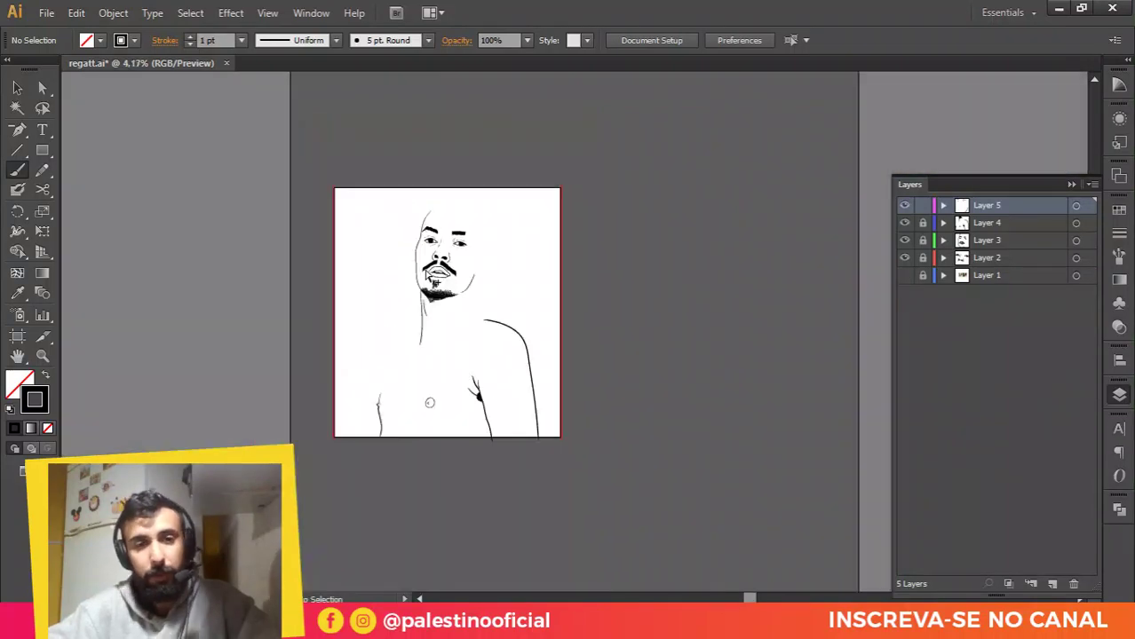
pyautogui.hotkey('ctrl', '+')
pyautogui.click(905, 276)
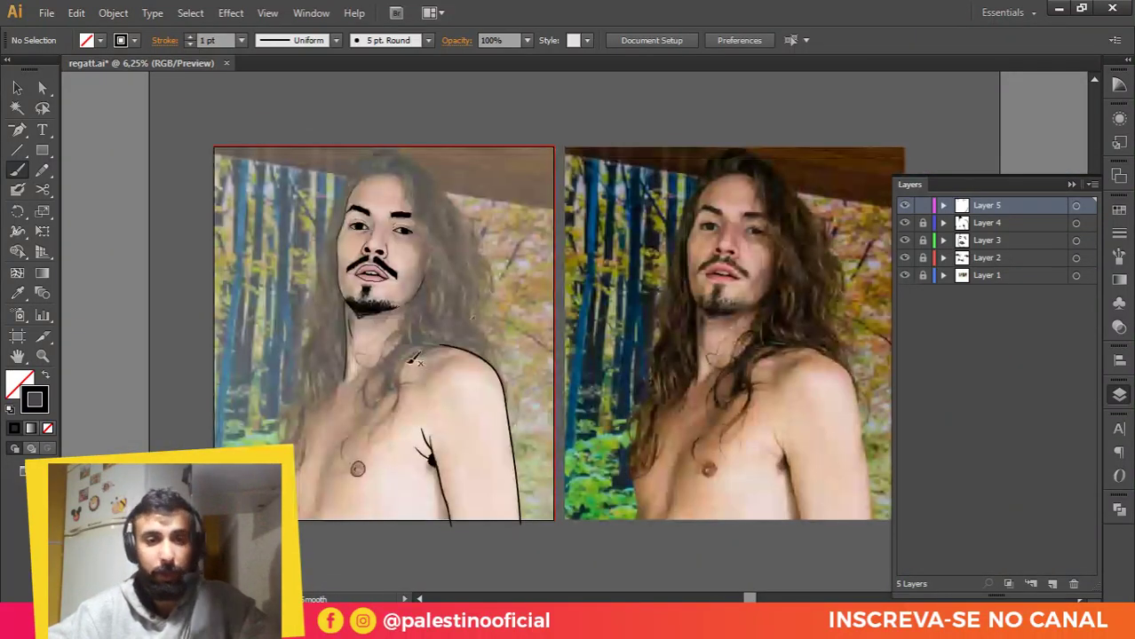
# Step: Lock Layer 5 and add a new layer above it for the hair line art
pyautogui.scroll(2, 412, 360)
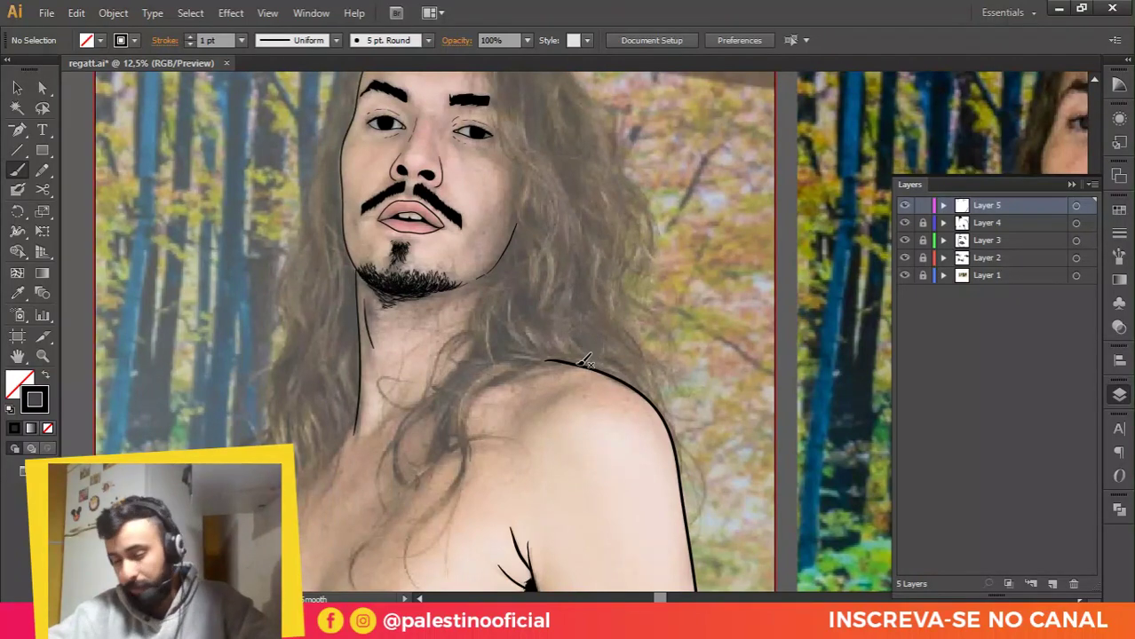
pyautogui.scroll(5, 551, 346)
pyautogui.scroll(-3, 470, 267)
pyautogui.scroll(1, 428, 171)
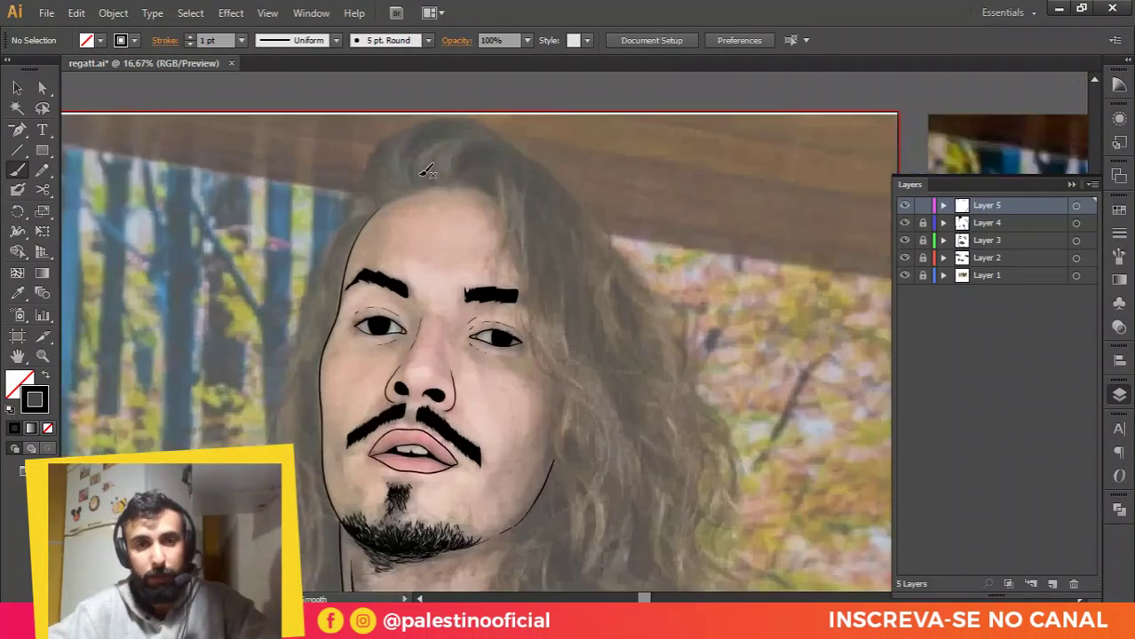
pyautogui.moveTo(476, 159); pyautogui.dragTo(460, 177)
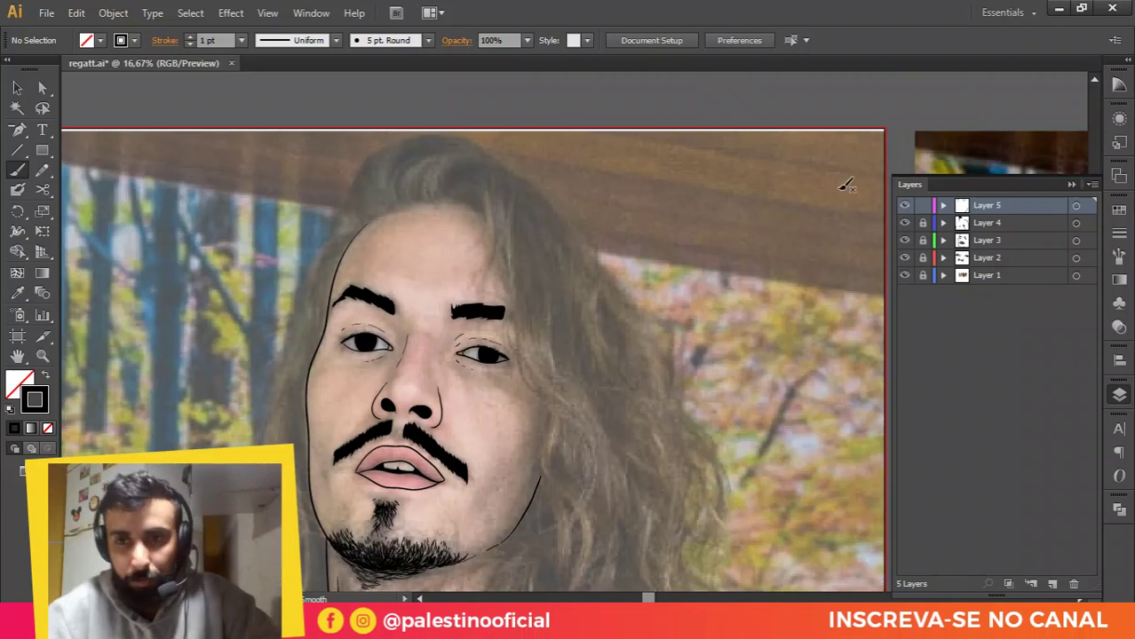
pyautogui.scroll(-1, 480, 216)
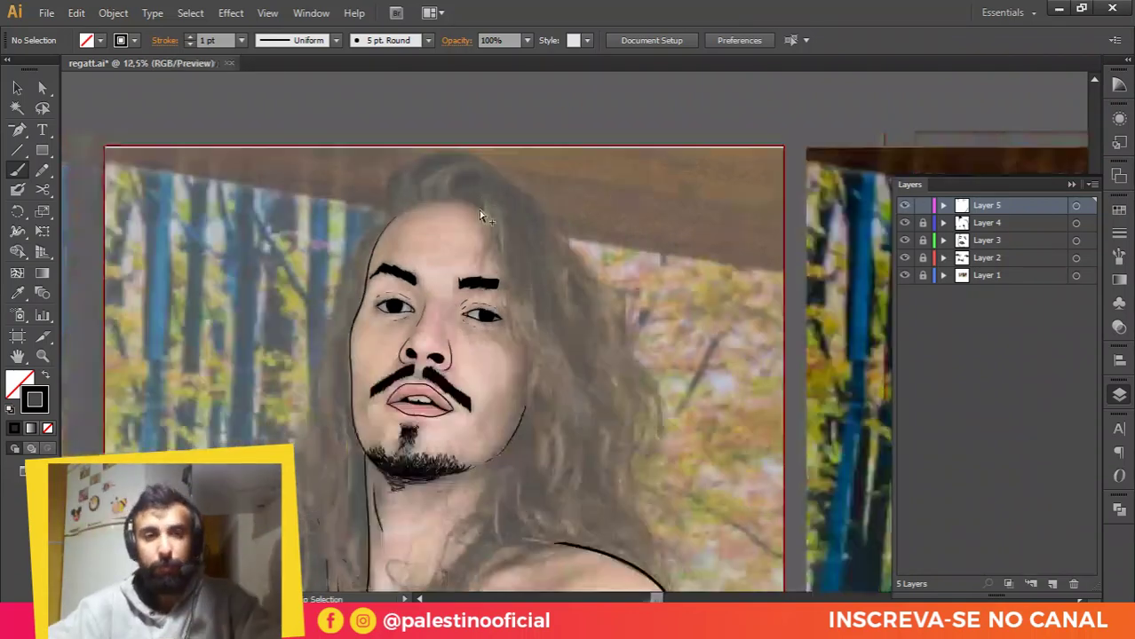
pyautogui.scroll(3, 426, 197)
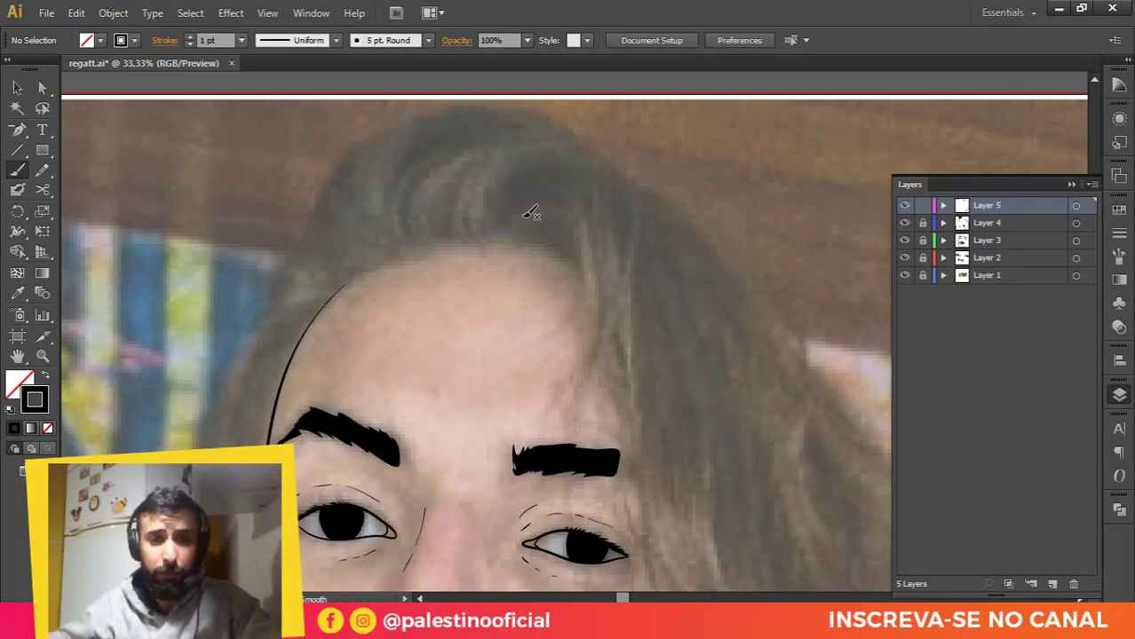
pyautogui.scroll(-1, 585, 188)
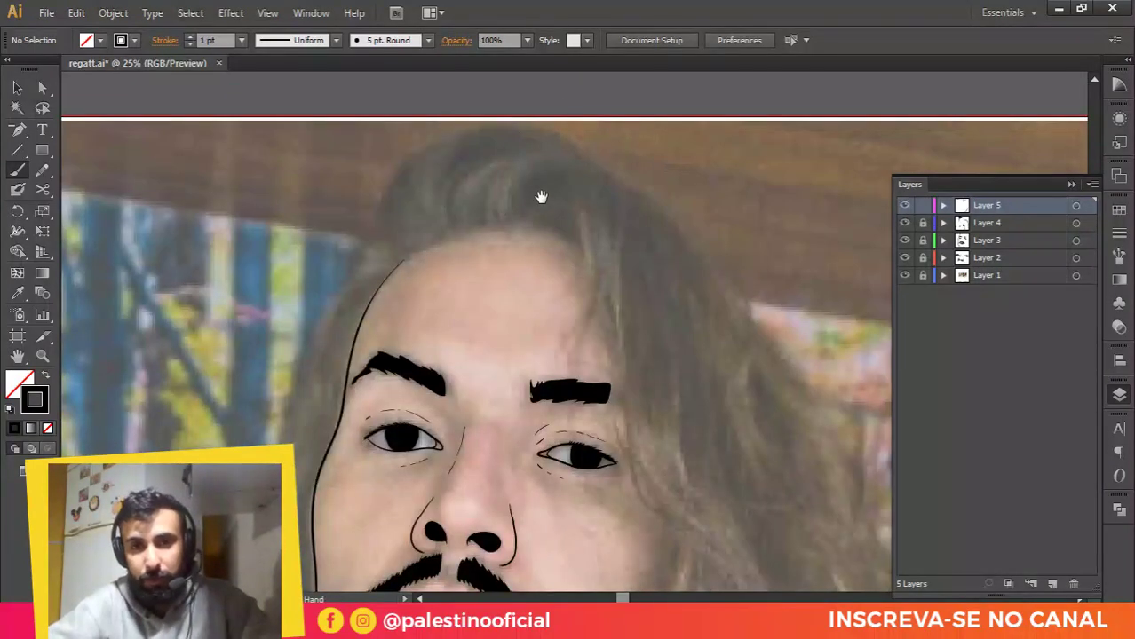
pyautogui.moveTo(539, 195); pyautogui.dragTo(448, 213)
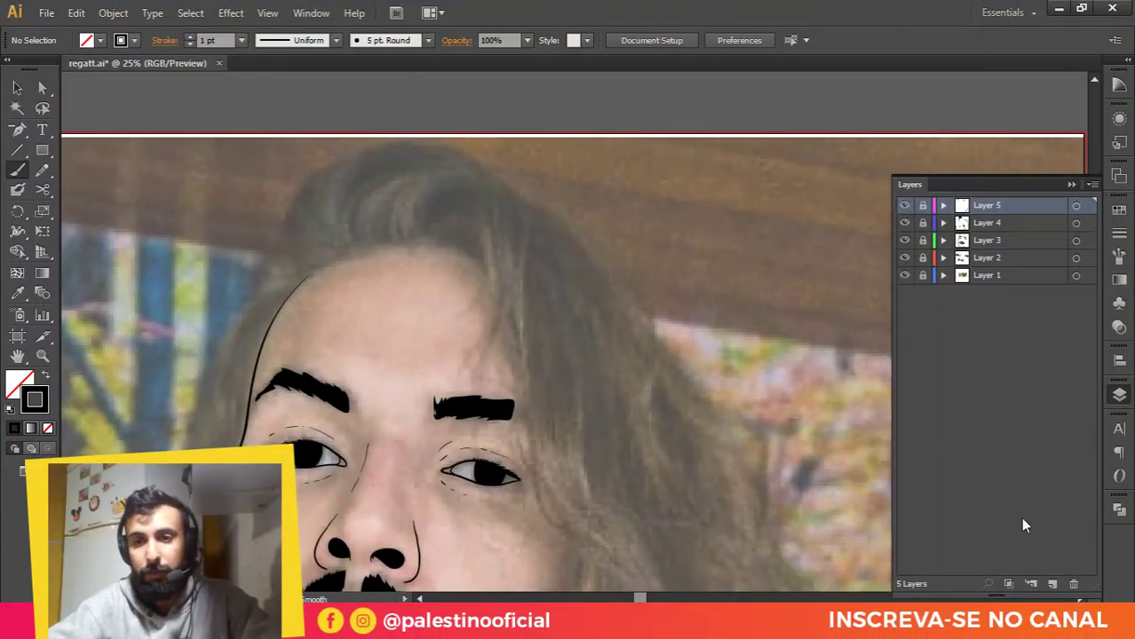
pyautogui.click(1051, 586)
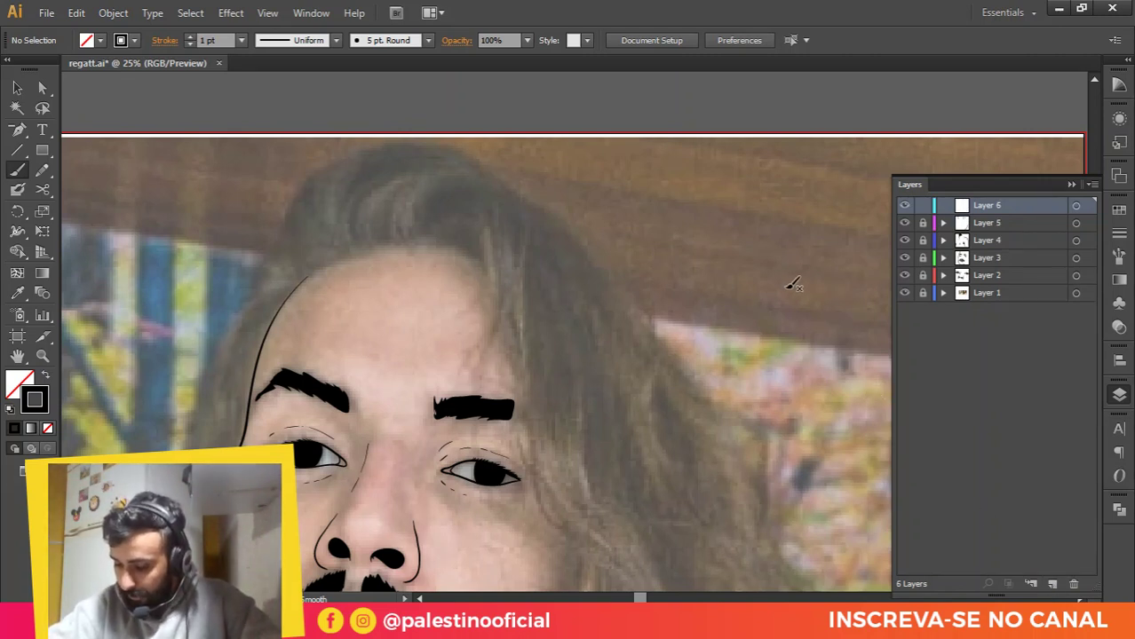
# Step: Paint the outer contour of the hair on Layer 6, from the forehead line's end over the crown of the head
pyautogui.scroll(-2, 488, 285)
pyautogui.moveTo(475, 277); pyautogui.dragTo(493, 251)
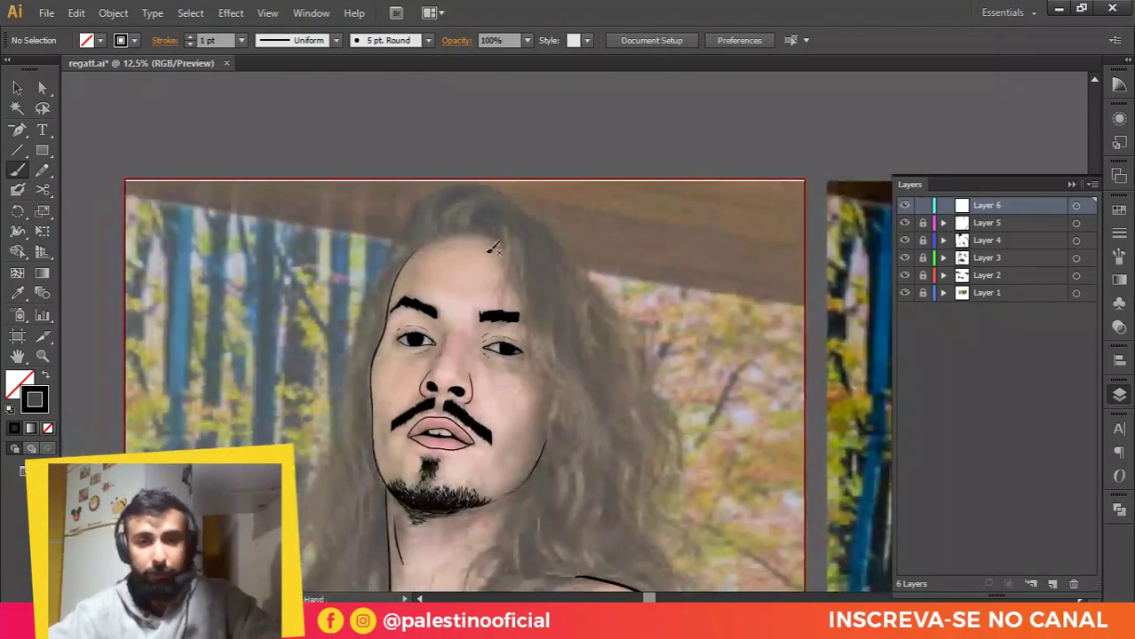
pyautogui.scroll(1, 480, 236)
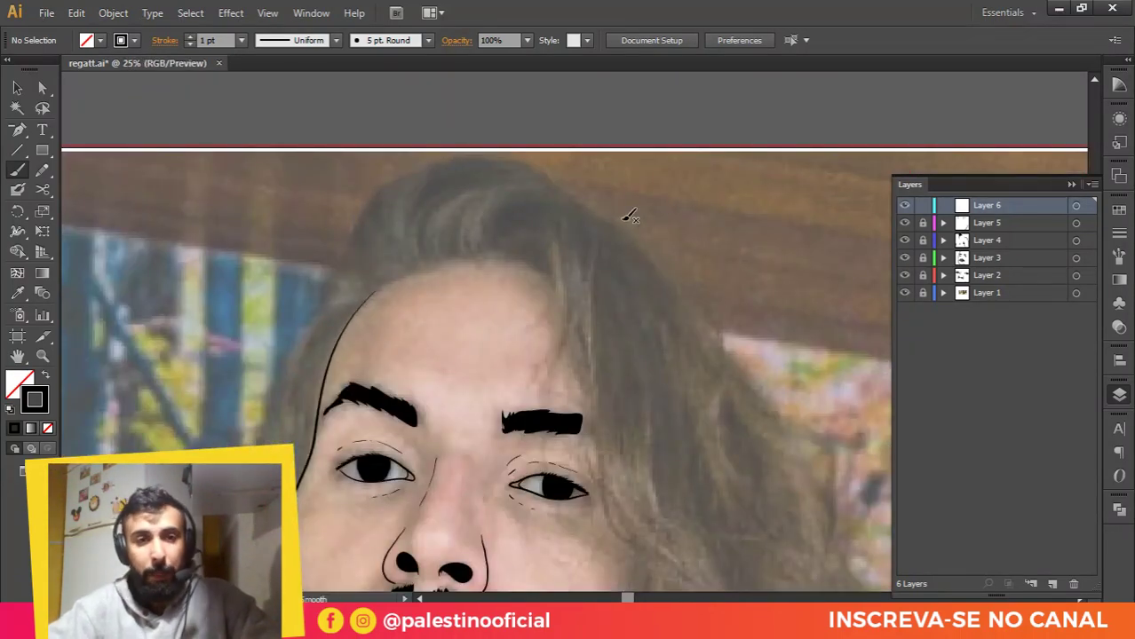
pyautogui.scroll(-1, 484, 177)
pyautogui.scroll(1, 426, 190)
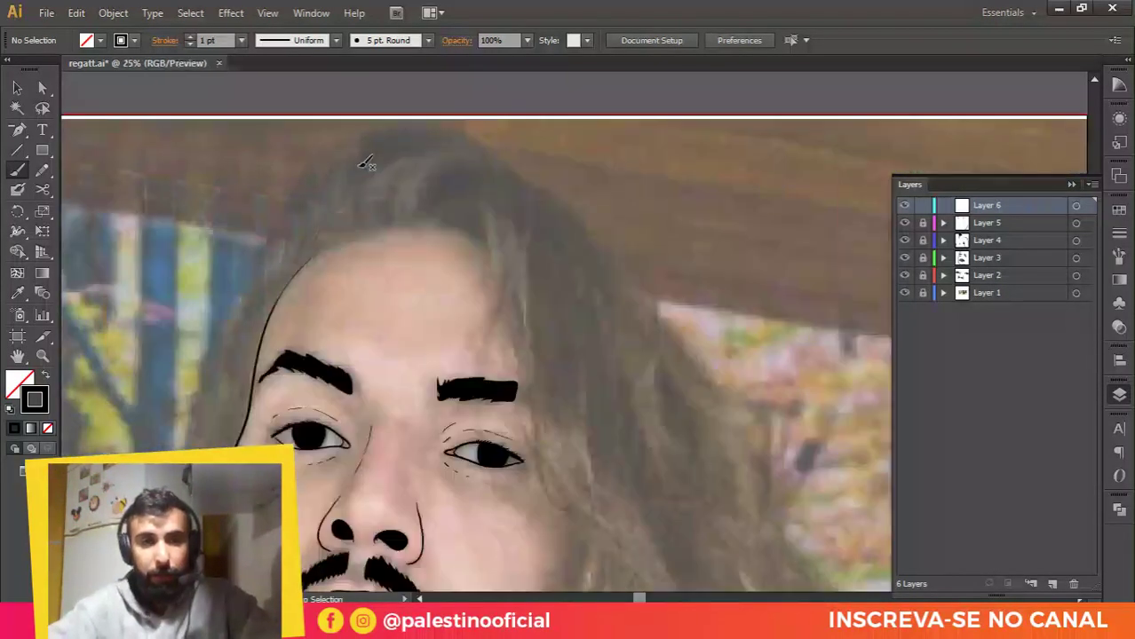
pyautogui.scroll(-2, 430, 172)
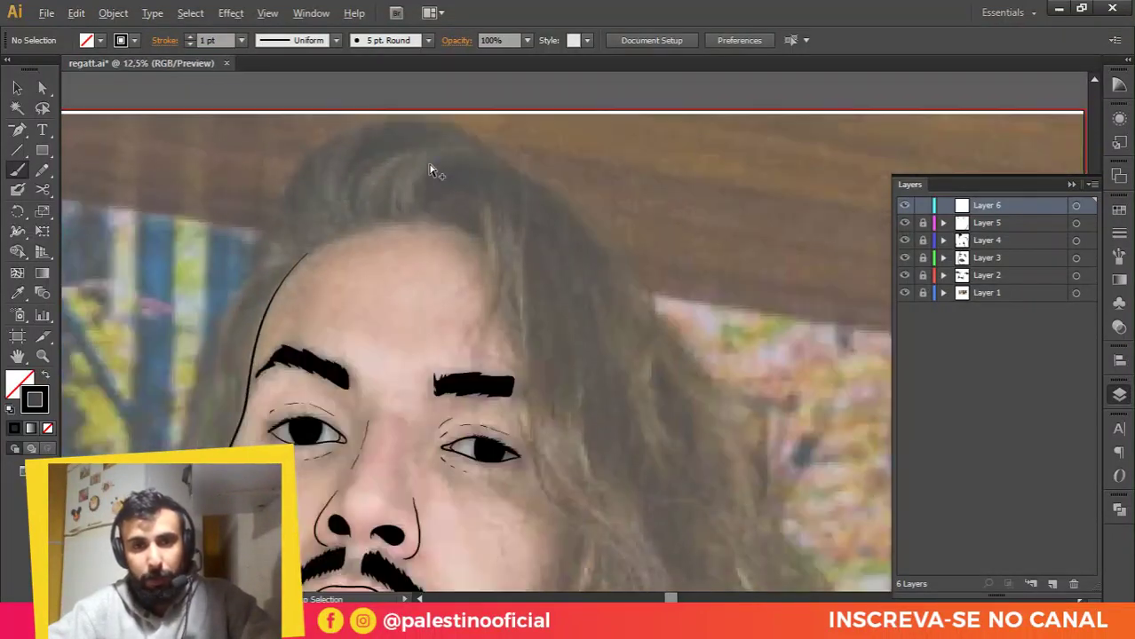
pyautogui.scroll(2, 459, 215)
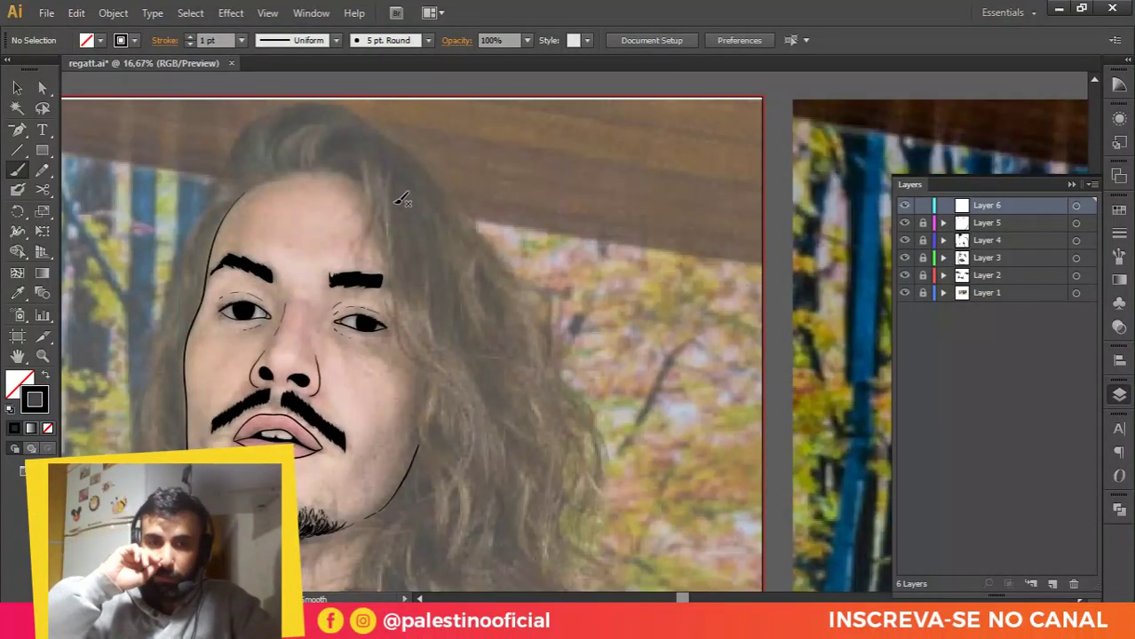
pyautogui.scroll(1, 404, 206)
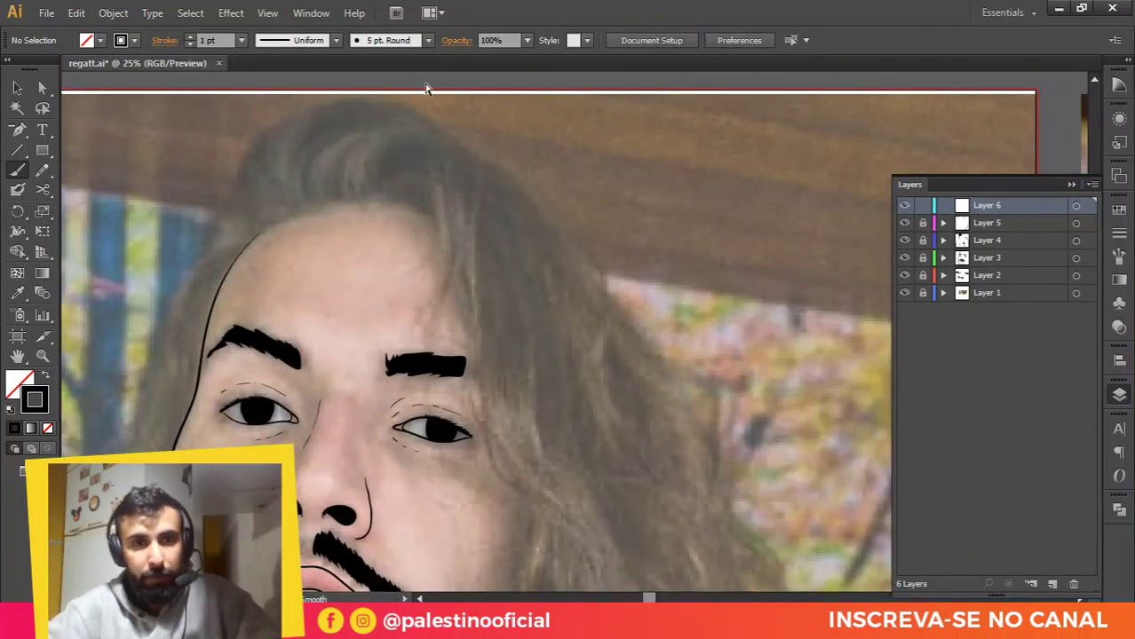
pyautogui.scroll(1, 428, 173)
pyautogui.moveTo(426, 185); pyautogui.dragTo(437, 198)
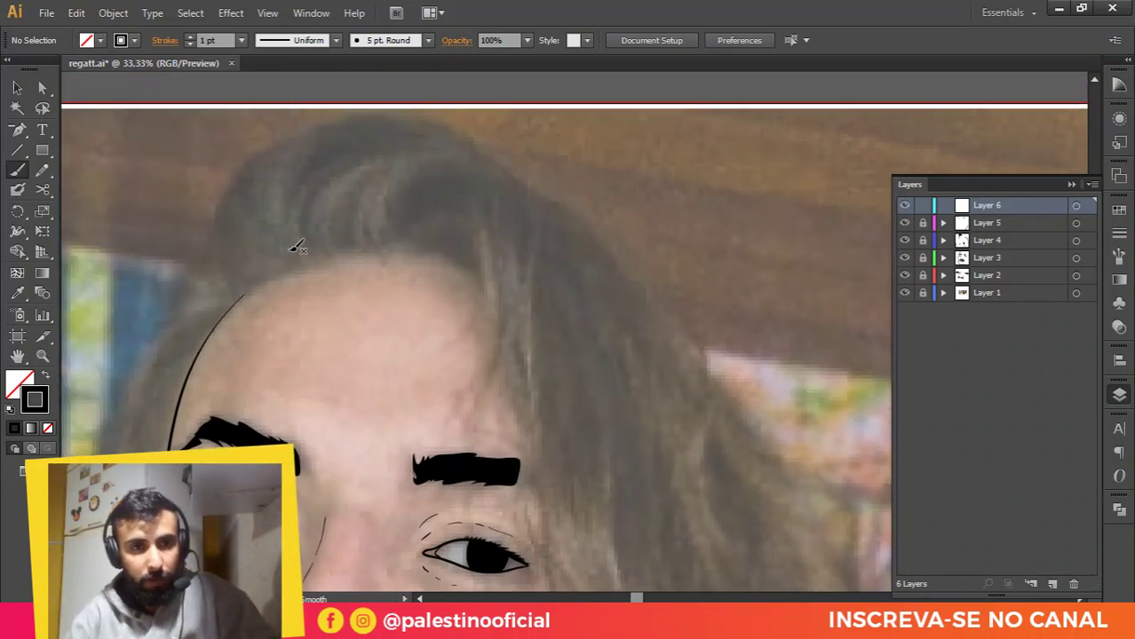
pyautogui.moveTo(234, 300)
pyautogui.mouseDown()
pyautogui.moveTo(250, 293)
pyautogui.moveTo(224, 233)
pyautogui.moveTo(222, 186)
pyautogui.moveTo(253, 147)
pyautogui.moveTo(330, 123)
pyautogui.moveTo(418, 127)
pyautogui.moveTo(519, 187)
pyautogui.mouseUp()
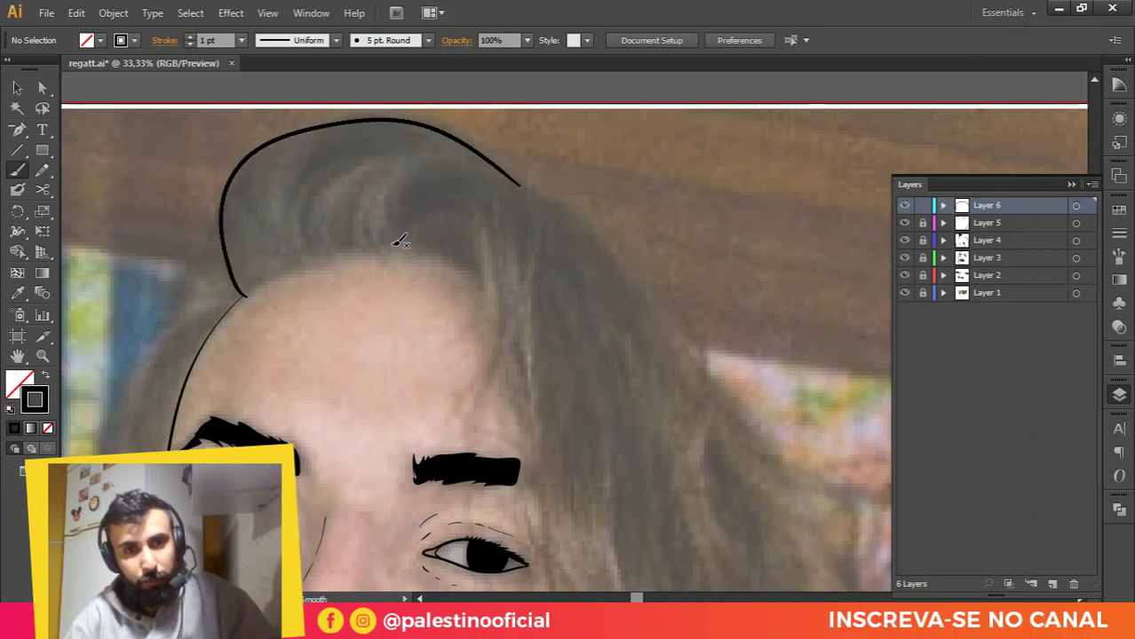
# Step: Paint three curved strands inside the hair contour, rising from the hairline and converging near the crown
pyautogui.moveTo(395, 252)
pyautogui.mouseDown()
pyautogui.moveTo(387, 185)
pyautogui.moveTo(399, 160)
pyautogui.moveTo(464, 140)
pyautogui.mouseUp()
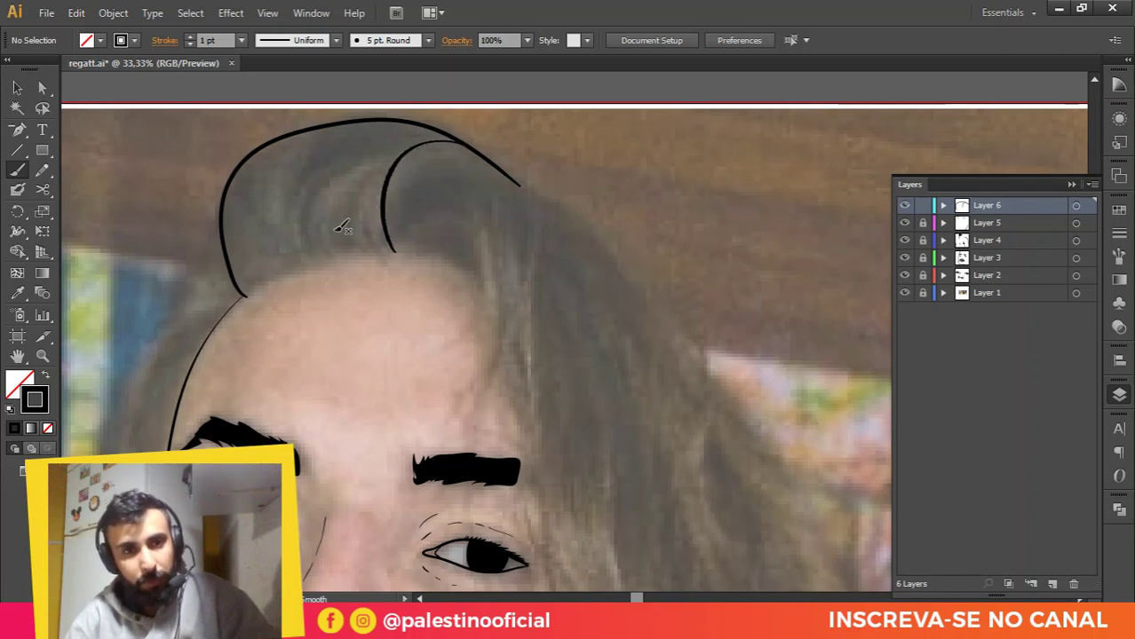
pyautogui.moveTo(363, 249)
pyautogui.mouseDown()
pyautogui.moveTo(358, 201)
pyautogui.moveTo(405, 148)
pyautogui.mouseUp()
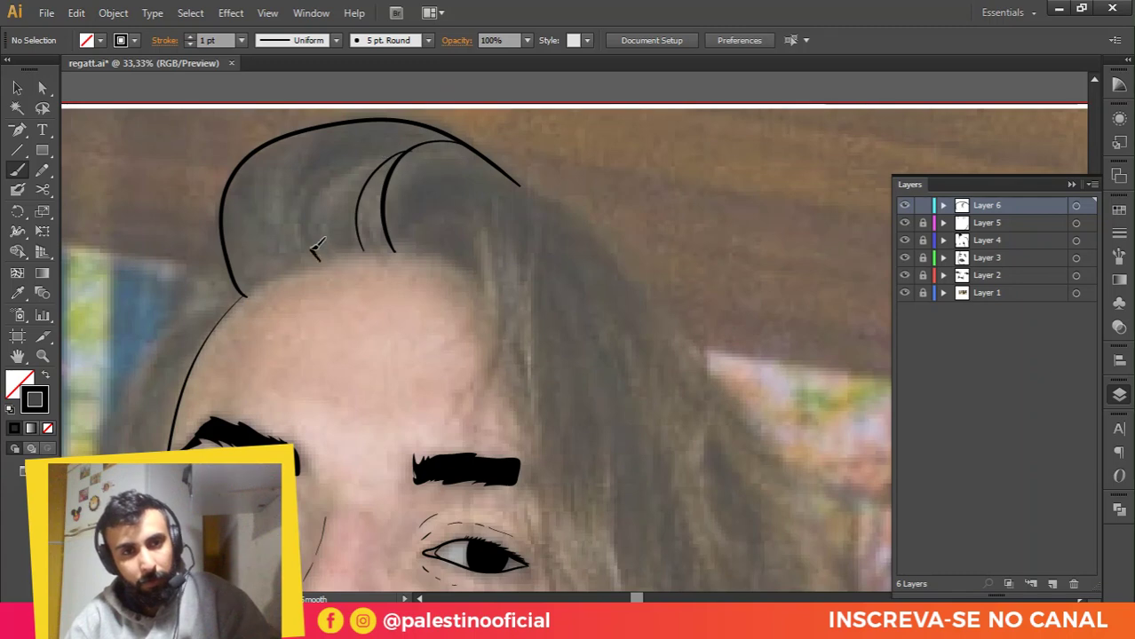
pyautogui.moveTo(319, 260)
pyautogui.mouseDown()
pyautogui.moveTo(308, 193)
pyautogui.moveTo(370, 150)
pyautogui.moveTo(453, 135)
pyautogui.mouseUp()
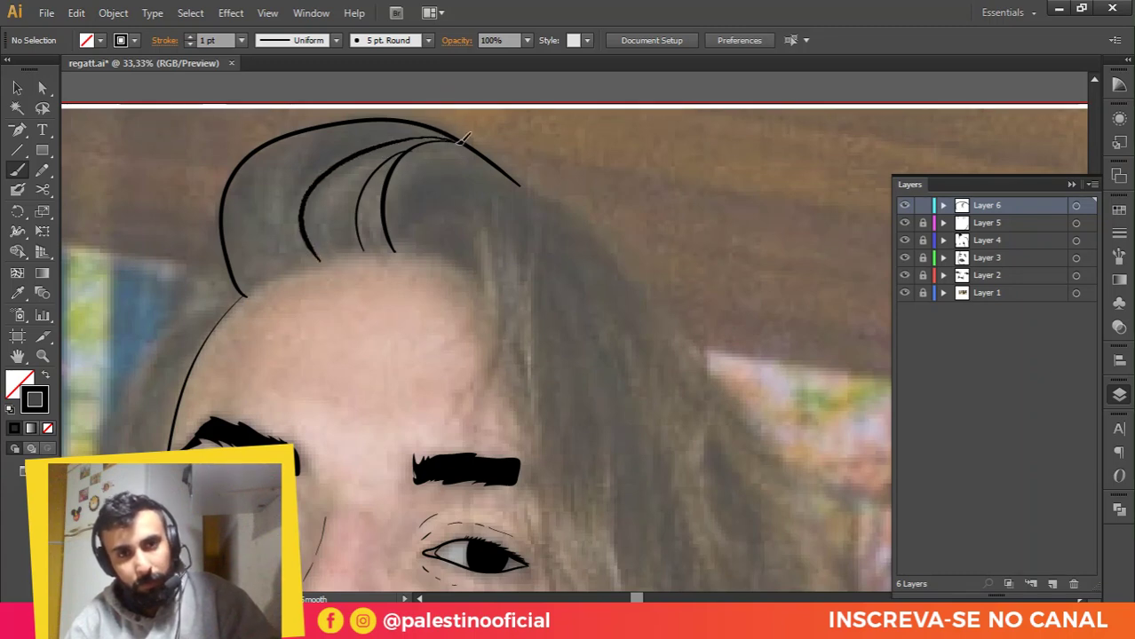
# Step: Adjust the anchor points of the thin middle strand and the outer strand so their upper ends merge cleanly into the neighbouring lines
pyautogui.scroll(4, 471, 133)
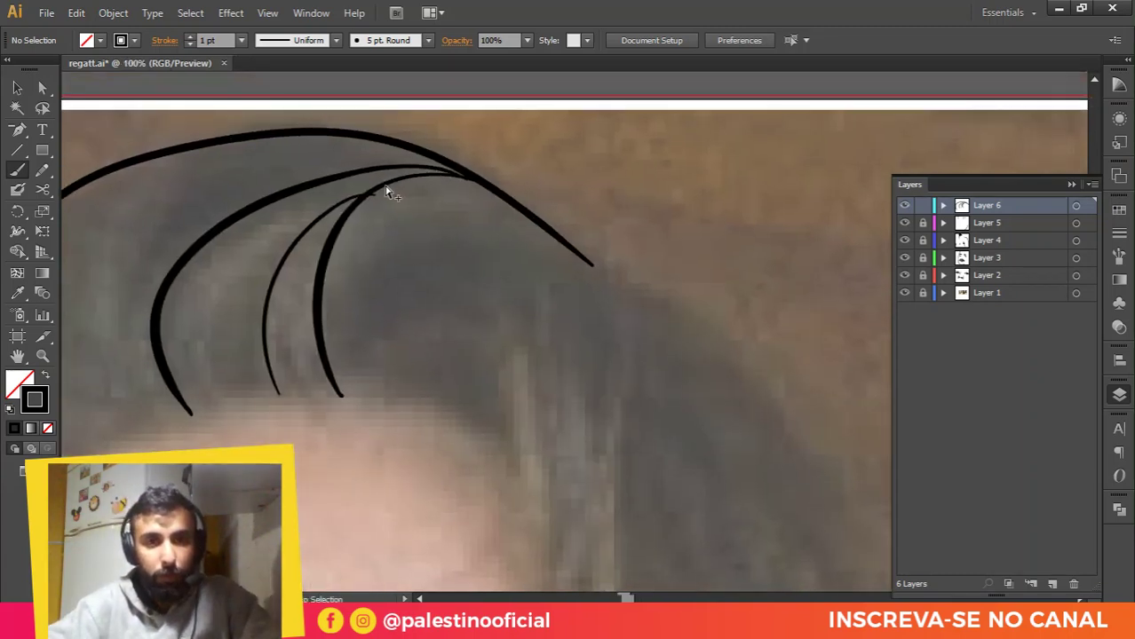
pyautogui.click(354, 207)
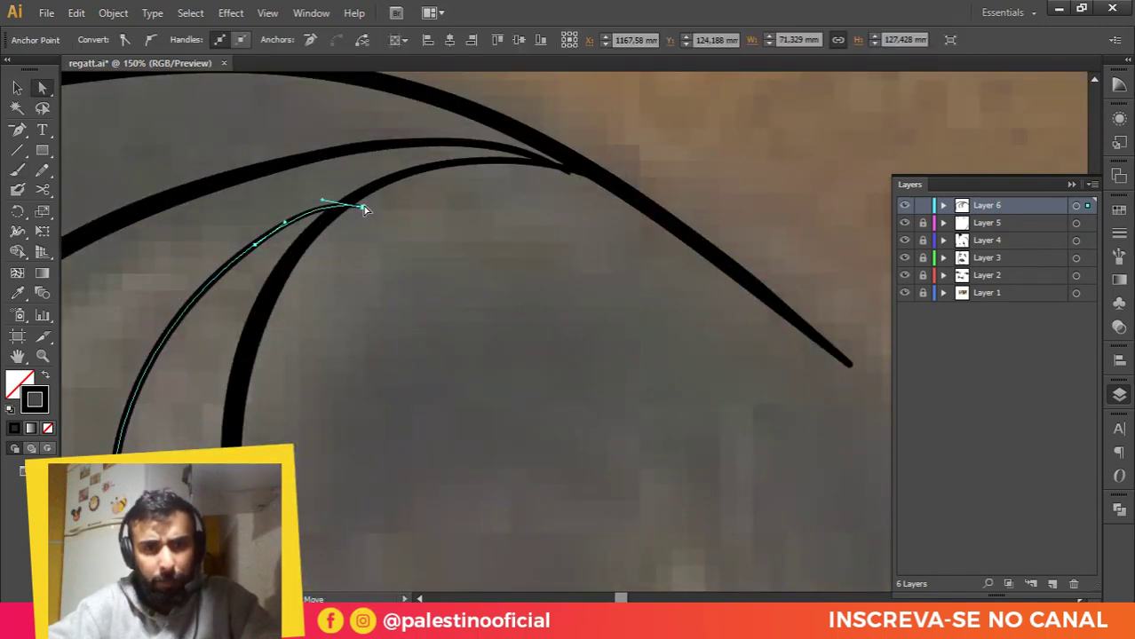
pyautogui.moveTo(350, 203); pyautogui.dragTo(350, 204)
pyautogui.moveTo(254, 243); pyautogui.dragTo(238, 246)
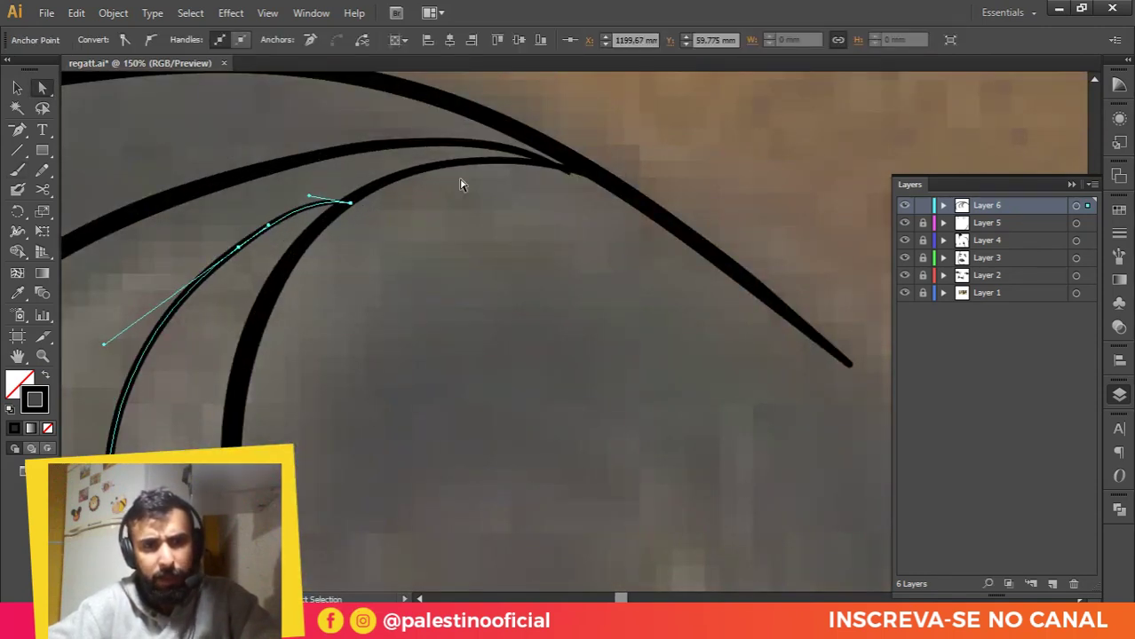
pyautogui.click(568, 175)
pyautogui.click(699, 259)
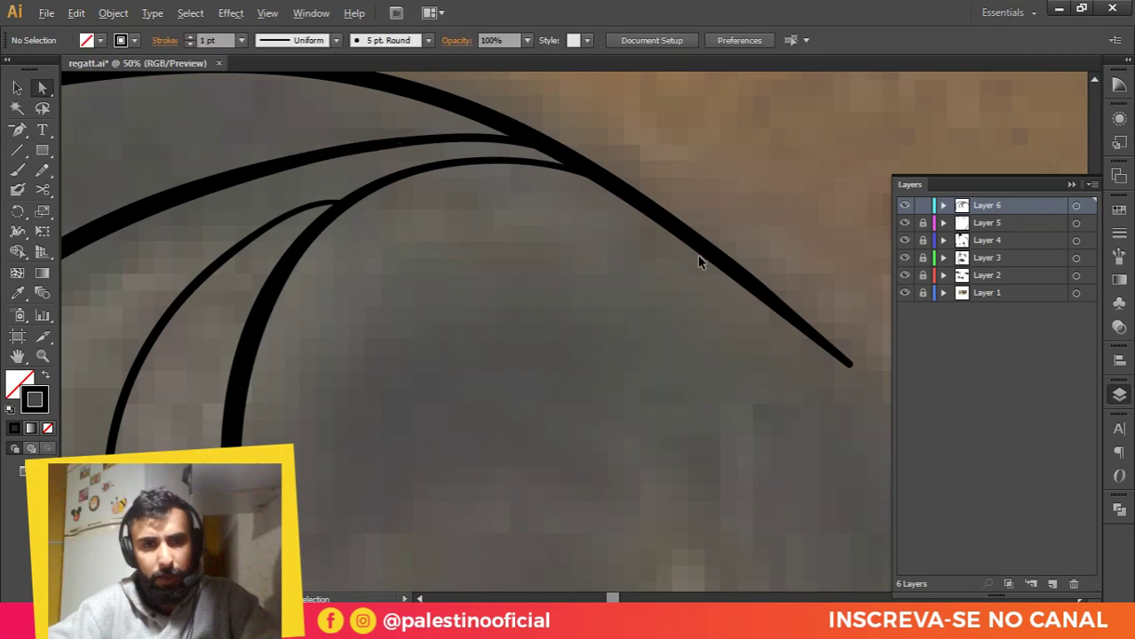
# Step: Extend the upper tip of the thin middle strand further along the thicker strand it joins
pyautogui.scroll(-4, 699, 258)
pyautogui.scroll(4, 680, 224)
pyautogui.click(660, 230)
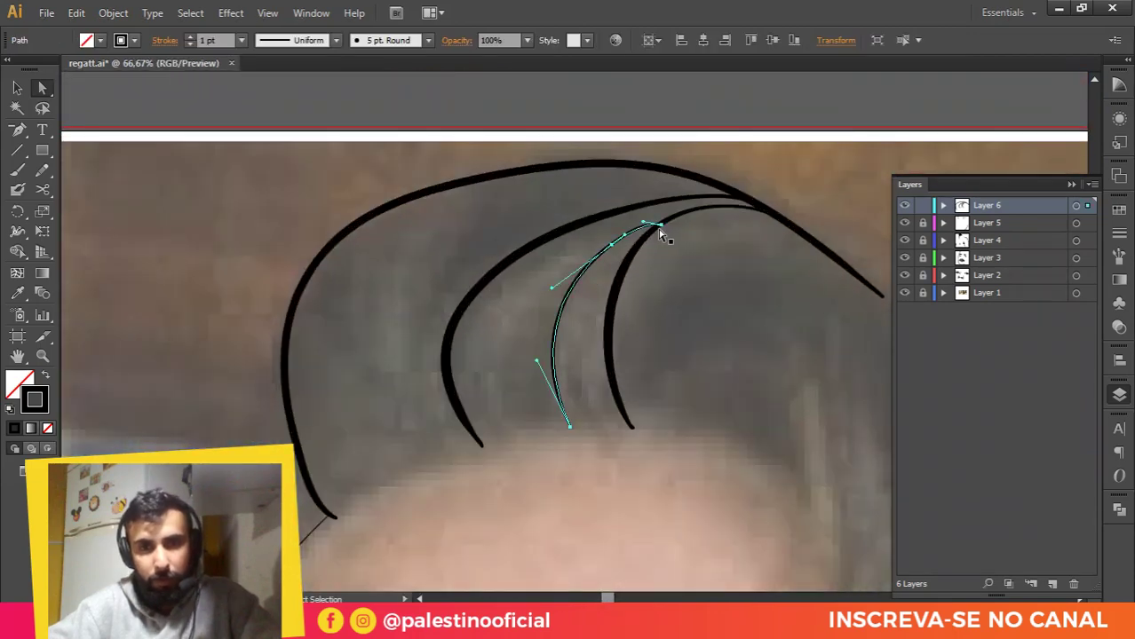
pyautogui.click(662, 226)
pyautogui.click(586, 259)
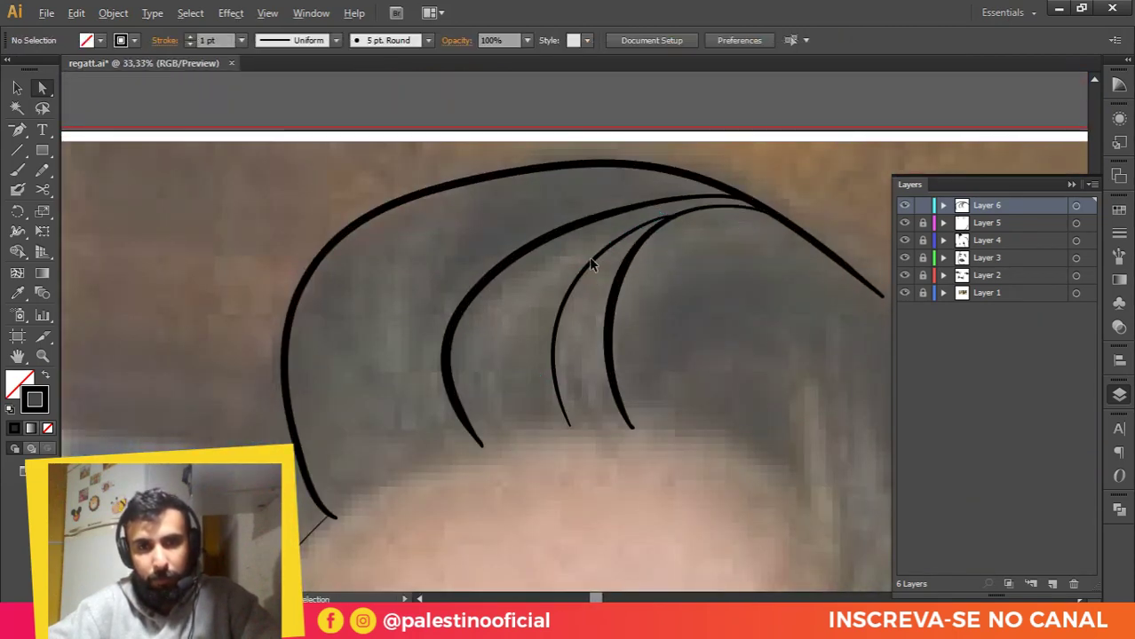
pyautogui.scroll(-2, 578, 265)
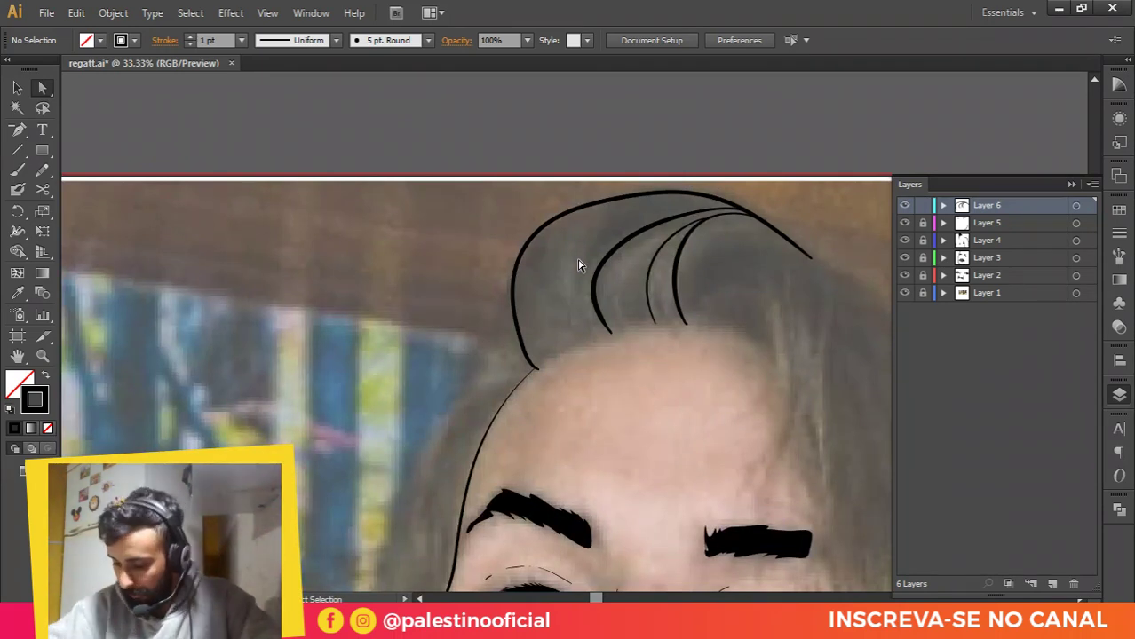
# Step: Paint two more curved strands in the front of the quiff, running from the hairline up to the outer contour
pyautogui.press('b')
pyautogui.scroll(1, 621, 236)
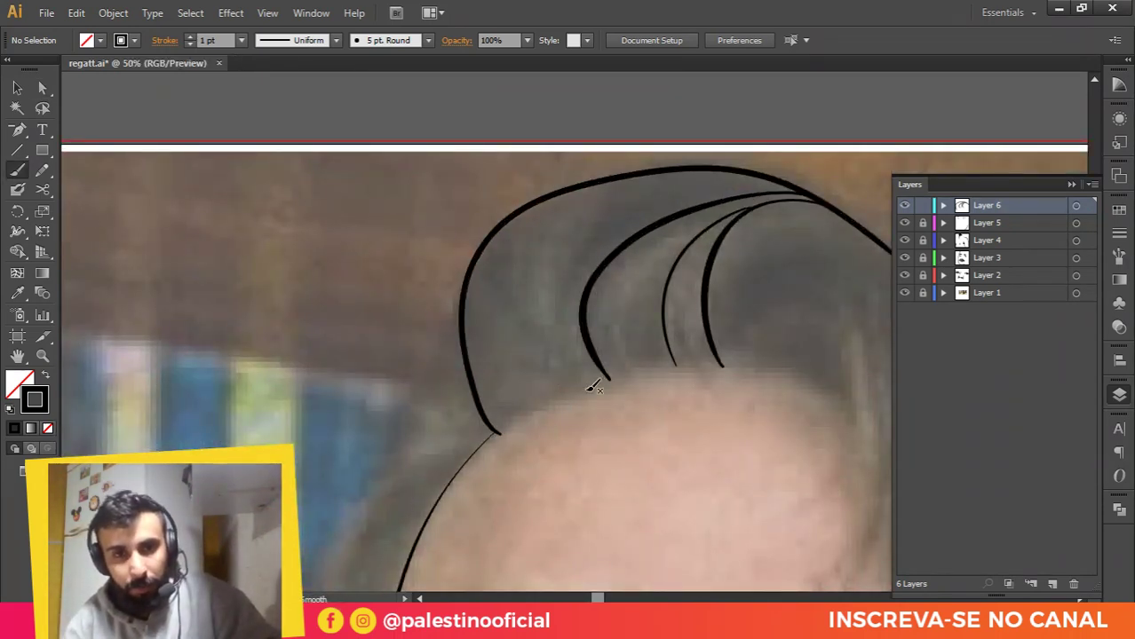
pyautogui.moveTo(583, 387)
pyautogui.mouseDown()
pyautogui.moveTo(520, 324)
pyautogui.moveTo(508, 292)
pyautogui.moveTo(522, 212)
pyautogui.mouseUp()
pyautogui.moveTo(554, 359)
pyautogui.mouseDown()
pyautogui.moveTo(538, 313)
pyautogui.moveTo(548, 249)
pyautogui.moveTo(590, 204)
pyautogui.mouseUp()
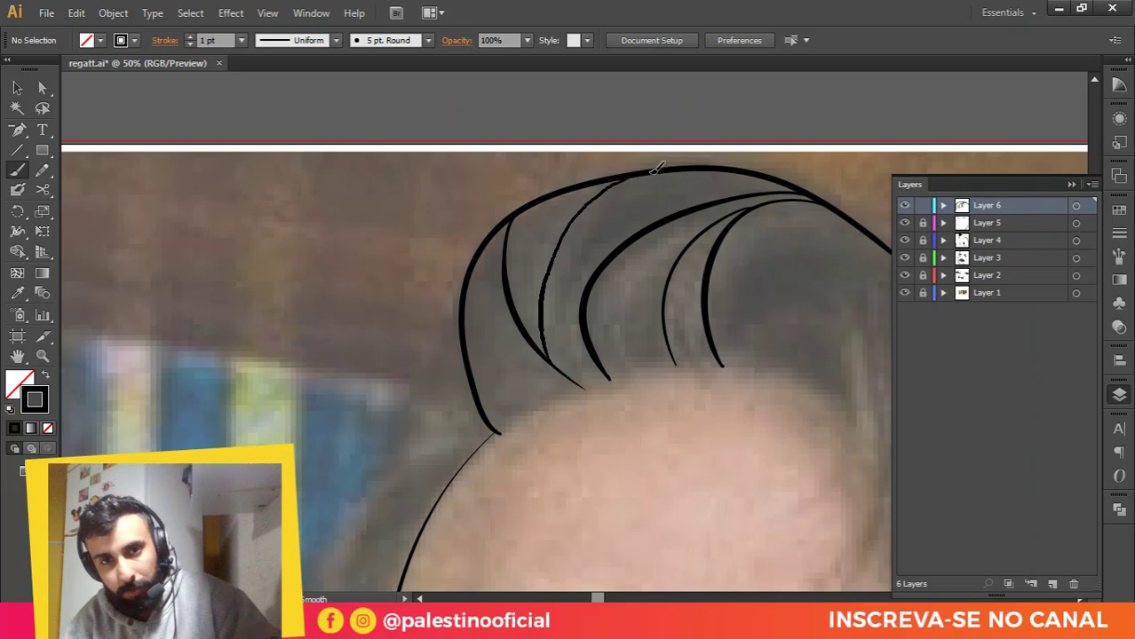
# Step: Hide the photo on Layer 1 to check the new hair strands within the whole line art, and show it again
pyautogui.hotkey('ctrl', '-')
pyautogui.hotkey('ctrl', '-')
pyautogui.hotkey('ctrl', '-')
pyautogui.hotkey('ctrl', '-')
pyautogui.hotkey('ctrl', '-')
pyautogui.hotkey('ctrl', '-')
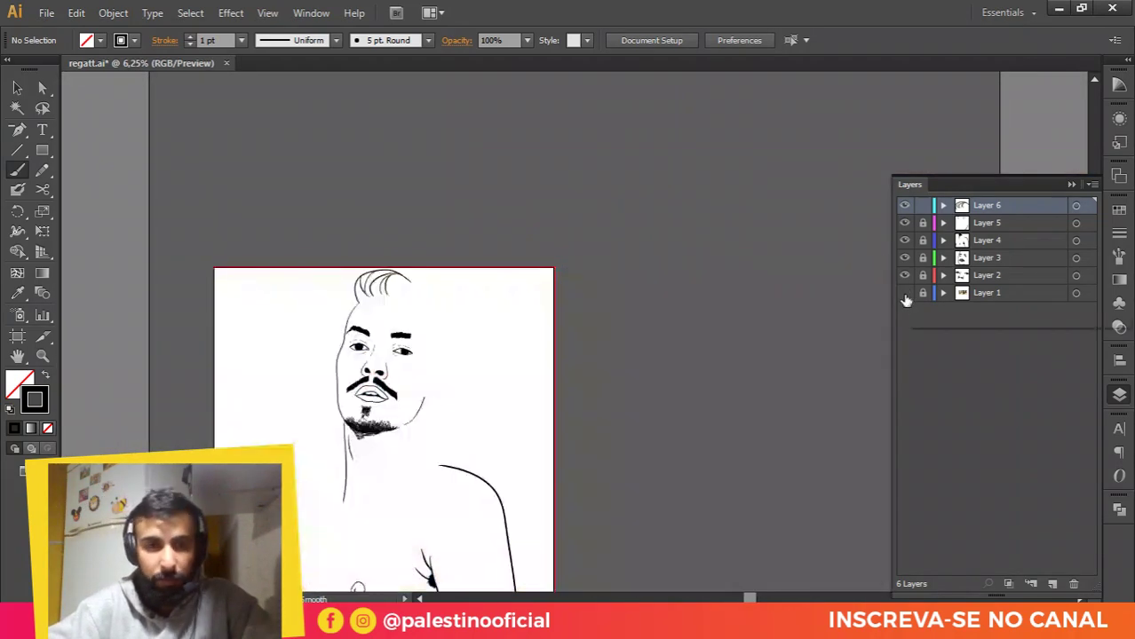
pyautogui.click(904, 293)
# Step: Paint a long strand from the quiff's innermost curve down the edge of the forehead to the outer end of the right-hand eyebrow
pyautogui.scroll(1, 399, 324)
pyautogui.scroll(3, 400, 324)
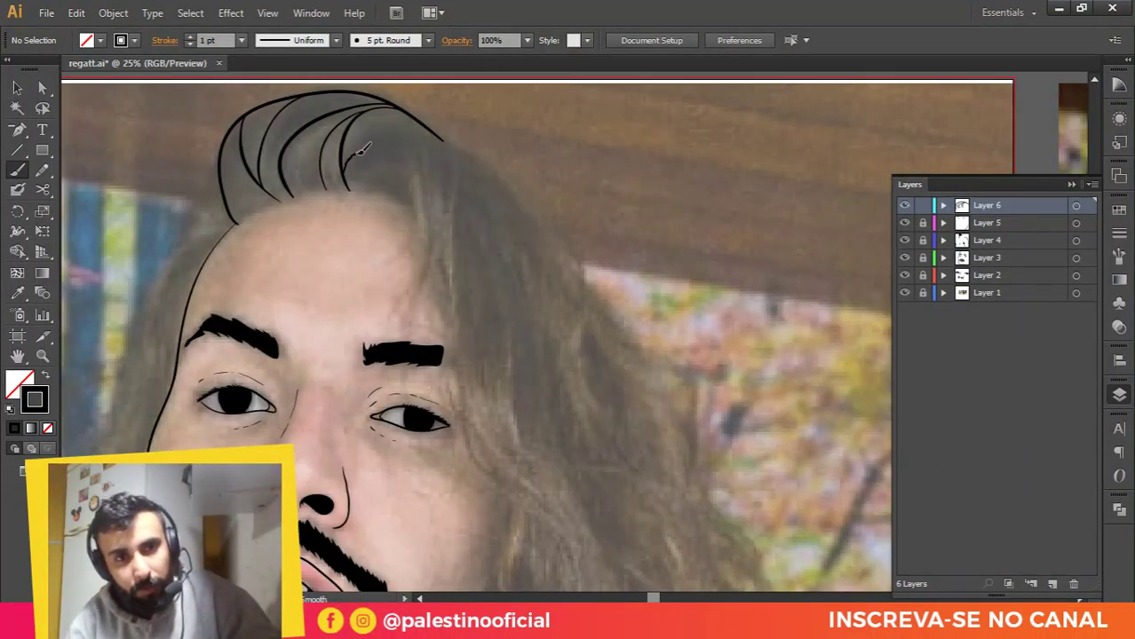
pyautogui.moveTo(412, 175); pyautogui.dragTo(423, 216)
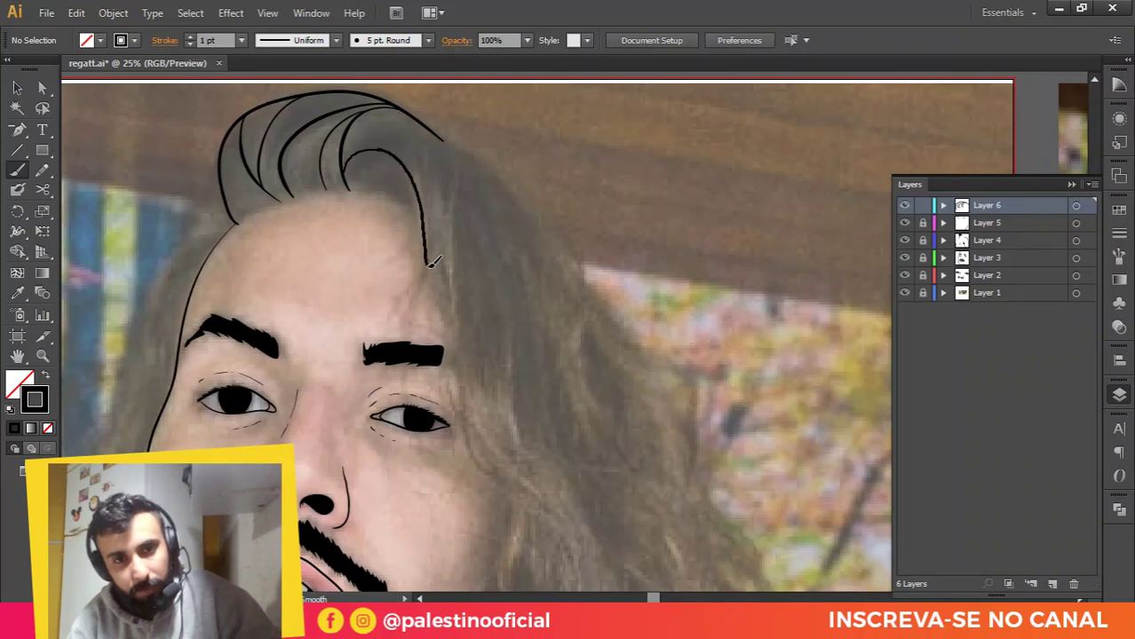
pyautogui.moveTo(442, 351); pyautogui.dragTo(475, 263)
# Step: Move the forehead strand's lower end point so that it meets the eyebrow's outer corner neatly
pyautogui.scroll(2, 457, 295)
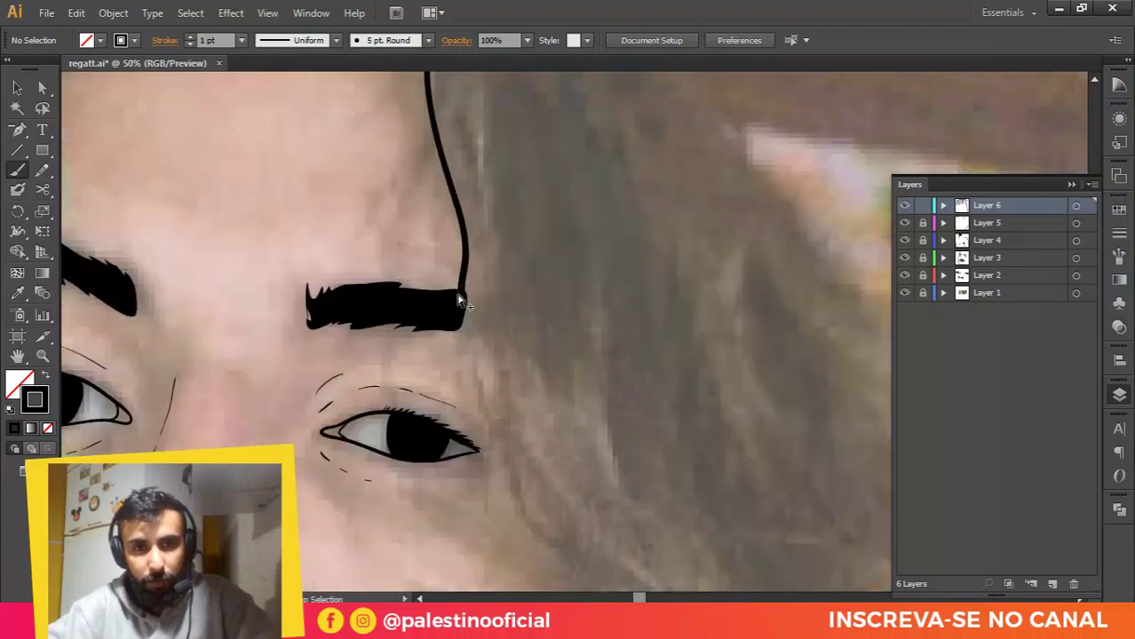
pyautogui.press('a')
pyautogui.click(460, 297)
pyautogui.scroll(2, 457, 297)
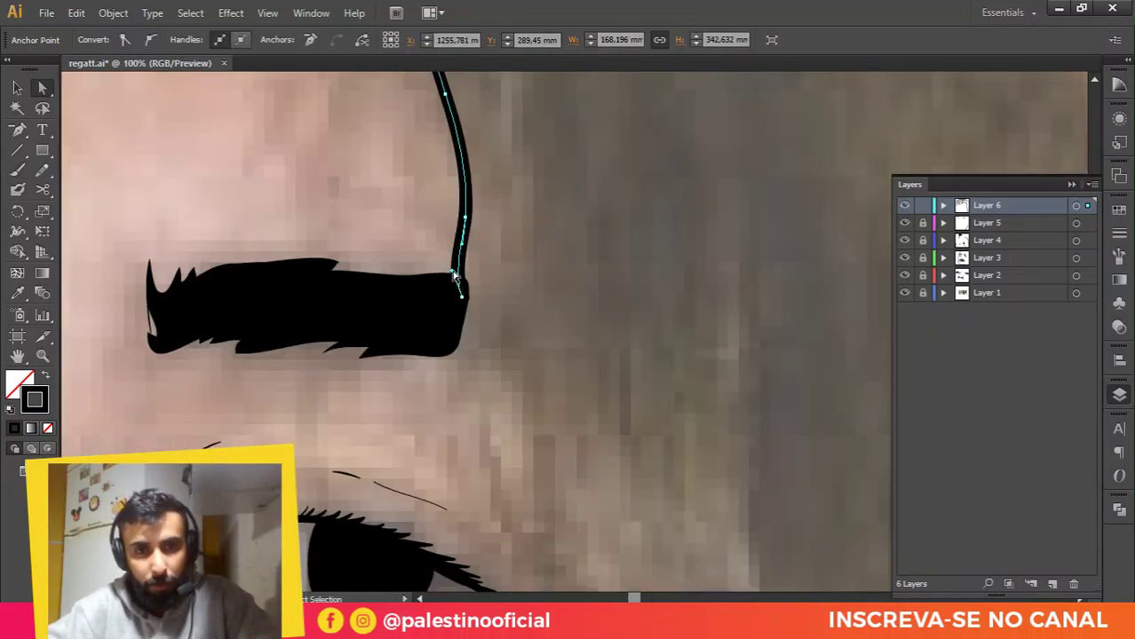
pyautogui.moveTo(453, 273); pyautogui.dragTo(467, 265)
pyautogui.click(517, 291)
# Step: Continue the hair line from below the eyebrow past the outer eye corner, curving outward beside the cheek
pyautogui.scroll(-3, 438, 209)
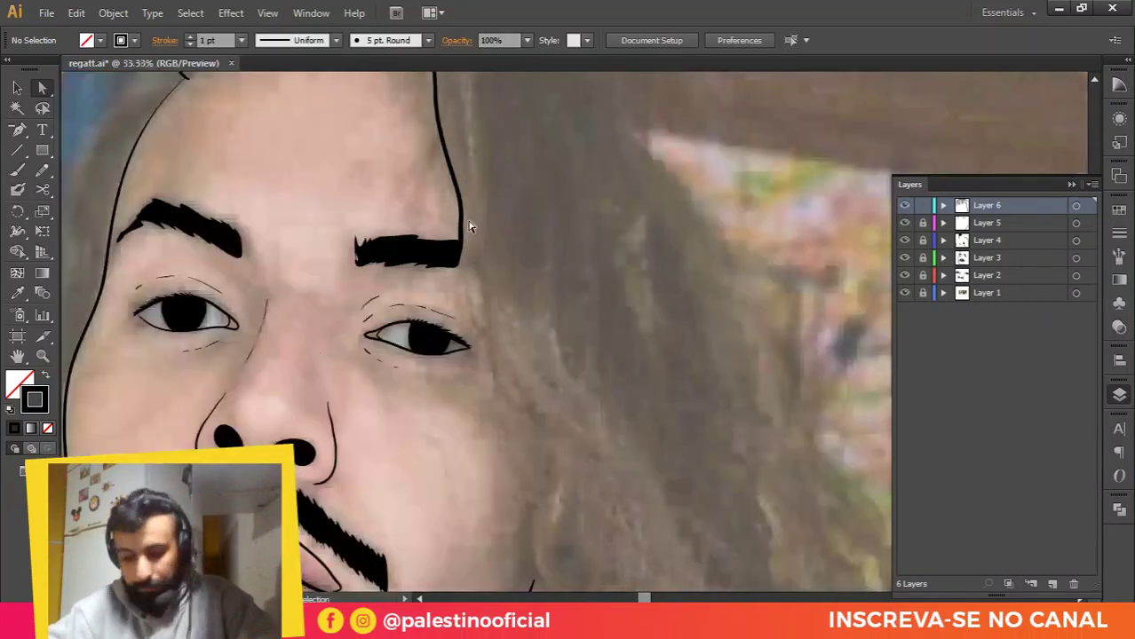
pyautogui.scroll(1, 470, 228)
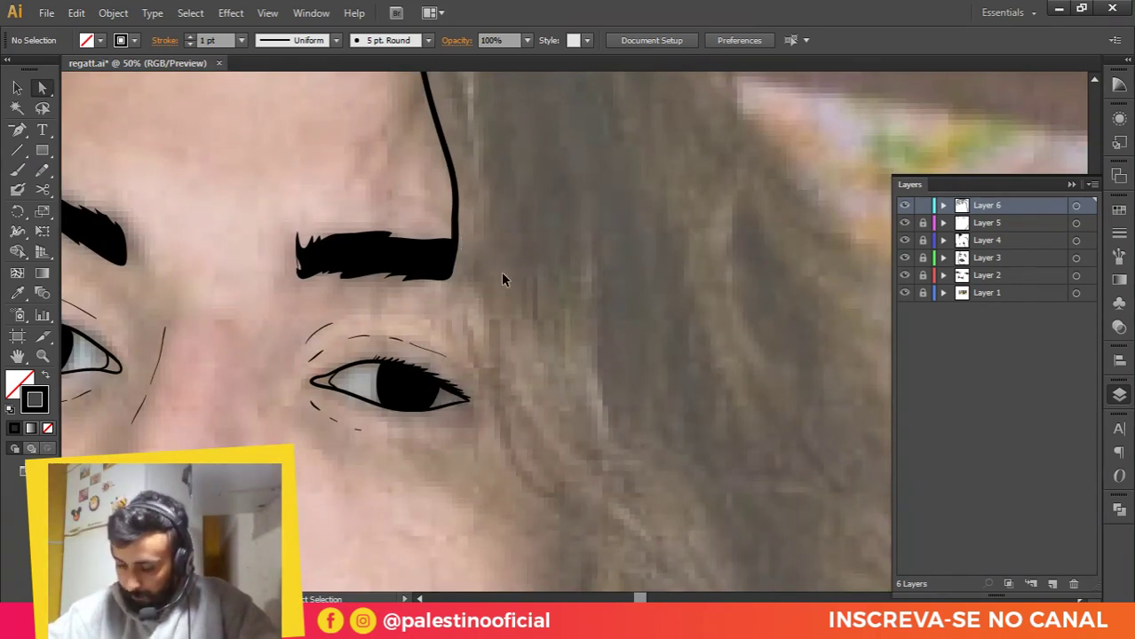
pyautogui.scroll(-2, 503, 280)
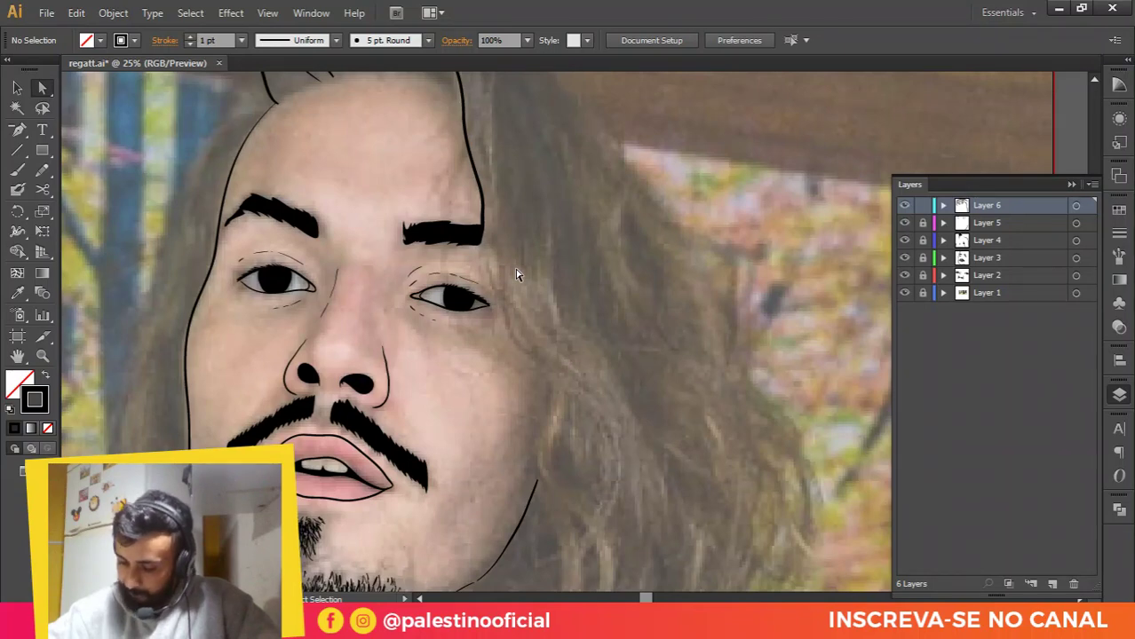
pyautogui.scroll(-1, 493, 261)
pyautogui.scroll(2, 498, 254)
pyautogui.press('b')
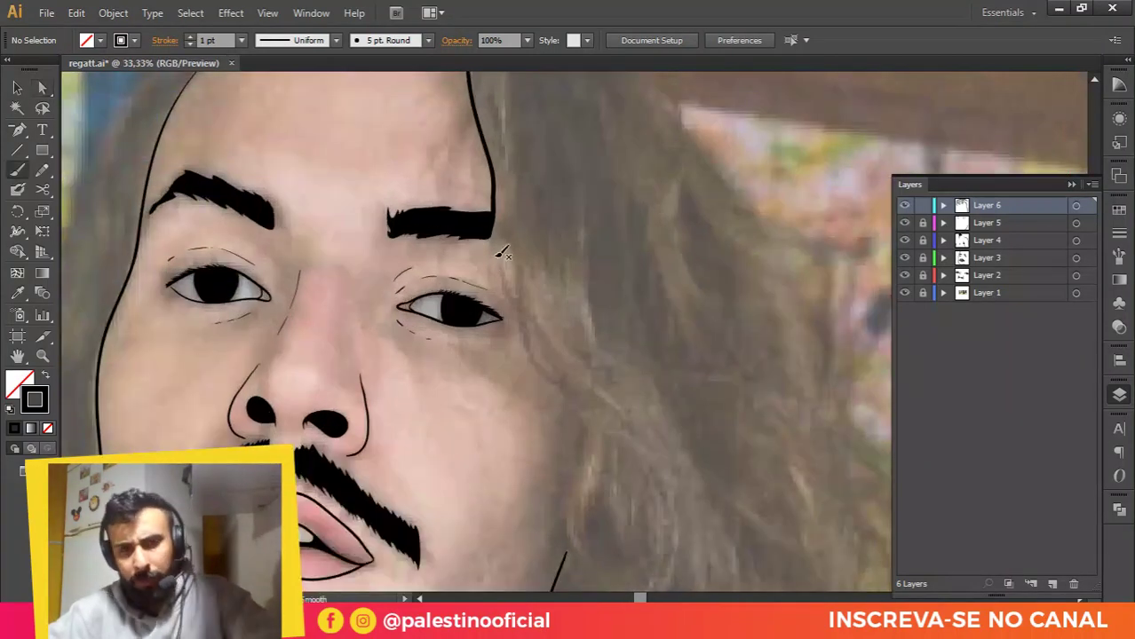
pyautogui.scroll(1, 503, 255)
pyautogui.scroll(-1, 488, 253)
pyautogui.scroll(-1, 493, 247)
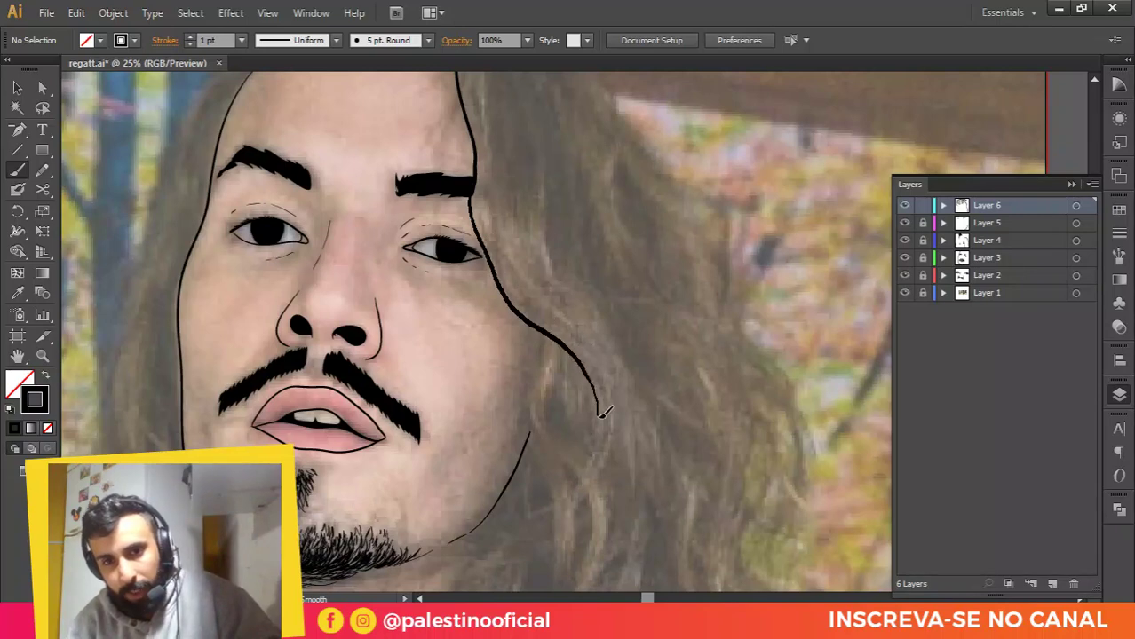
# Step: Paint two roughly parallel wavy strands that branch from the cheek hair line and run down past the jaw
pyautogui.scroll(-2, 625, 283)
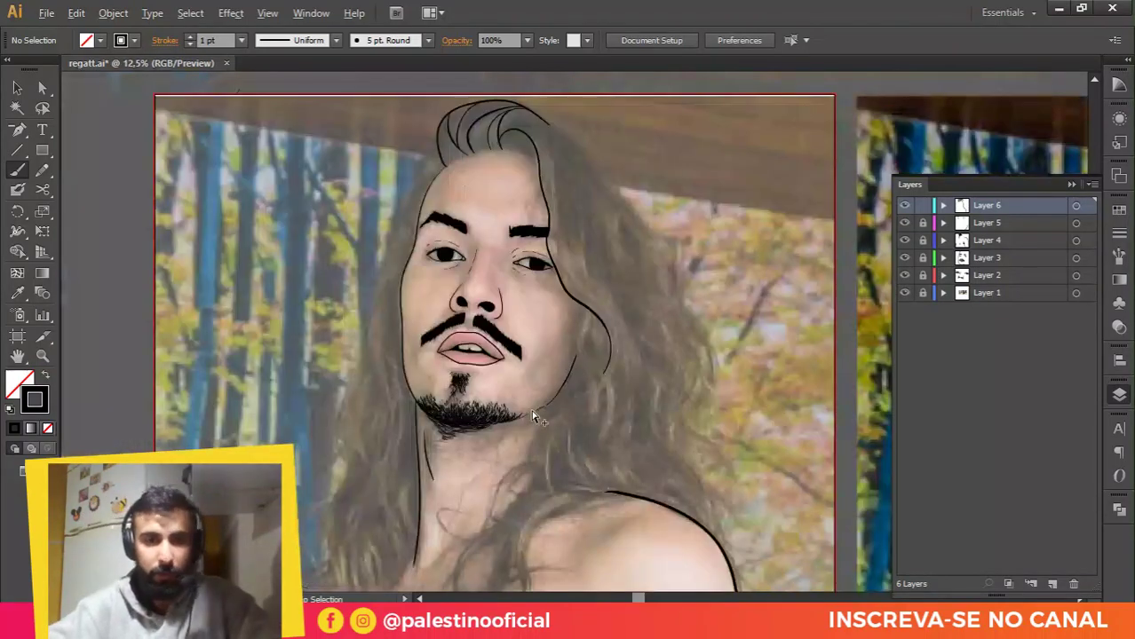
pyautogui.scroll(2, 563, 376)
pyautogui.scroll(-1, 564, 375)
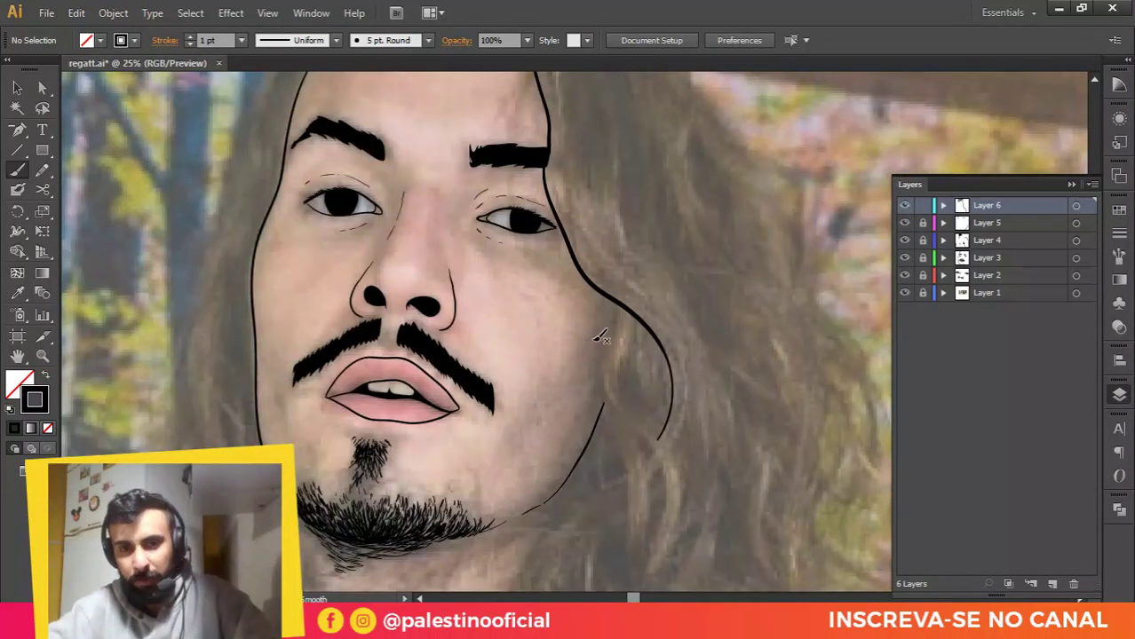
pyautogui.scroll(1, 609, 307)
pyautogui.scroll(1, 622, 297)
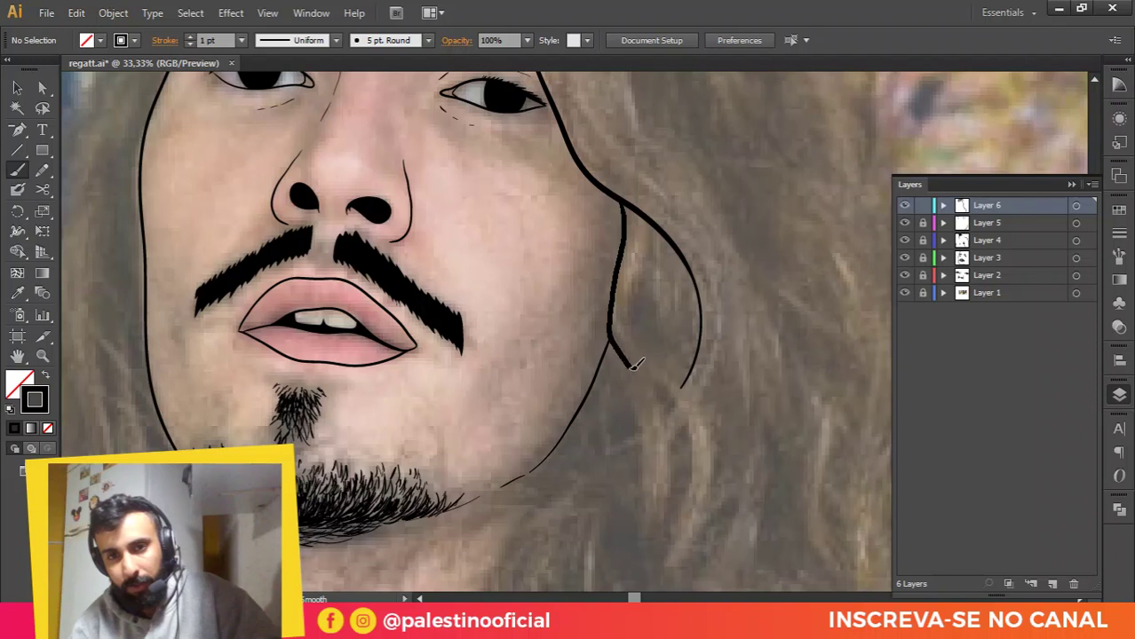
pyautogui.moveTo(631, 366); pyautogui.dragTo(679, 412)
pyautogui.moveTo(697, 477); pyautogui.dragTo(671, 532)
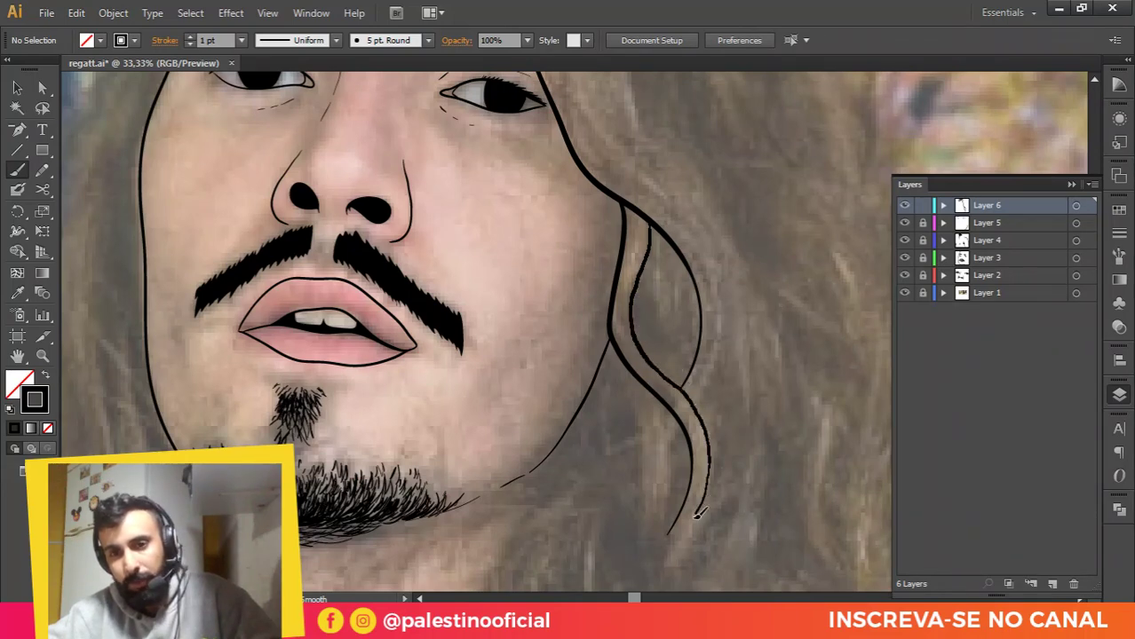
pyautogui.moveTo(697, 516); pyautogui.dragTo(677, 537)
# Step: Check the face and hair line art as a whole with the photo on Layer 1 hidden, and show the photo again
pyautogui.scroll(-4, 689, 440)
pyautogui.scroll(-3, 682, 373)
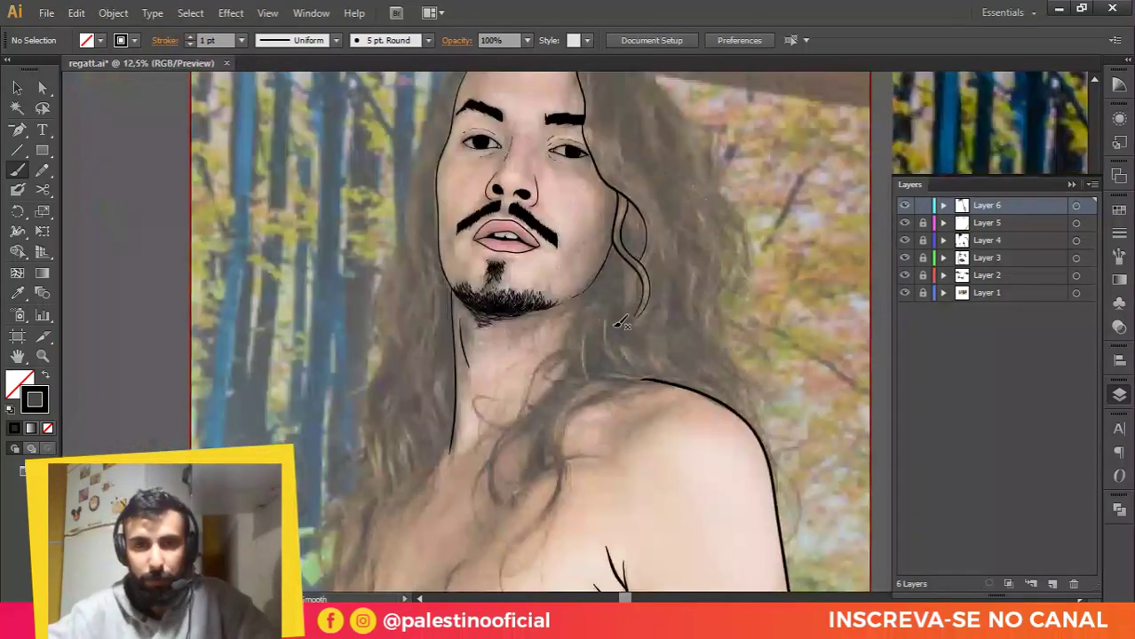
pyautogui.scroll(-1, 621, 323)
pyautogui.moveTo(568, 184); pyautogui.dragTo(590, 254)
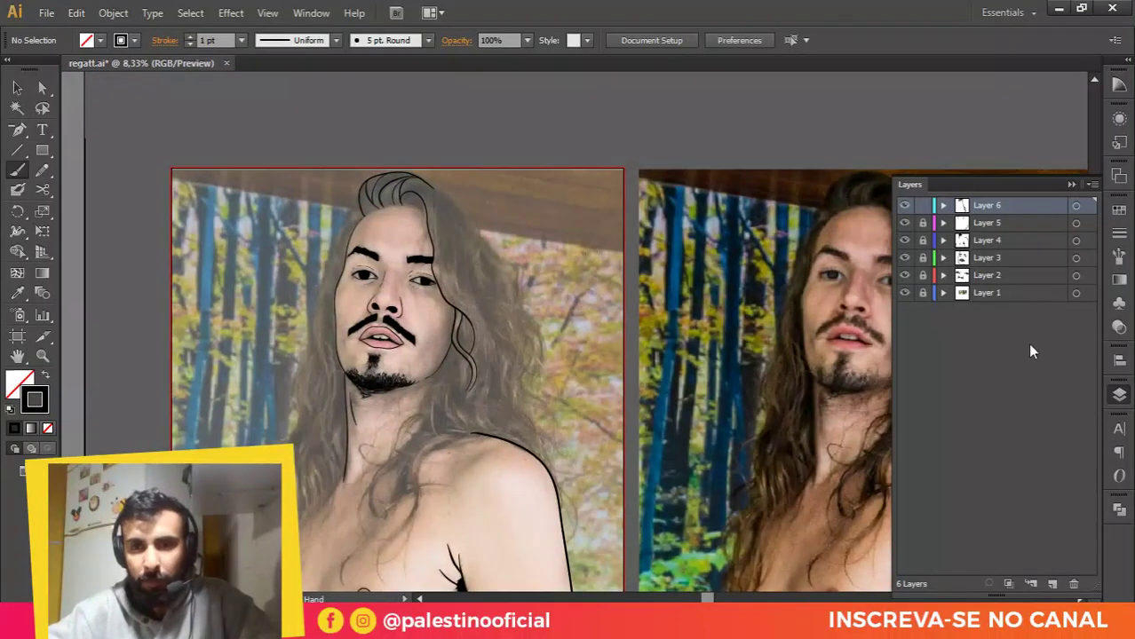
pyautogui.click(905, 294)
pyautogui.click(904, 294)
# Step: Paint a thinner arc inside the curl above the forehead and a second line along the inner side of the forehead strand
pyautogui.scroll(2, 422, 193)
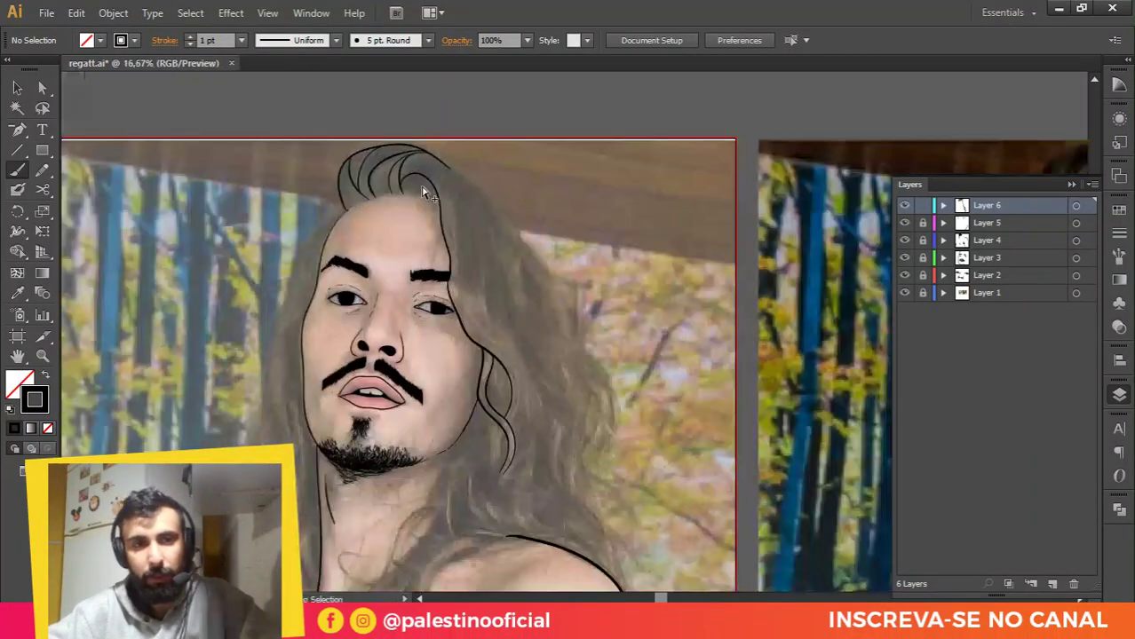
pyautogui.scroll(3, 427, 188)
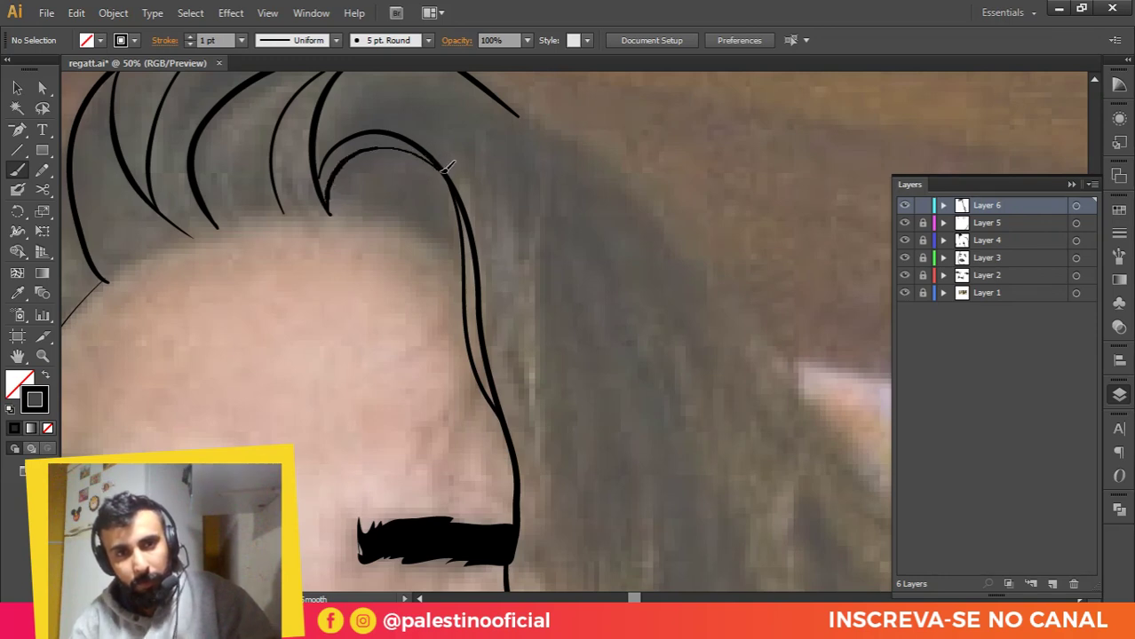
pyautogui.scroll(-2, 542, 274)
pyautogui.scroll(1, 479, 248)
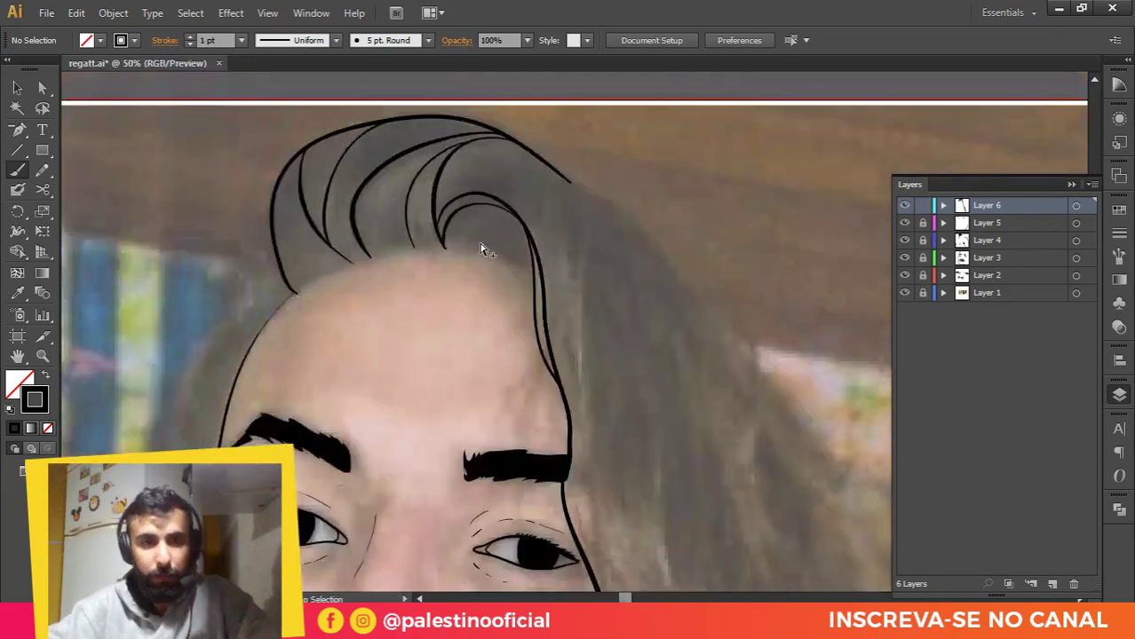
# Step: Paint a short hooked strand rising from the hairline inside the curl and joining the long forehead strand
pyautogui.hotkey('ctrl', '+')
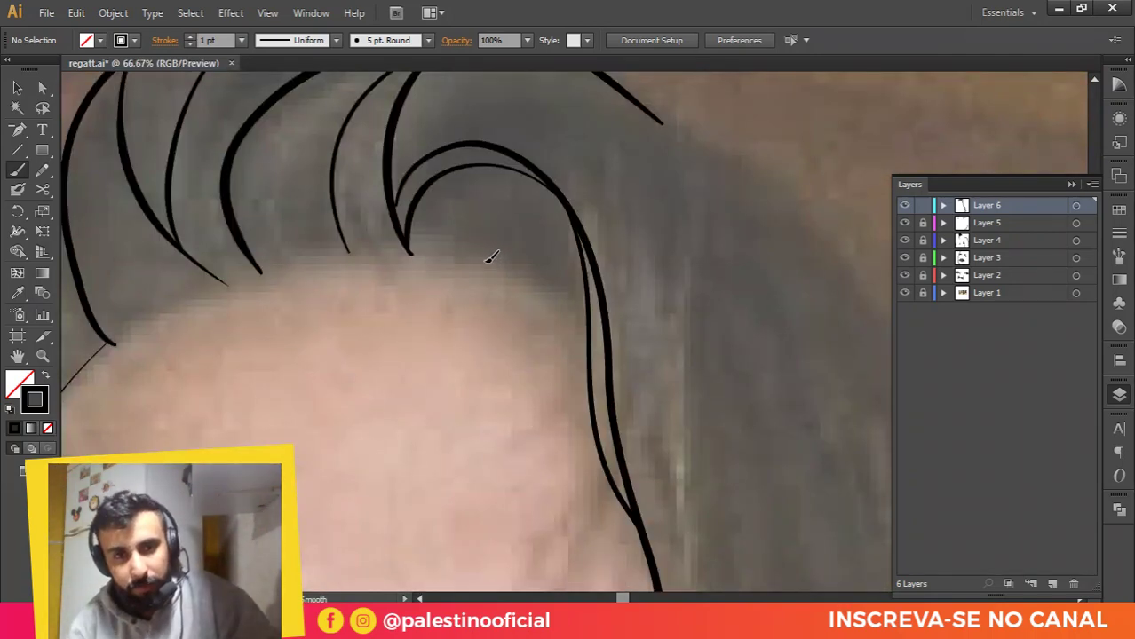
pyautogui.moveTo(486, 260); pyautogui.dragTo(476, 220)
pyautogui.moveTo(539, 180); pyautogui.dragTo(550, 185)
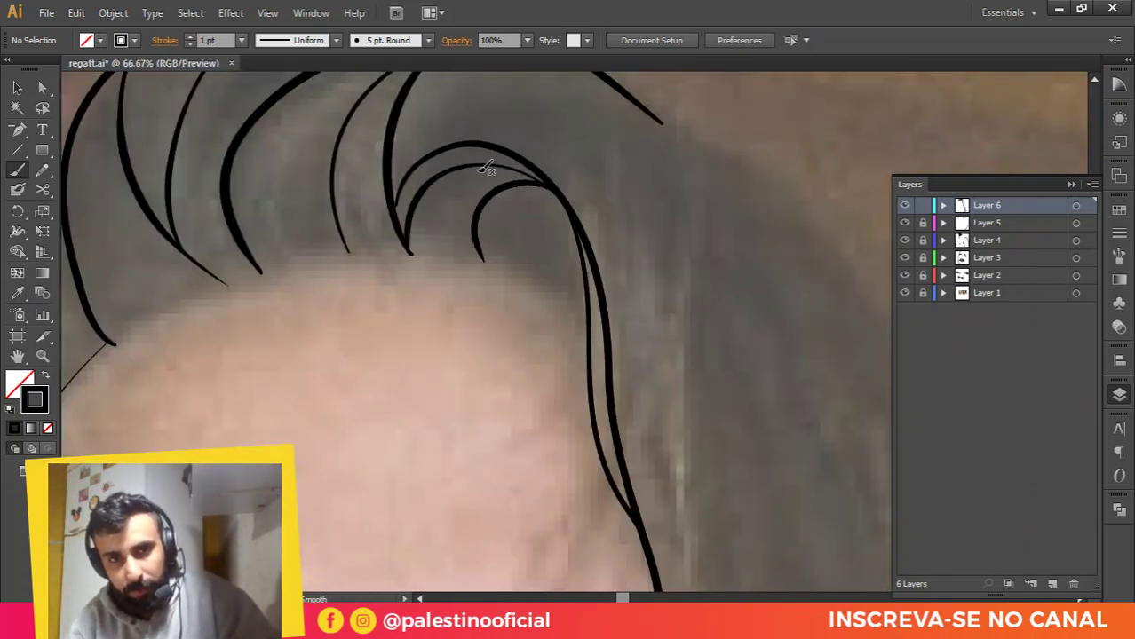
# Step: Move the starting point of the long forehead strand so that it tucks into the thick strand beside it
pyautogui.hotkey('ctrl', '+')
pyautogui.hotkey('ctrl', '+')
pyautogui.press('a')
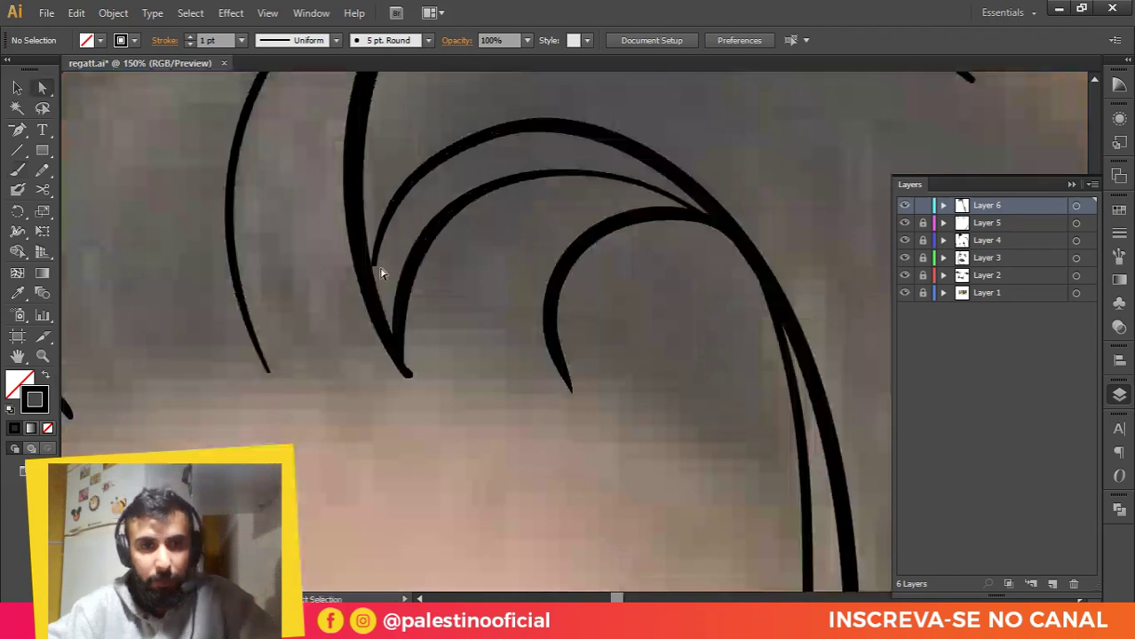
pyautogui.click(374, 270)
pyautogui.moveTo(375, 265); pyautogui.dragTo(370, 273)
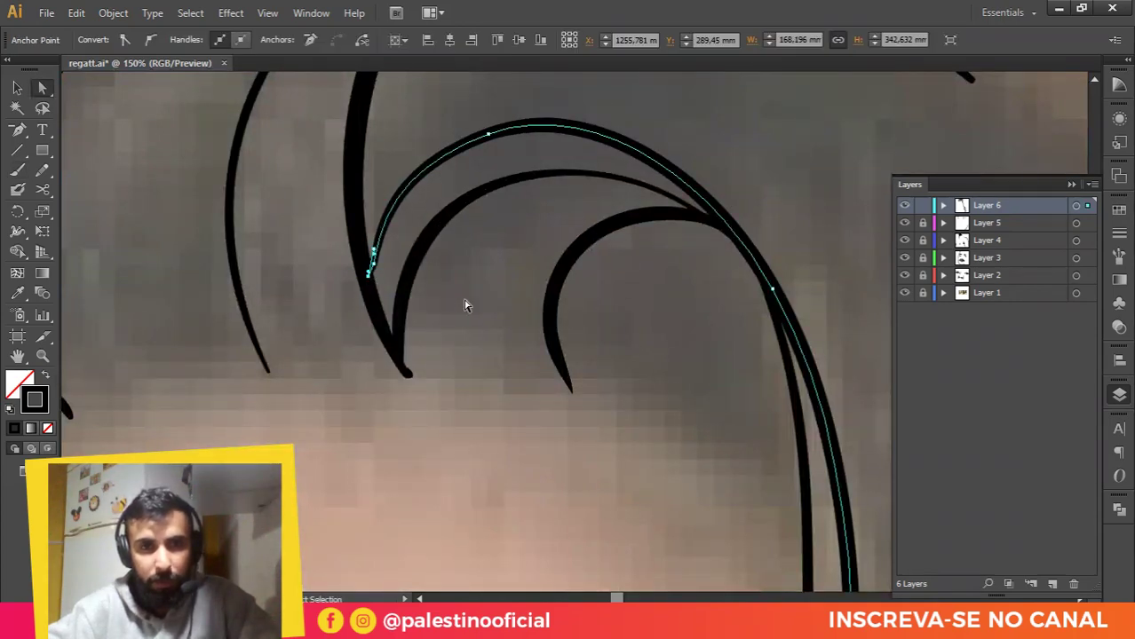
pyautogui.click(467, 302)
# Step: Paint a thin arc beneath the short hooked strand, from its lower part across to the long forehead strand
pyautogui.scroll(-1, 431, 285)
pyautogui.scroll(1, 441, 289)
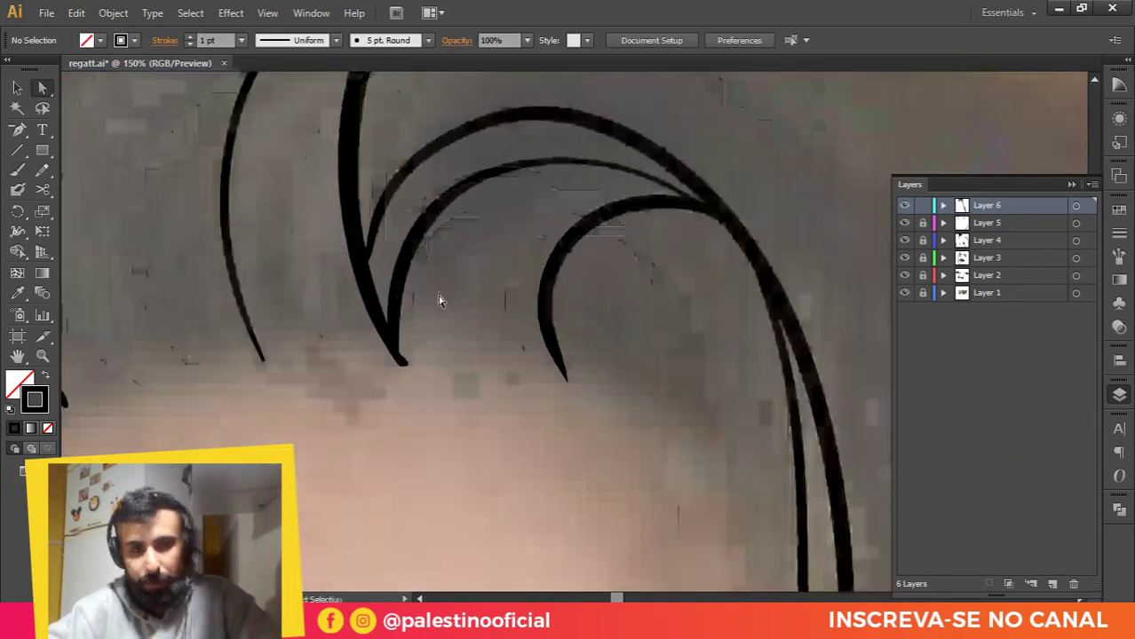
pyautogui.press('b')
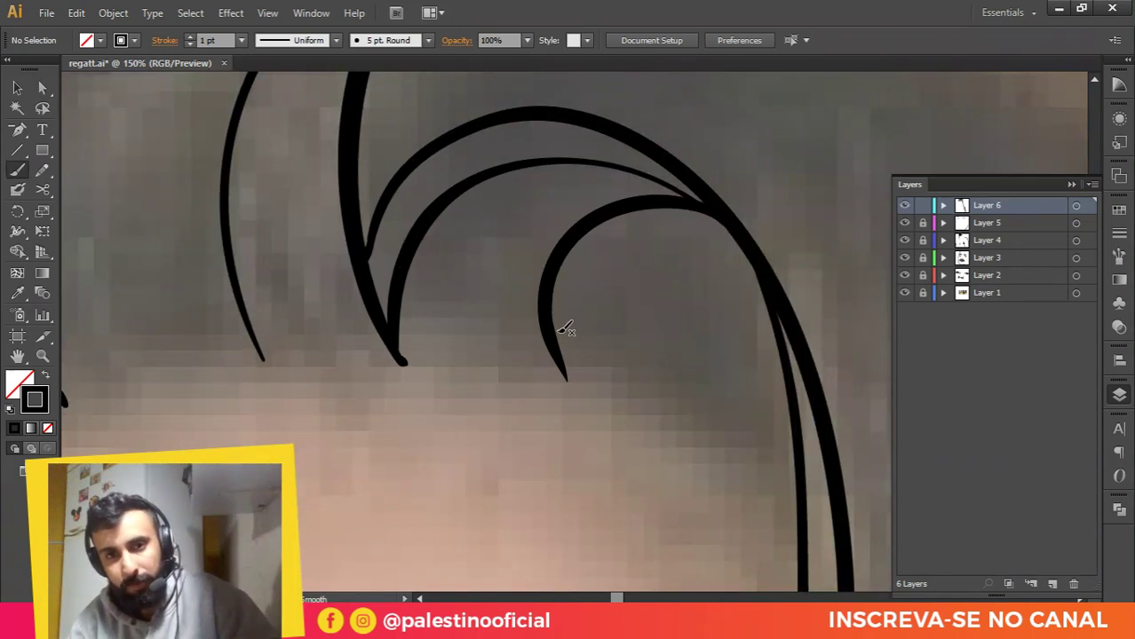
pyautogui.moveTo(557, 314)
pyautogui.mouseDown()
pyautogui.moveTo(573, 284)
pyautogui.moveTo(631, 252)
pyautogui.moveTo(684, 248)
pyautogui.moveTo(766, 282)
pyautogui.mouseUp()
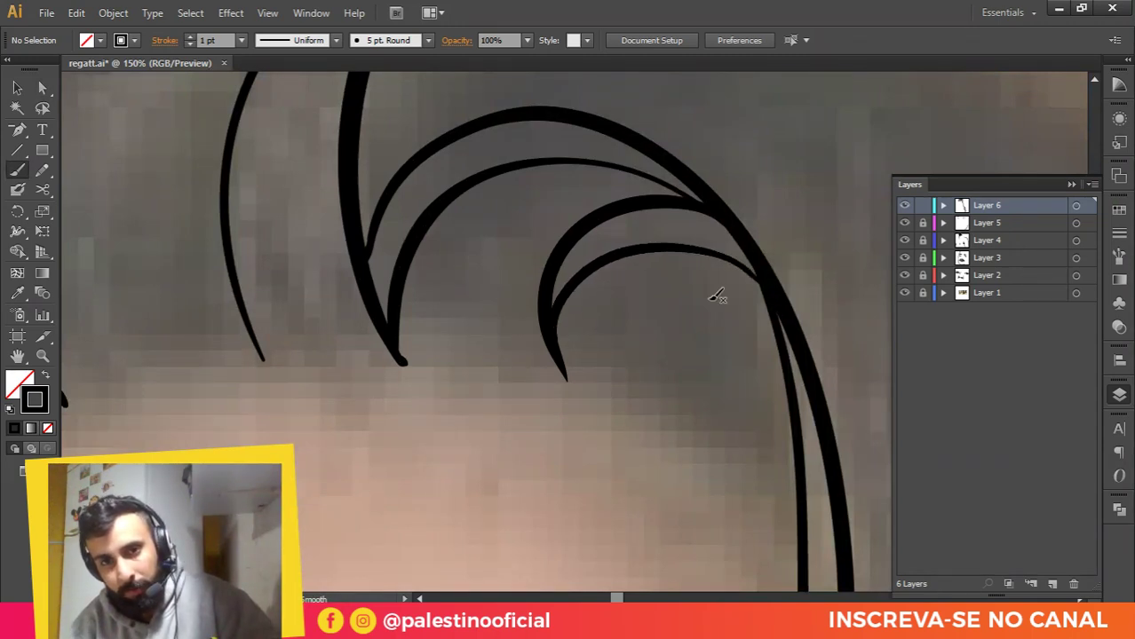
# Step: Paint three thin strands in the forelock: a small arc inside the curl, one in the middle, and one along its outer edge
pyautogui.moveTo(665, 382)
pyautogui.mouseDown()
pyautogui.moveTo(650, 331)
pyautogui.moveTo(666, 289)
pyautogui.moveTo(719, 259)
pyautogui.mouseUp()
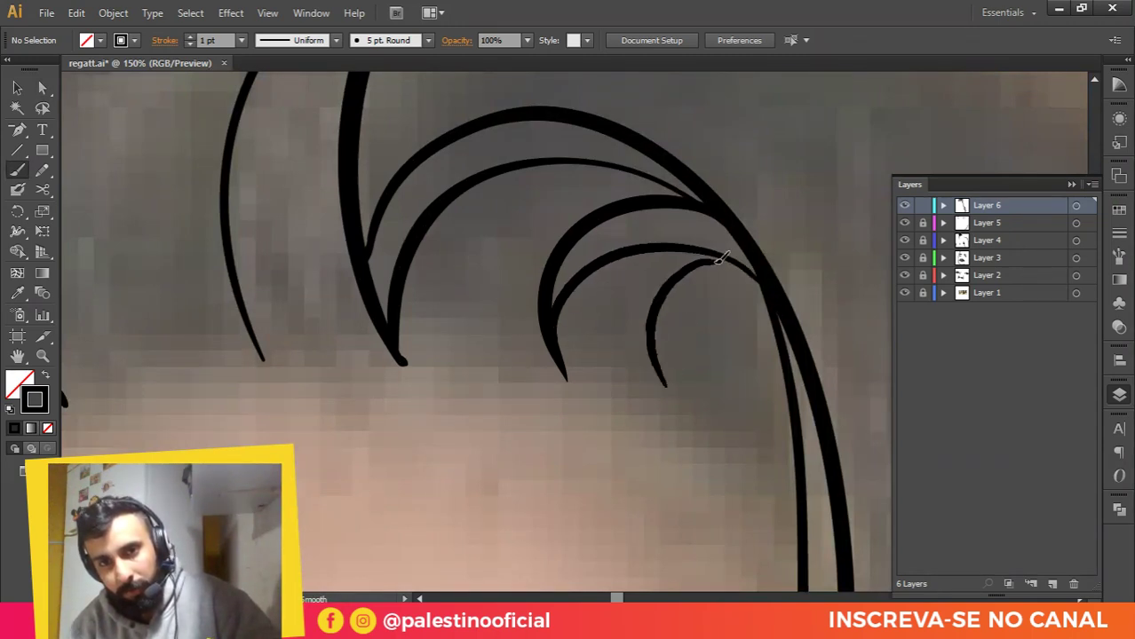
pyautogui.scroll(-5, 688, 333)
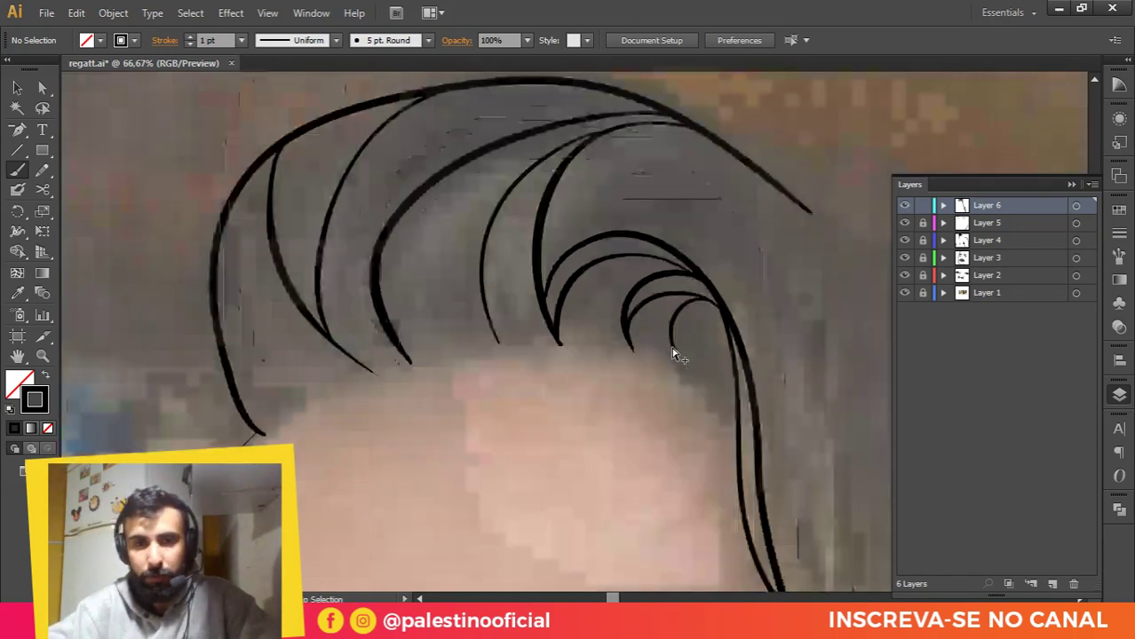
pyautogui.scroll(3, 590, 324)
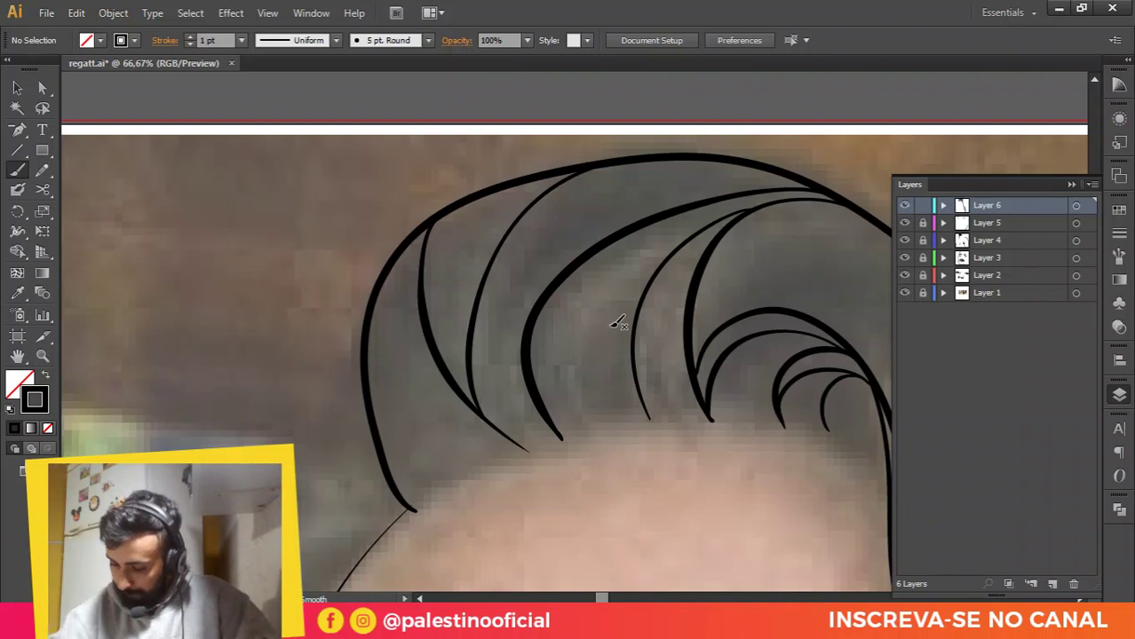
pyautogui.press('alt')
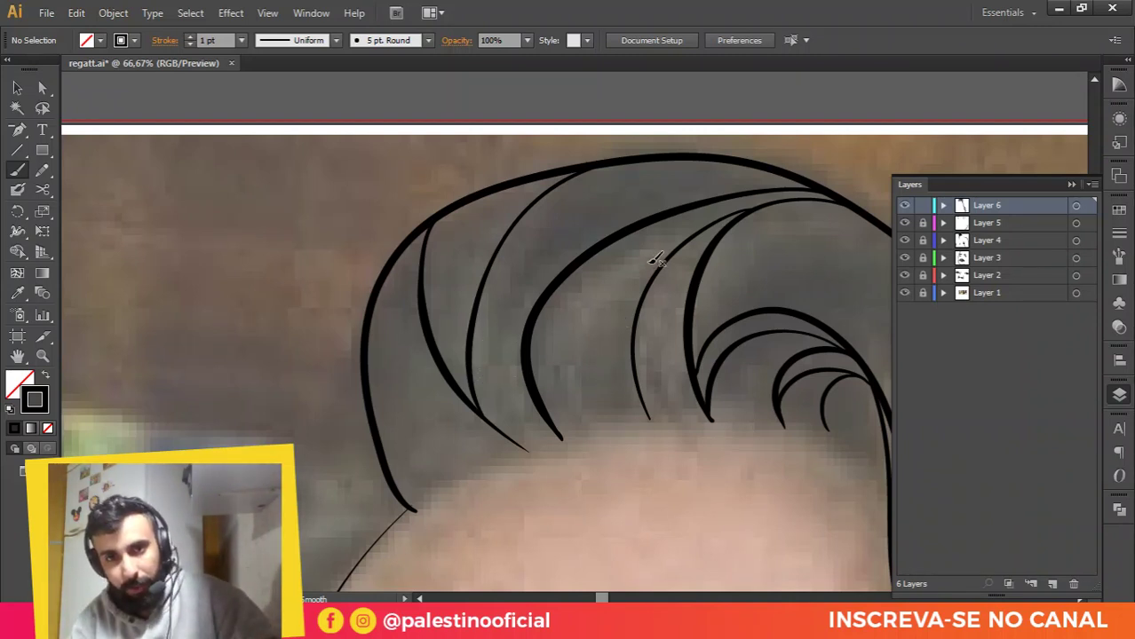
pyautogui.moveTo(643, 277)
pyautogui.mouseDown()
pyautogui.moveTo(589, 350)
pyautogui.moveTo(579, 421)
pyautogui.mouseUp()
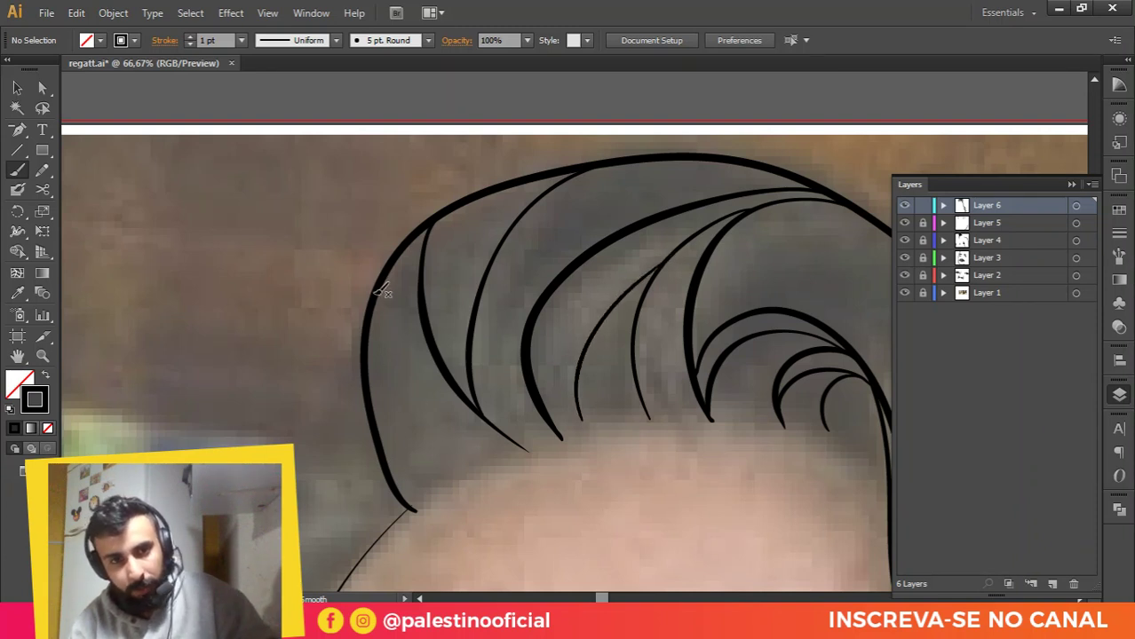
pyautogui.moveTo(387, 280)
pyautogui.mouseDown()
pyautogui.moveTo(380, 386)
pyautogui.moveTo(396, 431)
pyautogui.moveTo(462, 471)
pyautogui.mouseUp()
# Step: Hide the photo on Layer 1 to check the line art alone, and show it again
pyautogui.scroll(-5, 526, 288)
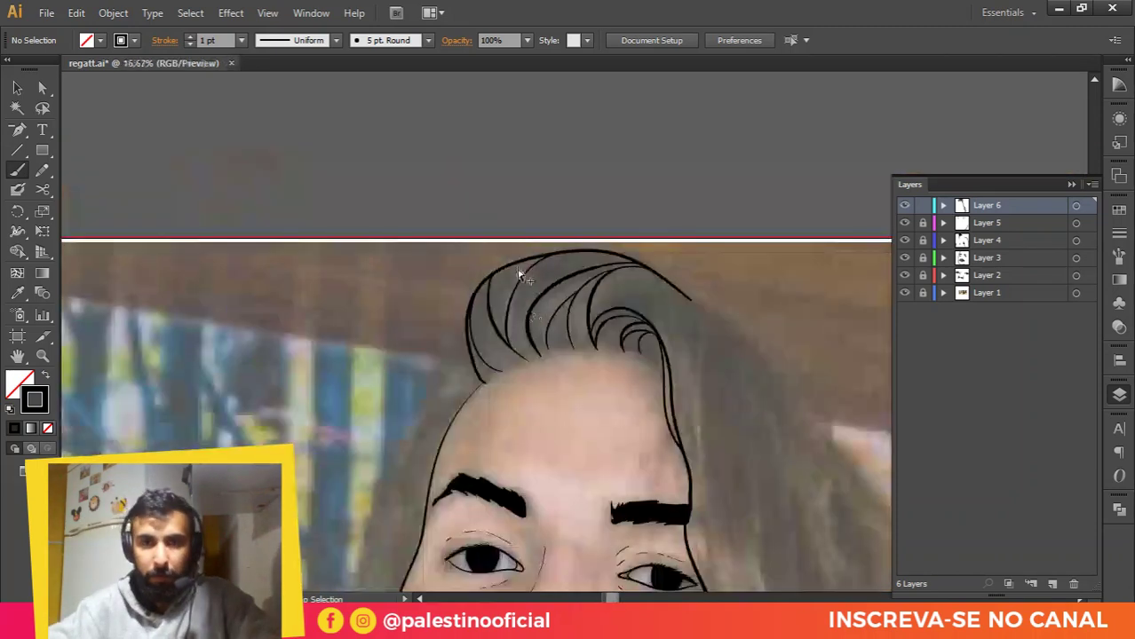
pyautogui.scroll(-1, 522, 236)
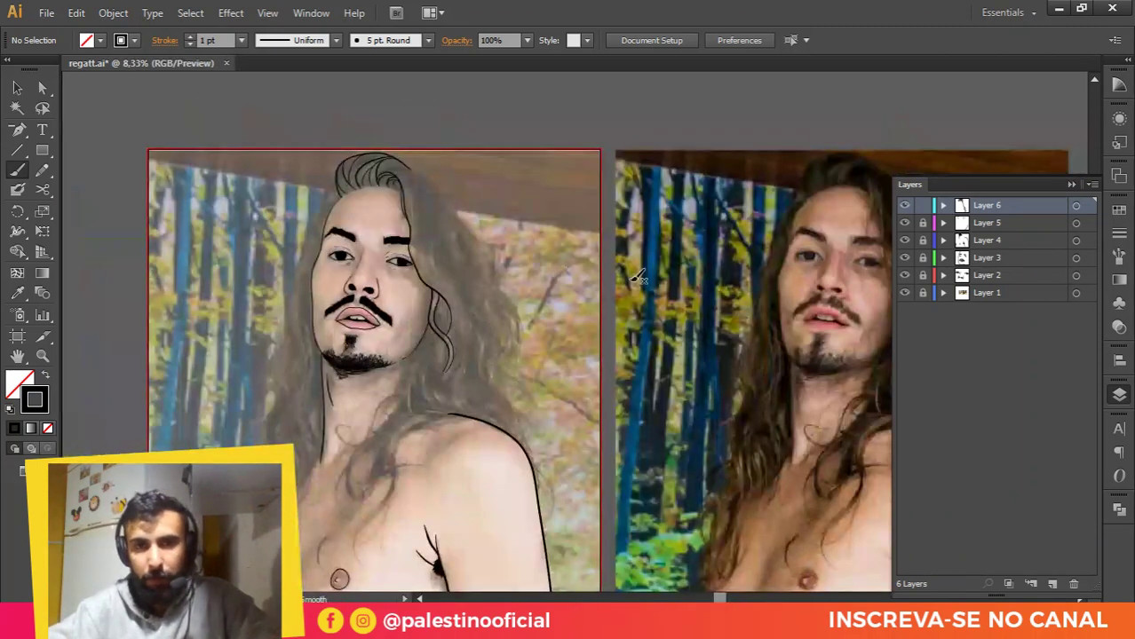
pyautogui.click(904, 294)
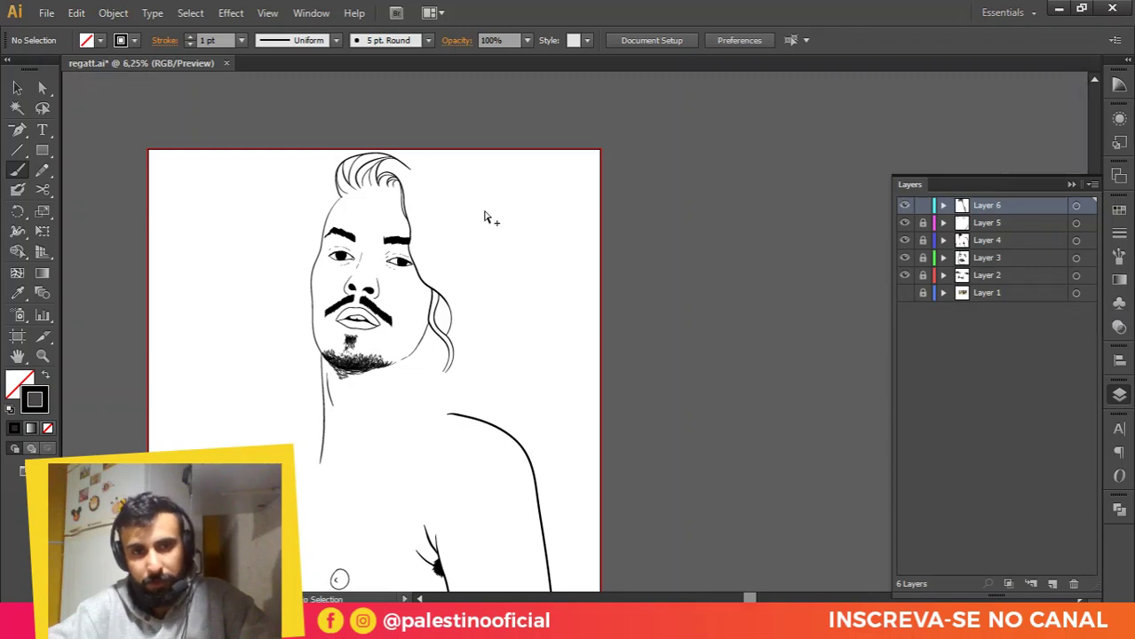
pyautogui.scroll(-1, 533, 227)
pyautogui.click(903, 293)
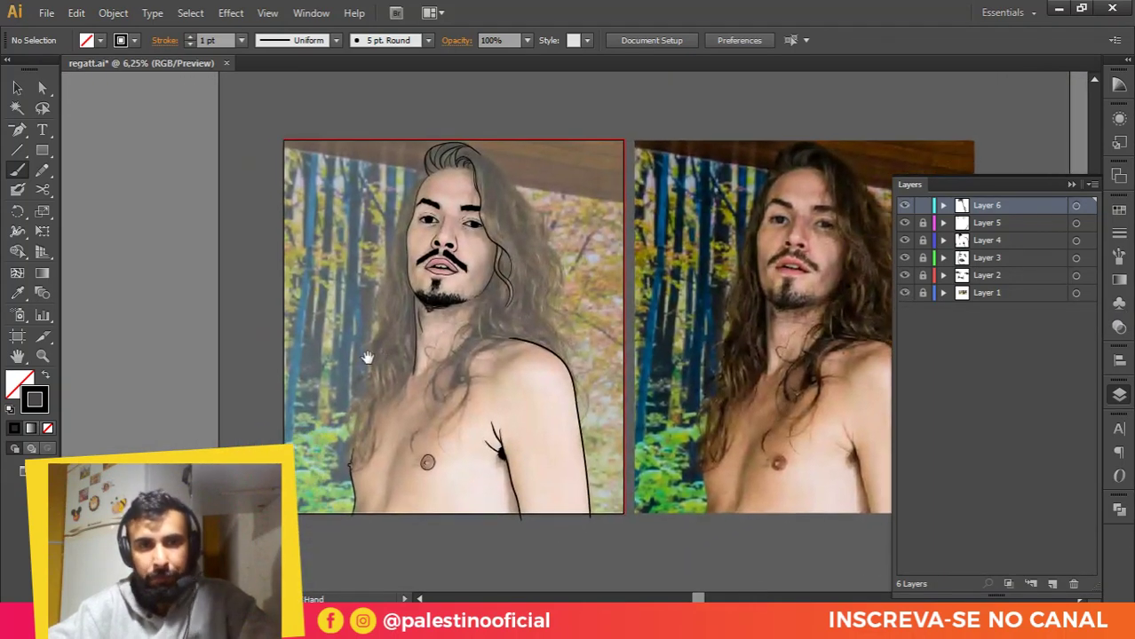
# Step: Compare the untraced hair beside the forehead and cheek with the full-colour reference photo
pyautogui.scroll(1, 397, 224)
pyautogui.moveTo(399, 262); pyautogui.dragTo(531, 261)
pyautogui.scroll(2, 417, 186)
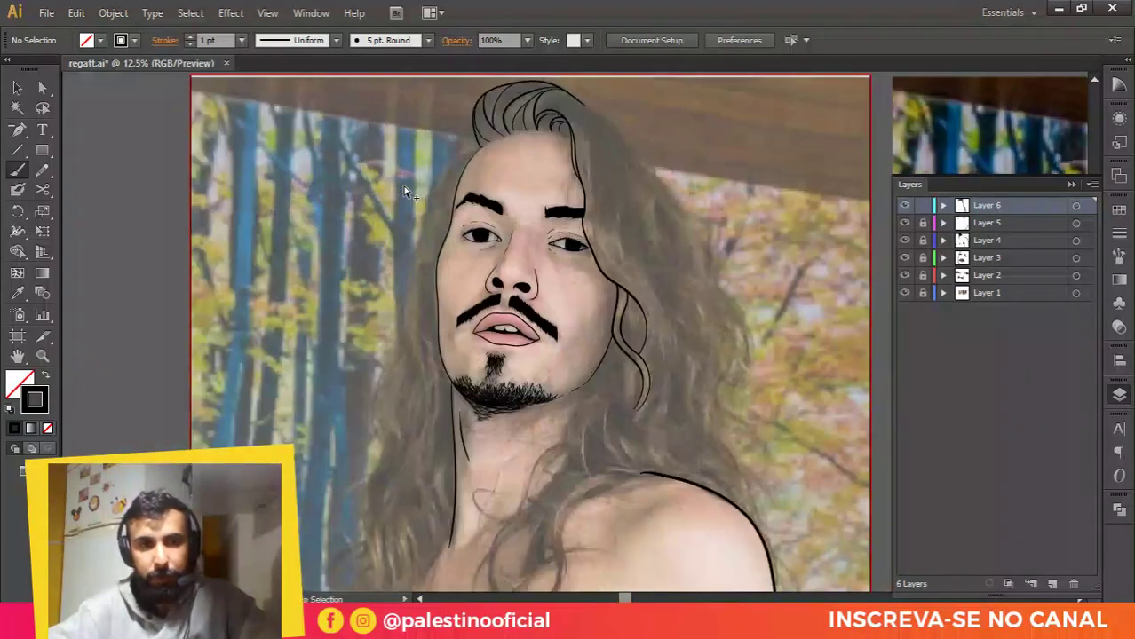
pyautogui.moveTo(478, 216); pyautogui.dragTo(599, 202)
pyautogui.scroll(1, 593, 224)
pyautogui.moveTo(553, 333); pyautogui.dragTo(626, 311)
pyautogui.scroll(3, 626, 311)
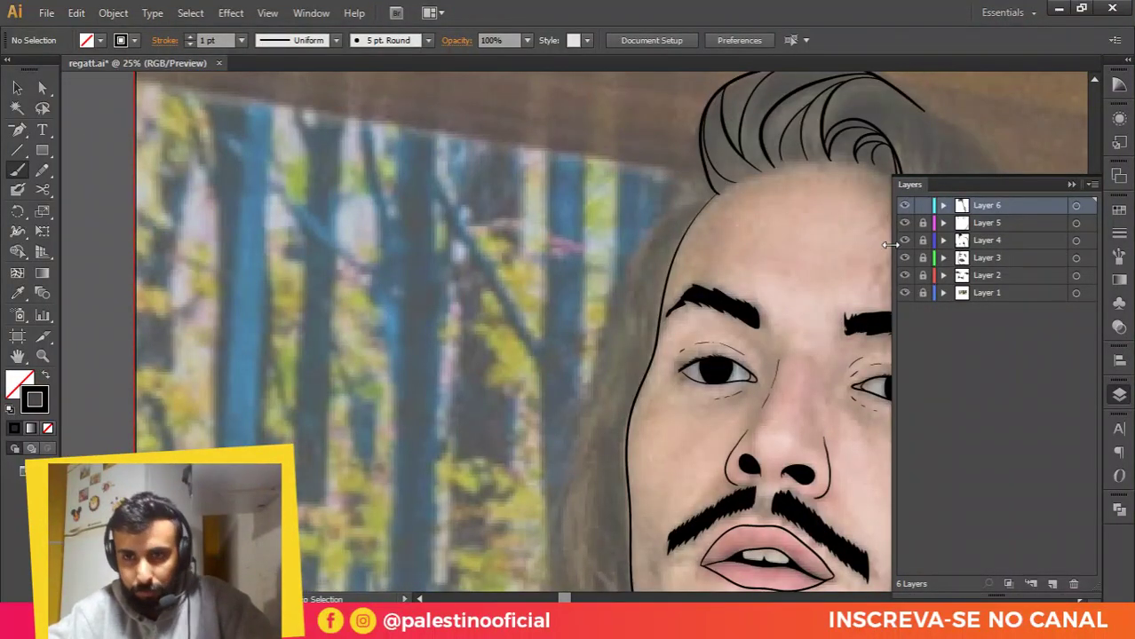
pyautogui.scroll(-3, 710, 261)
pyautogui.moveTo(721, 258); pyautogui.dragTo(553, 249)
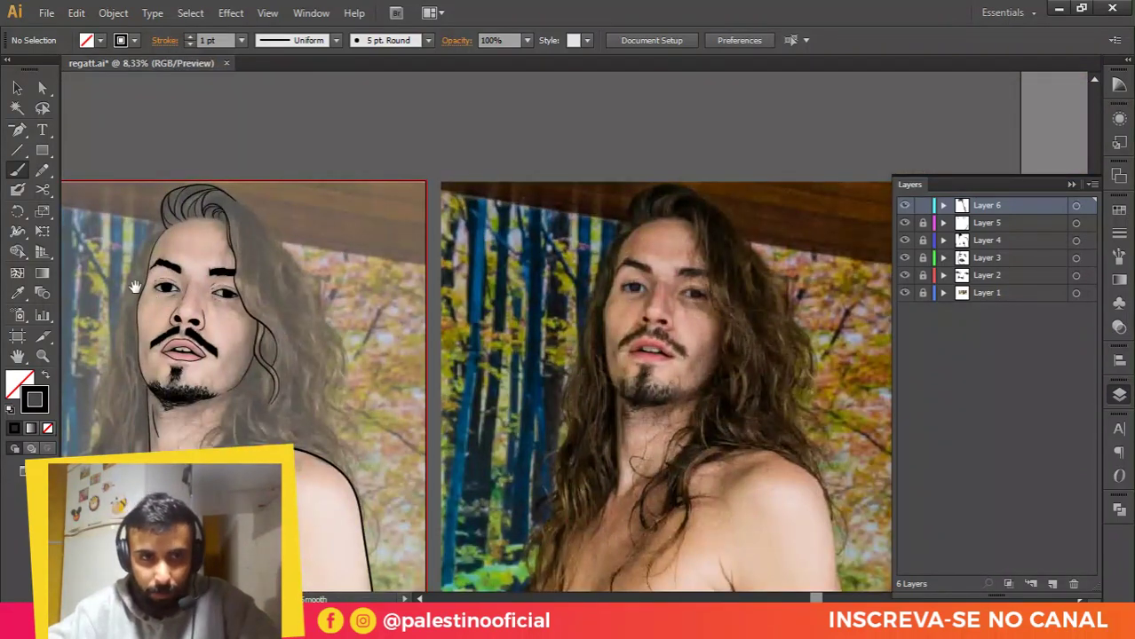
pyautogui.scroll(3, 133, 287)
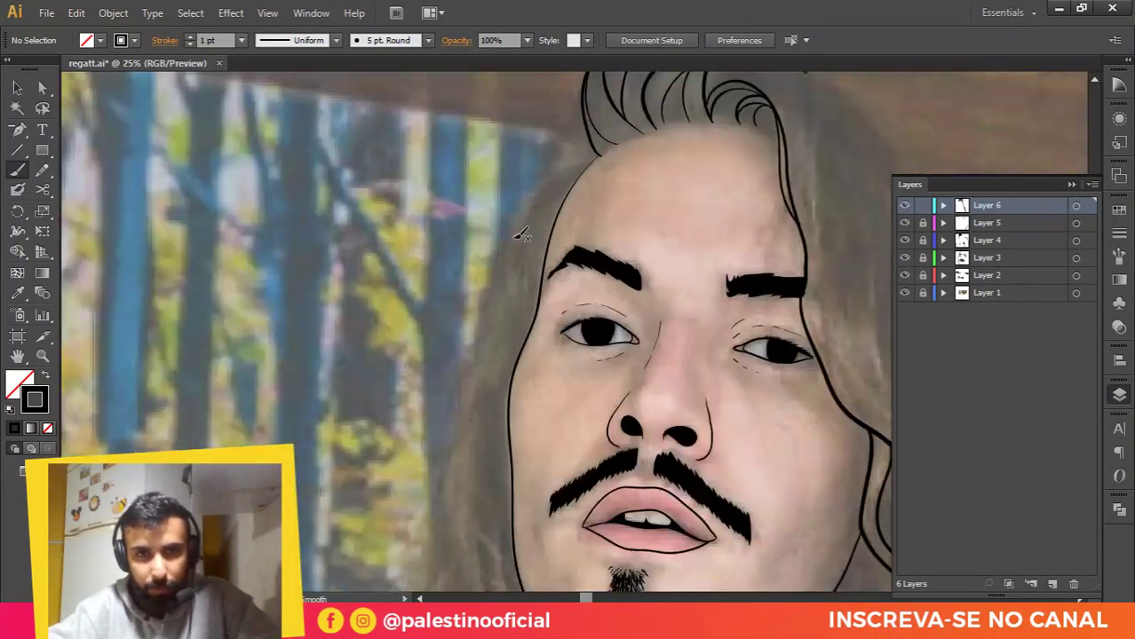
# Step: Paint a long strand from the hairline down past the temple, and a wavy strand branching outward from it to beside the jaw
pyautogui.moveTo(503, 254); pyautogui.dragTo(558, 211)
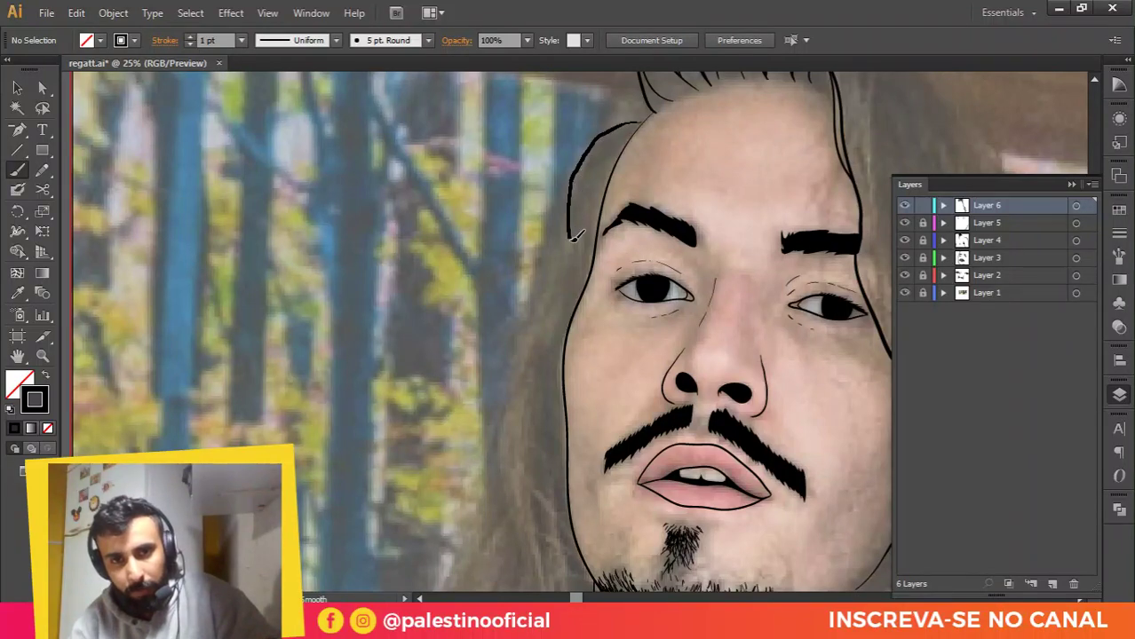
pyautogui.moveTo(540, 359)
pyautogui.mouseDown()
pyautogui.moveTo(592, 422)
pyautogui.moveTo(682, 269)
pyautogui.moveTo(673, 324)
pyautogui.mouseUp()
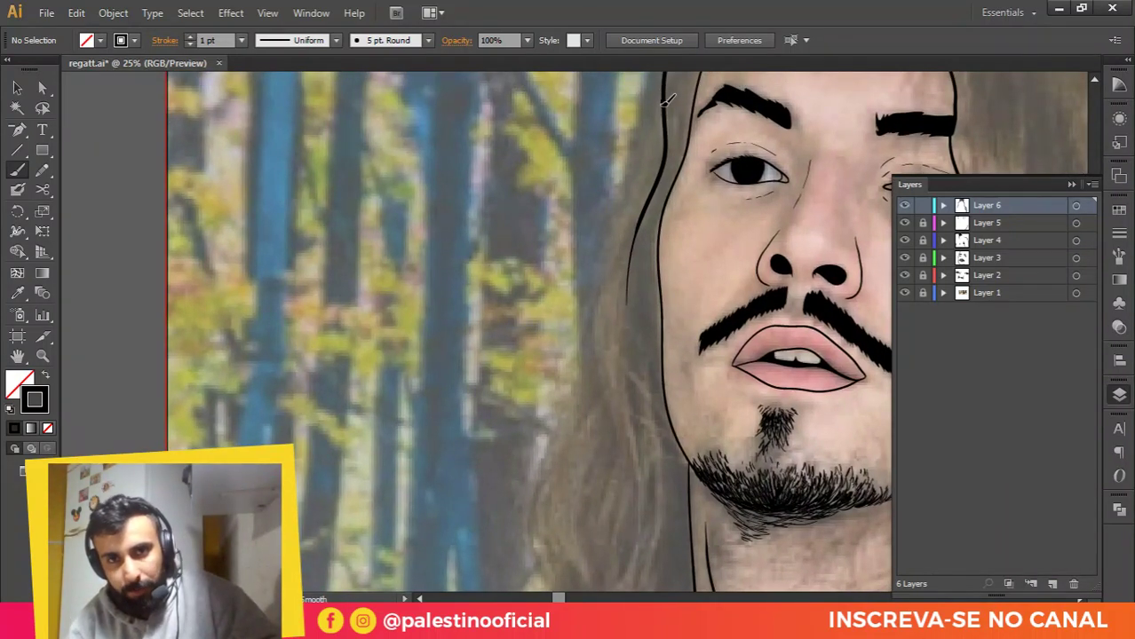
pyautogui.moveTo(654, 145); pyautogui.dragTo(615, 265)
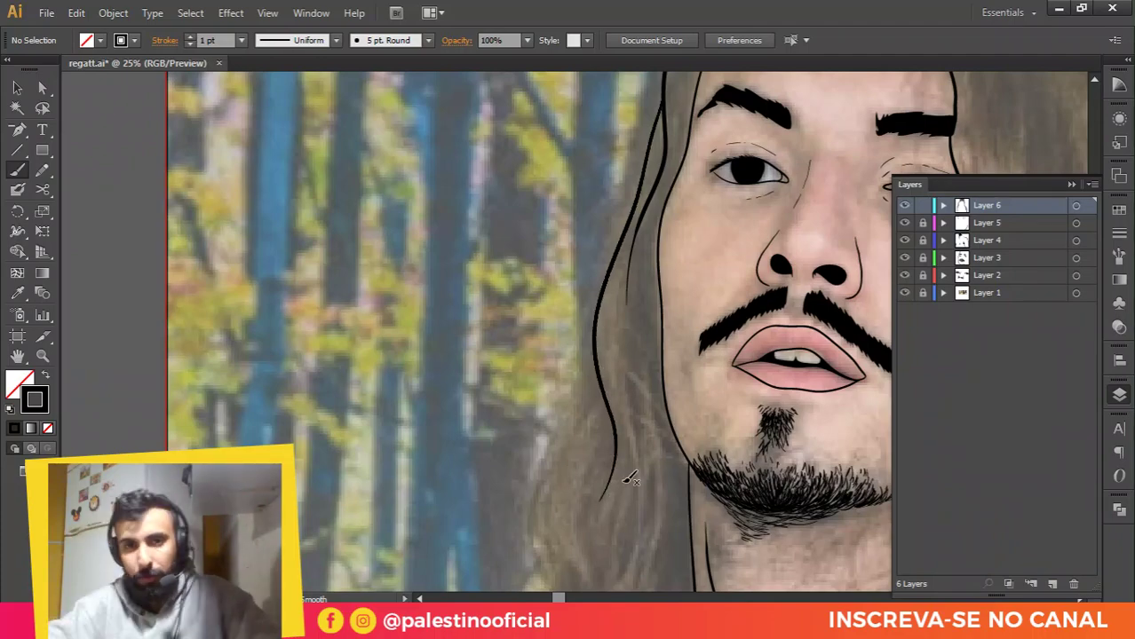
# Step: Paint an outer wavy strand that splits off the long side strand at mouth level and bulges outward to below the chin
pyautogui.moveTo(586, 473)
pyautogui.mouseDown()
pyautogui.moveTo(593, 374)
pyautogui.moveTo(565, 307)
pyautogui.mouseUp()
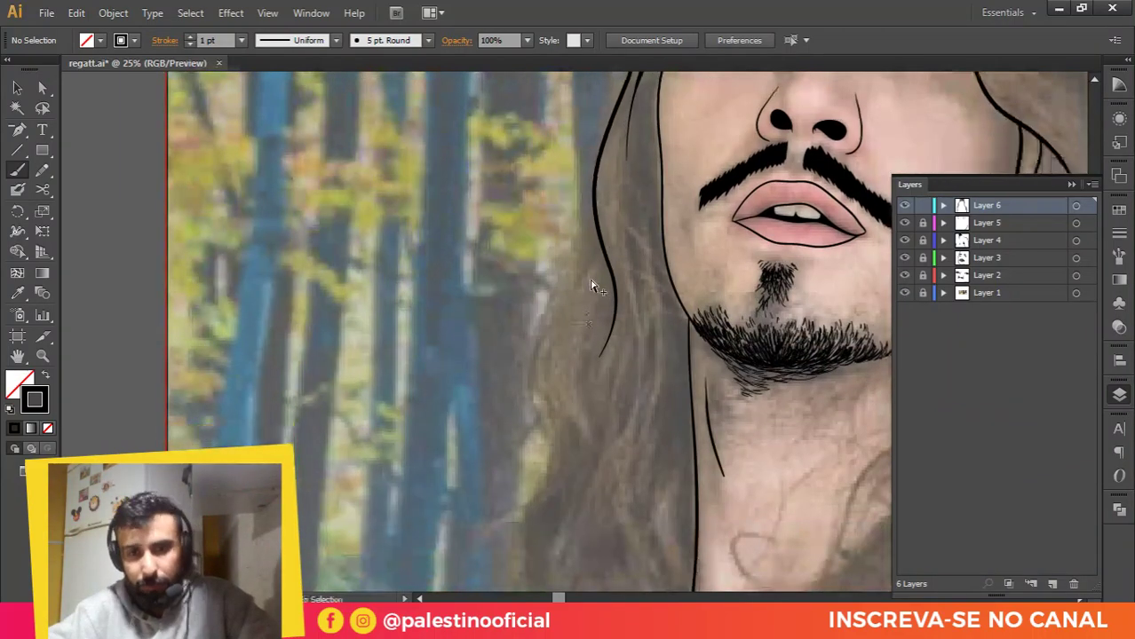
pyautogui.scroll(-3, 593, 302)
pyautogui.scroll(1, 322, 316)
pyautogui.moveTo(325, 331); pyautogui.dragTo(436, 280)
pyautogui.scroll(1, 380, 242)
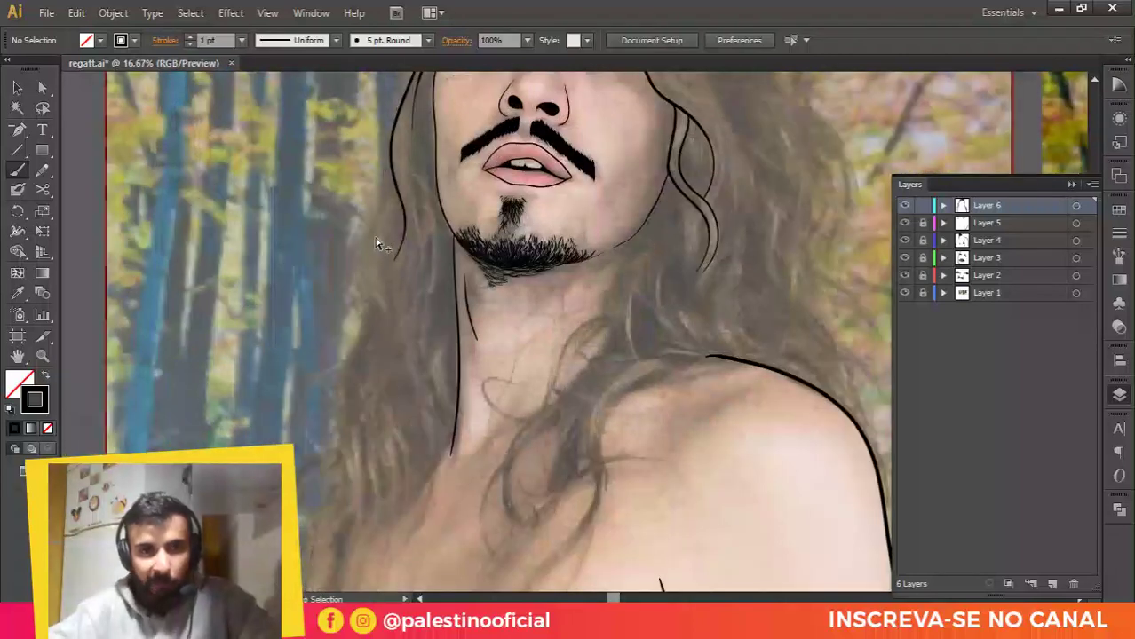
pyautogui.moveTo(396, 235); pyautogui.dragTo(443, 270)
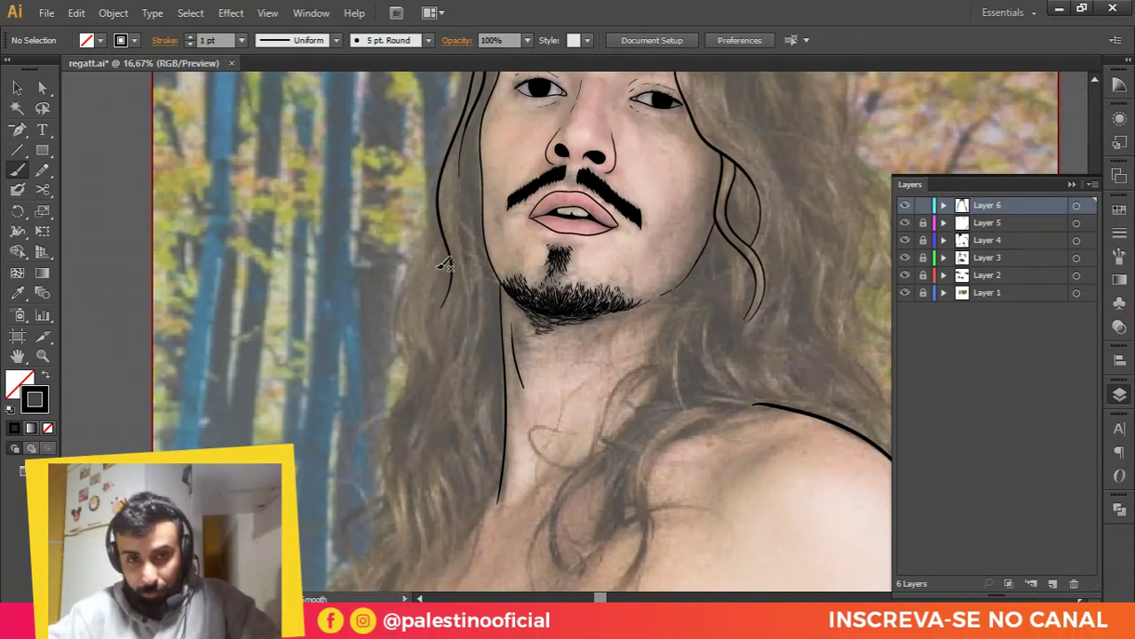
pyautogui.scroll(-1, 402, 222)
pyautogui.scroll(2, 398, 227)
pyautogui.moveTo(395, 251); pyautogui.dragTo(434, 241)
pyautogui.scroll(1, 455, 312)
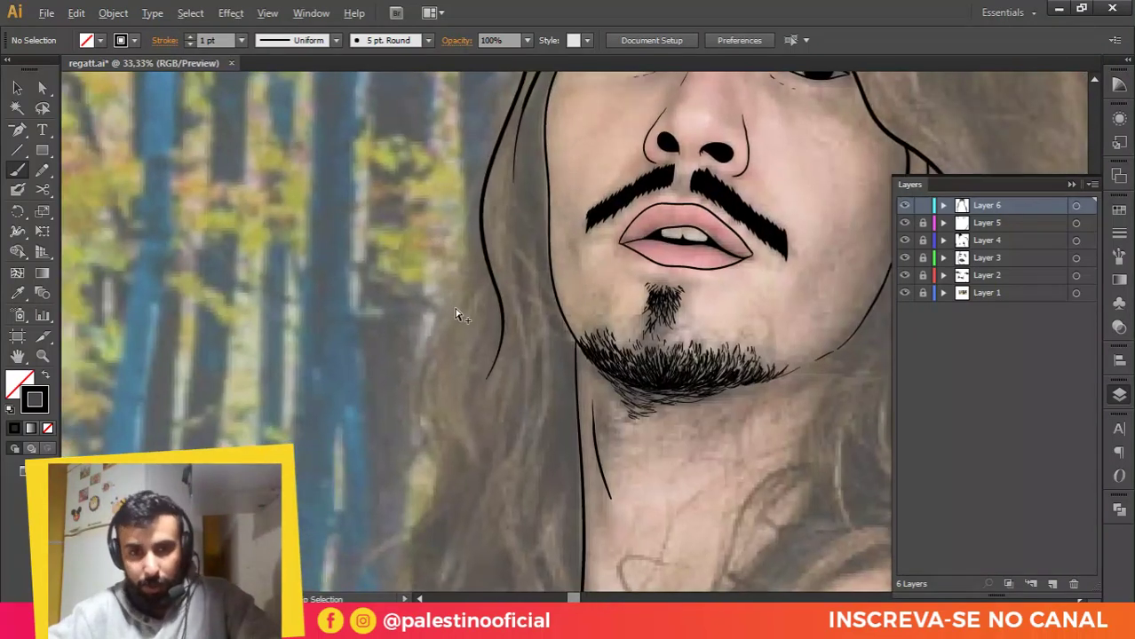
pyautogui.moveTo(458, 326); pyautogui.dragTo(564, 264)
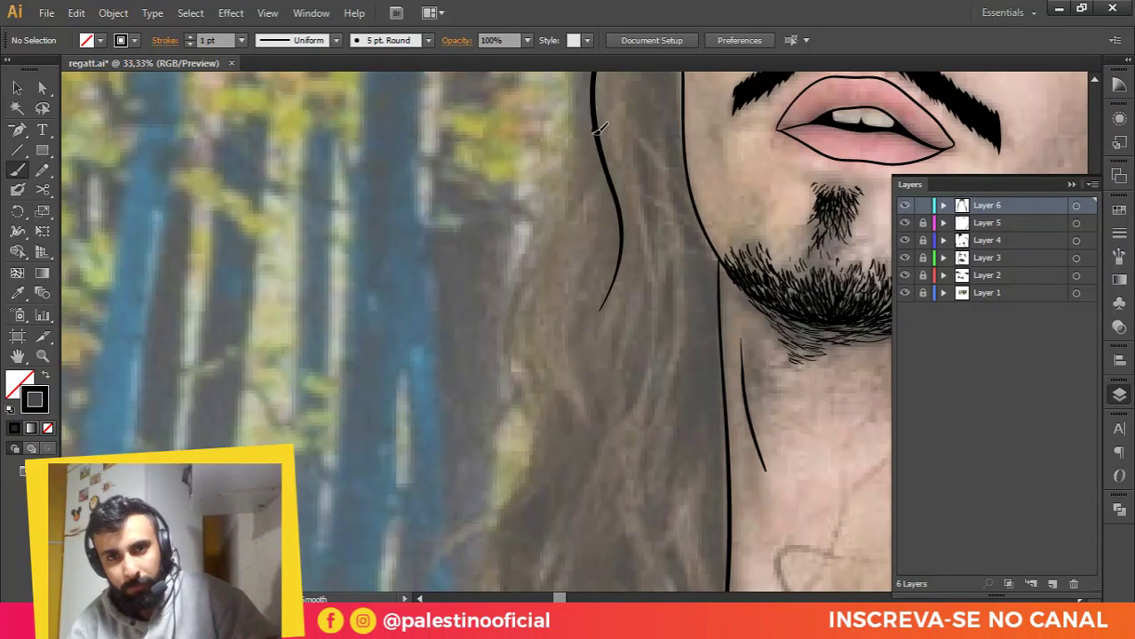
pyautogui.moveTo(597, 131)
pyautogui.mouseDown()
pyautogui.moveTo(519, 320)
pyautogui.moveTo(516, 371)
pyautogui.moveTo(556, 441)
pyautogui.mouseUp()
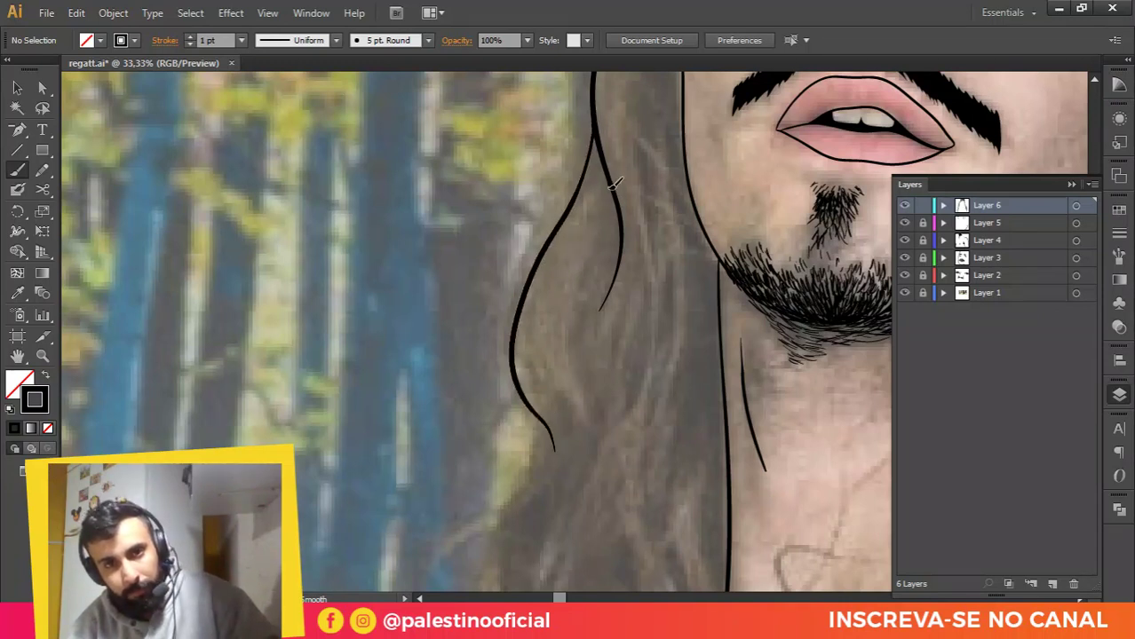
# Step: Paint wavy inner strands and short detail lines in the side lock, plus a long strand between it and the jaw
pyautogui.moveTo(594, 256)
pyautogui.mouseDown()
pyautogui.moveTo(574, 343)
pyautogui.moveTo(597, 413)
pyautogui.moveTo(593, 468)
pyautogui.moveTo(650, 337)
pyautogui.moveTo(626, 232)
pyautogui.mouseUp()
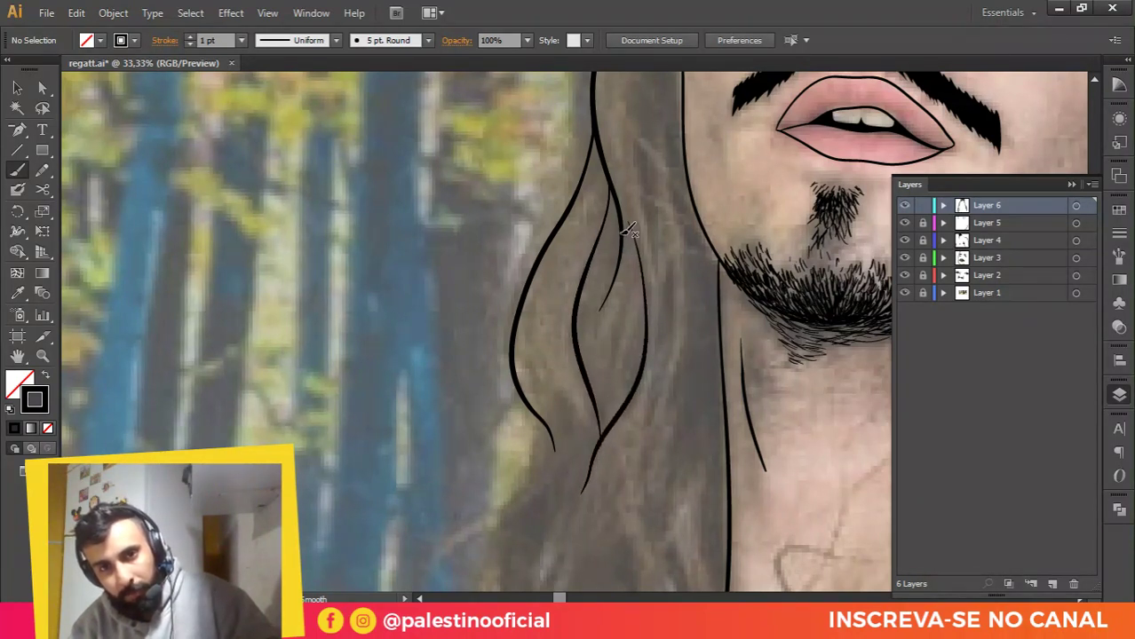
pyautogui.moveTo(628, 295)
pyautogui.mouseDown()
pyautogui.moveTo(616, 378)
pyautogui.moveTo(633, 395)
pyautogui.moveTo(633, 329)
pyautogui.mouseUp()
pyautogui.scroll(-2, 451, 369)
pyautogui.press('space')
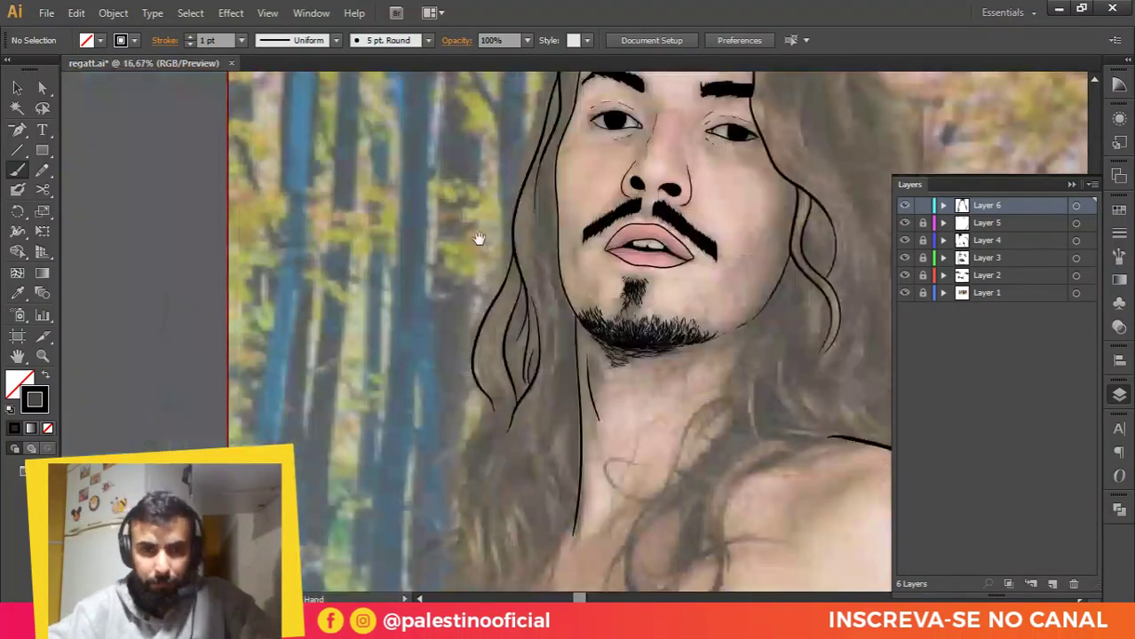
pyautogui.moveTo(477, 238); pyautogui.dragTo(477, 254)
pyautogui.hotkey('ctrl', '+')
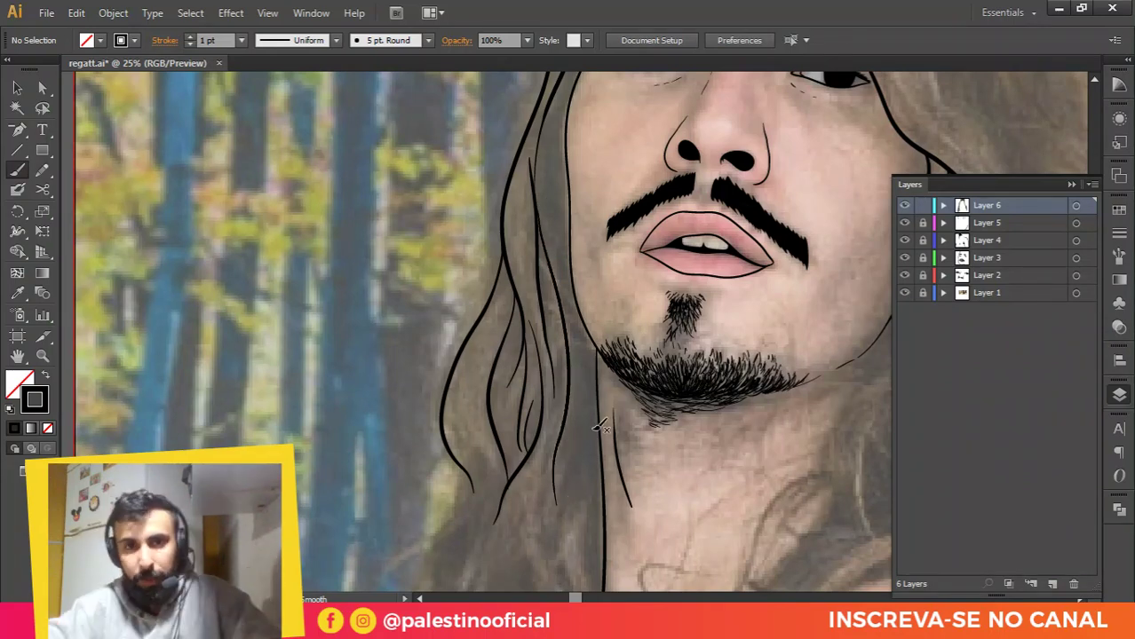
# Step: Move the lower end point of the forelock's outer strand onto the upper tip of the face outline
pyautogui.hotkey('ctrl', '-')
pyautogui.hotkey('ctrl', '-')
pyautogui.scroll(4, 433, 170)
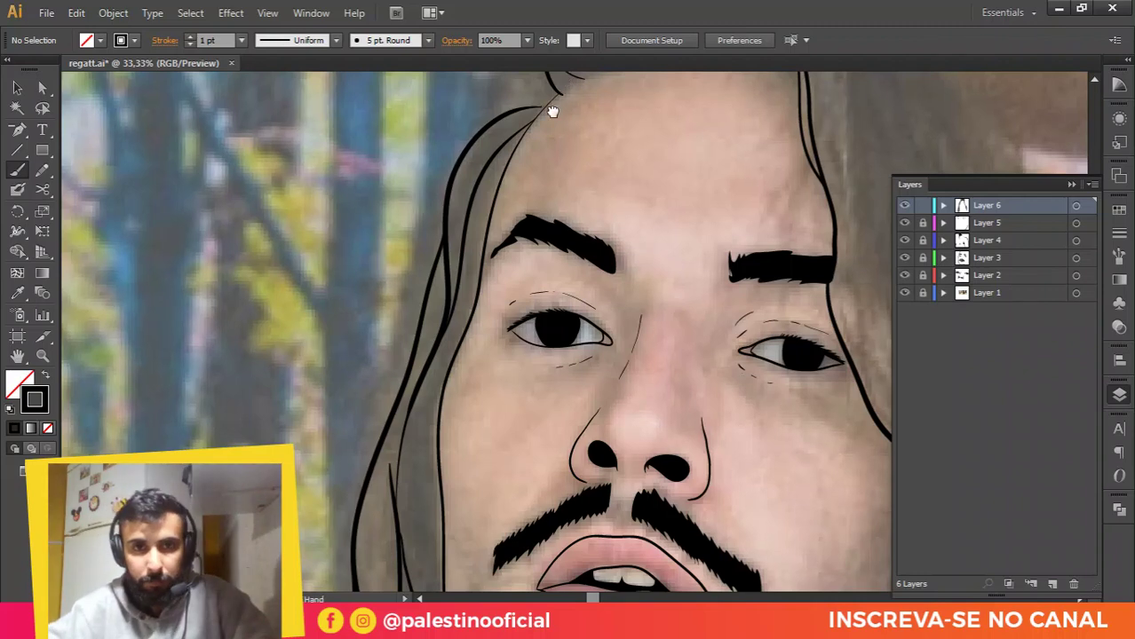
pyautogui.scroll(3, 553, 111)
pyautogui.scroll(1, 523, 213)
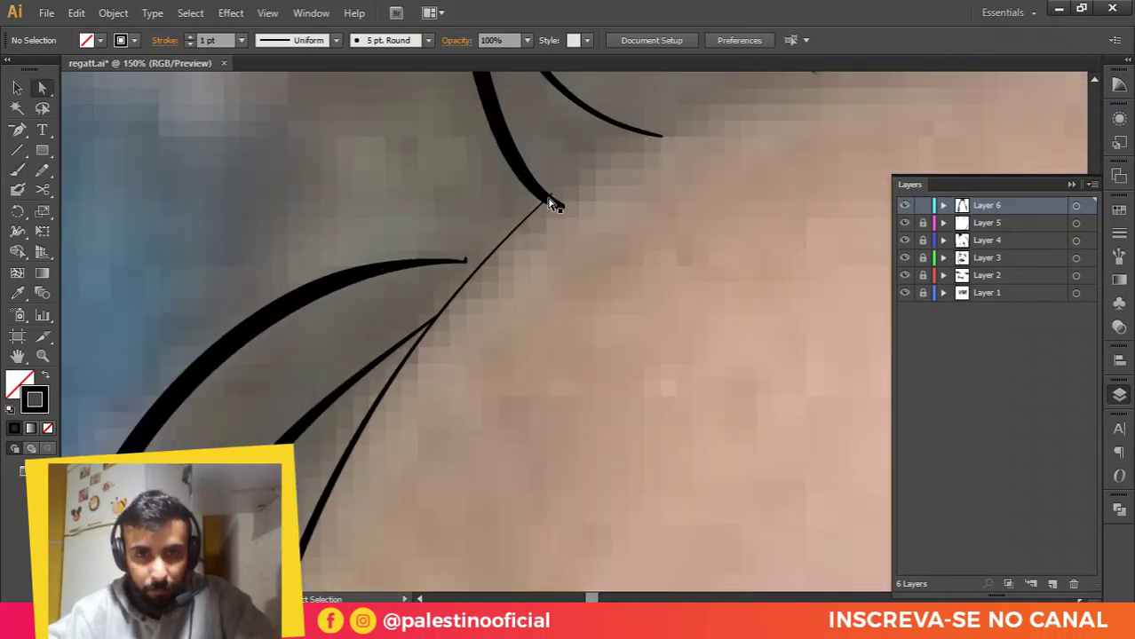
pyautogui.press('a')
pyautogui.click(553, 201)
pyautogui.moveTo(561, 210); pyautogui.dragTo(547, 200)
# Step: Delete the stray hooked anchor point at the upper tip of the thick side strand near the hairline
pyautogui.click(464, 261)
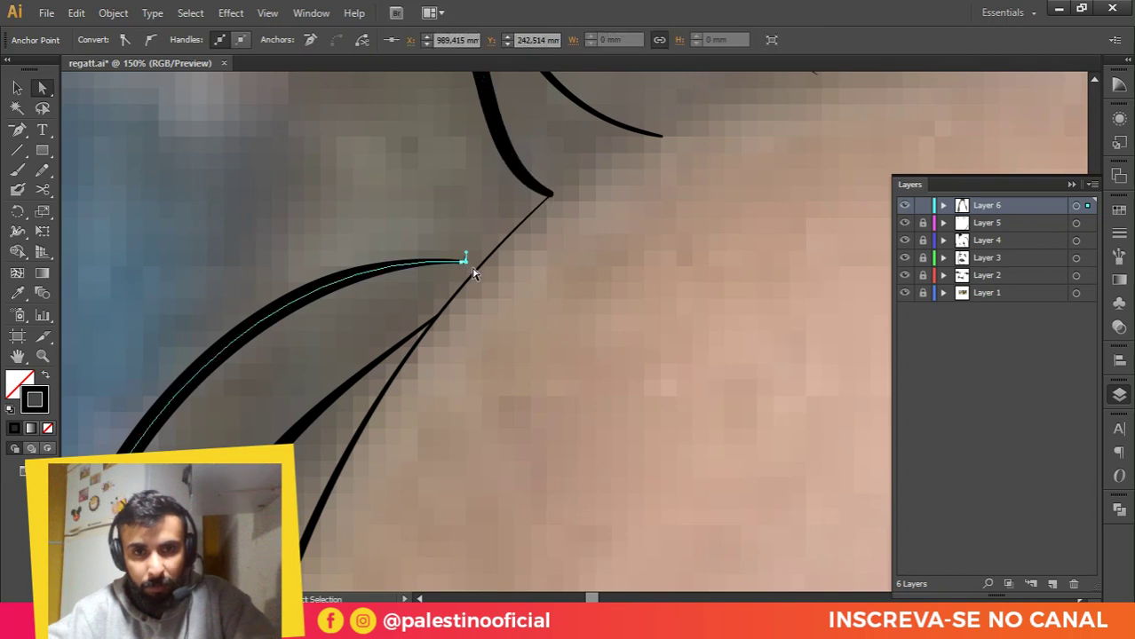
pyautogui.scroll(2, 464, 260)
pyautogui.moveTo(461, 268); pyautogui.dragTo(475, 238)
pyautogui.press('-')
pyautogui.click(474, 236)
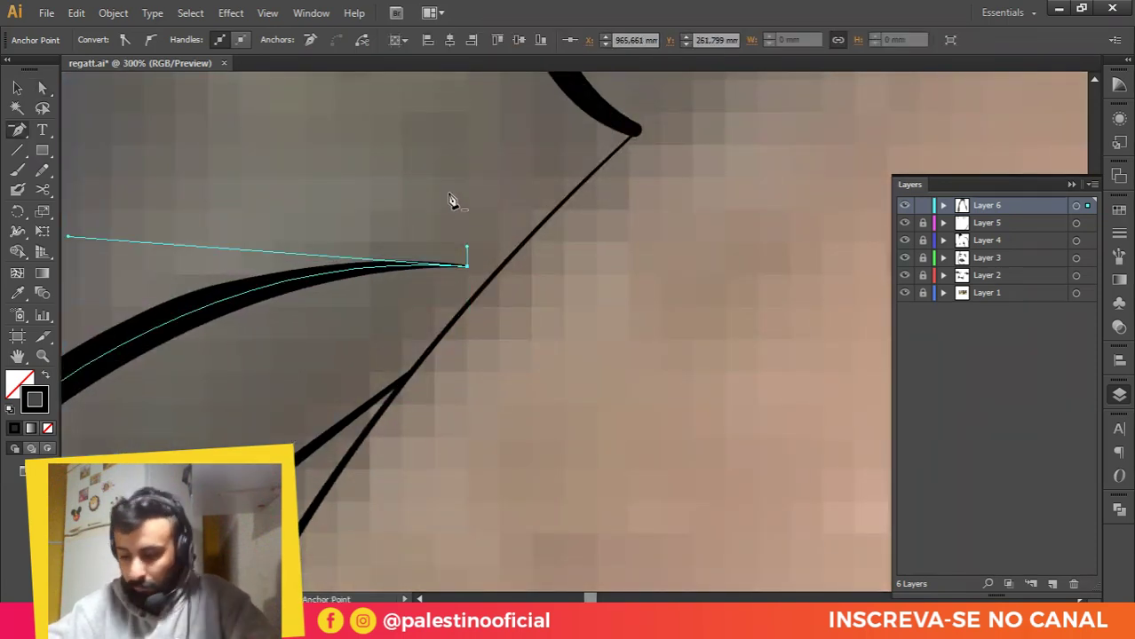
pyautogui.press('a')
pyautogui.click(449, 196)
pyautogui.scroll(-1, 476, 283)
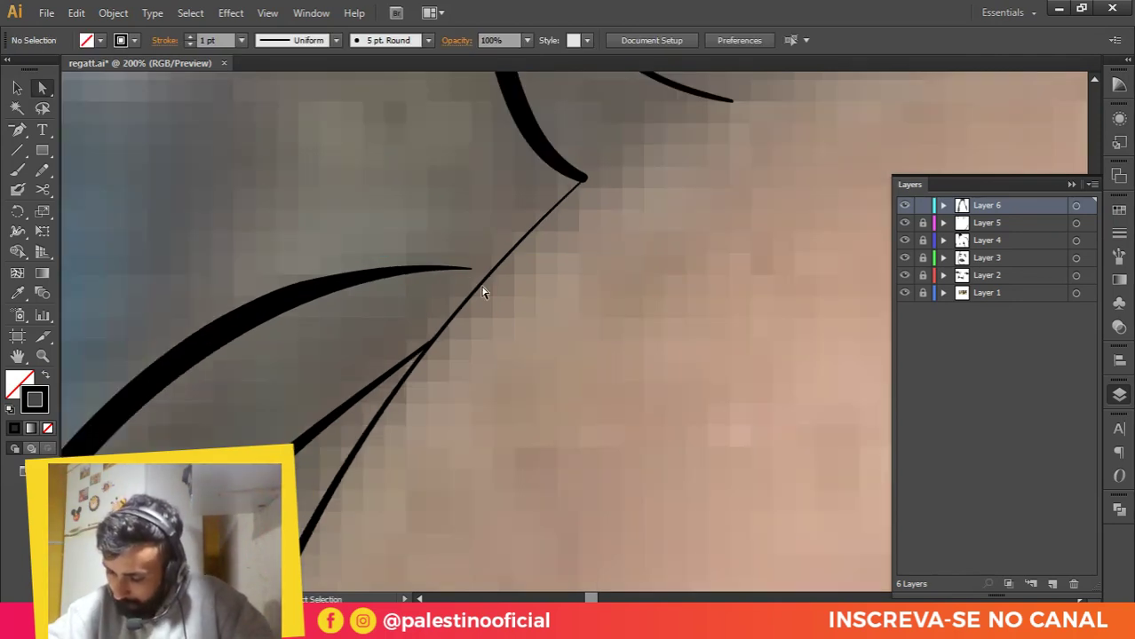
# Step: Review the line art drawn so far, briefly hiding the photo on Layer 1 and showing it again
pyautogui.press('alt')
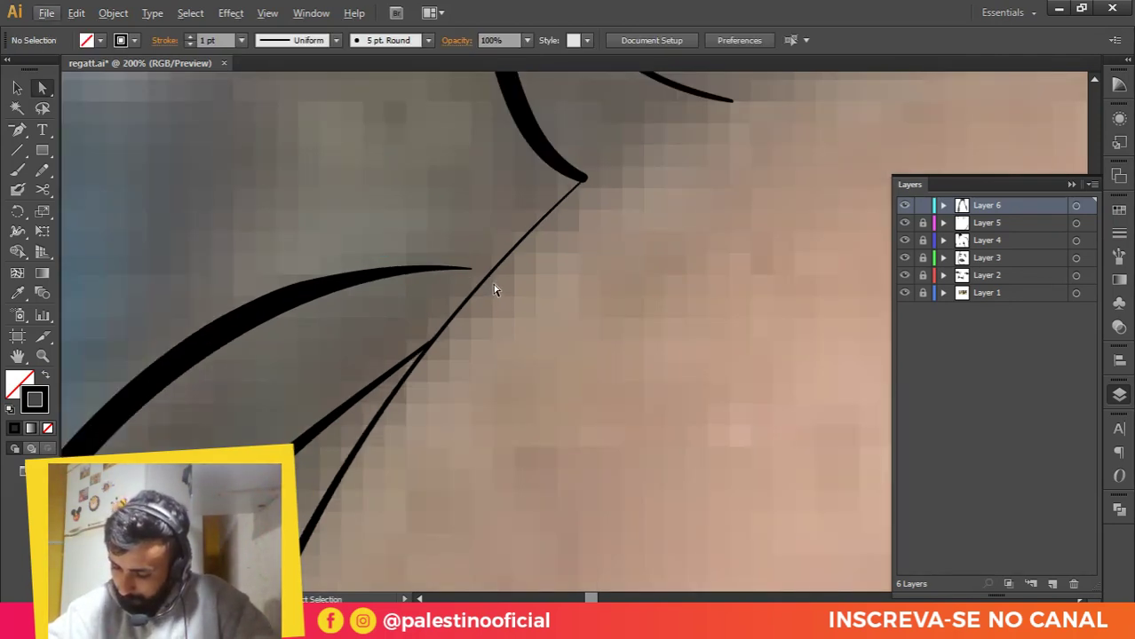
pyautogui.scroll(-4, 546, 270)
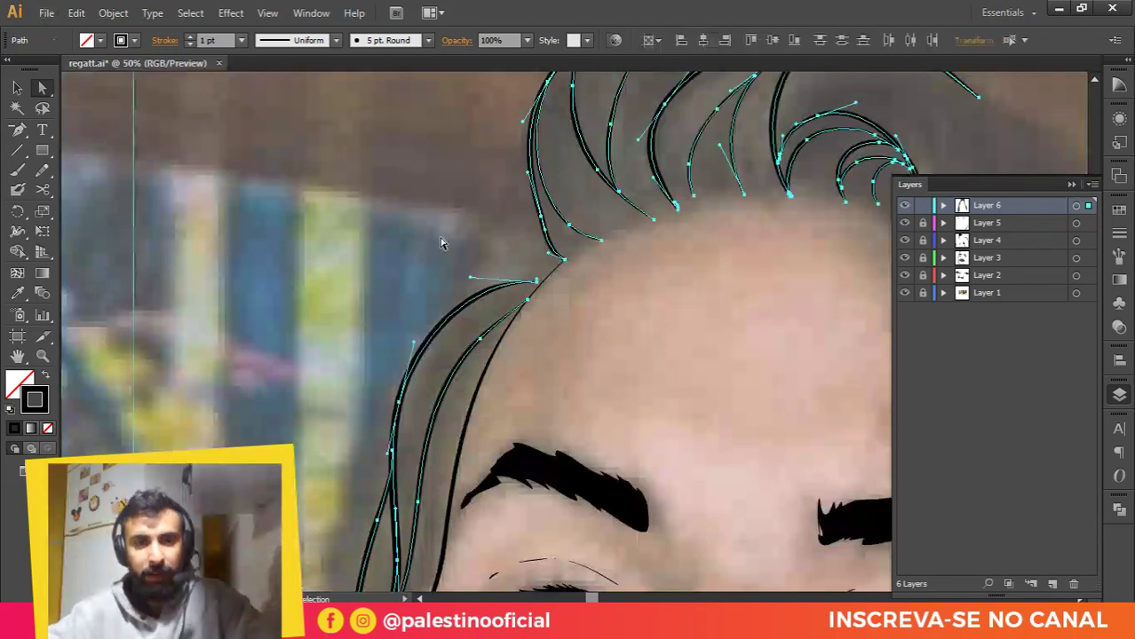
pyautogui.press('b')
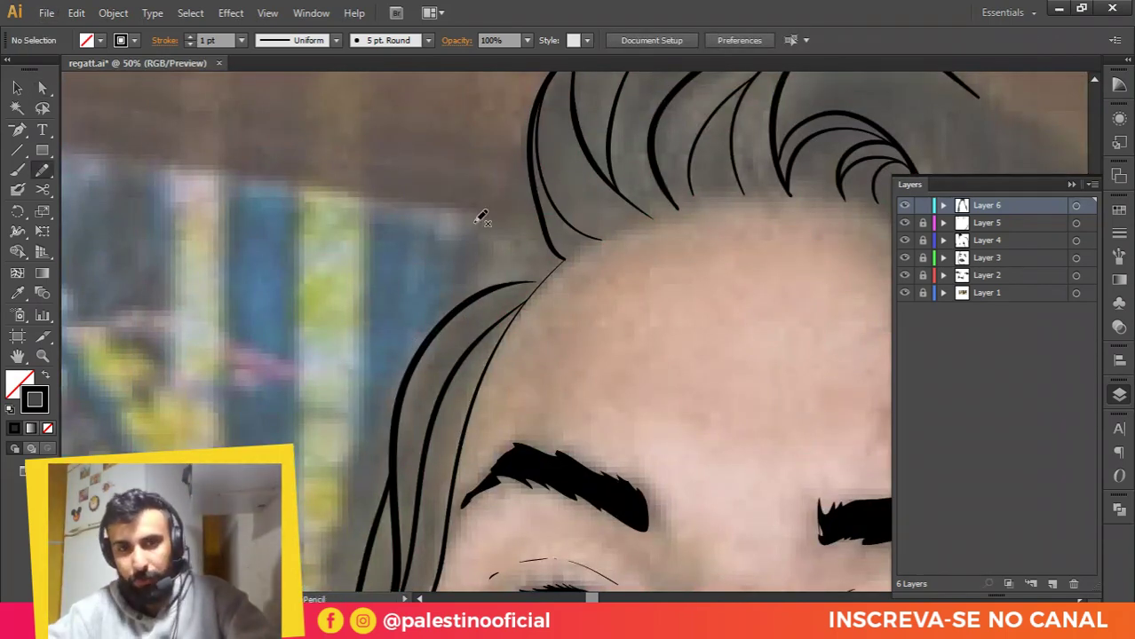
pyautogui.scroll(-4, 513, 239)
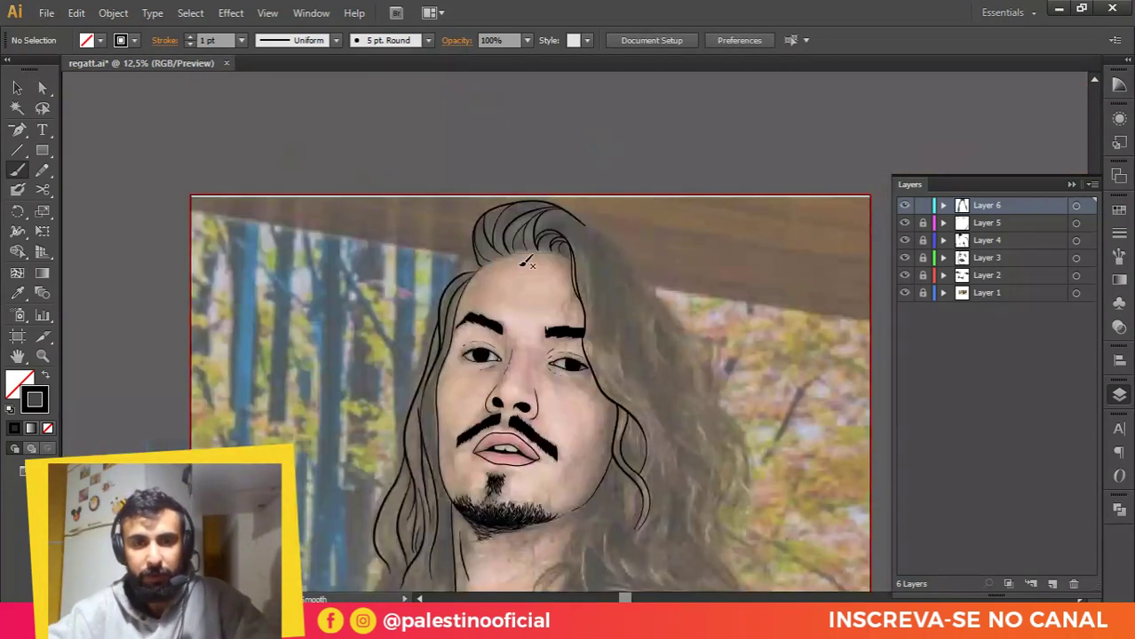
pyautogui.scroll(2, 464, 380)
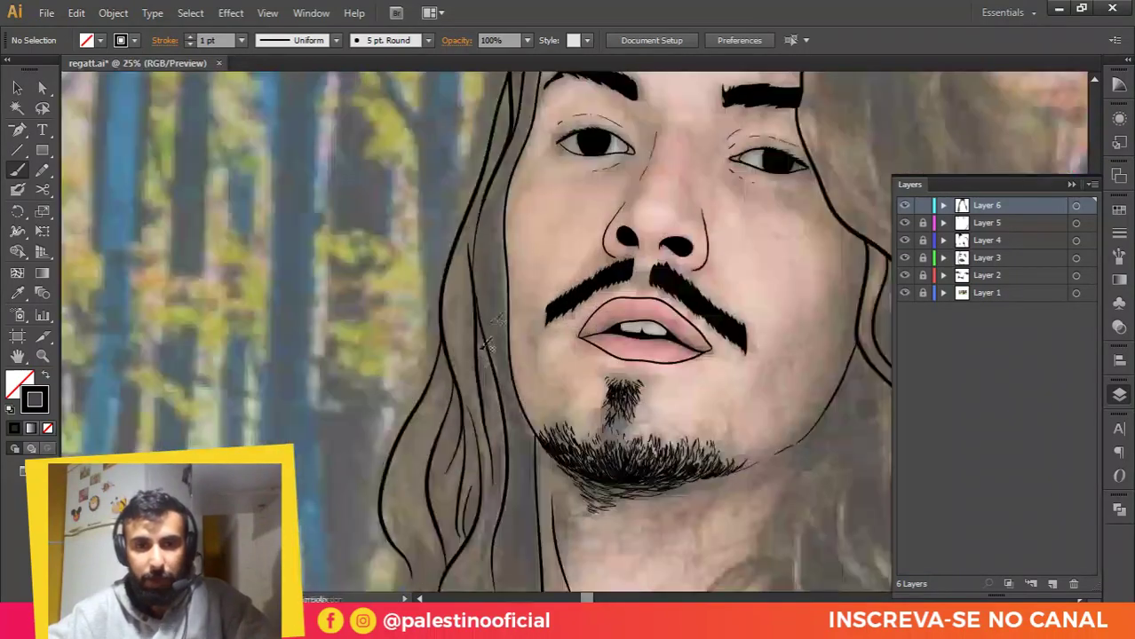
pyautogui.scroll(-1, 534, 312)
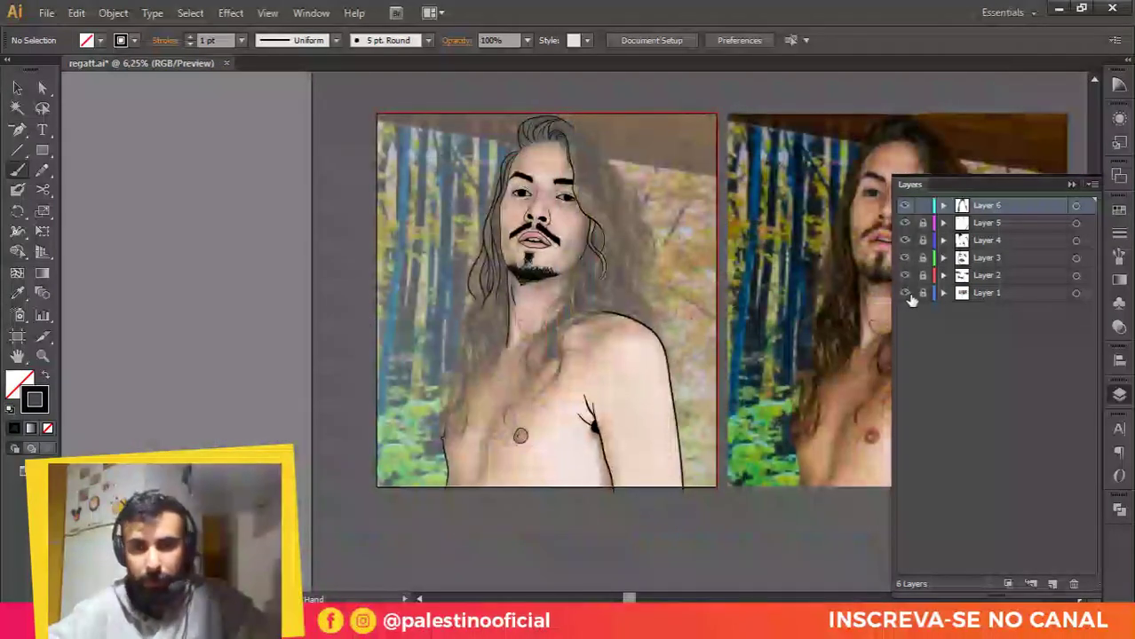
pyautogui.click(904, 293)
pyautogui.click(904, 293)
pyautogui.scroll(2, 577, 330)
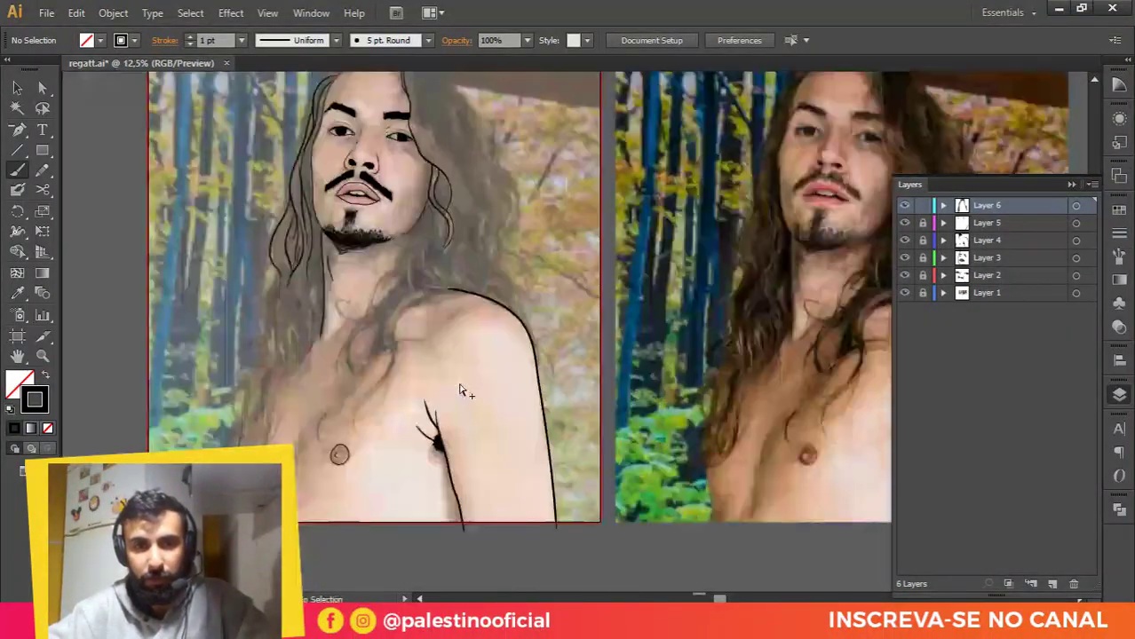
# Step: Paint the outer wavy contour of the side hair from below the chin-level bulge down to a tapered tip over the chest
pyautogui.moveTo(624, 313); pyautogui.dragTo(899, 338)
pyautogui.scroll(1, 548, 330)
pyautogui.moveTo(482, 355); pyautogui.dragTo(585, 330)
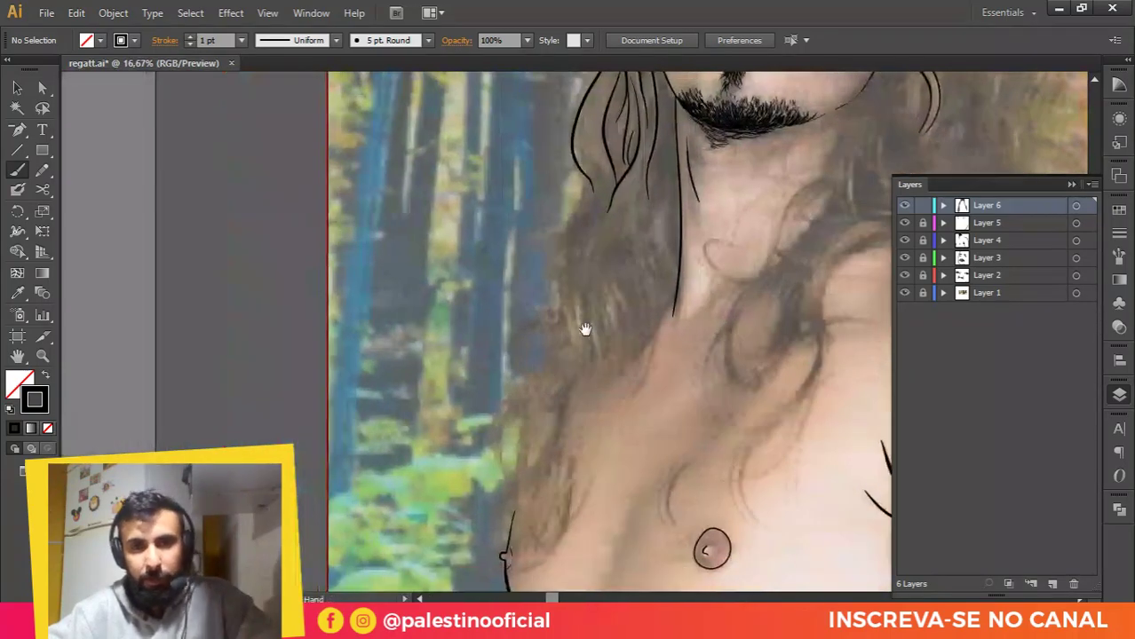
pyautogui.scroll(1, 598, 298)
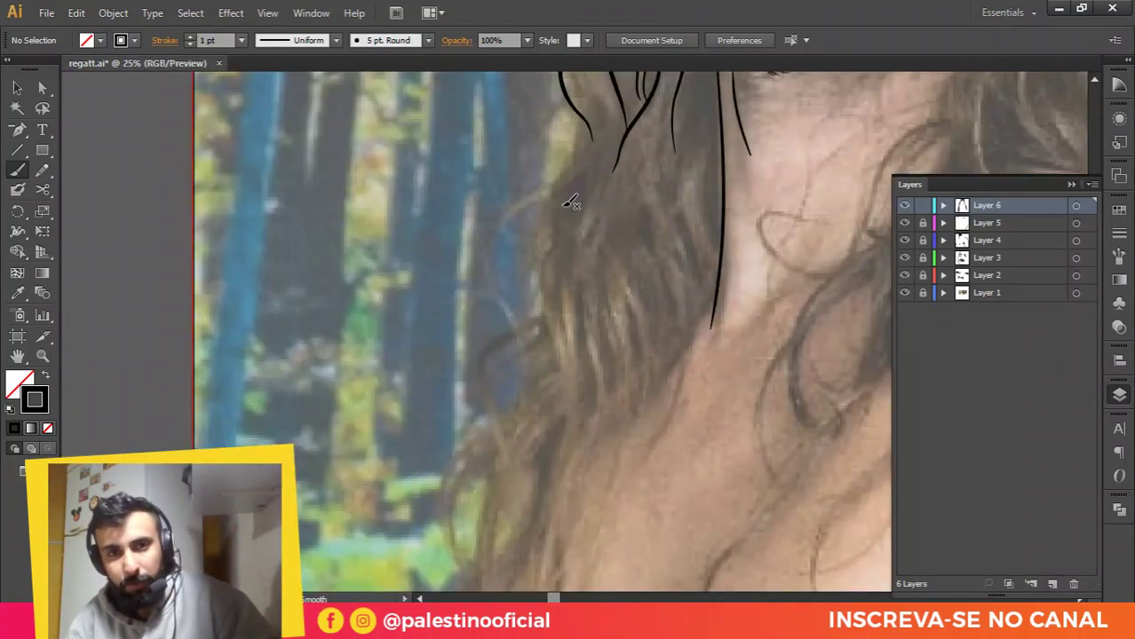
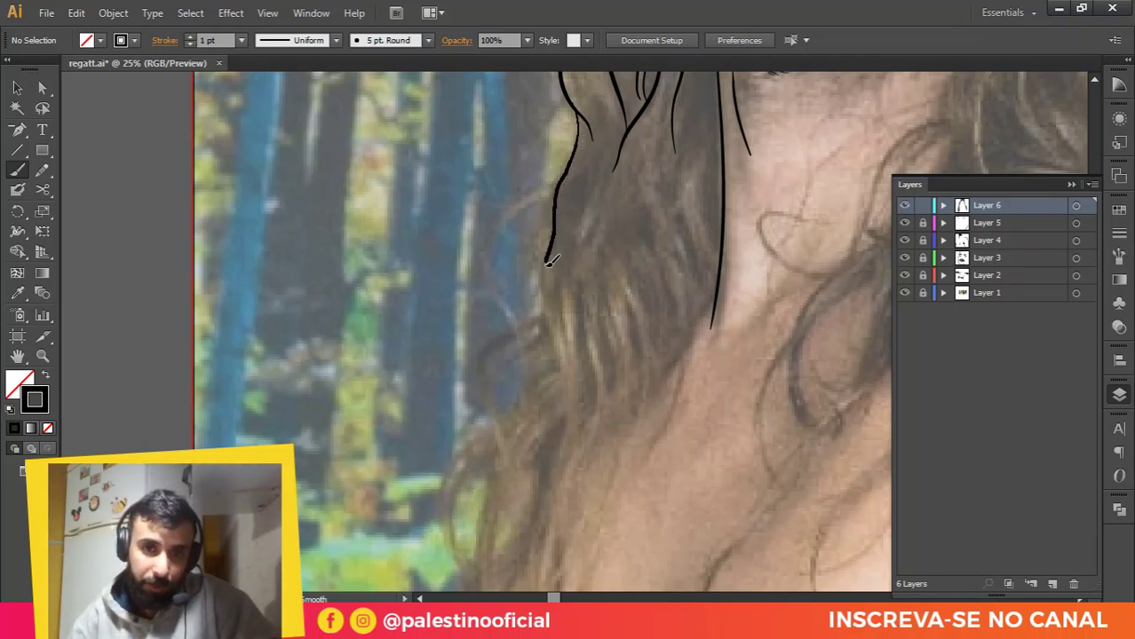
pyautogui.moveTo(563, 377); pyautogui.dragTo(565, 433)
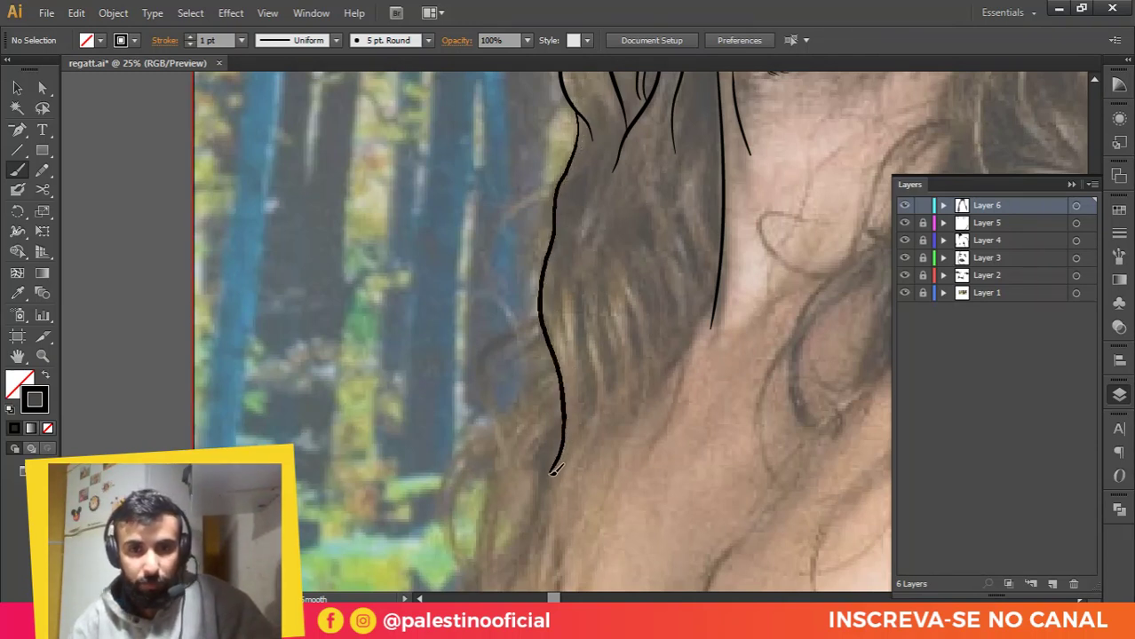
pyautogui.moveTo(554, 471); pyautogui.dragTo(555, 476)
# Step: Paint three thin inner strands along the lower outer contour, converging just above its tapered tip
pyautogui.scroll(-3, 760, 405)
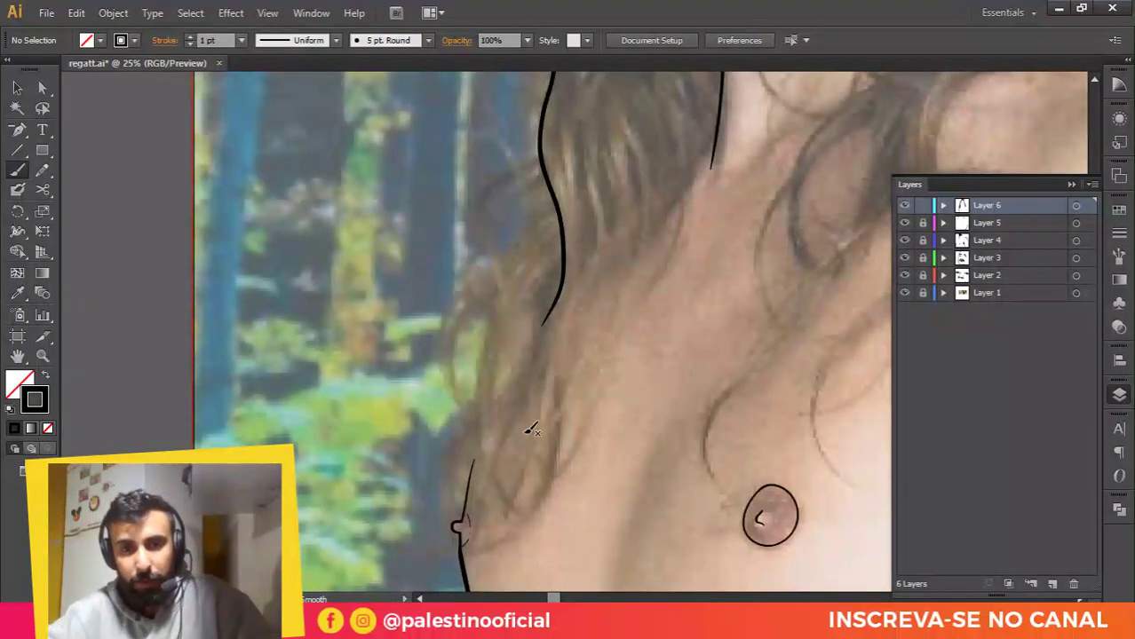
pyautogui.scroll(2, 540, 309)
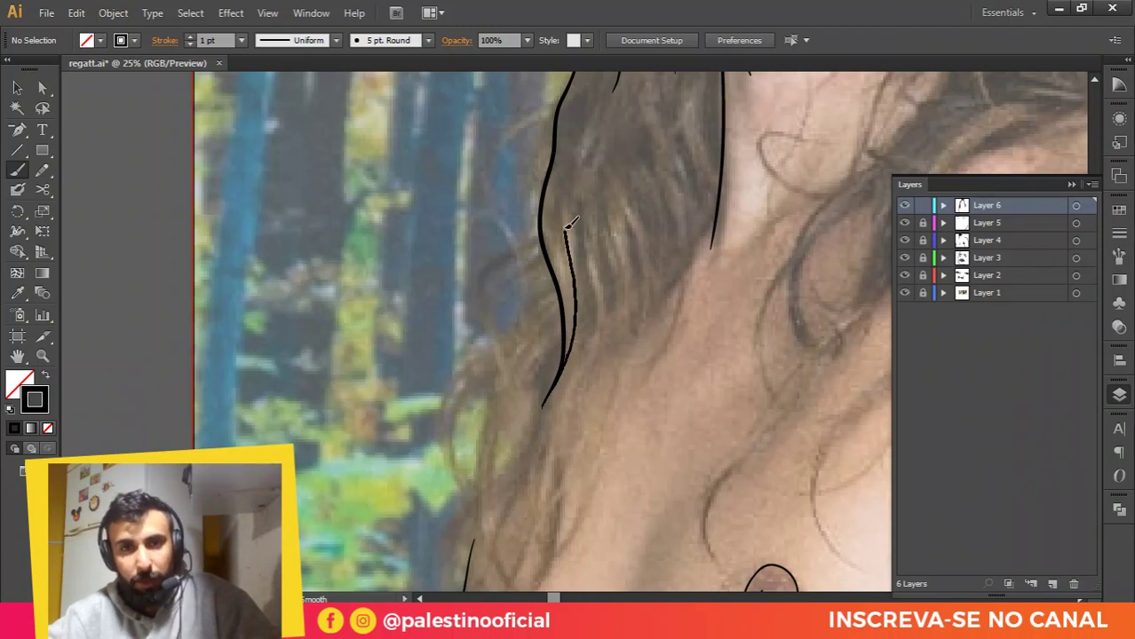
pyautogui.moveTo(569, 225); pyautogui.dragTo(564, 173)
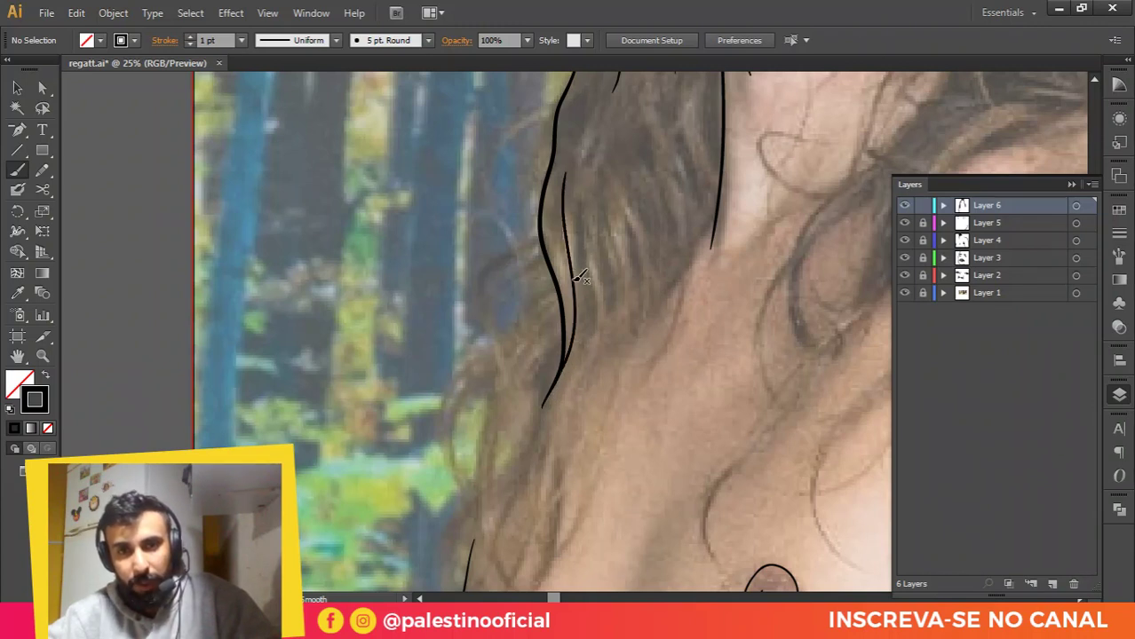
pyautogui.scroll(4, 603, 244)
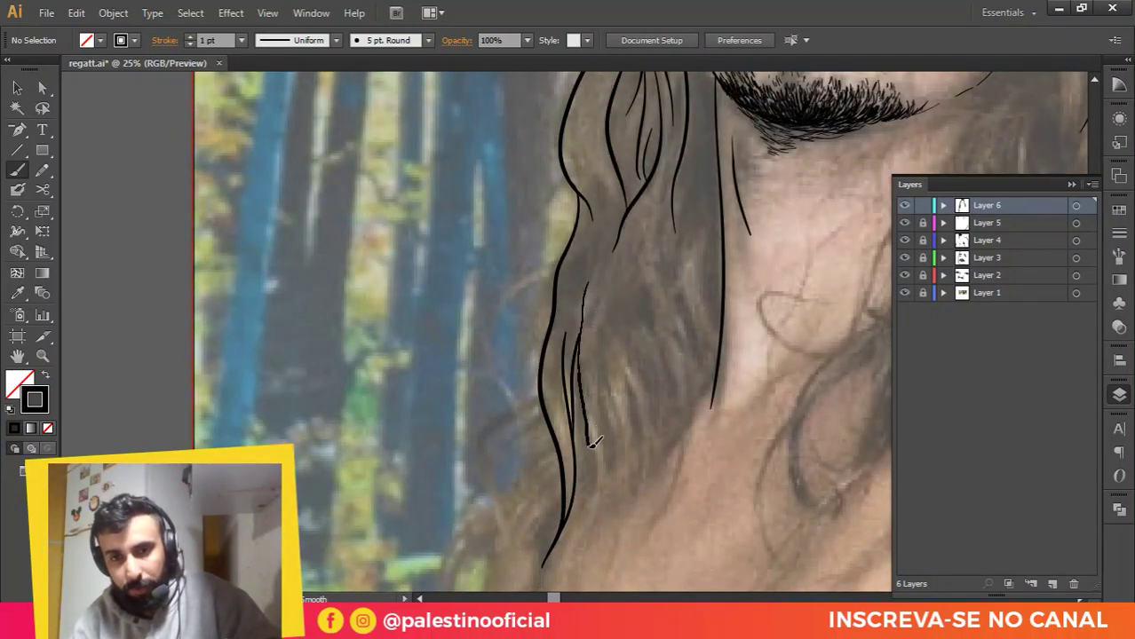
pyautogui.moveTo(584, 497); pyautogui.dragTo(552, 522)
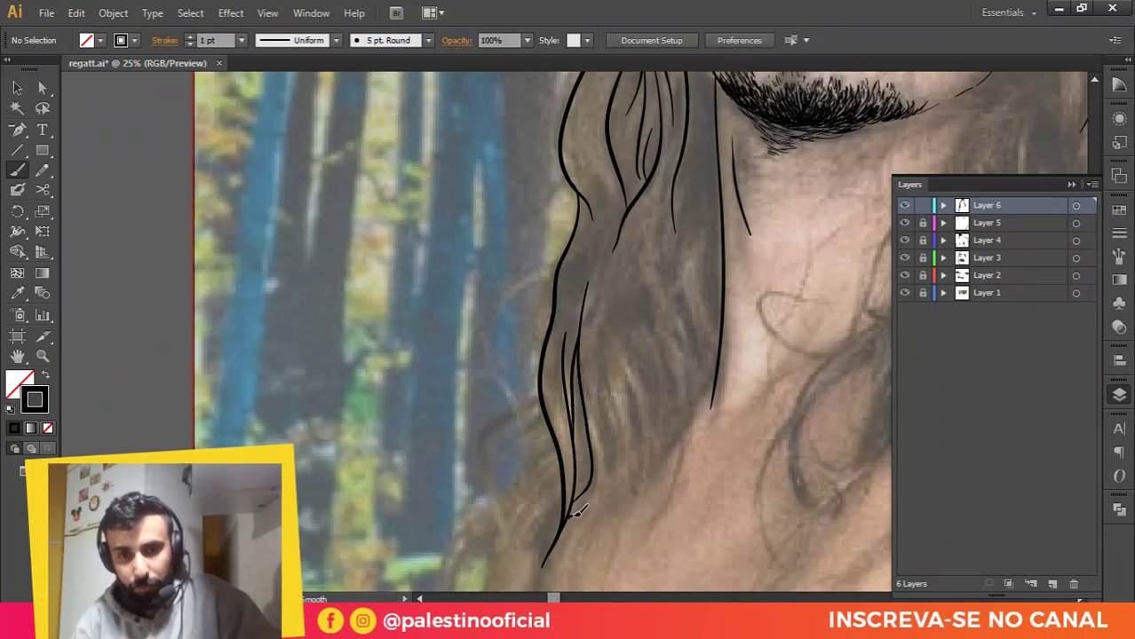
# Step: Paint a fan of curved strands stepping up toward the neck, closing the lower edge of the side lock at the neck line
pyautogui.moveTo(611, 477)
pyautogui.mouseDown()
pyautogui.moveTo(598, 391)
pyautogui.moveTo(595, 352)
pyautogui.mouseUp()
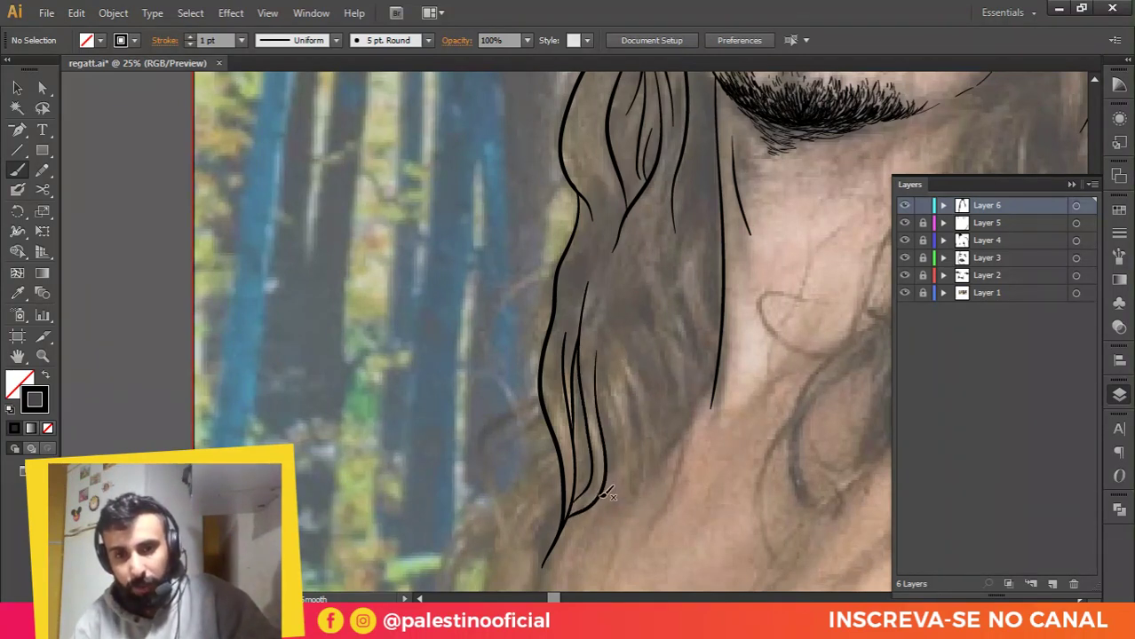
pyautogui.moveTo(634, 463); pyautogui.dragTo(617, 353)
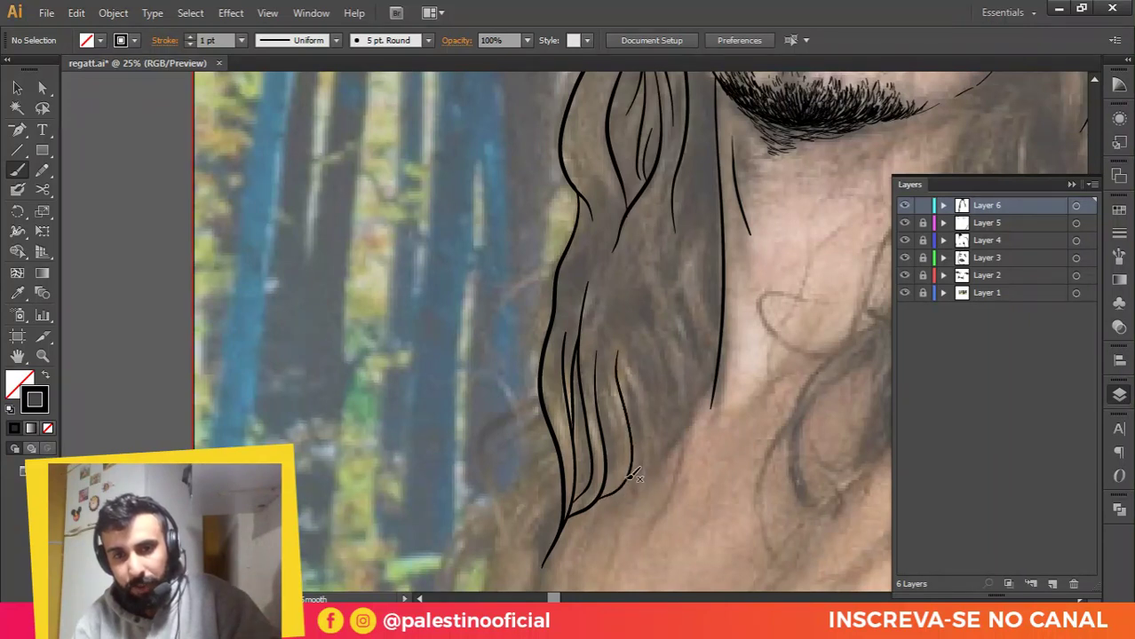
pyautogui.moveTo(646, 449); pyautogui.dragTo(632, 336)
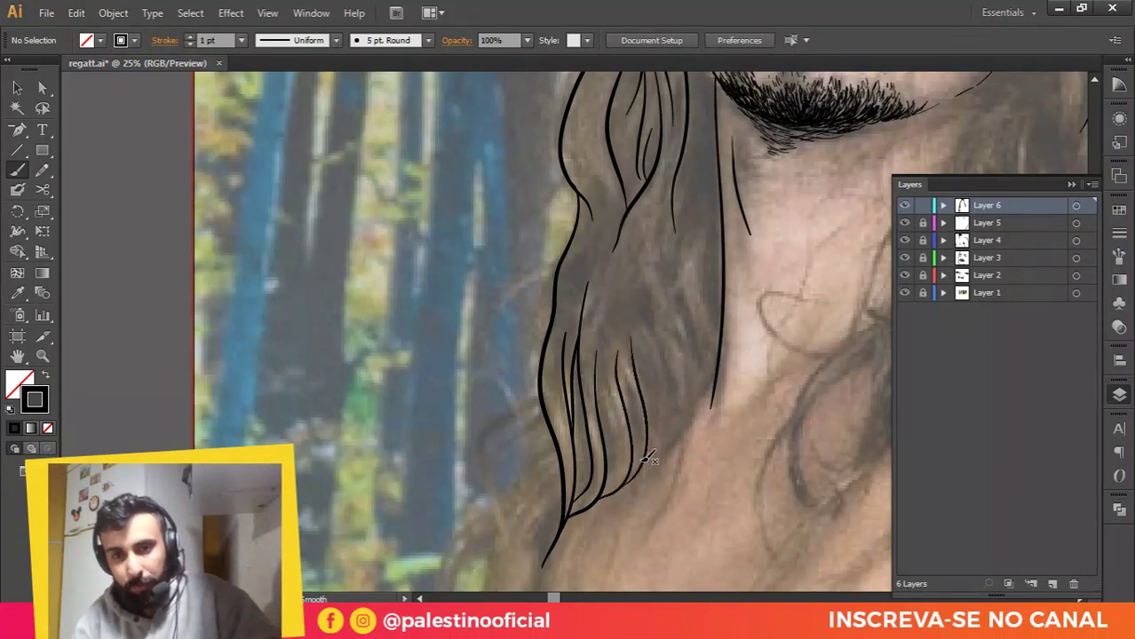
pyautogui.moveTo(686, 429); pyautogui.dragTo(673, 267)
pyautogui.scroll(1, 710, 360)
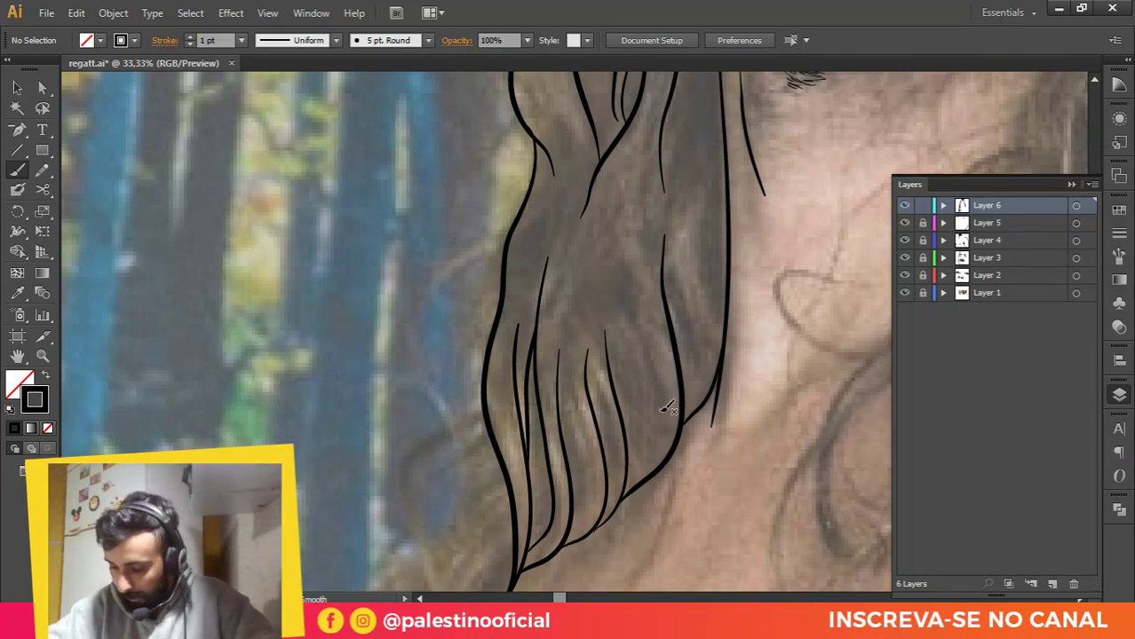
# Step: Paint connecting strands between the side lock and the neck line, from below chin level to the lock's lower edge
pyautogui.scroll(-4, 745, 412)
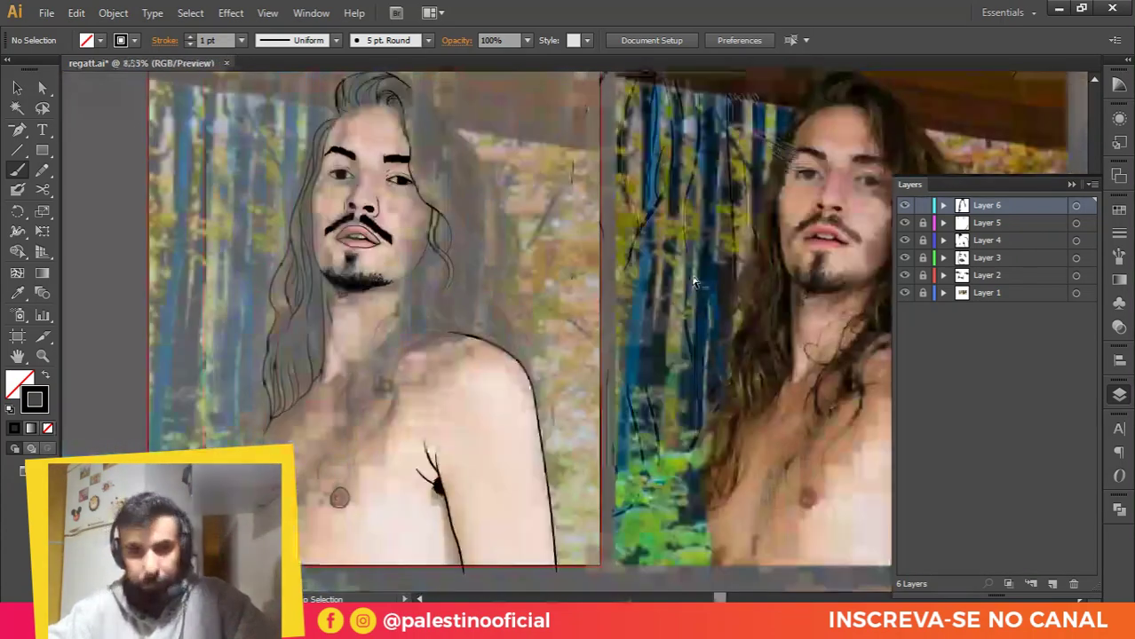
pyautogui.scroll(3, 406, 306)
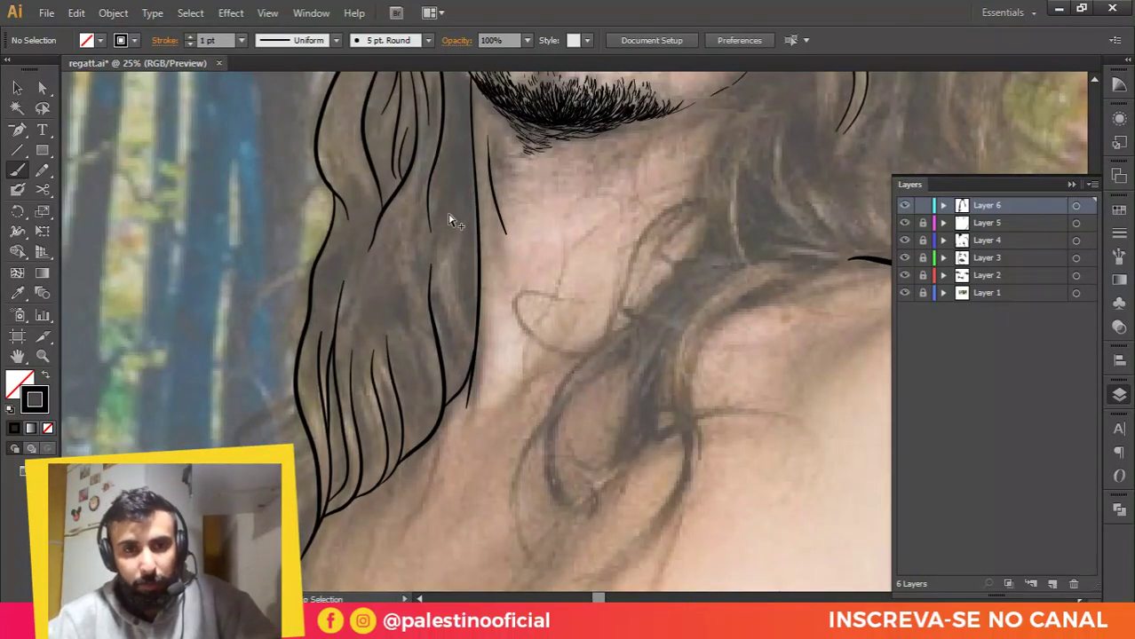
pyautogui.scroll(1, 453, 217)
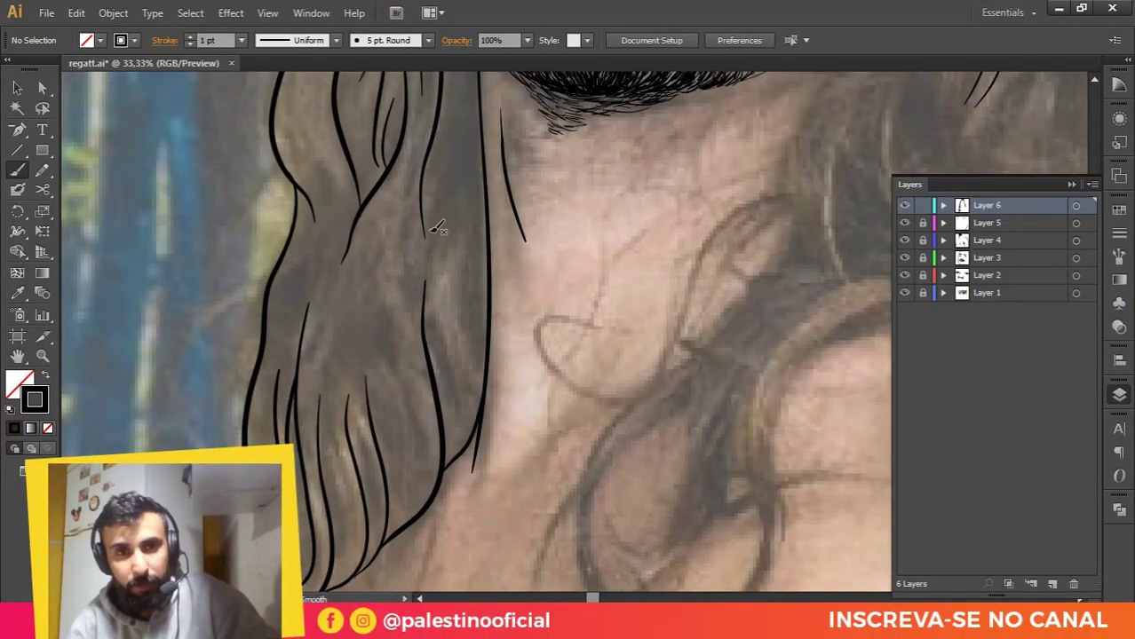
pyautogui.moveTo(426, 248); pyautogui.dragTo(443, 139)
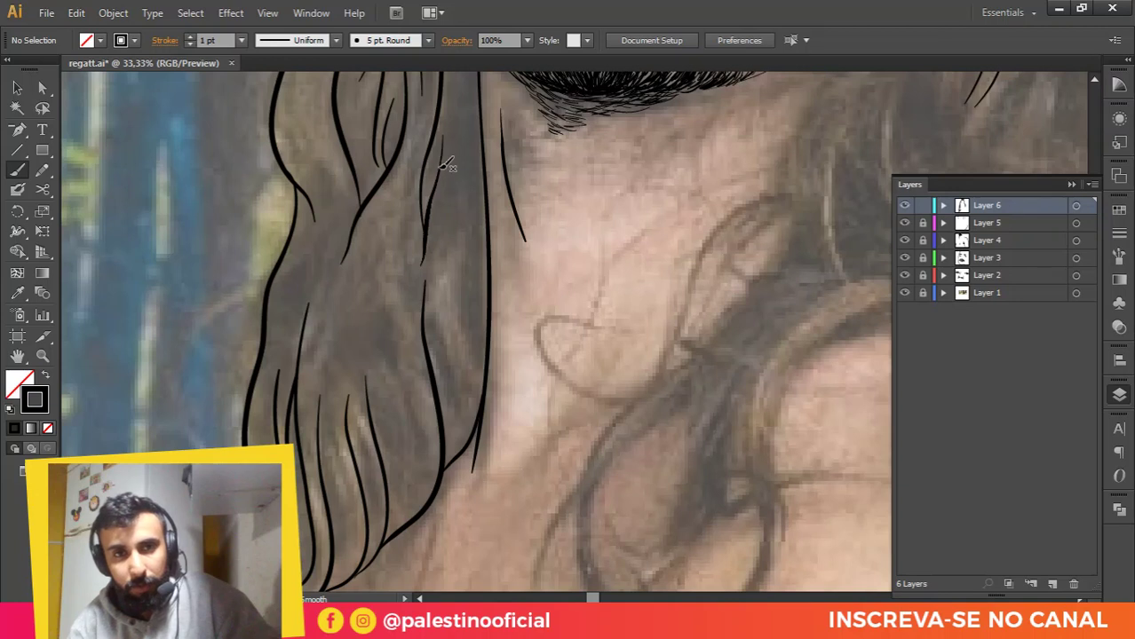
pyautogui.moveTo(441, 196); pyautogui.dragTo(460, 324)
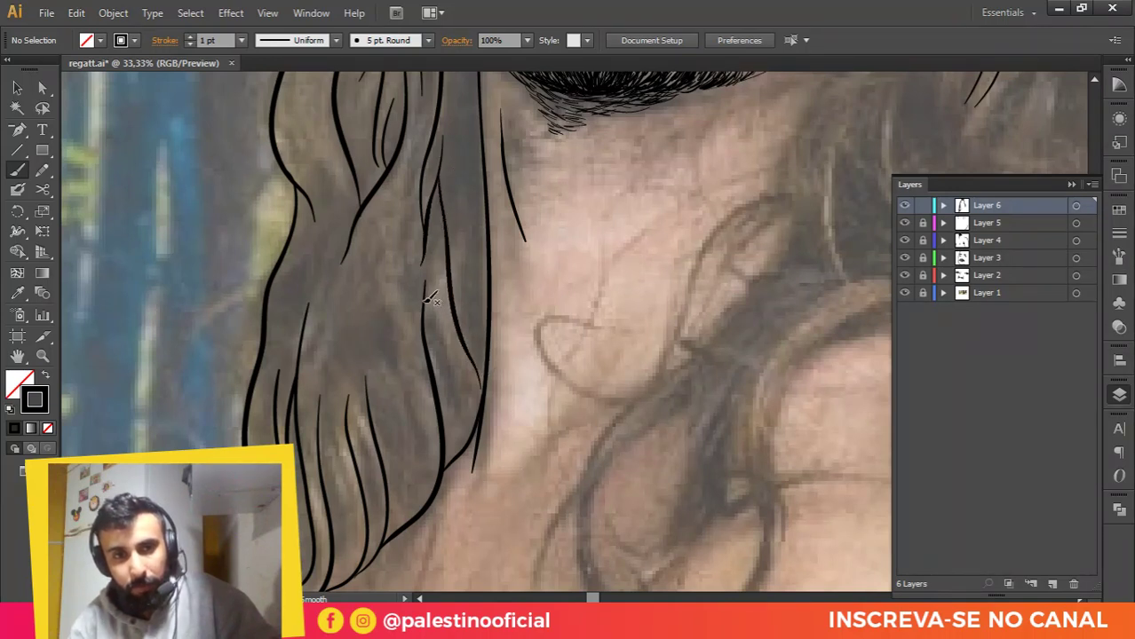
pyautogui.moveTo(427, 302); pyautogui.dragTo(459, 405)
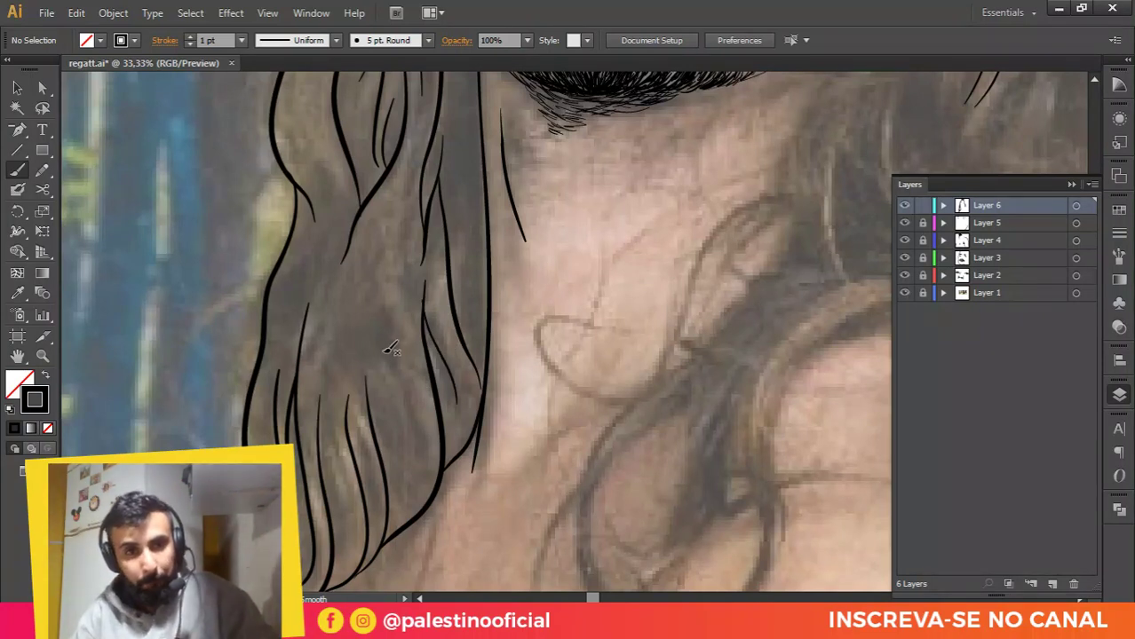
# Step: Paint short detail strands in the middle of the lower lock and inside the outer bulge beside the chin
pyautogui.moveTo(398, 410); pyautogui.dragTo(406, 470)
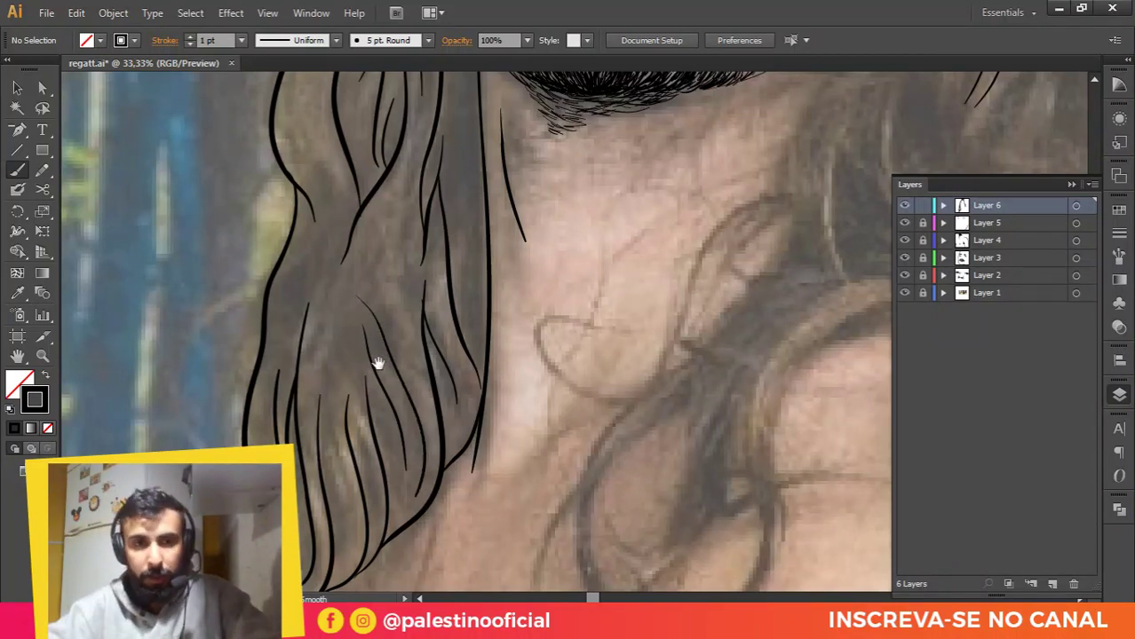
pyautogui.moveTo(378, 362); pyautogui.dragTo(491, 436)
pyautogui.moveTo(526, 279); pyautogui.dragTo(547, 380)
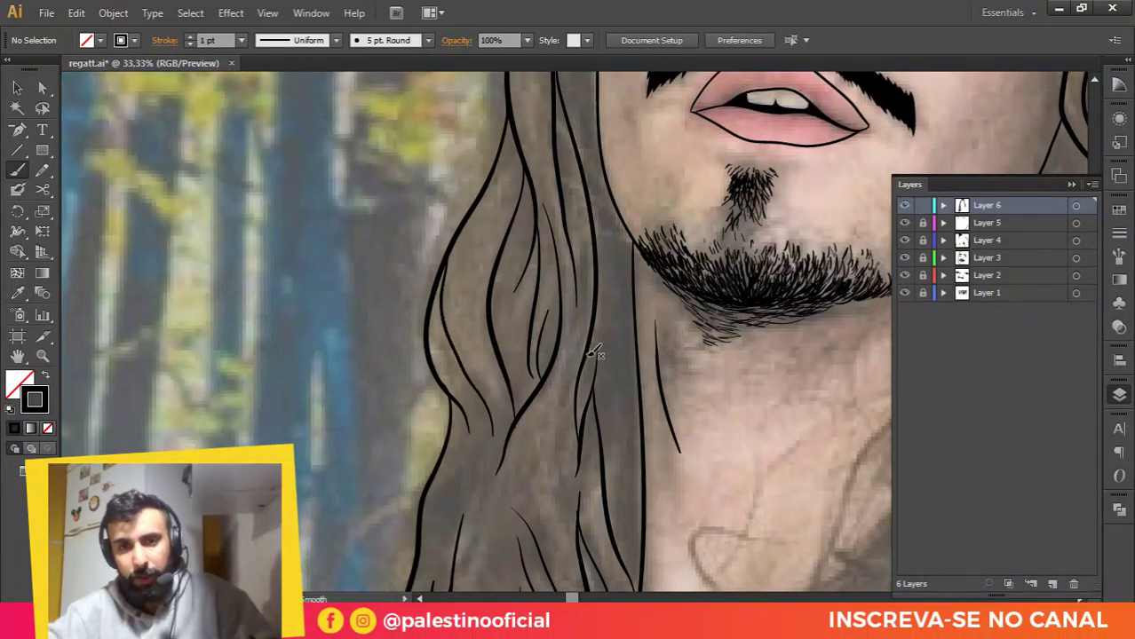
# Step: Examine the painted side lock and the untraced loose hair below it over the chest
pyautogui.scroll(-3, 559, 350)
pyautogui.scroll(-4, 560, 350)
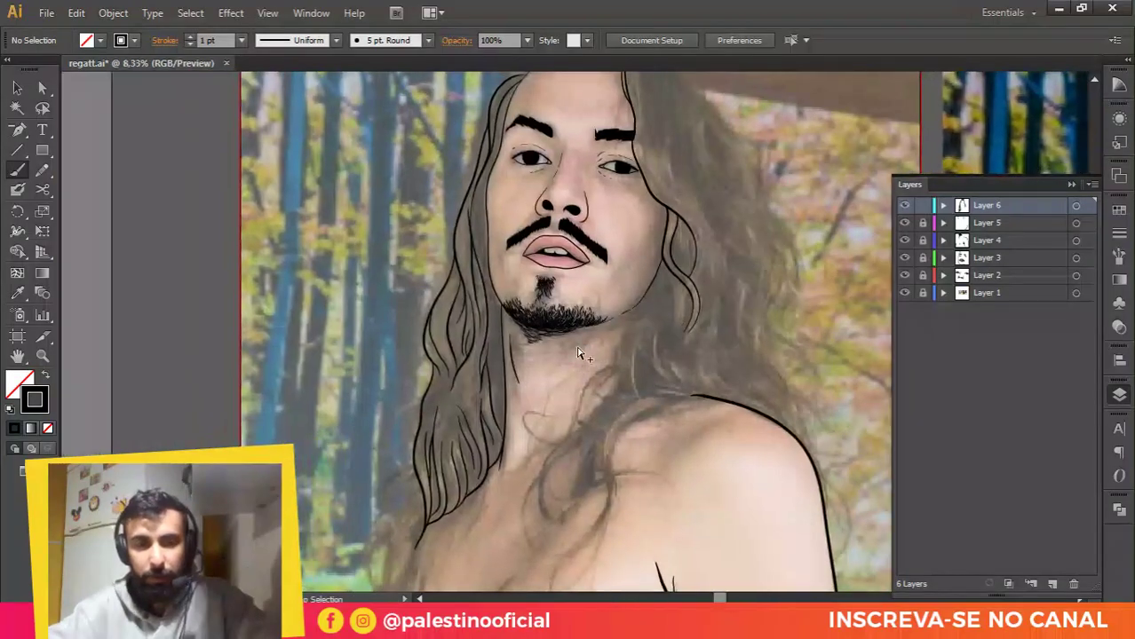
pyautogui.scroll(4, 424, 349)
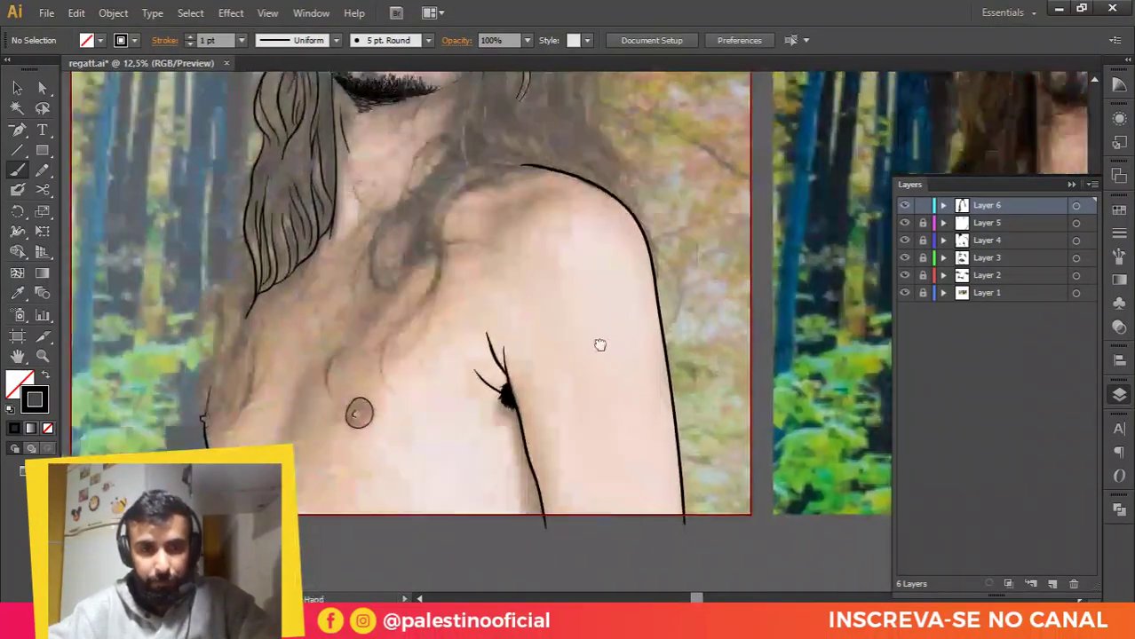
pyautogui.scroll(2, 457, 315)
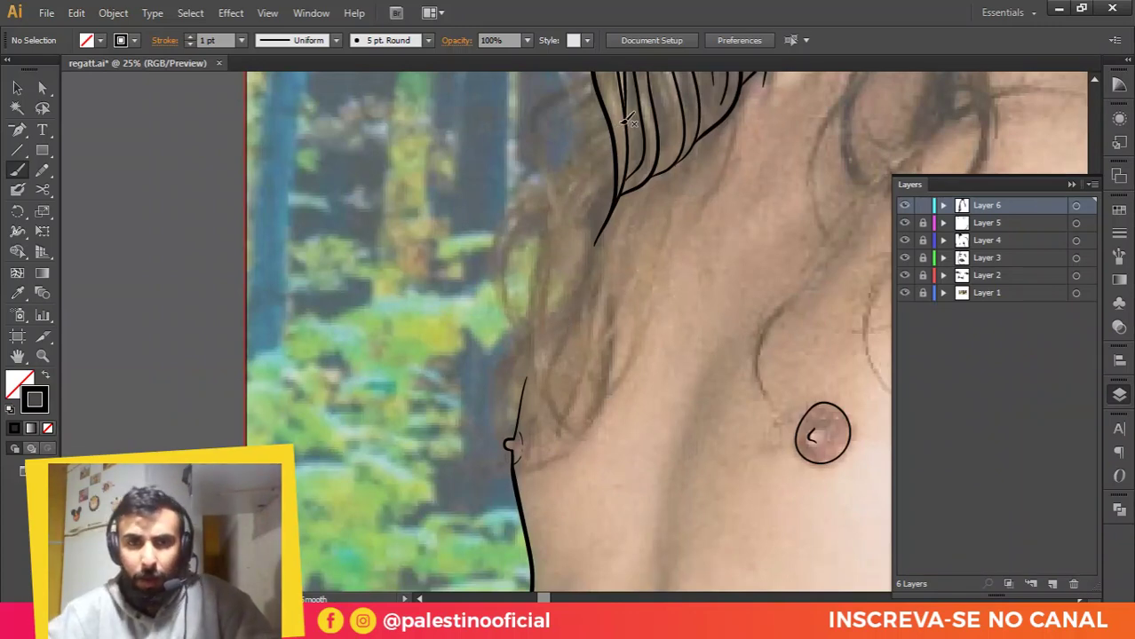
pyautogui.scroll(5, 636, 123)
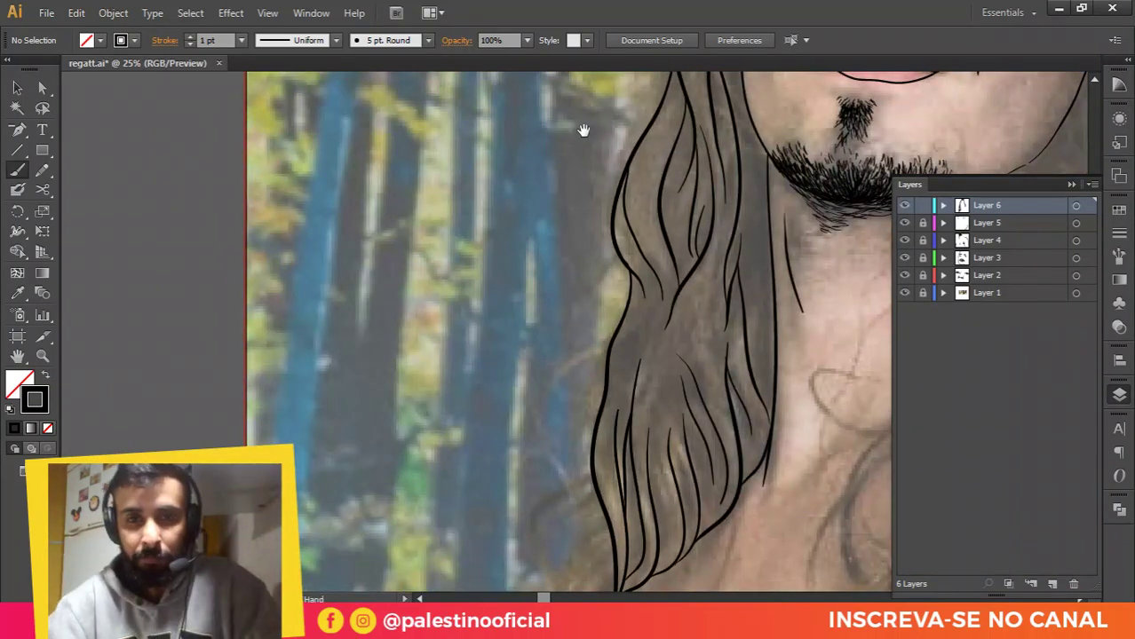
pyautogui.scroll(-2, 618, 217)
pyautogui.scroll(-6, 614, 279)
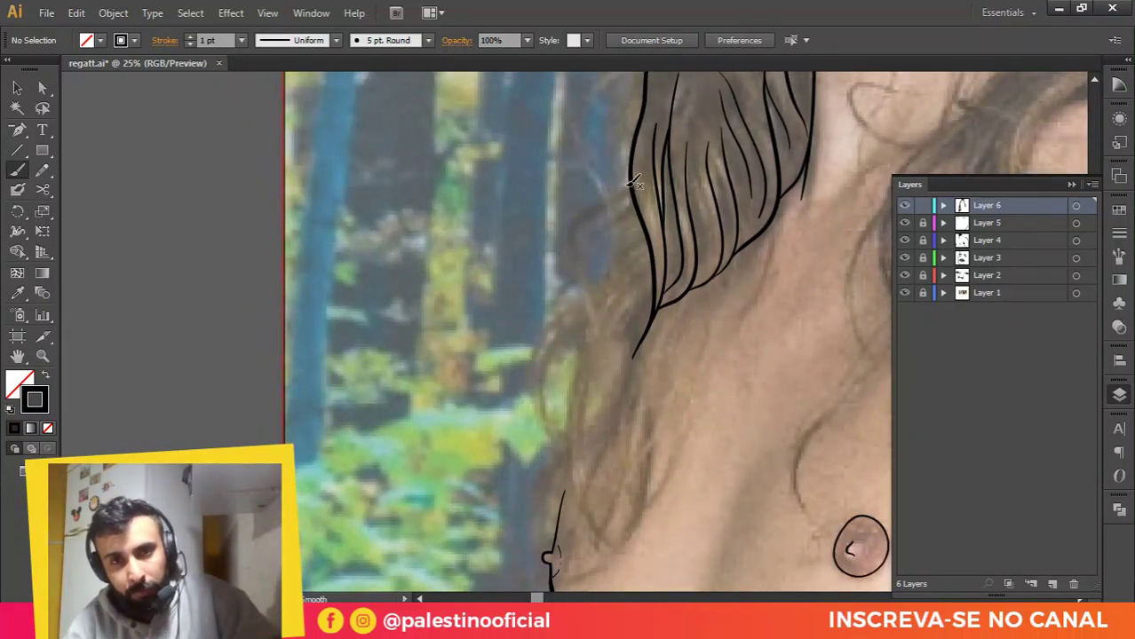
pyautogui.moveTo(577, 350); pyautogui.dragTo(589, 318)
pyautogui.scroll(1, 624, 295)
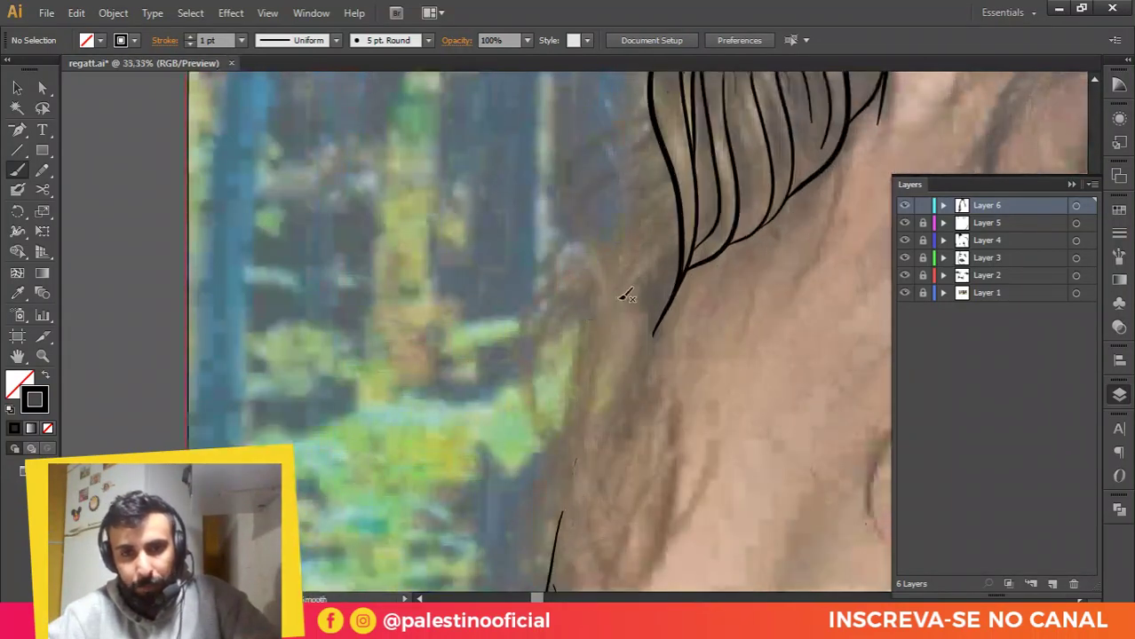
pyautogui.scroll(-2, 626, 294)
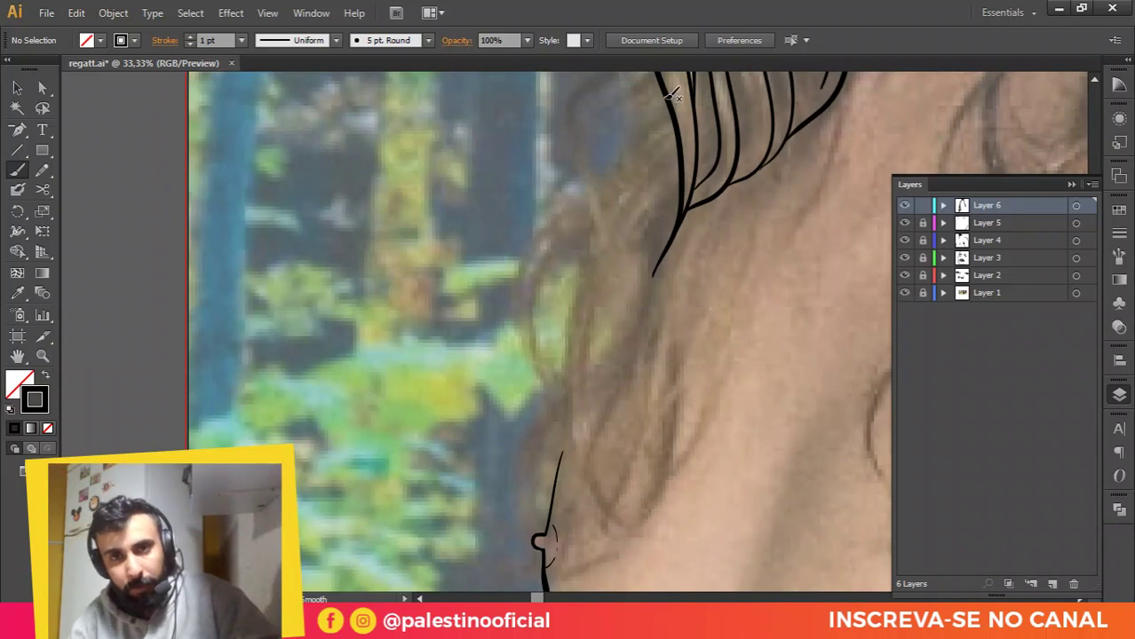
# Step: Paint a double-line curl looping outward from the side lock's outer edge and tapering down to a point
pyautogui.scroll(5, 616, 157)
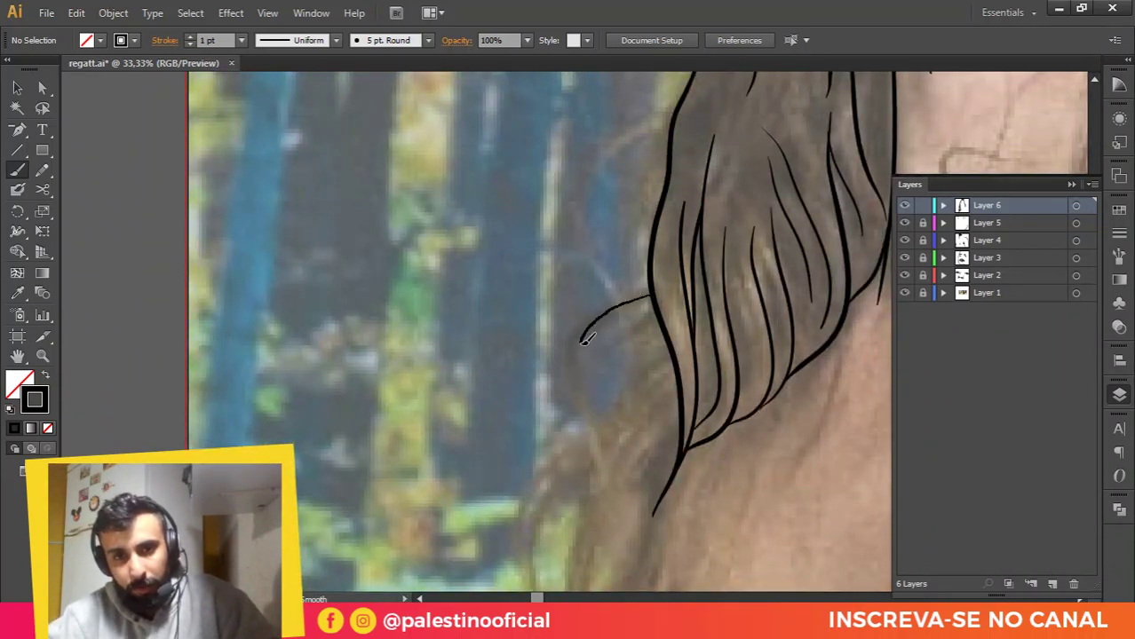
pyautogui.moveTo(609, 466); pyautogui.dragTo(590, 484)
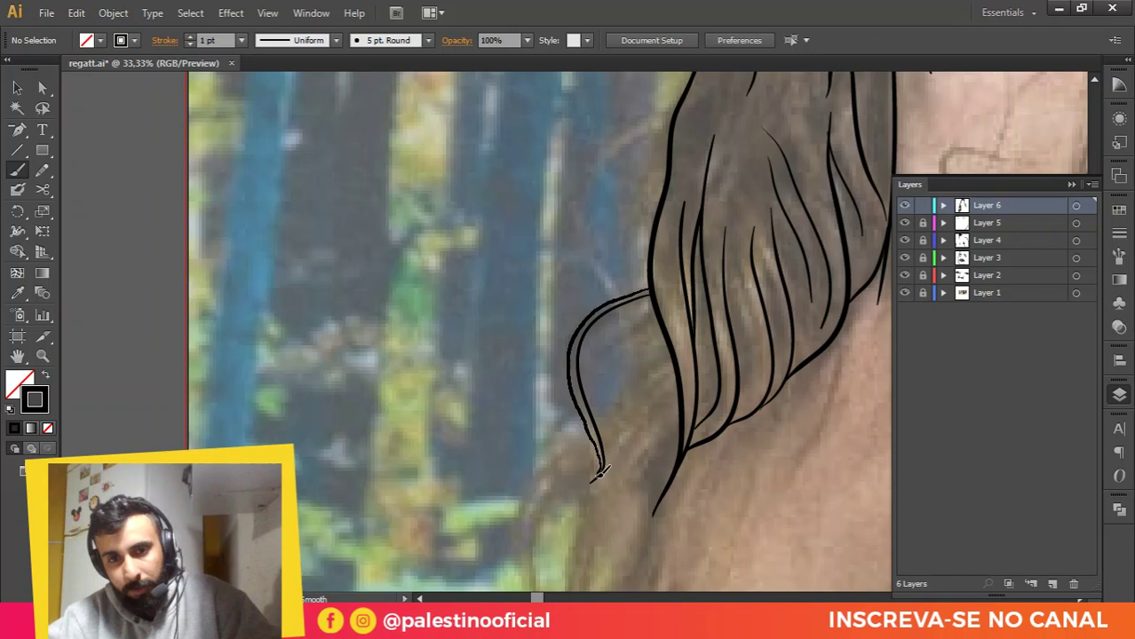
pyautogui.moveTo(602, 471); pyautogui.dragTo(592, 482)
# Step: Move the end anchor of the curl's outer line so both lines meet in one tip
pyautogui.scroll(-4, 645, 380)
pyautogui.scroll(3, 611, 305)
pyautogui.press('a')
pyautogui.click(563, 317)
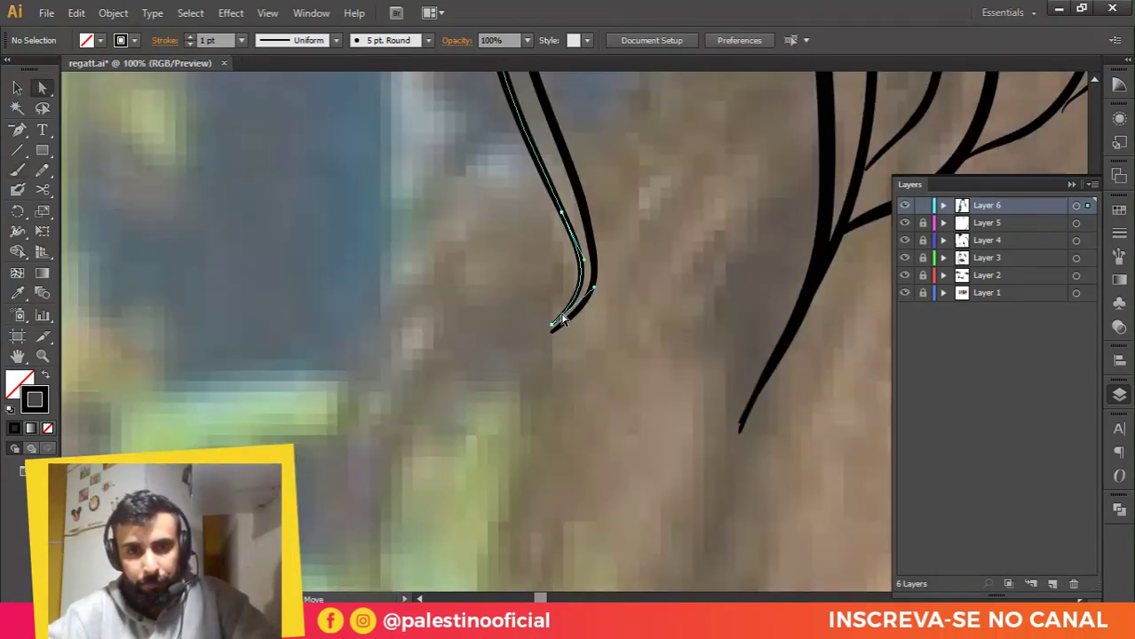
pyautogui.click(551, 326)
pyautogui.moveTo(551, 323); pyautogui.dragTo(551, 331)
pyautogui.click(544, 329)
pyautogui.scroll(-2, 639, 360)
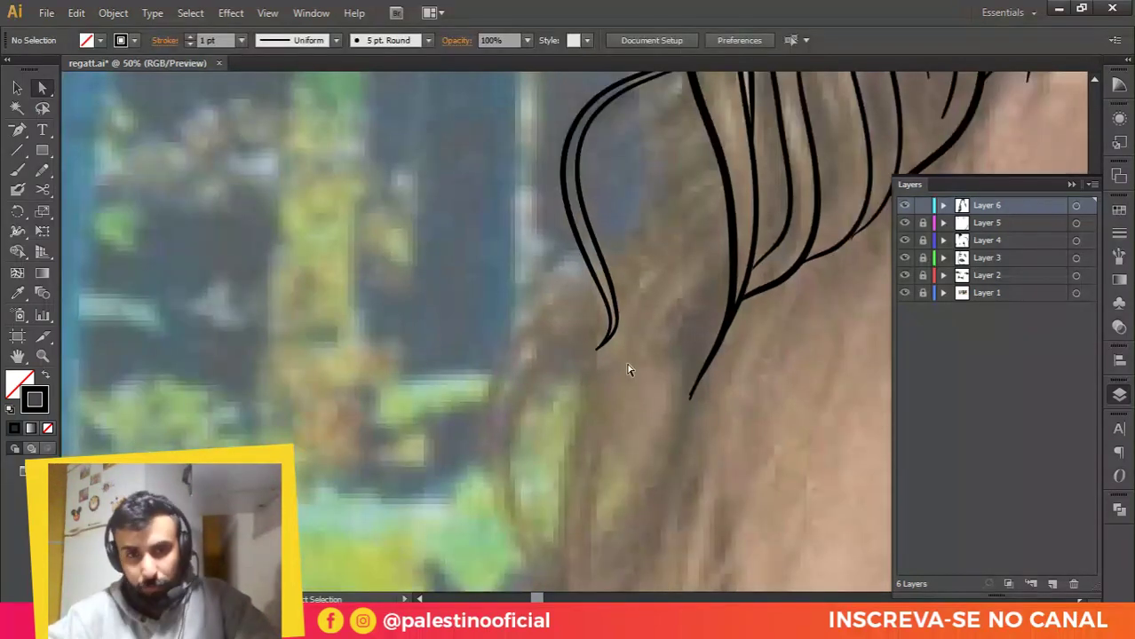
pyautogui.scroll(-1, 587, 277)
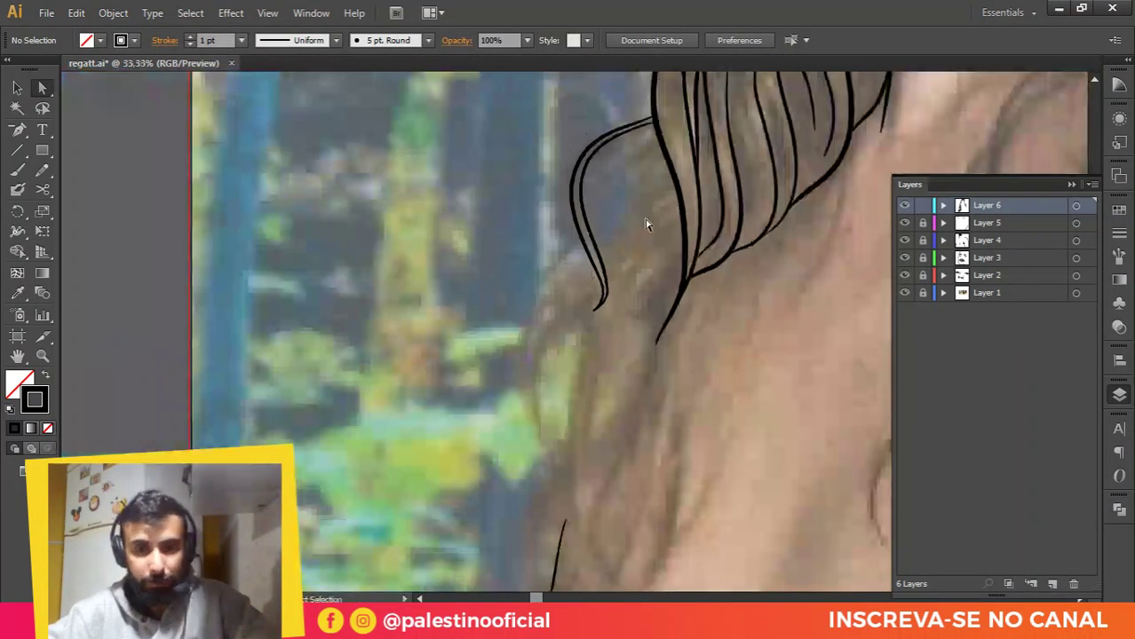
# Step: Paint a curved double strand from the side lock's outer edge, bulging over the background and tapering above the chest outline
pyautogui.press('b')
pyautogui.scroll(-3, 661, 293)
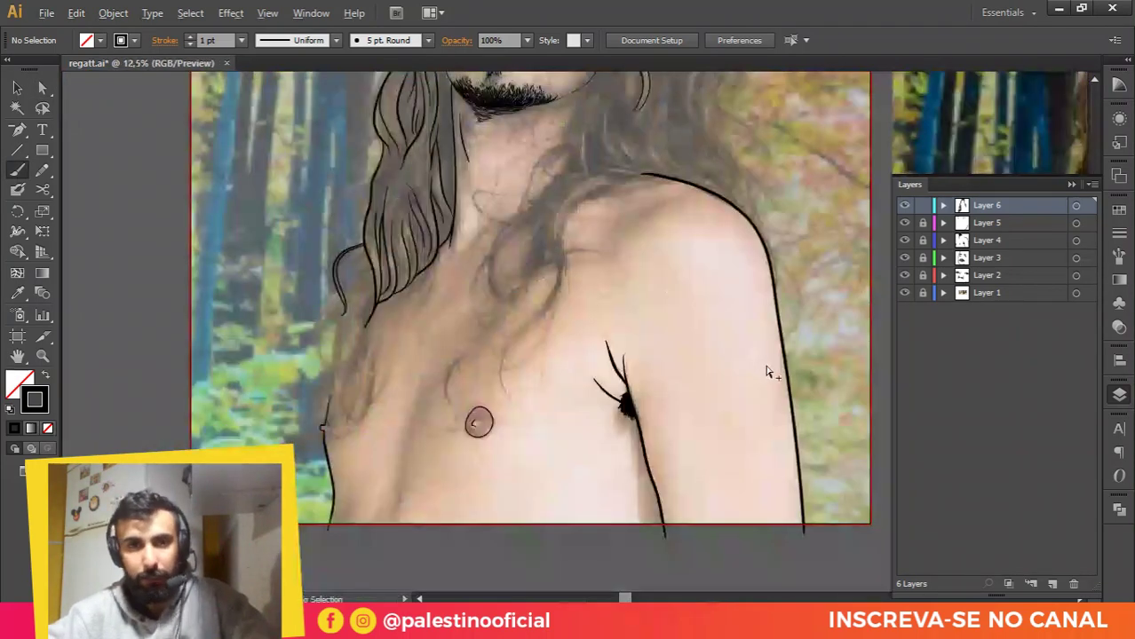
pyautogui.scroll(-1, 769, 373)
pyautogui.scroll(3, 283, 292)
pyautogui.moveTo(272, 291); pyautogui.dragTo(589, 127)
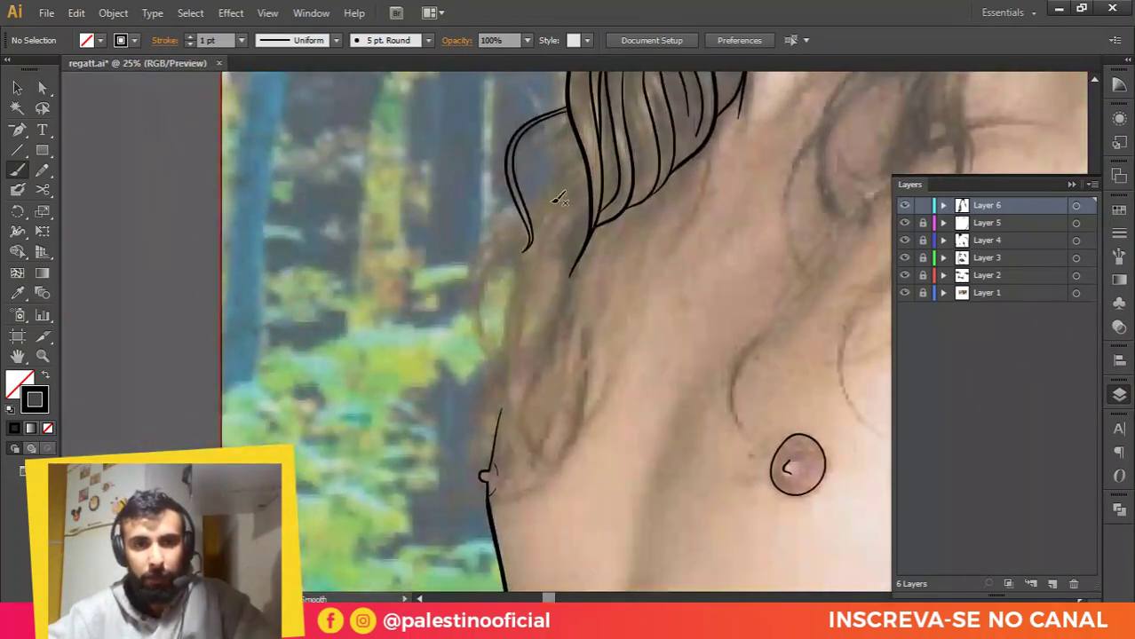
pyautogui.scroll(1, 559, 199)
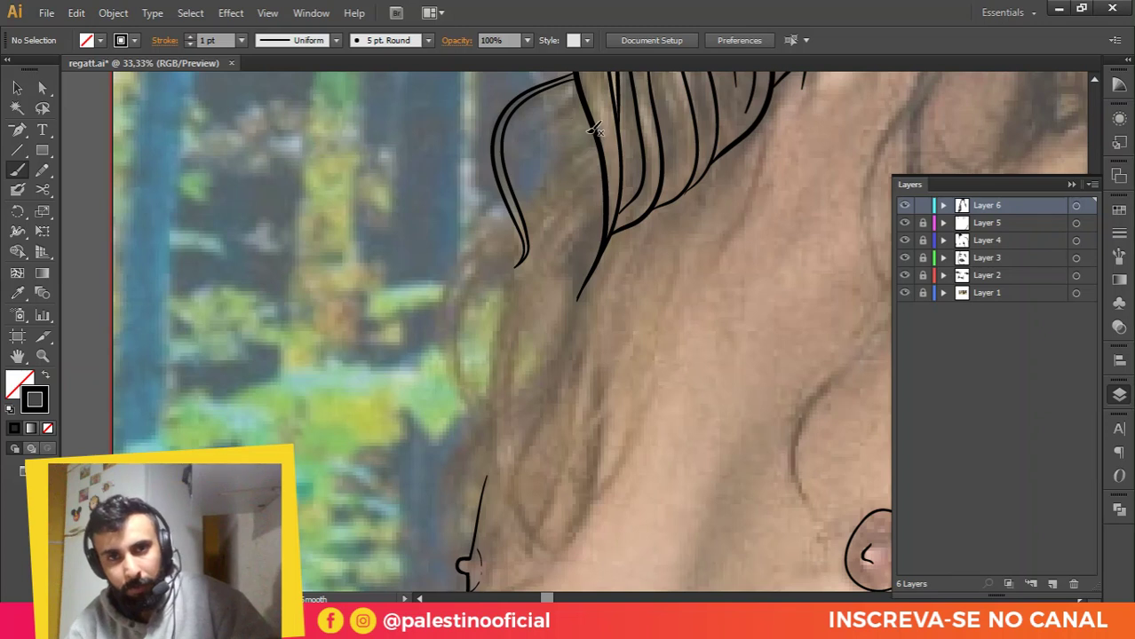
pyautogui.moveTo(557, 176)
pyautogui.mouseDown()
pyautogui.moveTo(477, 262)
pyautogui.moveTo(460, 300)
pyautogui.moveTo(457, 377)
pyautogui.moveTo(476, 409)
pyautogui.mouseUp()
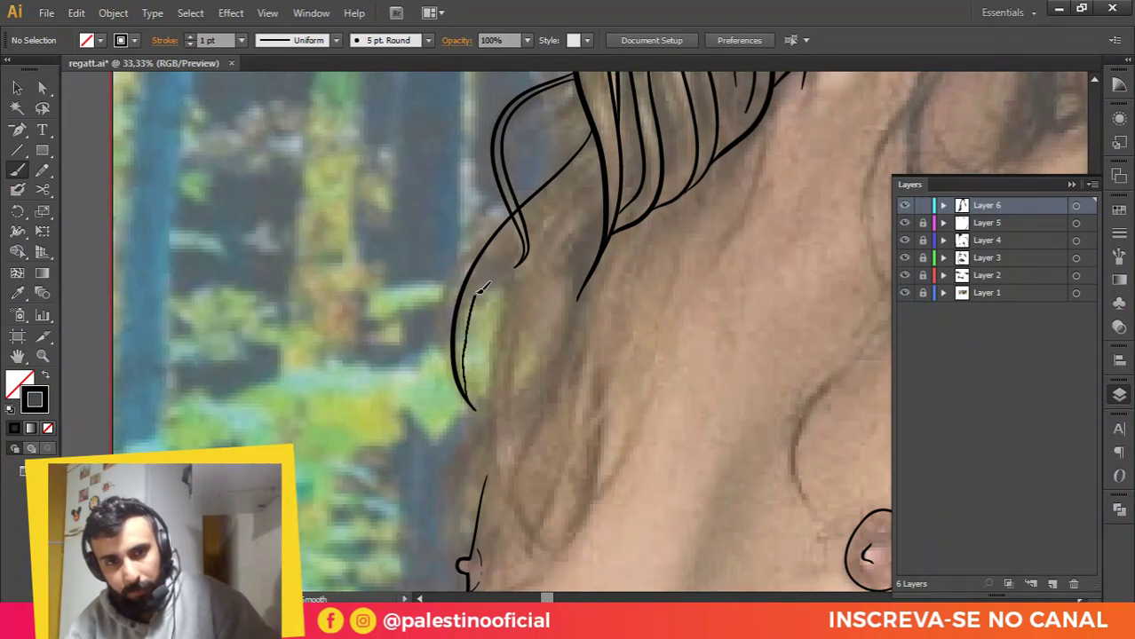
# Step: Paint a long double strand from the side lock down over the chest, with a short branching strand near its upper end
pyautogui.moveTo(561, 190)
pyautogui.mouseDown()
pyautogui.moveTo(499, 320)
pyautogui.moveTo(491, 405)
pyautogui.moveTo(556, 542)
pyautogui.mouseUp()
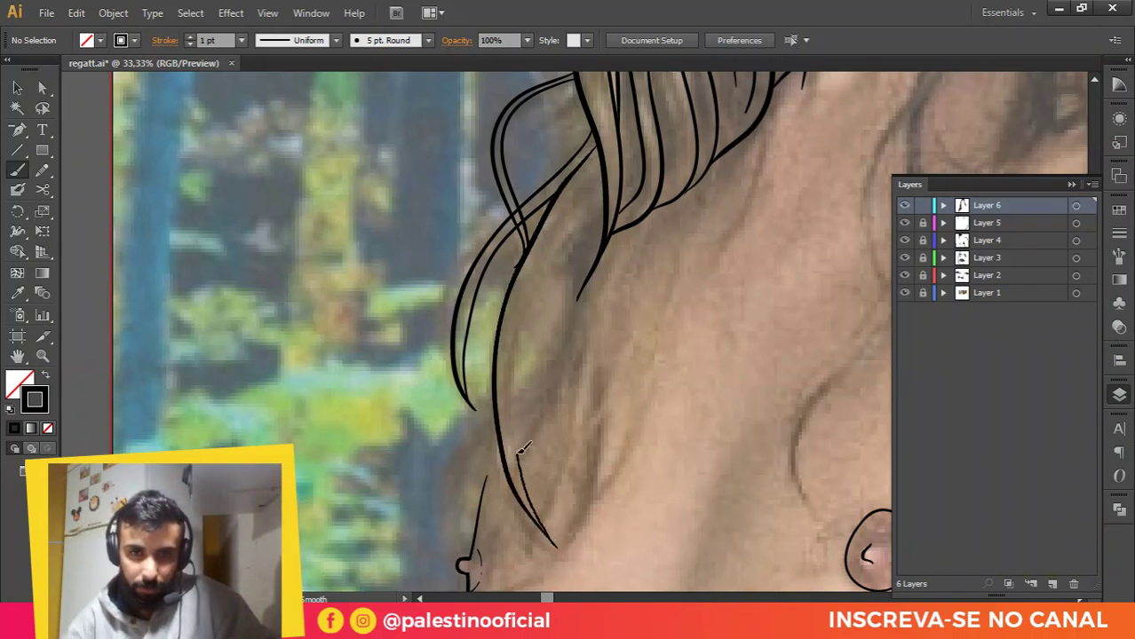
pyautogui.moveTo(513, 374)
pyautogui.mouseDown()
pyautogui.moveTo(525, 297)
pyautogui.moveTo(559, 229)
pyautogui.mouseUp()
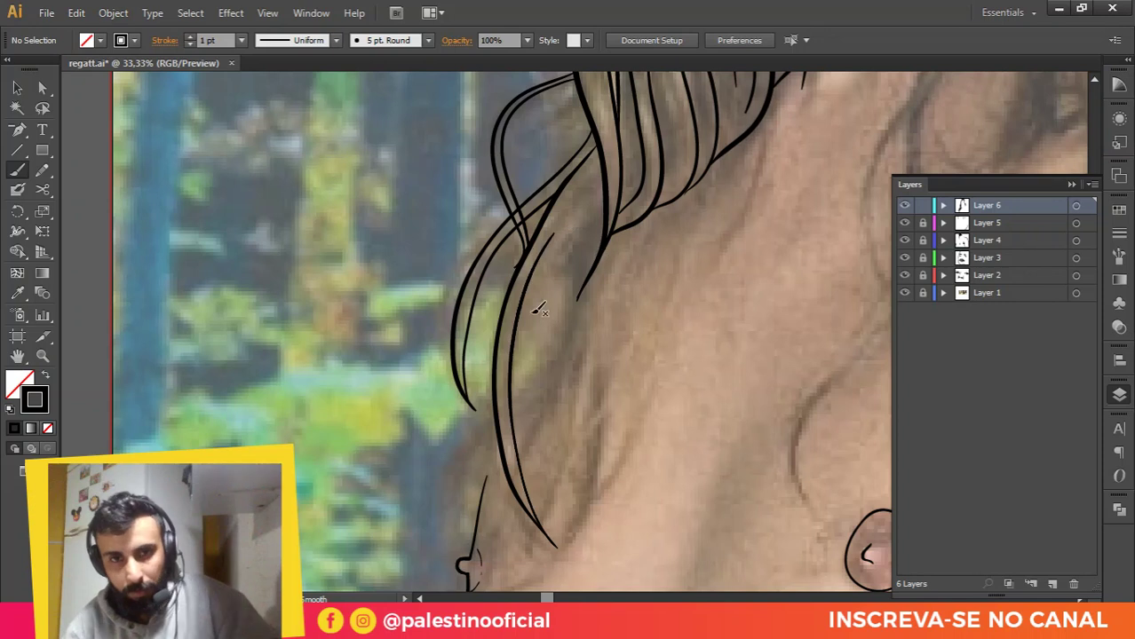
pyautogui.moveTo(530, 296); pyautogui.dragTo(604, 211)
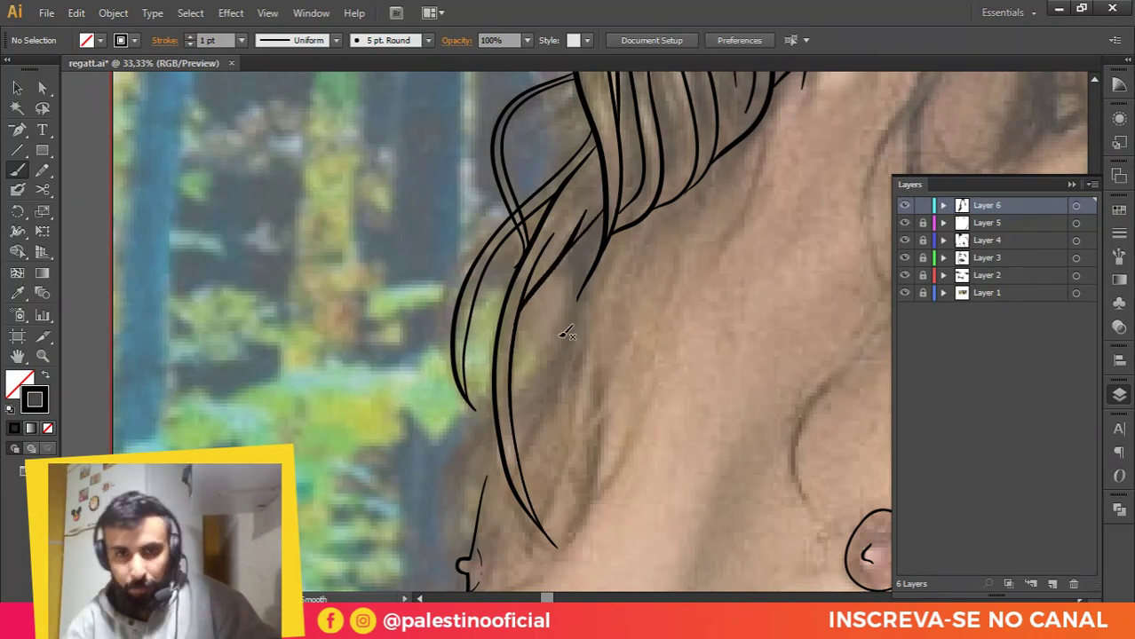
# Step: Paint crossing strands over the long strand, one sweeping outward above the nipple and others tapering down the chest
pyautogui.hotkey('ctrl', '-')
pyautogui.scroll(2, 407, 387)
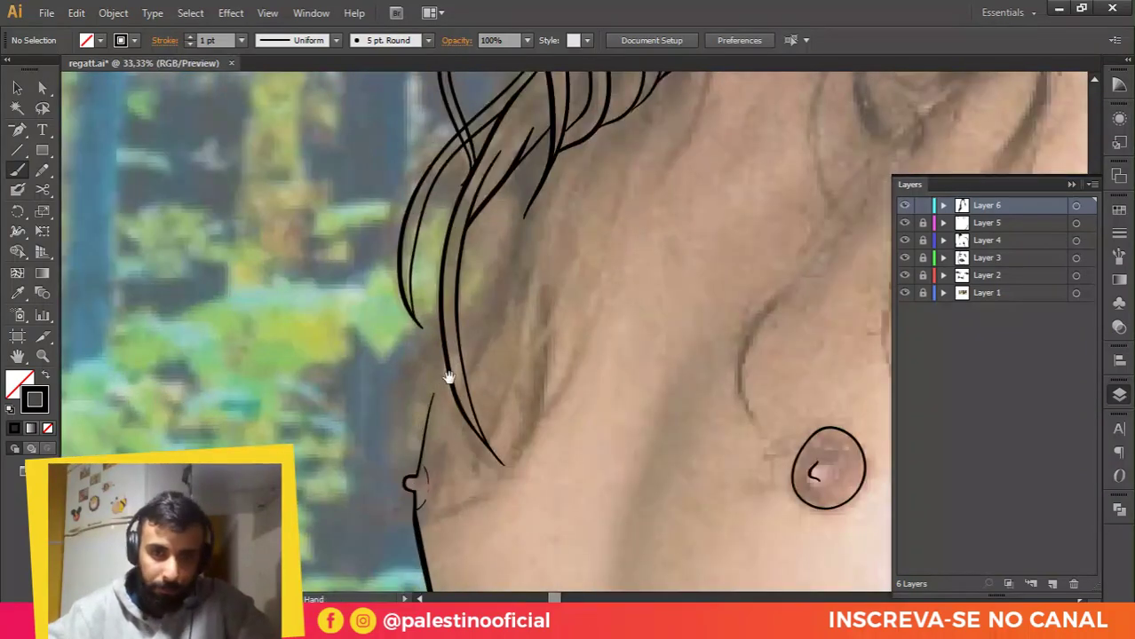
pyautogui.moveTo(450, 378); pyautogui.dragTo(521, 335)
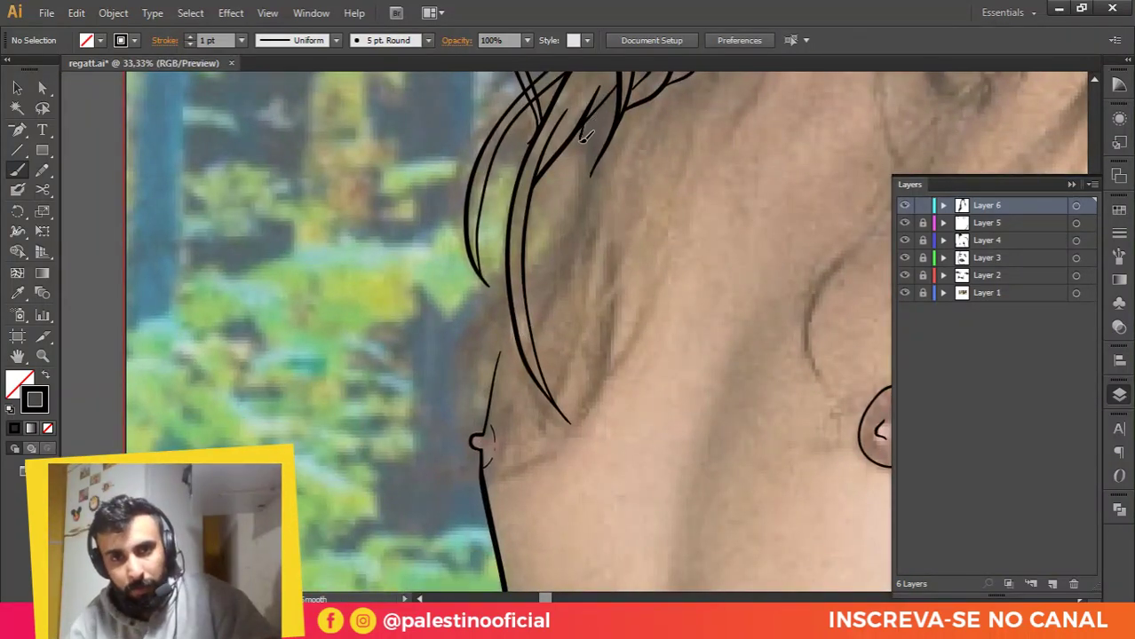
pyautogui.moveTo(554, 241)
pyautogui.mouseDown()
pyautogui.moveTo(470, 332)
pyautogui.moveTo(461, 386)
pyautogui.mouseUp()
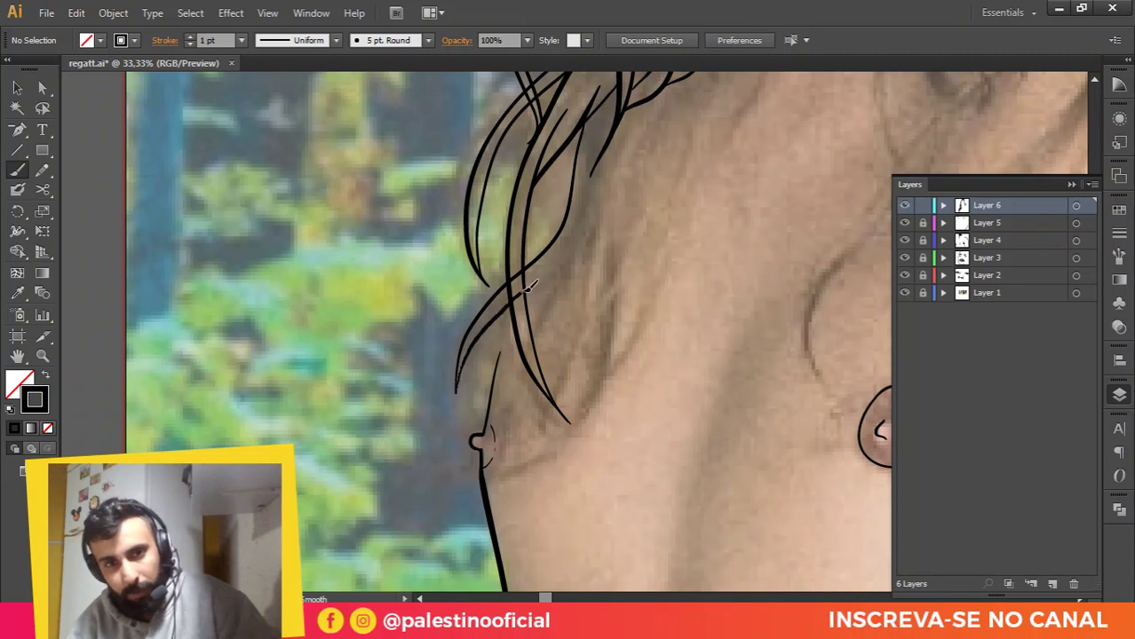
pyautogui.moveTo(530, 284)
pyautogui.mouseDown()
pyautogui.moveTo(568, 241)
pyautogui.moveTo(538, 350)
pyautogui.mouseUp()
pyautogui.moveTo(556, 304)
pyautogui.mouseDown()
pyautogui.moveTo(595, 233)
pyautogui.moveTo(551, 396)
pyautogui.moveTo(596, 304)
pyautogui.moveTo(619, 171)
pyautogui.mouseUp()
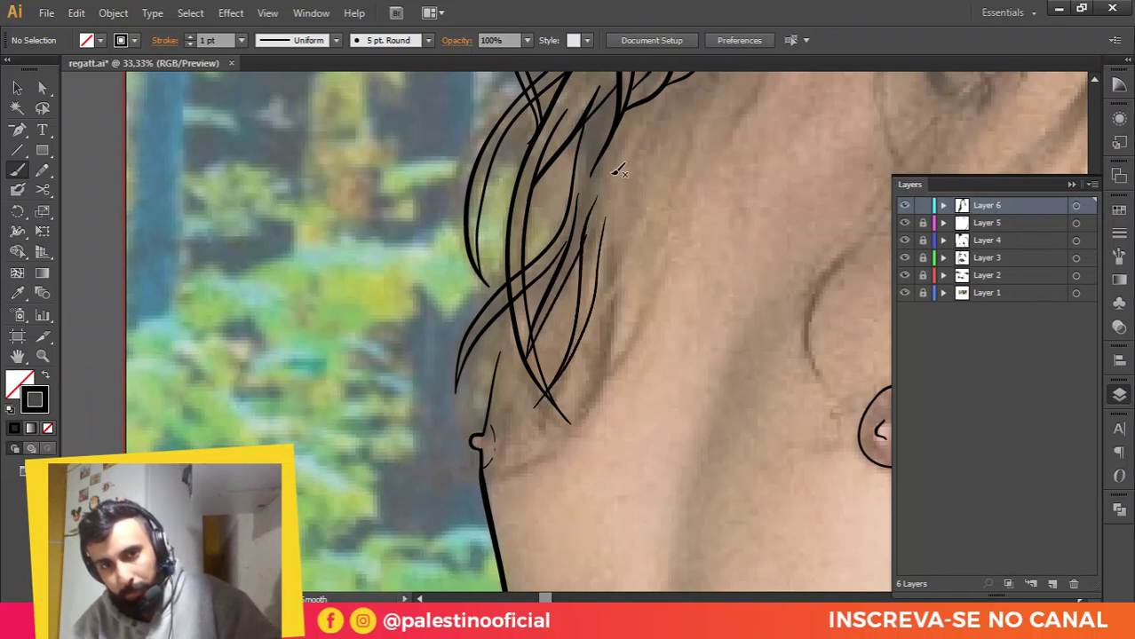
pyautogui.moveTo(650, 101)
pyautogui.mouseDown()
pyautogui.moveTo(627, 181)
pyautogui.moveTo(619, 293)
pyautogui.moveTo(586, 378)
pyautogui.moveTo(519, 433)
pyautogui.mouseUp()
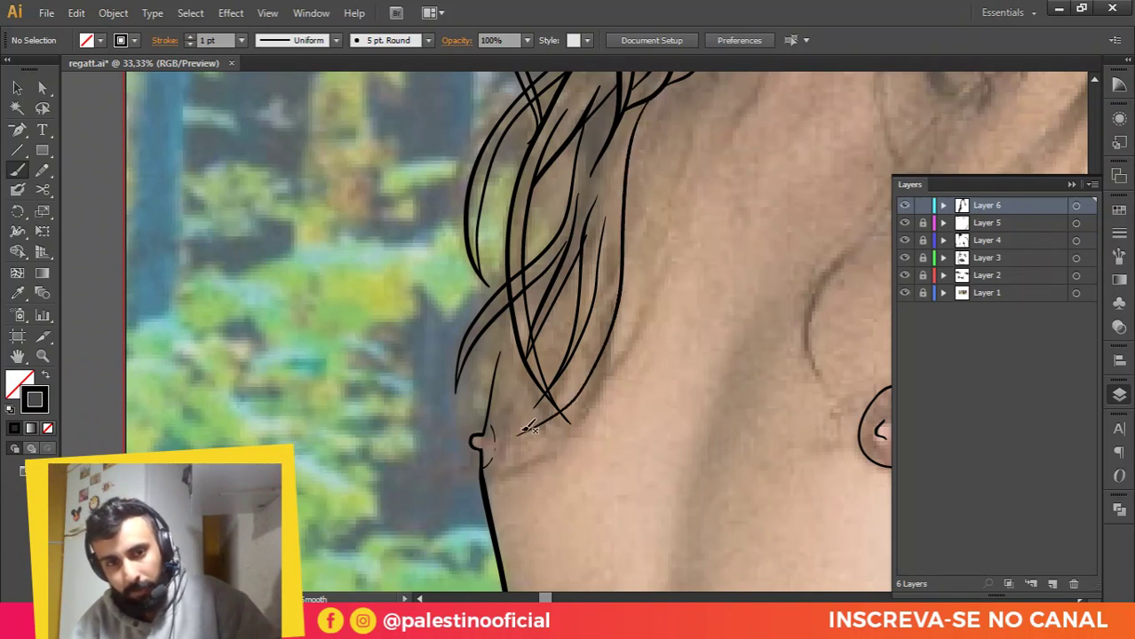
pyautogui.hotkey('ctrl', 'z')
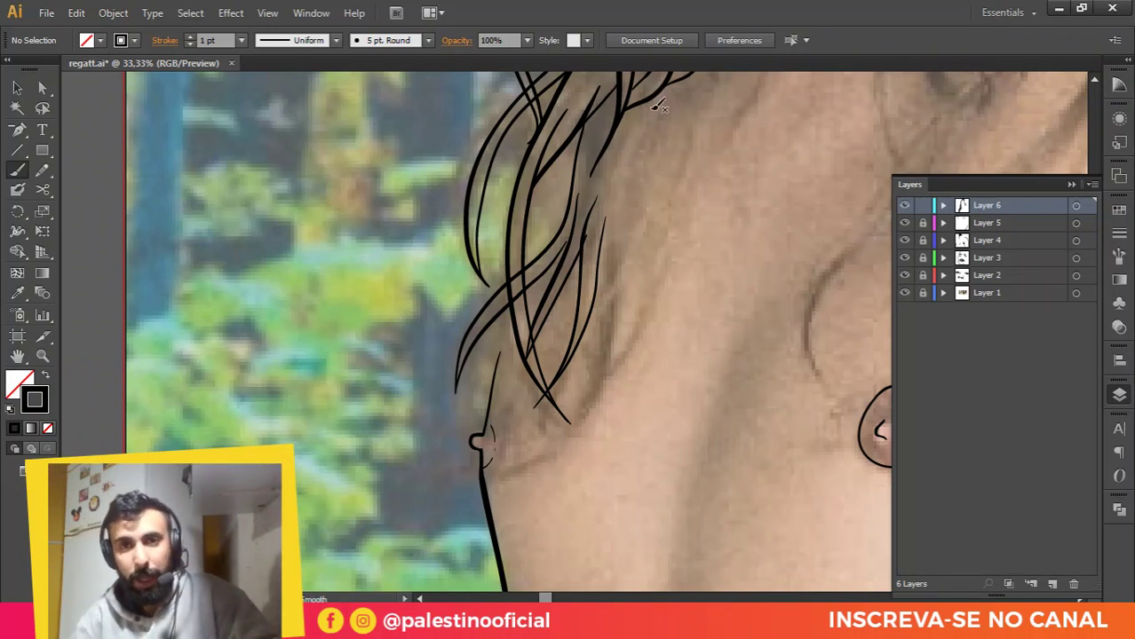
pyautogui.moveTo(636, 129)
pyautogui.mouseDown()
pyautogui.moveTo(613, 334)
pyautogui.moveTo(578, 417)
pyautogui.moveTo(544, 435)
pyautogui.mouseUp()
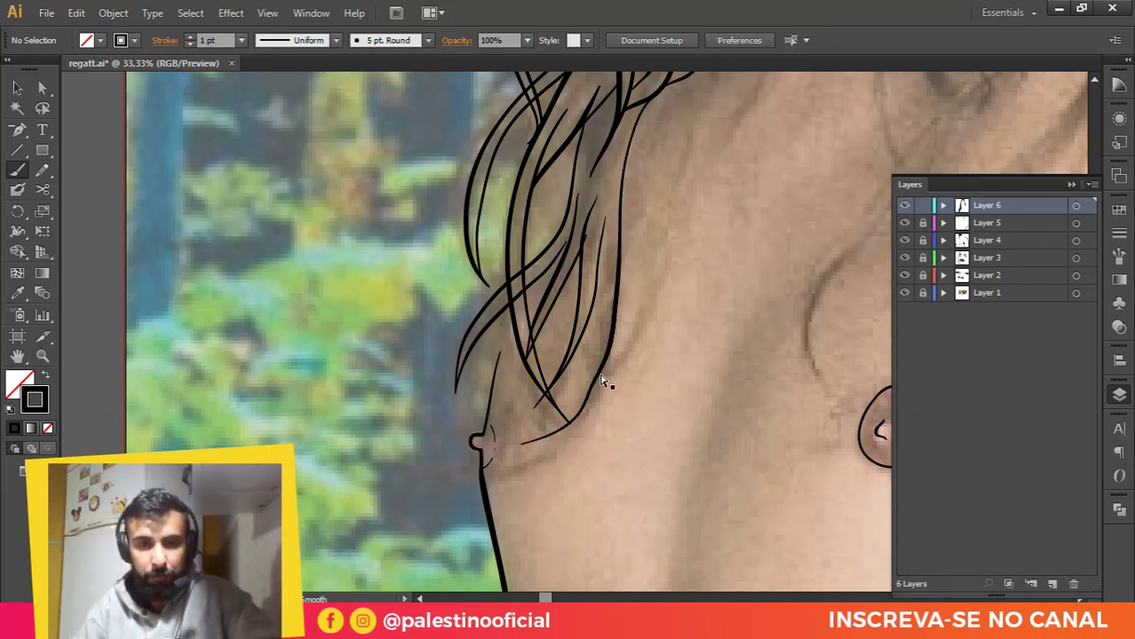
pyautogui.hotkey('ctrl', 'z')
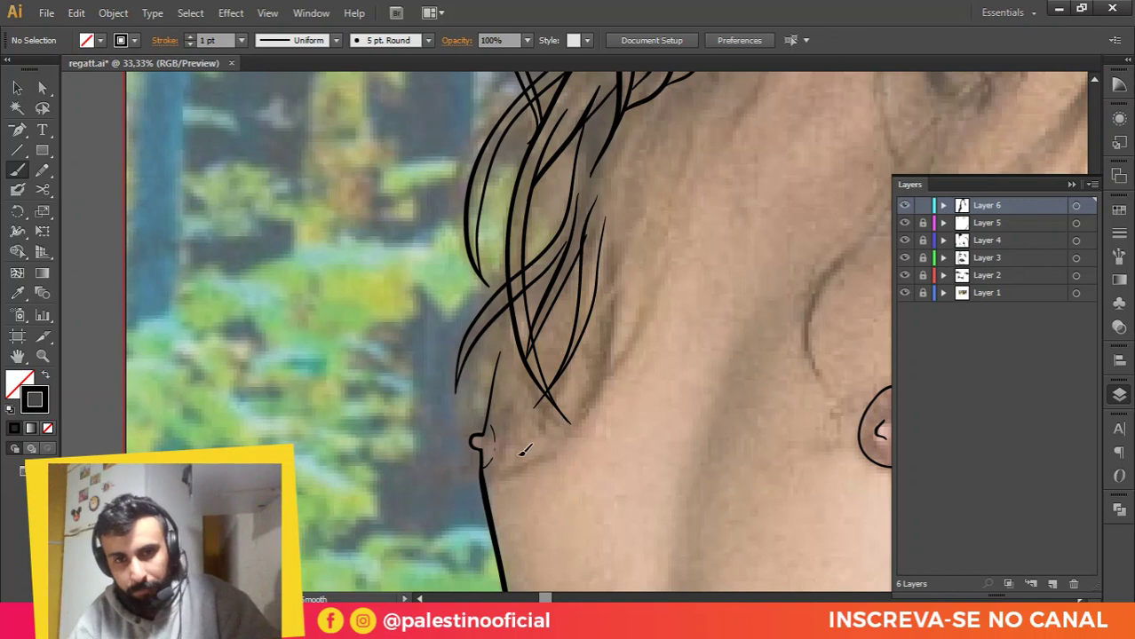
# Step: Paint the inner boundary strand from beside the nipple up to the side lock's lower edge, with a parallel strand inside
pyautogui.moveTo(582, 418)
pyautogui.mouseDown()
pyautogui.moveTo(605, 382)
pyautogui.moveTo(616, 219)
pyautogui.mouseUp()
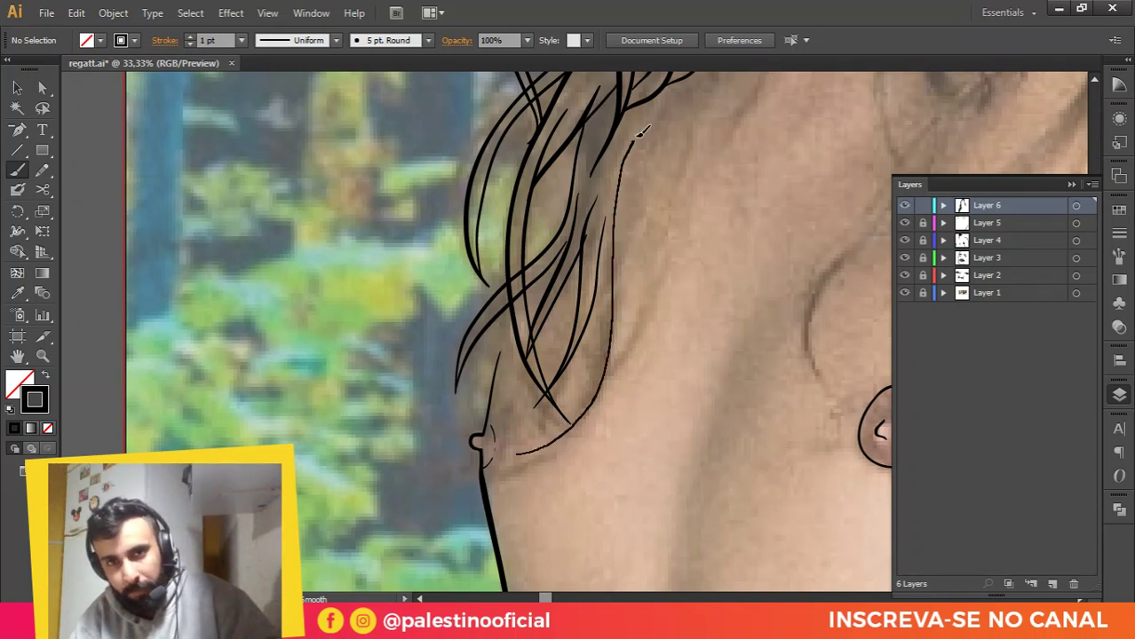
pyautogui.moveTo(653, 103); pyautogui.dragTo(655, 100)
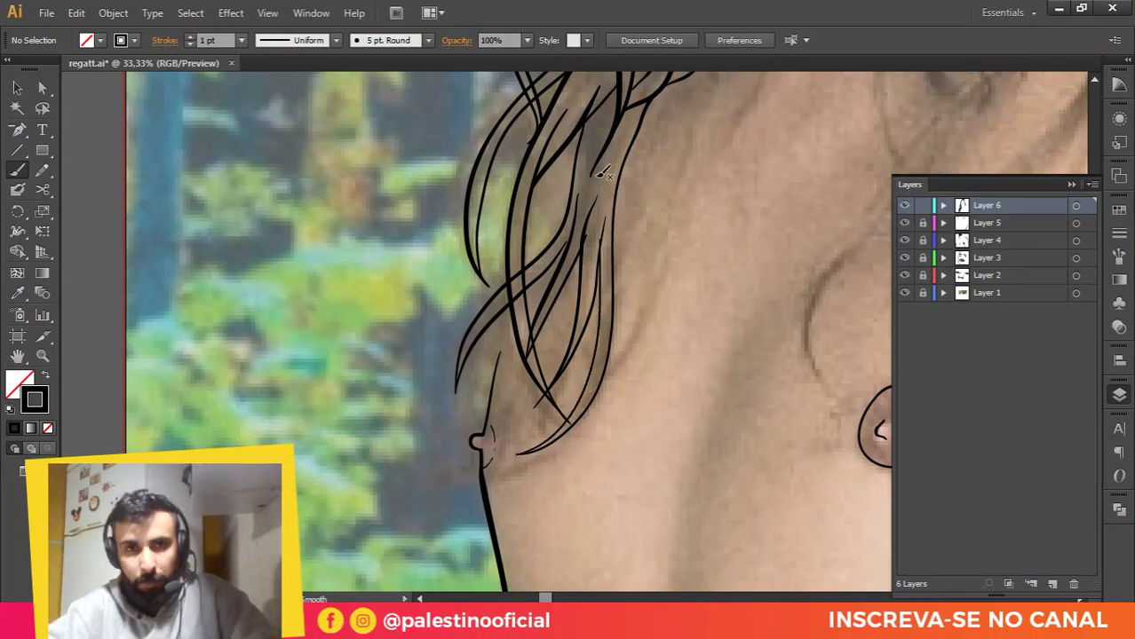
# Step: Move the upper end anchors of the overlapping chest strands onto their neighbouring strands so the tips merge cleanly
pyautogui.scroll(3, 584, 254)
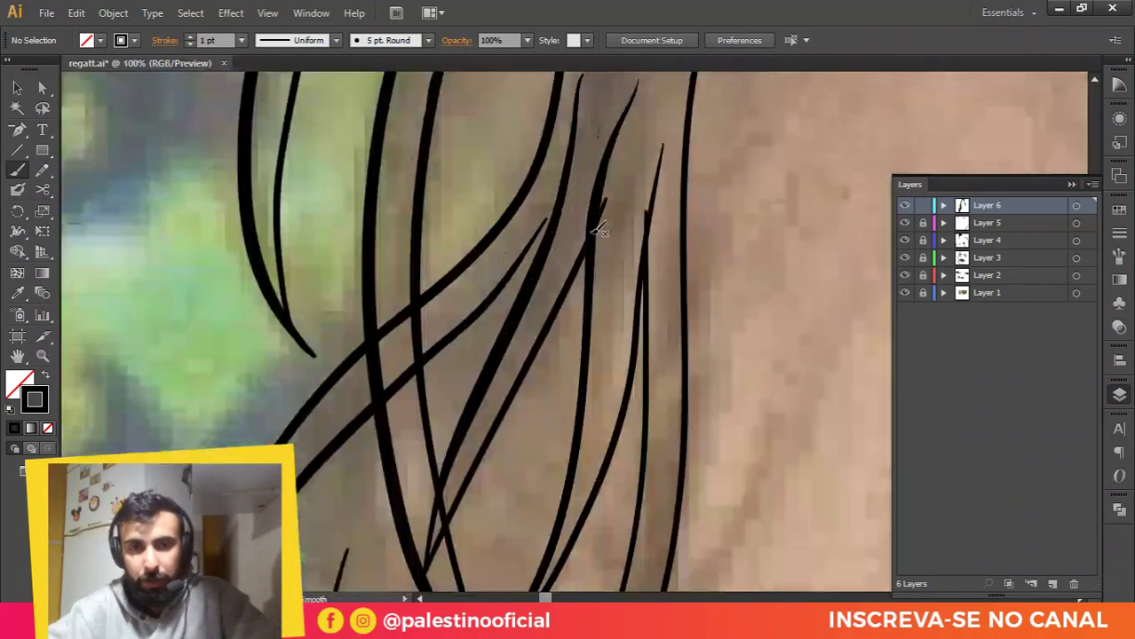
pyautogui.press('a')
pyautogui.click(601, 205)
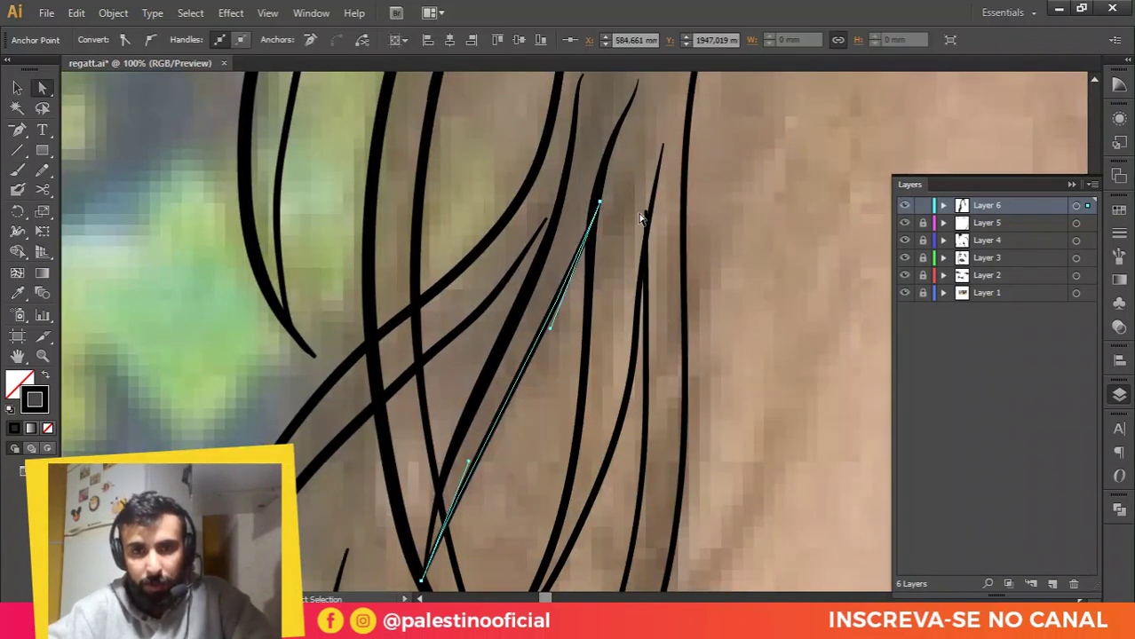
pyautogui.click(646, 213)
pyautogui.click(647, 213)
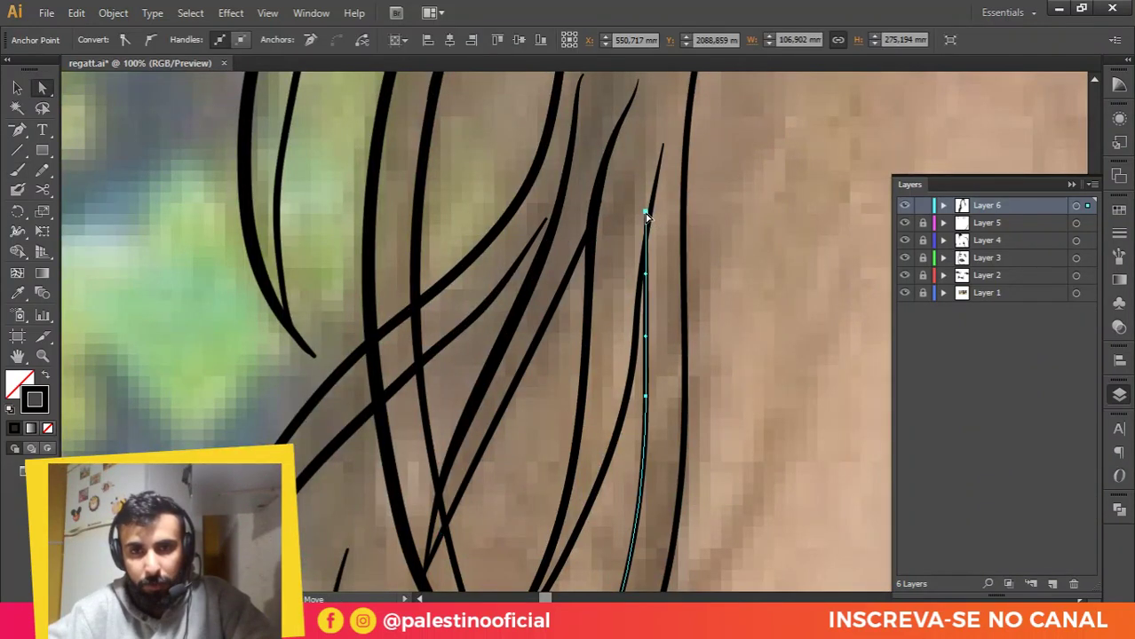
pyautogui.moveTo(646, 213); pyautogui.dragTo(653, 205)
pyautogui.press('space')
pyautogui.moveTo(533, 188); pyautogui.dragTo(579, 218)
pyautogui.click(572, 215)
pyautogui.click(571, 215)
pyautogui.click(590, 234)
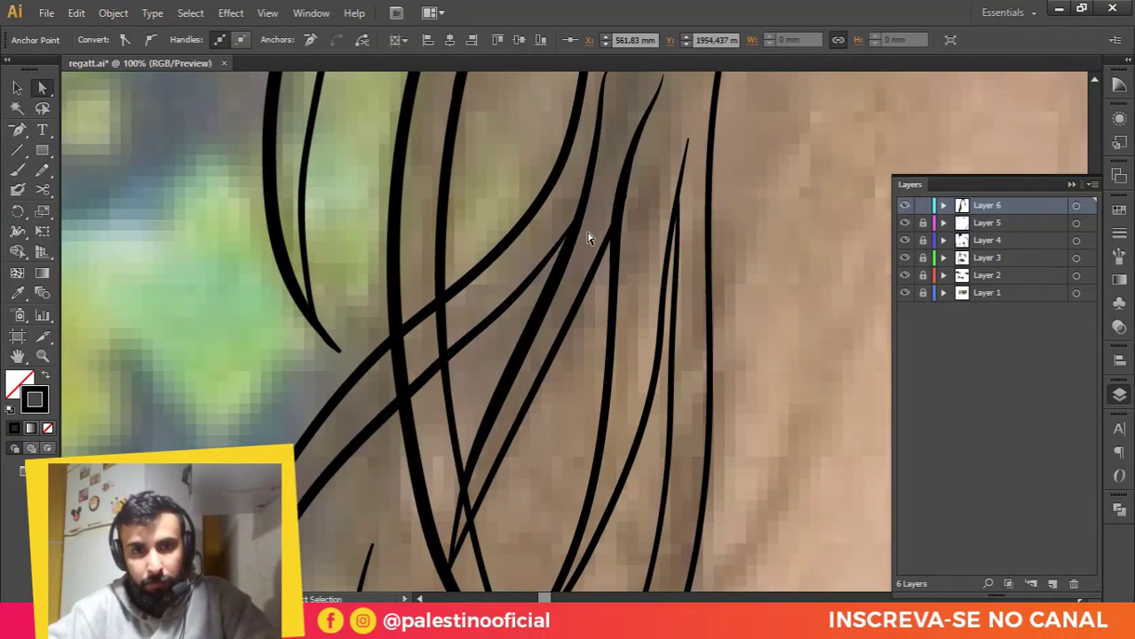
# Step: Pull back the long strand's lower end anchor so its tip meets the crossing boundary strand
pyautogui.scroll(-1, 588, 229)
pyautogui.scroll(-1, 577, 382)
pyautogui.moveTo(577, 382); pyautogui.dragTo(590, 282)
pyautogui.scroll(1, 592, 413)
pyautogui.scroll(3, 592, 433)
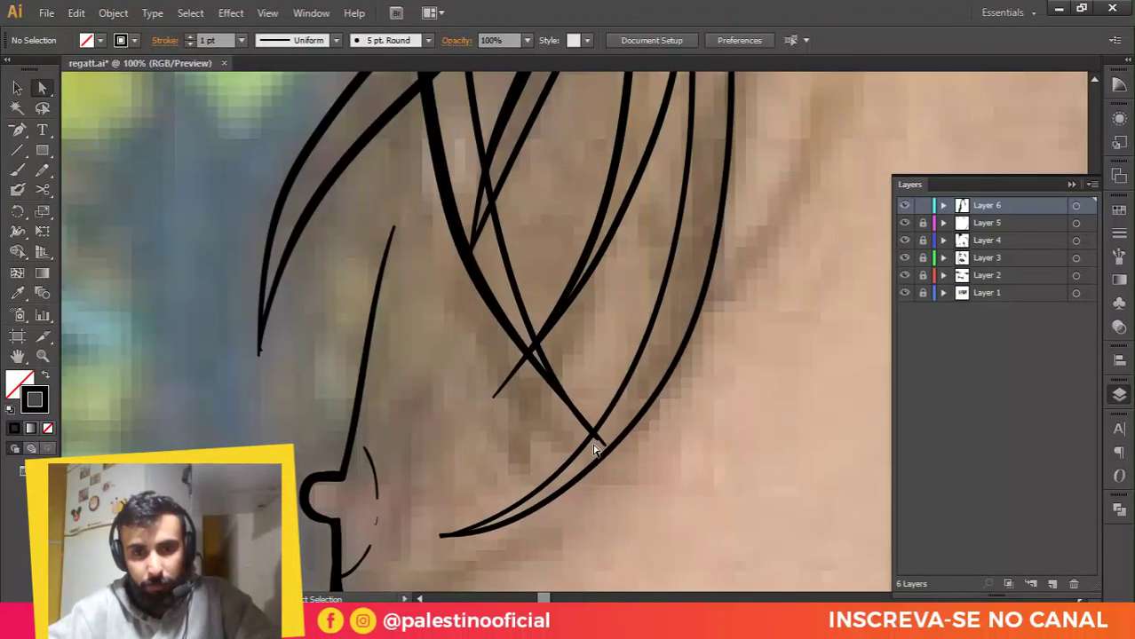
pyautogui.click(600, 438)
pyautogui.click(616, 444)
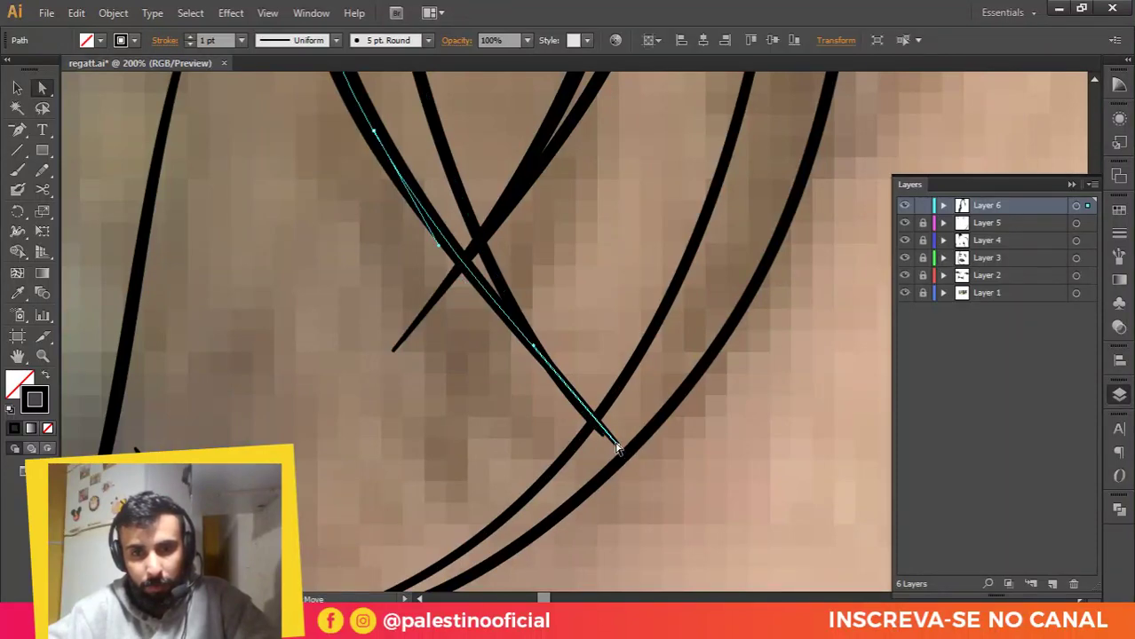
pyautogui.click(618, 445)
pyautogui.moveTo(618, 445); pyautogui.dragTo(602, 432)
pyautogui.hotkey('ctrl', '-')
pyautogui.scroll(-2, 639, 337)
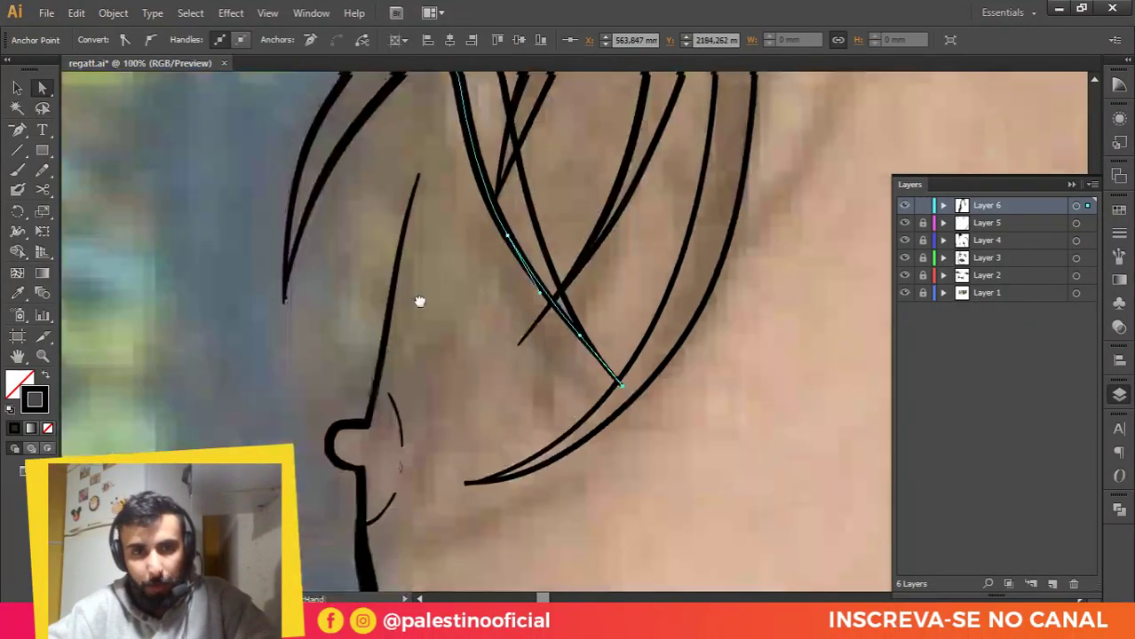
# Step: Adjust the end handle of the outward-sweeping strand above the nipple so its two lines close in one point
pyautogui.moveTo(317, 245); pyautogui.dragTo(380, 289)
pyautogui.scroll(3, 354, 345)
pyautogui.click(341, 337)
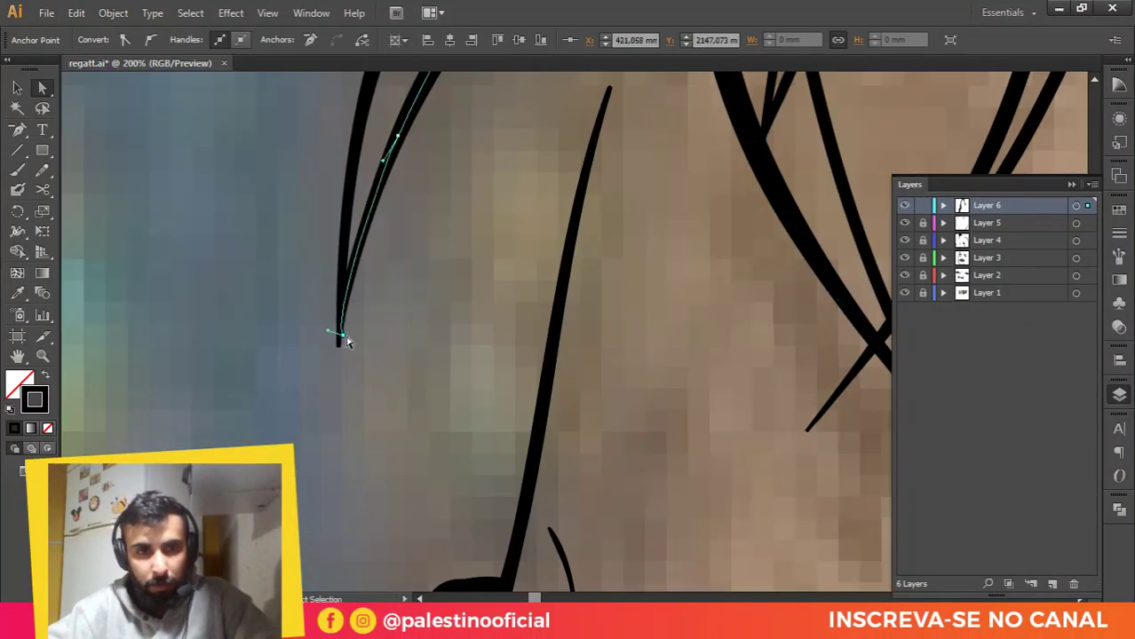
pyautogui.moveTo(329, 331); pyautogui.dragTo(336, 354)
pyautogui.scroll(1, 343, 321)
pyautogui.click(446, 392)
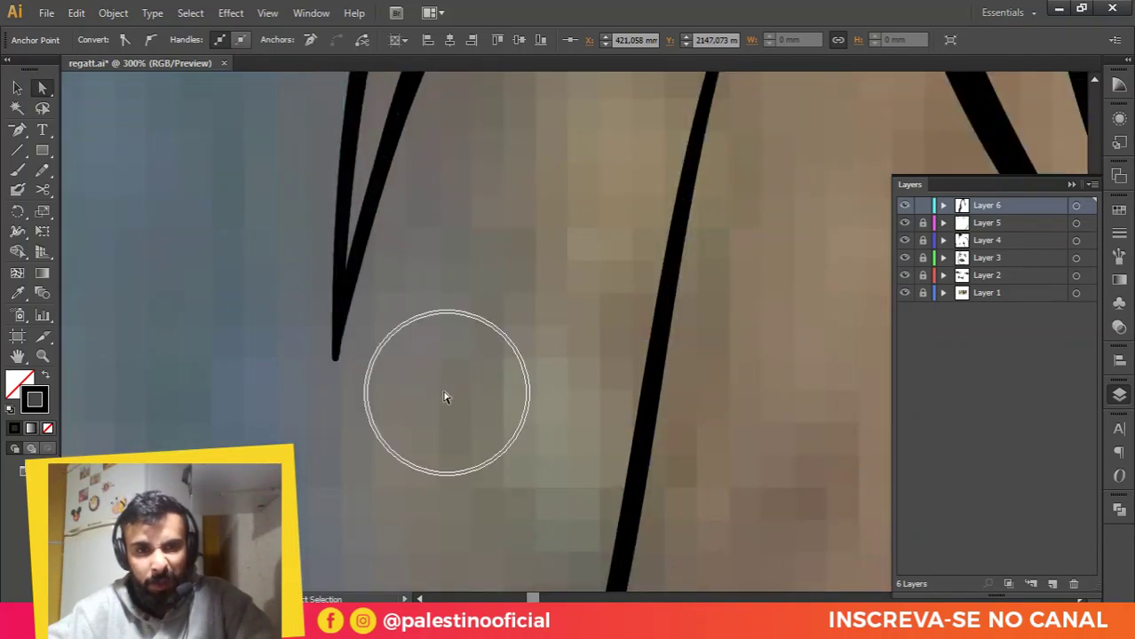
# Step: Adjust the end anchor of the pointed strand hanging below the side lock's lower edge
pyautogui.scroll(-3, 448, 391)
pyautogui.moveTo(481, 143); pyautogui.dragTo(470, 284)
pyautogui.scroll(-1, 477, 323)
pyautogui.moveTo(455, 332); pyautogui.dragTo(410, 426)
pyautogui.moveTo(511, 197); pyautogui.dragTo(425, 391)
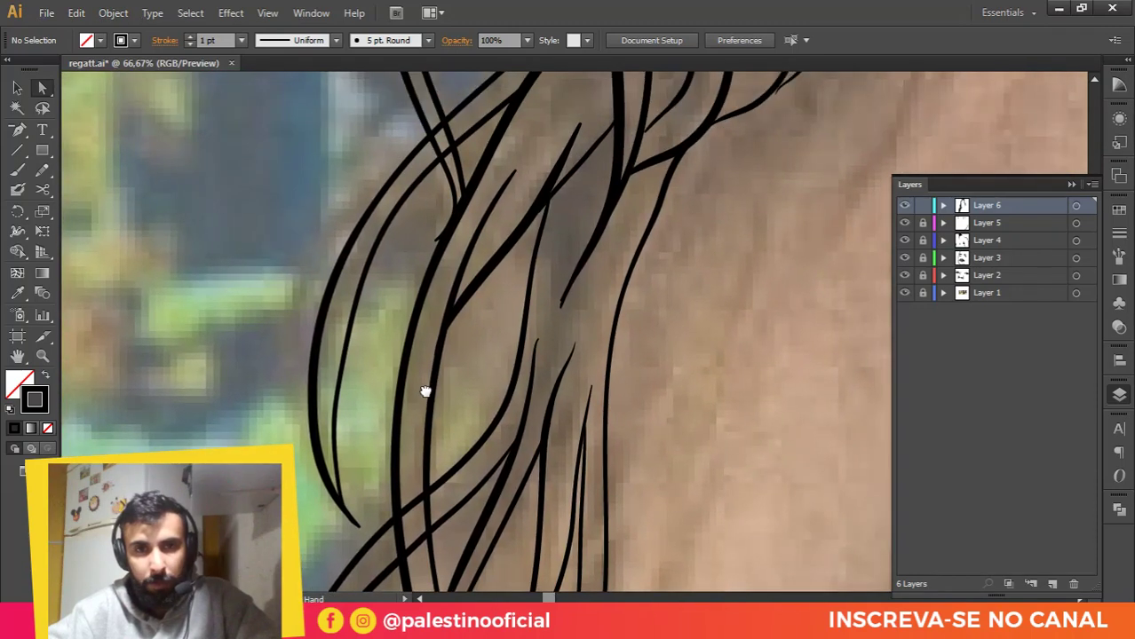
pyautogui.scroll(3, 556, 325)
pyautogui.click(551, 310)
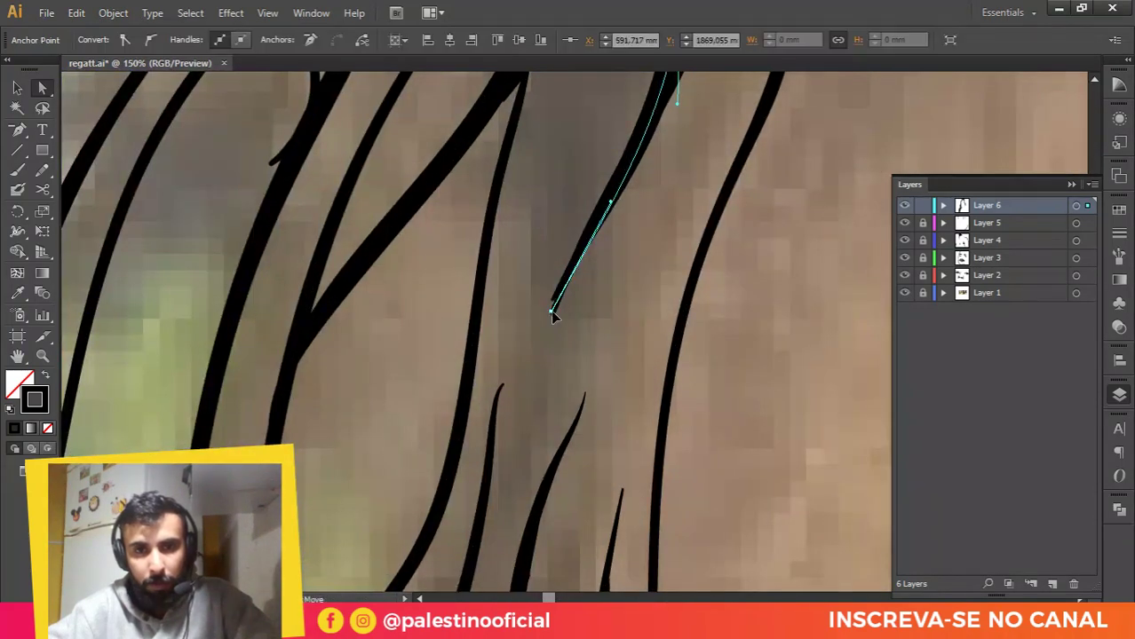
pyautogui.click(548, 345)
pyautogui.scroll(-2, 404, 355)
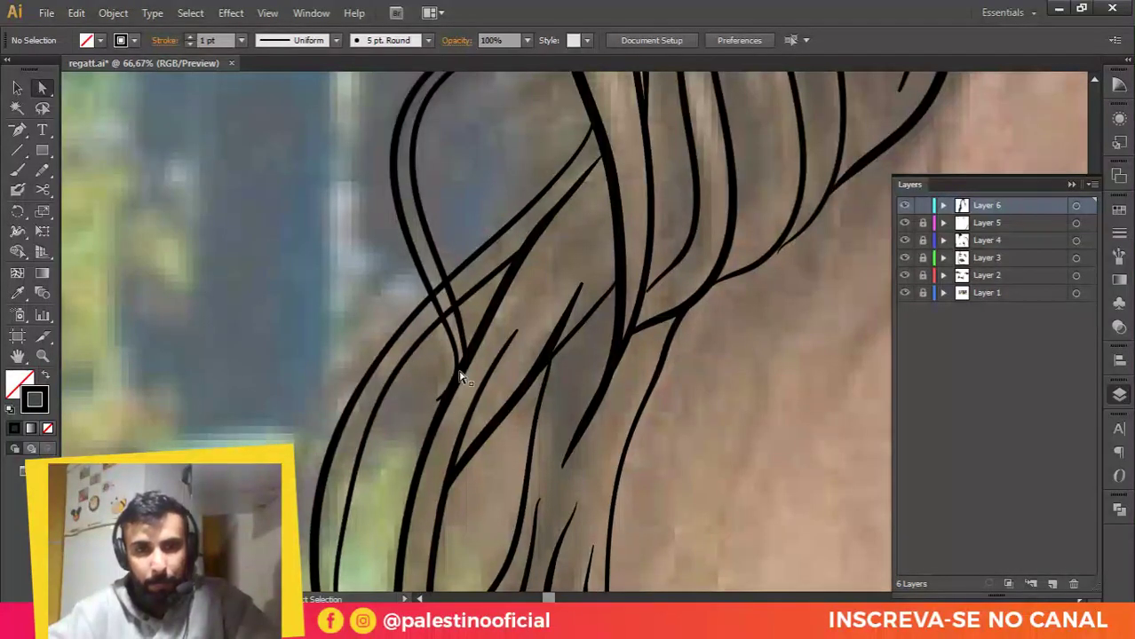
pyautogui.scroll(-1, 461, 377)
pyautogui.scroll(-3, 527, 316)
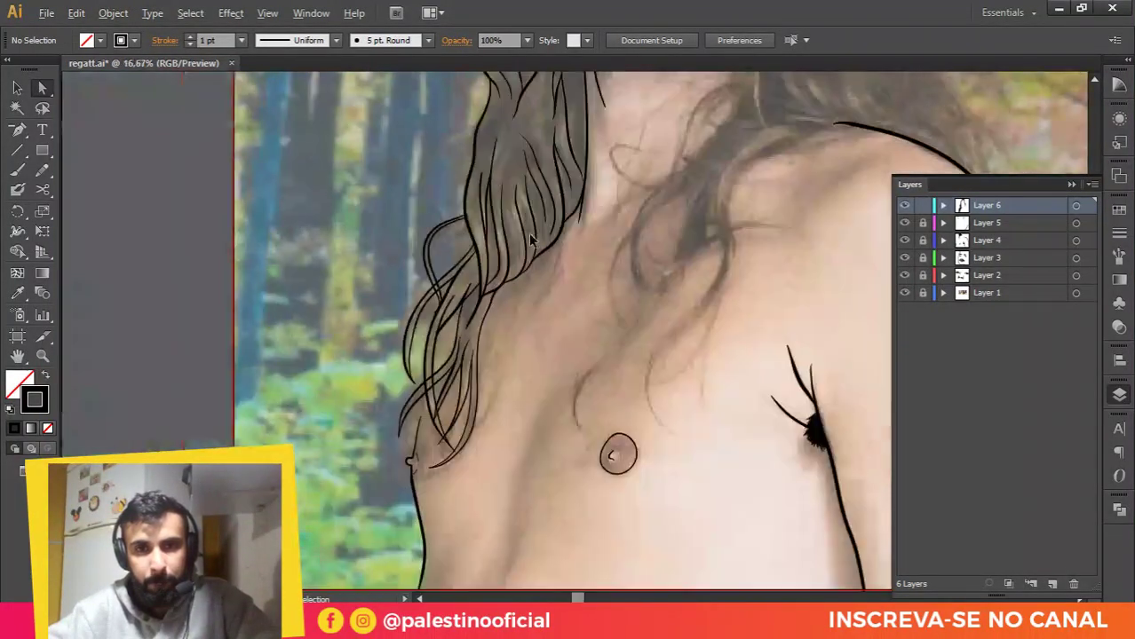
# Step: Paint the outer hair contour from the side lock at the temple up to the swept-back hair, with an inner strand beside it
pyautogui.moveTo(560, 278); pyautogui.dragTo(476, 349)
pyautogui.scroll(-1, 477, 349)
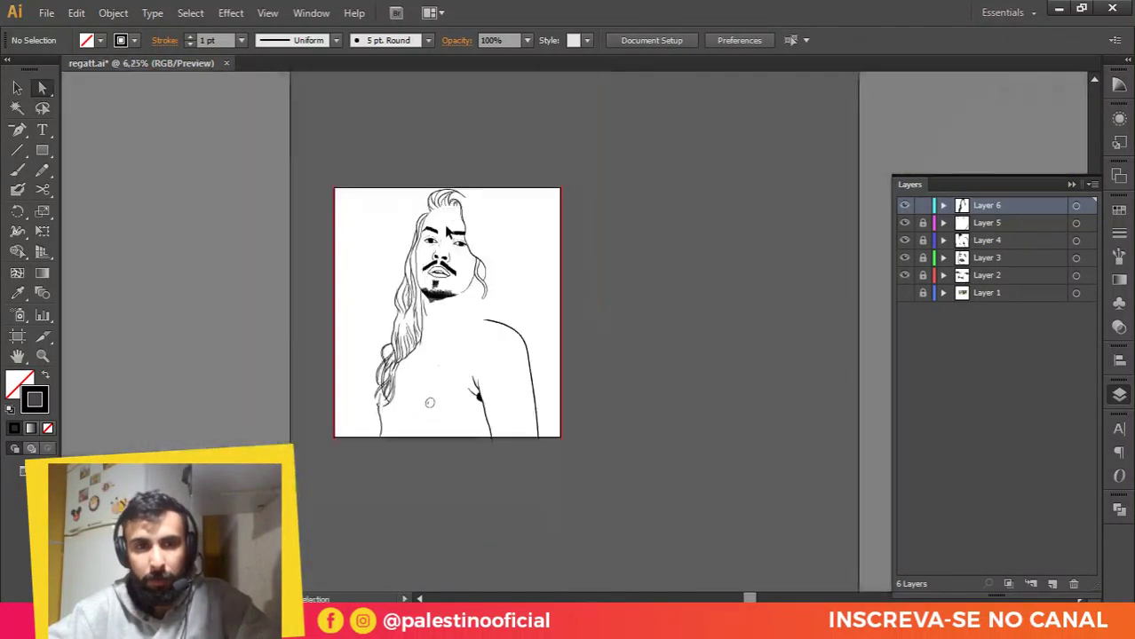
pyautogui.hotkey('ctrl', '+')
pyautogui.scroll(1, 444, 296)
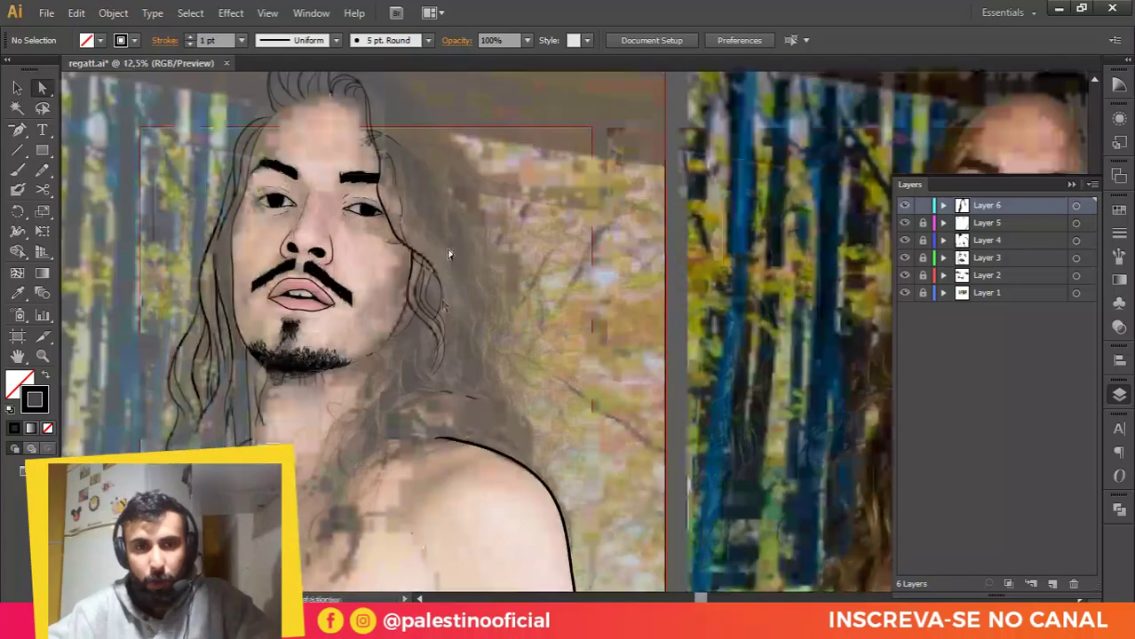
pyautogui.moveTo(447, 217); pyautogui.dragTo(436, 256)
pyautogui.scroll(1, 421, 197)
pyautogui.press('n')
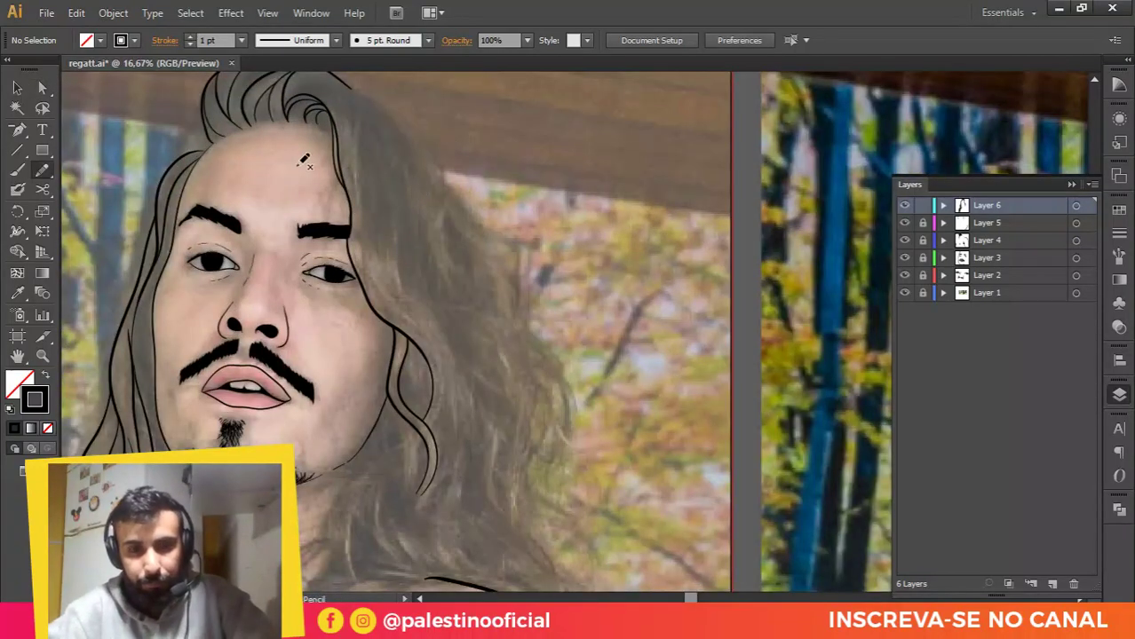
pyautogui.press('b')
pyautogui.scroll(2, 192, 128)
pyautogui.moveTo(219, 141); pyautogui.dragTo(244, 151)
pyautogui.scroll(2, 257, 165)
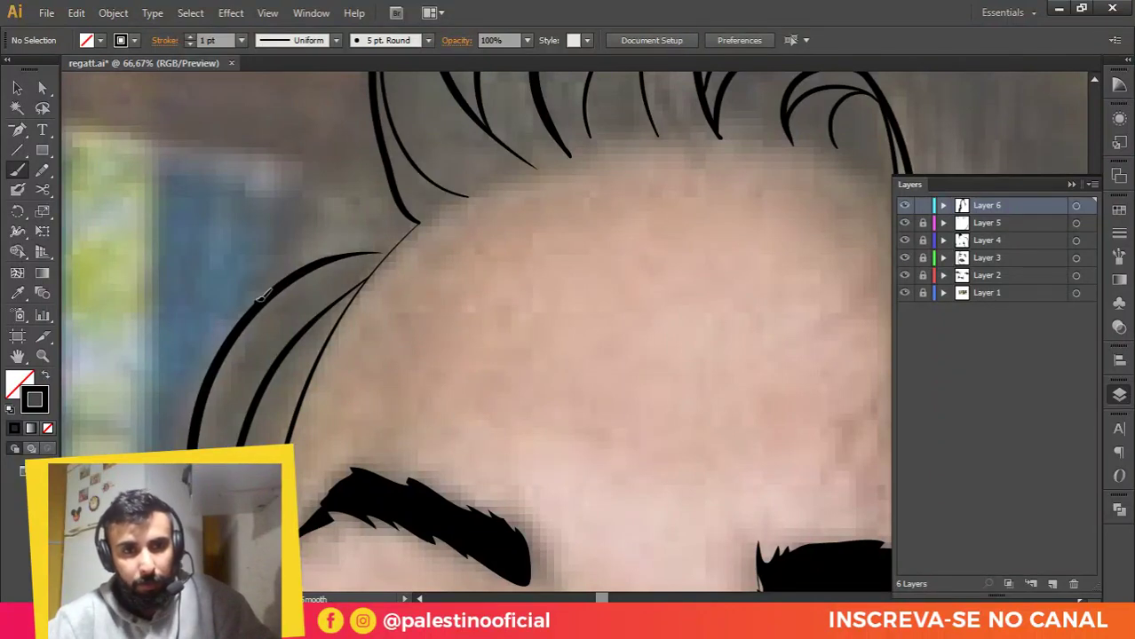
pyautogui.moveTo(262, 296); pyautogui.dragTo(359, 222)
pyautogui.moveTo(253, 301); pyautogui.dragTo(376, 71)
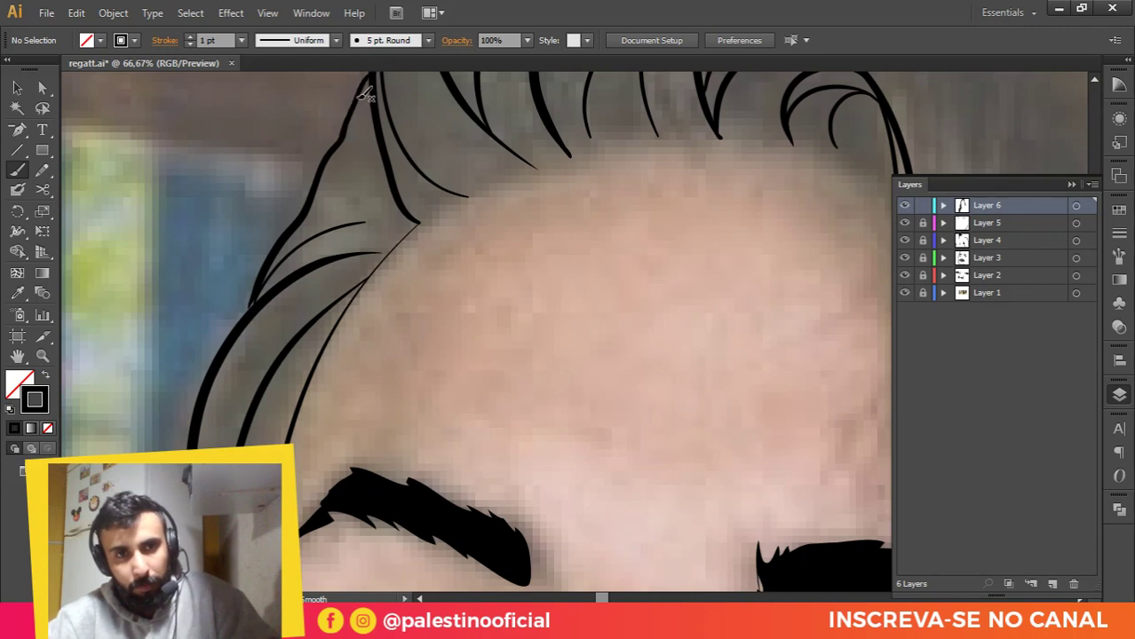
# Step: Add short curved detail strands inside the hair section between the temple and the swept-back top
pyautogui.moveTo(356, 102)
pyautogui.mouseDown()
pyautogui.moveTo(357, 153)
pyautogui.moveTo(378, 185)
pyautogui.mouseUp()
pyautogui.moveTo(337, 145); pyautogui.dragTo(377, 186)
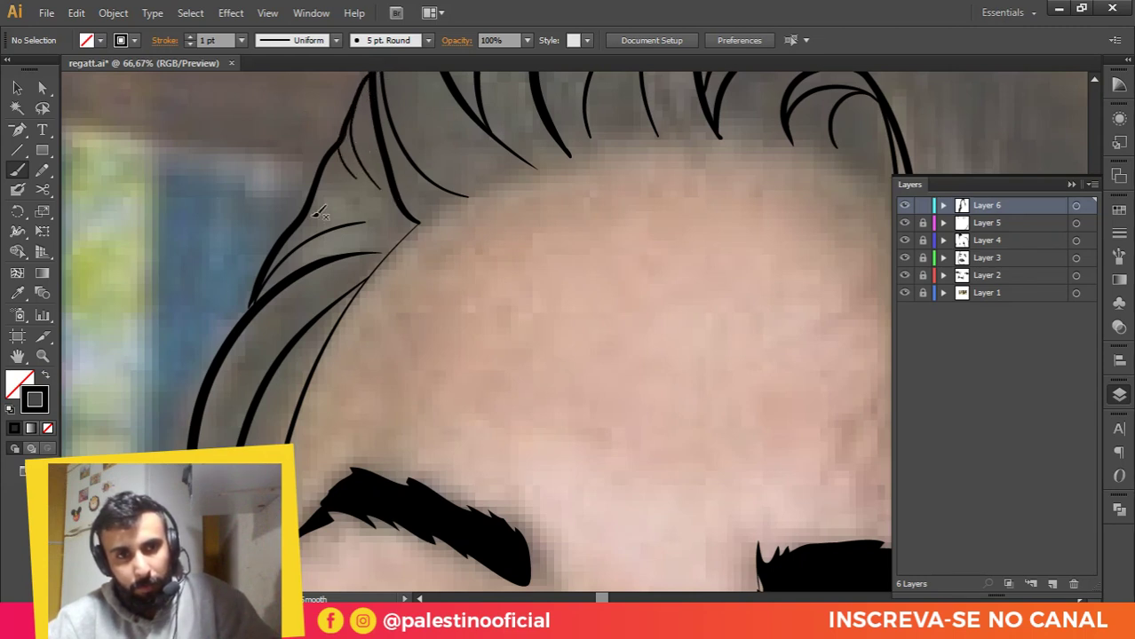
pyautogui.moveTo(288, 240)
pyautogui.mouseDown()
pyautogui.moveTo(321, 209)
pyautogui.moveTo(384, 215)
pyautogui.mouseUp()
pyautogui.moveTo(318, 166); pyautogui.dragTo(355, 187)
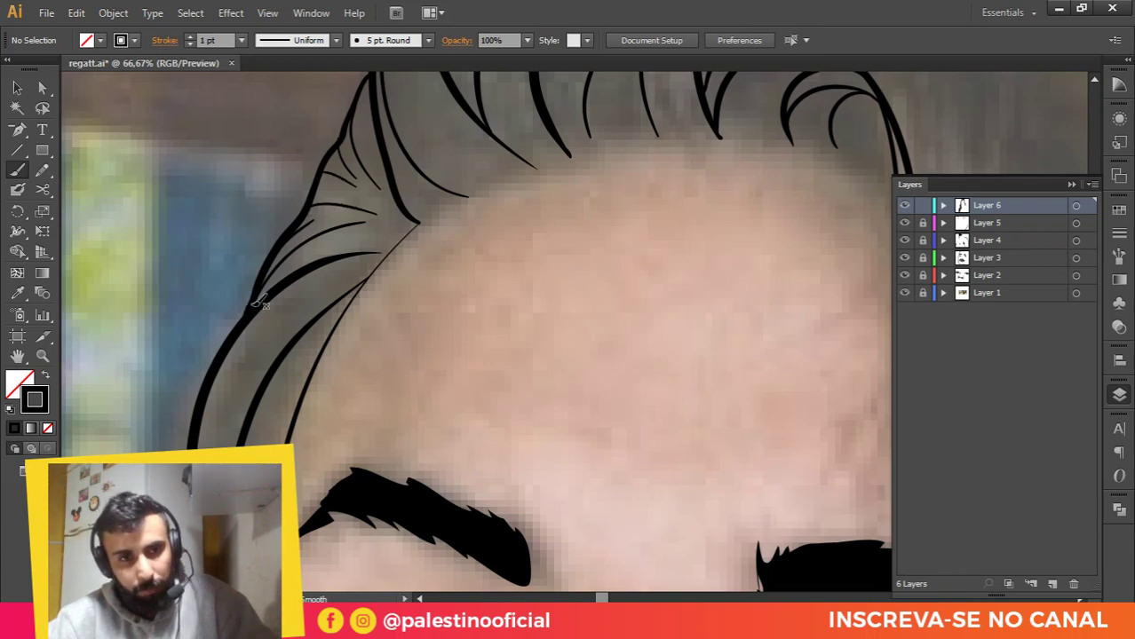
# Step: Paint a two-line strand hanging below the wavy lock beside the jaw, redoing its second line more smoothly
pyautogui.scroll(-1, 257, 311)
pyautogui.scroll(-3, 409, 311)
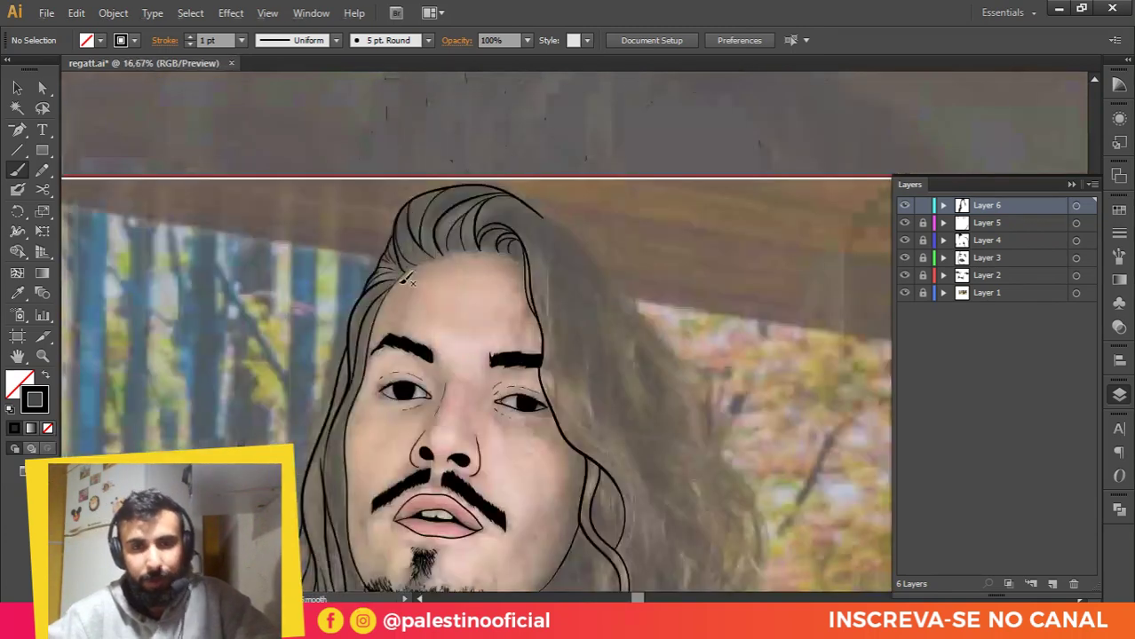
pyautogui.scroll(-2, 467, 286)
pyautogui.scroll(1, 464, 338)
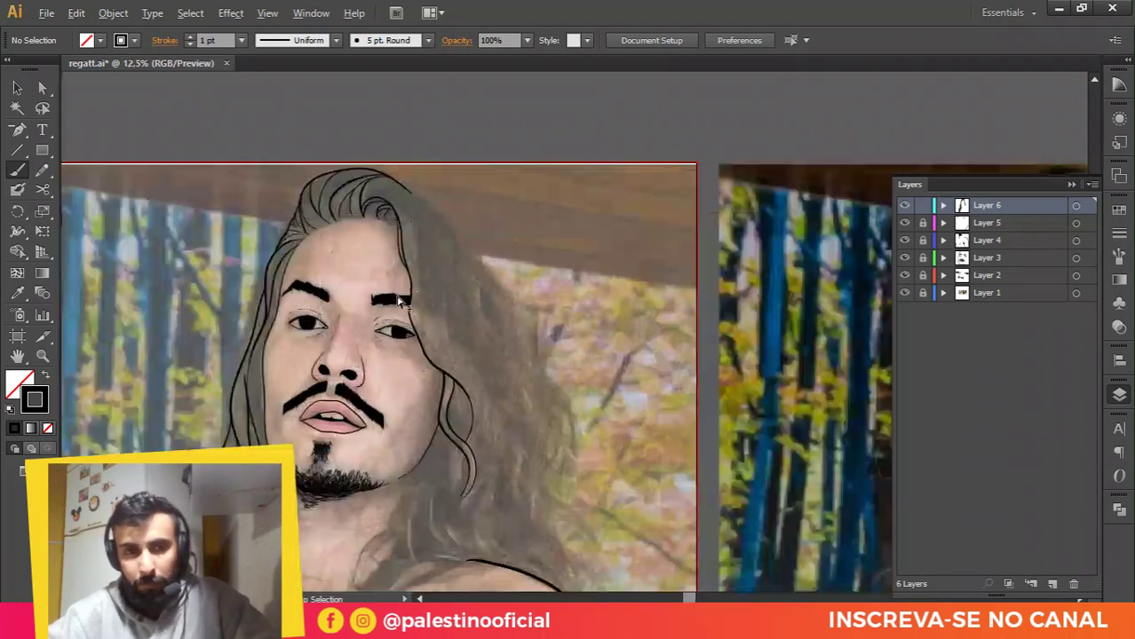
pyautogui.press('space')
pyautogui.moveTo(457, 348); pyautogui.dragTo(475, 277)
pyautogui.scroll(4, 469, 373)
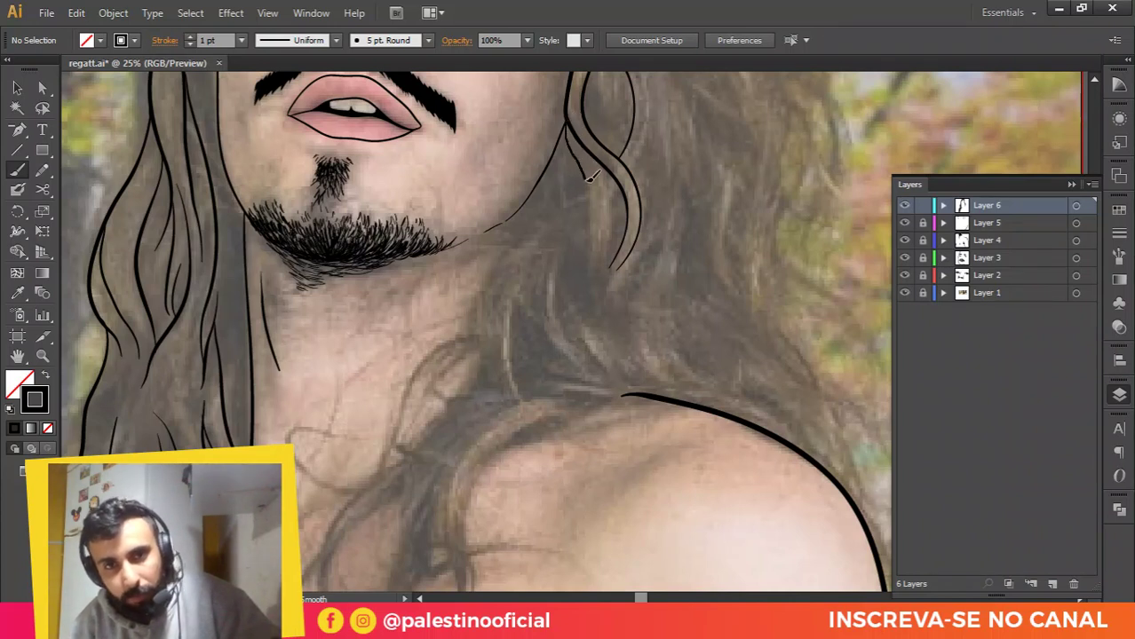
pyautogui.moveTo(596, 231); pyautogui.dragTo(601, 302)
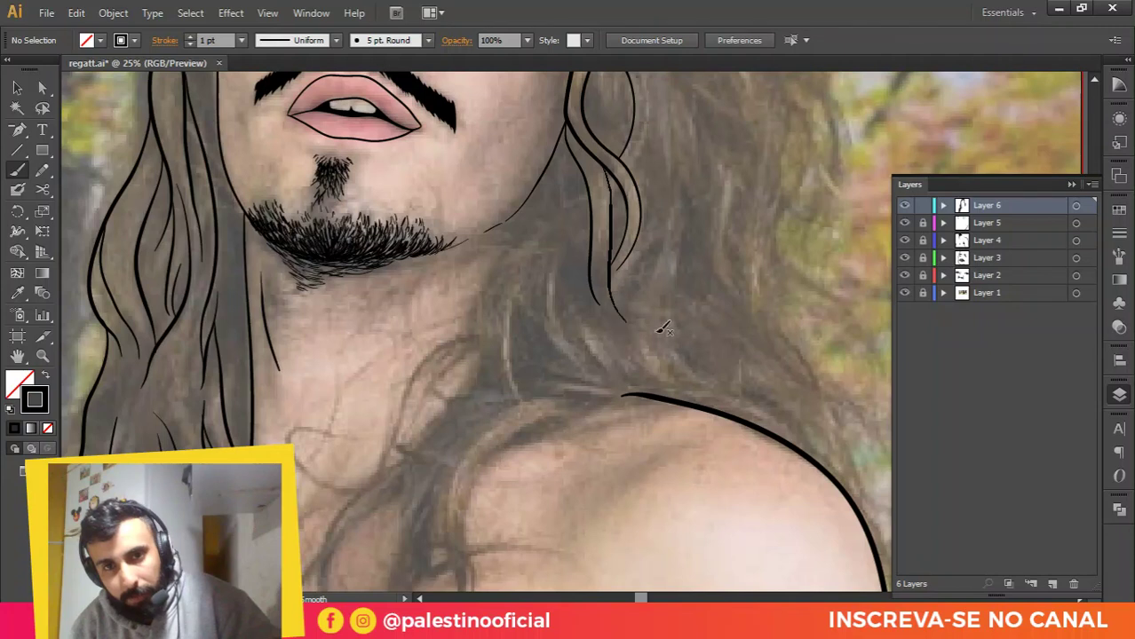
pyautogui.hotkey('ctrl', 'z')
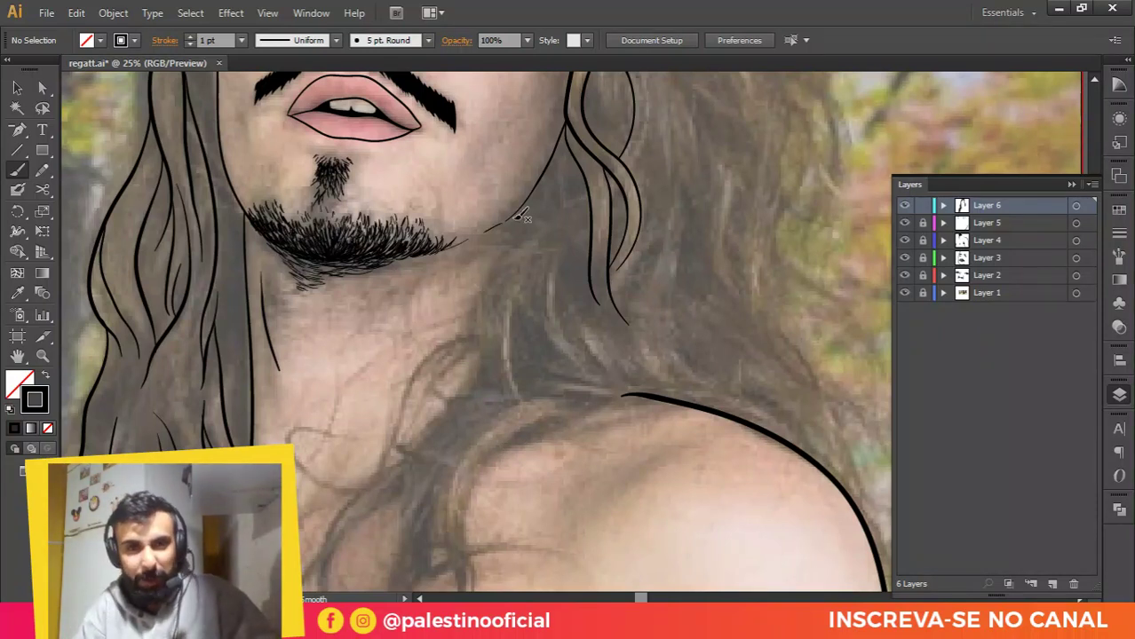
# Step: Paint the outer and inner edges of the lock curving from the jaw down the neck to the shoulder
pyautogui.moveTo(536, 197); pyautogui.dragTo(565, 135)
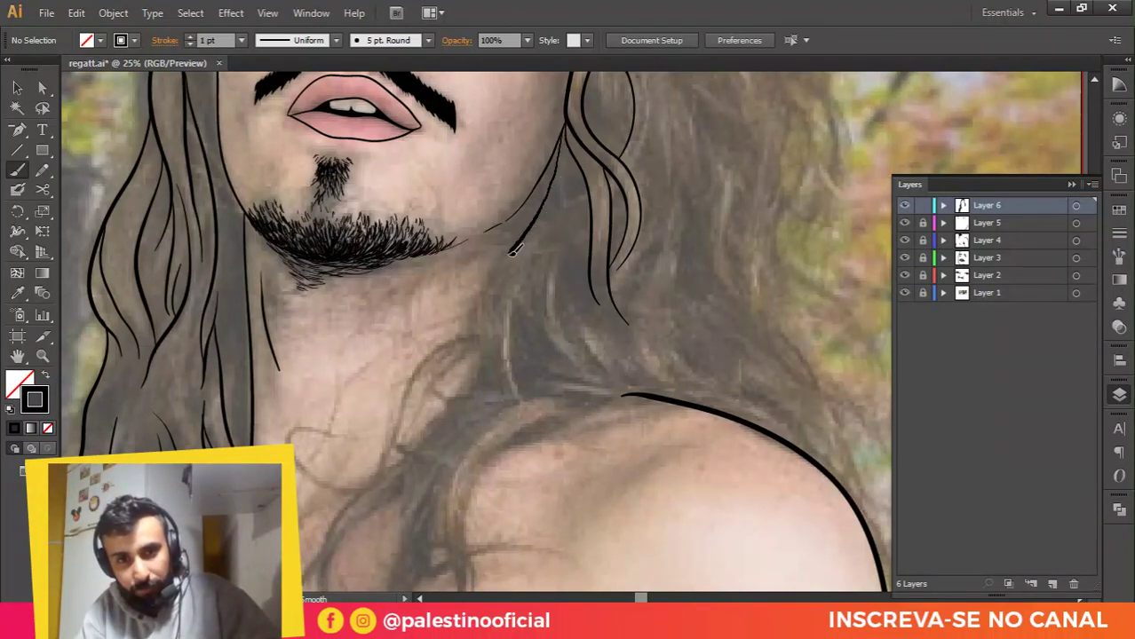
pyautogui.moveTo(513, 252)
pyautogui.mouseDown()
pyautogui.moveTo(487, 318)
pyautogui.moveTo(494, 378)
pyautogui.moveTo(522, 407)
pyautogui.mouseUp()
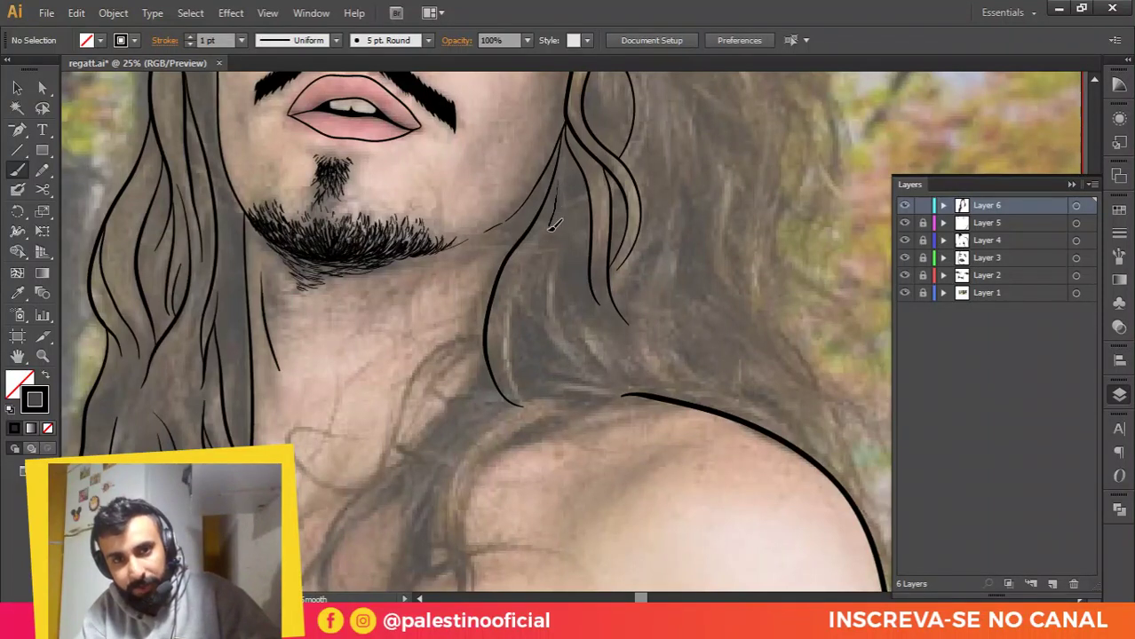
pyautogui.moveTo(551, 229)
pyautogui.mouseDown()
pyautogui.moveTo(507, 336)
pyautogui.moveTo(510, 387)
pyautogui.moveTo(532, 401)
pyautogui.moveTo(621, 329)
pyautogui.moveTo(647, 336)
pyautogui.moveTo(603, 340)
pyautogui.mouseUp()
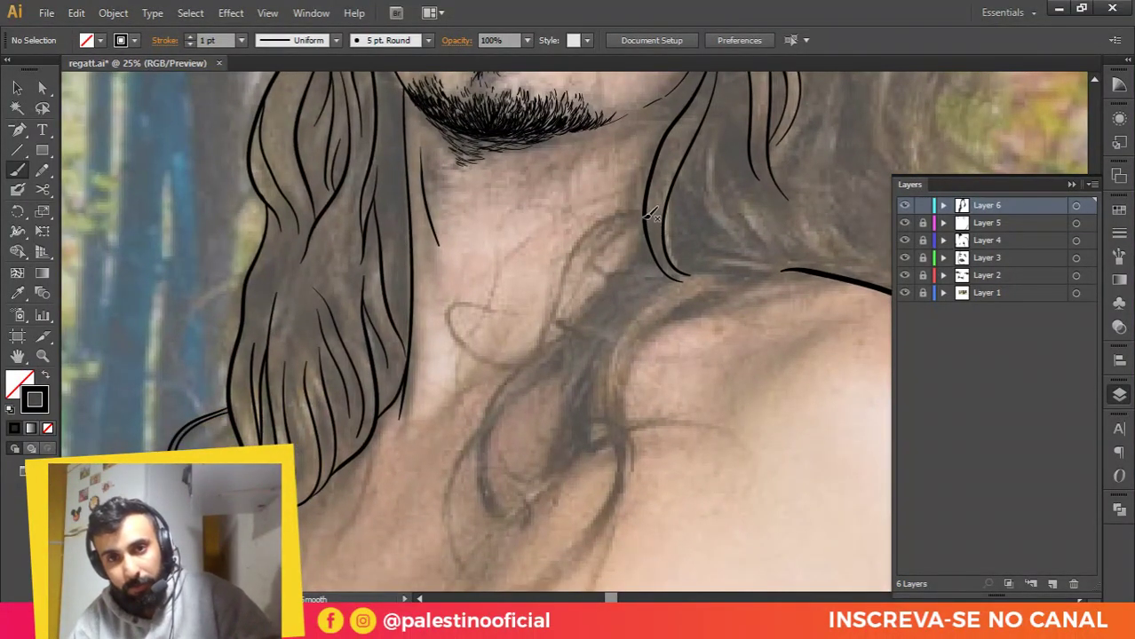
# Step: Paint the long pointed strand from the neck lock over the collarbone, plus the two-line hooked curl just inside it
pyautogui.moveTo(631, 258); pyautogui.dragTo(529, 364)
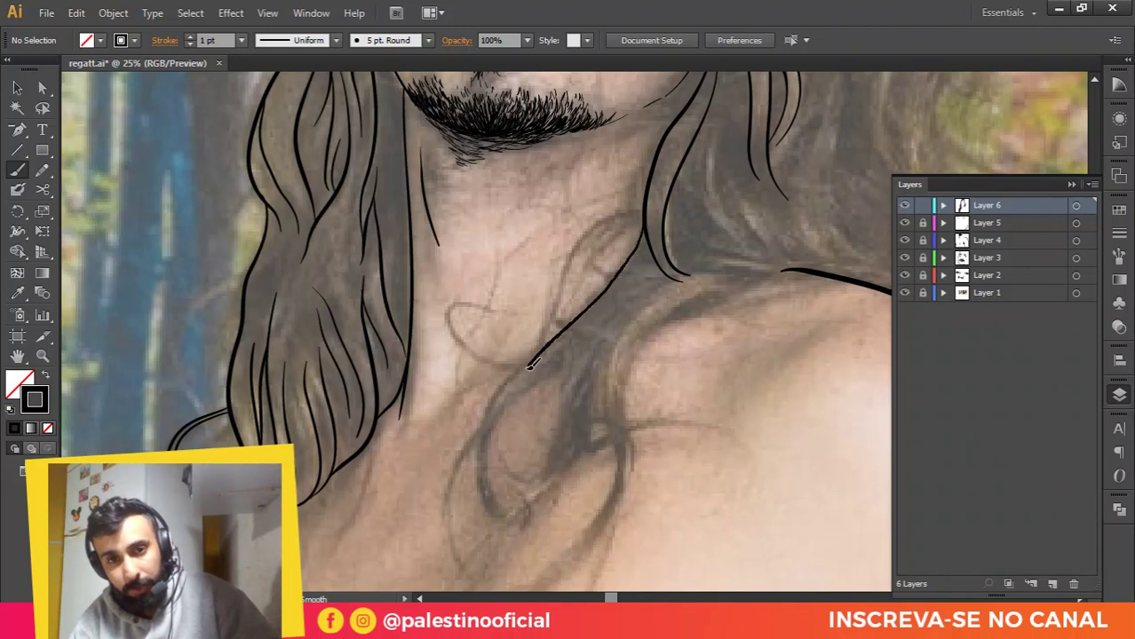
pyautogui.moveTo(500, 404)
pyautogui.mouseDown()
pyautogui.moveTo(463, 475)
pyautogui.moveTo(461, 554)
pyautogui.mouseUp()
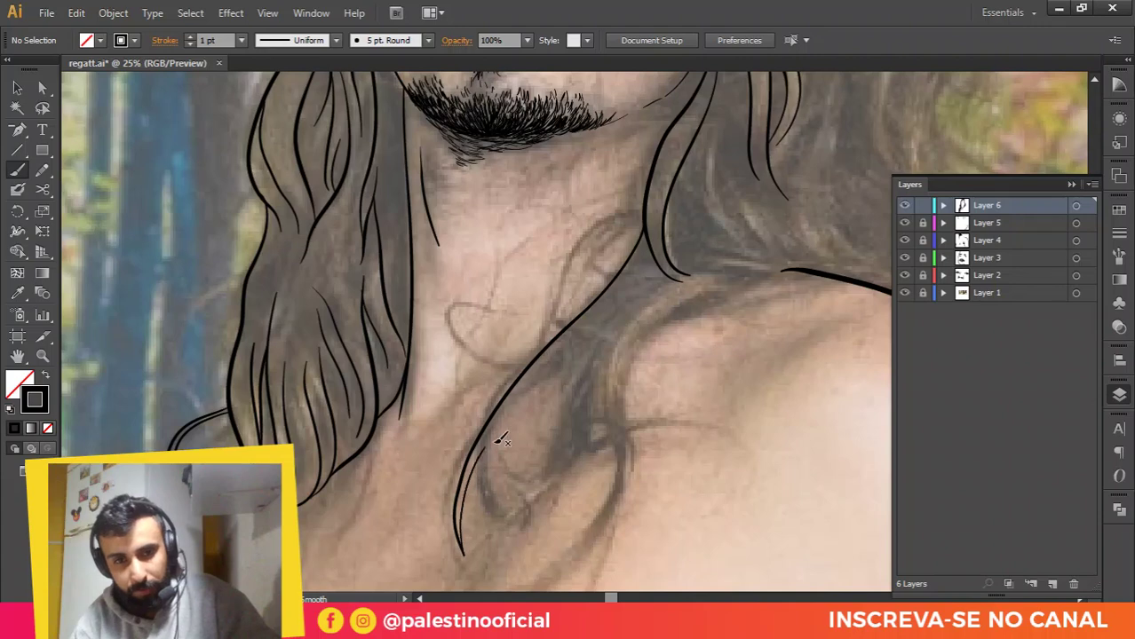
pyautogui.scroll(-2, 524, 431)
pyautogui.scroll(1, 529, 405)
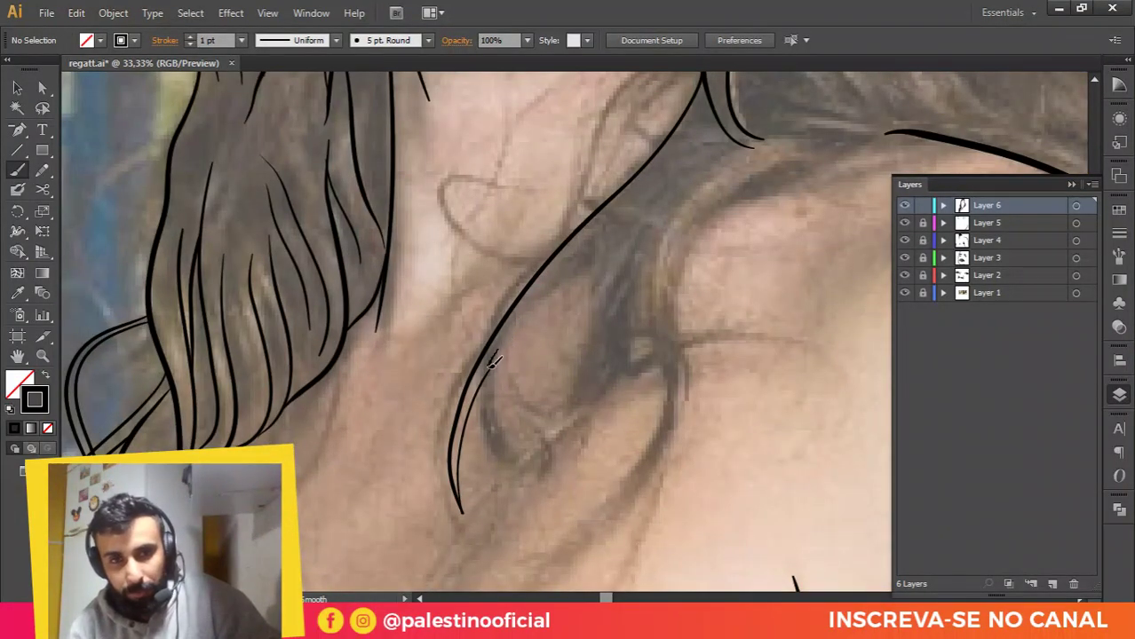
pyautogui.moveTo(485, 389)
pyautogui.mouseDown()
pyautogui.moveTo(494, 447)
pyautogui.moveTo(521, 478)
pyautogui.moveTo(543, 476)
pyautogui.moveTo(551, 435)
pyautogui.mouseUp()
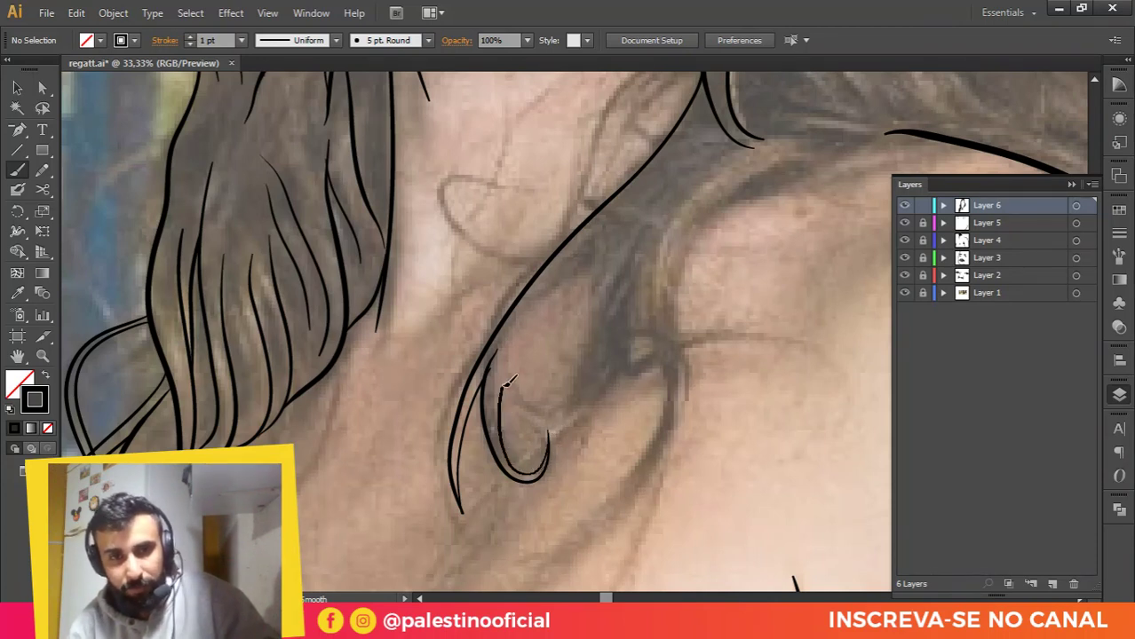
pyautogui.moveTo(511, 346)
pyautogui.mouseDown()
pyautogui.moveTo(537, 296)
pyautogui.moveTo(602, 231)
pyautogui.moveTo(593, 403)
pyautogui.mouseUp()
pyautogui.hotkey('ctrl', 'z')
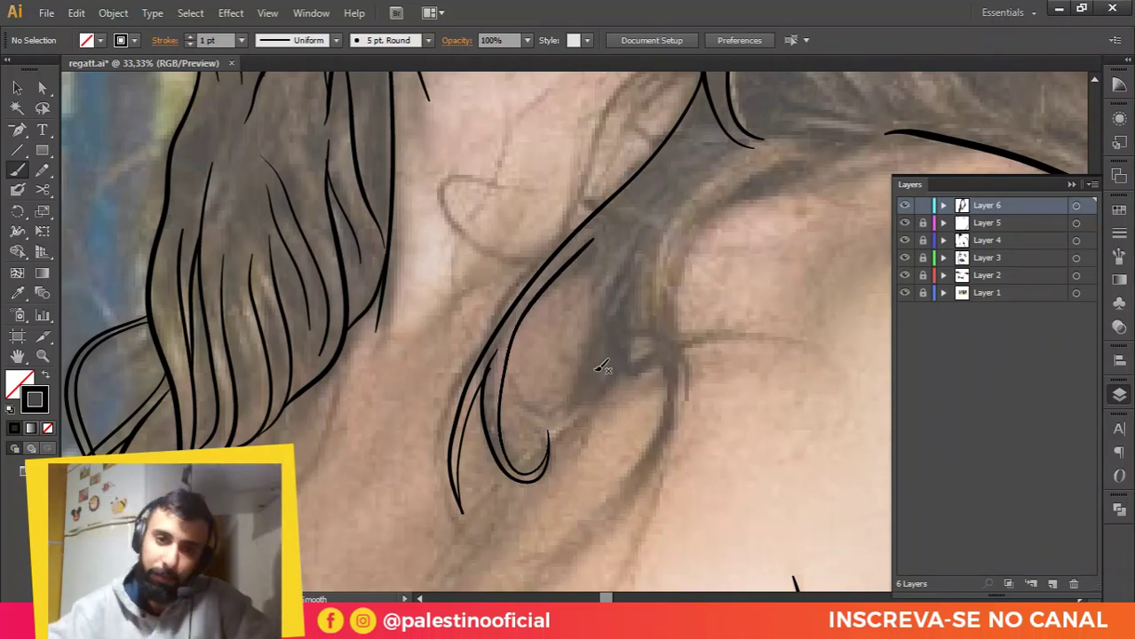
# Step: Paint the two edges of the long strand crossing the hooked curl and tapering down the chest toward the nipple
pyautogui.scroll(-2, 593, 371)
pyautogui.scroll(2, 512, 414)
pyautogui.scroll(-2, 561, 342)
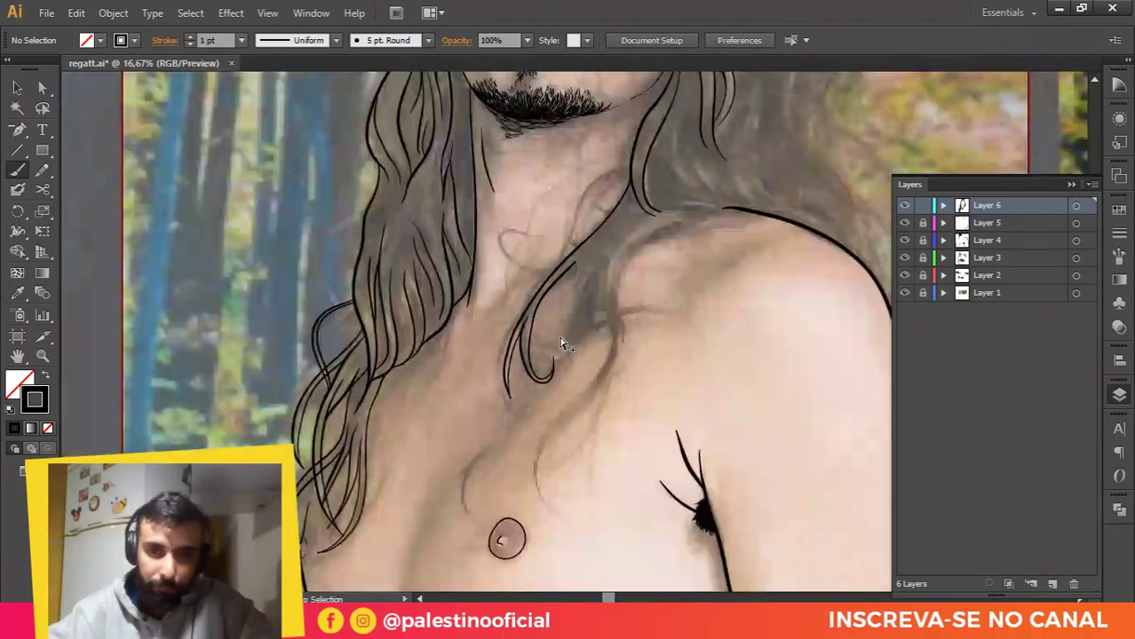
pyautogui.scroll(1, 562, 345)
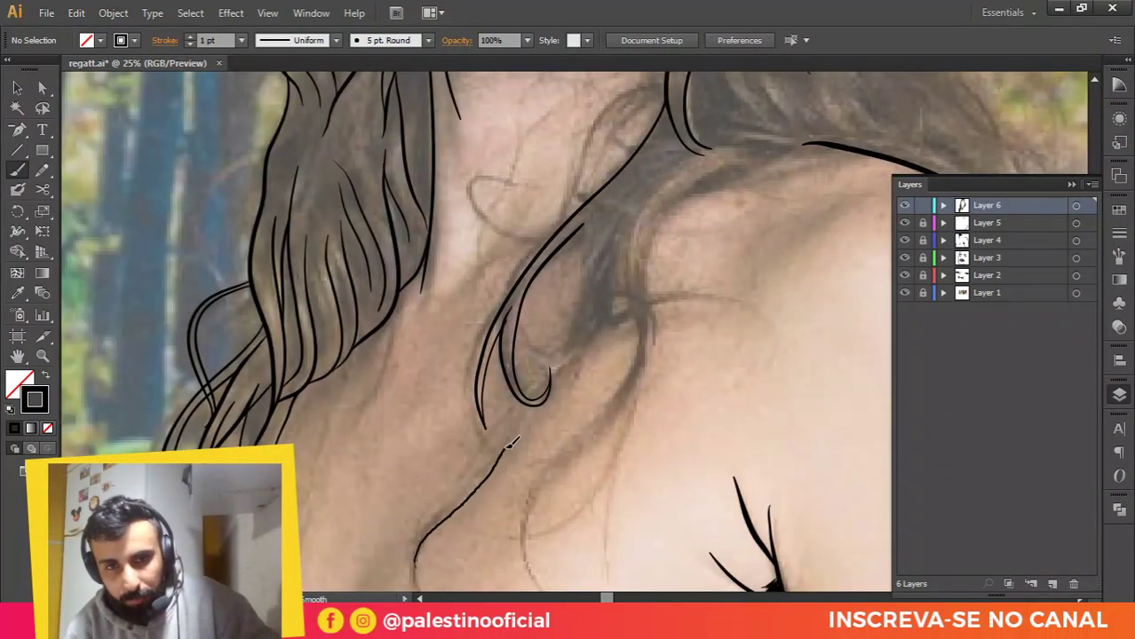
pyautogui.moveTo(598, 325); pyautogui.dragTo(602, 293)
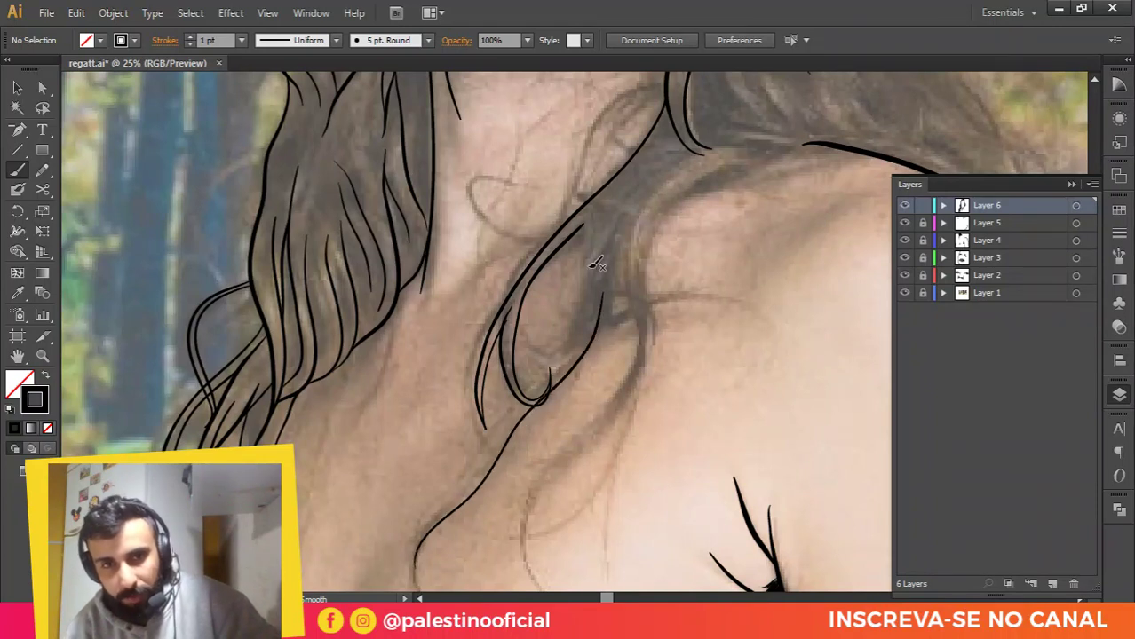
pyautogui.moveTo(584, 229); pyautogui.dragTo(581, 276)
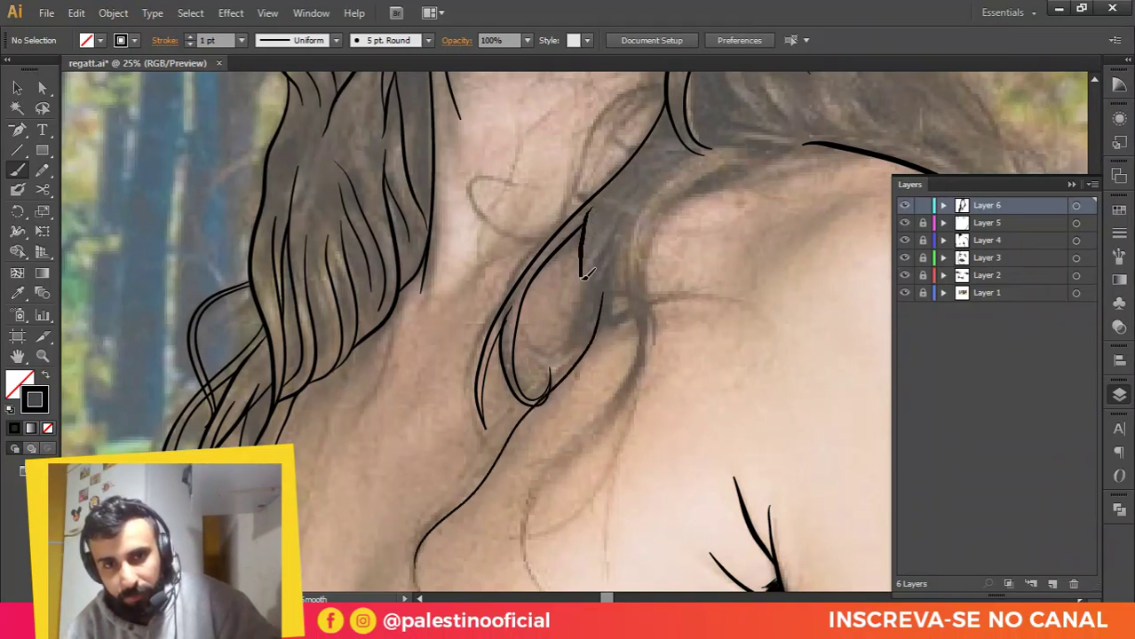
pyautogui.moveTo(555, 360); pyautogui.dragTo(502, 437)
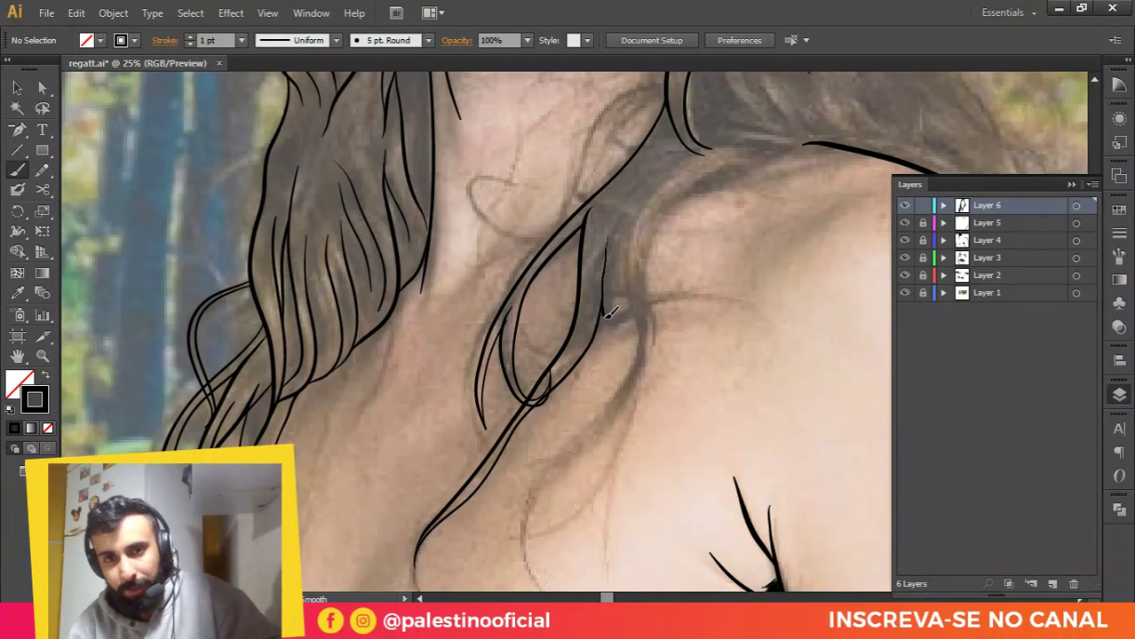
# Step: Finish the thin two-line strand sweeping sideways across the upper chest and adjust its end anchor to close the tip
pyautogui.moveTo(682, 298); pyautogui.dragTo(745, 304)
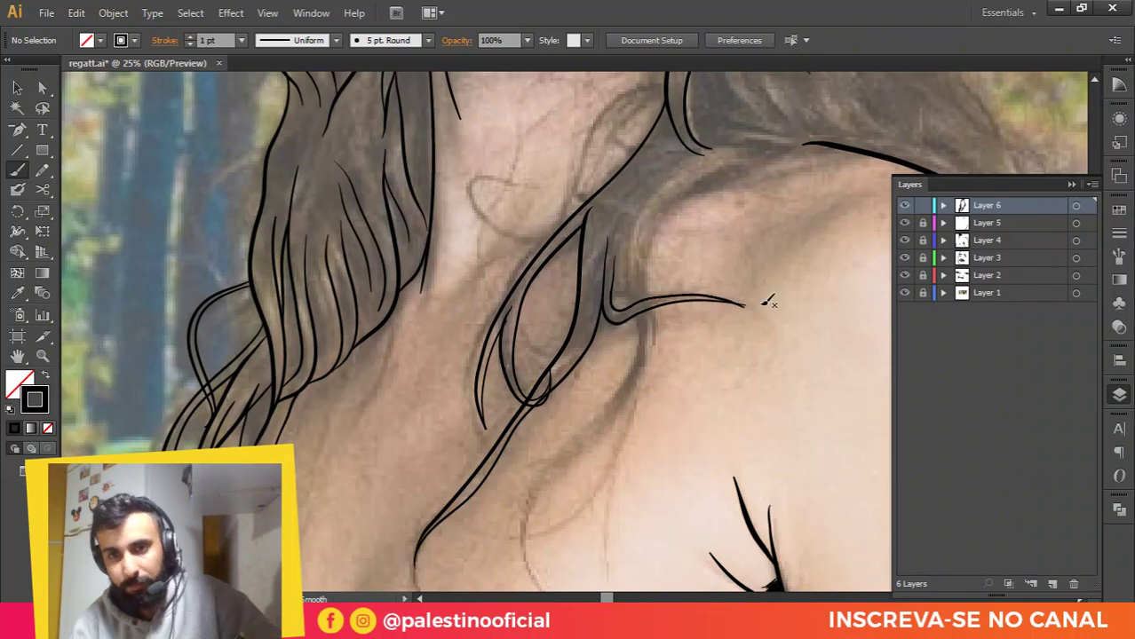
pyautogui.scroll(3, 759, 304)
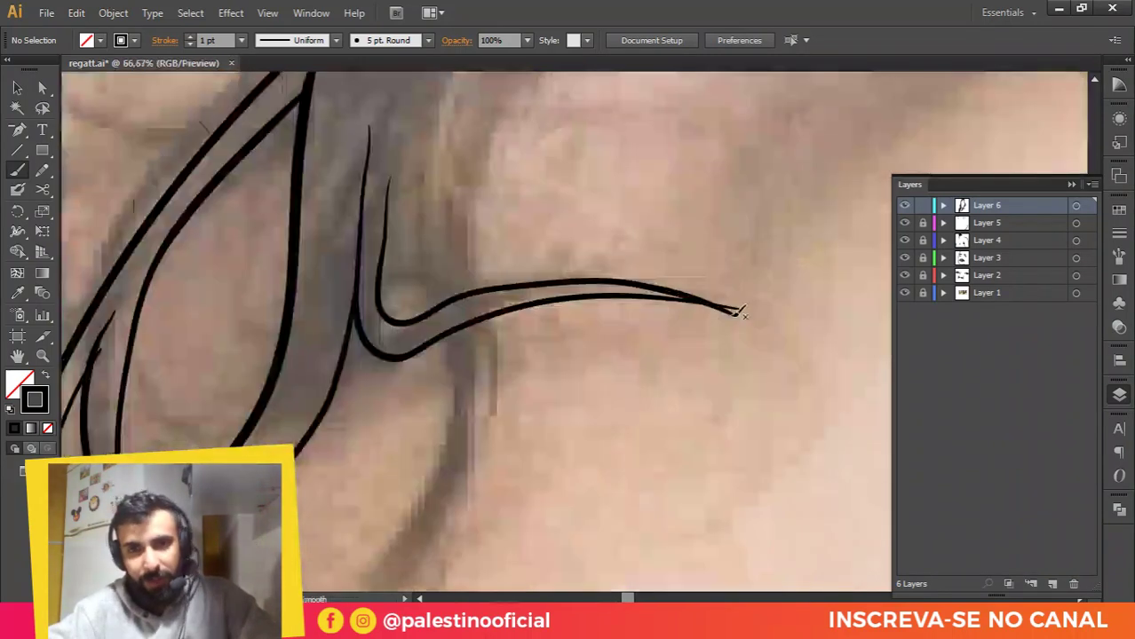
pyautogui.click(733, 321)
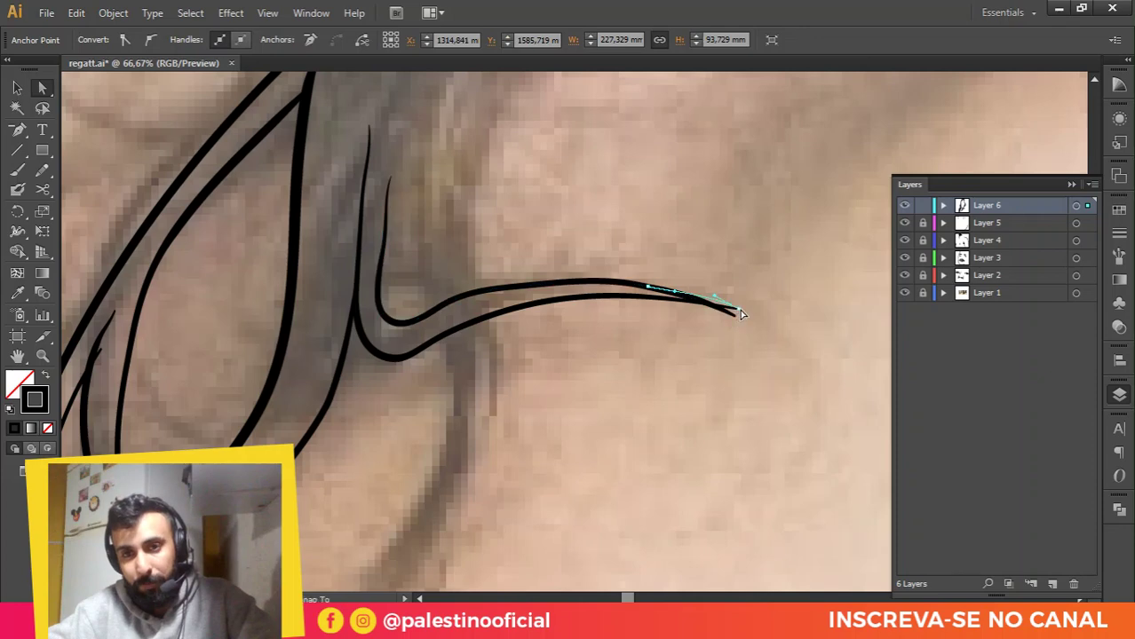
pyautogui.click(715, 321)
# Step: Paint the long wavy lock down the middle of the chest, carrying its outer edge up toward the shoulder line
pyautogui.scroll(-4, 715, 322)
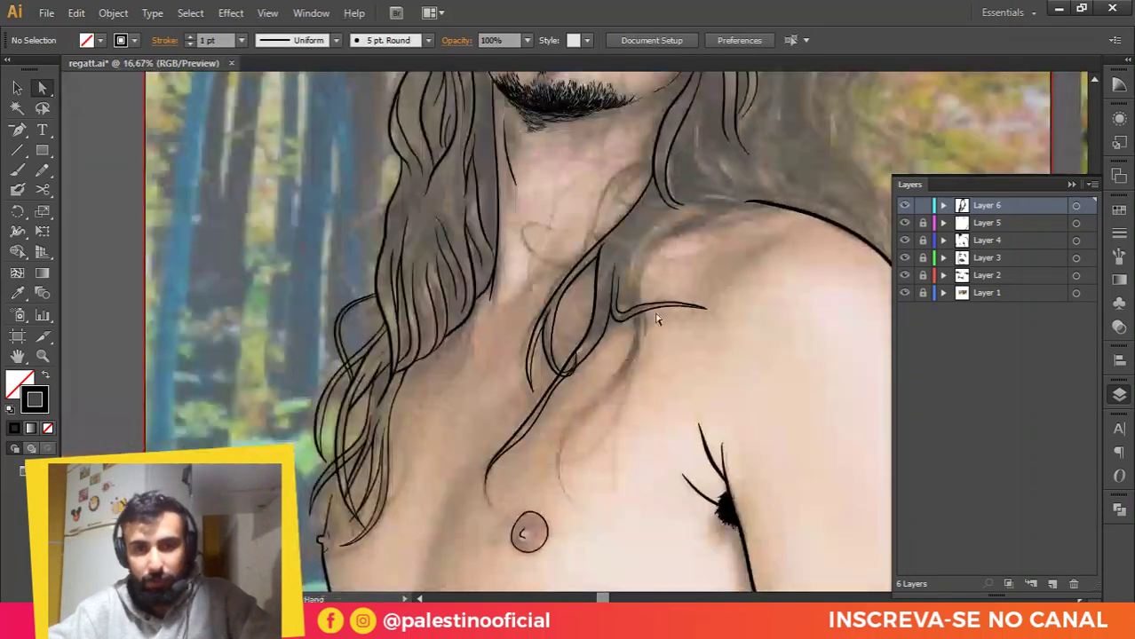
pyautogui.scroll(1, 664, 306)
pyautogui.scroll(-2, 668, 286)
pyautogui.press('b')
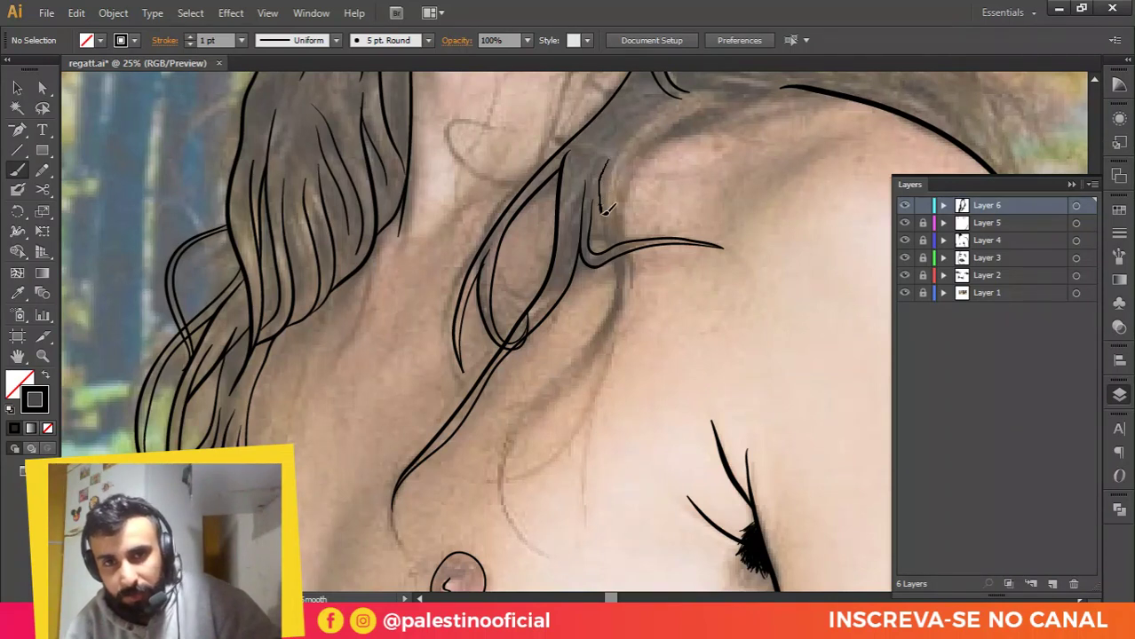
pyautogui.moveTo(611, 307); pyautogui.dragTo(584, 344)
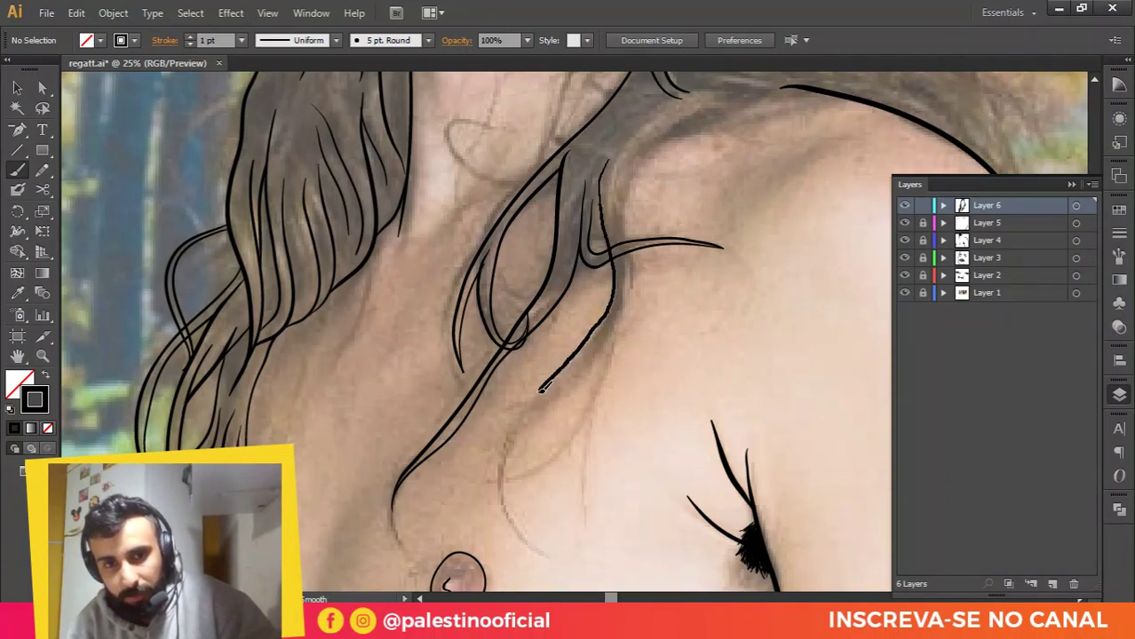
pyautogui.moveTo(535, 515); pyautogui.dragTo(529, 510)
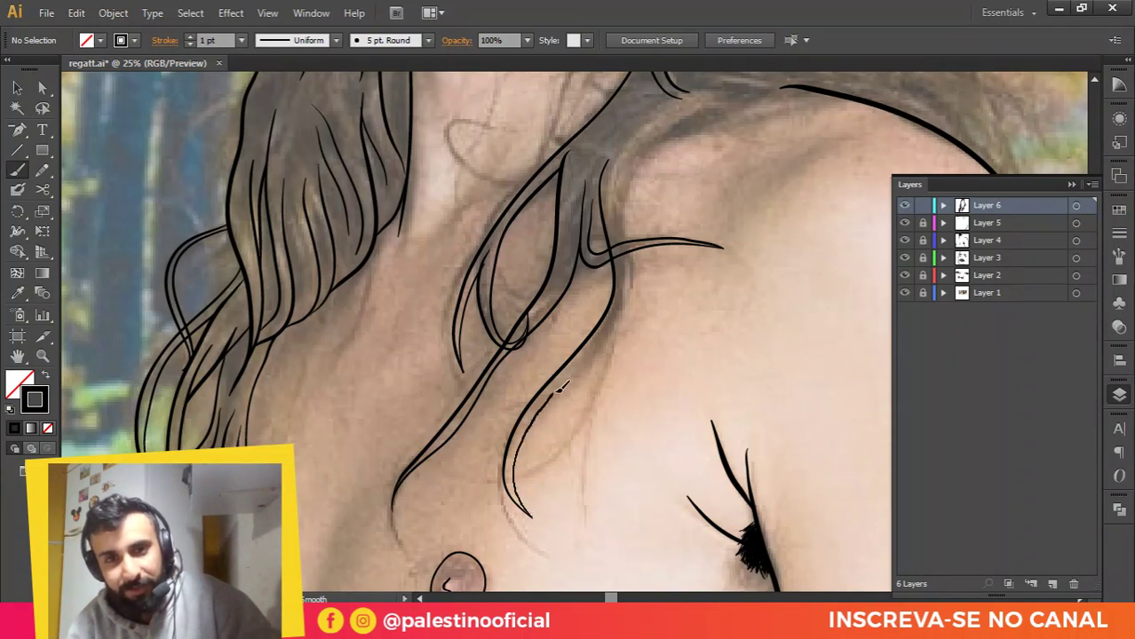
pyautogui.moveTo(628, 294); pyautogui.dragTo(636, 253)
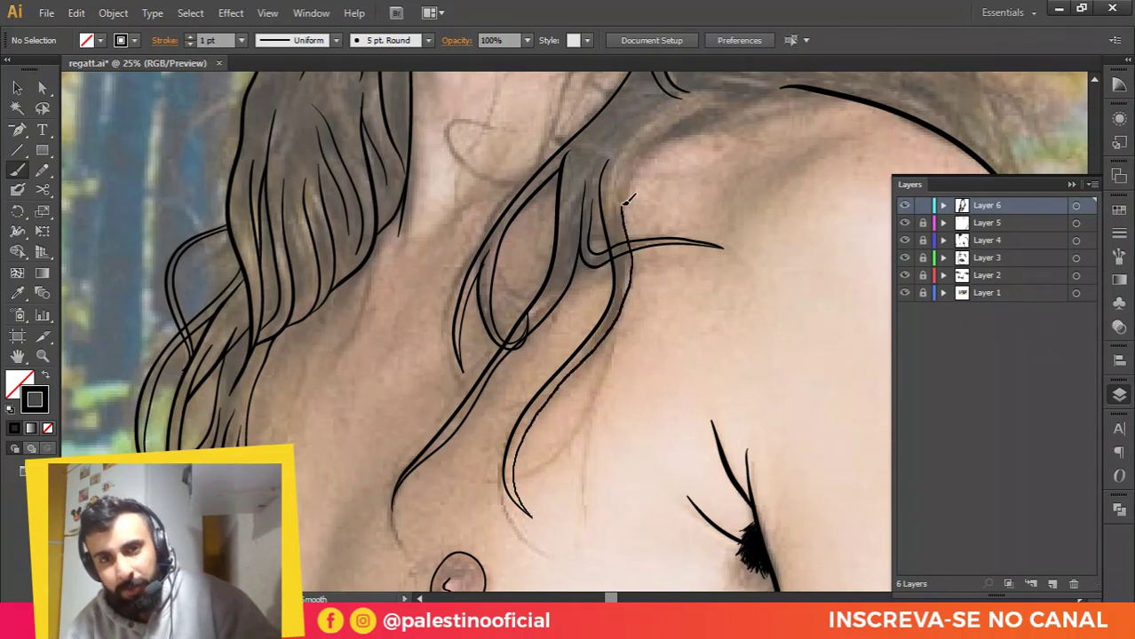
pyautogui.moveTo(627, 202)
pyautogui.mouseDown()
pyautogui.moveTo(647, 144)
pyautogui.moveTo(699, 107)
pyautogui.moveTo(735, 105)
pyautogui.mouseUp()
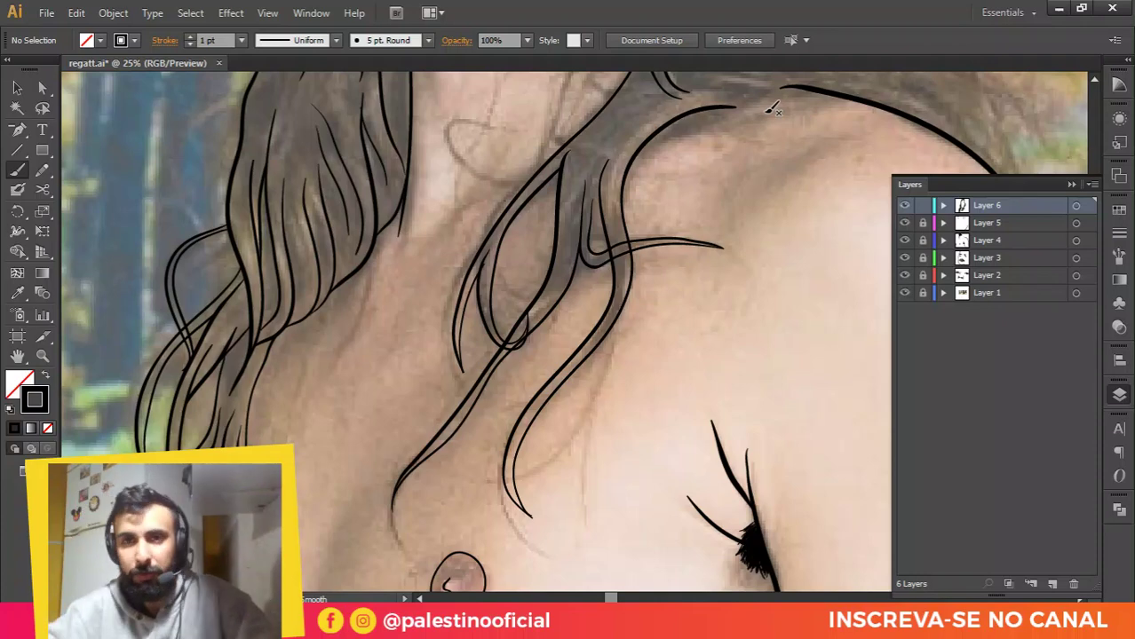
# Step: Paint the shoulder contour from the neck lock's outer edge up to the start of the existing shoulder line
pyautogui.moveTo(730, 155); pyautogui.dragTo(601, 304)
pyautogui.scroll(1, 618, 249)
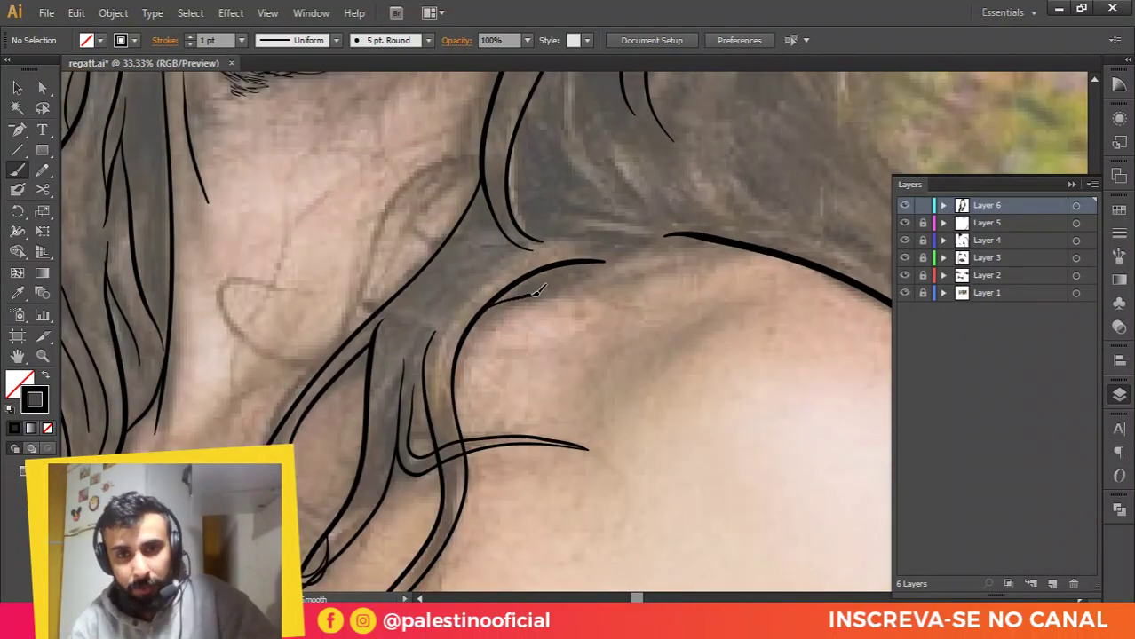
pyautogui.moveTo(536, 291); pyautogui.dragTo(718, 229)
pyautogui.scroll(-4, 589, 324)
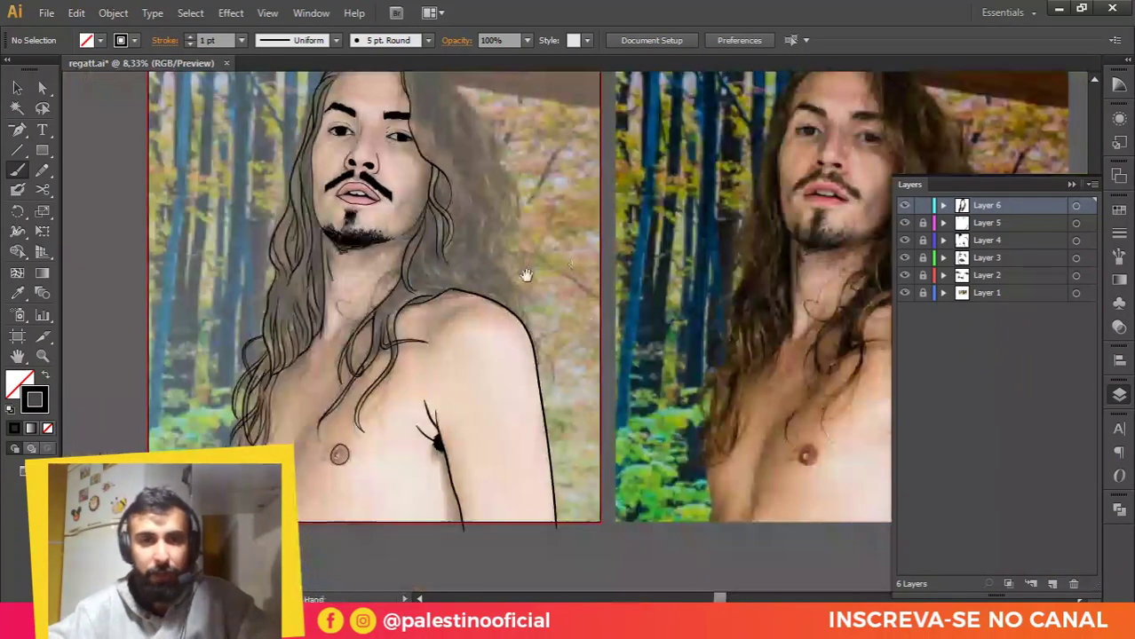
# Step: Paint the upper edge of the neck lock at the shoulder and a strand sweeping from the neck along the shoulder line
pyautogui.scroll(4, 526, 276)
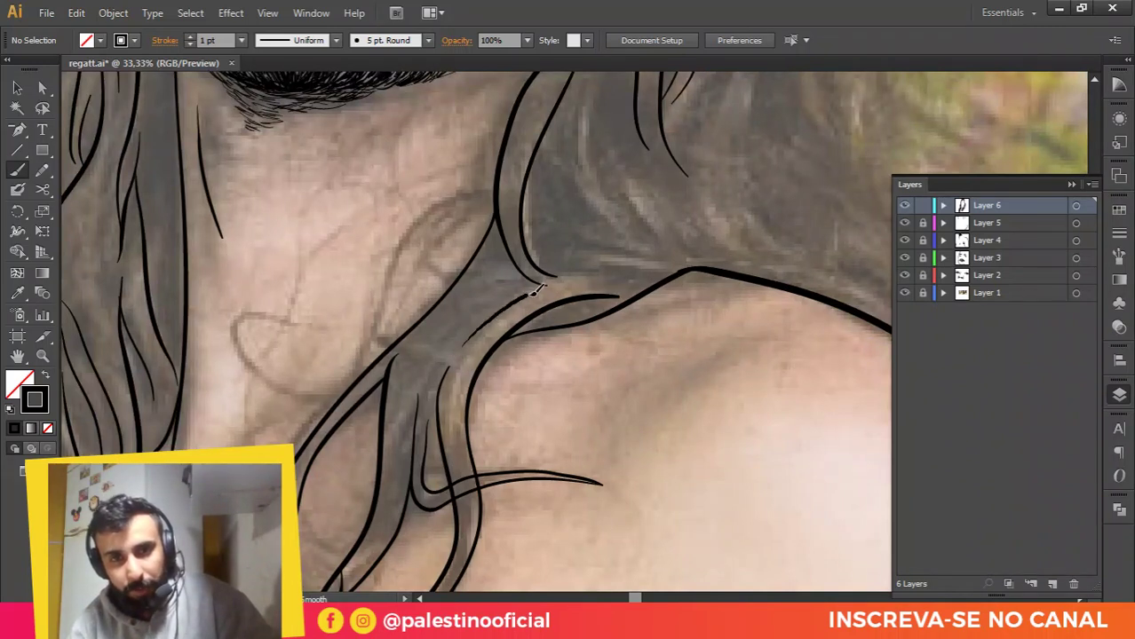
pyautogui.moveTo(560, 277); pyautogui.dragTo(633, 274)
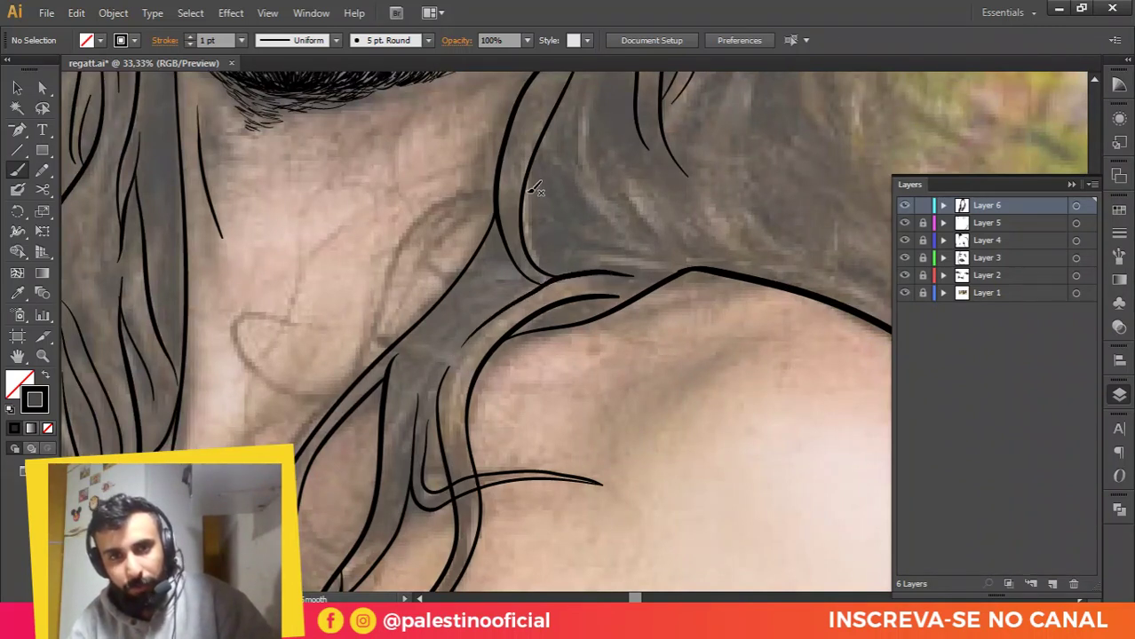
pyautogui.moveTo(535, 167)
pyautogui.mouseDown()
pyautogui.moveTo(556, 215)
pyautogui.moveTo(622, 250)
pyautogui.moveTo(844, 290)
pyautogui.mouseUp()
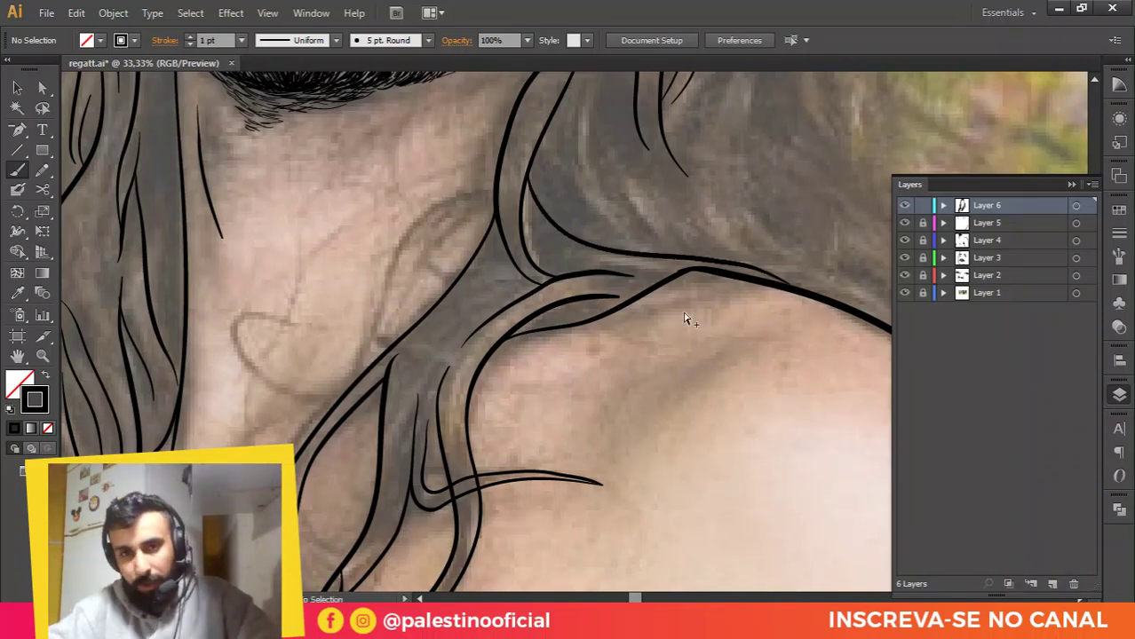
pyautogui.hotkey('ctrl', '-')
pyautogui.hotkey('ctrl', '-')
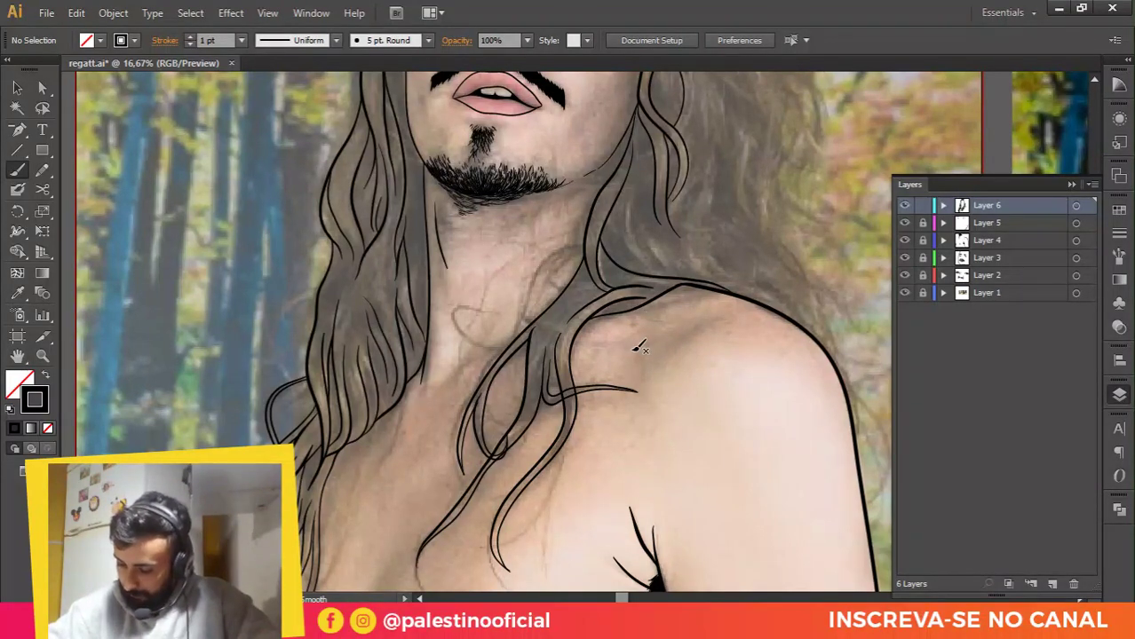
# Step: Try to paint a short outer hair contour from the end of the crown line down the side, and undo it
pyautogui.scroll(-2, 668, 392)
pyautogui.scroll(1, 385, 111)
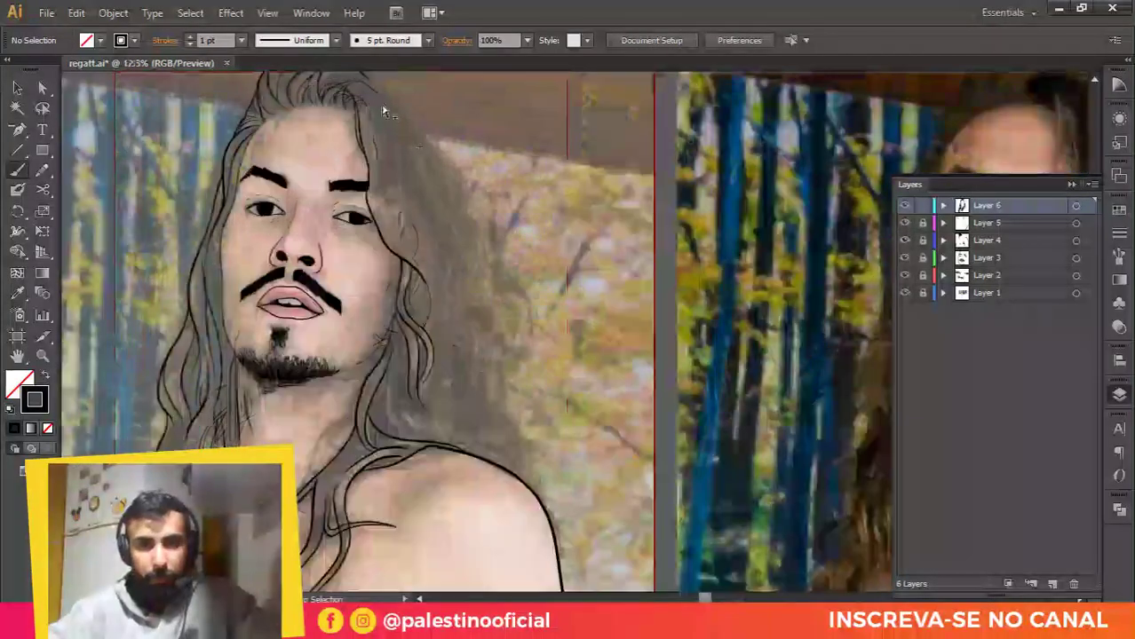
pyautogui.press('space')
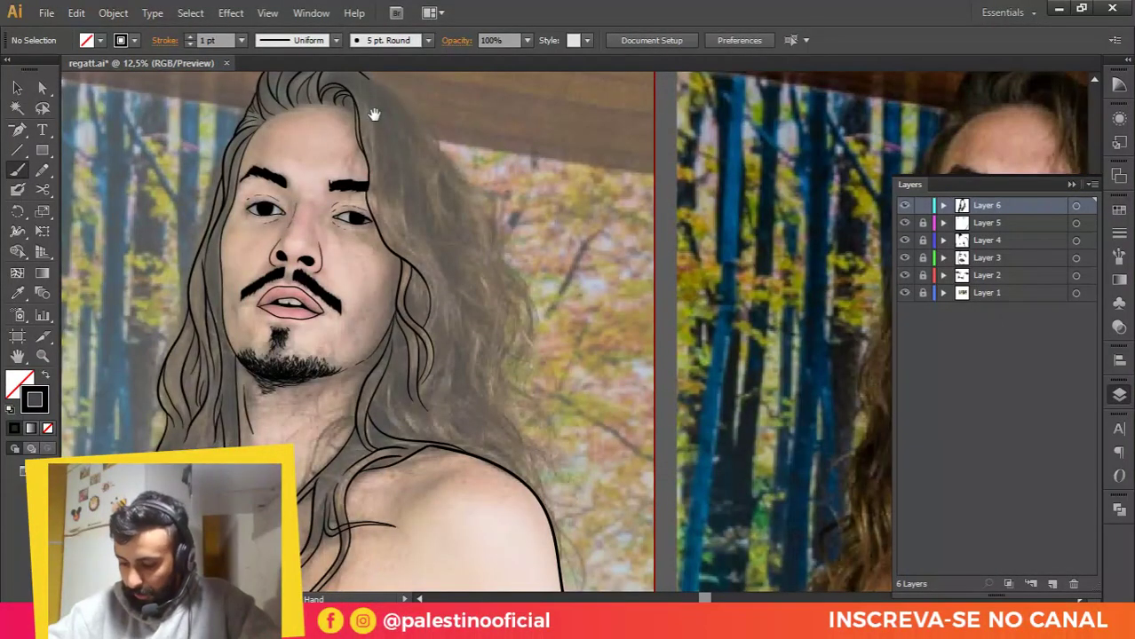
pyautogui.scroll(1, 375, 111)
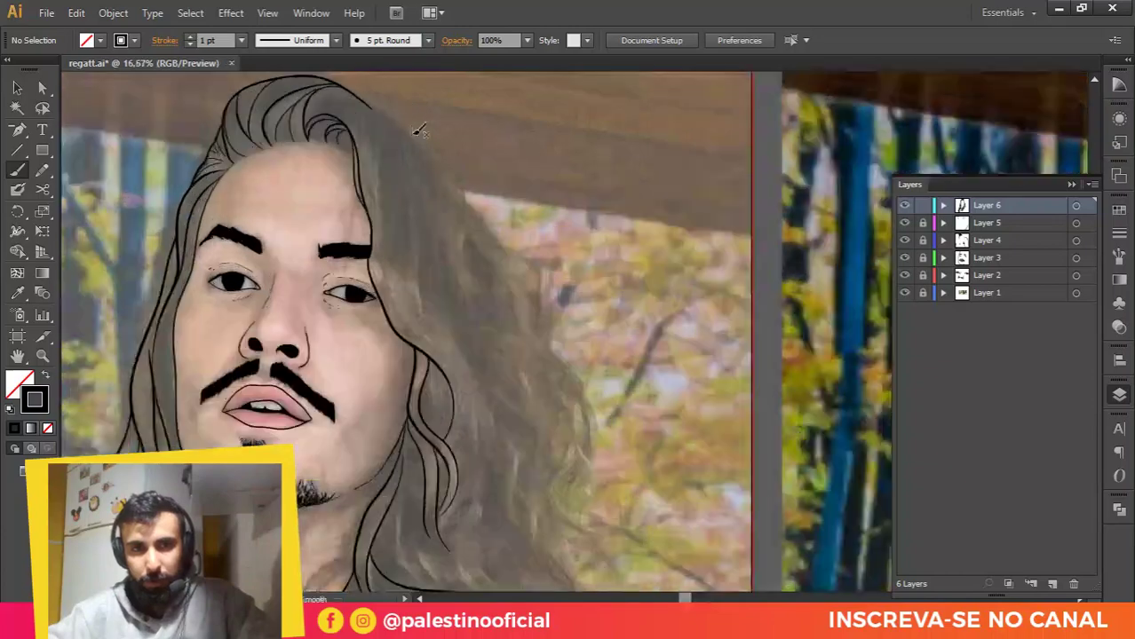
pyautogui.scroll(1, 420, 131)
pyautogui.scroll(2, 420, 131)
pyautogui.scroll(-1, 409, 168)
pyautogui.scroll(1, 354, 271)
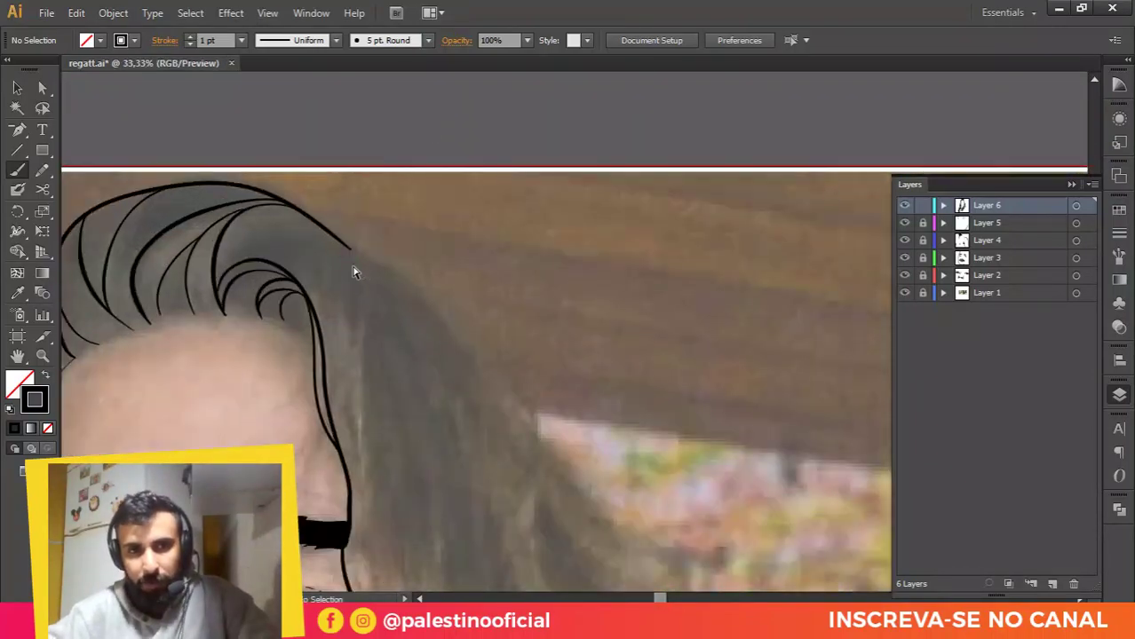
pyautogui.press('alt')
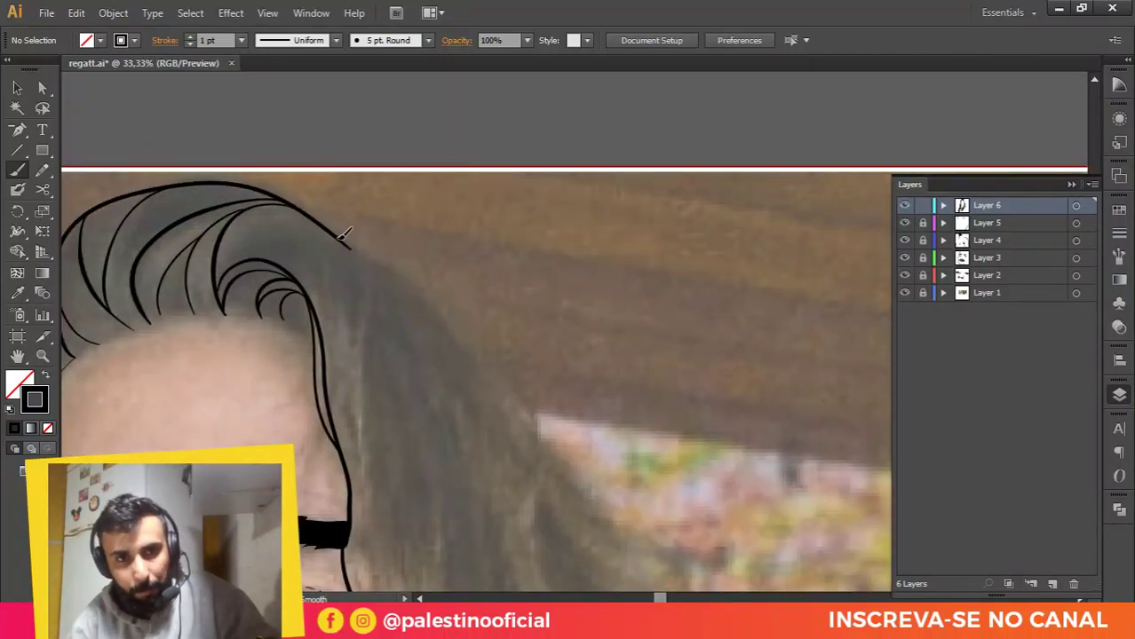
pyautogui.moveTo(382, 258)
pyautogui.mouseDown()
pyautogui.moveTo(444, 301)
pyautogui.moveTo(565, 478)
pyautogui.mouseUp()
pyautogui.scroll(-2, 742, 277)
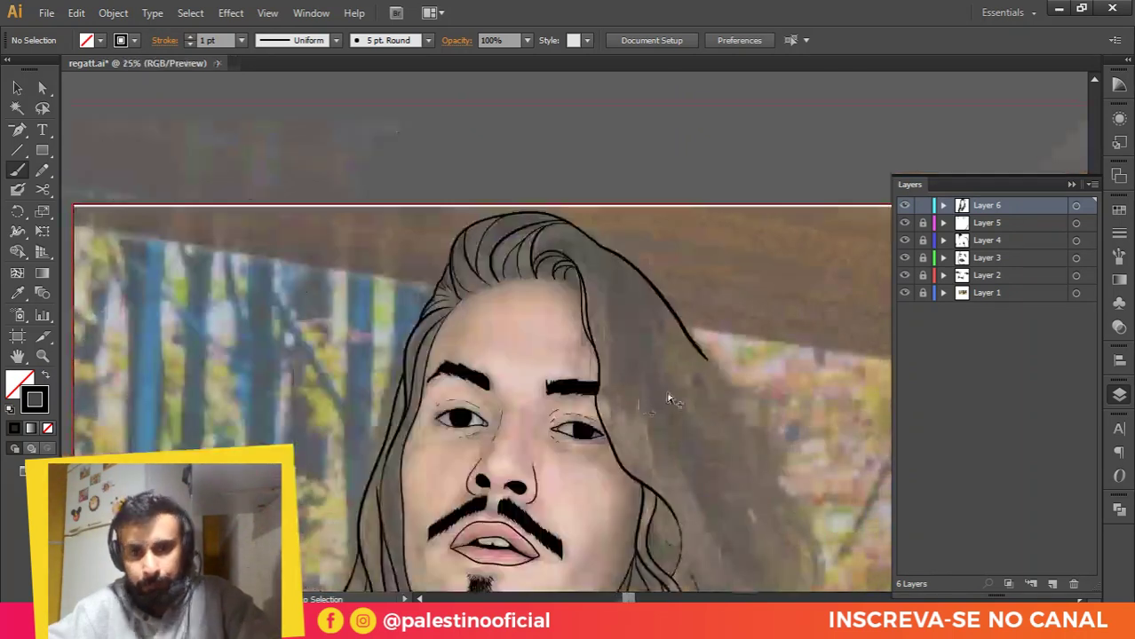
pyautogui.scroll(1, 669, 395)
pyautogui.moveTo(661, 386); pyautogui.dragTo(557, 306)
pyautogui.hotkey('ctrl', 'z')
# Step: Paint the outer hair contour in one long stroke from the crown down to beside the cheek
pyautogui.press('alt')
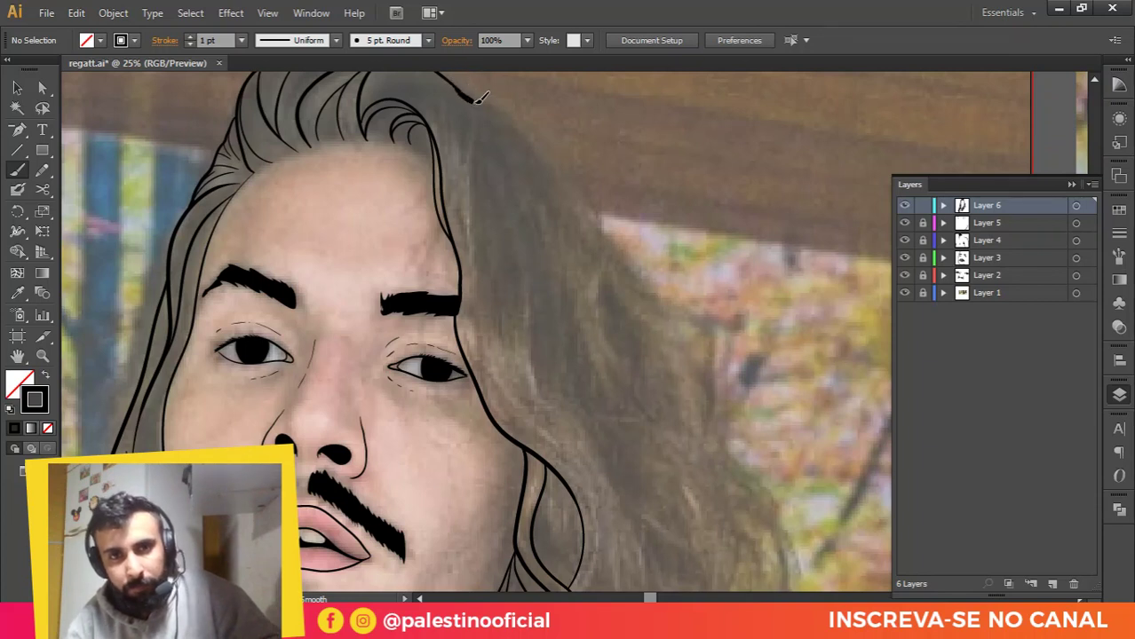
pyautogui.moveTo(479, 97)
pyautogui.mouseDown()
pyautogui.moveTo(688, 325)
pyautogui.moveTo(717, 453)
pyautogui.mouseUp()
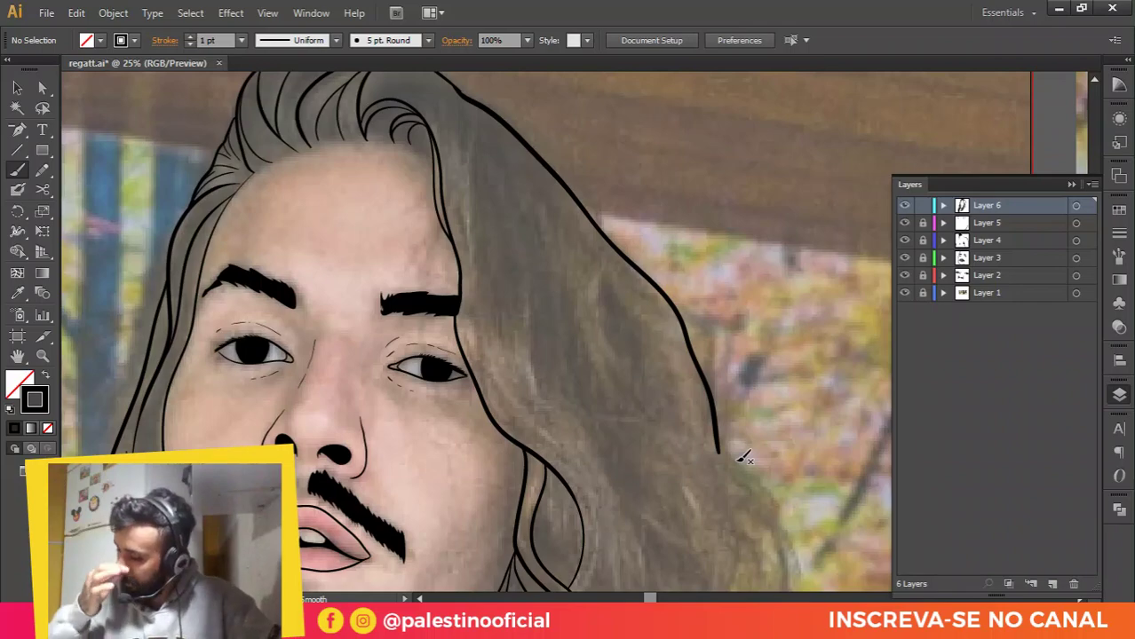
pyautogui.scroll(-1, 710, 407)
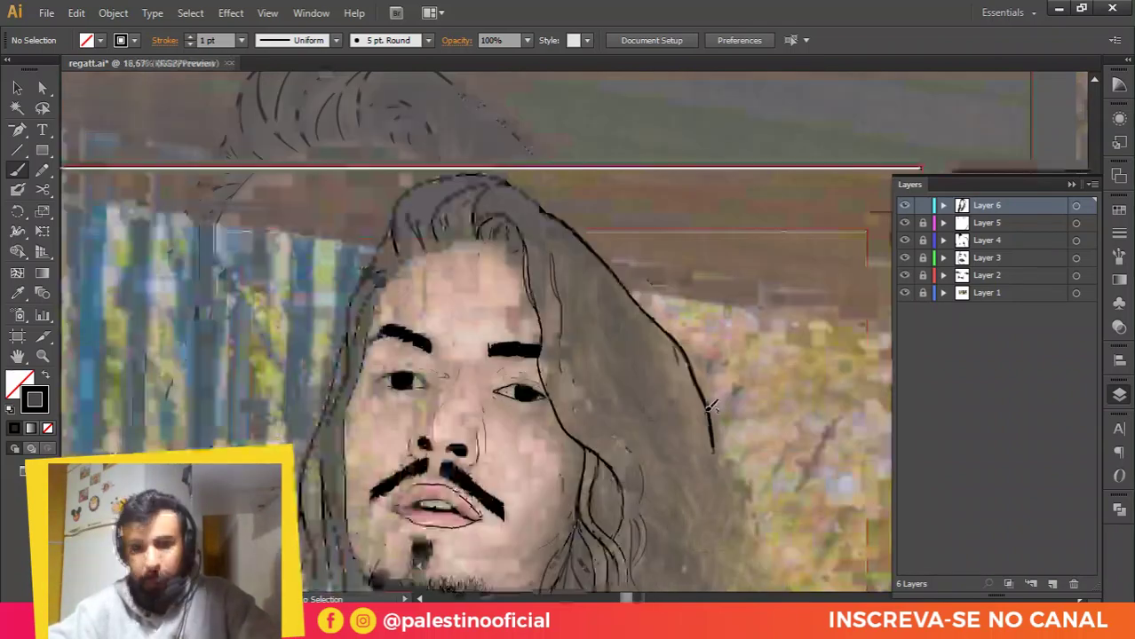
# Step: Paint the face-framing lock from the crown past the temple, forking beside the eyebrow and curving down beyond the cheek
pyautogui.scroll(-1, 636, 268)
pyautogui.scroll(-1, 636, 268)
pyautogui.scroll(1, 642, 265)
pyautogui.scroll(3, 641, 265)
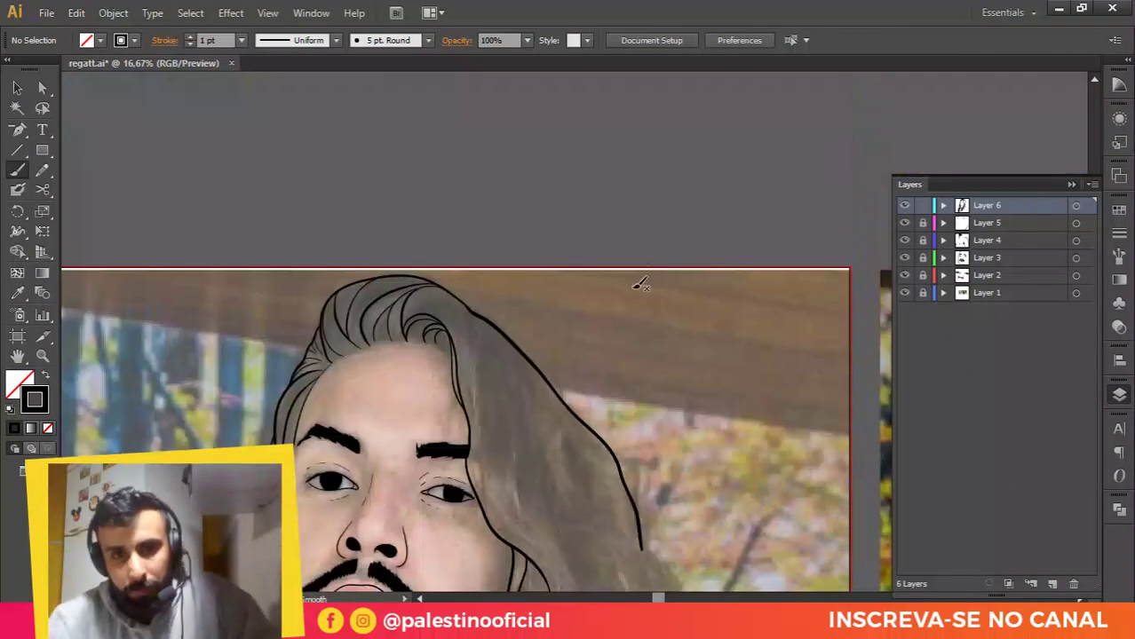
pyautogui.scroll(-5, 641, 284)
pyautogui.scroll(1, 658, 329)
pyautogui.scroll(3, 451, 264)
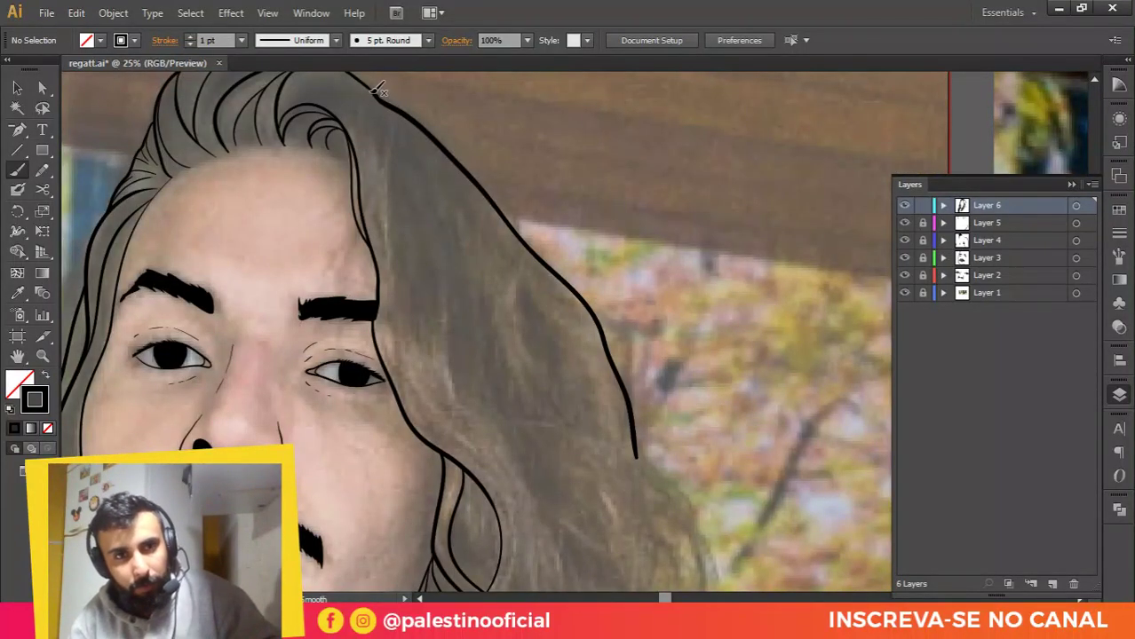
pyautogui.moveTo(374, 92)
pyautogui.mouseDown()
pyautogui.moveTo(395, 126)
pyautogui.moveTo(411, 344)
pyautogui.mouseUp()
pyautogui.moveTo(398, 265); pyautogui.dragTo(452, 393)
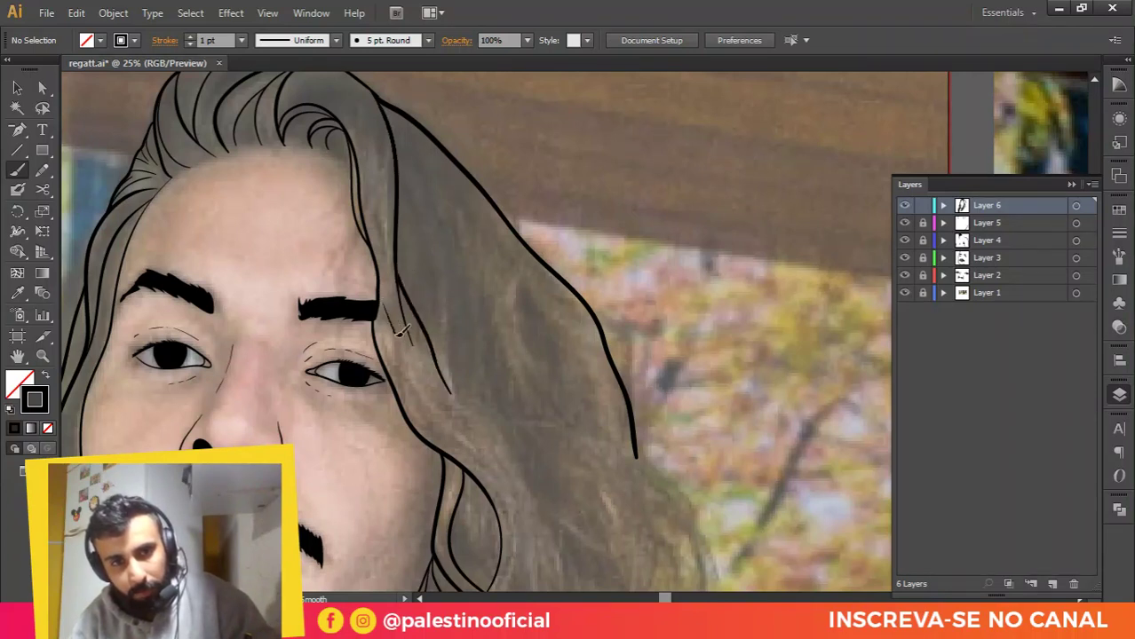
pyautogui.moveTo(452, 391)
pyautogui.mouseDown()
pyautogui.moveTo(512, 443)
pyautogui.moveTo(548, 523)
pyautogui.moveTo(545, 549)
pyautogui.mouseUp()
# Step: Paint an inner line along the face-framing lock and a short curve around the loop beside the jaw
pyautogui.scroll(-4, 549, 395)
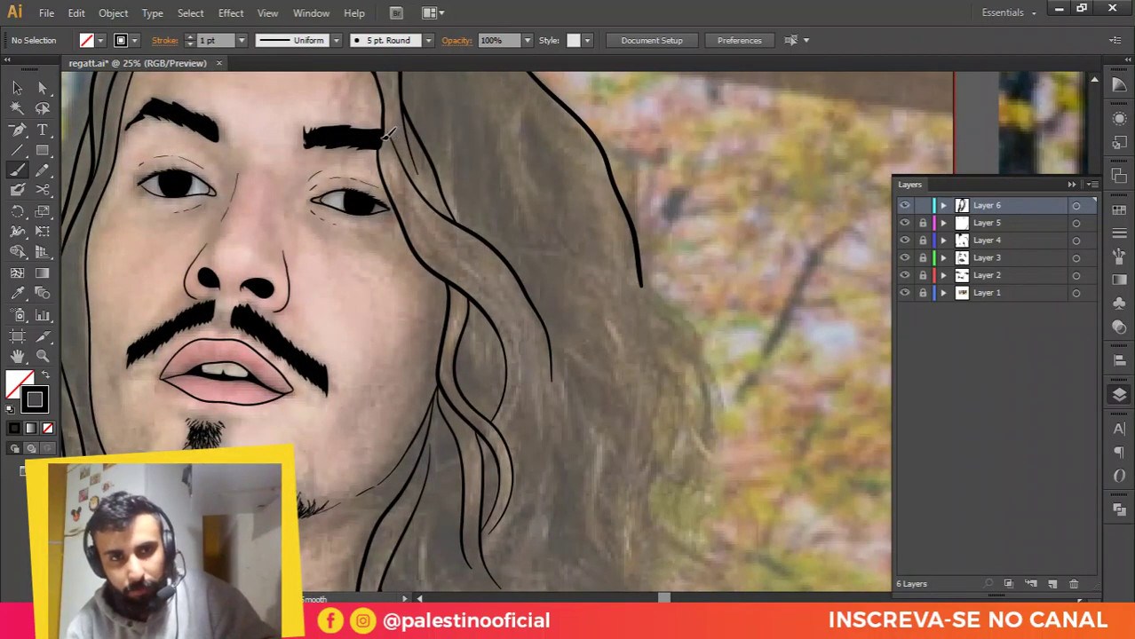
pyautogui.moveTo(395, 170)
pyautogui.mouseDown()
pyautogui.moveTo(425, 235)
pyautogui.moveTo(503, 311)
pyautogui.moveTo(524, 368)
pyautogui.mouseUp()
pyautogui.moveTo(527, 399); pyautogui.dragTo(531, 330)
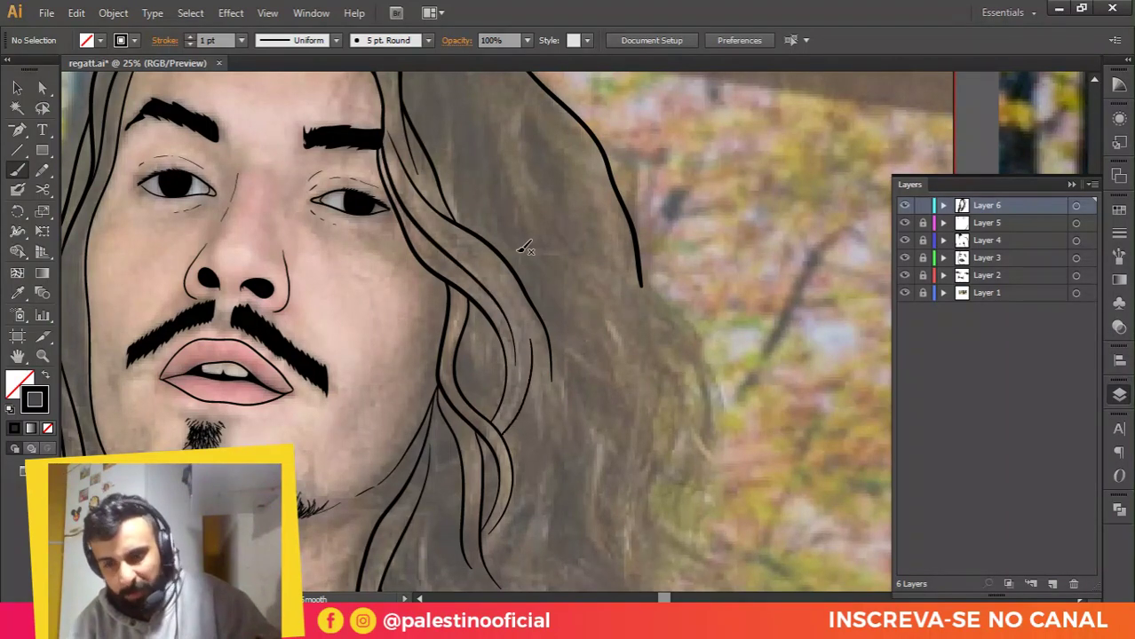
# Step: Try to extend the outer hair contour with a wide rounded curve starting inside the hair, and undo it
pyautogui.scroll(-1, 600, 277)
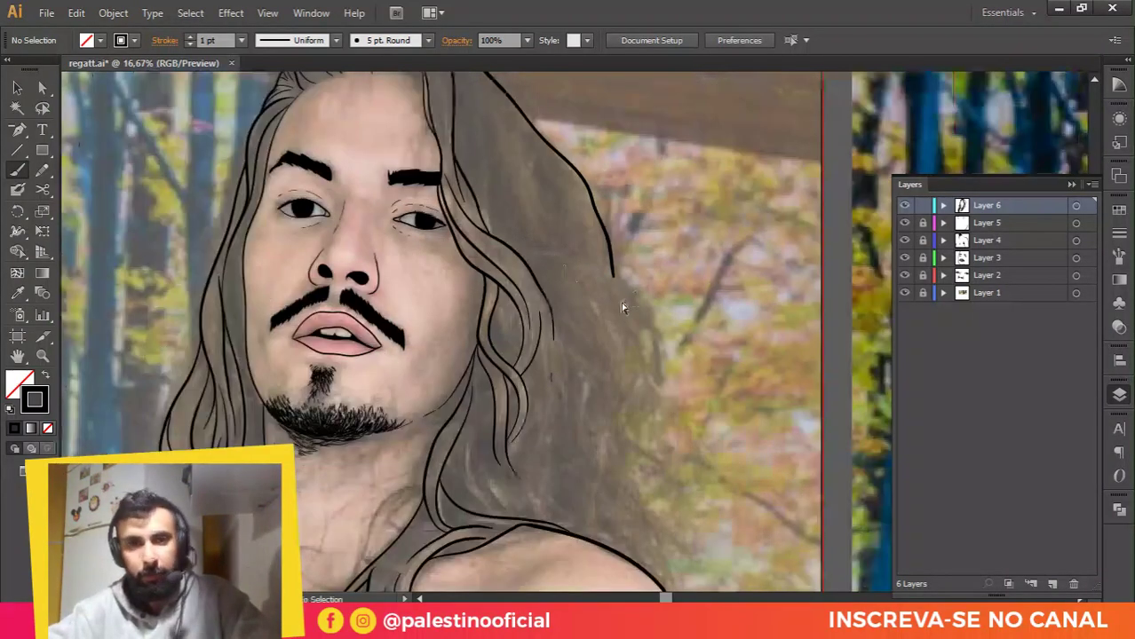
pyautogui.moveTo(605, 284); pyautogui.dragTo(602, 300)
pyautogui.scroll(1, 615, 300)
pyautogui.scroll(-1, 577, 286)
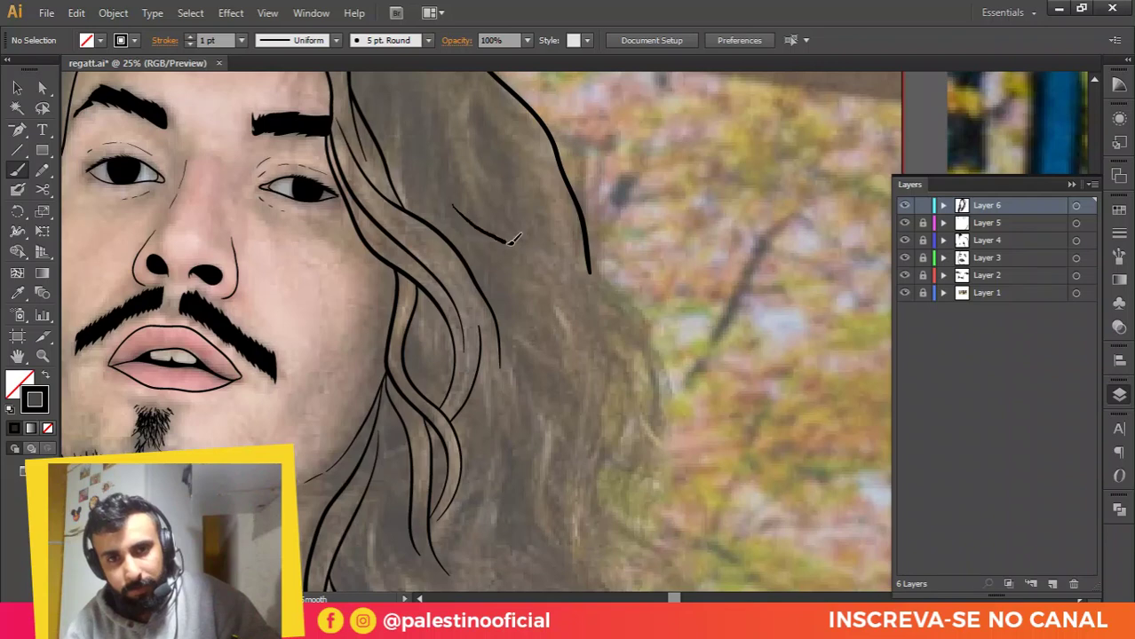
pyautogui.moveTo(588, 267); pyautogui.dragTo(625, 296)
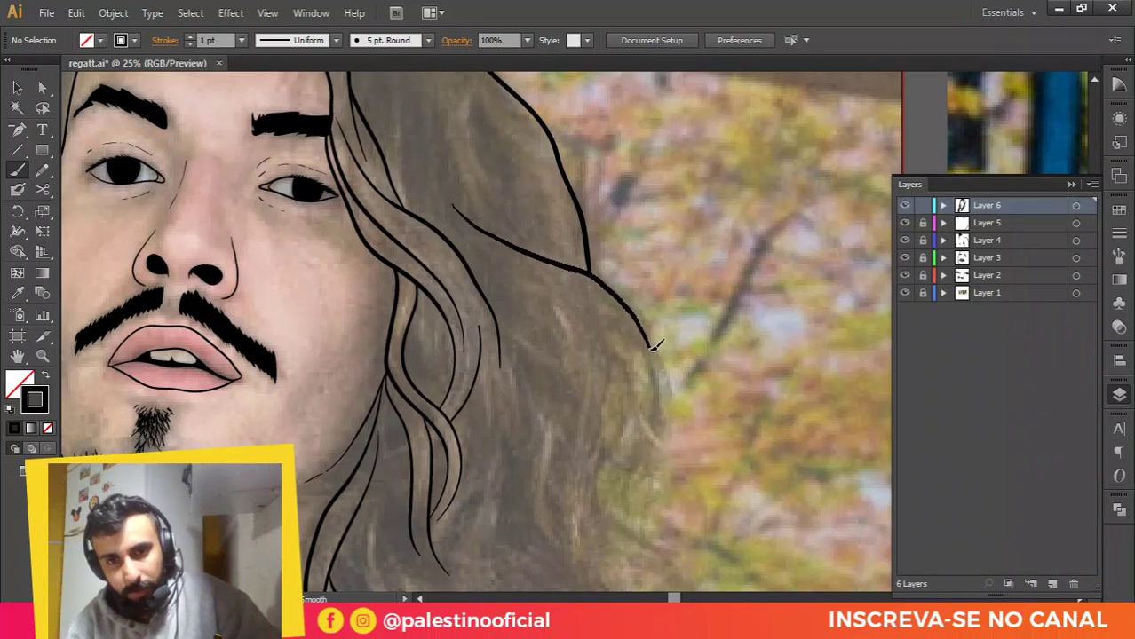
pyautogui.moveTo(641, 469); pyautogui.dragTo(643, 467)
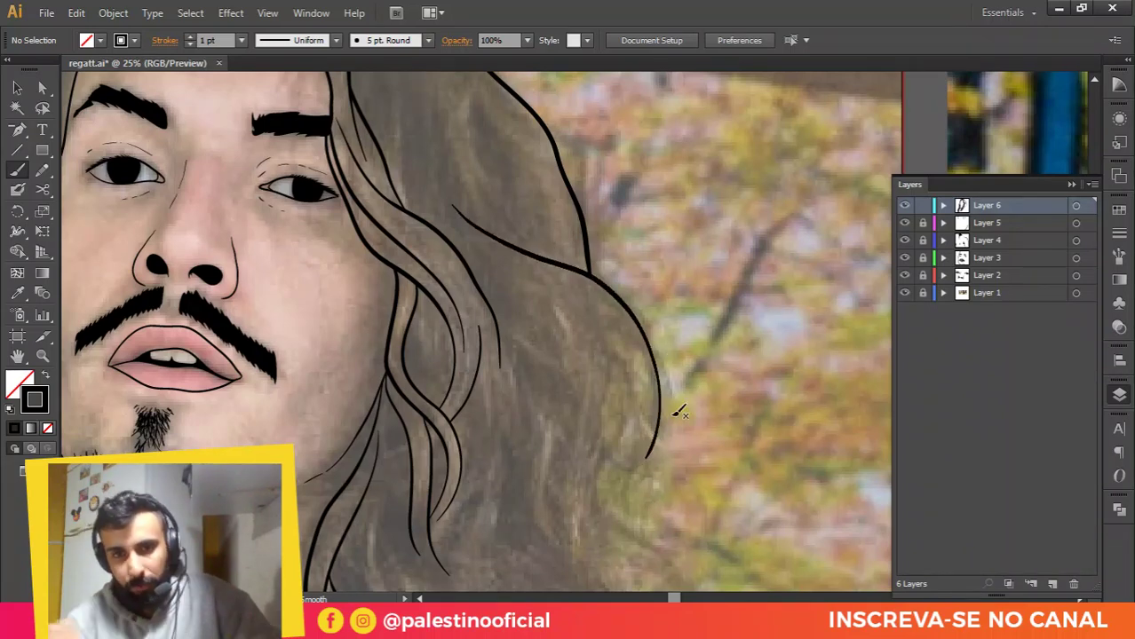
pyautogui.scroll(1, 646, 460)
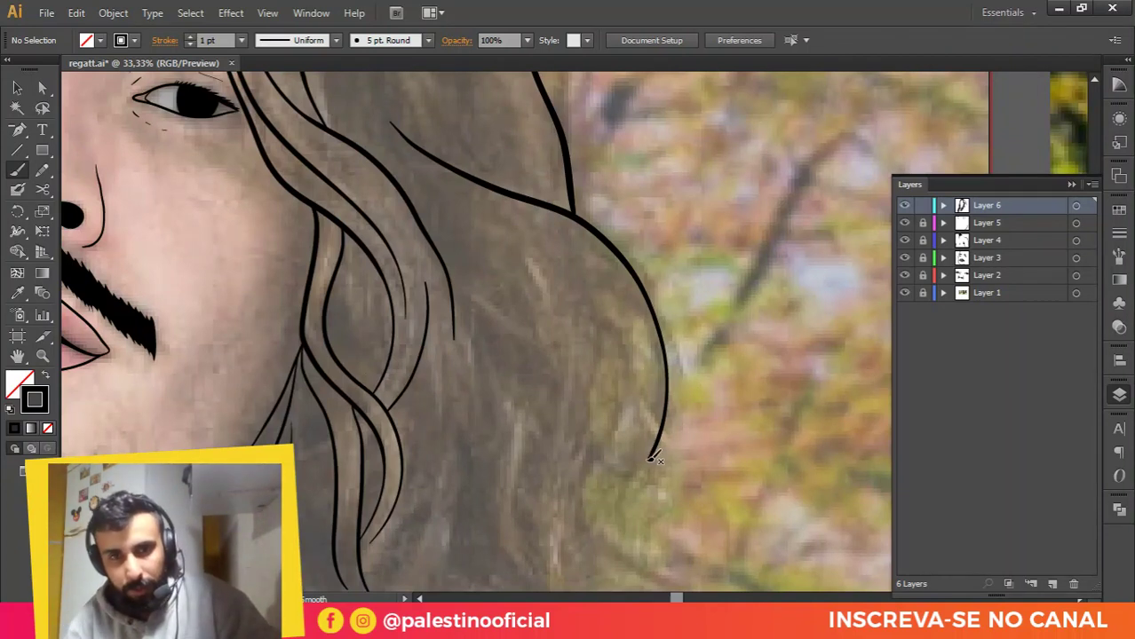
pyautogui.hotkey('ctrl', 'z')
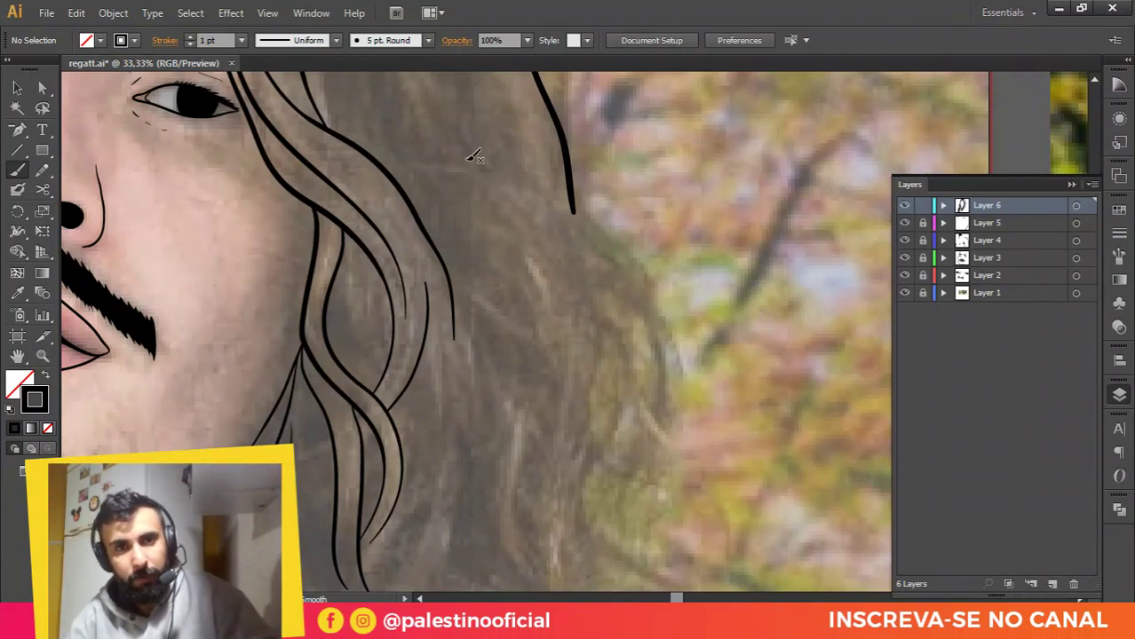
# Step: Try a narrower wavy contour from inside the hair down past the jaw, and discard it
pyautogui.moveTo(427, 135)
pyautogui.mouseDown()
pyautogui.moveTo(595, 233)
pyautogui.moveTo(611, 313)
pyautogui.moveTo(589, 520)
pyautogui.mouseUp()
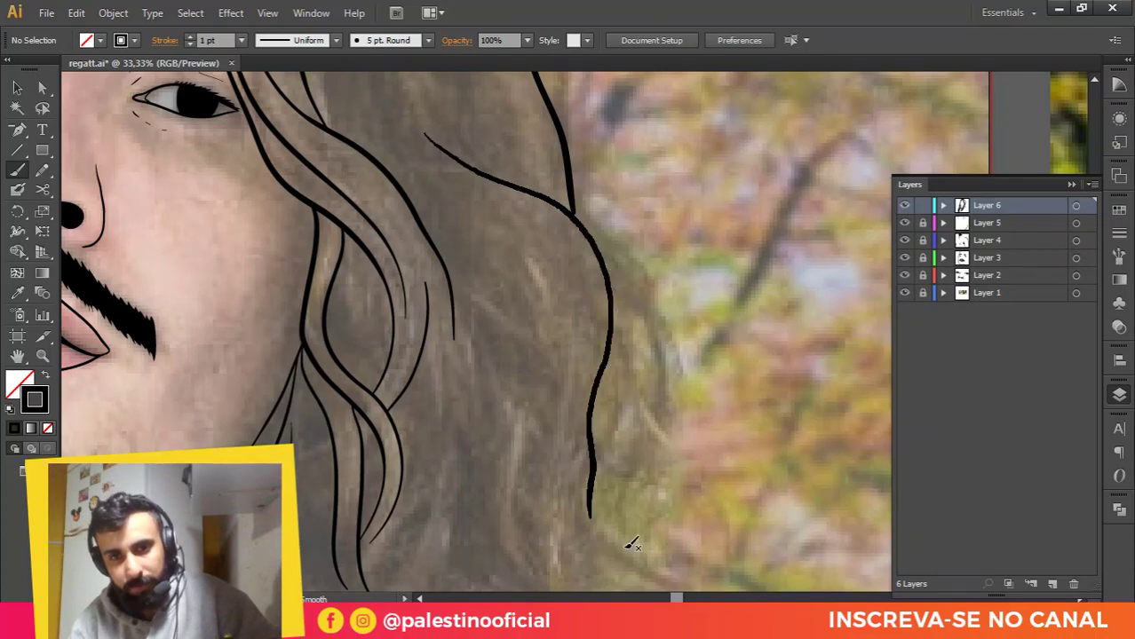
pyautogui.scroll(-3, 654, 313)
pyautogui.scroll(2, 639, 284)
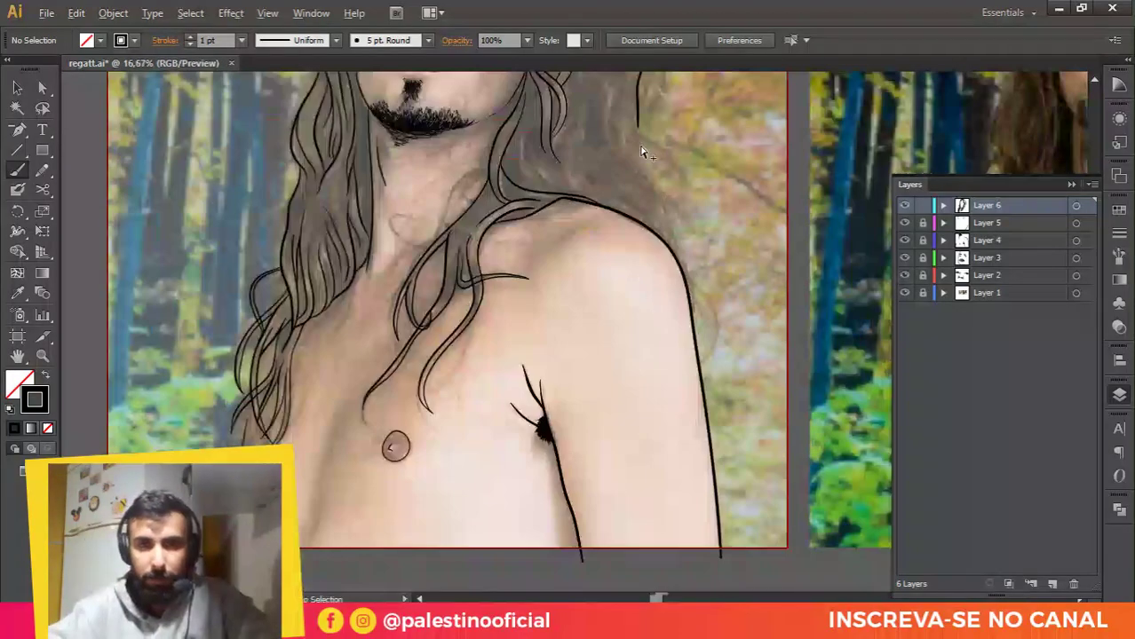
pyautogui.scroll(3, 616, 222)
pyautogui.scroll(2, 612, 222)
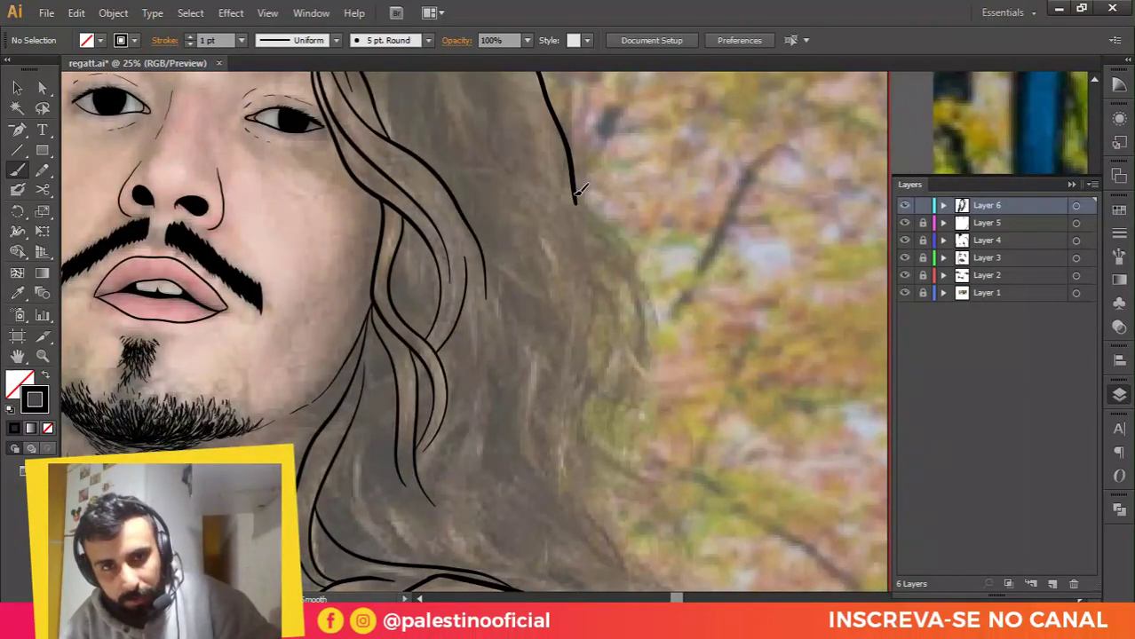
# Step: Continue the outer hair contour from its end beside the cheek down past the jaw to the shoulder with two connected strokes
pyautogui.moveTo(584, 222)
pyautogui.mouseDown()
pyautogui.moveTo(595, 435)
pyautogui.moveTo(609, 511)
pyautogui.moveTo(638, 560)
pyautogui.mouseUp()
pyautogui.moveTo(635, 469); pyautogui.dragTo(621, 309)
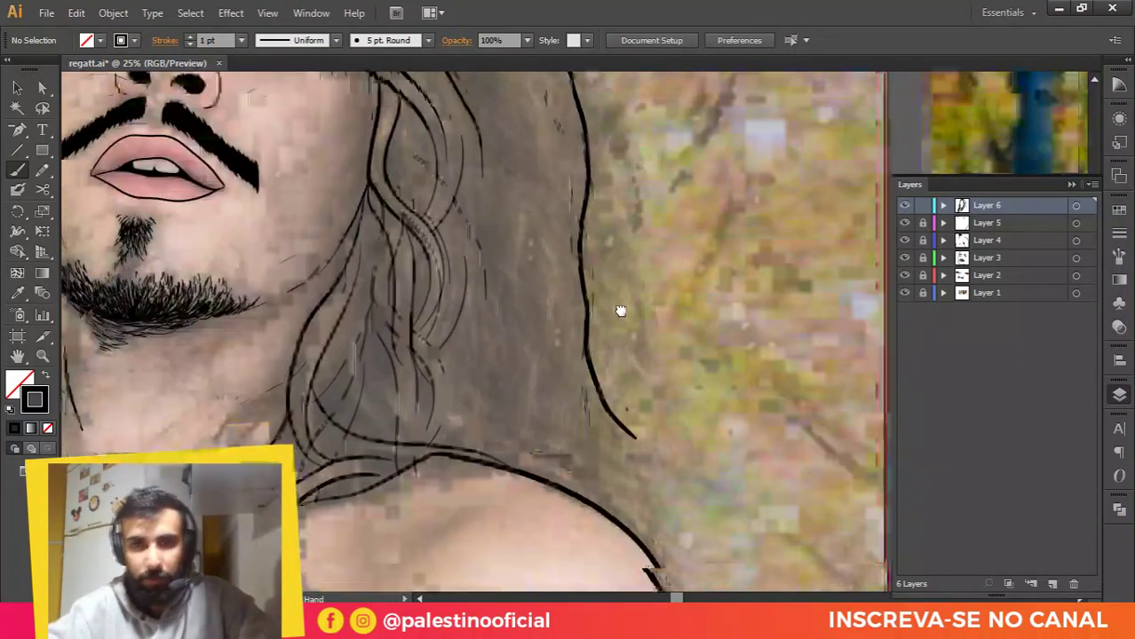
pyautogui.scroll(1, 649, 427)
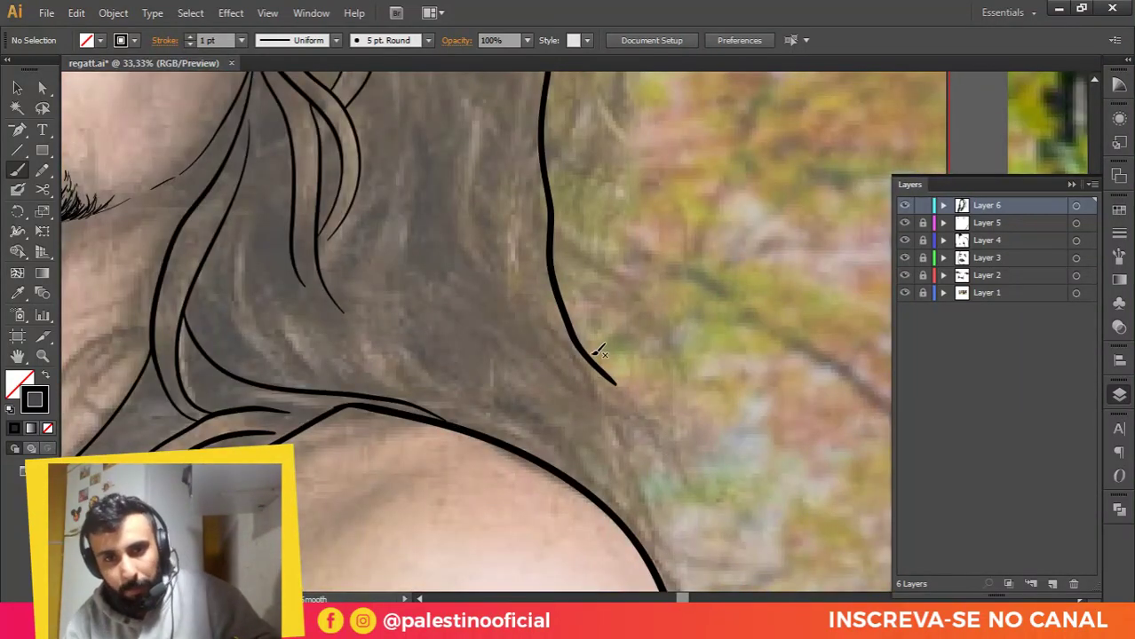
pyautogui.moveTo(611, 377); pyautogui.dragTo(675, 575)
# Step: Move the end anchor of the upper contour stroke onto the start of the lower stroke above the shoulder
pyautogui.scroll(2, 688, 392)
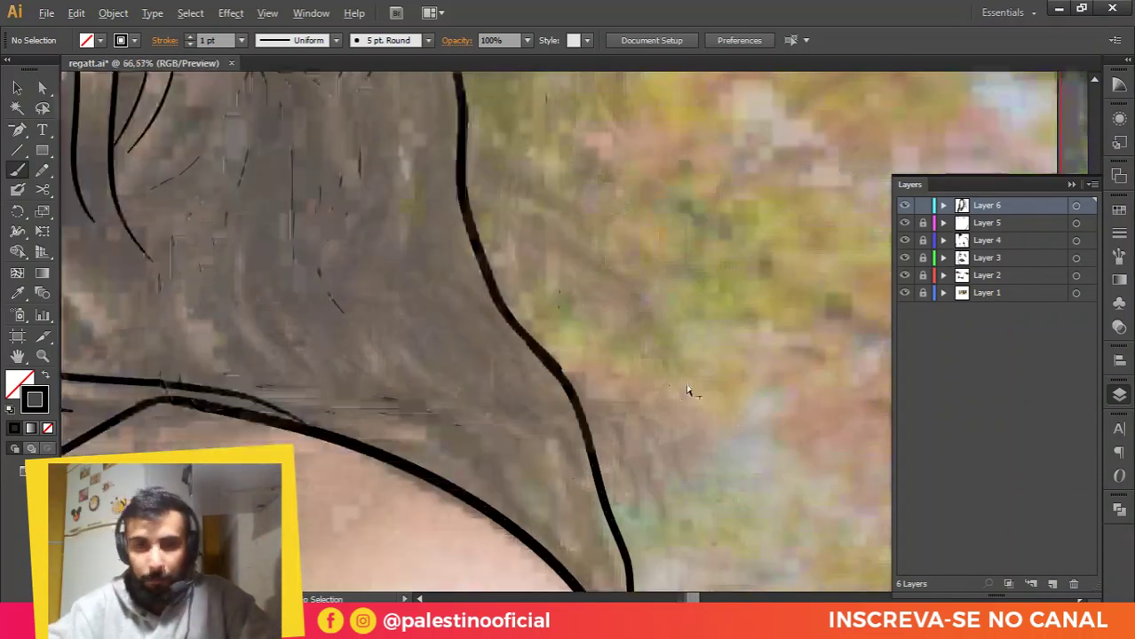
pyautogui.click(486, 353)
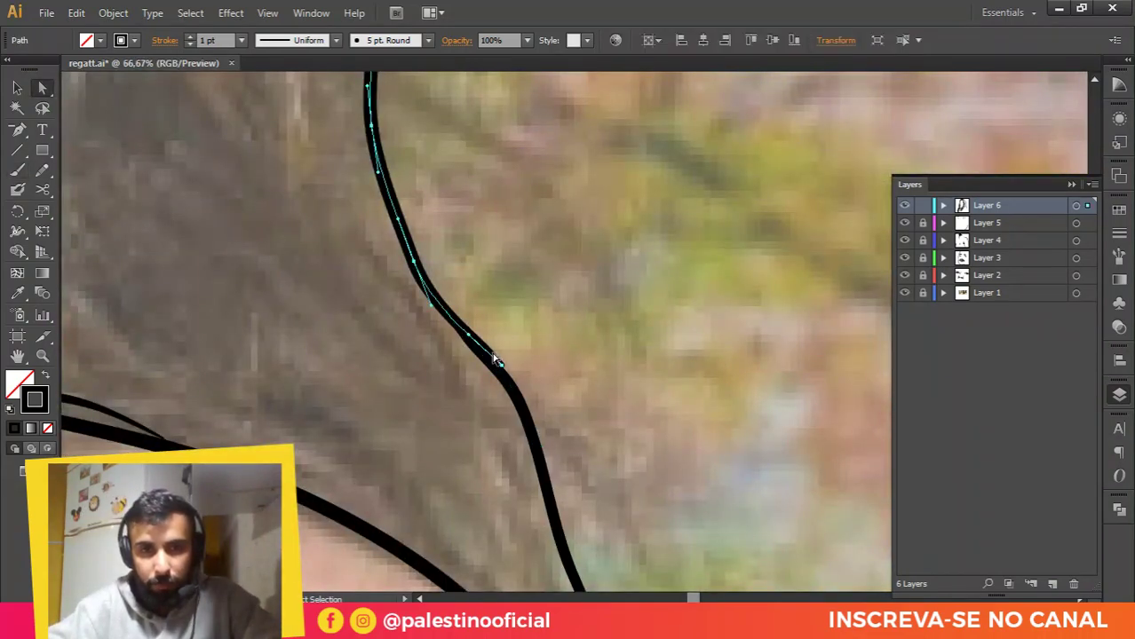
pyautogui.scroll(2, 501, 368)
pyautogui.moveTo(508, 370); pyautogui.dragTo(499, 379)
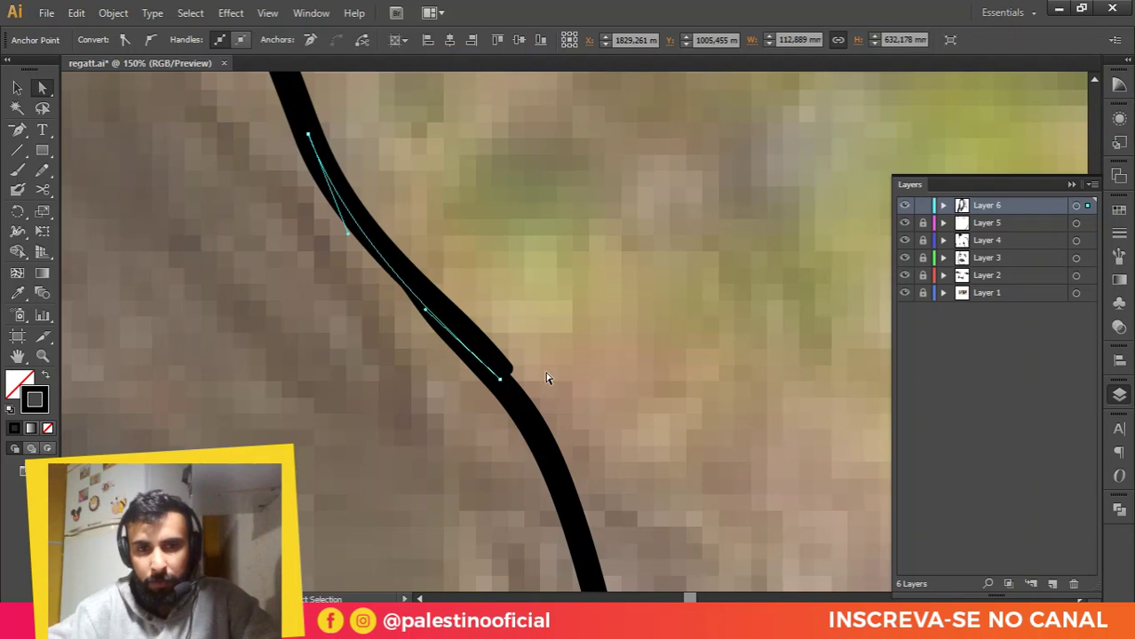
pyautogui.click(545, 375)
pyautogui.scroll(-5, 545, 374)
pyautogui.scroll(-1, 554, 400)
pyautogui.moveTo(488, 307); pyautogui.dragTo(531, 378)
pyautogui.moveTo(504, 259); pyautogui.dragTo(538, 402)
pyautogui.scroll(1, 473, 197)
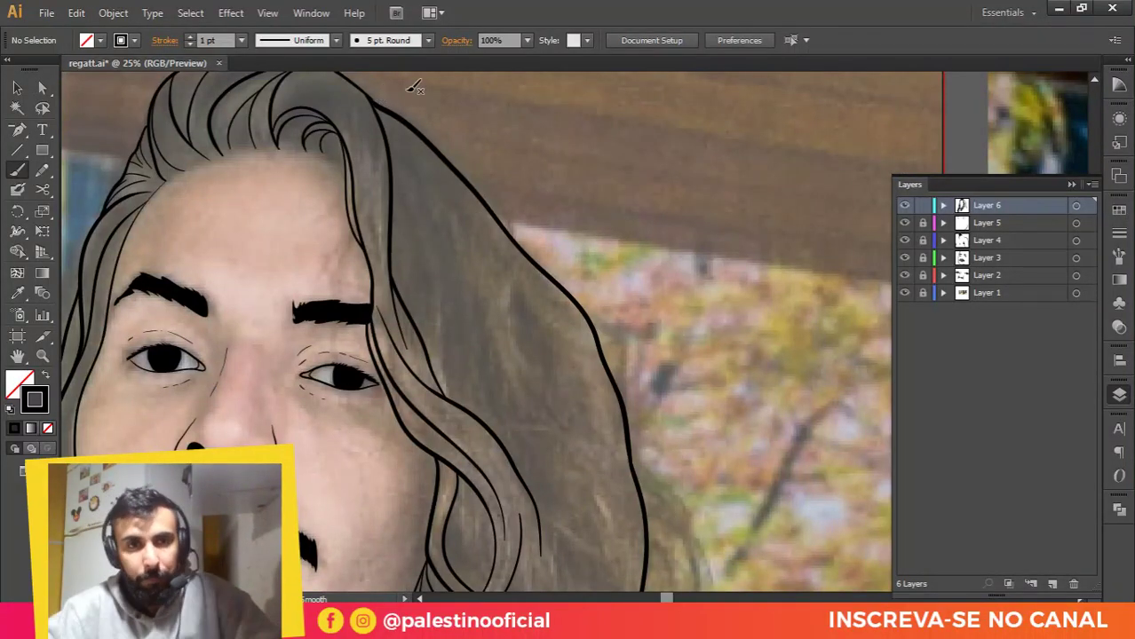
# Step: Check the traced hair outline up close and on the whole portrait, temporarily hiding Layer 1 to compare
pyautogui.scroll(2, 399, 150)
pyautogui.scroll(1, 366, 170)
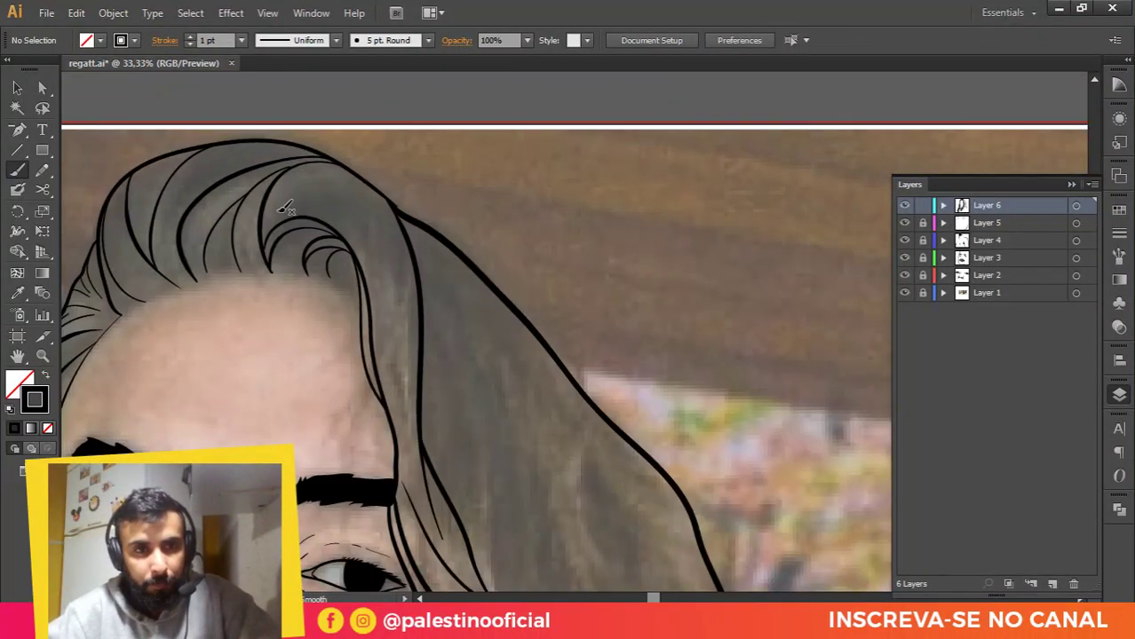
pyautogui.scroll(-2, 397, 187)
pyautogui.scroll(2, 170, 215)
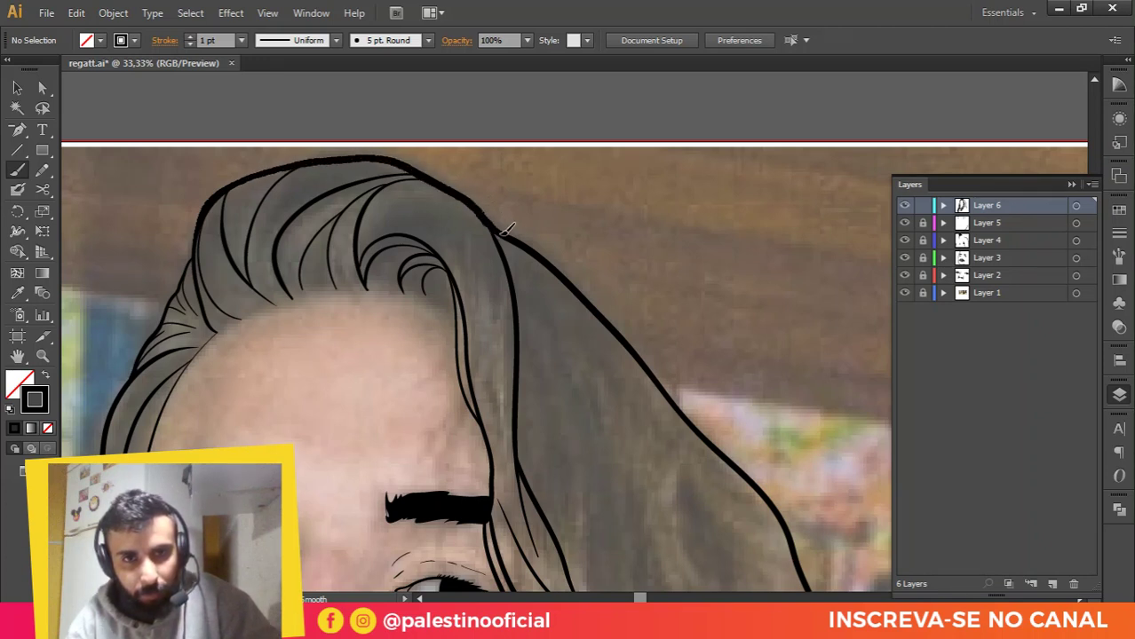
pyautogui.scroll(-5, 562, 249)
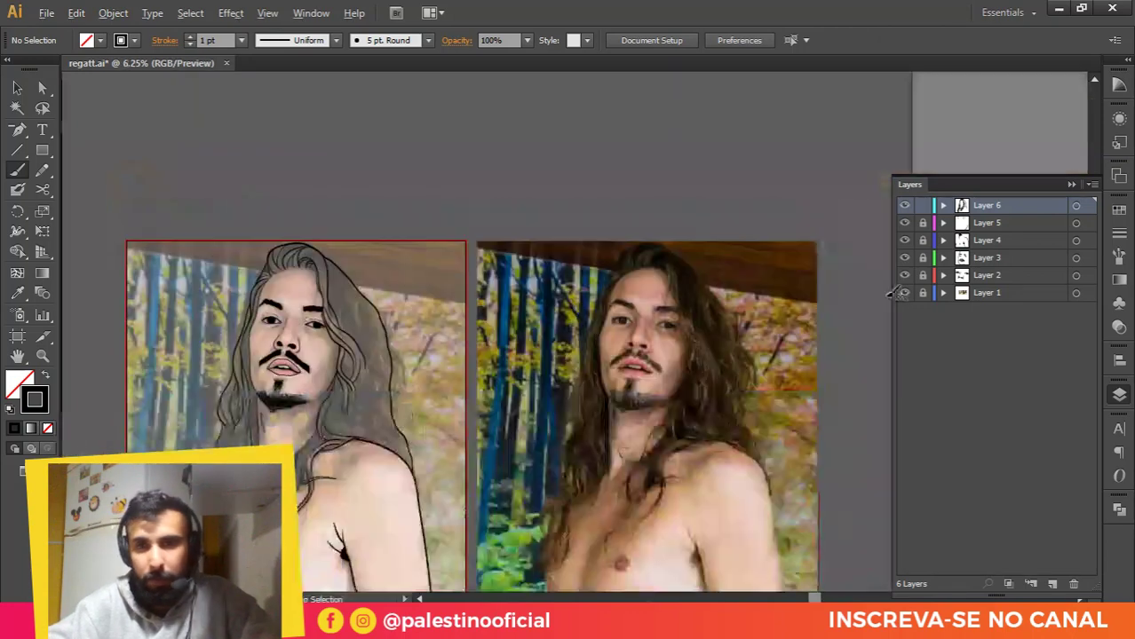
pyautogui.scroll(5, 891, 294)
pyautogui.click(904, 293)
pyautogui.moveTo(586, 414); pyautogui.dragTo(598, 286)
pyautogui.moveTo(418, 528)
pyautogui.mouseDown()
pyautogui.moveTo(506, 317)
pyautogui.moveTo(496, 303)
pyautogui.moveTo(510, 261)
pyautogui.mouseUp()
pyautogui.click(904, 293)
pyautogui.scroll(3, 371, 213)
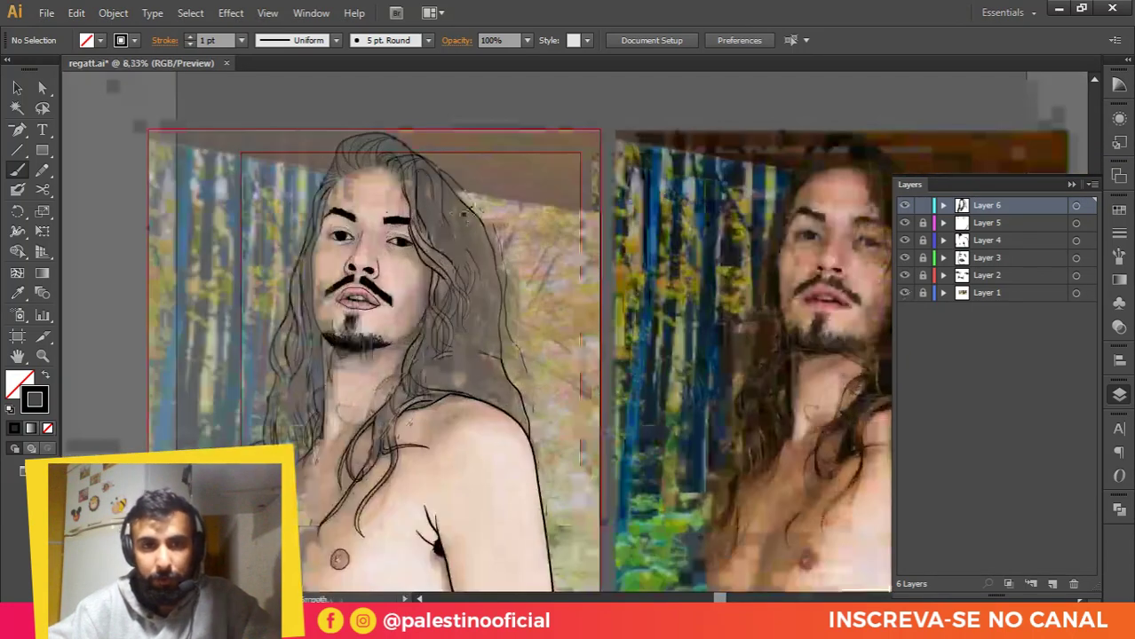
pyautogui.scroll(2, 472, 213)
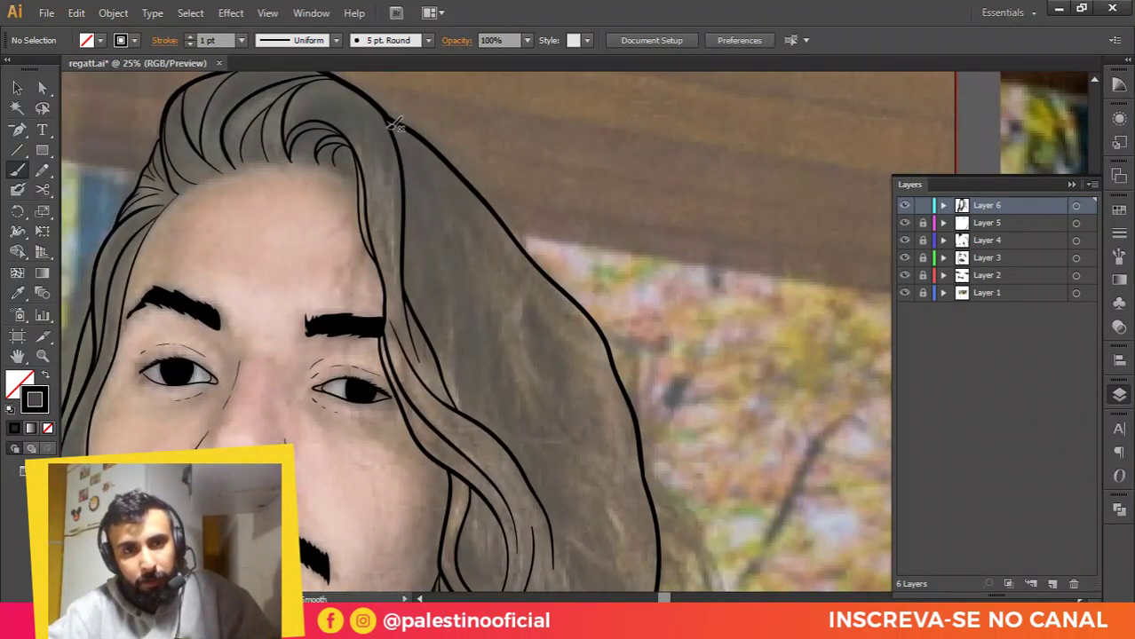
# Step: Paint three long inner hair strands falling from the parting near the crown, plus a curved strand branching out to the outer contour
pyautogui.moveTo(436, 216)
pyautogui.mouseDown()
pyautogui.moveTo(459, 387)
pyautogui.moveTo(438, 225)
pyautogui.mouseUp()
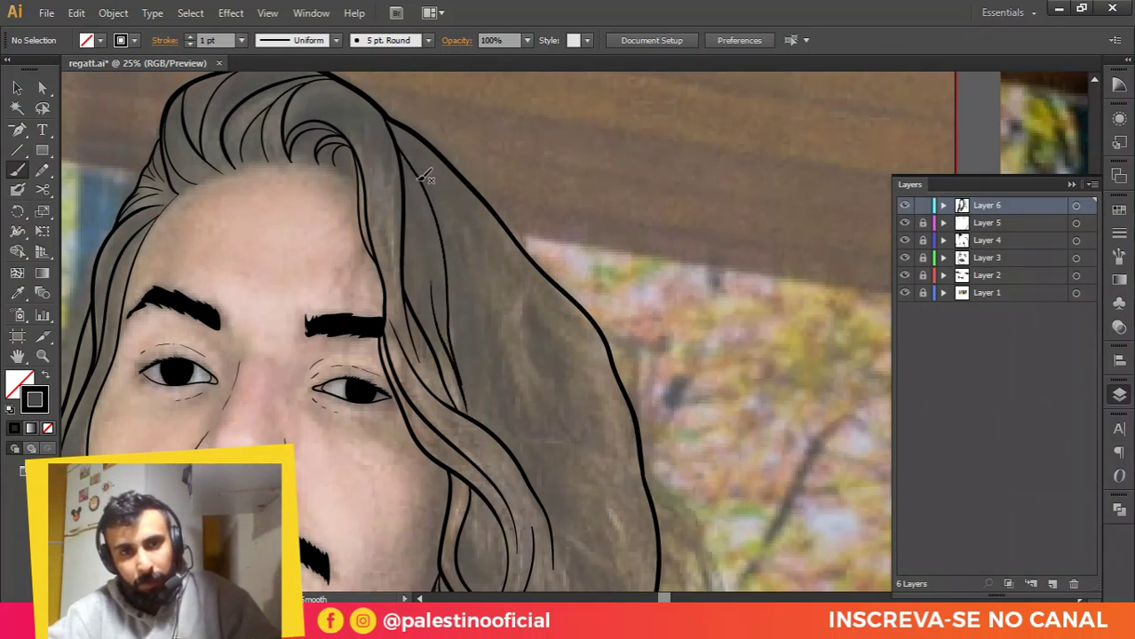
pyautogui.moveTo(427, 183)
pyautogui.mouseDown()
pyautogui.moveTo(461, 252)
pyautogui.moveTo(513, 418)
pyautogui.mouseUp()
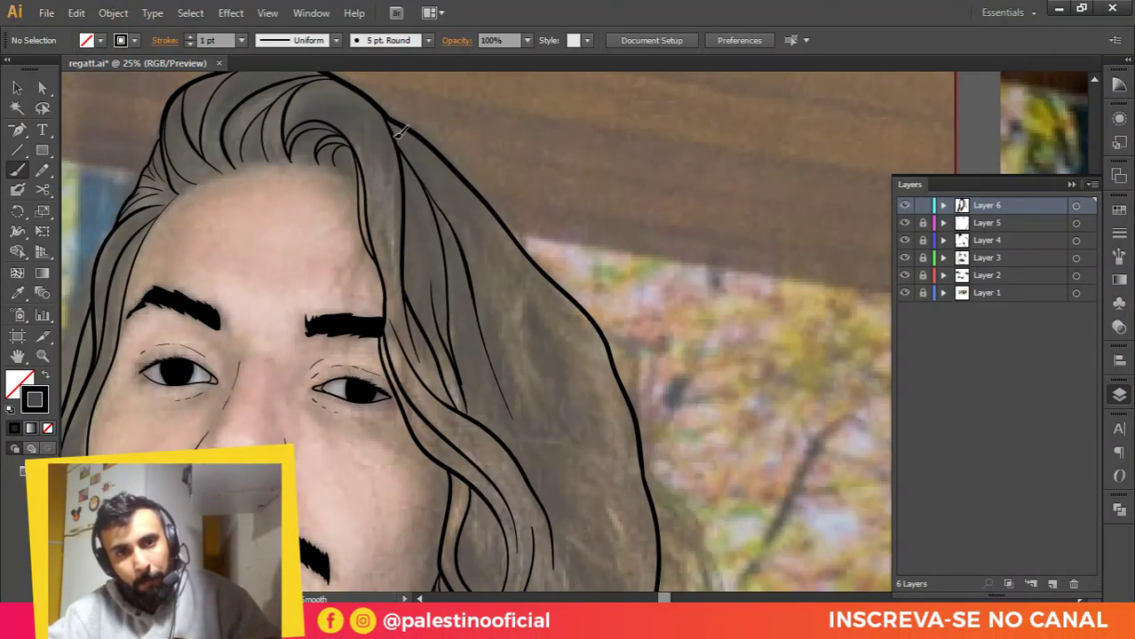
pyautogui.moveTo(435, 175)
pyautogui.mouseDown()
pyautogui.moveTo(490, 237)
pyautogui.moveTo(564, 404)
pyautogui.mouseUp()
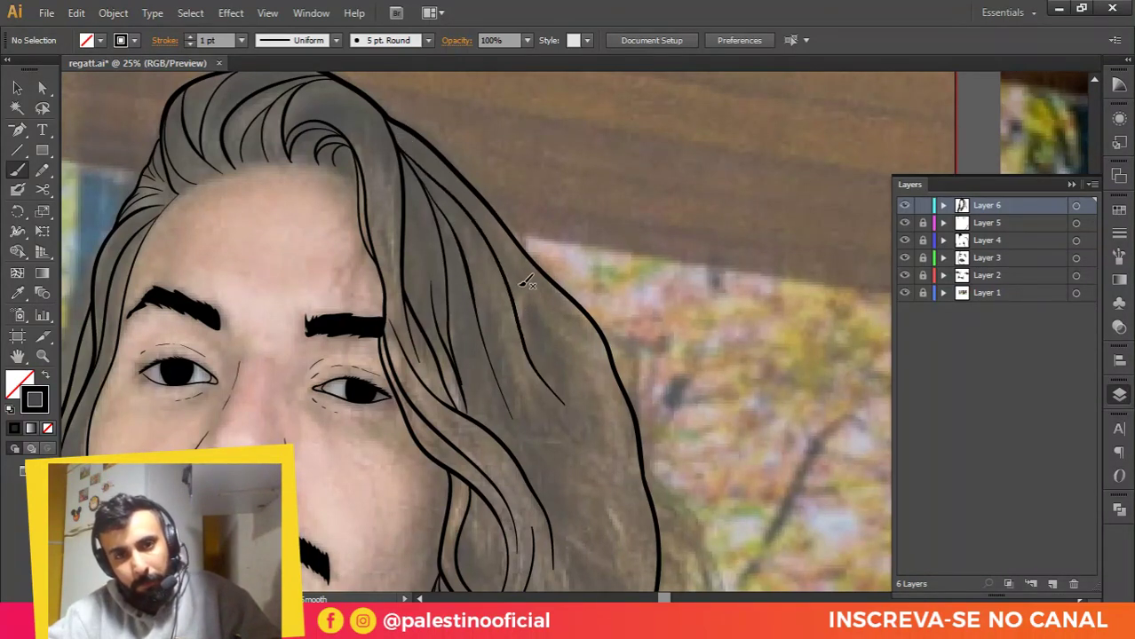
pyautogui.moveTo(527, 287)
pyautogui.mouseDown()
pyautogui.moveTo(559, 337)
pyautogui.moveTo(606, 356)
pyautogui.mouseUp()
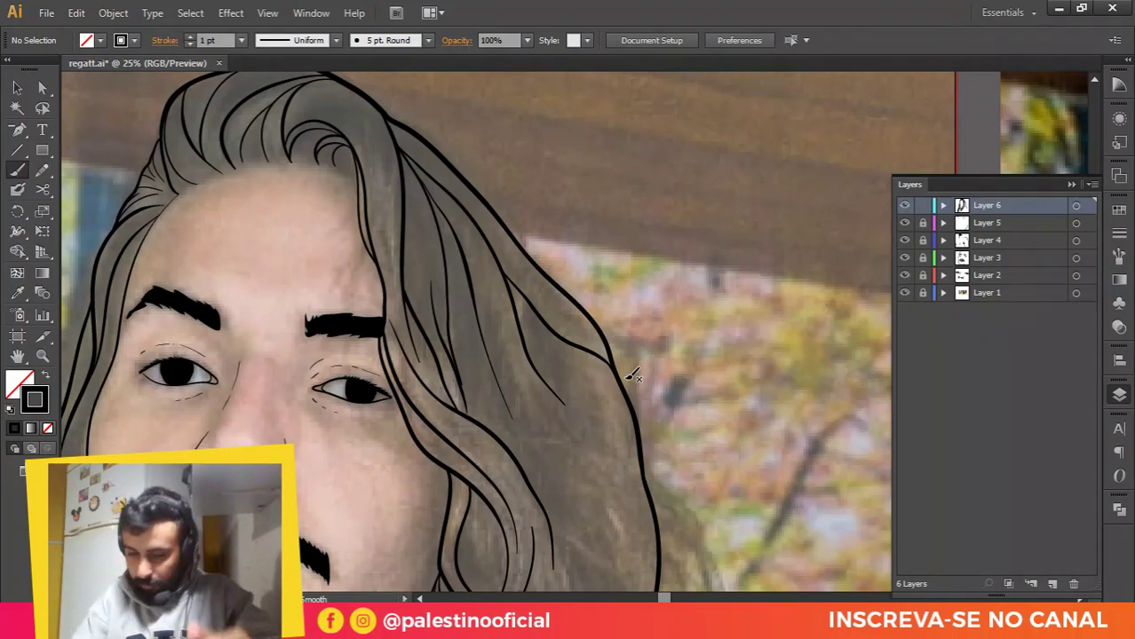
# Step: Paint three curved strands sweeping toward the outer hair contour at eye and cheek level
pyautogui.scroll(-1, 601, 331)
pyautogui.scroll(1, 601, 331)
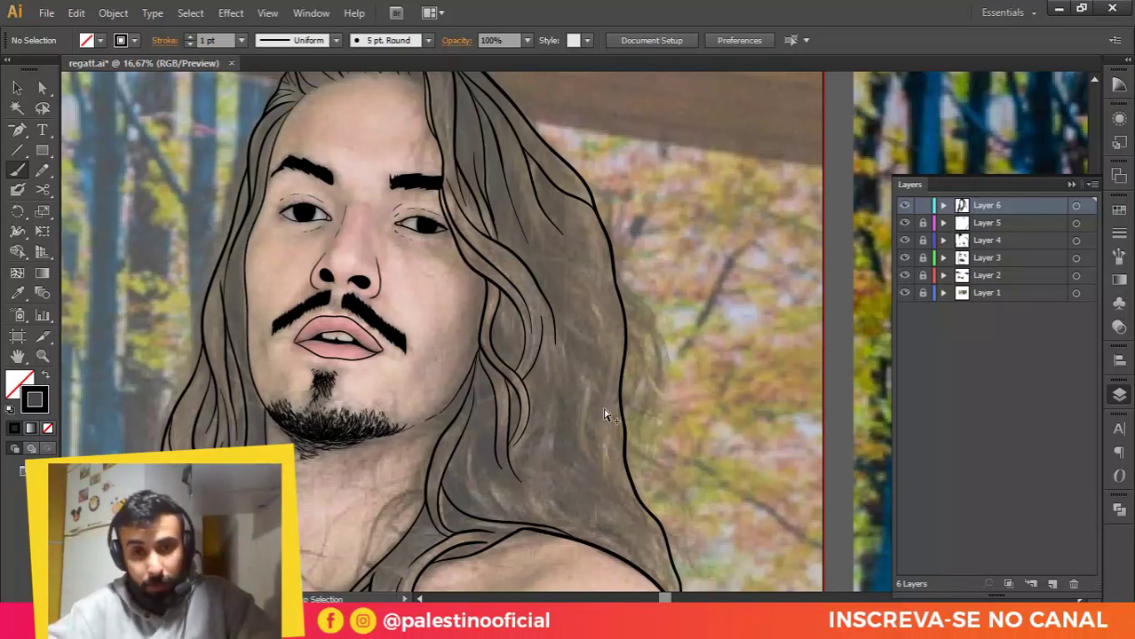
pyautogui.scroll(1, 582, 239)
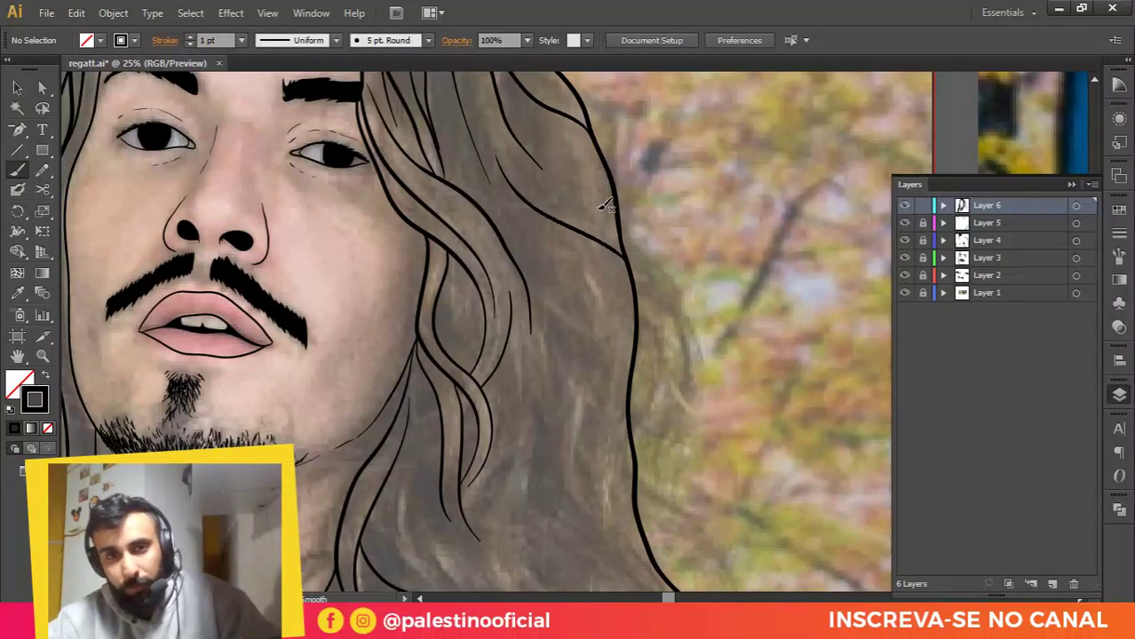
pyautogui.scroll(1, 583, 138)
pyautogui.scroll(3, 568, 186)
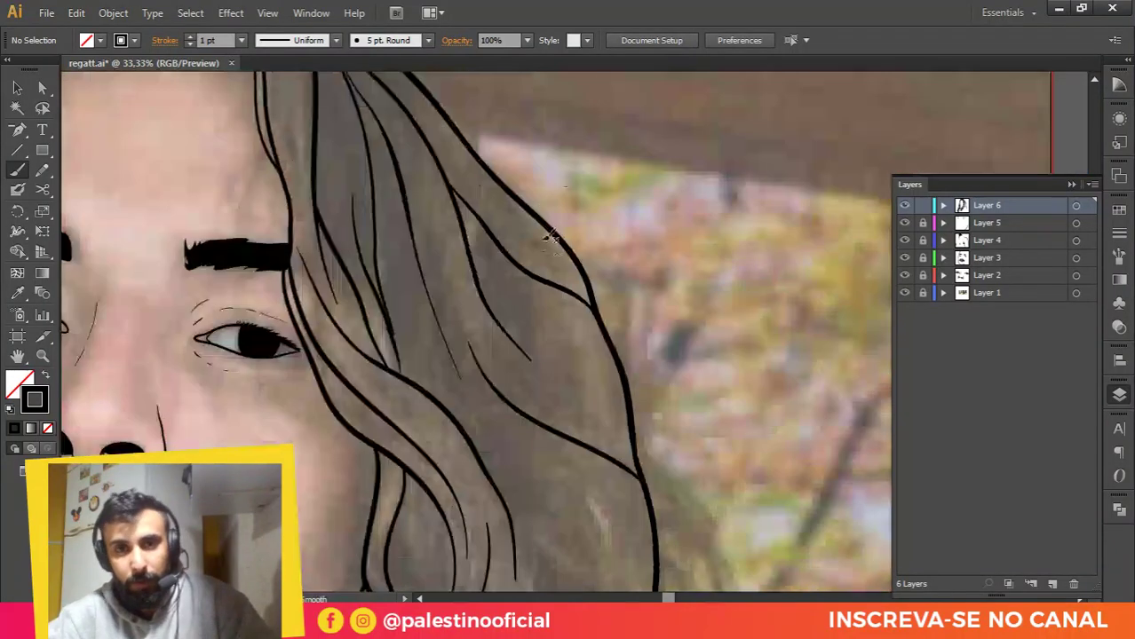
pyautogui.moveTo(484, 263)
pyautogui.mouseDown()
pyautogui.moveTo(532, 321)
pyautogui.moveTo(590, 359)
pyautogui.mouseUp()
pyautogui.moveTo(508, 360); pyautogui.dragTo(638, 435)
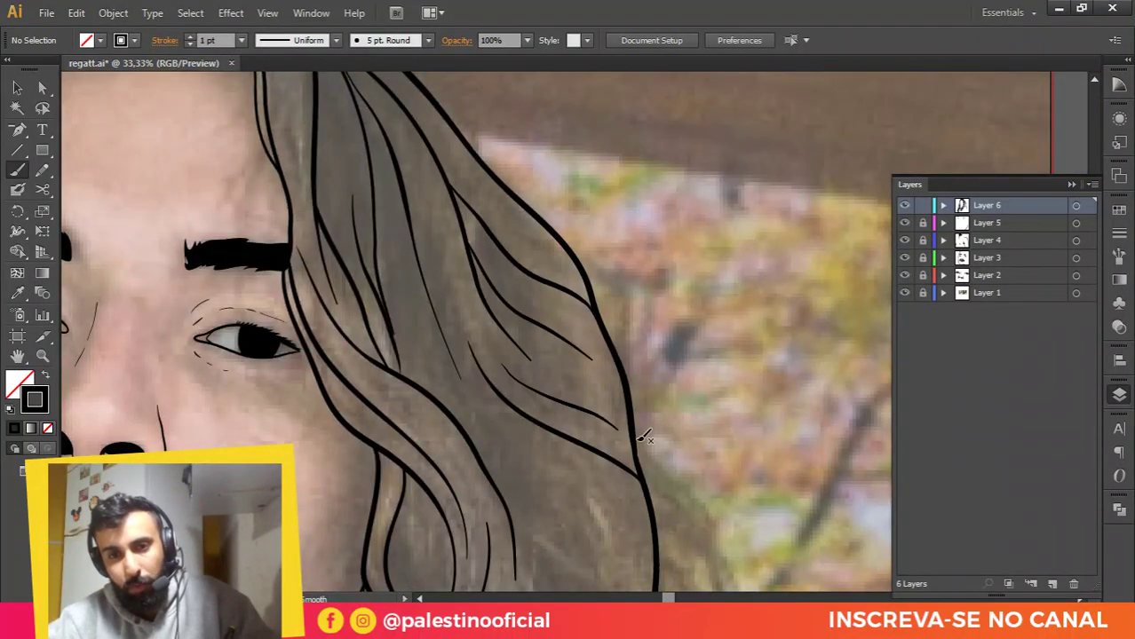
# Step: Paint four wavy strands continuing from the end of the face-framing lock down toward the outer contour above the shoulder
pyautogui.press('space')
pyautogui.moveTo(532, 315); pyautogui.dragTo(552, 370)
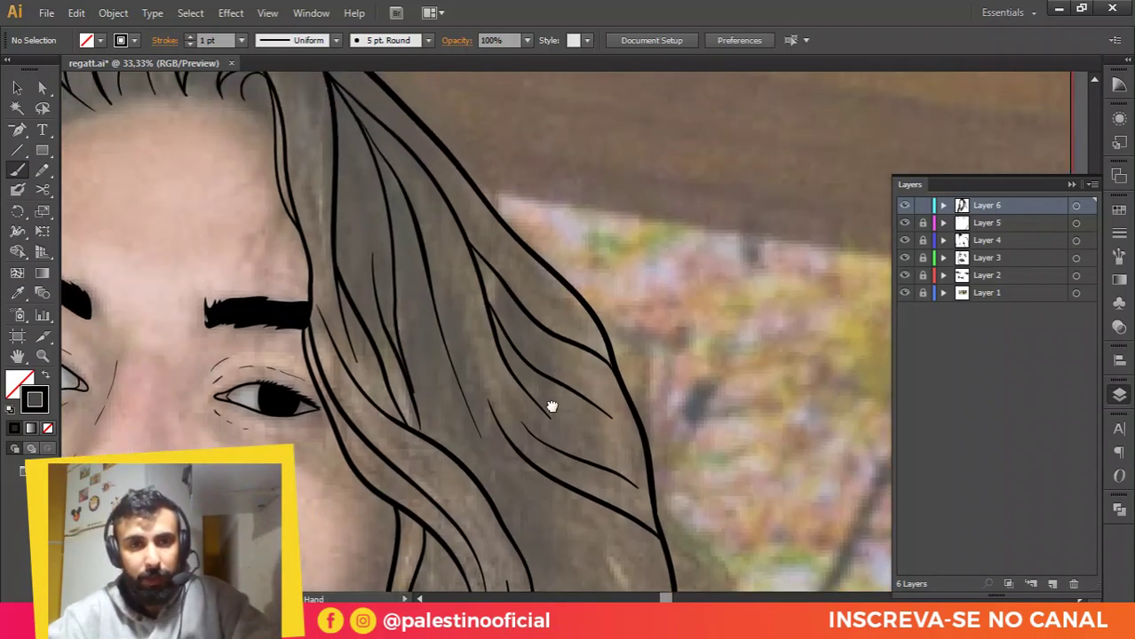
pyautogui.moveTo(552, 502); pyautogui.dragTo(542, 301)
pyautogui.moveTo(538, 375); pyautogui.dragTo(533, 258)
pyautogui.scroll(-2, 566, 213)
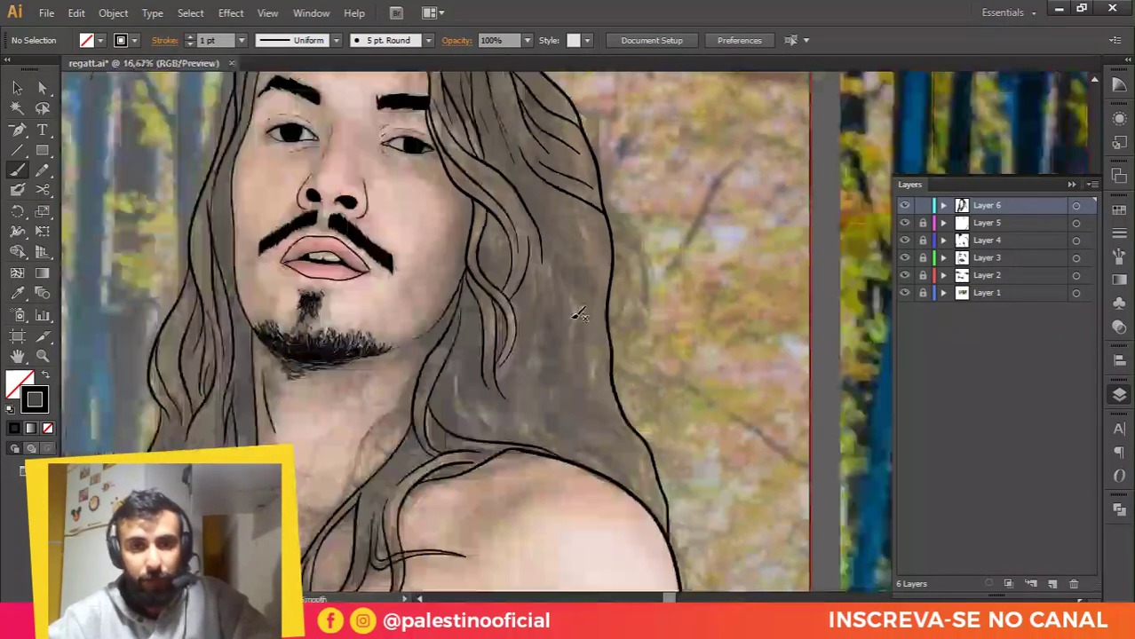
pyautogui.scroll(-1, 577, 311)
pyautogui.scroll(1, 573, 295)
pyautogui.scroll(4, 581, 191)
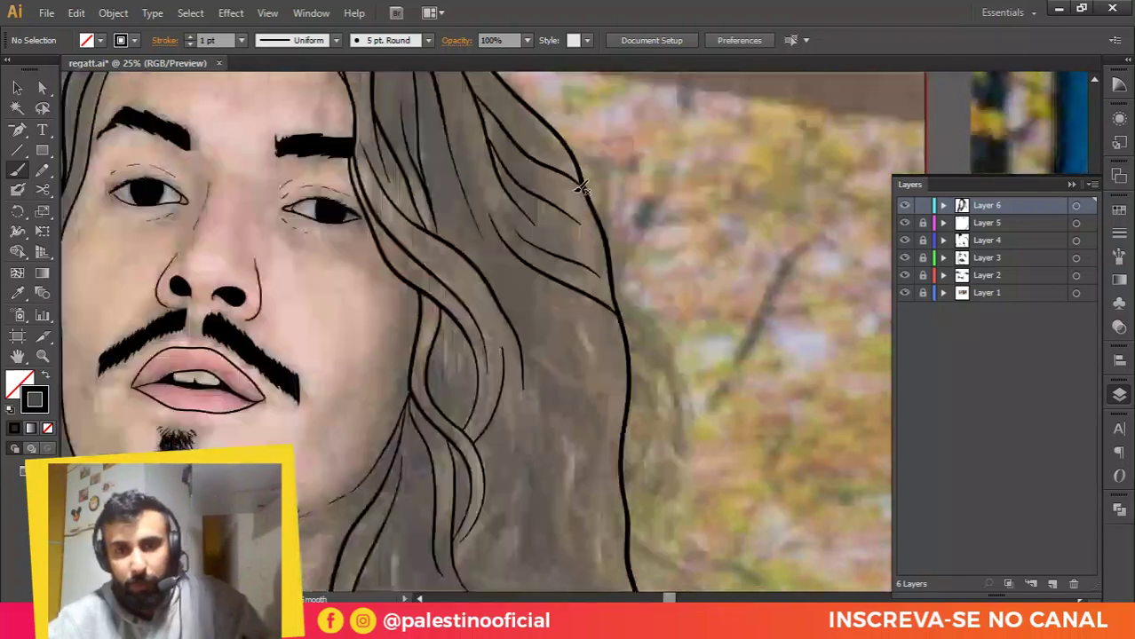
pyautogui.scroll(-7, 542, 248)
pyautogui.scroll(4, 543, 246)
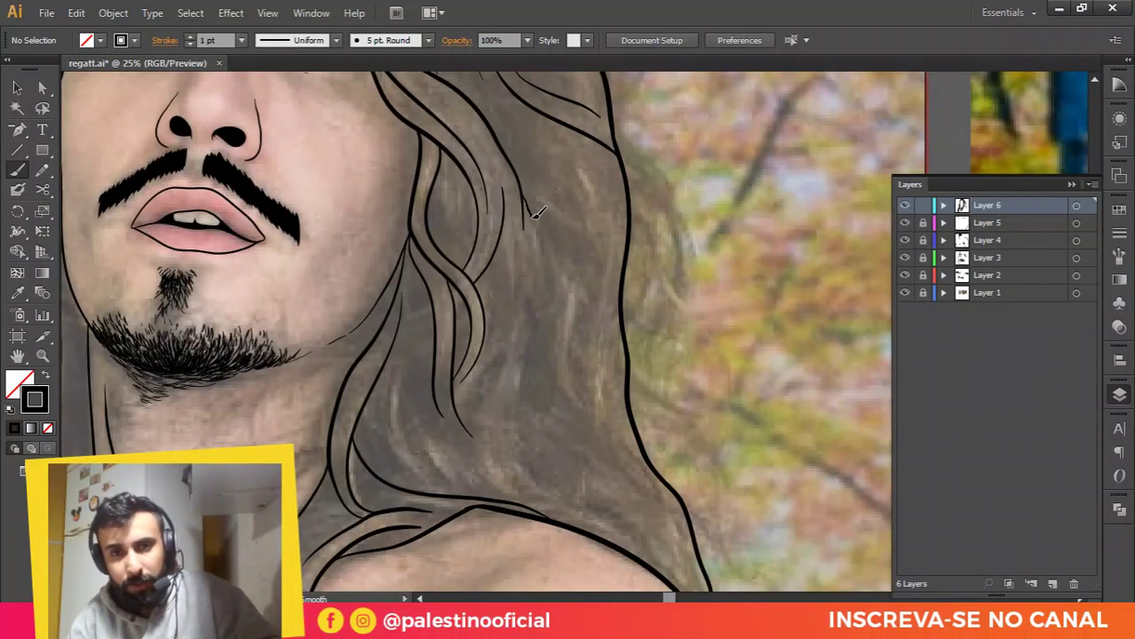
pyautogui.moveTo(546, 258); pyautogui.dragTo(553, 323)
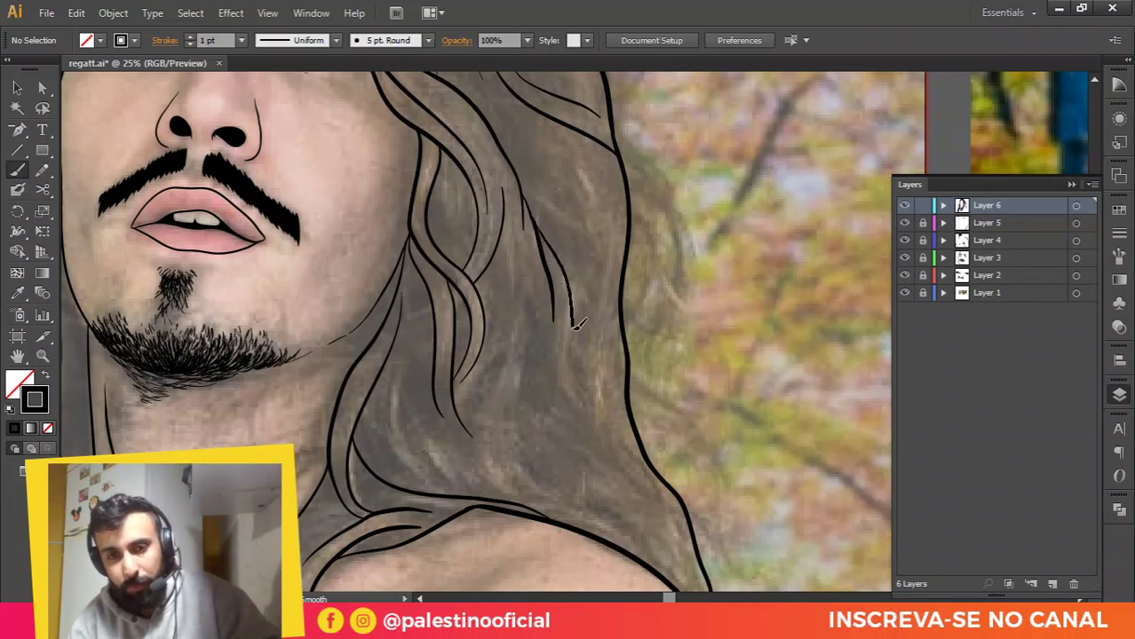
pyautogui.moveTo(611, 405); pyautogui.dragTo(620, 412)
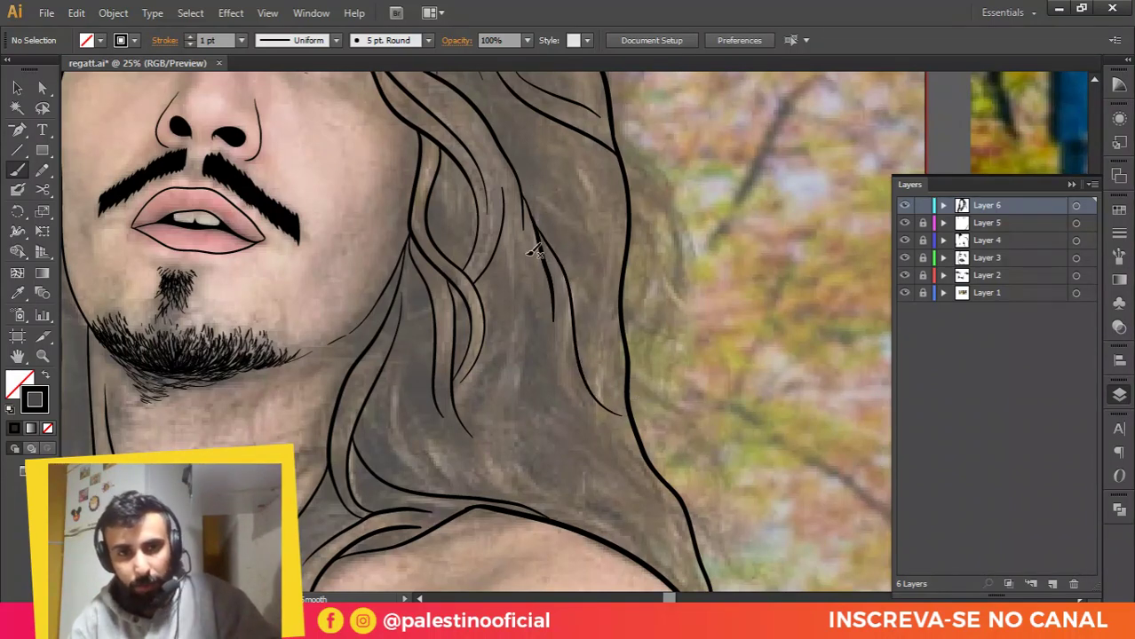
pyautogui.moveTo(506, 224); pyautogui.dragTo(518, 330)
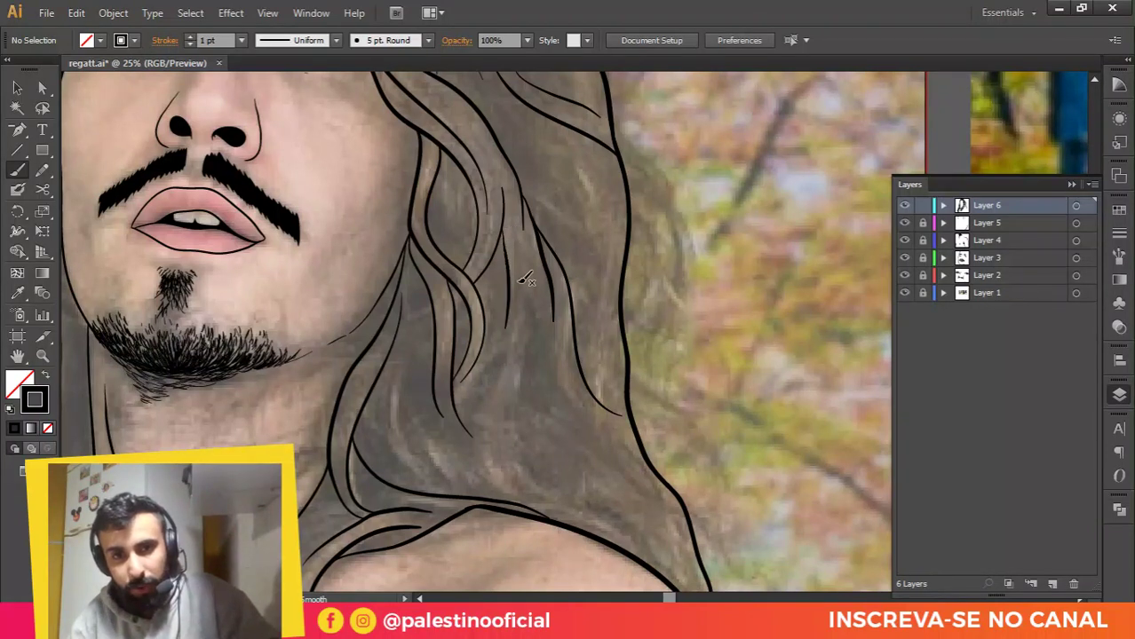
pyautogui.moveTo(535, 293)
pyautogui.mouseDown()
pyautogui.moveTo(552, 382)
pyautogui.moveTo(620, 448)
pyautogui.mouseUp()
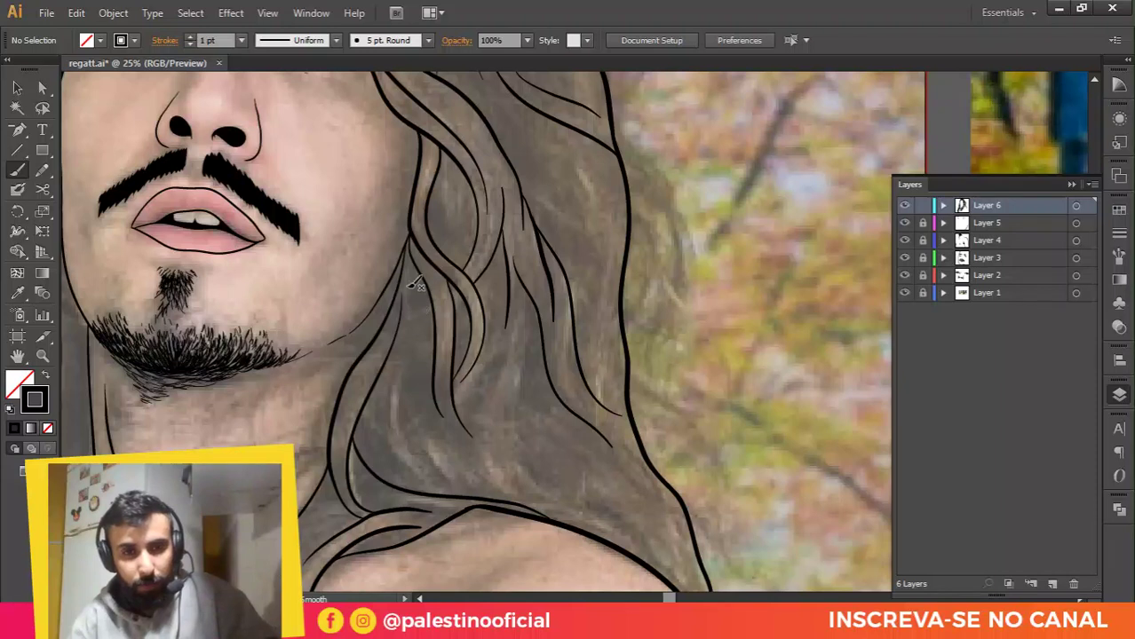
# Step: Fill the hair beside the neck with fine curved strands running from below the jaw to the shoulder line
pyautogui.moveTo(413, 307)
pyautogui.mouseDown()
pyautogui.moveTo(405, 428)
pyautogui.moveTo(460, 490)
pyautogui.mouseUp()
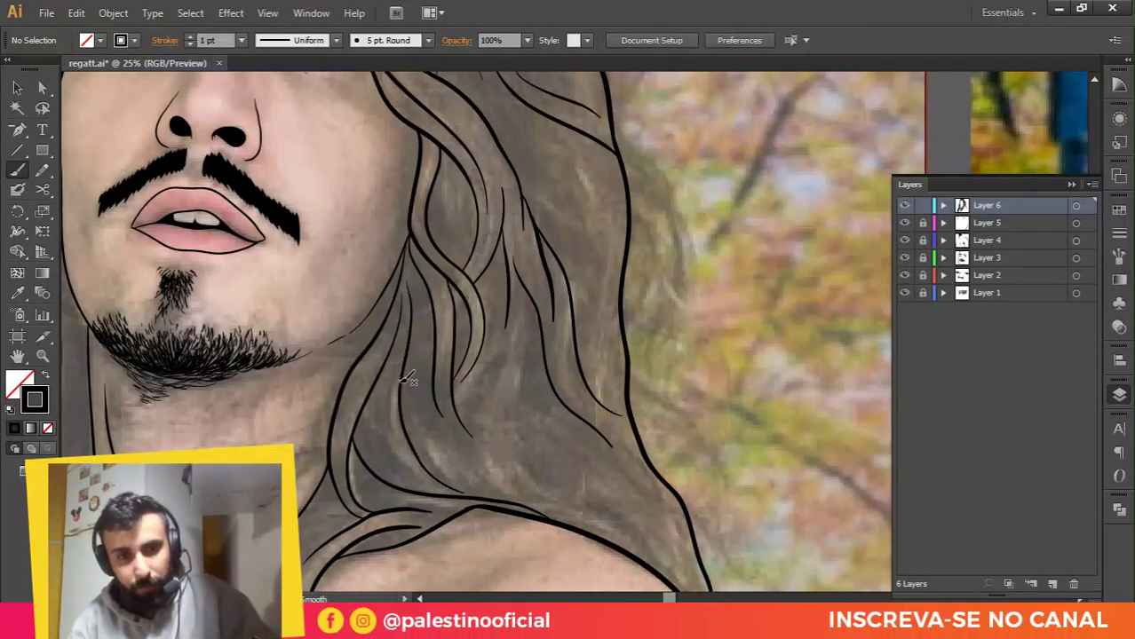
pyautogui.moveTo(406, 388)
pyautogui.mouseDown()
pyautogui.moveTo(440, 449)
pyautogui.moveTo(497, 483)
pyautogui.mouseUp()
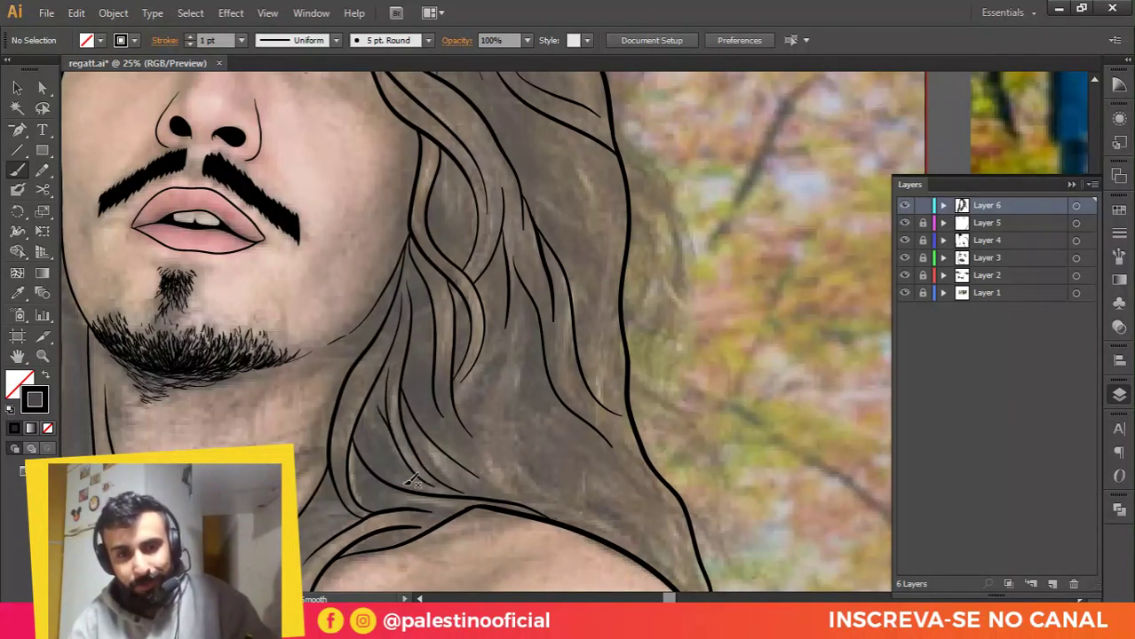
pyautogui.moveTo(396, 478); pyautogui.dragTo(373, 430)
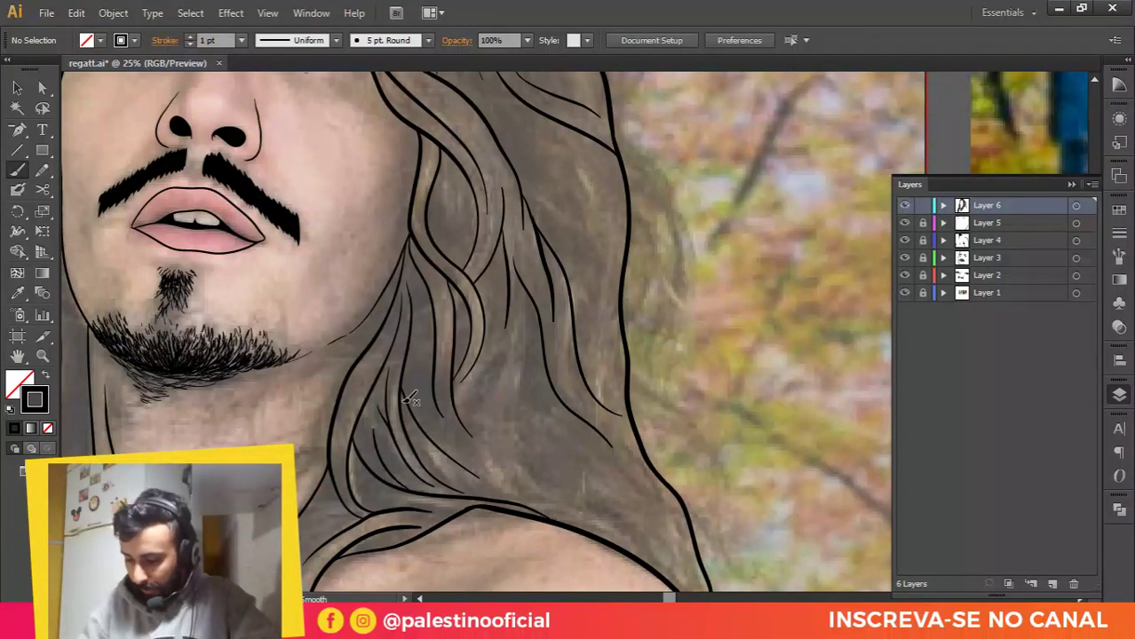
# Step: Add three long strands between the face-framing lock and the outer contour at mouth level, one of them meeting the contour
pyautogui.scroll(-1, 421, 374)
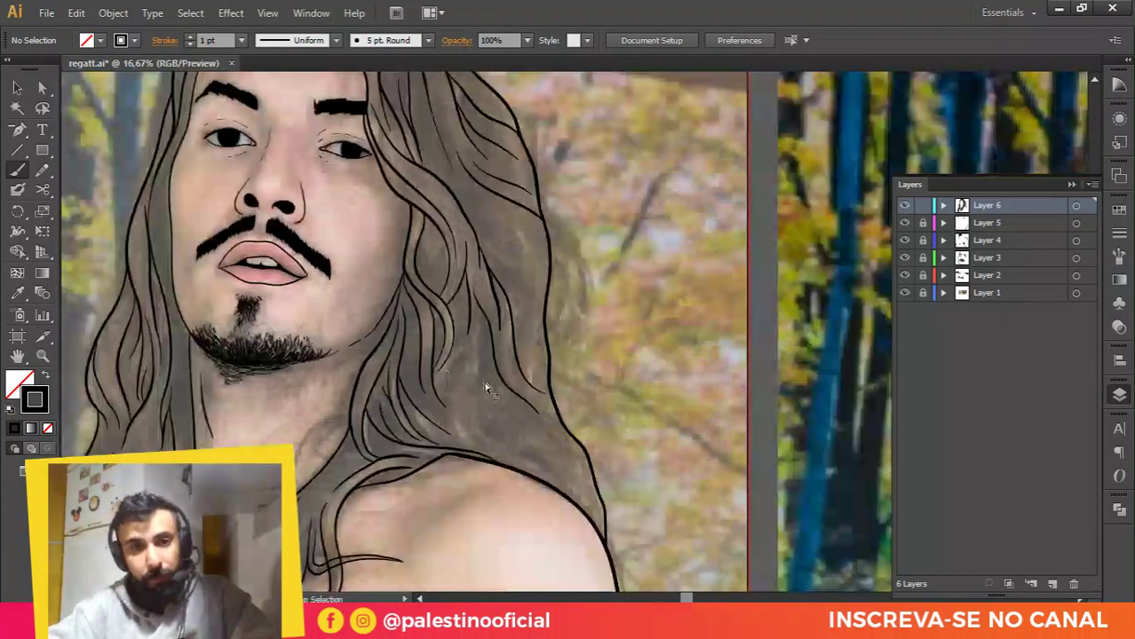
pyautogui.scroll(1, 487, 387)
pyautogui.moveTo(529, 210); pyautogui.dragTo(498, 276)
pyautogui.scroll(1, 524, 207)
pyautogui.scroll(3, 530, 198)
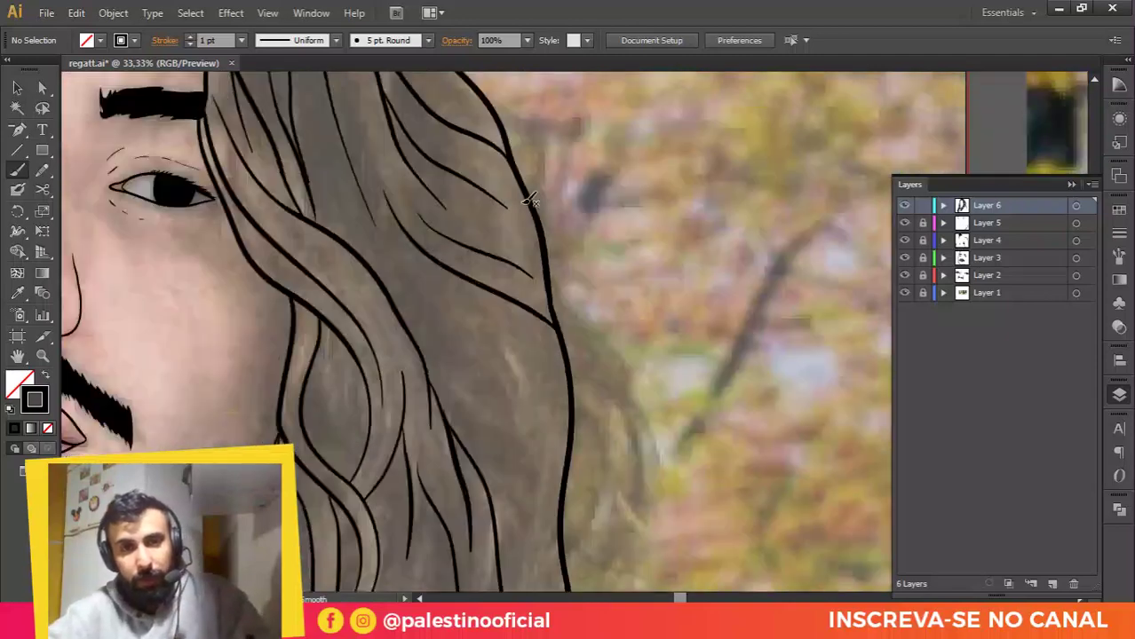
pyautogui.moveTo(404, 364)
pyautogui.mouseDown()
pyautogui.moveTo(490, 459)
pyautogui.moveTo(550, 555)
pyautogui.mouseUp()
pyautogui.scroll(-3, 559, 382)
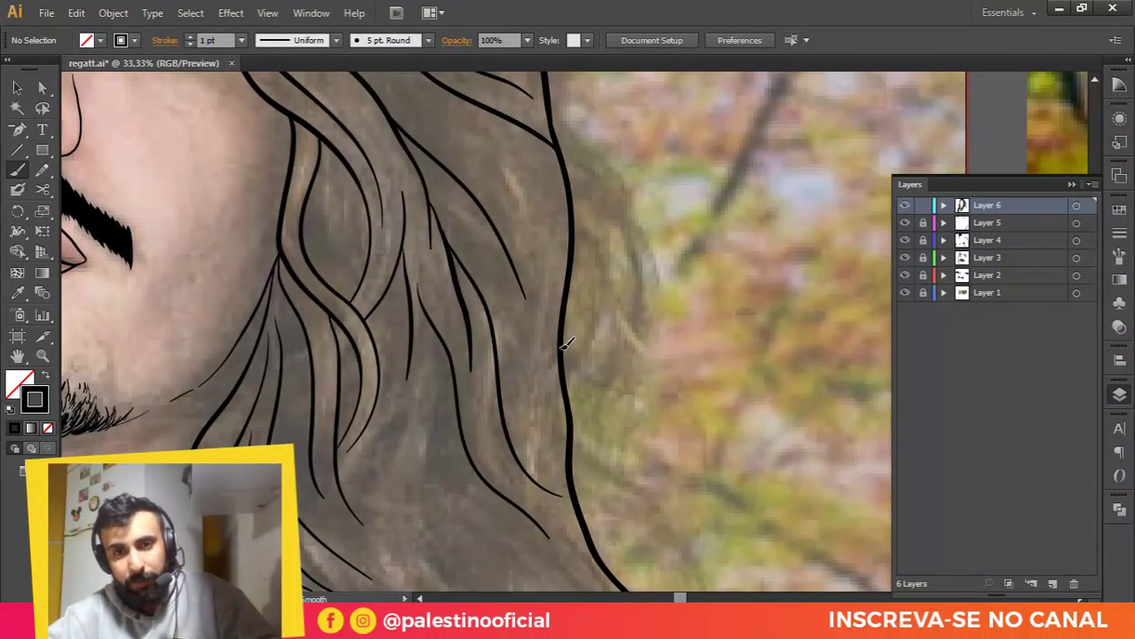
pyautogui.moveTo(451, 129); pyautogui.dragTo(524, 300)
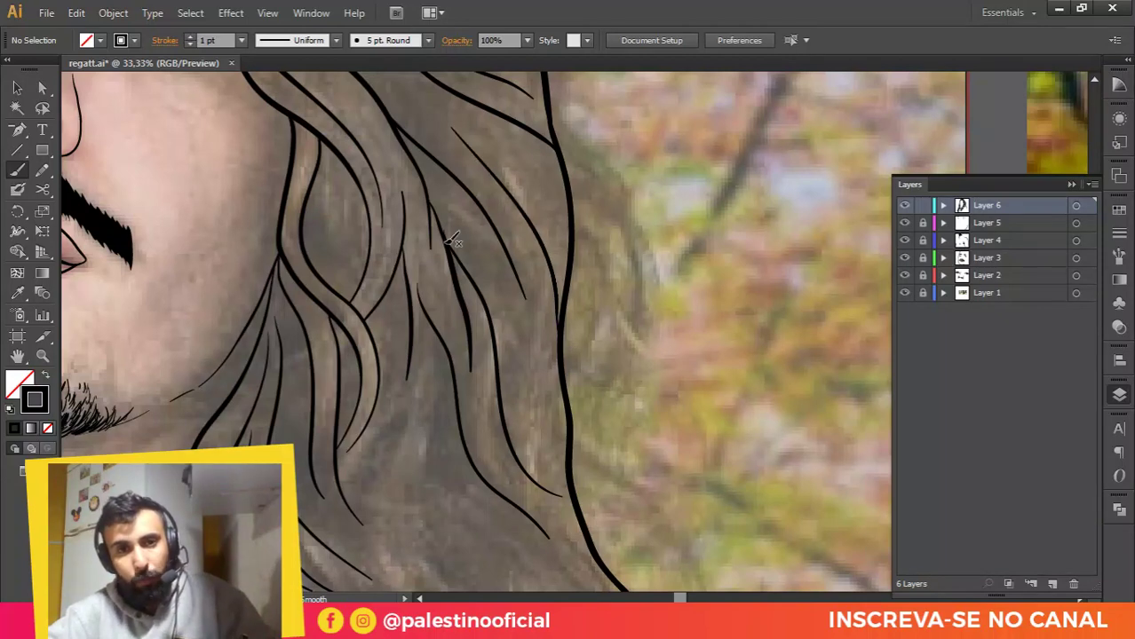
pyautogui.moveTo(462, 243)
pyautogui.mouseDown()
pyautogui.moveTo(517, 329)
pyautogui.moveTo(537, 404)
pyautogui.mouseUp()
# Step: Paint thin strands among the lower locks between the jaw and the outer contour, including a long S-curve down to the shoulder
pyautogui.scroll(-3, 537, 404)
pyautogui.moveTo(475, 309); pyautogui.dragTo(540, 381)
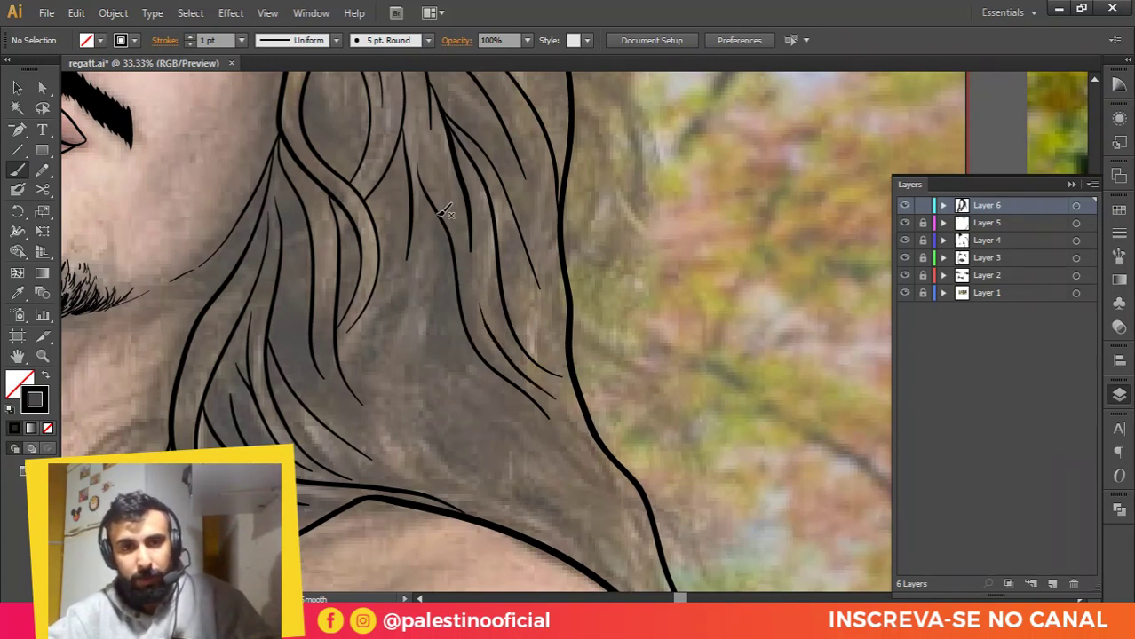
pyautogui.moveTo(439, 211)
pyautogui.mouseDown()
pyautogui.moveTo(439, 330)
pyautogui.moveTo(464, 415)
pyautogui.mouseUp()
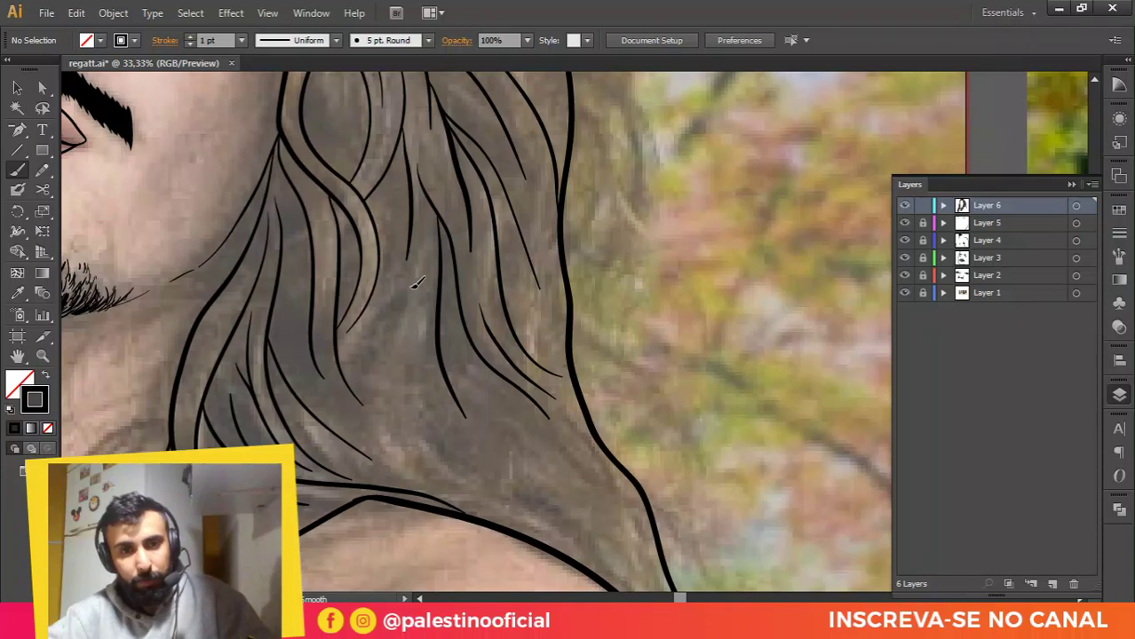
pyautogui.moveTo(413, 283)
pyautogui.mouseDown()
pyautogui.moveTo(380, 355)
pyautogui.moveTo(391, 457)
pyautogui.moveTo(430, 484)
pyautogui.mouseUp()
pyautogui.moveTo(399, 414); pyautogui.dragTo(444, 460)
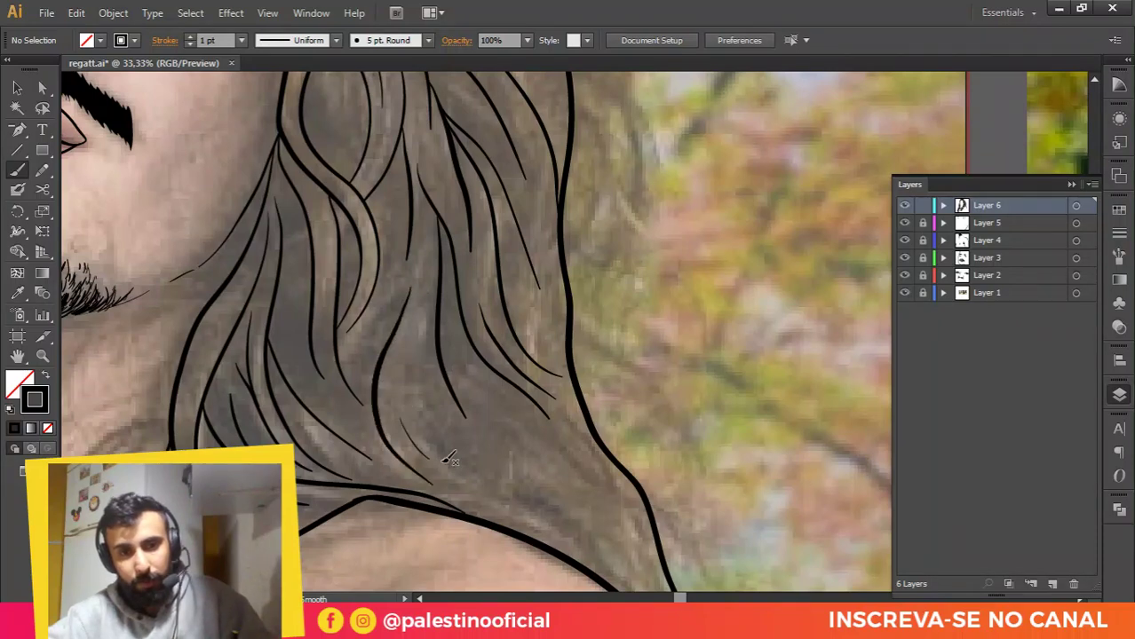
# Step: Paint two long strands following the shoulder curve and a diagonal strand above them toward the lower outer contour
pyautogui.scroll(-1, 423, 402)
pyautogui.moveTo(417, 353); pyautogui.dragTo(593, 478)
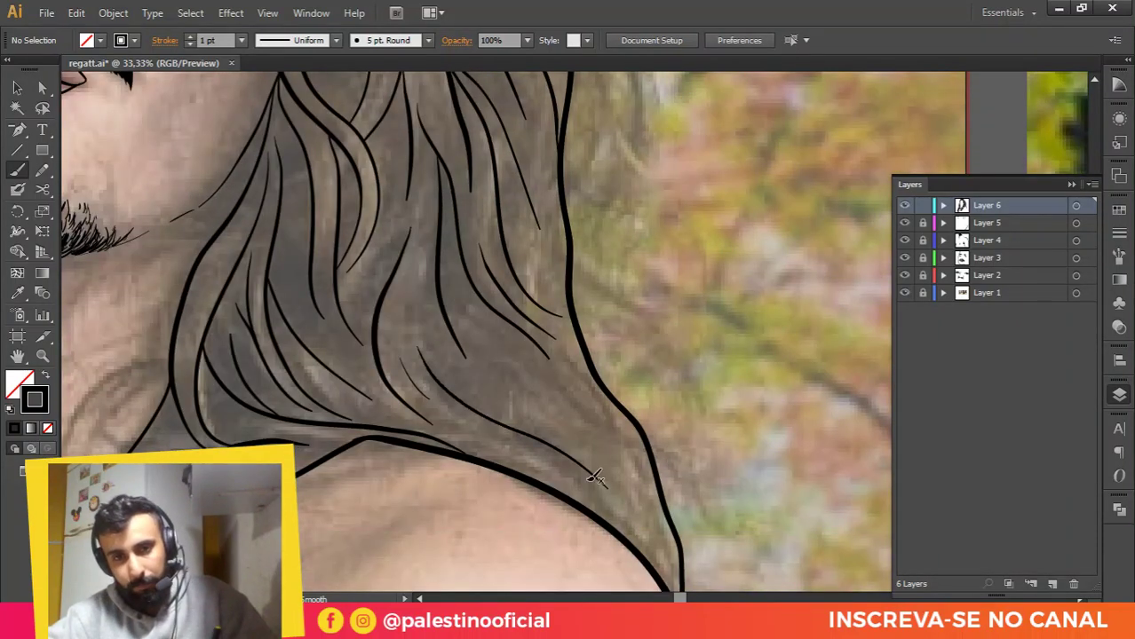
pyautogui.moveTo(464, 425); pyautogui.dragTo(619, 494)
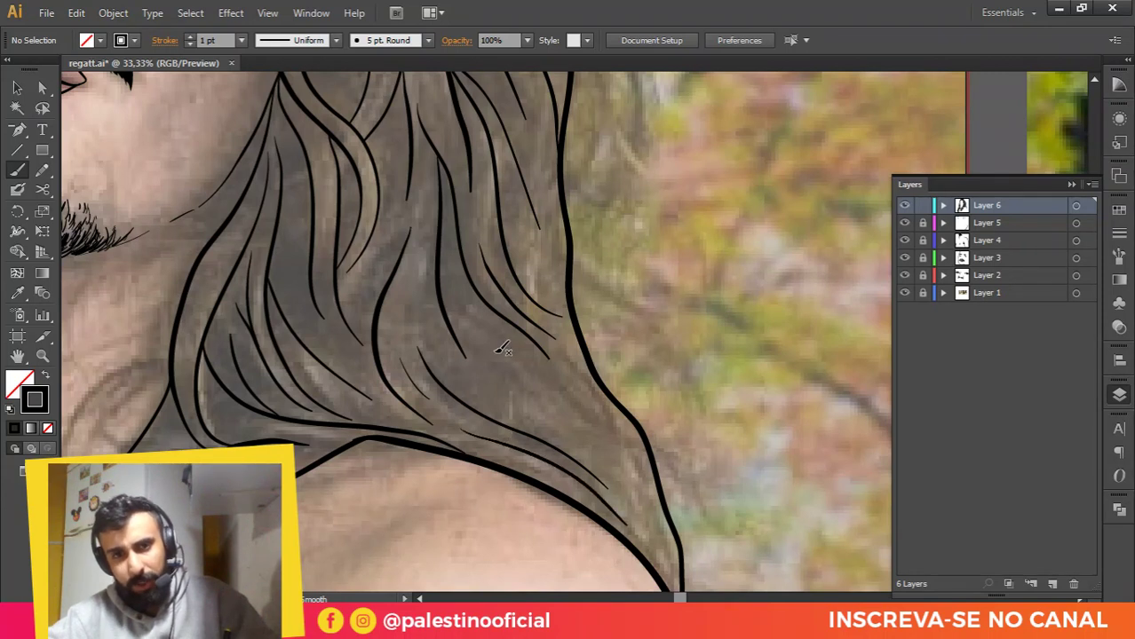
pyautogui.moveTo(447, 284); pyautogui.dragTo(591, 423)
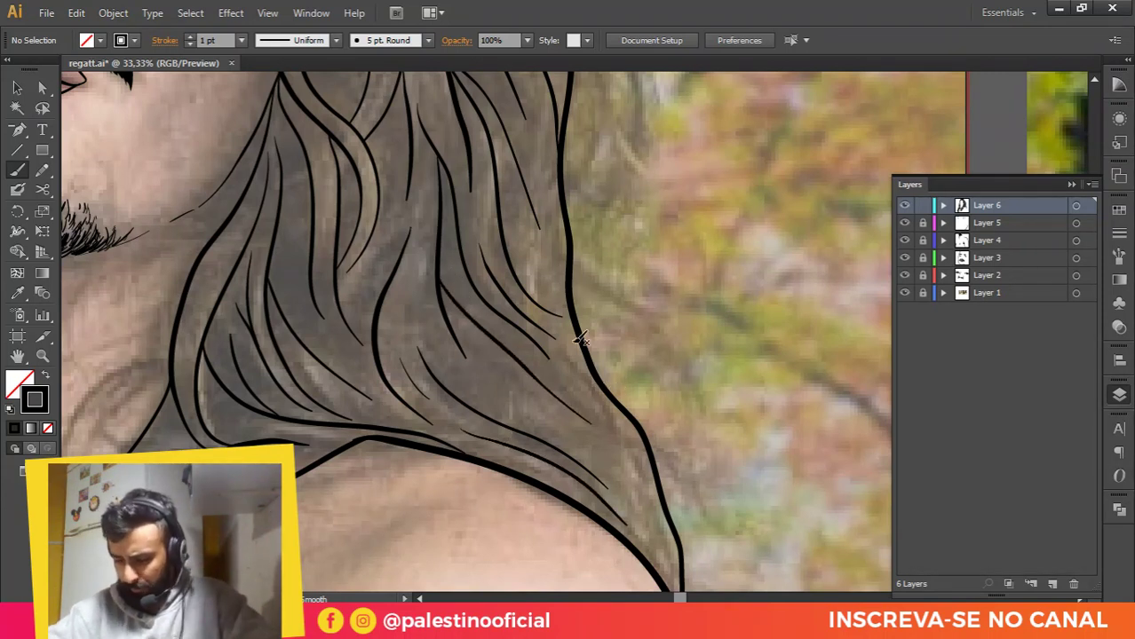
pyautogui.scroll(-2, 530, 334)
pyautogui.scroll(2, 540, 373)
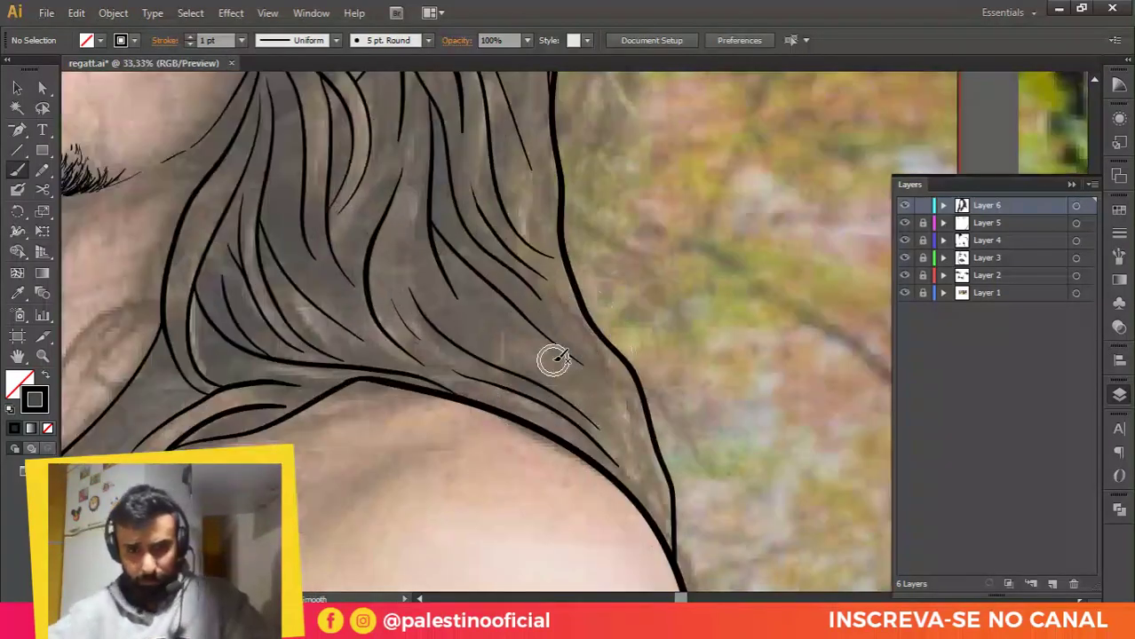
# Step: Paint a long strand down to the outer contour above the shoulder, short strands near its tip, and a thin strand beside the middle lock
pyautogui.moveTo(496, 325)
pyautogui.mouseDown()
pyautogui.moveTo(633, 405)
pyautogui.moveTo(682, 467)
pyautogui.mouseUp()
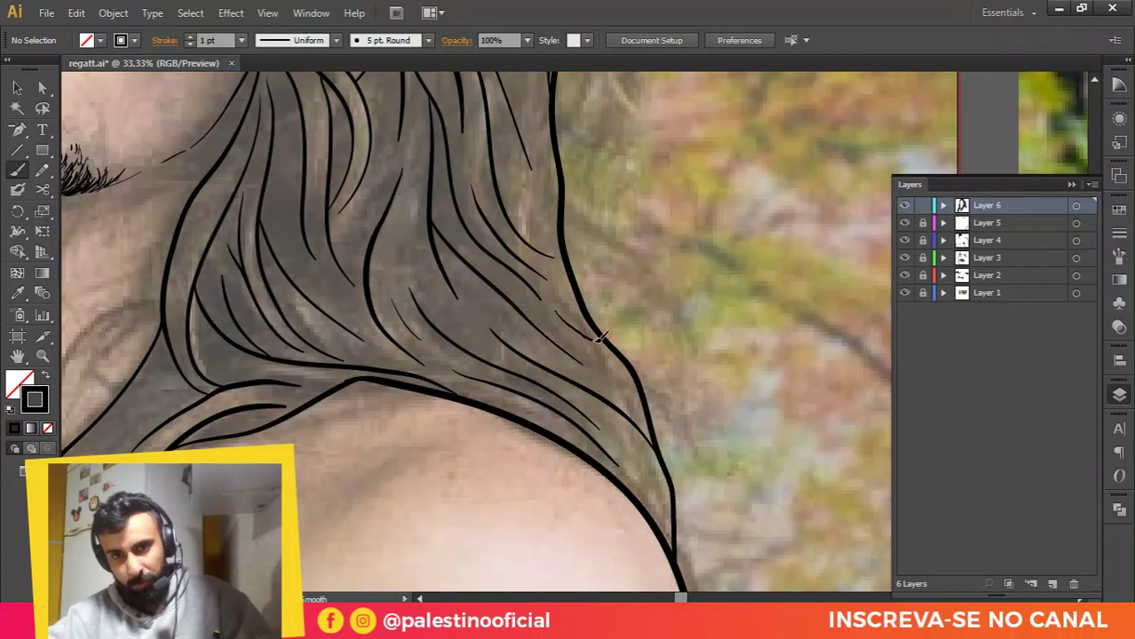
pyautogui.scroll(-2, 627, 352)
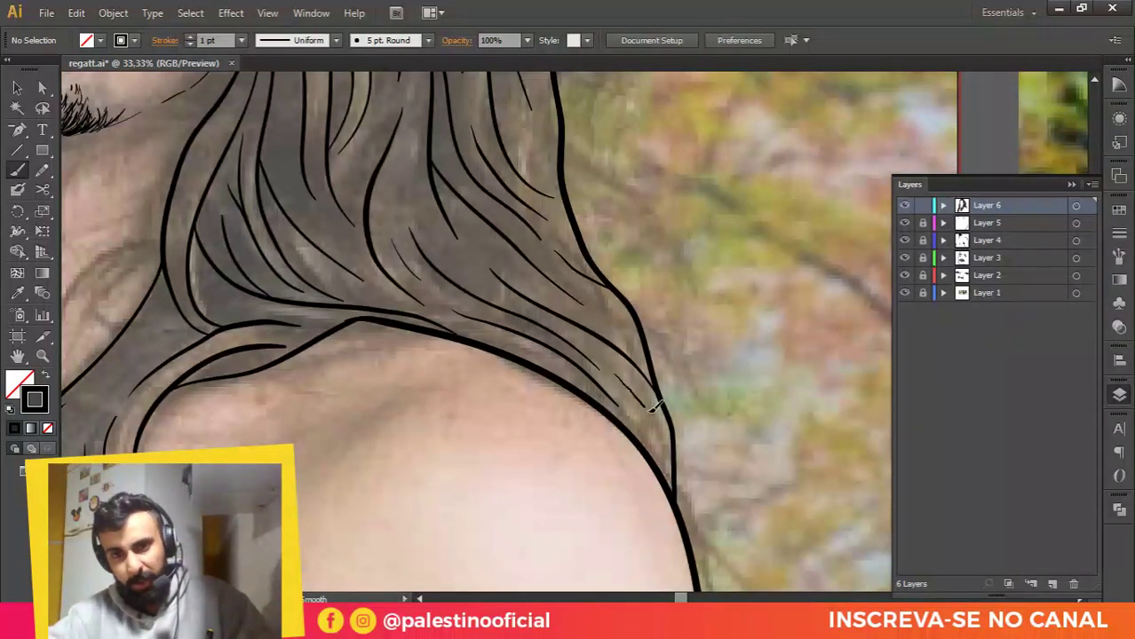
pyautogui.moveTo(653, 407); pyautogui.dragTo(661, 429)
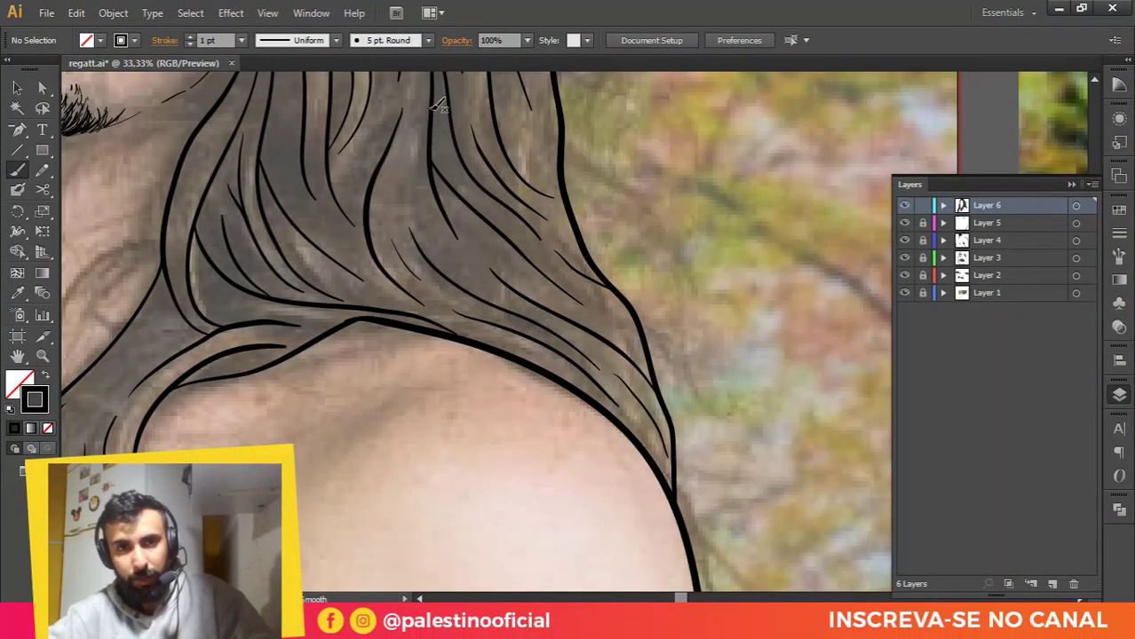
pyautogui.moveTo(425, 134); pyautogui.dragTo(410, 193)
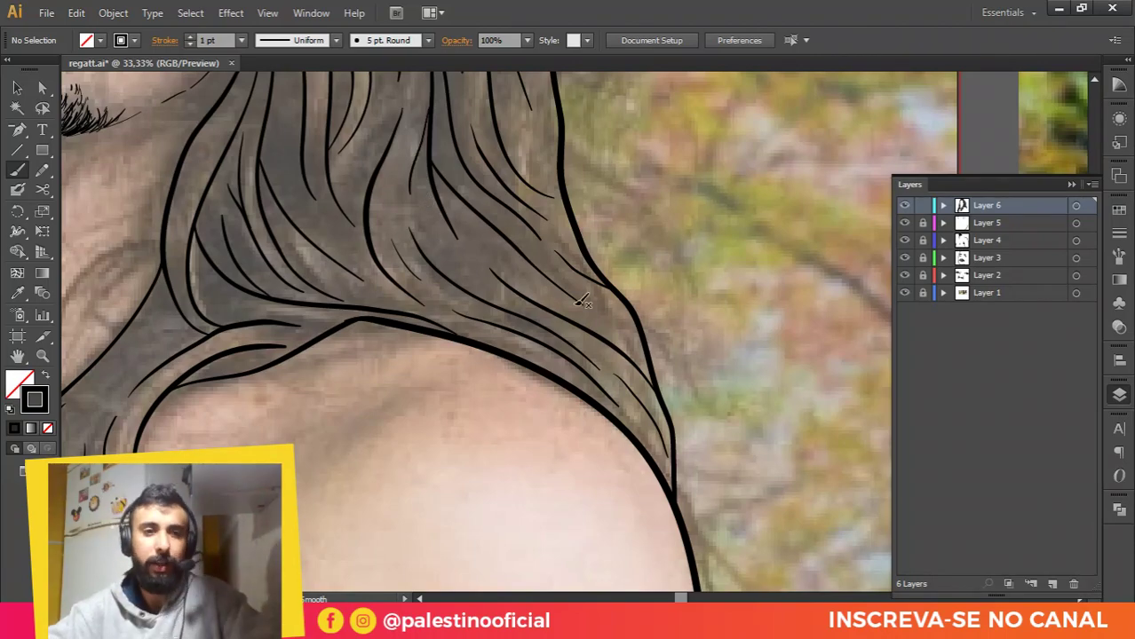
# Step: Compare the whole line art with the reference photo, checking the hair on both sides and the locks over the chest
pyautogui.scroll(-3, 443, 321)
pyautogui.moveTo(557, 319); pyautogui.dragTo(591, 324)
pyautogui.scroll(-2, 591, 324)
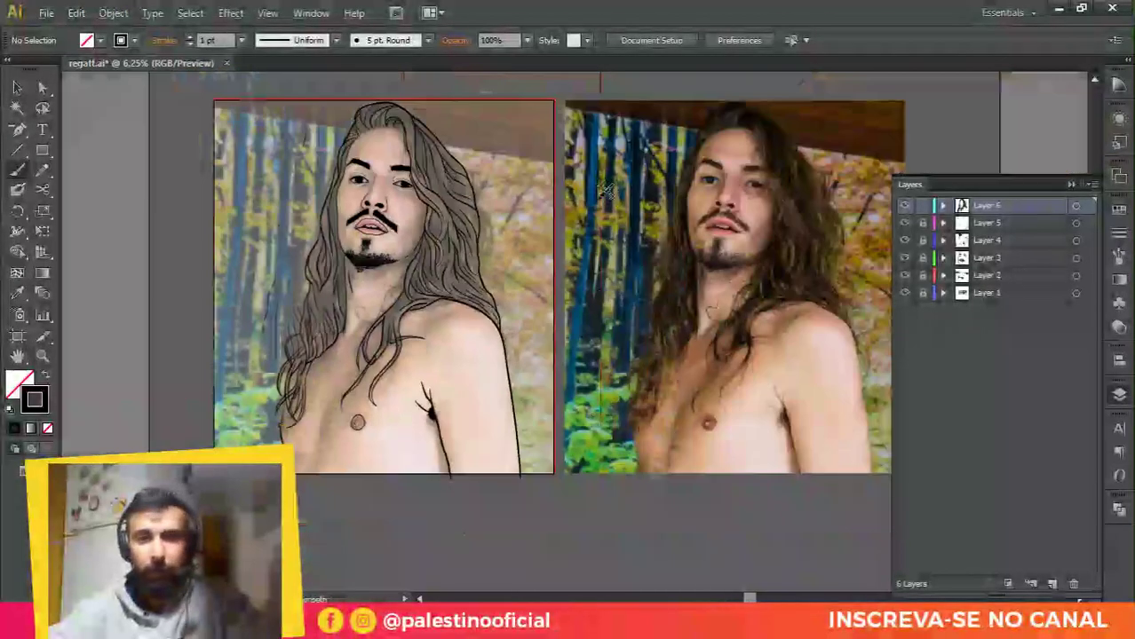
pyautogui.moveTo(513, 172); pyautogui.dragTo(555, 199)
pyautogui.hotkey('ctrl', '+')
pyautogui.hotkey('ctrl', '+')
pyautogui.hotkey('ctrl', '+')
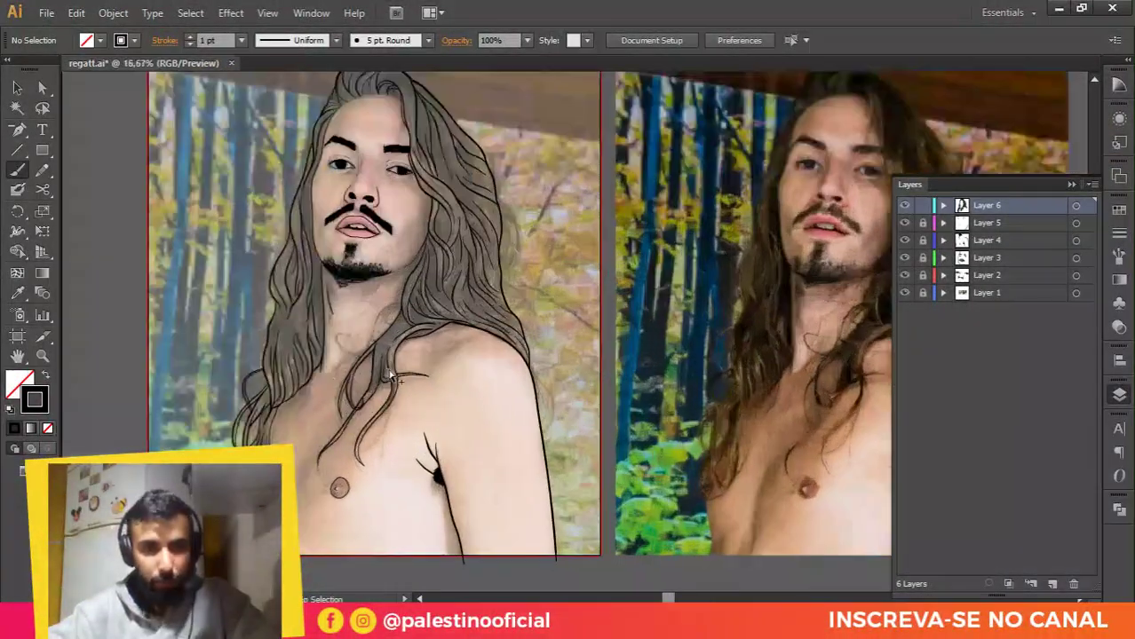
pyautogui.moveTo(293, 384); pyautogui.dragTo(508, 330)
pyautogui.hotkey('ctrl', '+')
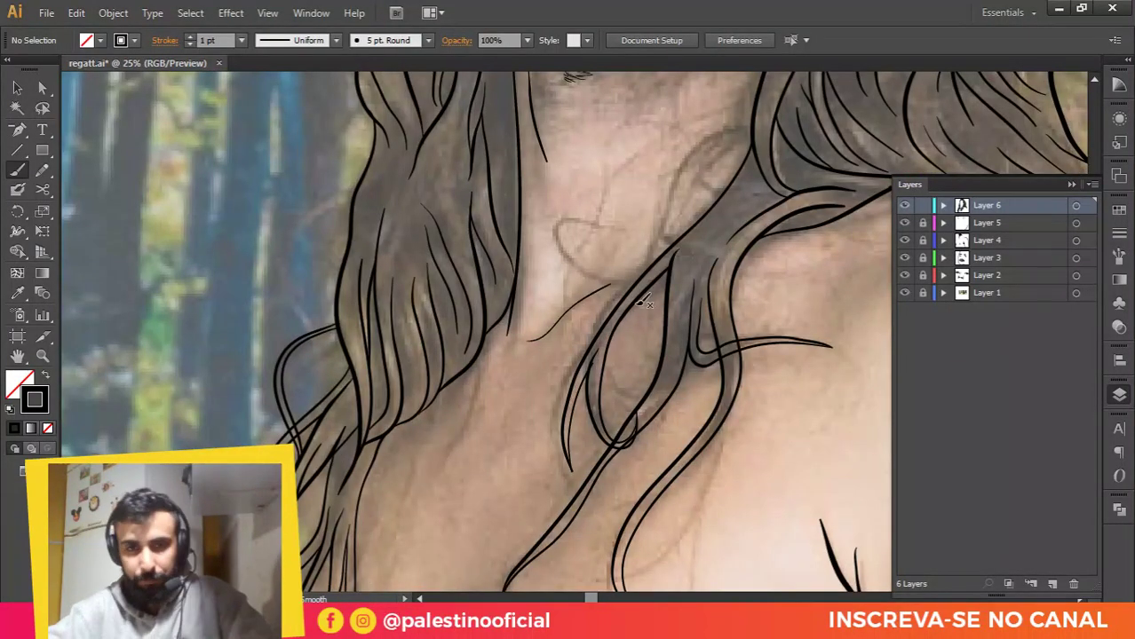
pyautogui.hotkey('ctrl', '-')
pyautogui.hotkey('ctrl', '-')
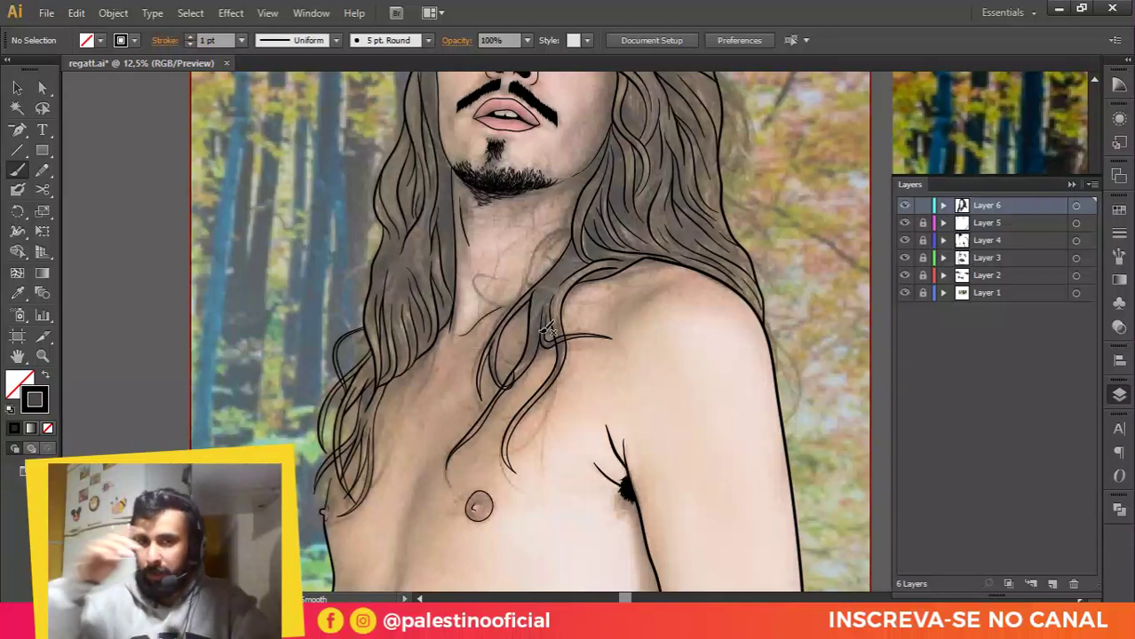
pyautogui.scroll(-2, 543, 332)
pyautogui.moveTo(451, 205); pyautogui.dragTo(474, 244)
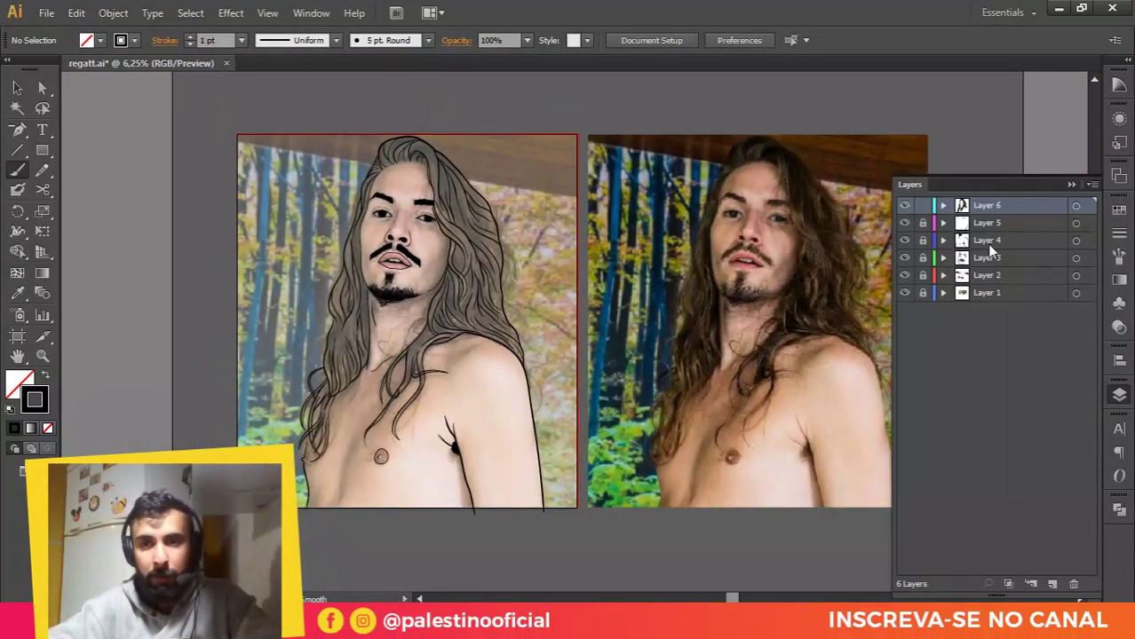
# Step: Hide the photo on Layer 1 and examine the bare line art around the lower hair locks and chest
pyautogui.click(905, 294)
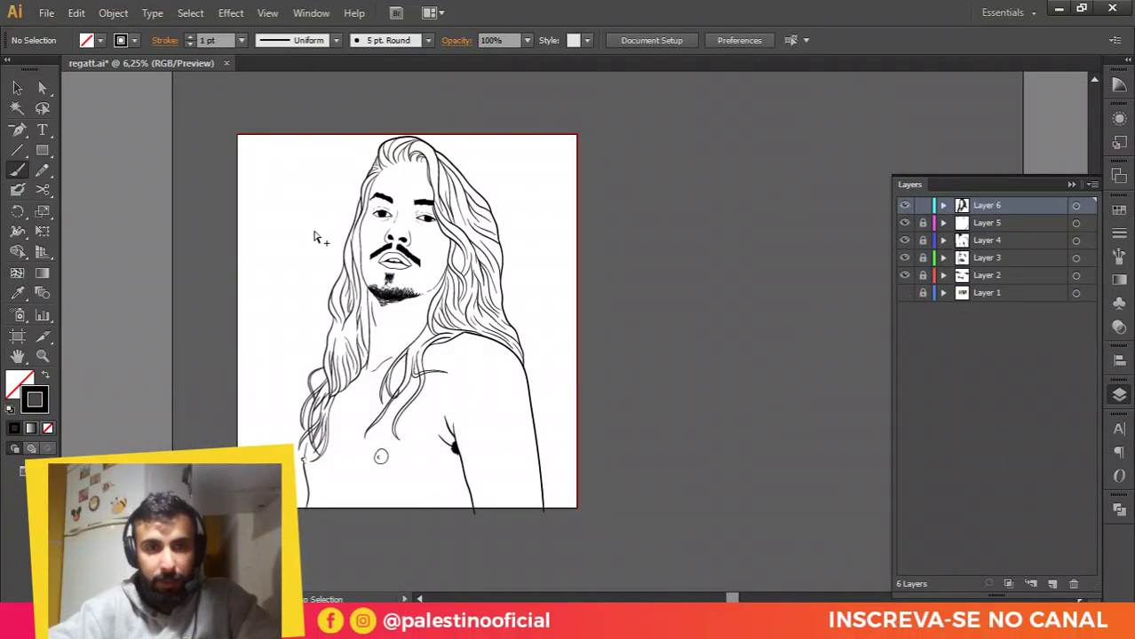
pyautogui.keyDown('alt'); pyautogui.scroll(3, 351, 249); pyautogui.keyUp('alt')
pyautogui.moveTo(371, 262); pyautogui.dragTo(491, 115)
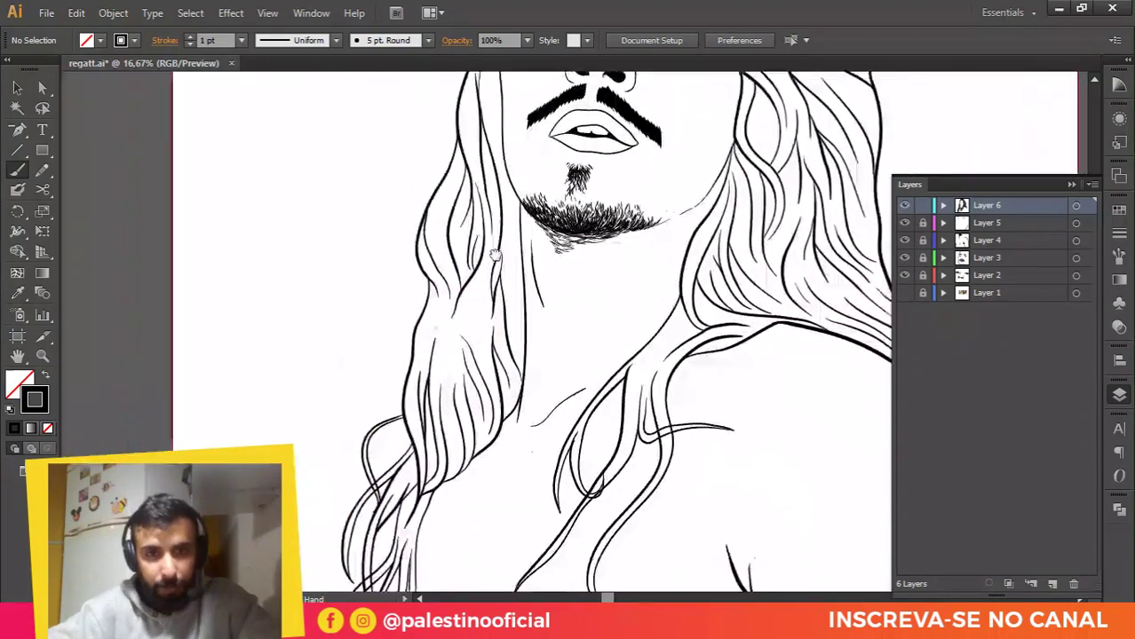
pyautogui.moveTo(459, 375); pyautogui.dragTo(510, 251)
pyautogui.keyDown('alt'); pyautogui.scroll(1, 432, 463); pyautogui.keyUp('alt')
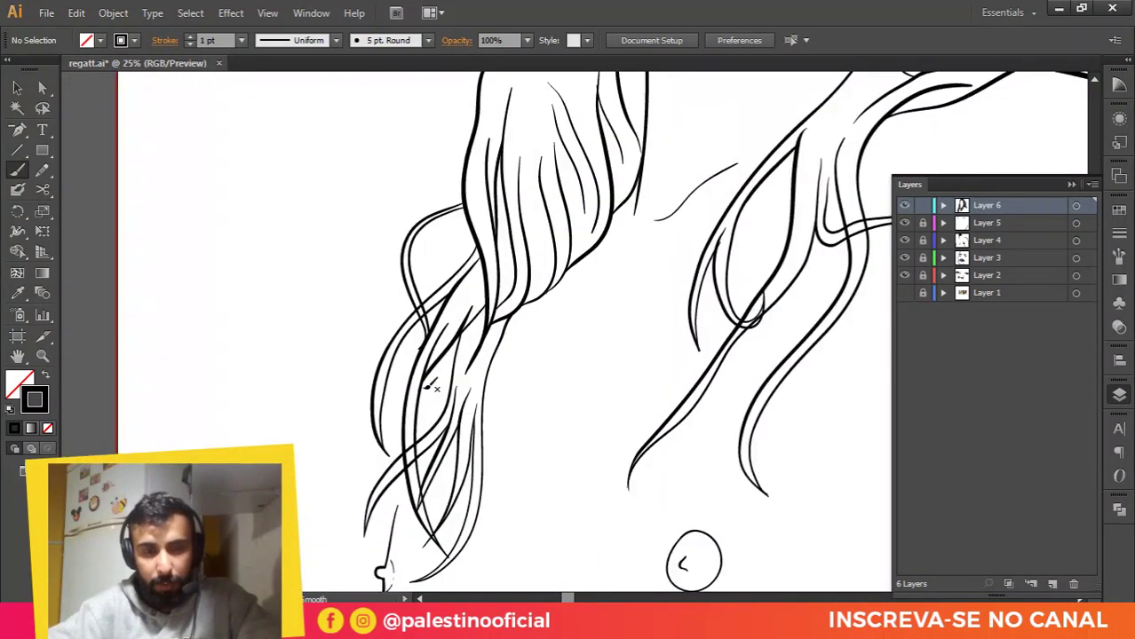
pyautogui.scroll(-2, 418, 466)
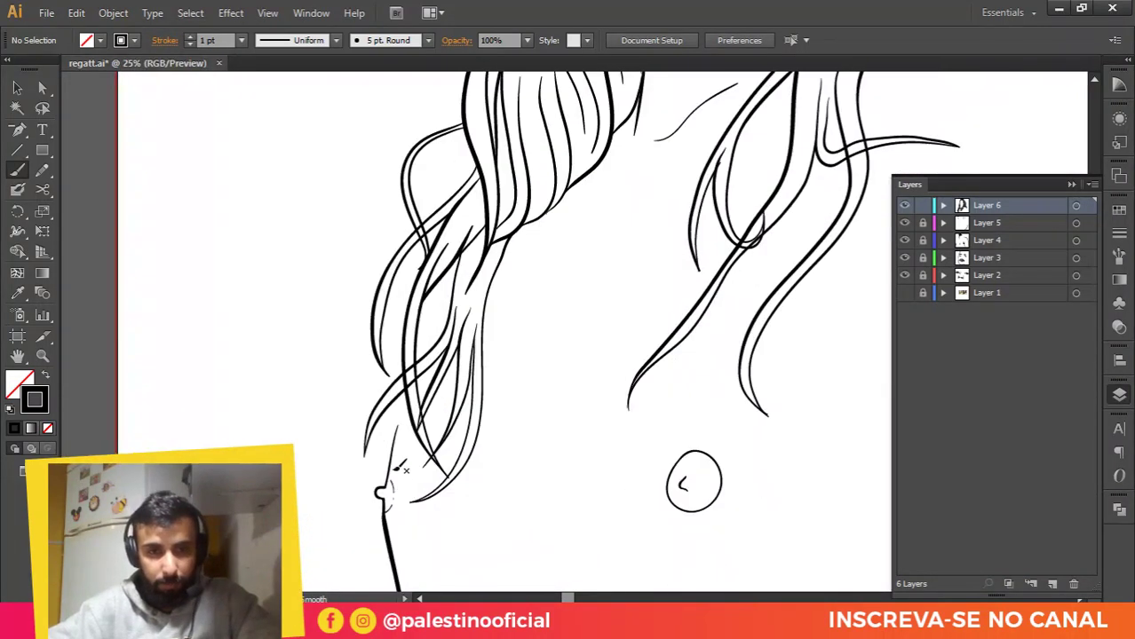
# Step: Show Layer 1 again, unlock Layer 4, and paint a body contour from the side nipple up through the lower hair locks
pyautogui.click(905, 293)
pyautogui.keyDown('alt'); pyautogui.scroll(1, 397, 437); pyautogui.keyUp('alt')
pyautogui.press('a')
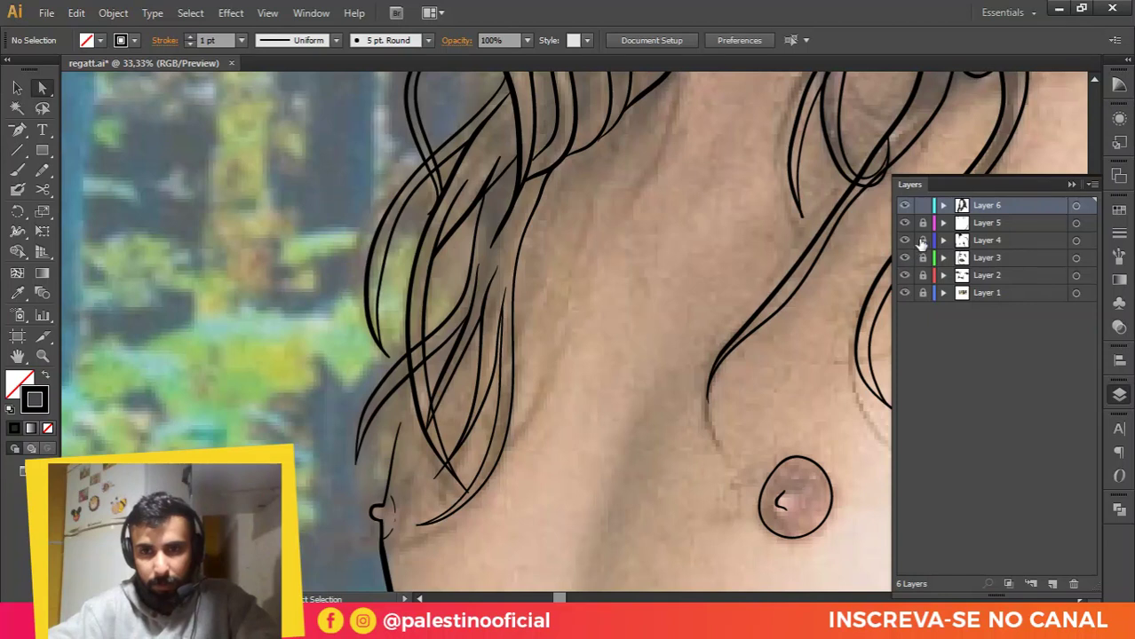
pyautogui.click(922, 240)
pyautogui.click(402, 441)
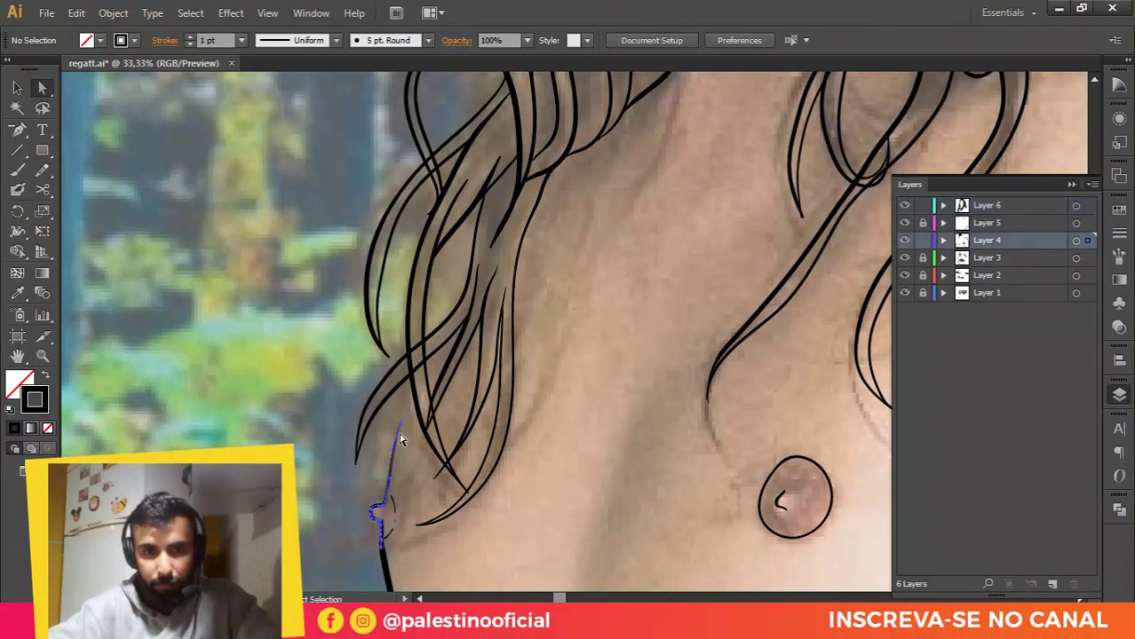
pyautogui.click(401, 417)
pyautogui.press('b')
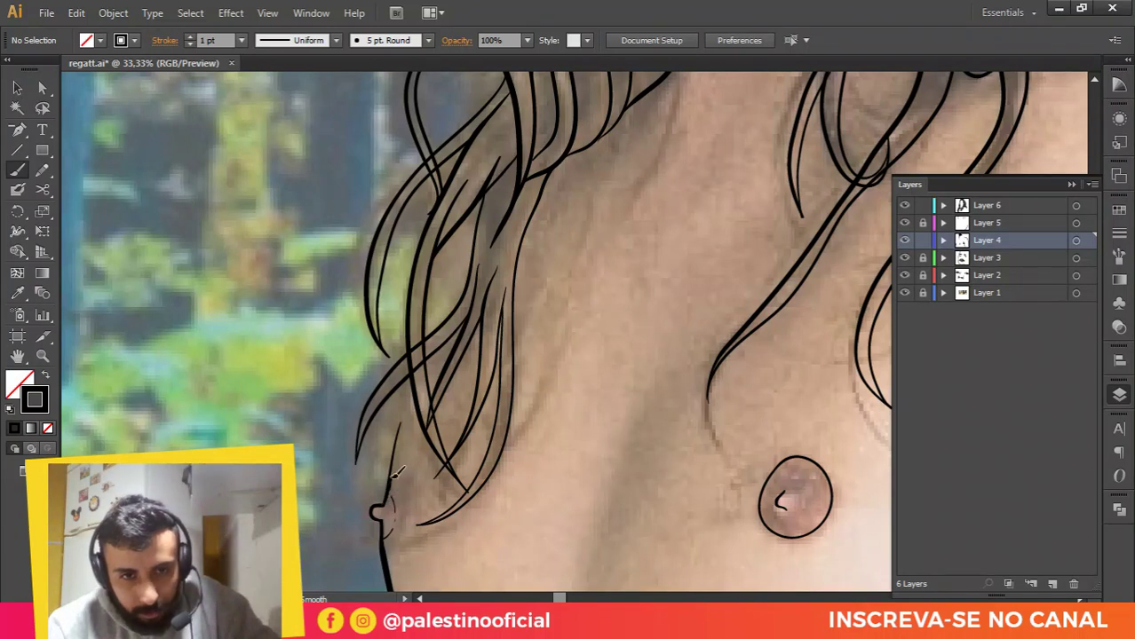
pyautogui.moveTo(404, 397)
pyautogui.mouseDown()
pyautogui.moveTo(449, 249)
pyautogui.moveTo(503, 163)
pyautogui.mouseUp()
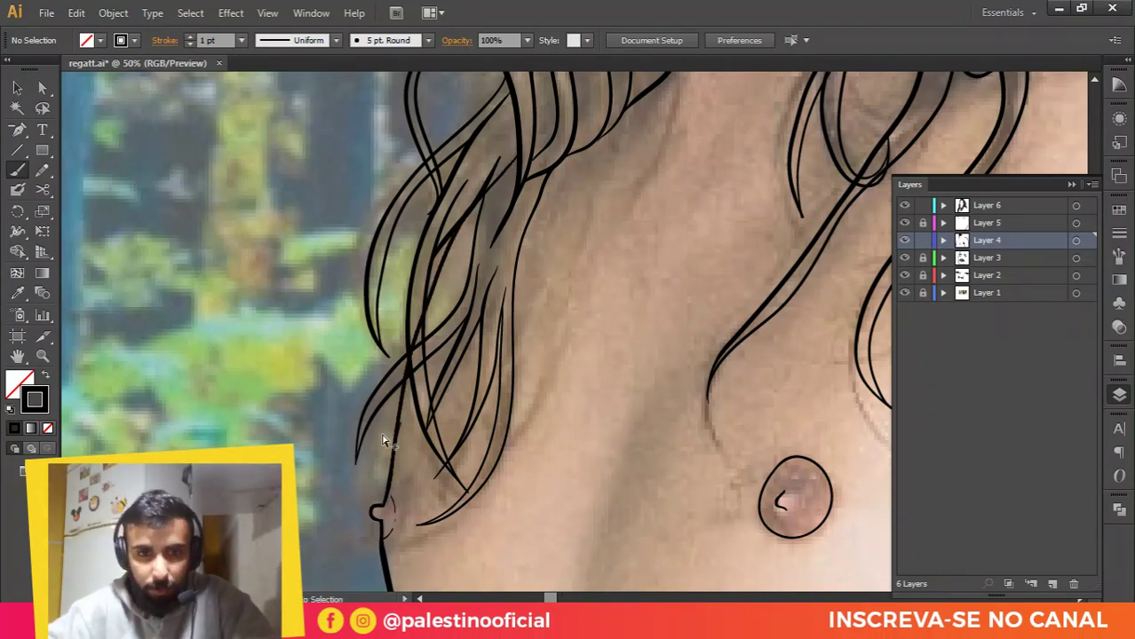
# Step: Adjust the upper end of the short contour above the side nipple to line up with the new body contour
pyautogui.scroll(2, 385, 436)
pyautogui.press('a')
pyautogui.click(429, 422)
pyautogui.click(427, 418)
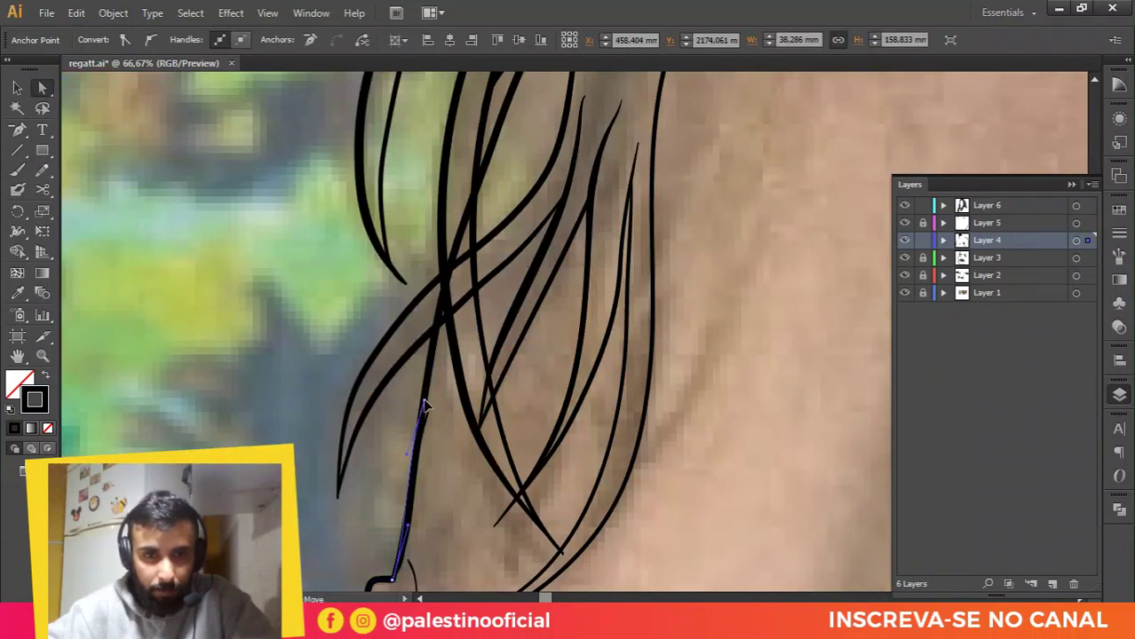
pyautogui.click(421, 425)
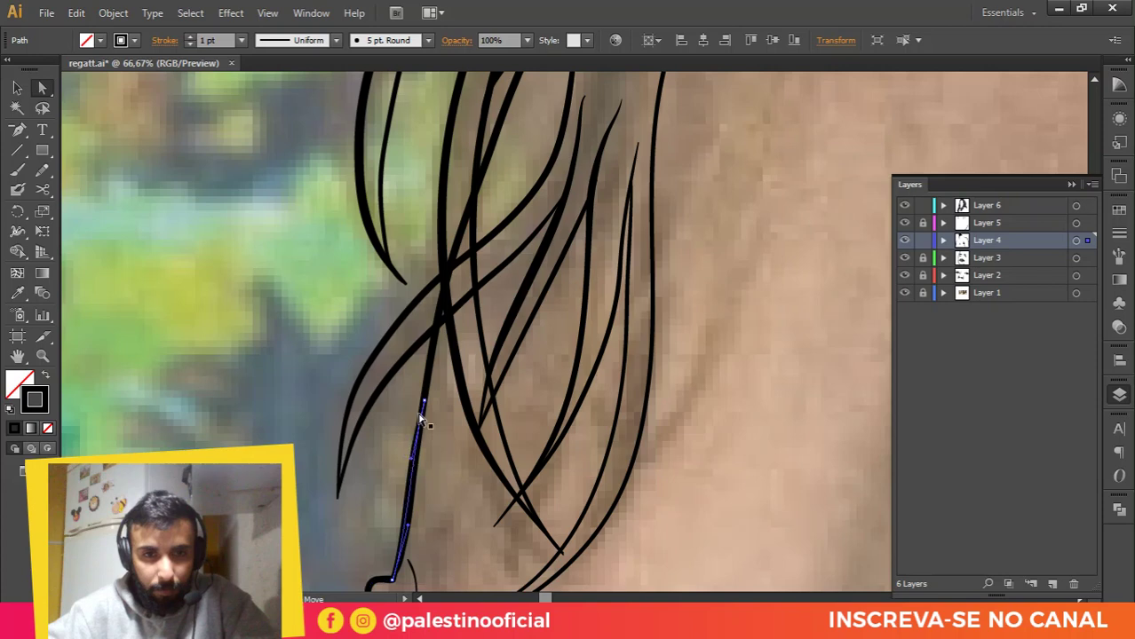
# Step: Convert the newly painted body contour on Layer 4 into a filled shape with Outline Stroke
pyautogui.click(437, 380)
pyautogui.click(113, 12)
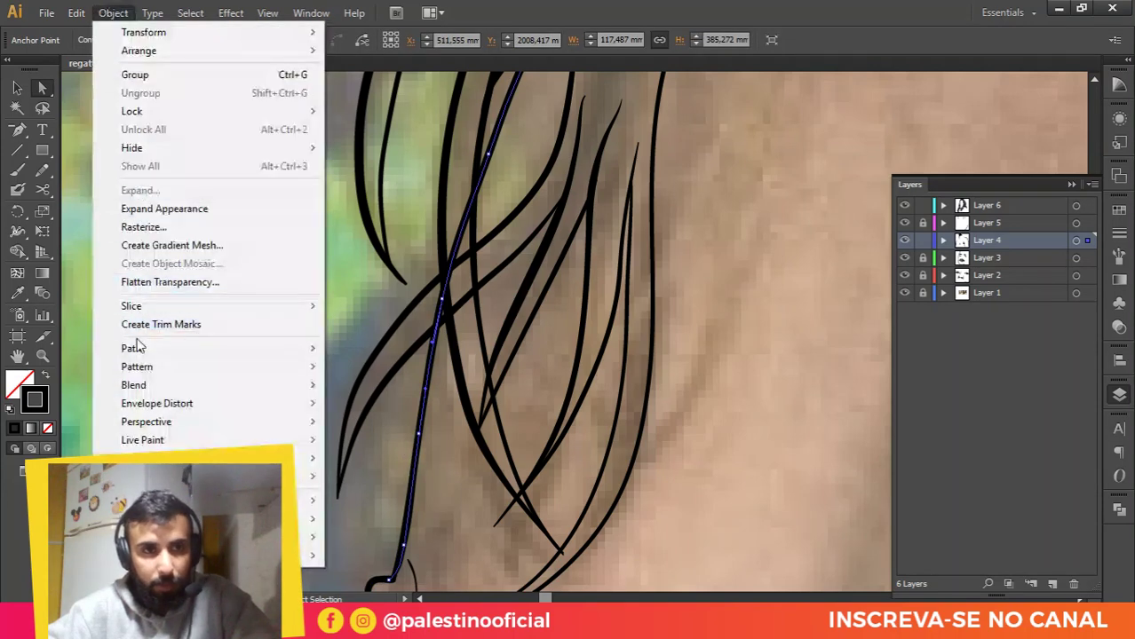
pyautogui.moveTo(202, 351)
pyautogui.click(361, 391)
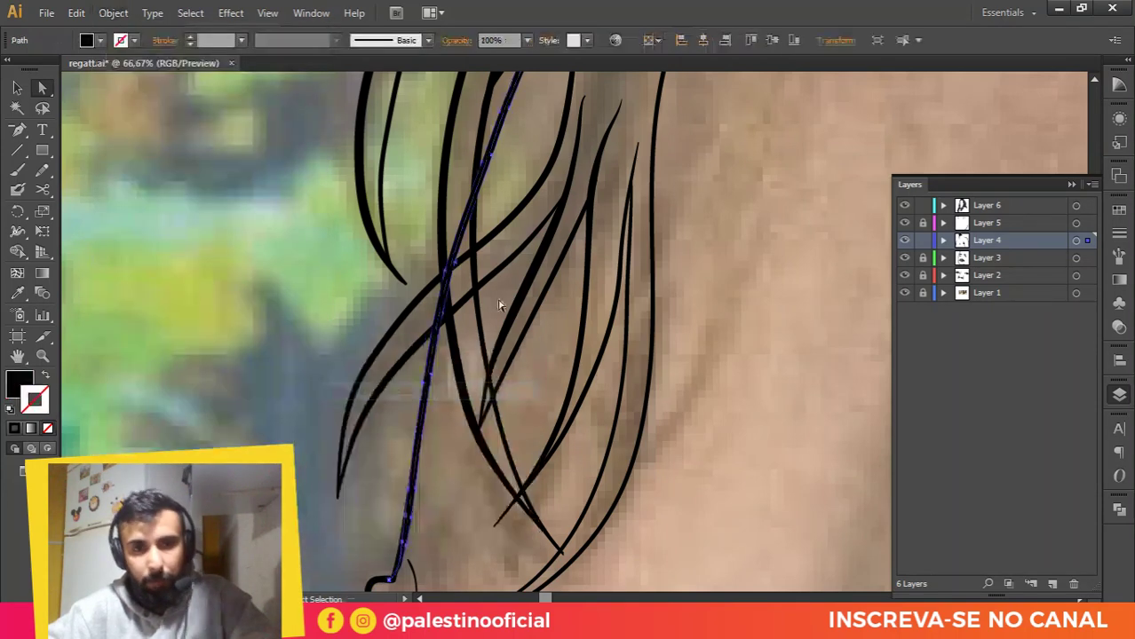
# Step: Erase the pieces of the outlined body contour that run between the crossing hair strands, and deselect it
pyautogui.hotkey('shift', 'e')
pyautogui.scroll(2, 440, 284)
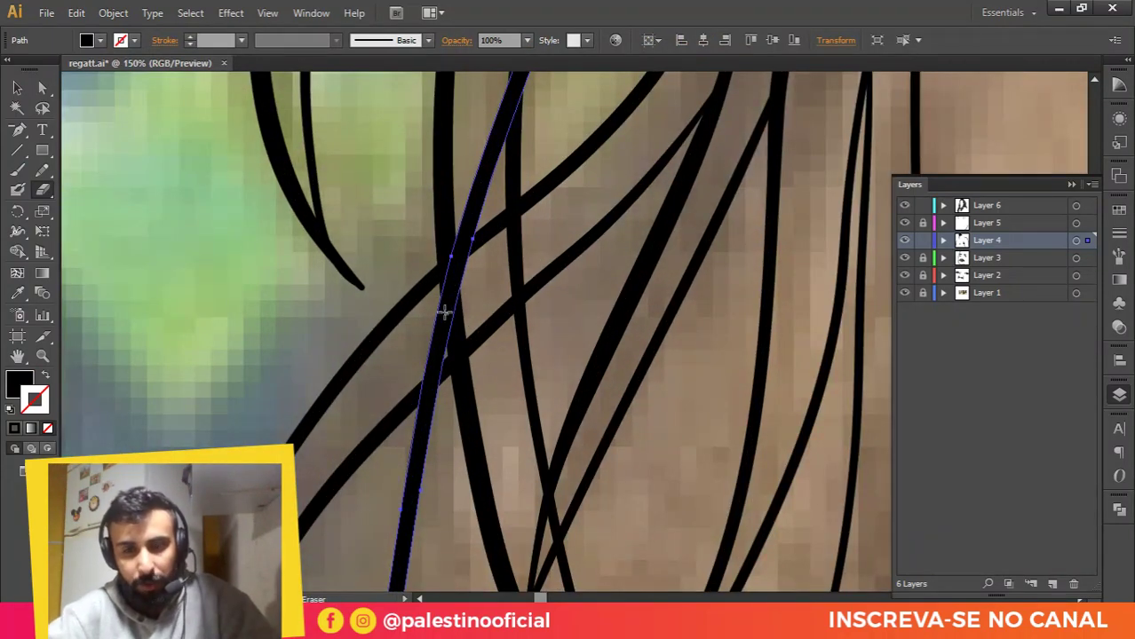
pyautogui.moveTo(413, 362)
pyautogui.mouseDown()
pyautogui.moveTo(468, 334)
pyautogui.moveTo(413, 361)
pyautogui.moveTo(478, 277)
pyautogui.moveTo(436, 308)
pyautogui.moveTo(478, 251)
pyautogui.moveTo(449, 303)
pyautogui.moveTo(446, 290)
pyautogui.moveTo(432, 337)
pyautogui.mouseUp()
pyautogui.scroll(-2, 448, 306)
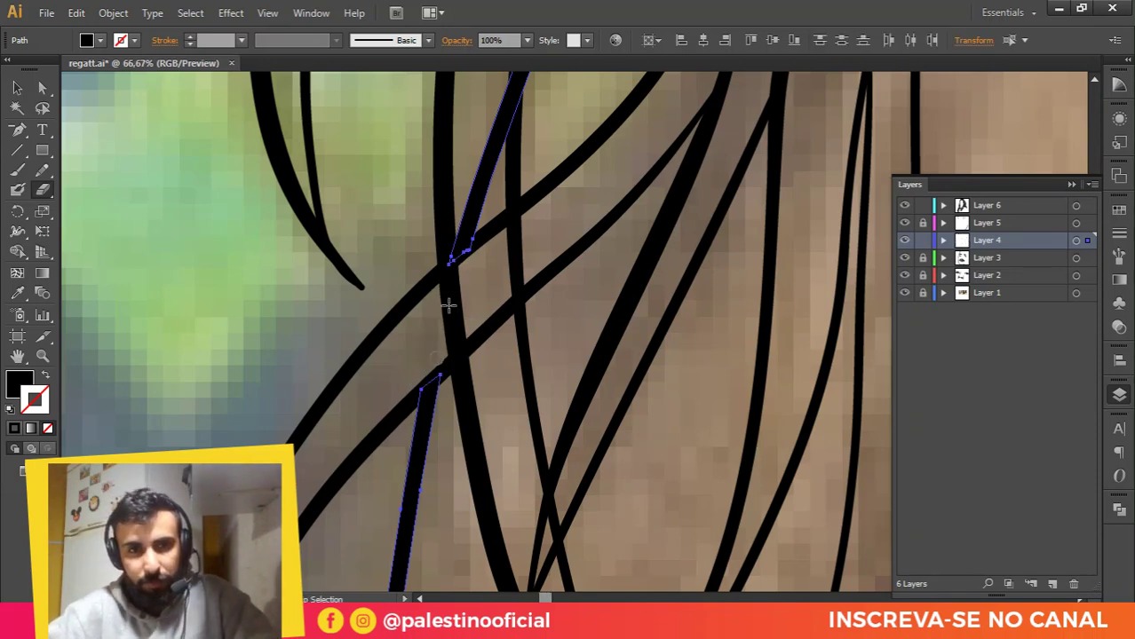
pyautogui.moveTo(453, 207); pyautogui.dragTo(450, 323)
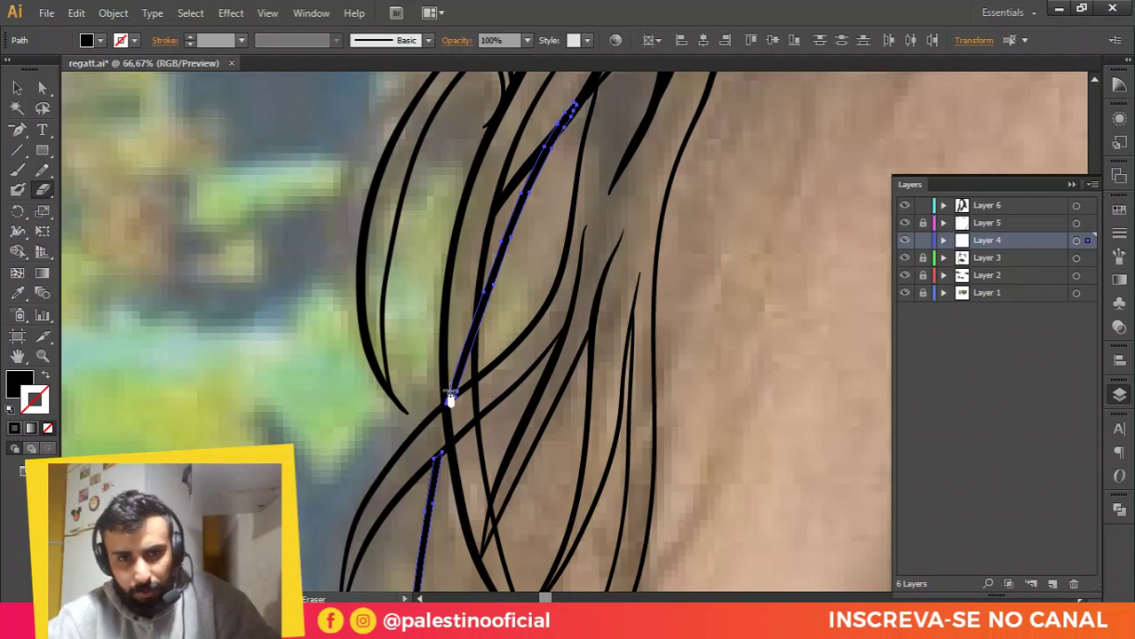
pyautogui.moveTo(450, 391); pyautogui.dragTo(475, 286)
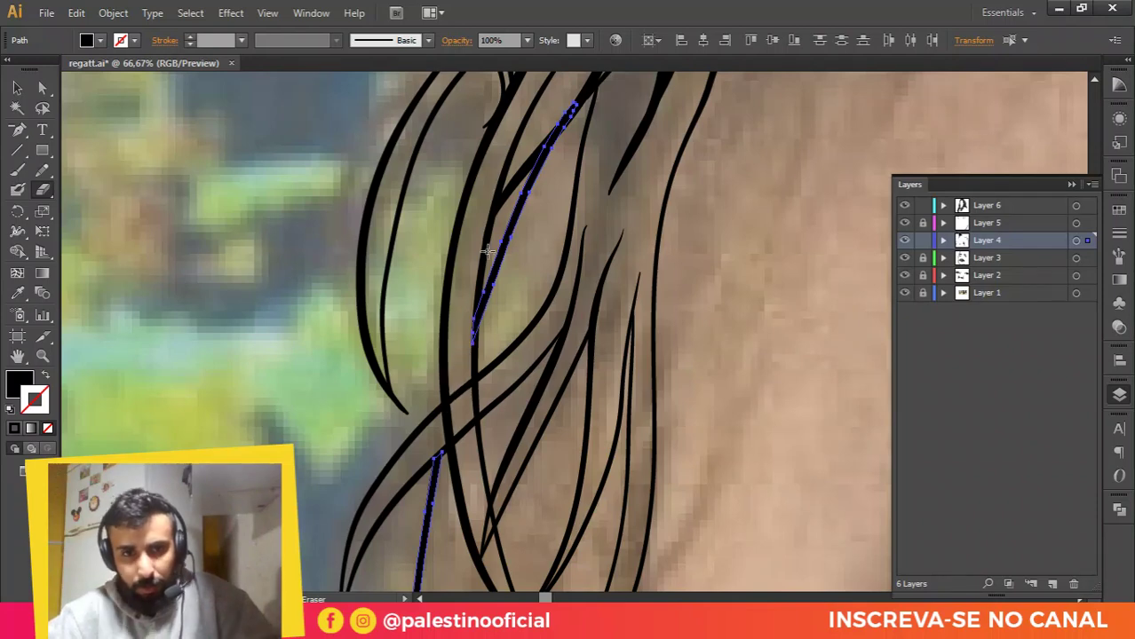
pyautogui.hotkey('ctrl', '+')
pyautogui.moveTo(487, 374); pyautogui.dragTo(486, 310)
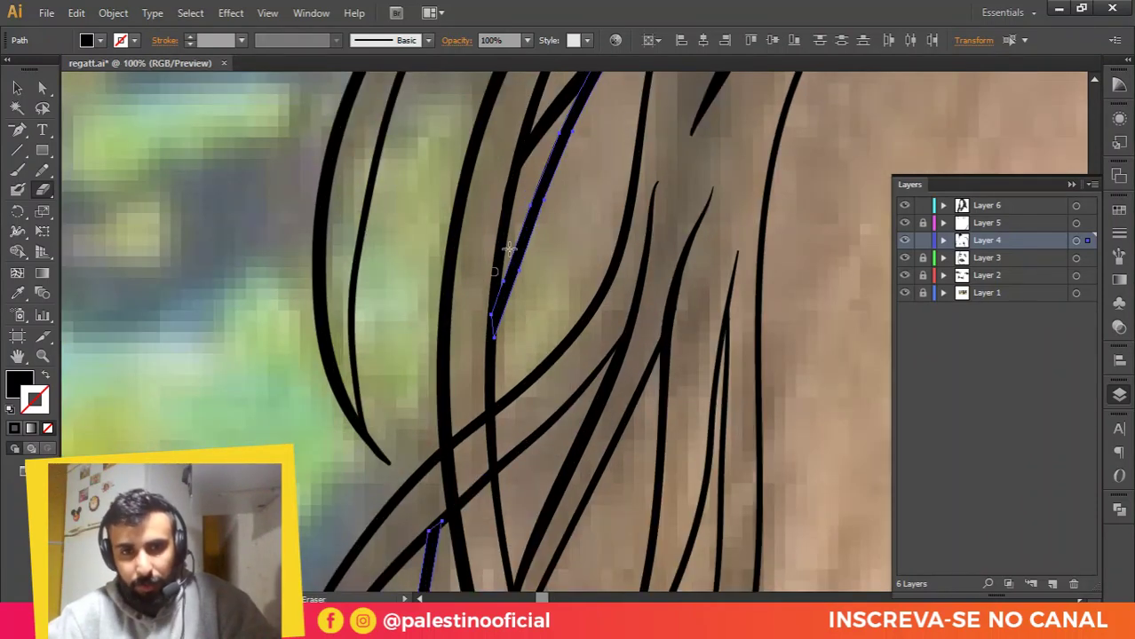
pyautogui.moveTo(548, 157); pyautogui.dragTo(556, 239)
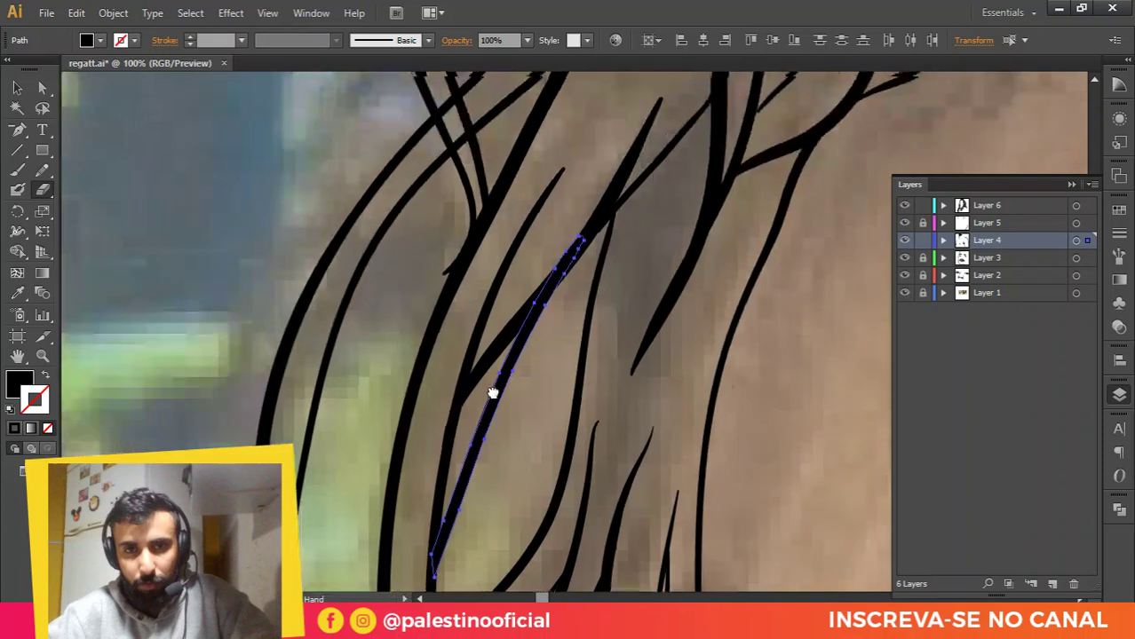
pyautogui.press('v')
pyautogui.click(555, 224)
# Step: Lock Layer 4 and outline the strokes of the loose lower hair strands over the side of the chest, excluding the main lock's strands
pyautogui.hotkey('ctrl', '-')
pyautogui.hotkey('ctrl', '-')
pyautogui.hotkey('ctrl', '-')
pyautogui.hotkey('ctrl', '-')
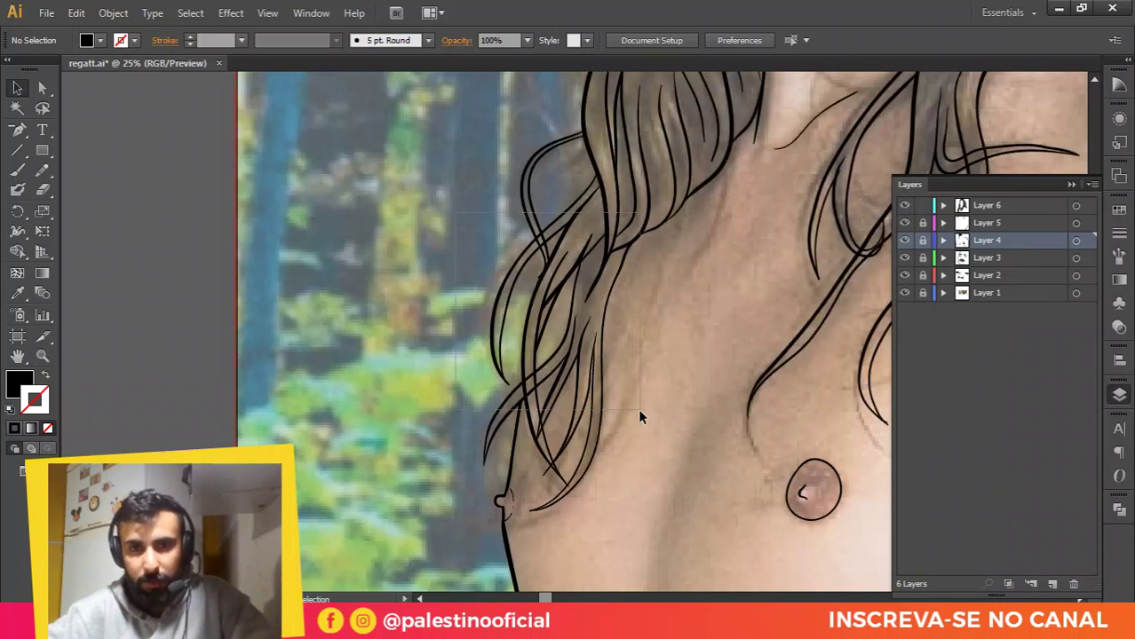
pyautogui.moveTo(639, 416); pyautogui.dragTo(637, 413)
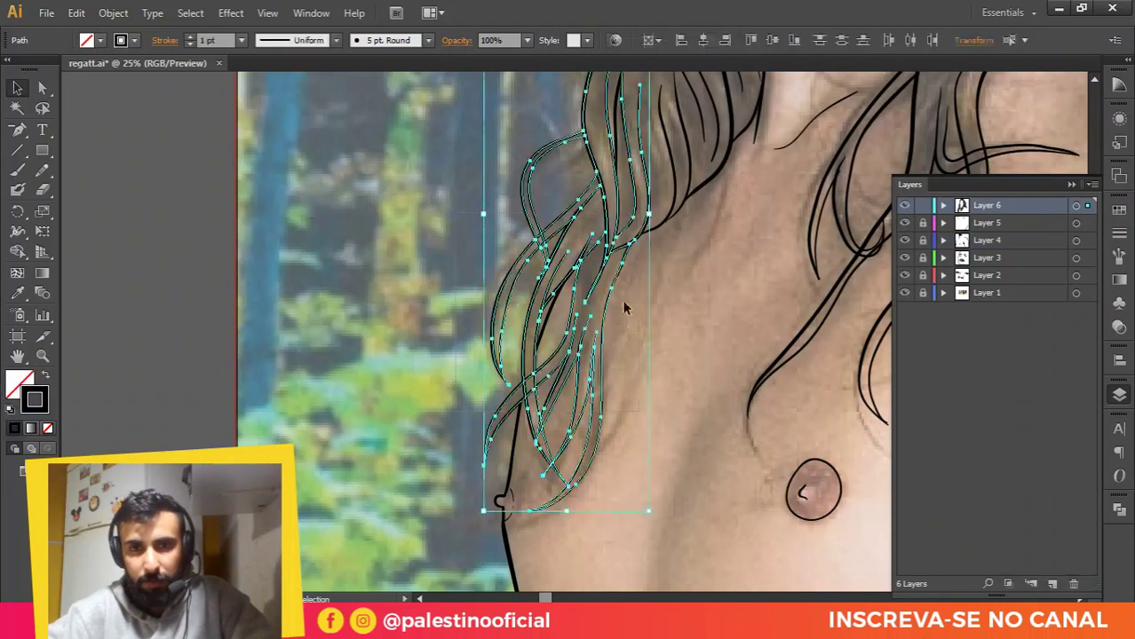
pyautogui.keyDown('shift'); pyautogui.click(626, 161); pyautogui.keyUp('shift')
pyautogui.keyDown('shift'); pyautogui.click(642, 161); pyautogui.keyUp('shift')
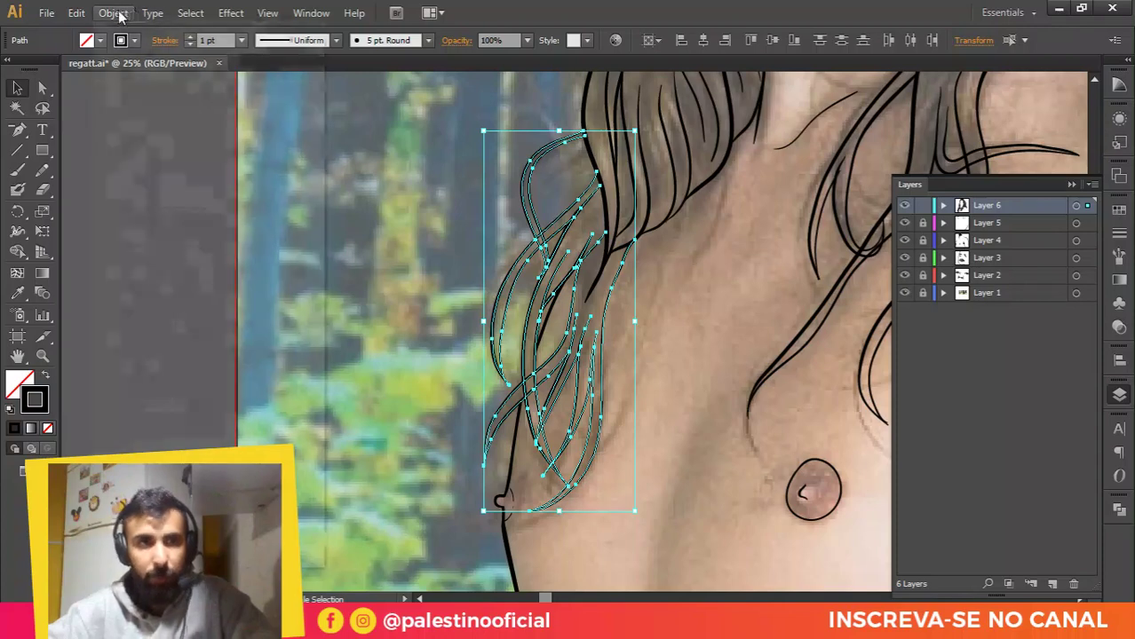
pyautogui.click(114, 13)
pyautogui.moveTo(136, 350)
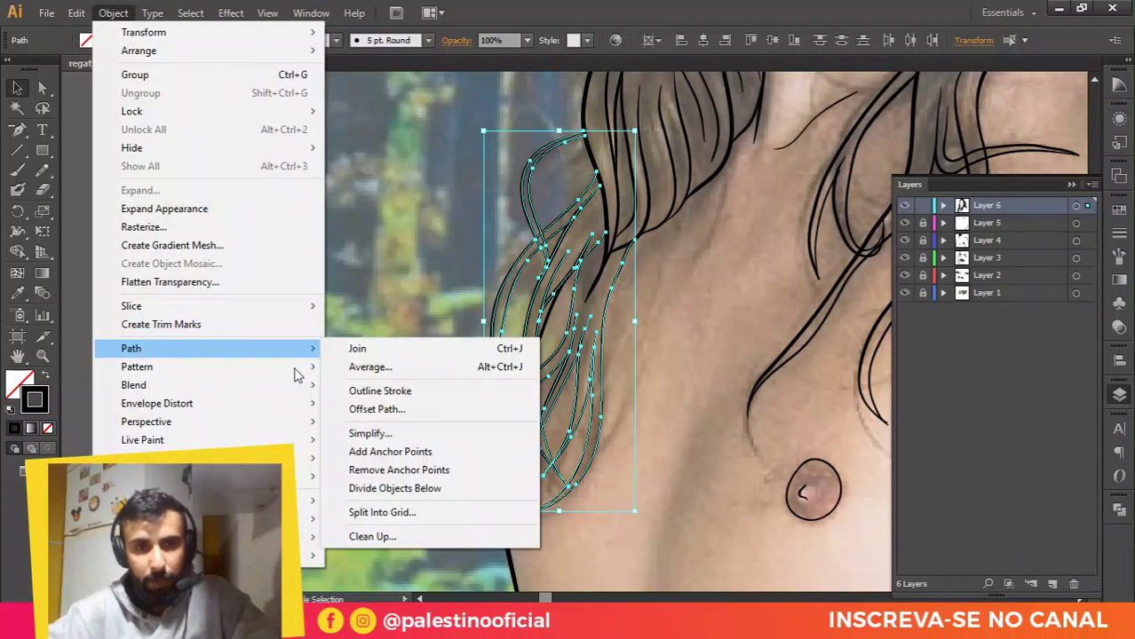
pyautogui.click(419, 394)
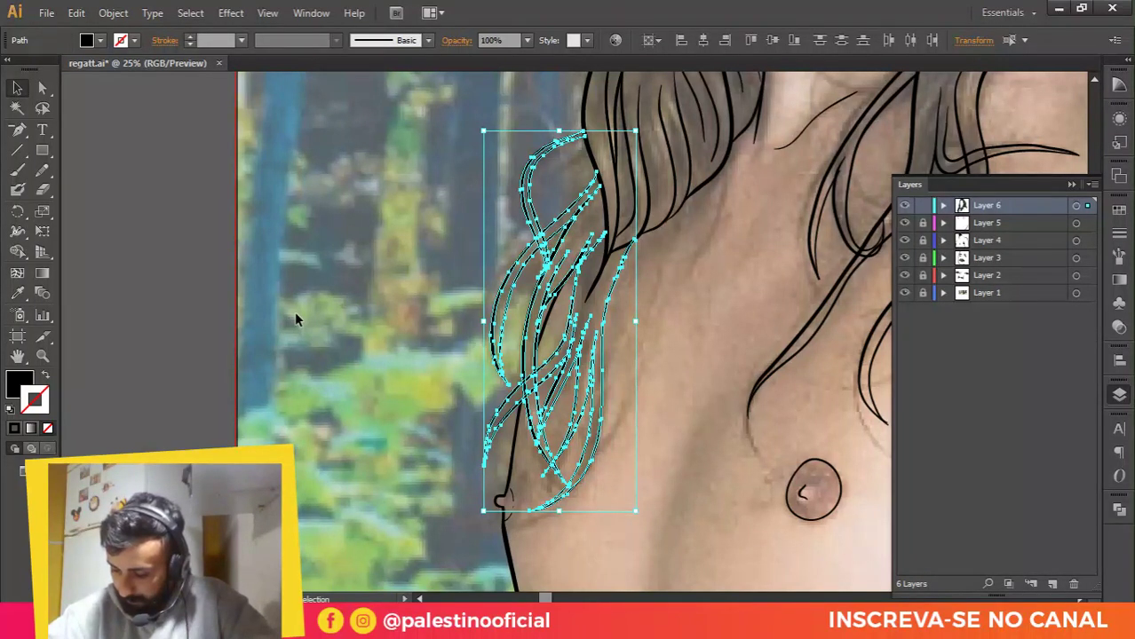
# Step: Erase the sections of the outlined upper loop strands that run between the two hair strands crossing them, and deselect them
pyautogui.press('a')
pyautogui.click(387, 292)
pyautogui.scroll(2, 546, 234)
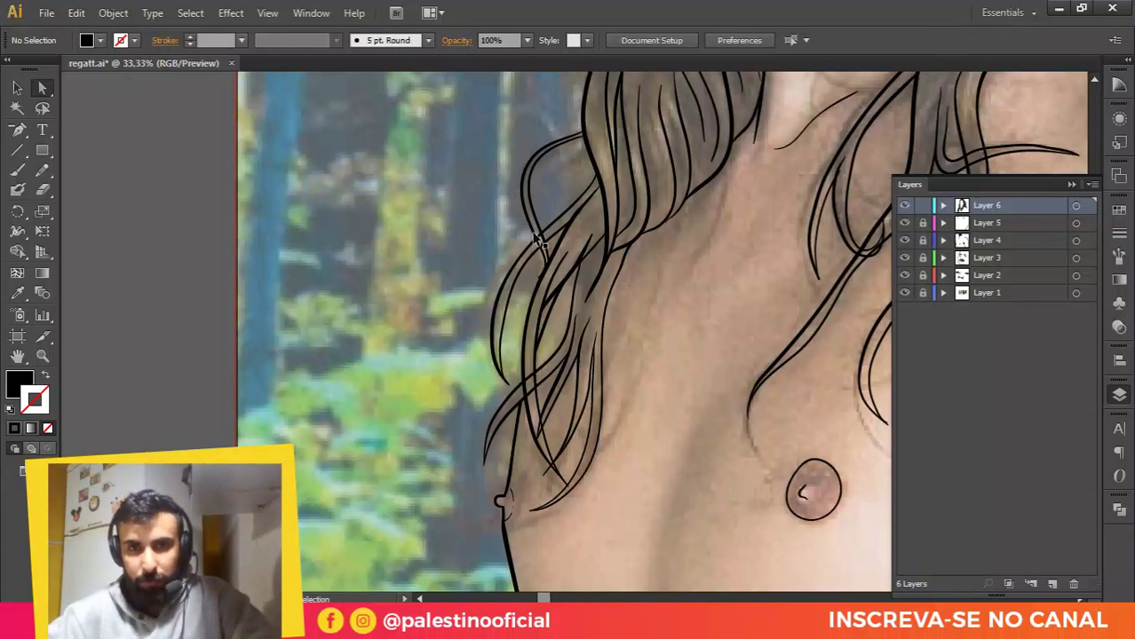
pyautogui.scroll(2, 550, 240)
pyautogui.press('v')
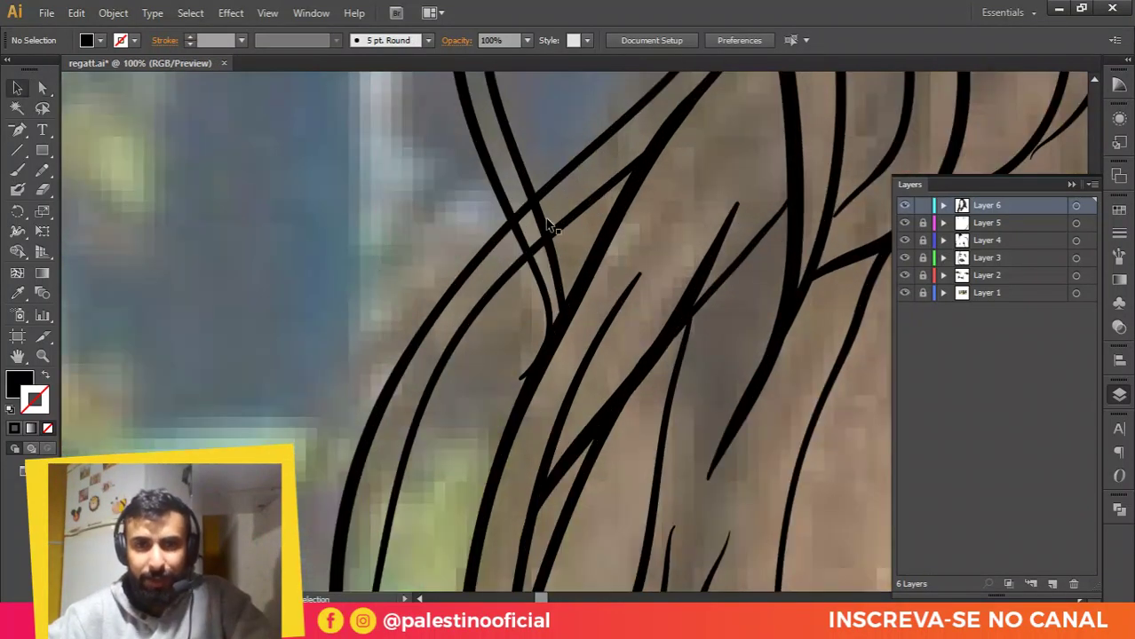
pyautogui.click(541, 227)
pyautogui.hotkey('shift', 'e')
pyautogui.scroll(1, 533, 240)
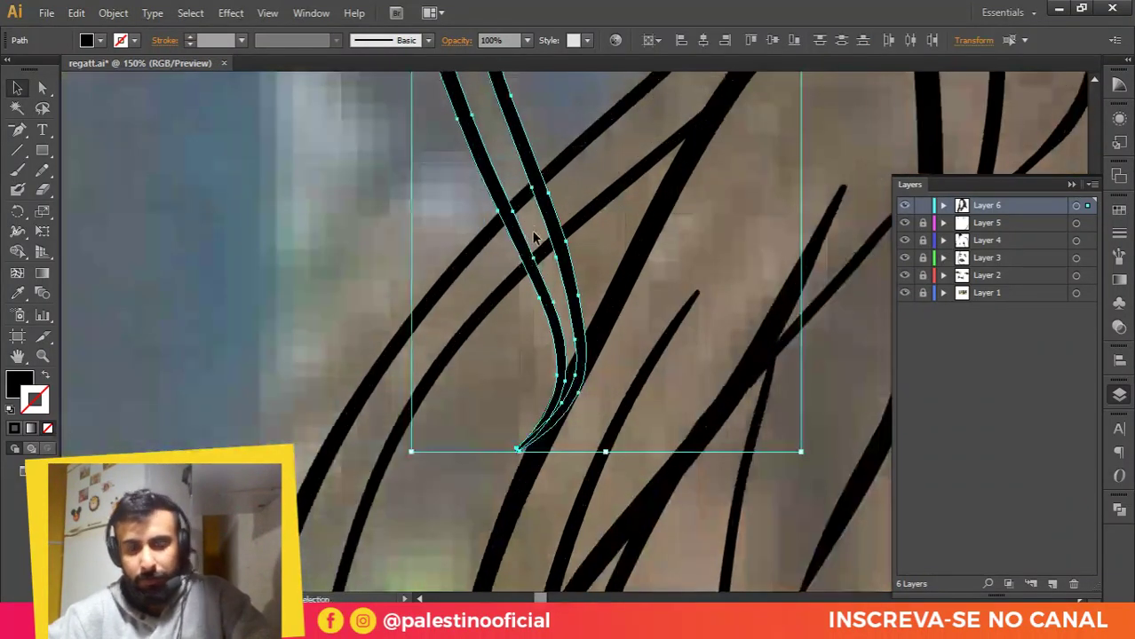
pyautogui.moveTo(544, 241)
pyautogui.mouseDown()
pyautogui.moveTo(515, 258)
pyautogui.moveTo(568, 213)
pyautogui.moveTo(538, 207)
pyautogui.moveTo(510, 235)
pyautogui.moveTo(545, 238)
pyautogui.moveTo(574, 219)
pyautogui.mouseUp()
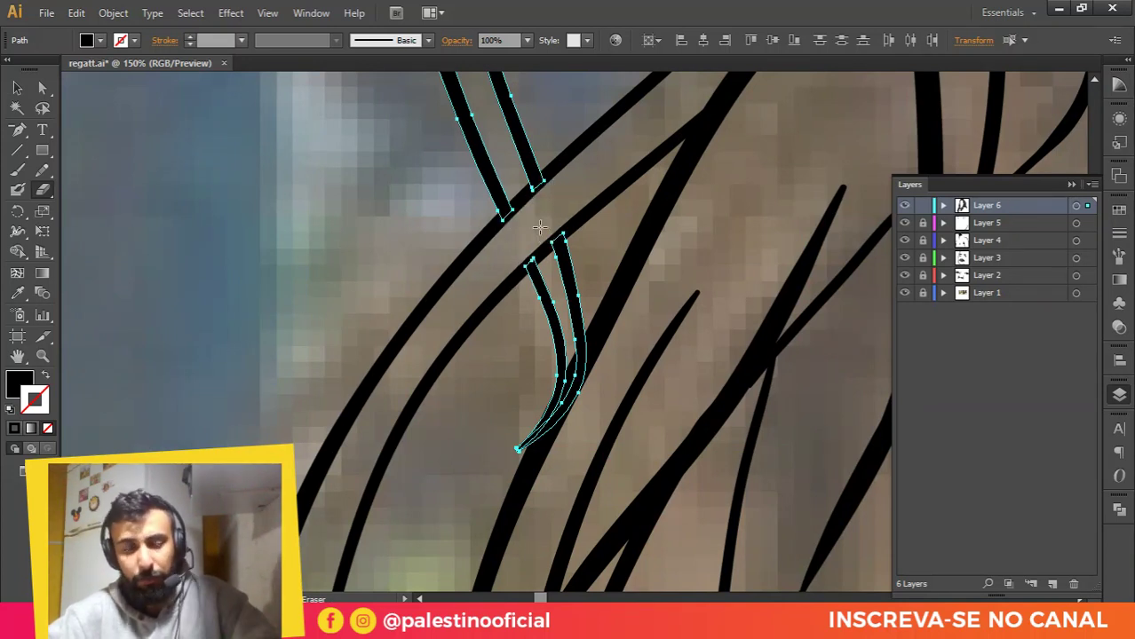
pyautogui.press('v')
pyautogui.click(513, 219)
pyautogui.scroll(-1, 549, 198)
pyautogui.click(409, 209)
pyautogui.scroll(-2, 512, 244)
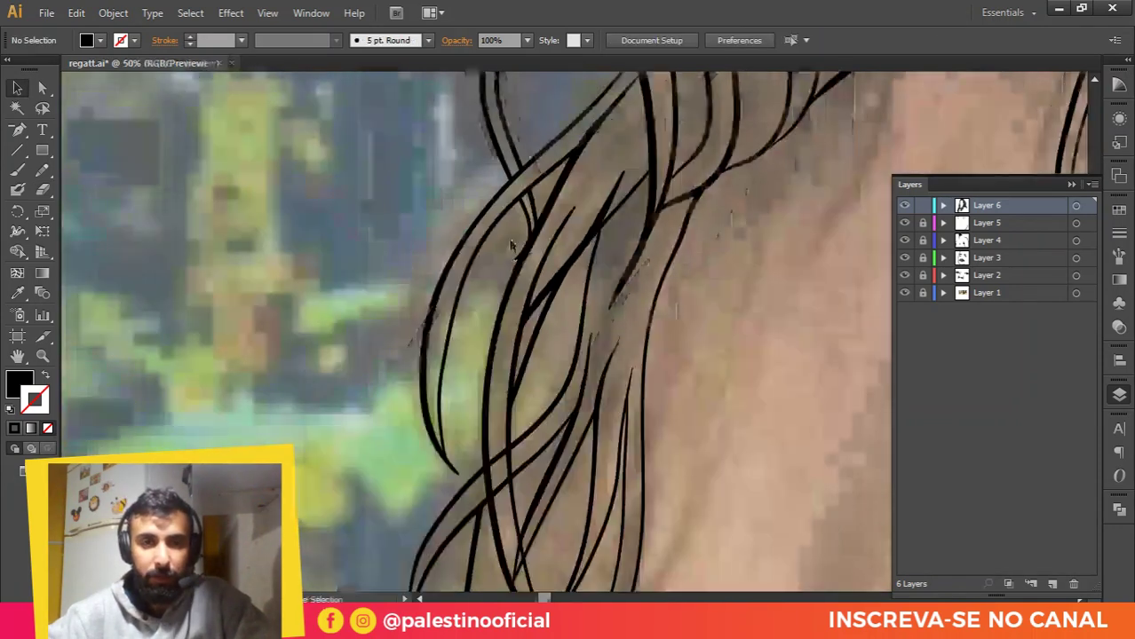
# Step: Erase the parts of the two long vertical strands that run inside the diagonal lock crossing them, and deselect them
pyautogui.moveTo(511, 274); pyautogui.dragTo(477, 312)
pyautogui.scroll(-2, 470, 342)
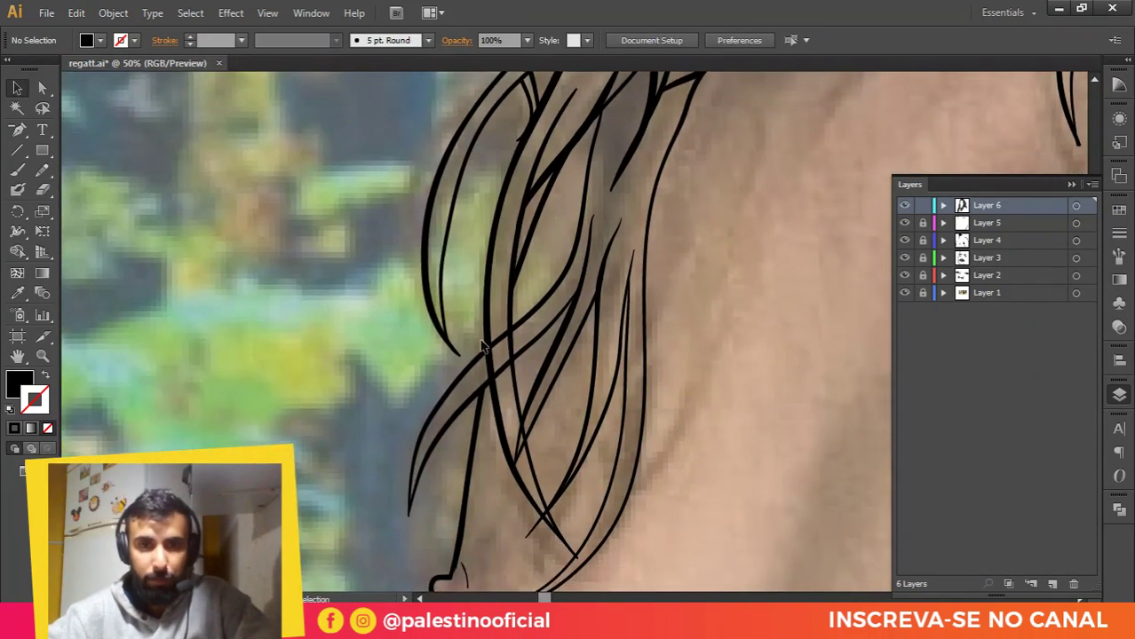
pyautogui.scroll(1, 496, 337)
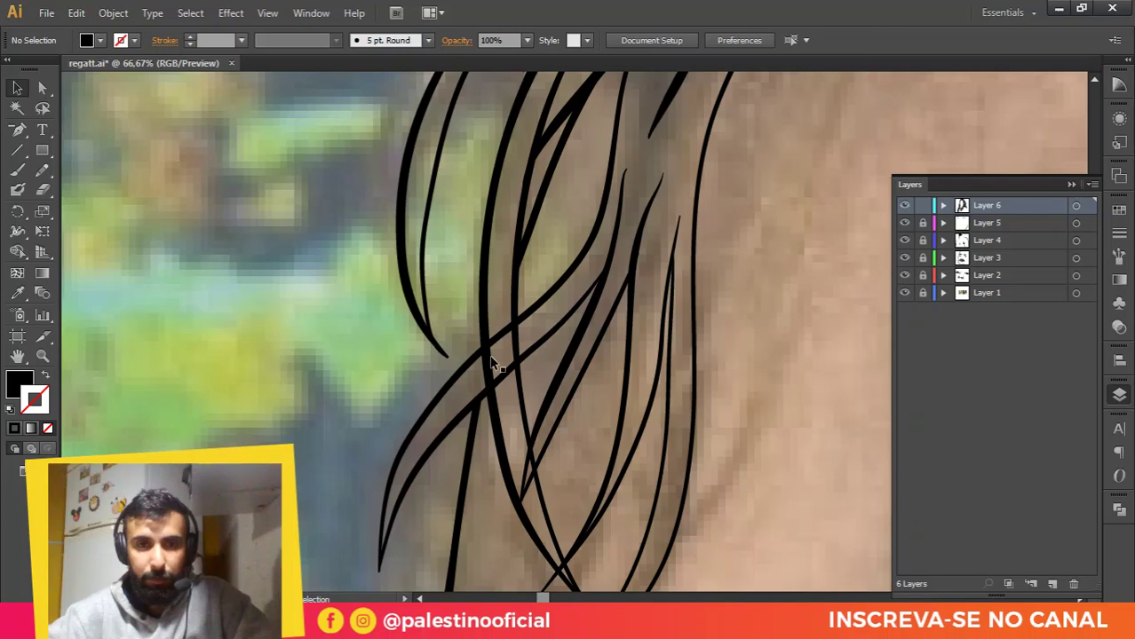
pyautogui.click(494, 364)
pyautogui.keyDown('shift'); pyautogui.click(522, 348); pyautogui.keyUp('shift')
pyautogui.scroll(1, 521, 346)
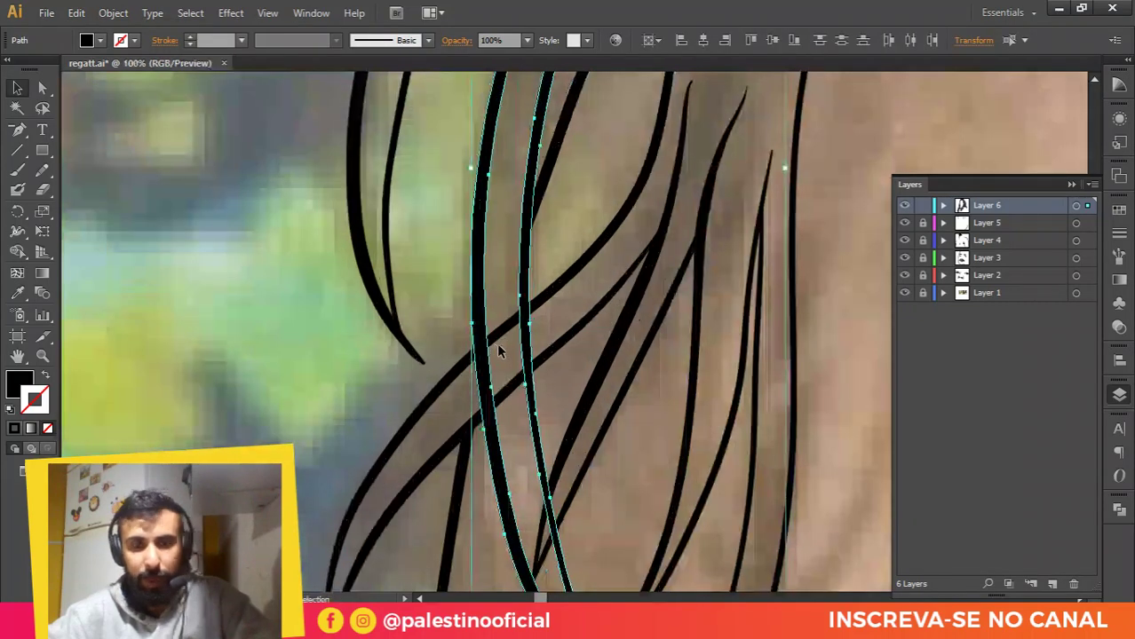
pyautogui.scroll(1, 515, 375)
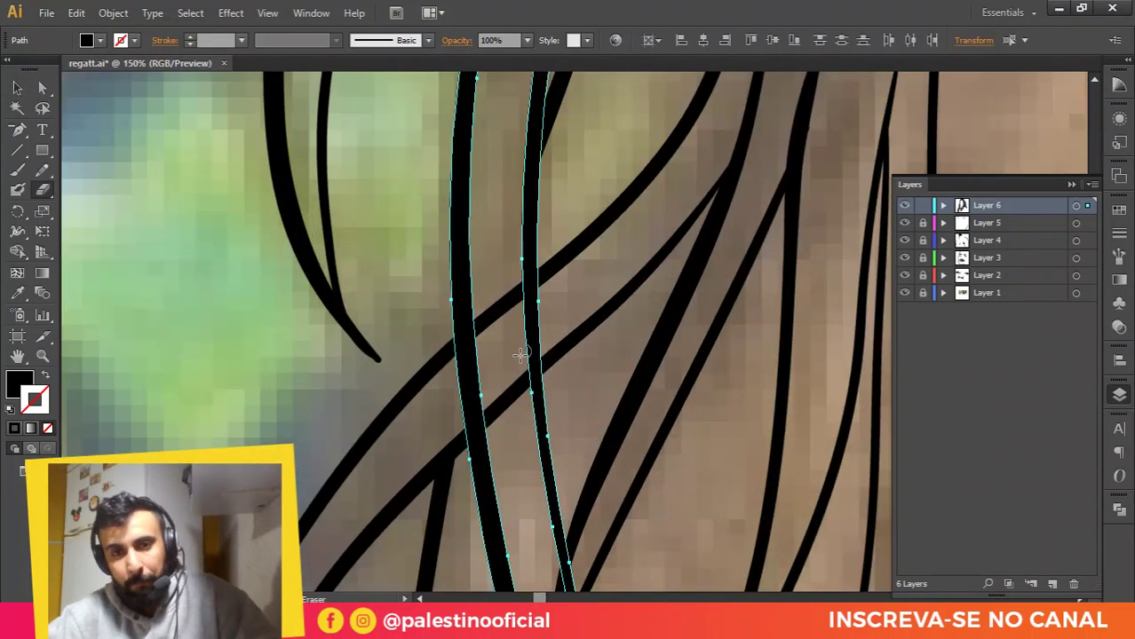
pyautogui.moveTo(533, 340); pyautogui.dragTo(548, 284)
pyautogui.moveTo(453, 369)
pyautogui.mouseDown()
pyautogui.moveTo(500, 336)
pyautogui.moveTo(444, 403)
pyautogui.moveTo(490, 370)
pyautogui.moveTo(491, 388)
pyautogui.moveTo(466, 417)
pyautogui.mouseUp()
pyautogui.press('v')
pyautogui.click(467, 382)
pyautogui.scroll(-2, 493, 320)
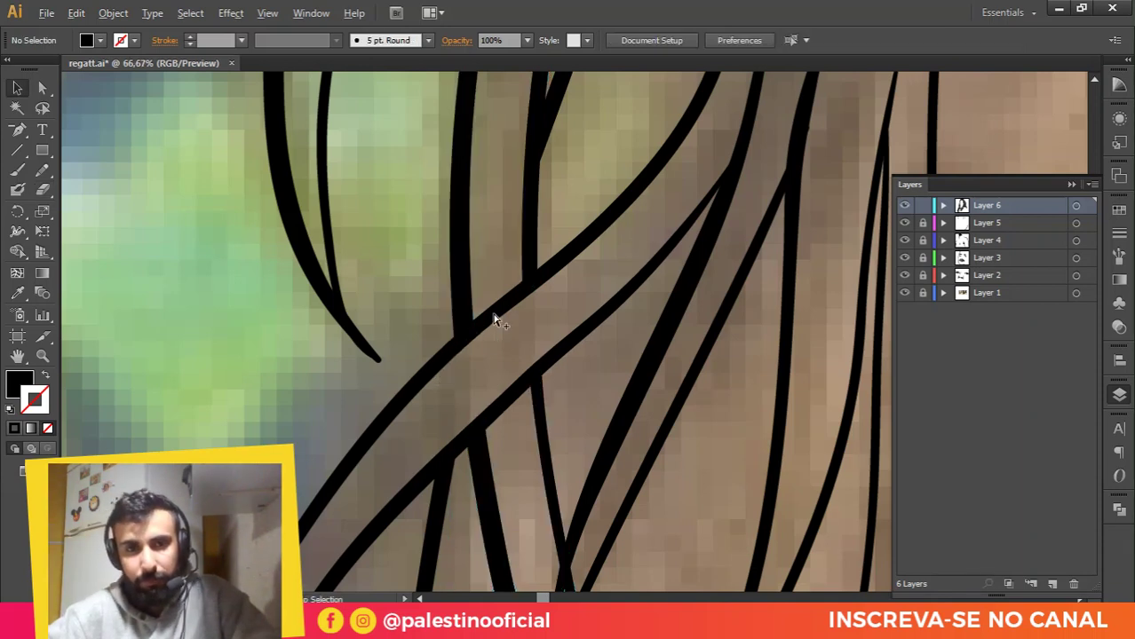
# Step: Erase the lower ends of the two slanted strands below the lock where they extend past the thin crossing strand
pyautogui.press('space')
pyautogui.scroll(3, 524, 453)
pyautogui.click(524, 457)
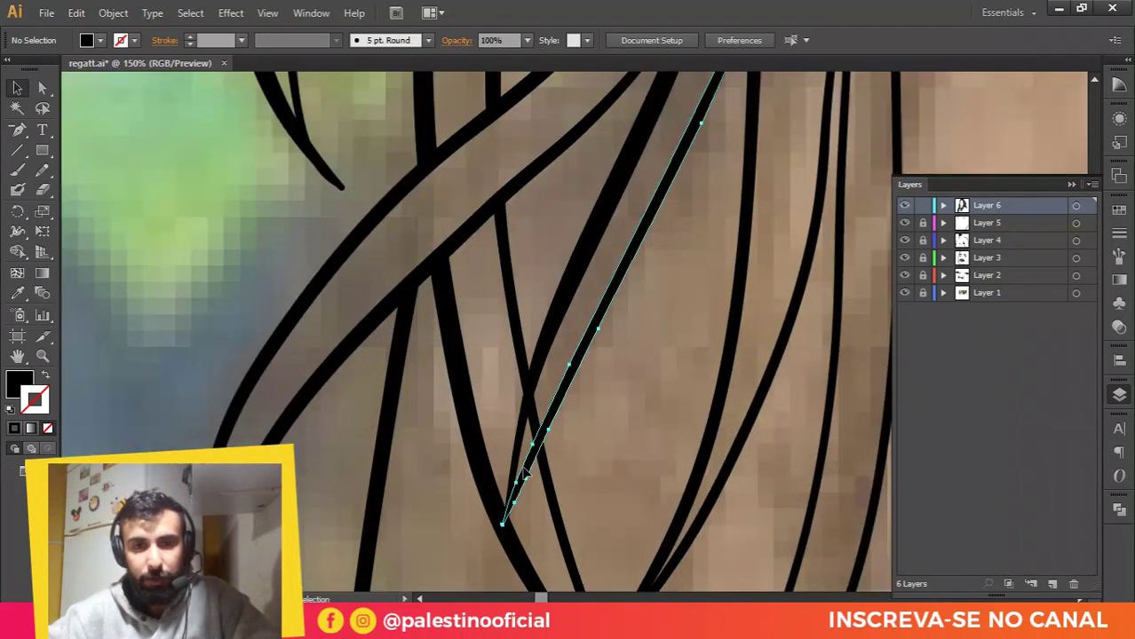
pyautogui.hotkey('shift', 'e')
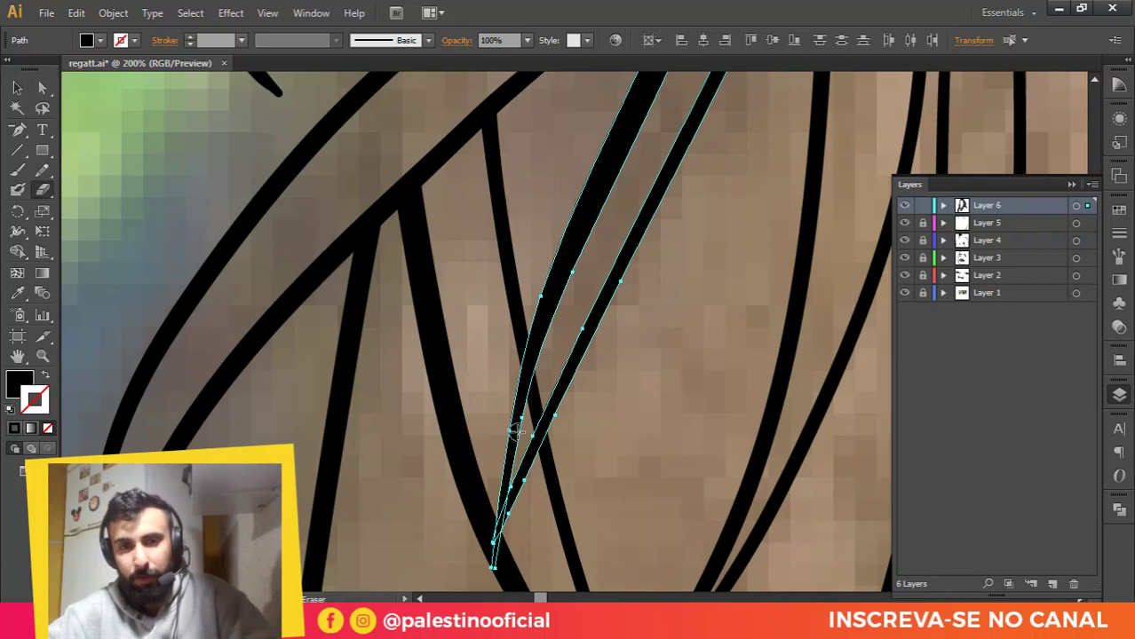
pyautogui.scroll(-1, 473, 366)
pyautogui.moveTo(503, 506)
pyautogui.mouseDown()
pyautogui.moveTo(498, 564)
pyautogui.moveTo(522, 462)
pyautogui.moveTo(534, 460)
pyautogui.moveTo(509, 357)
pyautogui.moveTo(540, 453)
pyautogui.mouseUp()
pyautogui.press('v')
pyautogui.click(614, 389)
pyautogui.scroll(-4, 552, 324)
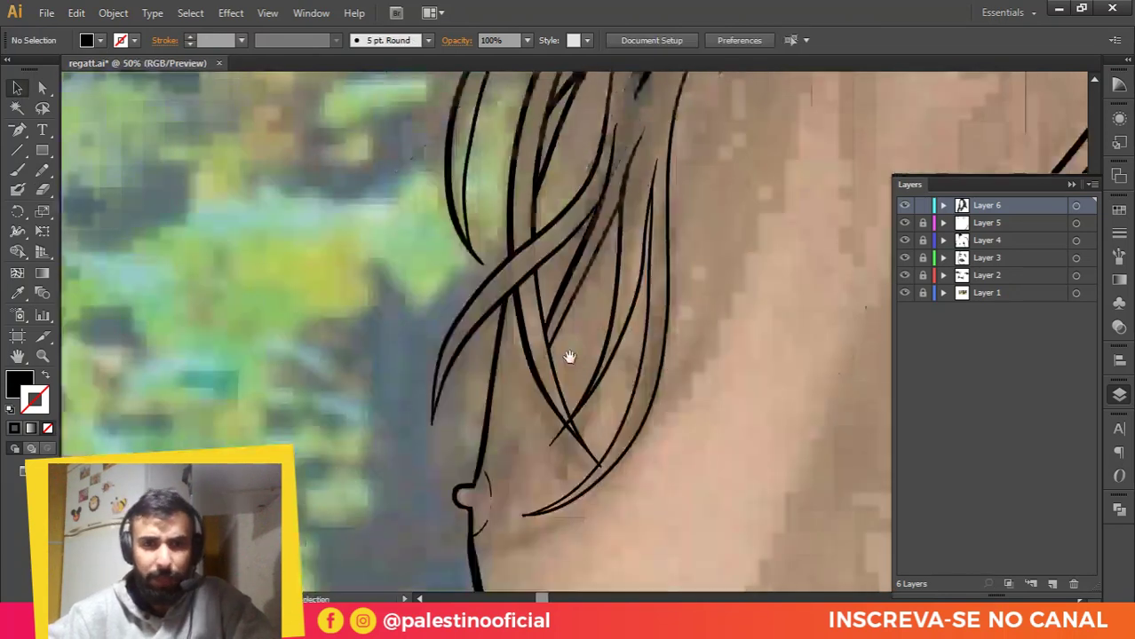
# Step: Erase the overlapping pieces of the two converging strands between the pair of crossing strands near the lower tips, and deselect them
pyautogui.scroll(-3, 569, 357)
pyautogui.hscroll(-4, 572, 367)
pyautogui.scroll(2, 576, 369)
pyautogui.hotkey('ctrl', '+')
pyautogui.hotkey('ctrl', '+')
pyautogui.click(653, 396)
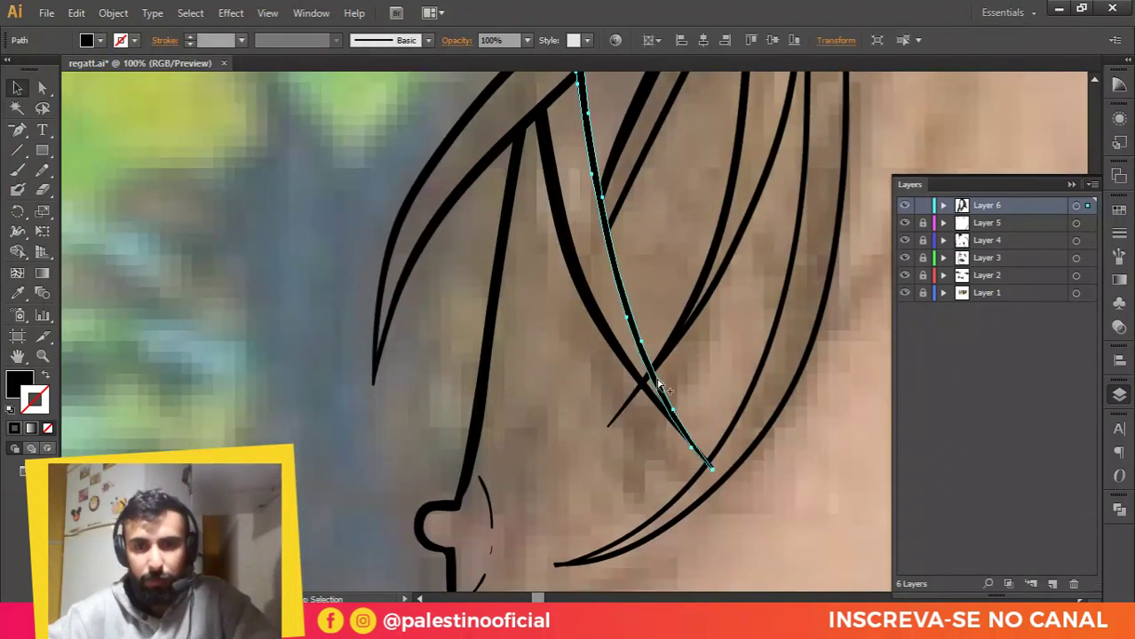
pyautogui.hotkey('ctrl', '+')
pyautogui.hotkey('shift', 'e')
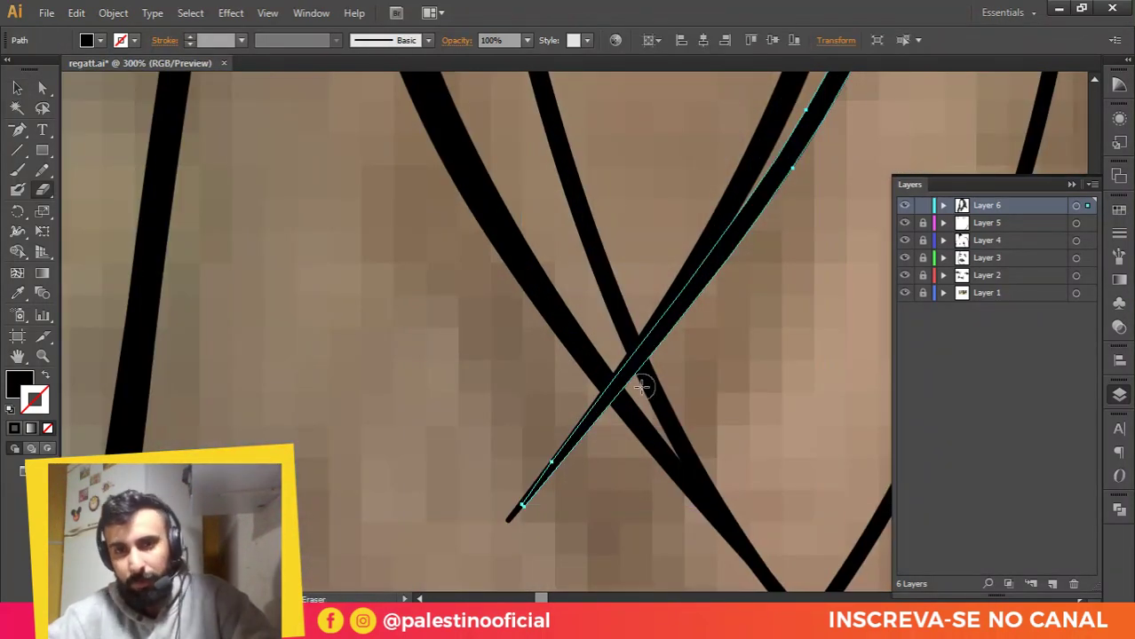
pyautogui.moveTo(600, 357)
pyautogui.mouseDown()
pyautogui.moveTo(632, 382)
pyautogui.moveTo(612, 320)
pyautogui.moveTo(623, 357)
pyautogui.mouseUp()
pyautogui.press('v')
pyautogui.hotkey('shift', 'e')
pyautogui.press('v')
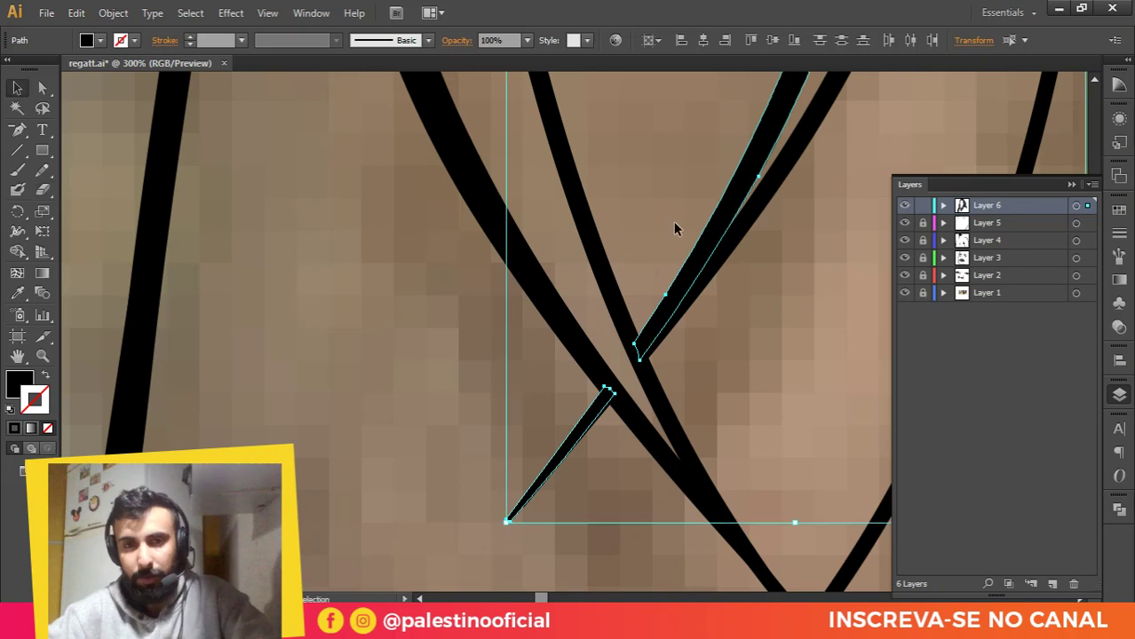
pyautogui.click(673, 232)
# Step: Examine the cleaned-up chest strands and the overall torso line art, hiding Layer 1 and showing it again
pyautogui.scroll(-3, 581, 319)
pyautogui.scroll(-1, 626, 278)
pyautogui.scroll(3, 652, 385)
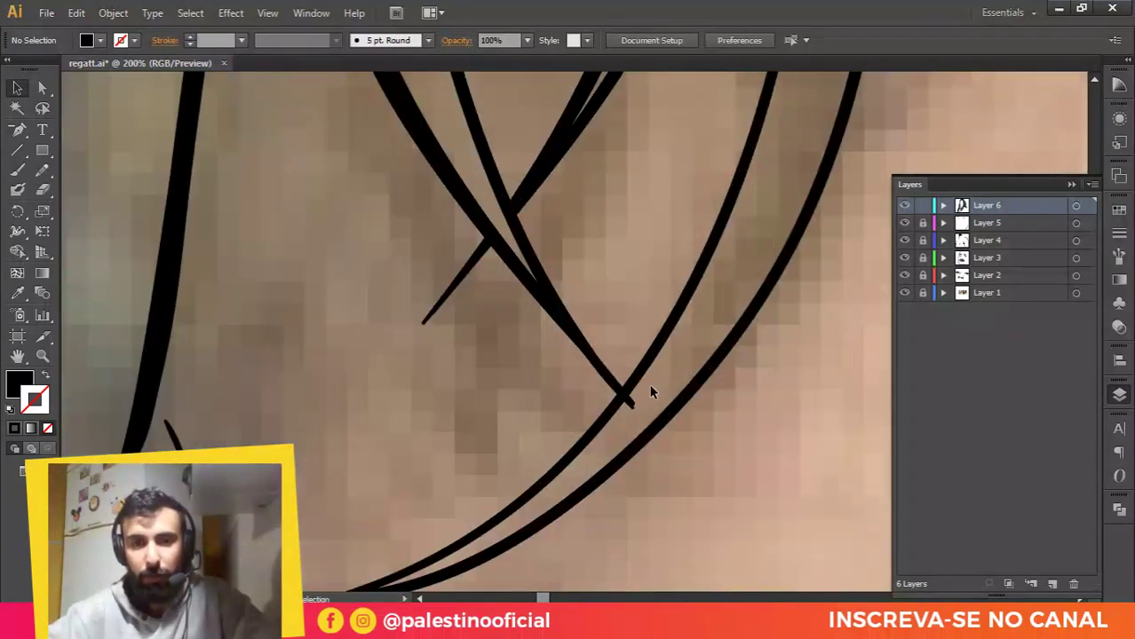
pyautogui.scroll(-3, 636, 438)
pyautogui.moveTo(641, 332); pyautogui.dragTo(616, 443)
pyautogui.moveTo(628, 276); pyautogui.dragTo(604, 395)
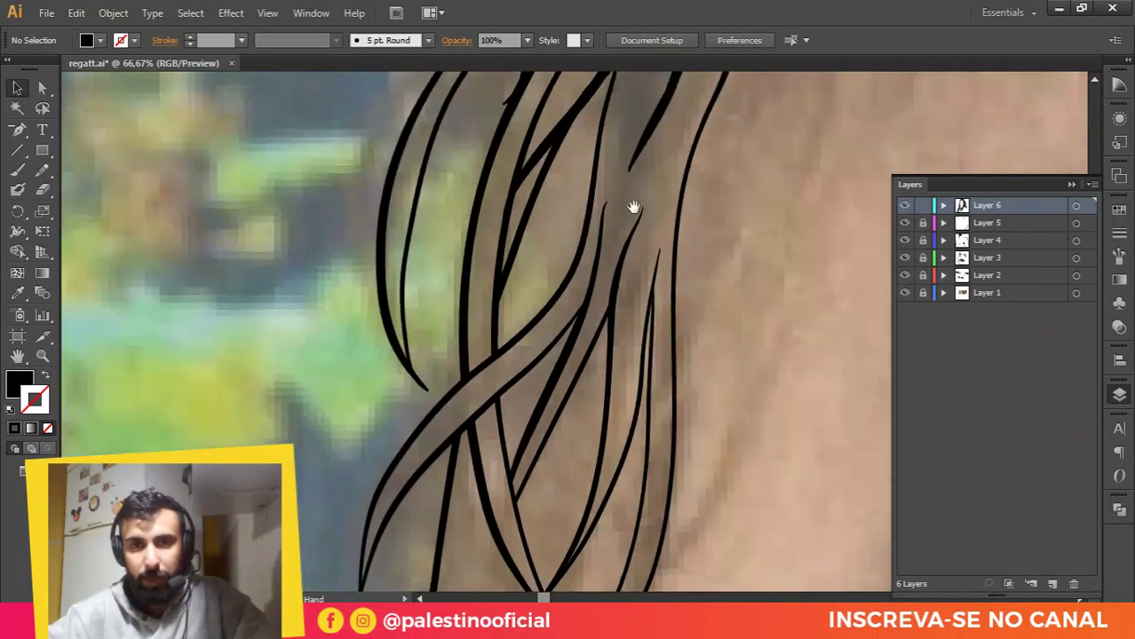
pyautogui.moveTo(633, 208); pyautogui.dragTo(612, 320)
pyautogui.moveTo(600, 225); pyautogui.dragTo(592, 270)
pyautogui.scroll(-2, 558, 339)
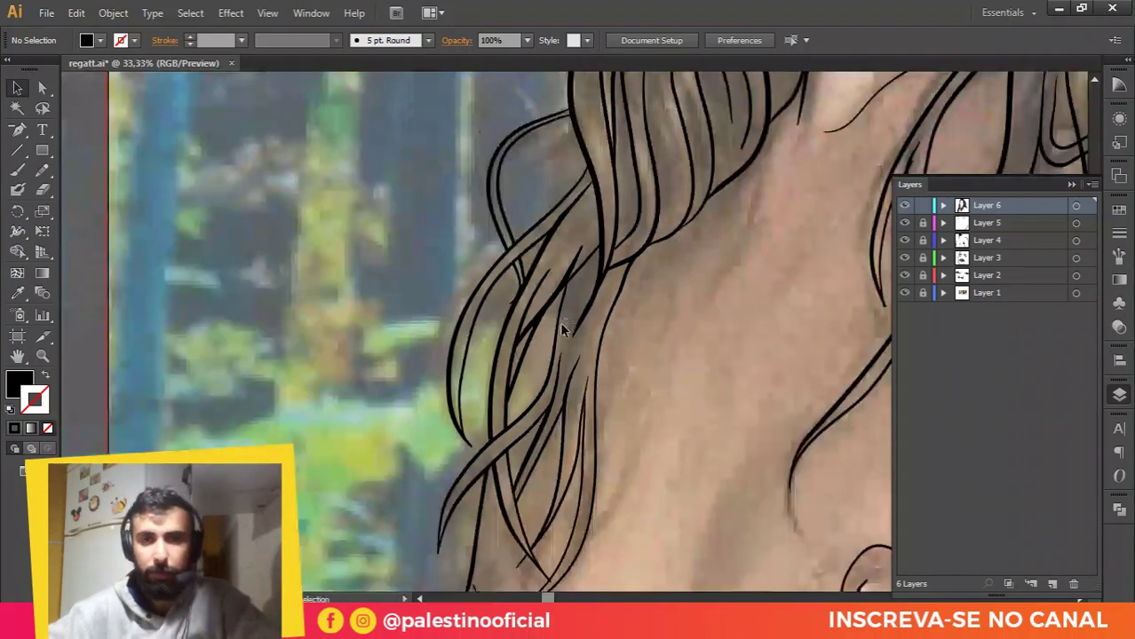
pyautogui.scroll(1, 504, 245)
pyautogui.hotkey('ctrl', '-')
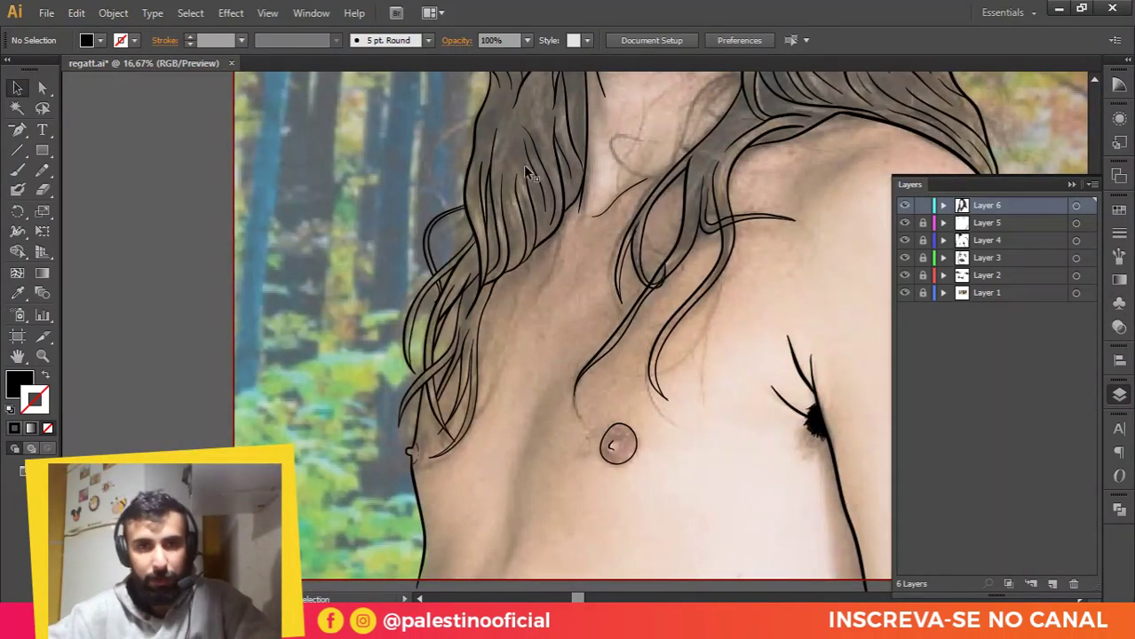
pyautogui.moveTo(523, 164); pyautogui.dragTo(509, 207)
pyautogui.hotkey('ctrl', '-')
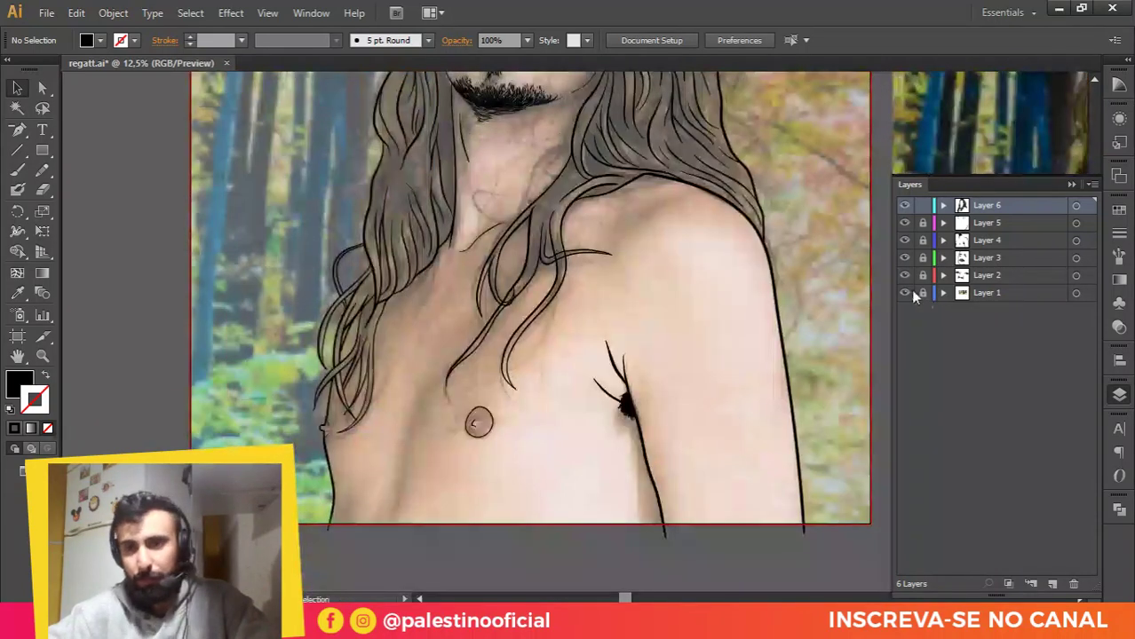
pyautogui.click(906, 294)
pyautogui.click(905, 294)
# Step: Move the upper endpoint of the thin strand beside the curled lock on the chest onto the neighbouring strand, and deselect it
pyautogui.scroll(3, 550, 252)
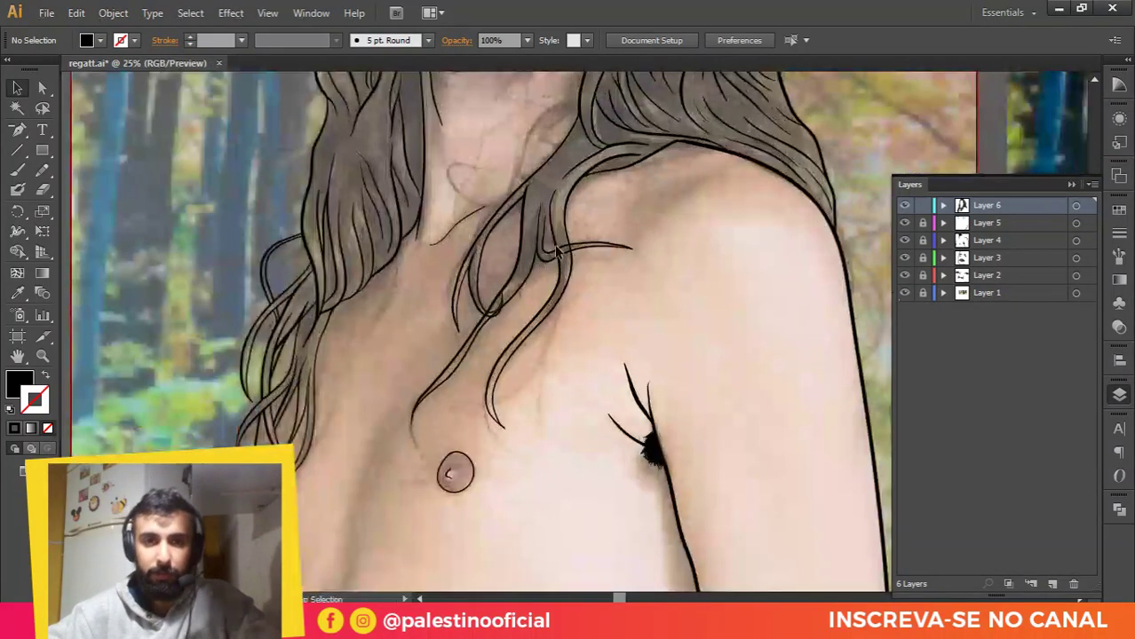
pyautogui.scroll(1, 458, 331)
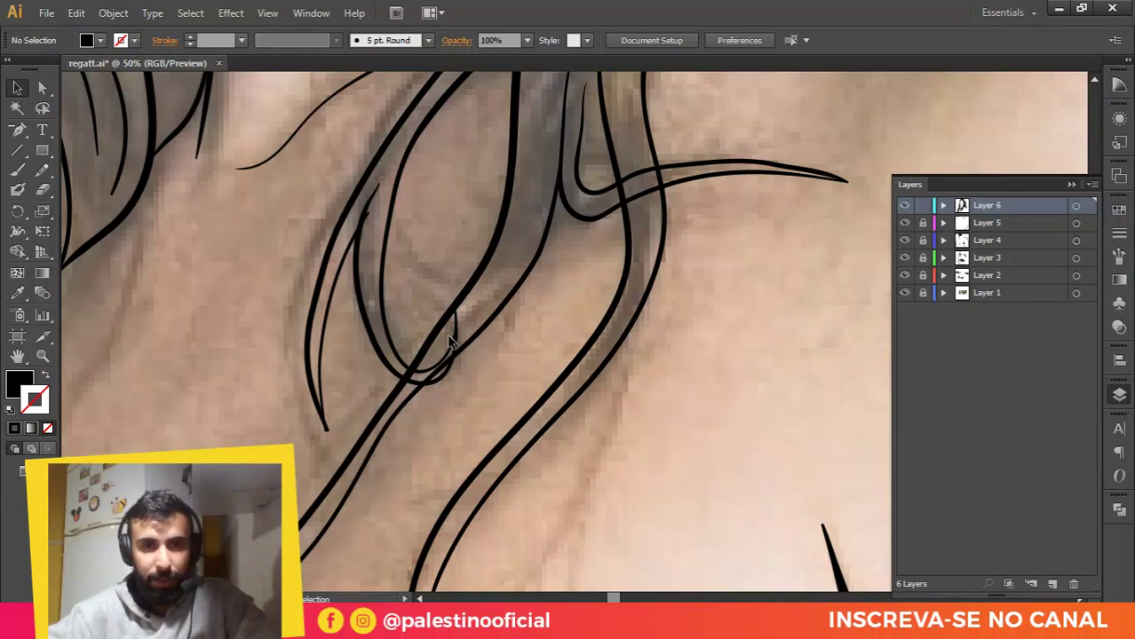
pyautogui.click(451, 342)
pyautogui.scroll(1, 376, 224)
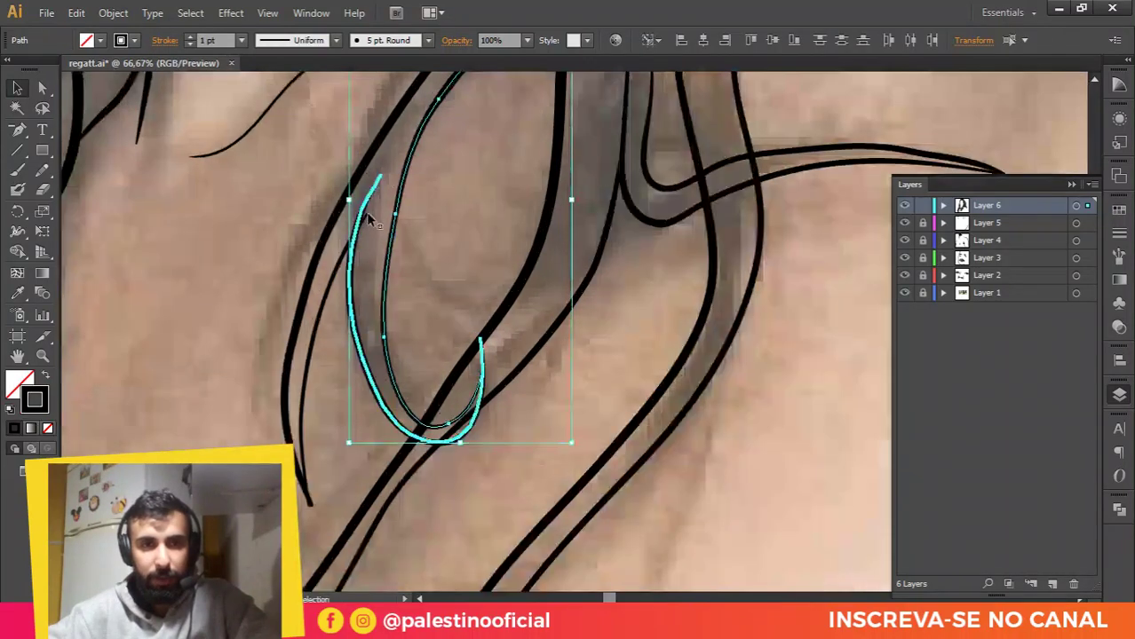
pyautogui.scroll(2, 371, 220)
pyautogui.press('a')
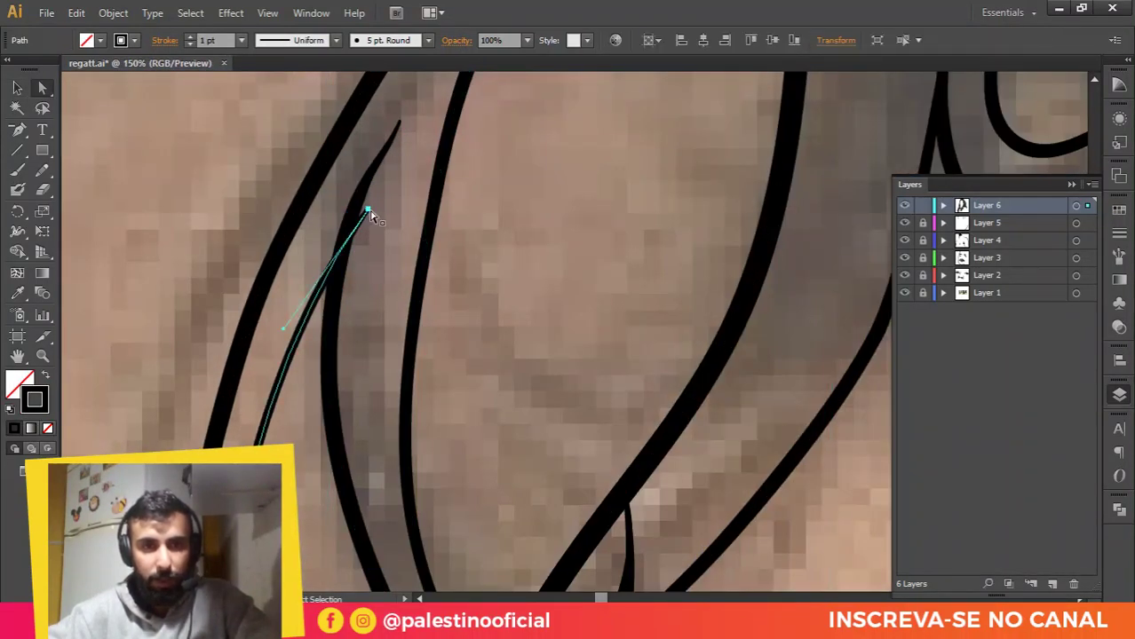
pyautogui.moveTo(368, 210); pyautogui.dragTo(356, 215)
pyautogui.click(392, 233)
pyautogui.scroll(-3, 400, 284)
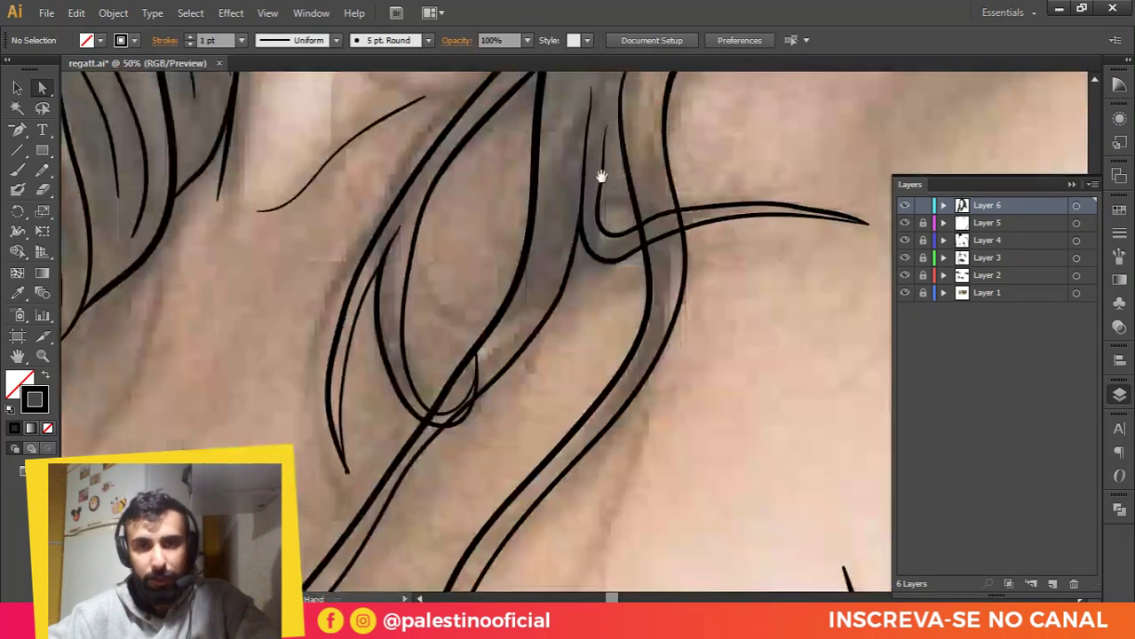
# Step: Move the lower tip of the long diagonal lock's thick strand onto its thinner partner and adjust its end curve
pyautogui.scroll(-3, 540, 218)
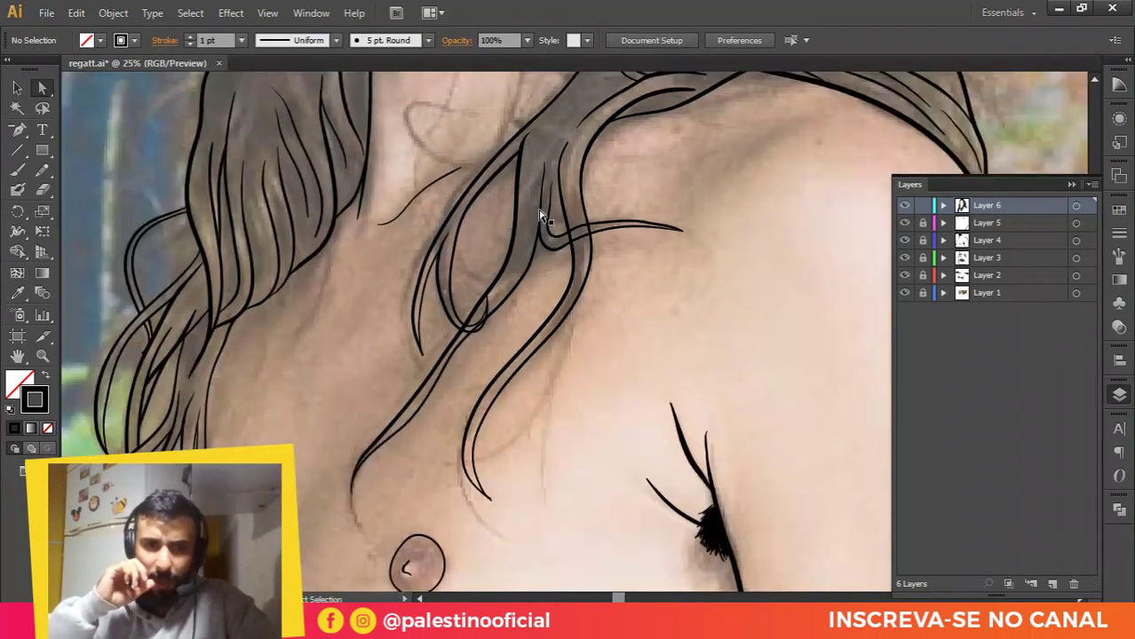
pyautogui.scroll(3, 356, 489)
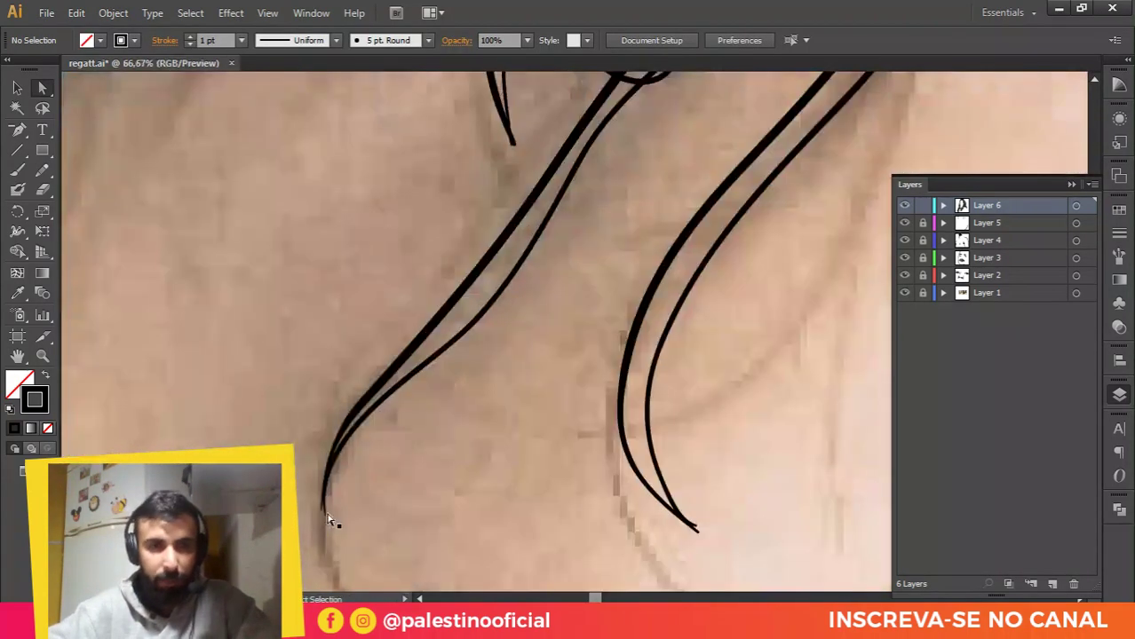
pyautogui.scroll(2, 367, 446)
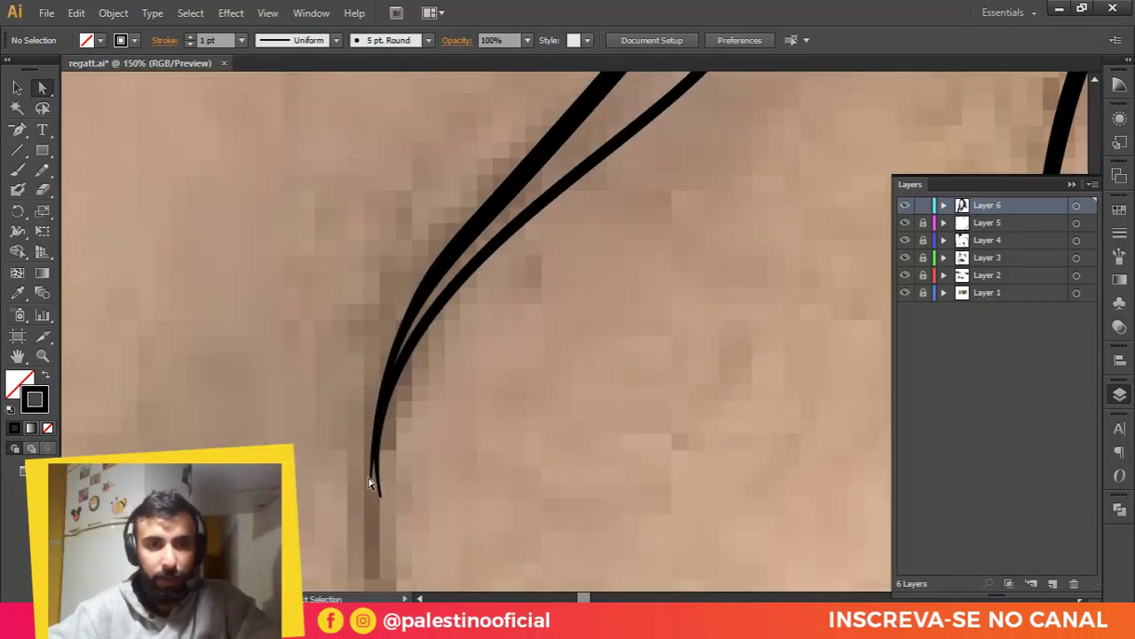
pyautogui.click(371, 482)
pyautogui.moveTo(371, 482); pyautogui.dragTo(377, 485)
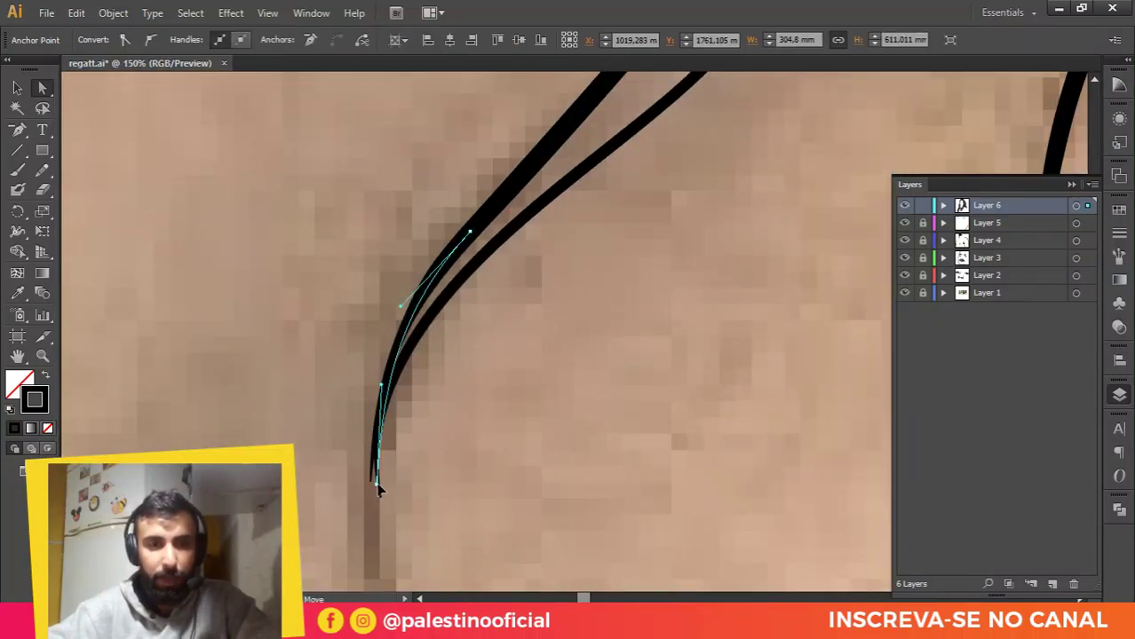
pyautogui.click(387, 404)
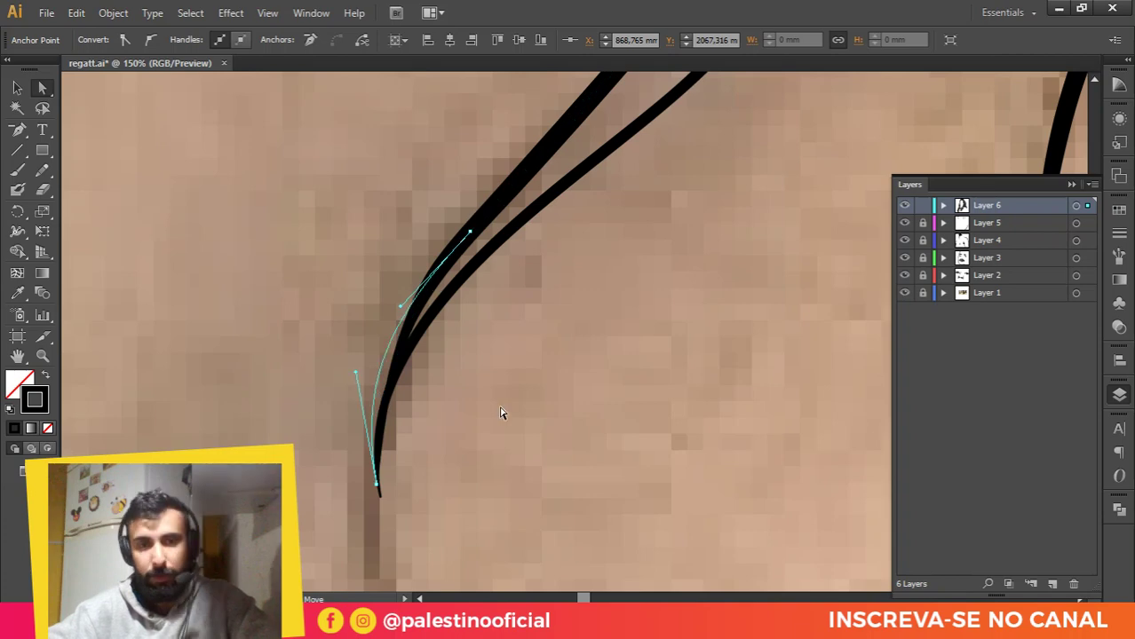
pyautogui.click(431, 388)
pyautogui.scroll(-2, 431, 388)
# Step: Move the outer strand's tip onto the inner strand's tip on the curved lock towards the armpit, and round its end curve
pyautogui.scroll(2, 605, 435)
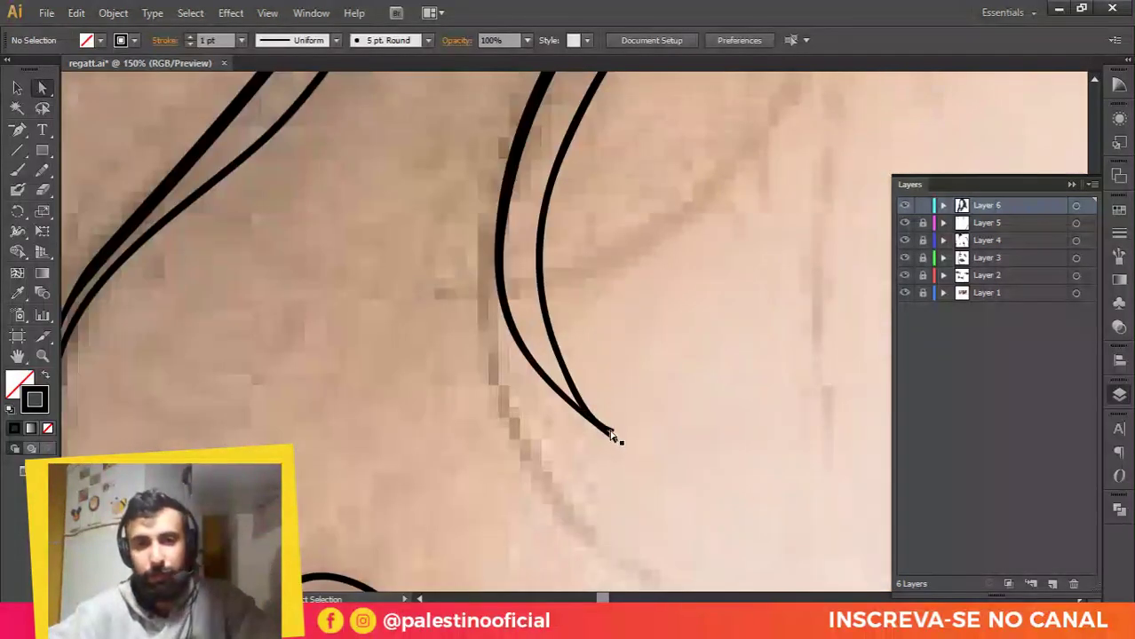
pyautogui.click(618, 434)
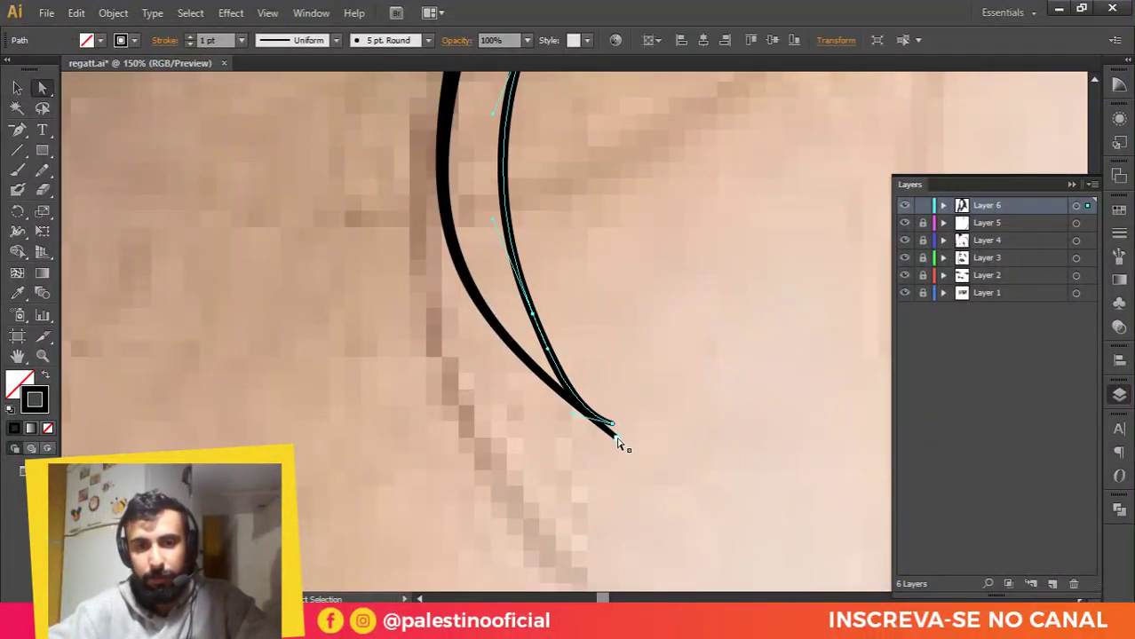
pyautogui.moveTo(617, 437); pyautogui.dragTo(613, 424)
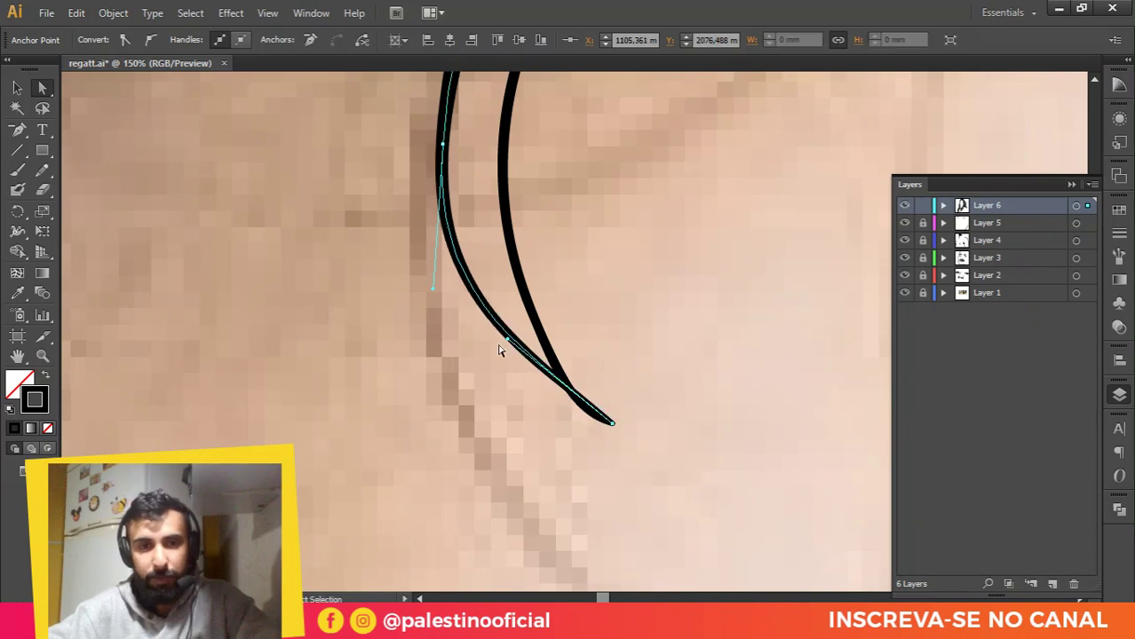
pyautogui.moveTo(507, 344)
pyautogui.mouseDown()
pyautogui.moveTo(493, 408)
pyautogui.moveTo(514, 409)
pyautogui.mouseUp()
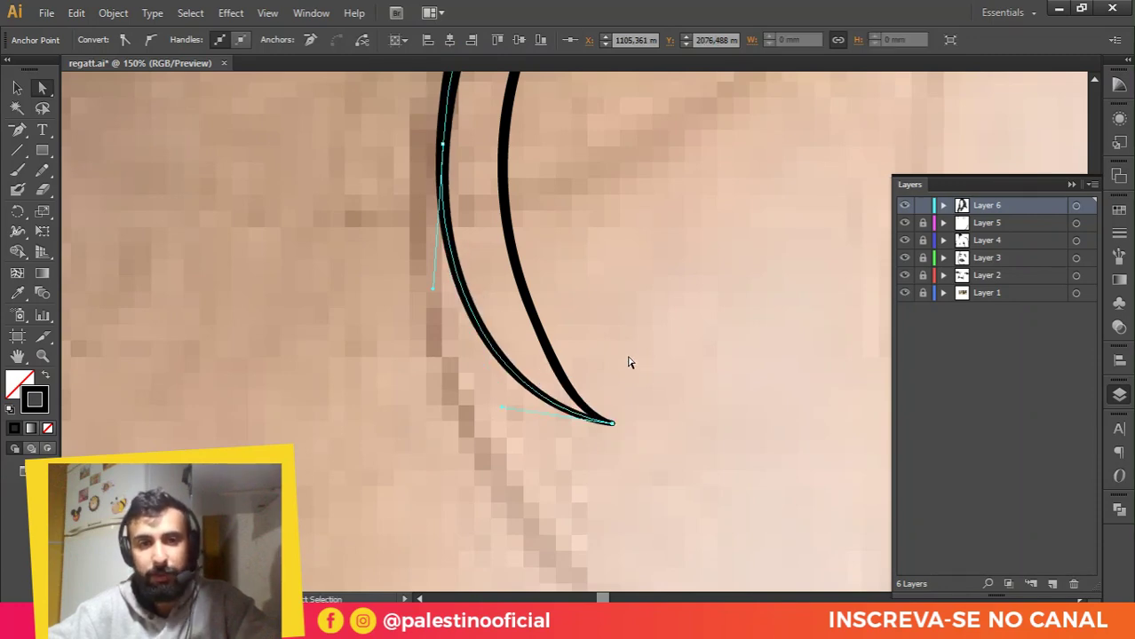
# Step: Move the lower tip of the short chest lock's thick strand onto its thinner partner's tip, and deselect it
pyautogui.click(628, 360)
pyautogui.scroll(-2, 586, 381)
pyautogui.scroll(-1, 427, 405)
pyautogui.scroll(-1, 427, 409)
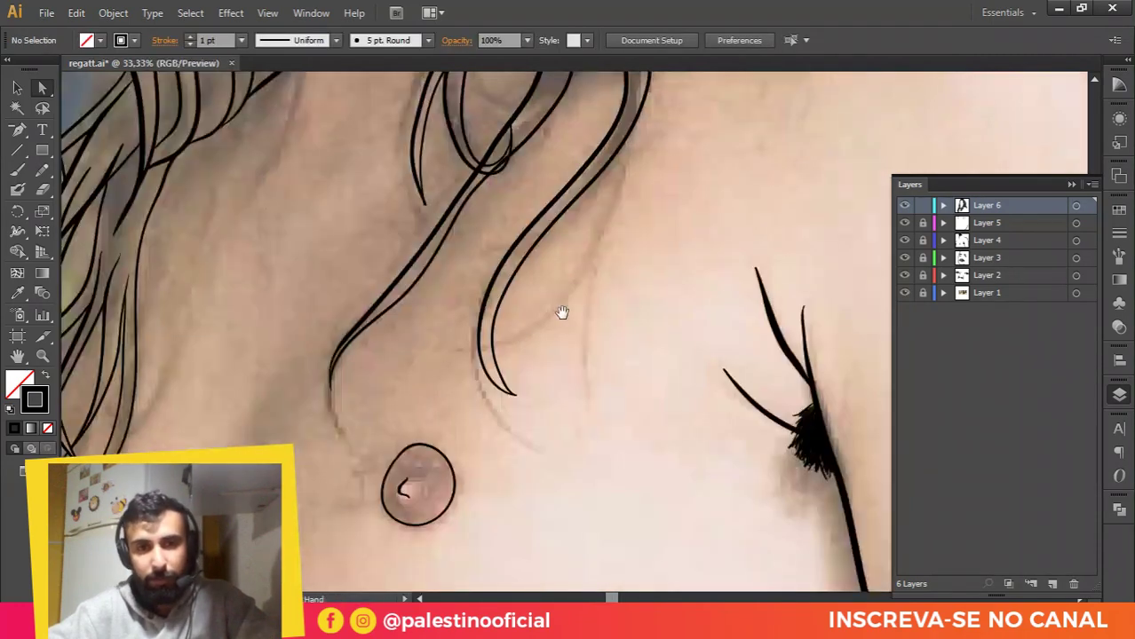
pyautogui.scroll(4, 489, 134)
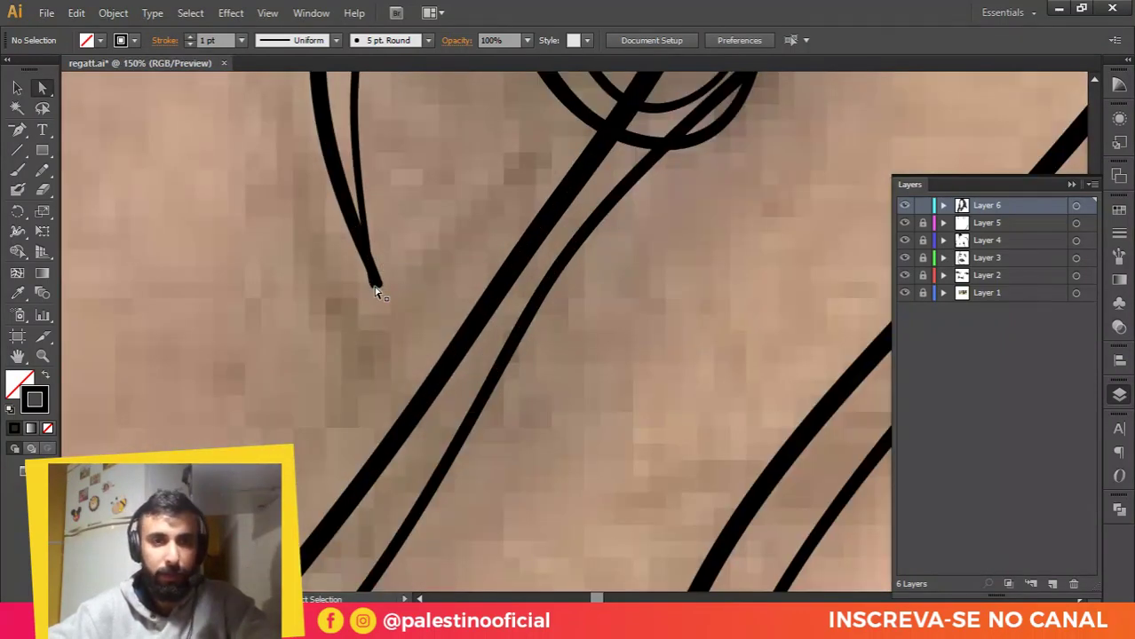
pyautogui.click(375, 289)
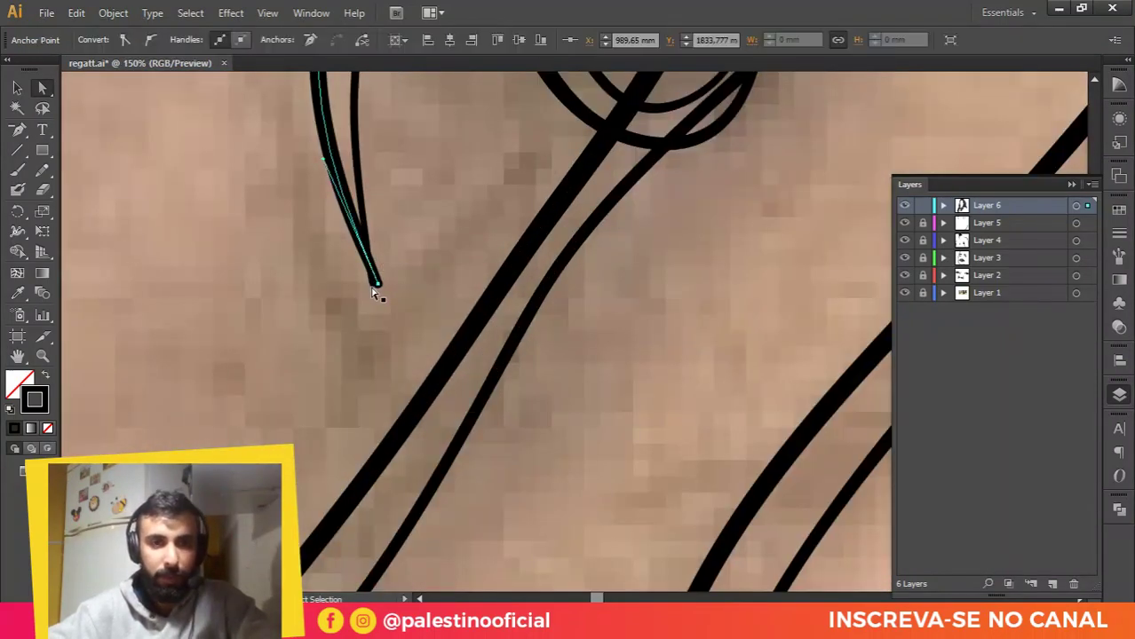
pyautogui.click(371, 291)
pyautogui.scroll(2, 375, 289)
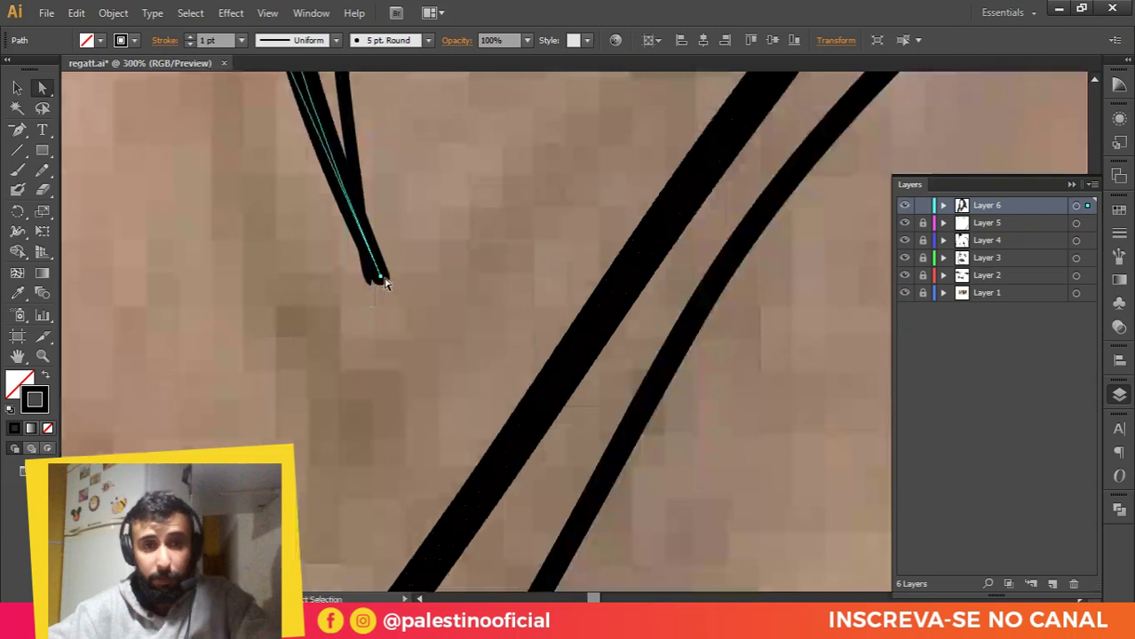
pyautogui.moveTo(382, 278); pyautogui.dragTo(367, 277)
pyautogui.click(374, 278)
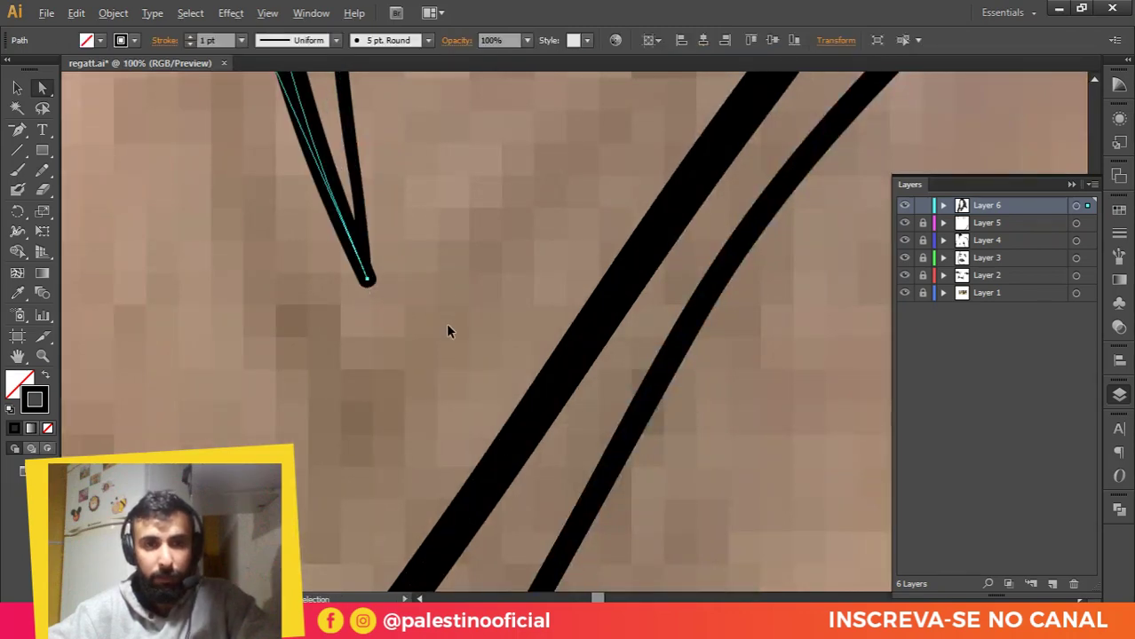
pyautogui.scroll(-3, 446, 320)
pyautogui.scroll(-4, 340, 300)
# Step: Select all of the unlocked chest strands, convert them to filled shapes with Outline Stroke, and deselect them
pyautogui.press('v')
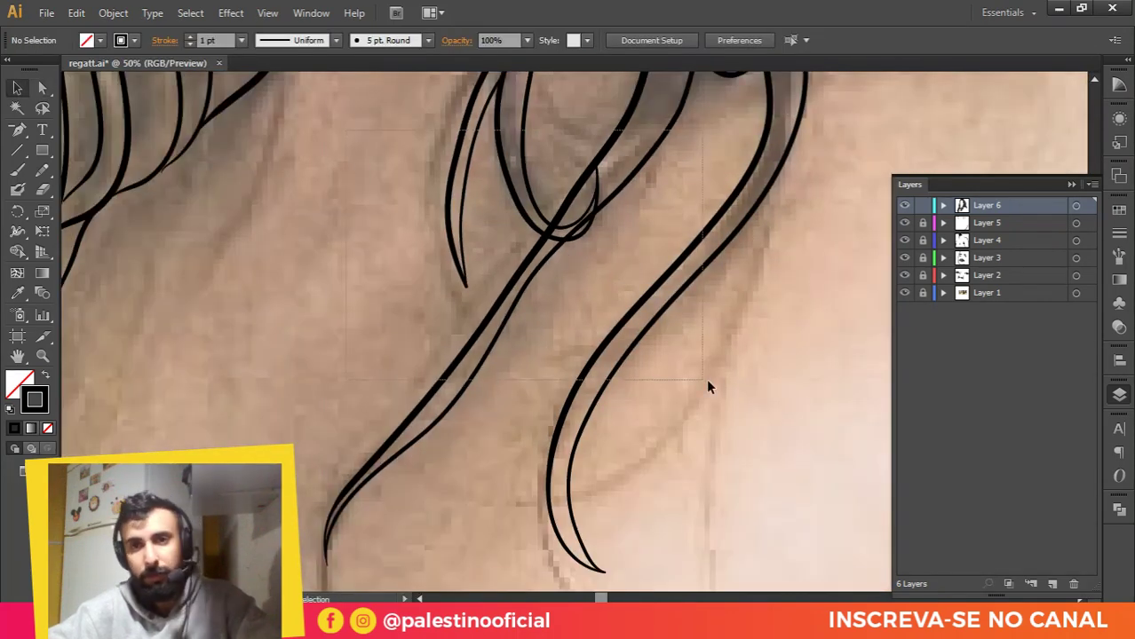
pyautogui.hotkey('ctrl', 'a')
pyautogui.scroll(1, 757, 193)
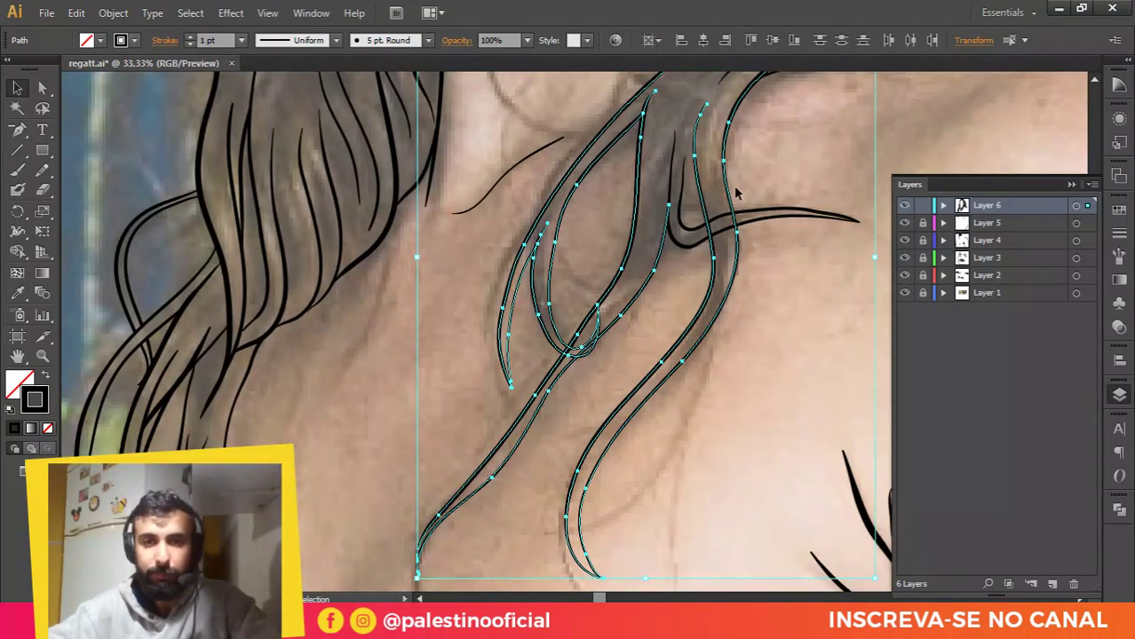
pyautogui.click(113, 12)
pyautogui.moveTo(170, 351)
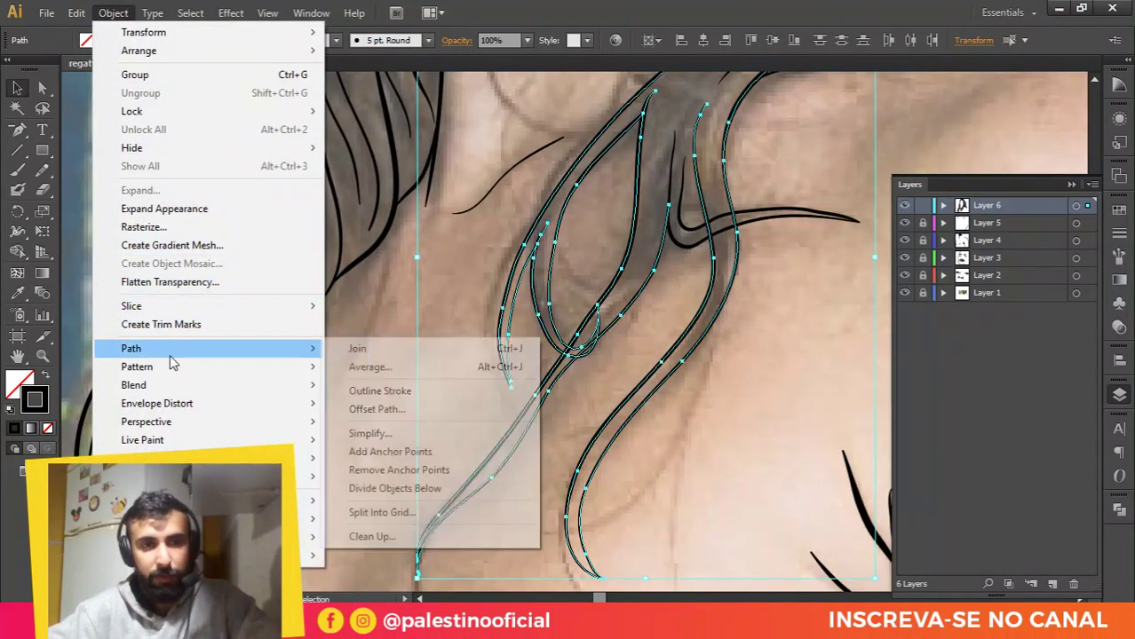
pyautogui.click(382, 391)
pyautogui.click(433, 401)
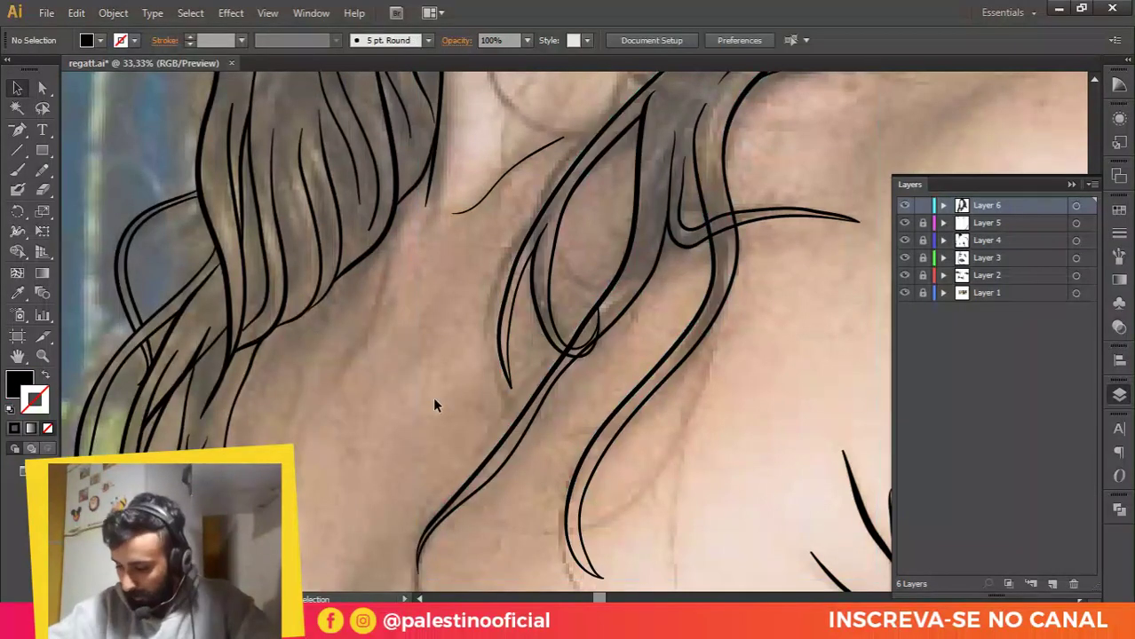
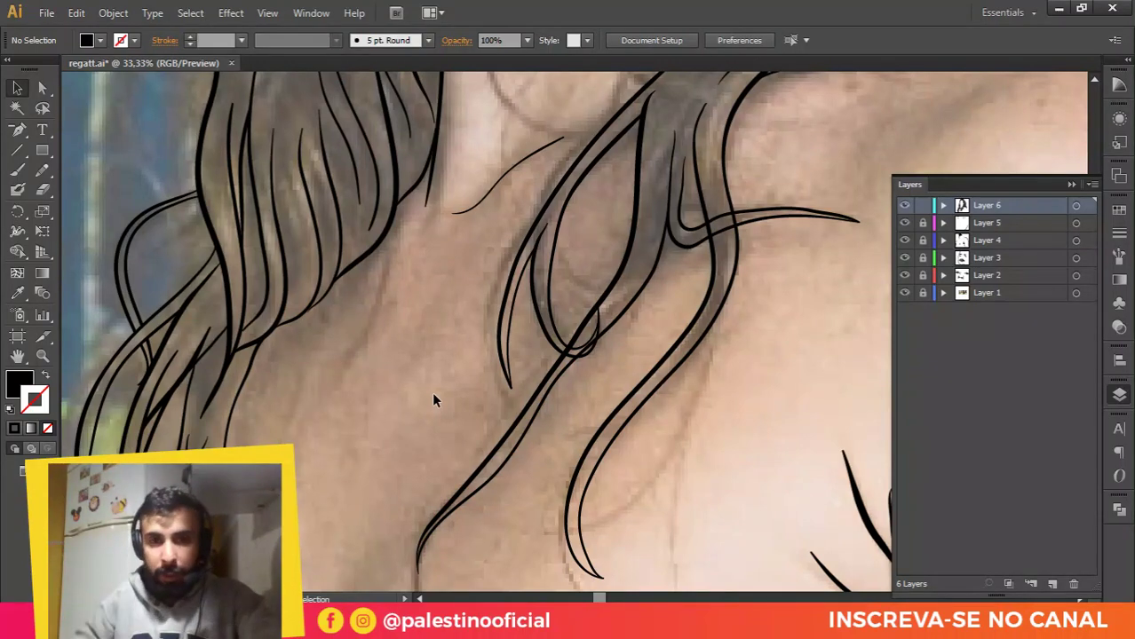
# Step: Switch to full-screen mode with the menu bar, framing the curled lock where the diagonal strands cross it
pyautogui.scroll(2, 638, 344)
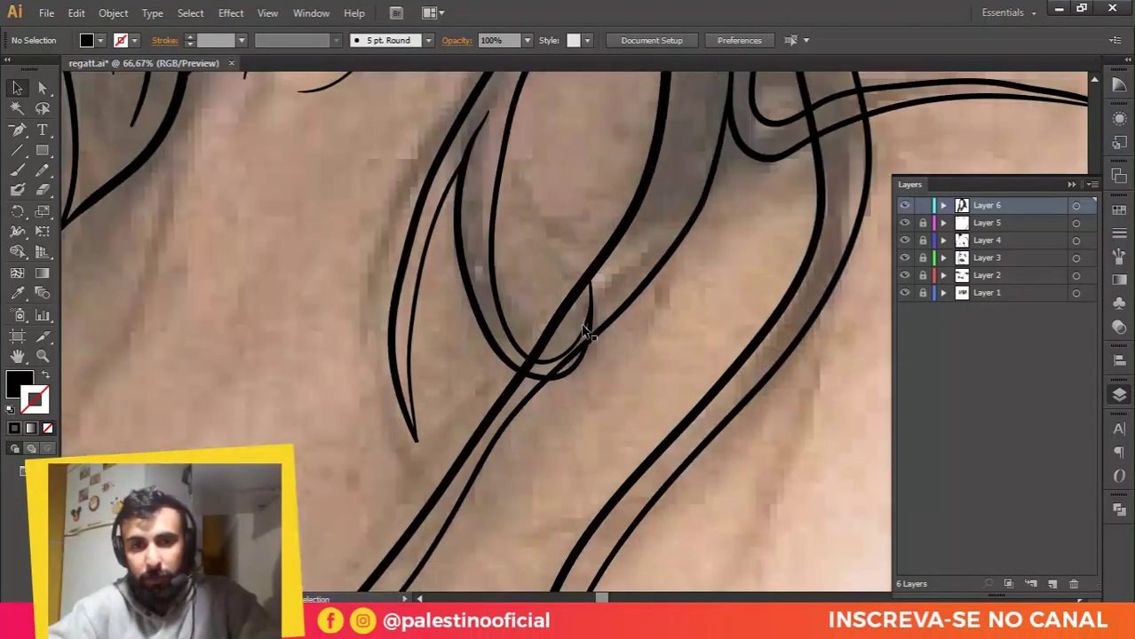
pyautogui.scroll(1, 586, 341)
pyautogui.click(572, 353)
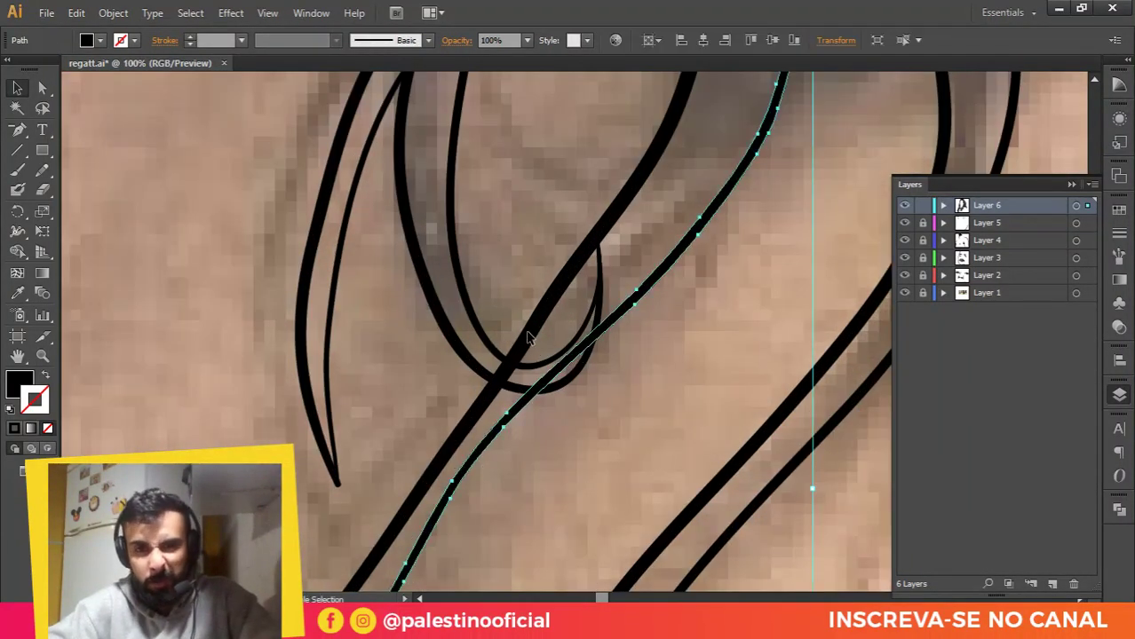
pyautogui.scroll(1, 542, 352)
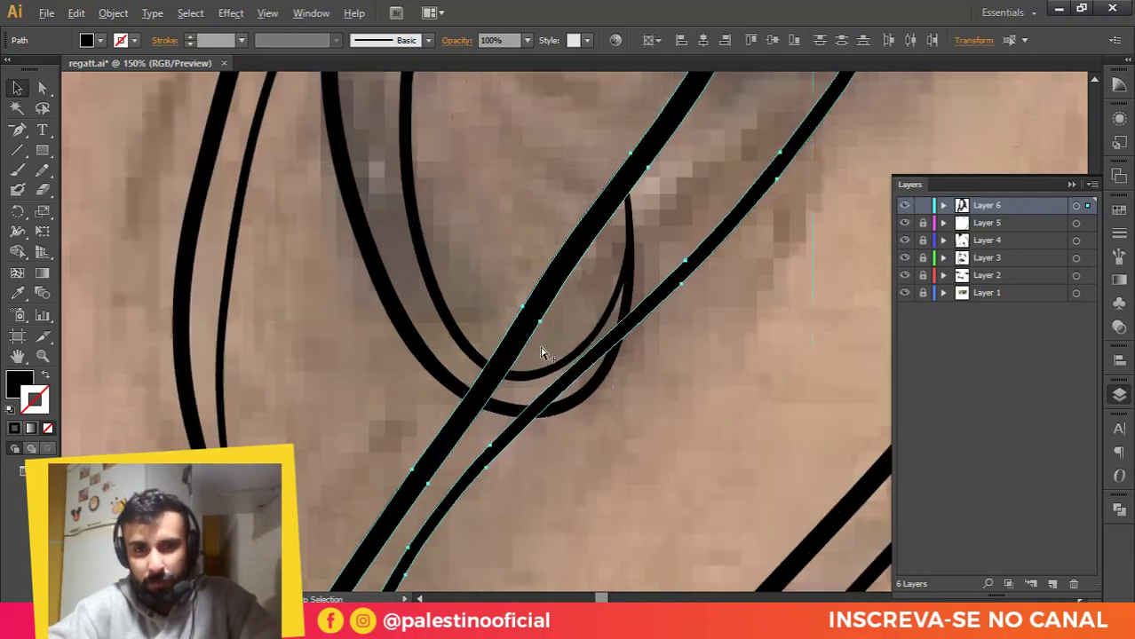
pyautogui.press('a')
pyautogui.click(600, 348)
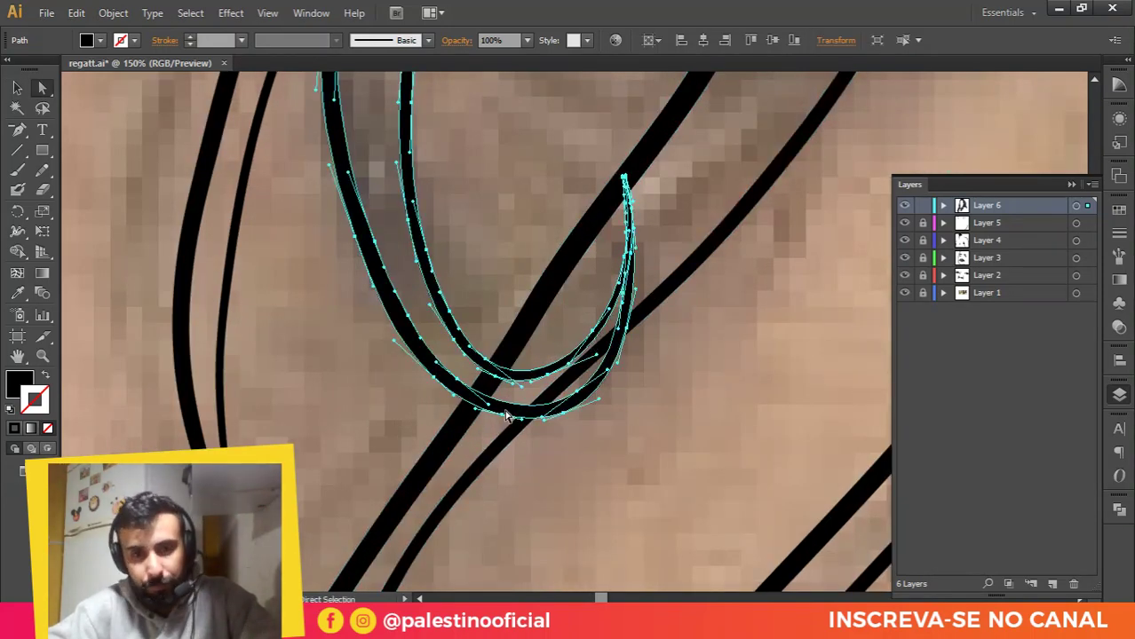
pyautogui.press('F7')
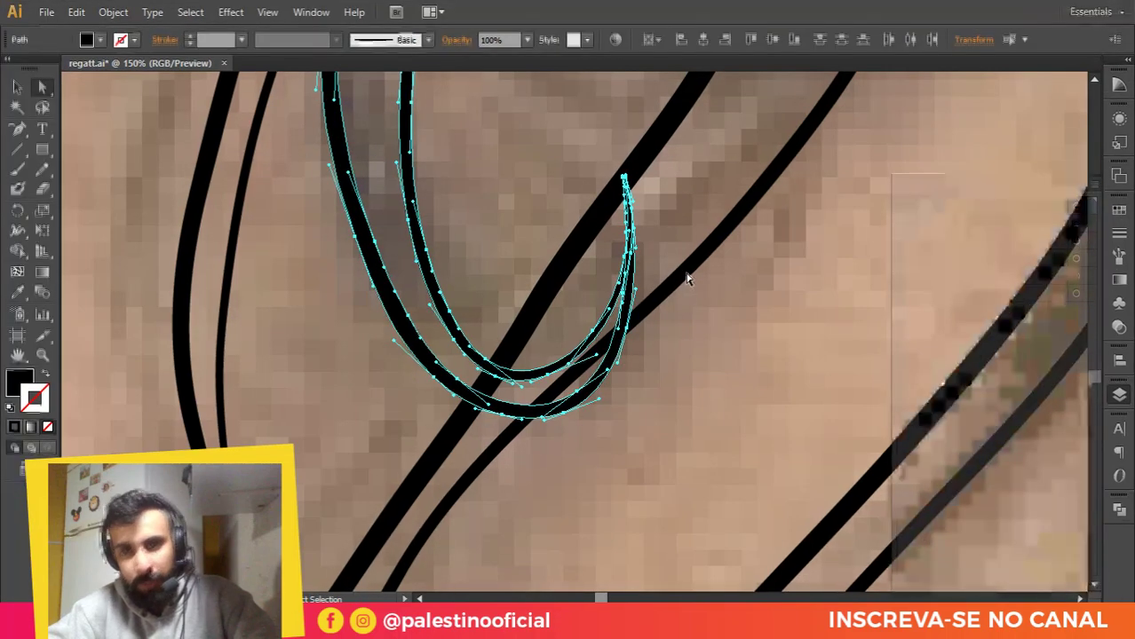
pyautogui.press('f')
# Step: Erase the portions of the two long diagonal strands that cross inside the curled lock's tip, and deselect them
pyautogui.press('v')
pyautogui.click(687, 272)
pyautogui.click(644, 231)
pyautogui.keyDown('shift'); pyautogui.click(565, 167); pyautogui.keyUp('shift')
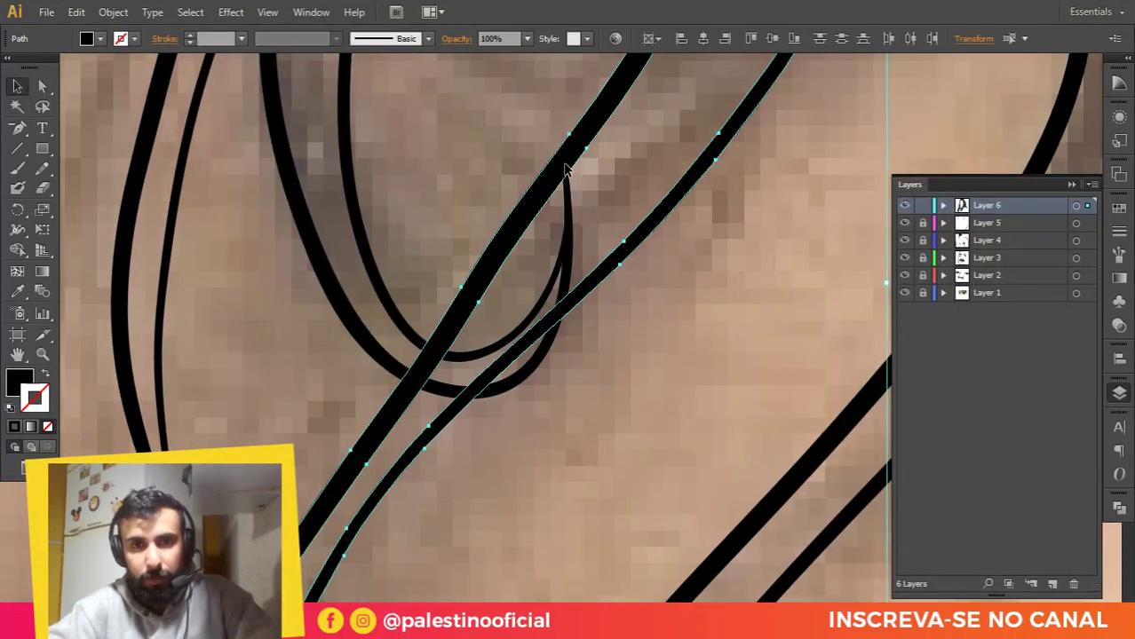
pyautogui.hotkey('shift', 'e')
pyautogui.scroll(1, 453, 371)
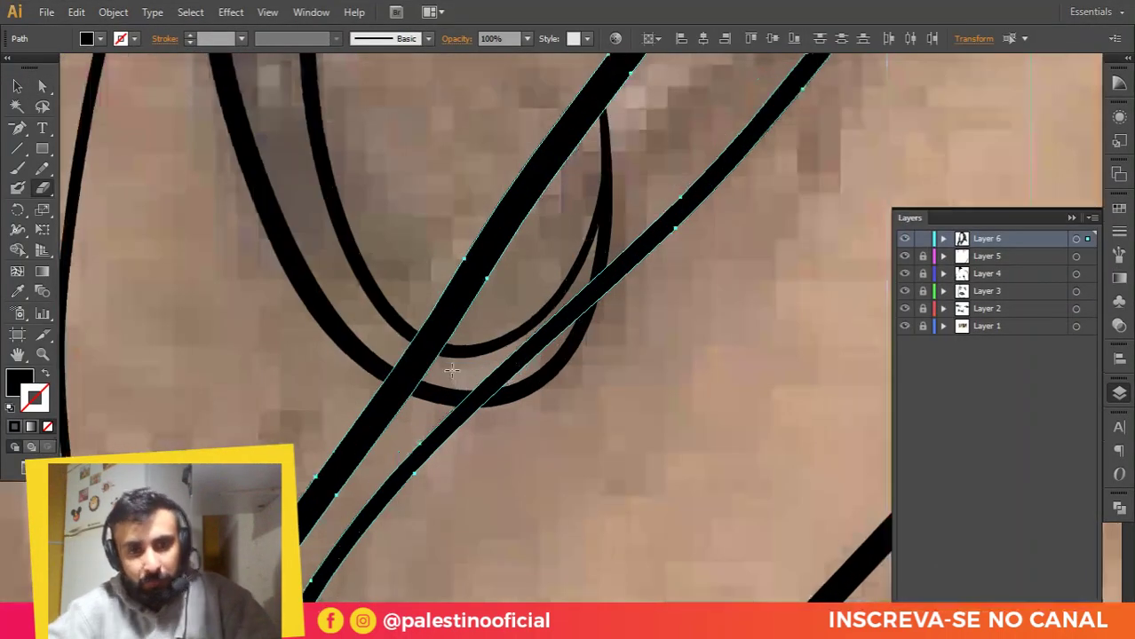
pyautogui.moveTo(391, 362)
pyautogui.mouseDown()
pyautogui.moveTo(428, 359)
pyautogui.moveTo(418, 358)
pyautogui.mouseUp()
pyautogui.moveTo(454, 382)
pyautogui.mouseDown()
pyautogui.moveTo(525, 369)
pyautogui.moveTo(540, 347)
pyautogui.moveTo(522, 348)
pyautogui.moveTo(544, 342)
pyautogui.moveTo(588, 286)
pyautogui.moveTo(568, 322)
pyautogui.mouseUp()
pyautogui.moveTo(543, 347); pyautogui.dragTo(575, 303)
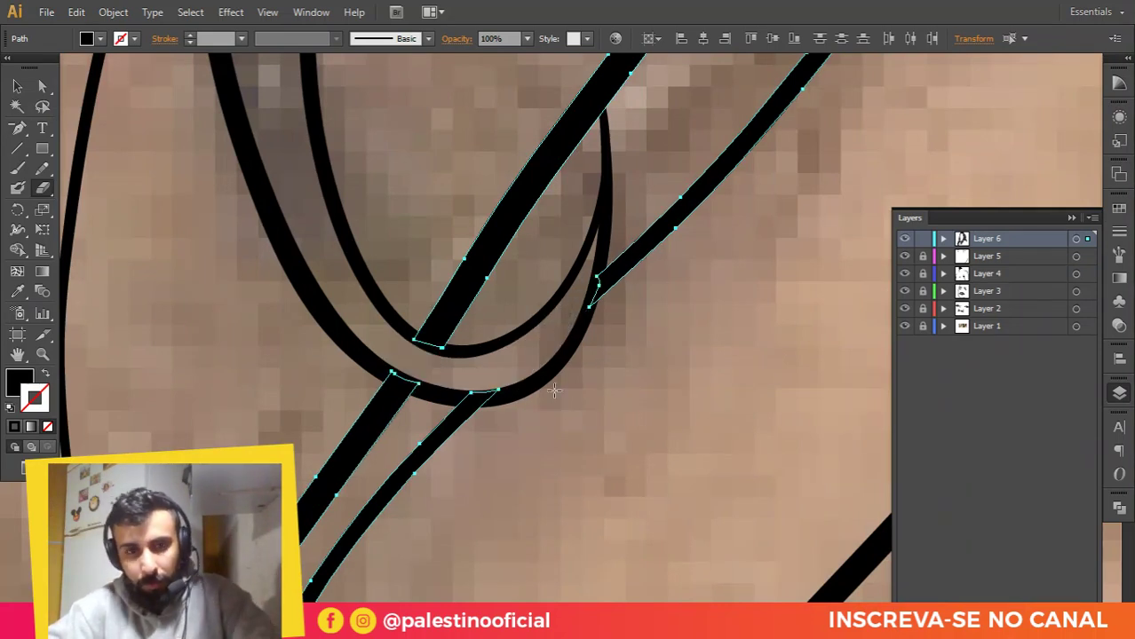
pyautogui.press('v')
pyautogui.click(525, 396)
# Step: Erase the portions of the two wavy vertical strands that cross inside the horizontal lock near the shoulder
pyautogui.scroll(-3, 480, 293)
pyautogui.moveTo(778, 97); pyautogui.dragTo(698, 164)
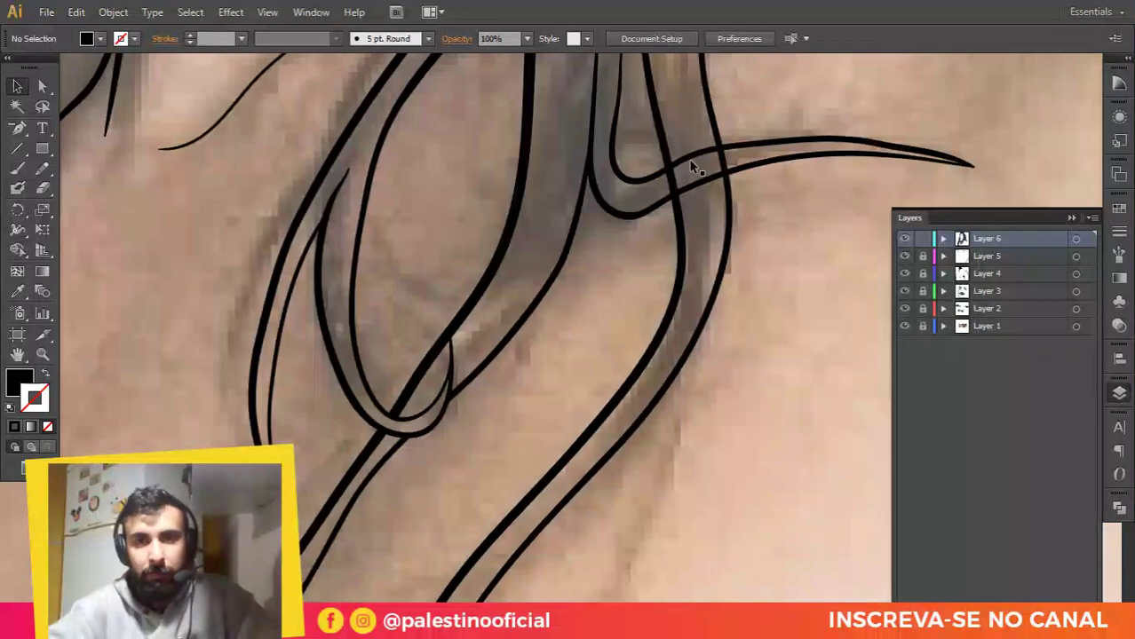
pyautogui.scroll(1, 694, 165)
pyautogui.click(688, 182)
pyautogui.scroll(1, 742, 166)
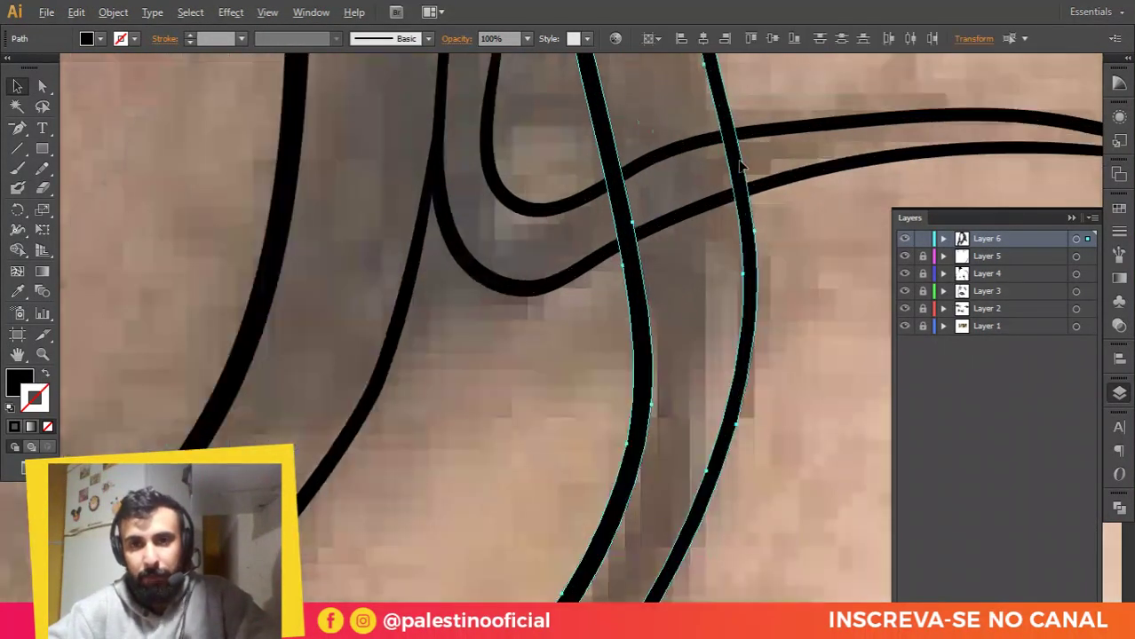
pyautogui.hotkey('shift', 'e')
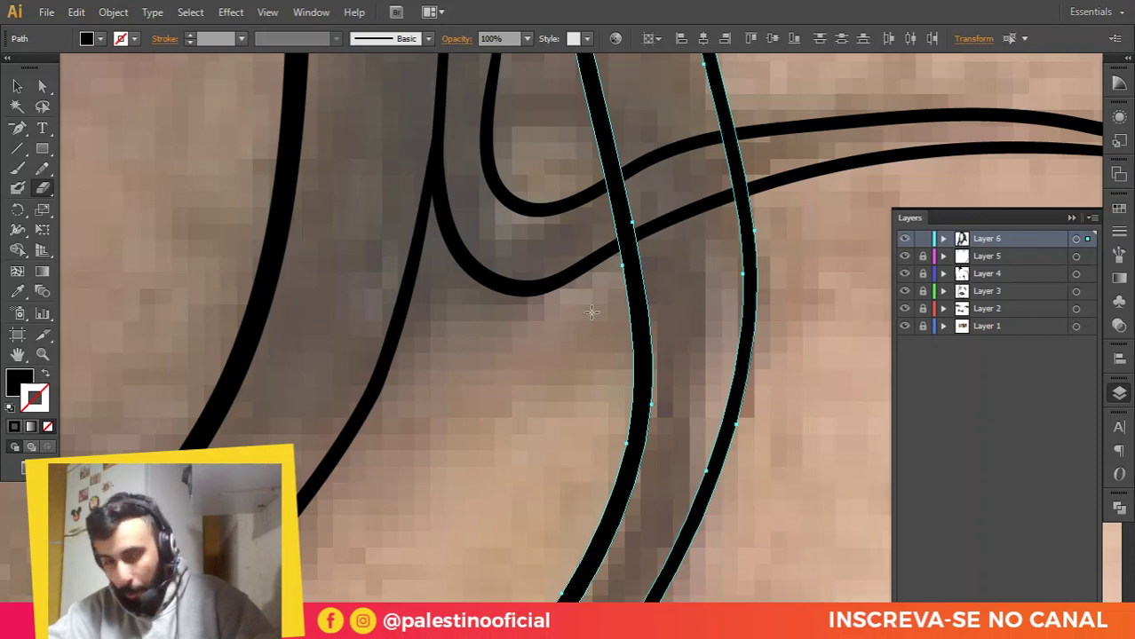
pyautogui.moveTo(621, 242)
pyautogui.mouseDown()
pyautogui.moveTo(638, 229)
pyautogui.moveTo(602, 220)
pyautogui.moveTo(613, 213)
pyautogui.moveTo(606, 179)
pyautogui.mouseUp()
pyautogui.moveTo(701, 158)
pyautogui.mouseDown()
pyautogui.moveTo(728, 140)
pyautogui.moveTo(742, 145)
pyautogui.moveTo(721, 165)
pyautogui.moveTo(747, 169)
pyautogui.moveTo(724, 188)
pyautogui.moveTo(750, 176)
pyautogui.mouseUp()
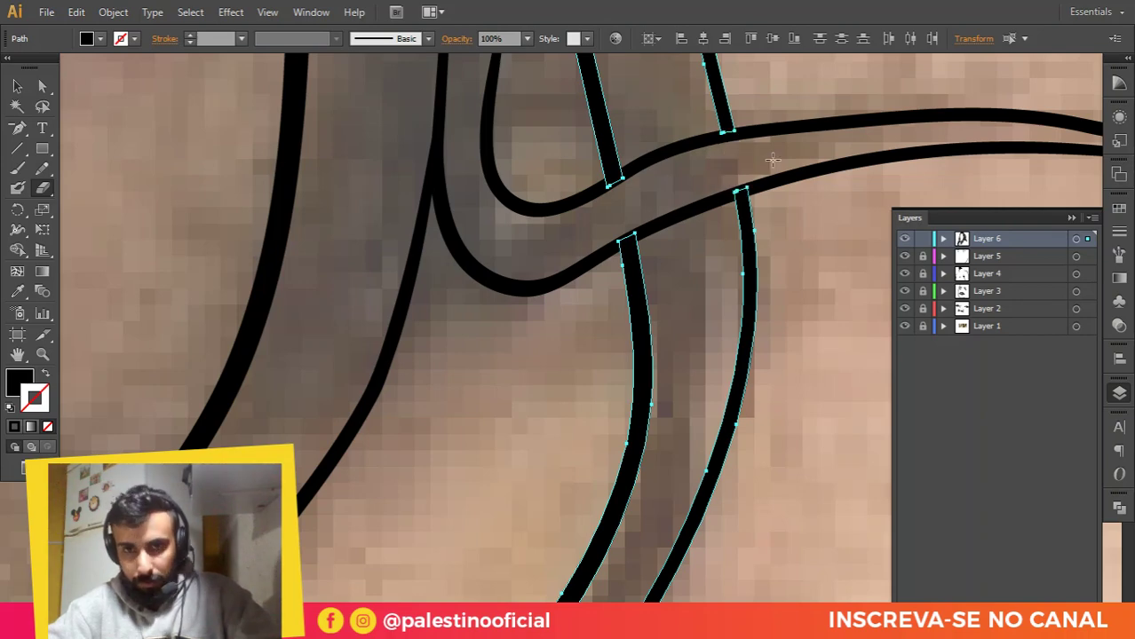
pyautogui.press('v')
pyautogui.click(709, 166)
# Step: Lock Layer 6 and create a new layer above it
pyautogui.scroll(-3, 671, 240)
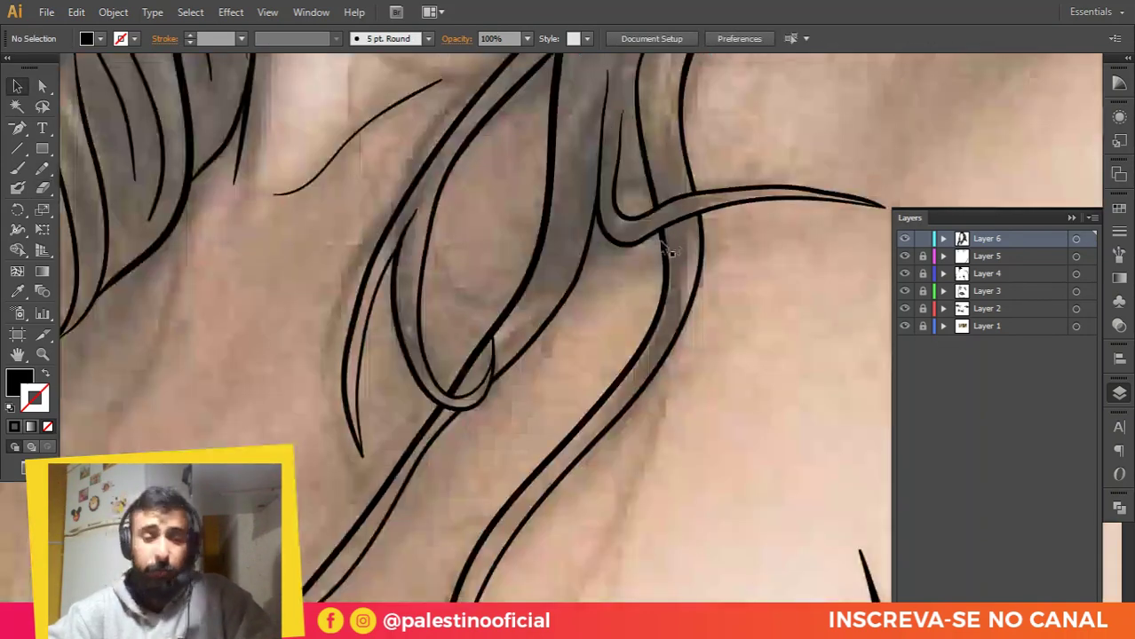
pyautogui.scroll(-2, 663, 245)
pyautogui.scroll(1, 566, 294)
pyautogui.scroll(-1, 564, 298)
pyautogui.moveTo(561, 270); pyautogui.dragTo(541, 338)
pyautogui.scroll(-2, 543, 341)
pyautogui.moveTo(569, 165); pyautogui.dragTo(567, 228)
pyautogui.moveTo(516, 137); pyautogui.dragTo(544, 220)
pyautogui.scroll(3, 584, 119)
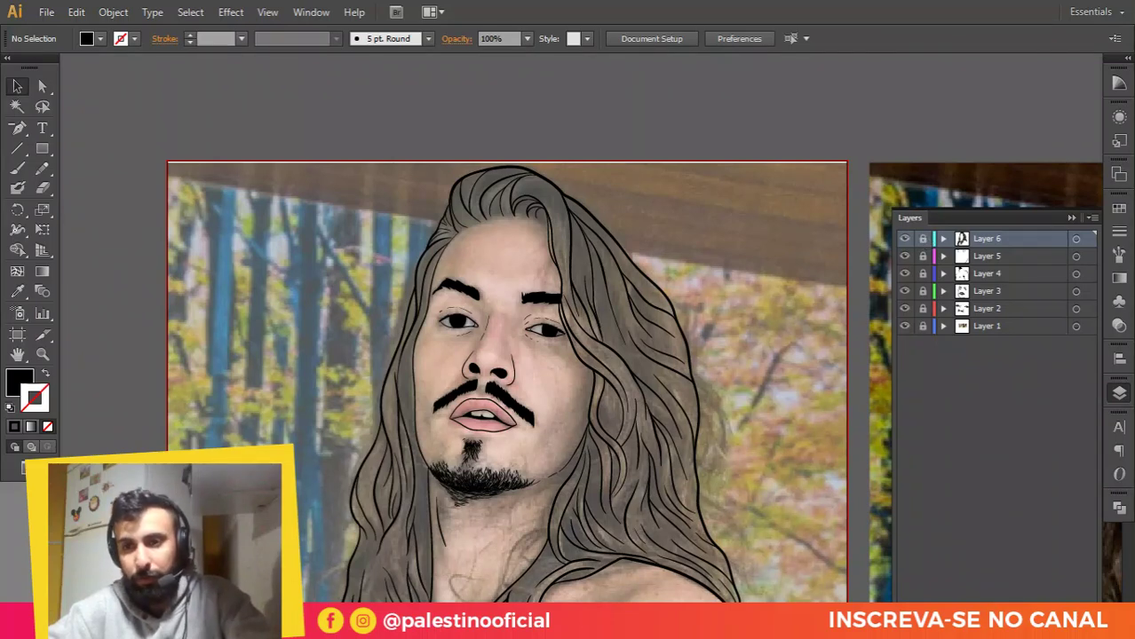
pyautogui.hotkey('ctrl', 'l')
# Step: Add the text "doisrisco" above the portrait, enlarge it to about 82.5 pt and position it over the artboard
pyautogui.press('t')
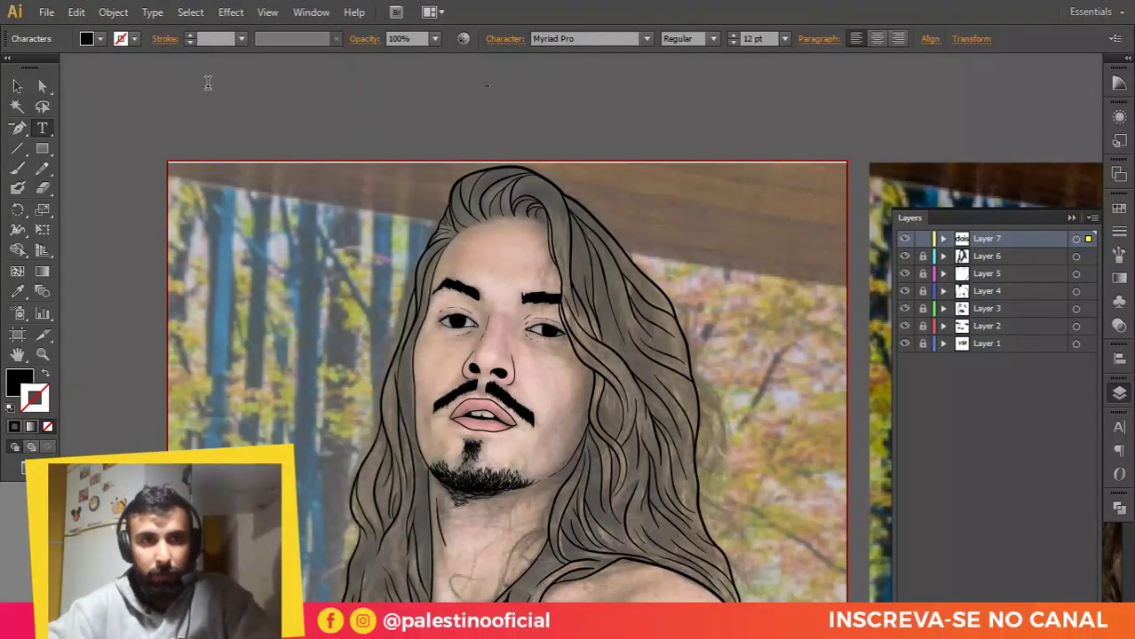
pyautogui.click(16, 87)
pyautogui.moveTo(495, 96); pyautogui.dragTo(684, 77)
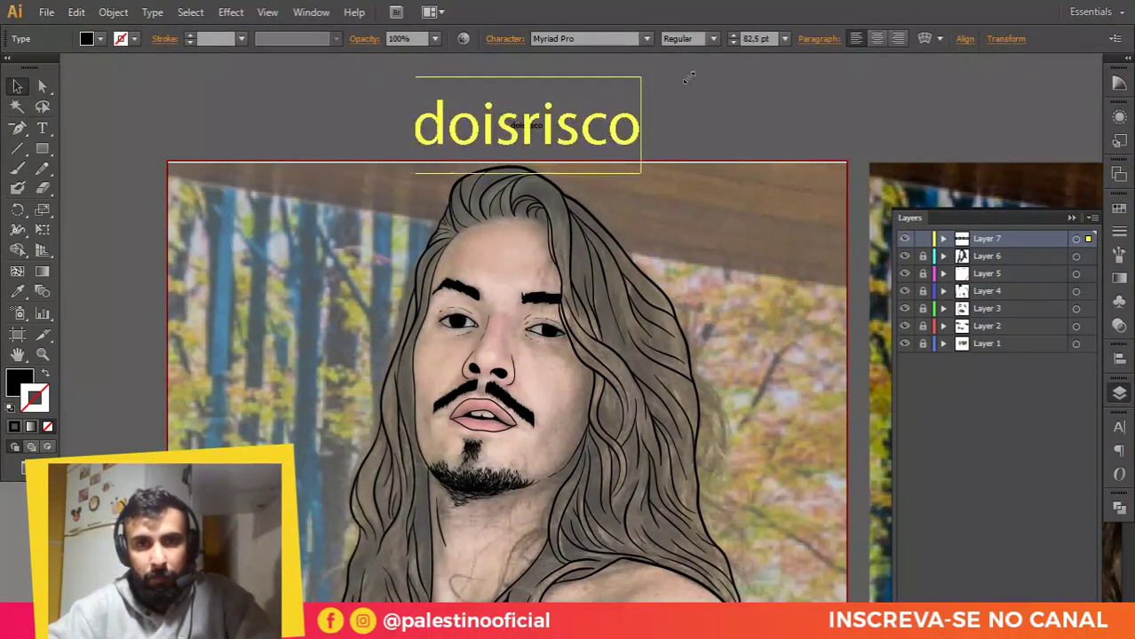
pyautogui.moveTo(592, 132); pyautogui.dragTo(582, 132)
pyautogui.click(724, 126)
pyautogui.scroll(2, 470, 118)
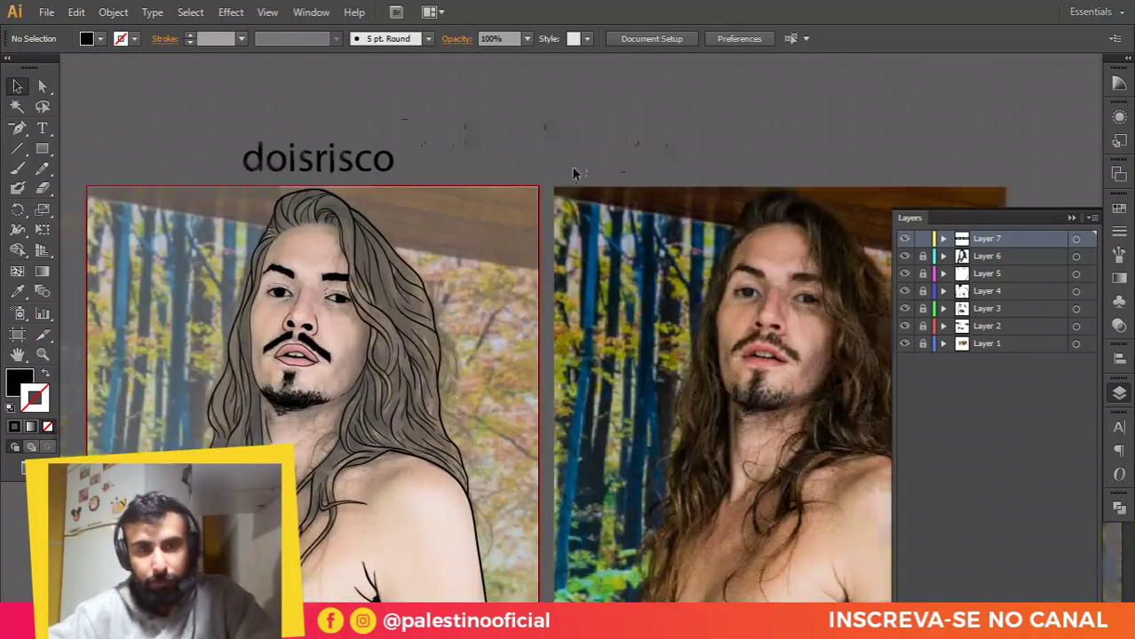
# Step: Delete the "doisrisco" text above the portrait
pyautogui.scroll(-2, 551, 151)
pyautogui.moveTo(394, 157); pyautogui.dragTo(461, 137)
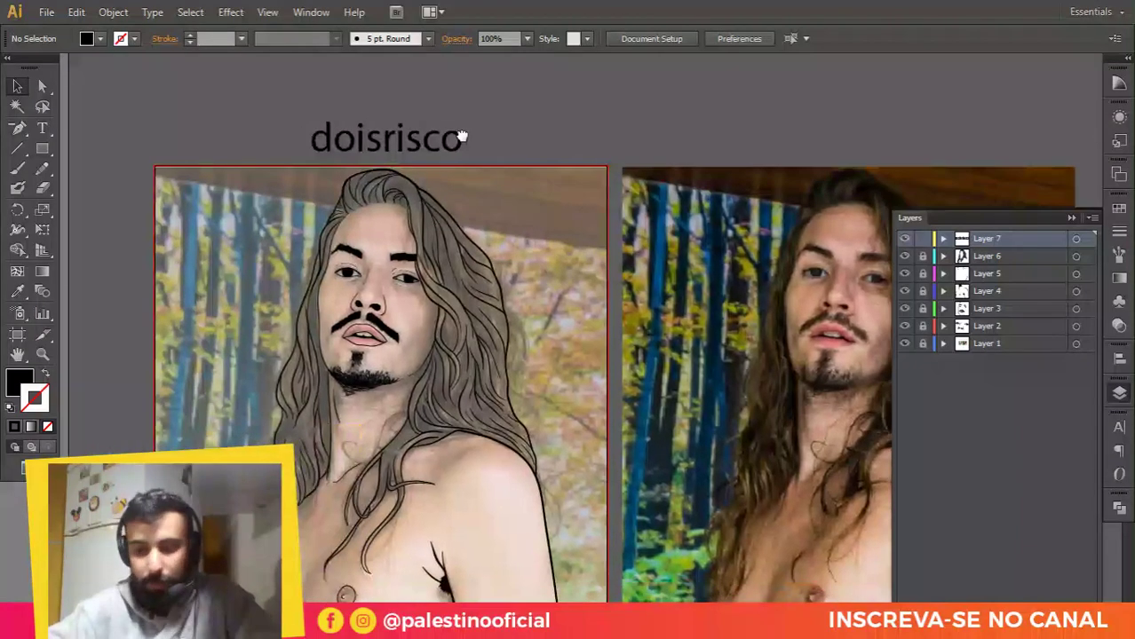
pyautogui.click(400, 135)
pyautogui.press('Delete')
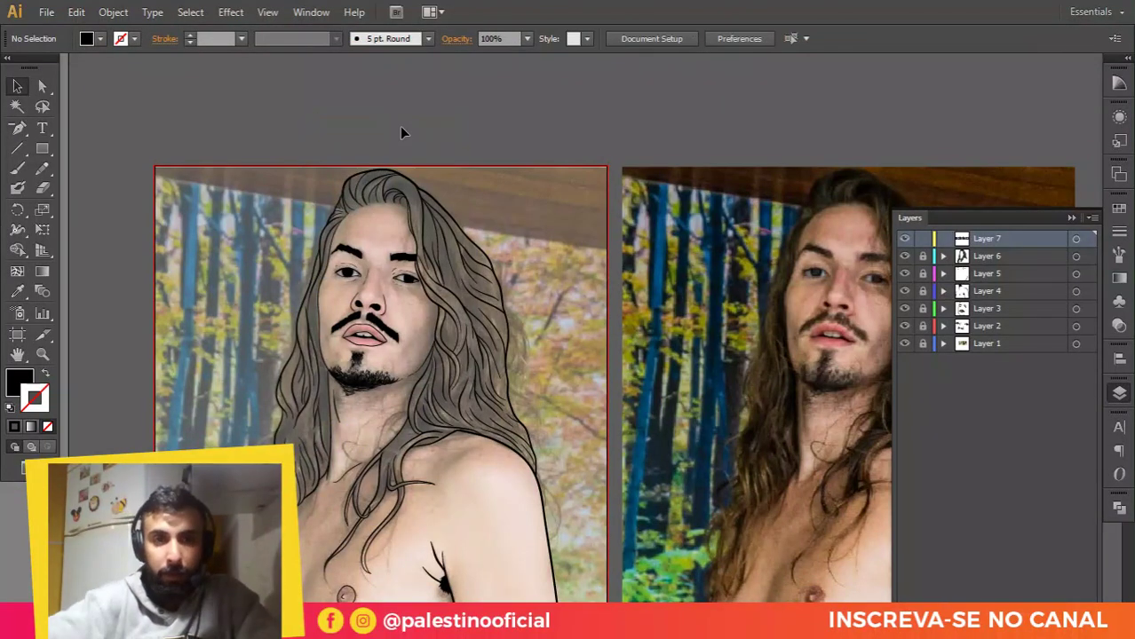
# Step: Hide the reference photo on Layer 1 and examine the portrait's line art up close
pyautogui.click(904, 344)
pyautogui.moveTo(506, 310); pyautogui.dragTo(562, 278)
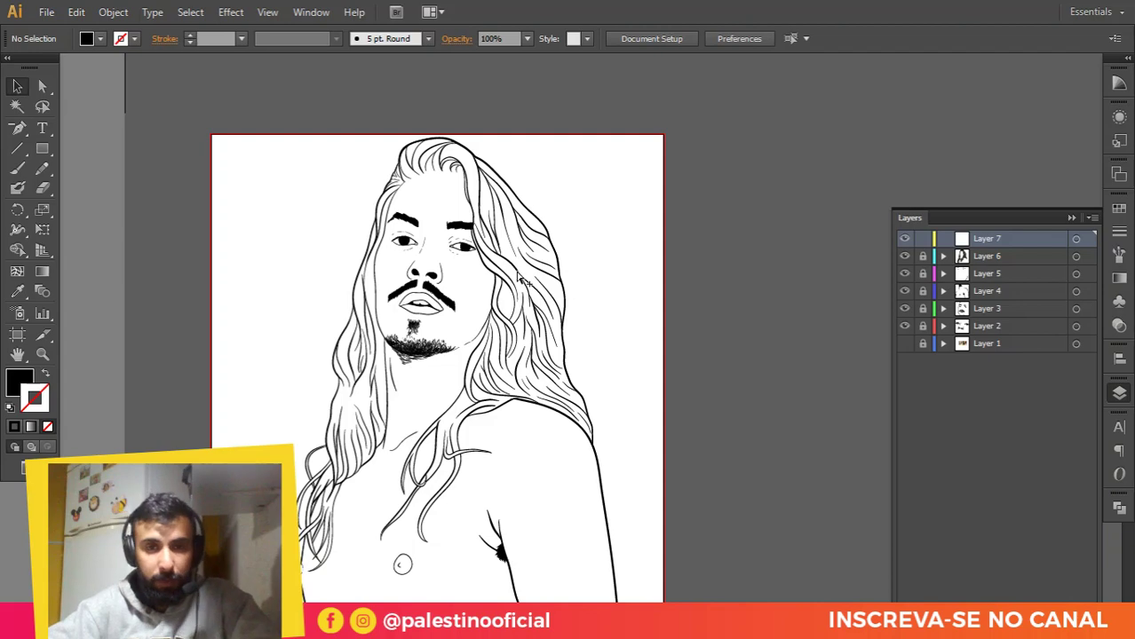
pyautogui.scroll(1, 515, 281)
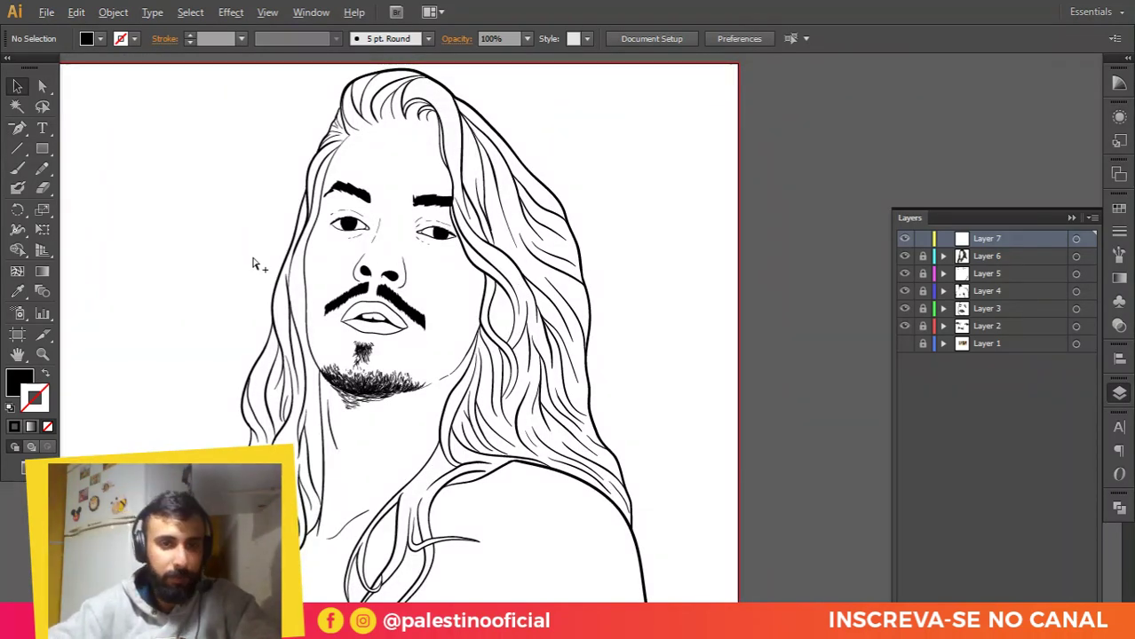
pyautogui.scroll(1, 258, 256)
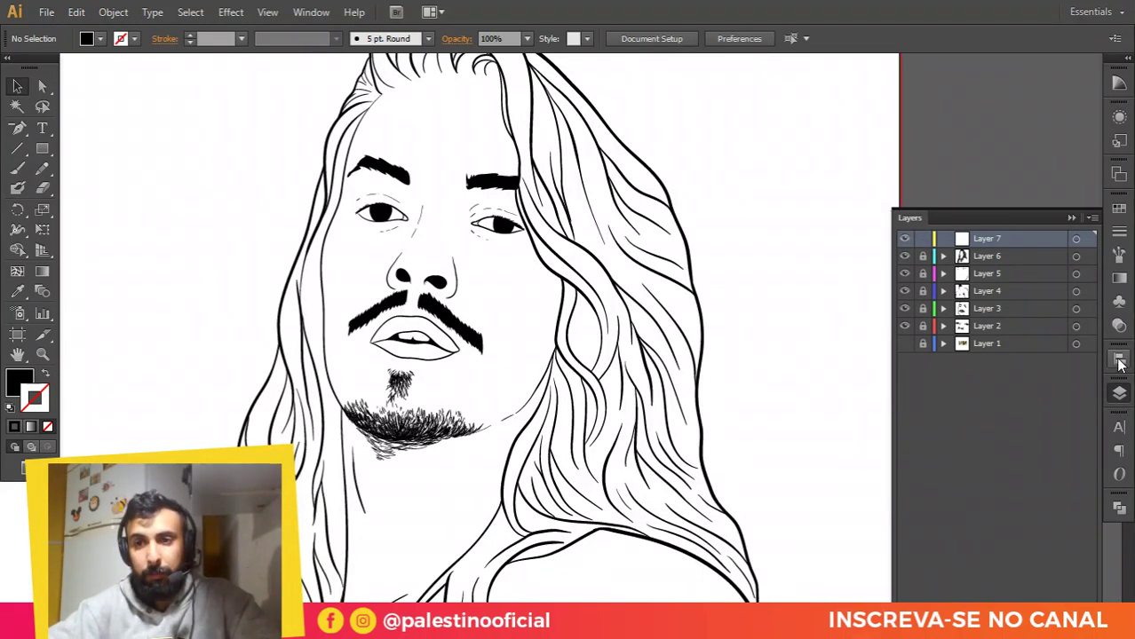
# Step: Look through the document's available brushes
pyautogui.click(1118, 255)
pyautogui.scroll(-1, 1002, 324)
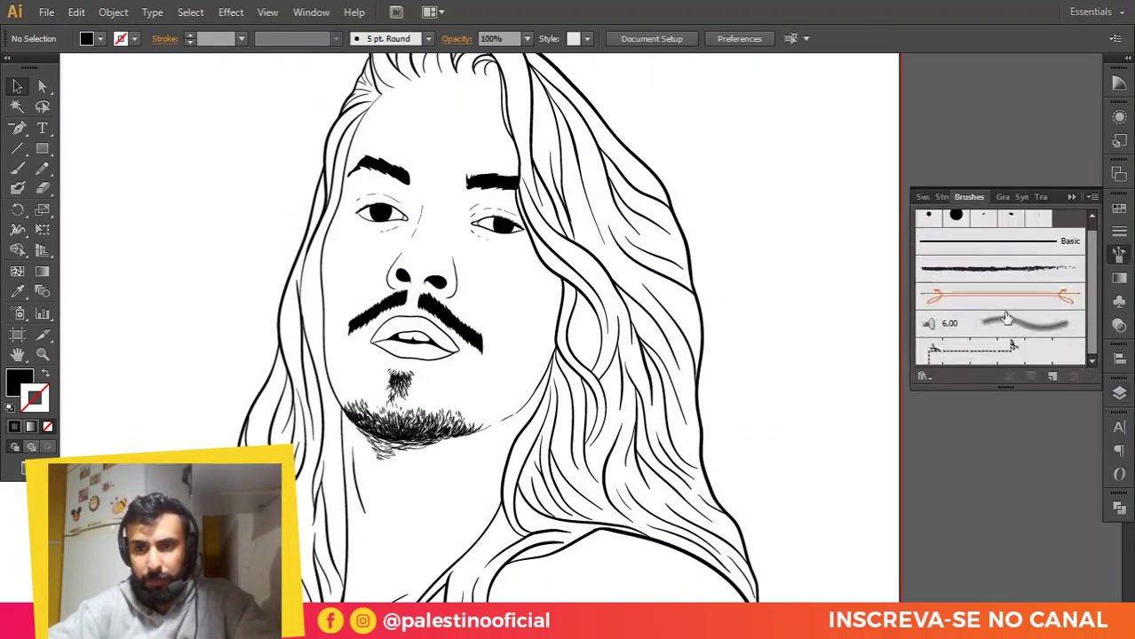
pyautogui.scroll(1, 1002, 329)
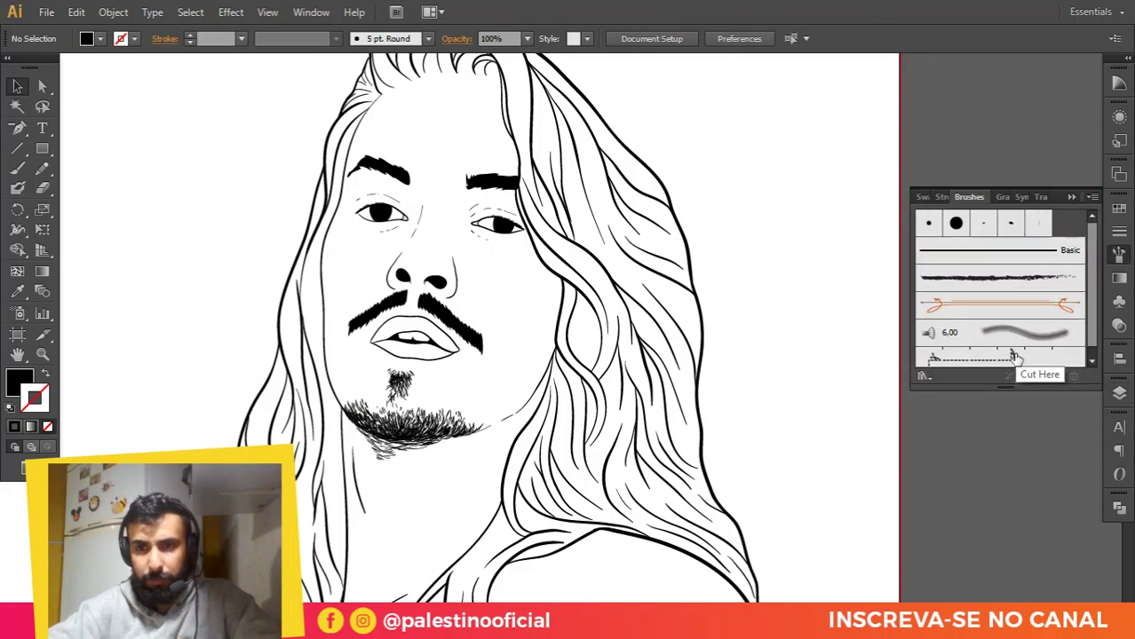
pyautogui.click(1073, 197)
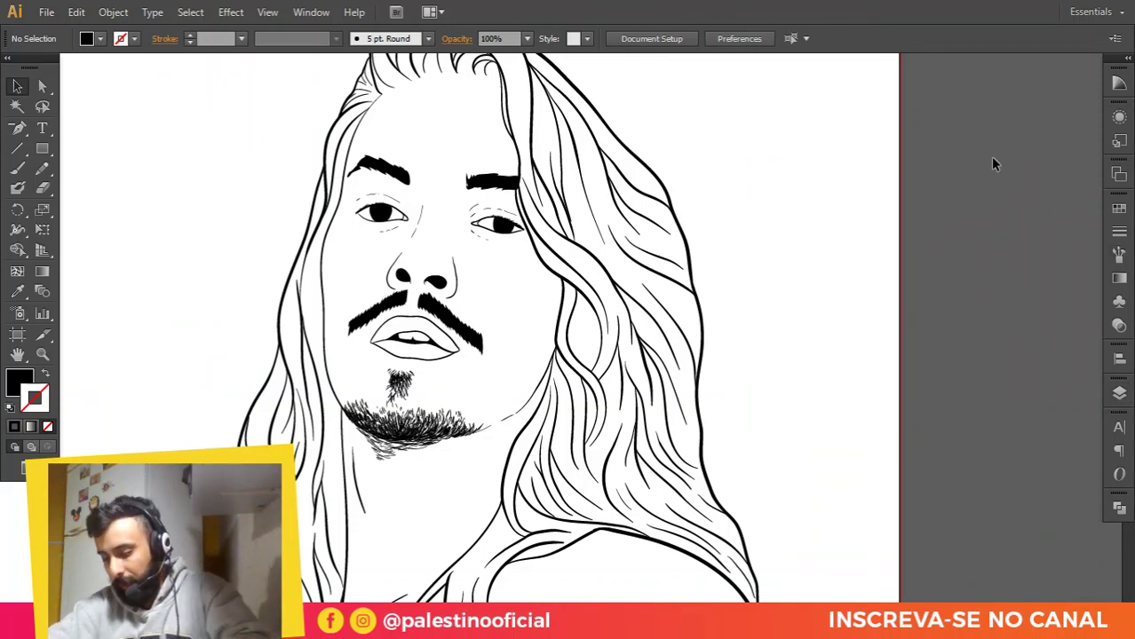
# Step: Cycle the screen mode through full screen back to the normal window and show the layer list
pyautogui.press('f')
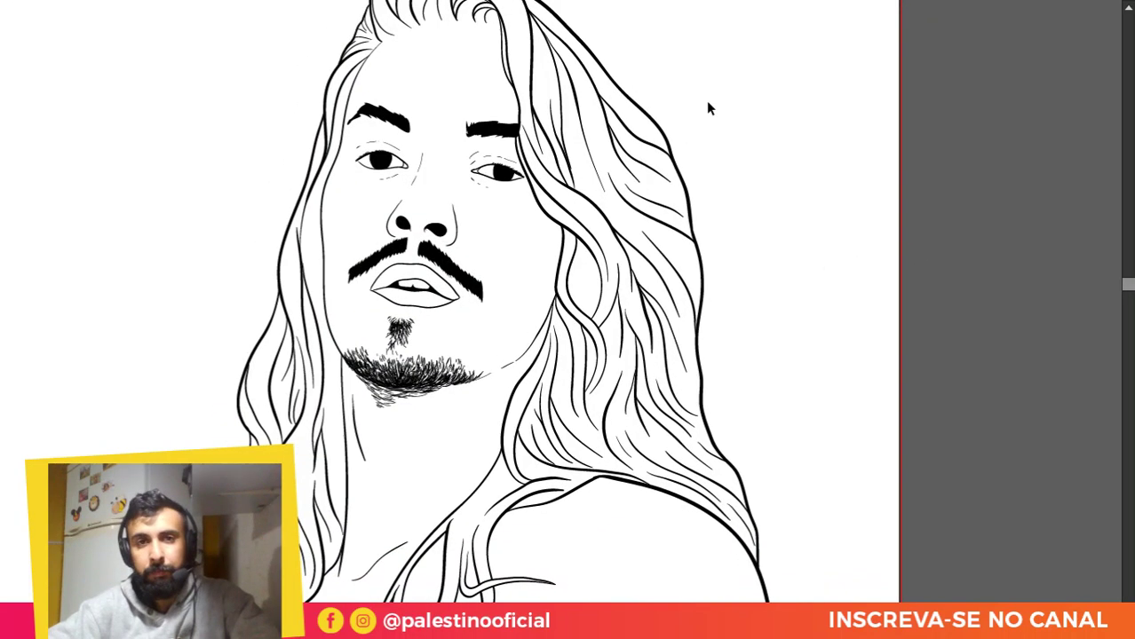
pyautogui.press('f')
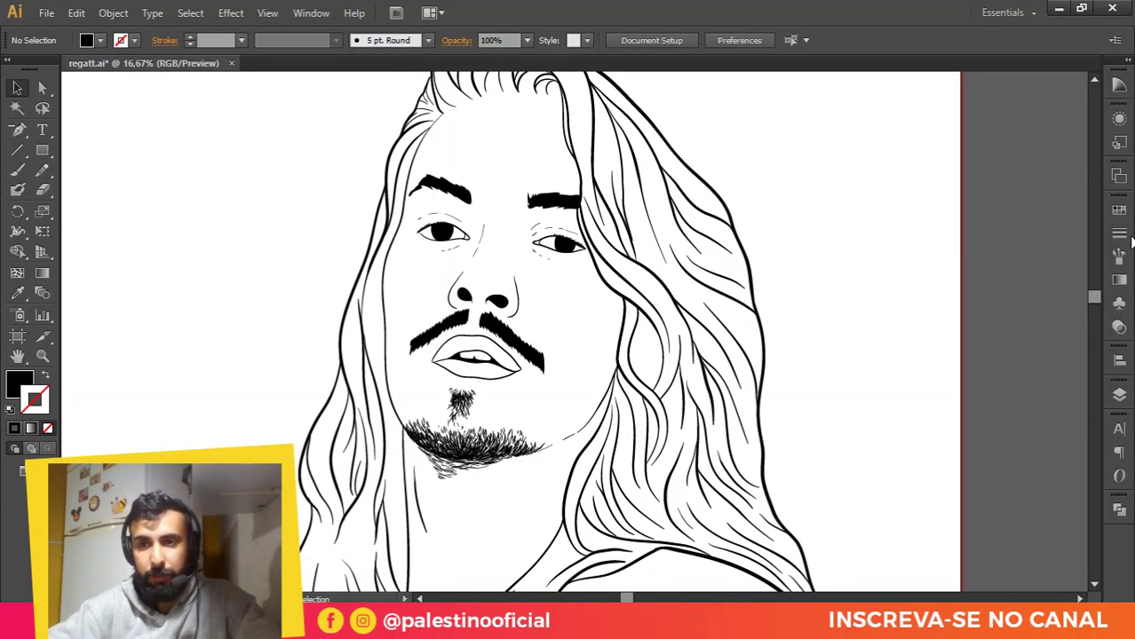
pyautogui.click(1119, 394)
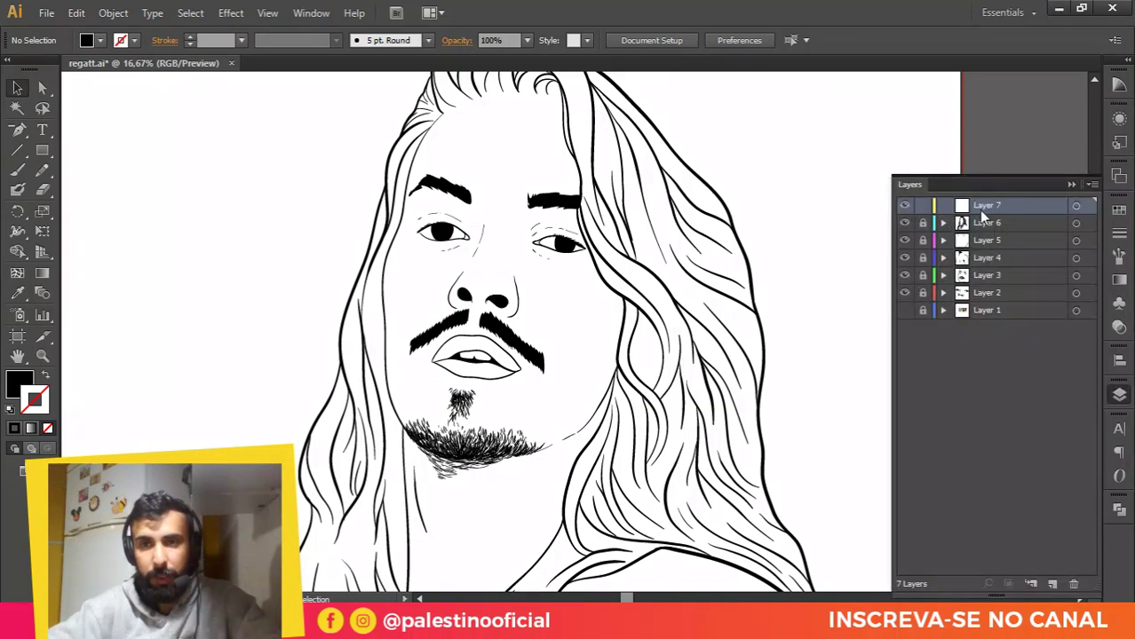
# Step: Draw a very thin, long black-filled ellipse without a stroke on Layer 7, in the blank area beside the hair
pyautogui.scroll(-2, 567, 206)
pyautogui.scroll(2, 351, 195)
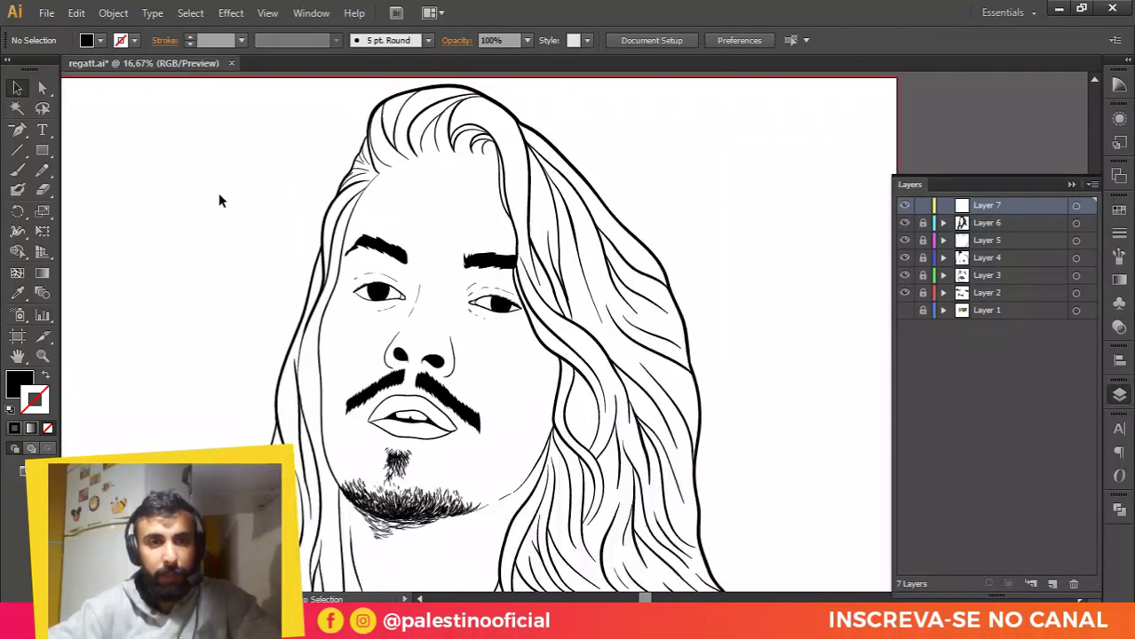
pyautogui.moveTo(49, 151); pyautogui.dragTo(93, 187)
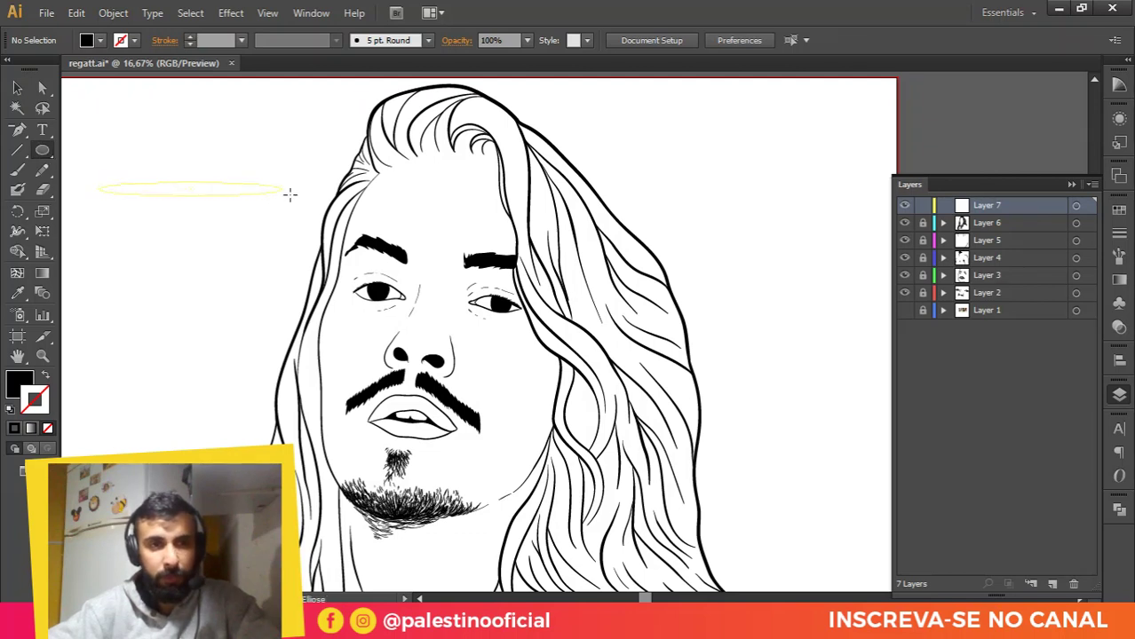
pyautogui.moveTo(290, 194)
pyautogui.mouseDown()
pyautogui.moveTo(383, 184)
pyautogui.moveTo(364, 182)
pyautogui.mouseUp()
pyautogui.press('v')
pyautogui.click(196, 206)
# Step: Sharpen both ends of the thin ellipse by converting its two outermost anchor points to corners
pyautogui.scroll(3, 114, 182)
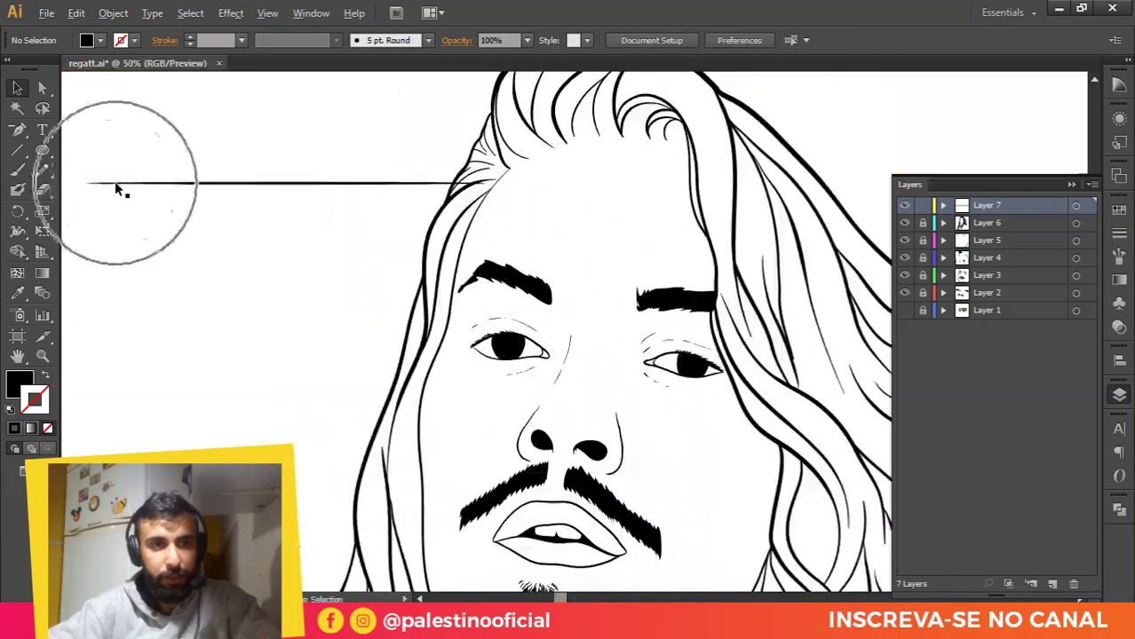
pyautogui.moveTo(184, 172); pyautogui.dragTo(322, 188)
pyautogui.moveTo(228, 156); pyautogui.dragTo(431, 232)
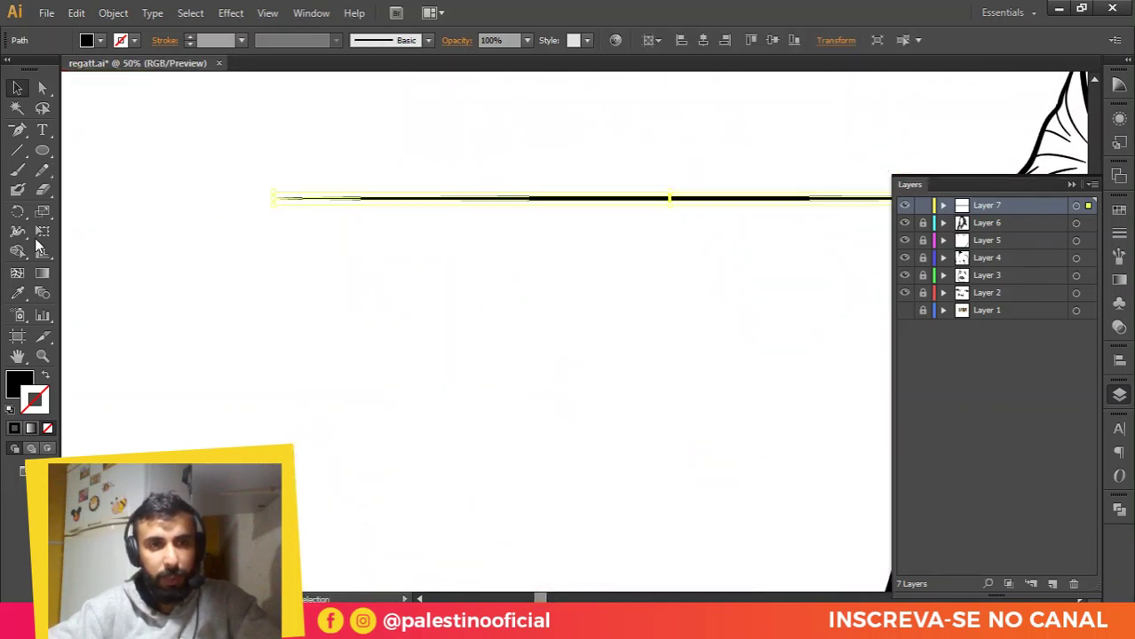
pyautogui.press('p')
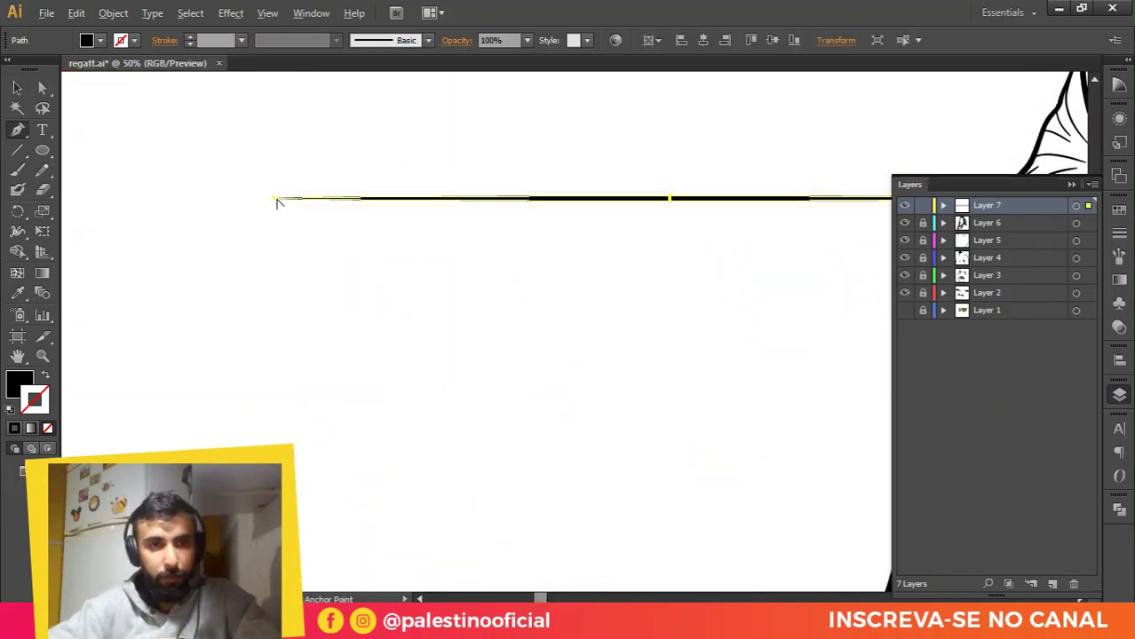
pyautogui.keyDown('alt'); pyautogui.click(274, 199); pyautogui.keyUp('alt')
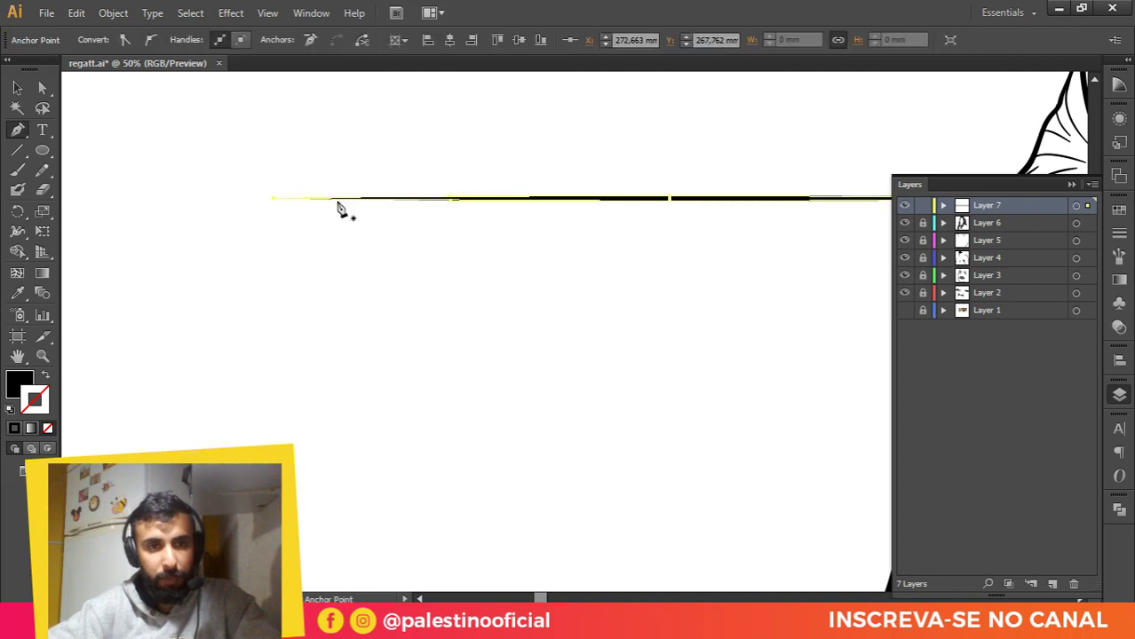
pyautogui.moveTo(720, 217); pyautogui.dragTo(249, 213)
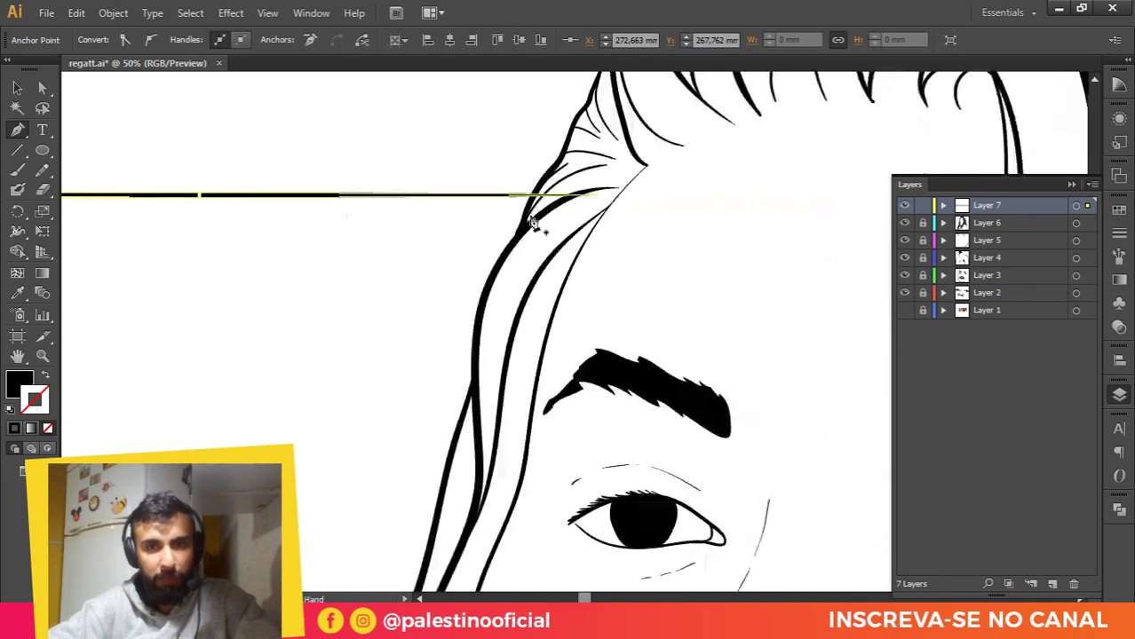
pyautogui.keyDown('alt'); pyautogui.click(598, 196); pyautogui.keyUp('alt')
pyautogui.press('v')
pyautogui.click(564, 190)
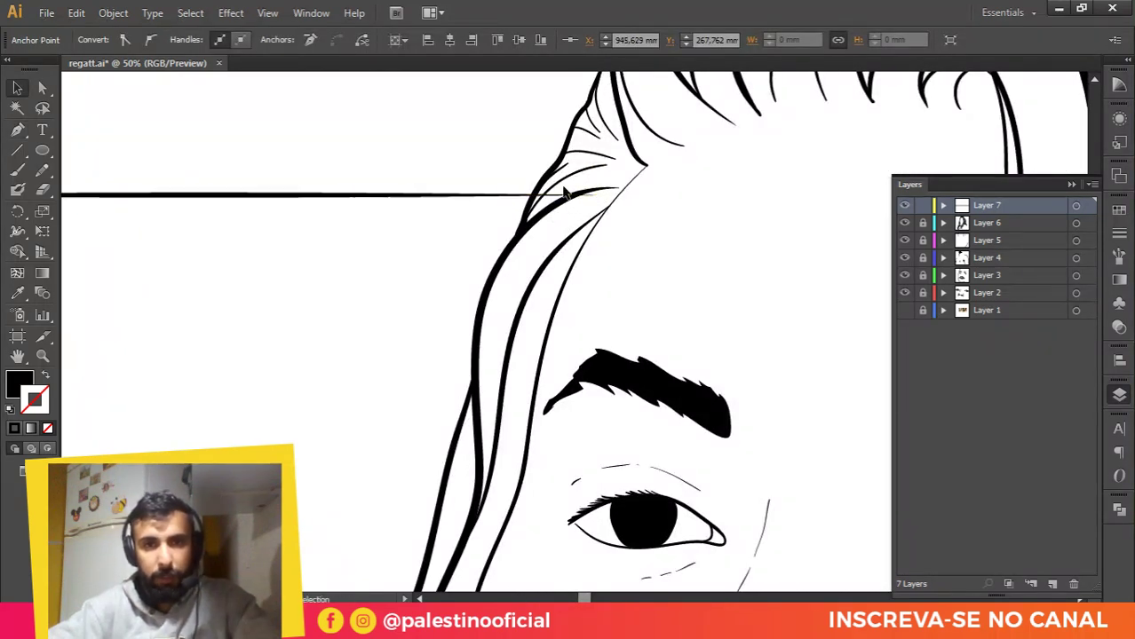
# Step: Select the pointed black sliver and show the brushes
pyautogui.scroll(3, 562, 189)
pyautogui.scroll(-2, 662, 237)
pyautogui.scroll(-2, 338, 238)
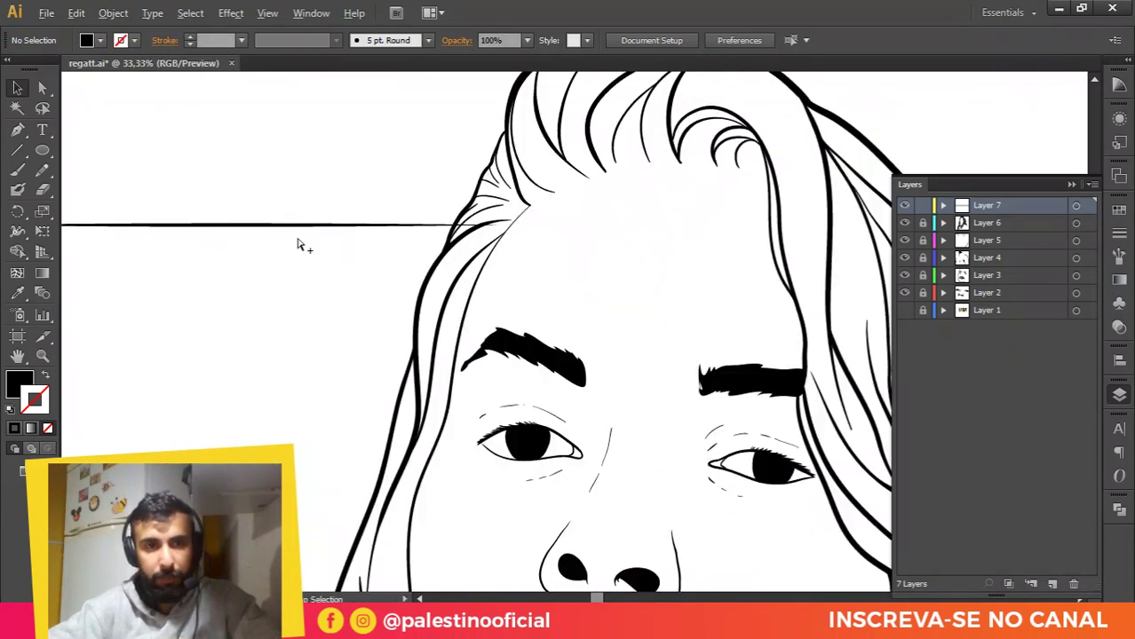
pyautogui.hscroll(-2, 361, 235)
pyautogui.hscroll(-2, 309, 230)
pyautogui.moveTo(284, 177)
pyautogui.mouseDown()
pyautogui.moveTo(471, 259)
pyautogui.moveTo(390, 226)
pyautogui.mouseUp()
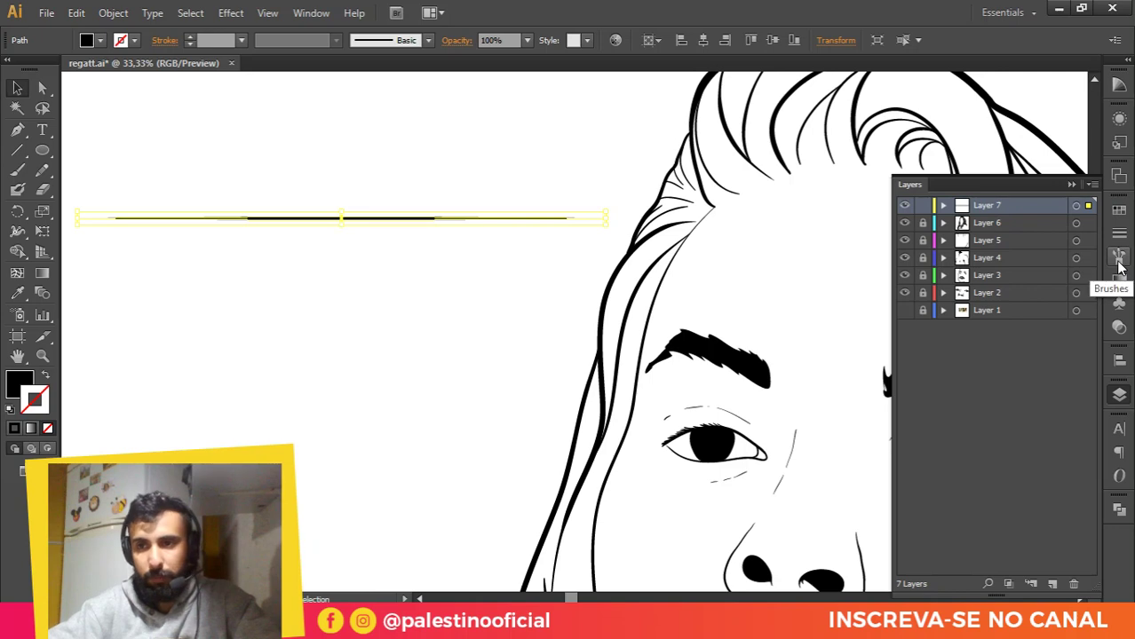
pyautogui.click(1118, 259)
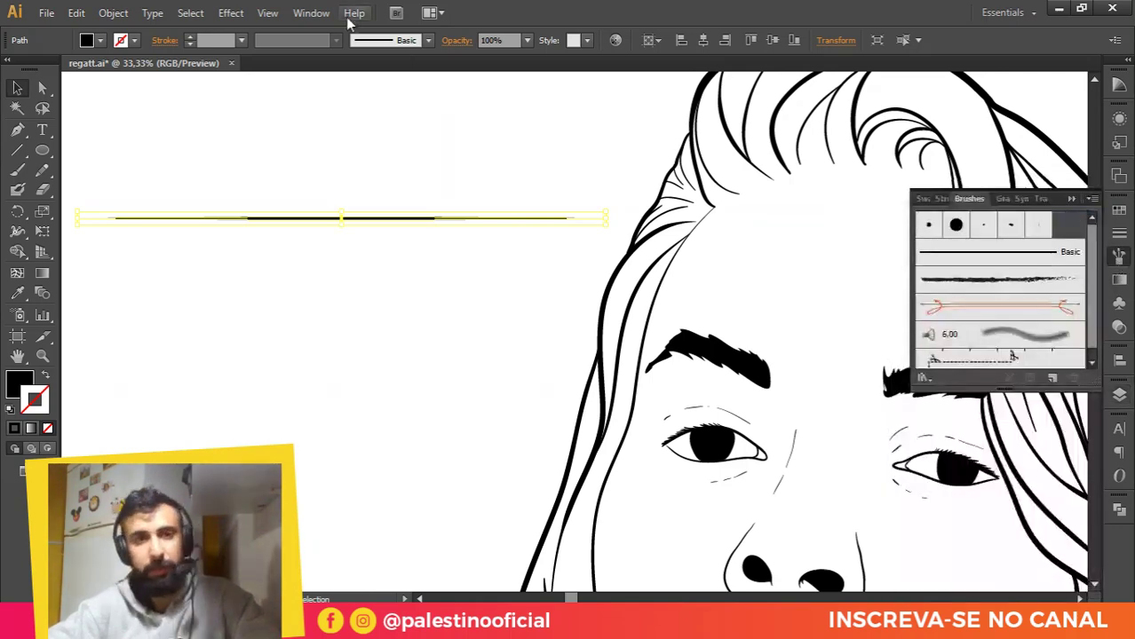
pyautogui.click(312, 14)
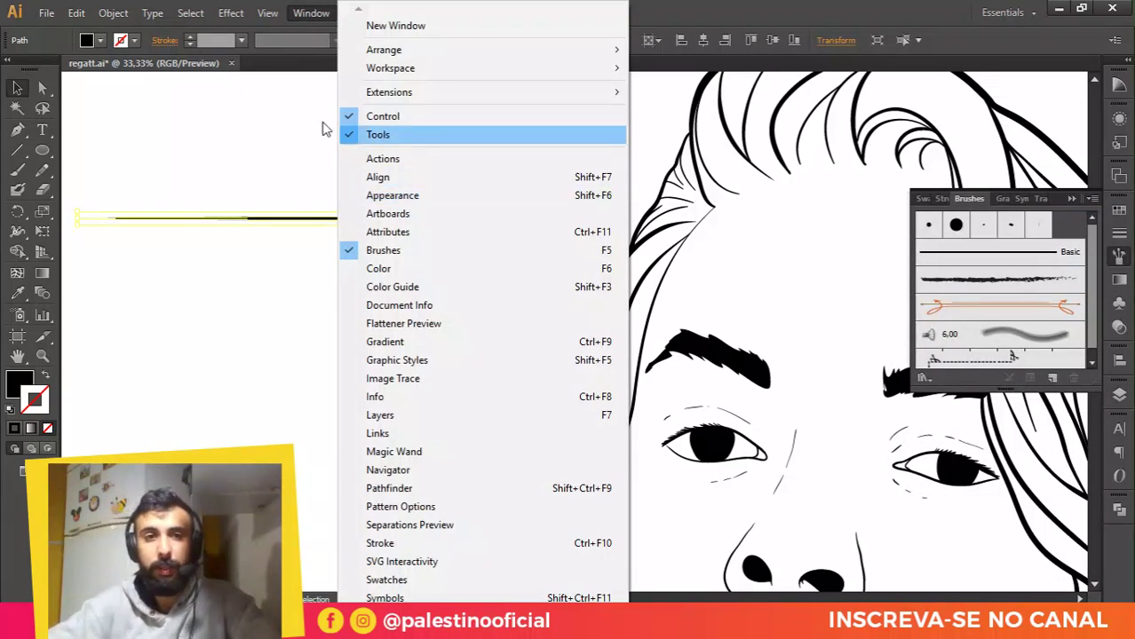
pyautogui.moveTo(267, 13)
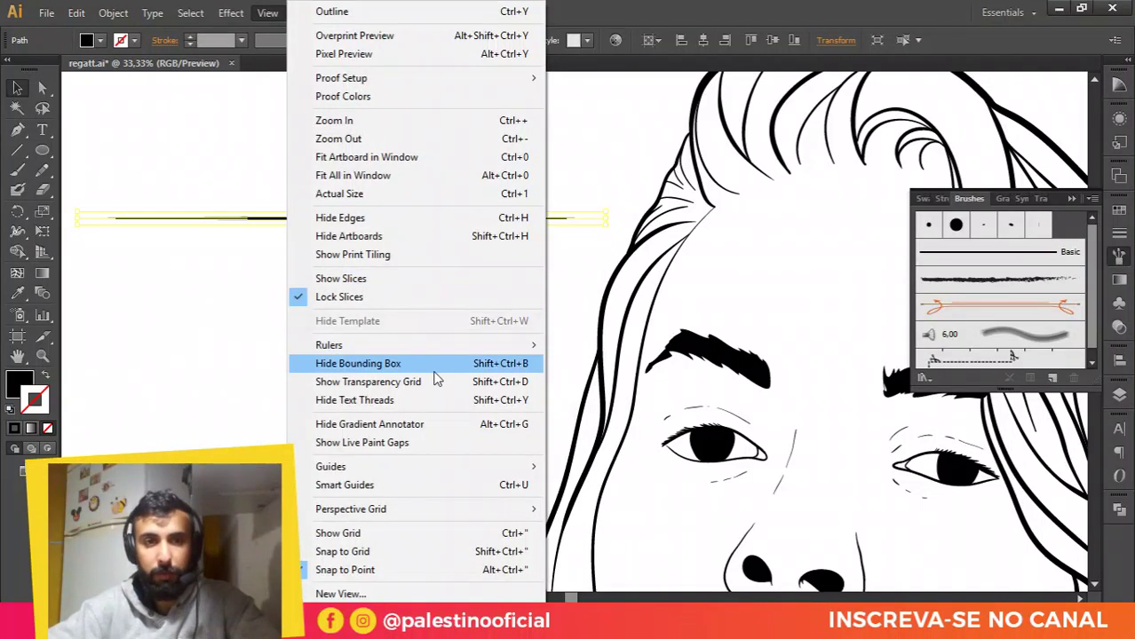
pyautogui.click(1122, 262)
pyautogui.click(1122, 262)
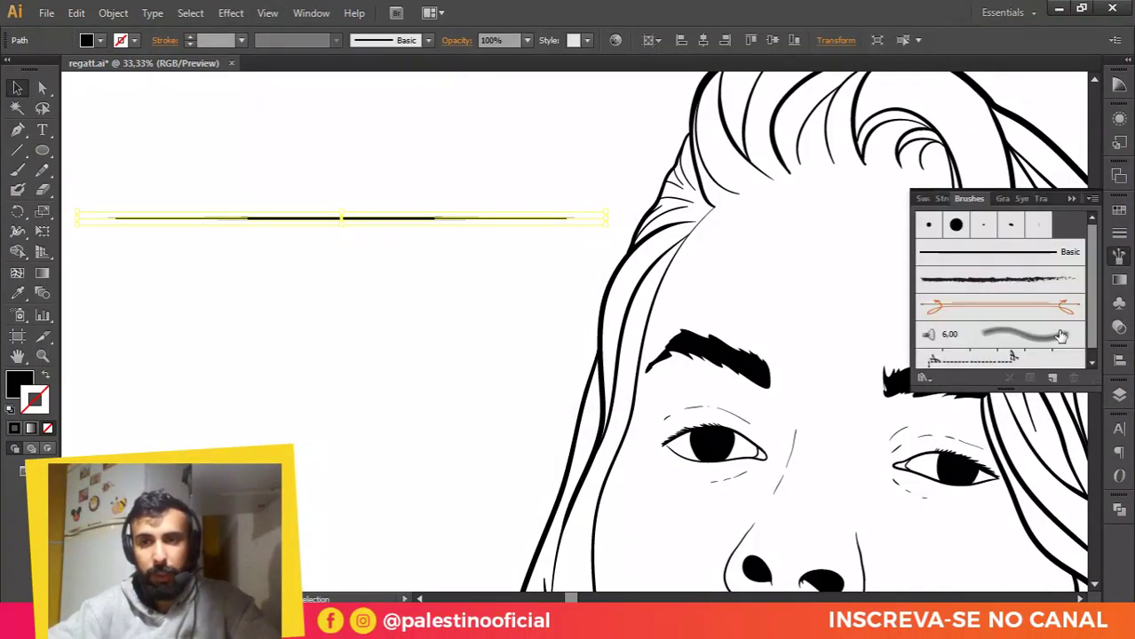
# Step: Create a new art brush from the selected sliver with Tints and Shades colorization and Flip Along enabled
pyautogui.click(1052, 380)
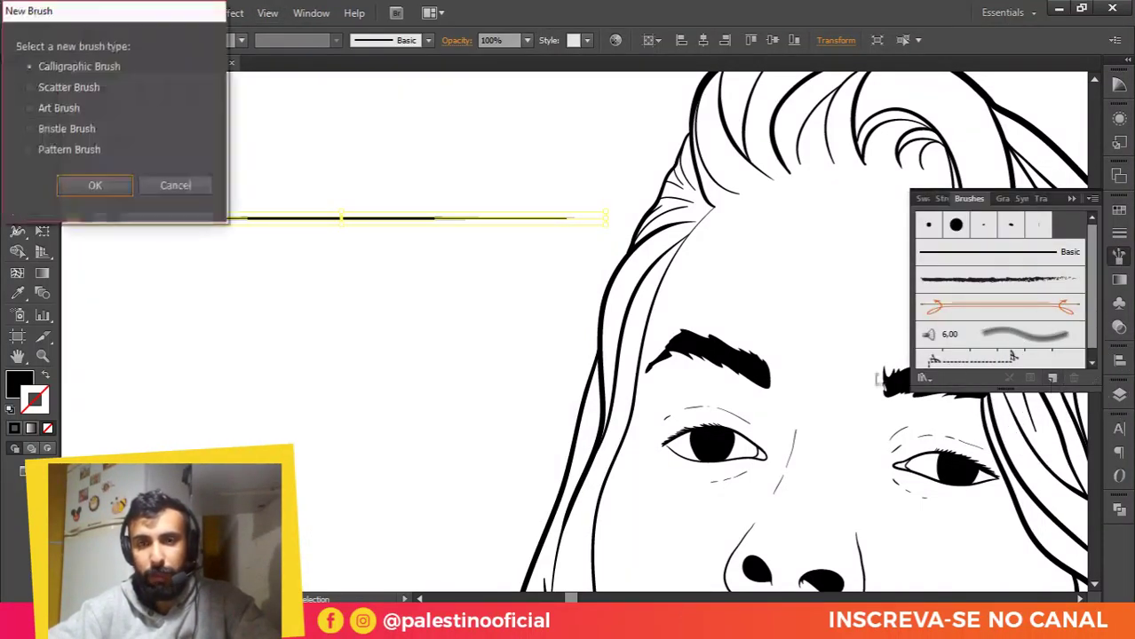
pyautogui.click(43, 109)
pyautogui.click(91, 183)
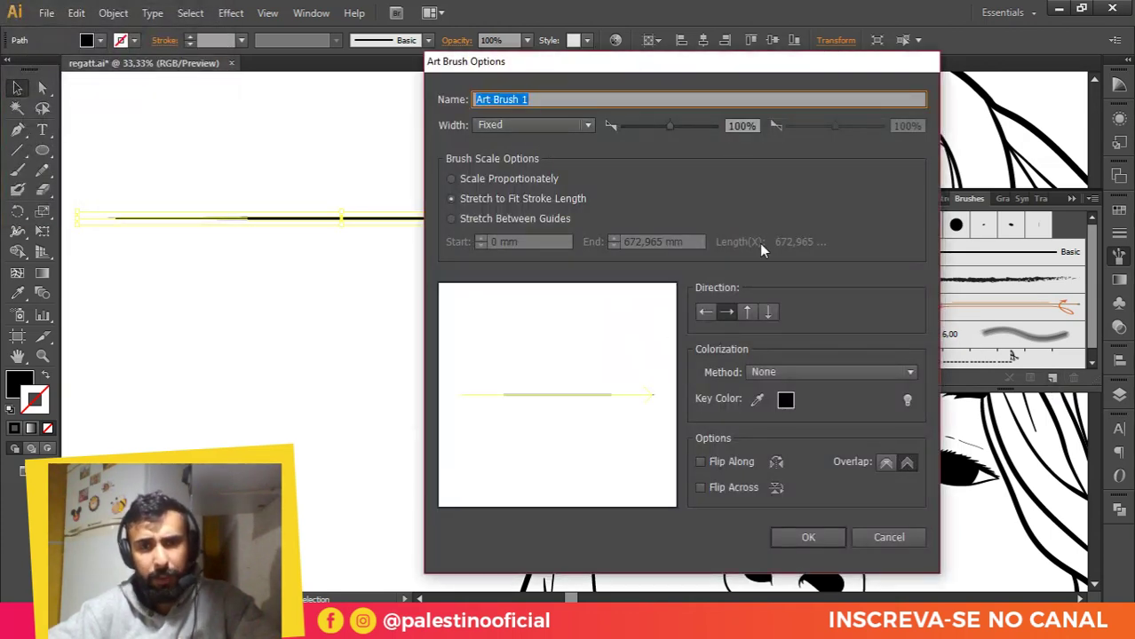
pyautogui.click(787, 373)
pyautogui.click(795, 427)
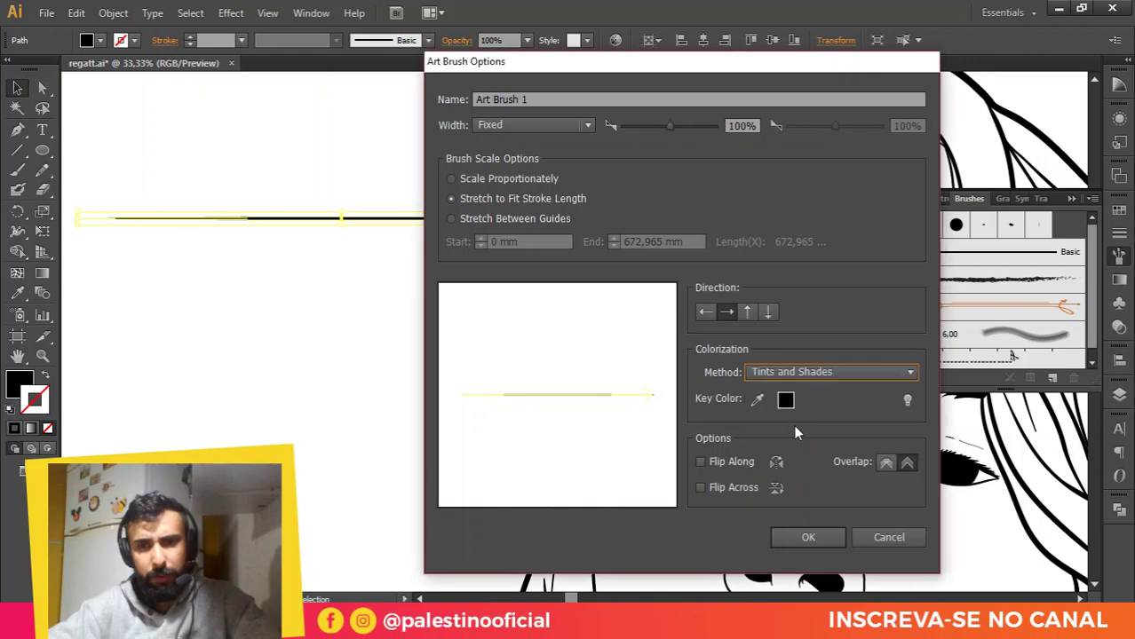
pyautogui.click(701, 462)
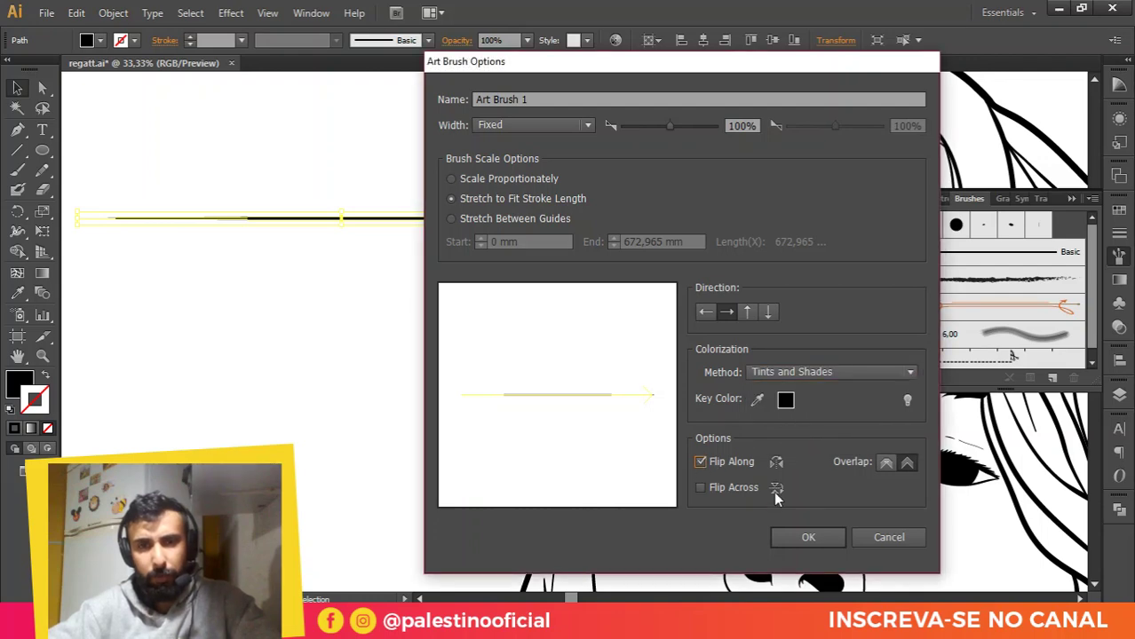
pyautogui.click(808, 538)
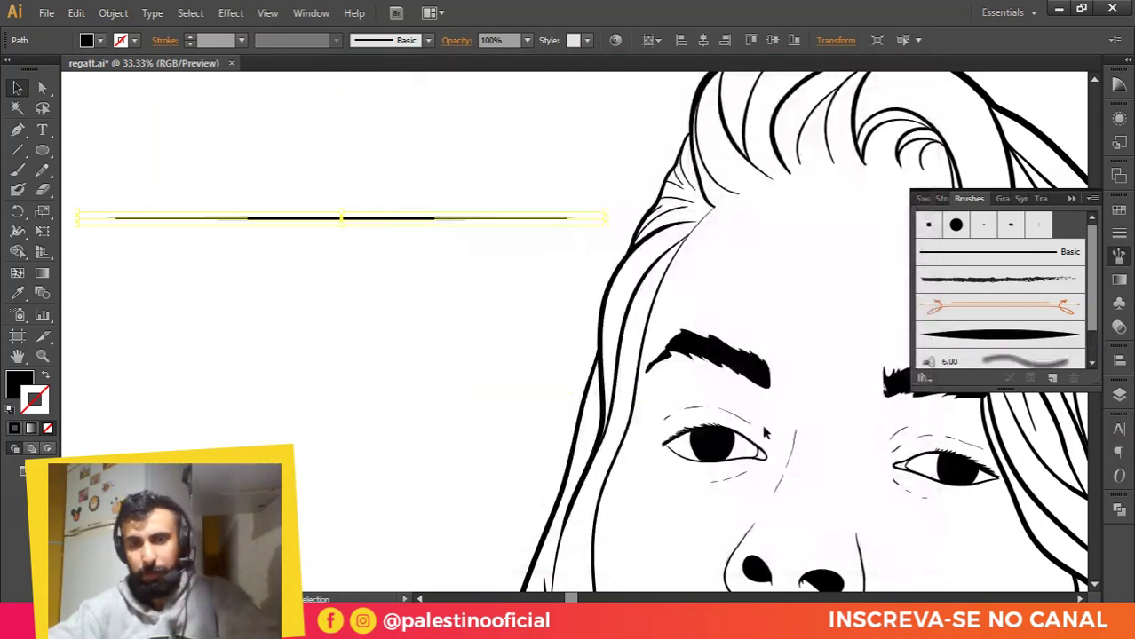
# Step: Paint straight and curved test strokes with the new tapered art brush in the blank area beside the portrait
pyautogui.press('b')
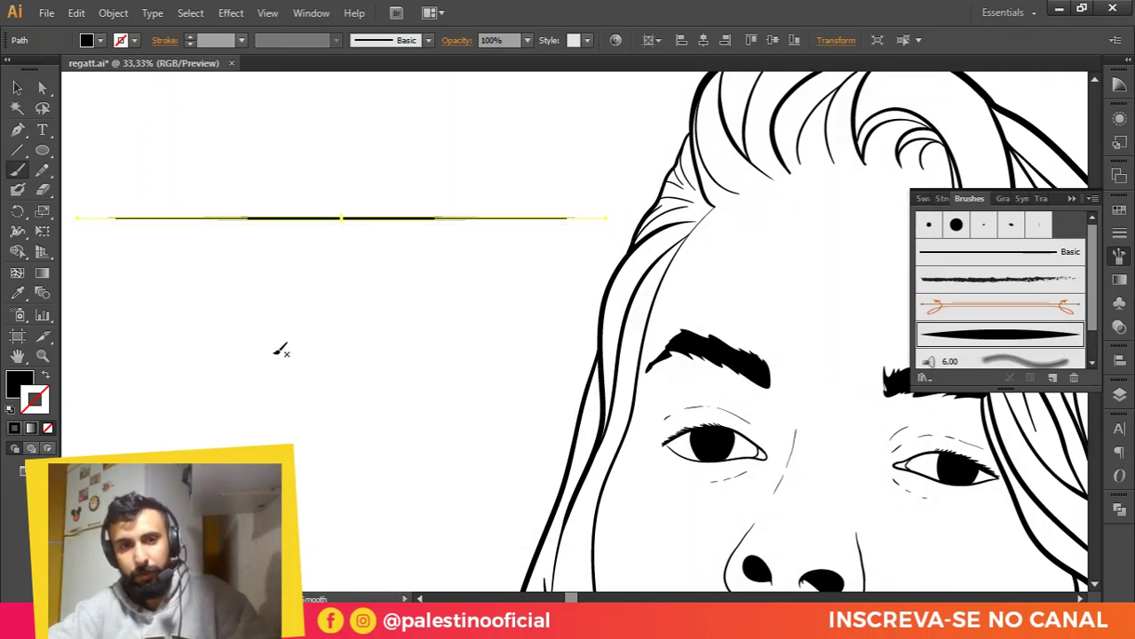
pyautogui.moveTo(267, 366); pyautogui.dragTo(421, 279)
pyautogui.moveTo(360, 402)
pyautogui.mouseDown()
pyautogui.moveTo(431, 515)
pyautogui.moveTo(266, 266)
pyautogui.moveTo(553, 507)
pyautogui.mouseUp()
pyautogui.moveTo(529, 463)
pyautogui.mouseDown()
pyautogui.moveTo(444, 334)
pyautogui.moveTo(332, 226)
pyautogui.mouseUp()
pyautogui.moveTo(332, 226); pyautogui.dragTo(566, 432)
pyautogui.moveTo(513, 147)
pyautogui.mouseDown()
pyautogui.moveTo(289, 173)
pyautogui.moveTo(202, 133)
pyautogui.moveTo(453, 116)
pyautogui.mouseUp()
pyautogui.moveTo(427, 158); pyautogui.dragTo(362, 161)
pyautogui.moveTo(533, 152); pyautogui.dragTo(360, 213)
pyautogui.moveTo(522, 146); pyautogui.dragTo(424, 319)
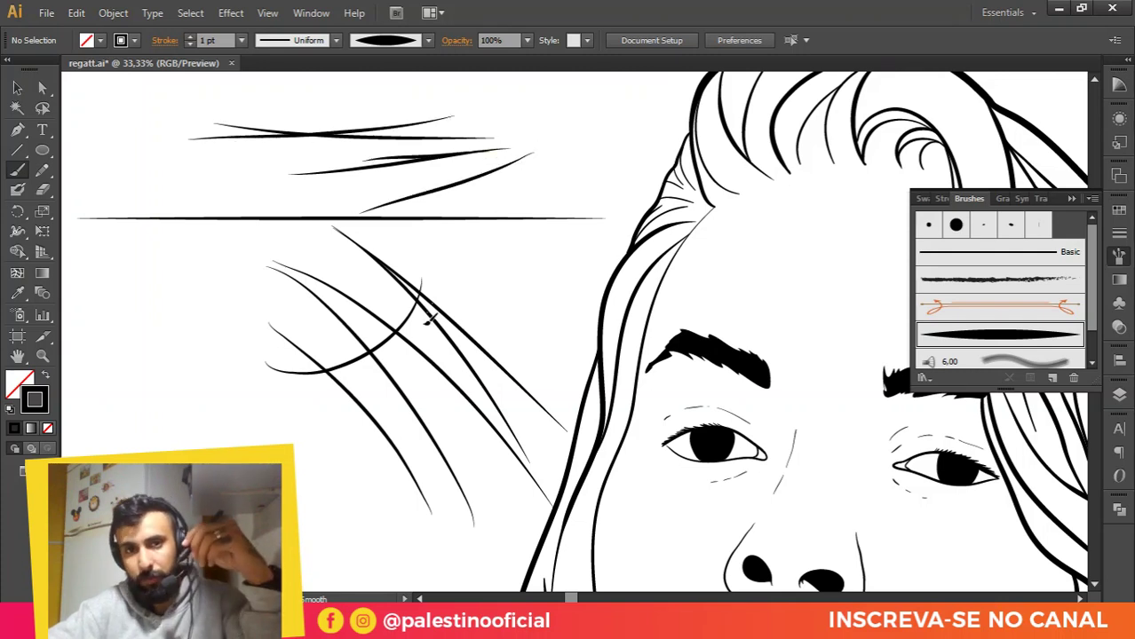
pyautogui.moveTo(528, 212); pyautogui.dragTo(471, 359)
pyautogui.moveTo(513, 293); pyautogui.dragTo(489, 357)
pyautogui.moveTo(557, 229); pyautogui.dragTo(89, 317)
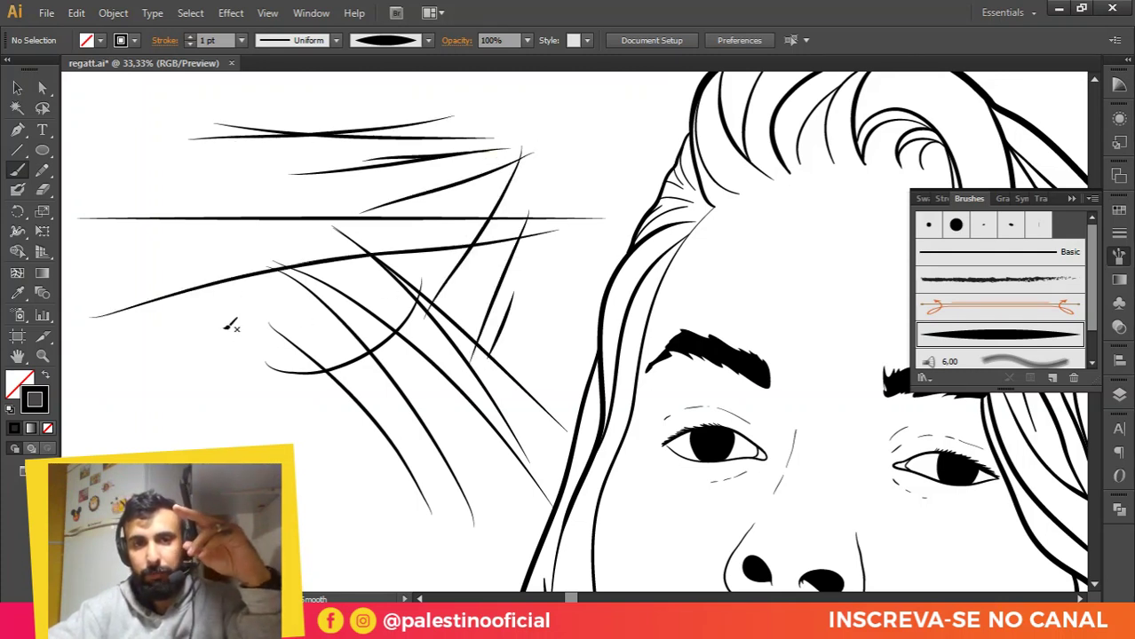
pyautogui.moveTo(229, 293)
pyautogui.mouseDown()
pyautogui.moveTo(266, 441)
pyautogui.moveTo(382, 384)
pyautogui.mouseUp()
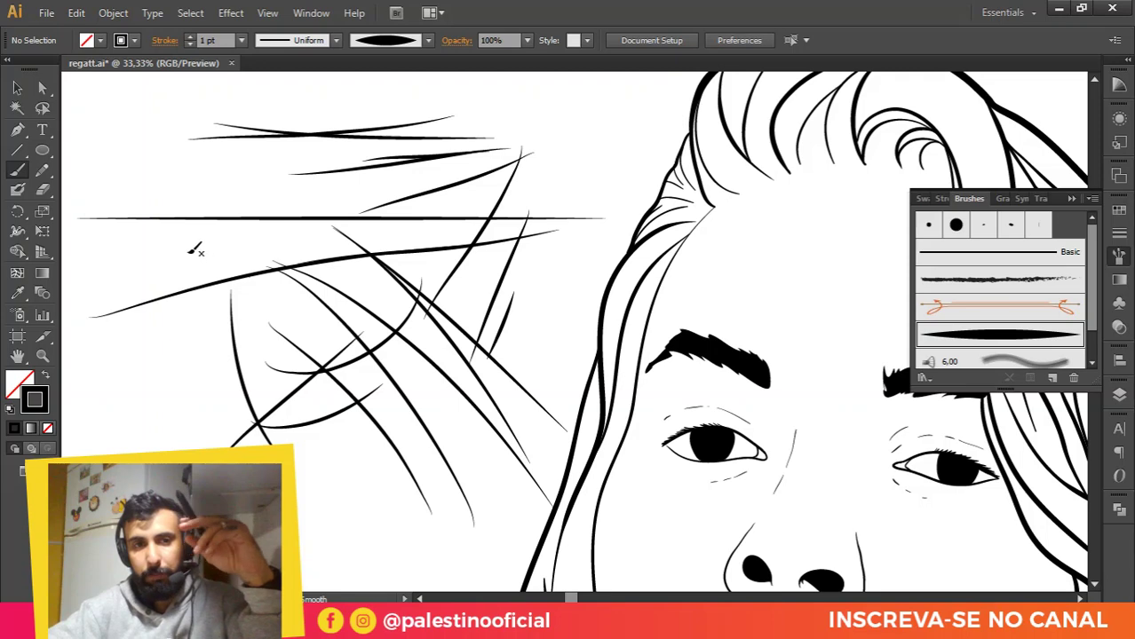
pyautogui.moveTo(172, 210); pyautogui.dragTo(238, 366)
pyautogui.moveTo(243, 253); pyautogui.dragTo(409, 364)
pyautogui.moveTo(429, 271); pyautogui.dragTo(586, 317)
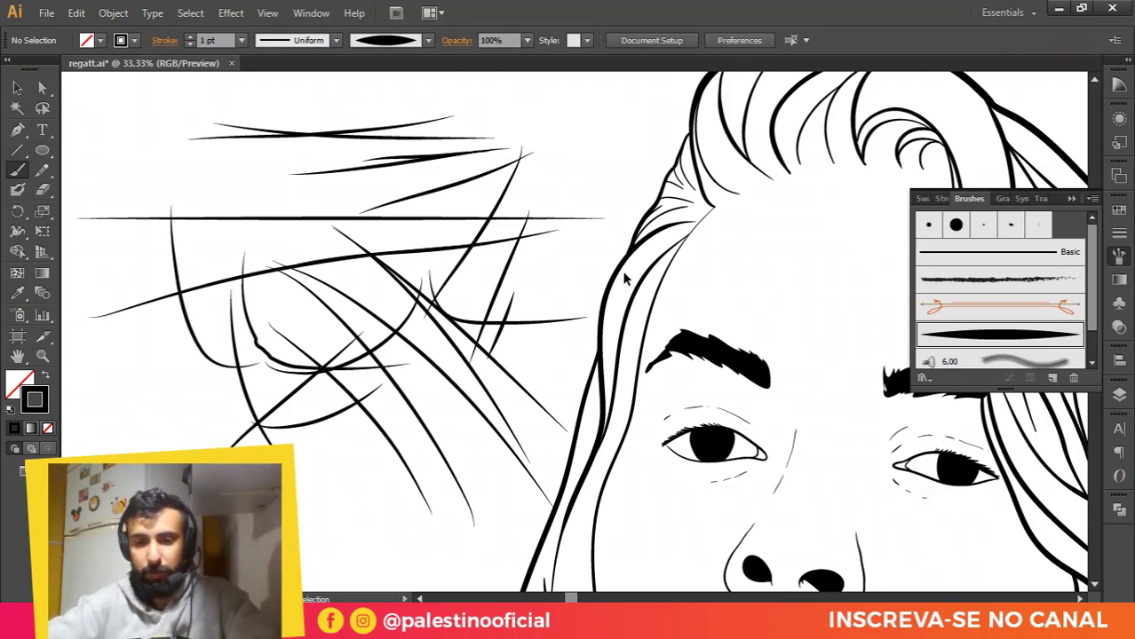
# Step: Delete all the test strokes together with the original sliver
pyautogui.hotkey('ctrl', 'a')
pyautogui.press('Delete')
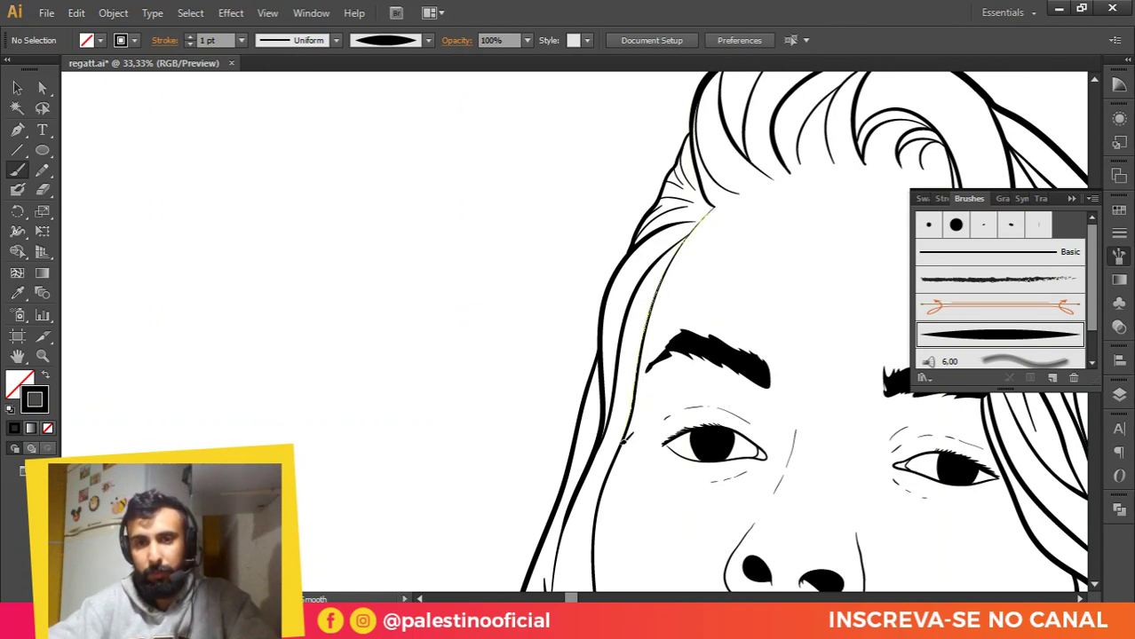
# Step: Trace the inner hairline from the forehead down past the eyebrow with the tapered brush
pyautogui.moveTo(623, 439); pyautogui.dragTo(592, 506)
pyautogui.hotkey('ctrl', '-')
pyautogui.hotkey('ctrl', '-')
pyautogui.hotkey('ctrl', '-')
pyautogui.hotkey('ctrl', '-')
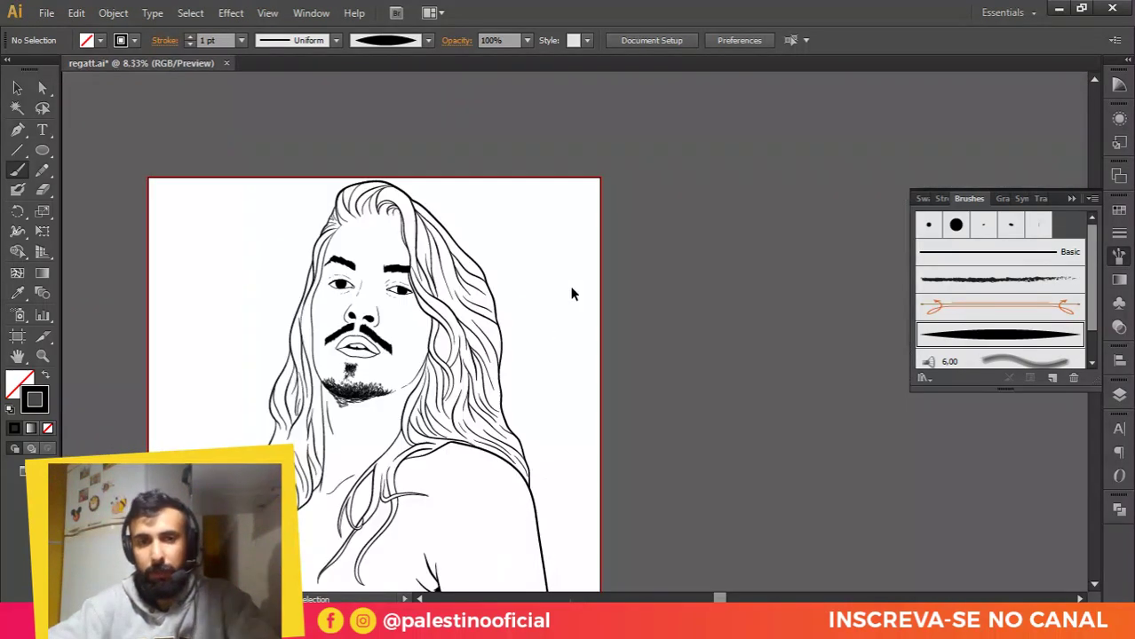
# Step: Try a tapered strand at 1 pt between the hair locks above the forehead
pyautogui.hotkey('ctrl', '+')
pyautogui.hotkey('ctrl', '+')
pyautogui.moveTo(315, 300); pyautogui.dragTo(670, 220)
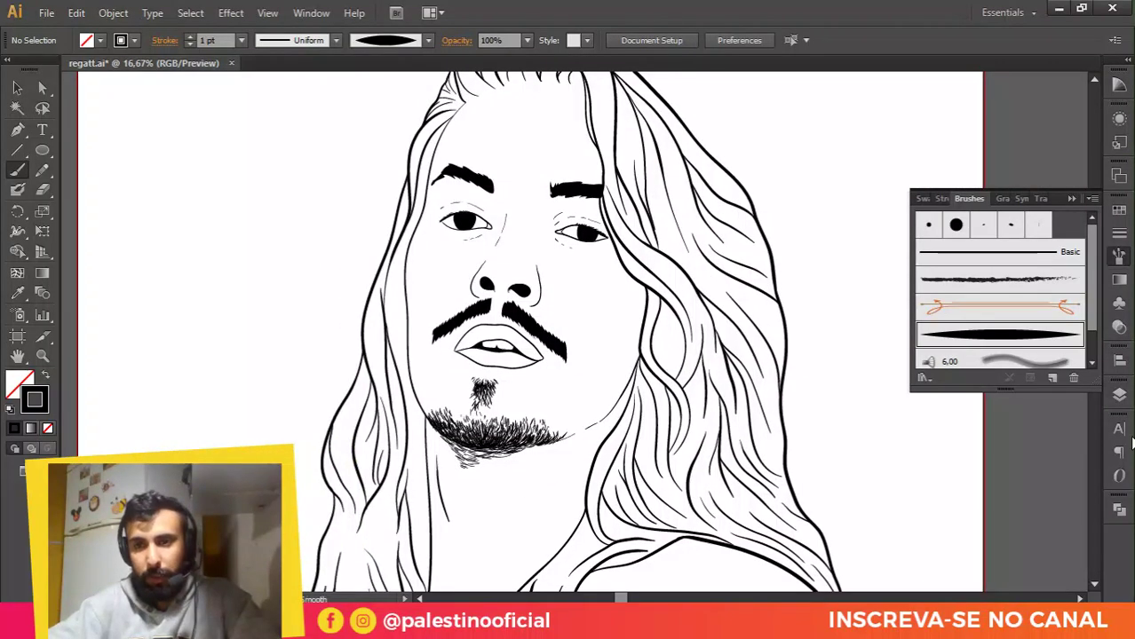
pyautogui.scroll(1, 682, 244)
pyautogui.moveTo(658, 283); pyautogui.dragTo(695, 346)
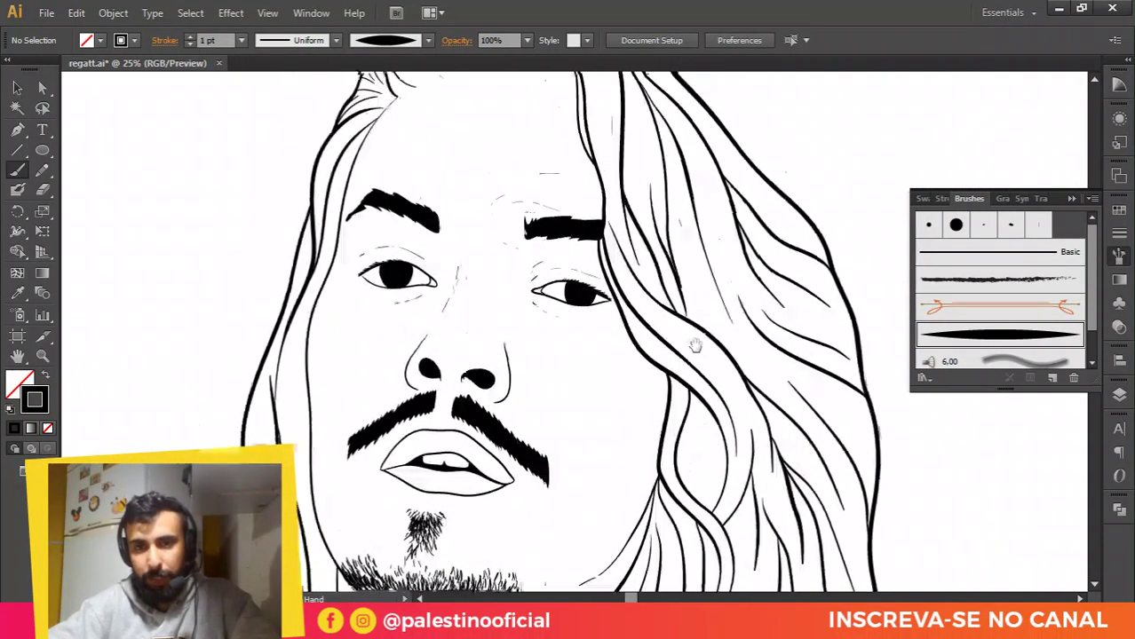
pyautogui.scroll(3, 591, 254)
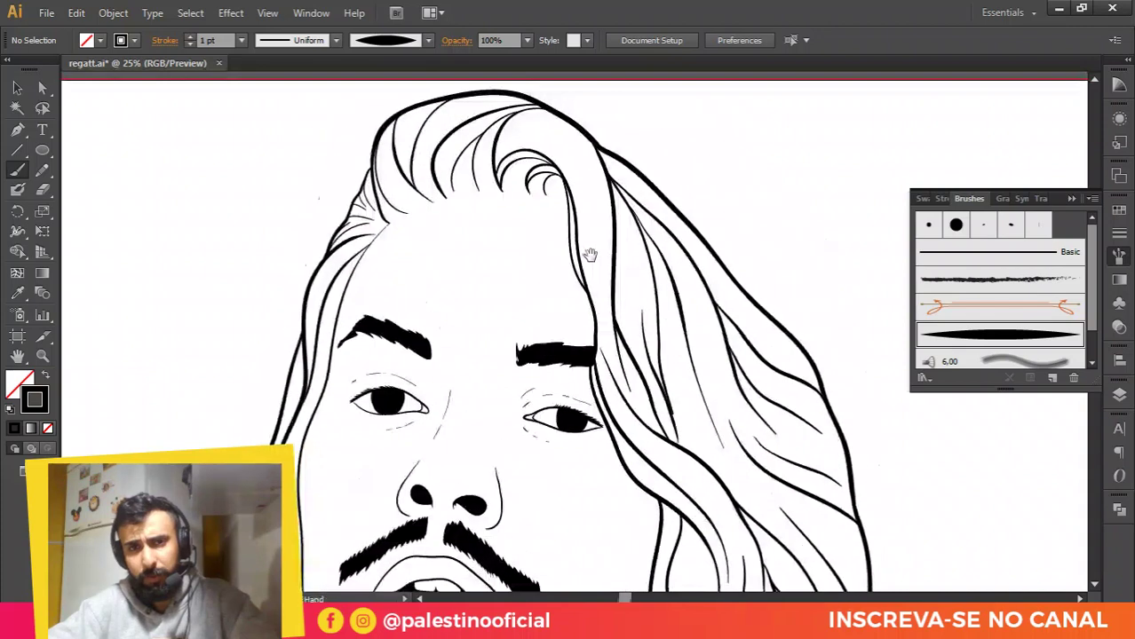
pyautogui.scroll(2, 581, 159)
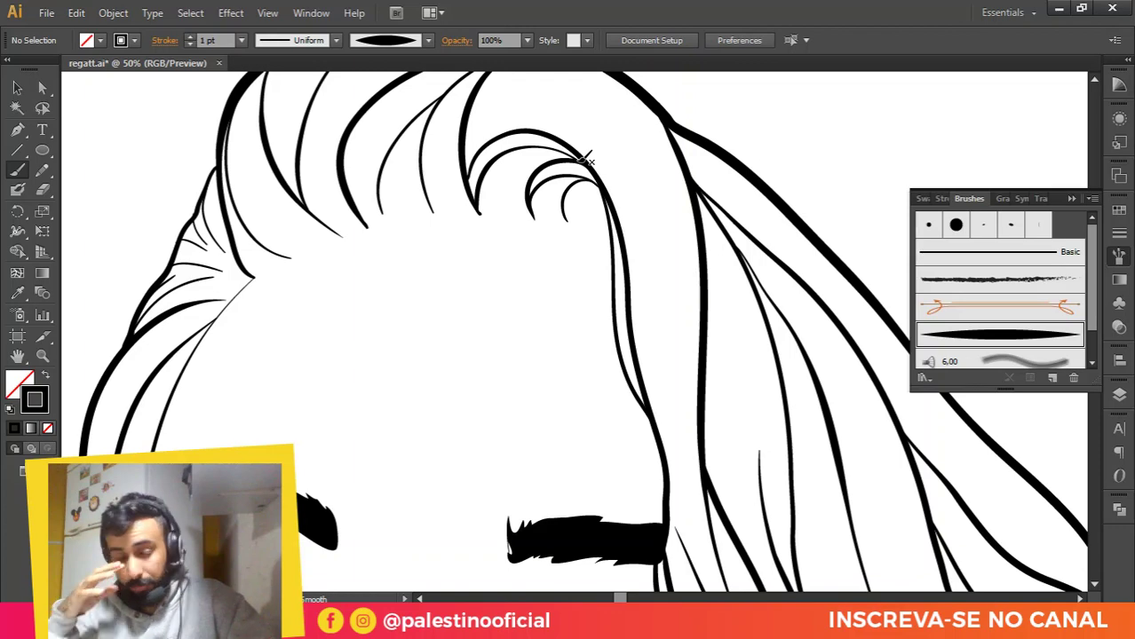
pyautogui.hotkey('ctrl', '-')
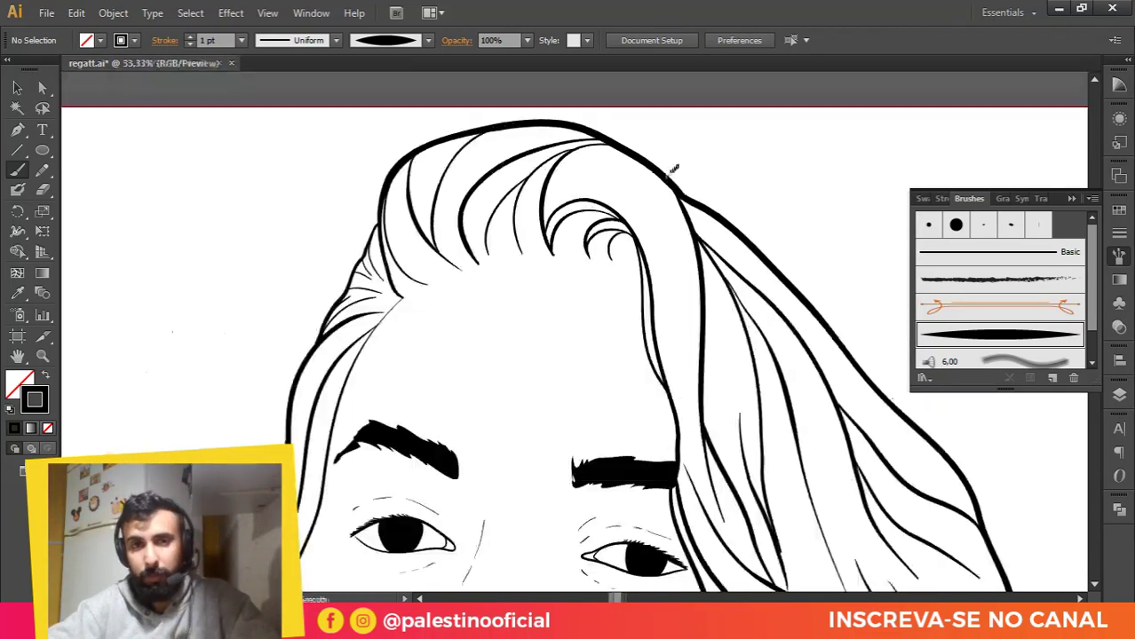
pyautogui.scroll(3, 551, 153)
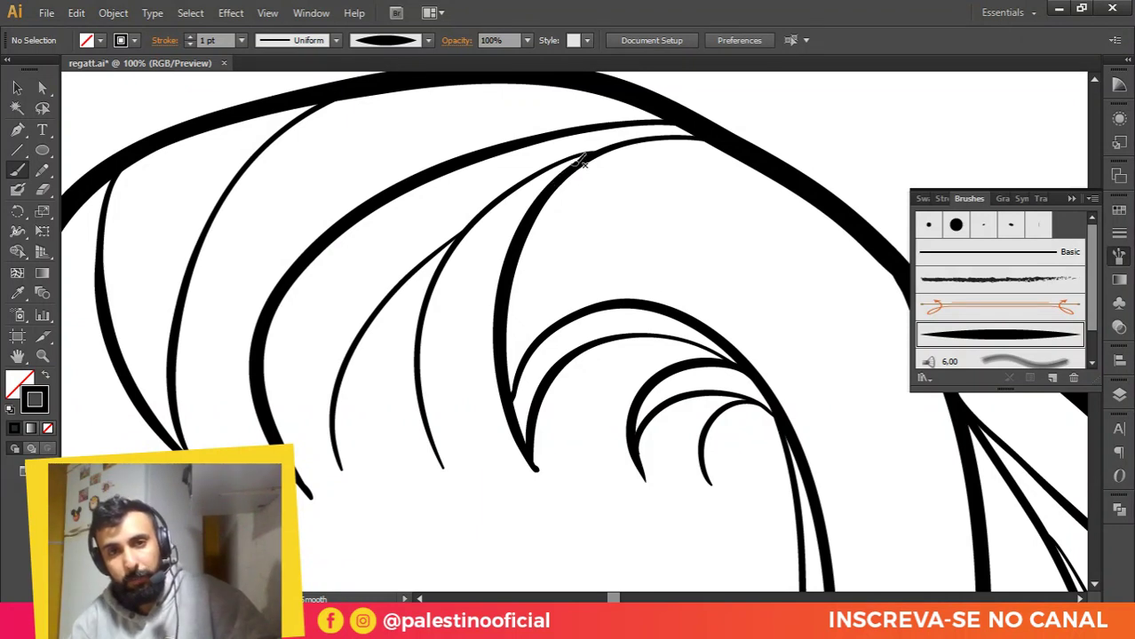
pyautogui.moveTo(499, 216); pyautogui.dragTo(441, 343)
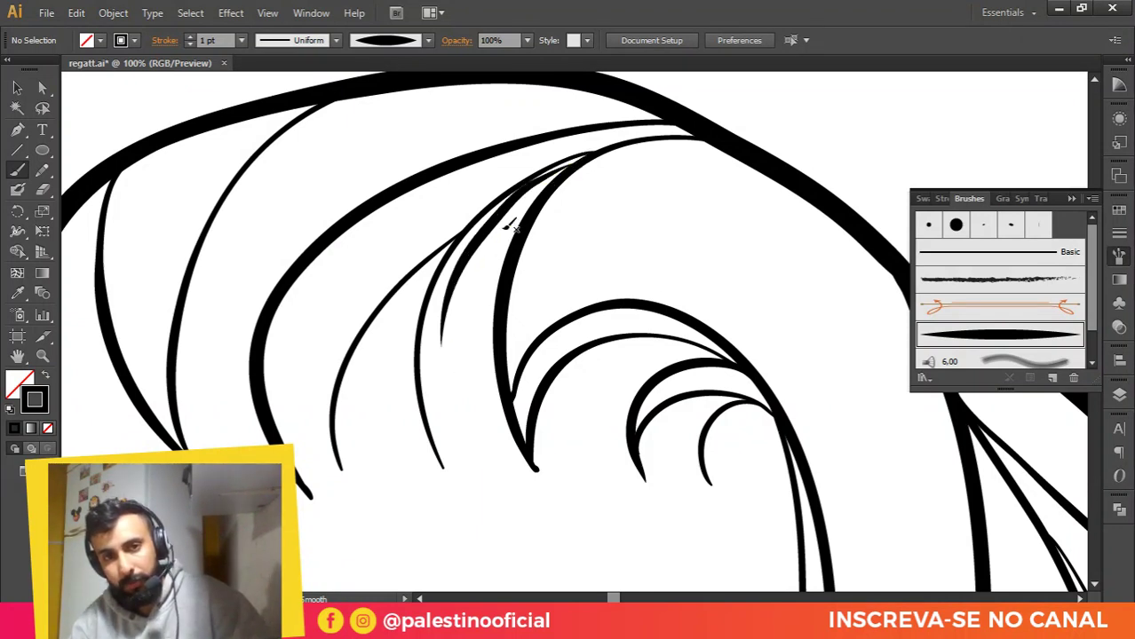
# Step: Set the stroke weight to 0.3 pt and try a thin strand beside the thick front lock
pyautogui.click(208, 40)
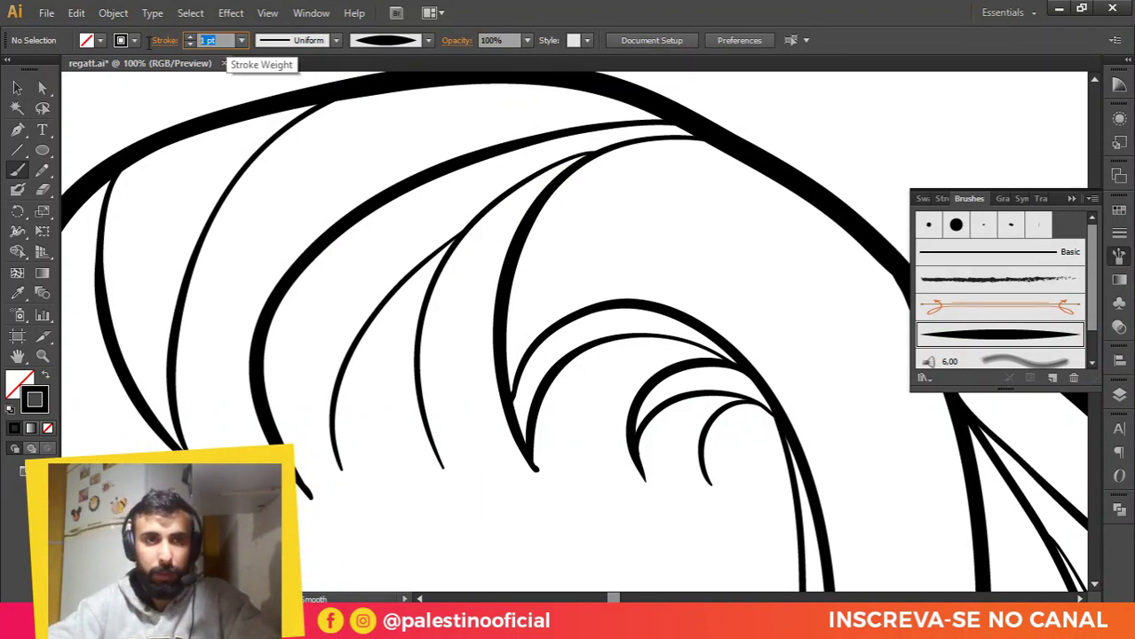
pyautogui.write('0.3')
pyautogui.press('Return')
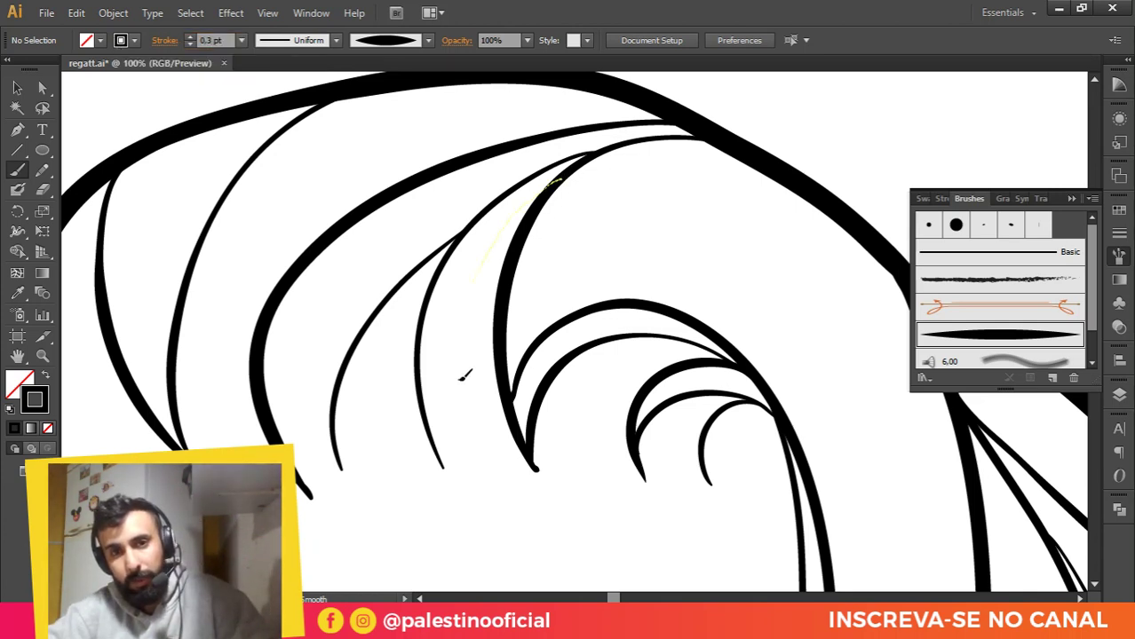
pyautogui.moveTo(561, 180); pyautogui.dragTo(458, 364)
pyautogui.hotkey('ctrl', 'z')
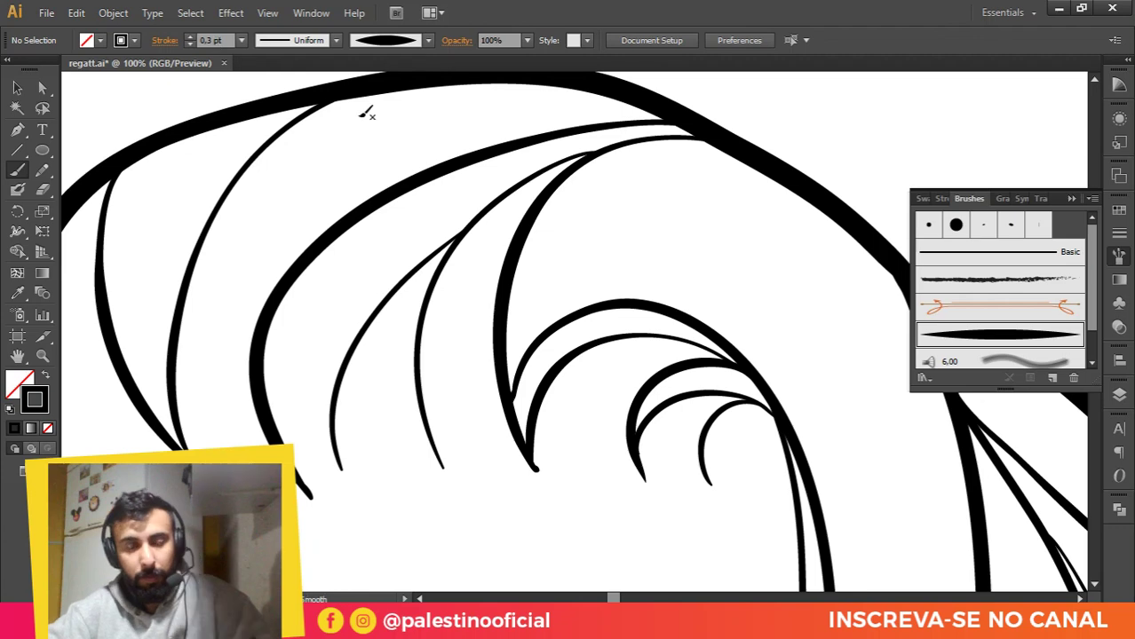
pyautogui.moveTo(546, 196)
pyautogui.mouseDown()
pyautogui.moveTo(480, 281)
pyautogui.moveTo(459, 380)
pyautogui.mouseUp()
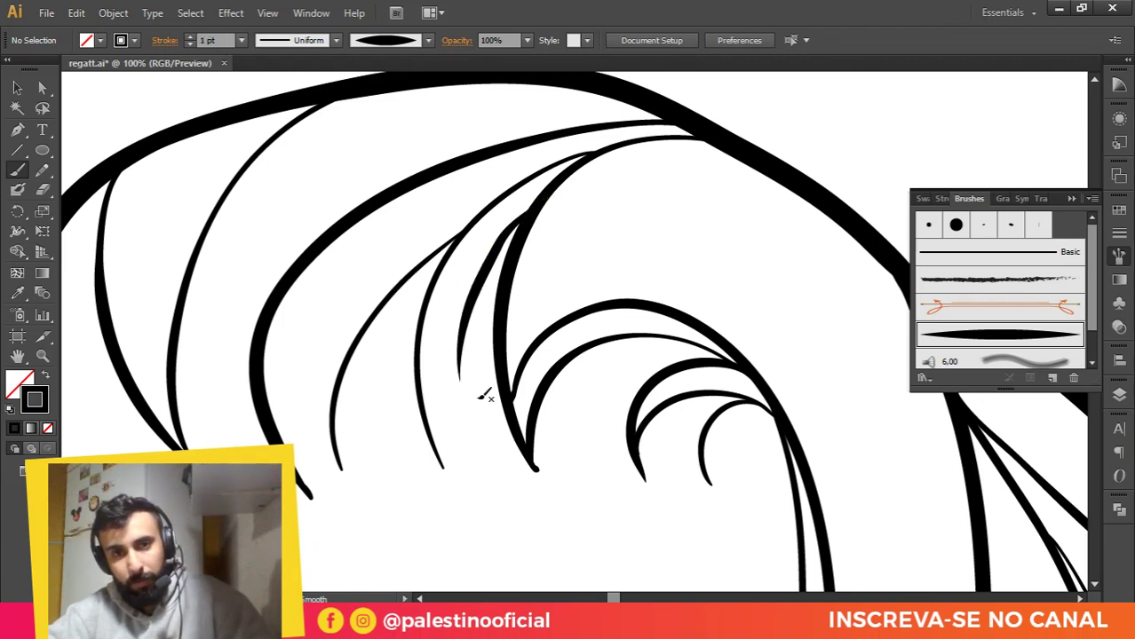
# Step: Paint a short trial strand hanging from the thick curved lock above the forehead
pyautogui.scroll(-2, 596, 231)
pyautogui.scroll(-2, 611, 276)
pyautogui.scroll(4, 567, 403)
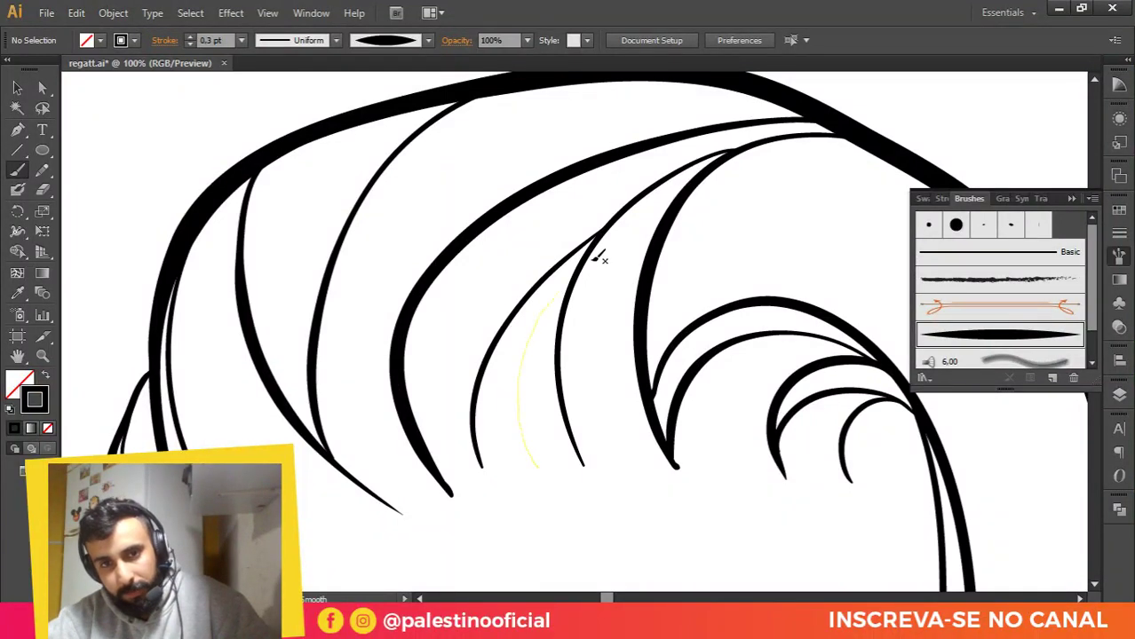
pyautogui.scroll(1, 507, 400)
pyautogui.scroll(1, 555, 371)
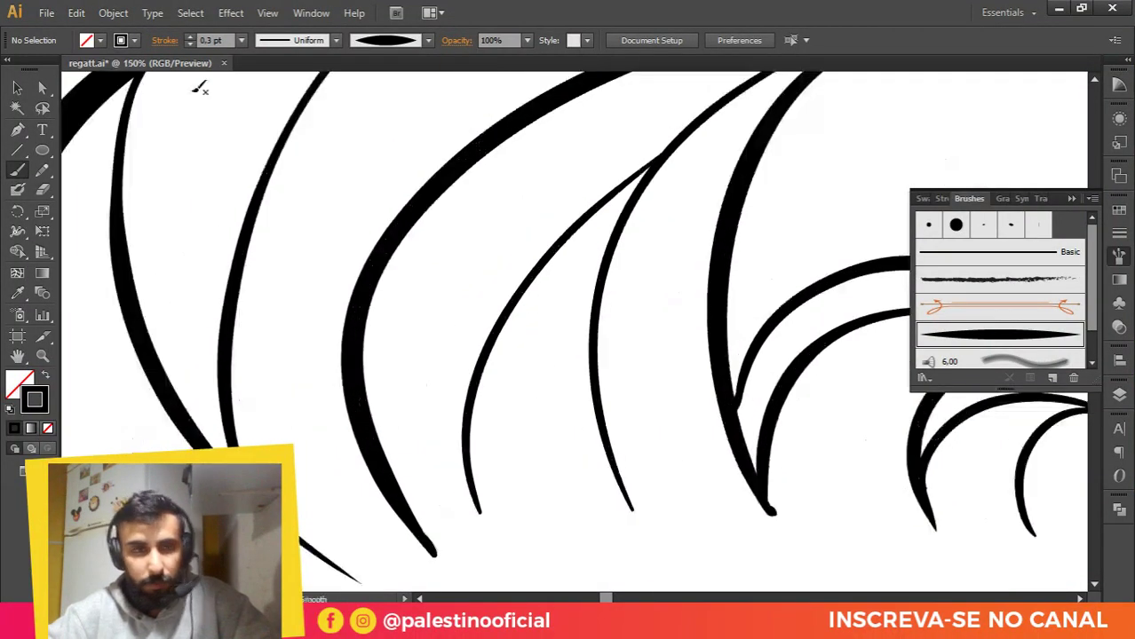
pyautogui.moveTo(451, 182); pyautogui.dragTo(437, 349)
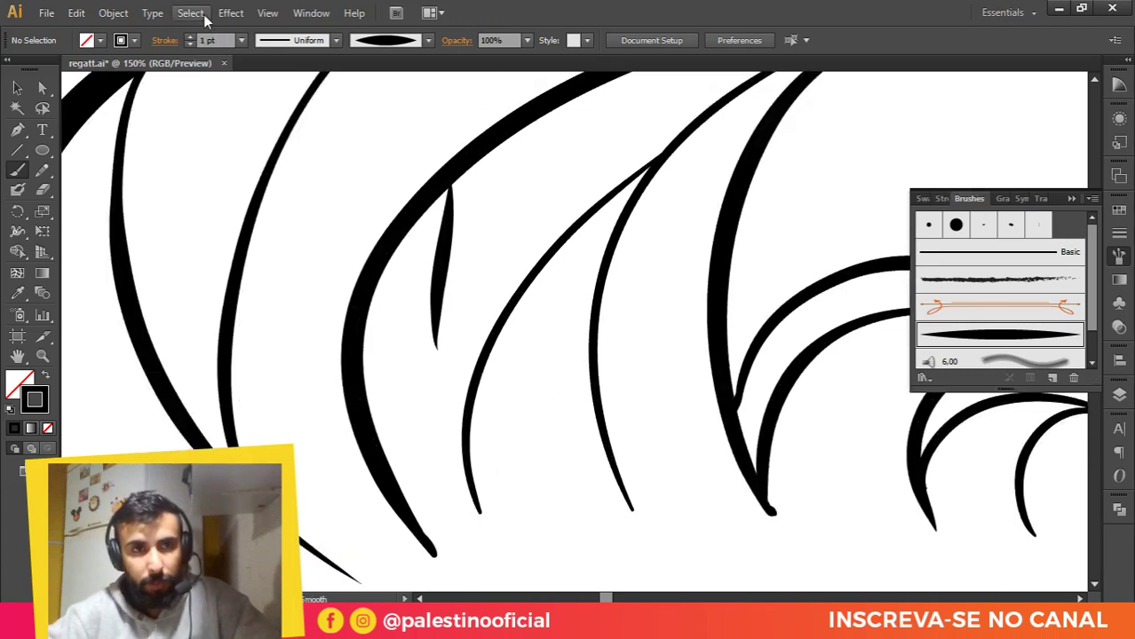
# Step: Set the brush stroke weight to 0.3 pt and paint a short test stroke beside the narrow forked lock
pyautogui.moveTo(223, 40); pyautogui.dragTo(120, 43)
pyautogui.write('0,')
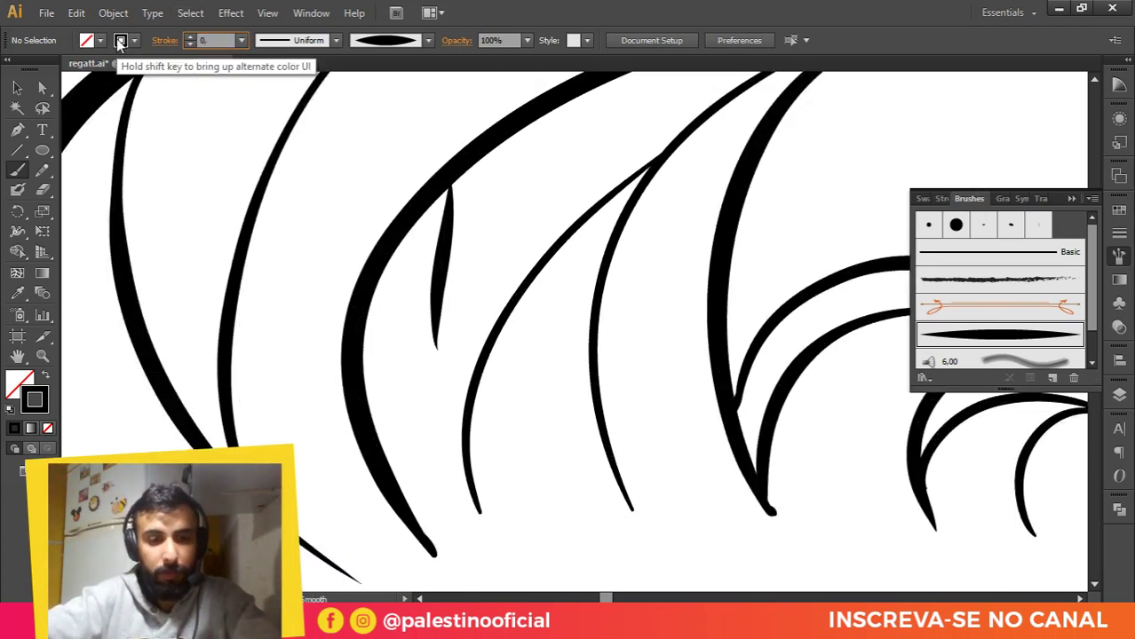
pyautogui.write('3')
pyautogui.press('Return')
pyautogui.moveTo(513, 227); pyautogui.dragTo(512, 300)
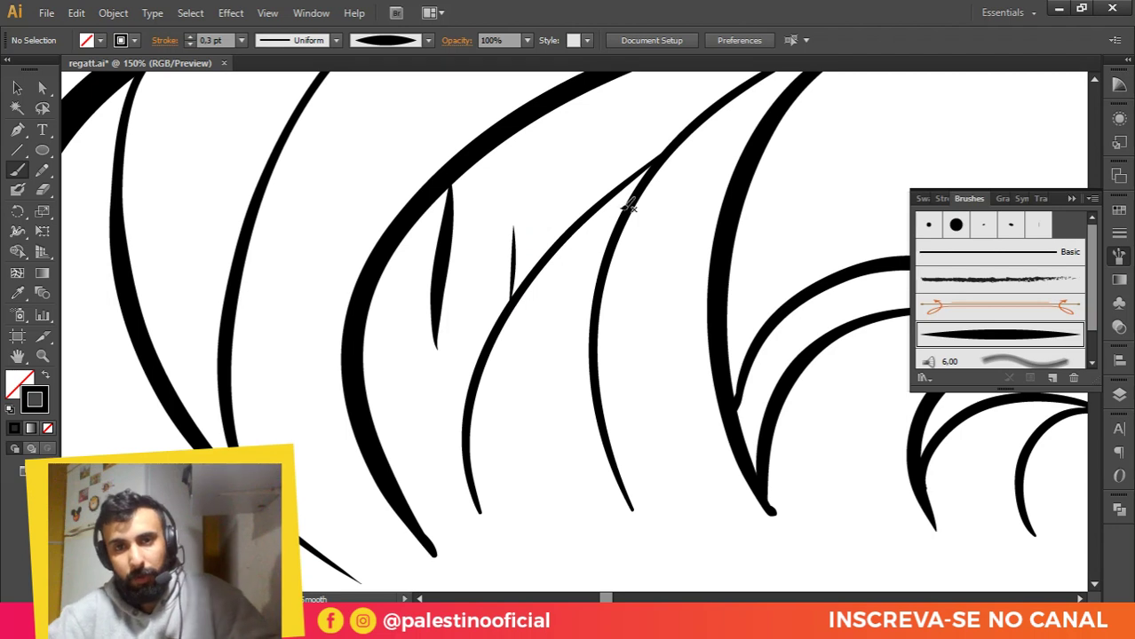
# Step: Paint thin 0.3 pt strands inside the narrow forked lock, from its upper joint and up from its lower ends
pyautogui.moveTo(653, 167); pyautogui.dragTo(598, 233)
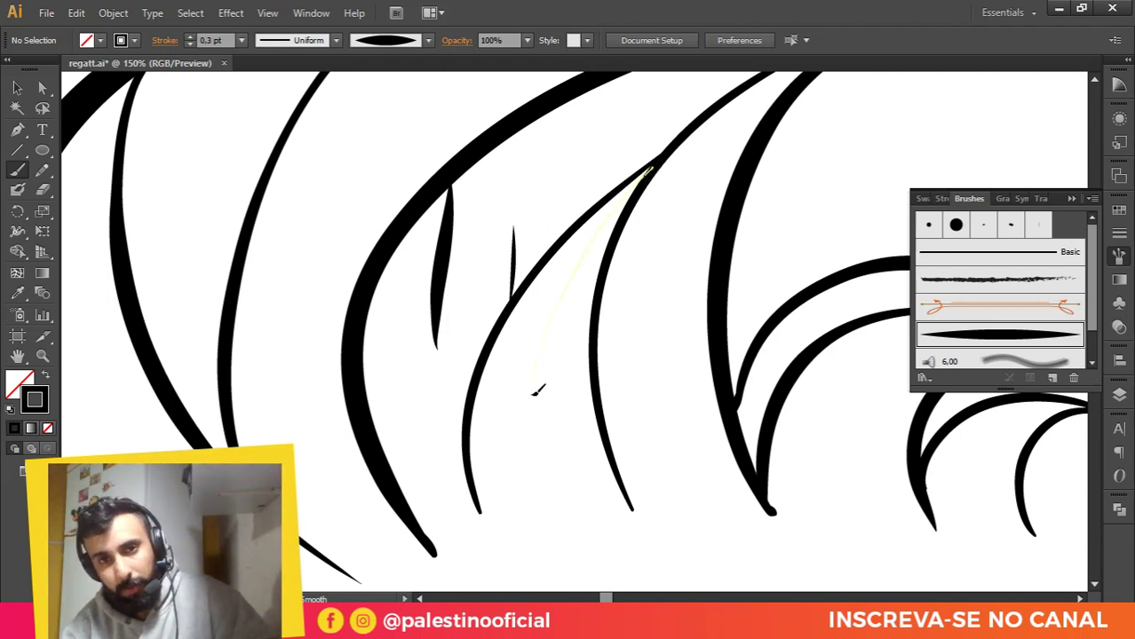
pyautogui.moveTo(535, 390); pyautogui.dragTo(530, 431)
pyautogui.moveTo(585, 293); pyautogui.dragTo(567, 352)
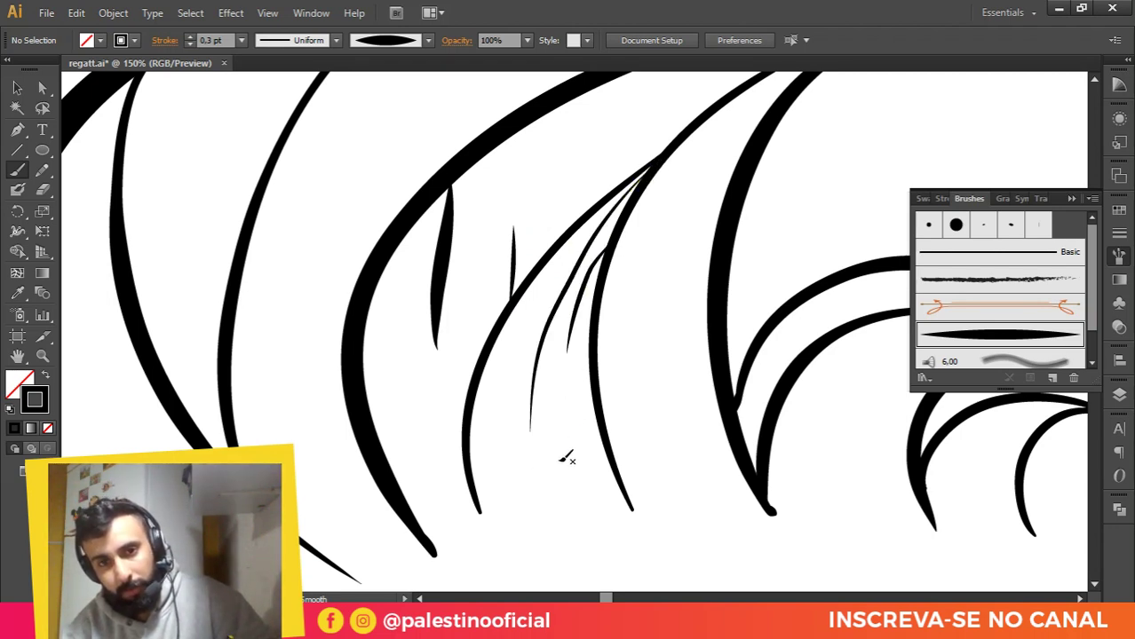
pyautogui.moveTo(579, 459); pyautogui.dragTo(558, 384)
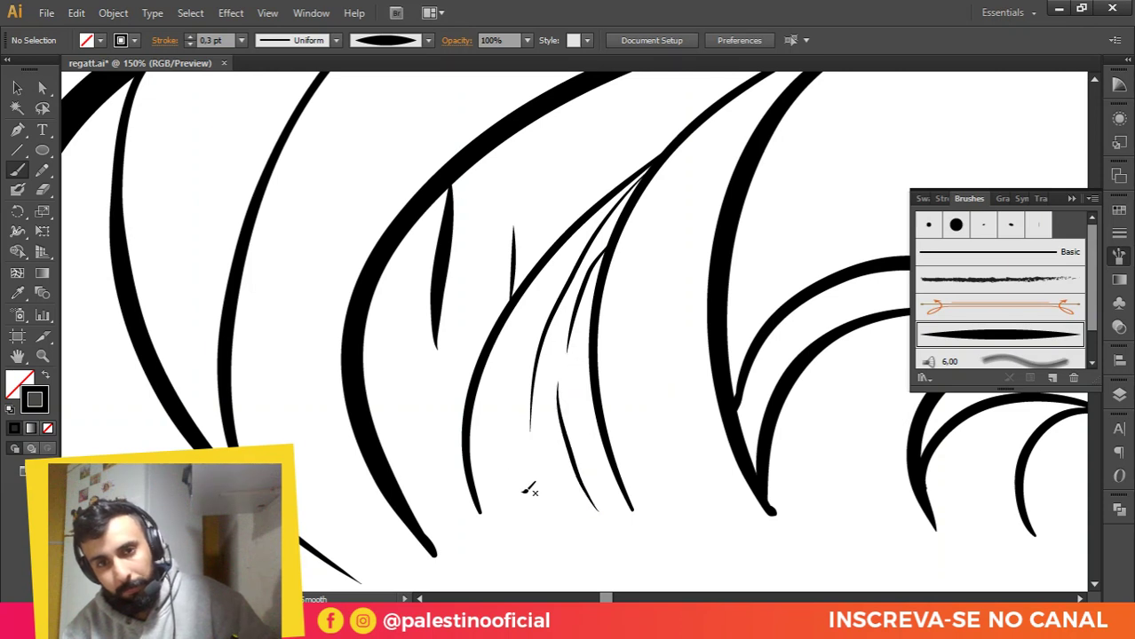
pyautogui.moveTo(515, 351); pyautogui.dragTo(522, 313)
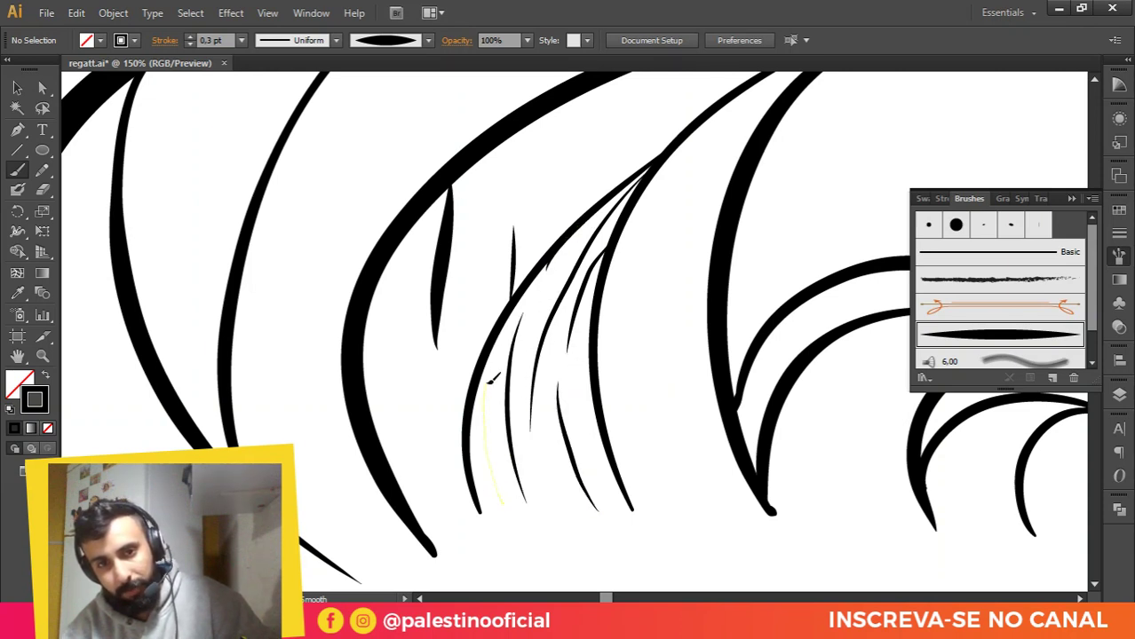
pyautogui.moveTo(491, 380); pyautogui.dragTo(506, 343)
# Step: Delete the thick trial strand and the short test stroke beside the forked lock, leaving nothing selected
pyautogui.press('v')
pyautogui.moveTo(427, 238); pyautogui.dragTo(537, 256)
pyautogui.press('Delete')
pyautogui.click(560, 300)
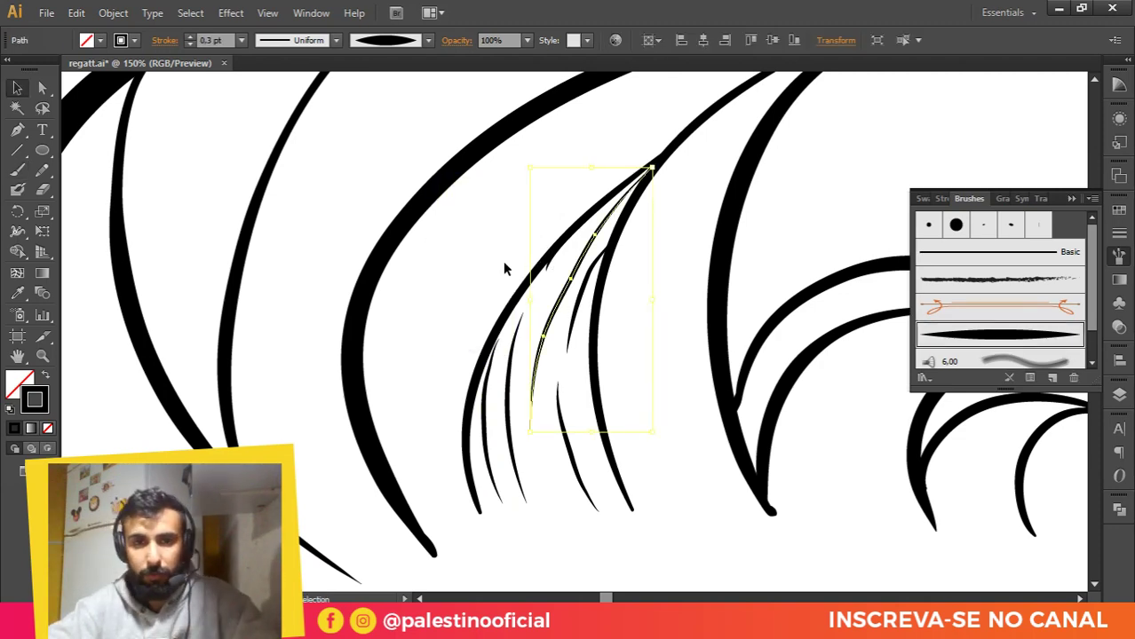
pyautogui.click(506, 269)
# Step: Paint thin 0.3 pt strands in the gap between the forked lock and the thick lock beside it
pyautogui.scroll(-5, 540, 269)
pyautogui.scroll(3, 576, 280)
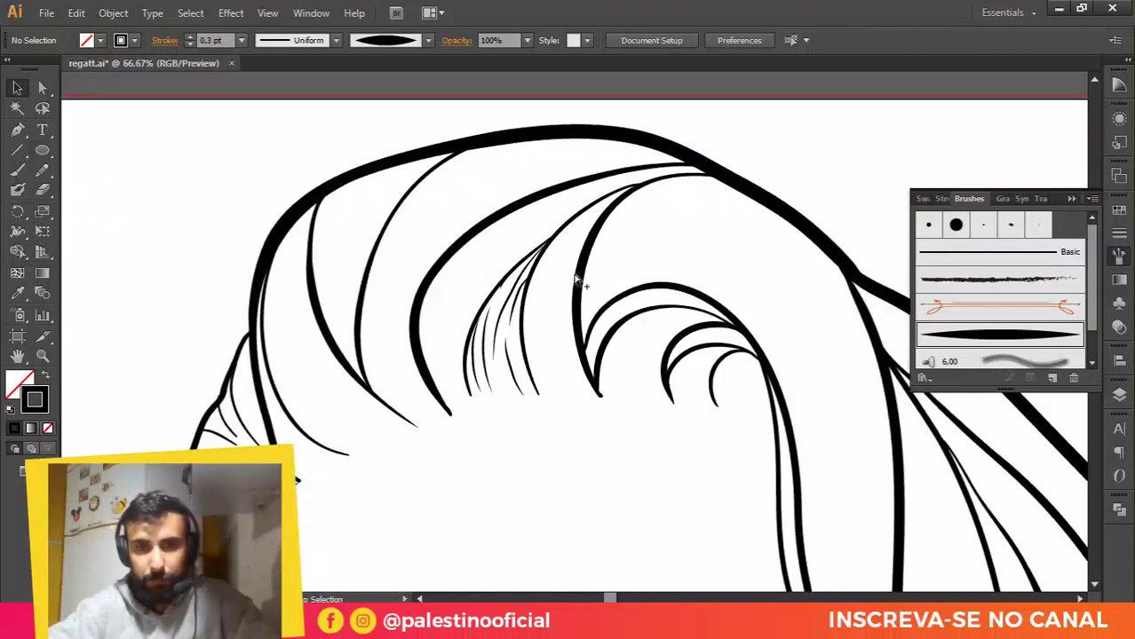
pyautogui.scroll(1, 548, 235)
pyautogui.press('b')
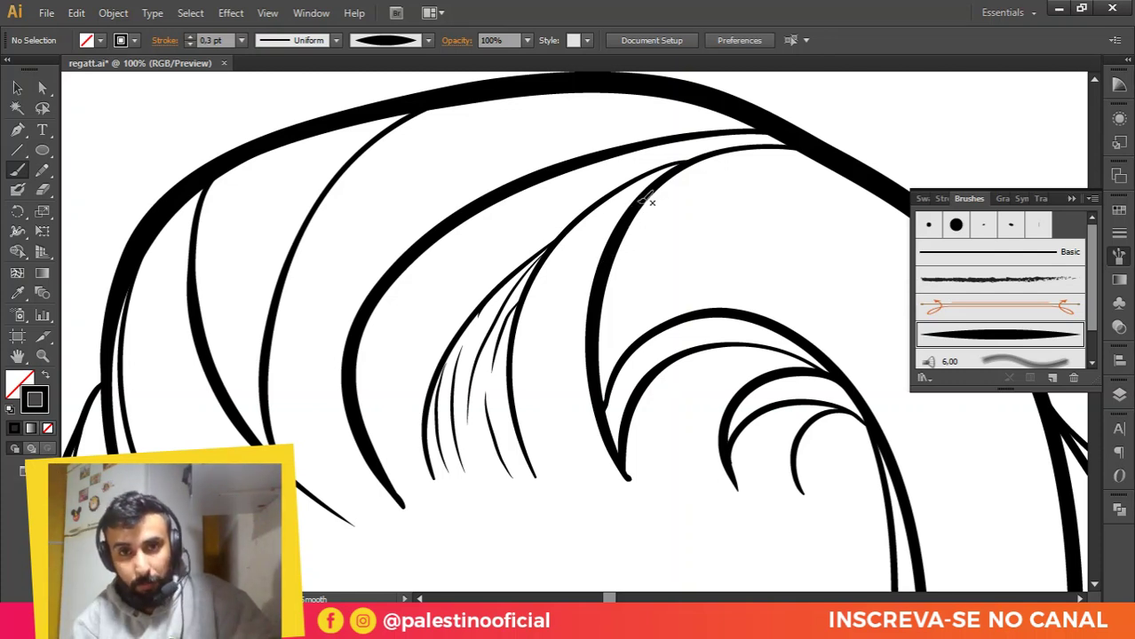
pyautogui.moveTo(577, 262); pyautogui.dragTo(558, 302)
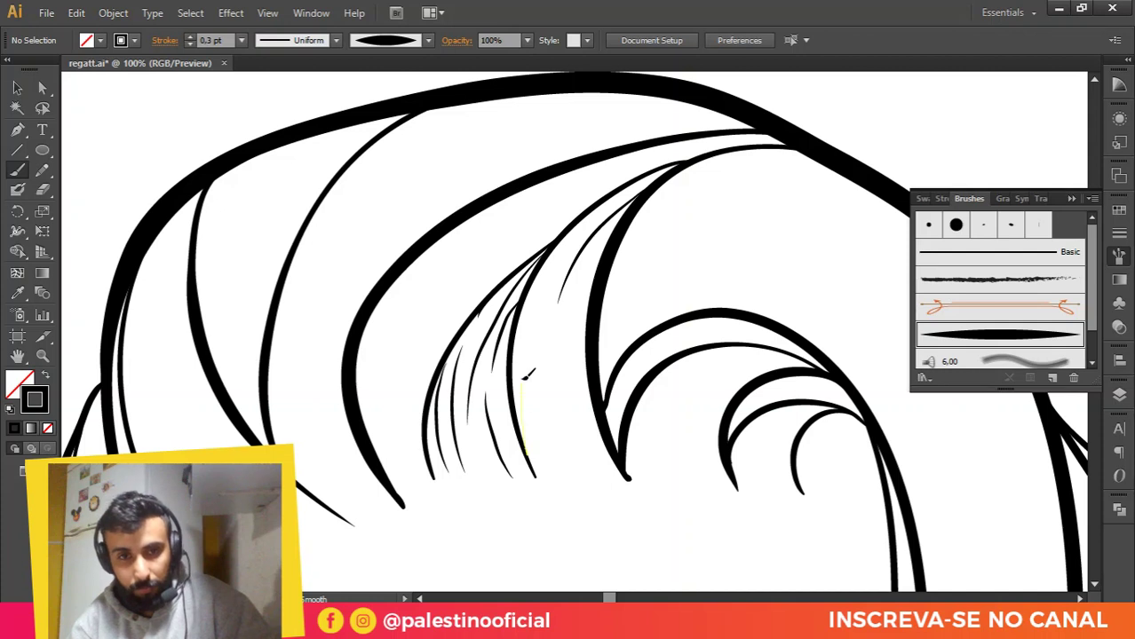
pyautogui.moveTo(524, 377); pyautogui.dragTo(538, 309)
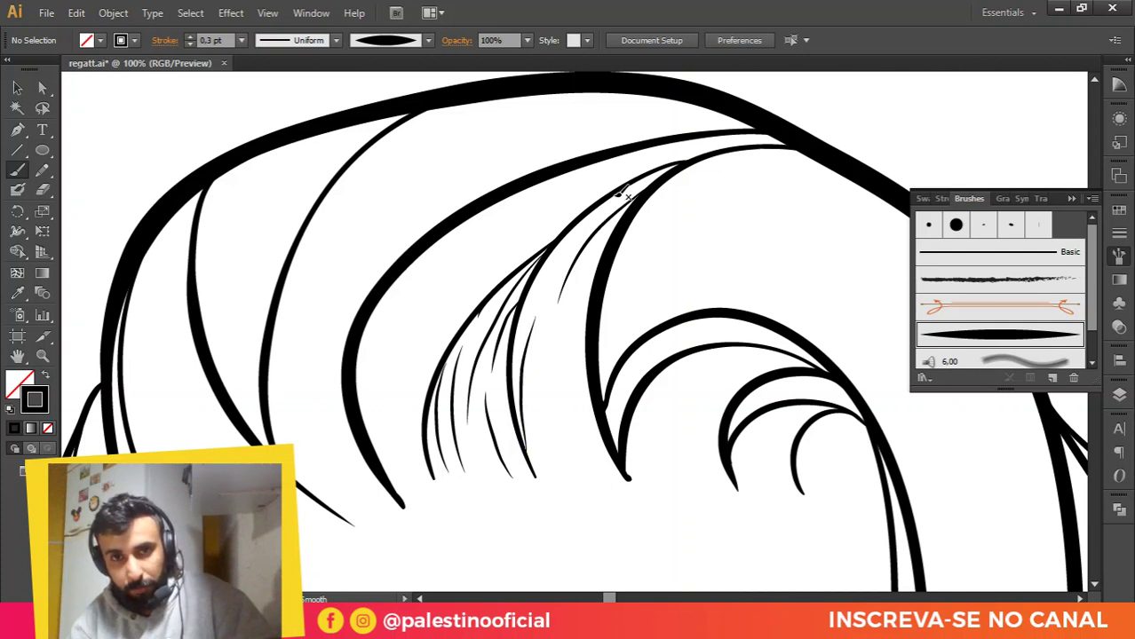
pyautogui.moveTo(581, 227); pyautogui.dragTo(546, 277)
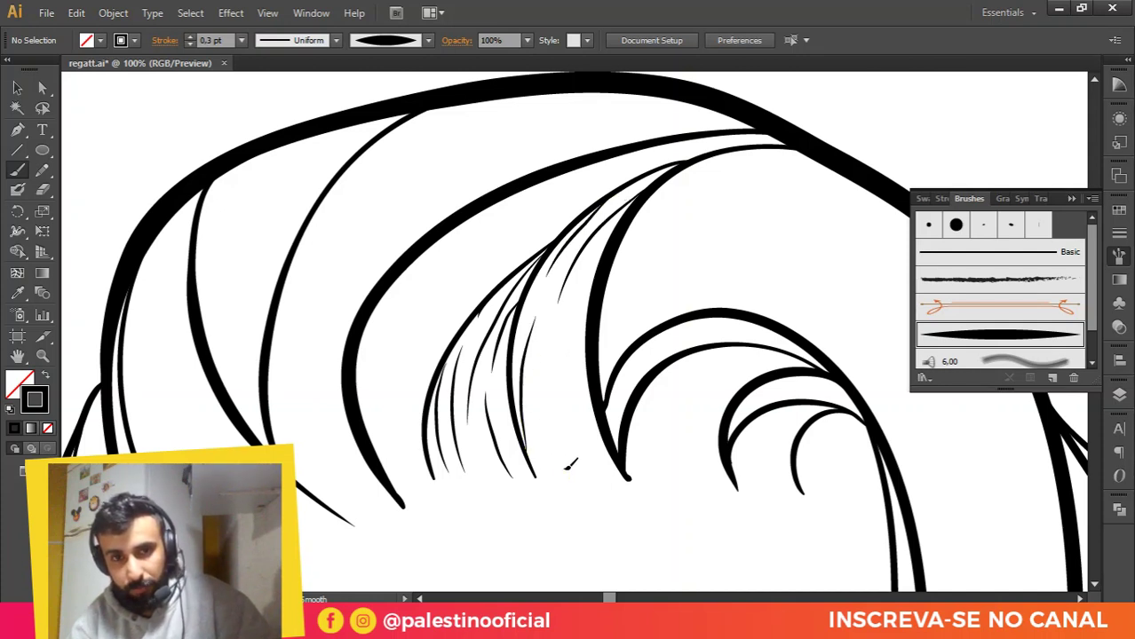
pyautogui.moveTo(548, 375)
pyautogui.mouseDown()
pyautogui.moveTo(590, 264)
pyautogui.moveTo(568, 317)
pyautogui.moveTo(560, 430)
pyautogui.mouseUp()
pyautogui.moveTo(603, 471)
pyautogui.mouseDown()
pyautogui.moveTo(576, 375)
pyautogui.moveTo(581, 338)
pyautogui.mouseUp()
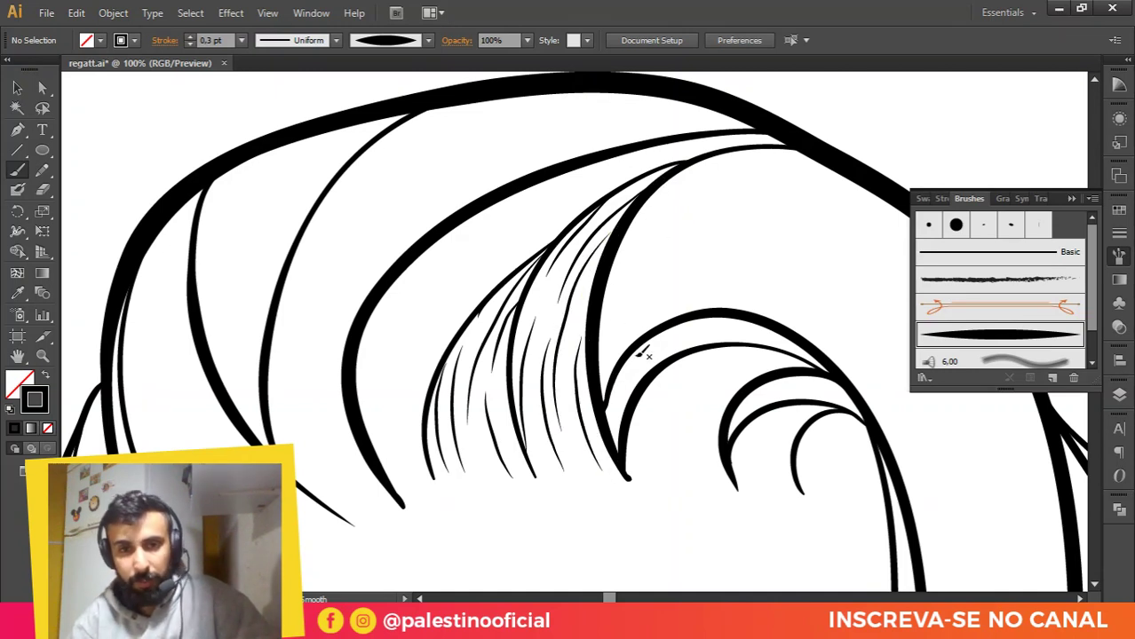
# Step: Fill the wide curved lock beside the forehead with thin 0.3 pt strands following its arc
pyautogui.scroll(-1, 641, 353)
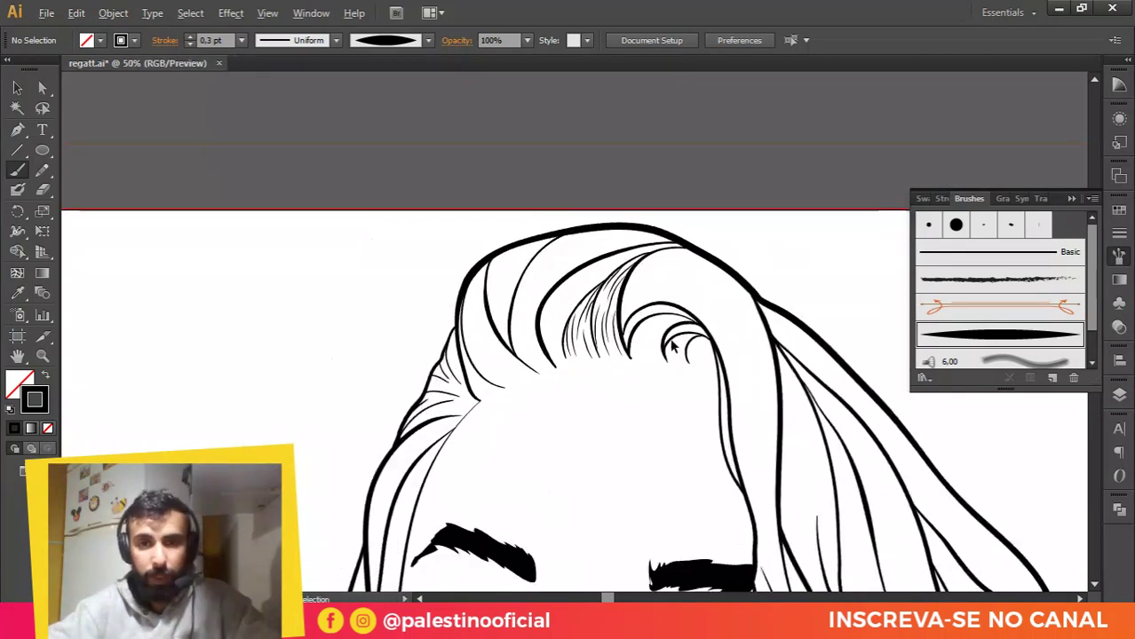
pyautogui.scroll(3, 672, 348)
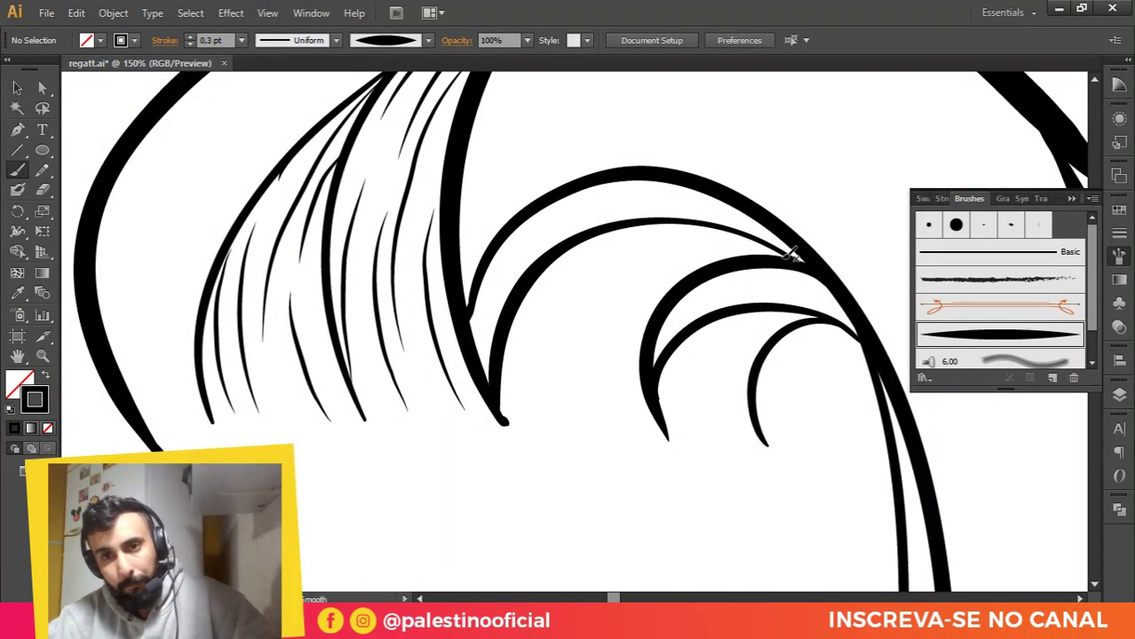
pyautogui.moveTo(589, 387); pyautogui.dragTo(587, 391)
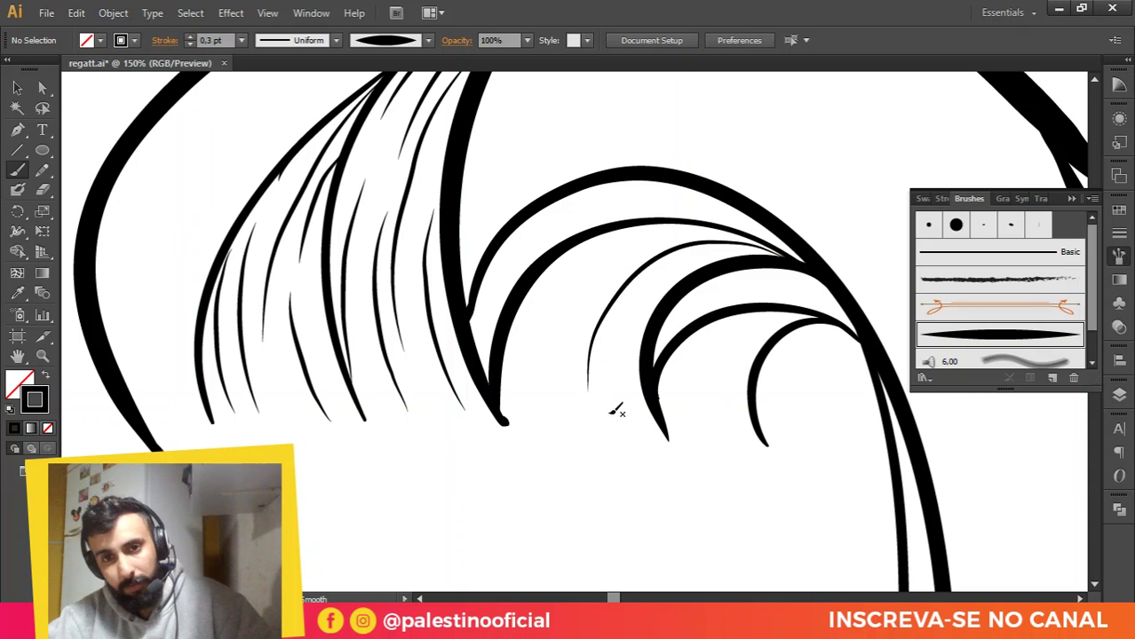
pyautogui.moveTo(634, 435)
pyautogui.mouseDown()
pyautogui.moveTo(614, 390)
pyautogui.moveTo(562, 412)
pyautogui.moveTo(564, 339)
pyautogui.moveTo(626, 261)
pyautogui.mouseUp()
pyautogui.moveTo(533, 353); pyautogui.dragTo(584, 265)
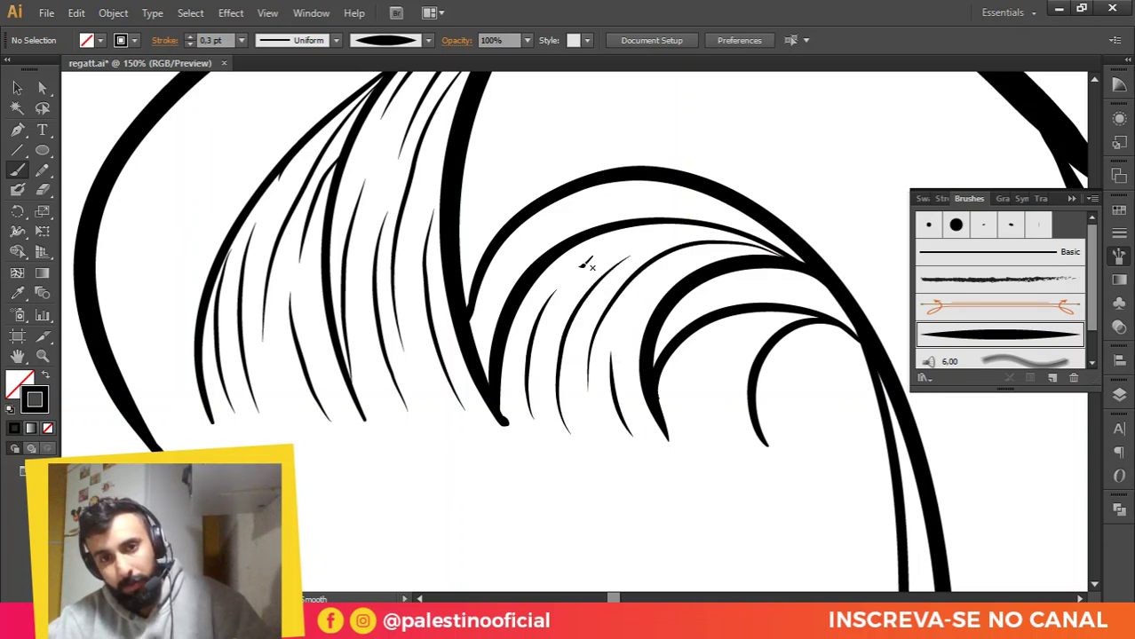
pyautogui.moveTo(626, 234)
pyautogui.mouseDown()
pyautogui.moveTo(712, 228)
pyautogui.moveTo(691, 265)
pyautogui.moveTo(632, 309)
pyautogui.mouseUp()
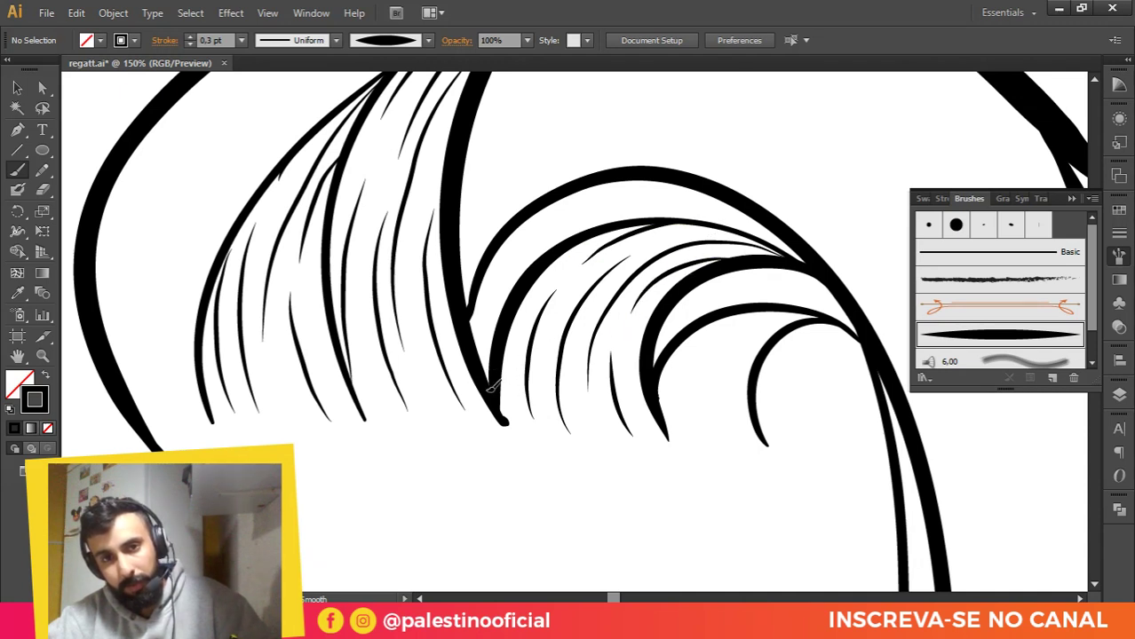
# Step: Add thin 0.3 pt strands between the outer arcs of the curl and within its small inner curls
pyautogui.moveTo(530, 233)
pyautogui.mouseDown()
pyautogui.moveTo(518, 261)
pyautogui.moveTo(564, 223)
pyautogui.moveTo(666, 201)
pyautogui.moveTo(655, 188)
pyautogui.moveTo(738, 209)
pyautogui.moveTo(786, 257)
pyautogui.mouseUp()
pyautogui.moveTo(651, 373)
pyautogui.mouseDown()
pyautogui.moveTo(760, 284)
pyautogui.moveTo(764, 294)
pyautogui.mouseUp()
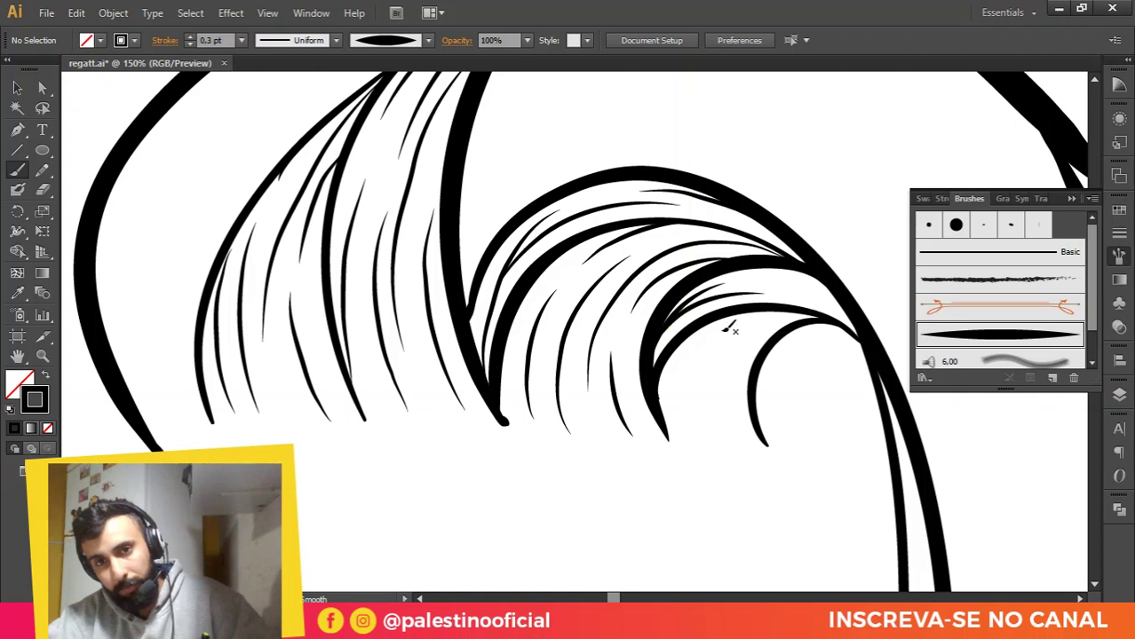
pyautogui.moveTo(850, 322)
pyautogui.mouseDown()
pyautogui.moveTo(761, 280)
pyautogui.moveTo(663, 378)
pyautogui.moveTo(663, 399)
pyautogui.moveTo(742, 331)
pyautogui.moveTo(820, 316)
pyautogui.moveTo(789, 312)
pyautogui.moveTo(699, 359)
pyautogui.moveTo(692, 392)
pyautogui.mouseUp()
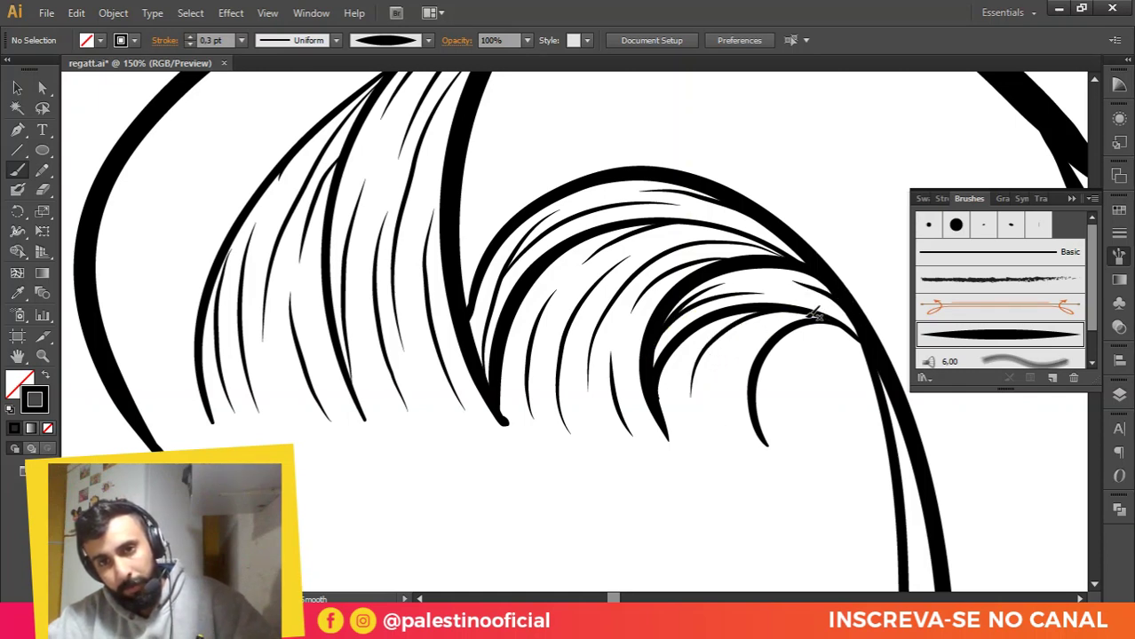
pyautogui.moveTo(814, 312); pyautogui.dragTo(735, 402)
pyautogui.moveTo(773, 338)
pyautogui.mouseDown()
pyautogui.moveTo(742, 420)
pyautogui.moveTo(710, 408)
pyautogui.moveTo(728, 436)
pyautogui.moveTo(718, 390)
pyautogui.moveTo(689, 340)
pyautogui.mouseUp()
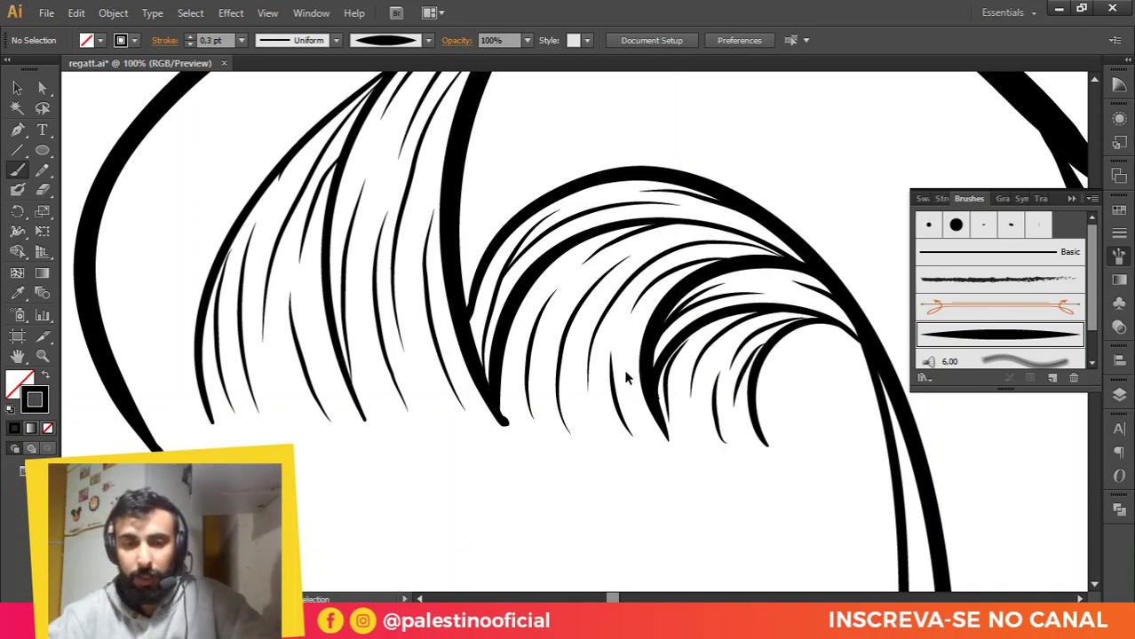
# Step: Fill the innermost end of the curl with short thin 0.3 pt strands, from its inner arc to the long lock beside the forehead
pyautogui.scroll(-6, 629, 371)
pyautogui.scroll(-2, 675, 258)
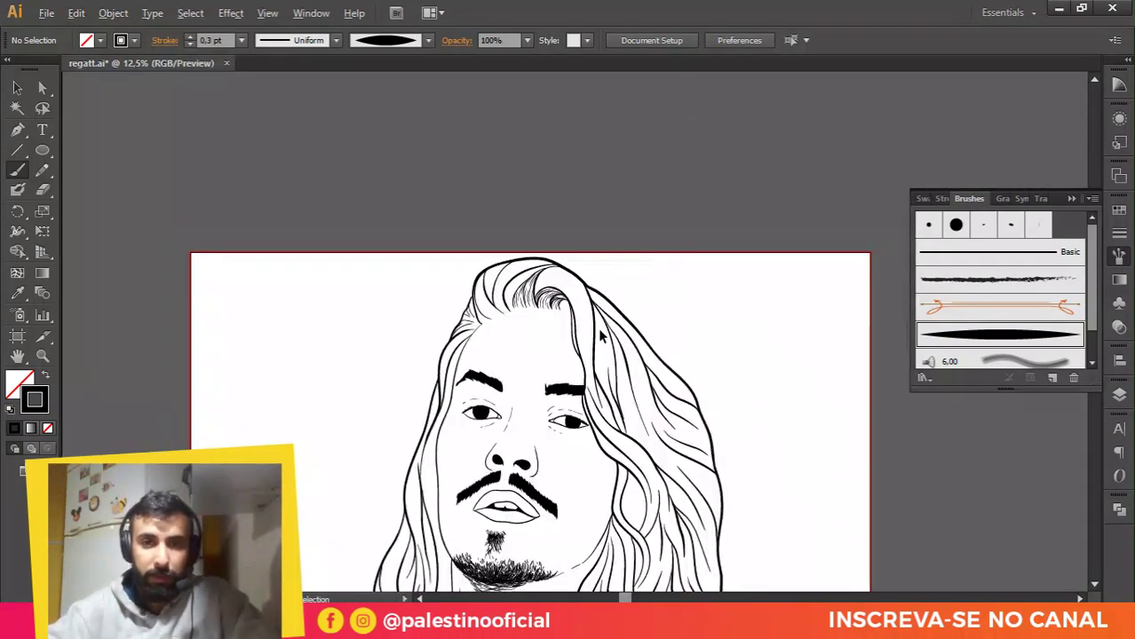
pyautogui.scroll(4, 575, 288)
pyautogui.scroll(3, 576, 289)
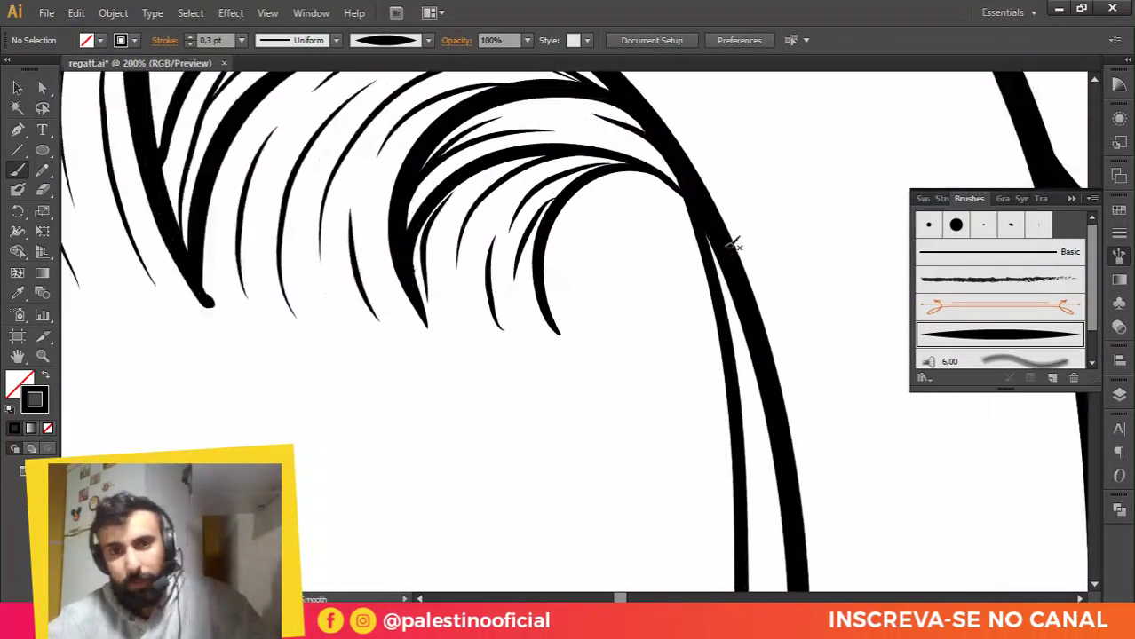
pyautogui.moveTo(593, 233)
pyautogui.mouseDown()
pyautogui.moveTo(687, 210)
pyautogui.moveTo(608, 191)
pyautogui.mouseUp()
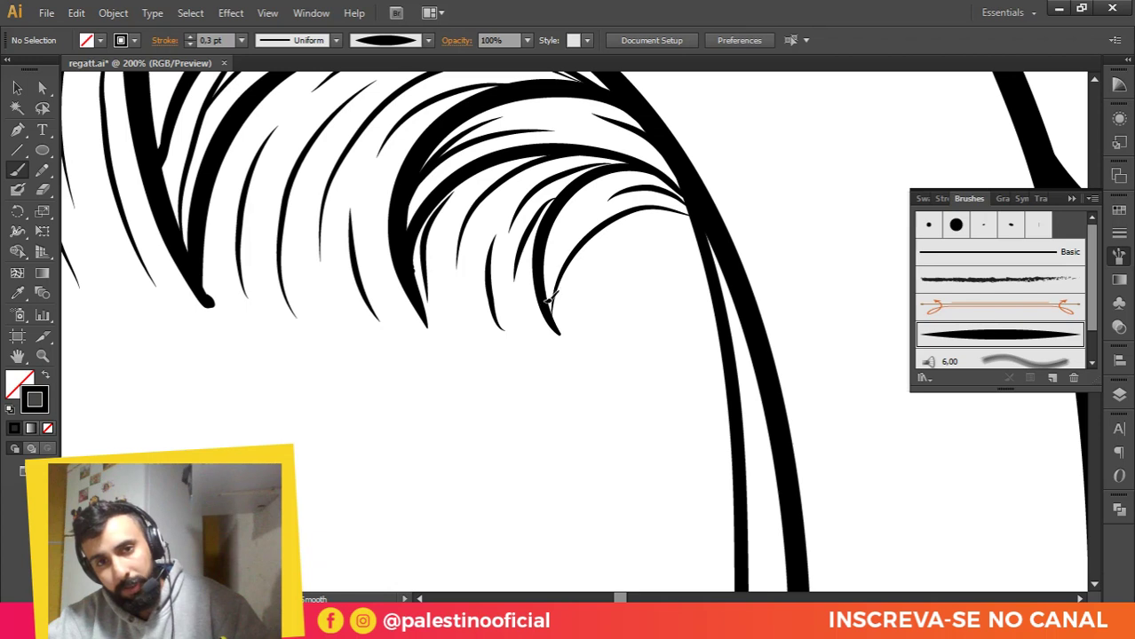
pyautogui.moveTo(549, 298); pyautogui.dragTo(582, 266)
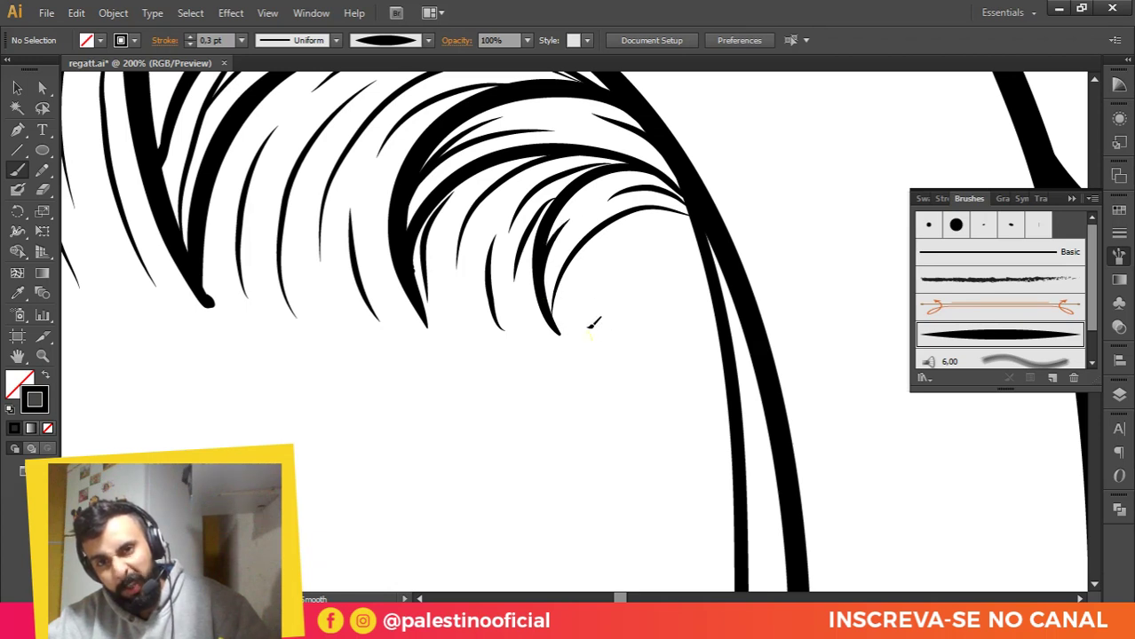
pyautogui.moveTo(618, 232)
pyautogui.mouseDown()
pyautogui.moveTo(686, 214)
pyautogui.moveTo(653, 309)
pyautogui.mouseUp()
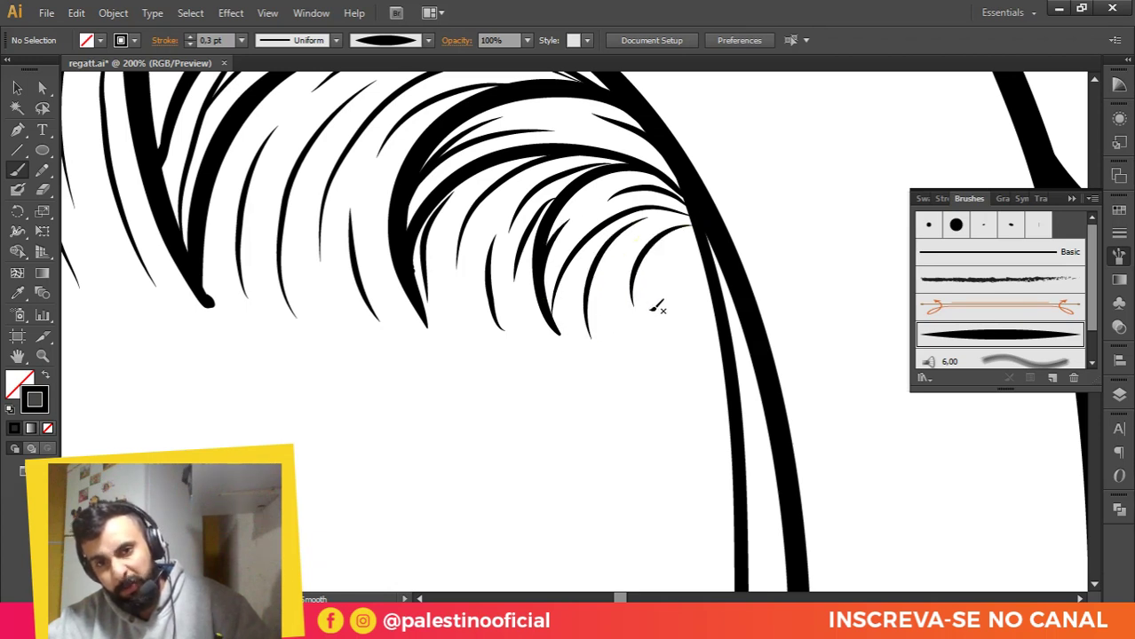
pyautogui.moveTo(694, 248)
pyautogui.mouseDown()
pyautogui.moveTo(684, 325)
pyautogui.moveTo(622, 316)
pyautogui.moveTo(630, 249)
pyautogui.moveTo(667, 263)
pyautogui.mouseUp()
pyautogui.moveTo(708, 328); pyautogui.dragTo(698, 253)
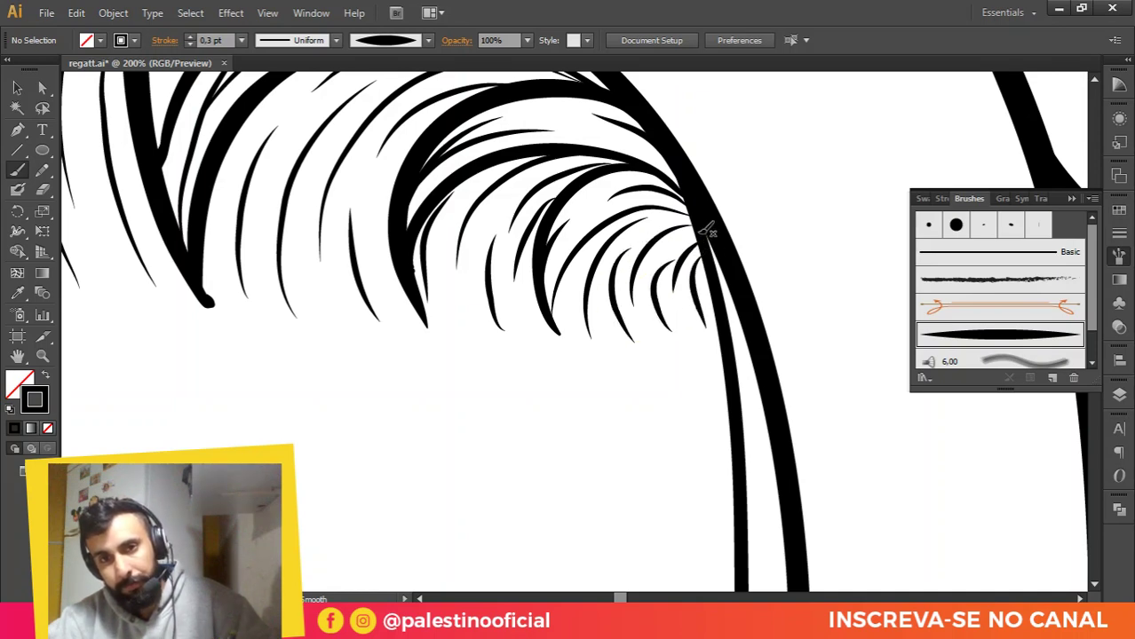
# Step: Paint thin 0.3 pt strands in the lower part of the wide lock beside the forked lock, following its thick outer curve
pyautogui.hotkey('ctrl', '-')
pyautogui.hotkey('ctrl', '-')
pyautogui.hotkey('ctrl', '-')
pyautogui.hotkey('ctrl', '-')
pyautogui.scroll(-2, 649, 305)
pyautogui.scroll(1, 644, 284)
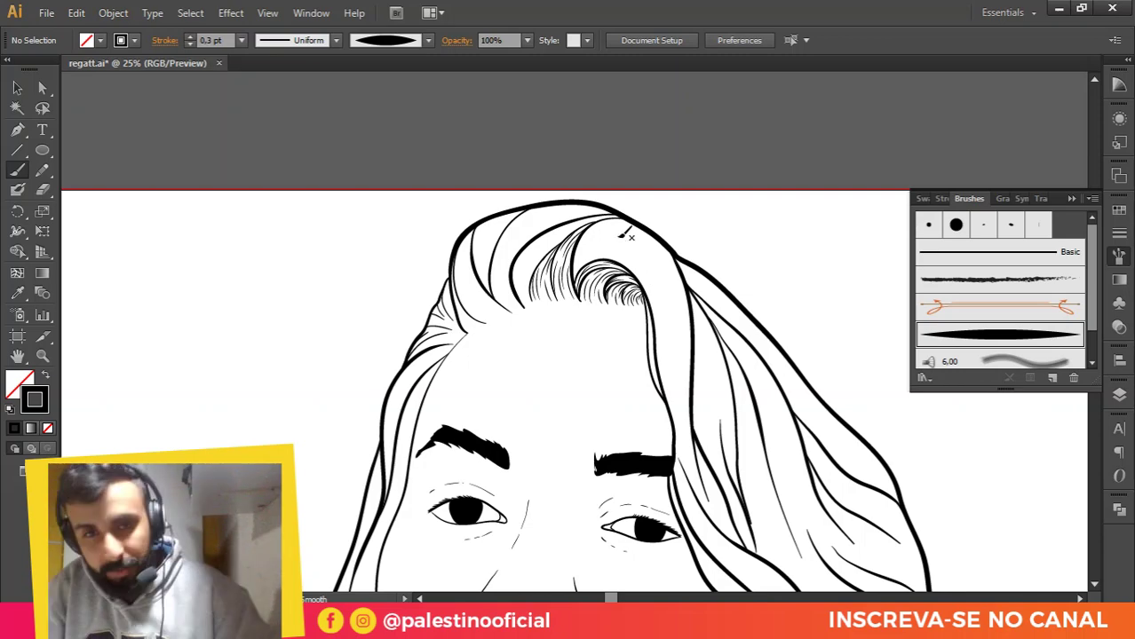
pyautogui.scroll(-1, 621, 229)
pyautogui.scroll(2, 566, 213)
pyautogui.scroll(1, 566, 213)
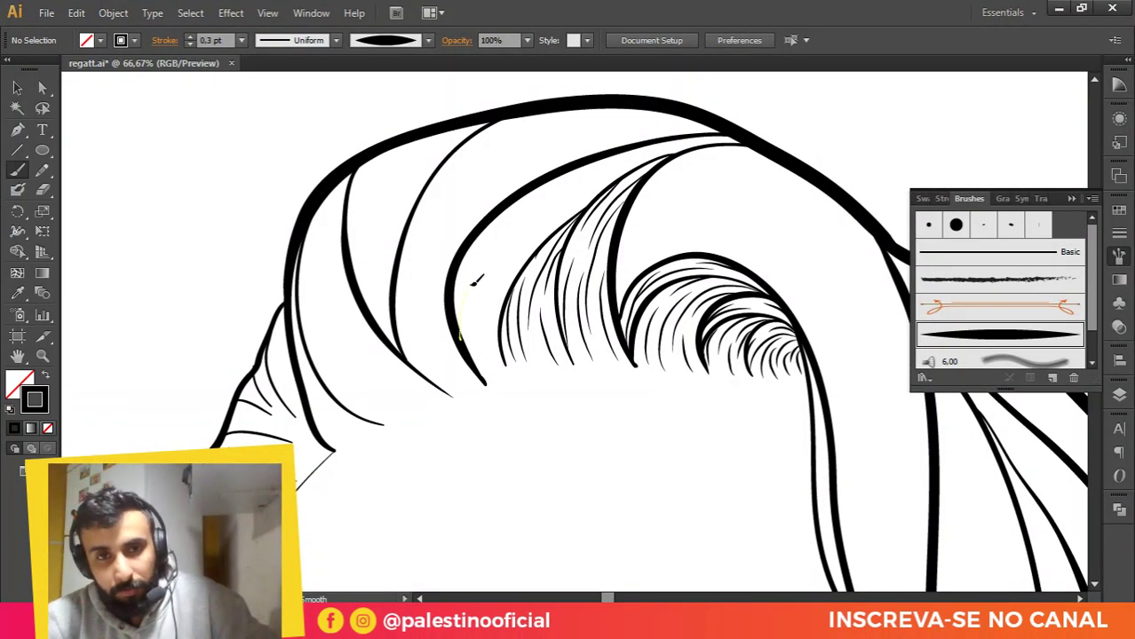
pyautogui.moveTo(539, 212); pyautogui.dragTo(460, 337)
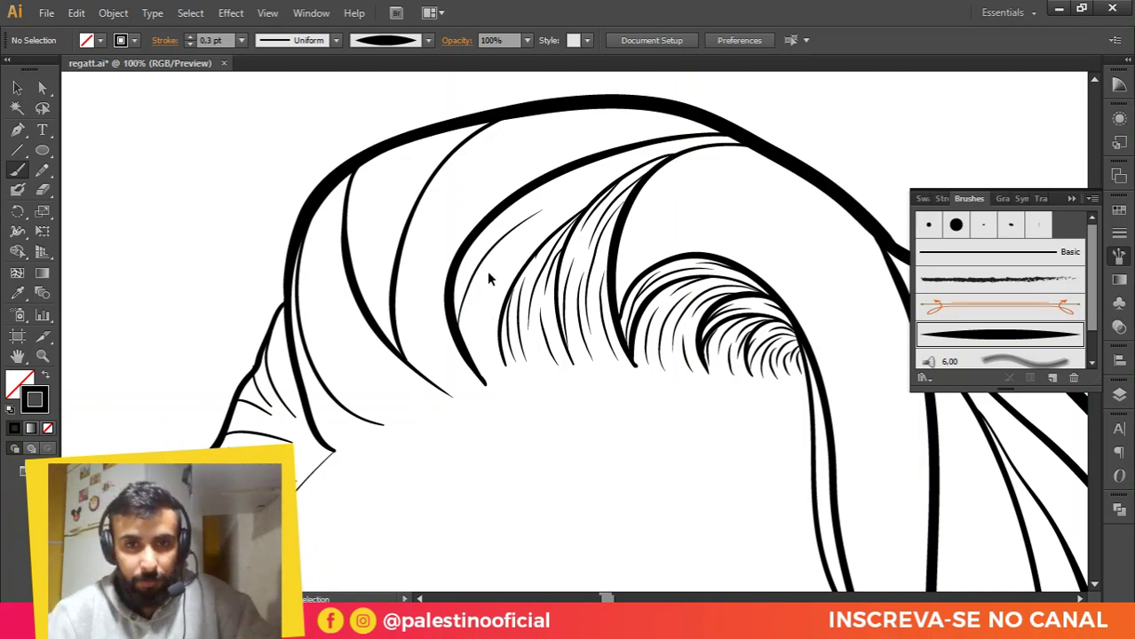
pyautogui.scroll(1, 488, 279)
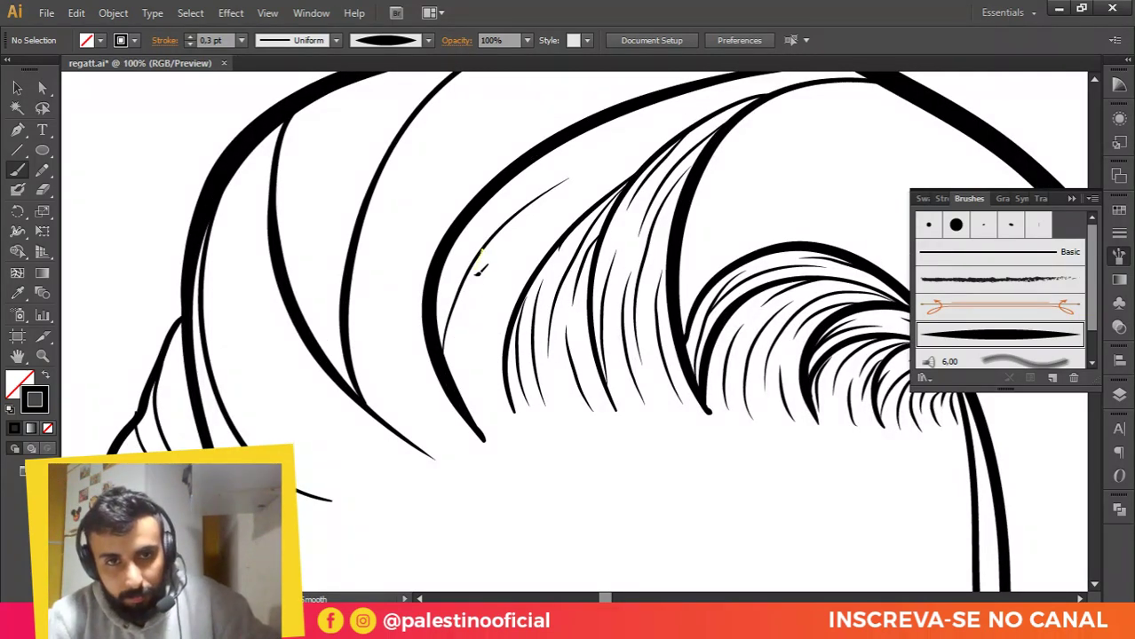
pyautogui.moveTo(480, 376)
pyautogui.mouseDown()
pyautogui.moveTo(459, 343)
pyautogui.moveTo(485, 353)
pyautogui.mouseUp()
pyautogui.moveTo(495, 305); pyautogui.dragTo(532, 229)
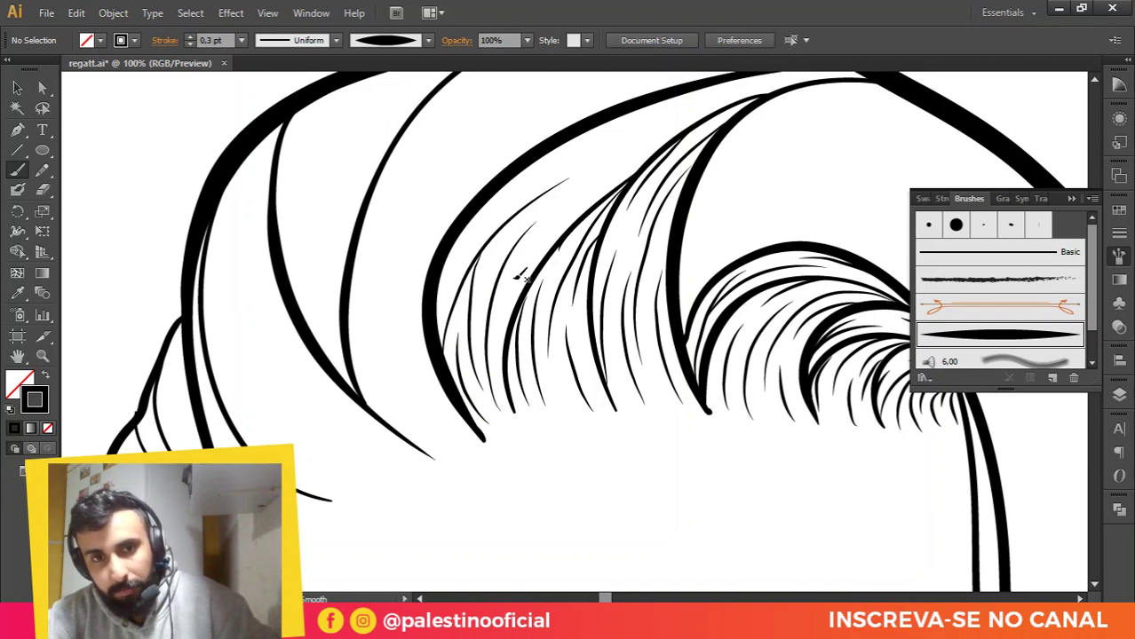
pyautogui.moveTo(509, 289); pyautogui.dragTo(600, 177)
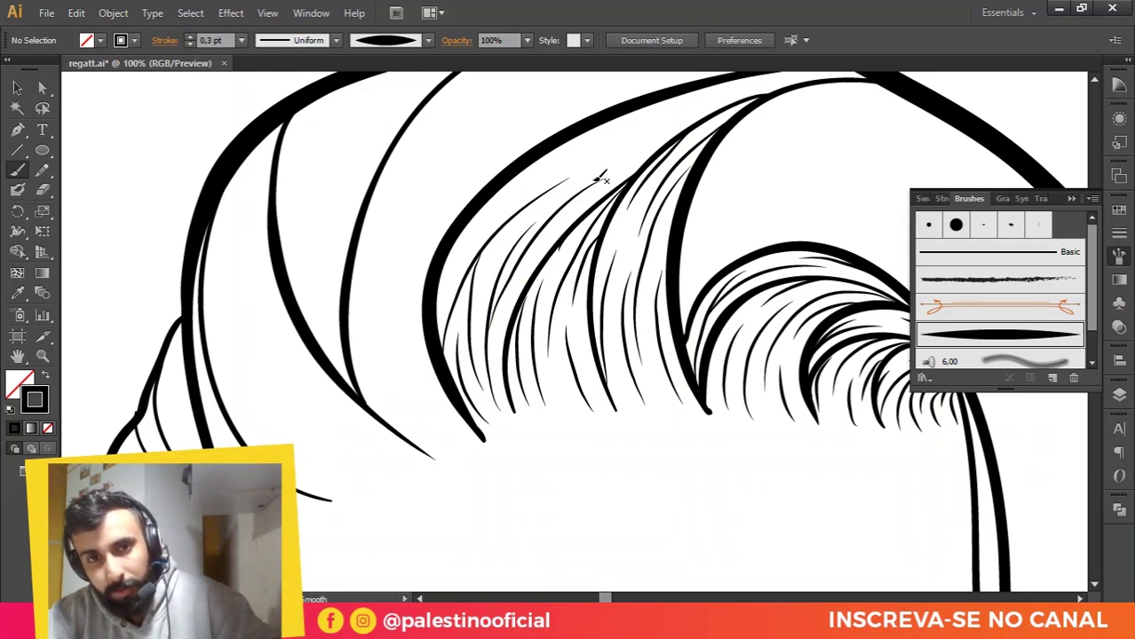
pyautogui.moveTo(436, 330)
pyautogui.mouseDown()
pyautogui.moveTo(446, 285)
pyautogui.moveTo(531, 177)
pyautogui.mouseUp()
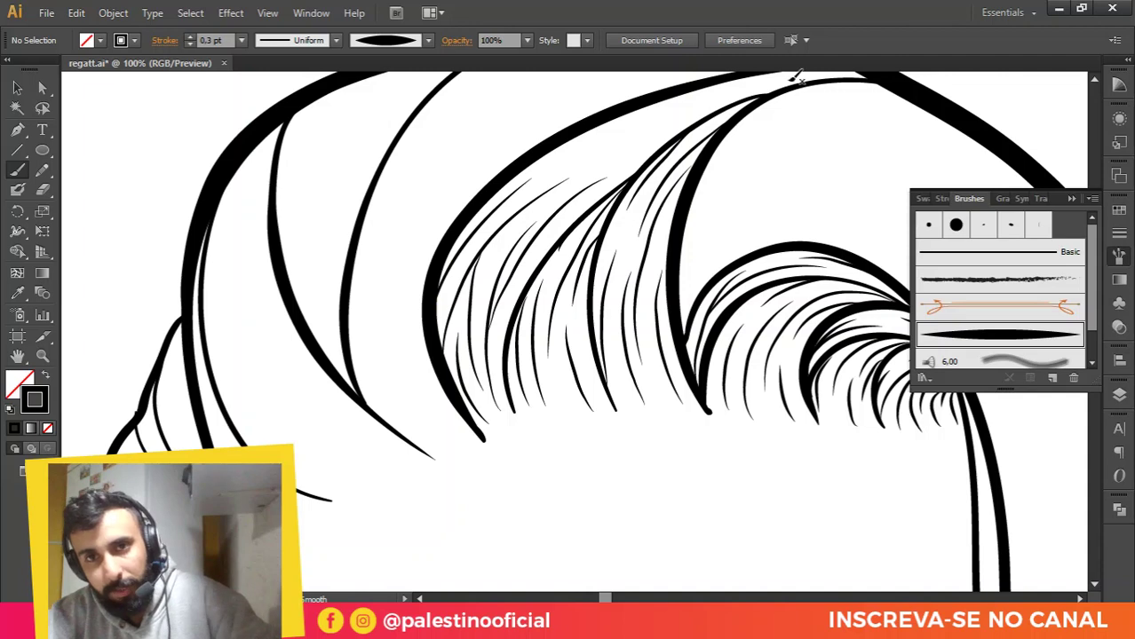
# Step: Continue the 0.3 pt strands up the narrowing part of that wide lock to where it meets the crown outline
pyautogui.scroll(3, 664, 194)
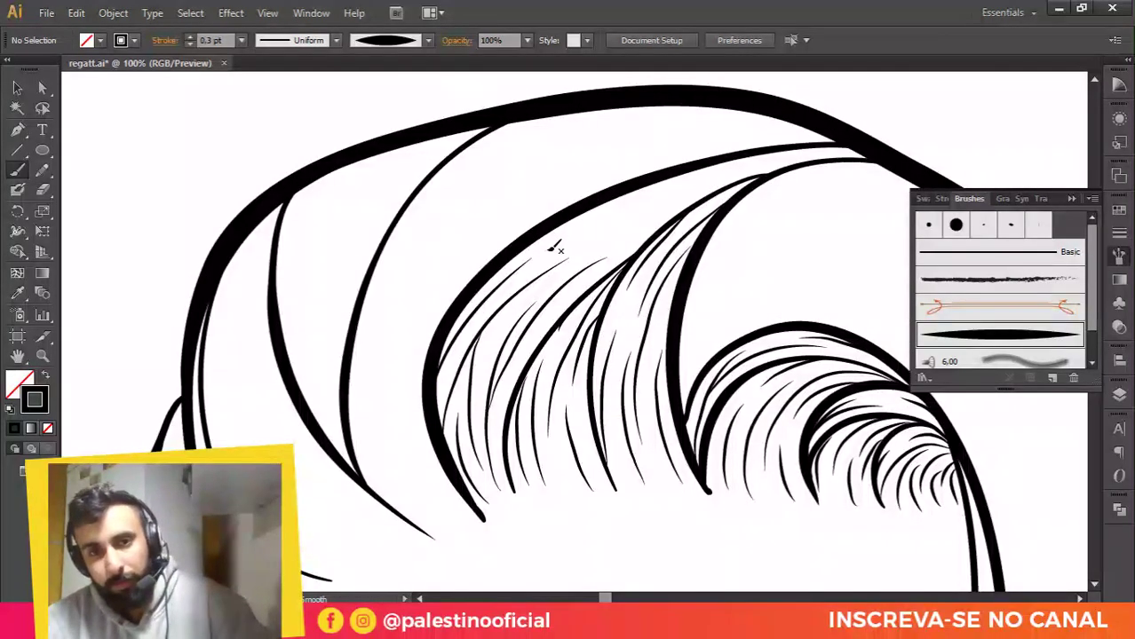
pyautogui.moveTo(621, 213); pyautogui.dragTo(713, 173)
pyautogui.moveTo(593, 214); pyautogui.dragTo(684, 175)
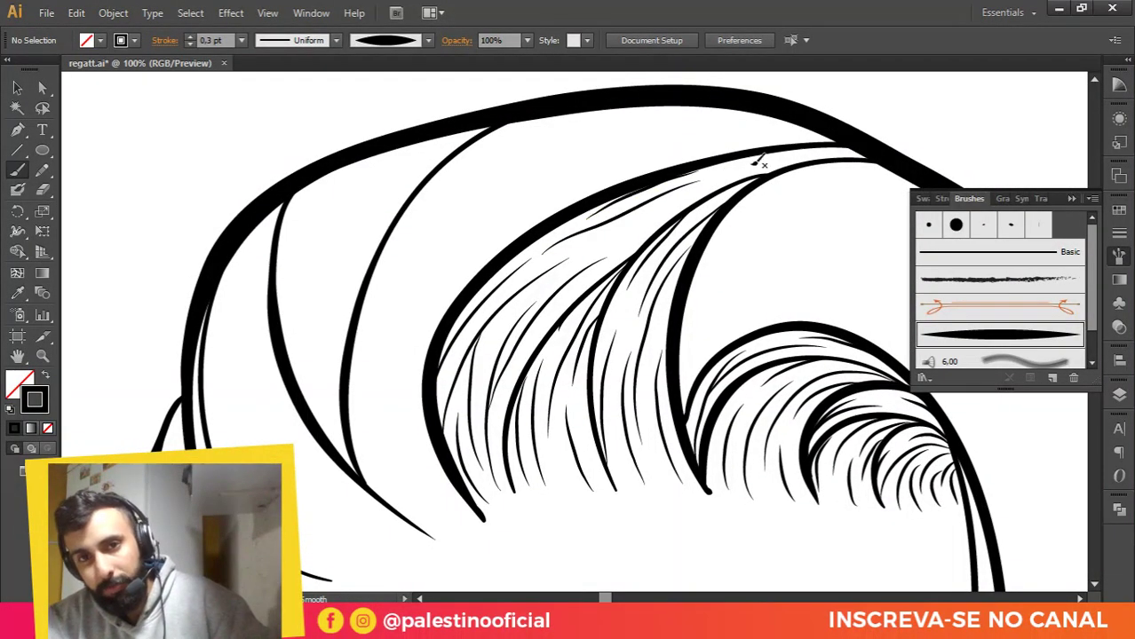
pyautogui.moveTo(786, 154); pyautogui.dragTo(728, 186)
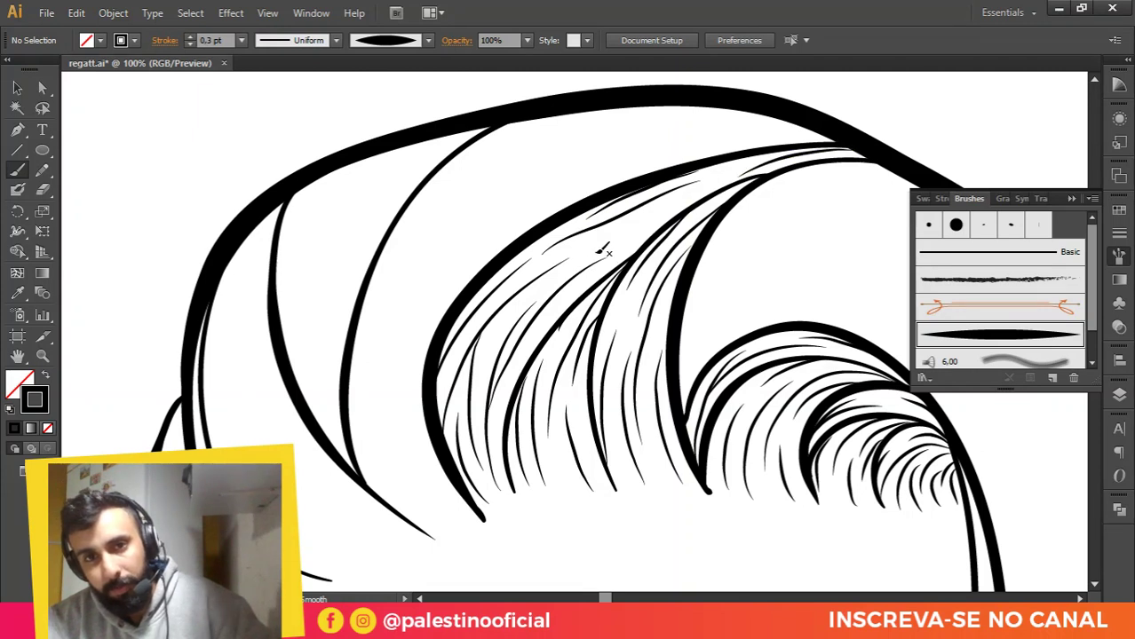
pyautogui.moveTo(595, 242); pyautogui.dragTo(662, 209)
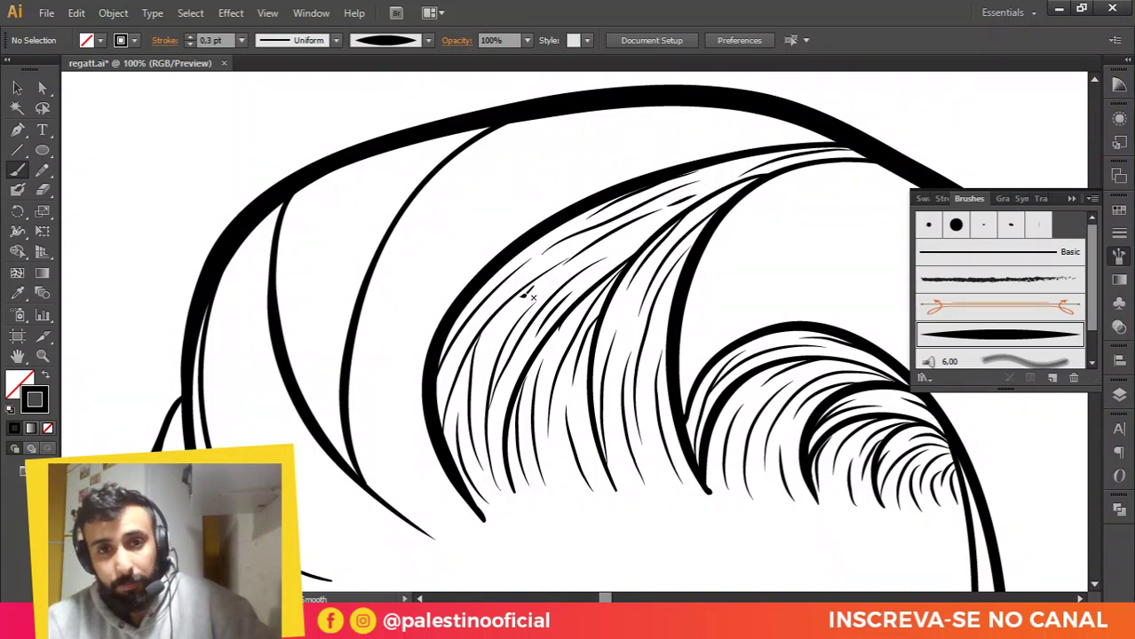
# Step: Paint thin 0.3 pt strands rising from the lower tip of the empty crescent-shaped lock near the crown's outer edge
pyautogui.scroll(-2, 559, 321)
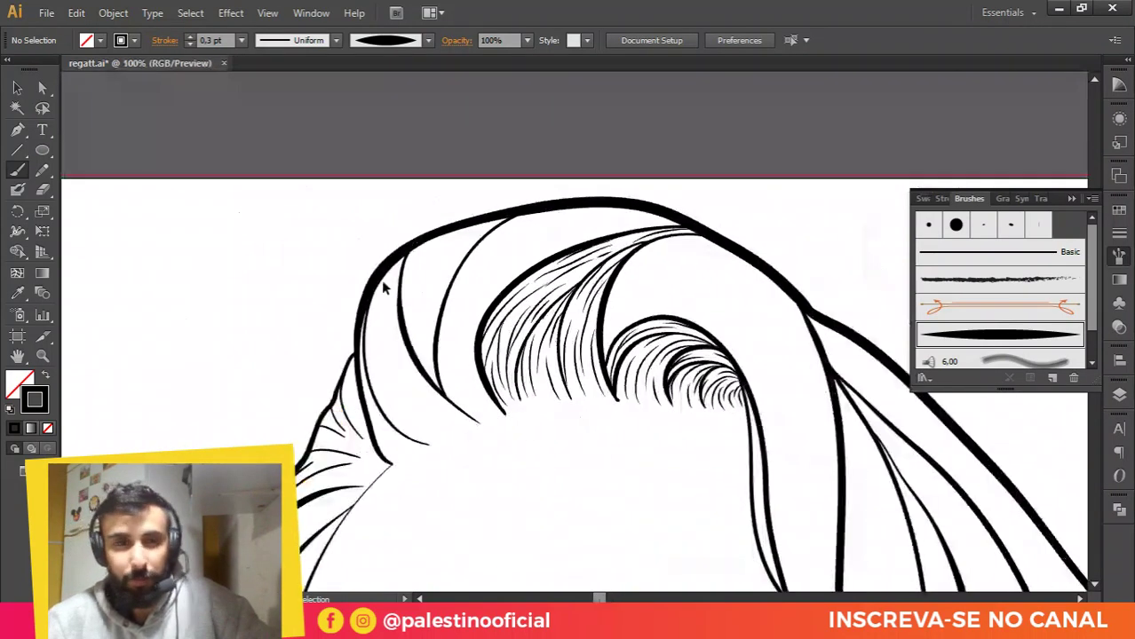
pyautogui.scroll(2, 384, 285)
pyautogui.scroll(1, 447, 426)
pyautogui.scroll(-1, 480, 396)
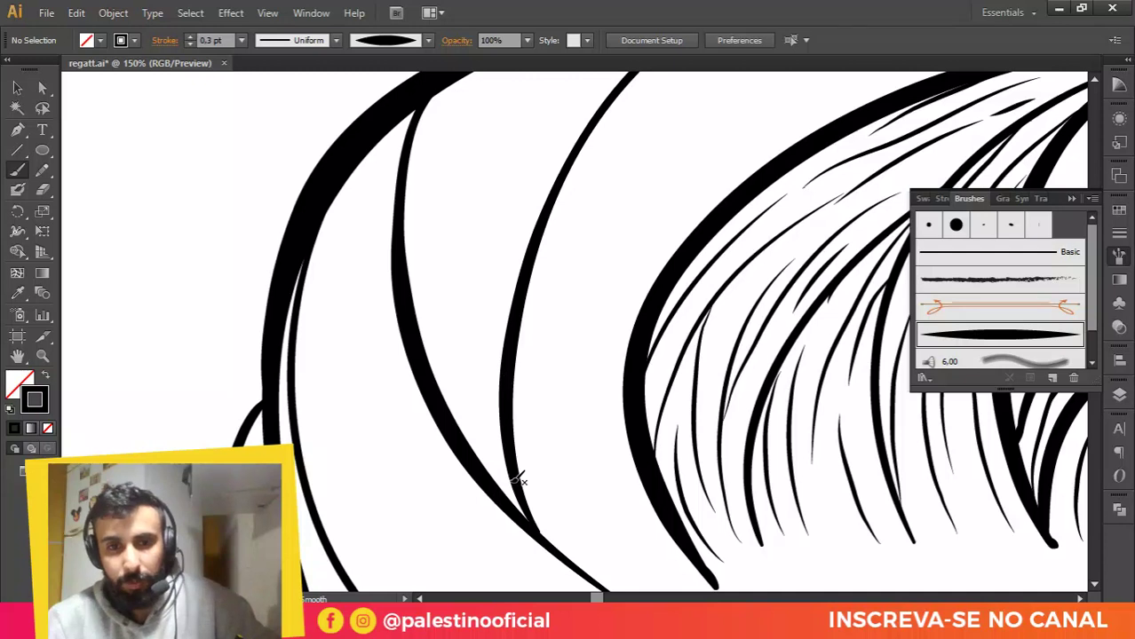
pyautogui.scroll(2, 496, 223)
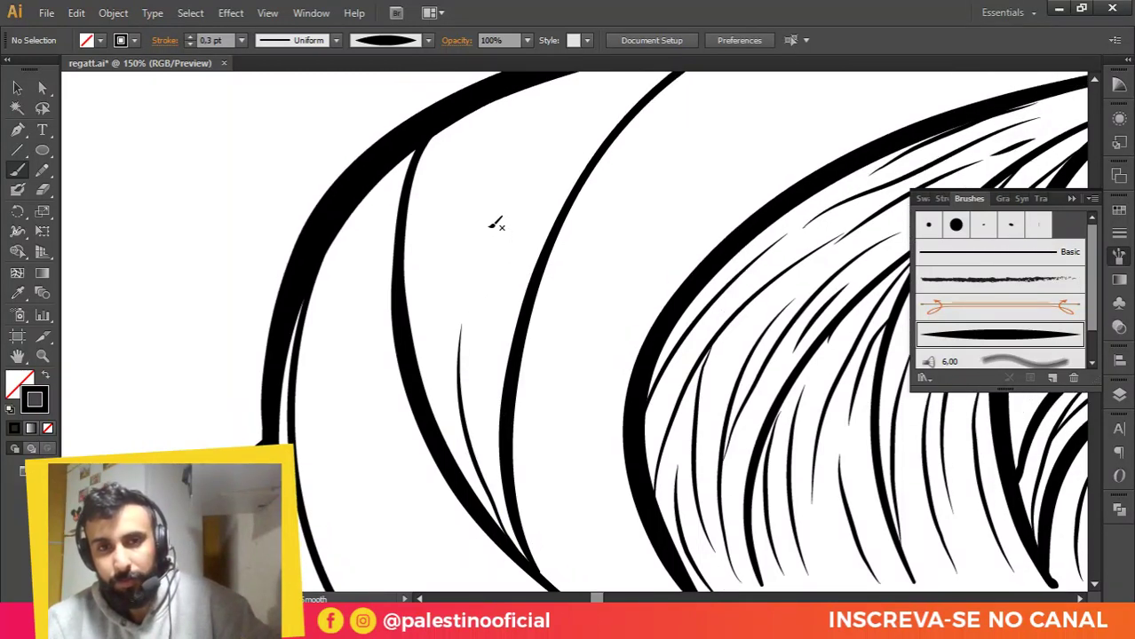
pyautogui.moveTo(497, 125); pyautogui.dragTo(450, 244)
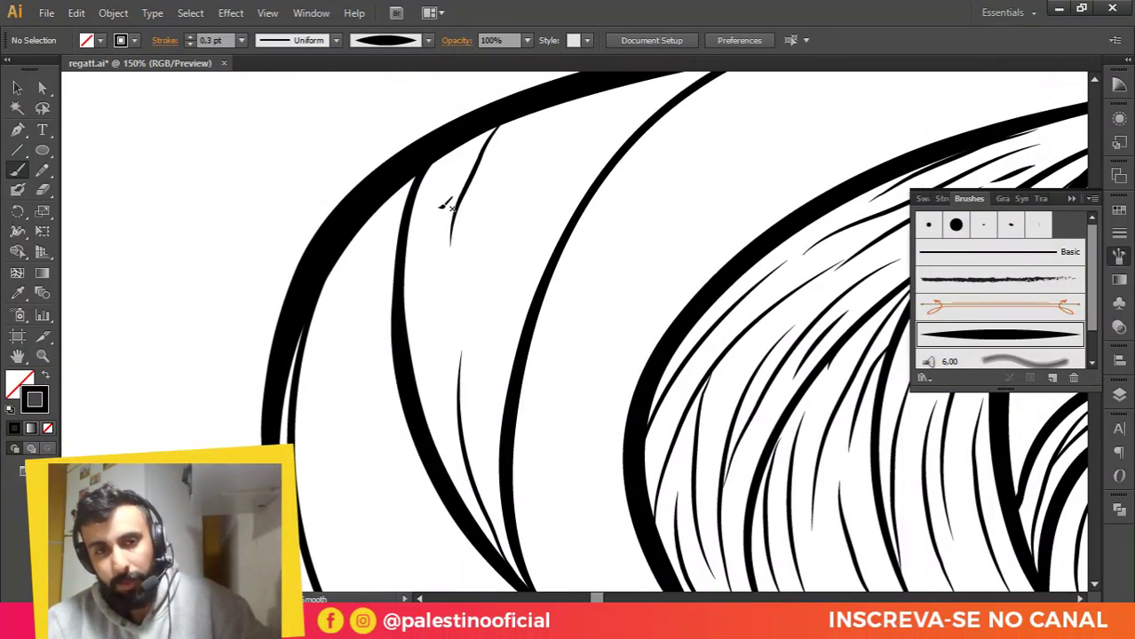
pyautogui.hotkey('ctrl', 'z')
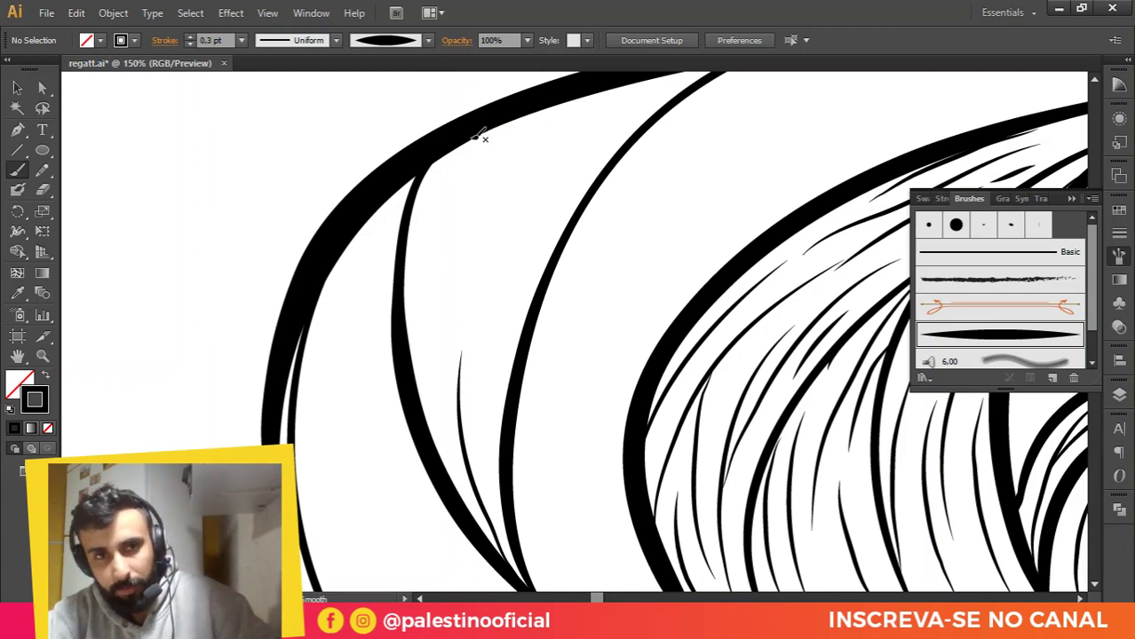
pyautogui.moveTo(477, 133); pyautogui.dragTo(420, 286)
pyautogui.hotkey('ctrl', 'z')
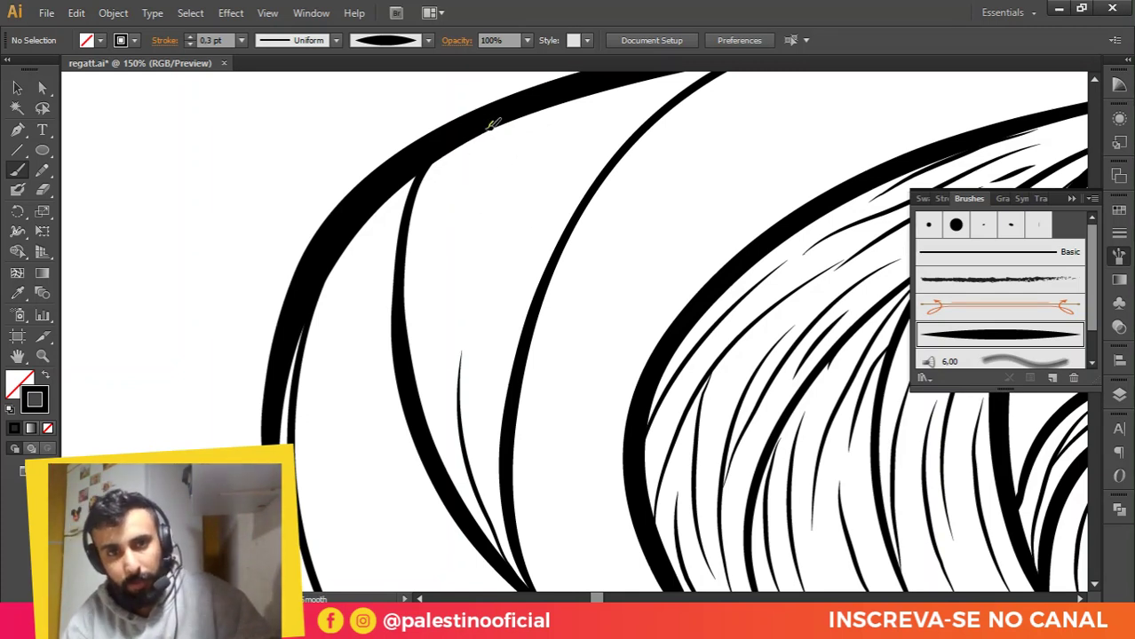
# Step: Paint short 0.3 pt strands down from the crown outline and along the thick outer edge of the crescent-shaped lock
pyautogui.moveTo(452, 201); pyautogui.dragTo(439, 257)
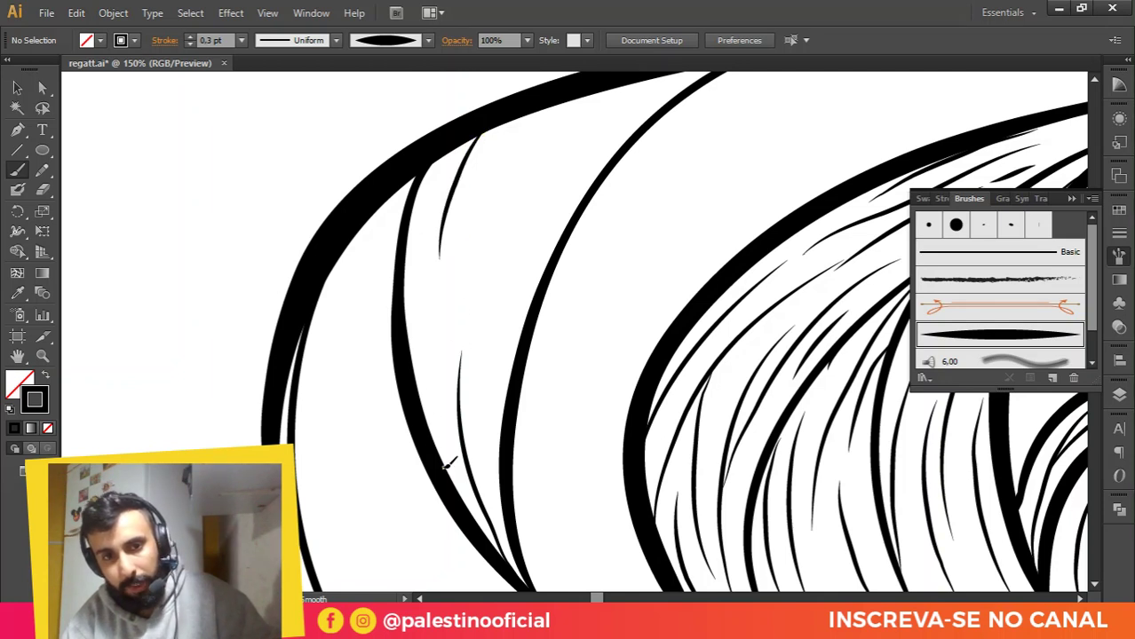
pyautogui.moveTo(430, 352); pyautogui.dragTo(424, 321)
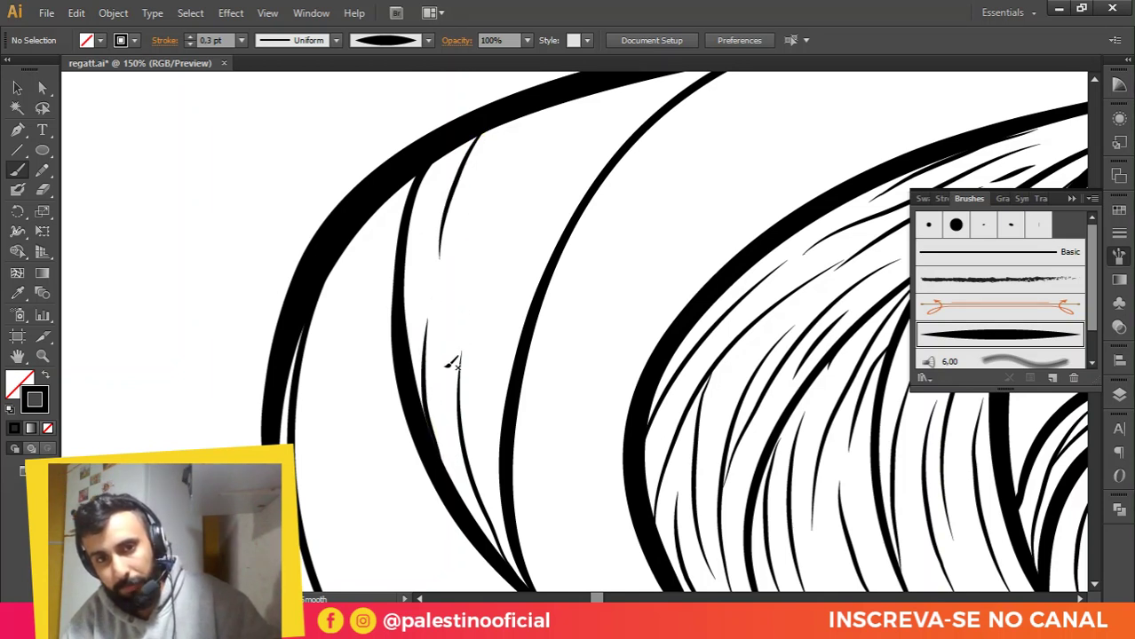
pyautogui.moveTo(454, 323); pyautogui.dragTo(457, 299)
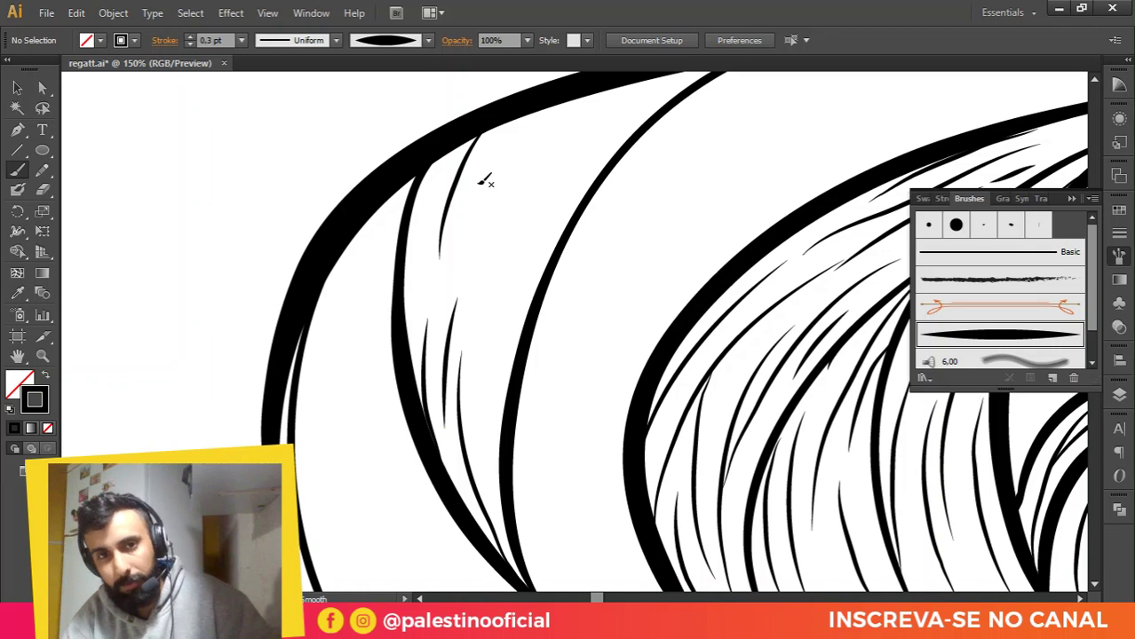
pyautogui.moveTo(451, 147); pyautogui.dragTo(433, 184)
pyautogui.moveTo(422, 233); pyautogui.dragTo(417, 332)
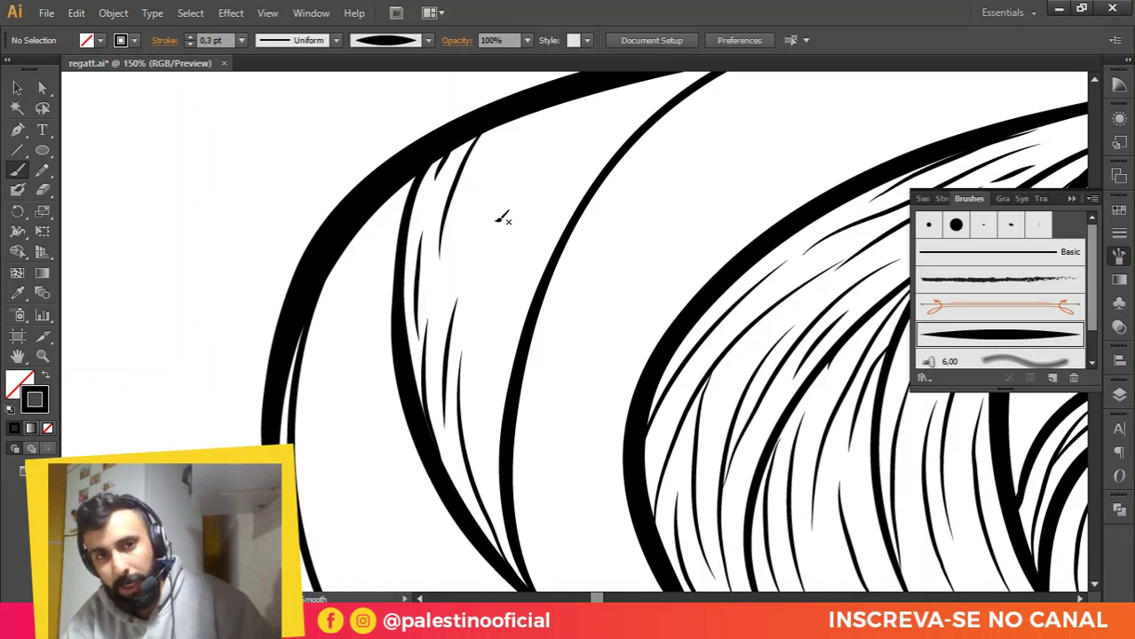
pyautogui.moveTo(525, 110); pyautogui.dragTo(463, 238)
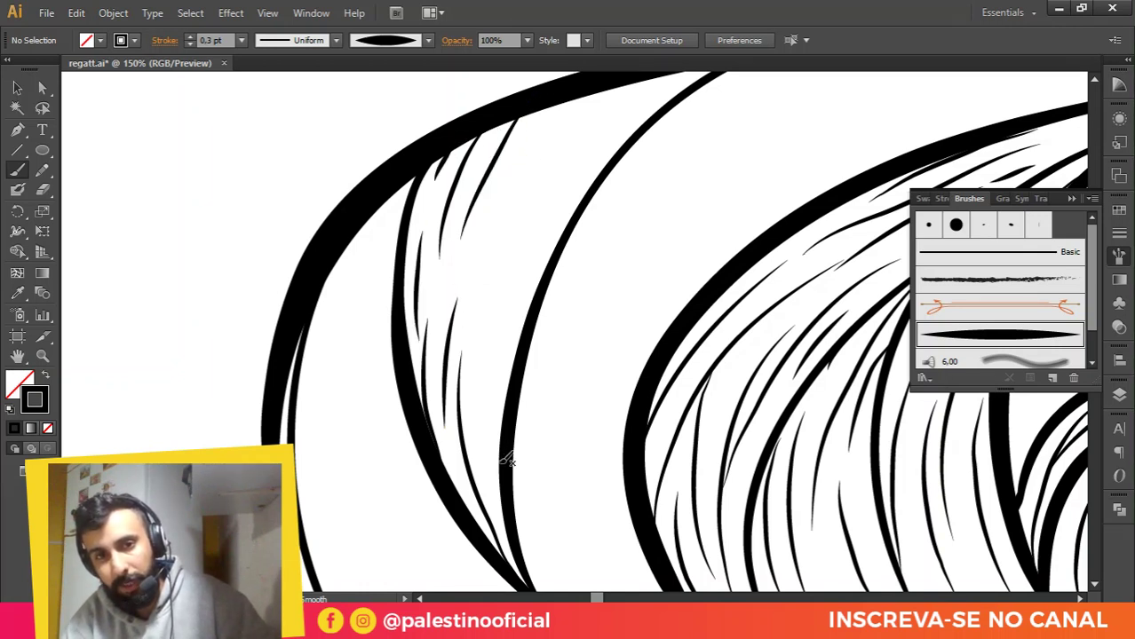
# Step: Add longer 0.3 pt strands through the middle of the crescent-shaped lock, with short ones filling the gaps between them
pyautogui.moveTo(497, 336); pyautogui.dragTo(545, 128)
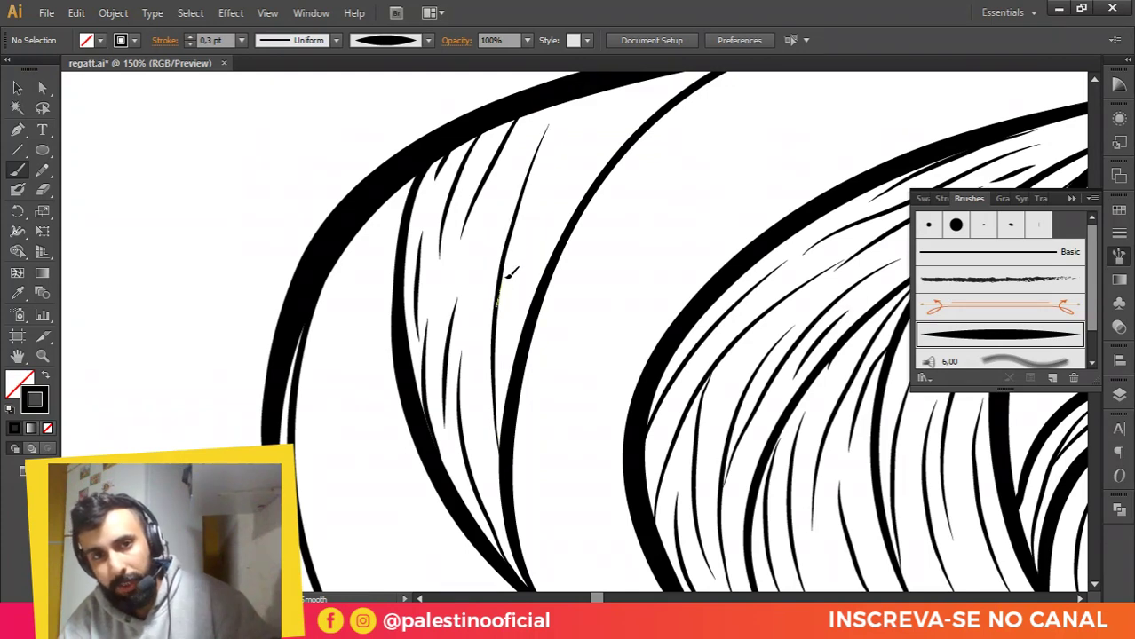
pyautogui.moveTo(497, 303); pyautogui.dragTo(588, 109)
pyautogui.moveTo(513, 169); pyautogui.dragTo(494, 211)
pyautogui.moveTo(487, 232)
pyautogui.mouseDown()
pyautogui.moveTo(477, 293)
pyautogui.moveTo(485, 437)
pyautogui.moveTo(478, 430)
pyautogui.moveTo(502, 507)
pyautogui.mouseUp()
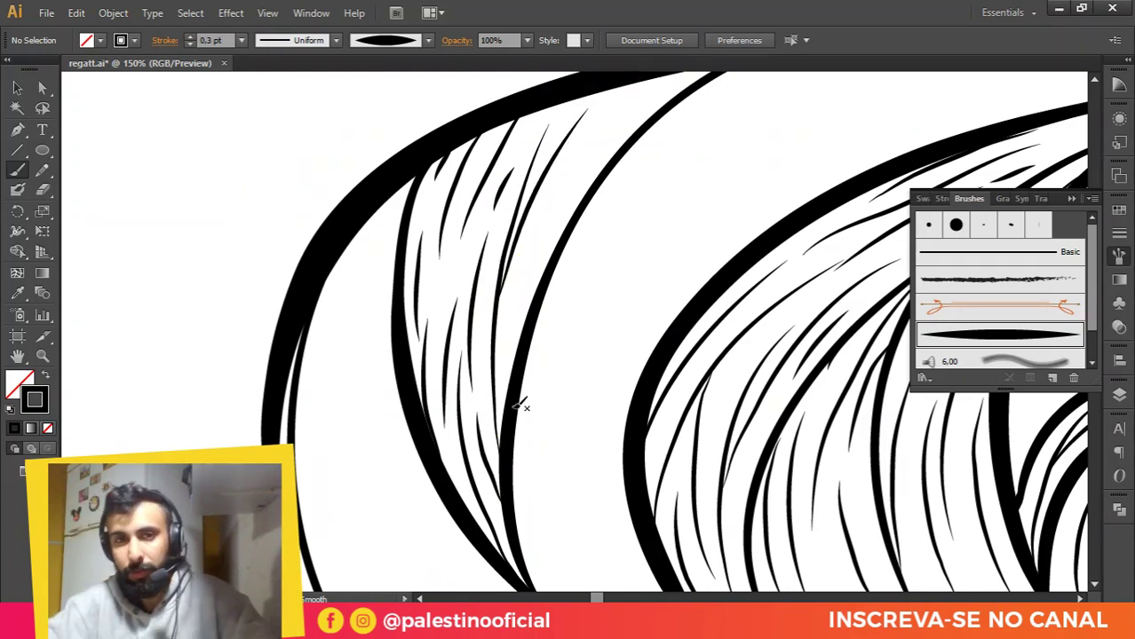
# Step: Fill the crescent-shaped lock's inner edge and its narrow upper corner below the crown outline with thin 0.3 pt strands
pyautogui.moveTo(573, 336); pyautogui.dragTo(510, 374)
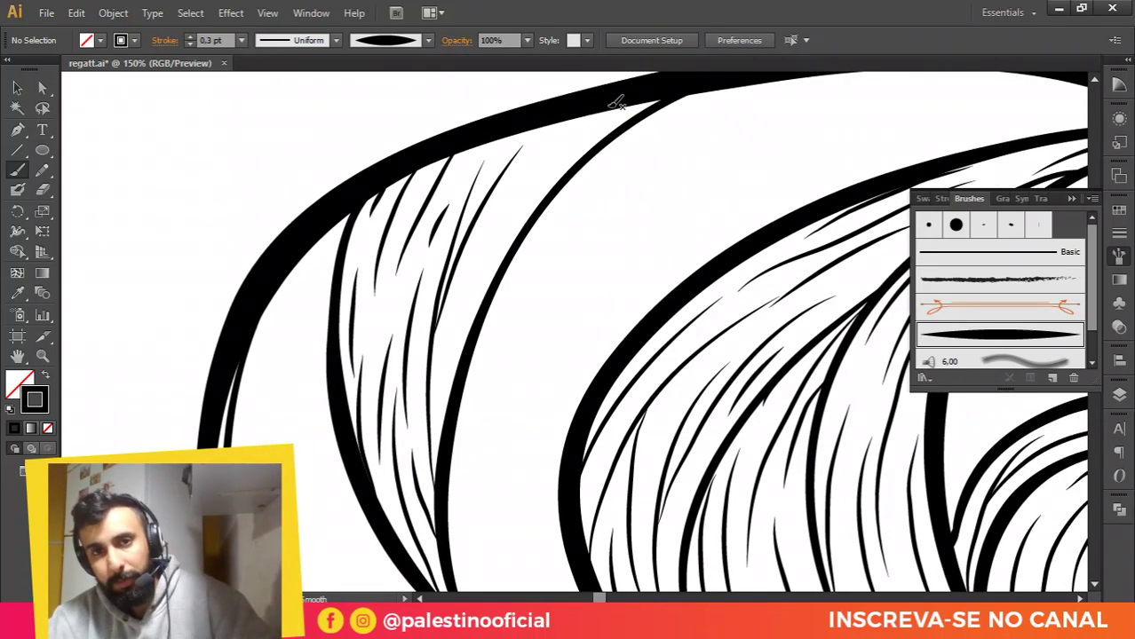
pyautogui.moveTo(525, 200); pyautogui.dragTo(497, 269)
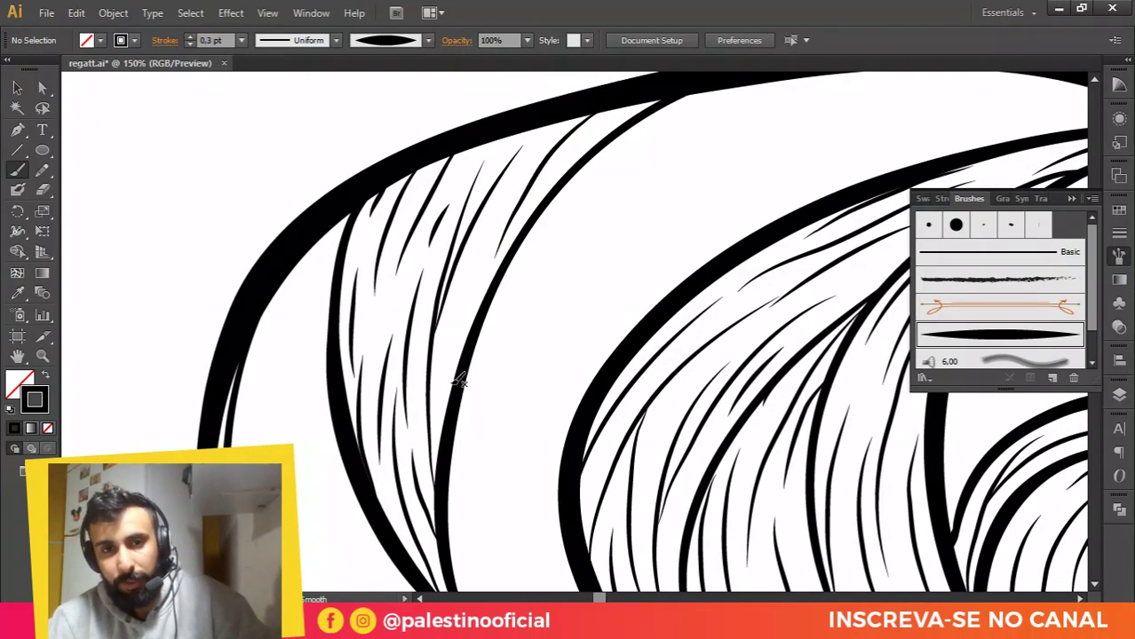
pyautogui.moveTo(454, 399); pyautogui.dragTo(498, 215)
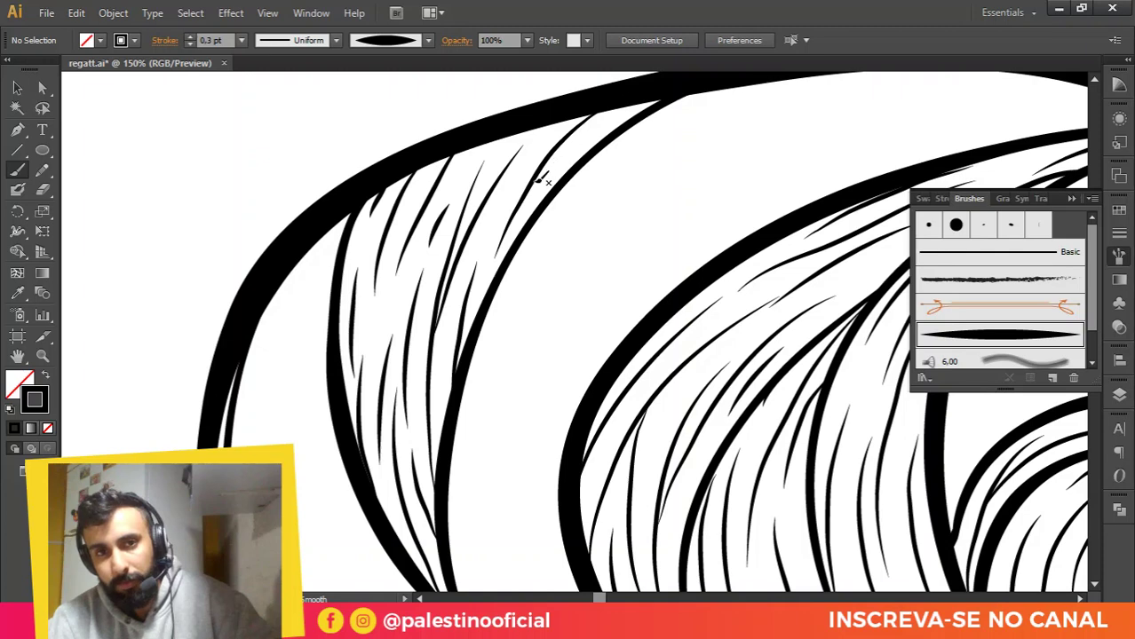
pyautogui.moveTo(573, 146); pyautogui.dragTo(641, 97)
pyautogui.moveTo(557, 123); pyautogui.dragTo(513, 185)
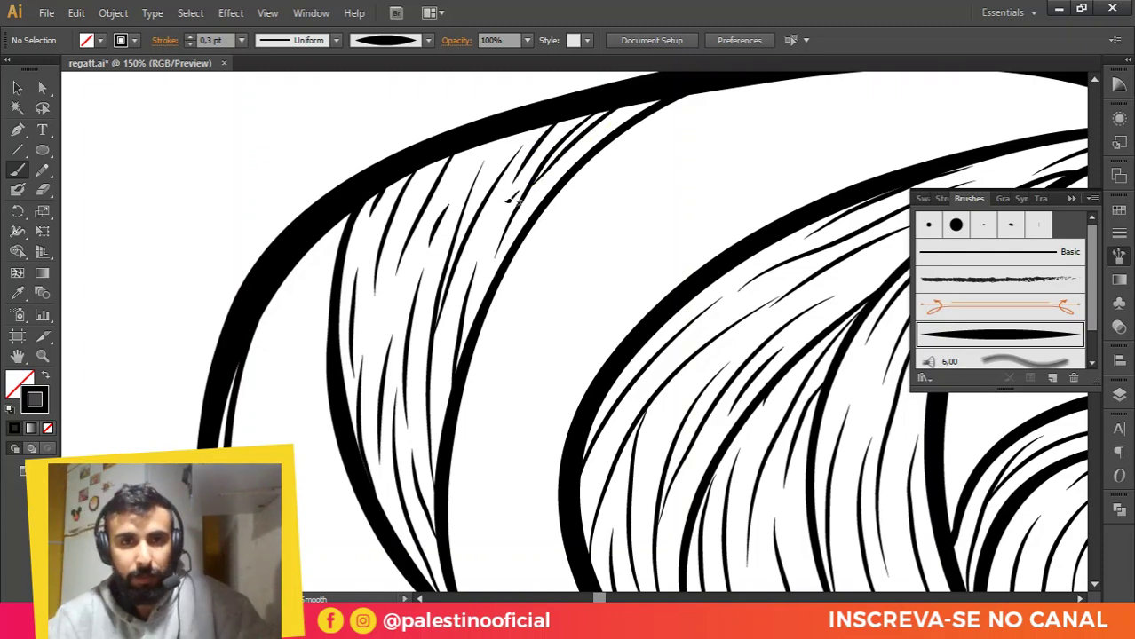
pyautogui.moveTo(520, 132); pyautogui.dragTo(493, 176)
pyautogui.hotkey('ctrl', '-')
pyautogui.hotkey('ctrl', '-')
pyautogui.hotkey('ctrl', '-')
pyautogui.hotkey('ctrl', '-')
pyautogui.hotkey('ctrl', '-')
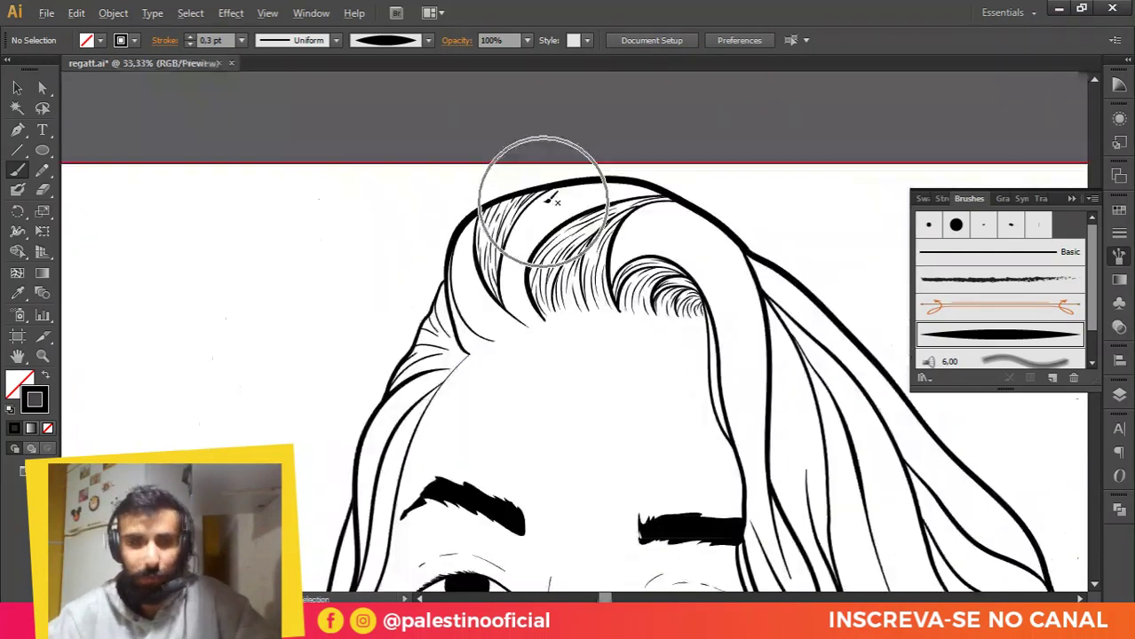
# Step: Paint long 0.3 pt strands from the crescent-shaped lock's inner edge, sweeping up through the empty wide lock beneath the crown outline
pyautogui.scroll(1, 524, 253)
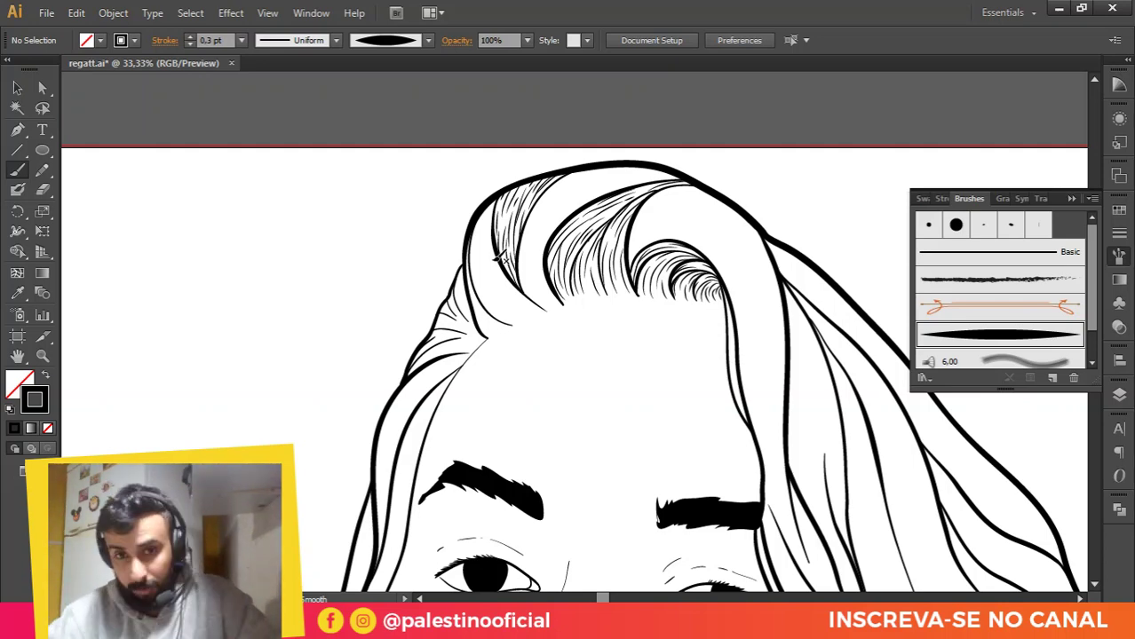
pyautogui.scroll(2, 538, 191)
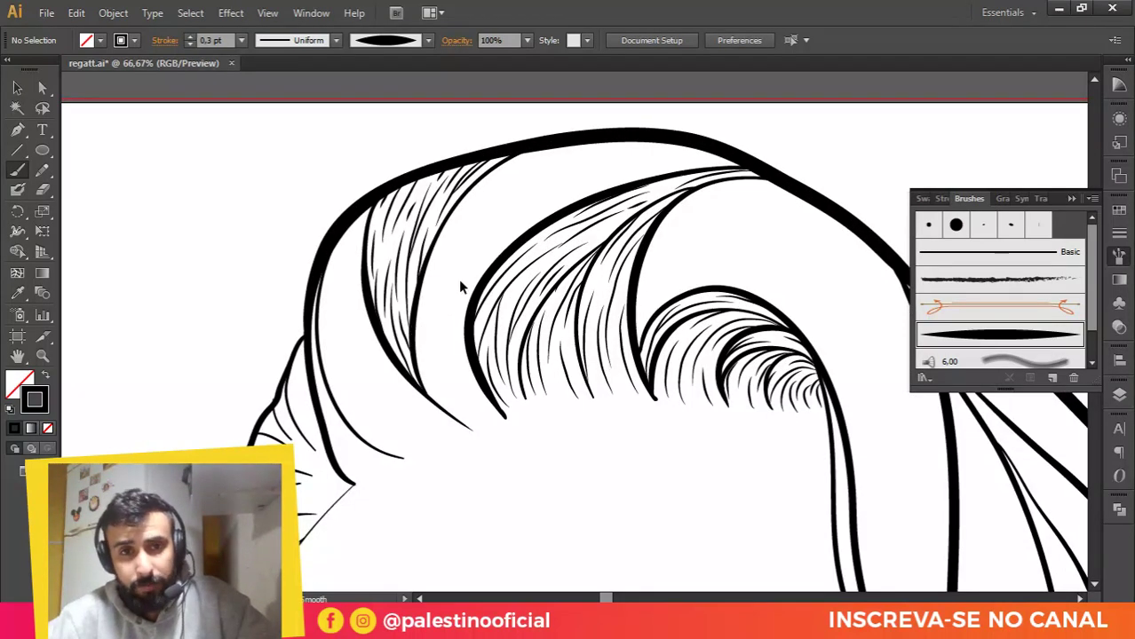
pyautogui.scroll(1, 460, 284)
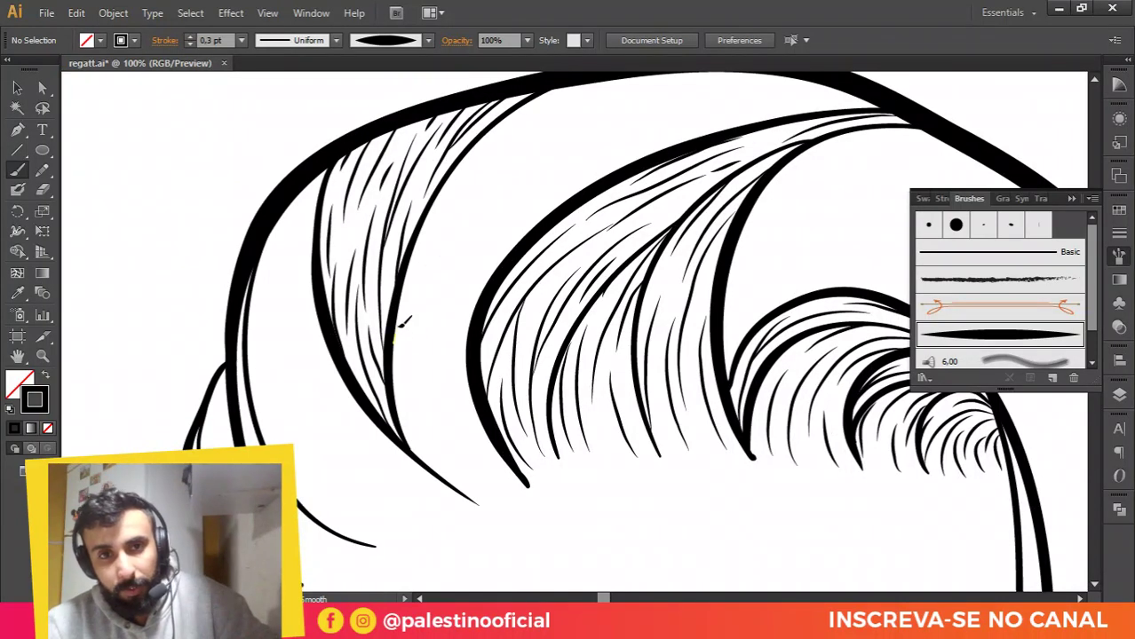
pyautogui.moveTo(471, 208); pyautogui.dragTo(640, 100)
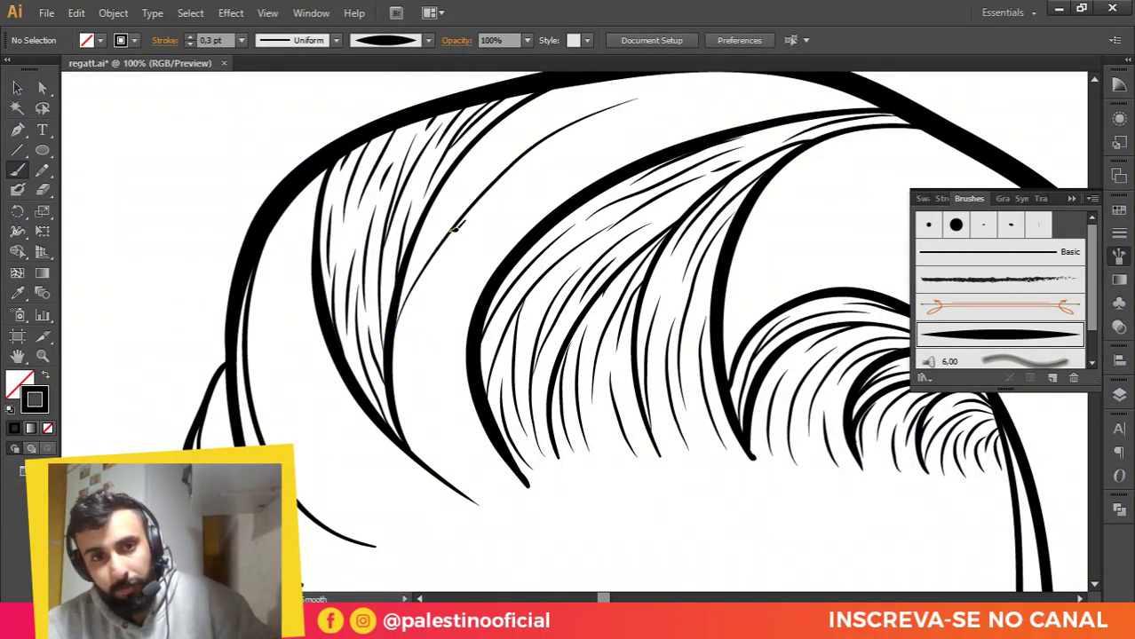
pyautogui.moveTo(448, 227); pyautogui.dragTo(748, 108)
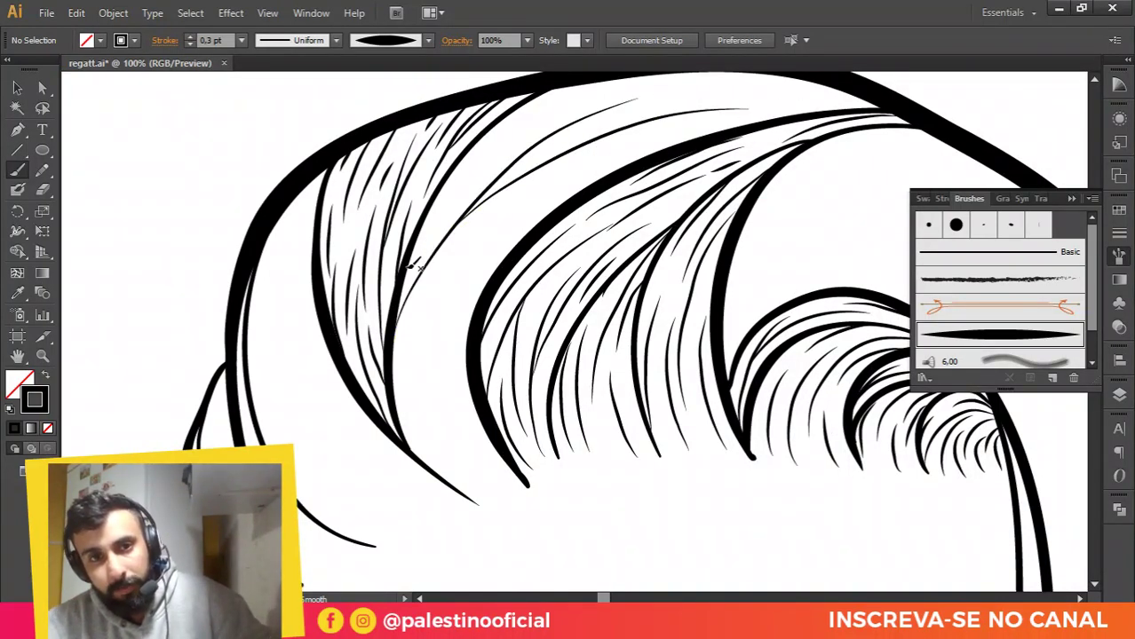
pyautogui.moveTo(454, 197)
pyautogui.mouseDown()
pyautogui.moveTo(612, 85)
pyautogui.moveTo(748, 93)
pyautogui.mouseUp()
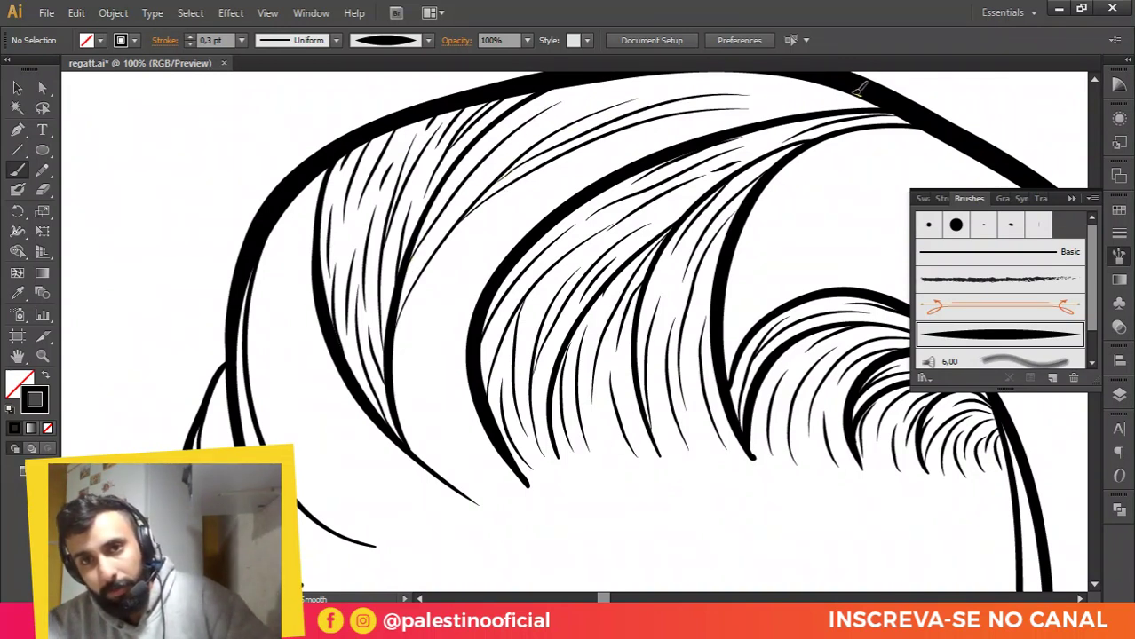
# Step: Add 0.3 pt strands under the crown outline and along the thick edge separating the wide lock from the neighbouring filled lock
pyautogui.moveTo(854, 89); pyautogui.dragTo(768, 92)
pyautogui.moveTo(418, 351); pyautogui.dragTo(449, 301)
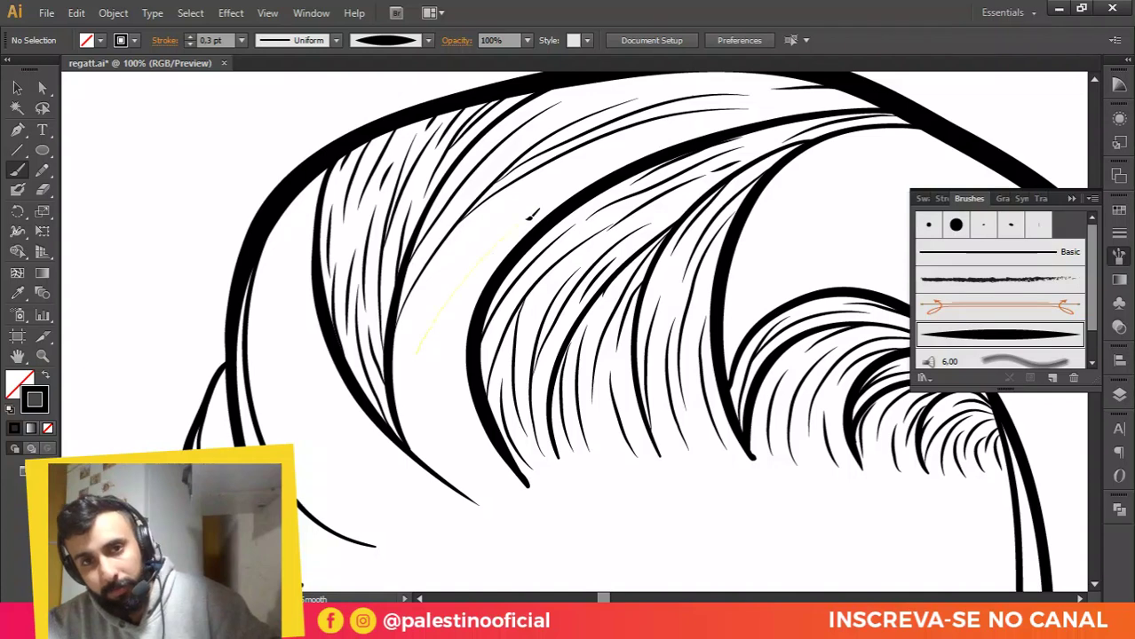
pyautogui.moveTo(638, 157); pyautogui.dragTo(640, 156)
pyautogui.moveTo(490, 229)
pyautogui.mouseDown()
pyautogui.moveTo(563, 174)
pyautogui.moveTo(703, 118)
pyautogui.mouseUp()
pyautogui.scroll(3, 649, 151)
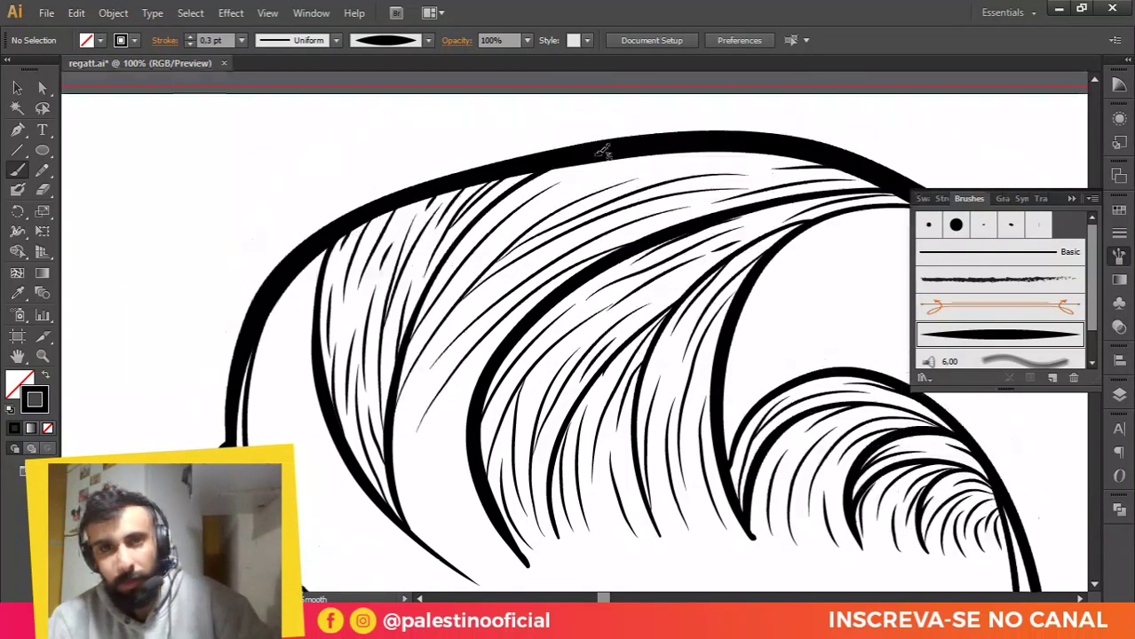
pyautogui.moveTo(577, 182)
pyautogui.mouseDown()
pyautogui.moveTo(740, 143)
pyautogui.moveTo(779, 149)
pyautogui.mouseUp()
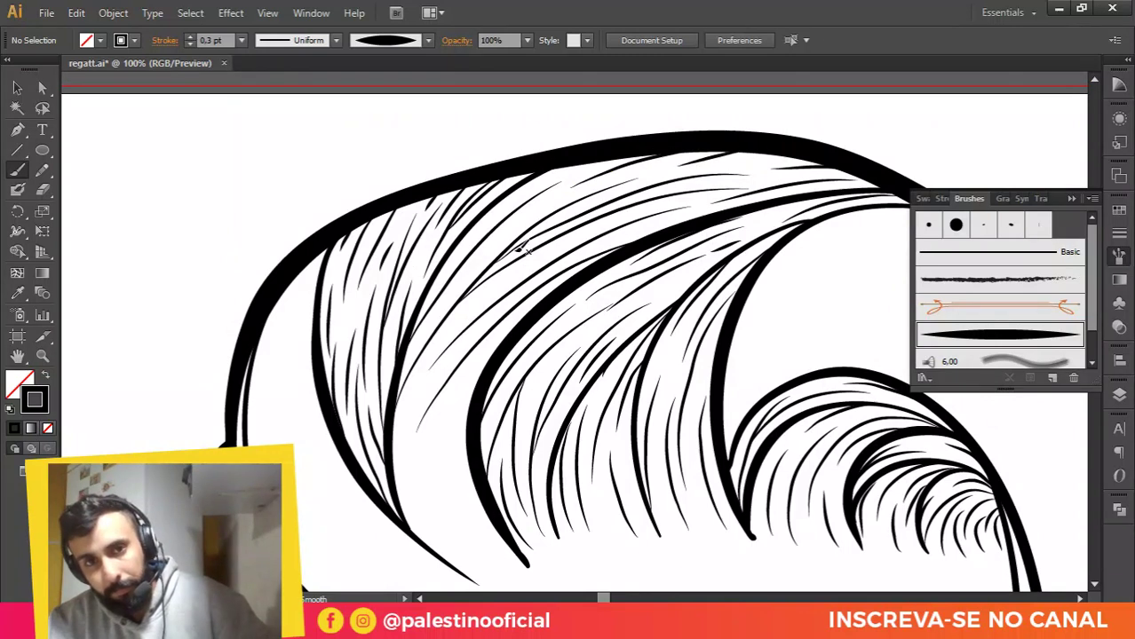
# Step: Fill the wide lock's lower part with curved 0.3 pt strands fanning down to the forehead hairline
pyautogui.moveTo(486, 357)
pyautogui.mouseDown()
pyautogui.moveTo(438, 460)
pyautogui.moveTo(462, 535)
pyautogui.mouseUp()
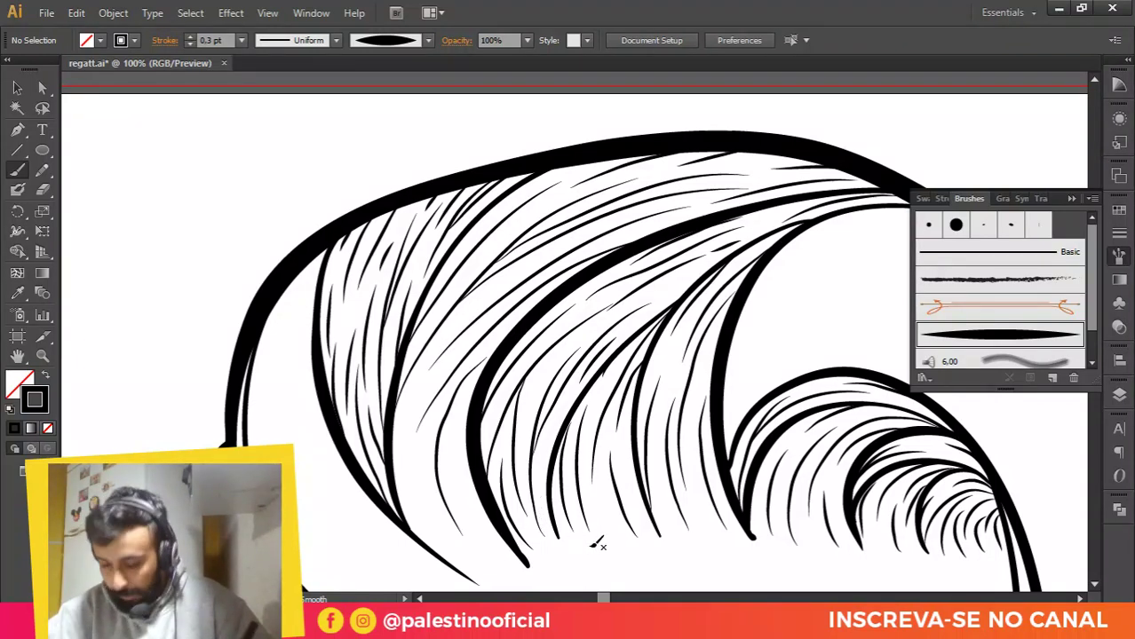
pyautogui.scroll(-2, 598, 540)
pyautogui.scroll(-2, 443, 385)
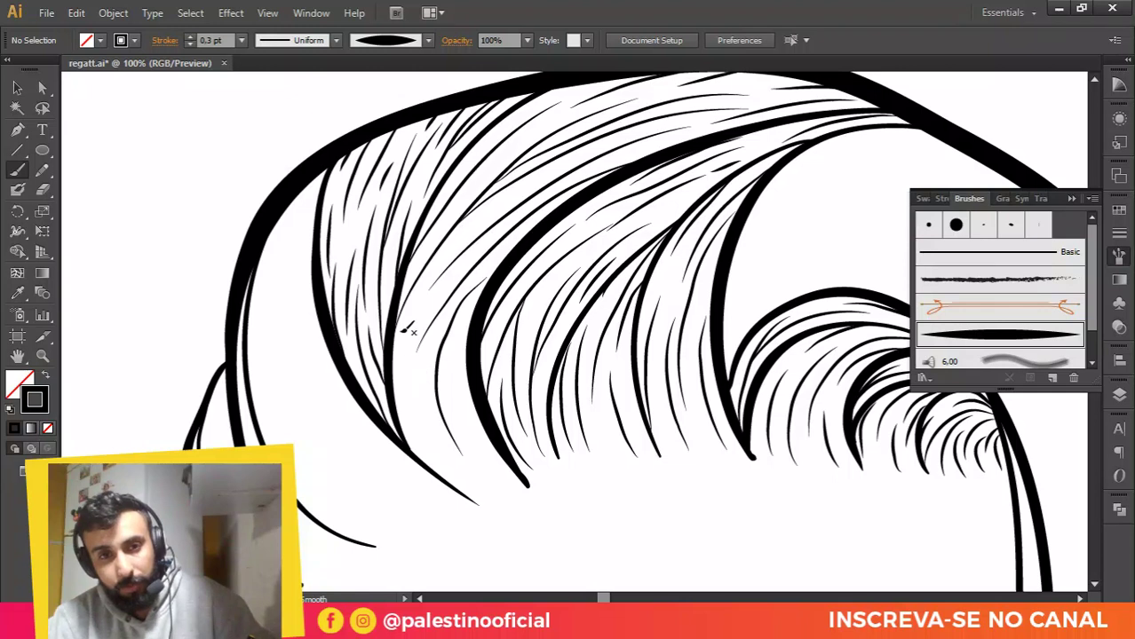
pyautogui.moveTo(400, 403); pyautogui.dragTo(457, 482)
pyautogui.moveTo(477, 308)
pyautogui.mouseDown()
pyautogui.moveTo(459, 411)
pyautogui.moveTo(487, 476)
pyautogui.mouseUp()
pyautogui.moveTo(469, 413); pyautogui.dragTo(511, 486)
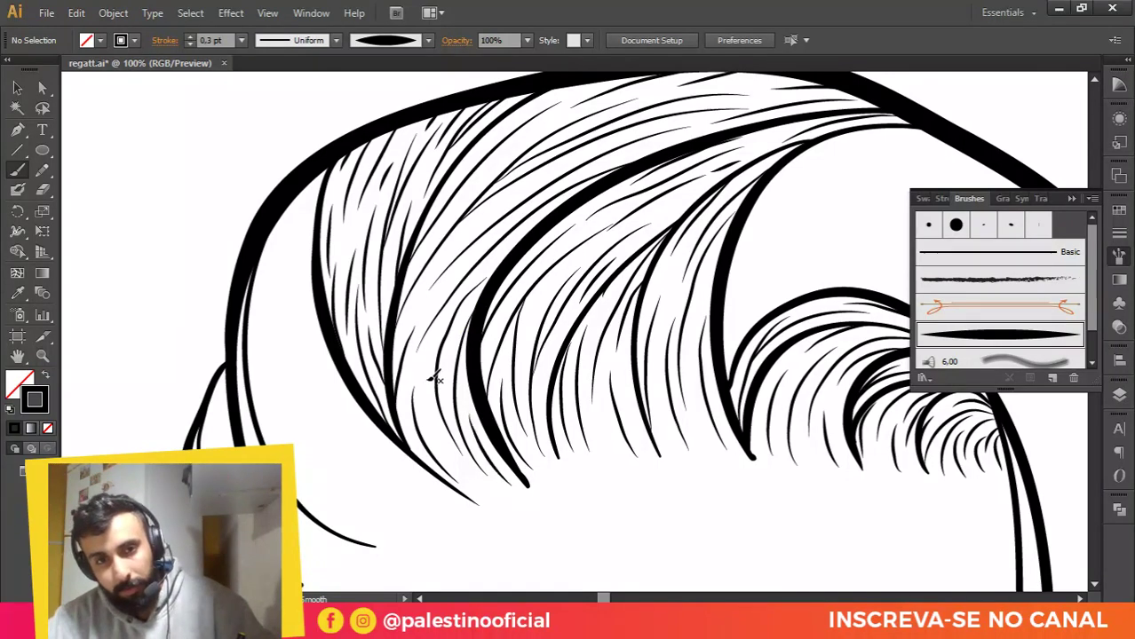
pyautogui.moveTo(435, 377); pyautogui.dragTo(460, 469)
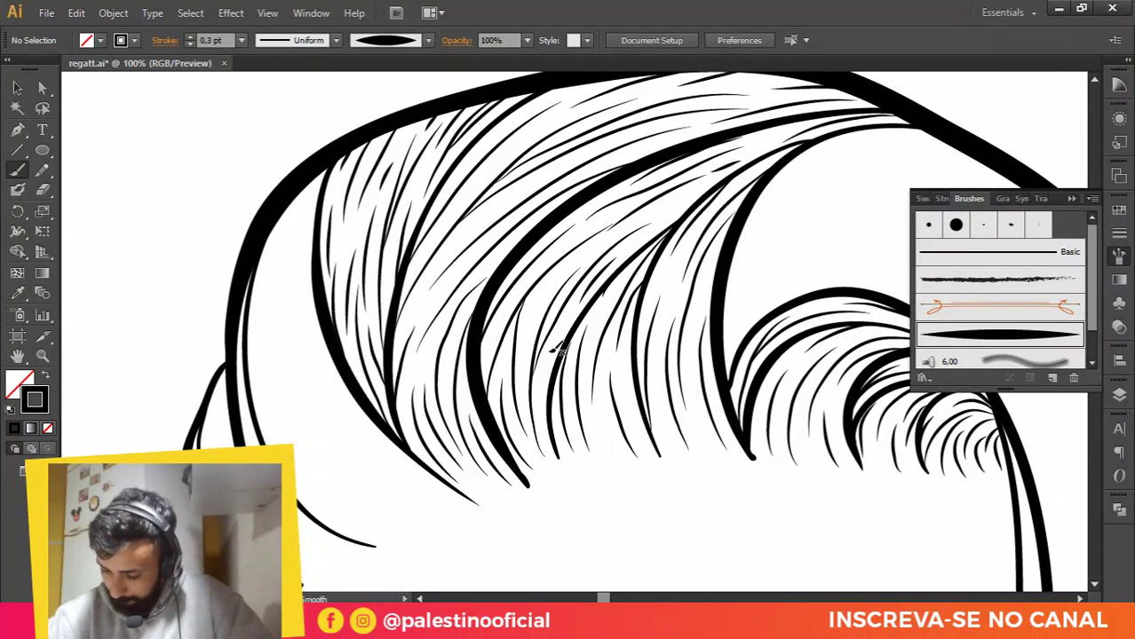
# Step: Paint 0.3 pt strands down from the crown outline in the upper part of the empty outermost front lock, undoing the last strand
pyautogui.scroll(-4, 577, 336)
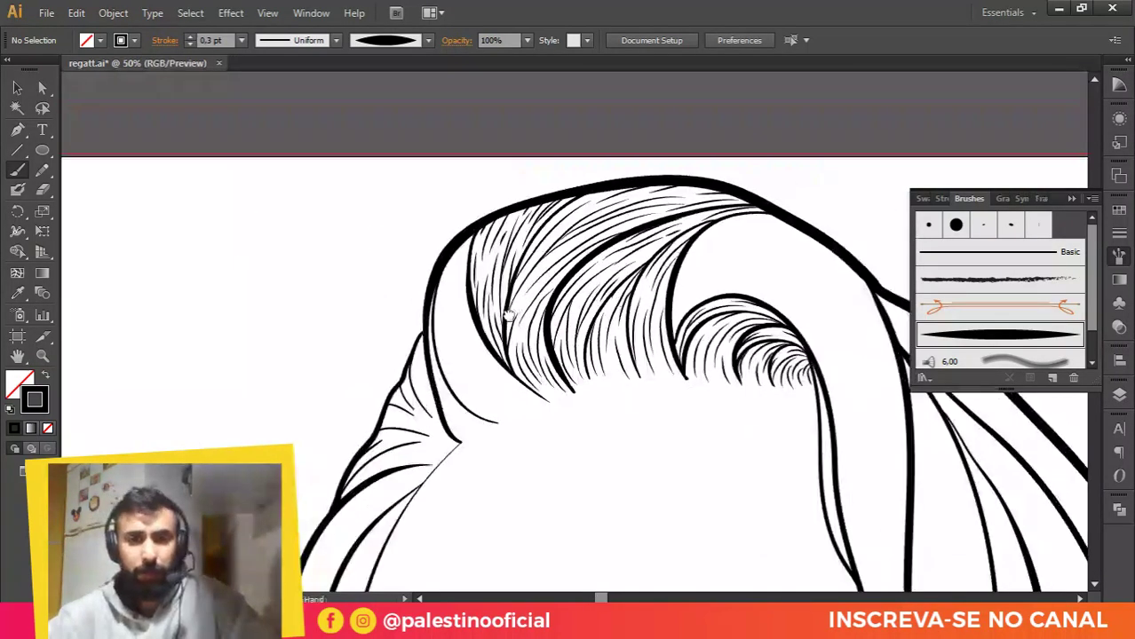
pyautogui.scroll(2, 545, 309)
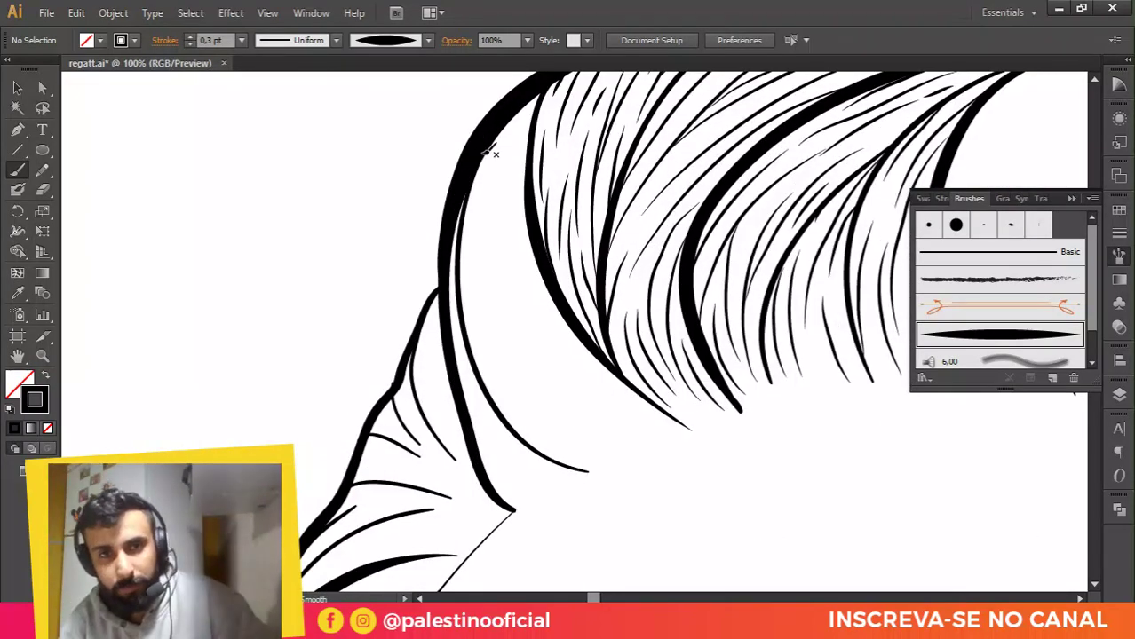
pyautogui.moveTo(516, 277); pyautogui.dragTo(519, 286)
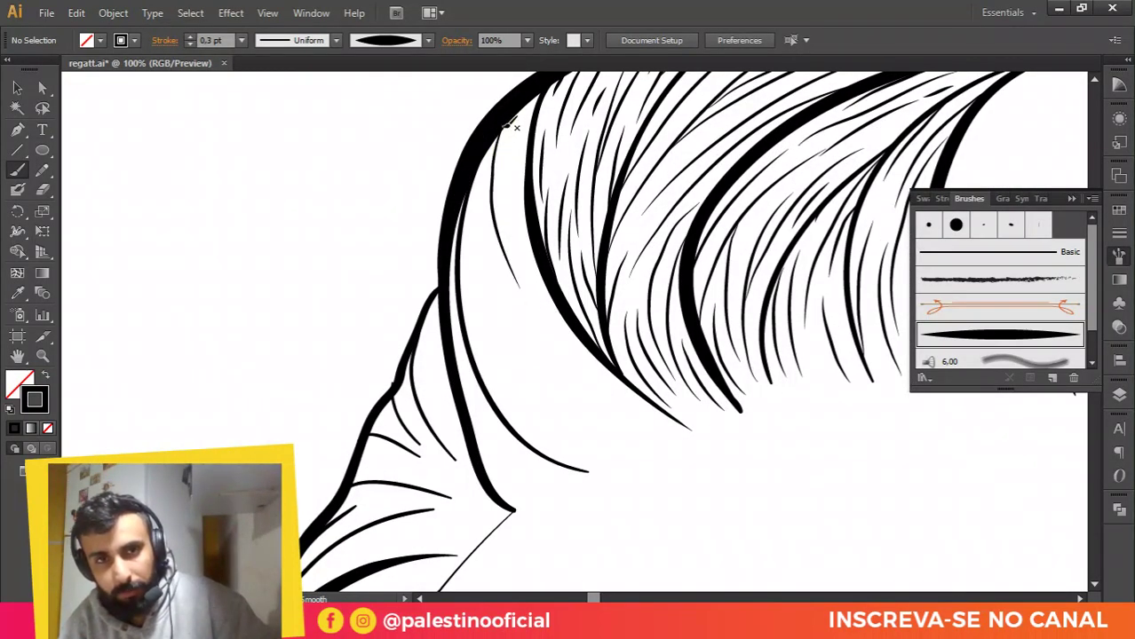
pyautogui.moveTo(517, 140)
pyautogui.mouseDown()
pyautogui.moveTo(488, 189)
pyautogui.moveTo(527, 307)
pyautogui.mouseUp()
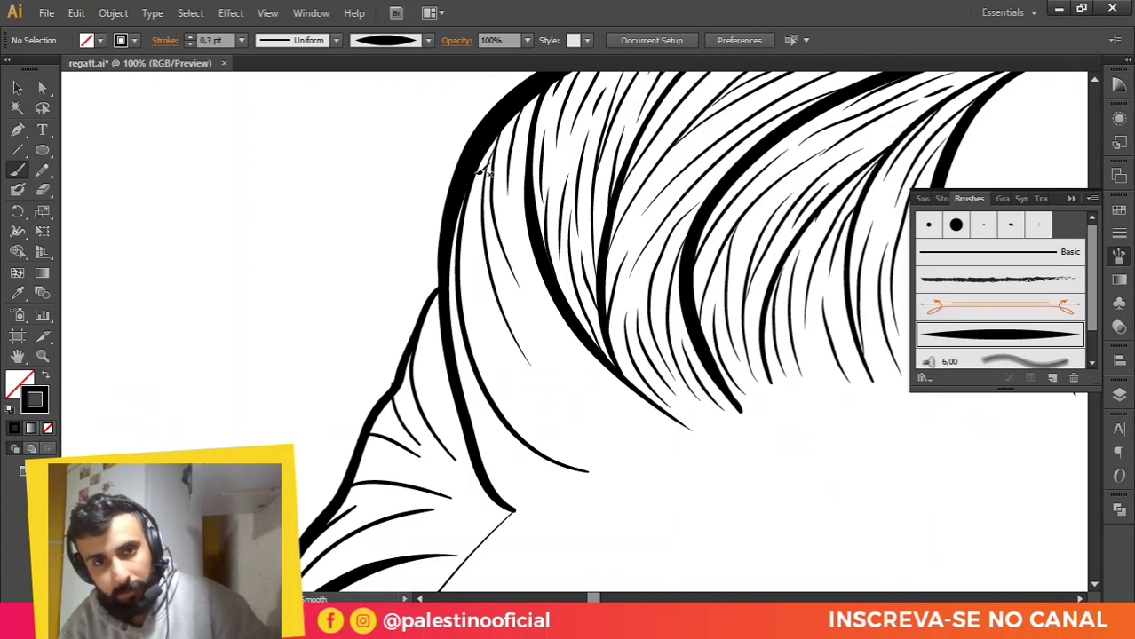
pyautogui.moveTo(481, 169)
pyautogui.mouseDown()
pyautogui.moveTo(477, 234)
pyautogui.moveTo(517, 369)
pyautogui.mouseUp()
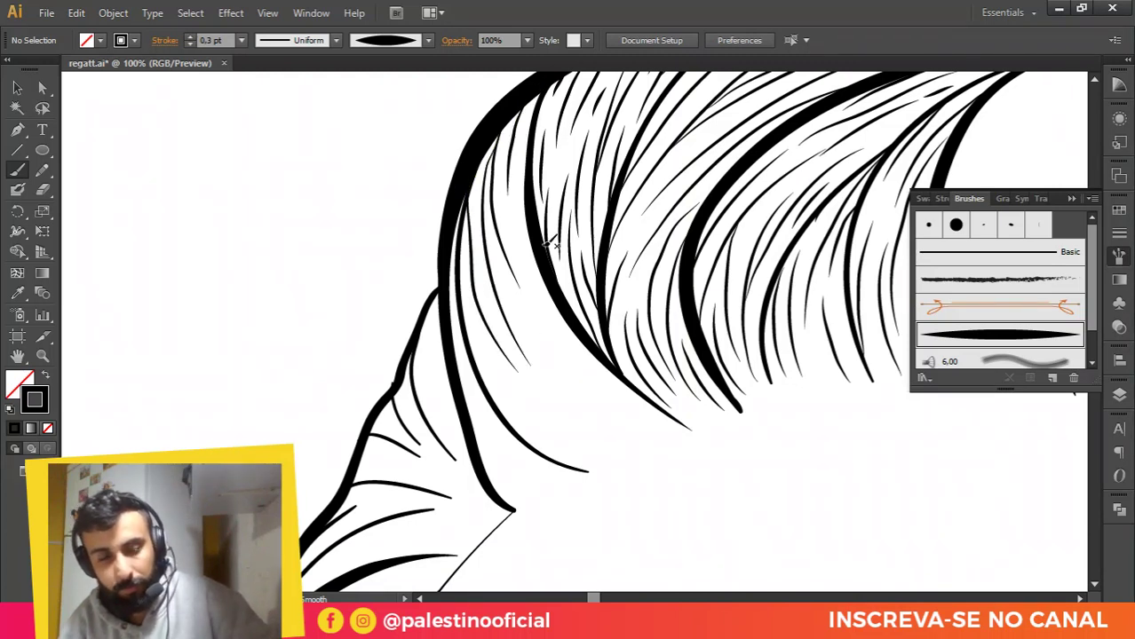
pyautogui.hotkey('ctrl', 'z')
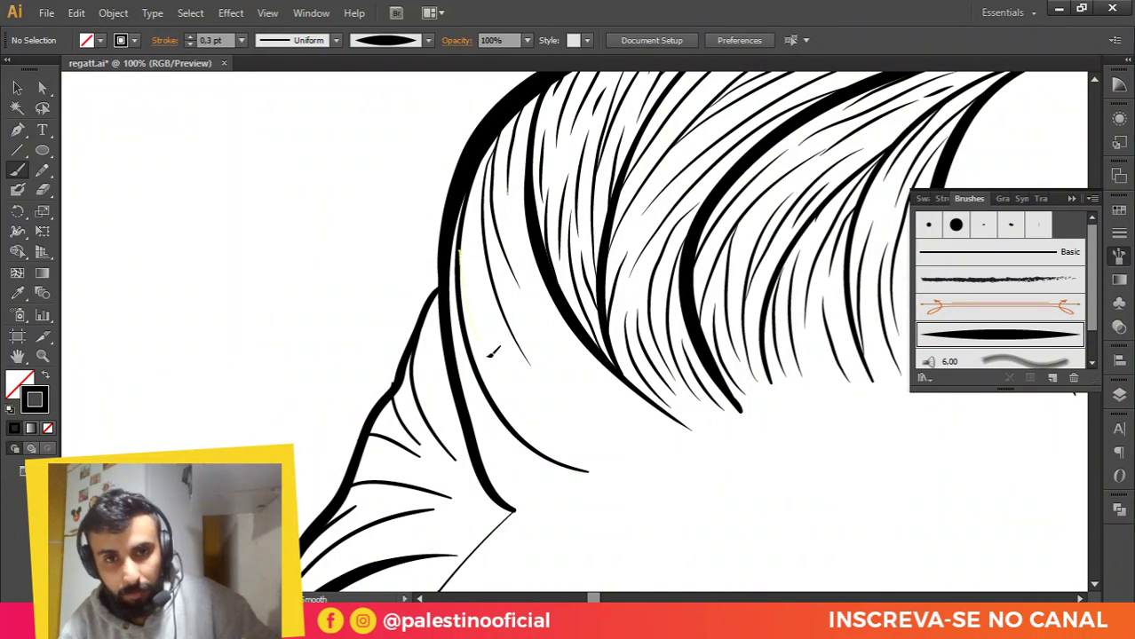
# Step: Extend 0.3 pt strands through the middle of the outermost front lock, curving them towards the forehead hairline
pyautogui.moveTo(491, 353); pyautogui.dragTo(551, 416)
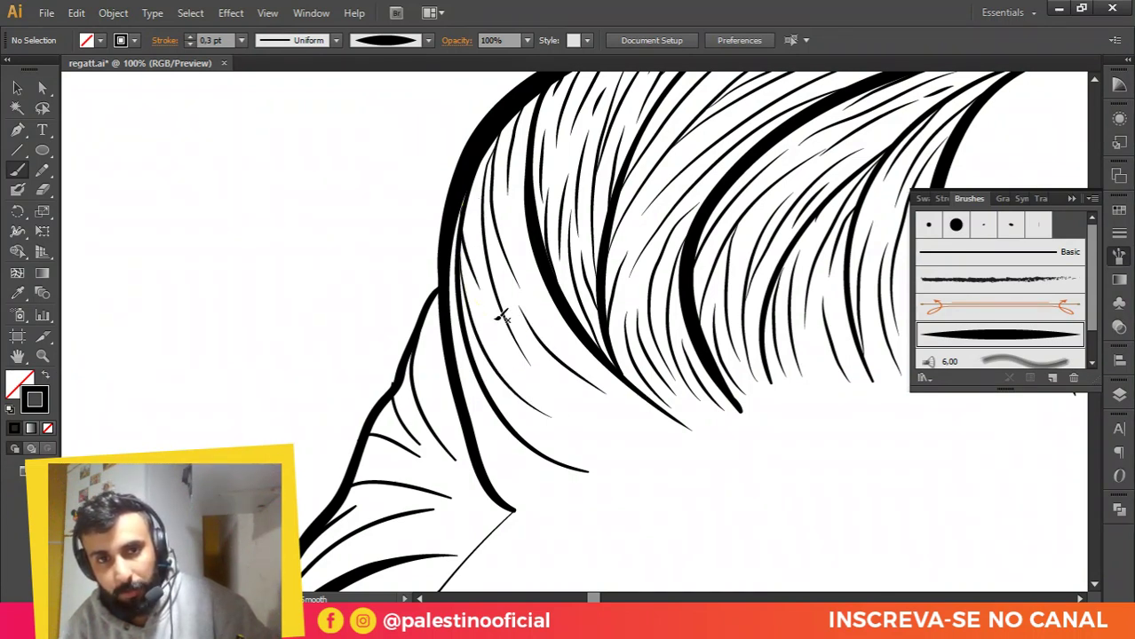
pyautogui.moveTo(555, 435); pyautogui.dragTo(585, 448)
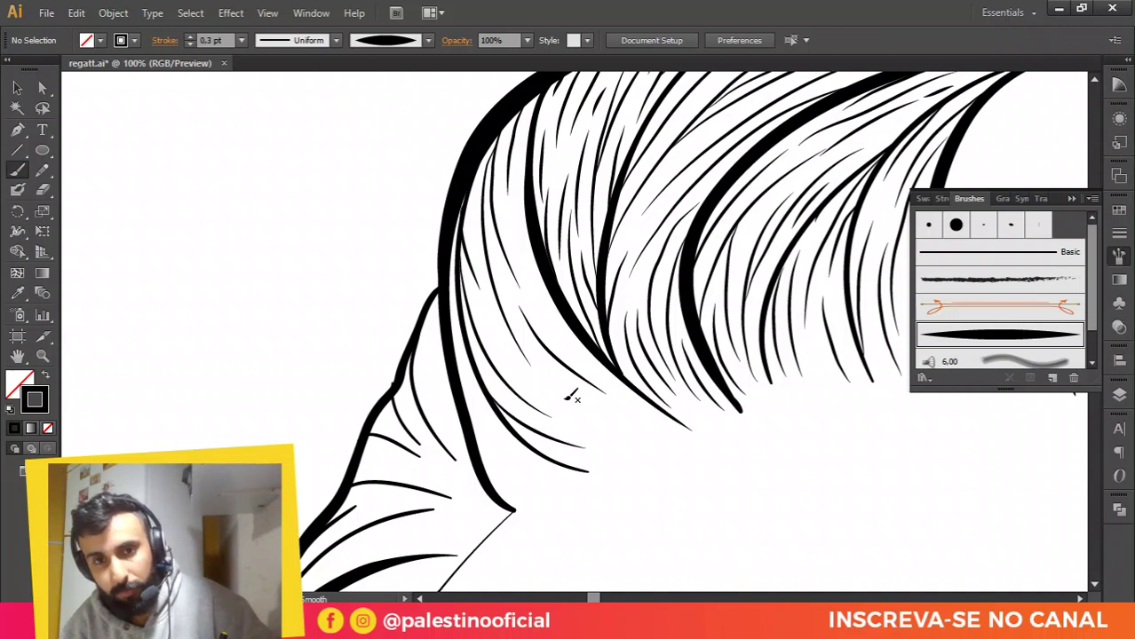
pyautogui.moveTo(543, 384); pyautogui.dragTo(637, 438)
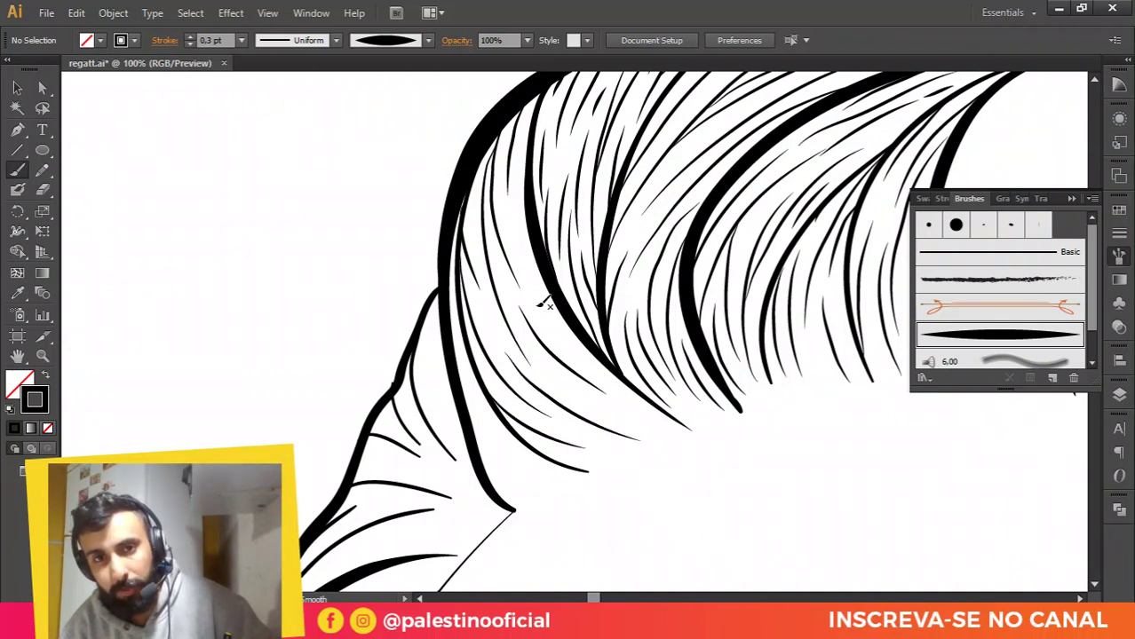
pyautogui.moveTo(531, 174)
pyautogui.mouseDown()
pyautogui.moveTo(523, 223)
pyautogui.moveTo(569, 327)
pyautogui.mouseUp()
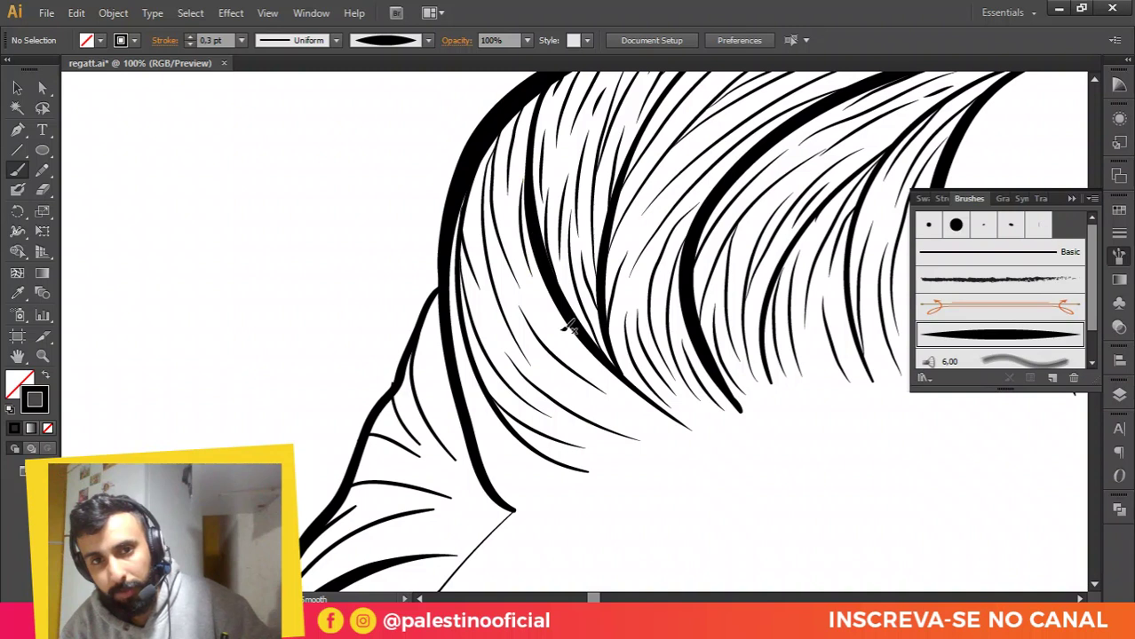
# Step: Fill the outermost front lock's lower tips and the narrow sliver beside its thick outer edge with short 0.3 pt strands
pyautogui.moveTo(601, 373)
pyautogui.mouseDown()
pyautogui.moveTo(674, 420)
pyautogui.moveTo(552, 367)
pyautogui.moveTo(652, 433)
pyautogui.mouseUp()
pyautogui.moveTo(531, 435); pyautogui.dragTo(600, 447)
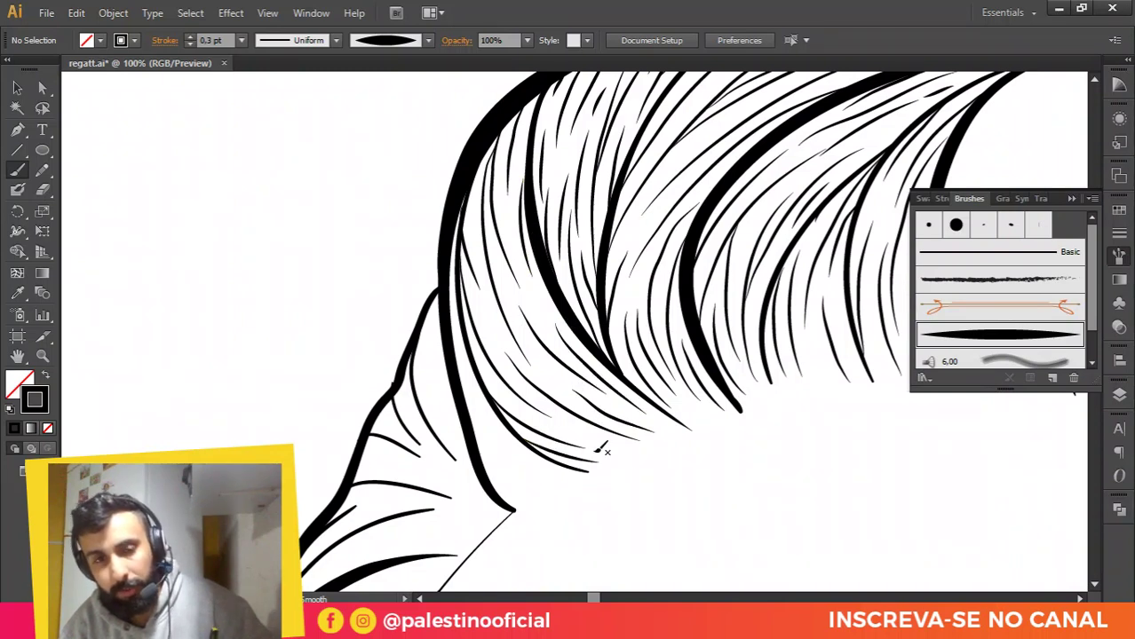
pyautogui.moveTo(446, 317)
pyautogui.mouseDown()
pyautogui.moveTo(466, 378)
pyautogui.moveTo(538, 451)
pyautogui.mouseUp()
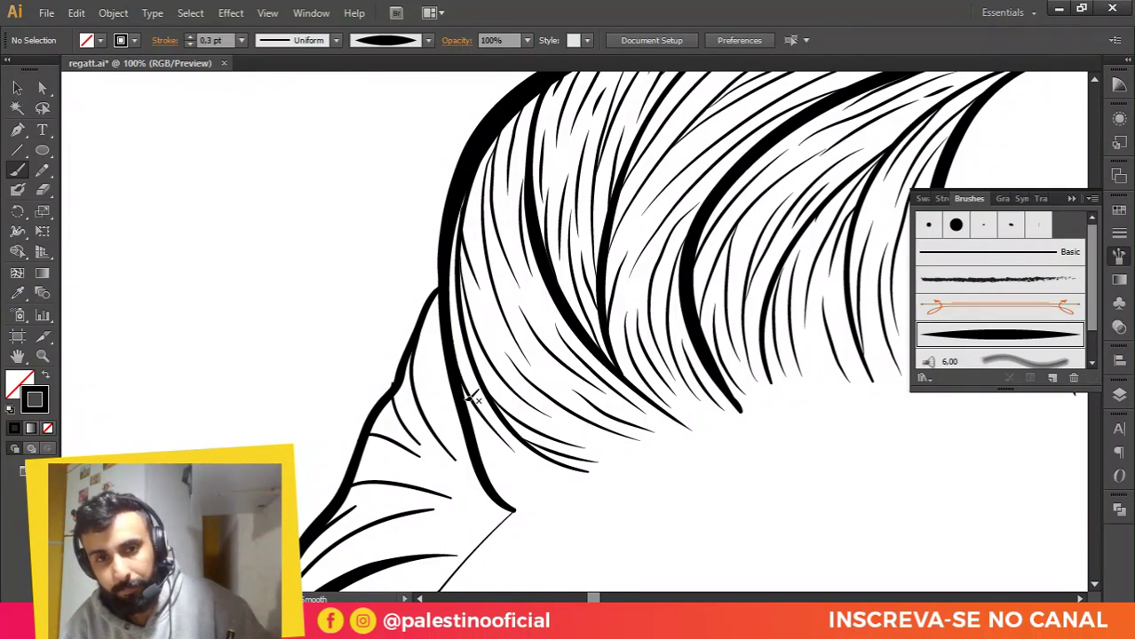
pyautogui.moveTo(471, 399)
pyautogui.mouseDown()
pyautogui.moveTo(496, 451)
pyautogui.moveTo(526, 474)
pyautogui.moveTo(567, 476)
pyautogui.moveTo(544, 490)
pyautogui.mouseUp()
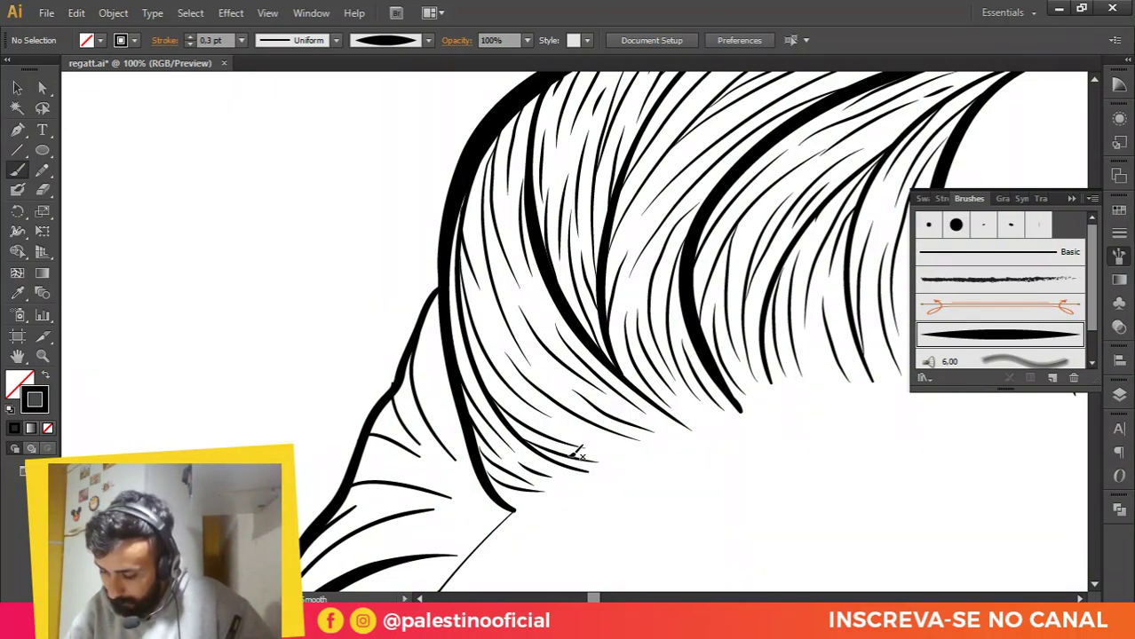
# Step: Examine the newly filled front hair in the context of the whole portrait
pyautogui.hotkey('ctrl', '-')
pyautogui.hotkey('ctrl', '-')
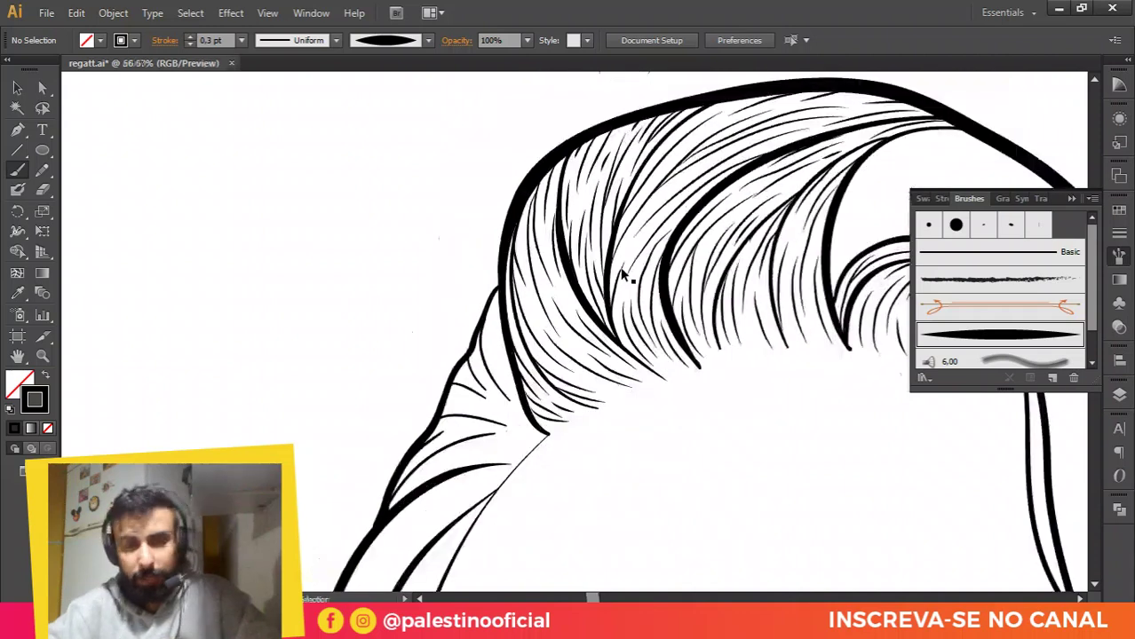
pyautogui.hotkey('ctrl', '-')
pyautogui.hotkey('ctrl', '-')
pyautogui.hotkey('ctrl', '-')
pyautogui.hotkey('ctrl', '-')
pyautogui.hotkey('ctrl', '-')
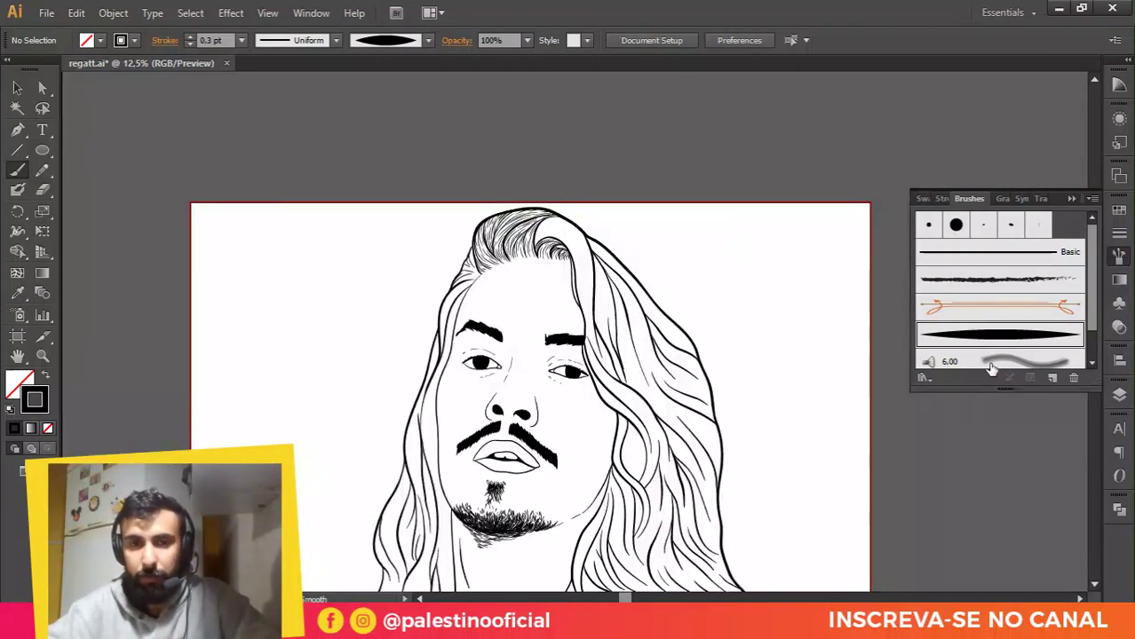
pyautogui.moveTo(382, 317); pyautogui.dragTo(486, 252)
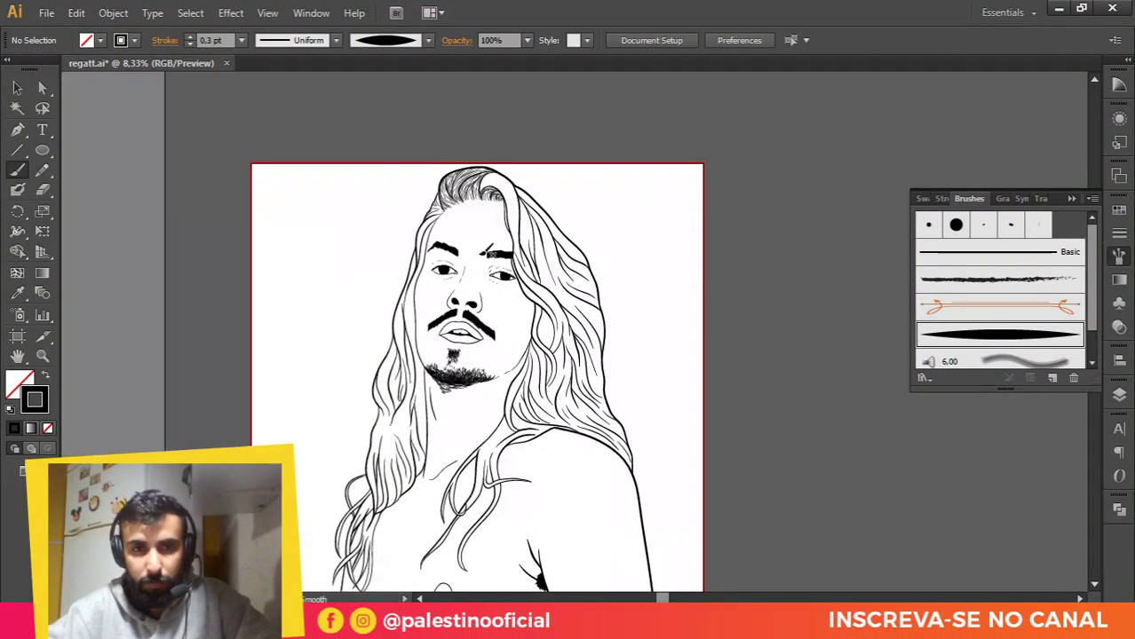
# Step: Paint 0.3 pt strands from the thick outer outline inward across the sparsely filled temple hair below the front locks
pyautogui.scroll(3, 383, 392)
pyautogui.moveTo(435, 173); pyautogui.dragTo(414, 329)
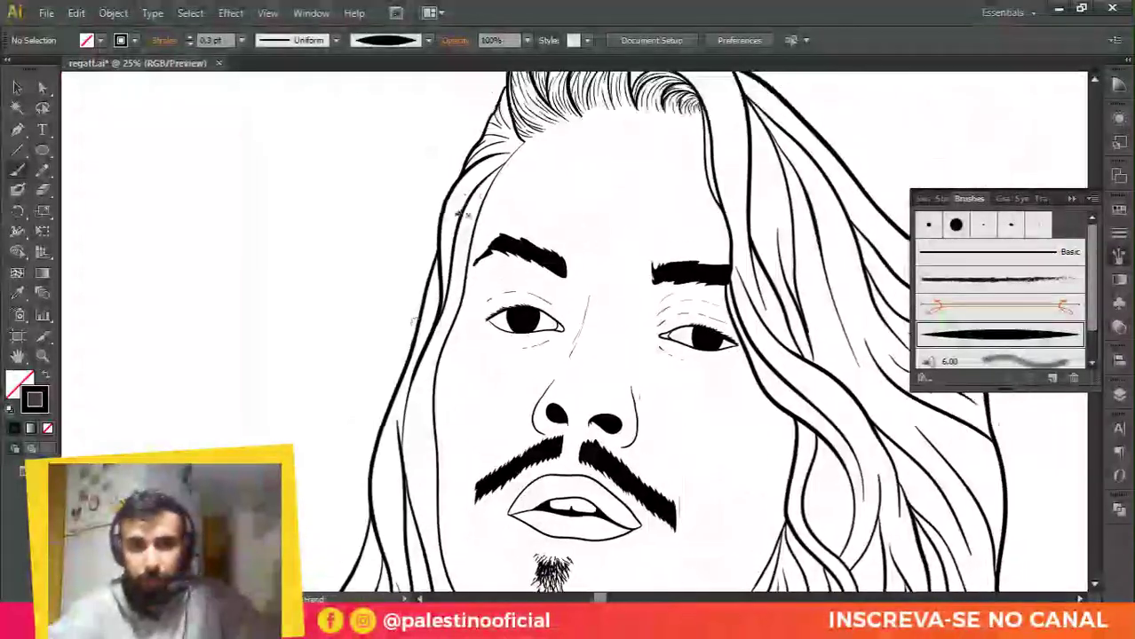
pyautogui.scroll(1, 478, 159)
pyautogui.hotkey('ctrl', '+')
pyautogui.hotkey('ctrl', '+')
pyautogui.hotkey('ctrl', '+')
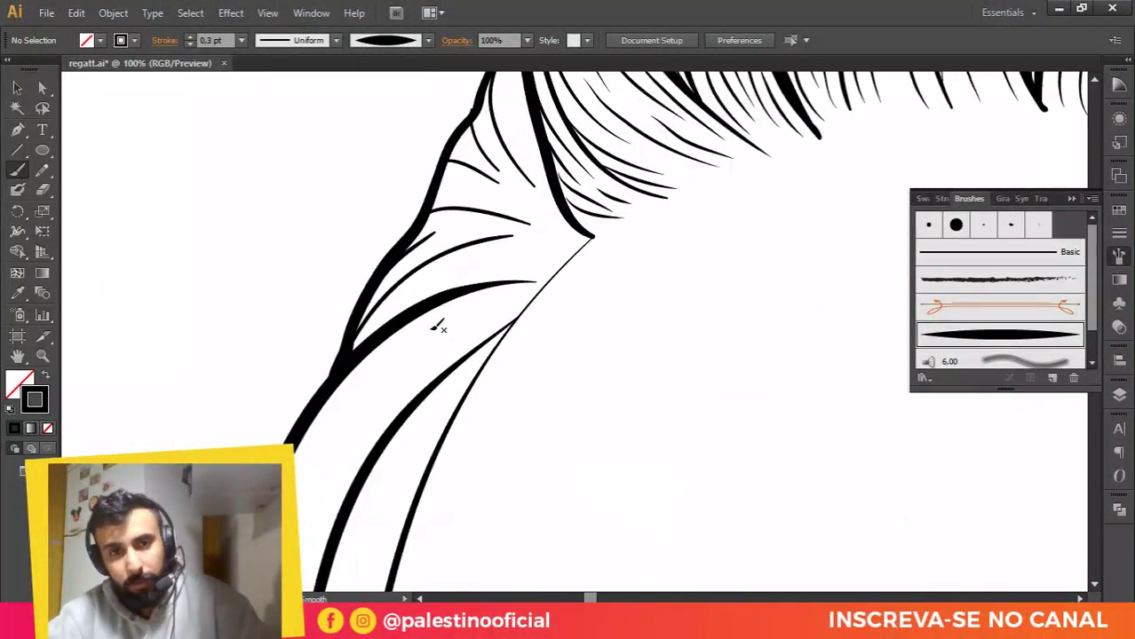
pyautogui.moveTo(353, 346); pyautogui.dragTo(555, 215)
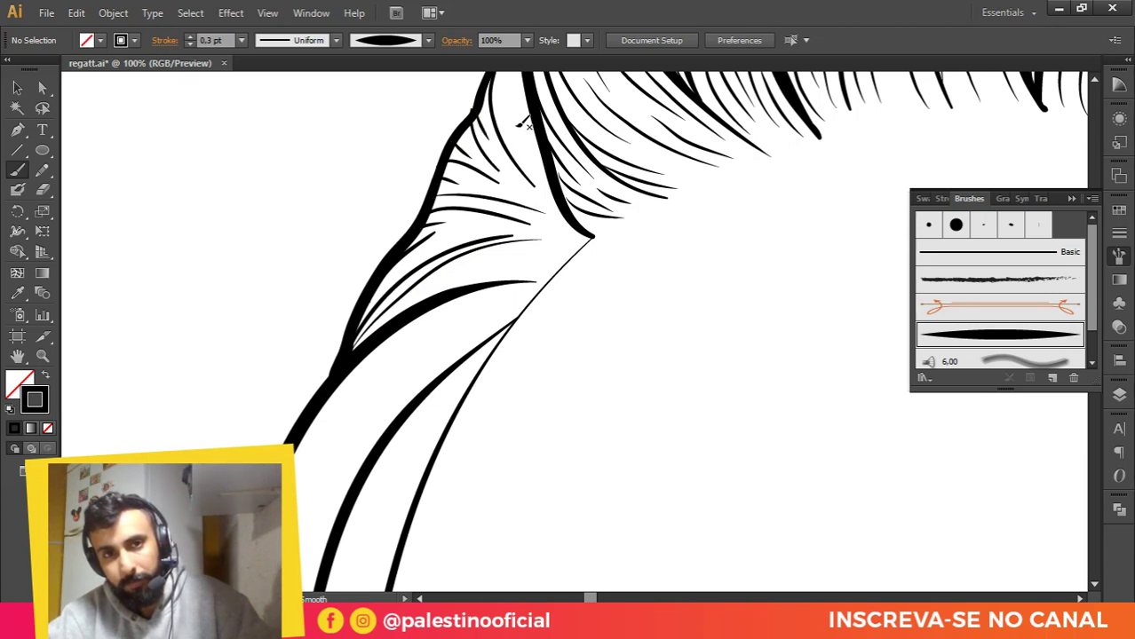
# Step: Add 0.3 pt strands to the remaining gaps in the temple hair, along the outer outline and above the thick lower curve
pyautogui.scroll(2, 488, 98)
pyautogui.scroll(1, 503, 83)
pyautogui.scroll(2, 478, 200)
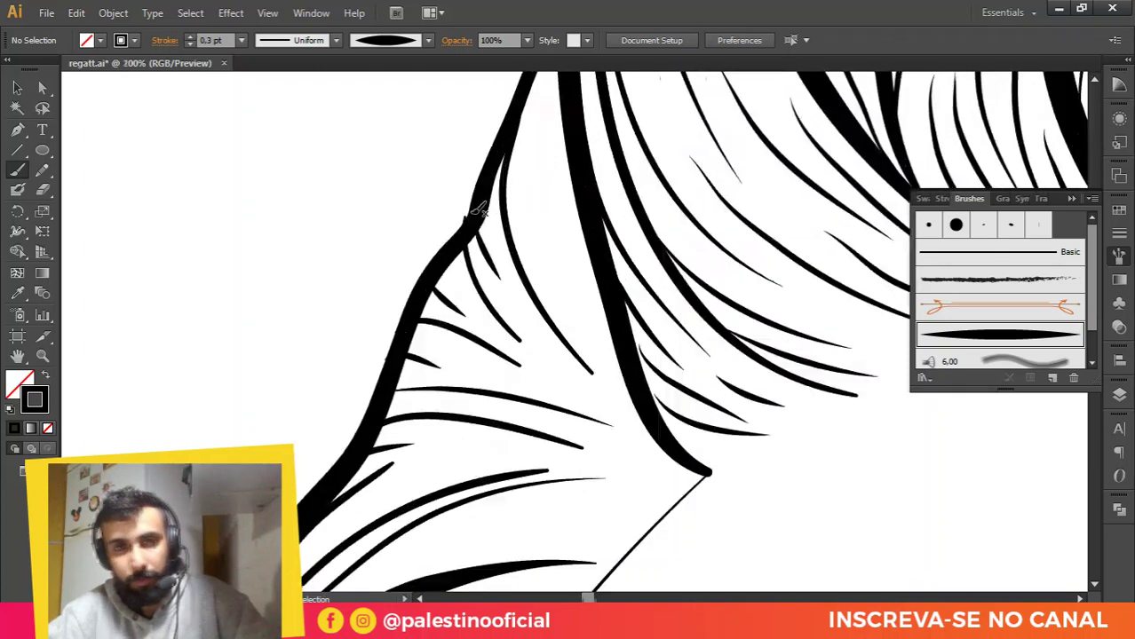
pyautogui.moveTo(423, 271); pyautogui.dragTo(473, 216)
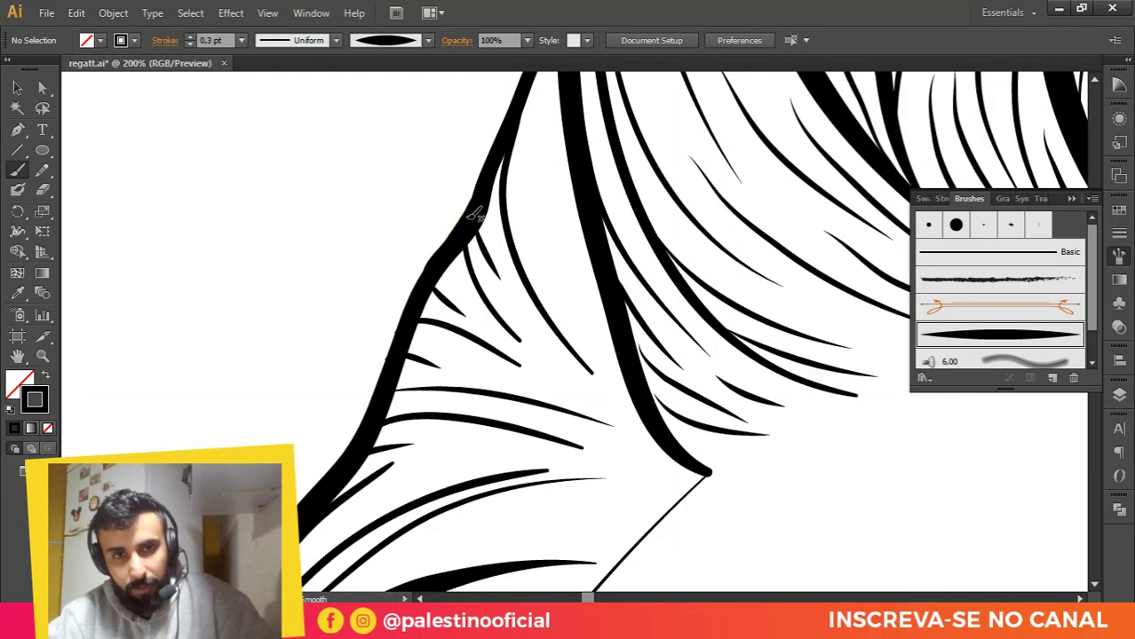
pyautogui.moveTo(528, 95); pyautogui.dragTo(559, 245)
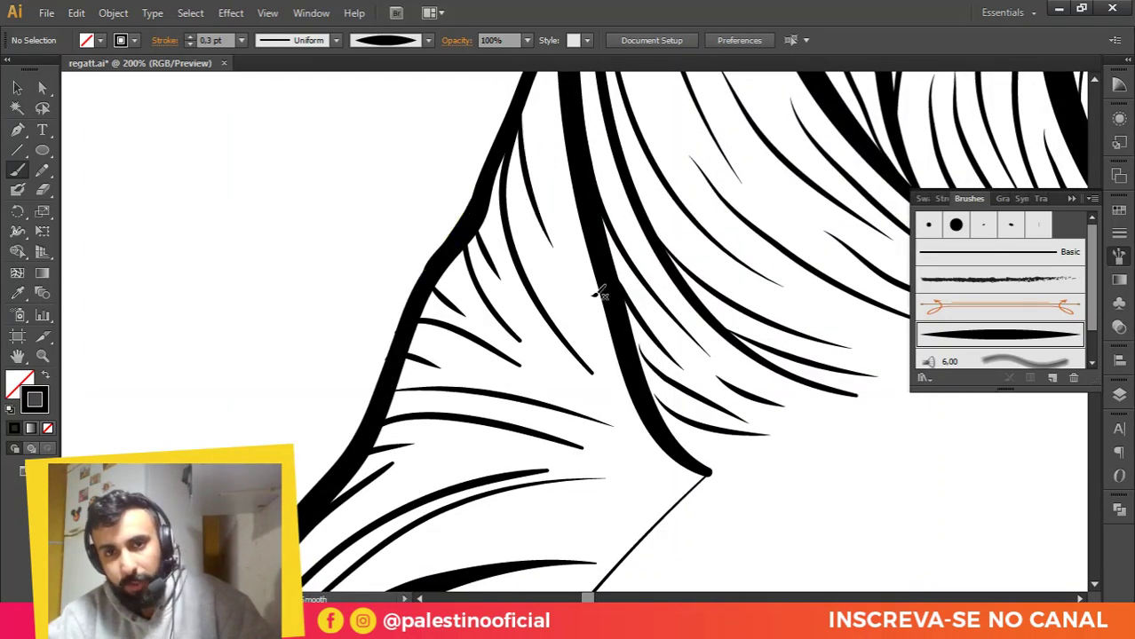
pyautogui.moveTo(563, 184); pyautogui.dragTo(615, 332)
pyautogui.scroll(-2, 610, 356)
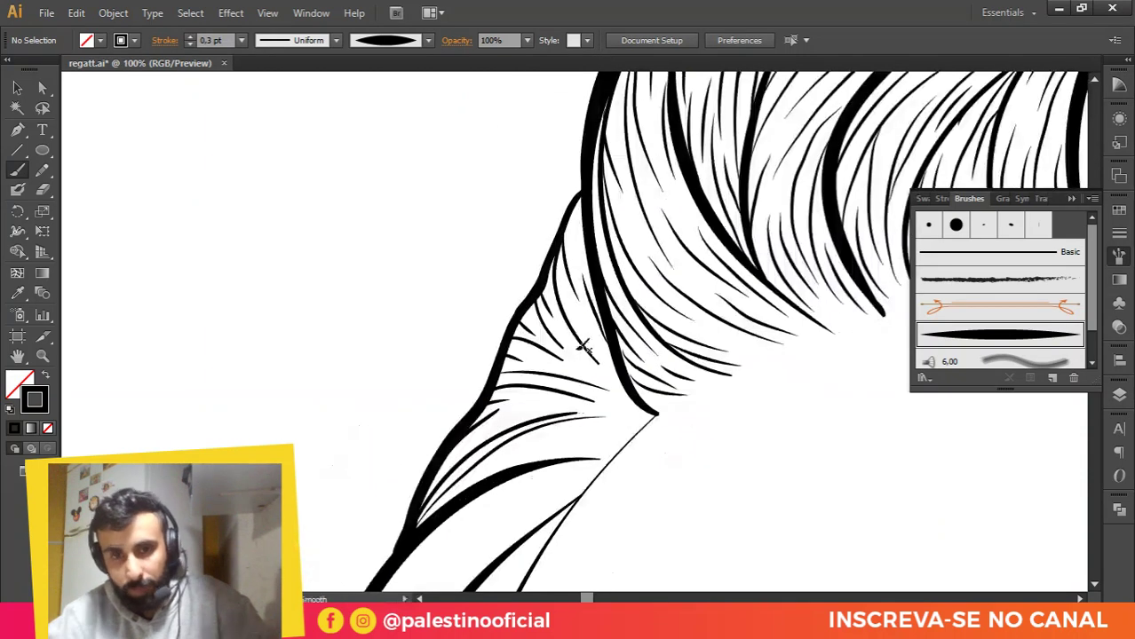
pyautogui.moveTo(625, 434); pyautogui.dragTo(513, 452)
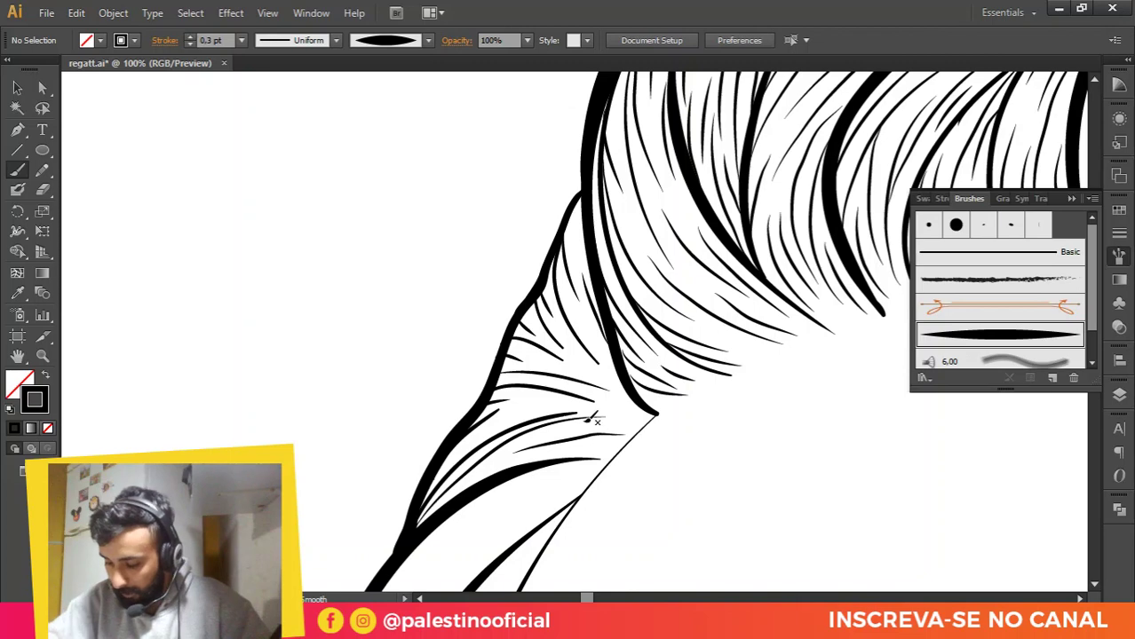
# Step: Fill the upper part of the outer side lock below the temple with long curved 0.3 pt strands following its outlines
pyautogui.scroll(-1, 609, 354)
pyautogui.hotkey('ctrl', '-')
pyautogui.hotkey('ctrl', '-')
pyautogui.moveTo(588, 450); pyautogui.dragTo(670, 247)
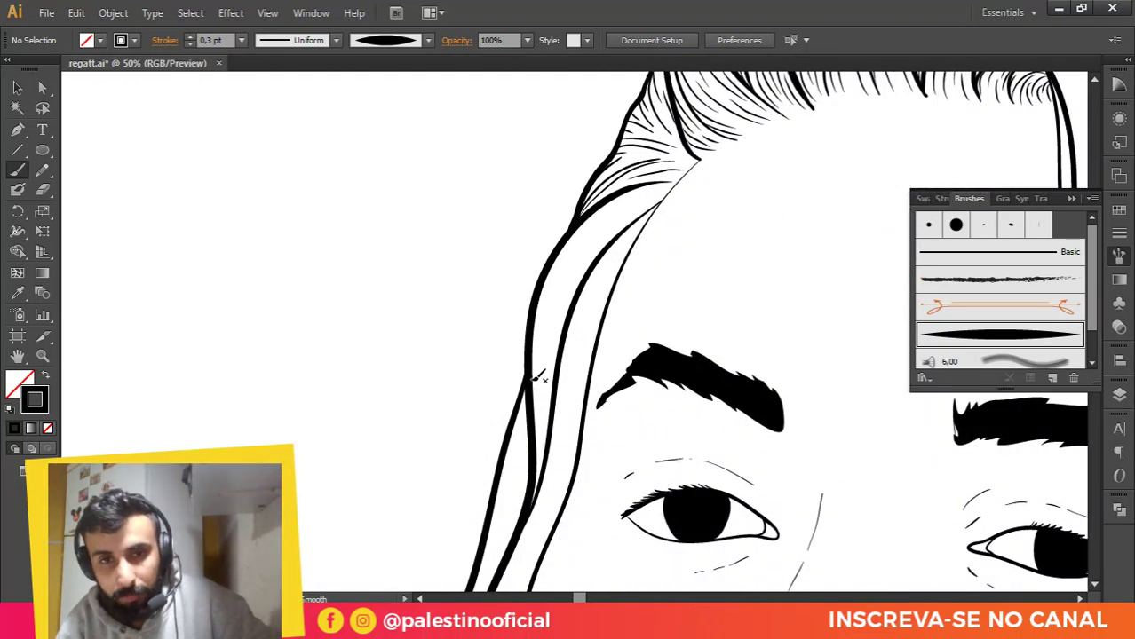
pyautogui.moveTo(530, 389); pyautogui.dragTo(632, 206)
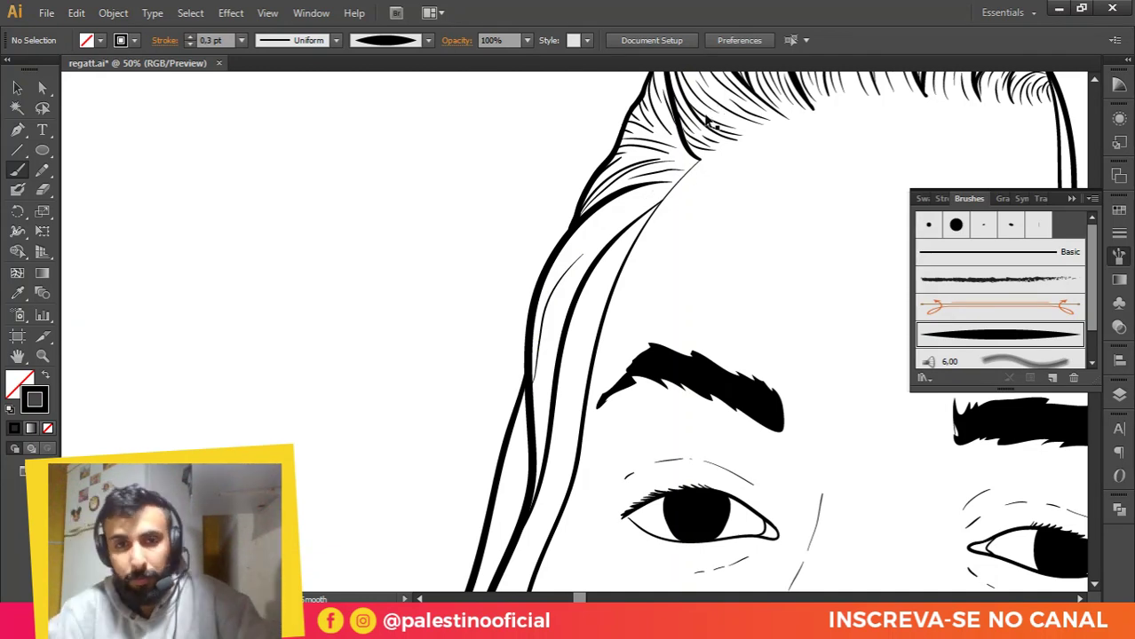
pyautogui.hotkey('ctrl', 'z')
pyautogui.hotkey('ctrl', '+')
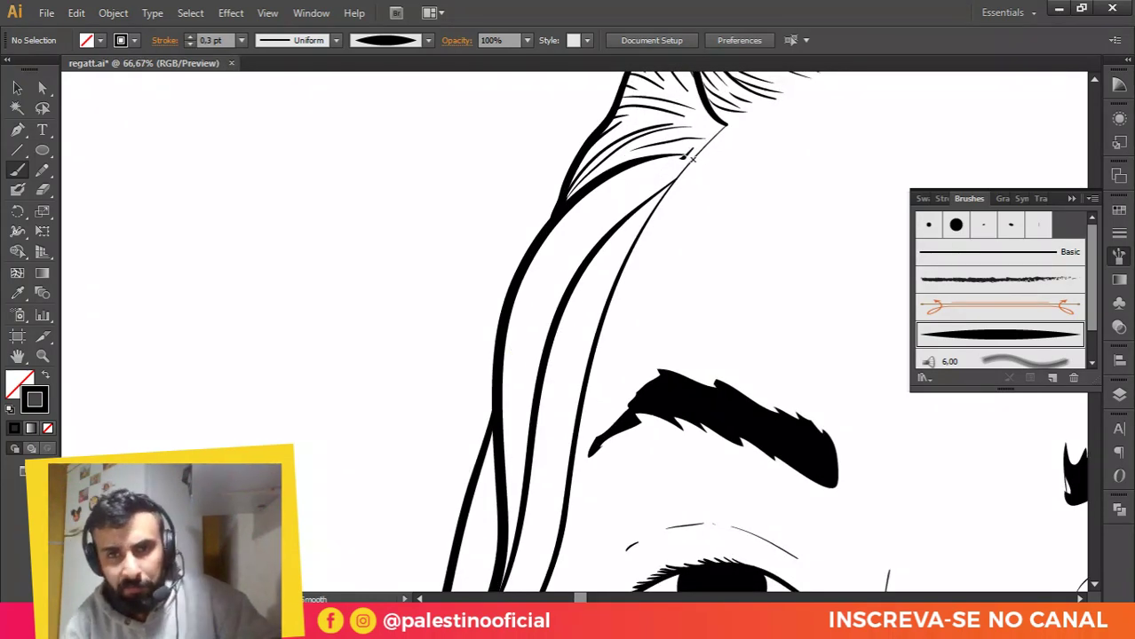
pyautogui.moveTo(550, 252); pyautogui.dragTo(519, 290)
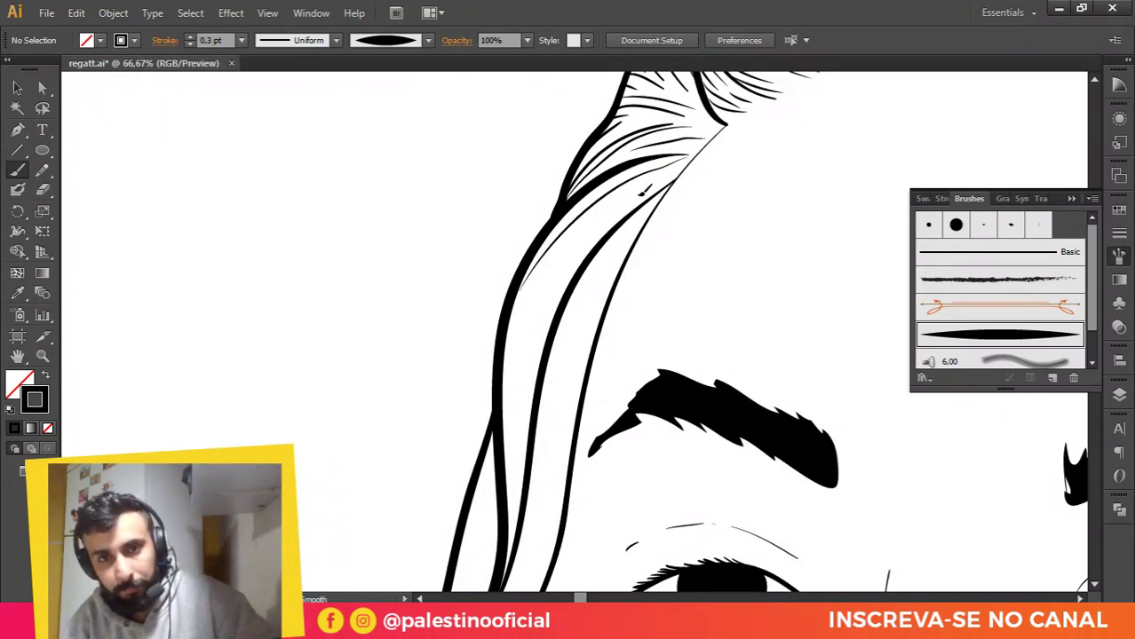
pyautogui.moveTo(518, 382); pyautogui.dragTo(508, 405)
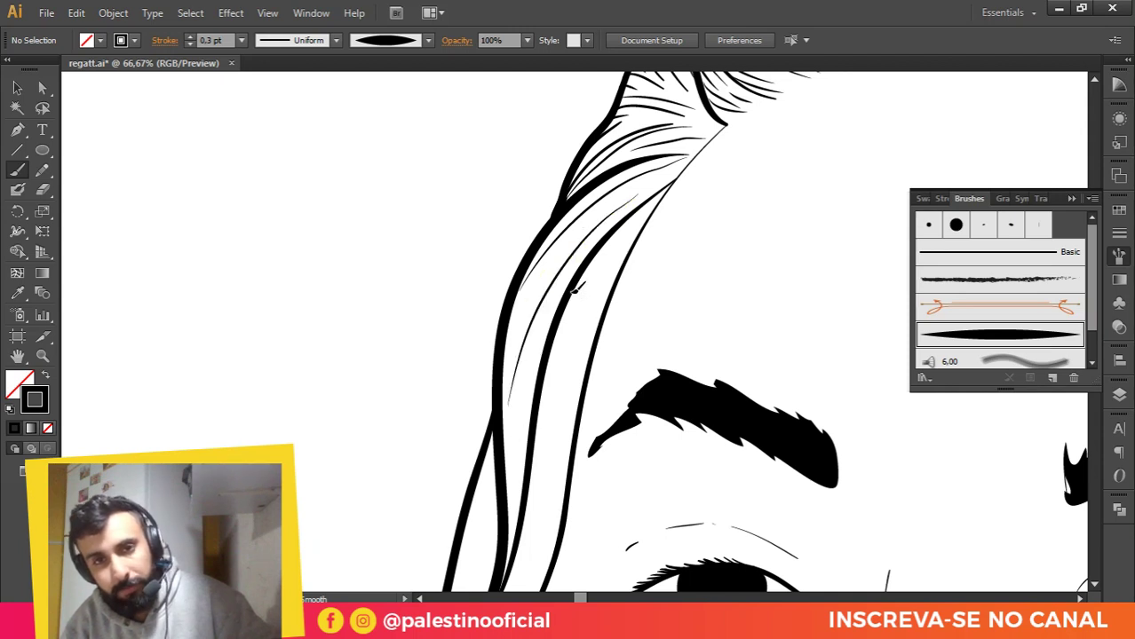
pyautogui.moveTo(536, 362); pyautogui.dragTo(522, 454)
pyautogui.moveTo(498, 396); pyautogui.dragTo(507, 353)
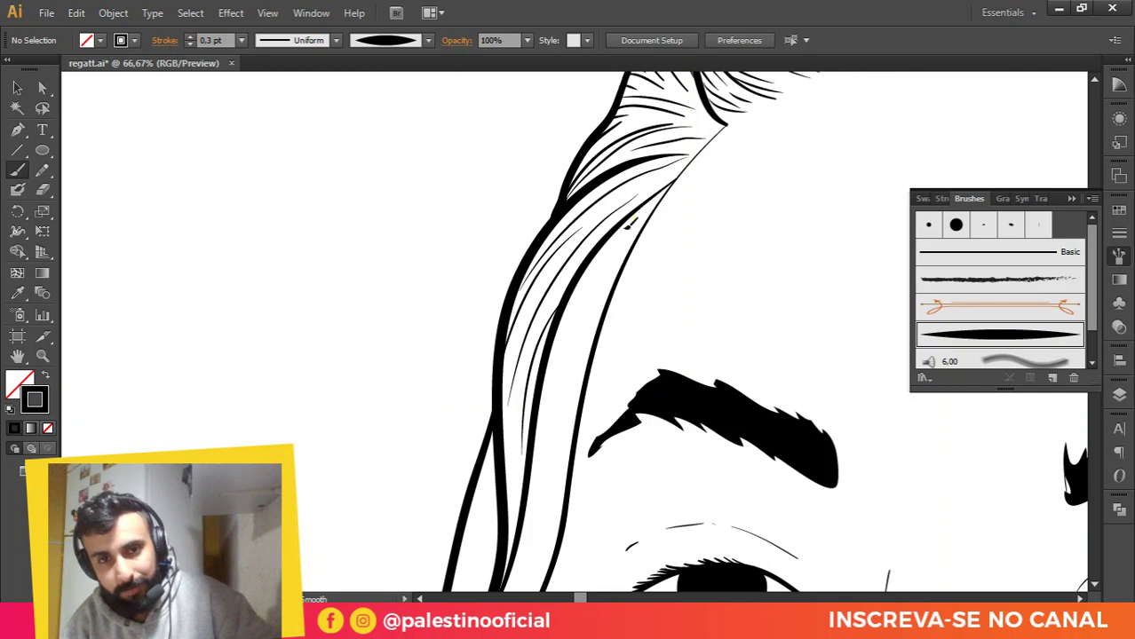
# Step: Fill the narrow lock along the forehead edge with 0.3 pt strands, continuing down to where the side locks converge at eye level
pyautogui.moveTo(570, 364); pyautogui.dragTo(561, 487)
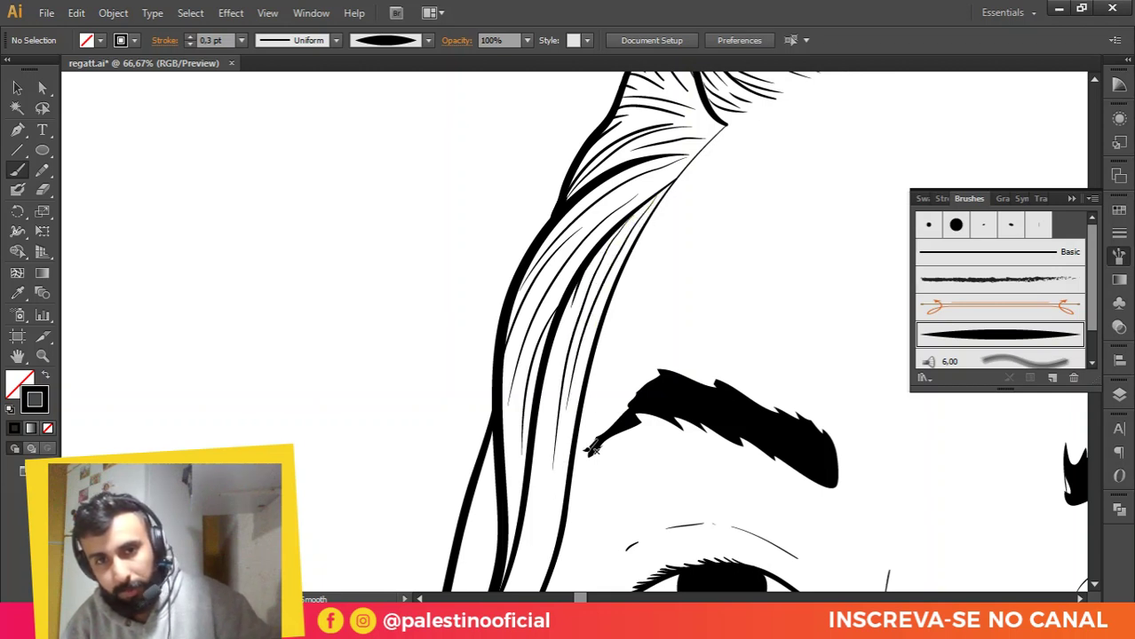
pyautogui.scroll(-2, 609, 197)
pyautogui.scroll(2, 546, 386)
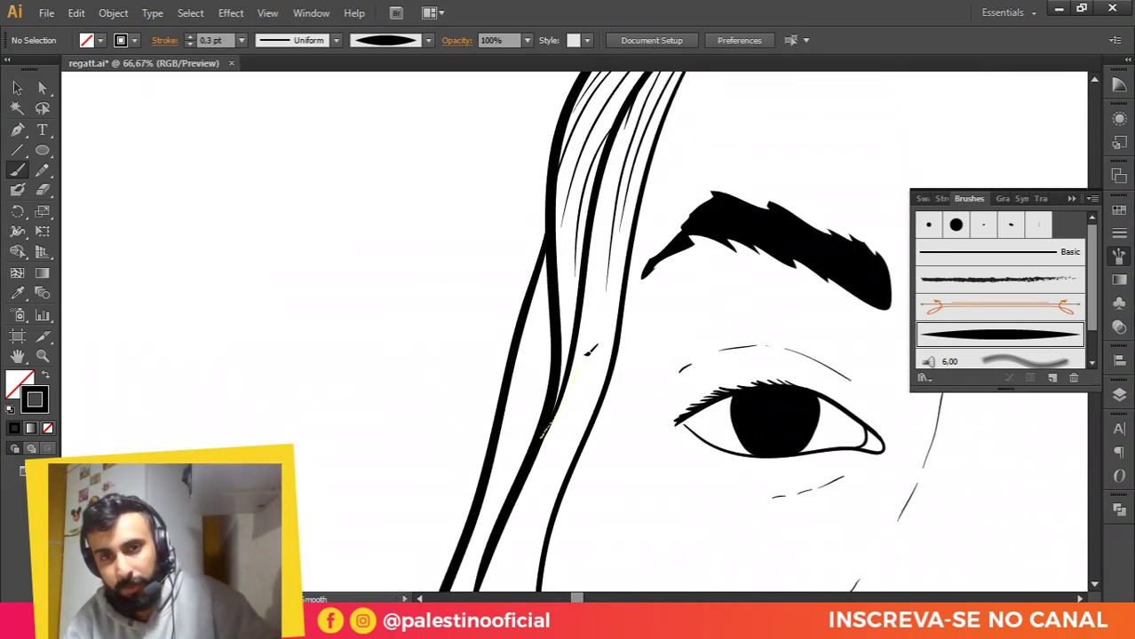
pyautogui.moveTo(613, 175)
pyautogui.mouseDown()
pyautogui.moveTo(564, 412)
pyautogui.moveTo(569, 293)
pyautogui.mouseUp()
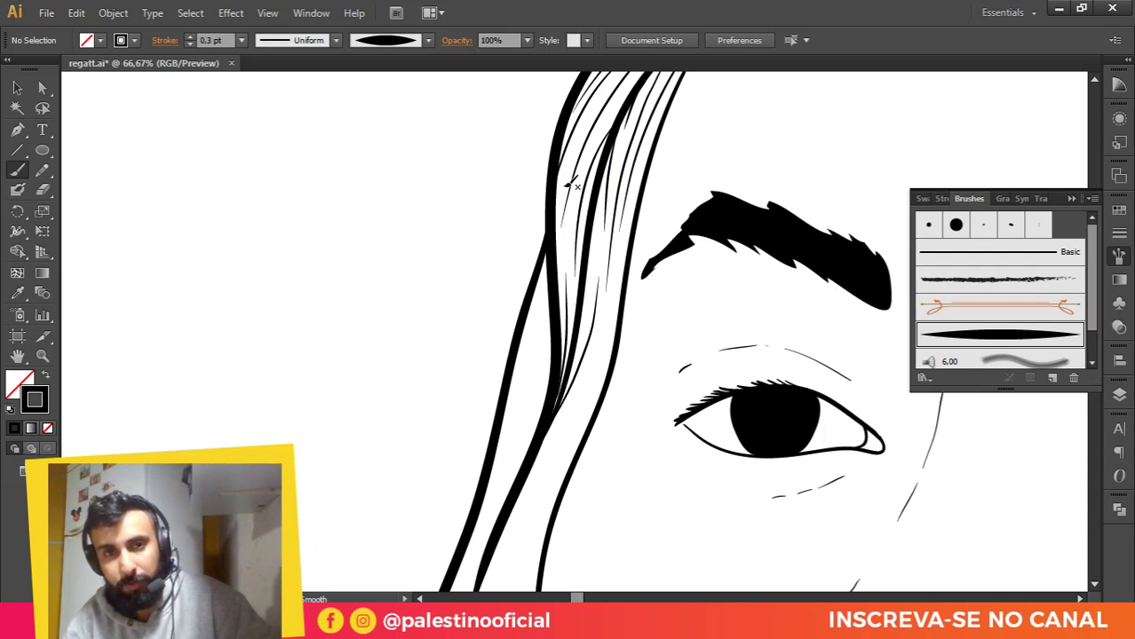
# Step: Examine the newly filled side locks in the context of the whole portrait
pyautogui.hotkey('ctrl', '-')
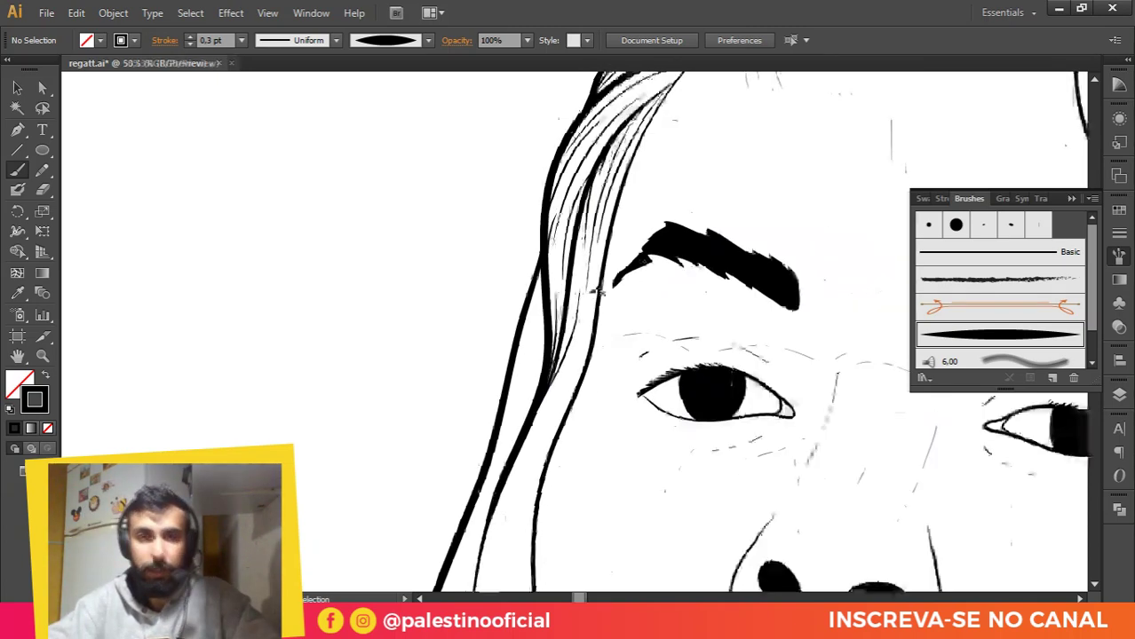
pyautogui.hotkey('ctrl', '-')
pyautogui.hotkey('ctrl', '-')
pyautogui.hotkey('ctrl', '-')
pyautogui.hotkey('ctrl', '-')
pyautogui.hotkey('ctrl', '-')
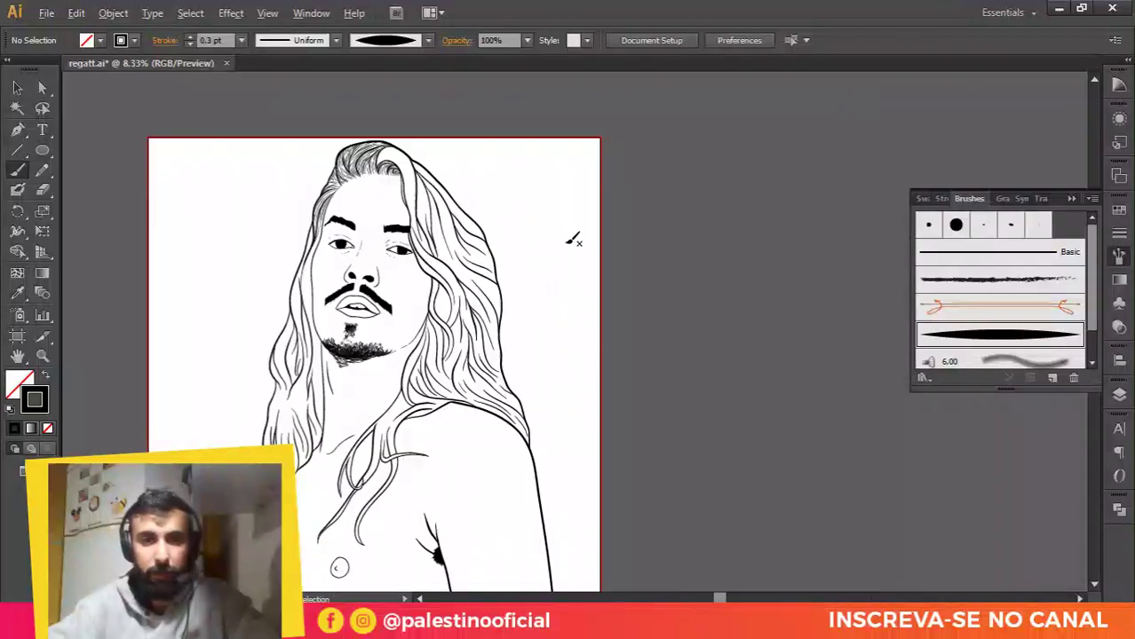
pyautogui.hotkey('ctrl', '+')
pyautogui.hotkey('ctrl', '+')
pyautogui.hotkey('ctrl', '+')
pyautogui.hotkey('ctrl', '+')
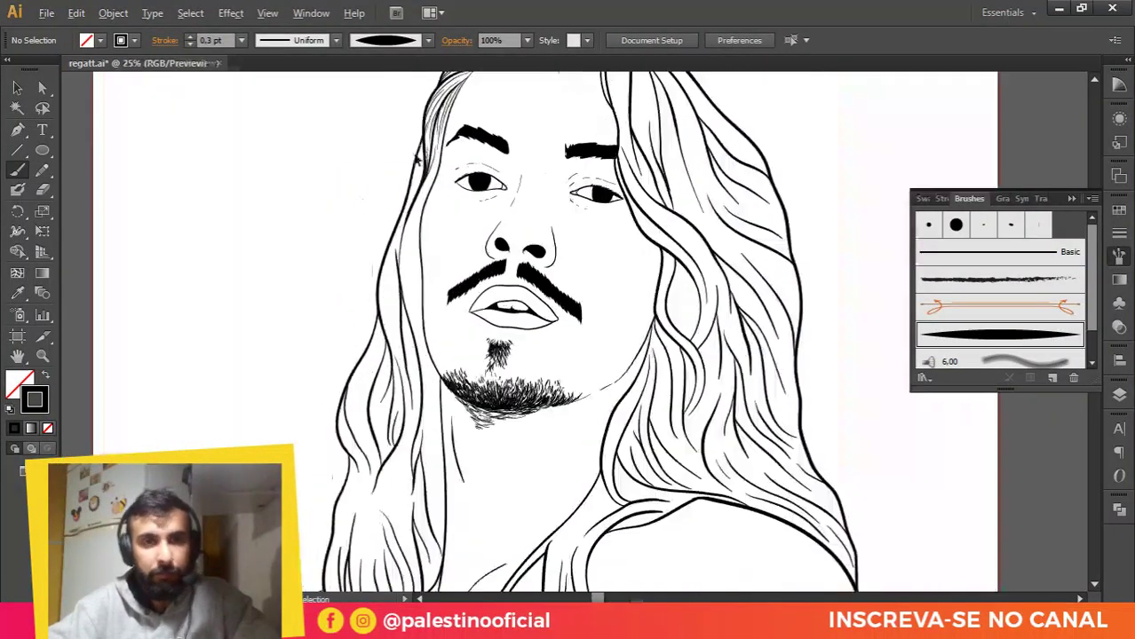
# Step: Paint 0.3 pt strands in the narrow outer sliver and the adjoining face-side lock beside the eye
pyautogui.hotkey('ctrl', '+')
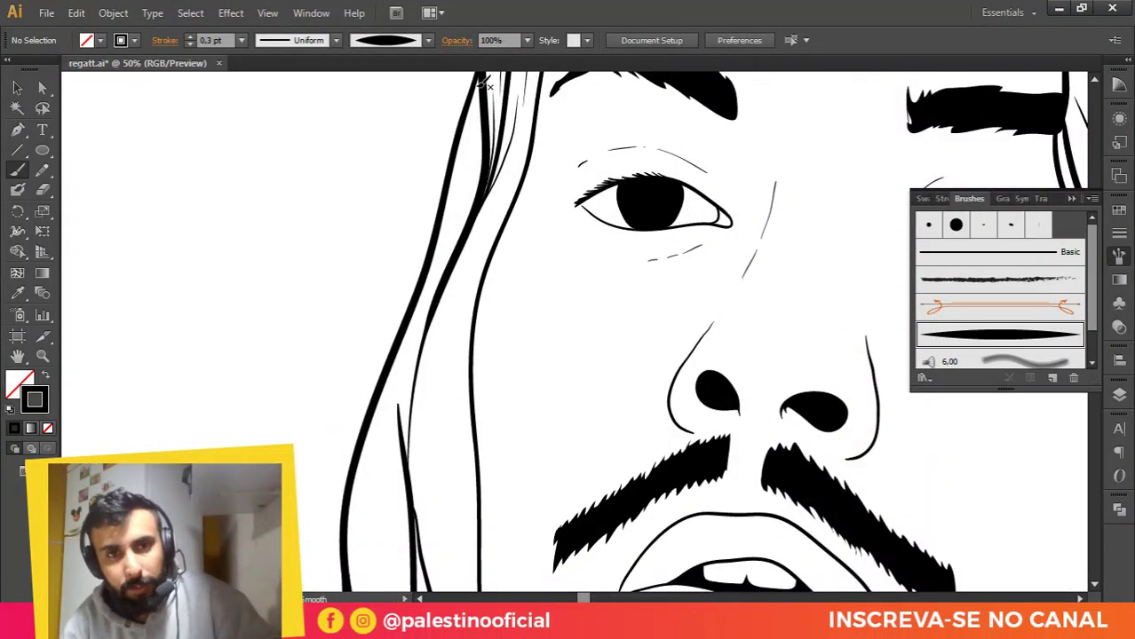
pyautogui.moveTo(476, 110); pyautogui.dragTo(456, 199)
pyautogui.moveTo(480, 97); pyautogui.dragTo(461, 203)
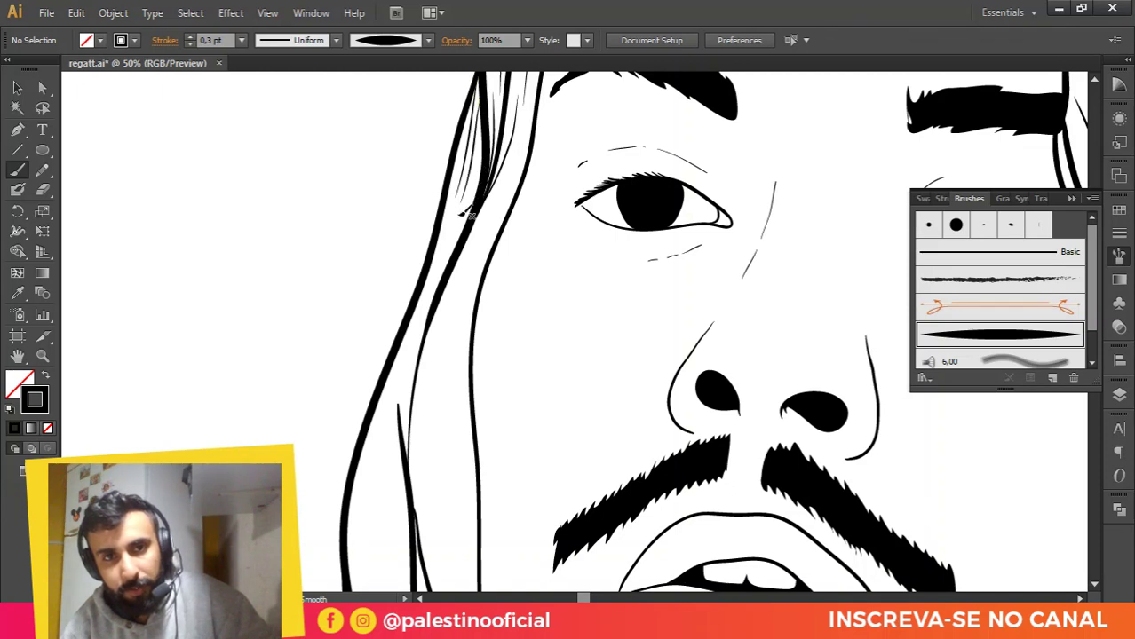
pyautogui.moveTo(411, 308); pyautogui.dragTo(461, 214)
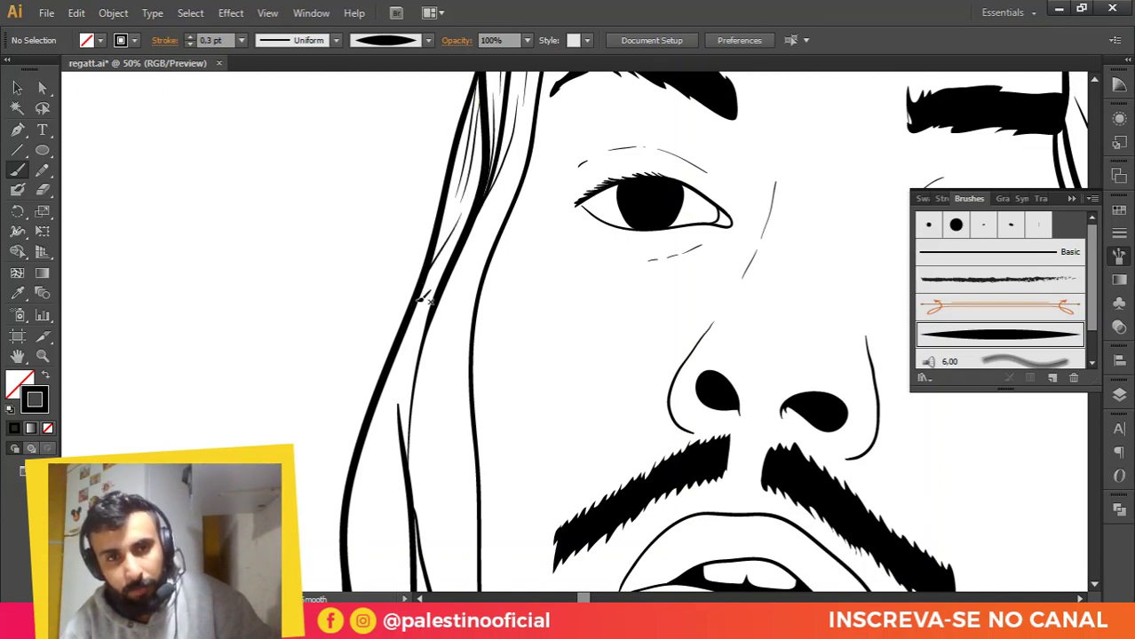
pyautogui.moveTo(412, 385)
pyautogui.mouseDown()
pyautogui.moveTo(425, 275)
pyautogui.moveTo(453, 215)
pyautogui.mouseUp()
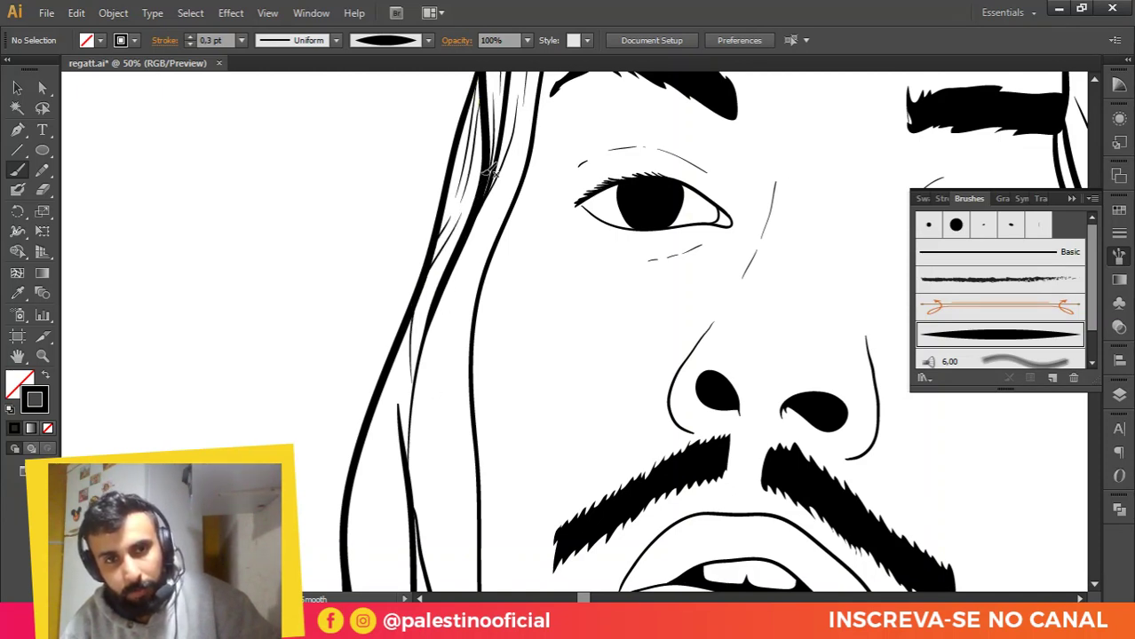
pyautogui.moveTo(482, 139)
pyautogui.mouseDown()
pyautogui.moveTo(472, 194)
pyautogui.moveTo(517, 133)
pyautogui.moveTo(471, 290)
pyautogui.mouseUp()
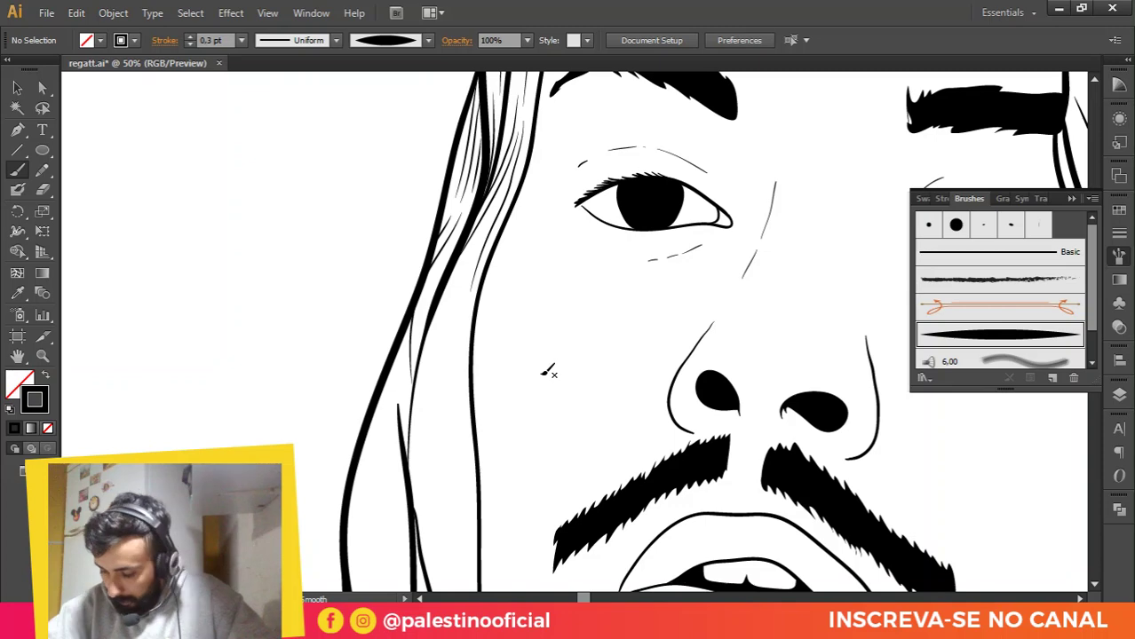
# Step: Extend long curved 0.3 pt strands down the face-side lock beside the cheek, from below the eye to mustache height
pyautogui.scroll(-2, 548, 372)
pyautogui.scroll(2, 474, 332)
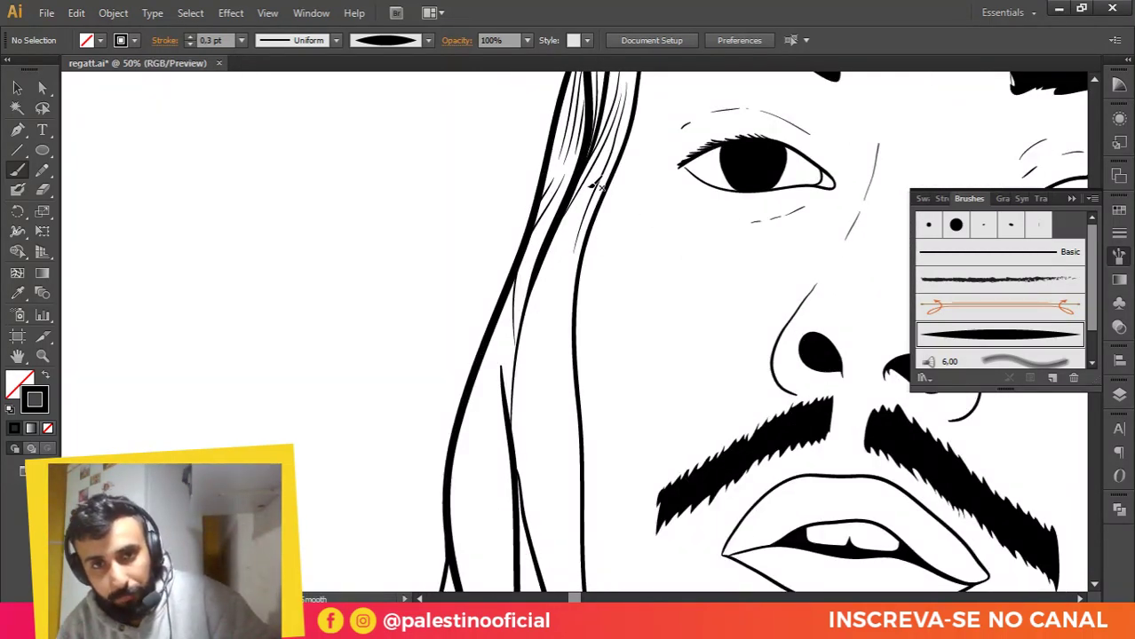
pyautogui.moveTo(537, 280); pyautogui.dragTo(538, 280)
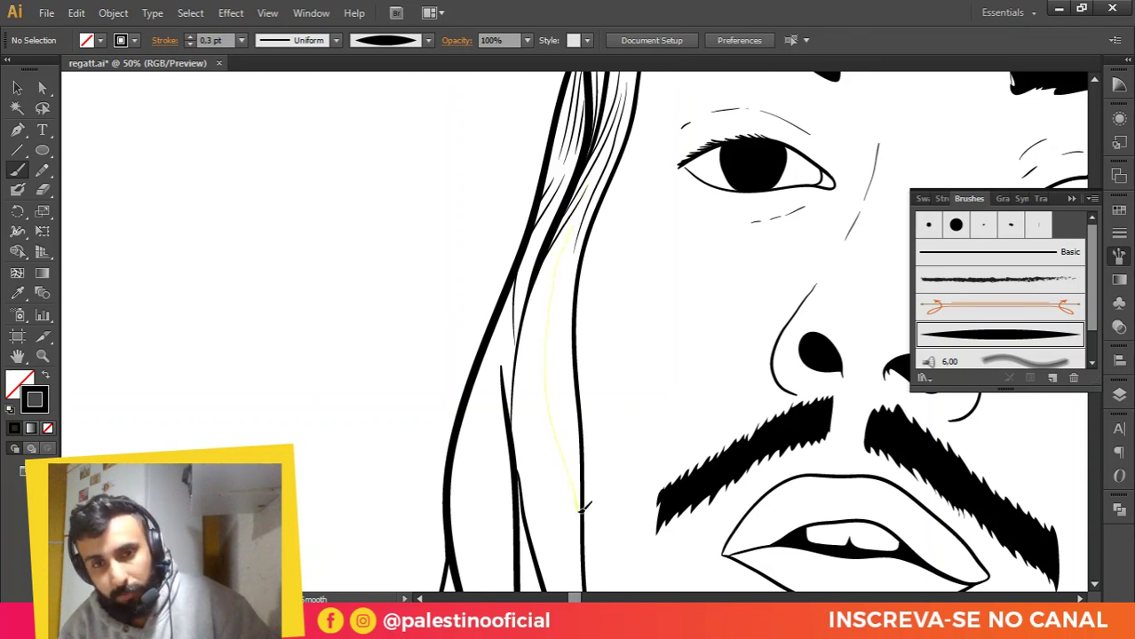
pyautogui.moveTo(583, 508); pyautogui.dragTo(582, 509)
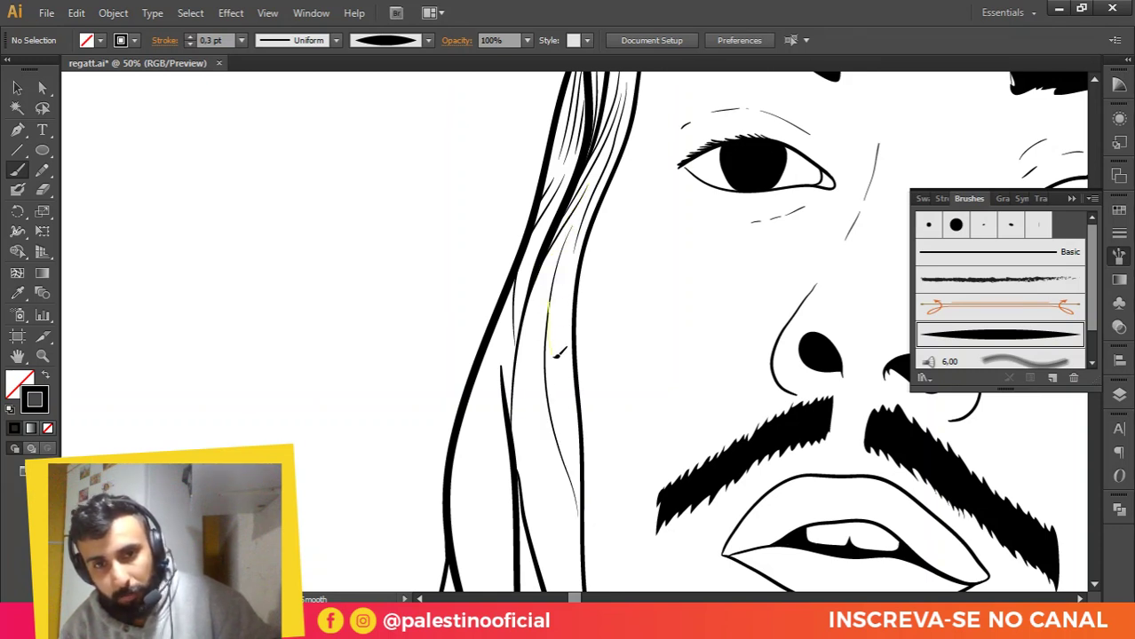
pyautogui.moveTo(557, 353); pyautogui.dragTo(577, 455)
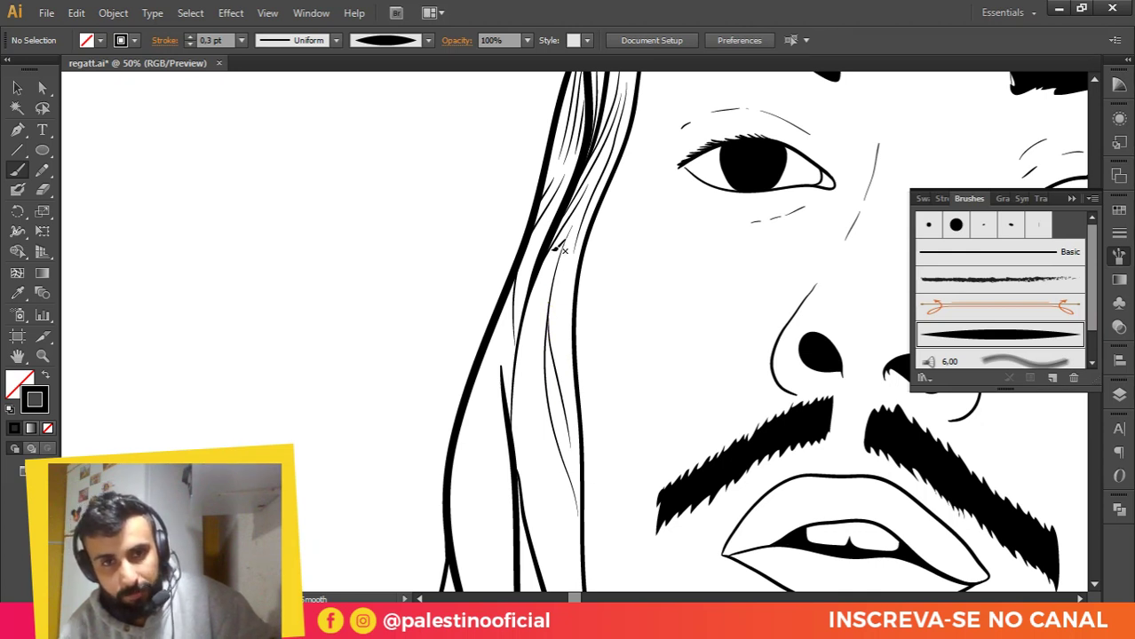
pyautogui.moveTo(575, 514); pyautogui.dragTo(576, 514)
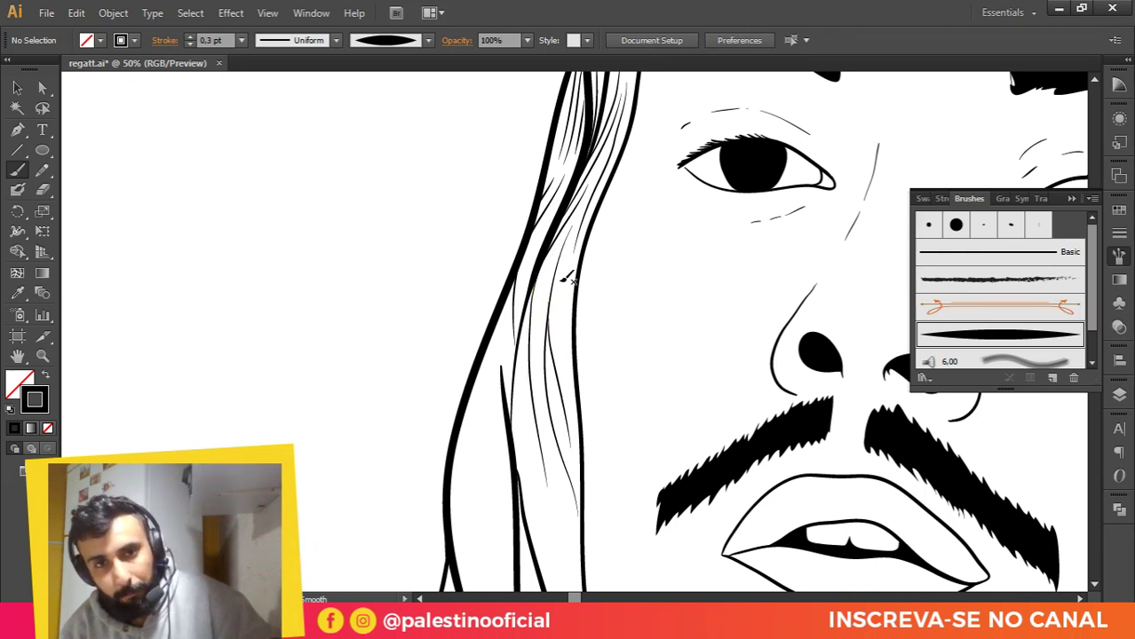
pyautogui.moveTo(566, 358); pyautogui.dragTo(567, 360)
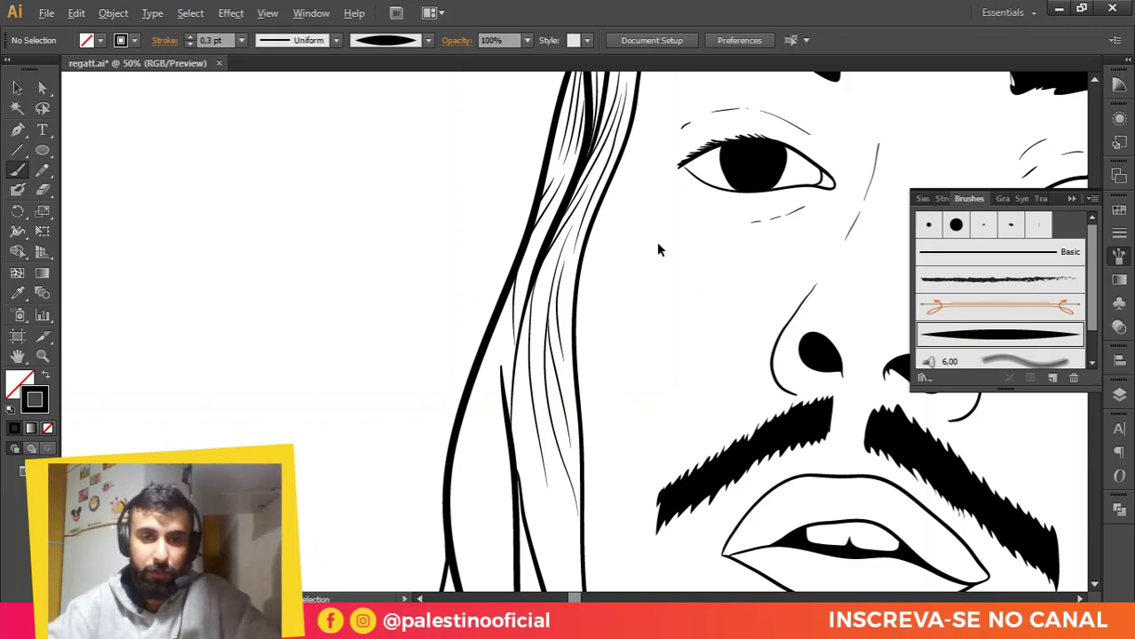
# Step: Fill the remaining gaps in the side locks between the eyebrow and cheek with short 0.3 pt strands
pyautogui.scroll(-2, 656, 242)
pyautogui.scroll(2, 547, 333)
pyautogui.moveTo(615, 315); pyautogui.dragTo(626, 281)
pyautogui.scroll(1, 671, 170)
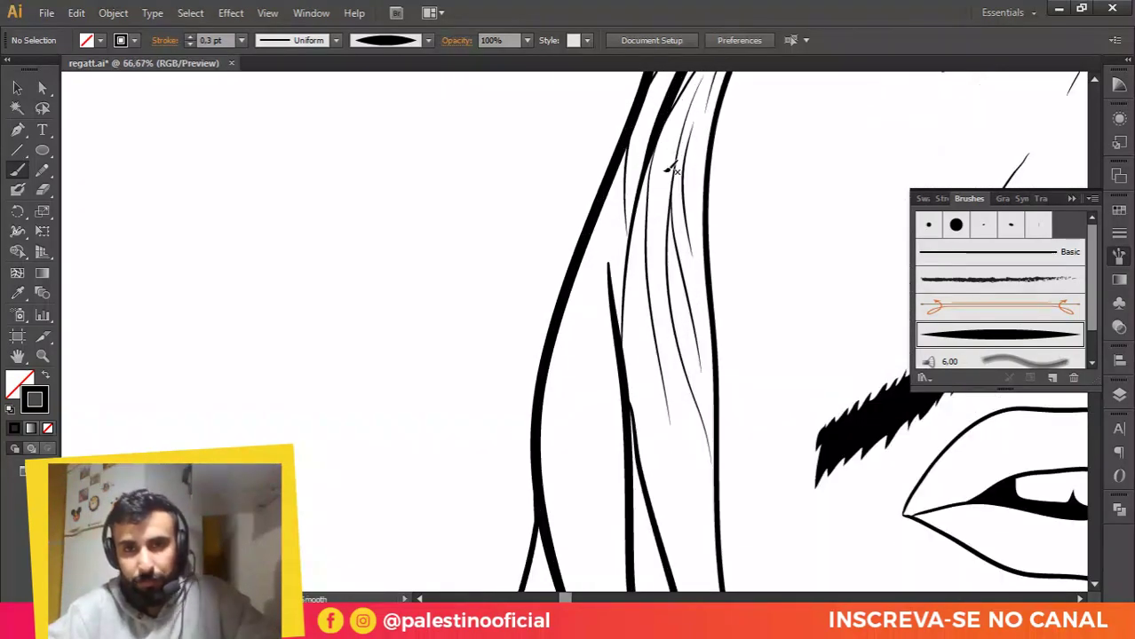
pyautogui.moveTo(673, 83)
pyautogui.mouseDown()
pyautogui.moveTo(675, 293)
pyautogui.moveTo(664, 296)
pyautogui.mouseUp()
pyautogui.moveTo(672, 222); pyautogui.dragTo(692, 156)
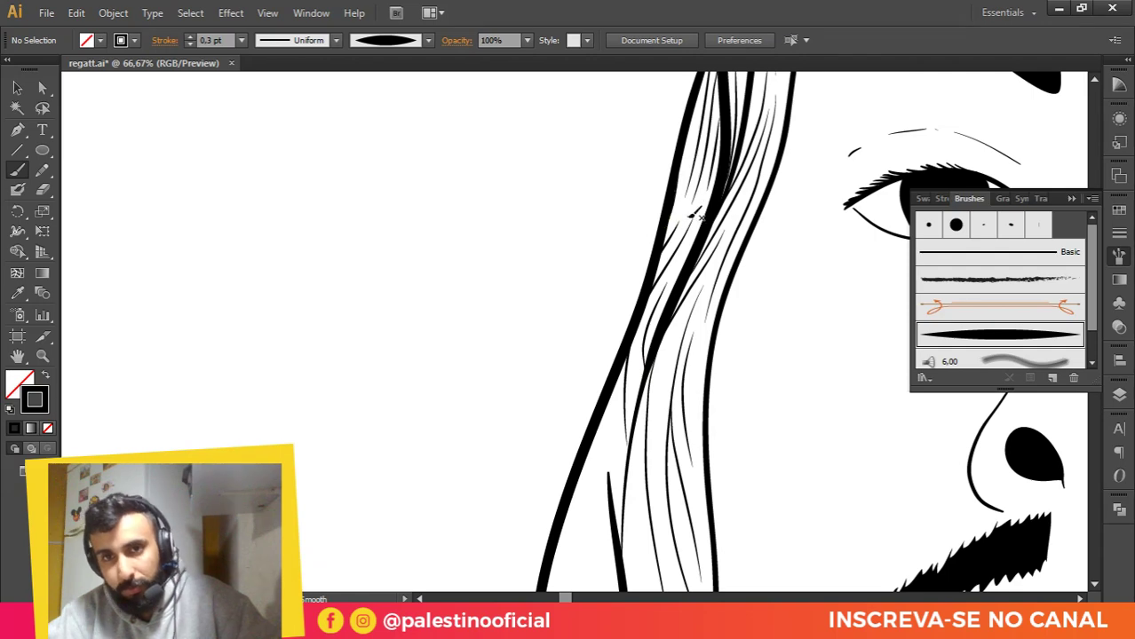
pyautogui.scroll(5, 702, 307)
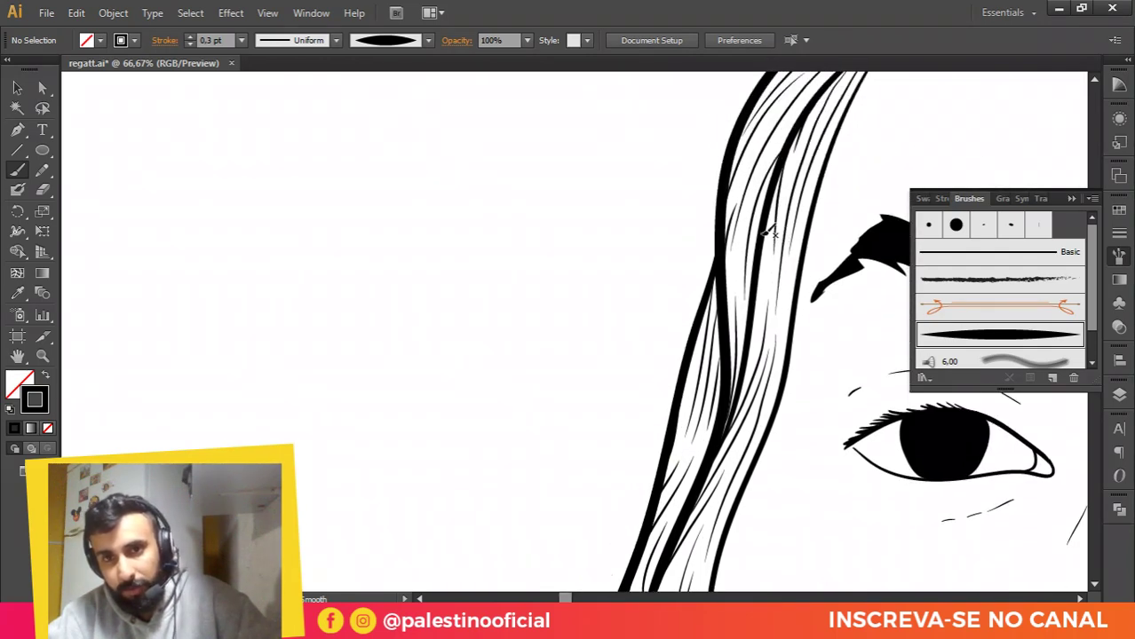
pyautogui.moveTo(763, 232); pyautogui.dragTo(760, 280)
# Step: Paint long 0.3 pt strands down the lower face-side lock and the neighboring outer lock at mustache height
pyautogui.scroll(-7, 787, 226)
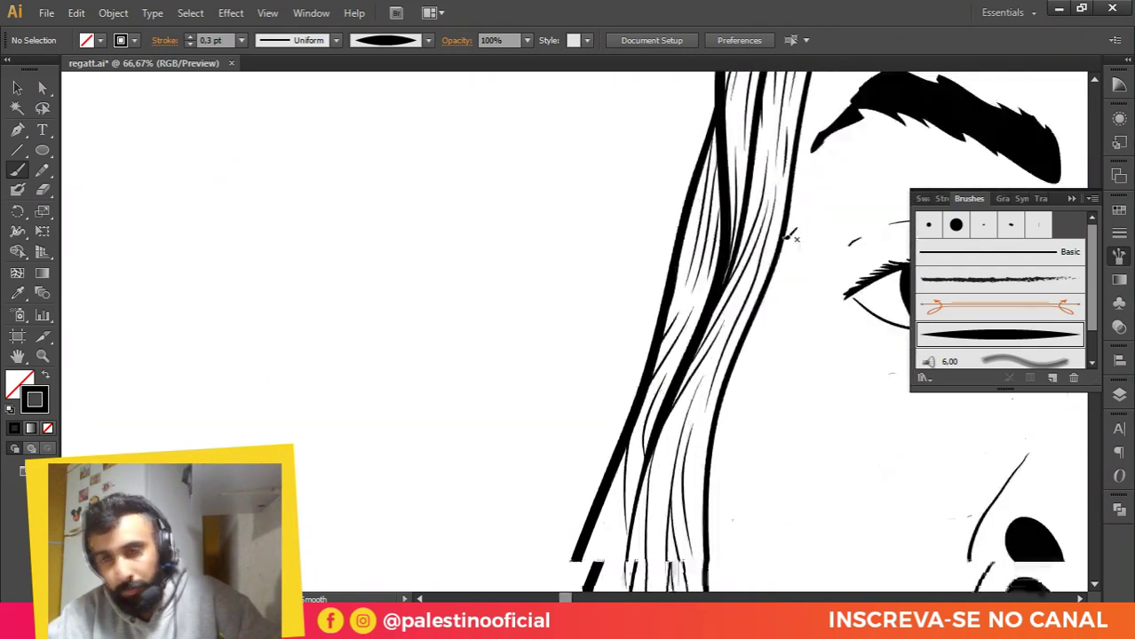
pyautogui.scroll(-1, 703, 255)
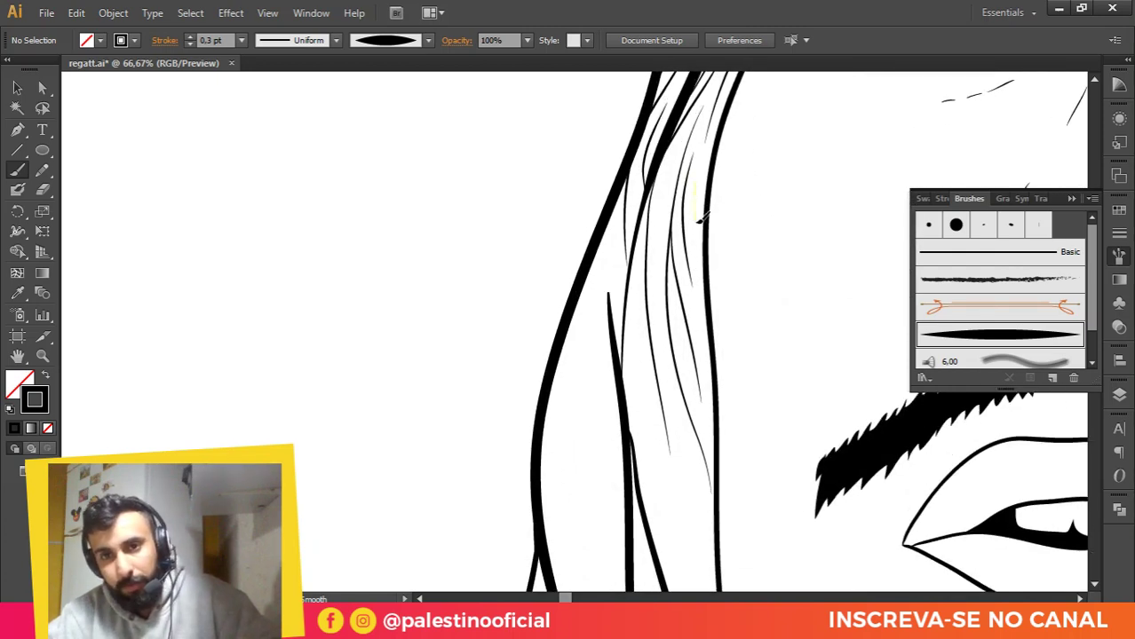
pyautogui.scroll(-5, 711, 259)
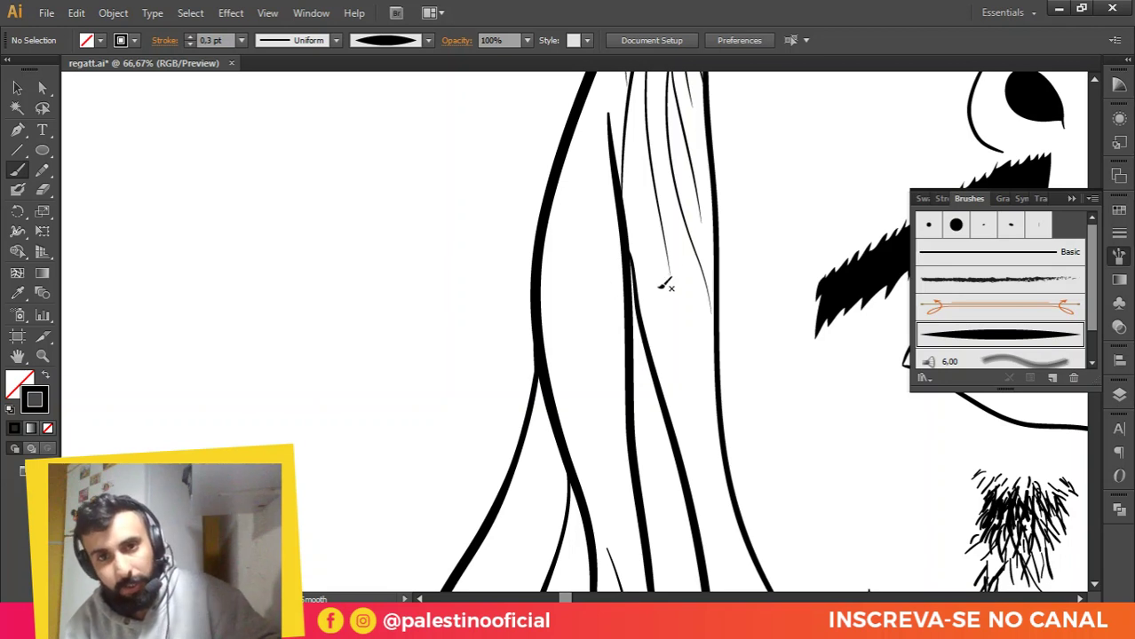
pyautogui.moveTo(640, 197); pyautogui.dragTo(701, 435)
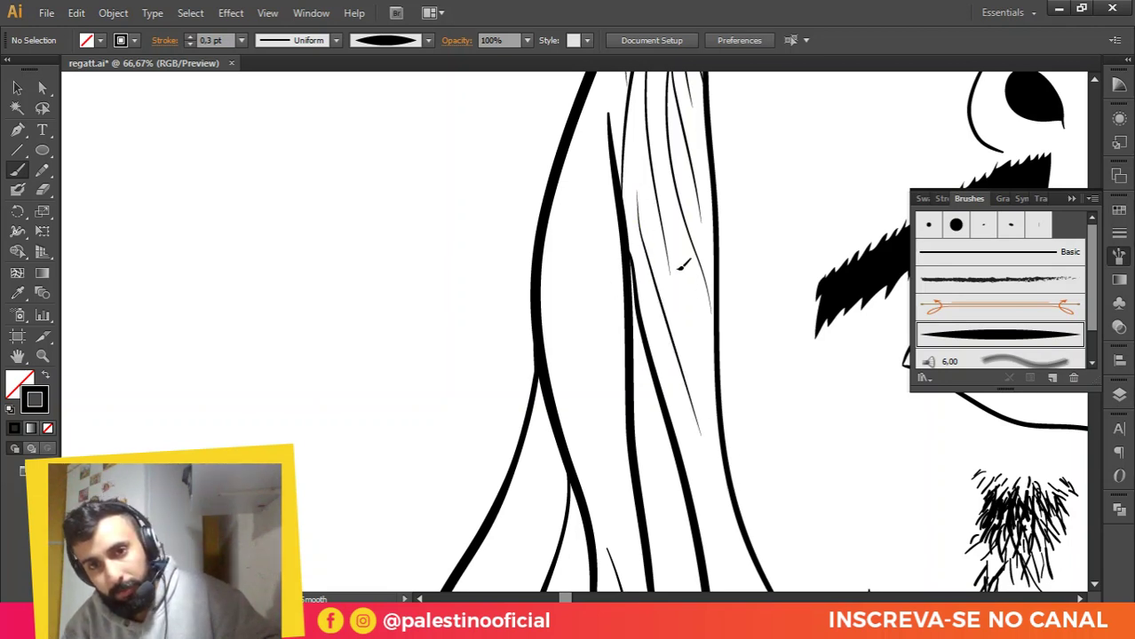
pyautogui.moveTo(593, 261); pyautogui.dragTo(594, 428)
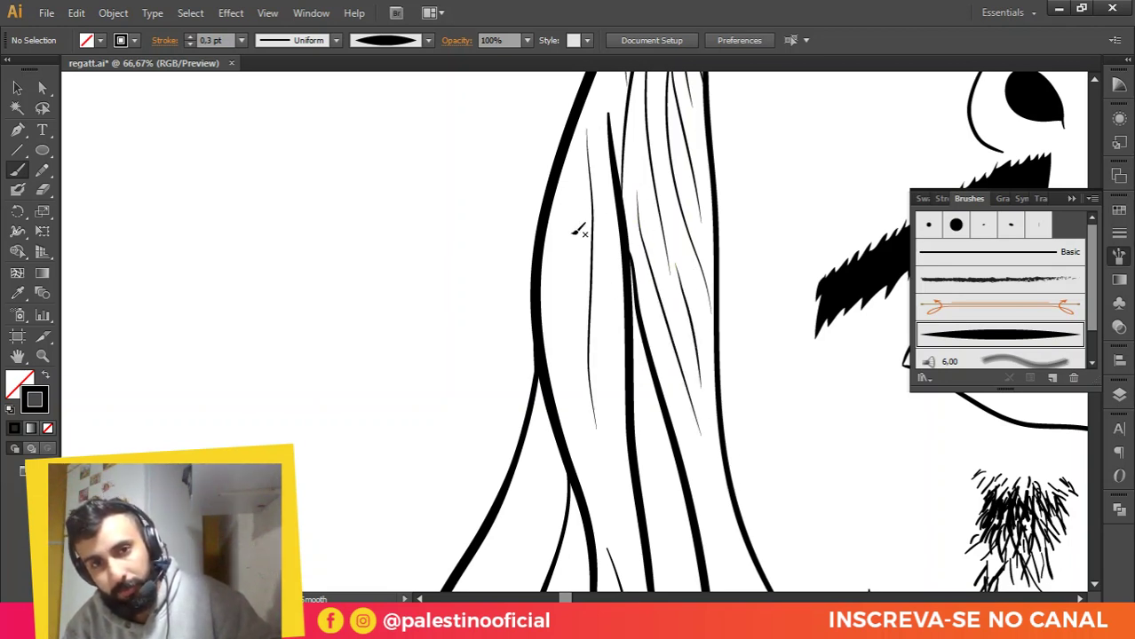
pyautogui.moveTo(611, 508); pyautogui.dragTo(611, 508)
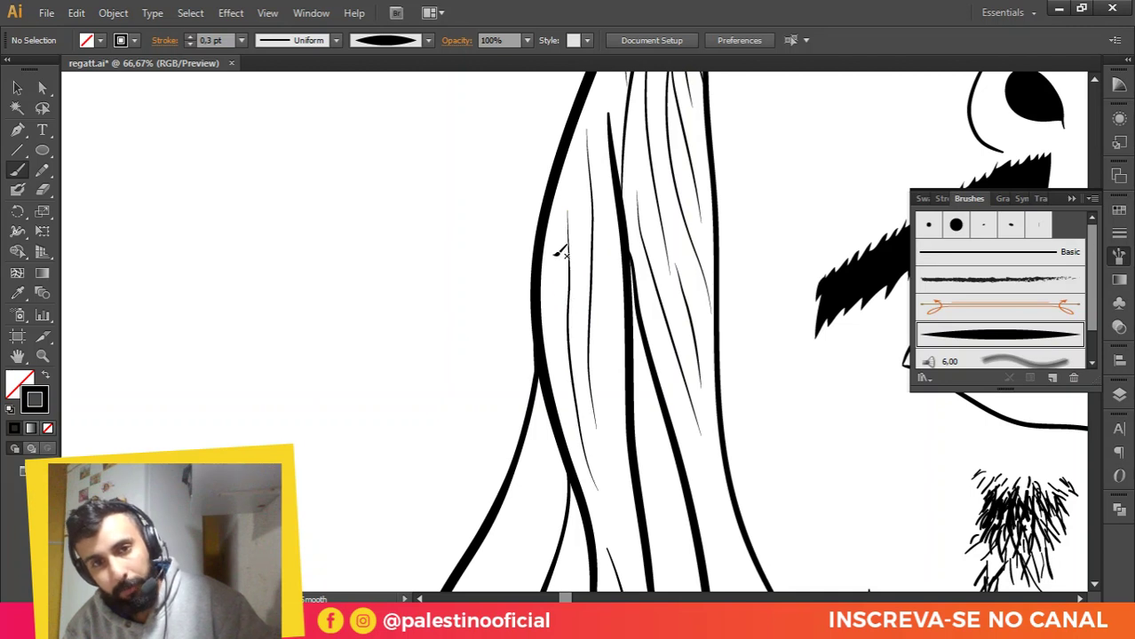
pyautogui.moveTo(552, 309); pyautogui.dragTo(555, 404)
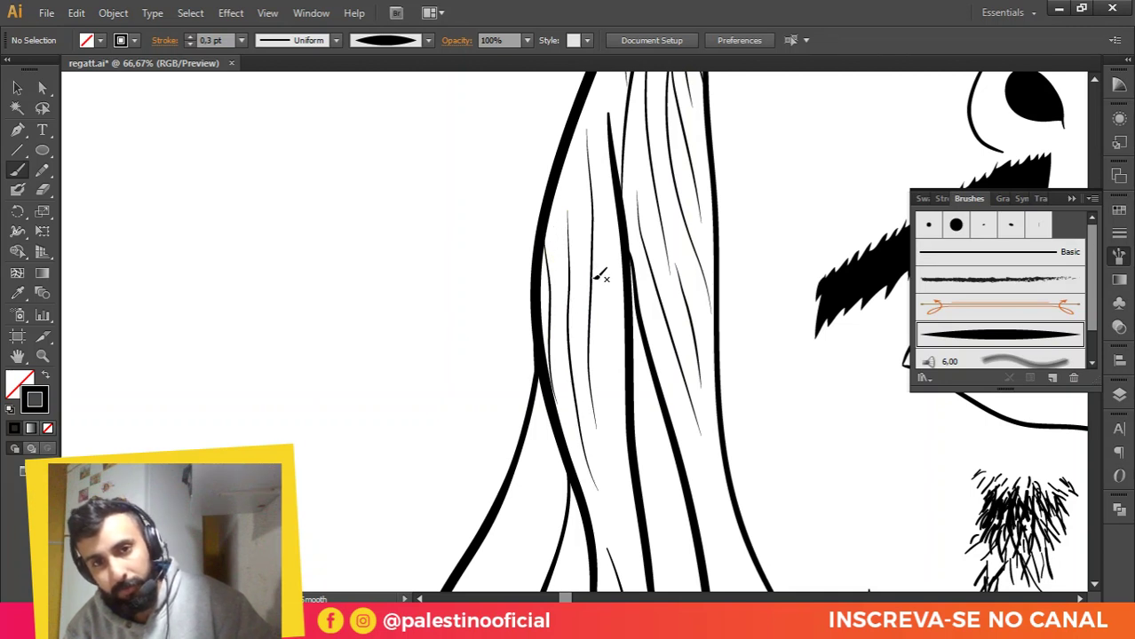
pyautogui.moveTo(597, 193); pyautogui.dragTo(591, 286)
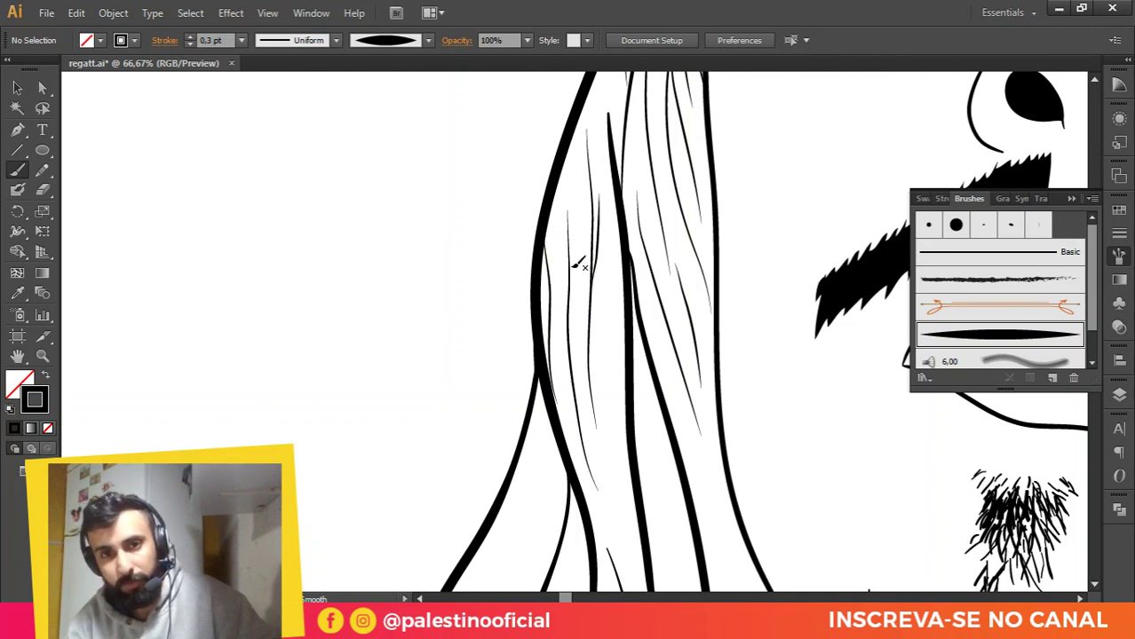
pyautogui.moveTo(577, 324); pyautogui.dragTo(593, 433)
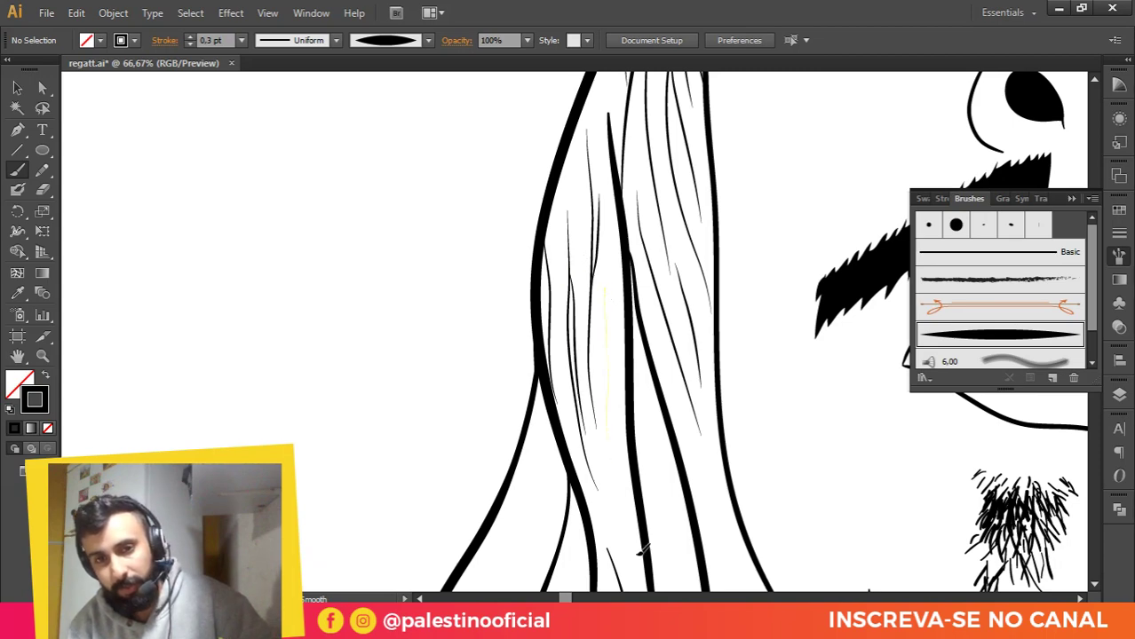
pyautogui.moveTo(641, 548); pyautogui.dragTo(658, 535)
# Step: Add short 0.3 pt strands along the outer edge of the outer lock, from cheek down to mustache height
pyautogui.scroll(-2, 664, 535)
pyautogui.scroll(2, 608, 216)
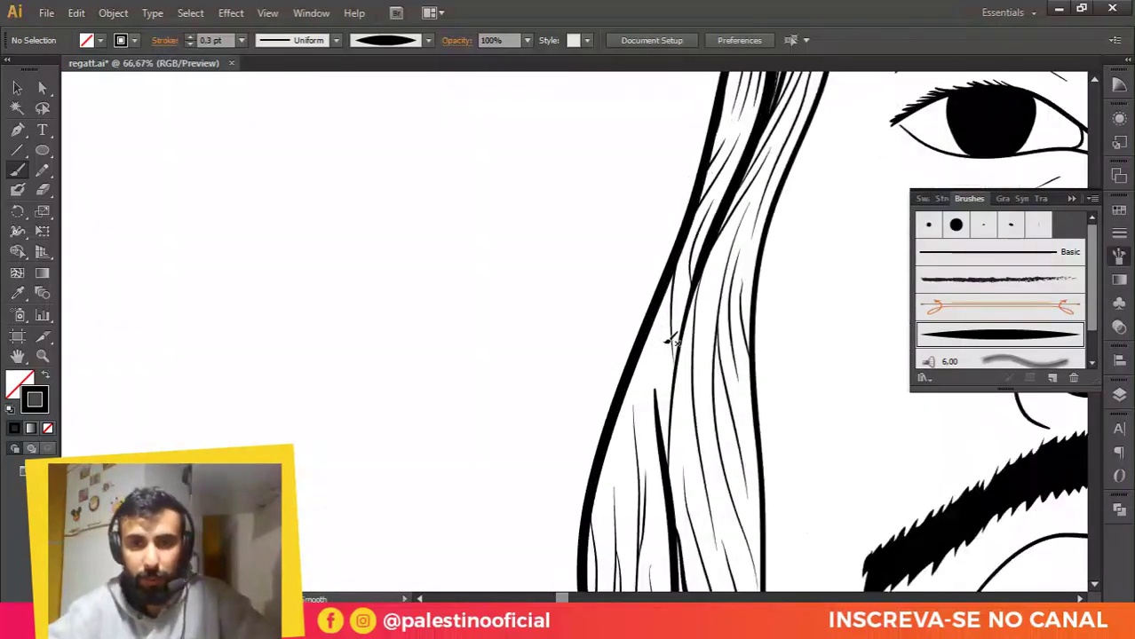
pyautogui.scroll(-2, 672, 340)
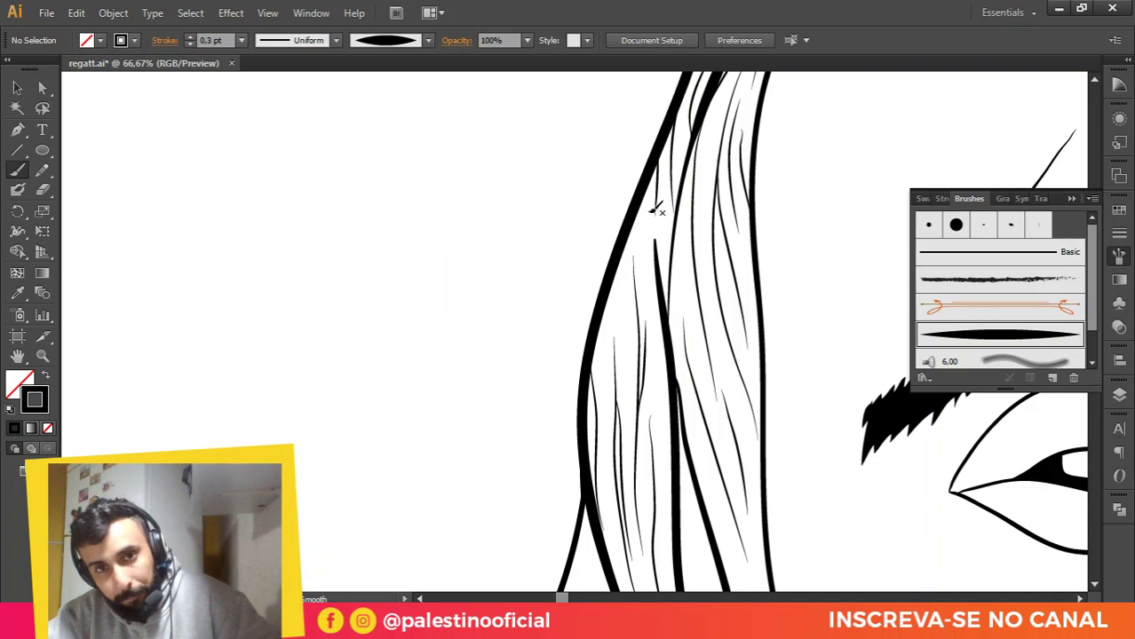
pyautogui.moveTo(648, 182); pyautogui.dragTo(624, 337)
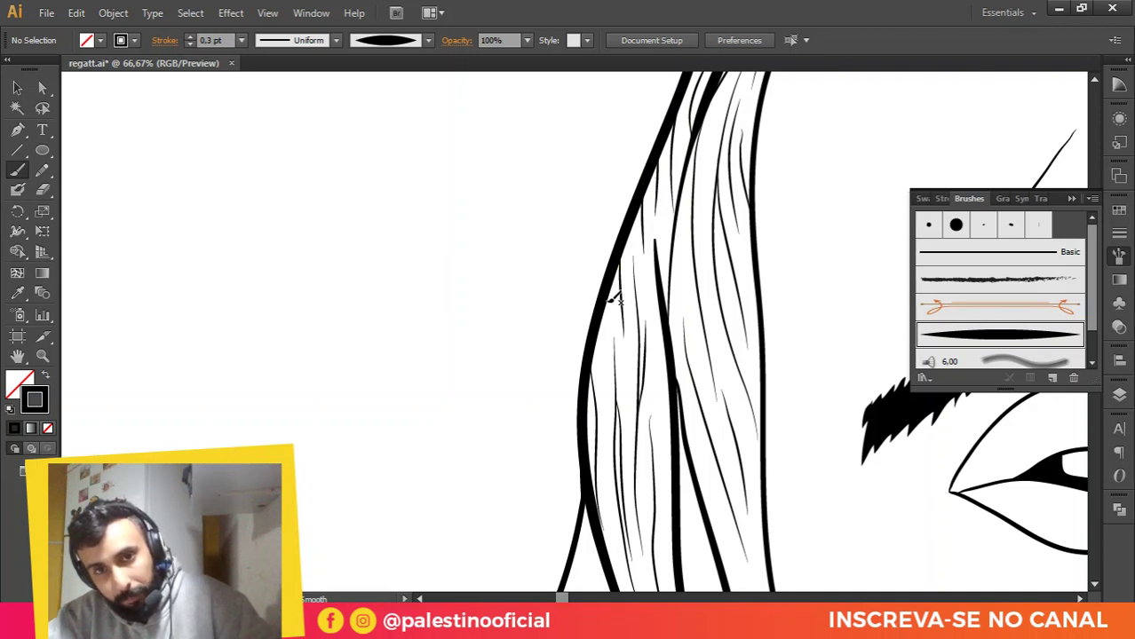
pyautogui.moveTo(603, 284); pyautogui.dragTo(610, 402)
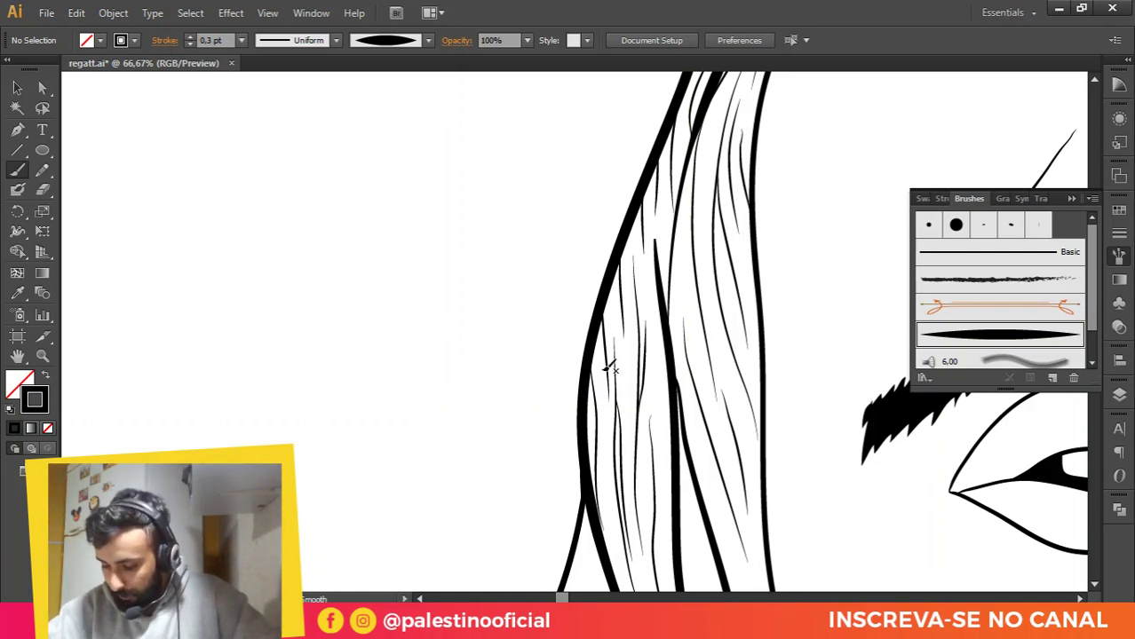
# Step: Examine the filled side locks against the unfilled hair across the whole portrait
pyautogui.hotkey('ctrl', '-')
pyautogui.hotkey('ctrl', '-')
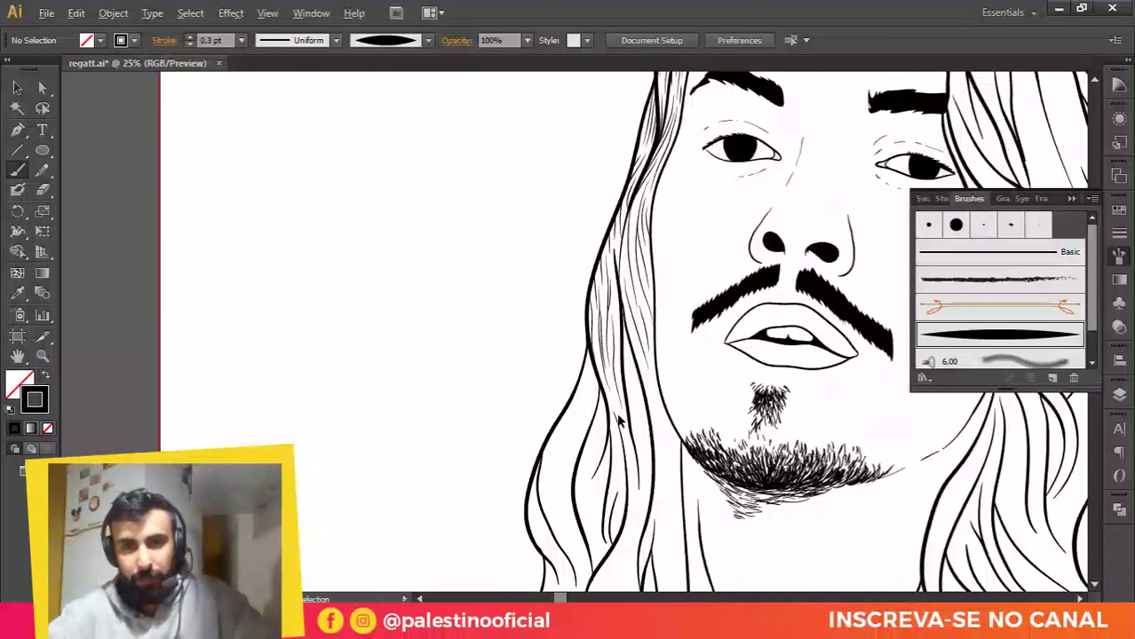
pyautogui.scroll(-5, 613, 373)
pyautogui.hotkey('ctrl', '-')
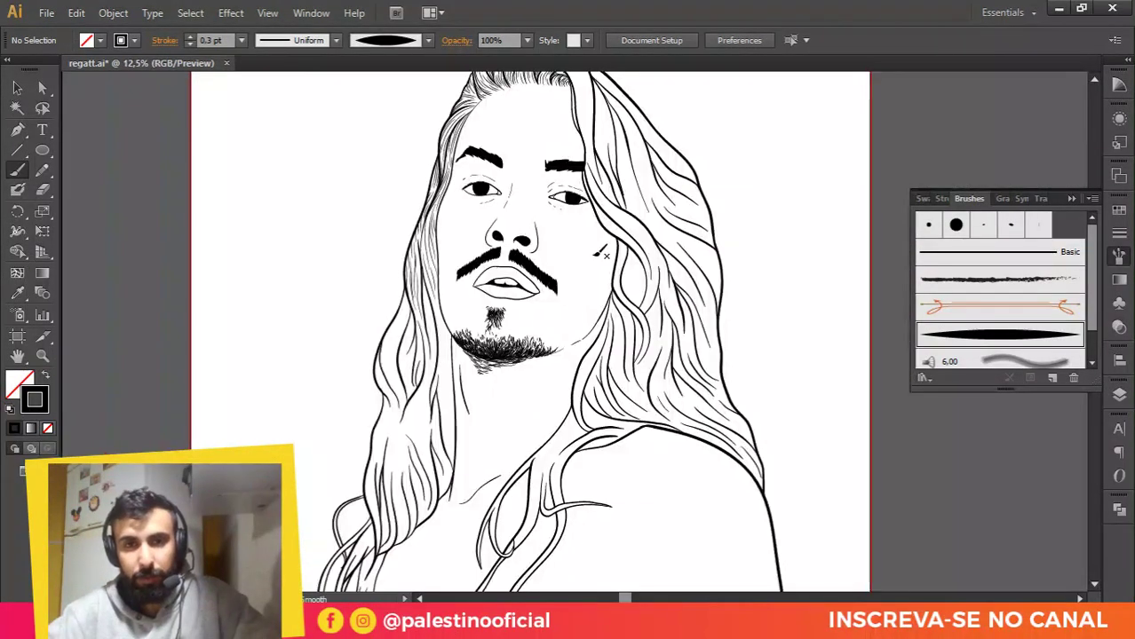
pyautogui.moveTo(427, 341); pyautogui.dragTo(501, 287)
pyautogui.scroll(1, 504, 381)
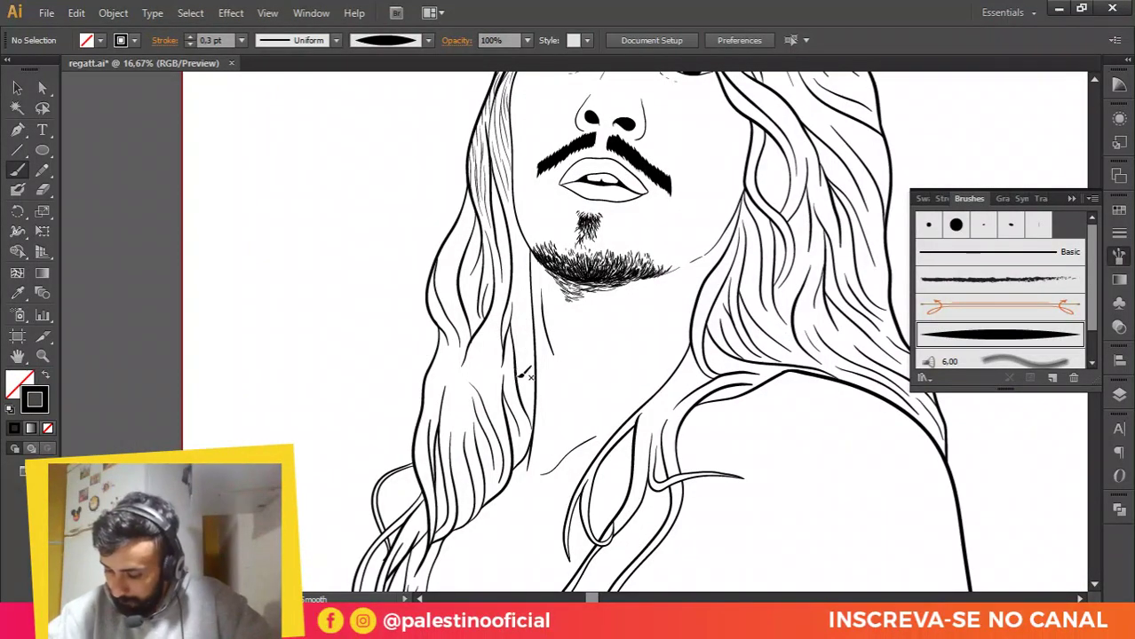
pyautogui.hotkey('ctrl', '-')
pyautogui.hotkey('ctrl', '-')
pyautogui.scroll(2, 342, 302)
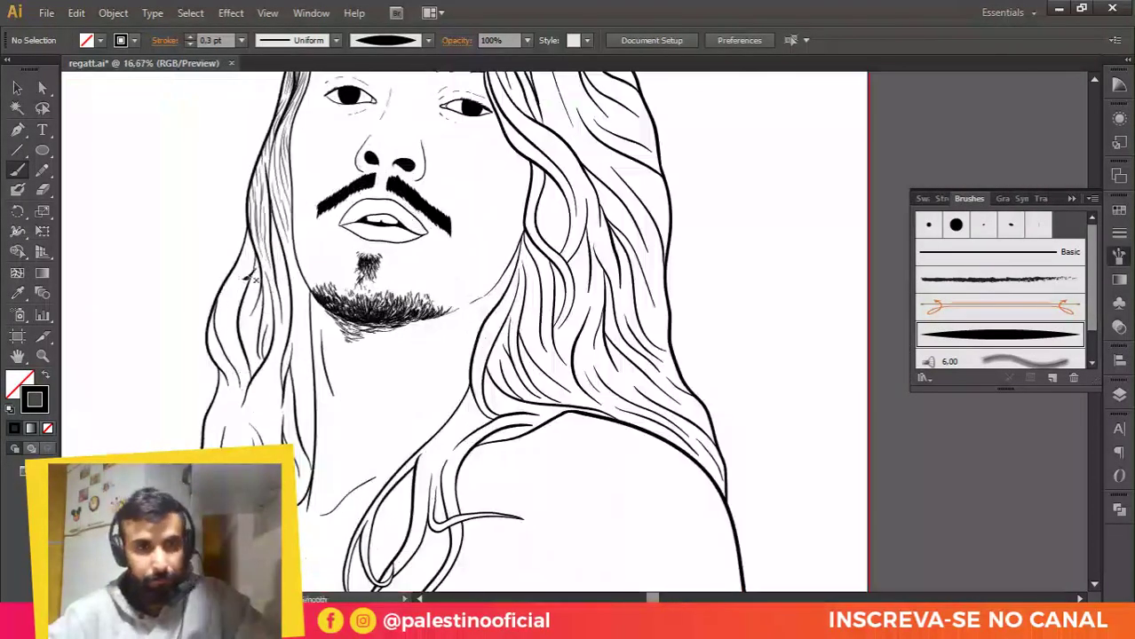
# Step: Paint 0.3 pt strands in the narrow middle locks beside the mouth and the tuft below the lip
pyautogui.moveTo(250, 279); pyautogui.dragTo(443, 266)
pyautogui.scroll(3, 443, 255)
pyautogui.scroll(5, 544, 149)
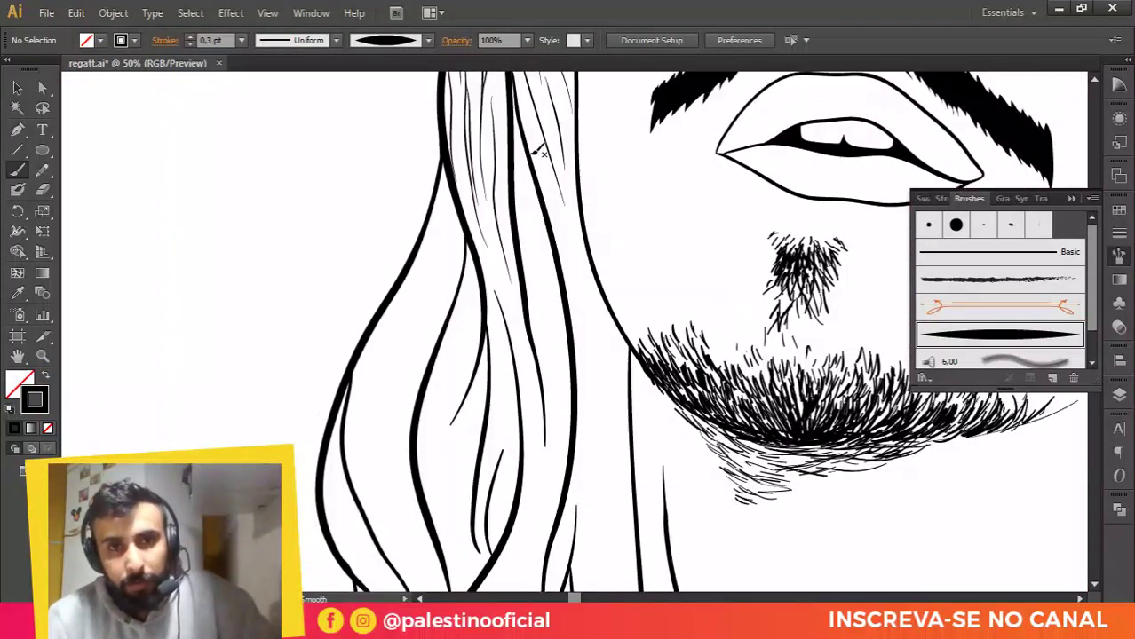
pyautogui.moveTo(525, 309); pyautogui.dragTo(548, 419)
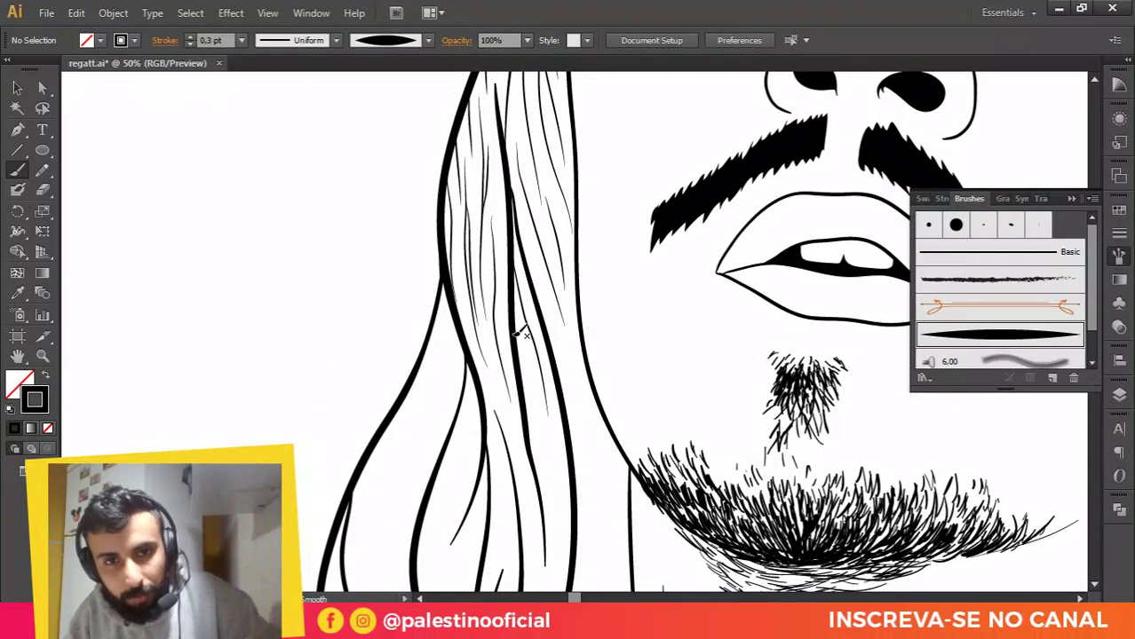
pyautogui.moveTo(515, 309); pyautogui.dragTo(535, 399)
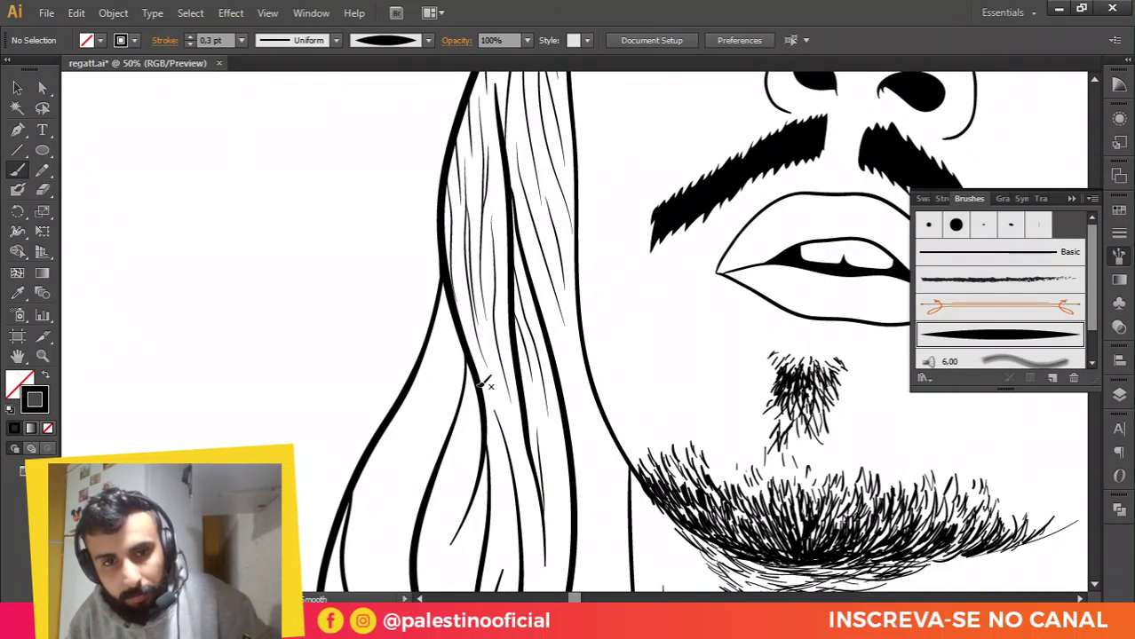
pyautogui.moveTo(494, 387); pyautogui.dragTo(545, 507)
pyautogui.scroll(-4, 577, 369)
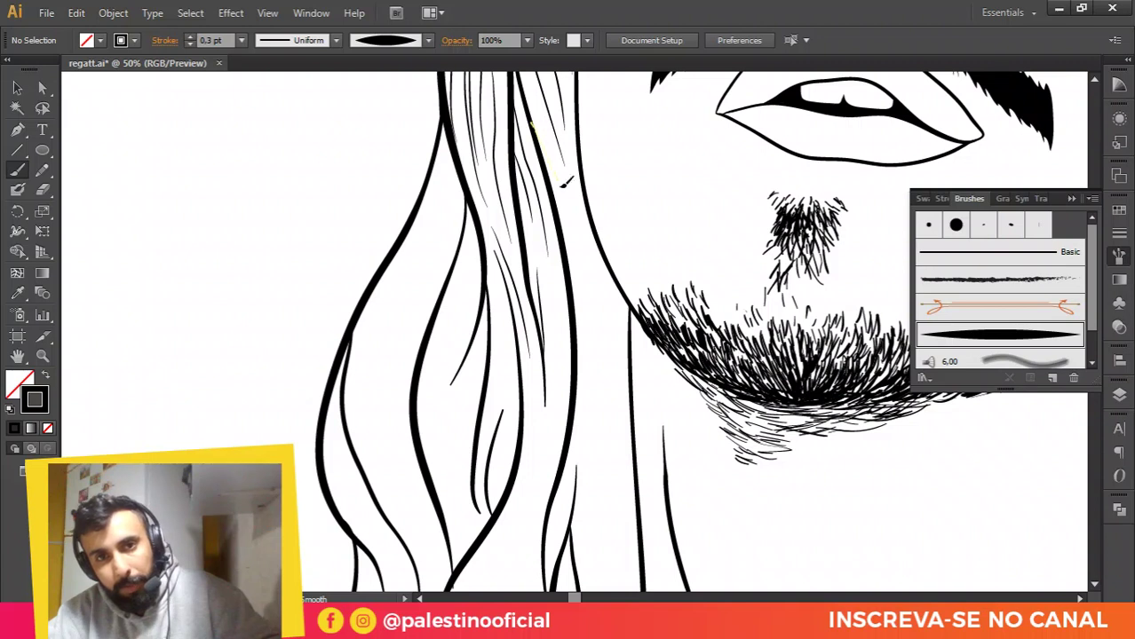
# Step: Draw long curved 0.3 pt strands down the face-side lock along the jaw to below the beard edge
pyautogui.moveTo(561, 186); pyautogui.dragTo(606, 357)
pyautogui.moveTo(593, 256); pyautogui.dragTo(622, 385)
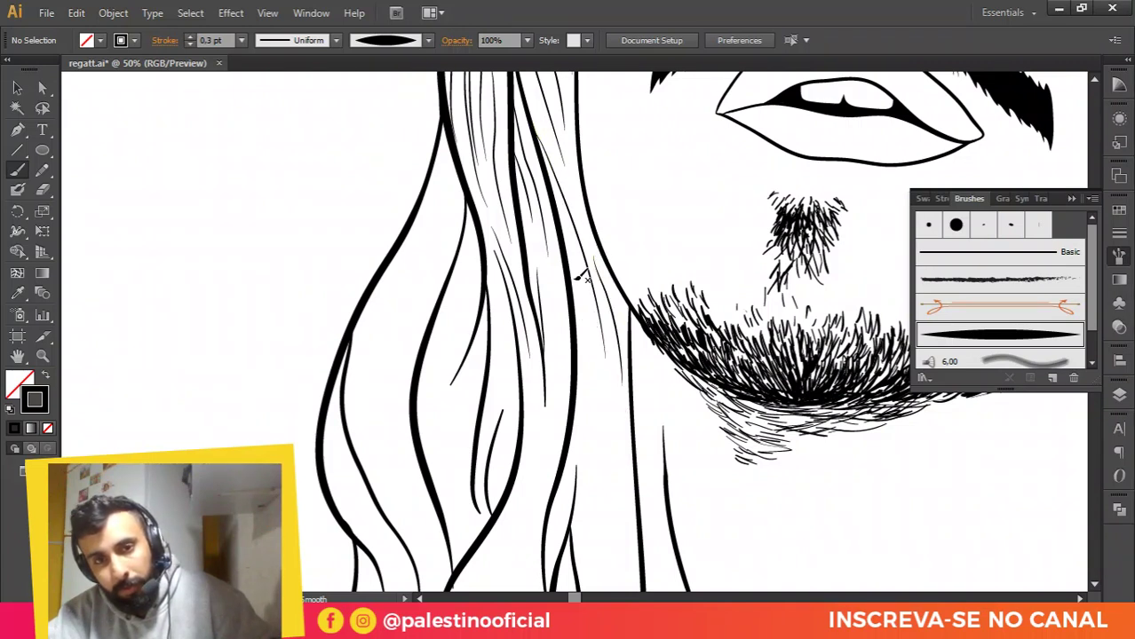
pyautogui.moveTo(566, 253); pyautogui.dragTo(605, 495)
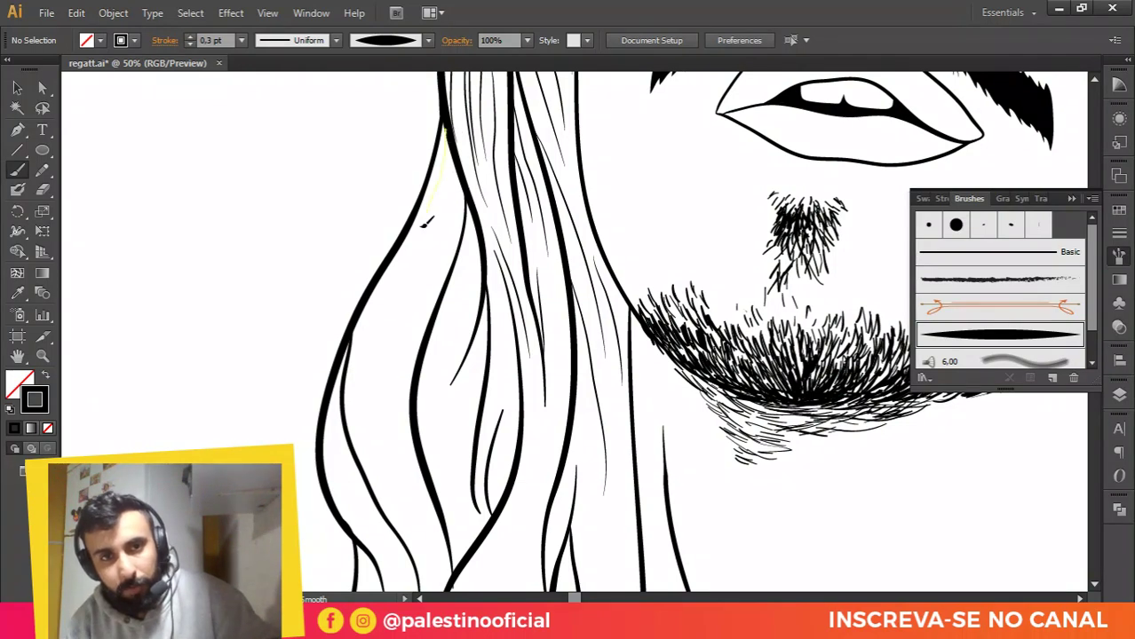
# Step: Fill the wavy outermost lock and its narrow outer sliver with curved 0.3 pt strands at chin height
pyautogui.moveTo(422, 227); pyautogui.dragTo(418, 231)
pyautogui.moveTo(452, 150); pyautogui.dragTo(454, 173)
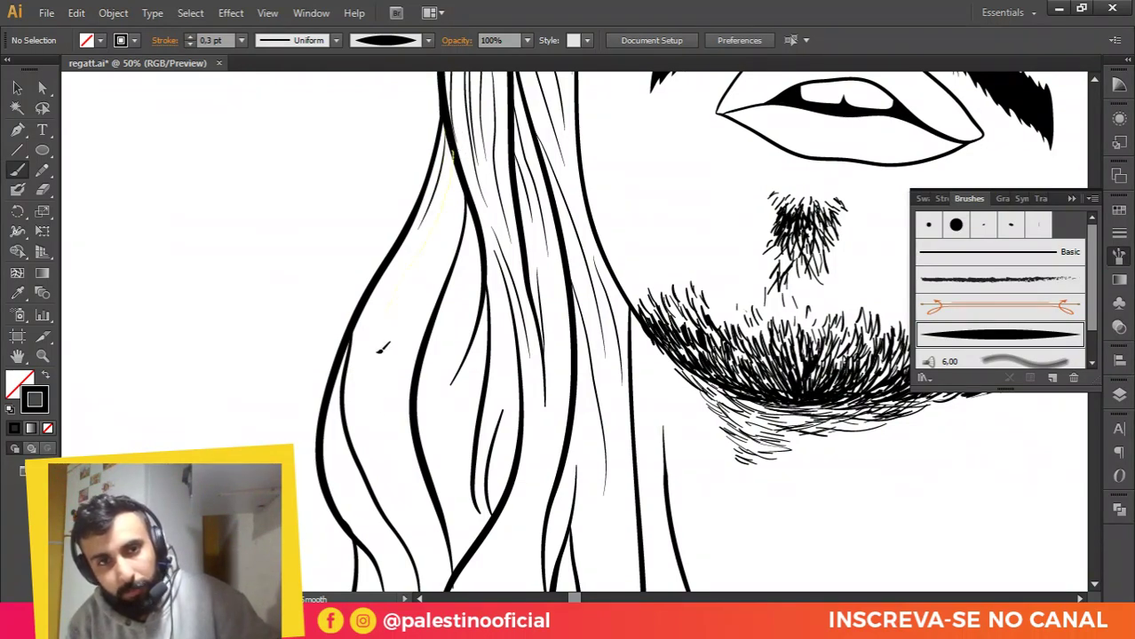
pyautogui.moveTo(378, 352); pyautogui.dragTo(444, 225)
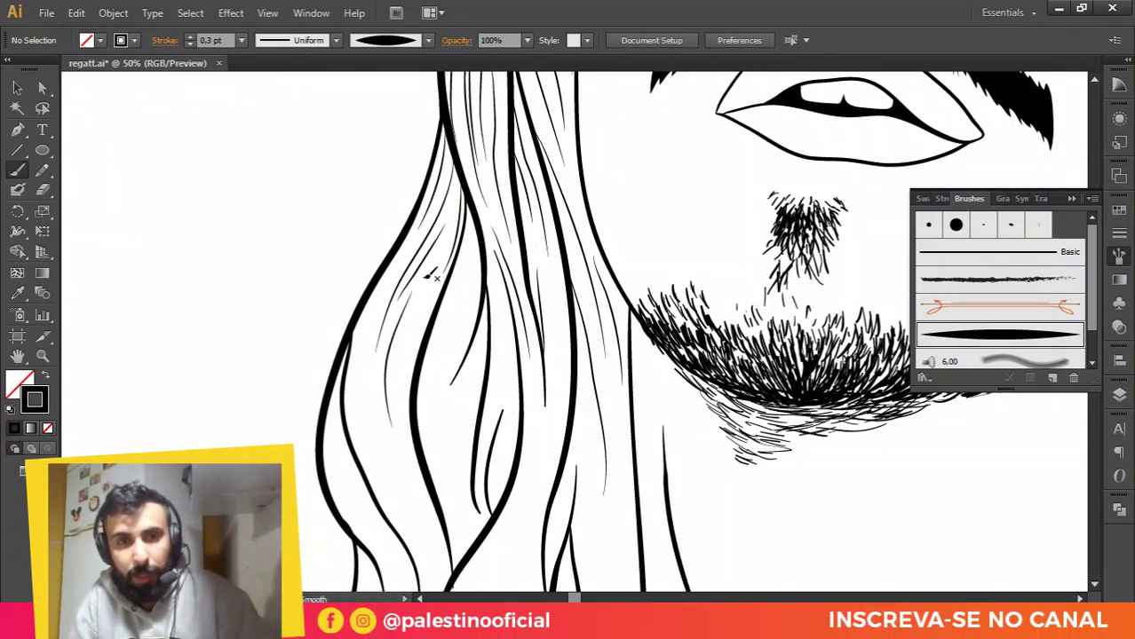
pyautogui.moveTo(414, 391)
pyautogui.mouseDown()
pyautogui.moveTo(428, 270)
pyautogui.moveTo(364, 433)
pyautogui.mouseUp()
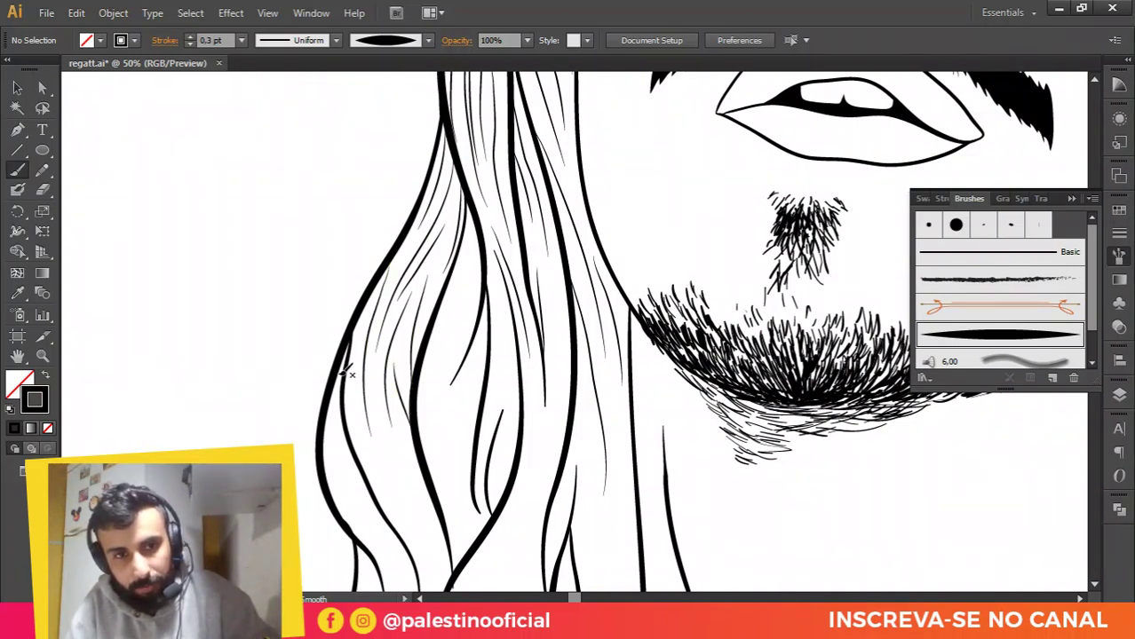
pyautogui.moveTo(348, 373)
pyautogui.mouseDown()
pyautogui.moveTo(340, 409)
pyautogui.moveTo(370, 501)
pyautogui.mouseUp()
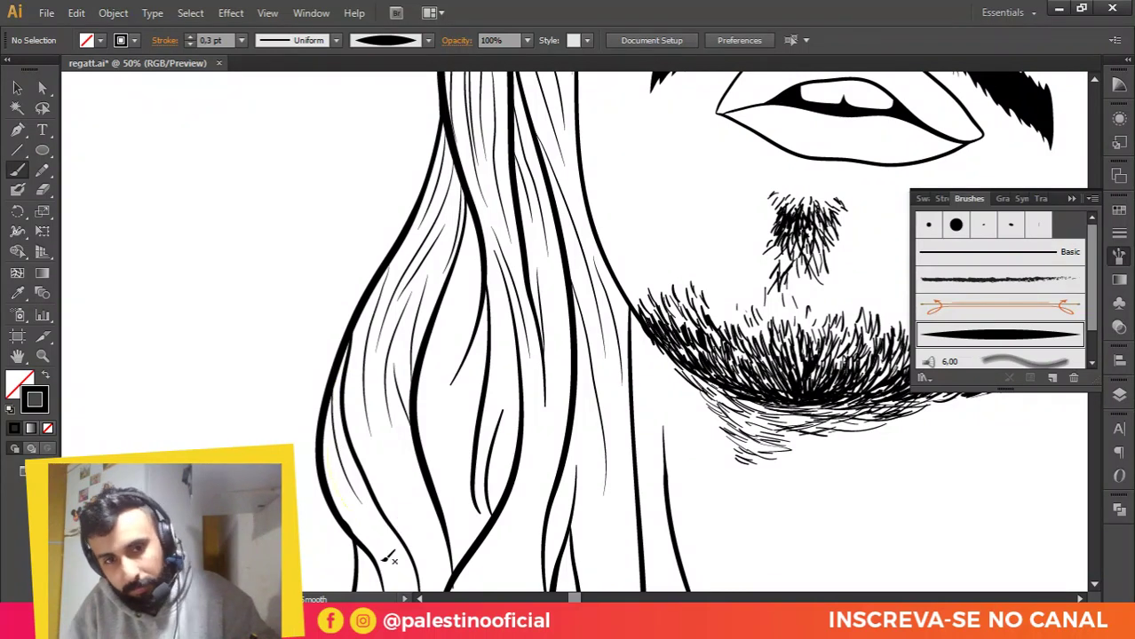
# Step: Paint short 0.3 pt strands in the upper part of the leaf-shaped lock just inside the outermost one
pyautogui.scroll(-2, 494, 249)
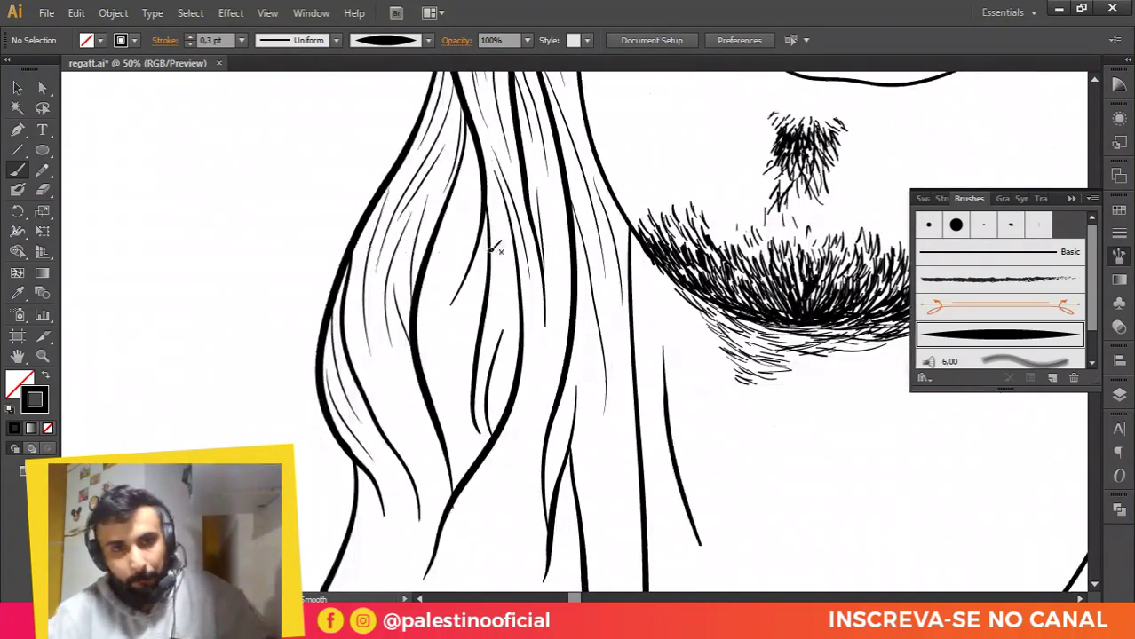
pyautogui.scroll(1, 496, 250)
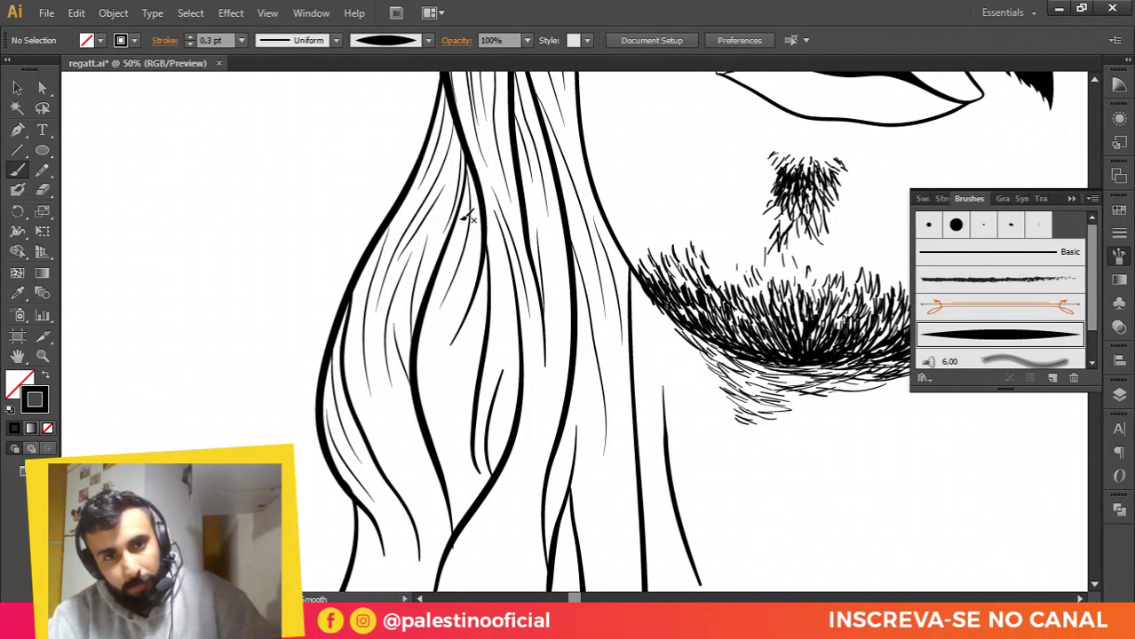
pyautogui.moveTo(466, 219); pyautogui.dragTo(436, 307)
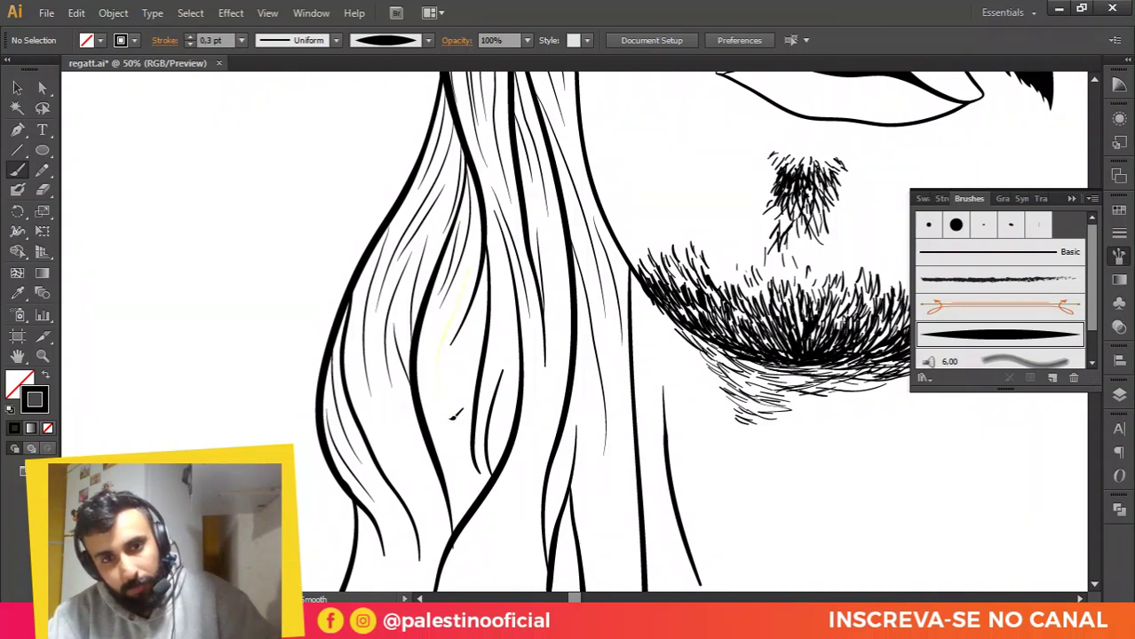
pyautogui.moveTo(450, 419); pyautogui.dragTo(451, 420)
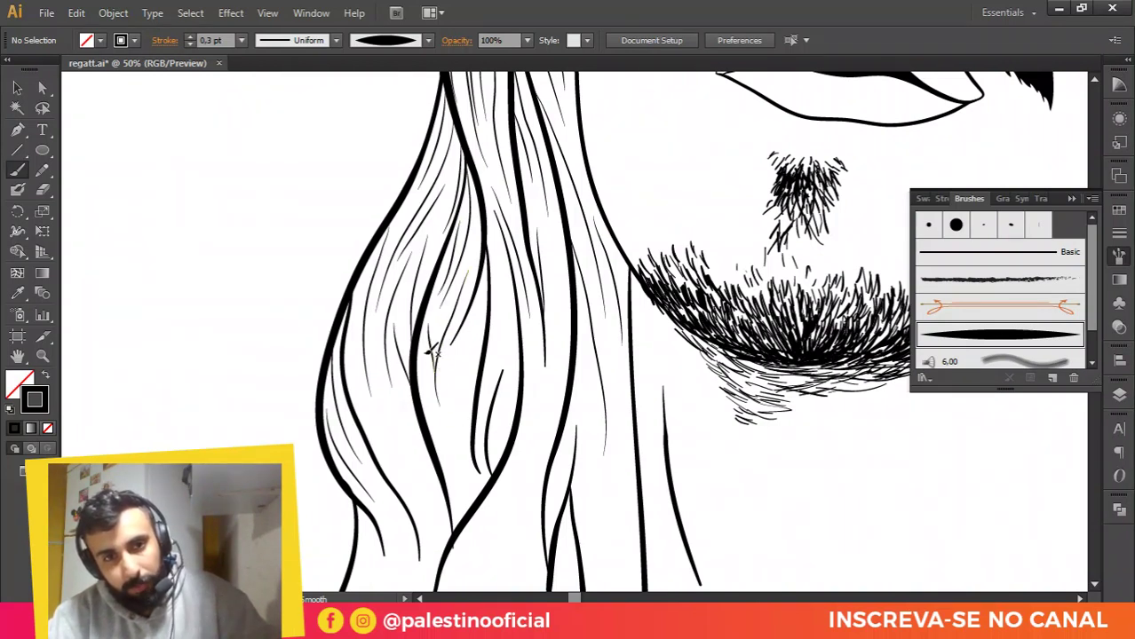
pyautogui.moveTo(457, 374); pyautogui.dragTo(477, 314)
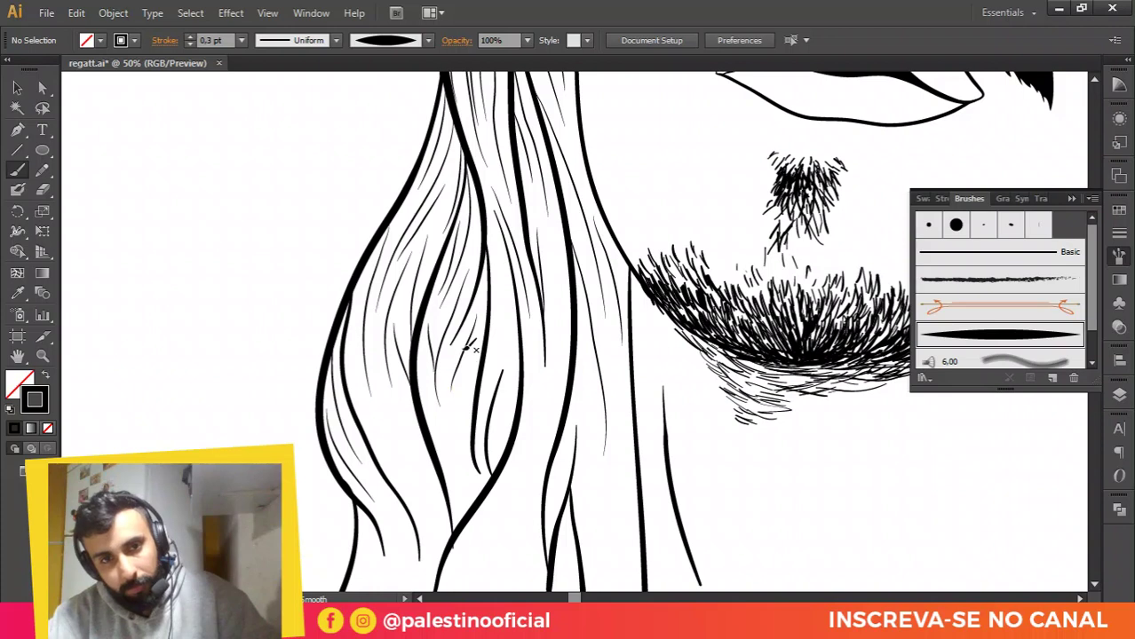
pyautogui.moveTo(458, 420); pyautogui.dragTo(456, 425)
# Step: Paint thin 0.3 pt strands down the lower part of the leaf-shaped lock just inside the outermost lock
pyautogui.scroll(3, 470, 337)
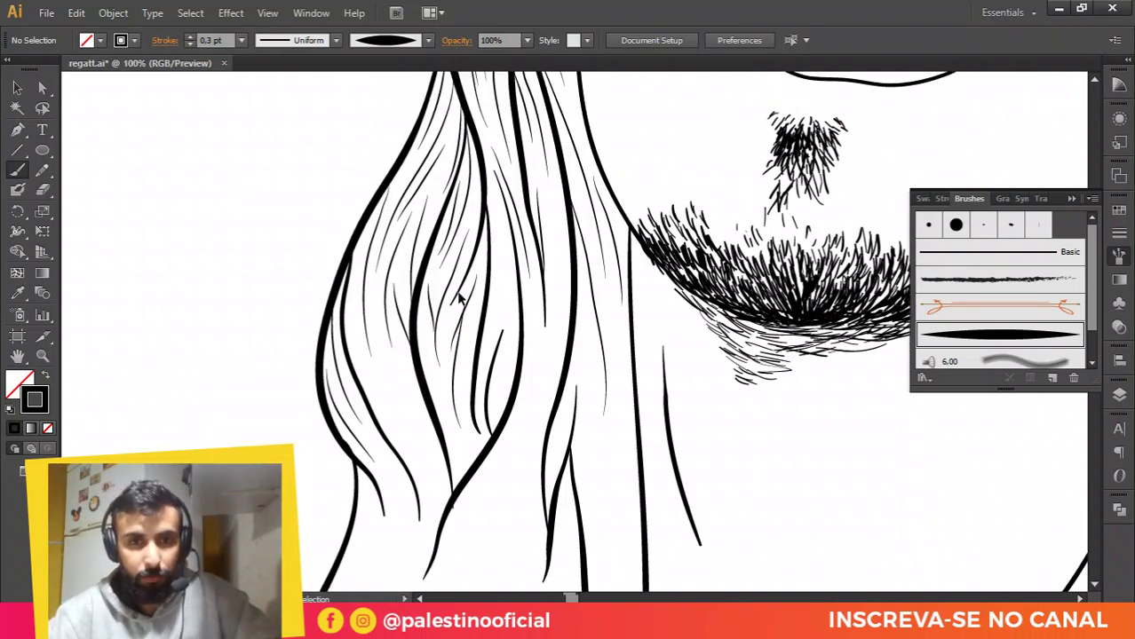
pyautogui.scroll(2, 457, 325)
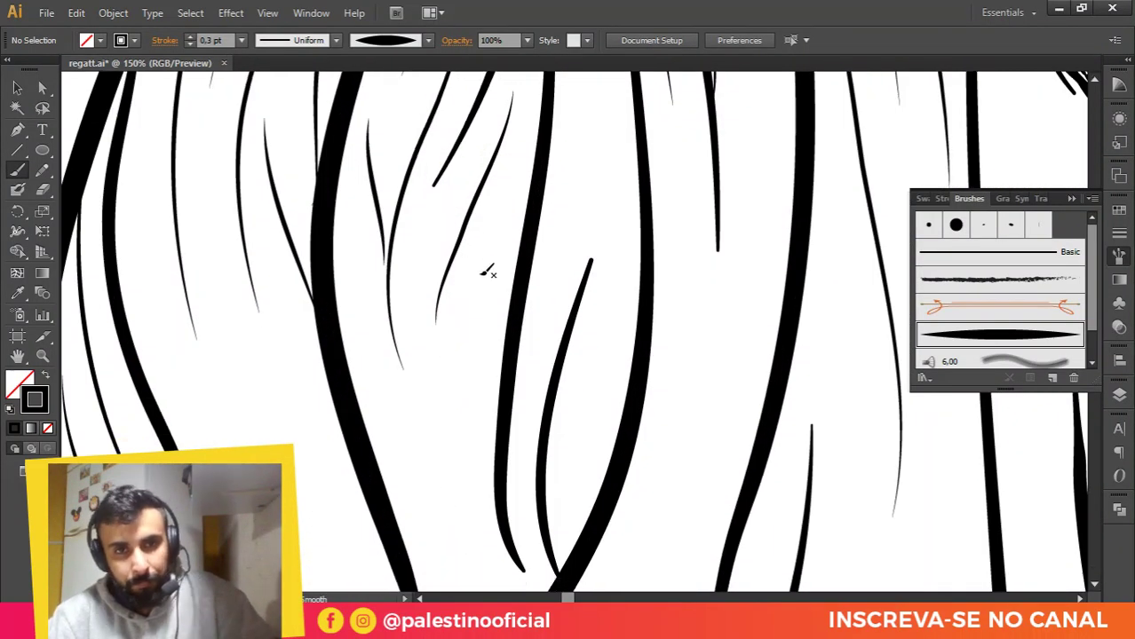
pyautogui.moveTo(484, 244); pyautogui.dragTo(445, 534)
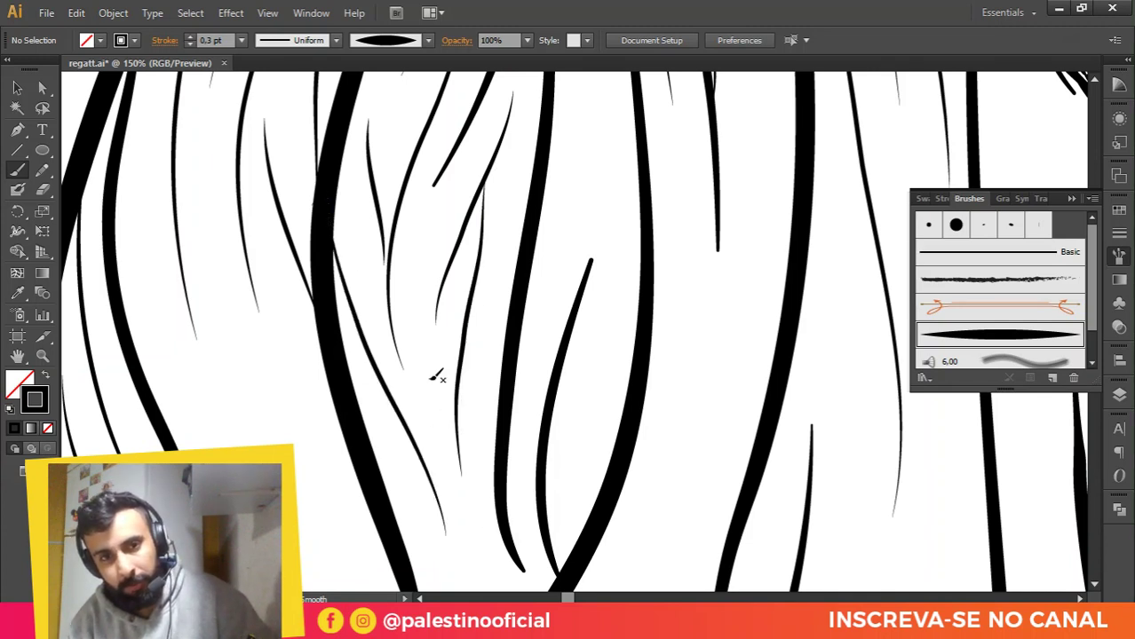
pyautogui.moveTo(429, 369); pyautogui.dragTo(444, 491)
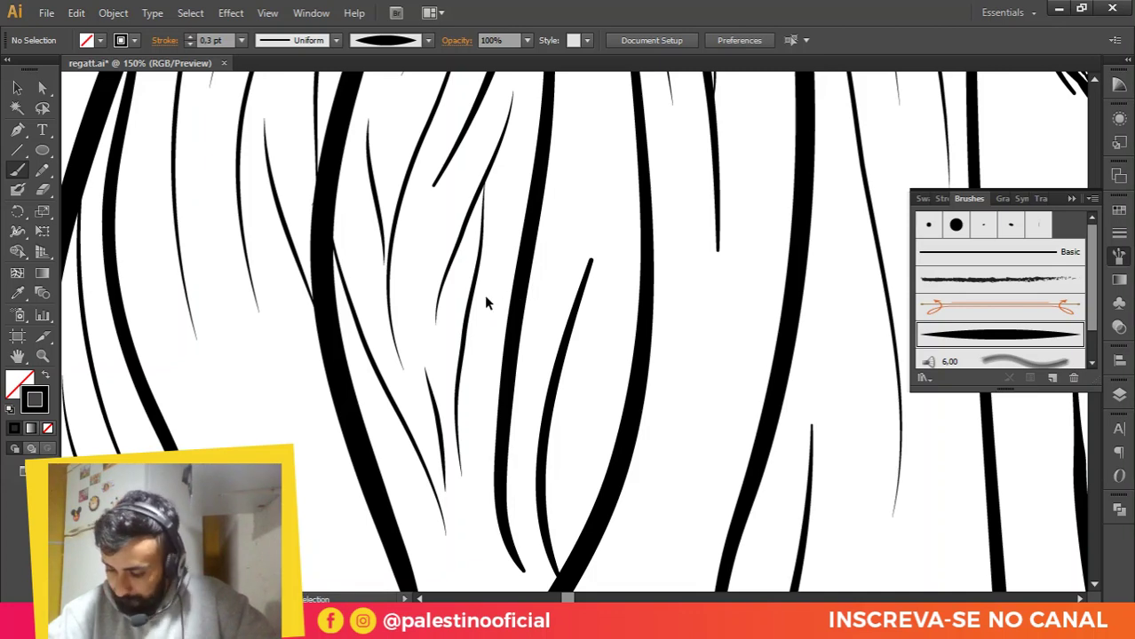
pyautogui.scroll(-2, 435, 266)
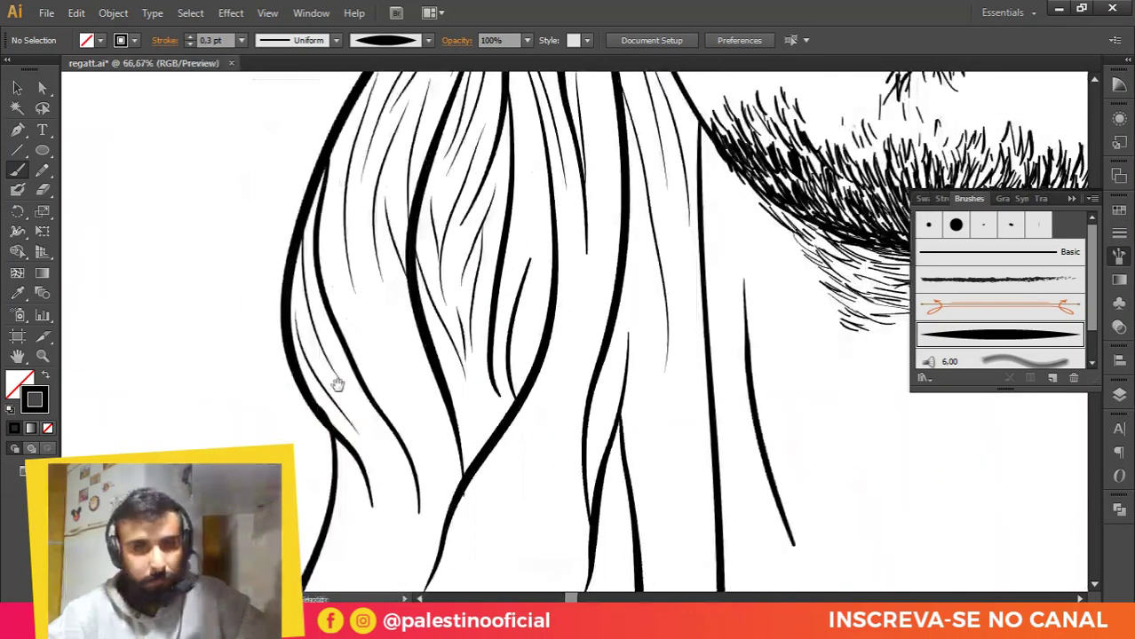
# Step: Fill the lower part of the outermost wavy lock with diagonal 0.3 pt strands converging toward its narrow end
pyautogui.moveTo(337, 382); pyautogui.dragTo(502, 222)
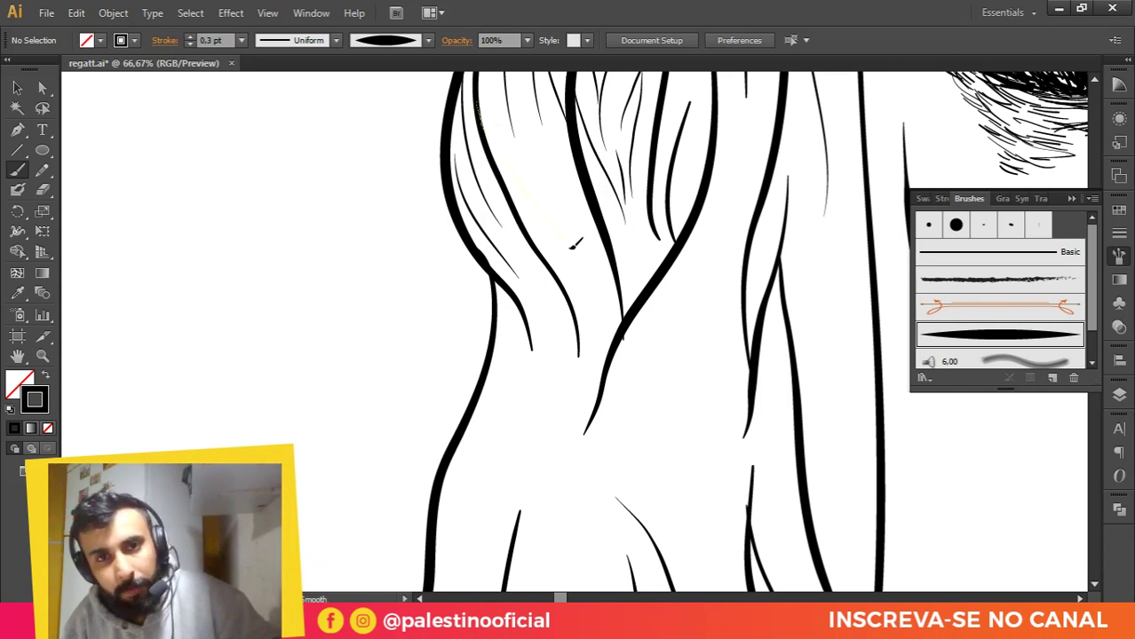
pyautogui.moveTo(571, 248); pyautogui.dragTo(599, 344)
pyautogui.moveTo(551, 178); pyautogui.dragTo(534, 137)
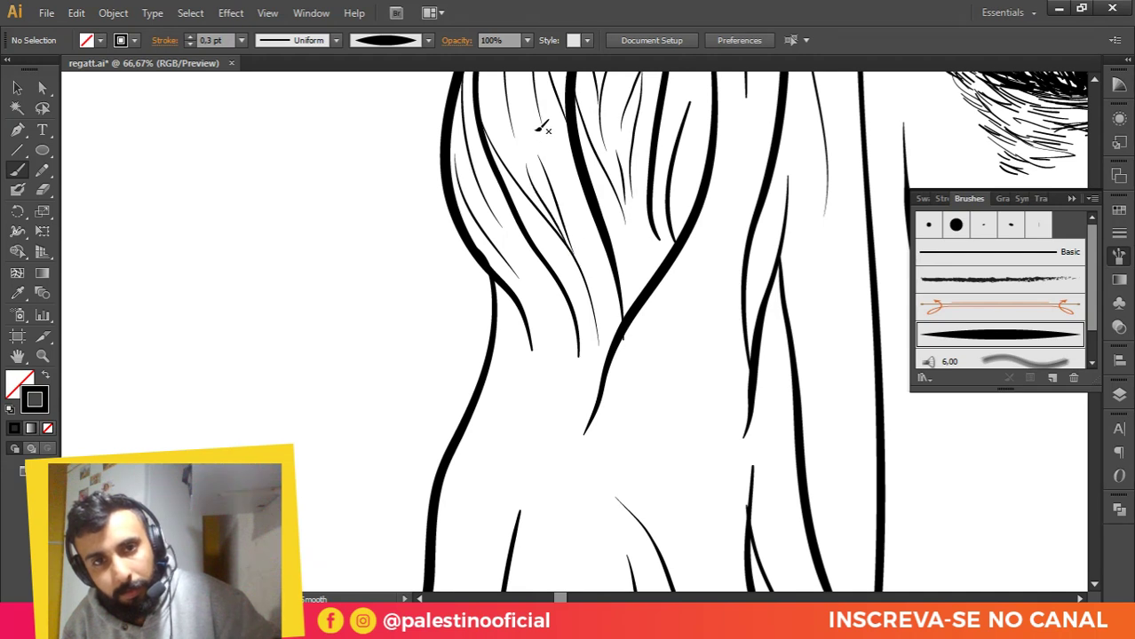
pyautogui.moveTo(615, 356); pyautogui.dragTo(613, 353)
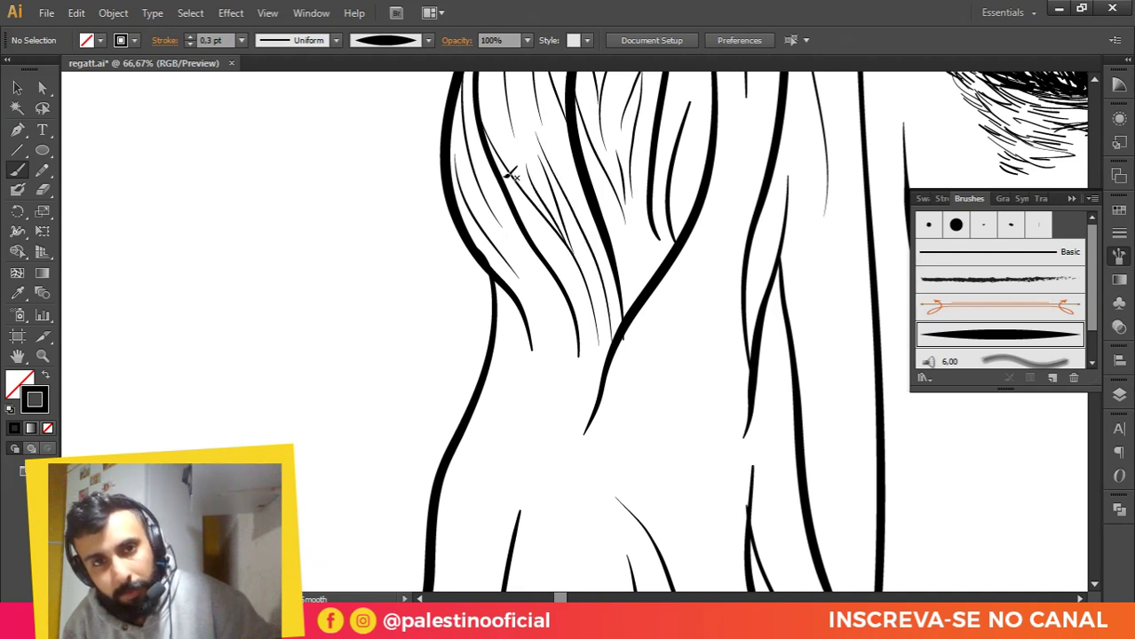
pyautogui.moveTo(526, 213); pyautogui.dragTo(588, 317)
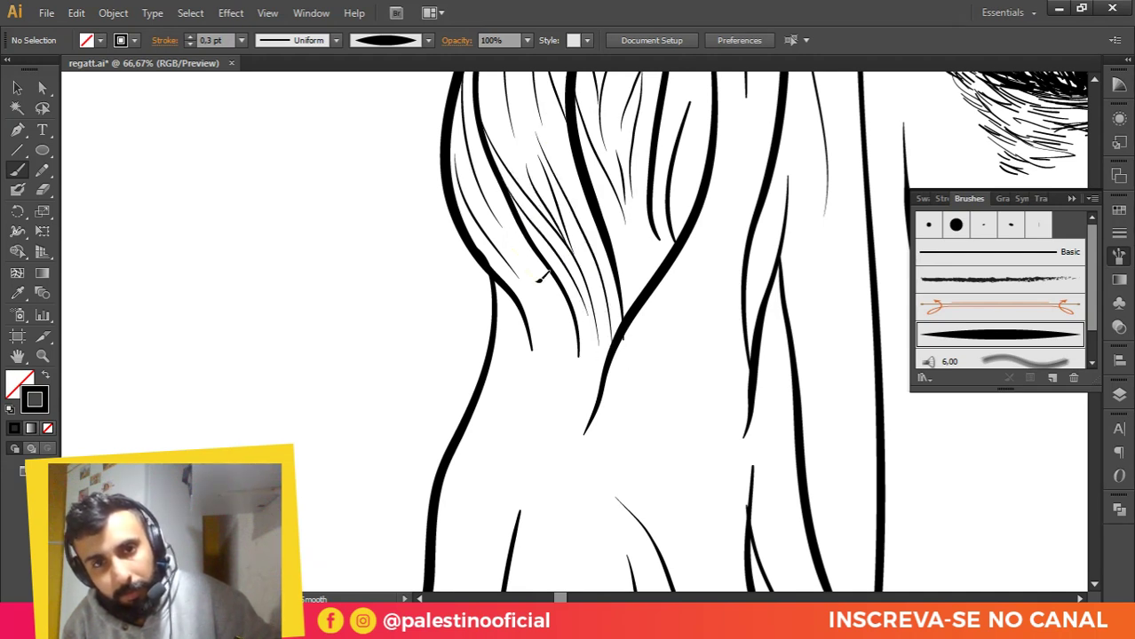
# Step: Extend the outermost lock with curved 0.3 pt strands running down below its narrow waist into the open area
pyautogui.moveTo(538, 278); pyautogui.dragTo(562, 407)
pyautogui.moveTo(517, 307)
pyautogui.mouseDown()
pyautogui.moveTo(519, 356)
pyautogui.moveTo(500, 428)
pyautogui.mouseUp()
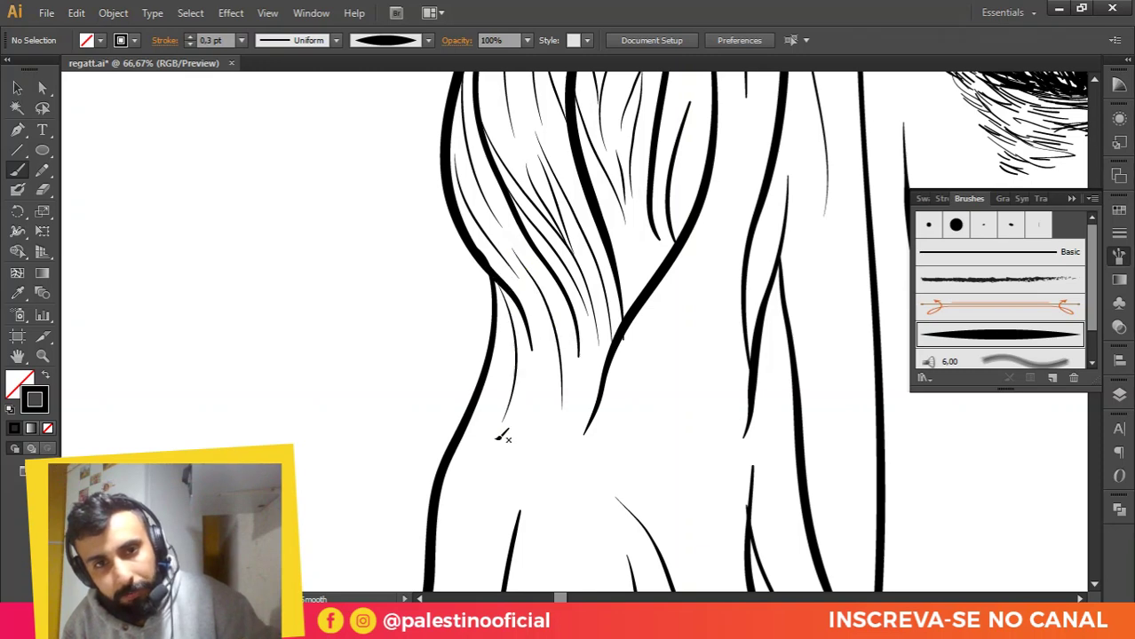
pyautogui.moveTo(543, 336); pyautogui.dragTo(542, 404)
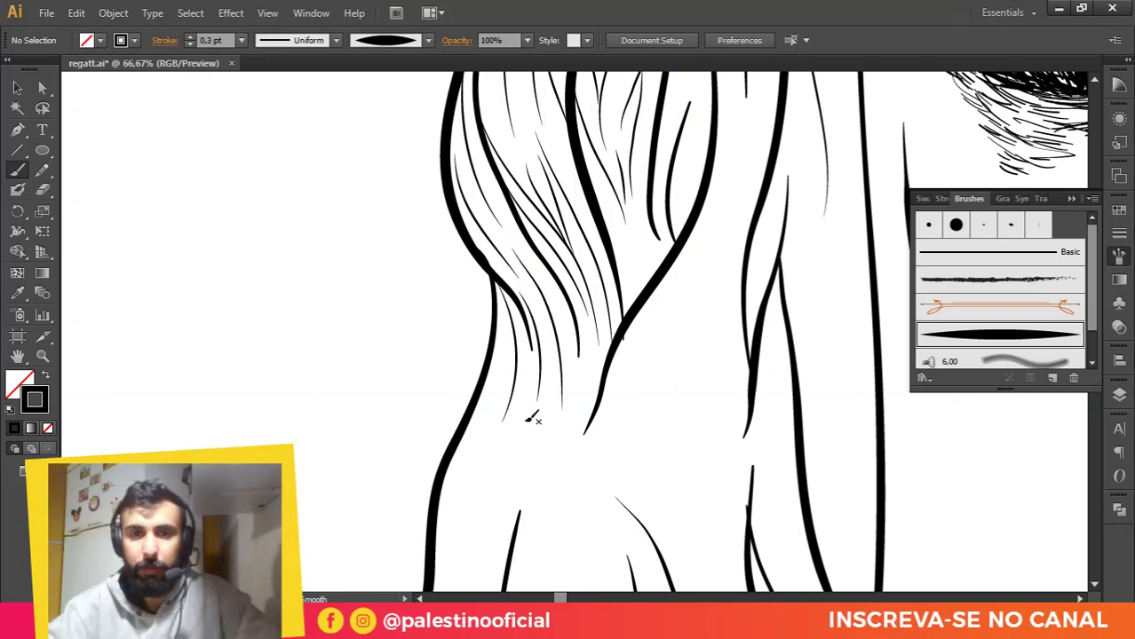
# Step: Paint 0.3 pt strands down the middle locks beside the leaf-shaped lock, level with the chin beard
pyautogui.hotkey('ctrl', '-')
pyautogui.hotkey('ctrl', '-')
pyautogui.hotkey('ctrl', '-')
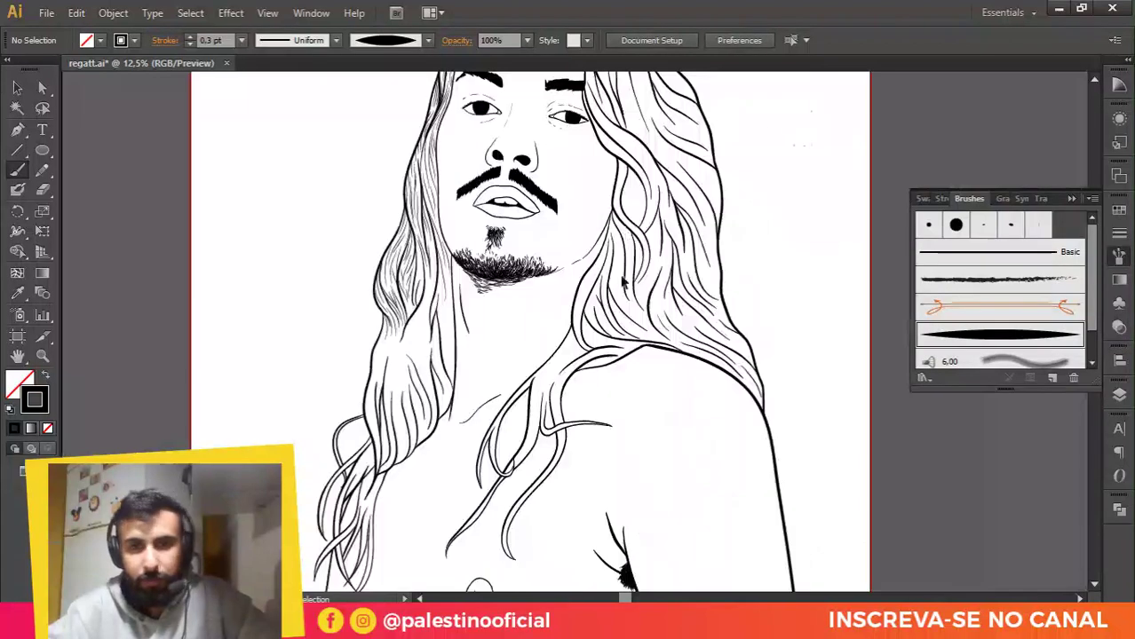
pyautogui.moveTo(446, 214); pyautogui.dragTo(525, 159)
pyautogui.hotkey('ctrl', '+')
pyautogui.hotkey('ctrl', '+')
pyautogui.hotkey('ctrl', '+')
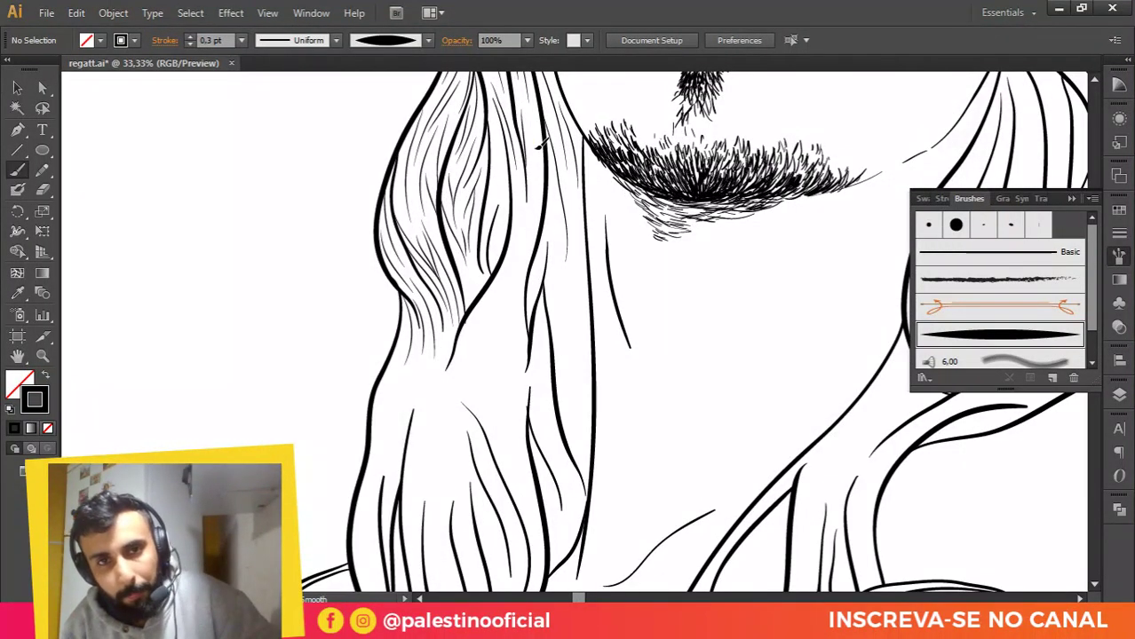
pyautogui.moveTo(536, 223); pyautogui.dragTo(536, 225)
pyautogui.moveTo(514, 180); pyautogui.dragTo(516, 259)
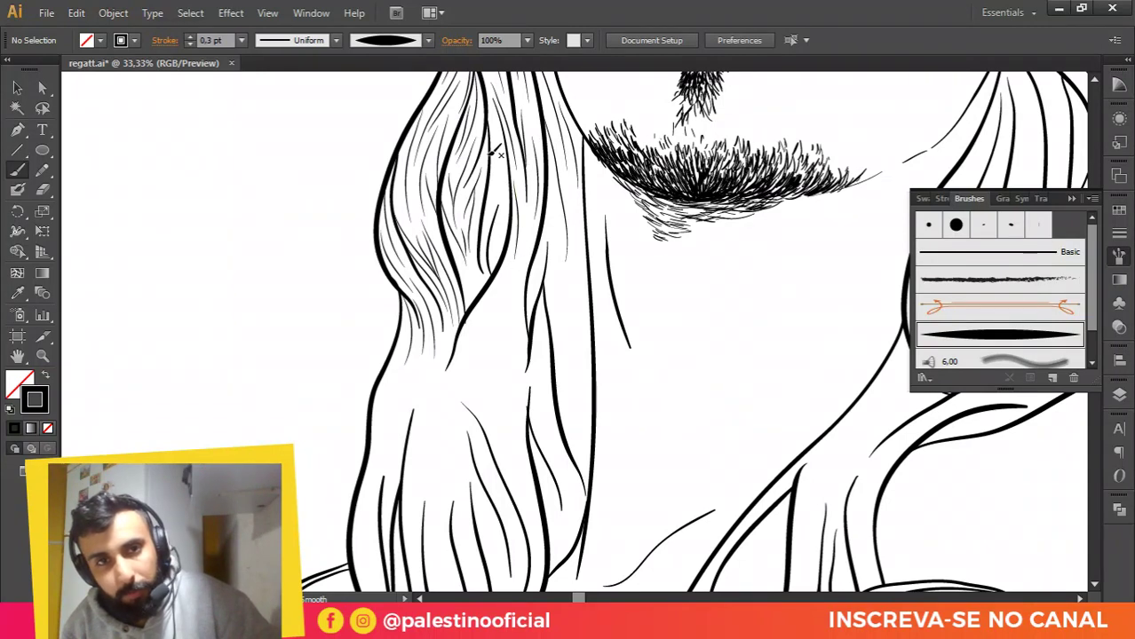
pyautogui.moveTo(497, 210); pyautogui.dragTo(497, 211)
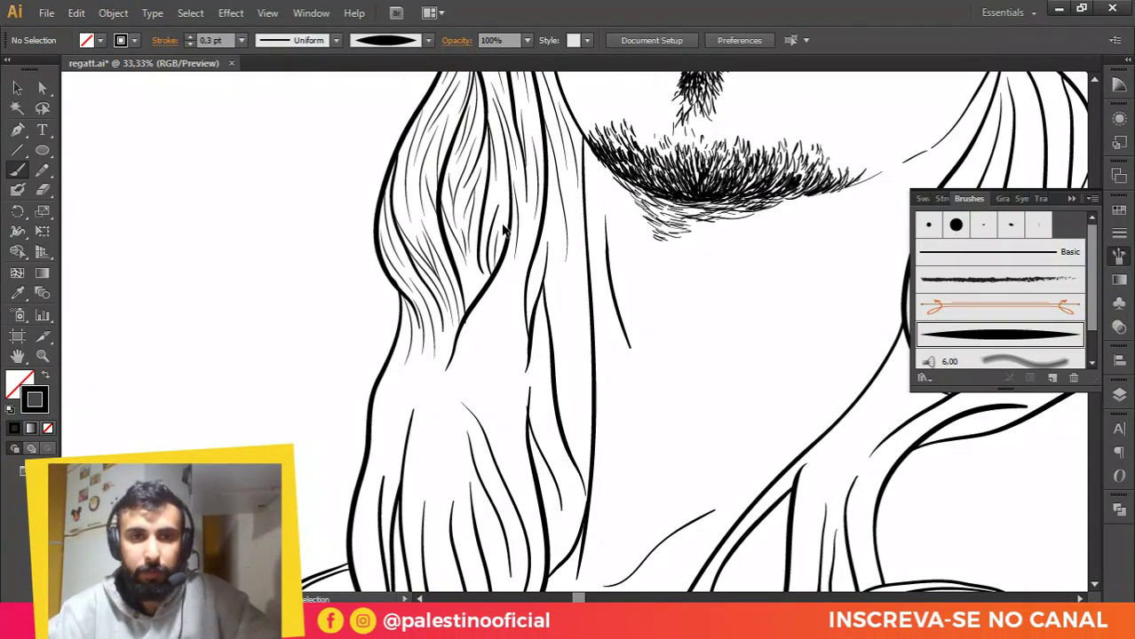
# Step: Add short 0.3 pt strands inside the leaf-shaped lock and up from its pointed lower tip
pyautogui.scroll(1, 515, 215)
pyautogui.scroll(1, 519, 195)
pyautogui.moveTo(504, 262); pyautogui.dragTo(492, 189)
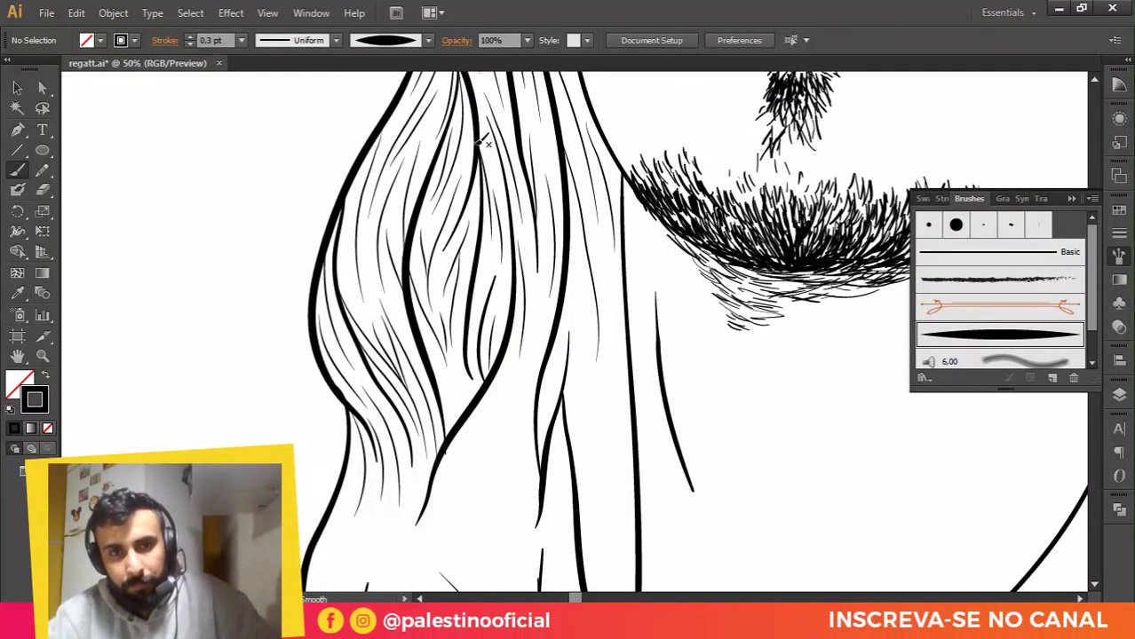
pyautogui.moveTo(451, 433)
pyautogui.mouseDown()
pyautogui.moveTo(447, 391)
pyautogui.moveTo(460, 375)
pyautogui.mouseUp()
pyautogui.moveTo(469, 251); pyautogui.dragTo(459, 297)
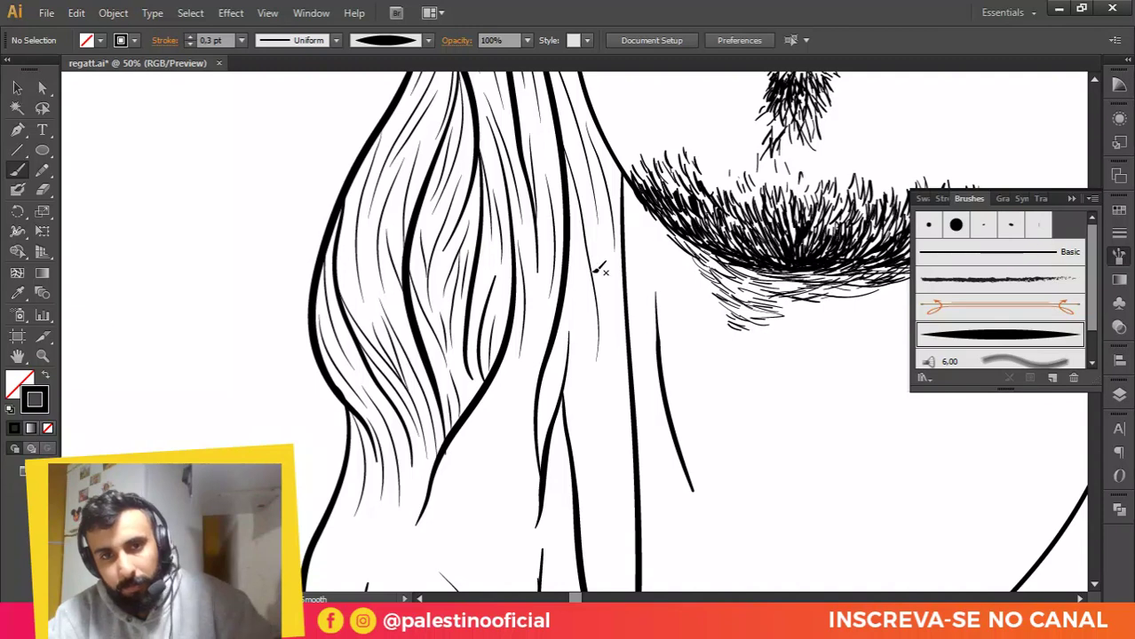
# Step: Add a 0.3 pt strand to the face-side lock and fill the small pointed lock below it with short curved strands
pyautogui.moveTo(566, 203); pyautogui.dragTo(575, 315)
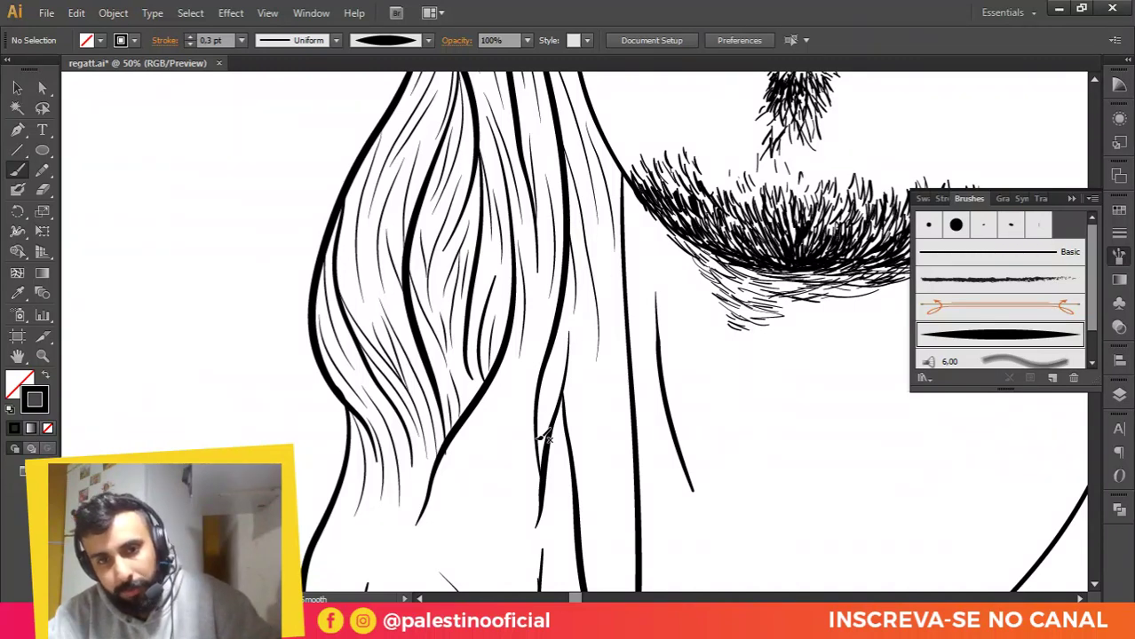
pyautogui.moveTo(538, 434); pyautogui.dragTo(550, 370)
pyautogui.moveTo(538, 447); pyautogui.dragTo(561, 377)
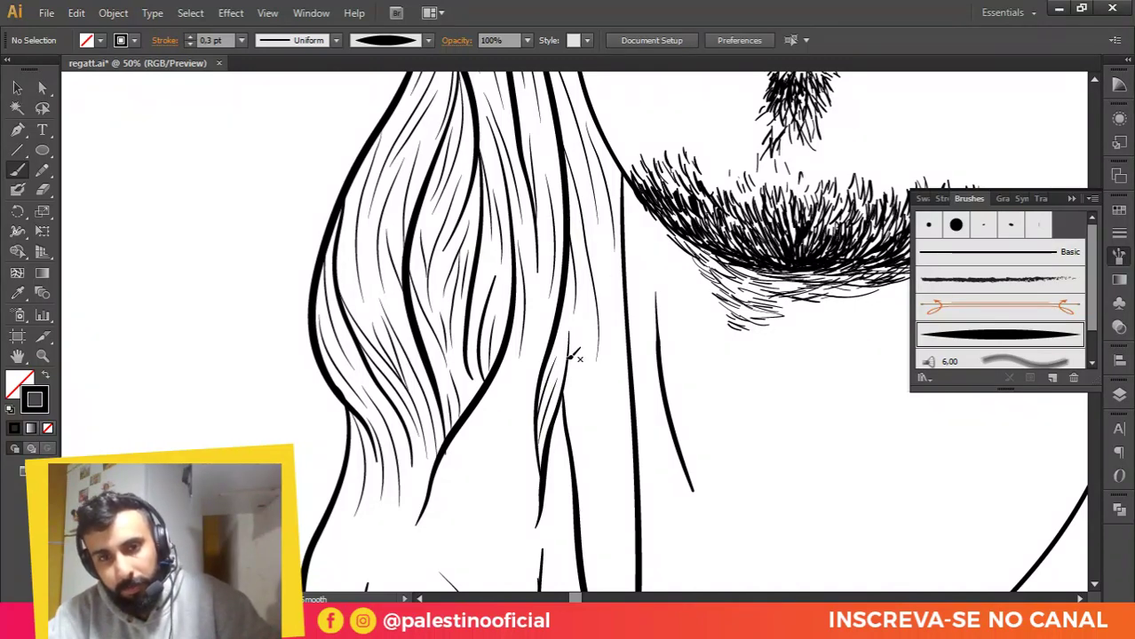
# Step: Paint long 0.3 pt strands down the slender lock beside the neck, from its pointed top to its curved base
pyautogui.scroll(-10, 572, 354)
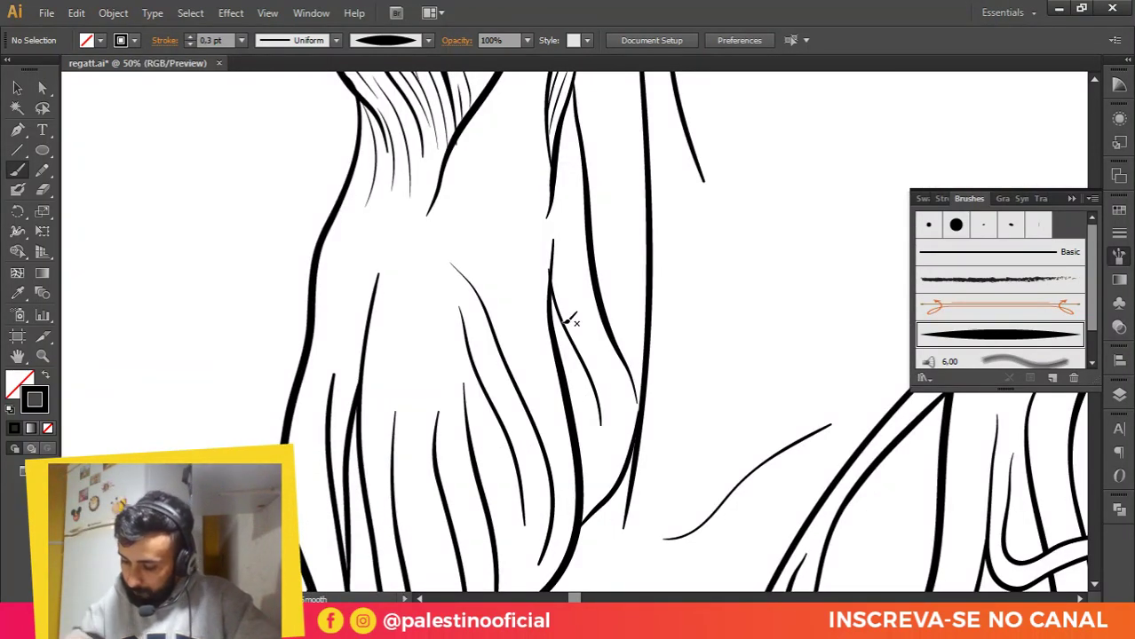
pyautogui.scroll(-1, 603, 289)
pyautogui.scroll(1, 572, 283)
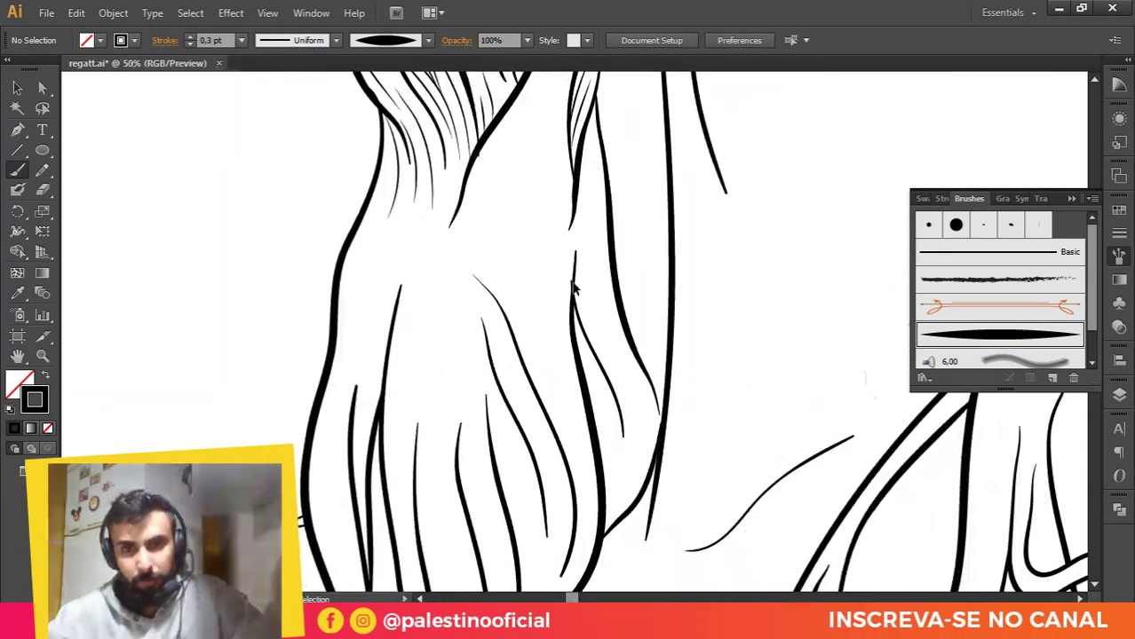
pyautogui.scroll(1, 572, 286)
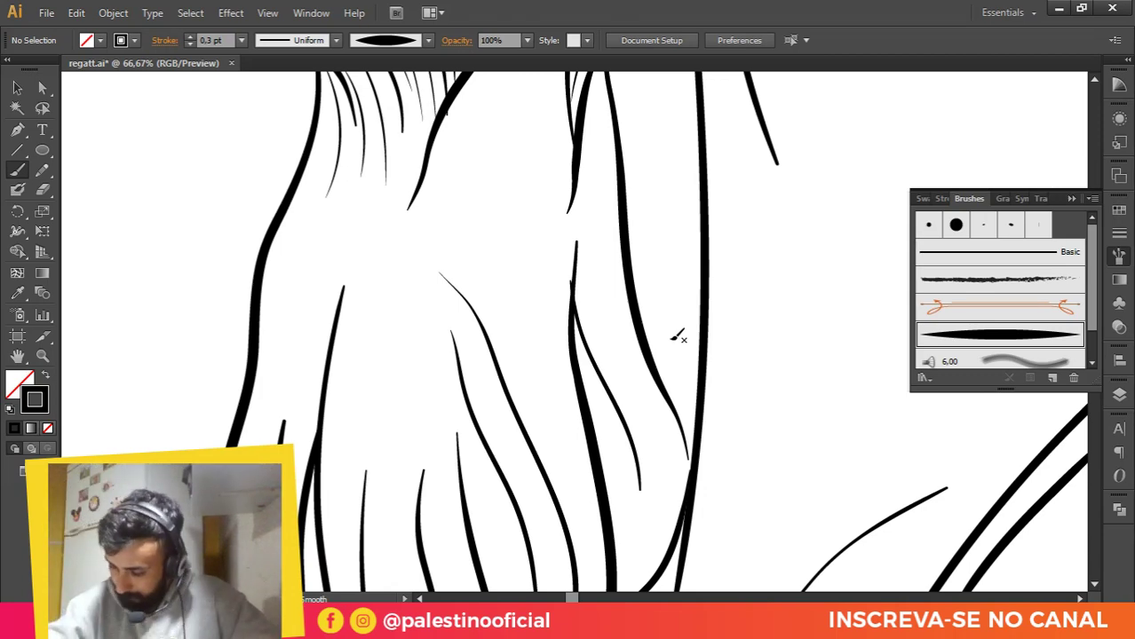
pyautogui.scroll(-2, 657, 293)
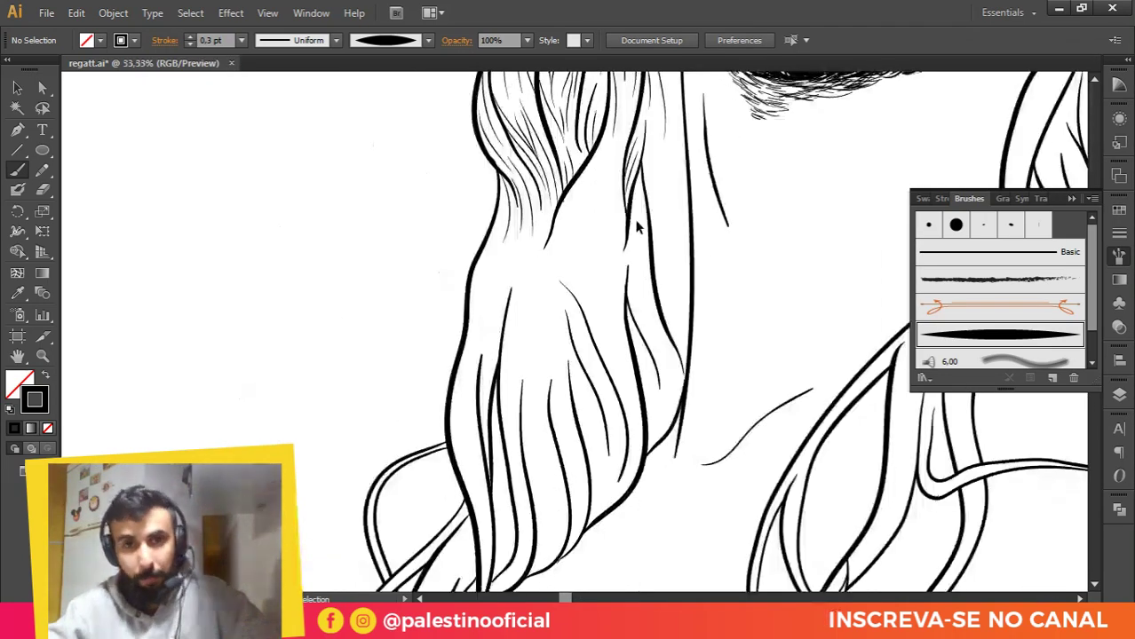
pyautogui.scroll(1, 636, 223)
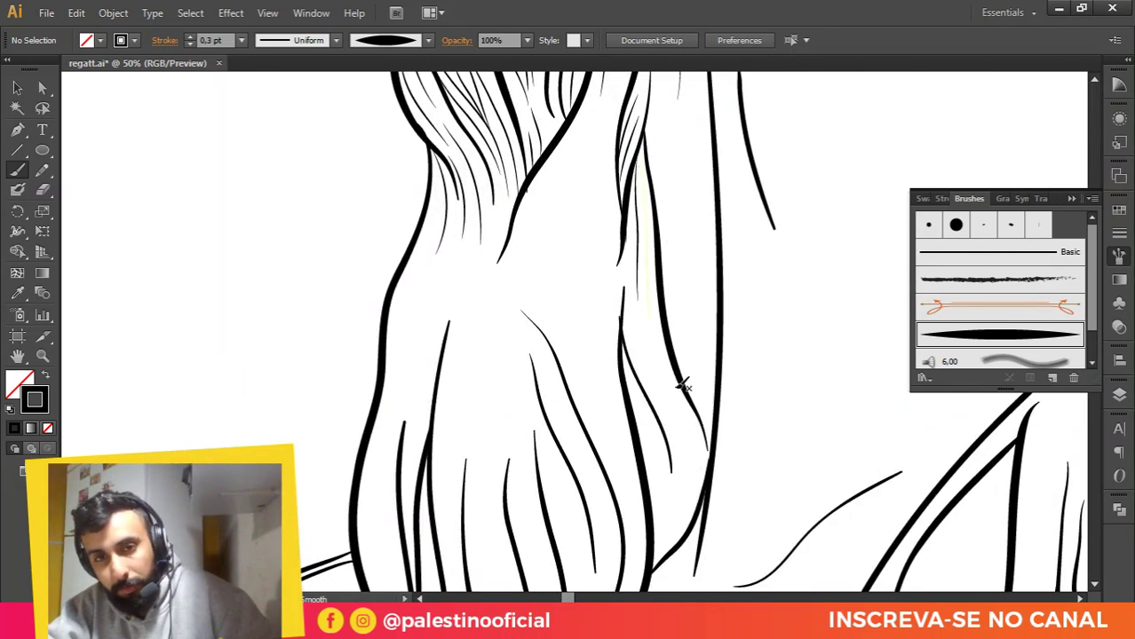
pyautogui.moveTo(640, 159); pyautogui.dragTo(655, 346)
pyautogui.moveTo(623, 276)
pyautogui.mouseDown()
pyautogui.moveTo(663, 405)
pyautogui.moveTo(651, 465)
pyautogui.mouseUp()
pyautogui.moveTo(652, 547); pyautogui.dragTo(681, 464)
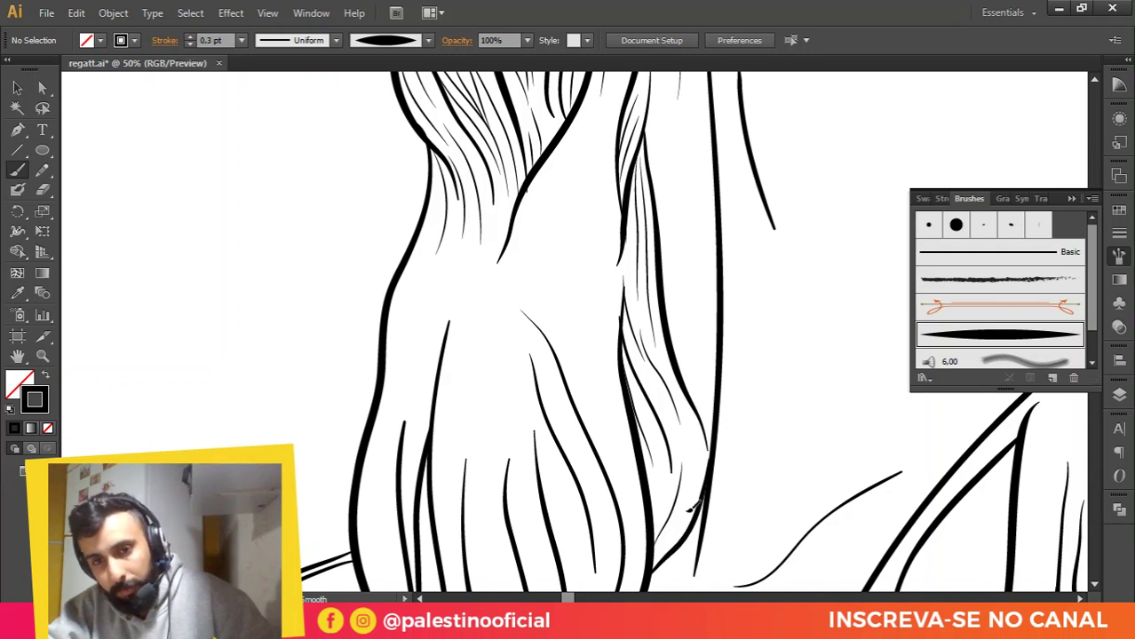
# Step: Thicken the lower half of the slender neck-side lock with more short curved 0.3 pt strands
pyautogui.moveTo(687, 511); pyautogui.dragTo(692, 462)
pyautogui.moveTo(651, 385); pyautogui.dragTo(674, 446)
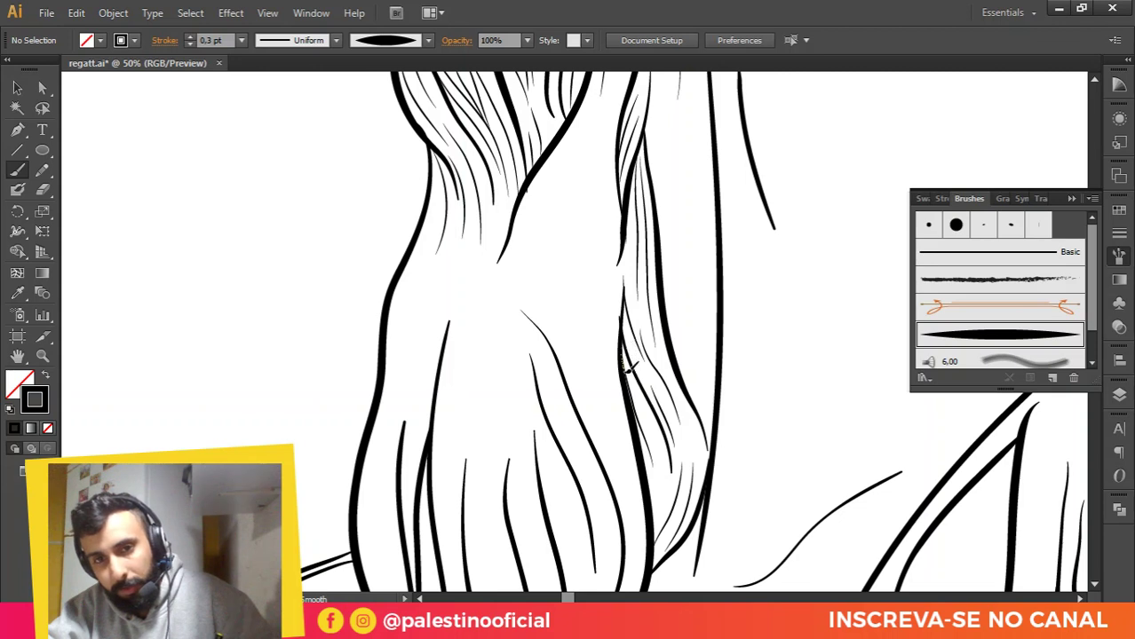
pyautogui.moveTo(664, 441); pyautogui.dragTo(666, 444)
pyautogui.moveTo(669, 473); pyautogui.dragTo(654, 532)
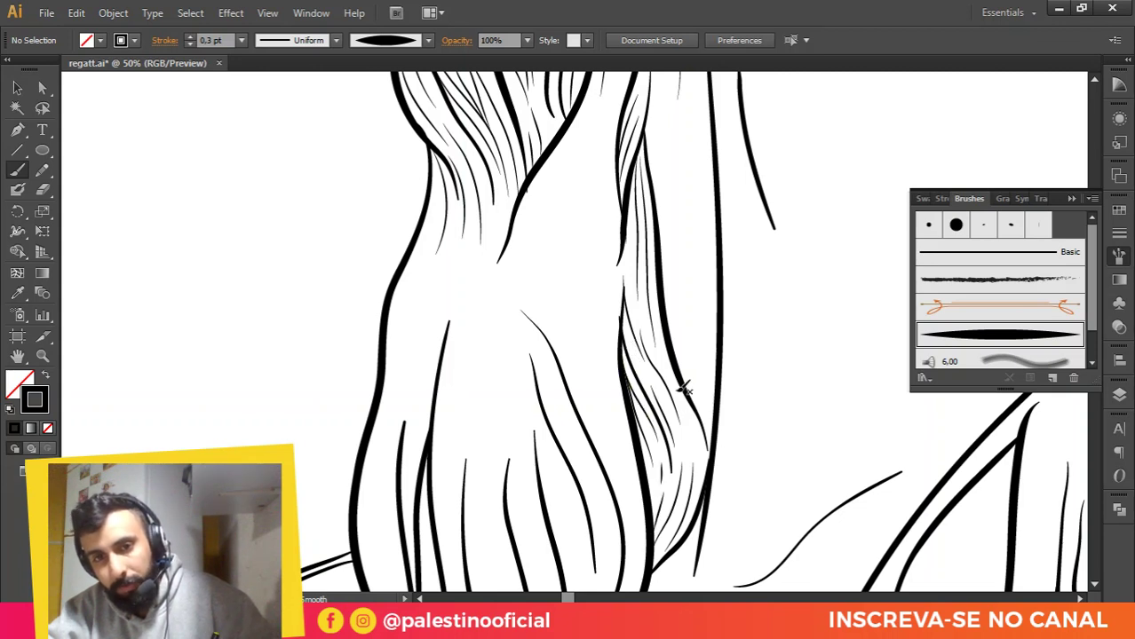
# Step: Paint 0.3 pt strands in the pointed lower tip of the large lock over the shoulder and between its inner lines
pyautogui.scroll(-2, 700, 350)
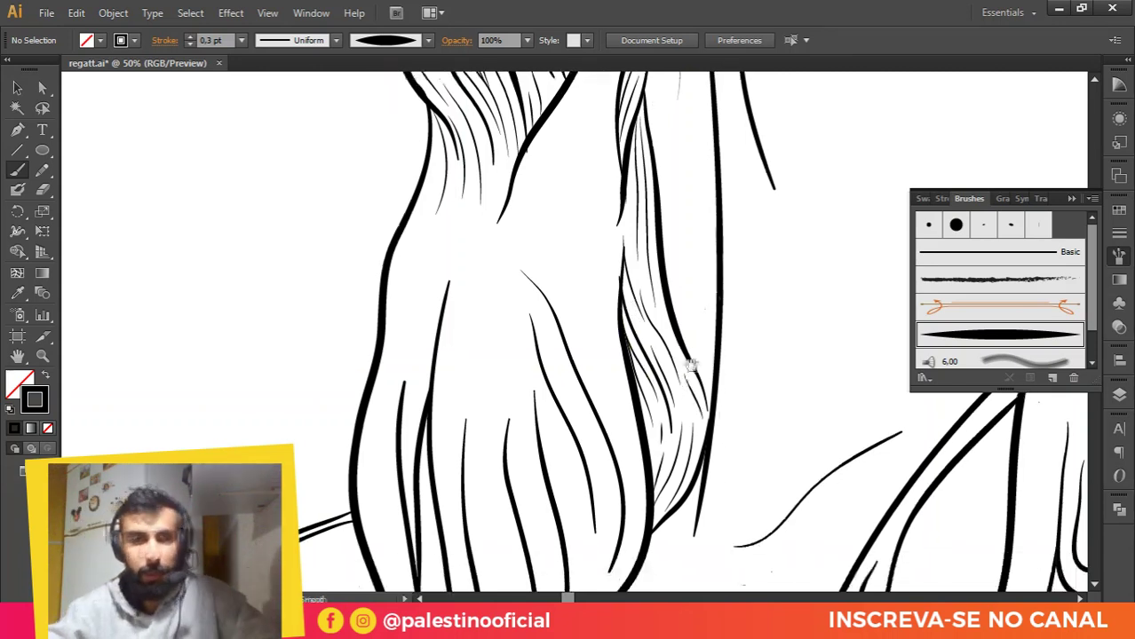
pyautogui.scroll(-1, 697, 350)
pyautogui.moveTo(620, 435); pyautogui.dragTo(653, 366)
pyautogui.scroll(2, 566, 443)
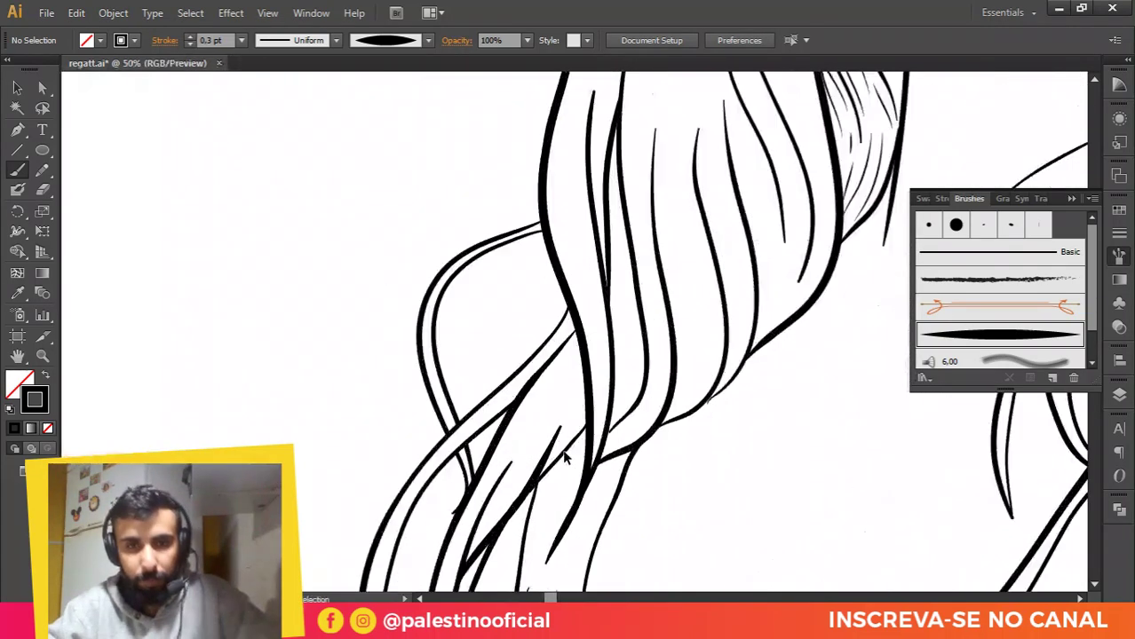
pyautogui.moveTo(550, 463); pyautogui.dragTo(548, 421)
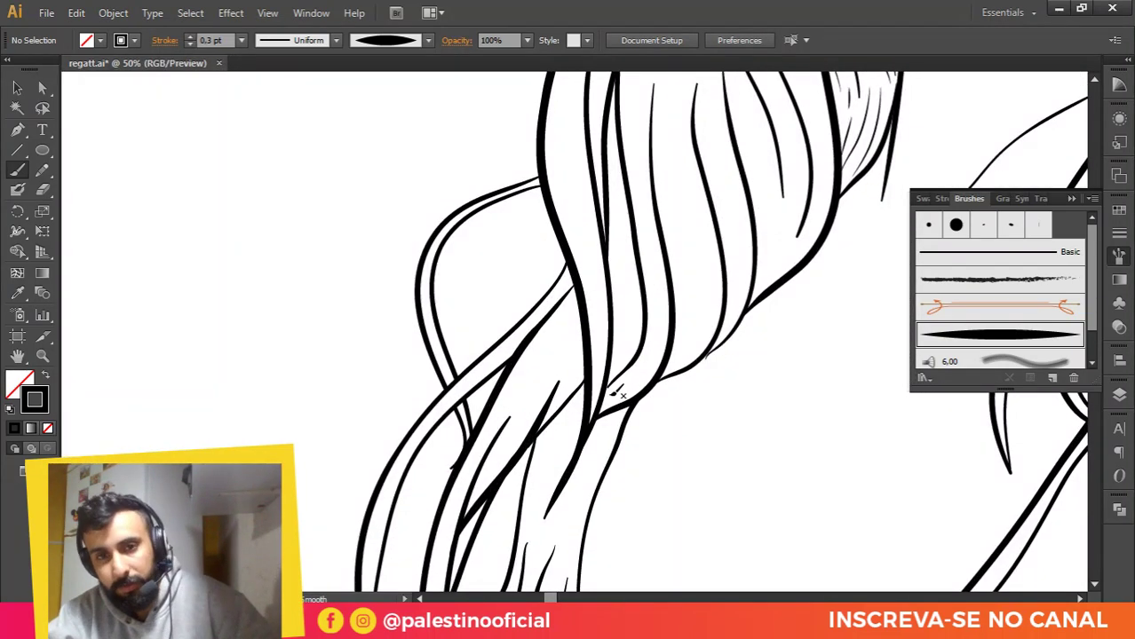
pyautogui.moveTo(665, 296)
pyautogui.mouseDown()
pyautogui.moveTo(637, 369)
pyautogui.moveTo(614, 388)
pyautogui.mouseUp()
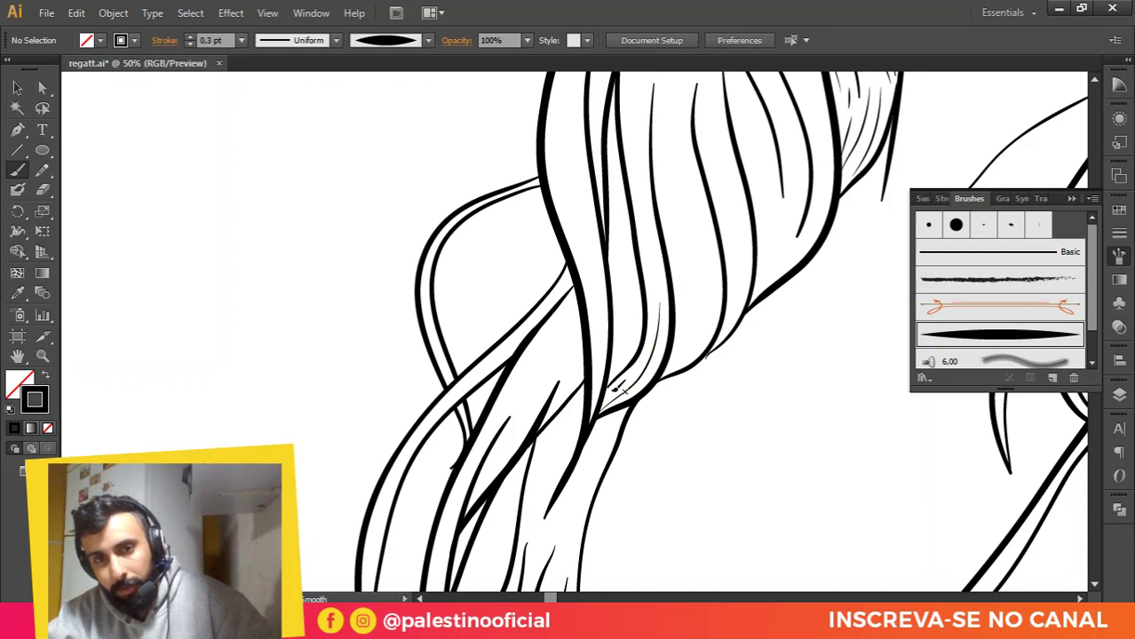
pyautogui.moveTo(642, 175); pyautogui.dragTo(669, 263)
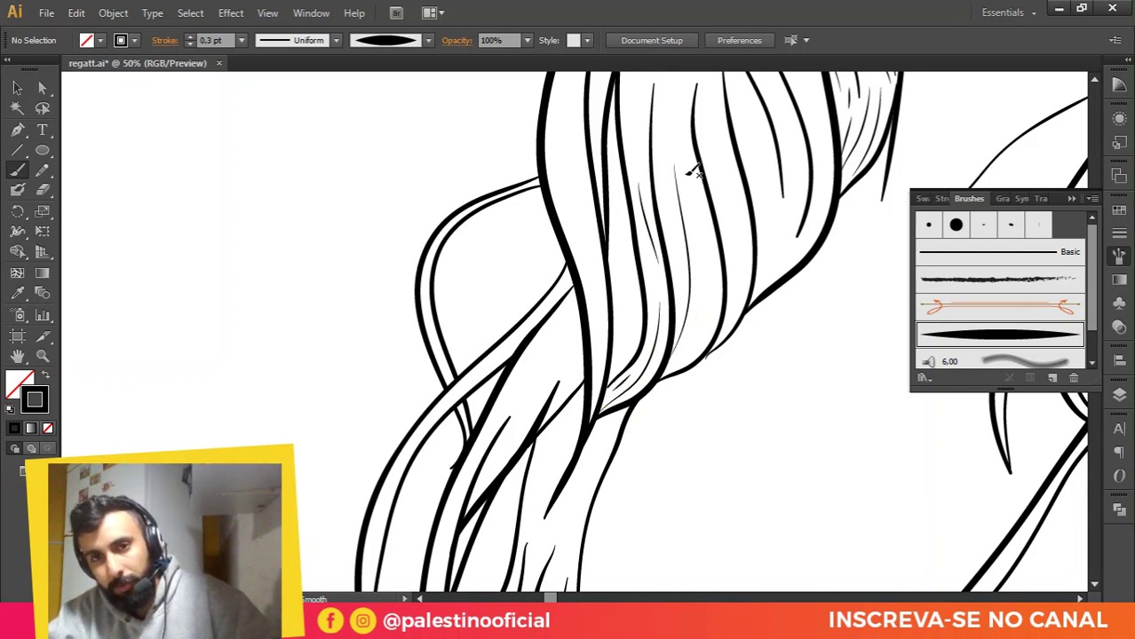
# Step: Fill the next two curved sections of the large shoulder lock with 0.3 pt strands following its lower edge
pyautogui.moveTo(665, 377); pyautogui.dragTo(706, 318)
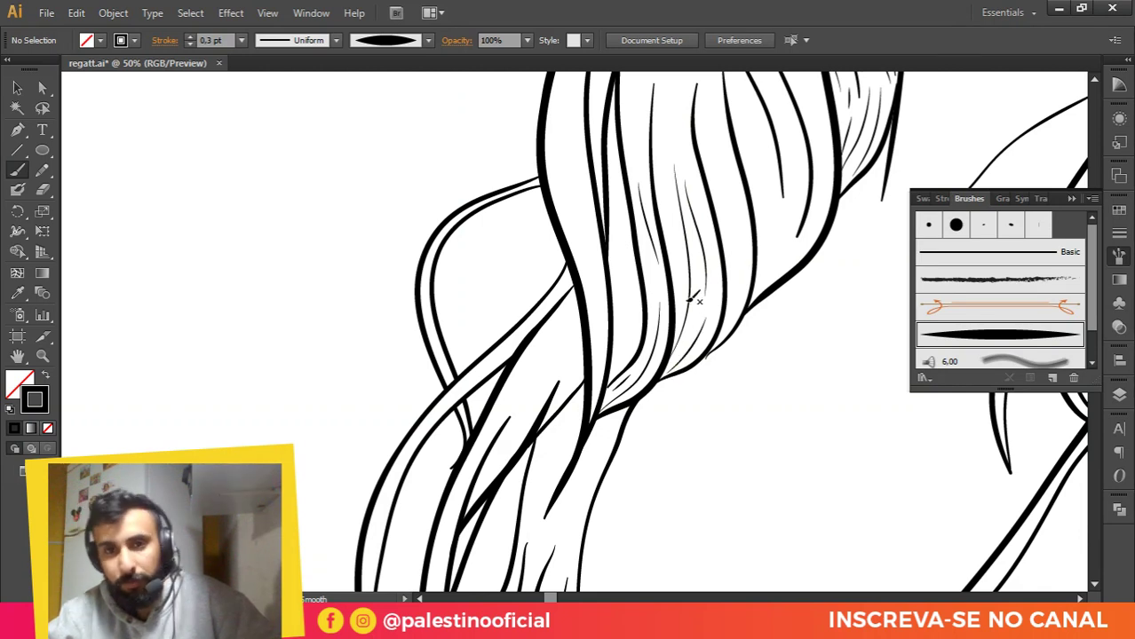
pyautogui.moveTo(666, 189); pyautogui.dragTo(677, 310)
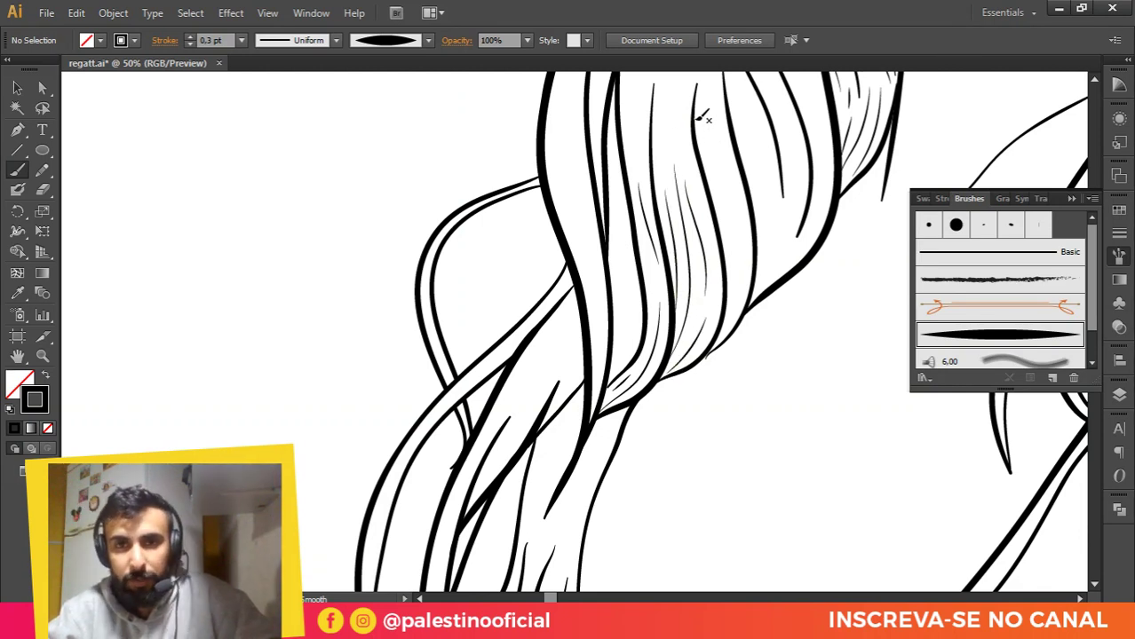
pyautogui.moveTo(698, 116); pyautogui.dragTo(748, 250)
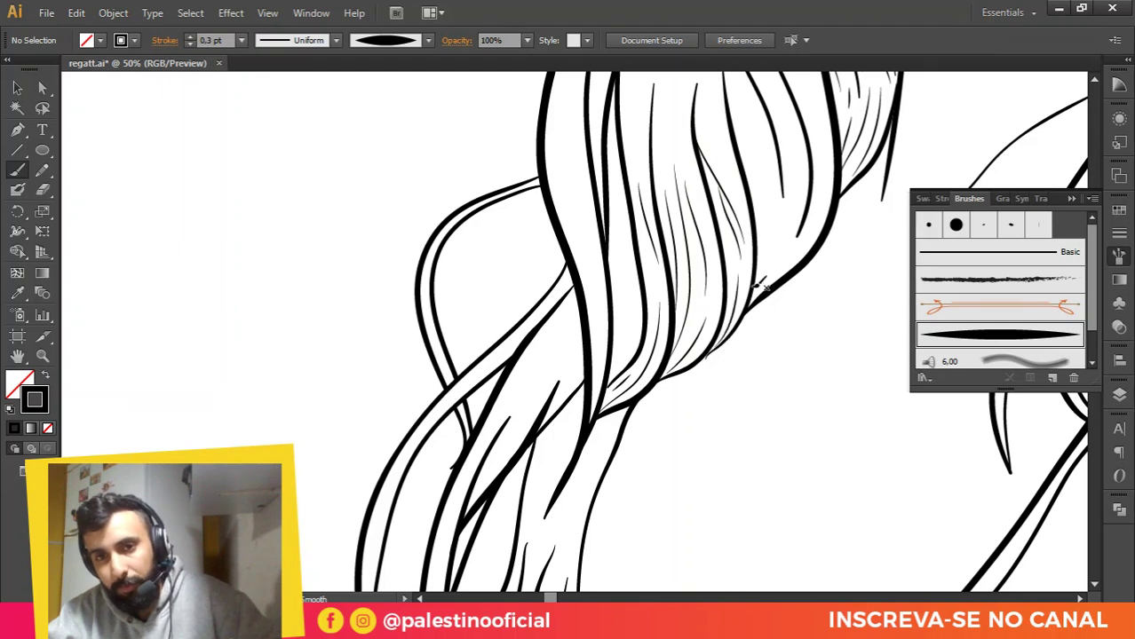
# Step: Paint 0.3 pt strands in the neck-side section of the large shoulder lock, following its inner lines and curved lower edge
pyautogui.scroll(3, 759, 258)
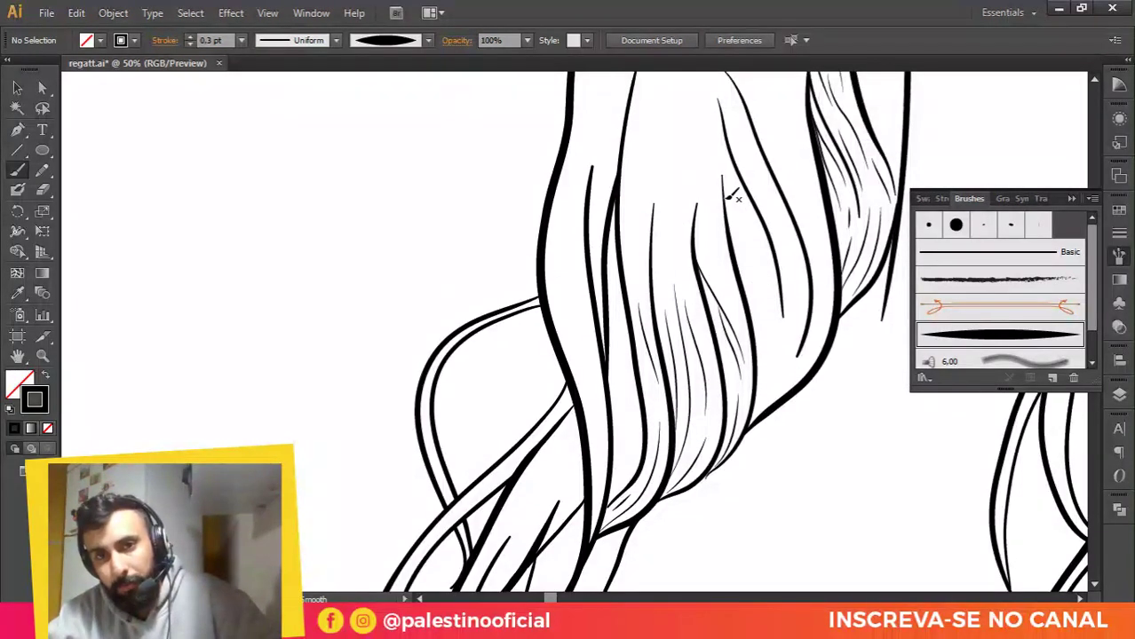
pyautogui.moveTo(727, 189)
pyautogui.mouseDown()
pyautogui.moveTo(752, 239)
pyautogui.moveTo(775, 344)
pyautogui.mouseUp()
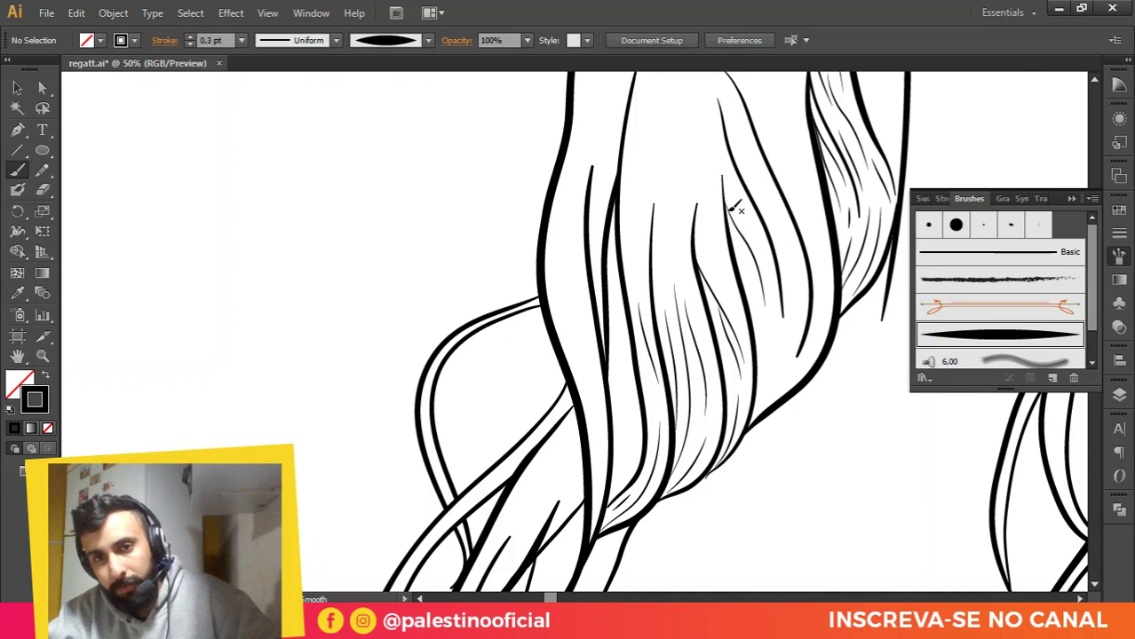
pyautogui.moveTo(736, 202); pyautogui.dragTo(773, 348)
pyautogui.moveTo(753, 227)
pyautogui.mouseDown()
pyautogui.moveTo(770, 275)
pyautogui.moveTo(776, 347)
pyautogui.mouseUp()
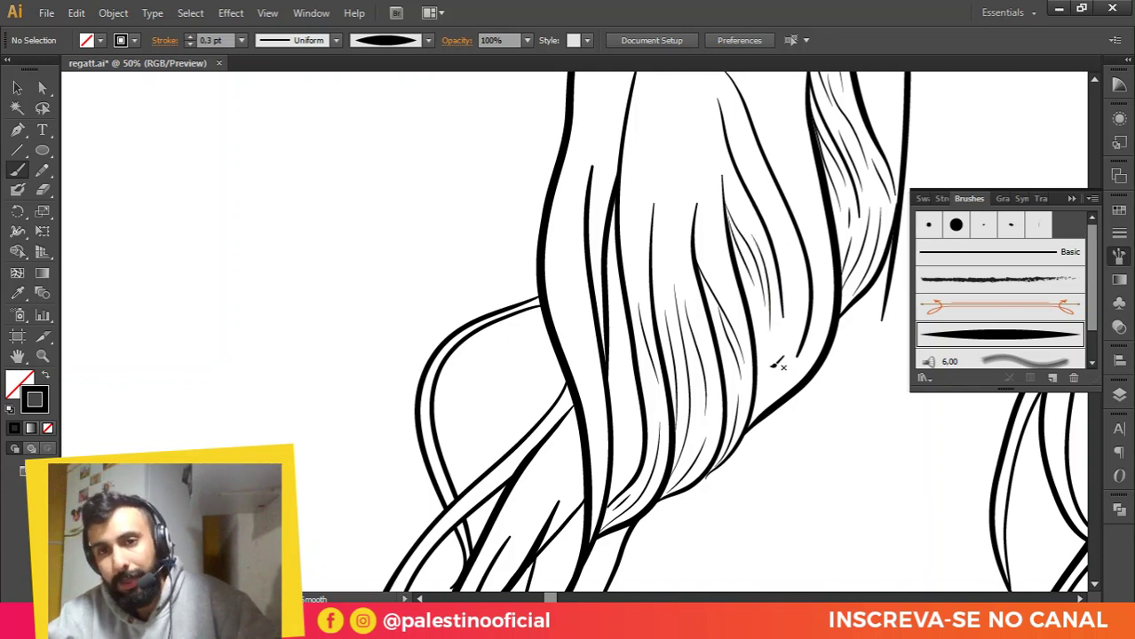
pyautogui.moveTo(762, 395)
pyautogui.mouseDown()
pyautogui.moveTo(790, 222)
pyautogui.moveTo(789, 267)
pyautogui.mouseUp()
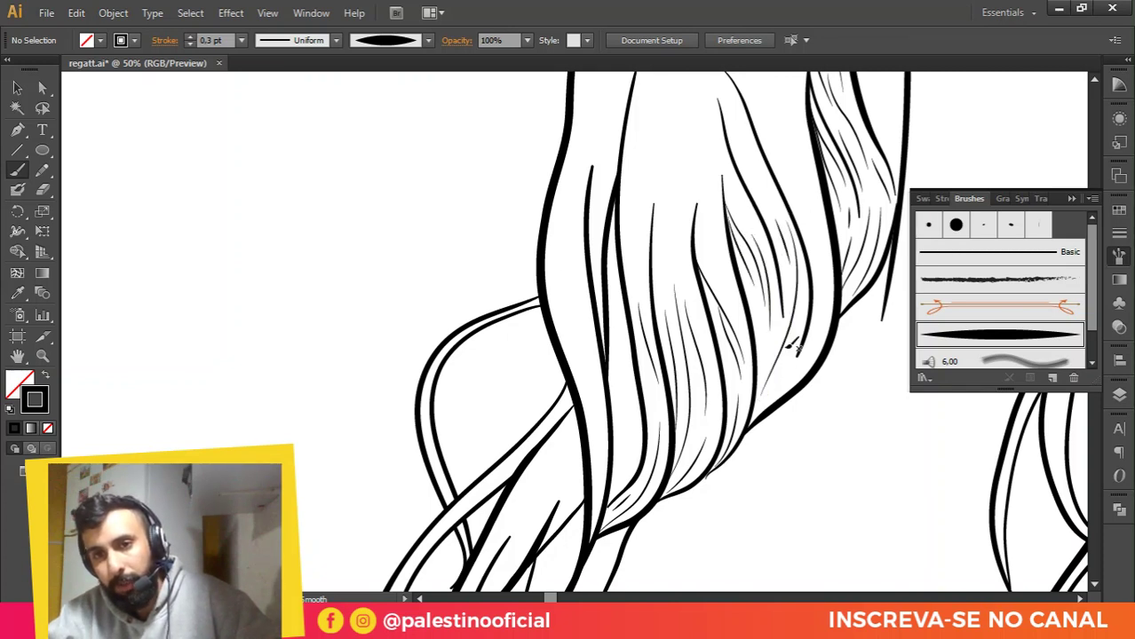
pyautogui.moveTo(758, 384); pyautogui.dragTo(767, 339)
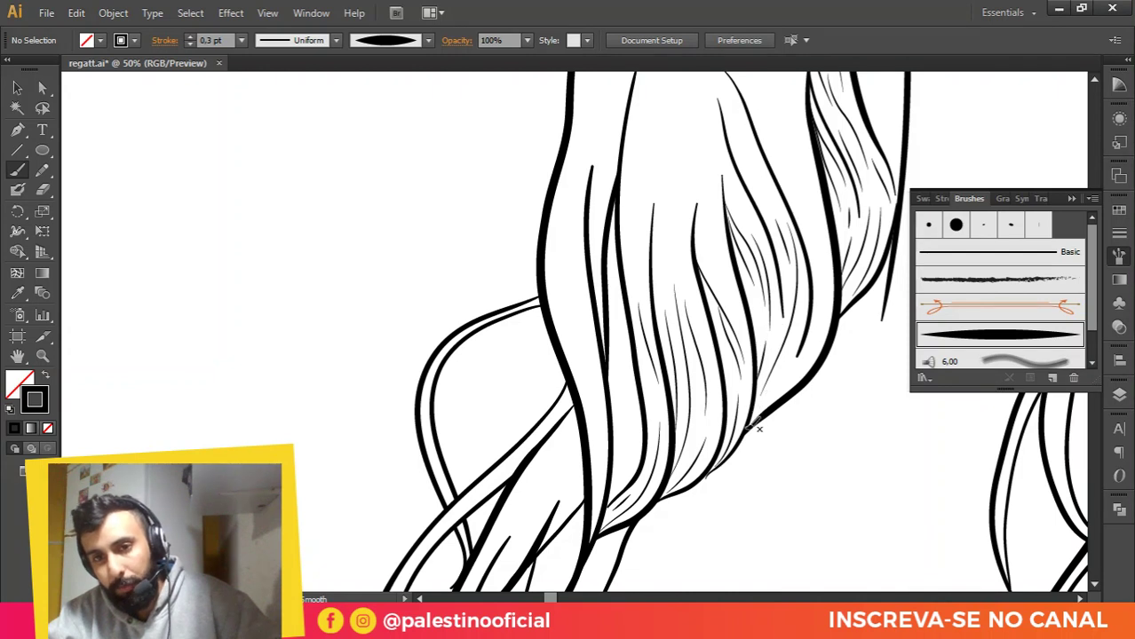
pyautogui.moveTo(749, 424); pyautogui.dragTo(802, 368)
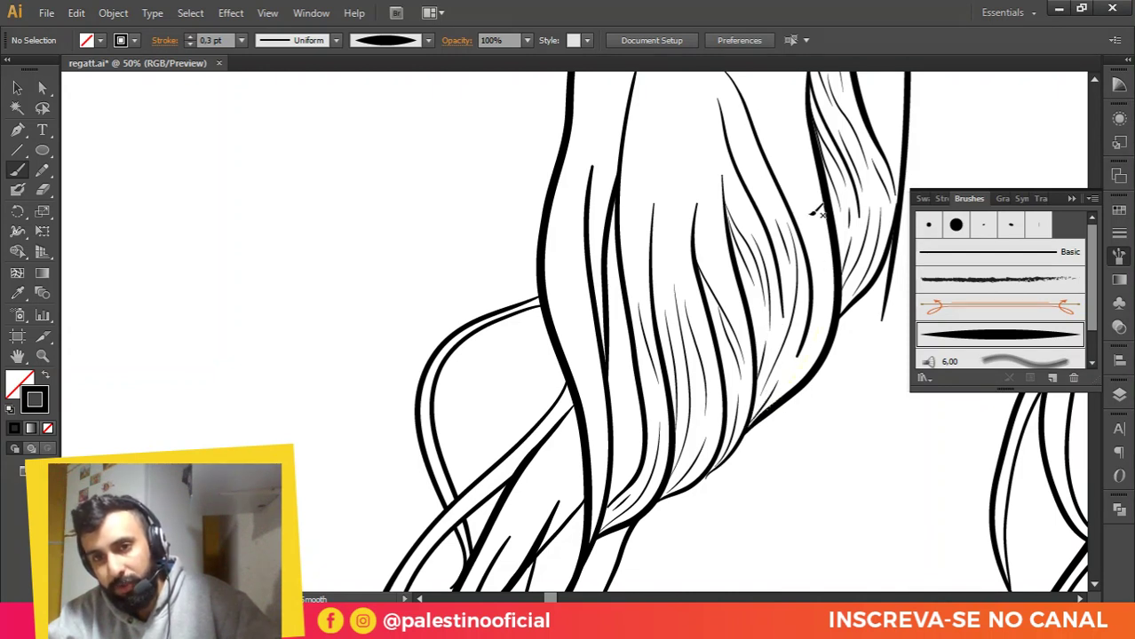
# Step: Extend the 0.3 pt strands upward along the neck-side edge of the large shoulder lock with short strokes
pyautogui.moveTo(802, 211)
pyautogui.mouseDown()
pyautogui.moveTo(824, 271)
pyautogui.moveTo(822, 216)
pyautogui.moveTo(834, 309)
pyautogui.mouseUp()
pyautogui.scroll(1, 780, 210)
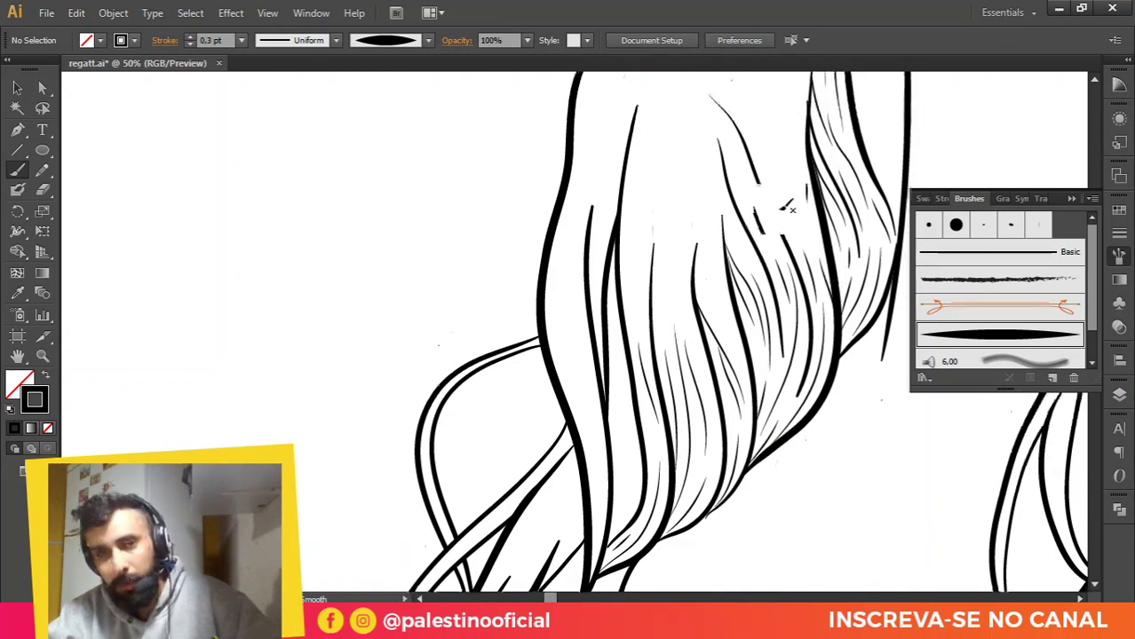
pyautogui.scroll(4, 785, 207)
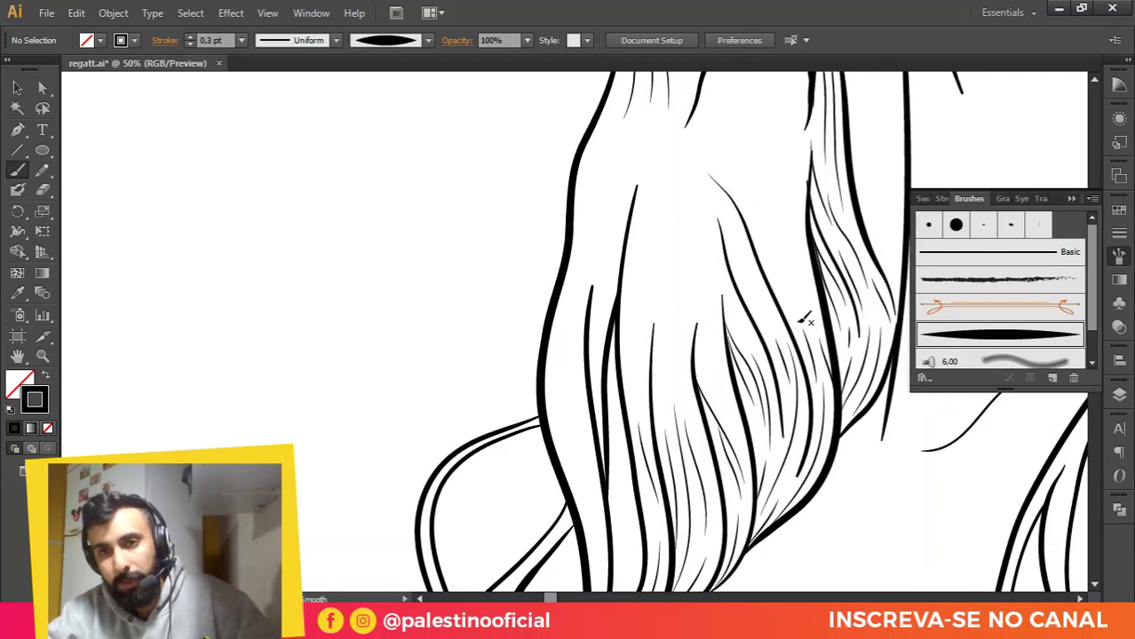
pyautogui.moveTo(792, 308); pyautogui.dragTo(751, 206)
pyautogui.moveTo(776, 257)
pyautogui.mouseDown()
pyautogui.moveTo(814, 320)
pyautogui.moveTo(769, 193)
pyautogui.mouseUp()
# Step: Paint 0.3 pt strands through the open middle of the large shoulder lock, above its already filled lower sections
pyautogui.scroll(-2, 751, 266)
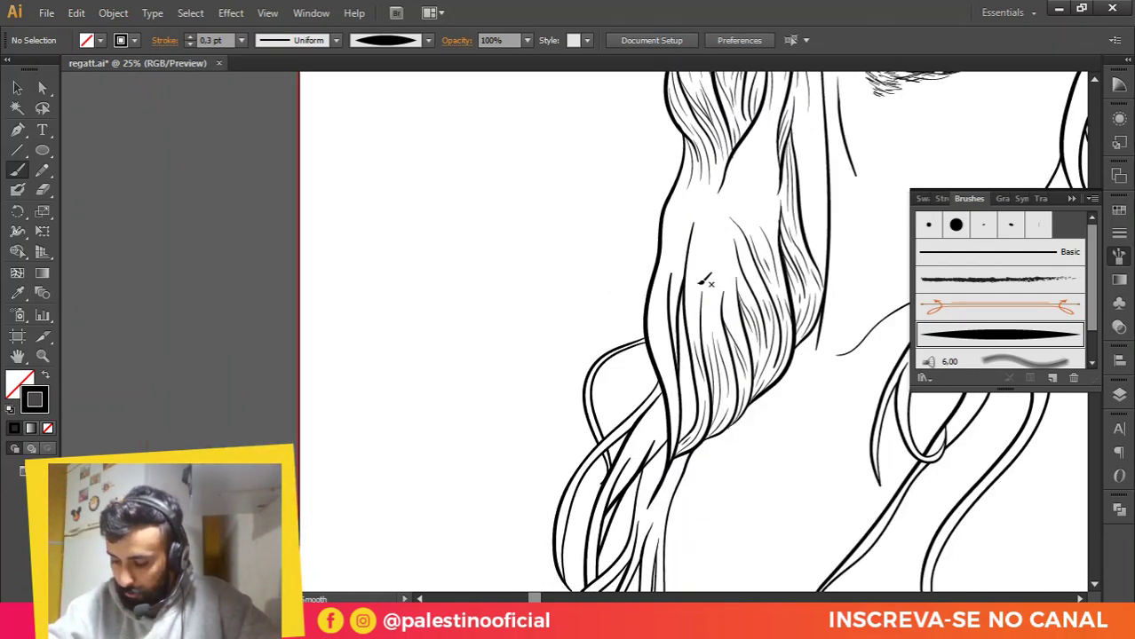
pyautogui.scroll(-1, 710, 264)
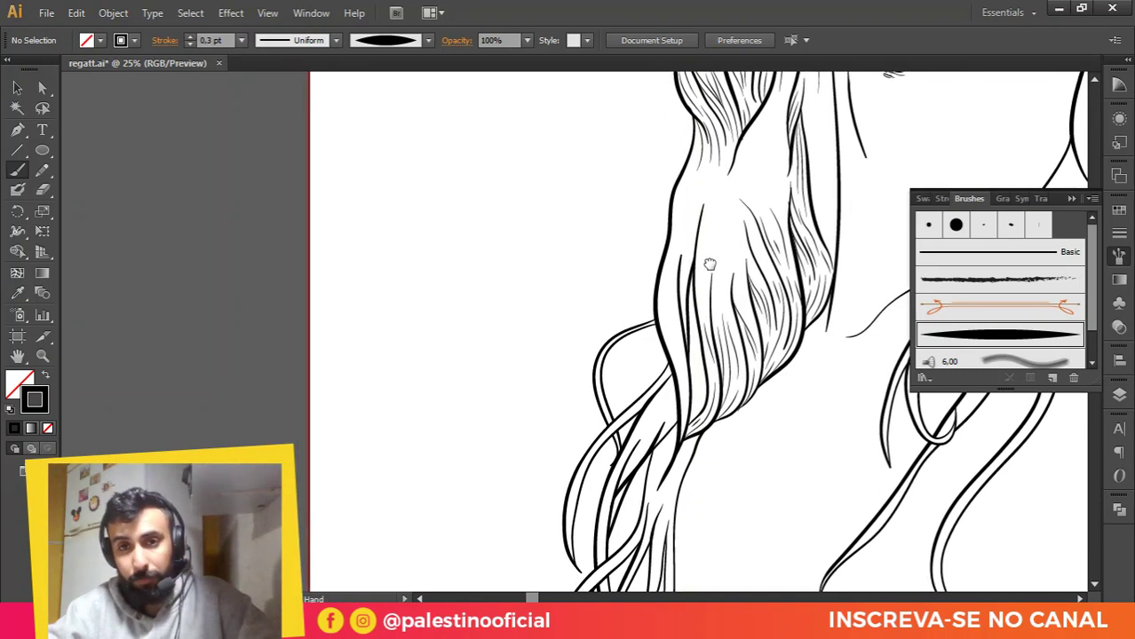
pyautogui.scroll(1, 745, 246)
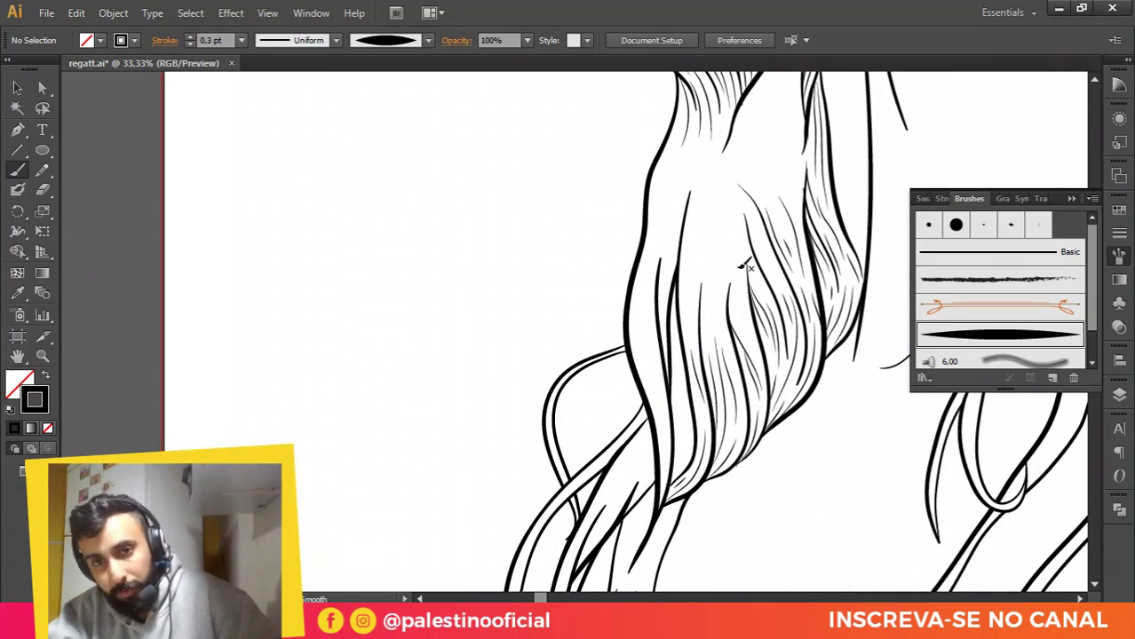
pyautogui.moveTo(729, 284); pyautogui.dragTo(731, 321)
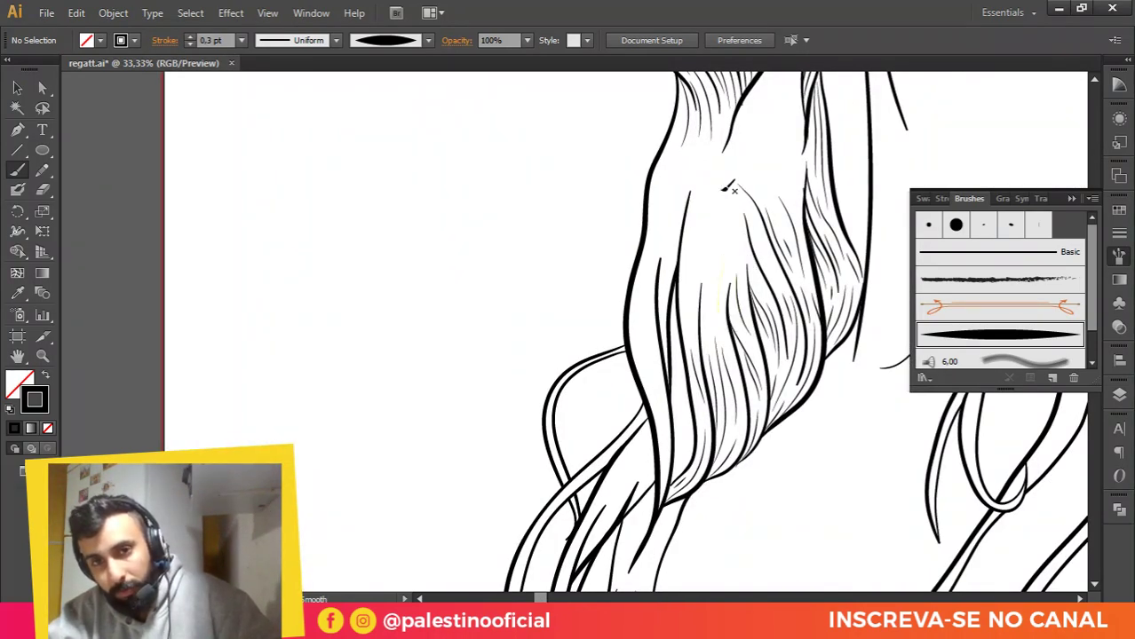
pyautogui.moveTo(724, 219); pyautogui.dragTo(718, 323)
pyautogui.moveTo(711, 238)
pyautogui.mouseDown()
pyautogui.moveTo(709, 323)
pyautogui.moveTo(689, 282)
pyautogui.mouseUp()
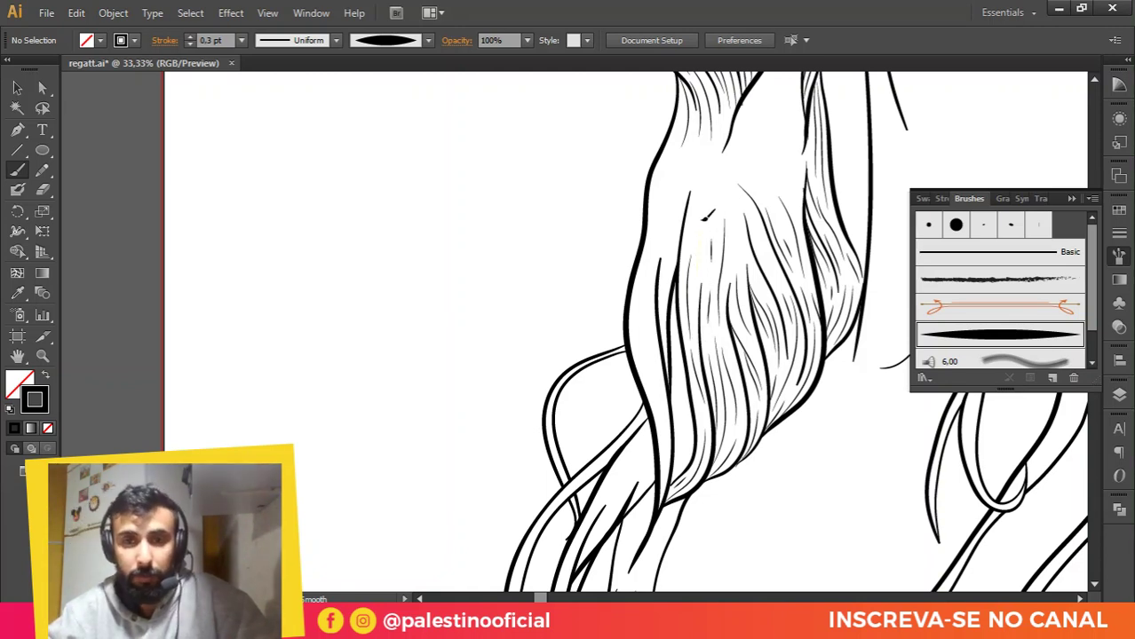
# Step: Add 0.3 pt strands along the outer edge of the large shoulder lock, from its narrow upper part into the outermost section
pyautogui.moveTo(708, 215); pyautogui.dragTo(658, 320)
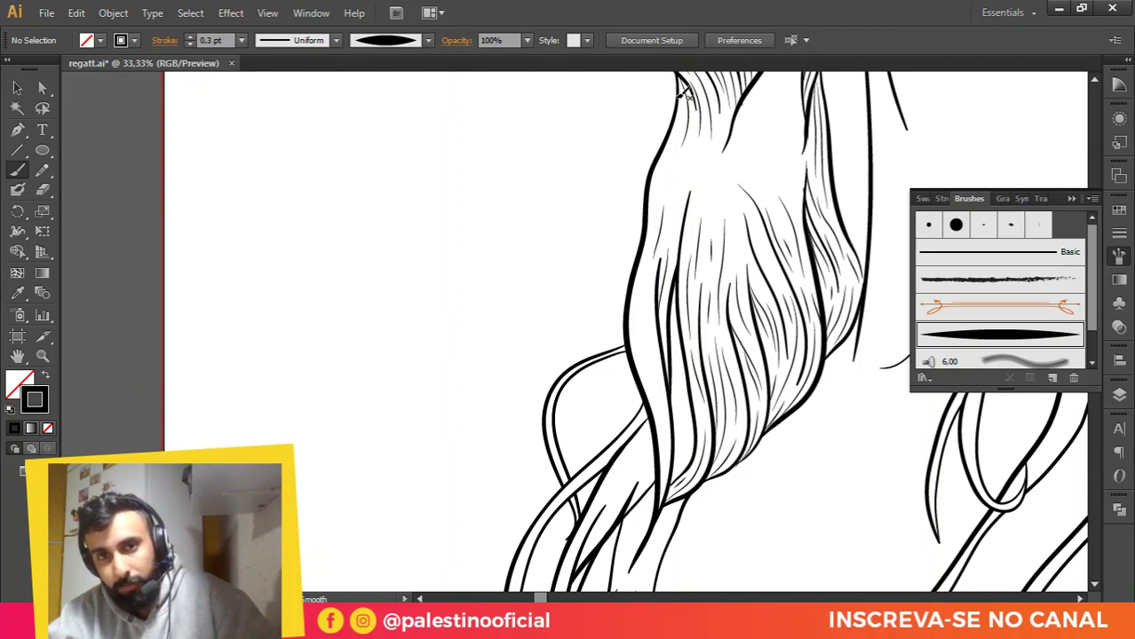
pyautogui.moveTo(684, 111); pyautogui.dragTo(660, 177)
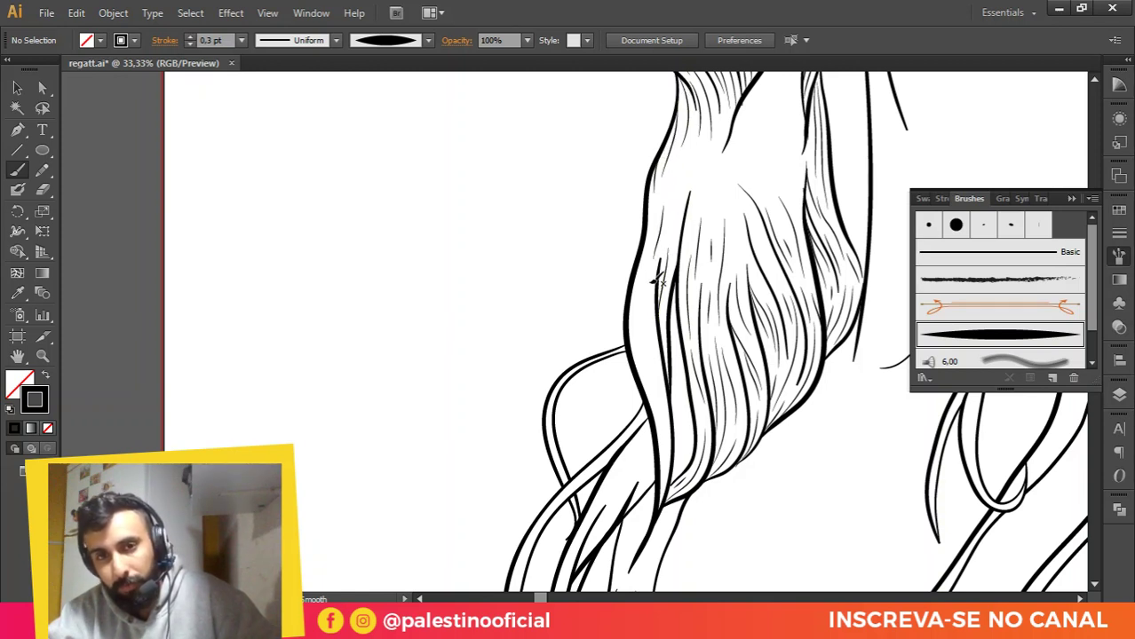
pyautogui.moveTo(639, 256); pyautogui.dragTo(666, 413)
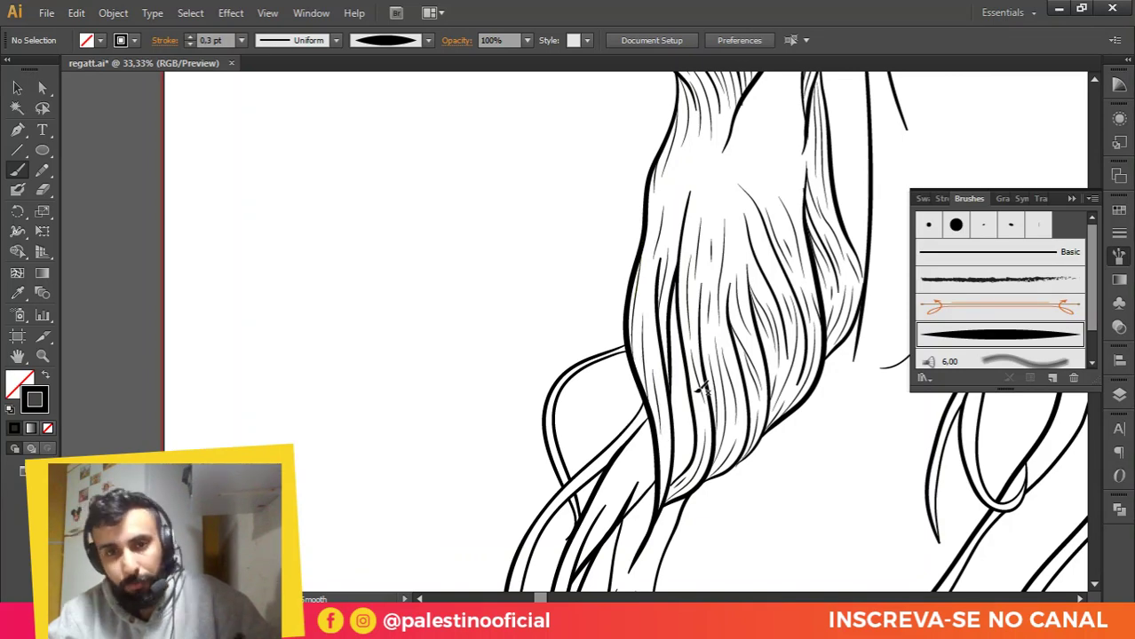
# Step: Thicken the narrow outer sections and lower tip of the large shoulder lock with more fine 0.3 pt strands
pyautogui.scroll(1, 671, 452)
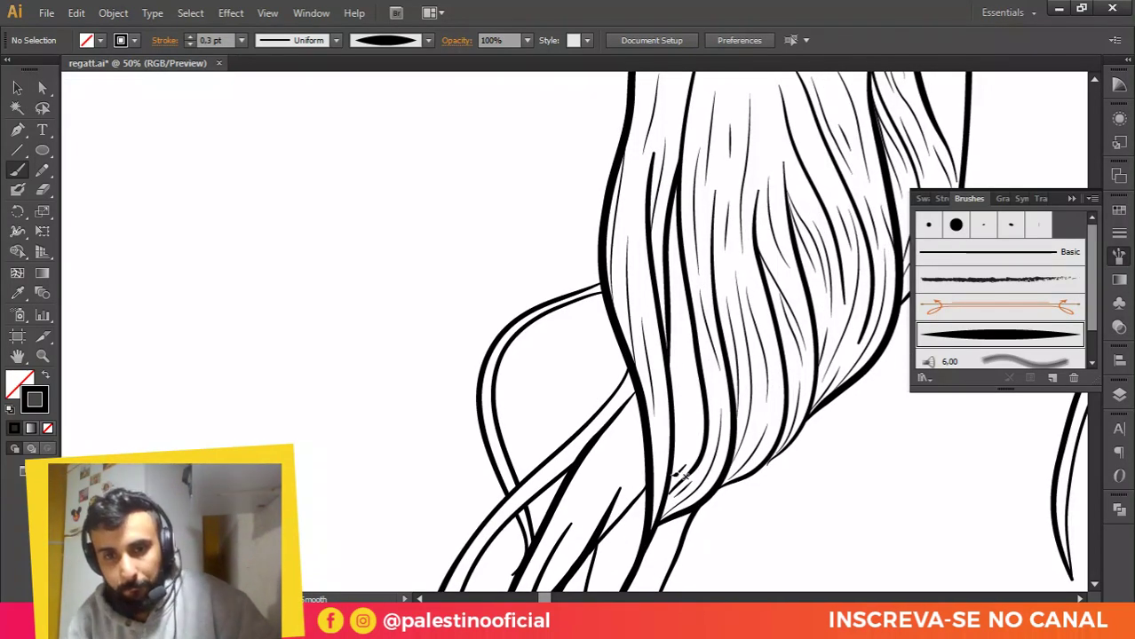
pyautogui.moveTo(671, 480); pyautogui.dragTo(683, 312)
pyautogui.moveTo(675, 397); pyautogui.dragTo(682, 328)
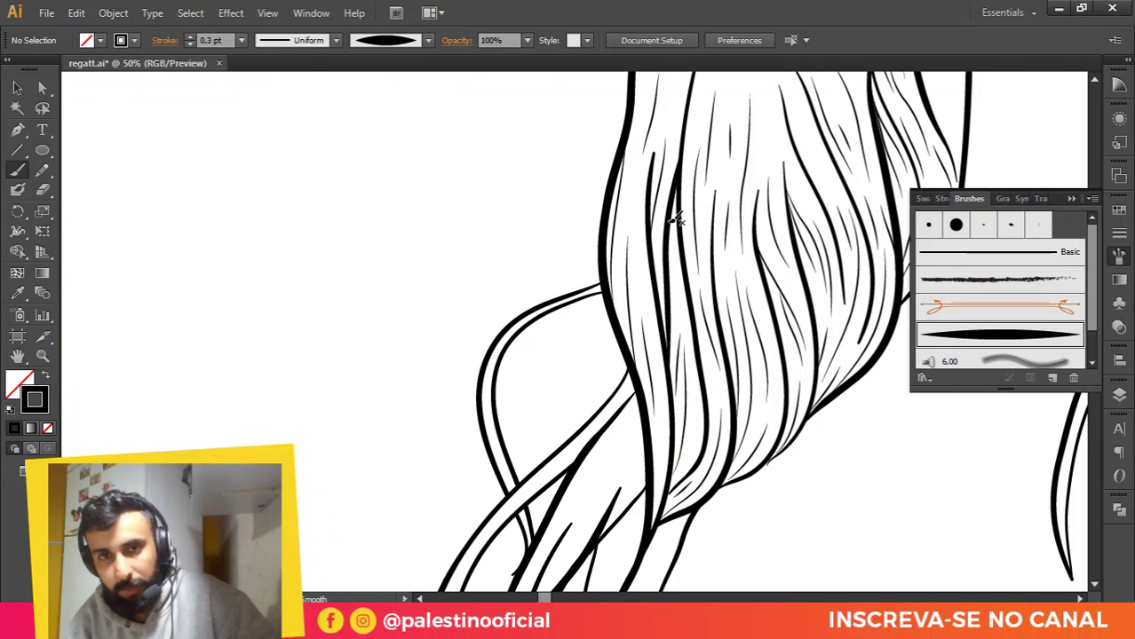
pyautogui.moveTo(671, 199); pyautogui.dragTo(682, 298)
pyautogui.moveTo(640, 256); pyautogui.dragTo(652, 304)
pyautogui.moveTo(662, 535); pyautogui.dragTo(675, 437)
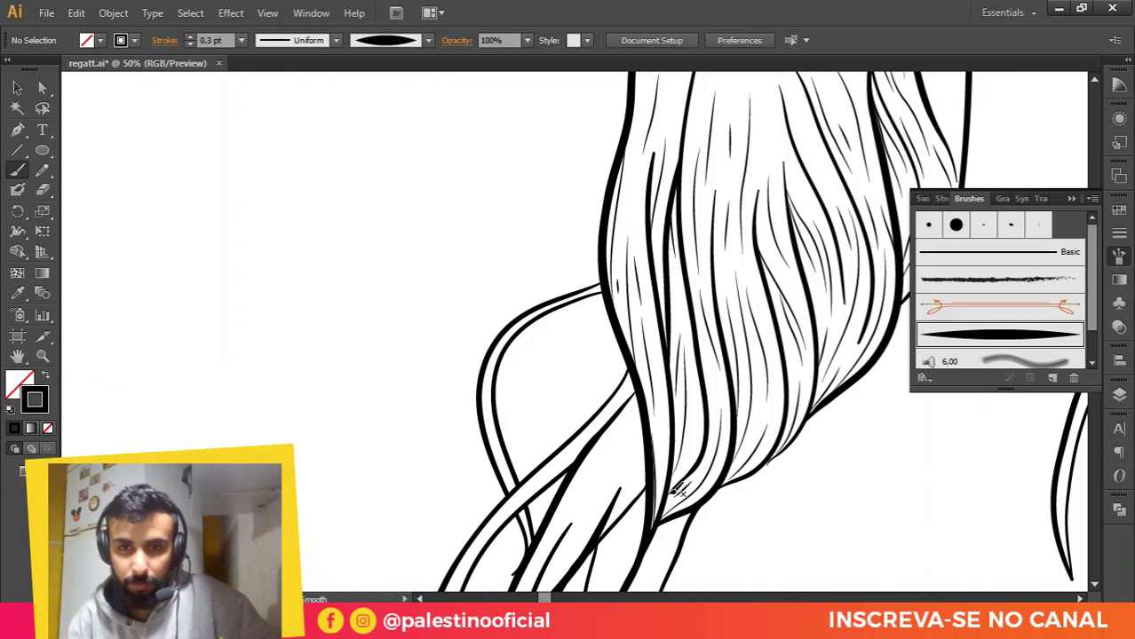
pyautogui.moveTo(677, 489); pyautogui.dragTo(700, 406)
pyautogui.moveTo(750, 460); pyautogui.dragTo(762, 400)
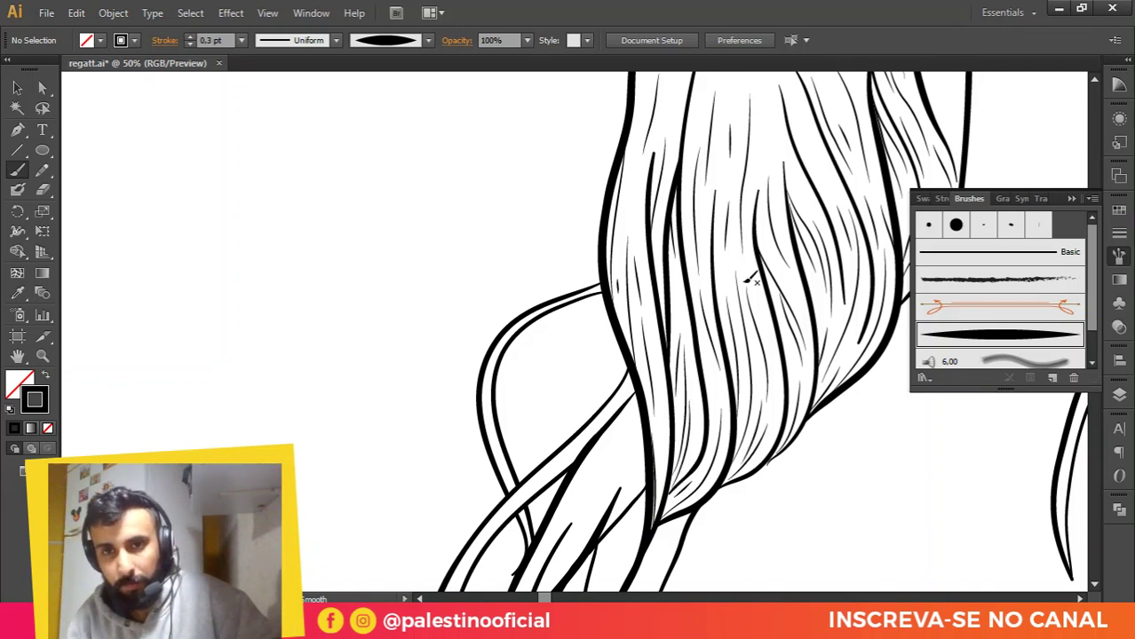
pyautogui.moveTo(747, 270); pyautogui.dragTo(771, 368)
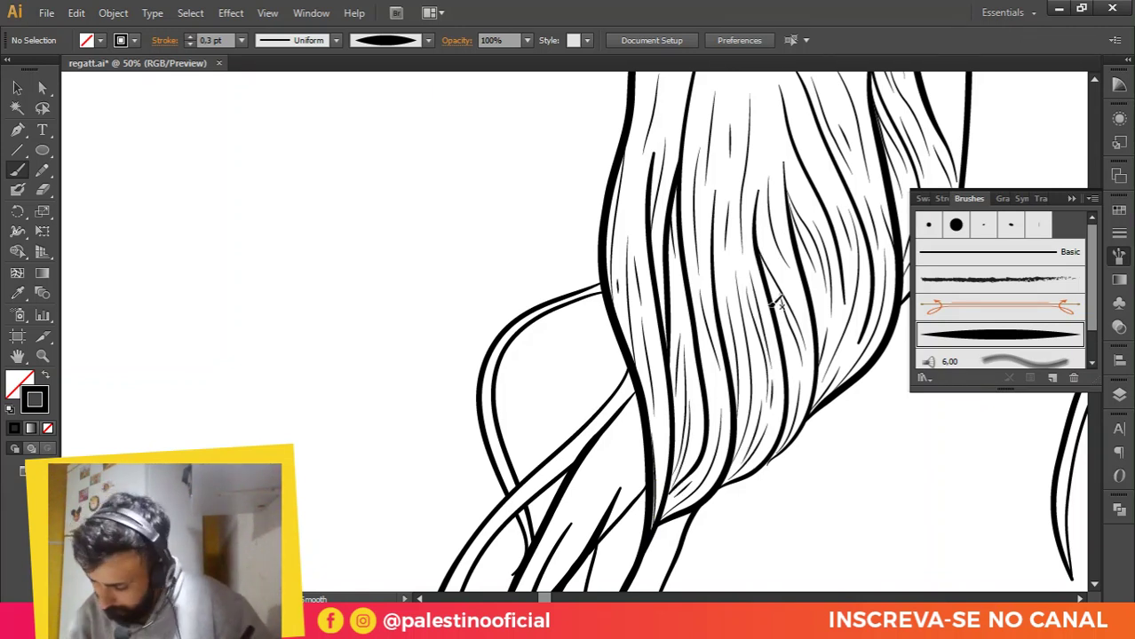
# Step: Fill the outer side of the lock's narrow waist with short 0.3 pt strands linking the upper and lower waves
pyautogui.hotkey('ctrl', '-')
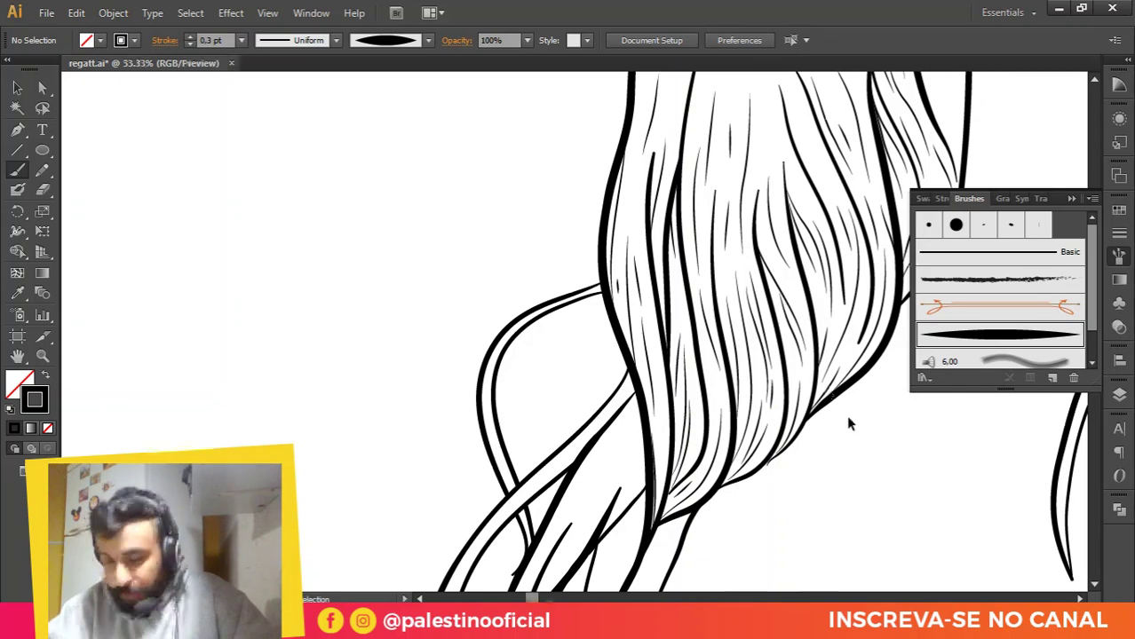
pyautogui.moveTo(747, 176); pyautogui.dragTo(648, 285)
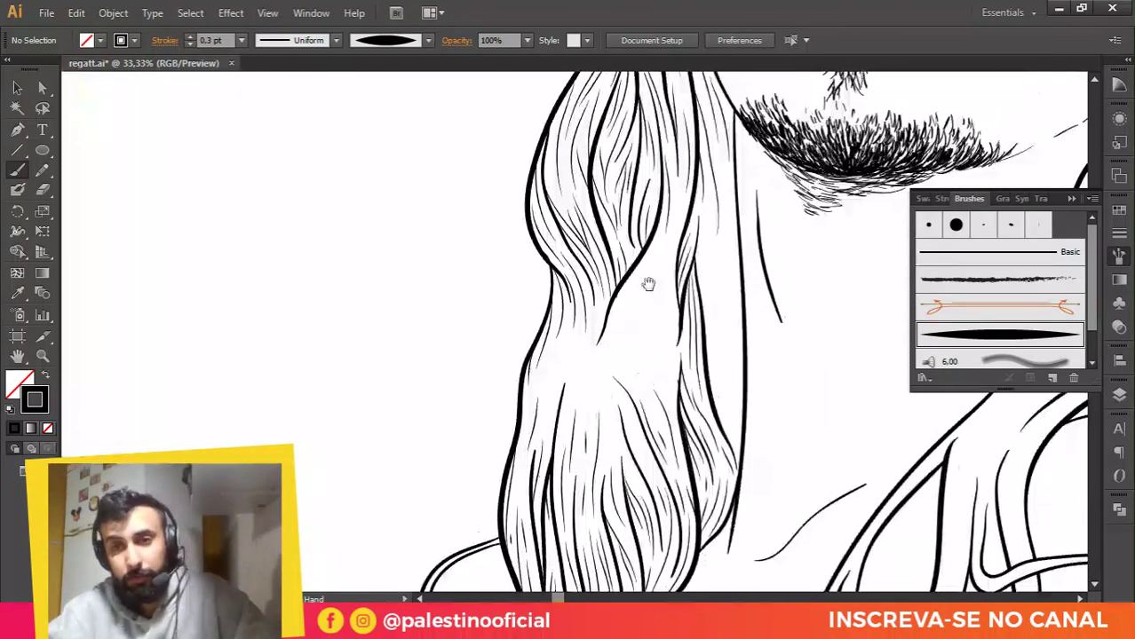
pyautogui.hotkey('ctrl', '+')
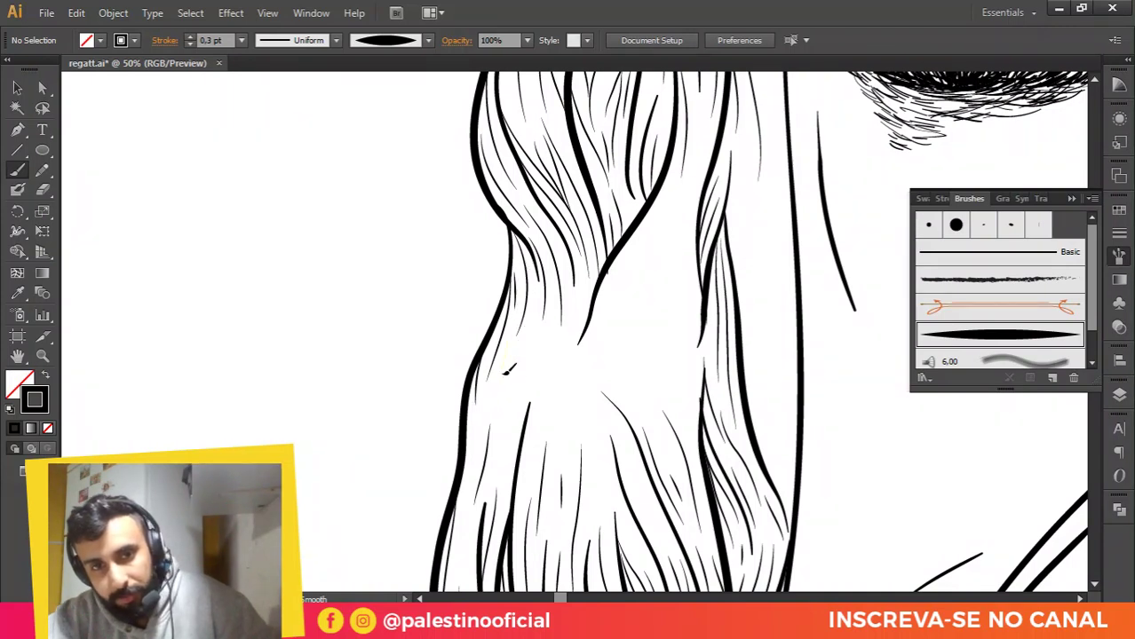
pyautogui.moveTo(460, 568); pyautogui.dragTo(467, 500)
pyautogui.moveTo(471, 477); pyautogui.dragTo(496, 399)
pyautogui.moveTo(507, 463); pyautogui.dragTo(520, 364)
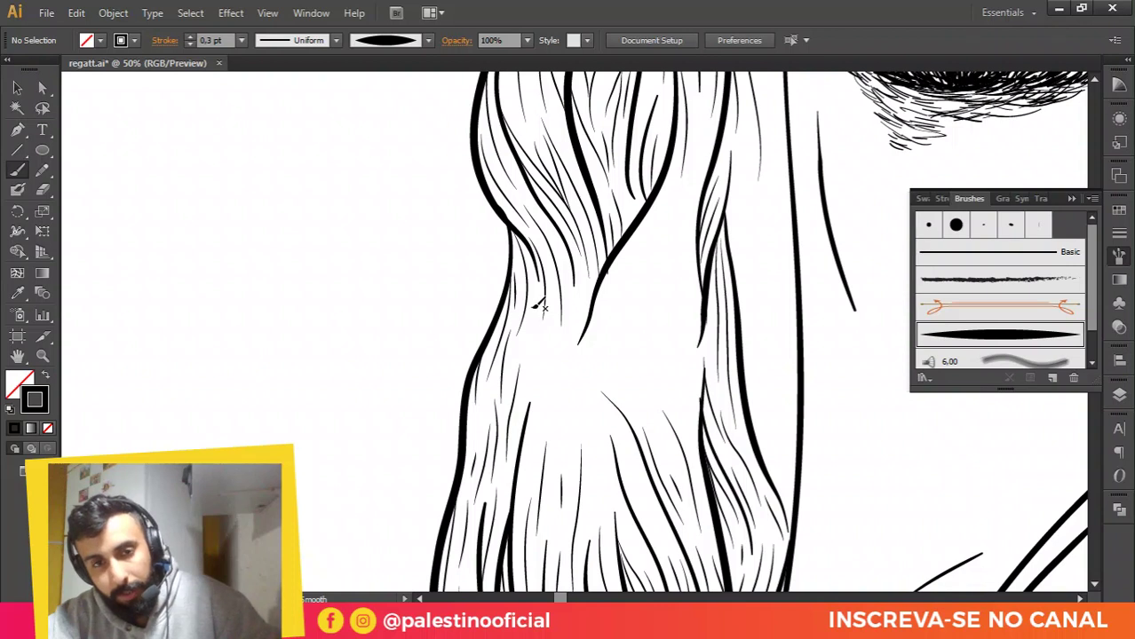
pyautogui.moveTo(533, 311); pyautogui.dragTo(526, 348)
pyautogui.moveTo(551, 304); pyautogui.dragTo(543, 404)
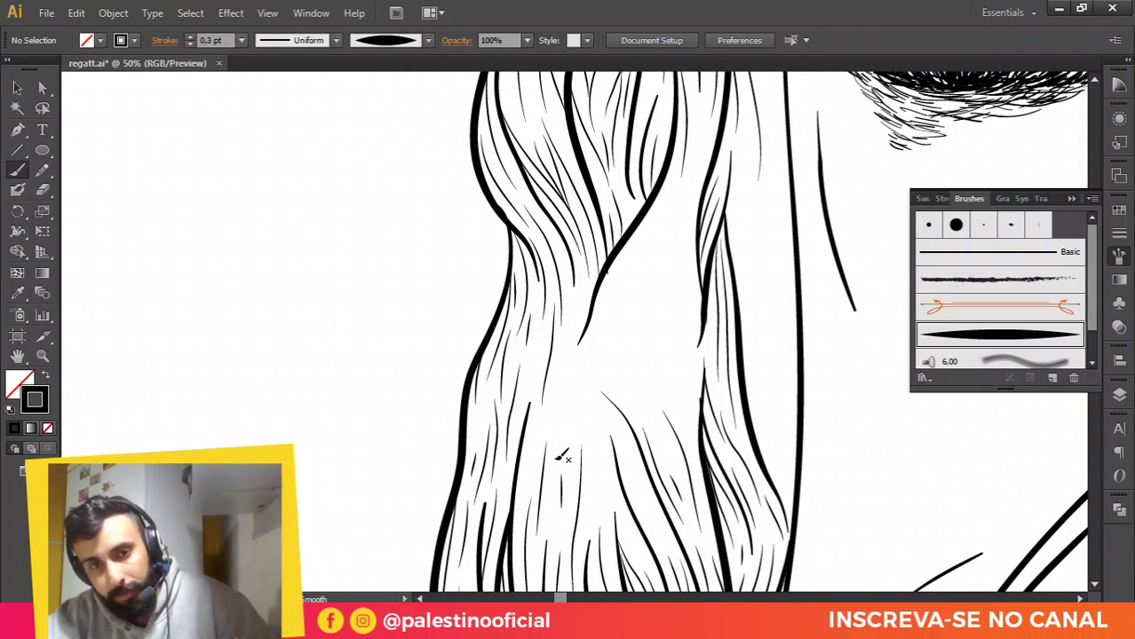
# Step: Paint 0.3 pt strands fanning down from the centre of the lock's waist into the wave below
pyautogui.moveTo(575, 357)
pyautogui.mouseDown()
pyautogui.moveTo(556, 451)
pyautogui.moveTo(525, 486)
pyautogui.mouseUp()
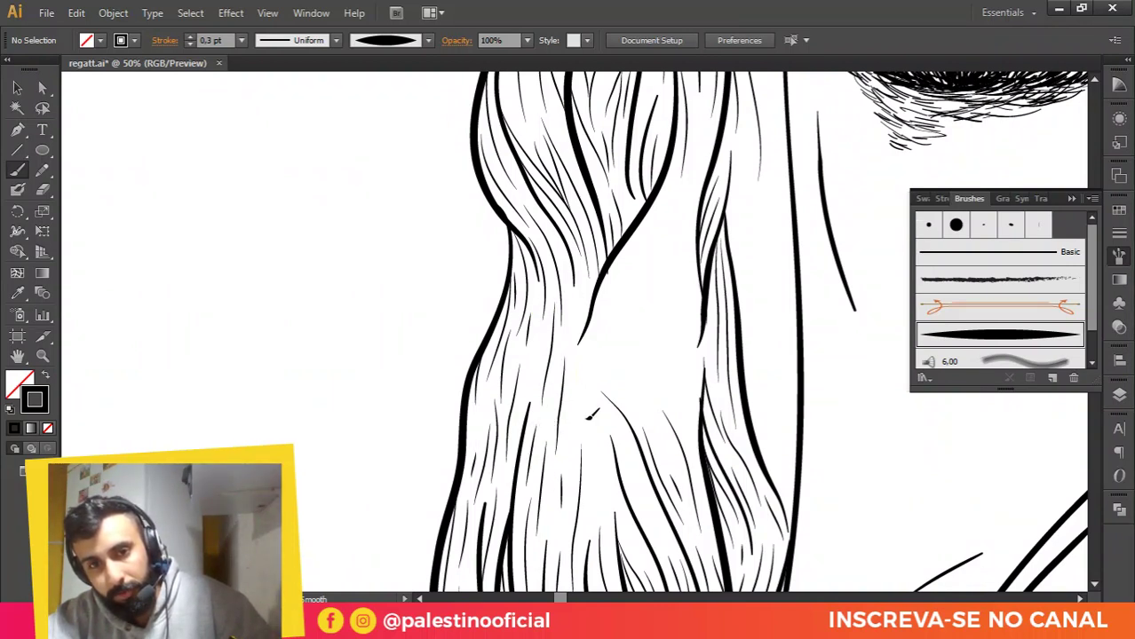
pyautogui.moveTo(577, 366); pyautogui.dragTo(598, 494)
pyautogui.moveTo(593, 391); pyautogui.dragTo(667, 538)
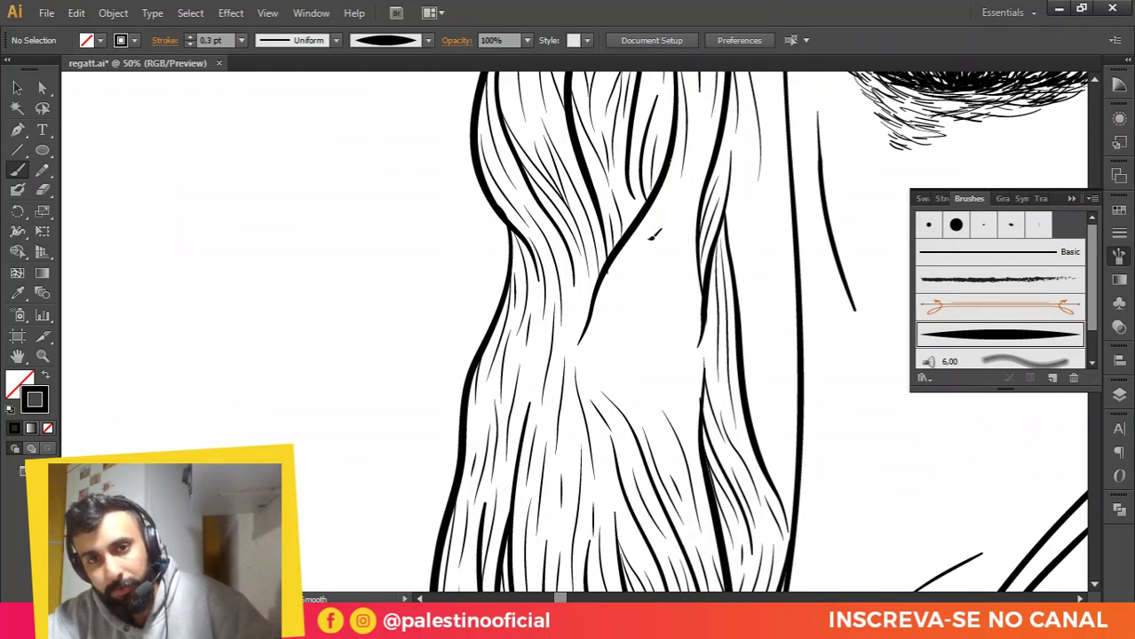
# Step: Fill the blank area beneath the thick diagonal line at the lock's waist with flowing 0.3 pt strands, redoing one misplaced stroke
pyautogui.moveTo(649, 238)
pyautogui.mouseDown()
pyautogui.moveTo(618, 311)
pyautogui.moveTo(626, 365)
pyautogui.mouseUp()
pyautogui.moveTo(632, 236); pyautogui.dragTo(586, 364)
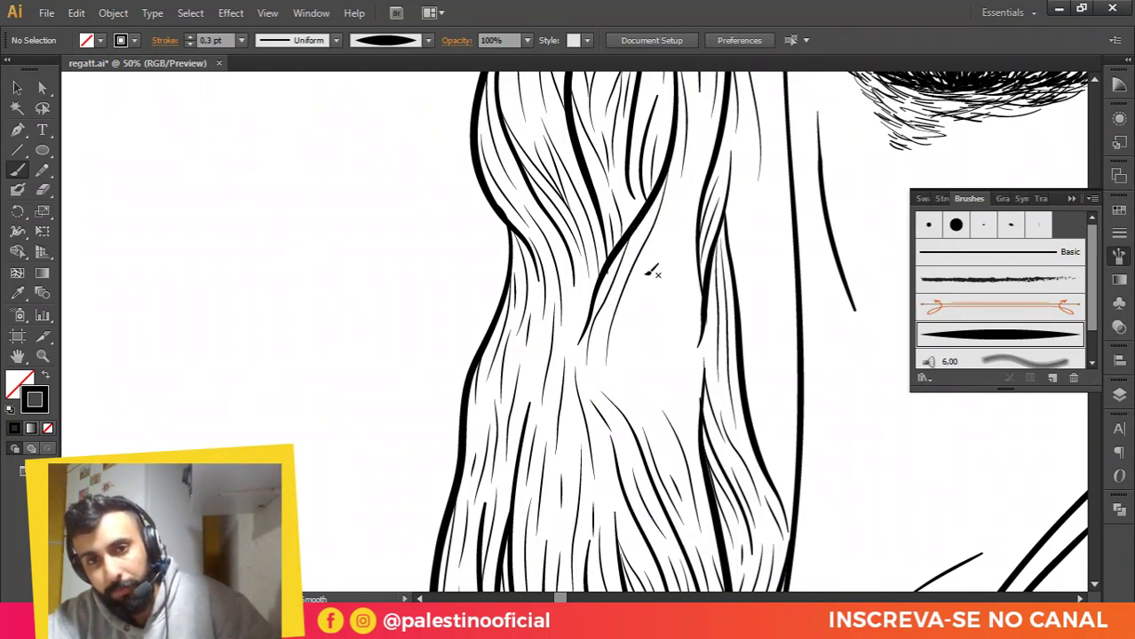
pyautogui.hotkey('ctrl', 'z')
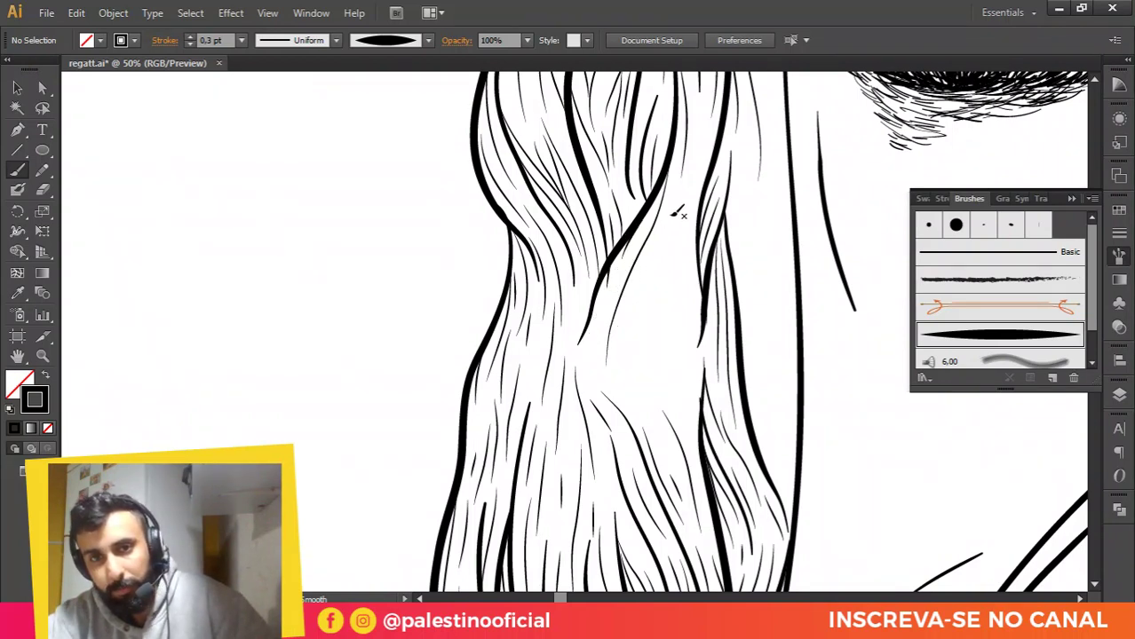
pyautogui.moveTo(672, 261); pyautogui.dragTo(677, 337)
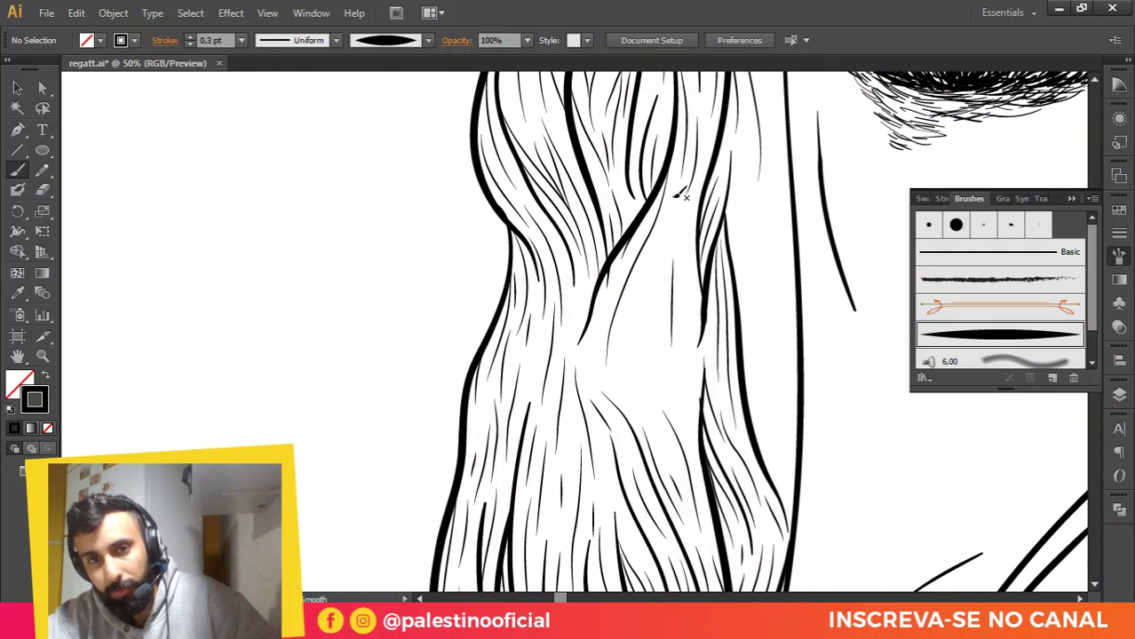
pyautogui.moveTo(634, 376); pyautogui.dragTo(633, 385)
pyautogui.moveTo(680, 423); pyautogui.dragTo(680, 425)
pyautogui.moveTo(640, 366); pyautogui.dragTo(658, 441)
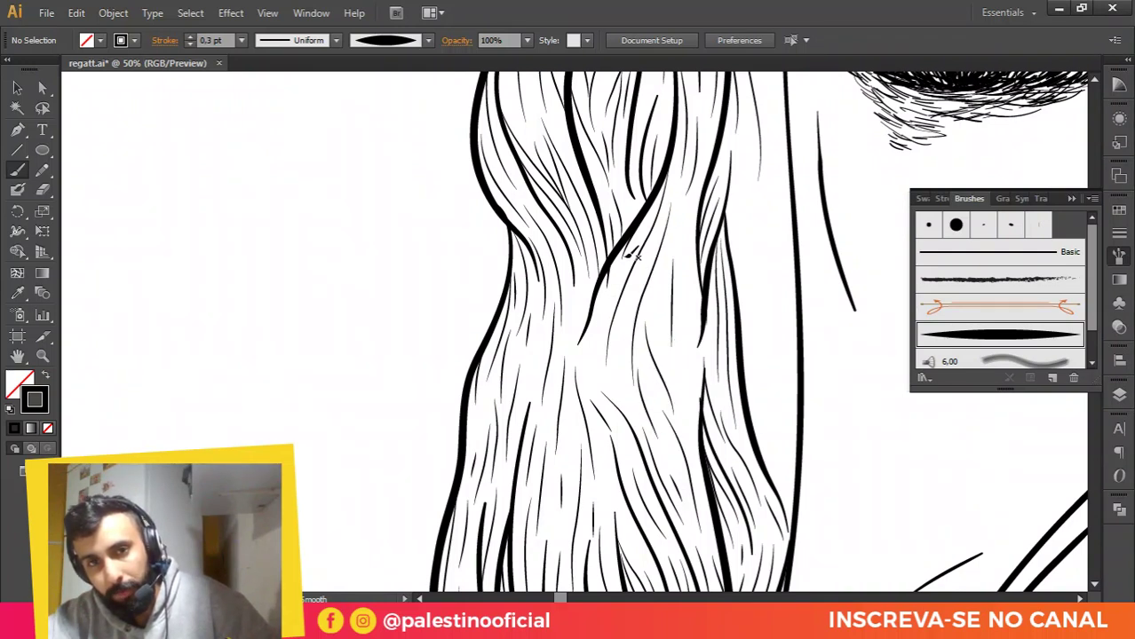
pyautogui.moveTo(600, 353)
pyautogui.mouseDown()
pyautogui.moveTo(595, 377)
pyautogui.moveTo(631, 305)
pyautogui.mouseUp()
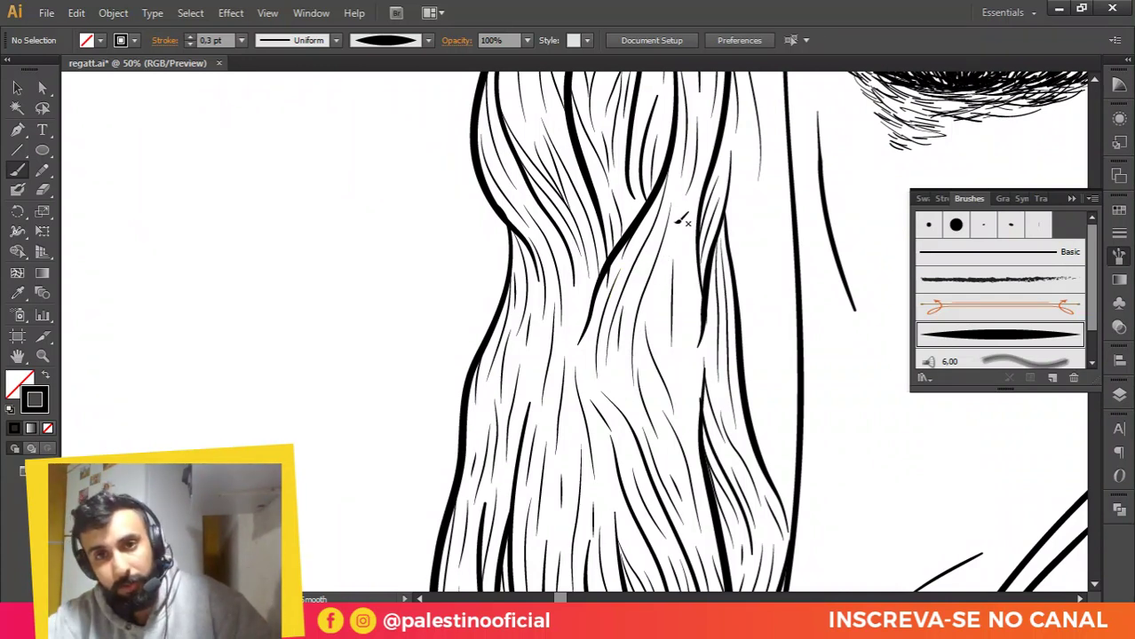
pyautogui.moveTo(684, 226)
pyautogui.mouseDown()
pyautogui.moveTo(673, 306)
pyautogui.moveTo(681, 398)
pyautogui.moveTo(703, 297)
pyautogui.mouseUp()
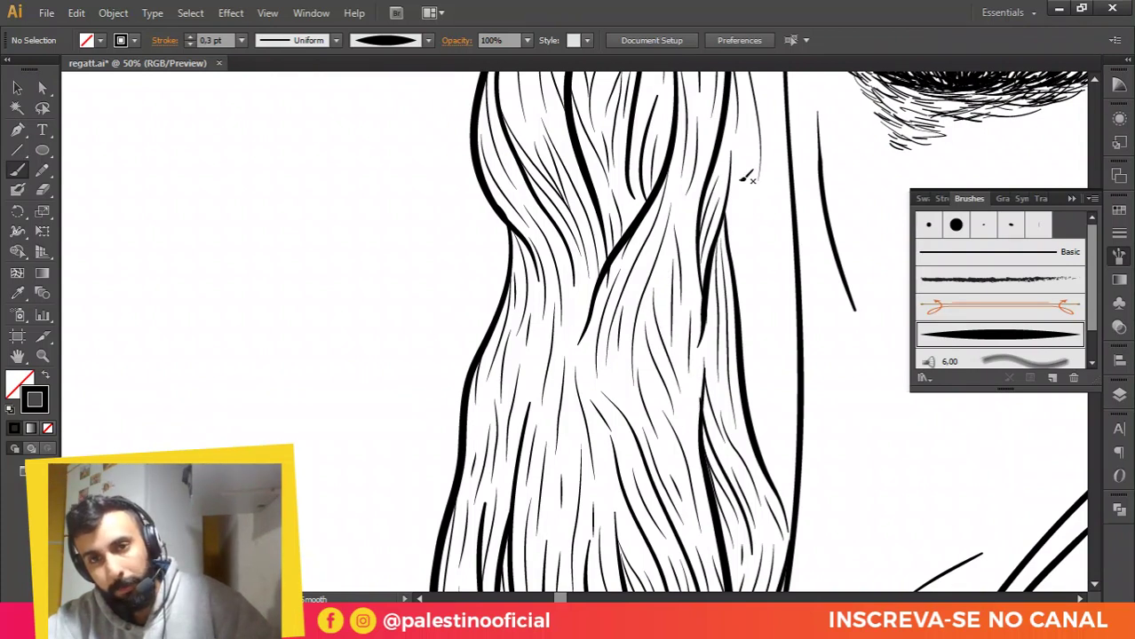
# Step: Paint long 0.3 pt strands down the narrow strip between the slender lock and the outline beside the neck
pyautogui.moveTo(739, 188); pyautogui.dragTo(777, 436)
pyautogui.moveTo(755, 341)
pyautogui.mouseDown()
pyautogui.moveTo(785, 457)
pyautogui.moveTo(758, 244)
pyautogui.moveTo(785, 305)
pyautogui.mouseUp()
pyautogui.moveTo(751, 124); pyautogui.dragTo(760, 176)
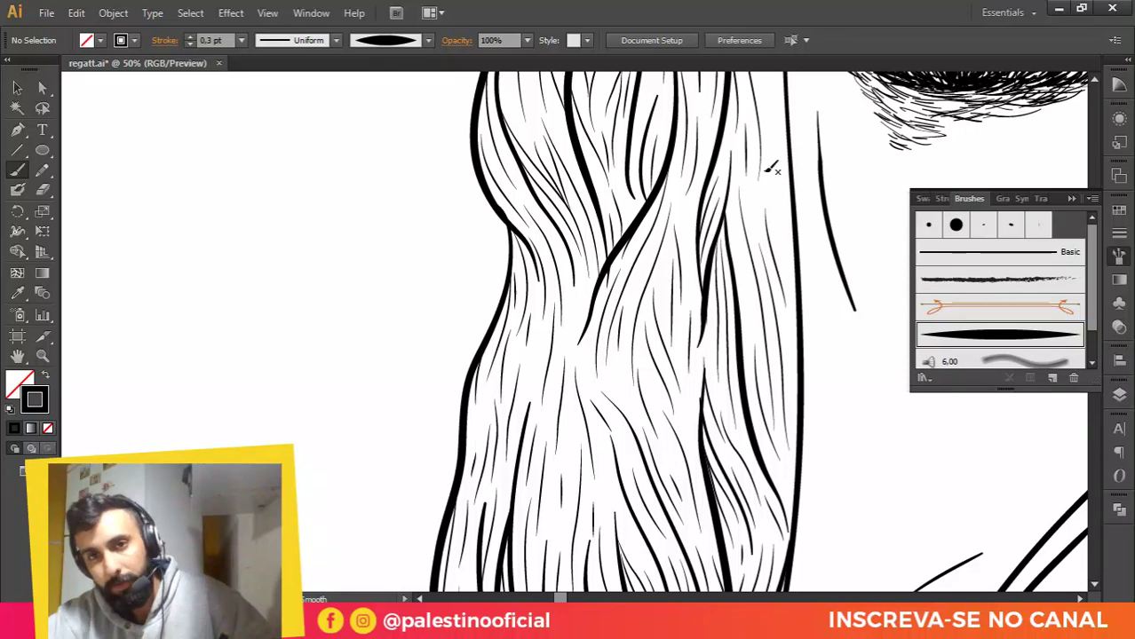
# Step: Review the whole portrait, and examine the unfilled loose strands hanging below the filled lock
pyautogui.scroll(-3, 780, 167)
pyautogui.moveTo(601, 321); pyautogui.dragTo(724, 266)
pyautogui.scroll(-2, 659, 343)
pyautogui.moveTo(466, 301); pyautogui.dragTo(562, 327)
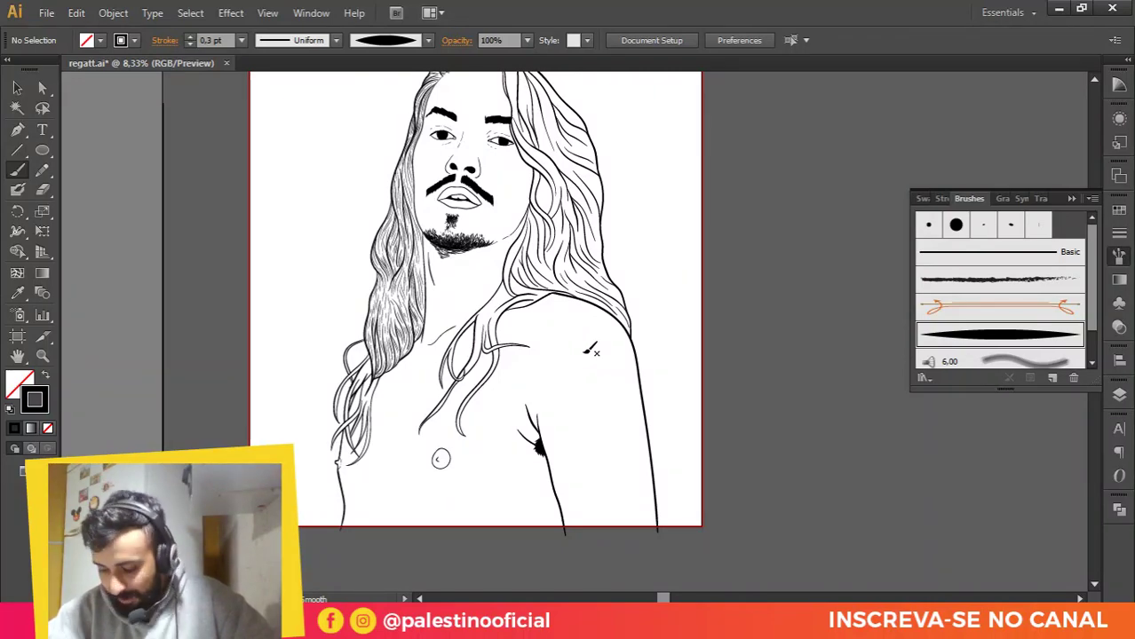
pyautogui.hotkey('ctrl', '-')
pyautogui.moveTo(592, 342); pyautogui.dragTo(555, 346)
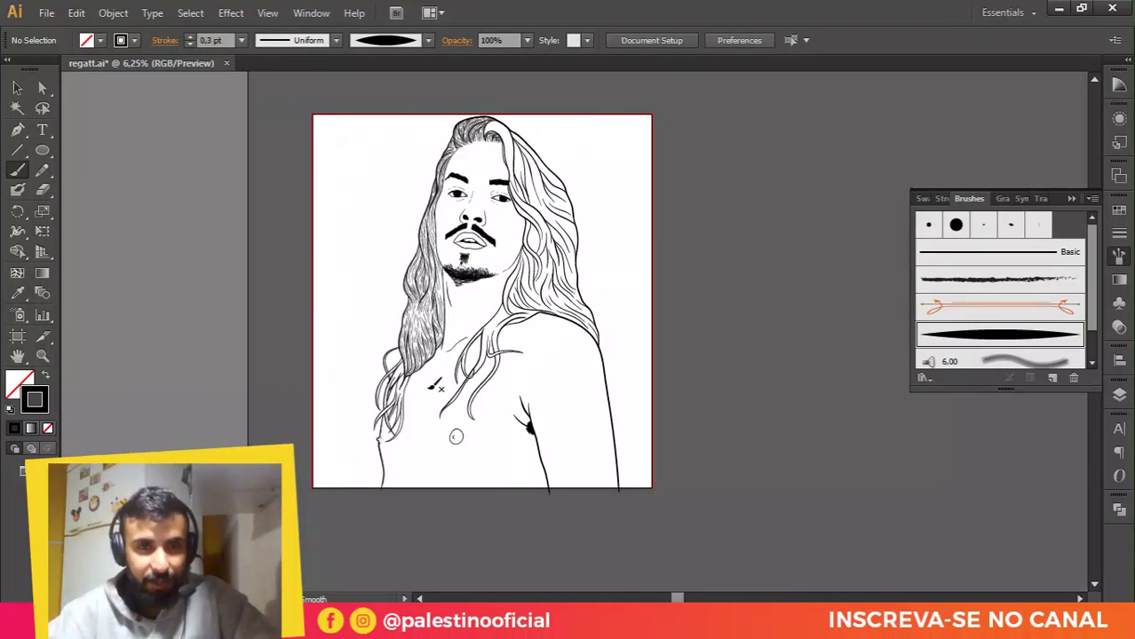
pyautogui.hotkey('ctrl', '+')
pyautogui.hotkey('ctrl', '+')
pyautogui.moveTo(338, 397); pyautogui.dragTo(530, 382)
pyautogui.scroll(4, 320, 356)
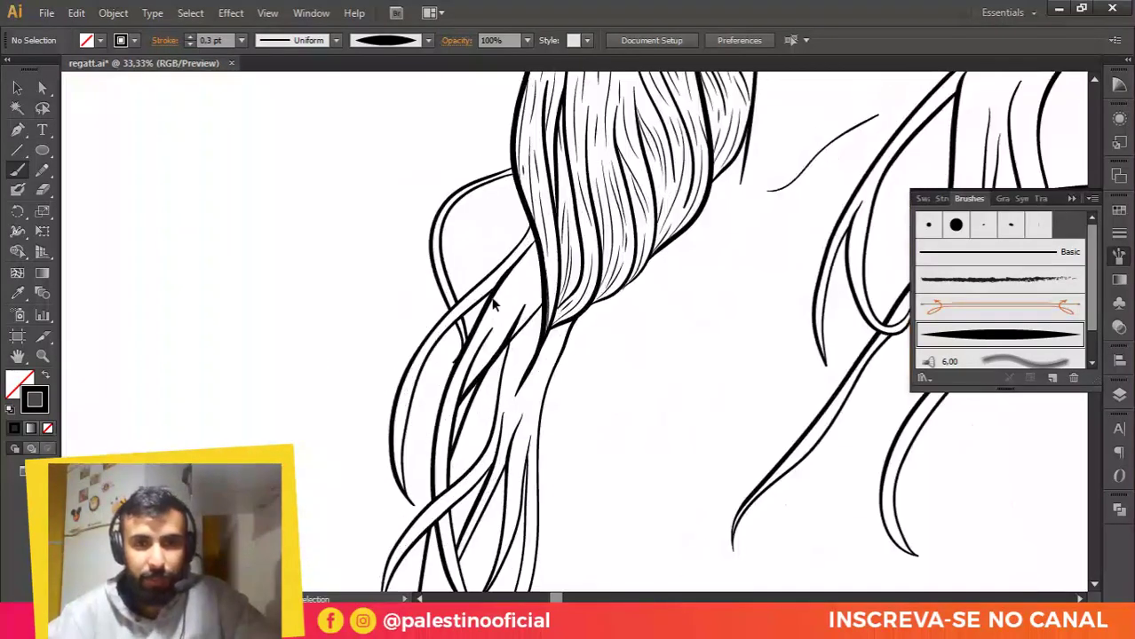
pyautogui.scroll(-3, 524, 275)
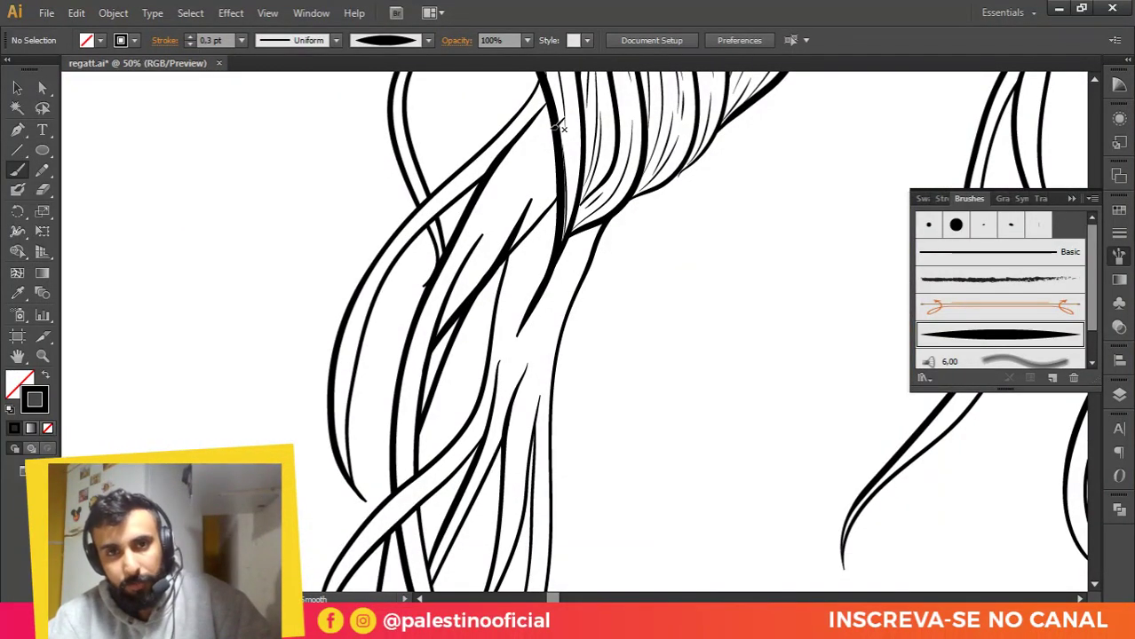
# Step: Paint short 0.3 pt strands beside the thick pointed line in the wide diagonal strand, redoing the long stroke above it
pyautogui.moveTo(504, 251); pyautogui.dragTo(539, 194)
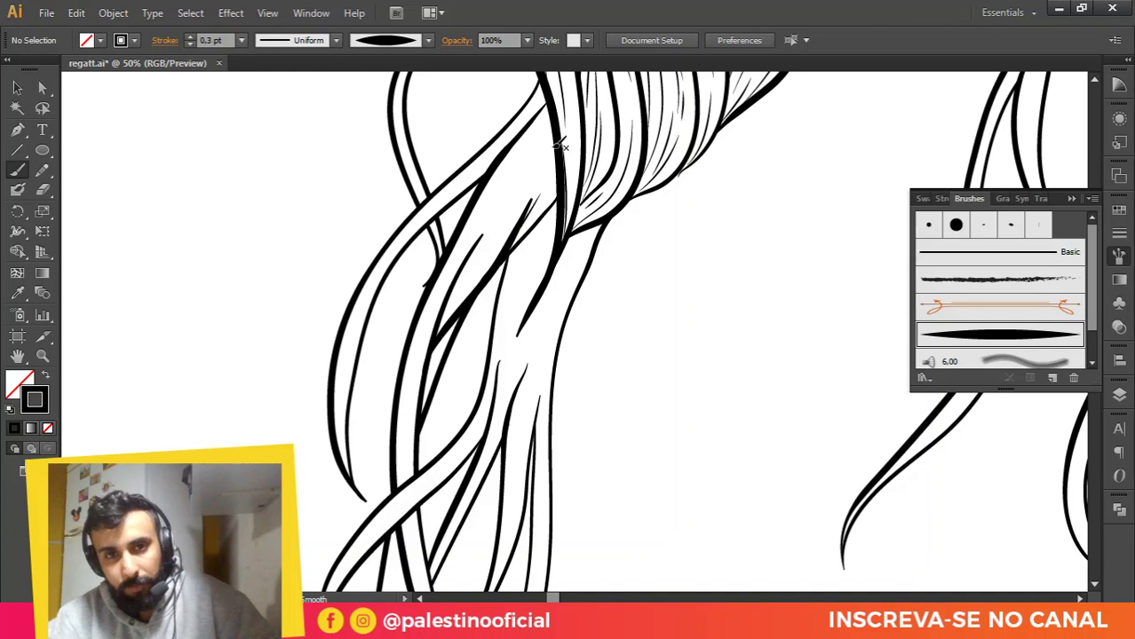
pyautogui.moveTo(512, 242); pyautogui.dragTo(541, 197)
pyautogui.moveTo(547, 122); pyautogui.dragTo(472, 243)
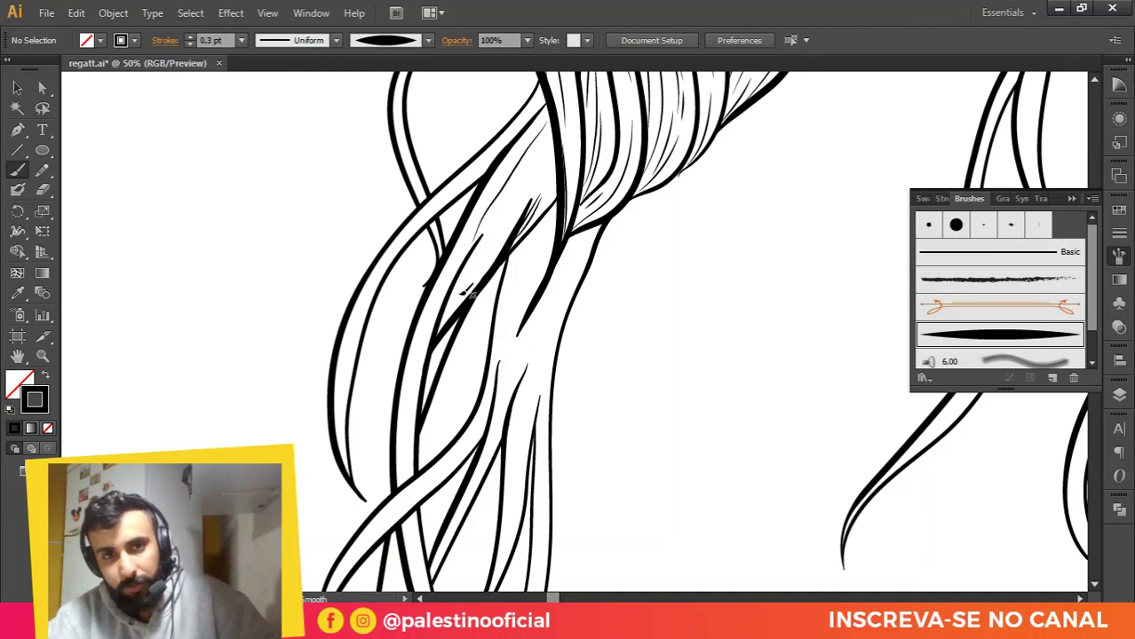
pyautogui.hotkey('ctrl', 'z')
pyautogui.hotkey('ctrl', '+')
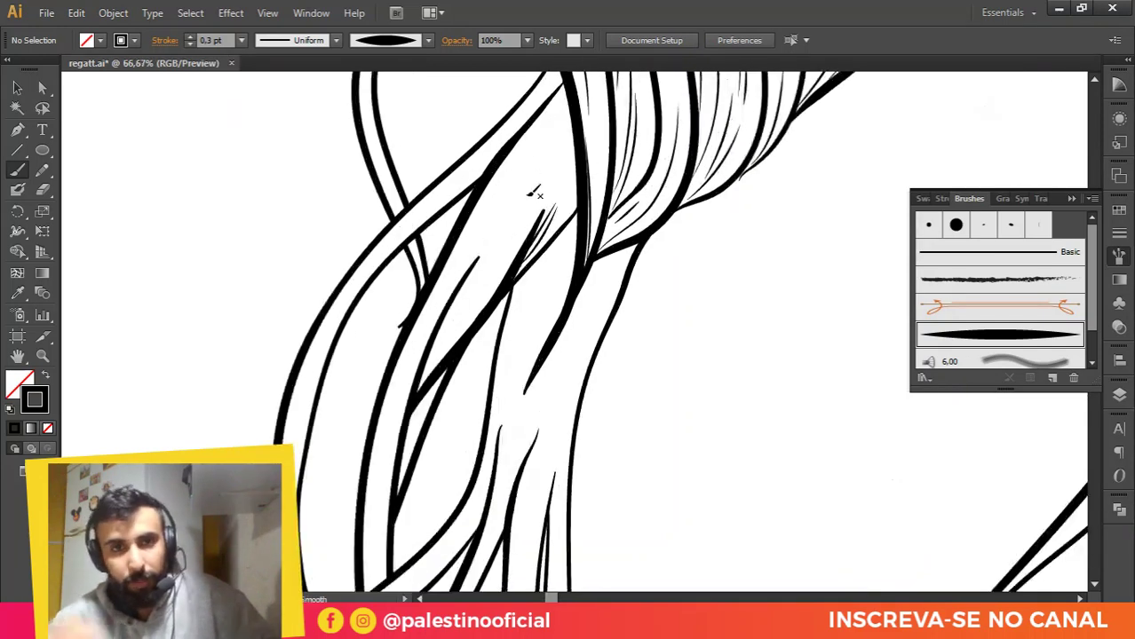
pyautogui.moveTo(567, 99); pyautogui.dragTo(500, 215)
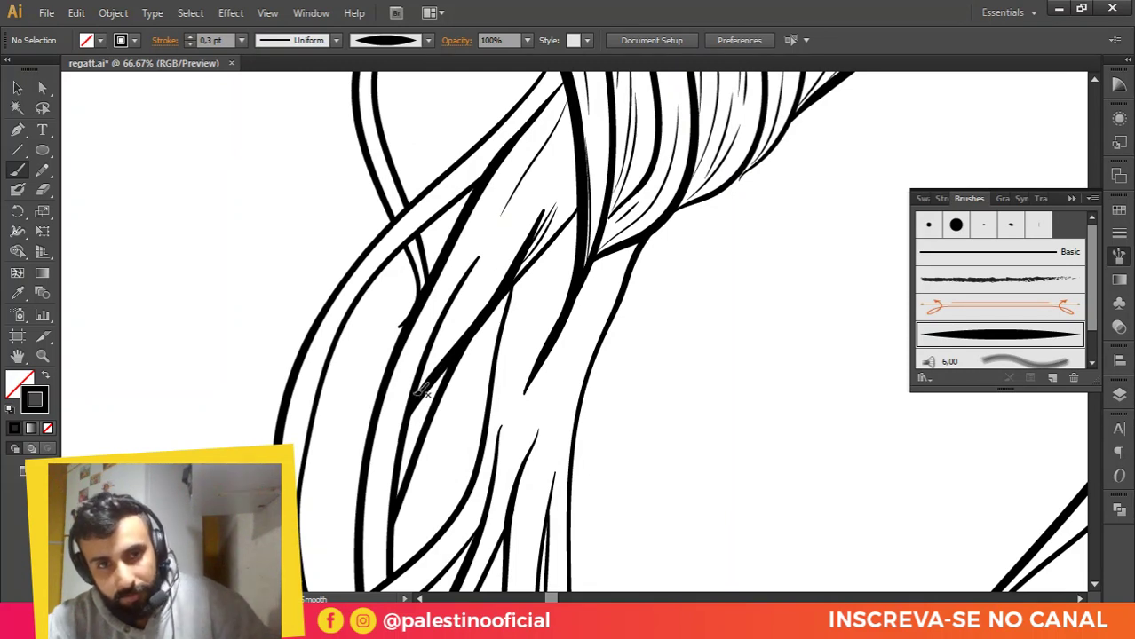
# Step: Fill the rest of the wide diagonal strand with 0.3 pt strokes, and touch up the adjoining tip of the main lock
pyautogui.moveTo(417, 385); pyautogui.dragTo(487, 277)
pyautogui.moveTo(456, 339); pyautogui.dragTo(506, 246)
pyautogui.moveTo(563, 131); pyautogui.dragTo(542, 171)
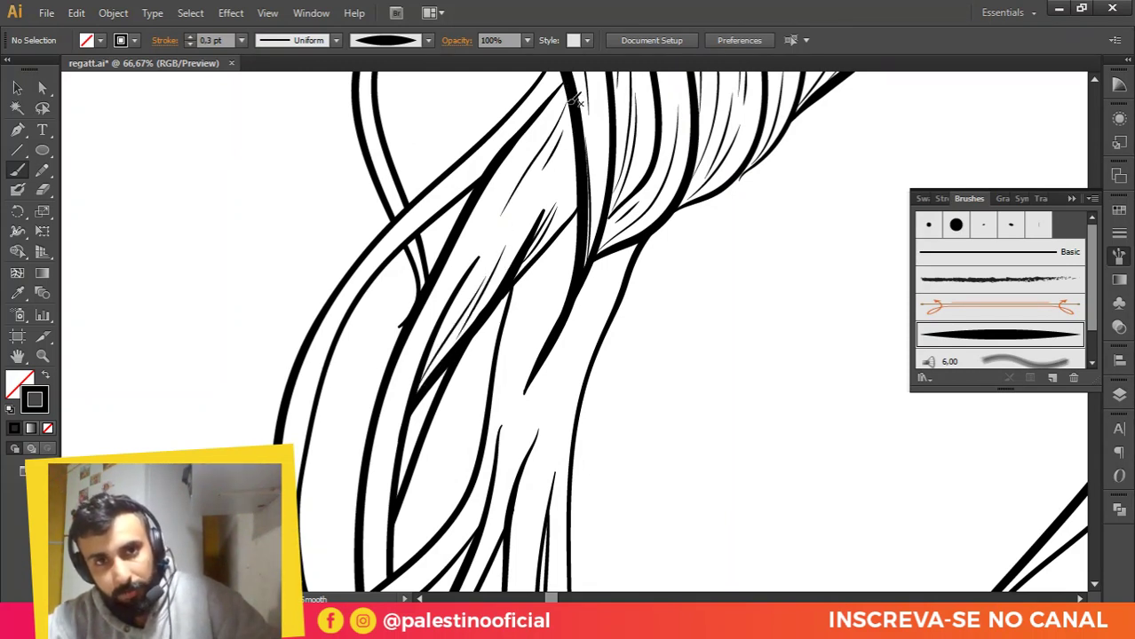
pyautogui.moveTo(551, 114)
pyautogui.mouseDown()
pyautogui.moveTo(467, 255)
pyautogui.moveTo(512, 219)
pyautogui.mouseUp()
pyautogui.moveTo(512, 231)
pyautogui.mouseDown()
pyautogui.moveTo(561, 156)
pyautogui.moveTo(575, 160)
pyautogui.mouseUp()
pyautogui.moveTo(602, 221); pyautogui.dragTo(601, 148)
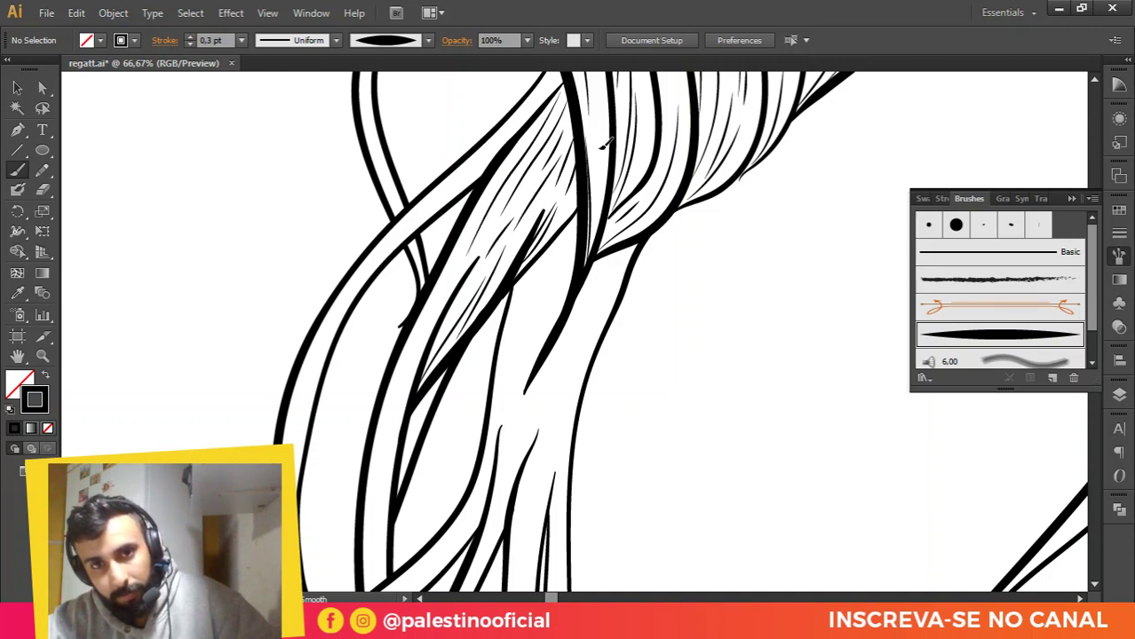
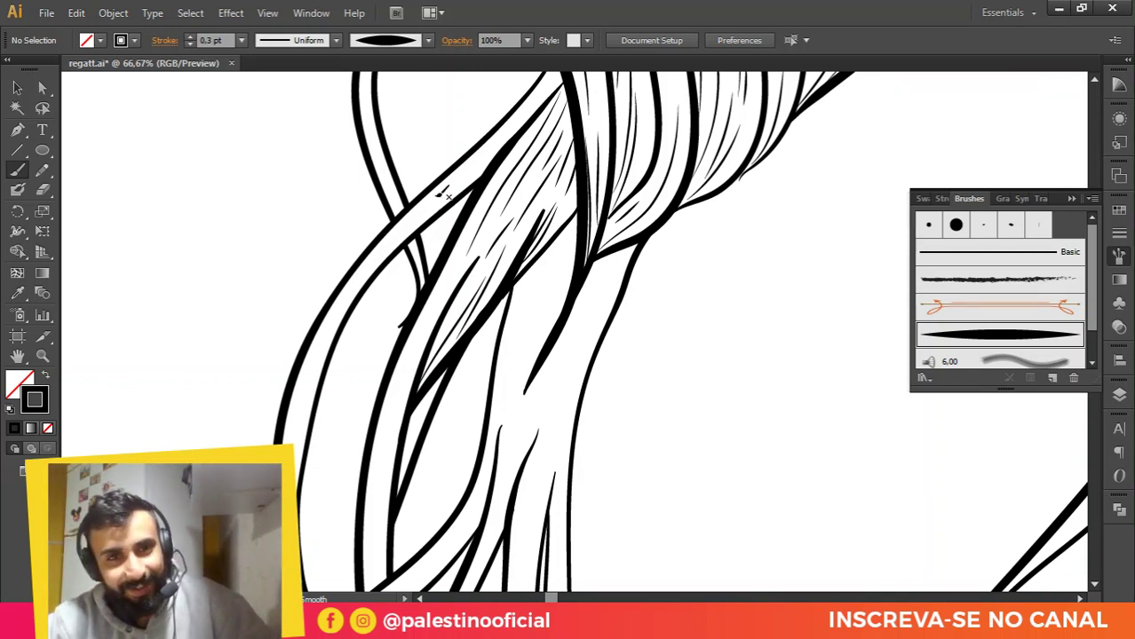
# Step: Paint long 0.3 pt strokes along the upper part of the slender outer strand curving away from the main lock
pyautogui.scroll(3, 375, 334)
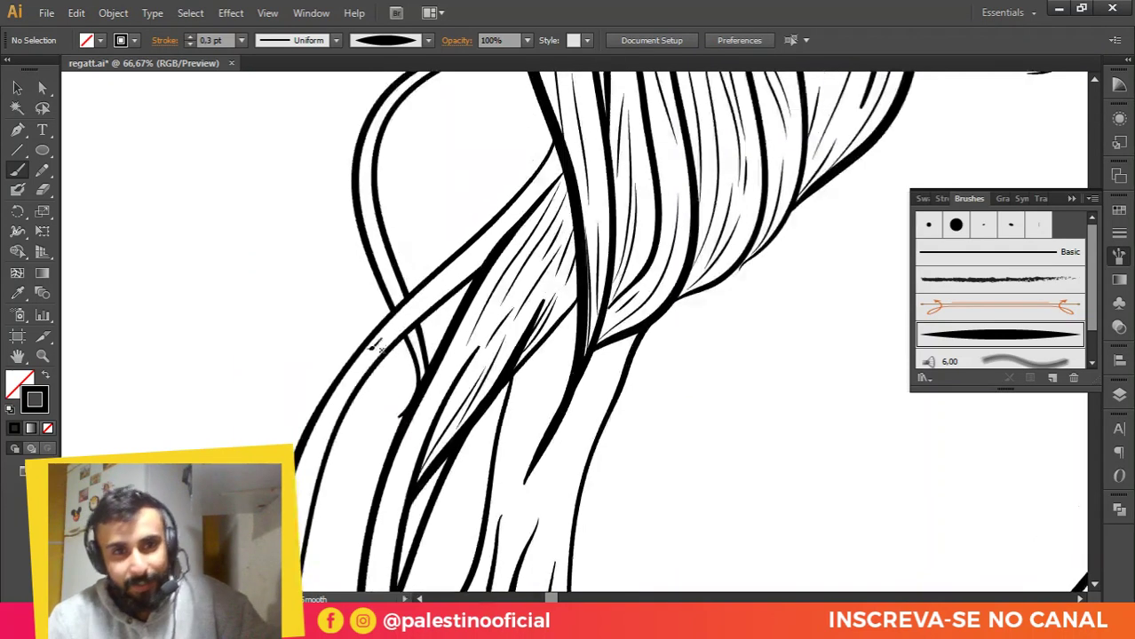
pyautogui.moveTo(400, 318); pyautogui.dragTo(479, 255)
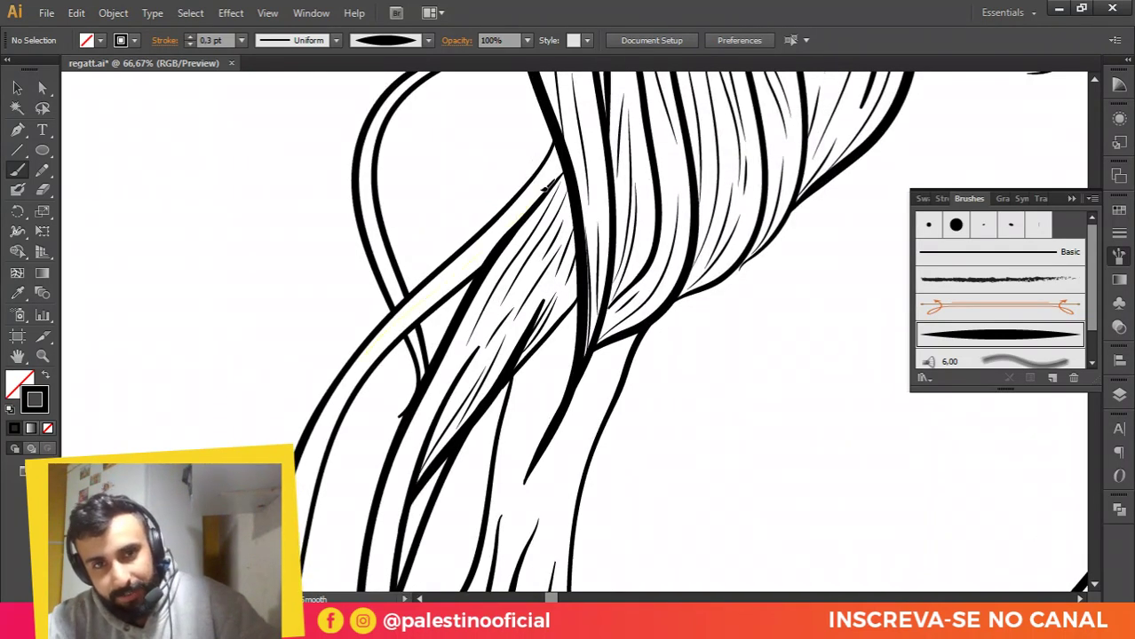
pyautogui.moveTo(549, 182); pyautogui.dragTo(573, 148)
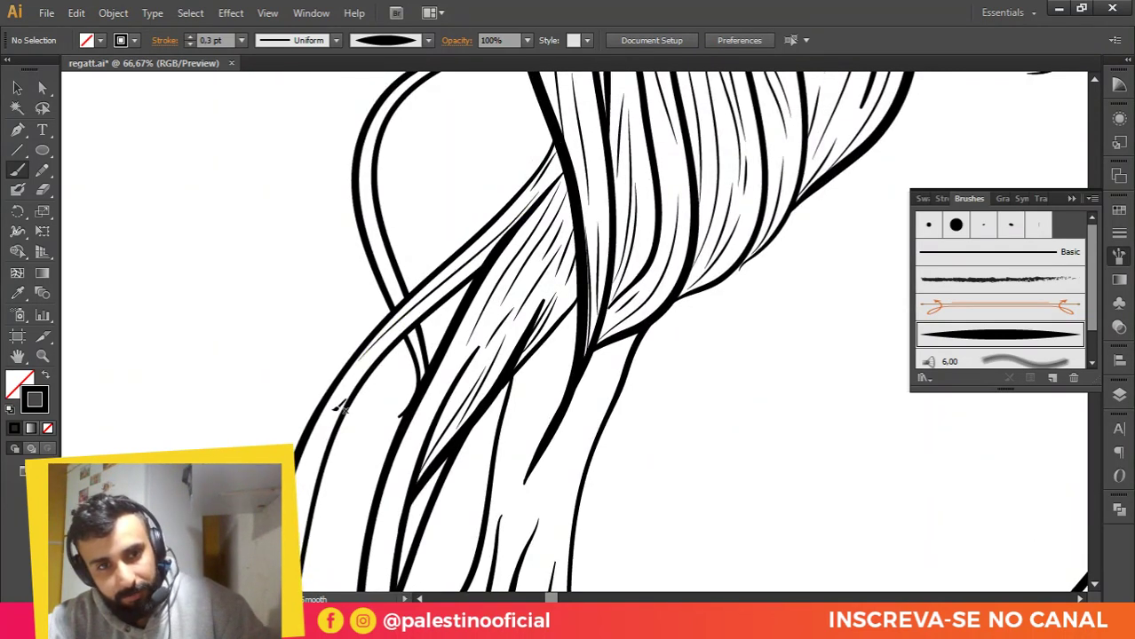
pyautogui.moveTo(435, 295); pyautogui.dragTo(461, 271)
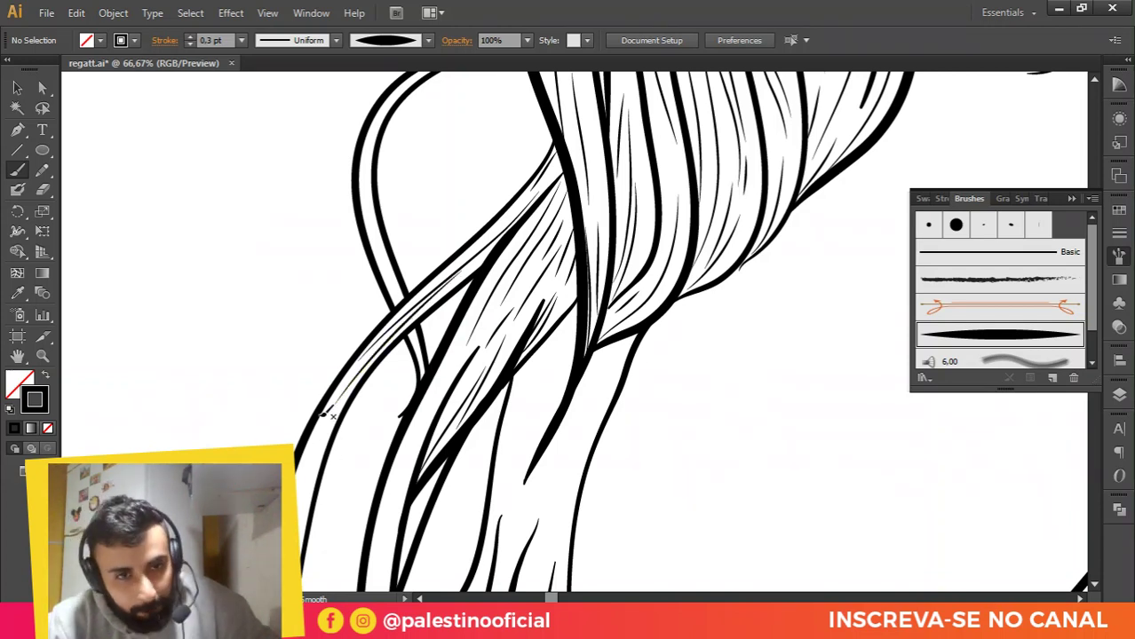
# Step: Paint 0.3 pt strokes inside the thin looping strand beside the main lock, plus one strand within the lock's tip
pyautogui.scroll(2, 396, 225)
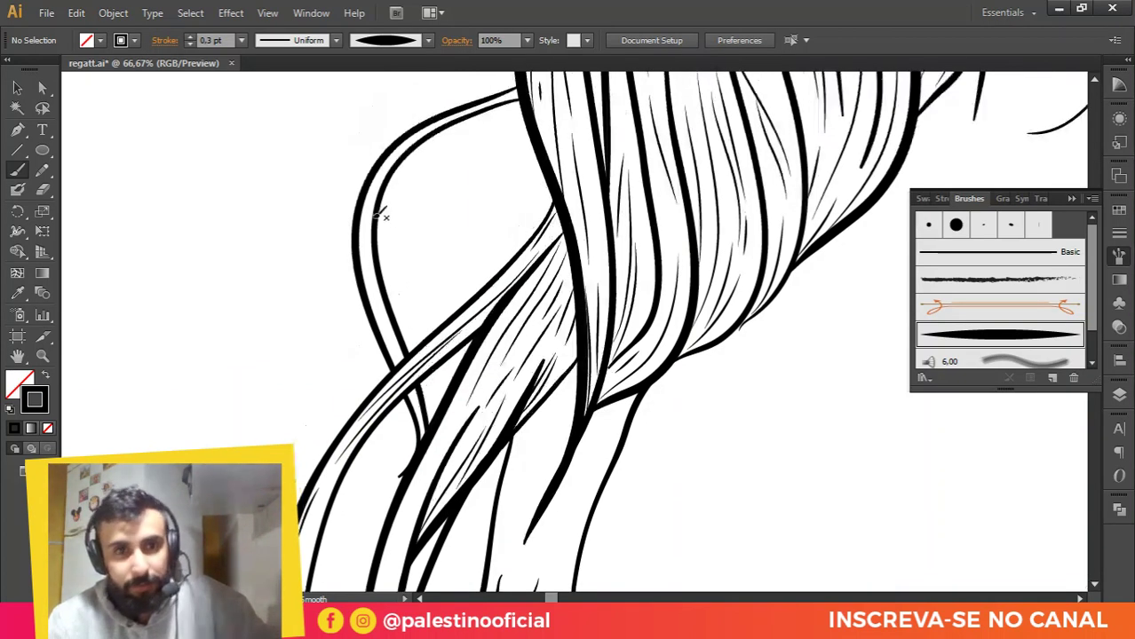
pyautogui.moveTo(382, 172)
pyautogui.mouseDown()
pyautogui.moveTo(371, 203)
pyautogui.moveTo(407, 359)
pyautogui.mouseUp()
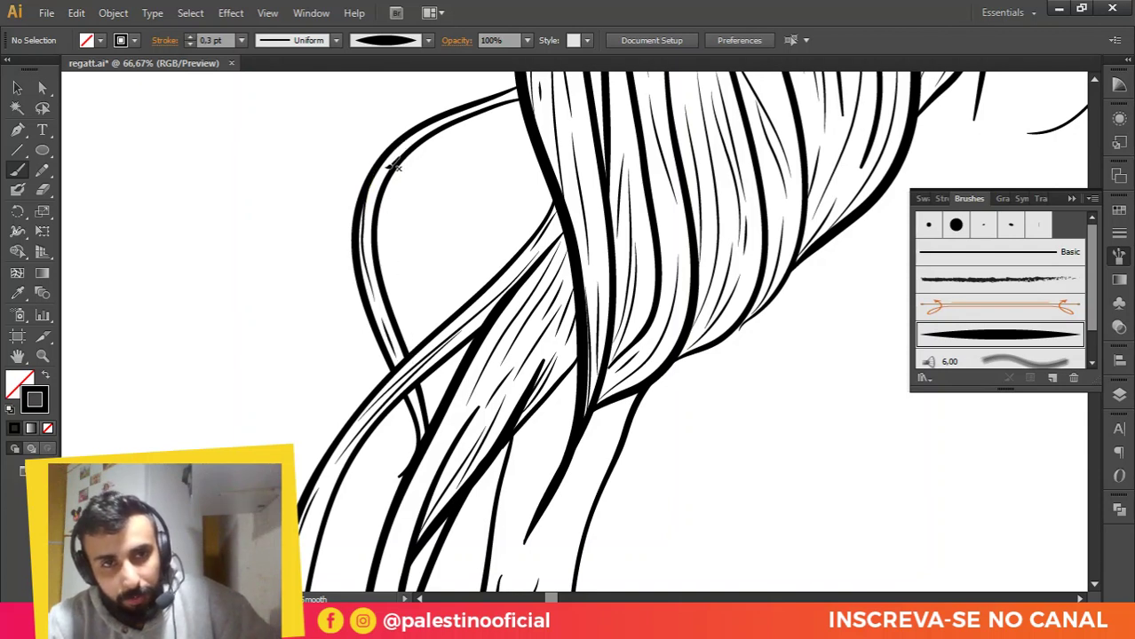
pyautogui.moveTo(425, 126)
pyautogui.mouseDown()
pyautogui.moveTo(462, 126)
pyautogui.moveTo(491, 103)
pyautogui.mouseUp()
pyautogui.moveTo(585, 167); pyautogui.dragTo(606, 252)
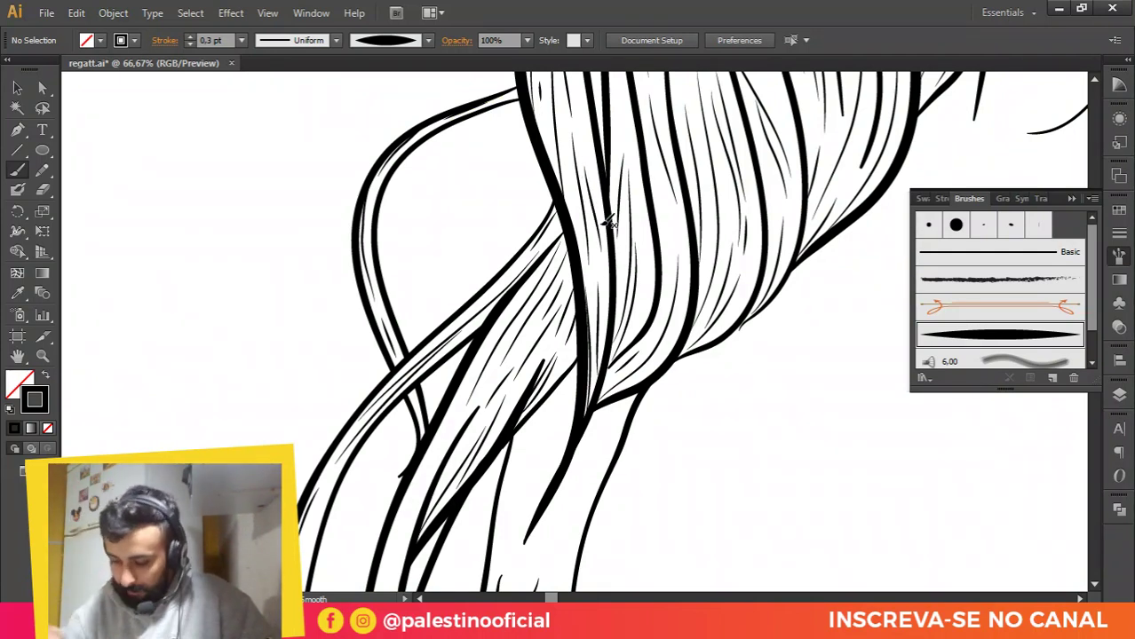
# Step: Paint 0.3 pt strokes in the lower part of the outer curved strand and along the narrow vertical strand beside it
pyautogui.scroll(-3, 569, 249)
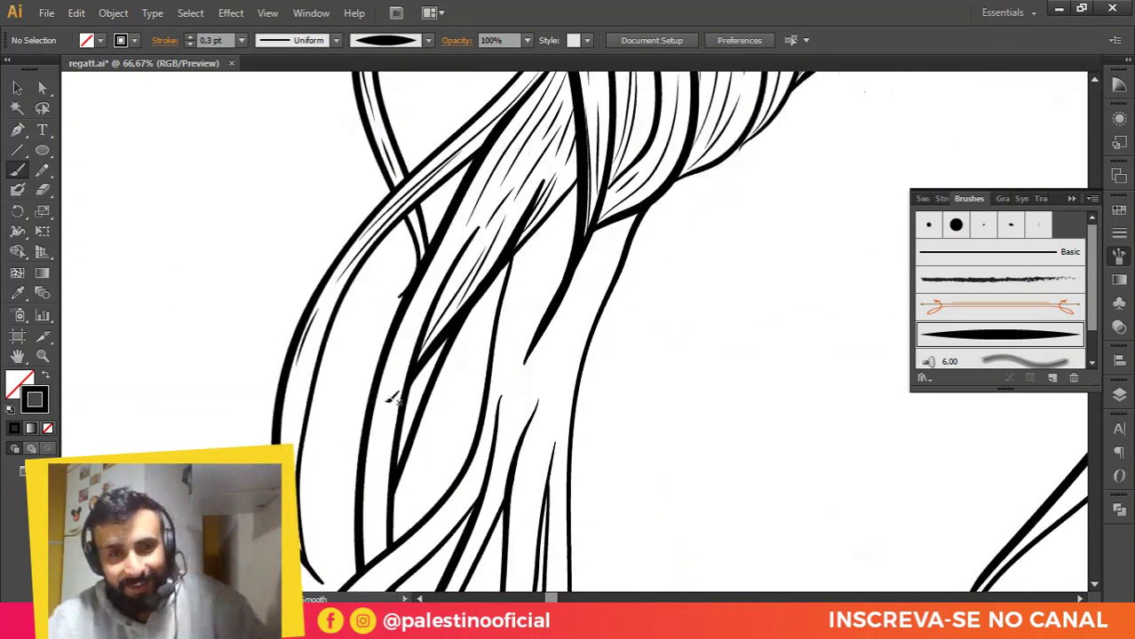
pyautogui.scroll(-2, 390, 400)
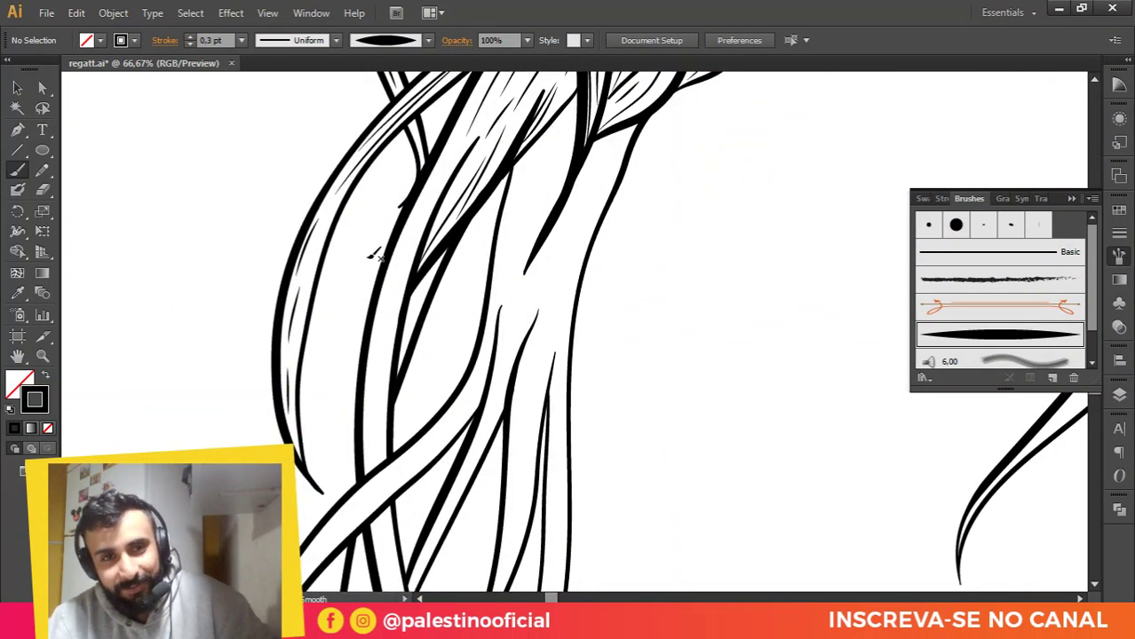
pyautogui.moveTo(428, 212); pyautogui.dragTo(389, 440)
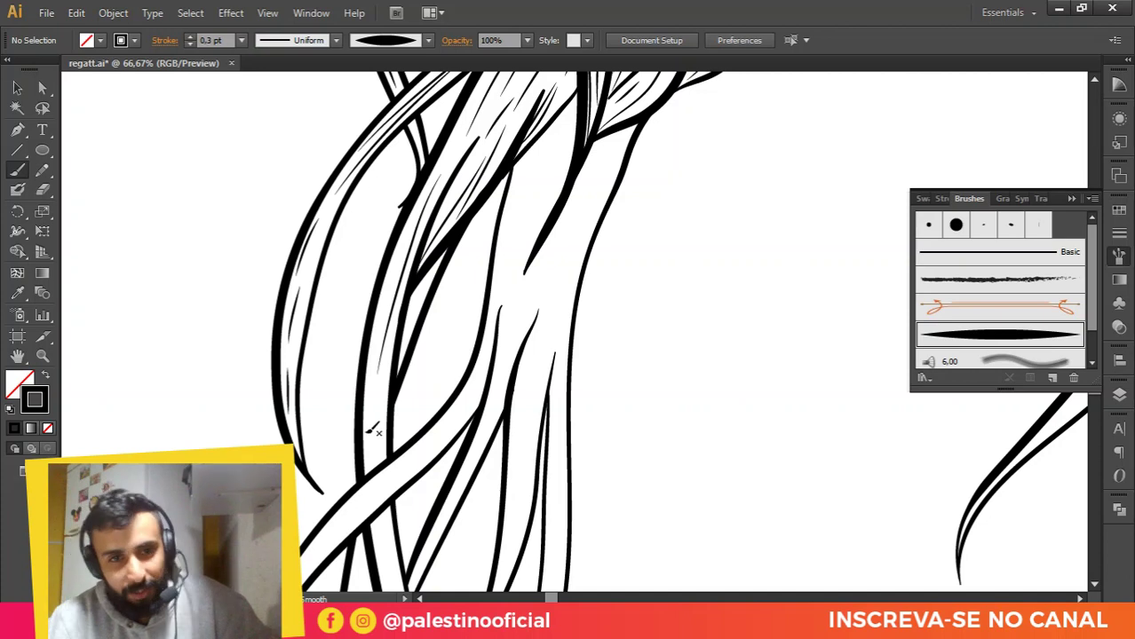
pyautogui.moveTo(407, 197); pyautogui.dragTo(384, 311)
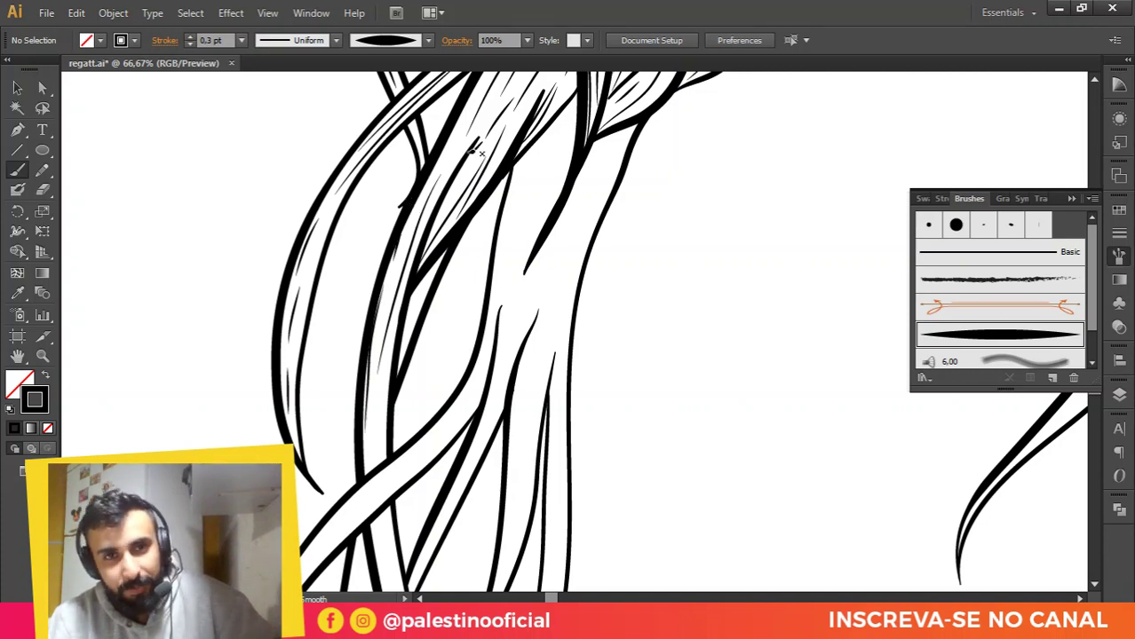
pyautogui.moveTo(380, 459); pyautogui.dragTo(377, 416)
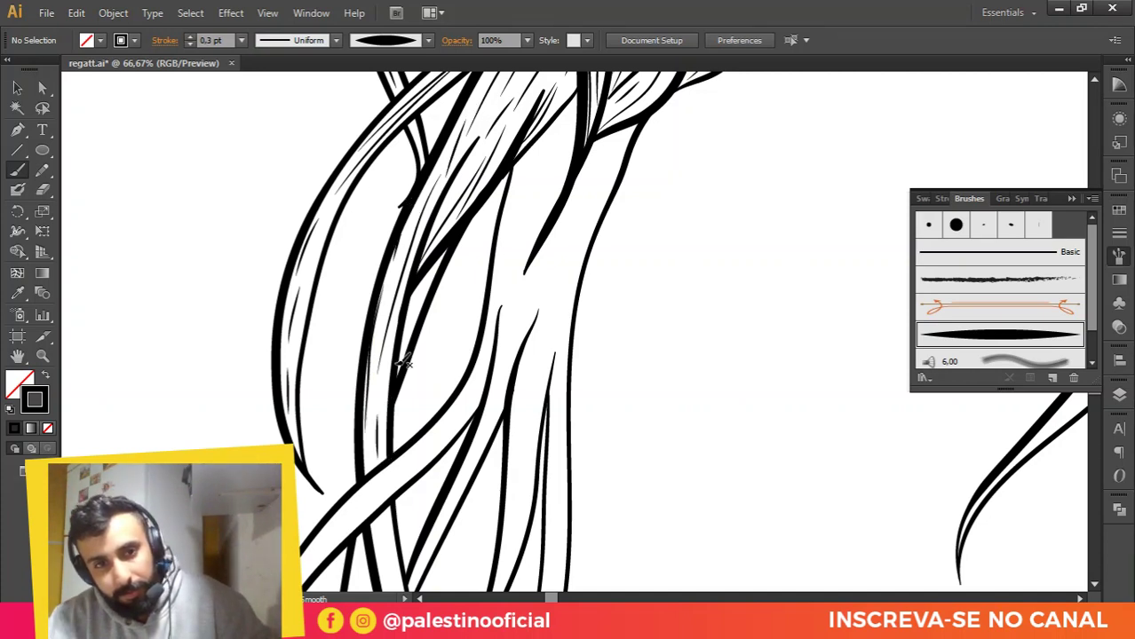
# Step: Fill the strand crossing diagonally over the others and the pointed strand end emerging beneath it with 0.3 pt strokes
pyautogui.scroll(-3, 426, 345)
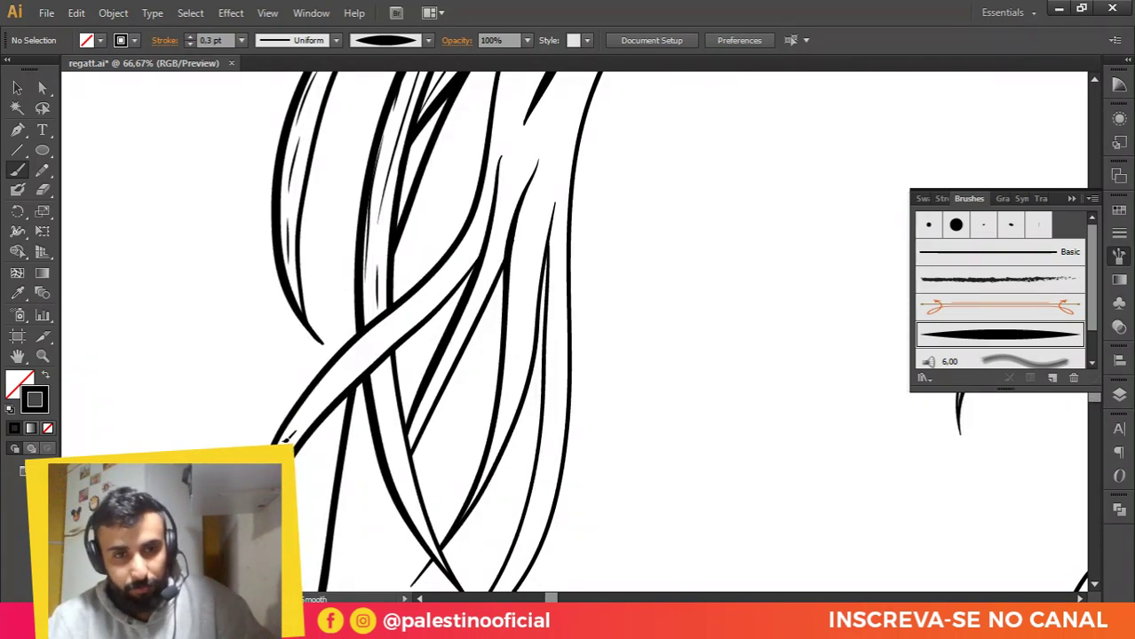
pyautogui.moveTo(360, 355); pyautogui.dragTo(474, 247)
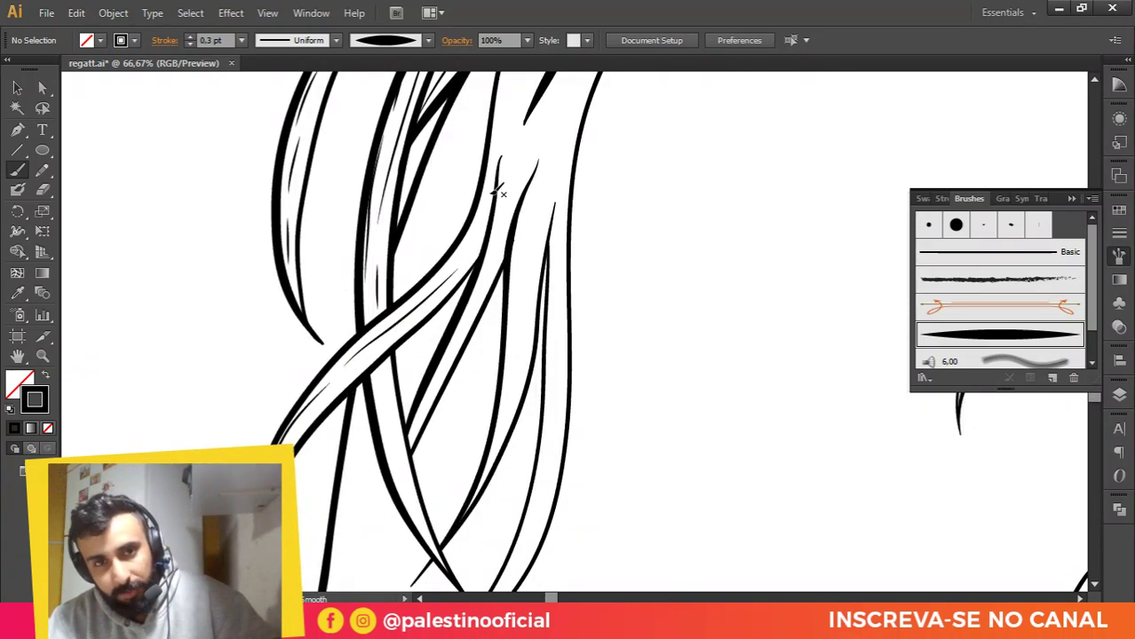
pyautogui.scroll(-2, 396, 338)
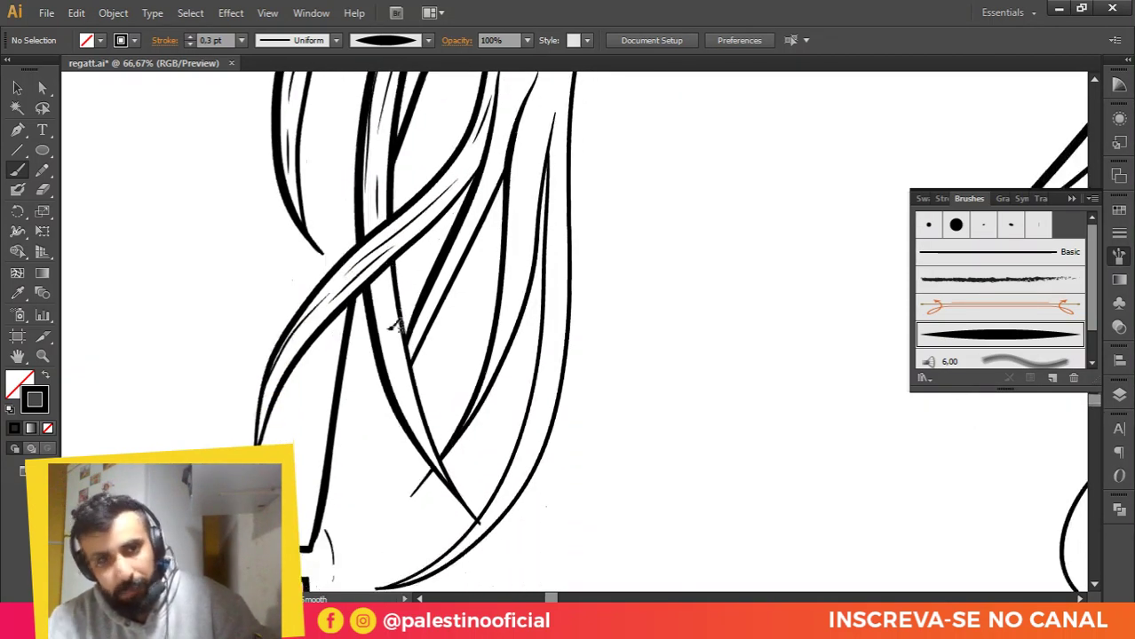
pyautogui.moveTo(385, 283); pyautogui.dragTo(425, 429)
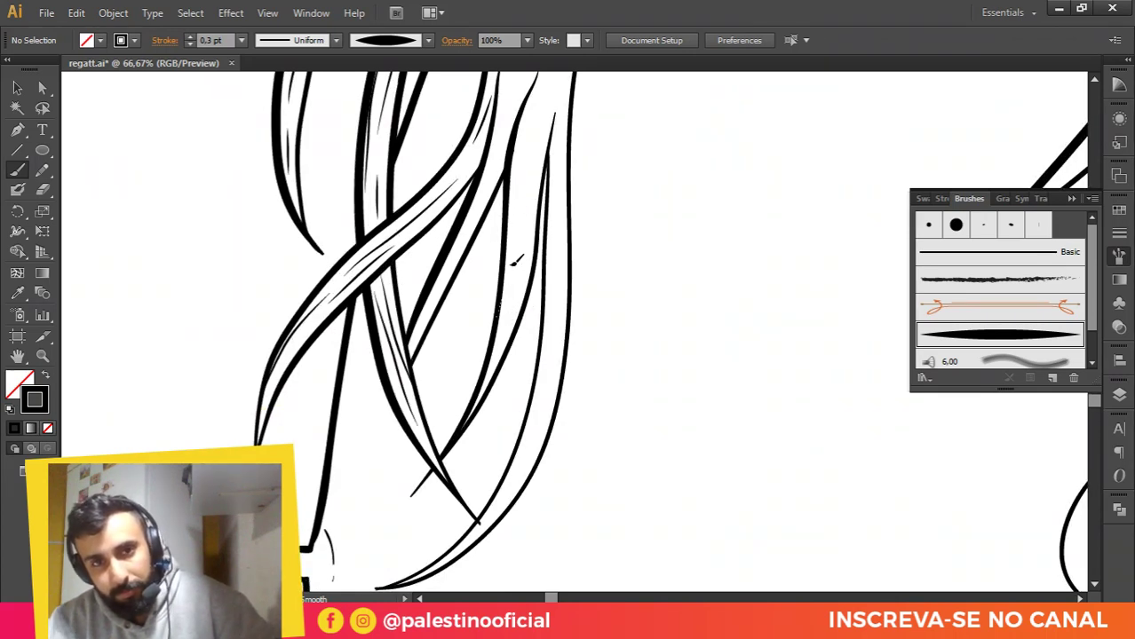
# Step: Fill the tapering strand between the crossing strand and the innermost strand with long 0.3 pt strokes following its curve
pyautogui.moveTo(502, 301); pyautogui.dragTo(531, 149)
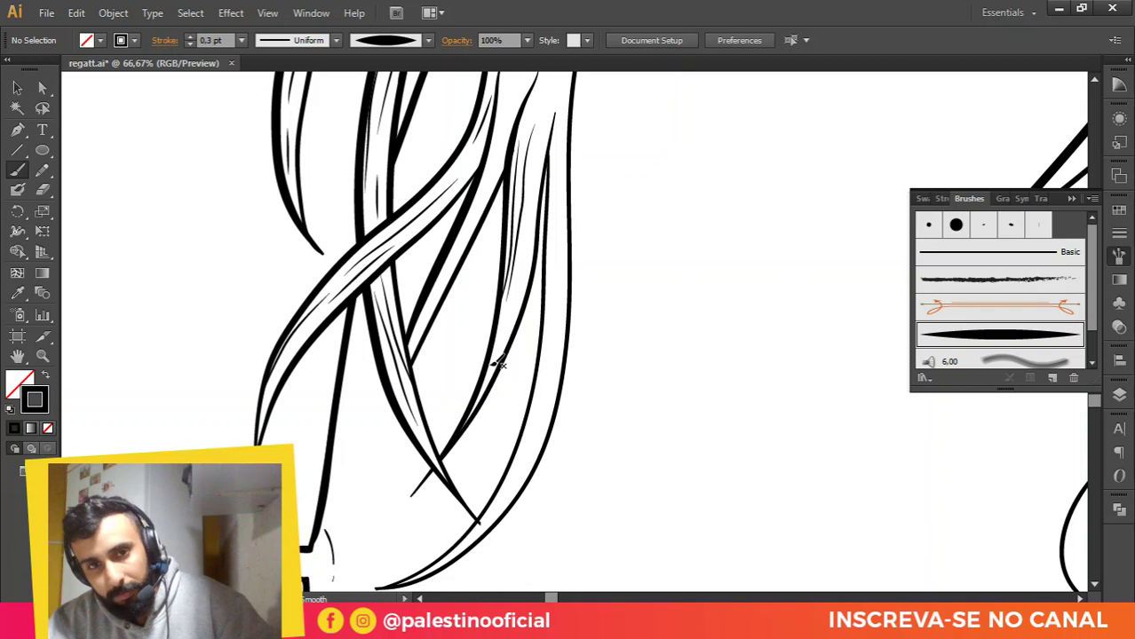
pyautogui.moveTo(496, 361)
pyautogui.mouseDown()
pyautogui.moveTo(519, 289)
pyautogui.moveTo(538, 160)
pyautogui.mouseUp()
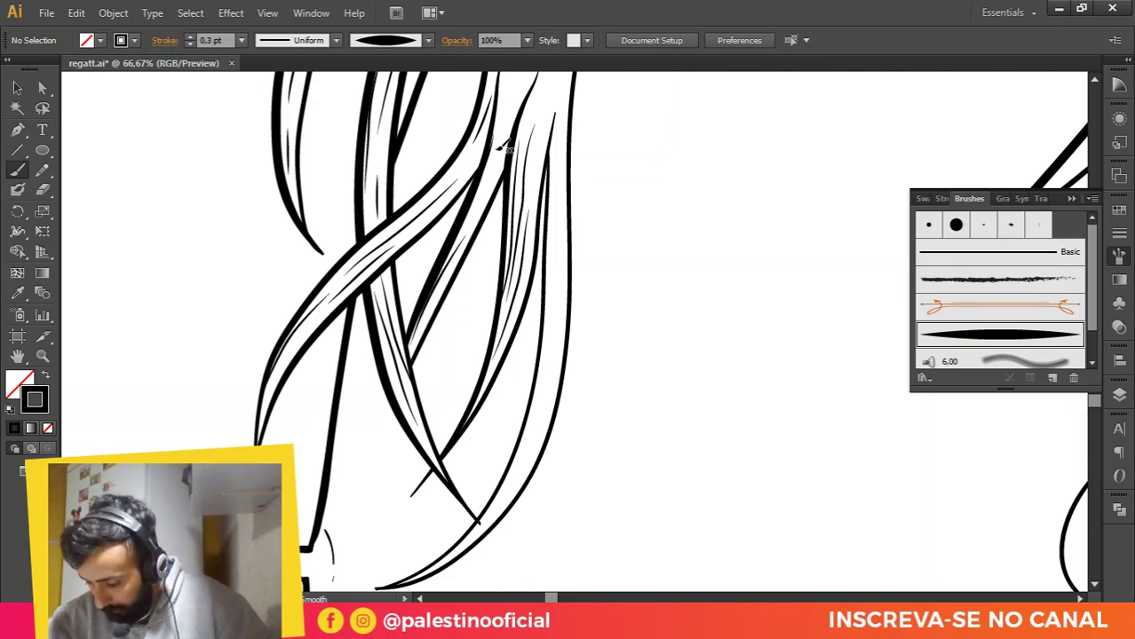
pyautogui.scroll(3, 508, 143)
pyautogui.scroll(-3, 573, 269)
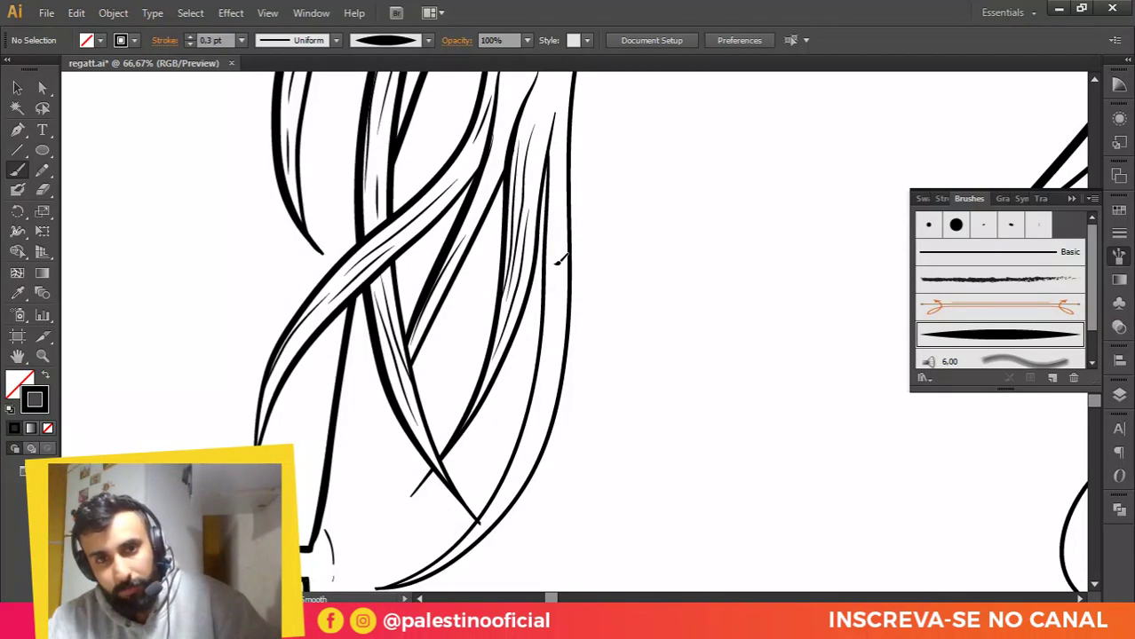
# Step: Paint 0.3 pt strokes down the long innermost strand on the chest side, following its curve to the pointed tip
pyautogui.moveTo(553, 232)
pyautogui.mouseDown()
pyautogui.moveTo(531, 445)
pyautogui.moveTo(480, 518)
pyautogui.mouseUp()
pyautogui.moveTo(528, 425); pyautogui.dragTo(540, 374)
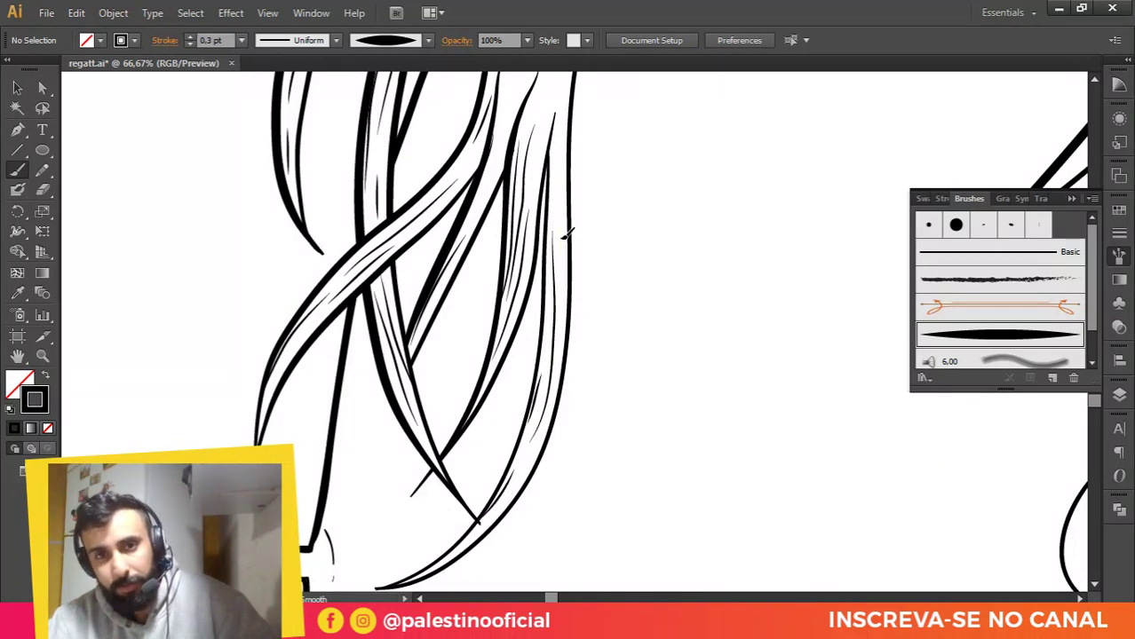
pyautogui.moveTo(566, 233); pyautogui.dragTo(562, 307)
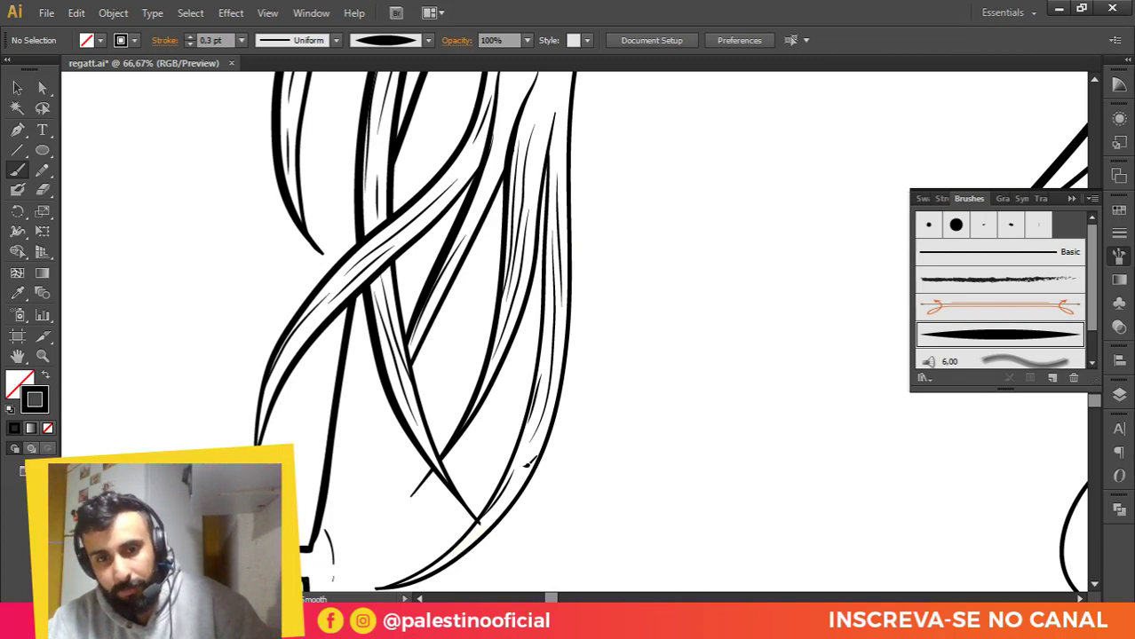
pyautogui.moveTo(450, 553); pyautogui.dragTo(519, 472)
# Step: Paint 0.3 pt strokes in the upper part of the innermost chest-side strand, where it emerges beneath the main hair lock
pyautogui.scroll(-3, 538, 383)
pyautogui.scroll(2, 547, 234)
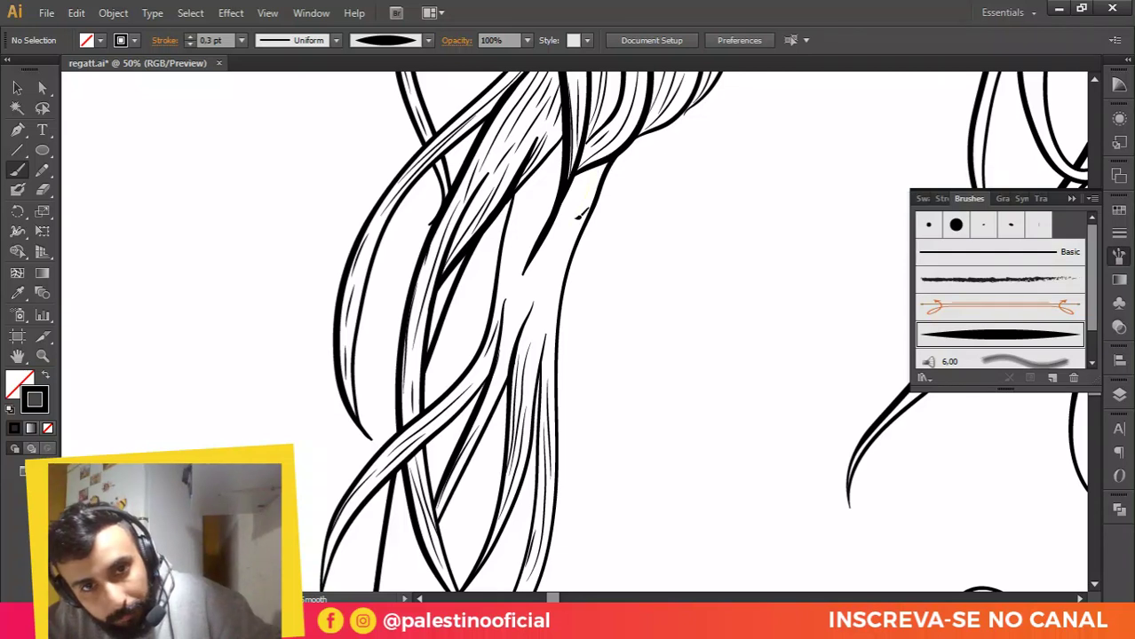
pyautogui.moveTo(576, 217); pyautogui.dragTo(546, 280)
pyautogui.moveTo(541, 319); pyautogui.dragTo(569, 243)
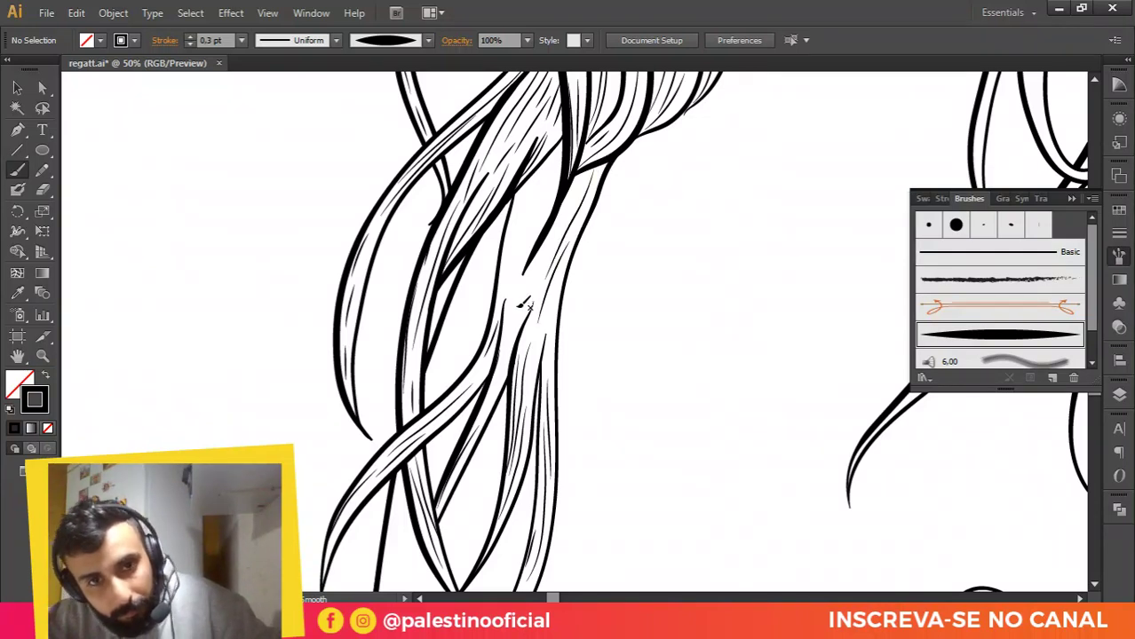
pyautogui.moveTo(511, 332); pyautogui.dragTo(551, 229)
# Step: Fill the section beside it under the main lock with 0.3 pt strokes, down to where the strands branch apart
pyautogui.moveTo(566, 140); pyautogui.dragTo(517, 275)
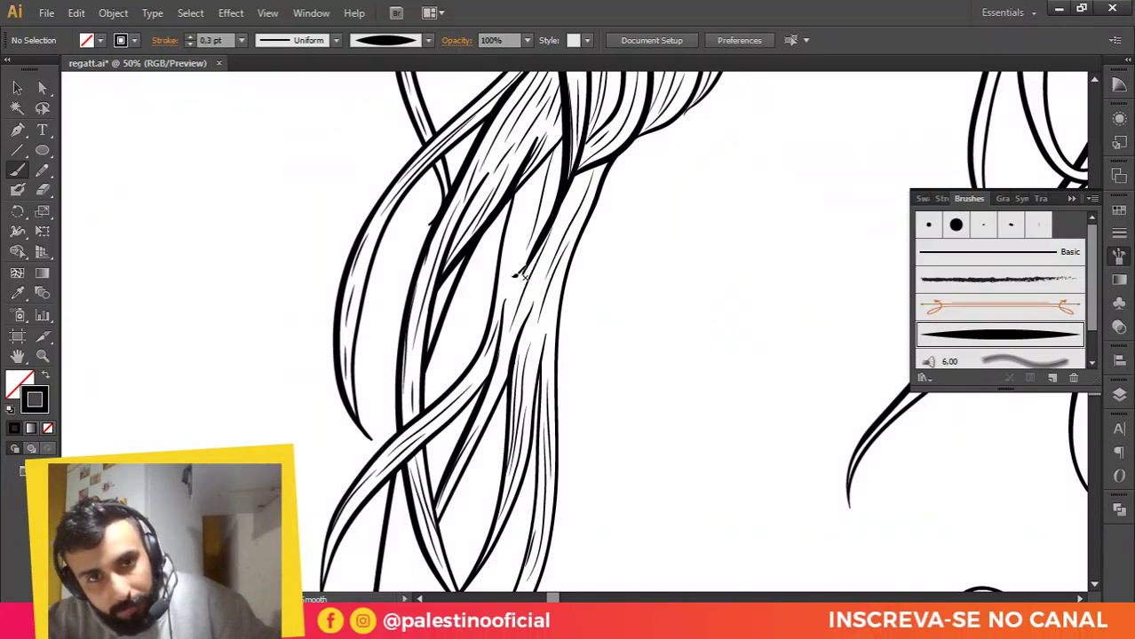
pyautogui.moveTo(552, 160)
pyautogui.mouseDown()
pyautogui.moveTo(524, 281)
pyautogui.moveTo(509, 292)
pyautogui.mouseUp()
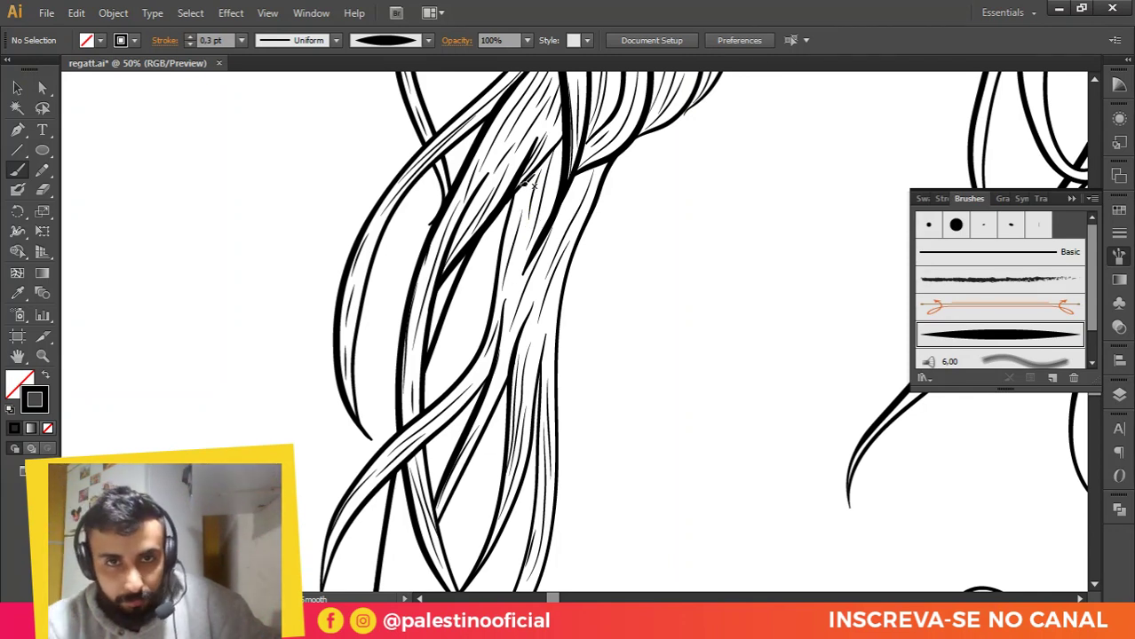
pyautogui.moveTo(556, 165); pyautogui.dragTo(531, 259)
pyautogui.moveTo(512, 312); pyautogui.dragTo(526, 270)
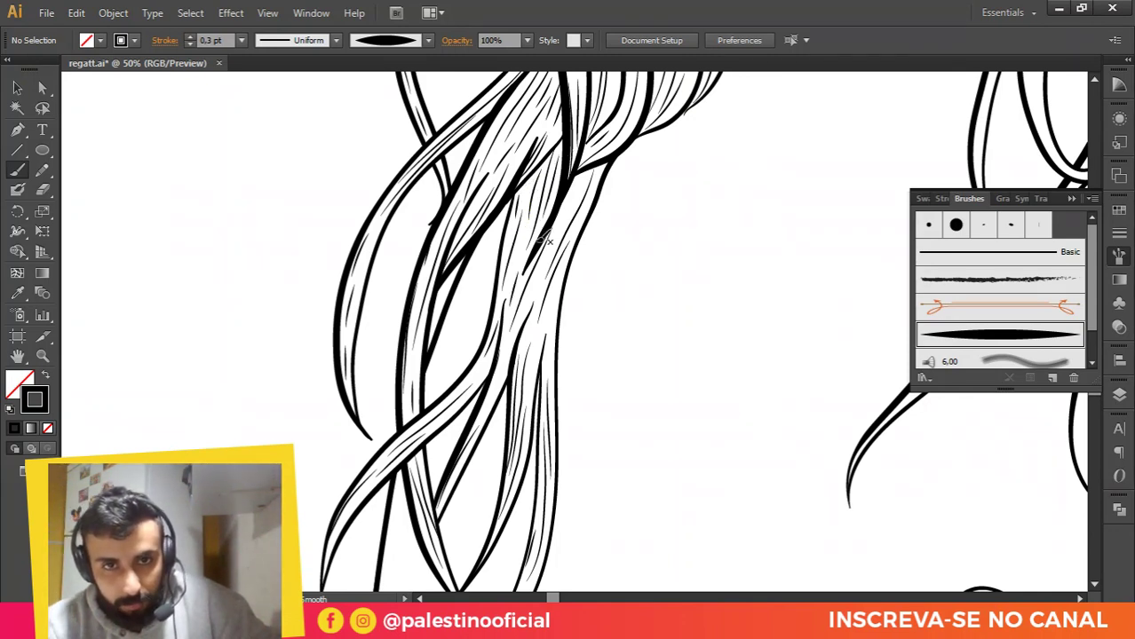
pyautogui.moveTo(578, 179); pyautogui.dragTo(550, 254)
pyautogui.moveTo(488, 402)
pyautogui.mouseDown()
pyautogui.moveTo(529, 290)
pyautogui.moveTo(545, 326)
pyautogui.mouseUp()
pyautogui.moveTo(597, 170); pyautogui.dragTo(584, 206)
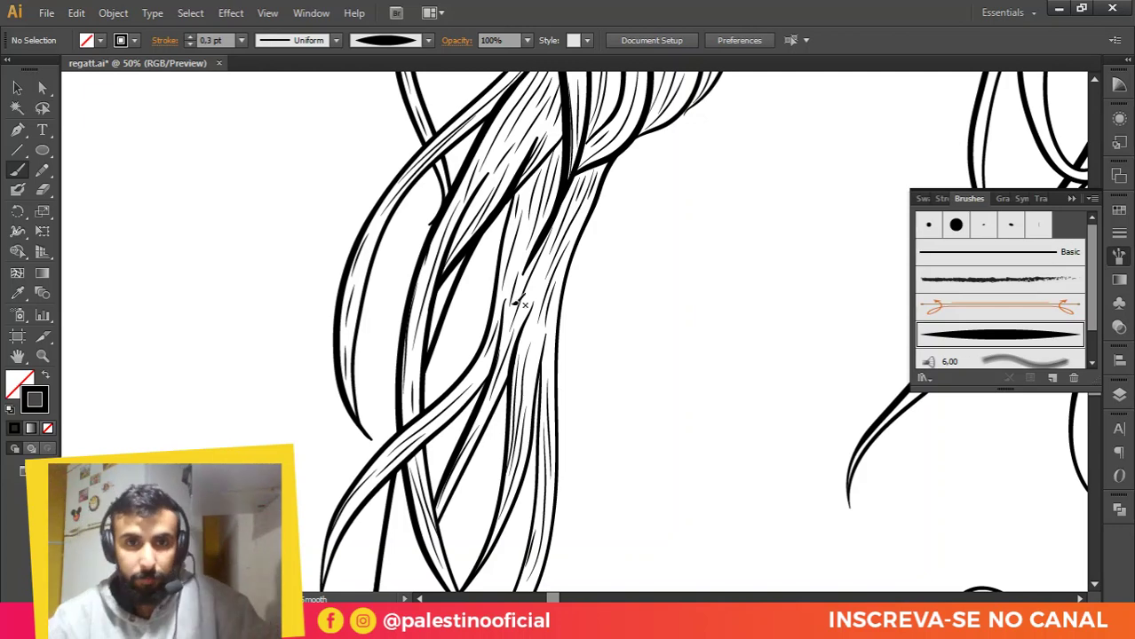
# Step: Draw the first long 0.3 pt strokes in the empty front lock, arching over the small forehead curl and down toward the temple
pyautogui.scroll(-3, 573, 268)
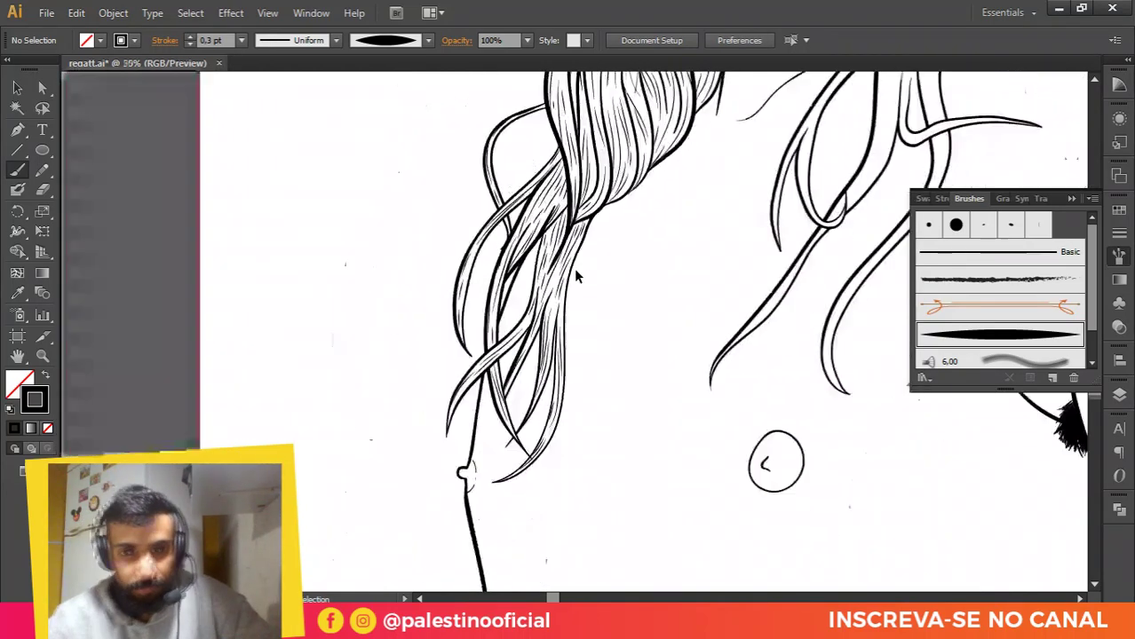
pyautogui.moveTo(695, 95); pyautogui.dragTo(669, 208)
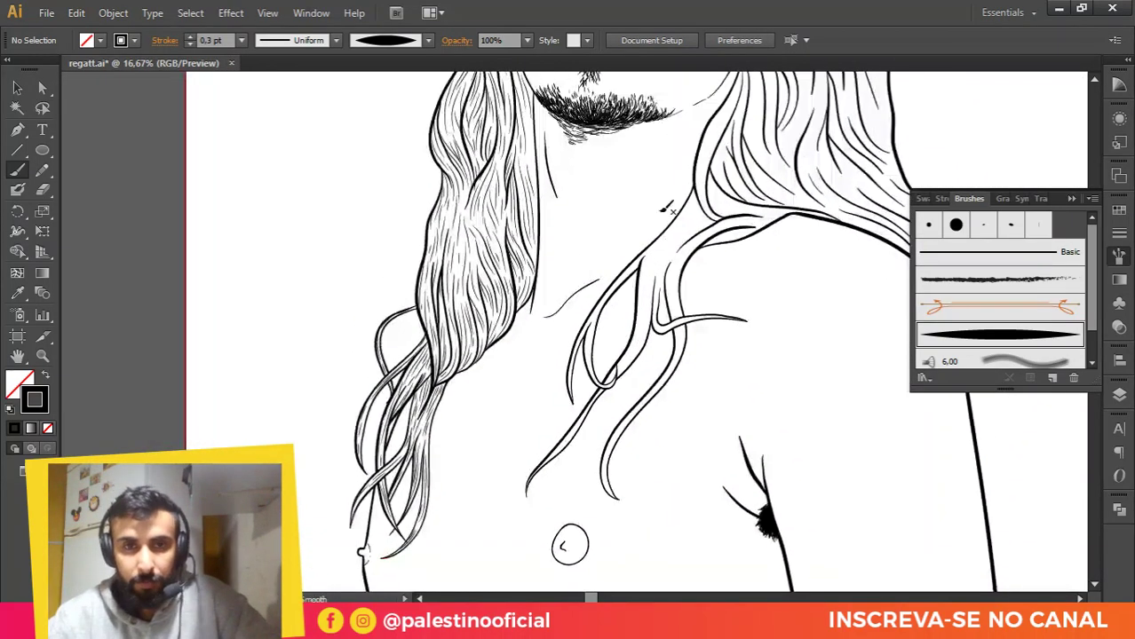
pyautogui.scroll(-1, 669, 207)
pyautogui.moveTo(803, 206)
pyautogui.mouseDown()
pyautogui.moveTo(511, 204)
pyautogui.moveTo(674, 263)
pyautogui.moveTo(843, 286)
pyautogui.mouseUp()
pyautogui.moveTo(493, 278)
pyautogui.mouseDown()
pyautogui.moveTo(535, 291)
pyautogui.moveTo(550, 282)
pyautogui.mouseUp()
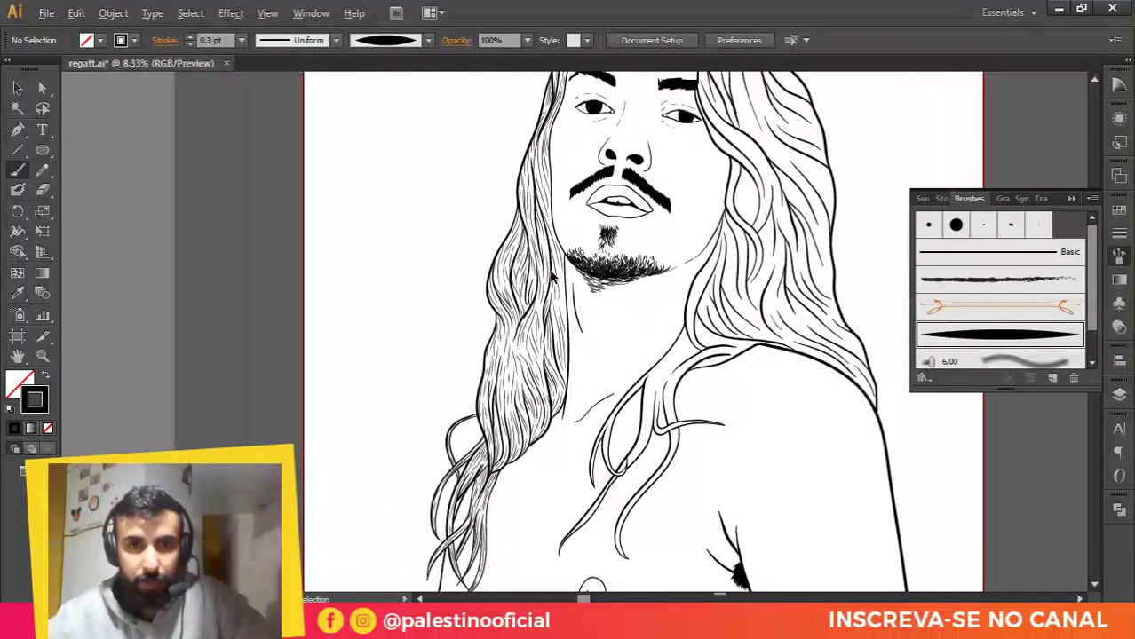
pyautogui.scroll(-2, 549, 277)
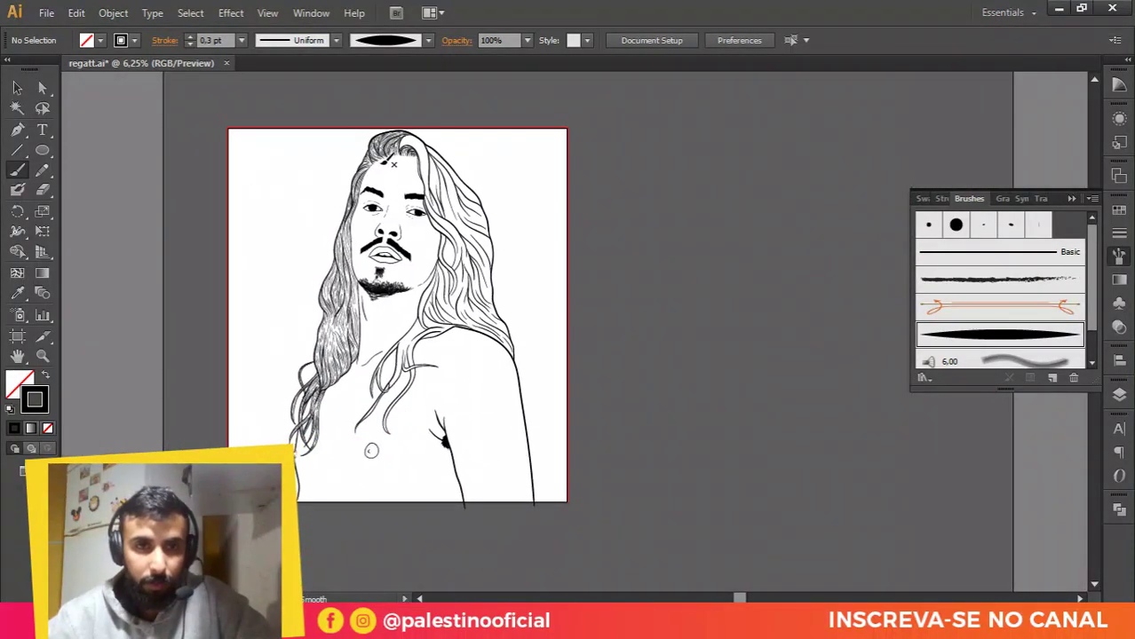
pyautogui.scroll(6, 382, 175)
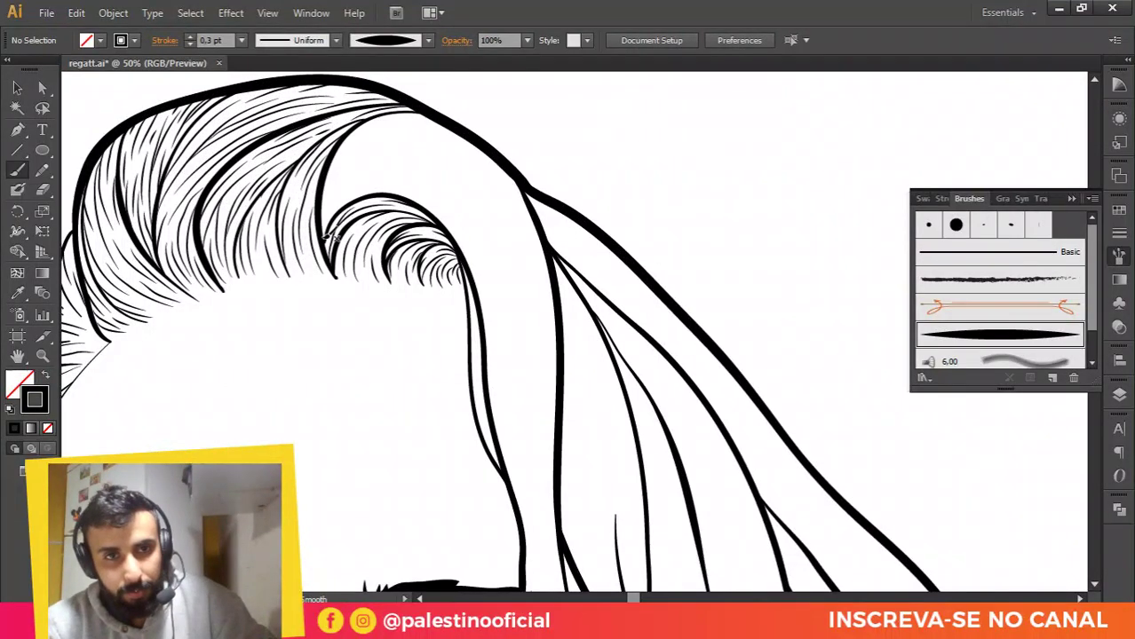
pyautogui.moveTo(366, 160)
pyautogui.mouseDown()
pyautogui.moveTo(474, 180)
pyautogui.moveTo(511, 290)
pyautogui.mouseUp()
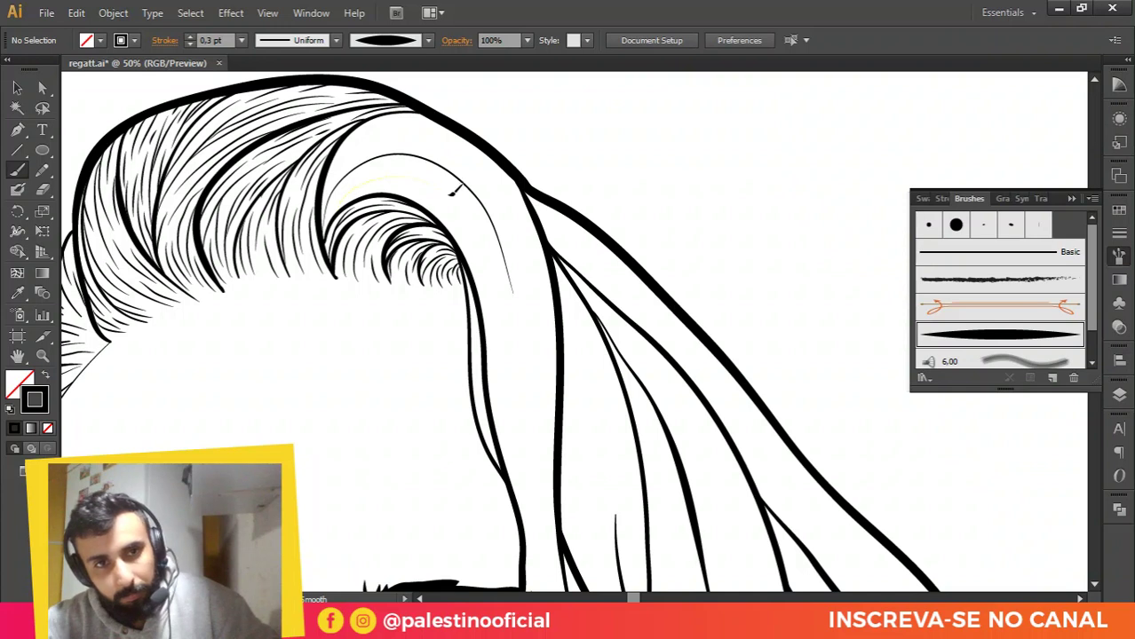
pyautogui.moveTo(451, 193); pyautogui.dragTo(473, 238)
pyautogui.moveTo(386, 166)
pyautogui.mouseDown()
pyautogui.moveTo(423, 167)
pyautogui.moveTo(454, 184)
pyautogui.moveTo(491, 227)
pyautogui.mouseUp()
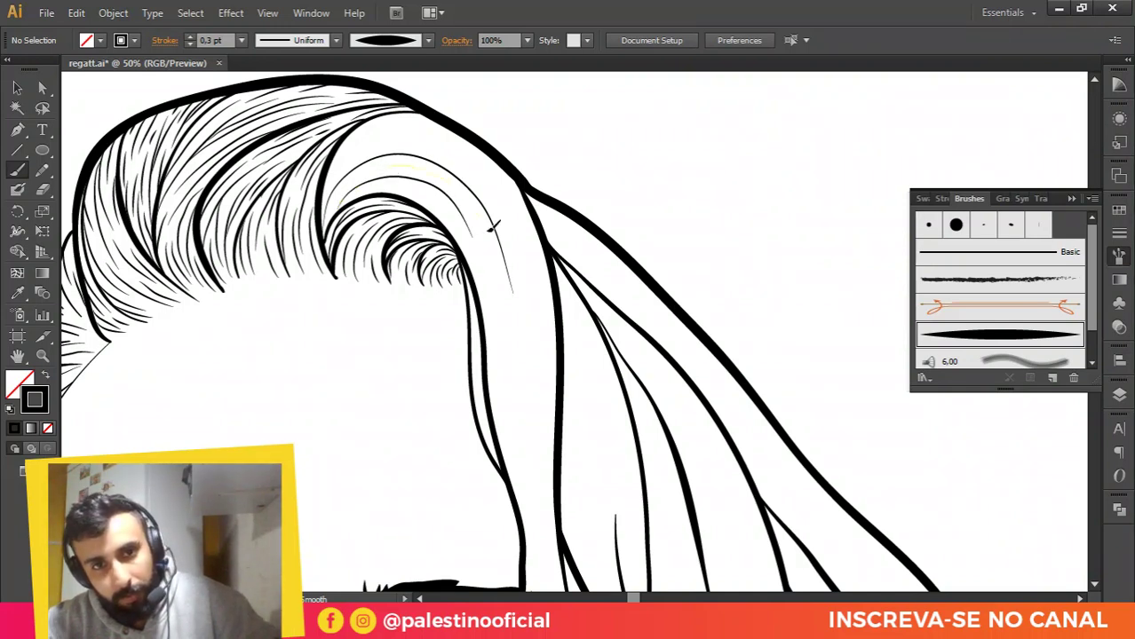
pyautogui.moveTo(513, 375); pyautogui.dragTo(508, 389)
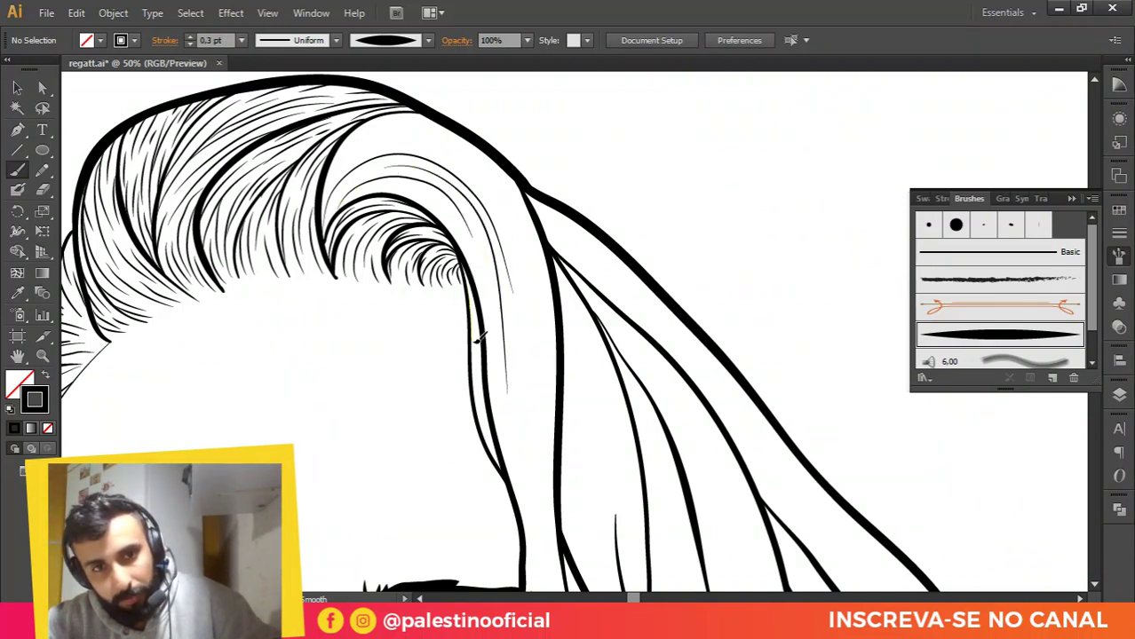
# Step: Fill the narrow strand hanging along the forehead's edge below the curl with fine 0.3 pt strokes
pyautogui.moveTo(477, 341); pyautogui.dragTo(477, 398)
pyautogui.moveTo(479, 316); pyautogui.dragTo(494, 462)
pyautogui.moveTo(481, 410); pyautogui.dragTo(495, 458)
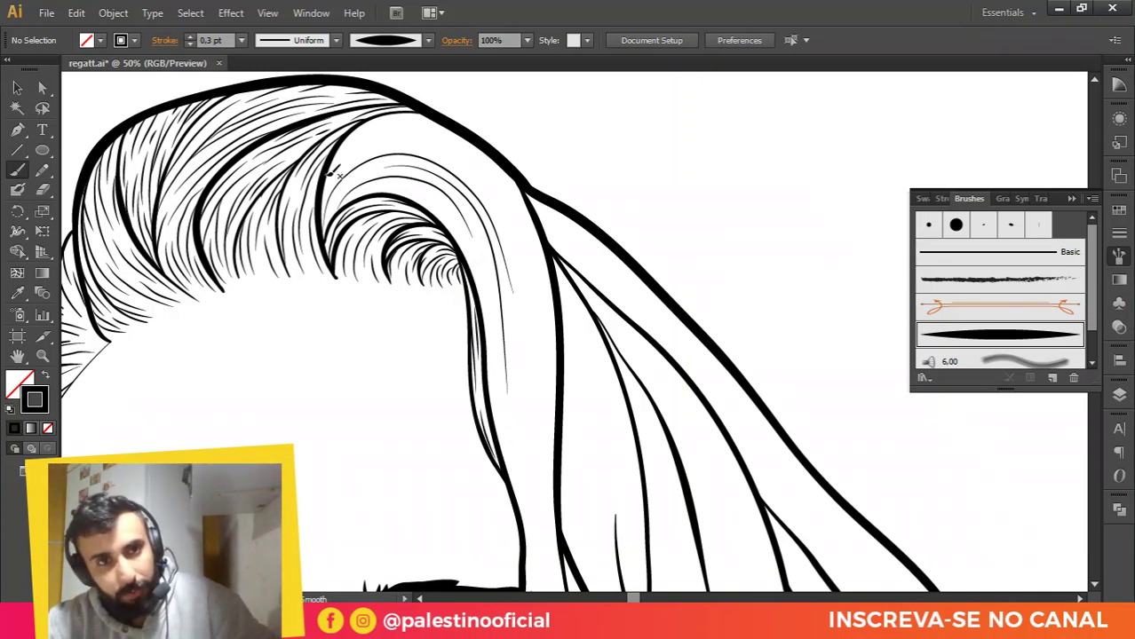
# Step: Fill the arch of the front lock with curved 0.3 pt strokes near its outer outline and along the curl's edge
pyautogui.moveTo(337, 144); pyautogui.dragTo(486, 190)
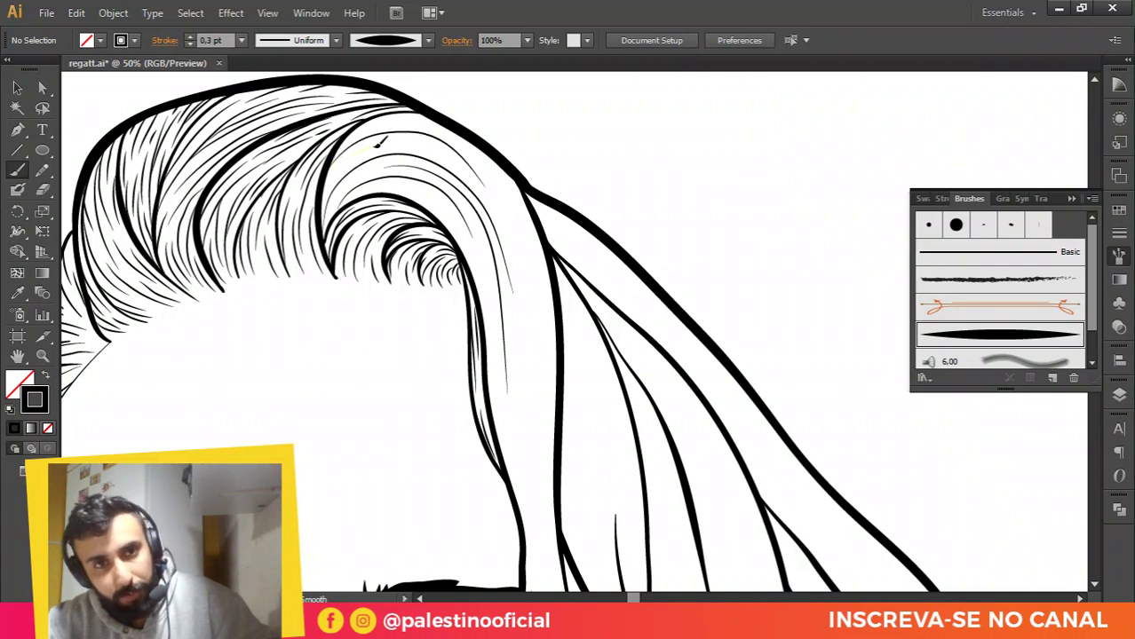
pyautogui.moveTo(377, 142)
pyautogui.mouseDown()
pyautogui.moveTo(414, 142)
pyautogui.moveTo(462, 165)
pyautogui.moveTo(519, 233)
pyautogui.mouseUp()
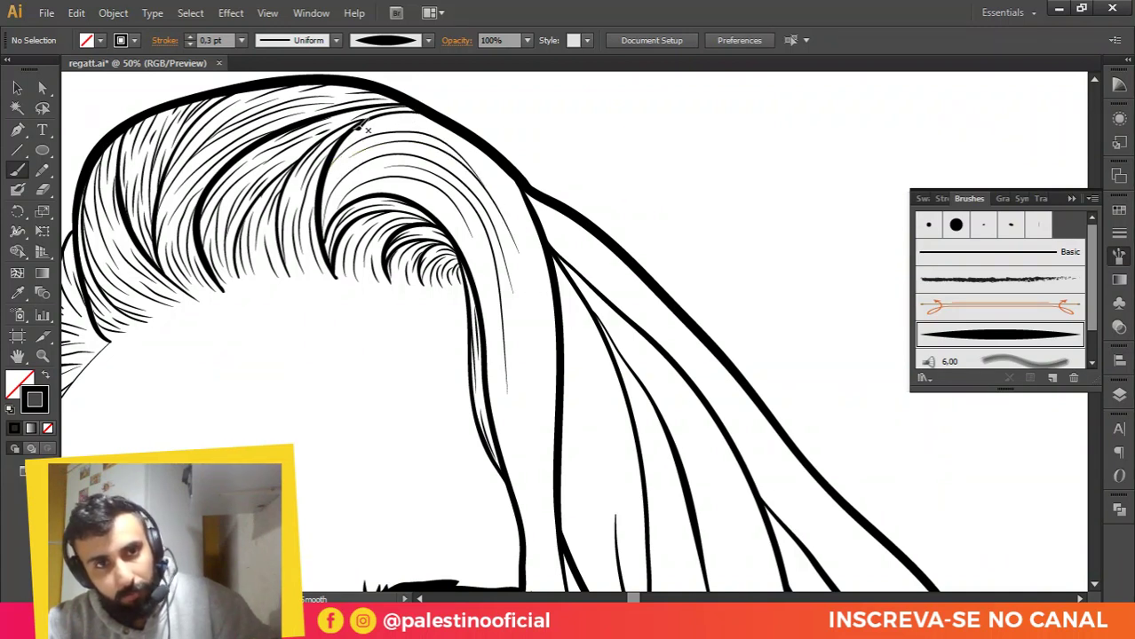
pyautogui.moveTo(386, 122)
pyautogui.mouseDown()
pyautogui.moveTo(476, 147)
pyautogui.moveTo(530, 233)
pyautogui.mouseUp()
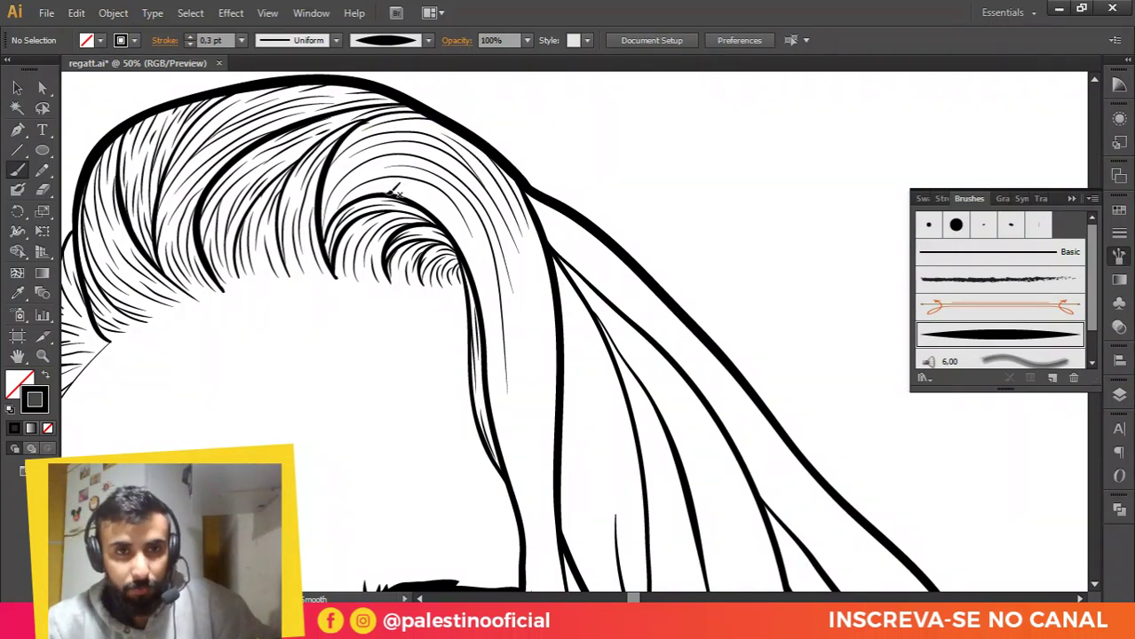
pyautogui.moveTo(393, 189)
pyautogui.mouseDown()
pyautogui.moveTo(425, 199)
pyautogui.moveTo(456, 228)
pyautogui.moveTo(495, 302)
pyautogui.mouseUp()
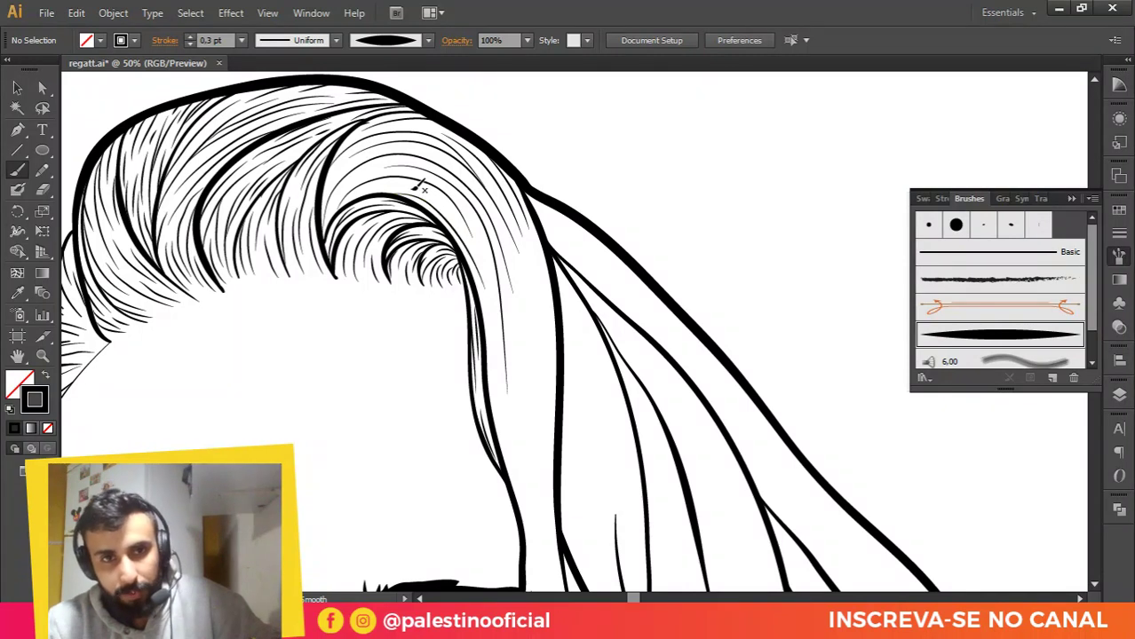
pyautogui.moveTo(428, 187); pyautogui.dragTo(441, 192)
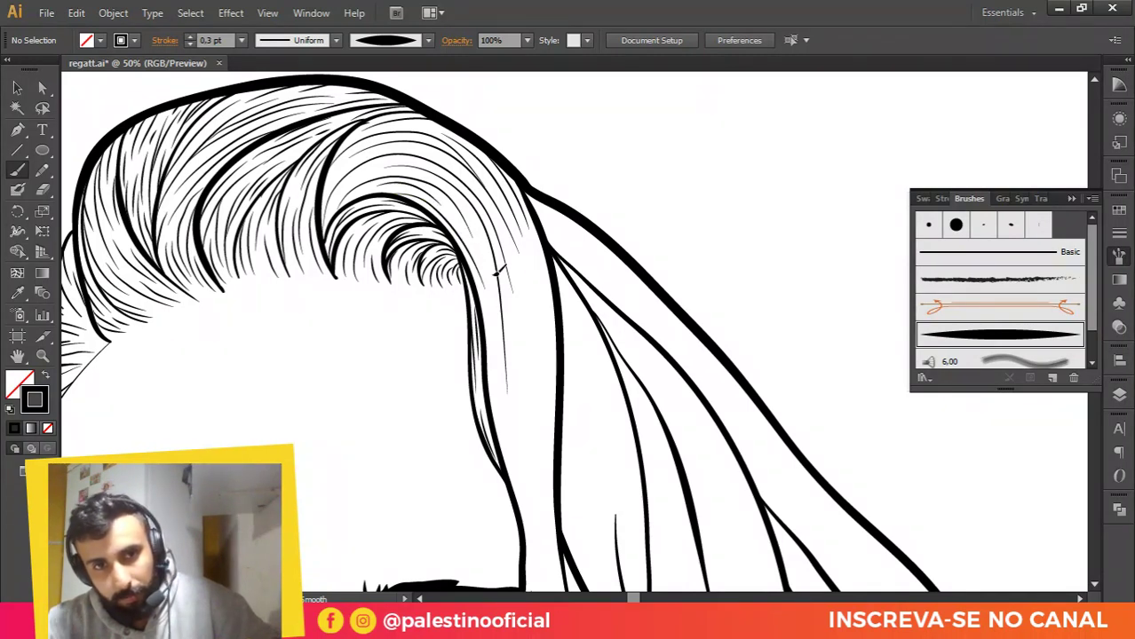
pyautogui.moveTo(494, 274); pyautogui.dragTo(480, 257)
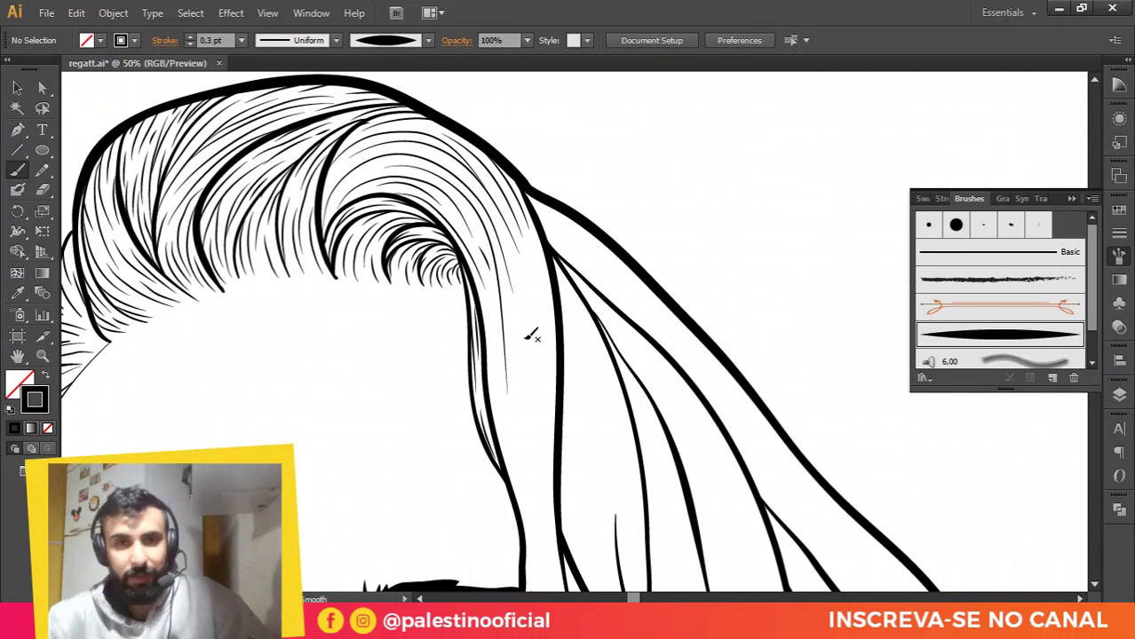
# Step: Paint 0.3 pt strokes along the outer side of the front lock where it turns downward
pyautogui.scroll(-2, 546, 266)
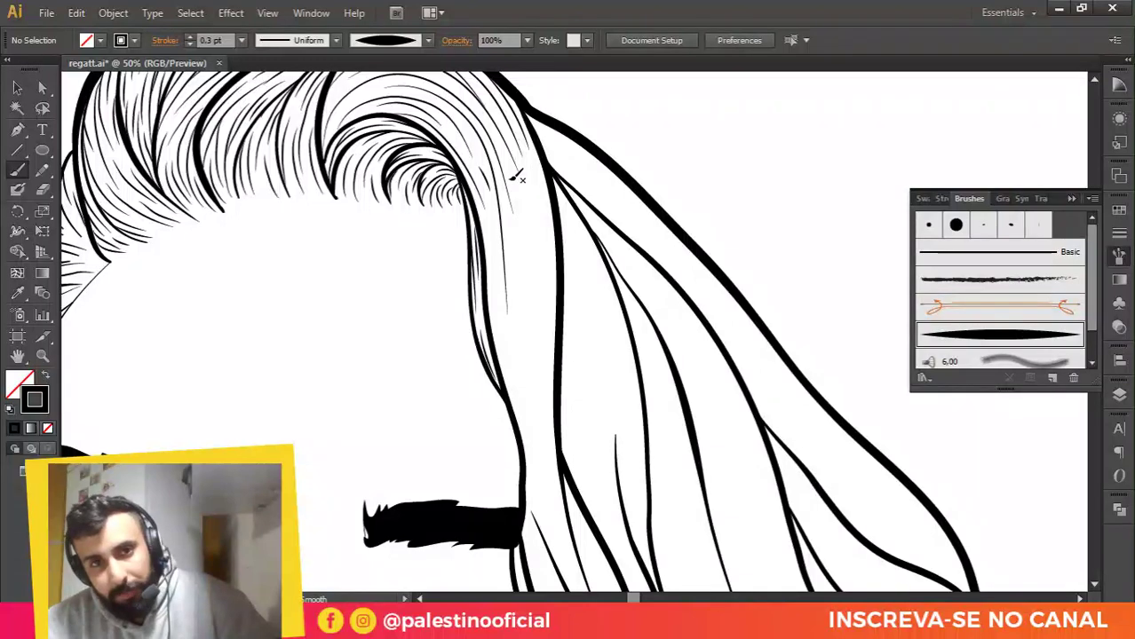
pyautogui.moveTo(531, 283); pyautogui.dragTo(536, 317)
pyautogui.moveTo(516, 180); pyautogui.dragTo(548, 268)
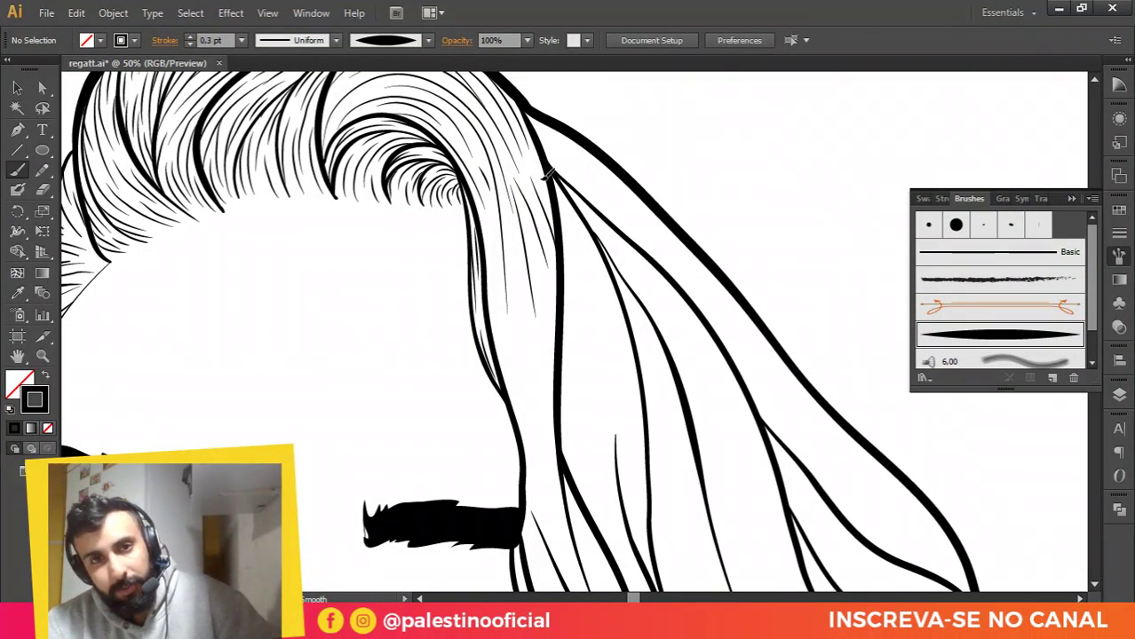
# Step: Fill the middle of the front lock beside the forehead with long 0.3 pt strokes running between its two outlines
pyautogui.scroll(2, 444, 147)
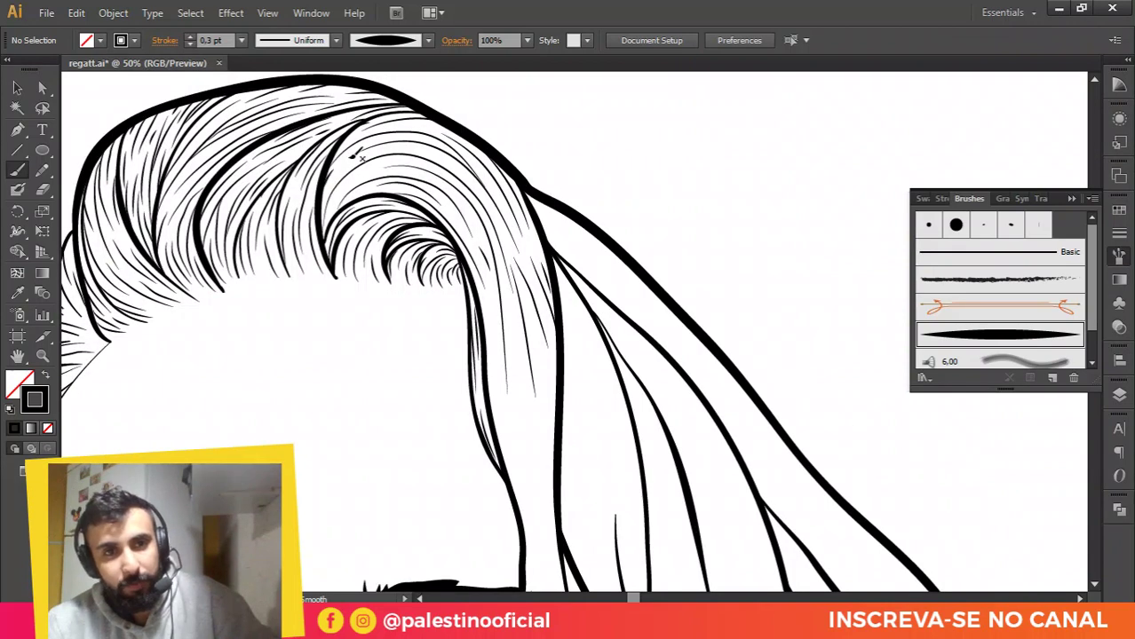
pyautogui.scroll(1, 348, 151)
pyautogui.scroll(1, 349, 151)
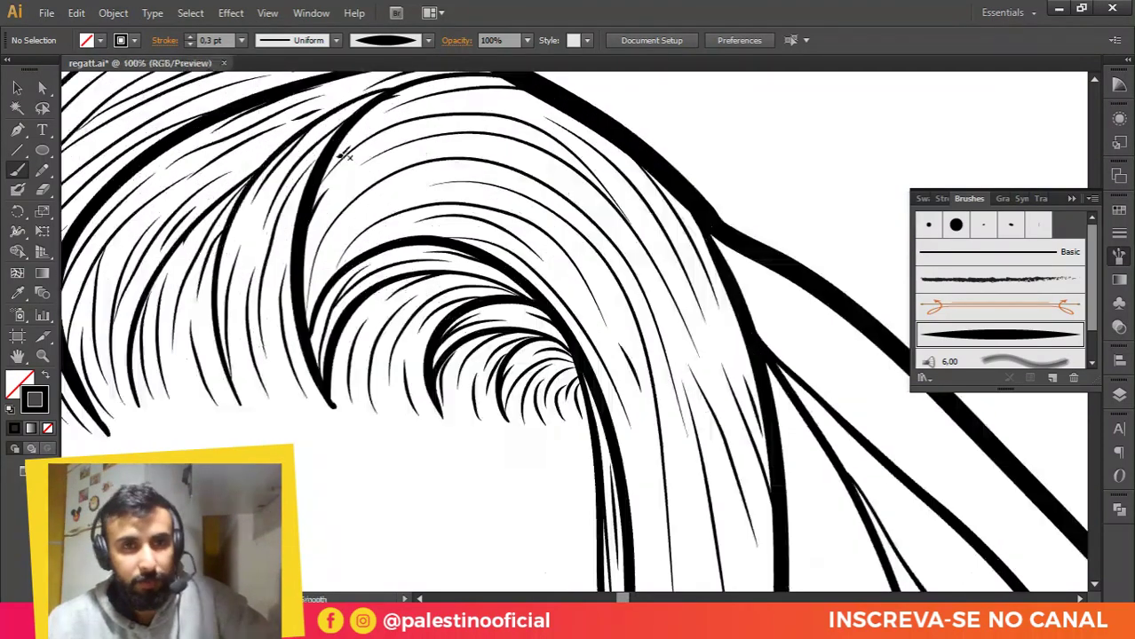
pyautogui.scroll(1, 346, 152)
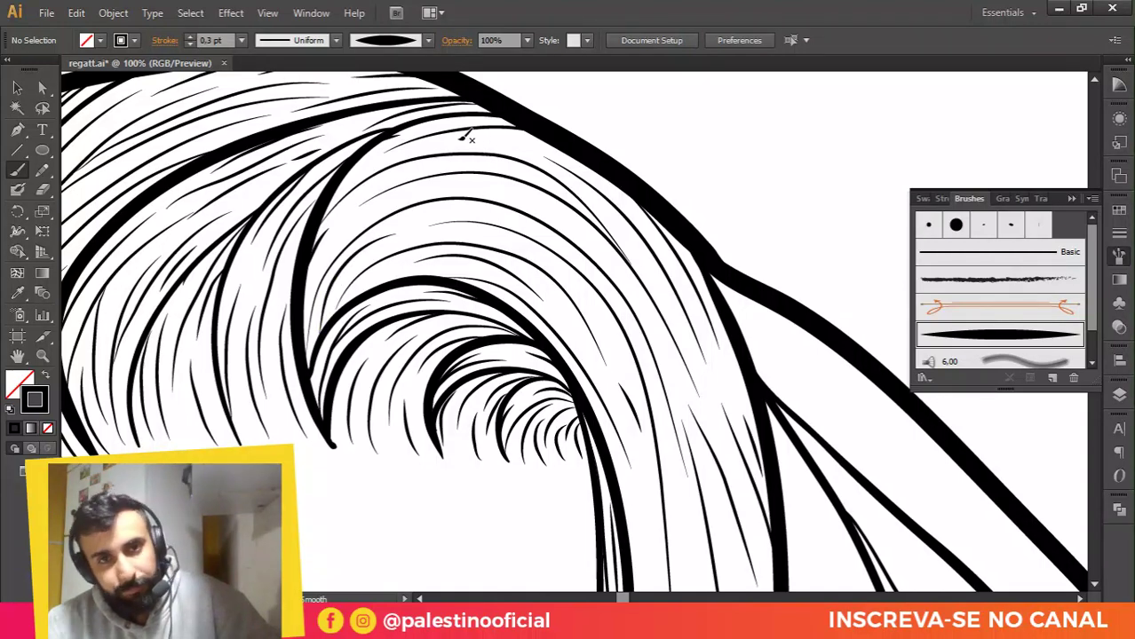
pyautogui.scroll(-1, 596, 145)
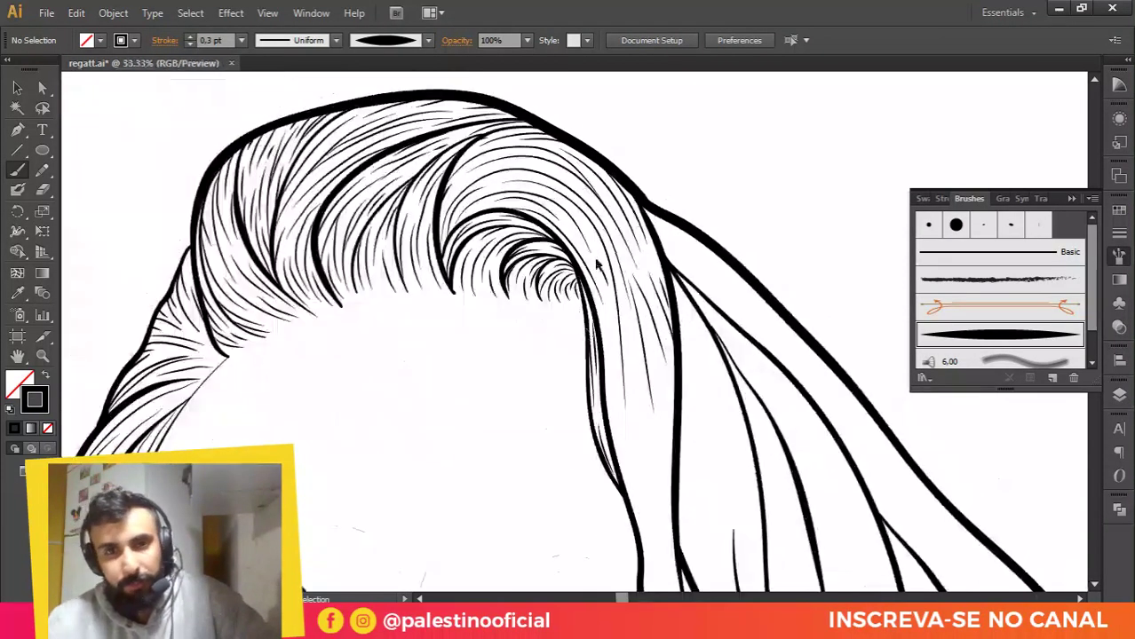
pyautogui.scroll(-1, 603, 356)
pyautogui.scroll(1, 611, 396)
pyautogui.scroll(-1, 628, 151)
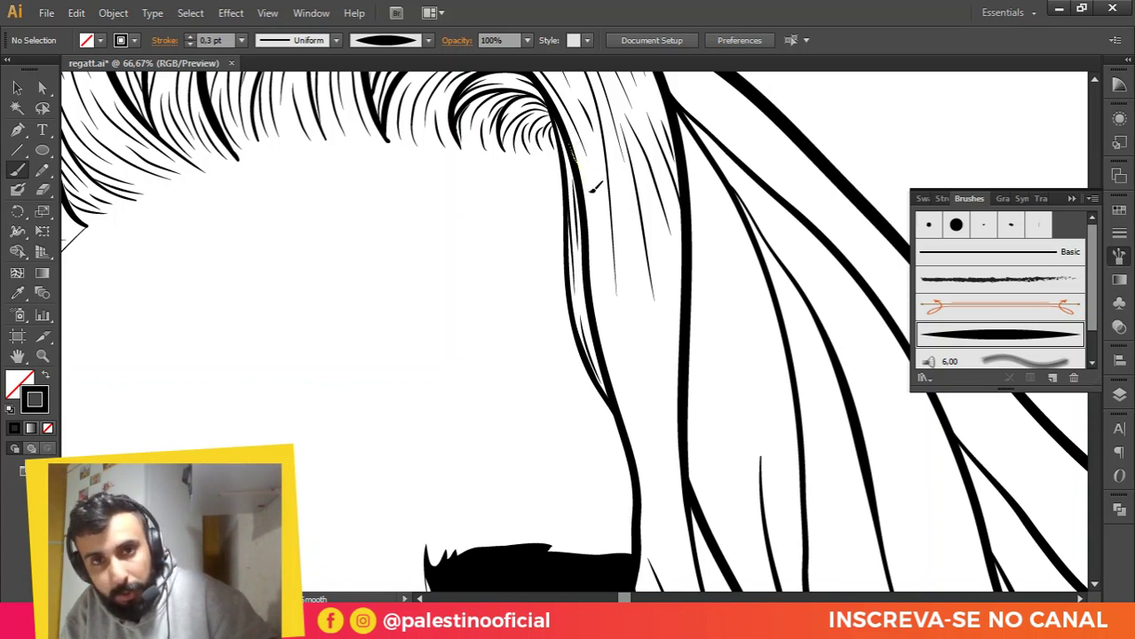
pyautogui.moveTo(612, 353); pyautogui.dragTo(574, 151)
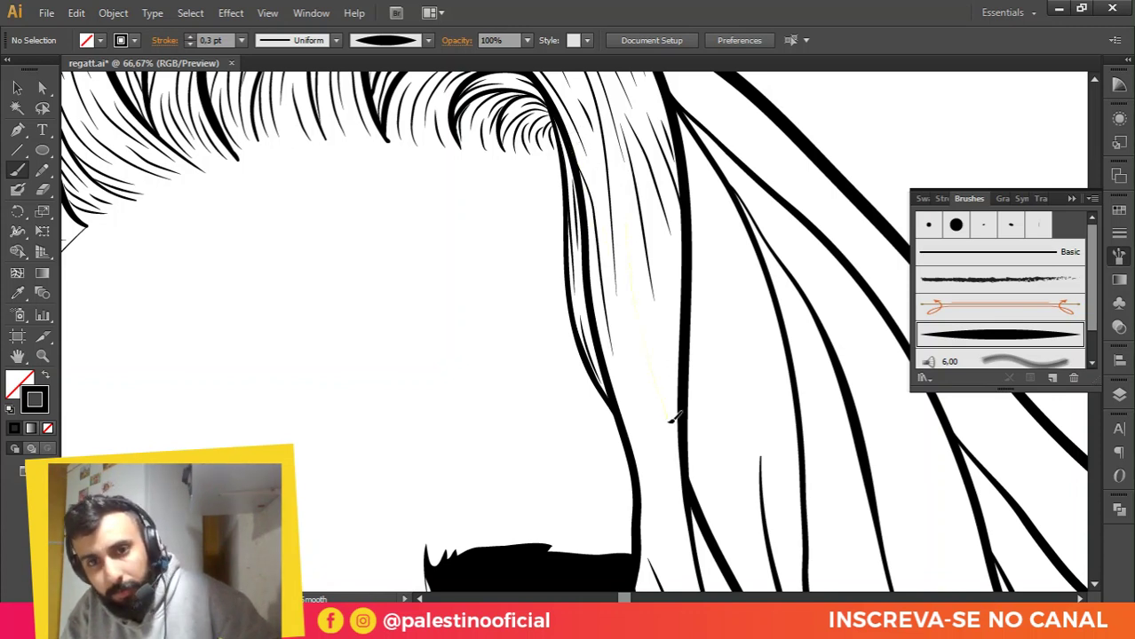
pyautogui.moveTo(670, 420); pyautogui.dragTo(679, 448)
pyautogui.moveTo(680, 391); pyautogui.dragTo(680, 394)
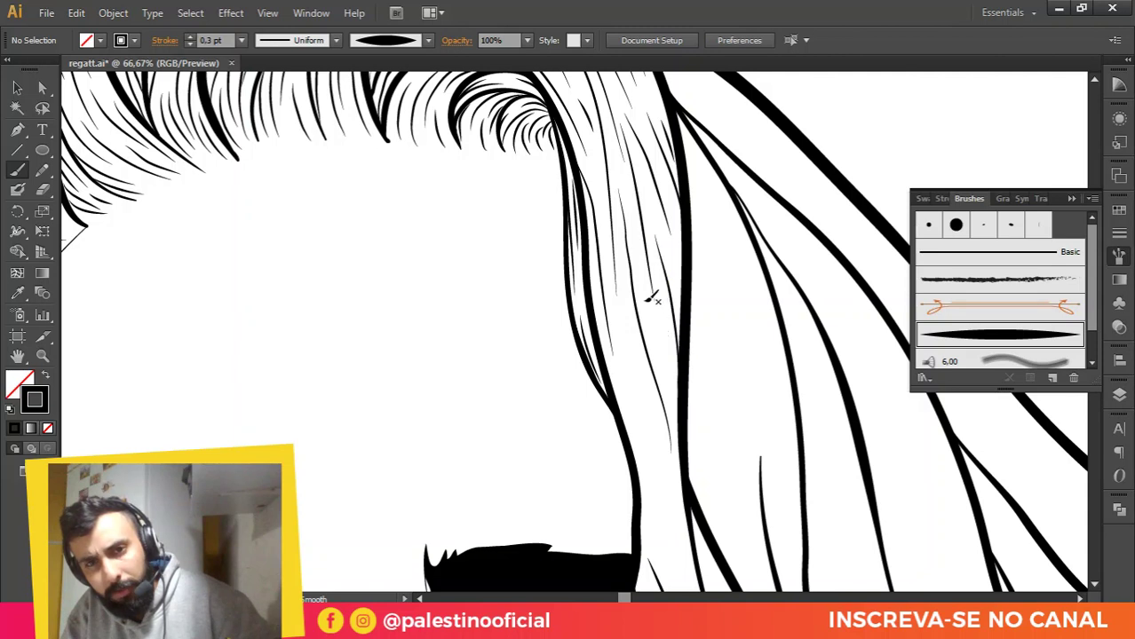
pyautogui.moveTo(645, 295); pyautogui.dragTo(679, 417)
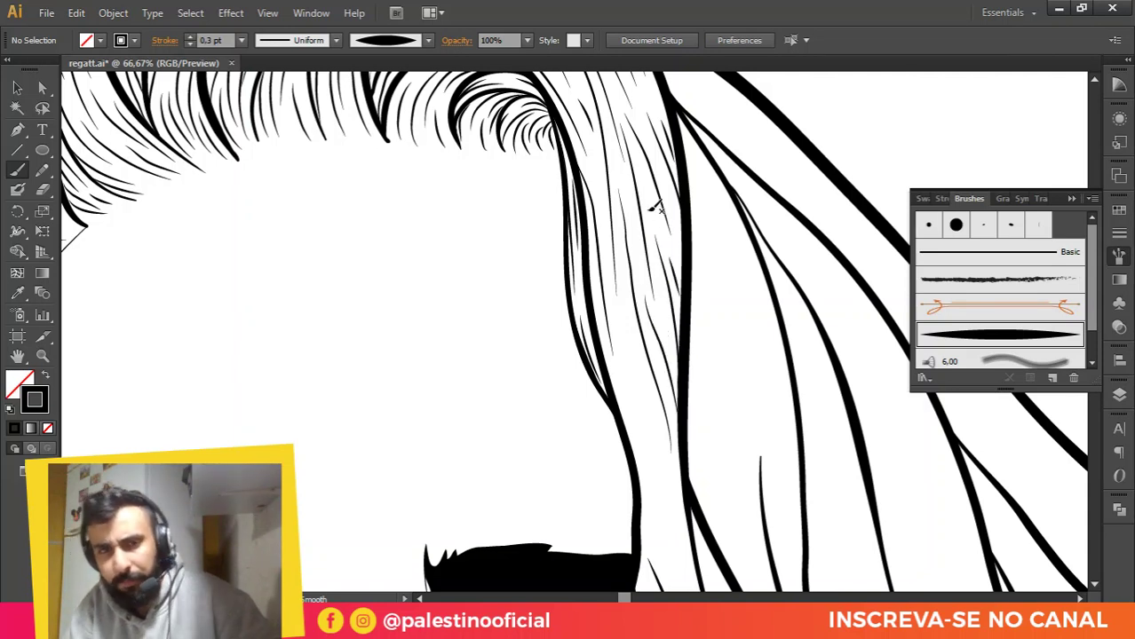
# Step: Fill the lower part of the front lock just above the eyebrow's outer end with long 0.3 pt strokes
pyautogui.scroll(-2, 635, 271)
pyautogui.scroll(-1, 632, 273)
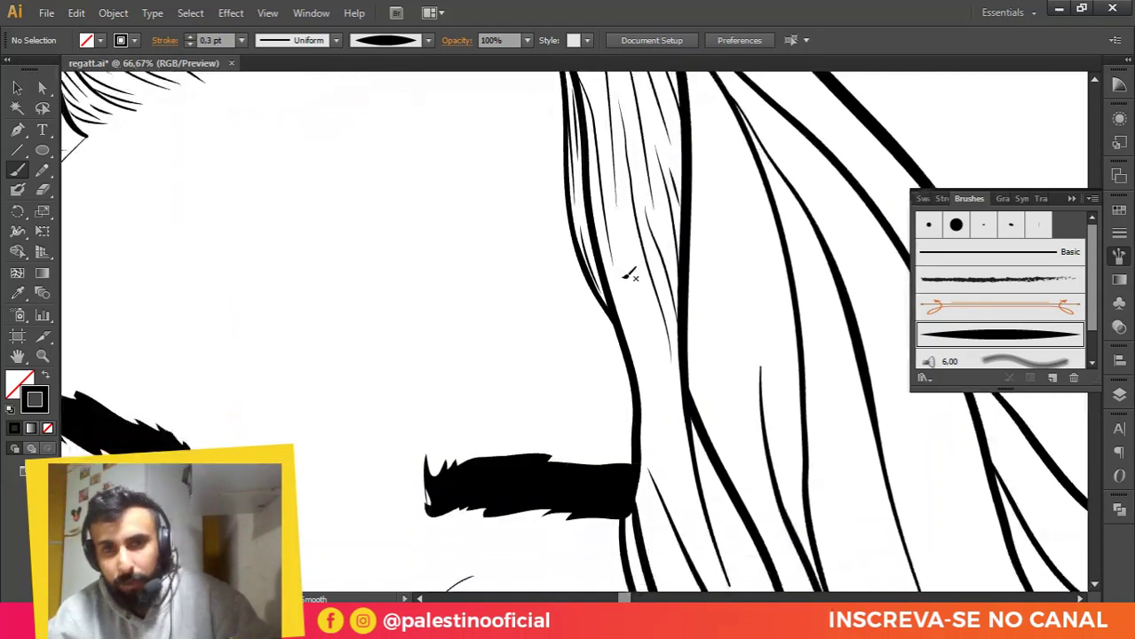
pyautogui.moveTo(641, 347); pyautogui.dragTo(655, 418)
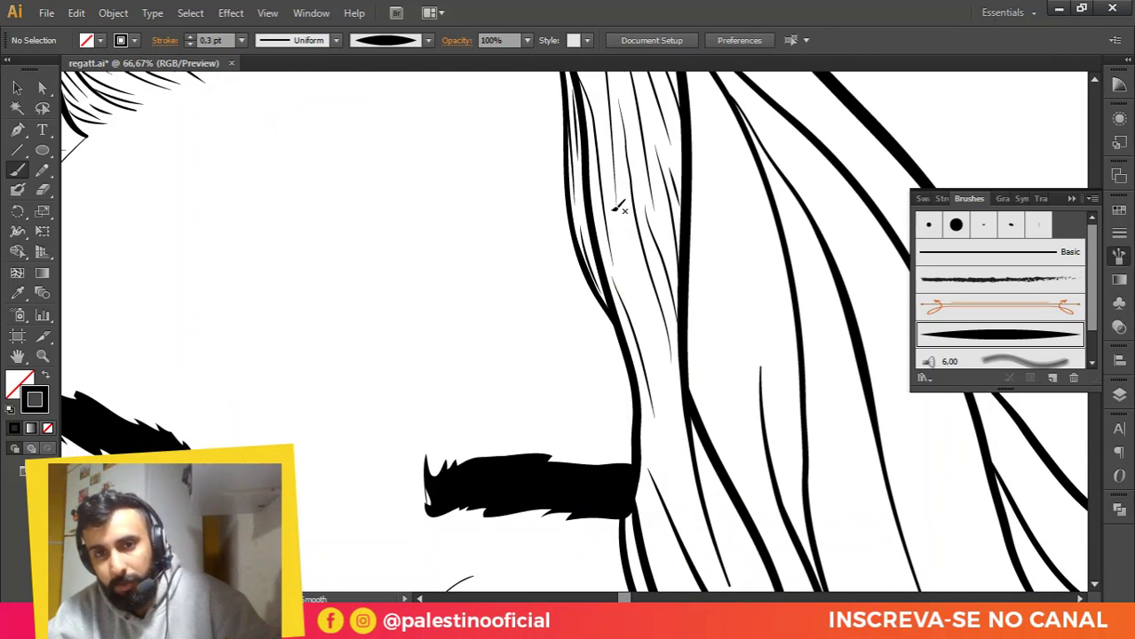
pyautogui.moveTo(617, 220); pyautogui.dragTo(677, 454)
pyautogui.moveTo(677, 382); pyautogui.dragTo(693, 428)
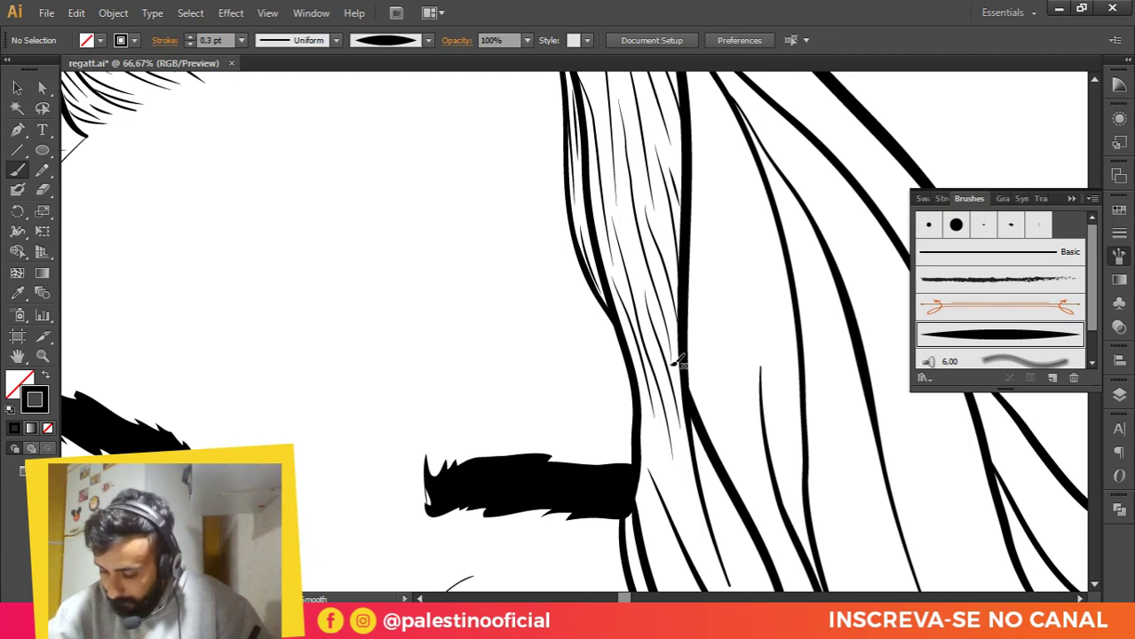
# Step: Paint 0.3 pt strokes fanning down from the root of the outermost lock and of the lock just inside it
pyautogui.scroll(-1, 678, 361)
pyautogui.scroll(-4, 684, 361)
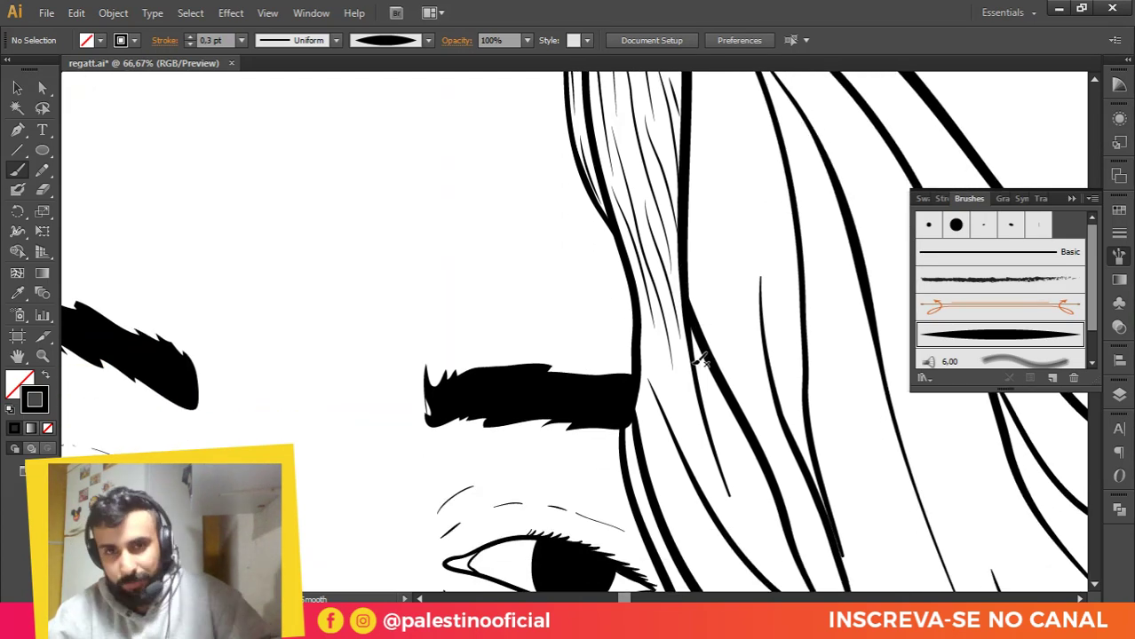
pyautogui.scroll(1, 640, 180)
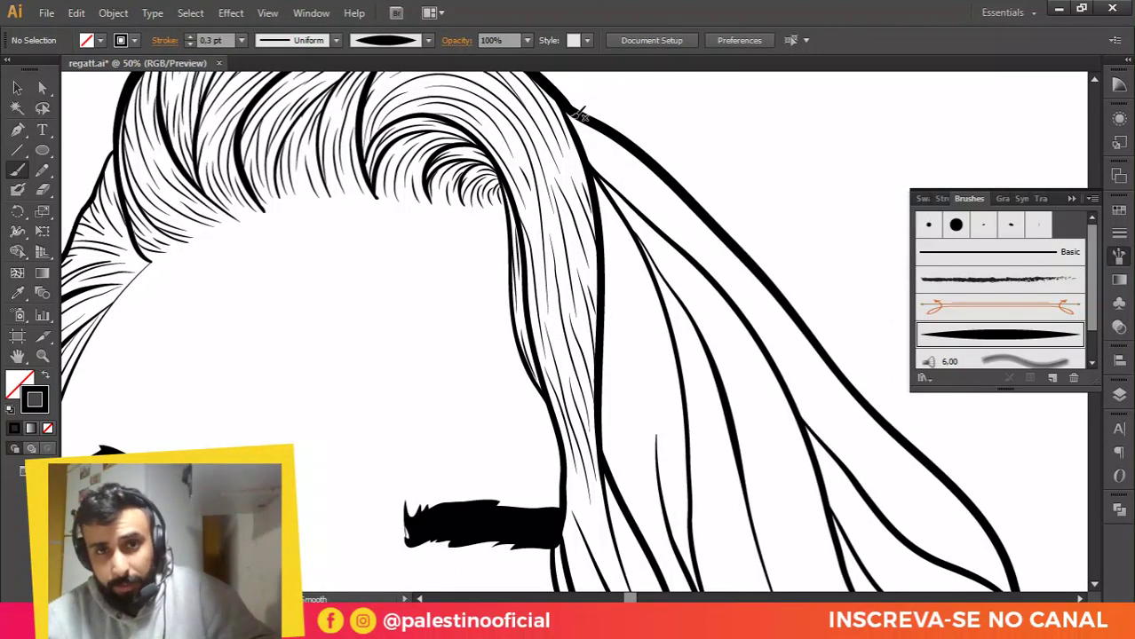
pyautogui.scroll(1, 620, 151)
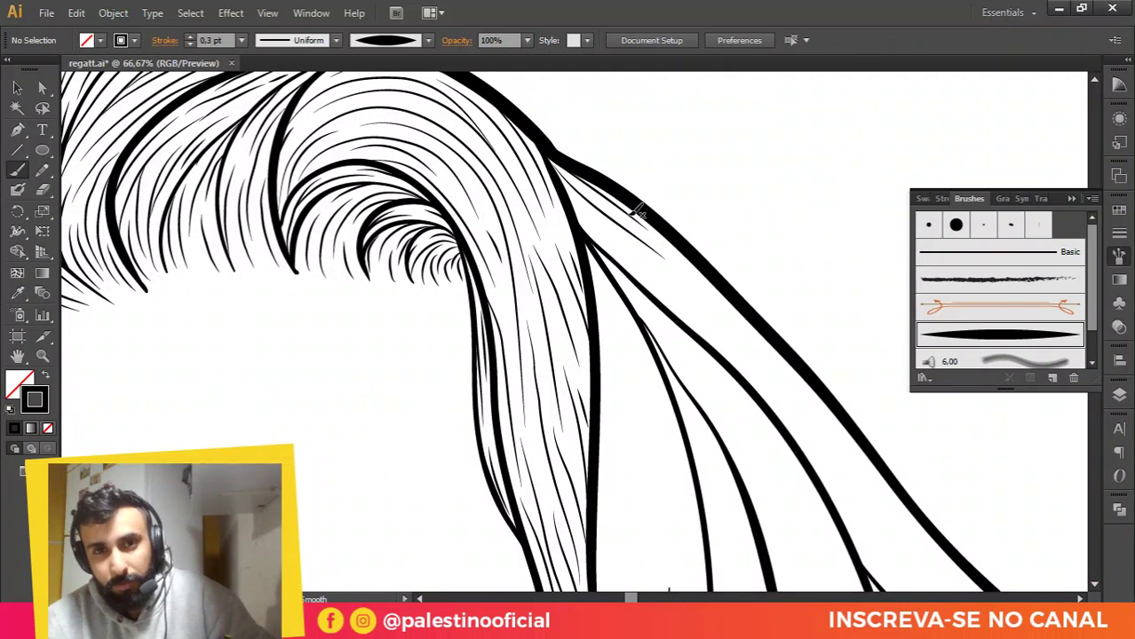
pyautogui.moveTo(561, 174); pyautogui.dragTo(760, 349)
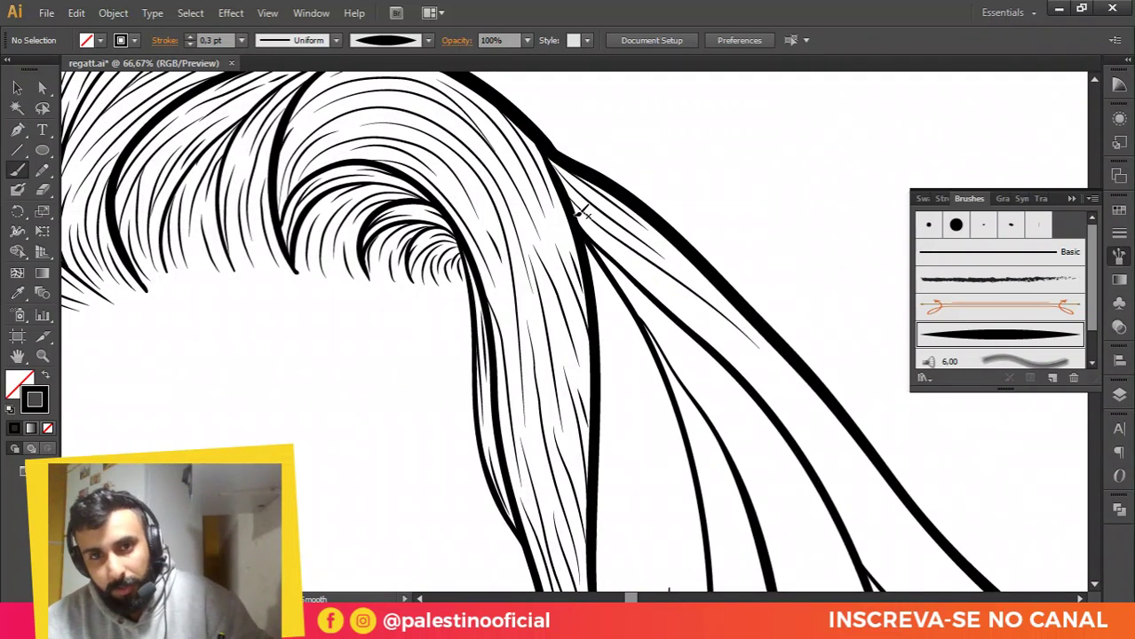
pyautogui.moveTo(663, 278); pyautogui.dragTo(802, 407)
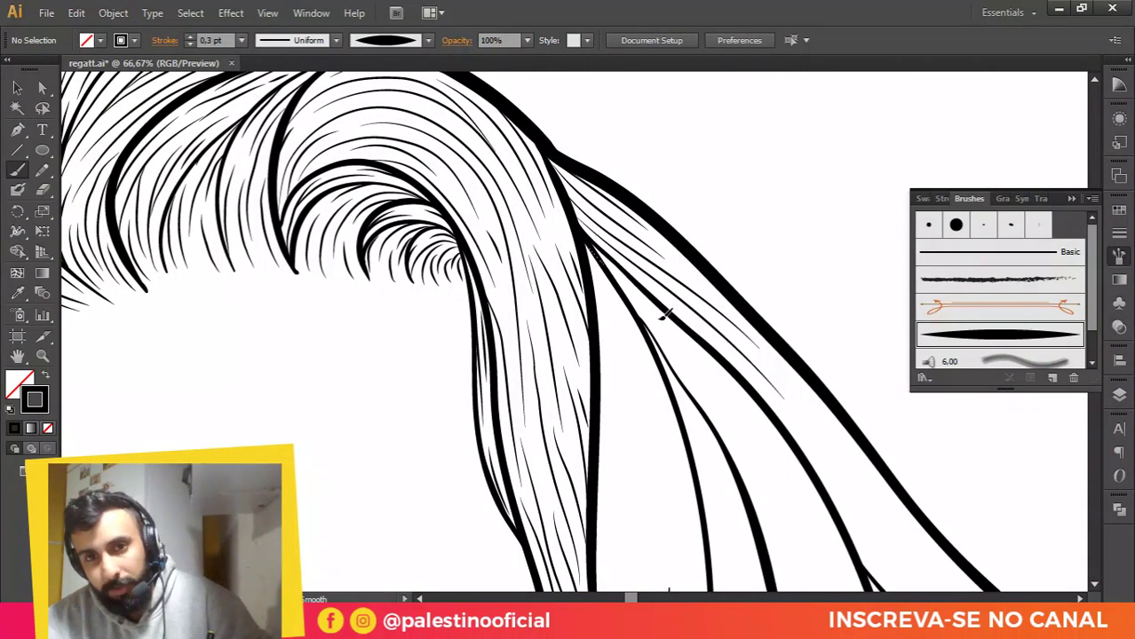
pyautogui.moveTo(664, 312); pyautogui.dragTo(787, 482)
pyautogui.moveTo(634, 287); pyautogui.dragTo(784, 492)
# Step: Paint long 0.3 pt strokes down from the root of the lock directly behind the front lock
pyautogui.scroll(-2, 607, 296)
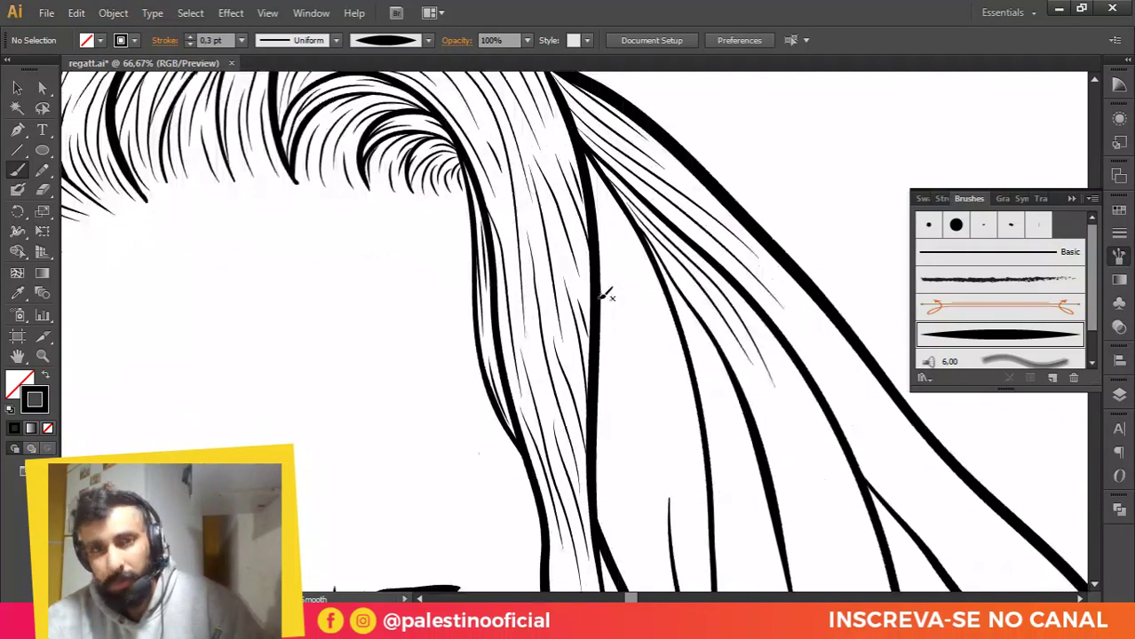
pyautogui.moveTo(591, 173); pyautogui.dragTo(655, 380)
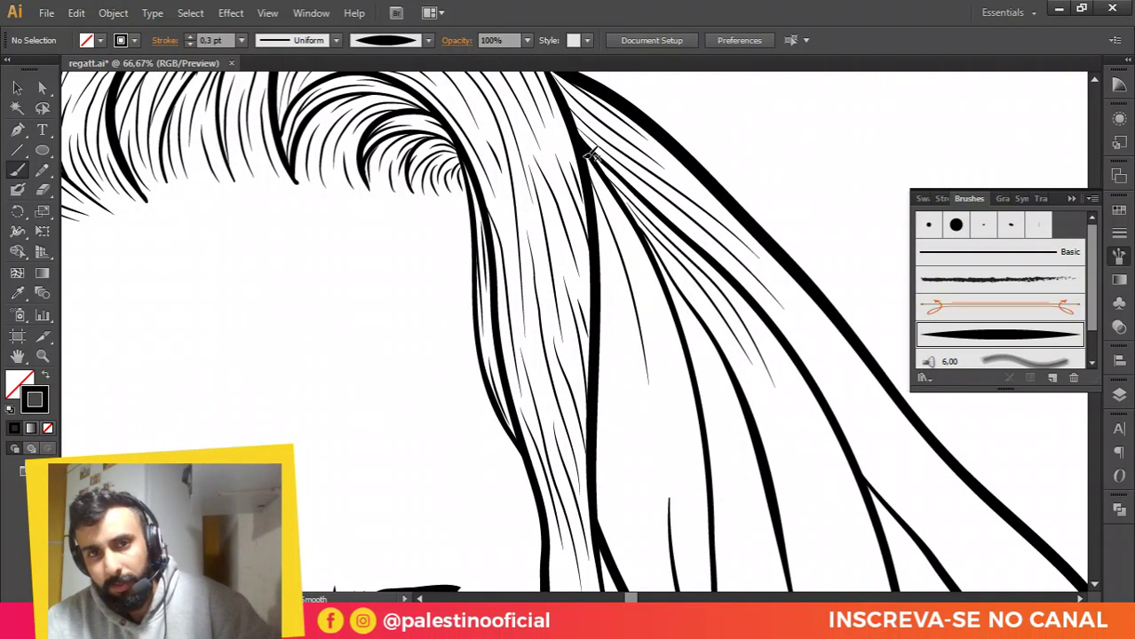
pyautogui.moveTo(589, 156)
pyautogui.mouseDown()
pyautogui.moveTo(633, 222)
pyautogui.moveTo(673, 392)
pyautogui.mouseUp()
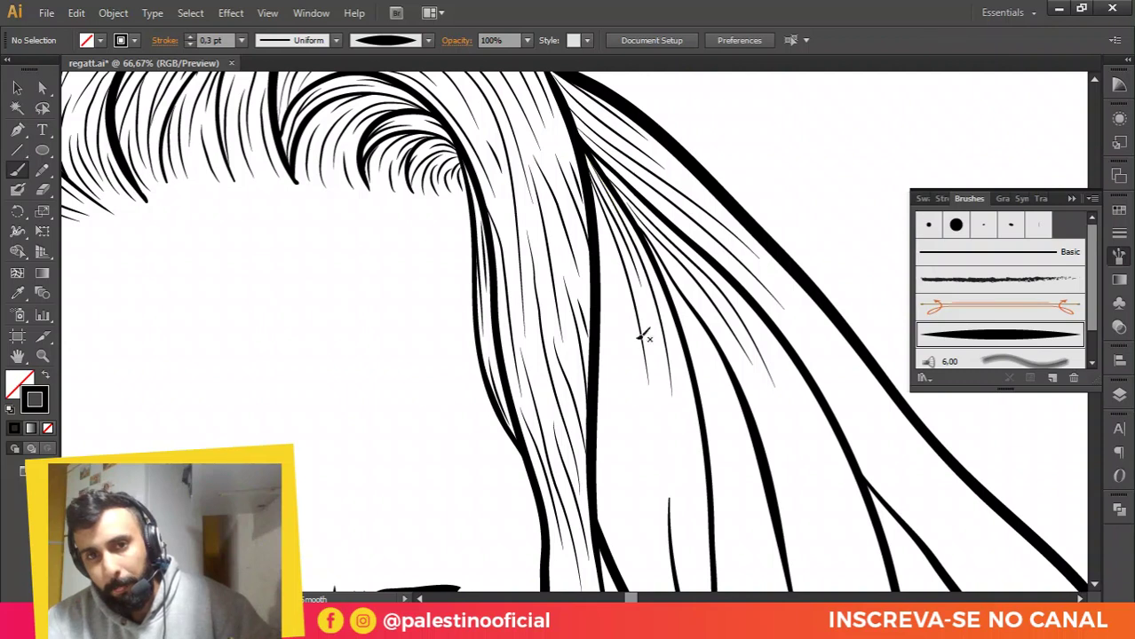
pyautogui.moveTo(601, 207); pyautogui.dragTo(632, 435)
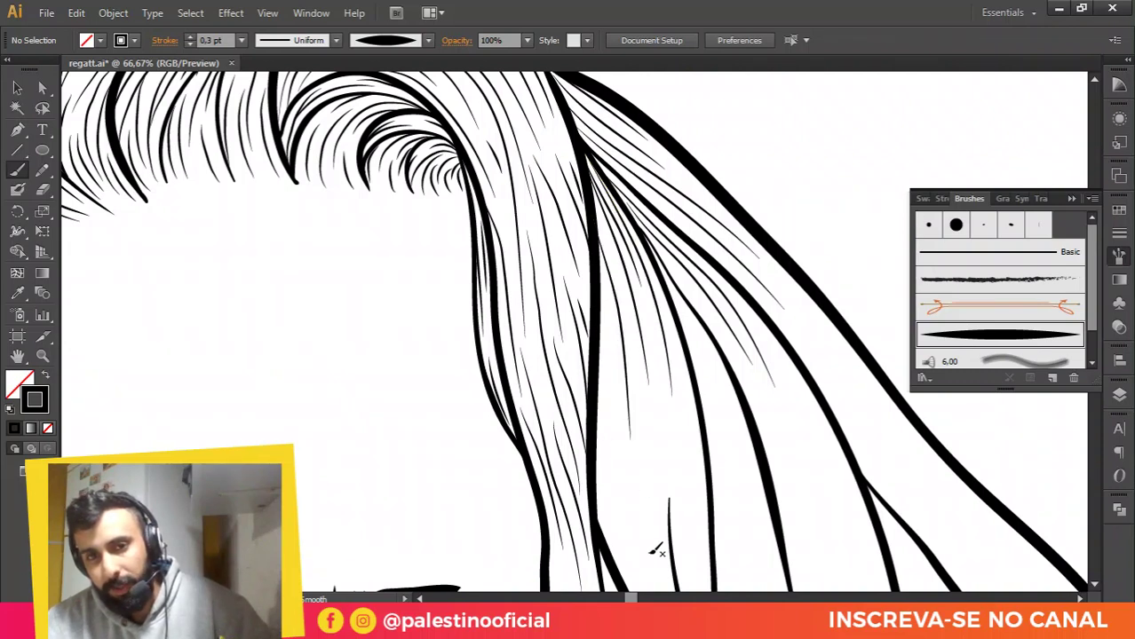
pyautogui.moveTo(600, 300); pyautogui.dragTo(615, 496)
# Step: Fill the middle of the lock behind the front lock with staggered 0.3 pt strokes around its loose inner strand
pyautogui.scroll(-2, 654, 298)
pyautogui.scroll(1, 645, 431)
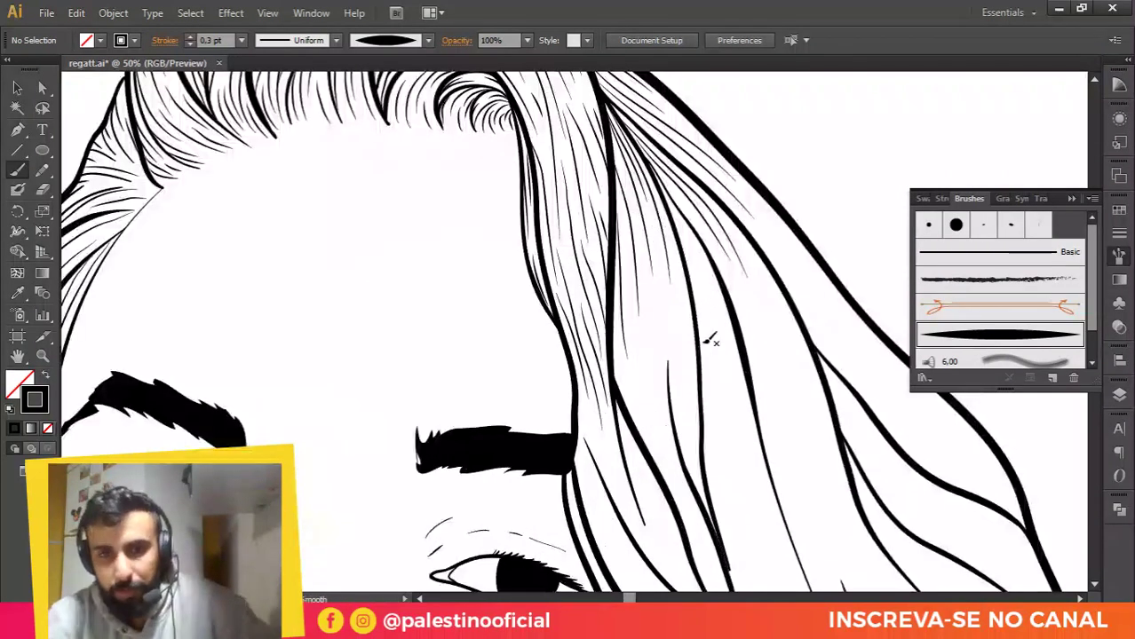
pyautogui.moveTo(682, 428); pyautogui.dragTo(679, 309)
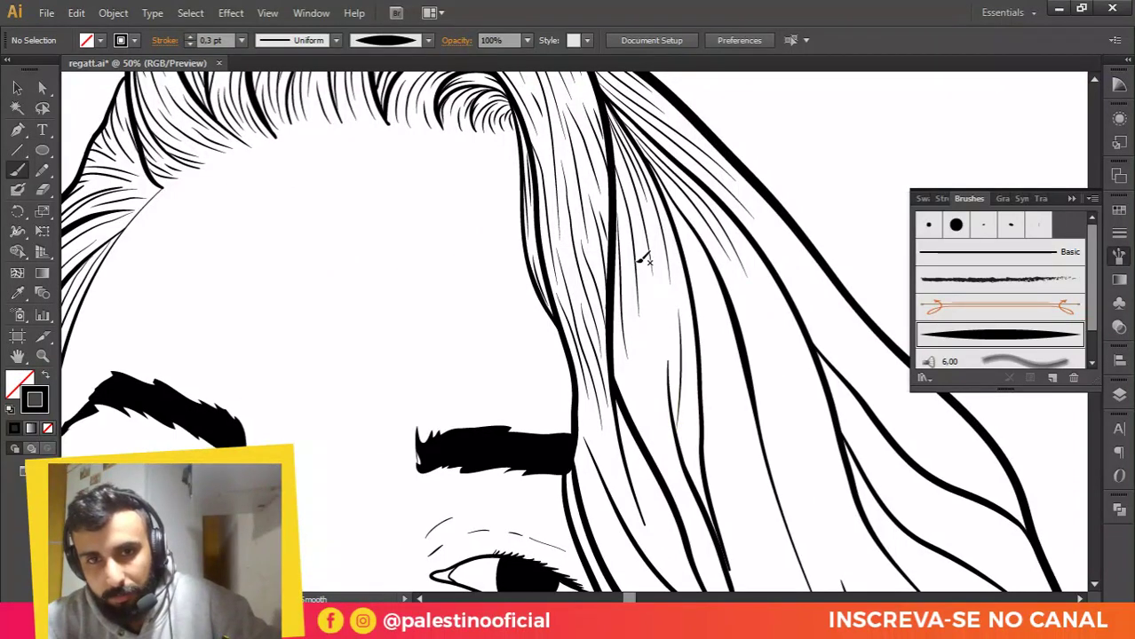
pyautogui.moveTo(647, 393)
pyautogui.mouseDown()
pyautogui.moveTo(649, 312)
pyautogui.moveTo(640, 412)
pyautogui.mouseUp()
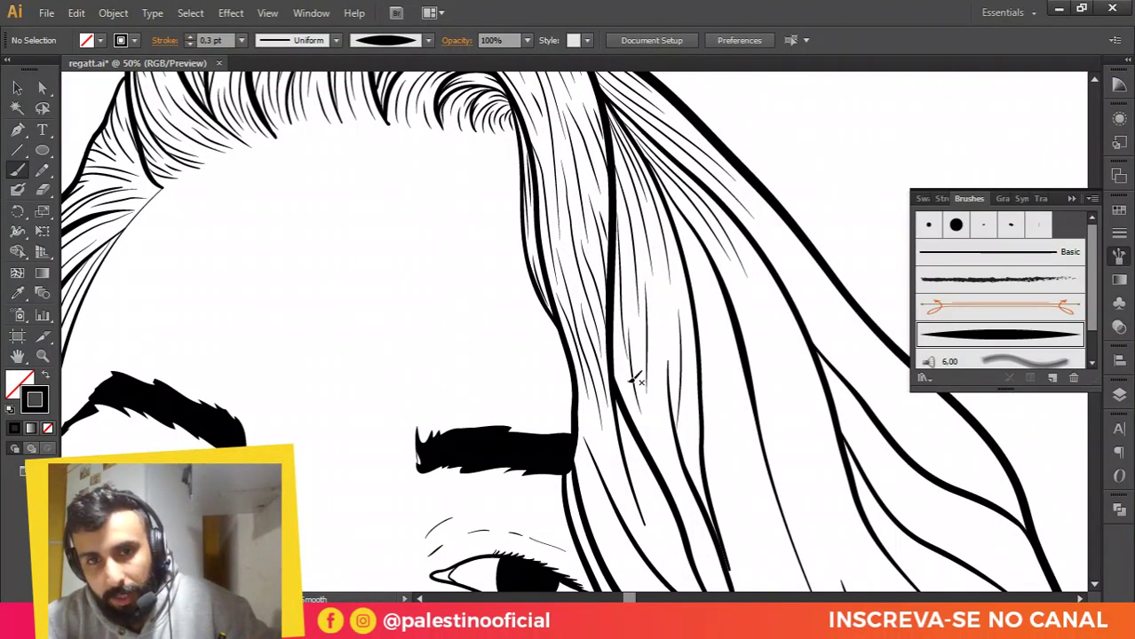
pyautogui.moveTo(614, 332)
pyautogui.mouseDown()
pyautogui.moveTo(632, 401)
pyautogui.moveTo(662, 275)
pyautogui.mouseUp()
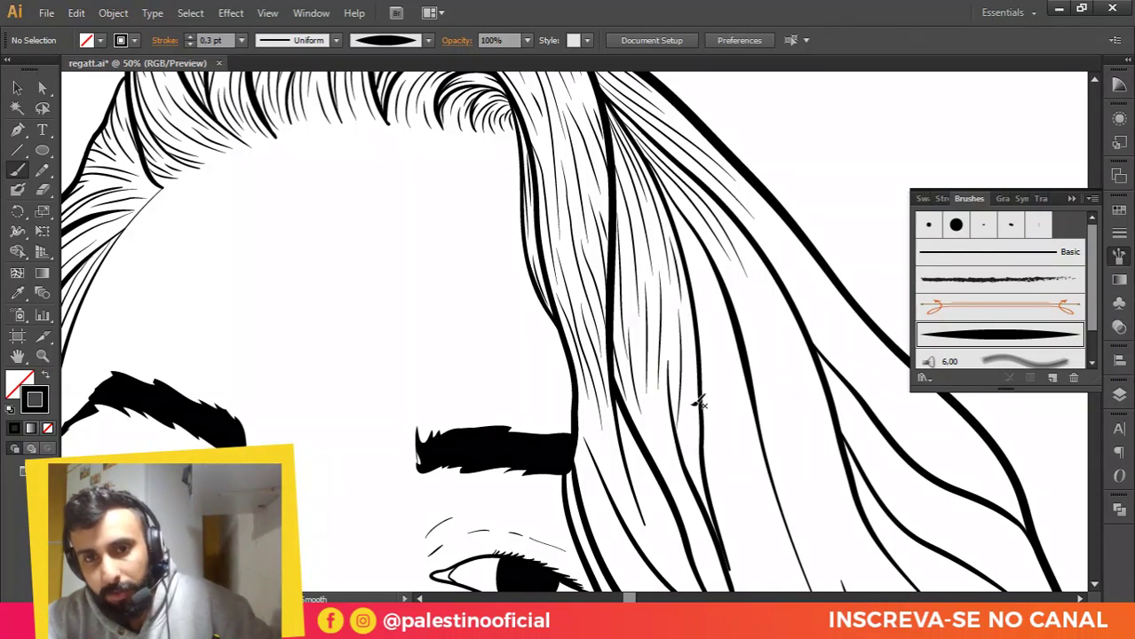
pyautogui.moveTo(685, 463); pyautogui.dragTo(691, 357)
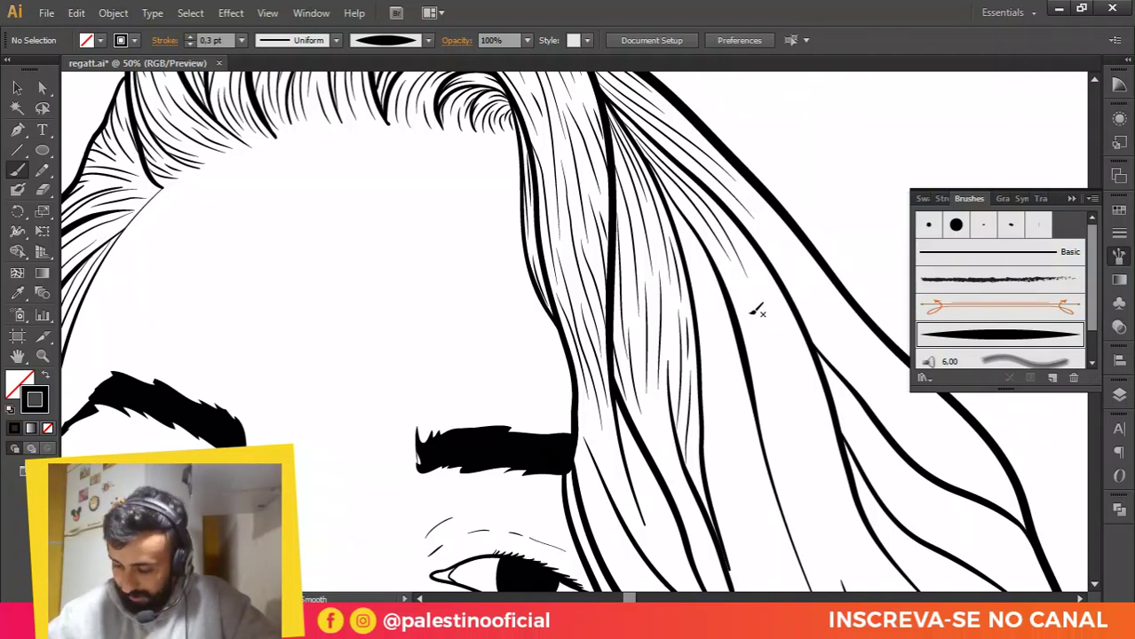
# Step: Fill the narrow lower tip of the lock behind the front lock with fine 0.3 pt strokes
pyautogui.scroll(-1, 726, 295)
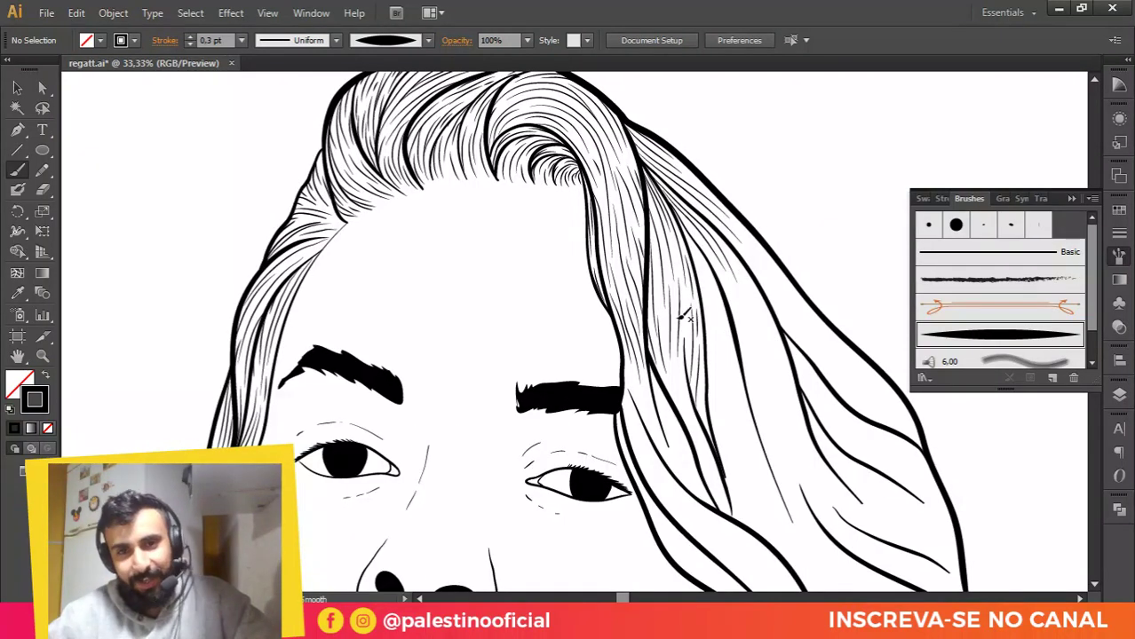
pyautogui.press('space')
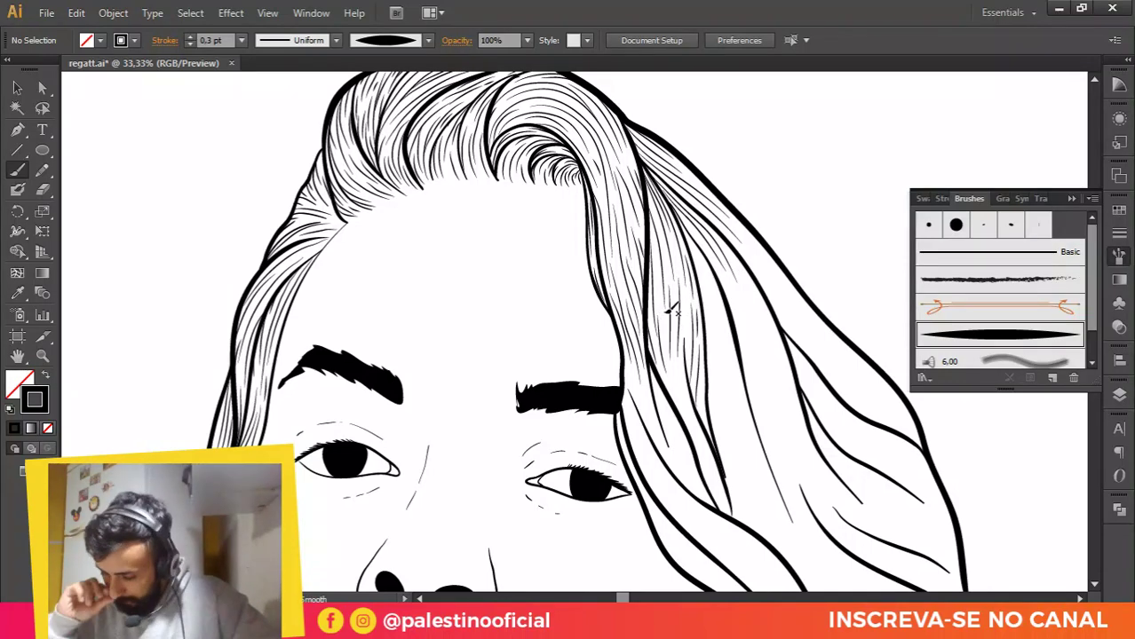
pyautogui.press('space')
pyautogui.moveTo(666, 334); pyautogui.dragTo(587, 270)
pyautogui.scroll(1, 619, 307)
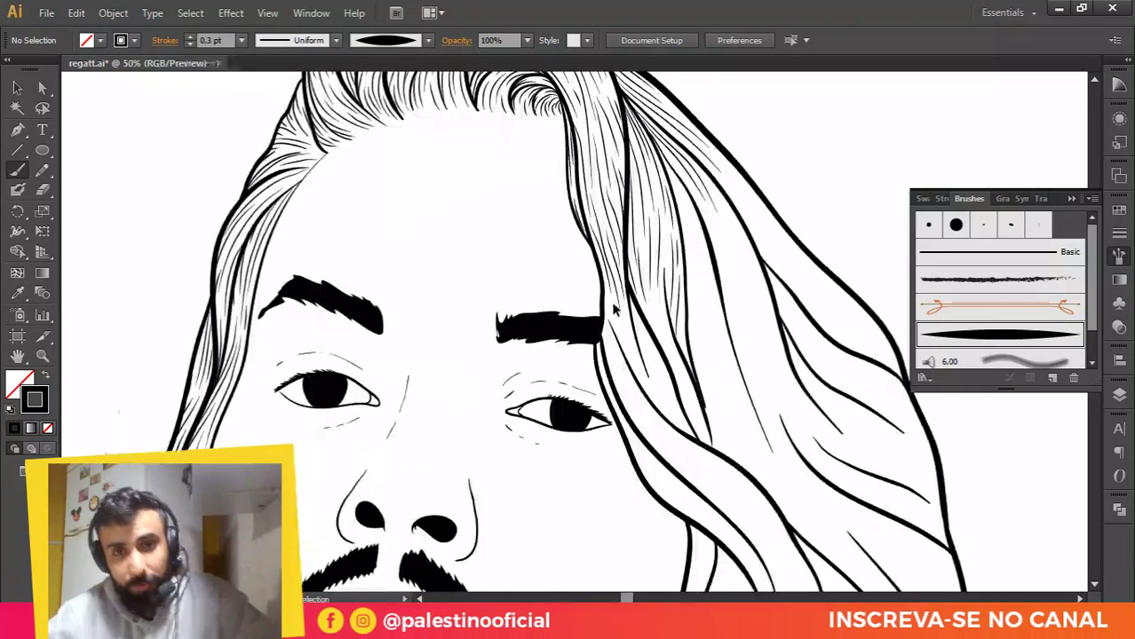
pyautogui.moveTo(664, 320)
pyautogui.mouseDown()
pyautogui.moveTo(513, 228)
pyautogui.moveTo(599, 412)
pyautogui.mouseUp()
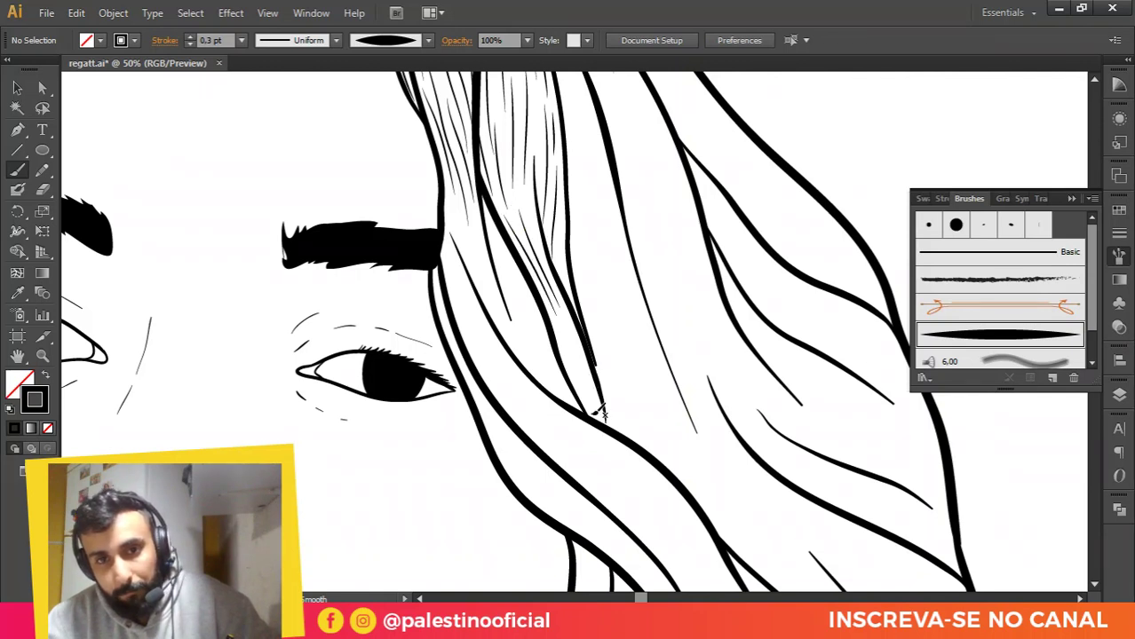
pyautogui.moveTo(570, 332)
pyautogui.mouseDown()
pyautogui.moveTo(590, 410)
pyautogui.moveTo(580, 376)
pyautogui.mouseUp()
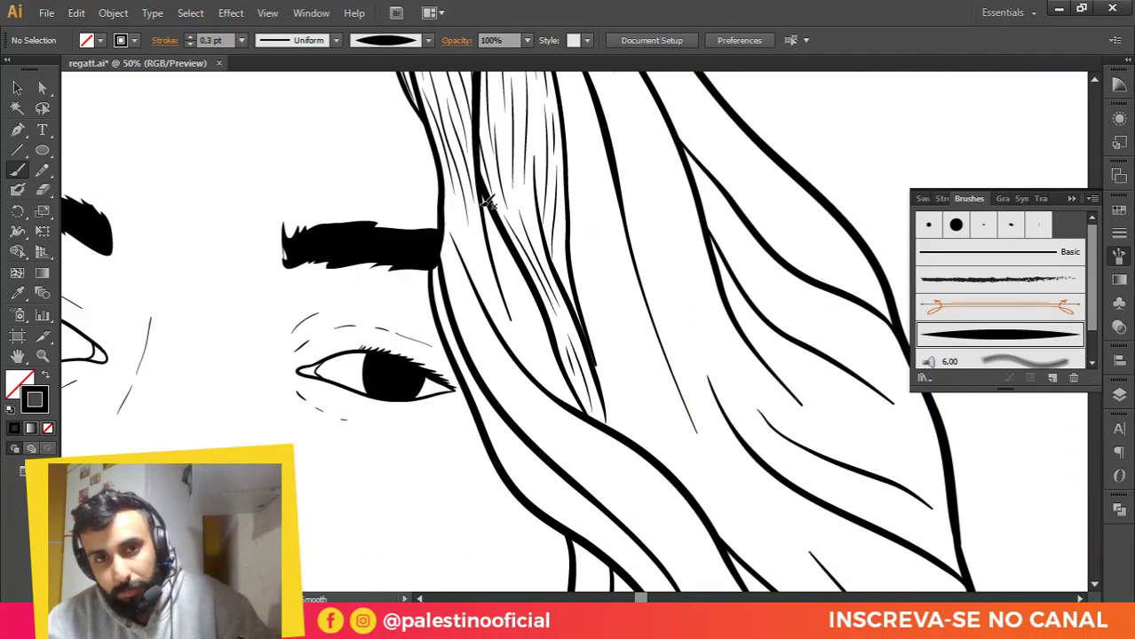
# Step: Fill the front lock beside the eyebrow's outer end and the eye with 0.3 pt strokes following its outward curve
pyautogui.moveTo(485, 206); pyautogui.dragTo(526, 319)
pyautogui.moveTo(504, 244); pyautogui.dragTo(563, 401)
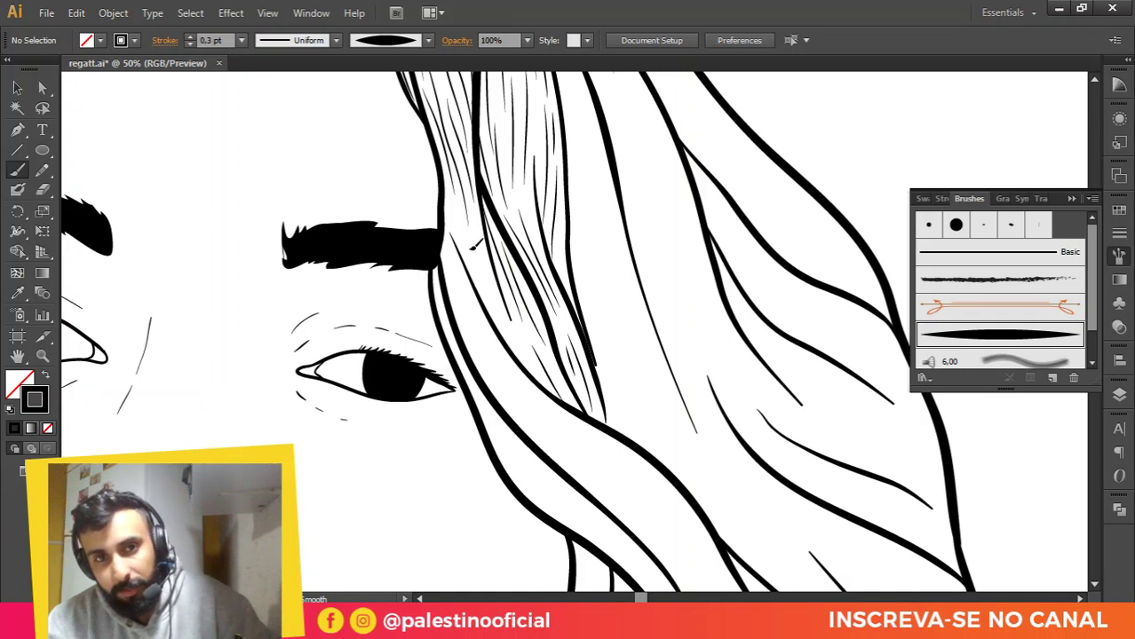
pyautogui.moveTo(453, 226); pyautogui.dragTo(532, 371)
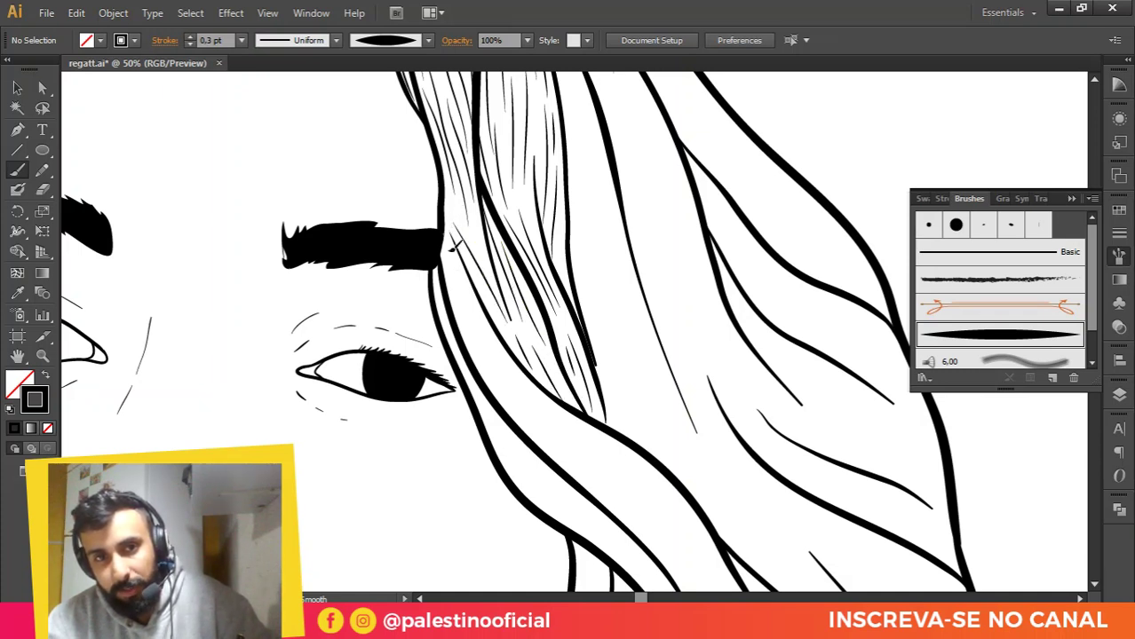
pyautogui.moveTo(453, 245); pyautogui.dragTo(541, 438)
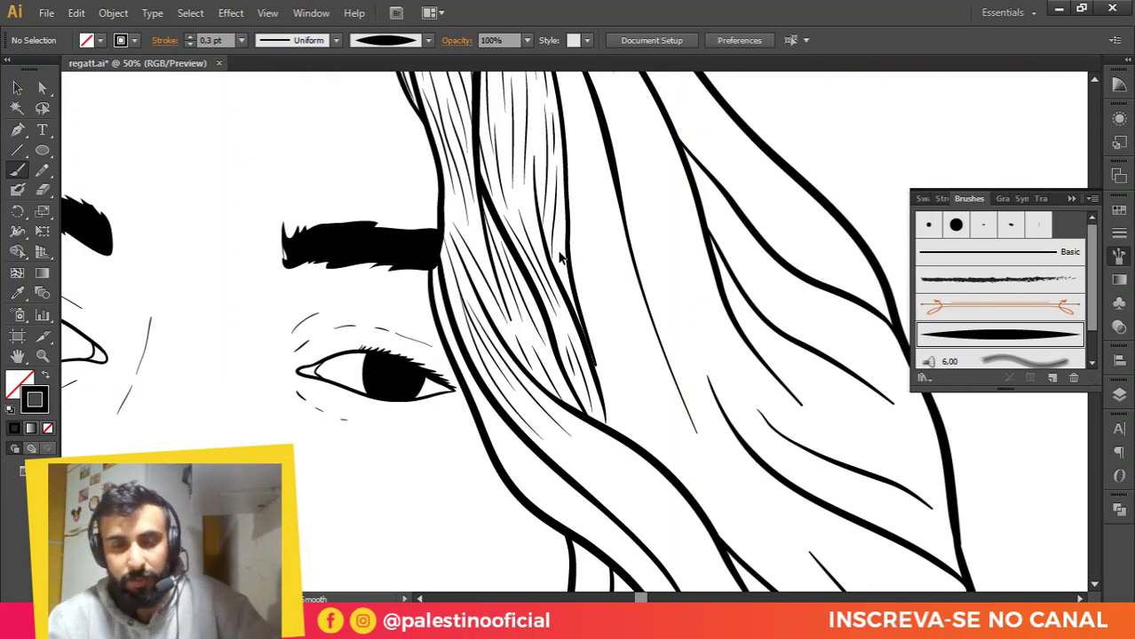
# Step: Fill the next narrow lock outward, up to the long tapering line, with long 0.3 pt strokes
pyautogui.scroll(-1, 563, 258)
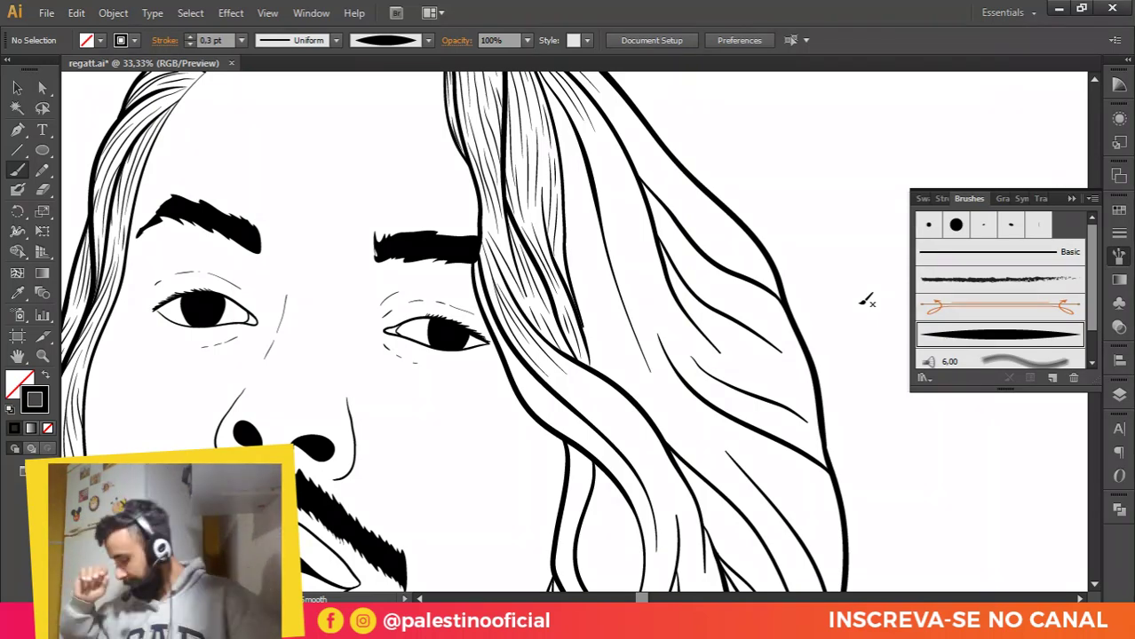
pyautogui.scroll(-1, 771, 295)
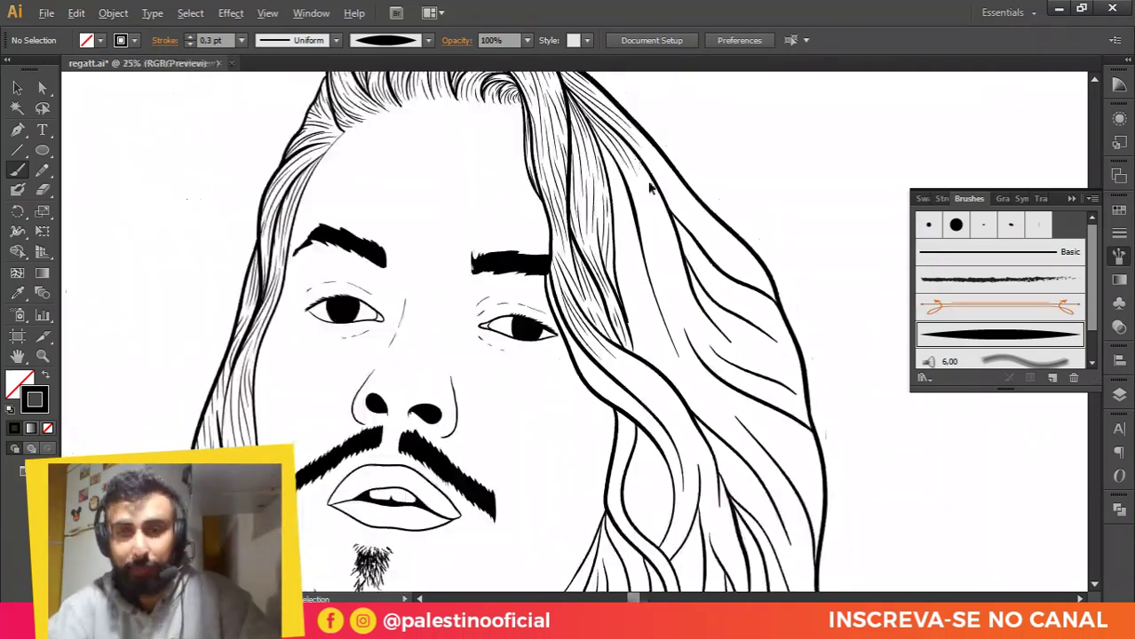
pyautogui.scroll(2, 601, 177)
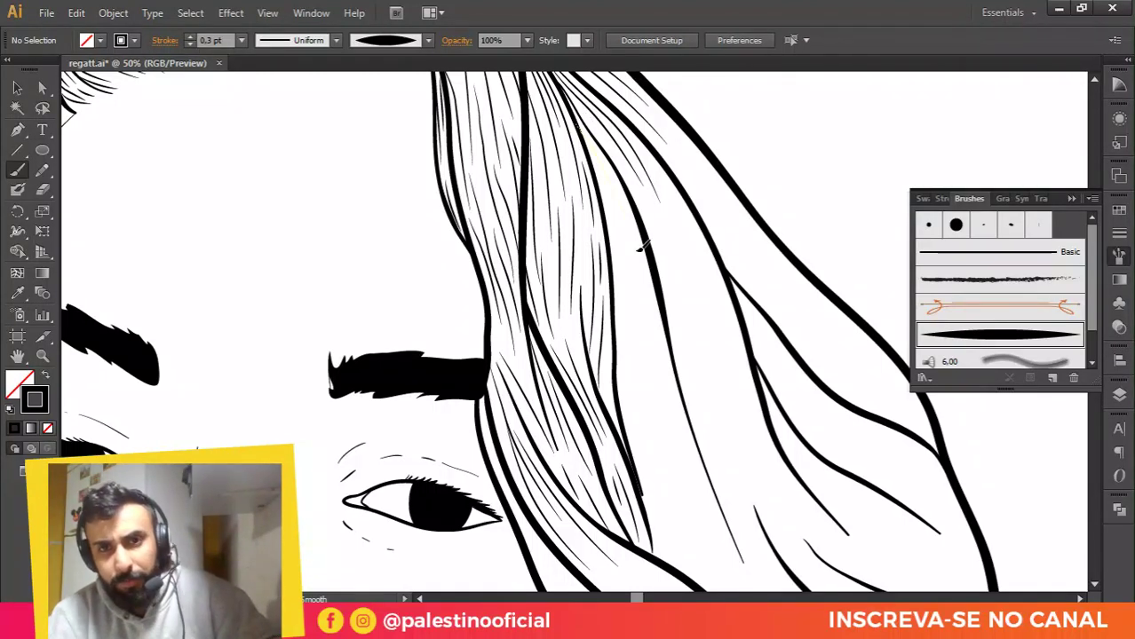
pyautogui.moveTo(640, 249)
pyautogui.mouseDown()
pyautogui.moveTo(599, 160)
pyautogui.moveTo(679, 505)
pyautogui.mouseUp()
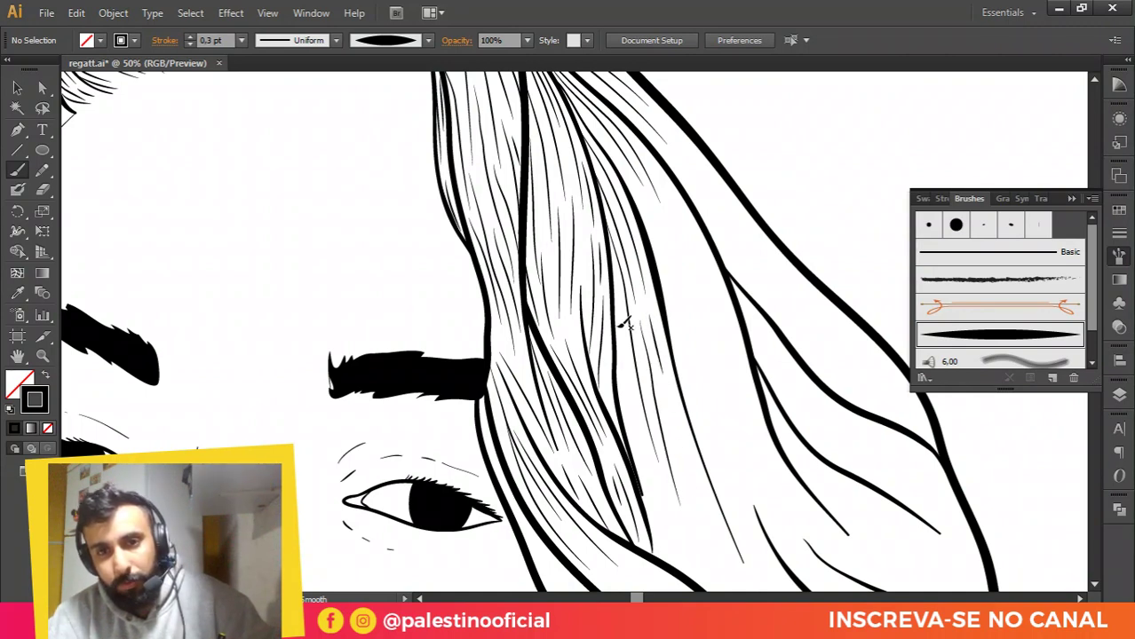
pyautogui.moveTo(619, 334); pyautogui.dragTo(635, 450)
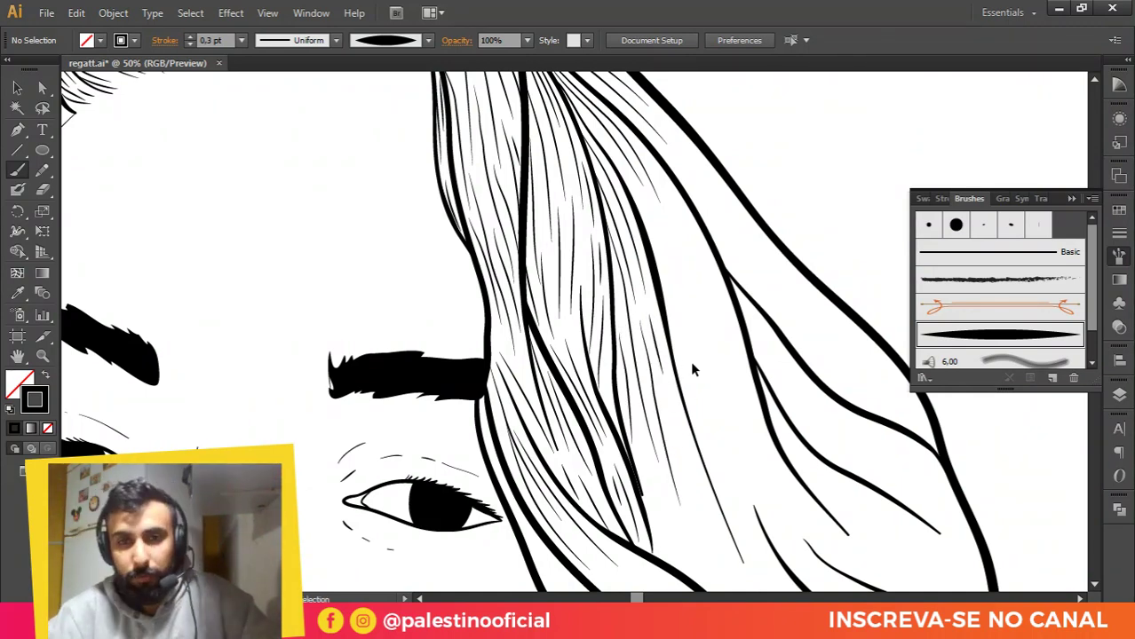
# Step: Paint 0.3 pt strokes down the upper part of the wide lock between the long tapering line and the next thick outline
pyautogui.scroll(-2, 690, 360)
pyautogui.scroll(1, 672, 286)
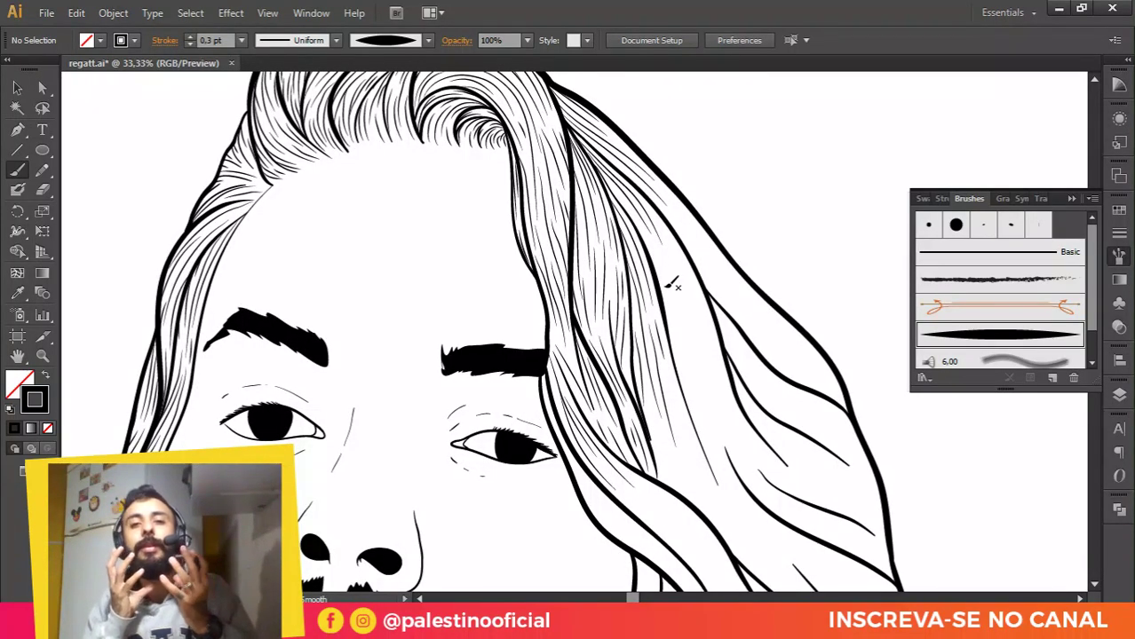
pyautogui.scroll(1, 710, 293)
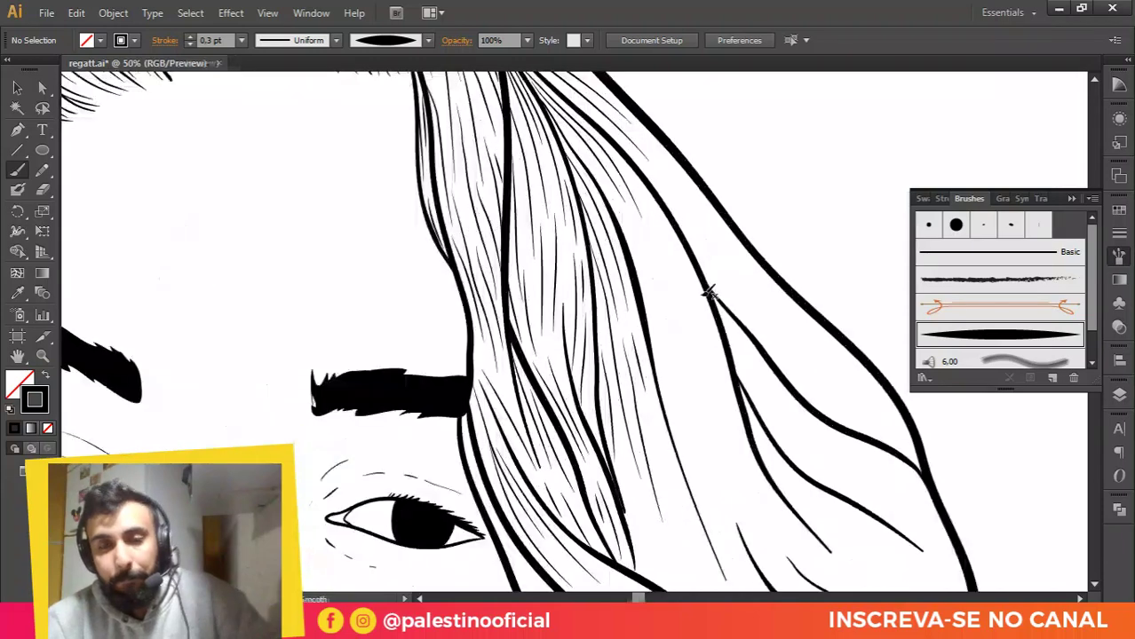
pyautogui.moveTo(626, 233); pyautogui.dragTo(663, 347)
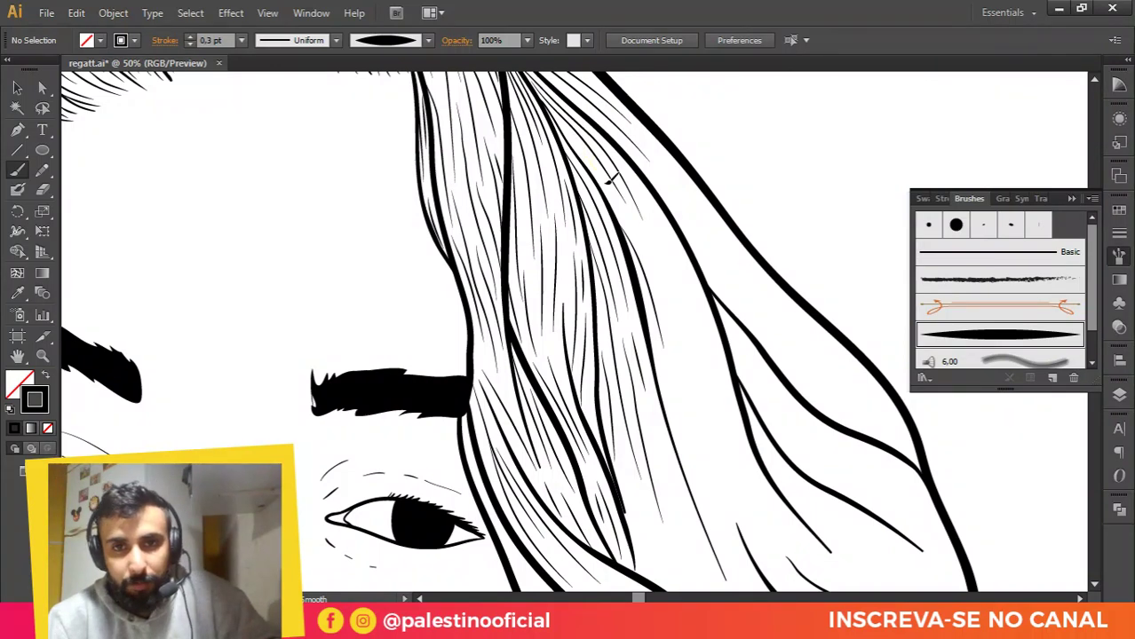
pyautogui.moveTo(608, 182); pyautogui.dragTo(661, 268)
pyautogui.scroll(-1, 664, 194)
pyautogui.scroll(1, 668, 234)
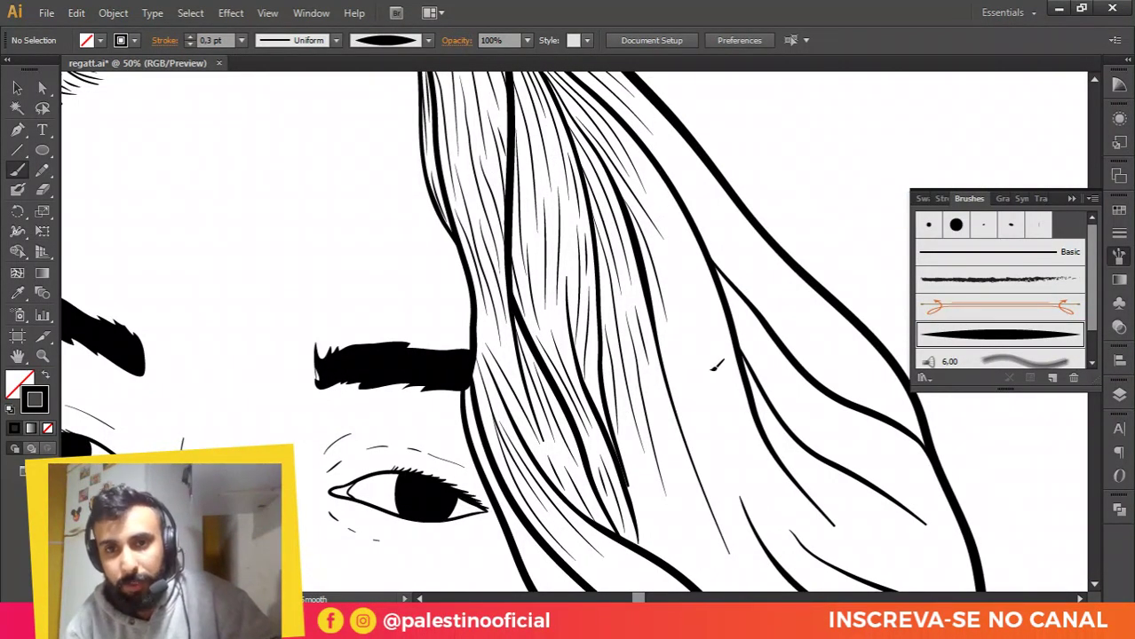
pyautogui.moveTo(648, 182); pyautogui.dragTo(710, 363)
pyautogui.moveTo(651, 241); pyautogui.dragTo(691, 352)
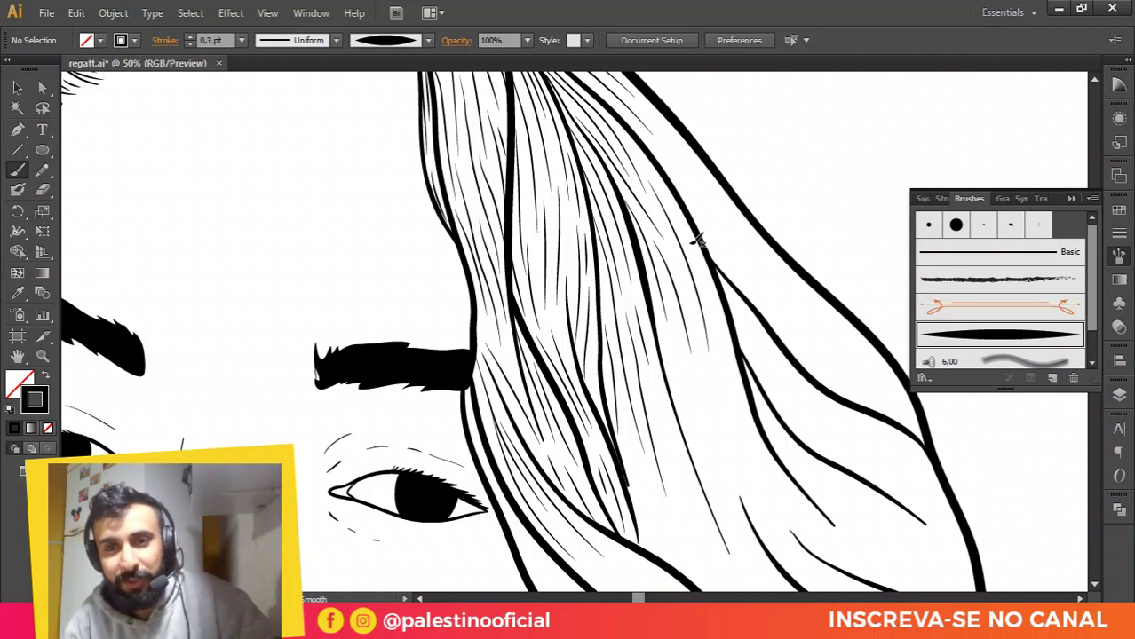
# Step: Paint fine 0.3 pt hair strokes down the lock inside the thick contour, right of the eyebrow on the portrait's right side
pyautogui.moveTo(699, 240); pyautogui.dragTo(720, 354)
pyautogui.moveTo(695, 298); pyautogui.dragTo(723, 431)
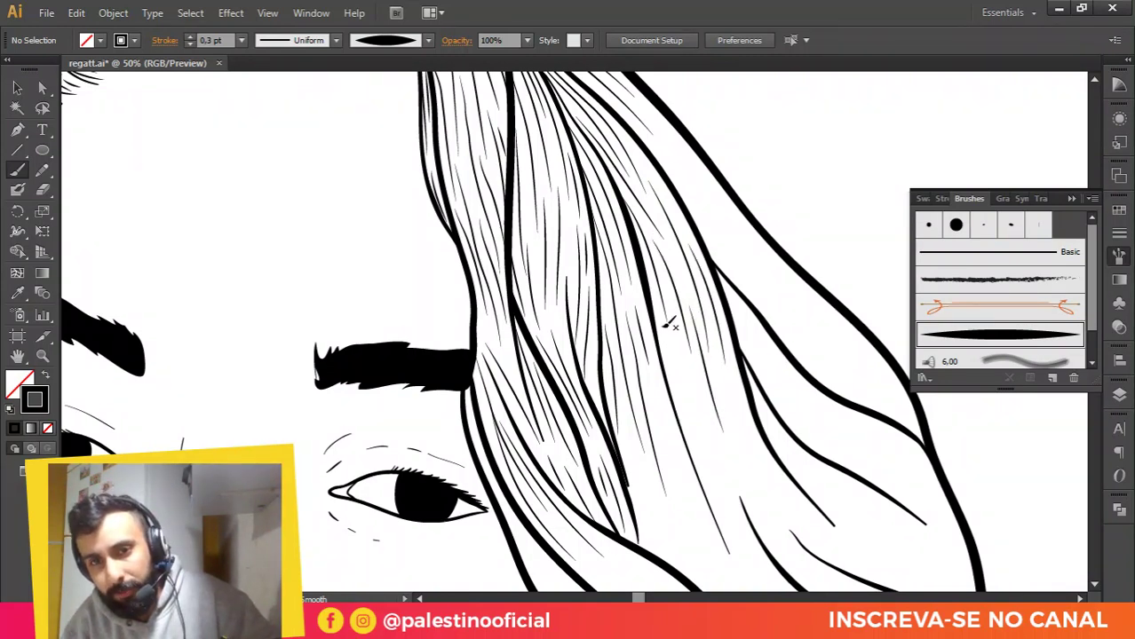
pyautogui.moveTo(668, 325); pyautogui.dragTo(718, 475)
pyautogui.moveTo(691, 355); pyautogui.dragTo(737, 483)
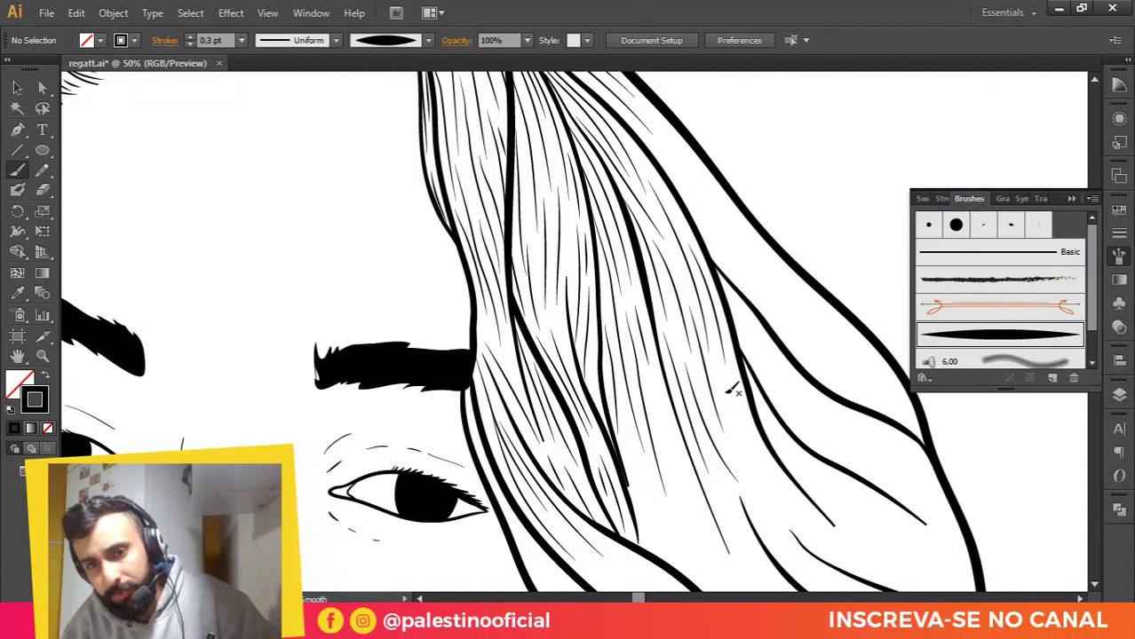
pyautogui.moveTo(730, 389); pyautogui.dragTo(790, 515)
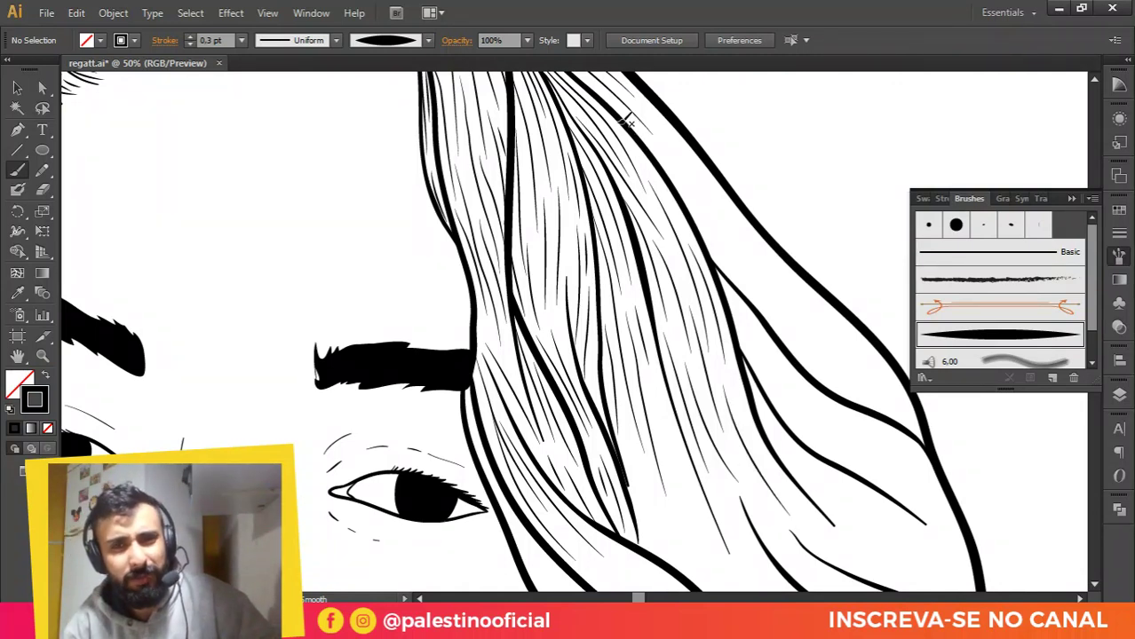
# Step: Add thin hair strokes along the upper part of the outermost lock, next to the head's outer contour
pyautogui.moveTo(621, 126); pyautogui.dragTo(661, 185)
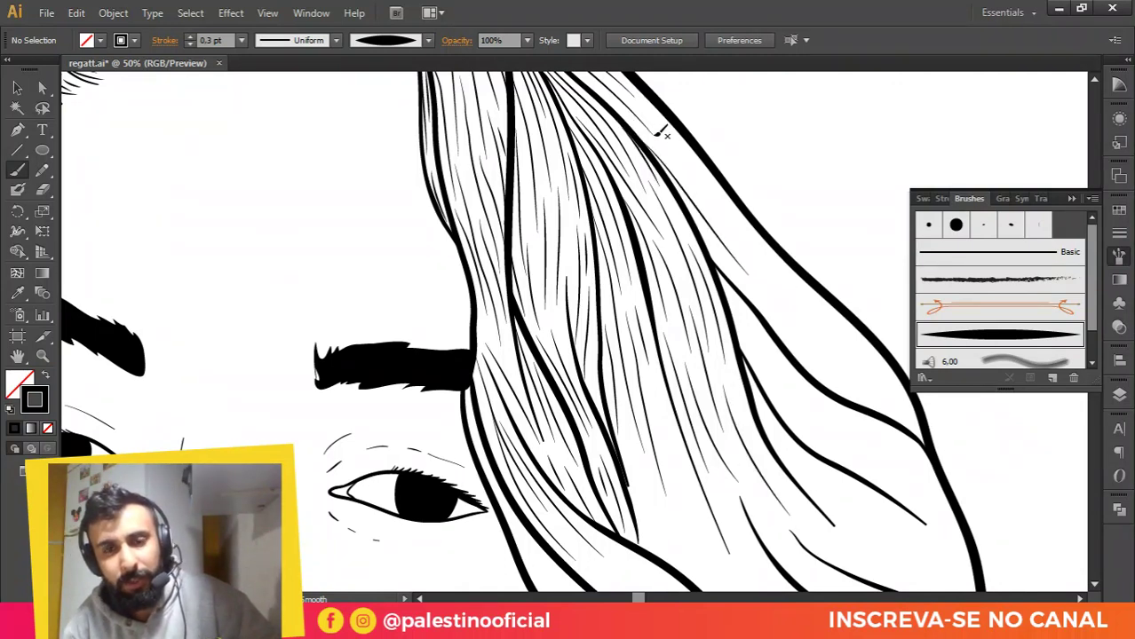
pyautogui.moveTo(619, 103); pyautogui.dragTo(698, 195)
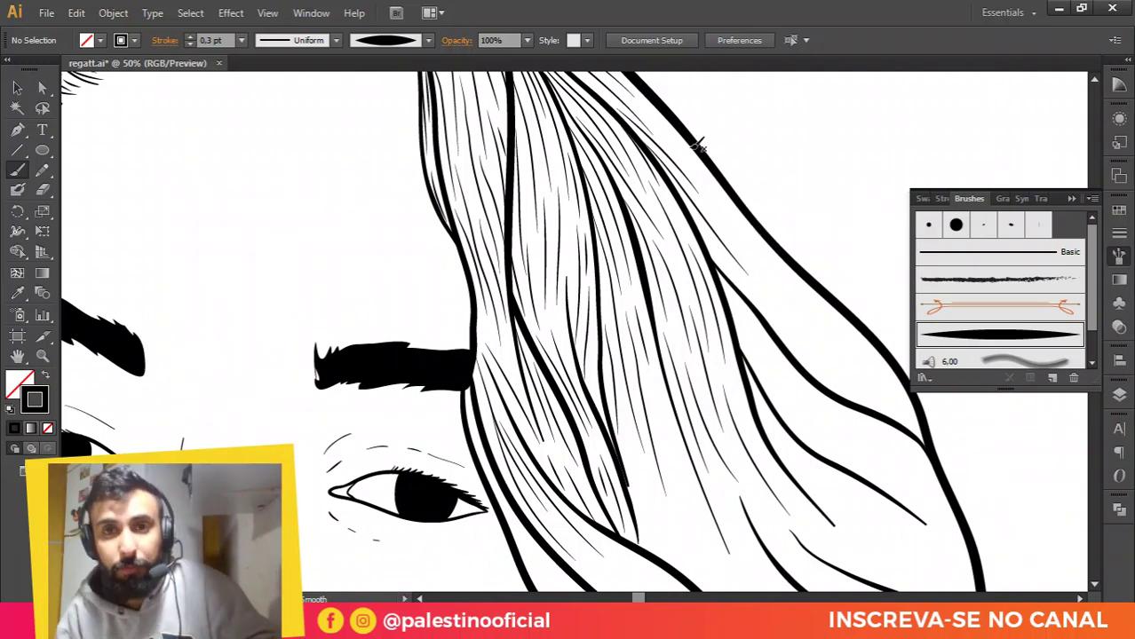
pyautogui.moveTo(652, 119); pyautogui.dragTo(759, 238)
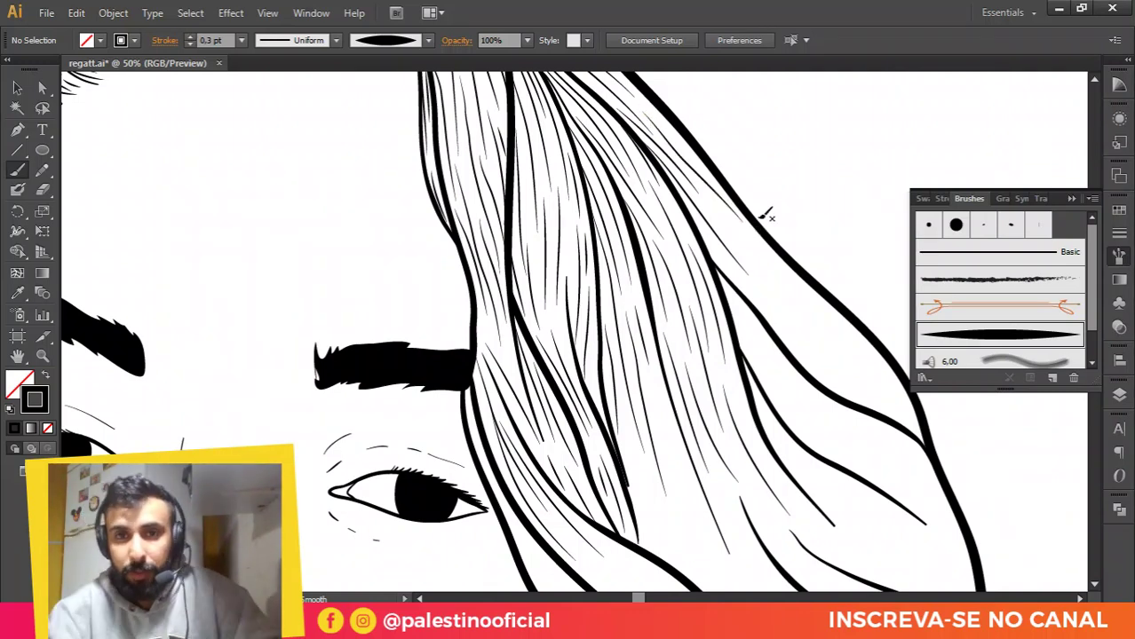
# Step: Paint short fine strands inside the narrow lock that runs past the outer corner of the right eye
pyautogui.scroll(-2, 639, 141)
pyautogui.scroll(1, 645, 350)
pyautogui.scroll(-2, 621, 329)
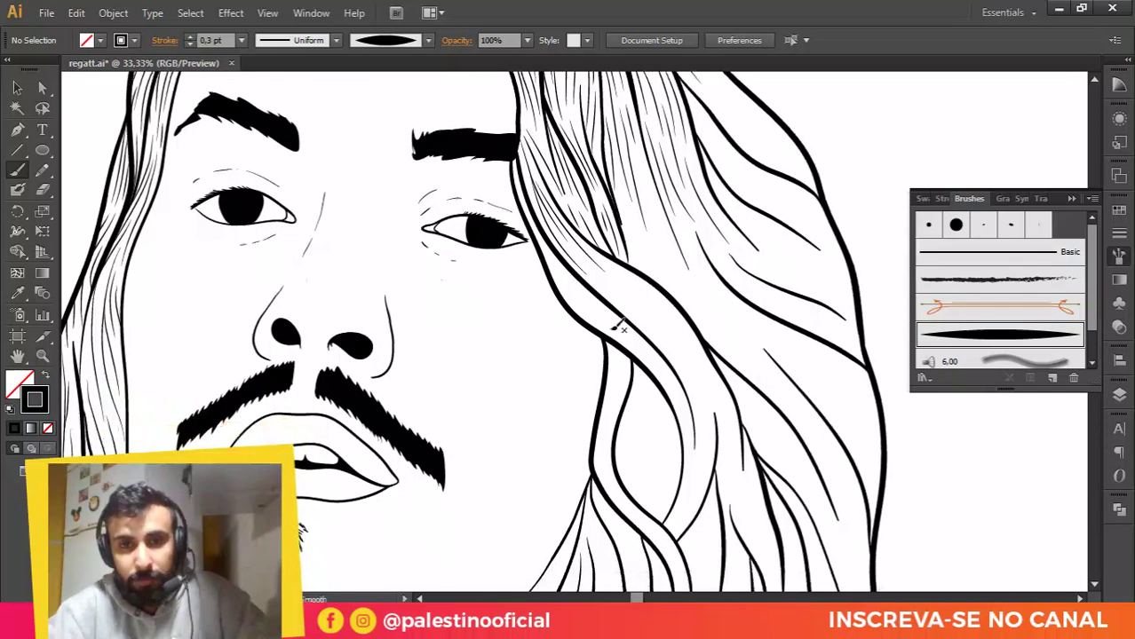
pyautogui.scroll(1, 621, 324)
pyautogui.scroll(2, 620, 324)
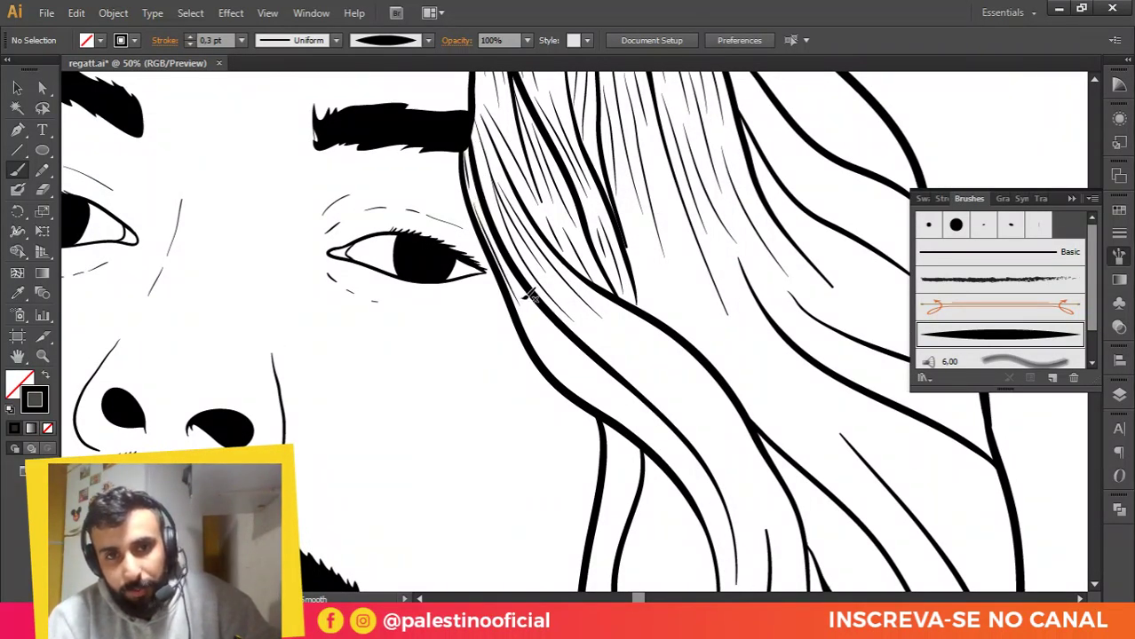
pyautogui.moveTo(569, 373)
pyautogui.mouseDown()
pyautogui.moveTo(534, 301)
pyautogui.moveTo(632, 405)
pyautogui.mouseUp()
pyautogui.moveTo(538, 352); pyautogui.dragTo(594, 406)
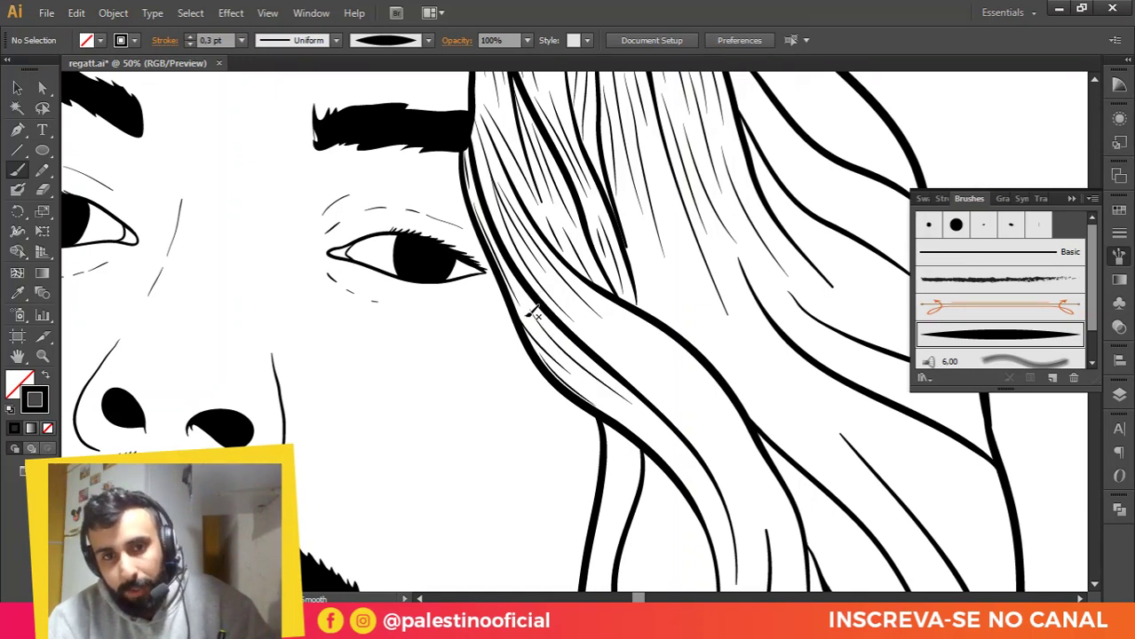
pyautogui.moveTo(534, 312); pyautogui.dragTo(564, 364)
# Step: Fill the wide wavy lock curving down beside the right cheek with long thin hair strokes that follow its flow
pyautogui.scroll(-3, 586, 297)
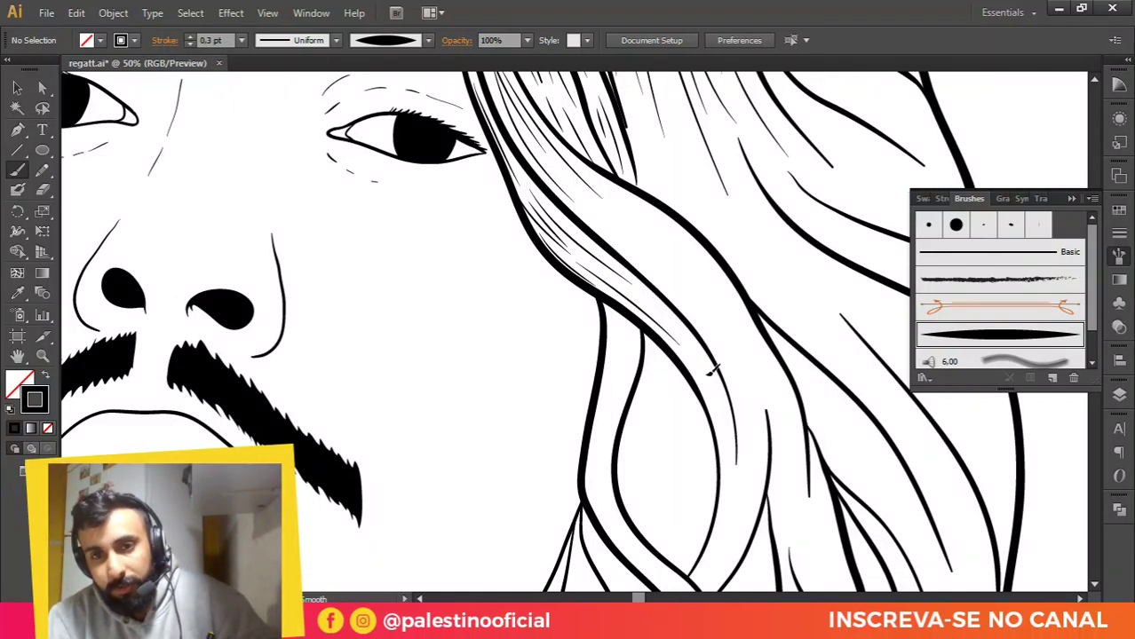
pyautogui.moveTo(708, 372)
pyautogui.mouseDown()
pyautogui.moveTo(584, 218)
pyautogui.moveTo(620, 234)
pyautogui.moveTo(572, 186)
pyautogui.mouseUp()
pyautogui.moveTo(774, 383); pyautogui.dragTo(615, 217)
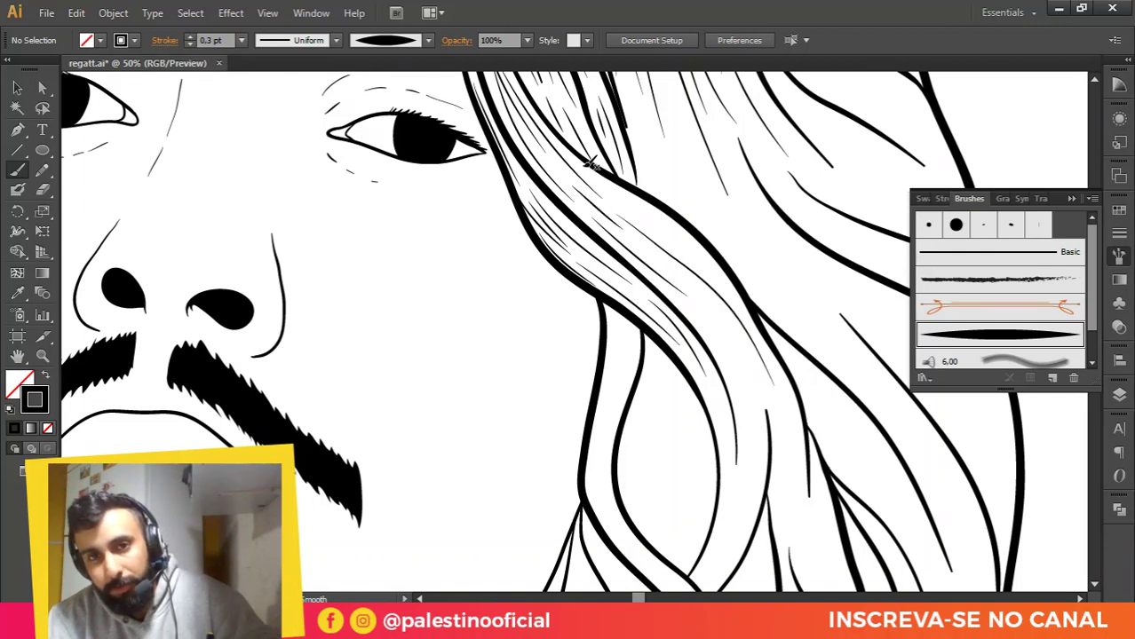
pyautogui.moveTo(707, 262); pyautogui.dragTo(582, 169)
pyautogui.moveTo(645, 190); pyautogui.dragTo(689, 234)
pyautogui.scroll(-2, 676, 243)
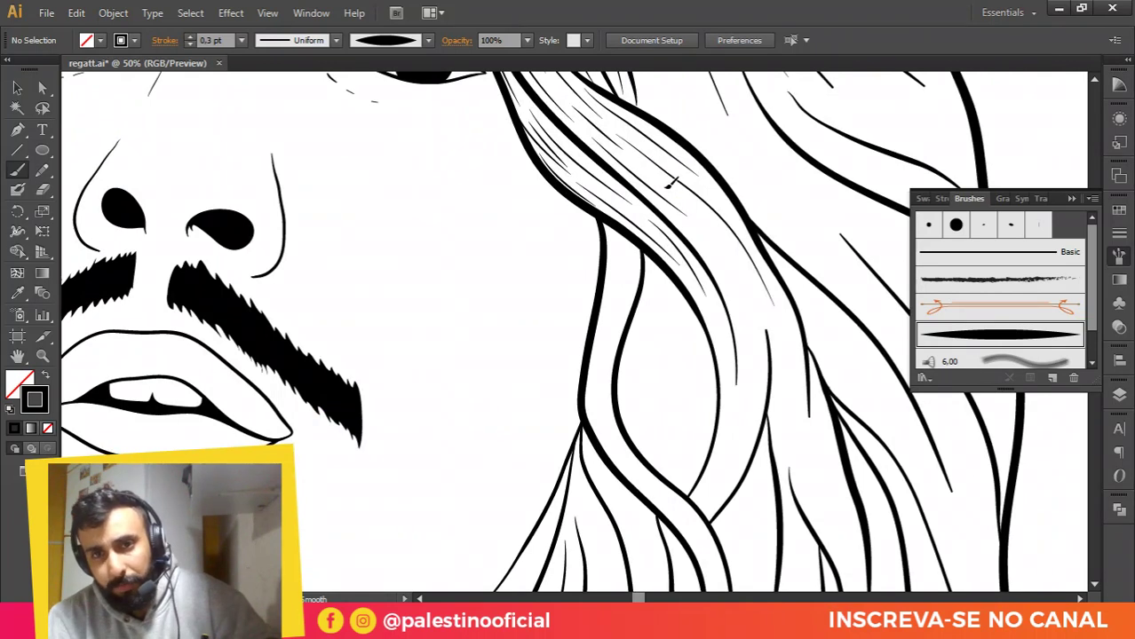
pyautogui.moveTo(764, 296); pyautogui.dragTo(640, 167)
pyautogui.moveTo(675, 215)
pyautogui.mouseDown()
pyautogui.moveTo(706, 251)
pyautogui.moveTo(765, 349)
pyautogui.mouseUp()
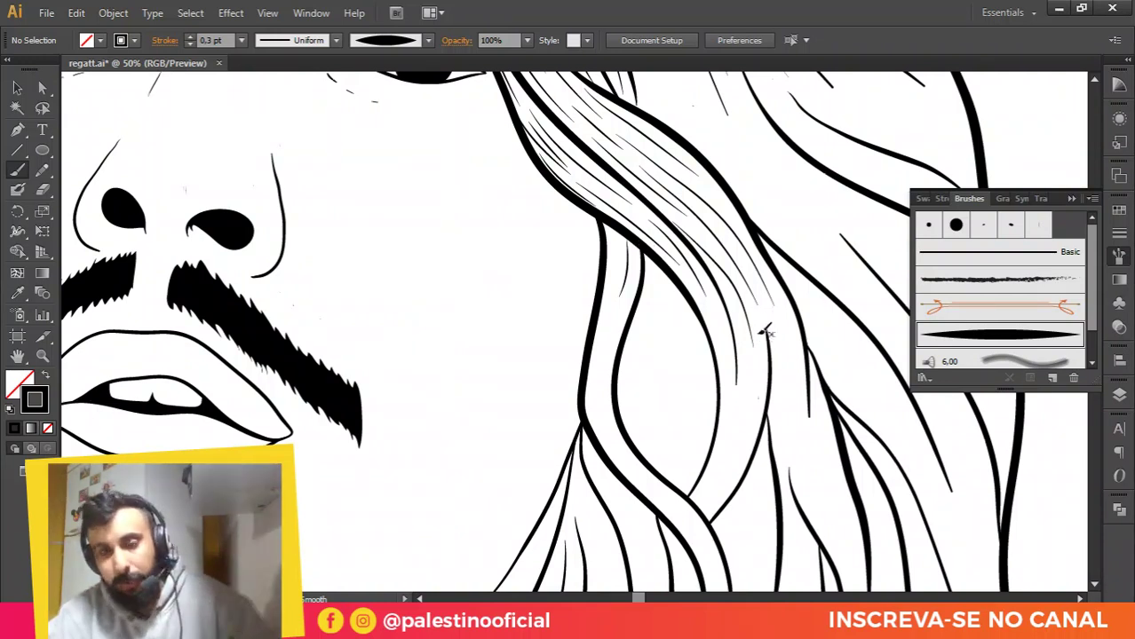
# Step: Paint fine strands along the narrow hanging lock that forms the cheek side of the oval hair loop
pyautogui.scroll(-1, 765, 328)
pyautogui.moveTo(614, 192)
pyautogui.mouseDown()
pyautogui.moveTo(602, 346)
pyautogui.moveTo(618, 300)
pyautogui.mouseUp()
pyautogui.moveTo(635, 217); pyautogui.dragTo(630, 260)
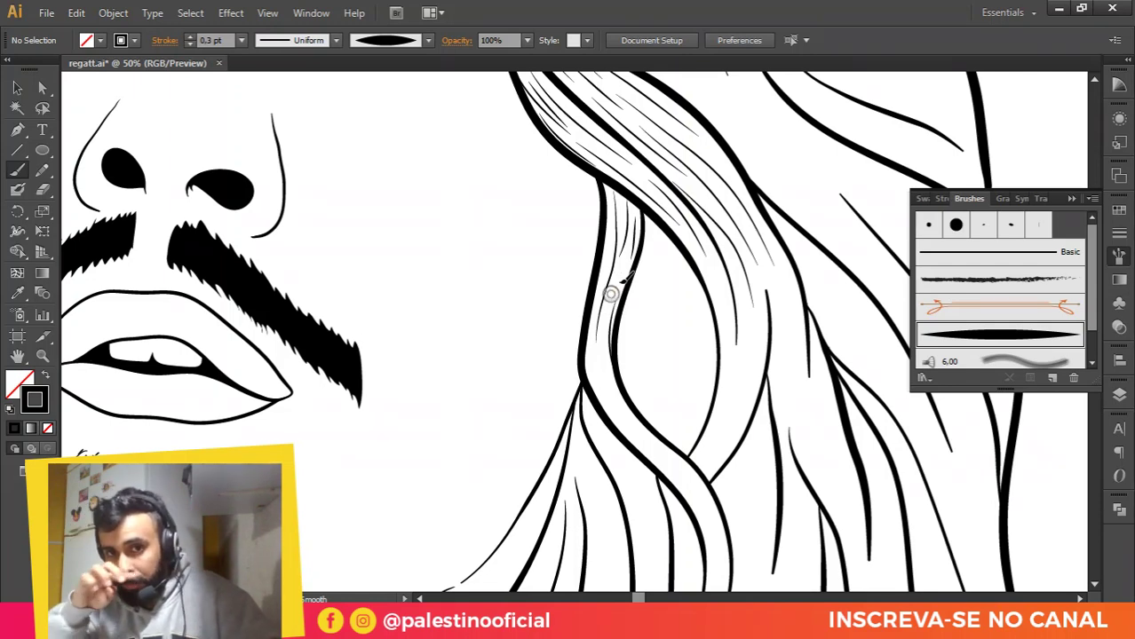
pyautogui.moveTo(606, 237); pyautogui.dragTo(579, 370)
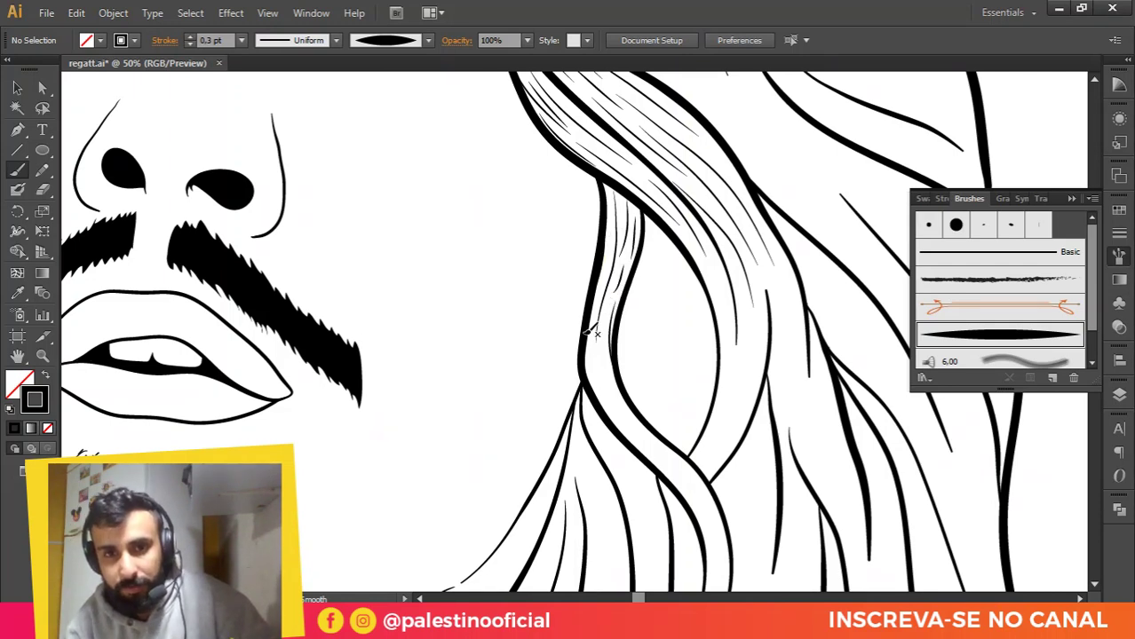
pyautogui.moveTo(588, 327); pyautogui.dragTo(613, 413)
pyautogui.moveTo(598, 364)
pyautogui.mouseDown()
pyautogui.moveTo(652, 444)
pyautogui.moveTo(729, 302)
pyautogui.mouseUp()
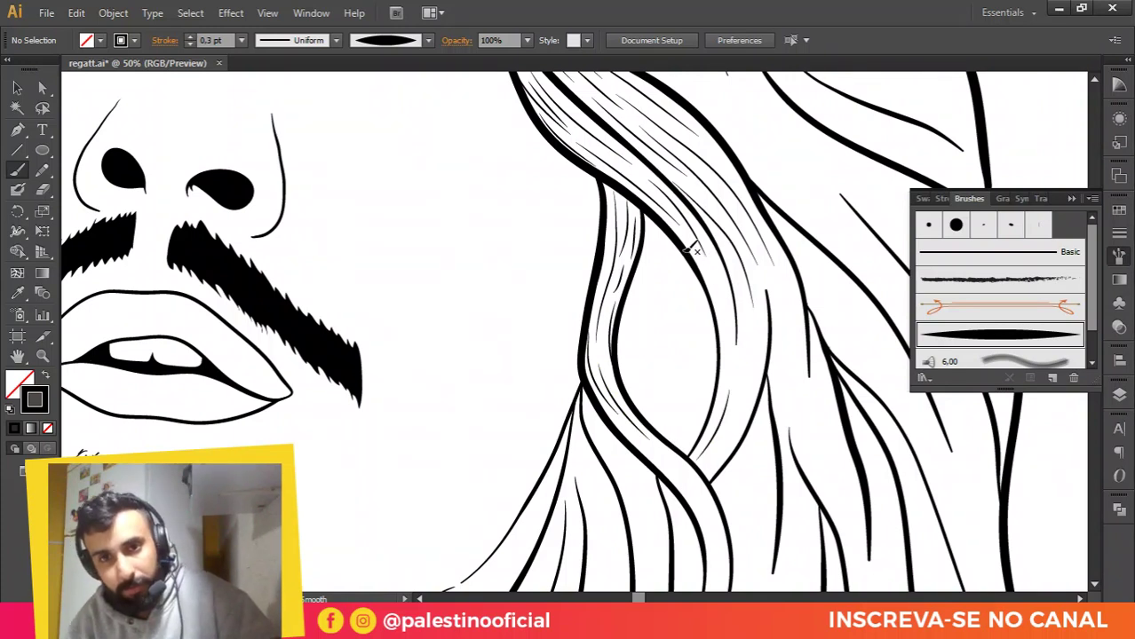
# Step: Add thin strands to the outer curved lock of the oval loop and to the lock beside it
pyautogui.moveTo(687, 253); pyautogui.dragTo(733, 362)
pyautogui.moveTo(715, 455)
pyautogui.mouseDown()
pyautogui.moveTo(755, 359)
pyautogui.moveTo(764, 256)
pyautogui.mouseUp()
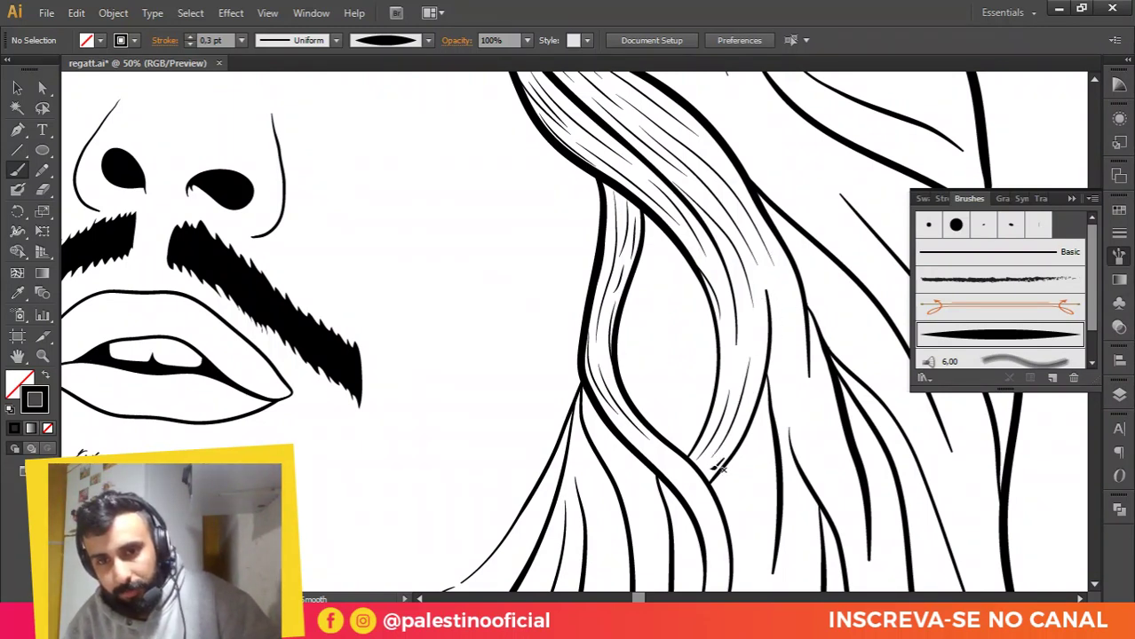
pyautogui.moveTo(718, 468)
pyautogui.mouseDown()
pyautogui.moveTo(746, 425)
pyautogui.moveTo(762, 333)
pyautogui.moveTo(756, 266)
pyautogui.mouseUp()
pyautogui.moveTo(734, 381); pyautogui.dragTo(729, 266)
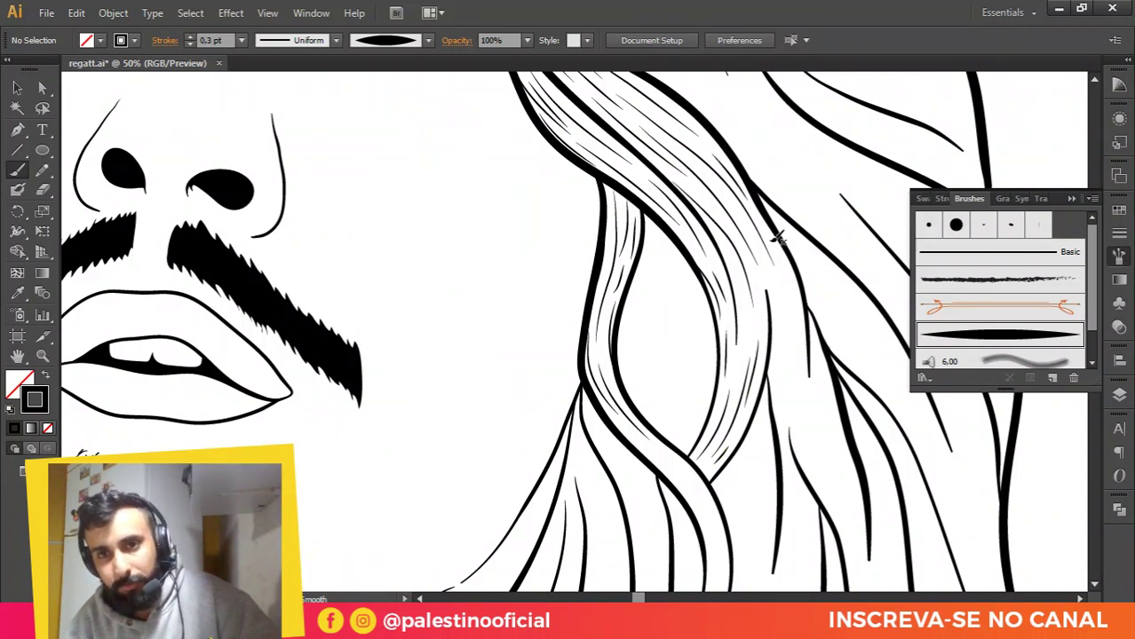
pyautogui.moveTo(793, 307)
pyautogui.mouseDown()
pyautogui.moveTo(800, 411)
pyautogui.moveTo(786, 333)
pyautogui.mouseUp()
# Step: Fill the empty oval gap between the two crossing locks beside the cheek with fine vertical hair strokes
pyautogui.hotkey('ctrl', '-')
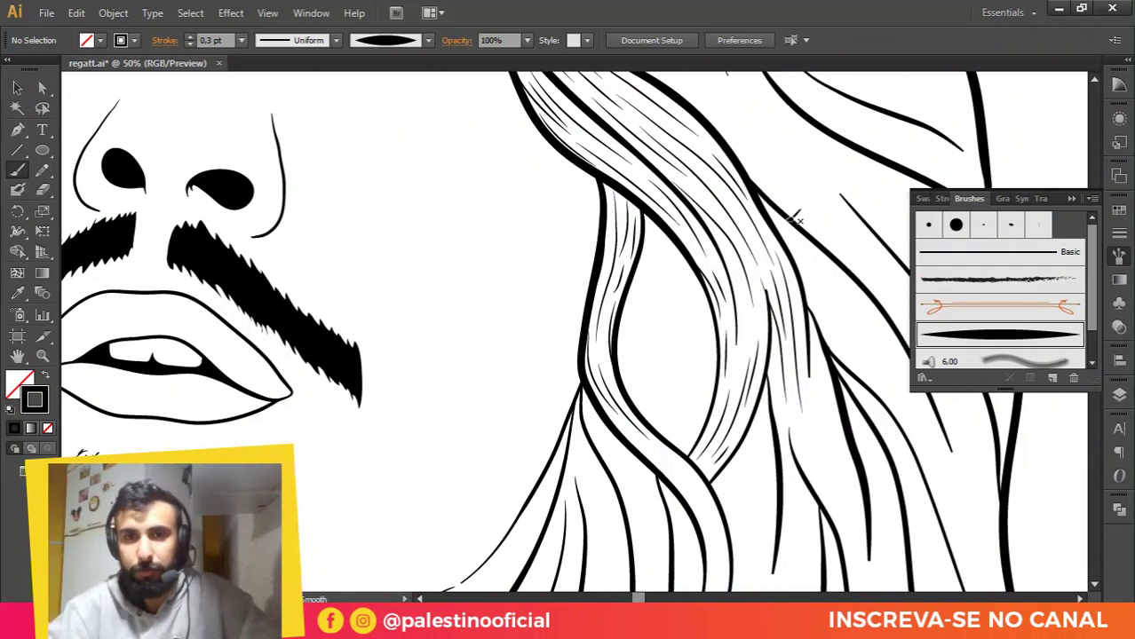
pyautogui.hotkey('ctrl', '-')
pyautogui.hotkey('ctrl', '-')
pyautogui.scroll(3, 650, 303)
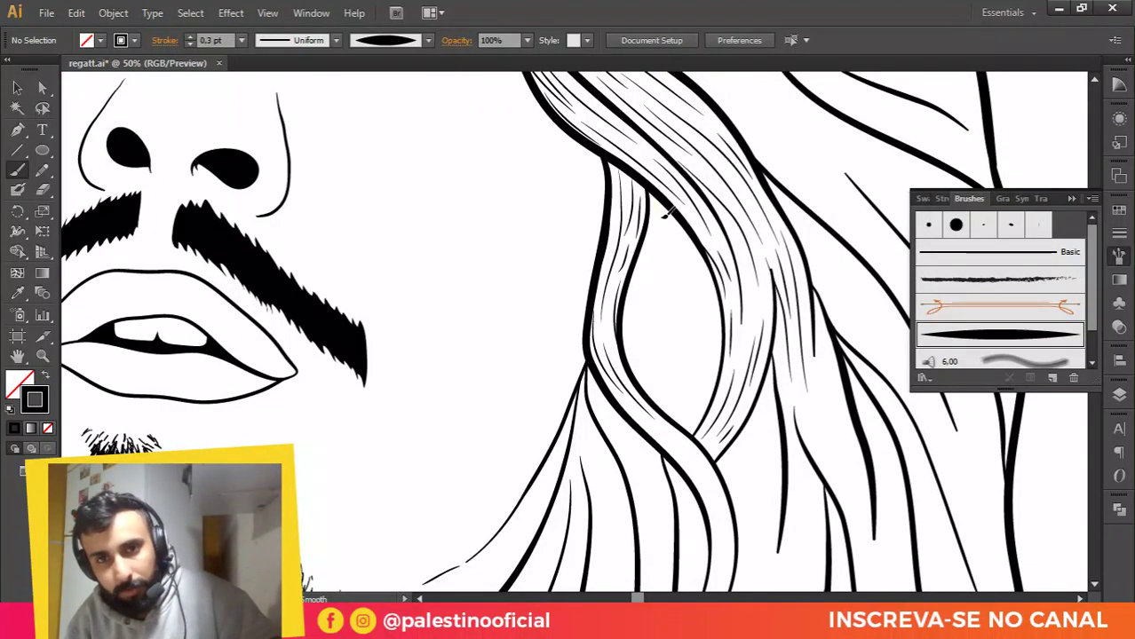
pyautogui.moveTo(660, 208); pyautogui.dragTo(681, 346)
pyautogui.moveTo(653, 209); pyautogui.dragTo(690, 412)
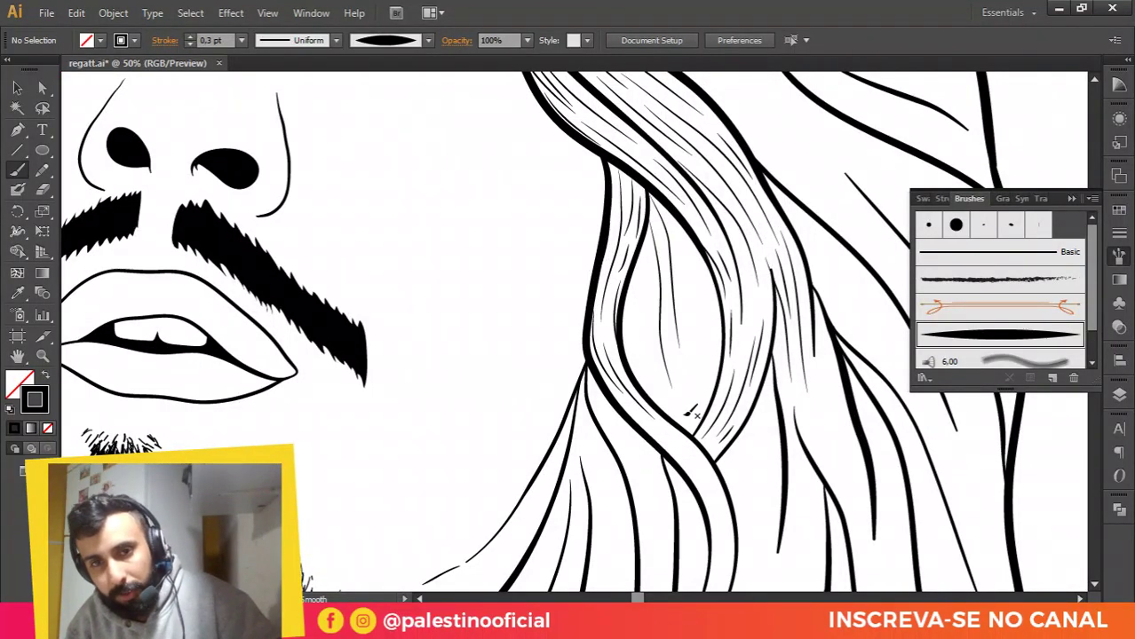
pyautogui.moveTo(707, 346); pyautogui.dragTo(693, 428)
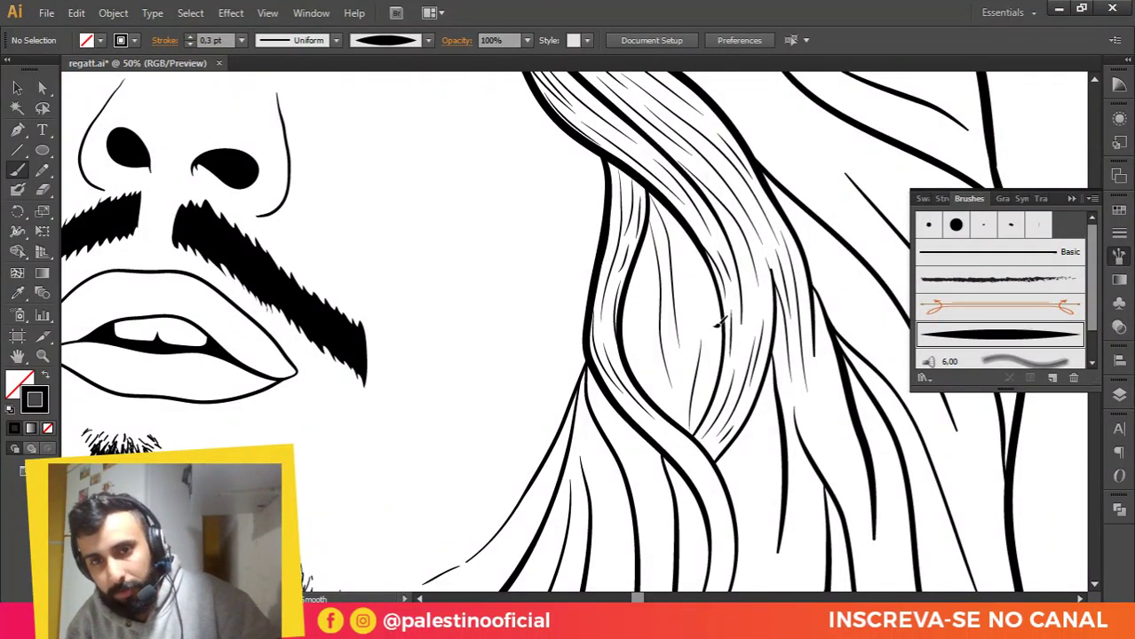
pyautogui.moveTo(718, 323); pyautogui.dragTo(701, 407)
pyautogui.moveTo(698, 327)
pyautogui.mouseDown()
pyautogui.moveTo(675, 233)
pyautogui.moveTo(647, 370)
pyautogui.mouseUp()
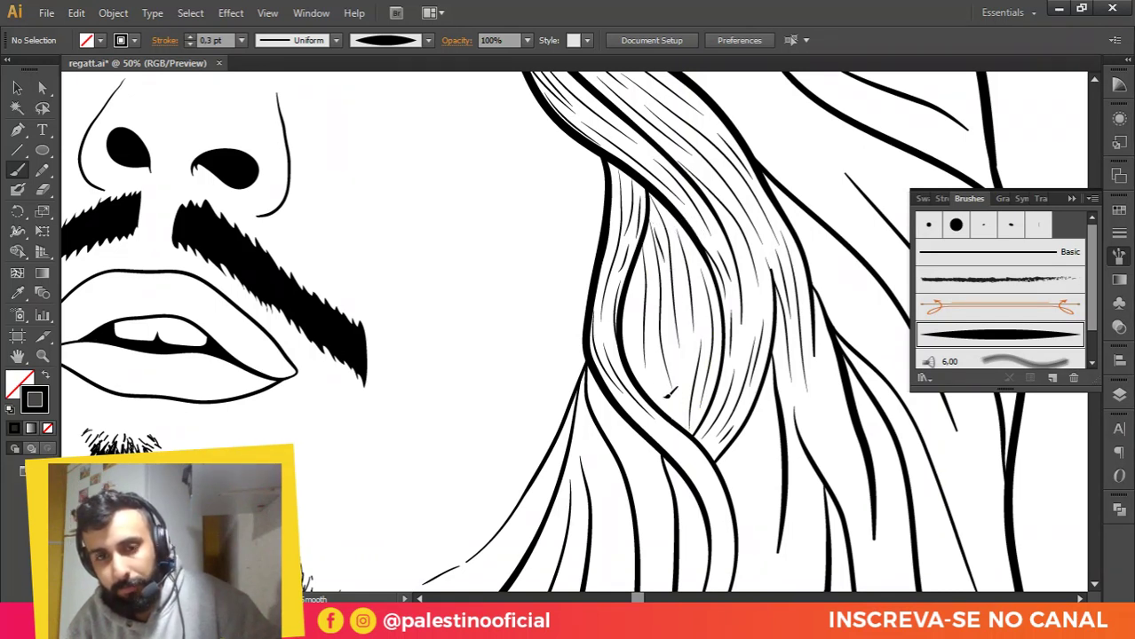
pyautogui.moveTo(668, 416)
pyautogui.mouseDown()
pyautogui.moveTo(671, 339)
pyautogui.moveTo(691, 340)
pyautogui.mouseUp()
pyautogui.moveTo(692, 381)
pyautogui.mouseDown()
pyautogui.moveTo(691, 298)
pyautogui.moveTo(645, 378)
pyautogui.moveTo(651, 369)
pyautogui.mouseUp()
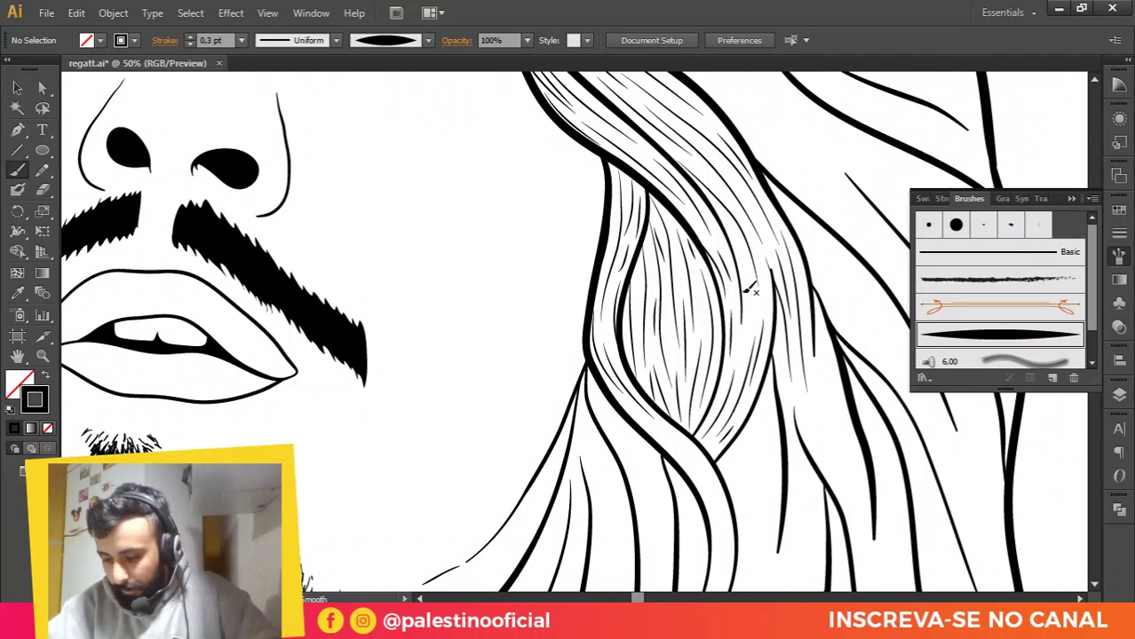
# Step: Fill the lower part of the outermost lock with thin strokes running down to where its thick contours meet
pyautogui.hotkey('ctrl', '-')
pyautogui.hotkey('ctrl', '-')
pyautogui.moveTo(621, 265); pyautogui.dragTo(487, 437)
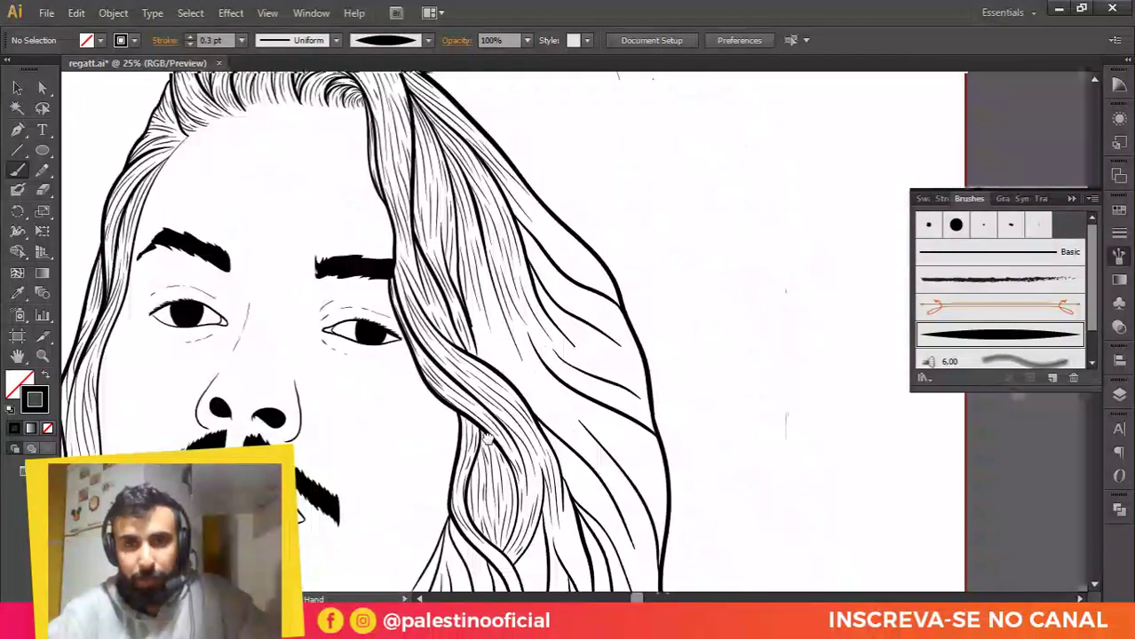
pyautogui.scroll(1, 536, 212)
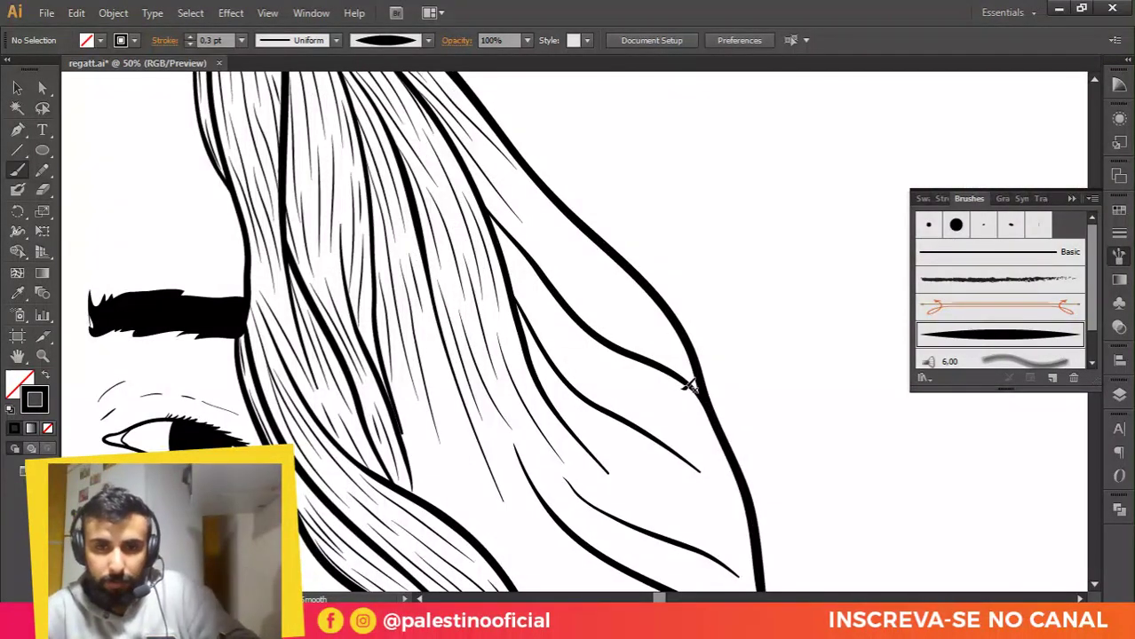
pyautogui.moveTo(601, 304); pyautogui.dragTo(697, 389)
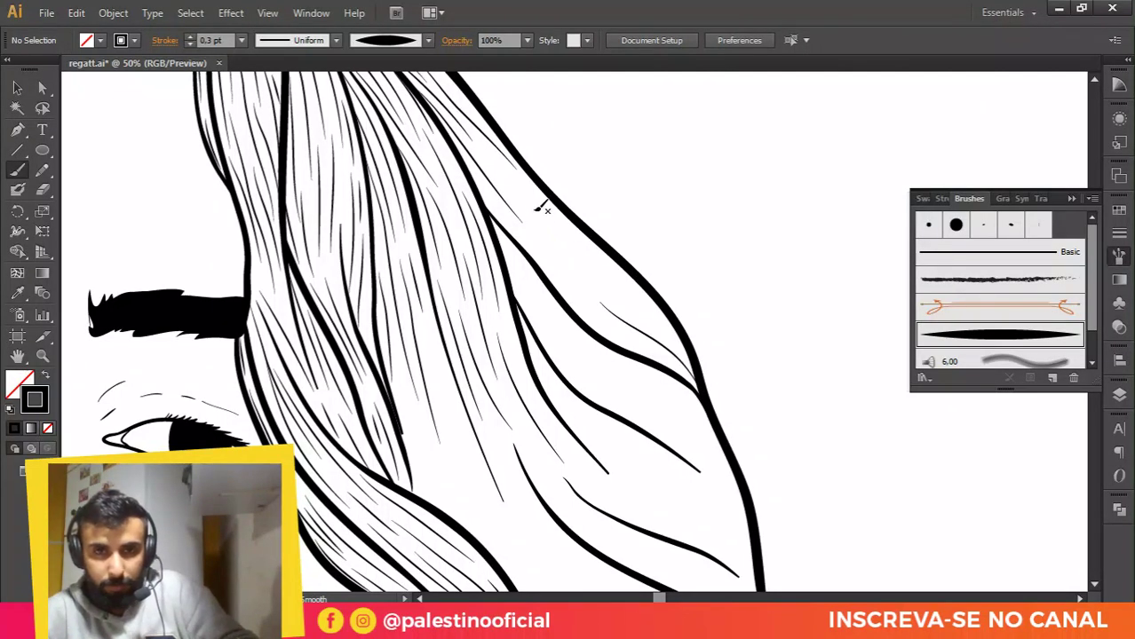
pyautogui.moveTo(622, 295); pyautogui.dragTo(664, 326)
pyautogui.moveTo(555, 256)
pyautogui.mouseDown()
pyautogui.moveTo(570, 284)
pyautogui.moveTo(653, 354)
pyautogui.mouseUp()
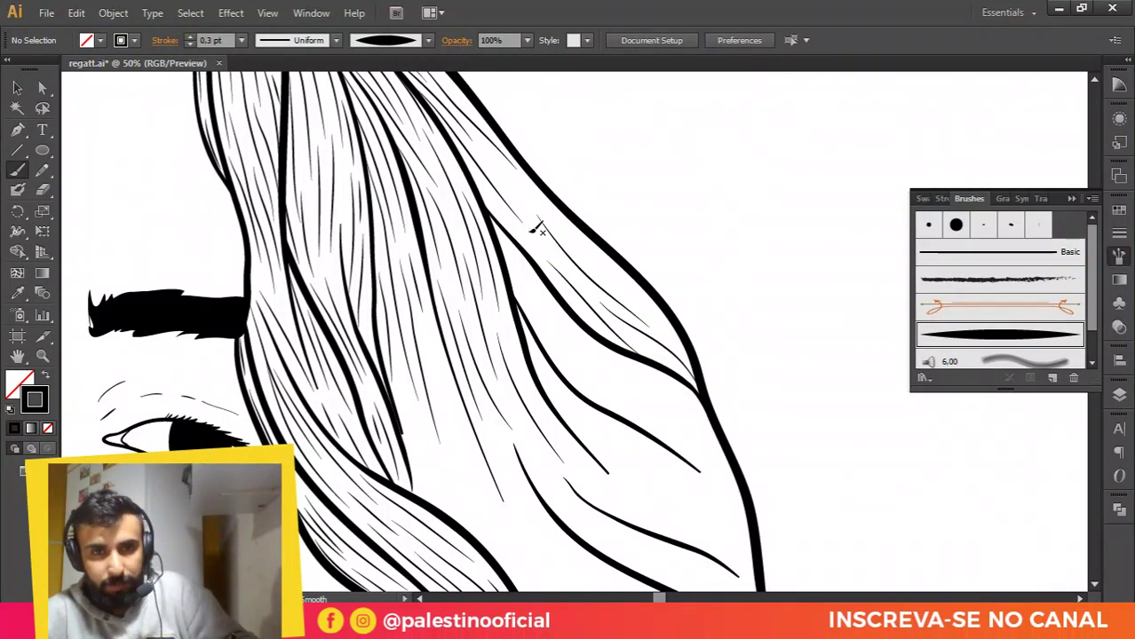
pyautogui.moveTo(480, 156); pyautogui.dragTo(542, 217)
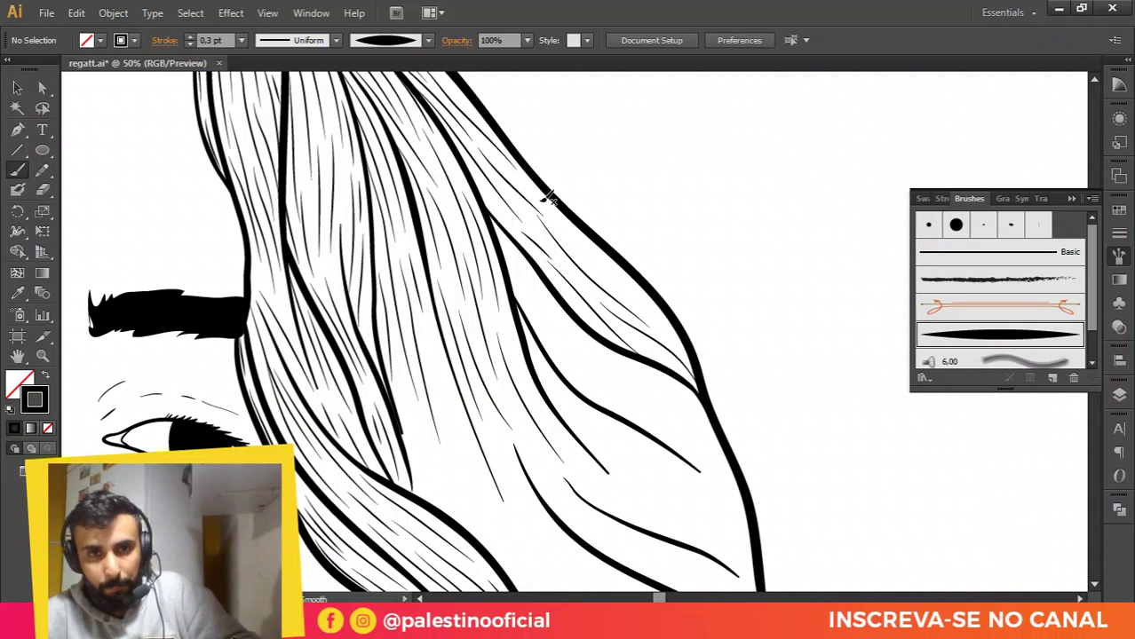
pyautogui.moveTo(620, 283); pyautogui.dragTo(659, 321)
pyautogui.moveTo(571, 247); pyautogui.dragTo(621, 296)
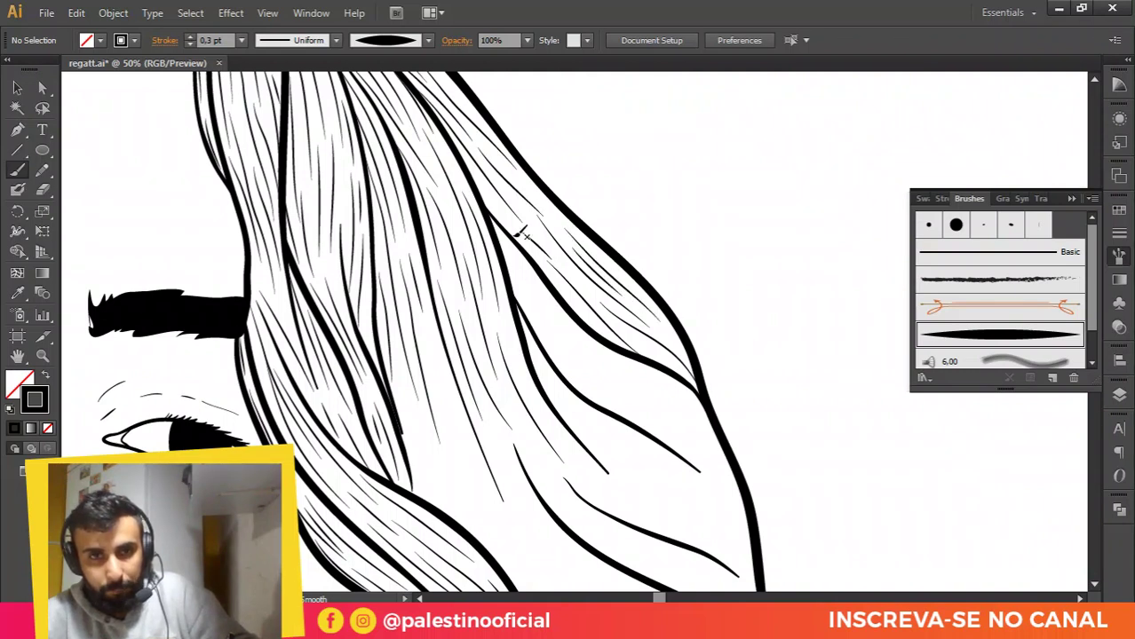
# Step: Paint fine flowing strands in the wavy lock directly beneath the outermost one, down to the outer hair contour
pyautogui.moveTo(530, 269); pyautogui.dragTo(597, 361)
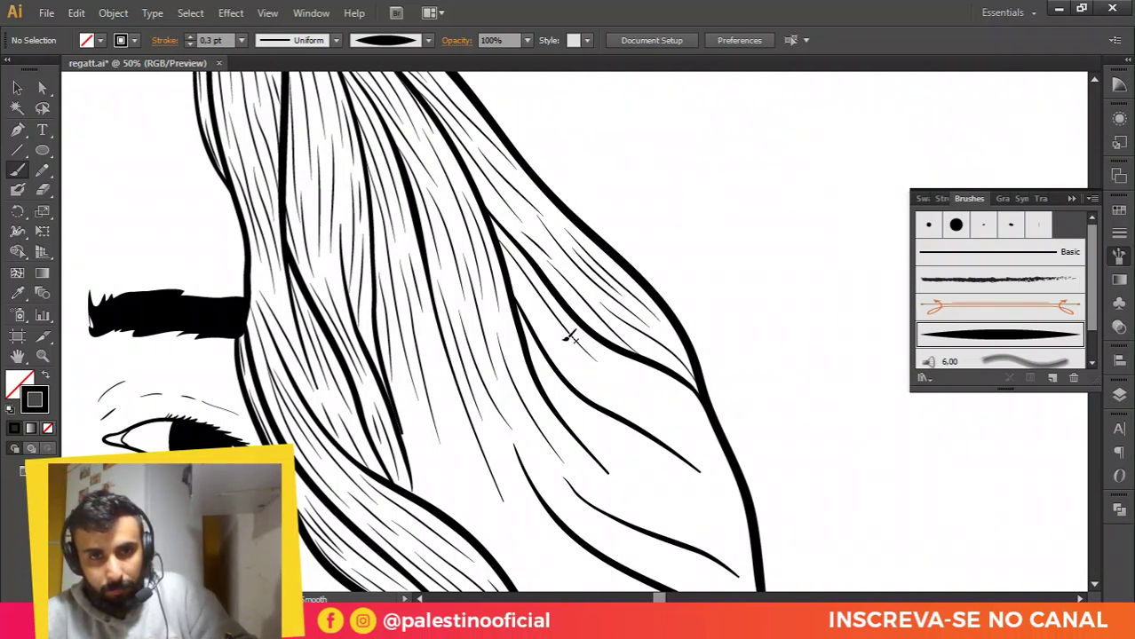
pyautogui.moveTo(551, 321)
pyautogui.mouseDown()
pyautogui.moveTo(614, 391)
pyautogui.moveTo(651, 397)
pyautogui.moveTo(695, 441)
pyautogui.mouseUp()
pyautogui.moveTo(597, 352)
pyautogui.mouseDown()
pyautogui.moveTo(672, 394)
pyautogui.moveTo(715, 439)
pyautogui.mouseUp()
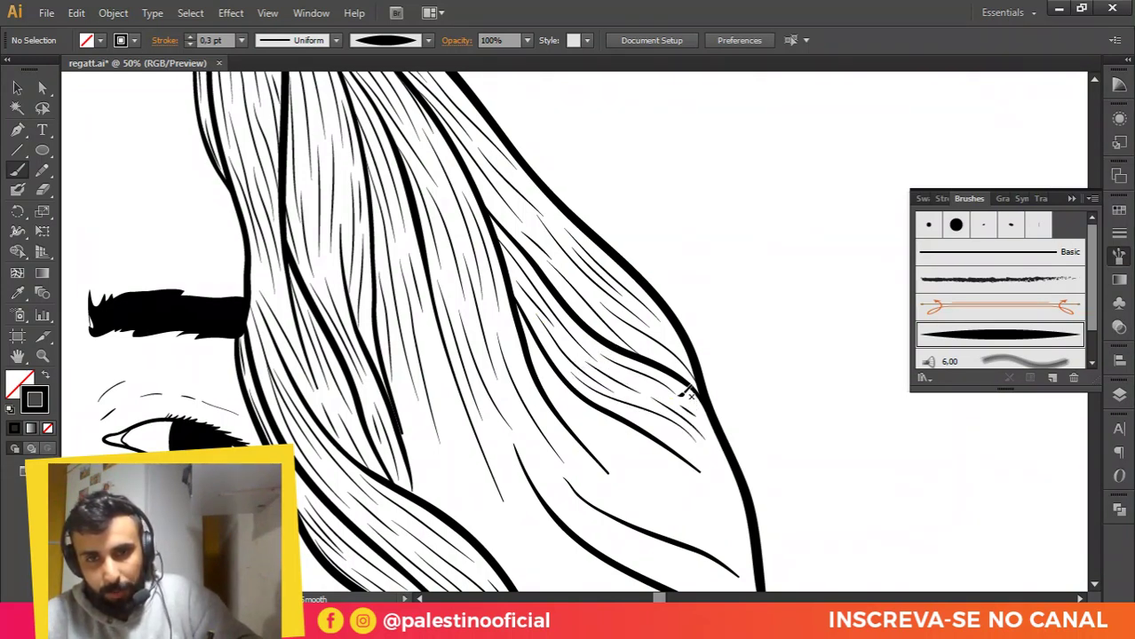
pyautogui.moveTo(683, 392); pyautogui.dragTo(728, 439)
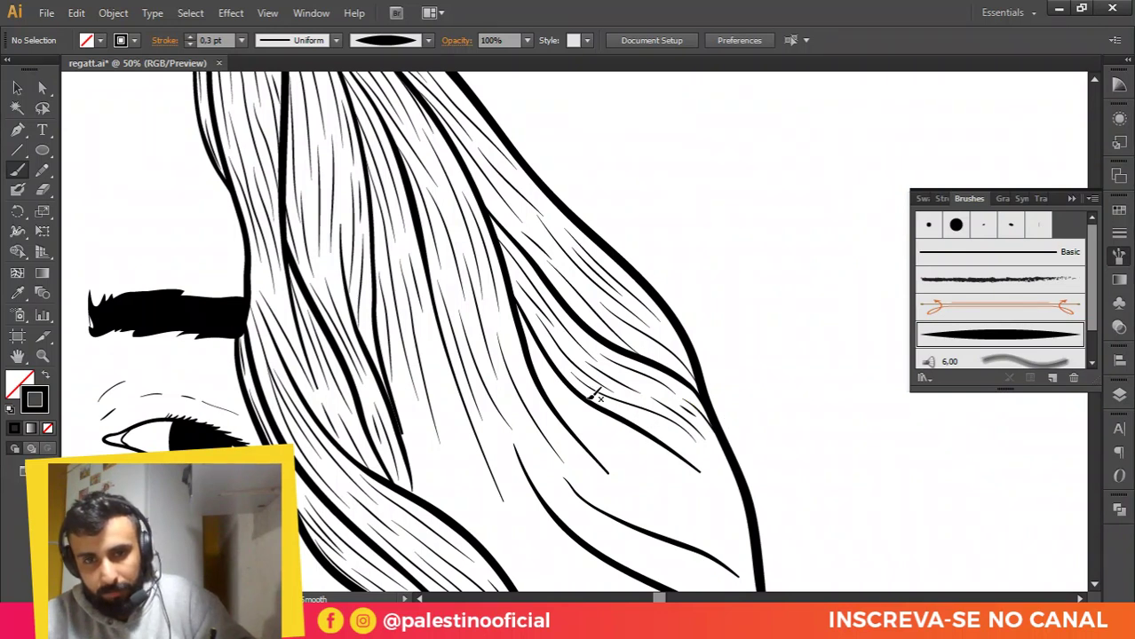
pyautogui.moveTo(589, 399)
pyautogui.mouseDown()
pyautogui.moveTo(710, 453)
pyautogui.moveTo(744, 502)
pyautogui.mouseUp()
pyautogui.moveTo(705, 448)
pyautogui.mouseDown()
pyautogui.moveTo(741, 484)
pyautogui.moveTo(734, 471)
pyautogui.mouseUp()
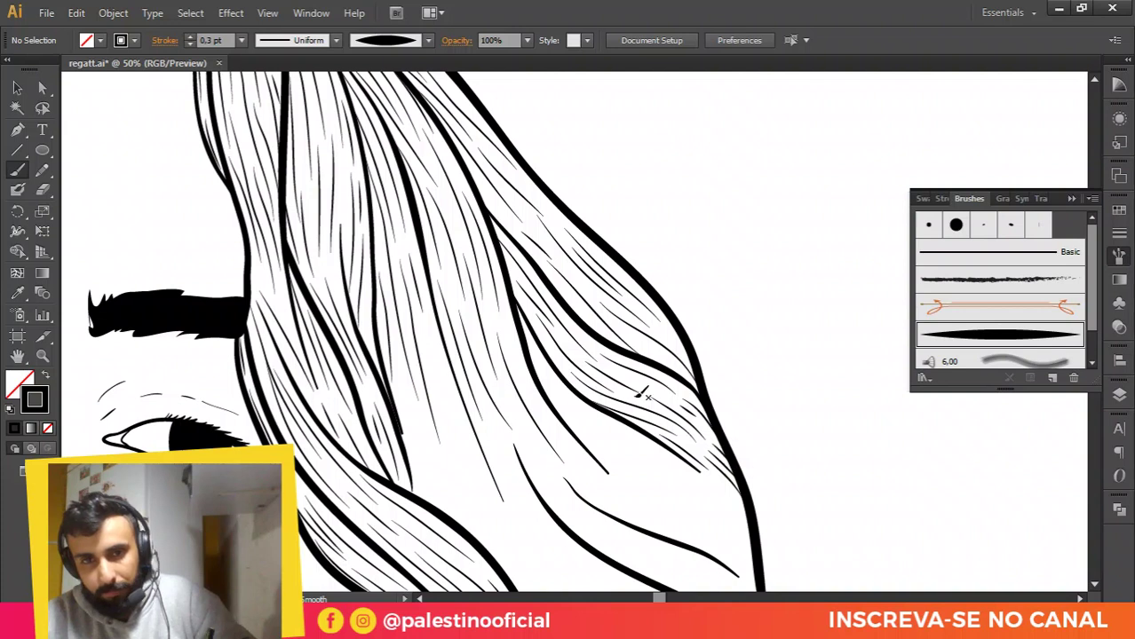
pyautogui.moveTo(615, 367); pyautogui.dragTo(654, 392)
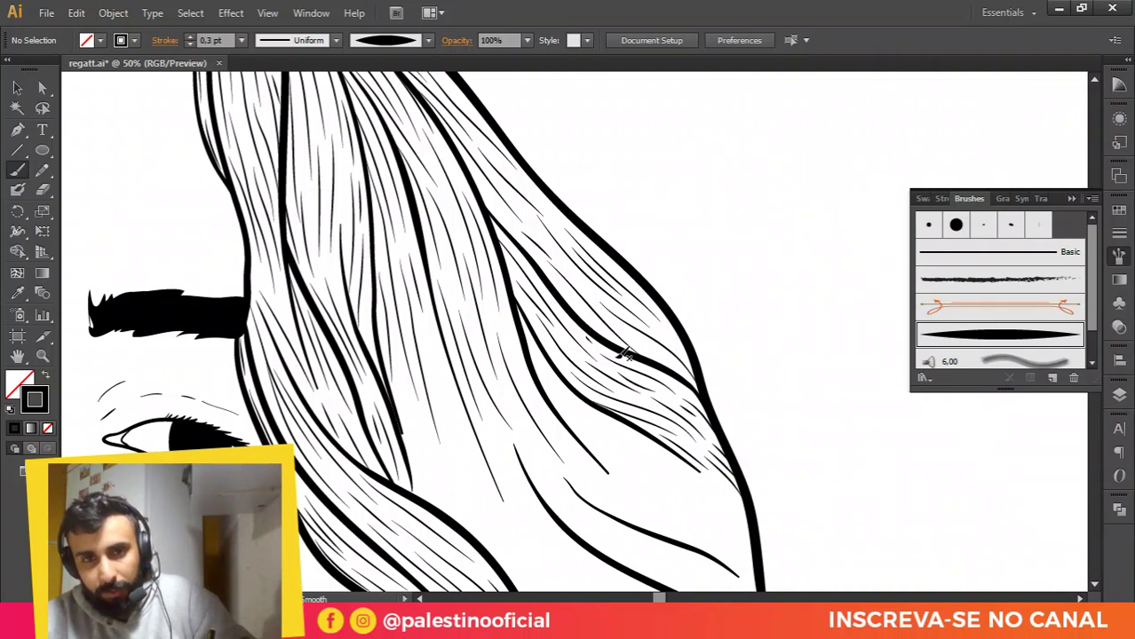
# Step: Add thin strands along the thick contour of the outermost lock and in its upper part
pyautogui.moveTo(633, 325); pyautogui.dragTo(695, 373)
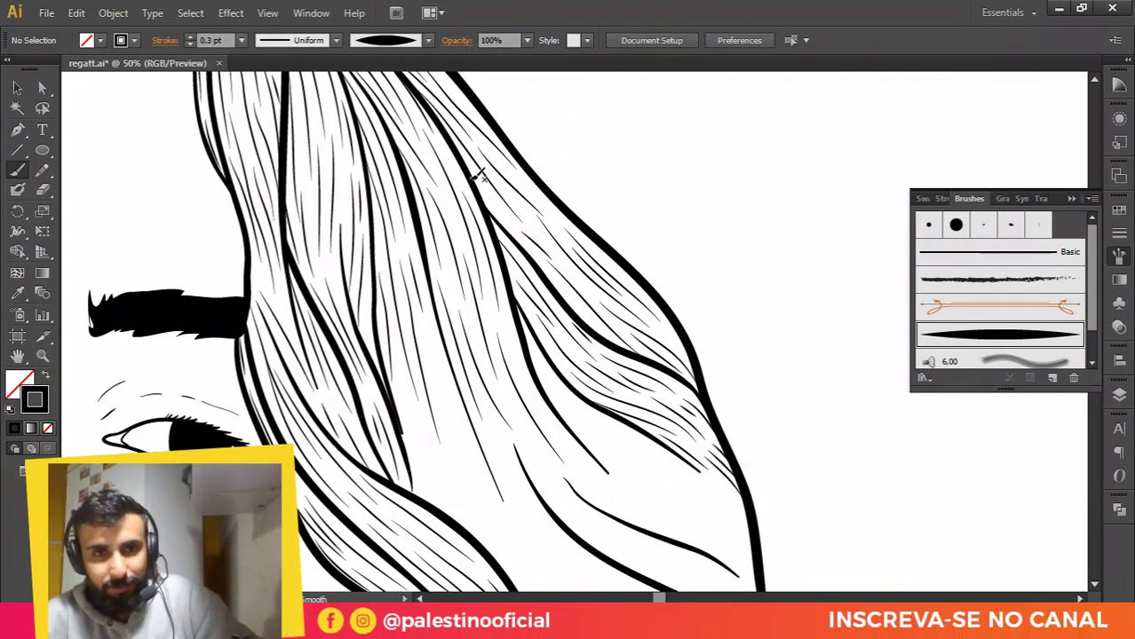
pyautogui.moveTo(478, 176)
pyautogui.mouseDown()
pyautogui.moveTo(547, 217)
pyautogui.moveTo(563, 210)
pyautogui.mouseUp()
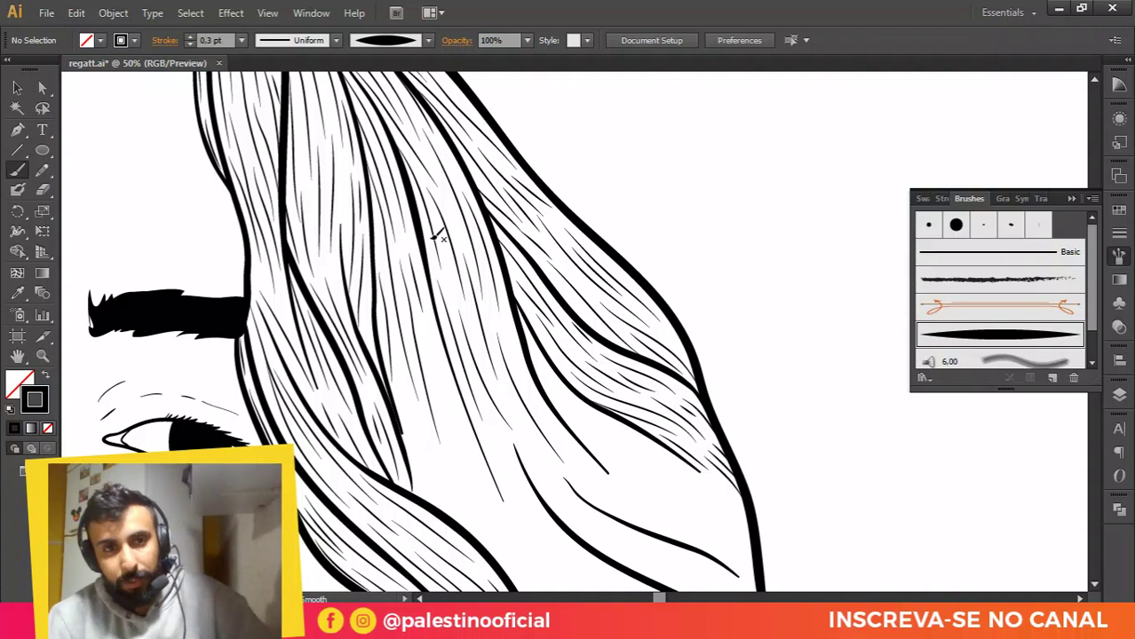
# Step: Fill the wide lock beneath the wavy one with fine diagonal strands running down to the outer hair contour
pyautogui.scroll(-2, 426, 298)
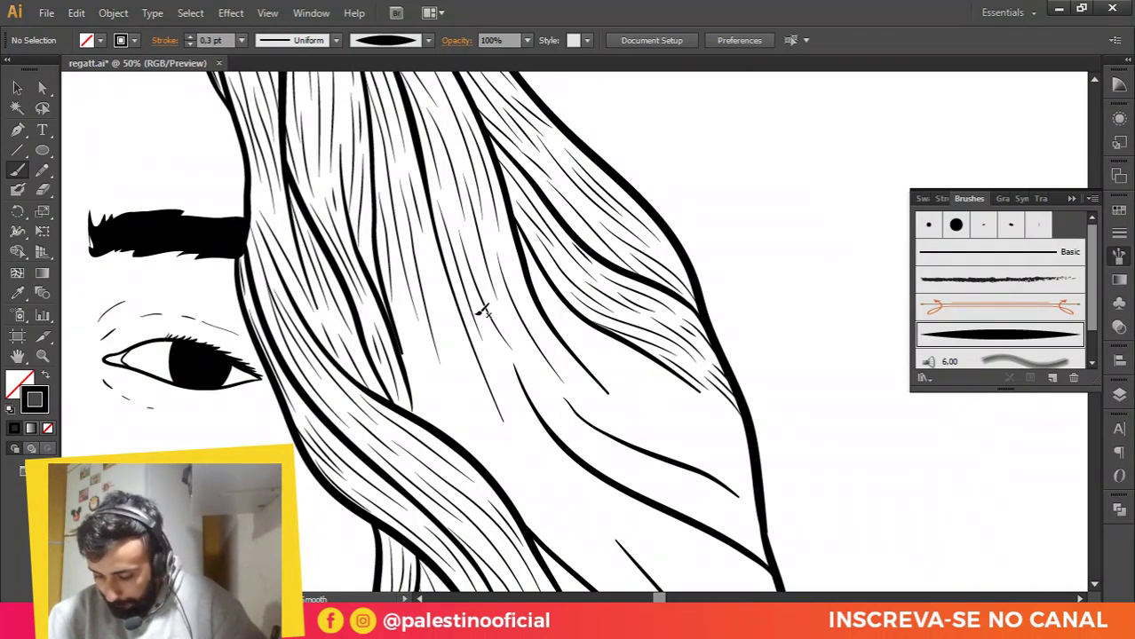
pyautogui.scroll(-5, 530, 356)
pyautogui.scroll(-2, 575, 301)
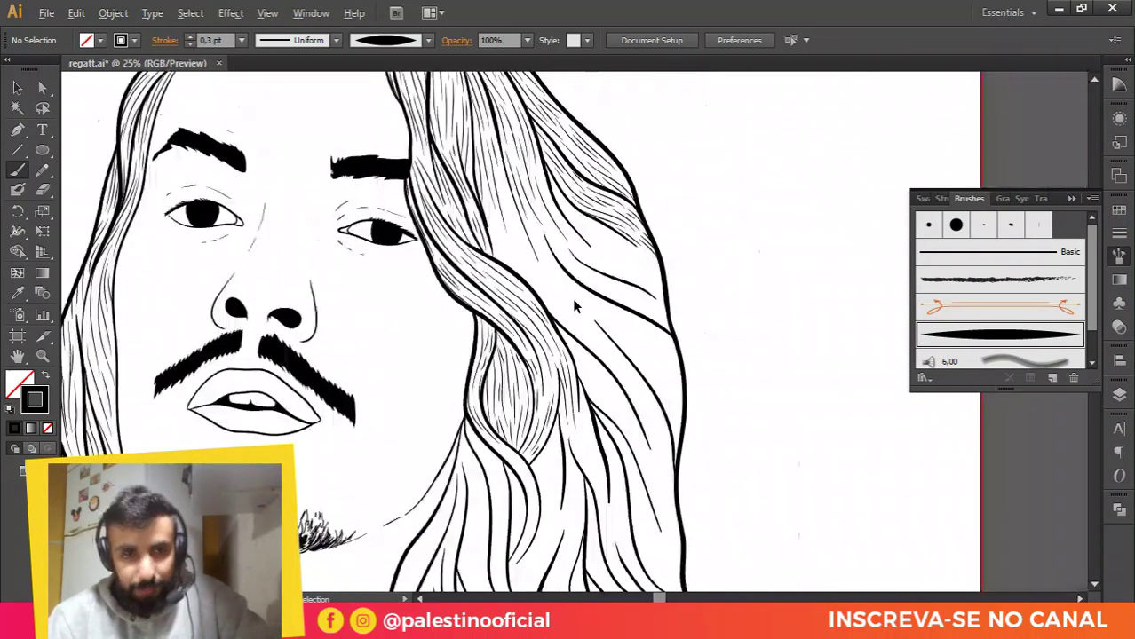
pyautogui.scroll(1, 611, 282)
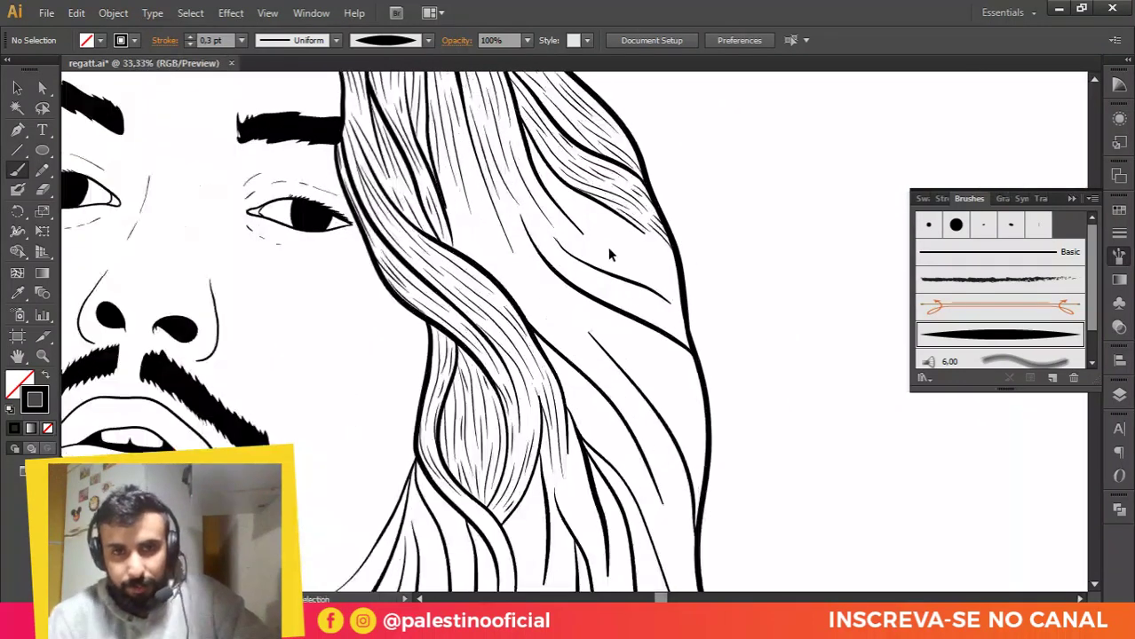
pyautogui.scroll(1, 613, 246)
pyautogui.scroll(2, 506, 125)
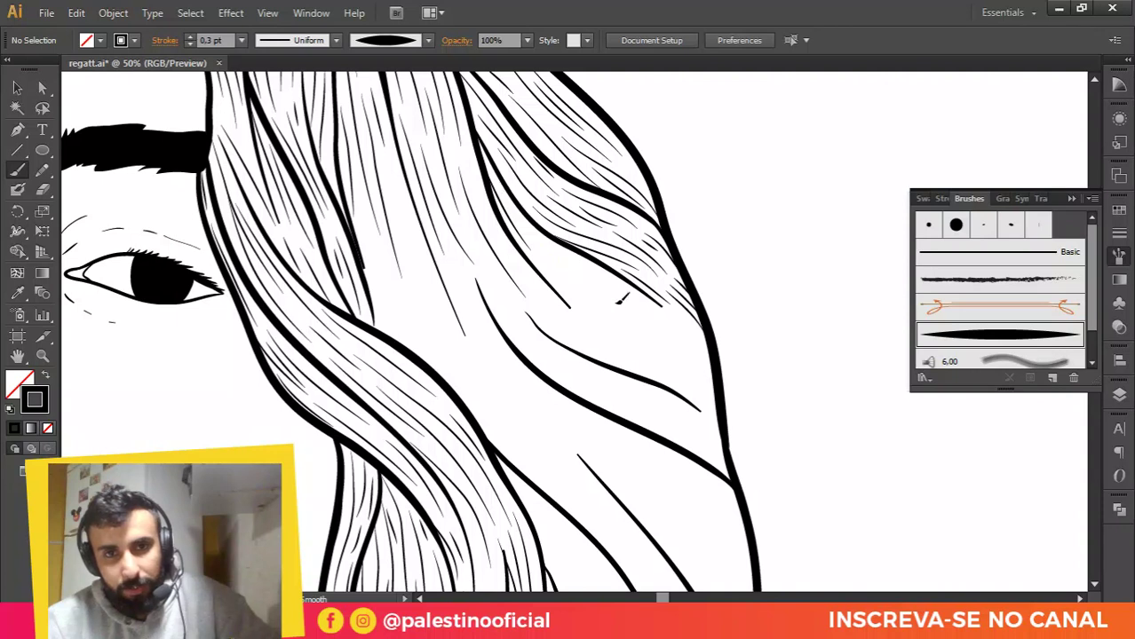
pyautogui.moveTo(502, 199); pyautogui.dragTo(667, 343)
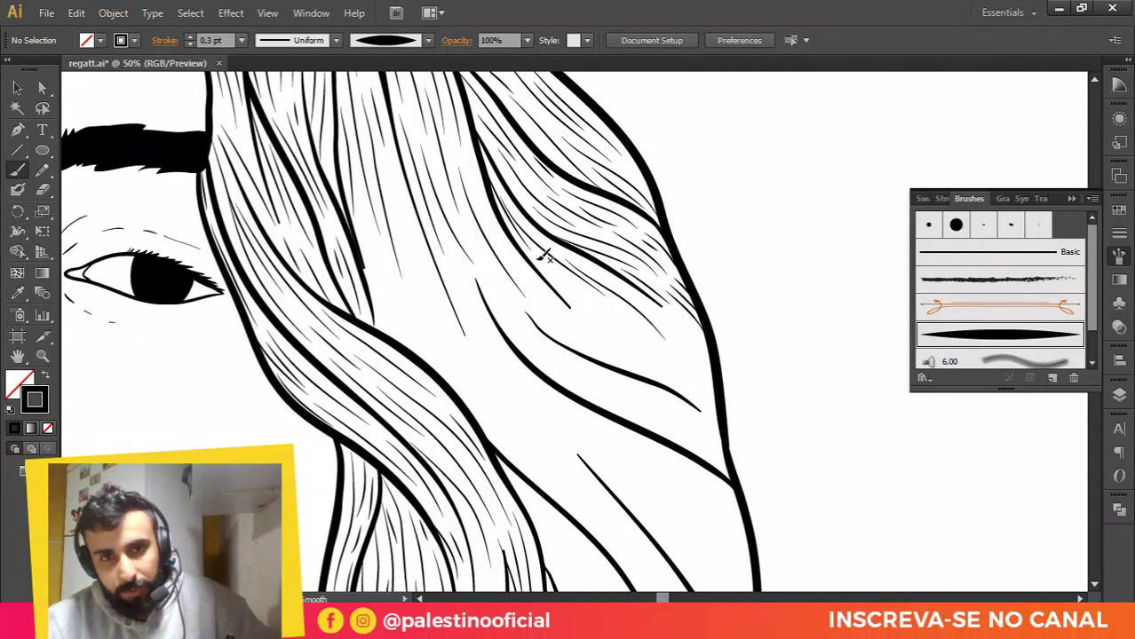
pyautogui.moveTo(537, 265)
pyautogui.mouseDown()
pyautogui.moveTo(590, 304)
pyautogui.moveTo(661, 335)
pyautogui.moveTo(610, 305)
pyautogui.moveTo(656, 342)
pyautogui.mouseUp()
pyautogui.moveTo(637, 300); pyautogui.dragTo(705, 374)
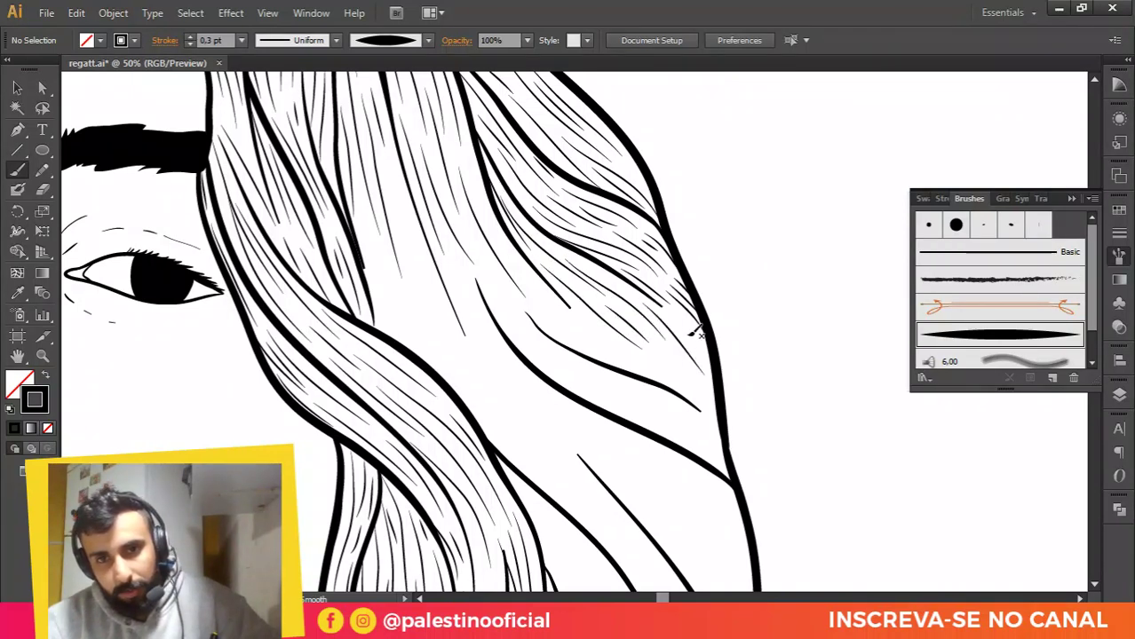
pyautogui.moveTo(674, 327); pyautogui.dragTo(706, 364)
pyautogui.moveTo(493, 232)
pyautogui.mouseDown()
pyautogui.moveTo(579, 320)
pyautogui.moveTo(728, 424)
pyautogui.mouseUp()
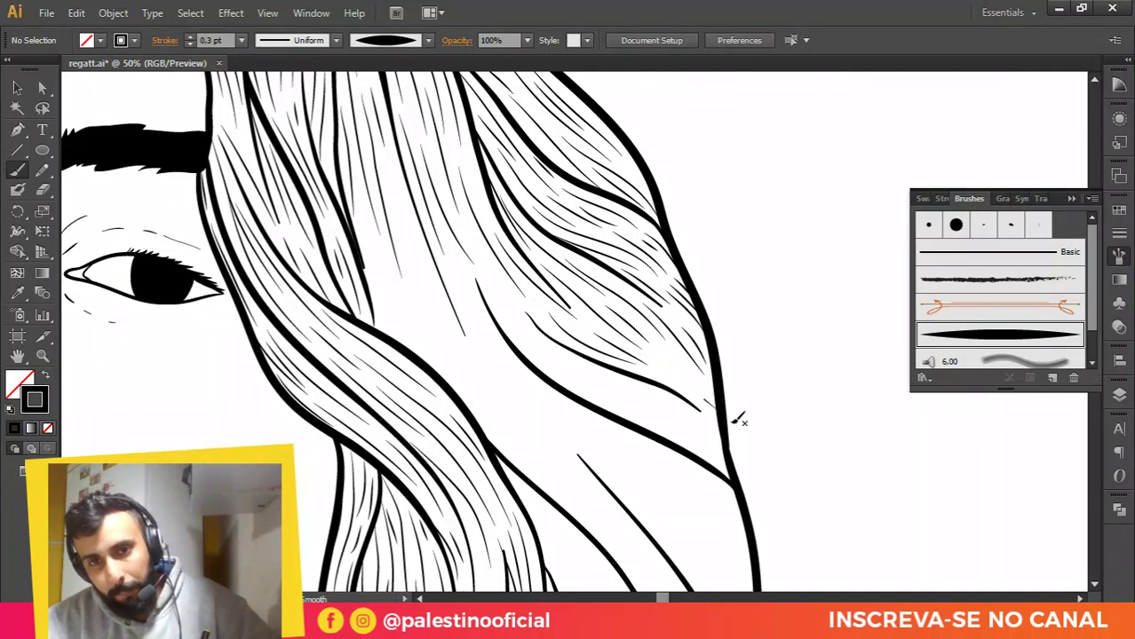
pyautogui.moveTo(659, 353); pyautogui.dragTo(700, 381)
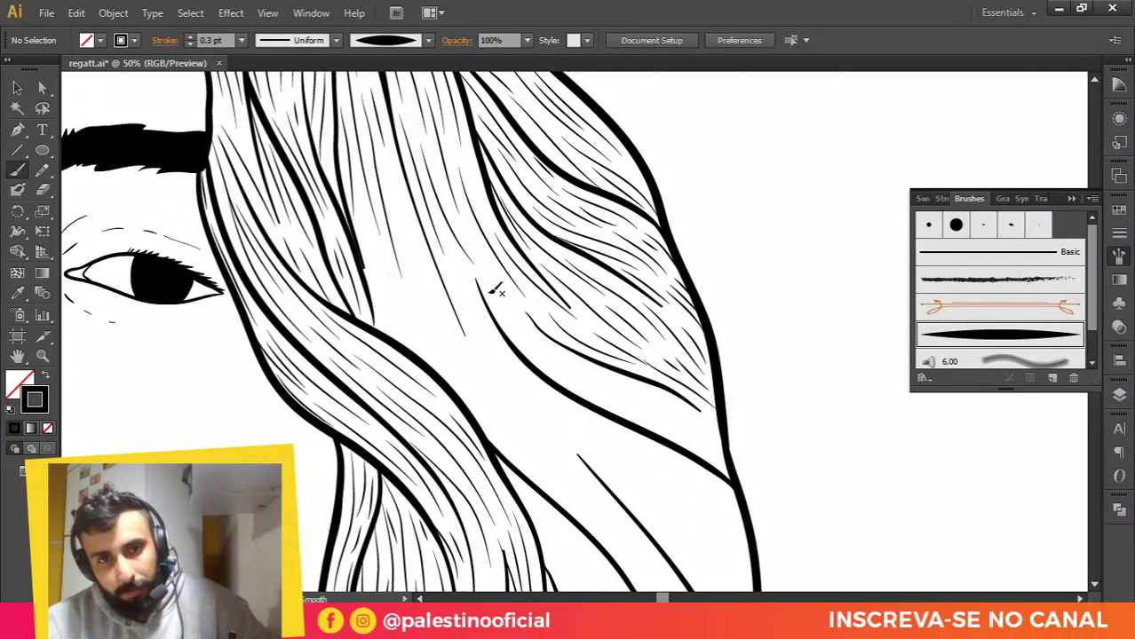
# Step: Paint thin strands in the narrow strip between the short inner contour and the thick contour below, down to its pointed end
pyautogui.moveTo(494, 291); pyautogui.dragTo(579, 356)
pyautogui.moveTo(521, 325)
pyautogui.mouseDown()
pyautogui.moveTo(694, 409)
pyautogui.moveTo(674, 422)
pyautogui.mouseUp()
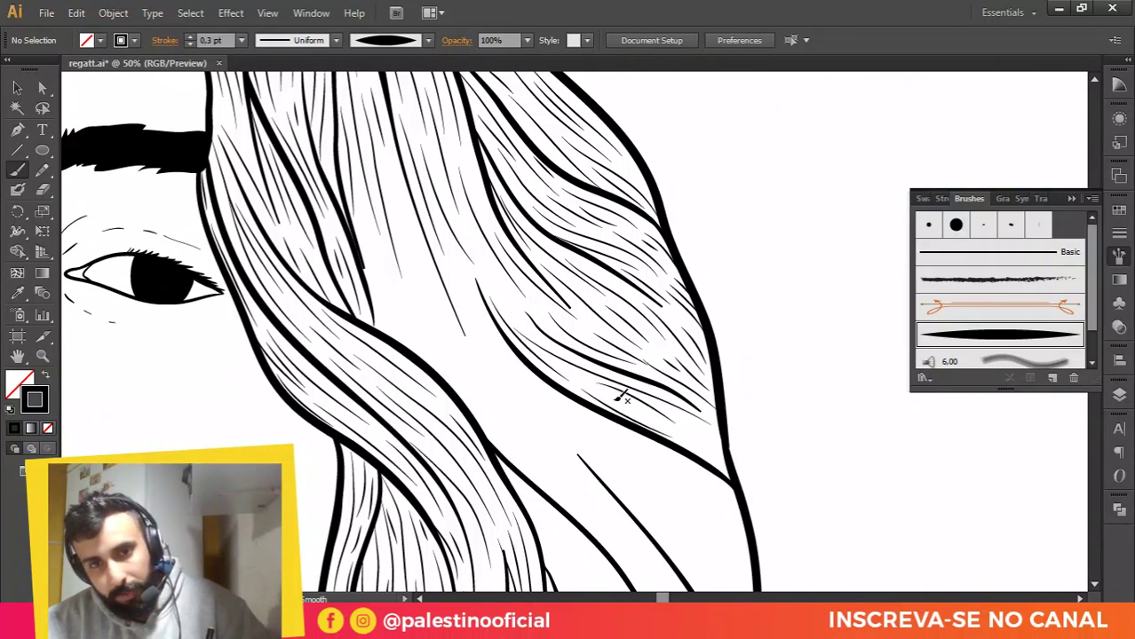
pyautogui.moveTo(621, 393); pyautogui.dragTo(729, 475)
pyautogui.moveTo(682, 433); pyautogui.dragTo(726, 465)
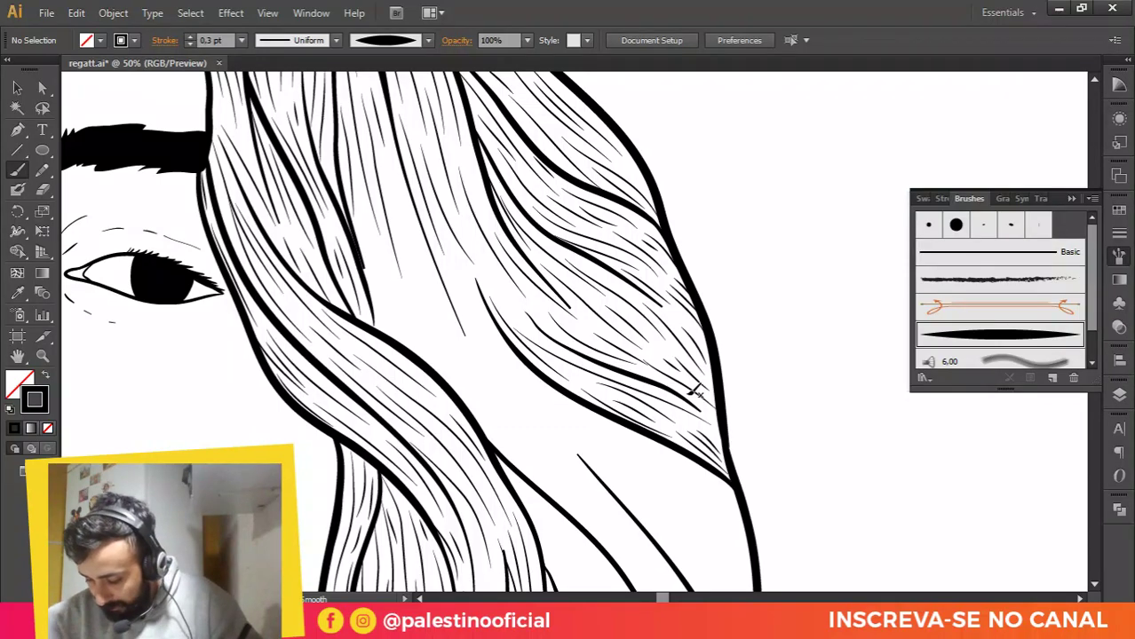
# Step: Examine the remaining line art around the shoulder, armpit and chest, and the portrait as a whole
pyautogui.scroll(-5, 614, 282)
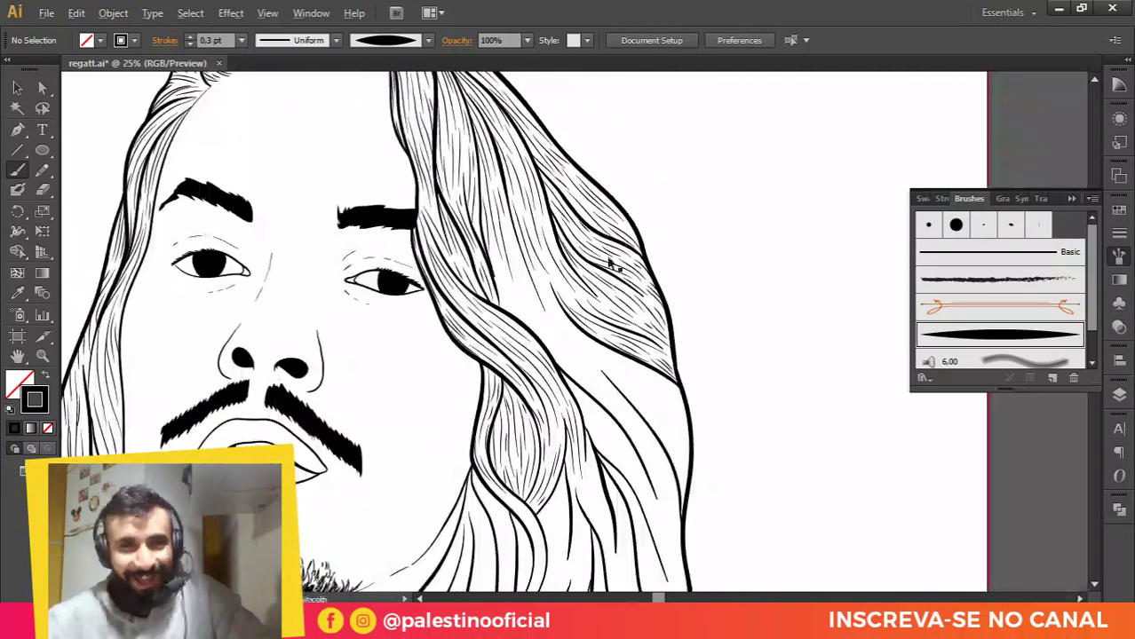
pyautogui.scroll(6, 438, 568)
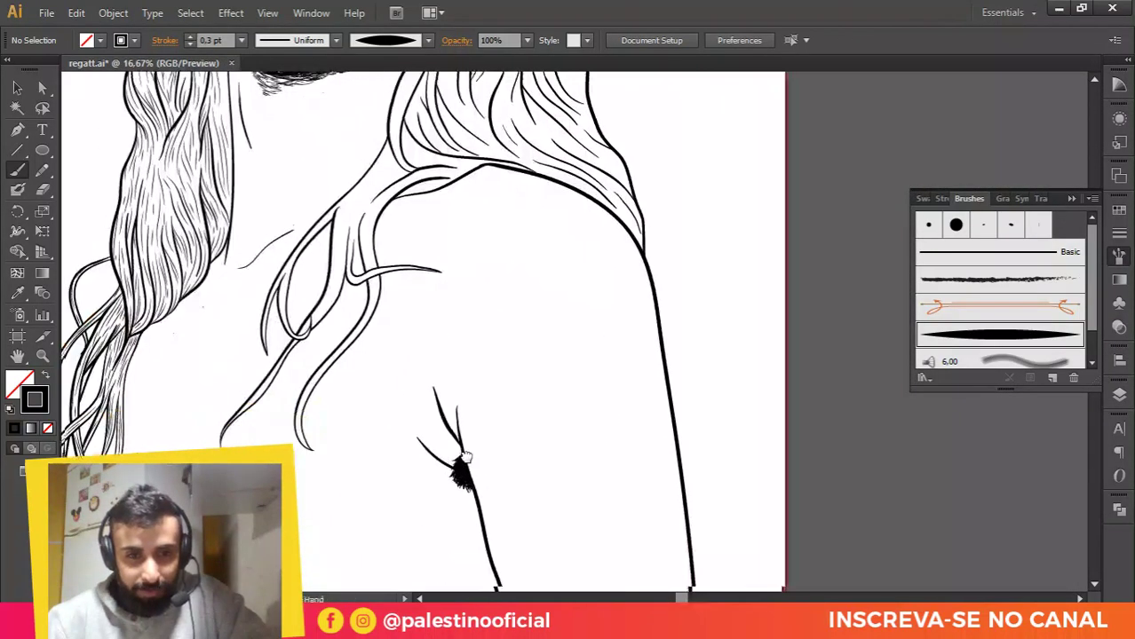
pyautogui.moveTo(452, 304); pyautogui.dragTo(479, 355)
pyautogui.scroll(1, 476, 372)
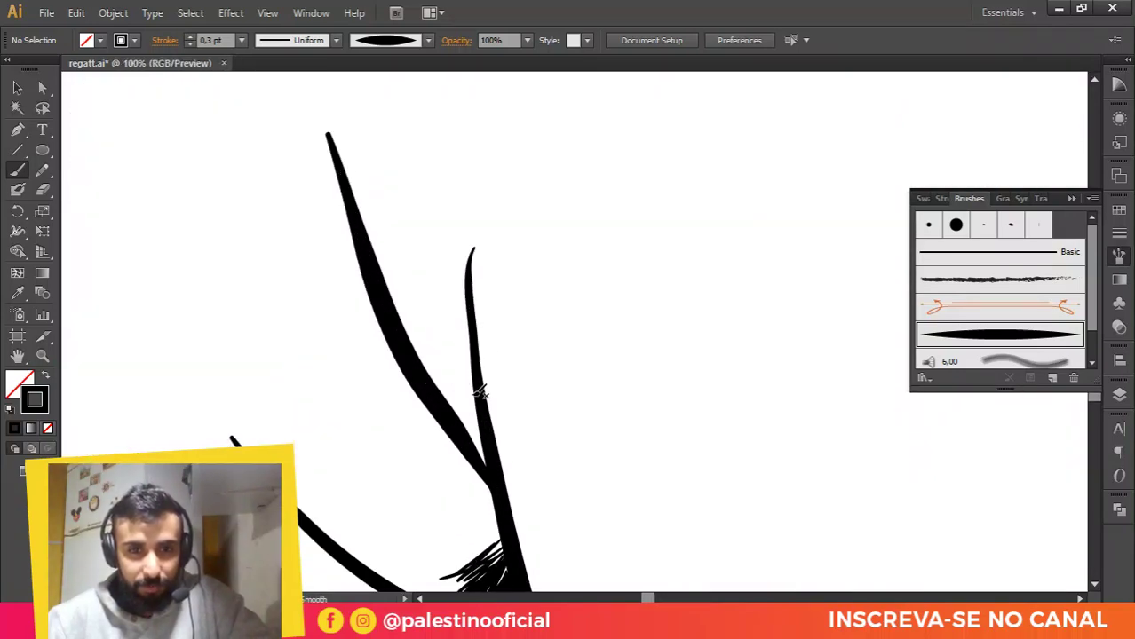
pyautogui.moveTo(480, 399); pyautogui.dragTo(567, 380)
pyautogui.scroll(-1, 640, 304)
pyautogui.scroll(-1, 608, 342)
pyautogui.scroll(-4, 612, 344)
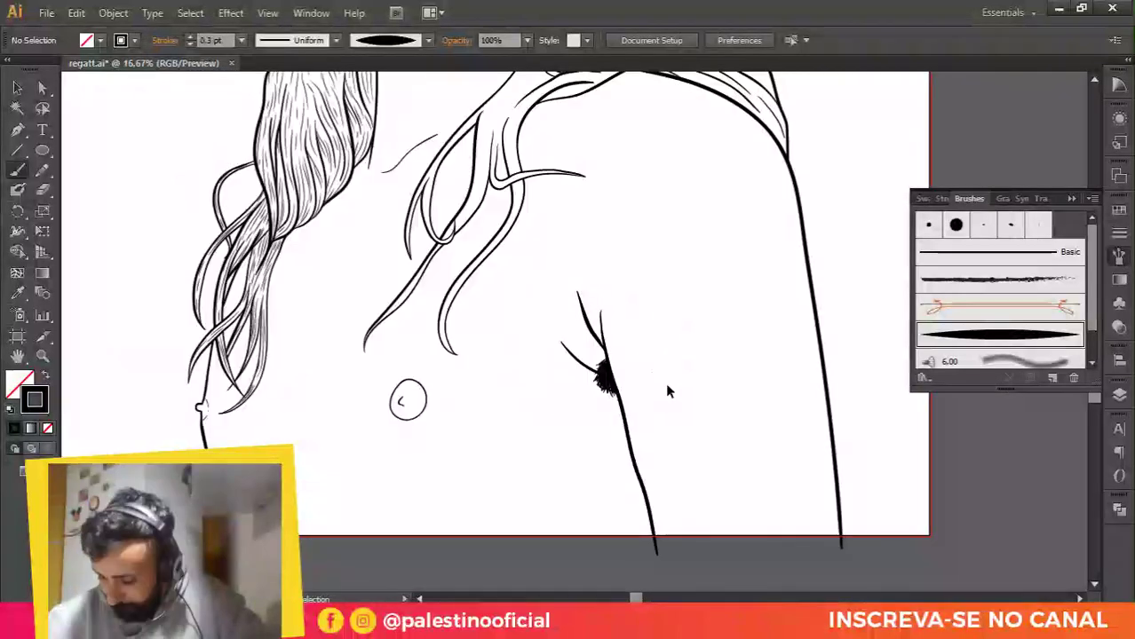
pyautogui.scroll(-2, 668, 390)
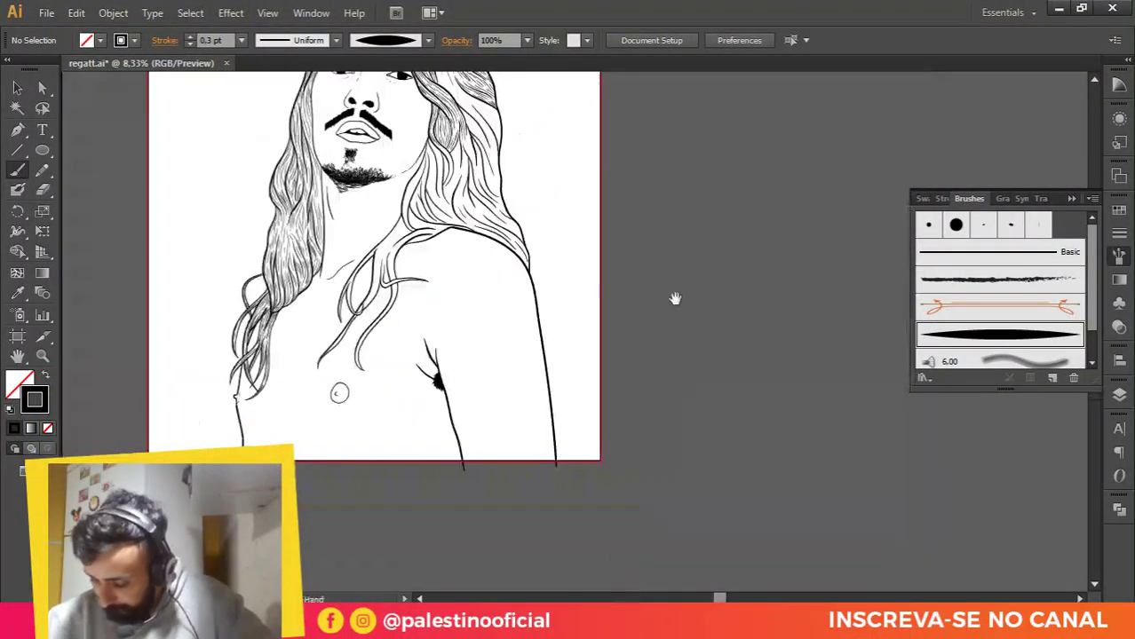
pyautogui.scroll(-1, 533, 298)
# Step: Fill the central lock beside the crossing strand with long thin strokes flowing under the thick contour of the detailed lock
pyautogui.scroll(5, 497, 284)
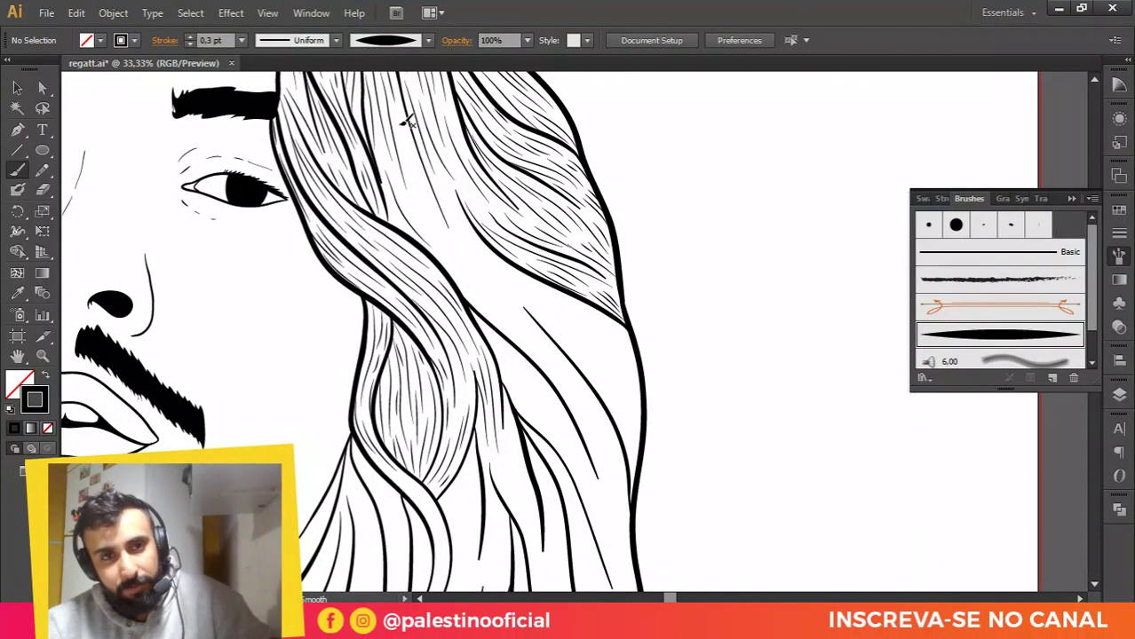
pyautogui.scroll(1, 515, 243)
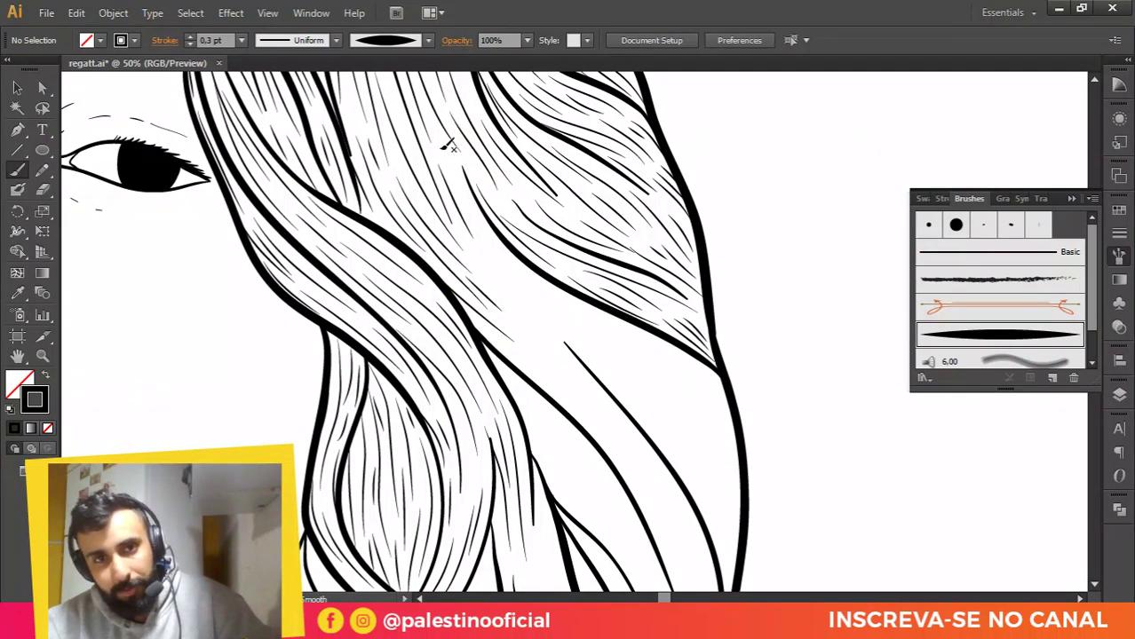
pyautogui.moveTo(442, 152); pyautogui.dragTo(539, 301)
pyautogui.moveTo(516, 257); pyautogui.dragTo(661, 406)
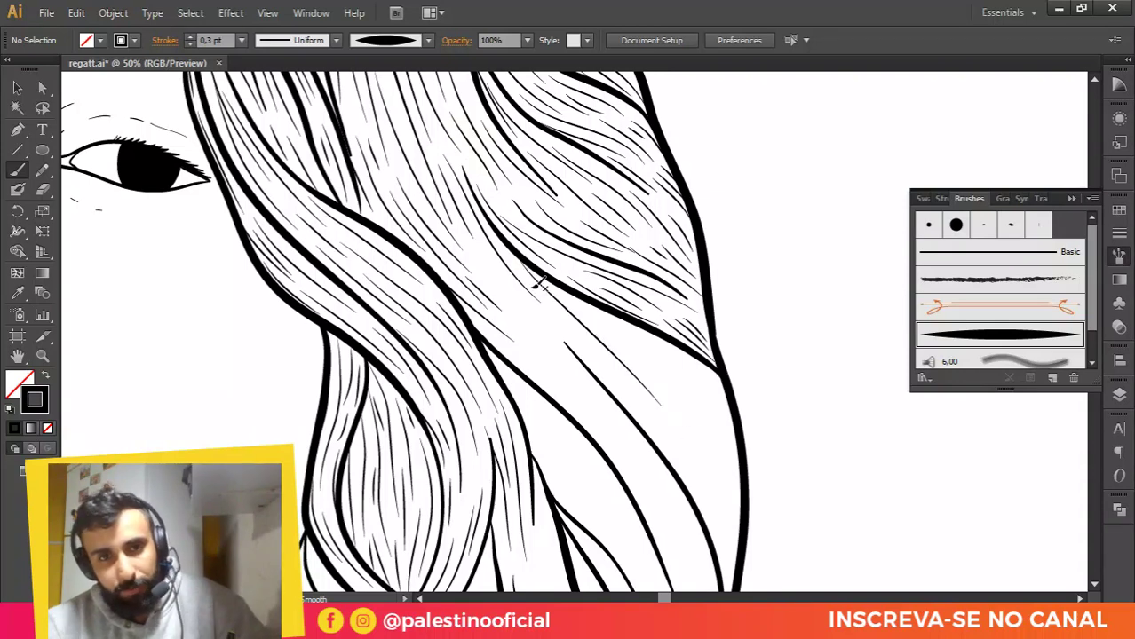
pyautogui.moveTo(473, 253); pyautogui.dragTo(587, 379)
pyautogui.moveTo(551, 314); pyautogui.dragTo(582, 347)
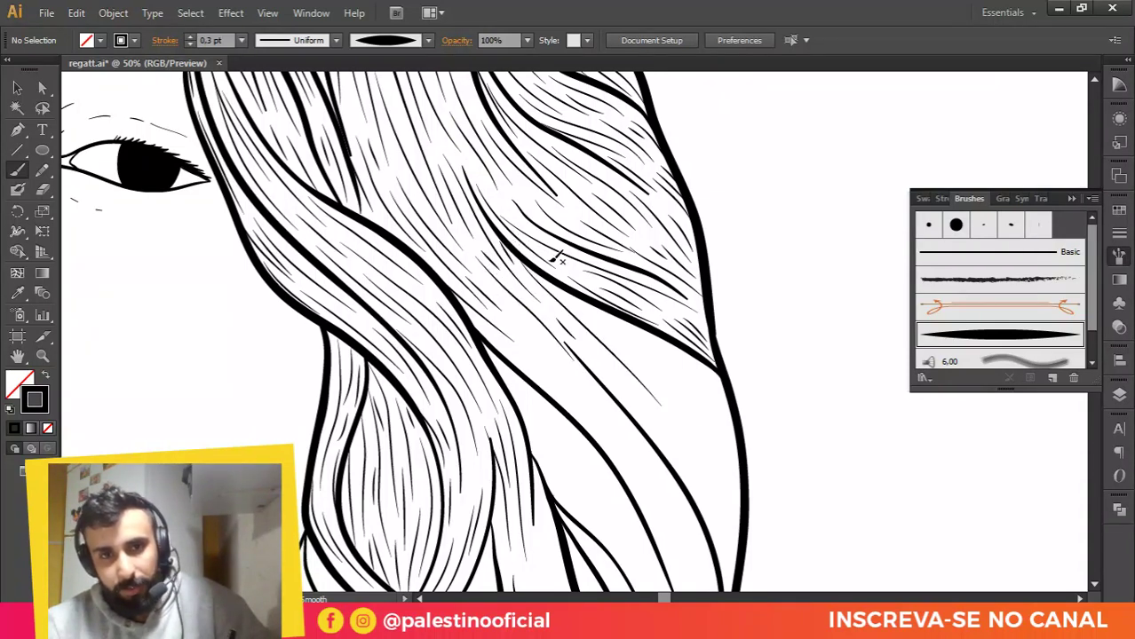
# Step: Draw fine strands down the narrow lock between the two thick curved contours beneath the central lock
pyautogui.scroll(-3, 568, 244)
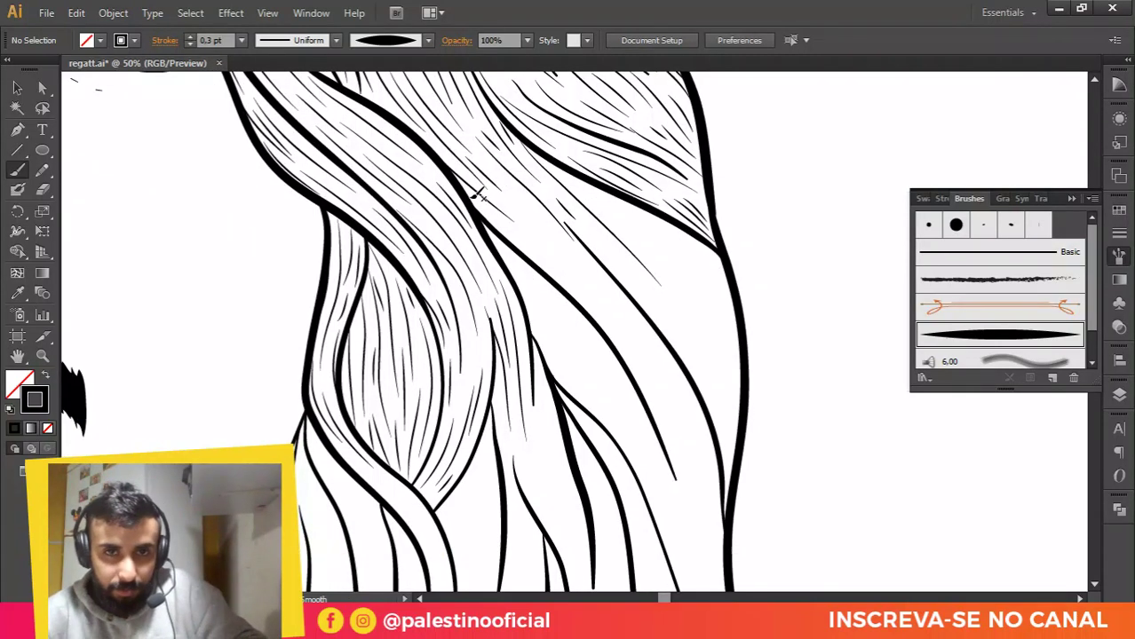
pyautogui.moveTo(538, 235); pyautogui.dragTo(677, 413)
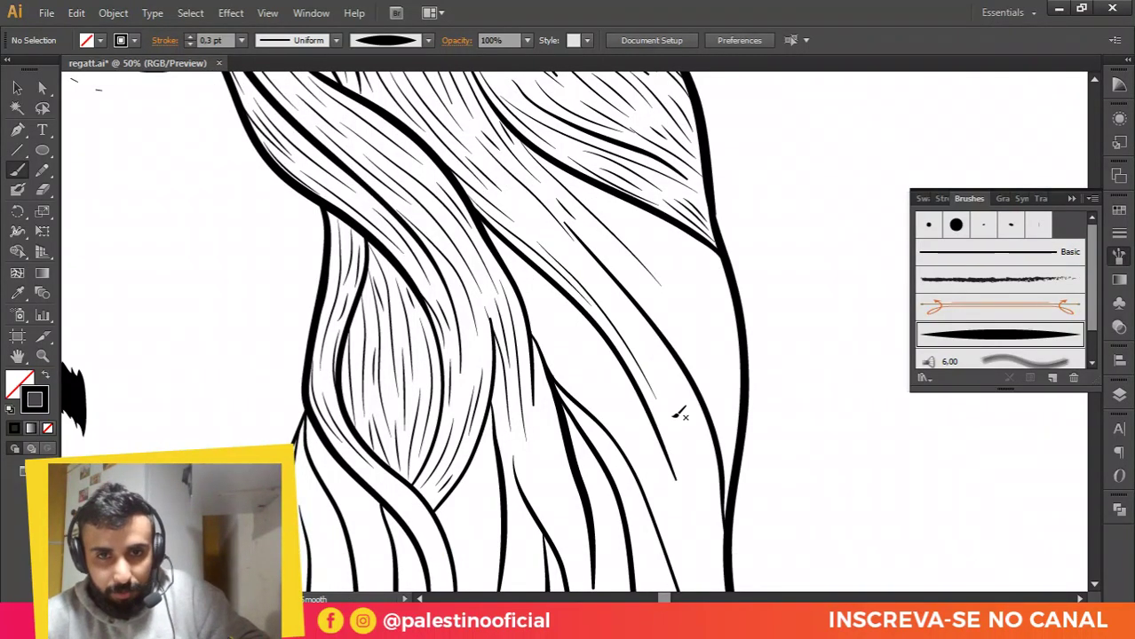
pyautogui.moveTo(689, 458)
pyautogui.mouseDown()
pyautogui.moveTo(663, 378)
pyautogui.moveTo(620, 315)
pyautogui.mouseUp()
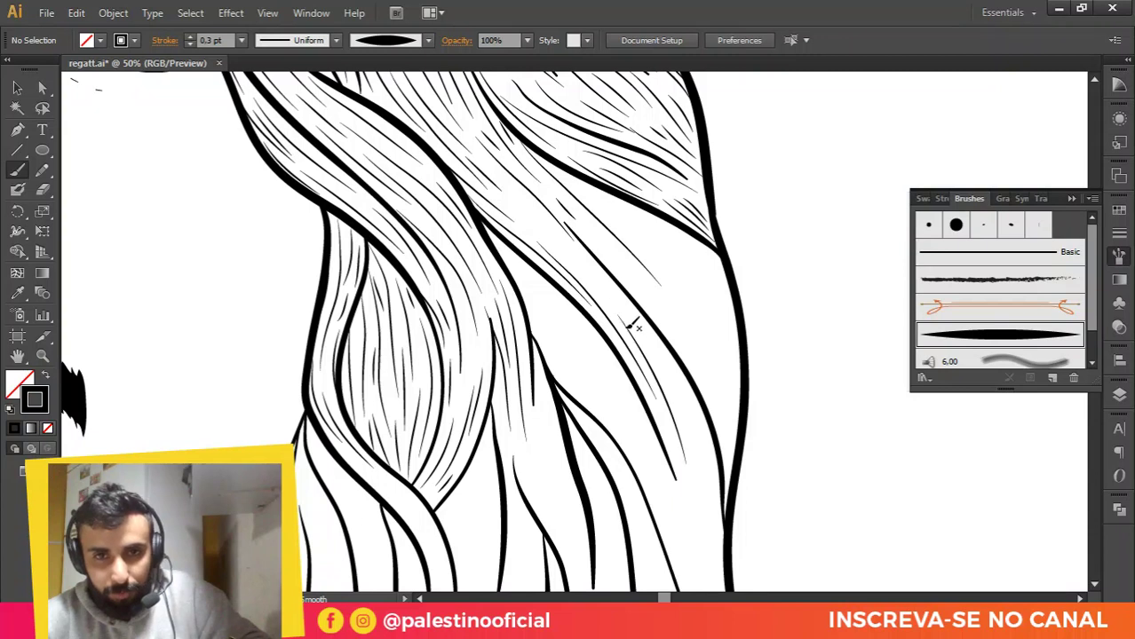
pyautogui.moveTo(544, 222); pyautogui.dragTo(629, 305)
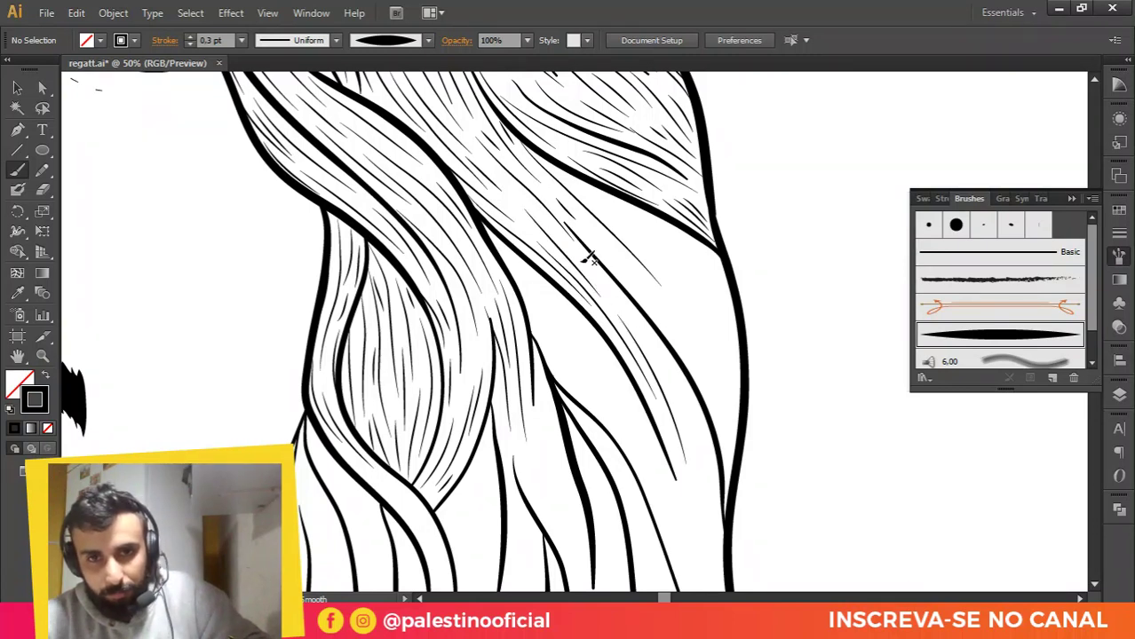
# Step: Paint long tapered strands in the outer lock, following its inner contour down to the outer hair contour
pyautogui.moveTo(586, 258); pyautogui.dragTo(682, 354)
pyautogui.moveTo(720, 433); pyautogui.dragTo(640, 284)
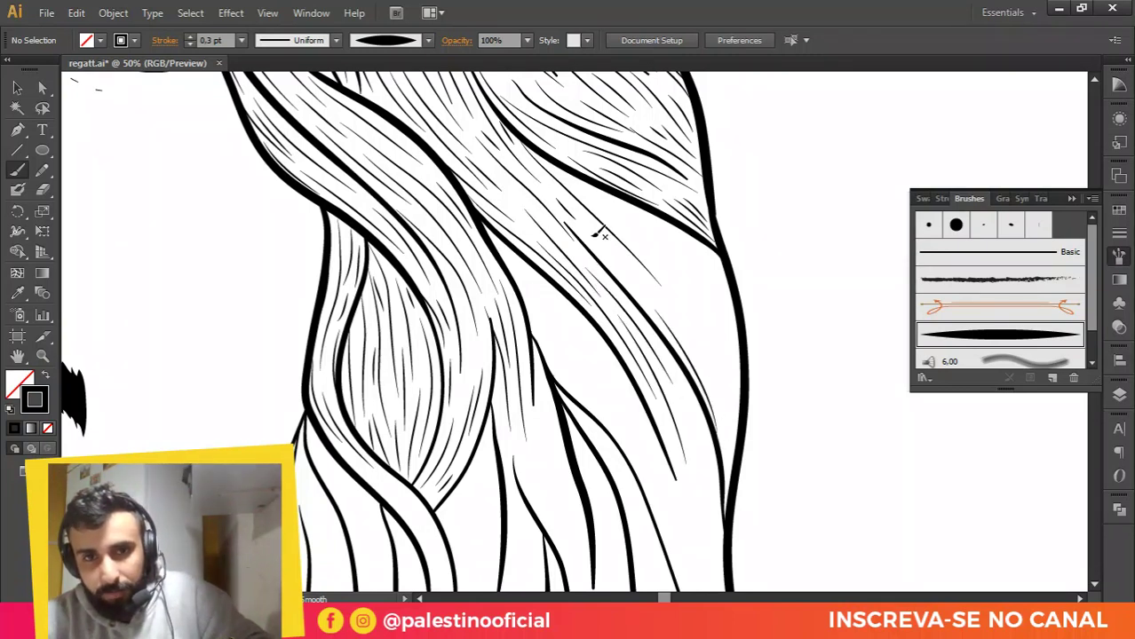
pyautogui.moveTo(600, 233); pyautogui.dragTo(641, 275)
pyautogui.moveTo(699, 359)
pyautogui.mouseDown()
pyautogui.moveTo(604, 247)
pyautogui.moveTo(659, 254)
pyautogui.mouseUp()
pyautogui.moveTo(636, 213)
pyautogui.mouseDown()
pyautogui.moveTo(716, 332)
pyautogui.moveTo(727, 384)
pyautogui.mouseUp()
pyautogui.moveTo(728, 427); pyautogui.dragTo(721, 405)
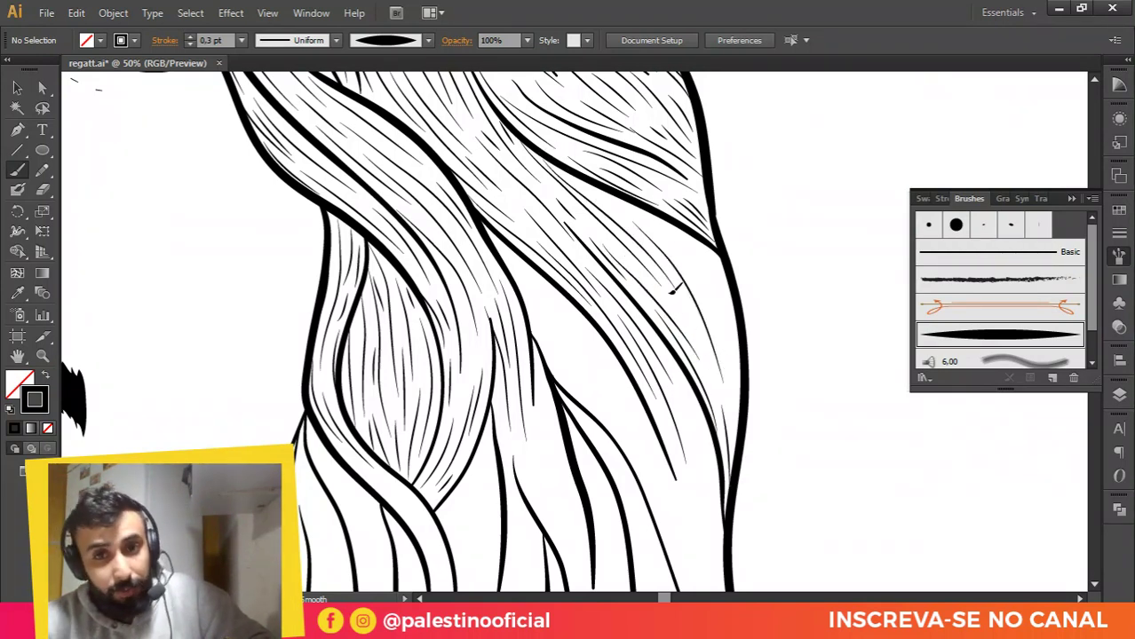
# Step: Fill the rest of the outer lock with fine strands beneath its thick upper contour and beside the outer hair edge
pyautogui.moveTo(671, 294); pyautogui.dragTo(707, 353)
pyautogui.moveTo(736, 446); pyautogui.dragTo(725, 369)
pyautogui.moveTo(690, 266); pyautogui.dragTo(726, 336)
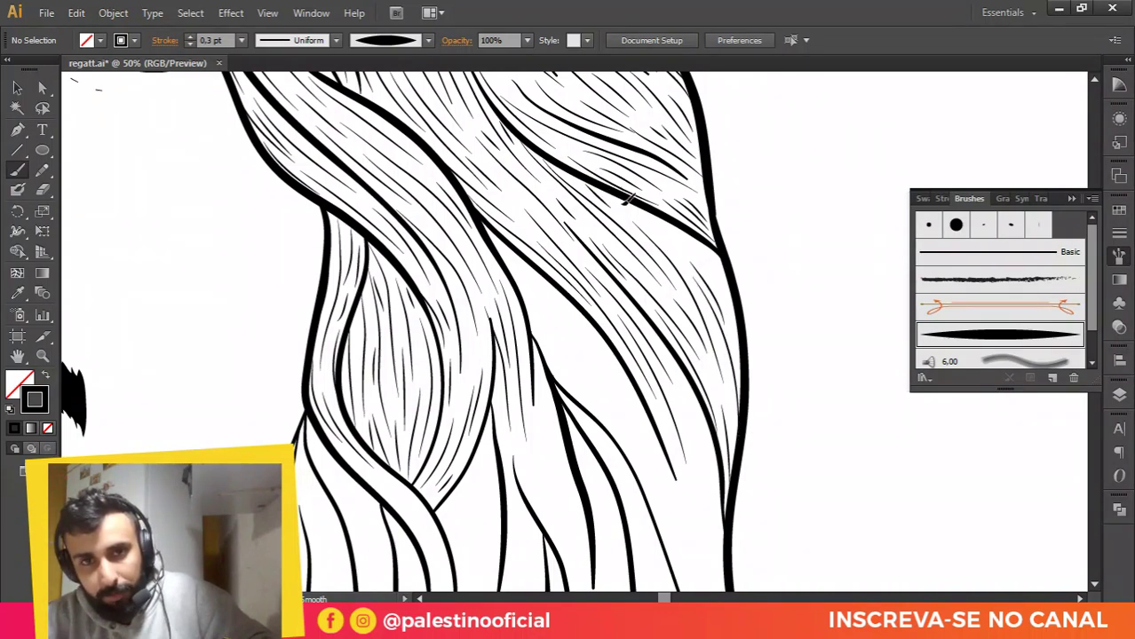
pyautogui.moveTo(625, 197)
pyautogui.mouseDown()
pyautogui.moveTo(713, 282)
pyautogui.moveTo(717, 271)
pyautogui.mouseUp()
pyautogui.moveTo(678, 234)
pyautogui.mouseDown()
pyautogui.moveTo(729, 282)
pyautogui.moveTo(737, 341)
pyautogui.mouseUp()
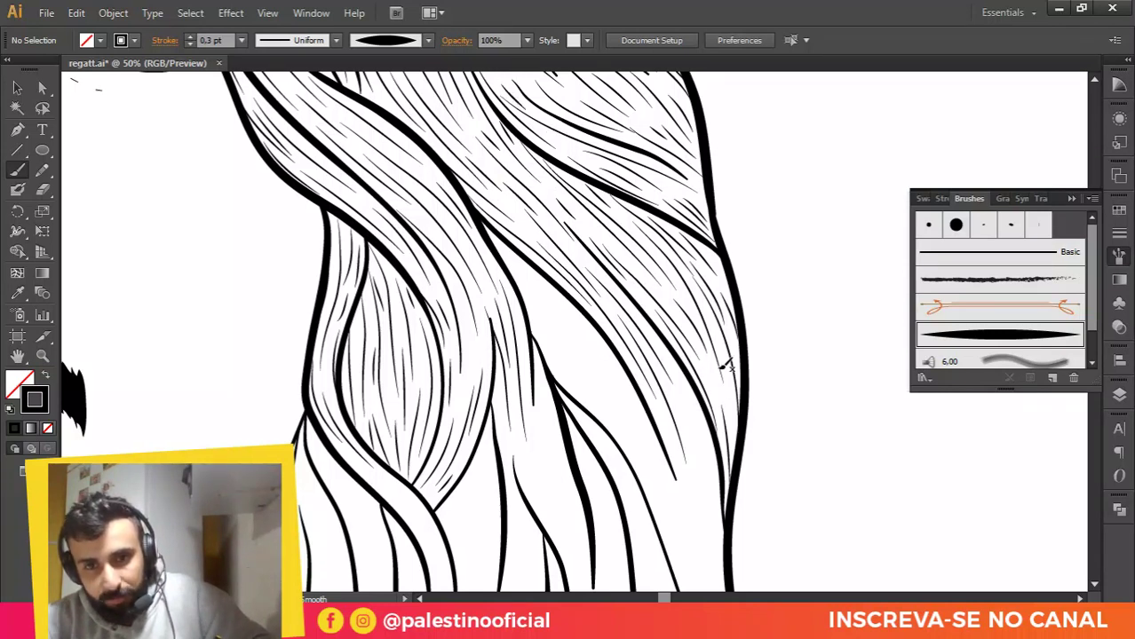
pyautogui.moveTo(721, 381); pyautogui.dragTo(731, 435)
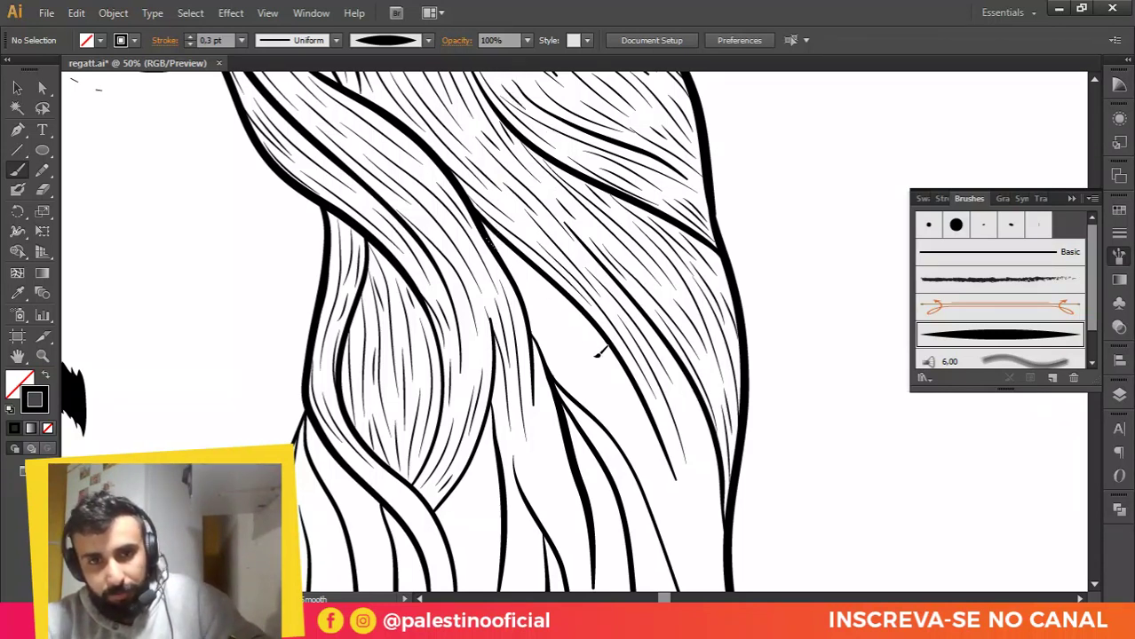
# Step: Fill the wedge between the crossing strand and the thick curved contour beside it with short diagonal hair strokes
pyautogui.moveTo(486, 240); pyautogui.dragTo(595, 357)
pyautogui.moveTo(501, 254)
pyautogui.mouseDown()
pyautogui.moveTo(558, 300)
pyautogui.moveTo(588, 354)
pyautogui.mouseUp()
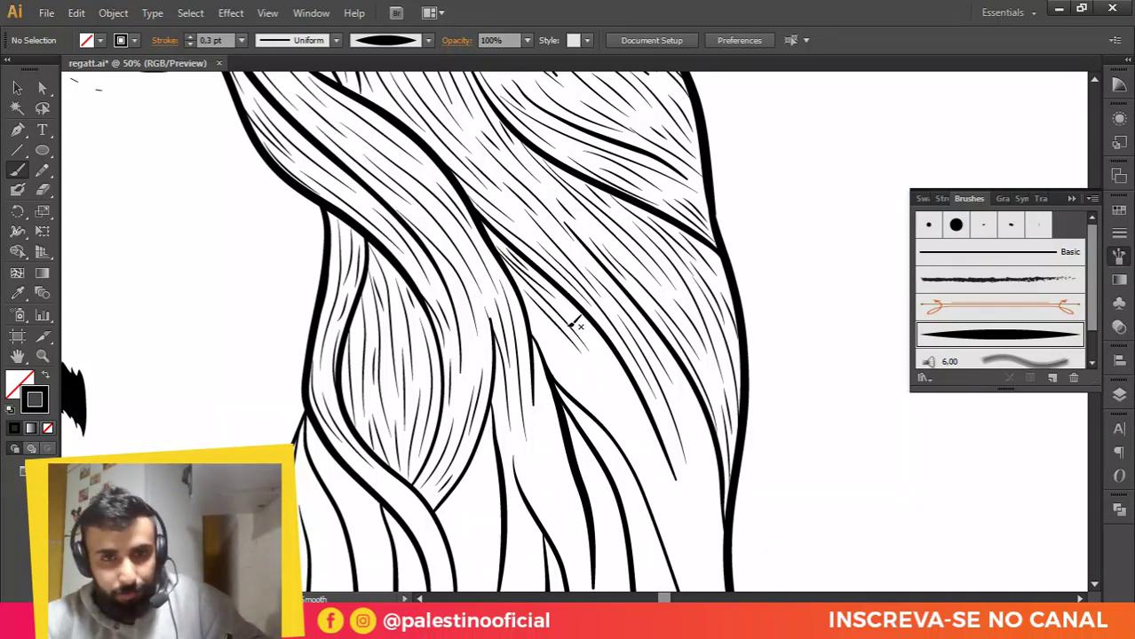
pyautogui.moveTo(571, 304)
pyautogui.mouseDown()
pyautogui.moveTo(593, 355)
pyautogui.moveTo(537, 314)
pyautogui.moveTo(648, 401)
pyautogui.mouseUp()
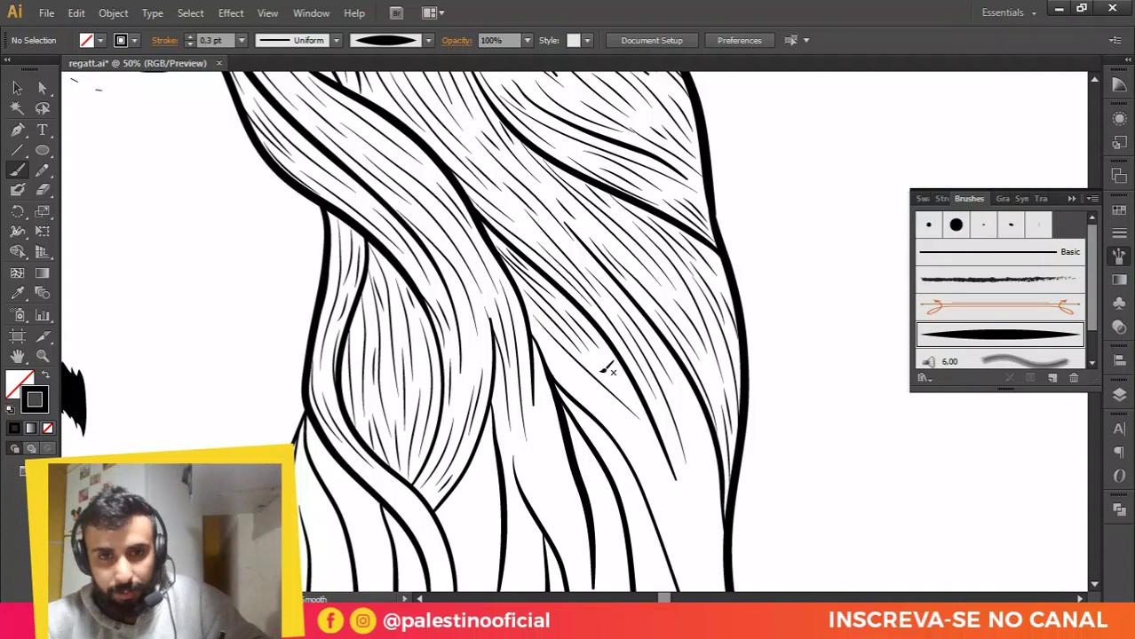
pyautogui.moveTo(586, 366); pyautogui.dragTo(626, 402)
pyautogui.moveTo(530, 317); pyautogui.dragTo(597, 394)
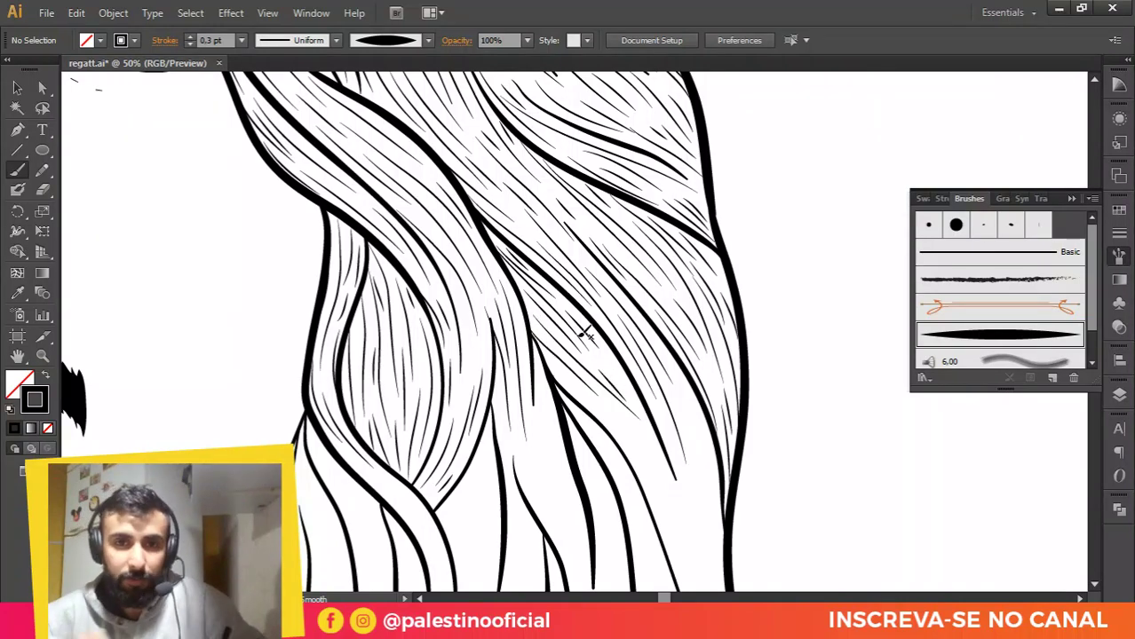
# Step: Paint long tapered strands along the inner side of the thick contour that runs down to the outer hair edge
pyautogui.scroll(-2, 596, 222)
pyautogui.moveTo(624, 359)
pyautogui.mouseDown()
pyautogui.moveTo(600, 324)
pyautogui.moveTo(645, 334)
pyautogui.mouseUp()
pyautogui.scroll(1, 612, 260)
pyautogui.moveTo(665, 294)
pyautogui.mouseDown()
pyautogui.moveTo(705, 389)
pyautogui.moveTo(689, 327)
pyautogui.mouseUp()
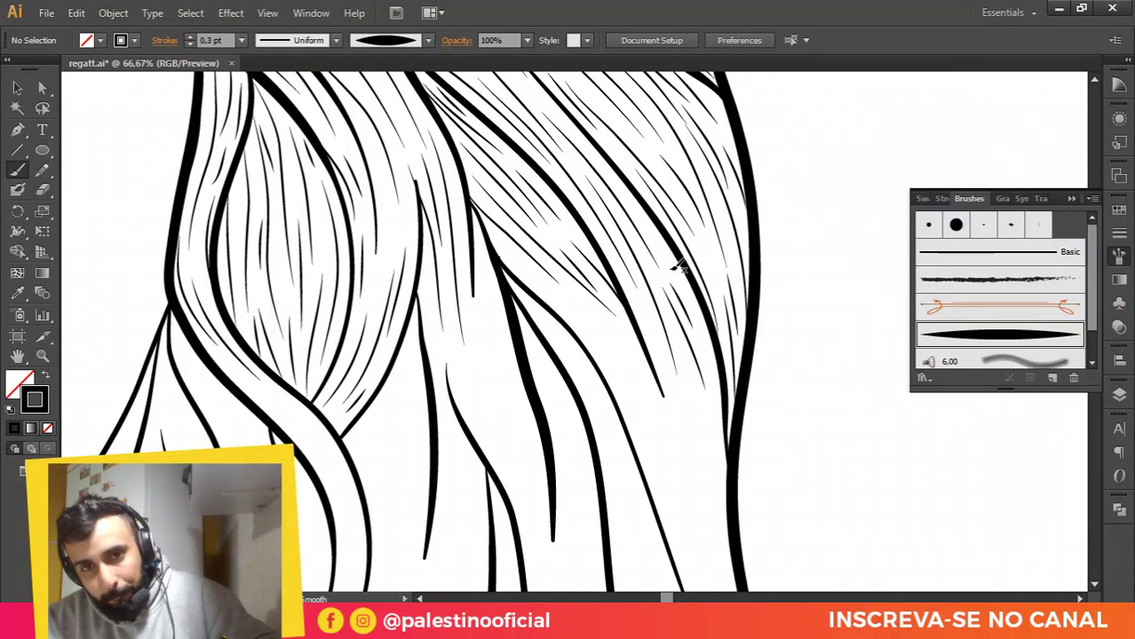
pyautogui.moveTo(679, 261); pyautogui.dragTo(726, 455)
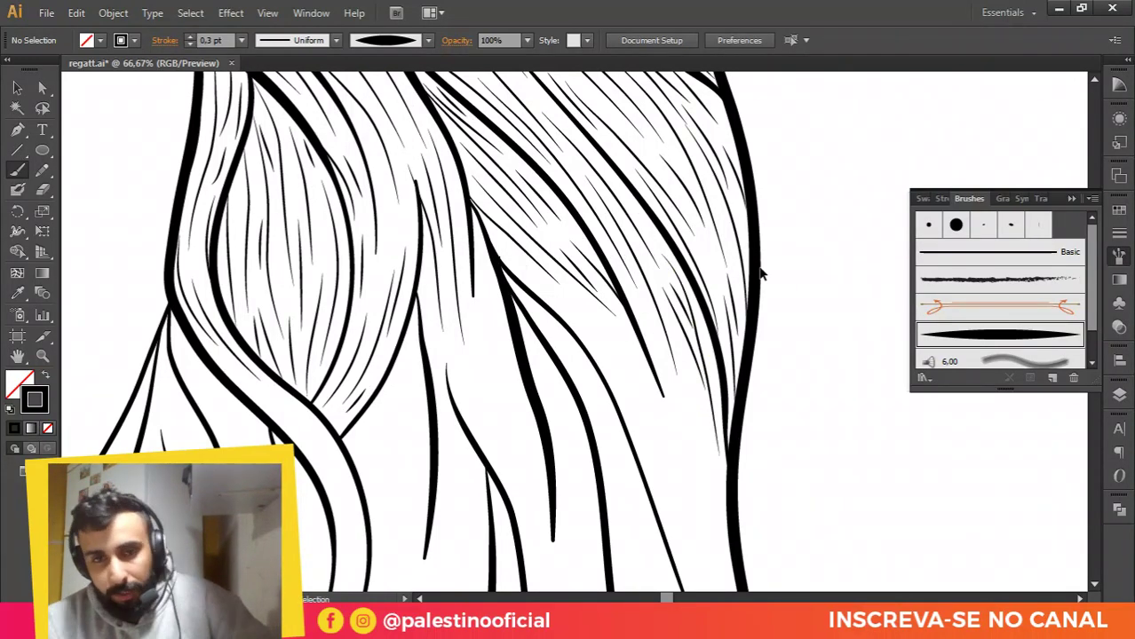
# Step: Extend the outer lock's fine strands downward from the wedge, around the loose thin contour and along the outer hair edge
pyautogui.scroll(-2, 761, 275)
pyautogui.scroll(1, 699, 426)
pyautogui.moveTo(699, 415); pyautogui.dragTo(702, 363)
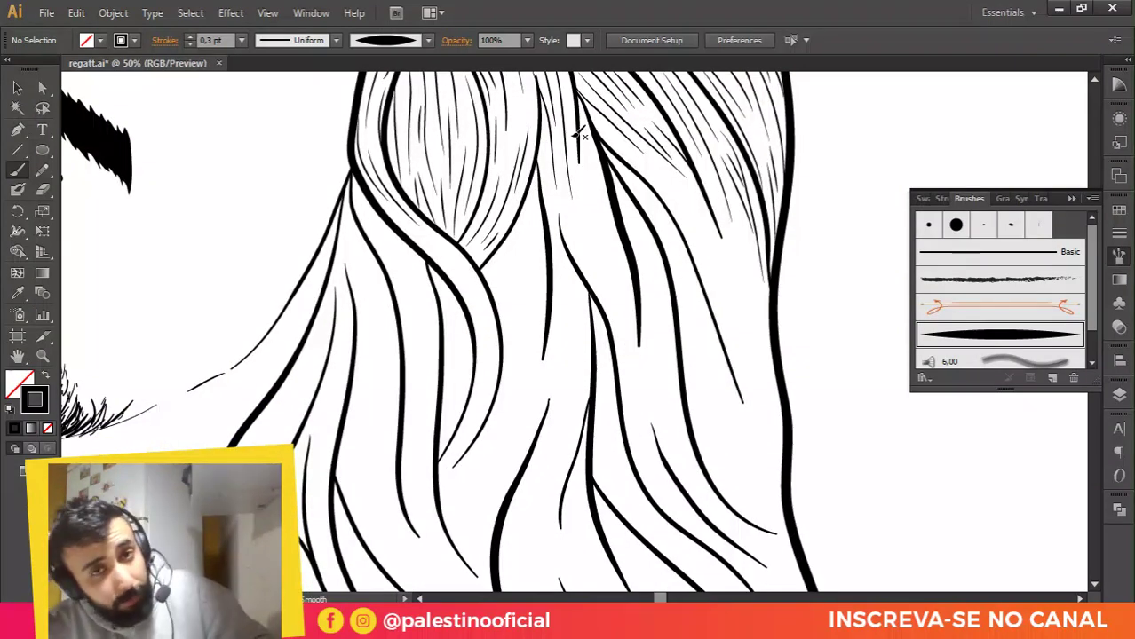
pyautogui.moveTo(593, 117)
pyautogui.mouseDown()
pyautogui.moveTo(658, 171)
pyautogui.moveTo(737, 274)
pyautogui.mouseUp()
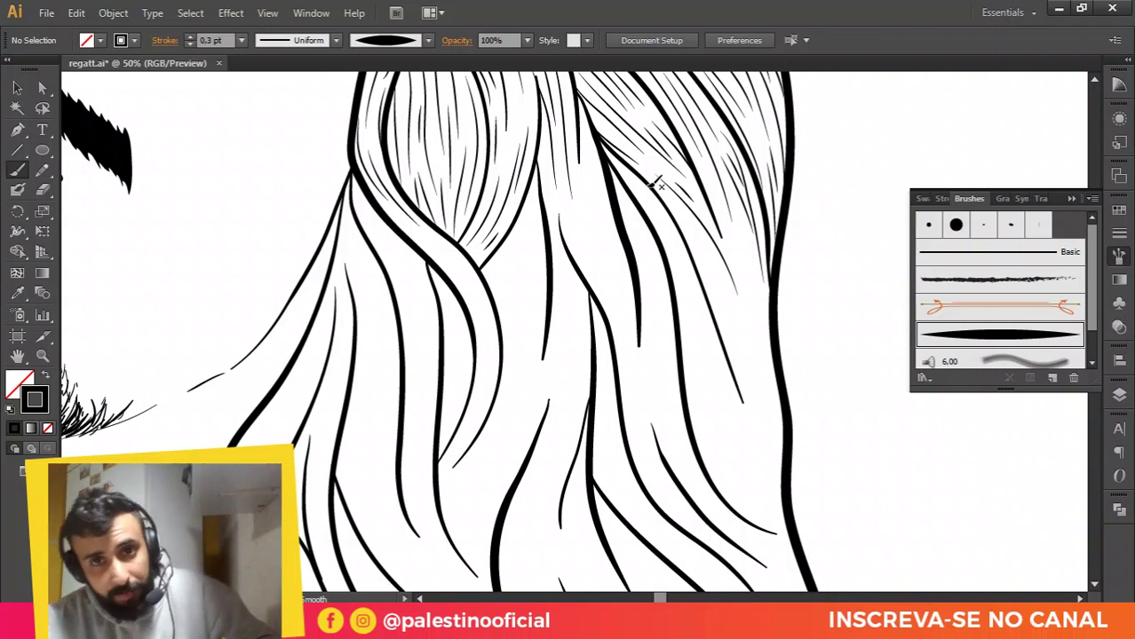
pyautogui.moveTo(650, 185); pyautogui.dragTo(733, 302)
pyautogui.moveTo(735, 248); pyautogui.dragTo(761, 326)
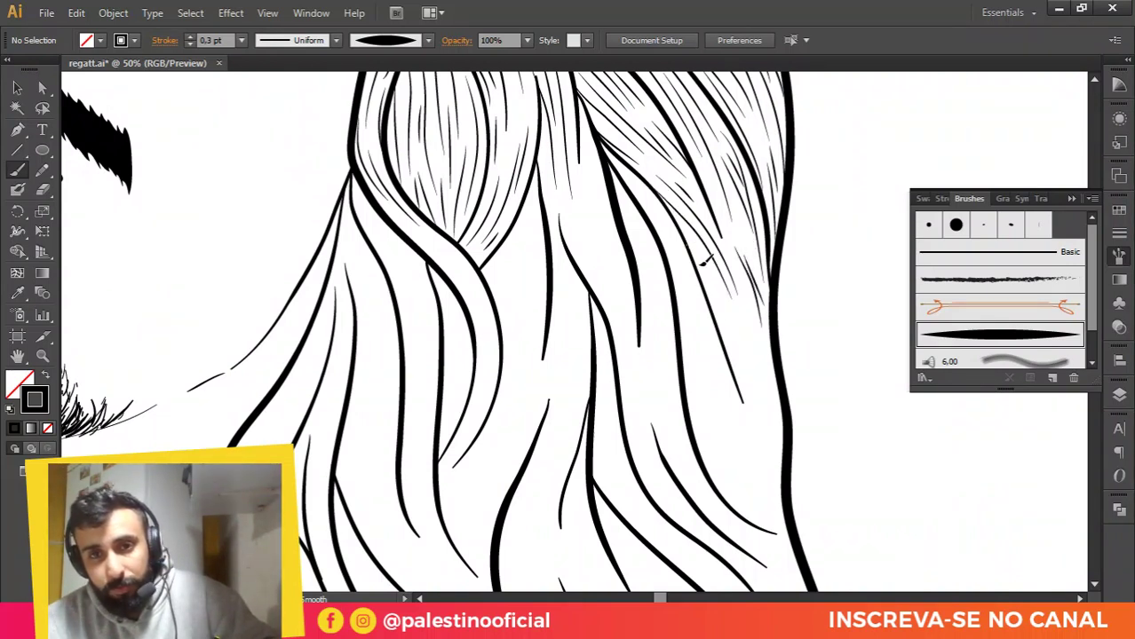
pyautogui.moveTo(704, 262); pyautogui.dragTo(753, 401)
pyautogui.moveTo(728, 305); pyautogui.dragTo(756, 398)
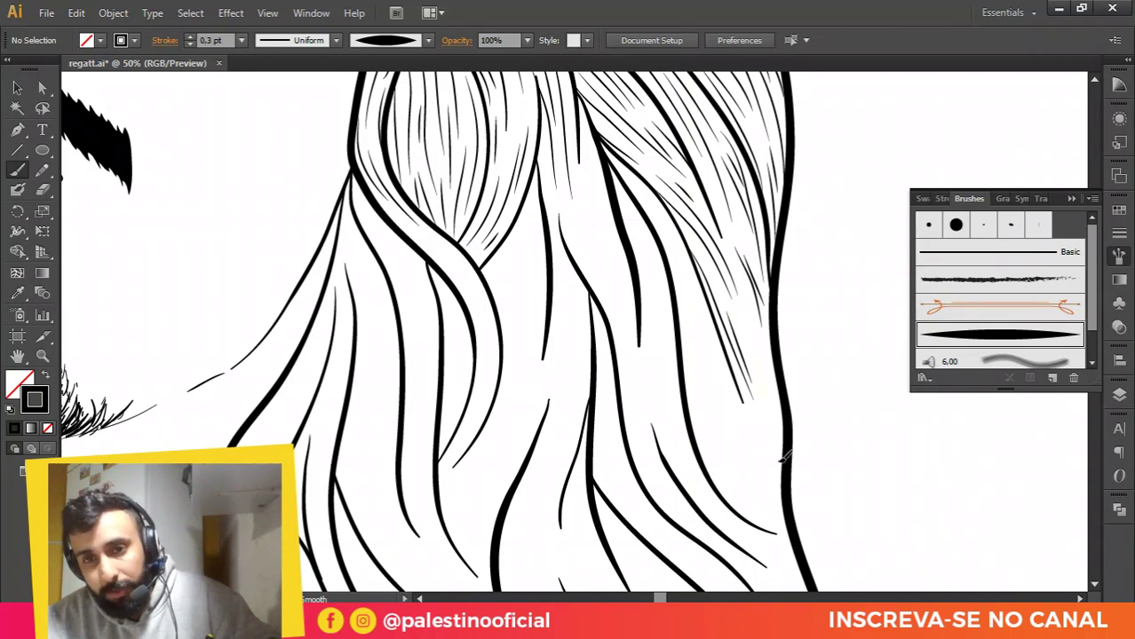
pyautogui.moveTo(751, 329); pyautogui.dragTo(782, 455)
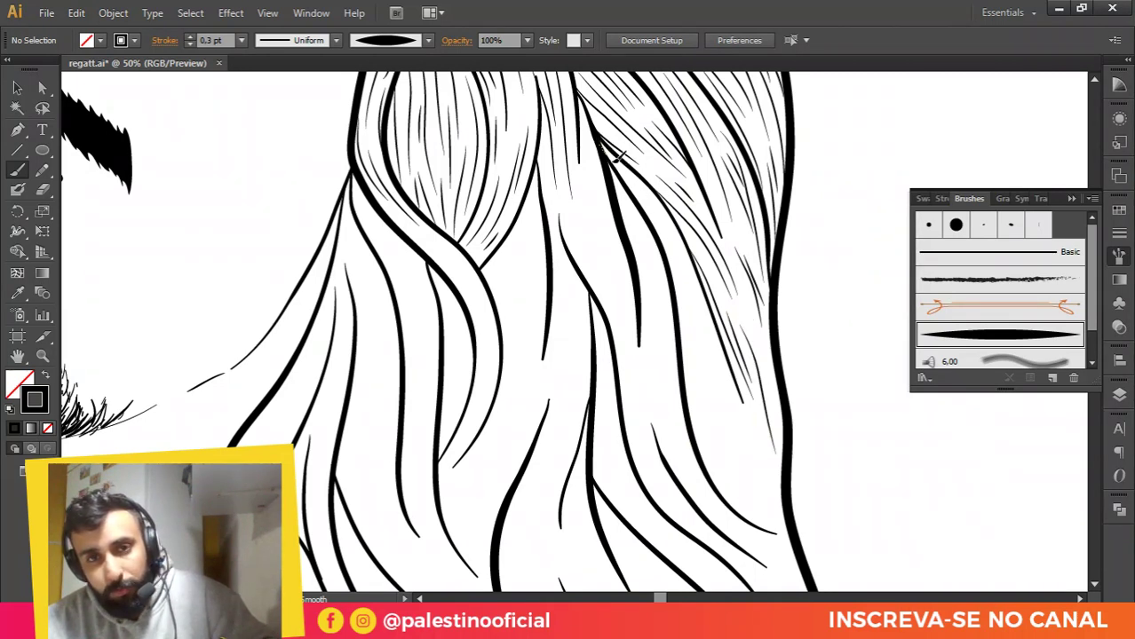
# Step: Fill the lower part of the outer lock with fine strands beside its inner contour, down to the tapering end
pyautogui.moveTo(678, 247); pyautogui.dragTo(717, 382)
pyautogui.moveTo(644, 185)
pyautogui.mouseDown()
pyautogui.moveTo(690, 298)
pyautogui.moveTo(688, 283)
pyautogui.moveTo(714, 441)
pyautogui.mouseUp()
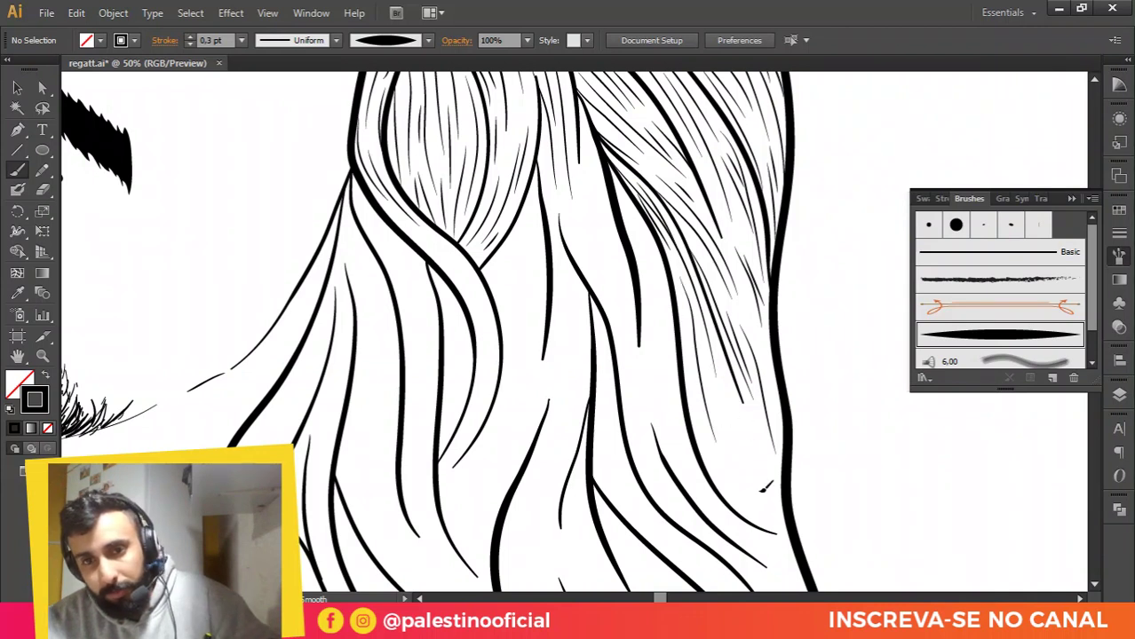
pyautogui.moveTo(760, 488); pyautogui.dragTo(706, 388)
pyautogui.moveTo(680, 316)
pyautogui.mouseDown()
pyautogui.moveTo(768, 522)
pyautogui.moveTo(769, 480)
pyautogui.moveTo(736, 421)
pyautogui.mouseUp()
pyautogui.moveTo(751, 318); pyautogui.dragTo(758, 410)
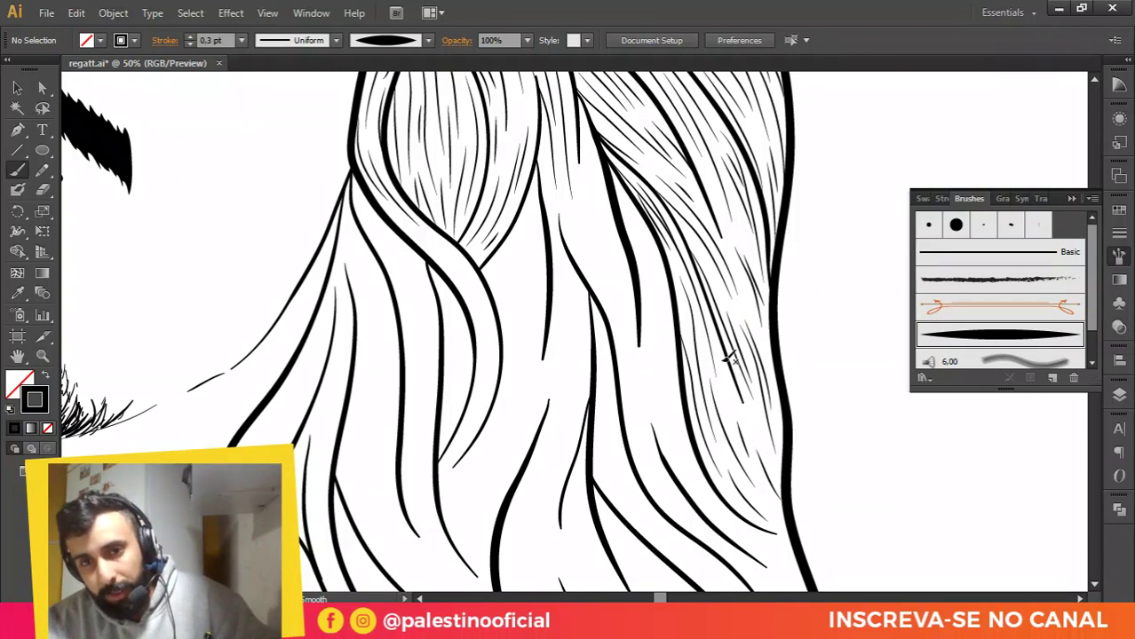
pyautogui.moveTo(744, 368); pyautogui.dragTo(723, 433)
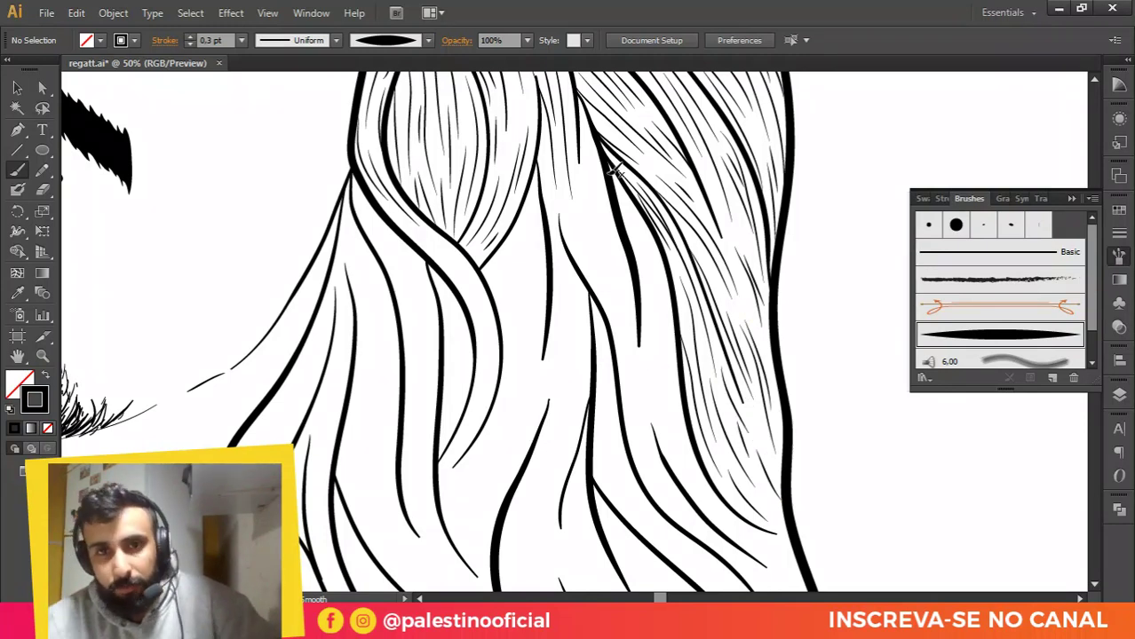
# Step: Draw fine strands down the narrow lock between the two thick contours just inside the outer lock
pyautogui.moveTo(613, 187); pyautogui.dragTo(655, 301)
pyautogui.moveTo(627, 209); pyautogui.dragTo(655, 285)
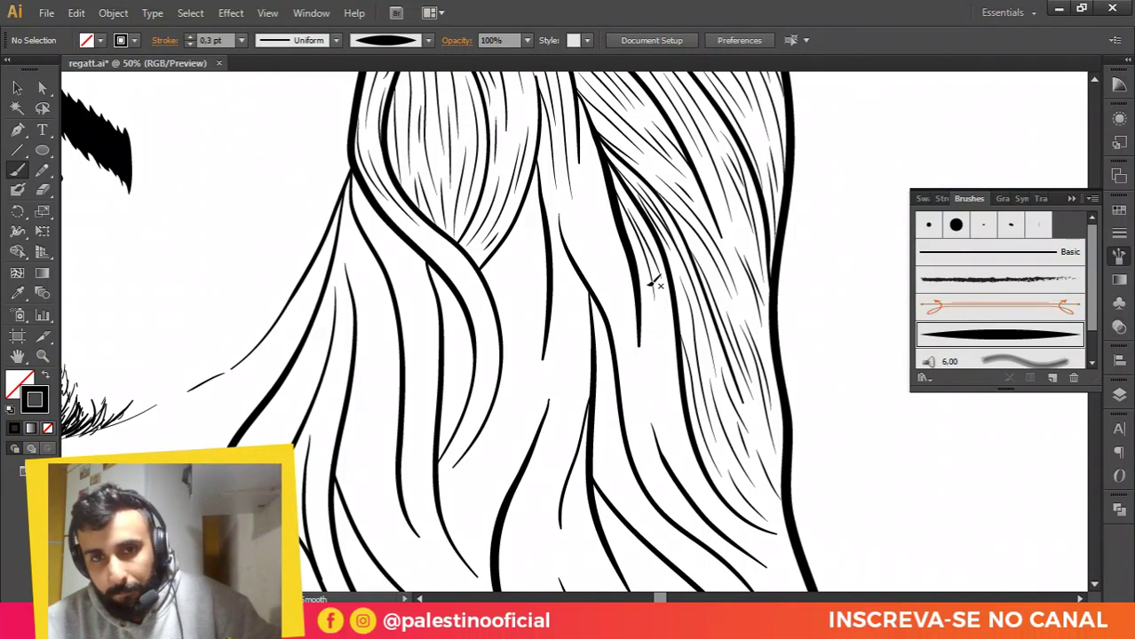
pyautogui.moveTo(689, 457); pyautogui.dragTo(664, 313)
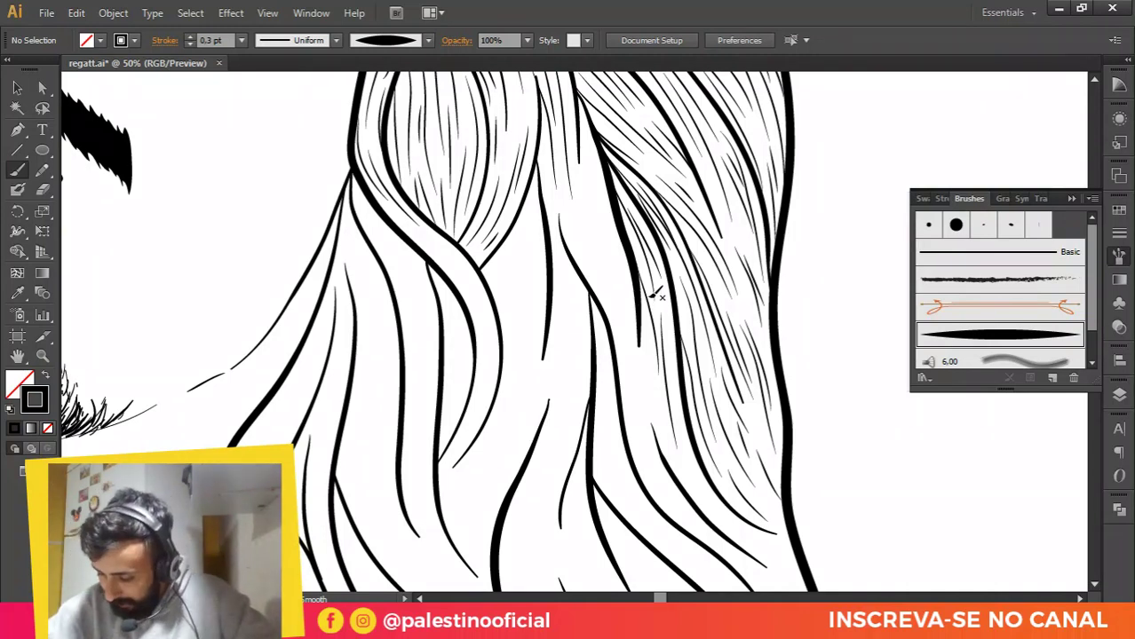
# Step: Fill the lock beneath the central strands with fine tapered strokes, following its curved contour down beside the thick dividing line
pyautogui.scroll(-1, 767, 266)
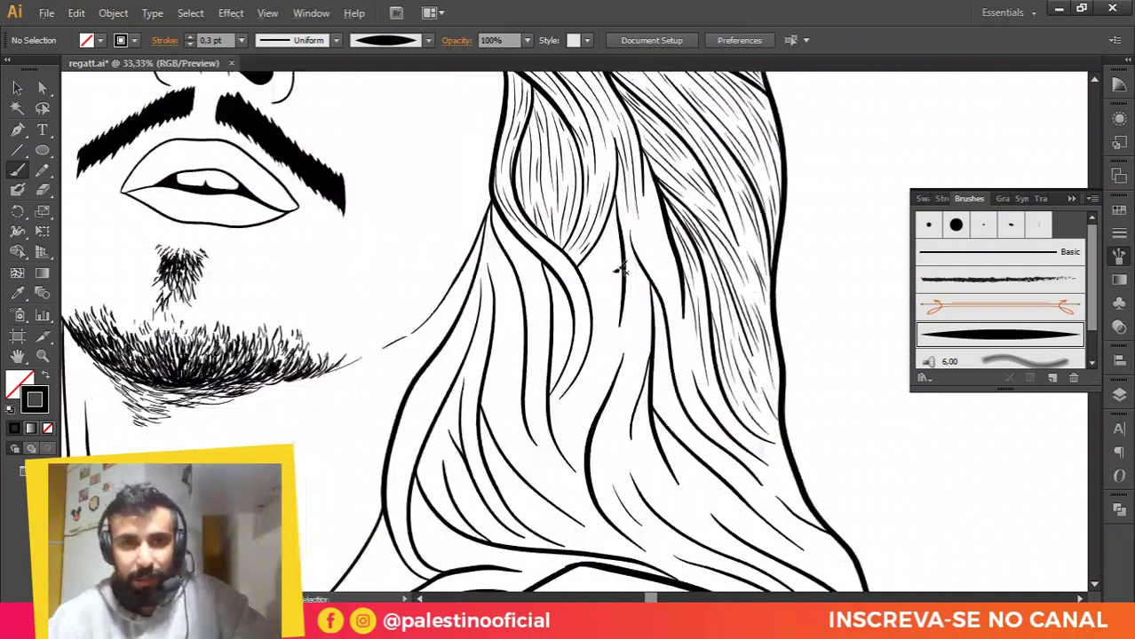
pyautogui.moveTo(547, 281); pyautogui.dragTo(591, 277)
pyautogui.scroll(2, 590, 277)
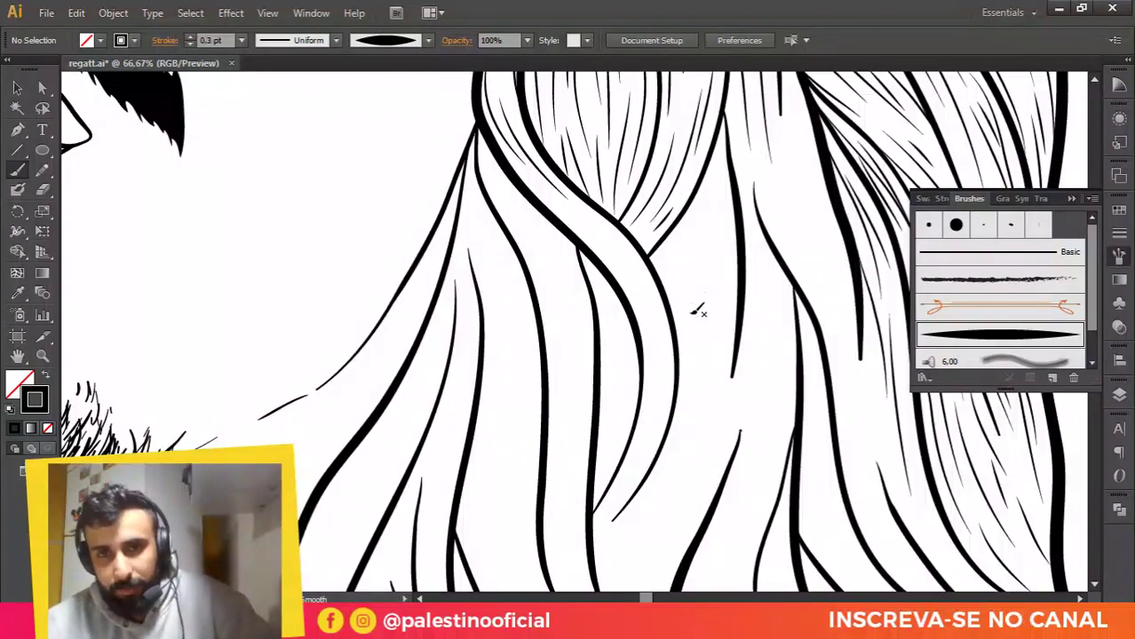
pyautogui.moveTo(719, 123); pyautogui.dragTo(718, 296)
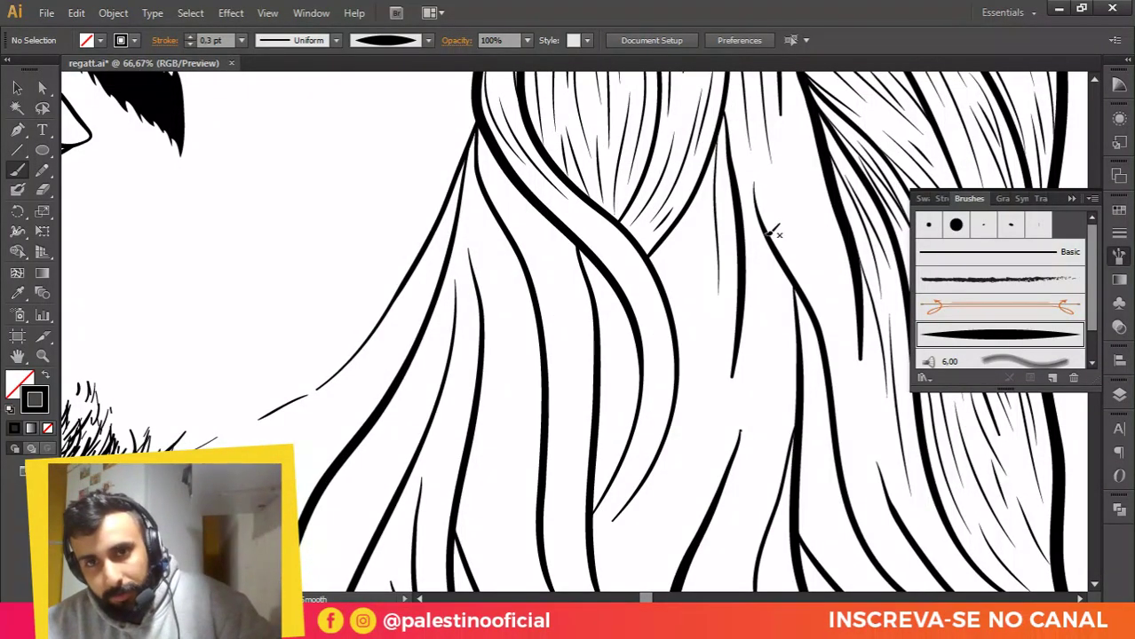
pyautogui.moveTo(728, 123)
pyautogui.mouseDown()
pyautogui.moveTo(750, 207)
pyautogui.moveTo(806, 279)
pyautogui.mouseUp()
pyautogui.moveTo(783, 186); pyautogui.dragTo(838, 327)
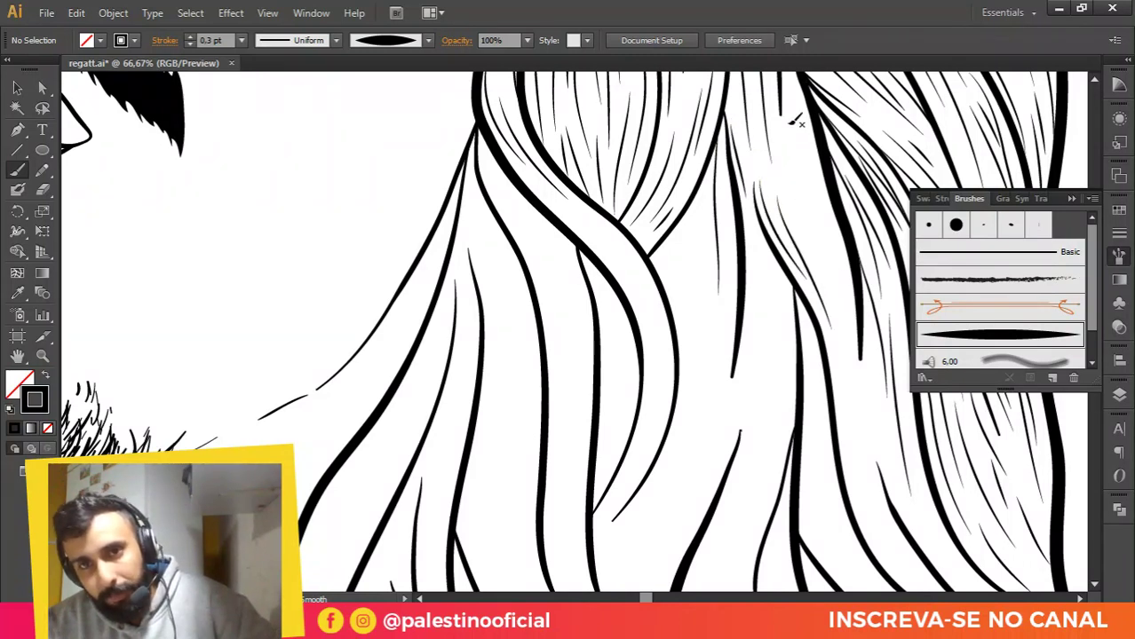
pyautogui.moveTo(795, 121); pyautogui.dragTo(810, 220)
pyautogui.moveTo(811, 151); pyautogui.dragTo(835, 326)
pyautogui.moveTo(806, 244); pyautogui.dragTo(818, 265)
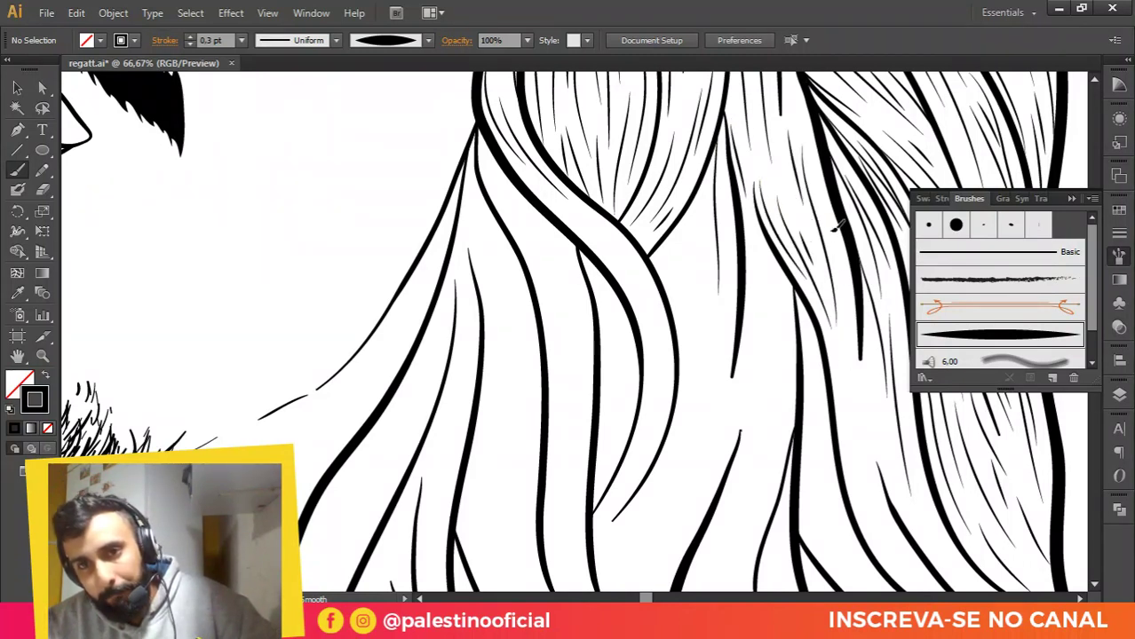
pyautogui.moveTo(821, 213)
pyautogui.mouseDown()
pyautogui.moveTo(850, 350)
pyautogui.moveTo(846, 405)
pyautogui.mouseUp()
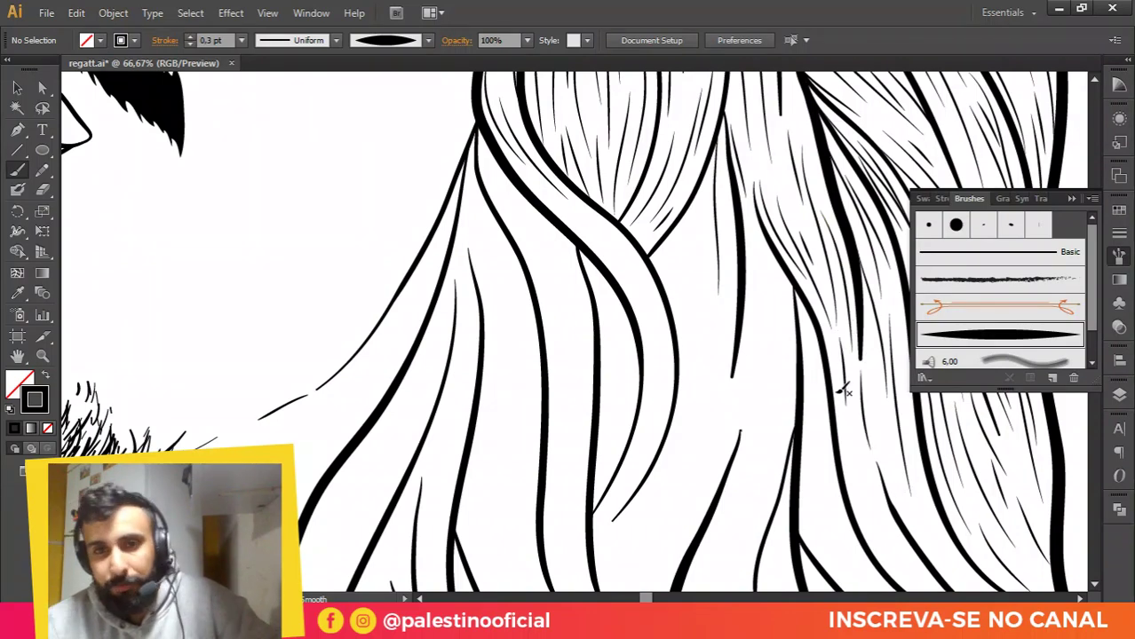
# Step: Fill the curling lock that crosses over the others with fine strands following its curve down to the pointed tip
pyautogui.moveTo(641, 309); pyautogui.dragTo(634, 246)
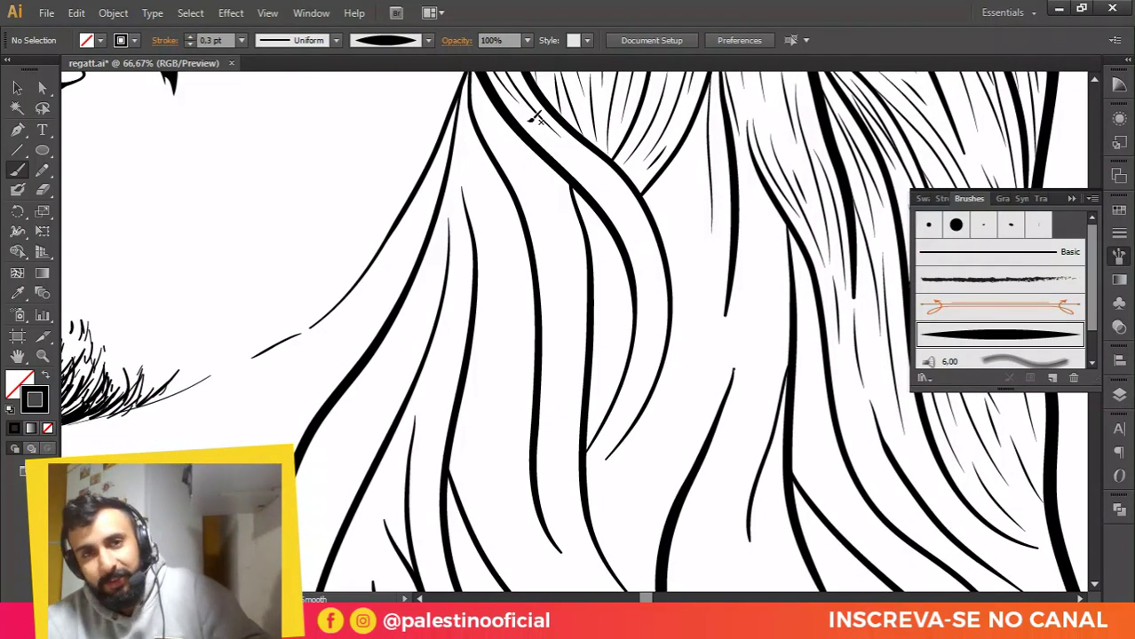
pyautogui.moveTo(510, 103); pyautogui.dragTo(613, 186)
pyautogui.moveTo(578, 146); pyautogui.dragTo(588, 175)
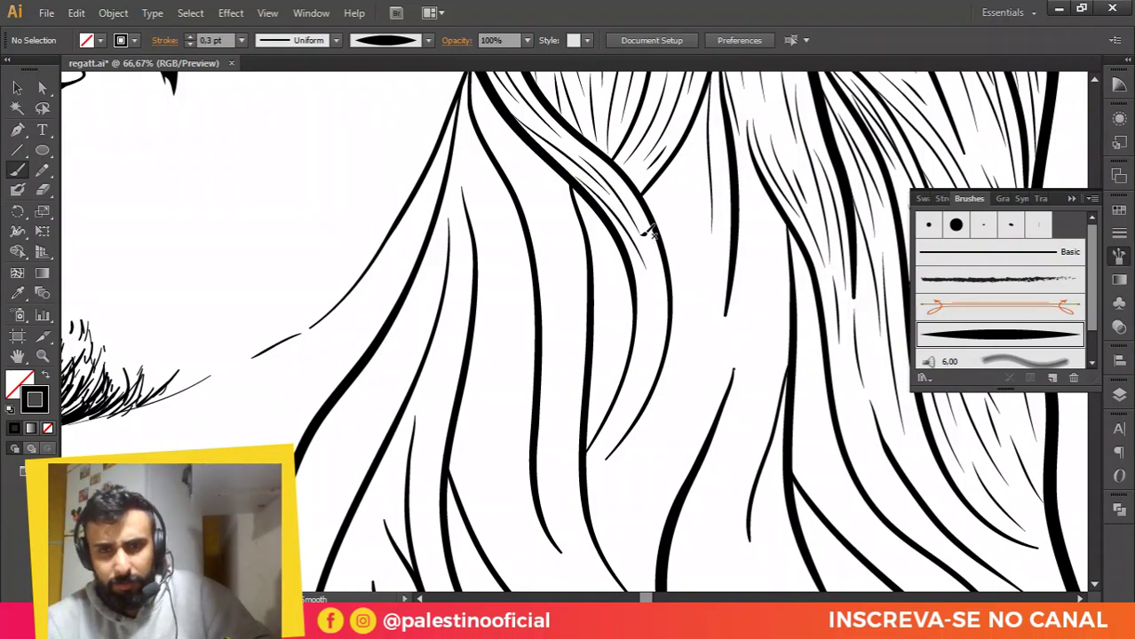
pyautogui.moveTo(645, 234)
pyautogui.mouseDown()
pyautogui.moveTo(664, 296)
pyautogui.moveTo(592, 443)
pyautogui.mouseUp()
pyautogui.moveTo(656, 332)
pyautogui.mouseDown()
pyautogui.moveTo(622, 411)
pyautogui.moveTo(626, 374)
pyautogui.mouseUp()
# Step: Add short tapered strands inside the crescent-shaped area enclosed by the curling lock, at its upper and lower ends
pyautogui.moveTo(586, 186); pyautogui.dragTo(618, 287)
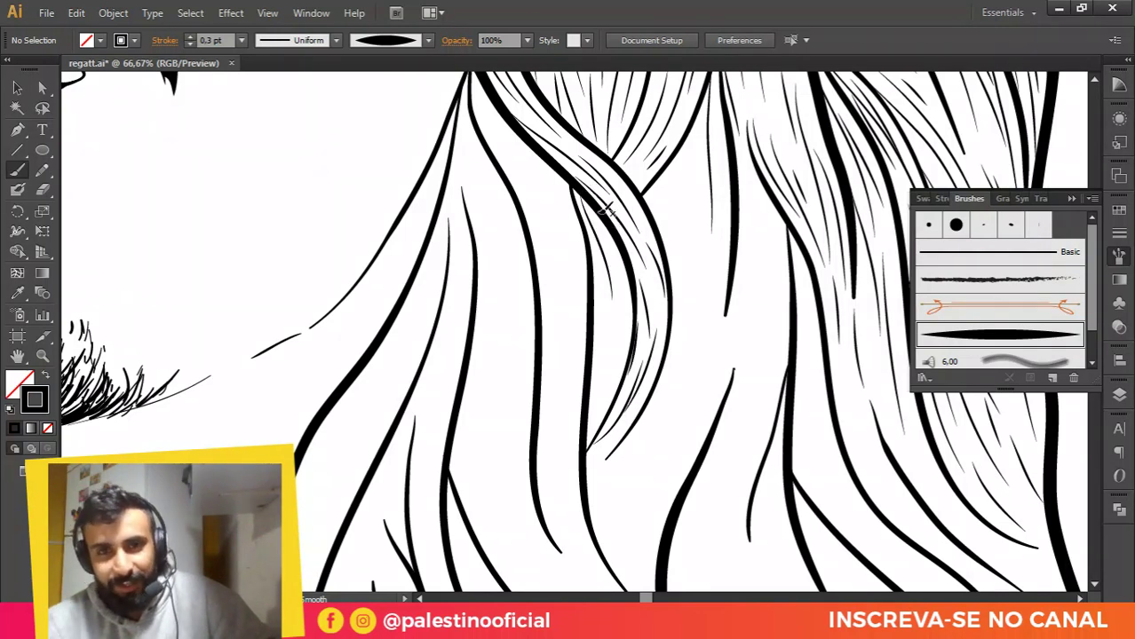
pyautogui.moveTo(605, 210); pyautogui.dragTo(613, 285)
pyautogui.moveTo(593, 429); pyautogui.dragTo(610, 303)
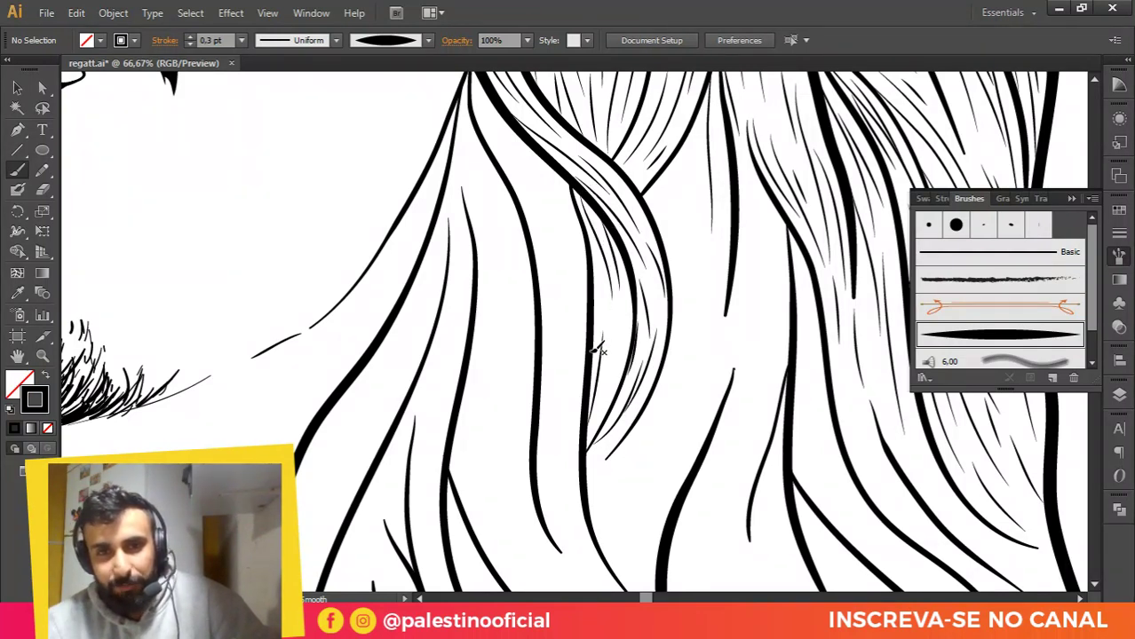
pyautogui.moveTo(600, 352); pyautogui.dragTo(604, 277)
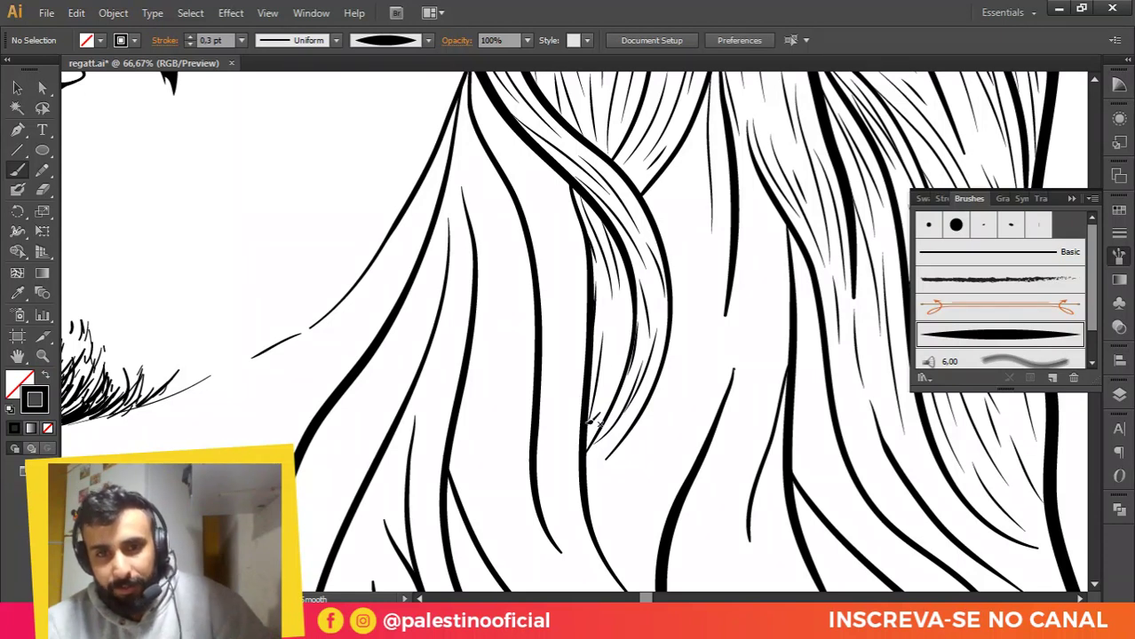
pyautogui.moveTo(587, 439)
pyautogui.mouseDown()
pyautogui.moveTo(606, 417)
pyautogui.moveTo(619, 339)
pyautogui.mouseUp()
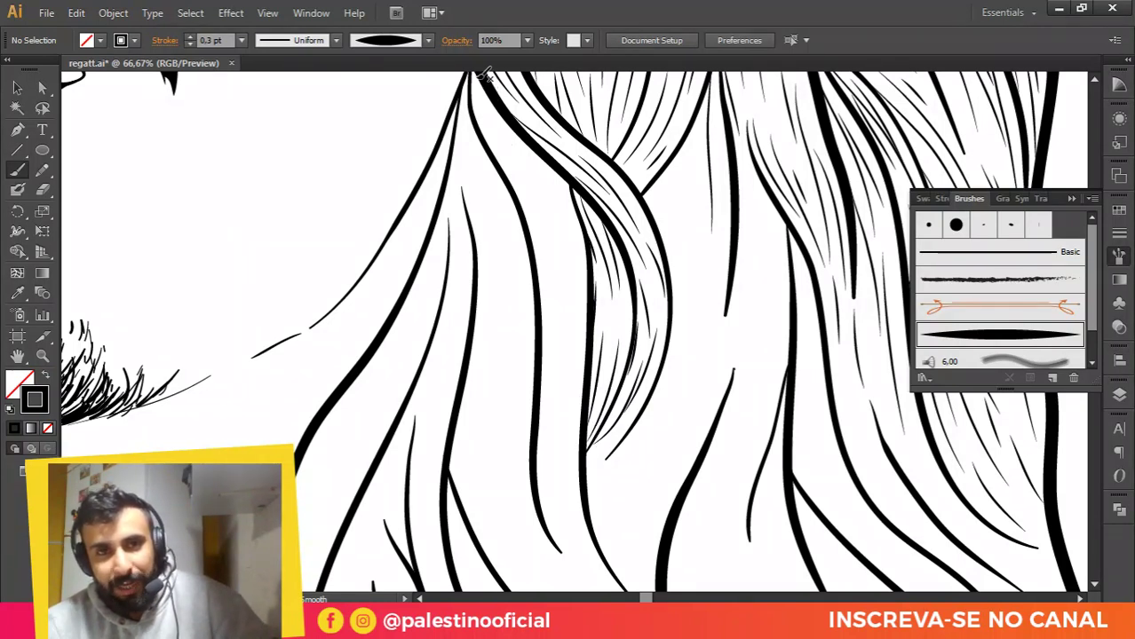
# Step: Fill the lock emerging from under the curling lock with long fine strands, from its narrow root to its lower end
pyautogui.moveTo(472, 85); pyautogui.dragTo(515, 187)
pyautogui.moveTo(494, 106)
pyautogui.mouseDown()
pyautogui.moveTo(529, 182)
pyautogui.moveTo(494, 122)
pyautogui.mouseUp()
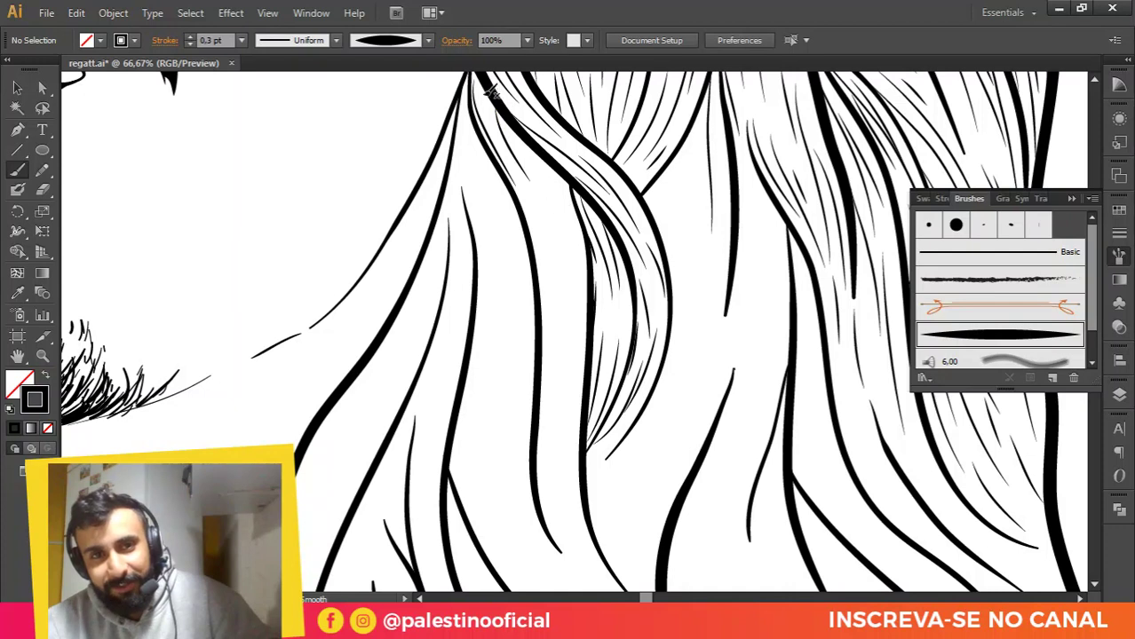
pyautogui.moveTo(517, 175); pyautogui.dragTo(549, 261)
pyautogui.moveTo(512, 132); pyautogui.dragTo(535, 176)
pyautogui.moveTo(534, 154); pyautogui.dragTo(553, 209)
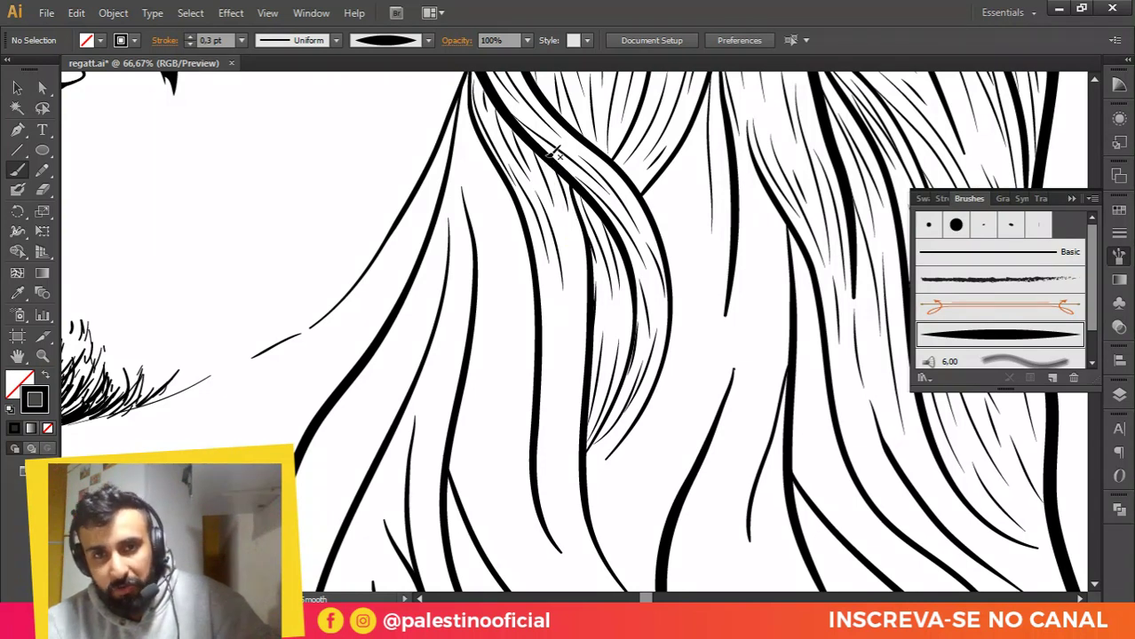
pyautogui.moveTo(564, 234); pyautogui.dragTo(573, 337)
pyautogui.moveTo(549, 294); pyautogui.dragTo(546, 380)
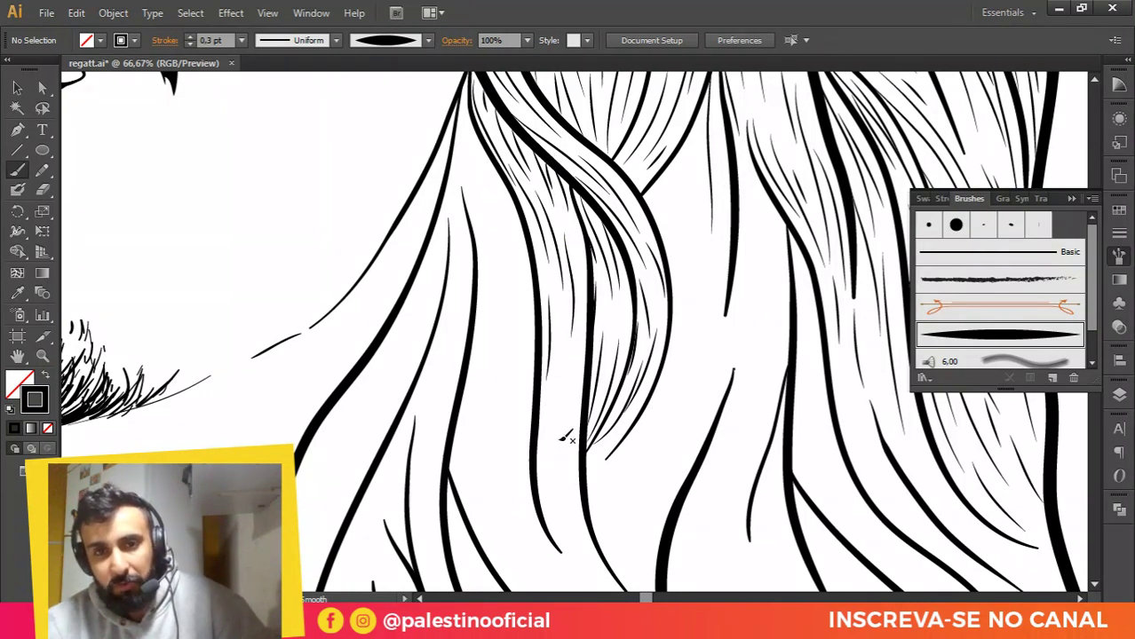
pyautogui.moveTo(563, 333)
pyautogui.mouseDown()
pyautogui.moveTo(558, 511)
pyautogui.moveTo(576, 358)
pyautogui.mouseUp()
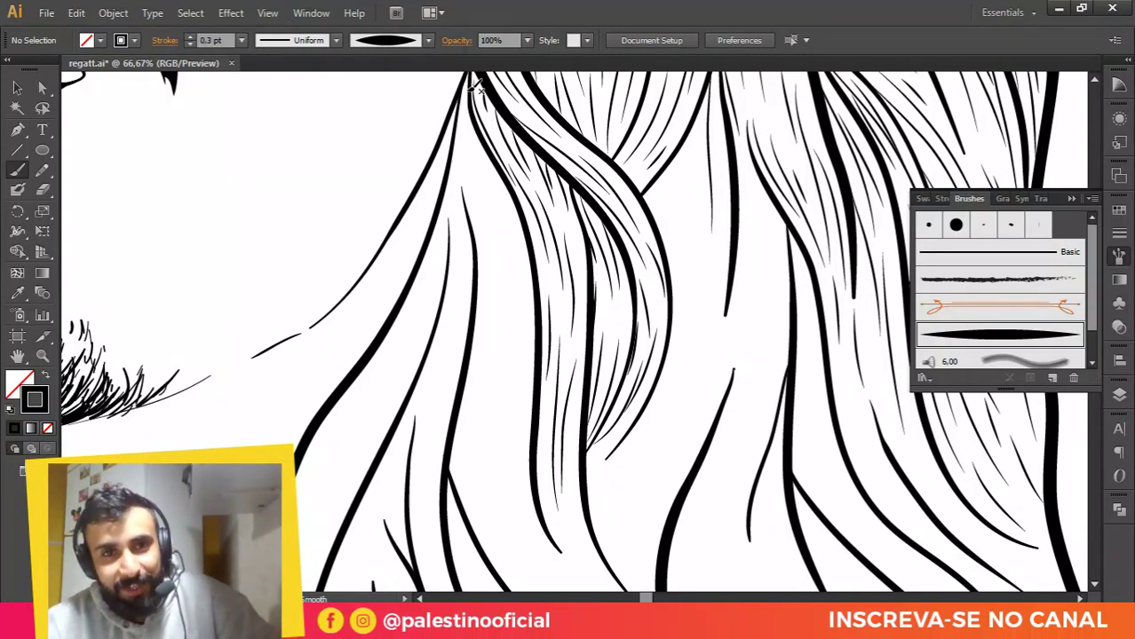
# Step: Draw fine strands down the next lock toward the face, from the shared root and along its inner contour
pyautogui.moveTo(470, 87); pyautogui.dragTo(492, 183)
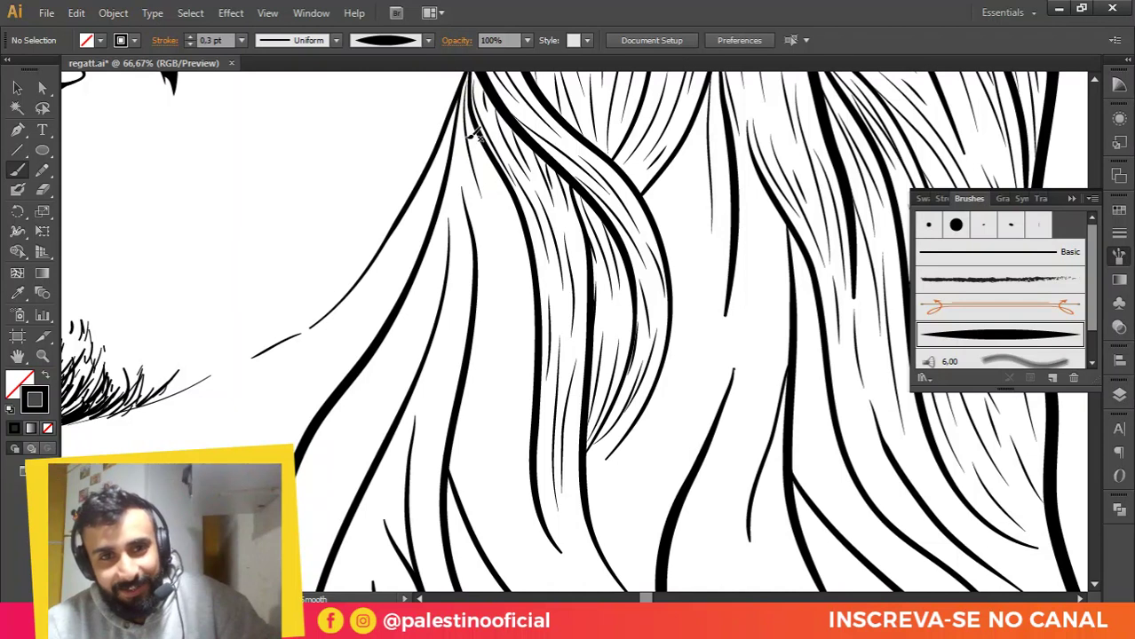
pyautogui.moveTo(467, 144); pyautogui.dragTo(518, 272)
pyautogui.moveTo(481, 224); pyautogui.dragTo(500, 413)
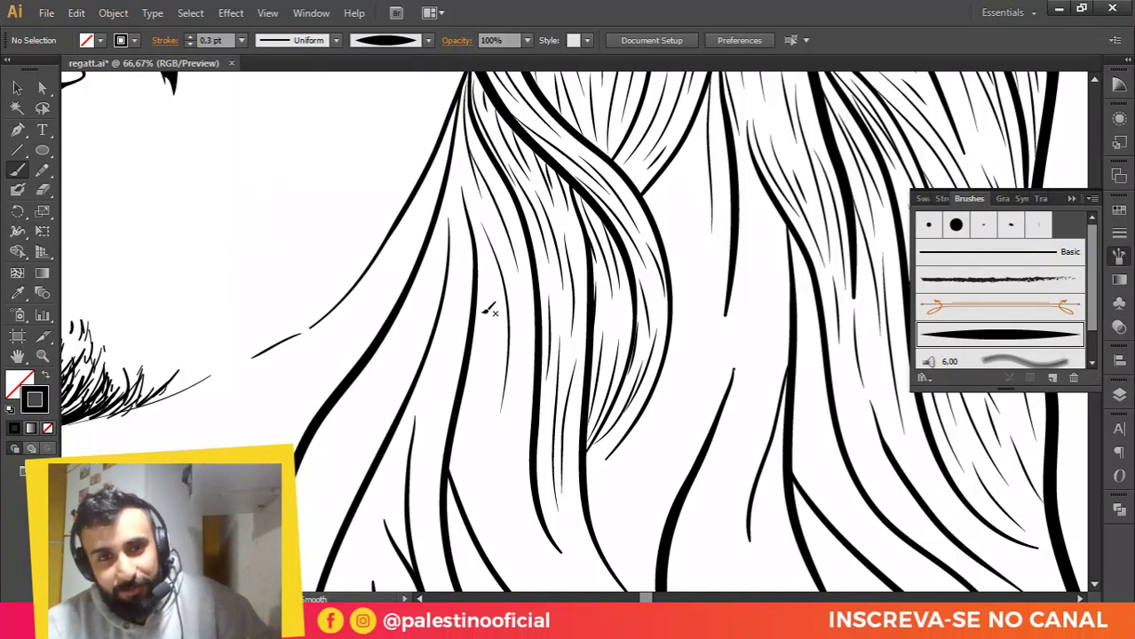
pyautogui.moveTo(481, 270); pyautogui.dragTo(494, 367)
pyautogui.moveTo(488, 302); pyautogui.dragTo(489, 470)
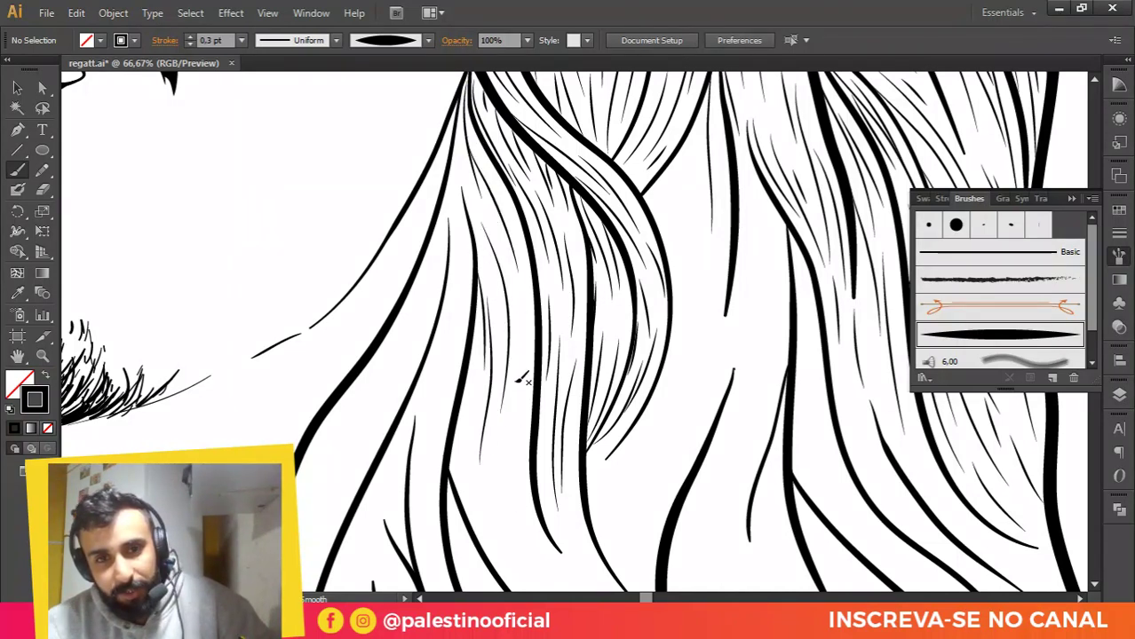
pyautogui.moveTo(473, 232); pyautogui.dragTo(489, 295)
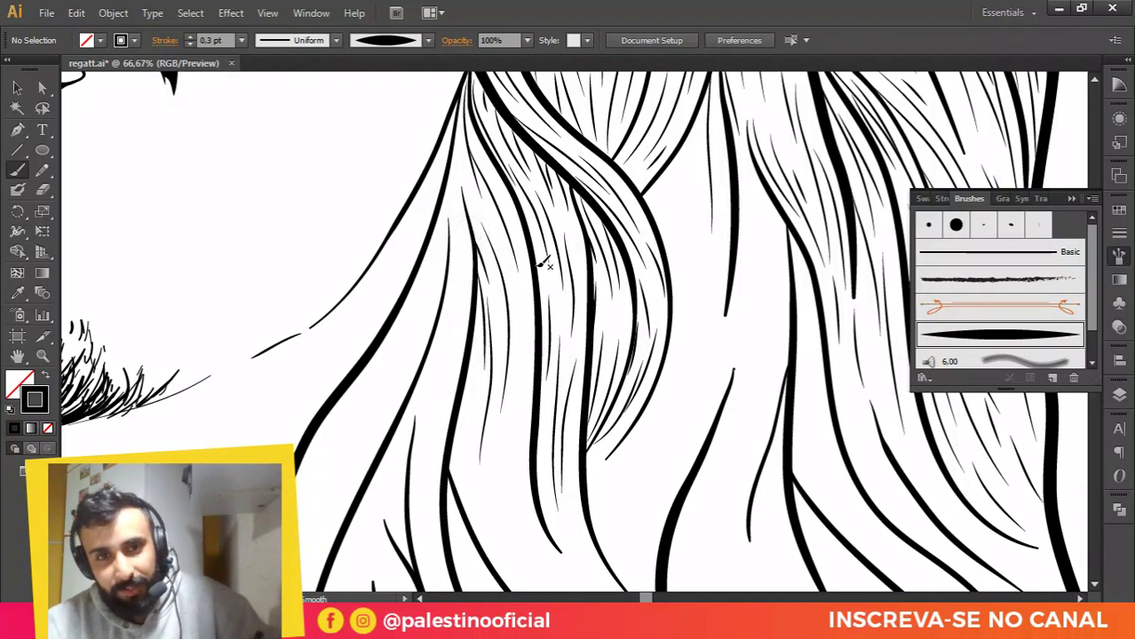
# Step: Fill the lock beside the curling lock with fine tapered strands, from the gap below the crossing down along its outer curve
pyautogui.hotkey('ctrl', '-')
pyautogui.hotkey('ctrl', '-')
pyautogui.scroll(1, 672, 241)
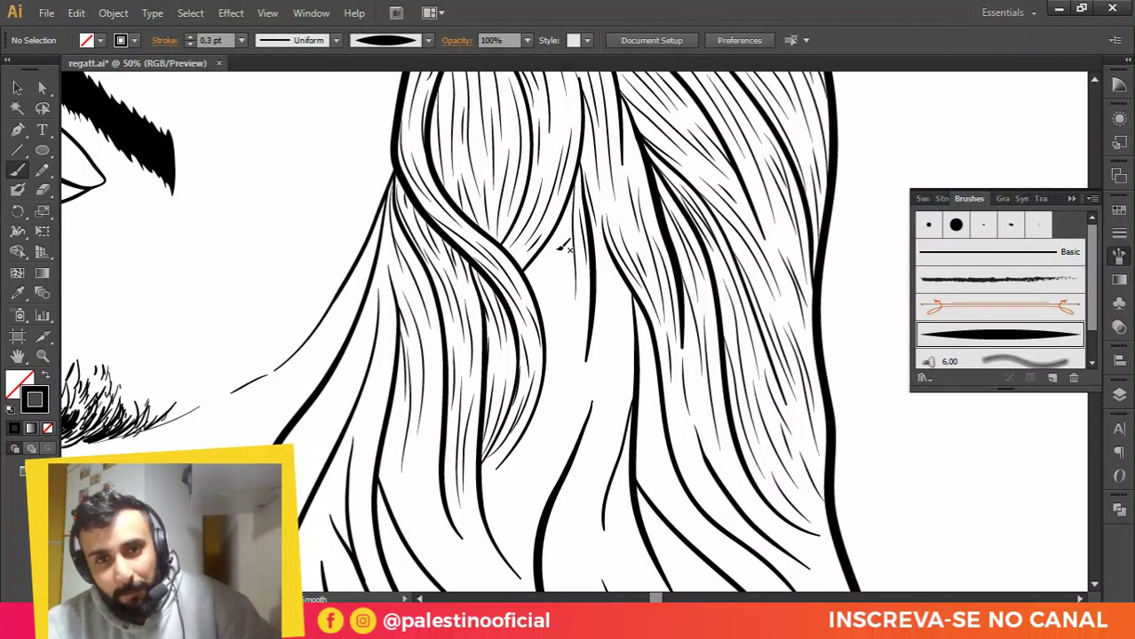
pyautogui.scroll(1, 536, 263)
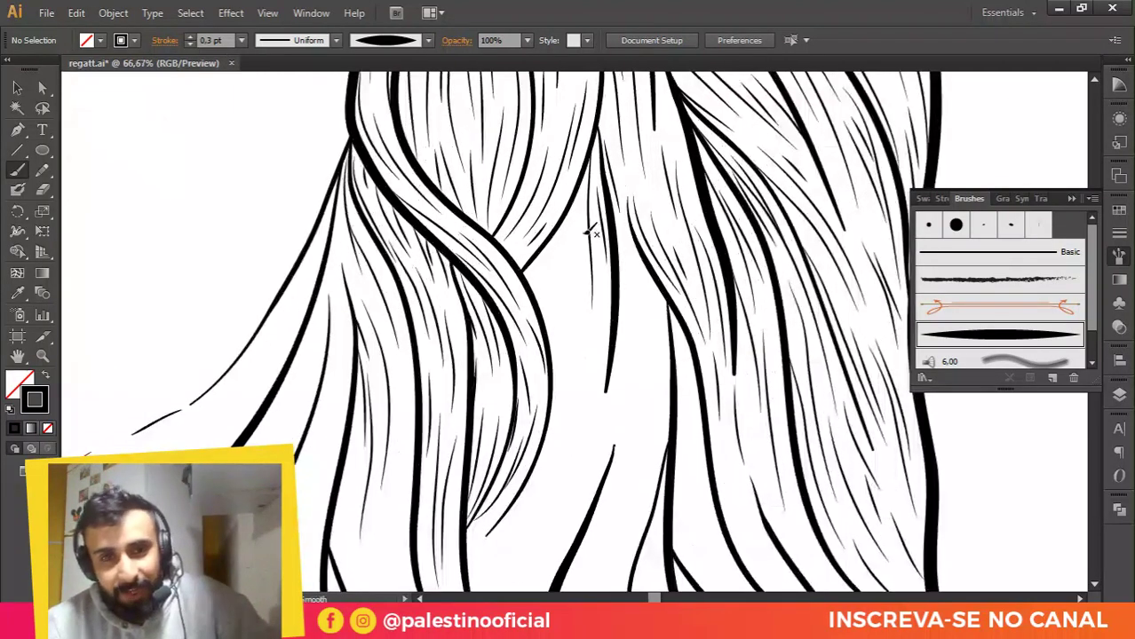
pyautogui.moveTo(571, 204); pyautogui.dragTo(585, 287)
pyautogui.moveTo(566, 224); pyautogui.dragTo(577, 334)
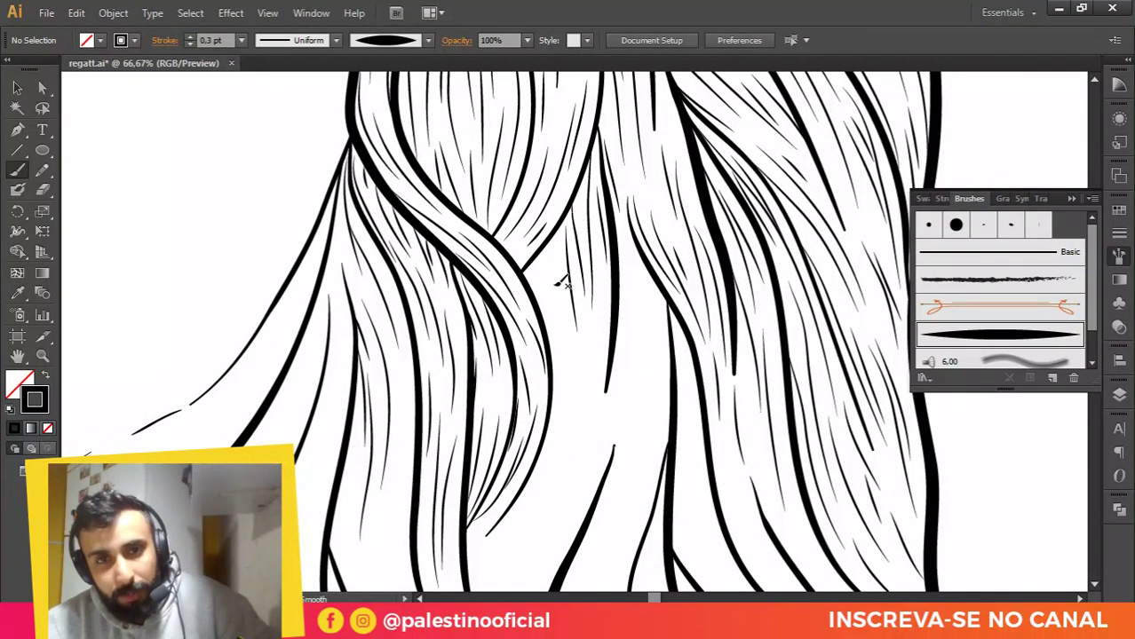
pyautogui.moveTo(550, 269); pyautogui.dragTo(563, 431)
pyautogui.moveTo(530, 277); pyautogui.dragTo(542, 313)
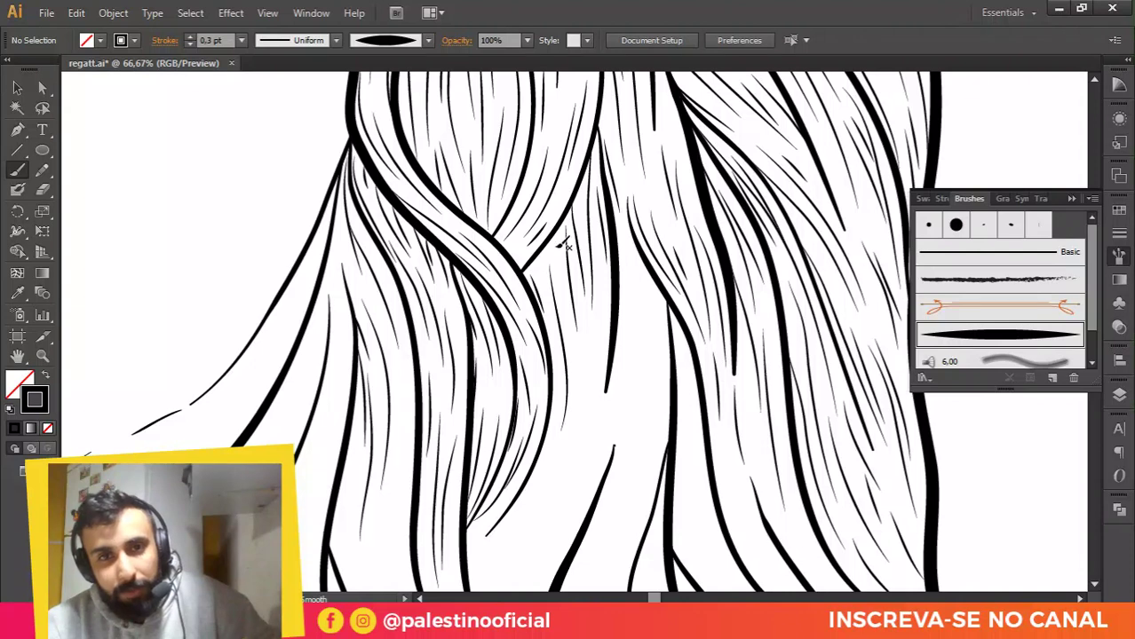
pyautogui.moveTo(554, 237); pyautogui.dragTo(548, 302)
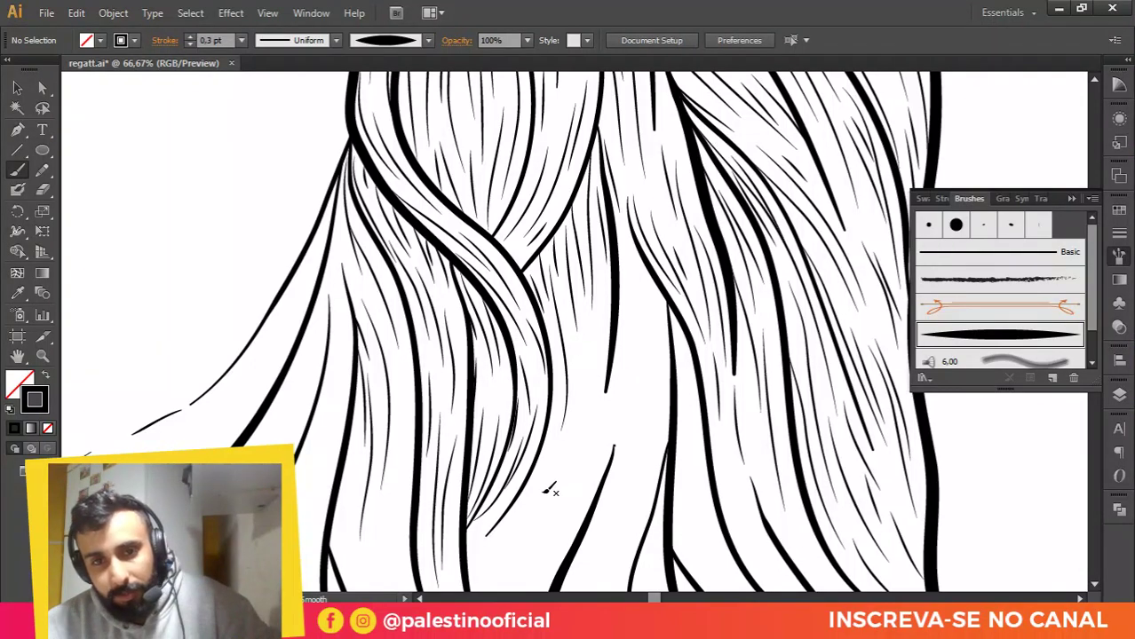
pyautogui.moveTo(547, 487)
pyautogui.mouseDown()
pyautogui.moveTo(581, 330)
pyautogui.moveTo(587, 415)
pyautogui.moveTo(597, 325)
pyautogui.mouseUp()
pyautogui.moveTo(574, 396); pyautogui.dragTo(586, 337)
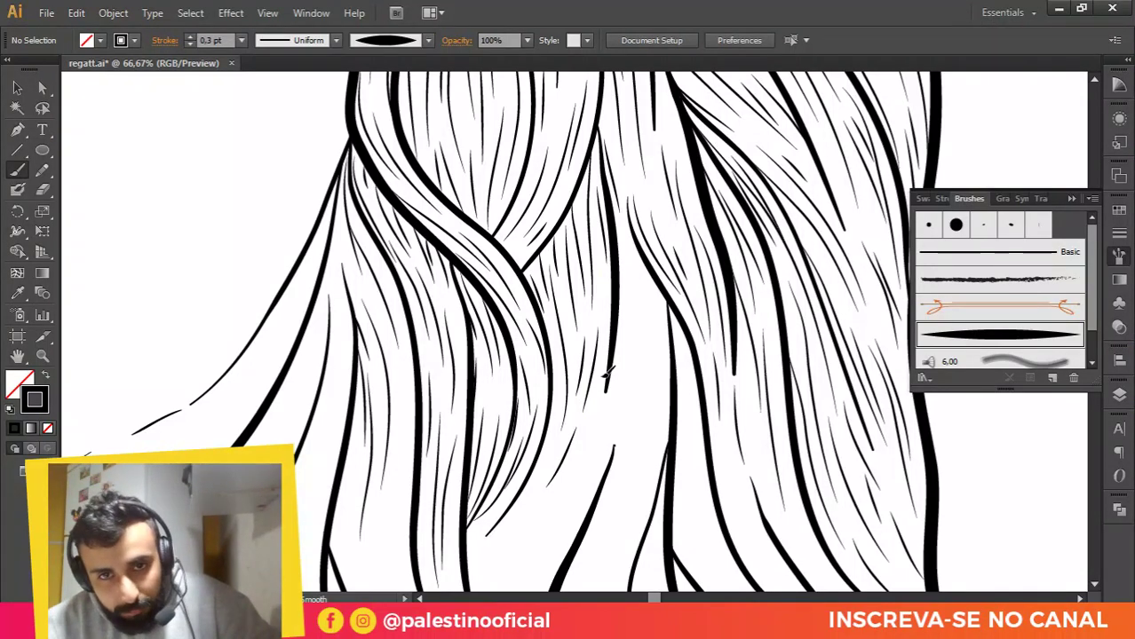
# Step: Draw thin strands beyond the short thick contour next to that lock, and short ones at the tip of the contour below it
pyautogui.moveTo(621, 212); pyautogui.dragTo(642, 346)
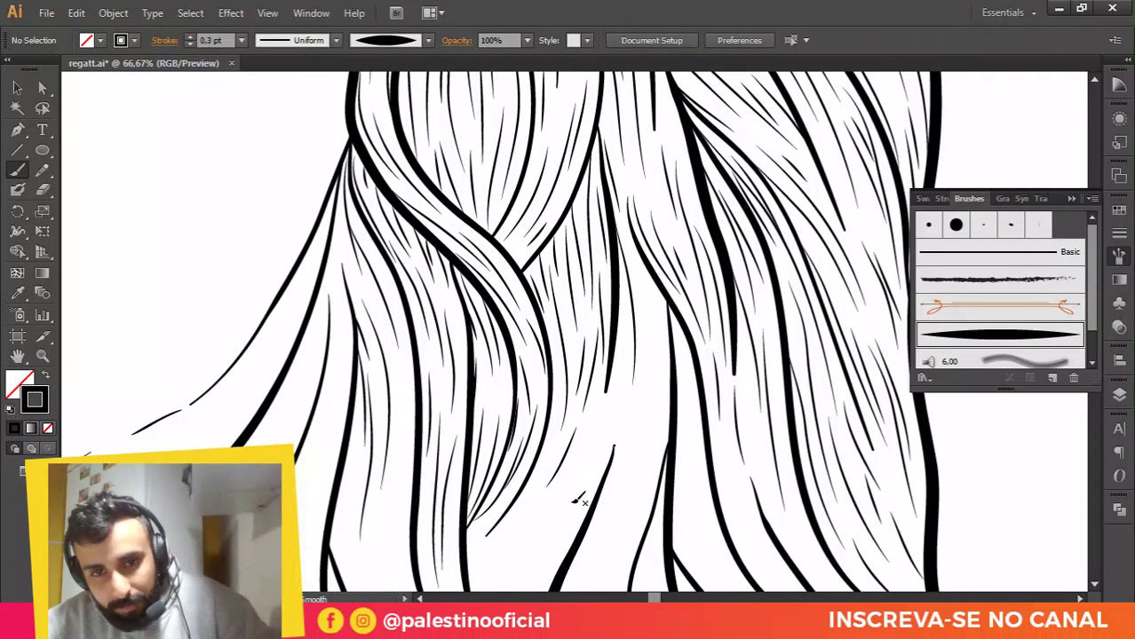
pyautogui.moveTo(577, 500); pyautogui.dragTo(604, 424)
pyautogui.moveTo(597, 489); pyautogui.dragTo(644, 378)
pyautogui.scroll(-5, 657, 298)
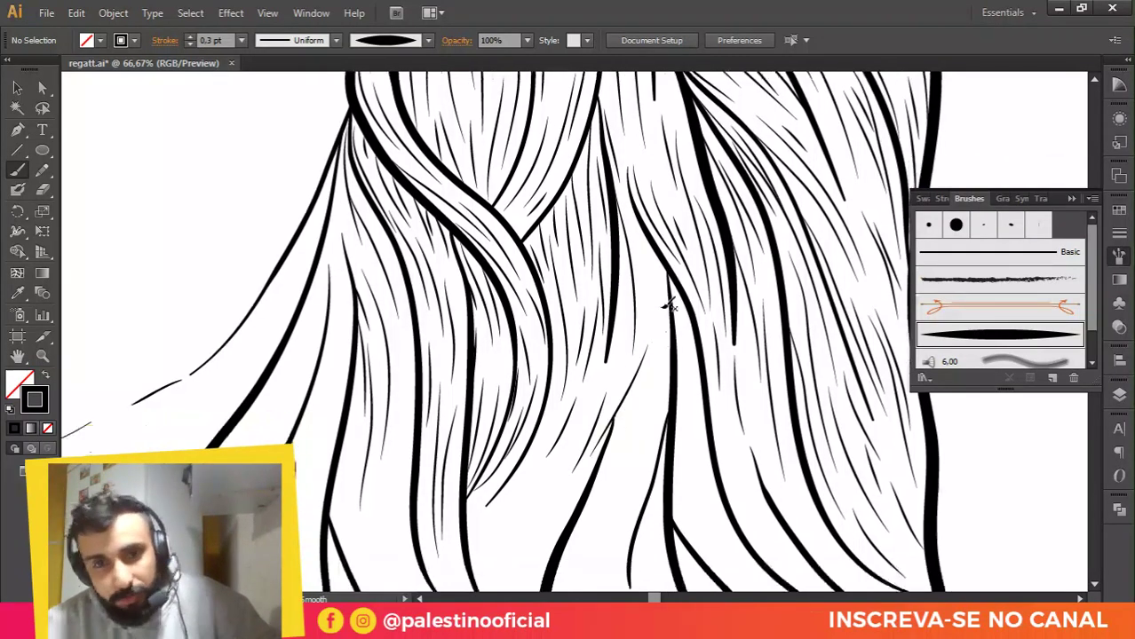
pyautogui.scroll(2, 635, 185)
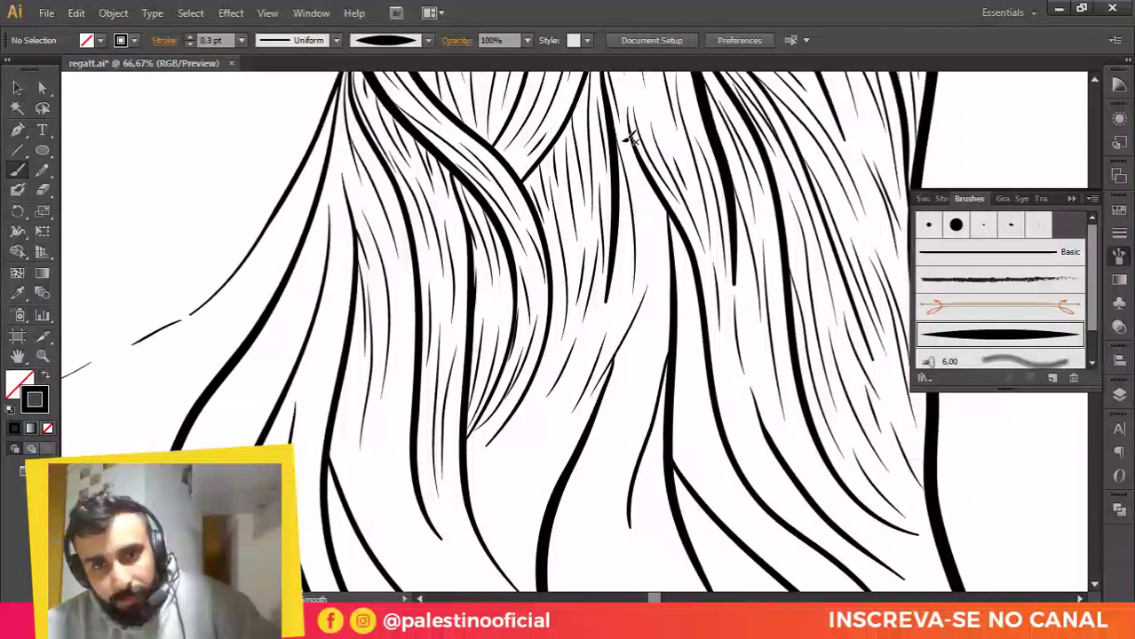
pyautogui.moveTo(624, 146)
pyautogui.mouseDown()
pyautogui.moveTo(655, 227)
pyautogui.moveTo(654, 204)
pyautogui.moveTo(660, 218)
pyautogui.moveTo(653, 233)
pyautogui.moveTo(642, 209)
pyautogui.moveTo(637, 243)
pyautogui.mouseUp()
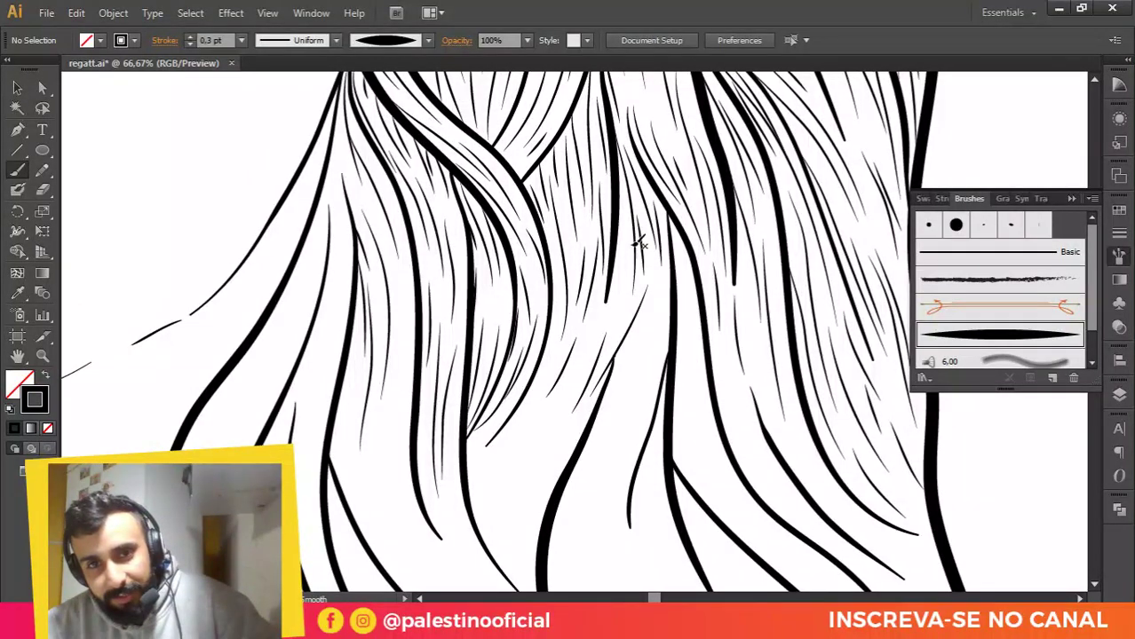
# Step: Add sweeping diagonal strands below the curling lock's pointed tip, curving down toward the neighbouring contour on the face side
pyautogui.moveTo(501, 477); pyautogui.dragTo(584, 365)
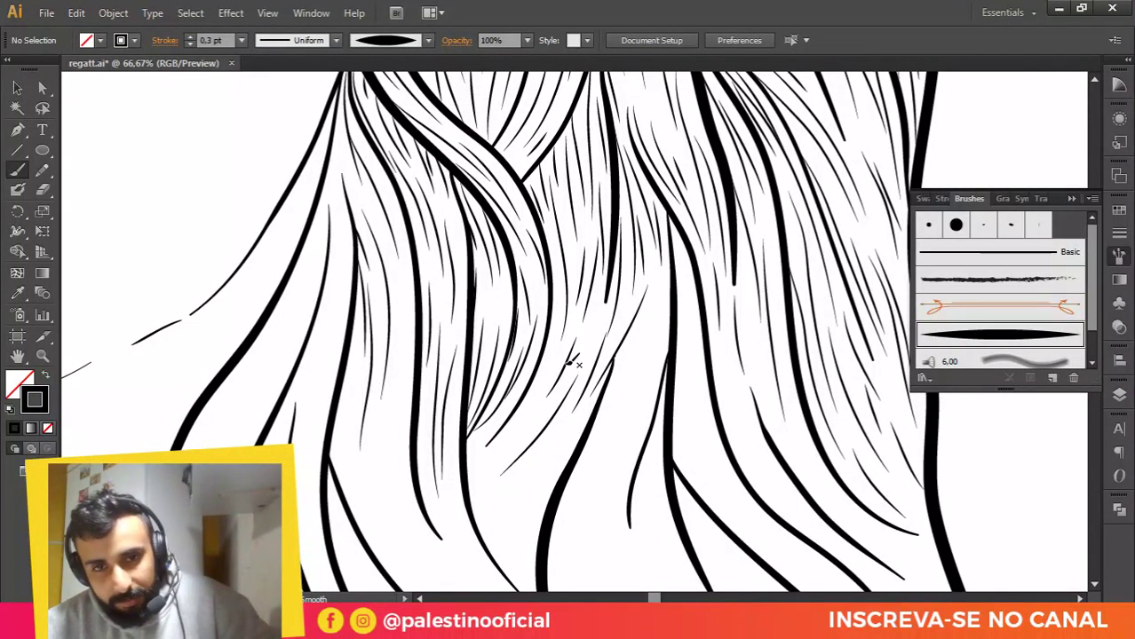
pyautogui.moveTo(596, 314); pyautogui.dragTo(552, 402)
pyautogui.moveTo(557, 348)
pyautogui.mouseDown()
pyautogui.moveTo(487, 469)
pyautogui.moveTo(546, 415)
pyautogui.moveTo(501, 464)
pyautogui.mouseUp()
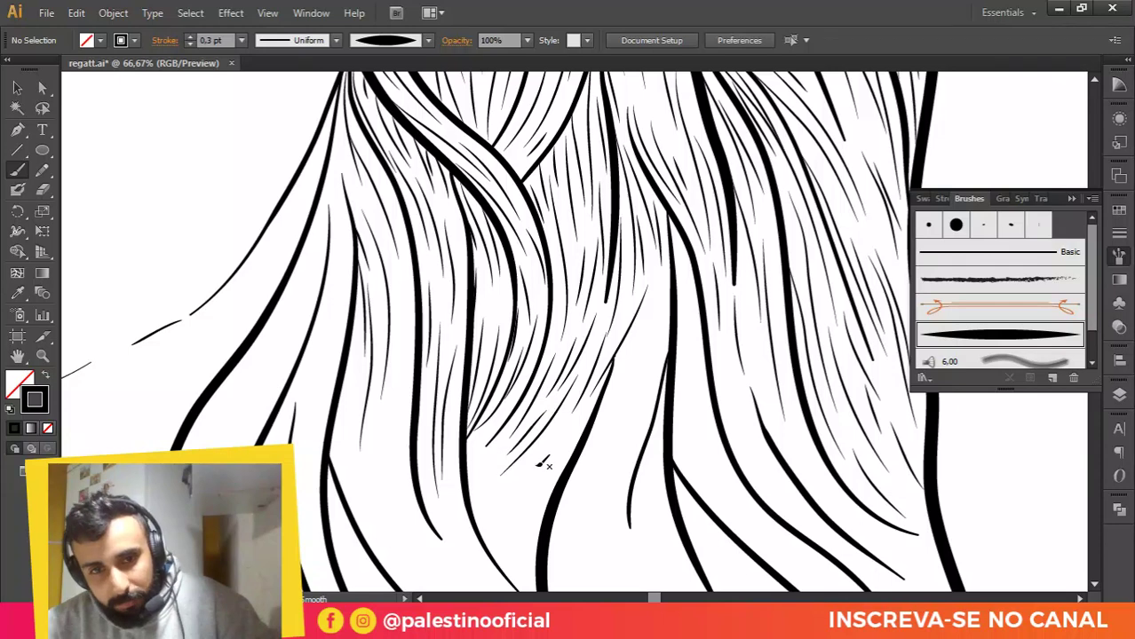
pyautogui.scroll(-4, 506, 408)
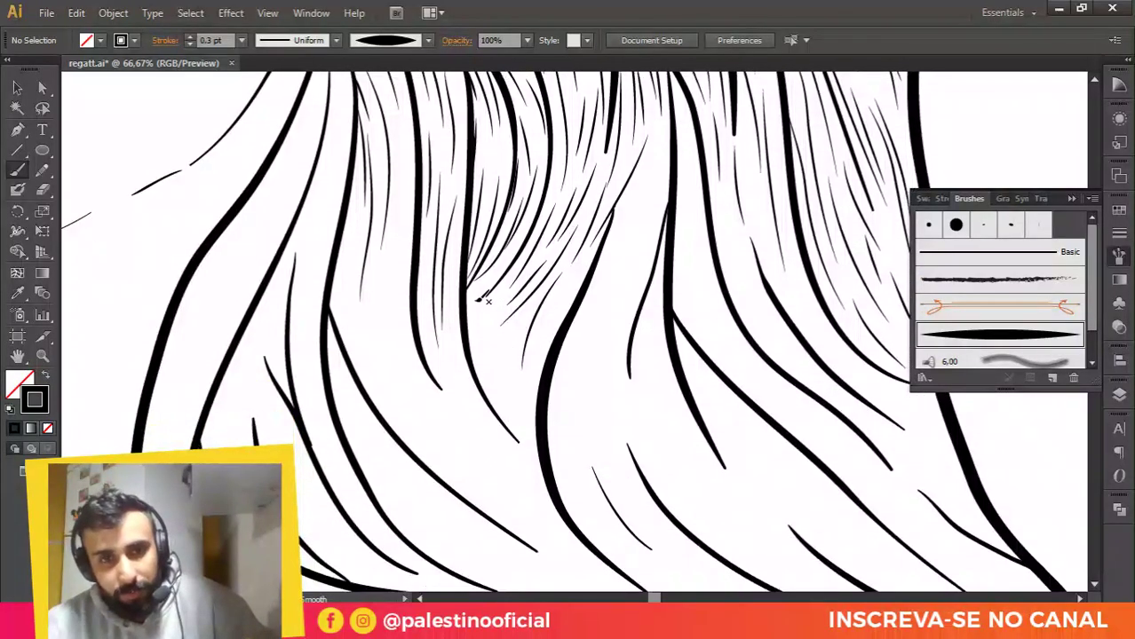
pyautogui.moveTo(473, 364); pyautogui.dragTo(485, 308)
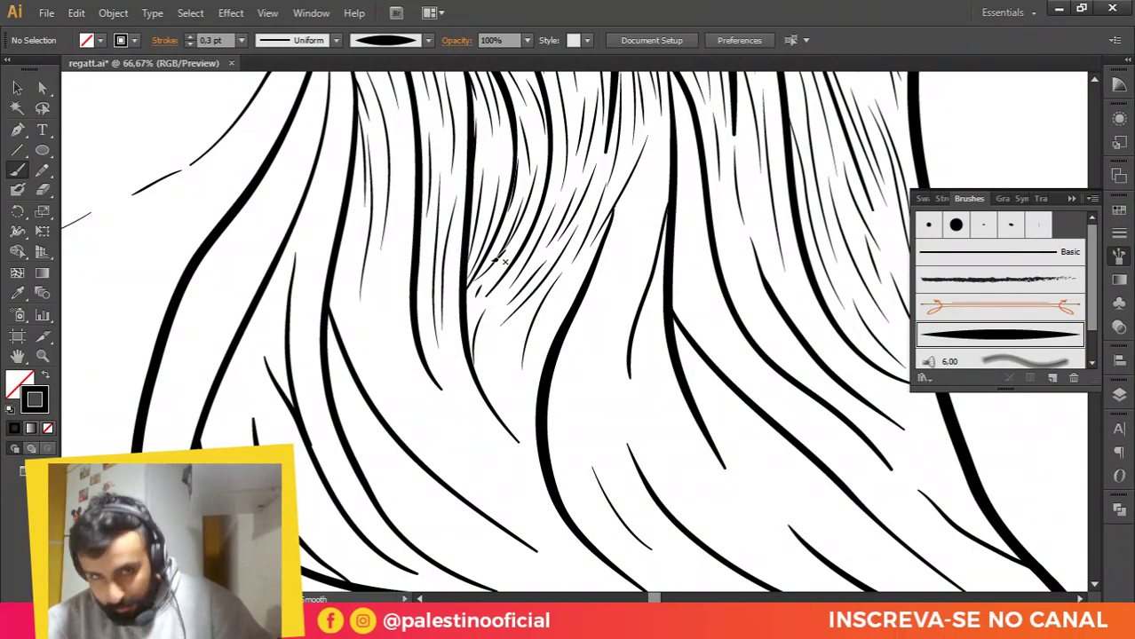
# Step: Fill the upper part of the forked lock below with long fine strands running down both sides of its short inner contour
pyautogui.scroll(-2, 662, 242)
pyautogui.scroll(3, 655, 169)
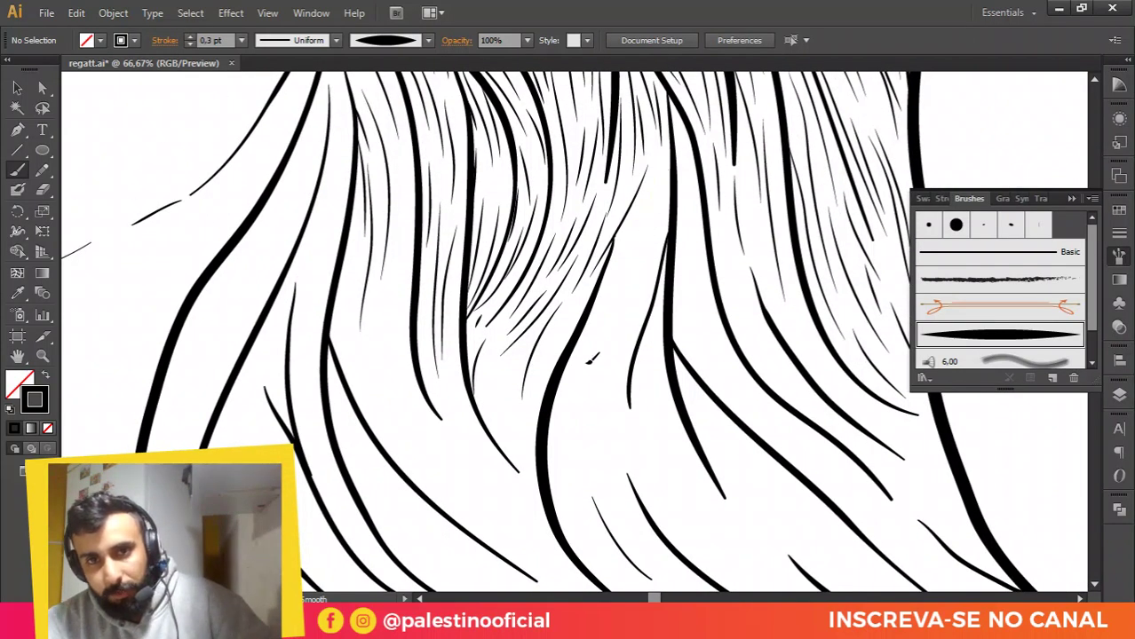
pyautogui.moveTo(587, 358); pyautogui.dragTo(653, 180)
pyautogui.moveTo(593, 312)
pyautogui.mouseDown()
pyautogui.moveTo(648, 193)
pyautogui.moveTo(637, 269)
pyautogui.moveTo(589, 371)
pyautogui.moveTo(564, 467)
pyautogui.mouseUp()
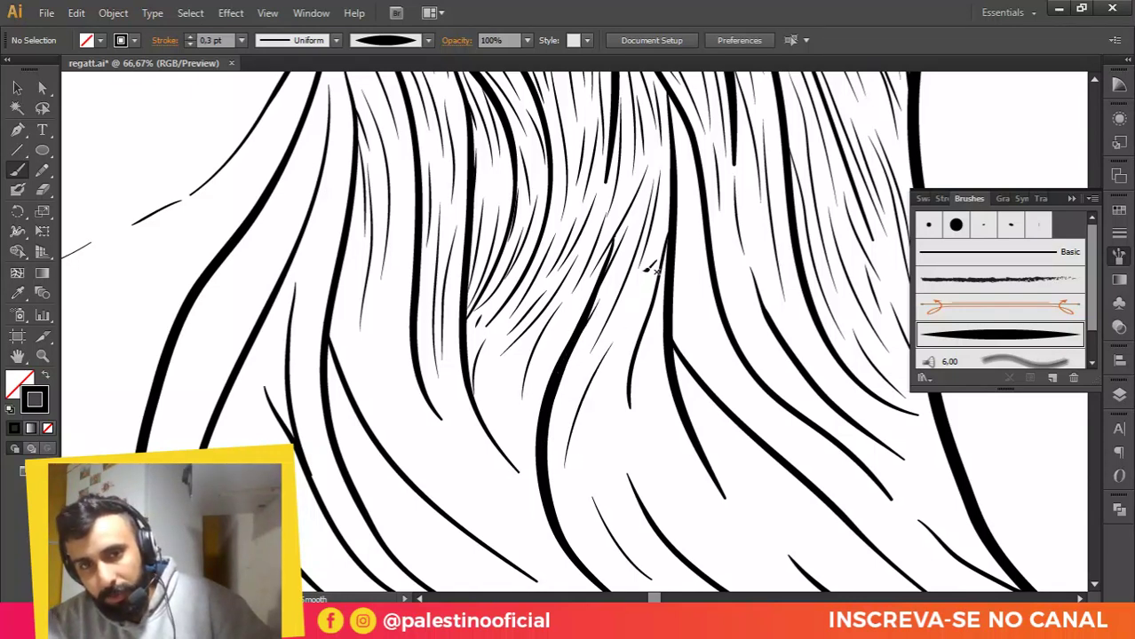
pyautogui.moveTo(643, 277); pyautogui.dragTo(604, 392)
pyautogui.moveTo(662, 302); pyautogui.dragTo(641, 492)
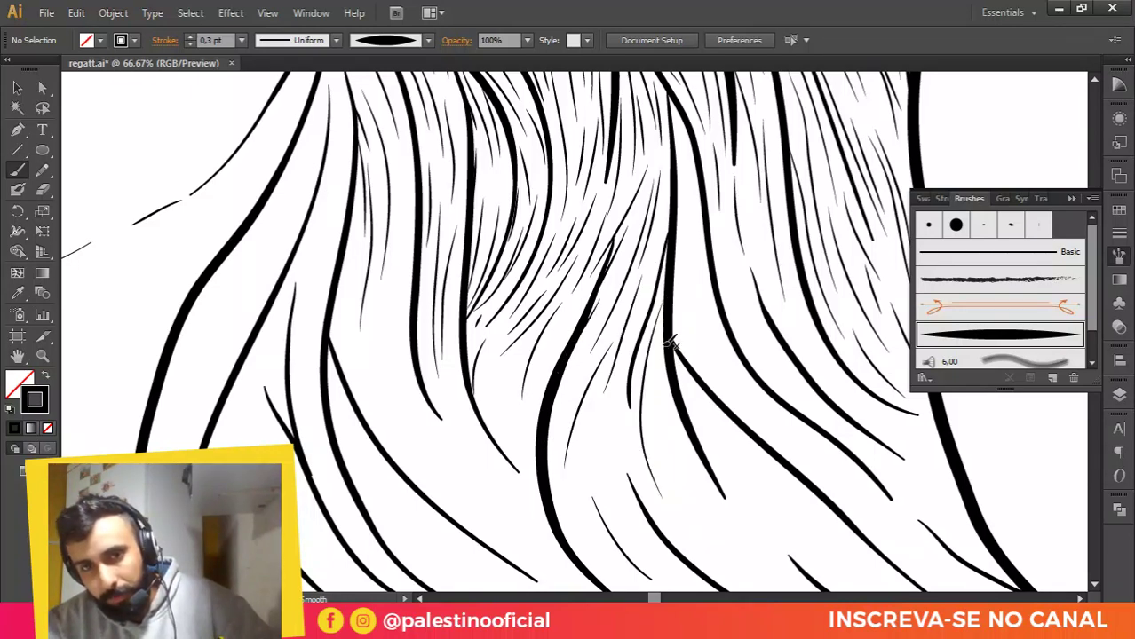
# Step: Fan out fine strands around the tapered end of the thick contour bordering the forked lock, on both of its sides
pyautogui.moveTo(657, 350)
pyautogui.mouseDown()
pyautogui.moveTo(662, 417)
pyautogui.moveTo(710, 503)
pyautogui.mouseUp()
pyautogui.moveTo(659, 441); pyautogui.dragTo(689, 511)
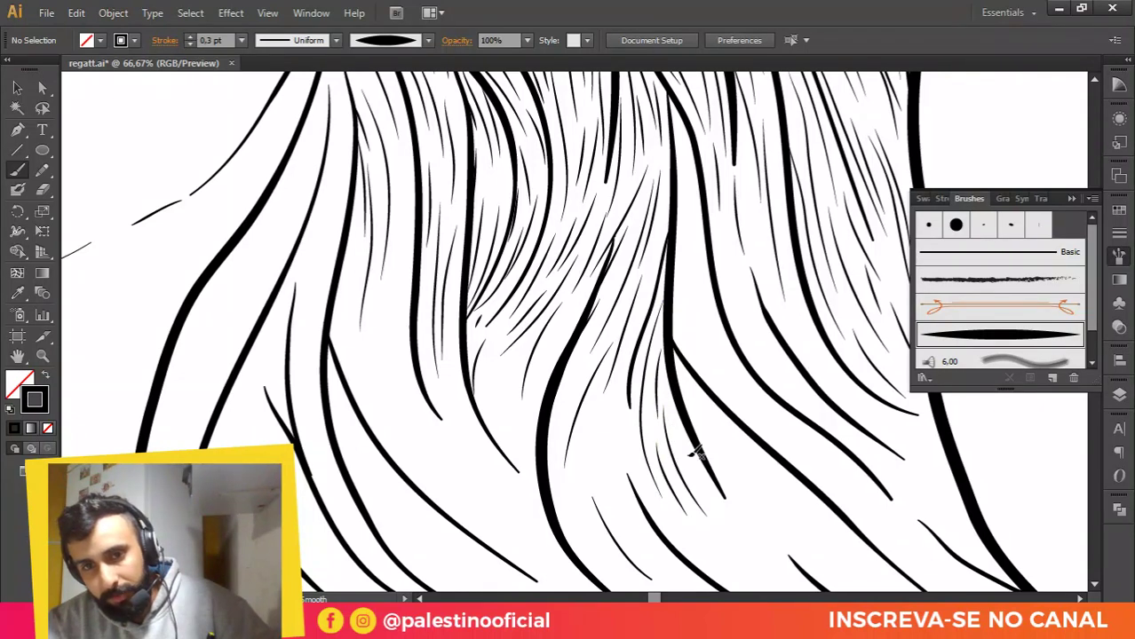
pyautogui.moveTo(695, 451); pyautogui.dragTo(725, 515)
pyautogui.moveTo(677, 364); pyautogui.dragTo(742, 465)
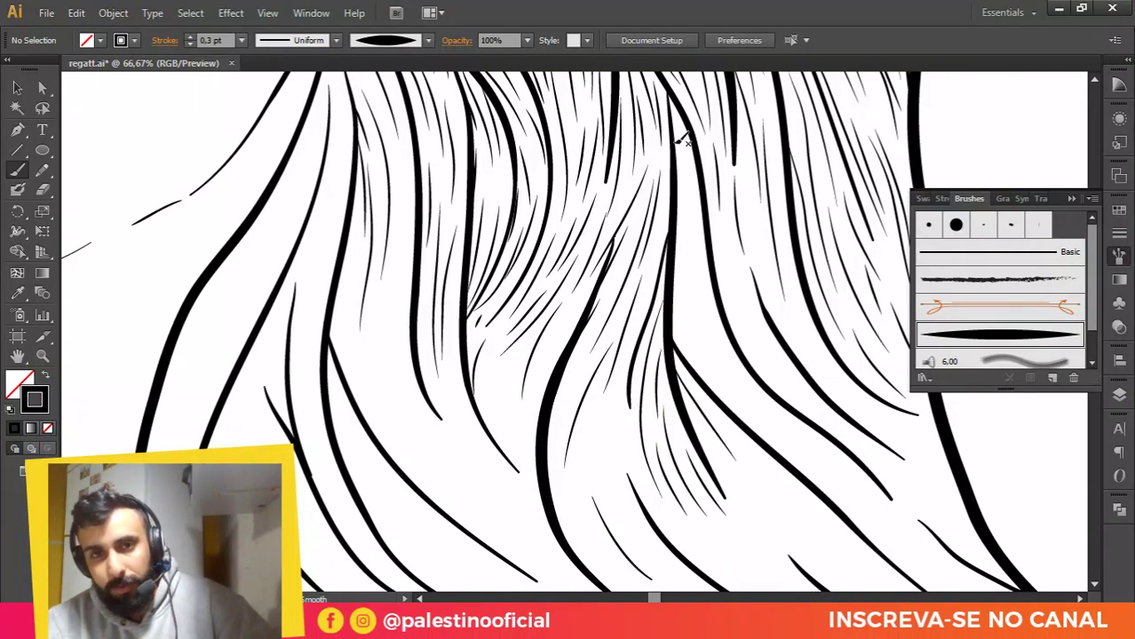
# Step: Fill the narrow lock between the two long diverging contours with fine strands from its root to its widening lower part
pyautogui.moveTo(683, 190); pyautogui.dragTo(678, 306)
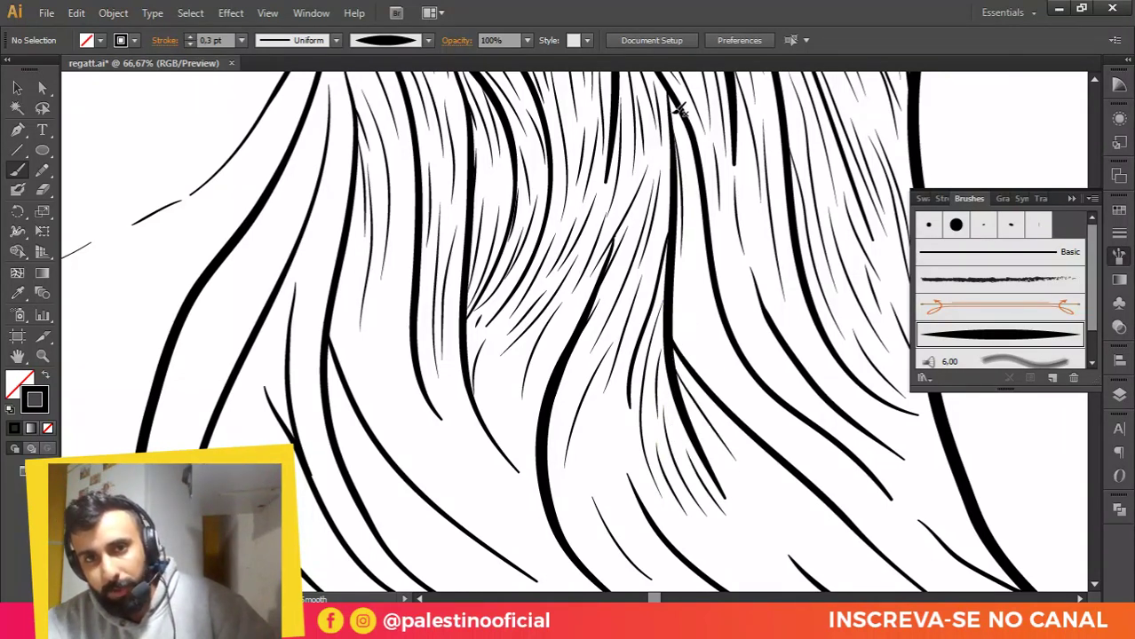
pyautogui.moveTo(671, 113); pyautogui.dragTo(711, 332)
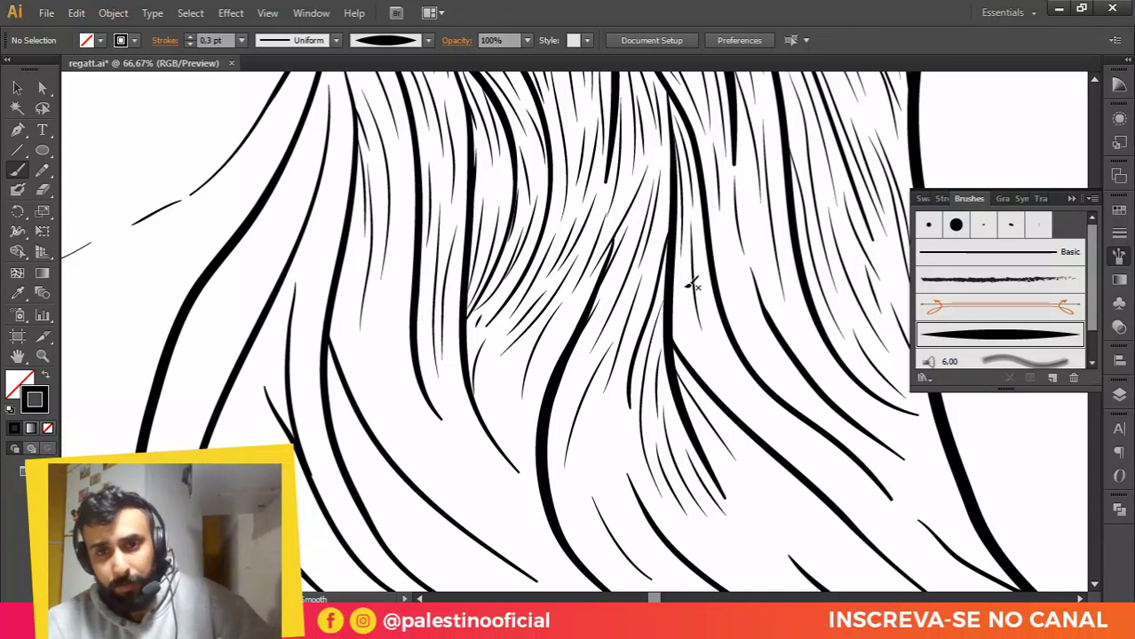
pyautogui.moveTo(689, 287); pyautogui.dragTo(707, 332)
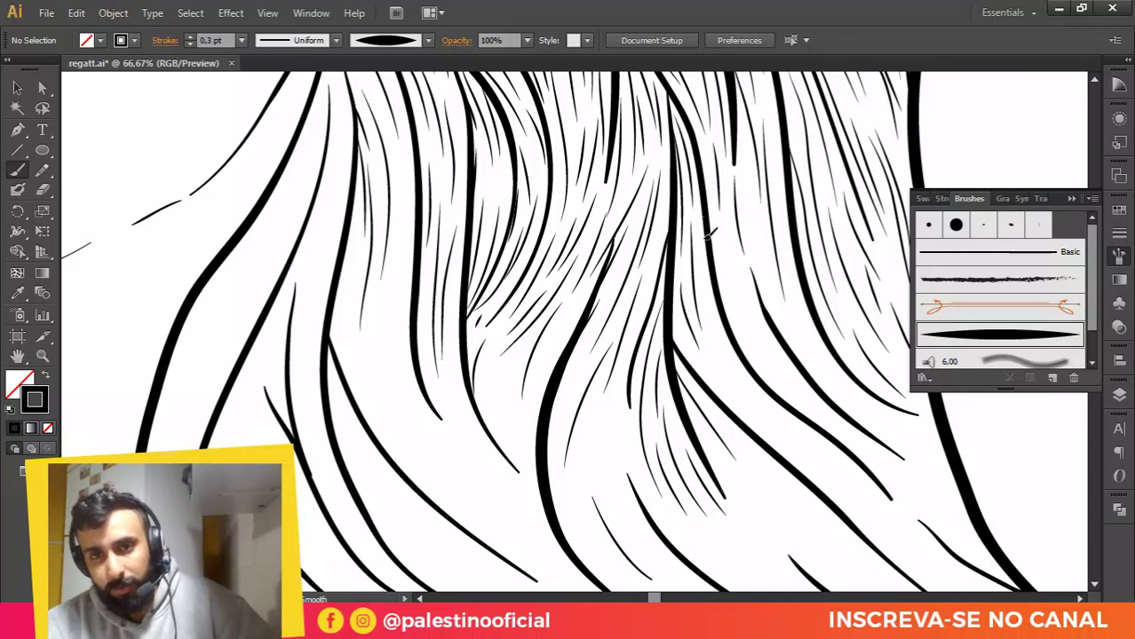
pyautogui.moveTo(707, 229); pyautogui.dragTo(729, 369)
# Step: Add fine tapered strands to the middle of the adjacent outer lock, below the end of its thick inner line
pyautogui.moveTo(718, 229); pyautogui.dragTo(746, 329)
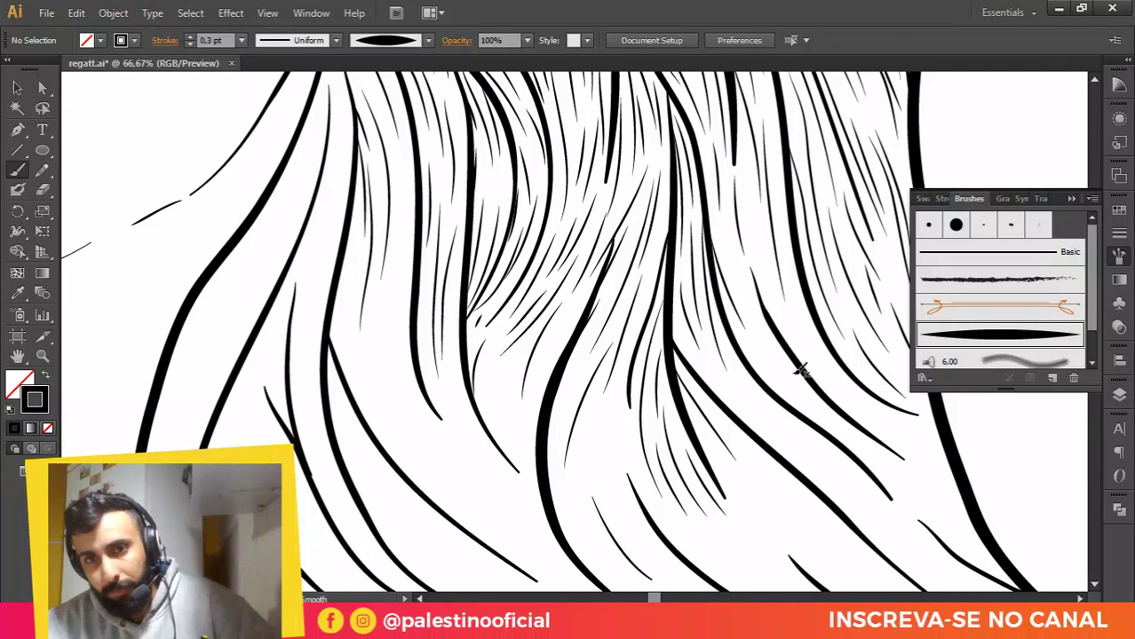
pyautogui.moveTo(721, 231)
pyautogui.mouseDown()
pyautogui.moveTo(762, 338)
pyautogui.moveTo(740, 256)
pyautogui.moveTo(744, 270)
pyautogui.mouseUp()
pyautogui.moveTo(740, 196); pyautogui.dragTo(769, 303)
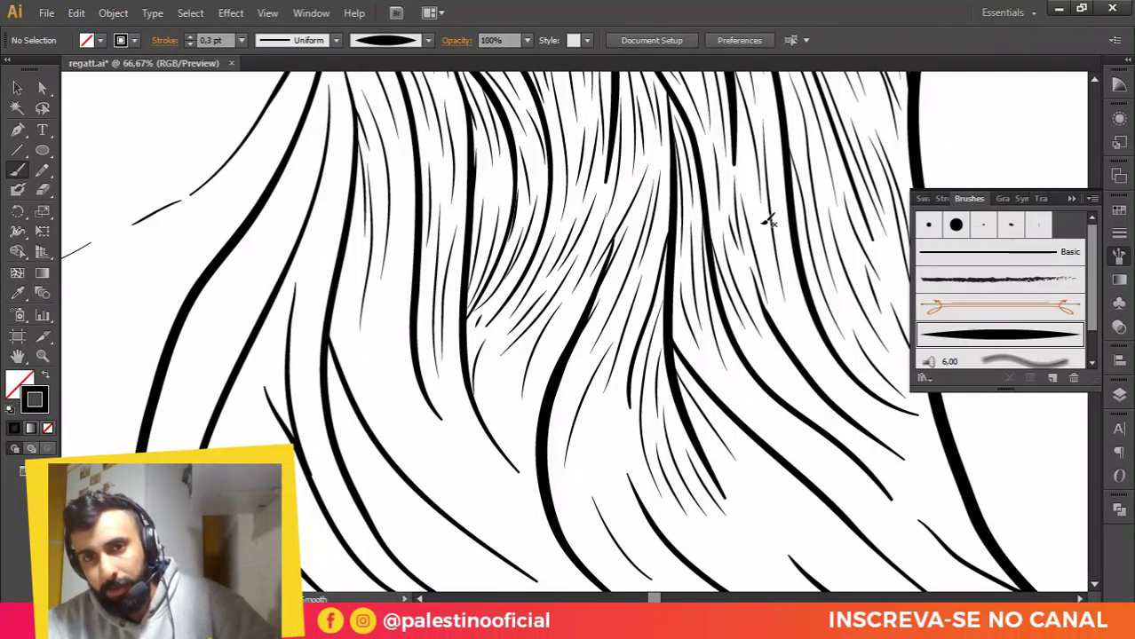
pyautogui.moveTo(762, 226); pyautogui.dragTo(771, 277)
pyautogui.moveTo(766, 113); pyautogui.dragTo(781, 256)
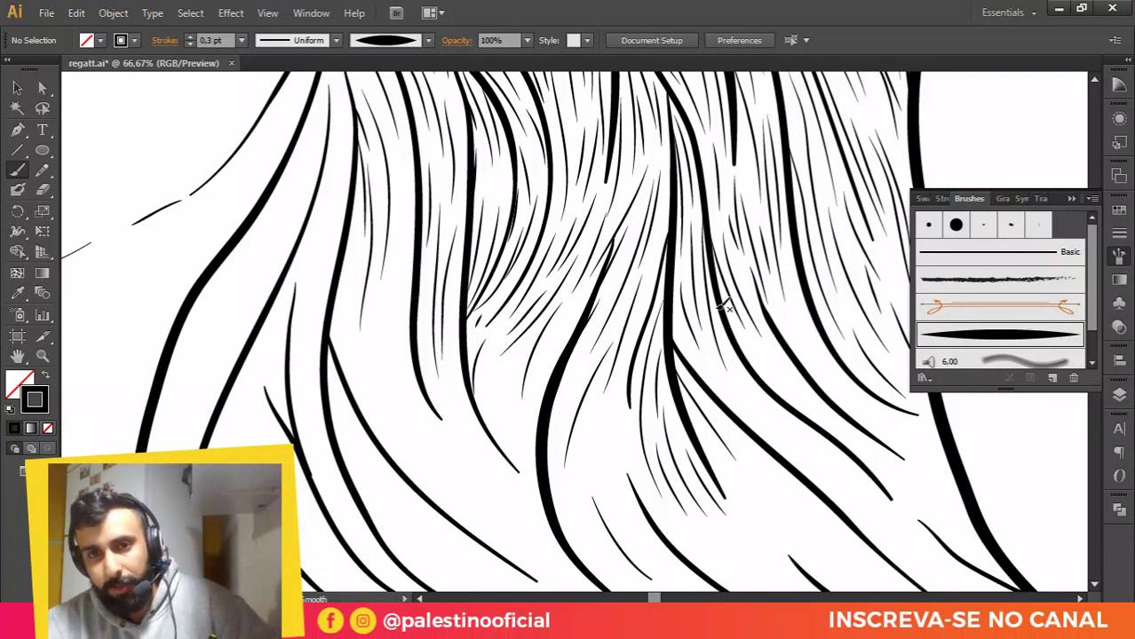
# Step: Extend the outer locks' lower ends with diagonal strands that follow the contours sweeping toward the shoulder
pyautogui.moveTo(724, 308)
pyautogui.mouseDown()
pyautogui.moveTo(781, 385)
pyautogui.moveTo(799, 389)
pyautogui.mouseUp()
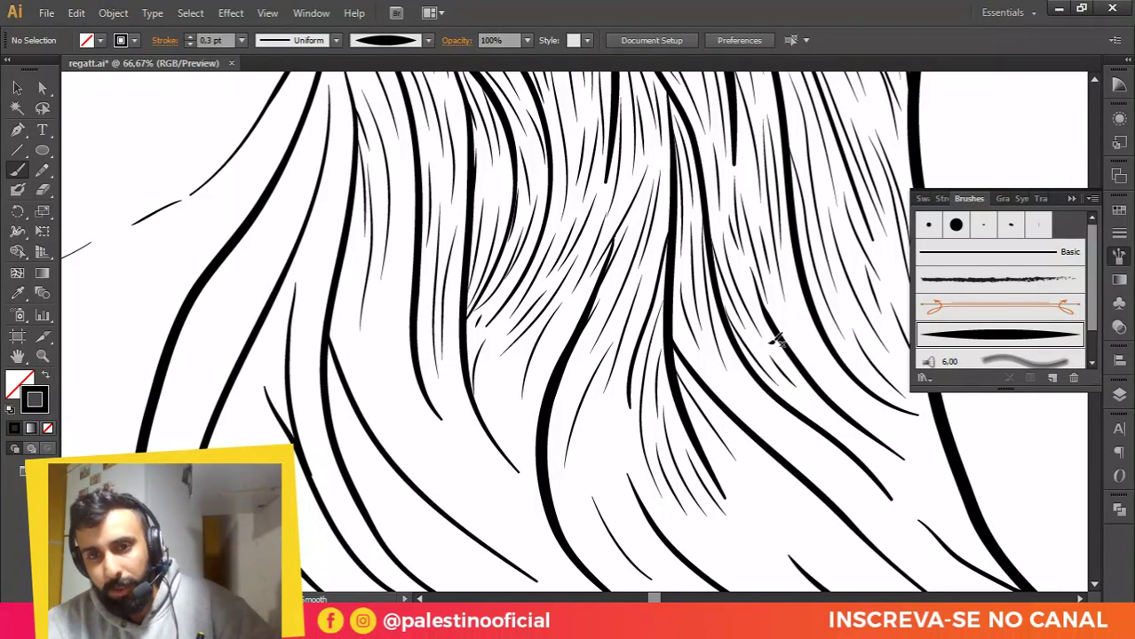
pyautogui.moveTo(773, 315); pyautogui.dragTo(831, 390)
pyautogui.moveTo(788, 291); pyautogui.dragTo(868, 414)
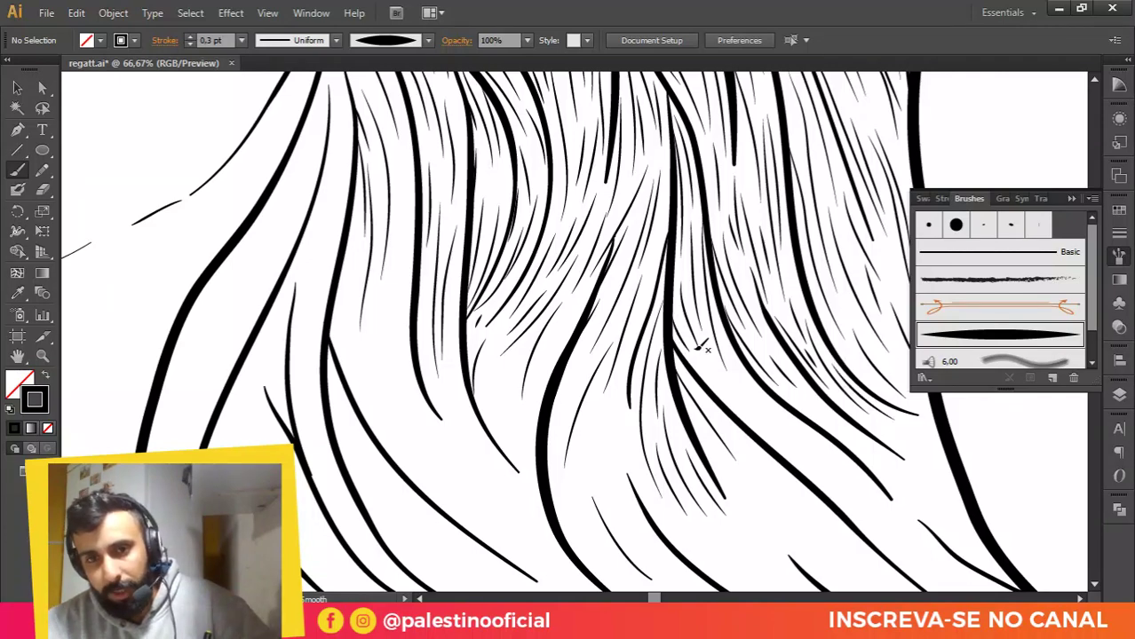
pyautogui.moveTo(699, 359); pyautogui.dragTo(790, 445)
# Step: Fill the lower ends of the two locks on the face side of the curling lock with fine strands curving outward
pyautogui.scroll(-3, 736, 279)
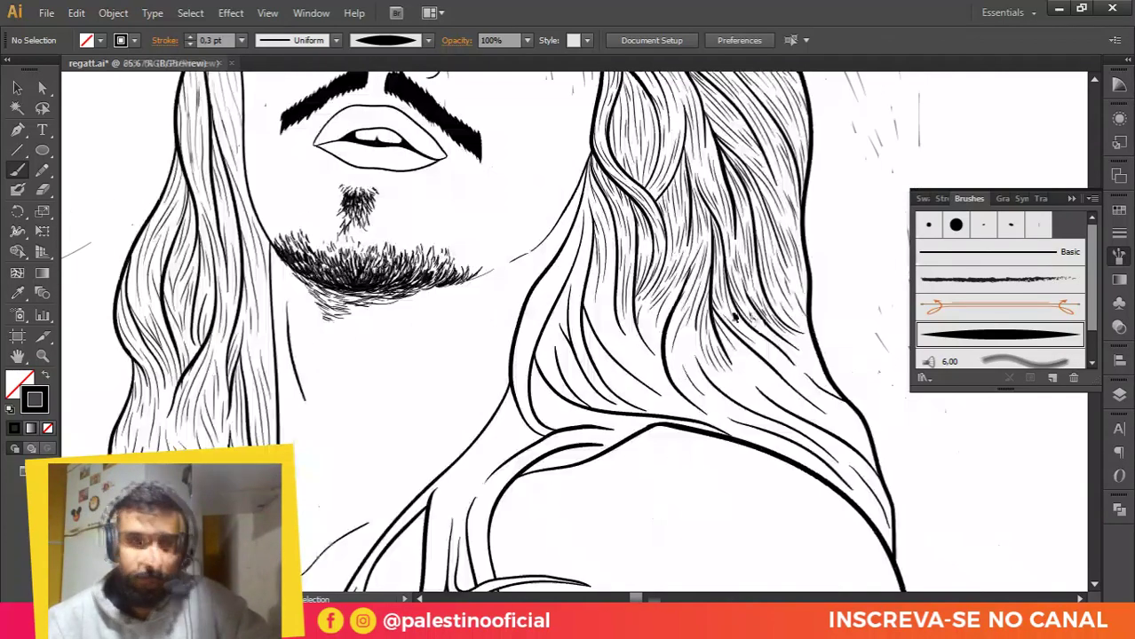
pyautogui.scroll(2, 569, 271)
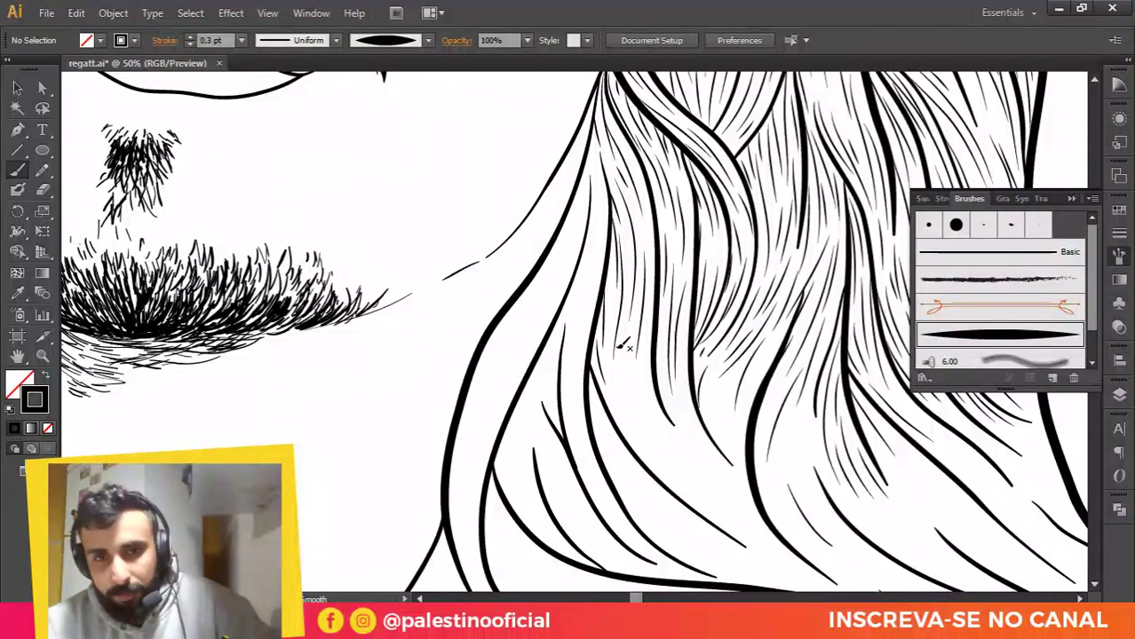
pyautogui.moveTo(620, 339); pyautogui.dragTo(651, 440)
pyautogui.moveTo(625, 344)
pyautogui.mouseDown()
pyautogui.moveTo(632, 405)
pyautogui.moveTo(653, 426)
pyautogui.mouseUp()
pyautogui.moveTo(612, 390)
pyautogui.mouseDown()
pyautogui.moveTo(640, 447)
pyautogui.moveTo(669, 451)
pyautogui.moveTo(660, 422)
pyautogui.moveTo(675, 451)
pyautogui.mouseUp()
pyautogui.moveTo(659, 360); pyautogui.dragTo(675, 423)
pyautogui.moveTo(679, 384); pyautogui.dragTo(697, 438)
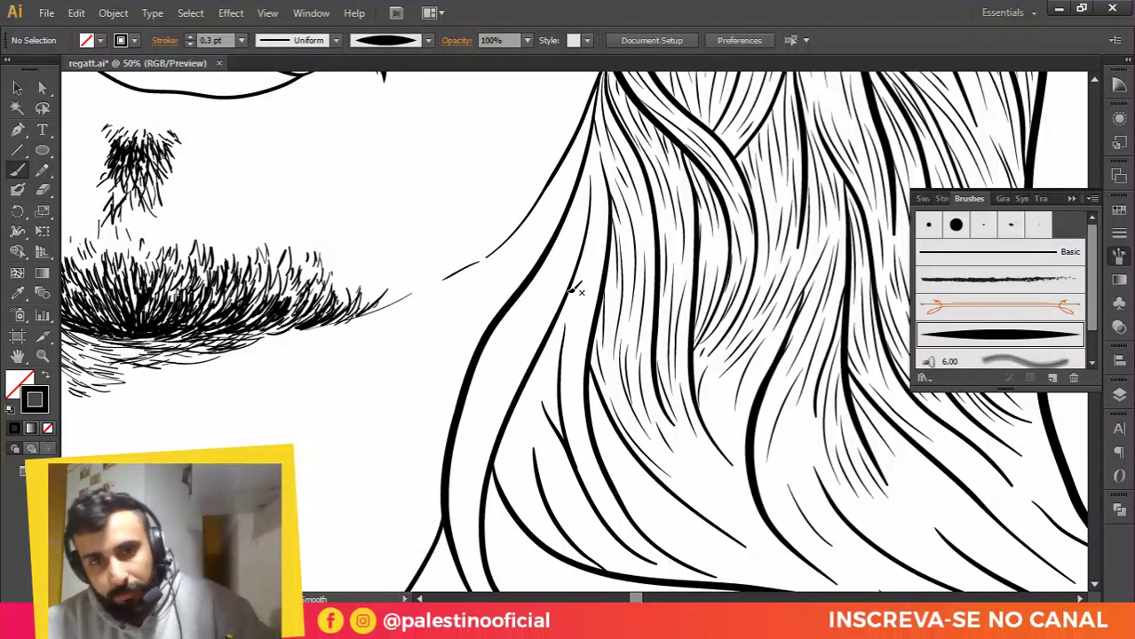
# Step: Draw long fine strands down the two narrow locks nearest the face, from their shared root to mid-length
pyautogui.moveTo(558, 375); pyautogui.dragTo(597, 249)
pyautogui.moveTo(601, 182); pyautogui.dragTo(595, 223)
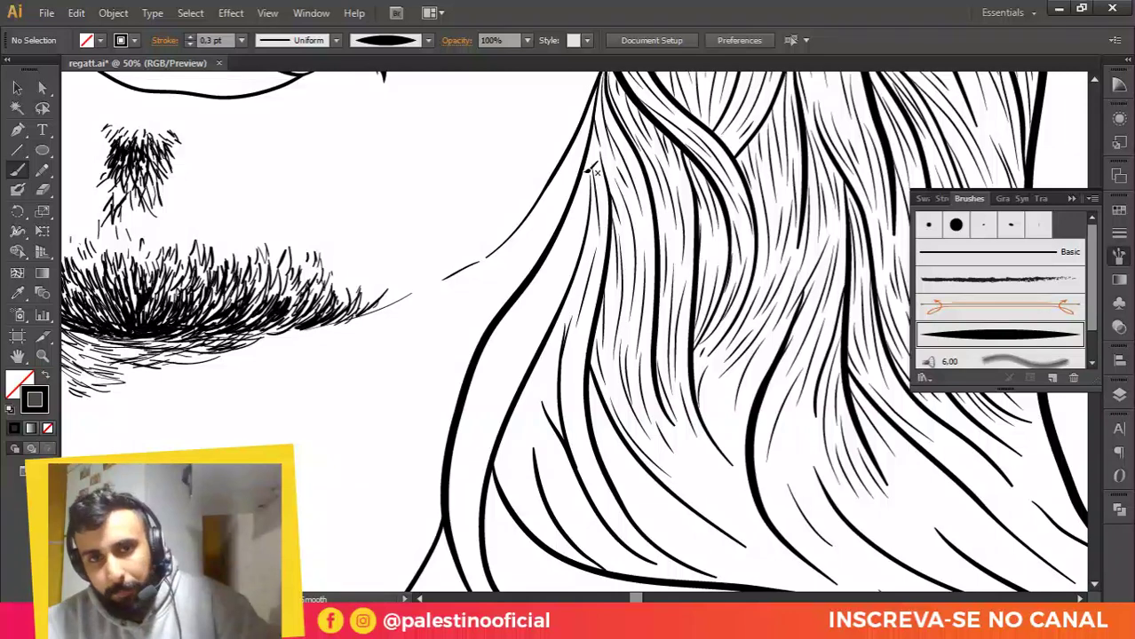
pyautogui.moveTo(584, 180); pyautogui.dragTo(498, 475)
pyautogui.moveTo(463, 406); pyautogui.dragTo(501, 338)
pyautogui.moveTo(534, 275)
pyautogui.mouseDown()
pyautogui.moveTo(494, 339)
pyautogui.moveTo(515, 325)
pyautogui.moveTo(517, 385)
pyautogui.mouseUp()
# Step: Continue filling the outermost face-side lock with long curved strands down to where it meets the neck line
pyautogui.scroll(-3, 542, 337)
pyautogui.scroll(-2, 484, 364)
pyautogui.scroll(1, 479, 355)
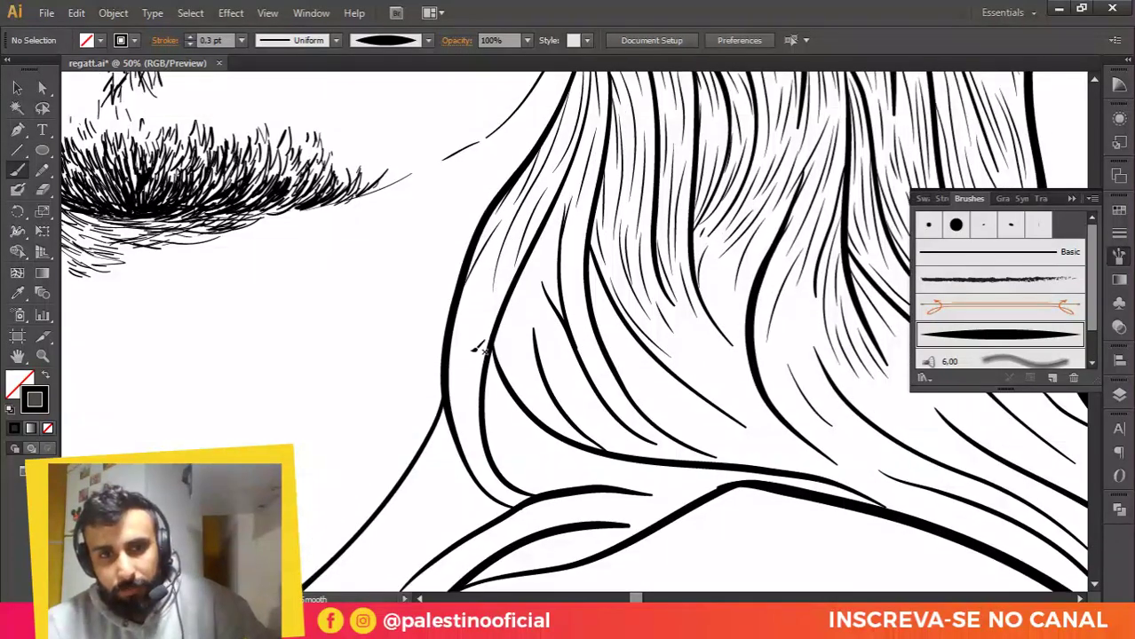
pyautogui.moveTo(449, 409); pyautogui.dragTo(470, 291)
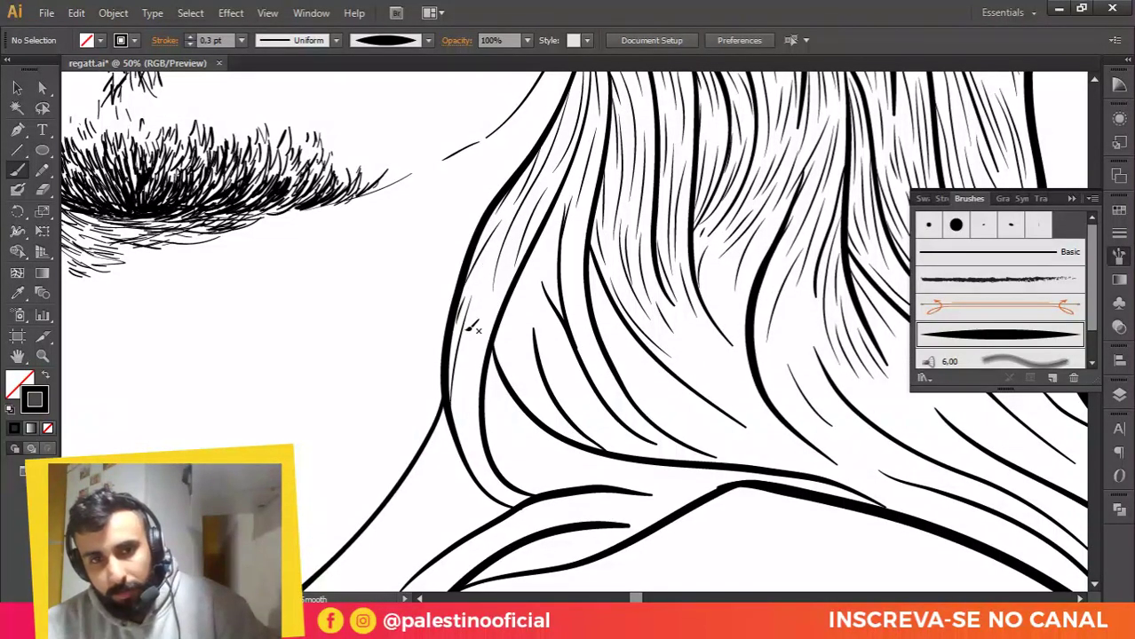
pyautogui.moveTo(461, 381); pyautogui.dragTo(485, 256)
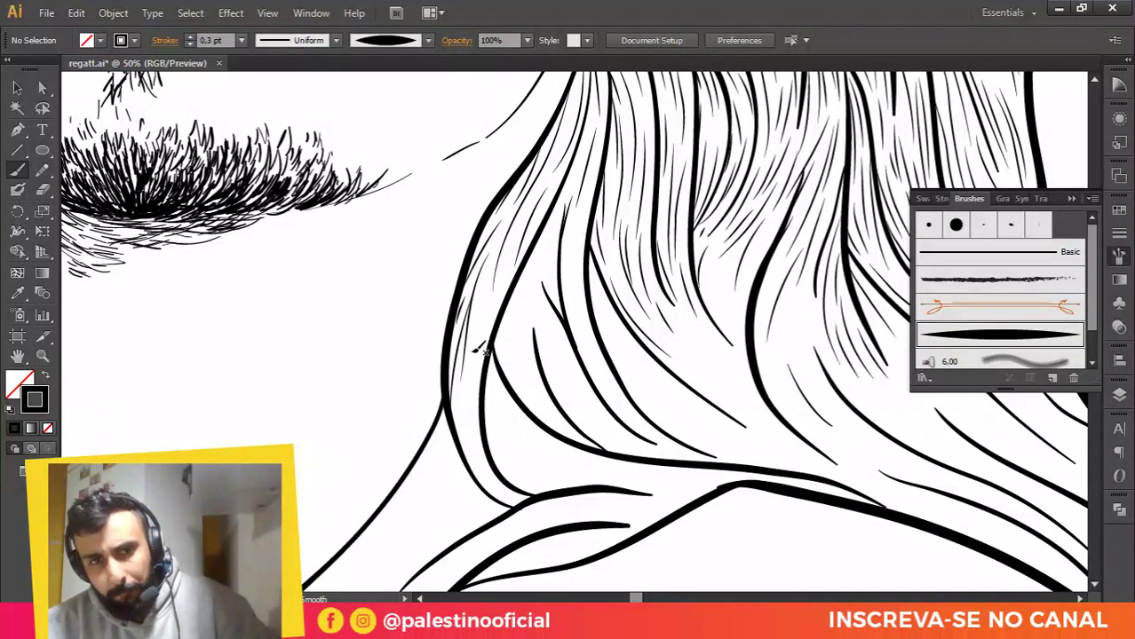
pyautogui.moveTo(471, 356)
pyautogui.mouseDown()
pyautogui.moveTo(484, 295)
pyautogui.moveTo(517, 256)
pyautogui.moveTo(543, 187)
pyautogui.mouseUp()
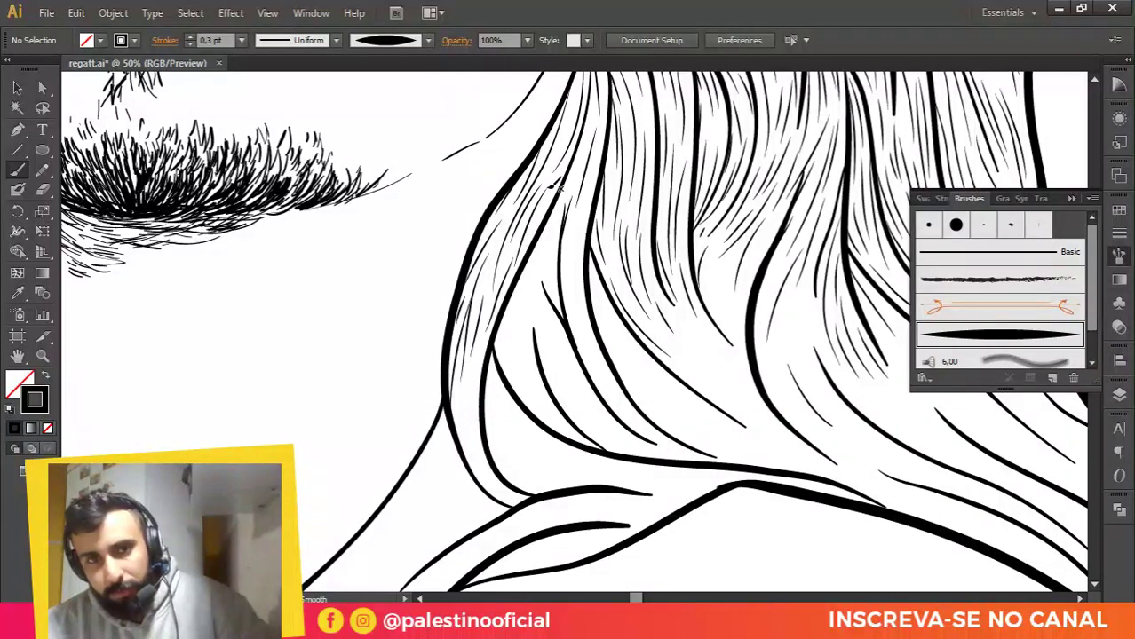
# Step: Add fine strands to the upper part of the outermost face-side lock and the narrow lock beside it
pyautogui.moveTo(535, 225); pyautogui.dragTo(574, 124)
pyautogui.moveTo(590, 363)
pyautogui.mouseDown()
pyautogui.moveTo(575, 227)
pyautogui.moveTo(599, 164)
pyautogui.mouseUp()
pyautogui.moveTo(571, 209); pyautogui.dragTo(593, 119)
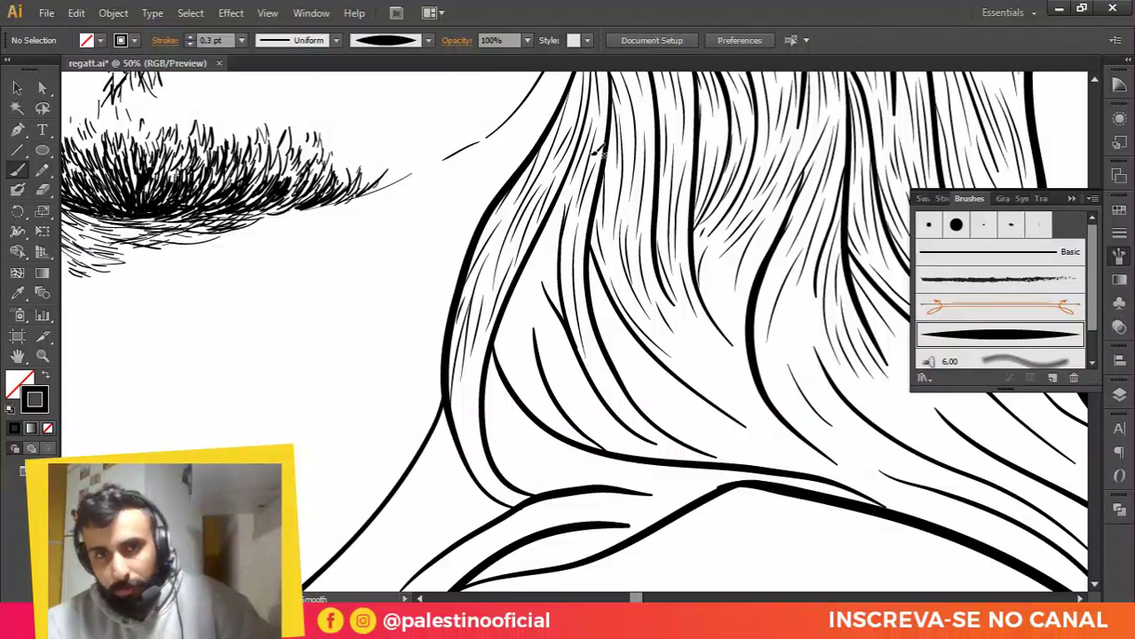
pyautogui.moveTo(562, 317); pyautogui.dragTo(563, 207)
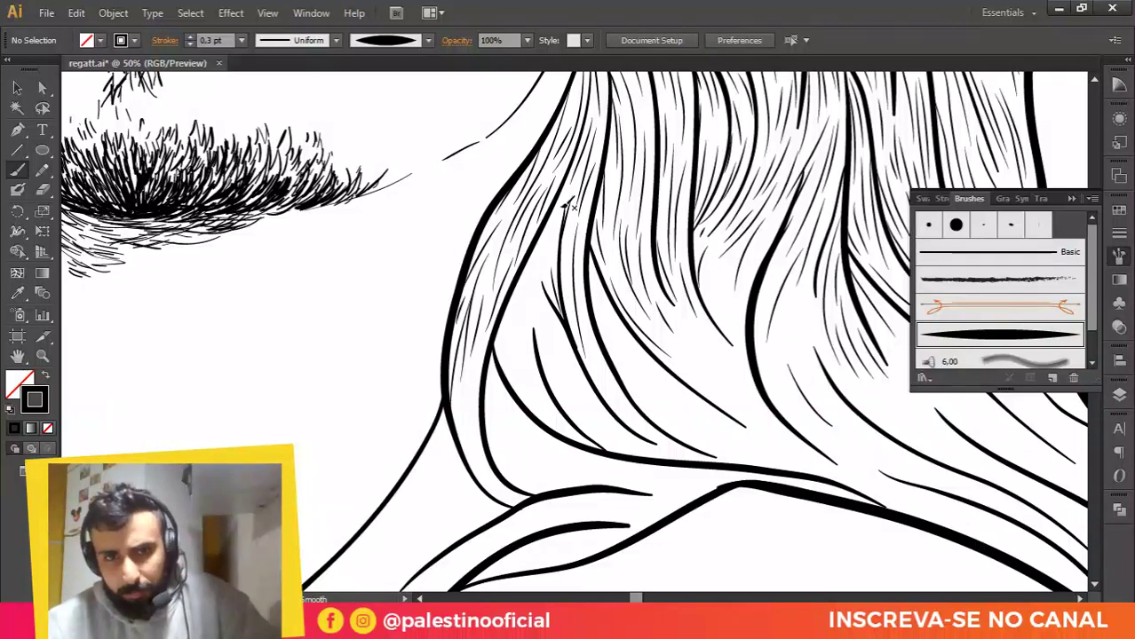
pyautogui.moveTo(545, 271); pyautogui.dragTo(564, 204)
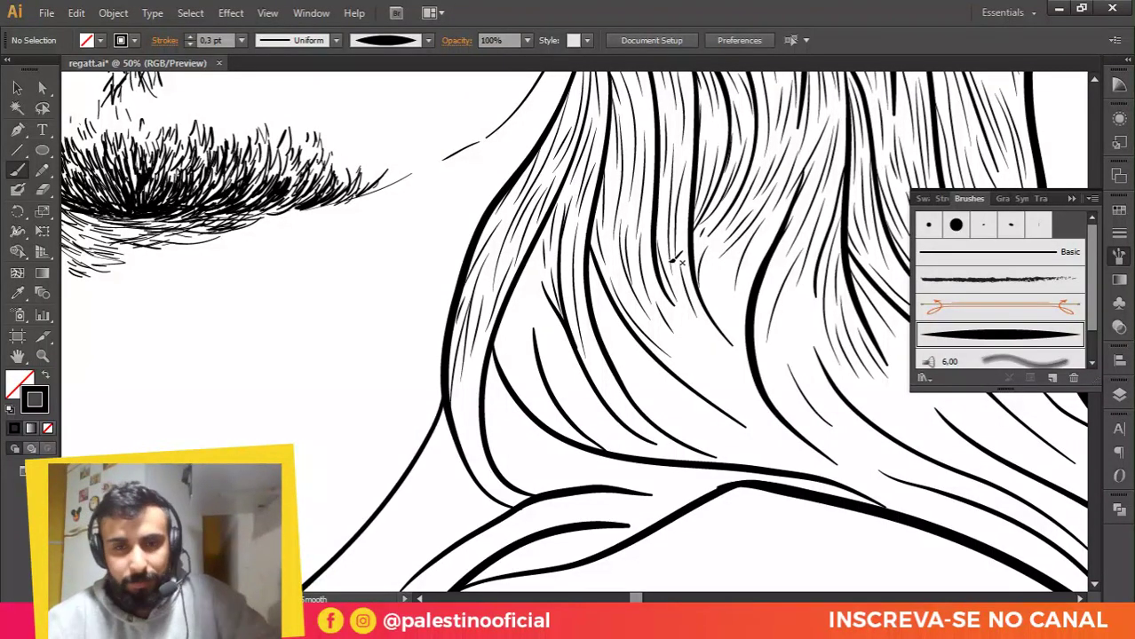
# Step: Fill the small locks behind the outermost face-side lock with curved strands sweeping down to the shoulder contour
pyautogui.scroll(-2, 637, 259)
pyautogui.scroll(2, 627, 280)
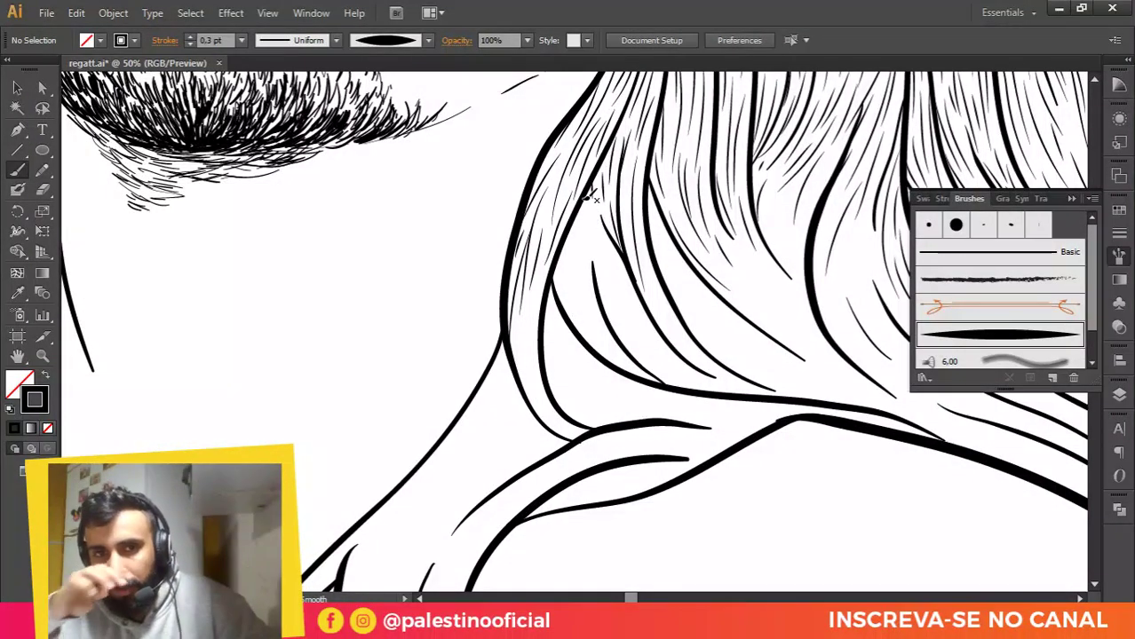
pyautogui.moveTo(573, 206); pyautogui.dragTo(587, 332)
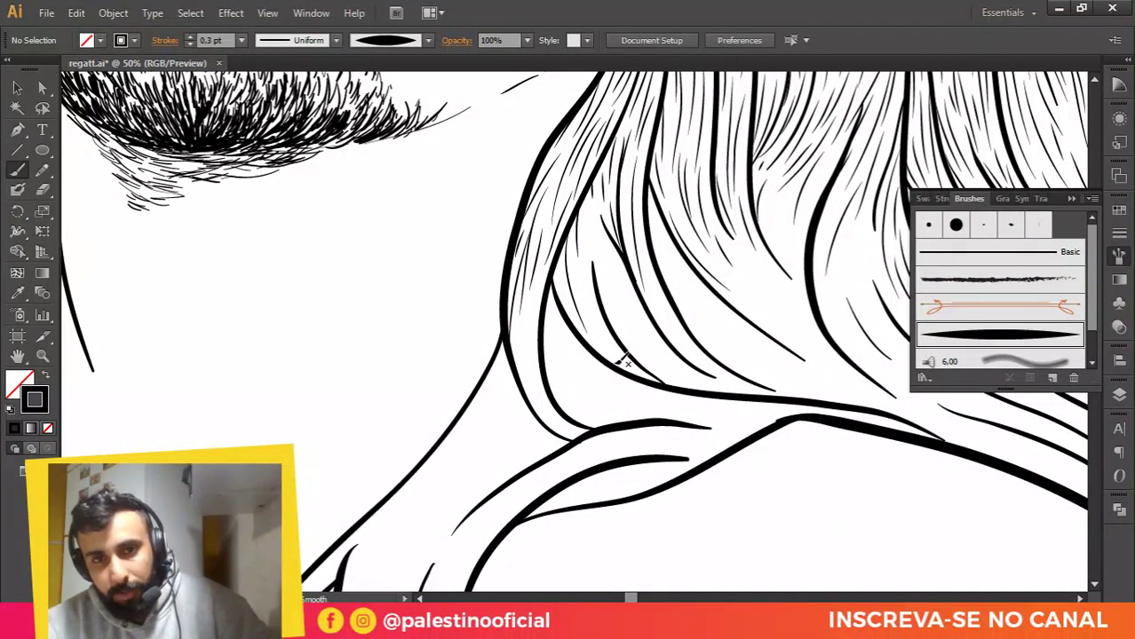
pyautogui.moveTo(654, 379)
pyautogui.mouseDown()
pyautogui.moveTo(597, 271)
pyautogui.moveTo(590, 323)
pyautogui.mouseUp()
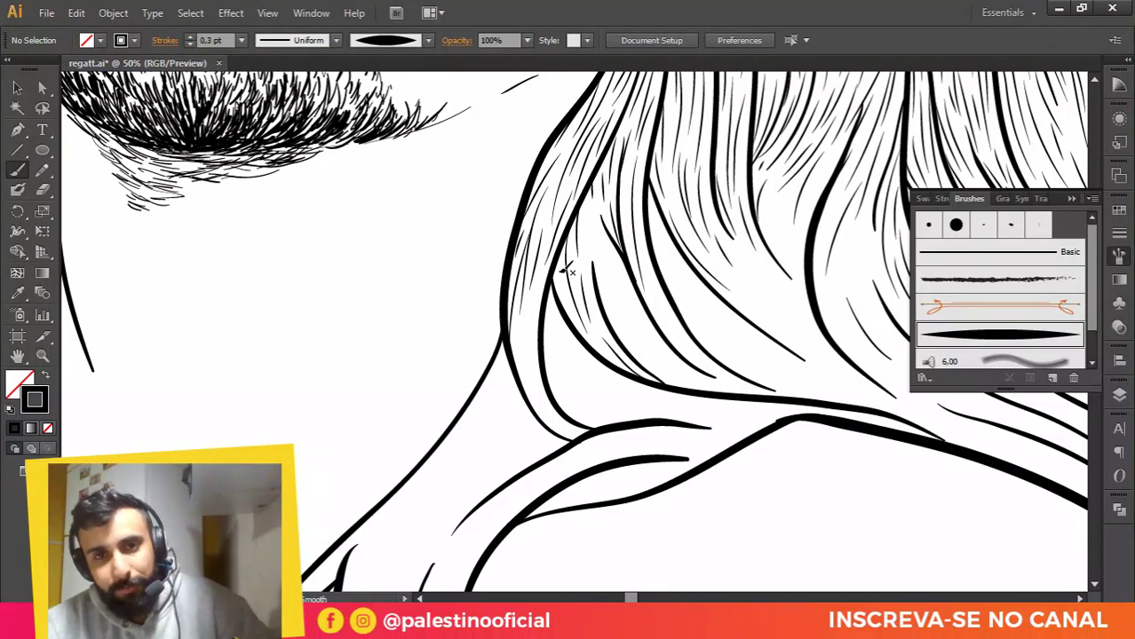
pyautogui.moveTo(584, 224); pyautogui.dragTo(626, 337)
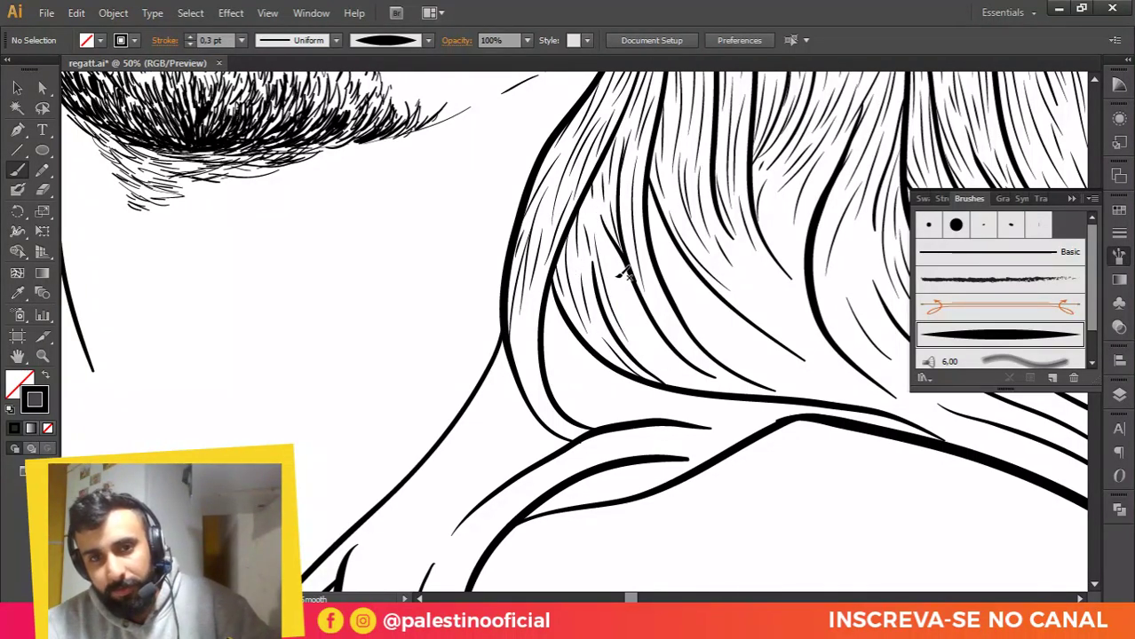
pyautogui.moveTo(617, 253); pyautogui.dragTo(621, 318)
pyautogui.moveTo(691, 389); pyautogui.dragTo(659, 326)
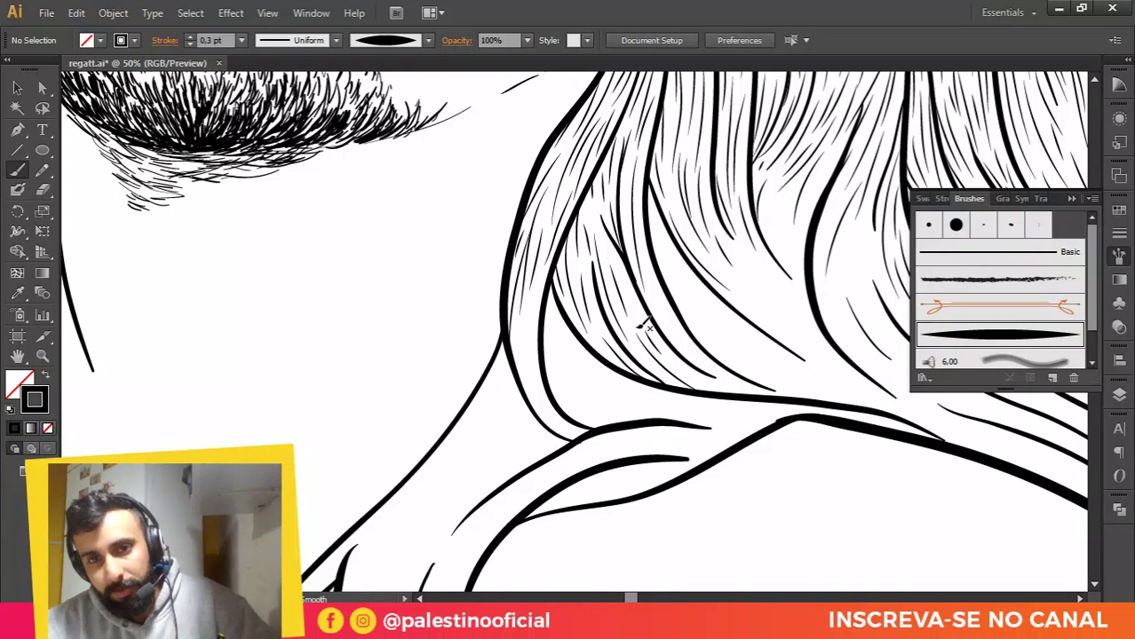
pyautogui.moveTo(646, 276)
pyautogui.mouseDown()
pyautogui.moveTo(693, 347)
pyautogui.moveTo(739, 388)
pyautogui.mouseUp()
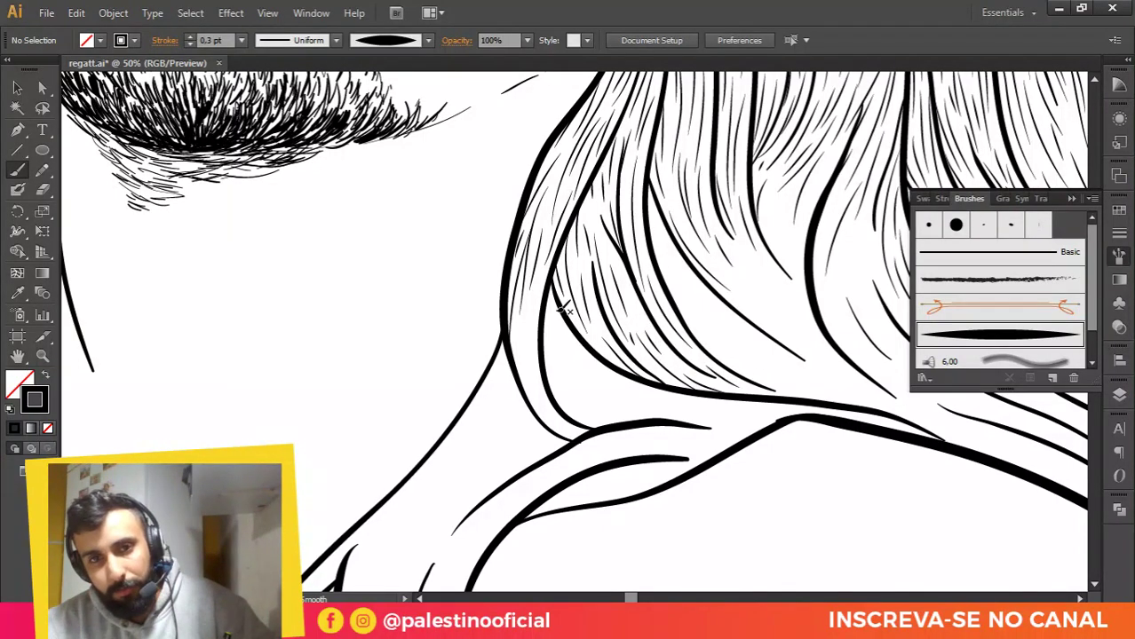
# Step: Extend fine strands along the curled lower tip of the outermost face-side lock
pyautogui.moveTo(558, 421); pyautogui.dragTo(527, 312)
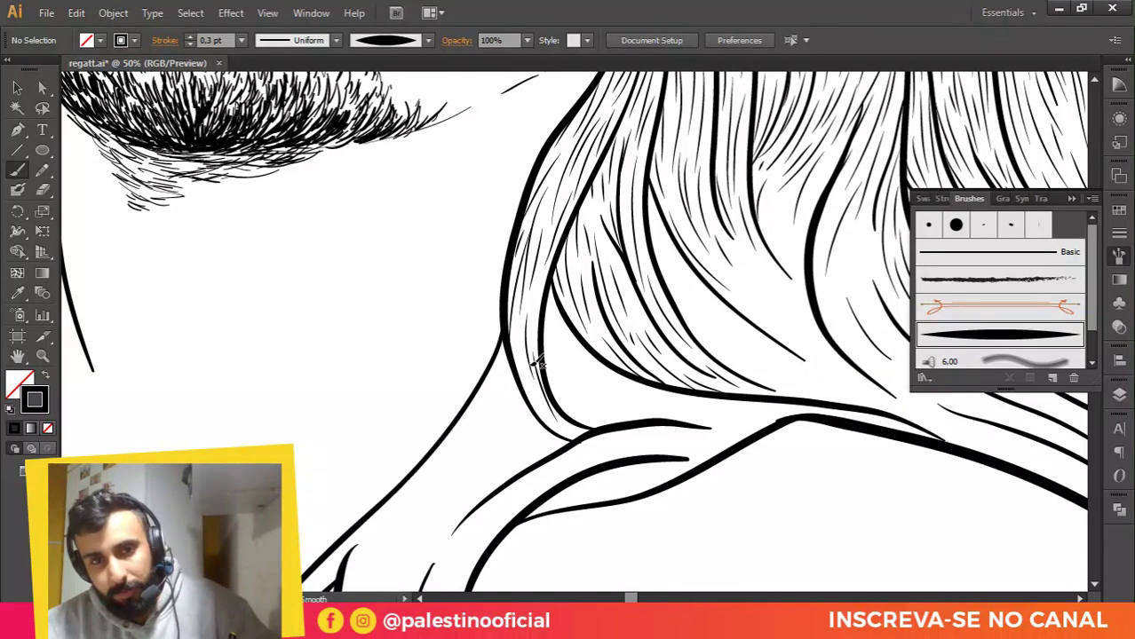
pyautogui.moveTo(524, 372)
pyautogui.mouseDown()
pyautogui.moveTo(518, 343)
pyautogui.moveTo(541, 286)
pyautogui.mouseUp()
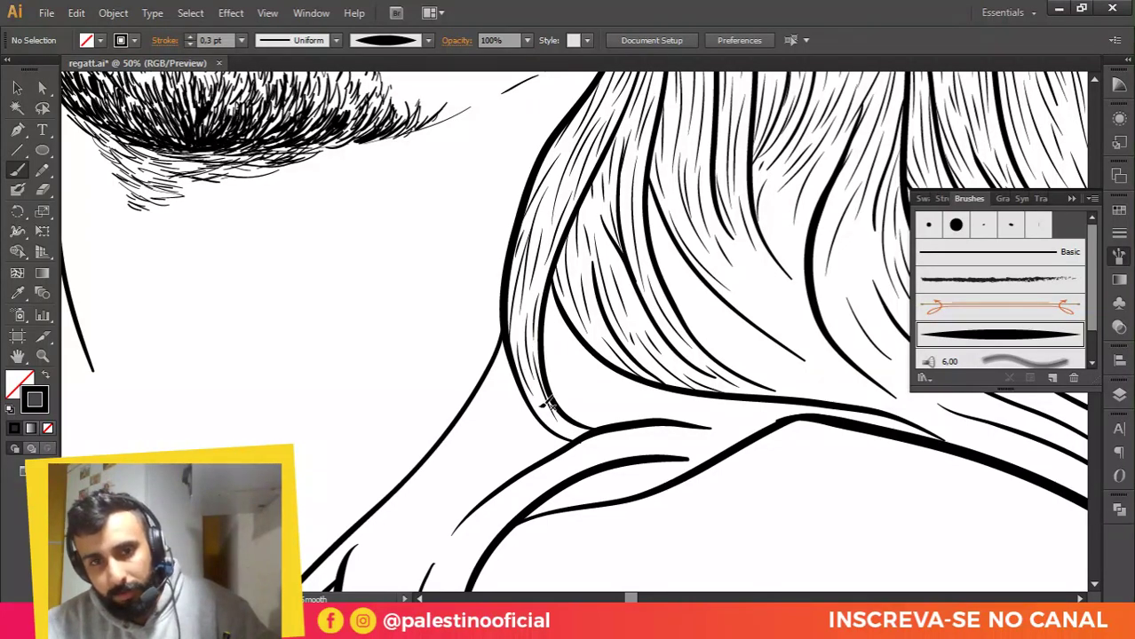
pyautogui.keyDown('alt'); pyautogui.scroll(-2, 648, 373); pyautogui.keyUp('alt')
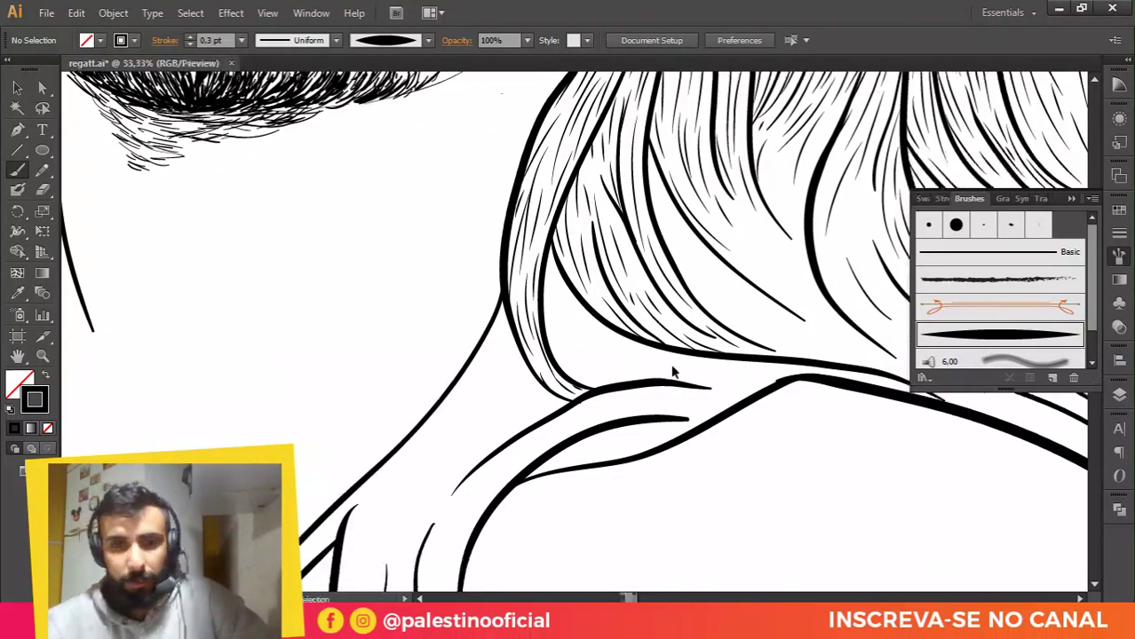
# Step: Fill the pointed tip and the hooked strand of the forked loose lock below the neck with fine strands
pyautogui.keyDown('alt'); pyautogui.scroll(2, 620, 397); pyautogui.keyUp('alt')
pyautogui.moveTo(576, 398); pyautogui.dragTo(703, 233)
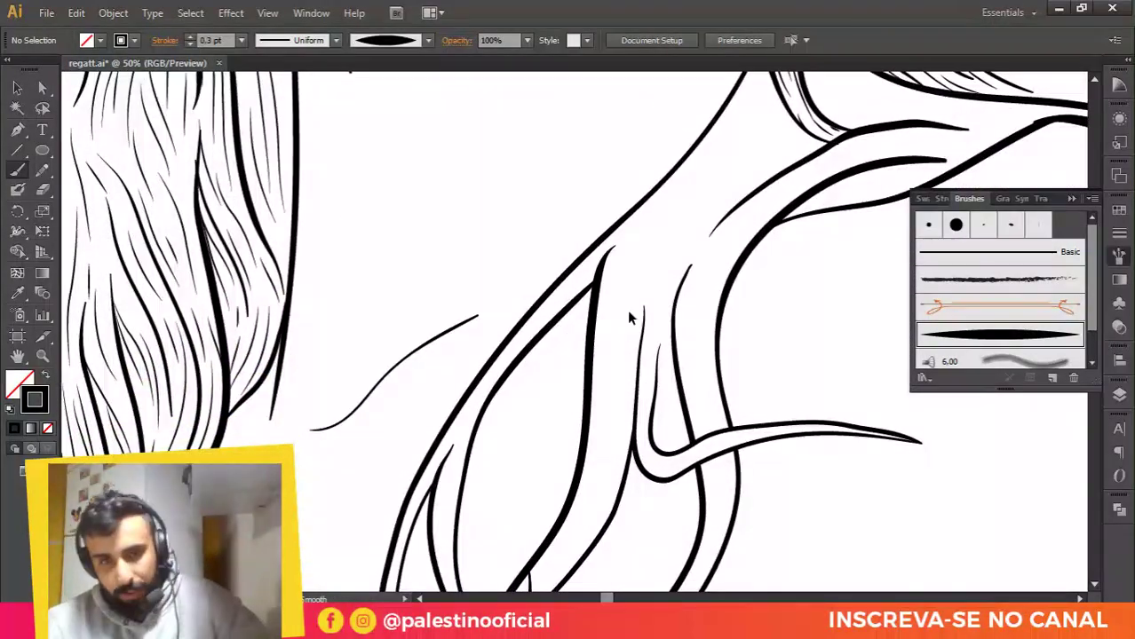
pyautogui.keyDown('alt'); pyautogui.scroll(-2, 627, 313); pyautogui.keyUp('alt')
pyautogui.keyDown('alt'); pyautogui.scroll(2, 582, 475); pyautogui.keyUp('alt')
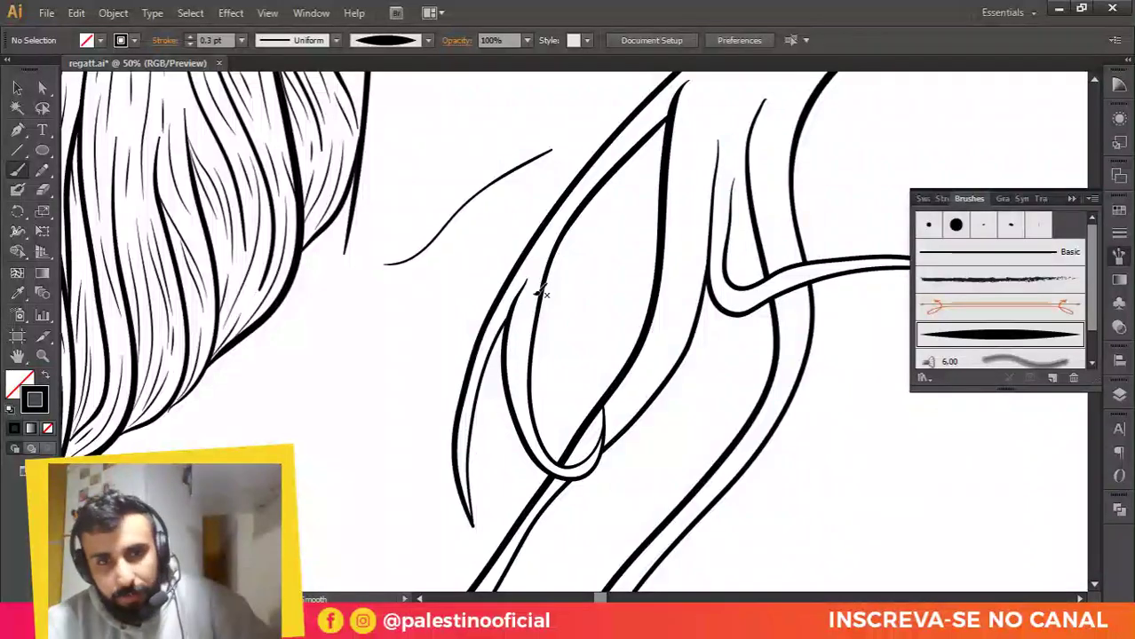
pyautogui.moveTo(511, 296)
pyautogui.mouseDown()
pyautogui.moveTo(485, 341)
pyautogui.moveTo(460, 458)
pyautogui.mouseUp()
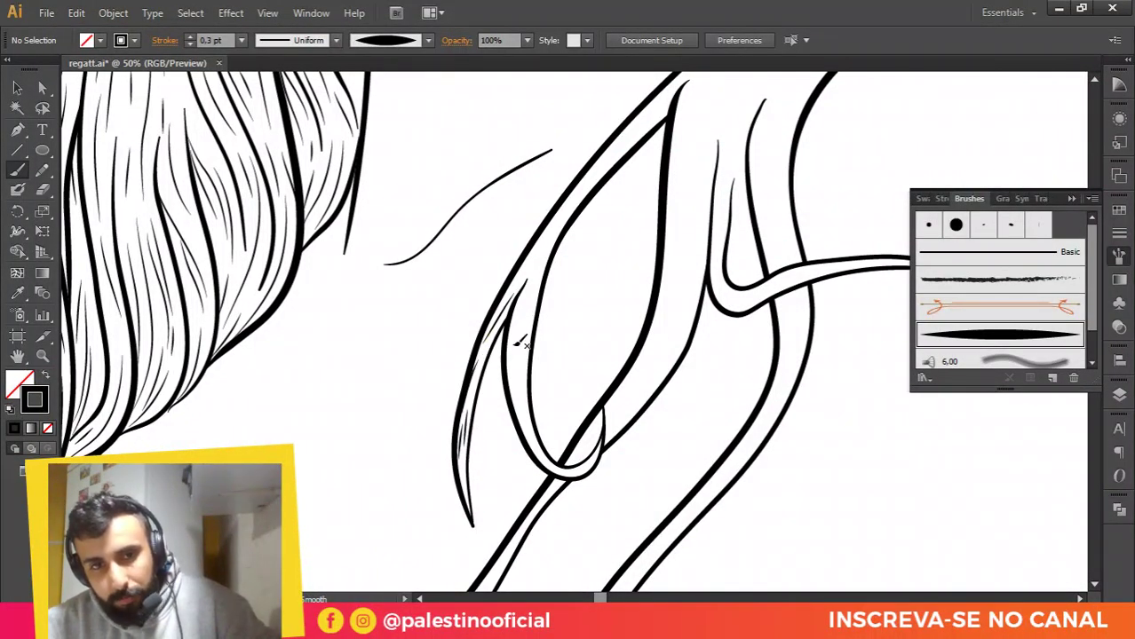
pyautogui.moveTo(539, 263)
pyautogui.mouseDown()
pyautogui.moveTo(519, 380)
pyautogui.moveTo(514, 371)
pyautogui.mouseUp()
pyautogui.moveTo(526, 312); pyautogui.dragTo(522, 403)
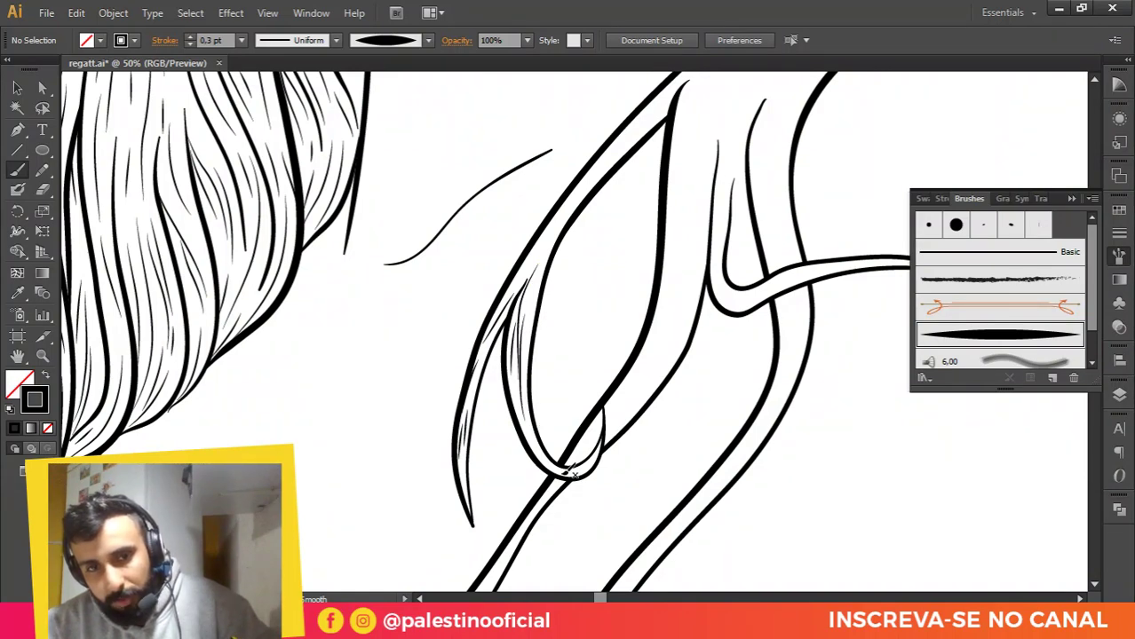
# Step: Draw long fine strands along the narrow upper stretch of the forked loose lock, down to the fork
pyautogui.hotkey('ctrl', '-')
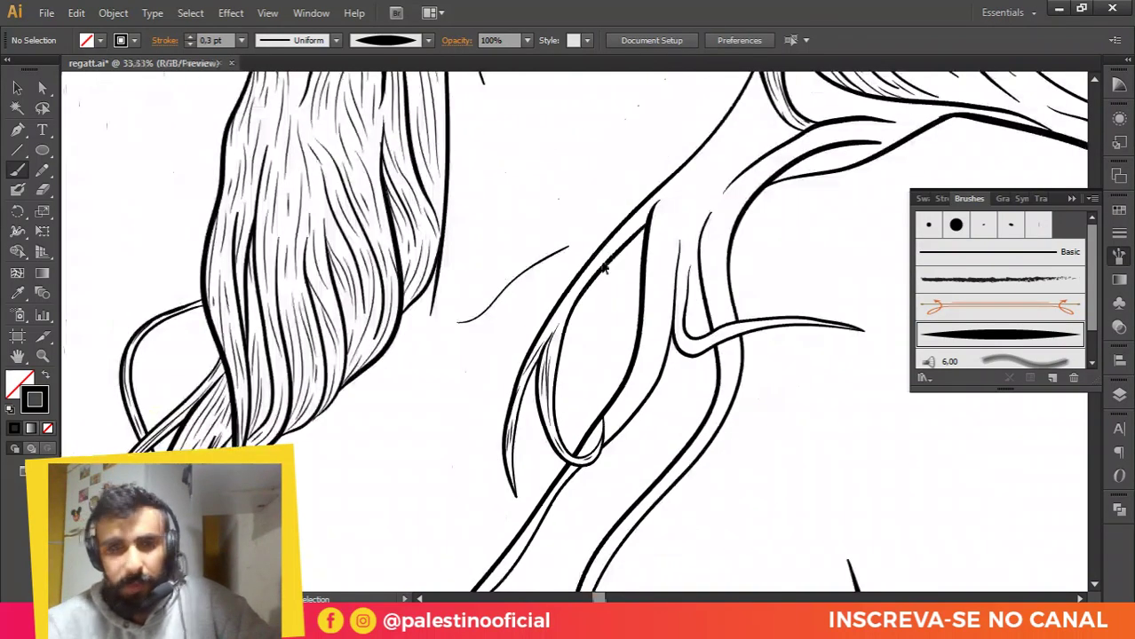
pyautogui.hotkey('ctrl', '+')
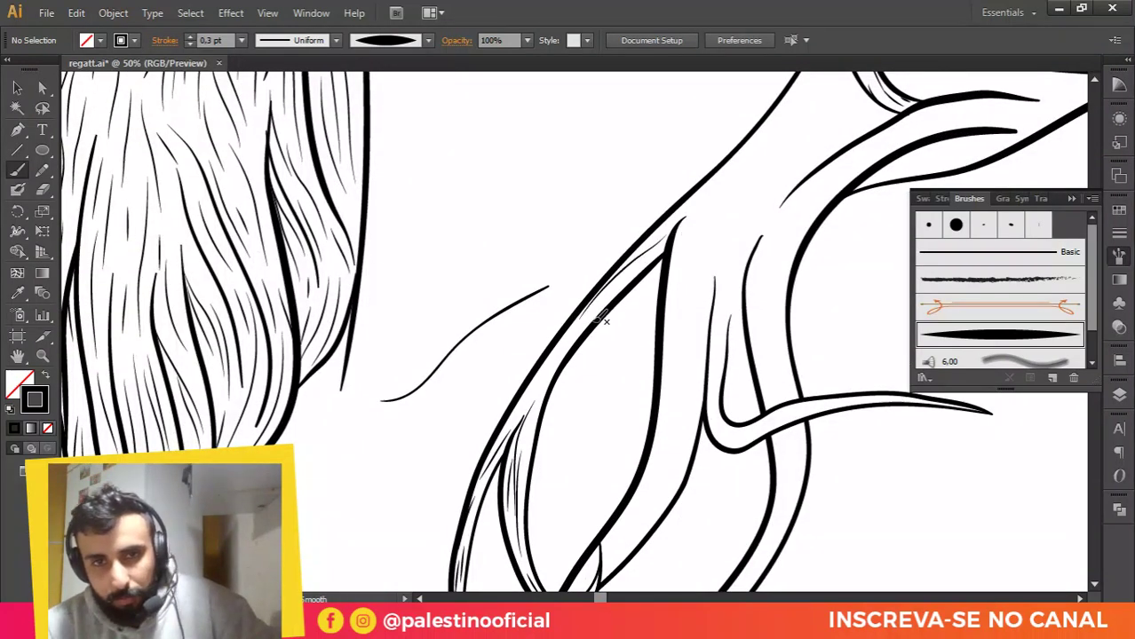
pyautogui.moveTo(679, 238); pyautogui.dragTo(543, 391)
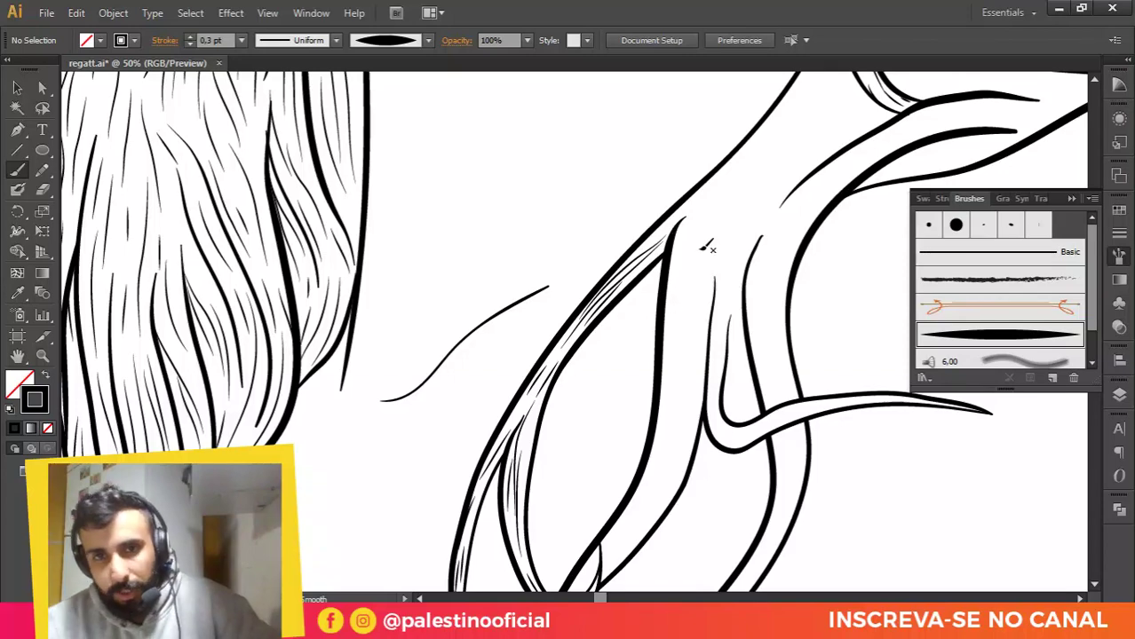
# Step: Fill the thin tapering lock below the hooked strand with fine strands from its tip up to the hook
pyautogui.scroll(-3, 650, 290)
pyautogui.moveTo(558, 480); pyautogui.dragTo(566, 451)
pyautogui.scroll(3, 567, 450)
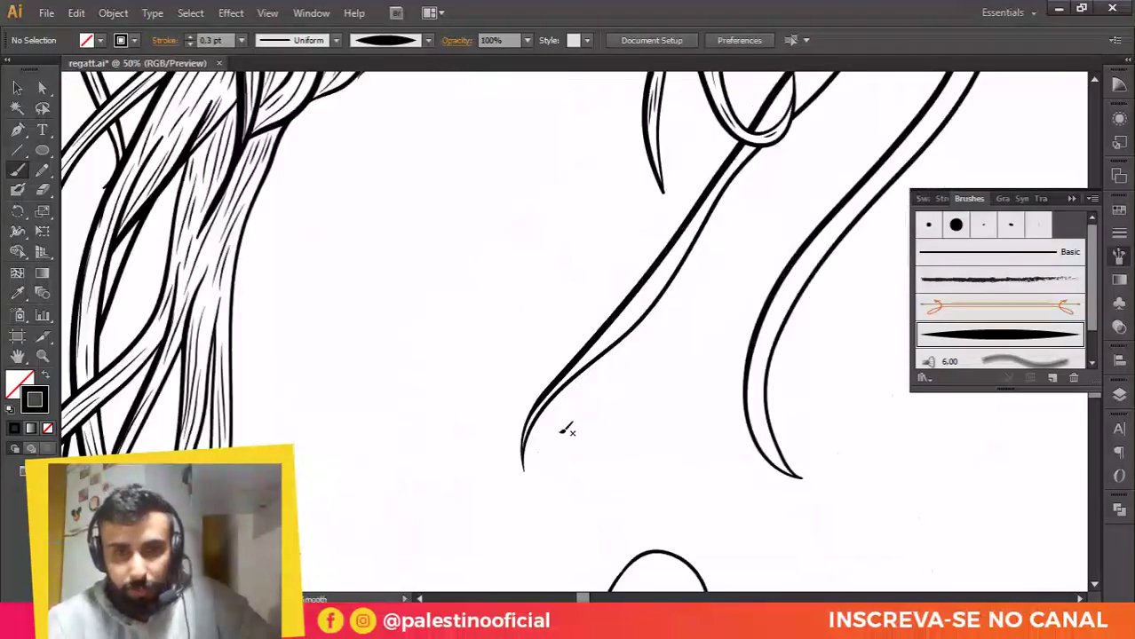
pyautogui.moveTo(531, 418); pyautogui.dragTo(579, 361)
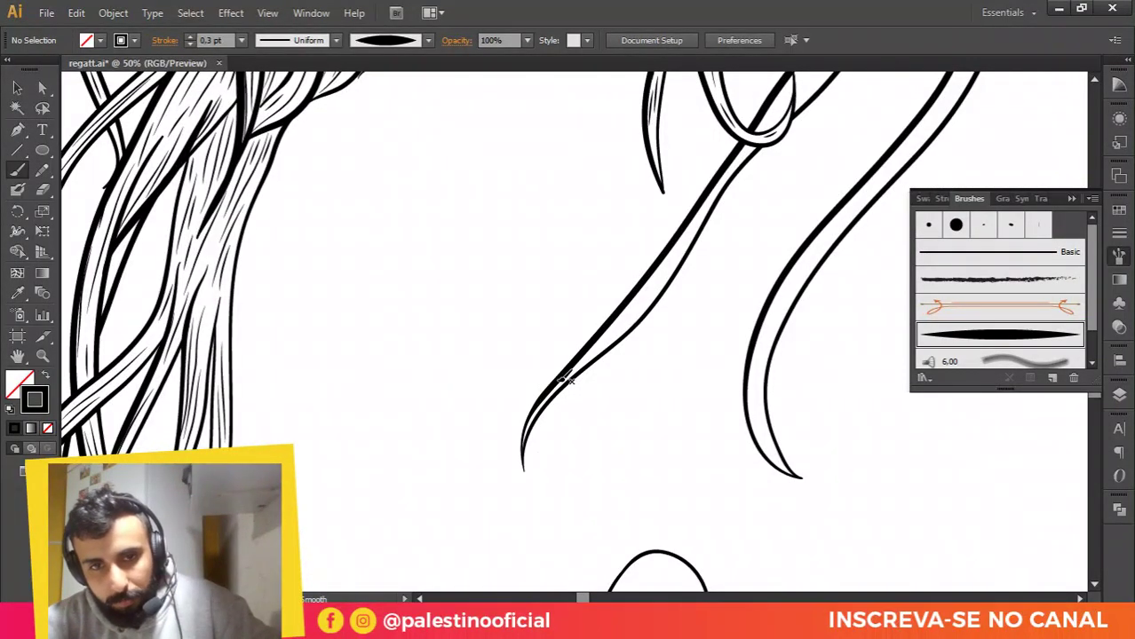
pyautogui.moveTo(653, 291)
pyautogui.mouseDown()
pyautogui.moveTo(570, 369)
pyautogui.moveTo(642, 292)
pyautogui.mouseUp()
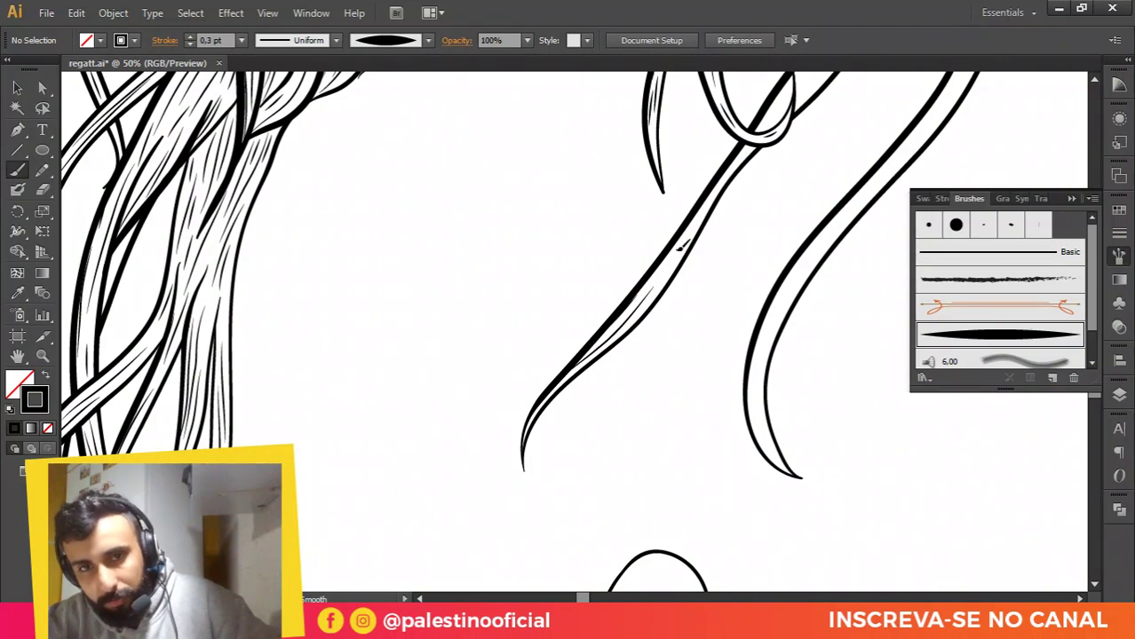
pyautogui.moveTo(722, 190)
pyautogui.mouseDown()
pyautogui.moveTo(667, 281)
pyautogui.moveTo(614, 322)
pyautogui.mouseUp()
pyautogui.moveTo(622, 332); pyautogui.dragTo(657, 286)
pyautogui.moveTo(746, 149); pyautogui.dragTo(713, 191)
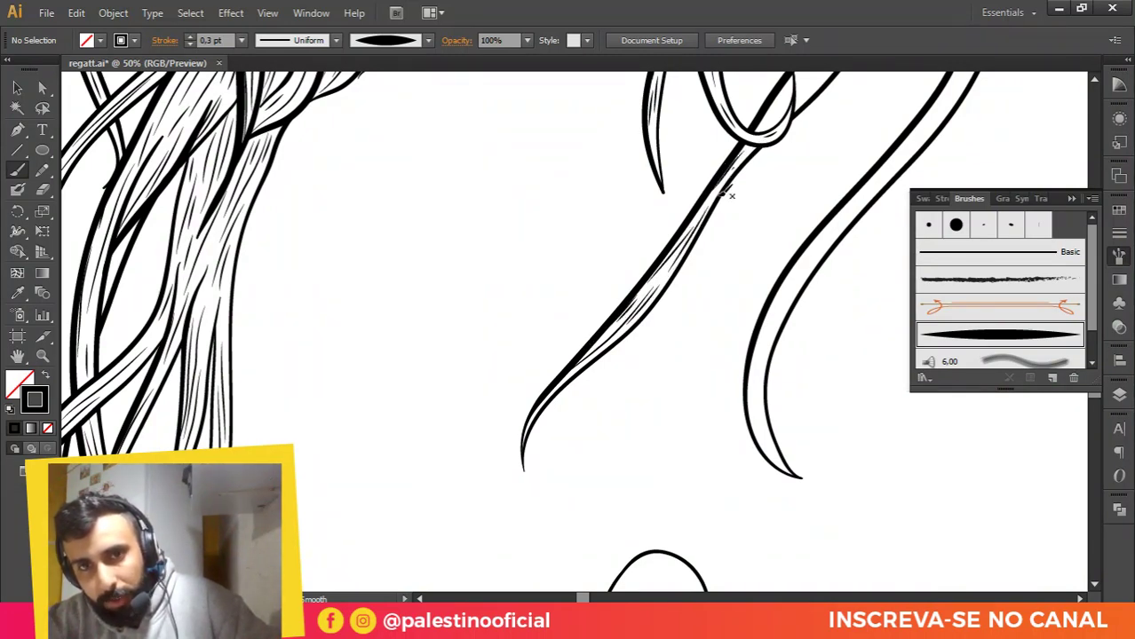
# Step: Fill the lower curve of the neighbouring long wavy lock with fine strands that follow its contours
pyautogui.moveTo(759, 416); pyautogui.dragTo(794, 297)
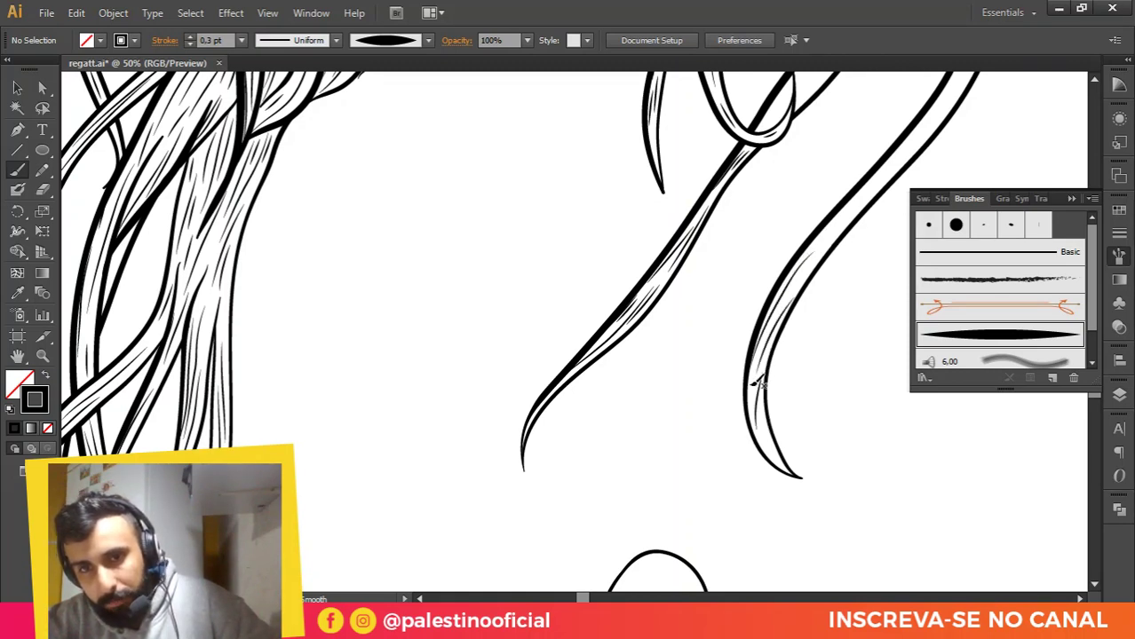
pyautogui.moveTo(760, 435); pyautogui.dragTo(764, 412)
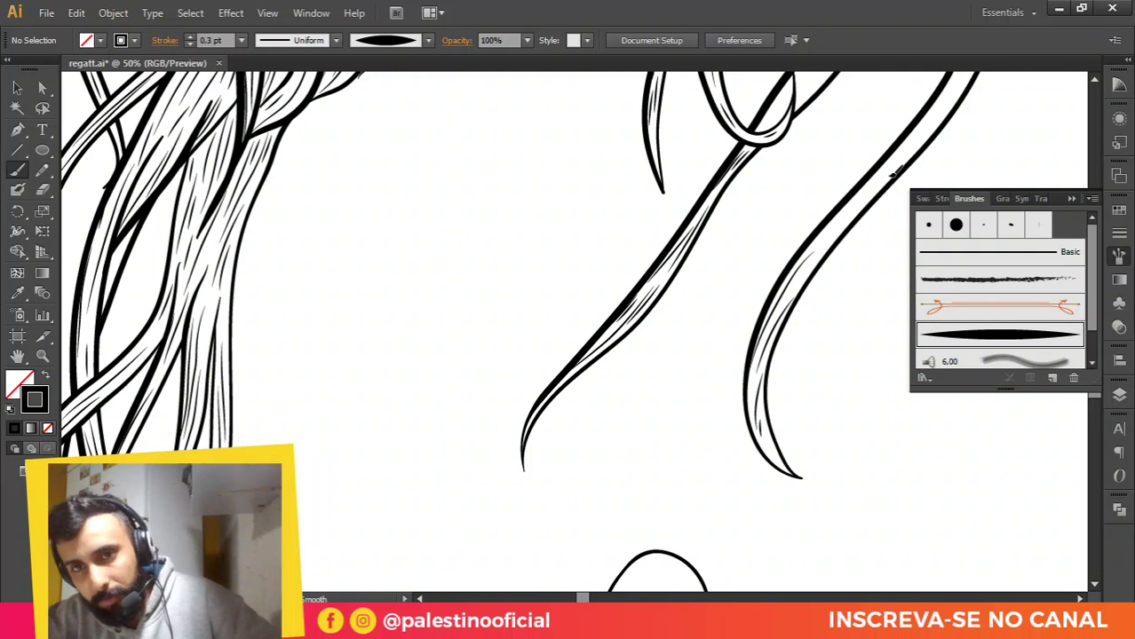
pyautogui.moveTo(782, 299); pyautogui.dragTo(892, 176)
pyautogui.moveTo(829, 231); pyautogui.dragTo(903, 157)
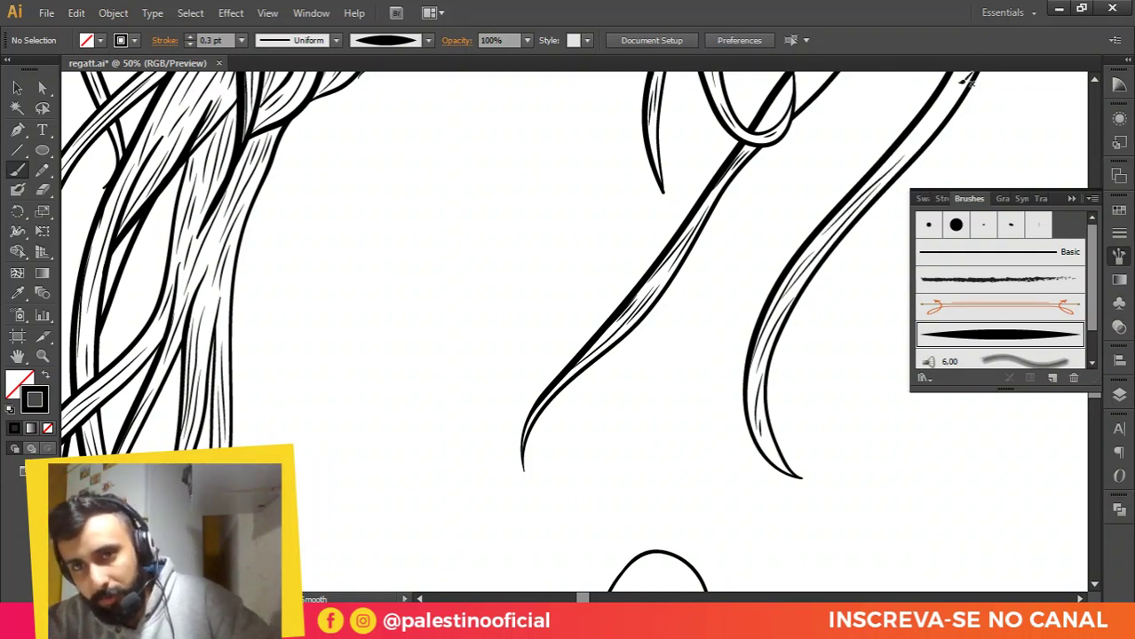
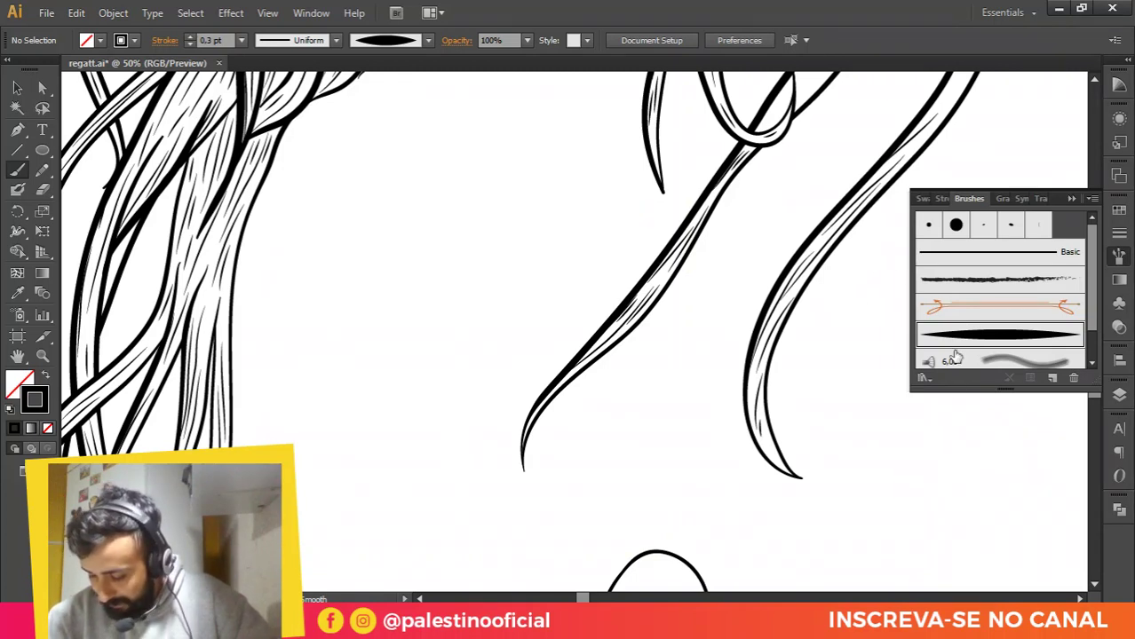
# Step: Fill the lock section inside the hooked strand and the wider stretch directly above it with fine strands
pyautogui.scroll(-2, 688, 248)
pyautogui.moveTo(794, 156); pyautogui.dragTo(704, 262)
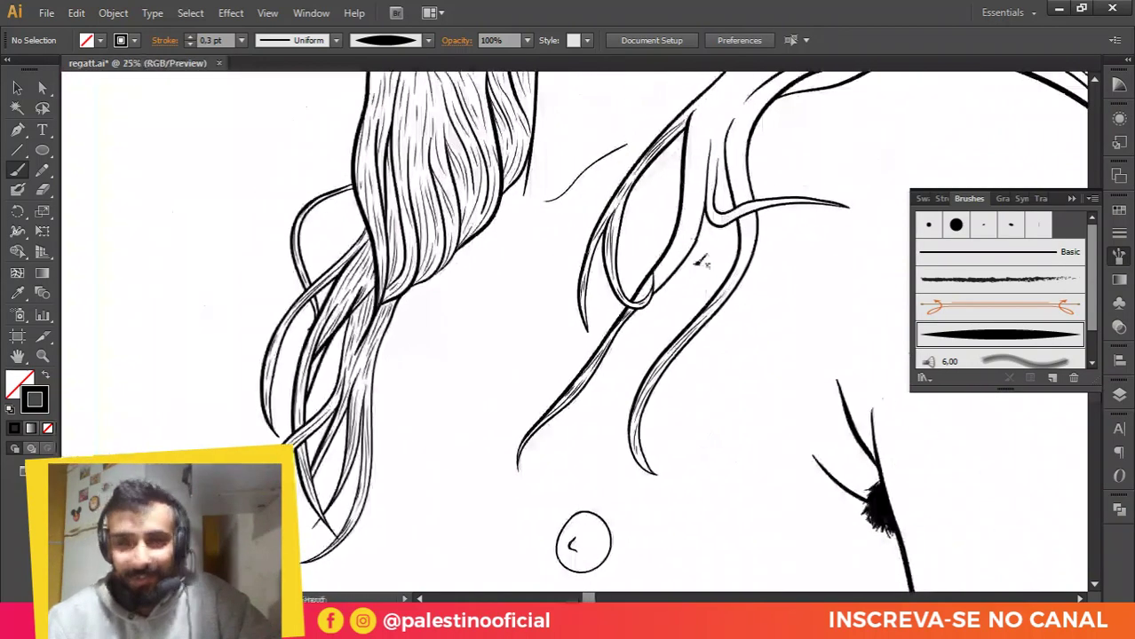
pyautogui.scroll(2, 703, 263)
pyautogui.scroll(1, 649, 293)
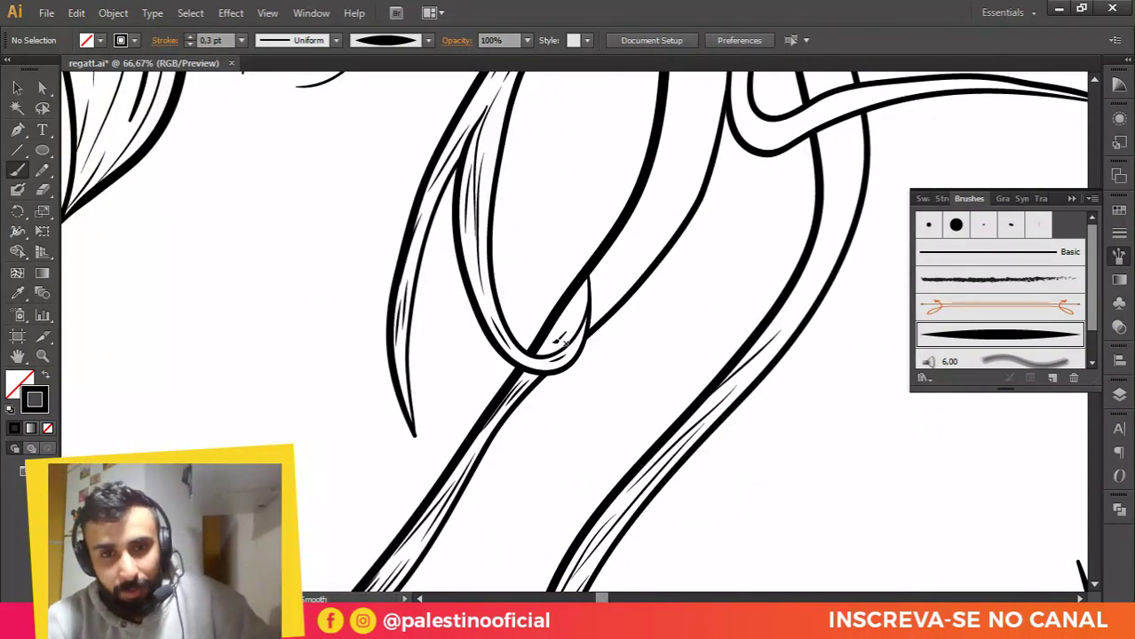
pyautogui.moveTo(586, 282); pyautogui.dragTo(539, 351)
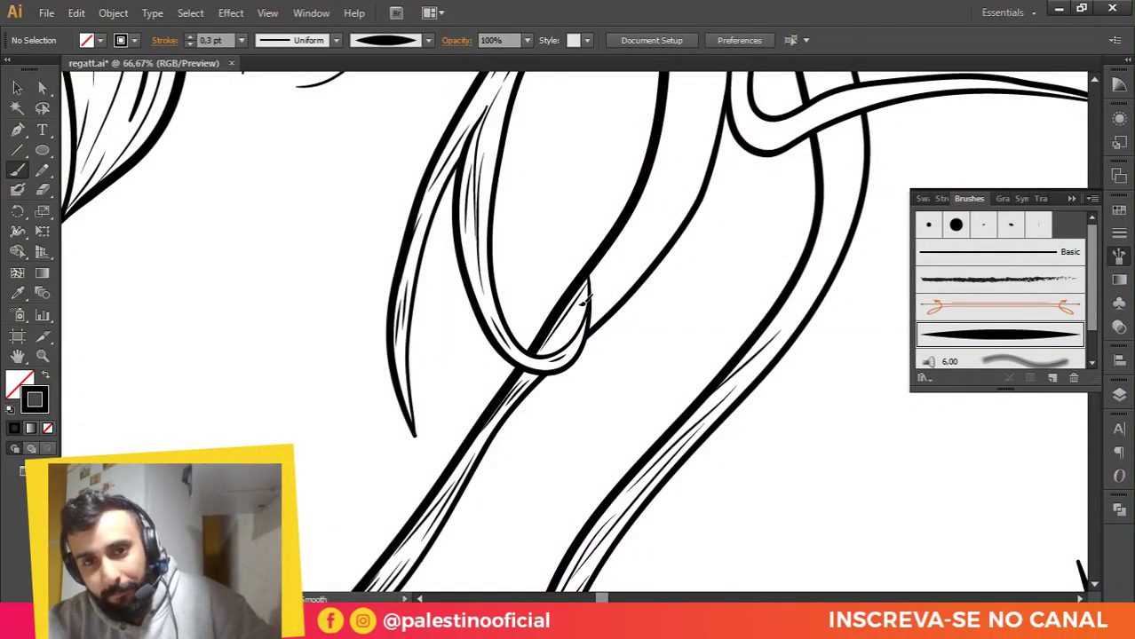
pyautogui.moveTo(666, 173); pyautogui.dragTo(590, 292)
pyautogui.moveTo(631, 251)
pyautogui.mouseDown()
pyautogui.moveTo(594, 290)
pyautogui.moveTo(596, 307)
pyautogui.moveTo(703, 127)
pyautogui.moveTo(668, 175)
pyautogui.mouseUp()
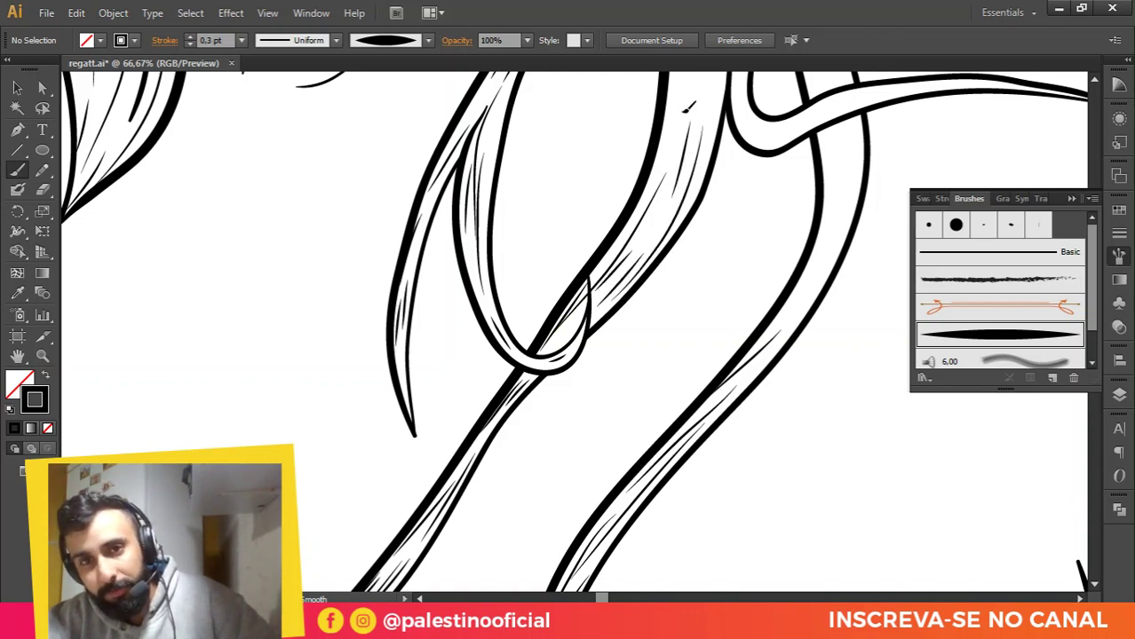
pyautogui.moveTo(680, 116); pyautogui.dragTo(625, 232)
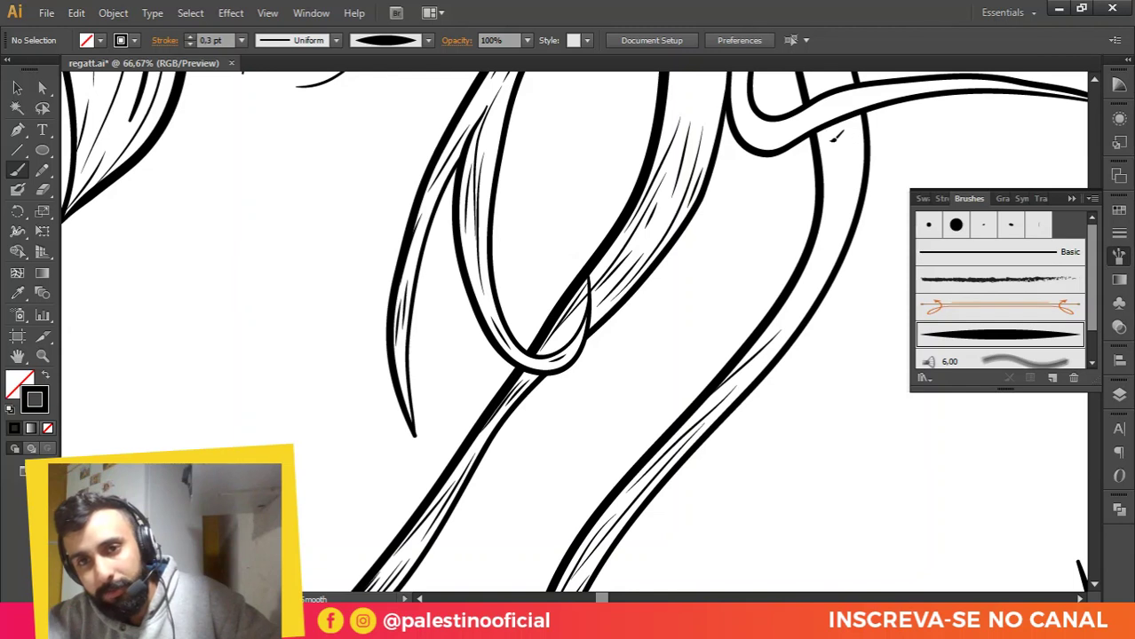
# Step: Fill the upper bend of the long wavy lock with fine strands, starting just below the strand that crosses it
pyautogui.moveTo(836, 137); pyautogui.dragTo(834, 197)
pyautogui.moveTo(753, 349)
pyautogui.mouseDown()
pyautogui.moveTo(833, 250)
pyautogui.moveTo(860, 133)
pyautogui.mouseUp()
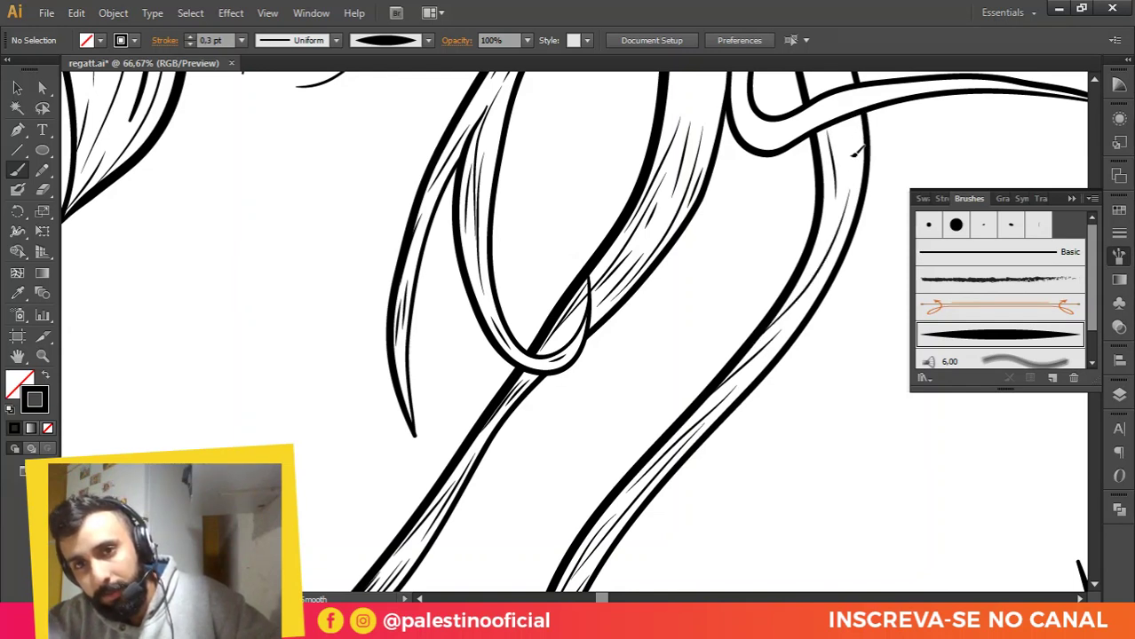
pyautogui.moveTo(800, 284)
pyautogui.mouseDown()
pyautogui.moveTo(834, 211)
pyautogui.moveTo(820, 140)
pyautogui.moveTo(836, 138)
pyautogui.moveTo(838, 119)
pyautogui.moveTo(842, 172)
pyautogui.mouseUp()
pyautogui.moveTo(857, 140); pyautogui.dragTo(848, 197)
pyautogui.moveTo(777, 339); pyautogui.dragTo(831, 265)
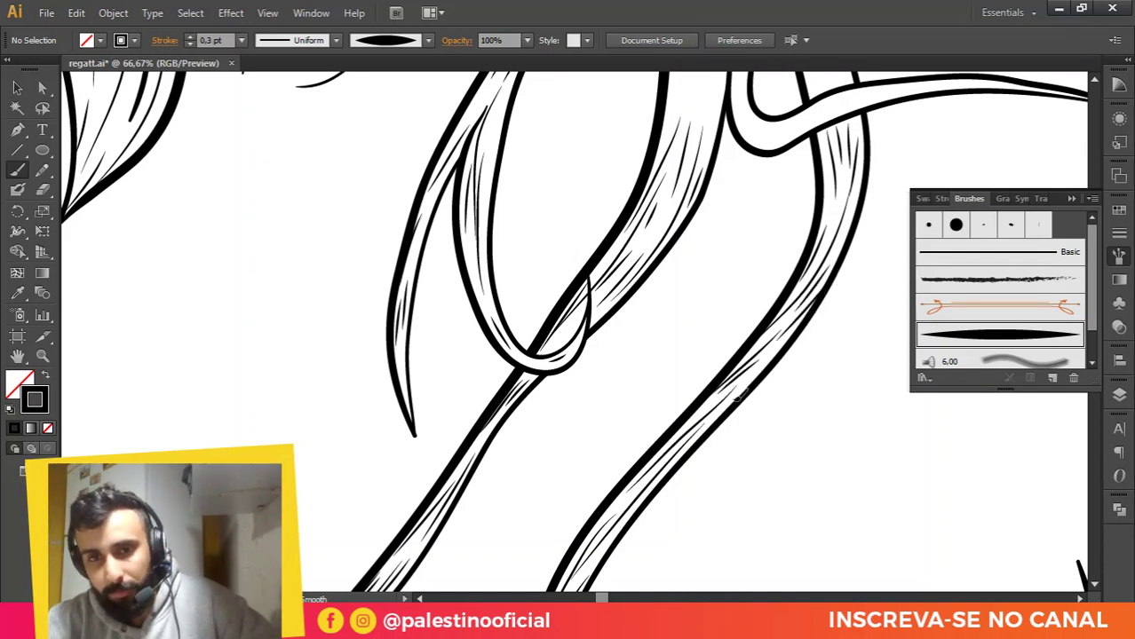
pyautogui.moveTo(740, 394); pyautogui.dragTo(826, 215)
pyautogui.moveTo(701, 118); pyautogui.dragTo(633, 350)
pyautogui.scroll(3, 632, 351)
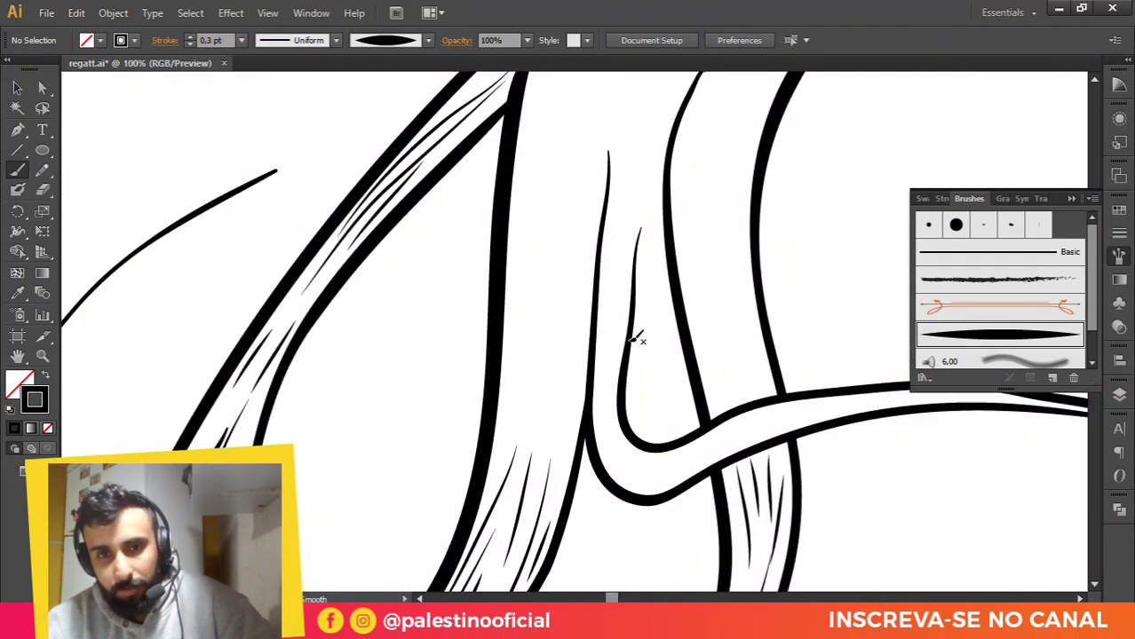
# Step: Extend the hooked strand's inner contour up to the neighbouring lock and add fine tapered strokes where the two meet
pyautogui.moveTo(637, 338); pyautogui.dragTo(640, 277)
pyautogui.moveTo(659, 167); pyautogui.dragTo(671, 140)
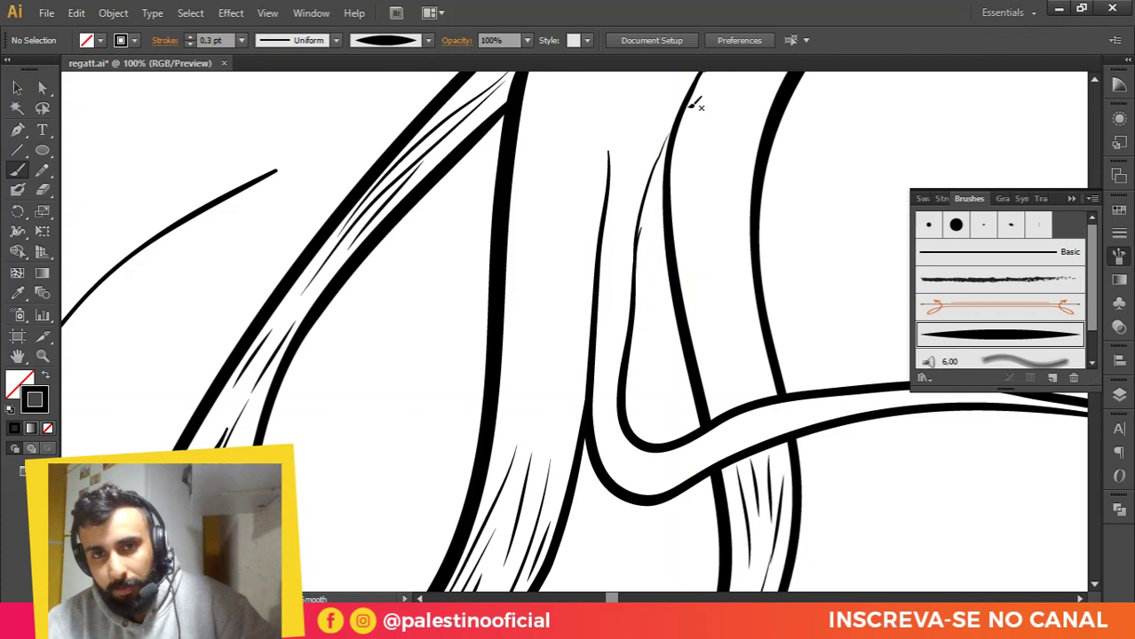
pyautogui.scroll(1, 669, 165)
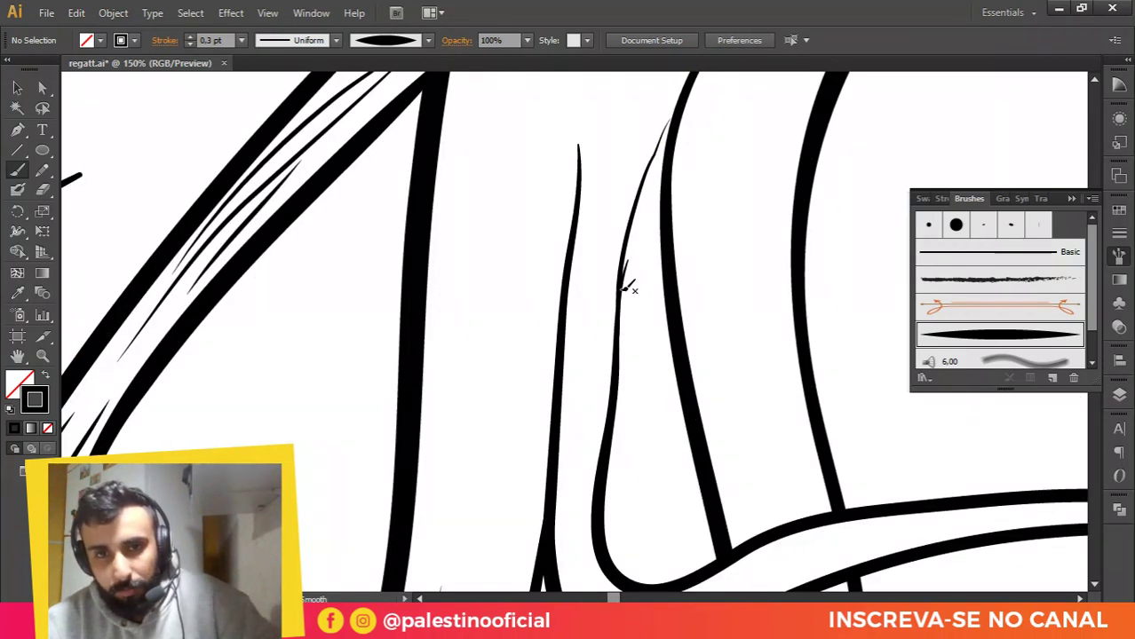
pyautogui.moveTo(669, 144); pyautogui.dragTo(670, 128)
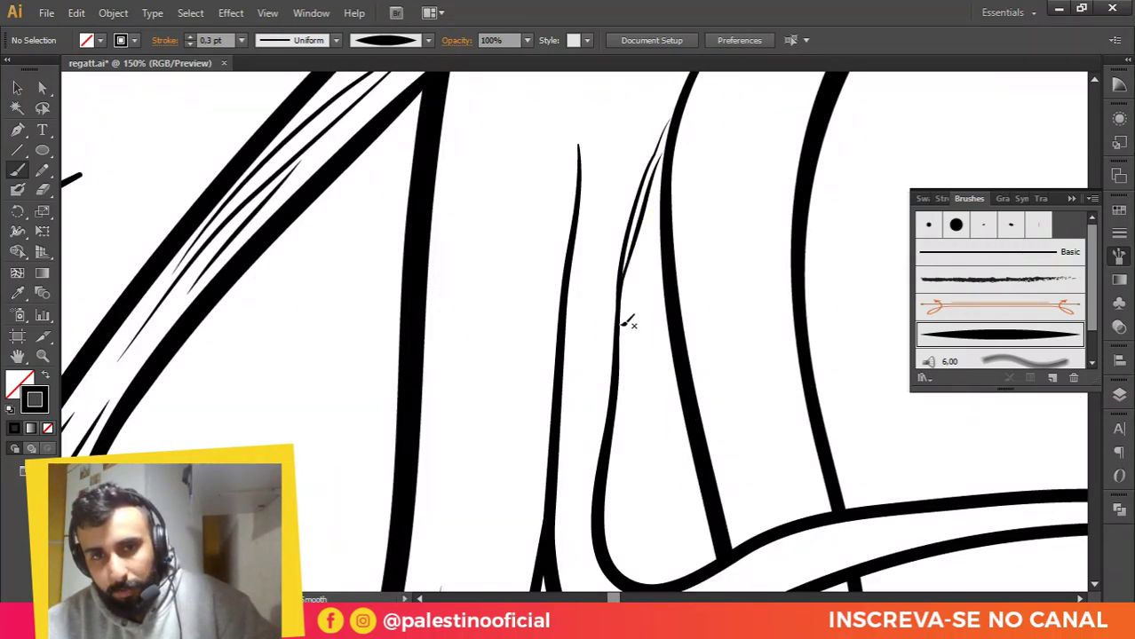
pyautogui.moveTo(656, 216); pyautogui.dragTo(668, 151)
pyautogui.scroll(-4, 671, 252)
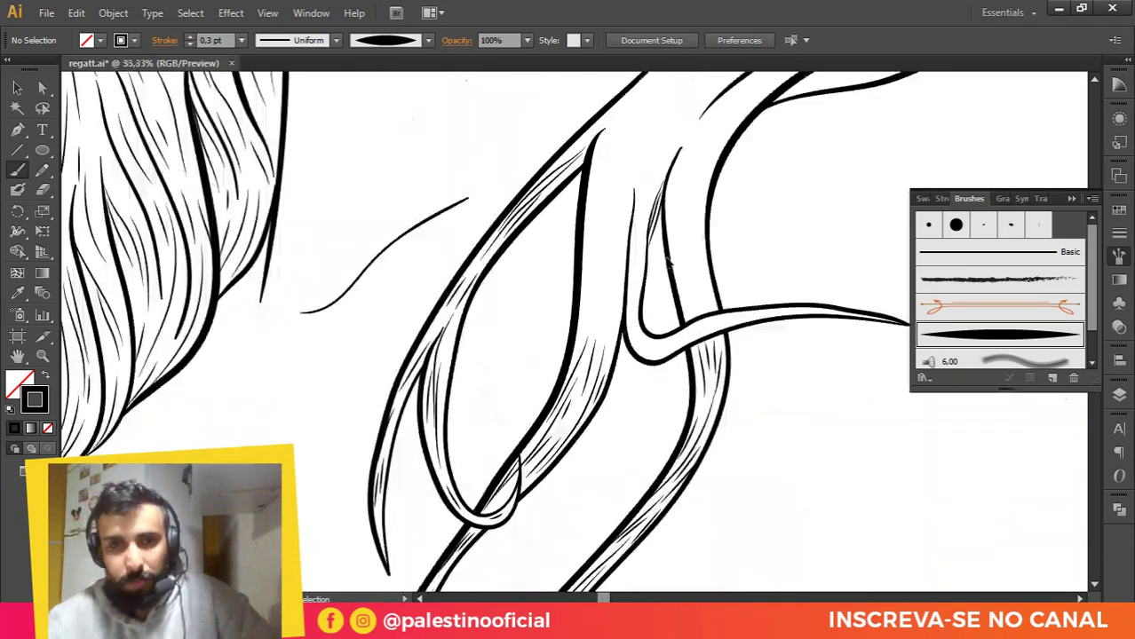
# Step: Fill the long straight section of the wide lock beside the hooked strand with fine strands running along its length
pyautogui.scroll(2, 673, 260)
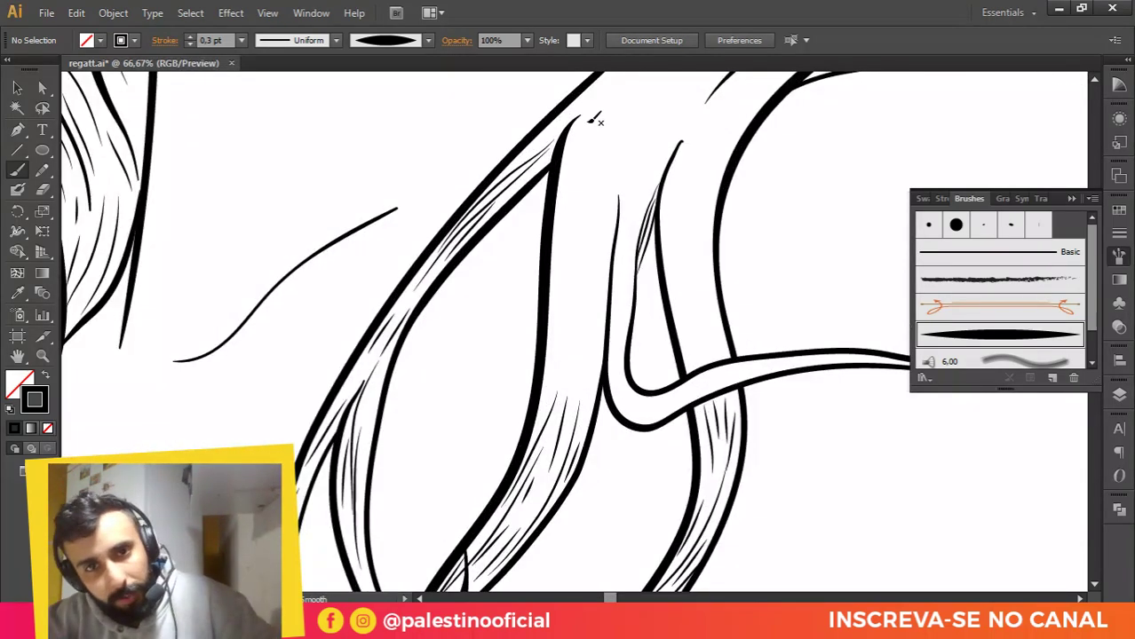
pyautogui.moveTo(561, 377); pyautogui.dragTo(550, 399)
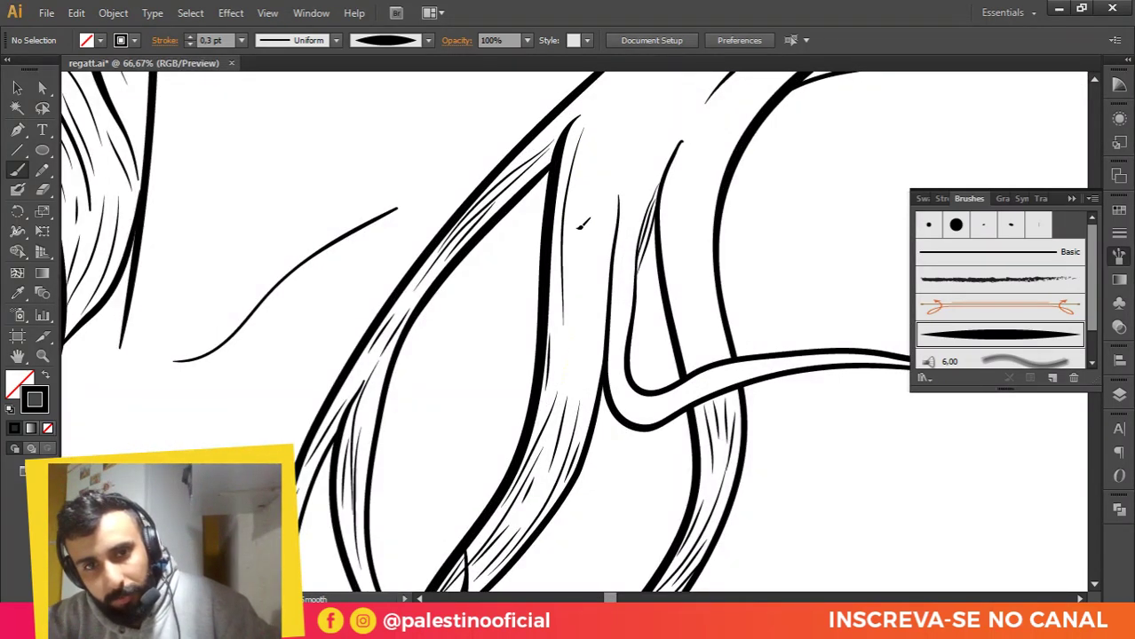
pyautogui.moveTo(582, 226); pyautogui.dragTo(563, 377)
pyautogui.moveTo(611, 140)
pyautogui.mouseDown()
pyautogui.moveTo(587, 251)
pyautogui.moveTo(573, 388)
pyautogui.moveTo(599, 313)
pyautogui.moveTo(579, 386)
pyautogui.mouseUp()
pyautogui.moveTo(607, 215); pyautogui.dragTo(594, 300)
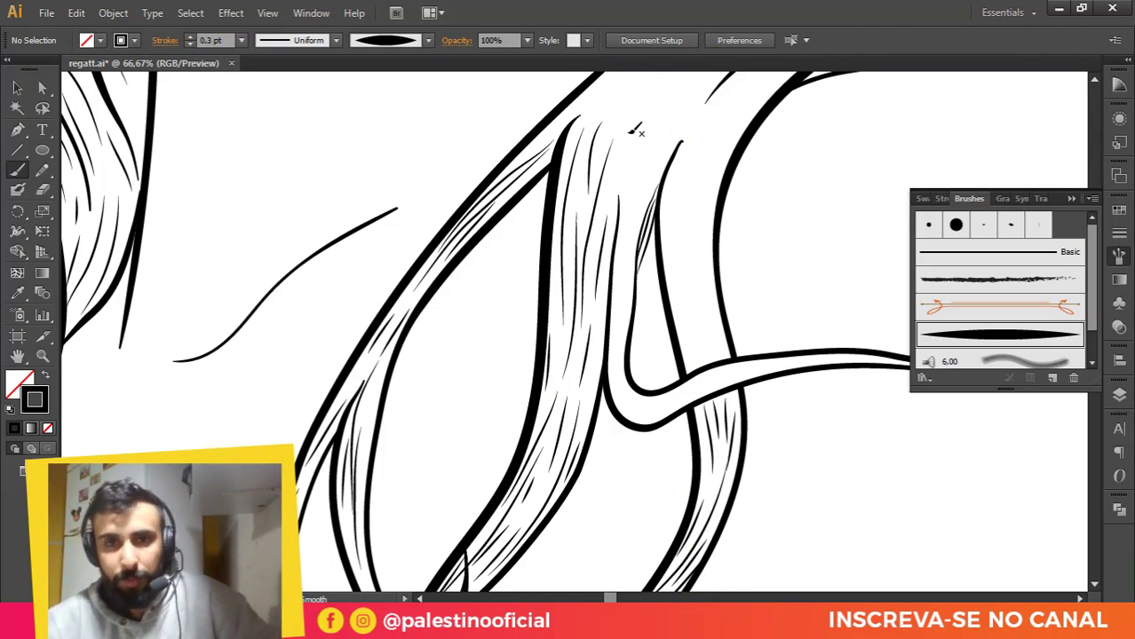
# Step: Fill the outer side of the thick diagonal lock with fine strands, from its narrow top down to where it splits
pyautogui.hotkey('ctrl', '-')
pyautogui.scroll(-1, 575, 351)
pyautogui.moveTo(689, 164); pyautogui.dragTo(673, 182)
pyautogui.scroll(1, 656, 181)
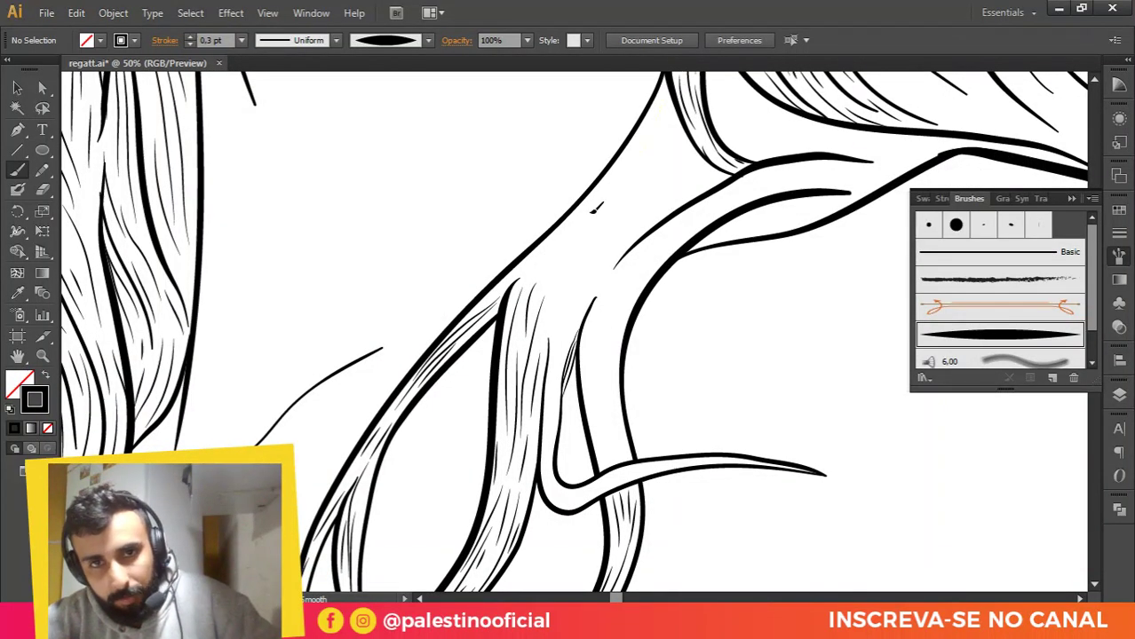
pyautogui.moveTo(665, 89); pyautogui.dragTo(593, 210)
pyautogui.moveTo(539, 251)
pyautogui.mouseDown()
pyautogui.moveTo(577, 219)
pyautogui.moveTo(644, 121)
pyautogui.mouseUp()
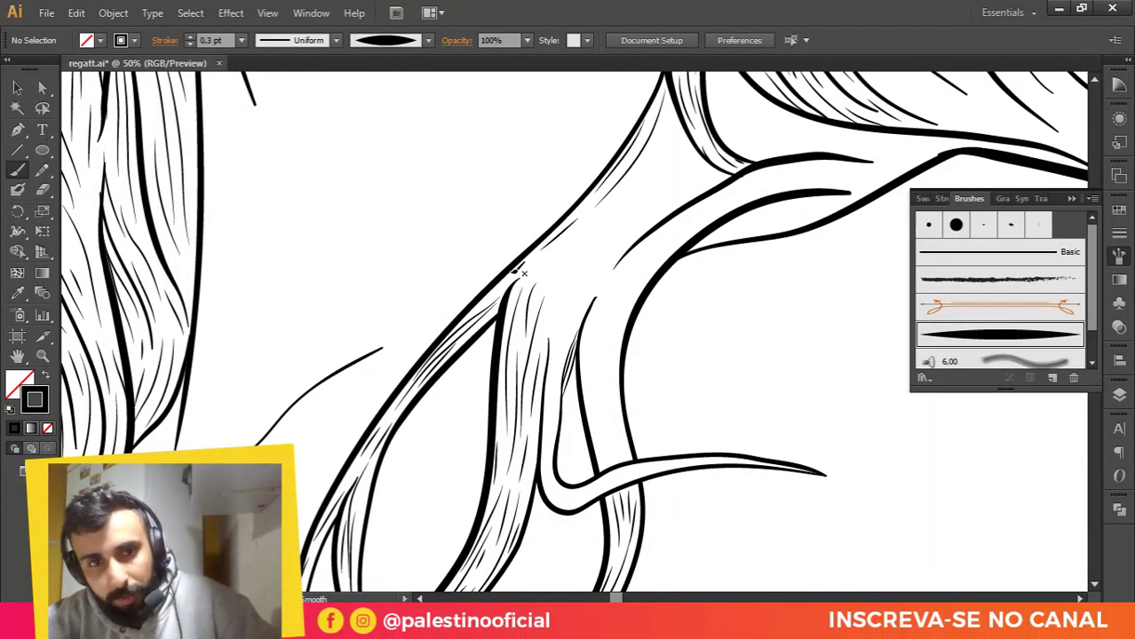
pyautogui.moveTo(531, 275)
pyautogui.mouseDown()
pyautogui.moveTo(617, 210)
pyautogui.moveTo(607, 226)
pyautogui.moveTo(680, 111)
pyautogui.moveTo(641, 166)
pyautogui.moveTo(671, 113)
pyautogui.moveTo(650, 140)
pyautogui.mouseUp()
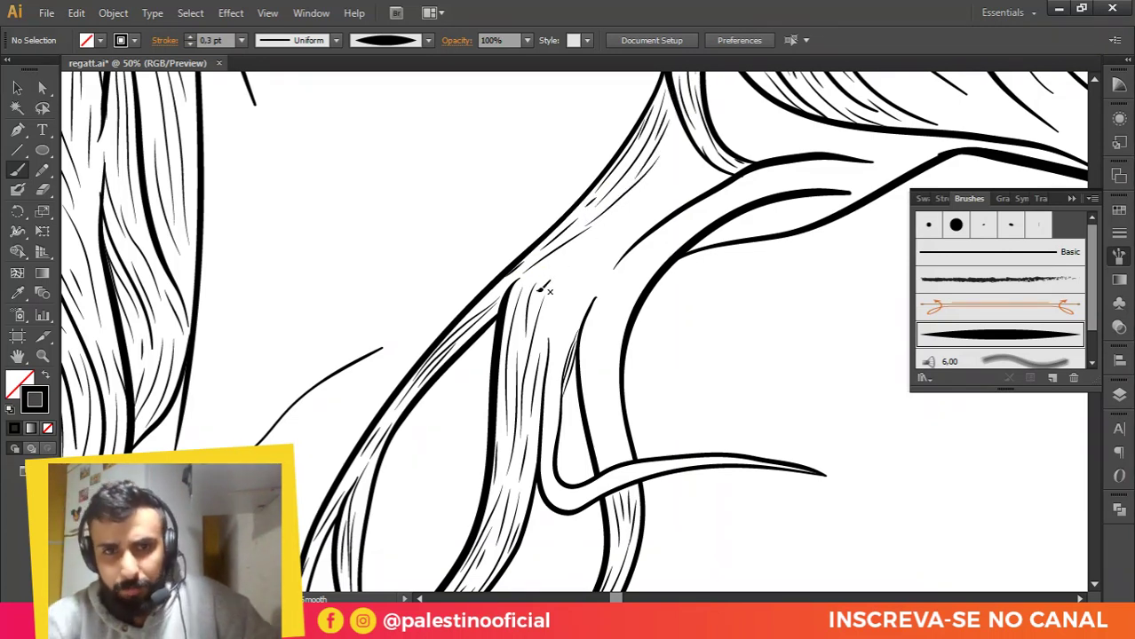
pyautogui.moveTo(536, 276); pyautogui.dragTo(648, 180)
# Step: Fill the middle and inner side of the thick diagonal lock with fine strands, continuing down past its inner contour line
pyautogui.scroll(1, 701, 193)
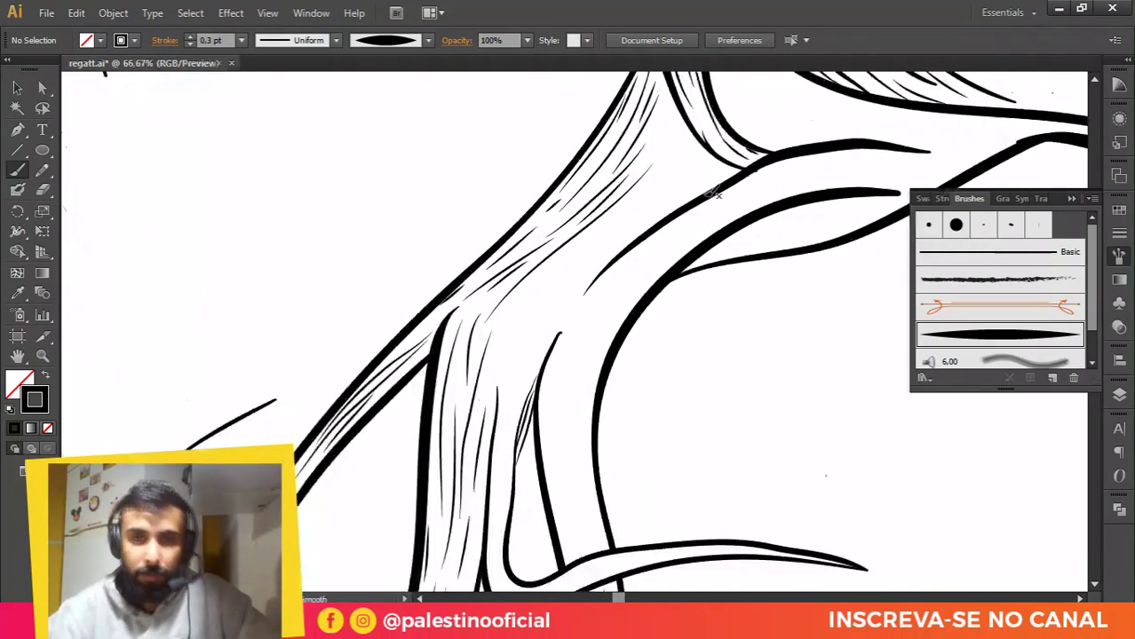
pyautogui.moveTo(659, 113)
pyautogui.mouseDown()
pyautogui.moveTo(647, 144)
pyautogui.moveTo(656, 147)
pyautogui.mouseUp()
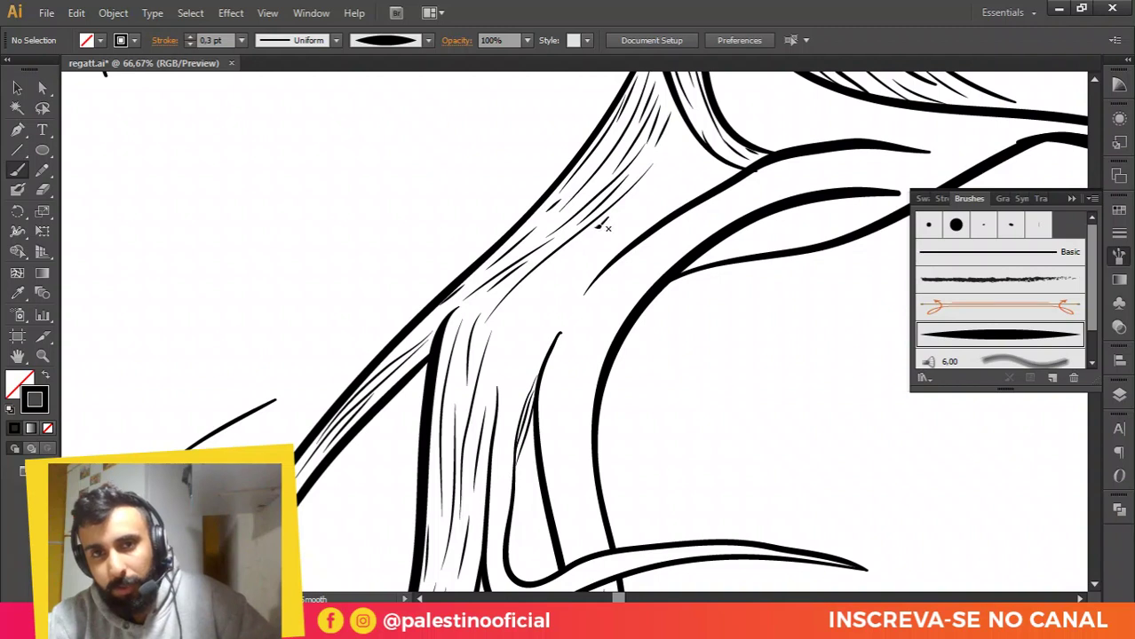
pyautogui.moveTo(508, 327); pyautogui.dragTo(531, 285)
pyautogui.moveTo(503, 364)
pyautogui.mouseDown()
pyautogui.moveTo(523, 324)
pyautogui.moveTo(630, 213)
pyautogui.mouseUp()
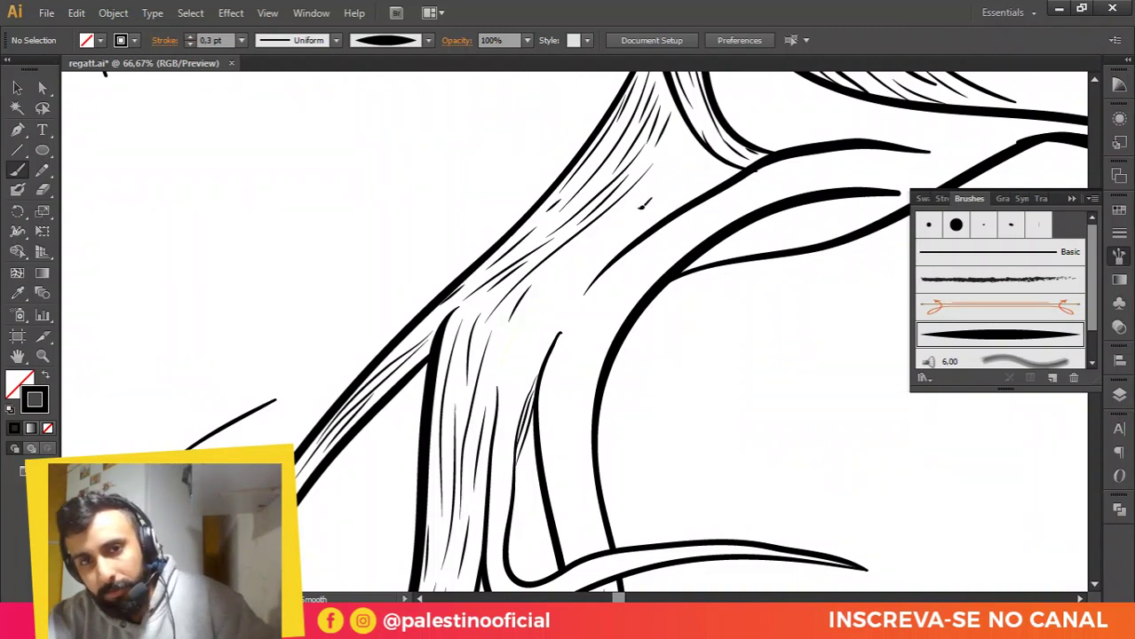
pyautogui.moveTo(541, 273); pyautogui.dragTo(586, 237)
pyautogui.moveTo(680, 149); pyautogui.dragTo(636, 195)
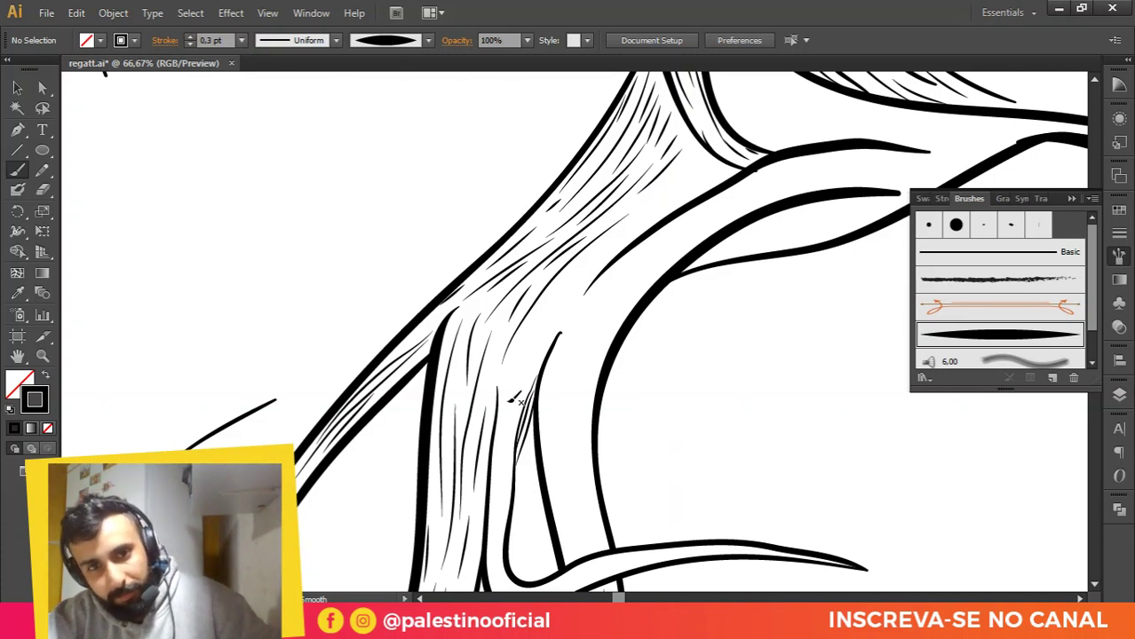
pyautogui.moveTo(566, 296)
pyautogui.mouseDown()
pyautogui.moveTo(613, 240)
pyautogui.moveTo(715, 188)
pyautogui.moveTo(633, 226)
pyautogui.moveTo(680, 180)
pyautogui.mouseUp()
pyautogui.moveTo(628, 210)
pyautogui.mouseDown()
pyautogui.moveTo(715, 160)
pyautogui.moveTo(751, 167)
pyautogui.mouseUp()
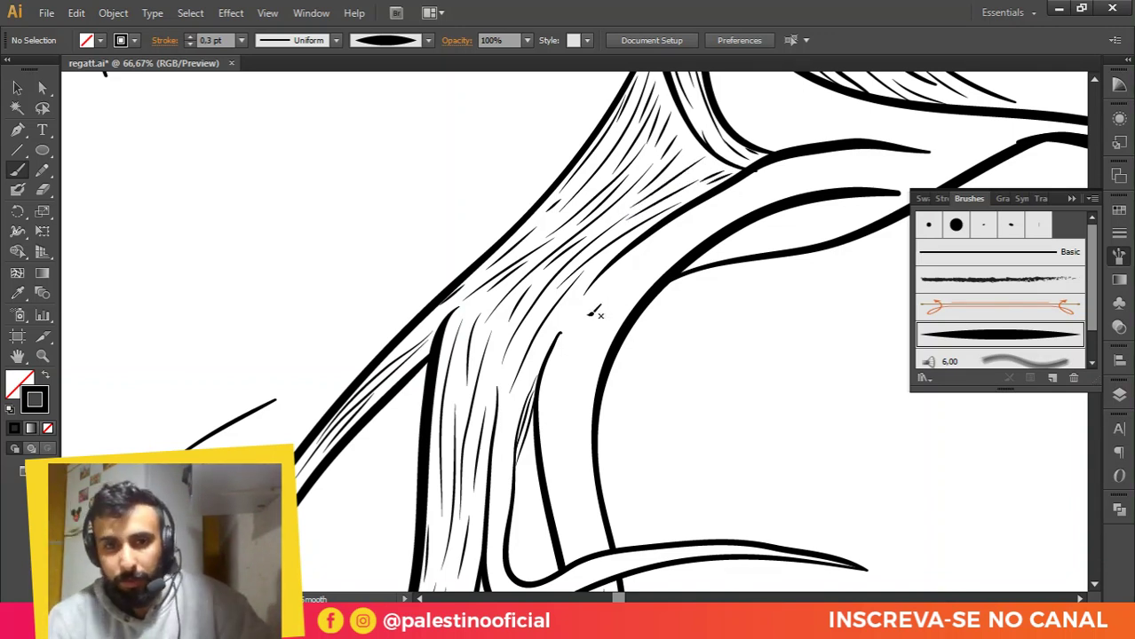
pyautogui.moveTo(538, 429)
pyautogui.mouseDown()
pyautogui.moveTo(606, 285)
pyautogui.moveTo(635, 254)
pyautogui.mouseUp()
# Step: Draw the first fine strands in the lock section behind the hooked strand, following its inner contour above the crossing
pyautogui.hotkey('ctrl', '-')
pyautogui.scroll(-3, 548, 358)
pyautogui.scroll(-2, 213, 444)
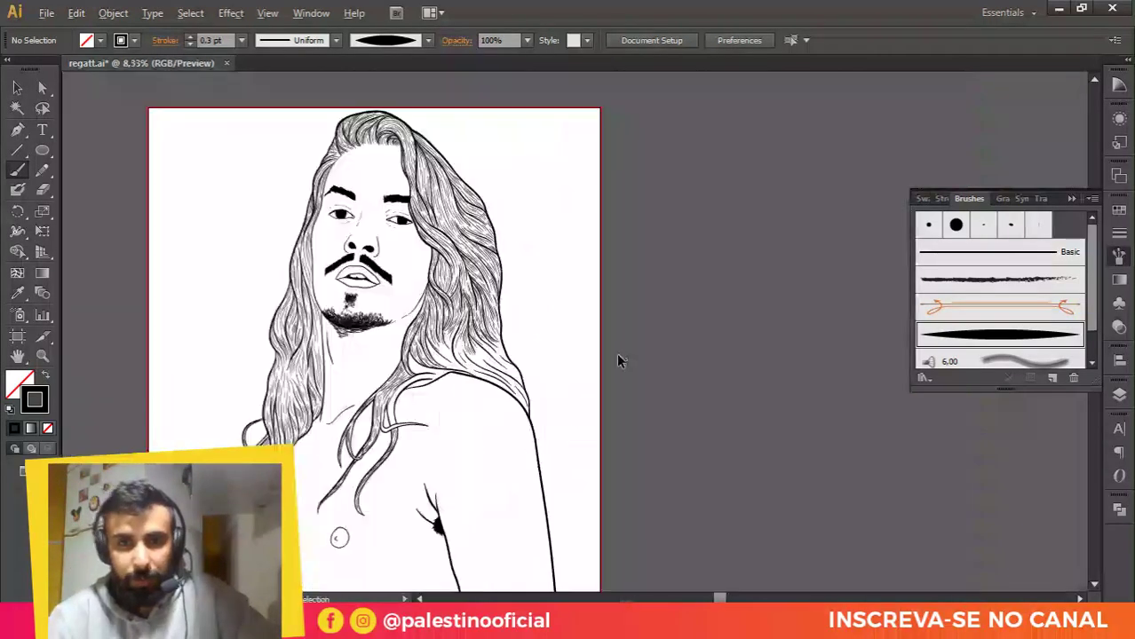
pyautogui.scroll(2, 338, 495)
pyautogui.scroll(2, 335, 499)
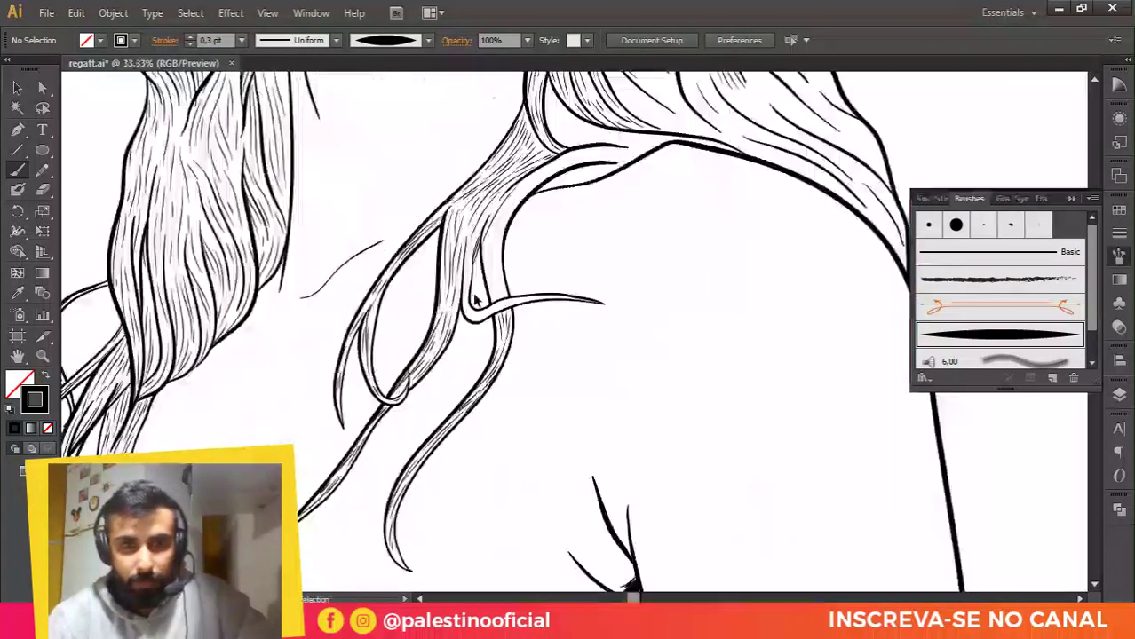
pyautogui.scroll(1, 531, 178)
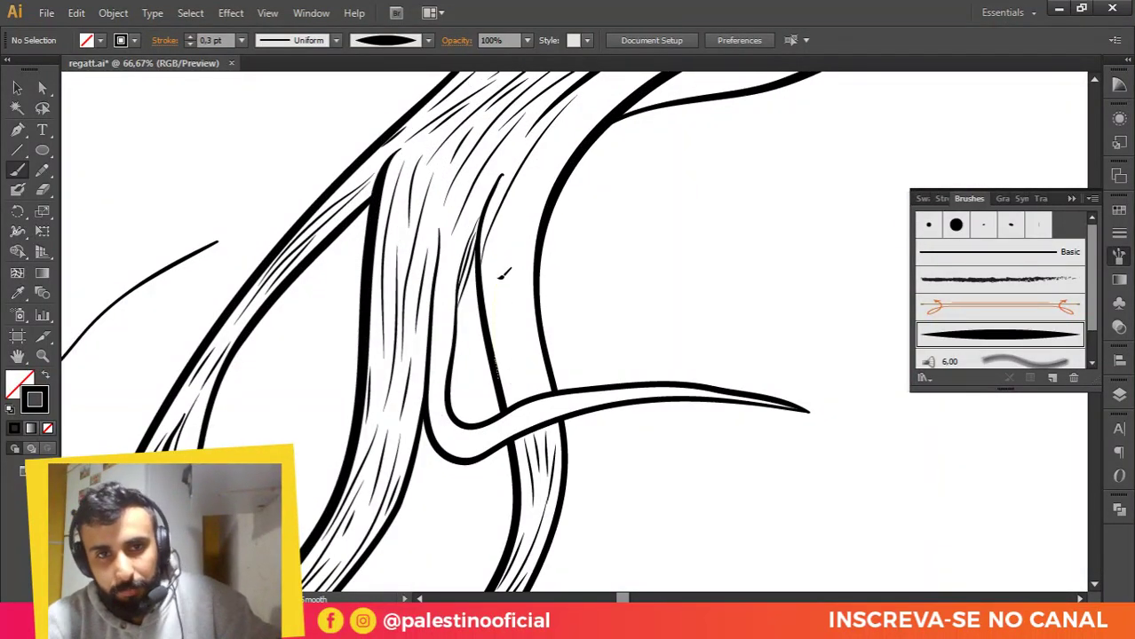
pyautogui.moveTo(499, 277); pyautogui.dragTo(552, 136)
pyautogui.moveTo(517, 355); pyautogui.dragTo(486, 229)
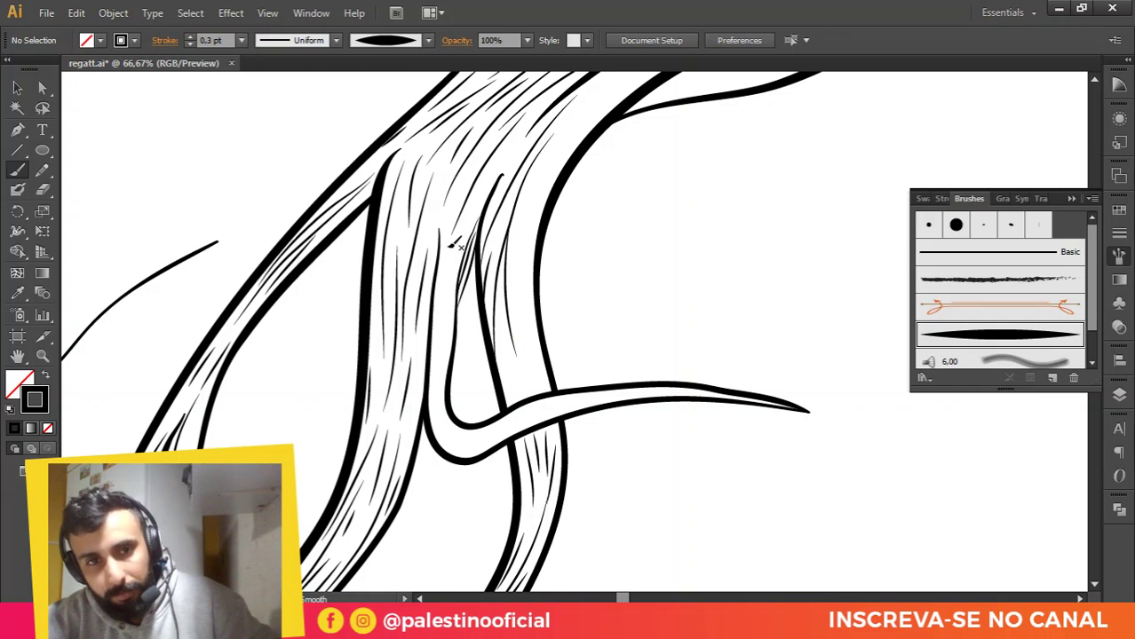
# Step: Fill the hooked strand with fine strokes from its upper part around the bend and out toward its pointed tip
pyautogui.moveTo(435, 368); pyautogui.dragTo(455, 259)
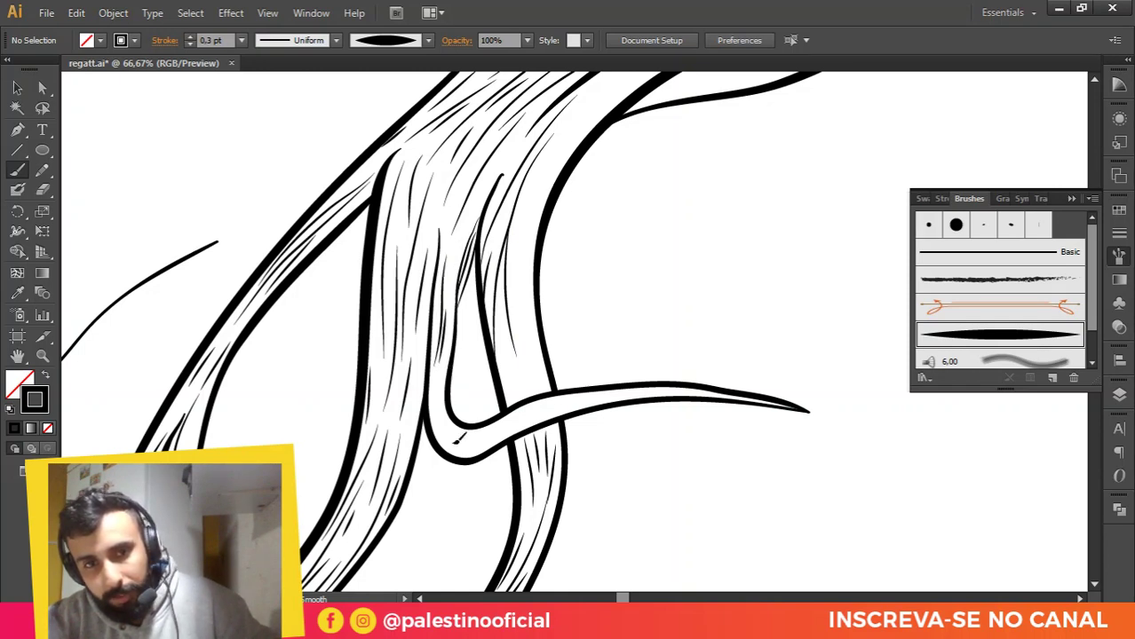
pyautogui.moveTo(444, 405)
pyautogui.mouseDown()
pyautogui.moveTo(464, 433)
pyautogui.moveTo(504, 427)
pyautogui.mouseUp()
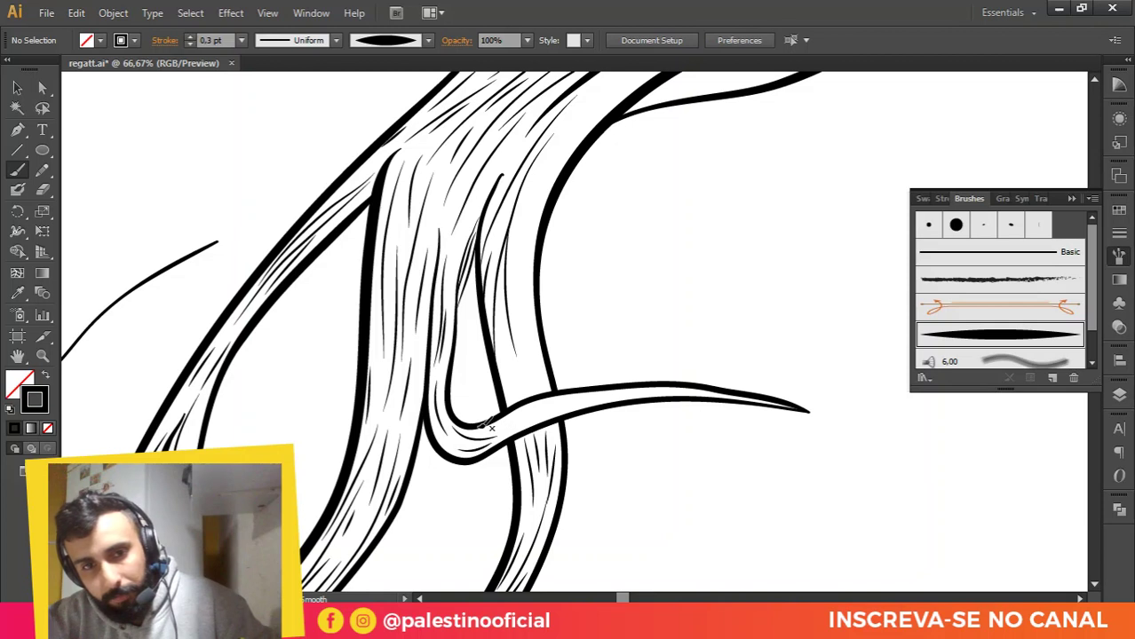
pyautogui.moveTo(610, 392); pyautogui.dragTo(524, 426)
pyautogui.moveTo(651, 387); pyautogui.dragTo(523, 424)
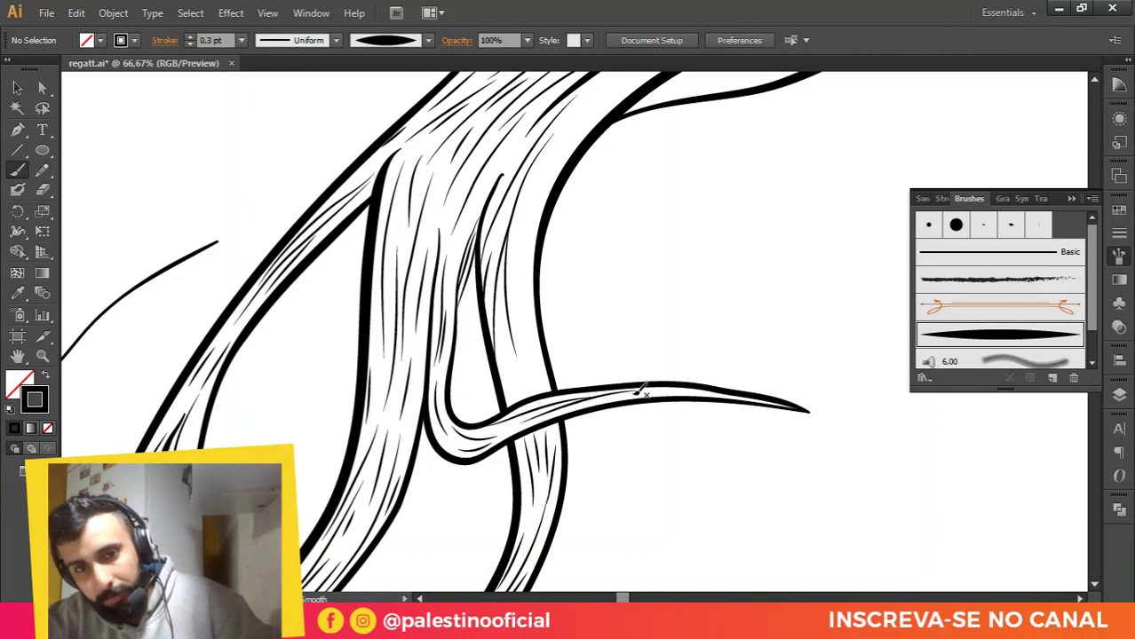
pyautogui.moveTo(761, 393); pyautogui.dragTo(639, 395)
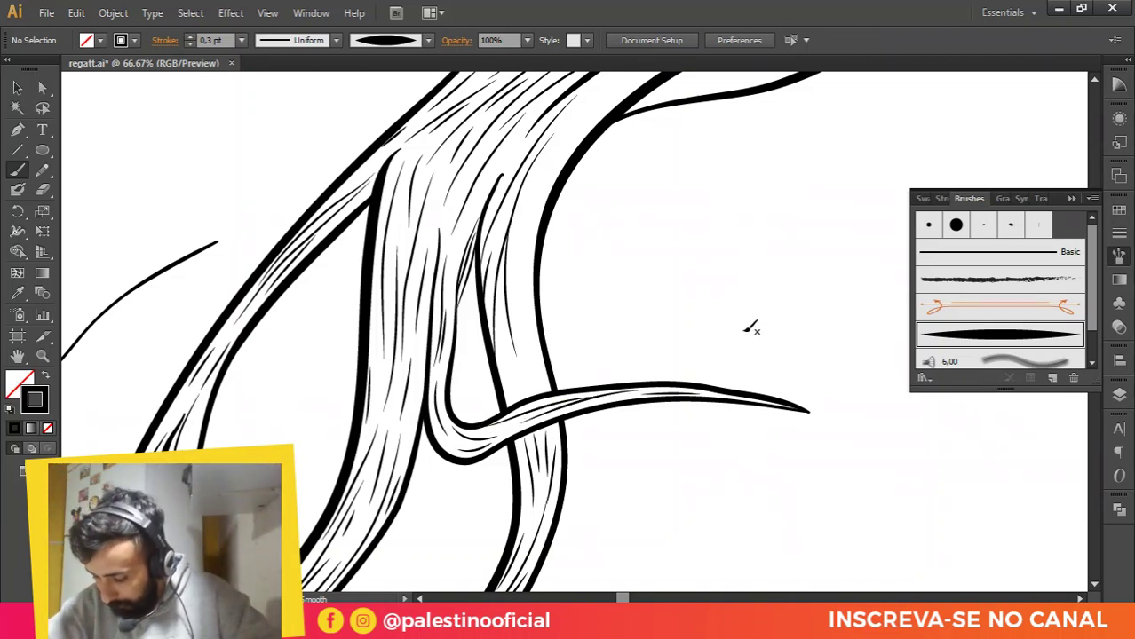
# Step: Fill the rest of the lock section directly above the crossing hooked strand with fine strands
pyautogui.scroll(-2, 577, 432)
pyautogui.scroll(2, 554, 399)
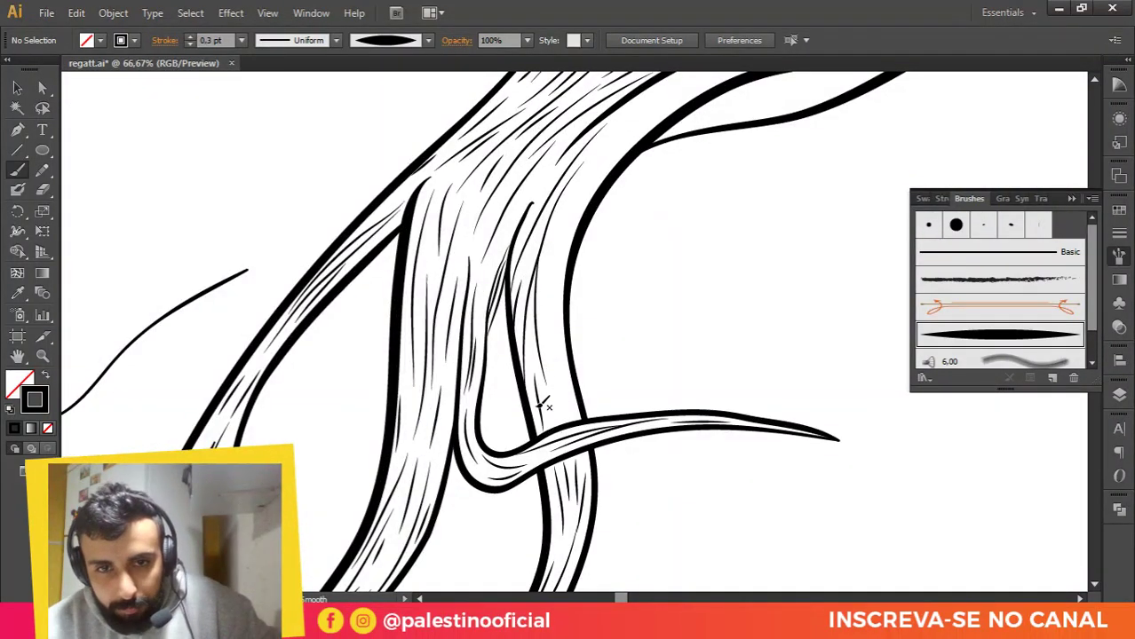
pyautogui.moveTo(533, 306)
pyautogui.mouseDown()
pyautogui.moveTo(530, 352)
pyautogui.moveTo(555, 252)
pyautogui.mouseUp()
pyautogui.moveTo(547, 329); pyautogui.dragTo(561, 426)
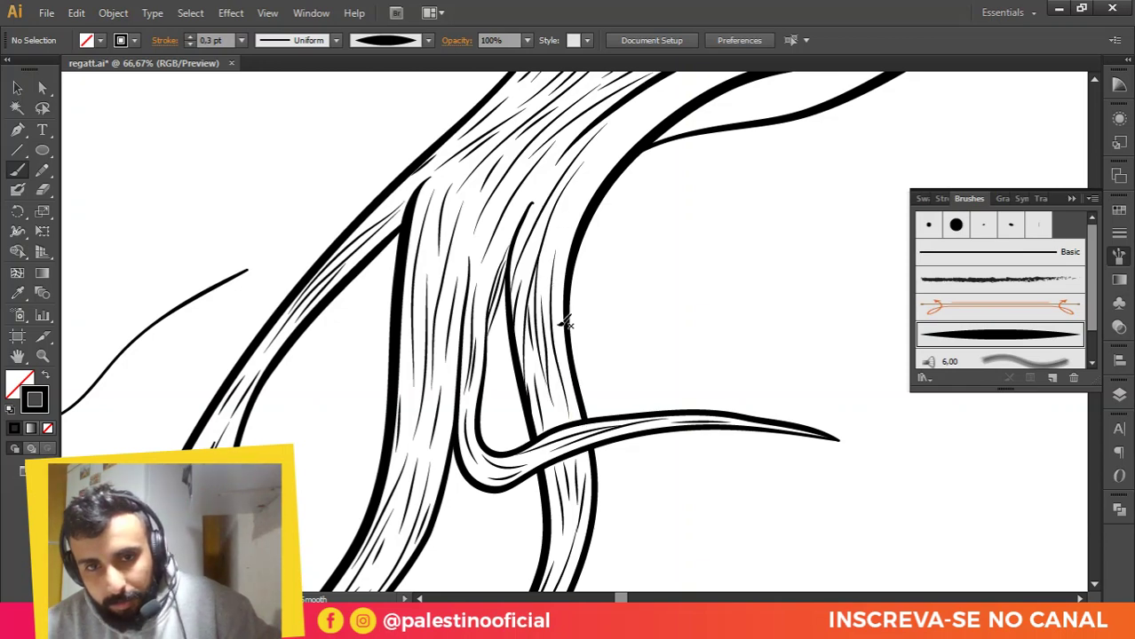
# Step: Fill the curved lock that bends up toward the shoulder with fine strands between its two thick contours
pyautogui.scroll(3, 613, 271)
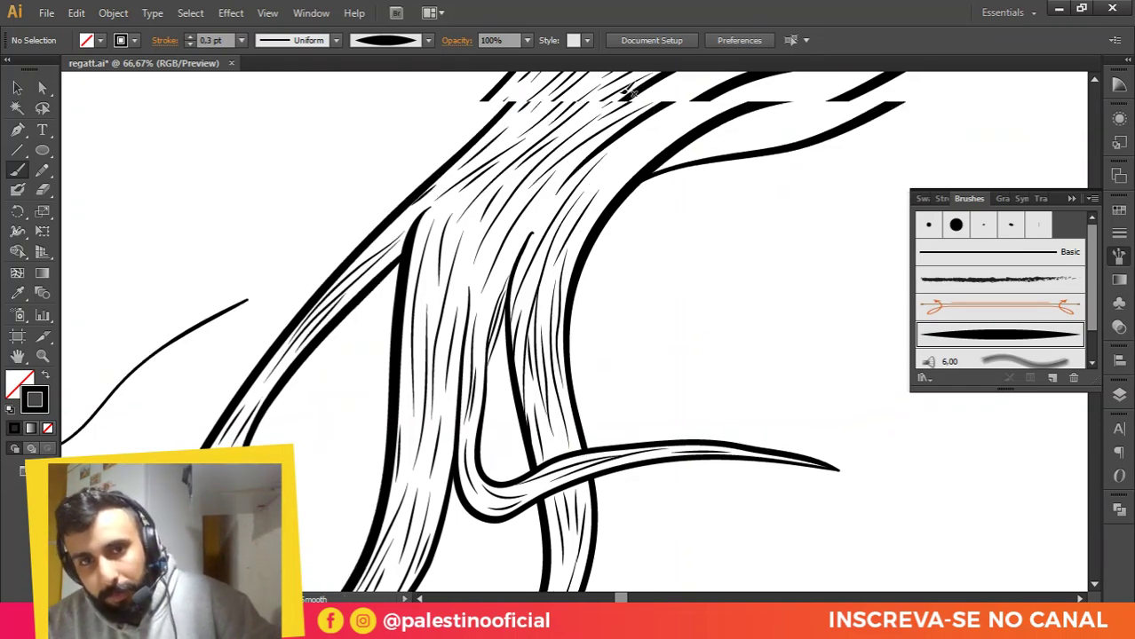
pyautogui.moveTo(587, 321)
pyautogui.mouseDown()
pyautogui.moveTo(652, 234)
pyautogui.moveTo(719, 187)
pyautogui.mouseUp()
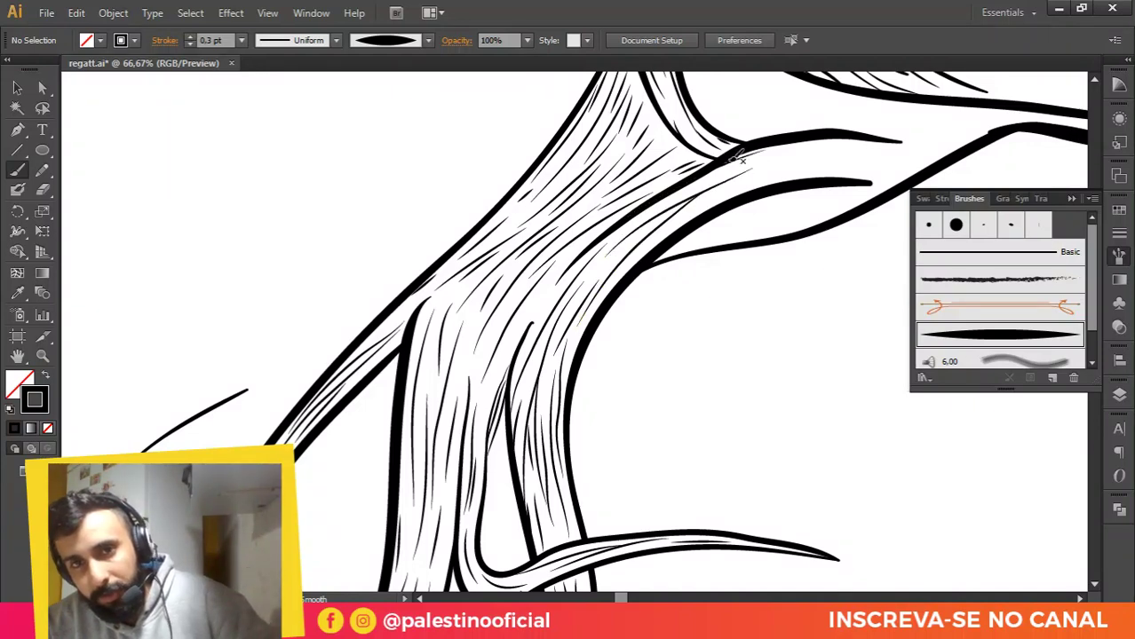
pyautogui.scroll(1, 760, 176)
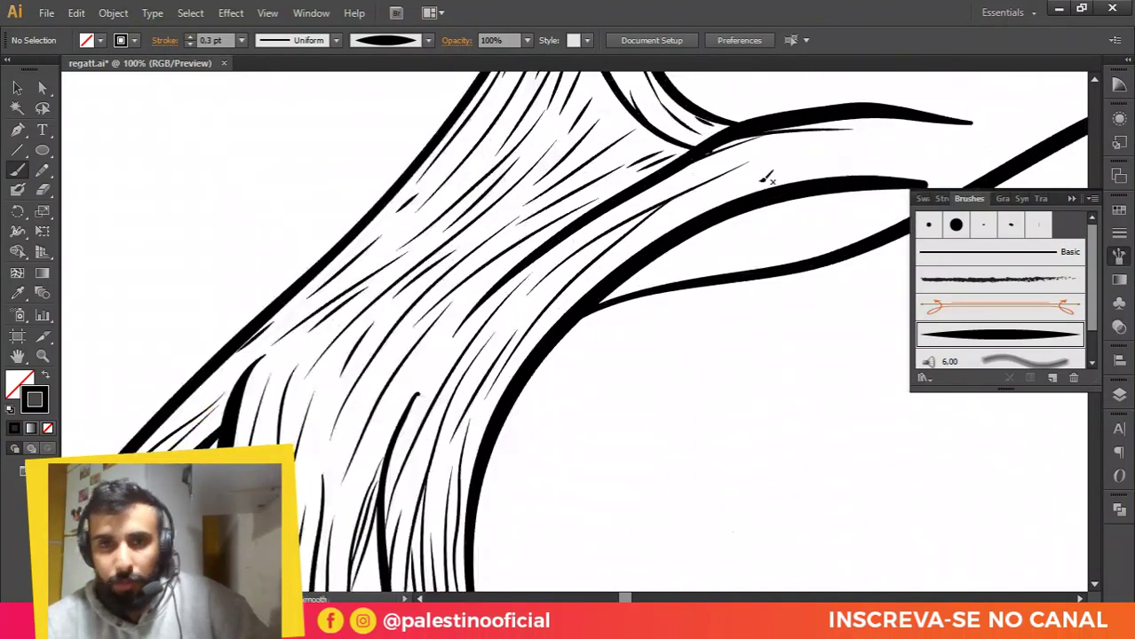
pyautogui.moveTo(563, 242); pyautogui.dragTo(745, 159)
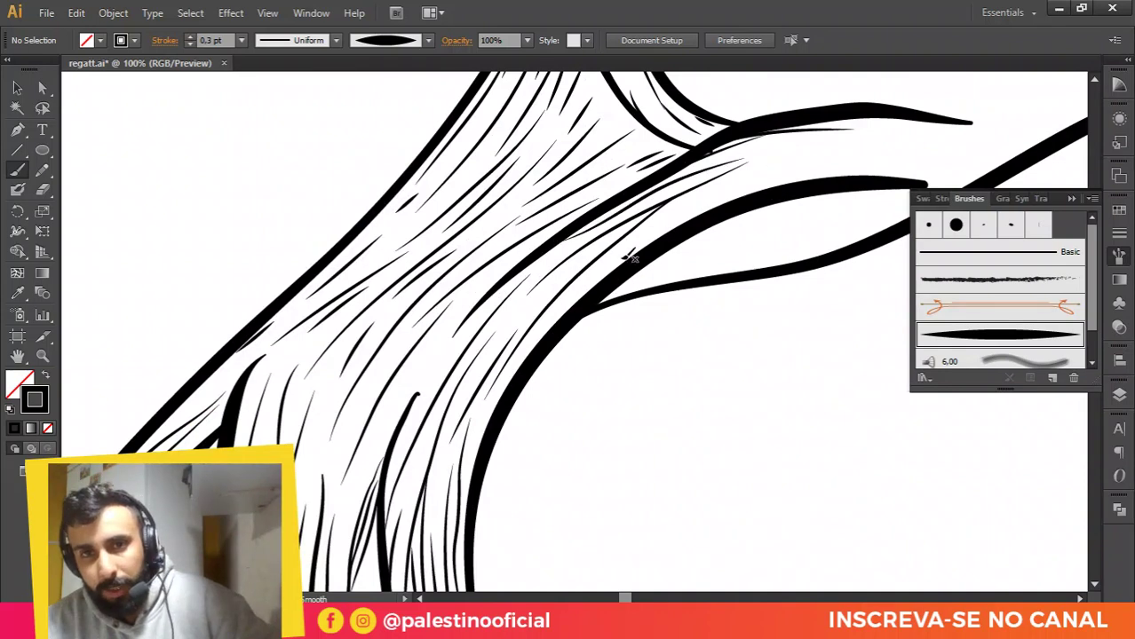
pyautogui.moveTo(555, 329)
pyautogui.mouseDown()
pyautogui.moveTo(672, 213)
pyautogui.moveTo(818, 157)
pyautogui.mouseUp()
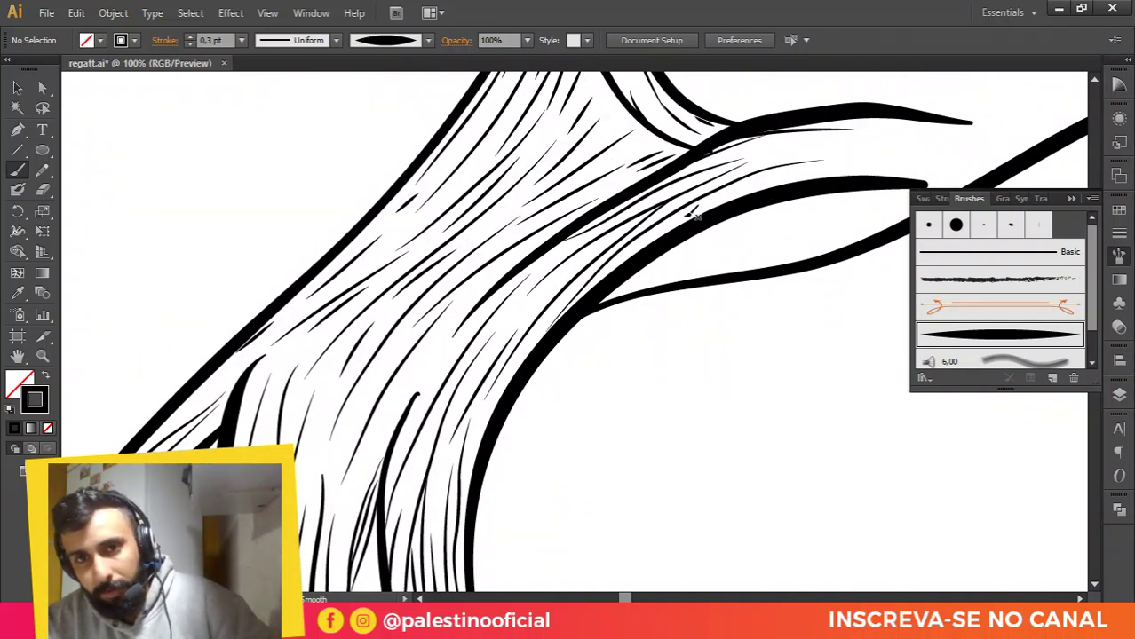
pyautogui.scroll(-4, 836, 177)
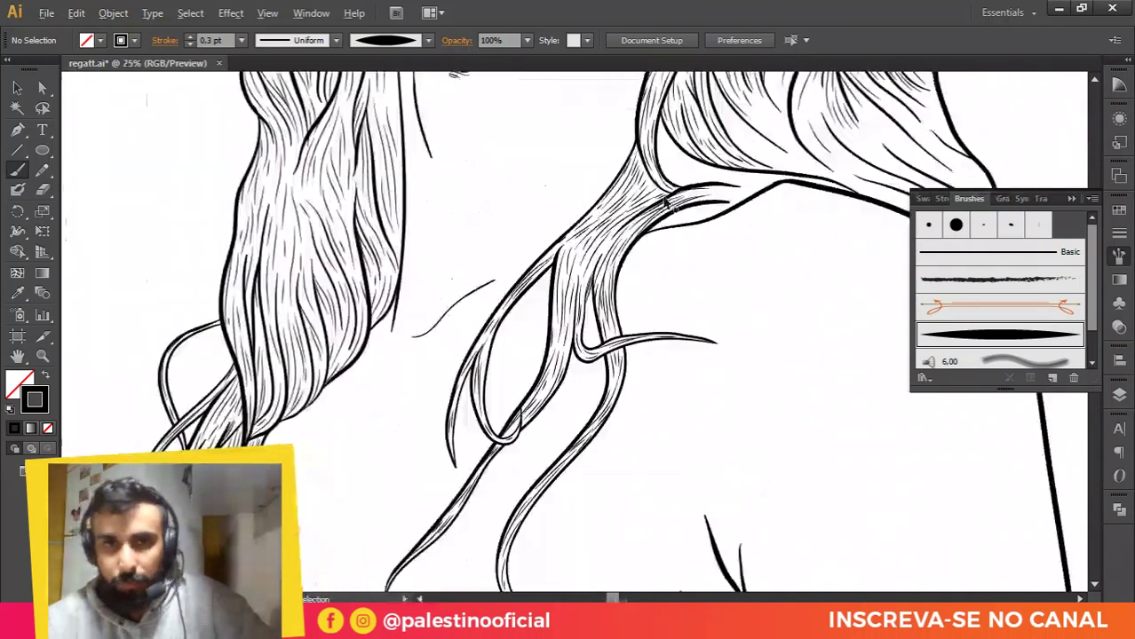
# Step: Fill the narrow sliver under the shoulder lock and the area around its thick contour's end with fine strands
pyautogui.scroll(4, 744, 202)
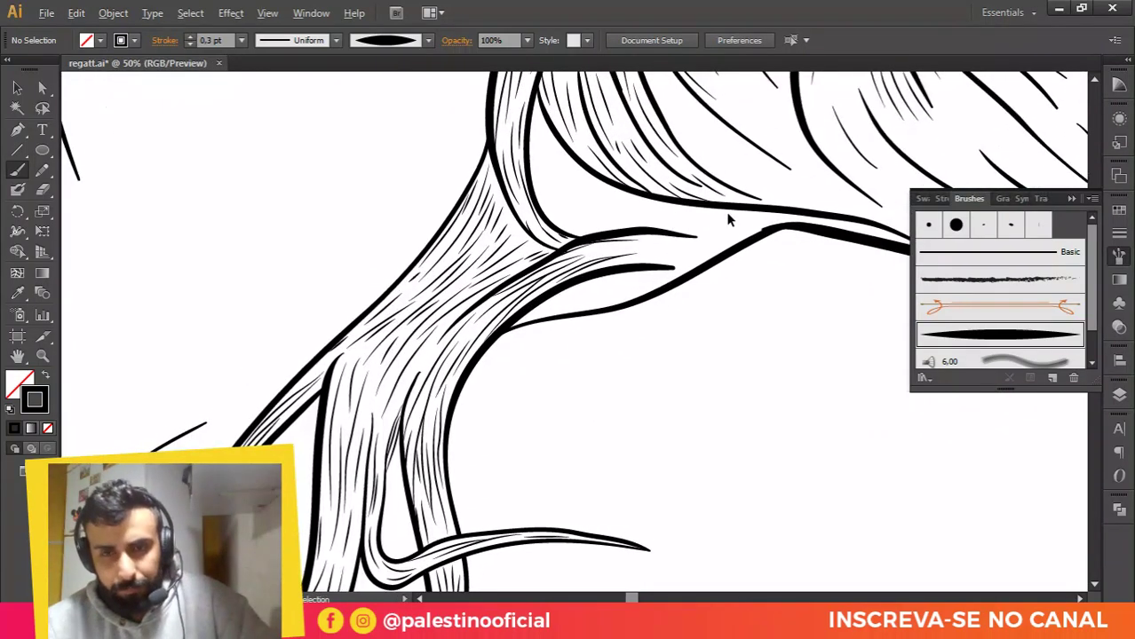
pyautogui.moveTo(444, 332)
pyautogui.mouseDown()
pyautogui.moveTo(593, 300)
pyautogui.moveTo(484, 308)
pyautogui.mouseUp()
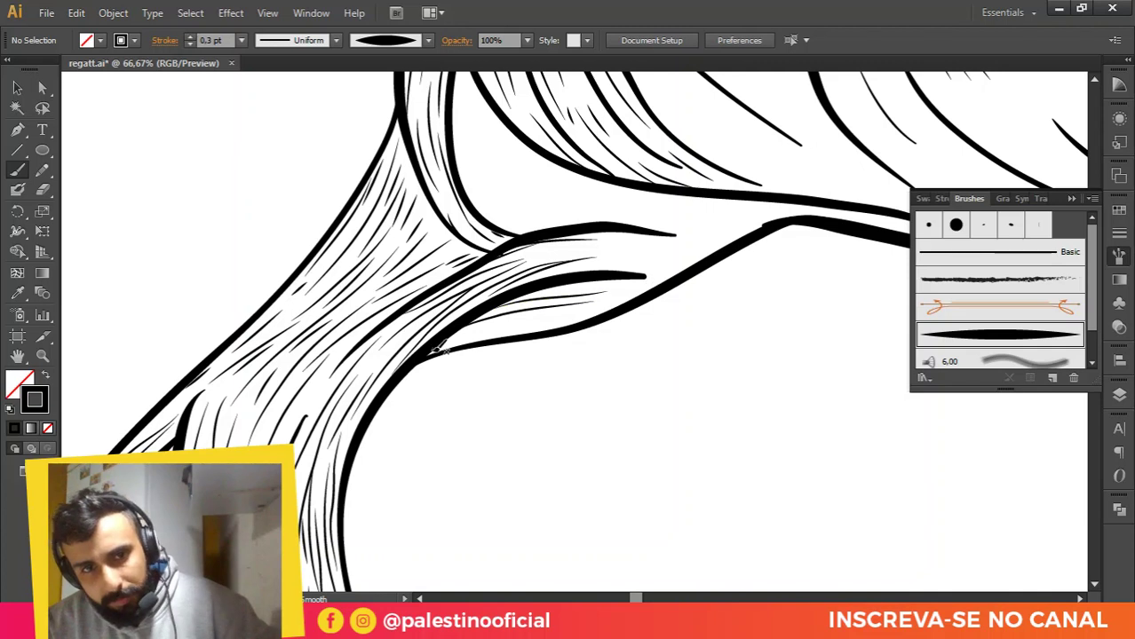
pyautogui.moveTo(551, 317); pyautogui.dragTo(584, 312)
pyautogui.moveTo(655, 292)
pyautogui.mouseDown()
pyautogui.moveTo(597, 304)
pyautogui.moveTo(662, 284)
pyautogui.moveTo(597, 262)
pyautogui.mouseUp()
pyautogui.moveTo(691, 258); pyautogui.dragTo(609, 264)
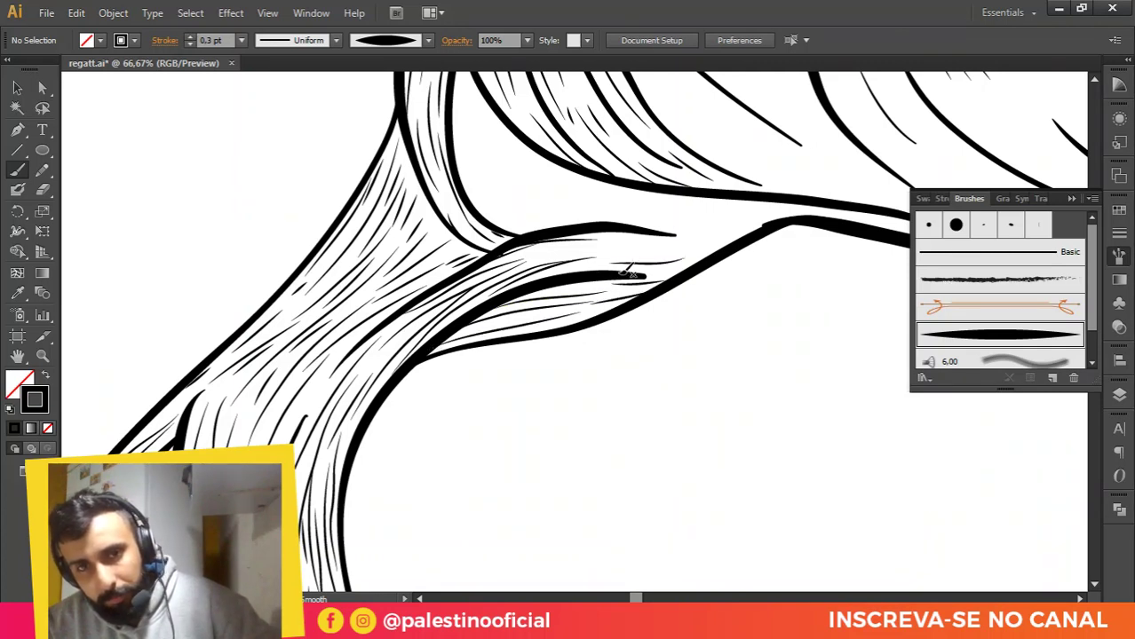
pyautogui.moveTo(702, 261); pyautogui.dragTo(629, 271)
pyautogui.moveTo(682, 245); pyautogui.dragTo(712, 244)
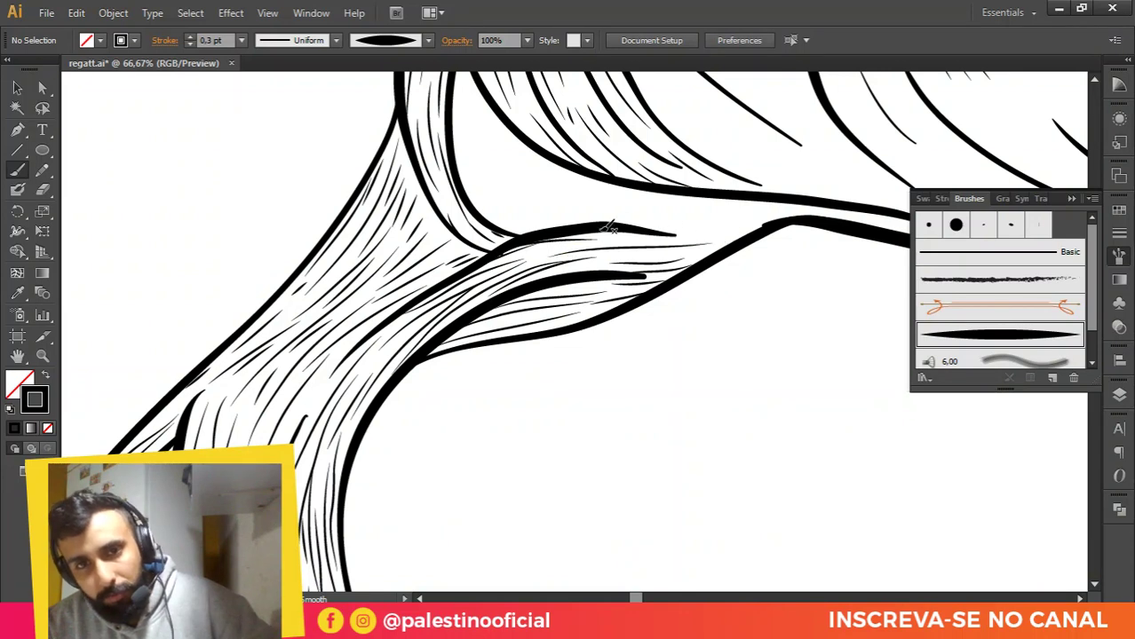
# Step: Extend the shoulder lock's fine strands past the end of its upper thick contour to its pointed tip
pyautogui.moveTo(604, 232)
pyautogui.mouseDown()
pyautogui.moveTo(696, 236)
pyautogui.moveTo(602, 238)
pyautogui.moveTo(649, 239)
pyautogui.moveTo(746, 230)
pyautogui.mouseUp()
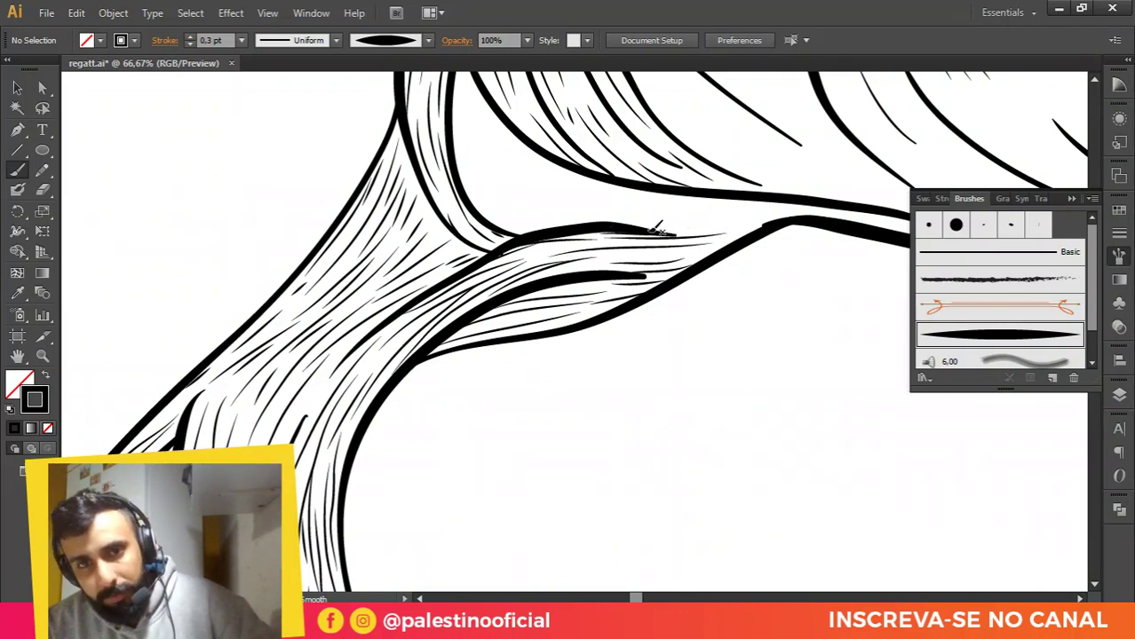
pyautogui.moveTo(656, 236); pyautogui.dragTo(762, 224)
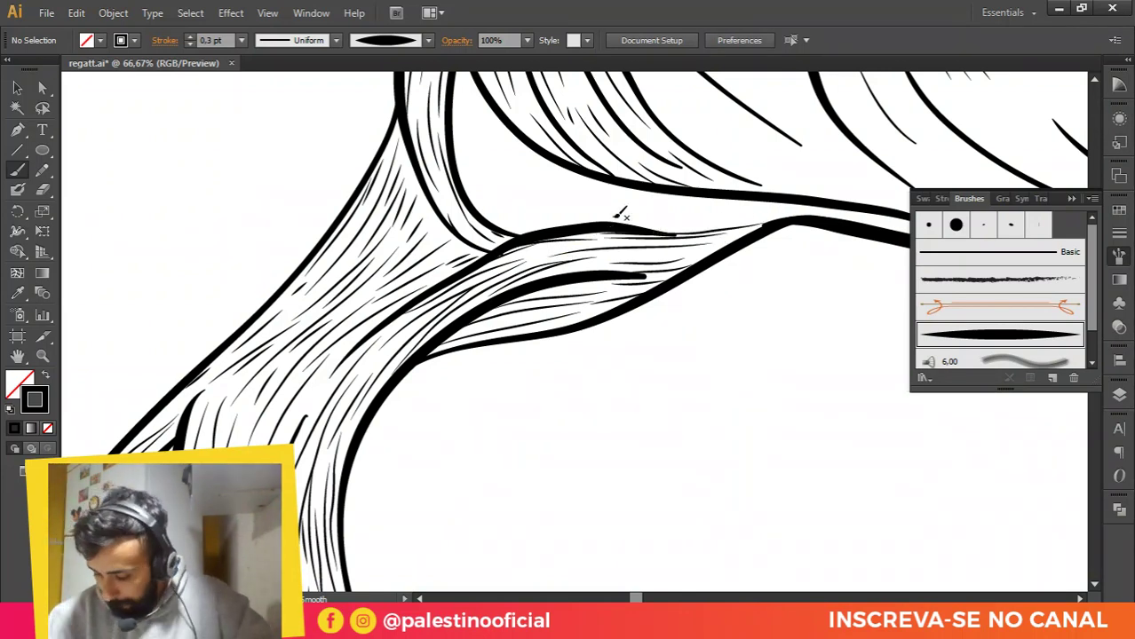
pyautogui.scroll(-1, 646, 401)
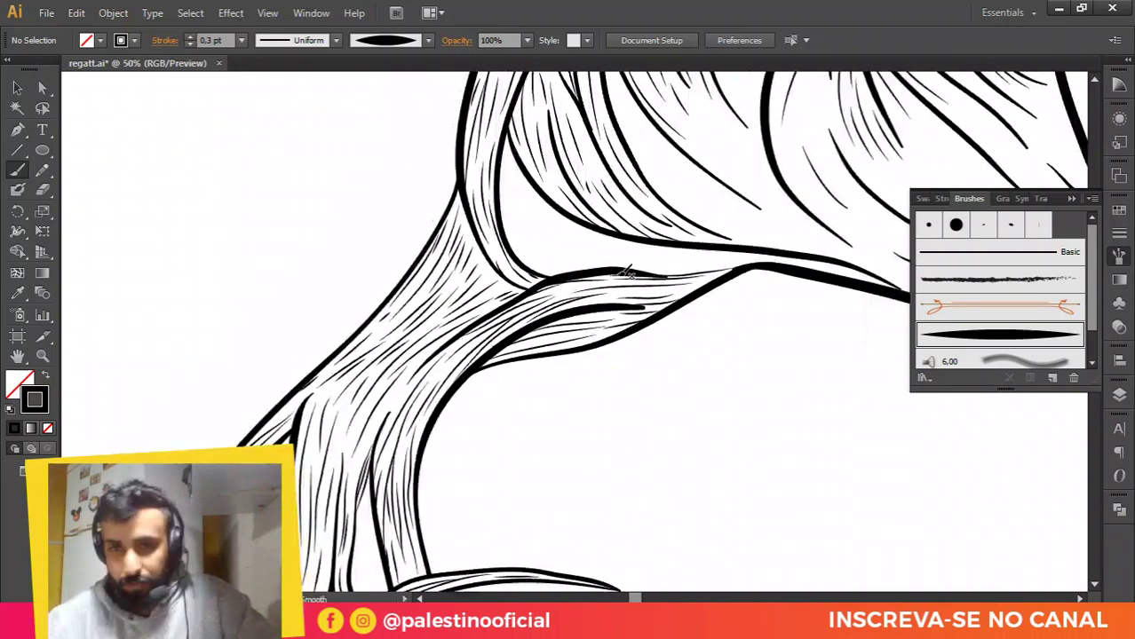
# Step: Fill the empty curved band above the shoulder lock with fine strands that follow its bend
pyautogui.scroll(1, 626, 273)
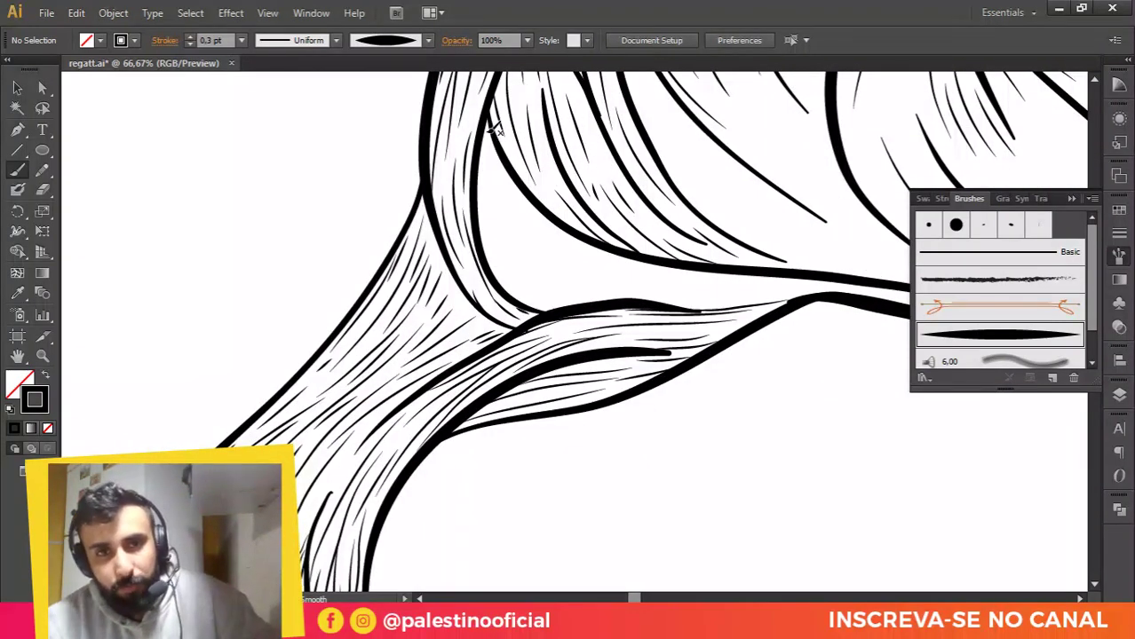
pyautogui.moveTo(503, 192); pyautogui.dragTo(529, 231)
pyautogui.moveTo(480, 150)
pyautogui.mouseDown()
pyautogui.moveTo(560, 264)
pyautogui.moveTo(734, 284)
pyautogui.mouseUp()
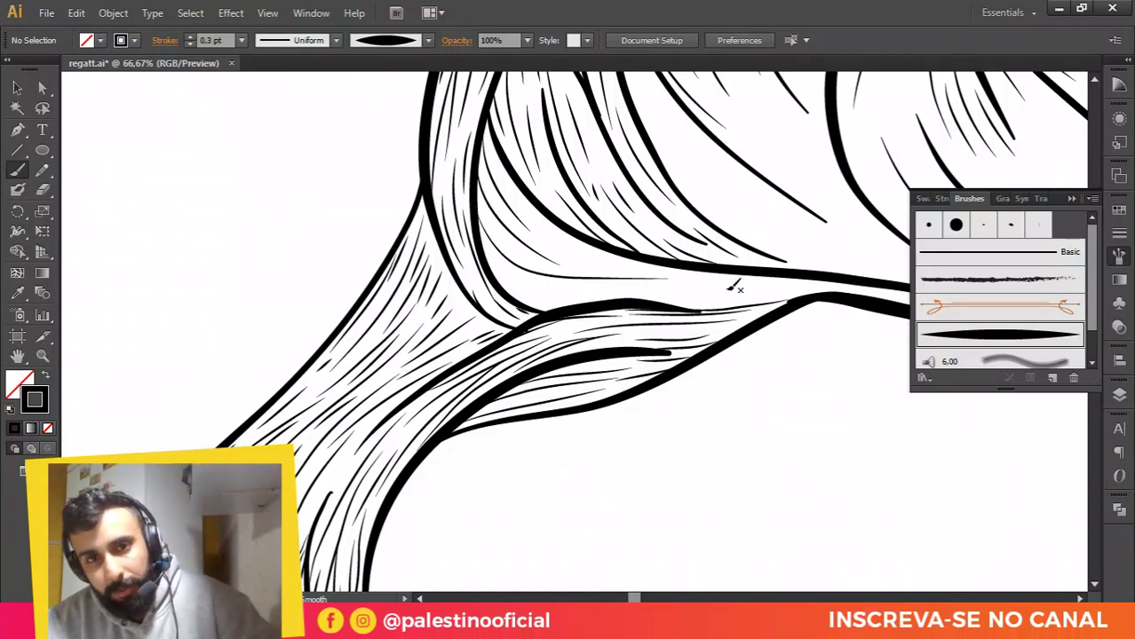
pyautogui.moveTo(564, 291); pyautogui.dragTo(489, 256)
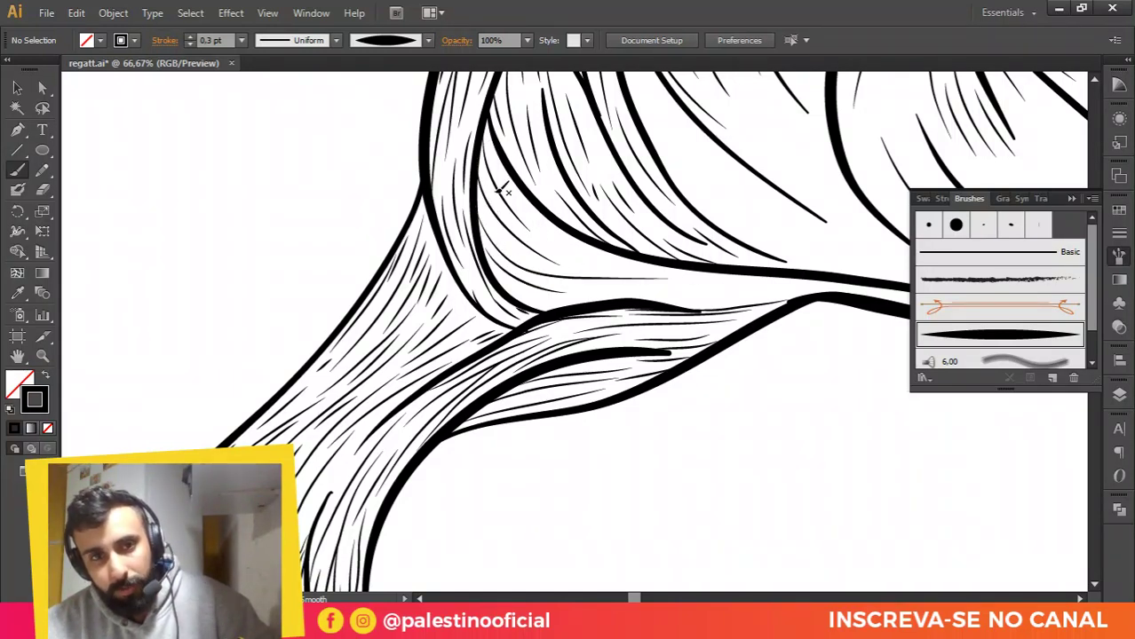
pyautogui.moveTo(567, 246); pyautogui.dragTo(764, 284)
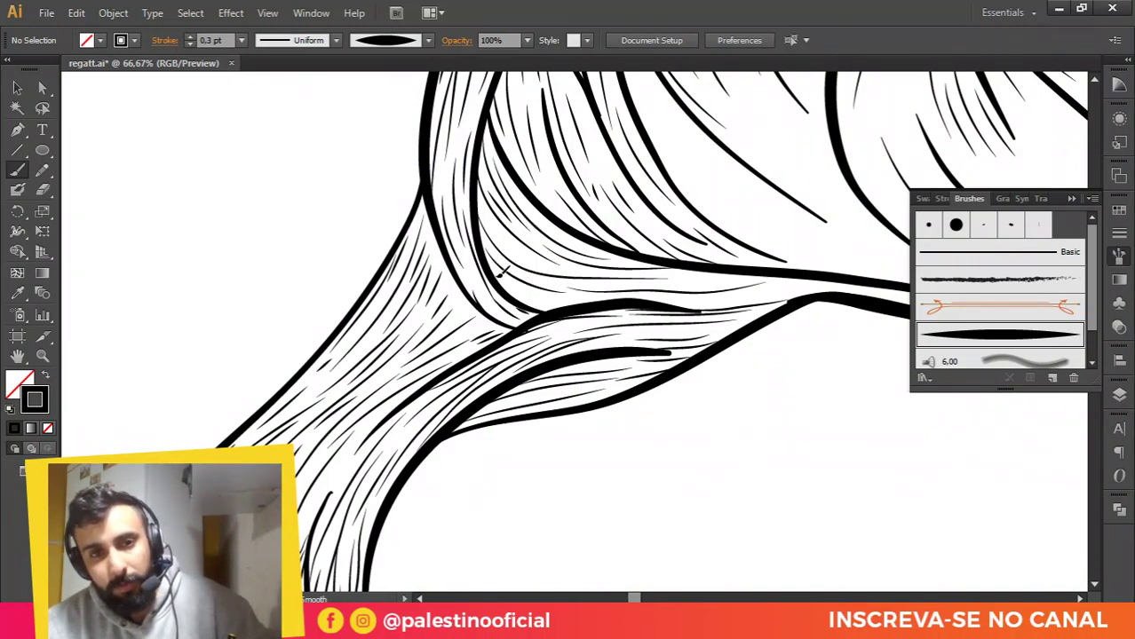
pyautogui.moveTo(507, 288); pyautogui.dragTo(447, 293)
# Step: Continue the fine strands through the band's narrow tail between the two thick contours to its closing point
pyautogui.scroll(1, 653, 280)
pyautogui.moveTo(648, 279)
pyautogui.mouseDown()
pyautogui.moveTo(517, 256)
pyautogui.moveTo(488, 264)
pyautogui.moveTo(606, 245)
pyautogui.mouseUp()
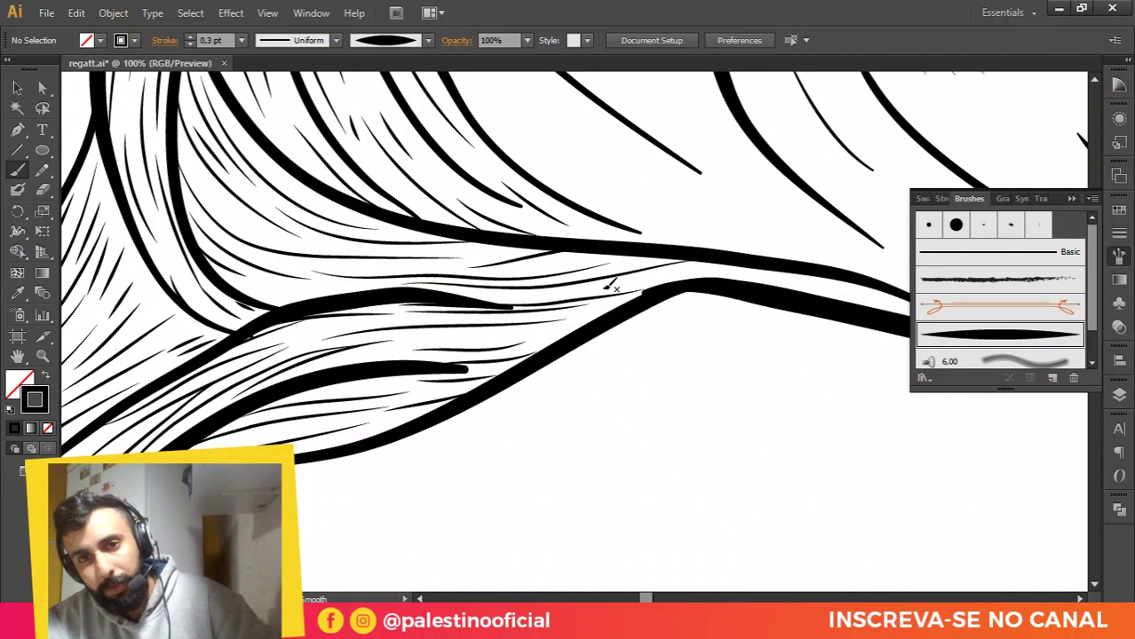
pyautogui.moveTo(609, 287); pyautogui.dragTo(861, 254)
pyautogui.moveTo(832, 302)
pyautogui.mouseDown()
pyautogui.moveTo(666, 306)
pyautogui.moveTo(725, 296)
pyautogui.mouseUp()
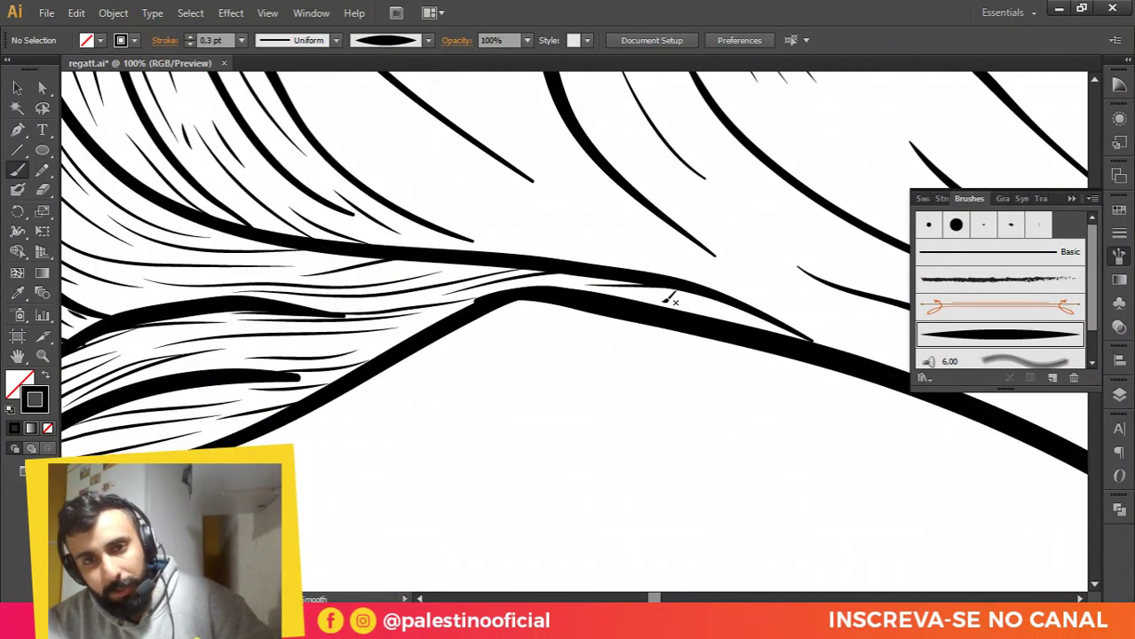
pyautogui.moveTo(629, 298)
pyautogui.mouseDown()
pyautogui.moveTo(730, 302)
pyautogui.moveTo(583, 288)
pyautogui.mouseUp()
pyautogui.moveTo(504, 299); pyautogui.dragTo(561, 280)
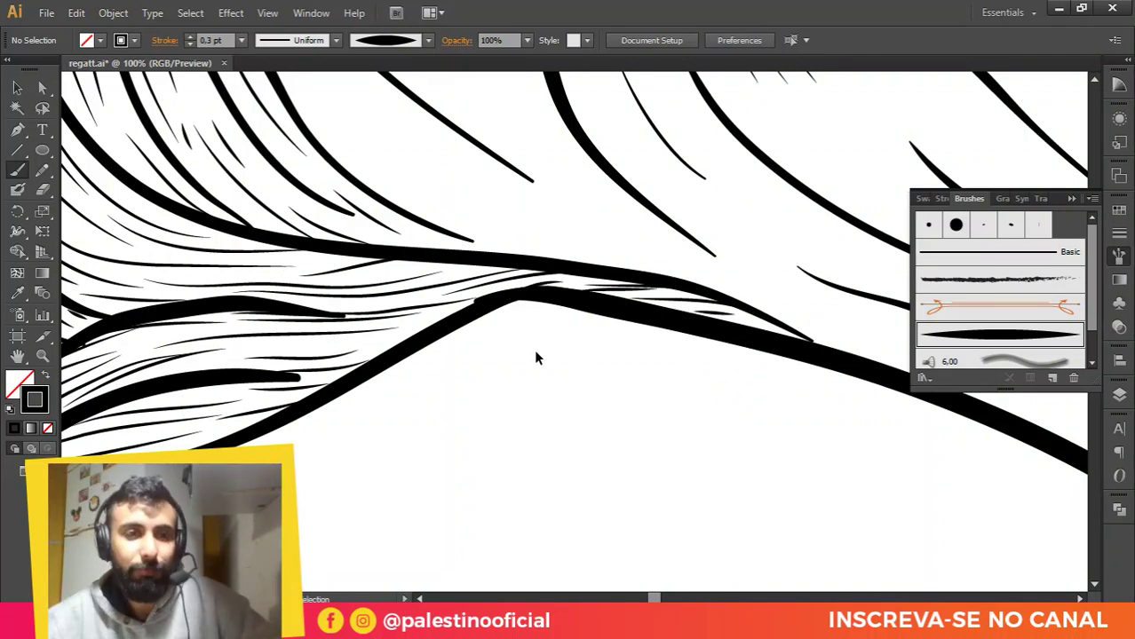
# Step: Fill the curved section above the long lower contour with fine strands, from its narrow upper start down to the contour
pyautogui.scroll(-4, 534, 351)
pyautogui.scroll(2, 426, 280)
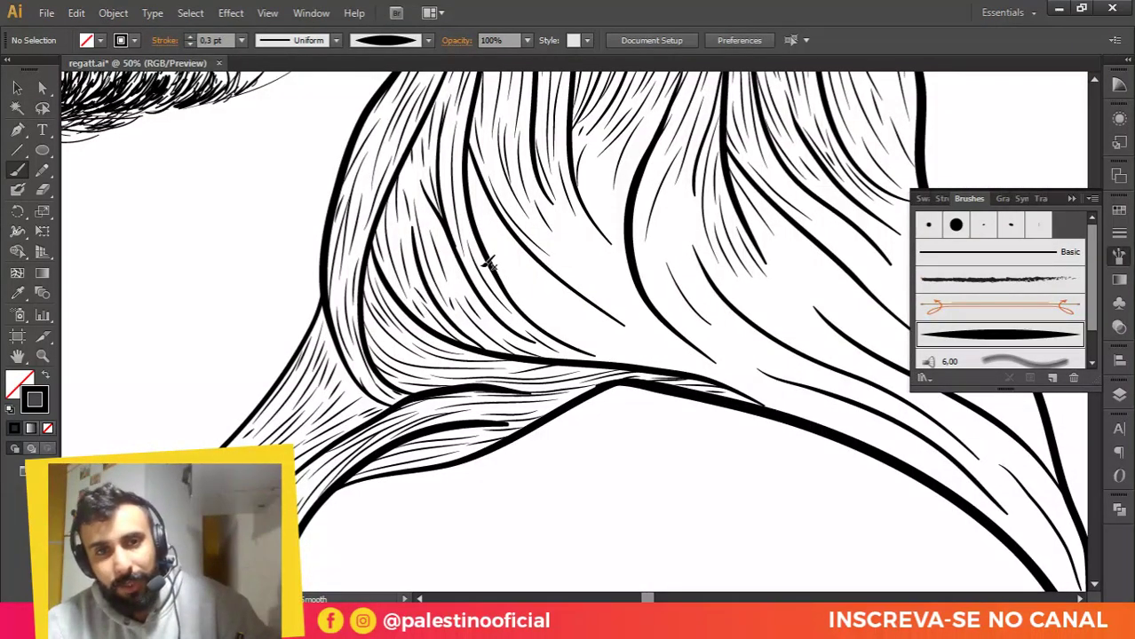
pyautogui.moveTo(467, 161); pyautogui.dragTo(555, 311)
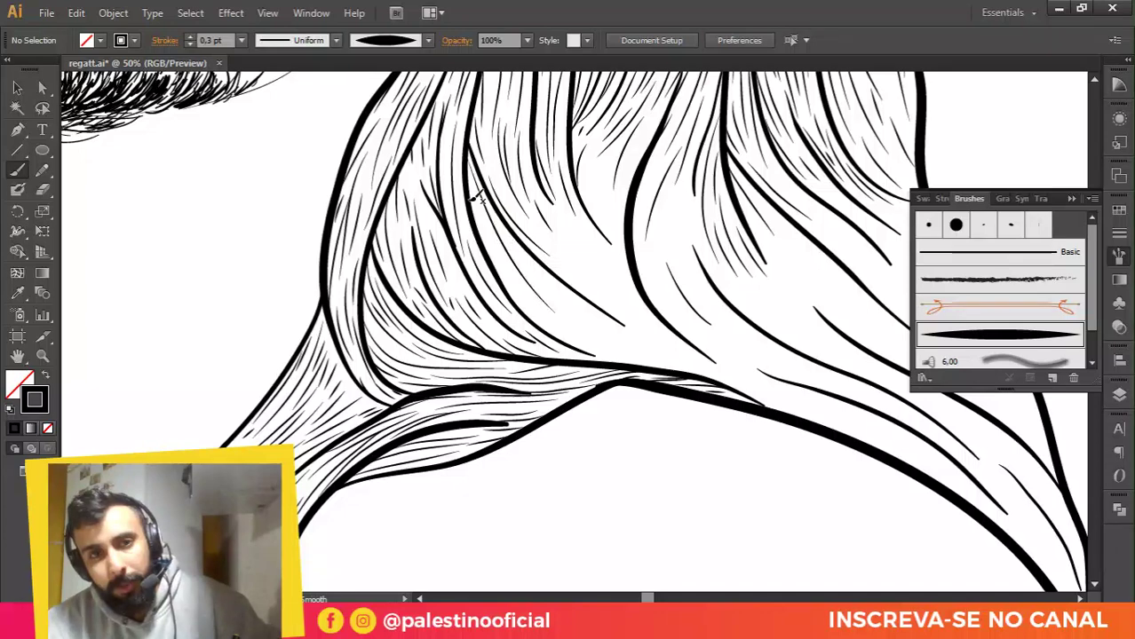
pyautogui.moveTo(475, 198); pyautogui.dragTo(519, 260)
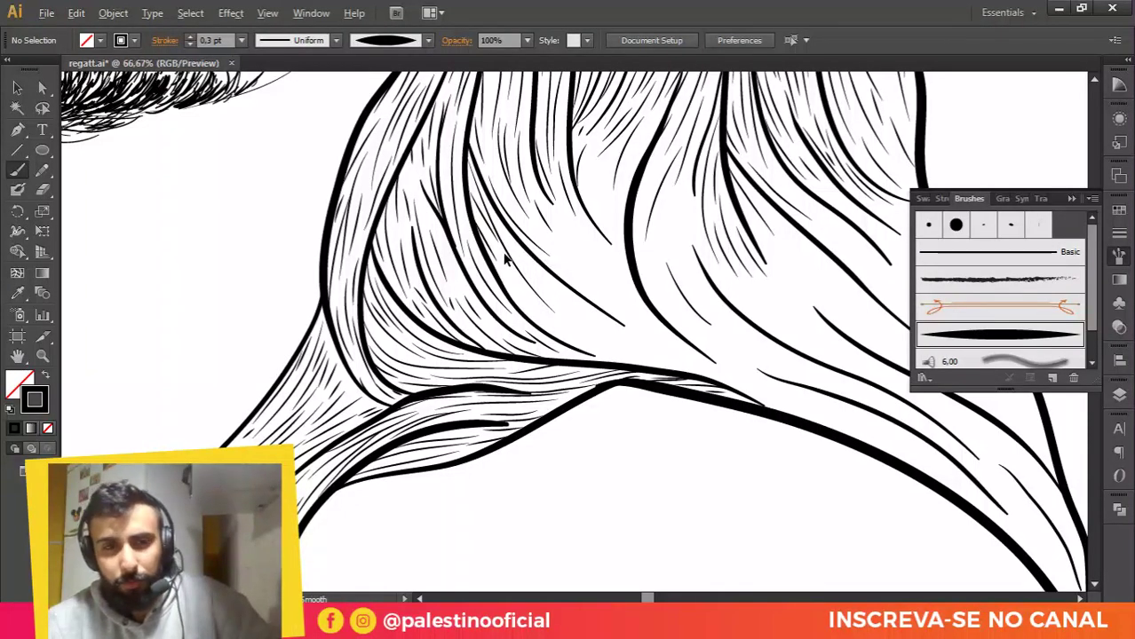
pyautogui.scroll(1, 508, 252)
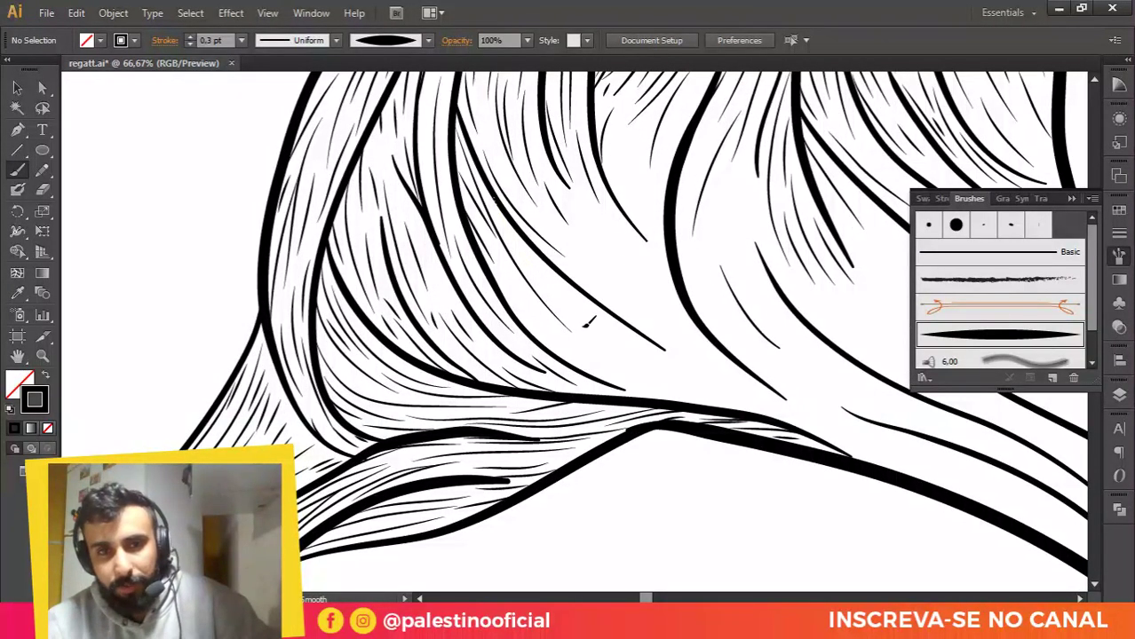
pyautogui.moveTo(493, 200); pyautogui.dragTo(582, 324)
pyautogui.moveTo(489, 269)
pyautogui.mouseDown()
pyautogui.moveTo(530, 314)
pyautogui.moveTo(611, 369)
pyautogui.mouseUp()
pyautogui.moveTo(535, 264); pyautogui.dragTo(707, 392)
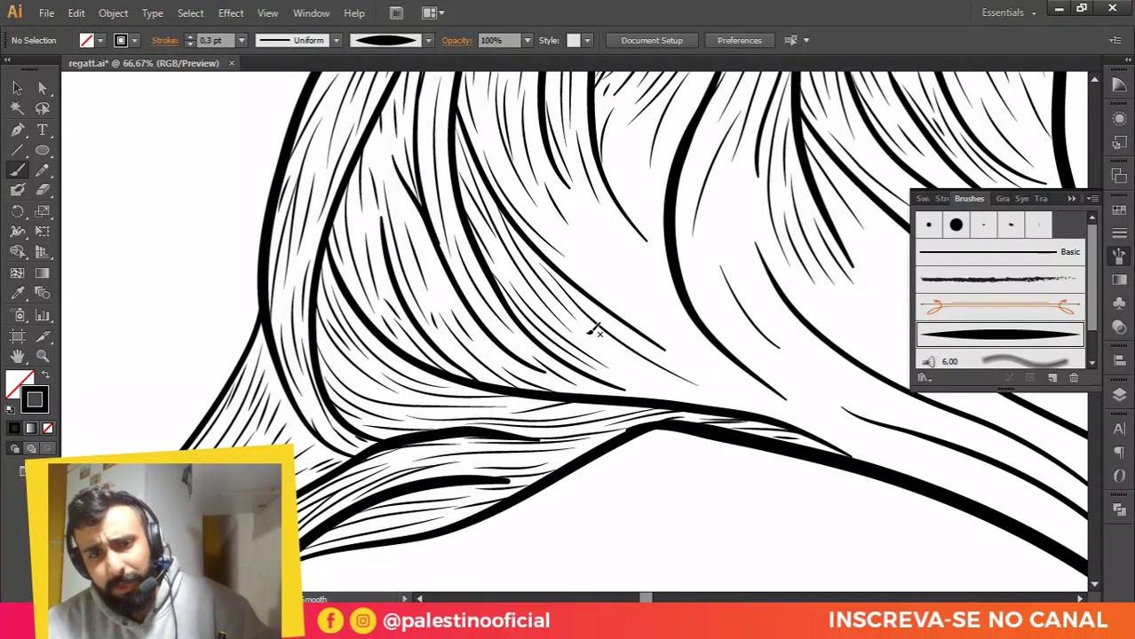
pyautogui.moveTo(589, 333); pyautogui.dragTo(679, 385)
pyautogui.moveTo(606, 357); pyautogui.dragTo(758, 407)
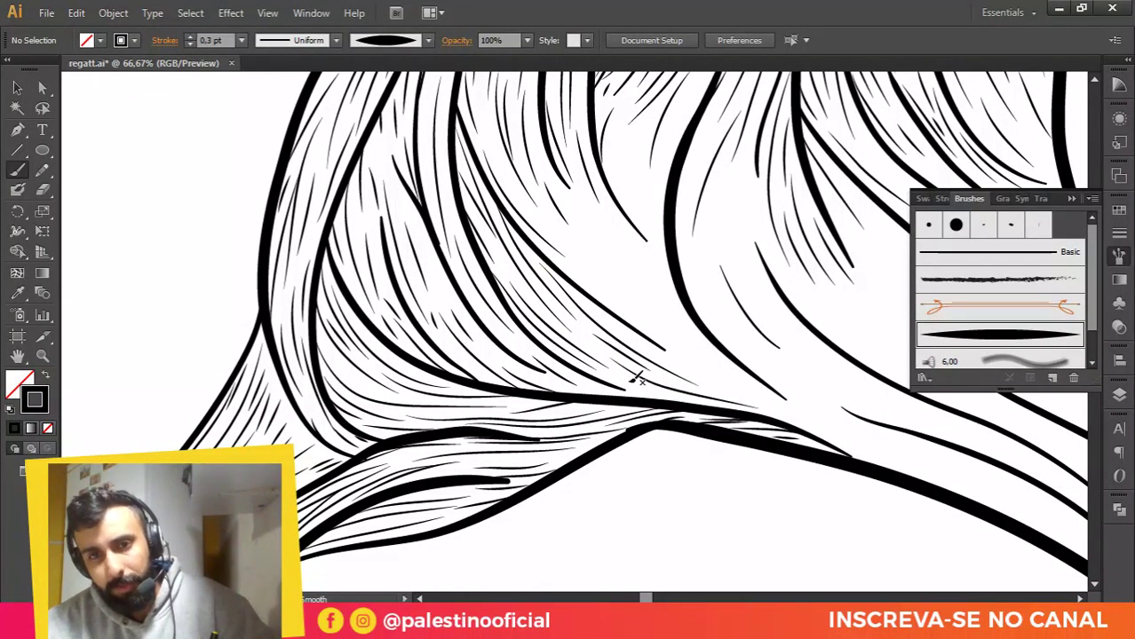
pyautogui.moveTo(636, 380); pyautogui.dragTo(678, 396)
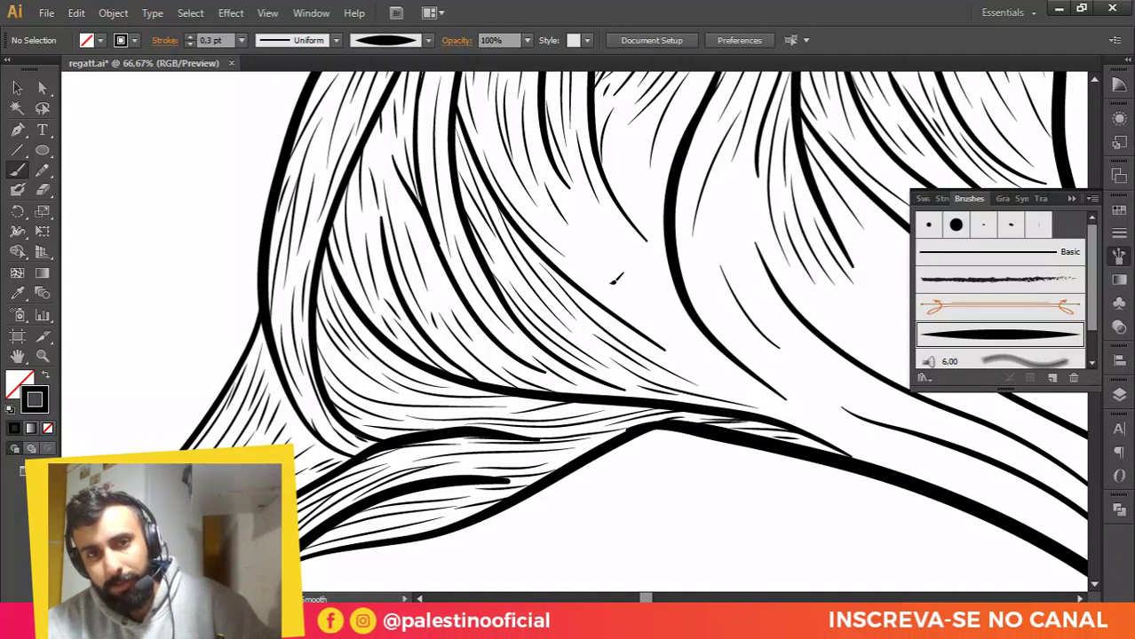
# Step: Fill the neighbouring section up to the thick S-shaped contour with fine strands, running down to where it narrows
pyautogui.moveTo(570, 222); pyautogui.dragTo(611, 273)
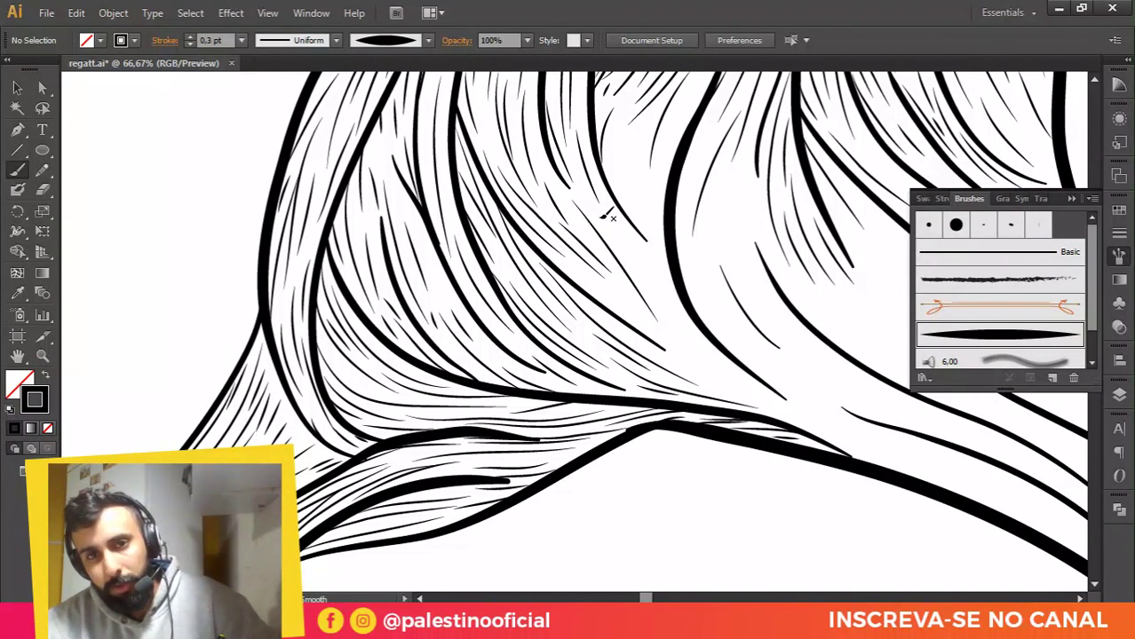
pyautogui.moveTo(615, 212); pyautogui.dragTo(728, 368)
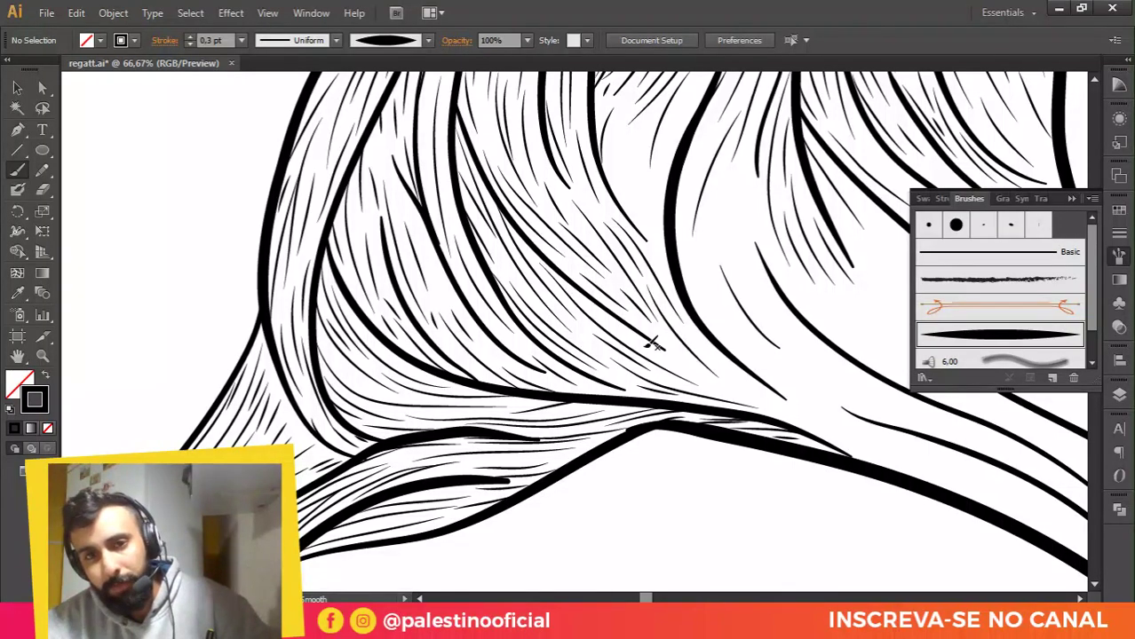
pyautogui.moveTo(649, 321); pyautogui.dragTo(708, 371)
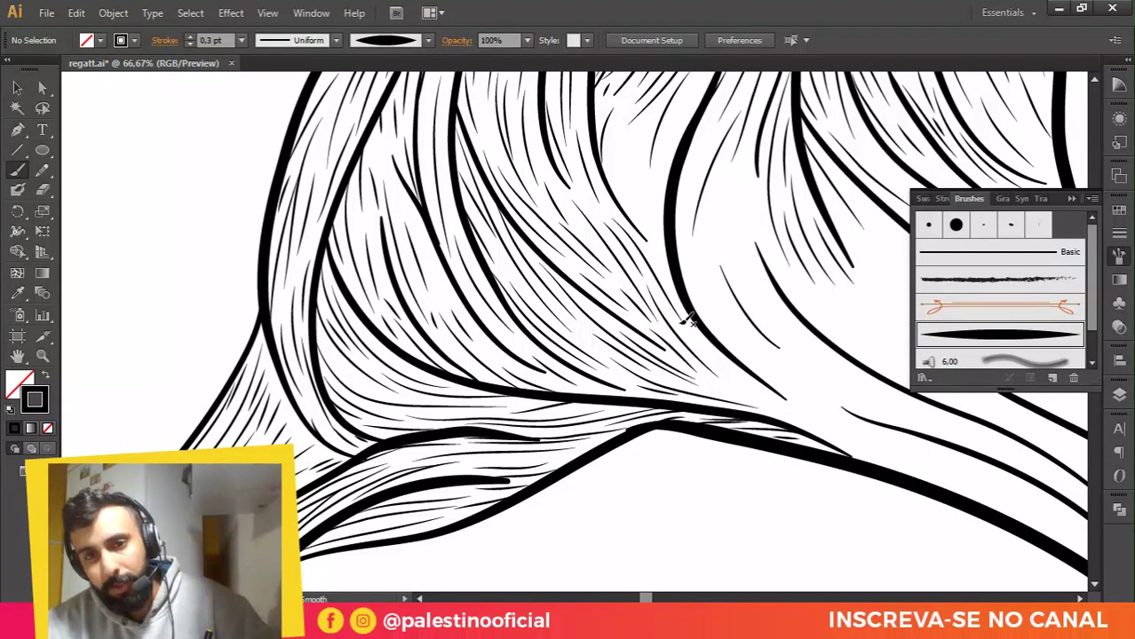
pyautogui.moveTo(684, 331)
pyautogui.mouseDown()
pyautogui.moveTo(722, 372)
pyautogui.moveTo(791, 413)
pyautogui.mouseUp()
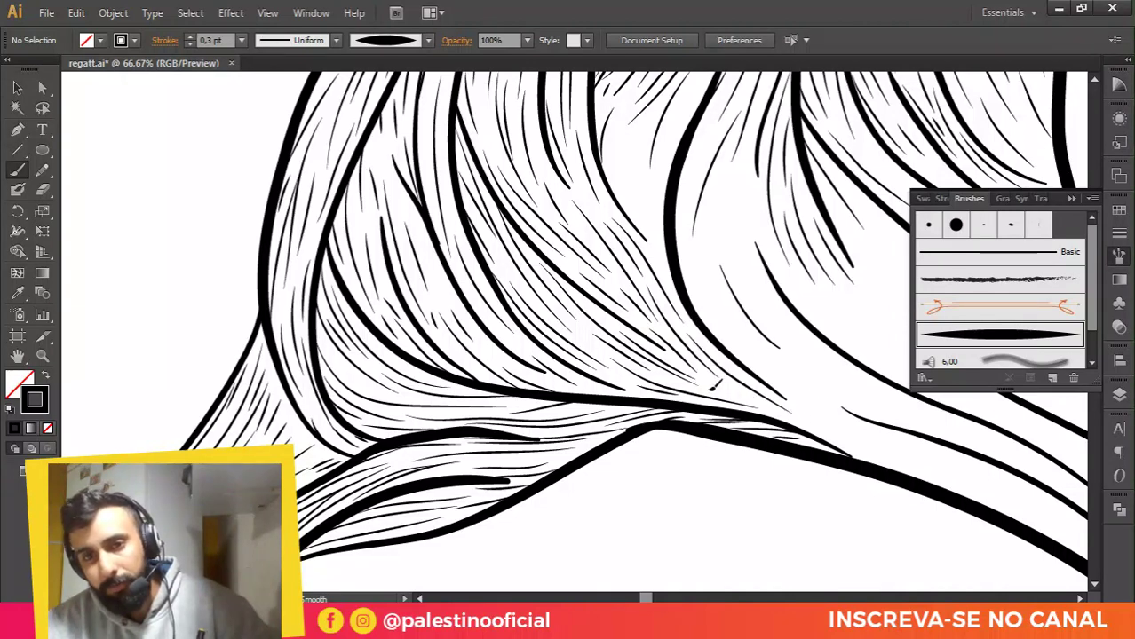
pyautogui.moveTo(711, 389)
pyautogui.mouseDown()
pyautogui.moveTo(761, 407)
pyautogui.moveTo(740, 391)
pyautogui.mouseUp()
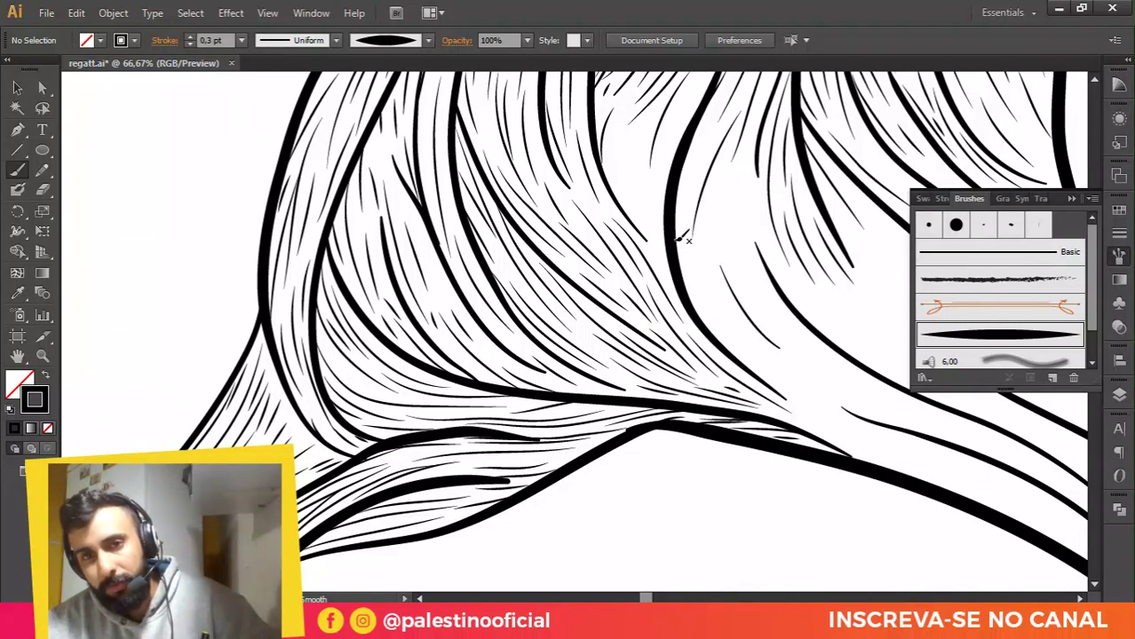
# Step: Add fine strands inside the next lock along the lower bend of the thick S-shaped contour
pyautogui.moveTo(674, 244); pyautogui.dragTo(773, 371)
pyautogui.moveTo(684, 276); pyautogui.dragTo(725, 346)
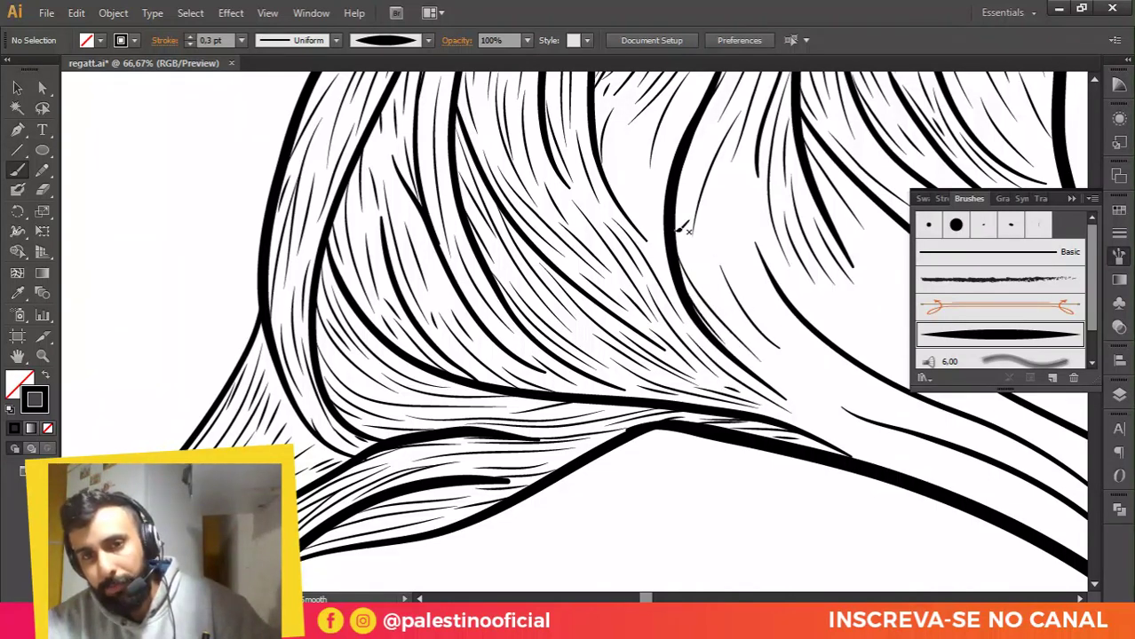
pyautogui.moveTo(674, 228); pyautogui.dragTo(724, 308)
pyautogui.moveTo(705, 271); pyautogui.dragTo(720, 296)
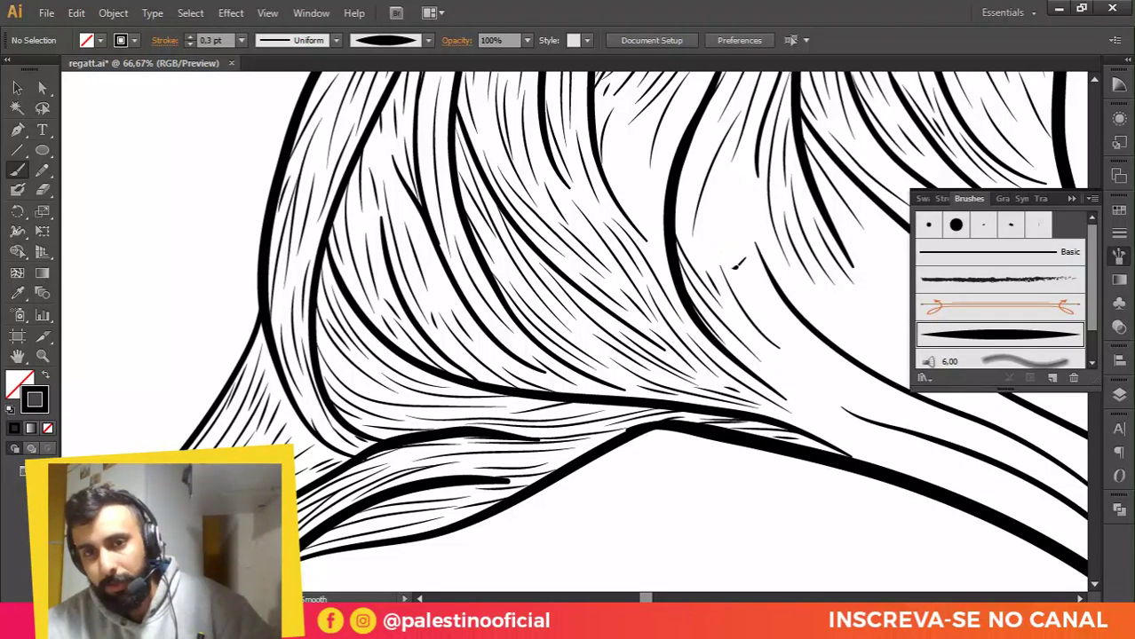
# Step: Fill the remaining gap outside the S-shaped contour's upper curve with fine strands blending into the adjacent locks
pyautogui.moveTo(702, 200); pyautogui.dragTo(594, 366)
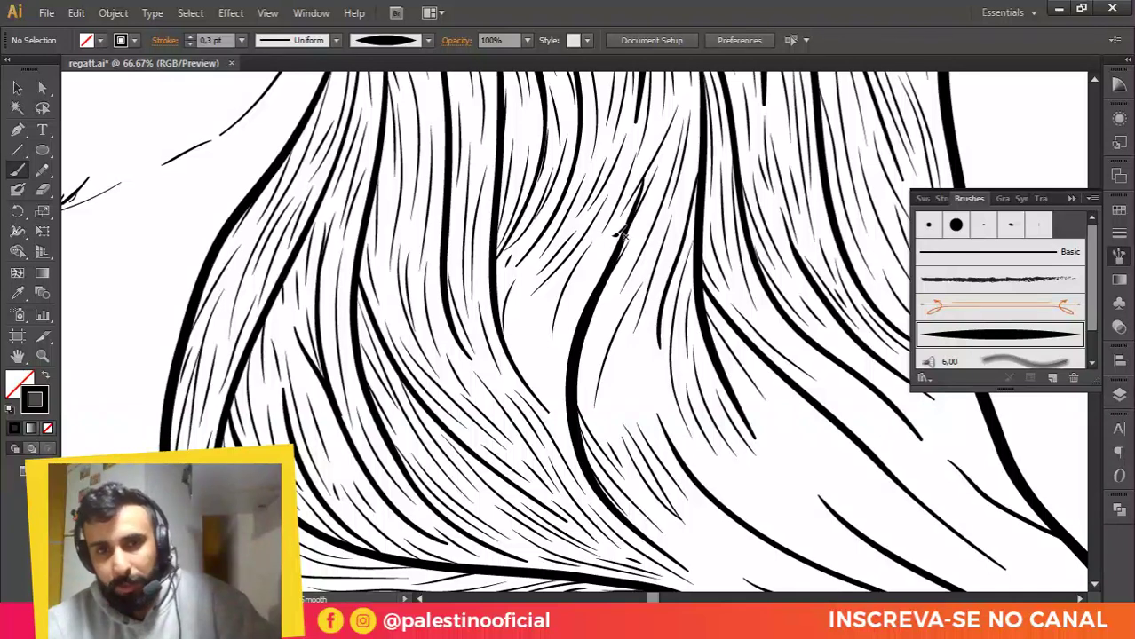
pyautogui.moveTo(610, 238)
pyautogui.mouseDown()
pyautogui.moveTo(562, 335)
pyautogui.moveTo(554, 387)
pyautogui.mouseUp()
pyautogui.moveTo(525, 312); pyautogui.dragTo(532, 347)
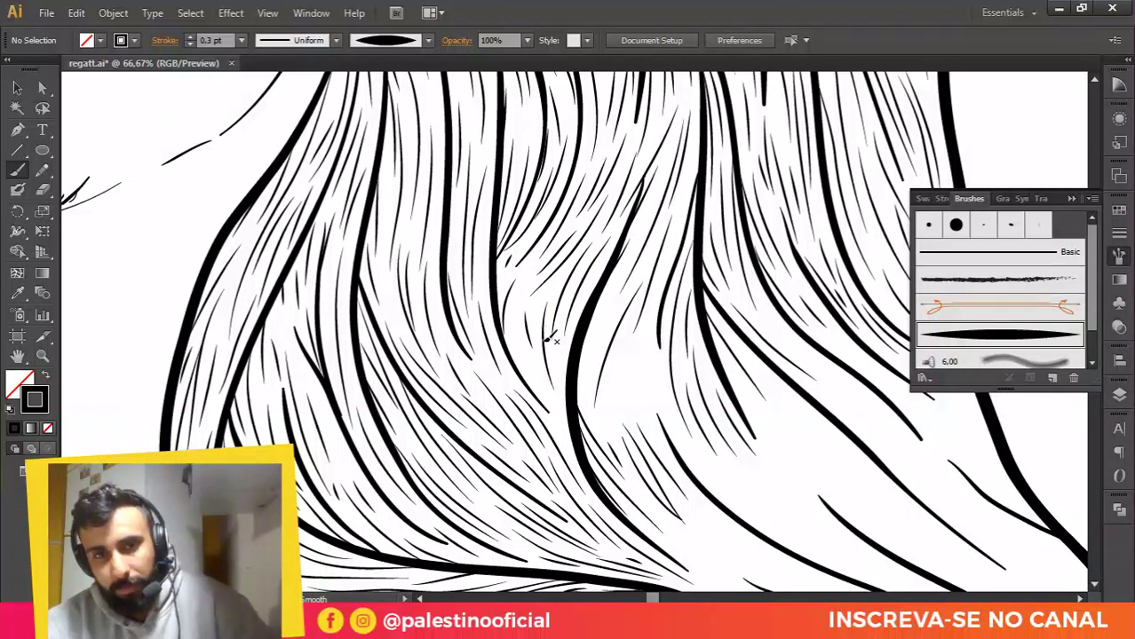
pyautogui.moveTo(513, 297)
pyautogui.mouseDown()
pyautogui.moveTo(522, 345)
pyautogui.moveTo(562, 410)
pyautogui.mouseUp()
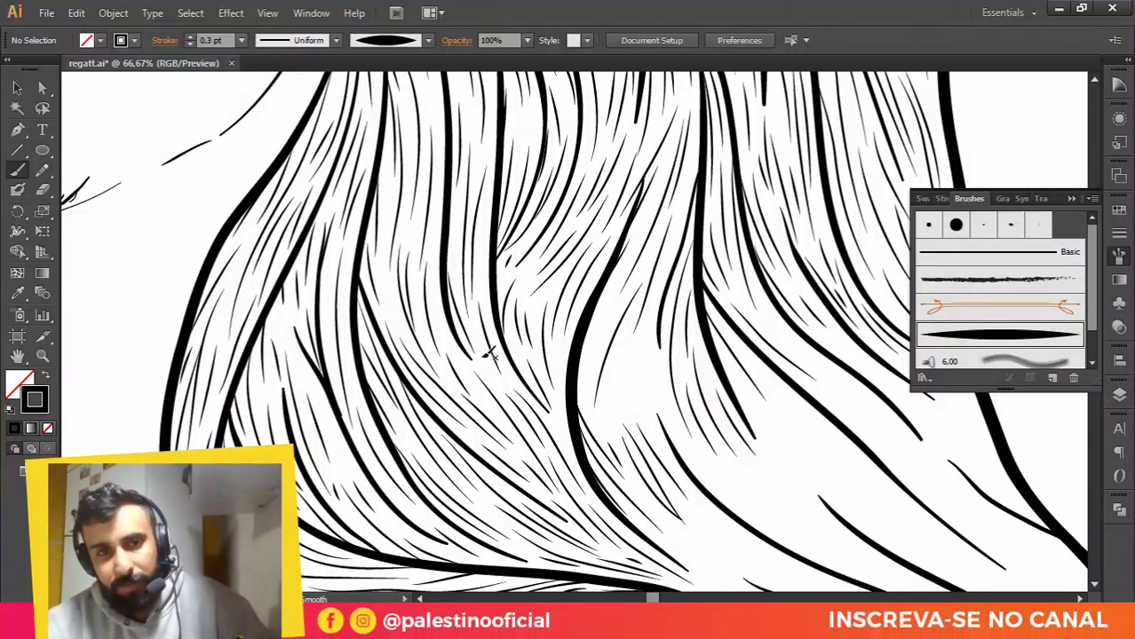
pyautogui.moveTo(491, 209); pyautogui.dragTo(482, 293)
# Step: Fill the empty middle of the lock inside the S-shaped contour with fine strands joining its upper and lower strokes
pyautogui.scroll(-3, 611, 299)
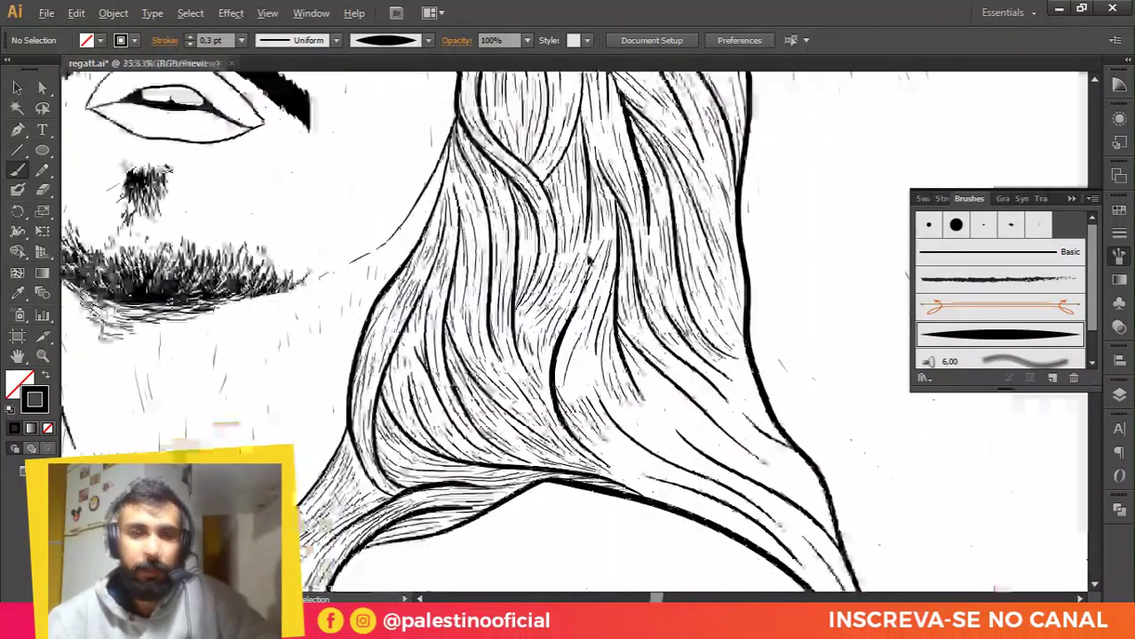
pyautogui.moveTo(613, 297); pyautogui.dragTo(603, 266)
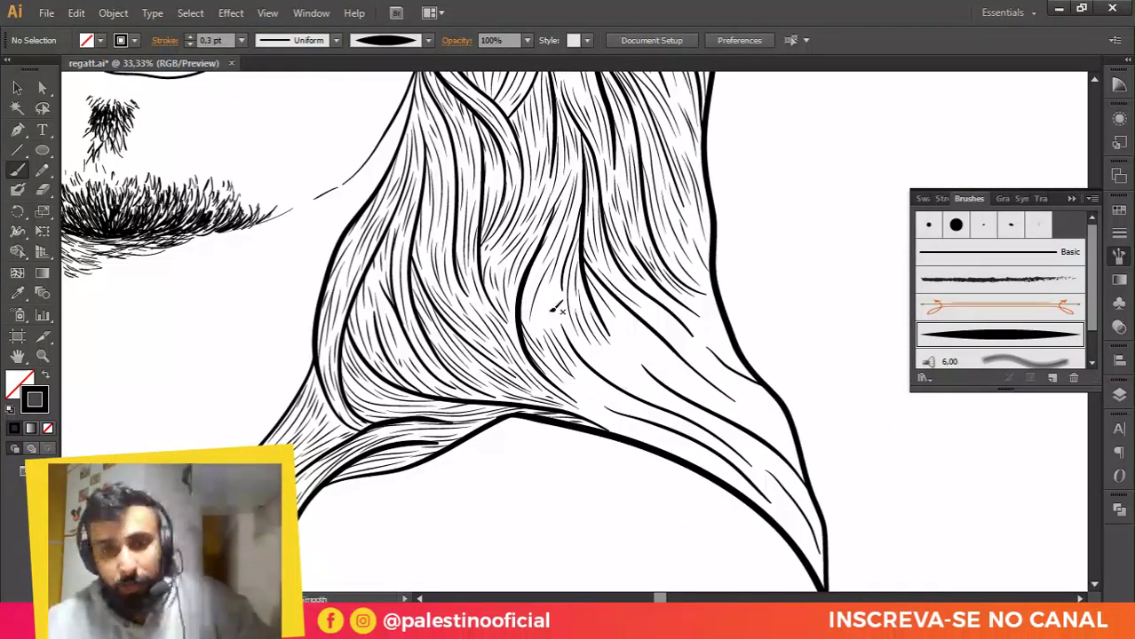
pyautogui.scroll(2, 532, 309)
pyautogui.moveTo(502, 296); pyautogui.dragTo(532, 228)
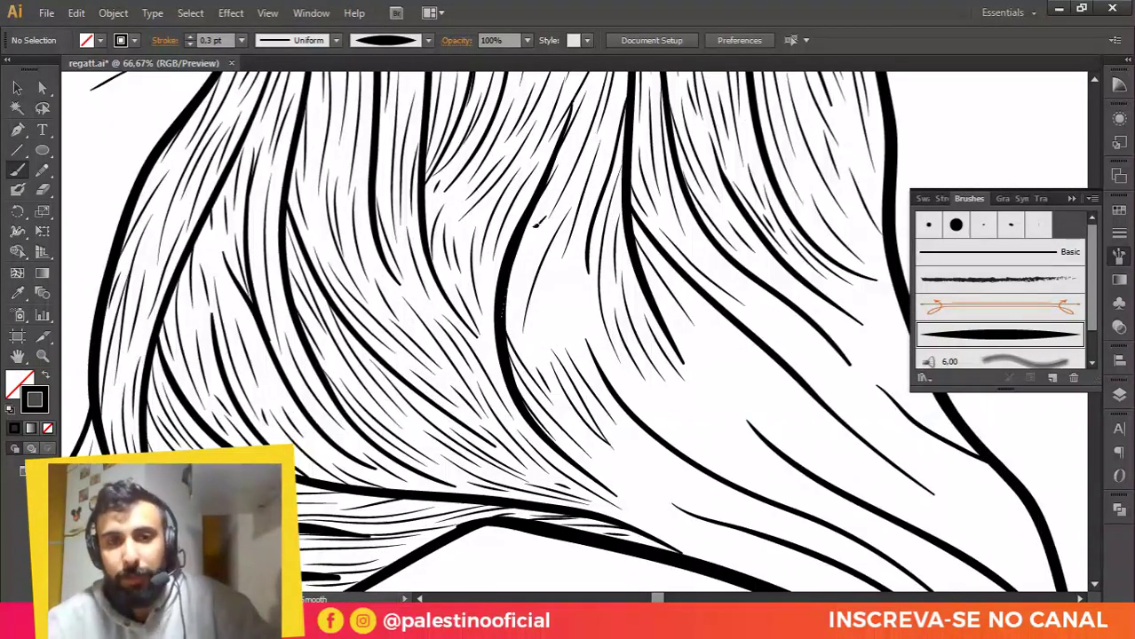
pyautogui.moveTo(503, 314)
pyautogui.mouseDown()
pyautogui.moveTo(545, 296)
pyautogui.moveTo(554, 272)
pyautogui.moveTo(558, 346)
pyautogui.mouseUp()
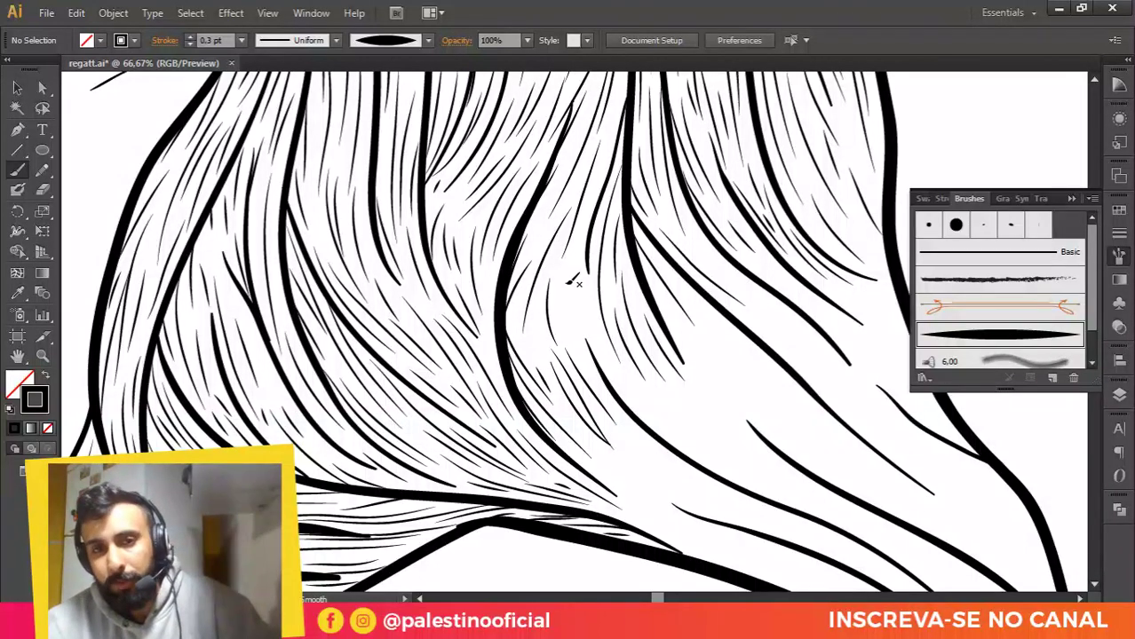
pyautogui.moveTo(563, 284)
pyautogui.mouseDown()
pyautogui.moveTo(574, 336)
pyautogui.moveTo(599, 342)
pyautogui.mouseUp()
pyautogui.moveTo(593, 300); pyautogui.dragTo(631, 402)
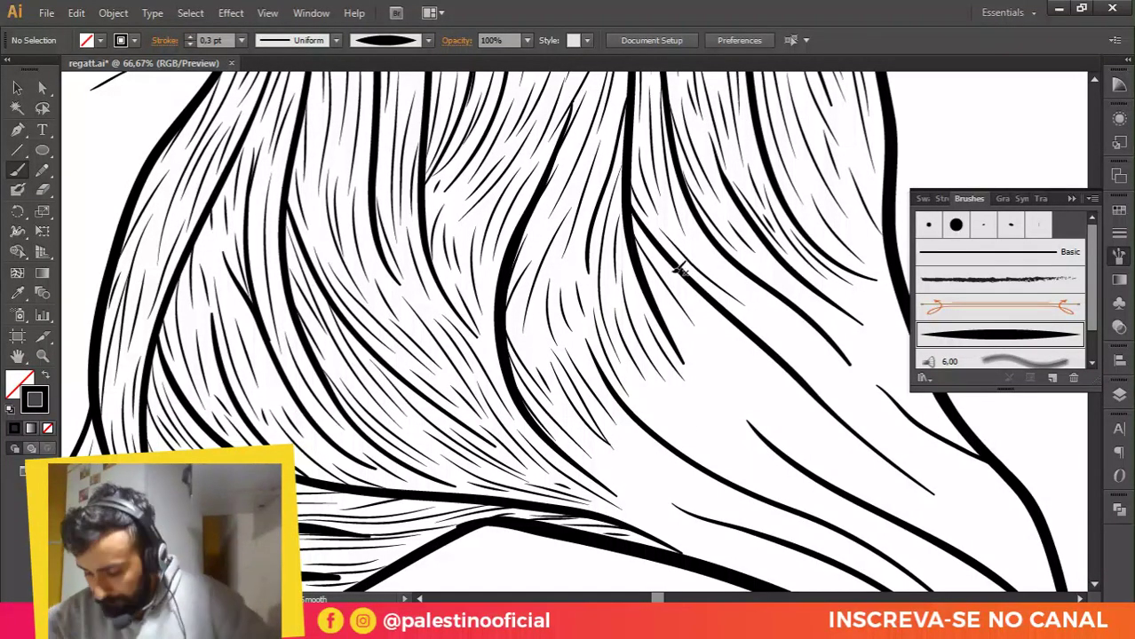
# Step: Add fine strands along the thick diagonal strands above the shoulder, extending the hair toward the outer contour
pyautogui.scroll(-2, 662, 253)
pyautogui.scroll(1, 669, 262)
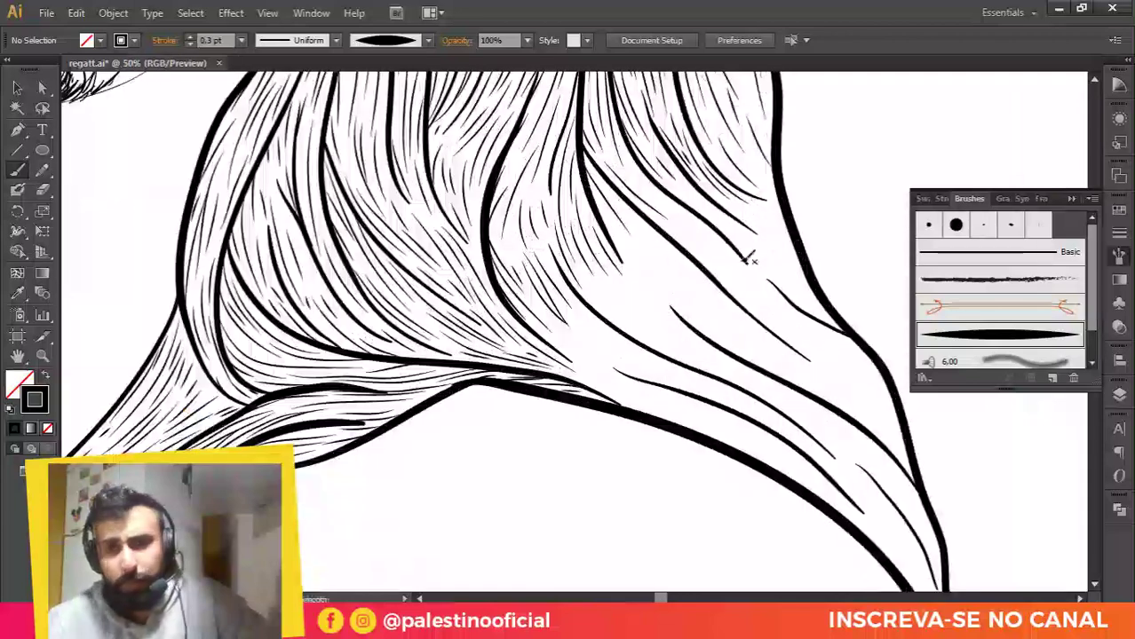
pyautogui.moveTo(761, 215)
pyautogui.mouseDown()
pyautogui.moveTo(636, 195)
pyautogui.moveTo(609, 142)
pyautogui.mouseUp()
pyautogui.scroll(1, 654, 175)
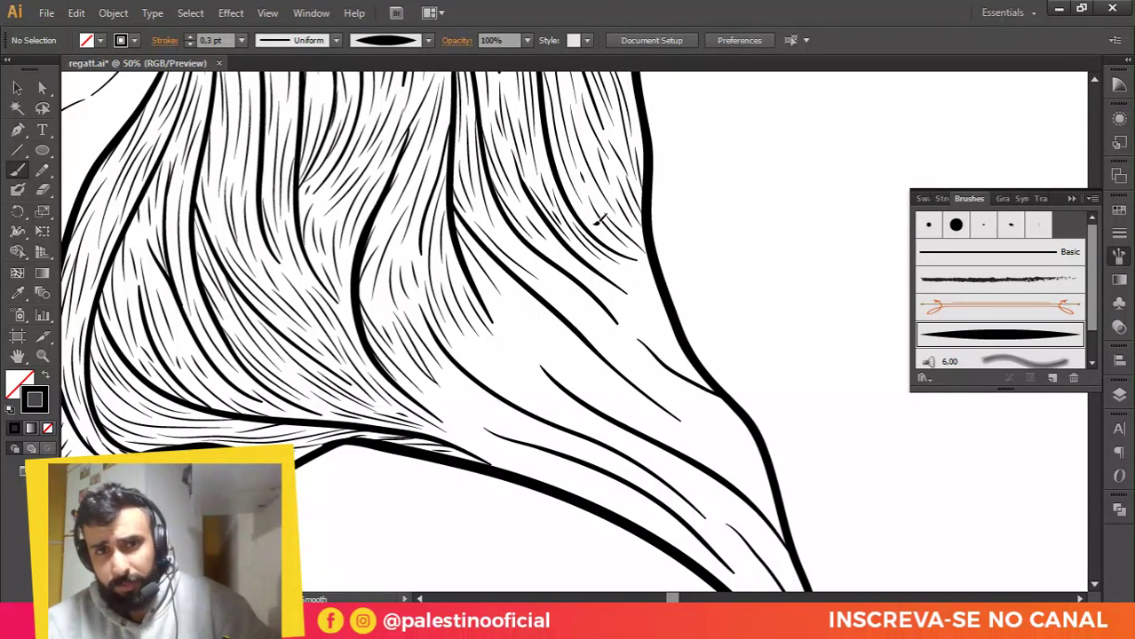
pyautogui.moveTo(650, 332); pyautogui.dragTo(573, 253)
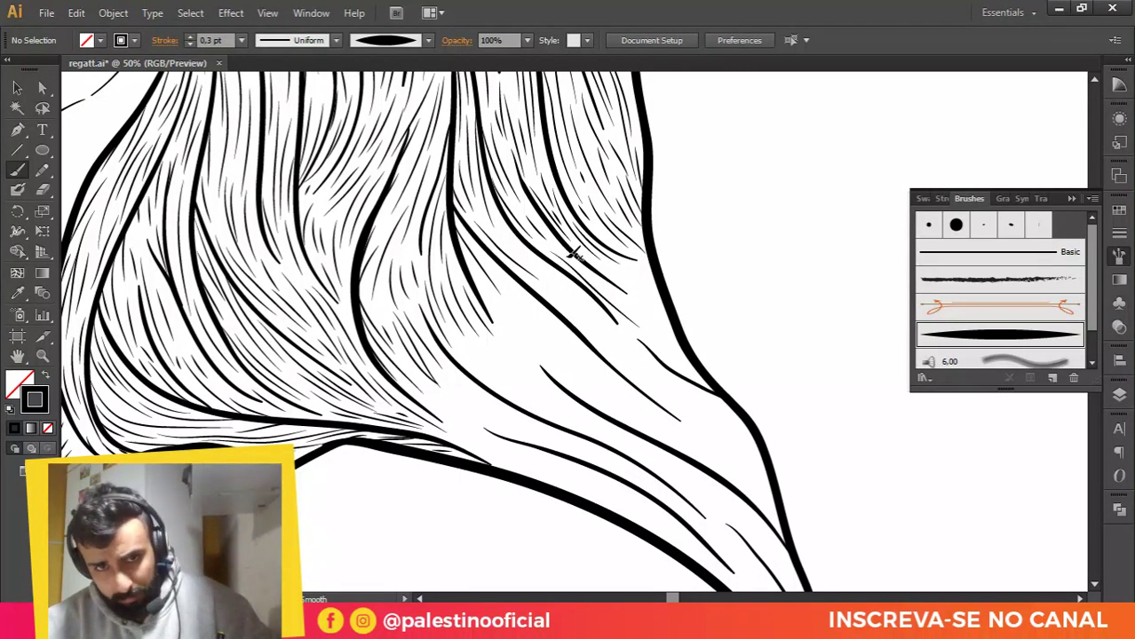
pyautogui.moveTo(662, 325); pyautogui.dragTo(568, 256)
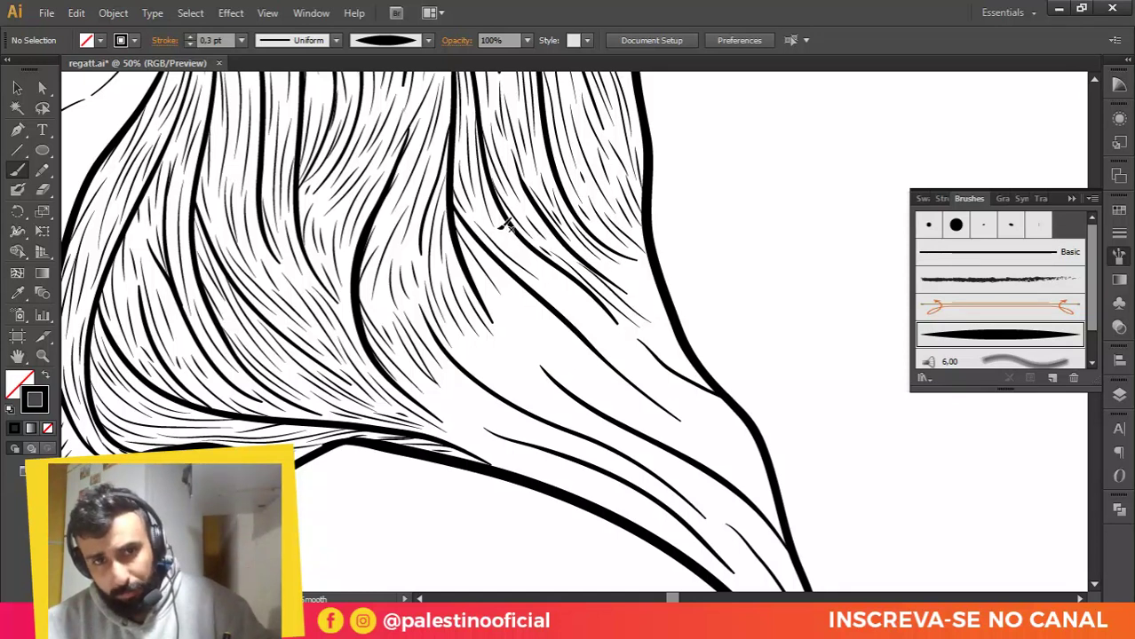
pyautogui.moveTo(501, 228)
pyautogui.mouseDown()
pyautogui.moveTo(615, 318)
pyautogui.moveTo(559, 288)
pyautogui.moveTo(615, 349)
pyautogui.mouseUp()
pyautogui.moveTo(541, 291); pyautogui.dragTo(595, 340)
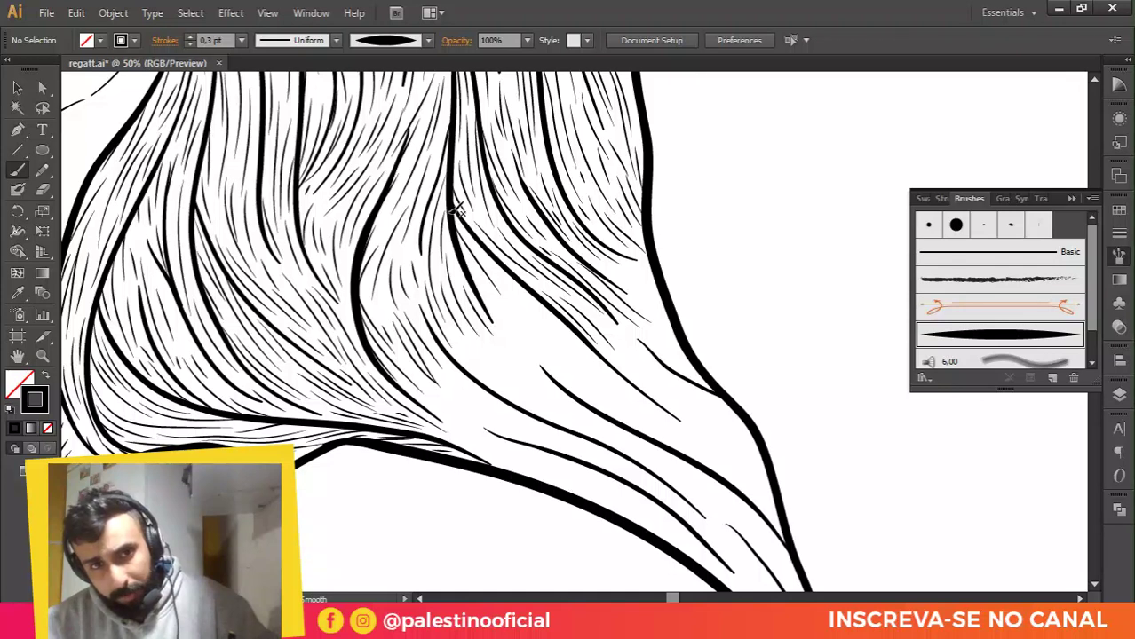
pyautogui.moveTo(502, 269); pyautogui.dragTo(525, 304)
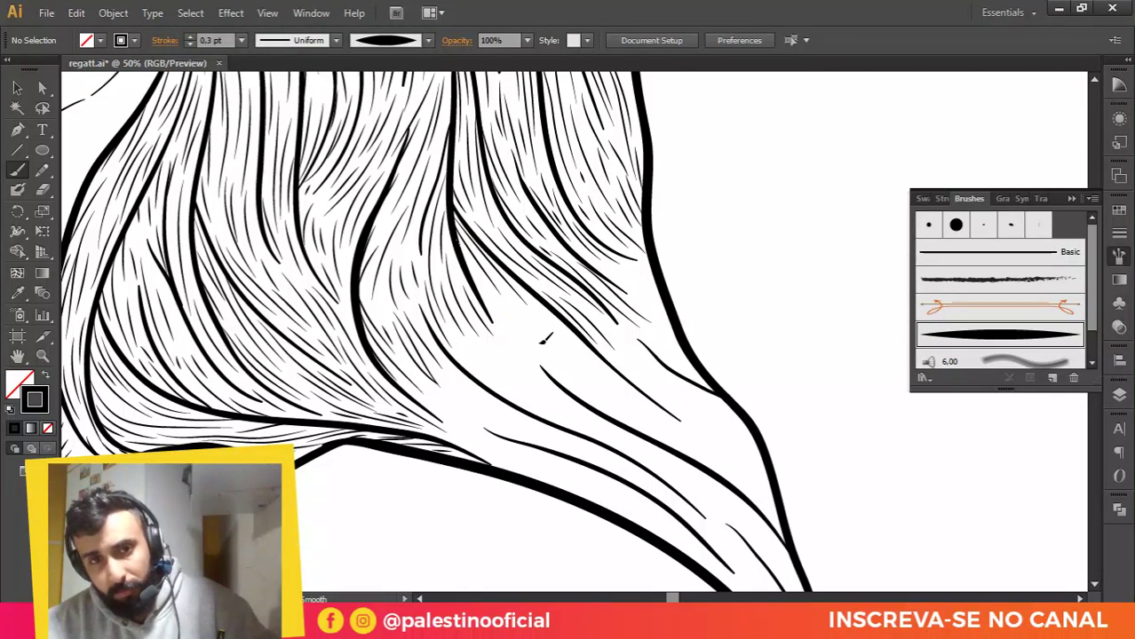
# Step: Fill the next lock down toward the shoulder with fine diagonal strands following its thick curves
pyautogui.moveTo(456, 241); pyautogui.dragTo(541, 342)
pyautogui.moveTo(477, 279)
pyautogui.mouseDown()
pyautogui.moveTo(518, 323)
pyautogui.moveTo(505, 288)
pyautogui.moveTo(588, 386)
pyautogui.mouseUp()
pyautogui.moveTo(535, 312)
pyautogui.mouseDown()
pyautogui.moveTo(604, 381)
pyautogui.moveTo(575, 367)
pyautogui.moveTo(660, 411)
pyautogui.moveTo(552, 321)
pyautogui.mouseUp()
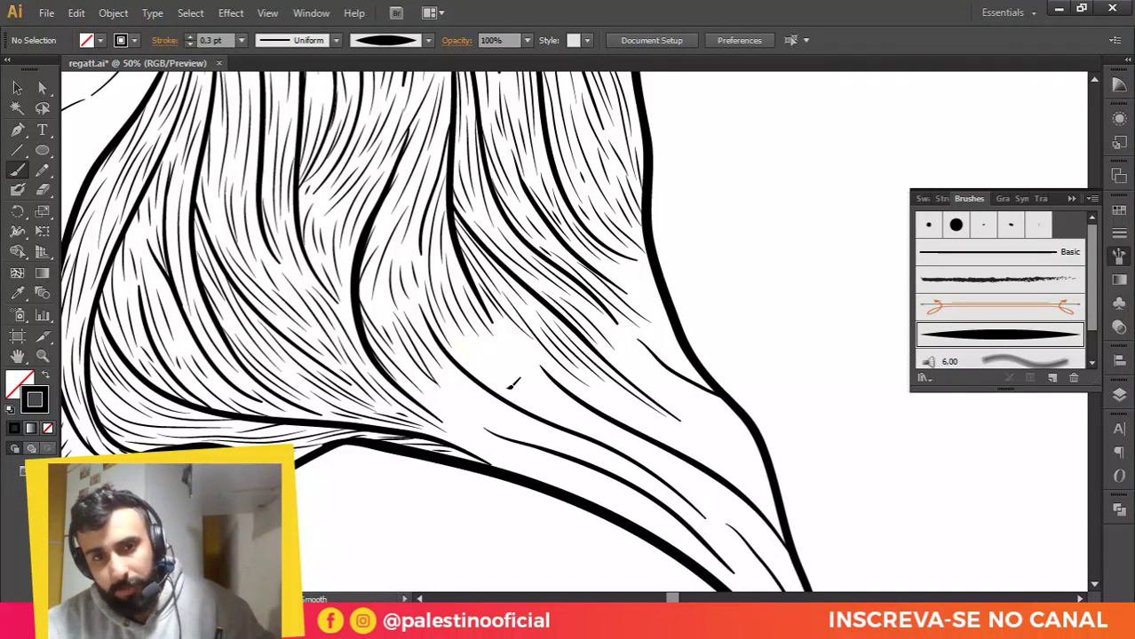
pyautogui.moveTo(510, 388); pyautogui.dragTo(551, 415)
pyautogui.moveTo(480, 352); pyautogui.dragTo(527, 390)
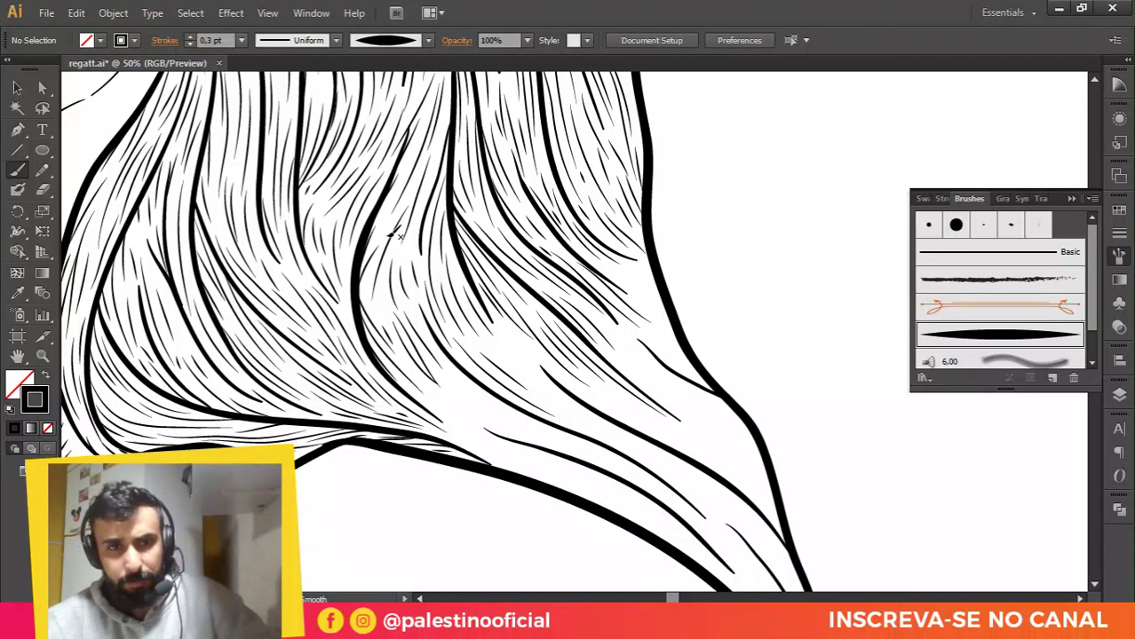
# Step: View the whole portrait and toggle the visibility of Layer 1 to check the drawing
pyautogui.scroll(1, 393, 232)
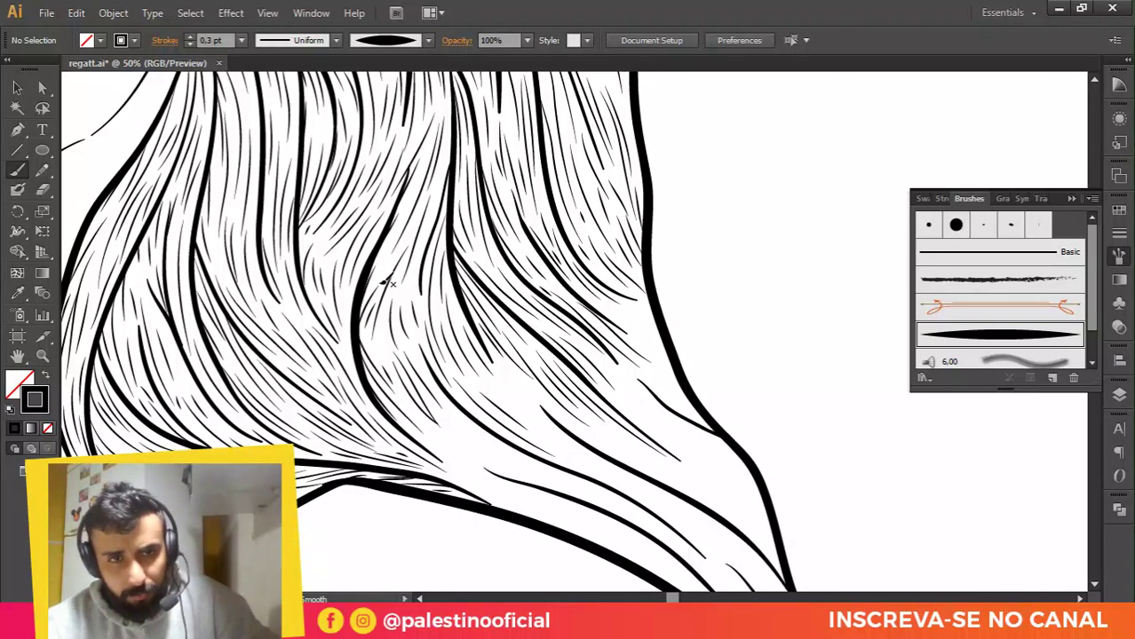
pyautogui.scroll(-3, 701, 515)
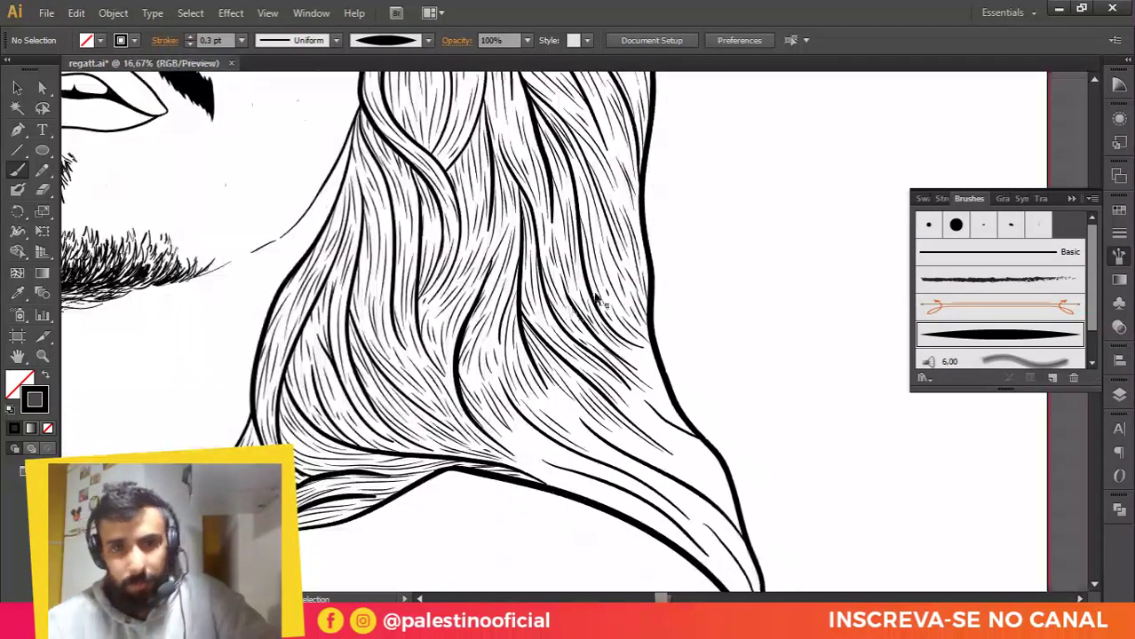
pyautogui.scroll(-1, 597, 301)
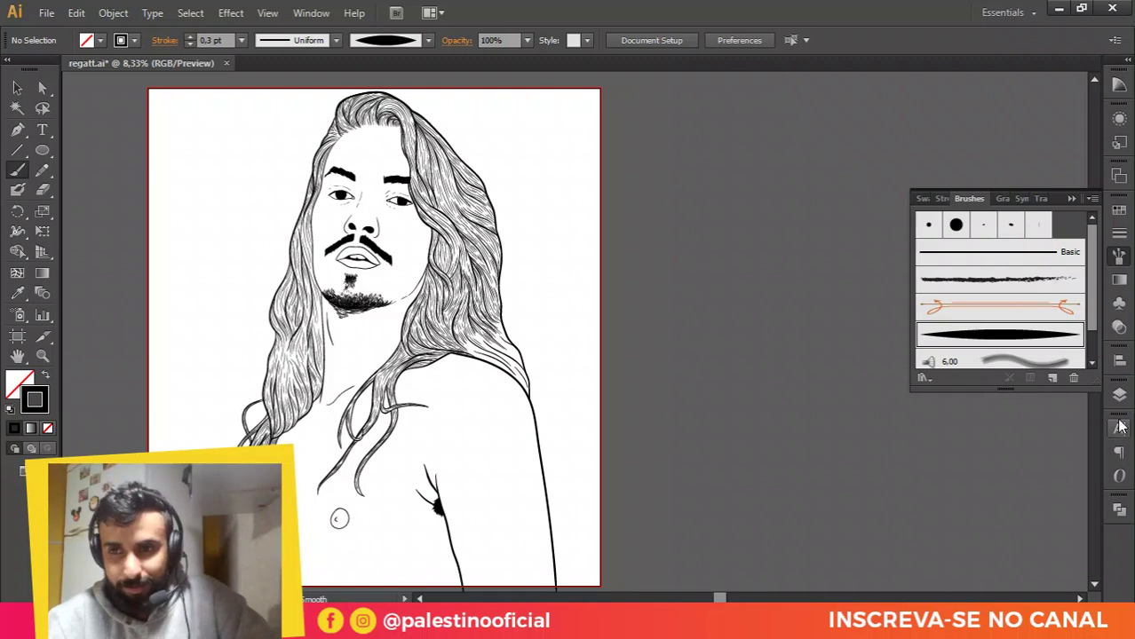
pyautogui.click(1119, 394)
pyautogui.click(904, 312)
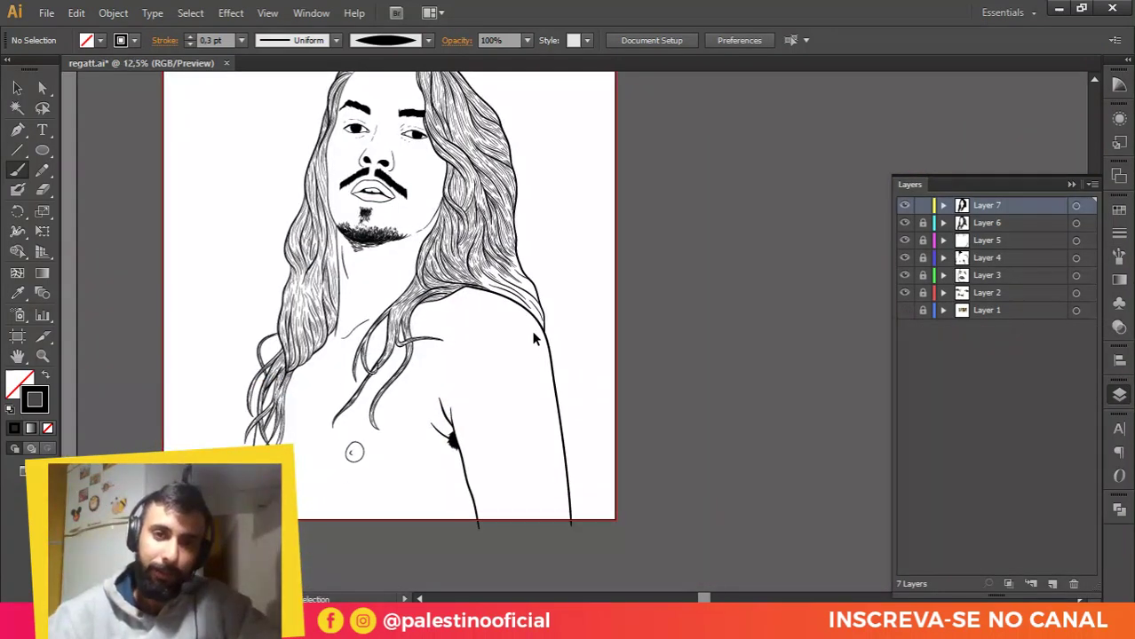
# Step: Add fine strands around the short thick branch joining the outer contour and in the gap leading into it
pyautogui.scroll(3, 533, 338)
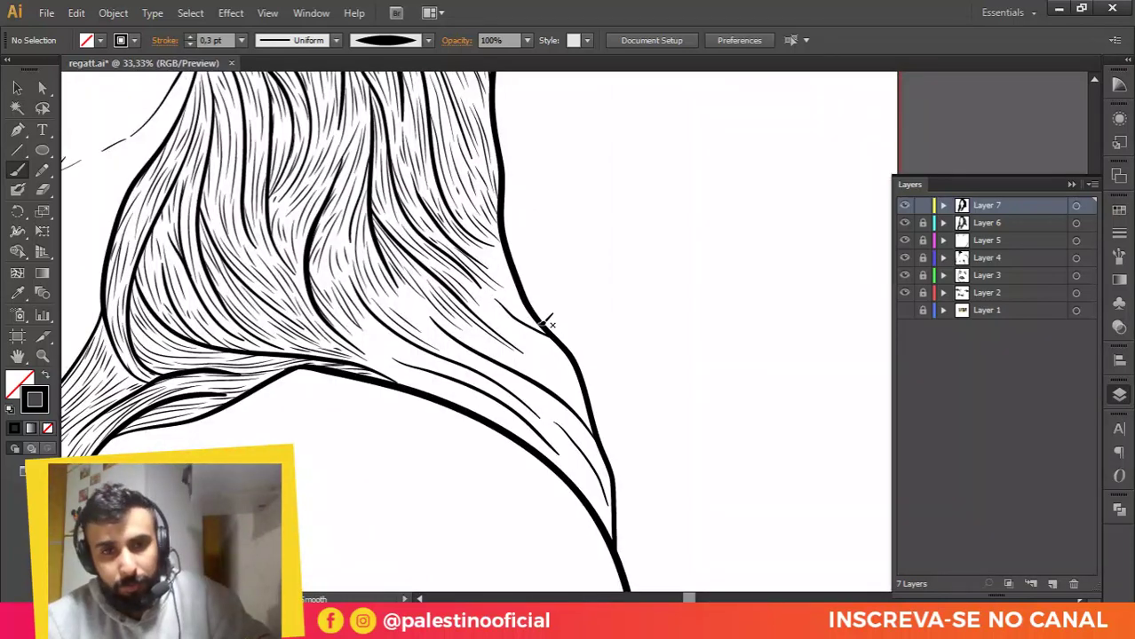
pyautogui.scroll(1, 514, 293)
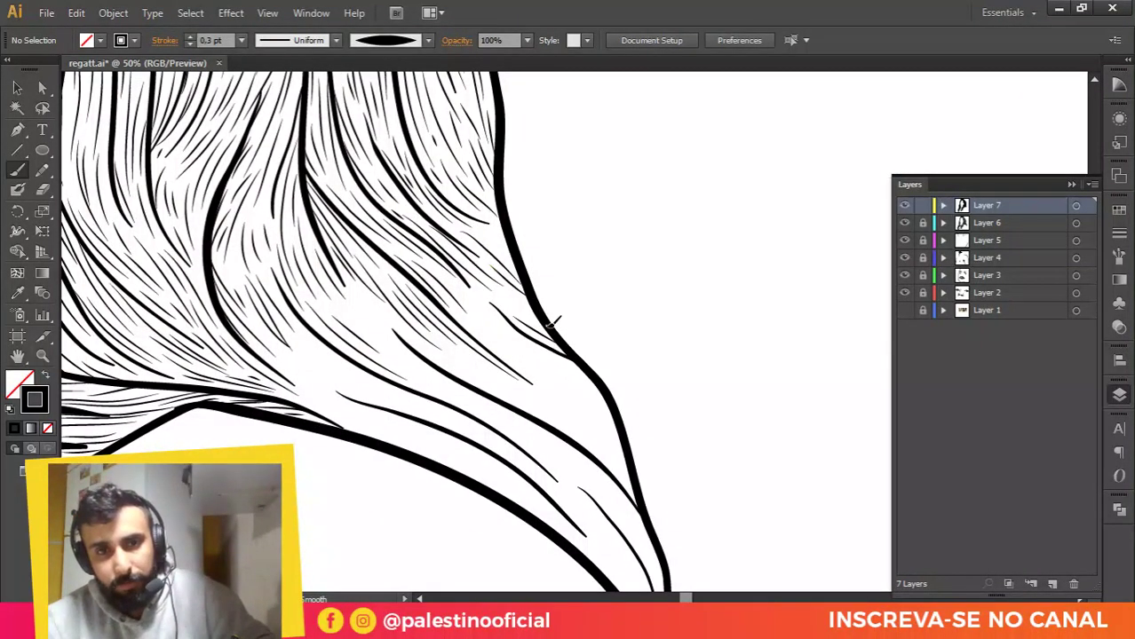
pyautogui.moveTo(515, 269); pyautogui.dragTo(474, 237)
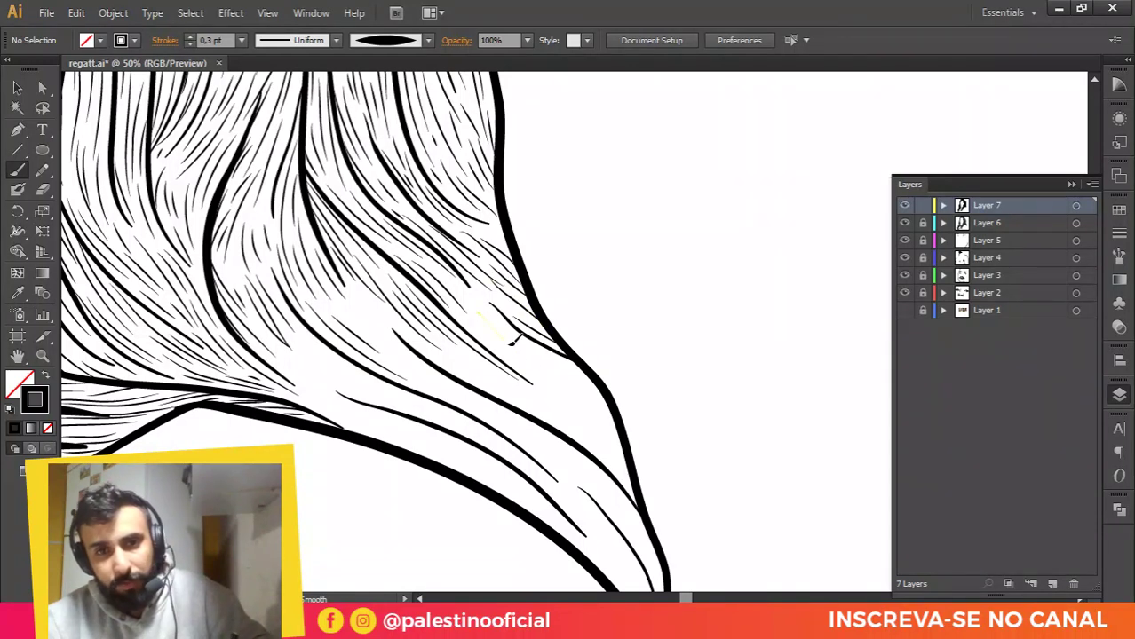
pyautogui.moveTo(514, 341); pyautogui.dragTo(582, 396)
pyautogui.moveTo(477, 329); pyautogui.dragTo(527, 367)
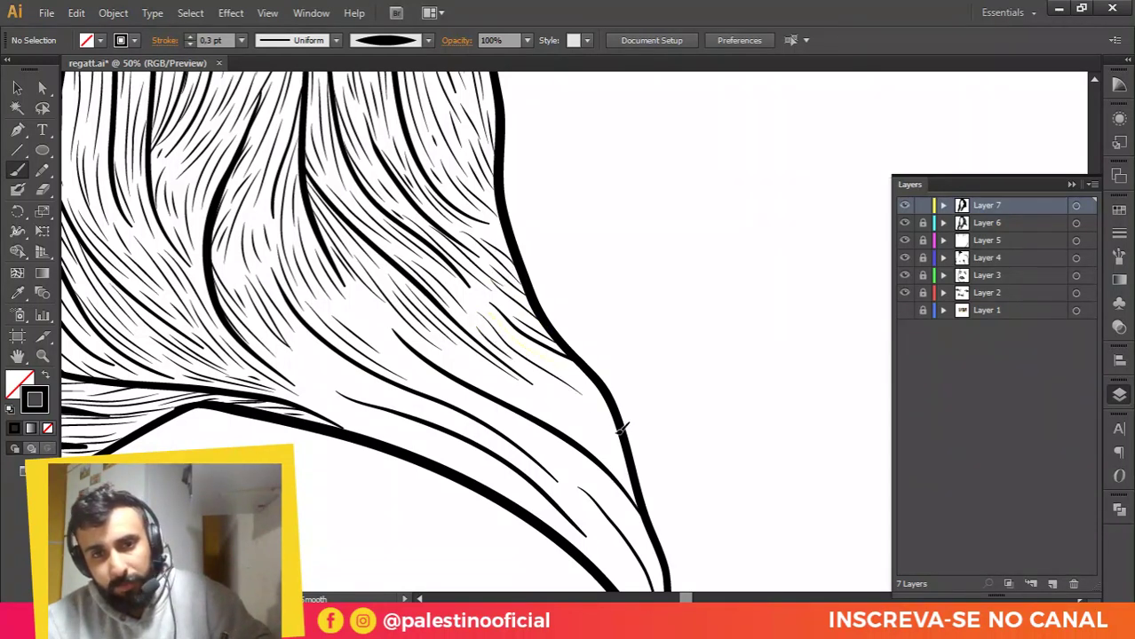
pyautogui.moveTo(621, 430); pyautogui.dragTo(384, 366)
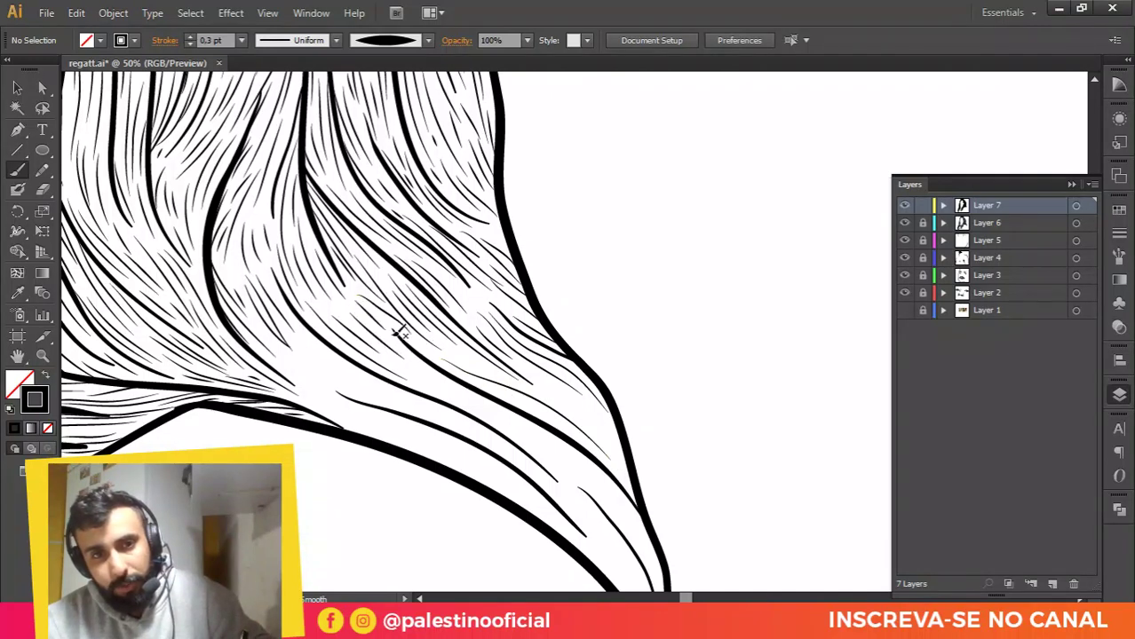
# Step: Fill the start of the lowest locks, just above the thick shoulder line, with fine strands along their curves
pyautogui.moveTo(308, 348); pyautogui.dragTo(453, 415)
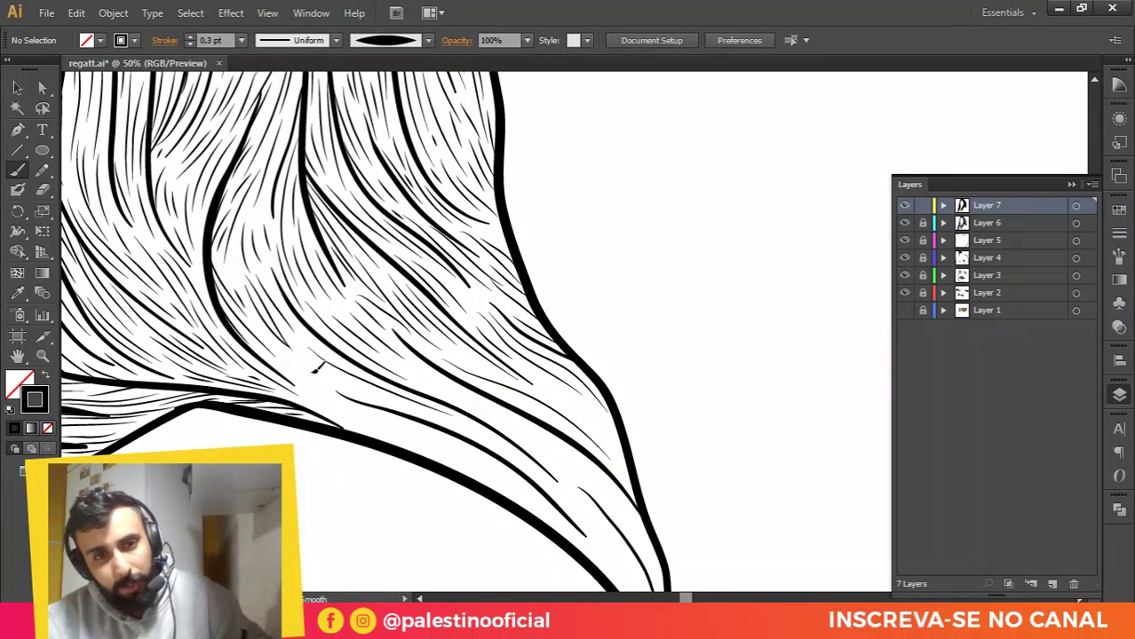
pyautogui.moveTo(310, 373); pyautogui.dragTo(415, 401)
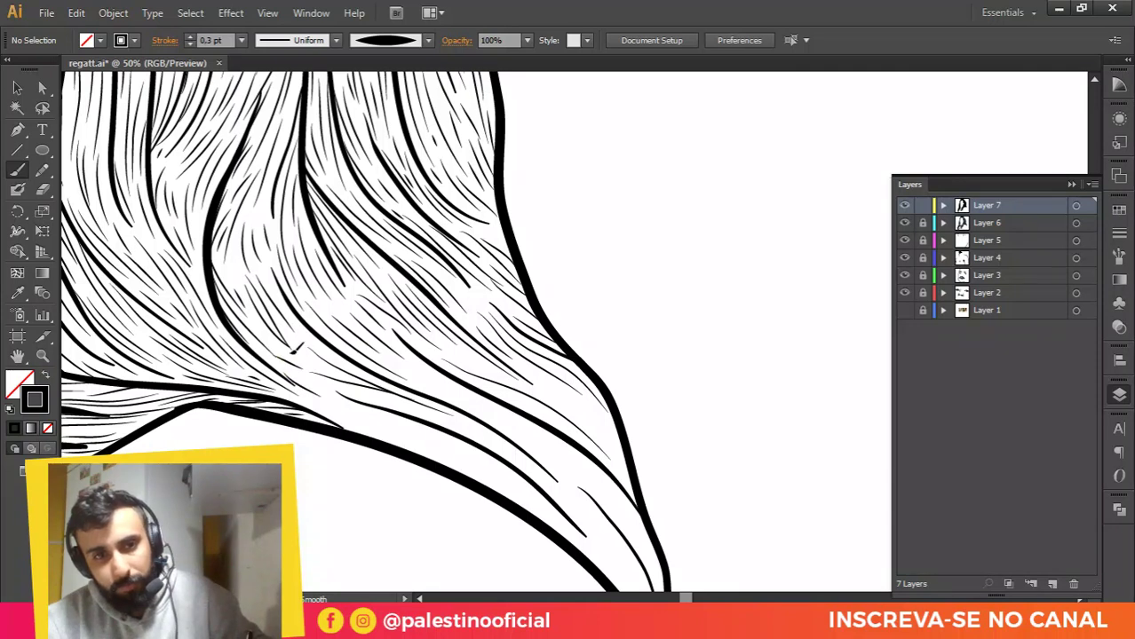
pyautogui.moveTo(334, 409)
pyautogui.mouseDown()
pyautogui.moveTo(497, 473)
pyautogui.moveTo(487, 485)
pyautogui.mouseUp()
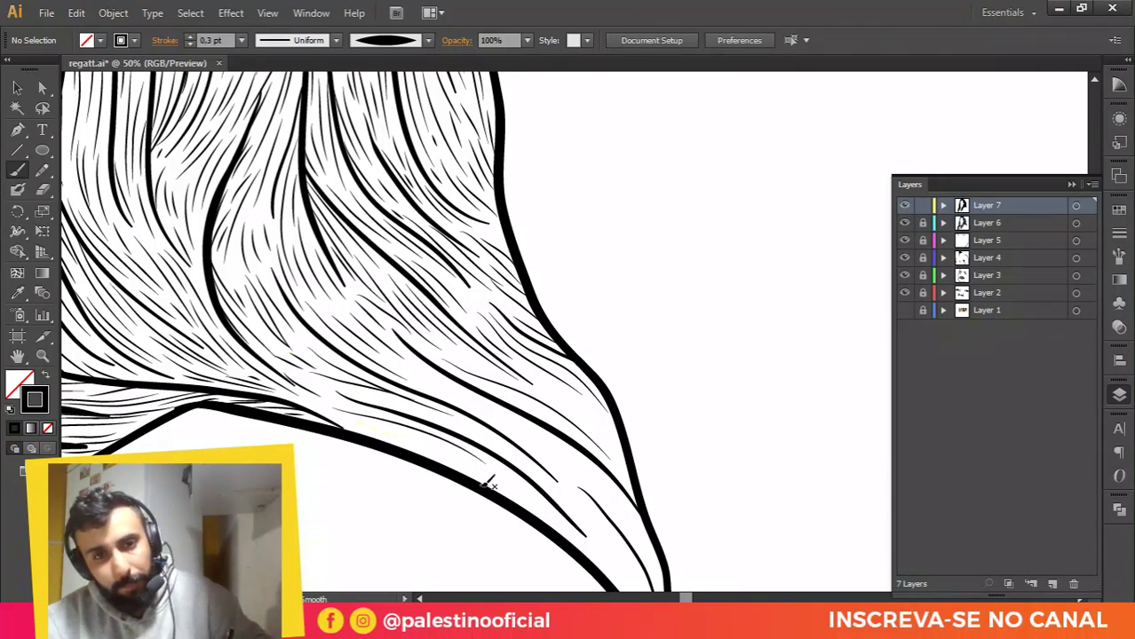
pyautogui.moveTo(362, 434); pyautogui.dragTo(433, 459)
pyautogui.hotkey('ctrl', '+')
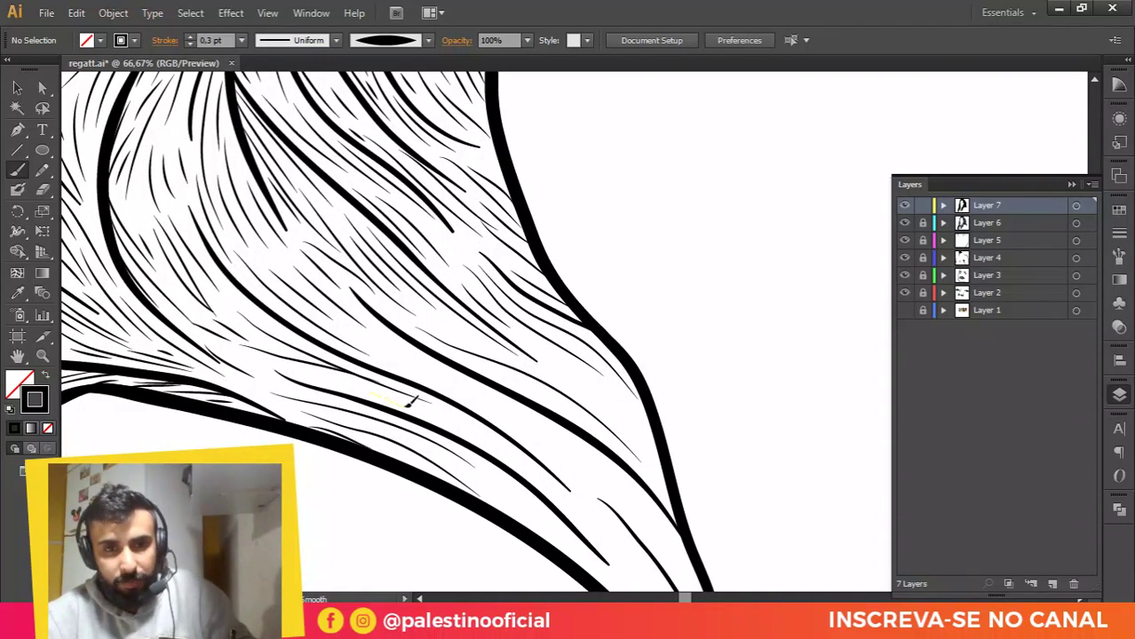
pyautogui.moveTo(410, 401); pyautogui.dragTo(446, 430)
pyautogui.moveTo(366, 393)
pyautogui.mouseDown()
pyautogui.moveTo(277, 376)
pyautogui.moveTo(346, 428)
pyautogui.mouseUp()
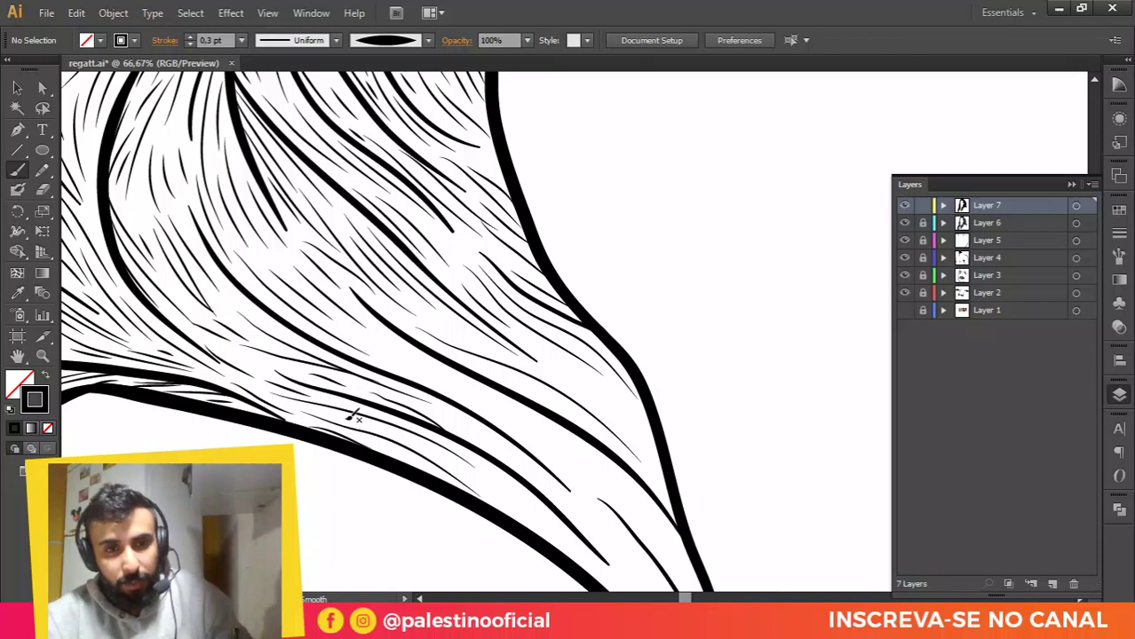
# Step: Continue the fine strands through the middle of the locks along the shoulder, between their thick curved lines
pyautogui.scroll(-3, 497, 471)
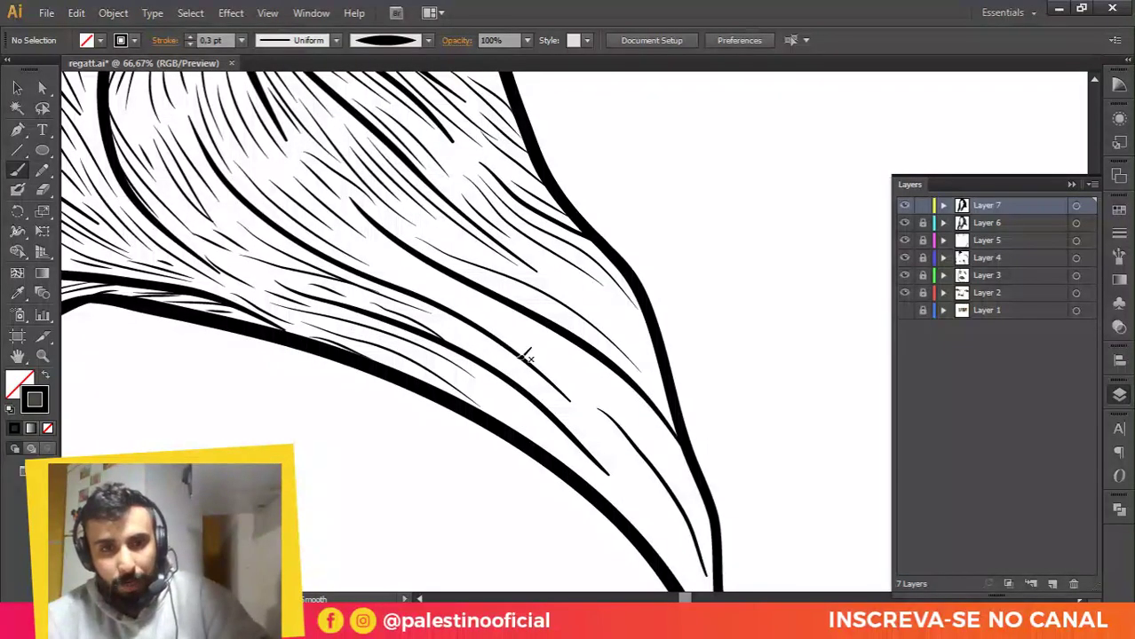
pyautogui.moveTo(461, 371); pyautogui.dragTo(535, 426)
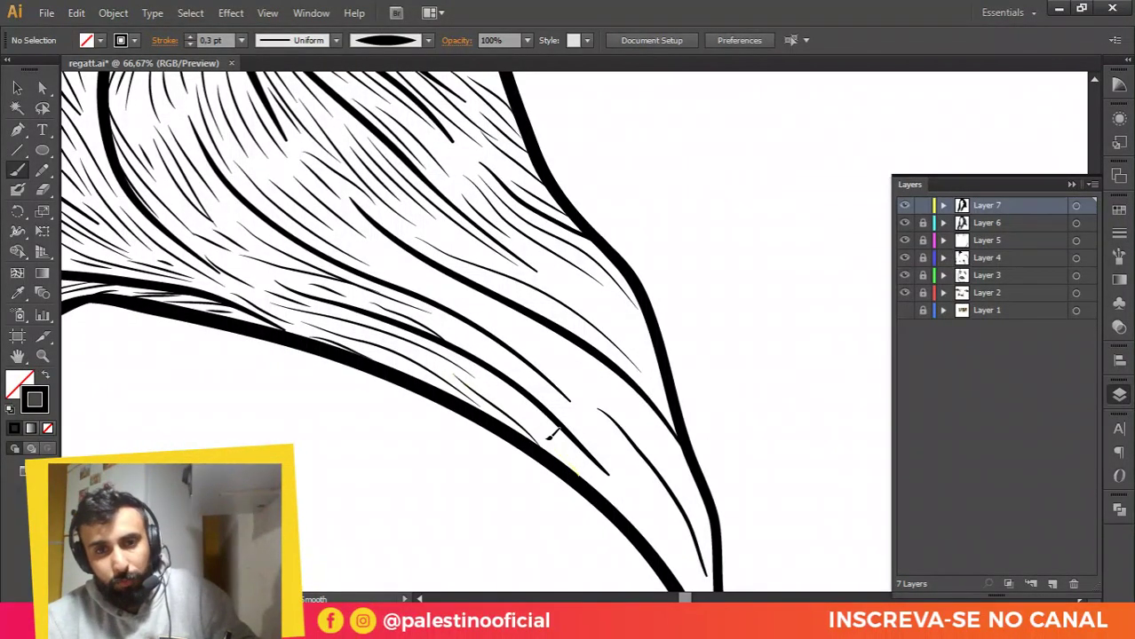
pyautogui.moveTo(504, 378); pyautogui.dragTo(579, 444)
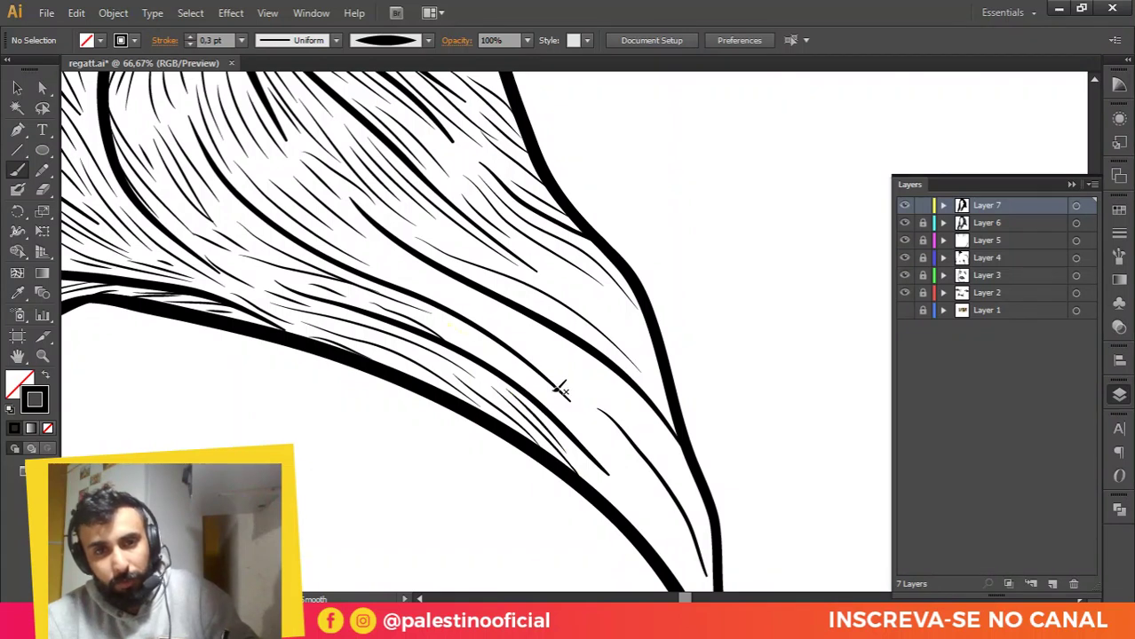
pyautogui.moveTo(449, 325); pyautogui.dragTo(556, 391)
pyautogui.moveTo(451, 337); pyautogui.dragTo(495, 357)
pyautogui.moveTo(366, 243); pyautogui.dragTo(487, 289)
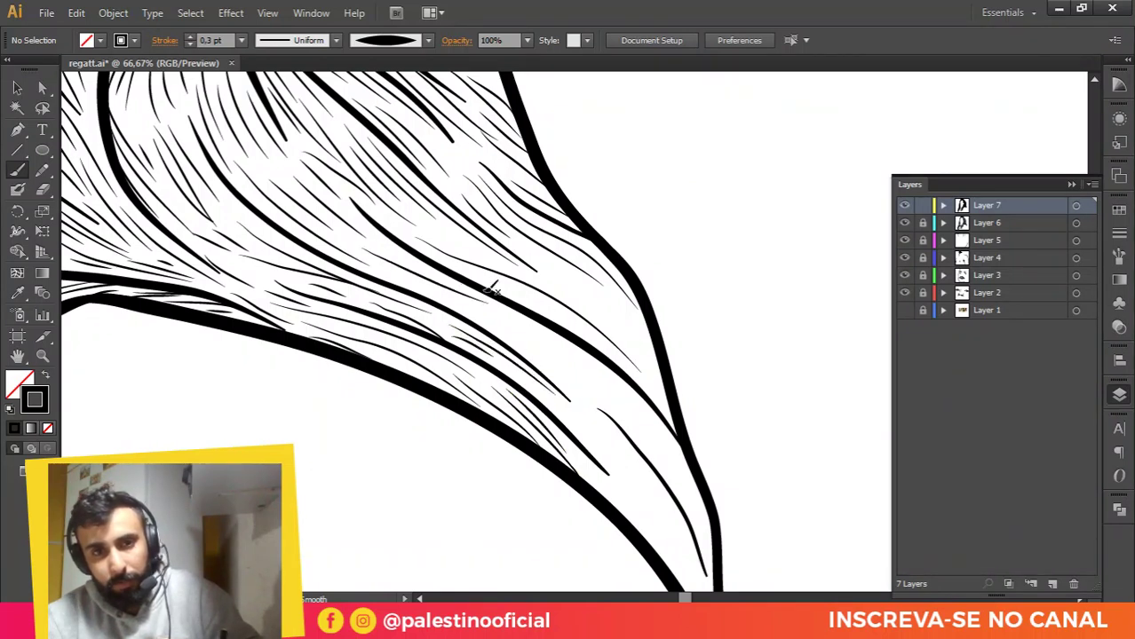
pyautogui.moveTo(378, 268); pyautogui.dragTo(567, 368)
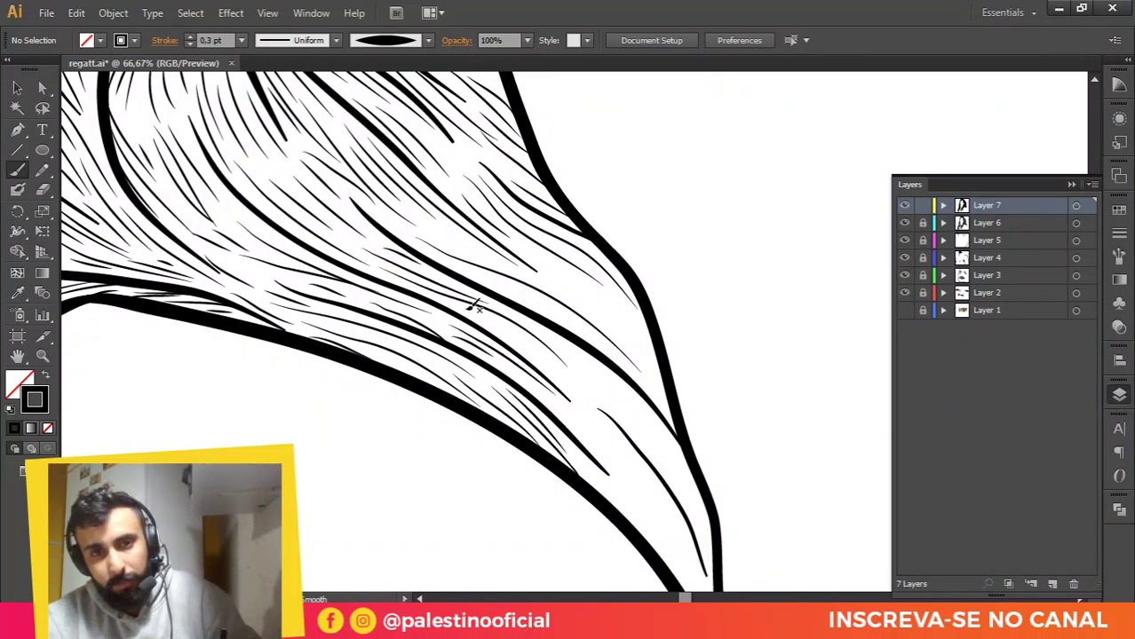
pyautogui.moveTo(463, 306); pyautogui.dragTo(566, 380)
# Step: Fill the tapering end of the hair, where the outer contour meets the shoulder line, with fine strands
pyautogui.moveTo(538, 328); pyautogui.dragTo(668, 457)
pyautogui.moveTo(584, 349)
pyautogui.mouseDown()
pyautogui.moveTo(657, 431)
pyautogui.moveTo(572, 302)
pyautogui.moveTo(652, 396)
pyautogui.moveTo(608, 291)
pyautogui.mouseUp()
pyautogui.scroll(-2, 616, 396)
pyautogui.moveTo(650, 333)
pyautogui.mouseDown()
pyautogui.moveTo(706, 467)
pyautogui.moveTo(707, 431)
pyautogui.mouseUp()
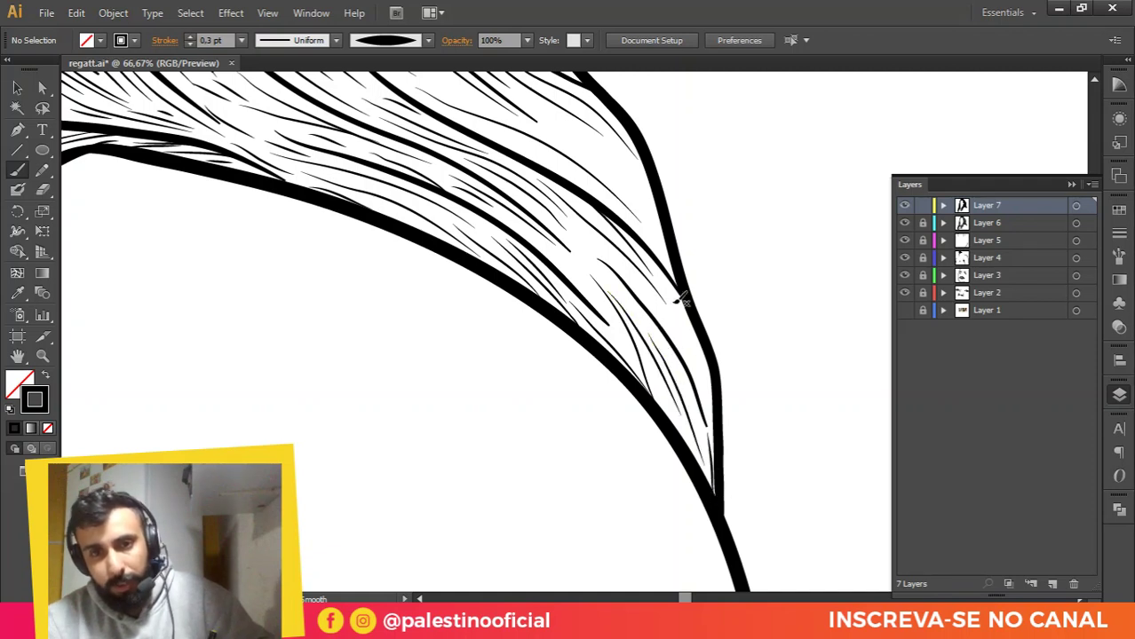
pyautogui.moveTo(679, 335)
pyautogui.mouseDown()
pyautogui.moveTo(710, 412)
pyautogui.moveTo(671, 316)
pyautogui.mouseUp()
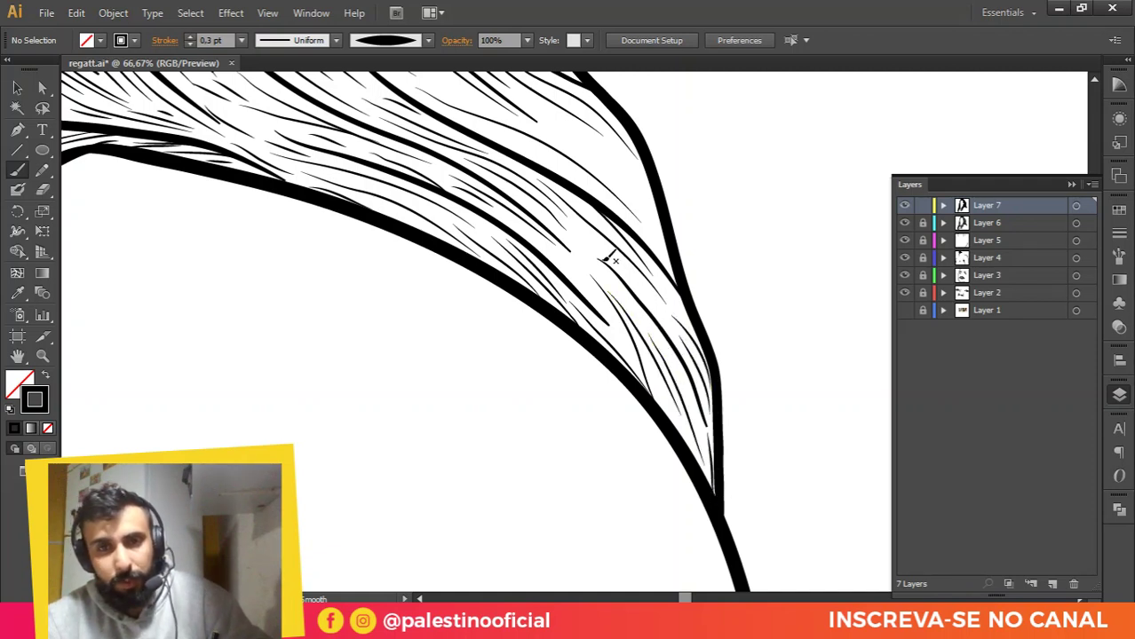
pyautogui.moveTo(519, 227)
pyautogui.mouseDown()
pyautogui.moveTo(586, 276)
pyautogui.moveTo(651, 288)
pyautogui.moveTo(611, 320)
pyautogui.mouseUp()
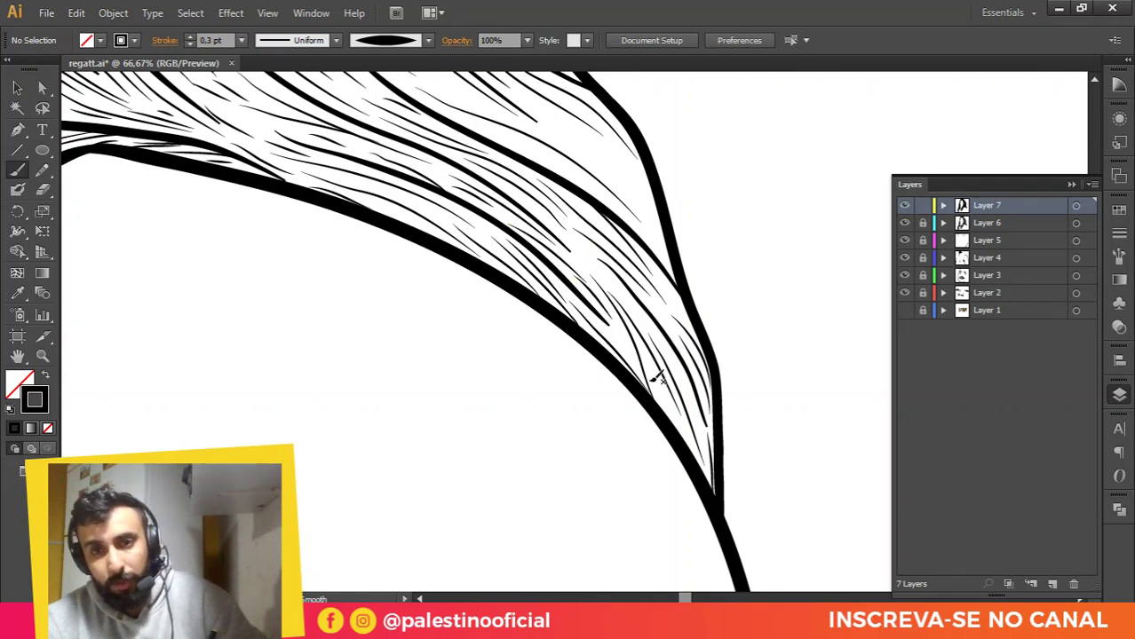
pyautogui.moveTo(678, 420); pyautogui.dragTo(694, 445)
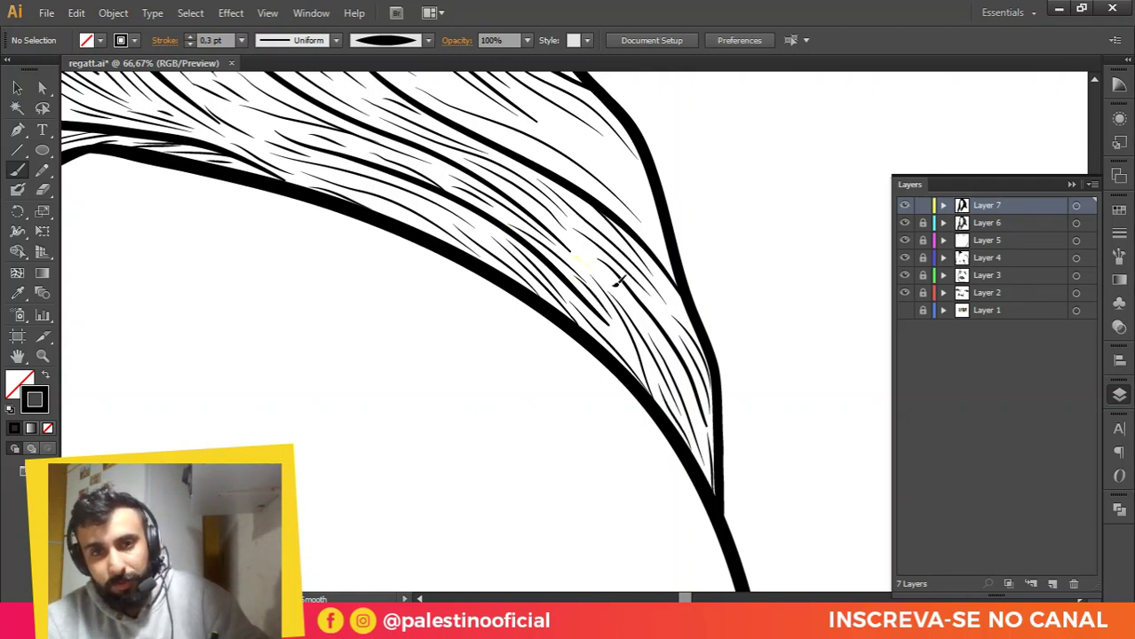
pyautogui.moveTo(619, 281)
pyautogui.mouseDown()
pyautogui.moveTo(648, 312)
pyautogui.moveTo(675, 308)
pyautogui.mouseUp()
# Step: Fill the lock between the long thick curve and the outer contour above the tip with fine strands
pyautogui.scroll(2, 426, 233)
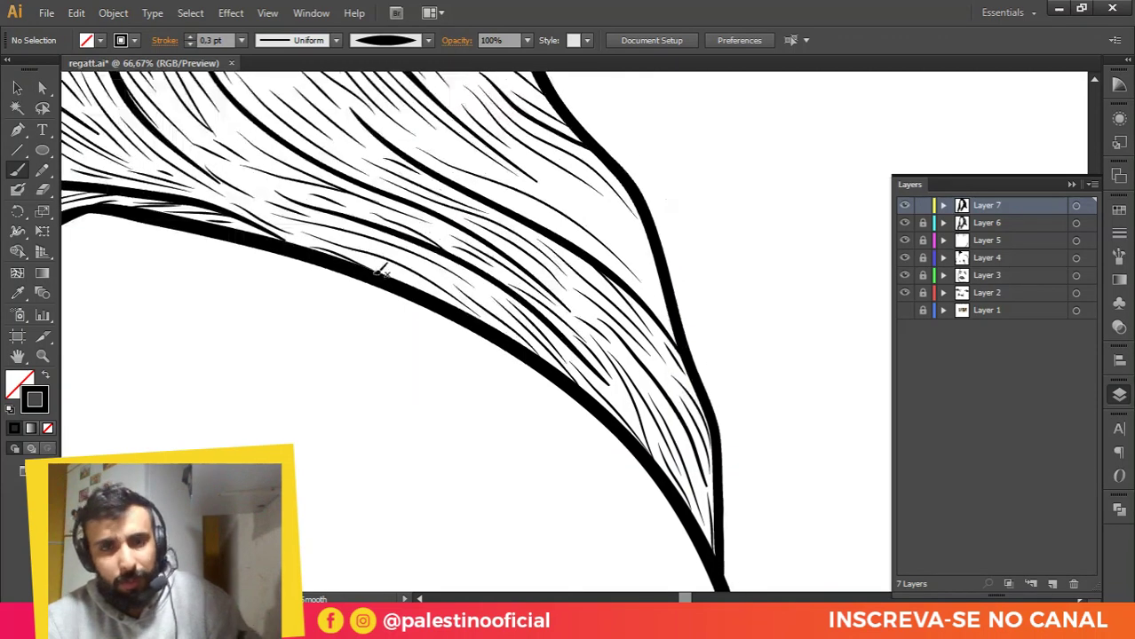
pyautogui.scroll(2, 603, 190)
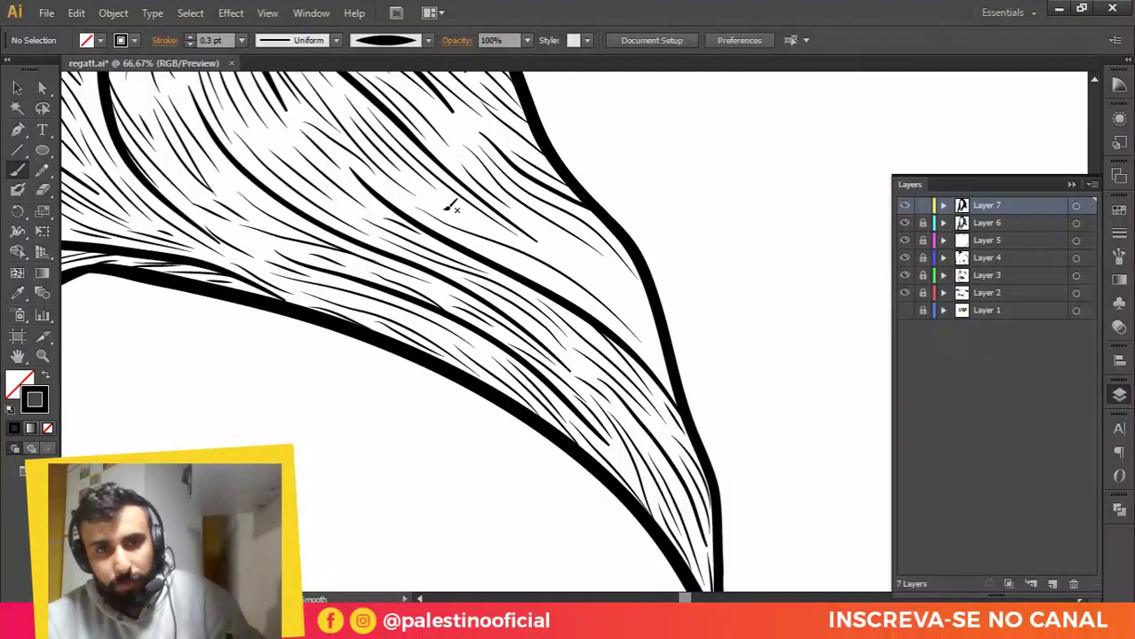
pyautogui.moveTo(529, 244); pyautogui.dragTo(536, 241)
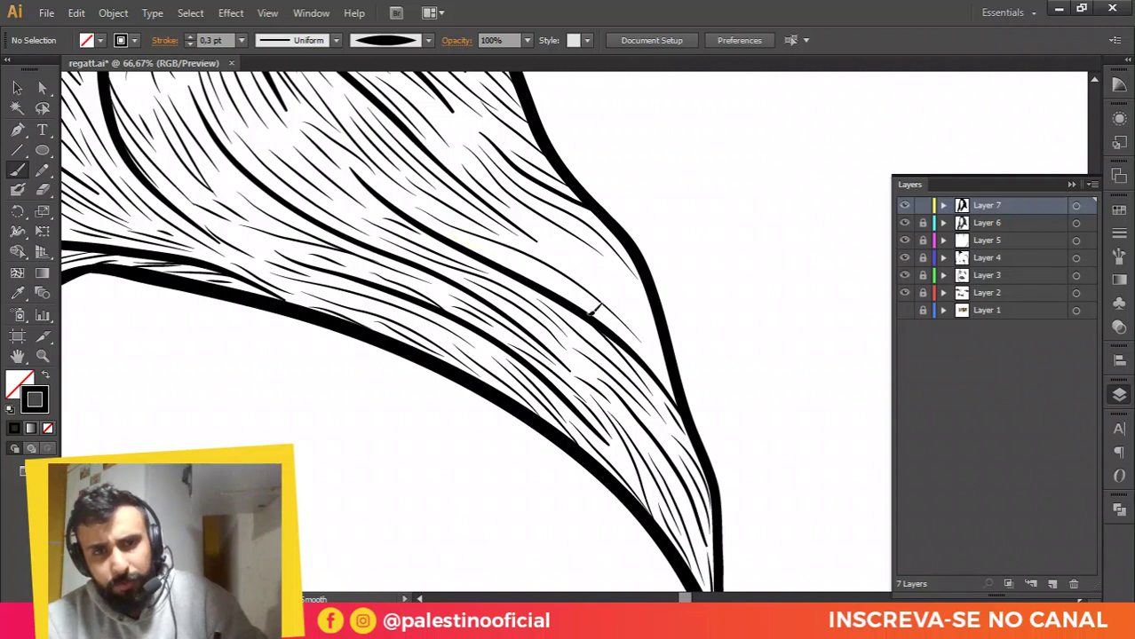
pyautogui.moveTo(592, 311); pyautogui.dragTo(449, 235)
pyautogui.moveTo(643, 322); pyautogui.dragTo(644, 325)
pyautogui.moveTo(589, 283); pyautogui.dragTo(644, 338)
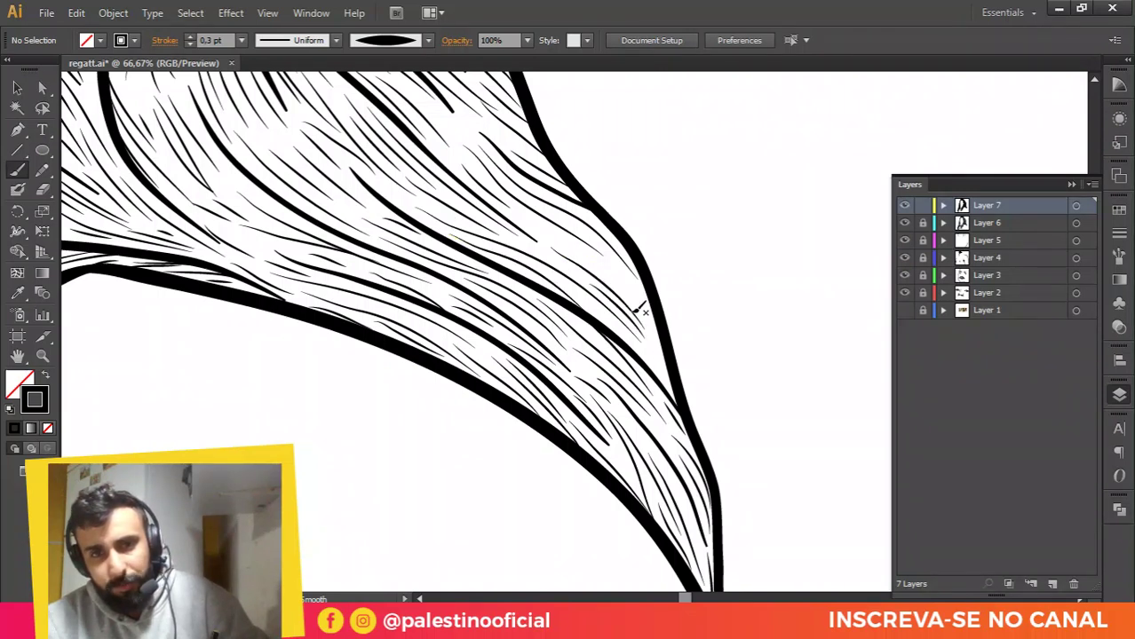
# Step: Add the remaining fine strands against the outer contour, just above where the thick curve meets it
pyautogui.moveTo(615, 277)
pyautogui.mouseDown()
pyautogui.moveTo(679, 363)
pyautogui.moveTo(677, 396)
pyautogui.moveTo(641, 340)
pyautogui.moveTo(675, 399)
pyautogui.mouseUp()
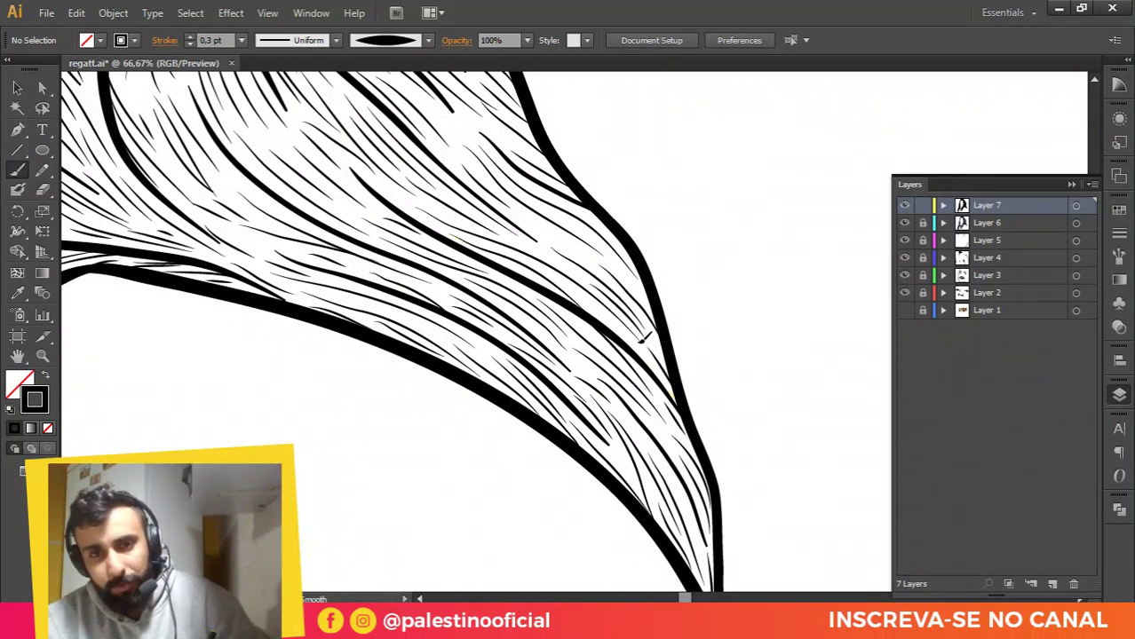
pyautogui.moveTo(641, 336); pyautogui.dragTo(672, 375)
pyautogui.moveTo(619, 279); pyautogui.dragTo(657, 316)
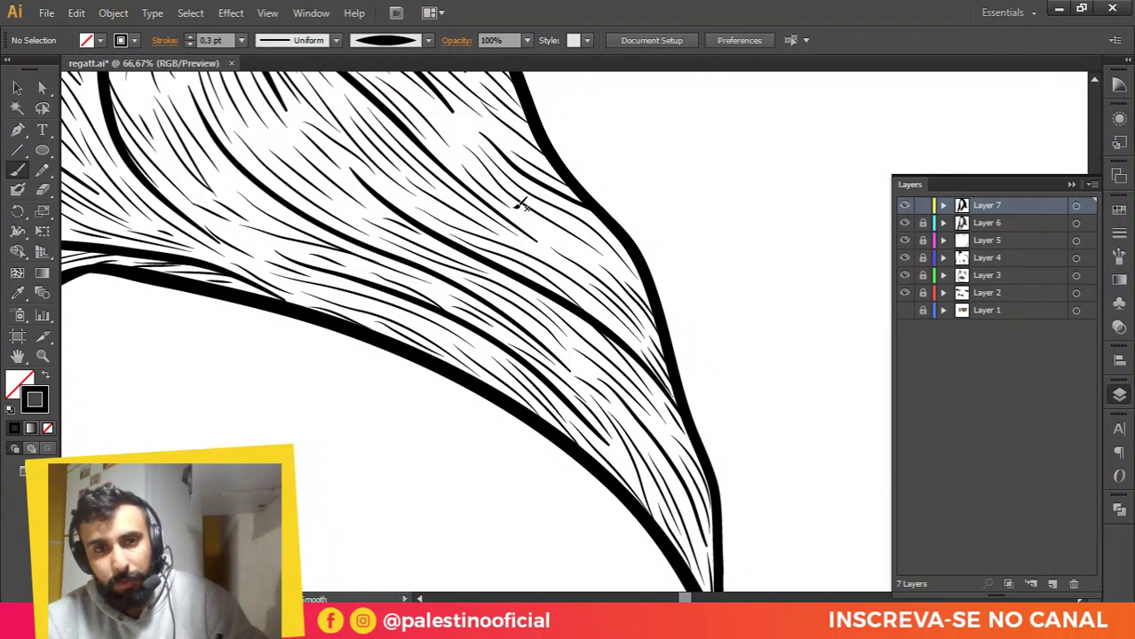
# Step: Fill the sparse area beside the outer contour higher up, around its inward bend, with long and short fine strands
pyautogui.scroll(3, 532, 227)
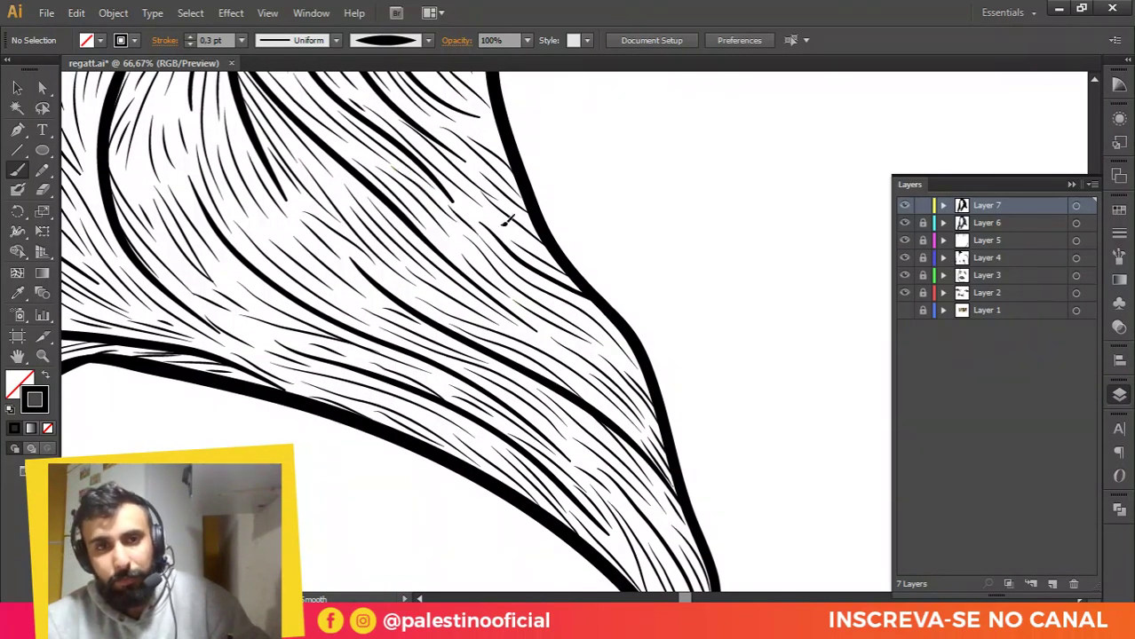
pyautogui.scroll(2, 479, 222)
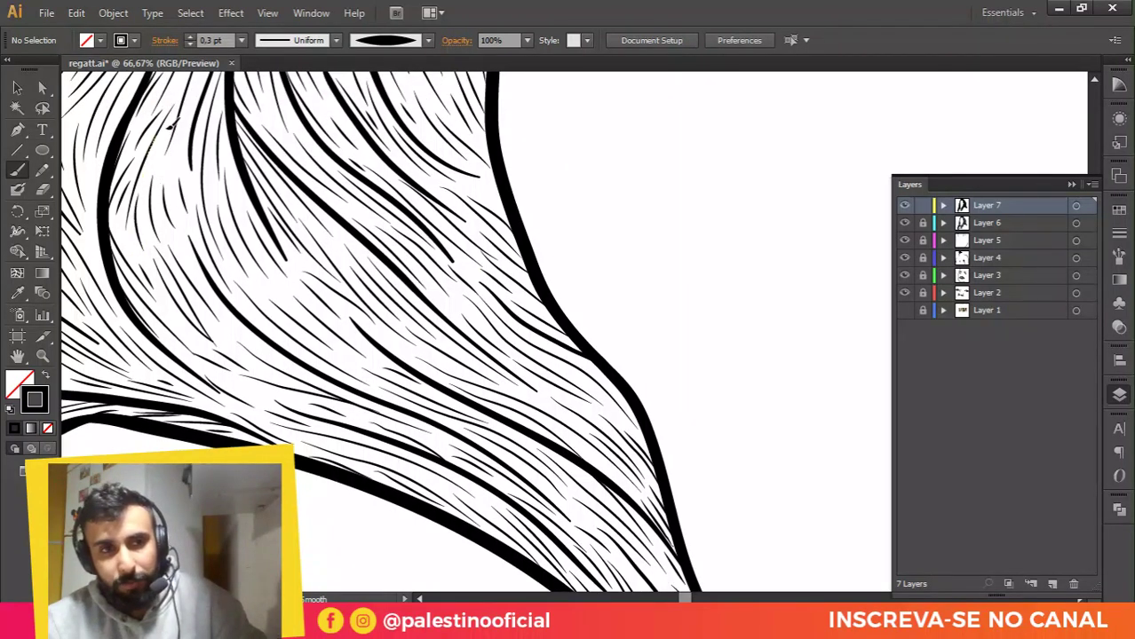
pyautogui.scroll(2, 368, 191)
pyautogui.scroll(3, 373, 184)
pyautogui.scroll(3, 236, 206)
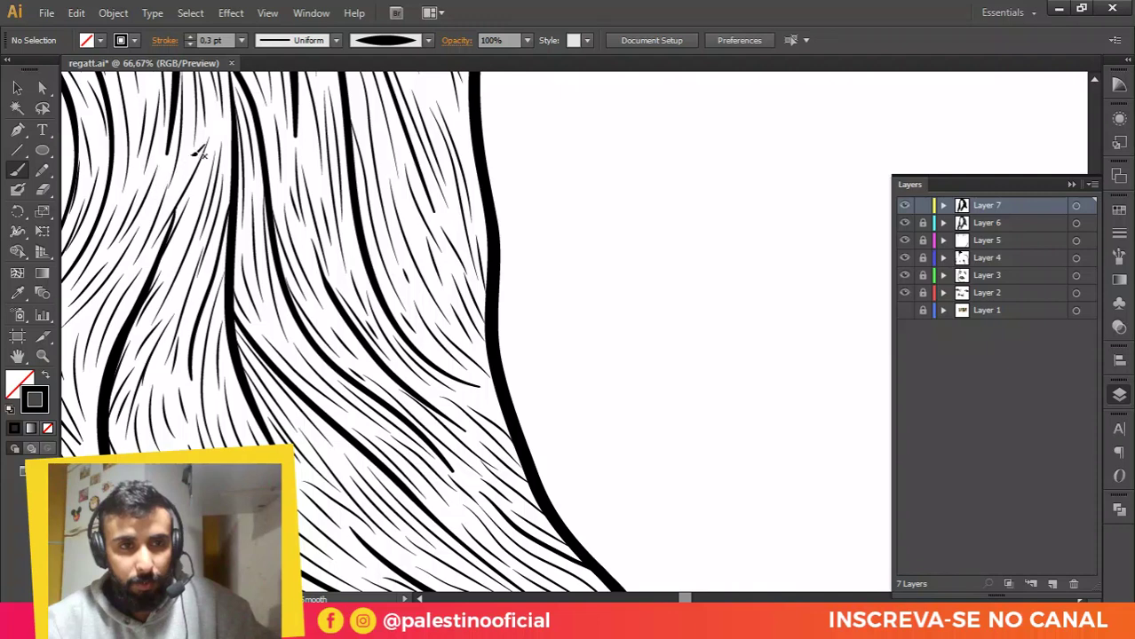
pyautogui.scroll(4, 431, 185)
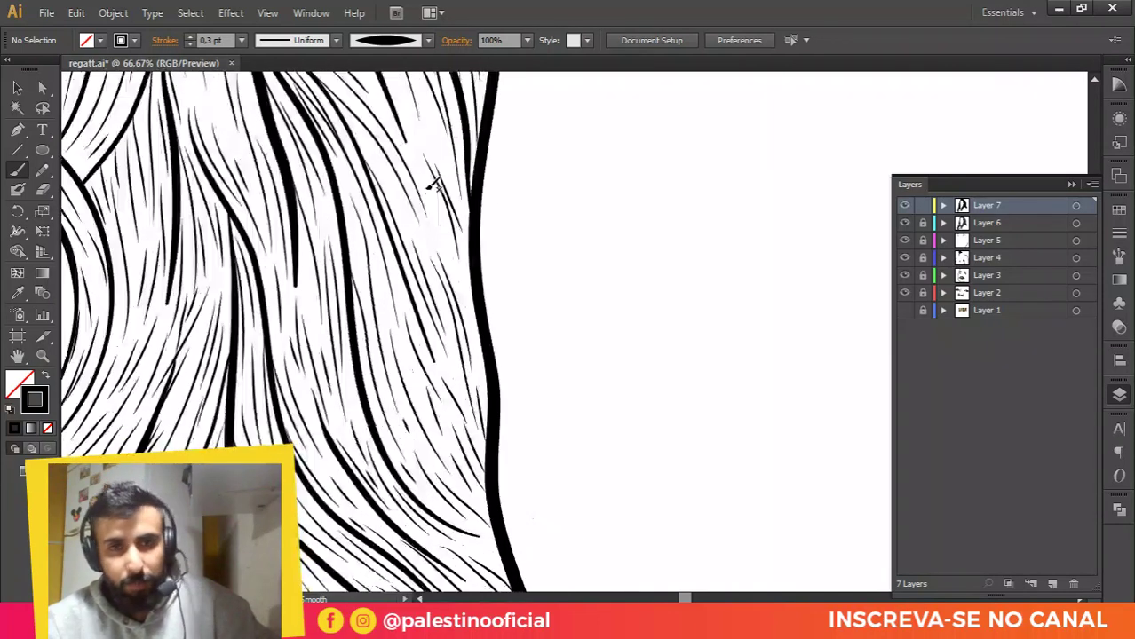
pyautogui.moveTo(388, 125); pyautogui.dragTo(426, 266)
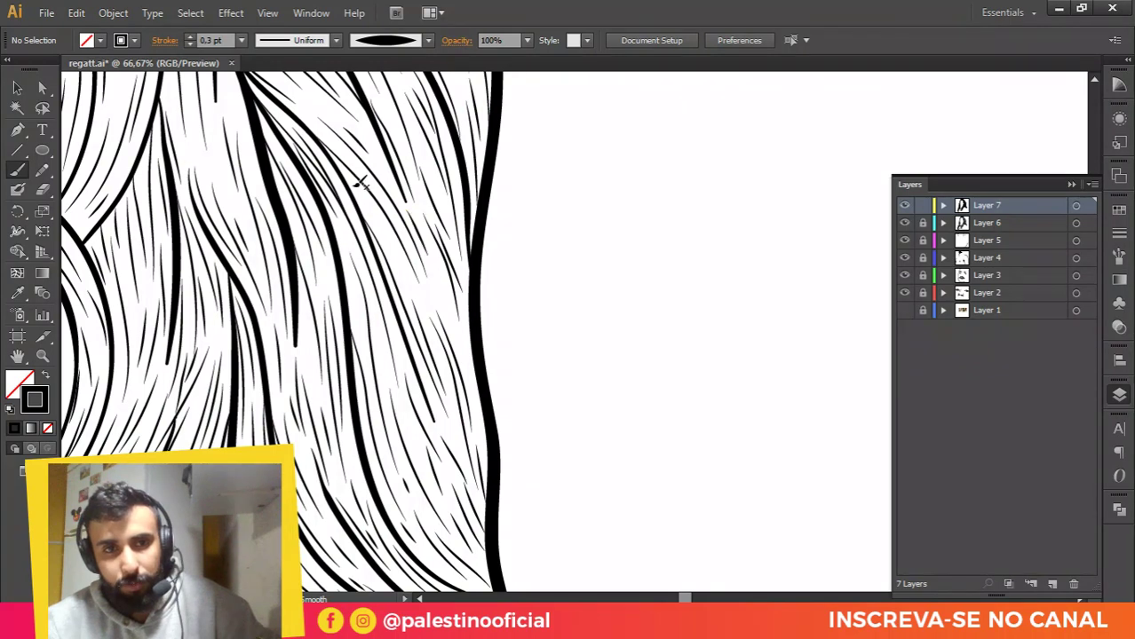
pyautogui.moveTo(362, 191); pyautogui.dragTo(457, 343)
pyautogui.moveTo(464, 325); pyautogui.dragTo(480, 402)
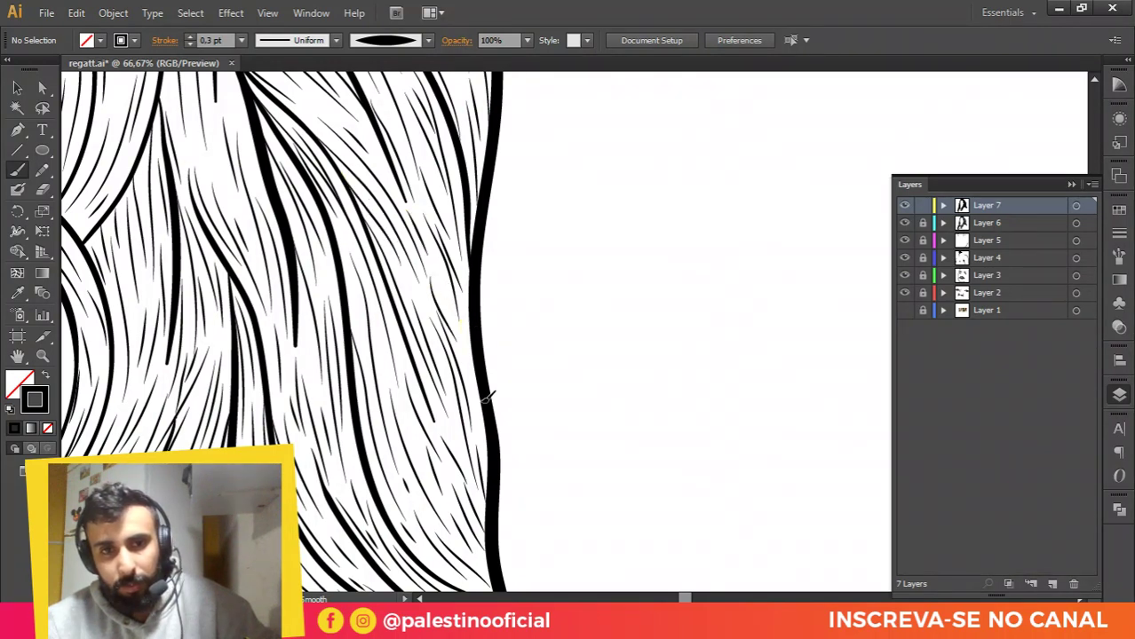
# Step: Examine the whole portrait at several magnifications, checking the finished hair strands from the crown to the loose ends
pyautogui.scroll(-3, 598, 425)
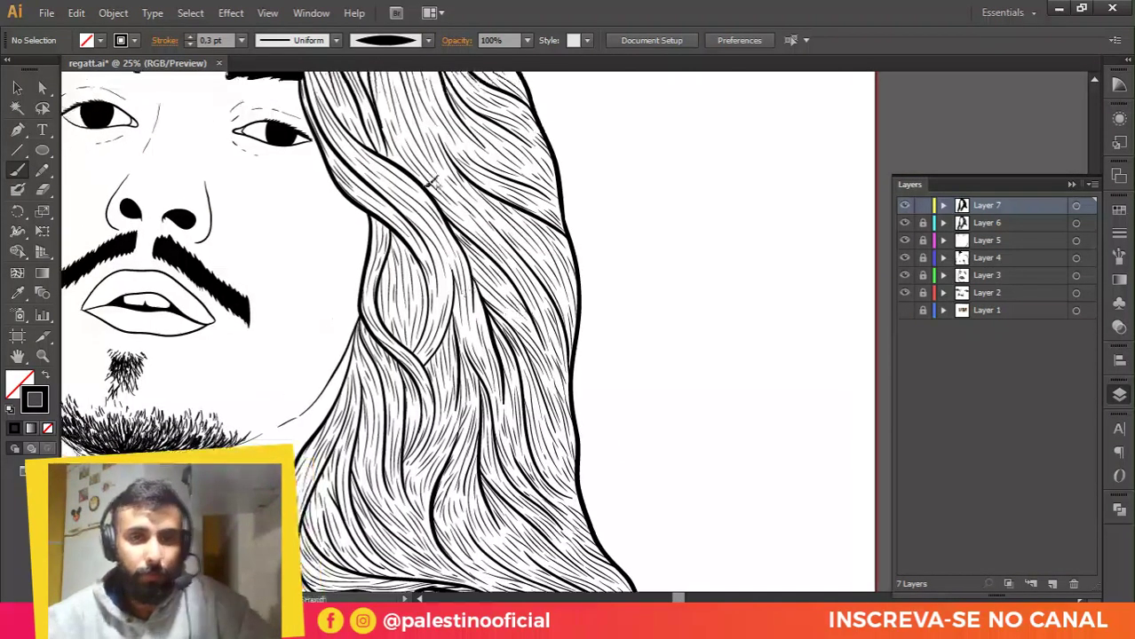
pyautogui.hotkey('ctrl', '+')
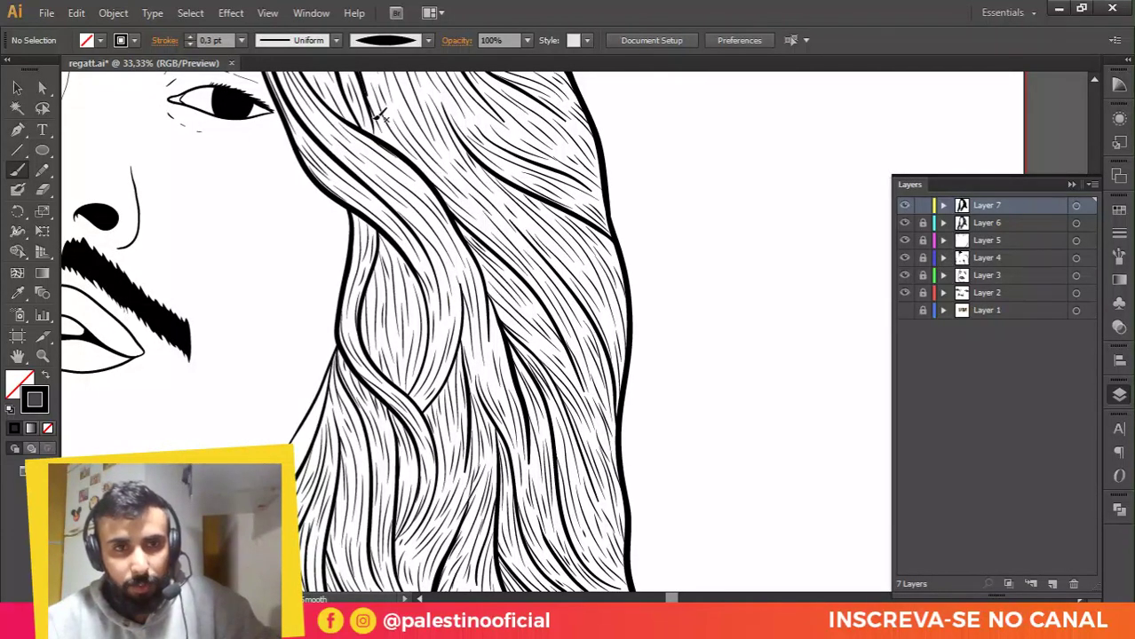
pyautogui.hotkey('ctrl', '-')
pyautogui.hotkey('ctrl', '-')
pyautogui.hotkey('ctrl', '-')
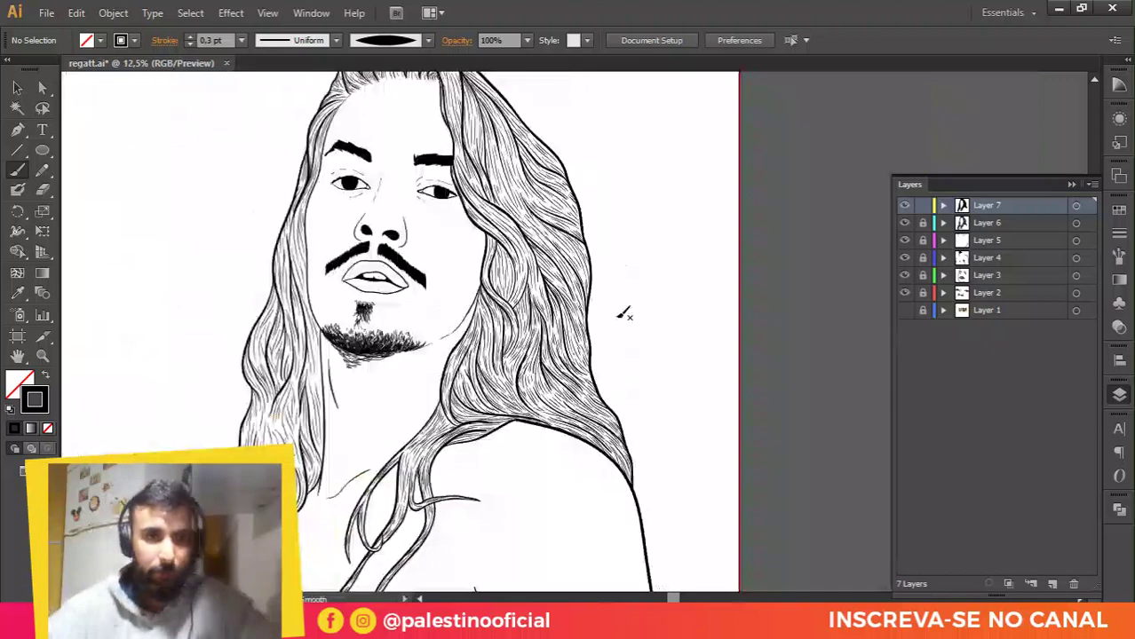
pyautogui.hotkey('ctrl', '-')
pyautogui.hotkey('ctrl', '-')
pyautogui.hotkey('ctrl', '-')
pyautogui.hotkey('ctrl', '-')
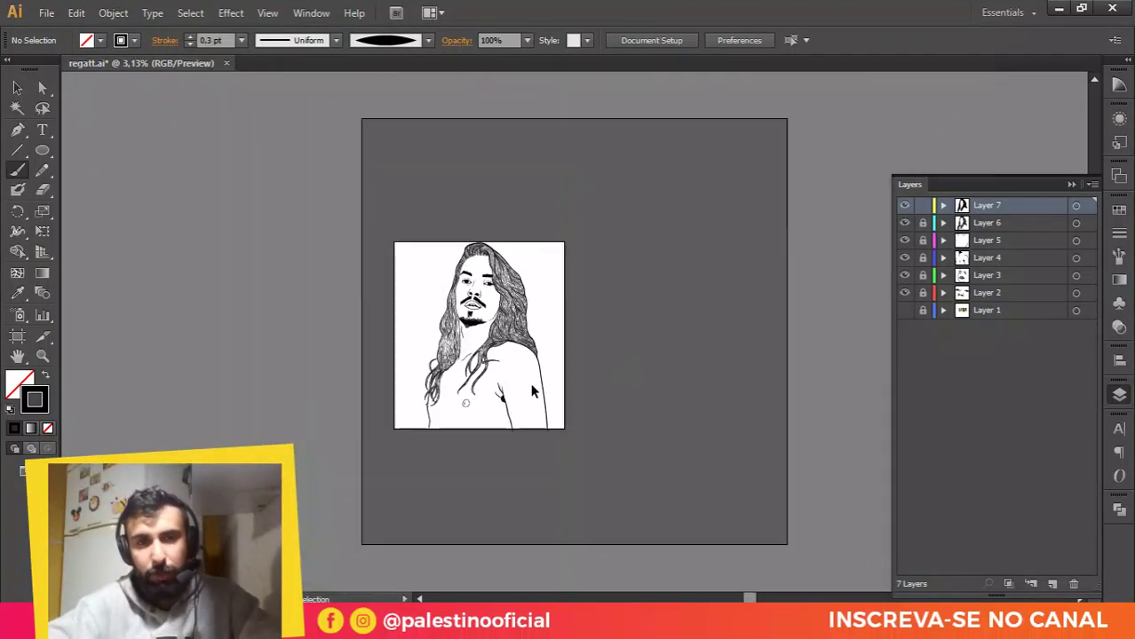
pyautogui.hotkey('ctrl', '+')
pyautogui.hotkey('ctrl', '+')
pyautogui.hotkey('ctrl', '+')
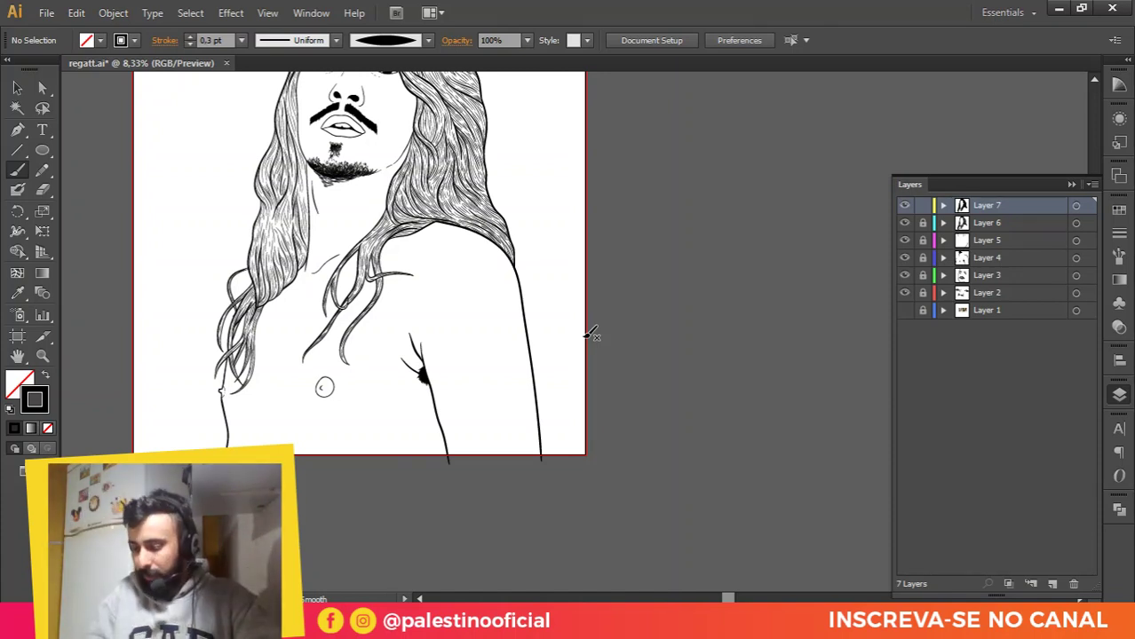
pyautogui.moveTo(458, 301); pyautogui.dragTo(546, 384)
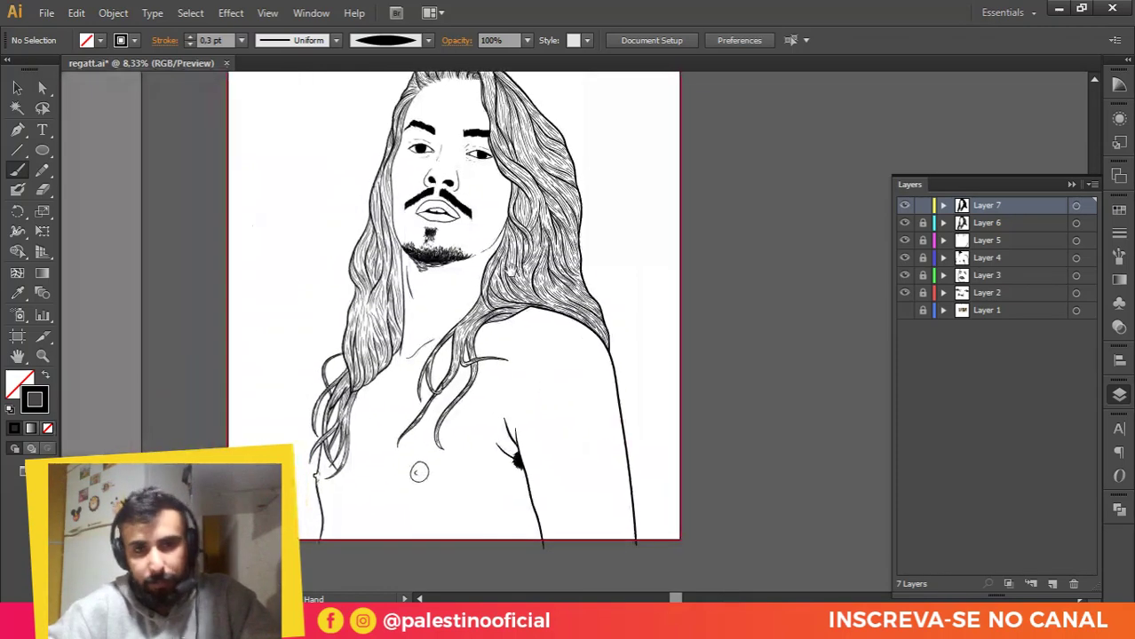
pyautogui.moveTo(487, 250); pyautogui.dragTo(488, 273)
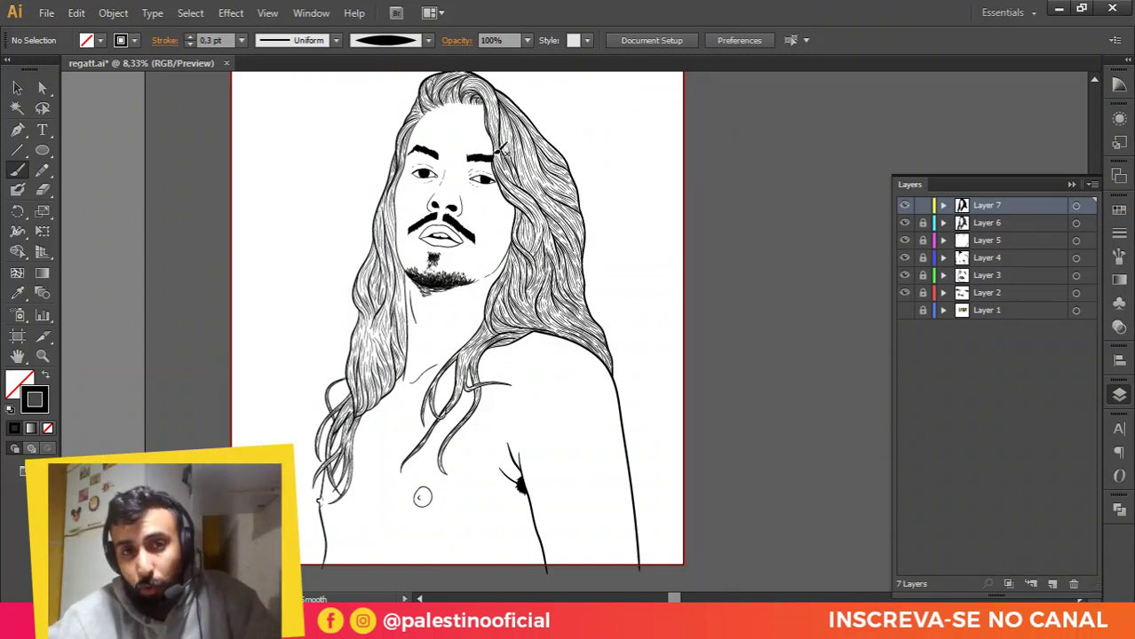
pyautogui.scroll(-2, 436, 307)
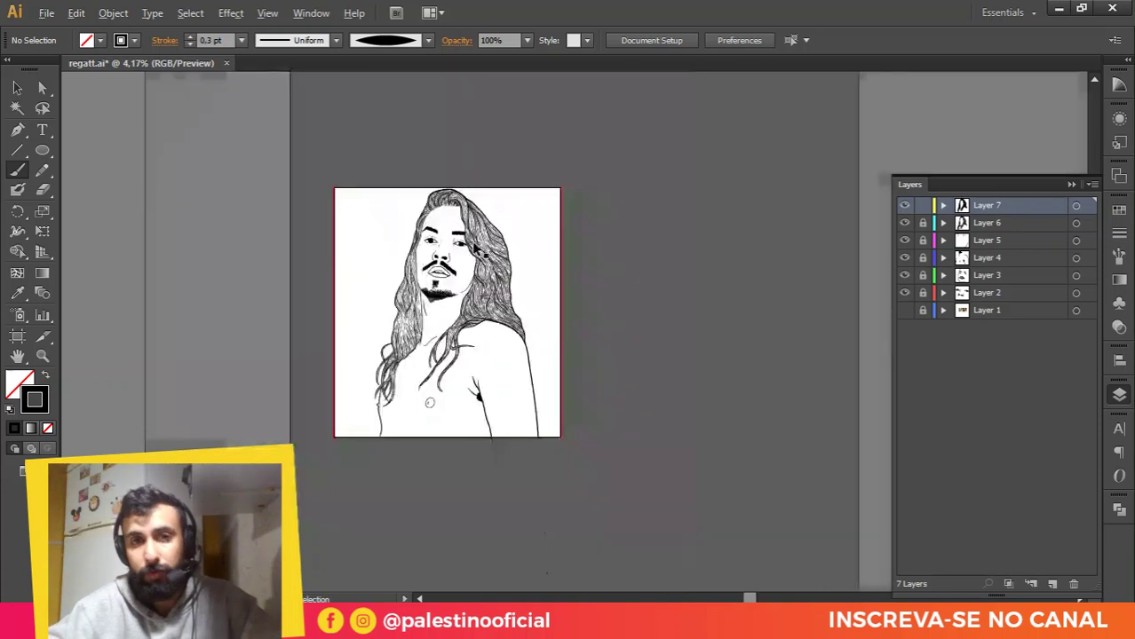
pyautogui.scroll(3, 478, 259)
pyautogui.scroll(-1, 703, 271)
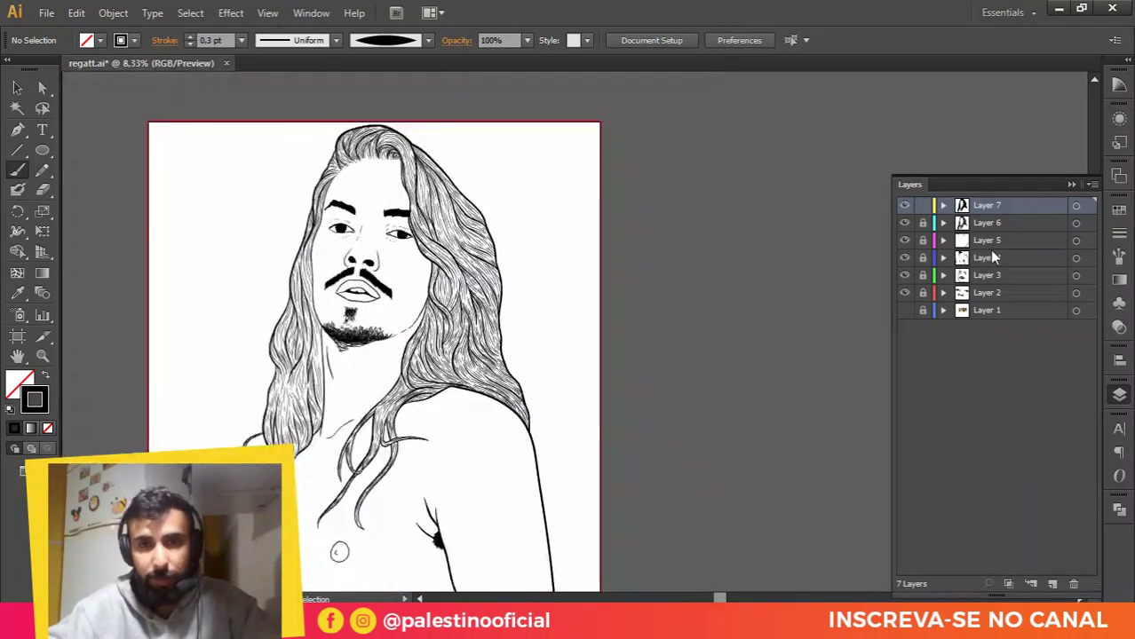
# Step: Lock Layer 7 and briefly show the reference photo on Layer 1 to compare it with the line art
pyautogui.click(904, 310)
pyautogui.click(923, 206)
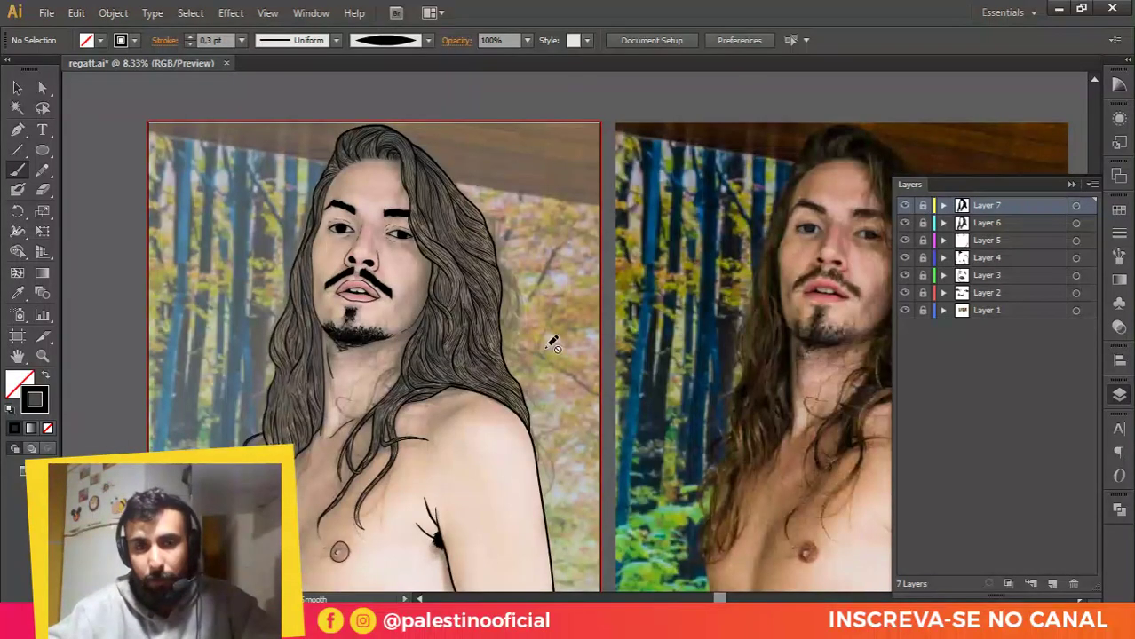
pyautogui.click(904, 311)
# Step: Examine the line art without the photo, from the face and beard down to the neck and chest
pyautogui.scroll(-2, 520, 252)
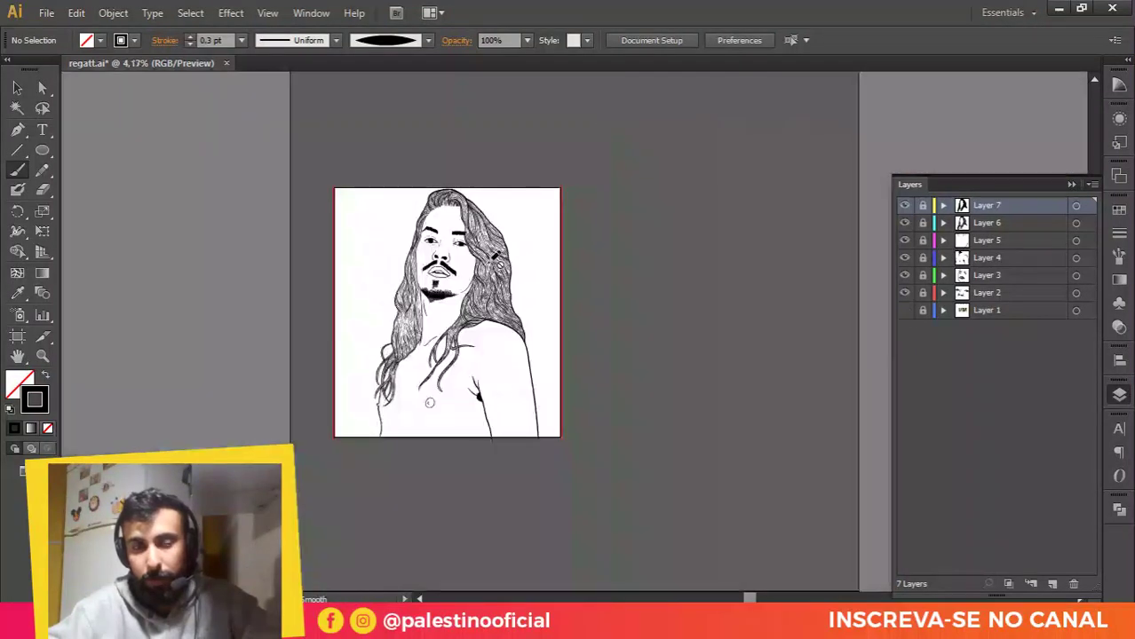
pyautogui.scroll(3, 449, 258)
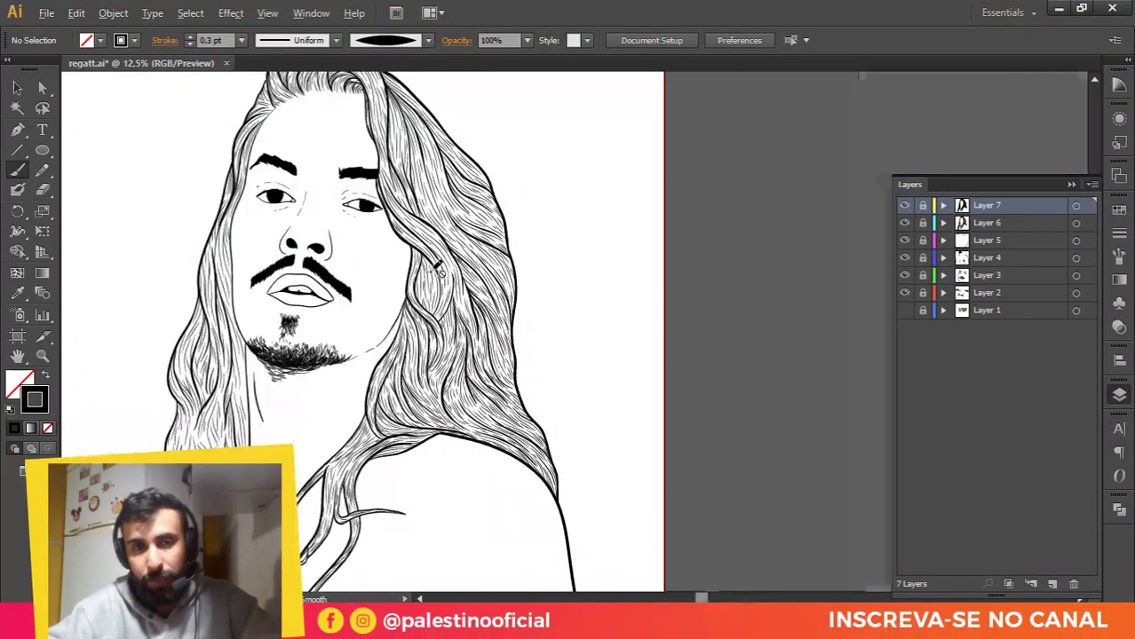
pyautogui.scroll(-2, 461, 293)
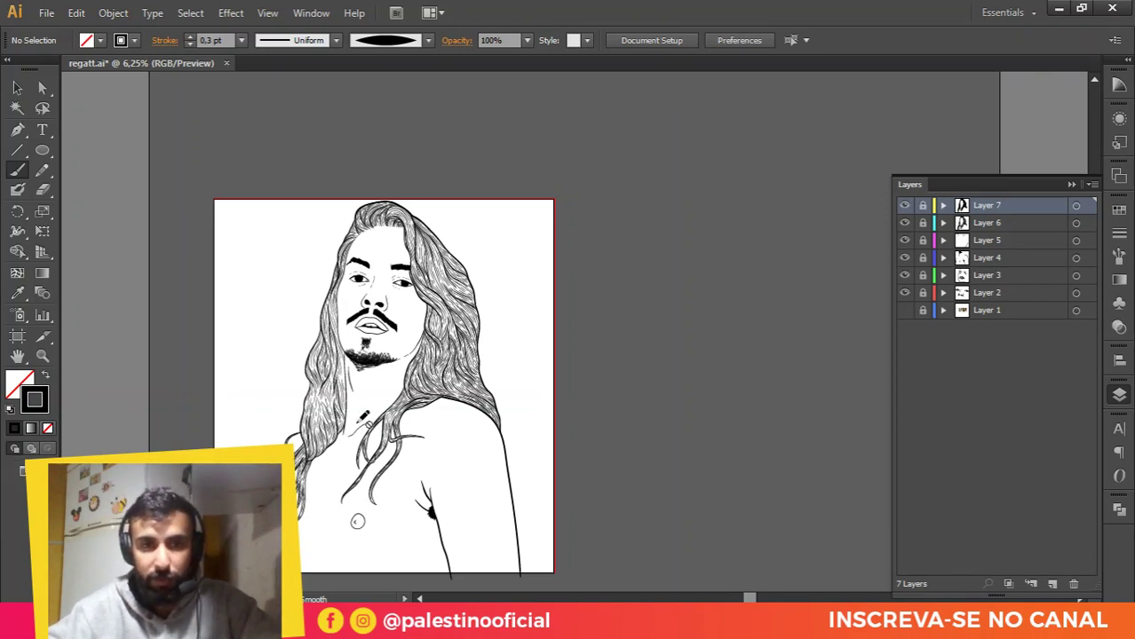
pyautogui.scroll(1, 360, 422)
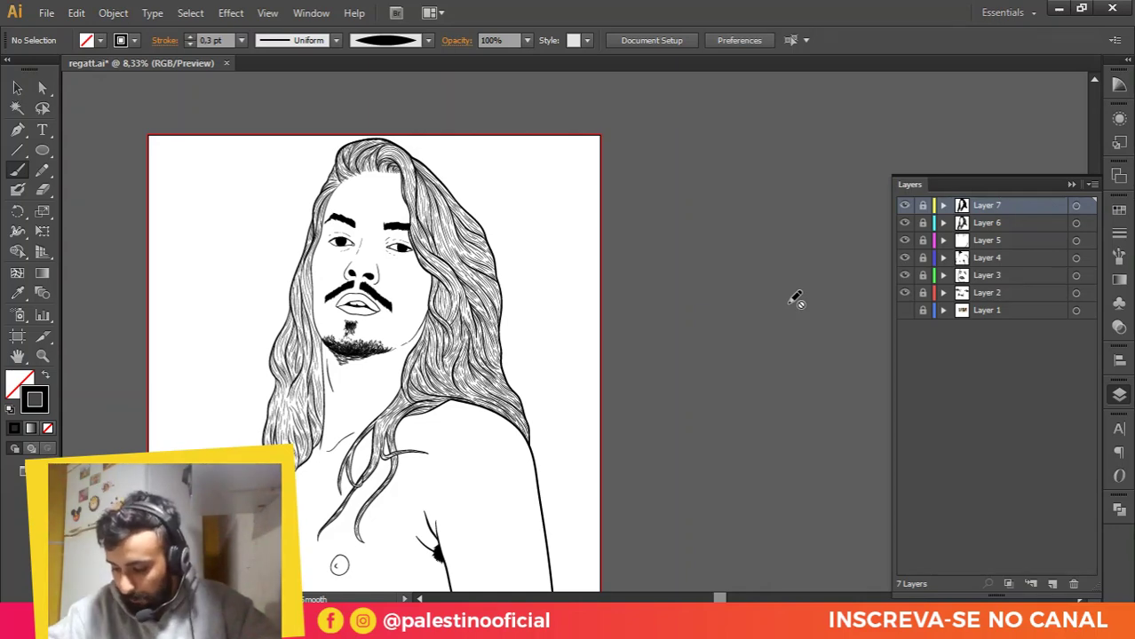
pyautogui.scroll(2, 296, 299)
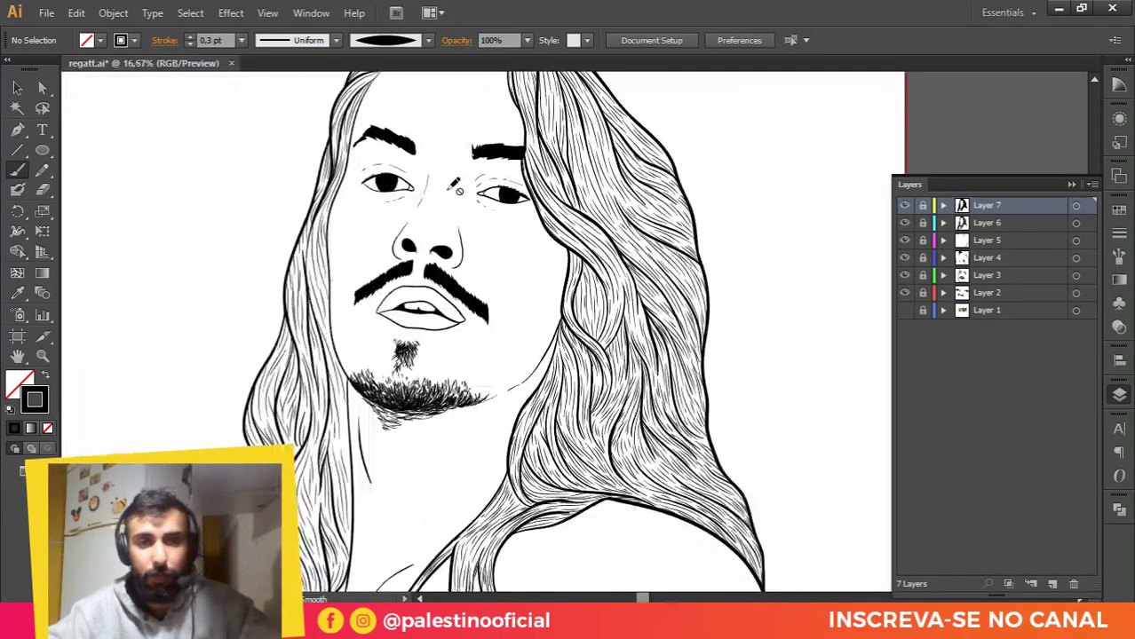
pyautogui.scroll(-2, 660, 259)
pyautogui.scroll(1, 436, 288)
pyautogui.moveTo(367, 300); pyautogui.dragTo(475, 218)
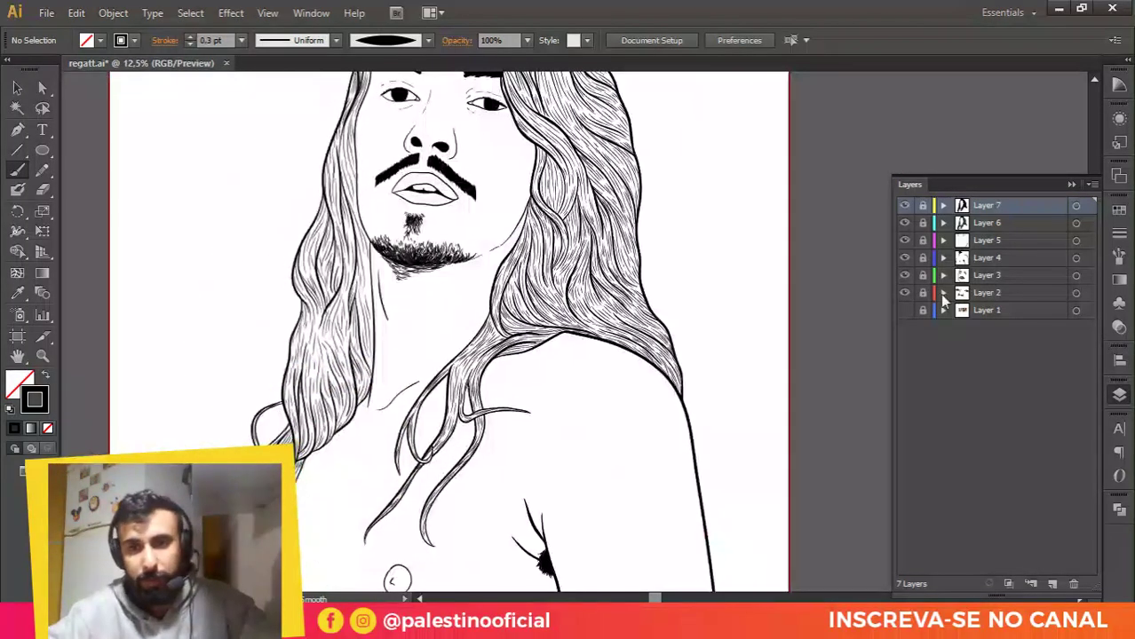
# Step: Compare the body outline and loose locks with the photo on Layer 1, leaving the photo hidden
pyautogui.click(905, 310)
pyautogui.scroll(-1, 607, 261)
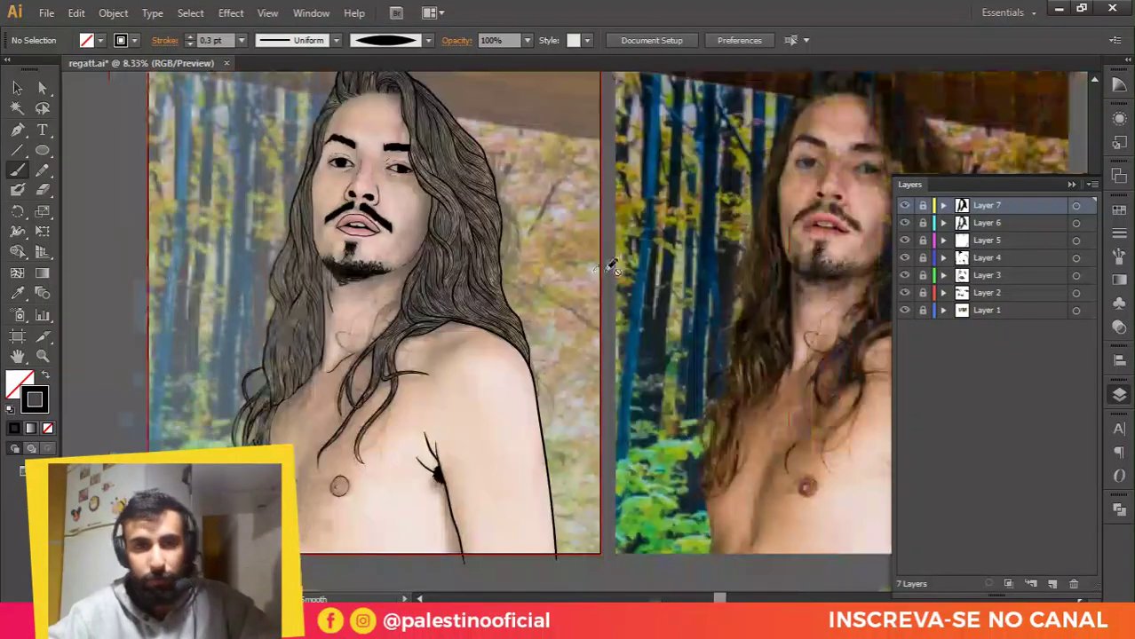
pyautogui.scroll(1, 315, 306)
pyautogui.moveTo(305, 290); pyautogui.dragTo(404, 287)
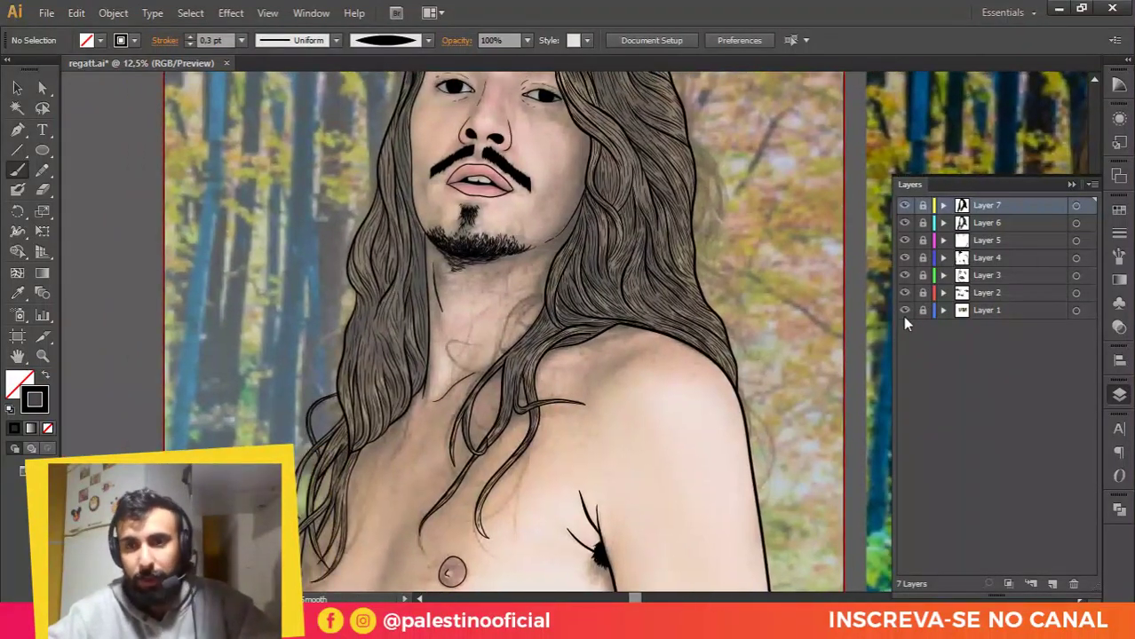
pyautogui.click(905, 310)
# Step: Compare the face and full hair with the photo by toggling the visibility of Layer 1, leaving it hidden
pyautogui.hotkey('ctrl', '-')
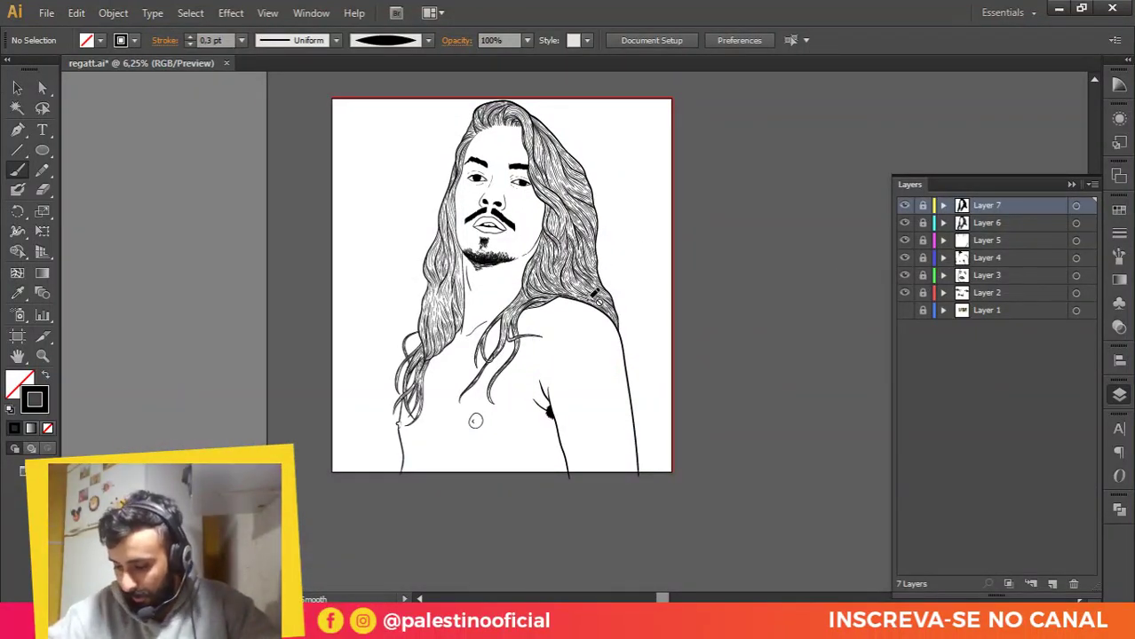
pyautogui.hotkey('ctrl', '+')
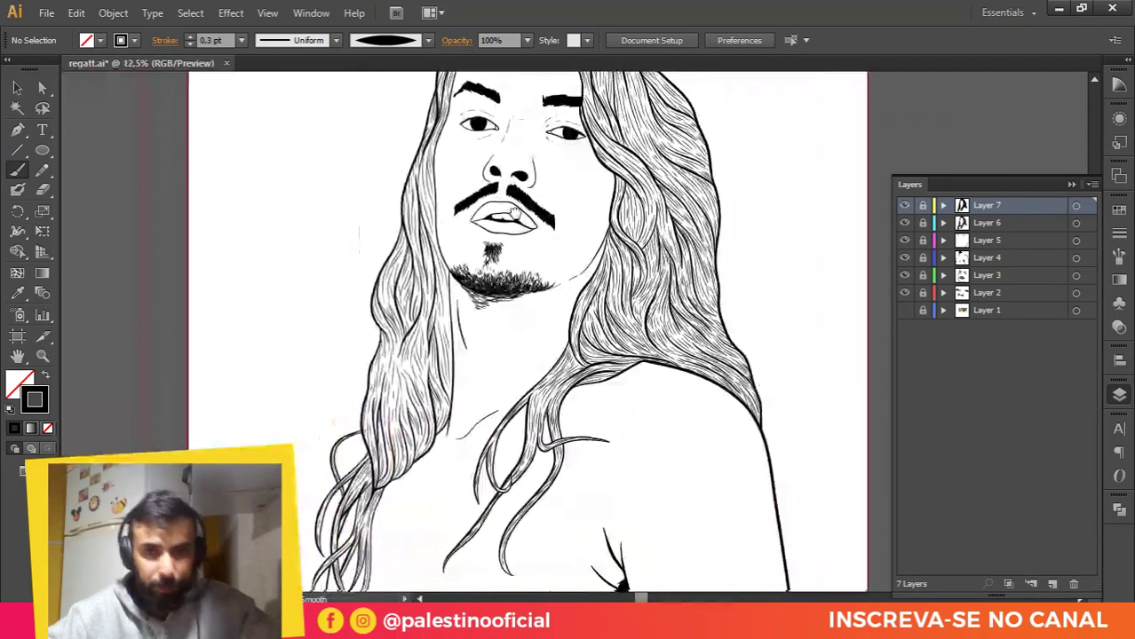
pyautogui.moveTo(515, 213); pyautogui.dragTo(492, 321)
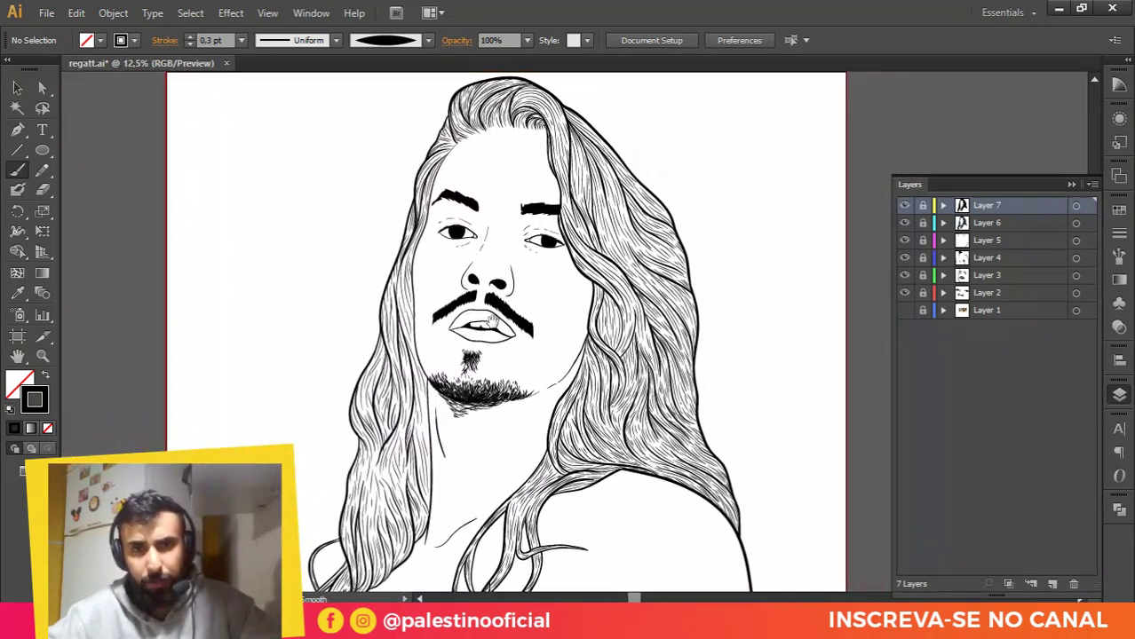
pyautogui.click(903, 312)
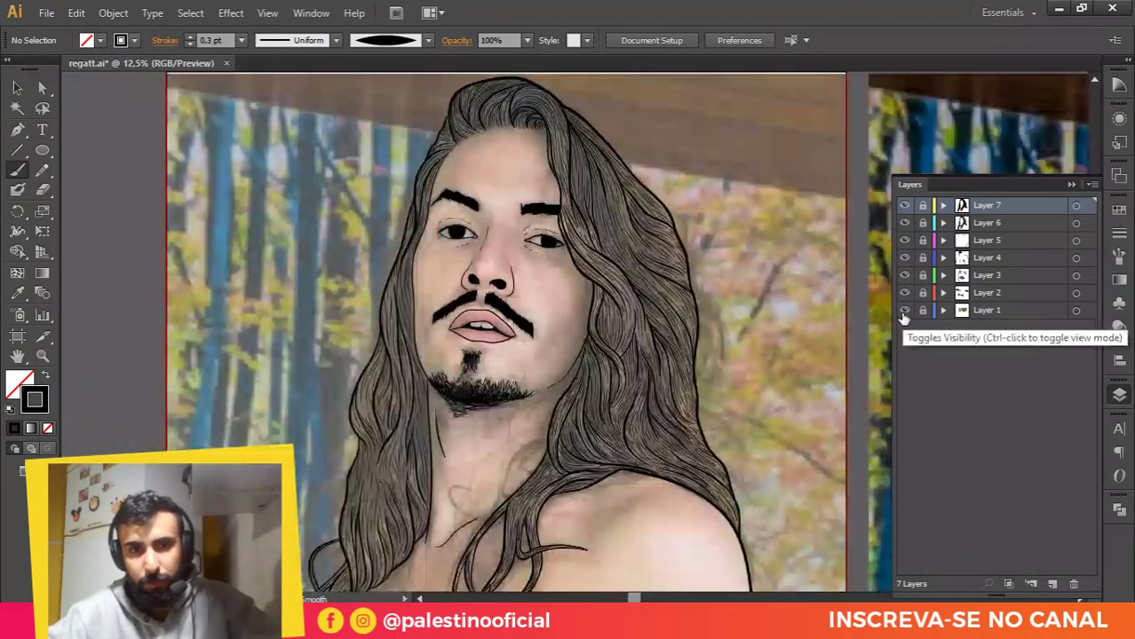
pyautogui.click(903, 310)
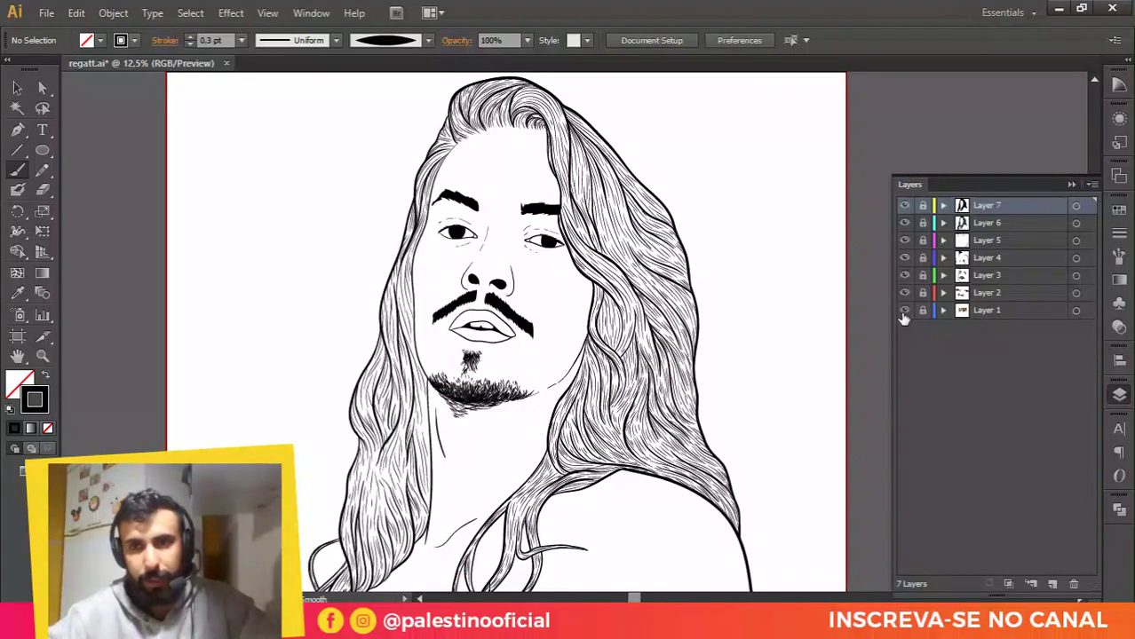
pyautogui.click(903, 312)
pyautogui.click(903, 312)
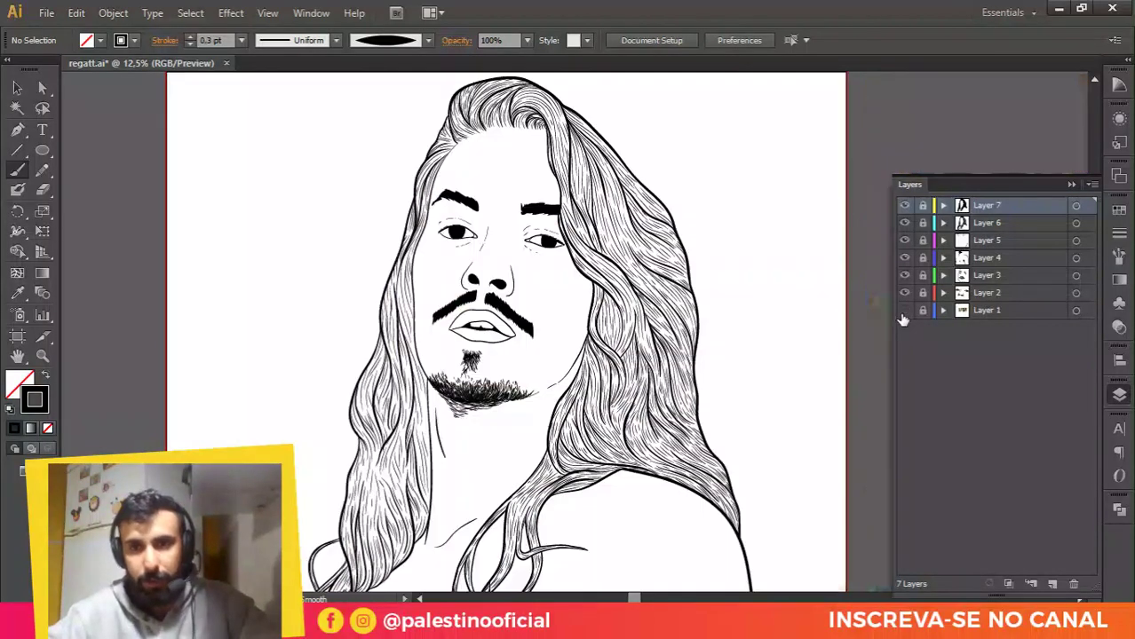
# Step: Create a new layer above Layer 7 and name it "traço"
pyautogui.click(1052, 583)
pyautogui.doubleClick(982, 204)
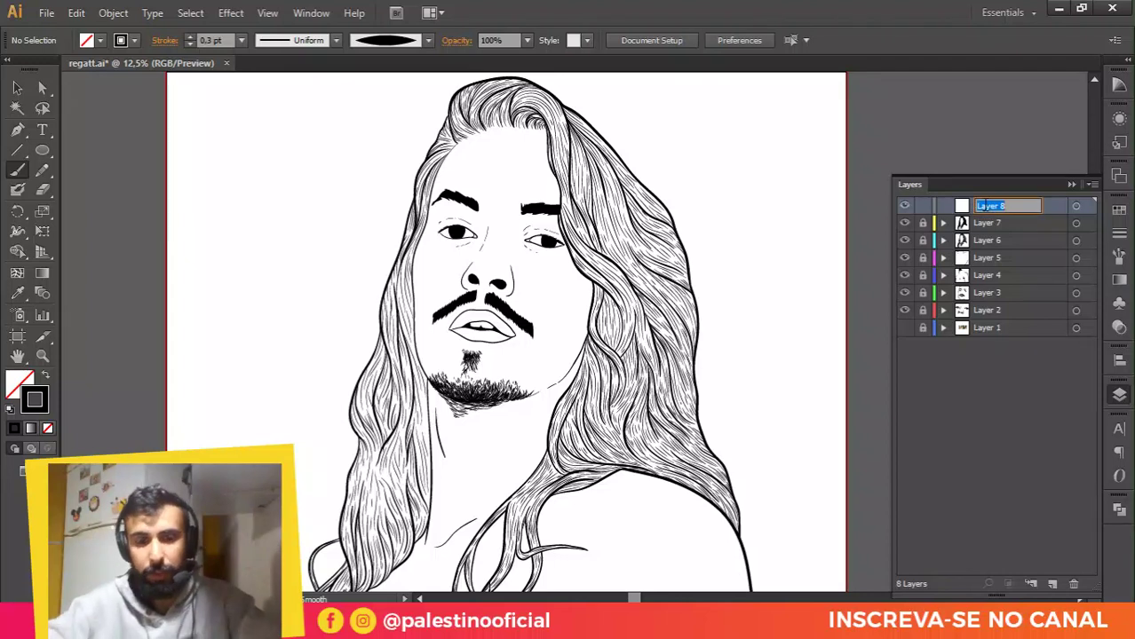
pyautogui.write('traço')
pyautogui.press('Return')
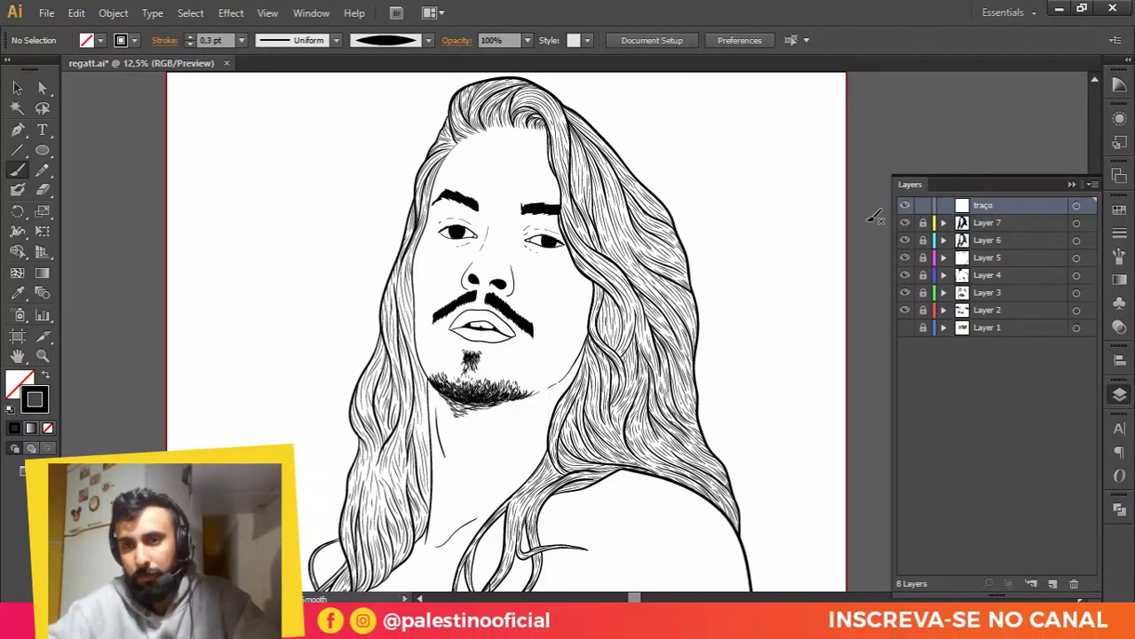
# Step: Move Layer 2 through Layer 7 into the "traço" layer and collapse it
pyautogui.click(983, 312)
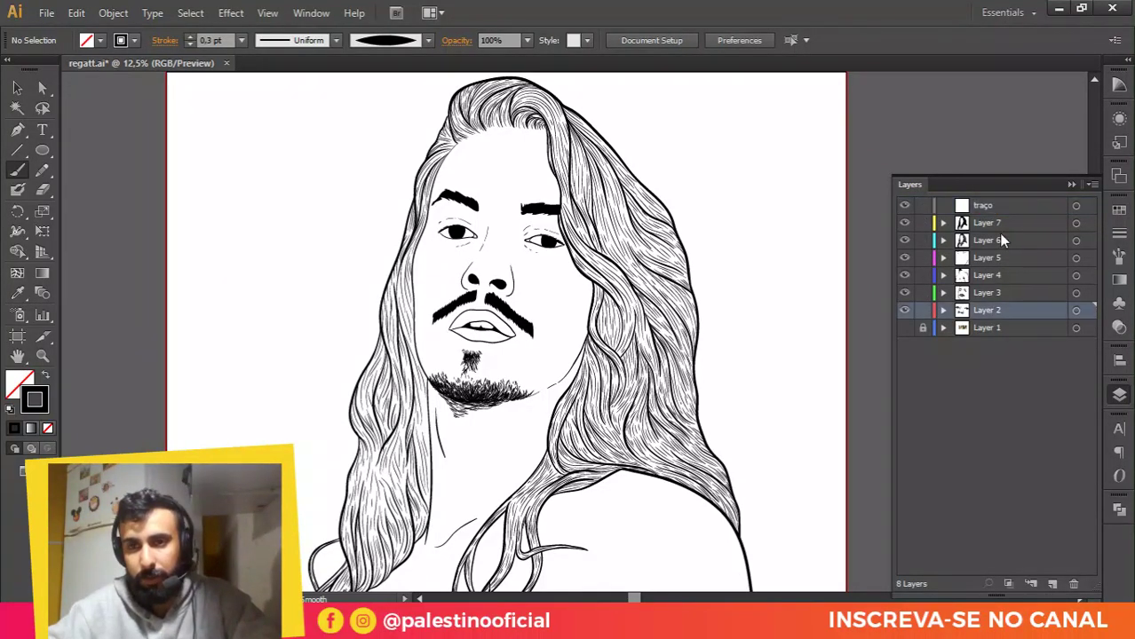
pyautogui.keyDown('shift'); pyautogui.click(983, 222); pyautogui.keyUp('shift')
pyautogui.moveTo(994, 209); pyautogui.dragTo(943, 204)
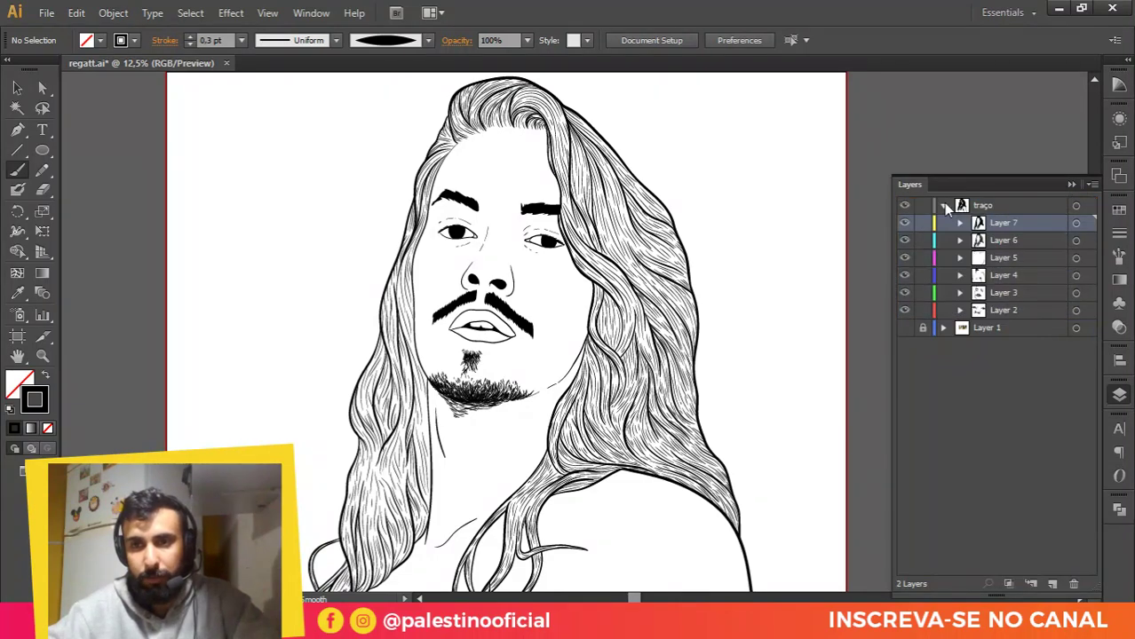
pyautogui.click(942, 205)
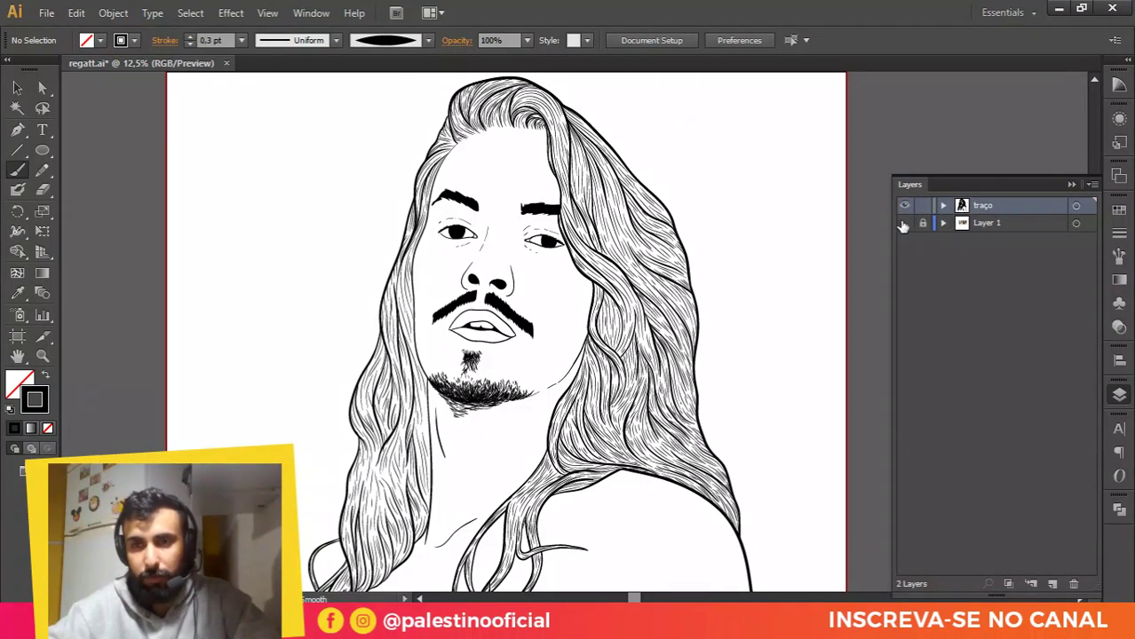
# Step: Lock the "traço" layer and check its grouped line work by toggling its visibility, leaving it shown
pyautogui.click(903, 206)
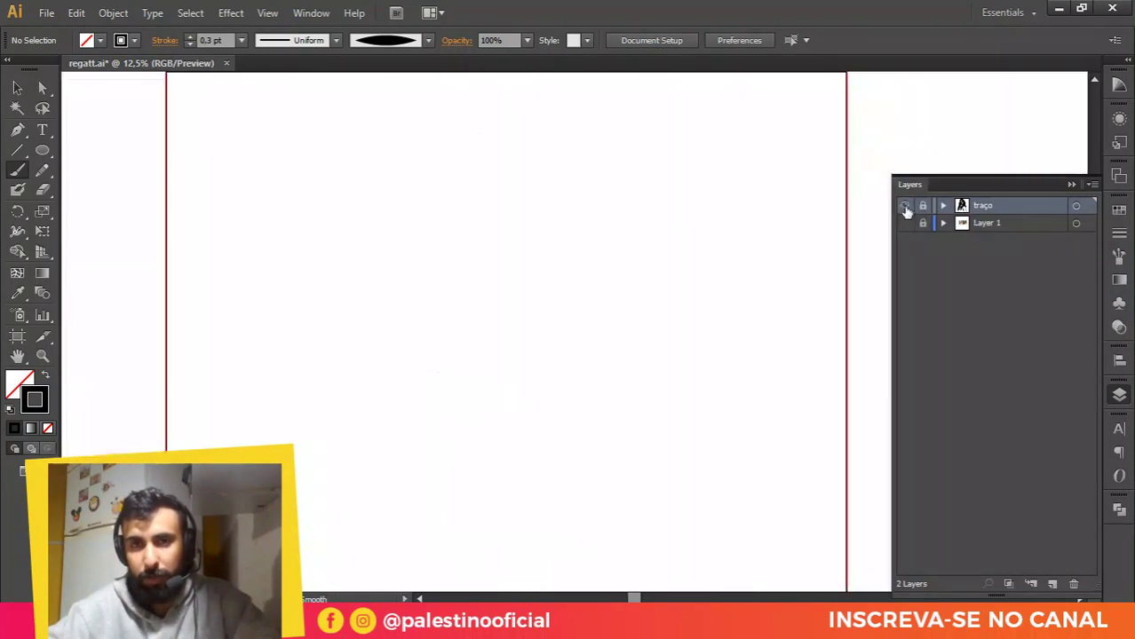
pyautogui.click(904, 206)
pyautogui.click(904, 206)
pyautogui.click(904, 206)
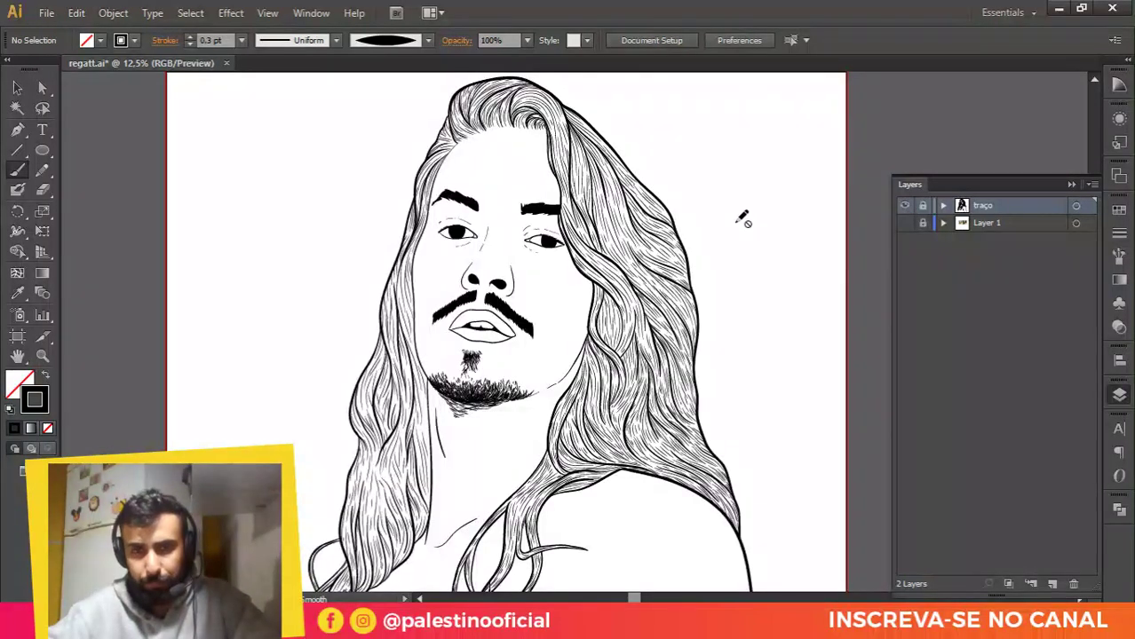
# Step: Create a new layer between "traço" and Layer 1
pyautogui.hotkey('ctrl', '-')
pyautogui.scroll(1, 344, 314)
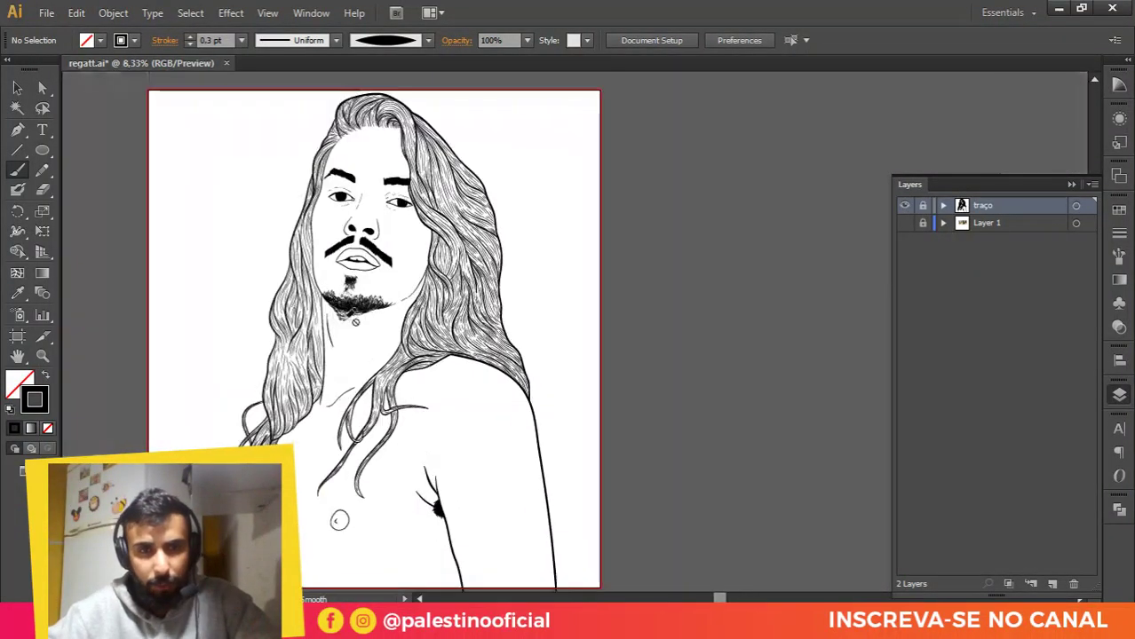
pyautogui.moveTo(355, 321); pyautogui.dragTo(441, 272)
pyautogui.moveTo(347, 285); pyautogui.dragTo(367, 269)
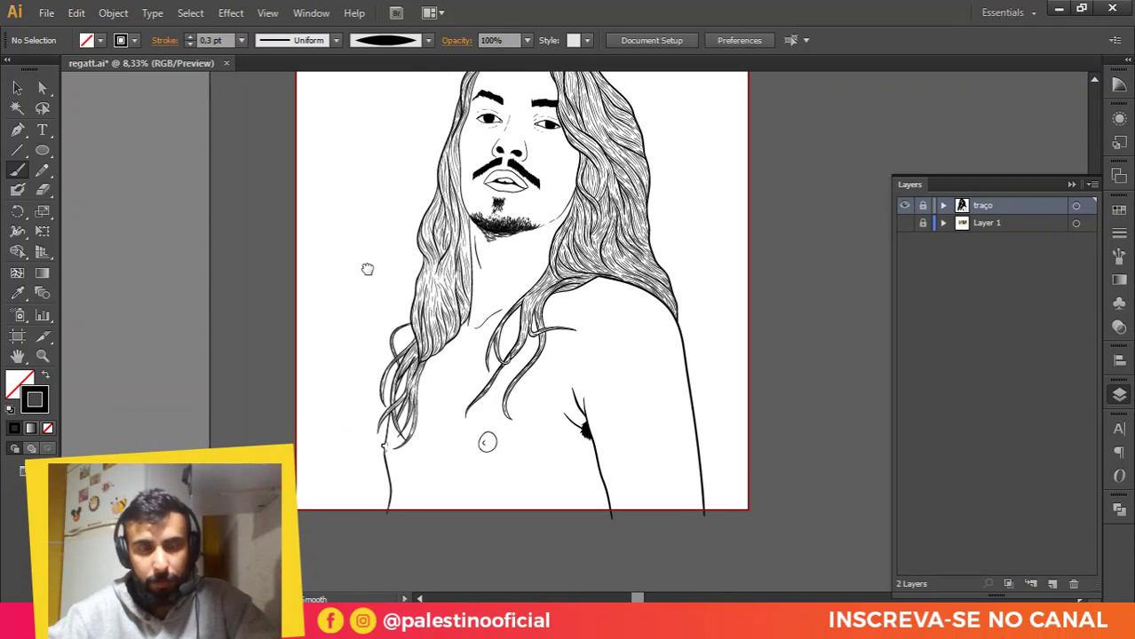
pyautogui.scroll(2, 477, 260)
pyautogui.scroll(-1, 463, 253)
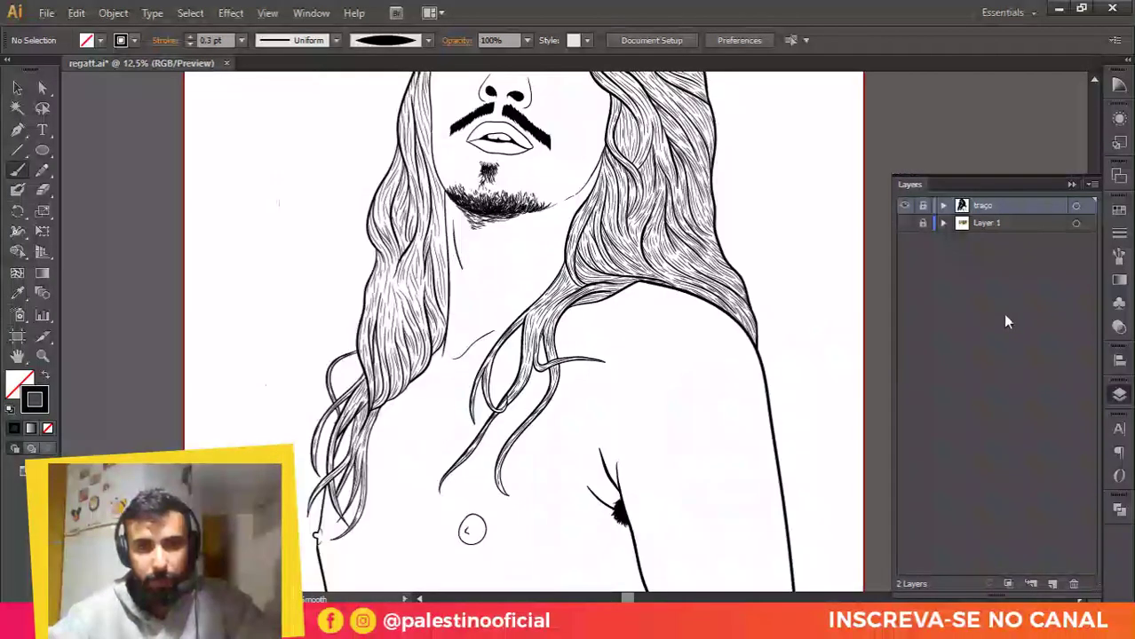
pyautogui.click(1002, 224)
pyautogui.click(1049, 584)
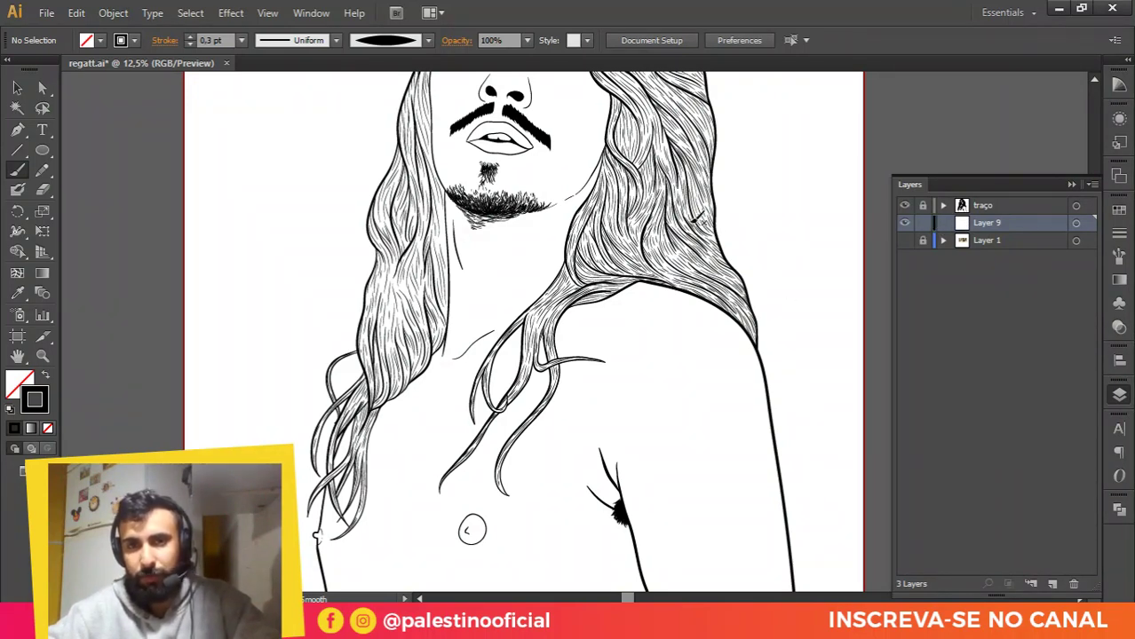
# Step: Set the colour of the new layer beneath "traço" to red
pyautogui.scroll(4, 640, 227)
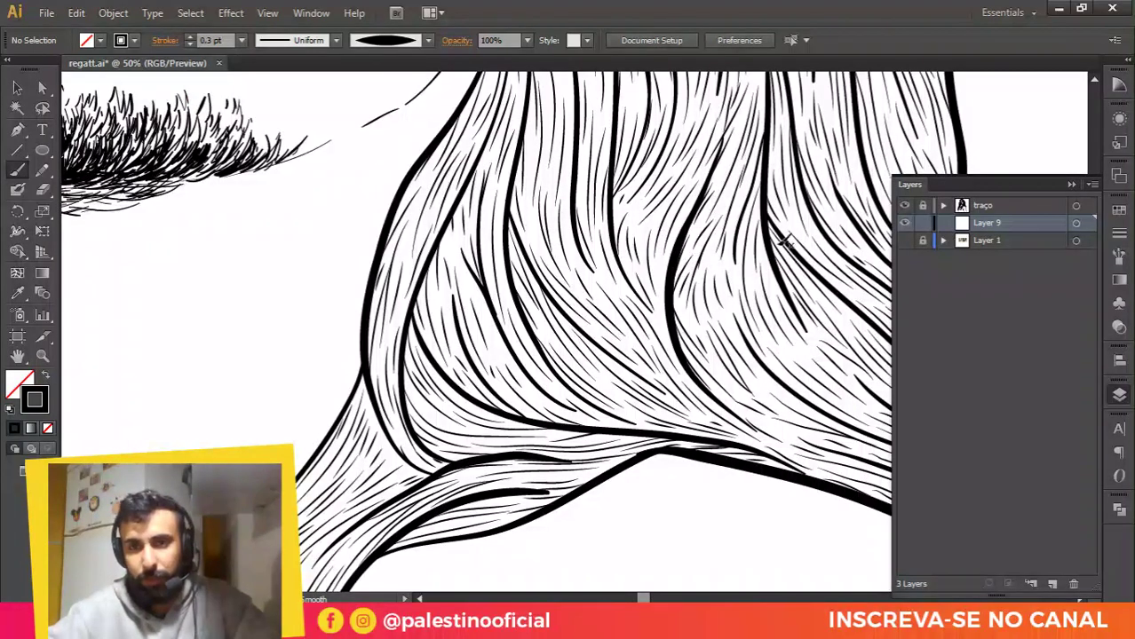
pyautogui.scroll(-1, 448, 232)
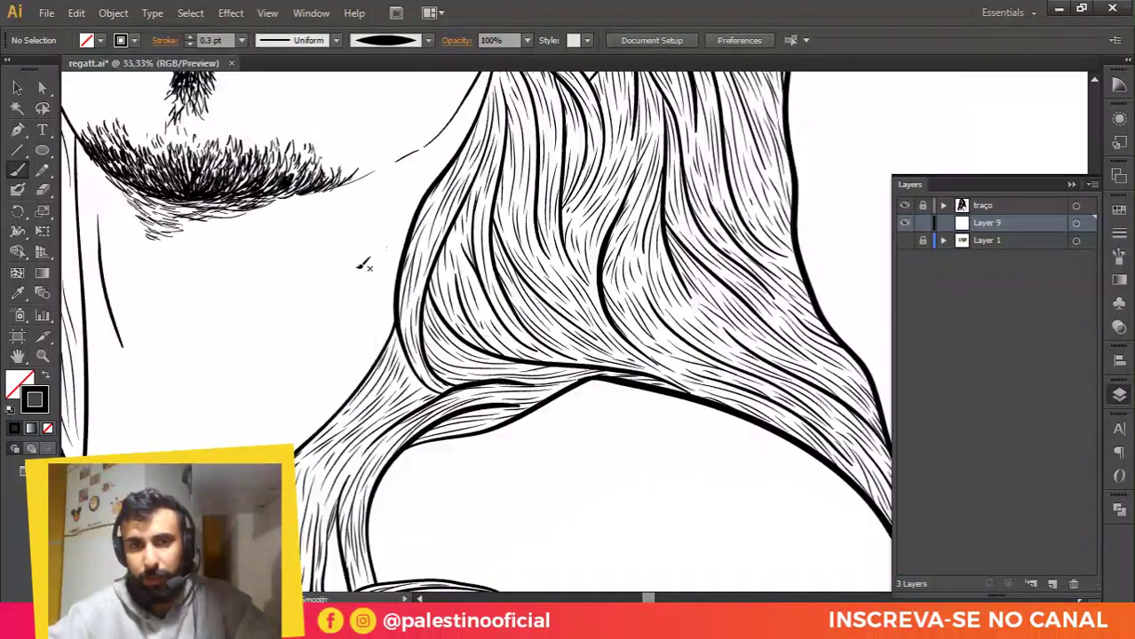
pyautogui.doubleClick(959, 223)
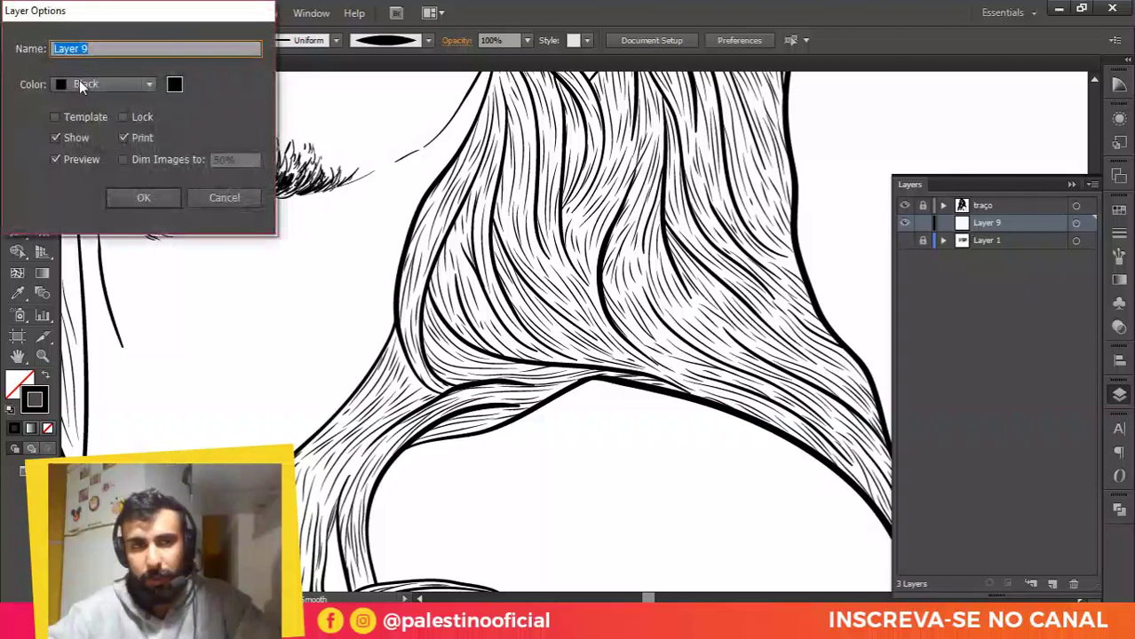
pyautogui.click(79, 85)
pyautogui.click(85, 107)
pyautogui.click(160, 198)
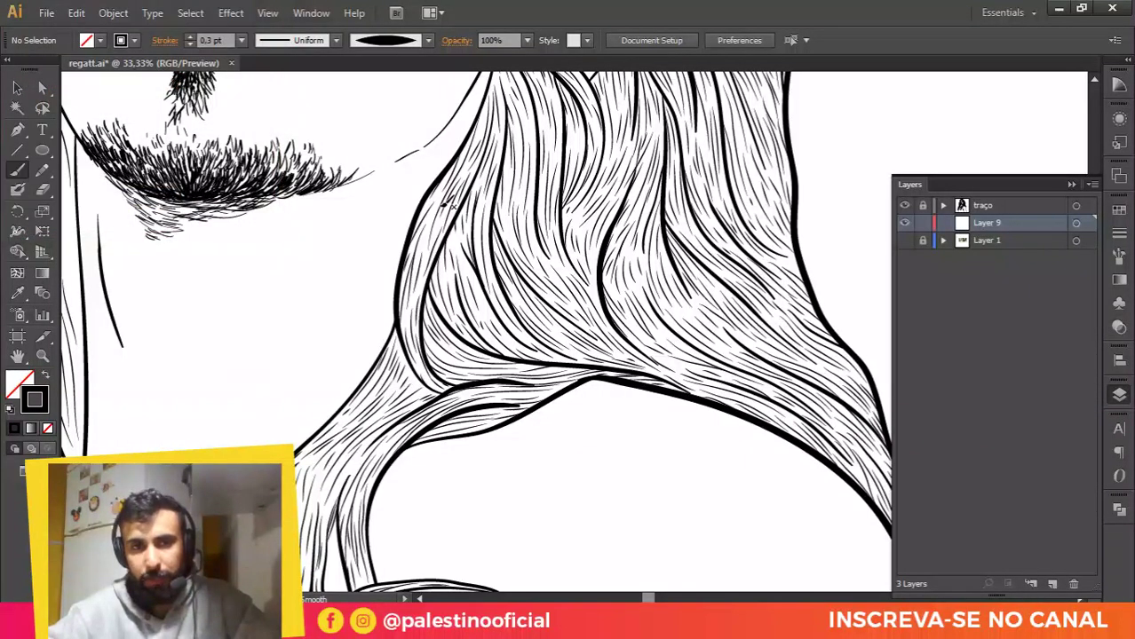
# Step: Start a Pen path just below the artboard's lower edge and trace the torso's side outline upward beneath the loose locks
pyautogui.scroll(-3, 643, 192)
pyautogui.moveTo(362, 418); pyautogui.dragTo(416, 340)
pyautogui.scroll(1, 403, 436)
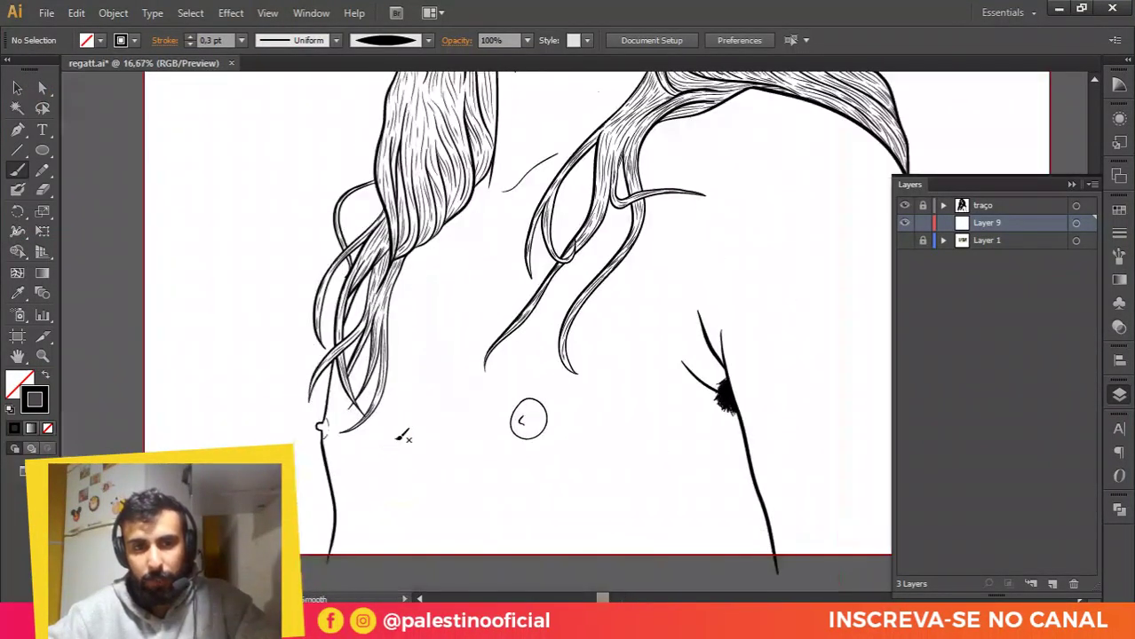
pyautogui.press('p')
pyautogui.scroll(-4, 382, 444)
pyautogui.scroll(2, 367, 373)
pyautogui.scroll(2, 367, 299)
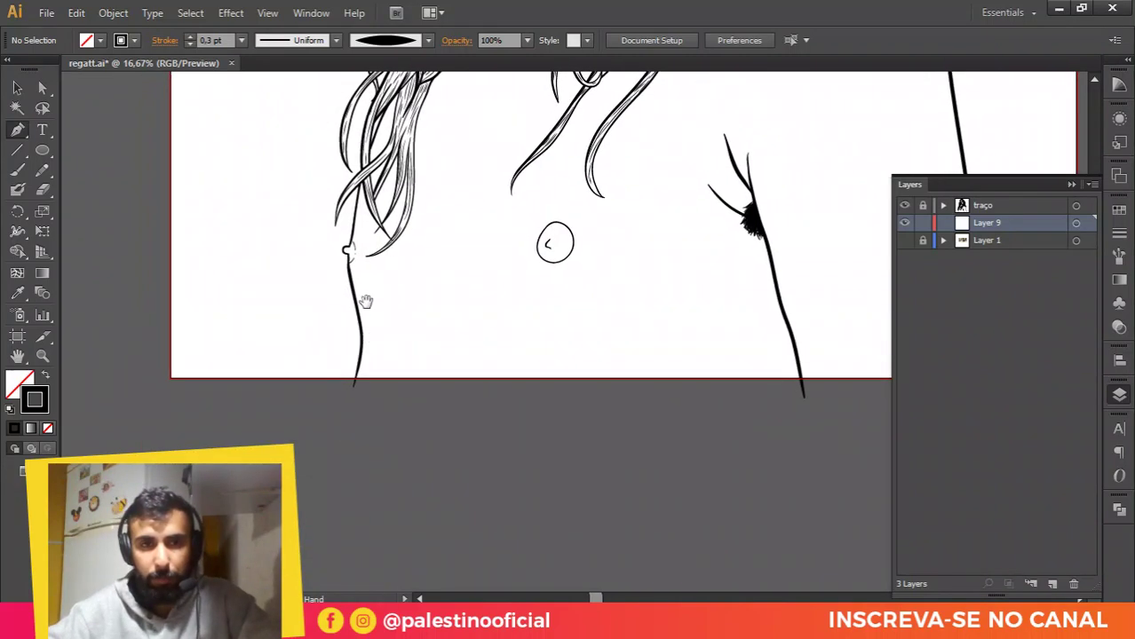
pyautogui.click(355, 400)
pyautogui.scroll(2, 371, 328)
pyautogui.moveTo(373, 318); pyautogui.dragTo(375, 277)
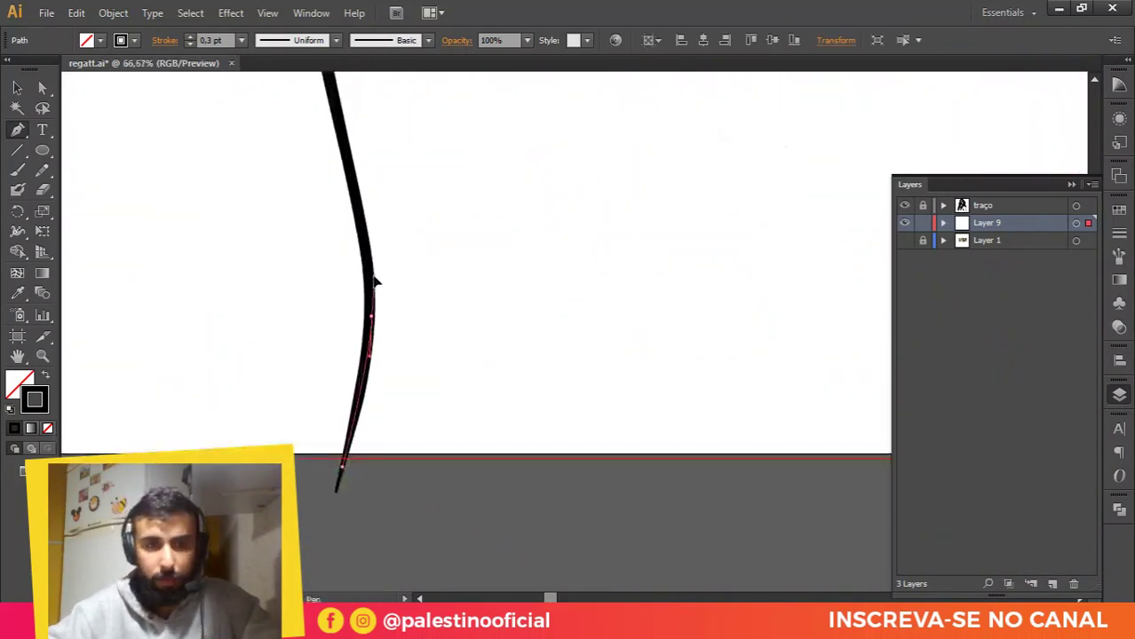
pyautogui.moveTo(361, 222); pyautogui.dragTo(414, 426)
pyautogui.click(384, 280)
# Step: Continue the body path around the protruding nipple contour and up the torso line towards the loose locks
pyautogui.scroll(2, 371, 232)
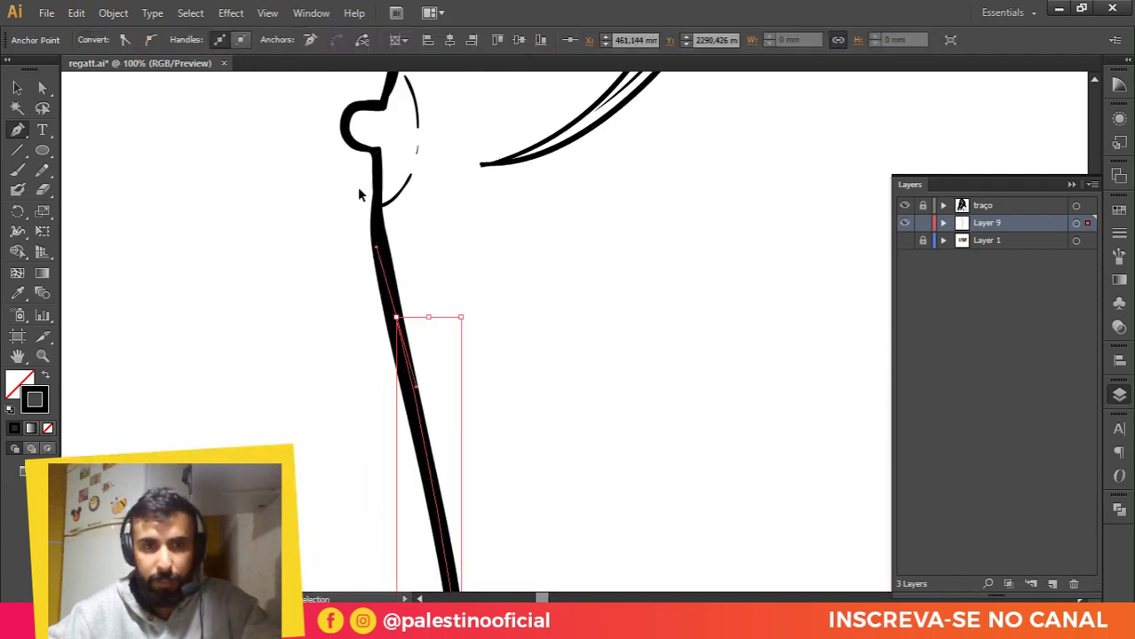
pyautogui.moveTo(374, 251)
pyautogui.mouseDown()
pyautogui.moveTo(375, 261)
pyautogui.moveTo(273, 160)
pyautogui.moveTo(303, 271)
pyautogui.moveTo(341, 166)
pyautogui.mouseUp()
pyautogui.click(391, 265)
pyautogui.scroll(3, 387, 219)
pyautogui.click(385, 235)
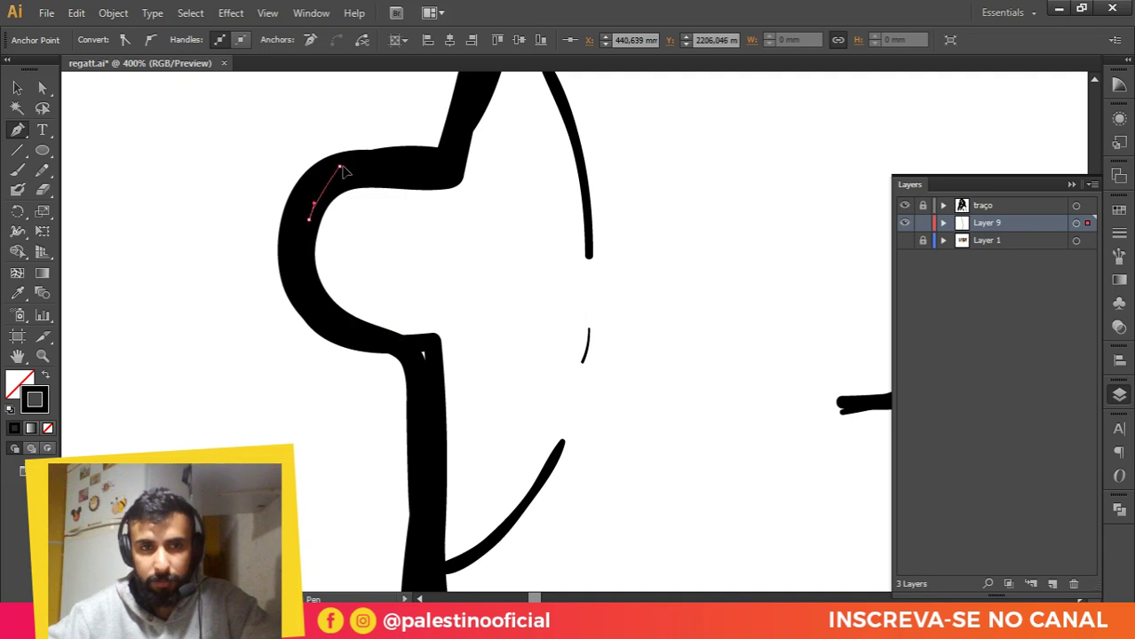
pyautogui.moveTo(479, 104); pyautogui.dragTo(417, 317)
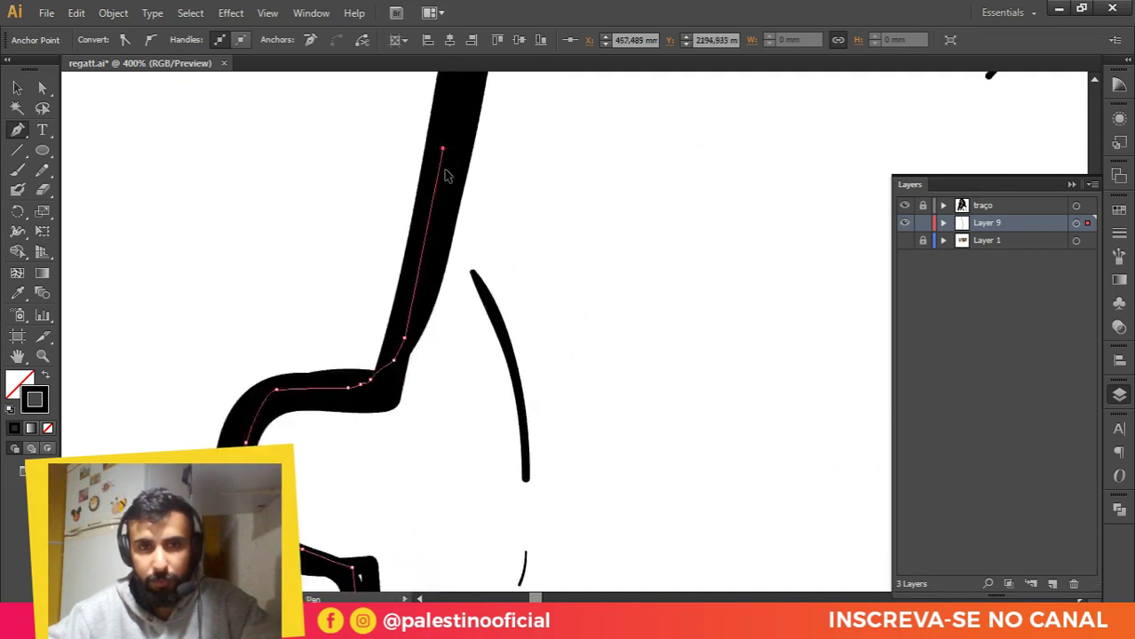
pyautogui.scroll(-2, 446, 175)
pyautogui.moveTo(446, 154)
pyautogui.mouseDown()
pyautogui.moveTo(429, 457)
pyautogui.moveTo(481, 130)
pyautogui.moveTo(446, 415)
pyautogui.mouseUp()
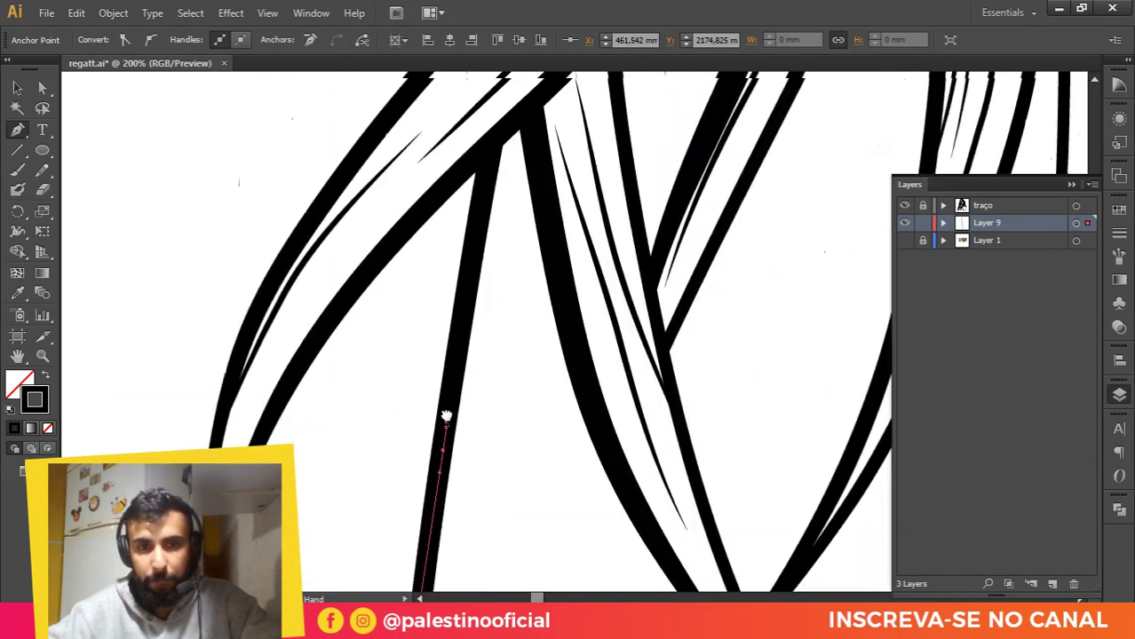
# Step: Run the body path behind the loose locks and up into the main mass of hair
pyautogui.scroll(-4, 490, 177)
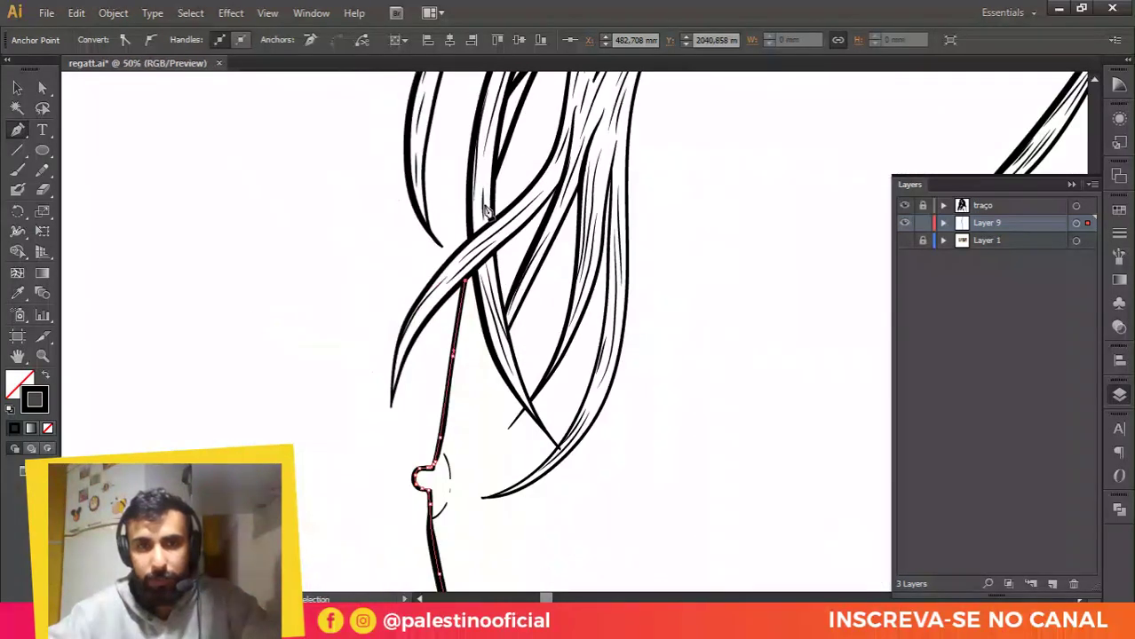
pyautogui.scroll(2, 499, 181)
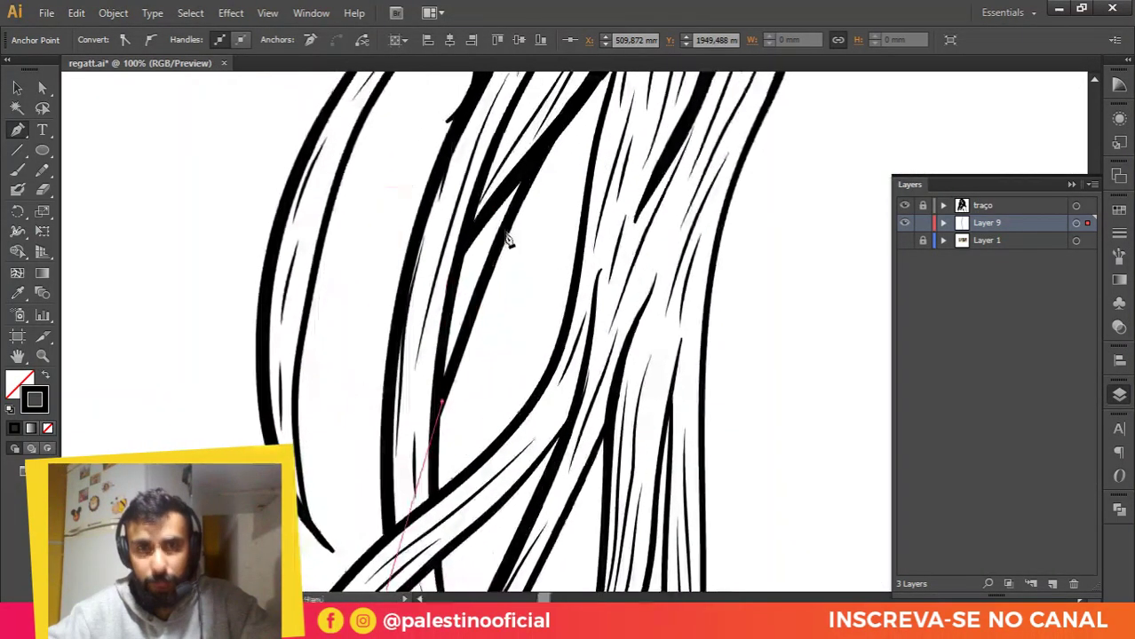
pyautogui.moveTo(516, 193); pyautogui.dragTo(485, 298)
pyautogui.moveTo(508, 248); pyautogui.dragTo(513, 240)
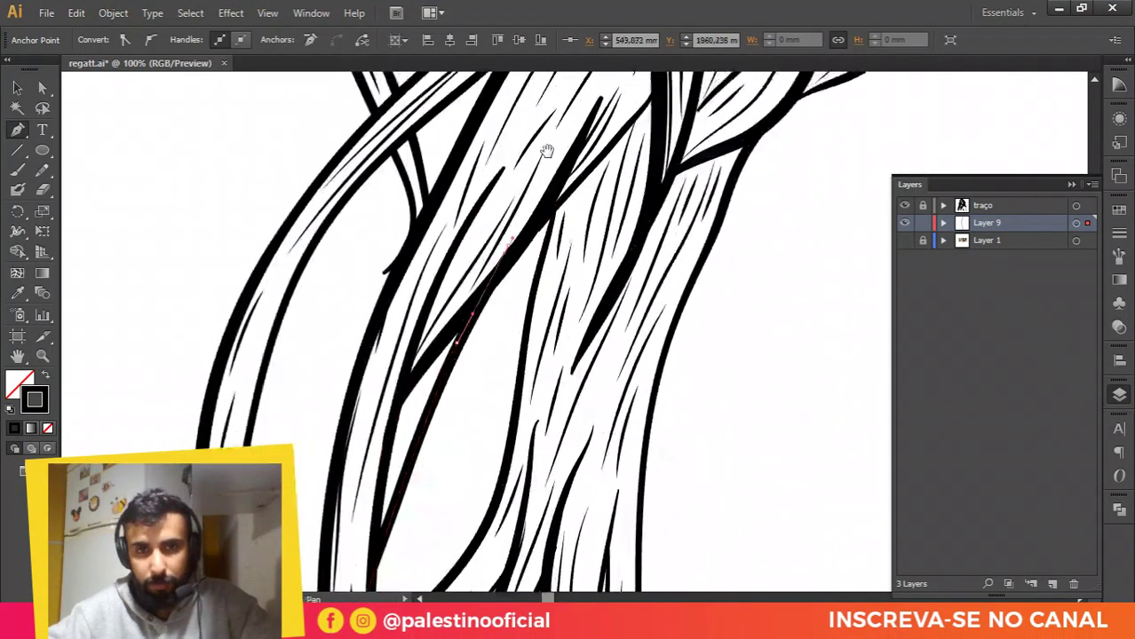
pyautogui.moveTo(544, 152); pyautogui.dragTo(499, 303)
pyautogui.scroll(-4, 481, 325)
pyautogui.moveTo(541, 234); pyautogui.dragTo(552, 219)
pyautogui.moveTo(592, 170); pyautogui.dragTo(559, 355)
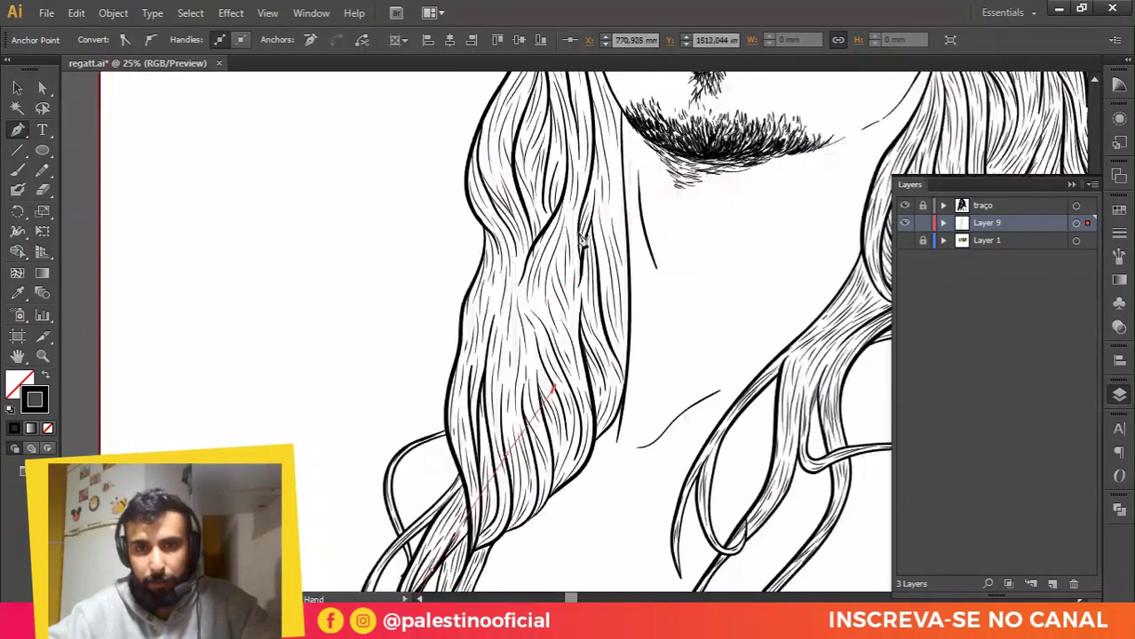
# Step: Carry the body path up through the hair beside the face and over the forehead just behind the hairline
pyautogui.moveTo(578, 231); pyautogui.dragTo(580, 218)
pyautogui.moveTo(582, 169); pyautogui.dragTo(571, 409)
pyautogui.moveTo(570, 246); pyautogui.dragTo(572, 218)
pyautogui.moveTo(573, 218); pyautogui.dragTo(554, 412)
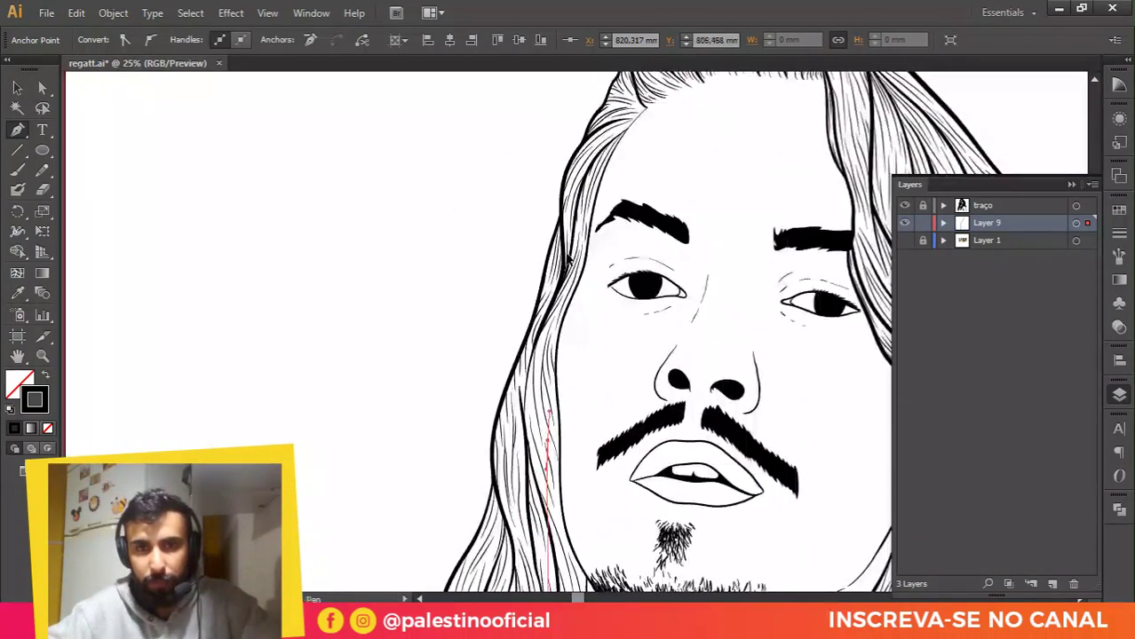
pyautogui.scroll(1, 566, 254)
pyautogui.moveTo(561, 276); pyautogui.dragTo(561, 327)
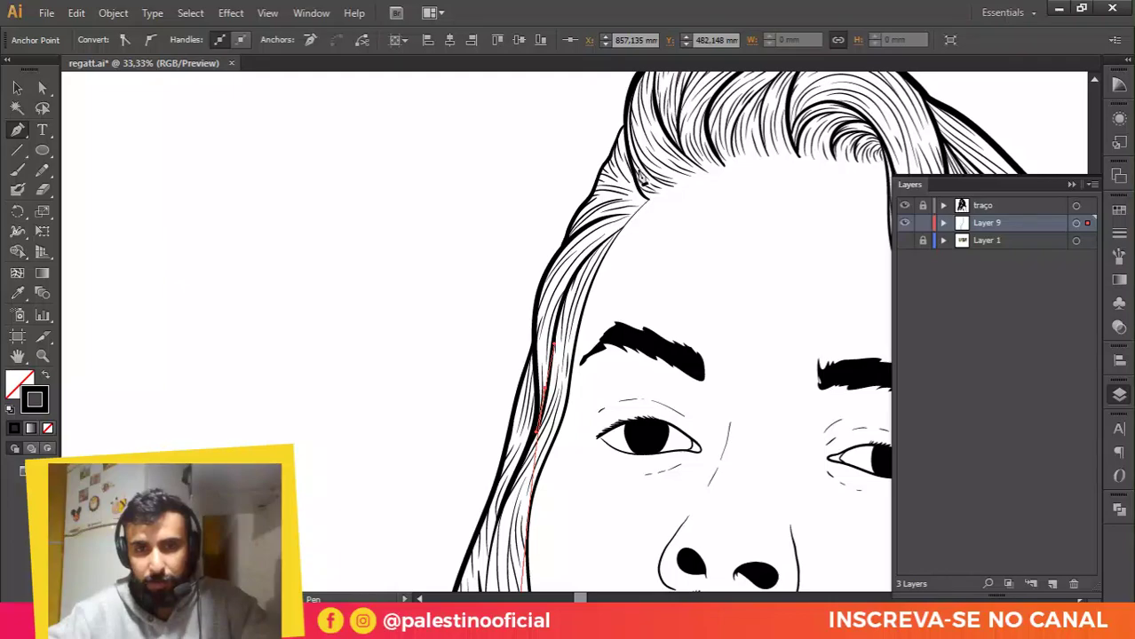
pyautogui.moveTo(636, 171); pyautogui.dragTo(434, 249)
pyautogui.moveTo(573, 212); pyautogui.dragTo(619, 235)
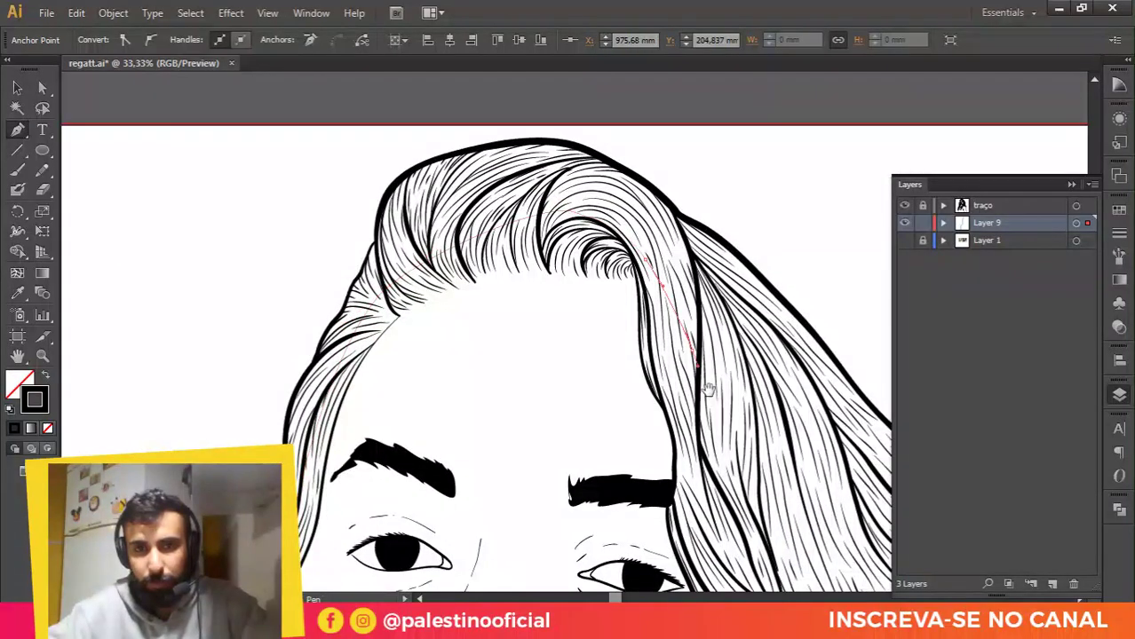
# Step: Bring the body path down inside the fuller side of the hair to the neck and start of the shoulder
pyautogui.moveTo(708, 389); pyautogui.dragTo(551, 225)
pyautogui.moveTo(589, 317); pyautogui.dragTo(636, 417)
pyautogui.moveTo(648, 435); pyautogui.dragTo(557, 199)
pyautogui.moveTo(589, 372); pyautogui.dragTo(590, 438)
pyautogui.moveTo(591, 443); pyautogui.dragTo(556, 187)
pyautogui.moveTo(485, 340); pyautogui.dragTo(468, 391)
pyautogui.moveTo(443, 455); pyautogui.dragTo(408, 281)
pyautogui.moveTo(588, 358); pyautogui.dragTo(629, 384)
pyautogui.press('ctrl')
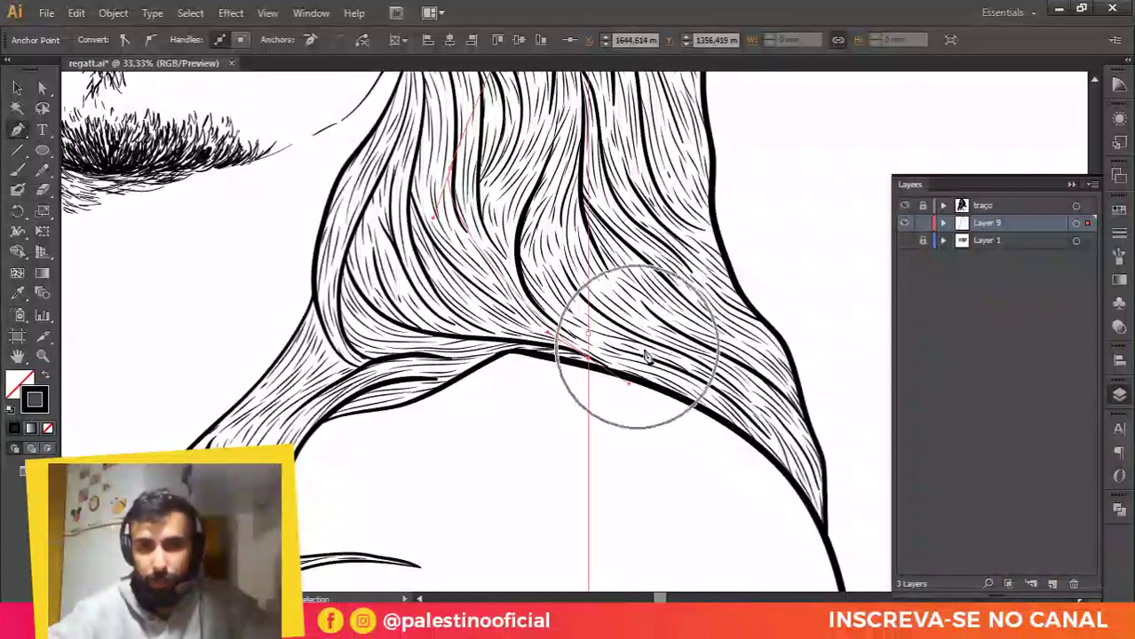
# Step: Trace the body path along the shoulder beneath the hair tips and down the arm's outer line
pyautogui.moveTo(761, 431); pyautogui.dragTo(768, 440)
pyautogui.moveTo(786, 468); pyautogui.dragTo(419, 215)
pyautogui.scroll(2, 444, 262)
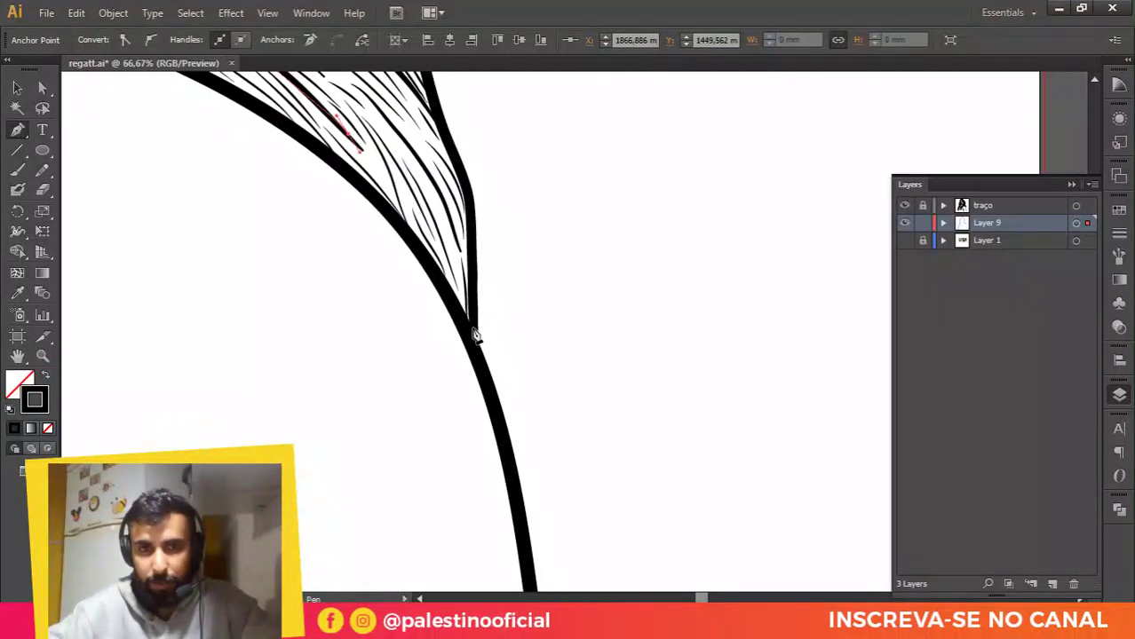
pyautogui.moveTo(470, 335); pyautogui.dragTo(483, 374)
pyautogui.moveTo(524, 550); pyautogui.dragTo(437, 265)
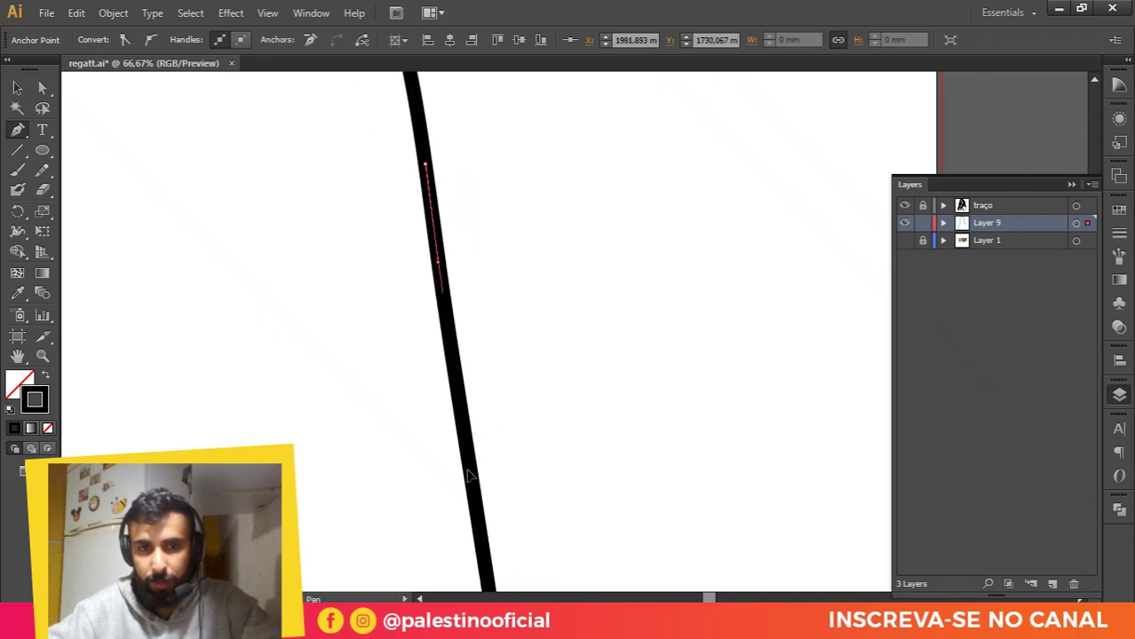
pyautogui.moveTo(471, 477); pyautogui.dragTo(400, 236)
pyautogui.moveTo(436, 468); pyautogui.dragTo(386, 225)
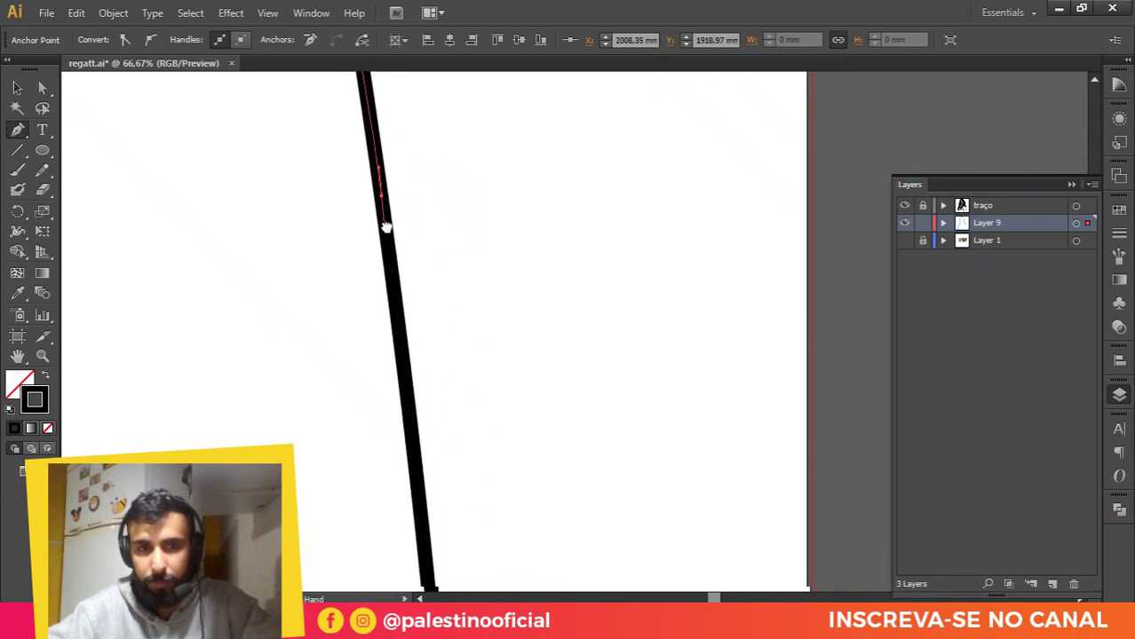
# Step: Finish the arm's outer line below the artboard edge and close the body path at its starting point
pyautogui.moveTo(423, 521); pyautogui.dragTo(405, 320)
pyautogui.moveTo(425, 457); pyautogui.dragTo(426, 467)
pyautogui.moveTo(423, 495); pyautogui.dragTo(413, 352)
pyautogui.click(424, 455)
pyautogui.scroll(-5, 428, 451)
pyautogui.moveTo(315, 424); pyautogui.dragTo(503, 391)
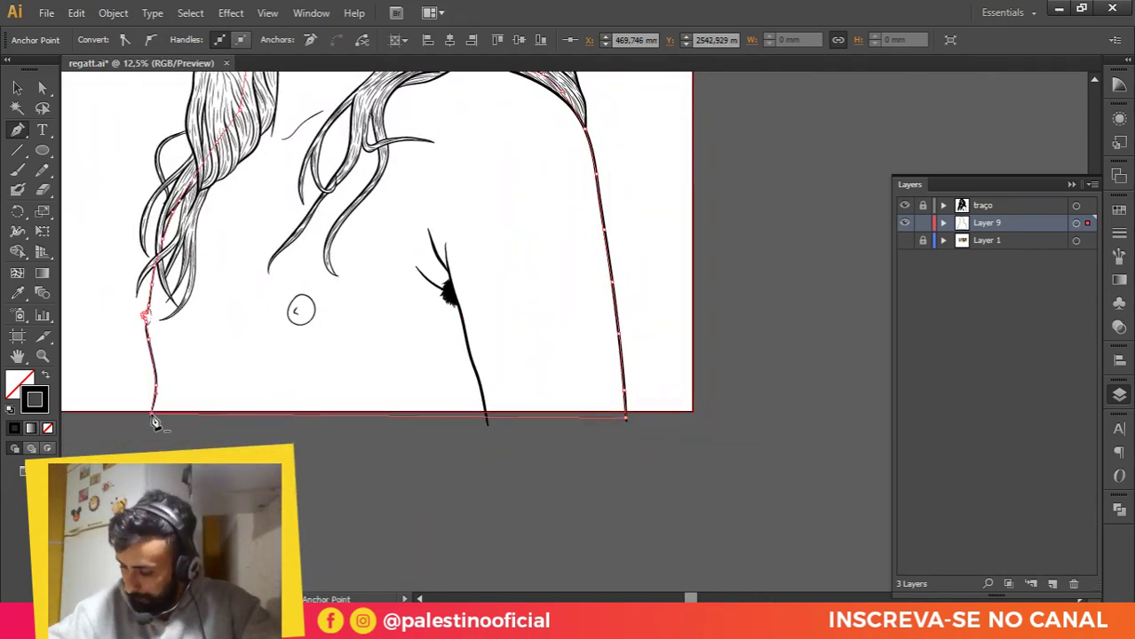
# Step: Show the photo layer and fill the closed body shape with the skin tone sampled from the photo's upper arm
pyautogui.press('v')
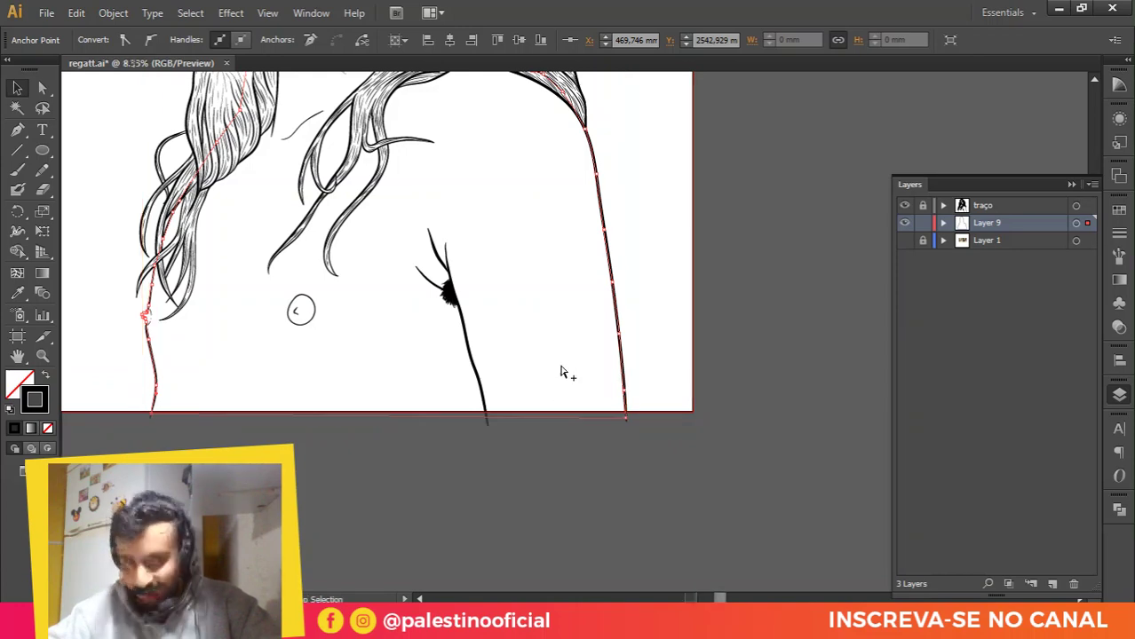
pyautogui.scroll(-3, 563, 370)
pyautogui.scroll(1, 497, 211)
pyautogui.click(400, 395)
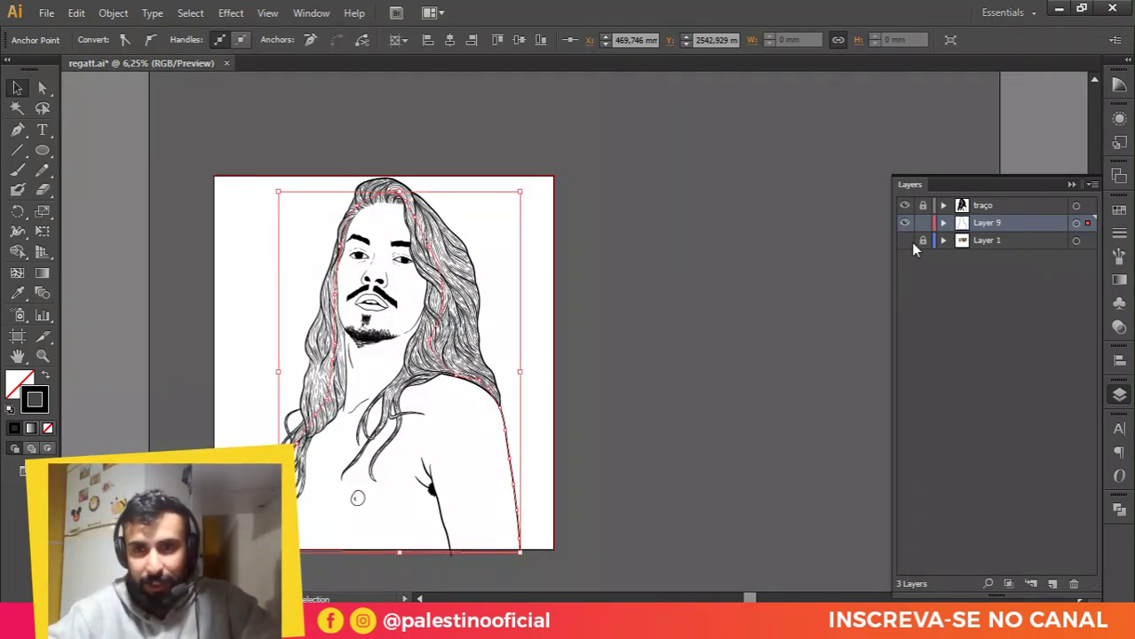
pyautogui.press('i')
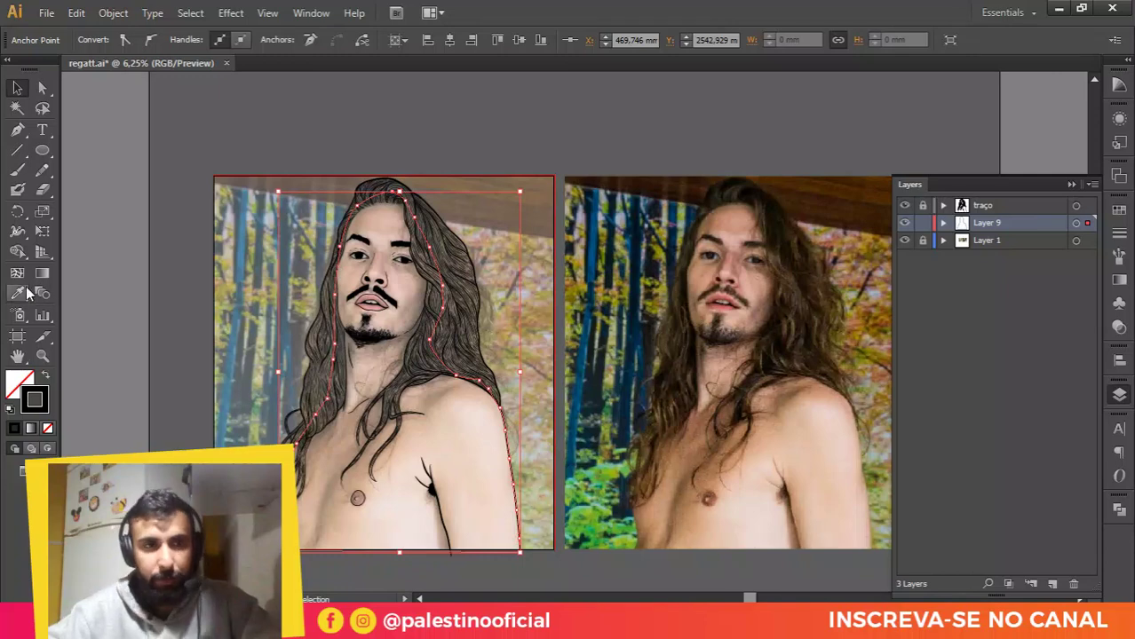
pyautogui.click(808, 430)
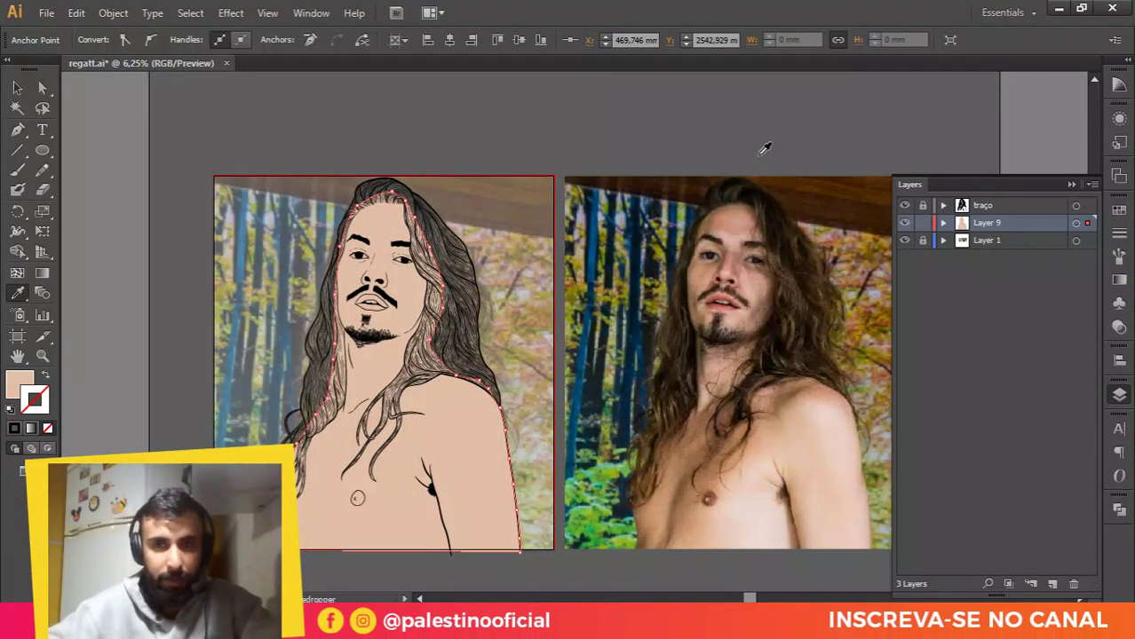
# Step: Hide the photo layer and lock Layer 9 with the finished skin shape
pyautogui.click(923, 224)
pyautogui.press('v')
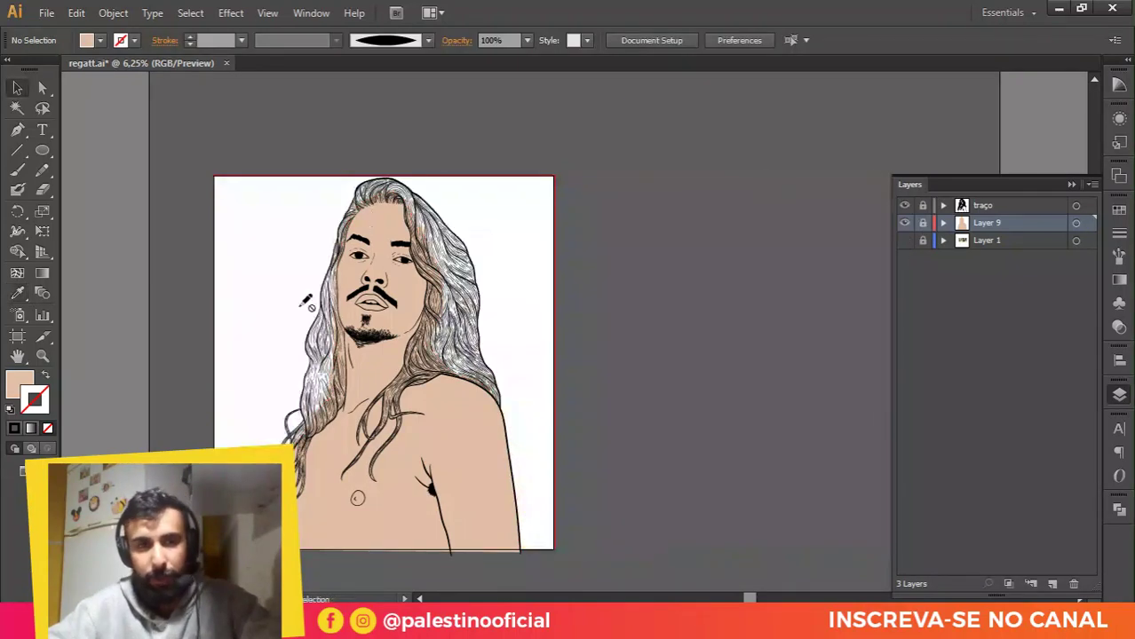
pyautogui.scroll(1, 305, 300)
pyautogui.moveTo(431, 326); pyautogui.dragTo(536, 286)
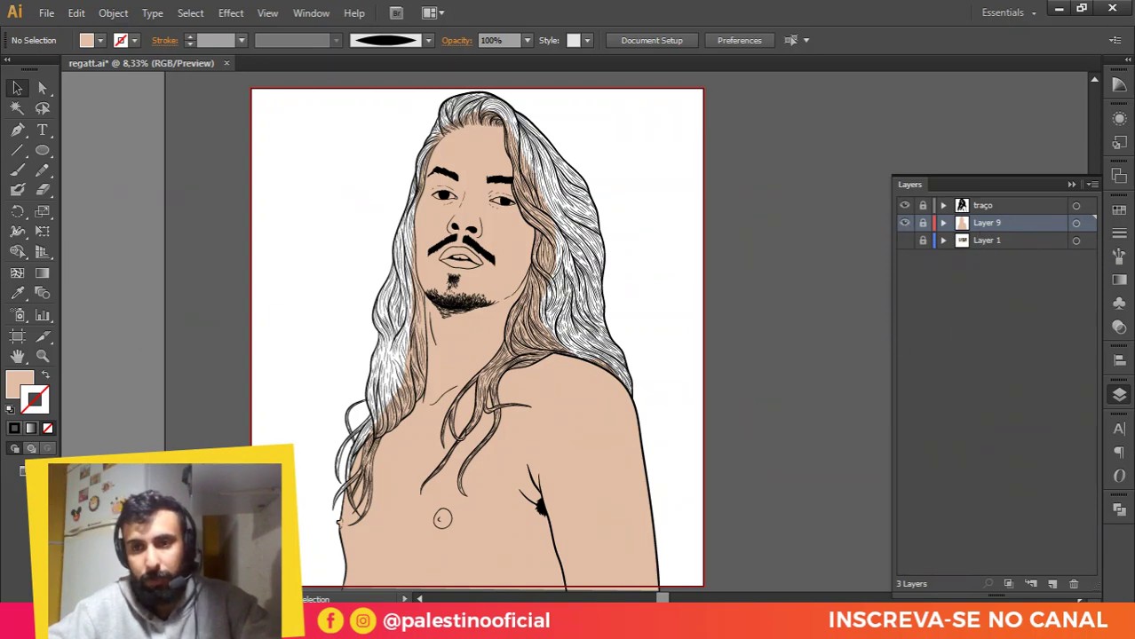
# Step: Create a new layer above Layer 9 and sample a dark brown from the photo's hair as fill, showing the photo only for sampling
pyautogui.click(1052, 584)
pyautogui.click(904, 258)
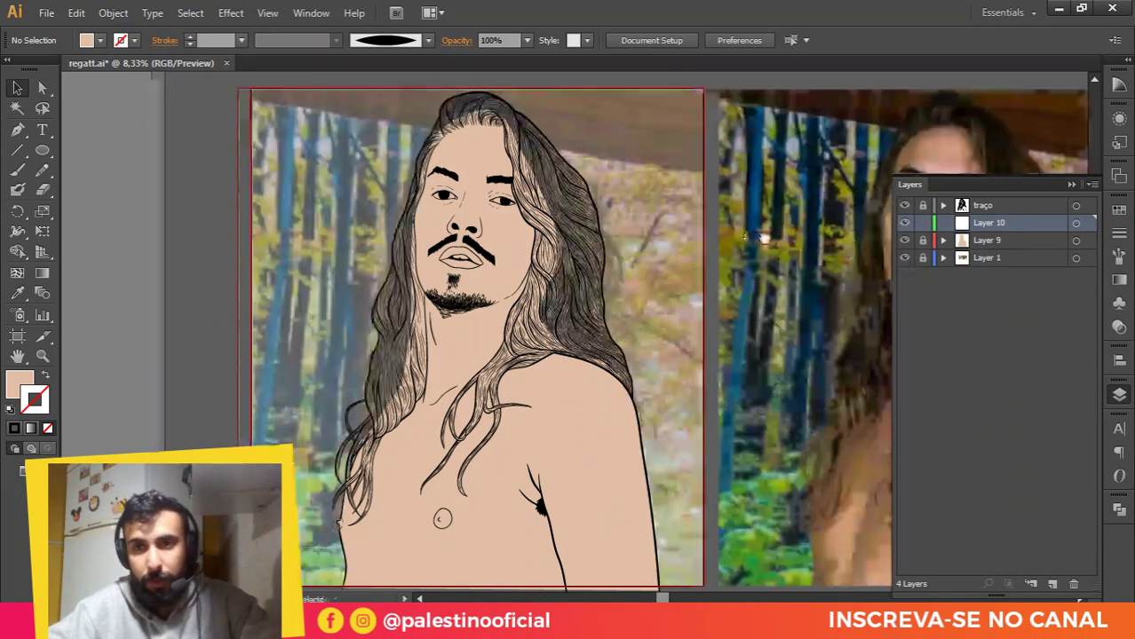
pyautogui.hscroll(5, 569, 337)
pyautogui.press('i')
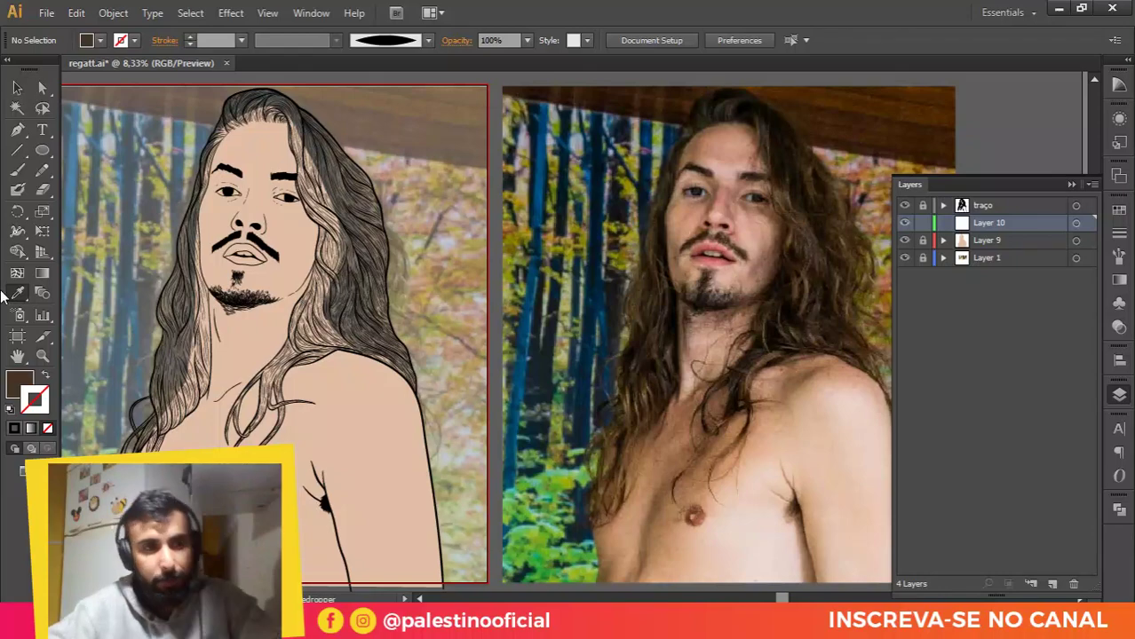
pyautogui.click(904, 258)
# Step: Start a hair path at the tip of the lowest strand over the chest and trace up its outer curve
pyautogui.hscroll(-4, 414, 294)
pyautogui.scroll(-1, 414, 294)
pyautogui.scroll(2, 401, 436)
pyautogui.scroll(4, 399, 436)
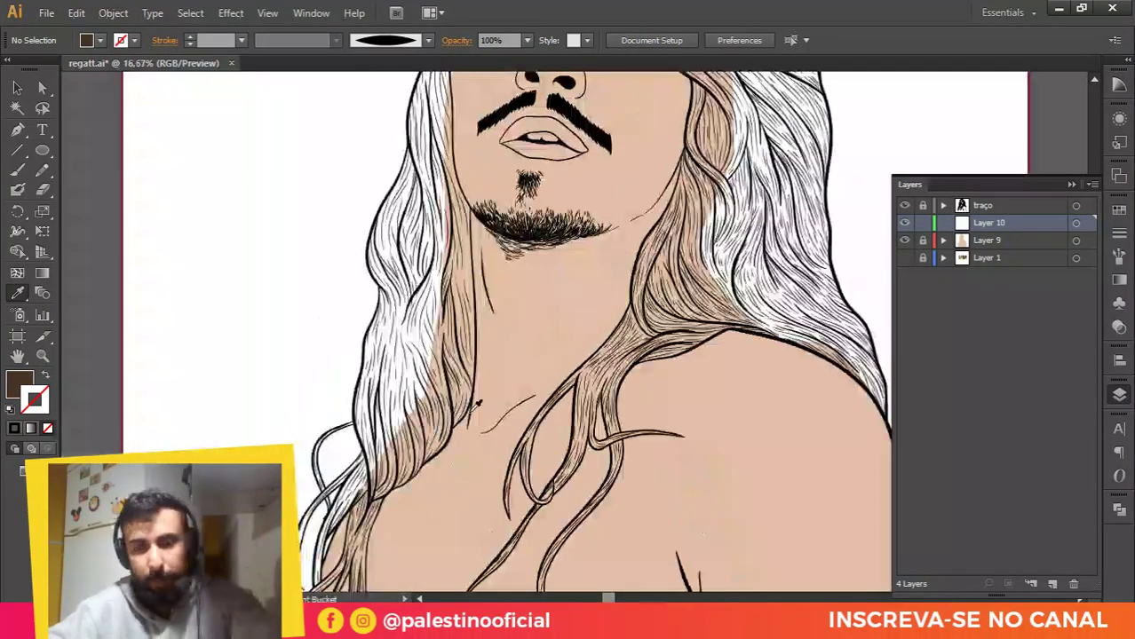
pyautogui.press('p')
pyautogui.scroll(1, 341, 442)
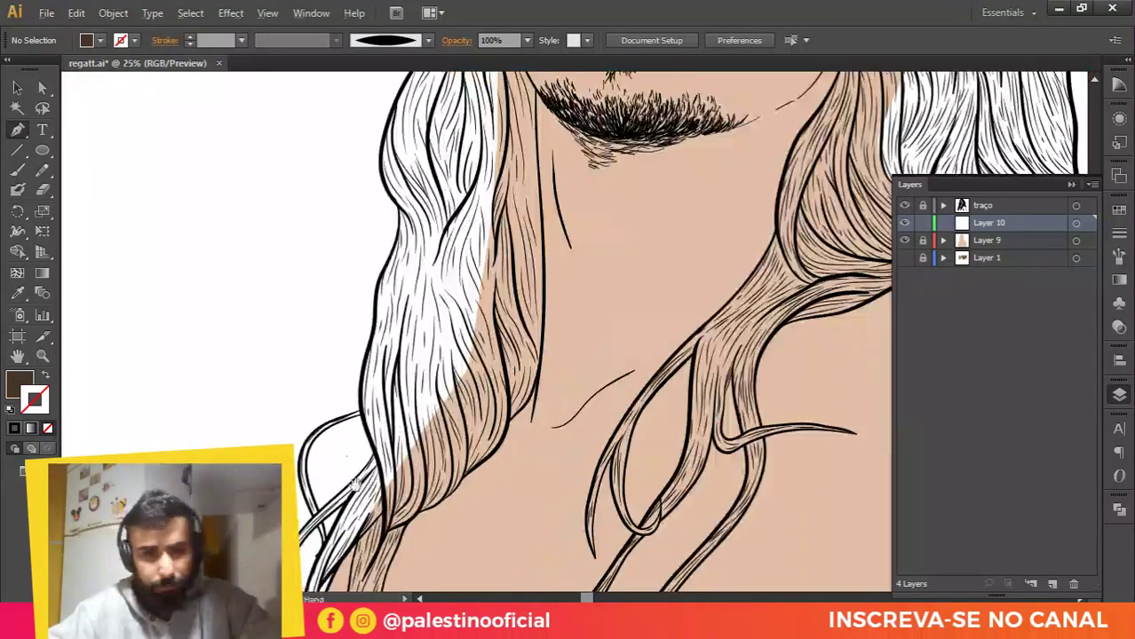
pyautogui.moveTo(344, 447); pyautogui.dragTo(417, 283)
pyautogui.scroll(3, 466, 522)
pyautogui.moveTo(431, 511); pyautogui.dragTo(488, 263)
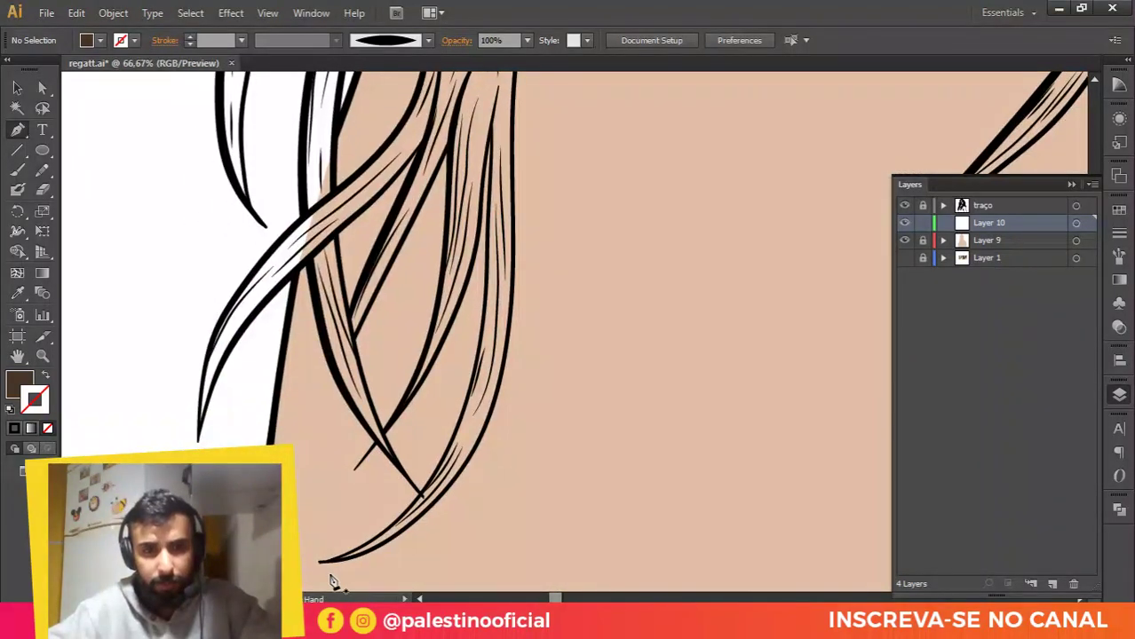
pyautogui.scroll(2, 331, 582)
pyautogui.click(502, 473)
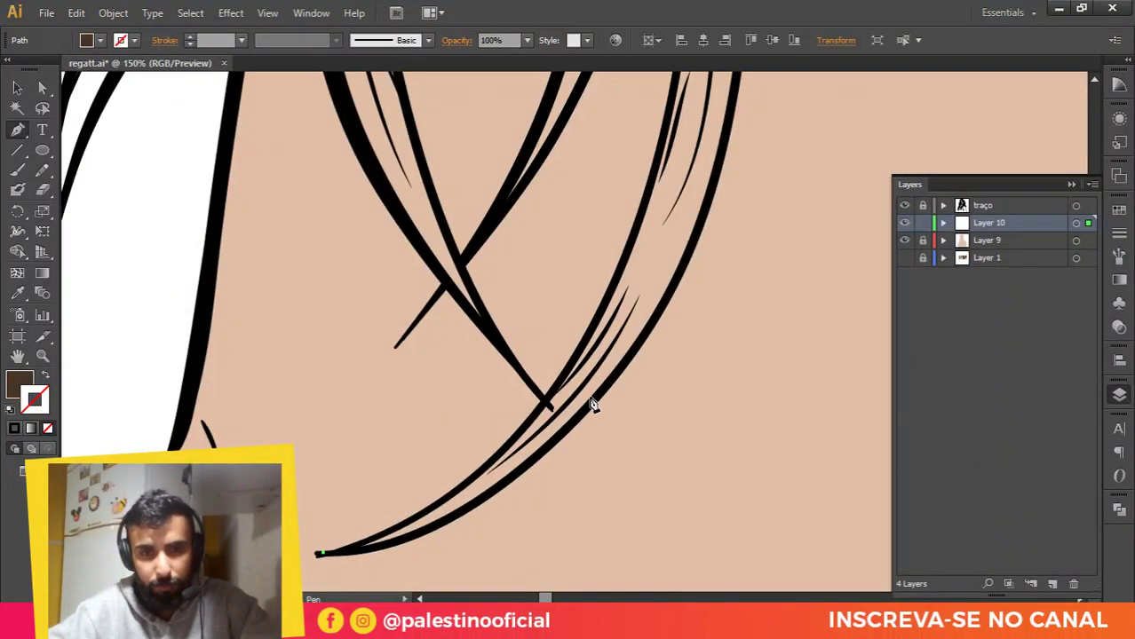
pyautogui.moveTo(658, 326)
pyautogui.mouseDown()
pyautogui.moveTo(689, 266)
pyautogui.moveTo(731, 228)
pyautogui.moveTo(688, 277)
pyautogui.mouseUp()
pyautogui.moveTo(720, 182); pyautogui.dragTo(675, 359)
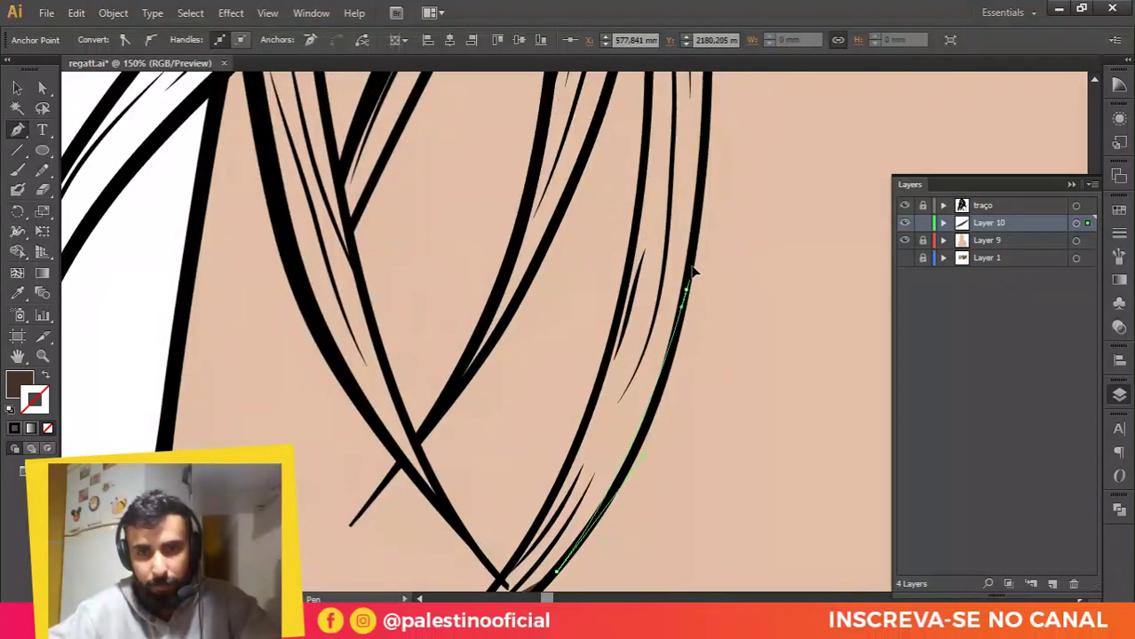
# Step: Carry the hair path up the chest-side edge of the hanging strands to their junction with the wavy lock above
pyautogui.moveTo(694, 272); pyautogui.dragTo(697, 494)
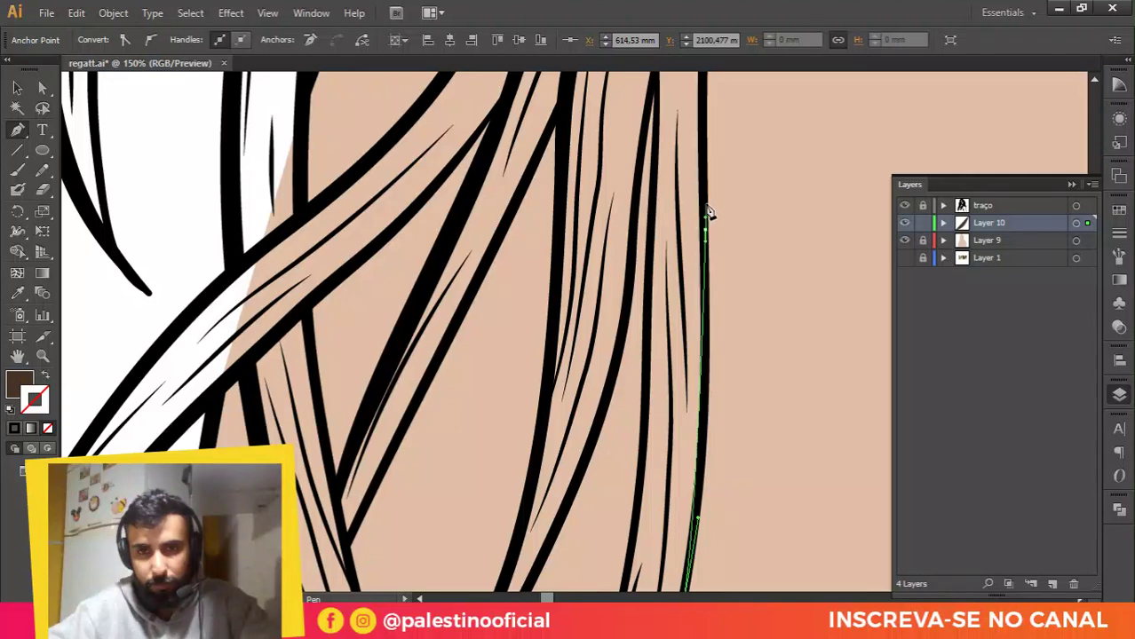
pyautogui.moveTo(709, 215); pyautogui.dragTo(708, 443)
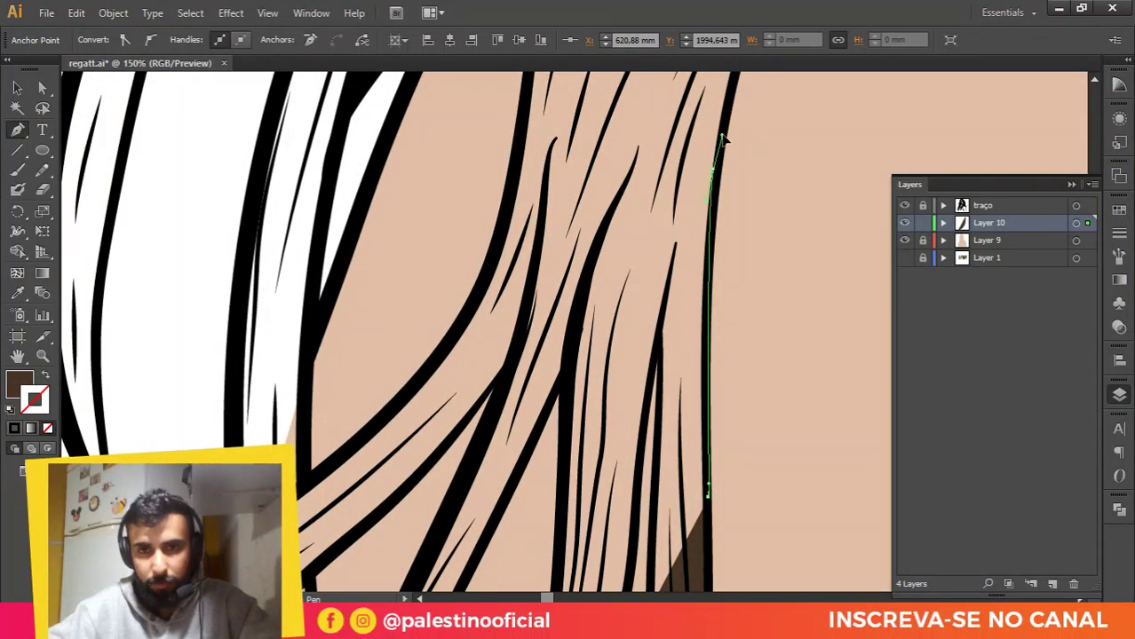
pyautogui.moveTo(721, 139); pyautogui.dragTo(505, 431)
pyautogui.click(541, 355)
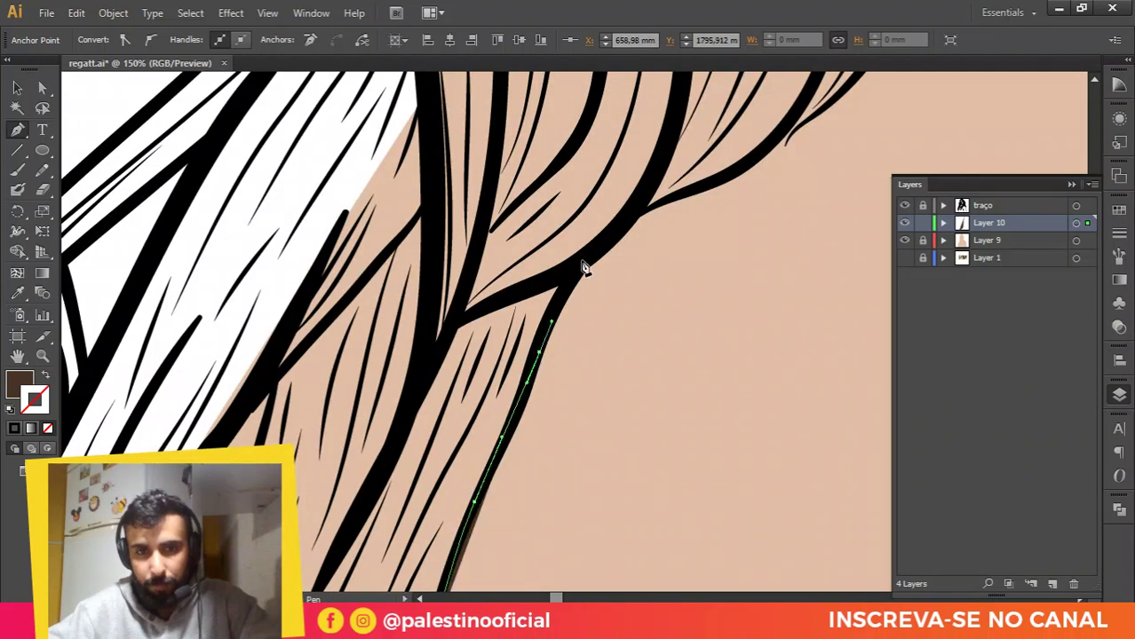
pyautogui.click(583, 261)
pyautogui.click(633, 233)
# Step: Trace the hair path inside the curved lower outline of the wavy lock up to the small stray tip
pyautogui.scroll(2, 671, 208)
pyautogui.moveTo(658, 205); pyautogui.dragTo(677, 194)
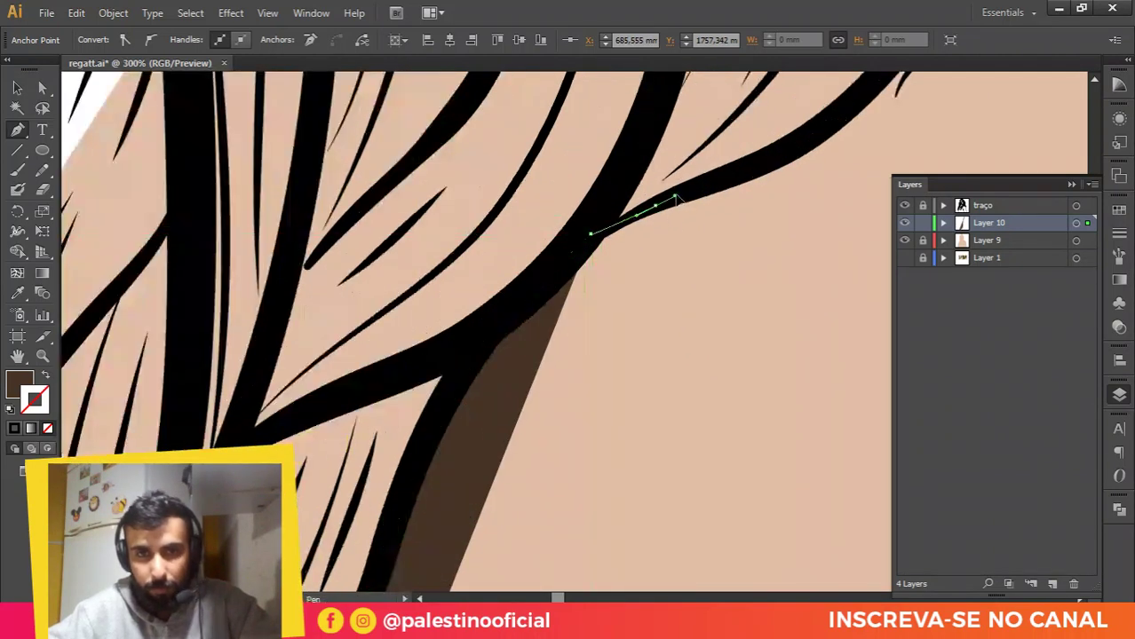
pyautogui.moveTo(754, 157); pyautogui.dragTo(538, 327)
pyautogui.moveTo(652, 257); pyautogui.dragTo(702, 206)
pyautogui.scroll(-3, 515, 408)
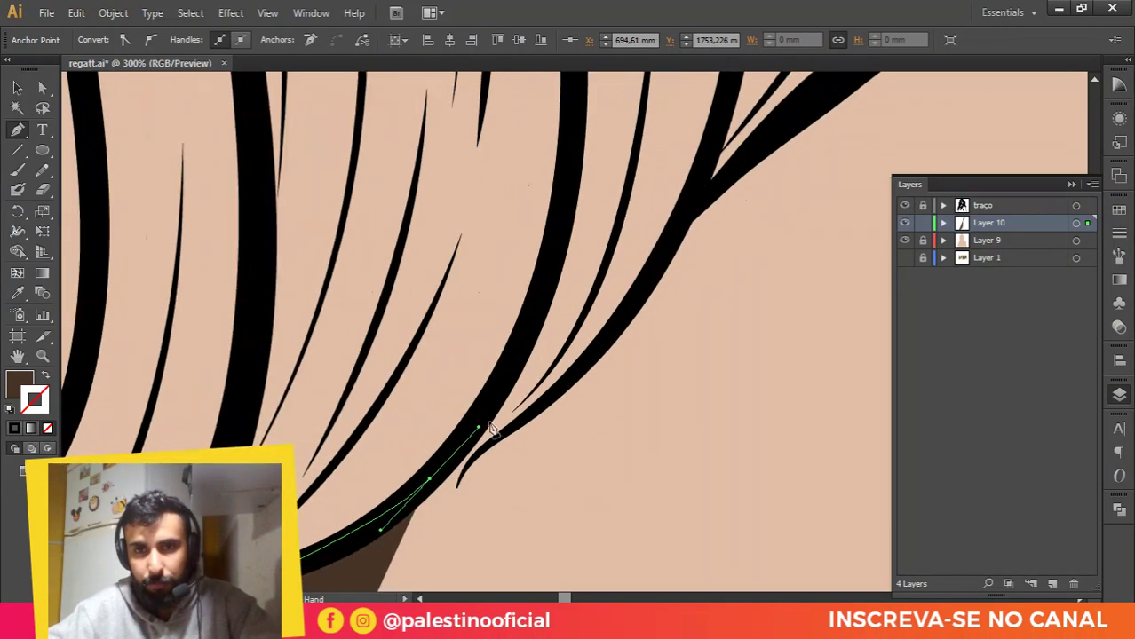
pyautogui.scroll(5, 480, 429)
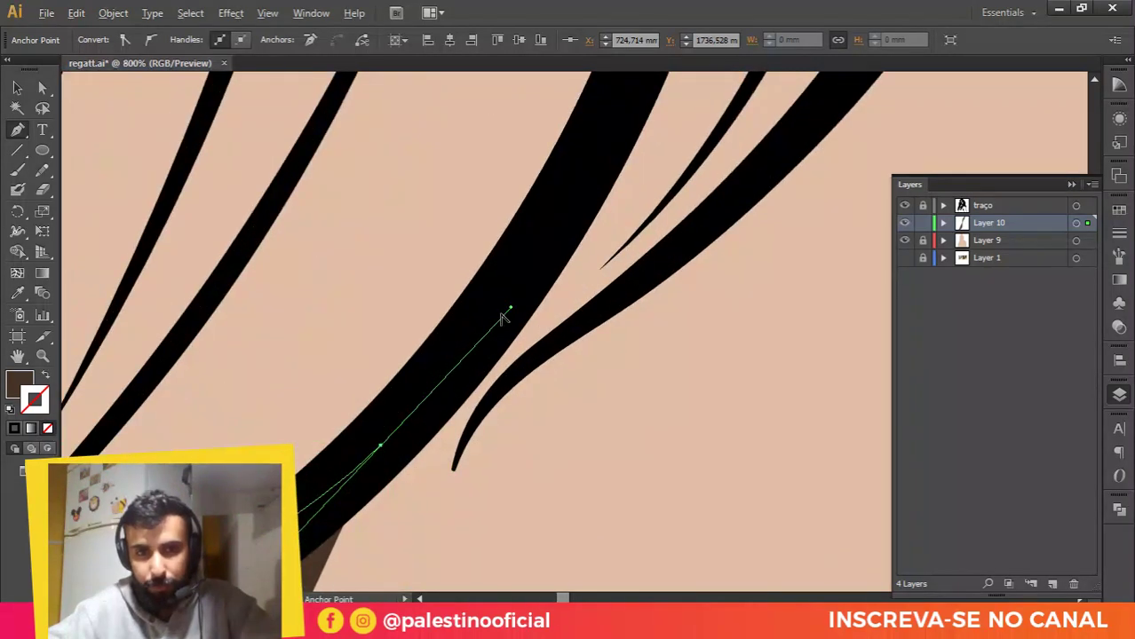
pyautogui.moveTo(472, 345); pyautogui.dragTo(522, 303)
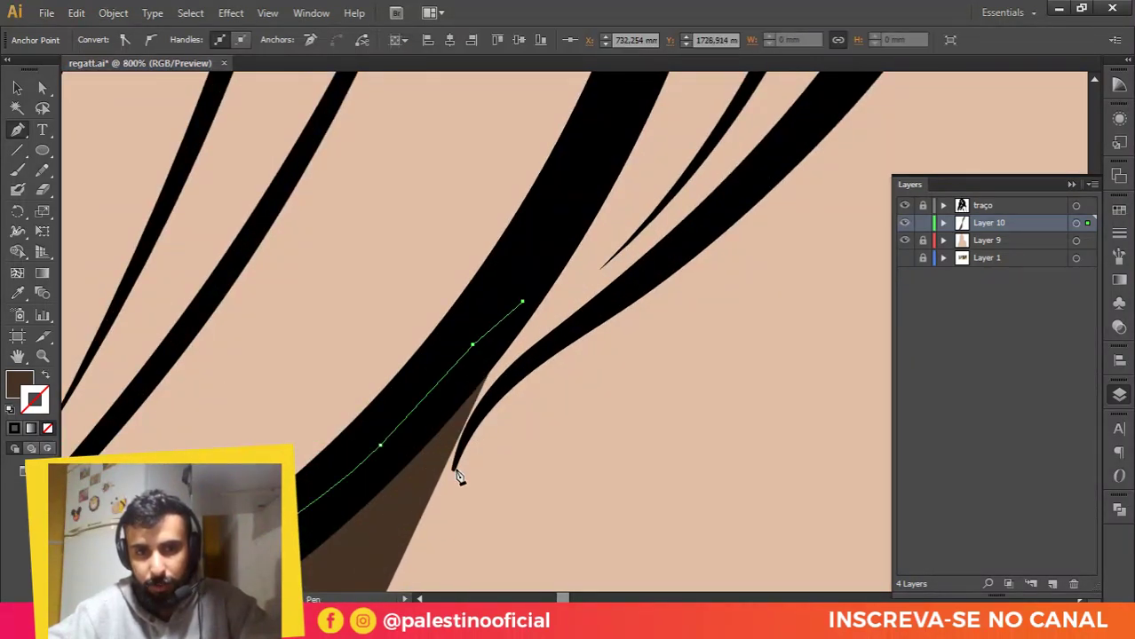
# Step: Wrap the hair path around the small stray tip and continue up inside the thick outline above it
pyautogui.moveTo(454, 466); pyautogui.dragTo(457, 509)
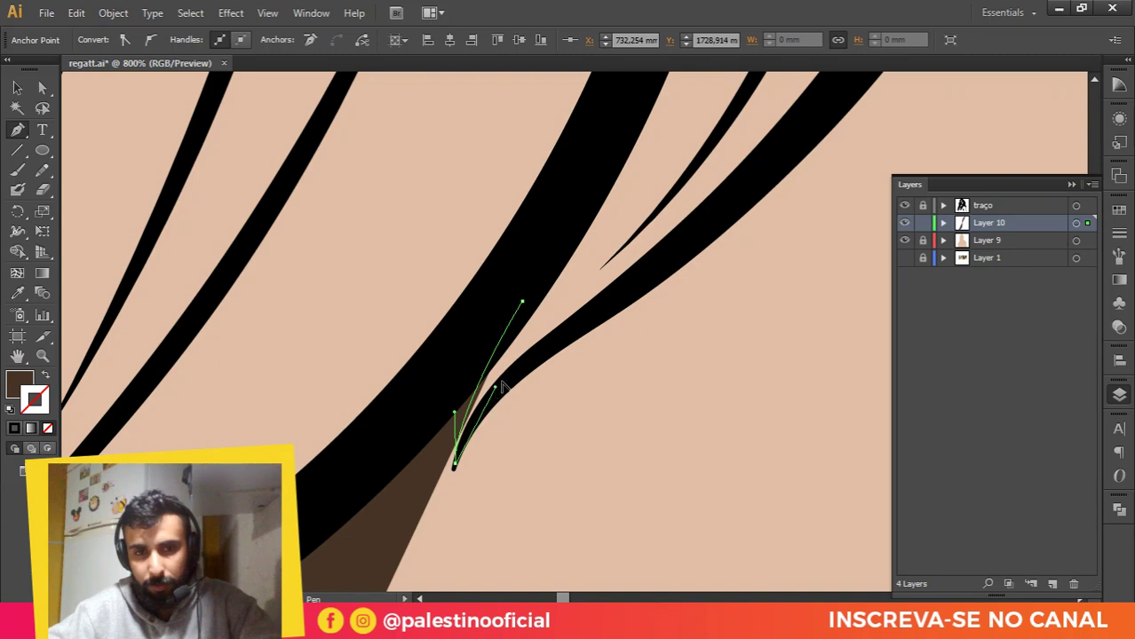
pyautogui.moveTo(603, 308); pyautogui.dragTo(608, 339)
pyautogui.press('space')
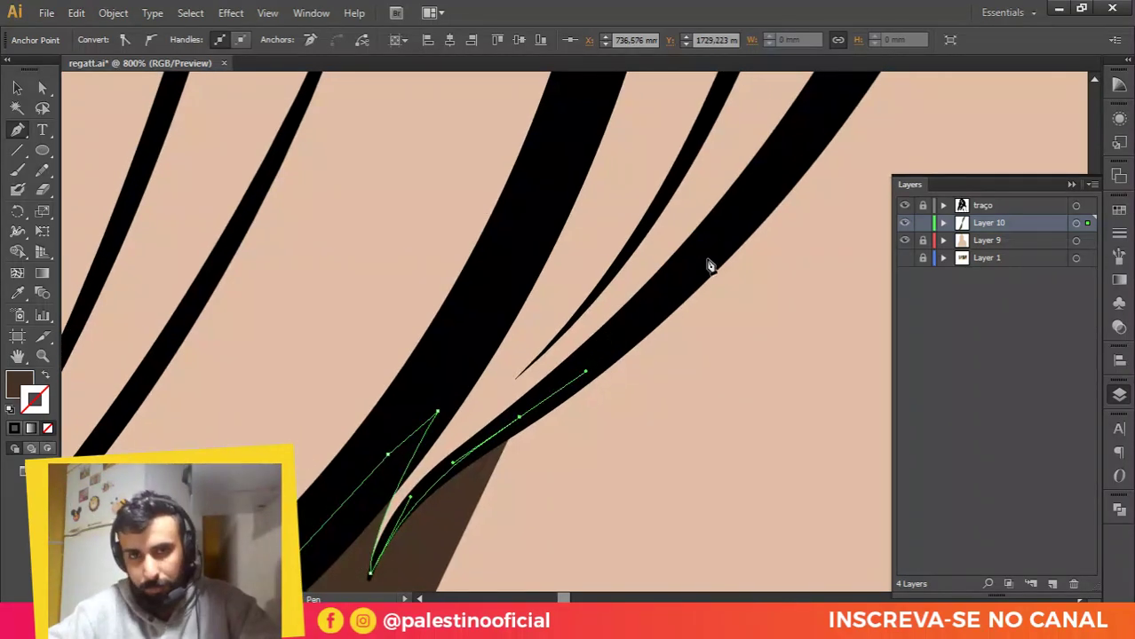
pyautogui.click(737, 223)
pyautogui.scroll(-1, 735, 220)
pyautogui.press('space')
pyautogui.moveTo(732, 204); pyautogui.dragTo(570, 465)
pyautogui.moveTo(722, 269); pyautogui.dragTo(534, 412)
# Step: Continue the hair path along the lock's thick curved outline as it bends upward toward the neck
pyautogui.press('space')
pyautogui.hotkey('ctrl', '-')
pyautogui.hotkey('ctrl', '-')
pyautogui.click(526, 418)
pyautogui.press('space')
pyautogui.moveTo(610, 347); pyautogui.dragTo(444, 478)
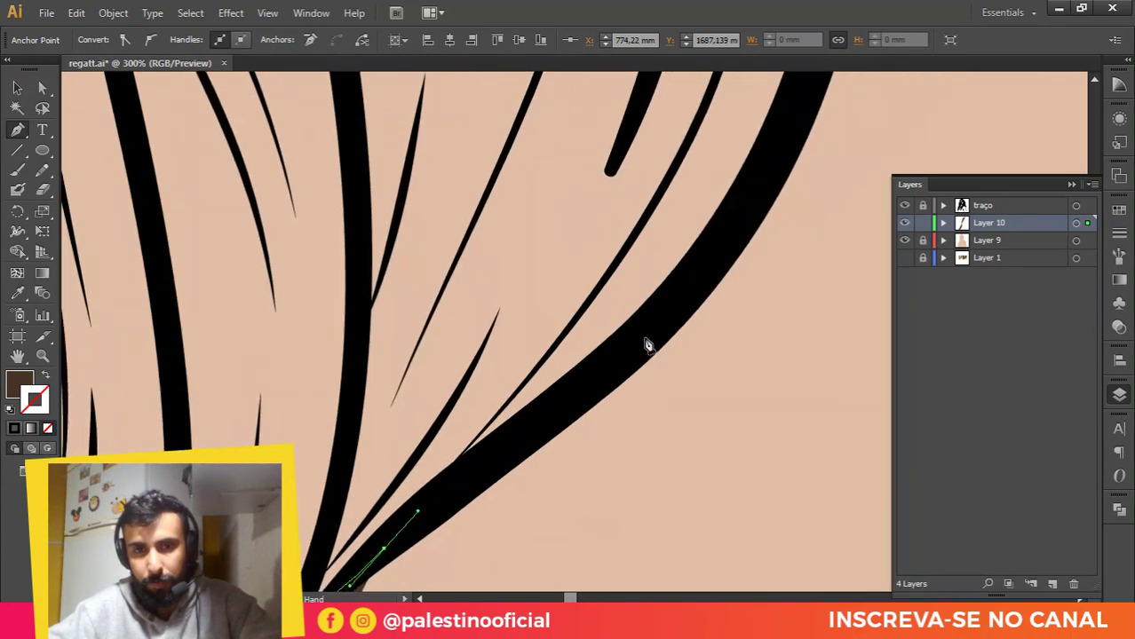
pyautogui.scroll(-2, 648, 345)
pyautogui.scroll(1, 633, 314)
pyautogui.moveTo(658, 226)
pyautogui.mouseDown()
pyautogui.moveTo(648, 284)
pyautogui.moveTo(659, 212)
pyautogui.mouseUp()
# Step: Run the hair path up the nearly vertical hair edge beside the neck
pyautogui.scroll(-2, 647, 284)
pyautogui.scroll(3, 642, 322)
pyautogui.press('space')
pyautogui.moveTo(677, 103); pyautogui.dragTo(597, 398)
pyautogui.moveTo(619, 282); pyautogui.dragTo(622, 231)
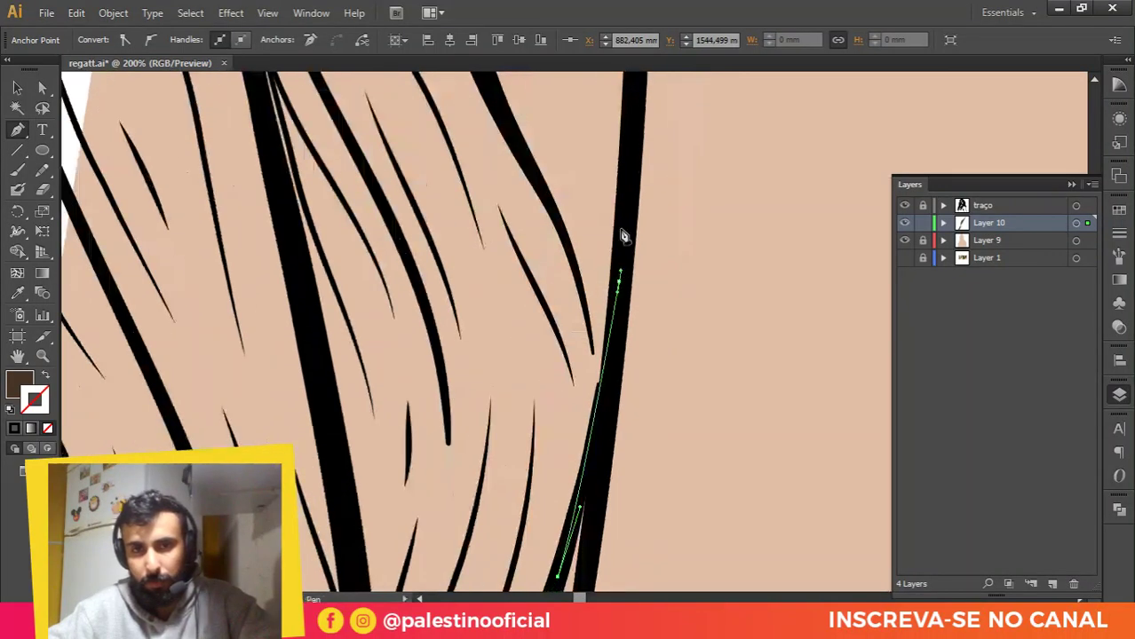
pyautogui.scroll(-3, 624, 235)
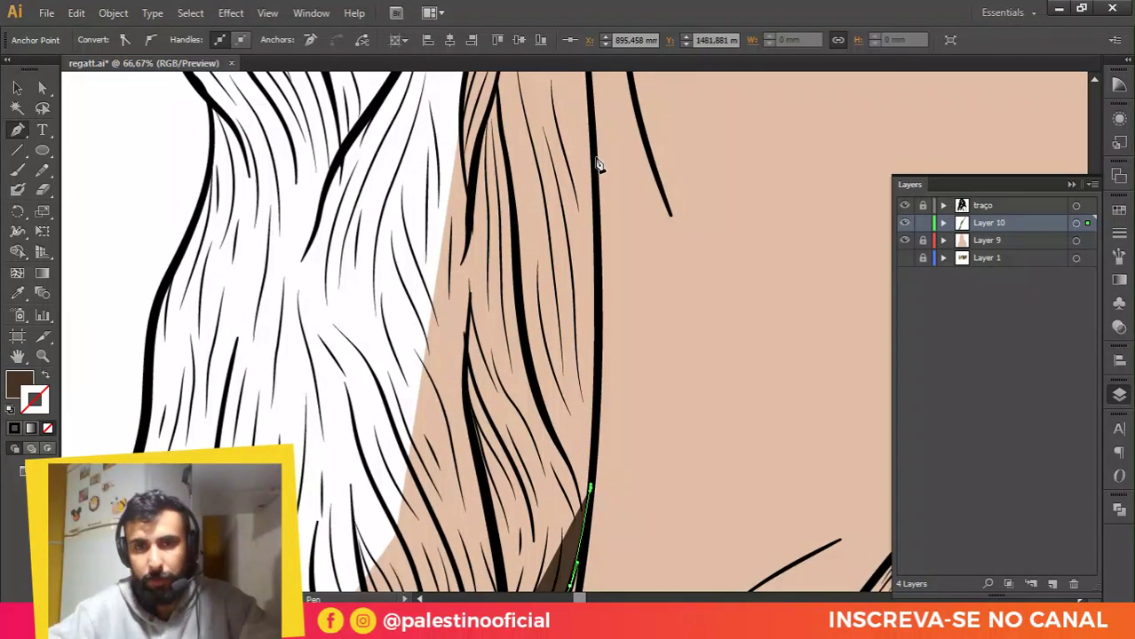
pyautogui.moveTo(595, 157); pyautogui.dragTo(592, 105)
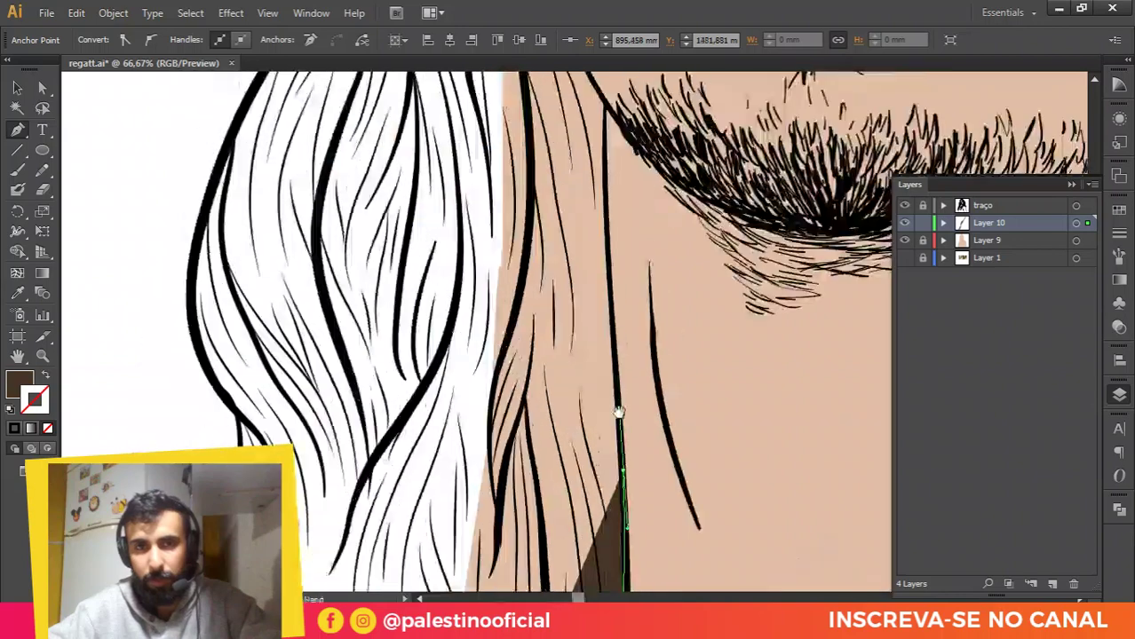
# Step: Bring the hair path up to the jaw beside the beard and along the face outline toward the cheek
pyautogui.scroll(3, 586, 204)
pyautogui.scroll(5, 586, 178)
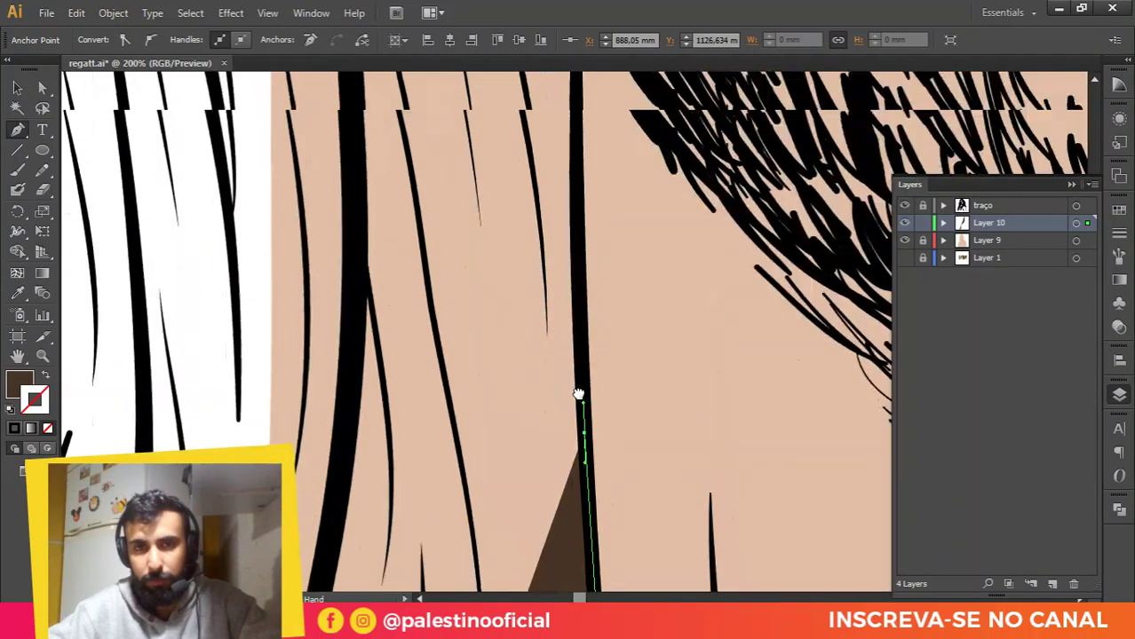
pyautogui.click(582, 154)
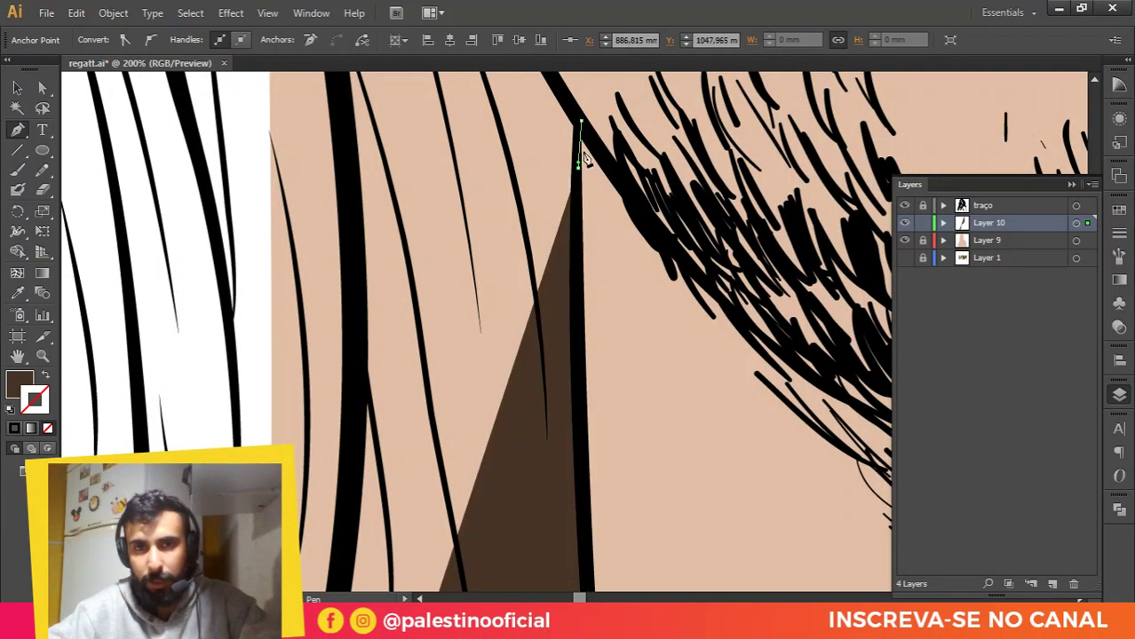
pyautogui.scroll(-3, 575, 169)
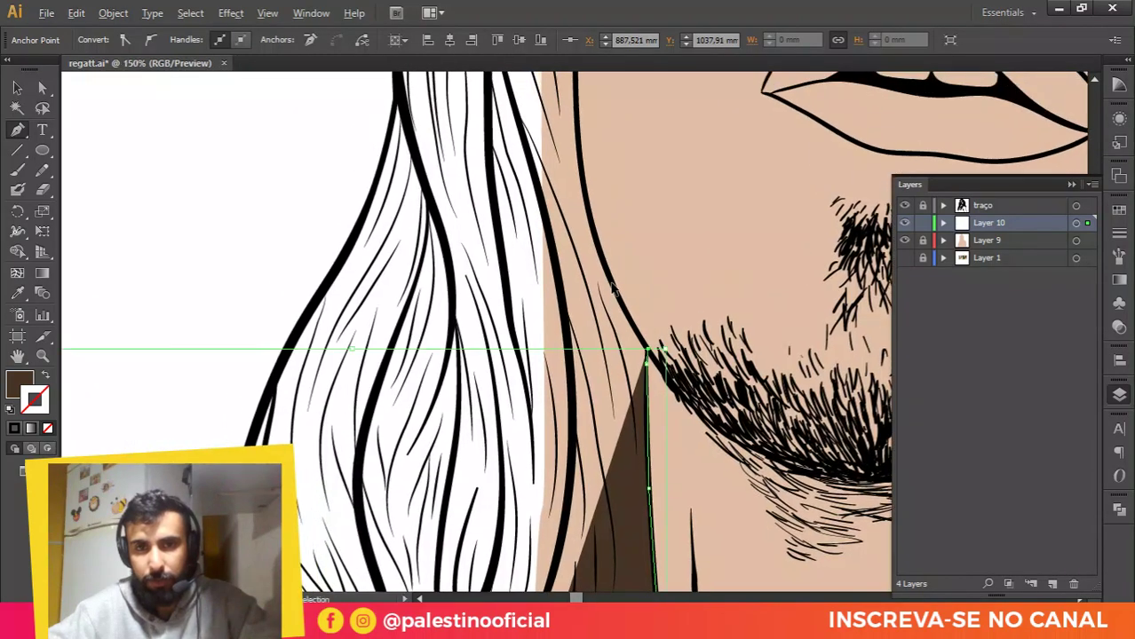
pyautogui.scroll(2, 622, 338)
pyautogui.moveTo(551, 122); pyautogui.dragTo(628, 392)
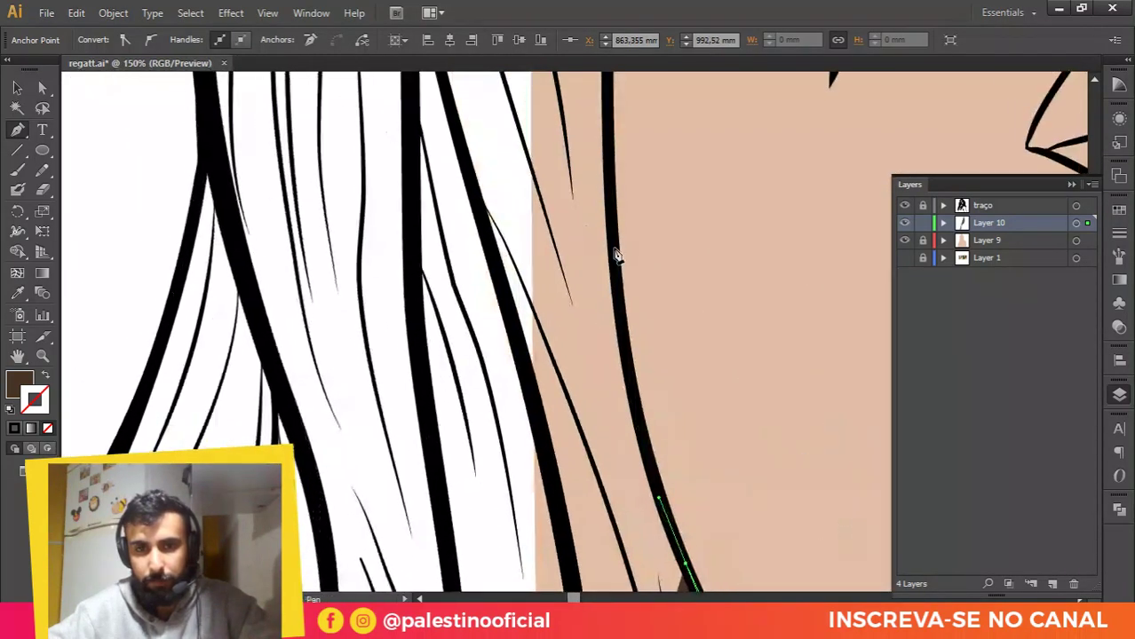
# Step: Extend the dark brown hair path on Layer 10 upward along the inner hair outline beside the left side of the face
pyautogui.scroll(4, 608, 311)
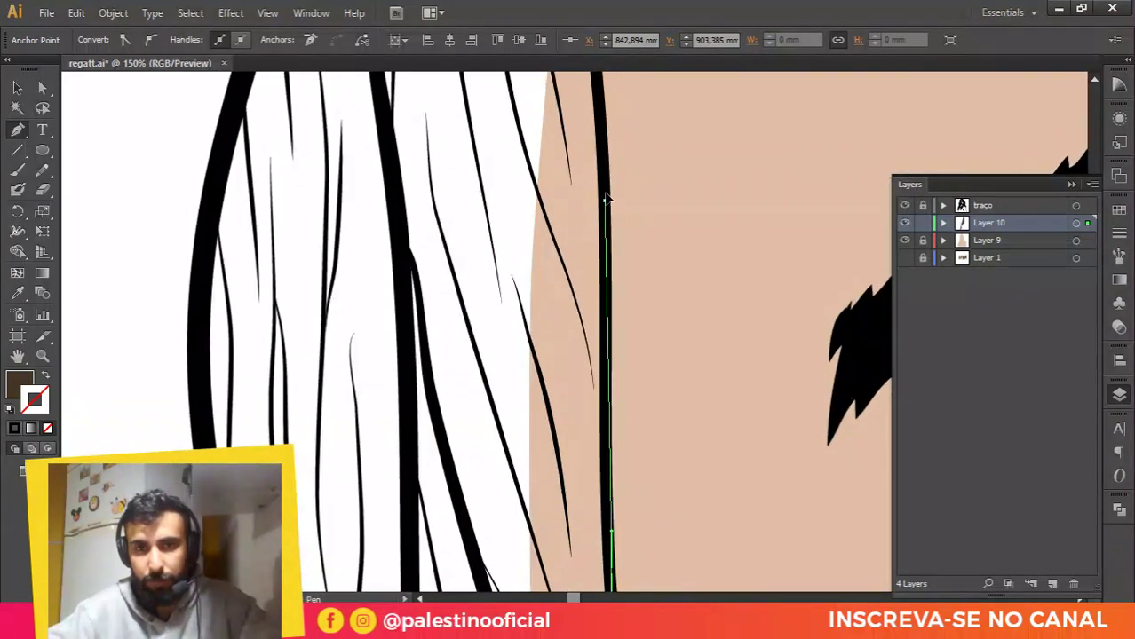
pyautogui.moveTo(606, 197); pyautogui.dragTo(606, 162)
pyautogui.moveTo(605, 161); pyautogui.dragTo(619, 519)
pyautogui.moveTo(602, 260); pyautogui.dragTo(602, 206)
pyautogui.moveTo(603, 206); pyautogui.dragTo(556, 524)
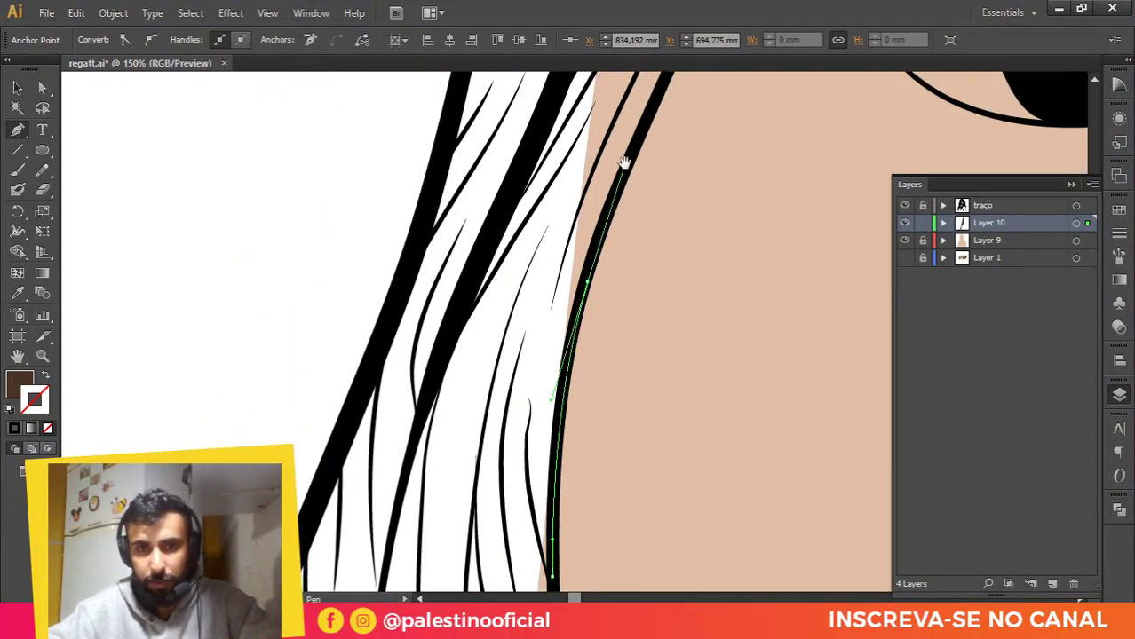
pyautogui.moveTo(624, 160); pyautogui.dragTo(495, 355)
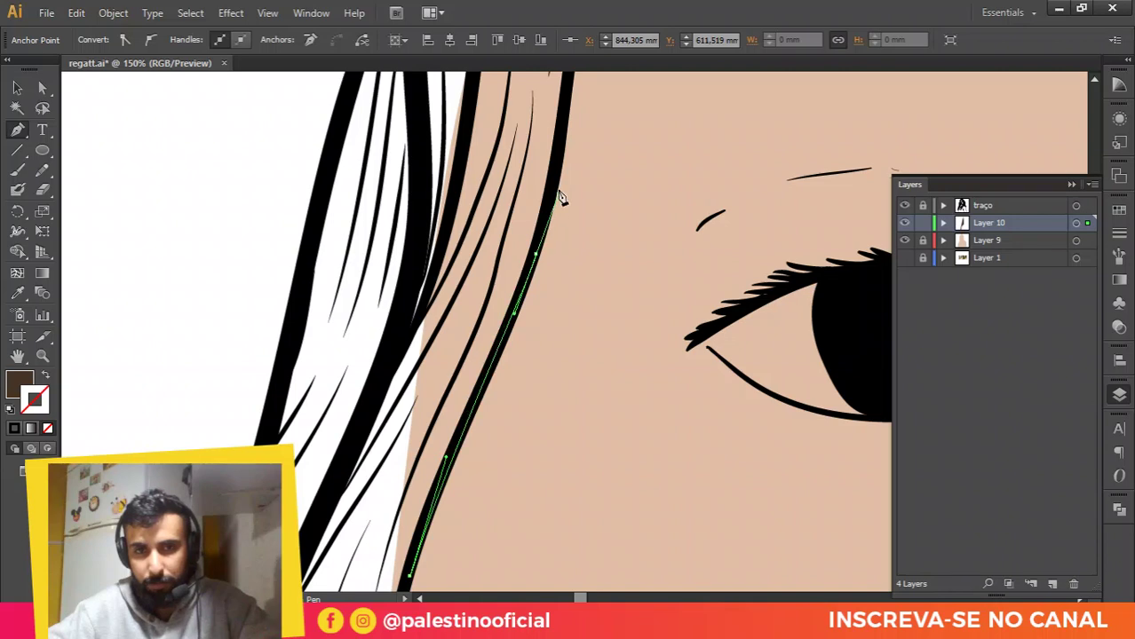
# Step: Continue the hair path up the inner outline past the left eye to the thin strands above the eyebrow
pyautogui.scroll(4, 550, 225)
pyautogui.moveTo(552, 207); pyautogui.dragTo(557, 174)
pyautogui.moveTo(562, 164); pyautogui.dragTo(524, 312)
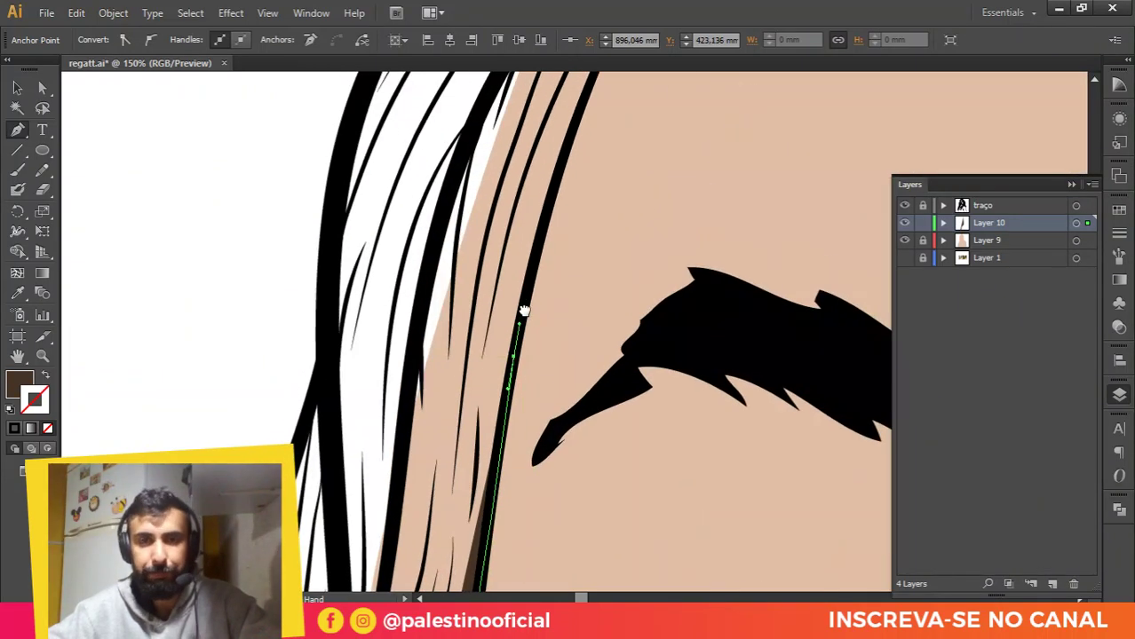
pyautogui.hotkey('ctrl', '-')
pyautogui.moveTo(568, 186); pyautogui.dragTo(535, 260)
pyautogui.scroll(1, 536, 259)
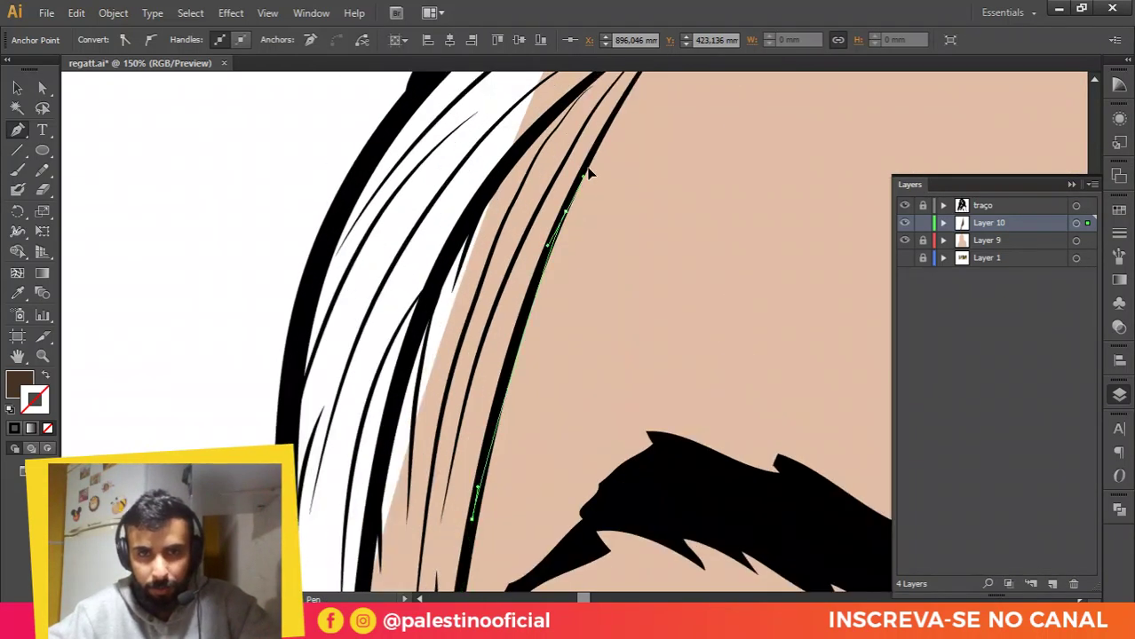
pyautogui.scroll(2, 615, 120)
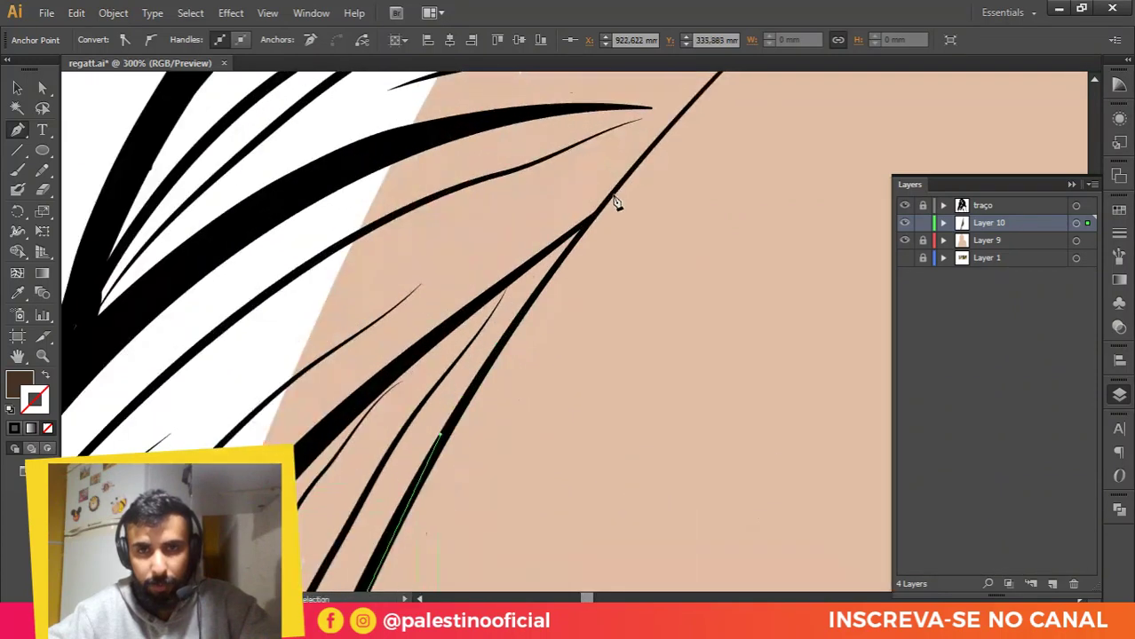
# Step: Trace the thin diagonal strand up to the pointed tip of the thick lock at the forehead's left corner
pyautogui.moveTo(609, 195); pyautogui.dragTo(636, 158)
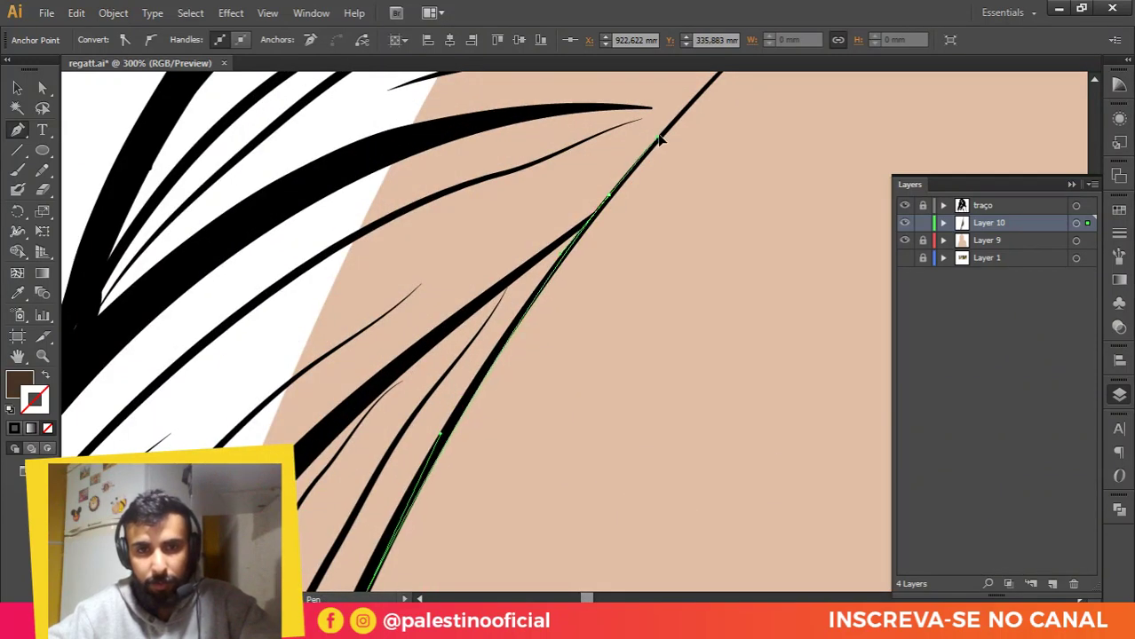
pyautogui.moveTo(659, 142); pyautogui.dragTo(659, 140)
pyautogui.click(609, 195)
pyautogui.moveTo(685, 82); pyautogui.dragTo(530, 306)
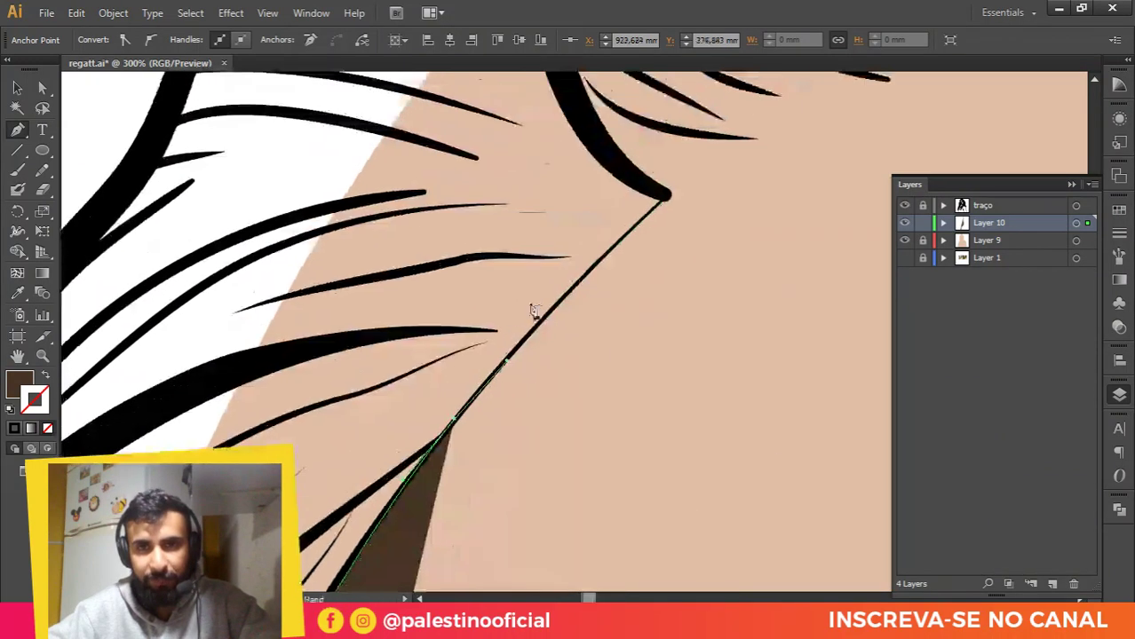
pyautogui.scroll(3, 663, 206)
pyautogui.moveTo(666, 217); pyautogui.dragTo(721, 181)
pyautogui.moveTo(622, 194); pyautogui.dragTo(617, 182)
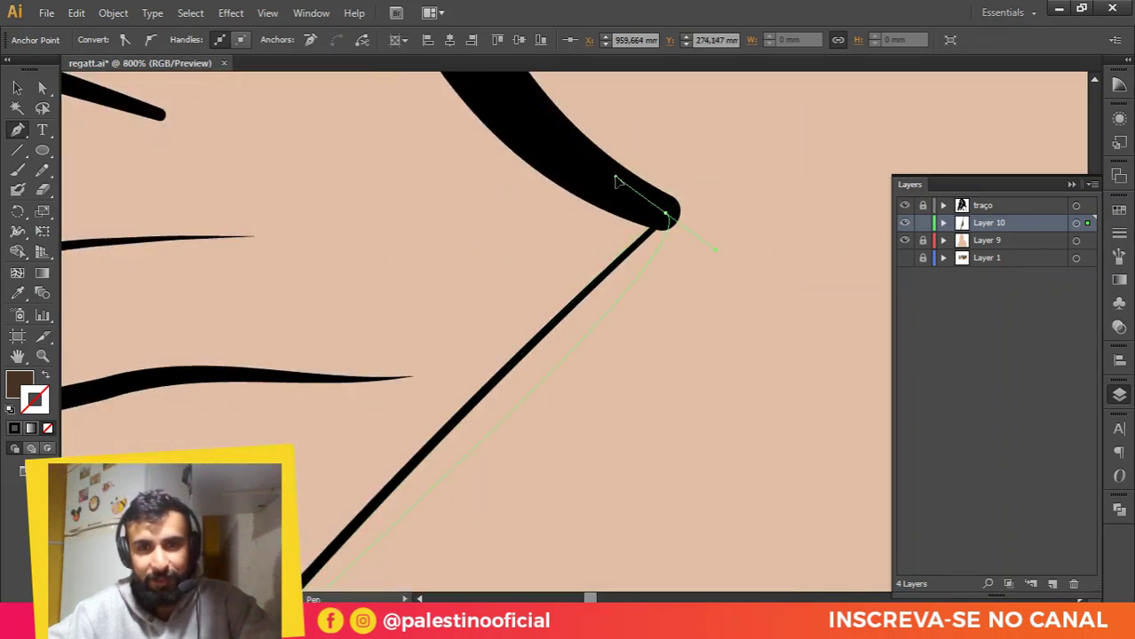
pyautogui.moveTo(680, 163); pyautogui.dragTo(585, 159)
pyautogui.scroll(-1, 606, 199)
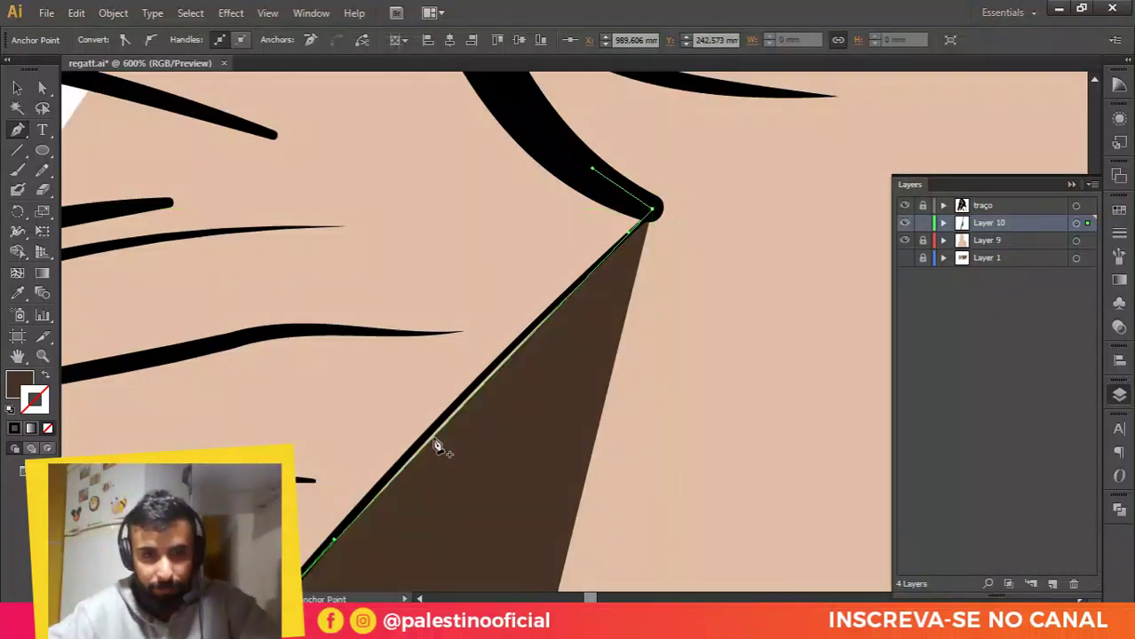
# Step: Adjust the path anchor along the thin diagonal strand so the fill edge follows the black line
pyautogui.click(436, 446)
pyautogui.hotkey('ctrl', 'z')
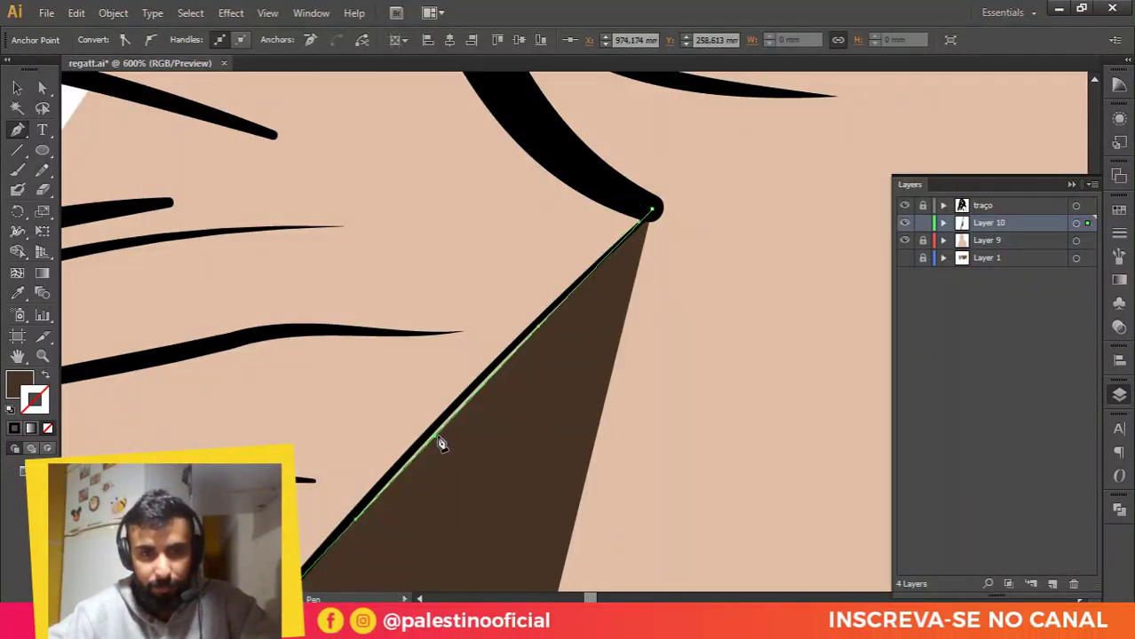
pyautogui.press('a')
pyautogui.click(430, 435)
pyautogui.press('p')
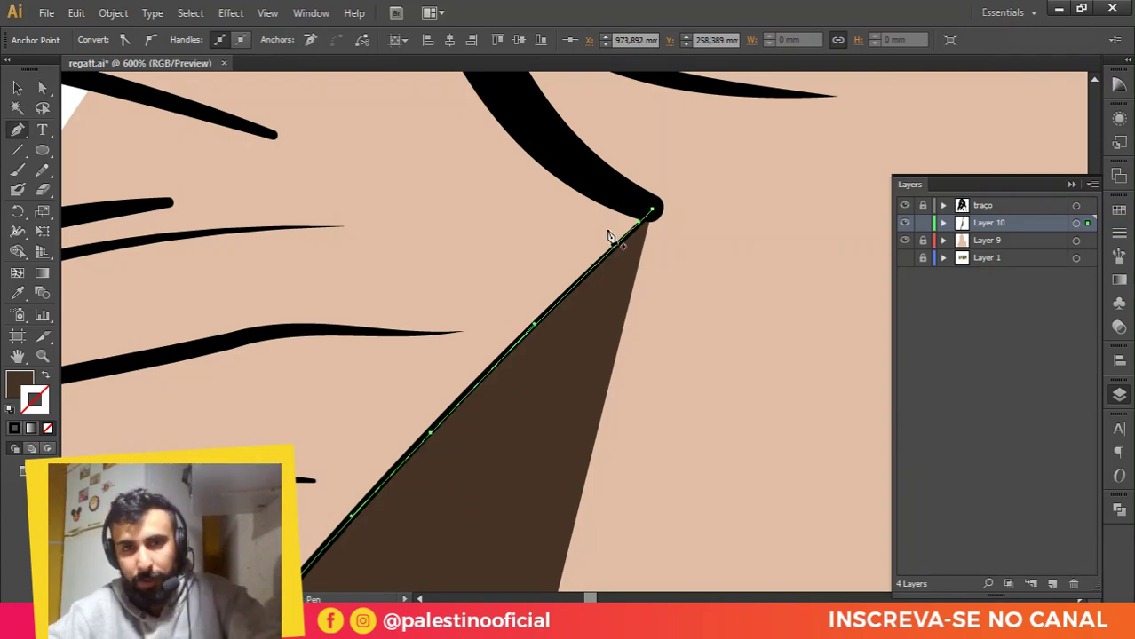
# Step: Run the path from the forehead's left corner along the ends of the first hair strands on the hairline
pyautogui.scroll(-2, 646, 271)
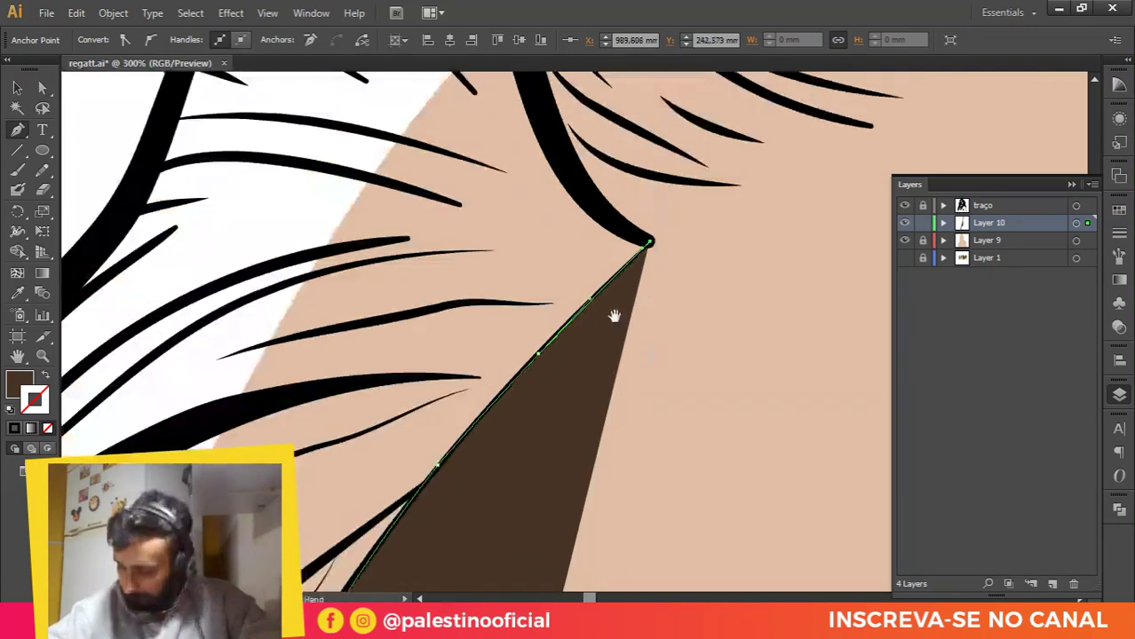
pyautogui.moveTo(614, 316); pyautogui.dragTo(674, 464)
pyautogui.scroll(-2, 627, 355)
pyautogui.moveTo(685, 318); pyautogui.dragTo(373, 350)
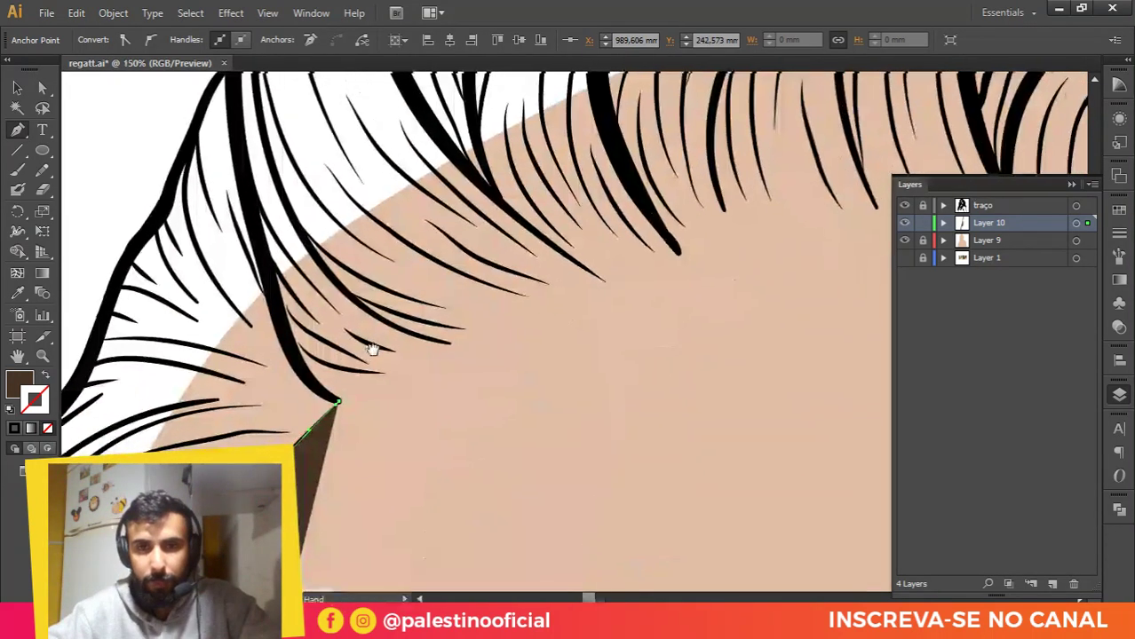
pyautogui.scroll(-1, 364, 394)
pyautogui.scroll(1, 371, 373)
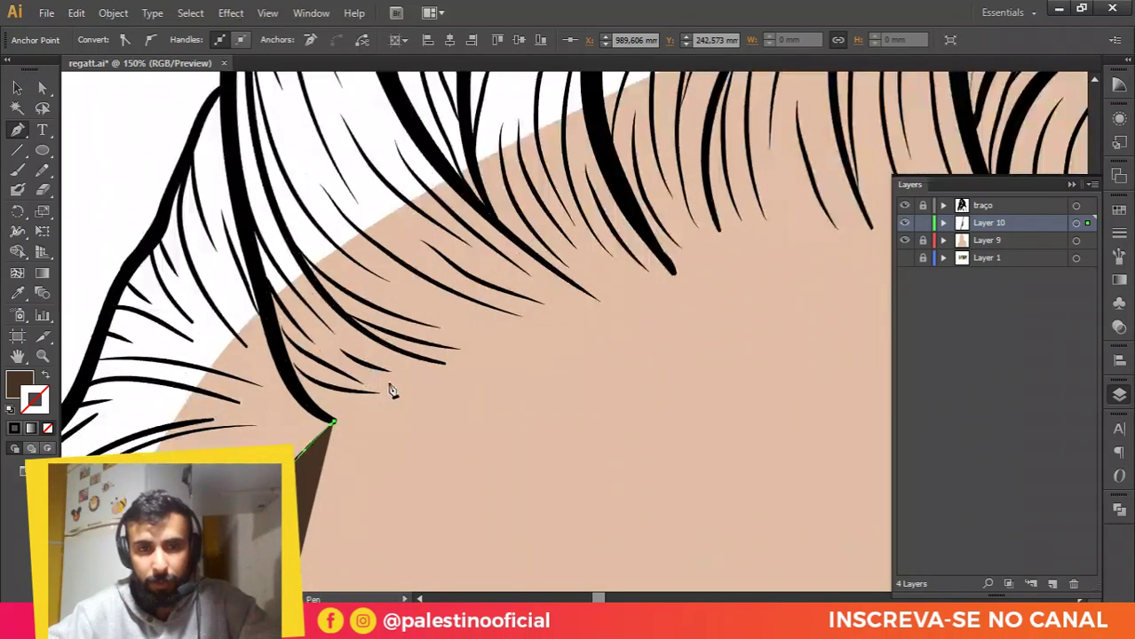
pyautogui.moveTo(509, 341); pyautogui.dragTo(257, 367)
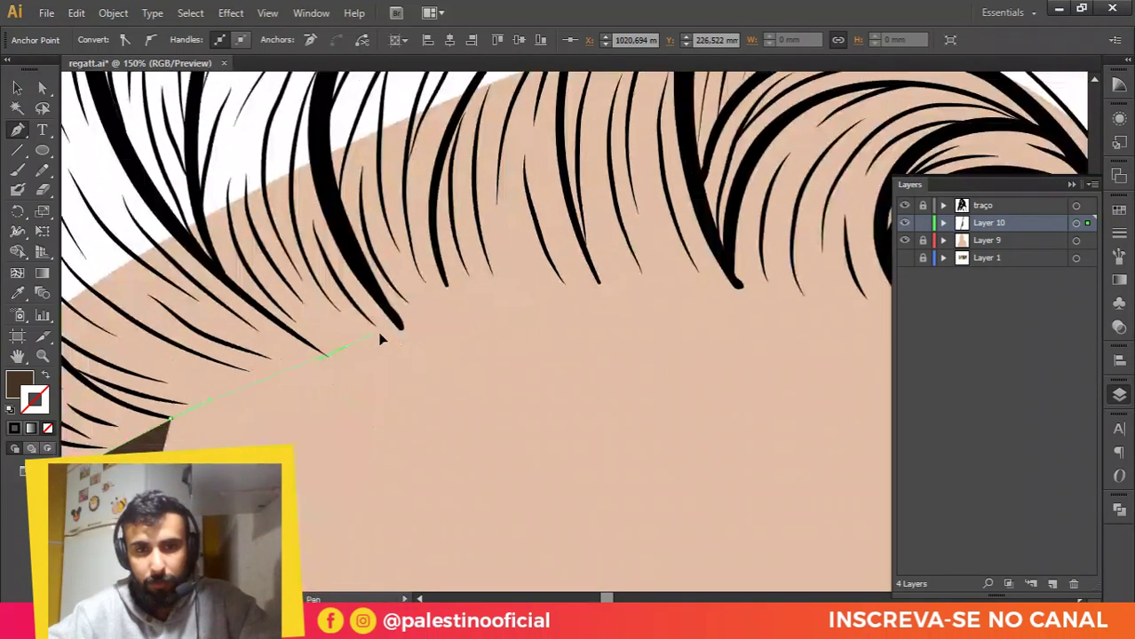
# Step: Trace the rest of the forehead hairline along the strand tips to the hair outline at the right temple
pyautogui.click(411, 337)
pyautogui.moveTo(475, 315); pyautogui.dragTo(283, 304)
pyautogui.click(523, 291)
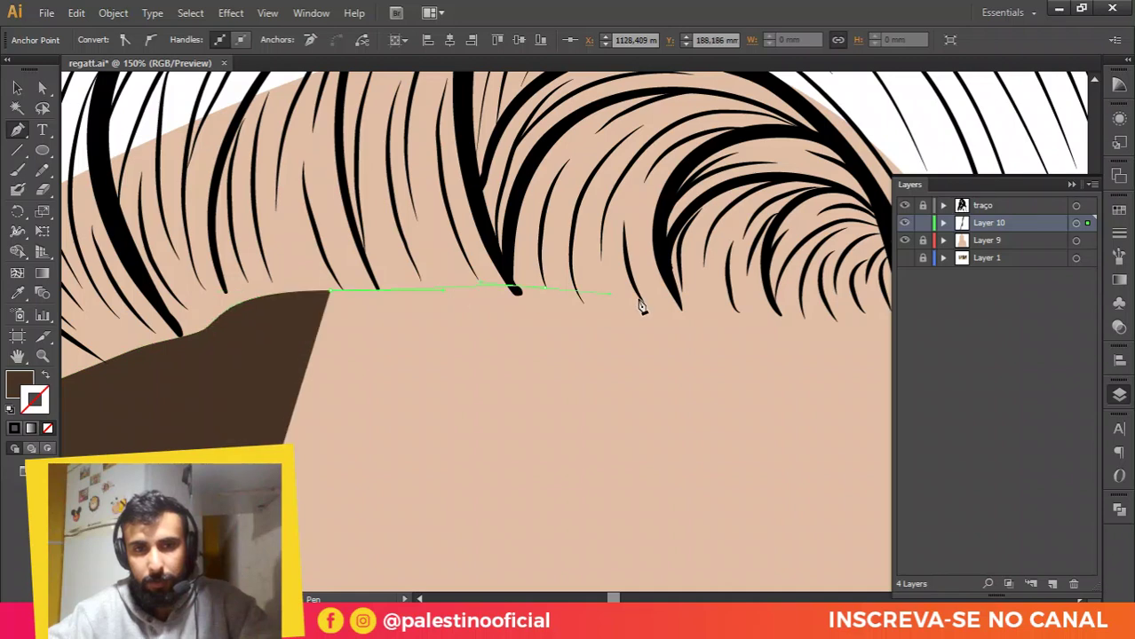
pyautogui.moveTo(676, 309); pyautogui.dragTo(406, 275)
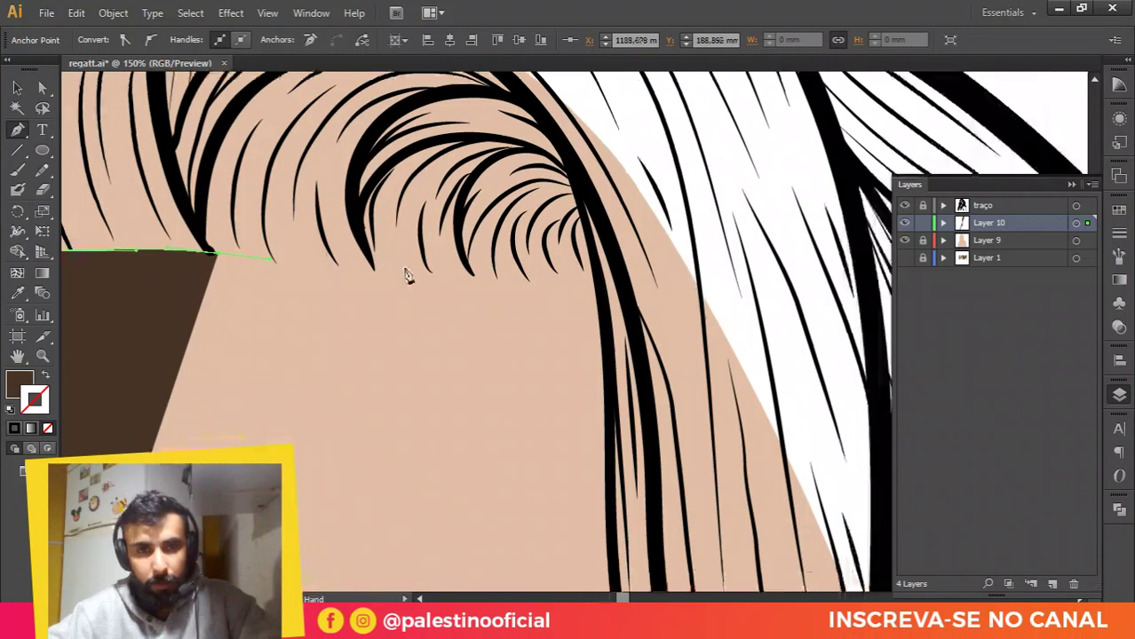
pyautogui.click(528, 283)
pyautogui.click(596, 288)
# Step: Trace the inner hair outline down the right temple to the point where the two thick strands join
pyautogui.moveTo(610, 460); pyautogui.dragTo(563, 292)
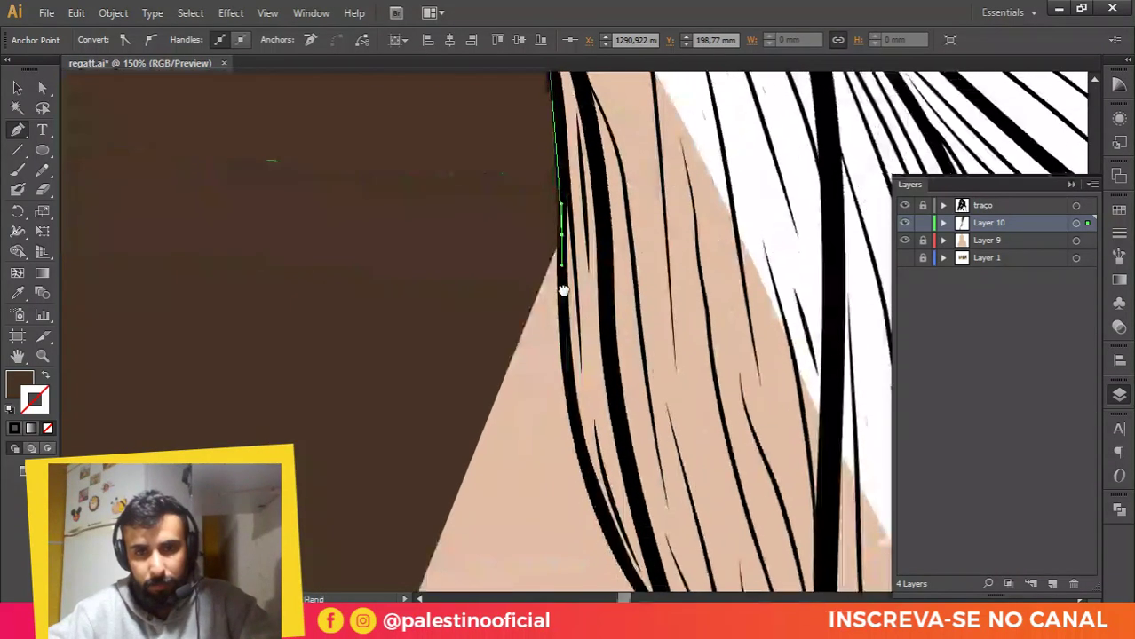
pyautogui.moveTo(601, 514); pyautogui.dragTo(509, 375)
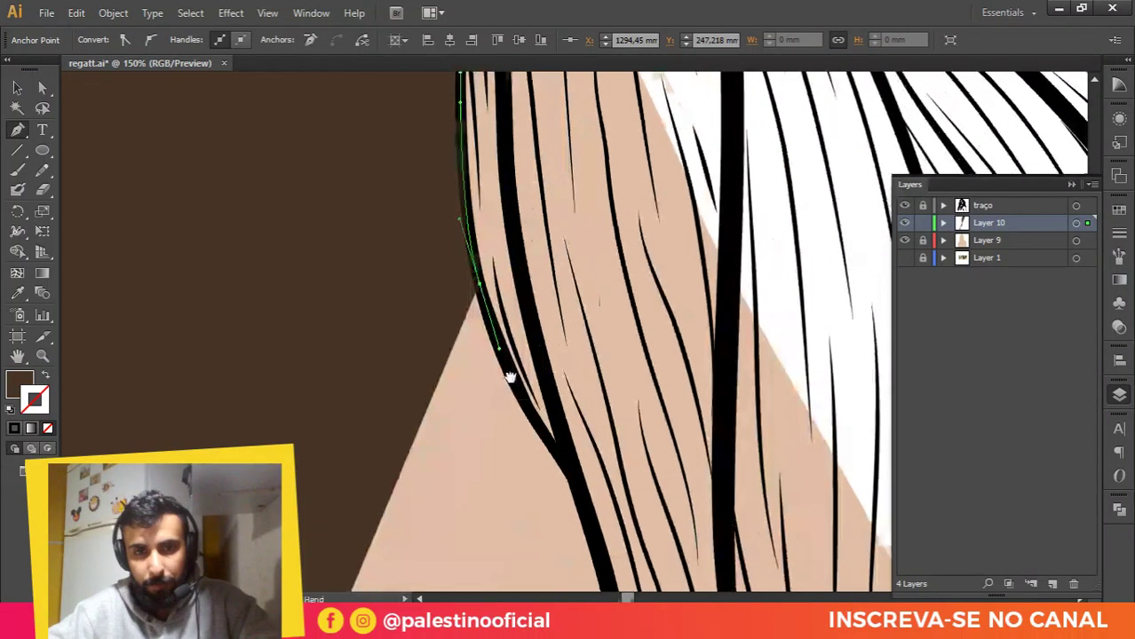
pyautogui.click(551, 444)
pyautogui.moveTo(568, 467); pyautogui.dragTo(577, 481)
pyautogui.moveTo(577, 482); pyautogui.dragTo(480, 298)
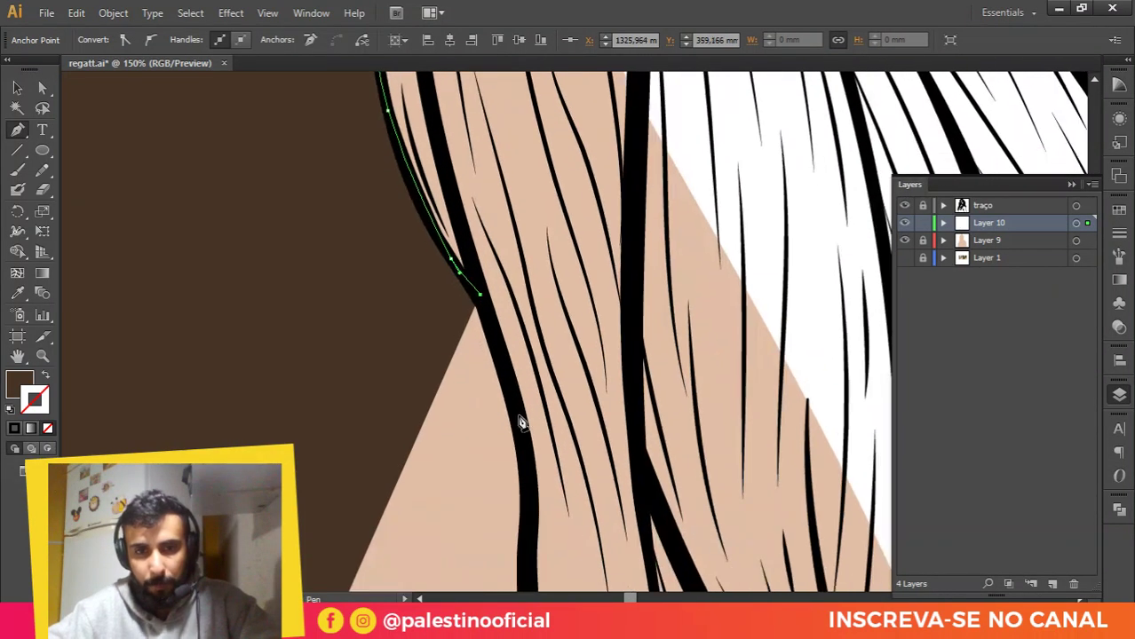
# Step: Continue the path down the thick inner strand past the outer end of the right eyebrow
pyautogui.moveTo(516, 425); pyautogui.dragTo(522, 447)
pyautogui.moveTo(532, 510); pyautogui.dragTo(529, 525)
pyautogui.moveTo(529, 525); pyautogui.dragTo(498, 240)
pyautogui.moveTo(489, 343); pyautogui.dragTo(488, 365)
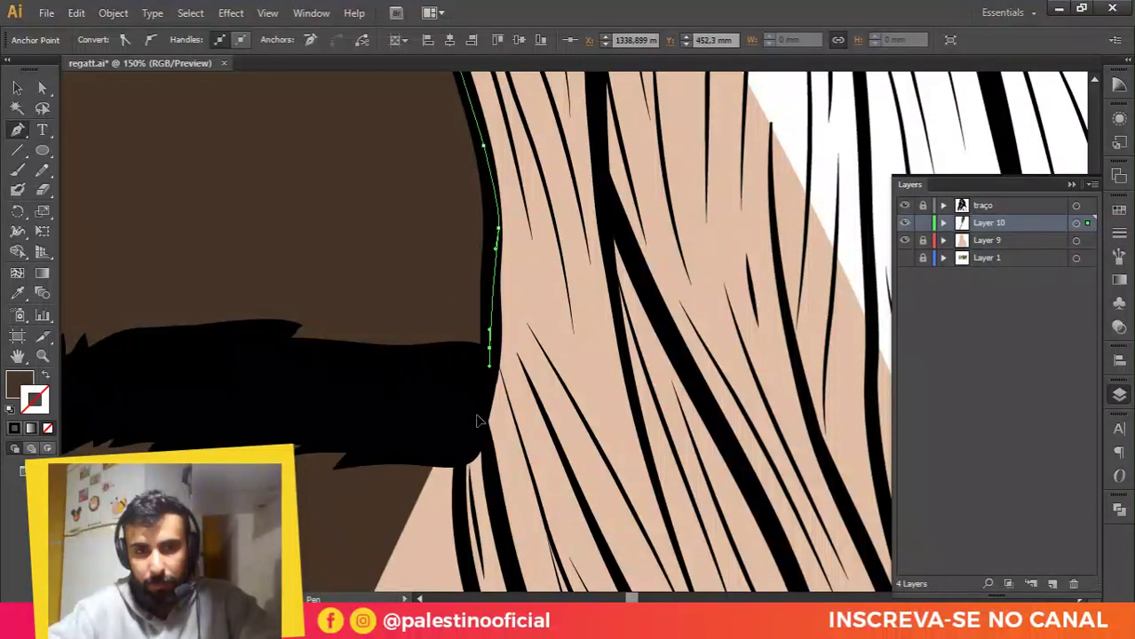
pyautogui.moveTo(478, 407); pyautogui.dragTo(475, 417)
pyautogui.moveTo(461, 463); pyautogui.dragTo(398, 286)
# Step: Trace the inner hair outline from below the right eyebrow down to the start of the outward curve at the cheek
pyautogui.moveTo(441, 466); pyautogui.dragTo(482, 555)
pyautogui.moveTo(480, 549); pyautogui.dragTo(297, 199)
pyautogui.moveTo(405, 451); pyautogui.dragTo(414, 472)
pyautogui.scroll(-1, 390, 366)
pyautogui.moveTo(408, 351); pyautogui.dragTo(310, 133)
pyautogui.scroll(1, 351, 307)
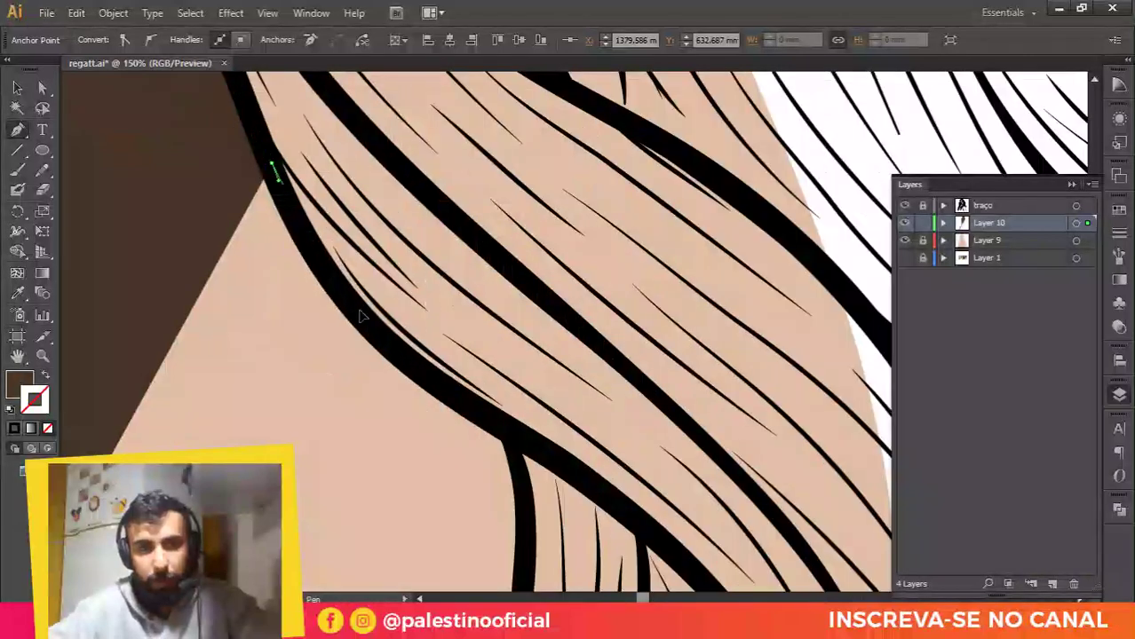
# Step: Follow the curved lock beside the right cheek and the strand below it down to where the strands fan out
pyautogui.moveTo(502, 430); pyautogui.dragTo(463, 326)
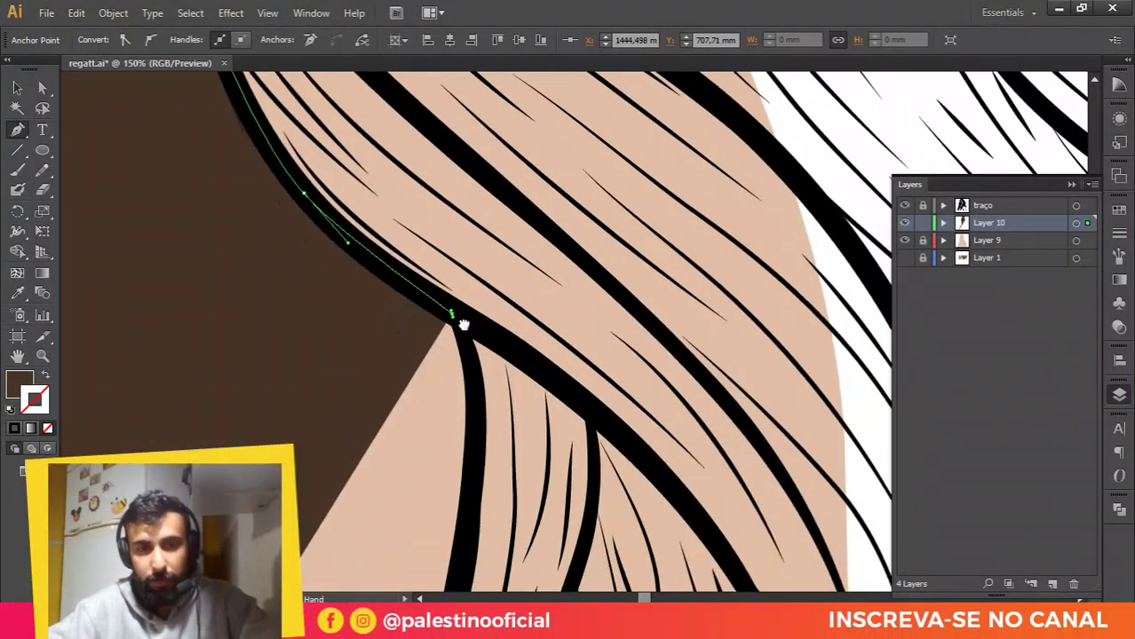
pyautogui.moveTo(475, 388); pyautogui.dragTo(473, 357)
pyautogui.moveTo(458, 464); pyautogui.dragTo(454, 481)
pyautogui.moveTo(448, 514); pyautogui.dragTo(447, 284)
pyautogui.scroll(-1, 431, 389)
pyautogui.moveTo(428, 449); pyautogui.dragTo(506, 174)
pyautogui.scroll(1, 427, 391)
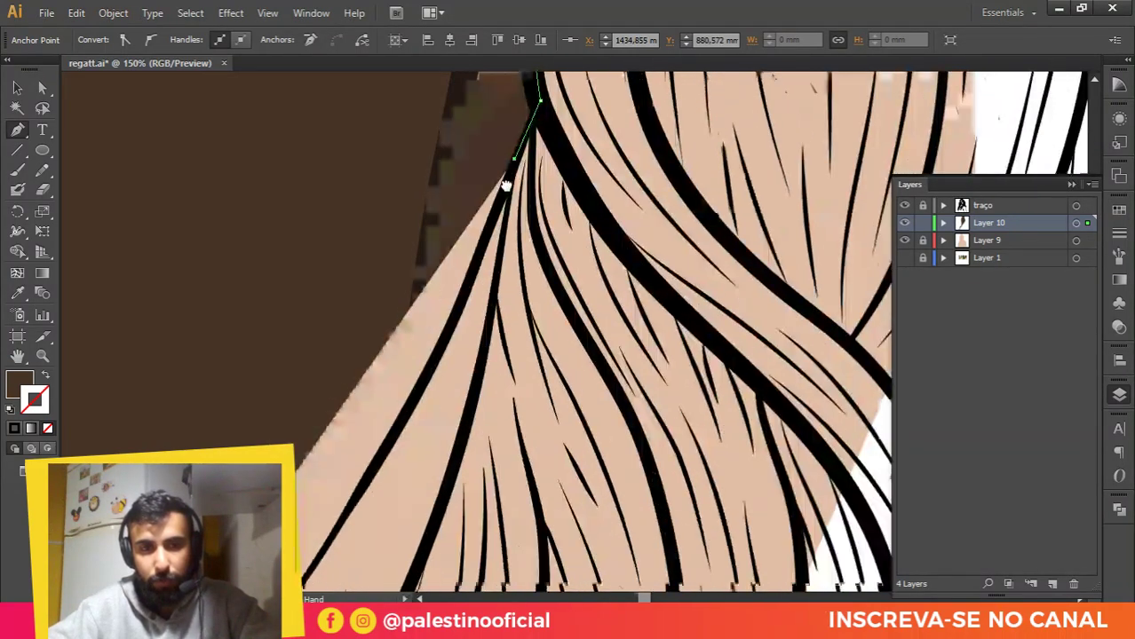
pyautogui.moveTo(444, 342); pyautogui.dragTo(421, 384)
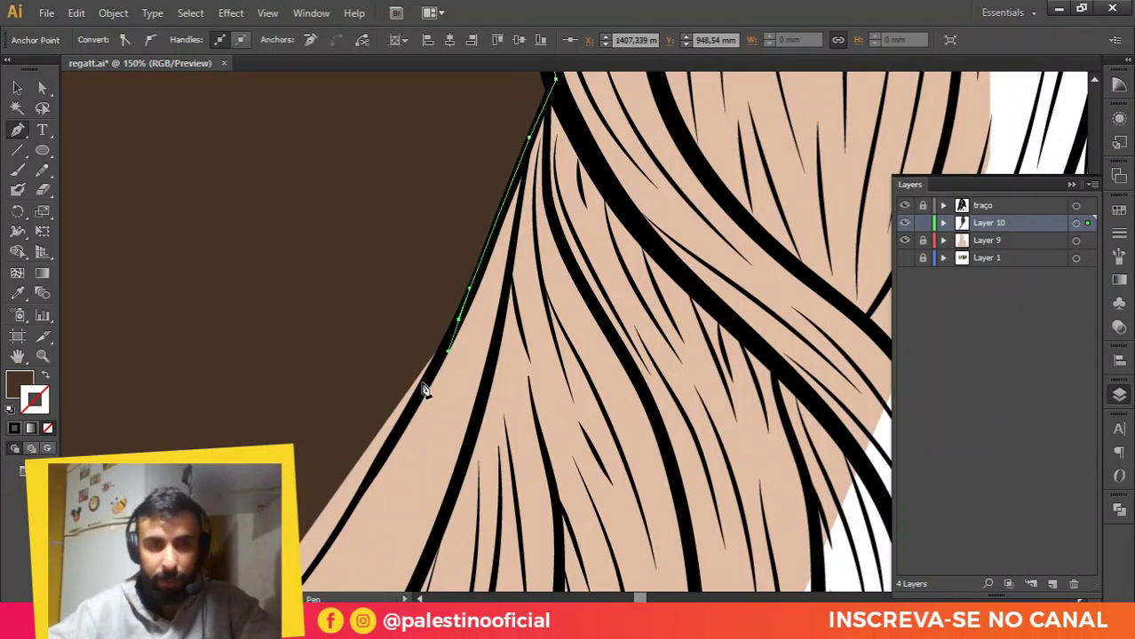
pyautogui.hotkey('ctrl', '-')
pyautogui.moveTo(499, 341); pyautogui.dragTo(540, 214)
pyautogui.scroll(-3, 477, 288)
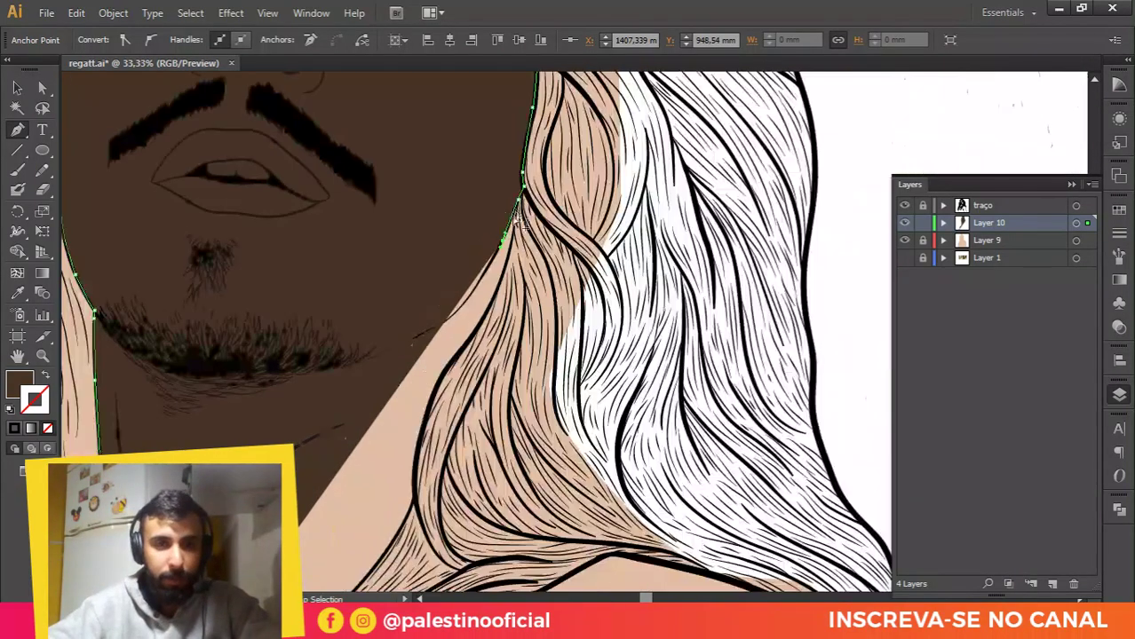
pyautogui.scroll(4, 515, 212)
pyautogui.hotkey('ctrl', 'z')
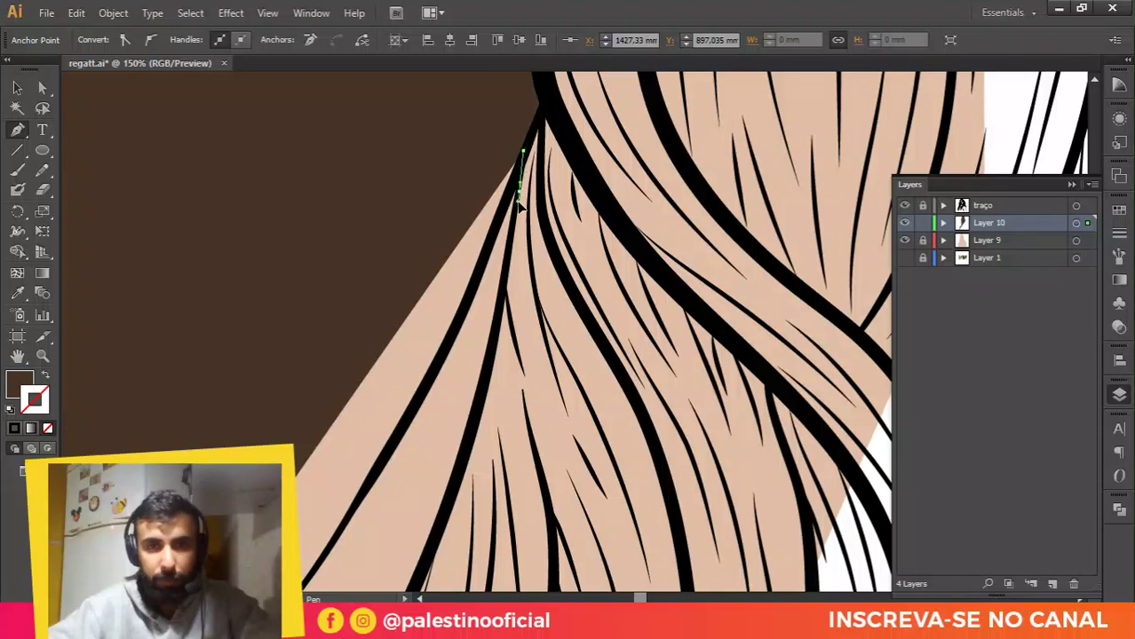
# Step: Trace the path down the inner of the two diverging strands along the hair beside the right jaw and neck
pyautogui.moveTo(517, 213); pyautogui.dragTo(502, 326)
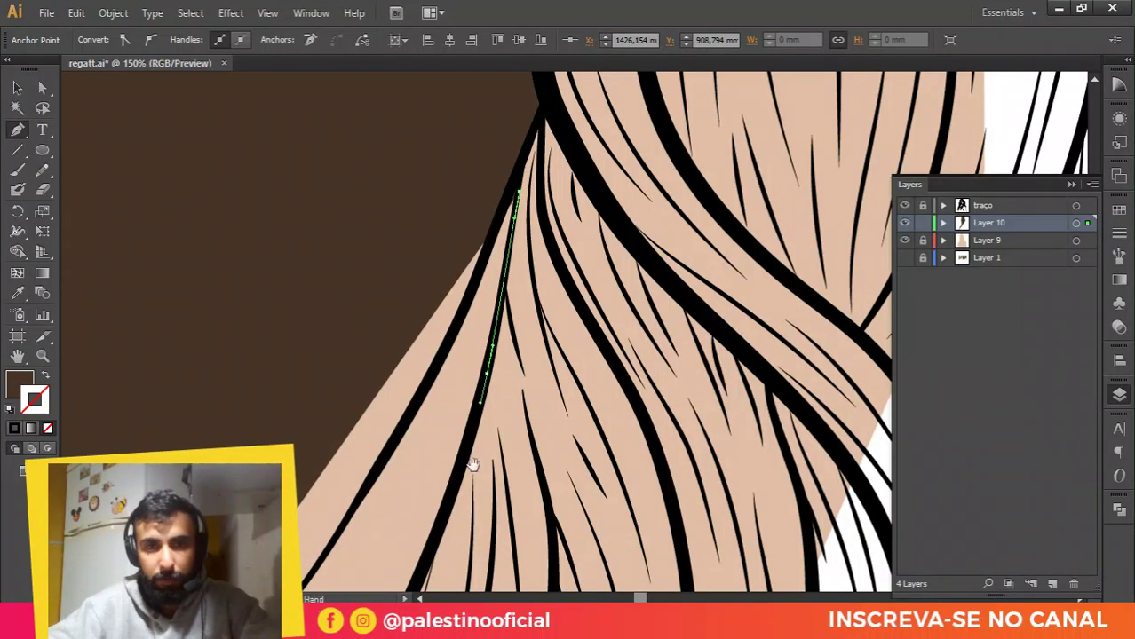
pyautogui.moveTo(474, 464); pyautogui.dragTo(572, 295)
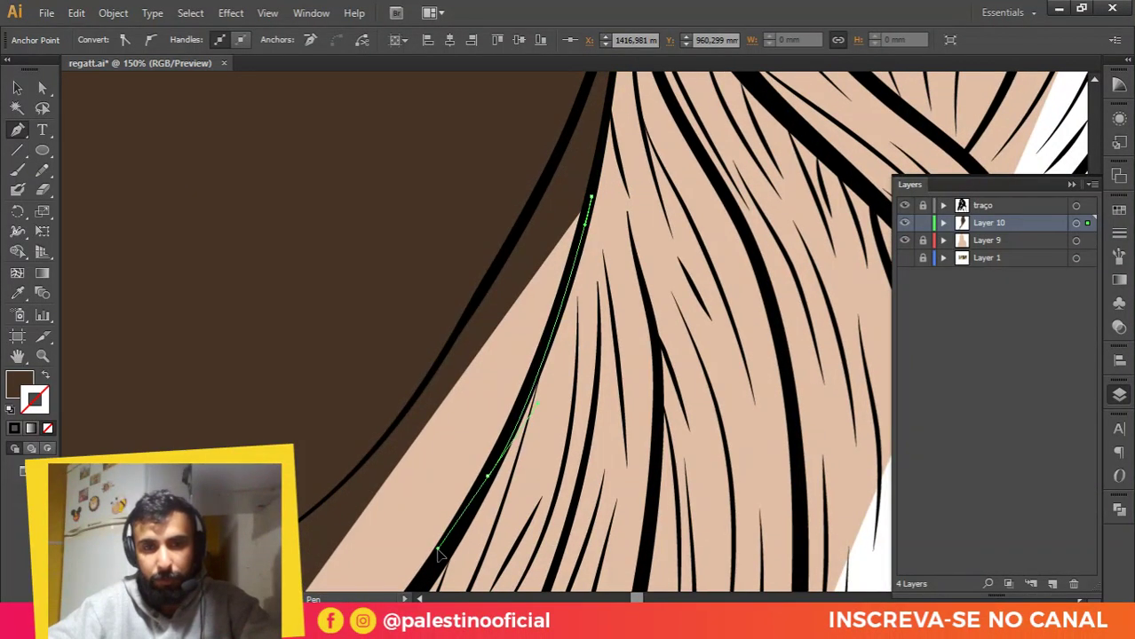
pyautogui.moveTo(493, 468); pyautogui.dragTo(590, 321)
pyautogui.moveTo(519, 426); pyautogui.dragTo(502, 451)
pyautogui.moveTo(446, 541); pyautogui.dragTo(490, 337)
pyautogui.moveTo(457, 468); pyautogui.dragTo(439, 272)
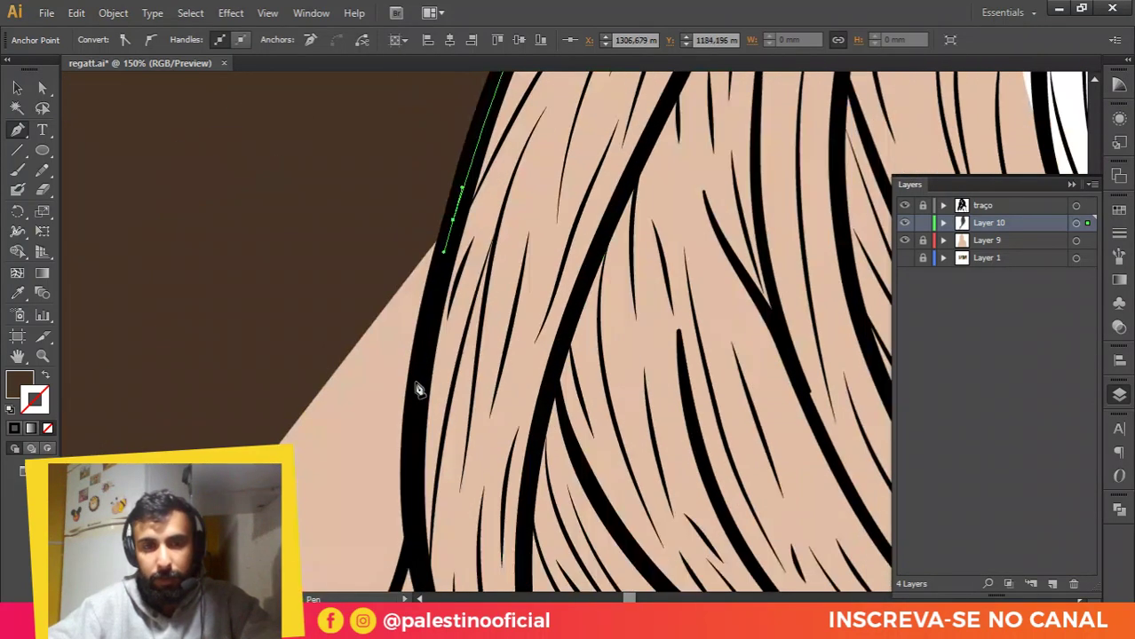
# Step: Follow the thick outline around the hair's bend beside the neck and onto the strand branching toward the chest
pyautogui.moveTo(412, 417); pyautogui.dragTo(392, 277)
pyautogui.moveTo(388, 331); pyautogui.dragTo(384, 352)
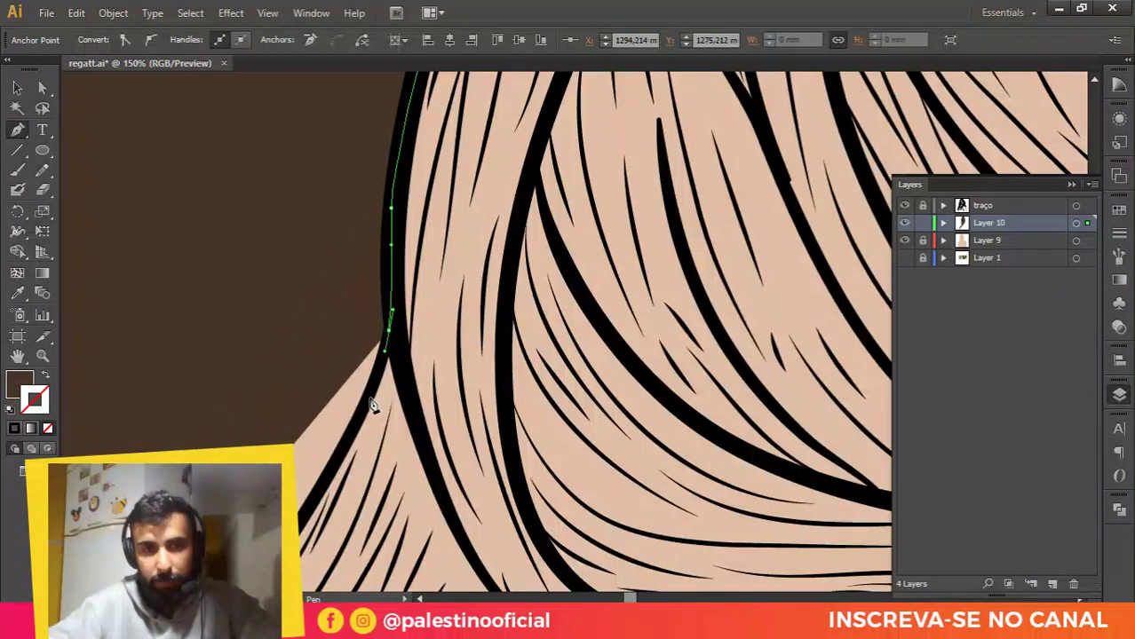
pyautogui.moveTo(369, 400); pyautogui.dragTo(363, 416)
pyautogui.moveTo(277, 462); pyautogui.dragTo(402, 333)
# Step: Trace the long diagonal hair outline from the branching strand down toward the chest
pyautogui.click(386, 440)
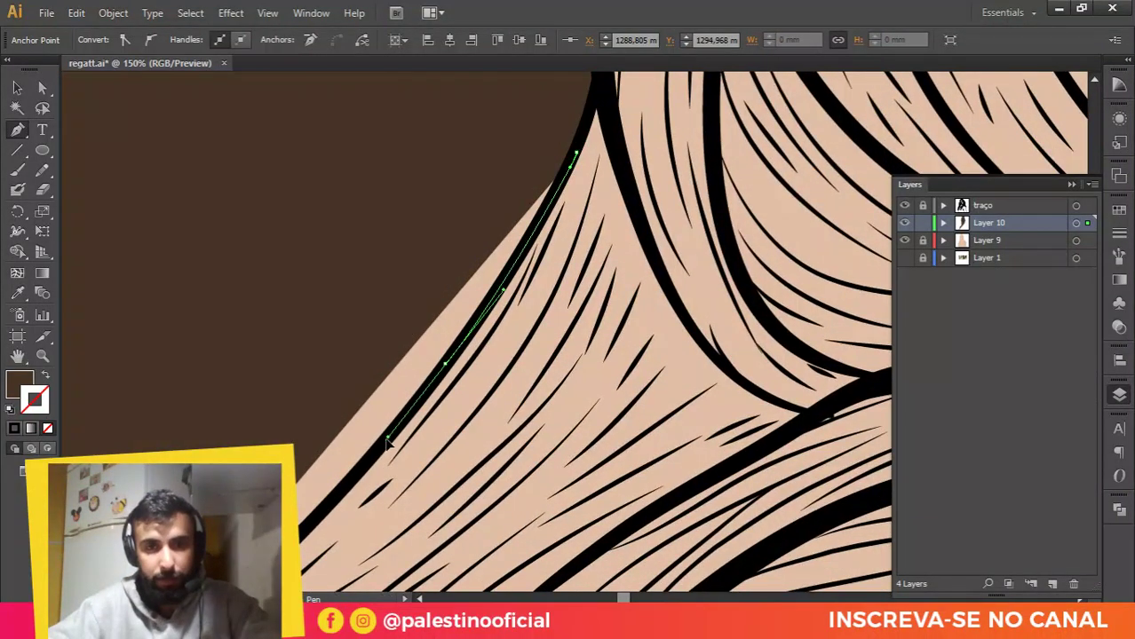
pyautogui.moveTo(335, 502); pyautogui.dragTo(459, 385)
pyautogui.moveTo(302, 535); pyautogui.dragTo(471, 396)
pyautogui.moveTo(384, 470); pyautogui.dragTo(493, 300)
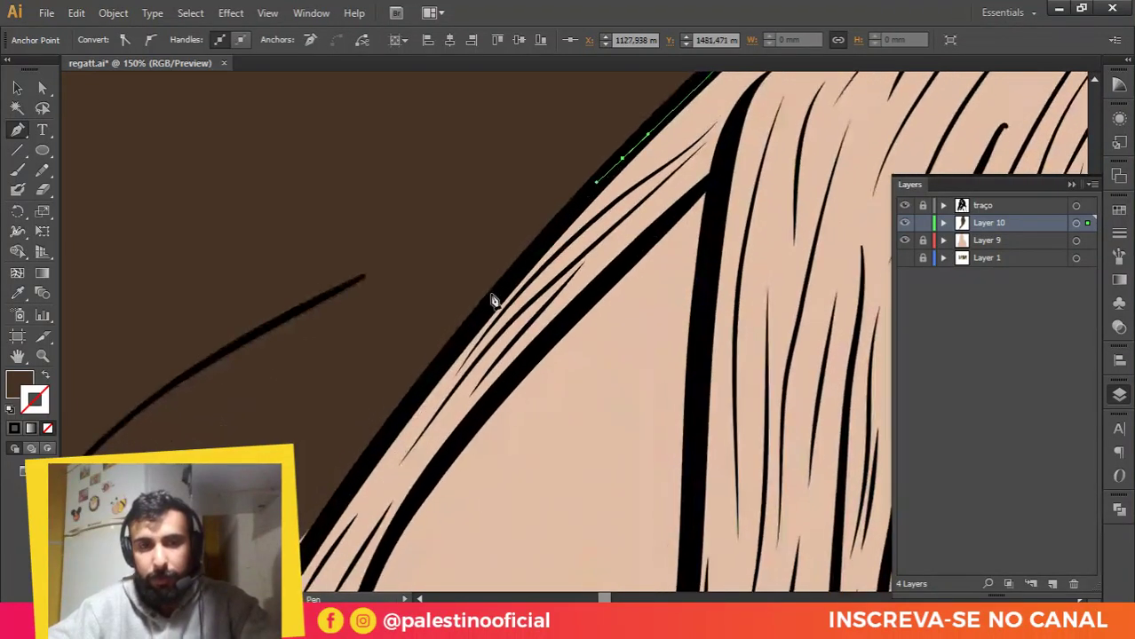
# Step: Trace the outer edge of the outermost lock over the chest down its curve to the pointed tip
pyautogui.moveTo(434, 368); pyautogui.dragTo(407, 398)
pyautogui.moveTo(427, 369); pyautogui.dragTo(461, 285)
pyautogui.moveTo(403, 391); pyautogui.dragTo(391, 414)
pyautogui.moveTo(374, 452); pyautogui.dragTo(426, 308)
pyautogui.moveTo(367, 454); pyautogui.dragTo(370, 299)
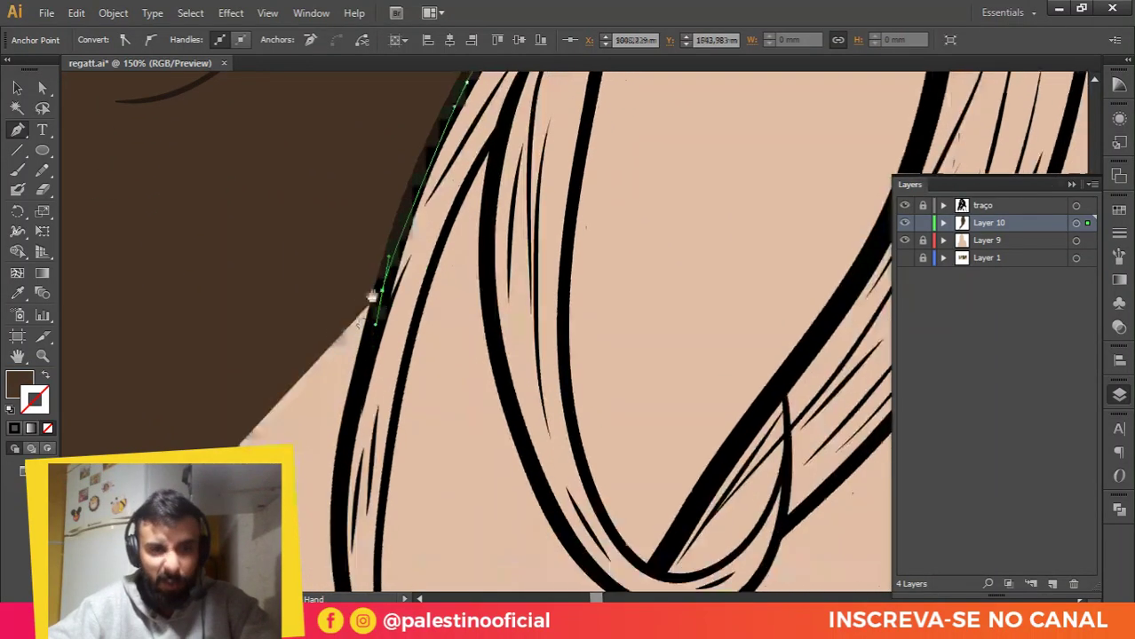
pyautogui.moveTo(337, 490); pyautogui.dragTo(337, 524)
pyautogui.moveTo(338, 506); pyautogui.dragTo(353, 373)
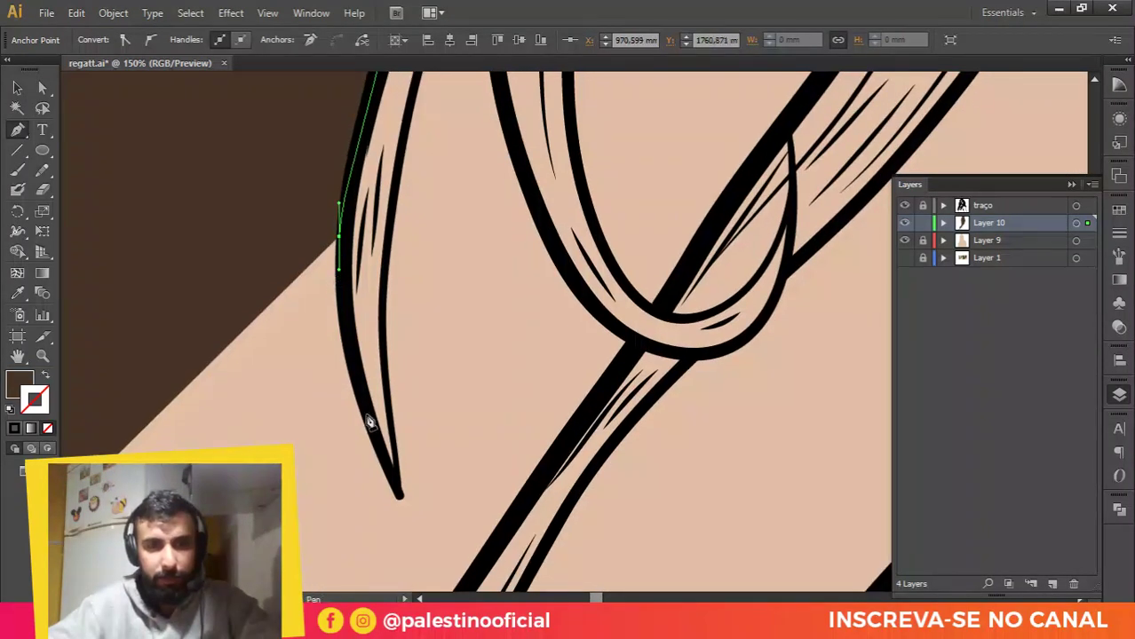
pyautogui.moveTo(368, 416); pyautogui.dragTo(373, 432)
pyautogui.click(396, 495)
# Step: Trace back up the inner edge of the outermost lock to where it joins the neighbouring curved lock
pyautogui.moveTo(383, 337); pyautogui.dragTo(384, 268)
pyautogui.moveTo(384, 196); pyautogui.dragTo(360, 380)
pyautogui.click(392, 274)
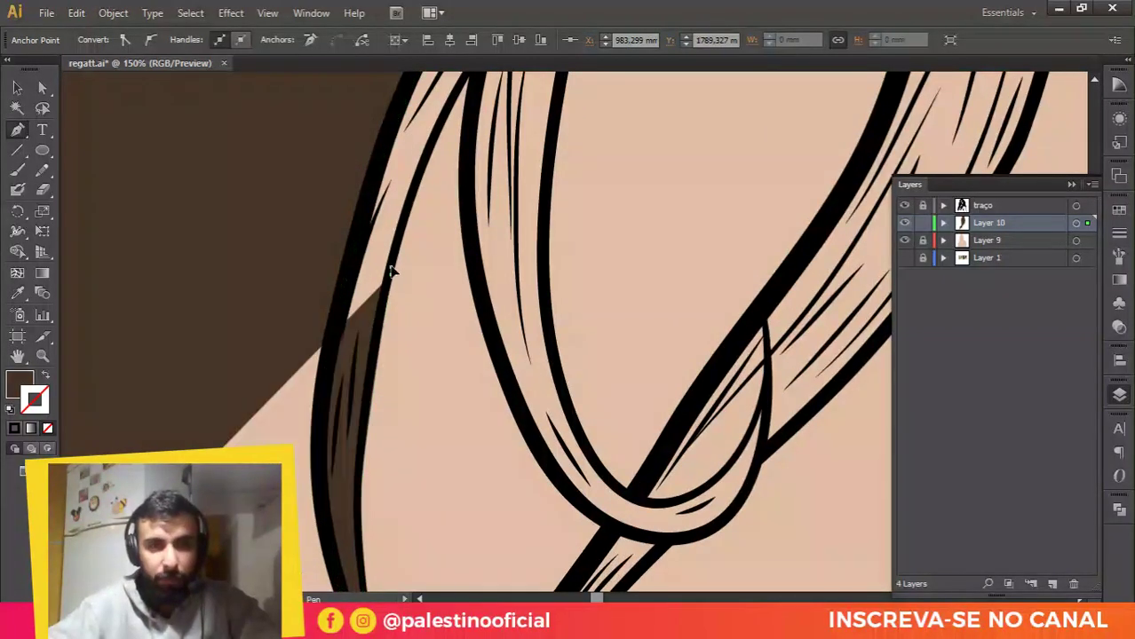
pyautogui.click(392, 267)
pyautogui.hotkey('ctrl', 'z')
pyautogui.hotkey('ctrl', 'z')
pyautogui.moveTo(389, 264); pyautogui.dragTo(410, 197)
pyautogui.moveTo(389, 250); pyautogui.dragTo(327, 418)
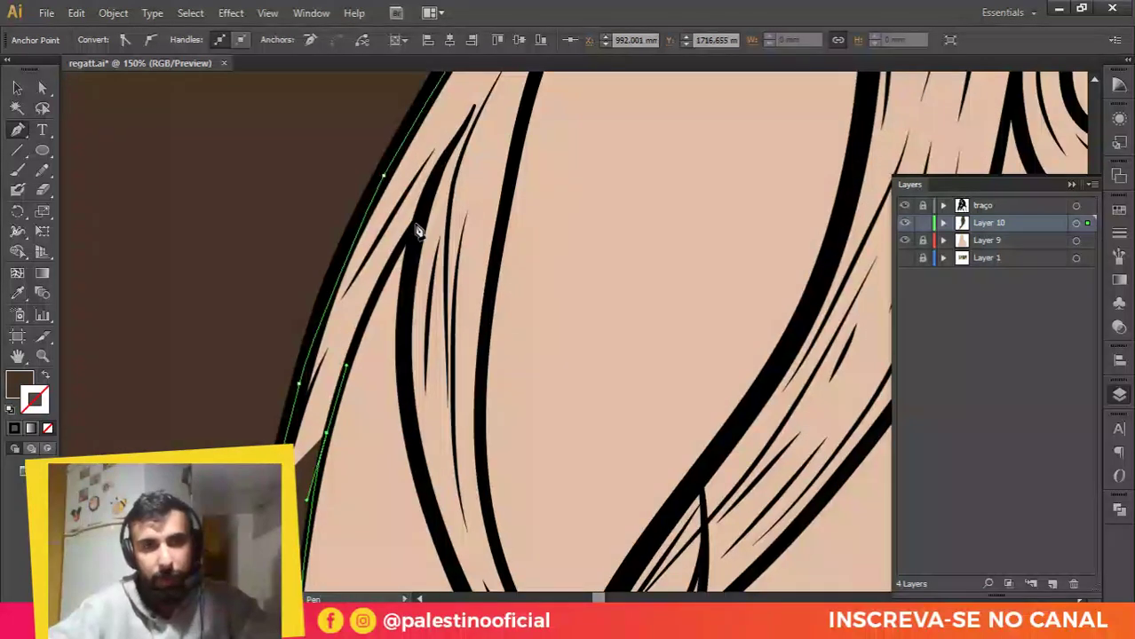
pyautogui.moveTo(415, 226); pyautogui.dragTo(441, 200)
pyautogui.moveTo(407, 254); pyautogui.dragTo(406, 252)
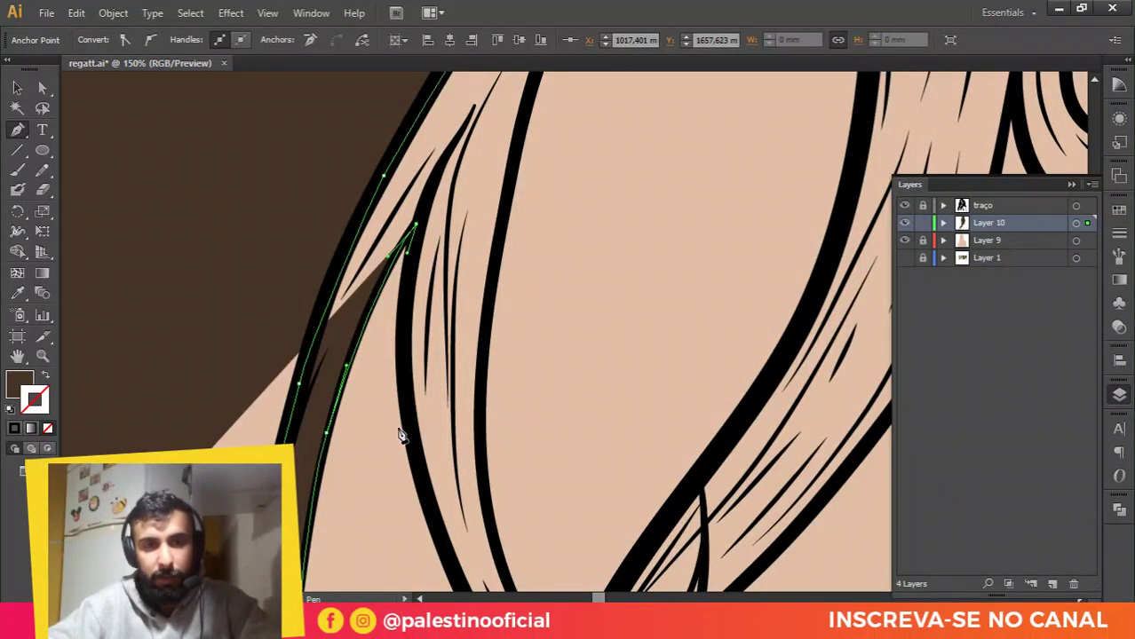
# Step: Trace the outer edge of the neighbouring curved lock down to where it crosses the long diagonal strand
pyautogui.moveTo(416, 445); pyautogui.dragTo(436, 520)
pyautogui.moveTo(436, 521); pyautogui.dragTo(342, 316)
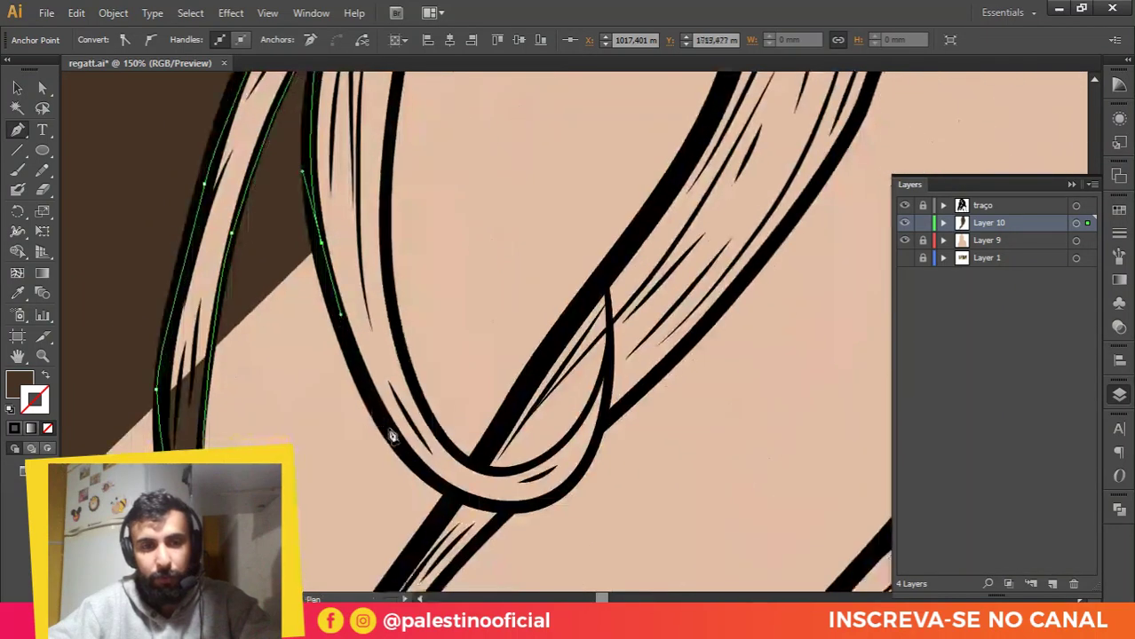
pyautogui.moveTo(396, 443); pyautogui.dragTo(506, 319)
pyautogui.click(451, 490)
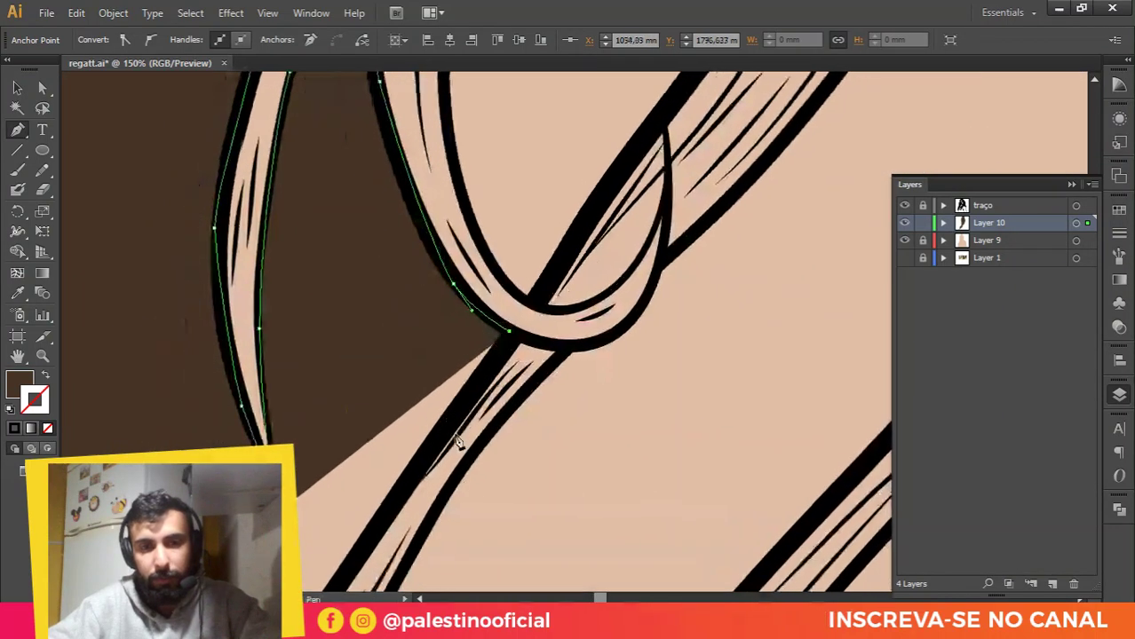
# Step: Trace the outer edge of the long diagonal strand from below the looping lock down to its thin tip
pyautogui.click(437, 443)
pyautogui.moveTo(398, 499); pyautogui.dragTo(520, 246)
pyautogui.moveTo(381, 438); pyautogui.dragTo(564, 192)
pyautogui.moveTo(387, 408); pyautogui.dragTo(350, 446)
pyautogui.moveTo(308, 485); pyautogui.dragTo(516, 246)
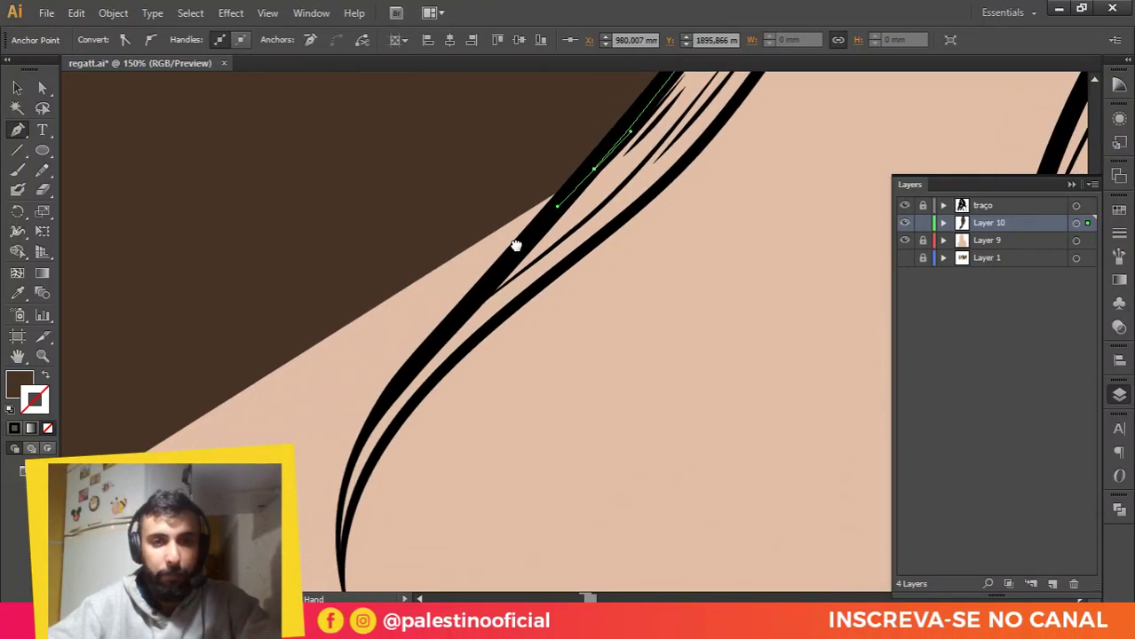
pyautogui.click(418, 362)
pyautogui.click(394, 389)
pyautogui.moveTo(347, 472); pyautogui.dragTo(338, 499)
pyautogui.moveTo(341, 485); pyautogui.dragTo(346, 284)
pyautogui.scroll(1, 340, 366)
pyautogui.click(350, 422)
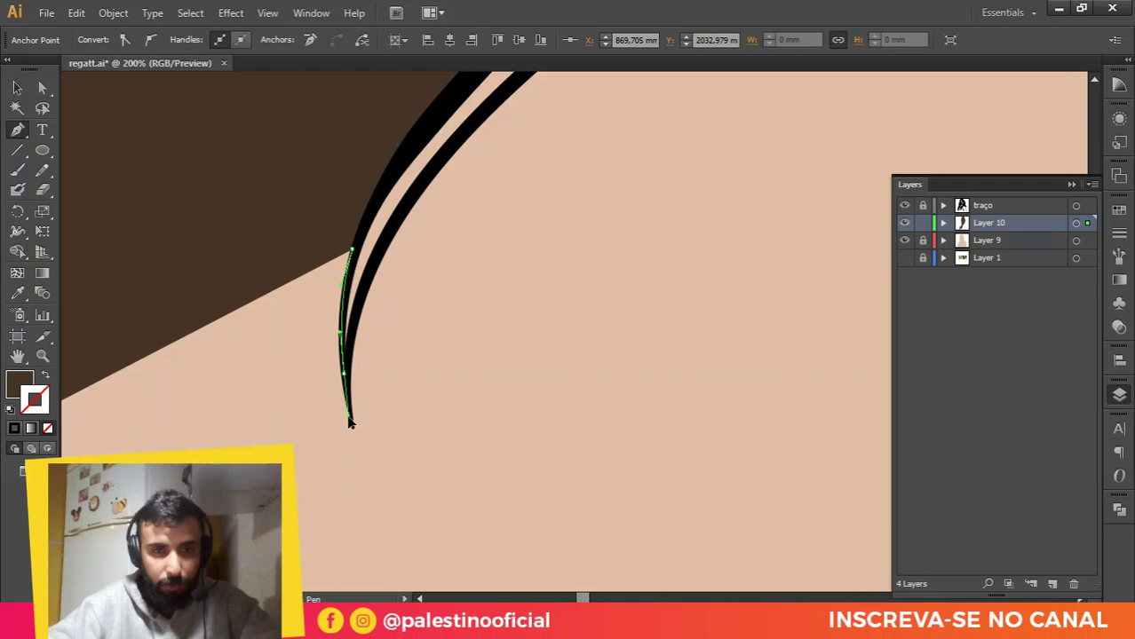
# Step: Trace back up the inner edge of the long diagonal strand from its tip toward the looping lock
pyautogui.click(356, 306)
pyautogui.moveTo(410, 203); pyautogui.dragTo(310, 343)
pyautogui.moveTo(483, 202); pyautogui.dragTo(306, 389)
pyautogui.moveTo(531, 178); pyautogui.dragTo(566, 131)
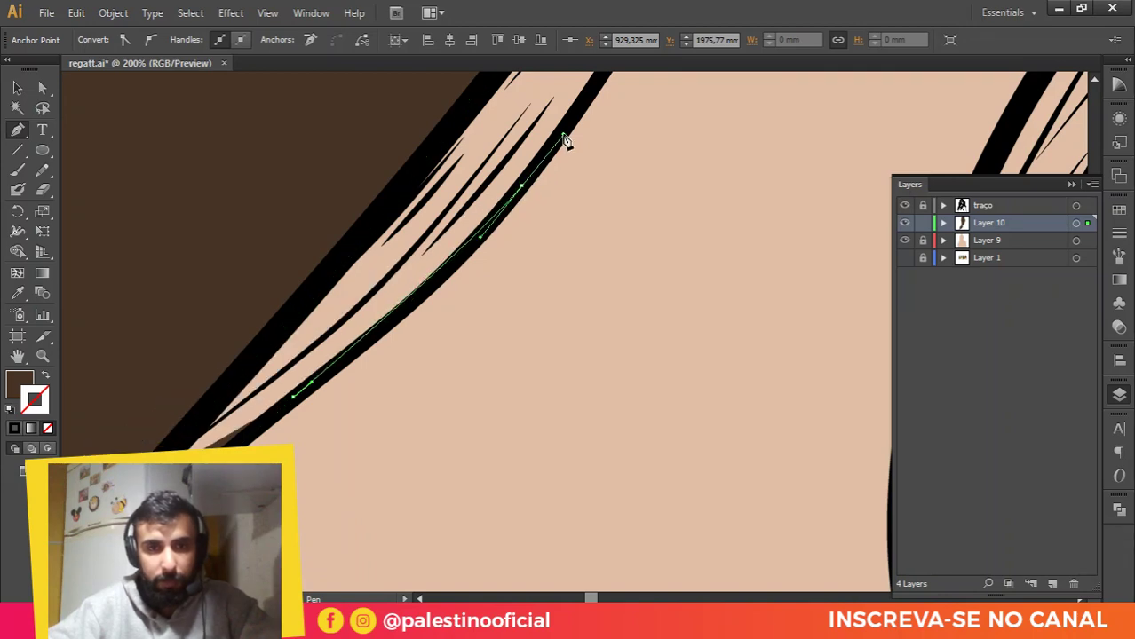
pyautogui.moveTo(458, 282); pyautogui.dragTo(318, 513)
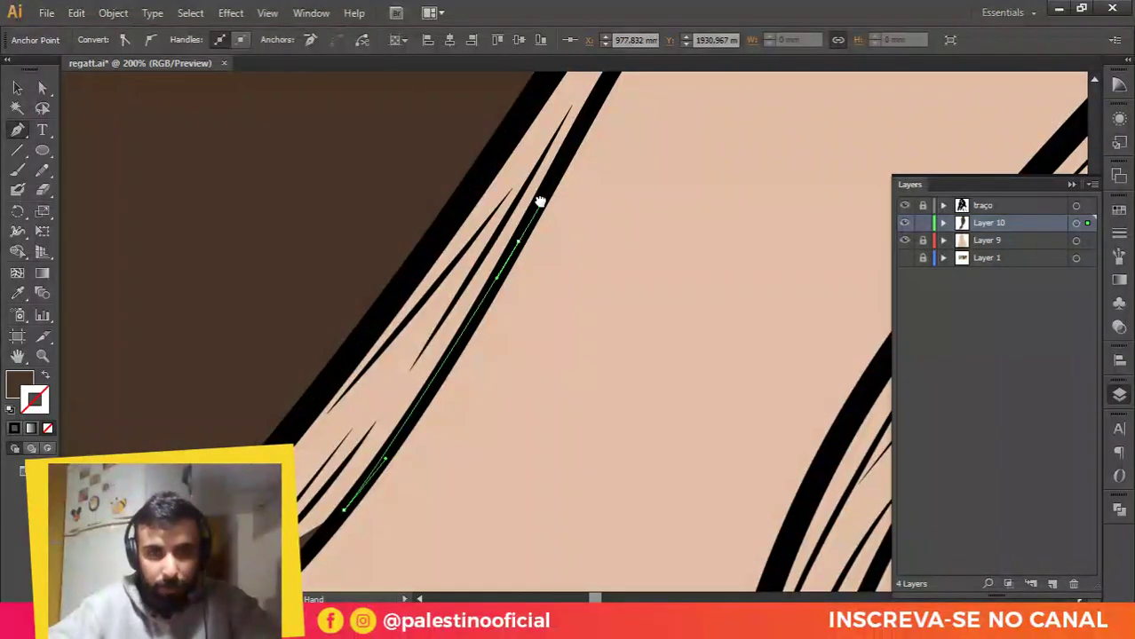
pyautogui.moveTo(540, 197); pyautogui.dragTo(520, 299)
pyautogui.moveTo(544, 259); pyautogui.dragTo(580, 222)
pyautogui.moveTo(644, 143); pyautogui.dragTo(497, 374)
# Step: Trace around the underside of the looping lock to its junction with the wide strand
pyautogui.click(673, 119)
pyautogui.moveTo(601, 305); pyautogui.dragTo(506, 393)
pyautogui.click(619, 259)
pyautogui.scroll(-1, 472, 334)
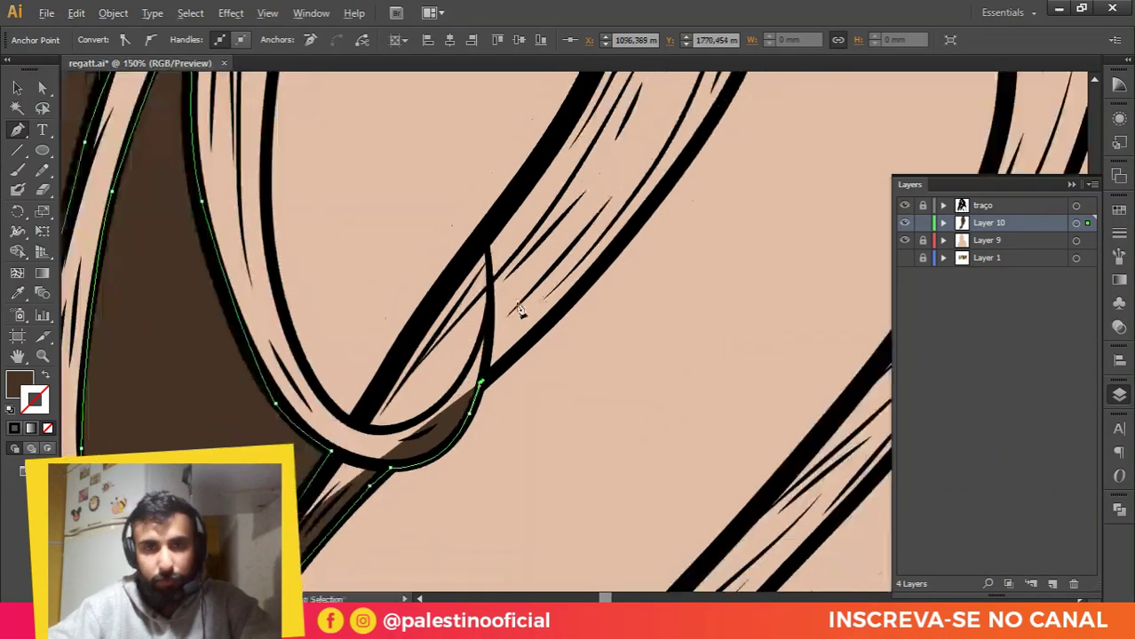
# Step: Trace up the wide strand's inner edge to the fork and around the U-shaped bend to the next crossing strand
pyautogui.moveTo(602, 257); pyautogui.dragTo(548, 366)
pyautogui.moveTo(639, 262); pyautogui.dragTo(632, 407)
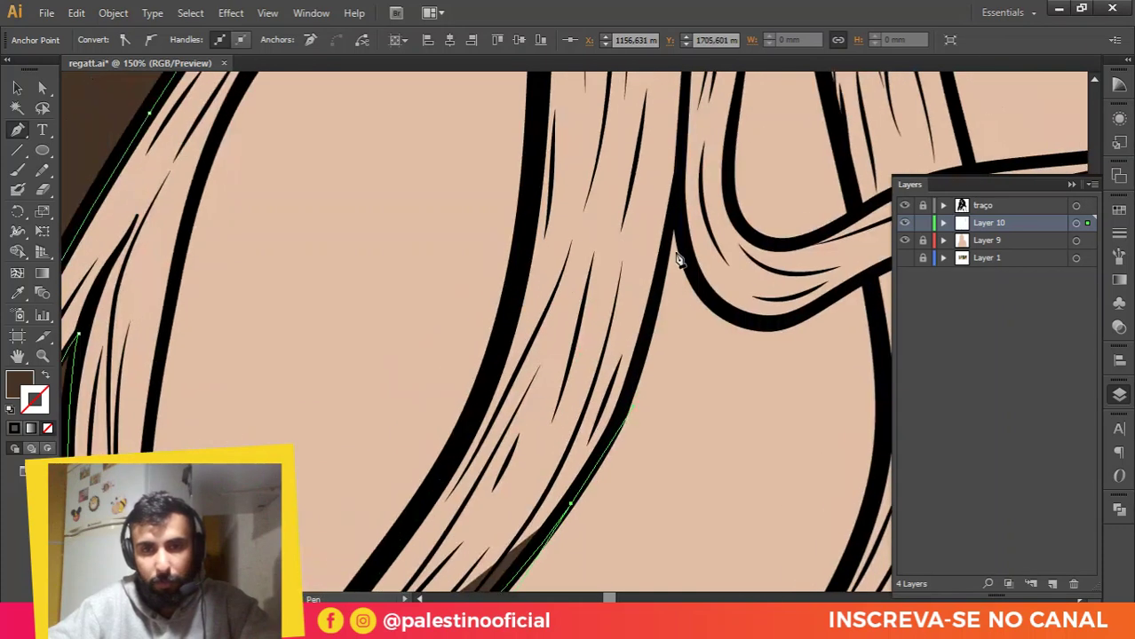
pyautogui.click(675, 189)
pyautogui.moveTo(700, 293); pyautogui.dragTo(719, 310)
pyautogui.click(806, 313)
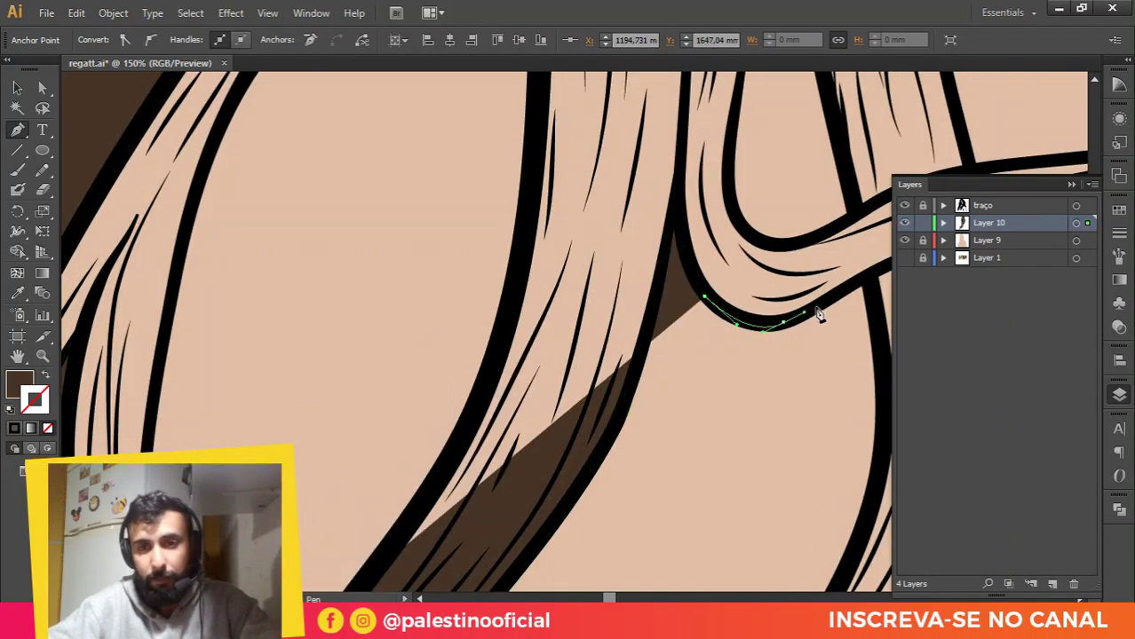
pyautogui.click(866, 281)
# Step: Trace the outer edge of the strand below the U-shaped lock down to its pointed tip, ending in a sharp anchor
pyautogui.moveTo(868, 286); pyautogui.dragTo(622, 248)
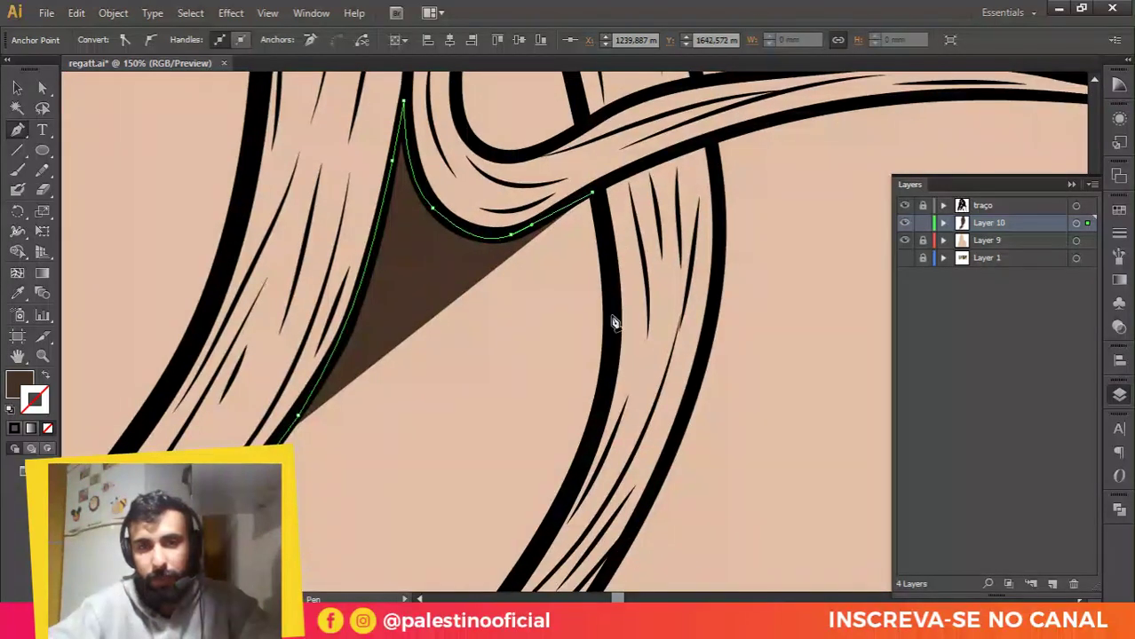
pyautogui.moveTo(613, 320); pyautogui.dragTo(633, 282)
pyautogui.moveTo(576, 418); pyautogui.dragTo(707, 173)
pyautogui.moveTo(503, 396); pyautogui.dragTo(472, 435)
pyautogui.moveTo(428, 482); pyautogui.dragTo(580, 213)
pyautogui.moveTo(441, 395); pyautogui.dragTo(410, 444)
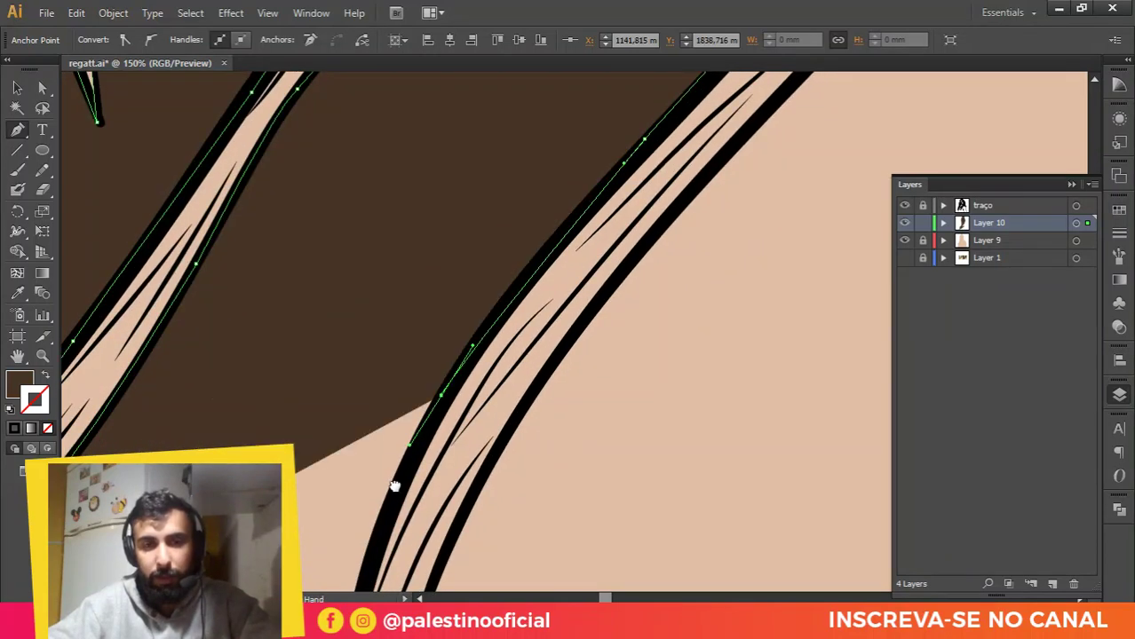
pyautogui.moveTo(395, 487); pyautogui.dragTo(426, 204)
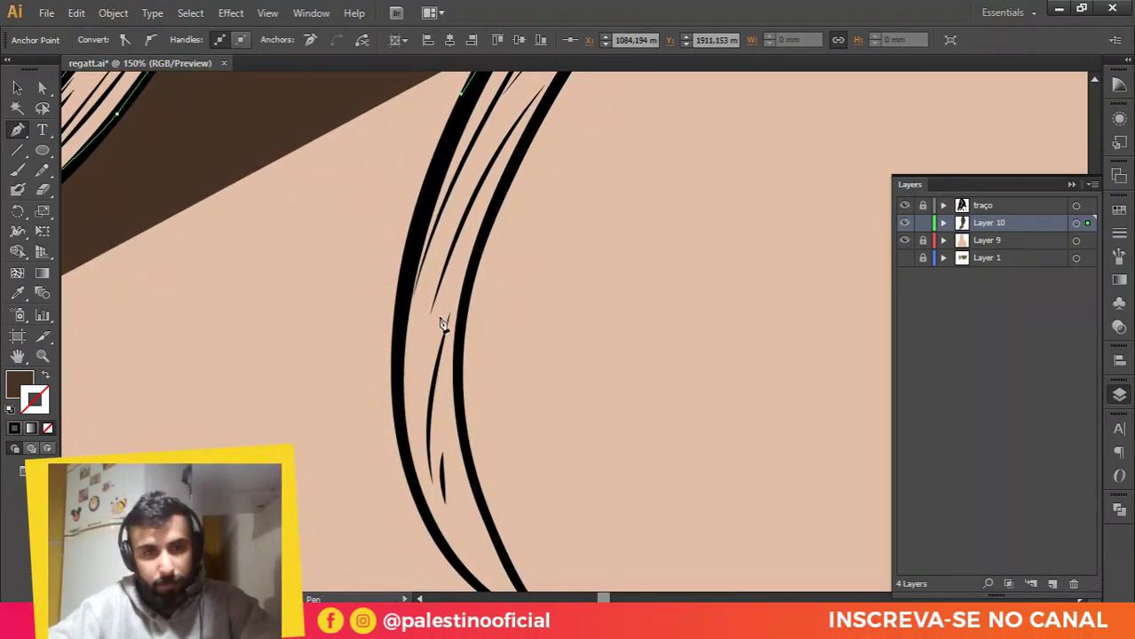
pyautogui.moveTo(399, 328); pyautogui.dragTo(397, 430)
pyautogui.moveTo(398, 413); pyautogui.dragTo(369, 214)
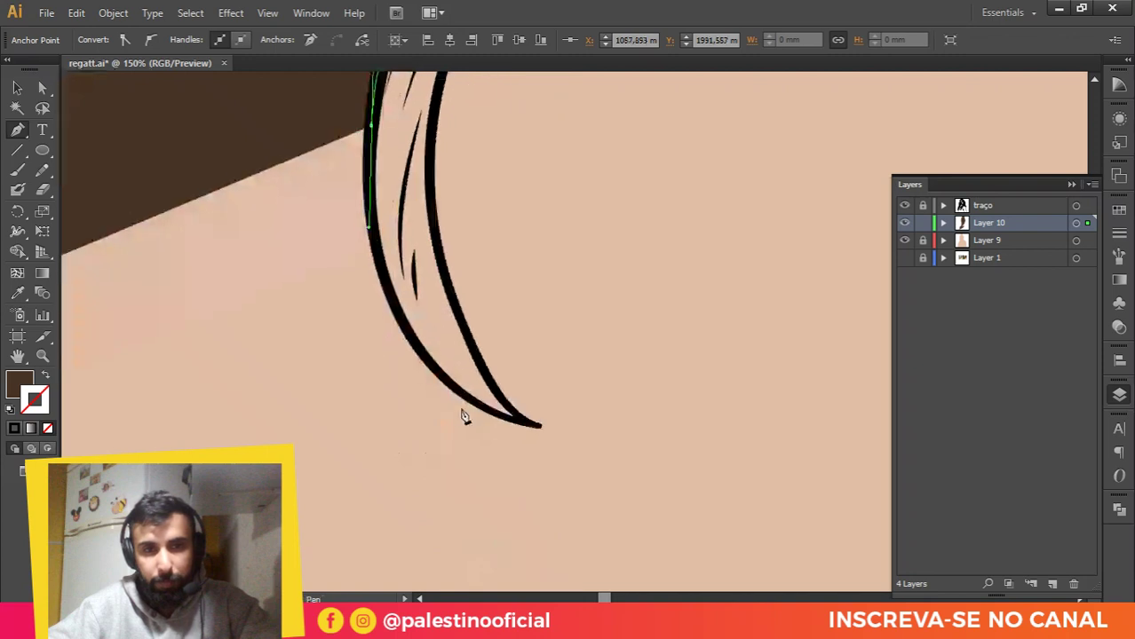
pyautogui.moveTo(521, 424); pyautogui.dragTo(657, 457)
pyautogui.click(520, 420)
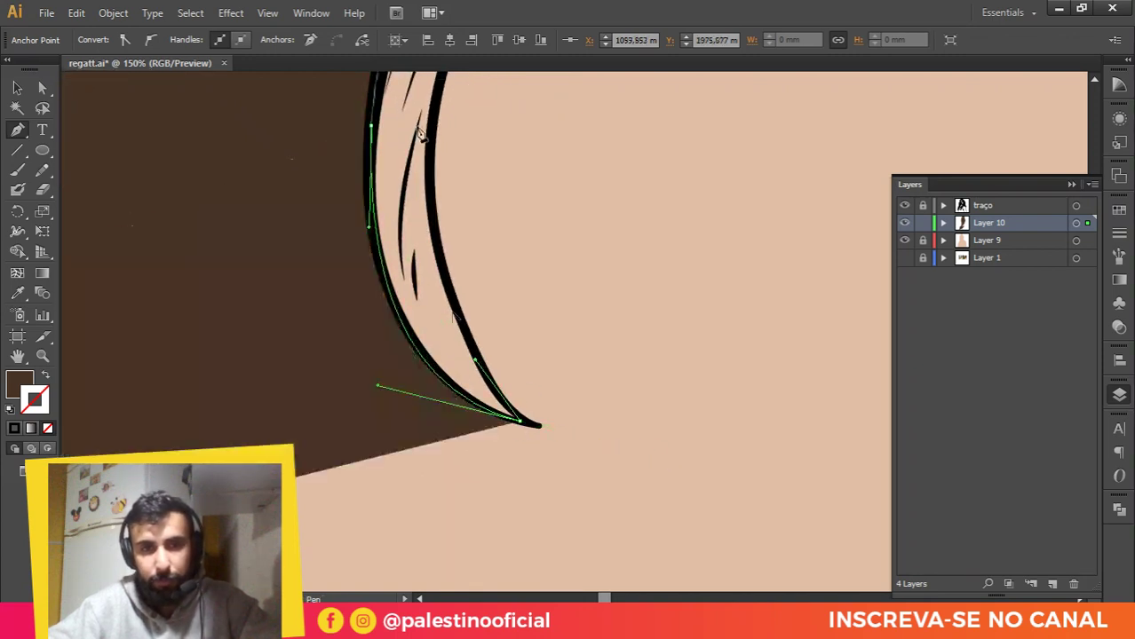
# Step: Trace the opposite edge of this long strand from the tip back up to the crossing horizontal lock
pyautogui.moveTo(431, 203); pyautogui.dragTo(388, 444)
pyautogui.moveTo(463, 240); pyautogui.dragTo(360, 448)
pyautogui.moveTo(482, 288); pyautogui.dragTo(454, 314)
pyautogui.moveTo(532, 232); pyautogui.dragTo(524, 493)
pyautogui.moveTo(547, 349); pyautogui.dragTo(551, 315)
pyautogui.click(542, 251)
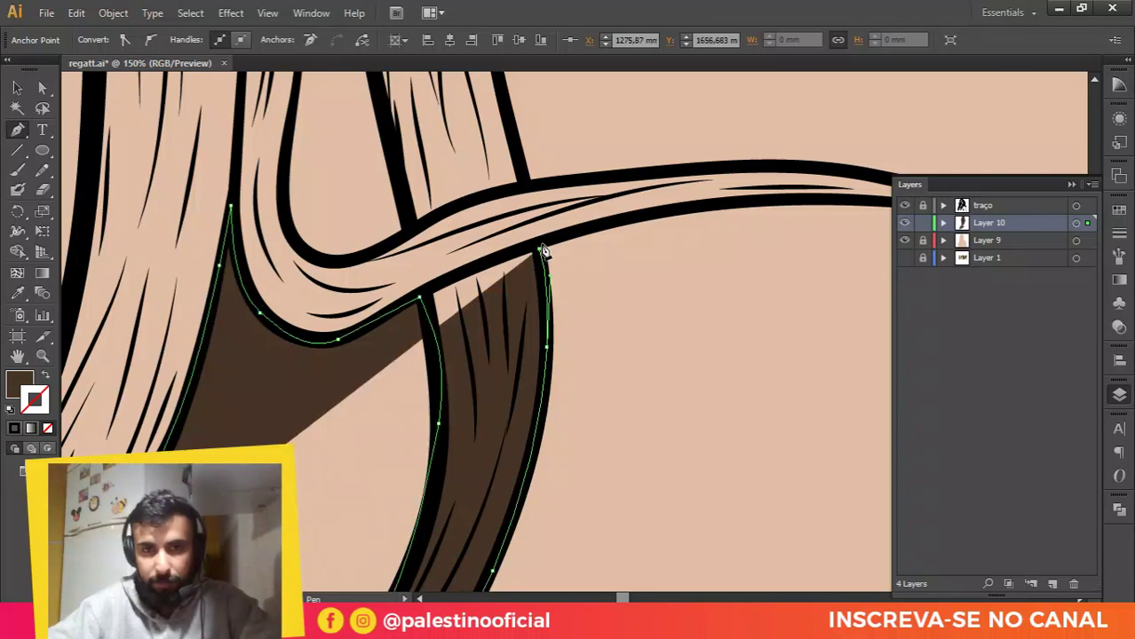
# Step: Trace around the horizontal lock, out along its lower edge to the tip and back along its upper edge
pyautogui.moveTo(500, 248); pyautogui.dragTo(318, 276)
pyautogui.moveTo(608, 226); pyautogui.dragTo(843, 248)
pyautogui.click(843, 249)
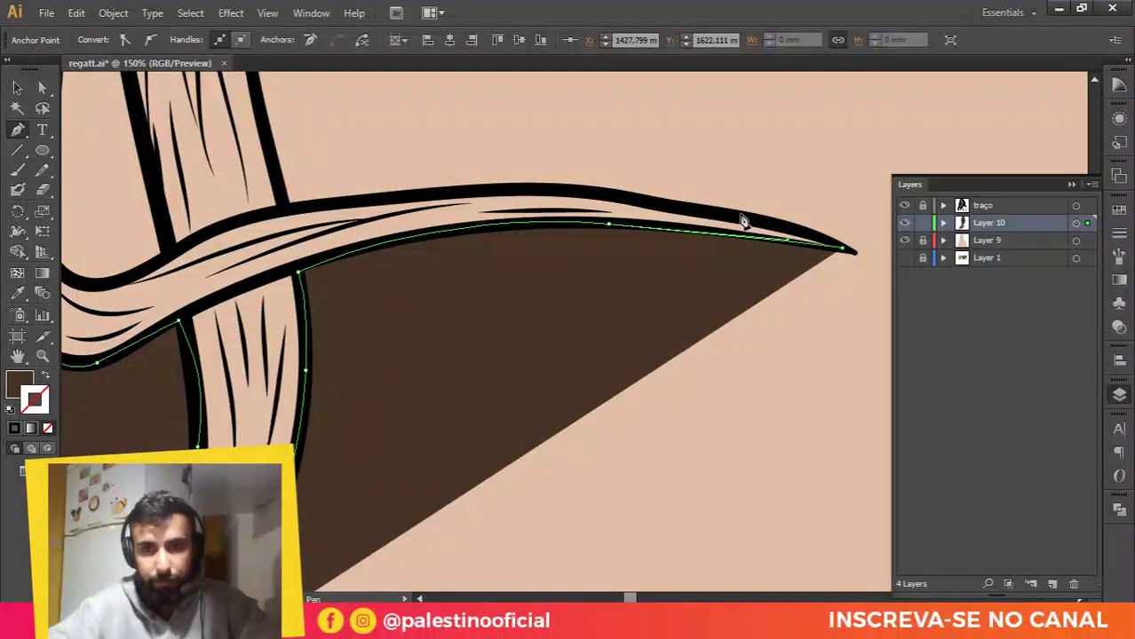
pyautogui.moveTo(736, 213); pyautogui.dragTo(699, 206)
pyautogui.moveTo(559, 189); pyautogui.dragTo(490, 183)
pyautogui.moveTo(383, 196); pyautogui.dragTo(359, 198)
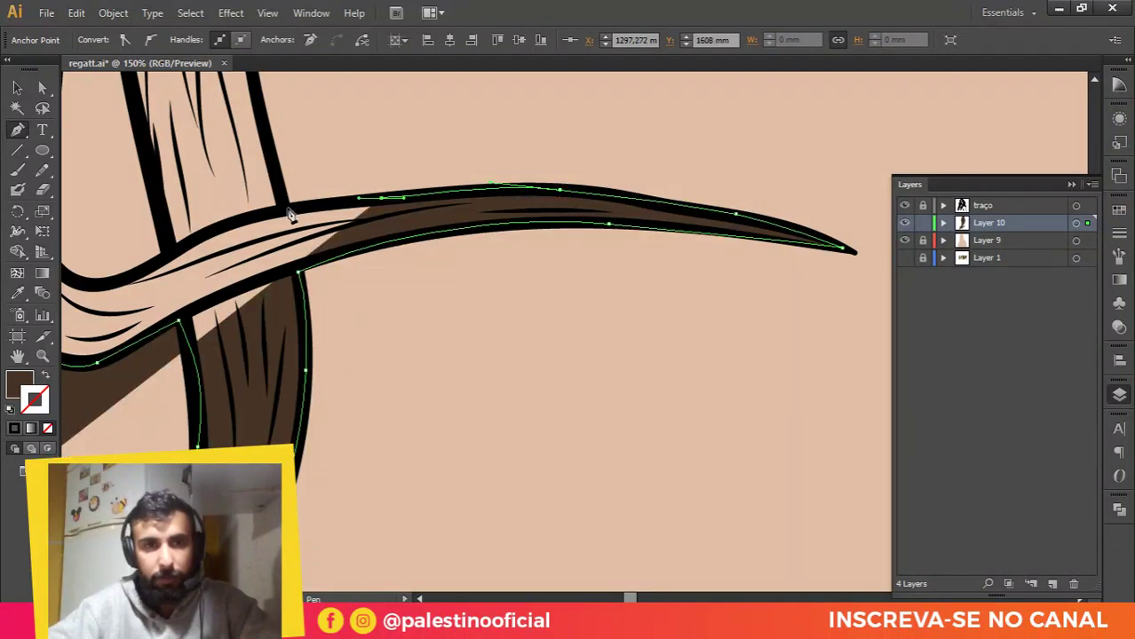
pyautogui.click(287, 208)
# Step: Trace the curved inner hair outline from above the horizontal lock up toward the fork in the thick outline
pyautogui.moveTo(285, 192); pyautogui.dragTo(510, 404)
pyautogui.moveTo(475, 256); pyautogui.dragTo(475, 214)
pyautogui.moveTo(471, 167); pyautogui.dragTo(486, 370)
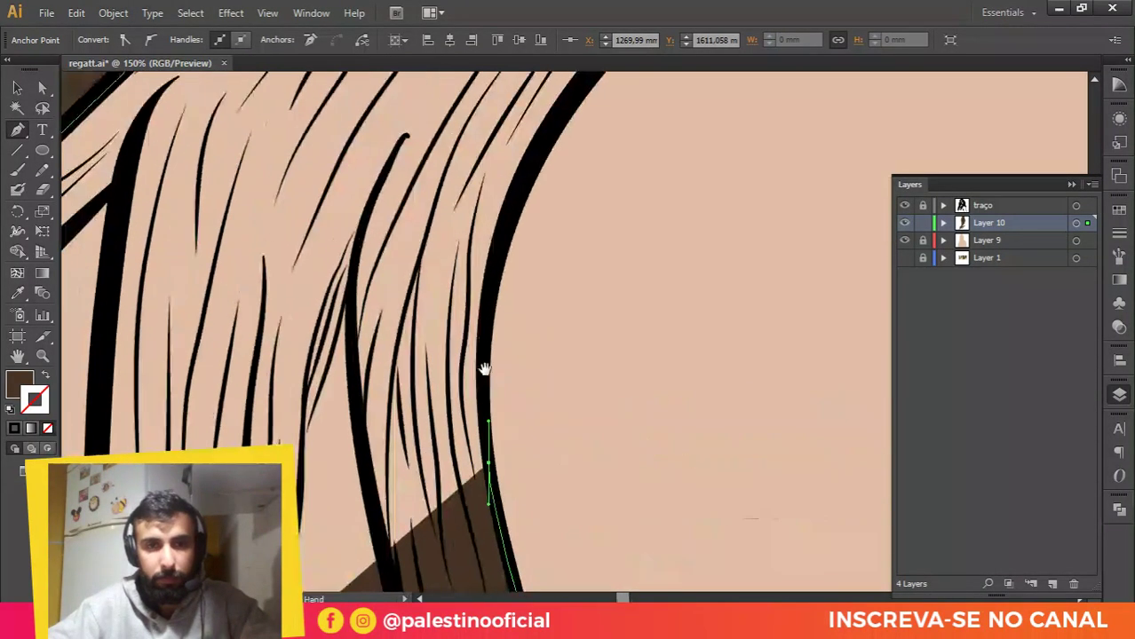
pyautogui.moveTo(493, 280); pyautogui.dragTo(516, 195)
pyautogui.moveTo(531, 151); pyautogui.dragTo(444, 380)
pyautogui.click(522, 280)
pyautogui.click(548, 257)
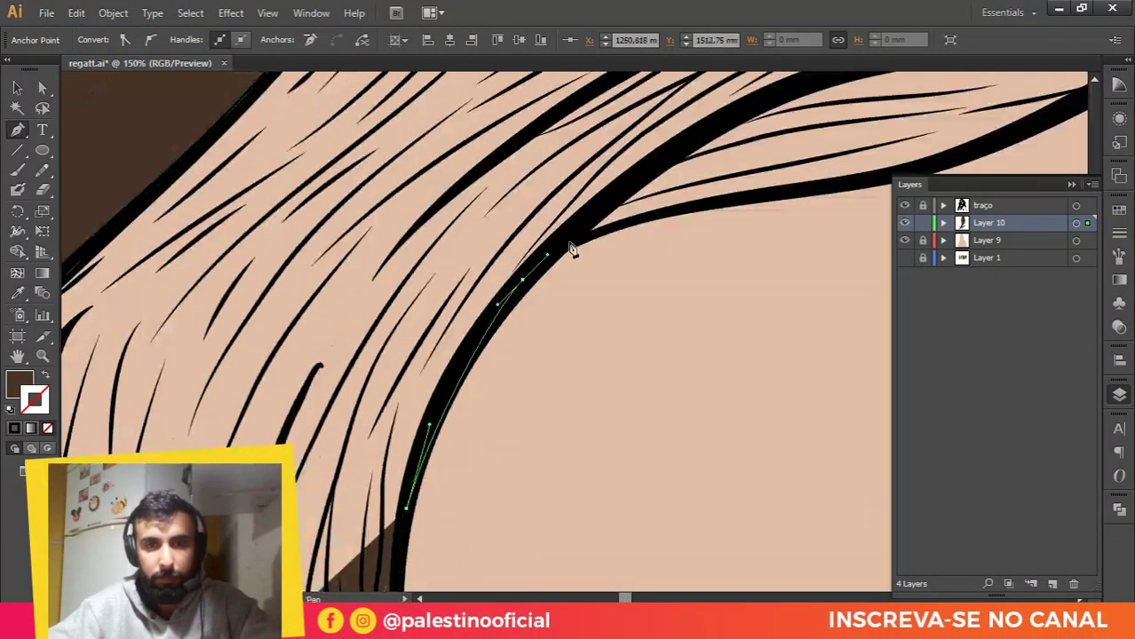
# Step: Follow the lower branch of the forked outline along the rising underside of the hair, adjusting the curve's handle
pyautogui.click(573, 236)
pyautogui.click(613, 229)
pyautogui.click(657, 220)
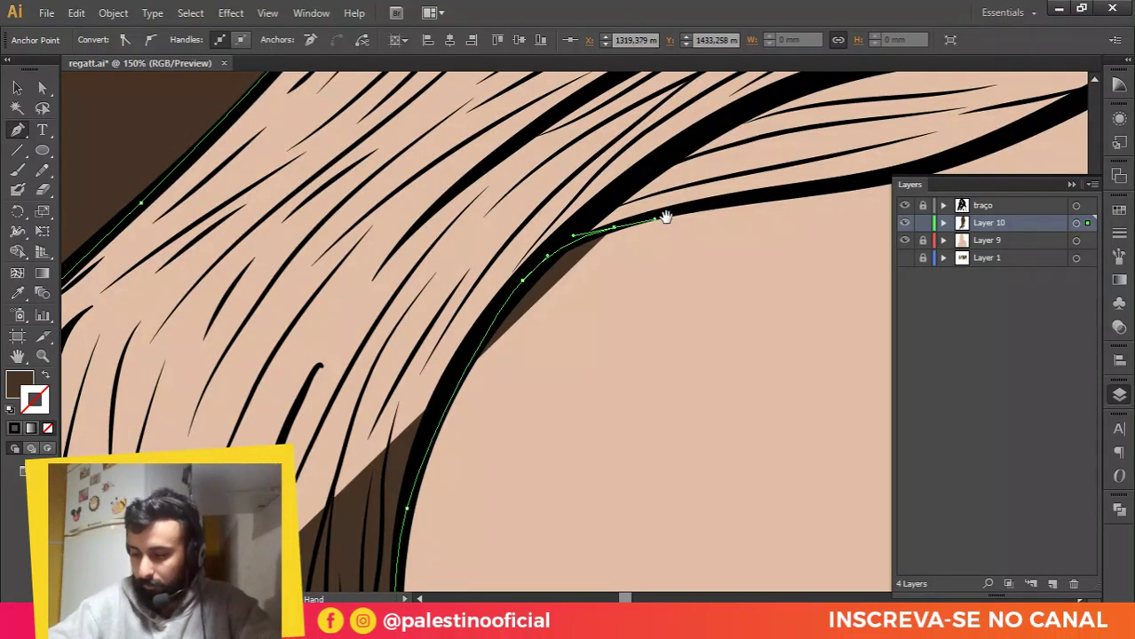
pyautogui.moveTo(692, 196); pyautogui.dragTo(407, 255)
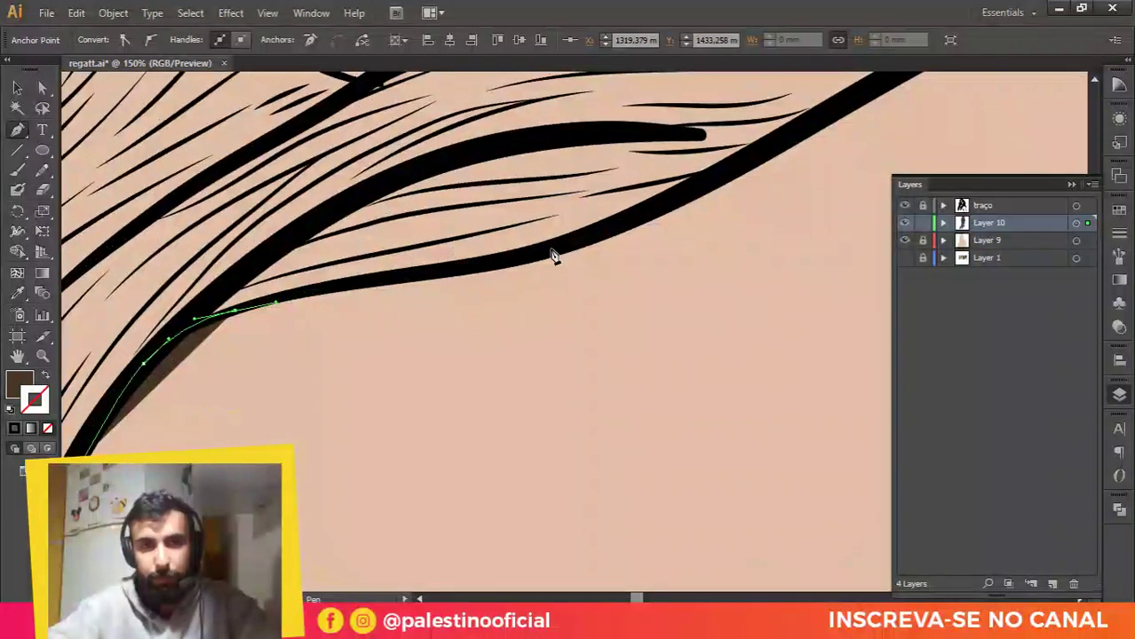
pyautogui.moveTo(574, 238); pyautogui.dragTo(692, 195)
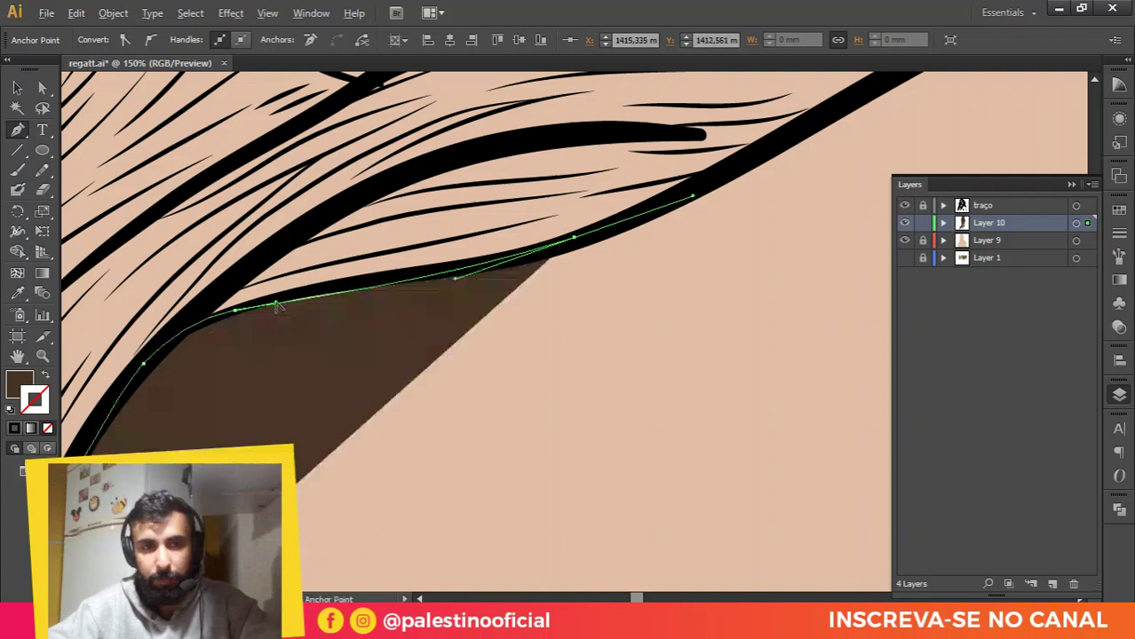
pyautogui.moveTo(276, 303); pyautogui.dragTo(292, 297)
pyautogui.moveTo(575, 231); pyautogui.dragTo(294, 450)
# Step: Trace the rising hair outline up over its peak and onto the start of the descending slope
pyautogui.moveTo(536, 342); pyautogui.dragTo(697, 256)
pyautogui.moveTo(785, 228); pyautogui.dragTo(832, 240)
pyautogui.press('space')
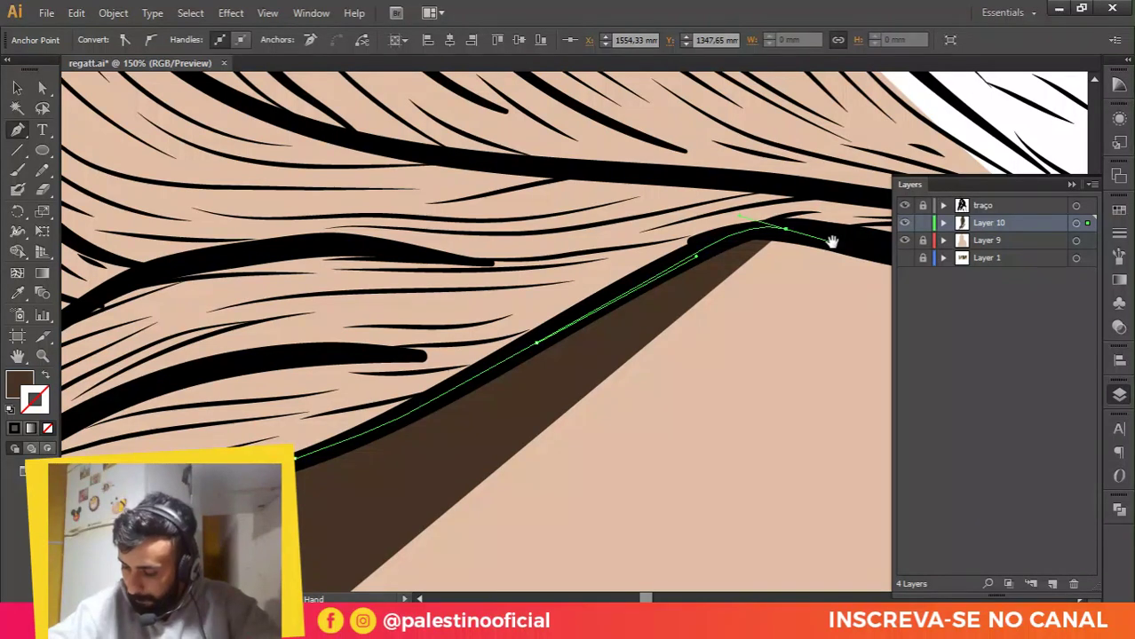
pyautogui.moveTo(775, 273); pyautogui.dragTo(820, 269)
pyautogui.press('space')
pyautogui.moveTo(799, 275); pyautogui.dragTo(578, 238)
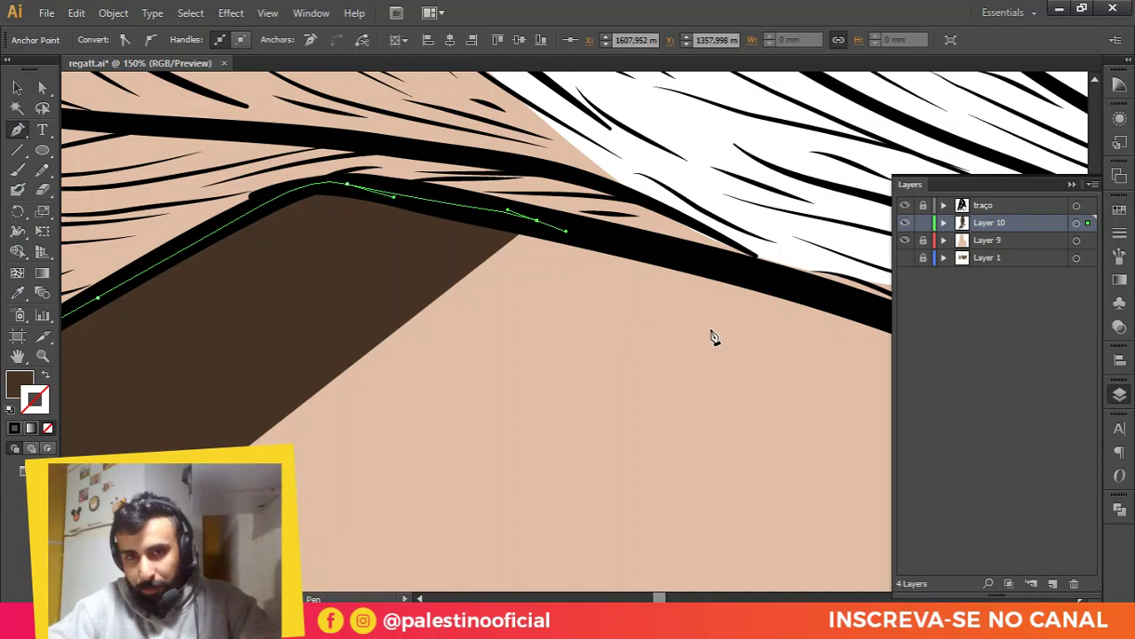
# Step: Trace the long descending hairline curve to the corner where it meets the outer edge of the hair
pyautogui.scroll(-2, 549, 303)
pyautogui.moveTo(643, 322); pyautogui.dragTo(469, 253)
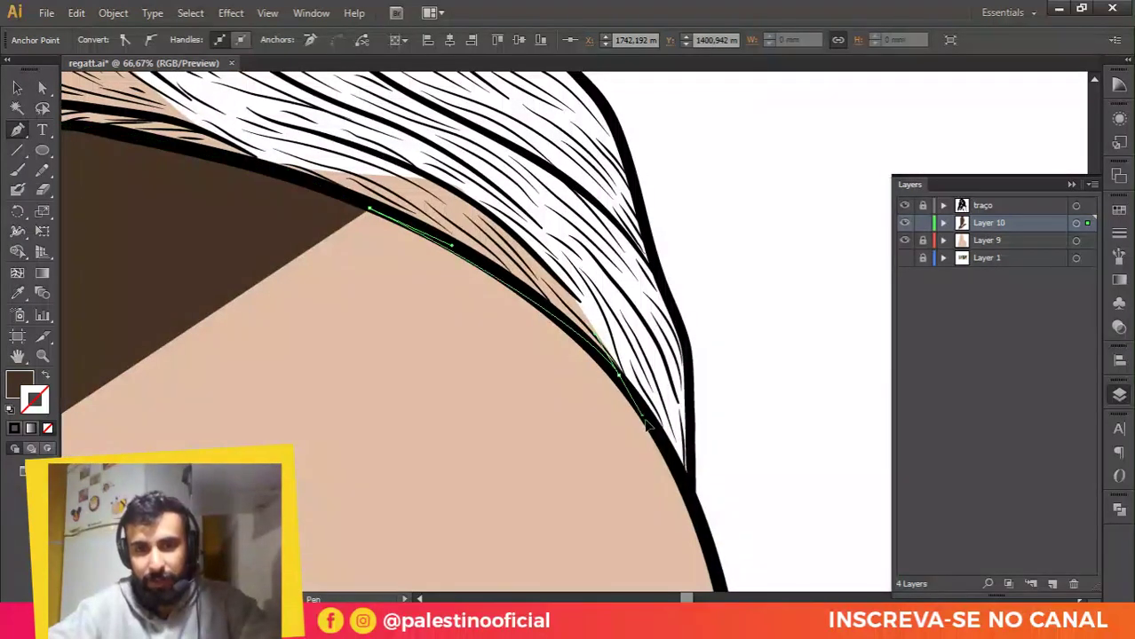
pyautogui.click(619, 376)
pyautogui.click(694, 490)
# Step: Trace up the outer hair outline from the hairline corner to the bend above it
pyautogui.click(691, 399)
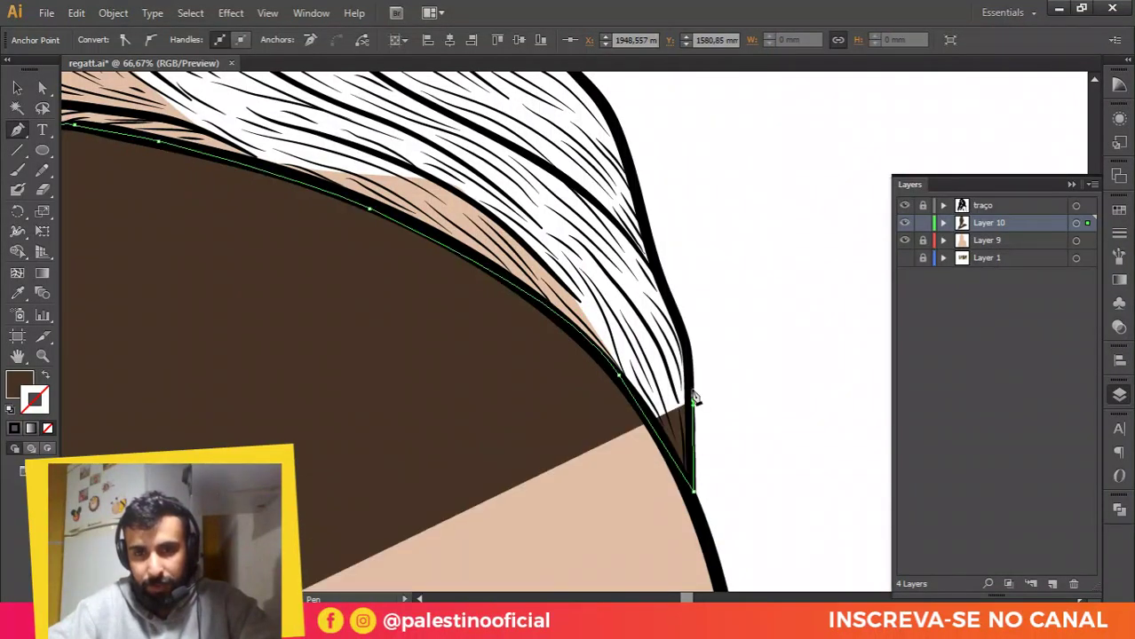
pyautogui.moveTo(682, 334); pyautogui.dragTo(680, 320)
pyautogui.moveTo(658, 265); pyautogui.dragTo(683, 402)
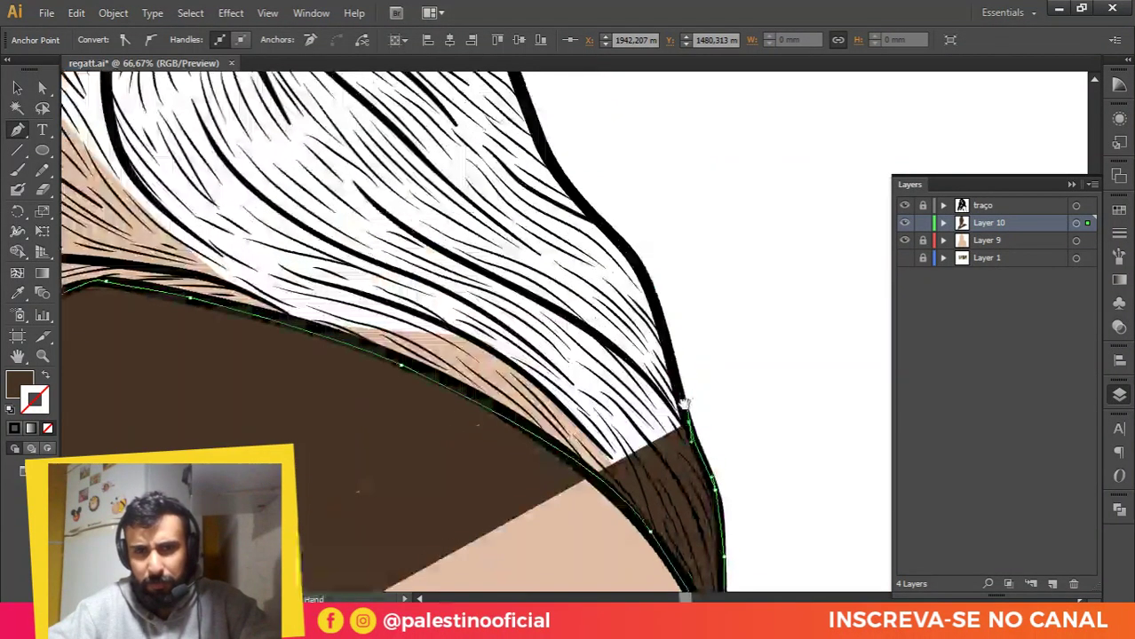
pyautogui.moveTo(642, 277); pyautogui.dragTo(668, 309)
pyautogui.scroll(1, 669, 313)
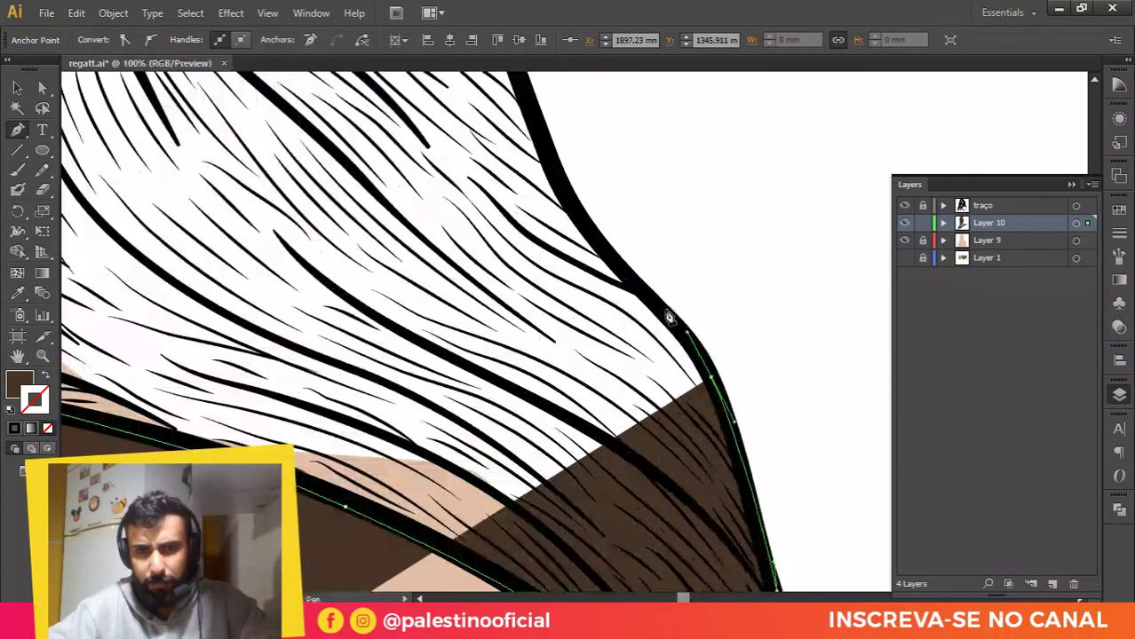
# Step: Continue tracing the outer hair outline diagonally upward toward the crown and return to Illustrator from the live-stream dashboard
pyautogui.moveTo(610, 255); pyautogui.dragTo(594, 230)
pyautogui.moveTo(557, 178); pyautogui.dragTo(631, 340)
pyautogui.moveTo(616, 293); pyautogui.dragTo(590, 235)
pyautogui.moveTo(576, 198); pyautogui.dragTo(618, 339)
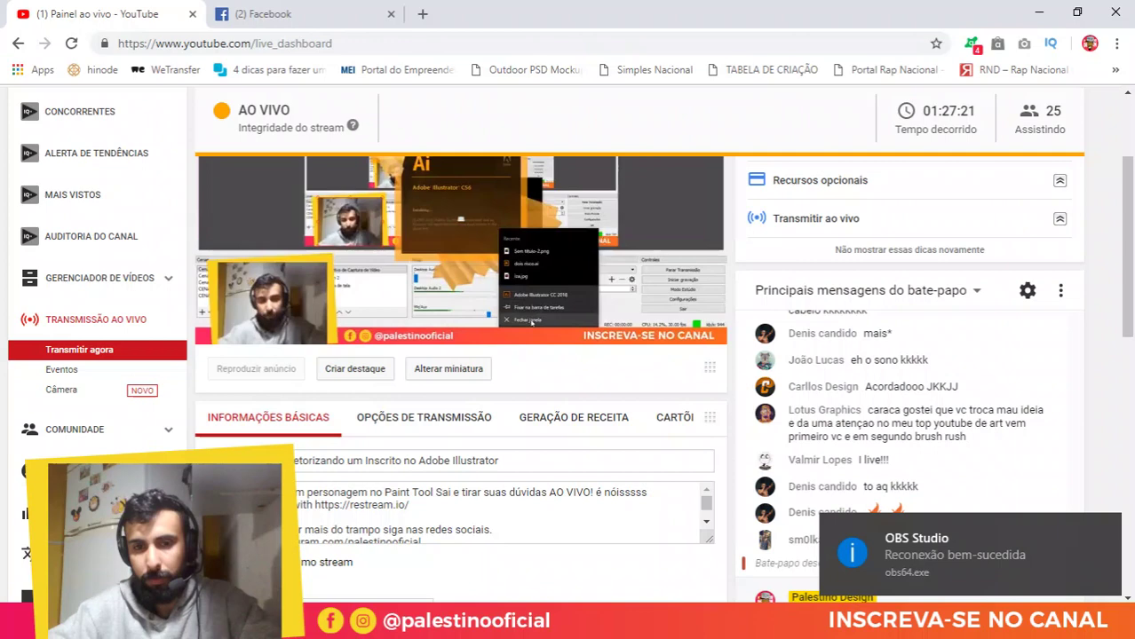
pyautogui.hotkey('alt', 'Tab')
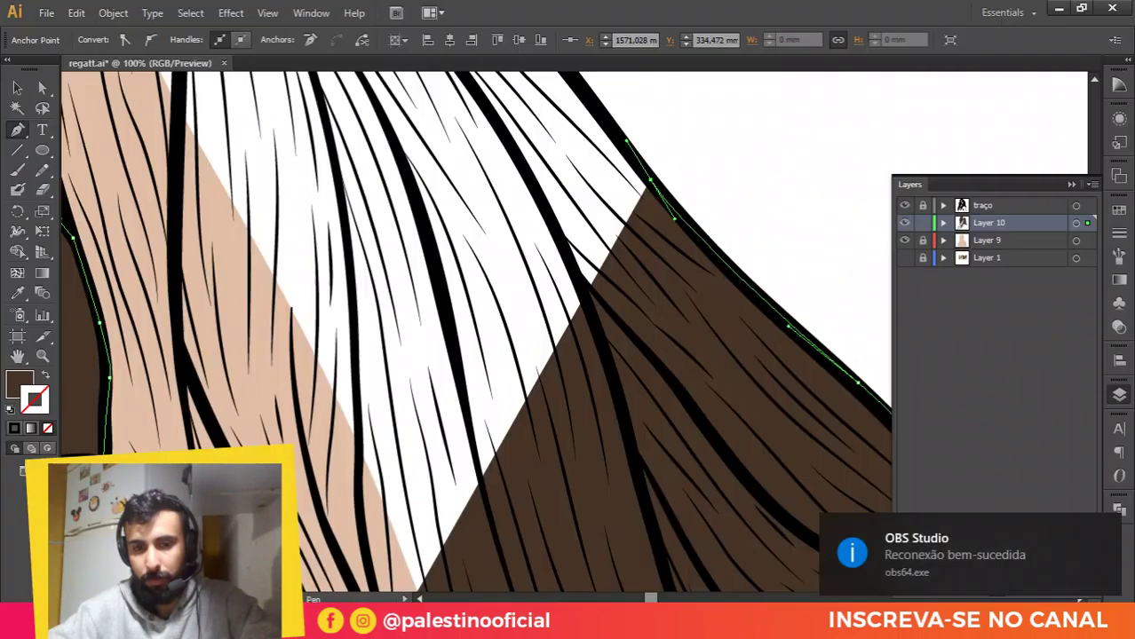
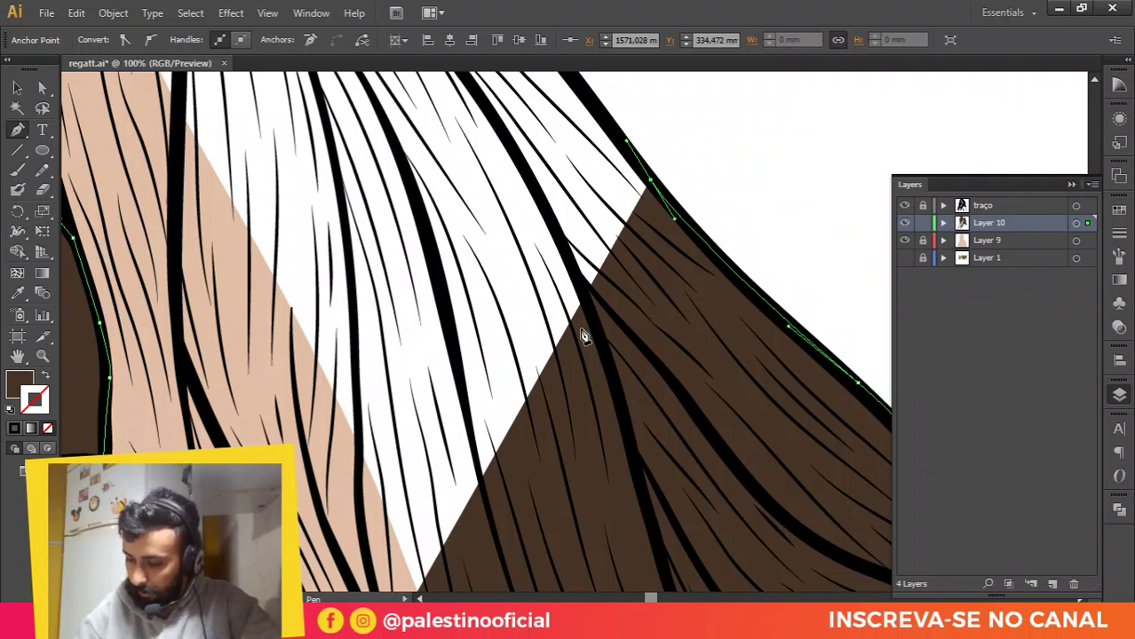
# Step: Check the live-stream dashboard on YouTube and return to Illustrator
pyautogui.hotkey('alt', 'Tab')
pyautogui.scroll(3, 451, 218)
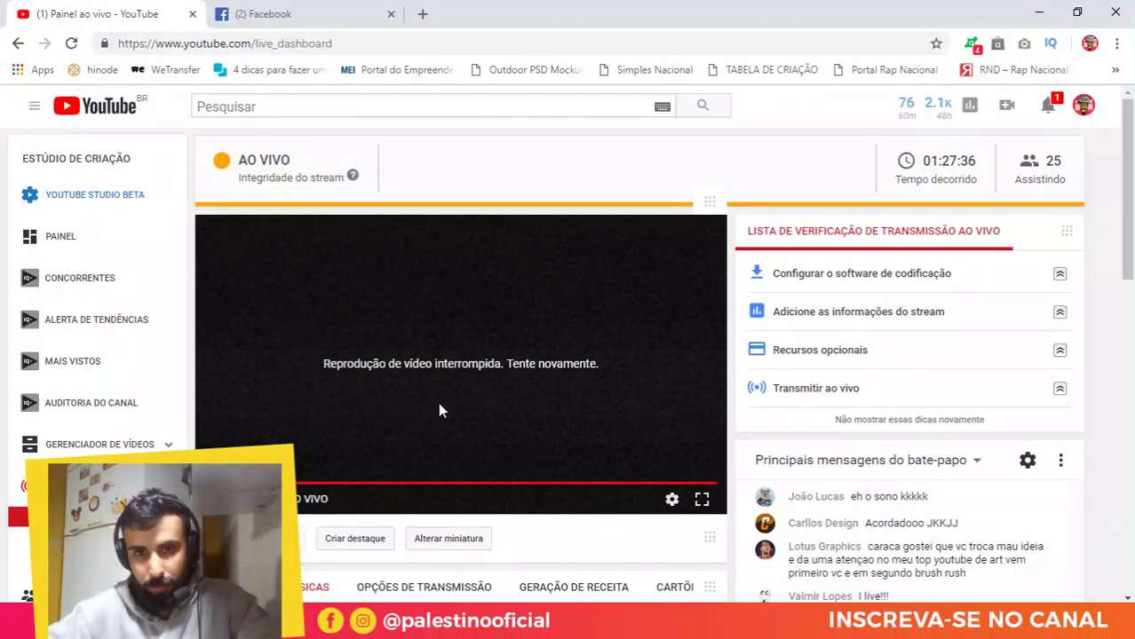
pyautogui.hotkey('alt', 'Tab')
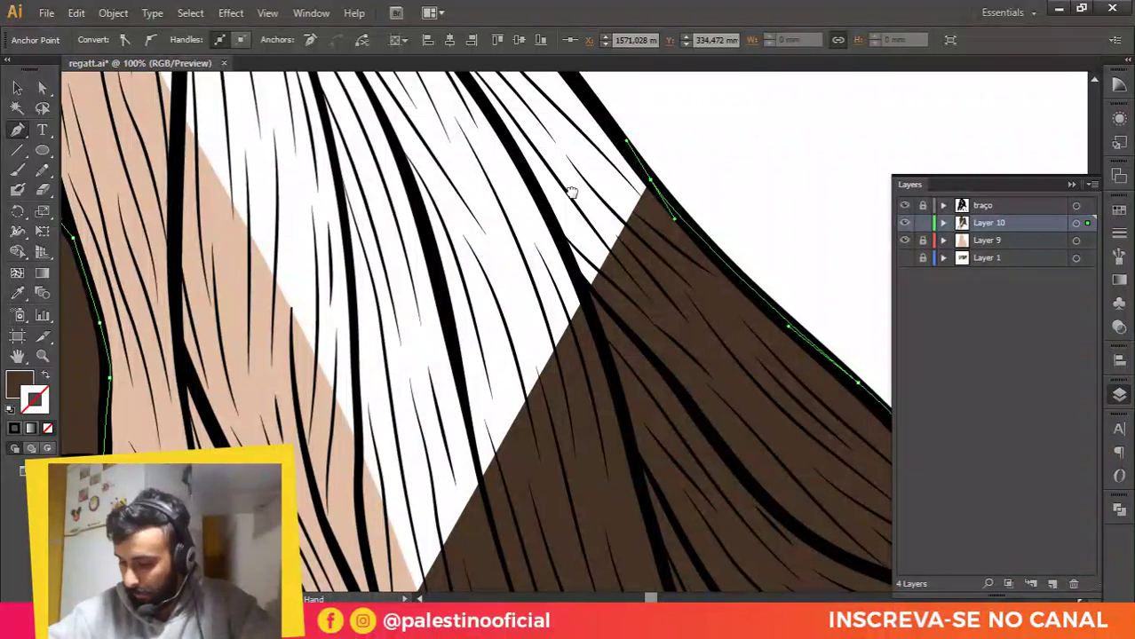
# Step: Trace the outer hair outline diagonally up to the notch where it meets the rounded crown
pyautogui.moveTo(572, 192); pyautogui.dragTo(625, 353)
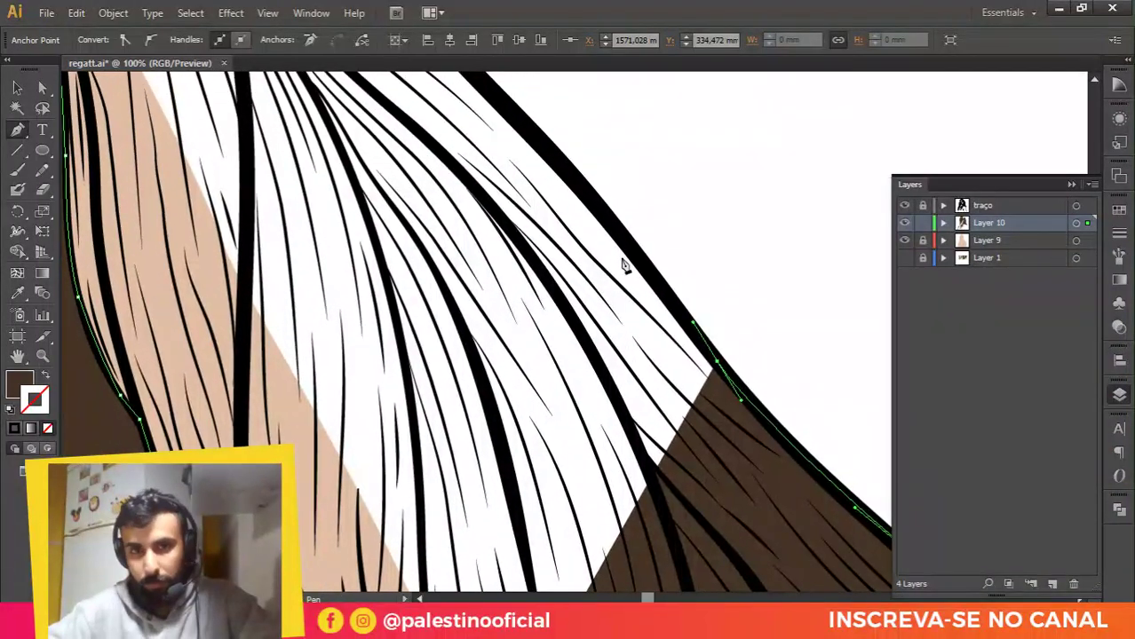
pyautogui.click(595, 192)
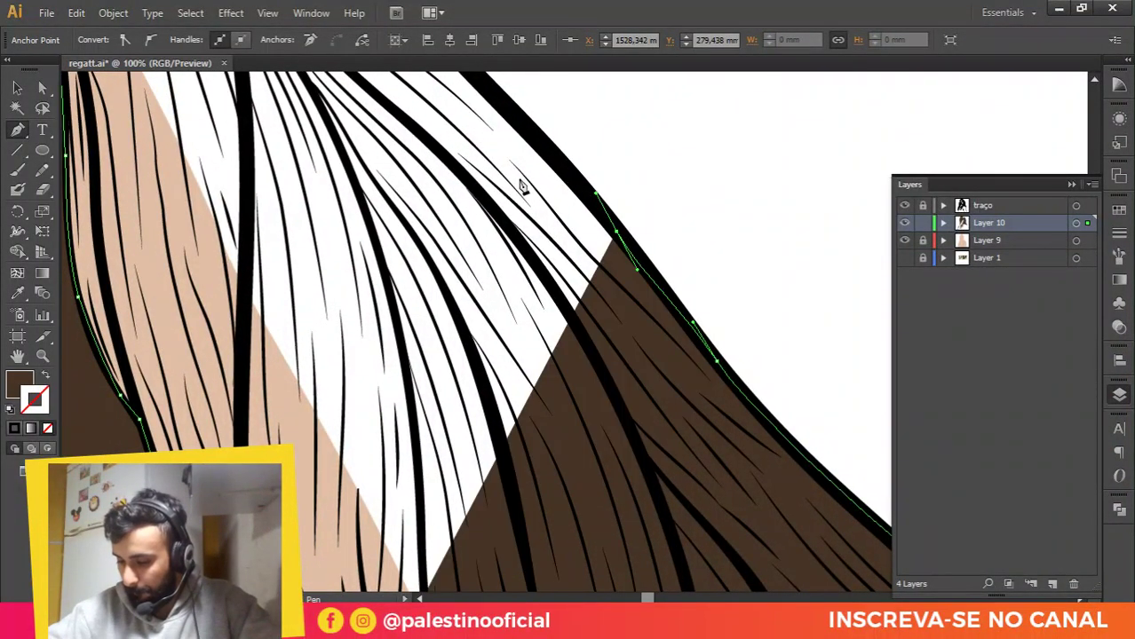
pyautogui.moveTo(595, 208); pyautogui.dragTo(744, 477)
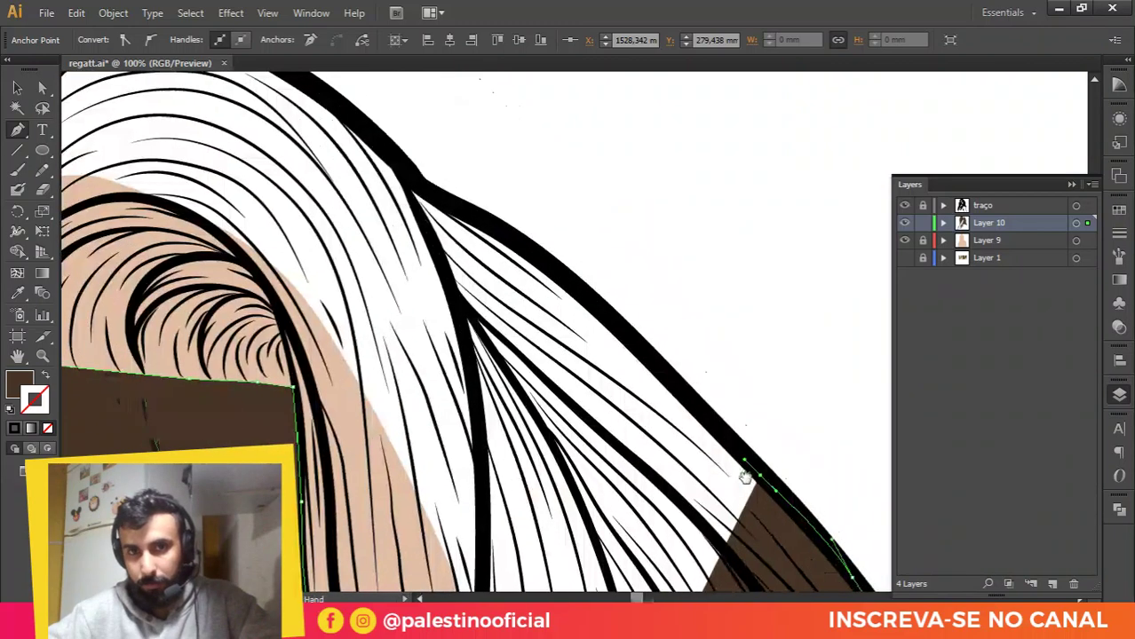
pyautogui.click(409, 173)
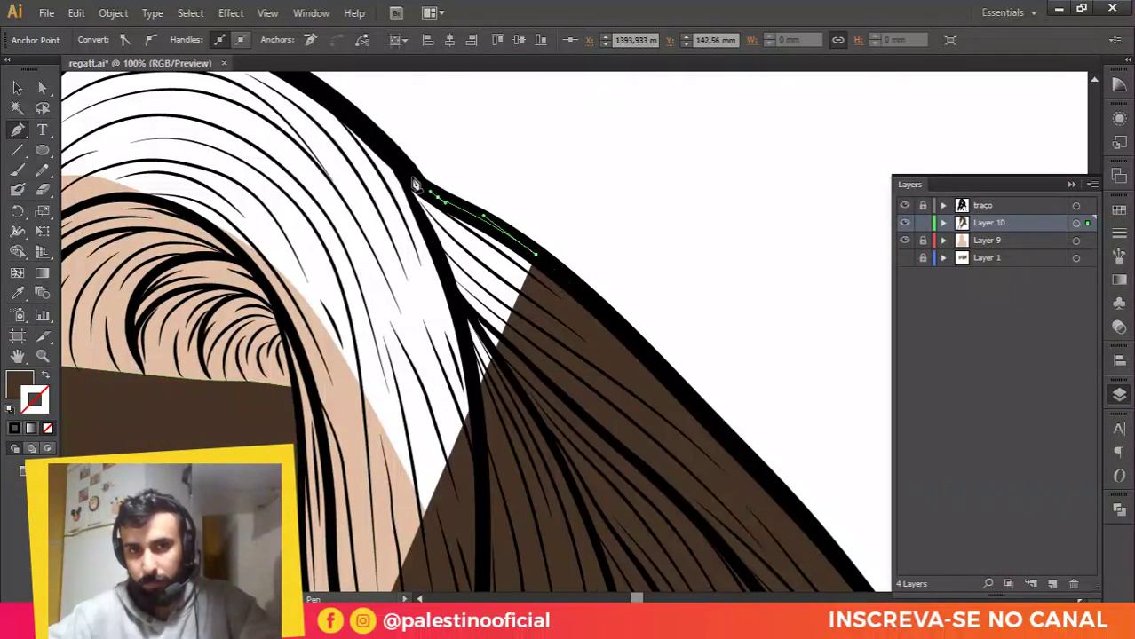
pyautogui.moveTo(393, 149); pyautogui.dragTo(543, 267)
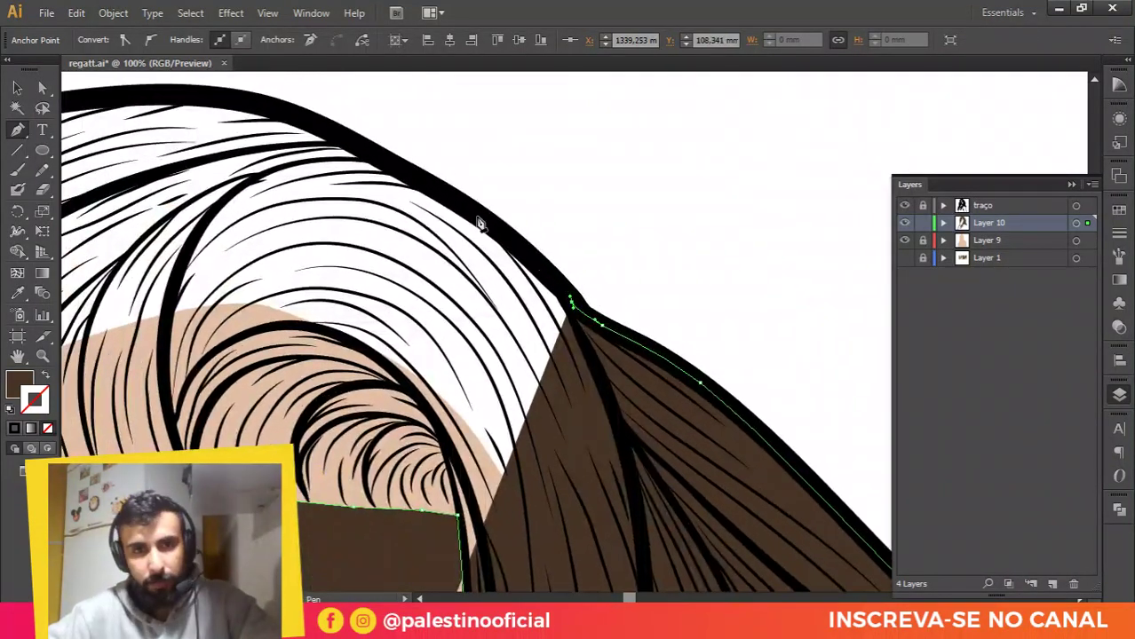
# Step: Trace the crown outline from the notch over the top of the head and onto its far slope
pyautogui.moveTo(473, 210); pyautogui.dragTo(436, 173)
pyautogui.moveTo(353, 130); pyautogui.dragTo(598, 254)
pyautogui.moveTo(498, 216); pyautogui.dragTo(545, 240)
pyautogui.hotkey('ctrl', 'z')
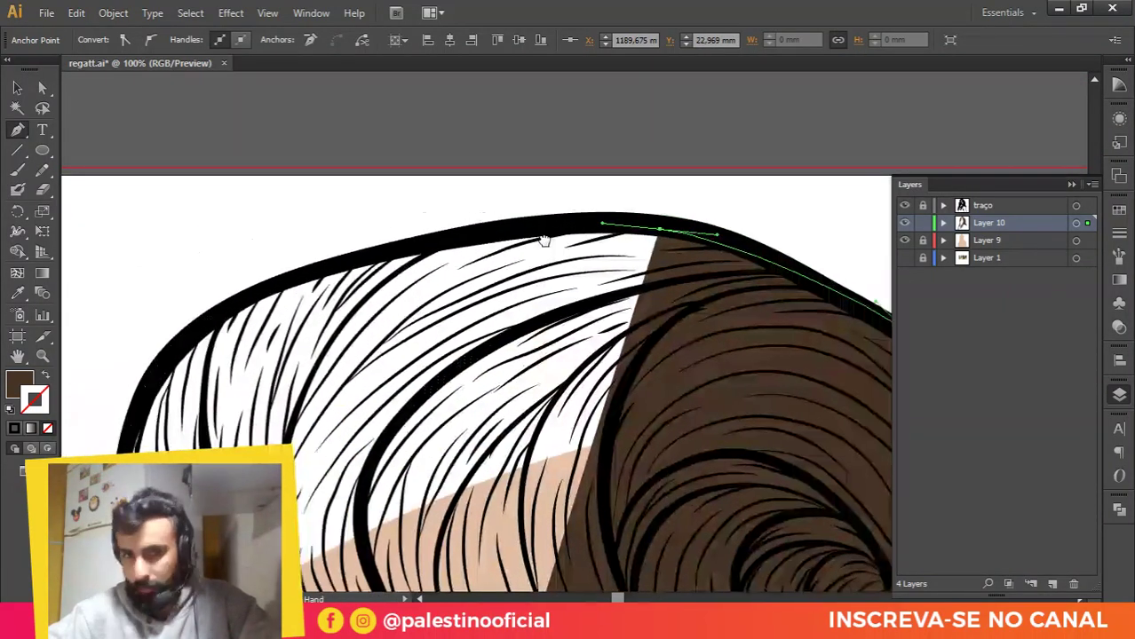
pyautogui.moveTo(472, 236); pyautogui.dragTo(422, 237)
pyautogui.moveTo(339, 265); pyautogui.dragTo(306, 274)
pyautogui.moveTo(258, 305); pyautogui.dragTo(547, 244)
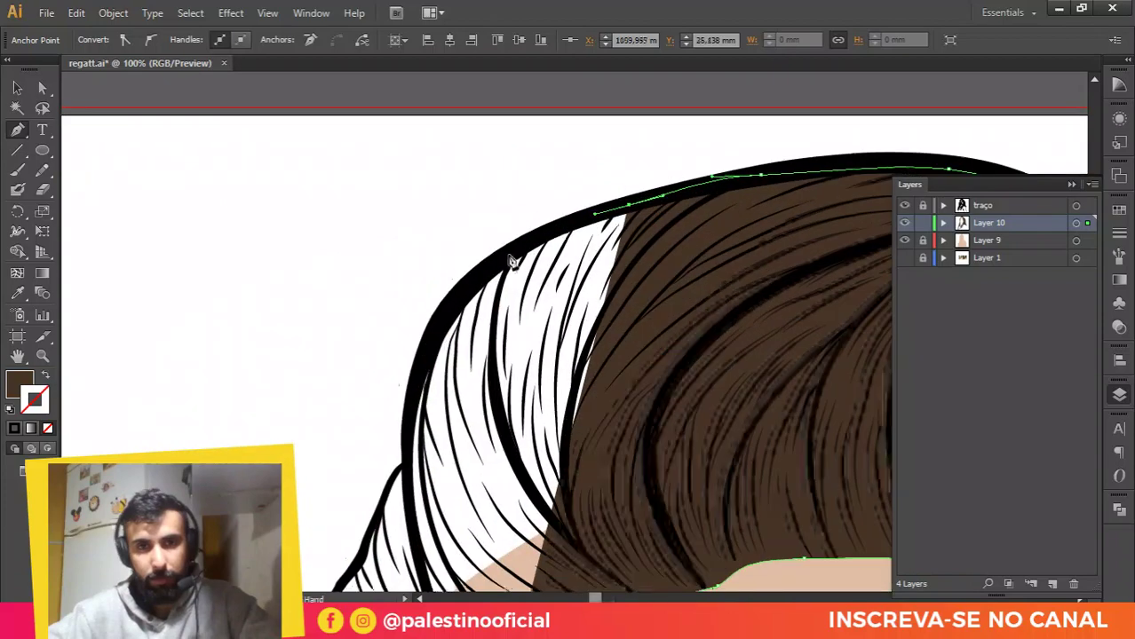
# Step: Trace the crown outline around its far curve and down to the junction with the side lock
pyautogui.moveTo(478, 276); pyautogui.dragTo(438, 312)
pyautogui.moveTo(417, 383); pyautogui.dragTo(726, 244)
pyautogui.click(408, 465)
pyautogui.scroll(2, 730, 249)
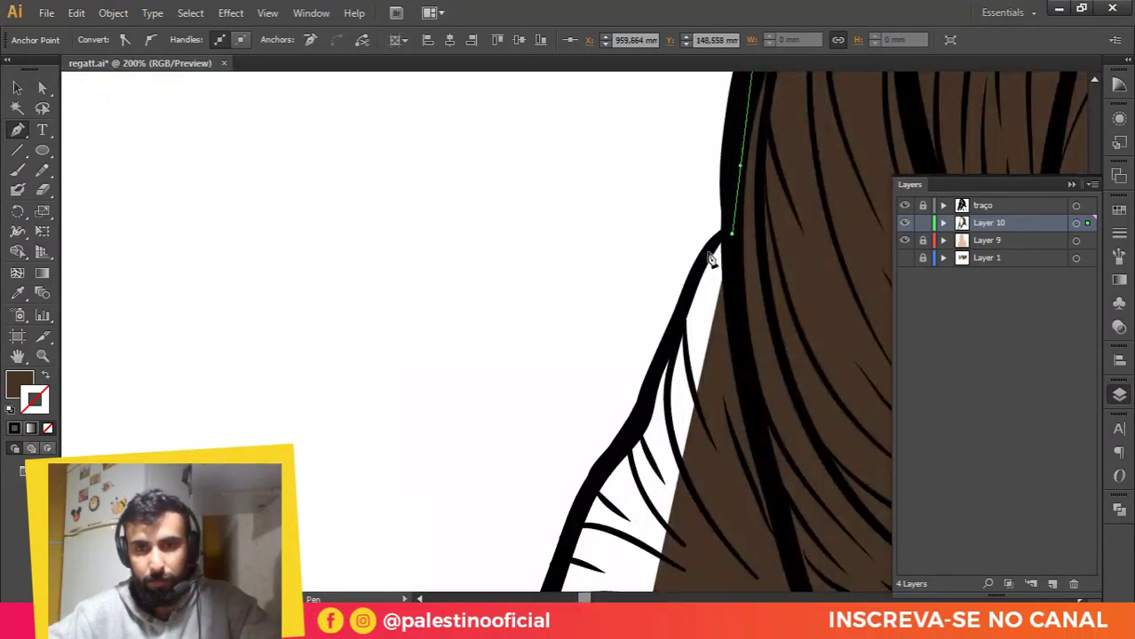
# Step: Trace the wavy outer edge of the side lock from the crown junction down to the small corner below its bulge
pyautogui.moveTo(673, 336); pyautogui.dragTo(664, 357)
pyautogui.moveTo(641, 416); pyautogui.dragTo(616, 390)
pyautogui.moveTo(587, 477); pyautogui.dragTo(715, 267)
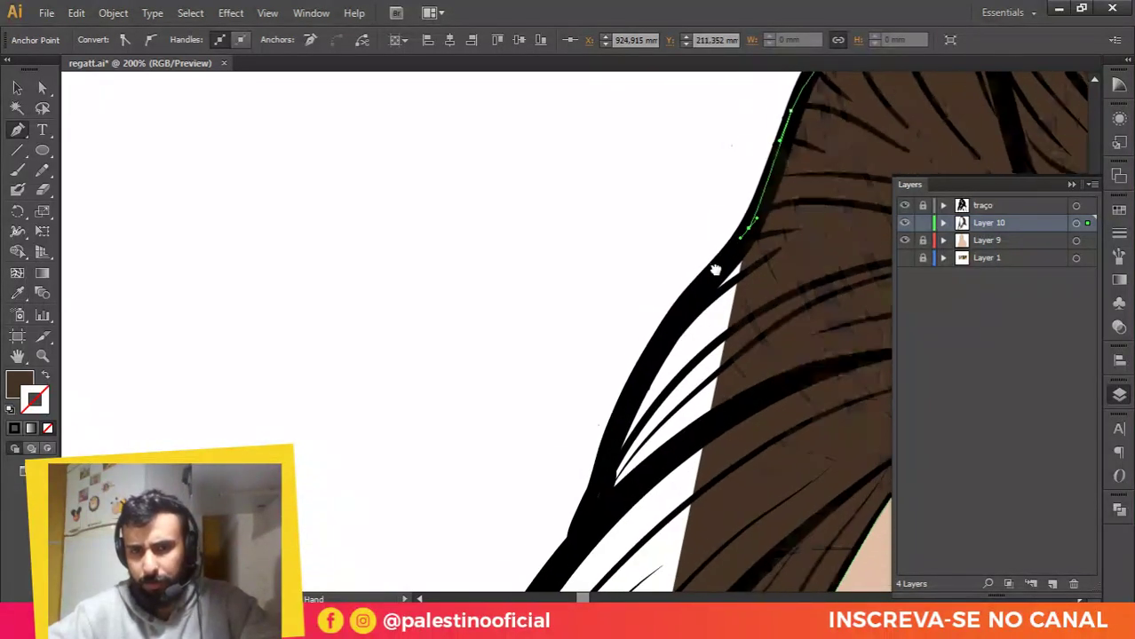
pyautogui.moveTo(653, 355); pyautogui.dragTo(631, 392)
pyautogui.moveTo(602, 477); pyautogui.dragTo(731, 222)
pyautogui.click(598, 503)
# Step: Trace down the outer hair outline from the small corner to the start of the narrow hair section beside the face
pyautogui.scroll(-1, 741, 225)
pyautogui.moveTo(684, 292); pyautogui.dragTo(669, 324)
pyautogui.moveTo(627, 462); pyautogui.dragTo(620, 508)
pyautogui.moveTo(620, 509); pyautogui.dragTo(571, 197)
pyautogui.click(568, 314)
pyautogui.moveTo(528, 437); pyautogui.dragTo(512, 470)
pyautogui.moveTo(507, 474); pyautogui.dragTo(528, 318)
# Step: Trace the outer edge of the narrow hair section beside the face along its outward diagonal slope
pyautogui.moveTo(503, 450); pyautogui.dragTo(478, 363)
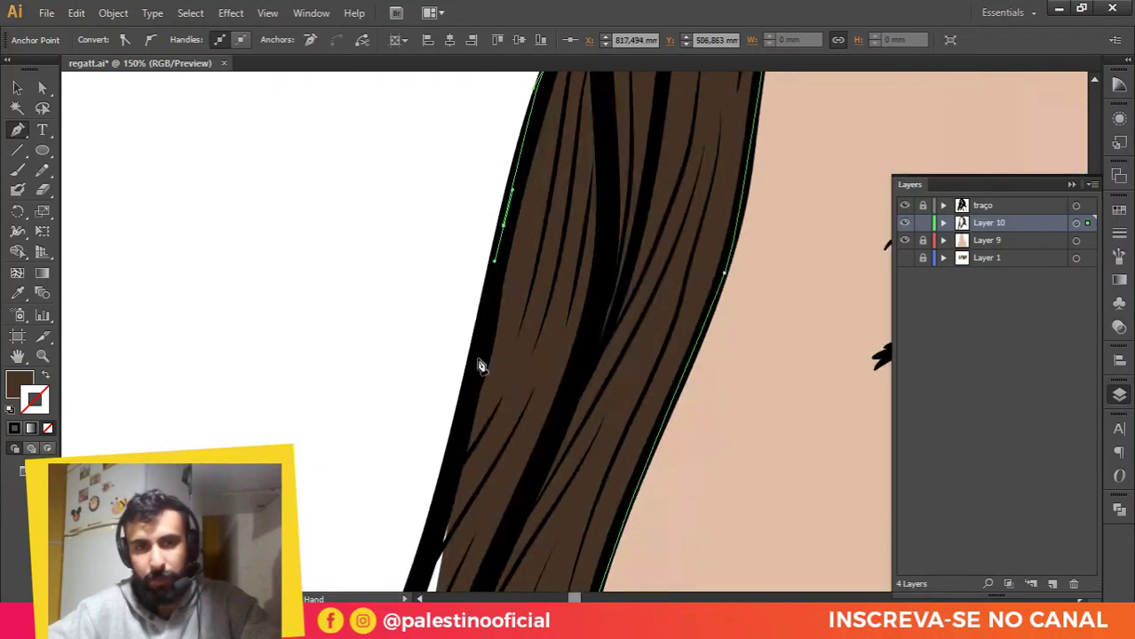
pyautogui.moveTo(461, 448); pyautogui.dragTo(496, 264)
pyautogui.moveTo(423, 467); pyautogui.dragTo(547, 223)
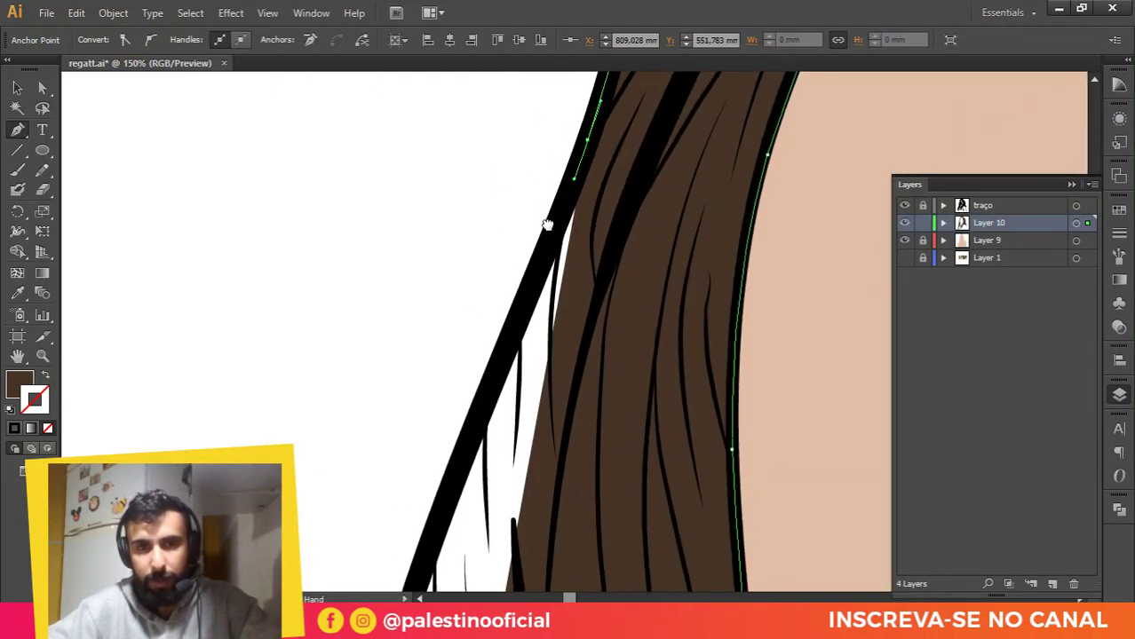
pyautogui.moveTo(537, 264); pyautogui.dragTo(507, 323)
pyautogui.moveTo(462, 450); pyautogui.dragTo(514, 296)
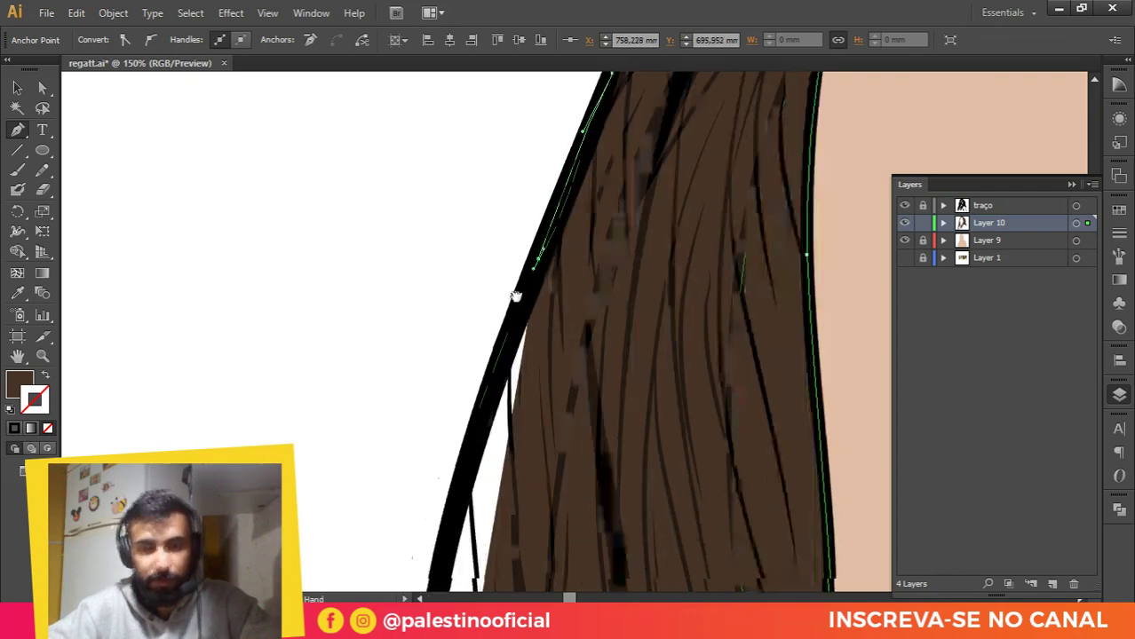
# Step: Trace the outline around the gentle bulge, past the strand junction, and onto the diverging outer strand
pyautogui.moveTo(451, 539); pyautogui.dragTo(457, 263)
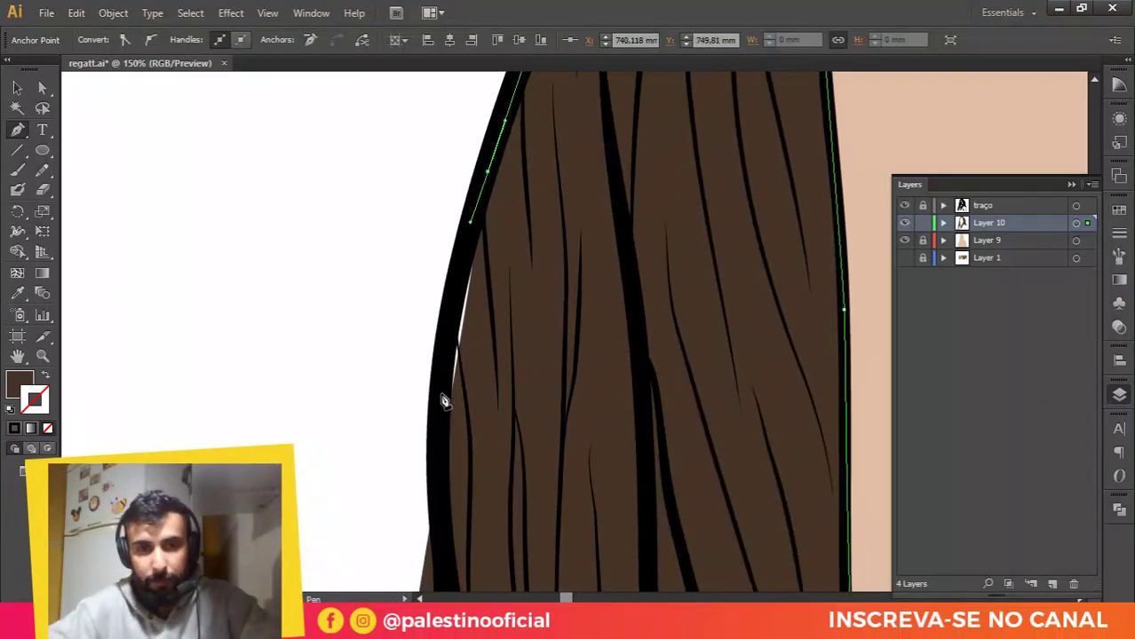
pyautogui.moveTo(444, 412); pyautogui.dragTo(447, 447)
pyautogui.moveTo(447, 443); pyautogui.dragTo(418, 177)
pyautogui.moveTo(416, 326); pyautogui.dragTo(416, 331)
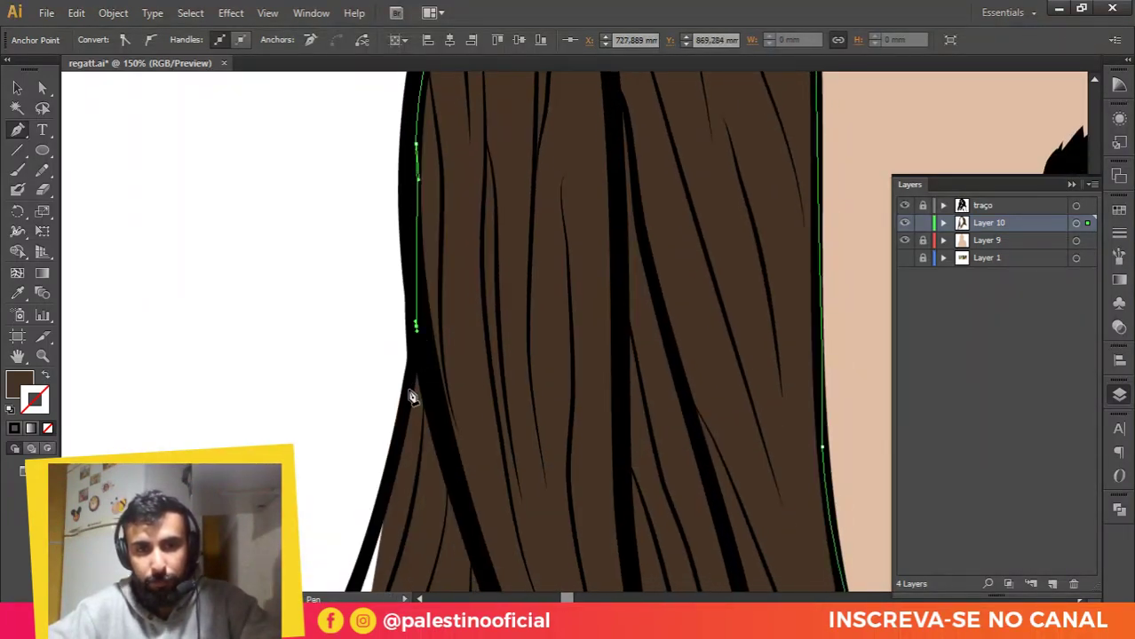
pyautogui.moveTo(411, 397); pyautogui.dragTo(532, 240)
pyautogui.click(471, 384)
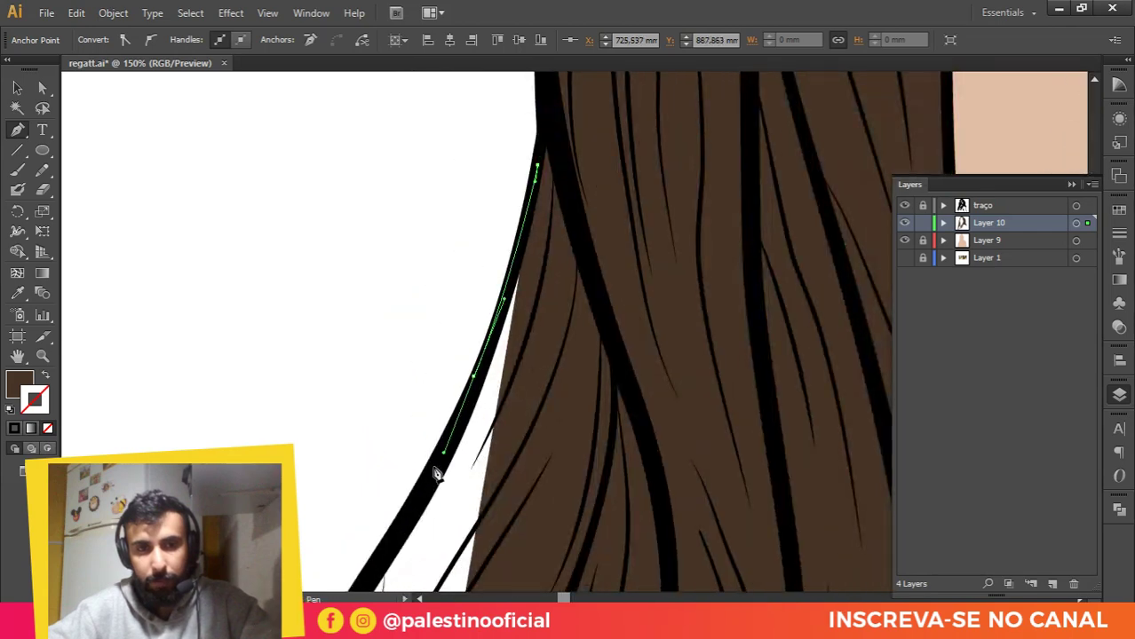
# Step: Trace the wide outward bulge of the hair and its inward curve down to the next strand junction
pyautogui.moveTo(436, 474); pyautogui.dragTo(637, 225)
pyautogui.moveTo(536, 380); pyautogui.dragTo(616, 248)
pyautogui.moveTo(521, 415); pyautogui.dragTo(482, 397)
pyautogui.moveTo(464, 507); pyautogui.dragTo(438, 313)
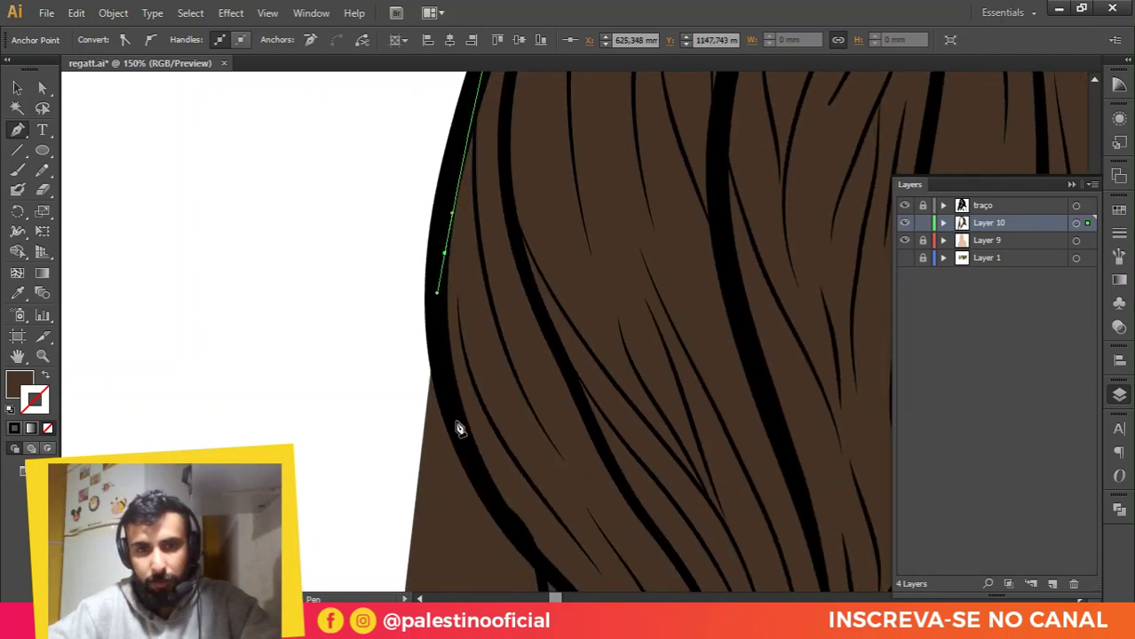
pyautogui.moveTo(456, 422); pyautogui.dragTo(357, 286)
pyautogui.click(522, 543)
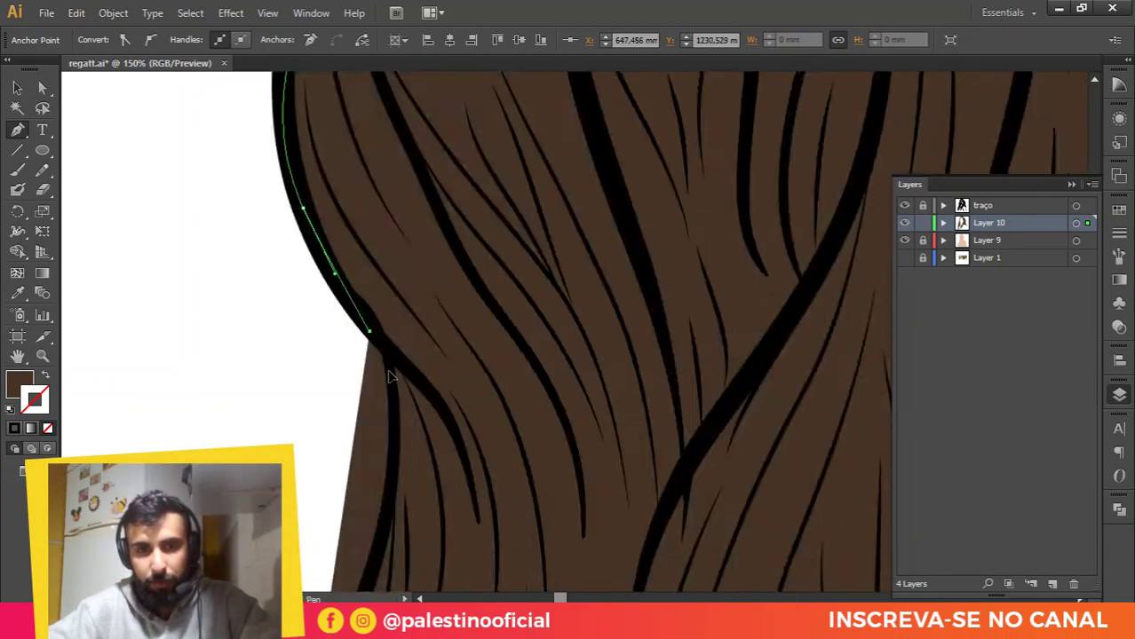
# Step: Trace from the pinched strand junction down the outward-sloping edge to where the outline turns nearly vertical
pyautogui.moveTo(388, 377); pyautogui.dragTo(485, 236)
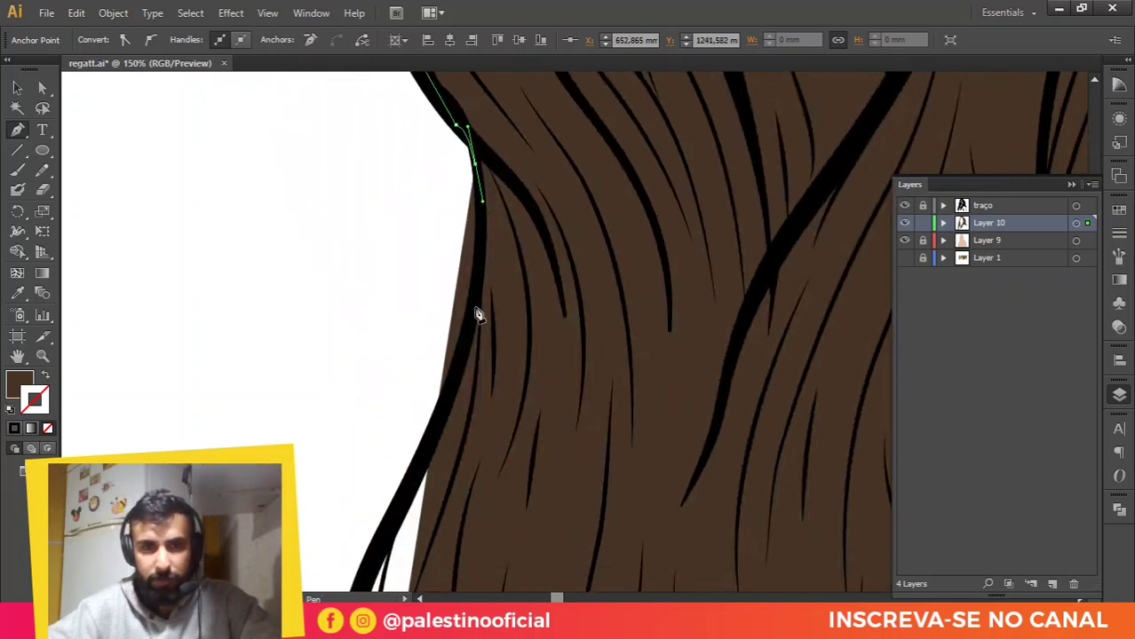
pyautogui.moveTo(470, 323); pyautogui.dragTo(459, 370)
pyautogui.moveTo(409, 473); pyautogui.dragTo(472, 225)
pyautogui.moveTo(444, 360); pyautogui.dragTo(442, 416)
pyautogui.moveTo(437, 466); pyautogui.dragTo(436, 327)
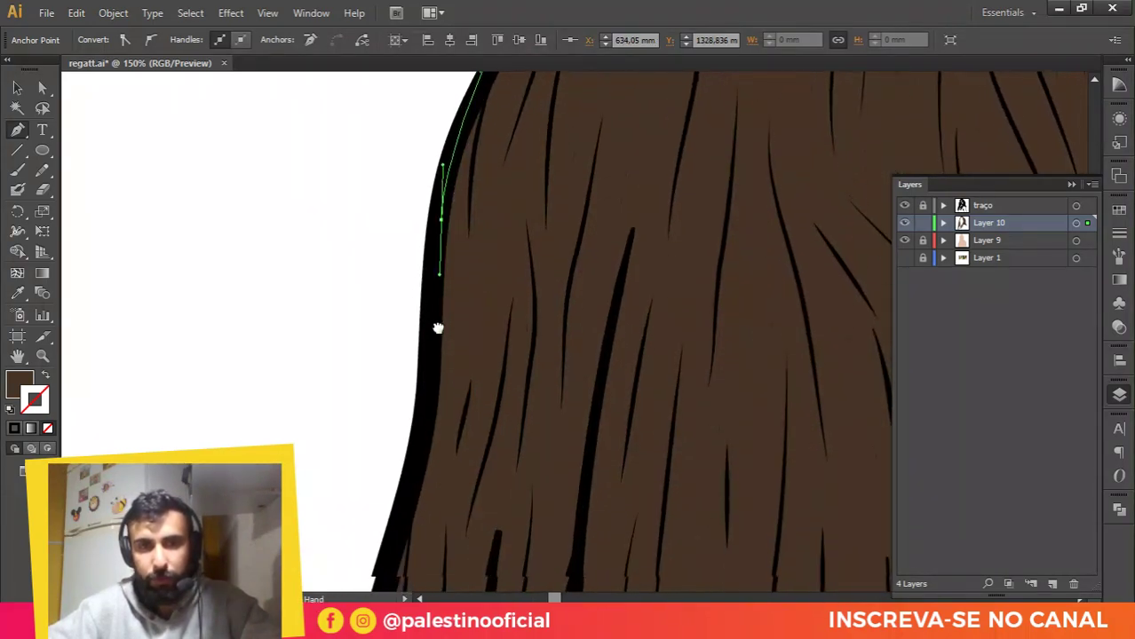
# Step: Trace the near-vertical outer hair edge down to the corner where the loose looping lock branches off
pyautogui.moveTo(423, 422); pyautogui.dragTo(417, 459)
pyautogui.moveTo(422, 454); pyautogui.dragTo(435, 266)
pyautogui.moveTo(411, 466); pyautogui.dragTo(371, 289)
pyautogui.click(378, 365)
pyautogui.scroll(-3, 389, 337)
pyautogui.scroll(3, 320, 369)
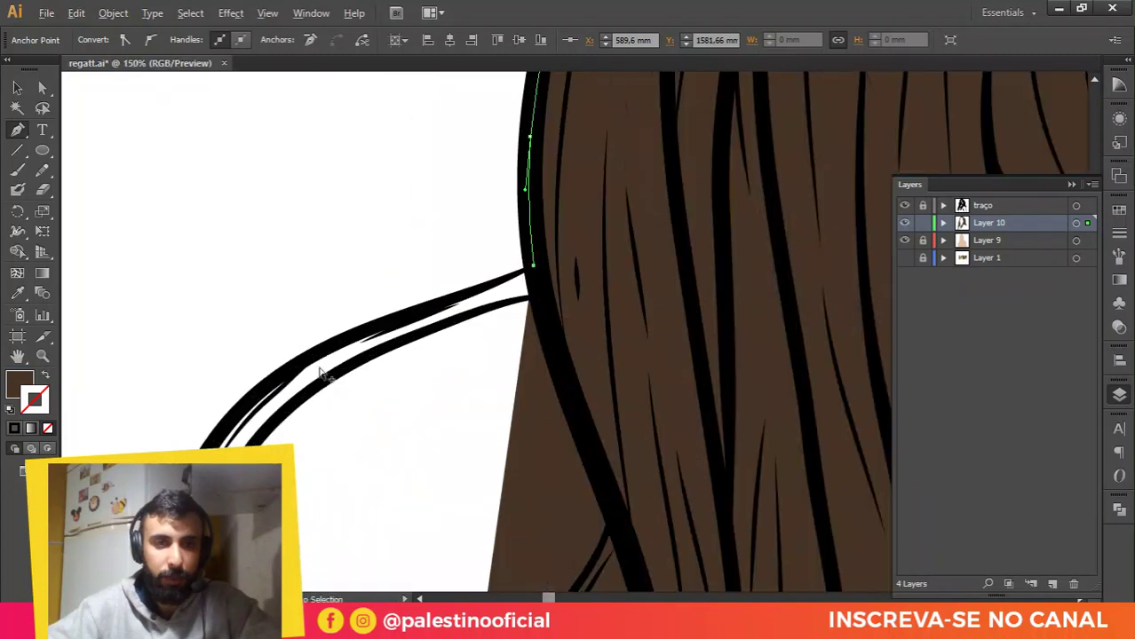
# Step: Trace the outer edge of the looping lock from its branching corner down to the crossing diagonal strand
pyautogui.moveTo(323, 345); pyautogui.dragTo(423, 200)
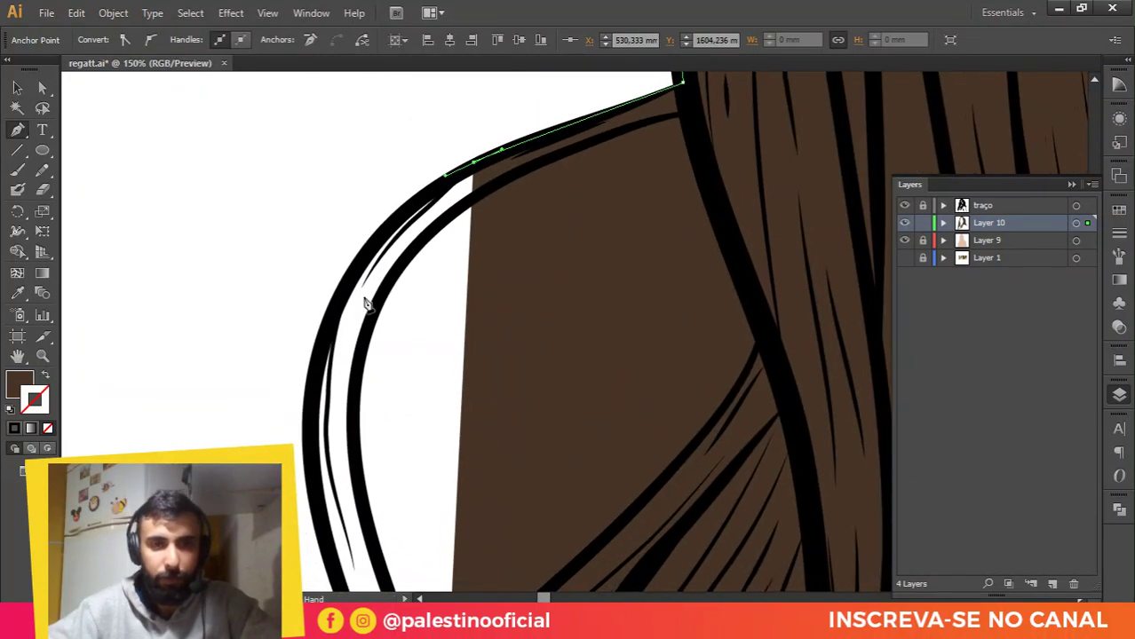
pyautogui.moveTo(317, 357); pyautogui.dragTo(303, 454)
pyautogui.moveTo(304, 464); pyautogui.dragTo(293, 293)
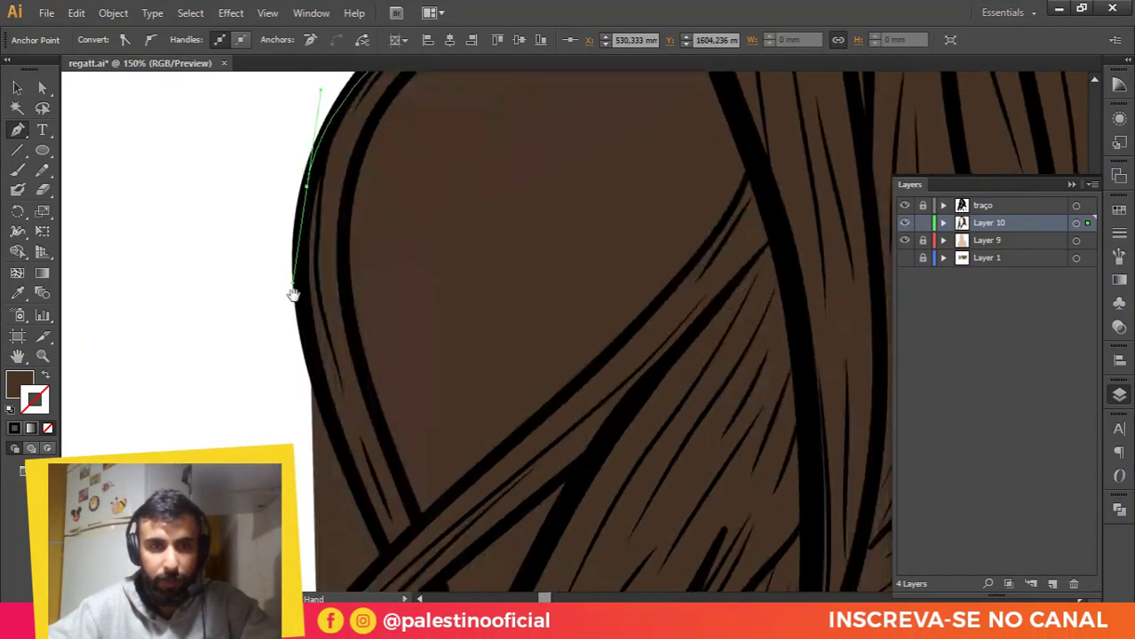
pyautogui.moveTo(341, 446); pyautogui.dragTo(352, 475)
pyautogui.click(384, 549)
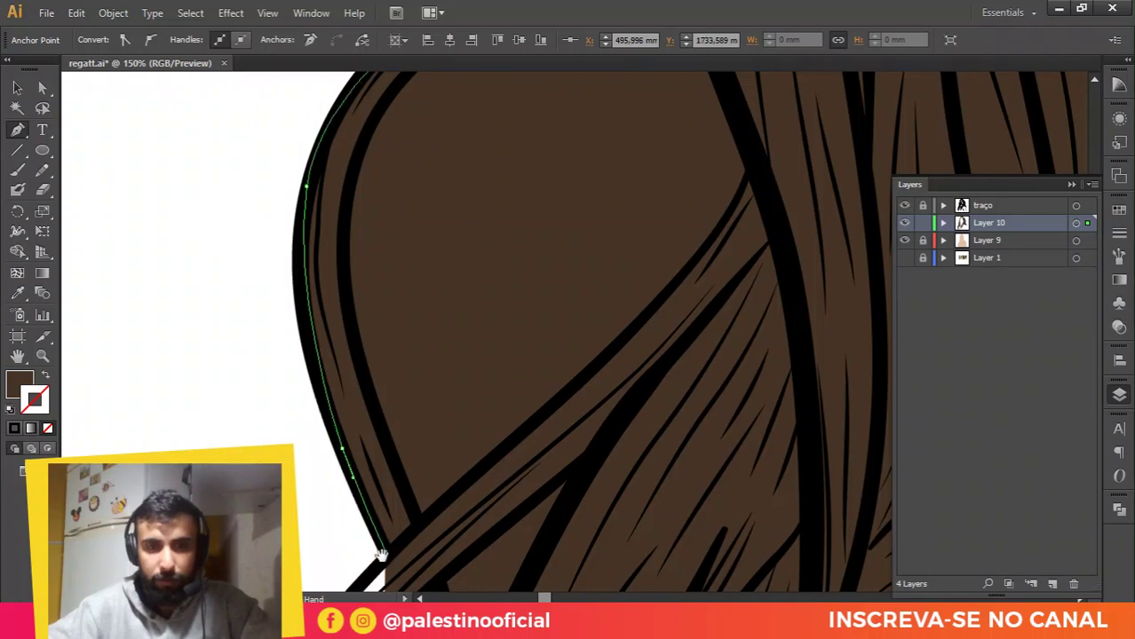
# Step: Trace the outer edge of the crossing diagonal strand from the corner down along its steepening curve
pyautogui.moveTo(384, 535); pyautogui.dragTo(516, 322)
pyautogui.moveTo(433, 443); pyautogui.dragTo(425, 453)
pyautogui.moveTo(457, 386); pyautogui.dragTo(590, 149)
pyautogui.moveTo(447, 427); pyautogui.dragTo(433, 466)
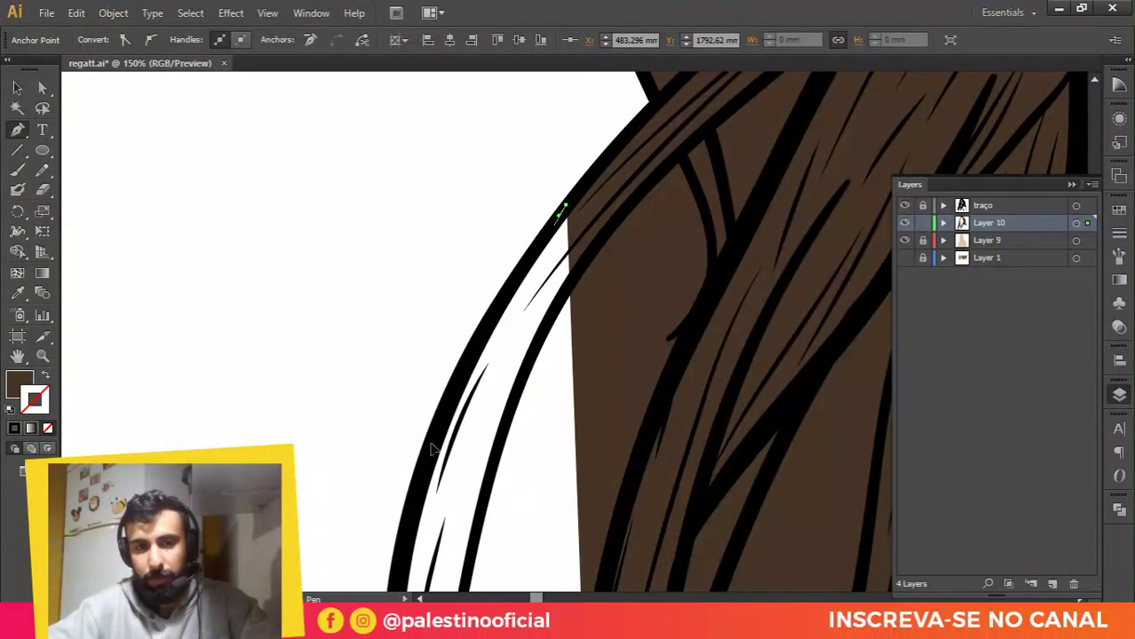
pyautogui.moveTo(429, 586); pyautogui.dragTo(453, 349)
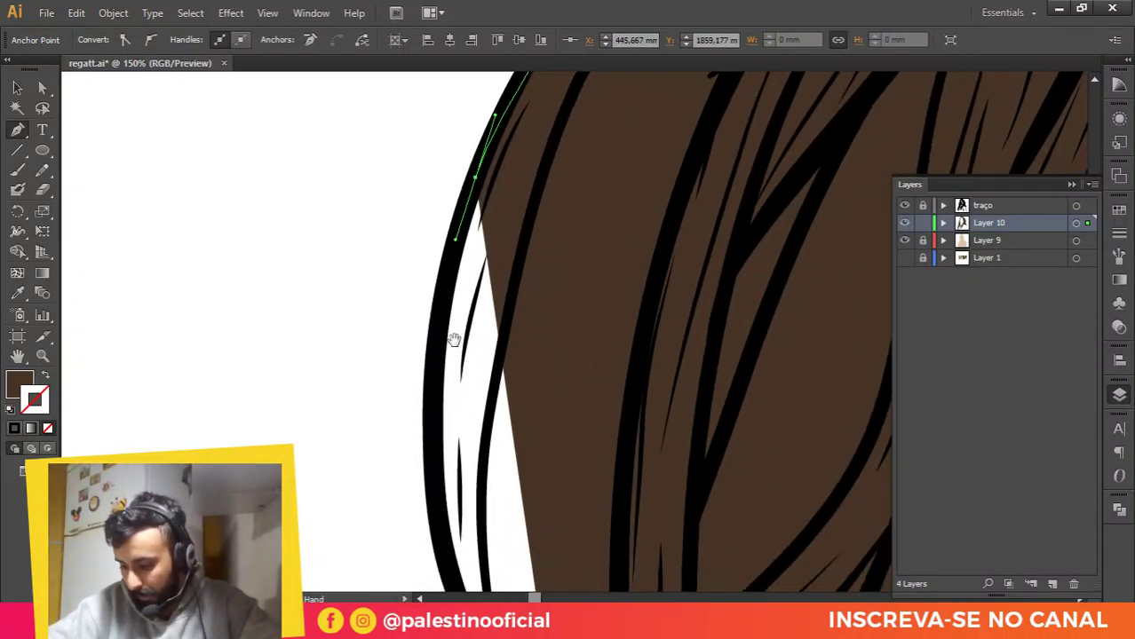
# Step: Trace the curved strand's outer edge around its lower end and turn the path back up its inner edge
pyautogui.scroll(-1, 457, 306)
pyautogui.scroll(-1, 455, 304)
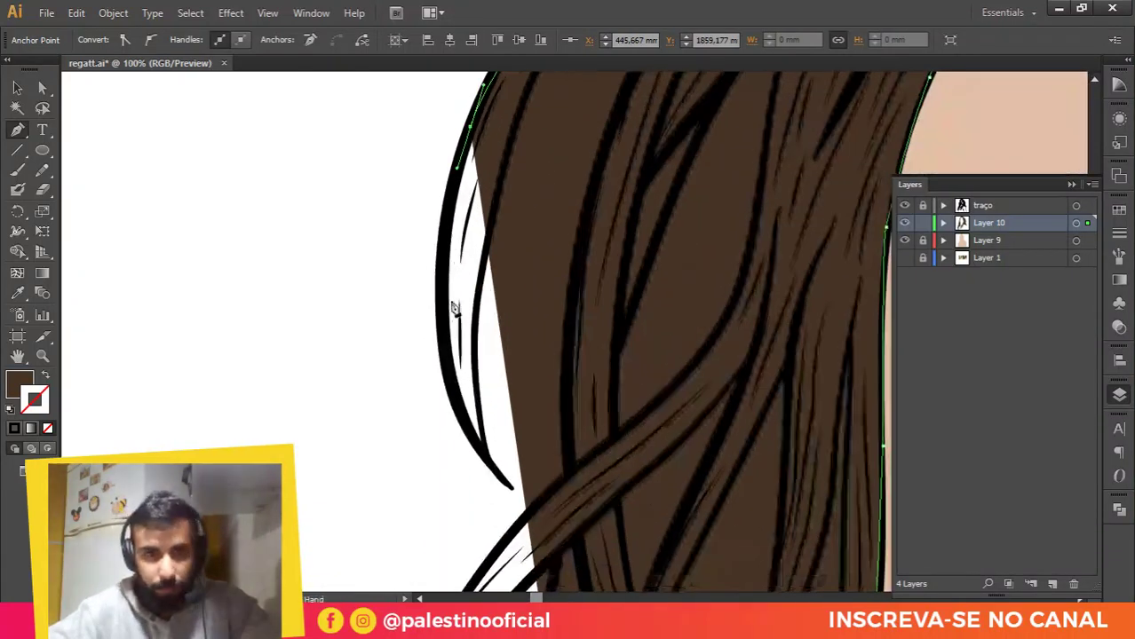
pyautogui.scroll(1, 448, 381)
pyautogui.click(495, 465)
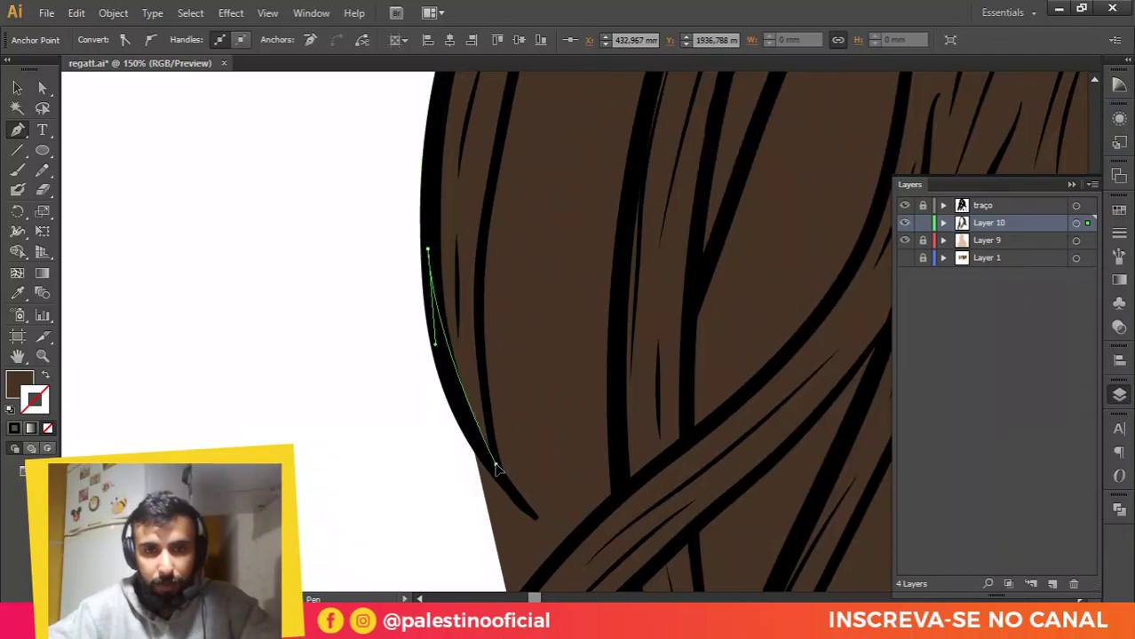
pyautogui.click(523, 504)
pyautogui.moveTo(504, 405); pyautogui.dragTo(486, 401)
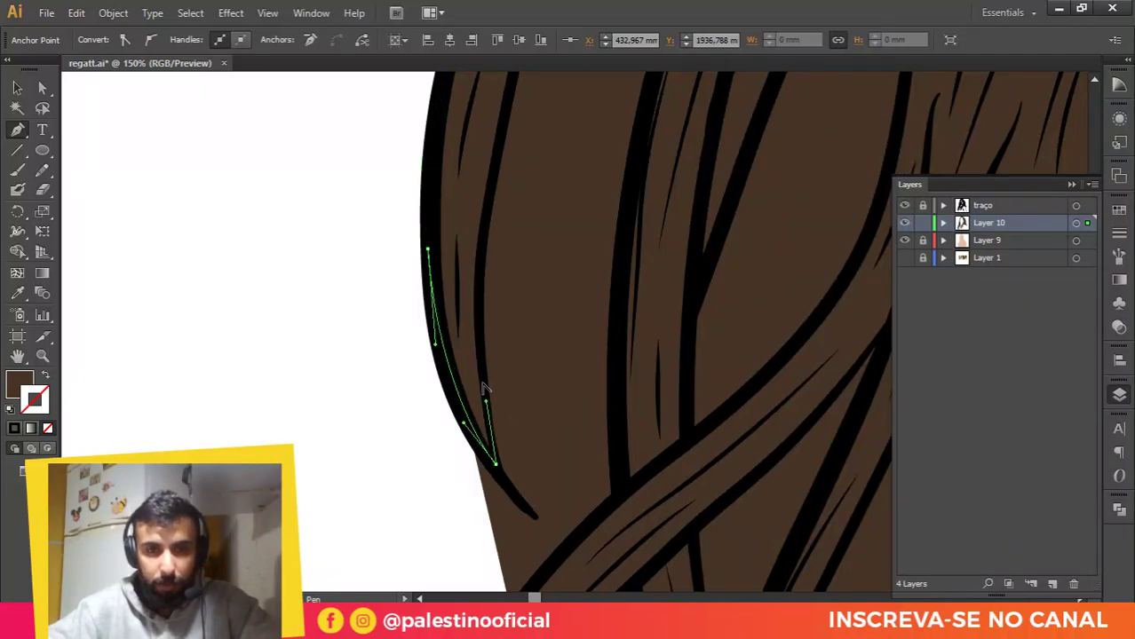
# Step: Trace the inner edge of the curved strand upward to the corner where it meets the small crossing lock
pyautogui.moveTo(477, 265); pyautogui.dragTo(485, 227)
pyautogui.moveTo(496, 177); pyautogui.dragTo(451, 436)
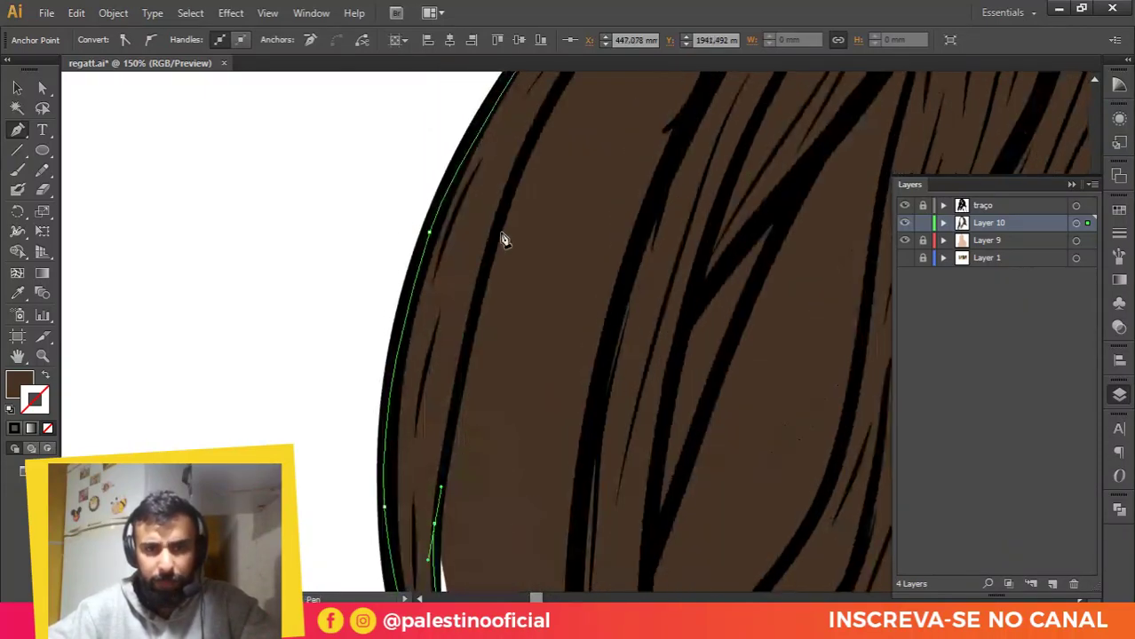
pyautogui.moveTo(495, 227); pyautogui.dragTo(433, 384)
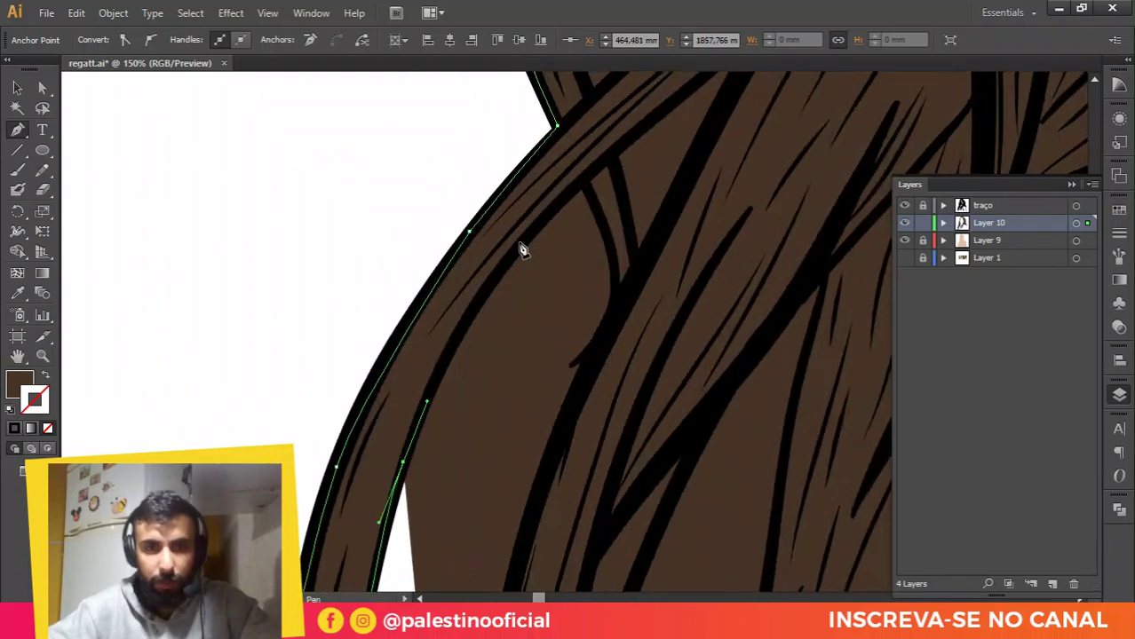
pyautogui.moveTo(524, 236); pyautogui.dragTo(571, 195)
pyautogui.click(580, 182)
# Step: Trace the outer edge of the main hair mass from the small crossing lock down towards the pointed diagonal lock
pyautogui.moveTo(604, 229); pyautogui.dragTo(614, 306)
pyautogui.moveTo(571, 405); pyautogui.dragTo(554, 441)
pyautogui.moveTo(527, 486); pyautogui.dragTo(552, 296)
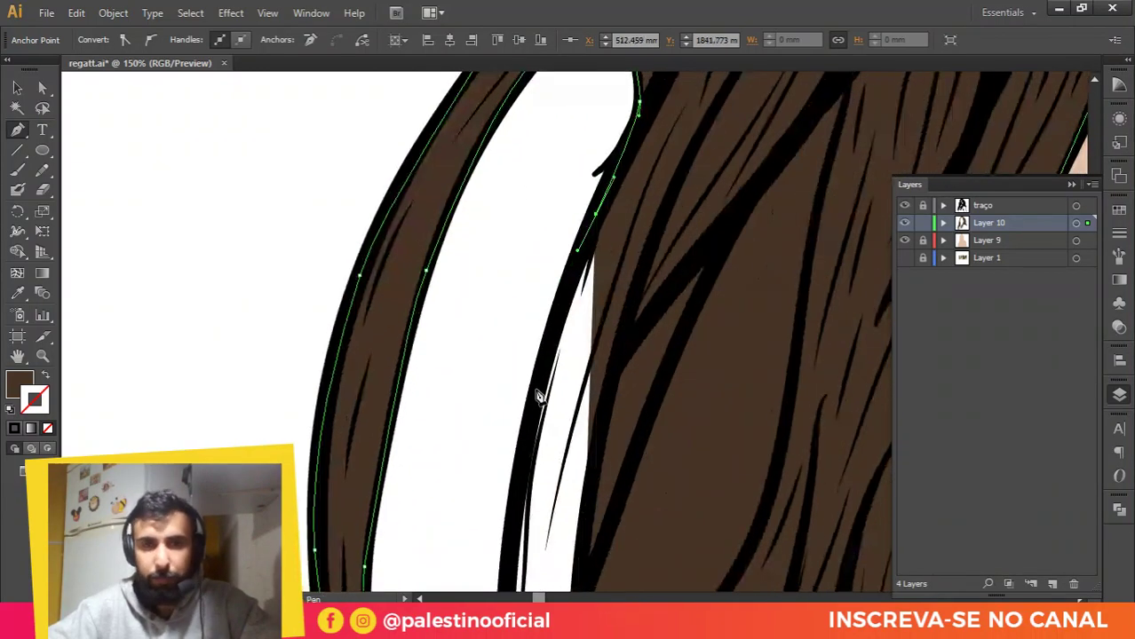
pyautogui.moveTo(523, 426); pyautogui.dragTo(639, 221)
pyautogui.click(494, 552)
pyautogui.moveTo(503, 377); pyautogui.dragTo(494, 257)
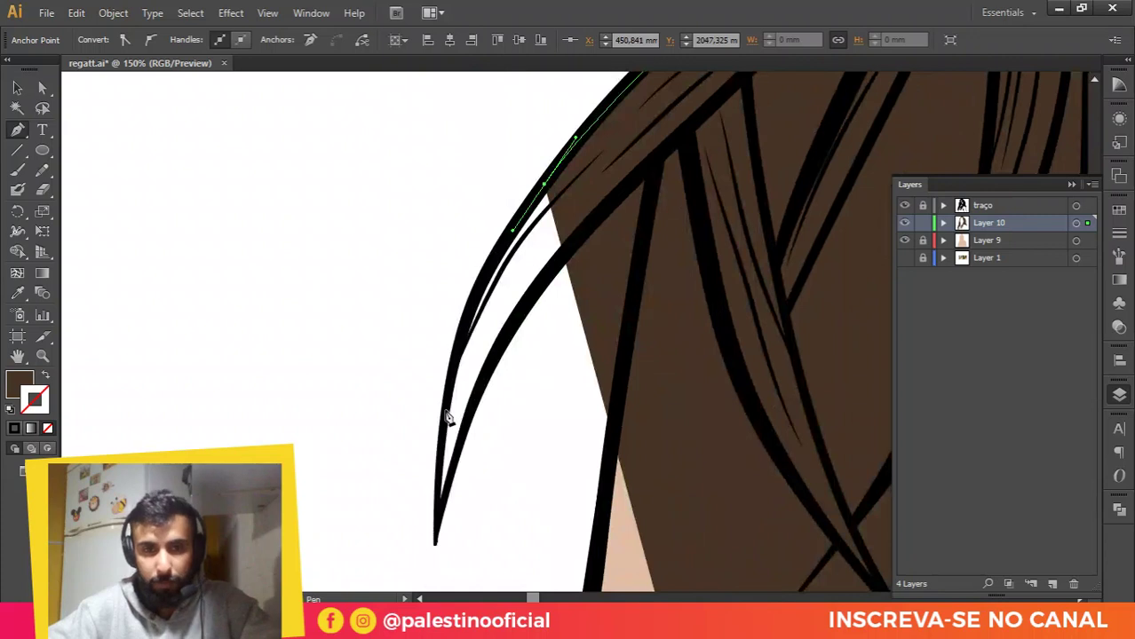
# Step: Trace the pointed diagonal lock around its lower tip and back up its inner edge to the junction with the next strand
pyautogui.moveTo(449, 419); pyautogui.dragTo(438, 518)
pyautogui.click(438, 518)
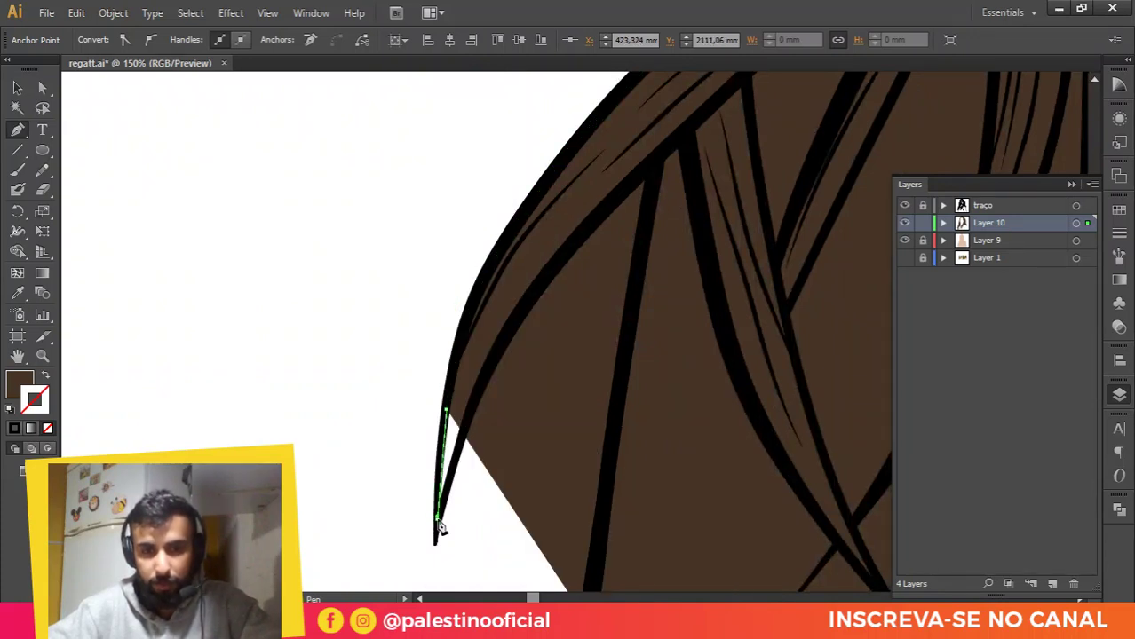
pyautogui.click(530, 297)
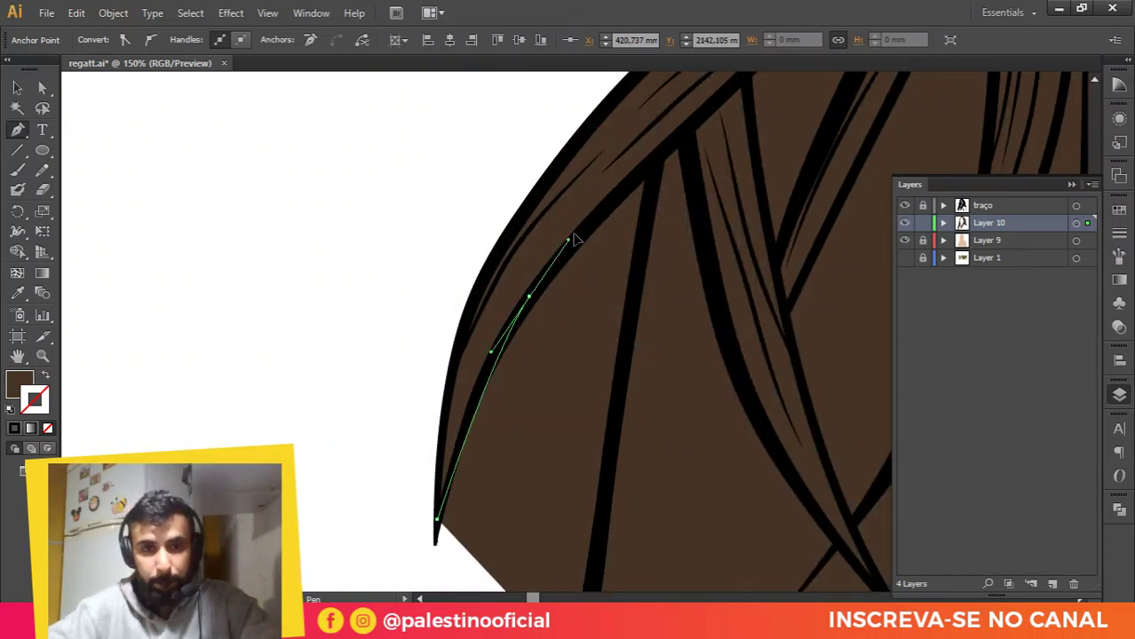
pyautogui.click(604, 206)
pyautogui.click(650, 158)
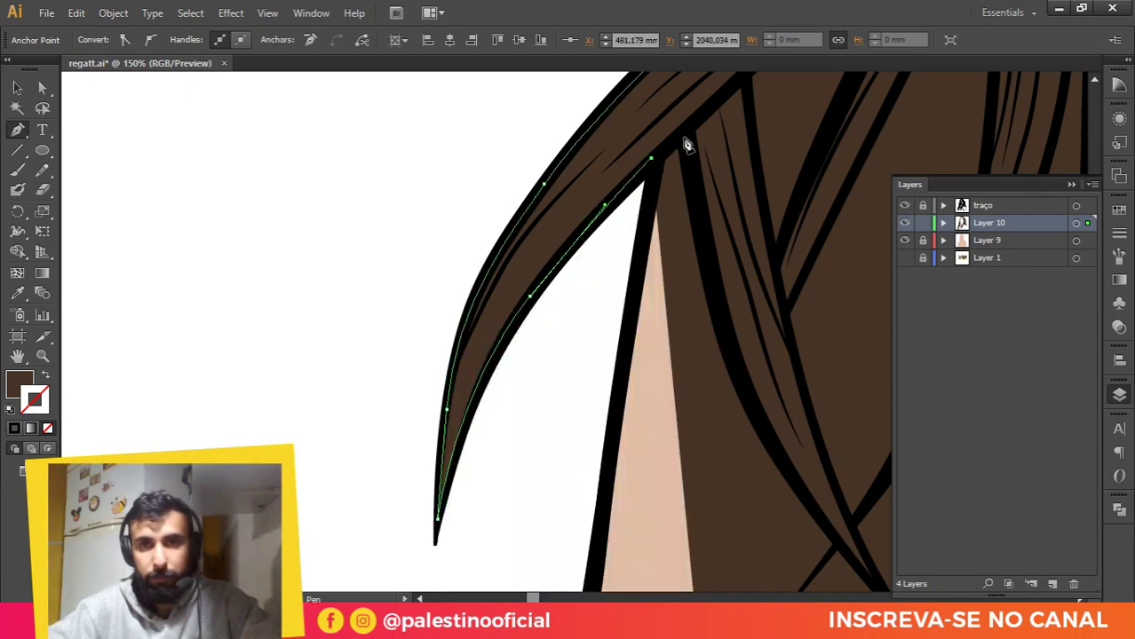
pyautogui.click(684, 138)
# Step: Trace the outer edge of the next strand over the skin down to its lower end, ending in a corner
pyautogui.scroll(-3, 611, 185)
pyautogui.scroll(2, 655, 222)
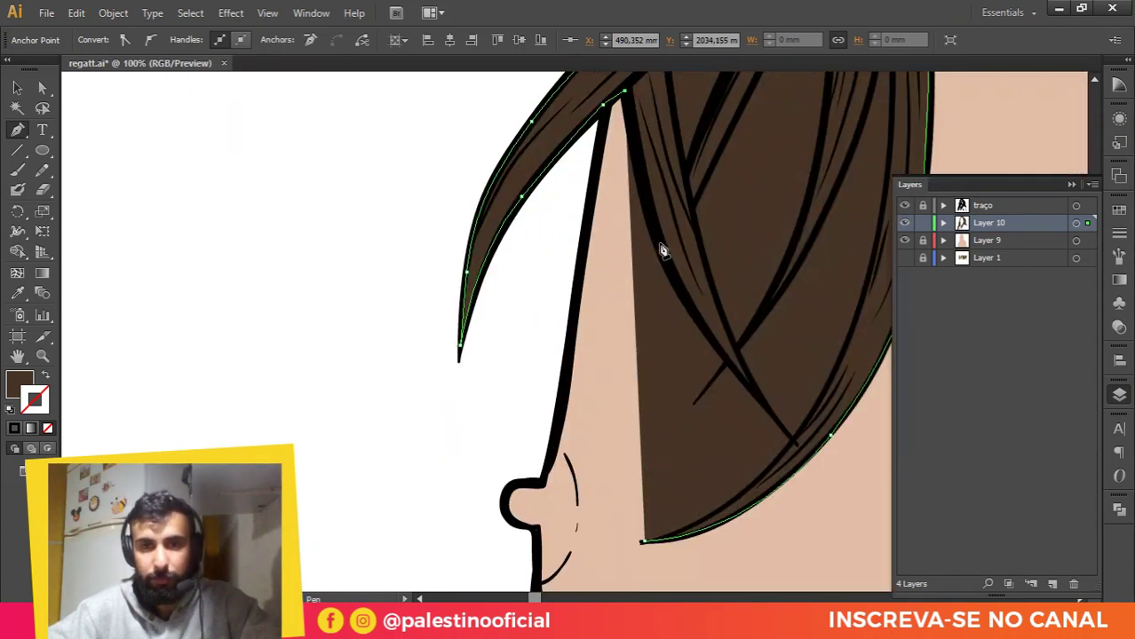
pyautogui.click(660, 245)
pyautogui.click(678, 284)
pyautogui.scroll(1, 722, 367)
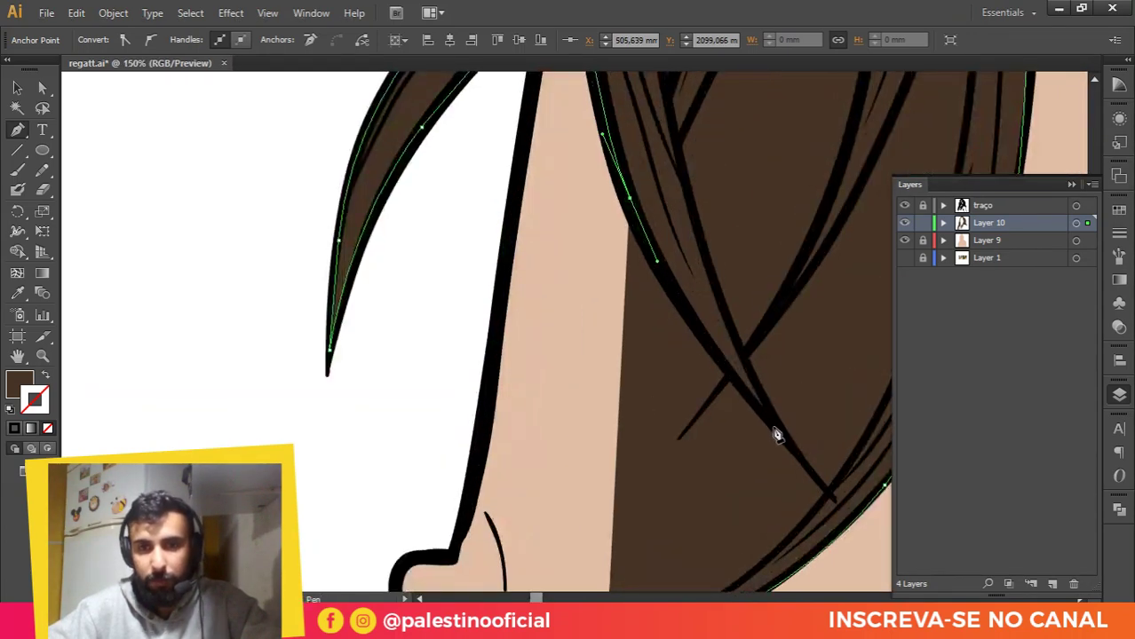
pyautogui.click(774, 430)
pyautogui.click(807, 460)
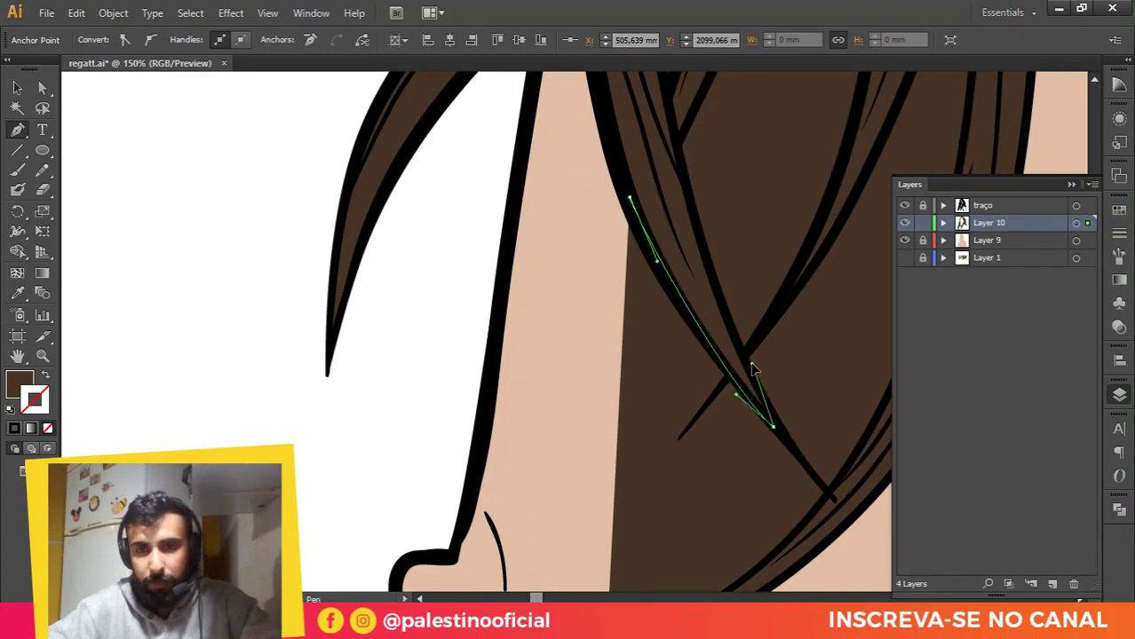
# Step: Trace the strand's inner edge back up to the corner where the thin straight diagonal strand branches off
pyautogui.moveTo(772, 274); pyautogui.dragTo(718, 410)
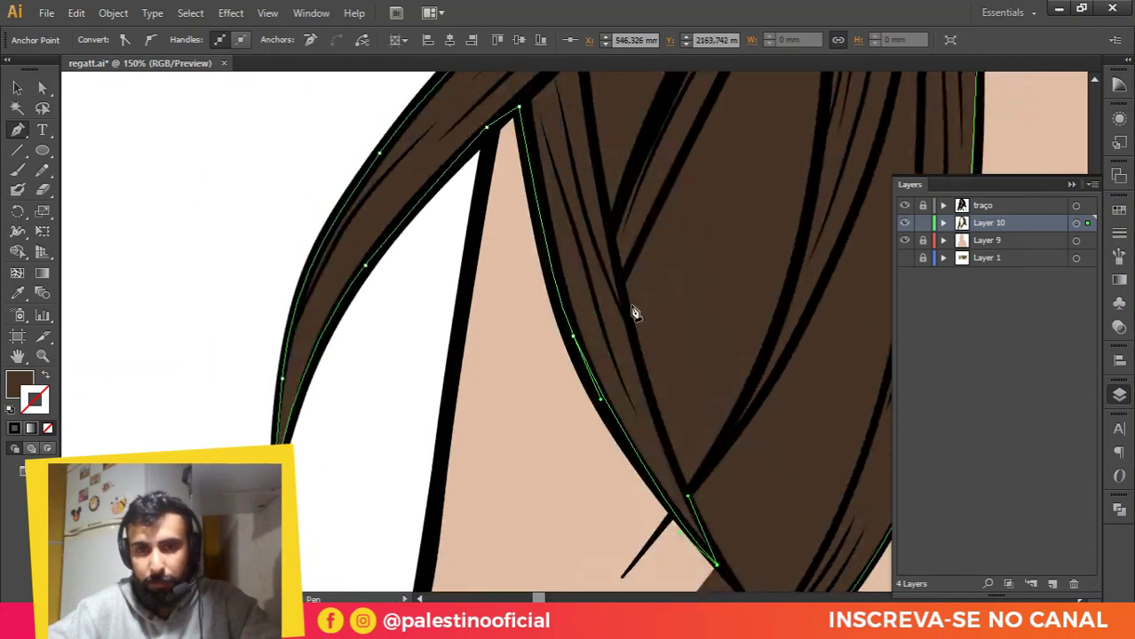
pyautogui.moveTo(629, 327); pyautogui.dragTo(613, 248)
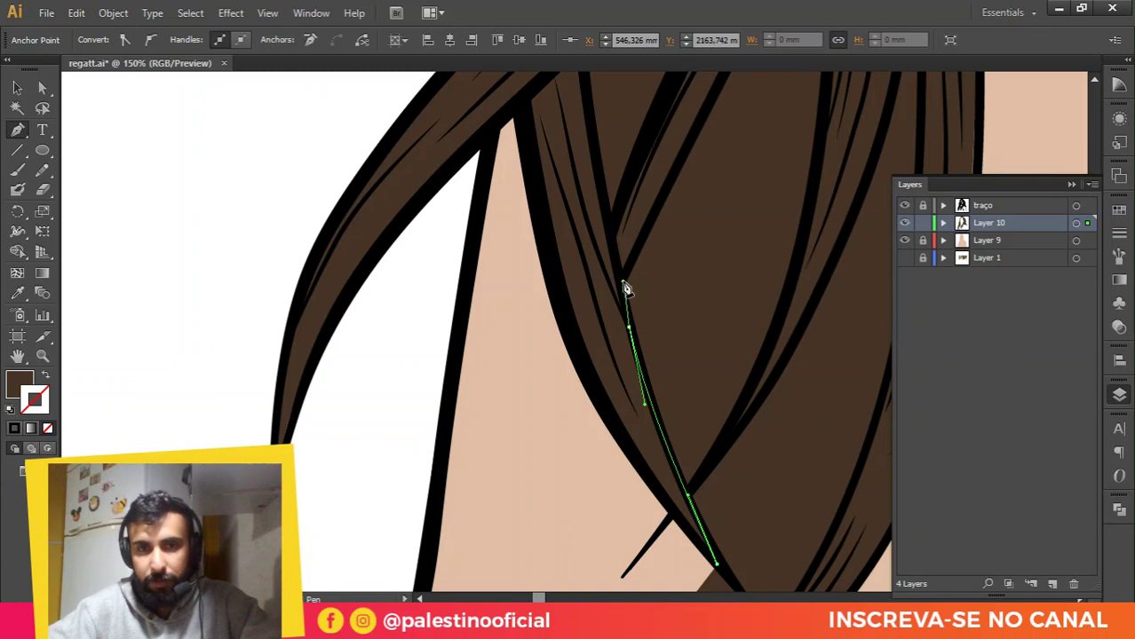
pyautogui.scroll(3, 624, 280)
pyautogui.moveTo(672, 282); pyautogui.dragTo(717, 220)
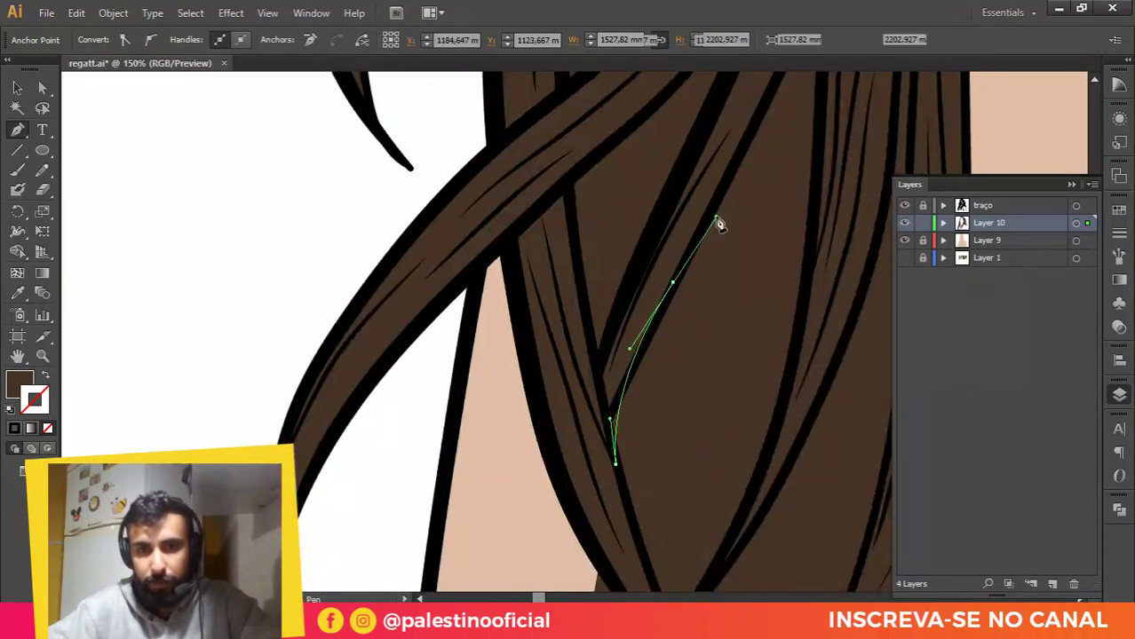
pyautogui.hotkey('ctrl', 'z')
pyautogui.click(609, 415)
# Step: Trace the lower edge of the thin diagonal strand up to the narrow apex of the skin gap
pyautogui.click(724, 181)
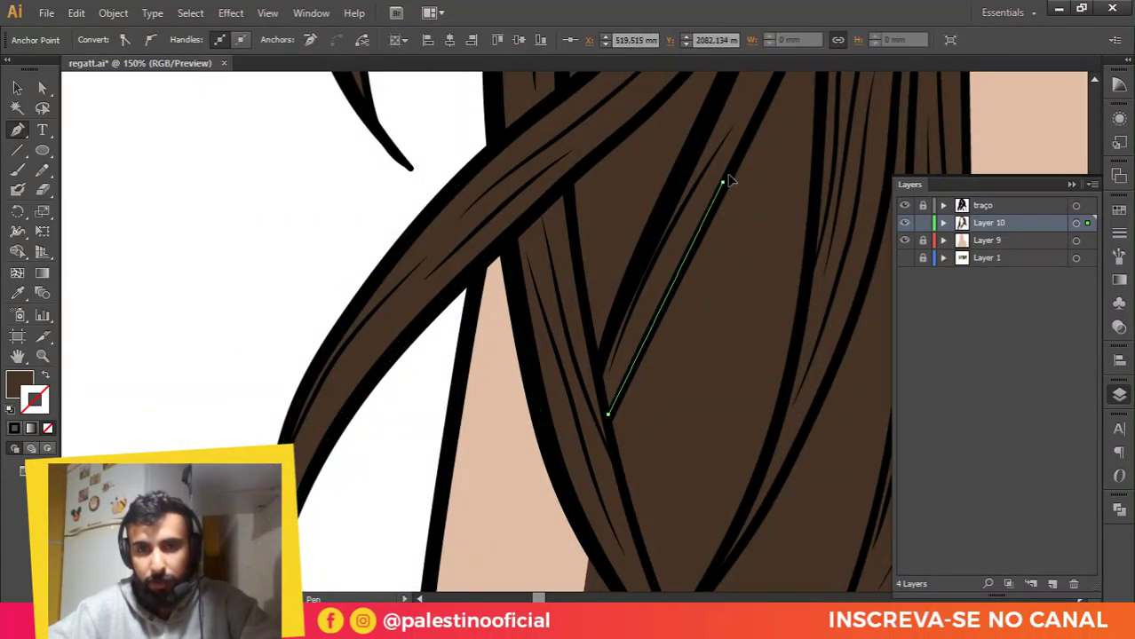
pyautogui.moveTo(732, 167); pyautogui.dragTo(583, 397)
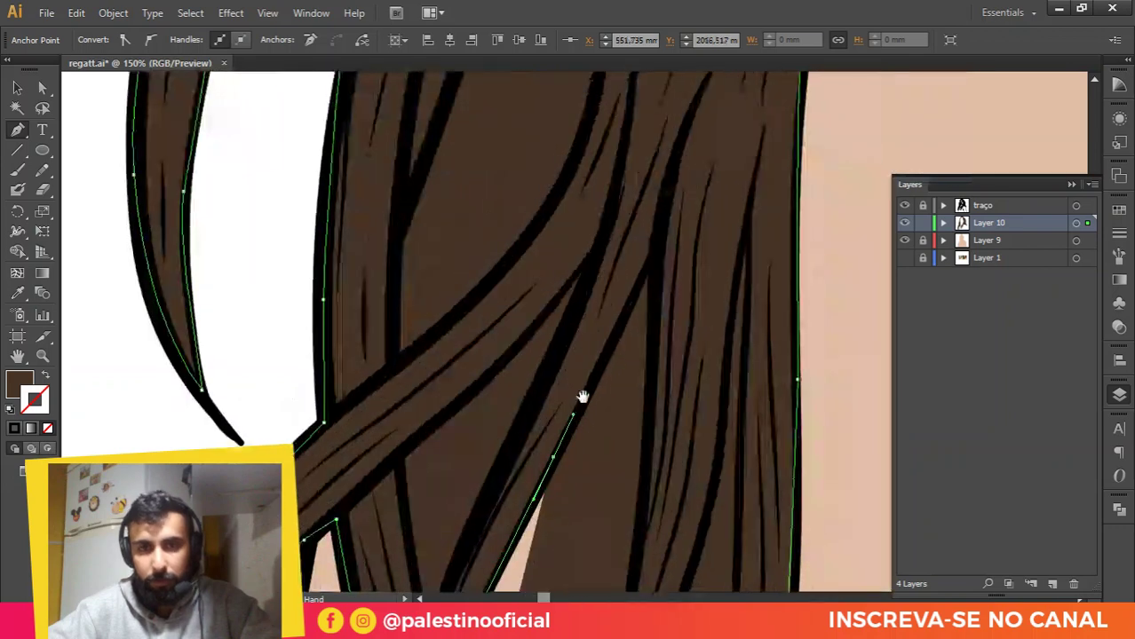
pyautogui.click(637, 290)
pyautogui.click(656, 246)
# Step: Trace the far side of the skin gap down the next curved strand to its lower tip
pyautogui.moveTo(651, 374); pyautogui.dragTo(661, 264)
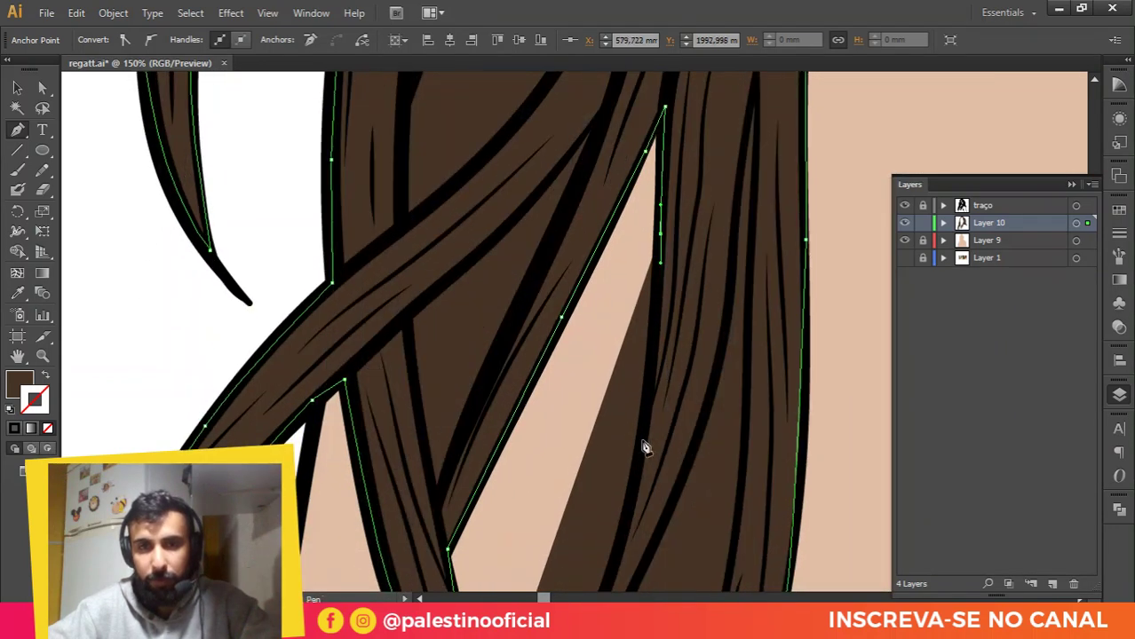
pyautogui.moveTo(641, 451); pyautogui.dragTo(663, 295)
pyautogui.moveTo(615, 454); pyautogui.dragTo(609, 471)
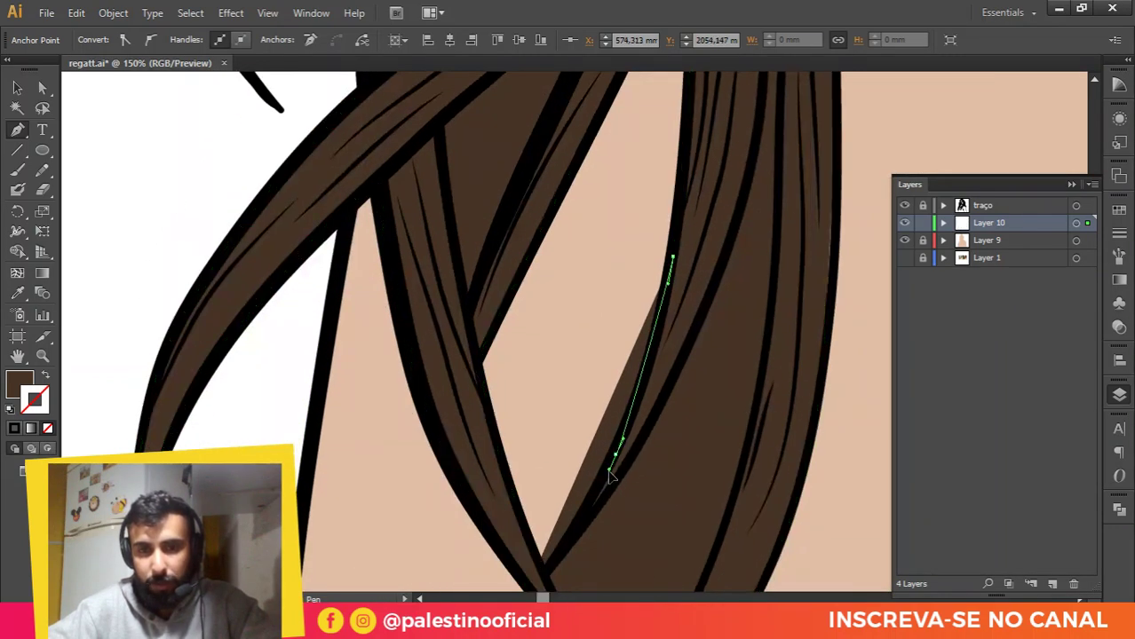
pyautogui.click(567, 544)
# Step: Trace the curved strand's other edge upward to the top of the thin gap beside the last long strand
pyautogui.moveTo(661, 401); pyautogui.dragTo(699, 323)
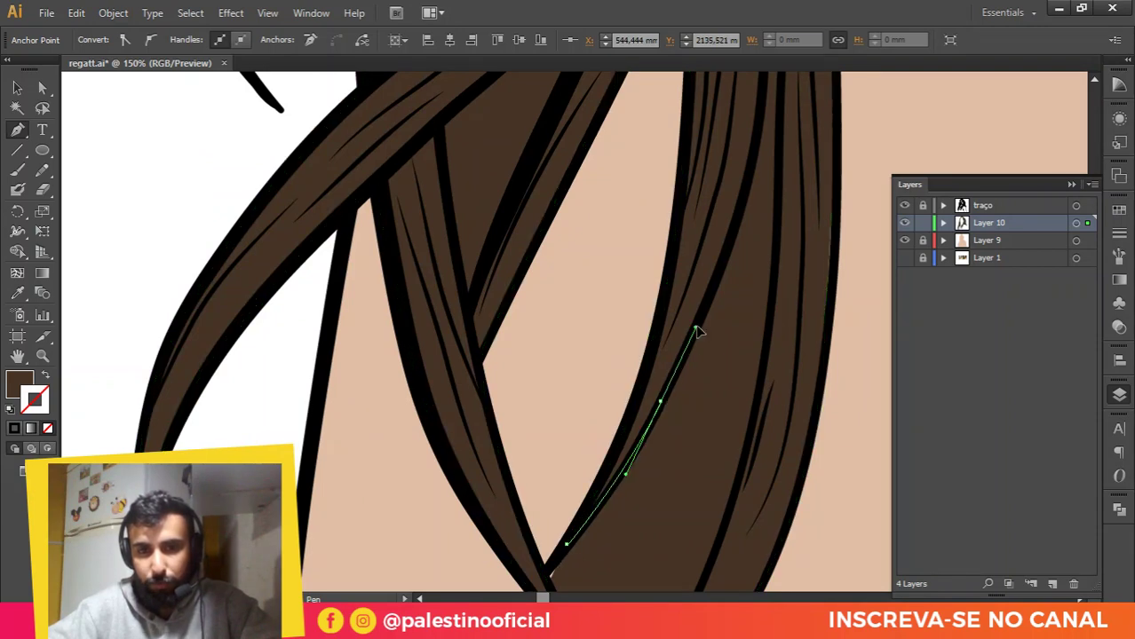
pyautogui.click(750, 182)
pyautogui.moveTo(749, 182); pyautogui.dragTo(679, 343)
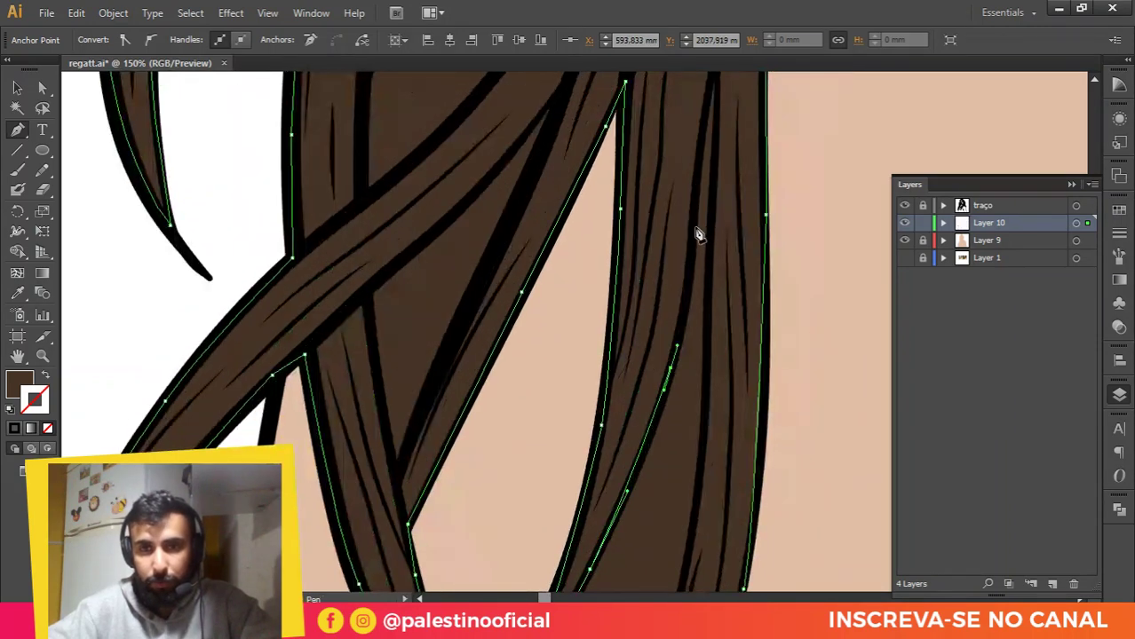
pyautogui.moveTo(695, 226)
pyautogui.mouseDown()
pyautogui.moveTo(696, 155)
pyautogui.moveTo(676, 311)
pyautogui.moveTo(696, 209)
pyautogui.mouseUp()
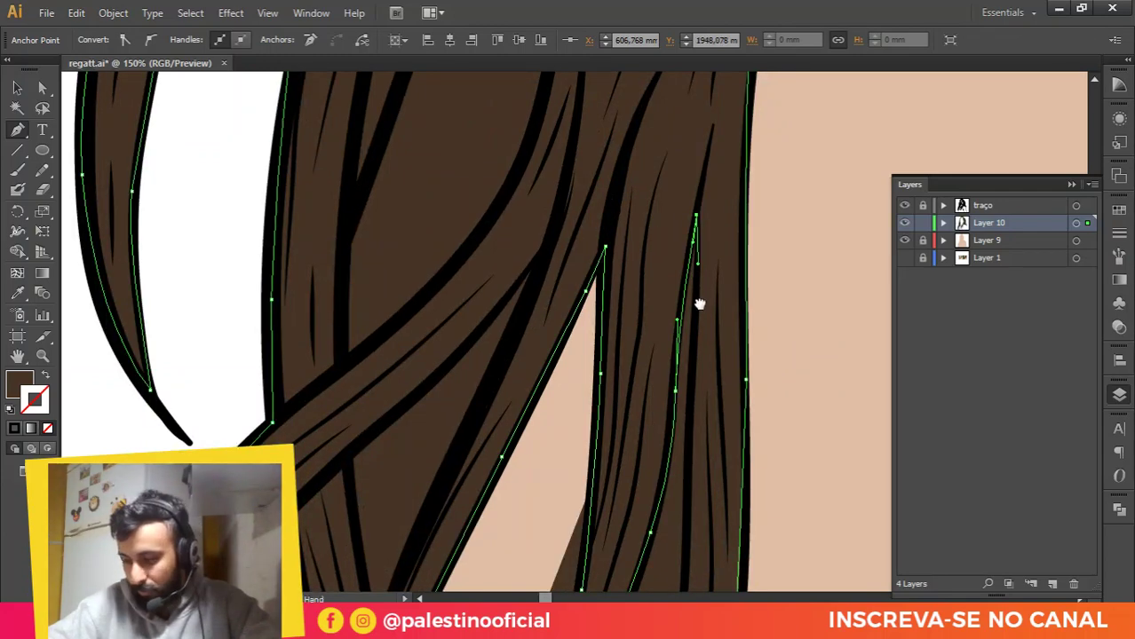
# Step: Trace the inner edge of the last long strand from the thin gap down towards the crossing strand's end
pyautogui.moveTo(699, 304); pyautogui.dragTo(707, 229)
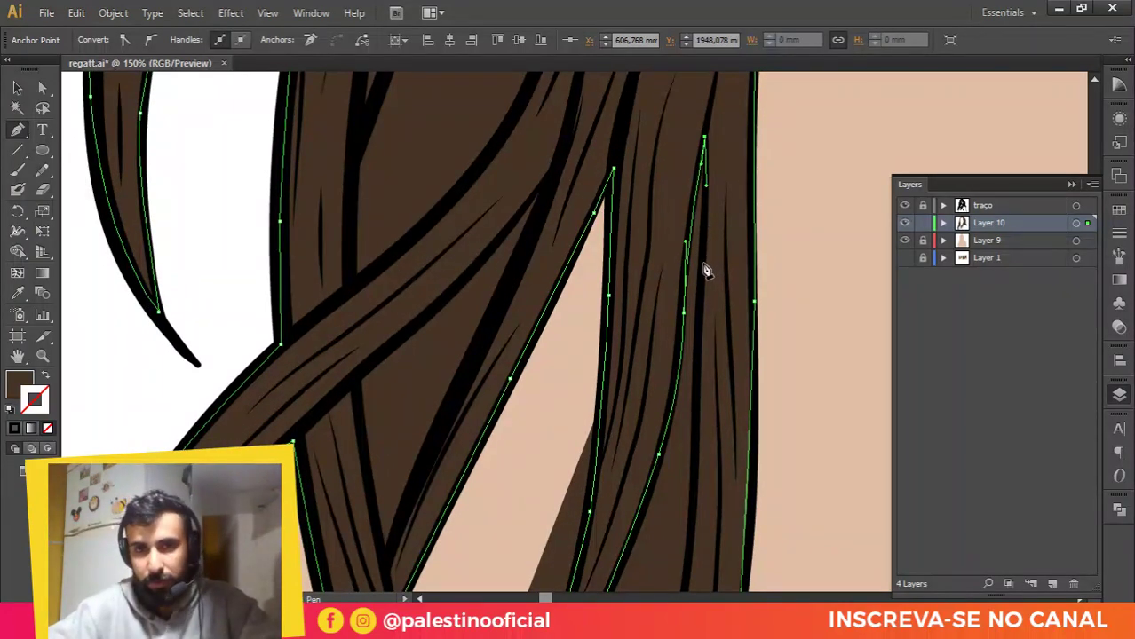
pyautogui.moveTo(699, 380); pyautogui.dragTo(695, 317)
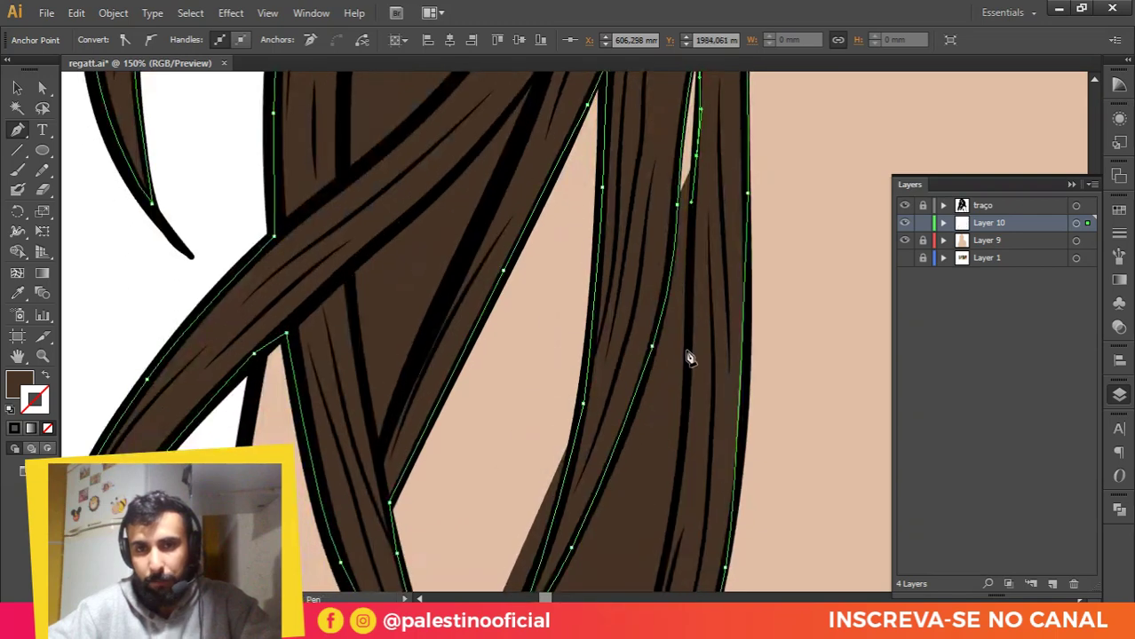
pyautogui.moveTo(679, 411); pyautogui.dragTo(676, 308)
pyautogui.moveTo(670, 381)
pyautogui.mouseDown()
pyautogui.moveTo(660, 446)
pyautogui.moveTo(661, 373)
pyautogui.mouseUp()
pyautogui.scroll(-2, 663, 444)
pyautogui.scroll(1, 645, 411)
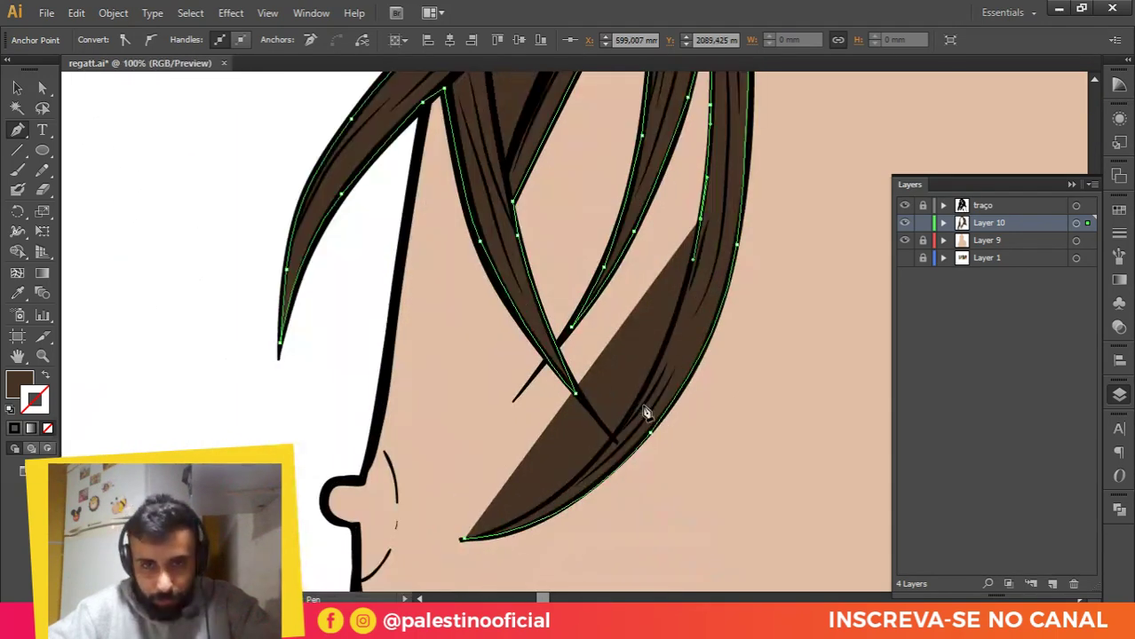
pyautogui.click(634, 409)
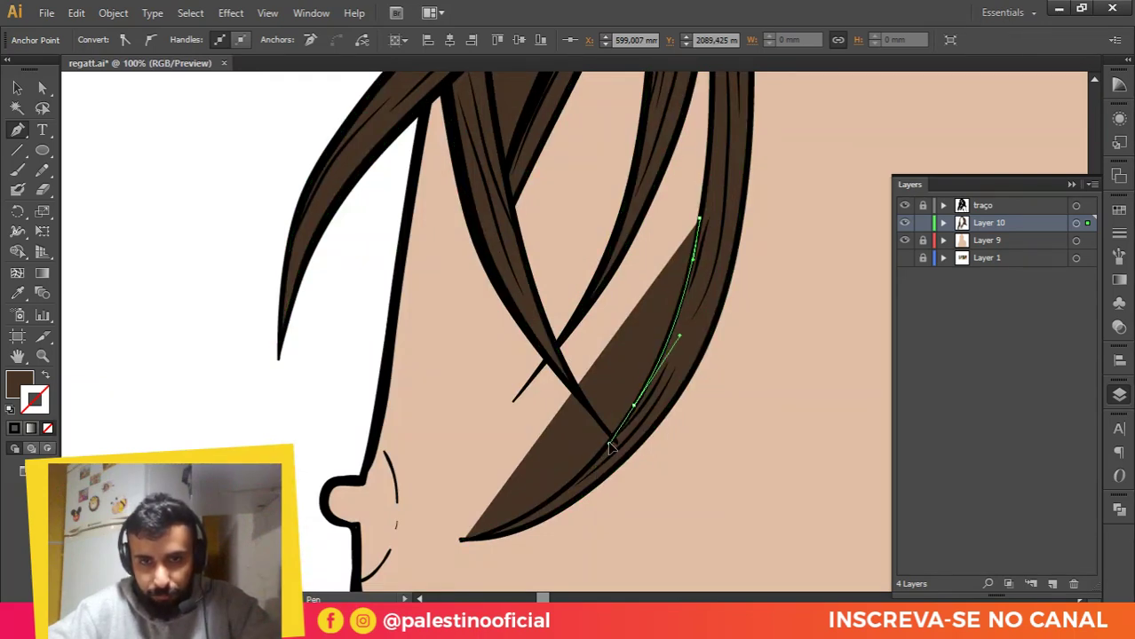
# Step: Trace the rest of the long strand's inner edge to its tip and close the hair path at its starting point
pyautogui.moveTo(609, 444); pyautogui.dragTo(612, 436)
pyautogui.scroll(2, 598, 466)
pyautogui.moveTo(555, 488); pyautogui.dragTo(688, 312)
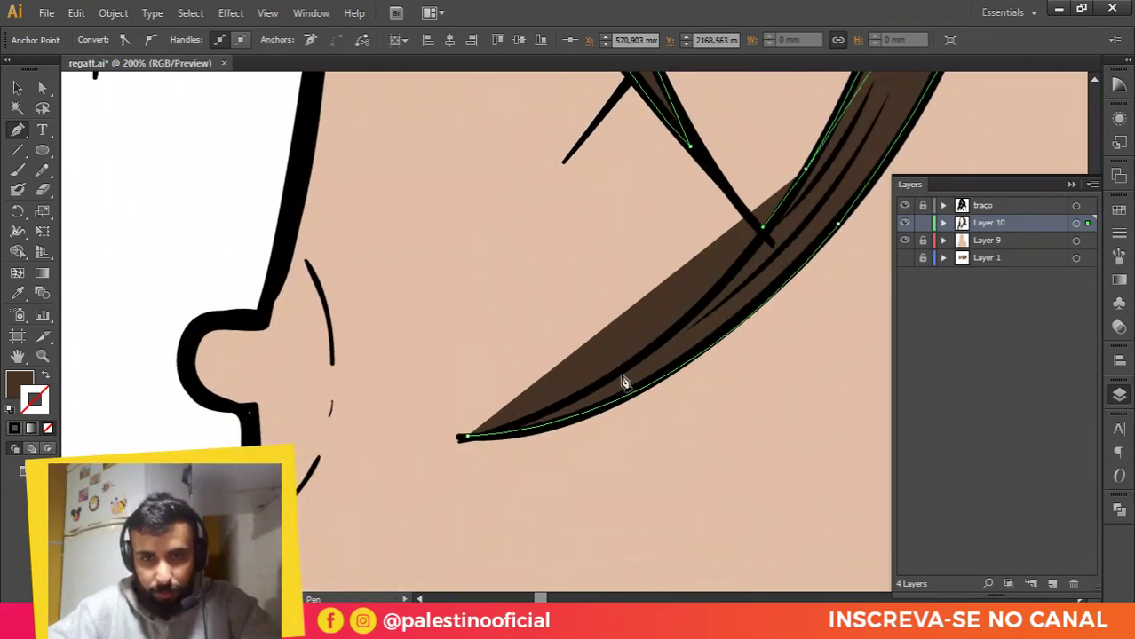
pyautogui.moveTo(610, 377); pyautogui.dragTo(515, 434)
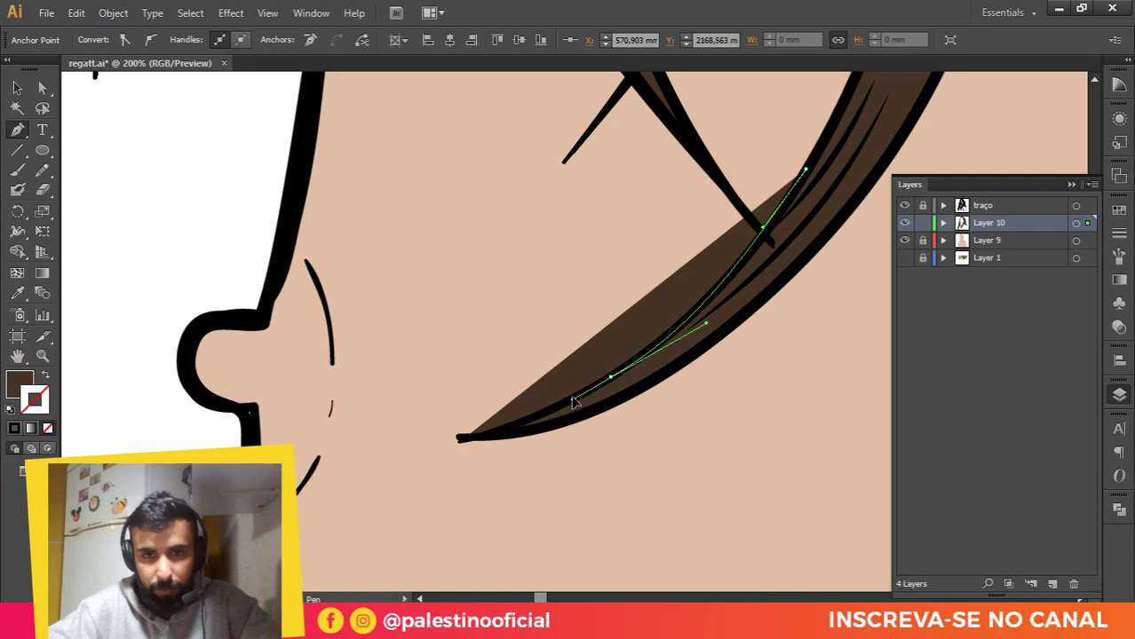
pyautogui.click(468, 437)
pyautogui.click(467, 437)
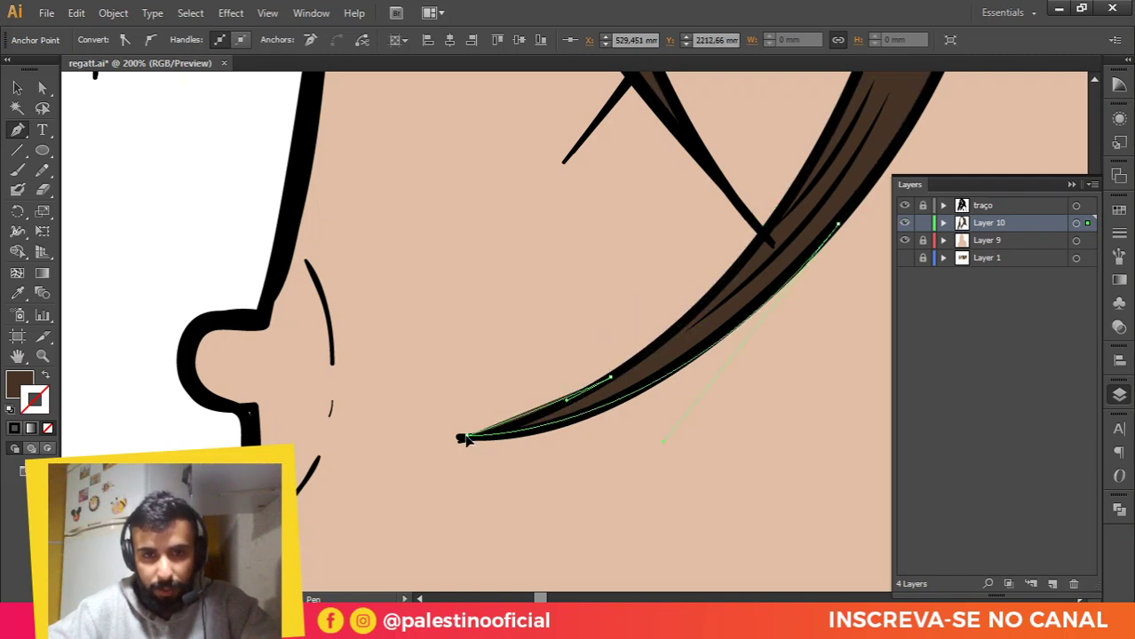
pyautogui.moveTo(445, 440); pyautogui.dragTo(446, 440)
# Step: Adjust the curve handles near the long strand's tip and on its outer edge to follow the line art, and deselect the path
pyautogui.press('a')
pyautogui.scroll(-2, 354, 434)
pyautogui.scroll(2, 422, 440)
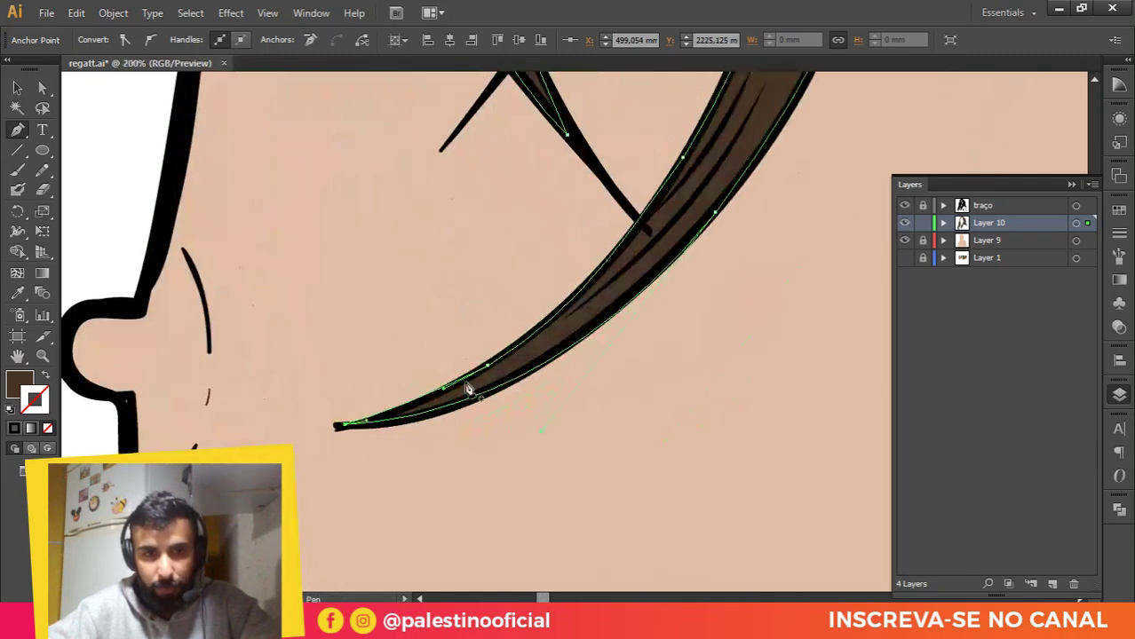
pyautogui.click(444, 395)
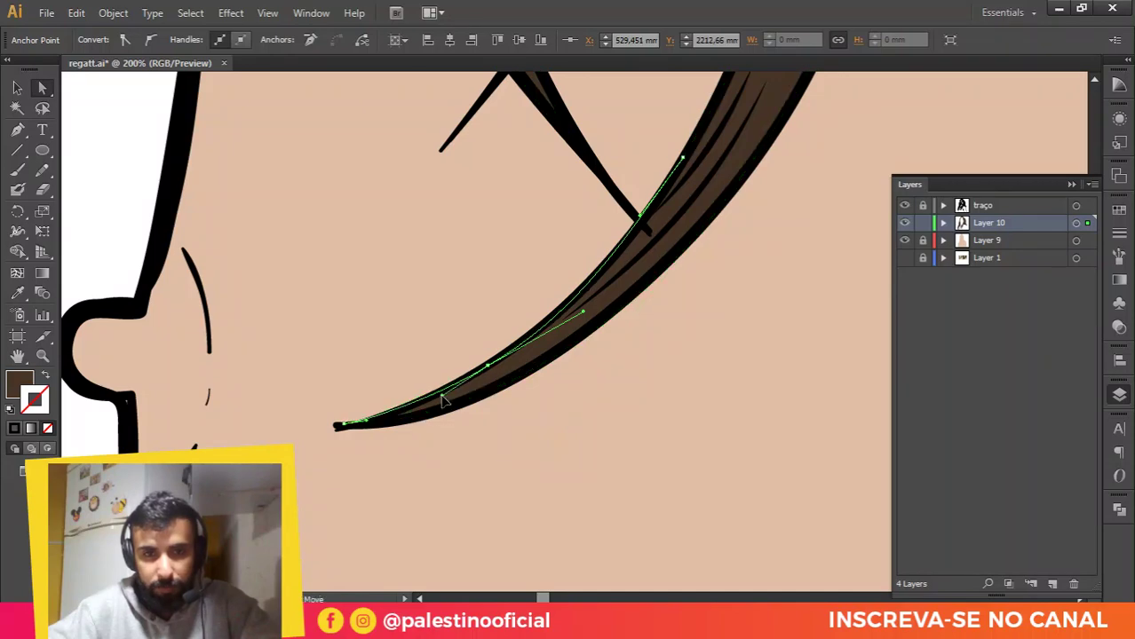
pyautogui.scroll(10, 465, 382)
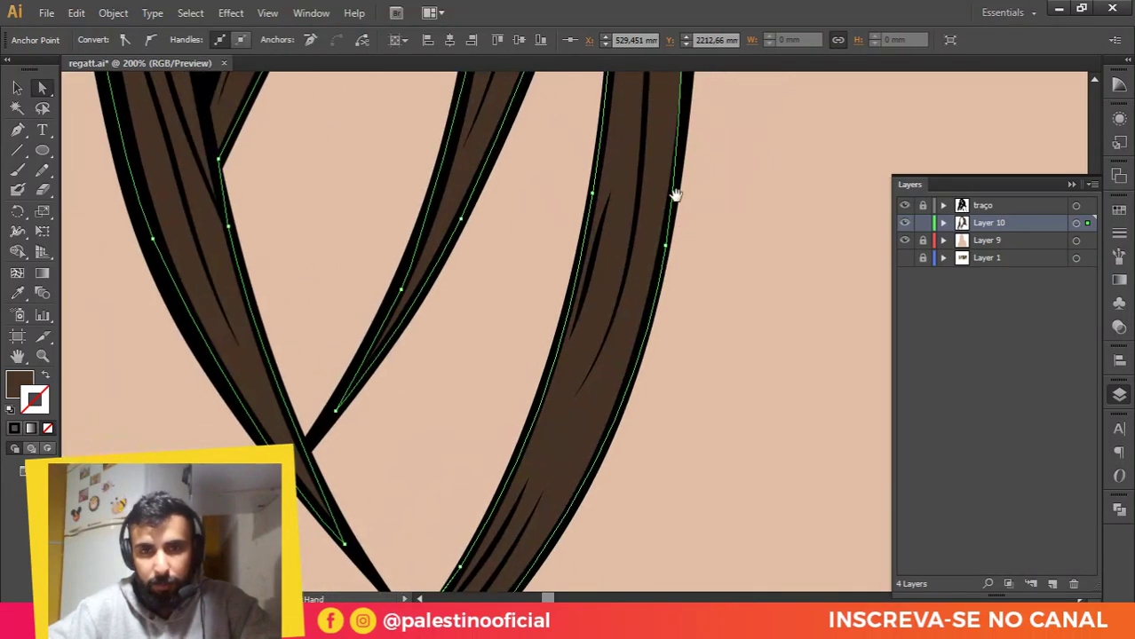
pyautogui.moveTo(669, 181); pyautogui.dragTo(619, 379)
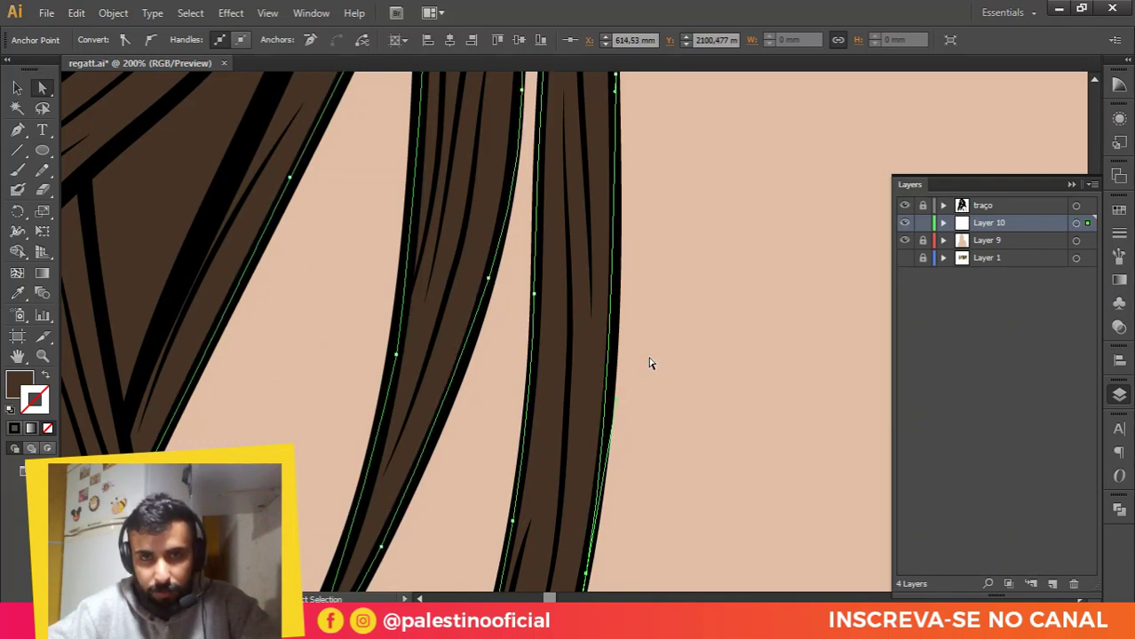
pyautogui.click(644, 320)
# Step: Start a new Pen path at the top of the enclosed opening inside the hair and trace its left edge downward
pyautogui.scroll(-4, 643, 320)
pyautogui.scroll(3, 615, 266)
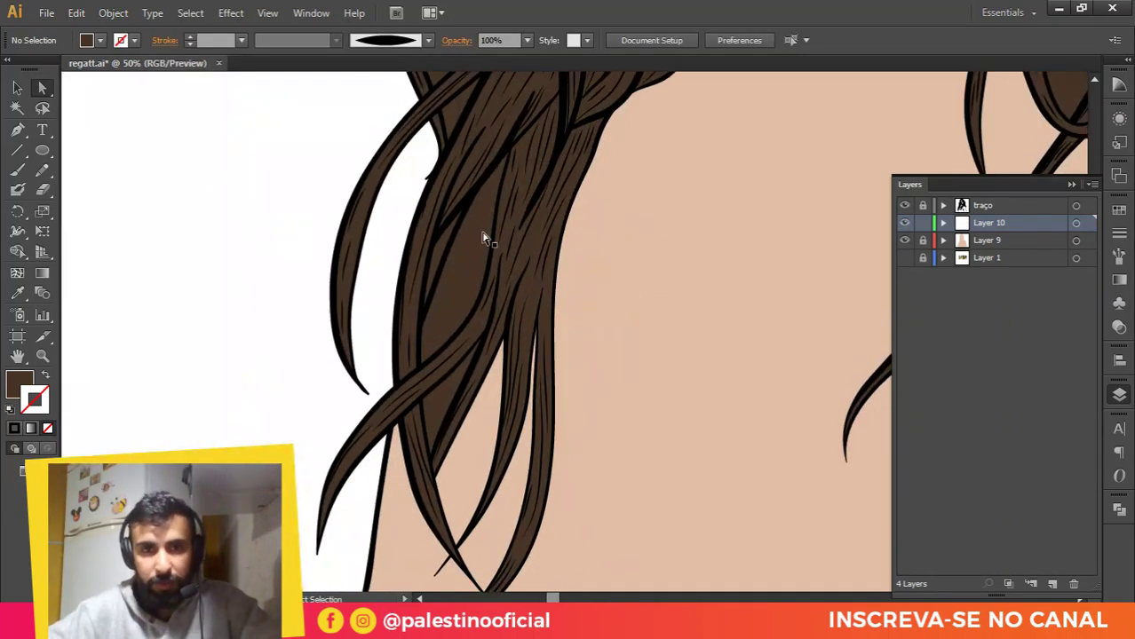
pyautogui.click(473, 202)
pyautogui.scroll(2, 474, 202)
pyautogui.hotkey('shift', 'e')
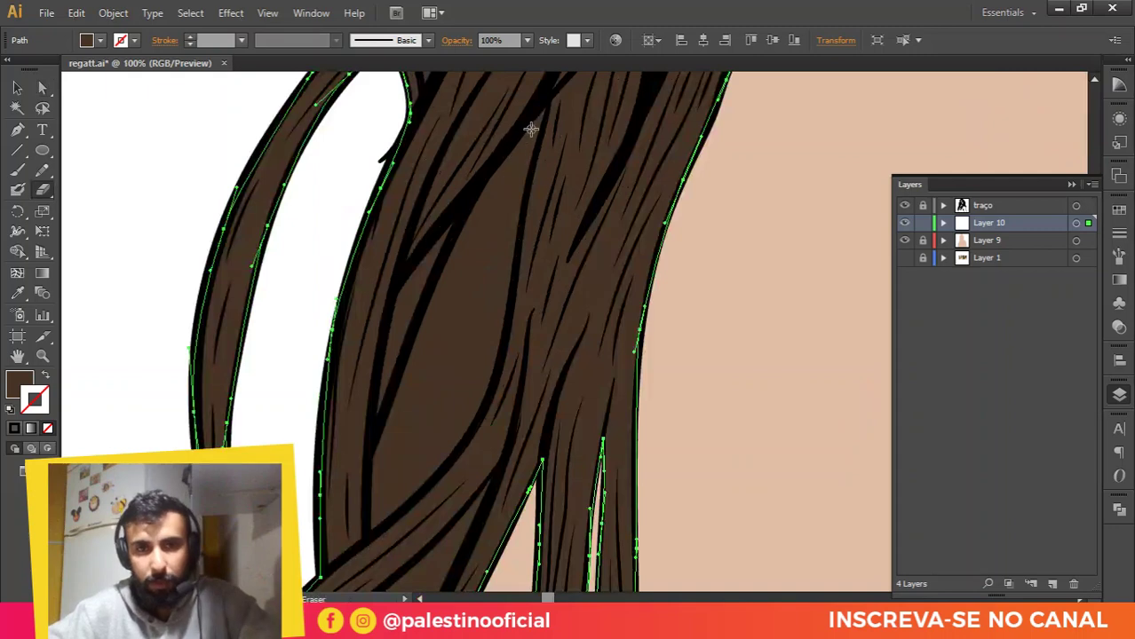
pyautogui.press('p')
pyautogui.click(542, 101)
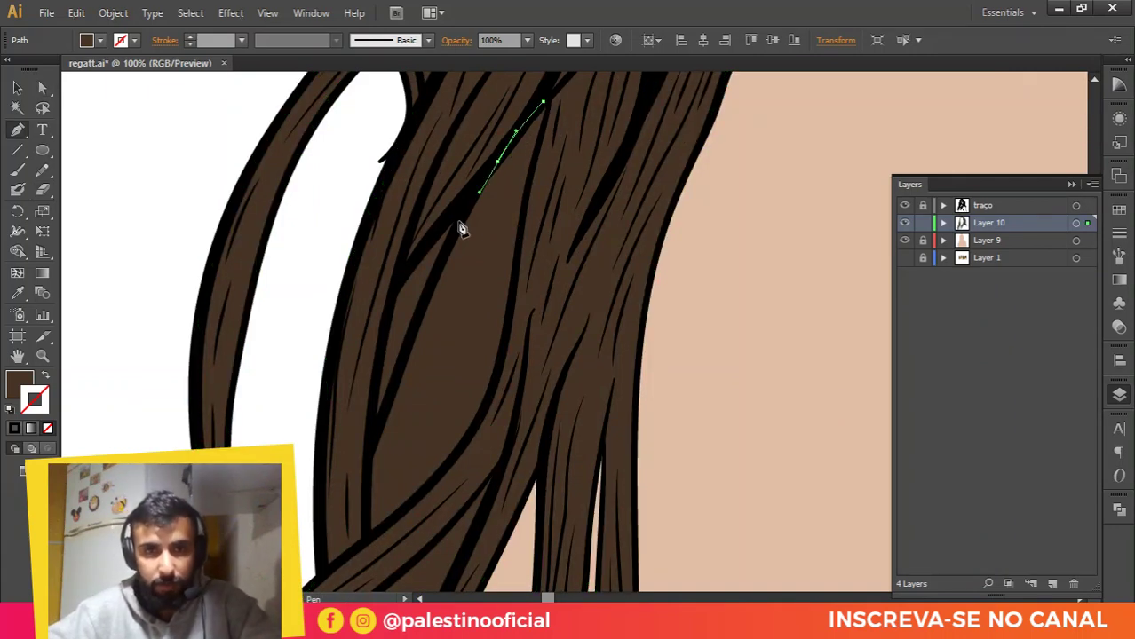
pyautogui.moveTo(442, 249); pyautogui.dragTo(441, 267)
pyautogui.moveTo(424, 323); pyautogui.dragTo(473, 267)
pyautogui.scroll(1, 431, 364)
pyautogui.click(415, 399)
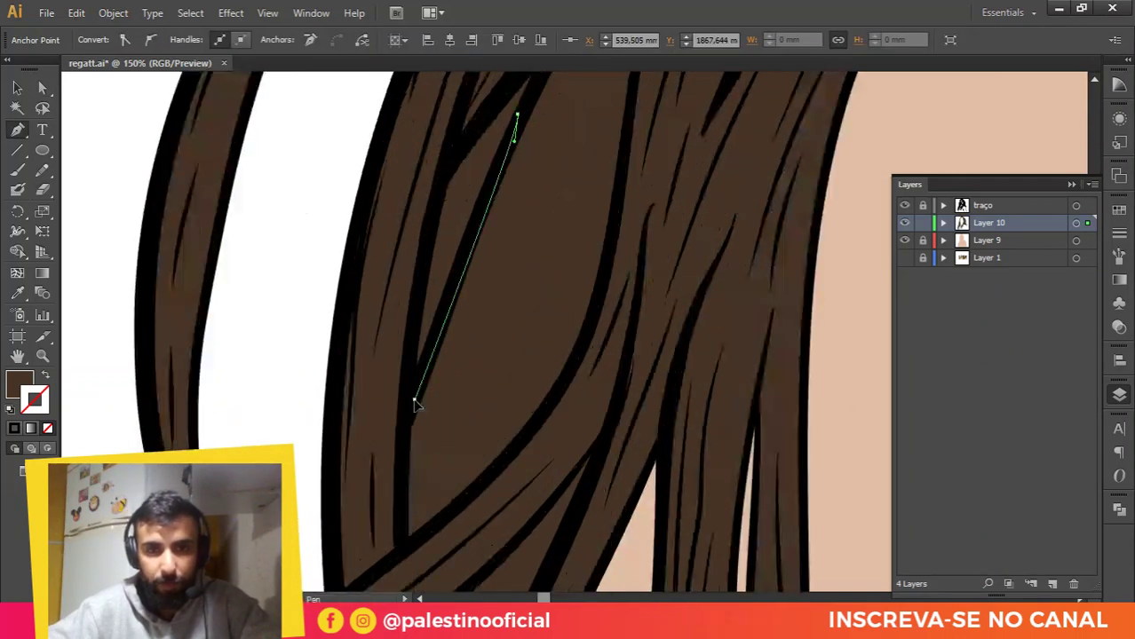
# Step: Trace the enclosed opening around its bottom corner and up its right edge, closing the path at the top
pyautogui.click(396, 547)
pyautogui.click(406, 541)
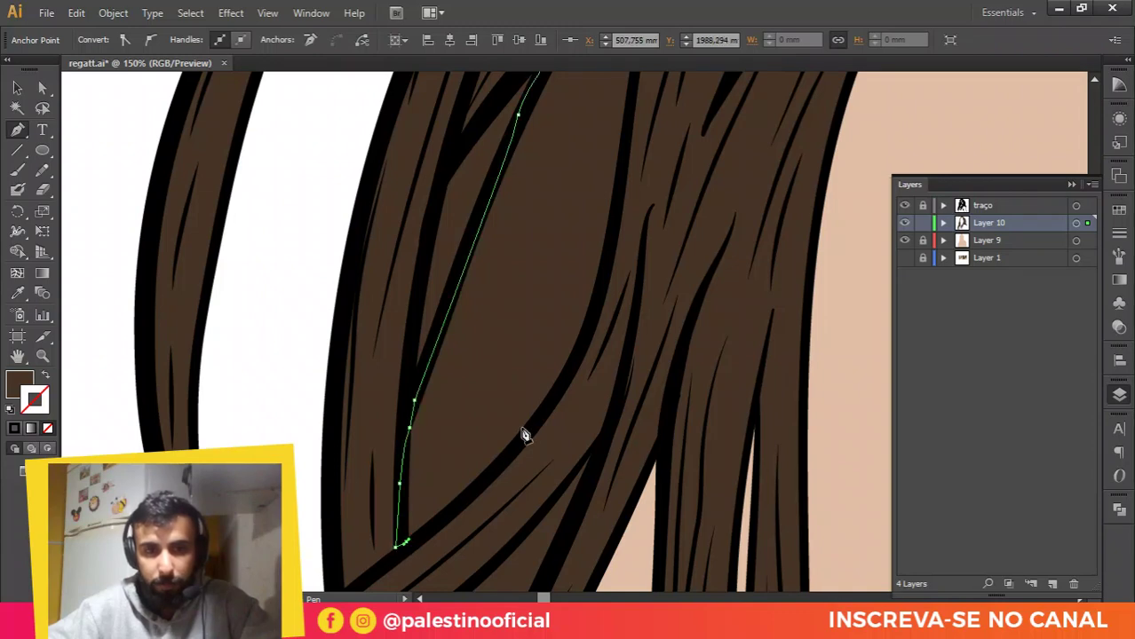
pyautogui.moveTo(544, 407); pyautogui.dragTo(586, 340)
pyautogui.moveTo(614, 245); pyautogui.dragTo(622, 208)
pyautogui.moveTo(623, 197); pyautogui.dragTo(613, 400)
pyautogui.click(662, 96)
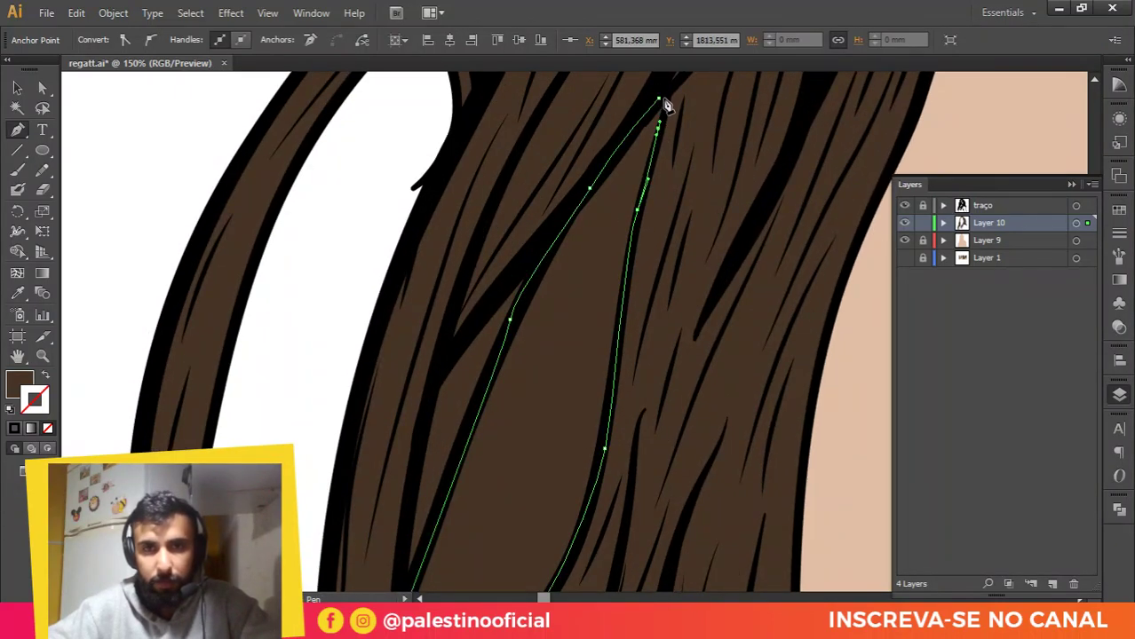
# Step: Move the traced opening shape off the hair to check it, and return it to its place
pyautogui.press('v')
pyautogui.scroll(-2, 587, 158)
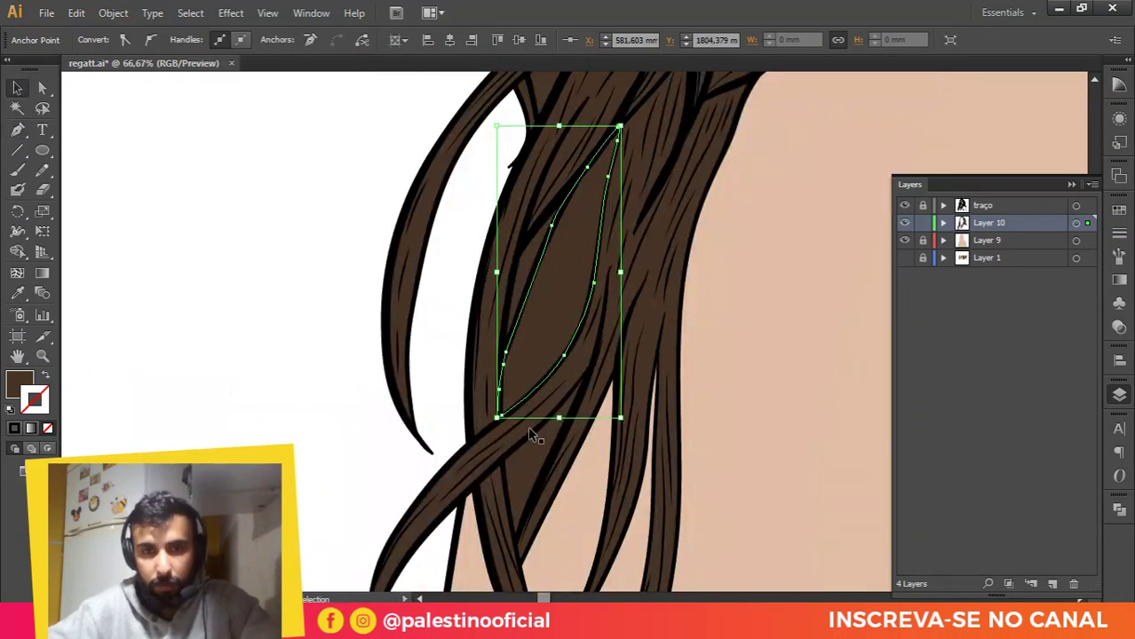
pyautogui.moveTo(530, 434); pyautogui.dragTo(538, 410)
pyautogui.keyDown('shift'); pyautogui.click(654, 174); pyautogui.keyUp('shift')
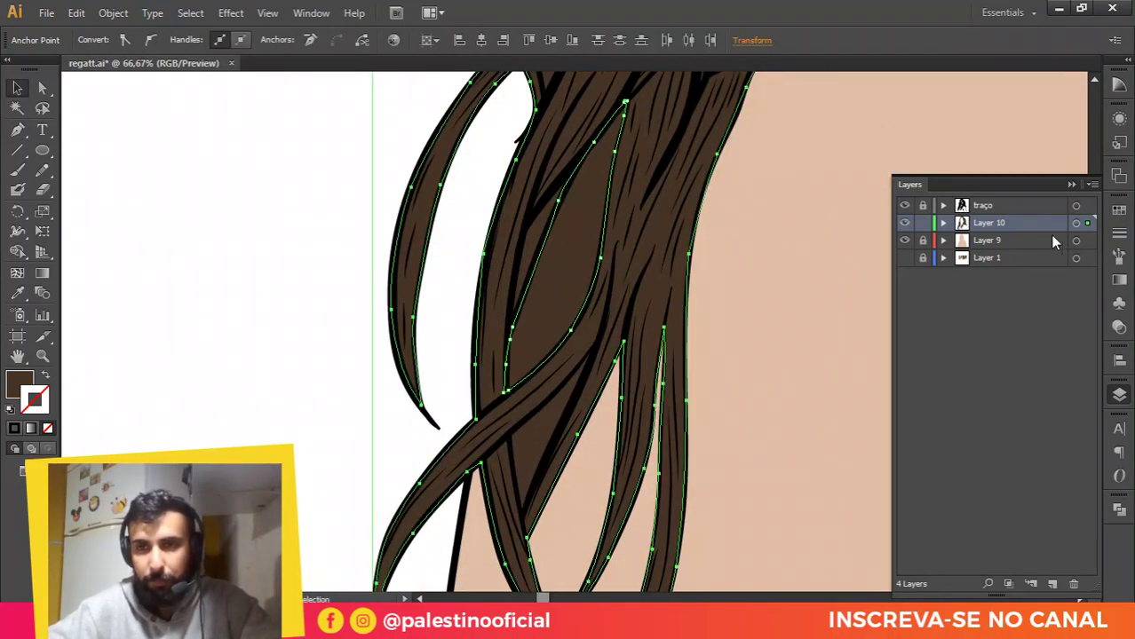
pyautogui.click(702, 221)
pyautogui.moveTo(564, 208); pyautogui.dragTo(442, 260)
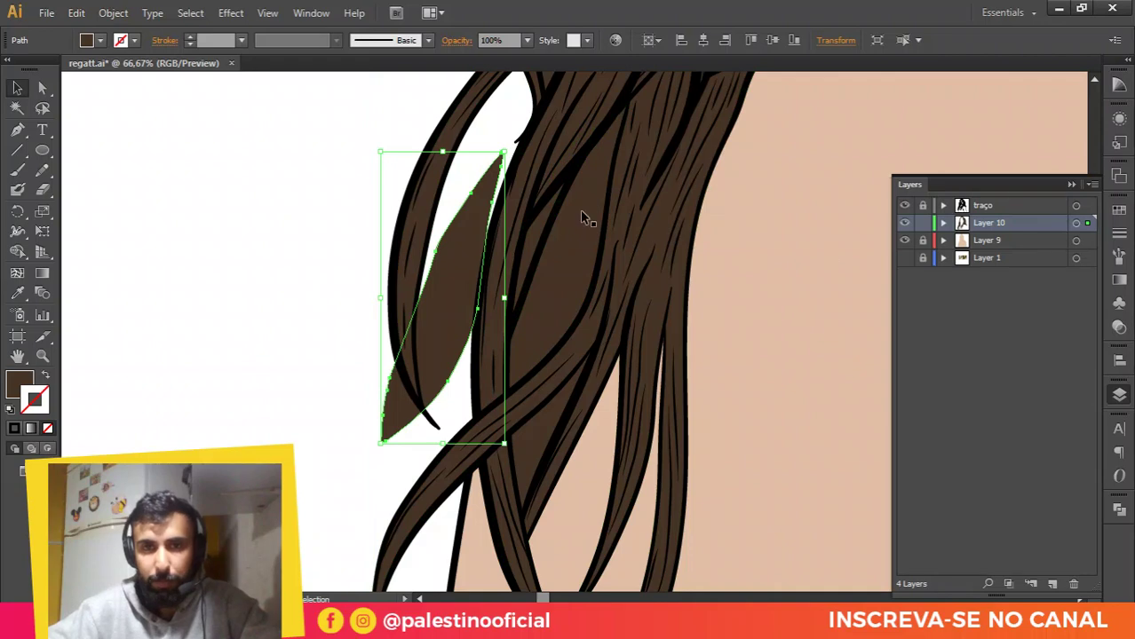
pyautogui.moveTo(481, 229); pyautogui.dragTo(604, 177)
pyautogui.scroll(1, 664, 158)
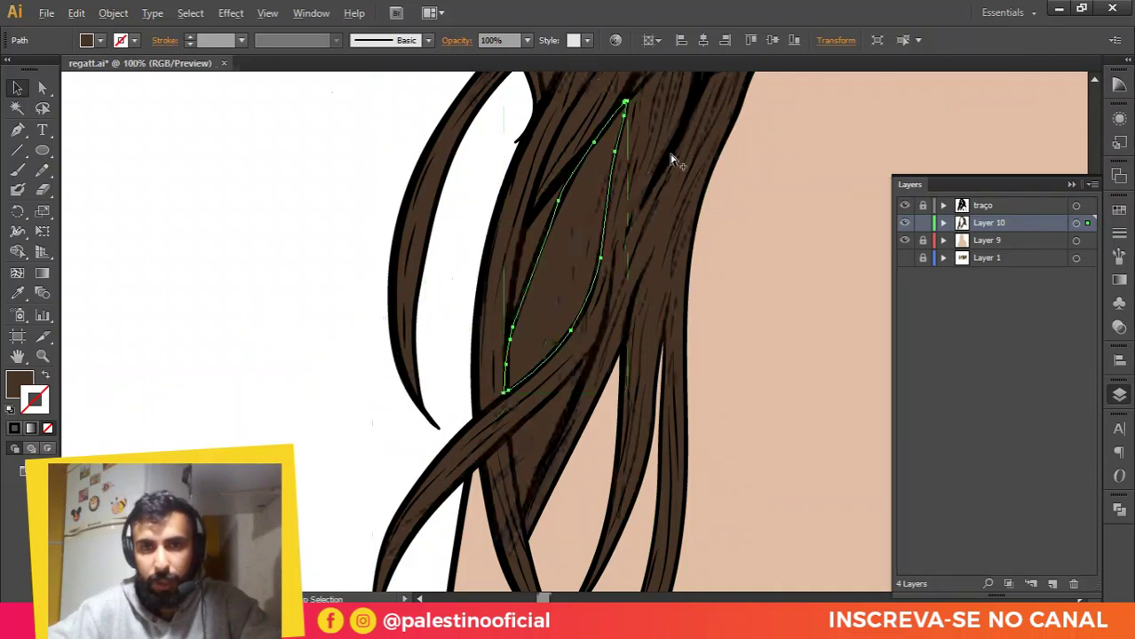
# Step: Select all the Layer 10 artwork, subtract the opening shape from the hair with Minus Front, and deselect
pyautogui.hotkey('ctrl', 'a')
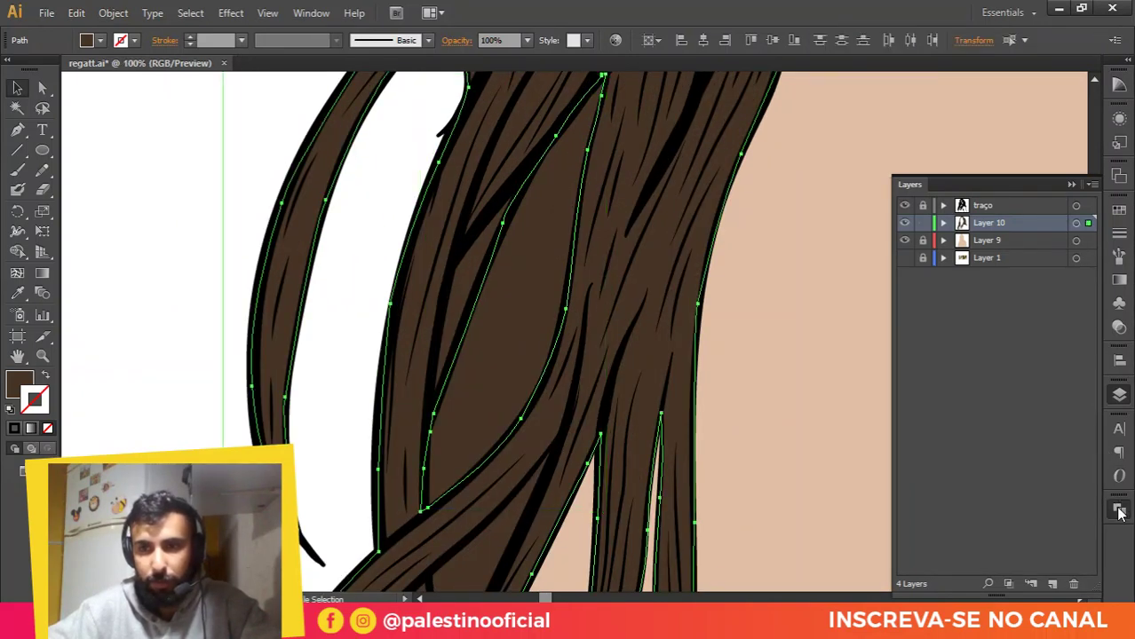
pyautogui.click(1118, 513)
pyautogui.click(954, 536)
pyautogui.click(806, 351)
pyautogui.scroll(-3, 529, 221)
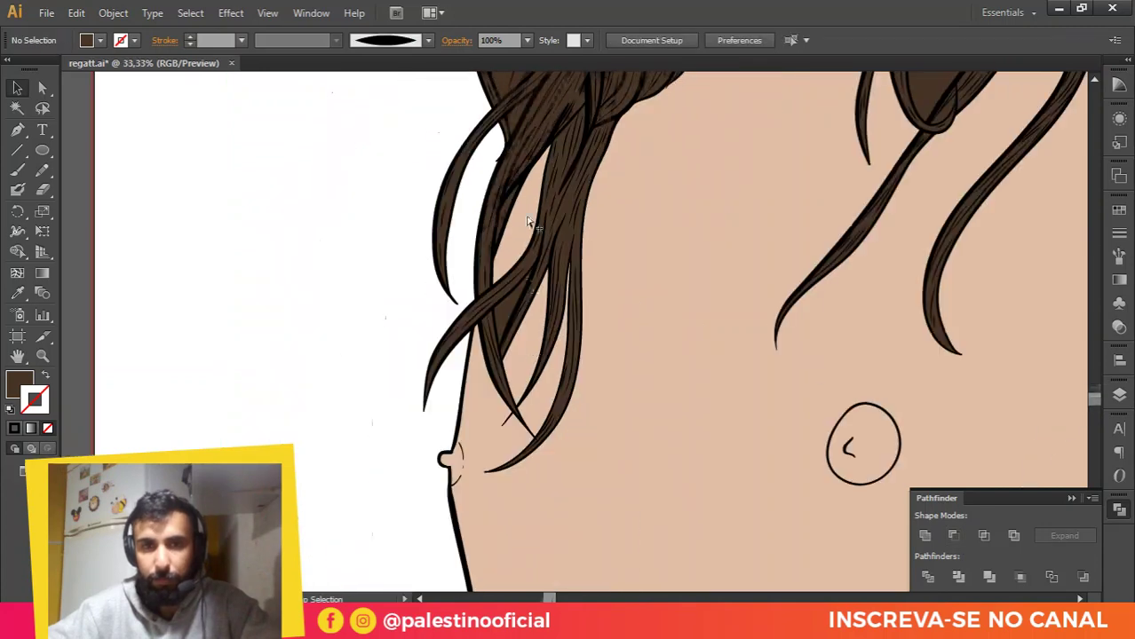
# Step: Trace the narrow triangular opening below the crossing lower strands with the Pen tool and close the path at its upper tip
pyautogui.scroll(3, 515, 322)
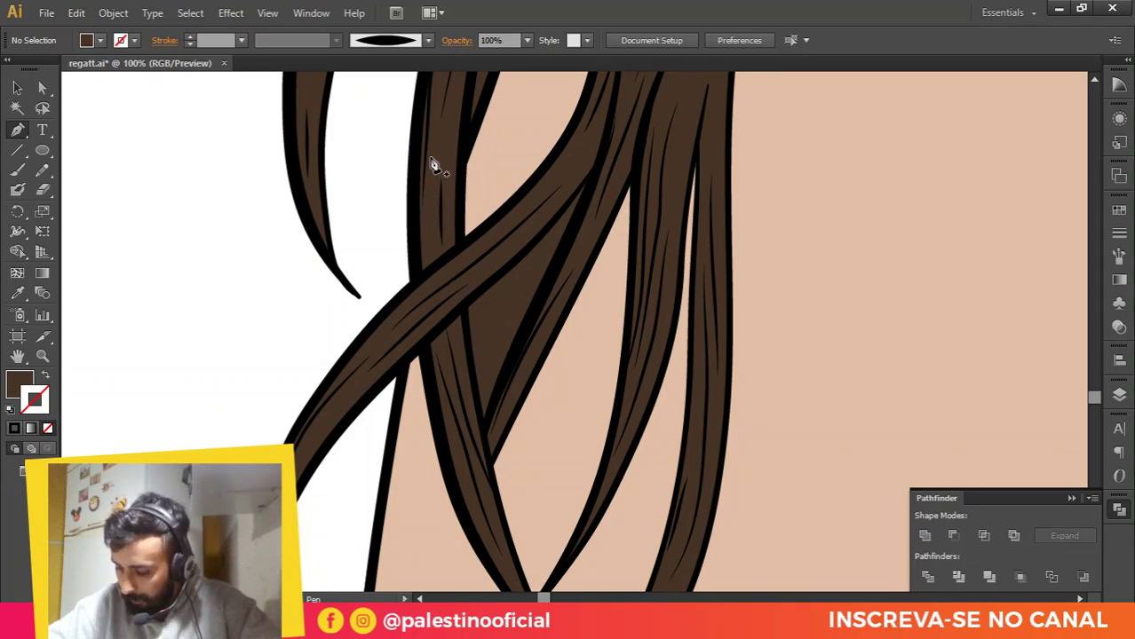
pyautogui.hotkey('ctrl', '+')
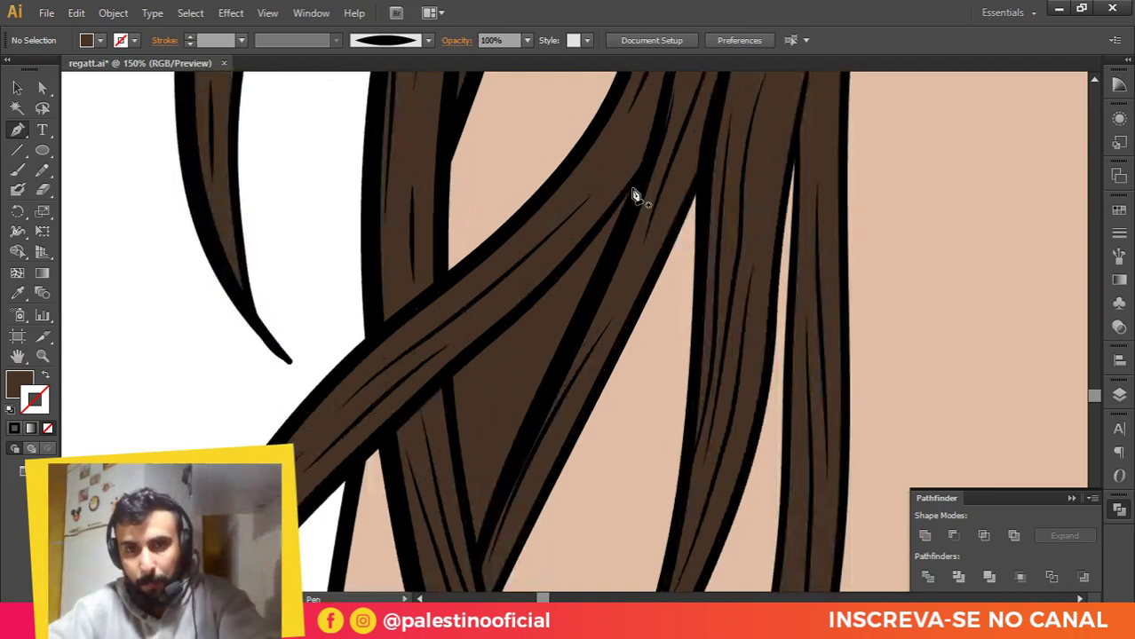
pyautogui.click(632, 194)
pyautogui.moveTo(531, 431); pyautogui.dragTo(523, 441)
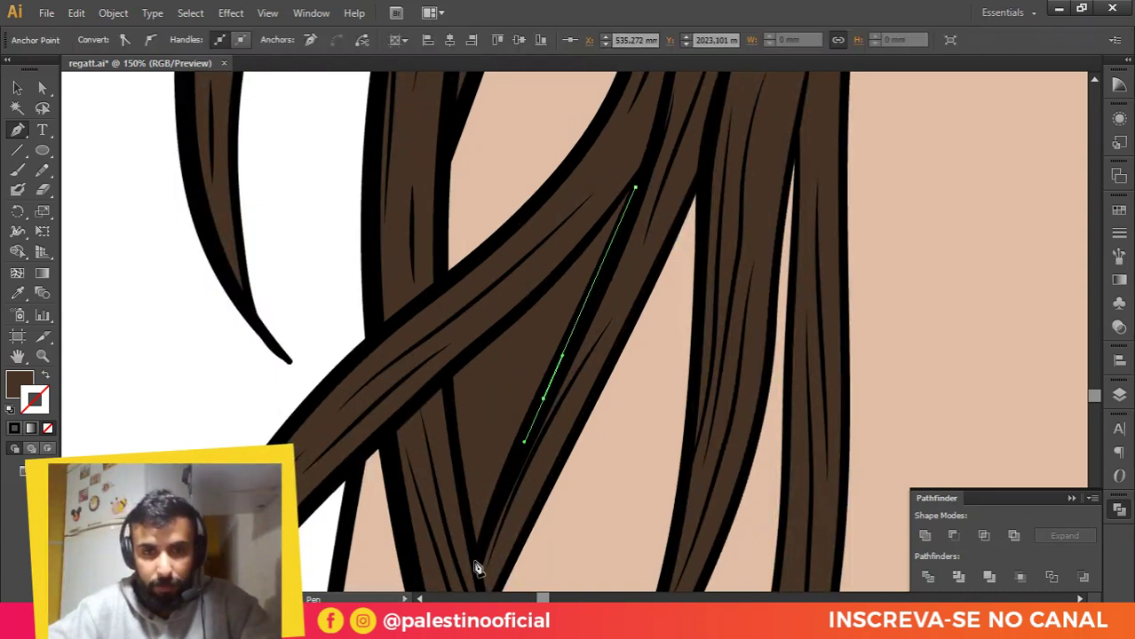
pyautogui.click(476, 561)
pyautogui.scroll(2, 457, 494)
pyautogui.moveTo(450, 420); pyautogui.dragTo(439, 317)
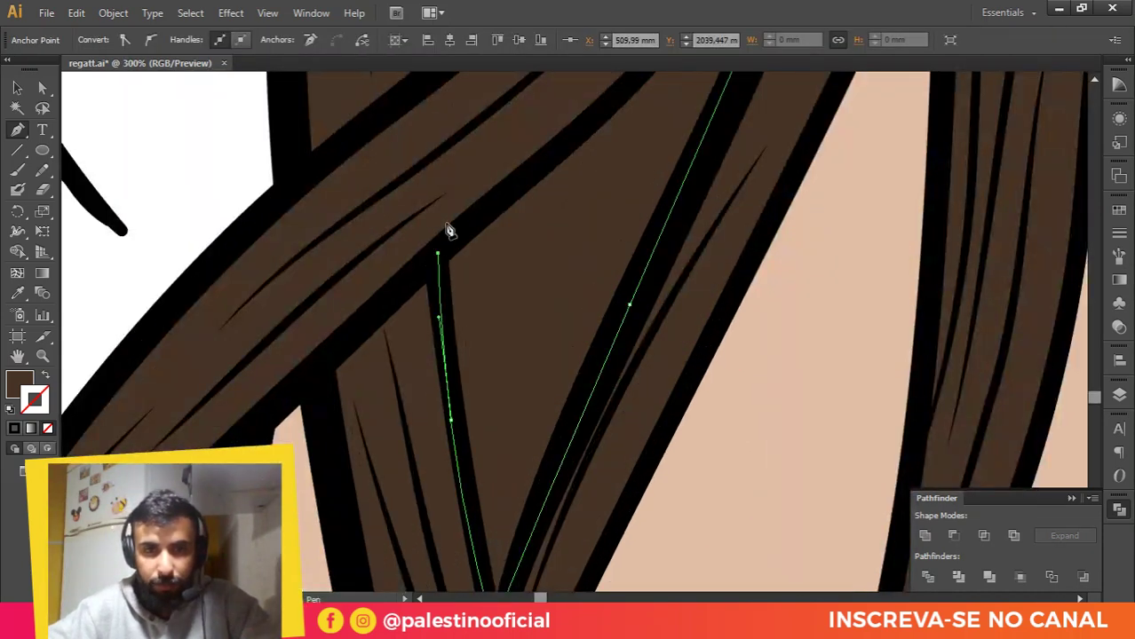
pyautogui.moveTo(445, 233); pyautogui.dragTo(363, 441)
pyautogui.click(603, 261)
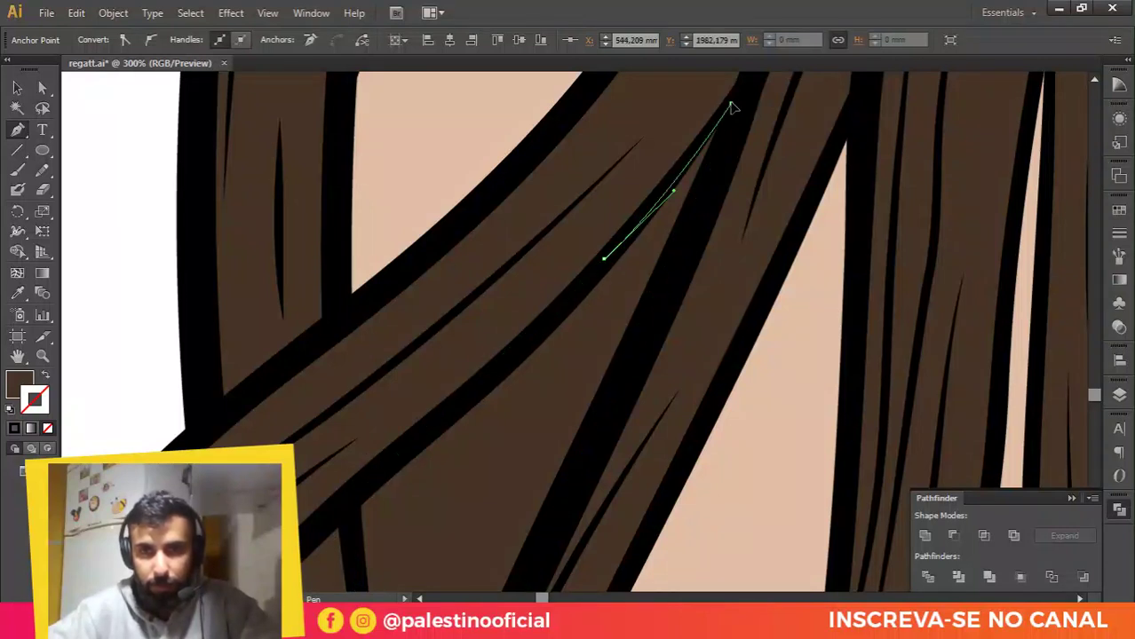
pyautogui.click(730, 106)
# Step: Add the hair to the selection, subtract the triangular opening from it with Minus Front, and deselect
pyautogui.press('v')
pyautogui.keyDown('shift'); pyautogui.click(728, 353); pyautogui.keyUp('shift')
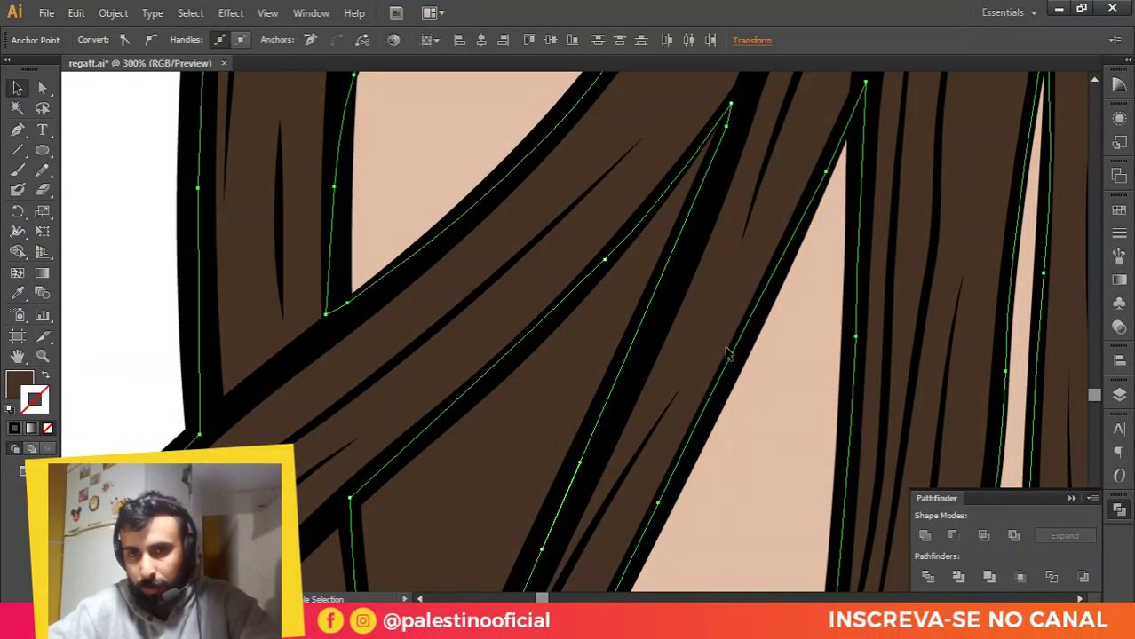
pyautogui.click(952, 536)
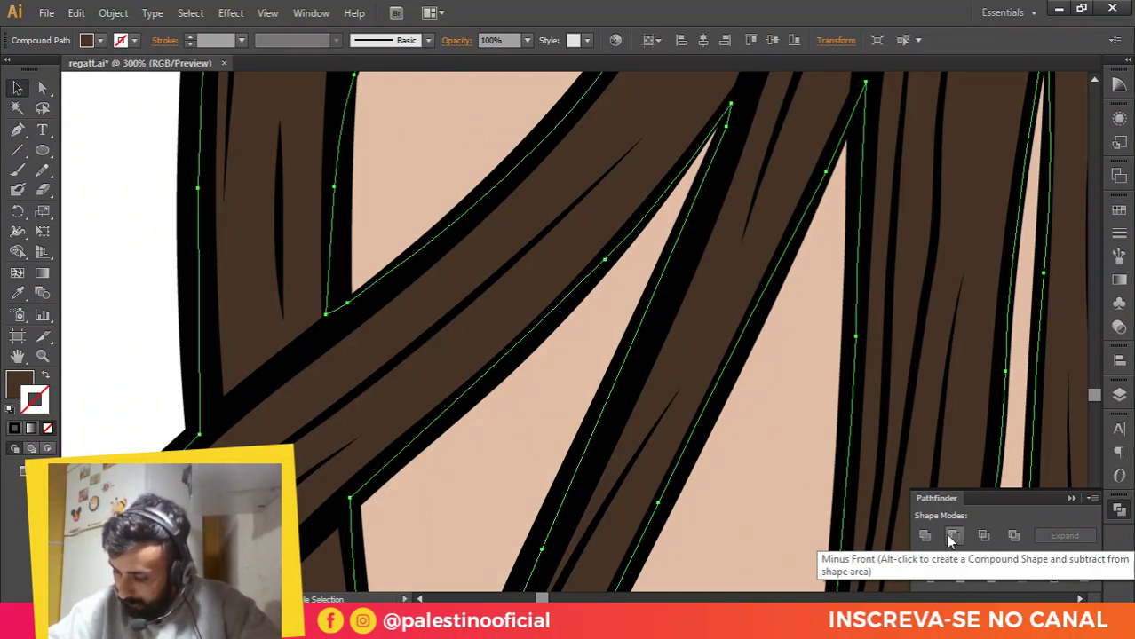
pyautogui.scroll(-2, 759, 431)
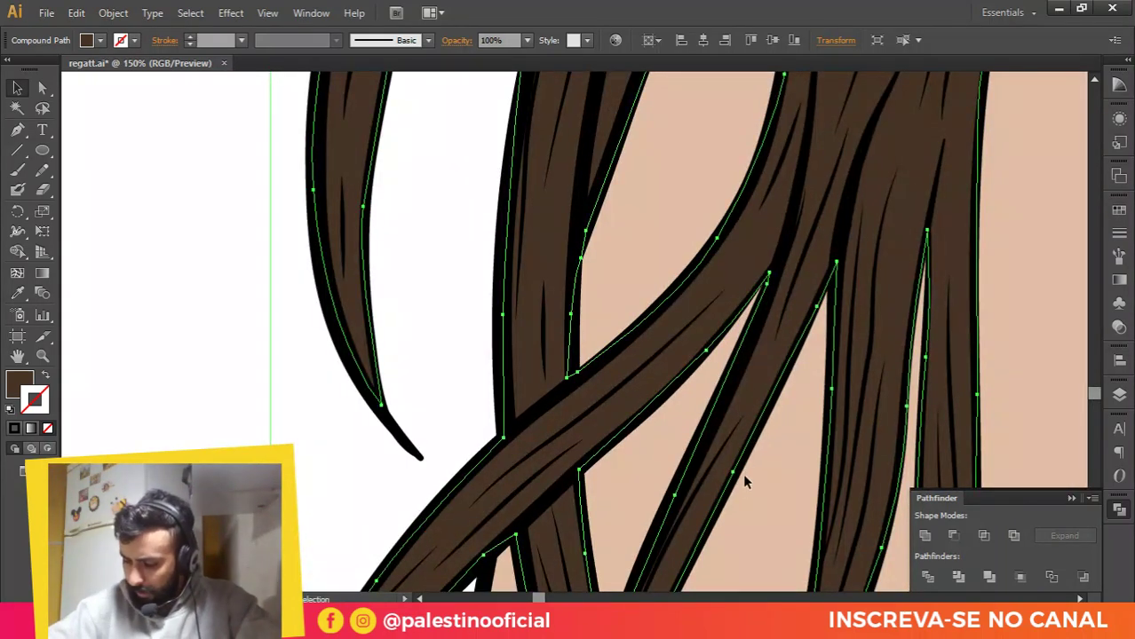
pyautogui.hotkey('ctrl', 'shift', 'a')
pyautogui.scroll(-5, 771, 495)
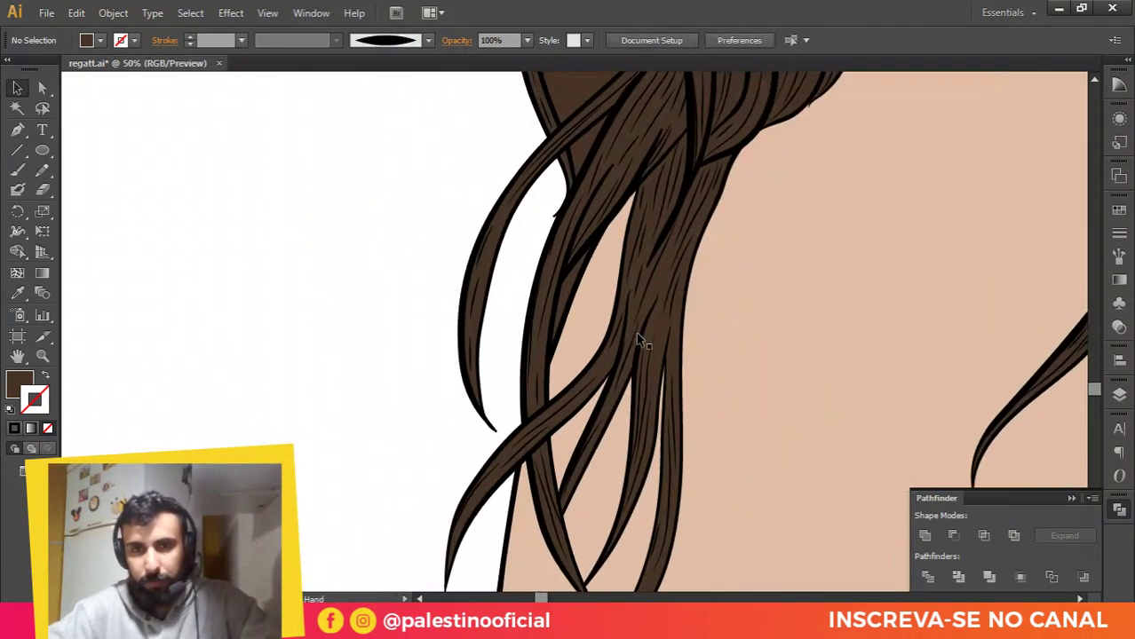
# Step: Start a Pen path at the top of the rounded loop opening beside the hair and trace its outer curve to the bottom corner
pyautogui.scroll(3, 606, 133)
pyautogui.click(608, 199)
pyautogui.press('p')
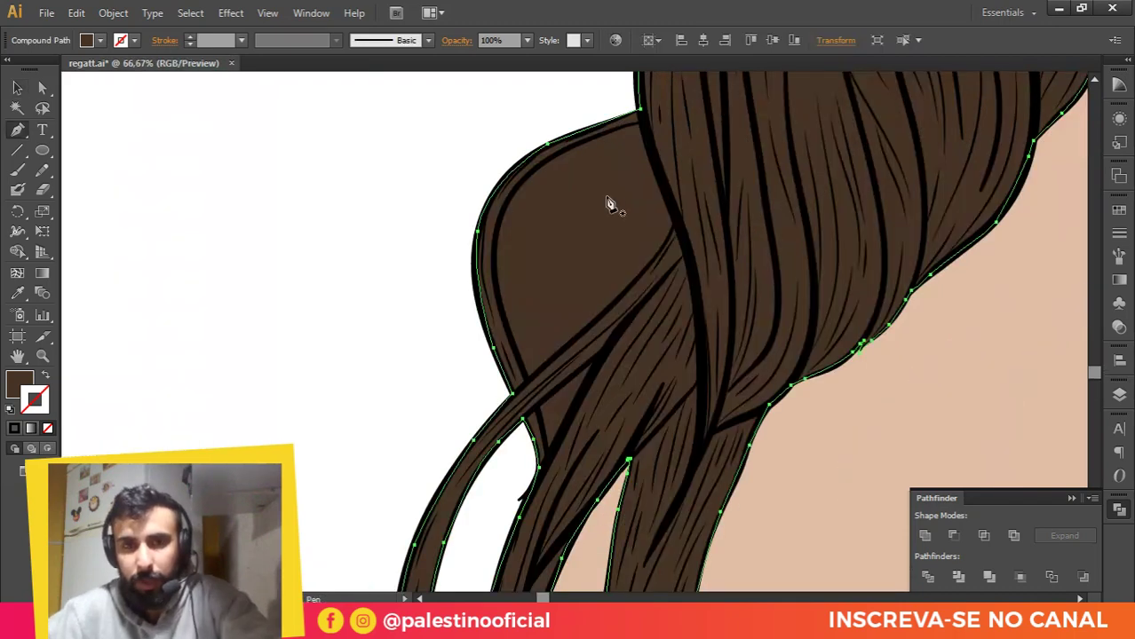
pyautogui.scroll(2, 636, 126)
pyautogui.click(652, 125)
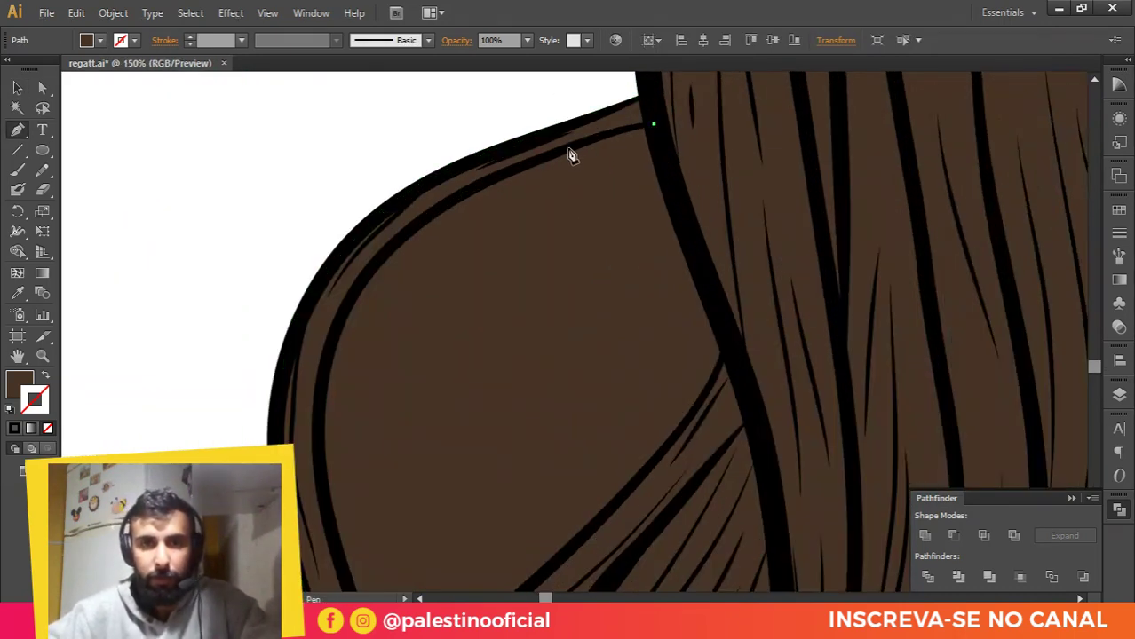
pyautogui.click(513, 171)
pyautogui.moveTo(361, 284); pyautogui.dragTo(318, 358)
pyautogui.press('space')
pyautogui.moveTo(315, 482); pyautogui.dragTo(355, 435)
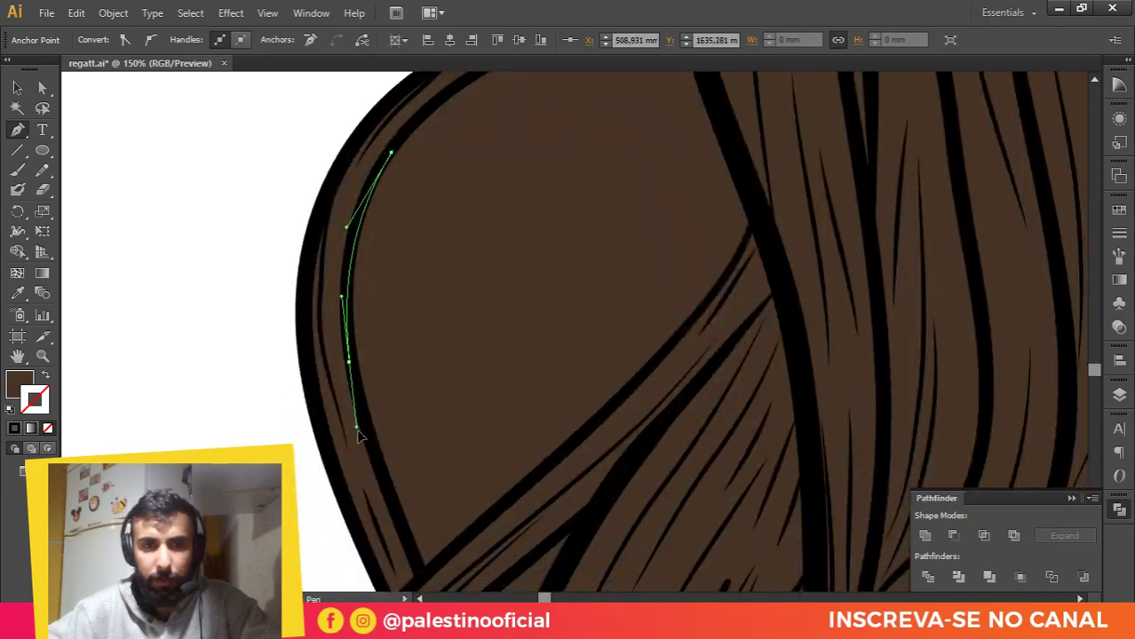
pyautogui.moveTo(411, 548); pyautogui.dragTo(427, 575)
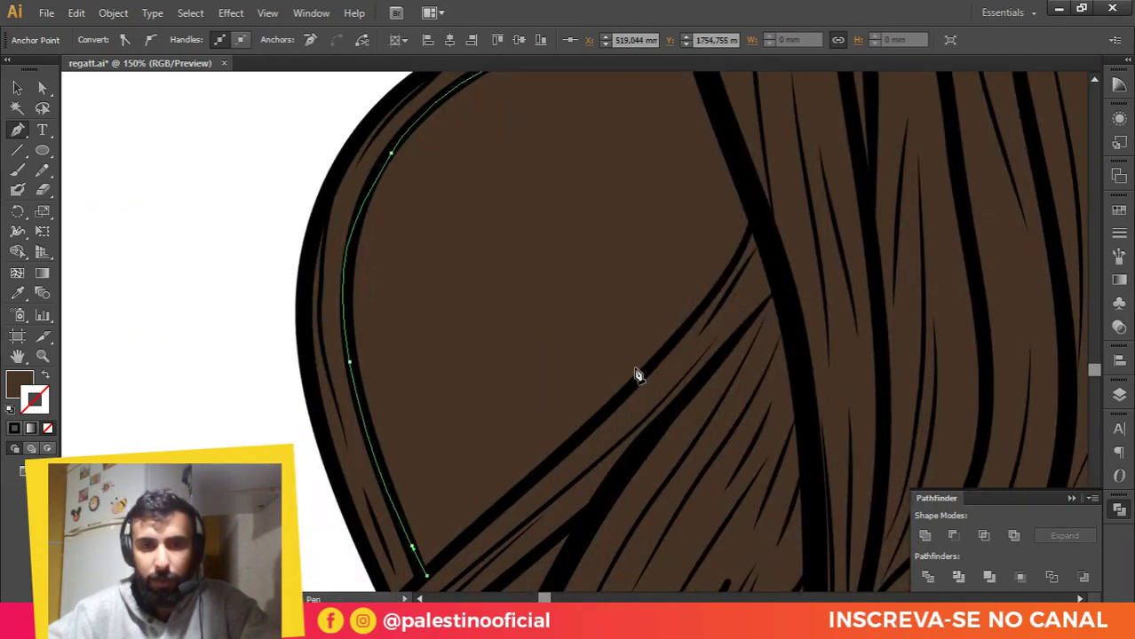
# Step: Trace the loop opening's lower diagonal edge and its edge along the main hair, closing the path at the top
pyautogui.moveTo(666, 349); pyautogui.dragTo(706, 306)
pyautogui.moveTo(751, 209); pyautogui.dragTo(764, 347)
pyautogui.moveTo(711, 207); pyautogui.dragTo(707, 196)
pyautogui.click(700, 172)
# Step: Select the hair together with the loop shape, cut the loop opening out with Minus Front, and deselect
pyautogui.press('v')
pyautogui.keyDown('shift'); pyautogui.click(752, 195); pyautogui.keyUp('shift')
pyautogui.click(954, 536)
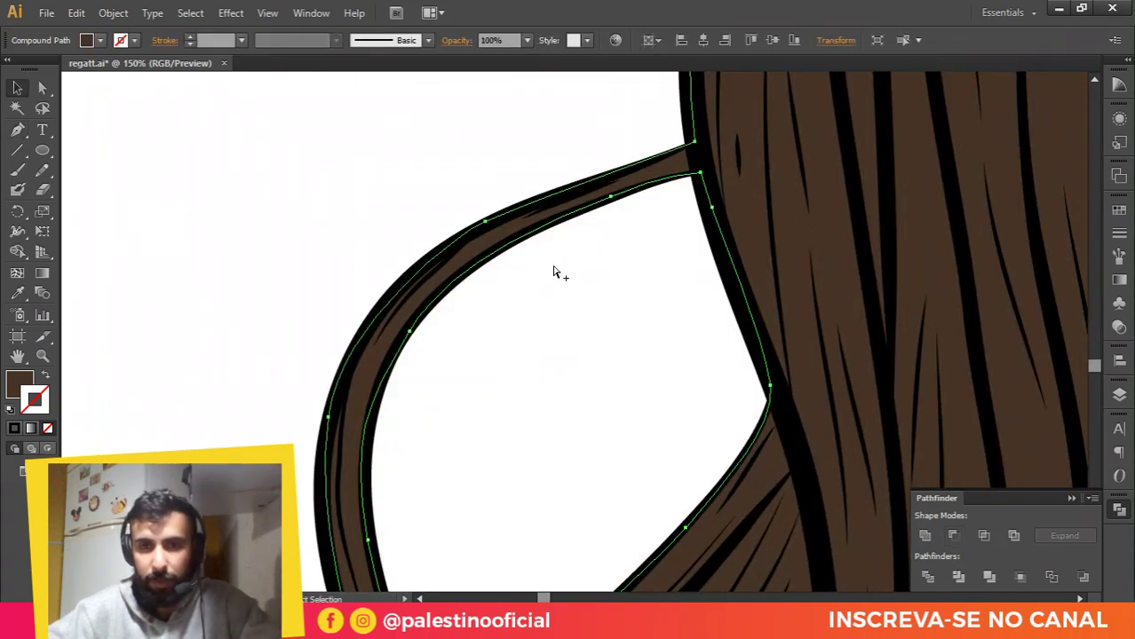
pyautogui.scroll(-2, 556, 263)
pyautogui.click(319, 286)
# Step: Trace the small triangular opening just below the loop with the Pen tool, closing the path at its upper tip
pyautogui.scroll(6, 526, 413)
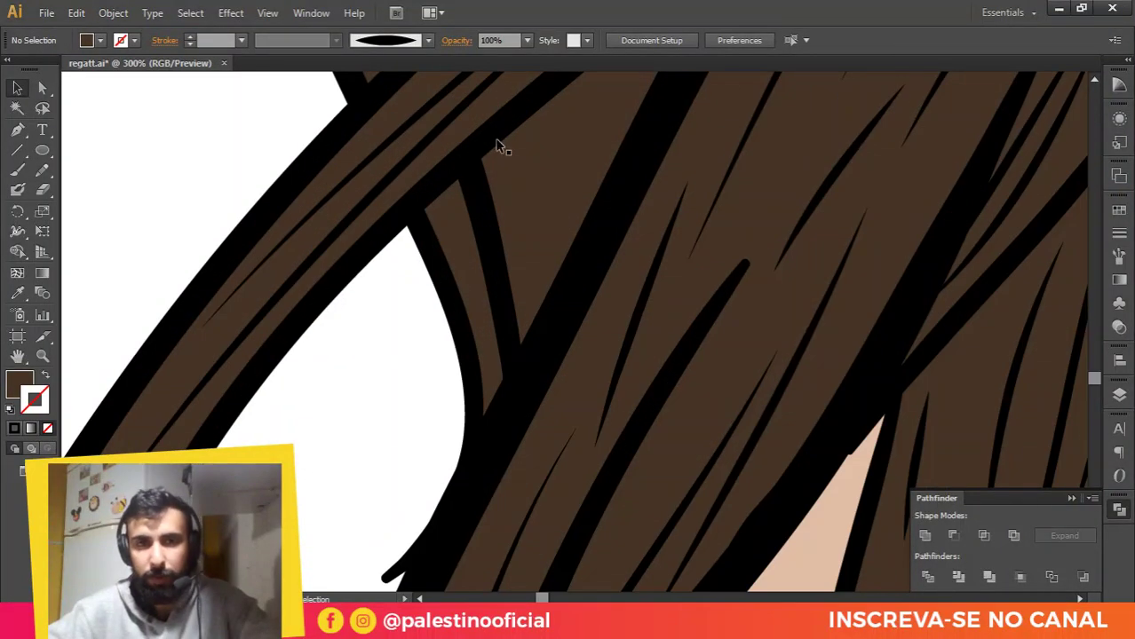
pyautogui.moveTo(525, 150); pyautogui.dragTo(481, 258)
pyautogui.press('o')
pyautogui.moveTo(592, 140); pyautogui.dragTo(521, 259)
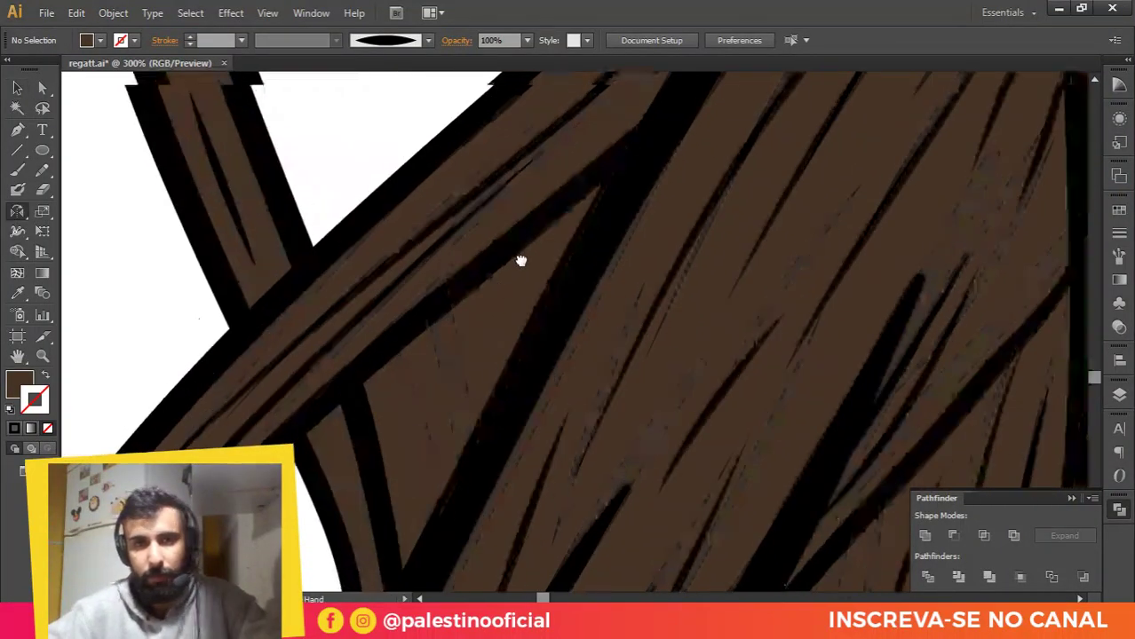
pyautogui.press('p')
pyautogui.click(427, 321)
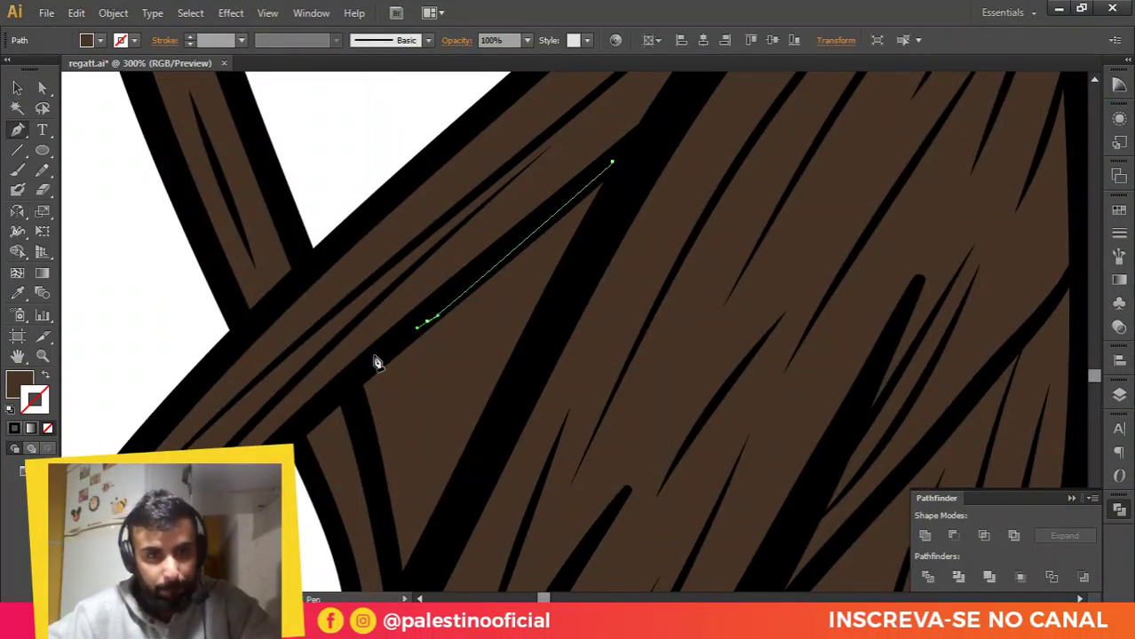
pyautogui.click(354, 373)
pyautogui.moveTo(365, 452); pyautogui.dragTo(397, 364)
pyautogui.click(402, 509)
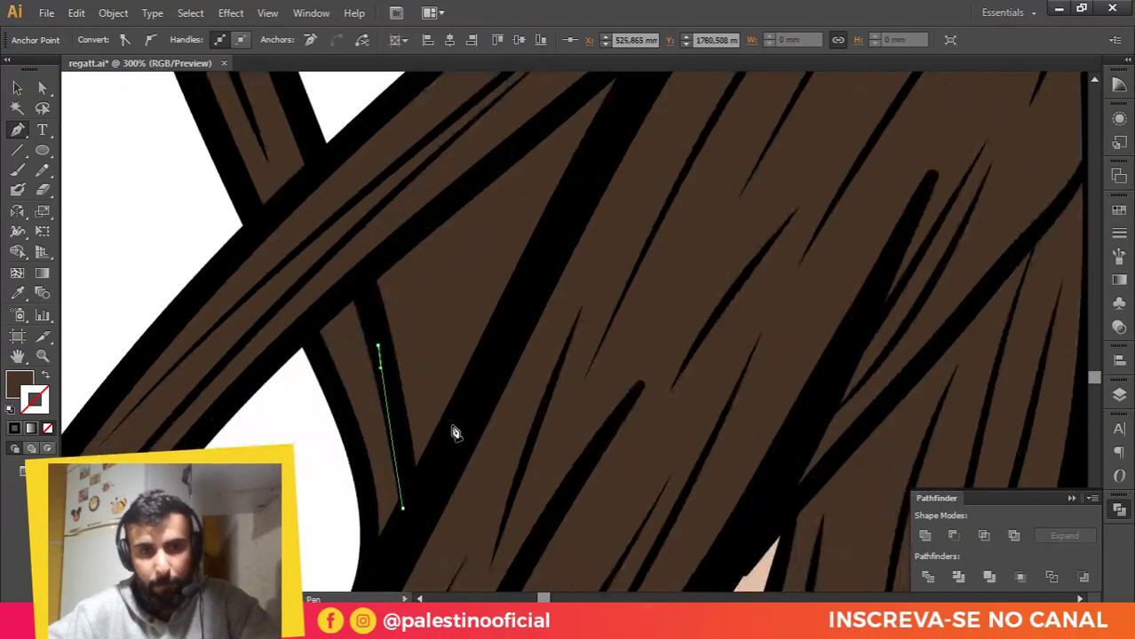
pyautogui.moveTo(516, 319); pyautogui.dragTo(532, 281)
pyautogui.moveTo(582, 155); pyautogui.dragTo(517, 348)
pyautogui.click(561, 254)
# Step: Subtract the small triangle below the loop from the hair with Minus Front and deselect
pyautogui.press('v')
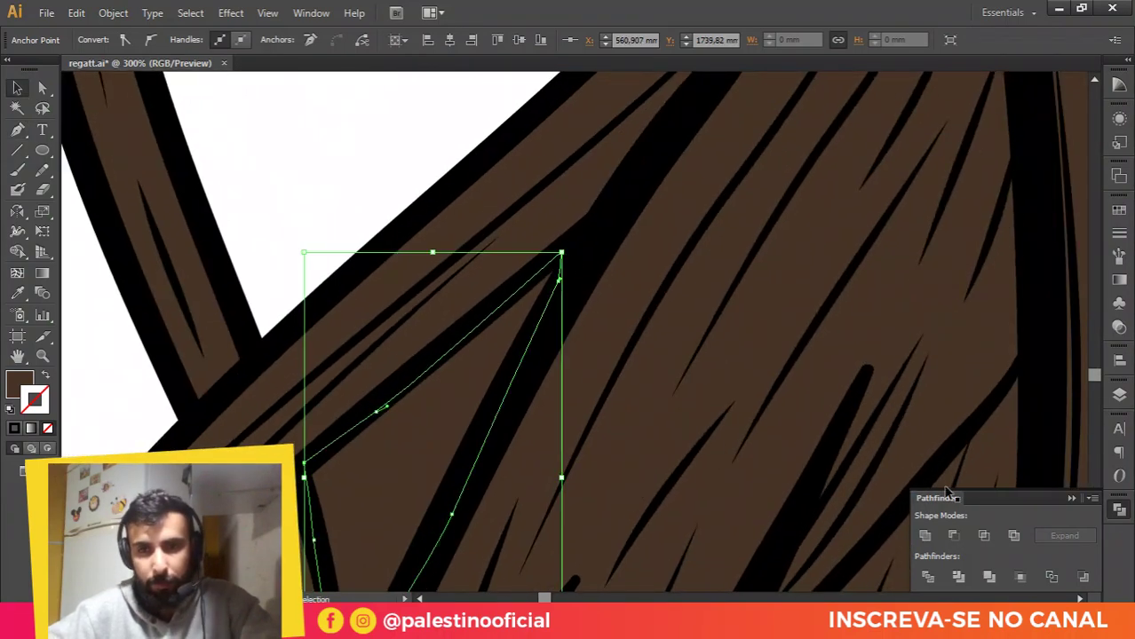
pyautogui.keyDown('shift'); pyautogui.click(658, 359); pyautogui.keyUp('shift')
pyautogui.click(954, 536)
pyautogui.scroll(-3, 573, 350)
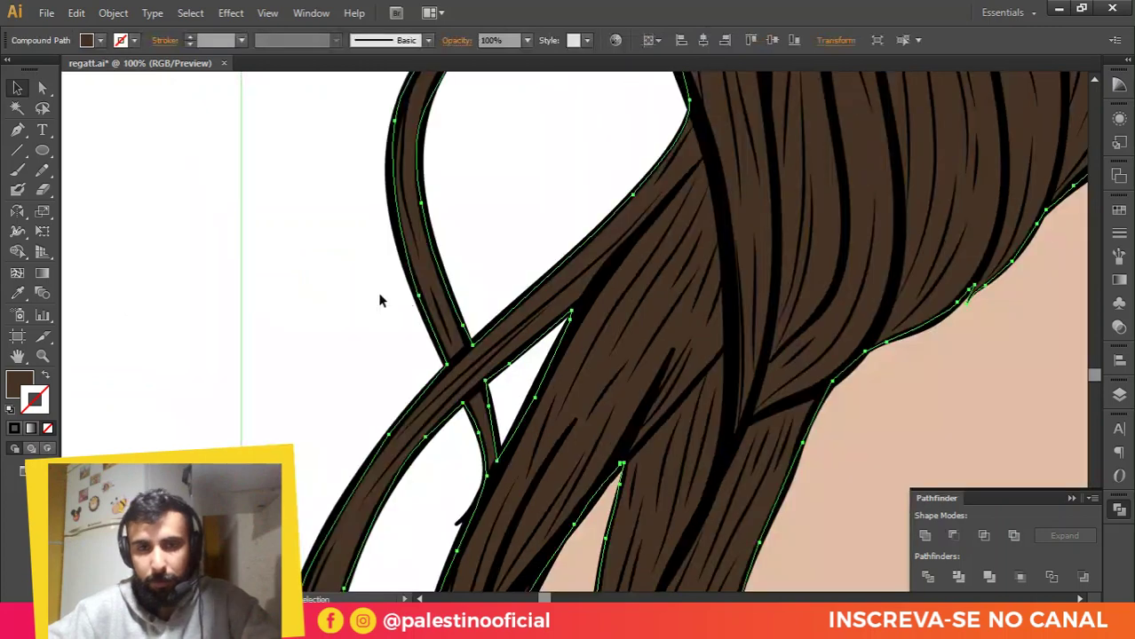
pyautogui.click(384, 301)
# Step: Start a Pen path at the top of the large opening in the hair lock over the chest and trace down its left edge
pyautogui.scroll(-3, 390, 304)
pyautogui.scroll(-2, 391, 304)
pyautogui.moveTo(557, 209); pyautogui.dragTo(501, 269)
pyautogui.scroll(3, 576, 329)
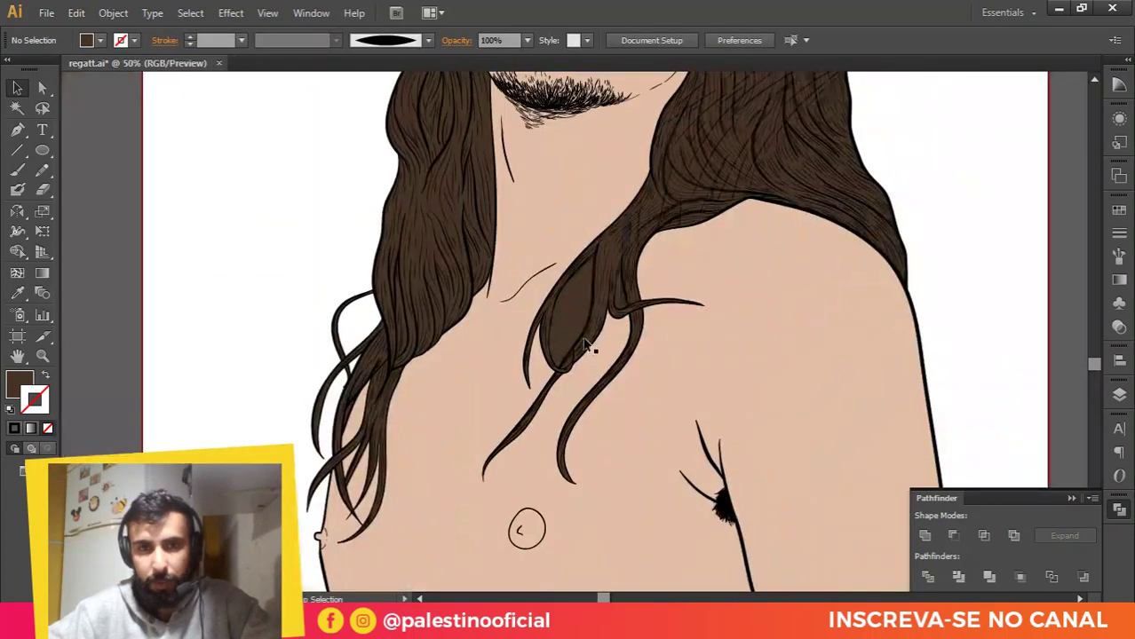
pyautogui.hotkey('ctrl', '=')
pyautogui.press('p')
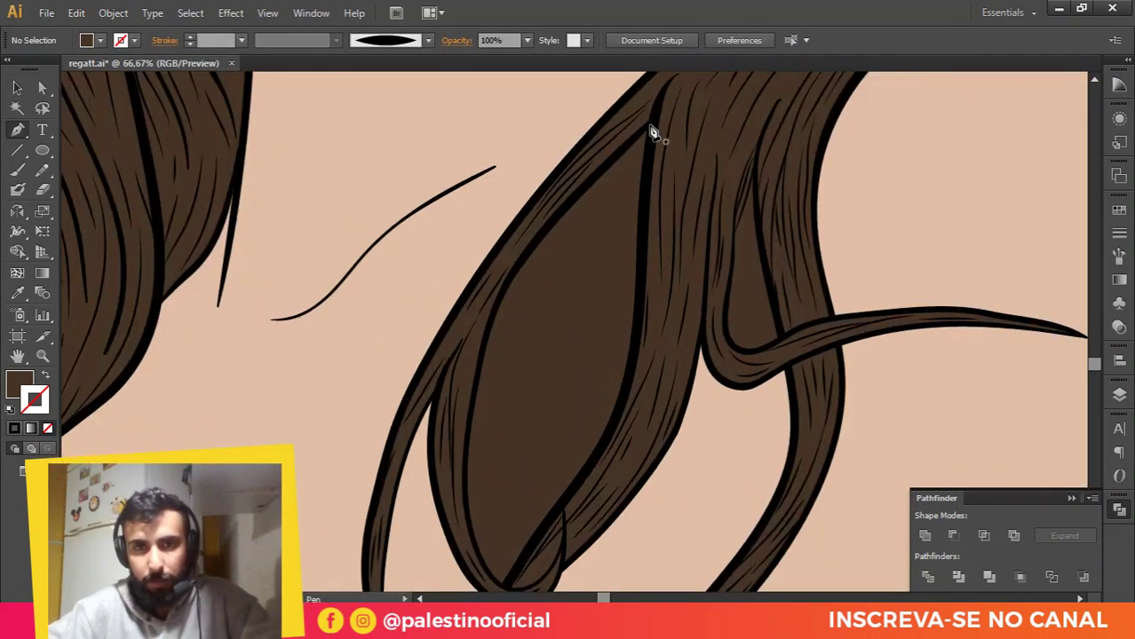
pyautogui.click(649, 125)
pyautogui.click(564, 198)
pyautogui.click(534, 241)
pyautogui.click(505, 284)
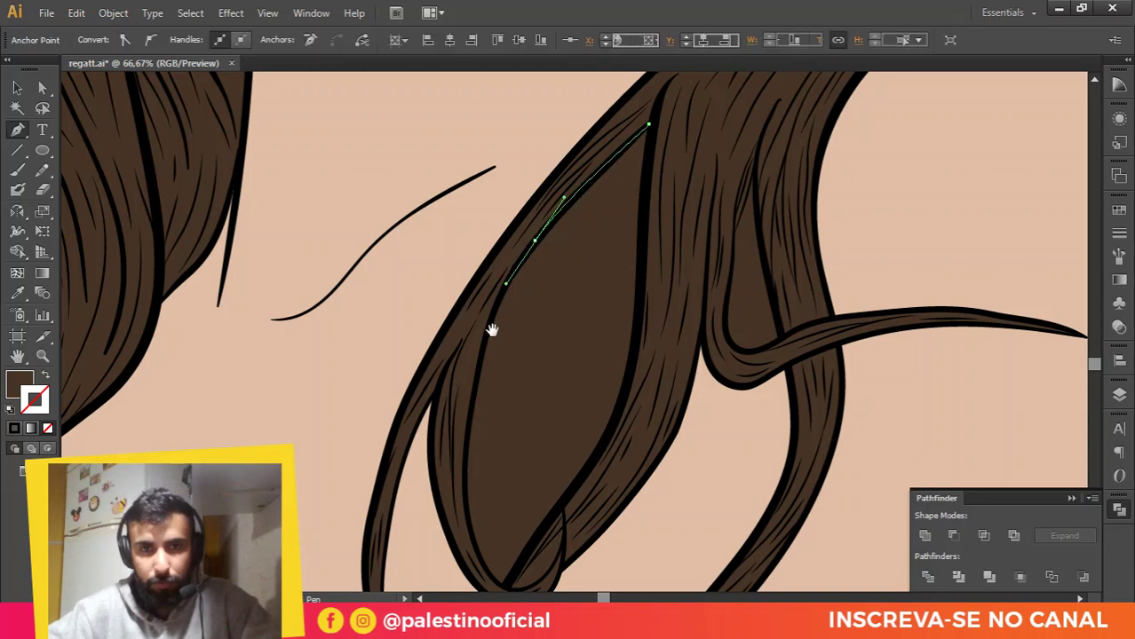
pyautogui.moveTo(493, 344)
pyautogui.mouseDown()
pyautogui.moveTo(502, 304)
pyautogui.moveTo(490, 329)
pyautogui.mouseUp()
pyautogui.scroll(2, 475, 404)
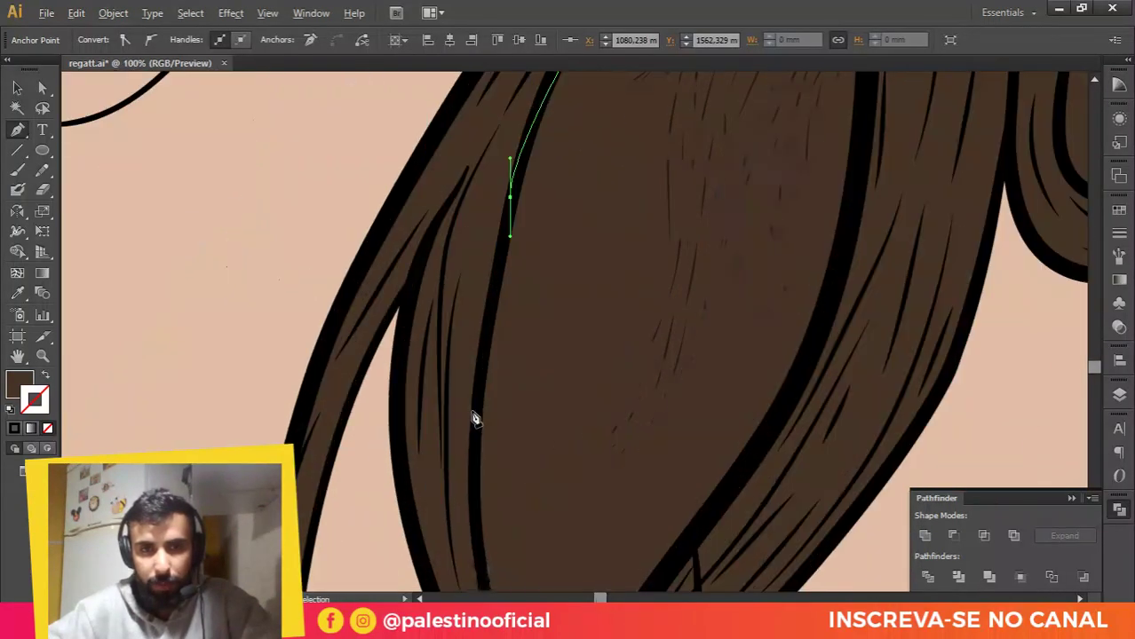
pyautogui.moveTo(475, 427); pyautogui.dragTo(472, 493)
# Step: Continue the path around the chest lock opening's bottom corner and onto the start of its right edge
pyautogui.scroll(-3, 474, 497)
pyautogui.click(487, 392)
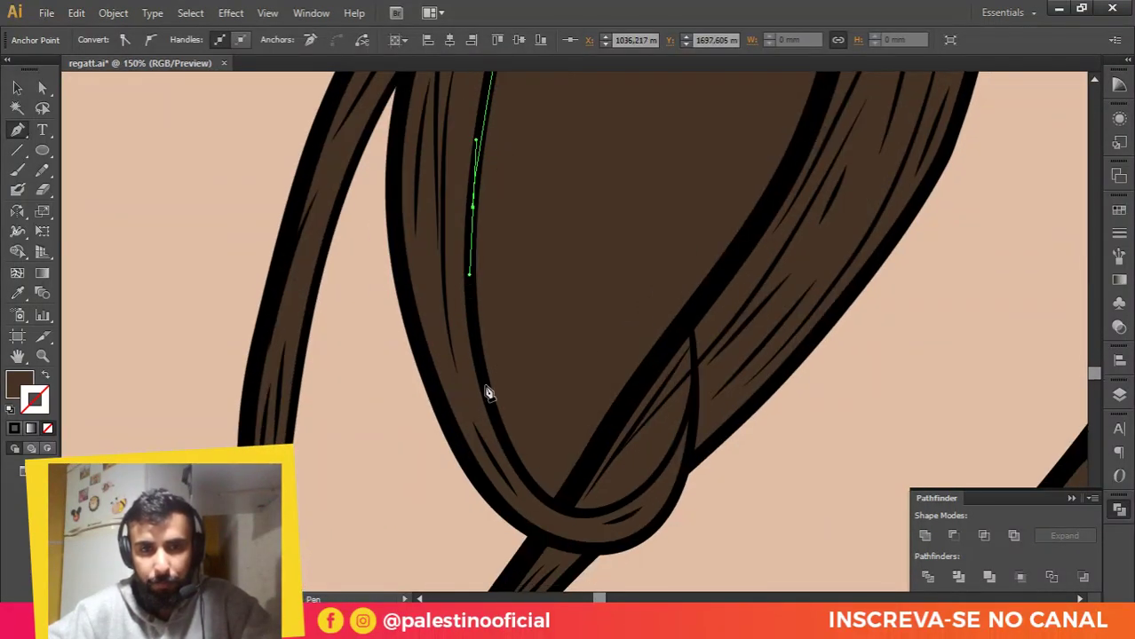
pyautogui.click(498, 424)
pyautogui.click(531, 489)
pyautogui.click(555, 503)
pyautogui.click(604, 428)
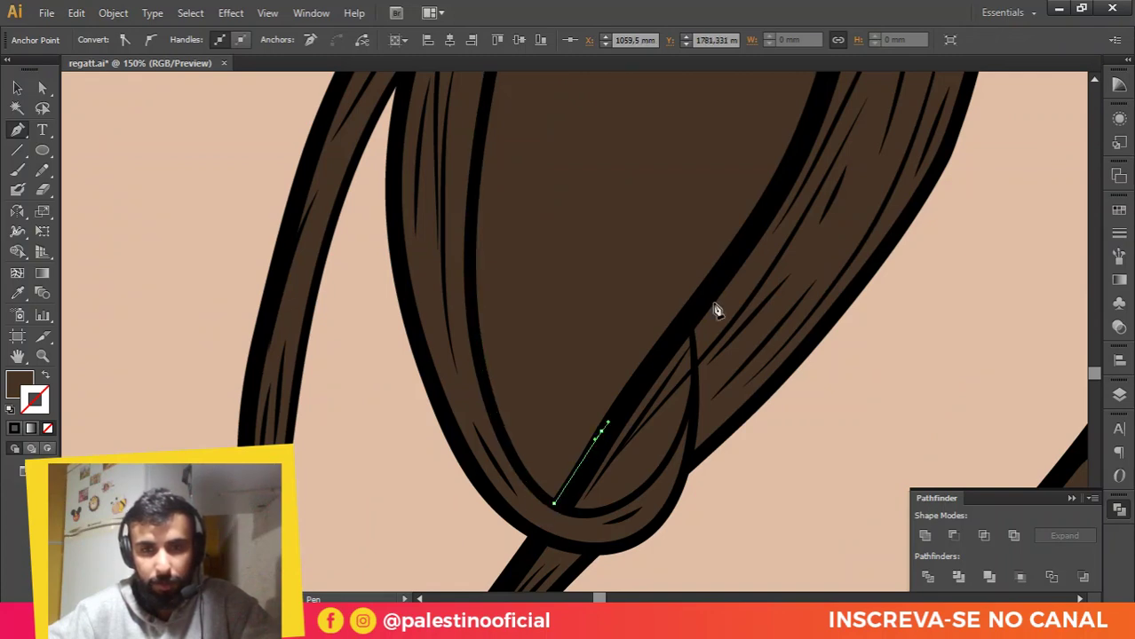
# Step: Trace the chest lock opening's right edge upward, close the path at its top point, and leave the Pen tool
pyautogui.click(775, 217)
pyautogui.moveTo(803, 143); pyautogui.dragTo(679, 451)
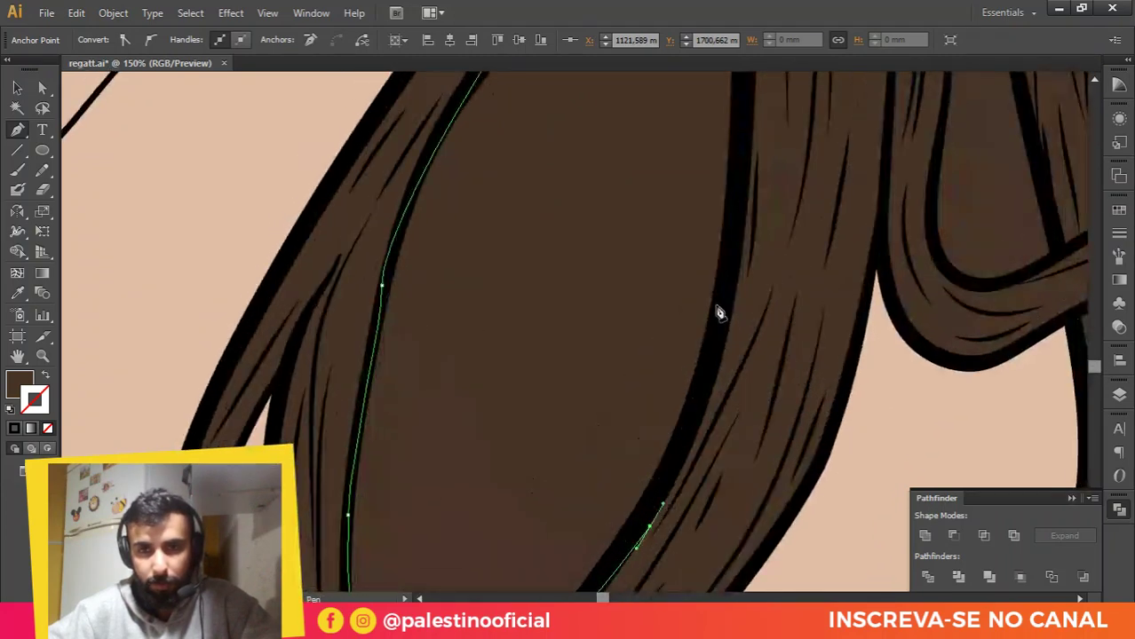
pyautogui.moveTo(719, 298); pyautogui.dragTo(729, 245)
pyautogui.moveTo(735, 215); pyautogui.dragTo(692, 468)
pyautogui.moveTo(702, 249); pyautogui.dragTo(704, 193)
pyautogui.moveTo(707, 160); pyautogui.dragTo(681, 380)
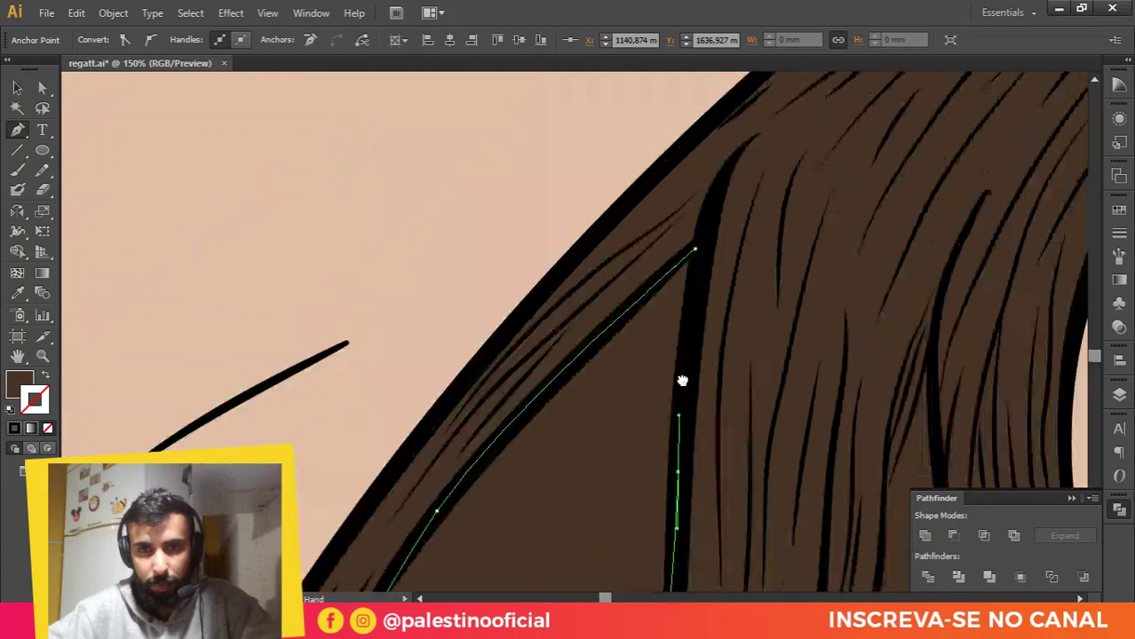
pyautogui.click(696, 247)
pyautogui.scroll(-2, 694, 259)
pyautogui.press('v')
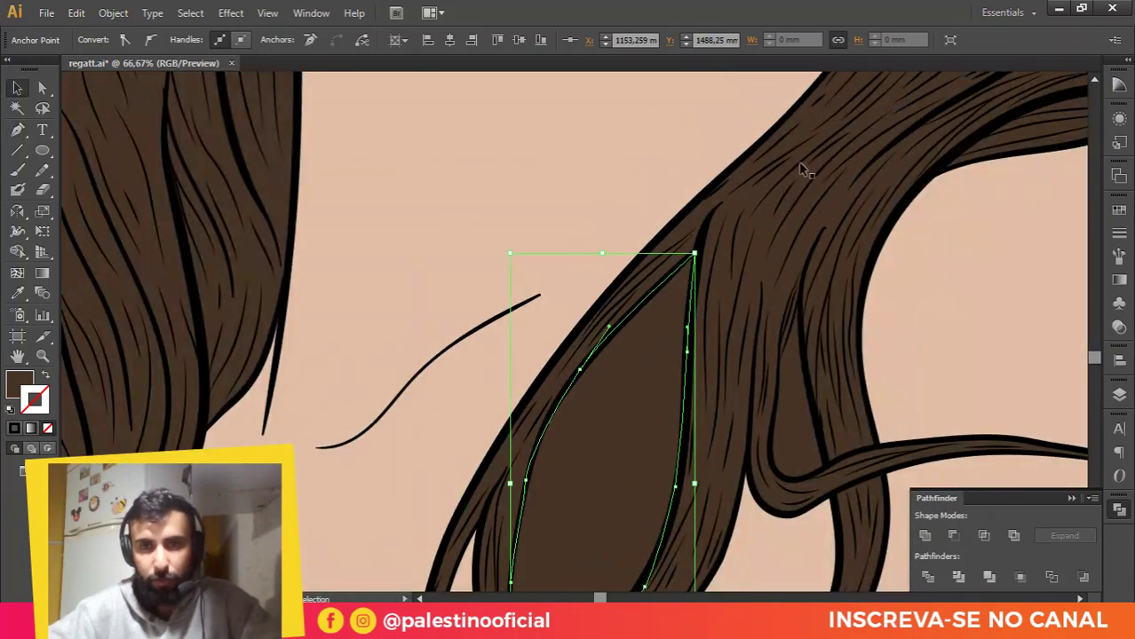
# Step: Subtract the traced chest lock opening from the hair shape with Minus Front and deselect
pyautogui.keyDown('shift'); pyautogui.click(823, 207); pyautogui.keyUp('shift')
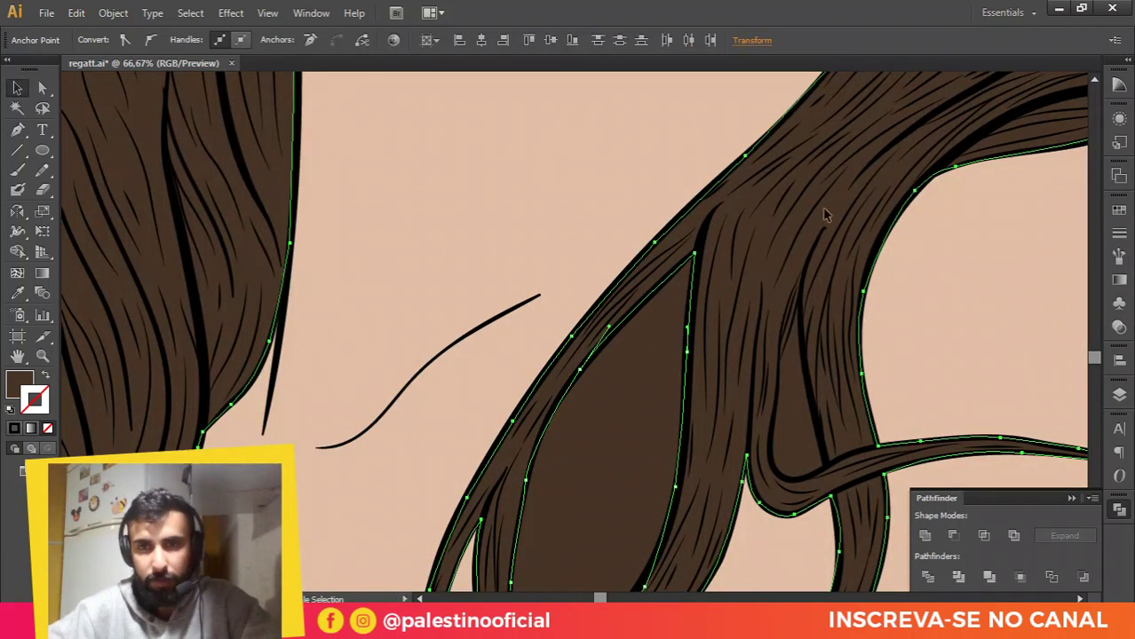
pyautogui.click(953, 536)
pyautogui.moveTo(799, 415); pyautogui.dragTo(651, 285)
pyautogui.hotkey('ctrl', 'shift', 'a')
# Step: Trace a Pen path down the right edge of the narrow opening above the curled strand and onto its bottom edge
pyautogui.scroll(2, 641, 213)
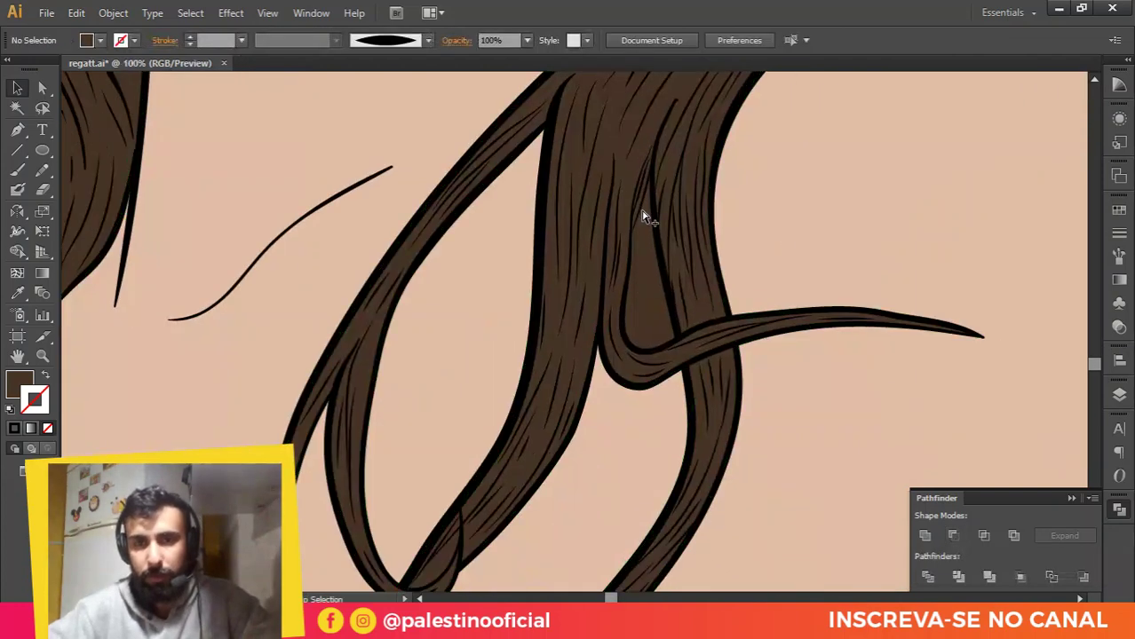
pyautogui.press('p')
pyautogui.scroll(2, 660, 133)
pyautogui.click(658, 132)
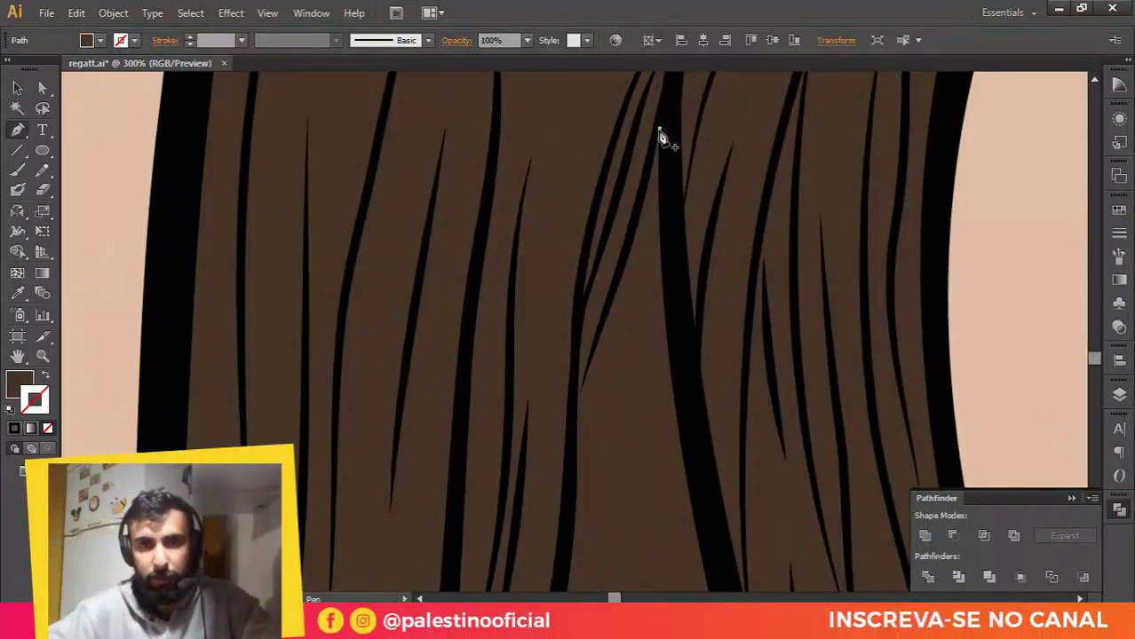
pyautogui.moveTo(694, 428); pyautogui.dragTo(693, 473)
pyautogui.moveTo(698, 484); pyautogui.dragTo(642, 236)
pyautogui.click(657, 333)
pyautogui.click(649, 363)
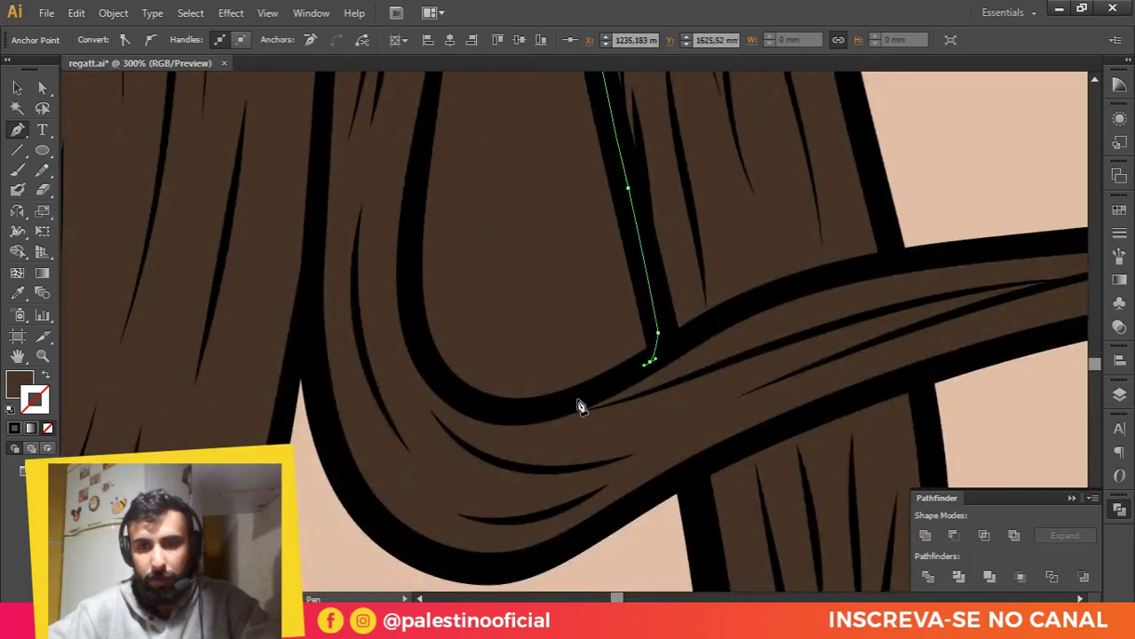
pyautogui.click(556, 413)
# Step: Continue the path around the narrow opening's bottom curve and up its left edge, closing it at the top point
pyautogui.moveTo(396, 308); pyautogui.dragTo(461, 370)
pyautogui.moveTo(476, 299); pyautogui.dragTo(490, 211)
pyautogui.moveTo(484, 137); pyautogui.dragTo(505, 367)
pyautogui.moveTo(531, 250); pyautogui.dragTo(519, 298)
pyautogui.scroll(1, 540, 161)
pyautogui.click(522, 332)
pyautogui.scroll(3, 533, 266)
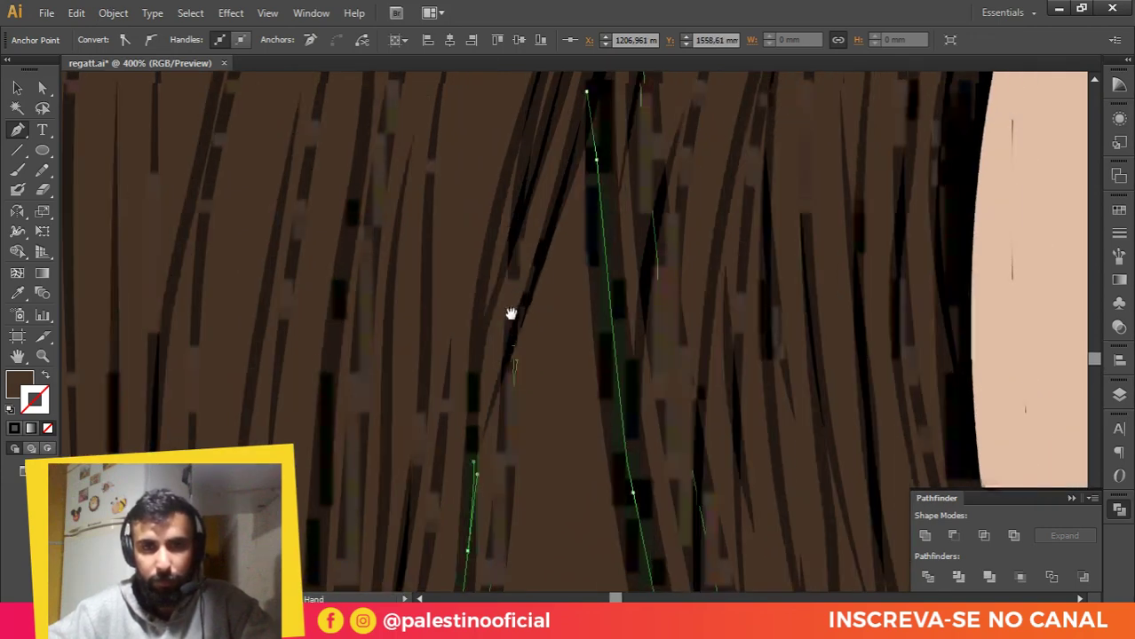
pyautogui.moveTo(568, 167); pyautogui.dragTo(569, 153)
pyautogui.moveTo(578, 114); pyautogui.dragTo(583, 138)
pyautogui.click(580, 158)
pyautogui.press('a')
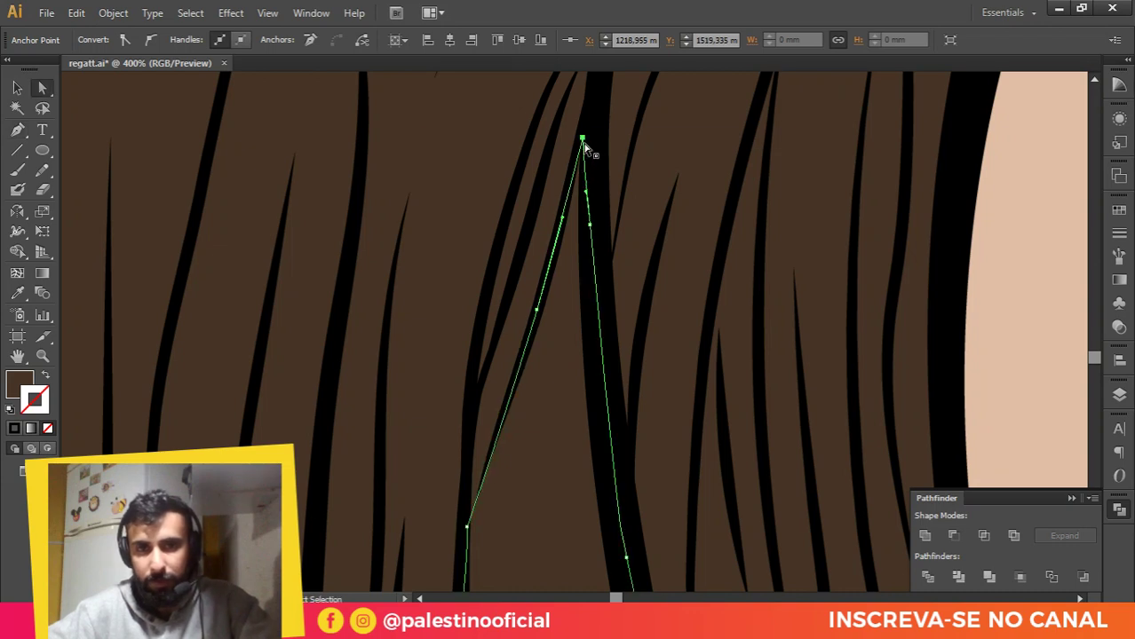
# Step: Subtract the narrow opening above the curled strand from the hair with Minus Front and deselect
pyautogui.press('v')
pyautogui.keyDown('shift'); pyautogui.click(628, 330); pyautogui.keyUp('shift')
pyautogui.click(955, 535)
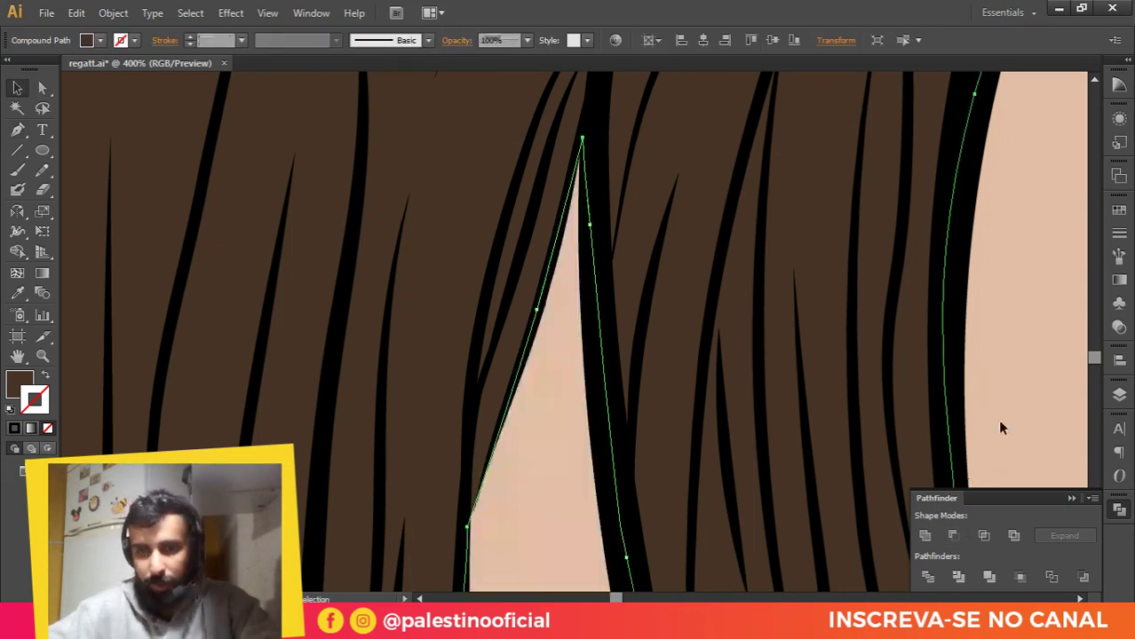
pyautogui.hotkey('ctrl', 'shift', 'a')
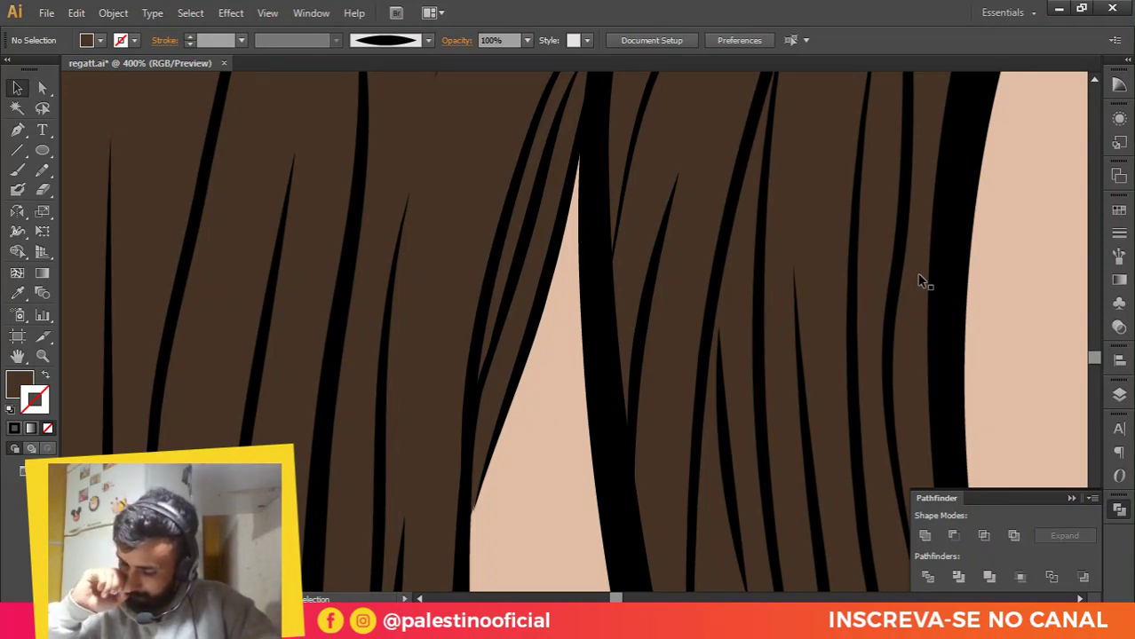
# Step: Lock Layer 10 and create a new layer directly above Layer 9 for the eyes
pyautogui.scroll(-2, 767, 232)
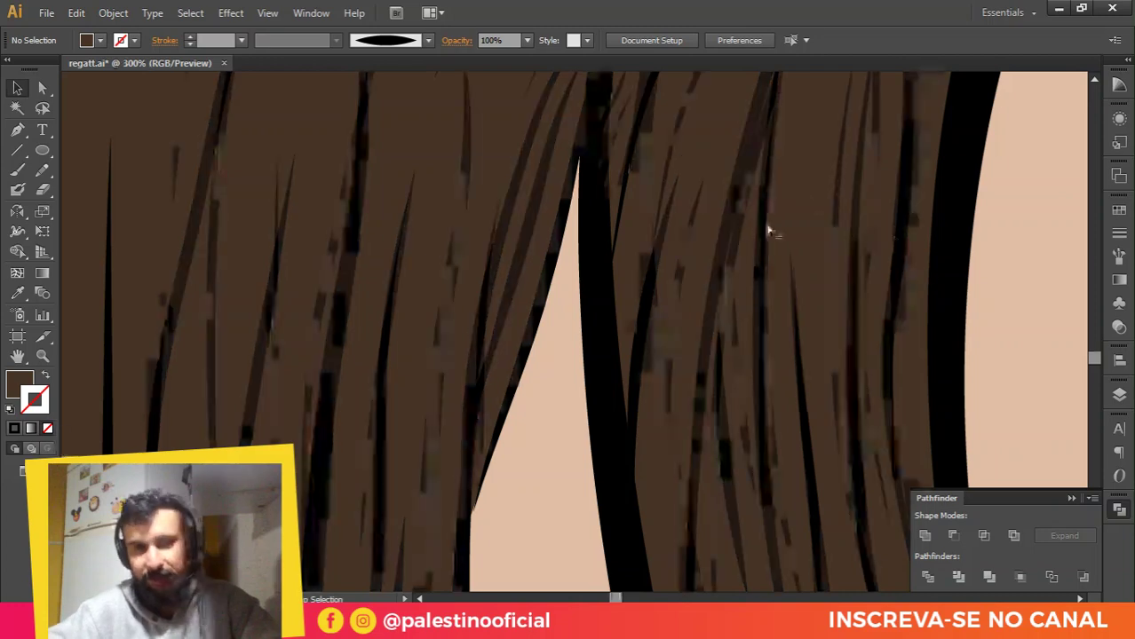
pyautogui.scroll(-5, 632, 331)
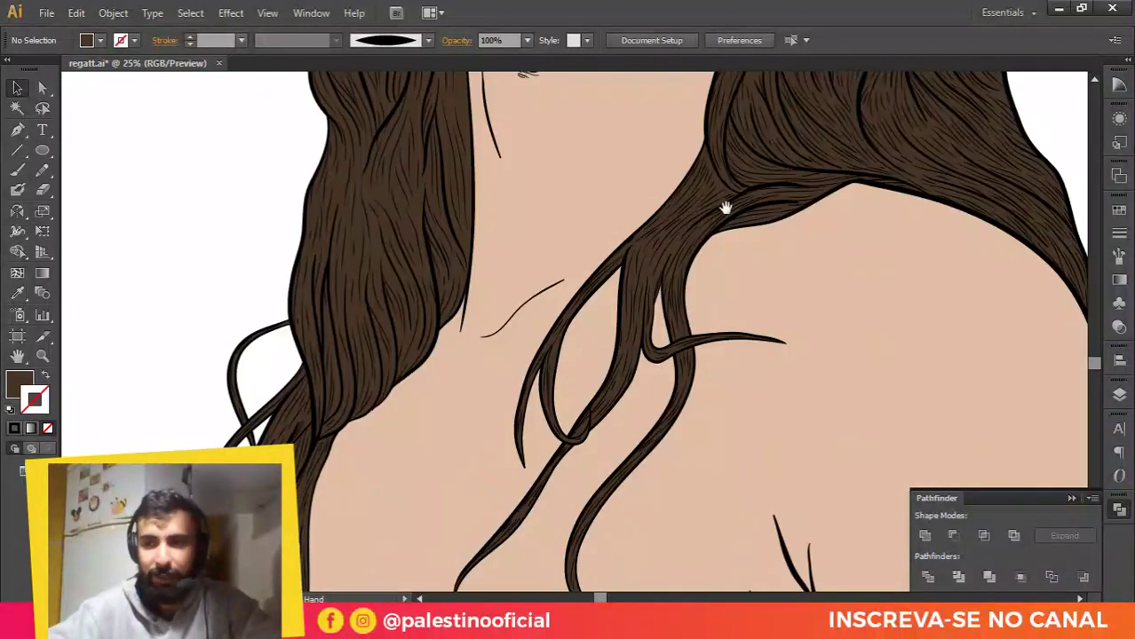
pyautogui.scroll(-2, 697, 238)
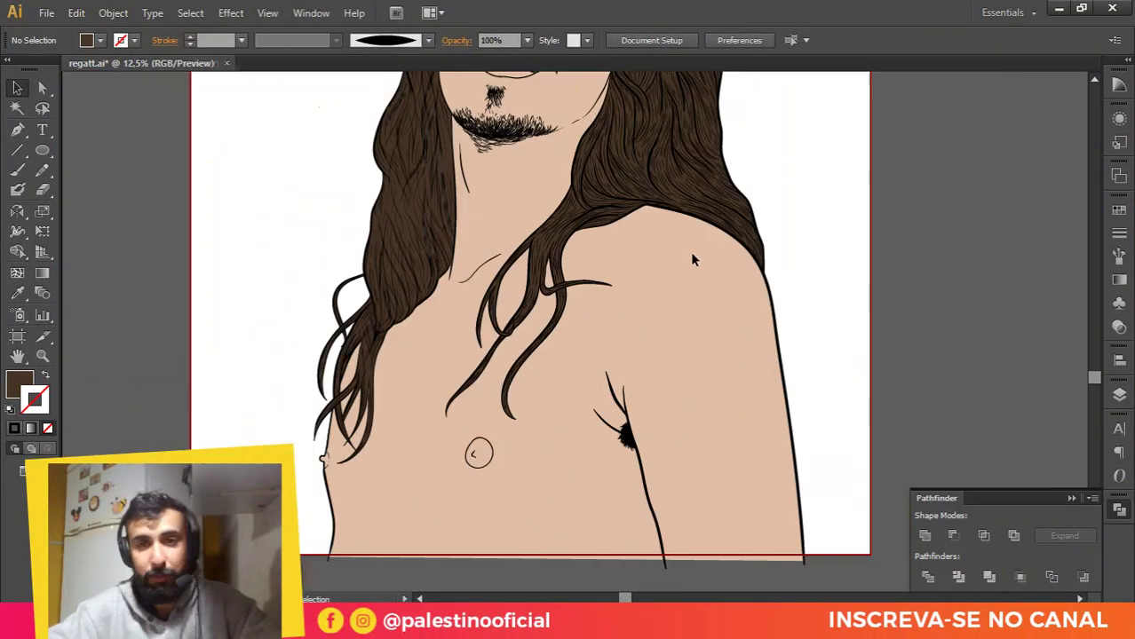
pyautogui.moveTo(608, 99); pyautogui.dragTo(686, 346)
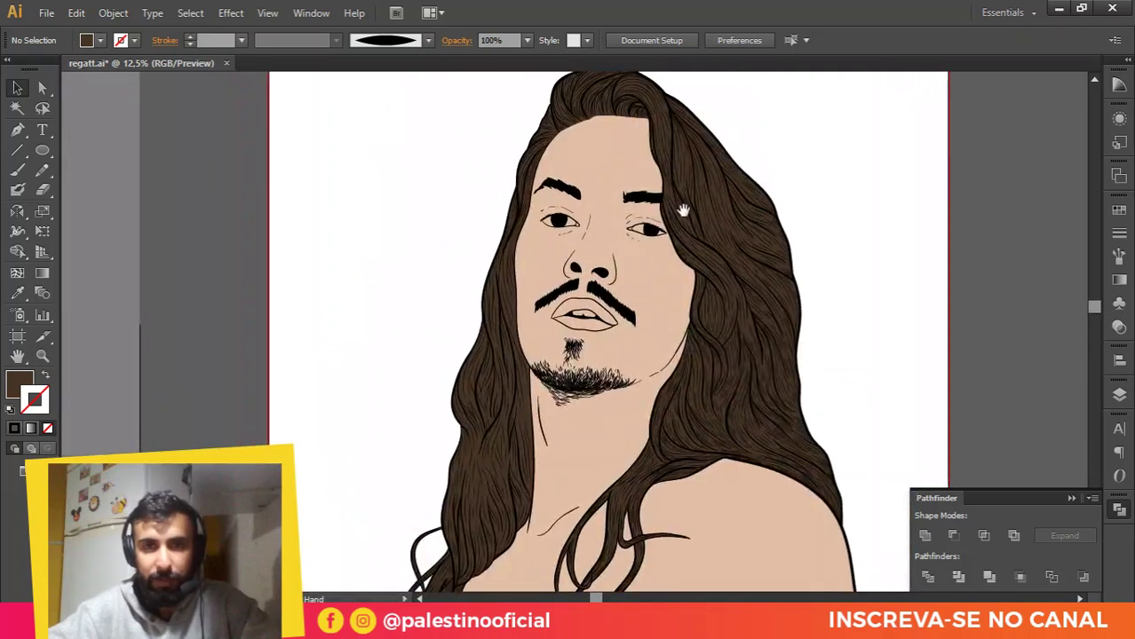
pyautogui.click(1118, 394)
pyautogui.scroll(-1, 625, 329)
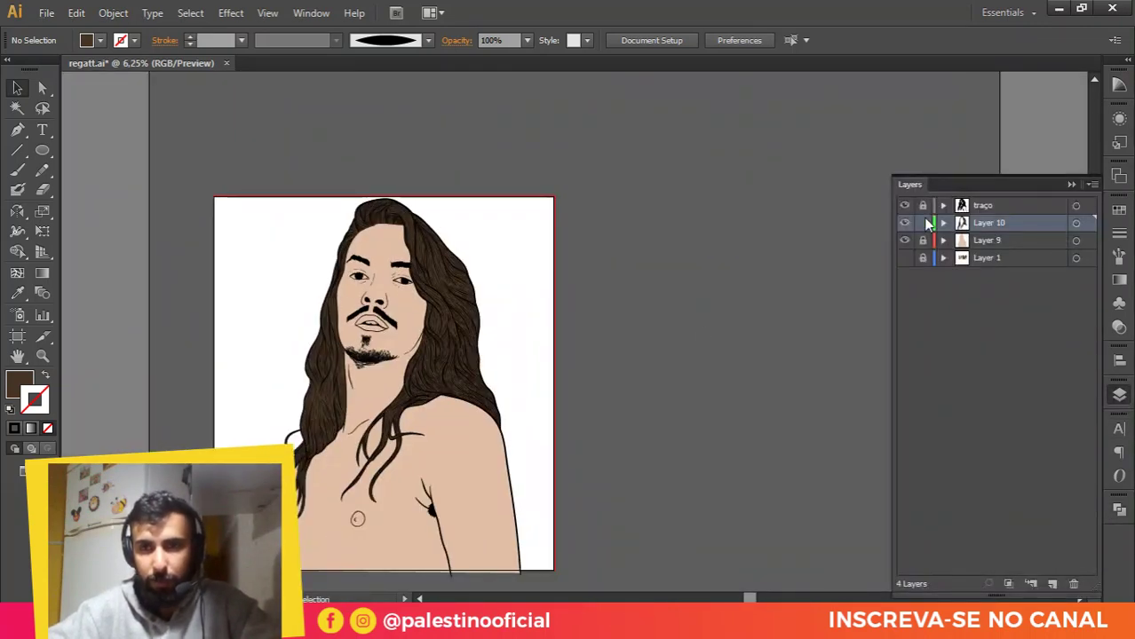
pyautogui.click(986, 246)
pyautogui.click(1052, 584)
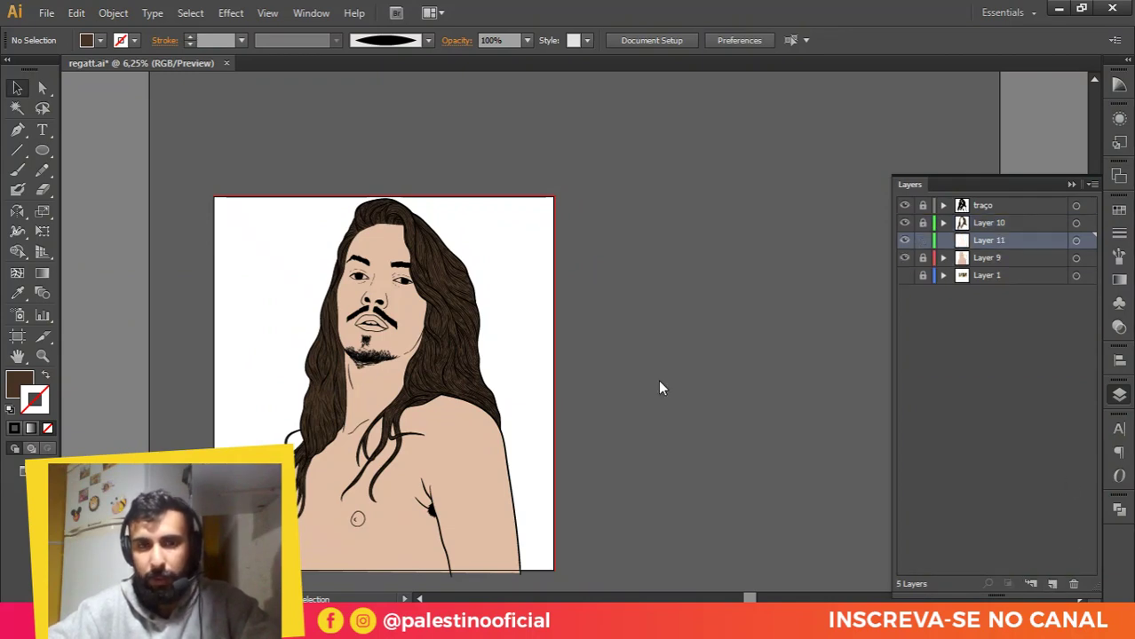
# Step: Start a Pen path on the left eye's upper lid and trace through its outer corner and along the lower lid
pyautogui.scroll(5, 321, 253)
pyautogui.scroll(2, 322, 285)
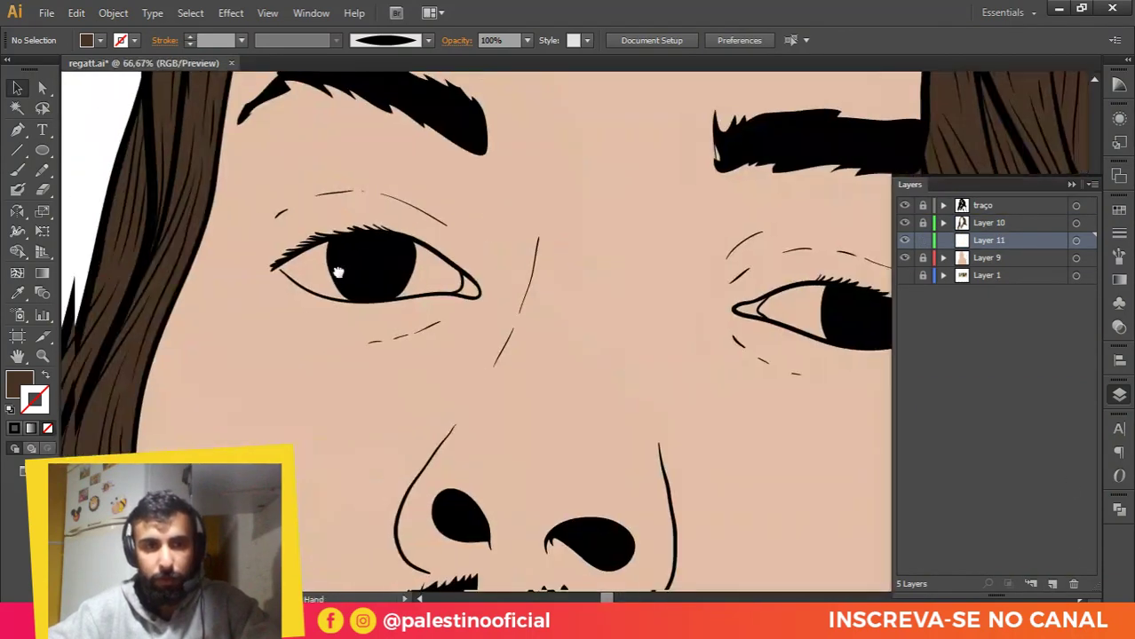
pyautogui.press('p')
pyautogui.scroll(2, 359, 269)
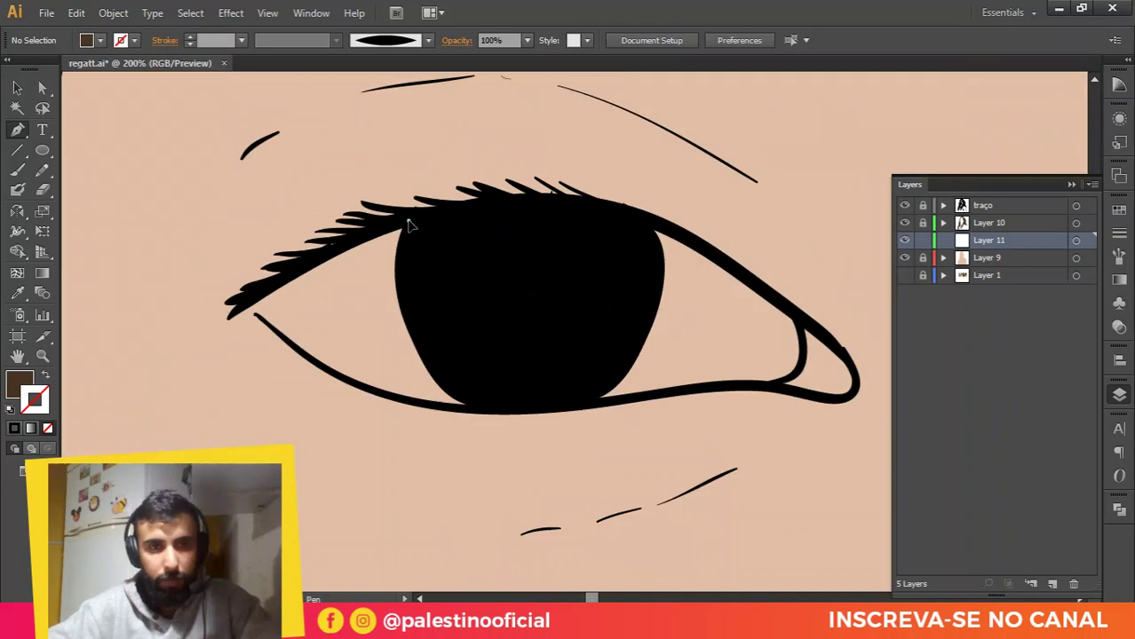
pyautogui.click(409, 221)
pyautogui.moveTo(280, 279); pyautogui.dragTo(264, 290)
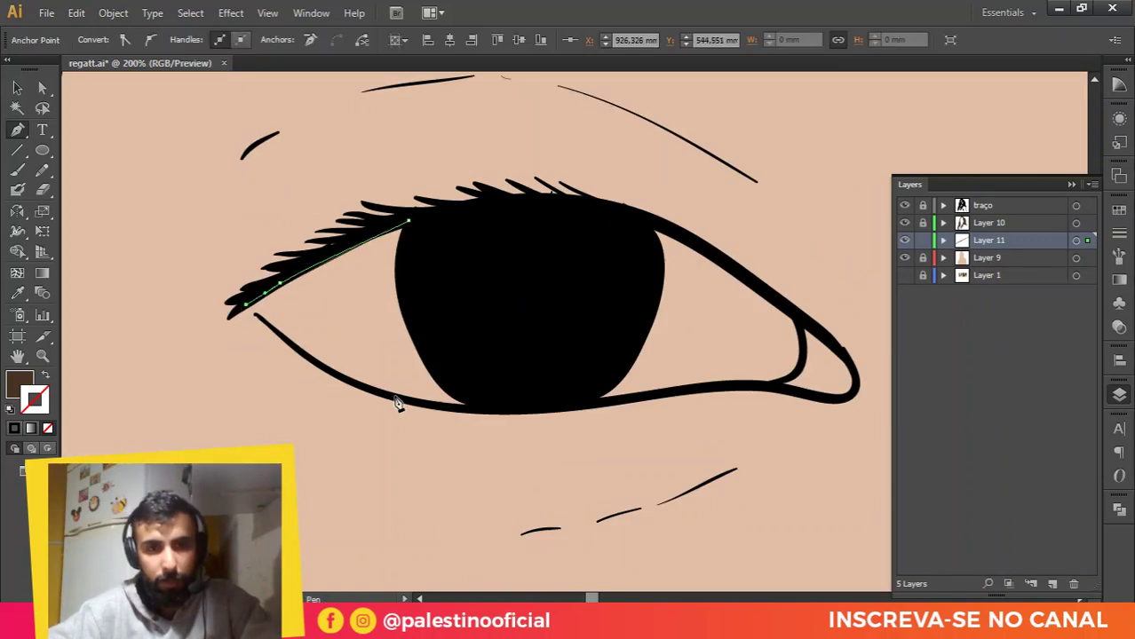
pyautogui.moveTo(400, 398); pyautogui.dragTo(469, 413)
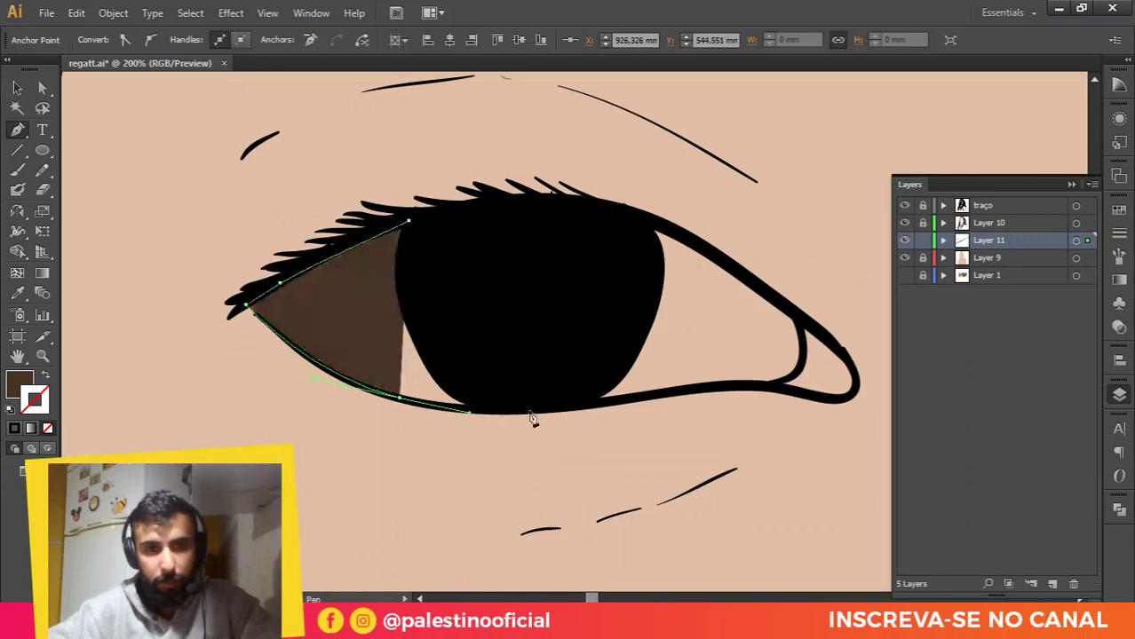
pyautogui.moveTo(553, 407); pyautogui.dragTo(575, 404)
# Step: Trace the left eye's inner edge beside the tear duct and its upper lid, closing the path at its start
pyautogui.scroll(1, 701, 389)
pyautogui.moveTo(725, 384); pyautogui.dragTo(853, 349)
pyautogui.moveTo(856, 306); pyautogui.dragTo(854, 301)
pyautogui.click(842, 276)
pyautogui.click(775, 229)
pyautogui.moveTo(650, 148); pyautogui.dragTo(632, 137)
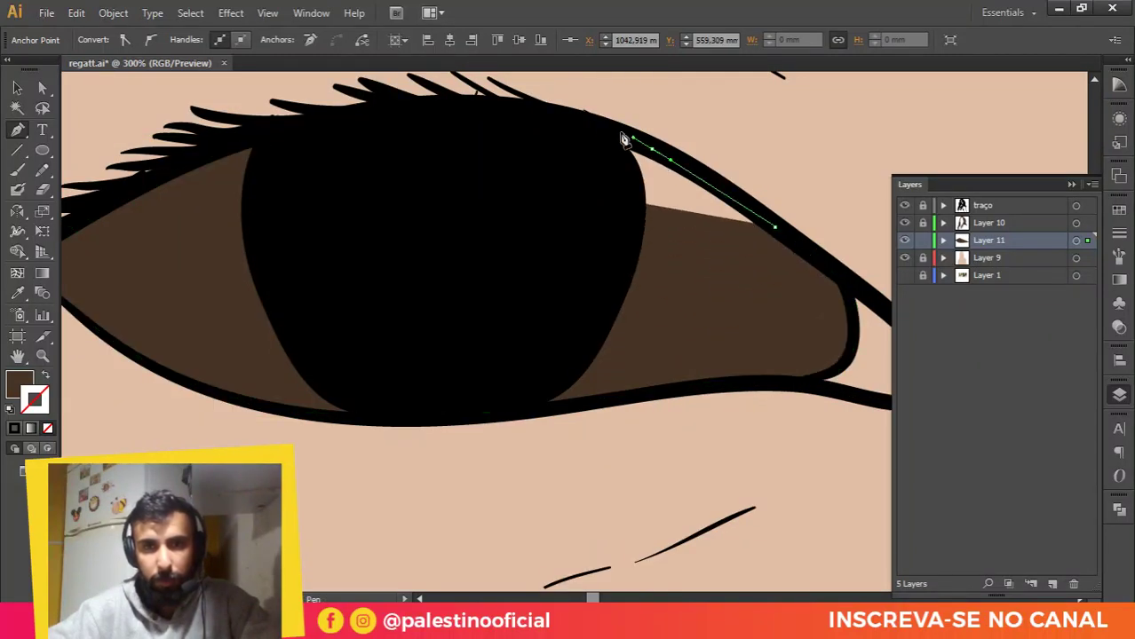
pyautogui.moveTo(507, 117); pyautogui.dragTo(475, 116)
pyautogui.click(262, 136)
pyautogui.click(262, 136)
# Step: Start a Pen path on the right eye's upper lid and trace it inward around the edge beside the tear duct
pyautogui.scroll(-3, 211, 189)
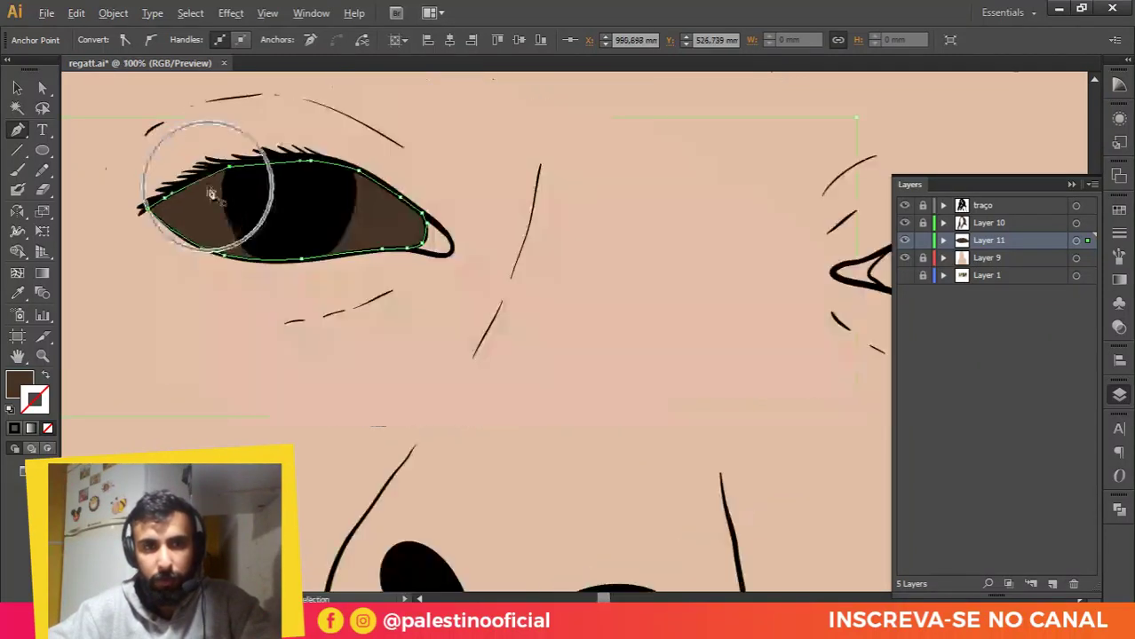
pyautogui.moveTo(627, 216); pyautogui.dragTo(380, 249)
pyautogui.scroll(2, 669, 277)
pyautogui.scroll(1, 669, 276)
pyautogui.click(867, 210)
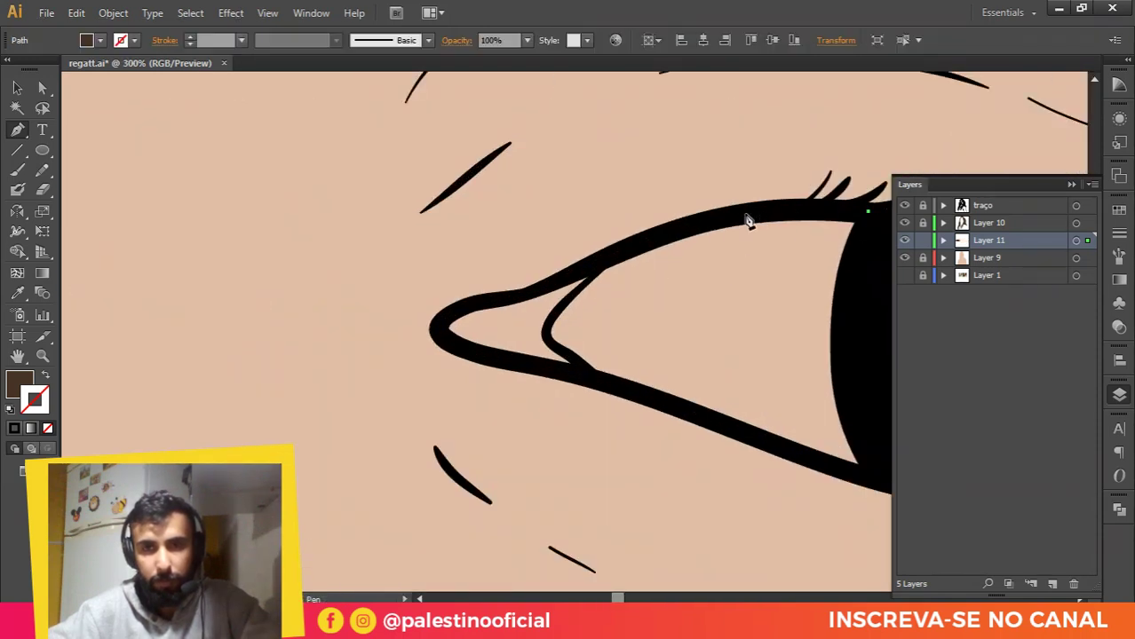
pyautogui.moveTo(744, 214); pyautogui.dragTo(709, 217)
pyautogui.click(625, 246)
pyautogui.click(605, 266)
pyautogui.moveTo(555, 311); pyautogui.dragTo(552, 320)
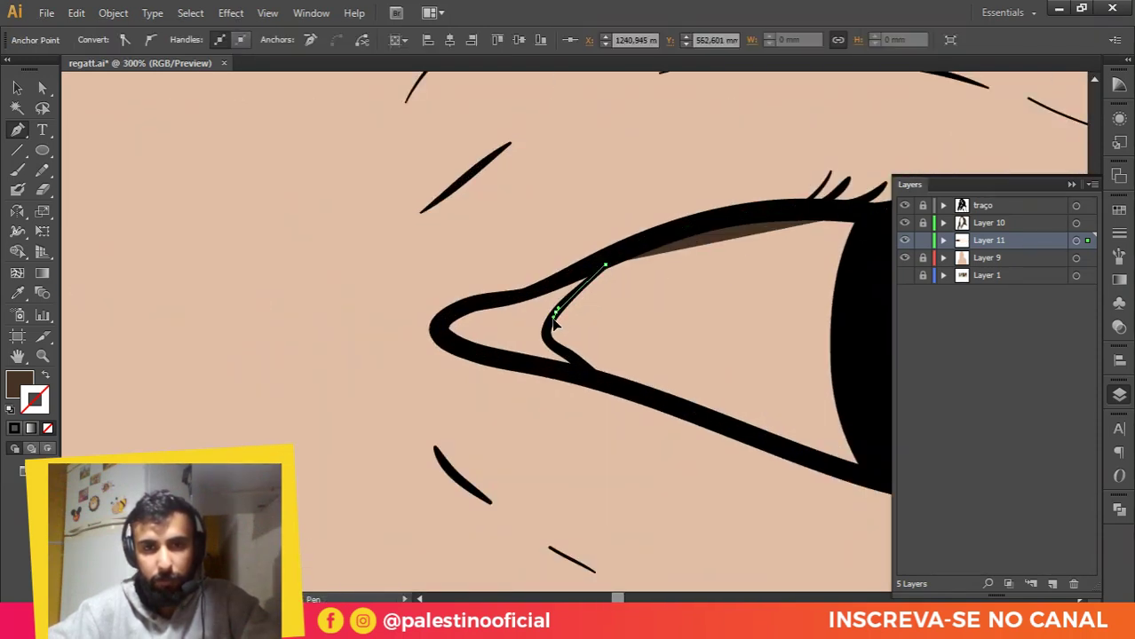
pyautogui.moveTo(584, 371); pyautogui.dragTo(606, 385)
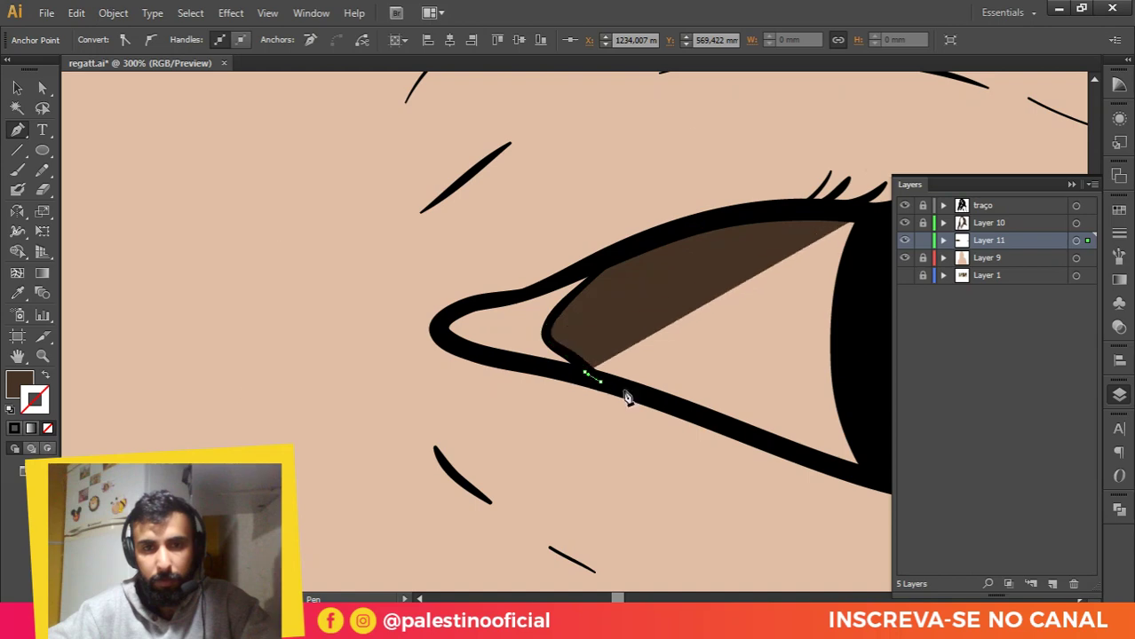
# Step: Trace the right eye's lower lid, outer corner and lash line, close the path, and leave the Pen tool
pyautogui.moveTo(682, 408); pyautogui.dragTo(408, 331)
pyautogui.moveTo(545, 380); pyautogui.dragTo(411, 364)
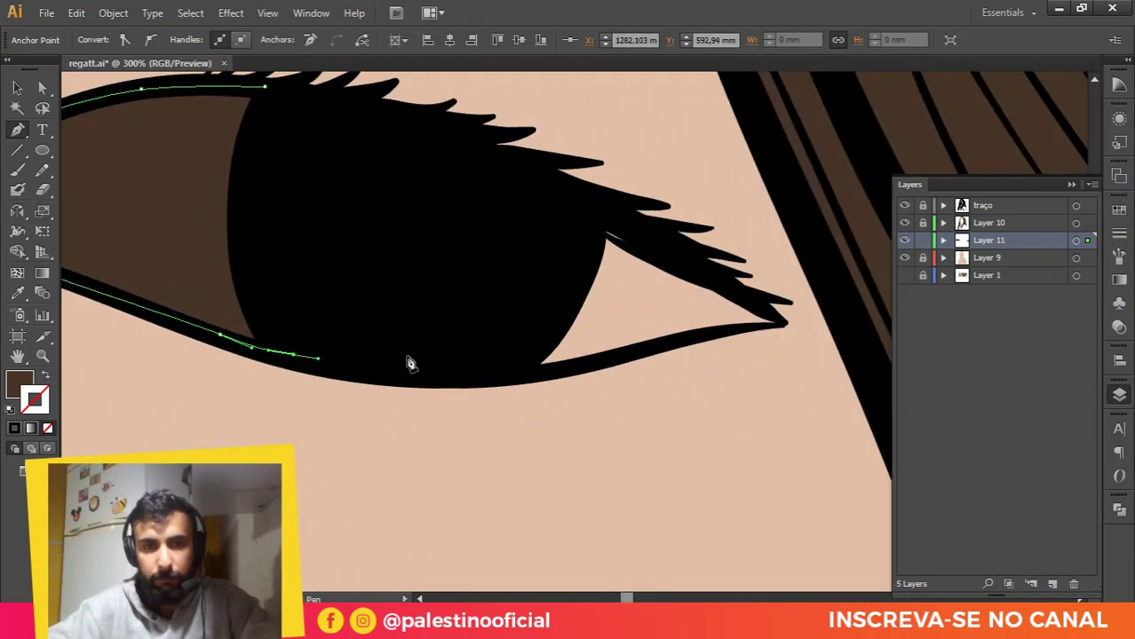
pyautogui.click(782, 324)
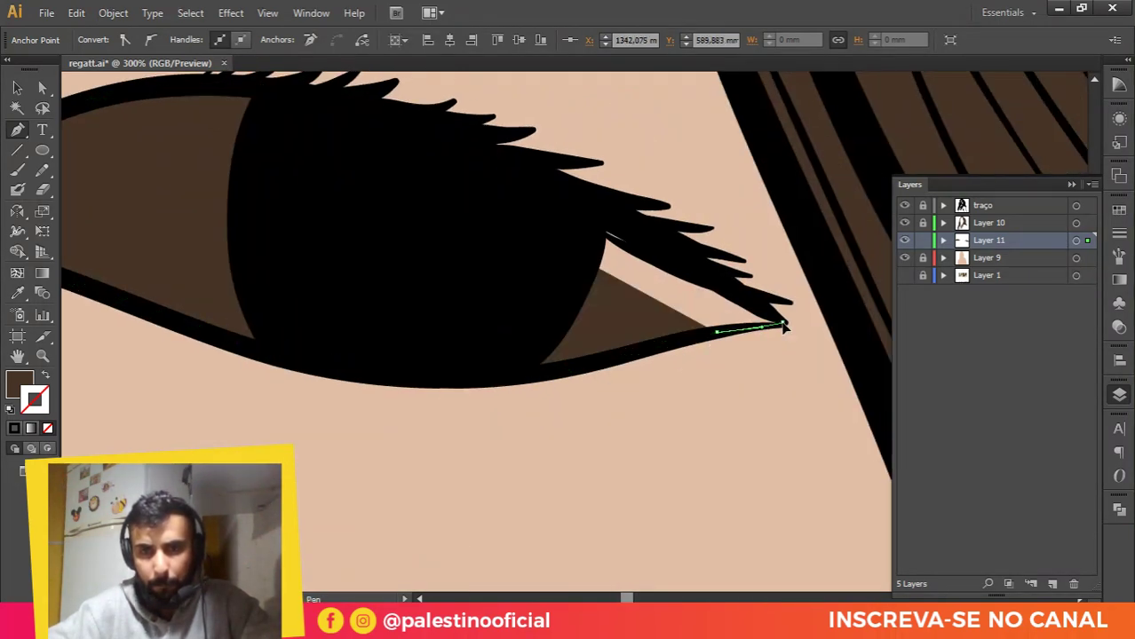
pyautogui.moveTo(613, 218); pyautogui.dragTo(590, 211)
pyautogui.click(460, 145)
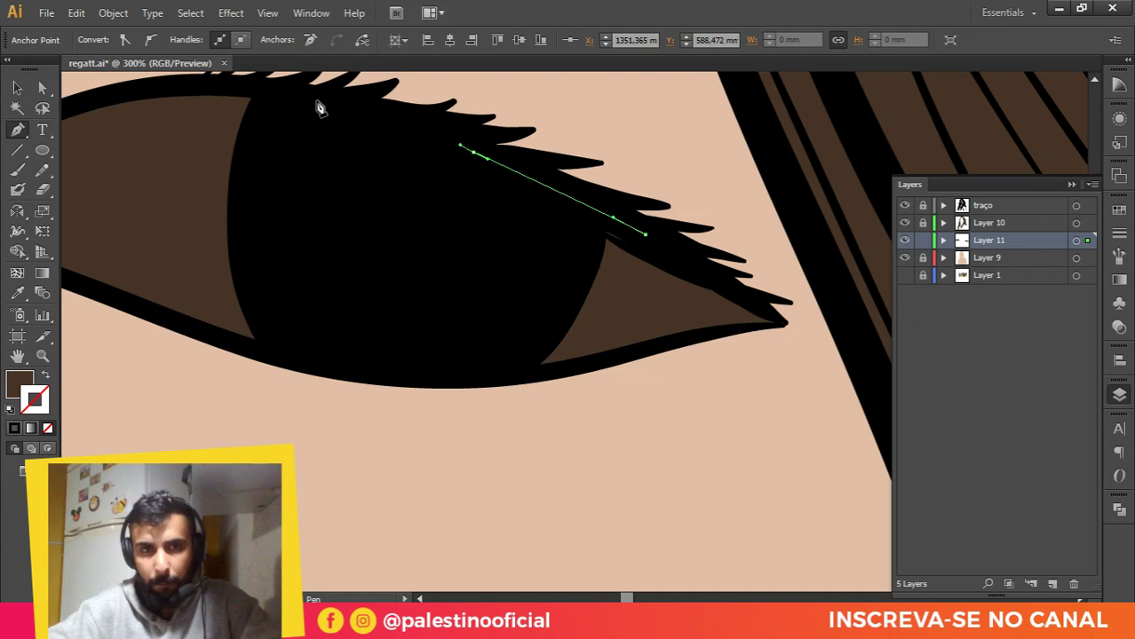
pyautogui.click(267, 91)
pyautogui.press('v')
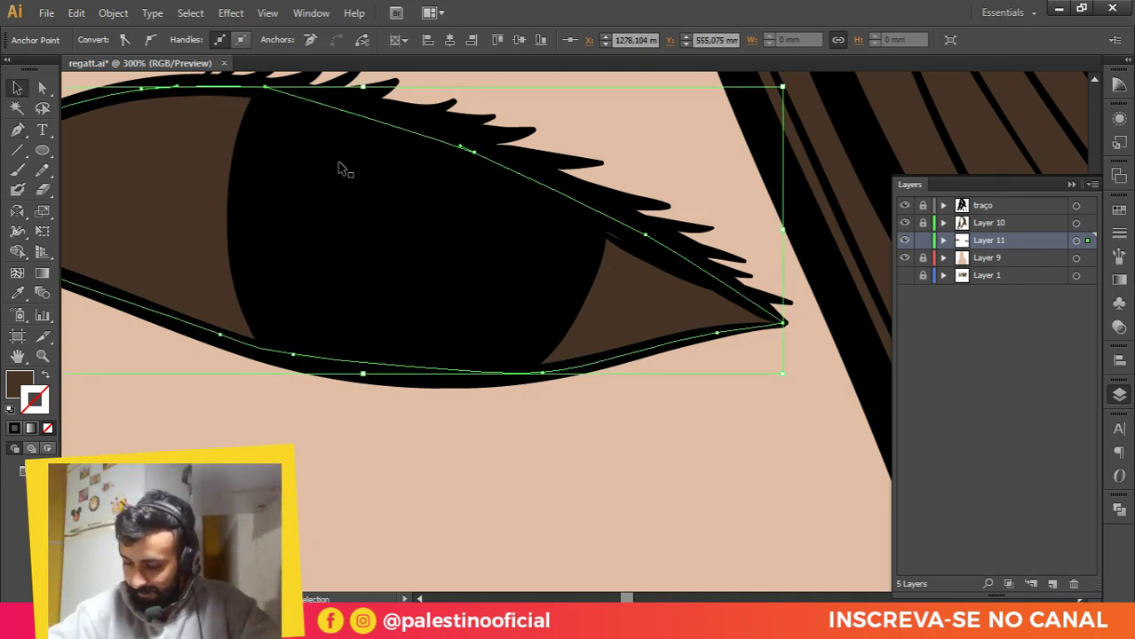
# Step: Select both eye shapes and give them a light gray fill with no stroke
pyautogui.scroll(-2, 410, 198)
pyautogui.click(373, 332)
pyautogui.scroll(-3, 613, 291)
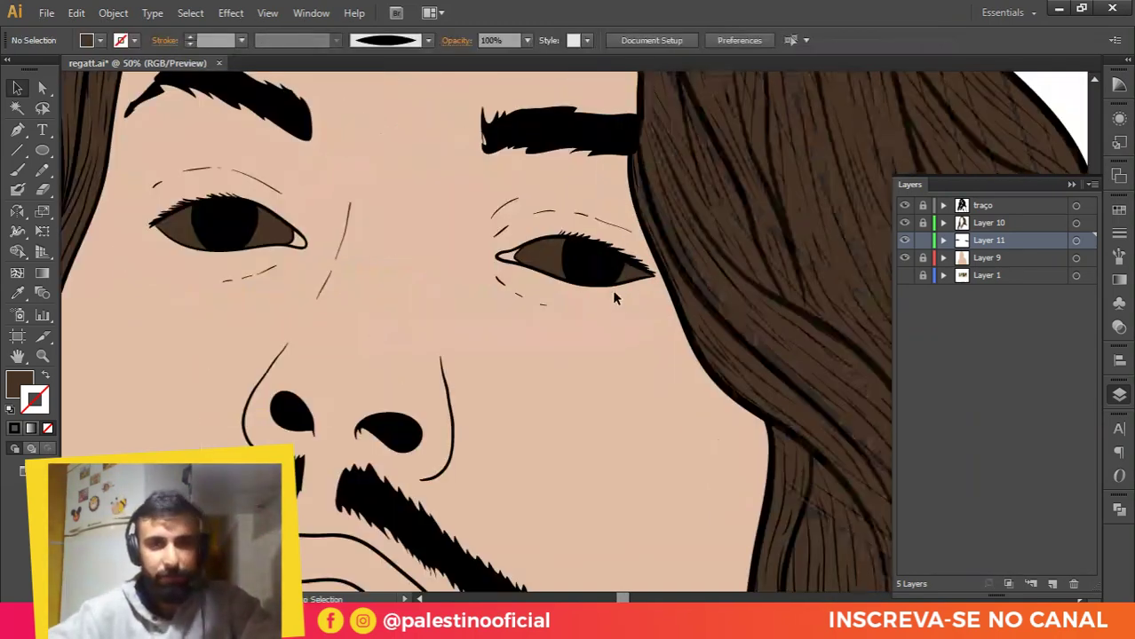
pyautogui.scroll(-3, 615, 286)
pyautogui.scroll(2, 582, 244)
pyautogui.hotkey('ctrl', 'a')
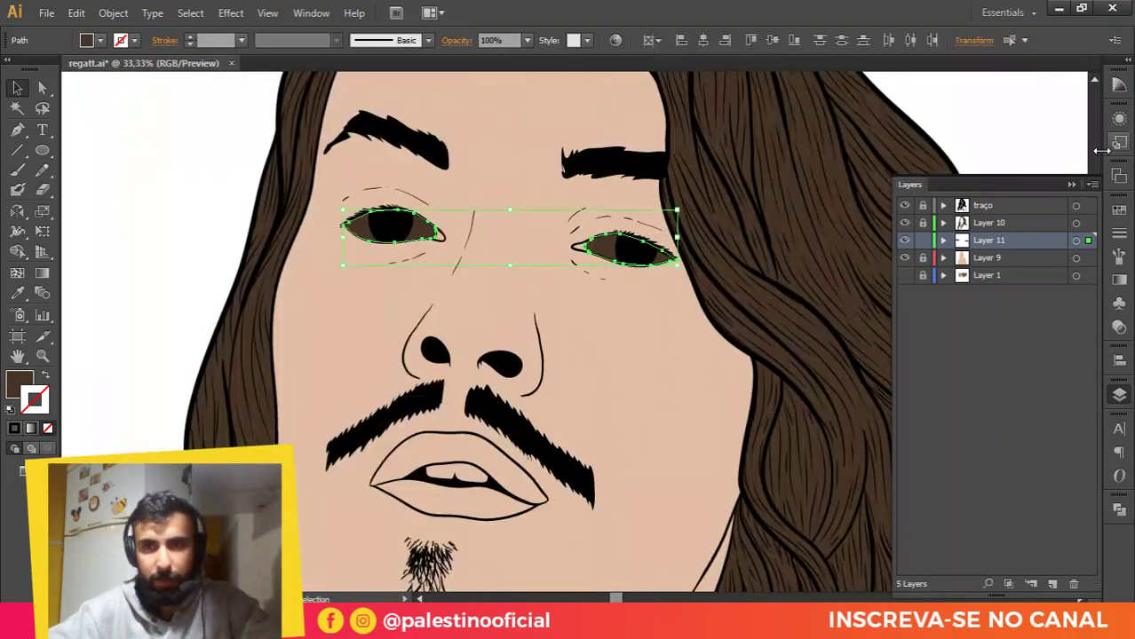
pyautogui.click(1123, 232)
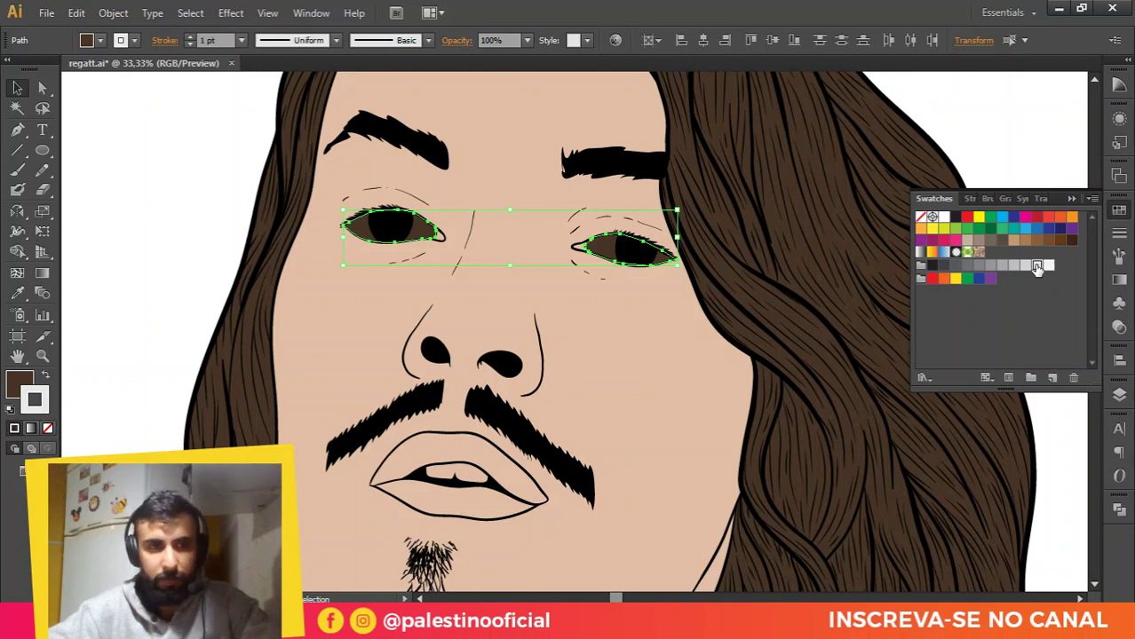
pyautogui.click(1037, 266)
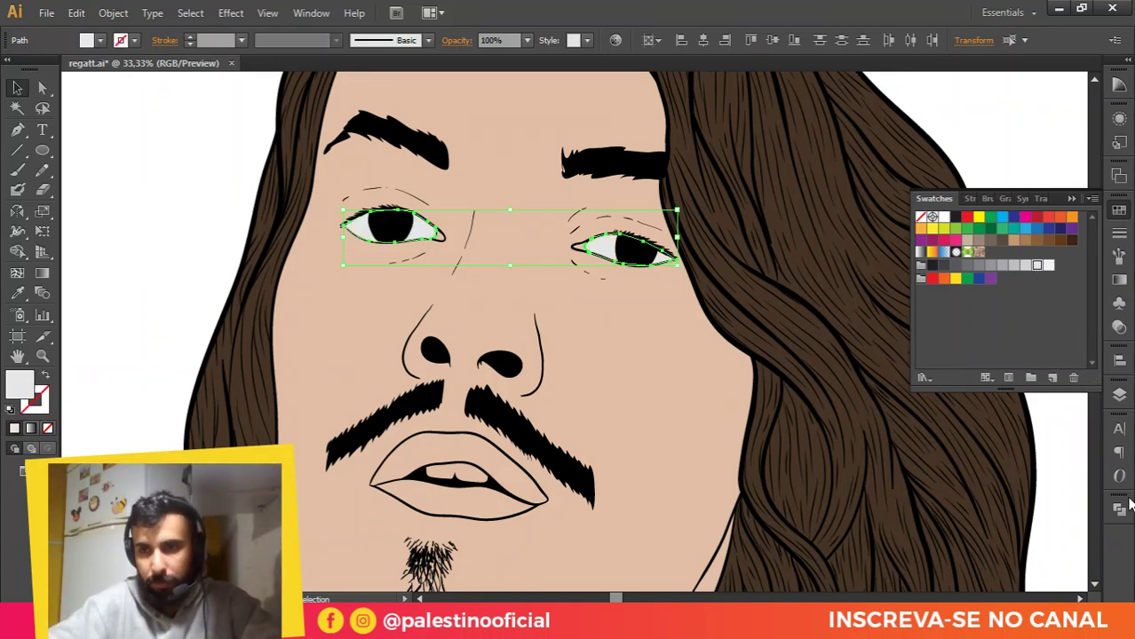
# Step: Lock Layer 11 and create a new layer directly above it
pyautogui.click(1119, 394)
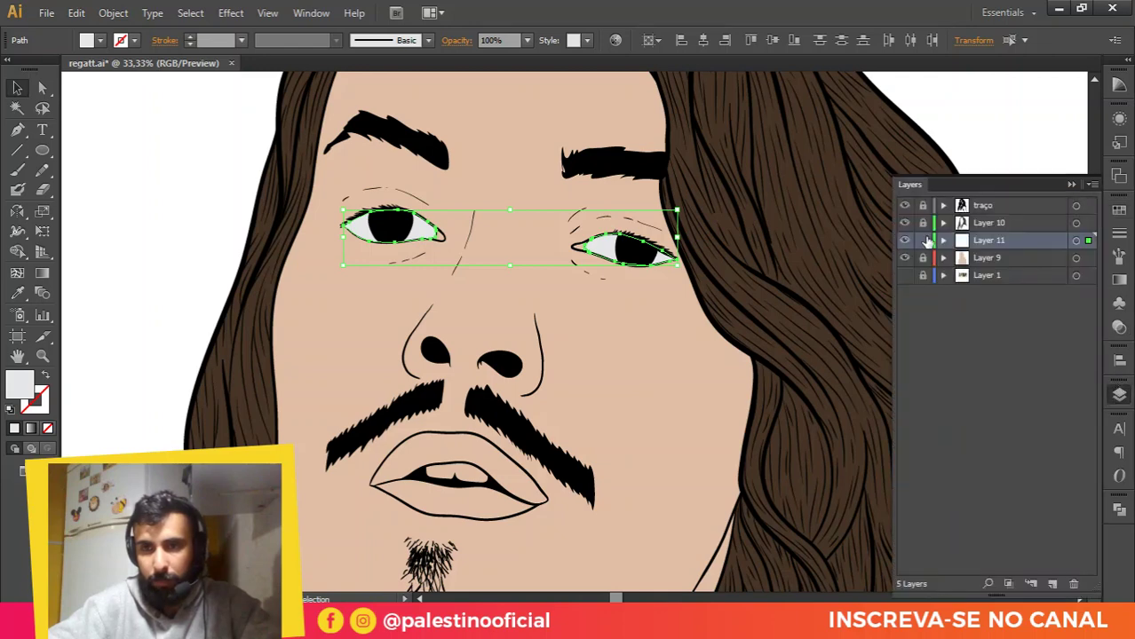
pyautogui.click(923, 241)
pyautogui.click(1051, 583)
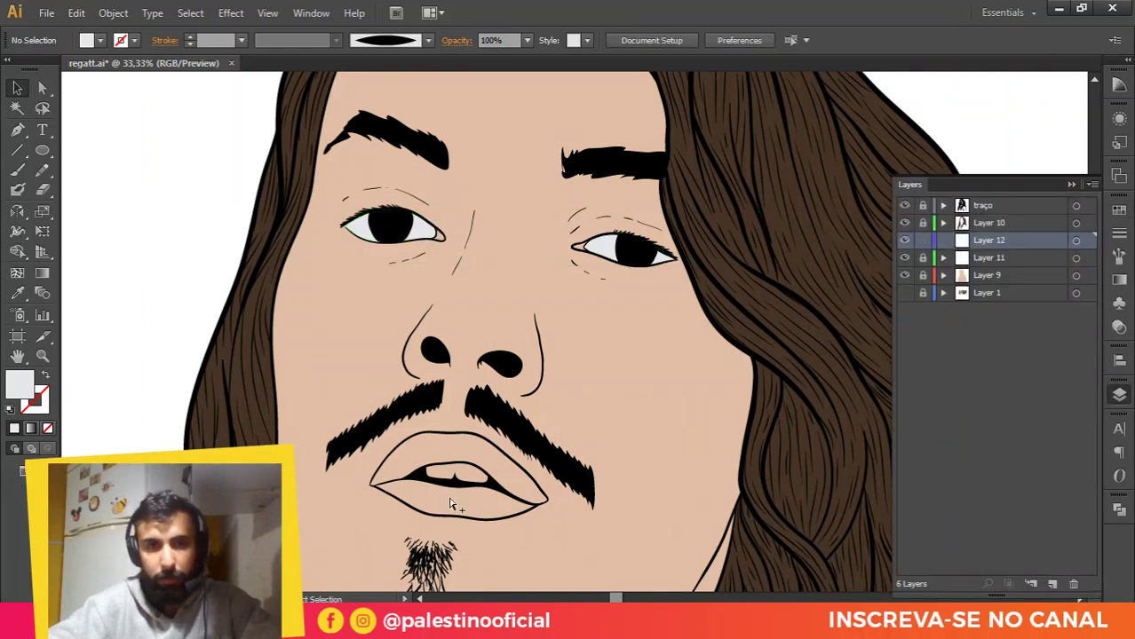
# Step: Start a Pen path at the teeth's left end on Layer 12 and trace it under the teeth to their right end
pyautogui.scroll(2, 448, 506)
pyautogui.scroll(3, 460, 448)
pyautogui.press('p')
pyautogui.press('o')
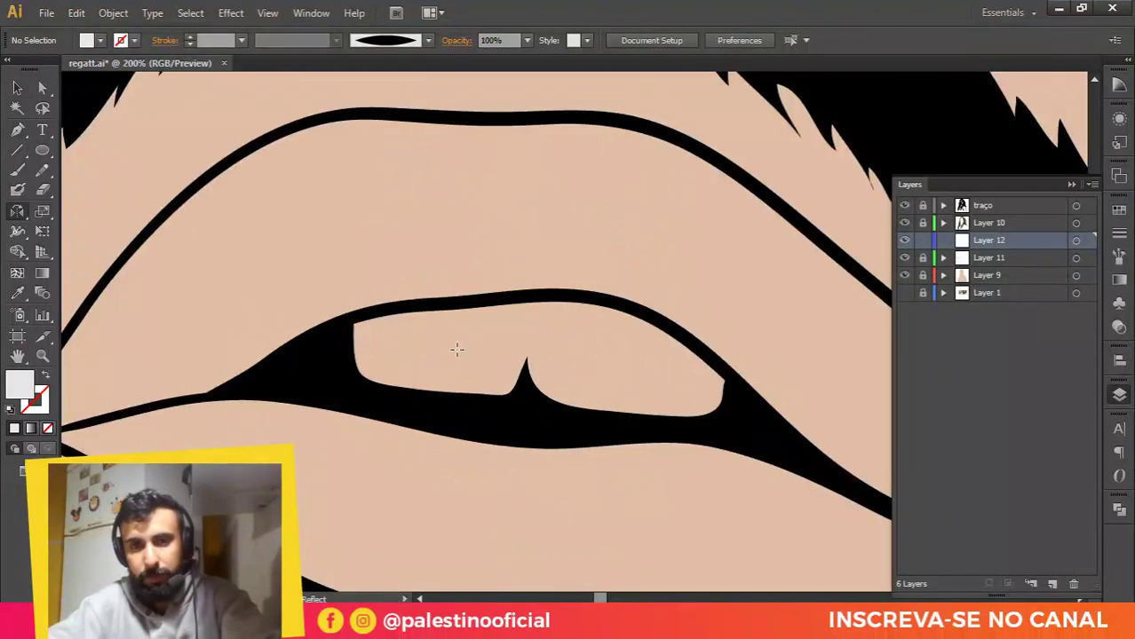
pyautogui.press('p')
pyautogui.click(341, 320)
pyautogui.moveTo(392, 395); pyautogui.dragTo(443, 413)
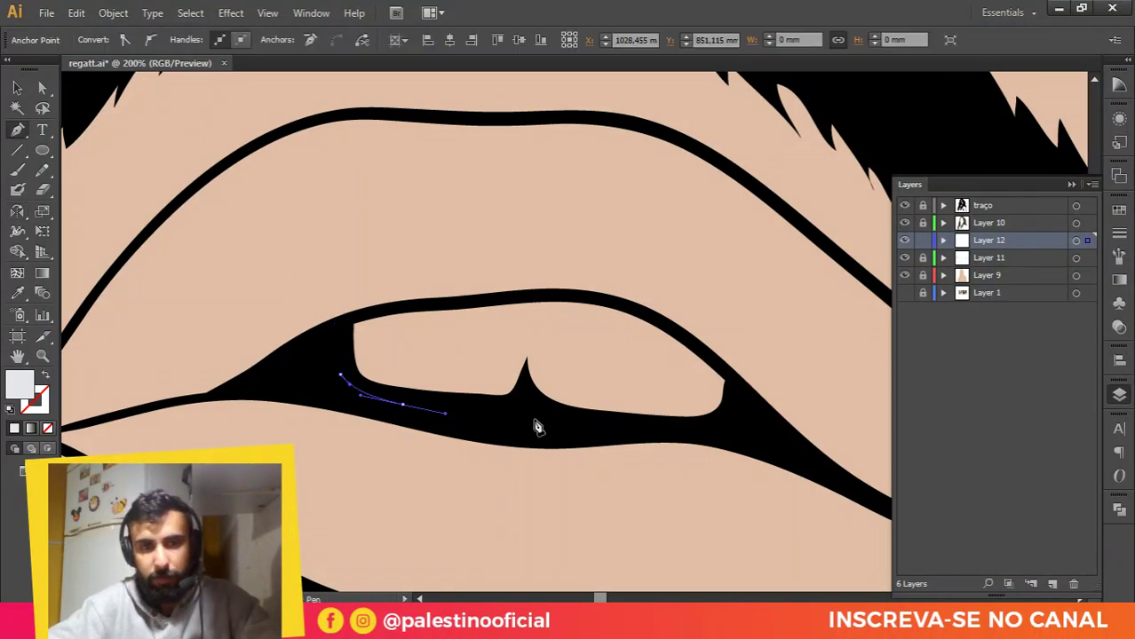
pyautogui.moveTo(680, 424); pyautogui.dragTo(725, 375)
pyautogui.click(715, 426)
# Step: Trace the teeth's upper edge along the inner lip line back to the left end and close the path
pyautogui.moveTo(627, 305); pyautogui.dragTo(603, 298)
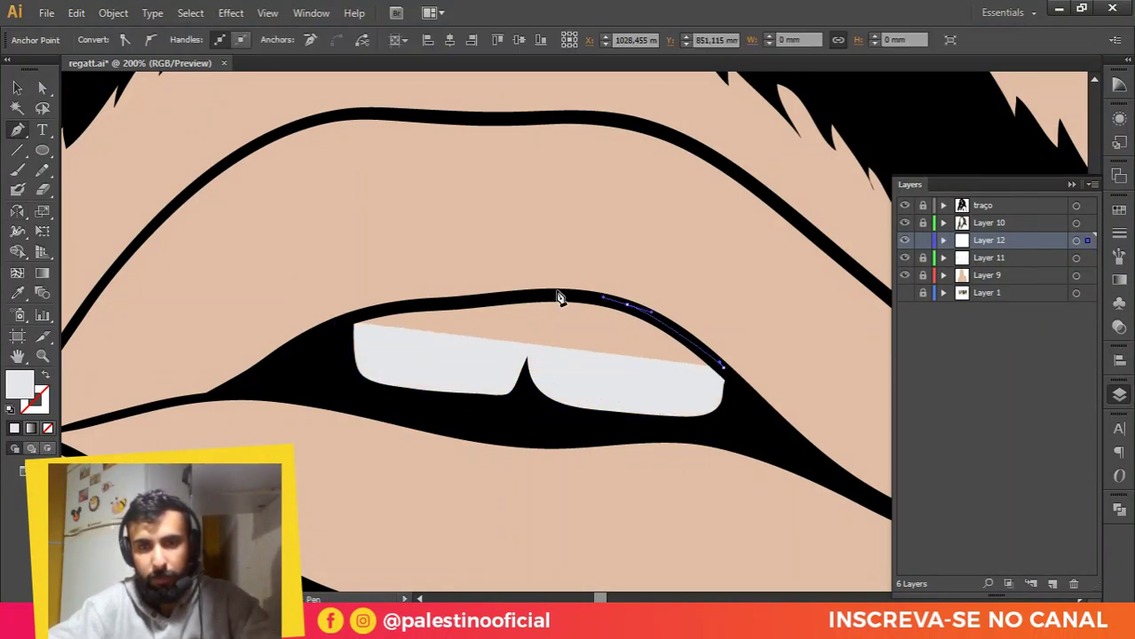
pyautogui.moveTo(513, 299); pyautogui.dragTo(391, 311)
pyautogui.click(367, 310)
pyautogui.click(340, 321)
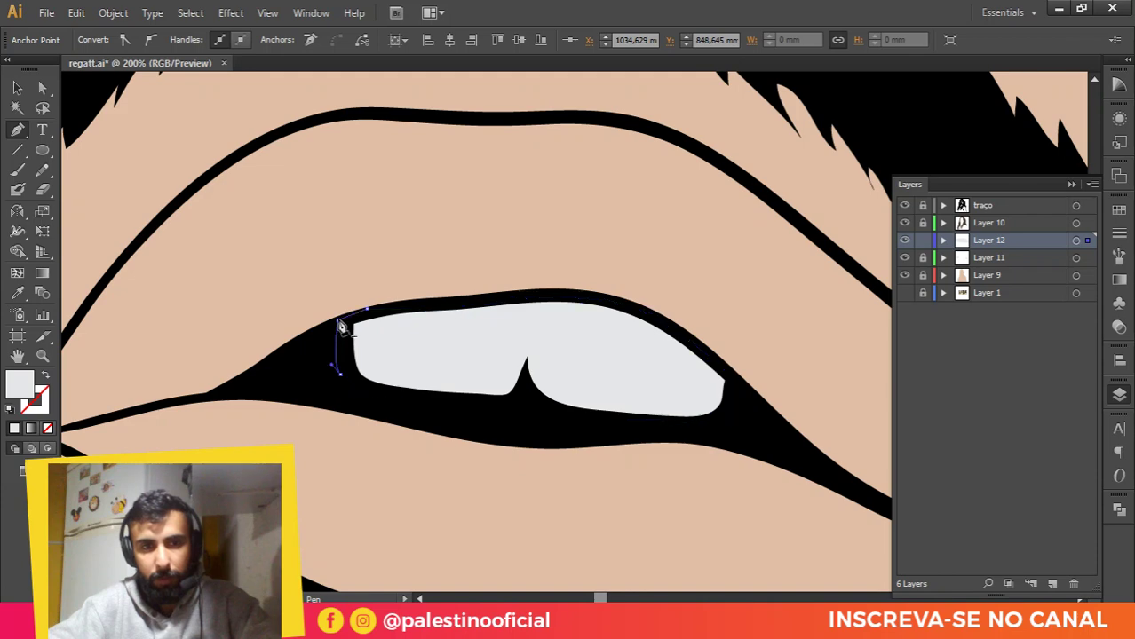
pyautogui.scroll(-2, 393, 360)
# Step: Lock Layer 12 and create a new layer directly above Layer 9
pyautogui.click(922, 241)
pyautogui.click(982, 258)
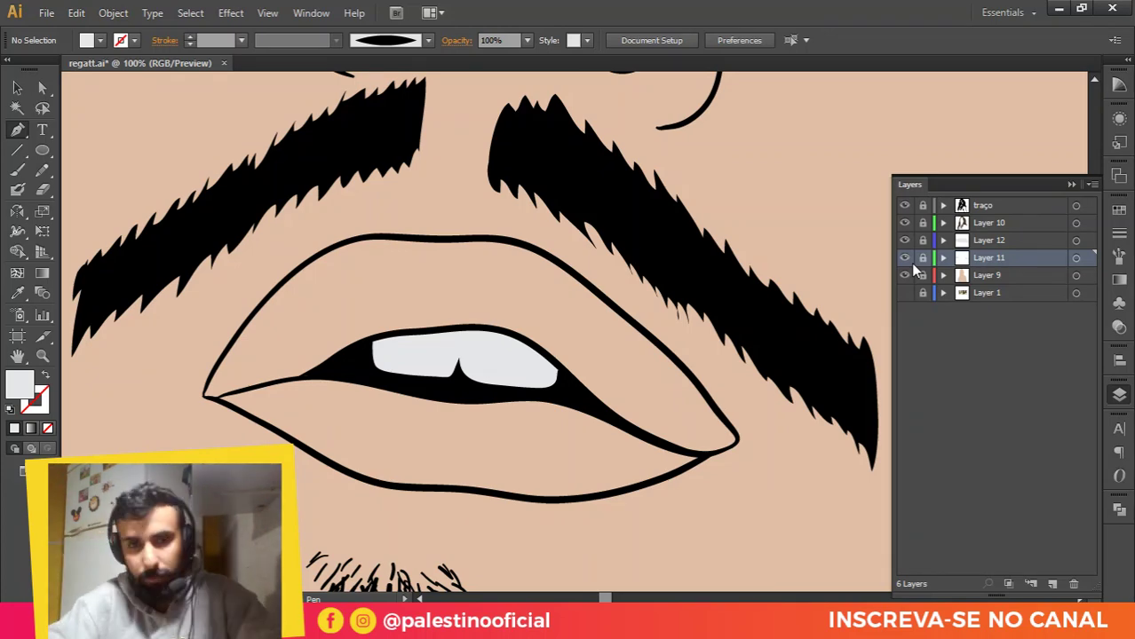
pyautogui.click(992, 277)
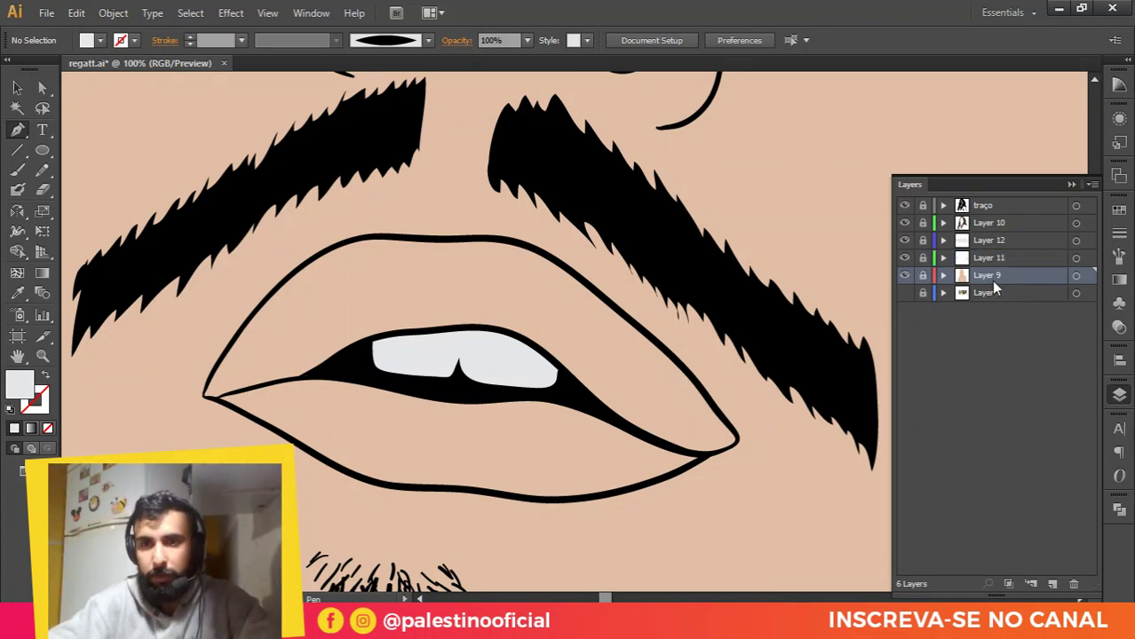
pyautogui.click(1052, 584)
# Step: Show the Layer 1 reference photo and sample the upper lip's red as the fill color
pyautogui.hotkey('ctrl', '-')
pyautogui.hotkey('ctrl', '-')
pyautogui.hotkey('ctrl', '-')
pyautogui.hotkey('ctrl', '-')
pyautogui.moveTo(628, 299); pyautogui.dragTo(379, 286)
pyautogui.moveTo(787, 275); pyautogui.dragTo(319, 260)
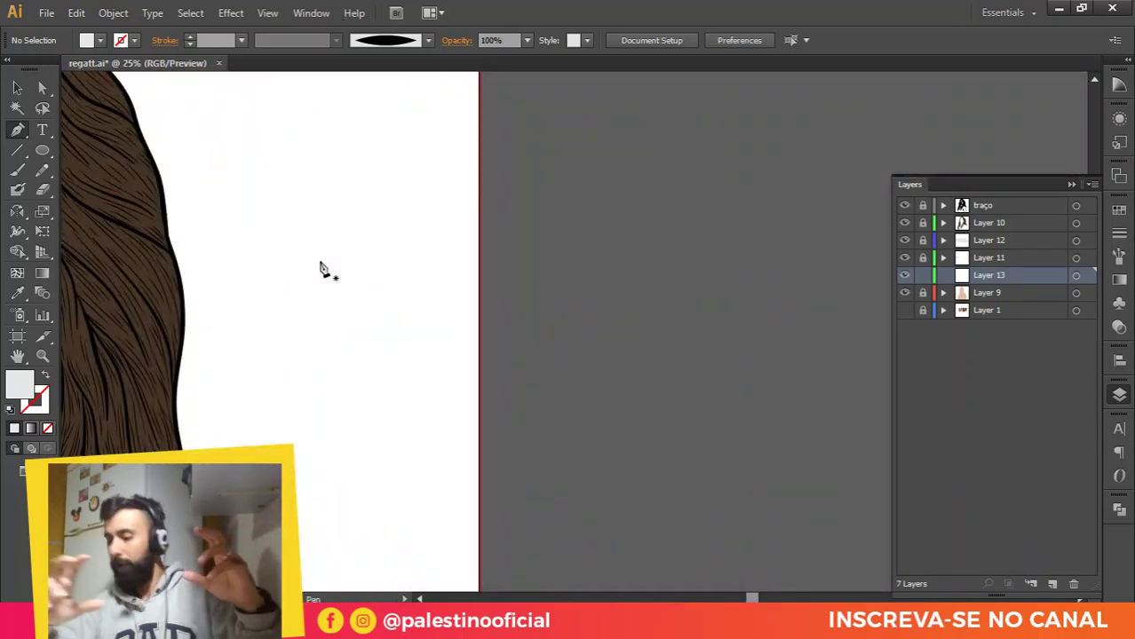
pyautogui.moveTo(184, 294); pyautogui.dragTo(522, 191)
pyautogui.moveTo(298, 211)
pyautogui.mouseDown()
pyautogui.moveTo(550, 223)
pyautogui.moveTo(718, 284)
pyautogui.moveTo(589, 280)
pyautogui.moveTo(404, 300)
pyautogui.mouseUp()
pyautogui.moveTo(714, 284); pyautogui.dragTo(355, 277)
pyautogui.moveTo(777, 277)
pyautogui.mouseDown()
pyautogui.moveTo(368, 271)
pyautogui.moveTo(575, 271)
pyautogui.mouseUp()
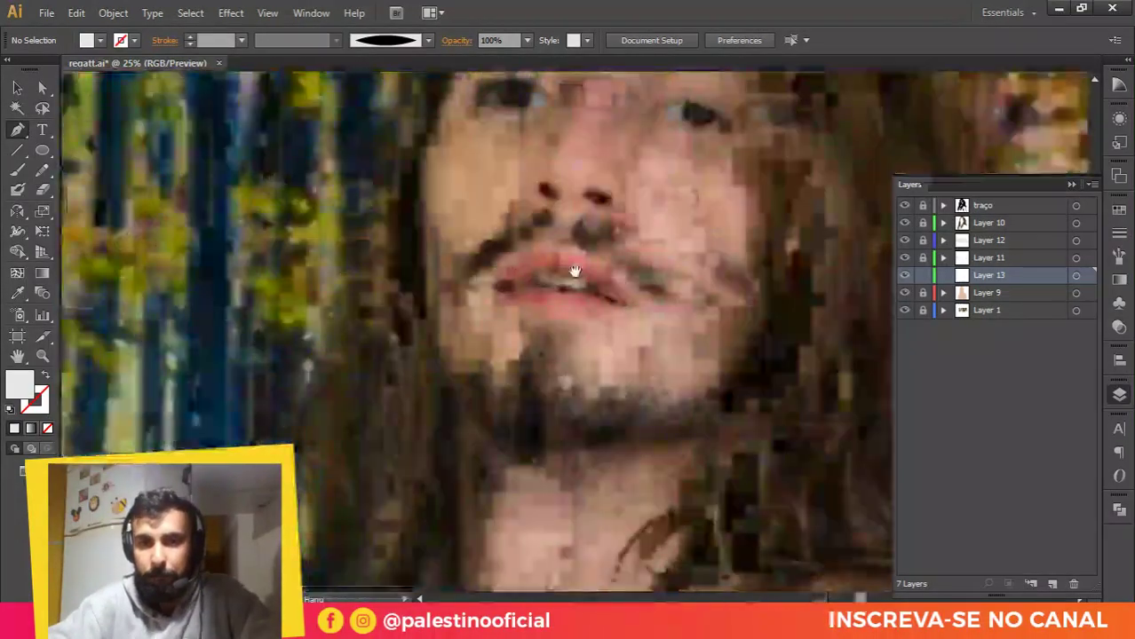
pyautogui.press('i')
pyautogui.click(547, 262)
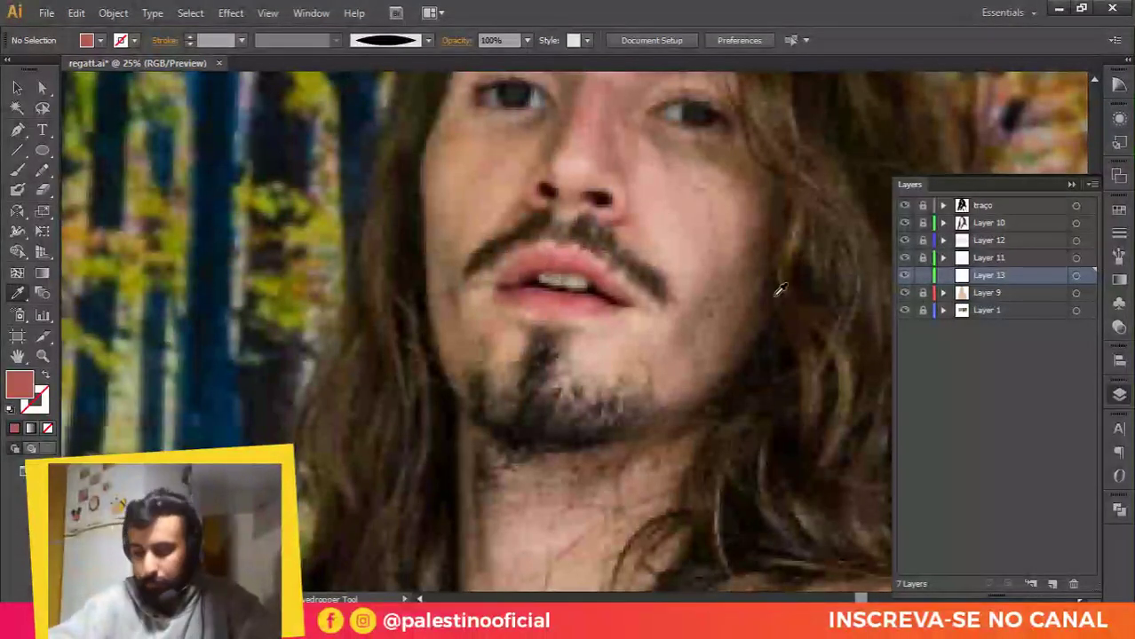
# Step: On Layer 13, start a Pen path at the left corner of the mouth, following the lip outline
pyautogui.moveTo(335, 266); pyautogui.dragTo(790, 273)
pyautogui.moveTo(355, 269); pyautogui.dragTo(795, 266)
pyautogui.moveTo(465, 263); pyautogui.dragTo(683, 266)
pyautogui.moveTo(400, 263); pyautogui.dragTo(520, 263)
pyautogui.scroll(2, 442, 200)
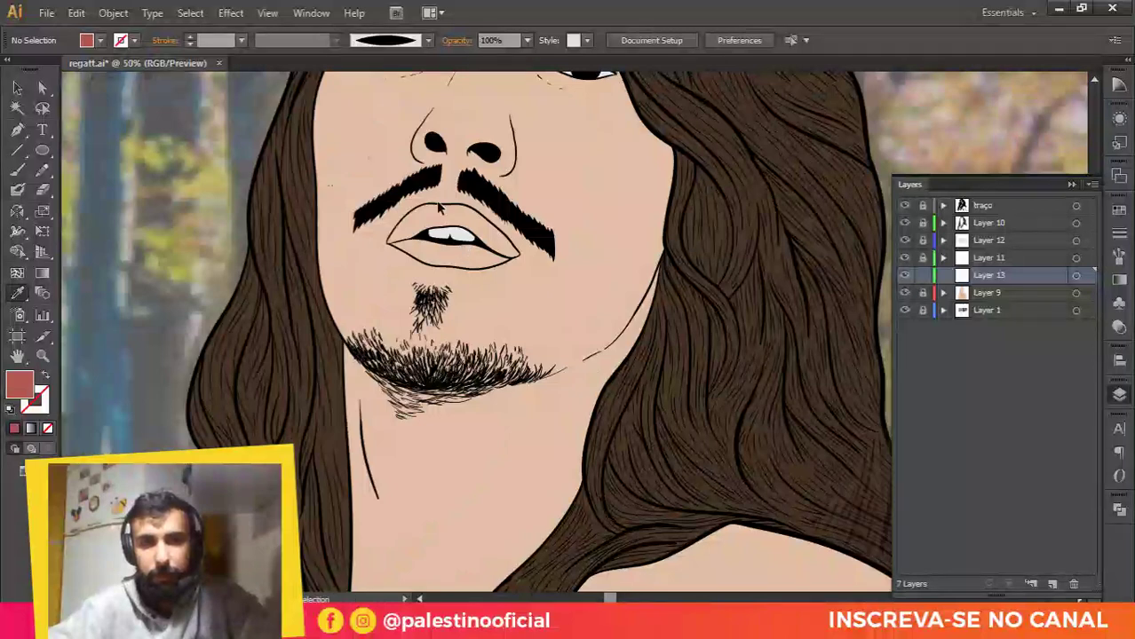
pyautogui.click(993, 291)
pyautogui.click(977, 278)
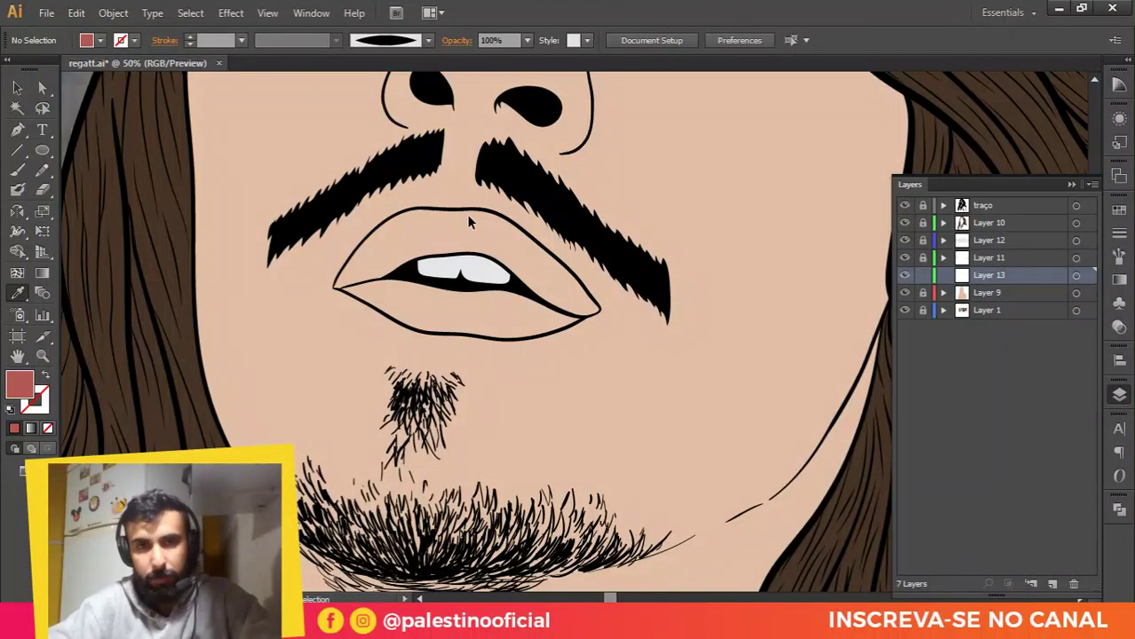
pyautogui.scroll(2, 466, 214)
pyautogui.press('p')
pyautogui.scroll(3, 258, 341)
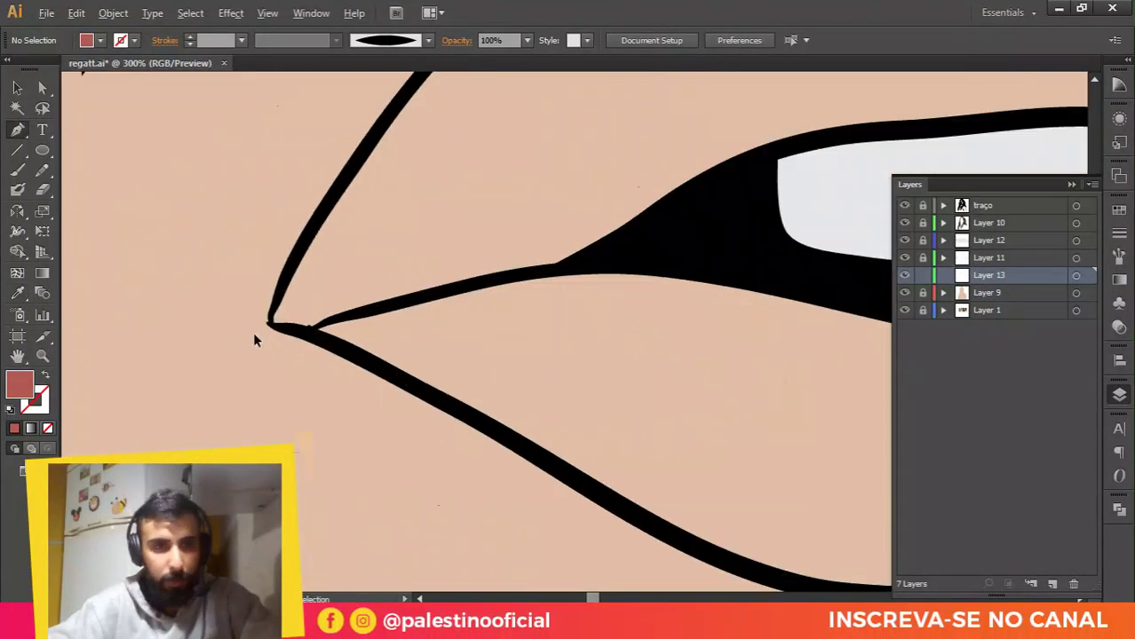
pyautogui.scroll(2, 274, 312)
pyautogui.click(256, 337)
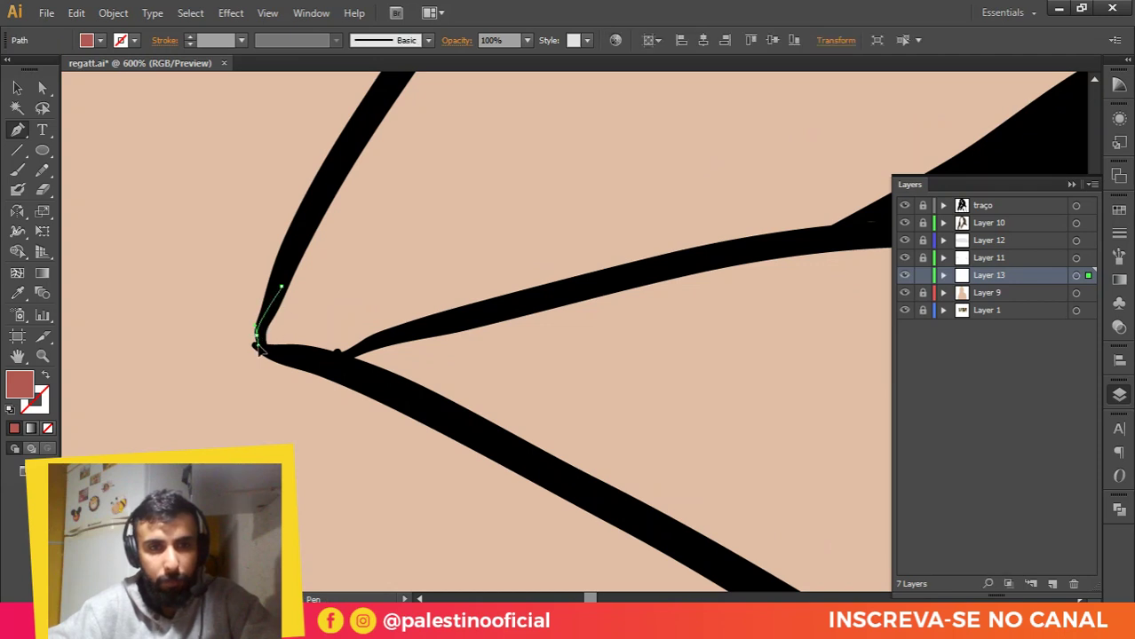
pyautogui.moveTo(272, 354); pyautogui.dragTo(213, 216)
# Step: Continue the lip path along the lower lip's bottom outline to near the right corner of the mouth
pyautogui.scroll(-2, 334, 343)
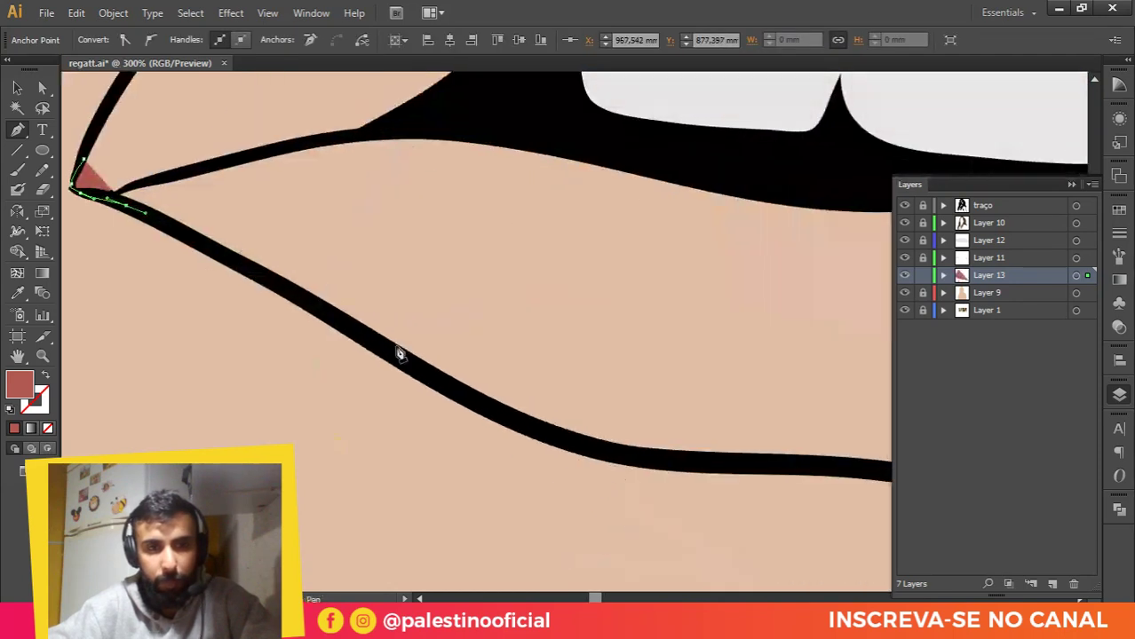
pyautogui.moveTo(412, 357); pyautogui.dragTo(434, 374)
pyautogui.moveTo(623, 452); pyautogui.dragTo(718, 467)
pyautogui.moveTo(798, 463); pyautogui.dragTo(413, 385)
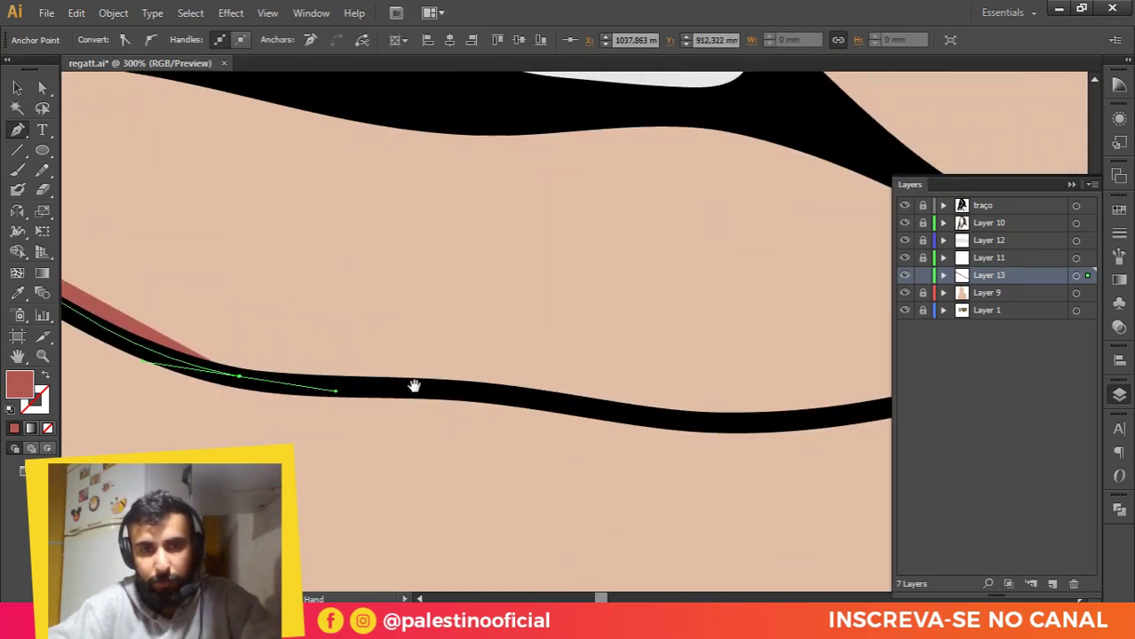
pyautogui.moveTo(529, 389); pyautogui.dragTo(590, 406)
pyautogui.moveTo(703, 423); pyautogui.dragTo(220, 417)
pyautogui.moveTo(407, 372); pyautogui.dragTo(545, 320)
pyautogui.moveTo(596, 295); pyautogui.dragTo(612, 287)
# Step: Trace the lip path around the right mouth corner and along the upper lip's outline past its center
pyautogui.moveTo(643, 275); pyautogui.dragTo(706, 211)
pyautogui.moveTo(701, 204); pyautogui.dragTo(750, 355)
pyautogui.moveTo(665, 240); pyautogui.dragTo(635, 206)
pyautogui.moveTo(613, 186); pyautogui.dragTo(713, 387)
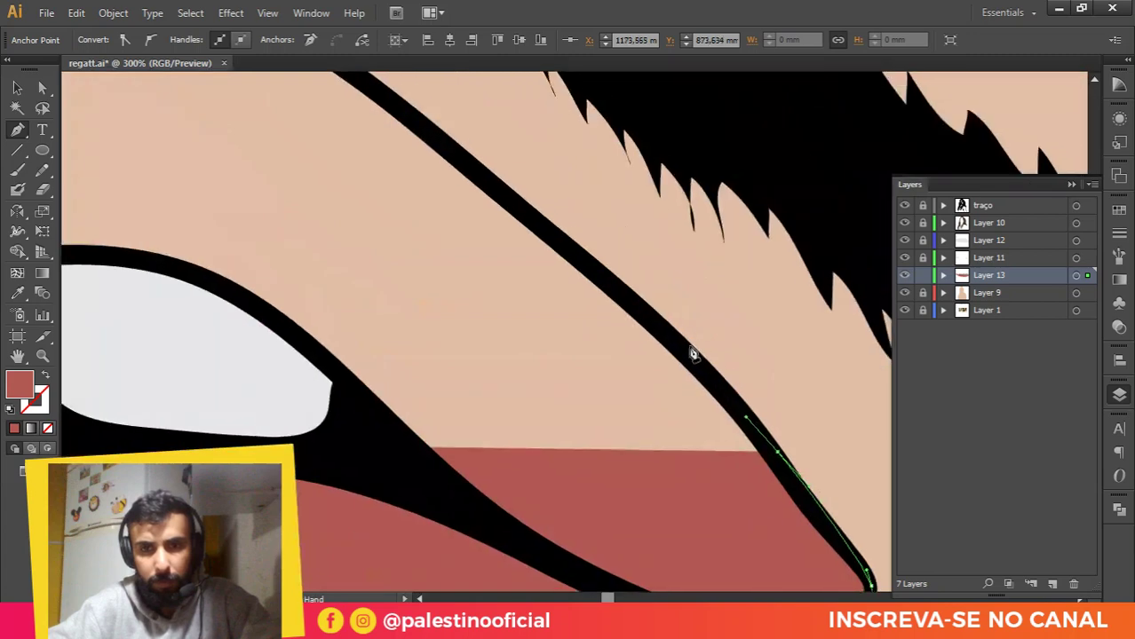
pyautogui.moveTo(523, 214); pyautogui.dragTo(479, 182)
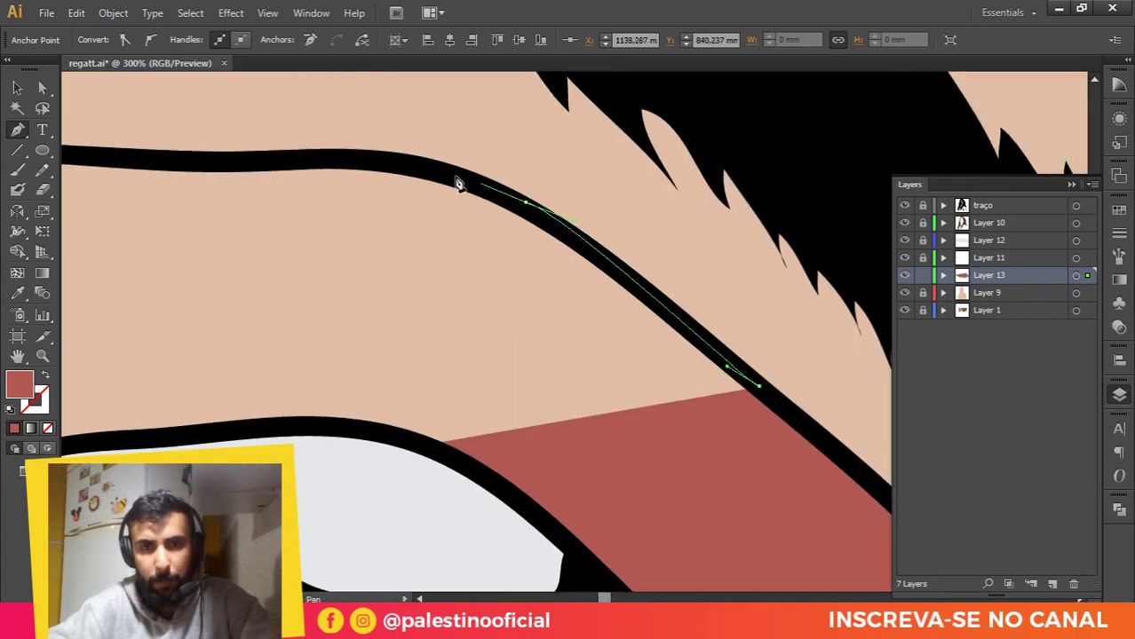
pyautogui.moveTo(381, 162); pyautogui.dragTo(332, 163)
pyautogui.moveTo(244, 177); pyautogui.dragTo(673, 231)
pyautogui.moveTo(534, 209); pyautogui.dragTo(480, 209)
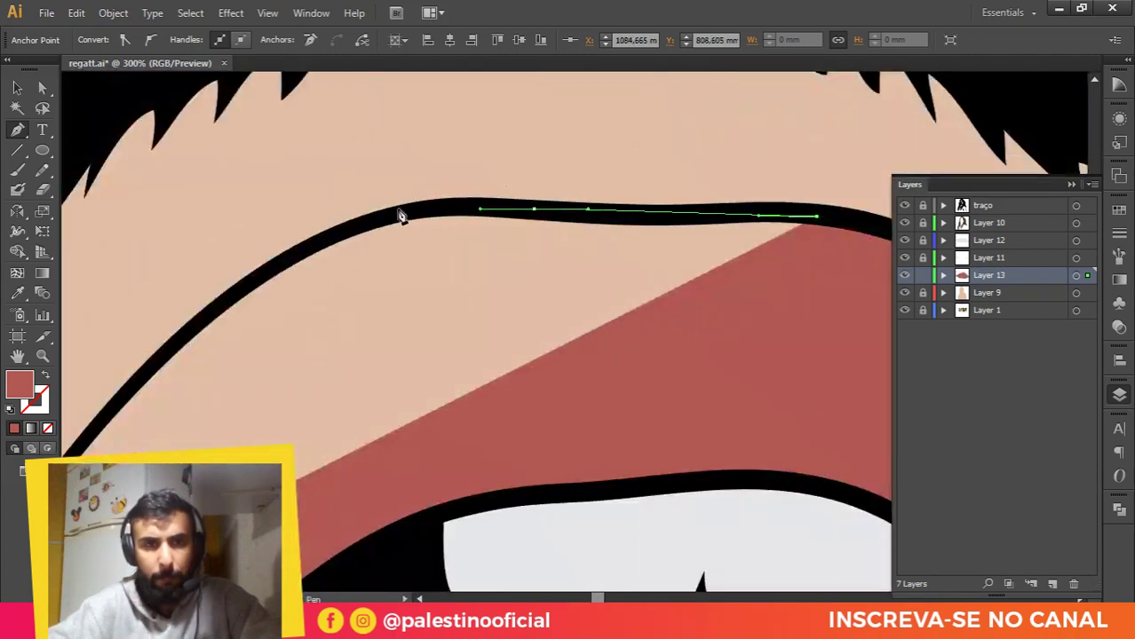
# Step: Trace the upper lip's left side down to the starting corner, close the path, and deselect the lip shape
pyautogui.moveTo(365, 222); pyautogui.dragTo(514, 217)
pyautogui.moveTo(400, 312); pyautogui.dragTo(454, 269)
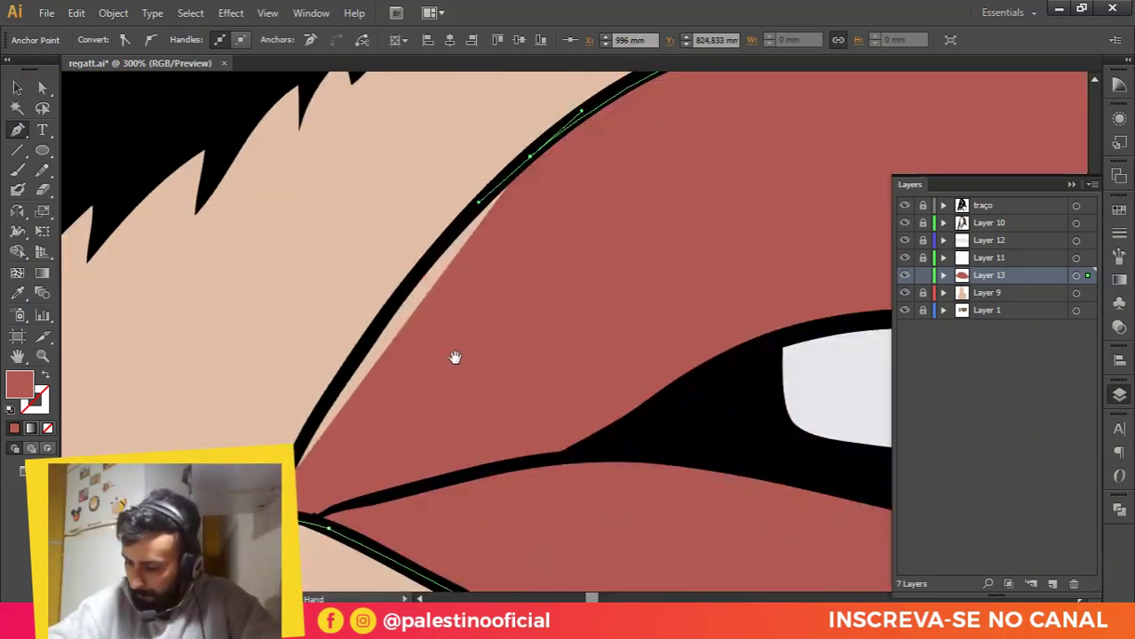
pyautogui.moveTo(454, 357); pyautogui.dragTo(471, 326)
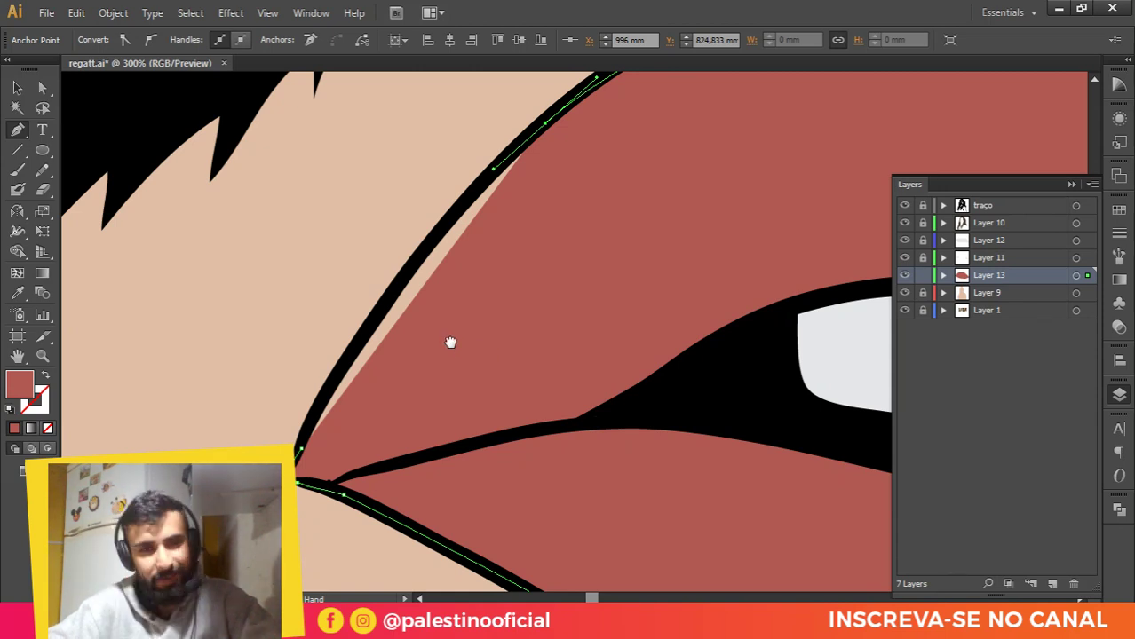
pyautogui.moveTo(451, 342); pyautogui.dragTo(482, 279)
pyautogui.moveTo(443, 214); pyautogui.dragTo(396, 282)
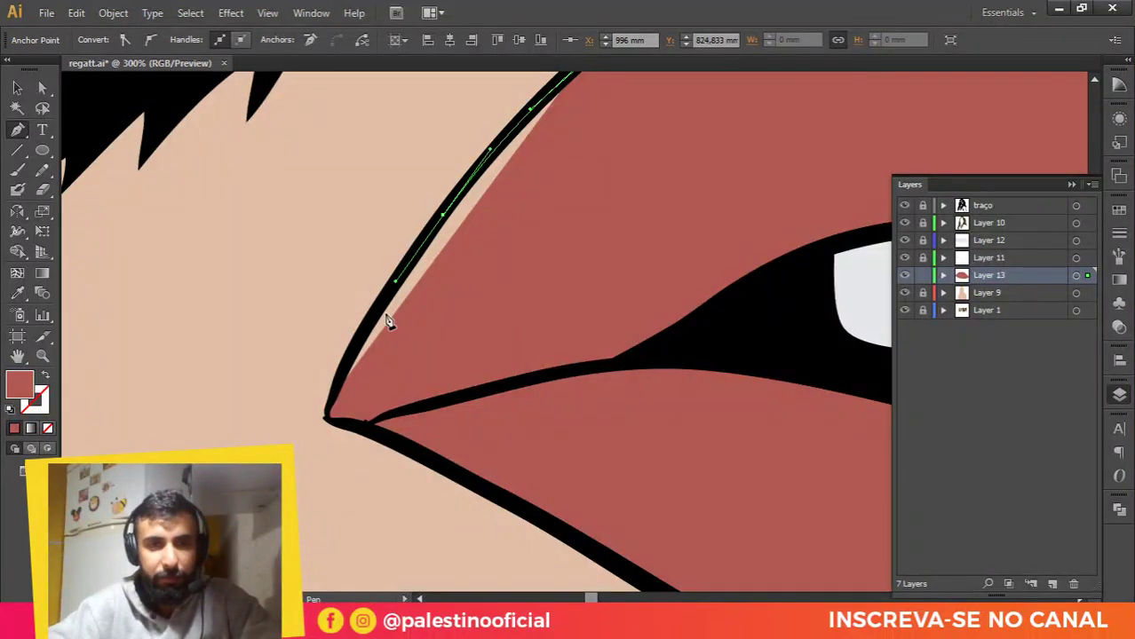
pyautogui.click(338, 389)
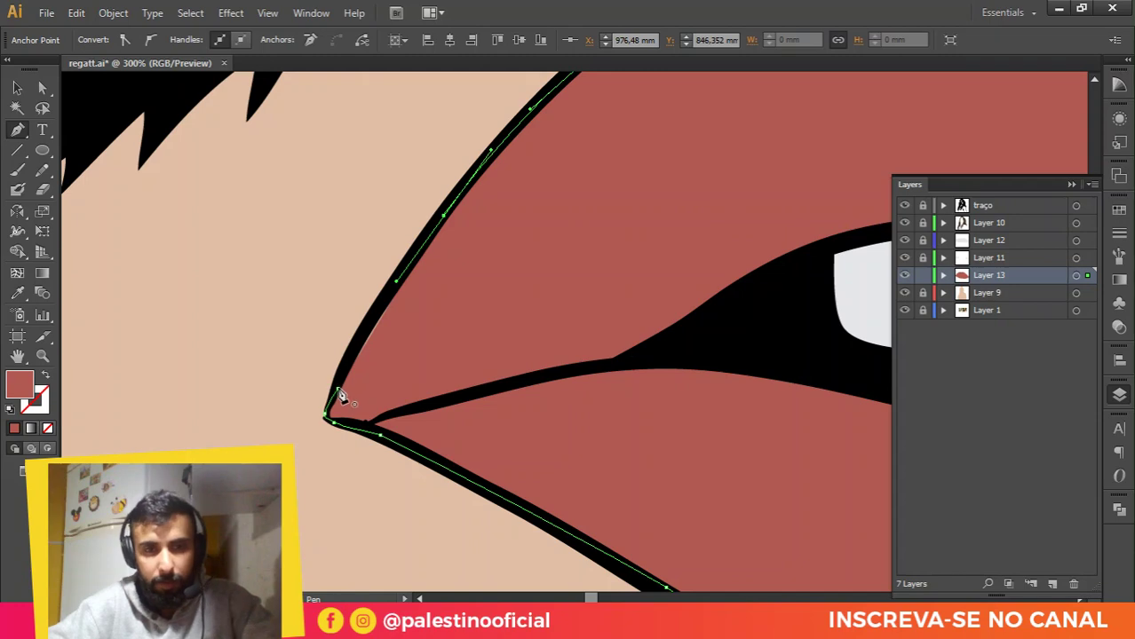
pyautogui.press('v')
pyautogui.click(299, 322)
pyautogui.scroll(-6, 387, 354)
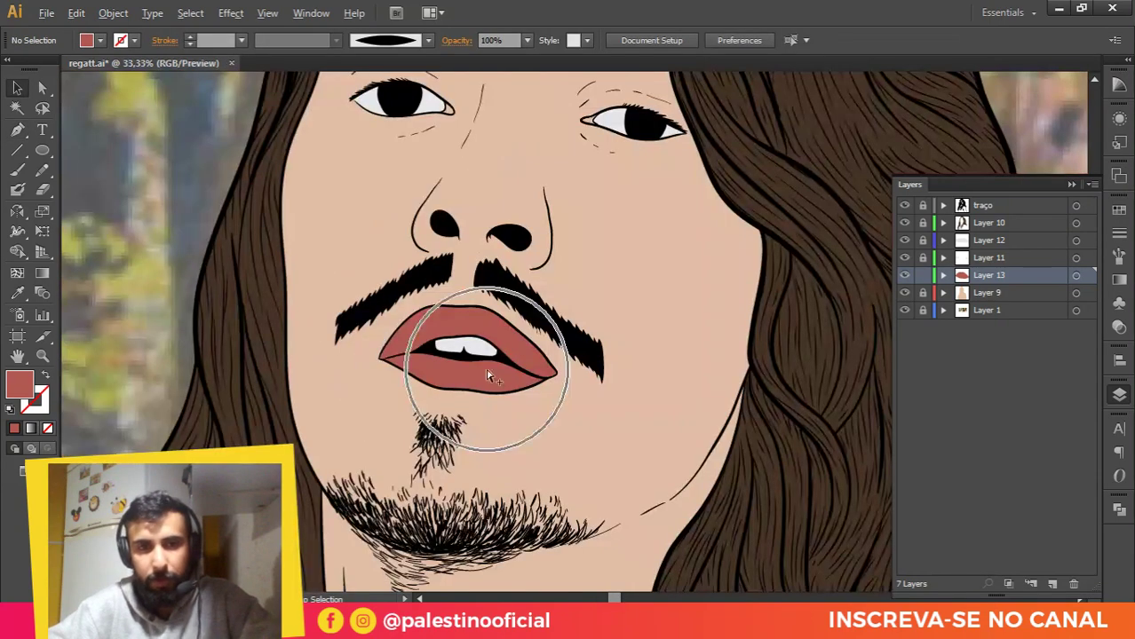
# Step: Change the lip shape's fill to a slightly lighter, less saturated red
pyautogui.keyDown('alt'); pyautogui.scroll(-4, 489, 376); pyautogui.keyUp('alt')
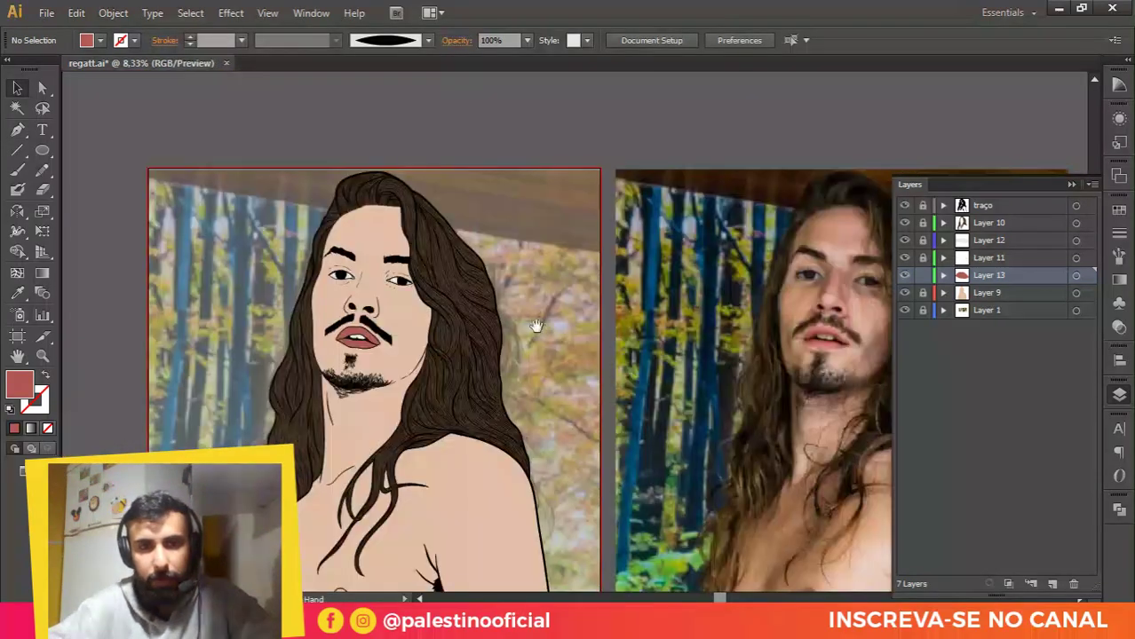
pyautogui.click(374, 347)
pyautogui.doubleClick(18, 383)
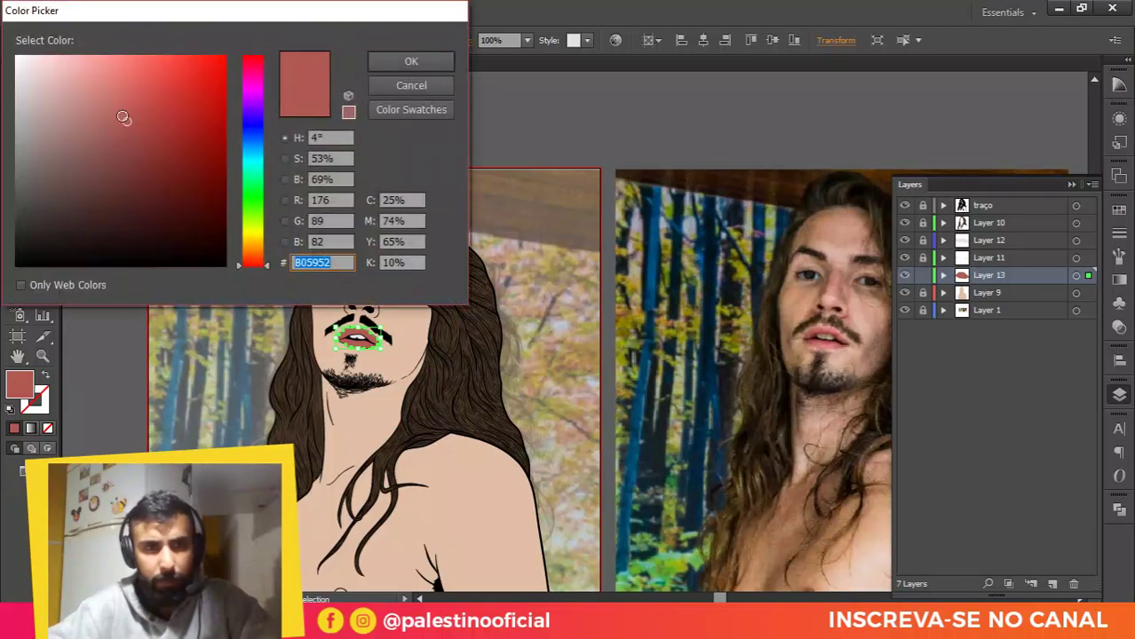
pyautogui.moveTo(124, 117); pyautogui.dragTo(108, 111)
pyautogui.click(408, 61)
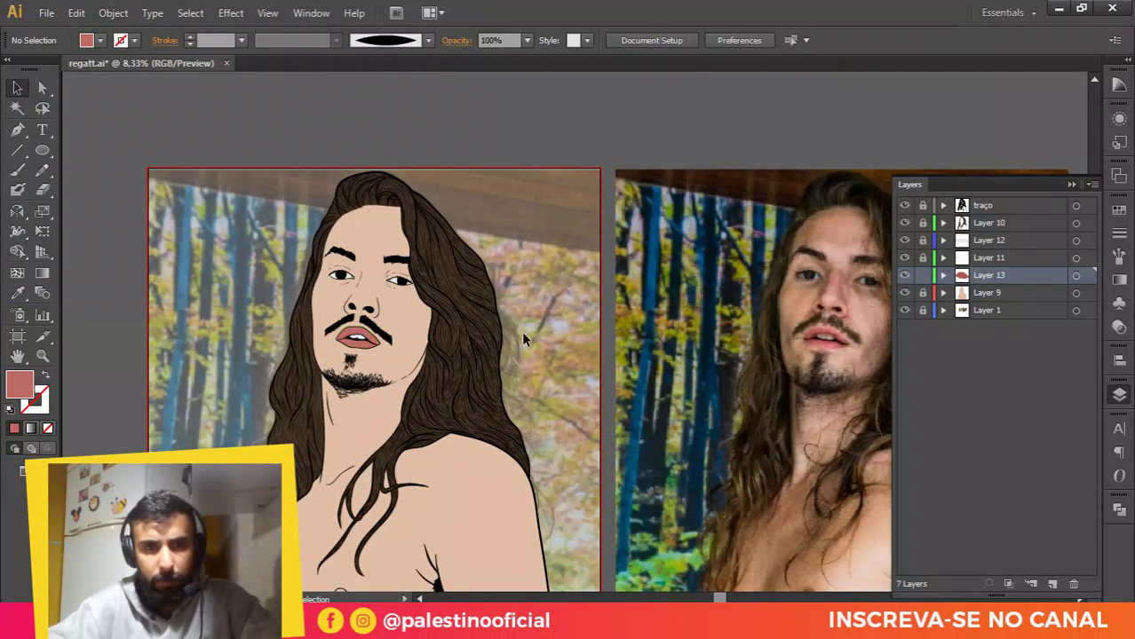
# Step: Lock Layer 13 and add a new layer between it and Layer 9
pyautogui.scroll(-1, 521, 311)
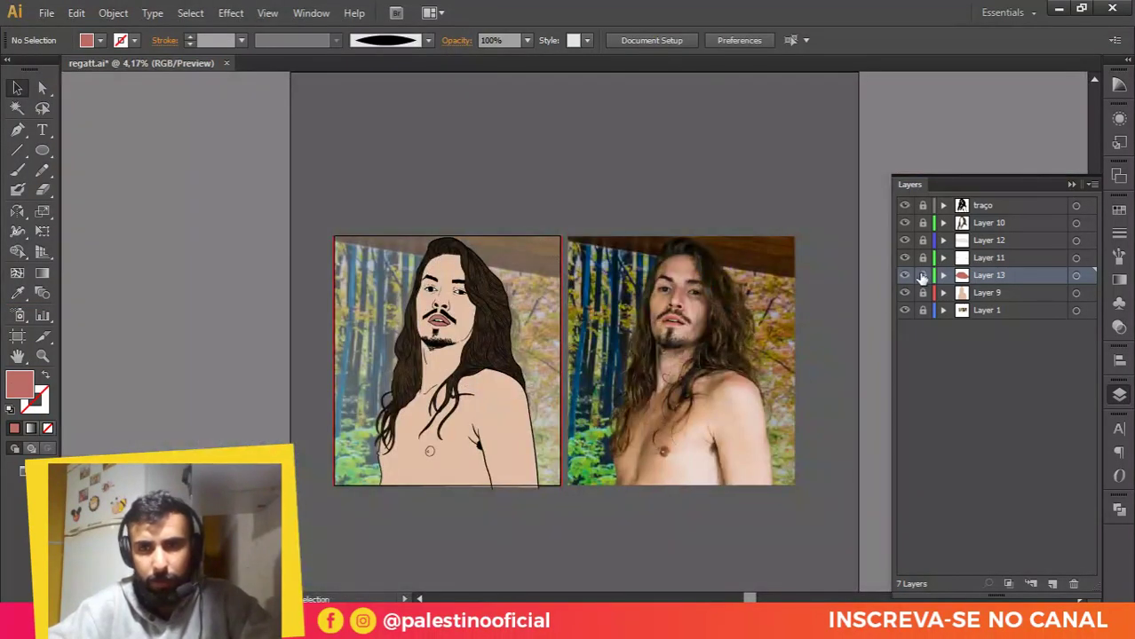
pyautogui.scroll(1, 437, 364)
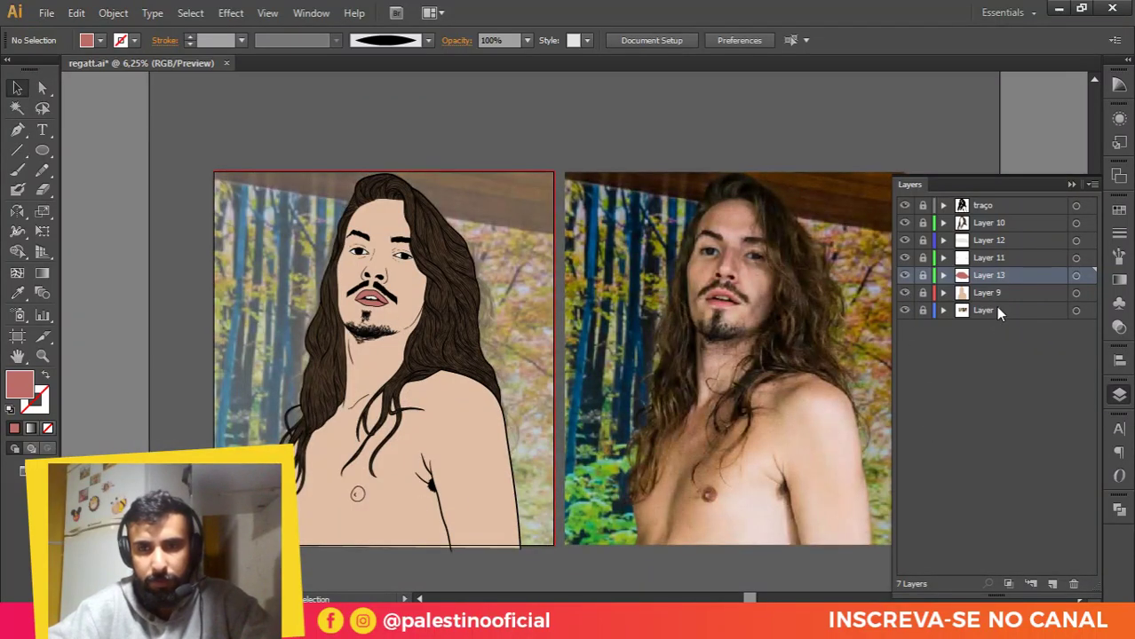
pyautogui.click(981, 254)
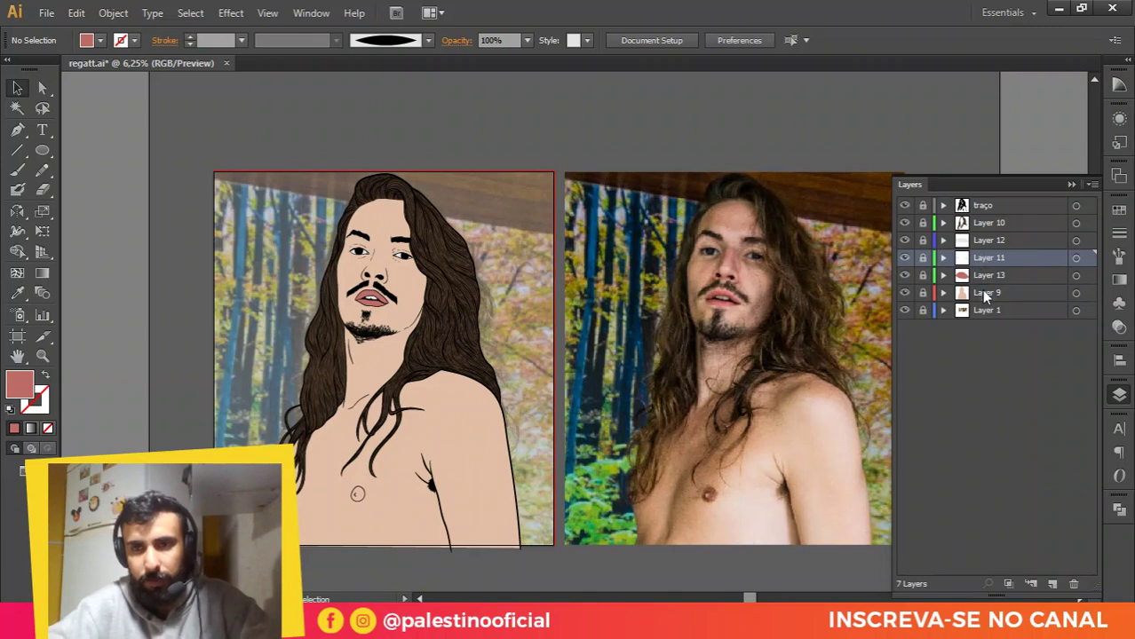
pyautogui.click(981, 290)
pyautogui.click(1051, 585)
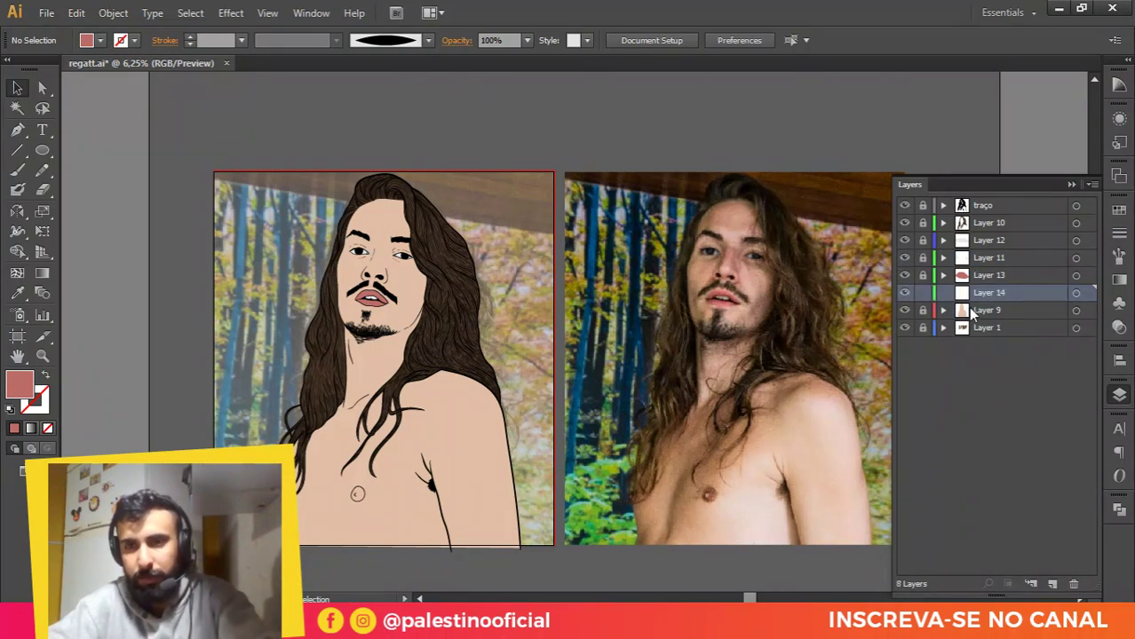
# Step: Sample the nipple's brown from the reference photo as the fill color and switch to the Pen tool
pyautogui.press('o')
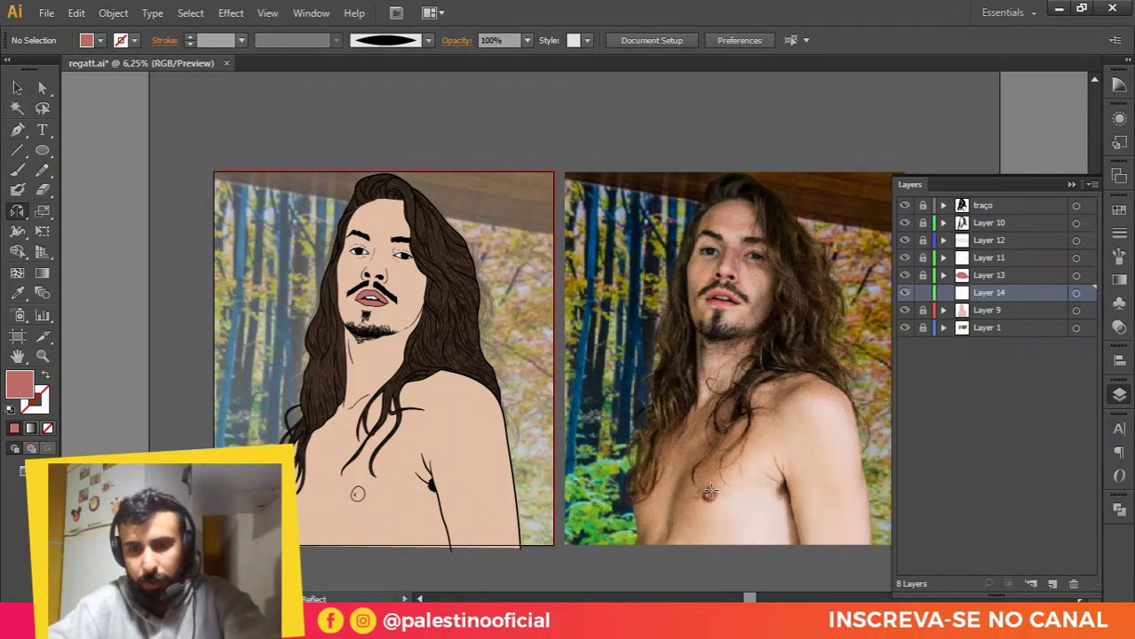
pyautogui.press('i')
pyautogui.click(710, 493)
pyautogui.press('p')
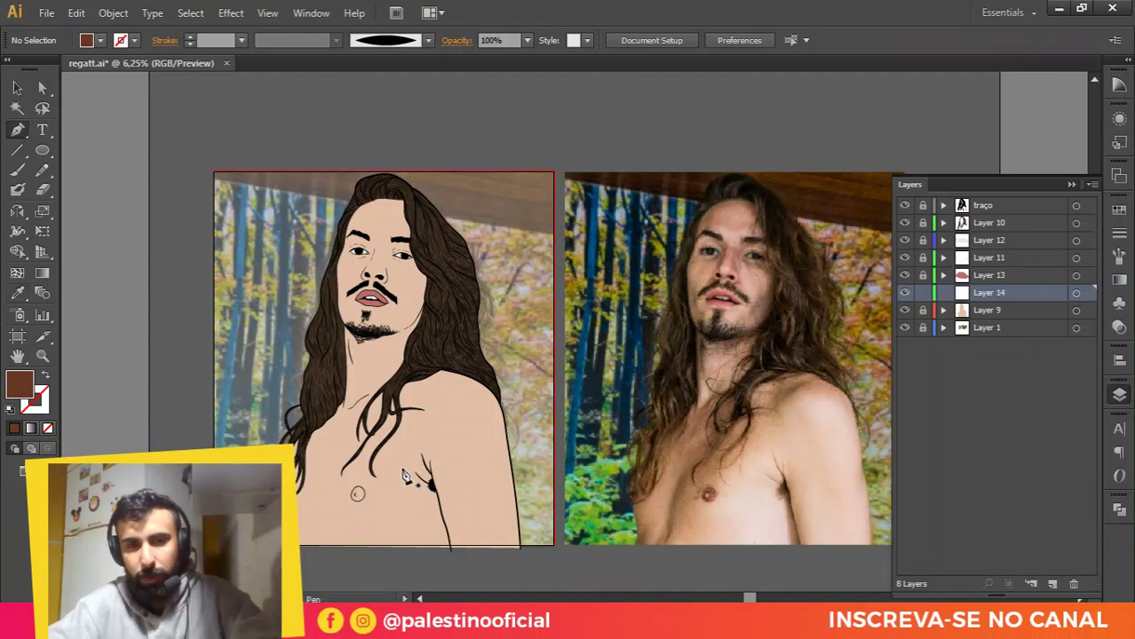
# Step: Trace the chest nipple's round outline on Layer 14 with the Pen tool and close it as a brown shape
pyautogui.scroll(2, 404, 476)
pyautogui.scroll(2, 286, 411)
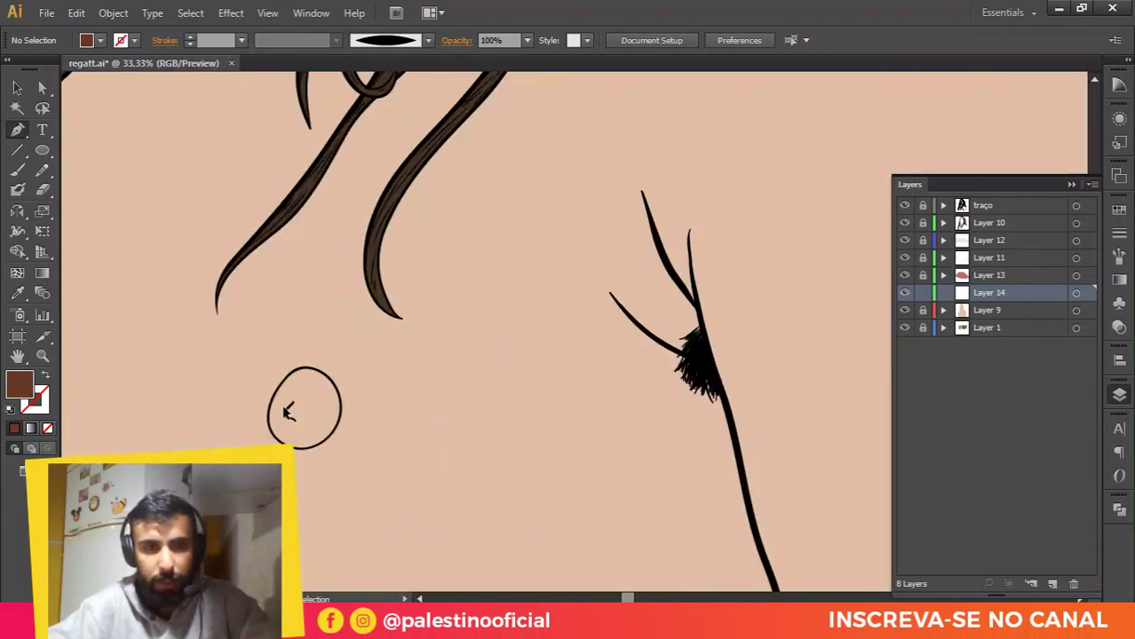
pyautogui.scroll(4, 287, 411)
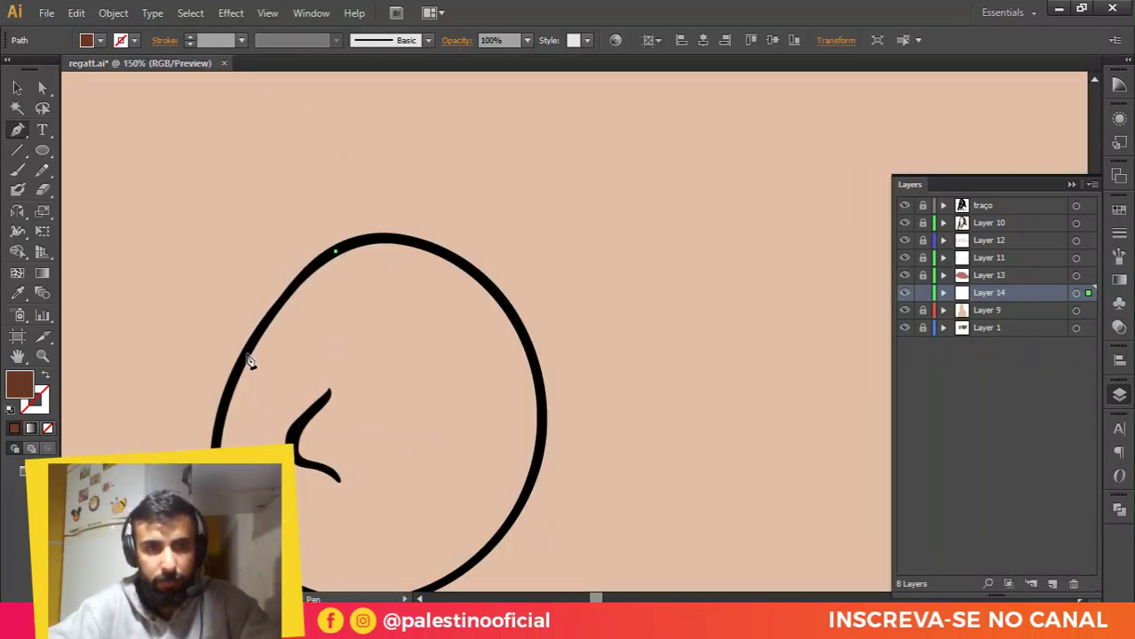
pyautogui.moveTo(246, 355); pyautogui.dragTo(215, 420)
pyautogui.moveTo(213, 478); pyautogui.dragTo(182, 386)
pyautogui.press('space')
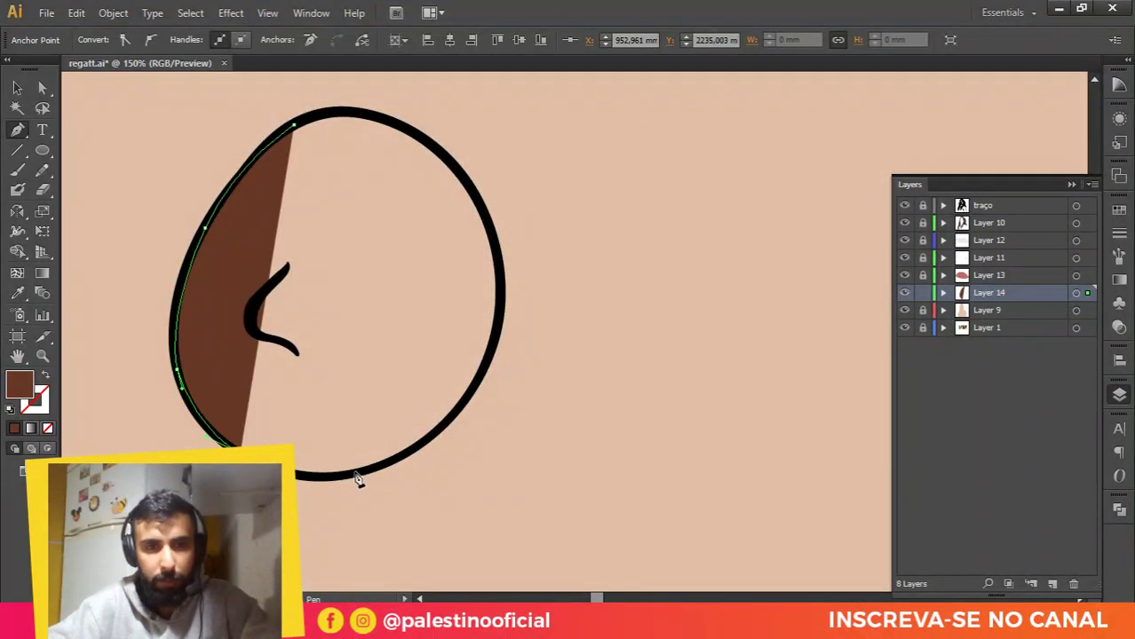
pyautogui.moveTo(358, 470); pyautogui.dragTo(413, 448)
pyautogui.moveTo(480, 371); pyautogui.dragTo(503, 315)
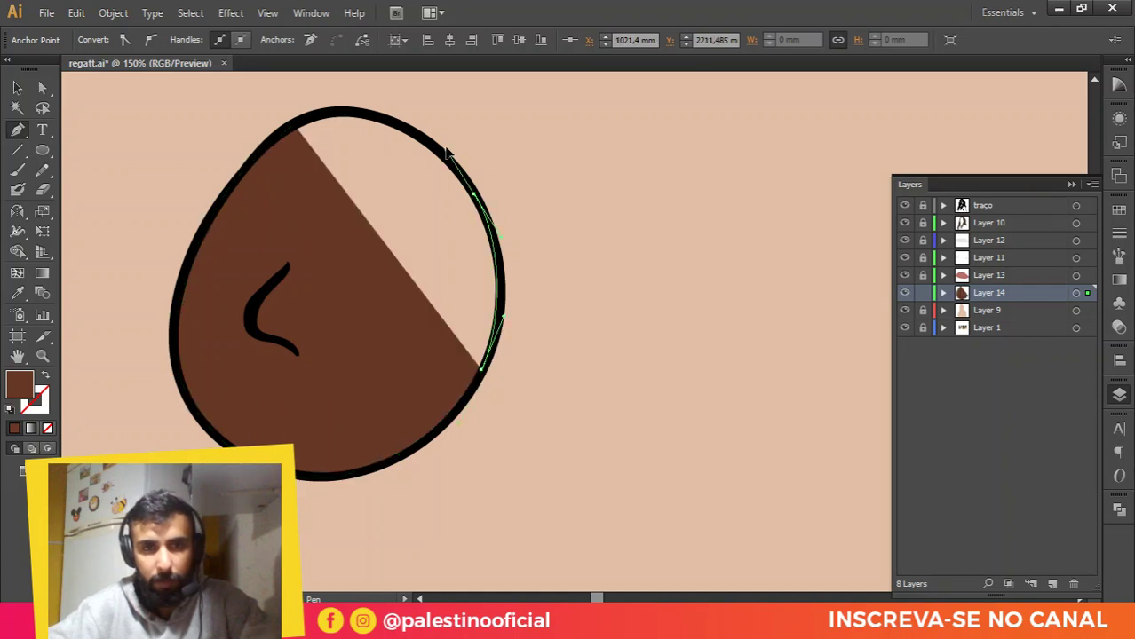
pyautogui.moveTo(474, 192); pyautogui.dragTo(401, 127)
pyautogui.click(323, 113)
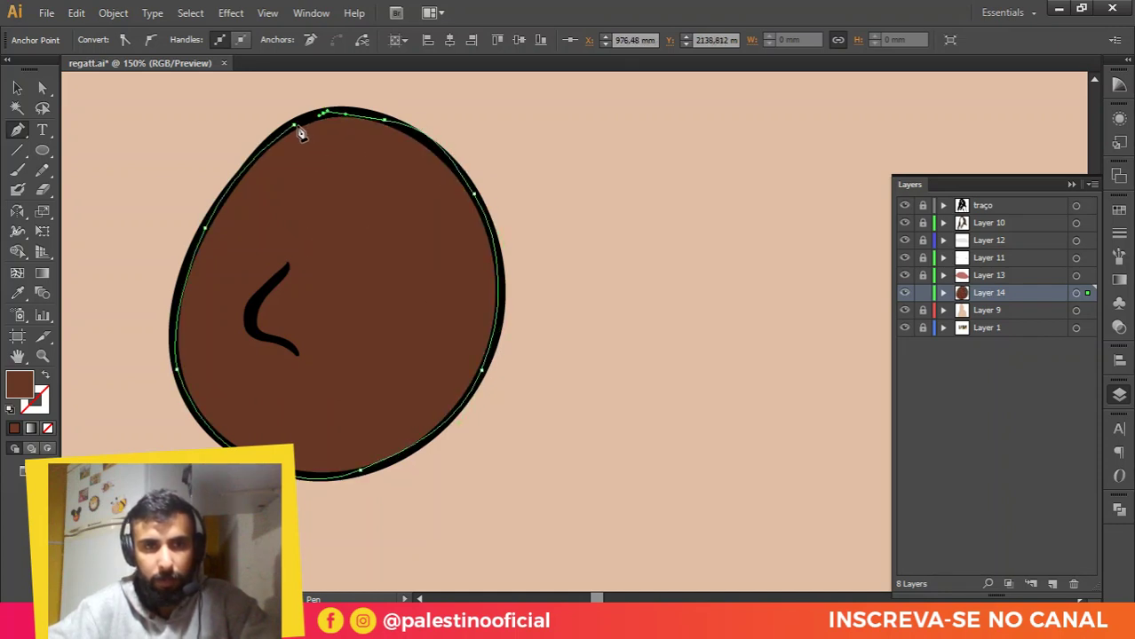
pyautogui.click(294, 125)
# Step: Trace a smaller closed shape around the nipple's central tip, following the inner ink line
pyautogui.click(272, 282)
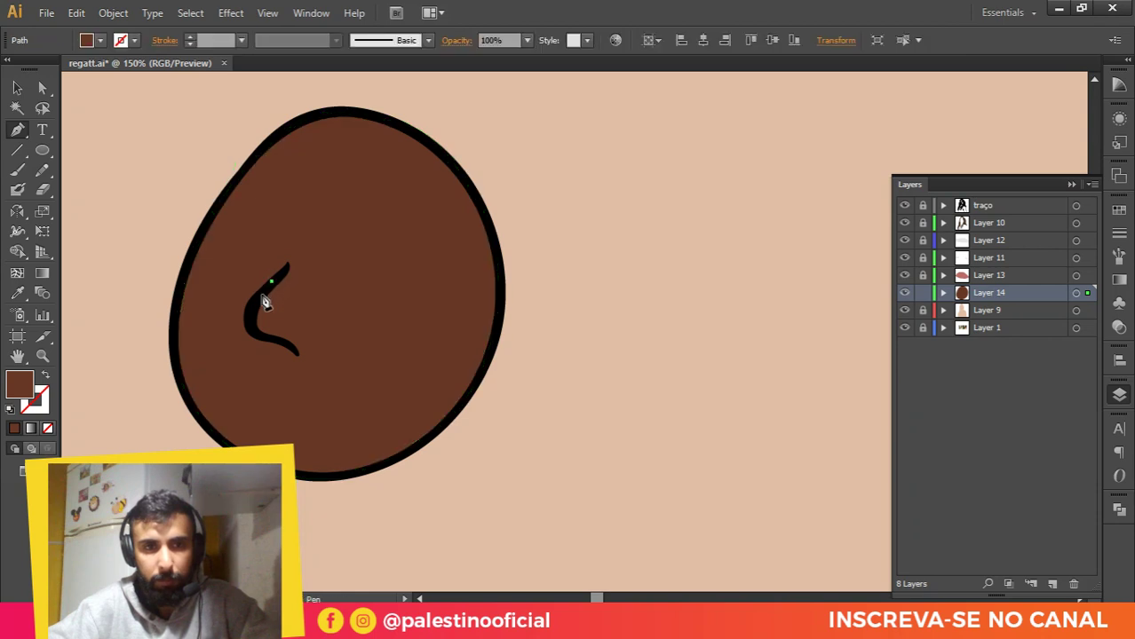
pyautogui.click(260, 295)
pyautogui.moveTo(272, 257); pyautogui.dragTo(288, 246)
pyautogui.moveTo(358, 253); pyautogui.dragTo(372, 268)
pyautogui.moveTo(362, 344); pyautogui.dragTo(288, 376)
pyautogui.click(255, 337)
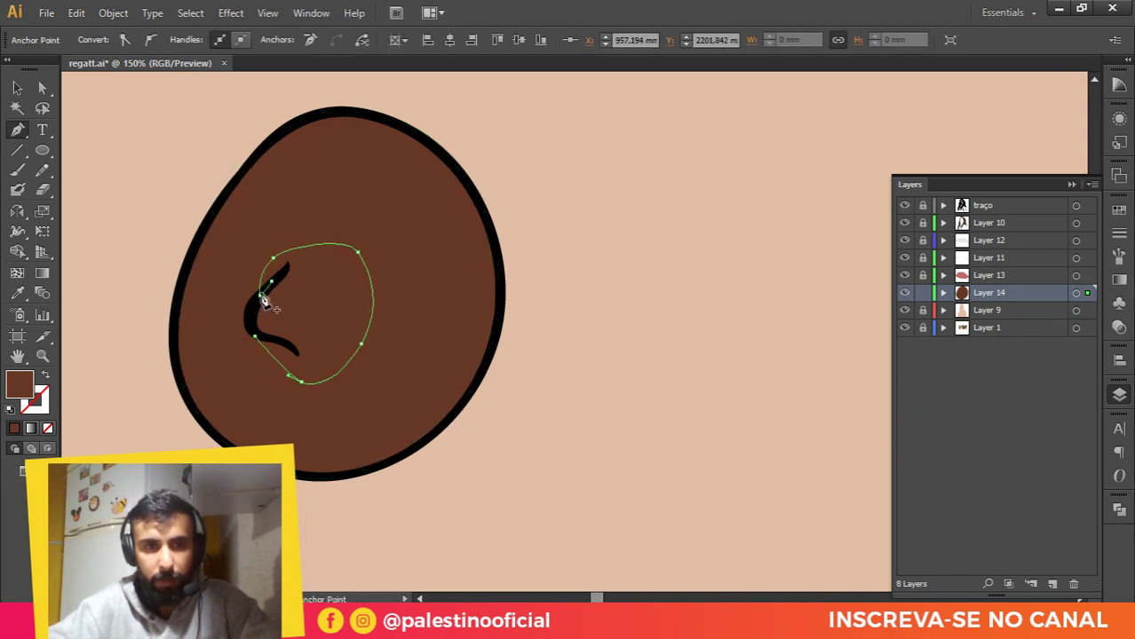
pyautogui.click(253, 305)
pyautogui.click(271, 282)
# Step: Subtract the inner tip shape from the brown nipple shape with Minus Front and deselect the result
pyautogui.press('v')
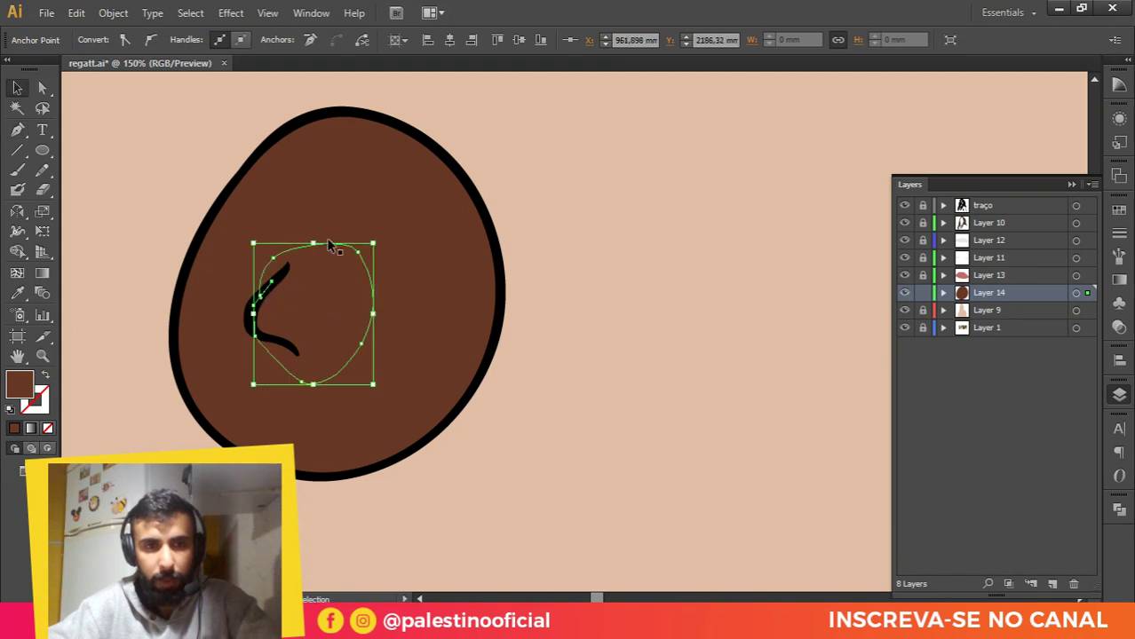
pyautogui.hotkey('ctrl', 'a')
pyautogui.click(1119, 509)
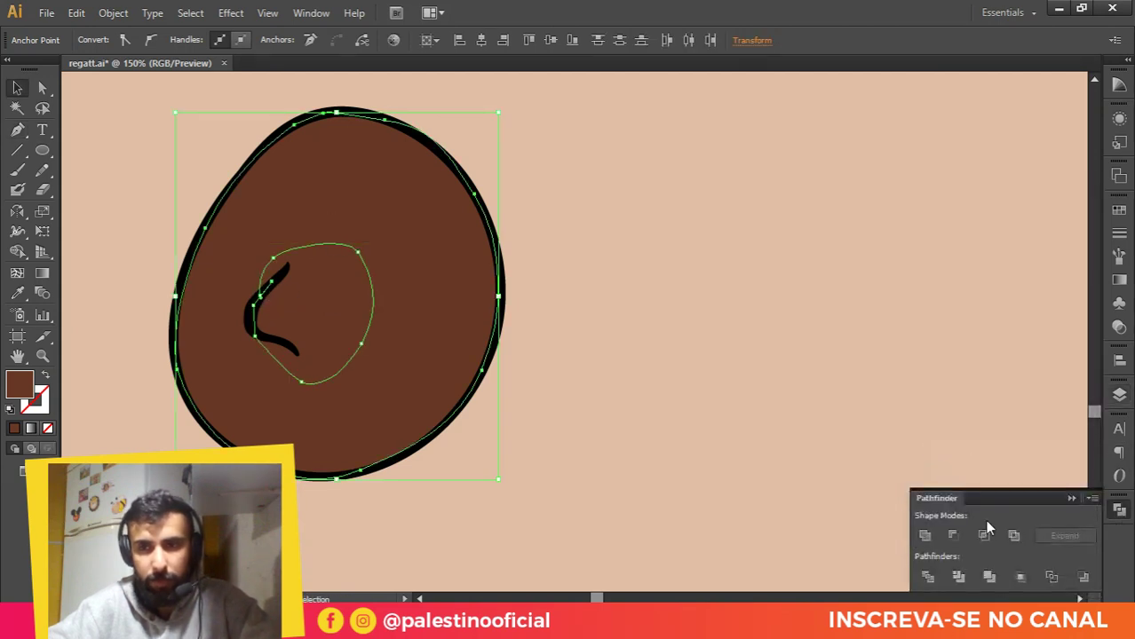
pyautogui.click(953, 534)
pyautogui.click(637, 285)
pyautogui.scroll(-8, 636, 284)
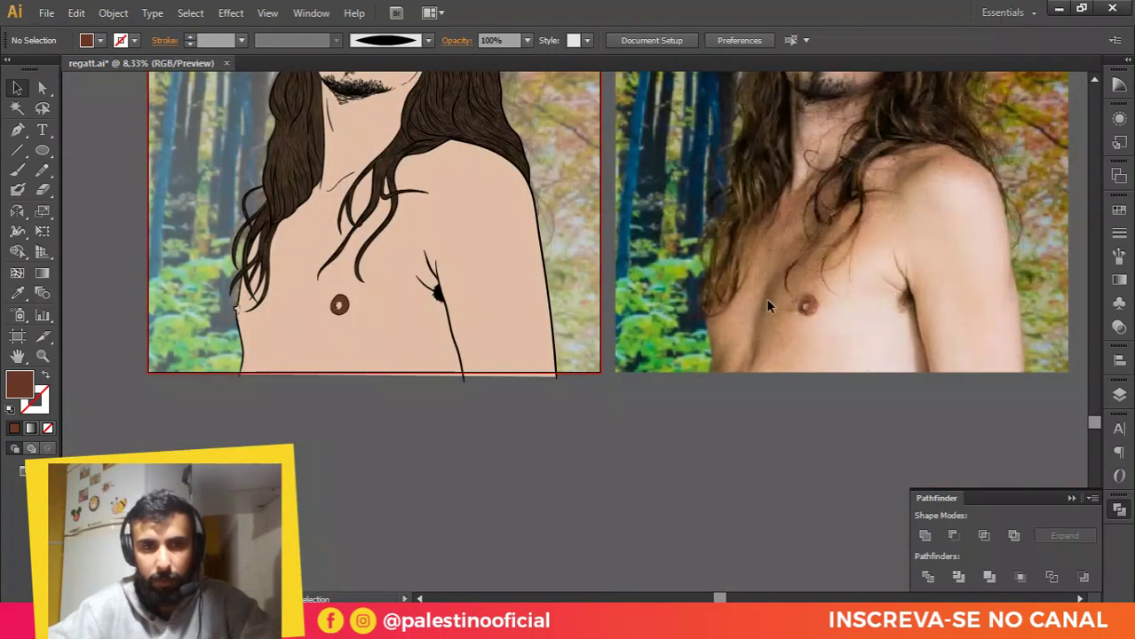
# Step: Start a brown Pen shape for the nipple on the torso's edge, tracing the areola's curve up to the body outline
pyautogui.scroll(3, 804, 310)
pyautogui.scroll(-4, 562, 318)
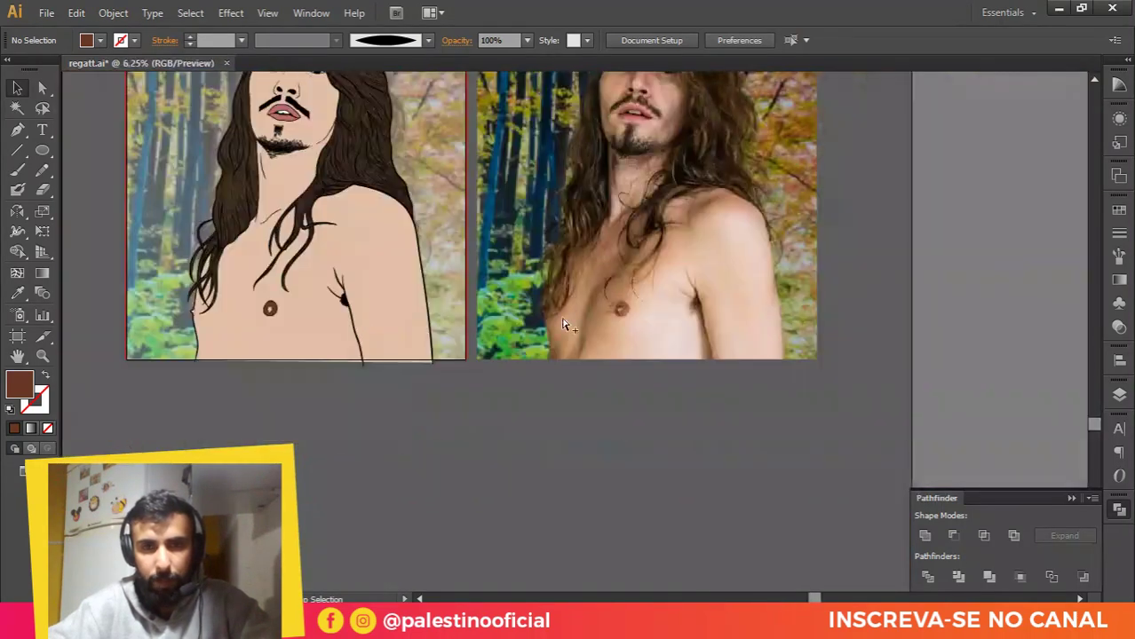
pyautogui.scroll(8, 188, 306)
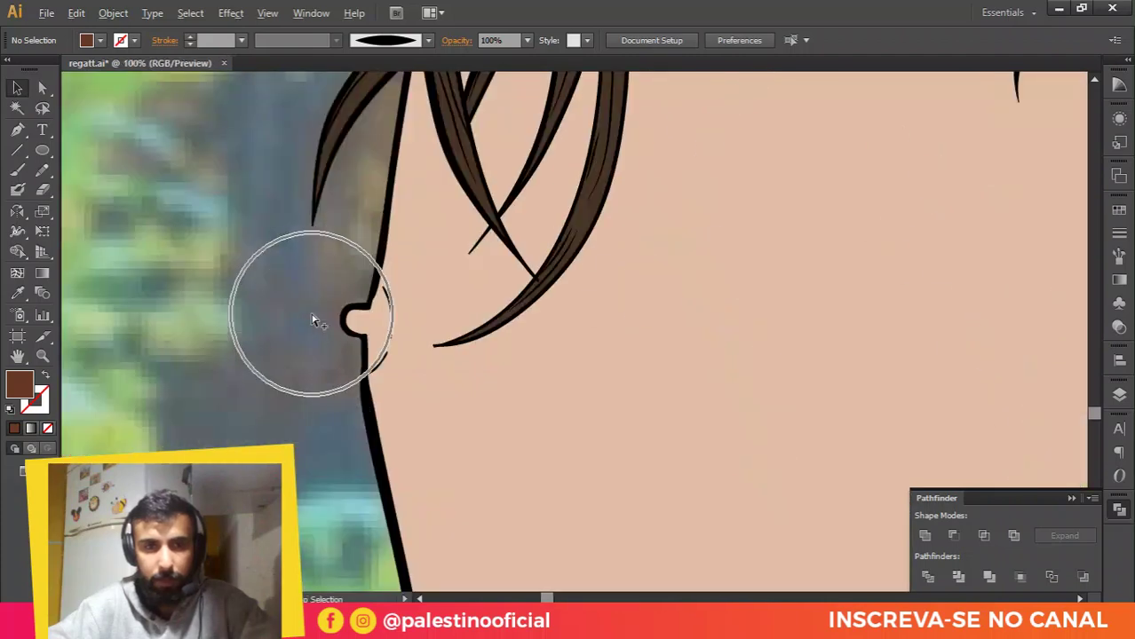
pyautogui.press('p')
pyautogui.scroll(2, 399, 405)
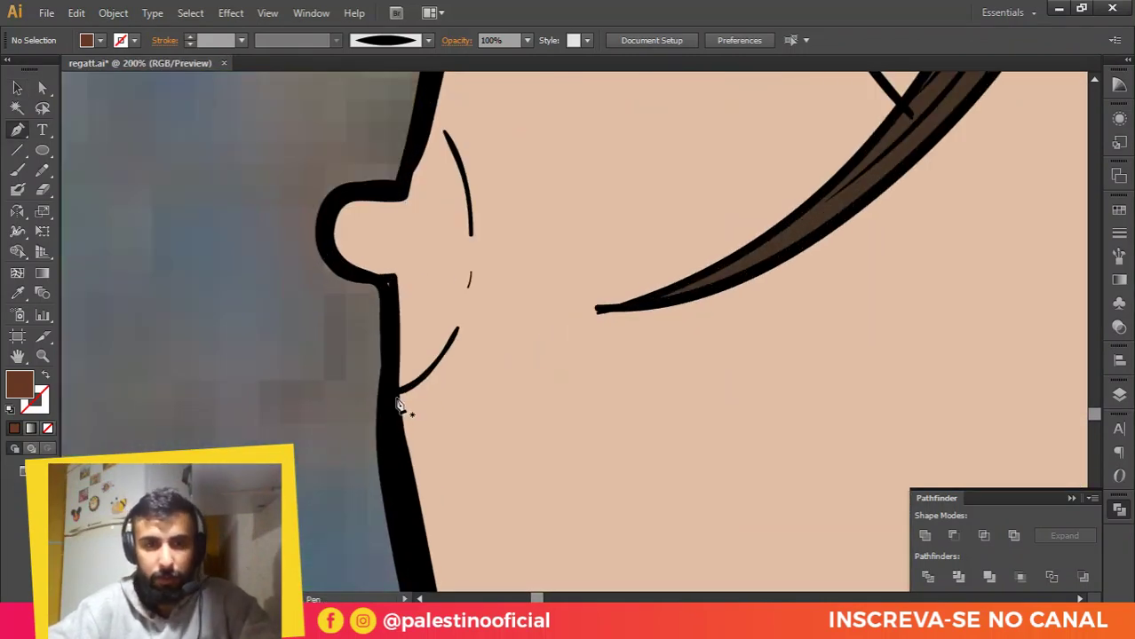
pyautogui.click(397, 395)
pyautogui.moveTo(478, 266); pyautogui.dragTo(476, 256)
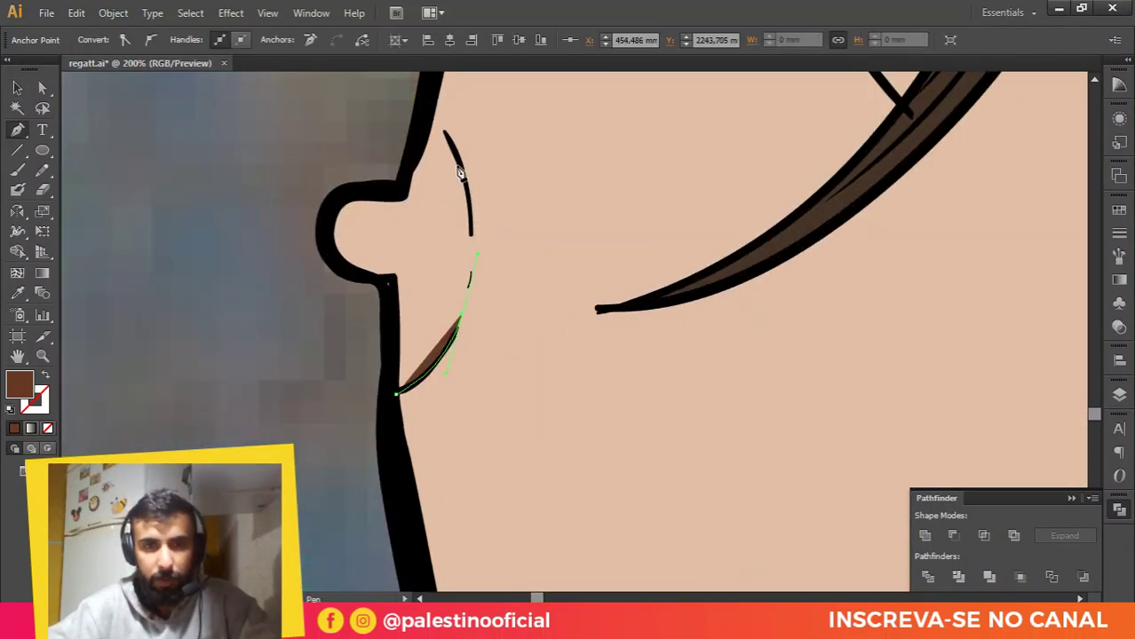
pyautogui.click(432, 111)
pyautogui.click(406, 153)
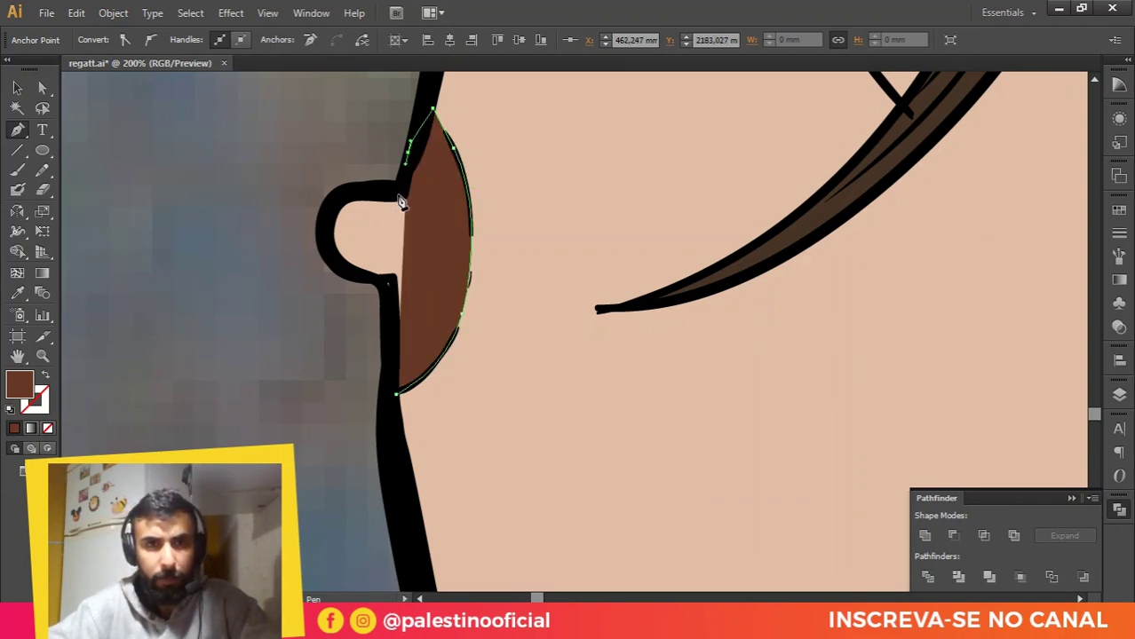
# Step: Continue the areola path around the protruding tip without covering it, close it at its starting point, and deselect the shape
pyautogui.click(398, 198)
pyautogui.moveTo(356, 196); pyautogui.dragTo(376, 198)
pyautogui.moveTo(386, 210); pyautogui.dragTo(392, 229)
pyautogui.moveTo(385, 271); pyautogui.dragTo(384, 305)
pyautogui.click(354, 275)
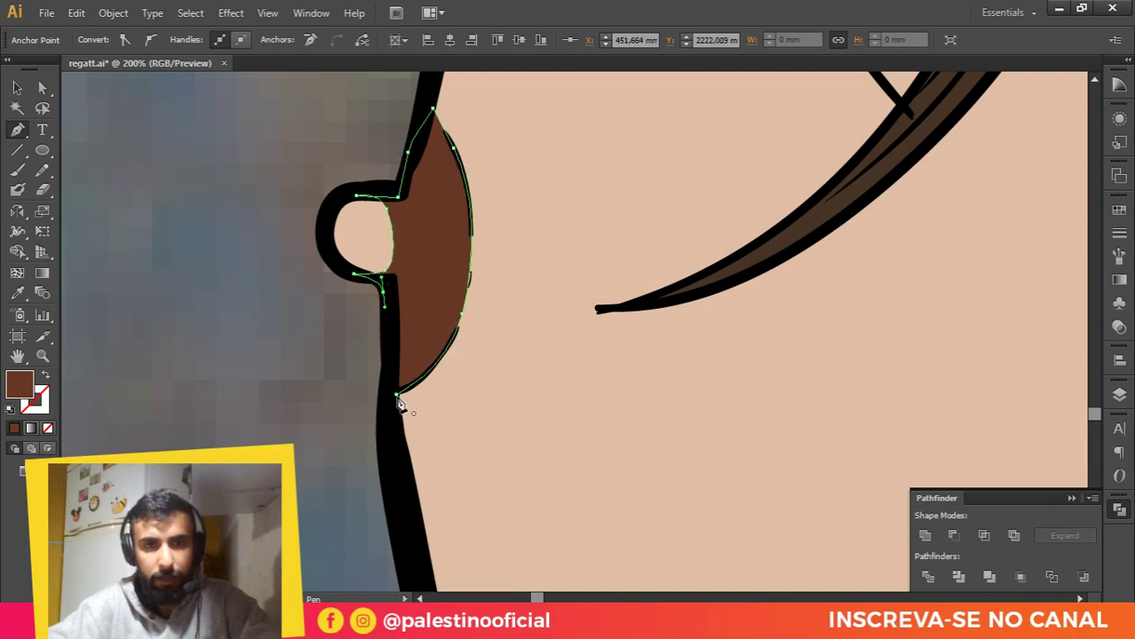
pyautogui.click(397, 396)
pyautogui.press('v')
pyautogui.click(306, 390)
pyautogui.scroll(-5, 392, 320)
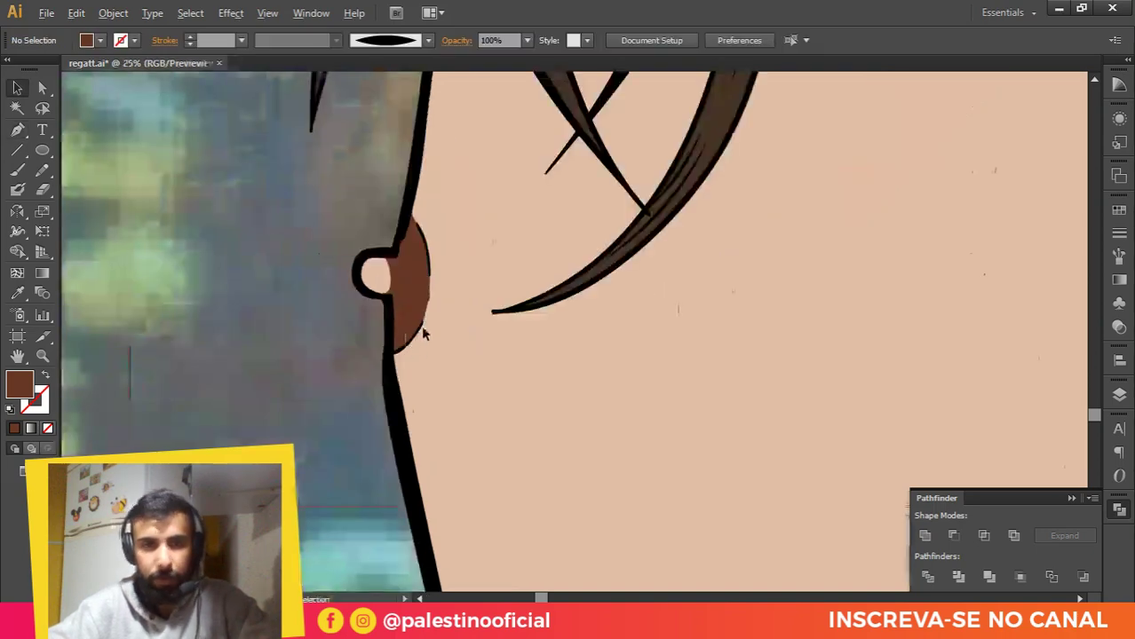
pyautogui.scroll(-4, 428, 338)
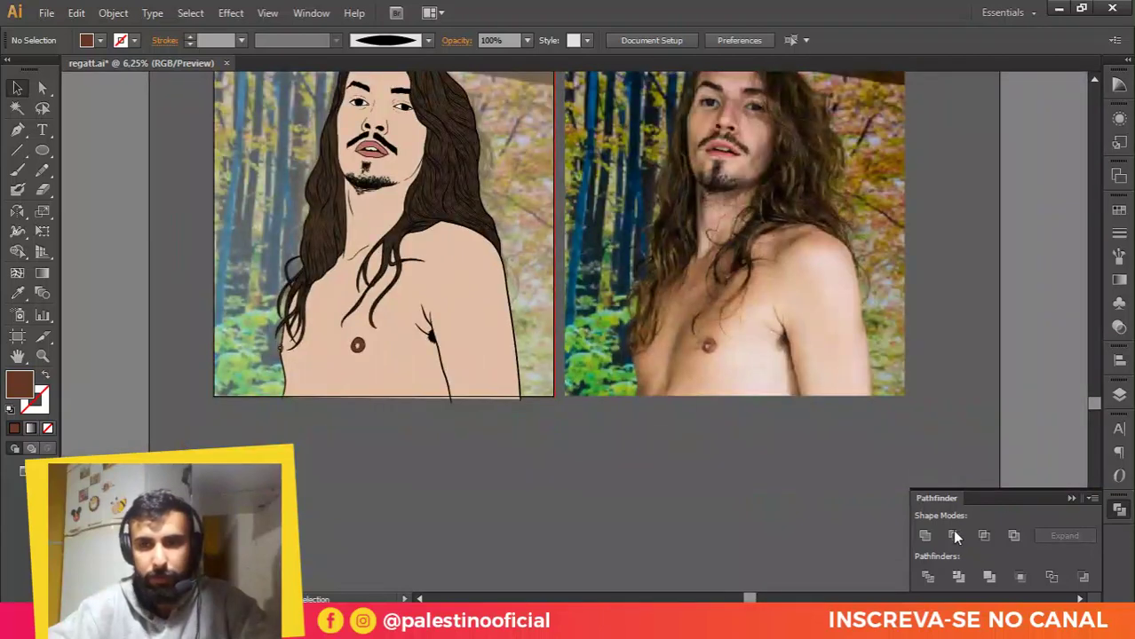
# Step: Lock Layer 14 and add a new layer directly above Layer 9
pyautogui.click(1119, 395)
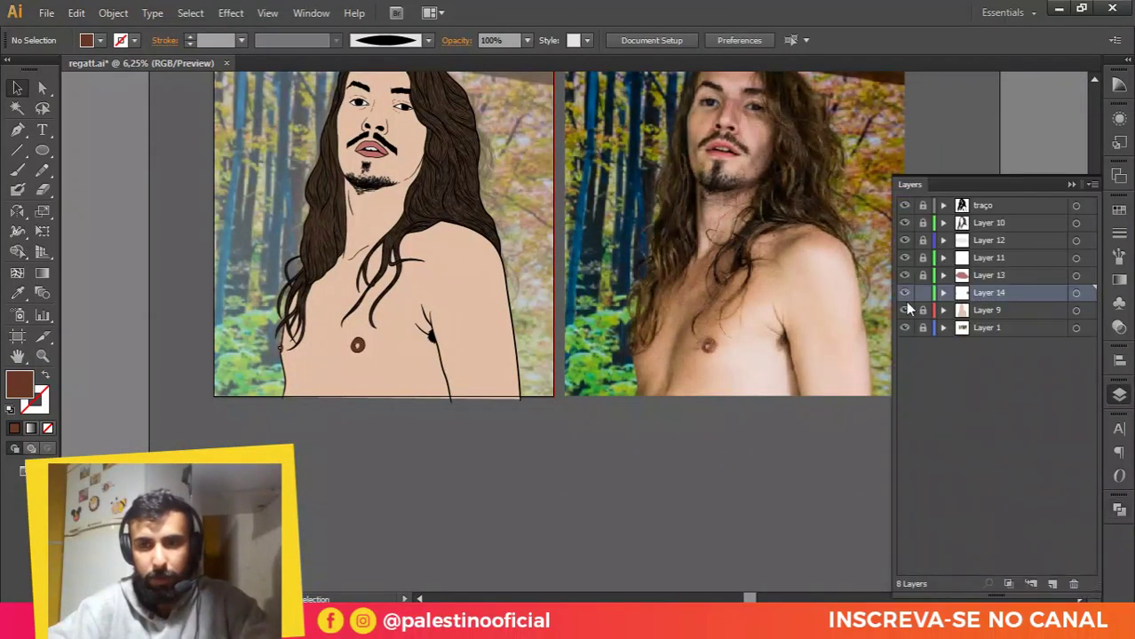
pyautogui.moveTo(558, 202); pyautogui.dragTo(595, 291)
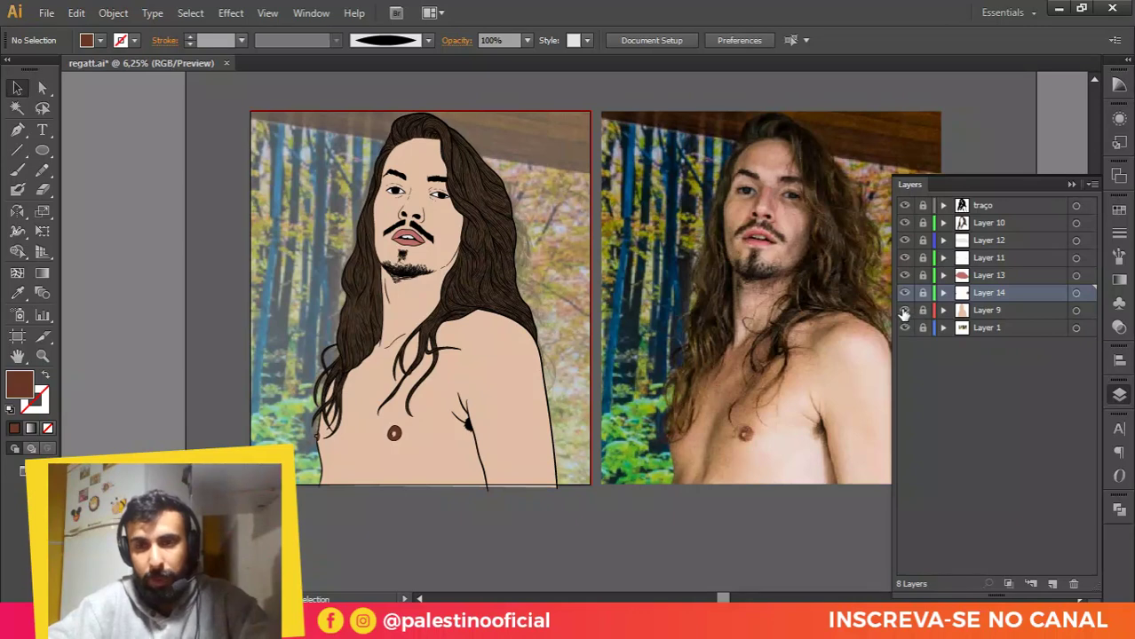
pyautogui.click(984, 313)
pyautogui.click(1052, 583)
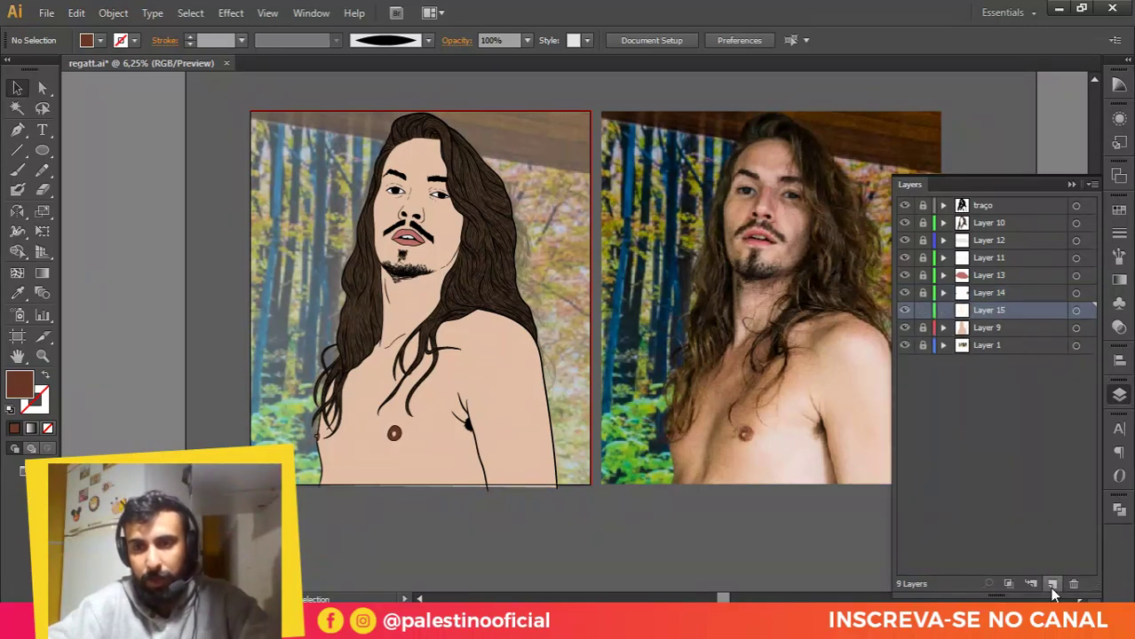
# Step: Sample the illustrated skin tone from the forehead and darken the fill color to C69B7D
pyautogui.hotkey('ctrl', '+')
pyautogui.press('i')
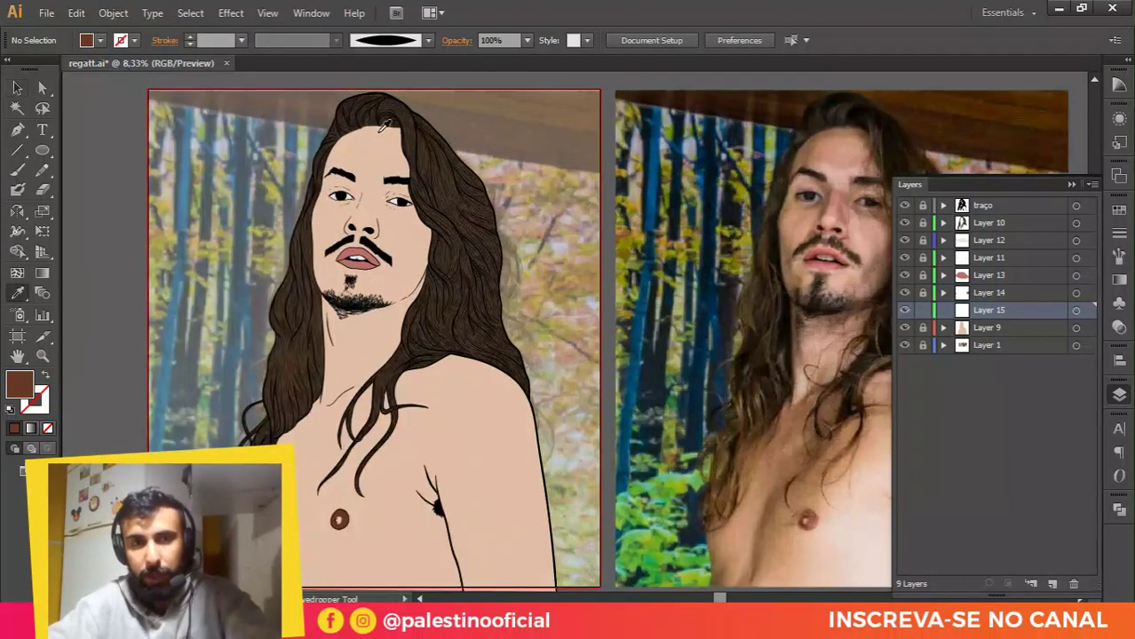
pyautogui.click(370, 133)
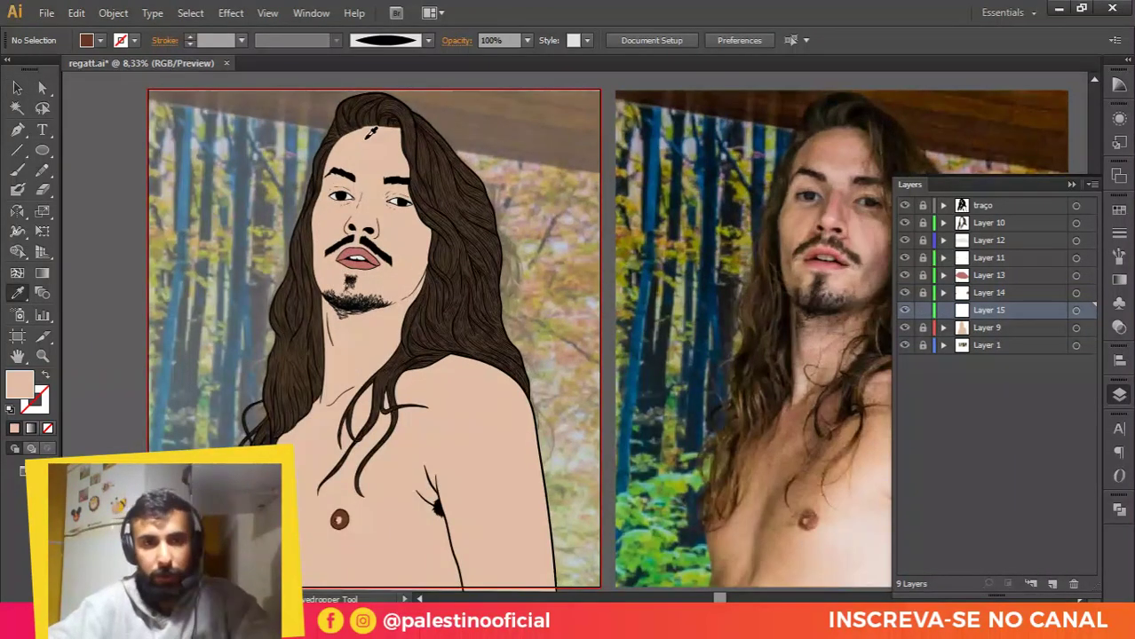
pyautogui.doubleClick(18, 388)
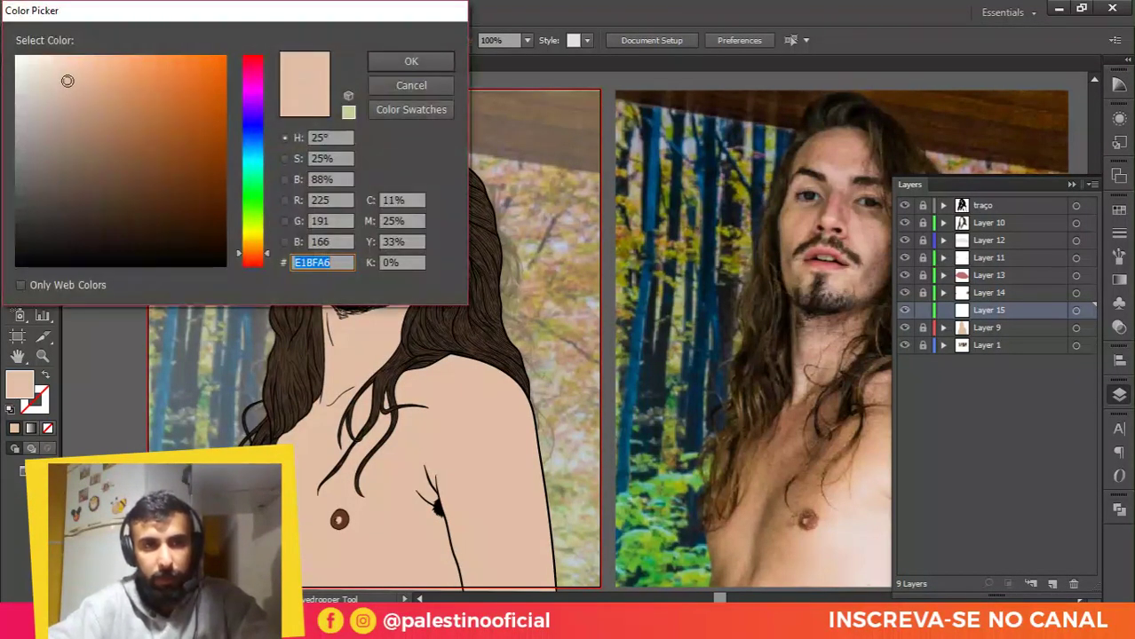
pyautogui.moveTo(67, 80); pyautogui.dragTo(94, 101)
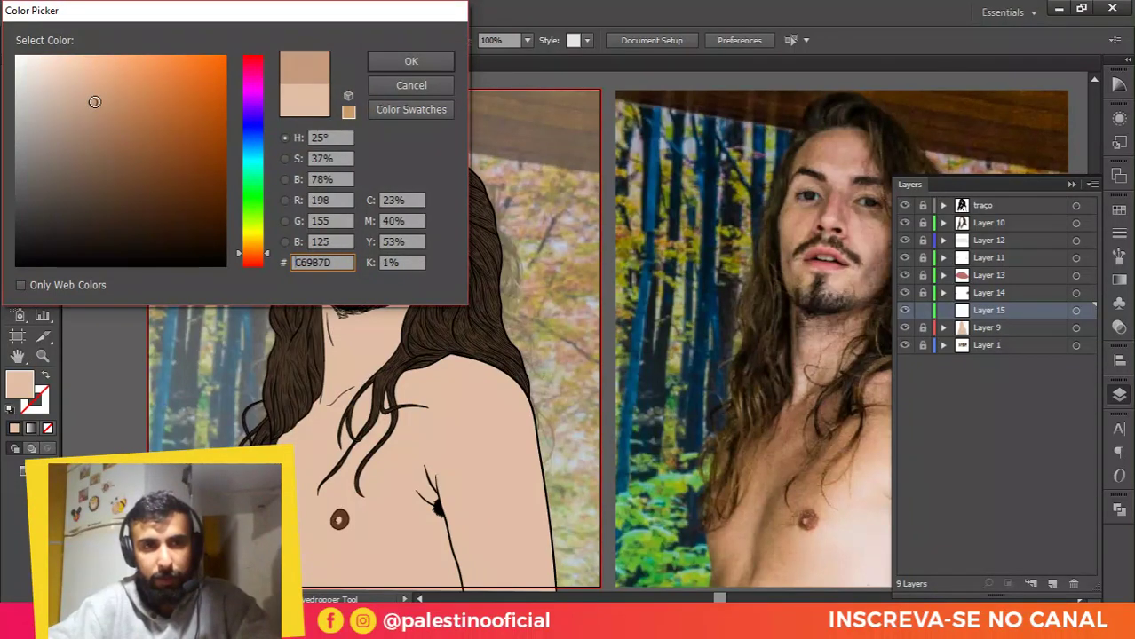
pyautogui.click(440, 64)
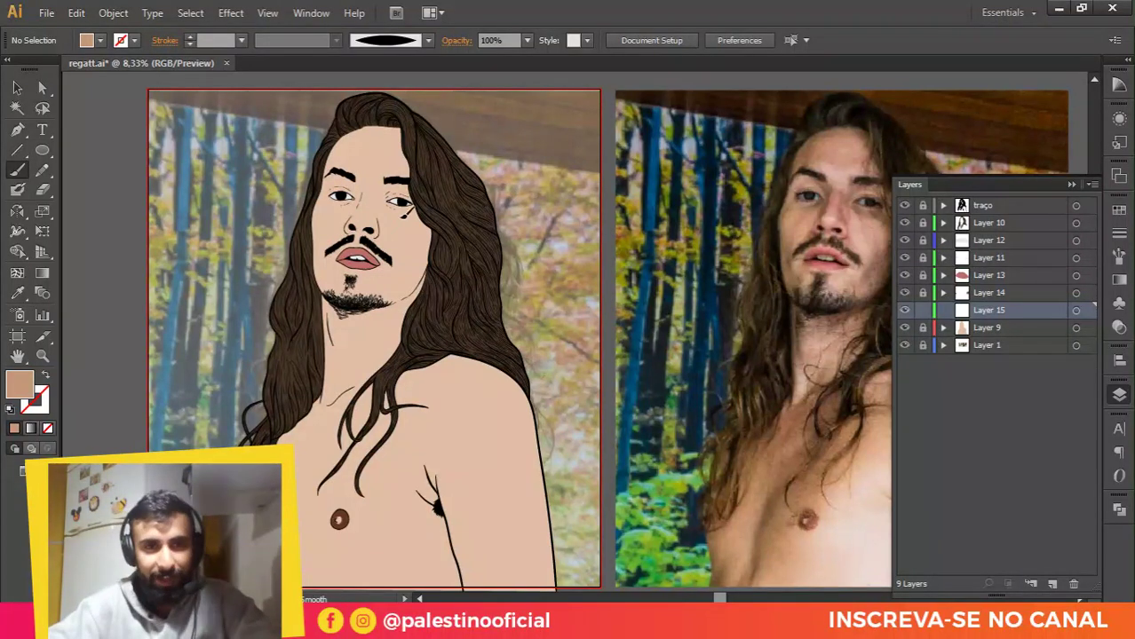
pyautogui.hotkey('shift', 'x')
pyautogui.scroll(3, 372, 213)
pyautogui.click(47, 379)
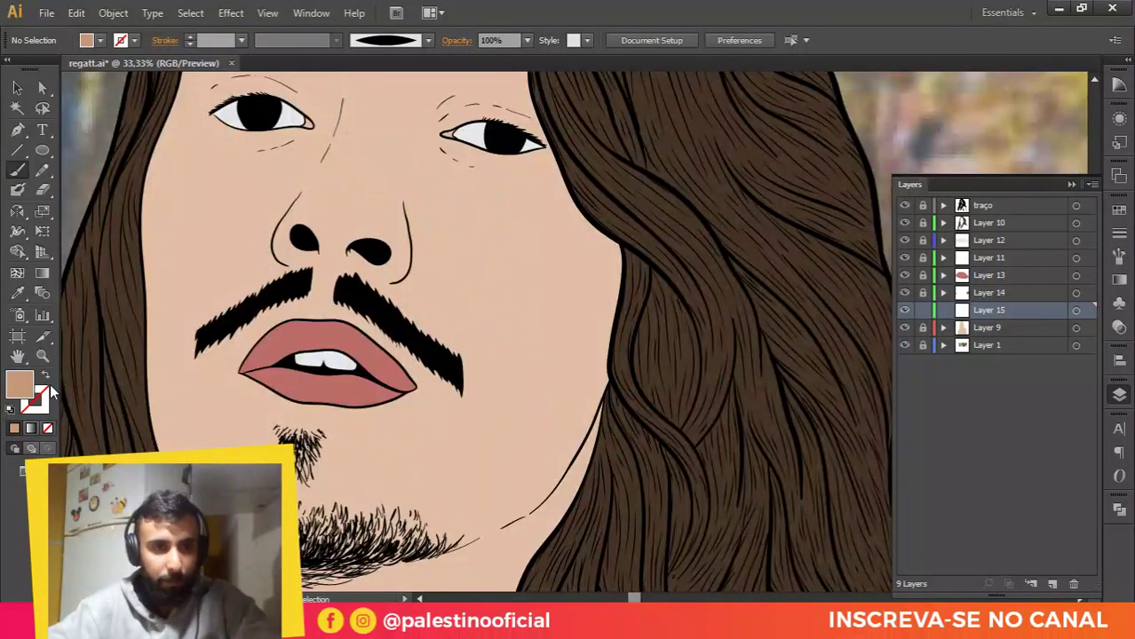
pyautogui.hotkey('shift', 'x')
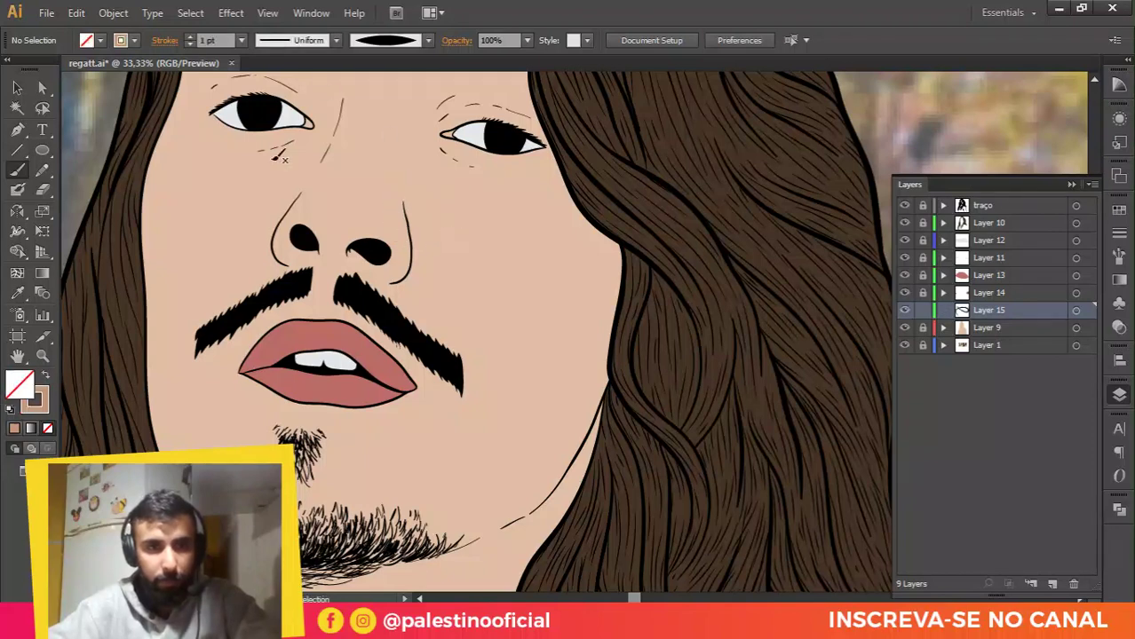
pyautogui.hotkey('shift', 'x')
# Step: Select the 5 pt. Round calligraphic brush for the Paintbrush and accept its brush options
pyautogui.click(397, 40)
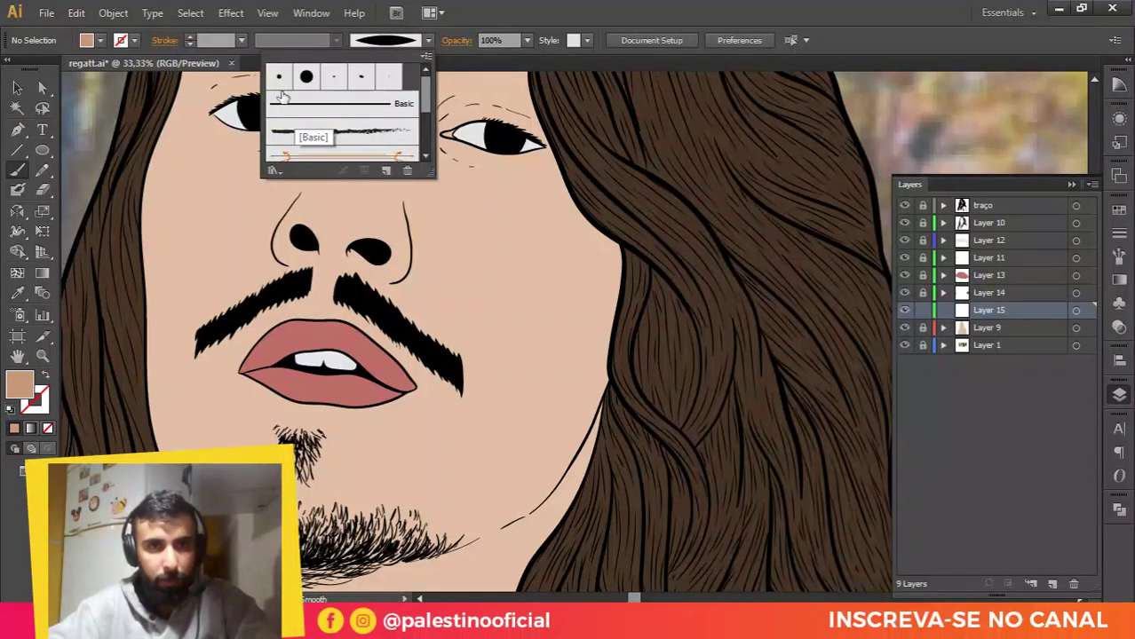
pyautogui.click(278, 78)
pyautogui.doubleClick(279, 79)
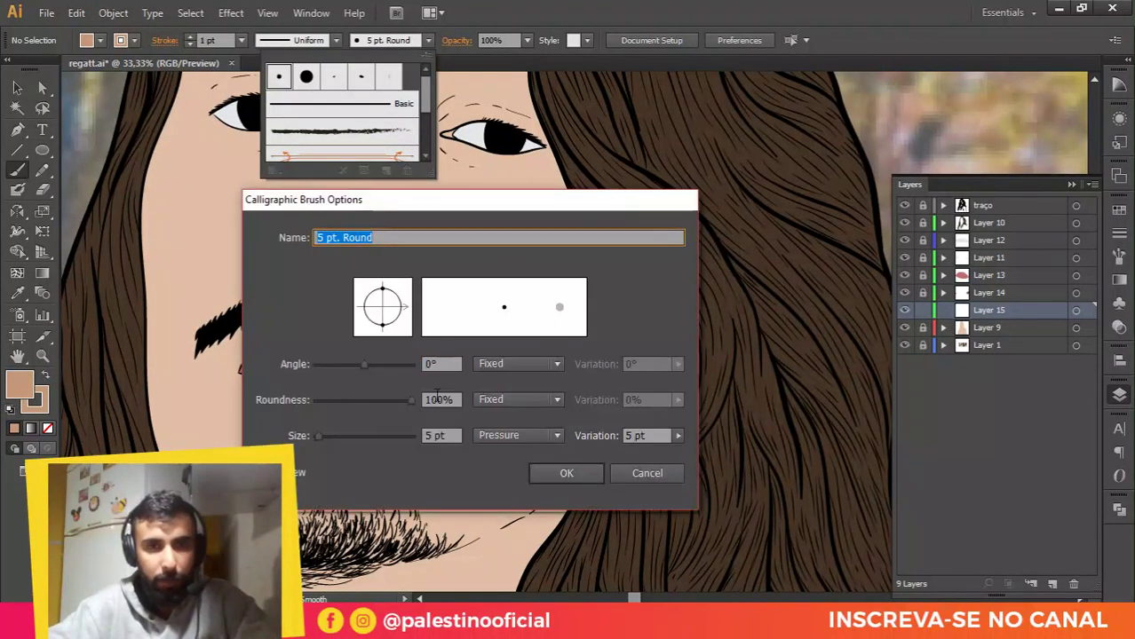
pyautogui.click(564, 473)
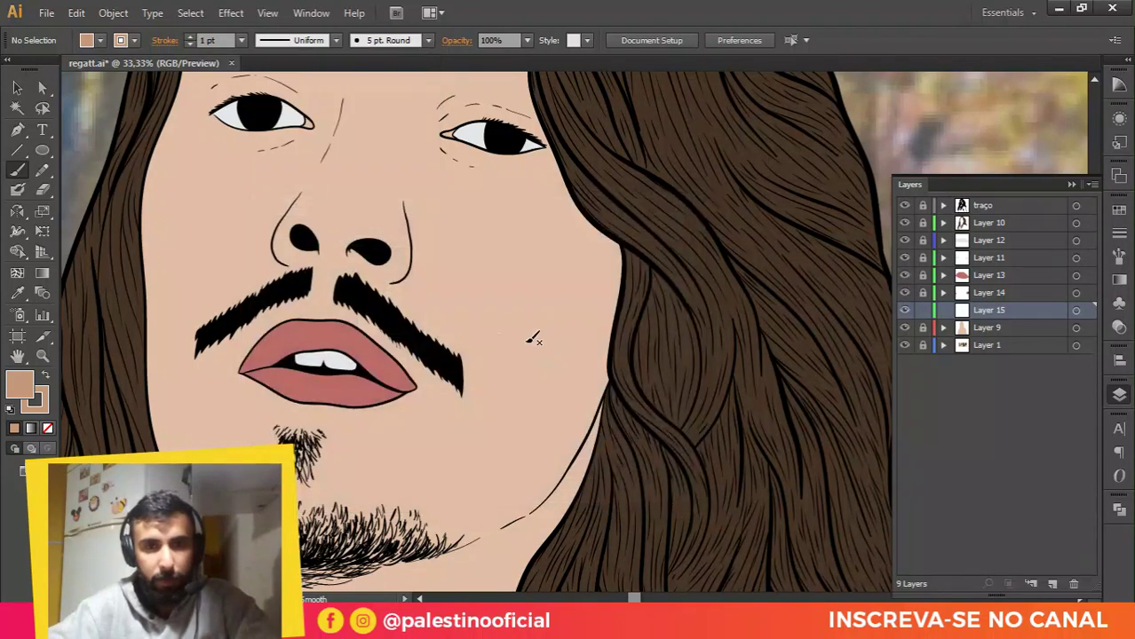
# Step: Try the 5 pt. Round brush with a freehand scribble on the cheek beside the nose, and undo it
pyautogui.moveTo(491, 260)
pyautogui.mouseDown()
pyautogui.moveTo(495, 205)
pyautogui.moveTo(478, 163)
pyautogui.mouseUp()
pyautogui.scroll(1, 477, 163)
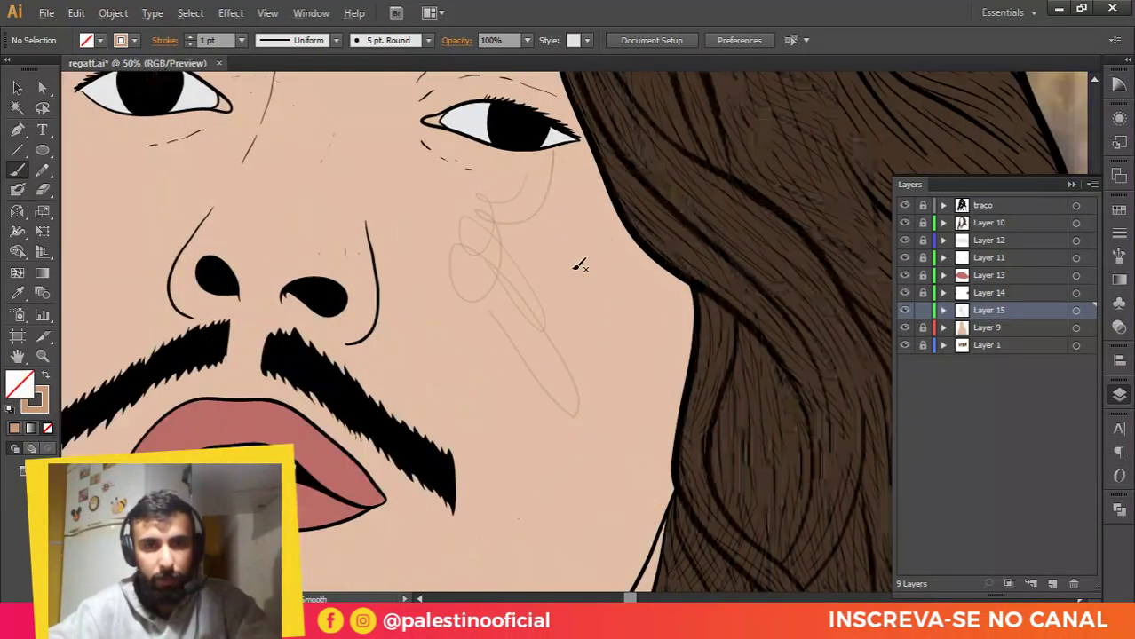
pyautogui.hotkey('ctrl', 'z')
# Step: Test straight brush strokes across the cheek, undo them, and hide Layer 9 to expose the reference photo under the line art
pyautogui.click(904, 328)
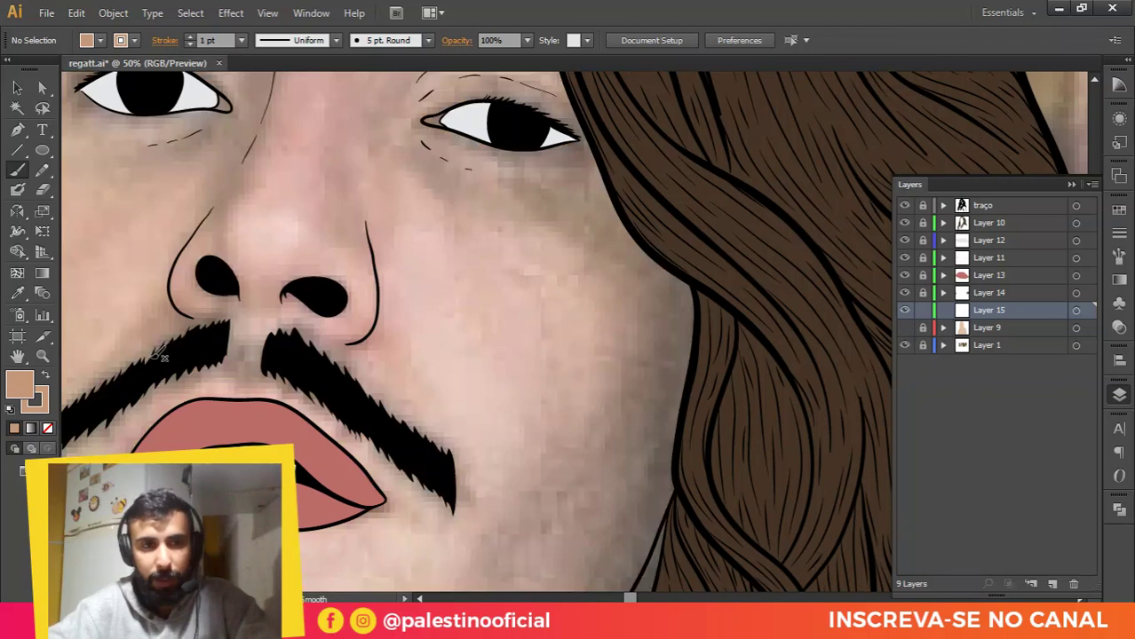
pyautogui.moveTo(467, 245); pyautogui.dragTo(636, 219)
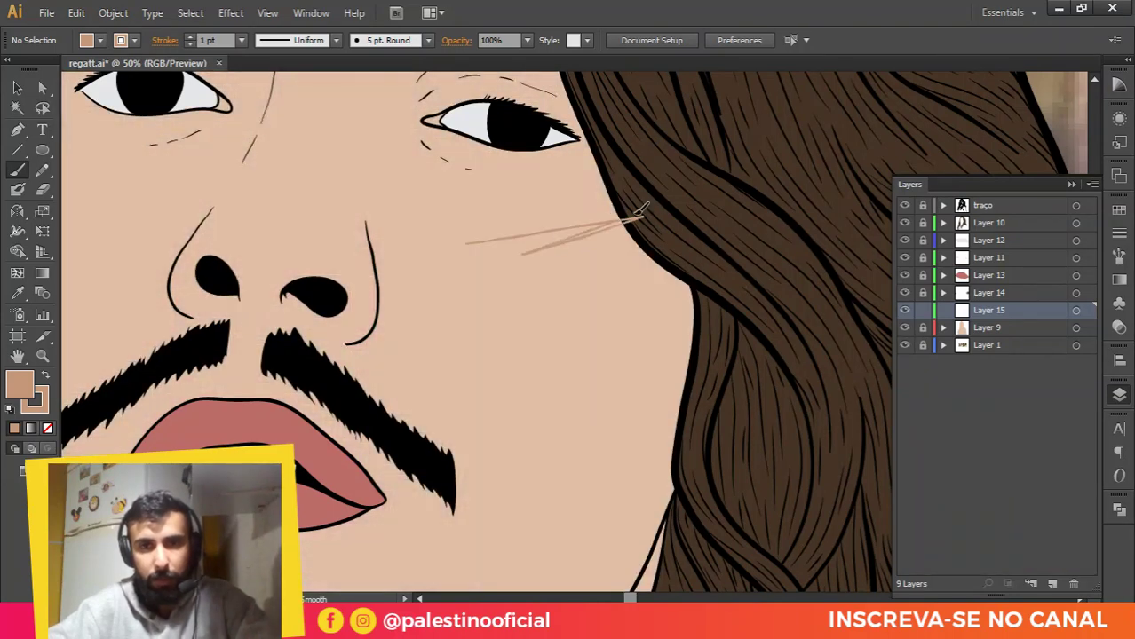
pyautogui.hotkey('ctrl', 'z')
pyautogui.click(905, 328)
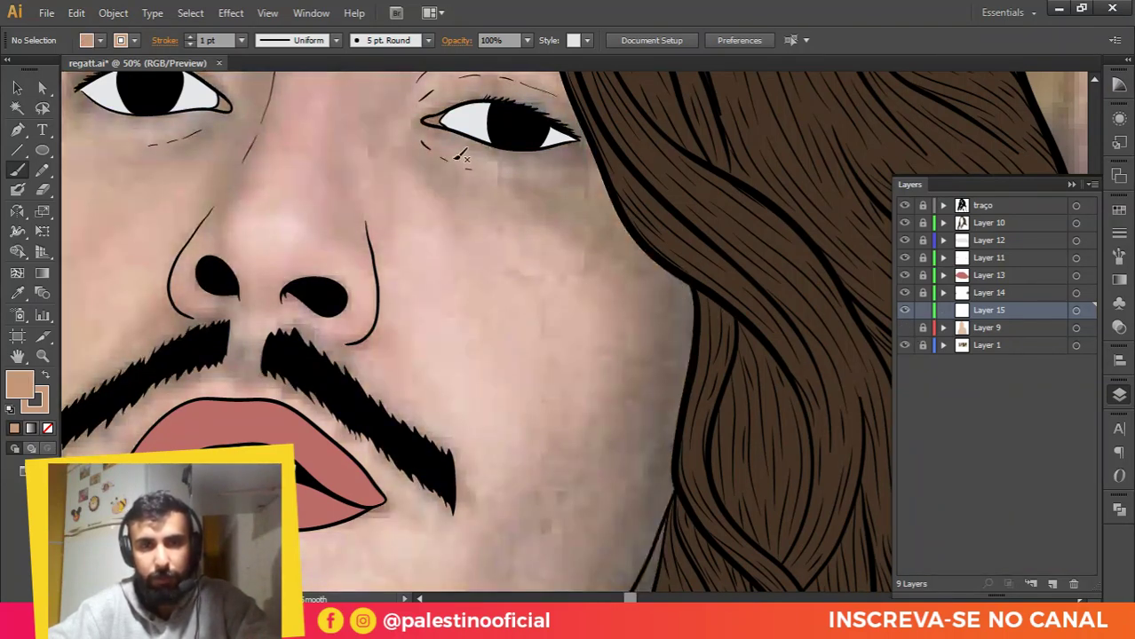
# Step: Unlock Layer 1, raise the reference photo's opacity to 100%, and lock the layer again
pyautogui.hotkey('ctrl', '-')
pyautogui.press('p')
pyautogui.hotkey('ctrl', '-')
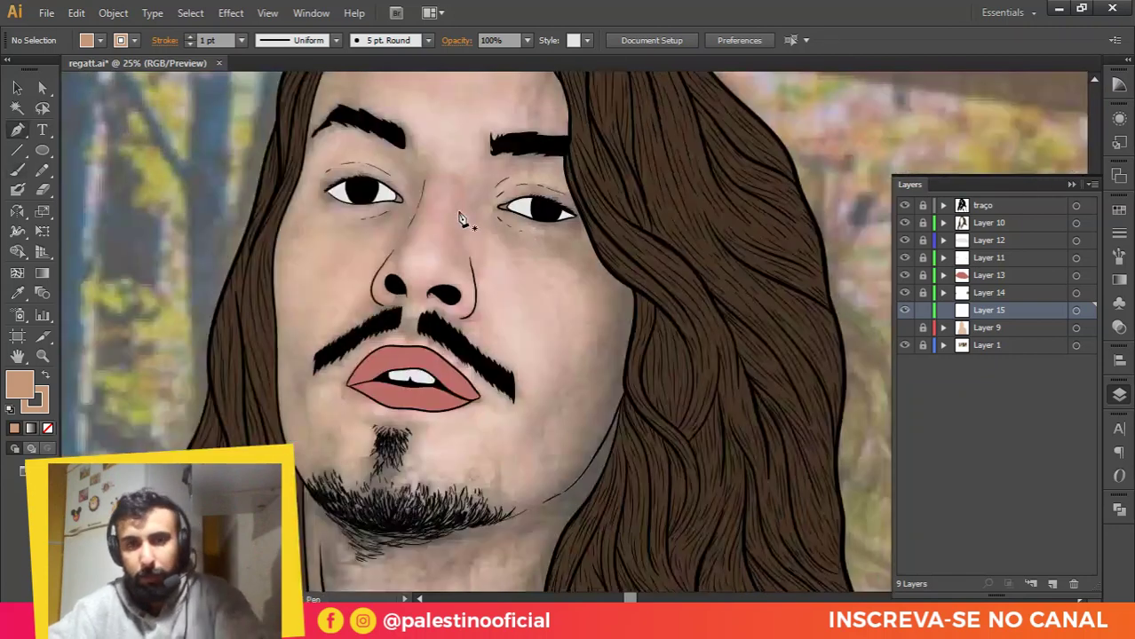
pyautogui.moveTo(388, 178); pyautogui.dragTo(483, 219)
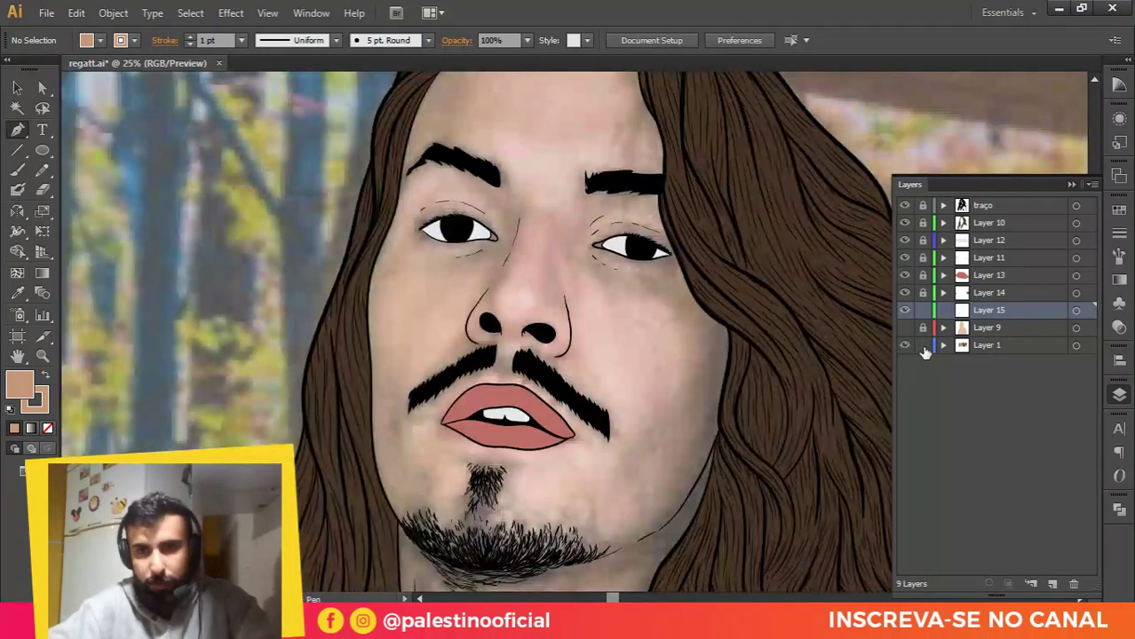
pyautogui.press('v')
pyautogui.click(519, 256)
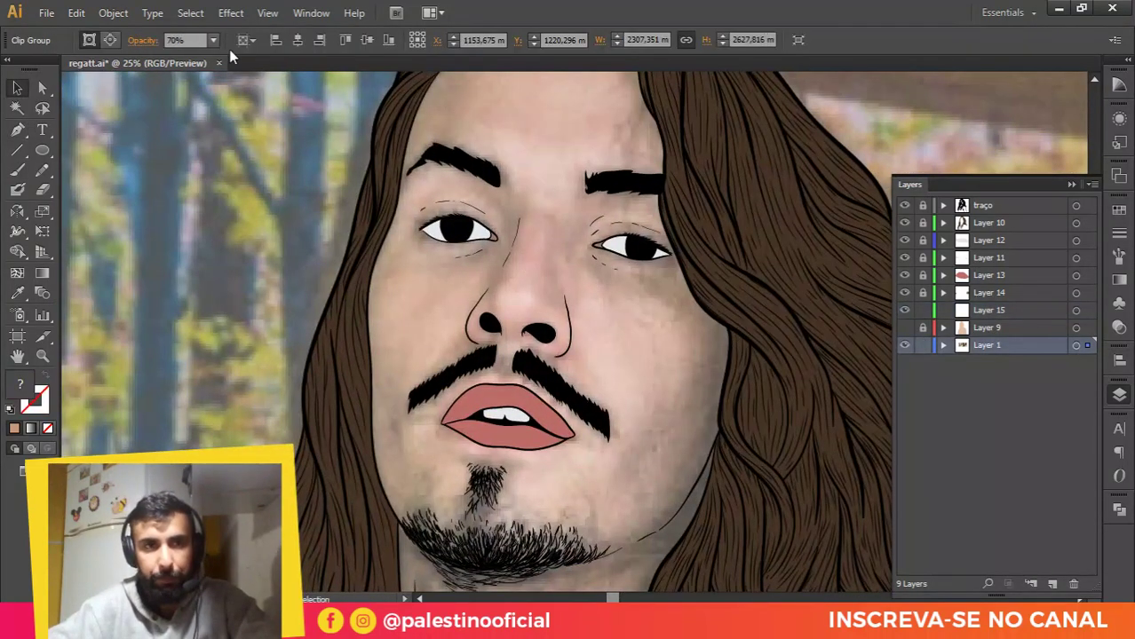
pyautogui.click(217, 63)
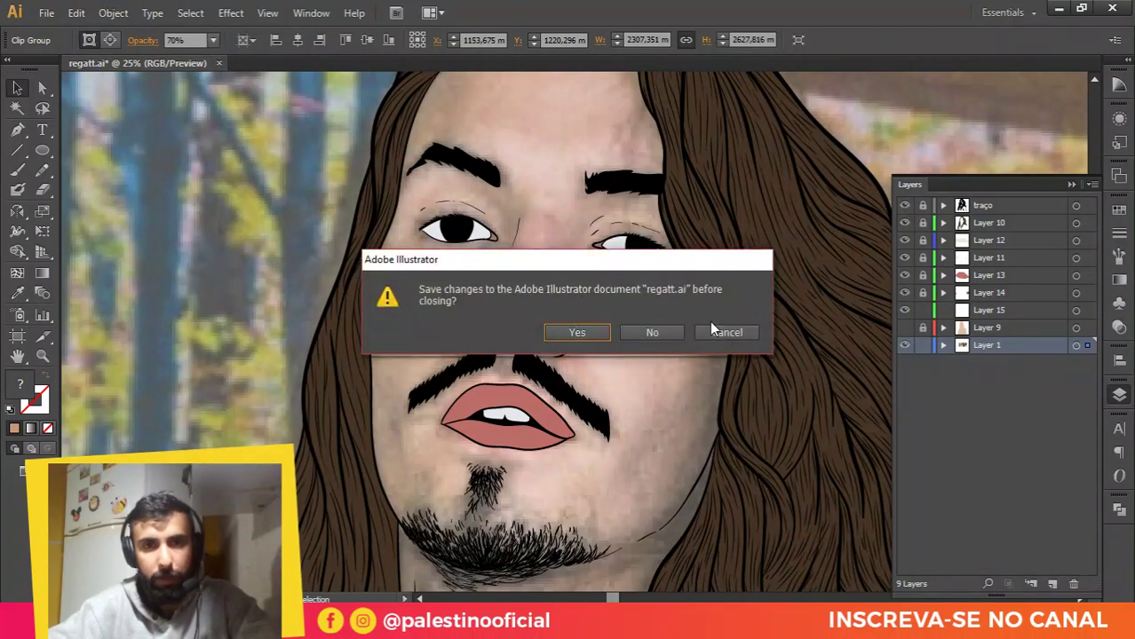
pyautogui.click(723, 330)
pyautogui.click(213, 40)
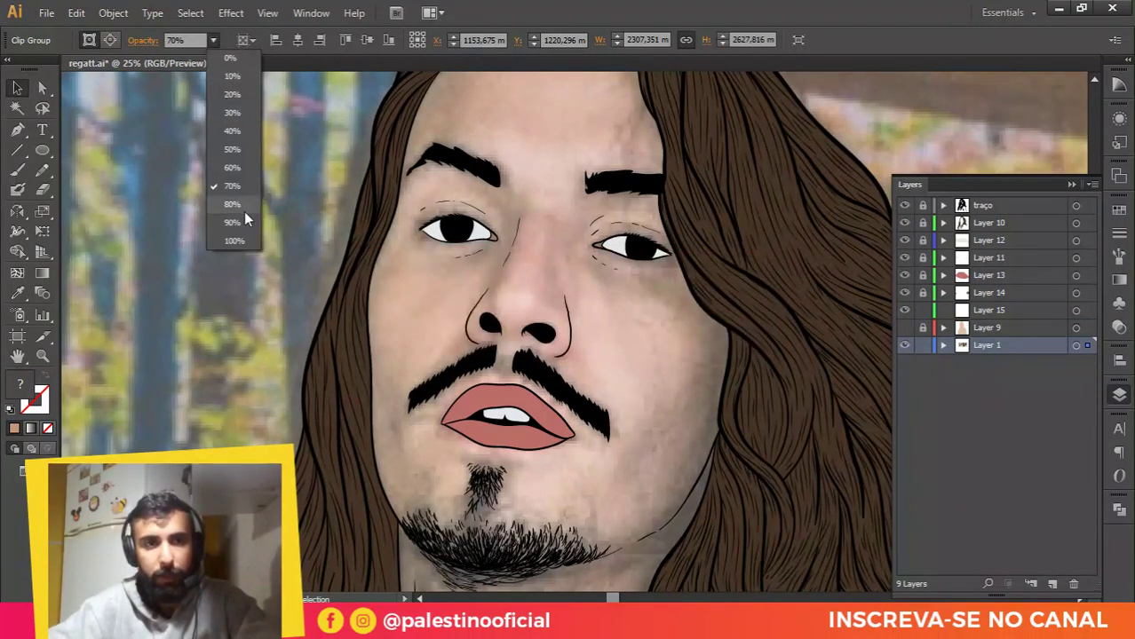
pyautogui.click(234, 241)
pyautogui.click(922, 346)
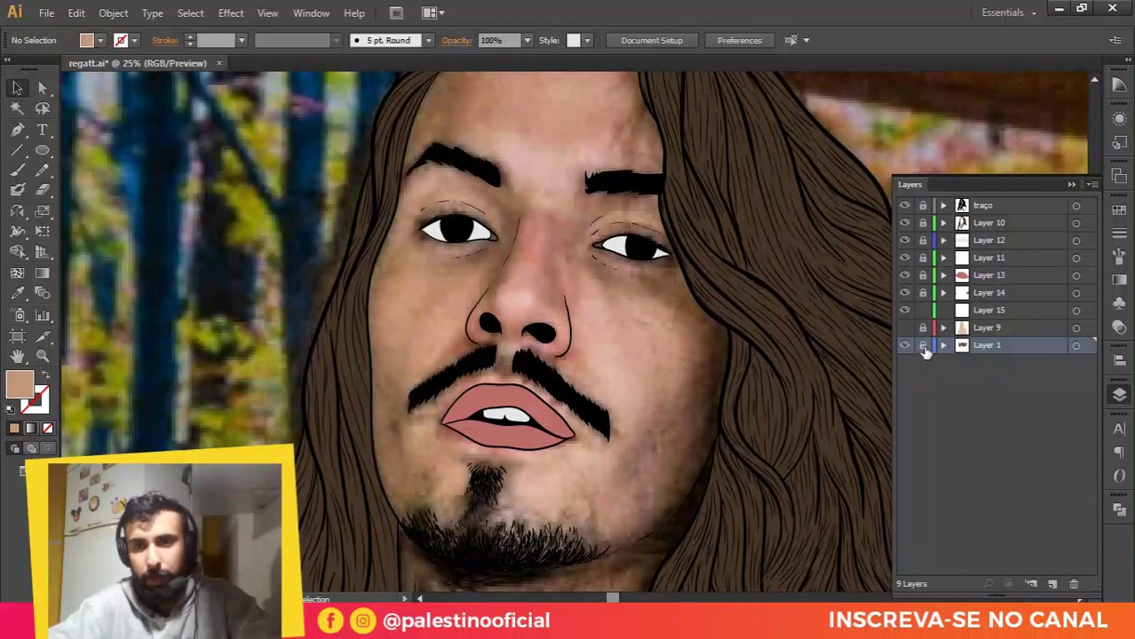
# Step: On Layer 15, start a stroke-only Pen outline of the shadow from the hairline down the forehead, past the inner eyebrow, along the nose bridge
pyautogui.click(991, 311)
pyautogui.press('p')
pyautogui.moveTo(502, 157); pyautogui.dragTo(519, 240)
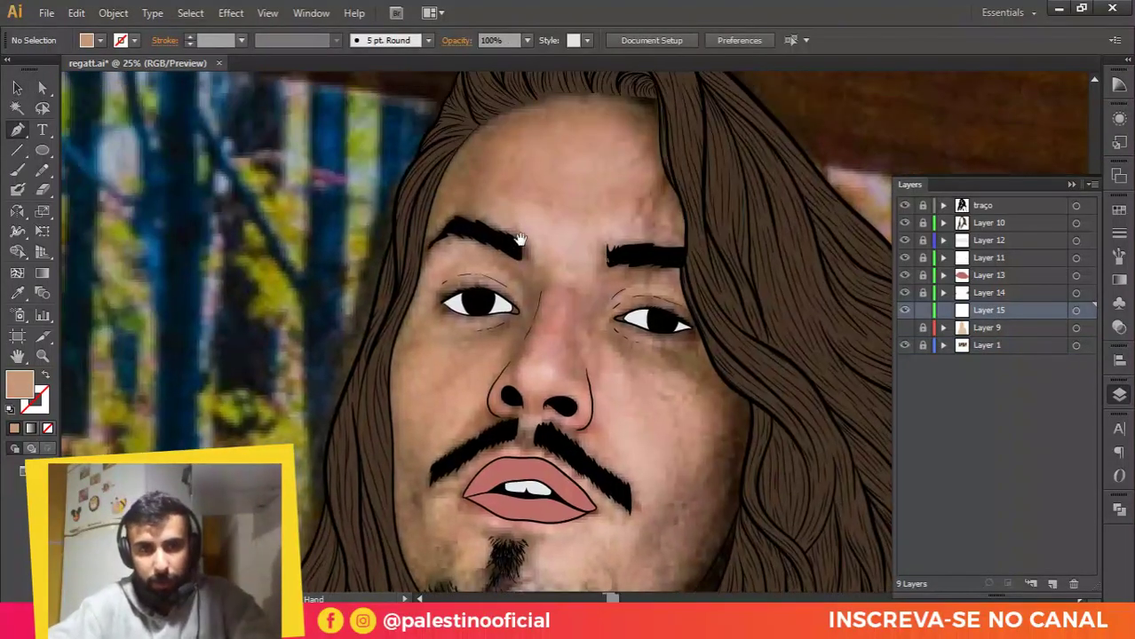
pyautogui.scroll(1, 487, 204)
pyautogui.moveTo(498, 129); pyautogui.dragTo(489, 172)
pyautogui.scroll(1, 537, 128)
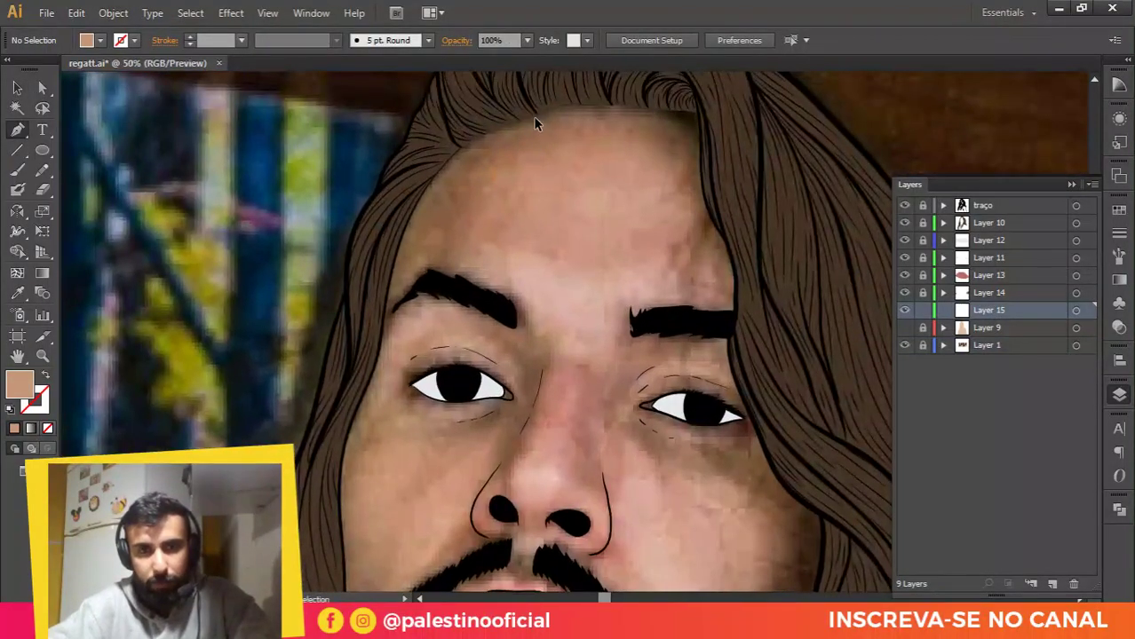
pyautogui.click(540, 108)
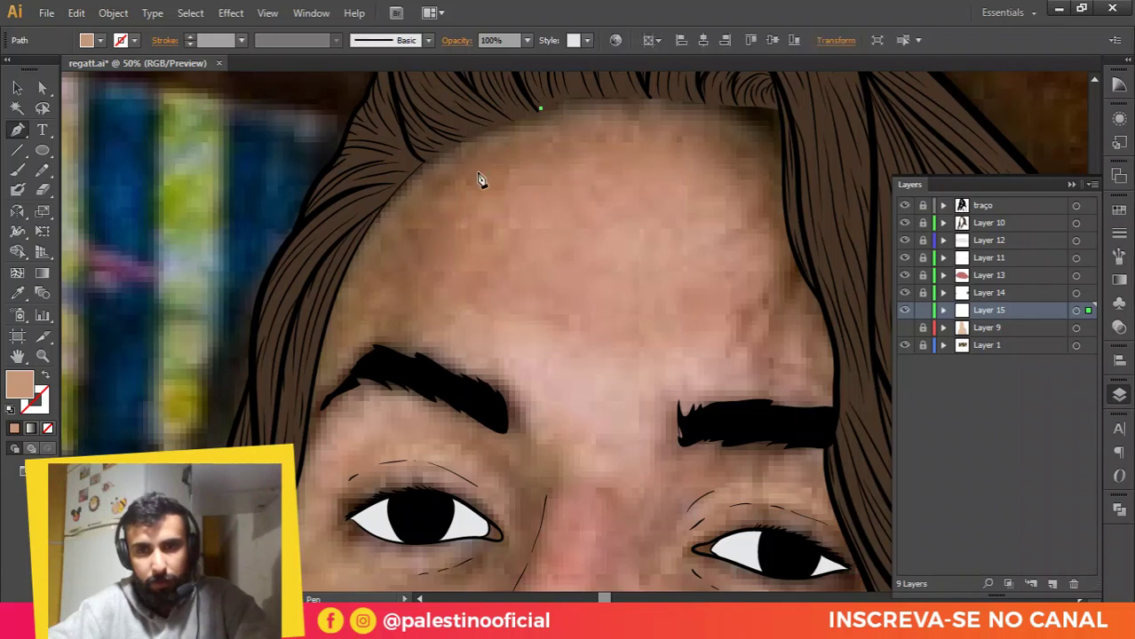
pyautogui.scroll(-1, 474, 187)
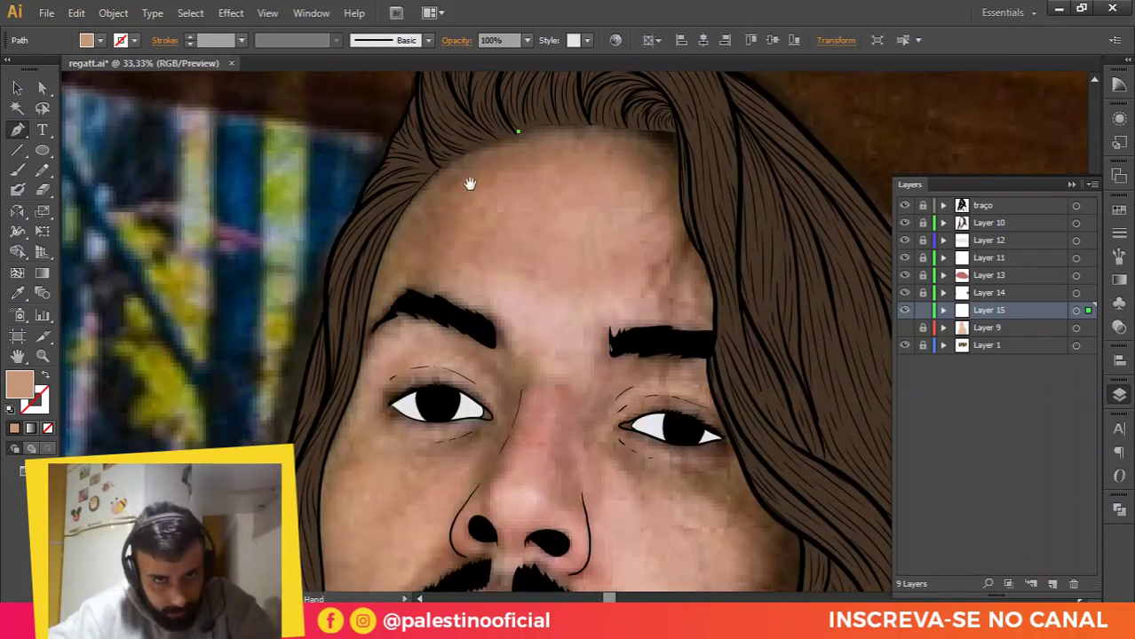
pyautogui.moveTo(450, 203); pyautogui.dragTo(441, 230)
pyautogui.moveTo(443, 279); pyautogui.dragTo(527, 361)
pyautogui.click(46, 378)
pyautogui.moveTo(519, 419); pyautogui.dragTo(492, 468)
pyautogui.scroll(1, 503, 456)
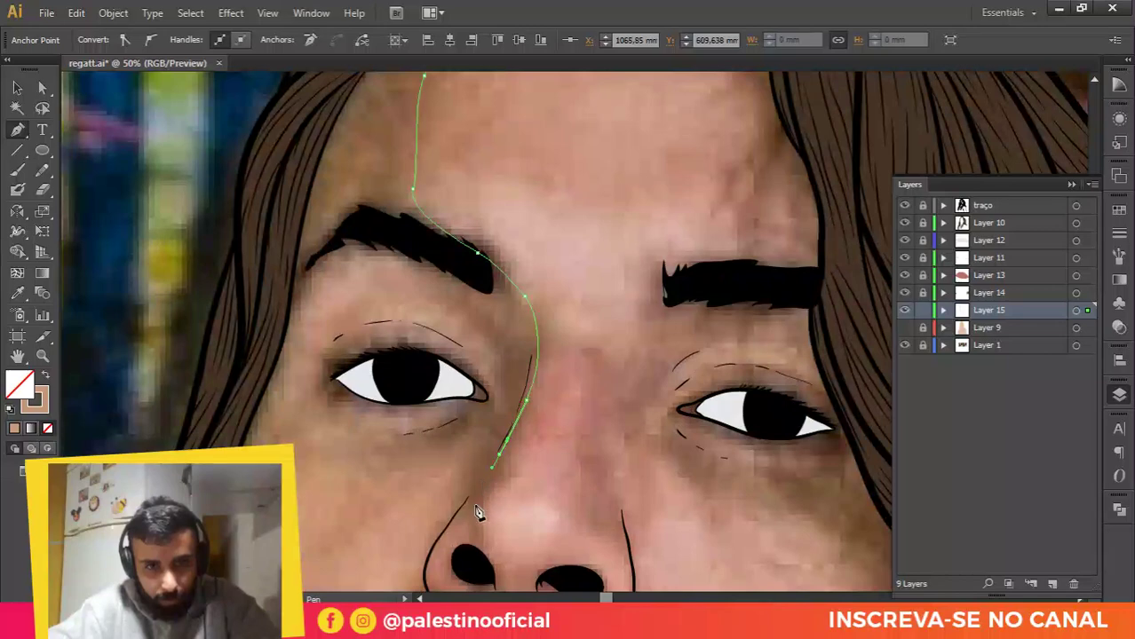
# Step: Continue the shadow outline to a point above the nostril, back up, and down along the nose wing's contour line
pyautogui.moveTo(479, 523); pyautogui.dragTo(482, 537)
pyautogui.scroll(1, 485, 553)
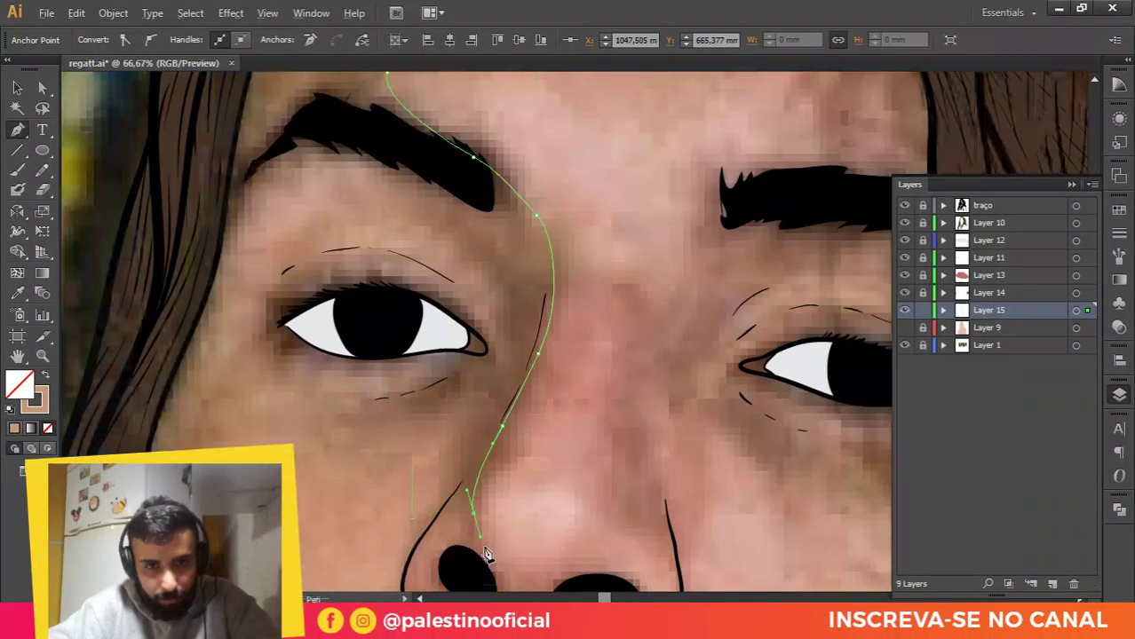
pyautogui.keyDown('ctrl'); pyautogui.click(463, 496); pyautogui.keyUp('ctrl')
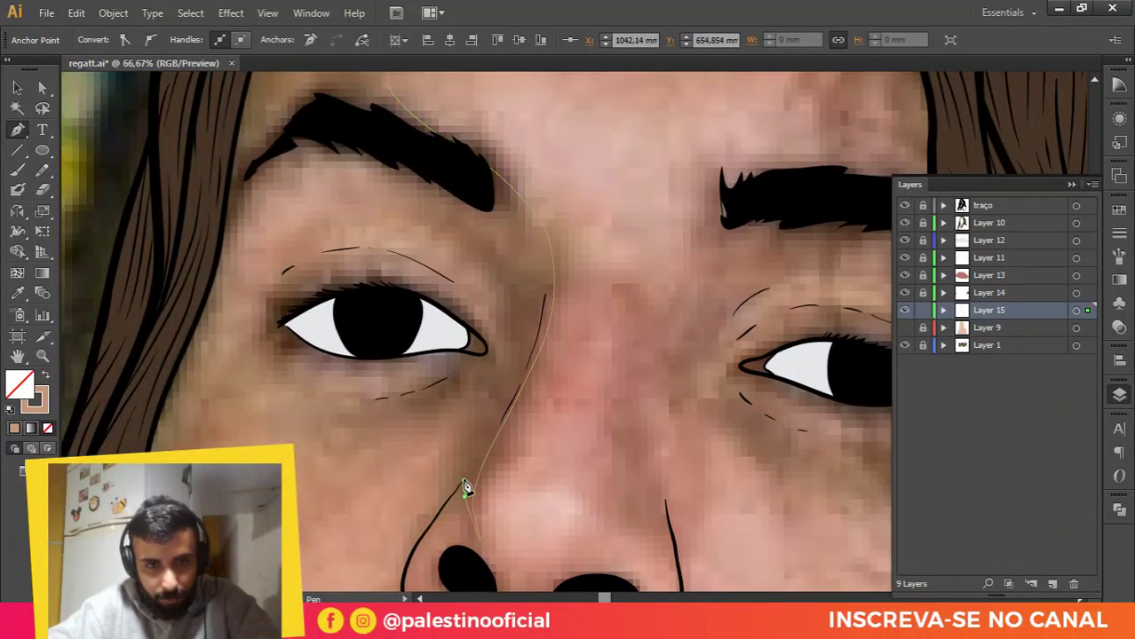
pyautogui.click(464, 481)
pyautogui.moveTo(463, 482); pyautogui.dragTo(519, 424)
pyautogui.scroll(2, 485, 472)
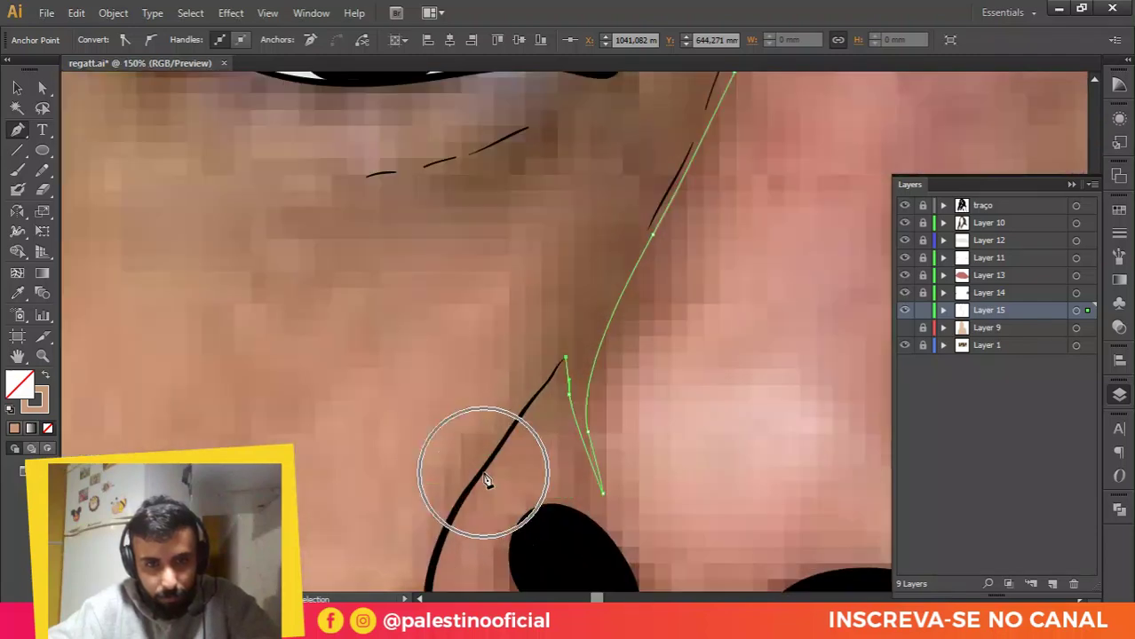
pyautogui.moveTo(480, 475); pyautogui.dragTo(456, 513)
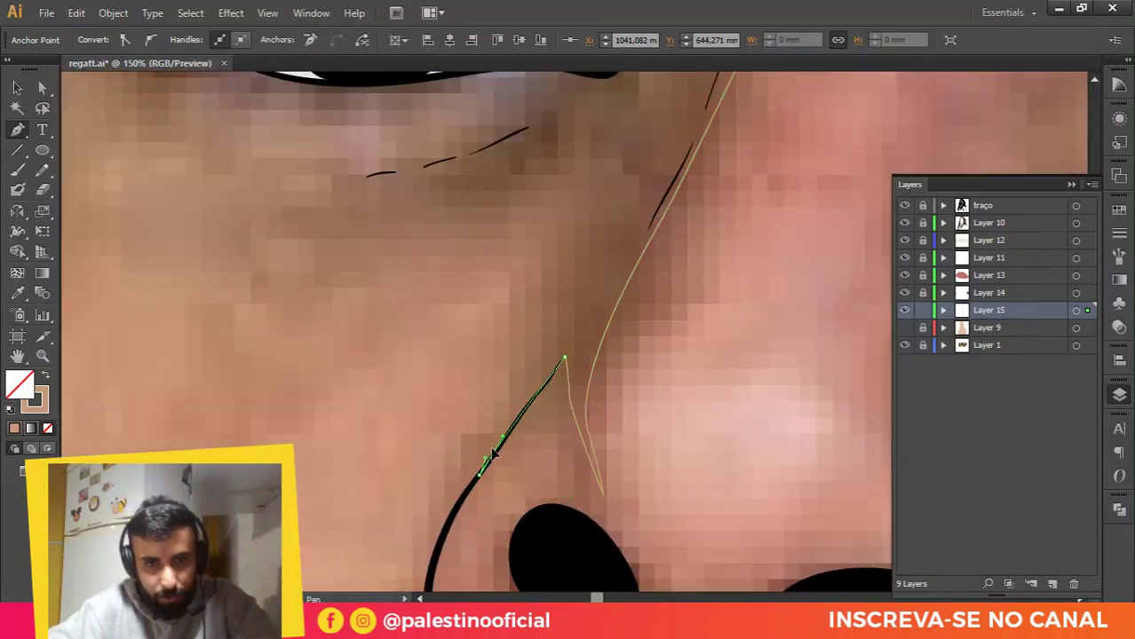
pyautogui.scroll(-3, 533, 351)
# Step: Extend the shadow outline up toward the inner eye corner and form a pointed shape along the crease below the eye
pyautogui.moveTo(540, 317); pyautogui.dragTo(550, 282)
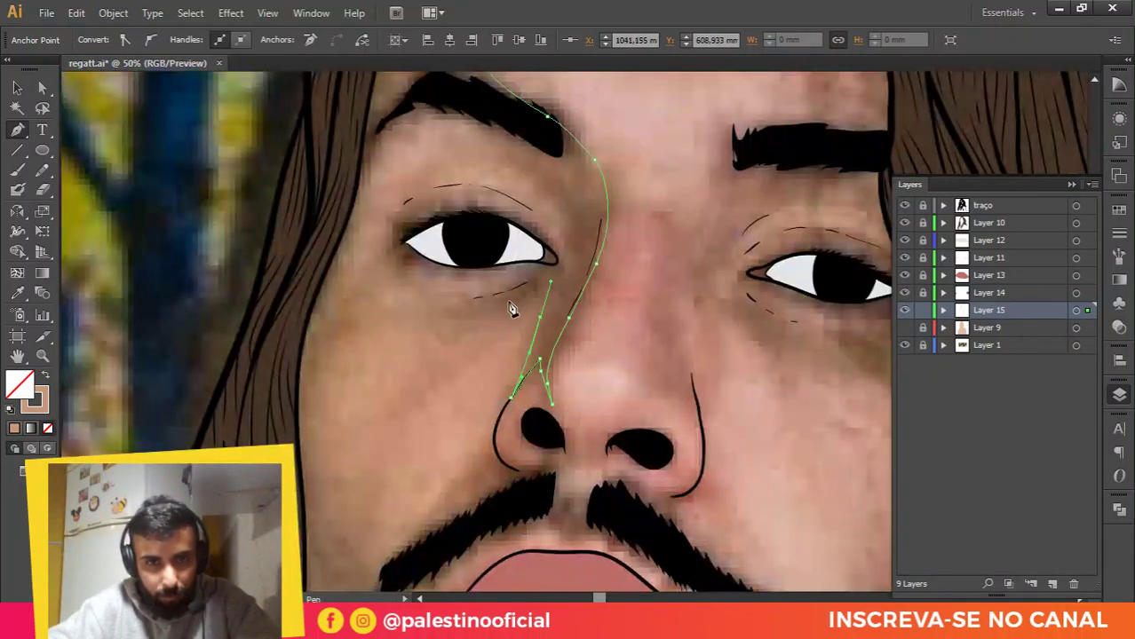
pyautogui.moveTo(480, 312); pyautogui.dragTo(428, 317)
pyautogui.click(408, 305)
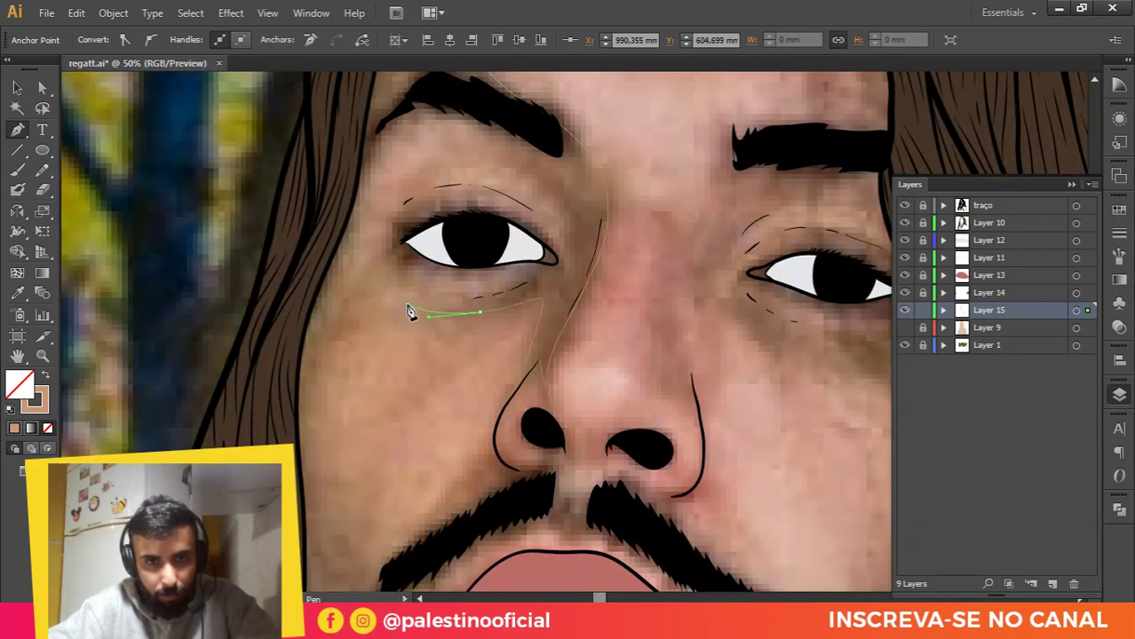
pyautogui.moveTo(506, 286); pyautogui.dragTo(532, 272)
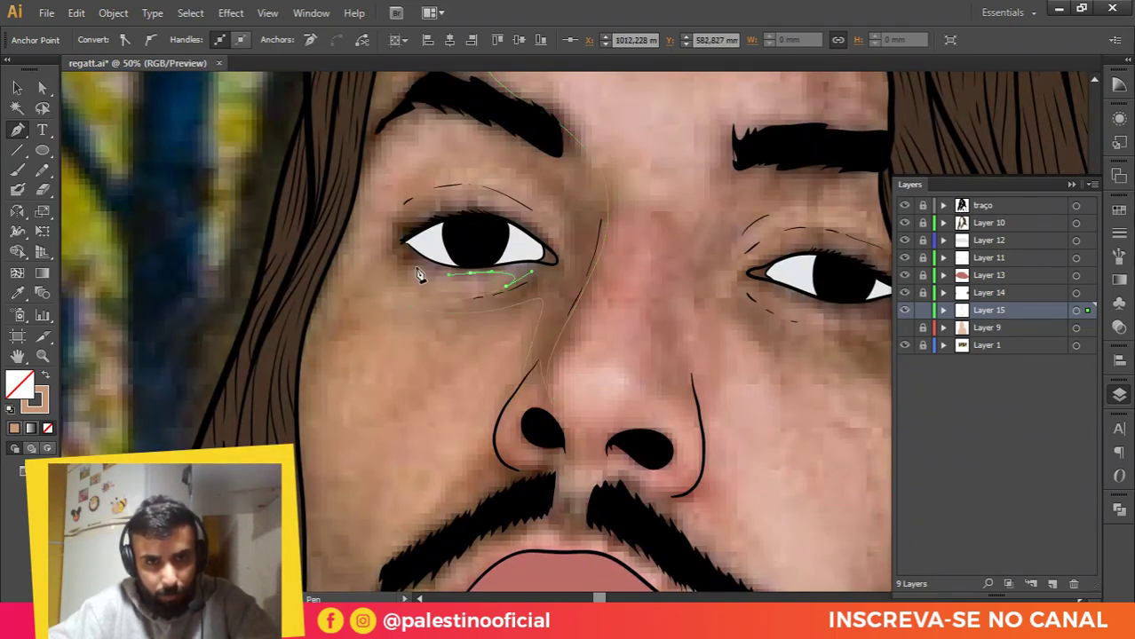
# Step: Carry the shadow outline around the outer eye corner and over the upper lashes to the inner eye corner
pyautogui.hotkey('ctrl', '-')
pyautogui.scroll(2, 436, 242)
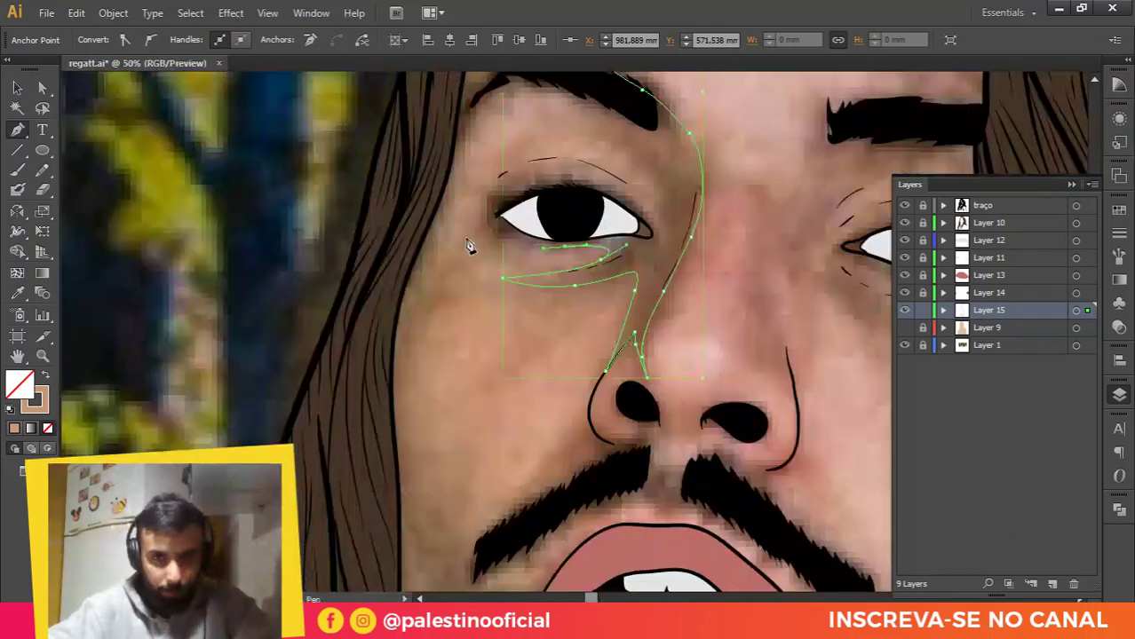
pyautogui.scroll(-1, 517, 243)
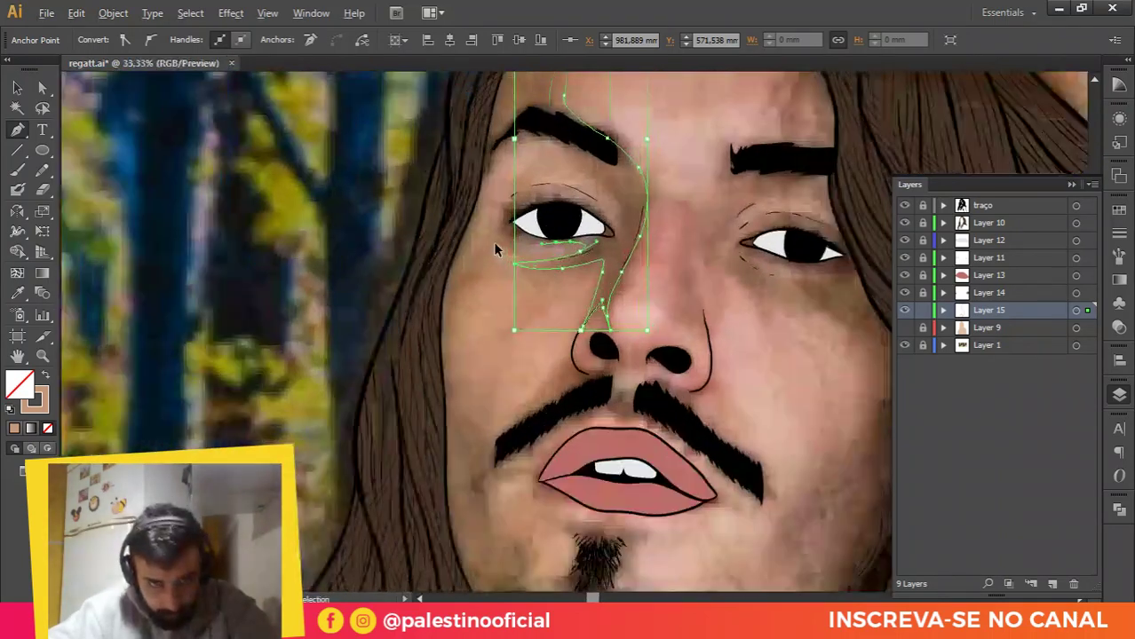
pyautogui.scroll(1, 508, 243)
pyautogui.moveTo(536, 178); pyautogui.dragTo(583, 172)
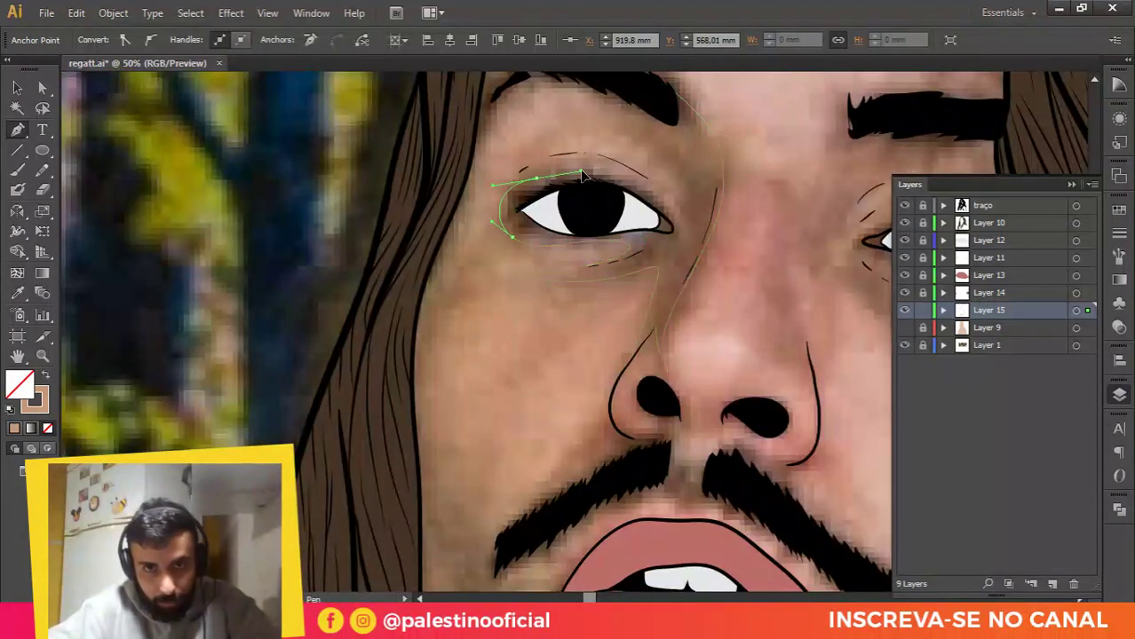
pyautogui.click(645, 189)
pyautogui.click(677, 221)
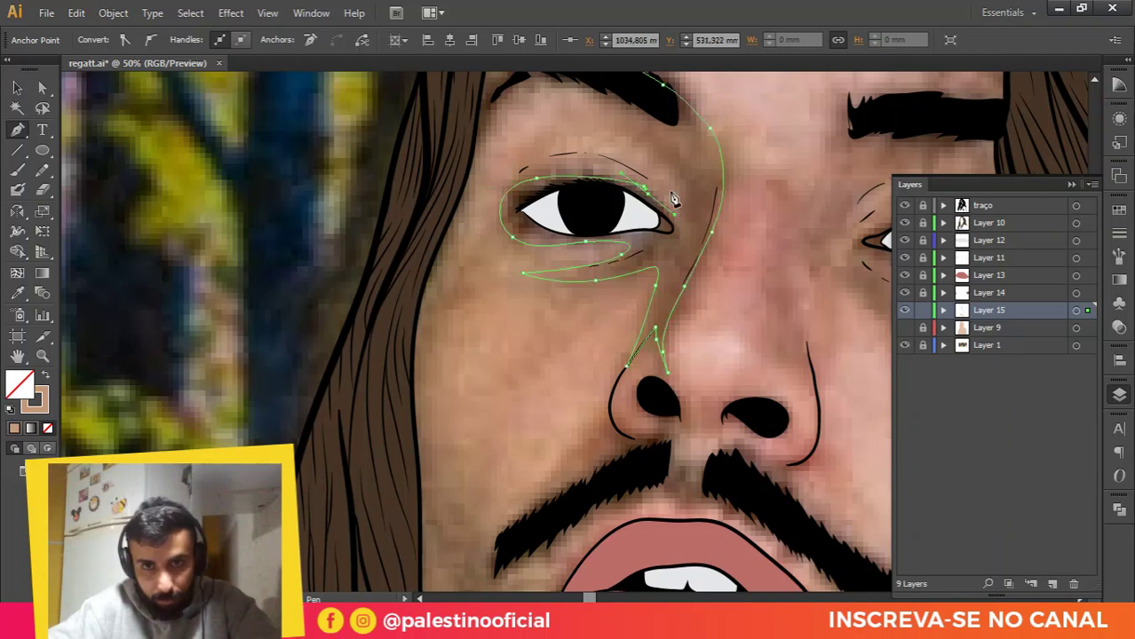
pyautogui.moveTo(672, 197)
pyautogui.mouseDown()
pyautogui.moveTo(655, 178)
pyautogui.moveTo(677, 193)
pyautogui.mouseUp()
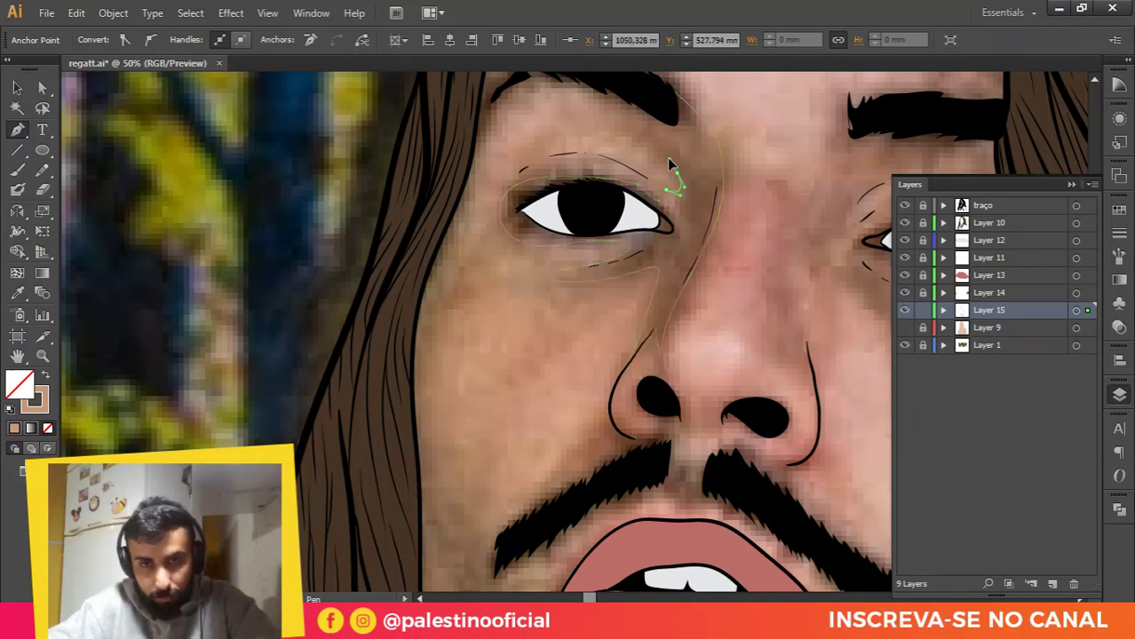
# Step: Outline the pointed shadow above the eyelid crease and follow the eyebrow outward to the hair at the temple
pyautogui.scroll(-1, 600, 129)
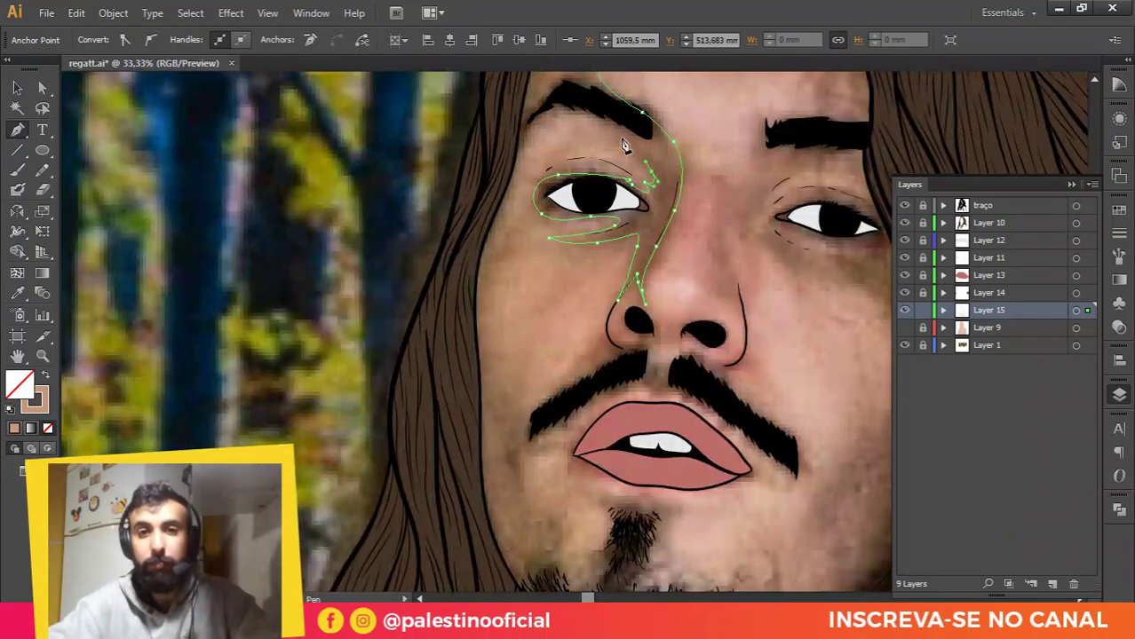
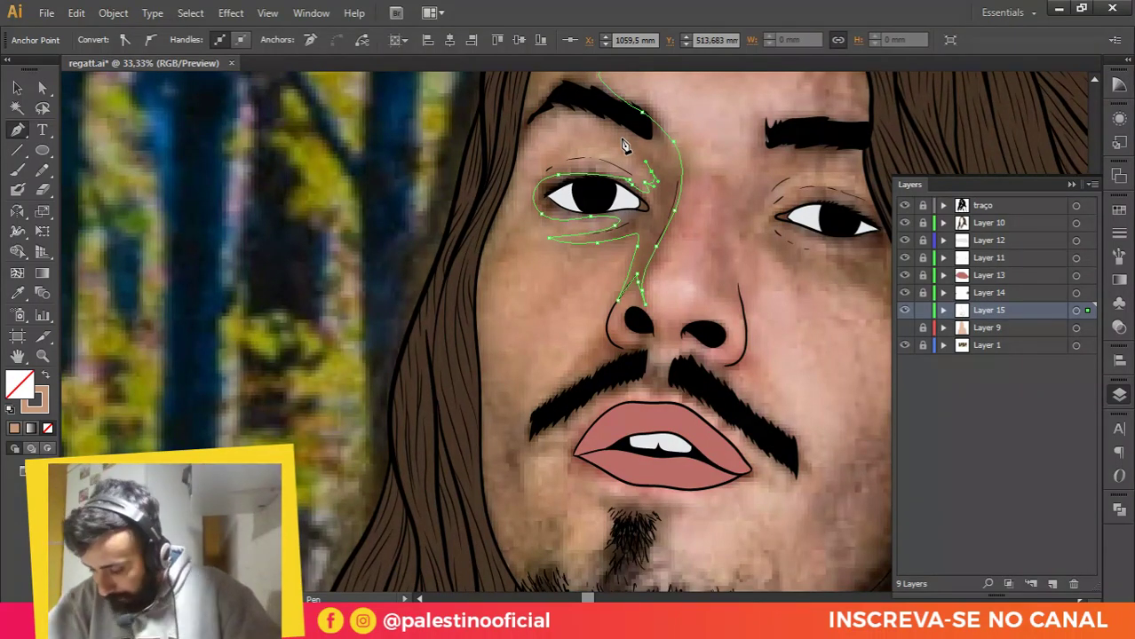
pyautogui.scroll(-1, 624, 145)
pyautogui.moveTo(624, 145); pyautogui.dragTo(643, 271)
pyautogui.scroll(3, 642, 271)
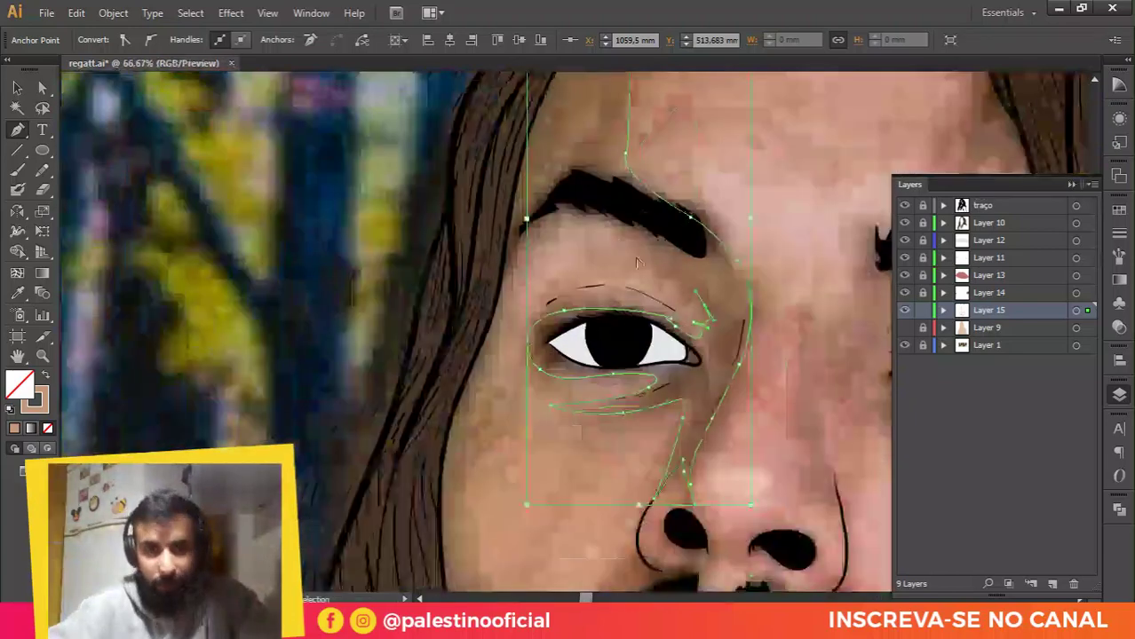
pyautogui.moveTo(583, 242); pyautogui.dragTo(595, 251)
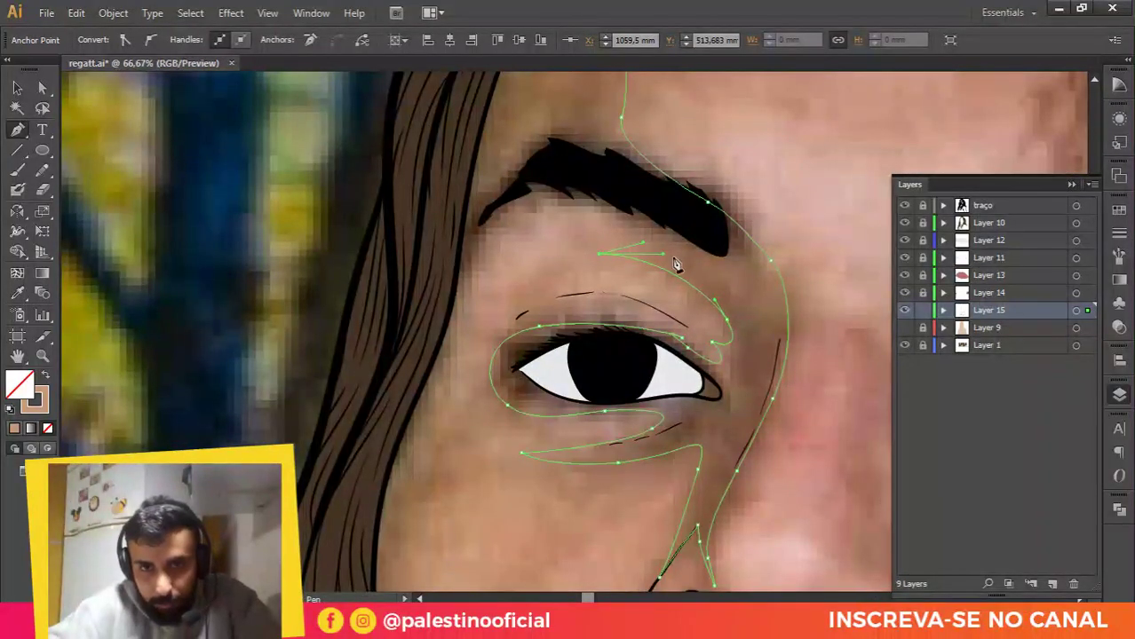
pyautogui.moveTo(711, 275); pyautogui.dragTo(737, 287)
pyautogui.moveTo(639, 213); pyautogui.dragTo(590, 192)
pyautogui.scroll(-2, 534, 174)
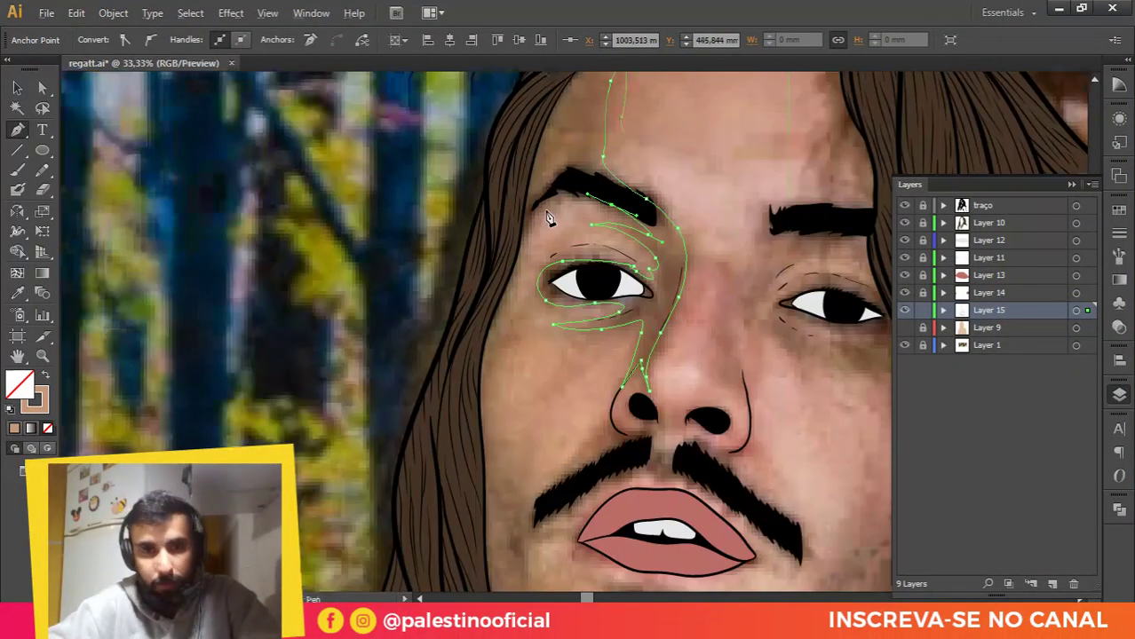
pyautogui.click(515, 239)
pyautogui.click(514, 238)
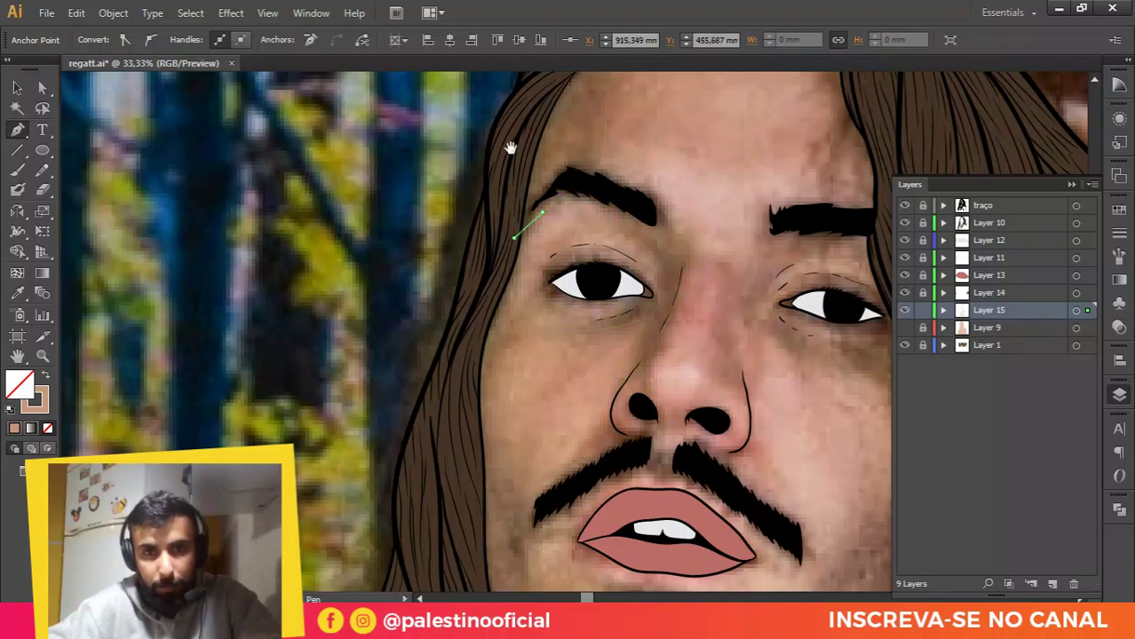
# Step: Run the shadow outline up inside the hair beside the forehead and close it at its starting point on the hairline
pyautogui.moveTo(507, 147); pyautogui.dragTo(499, 270)
pyautogui.moveTo(536, 210); pyautogui.dragTo(556, 158)
pyautogui.click(604, 119)
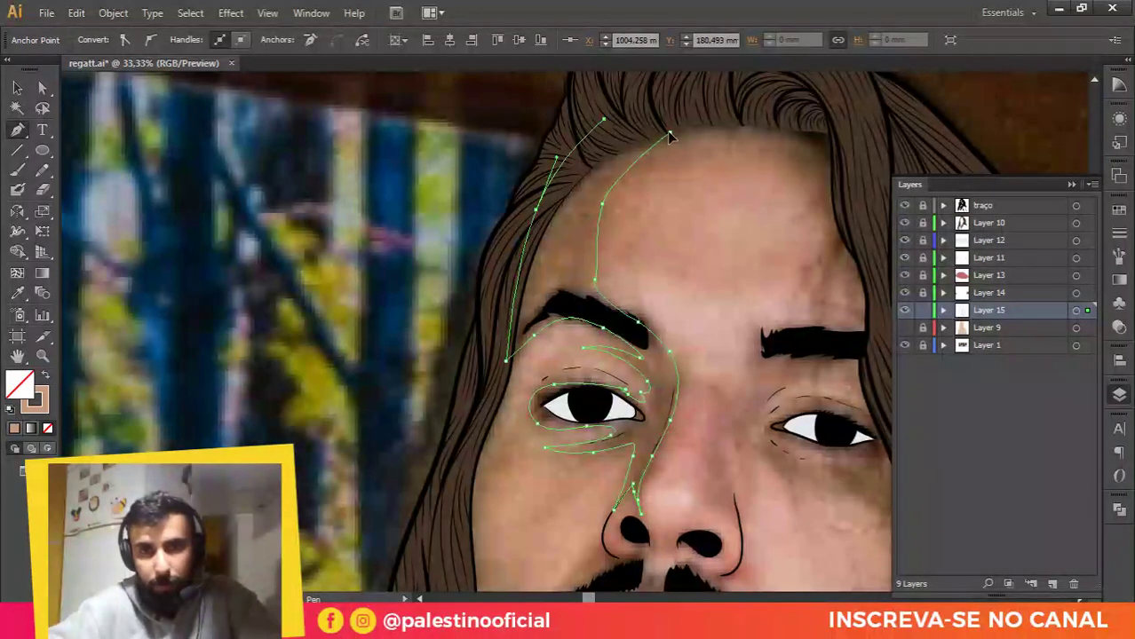
pyautogui.click(670, 134)
# Step: Draw a second closed Pen outline for the narrow shadow between the opposite side of the forehead and the hair, ending past the eyebrow
pyautogui.moveTo(740, 122); pyautogui.dragTo(600, 111)
pyautogui.click(571, 104)
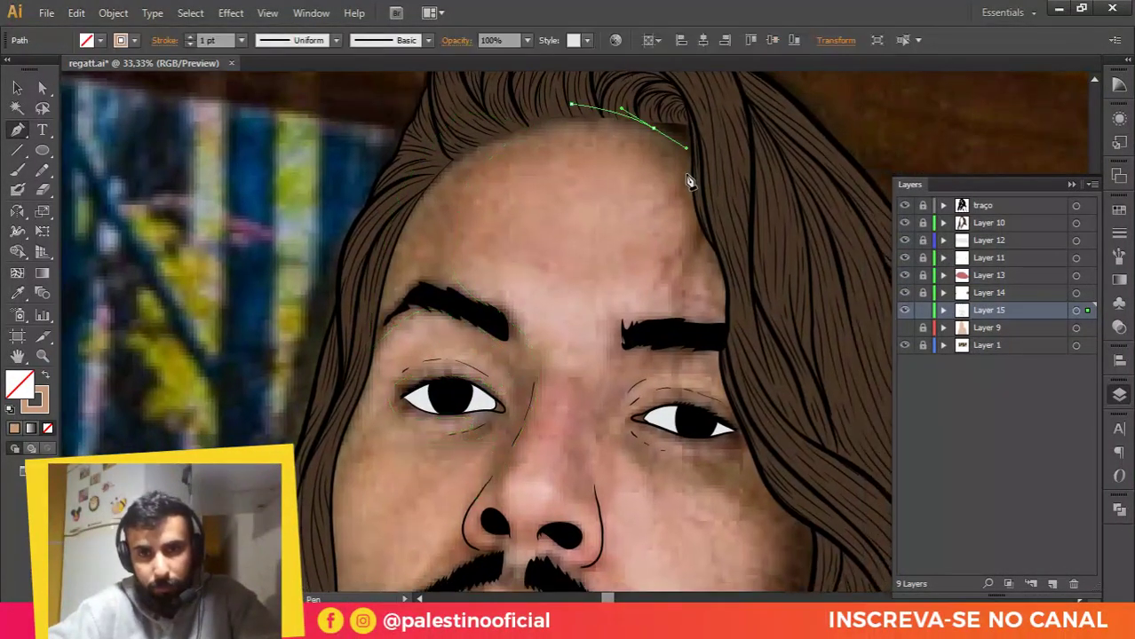
pyautogui.moveTo(676, 213); pyautogui.dragTo(676, 242)
pyautogui.moveTo(711, 298); pyautogui.dragTo(717, 356)
pyautogui.click(738, 365)
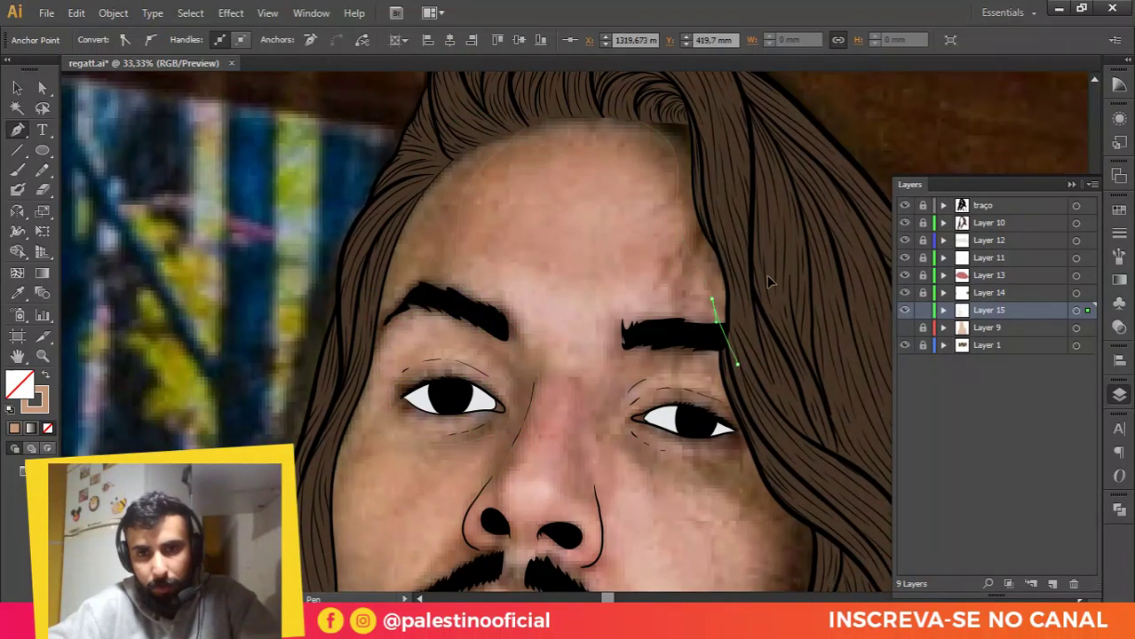
pyautogui.moveTo(761, 295); pyautogui.dragTo(767, 253)
pyautogui.moveTo(732, 182); pyautogui.dragTo(732, 169)
pyautogui.click(726, 110)
pyautogui.click(571, 104)
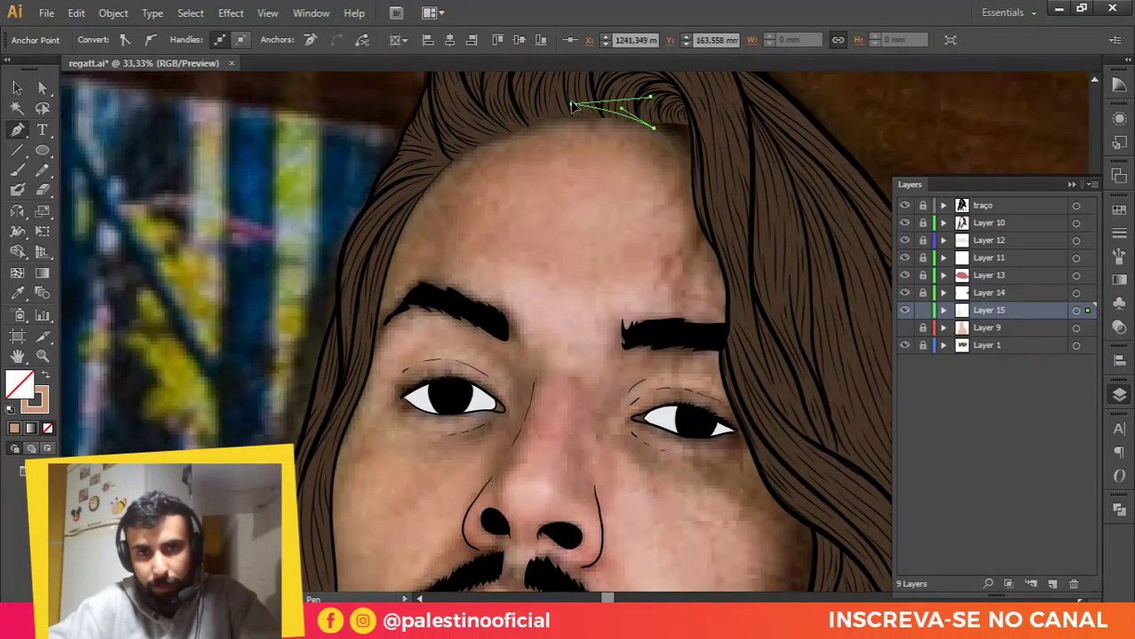
# Step: Select both shadow outlines, swap their stroke color into the fill, and deselect them
pyautogui.press('v')
pyautogui.hotkey('ctrl', 'a')
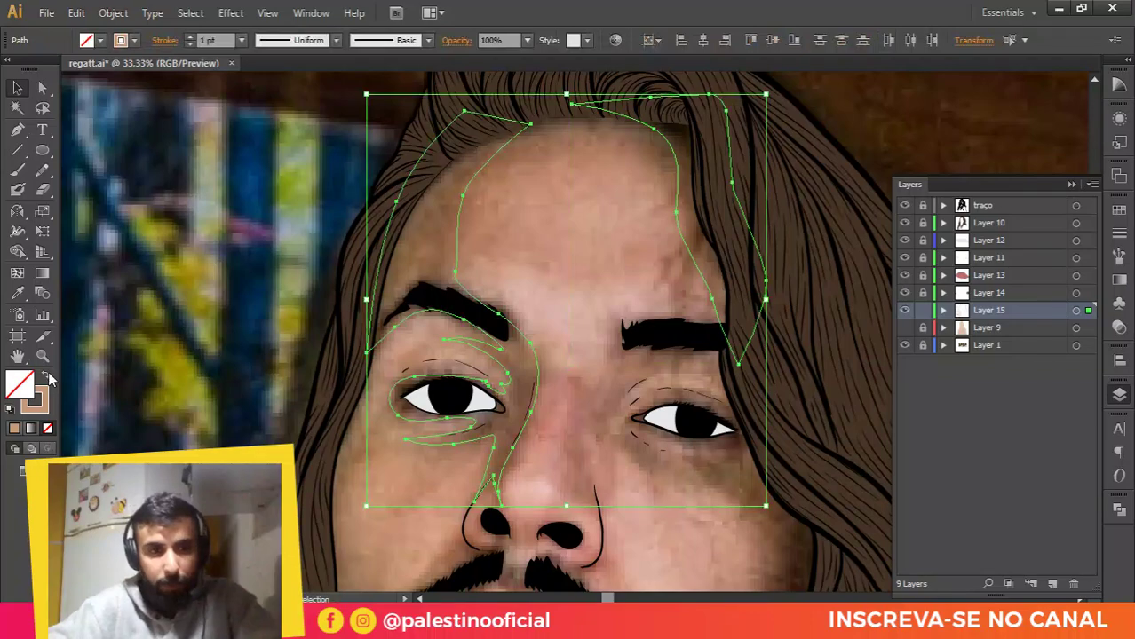
pyautogui.click(47, 377)
pyautogui.hotkey('ctrl', 'shift', 'a')
pyautogui.scroll(-1, 593, 193)
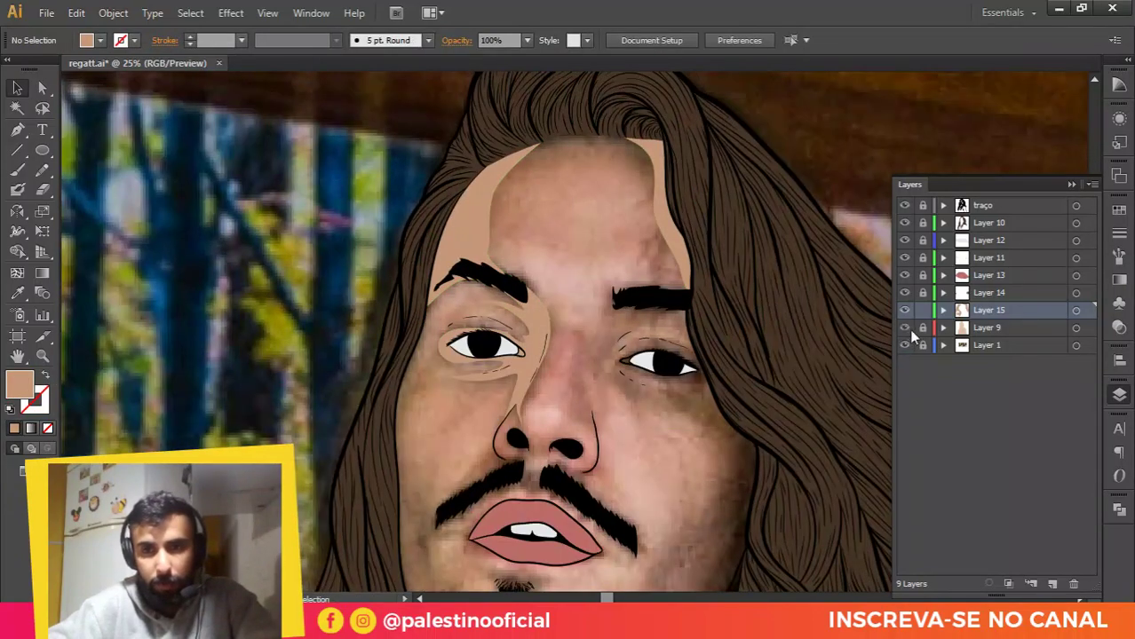
# Step: Show Layer 9 again and compare the colored portrait side by side with the reference photo
pyautogui.scroll(-3, 632, 286)
pyautogui.scroll(1, 351, 302)
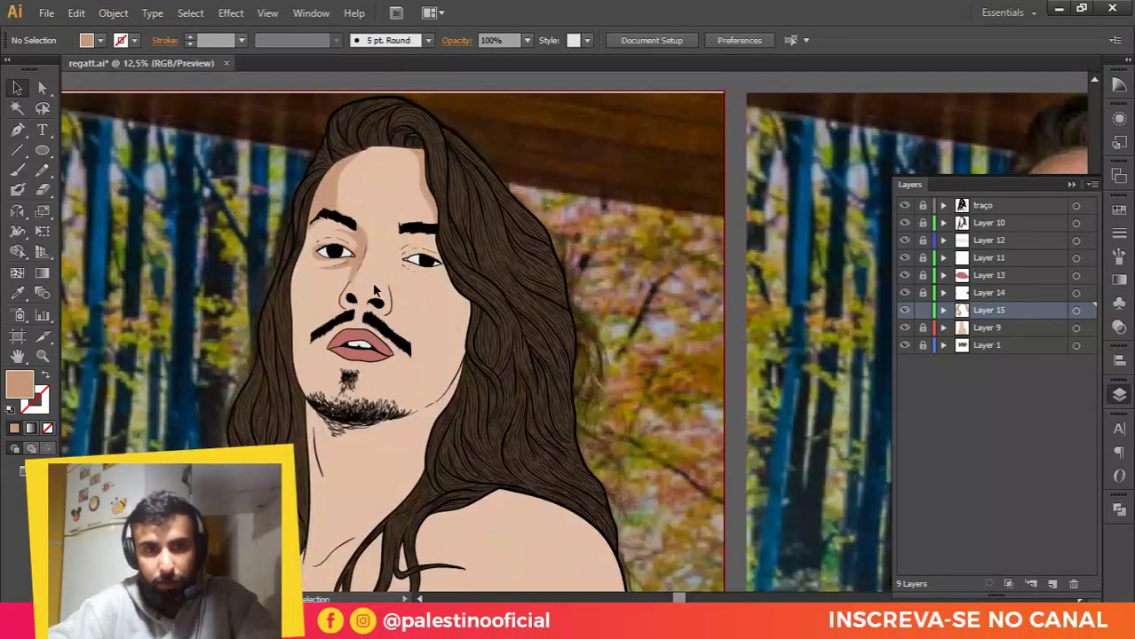
pyautogui.scroll(1, 406, 263)
pyautogui.scroll(-1, 406, 258)
pyautogui.moveTo(503, 249); pyautogui.dragTo(473, 246)
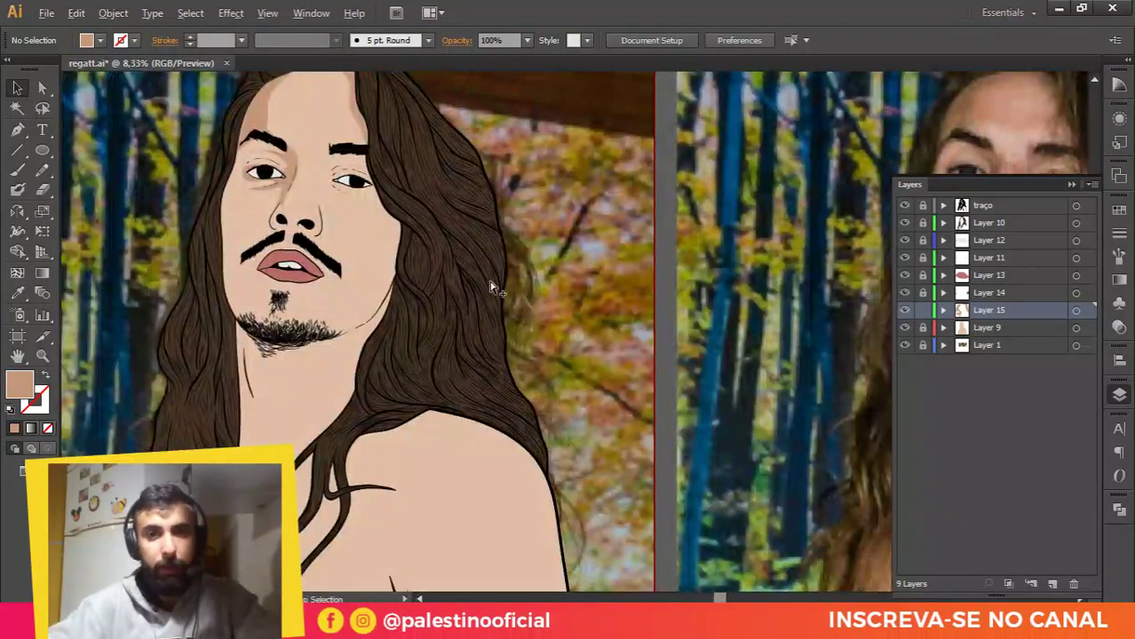
pyautogui.scroll(-1, 494, 289)
pyautogui.moveTo(806, 312); pyautogui.dragTo(777, 304)
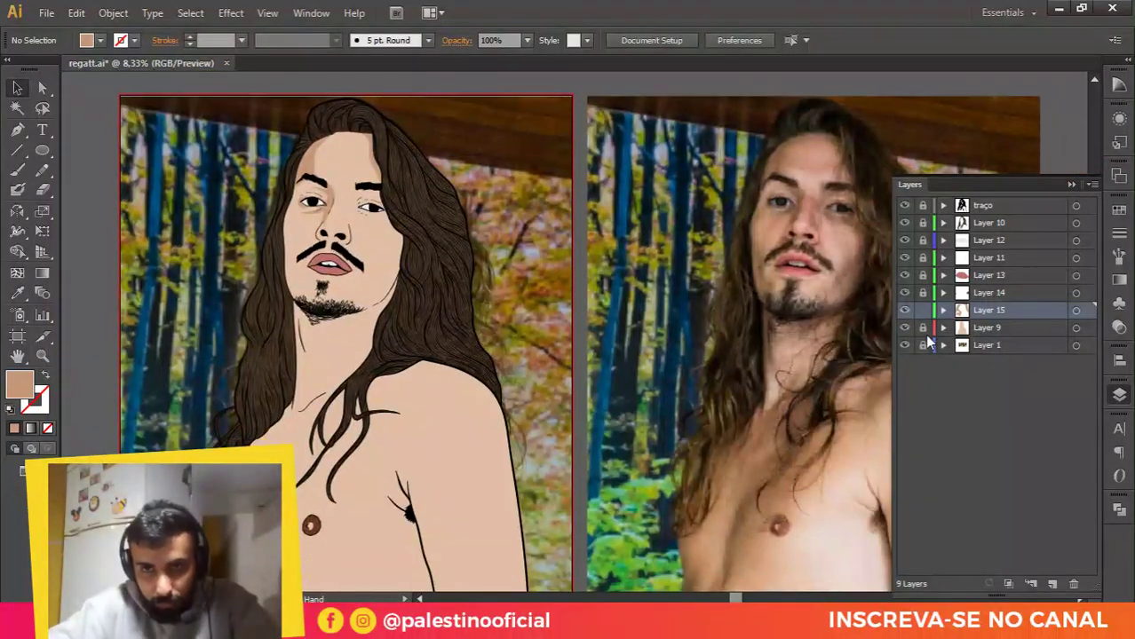
# Step: Recolor the base skin shape on Layer 9 with a pinker, more saturated fill of 34% saturation, and lock that layer
pyautogui.click(477, 401)
pyautogui.doubleClick(14, 387)
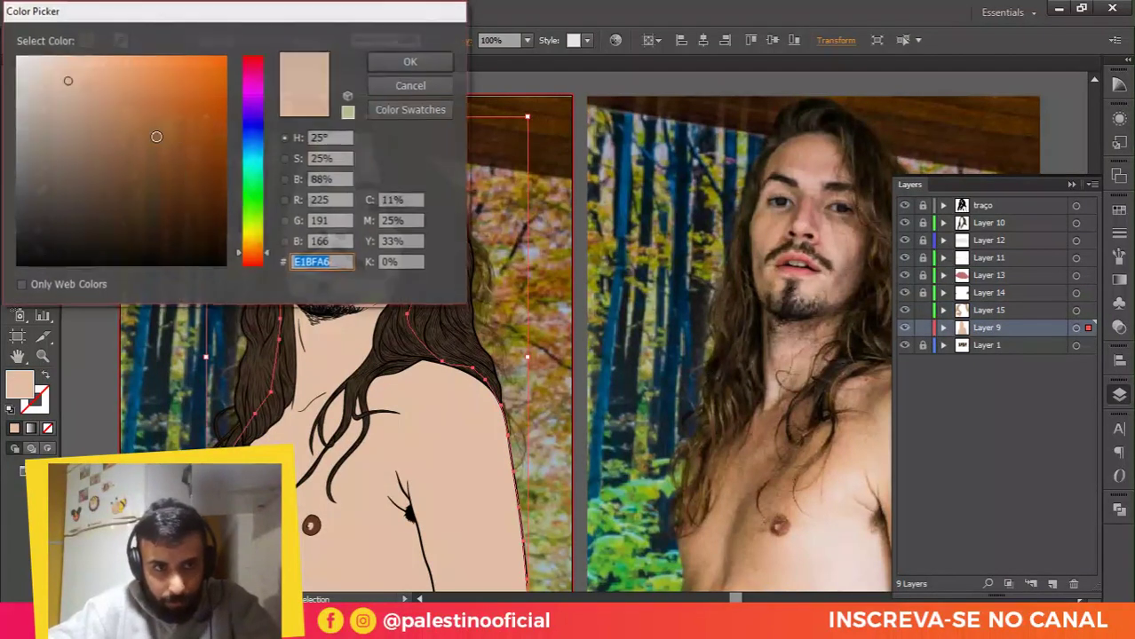
pyautogui.click(252, 260)
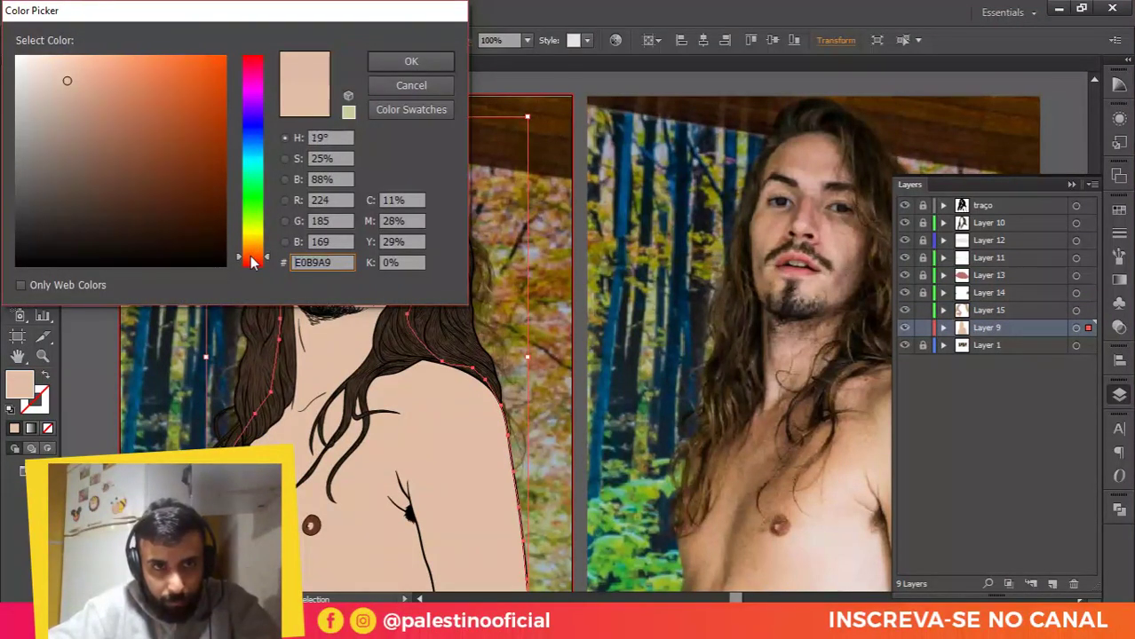
pyautogui.click(89, 69)
pyautogui.click(411, 61)
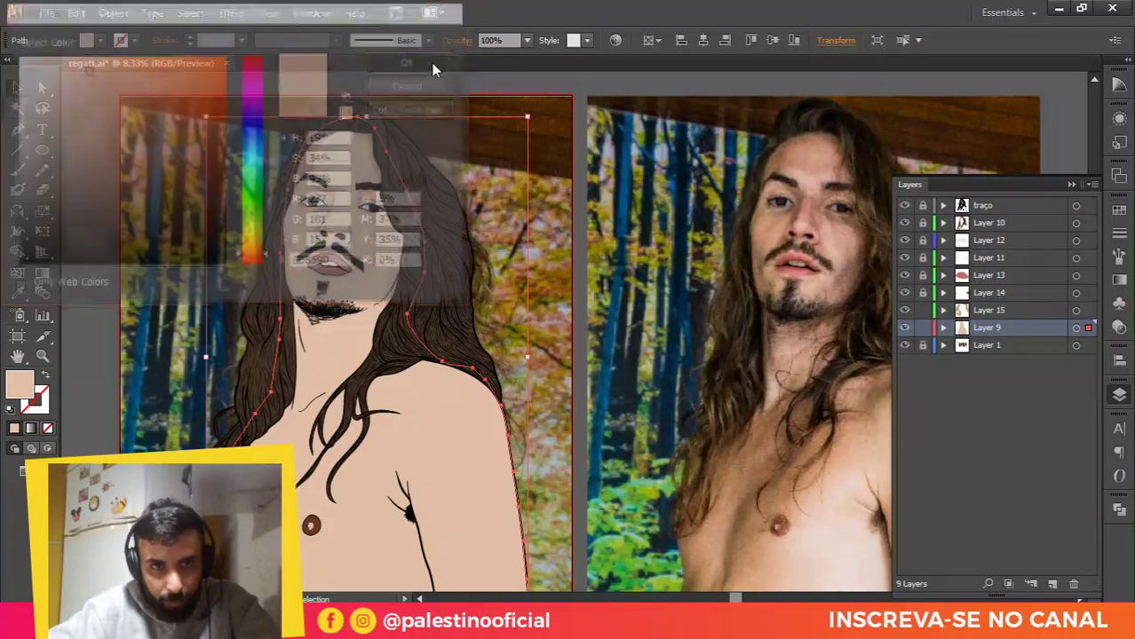
pyautogui.click(924, 327)
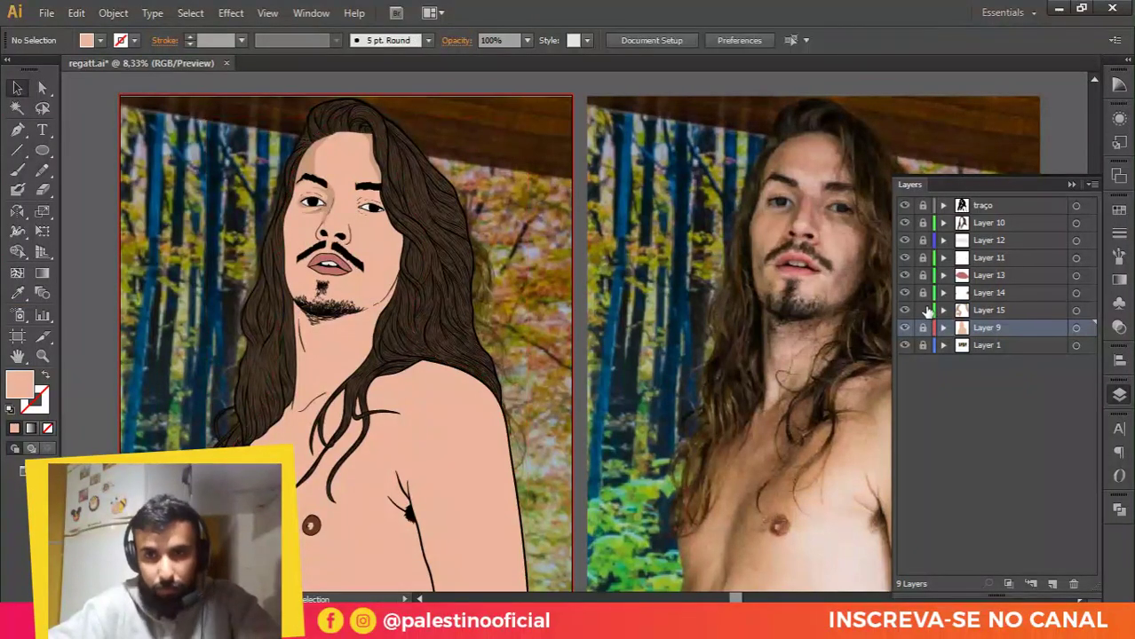
# Step: Select the shadow shapes on Layer 15, sample the new skin color for them, darken the fill to #C48670, and deselect them
pyautogui.click(948, 312)
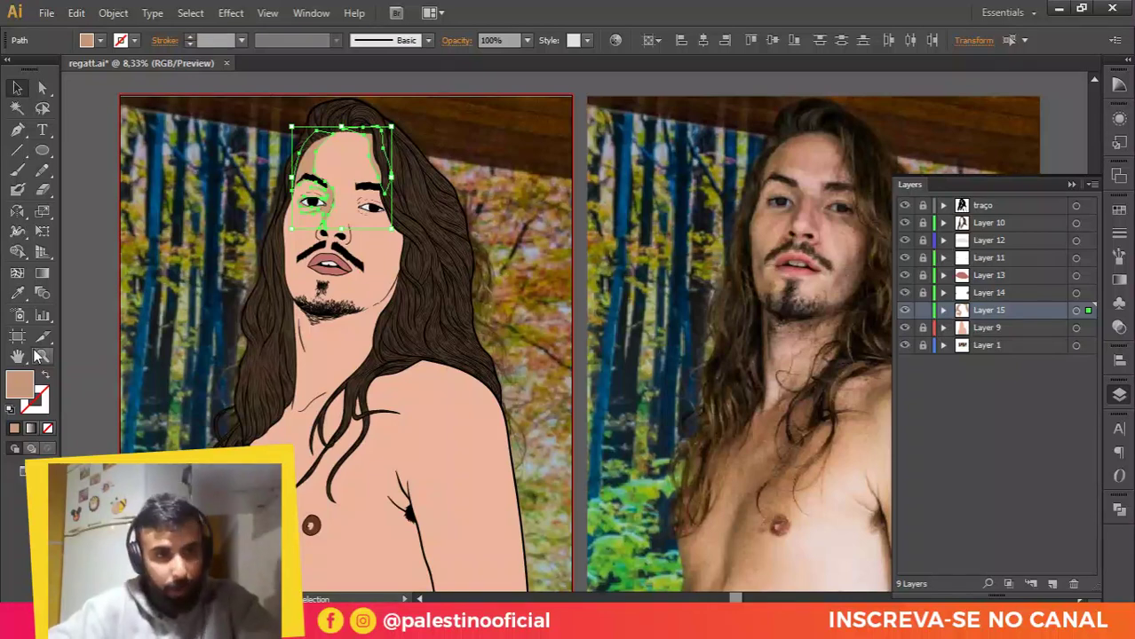
pyautogui.click(16, 293)
pyautogui.click(385, 256)
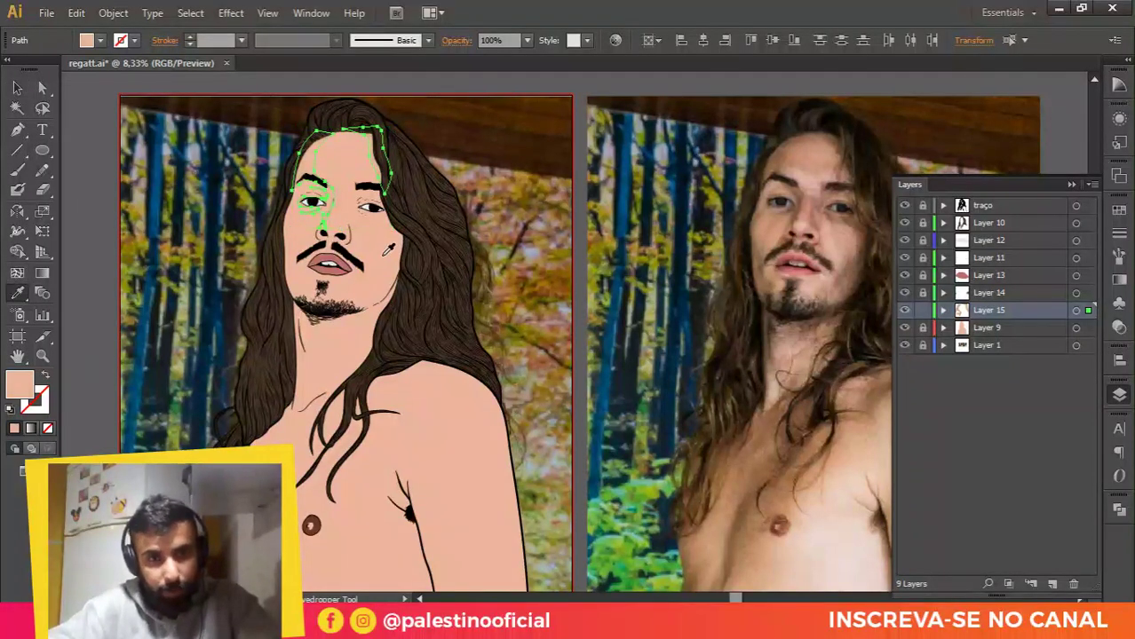
pyautogui.doubleClick(24, 383)
pyautogui.click(99, 89)
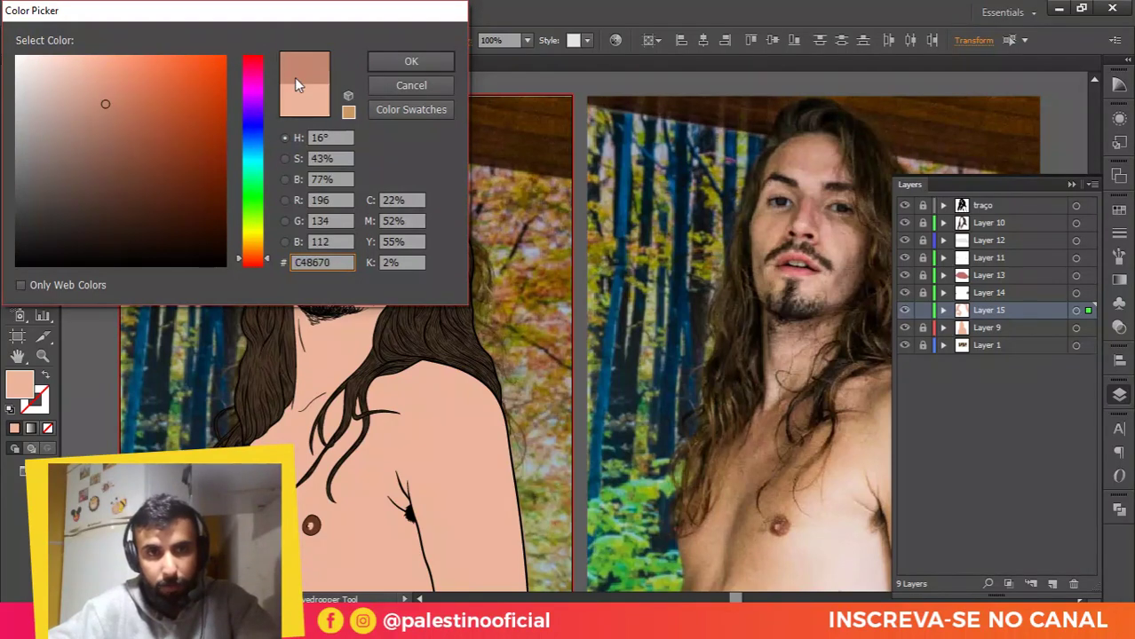
pyautogui.click(373, 63)
pyautogui.press('v')
pyautogui.click(139, 323)
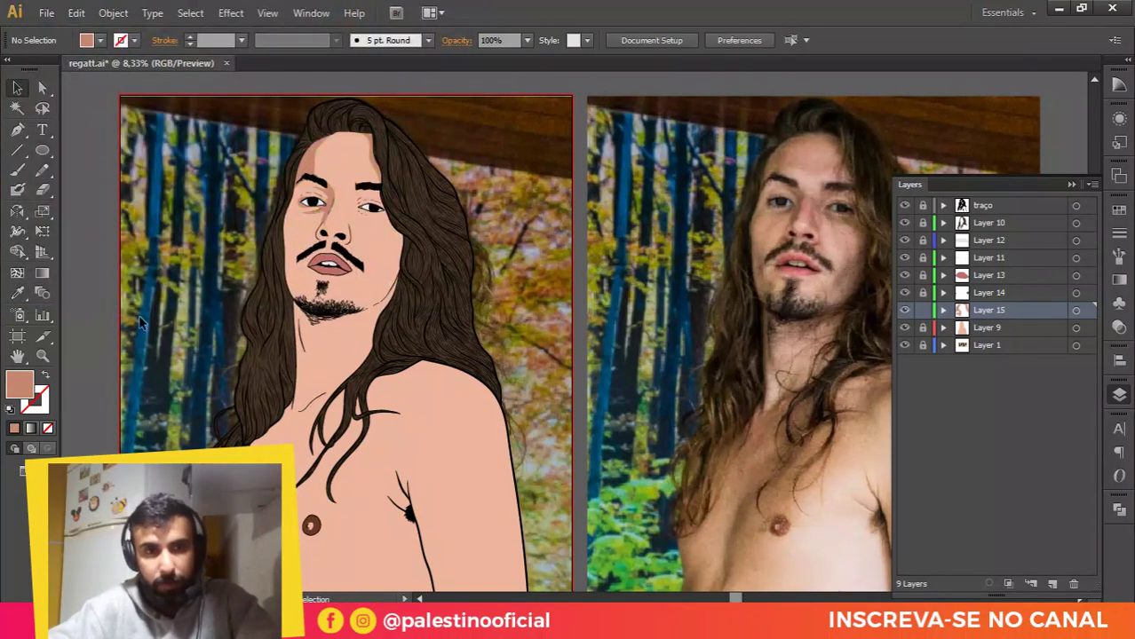
pyautogui.doubleClick(18, 387)
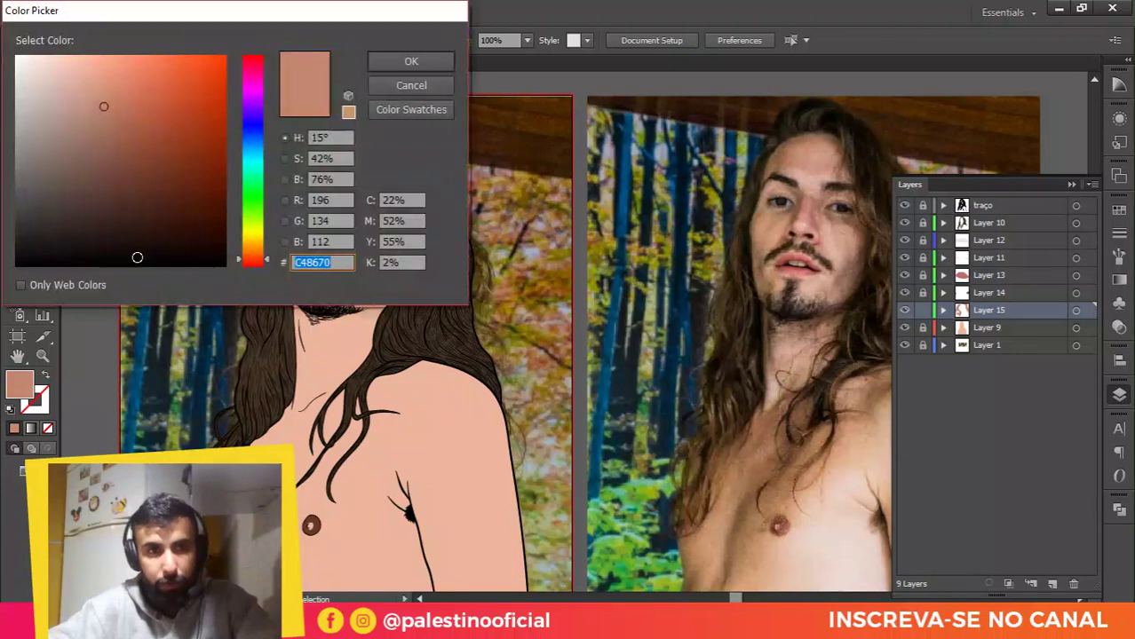
pyautogui.click(396, 86)
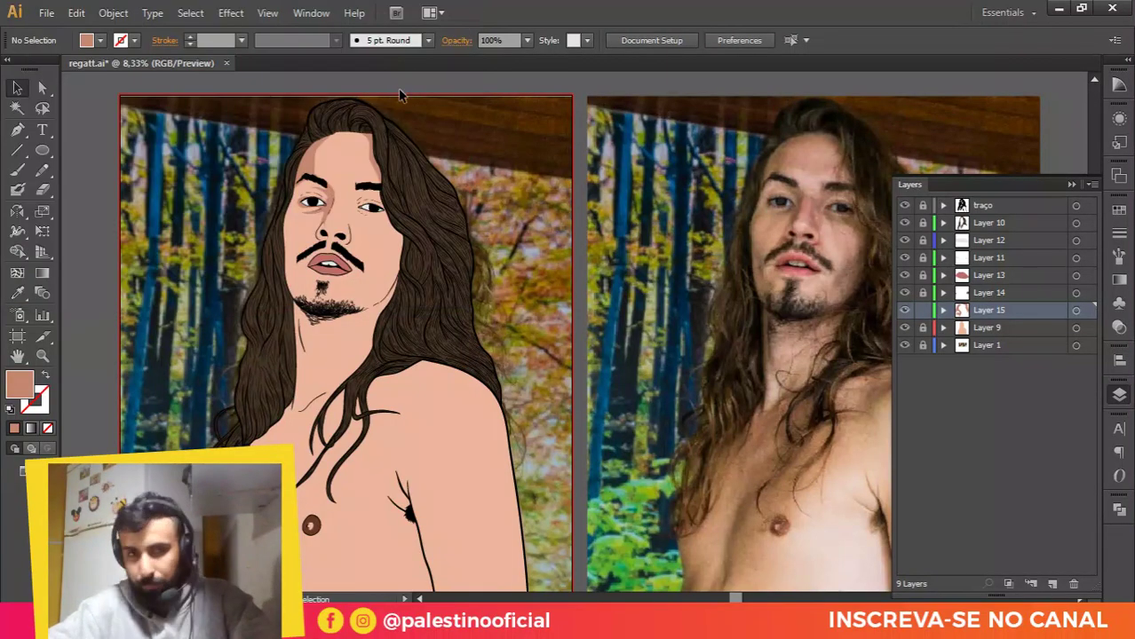
# Step: Hide Layer 9 and start a stroke-only Pen outline from the eyebrow's inner end down the nose bridge to the nostril's outer edge
pyautogui.scroll(1, 306, 208)
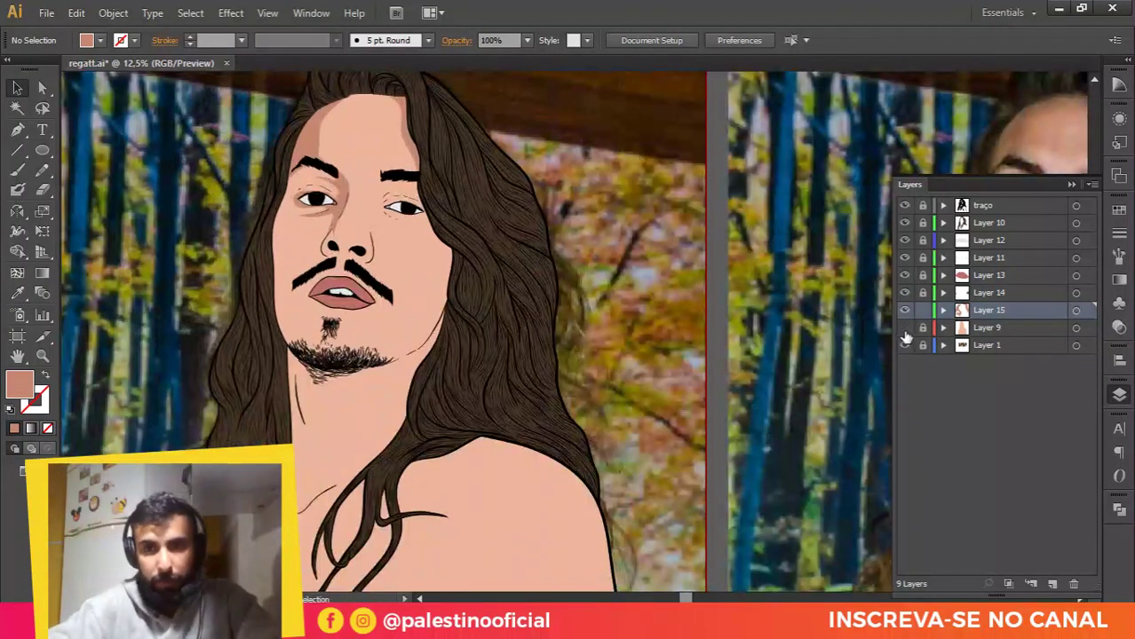
pyautogui.click(904, 327)
pyautogui.scroll(1, 438, 215)
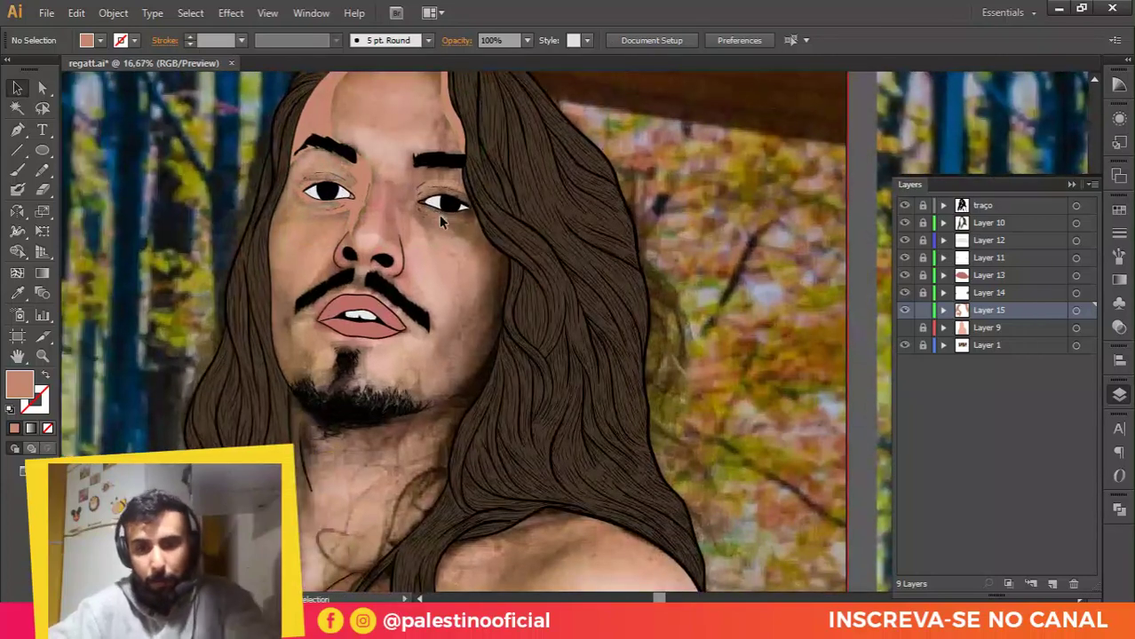
pyautogui.press('p')
pyautogui.scroll(2, 426, 191)
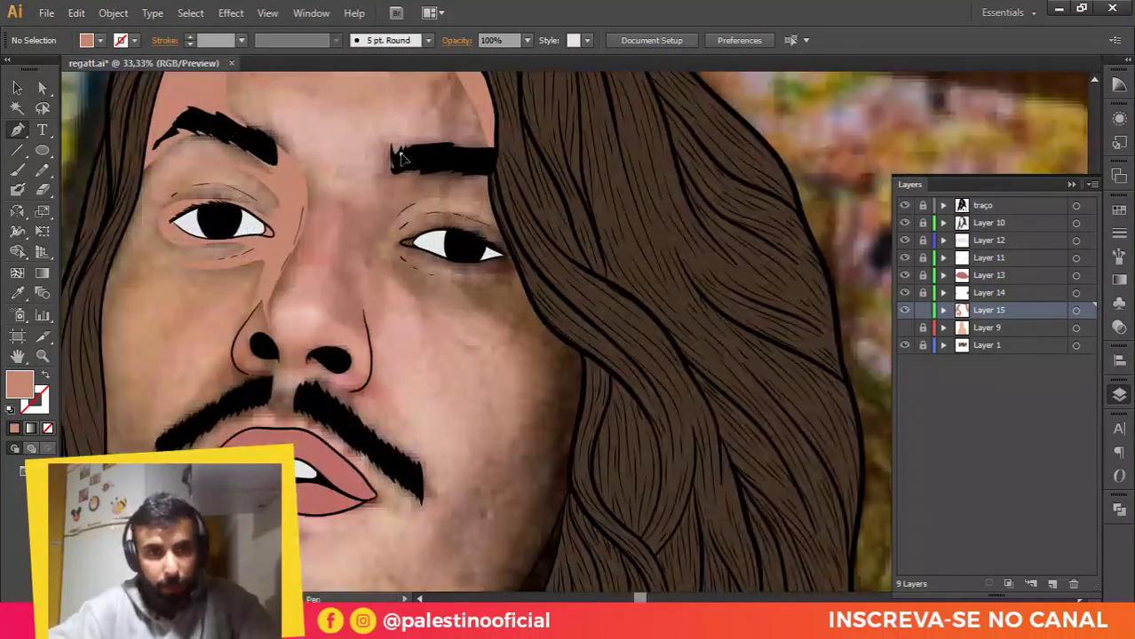
pyautogui.click(400, 155)
pyautogui.moveTo(345, 230); pyautogui.dragTo(343, 242)
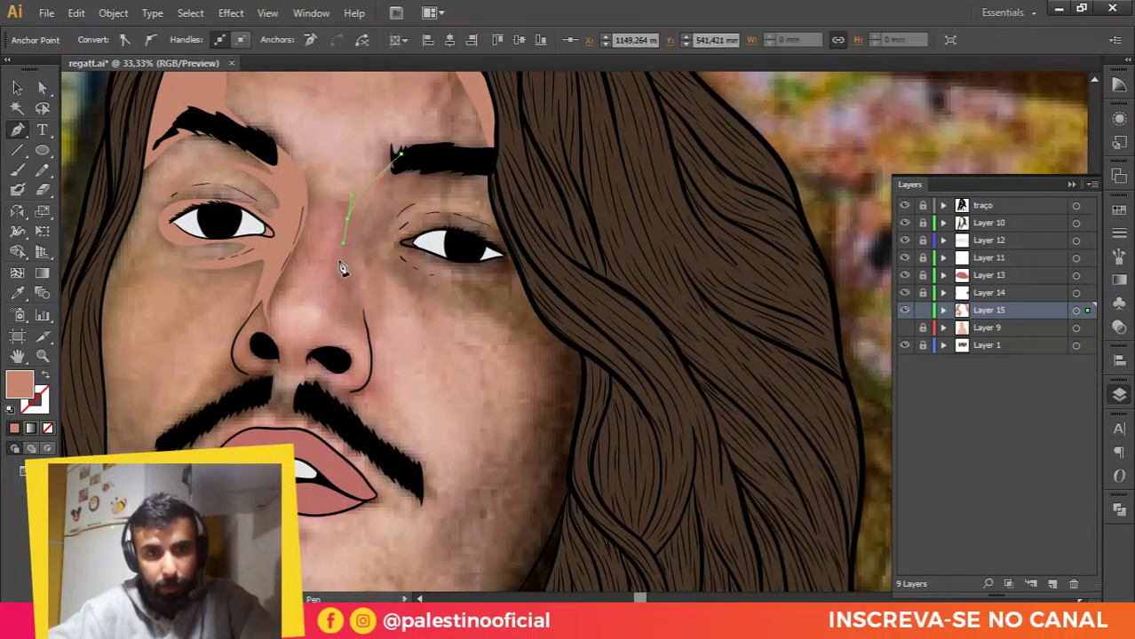
pyautogui.scroll(2, 326, 313)
pyautogui.click(322, 318)
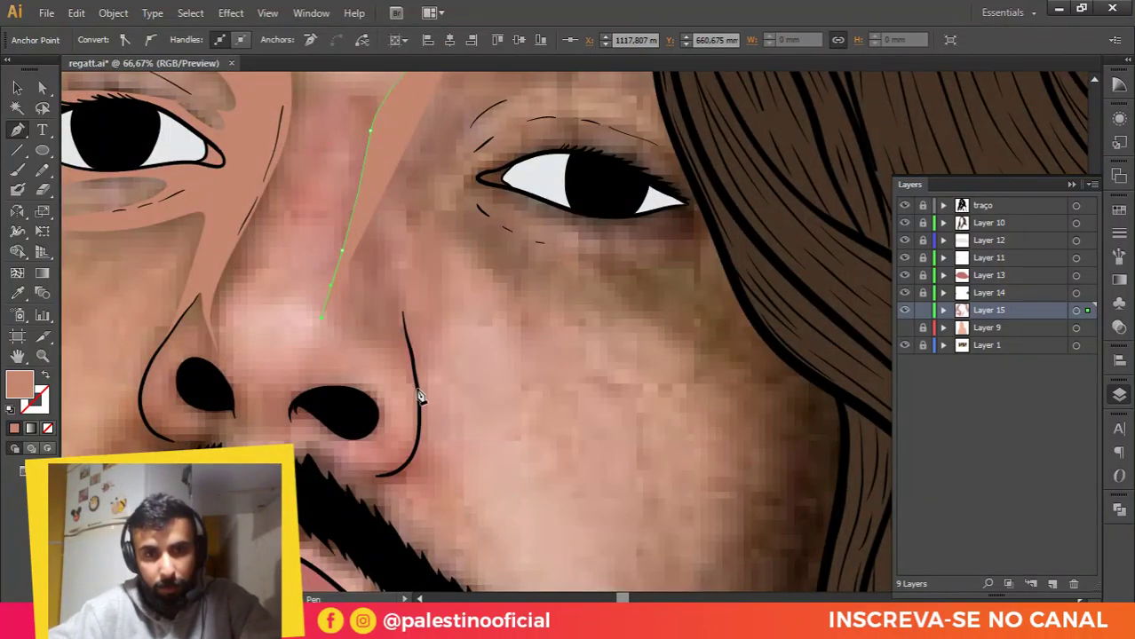
pyautogui.moveTo(418, 360); pyautogui.dragTo(418, 359)
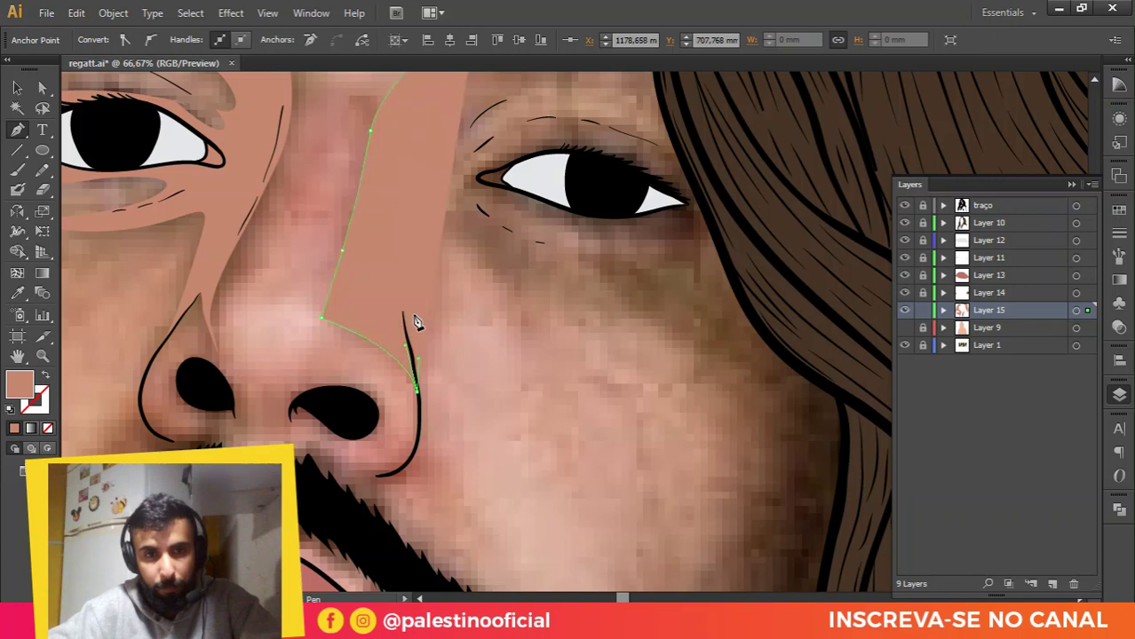
pyautogui.click(46, 377)
# Step: Continue the nose shadow outline upward along the outer nostril line to its upper tip
pyautogui.scroll(1, 351, 313)
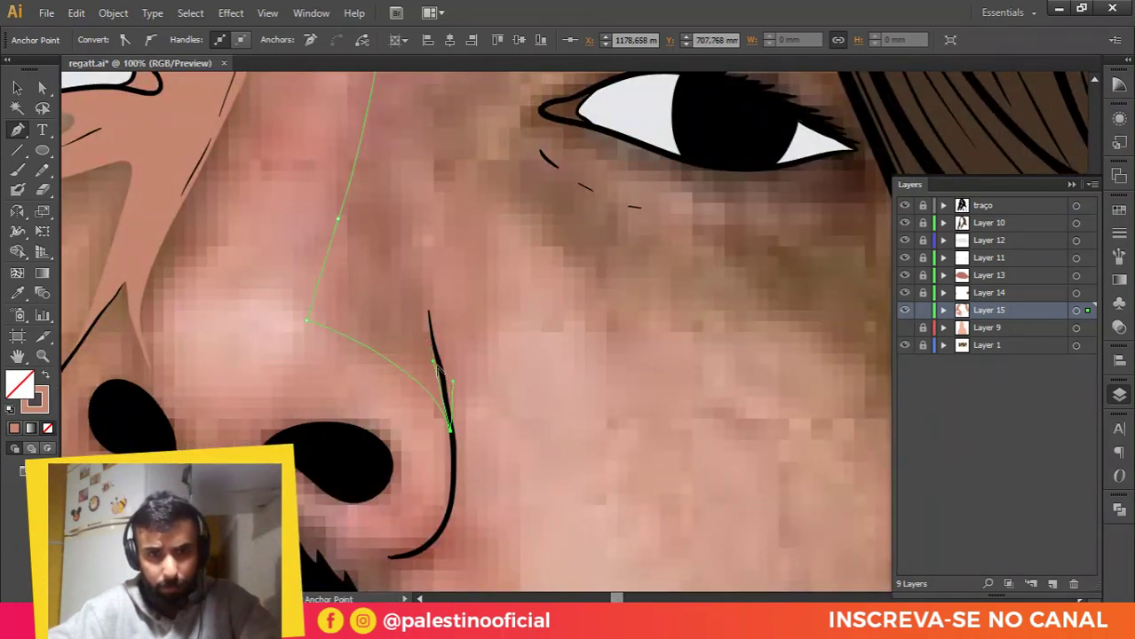
pyautogui.scroll(-2, 444, 373)
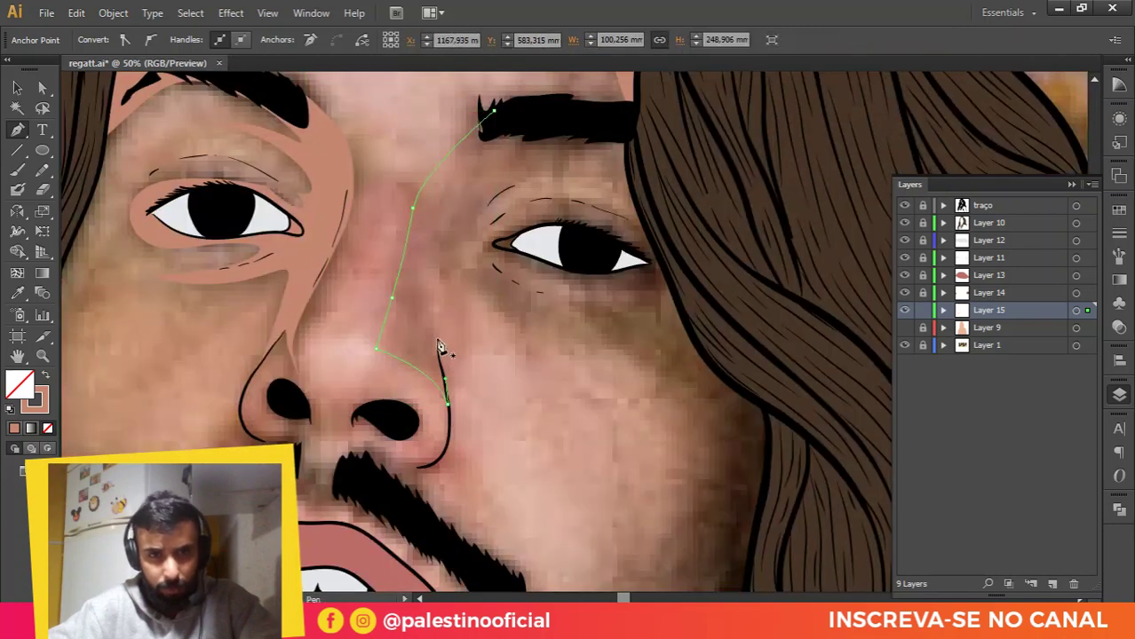
pyautogui.moveTo(435, 301); pyautogui.dragTo(443, 241)
pyautogui.hotkey('ctrl', 'z')
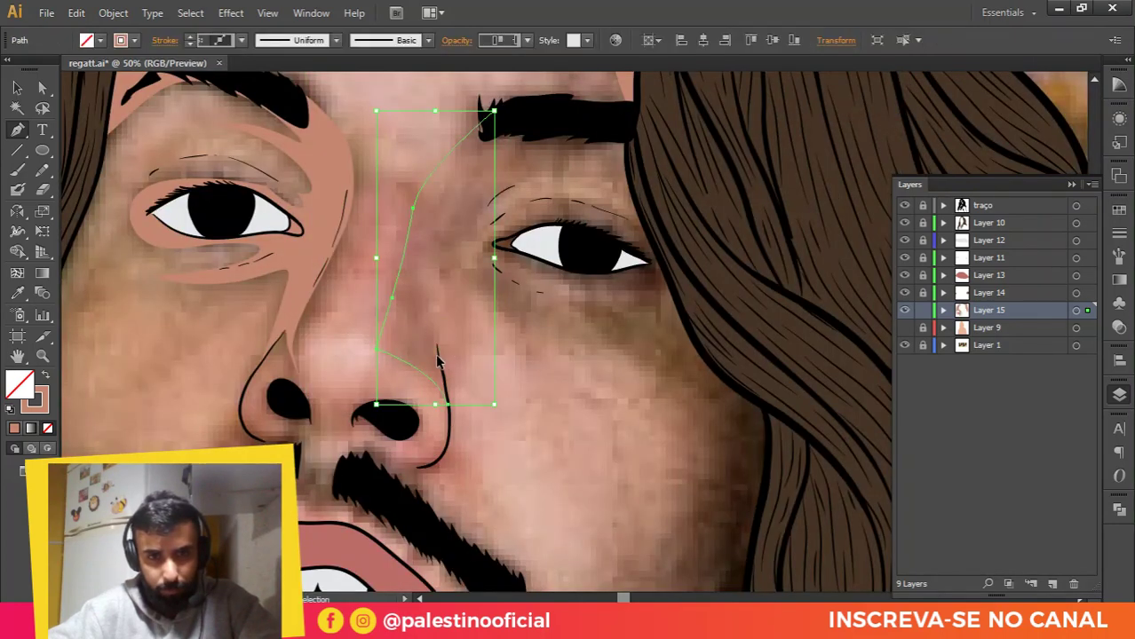
pyautogui.click(448, 405)
pyautogui.scroll(2, 439, 371)
pyautogui.click(434, 326)
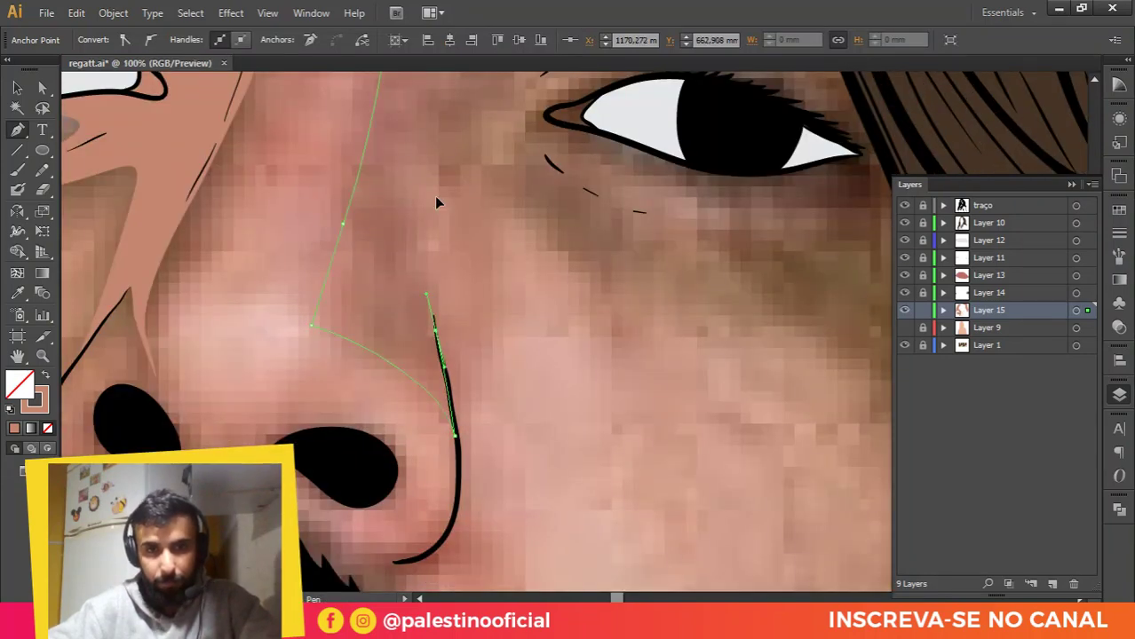
# Step: Carry the shadow outline up the side of the nose, beneath the eye and across to the outer cheek
pyautogui.scroll(-2, 435, 202)
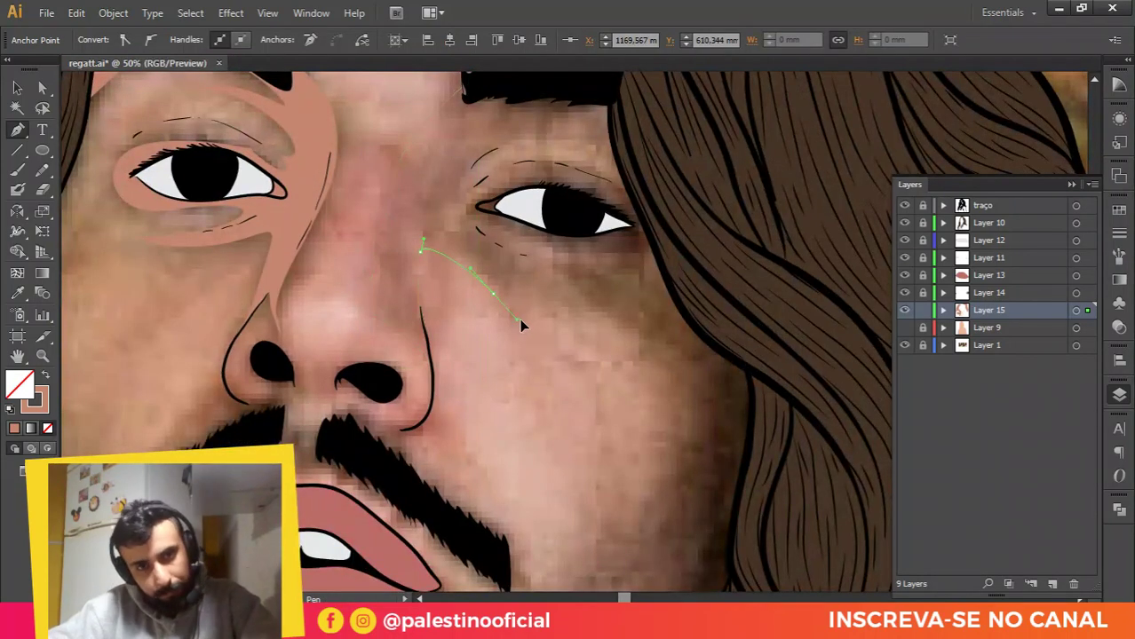
pyautogui.scroll(-2, 497, 277)
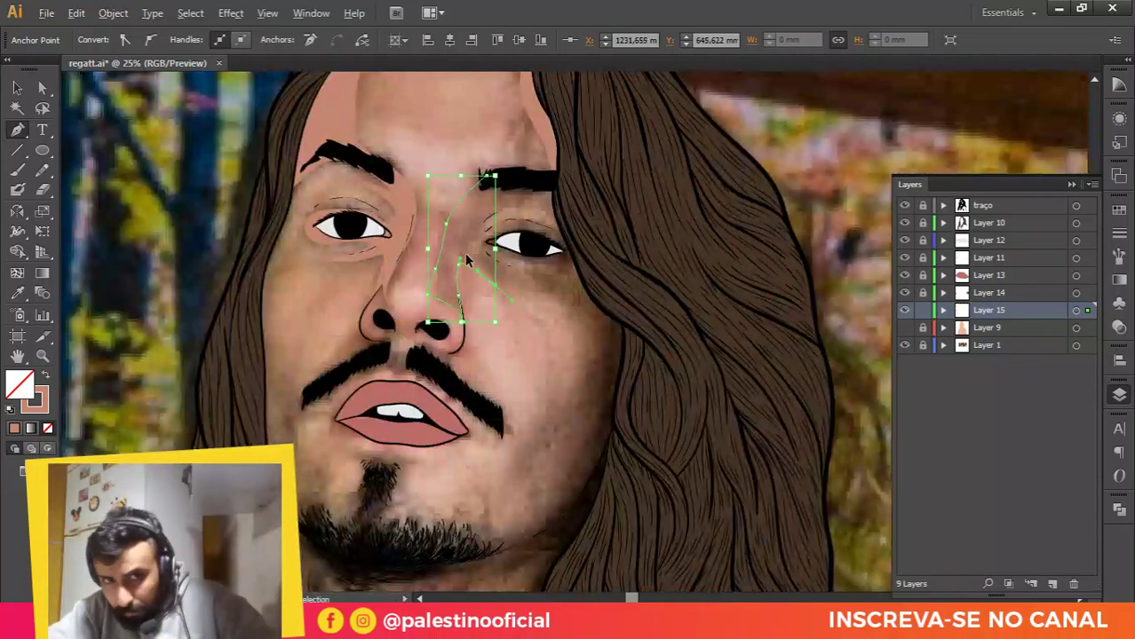
pyautogui.scroll(2, 519, 311)
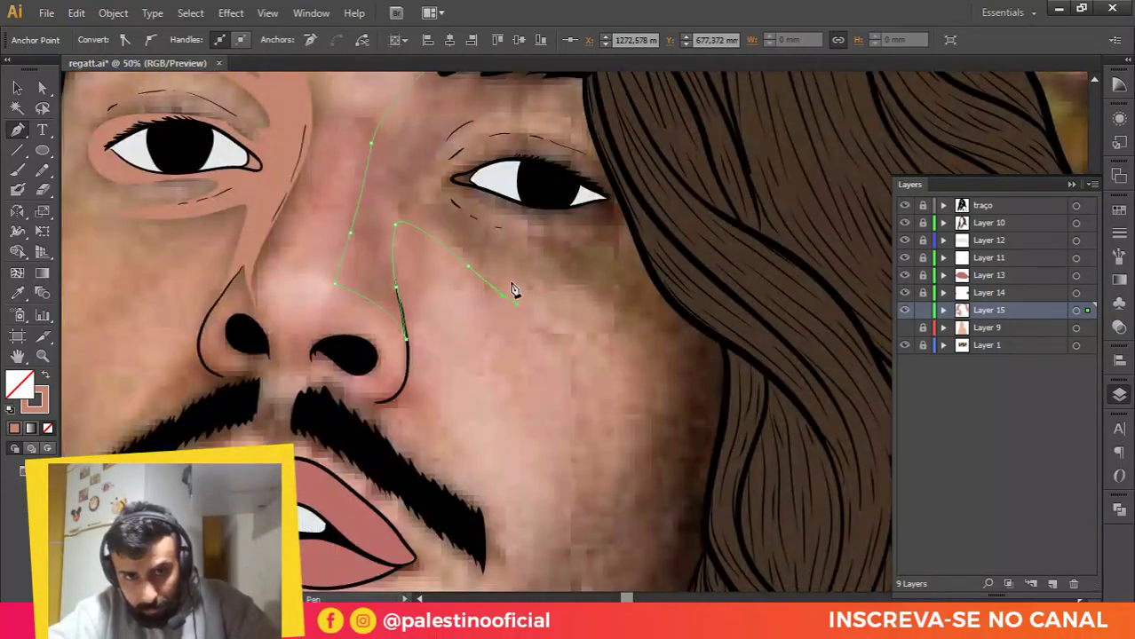
pyautogui.moveTo(659, 343); pyautogui.dragTo(685, 404)
pyautogui.scroll(-1, 673, 303)
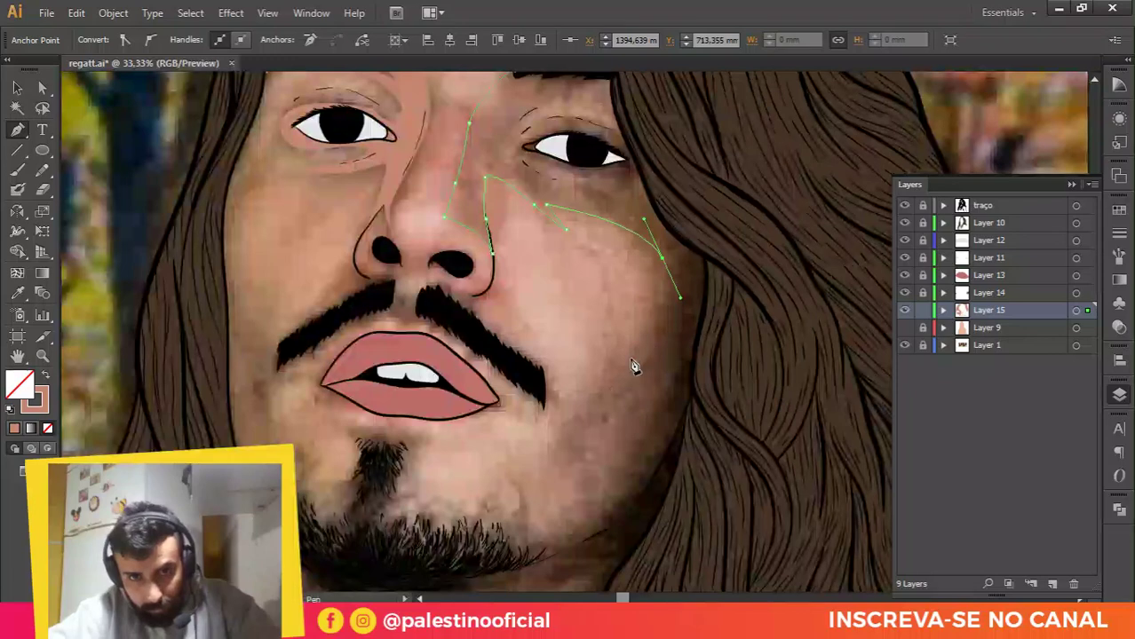
pyautogui.moveTo(602, 377); pyautogui.dragTo(582, 393)
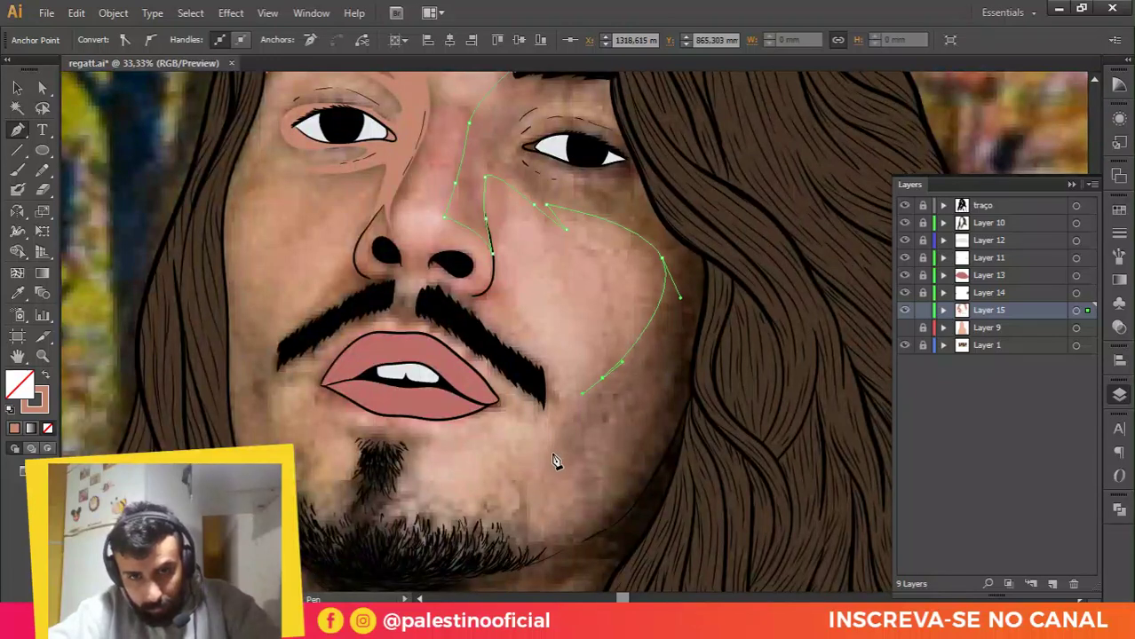
pyautogui.moveTo(571, 446); pyautogui.dragTo(586, 362)
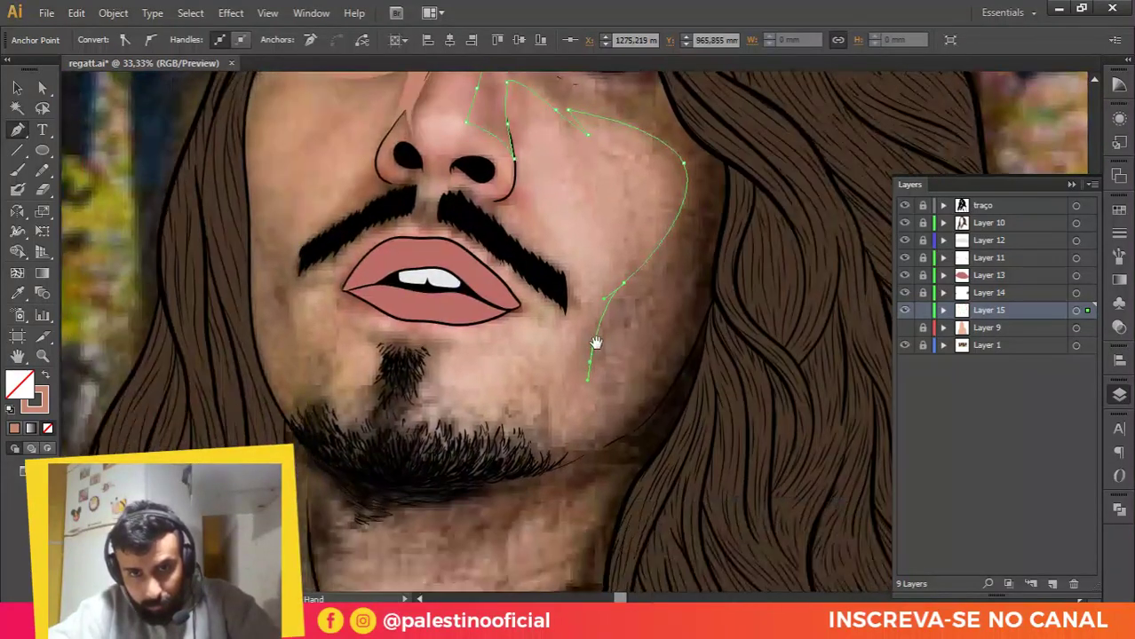
pyautogui.hotkey('ctrl', 'z')
pyautogui.hotkey('ctrl', 'z')
# Step: Run the shadow outline down the outer cheek to the jaw and through the beard toward the opposite side of the chin
pyautogui.moveTo(667, 264); pyautogui.dragTo(641, 310)
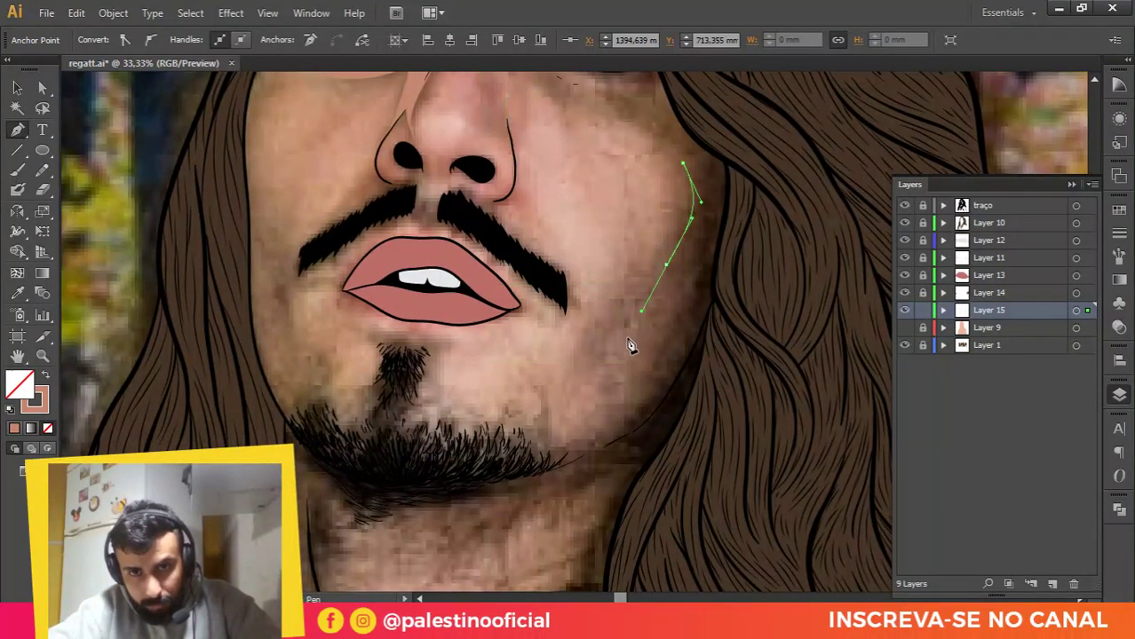
pyautogui.moveTo(615, 411); pyautogui.dragTo(704, 334)
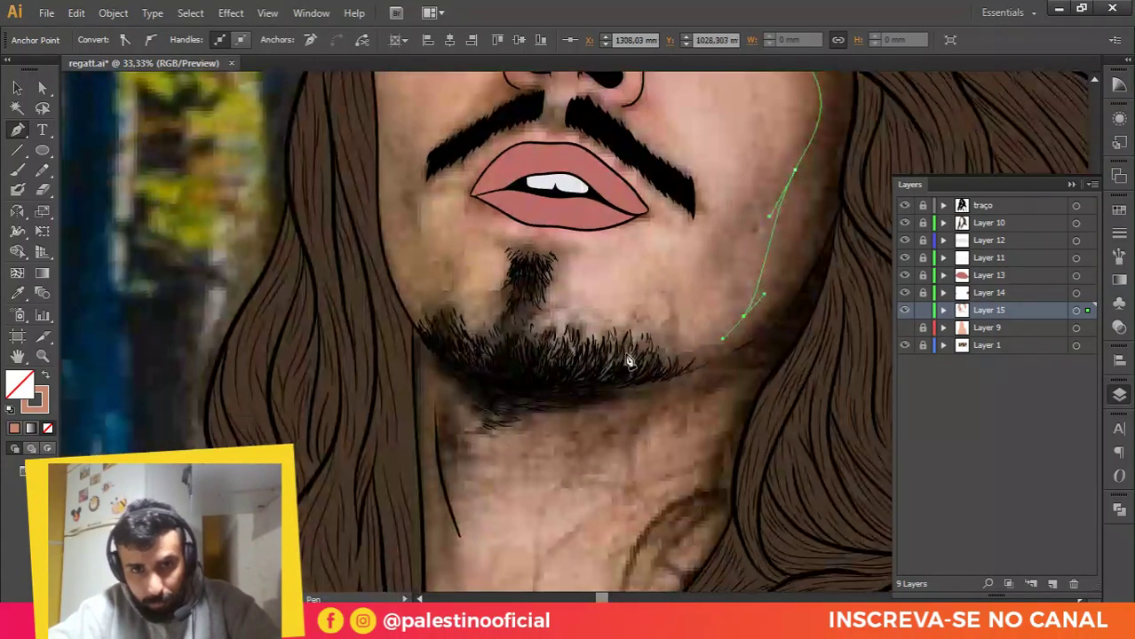
pyautogui.moveTo(613, 353); pyautogui.dragTo(564, 357)
pyautogui.moveTo(451, 324); pyautogui.dragTo(409, 290)
pyautogui.hotkey('ctrl', 'z')
pyautogui.scroll(1, 469, 333)
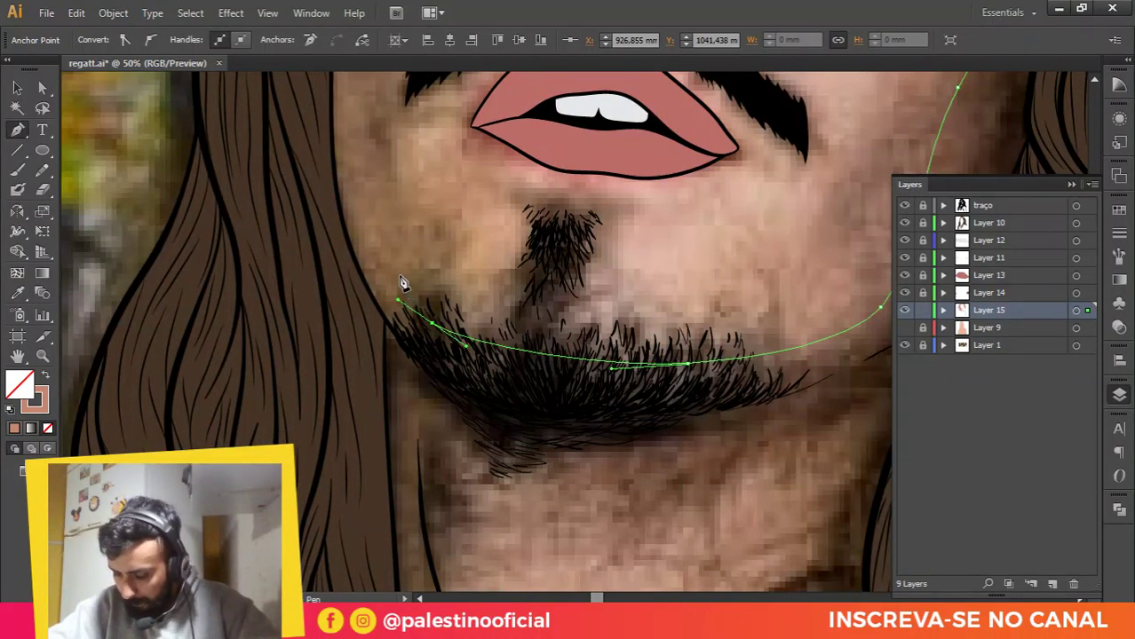
# Step: Extend the shadow outline along the end of the beard to the point where the jaw meets the hair
pyautogui.scroll(-1, 402, 282)
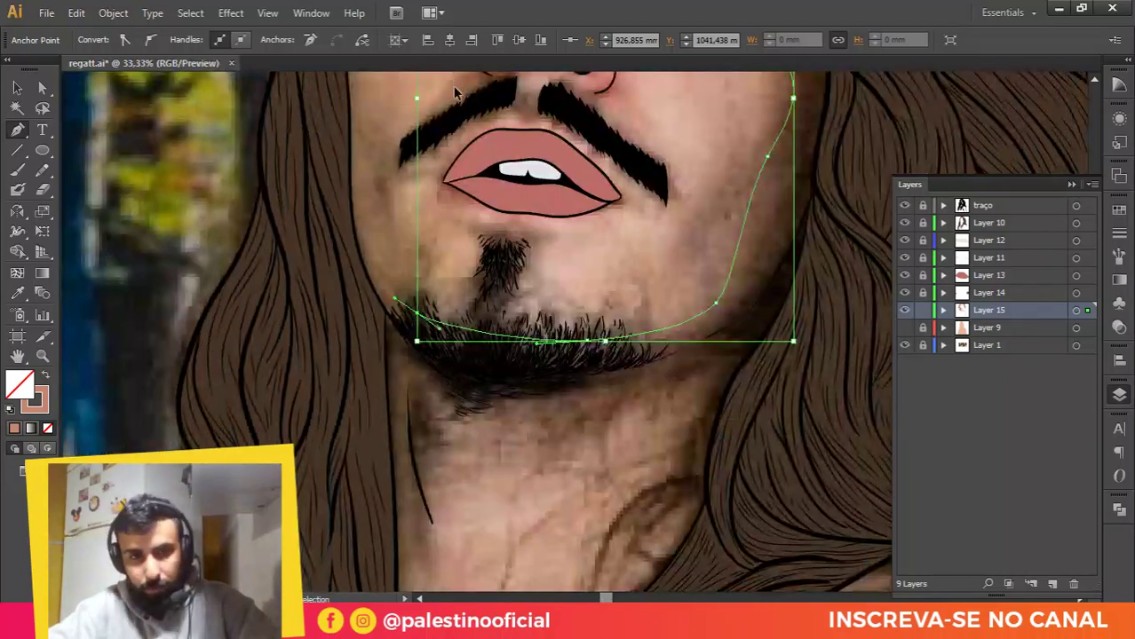
pyautogui.scroll(-1, 455, 93)
pyautogui.scroll(1, 448, 304)
pyautogui.scroll(4, 398, 241)
pyautogui.click(392, 221)
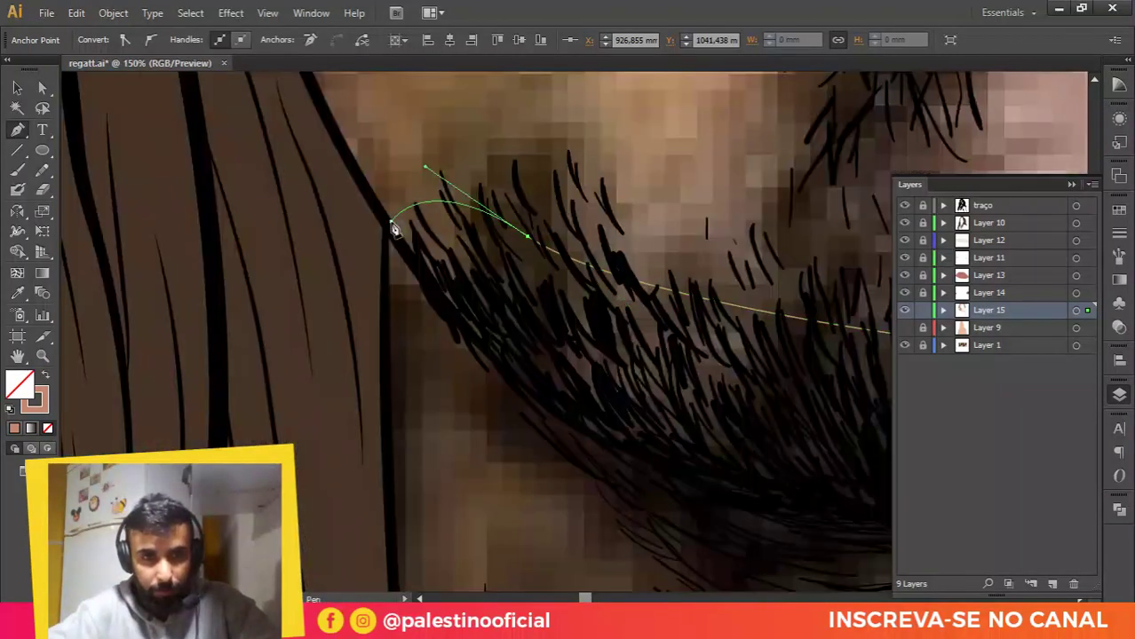
pyautogui.moveTo(379, 211); pyautogui.dragTo(408, 253)
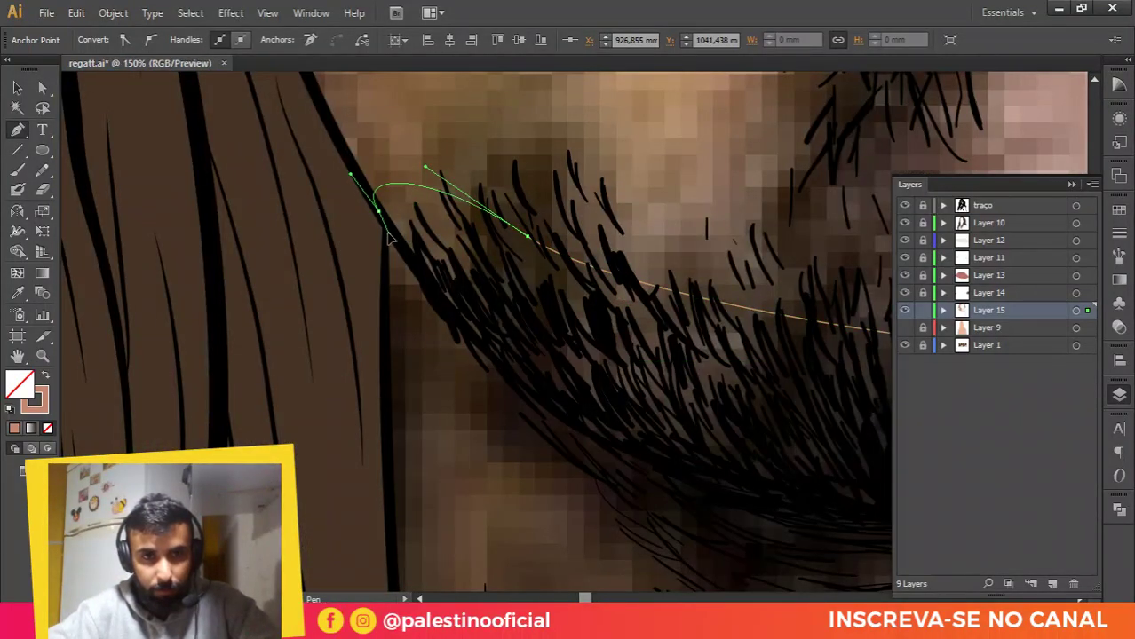
# Step: Carry the shadow outline down the hair's inner edge beside the neck and into the lower hair lock
pyautogui.scroll(-5, 388, 338)
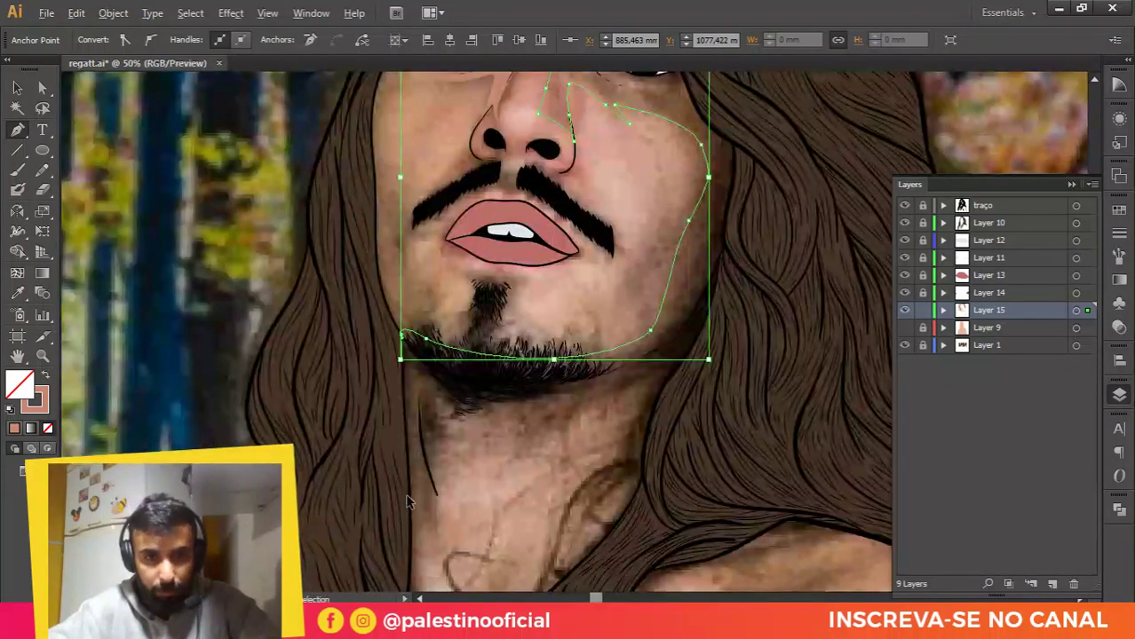
pyautogui.scroll(2, 409, 502)
pyautogui.moveTo(413, 523); pyautogui.dragTo(412, 350)
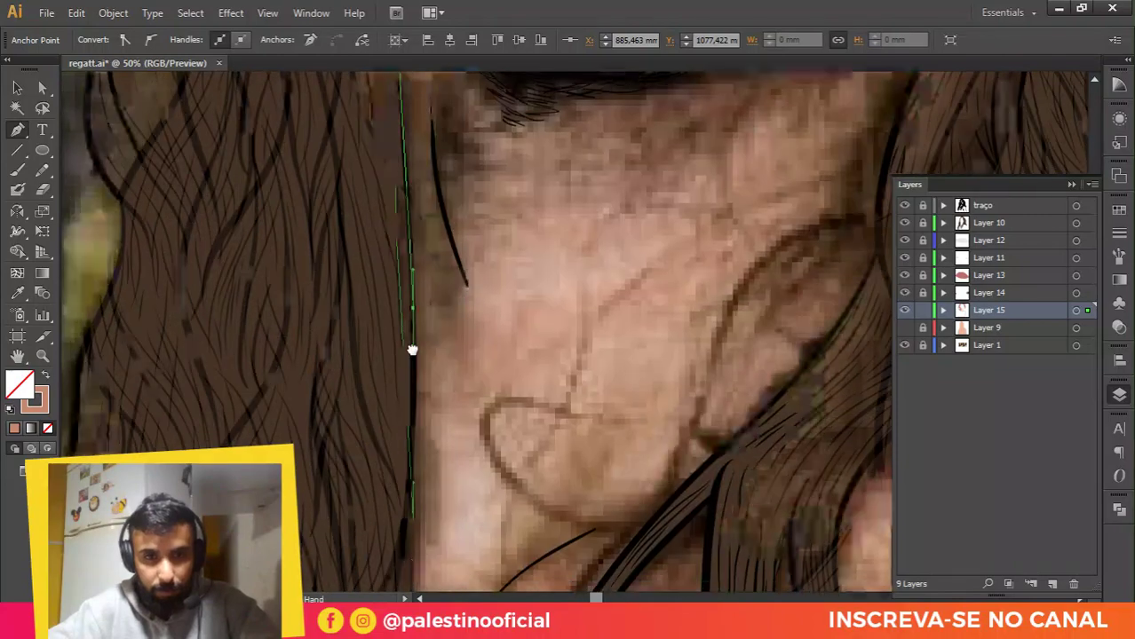
pyautogui.moveTo(411, 467); pyautogui.dragTo(434, 316)
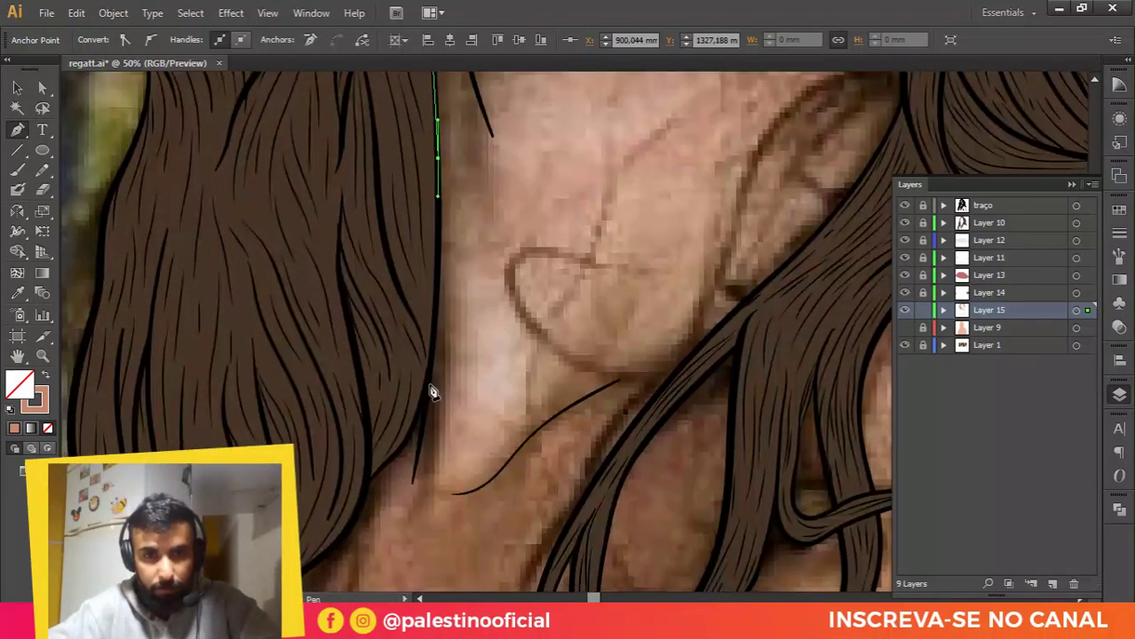
pyautogui.scroll(1, 430, 383)
pyautogui.moveTo(430, 364); pyautogui.dragTo(417, 402)
pyautogui.click(390, 468)
pyautogui.moveTo(389, 468); pyautogui.dragTo(619, 187)
pyautogui.click(454, 324)
# Step: Run the outline through the lower hair lock and back along its underside to the base of the neck
pyautogui.scroll(-2, 559, 253)
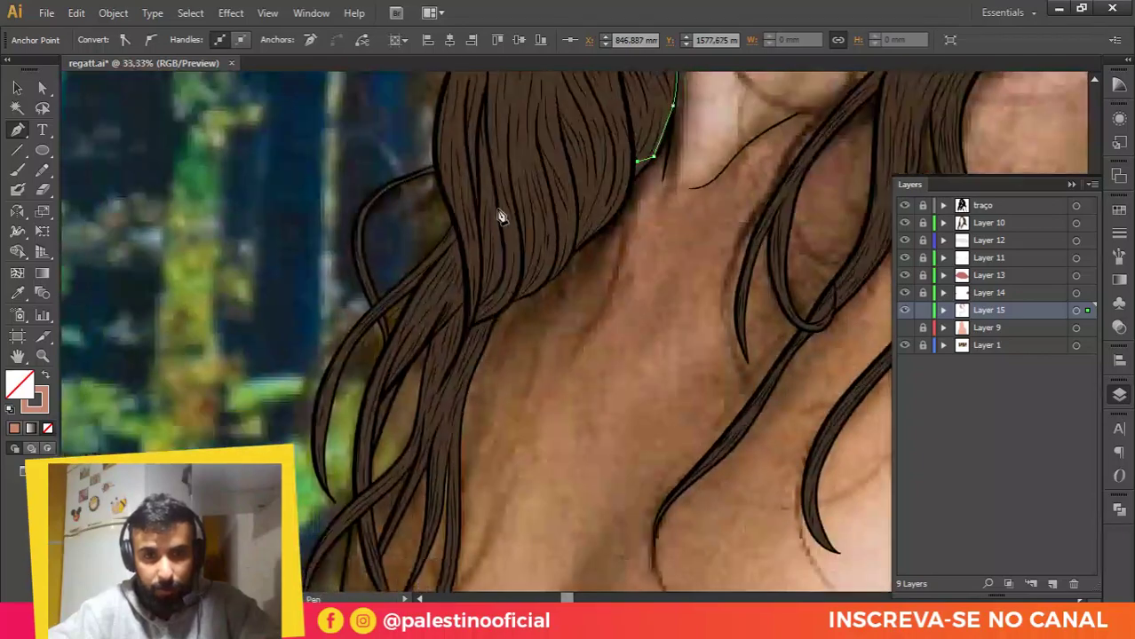
pyautogui.scroll(2, 576, 153)
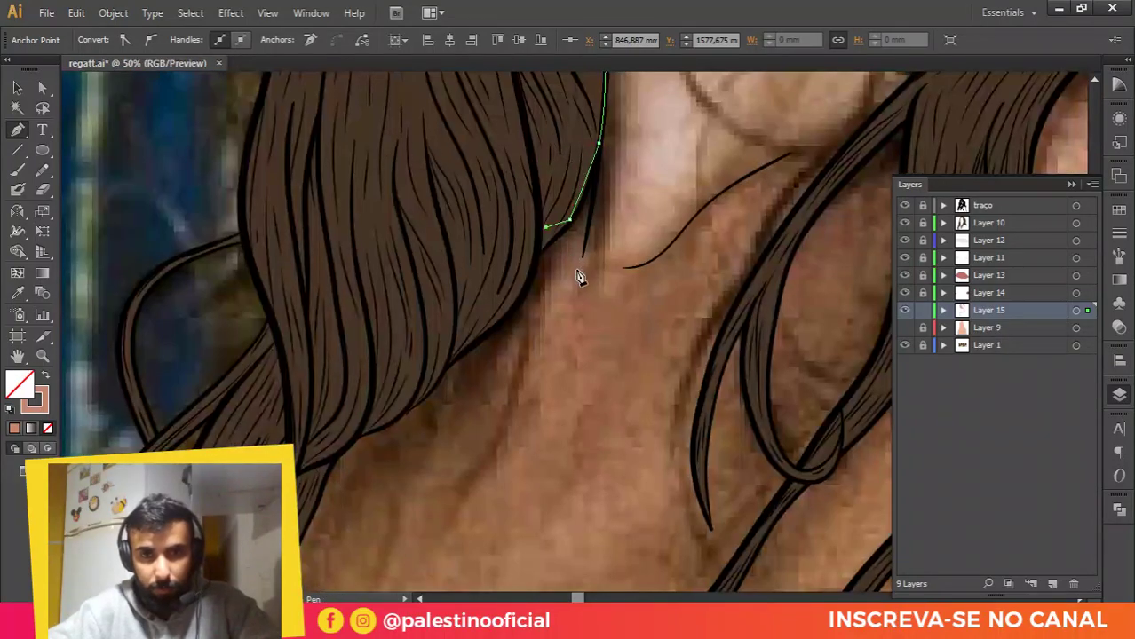
pyautogui.scroll(1, 570, 243)
pyautogui.click(431, 311)
pyautogui.click(279, 453)
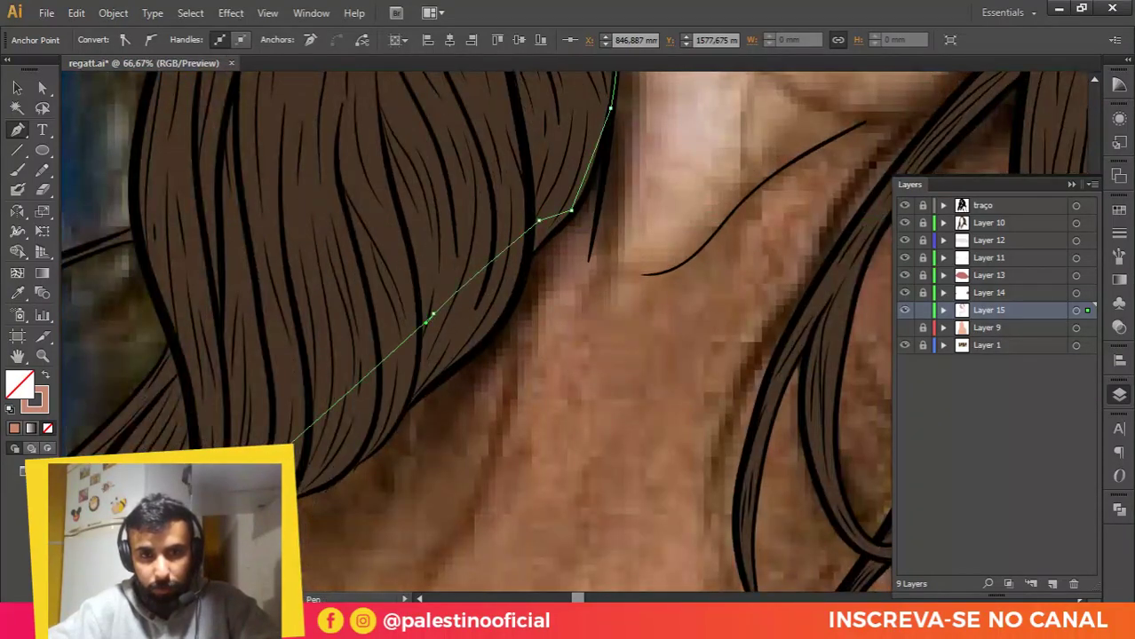
pyautogui.moveTo(385, 464); pyautogui.dragTo(403, 427)
pyautogui.moveTo(456, 388); pyautogui.dragTo(485, 367)
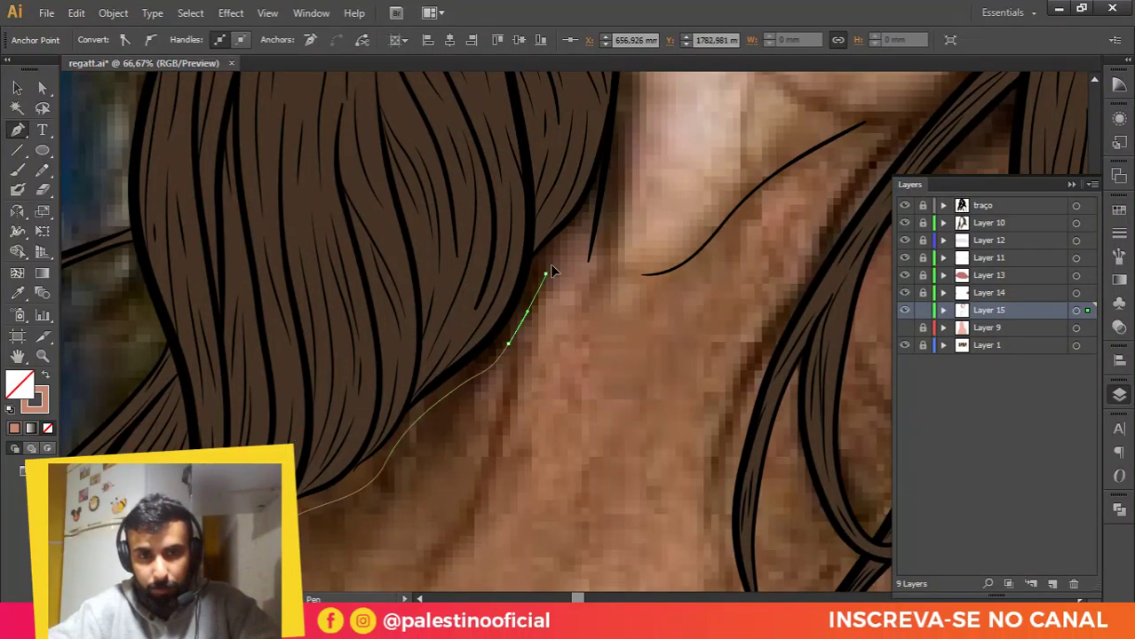
pyautogui.click(595, 197)
pyautogui.moveTo(574, 300); pyautogui.dragTo(561, 345)
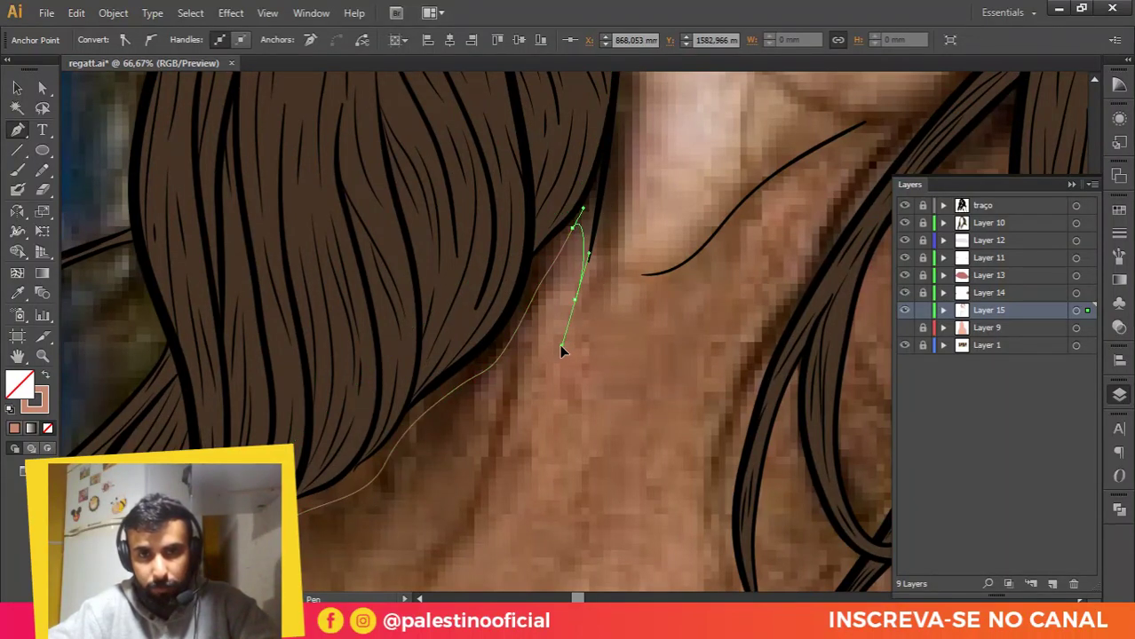
# Step: Trace the narrow shadow up the neck beside the hair, looping around the short neck line toward the jaw
pyautogui.moveTo(622, 191); pyautogui.dragTo(625, 179)
pyautogui.moveTo(632, 132); pyautogui.dragTo(608, 406)
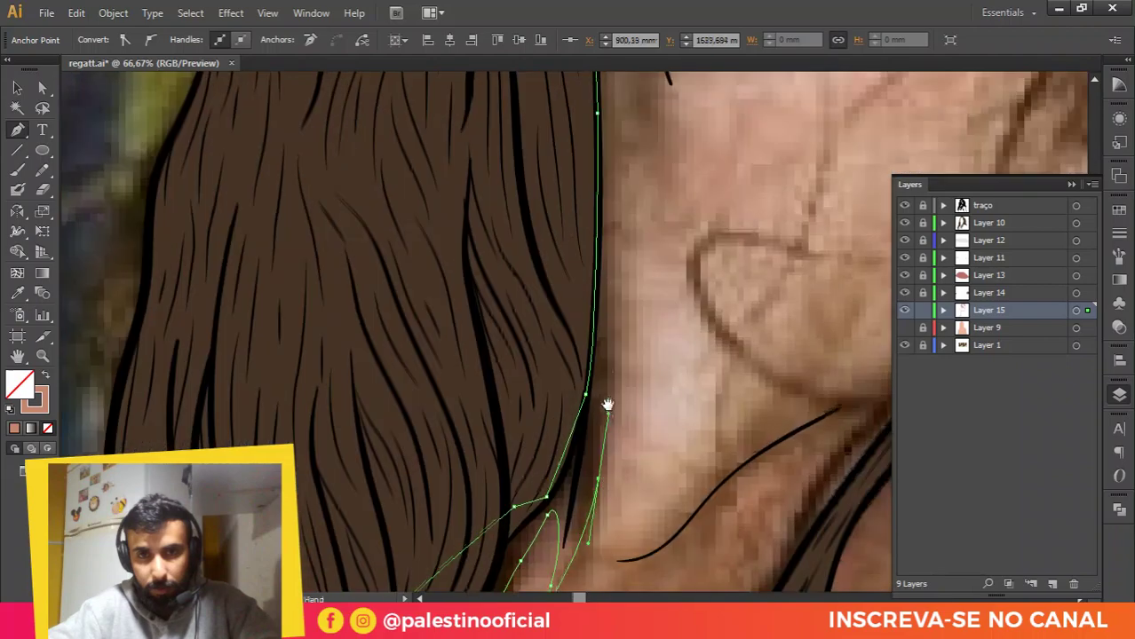
pyautogui.moveTo(616, 223); pyautogui.dragTo(616, 198)
pyautogui.moveTo(614, 236); pyautogui.dragTo(602, 188)
pyautogui.moveTo(600, 140); pyautogui.dragTo(602, 333)
pyautogui.moveTo(618, 401); pyautogui.dragTo(641, 472)
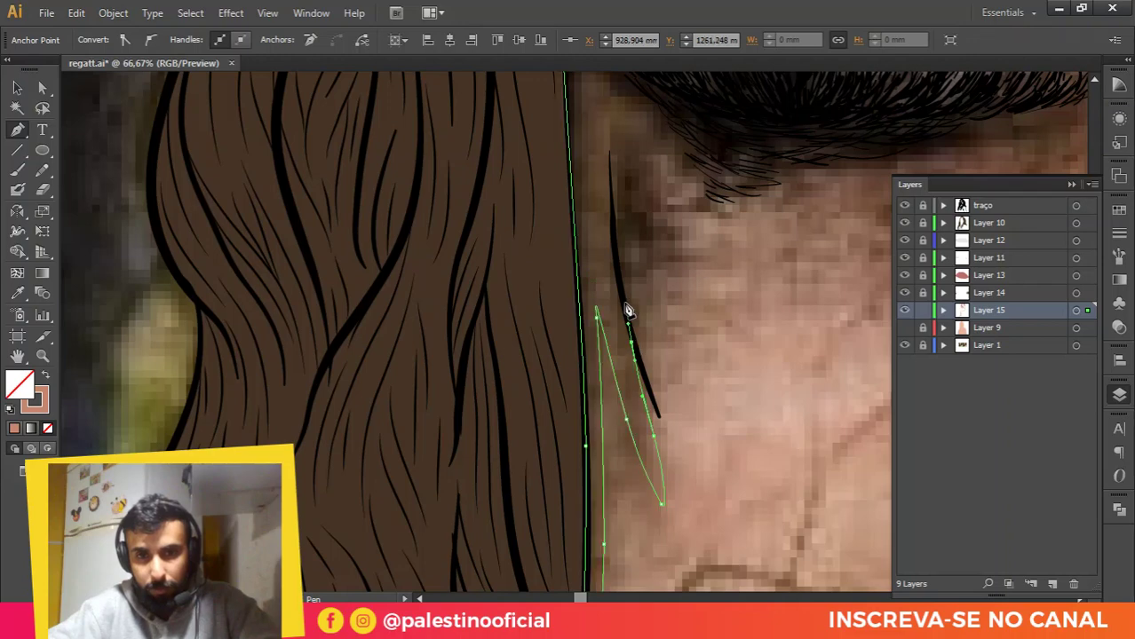
pyautogui.moveTo(628, 197); pyautogui.dragTo(598, 341)
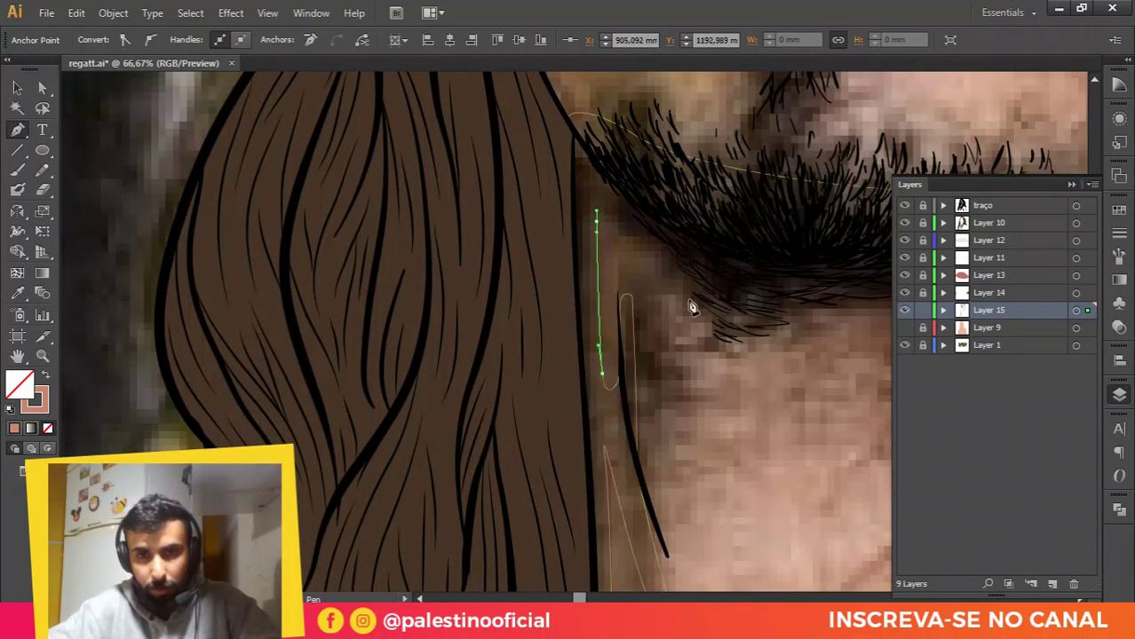
# Step: Continue the outline beneath the beard and along the underside of the jaw to the hair on the opposite side
pyautogui.moveTo(698, 307); pyautogui.dragTo(352, 312)
pyautogui.moveTo(462, 308); pyautogui.dragTo(529, 281)
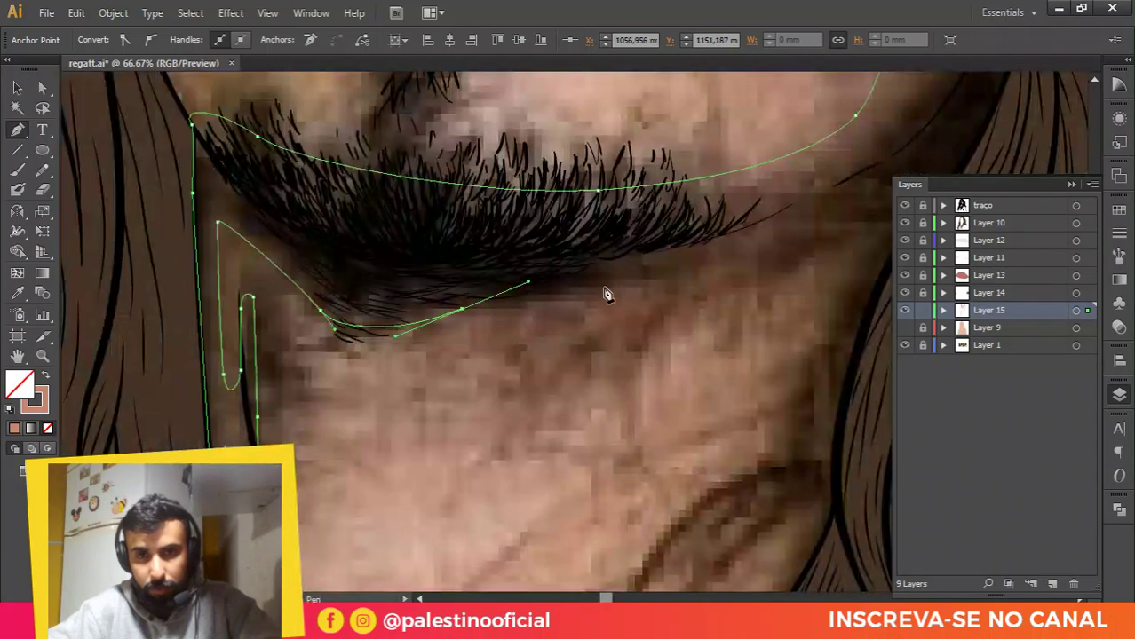
pyautogui.moveTo(687, 277); pyautogui.dragTo(475, 317)
pyautogui.moveTo(566, 276); pyautogui.dragTo(600, 252)
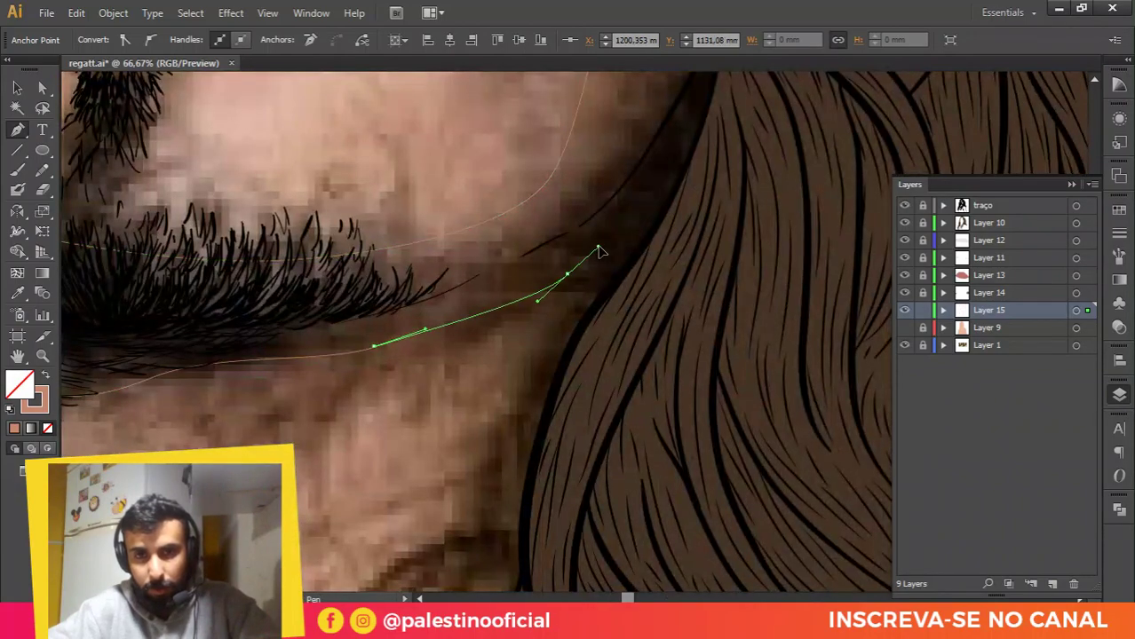
# Step: Bring the outline down the far side of the neck and through the hair strand crossing the collarbone
pyautogui.moveTo(534, 345); pyautogui.dragTo(520, 382)
pyautogui.moveTo(503, 432); pyautogui.dragTo(518, 220)
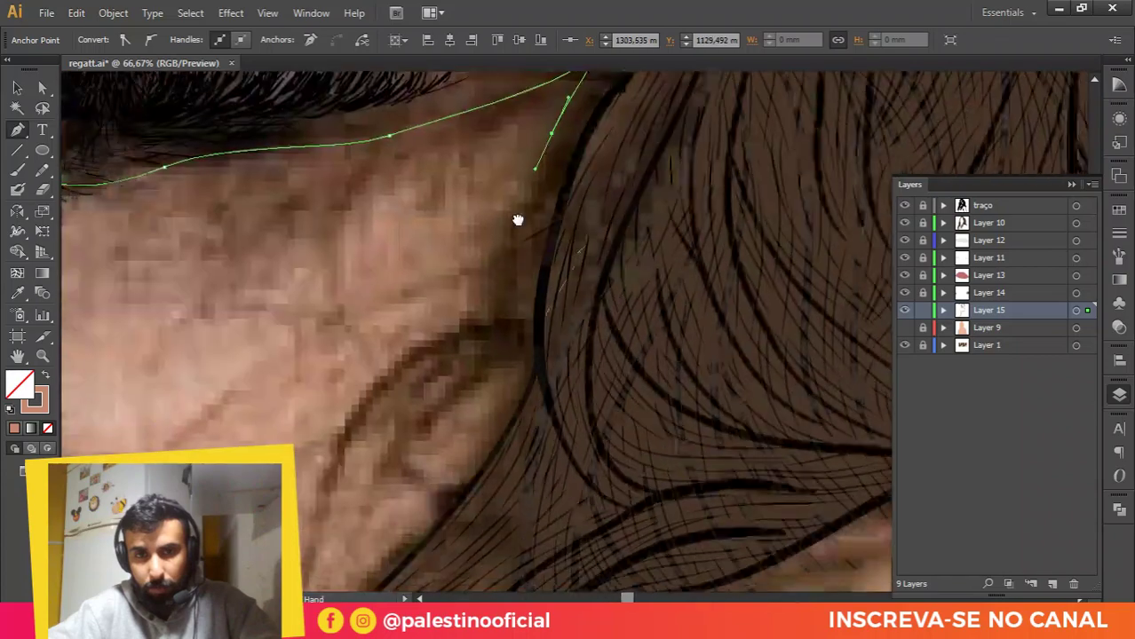
pyautogui.scroll(-2, 504, 275)
pyautogui.moveTo(509, 337); pyautogui.dragTo(508, 362)
pyautogui.moveTo(521, 313); pyautogui.dragTo(578, 159)
pyautogui.click(542, 266)
pyautogui.click(447, 344)
# Step: Shape the outline around the gap between the loose hair strands and under the thin strand crossing the chest
pyautogui.moveTo(409, 391); pyautogui.dragTo(423, 430)
pyautogui.scroll(1, 474, 297)
pyautogui.moveTo(517, 278); pyautogui.dragTo(553, 249)
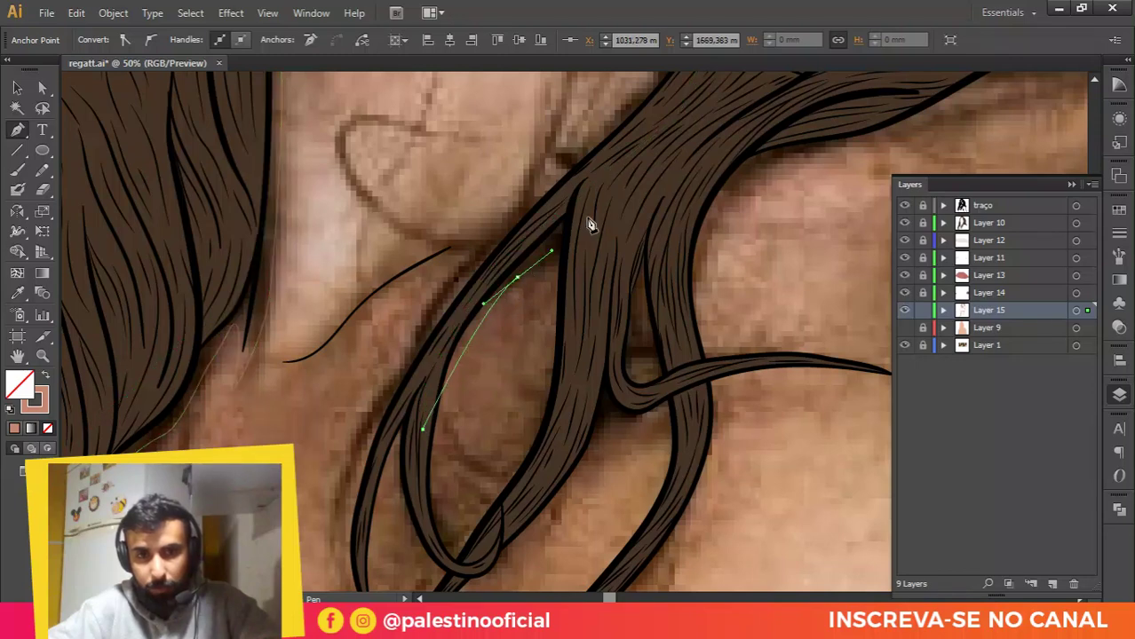
pyautogui.click(586, 217)
pyautogui.moveTo(571, 301); pyautogui.dragTo(576, 331)
pyautogui.click(507, 514)
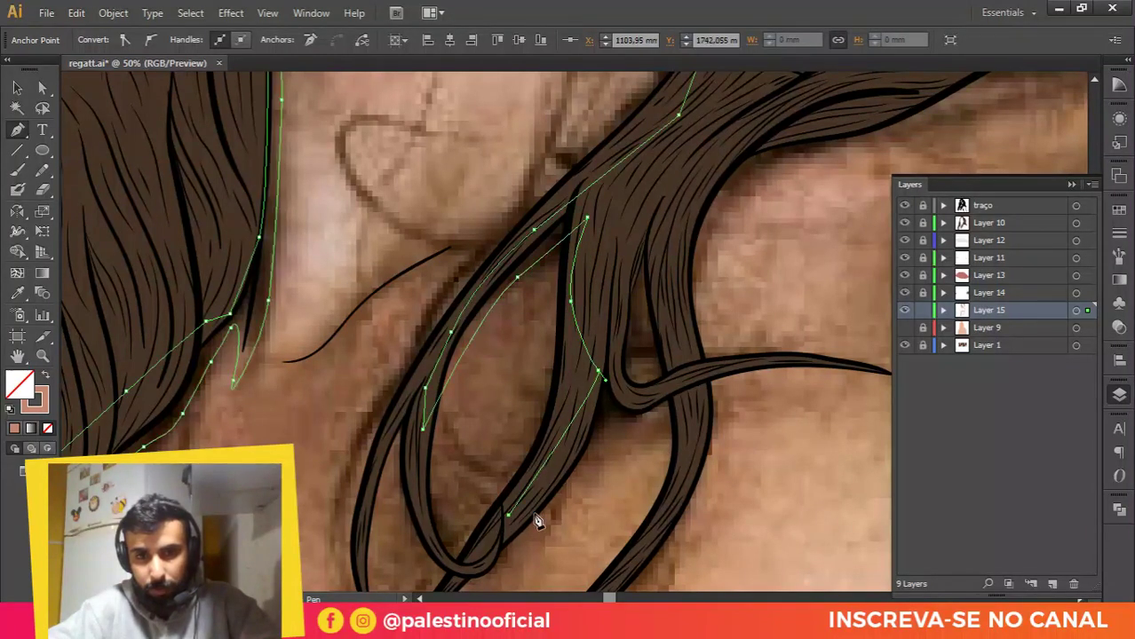
pyautogui.moveTo(576, 474); pyautogui.dragTo(601, 430)
pyautogui.moveTo(625, 416); pyautogui.dragTo(686, 404)
pyautogui.click(683, 377)
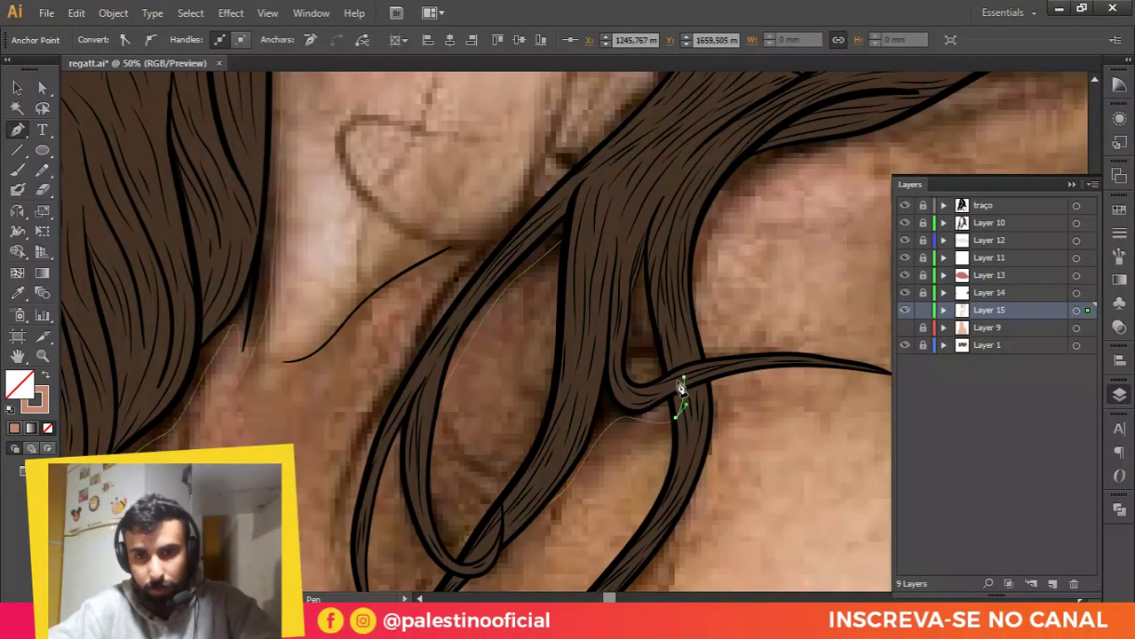
# Step: Trace the cast shadow up the edge of the strands and along the shoulder below the hair, redoing misplaced points
pyautogui.moveTo(687, 214); pyautogui.dragTo(463, 388)
pyautogui.click(549, 435)
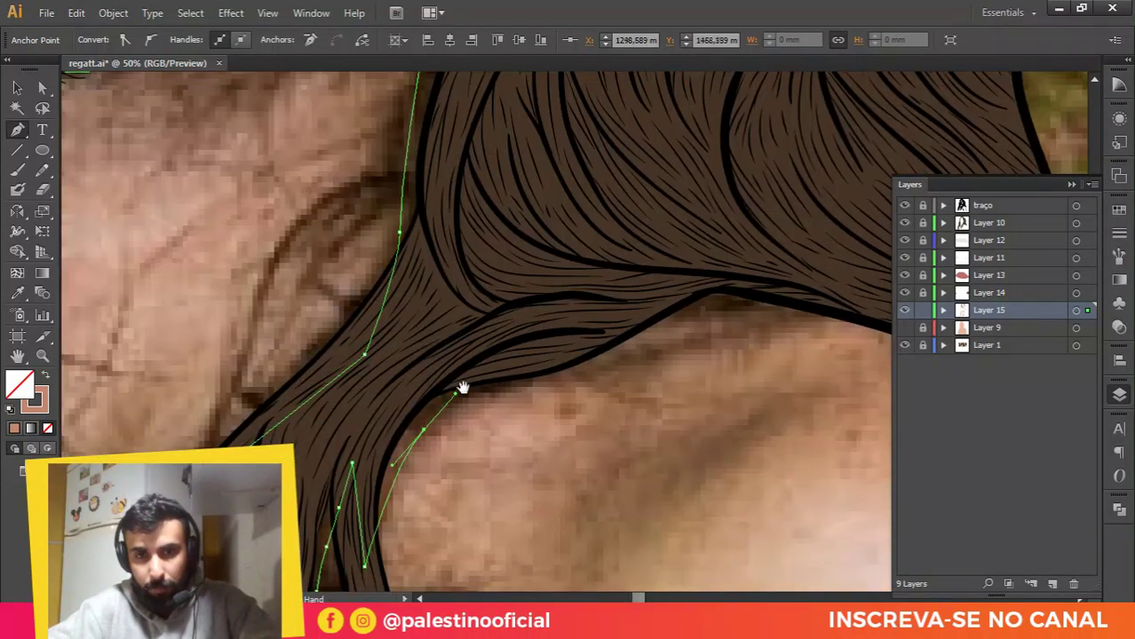
pyautogui.hscroll(3, 560, 390)
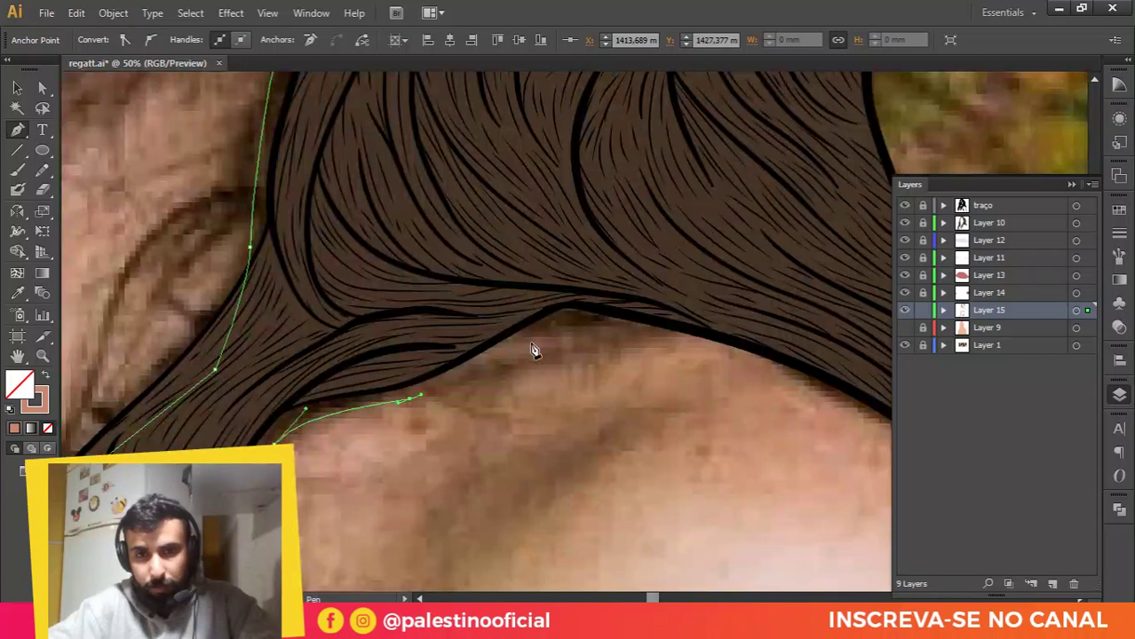
pyautogui.moveTo(577, 330); pyautogui.dragTo(606, 316)
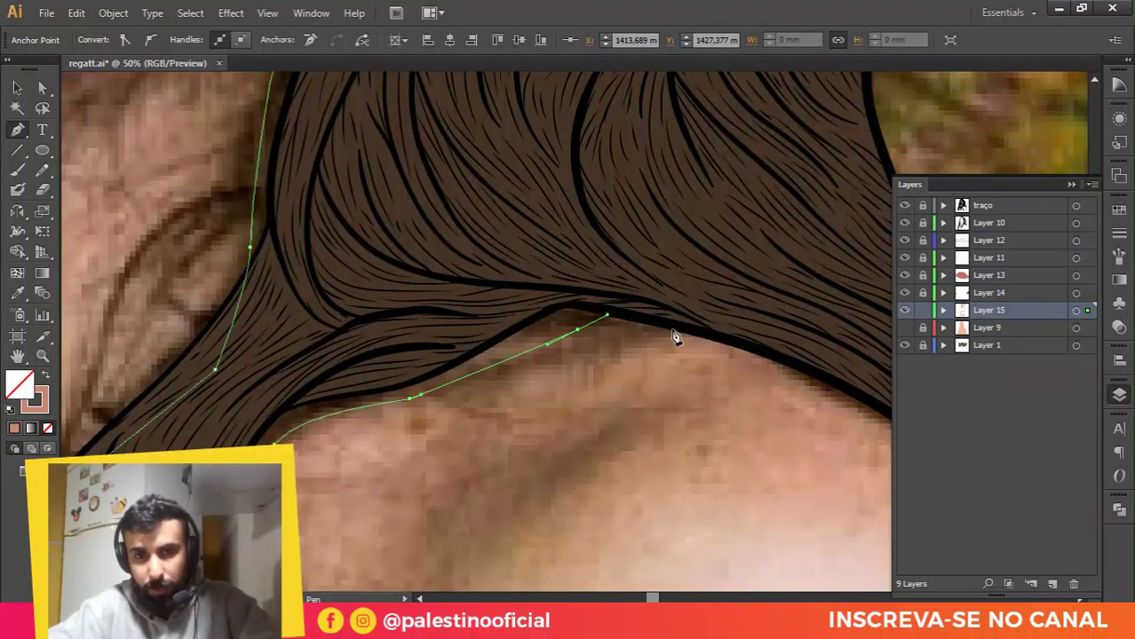
pyautogui.moveTo(679, 330); pyautogui.dragTo(706, 340)
pyautogui.hotkey('ctrl', 'z')
pyautogui.hotkey('ctrl', 'z')
pyautogui.moveTo(612, 321); pyautogui.dragTo(456, 293)
pyautogui.moveTo(575, 352); pyautogui.dragTo(673, 407)
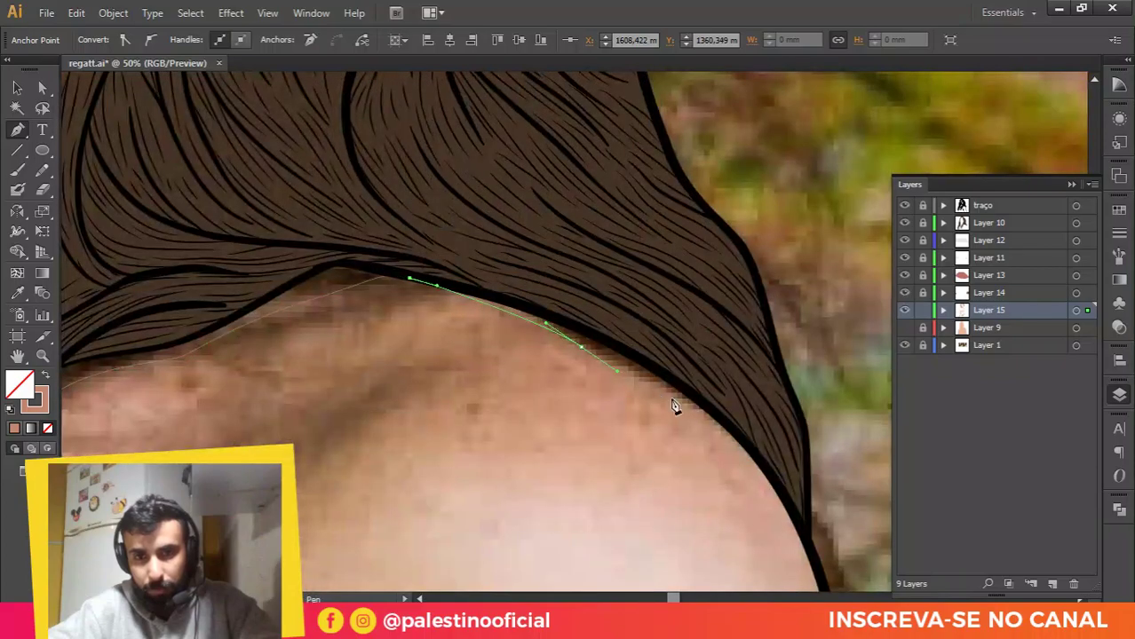
# Step: Close off the shoulder shadow and route the outline up through the hair to the outer side of the eye
pyautogui.scroll(-2, 625, 278)
pyautogui.moveTo(548, 211); pyautogui.dragTo(732, 402)
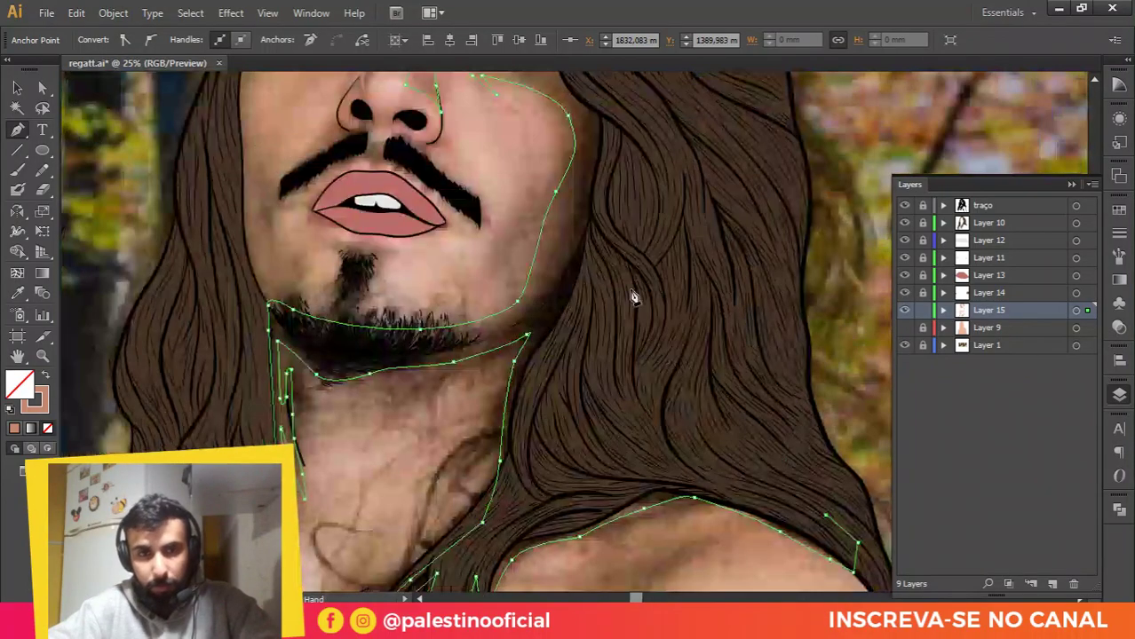
pyautogui.moveTo(654, 207); pyautogui.dragTo(621, 388)
pyautogui.click(645, 238)
pyautogui.moveTo(551, 154); pyautogui.dragTo(561, 236)
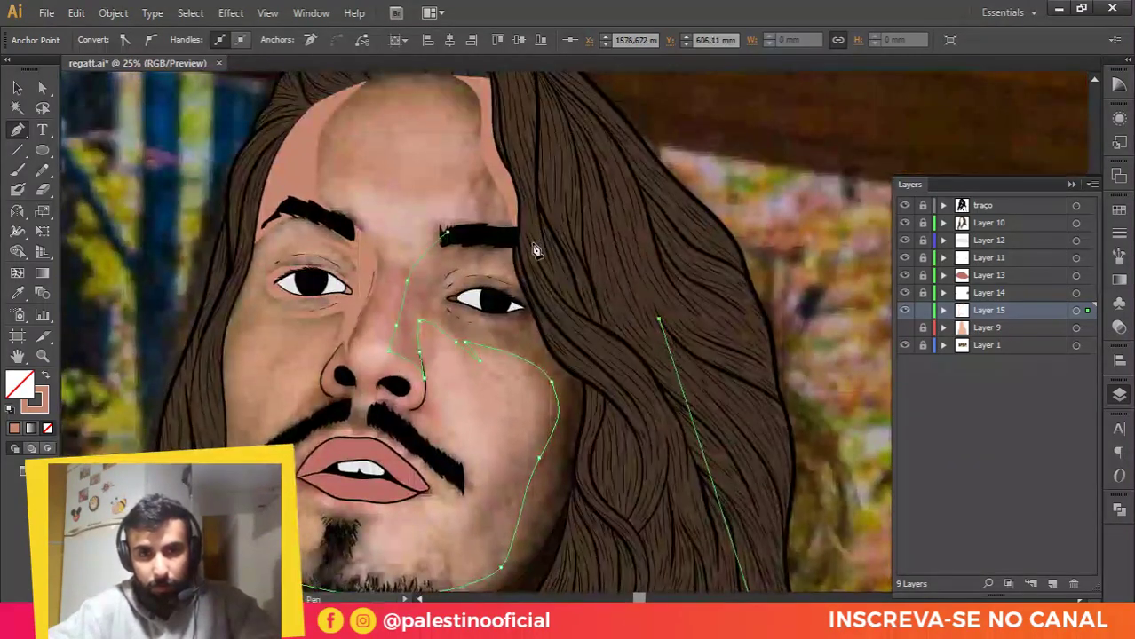
pyautogui.hotkey('ctrl', '+')
pyautogui.hotkey('ctrl', '+')
pyautogui.click(537, 352)
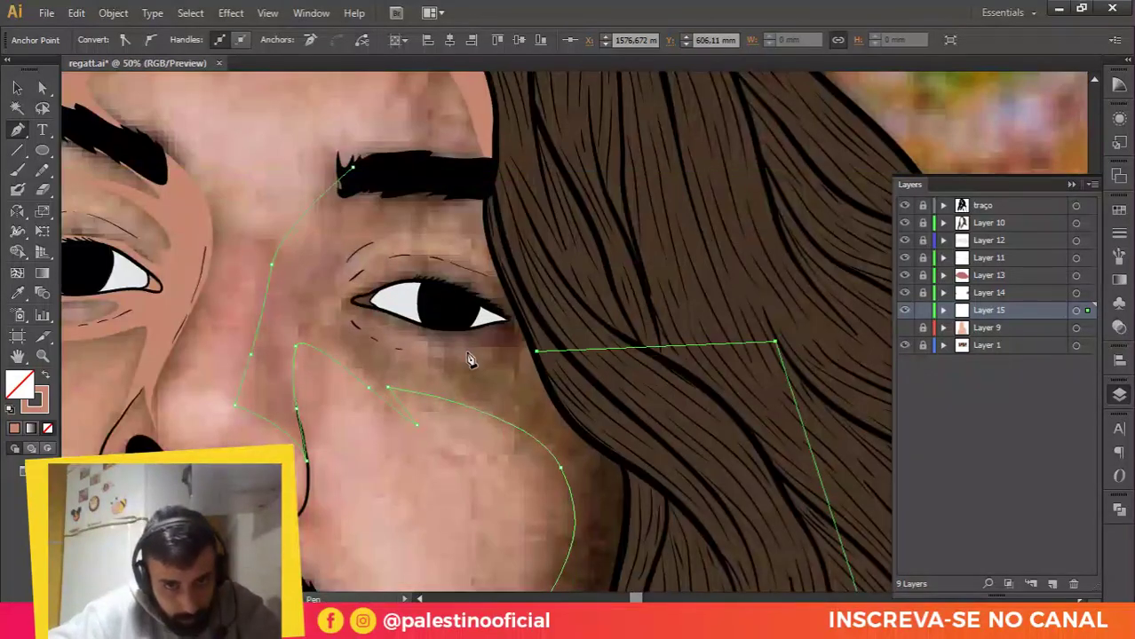
# Step: Trace the shadow edge beneath the eye, around its outer corner and upper lid, and up into the eyebrow
pyautogui.moveTo(417, 353); pyautogui.dragTo(352, 322)
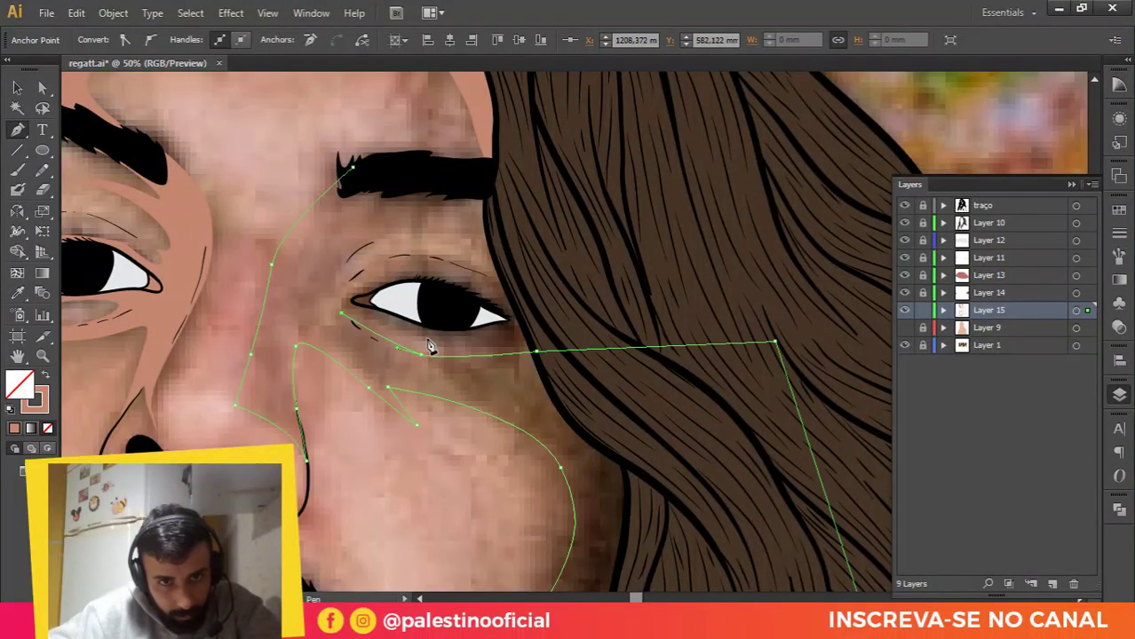
pyautogui.moveTo(481, 341); pyautogui.dragTo(536, 342)
pyautogui.moveTo(537, 322); pyautogui.dragTo(537, 310)
pyautogui.moveTo(453, 263); pyautogui.dragTo(422, 255)
pyautogui.moveTo(358, 277); pyautogui.dragTo(336, 288)
pyautogui.moveTo(415, 223); pyautogui.dragTo(423, 170)
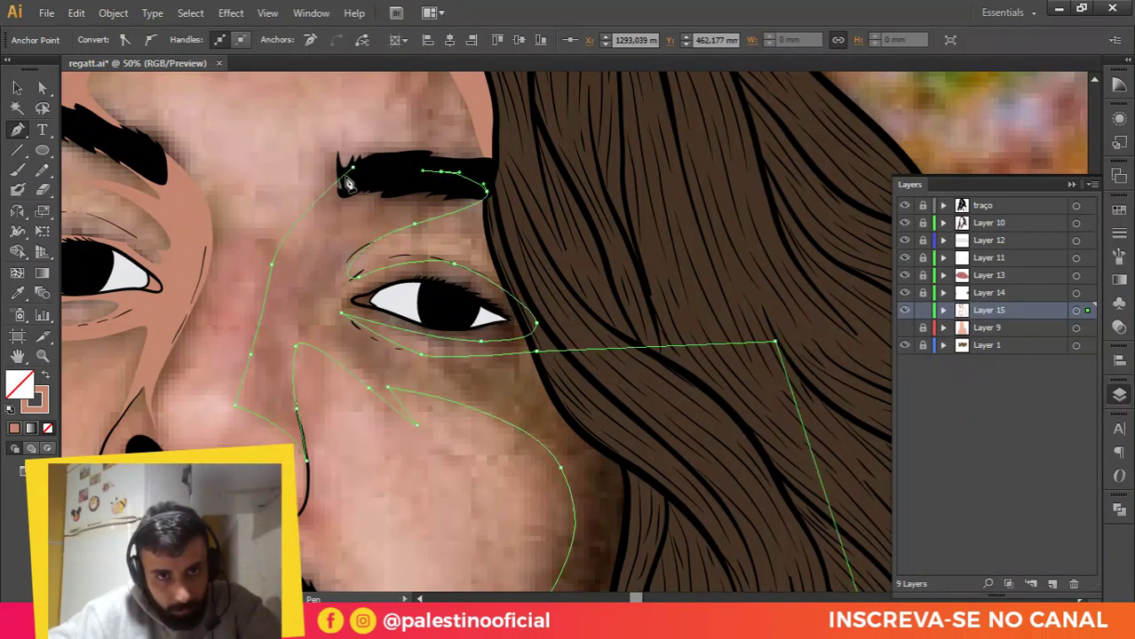
# Step: Close the shadow shape around the eye and cheek on the hair side and turn its stroke colour into the fill
pyautogui.click(353, 166)
pyautogui.click(353, 166)
pyautogui.scroll(-1, 361, 224)
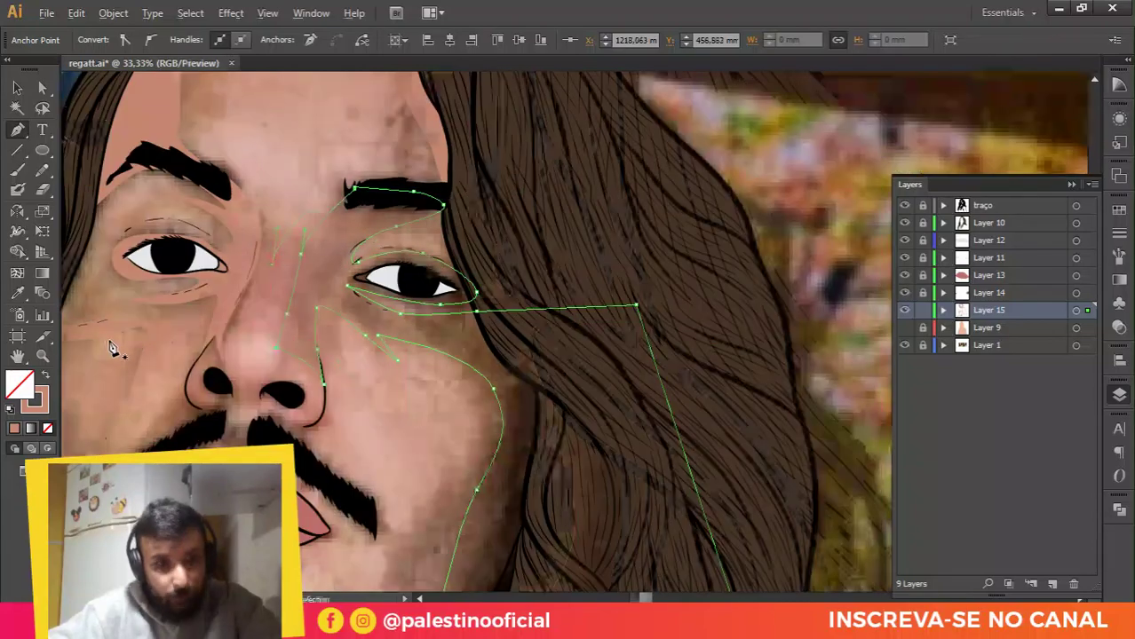
pyautogui.click(44, 374)
pyautogui.press('v')
pyautogui.click(236, 289)
pyautogui.scroll(-2, 570, 257)
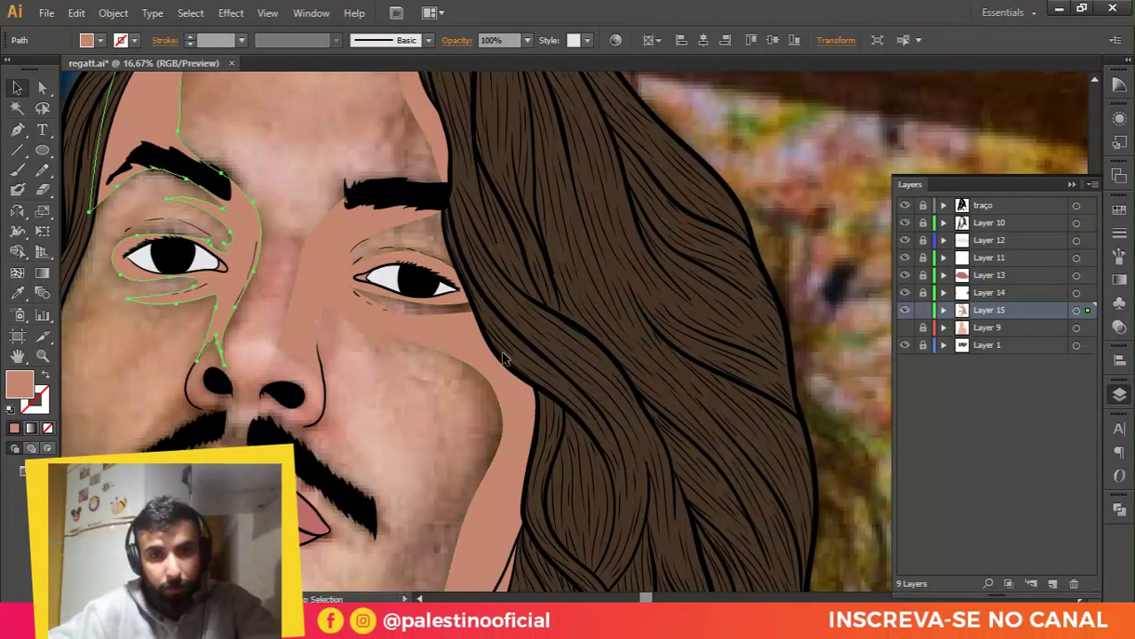
# Step: Show the base skin on Layer 9 and hide the photo on Layer 1 to examine the facial shading on the flat illustration
pyautogui.click(905, 328)
pyautogui.click(487, 173)
pyautogui.scroll(-3, 639, 291)
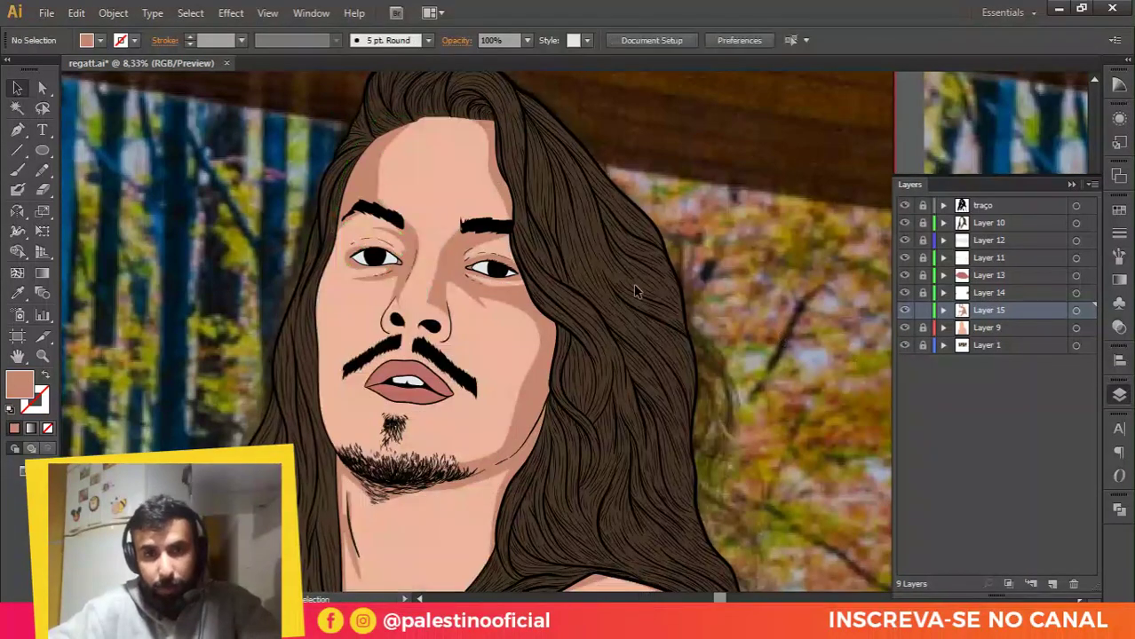
pyautogui.scroll(3, 353, 238)
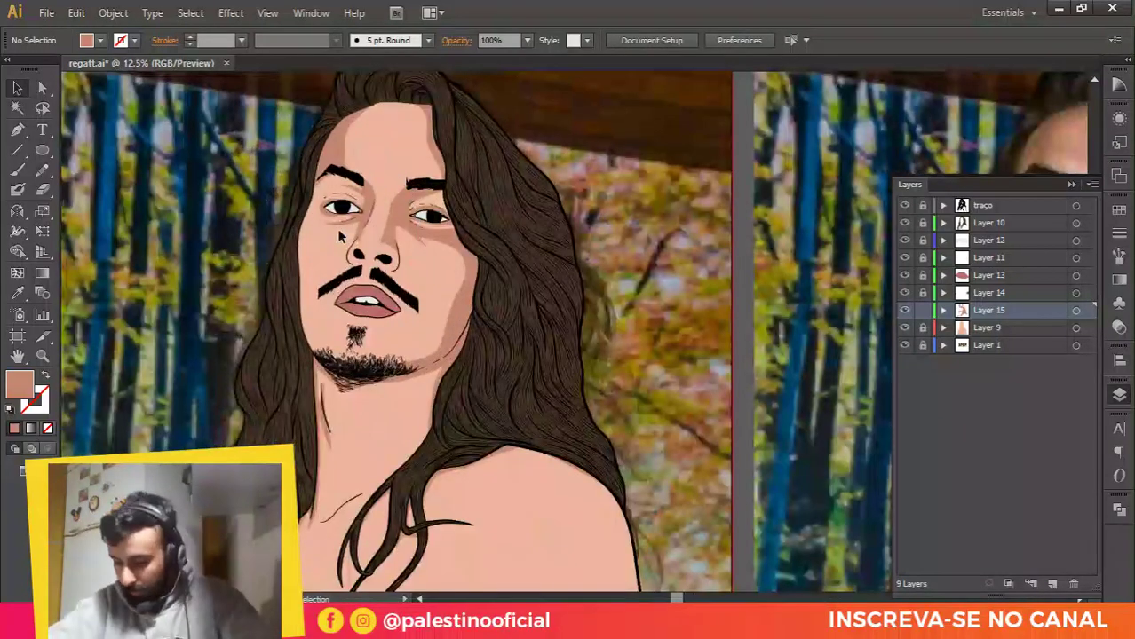
pyautogui.scroll(-1, 340, 235)
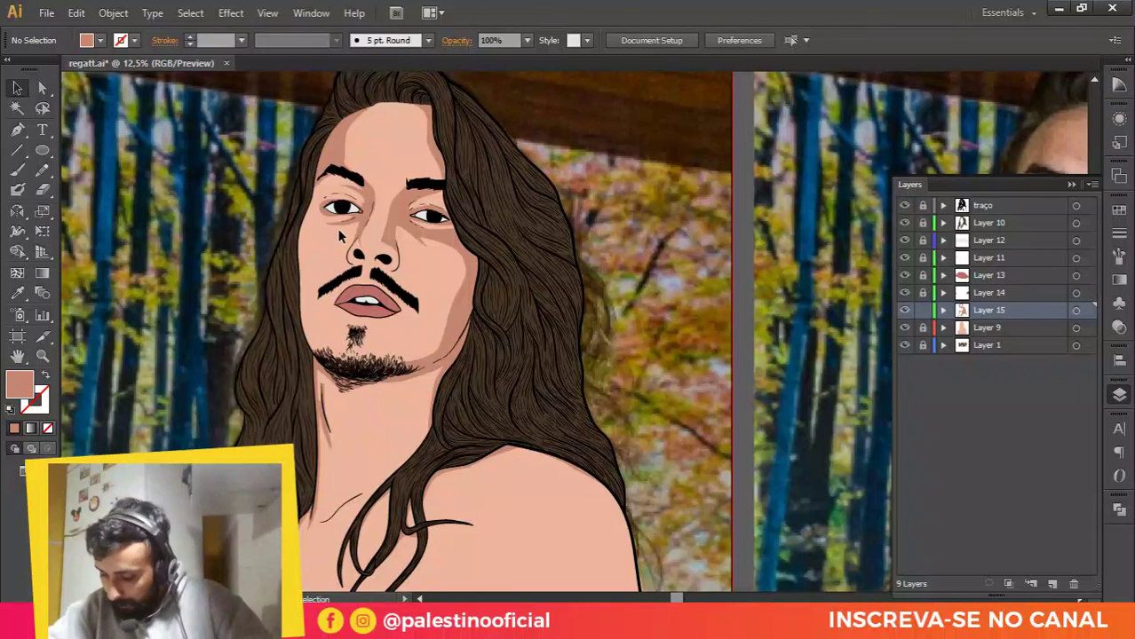
pyautogui.click(903, 345)
pyautogui.hotkey('ctrl', '-')
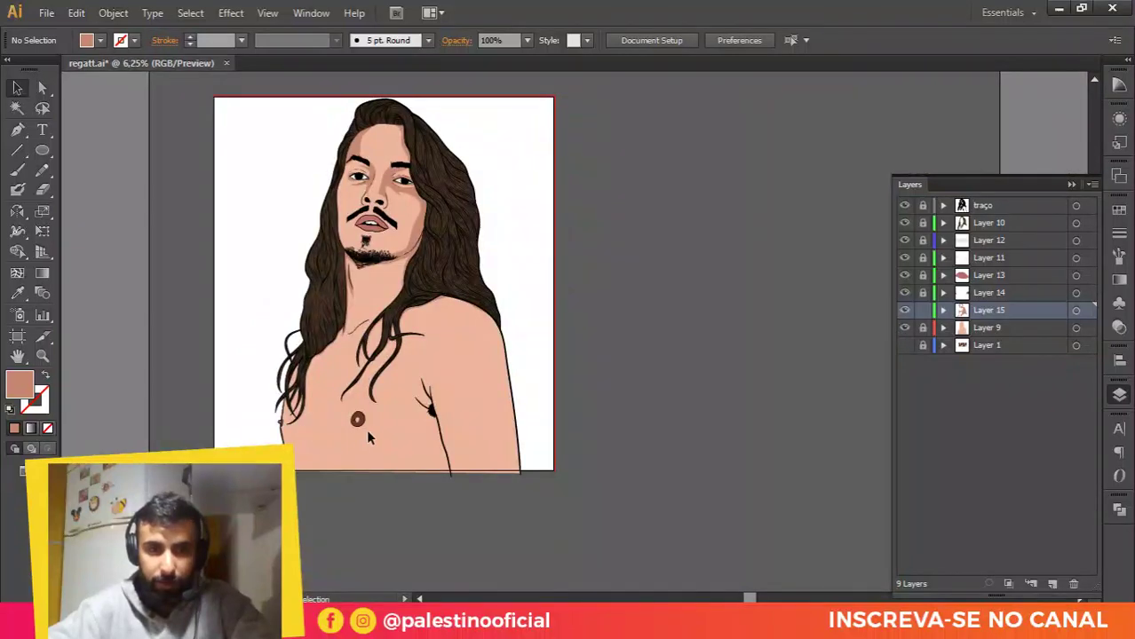
pyautogui.hotkey('ctrl', '+')
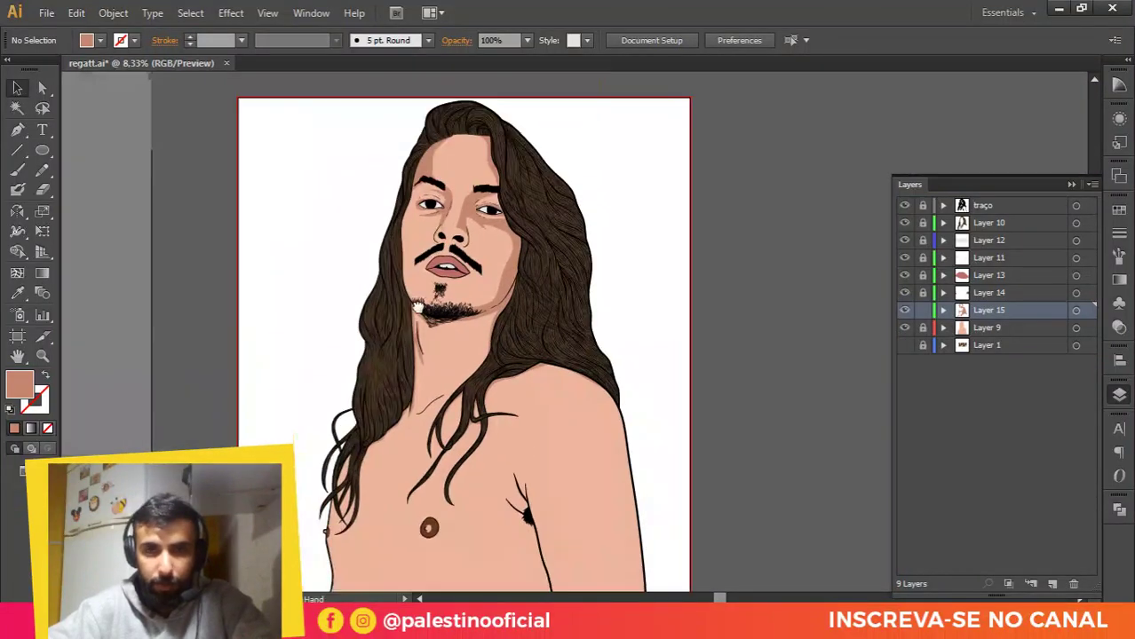
# Step: Hide the base skin on Layer 9, show the reference photo on Layer 1 again and leave nothing selected
pyautogui.click(904, 328)
pyautogui.hotkey('ctrl', 'a')
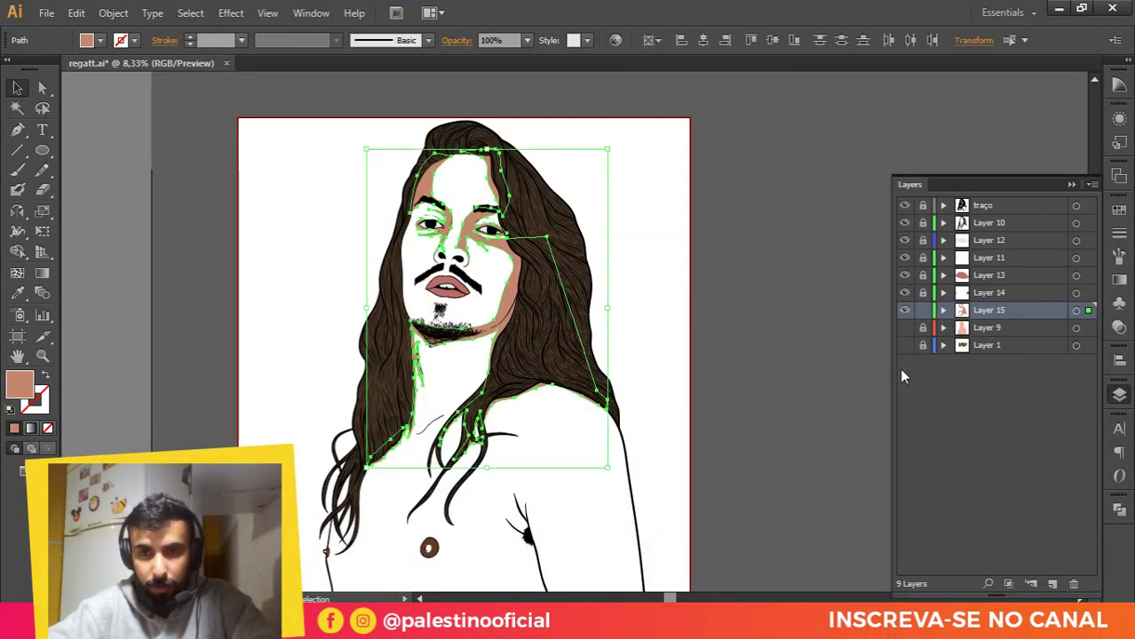
pyautogui.click(904, 345)
pyautogui.hotkey('ctrl', 'shift', 'a')
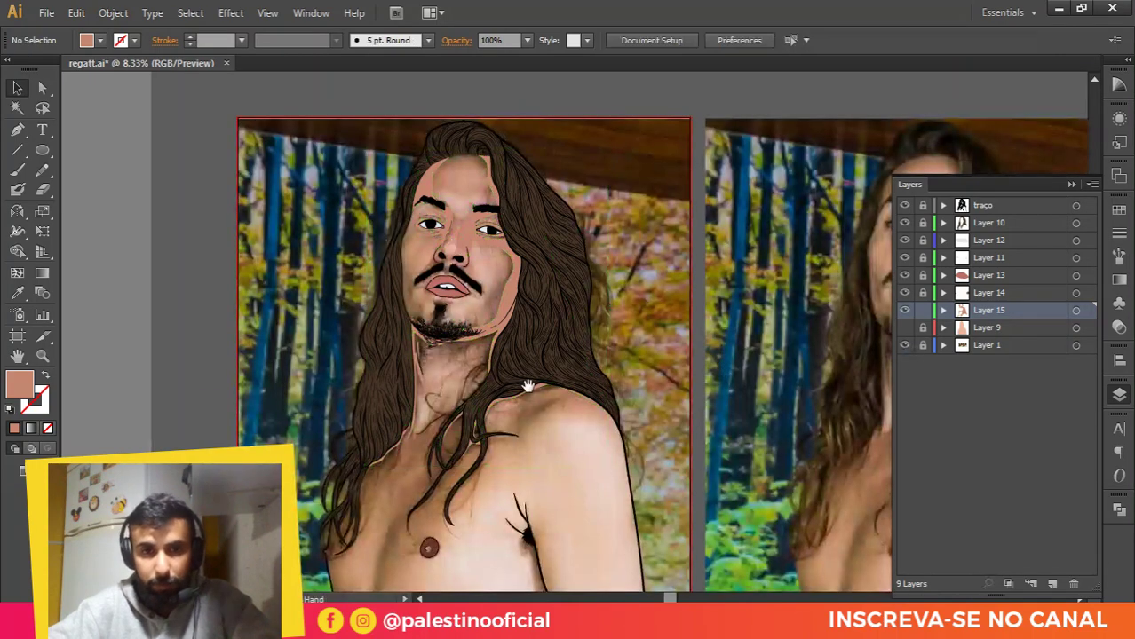
# Step: With the Pen tool, trace the jagged armpit shadow edge and continue down the side of the torso past the artboard's lower edge
pyautogui.moveTo(522, 374); pyautogui.dragTo(566, 213)
pyautogui.hotkey('ctrl', '+')
pyautogui.press('p')
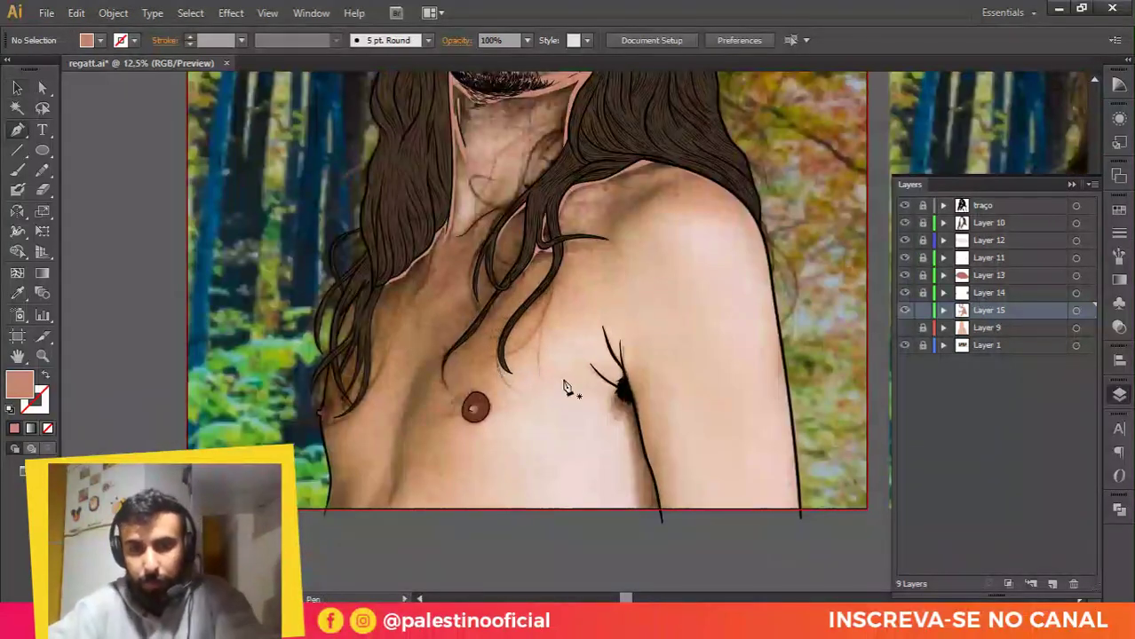
pyautogui.scroll(3, 622, 407)
pyautogui.scroll(2, 611, 371)
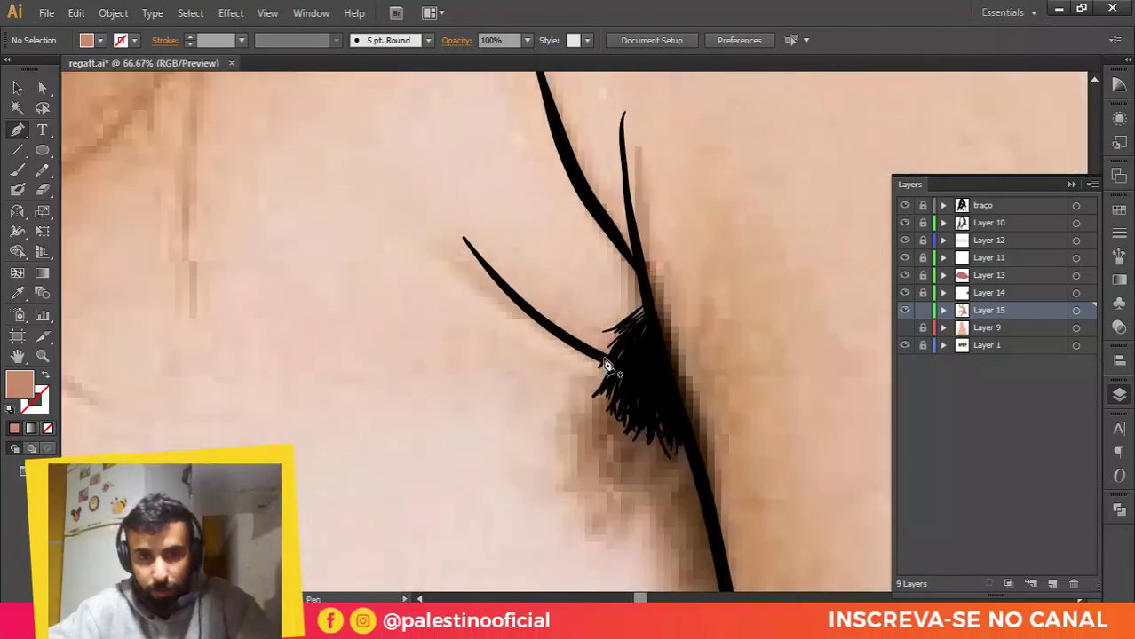
pyautogui.moveTo(581, 392); pyautogui.dragTo(557, 424)
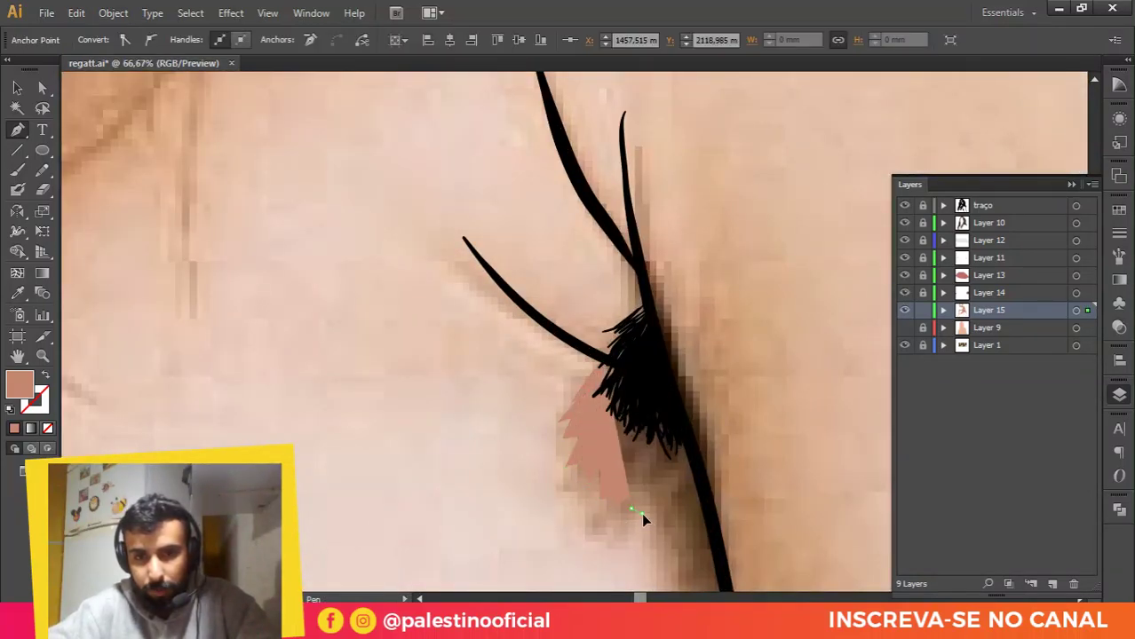
pyautogui.moveTo(641, 515); pyautogui.dragTo(636, 344)
pyautogui.moveTo(664, 475); pyautogui.dragTo(613, 287)
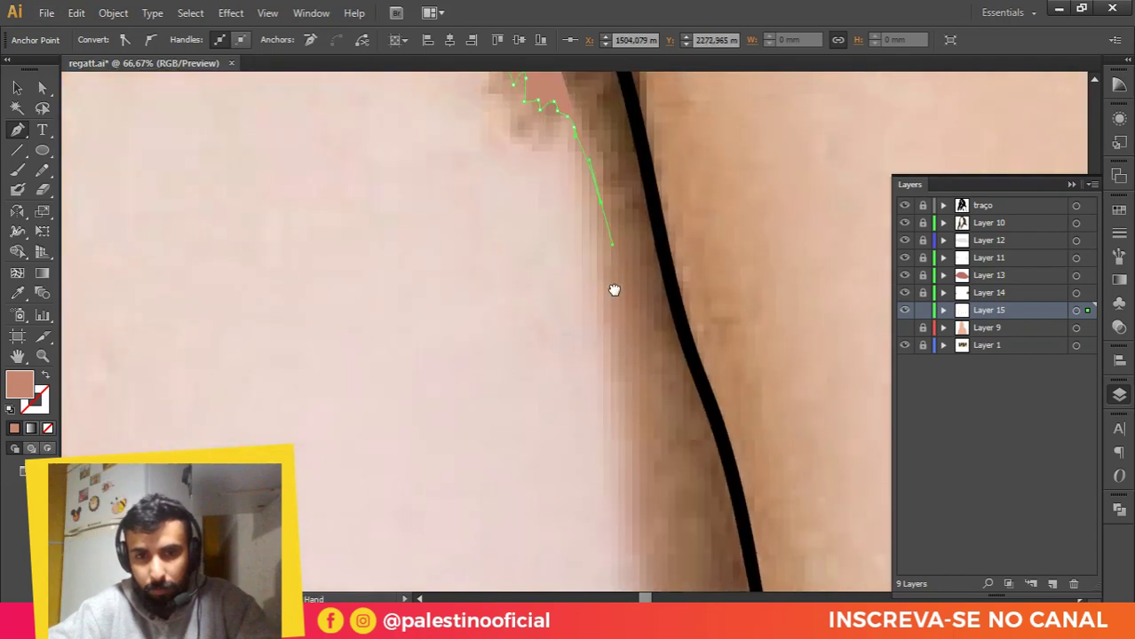
pyautogui.scroll(-1, 613, 325)
pyautogui.moveTo(623, 398); pyautogui.dragTo(637, 474)
pyautogui.moveTo(646, 508); pyautogui.dragTo(648, 523)
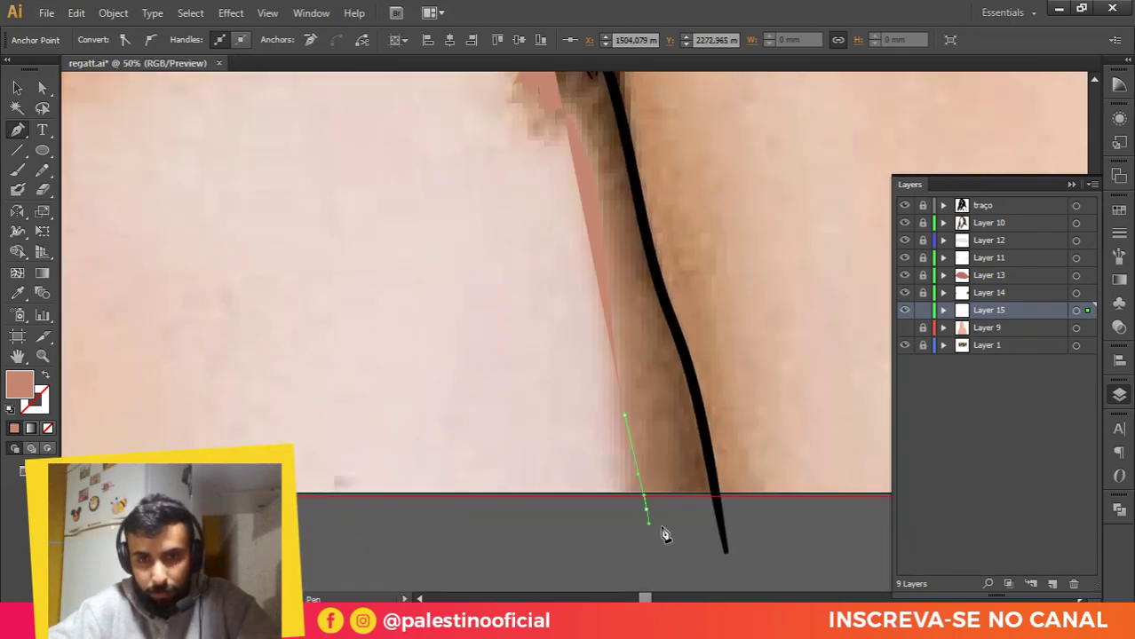
# Step: Trace the armpit shadow back up along the black arm contour and close the shape at the armpit hair
pyautogui.click(717, 515)
pyautogui.moveTo(687, 344); pyautogui.dragTo(673, 310)
pyautogui.moveTo(648, 241)
pyautogui.mouseDown()
pyautogui.moveTo(643, 223)
pyautogui.moveTo(661, 347)
pyautogui.mouseUp()
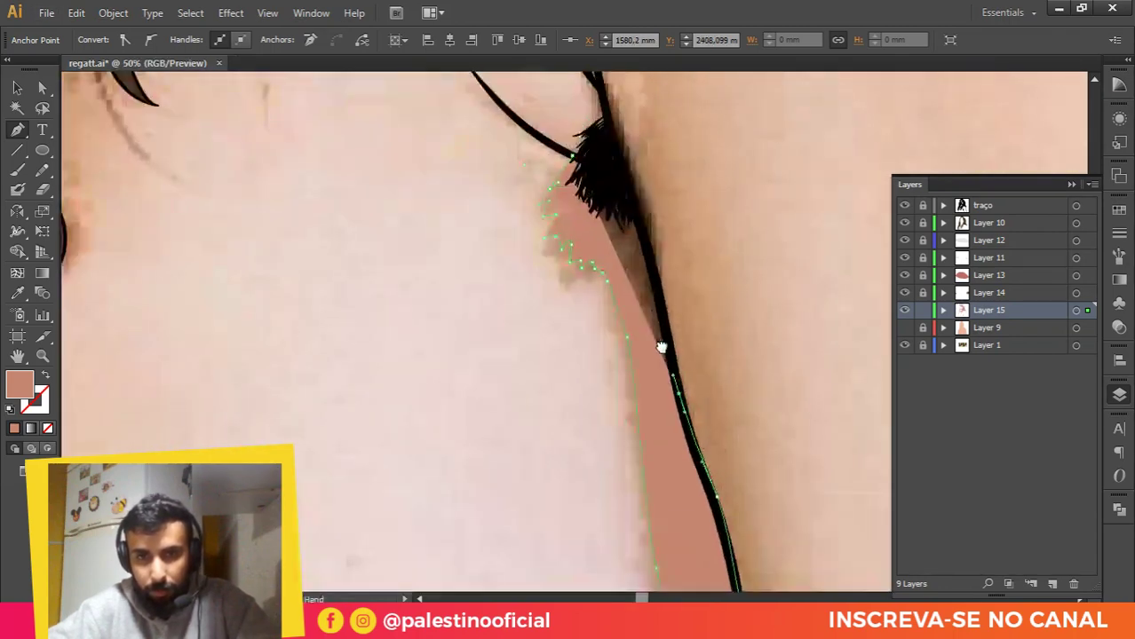
pyautogui.click(649, 243)
pyautogui.click(612, 149)
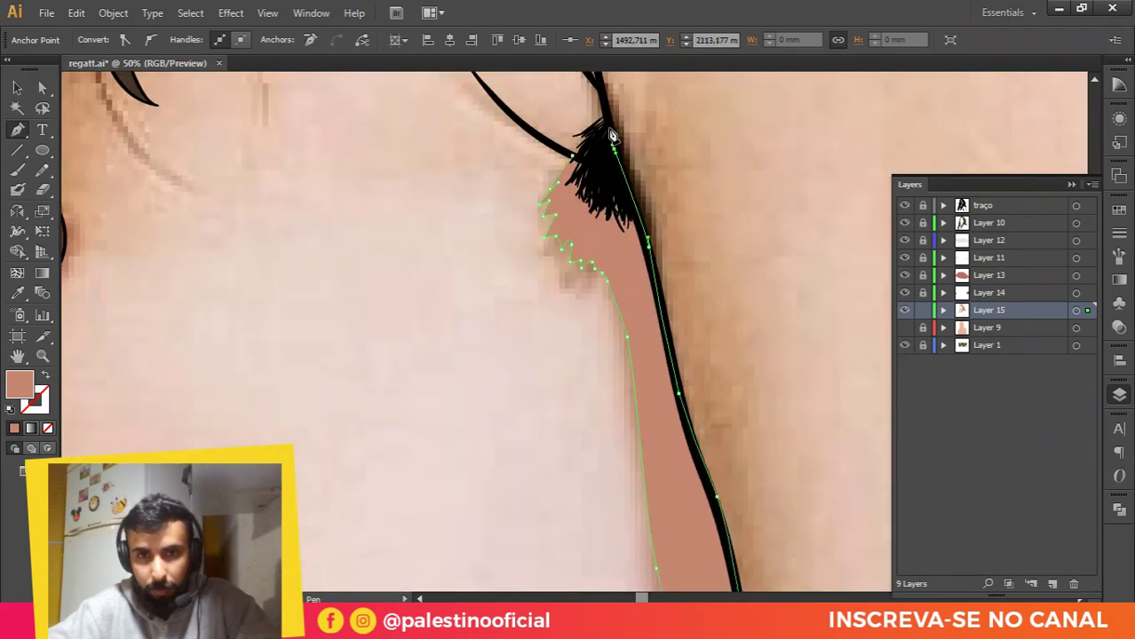
pyautogui.click(610, 131)
pyautogui.click(574, 159)
pyautogui.hotkey('ctrl', '-')
pyautogui.hotkey('ctrl', '-')
pyautogui.hotkey('ctrl', '-')
pyautogui.hotkey('ctrl', '-')
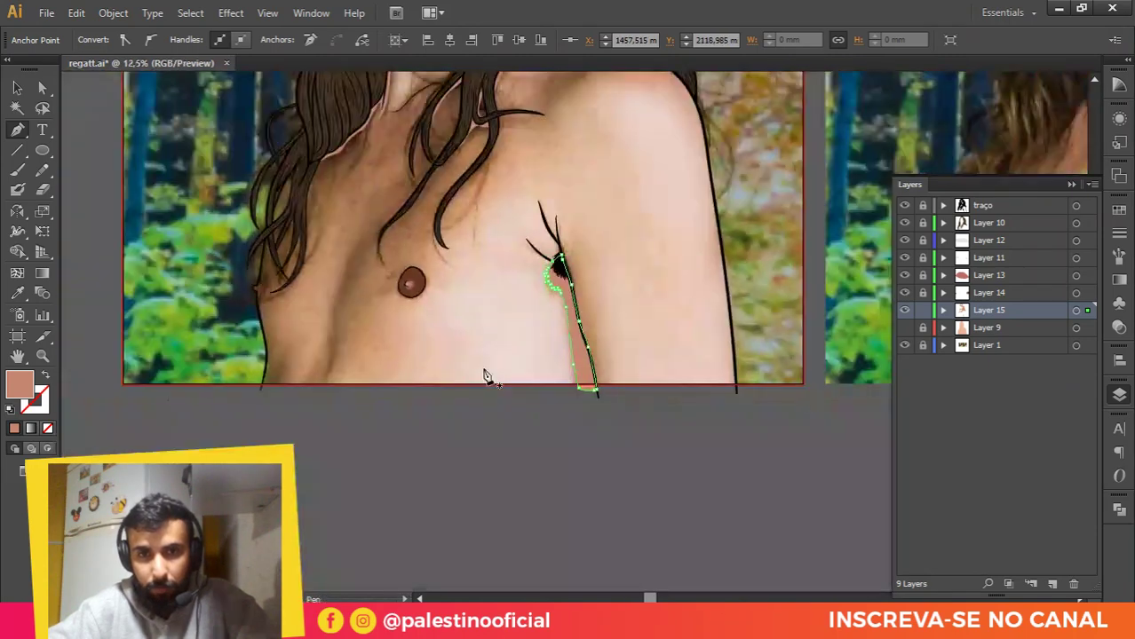
# Step: Show Layer 9 to examine the armpit shadow against the base skin colour
pyautogui.moveTo(423, 380); pyautogui.dragTo(571, 417)
pyautogui.moveTo(487, 224); pyautogui.dragTo(524, 246)
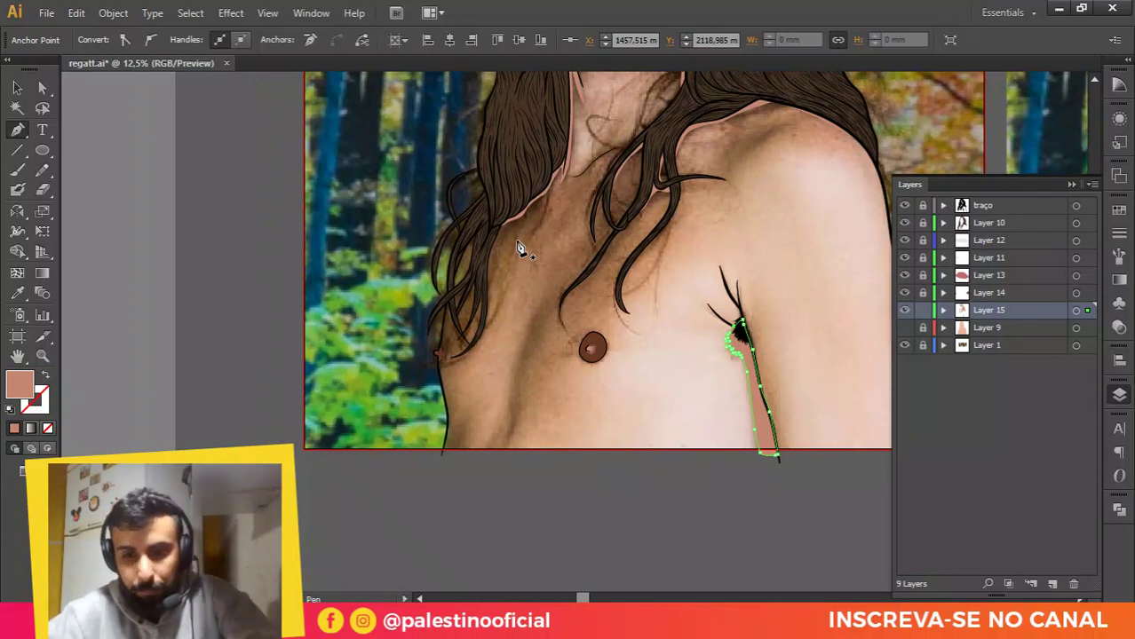
pyautogui.click(903, 328)
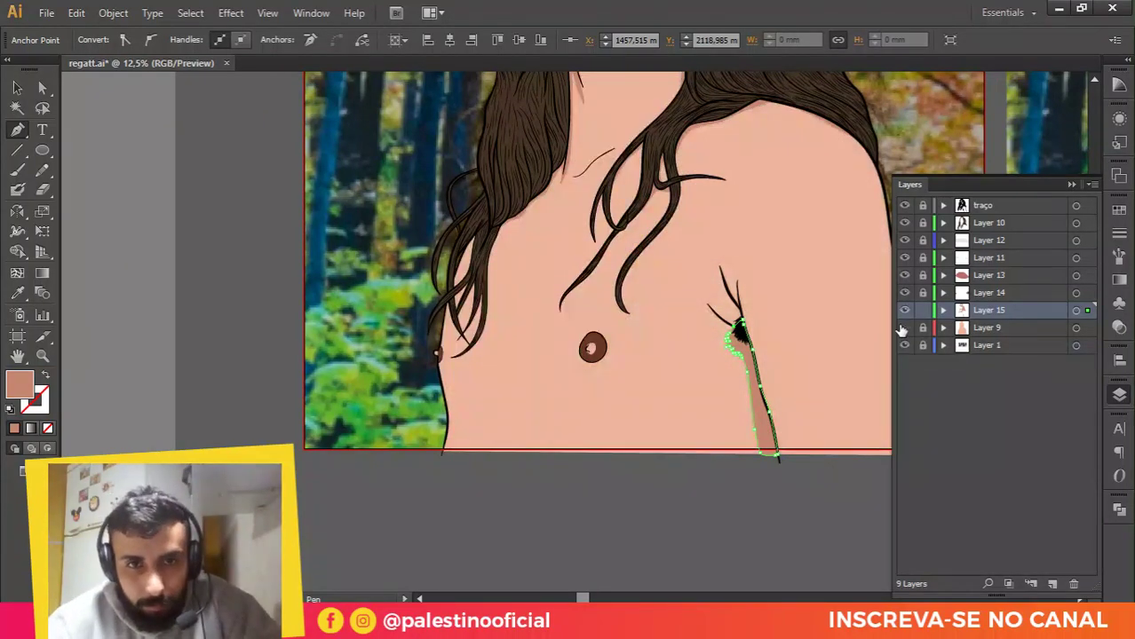
# Step: With Layer 9 hidden, draw a narrow closed shadow strip along the chest's centre line down past the artboard's lower edge
pyautogui.hotkey('ctrl', '+')
pyautogui.moveTo(553, 240); pyautogui.dragTo(528, 270)
pyautogui.scroll(1, 484, 501)
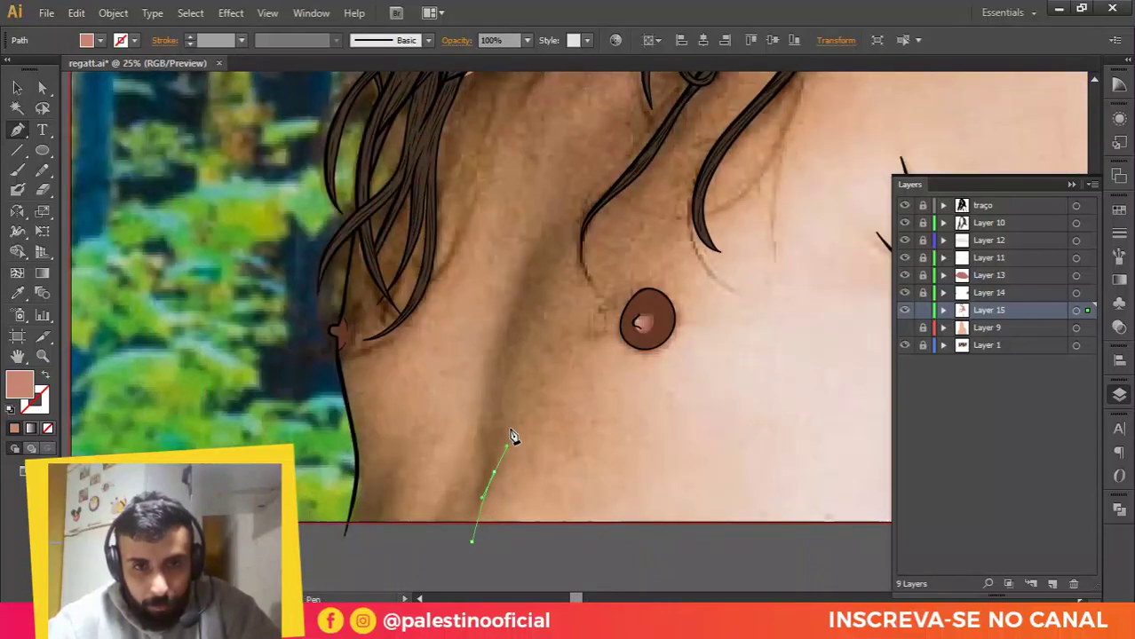
pyautogui.moveTo(500, 421); pyautogui.dragTo(505, 387)
pyautogui.moveTo(518, 337); pyautogui.dragTo(545, 222)
pyautogui.moveTo(502, 308); pyautogui.dragTo(495, 331)
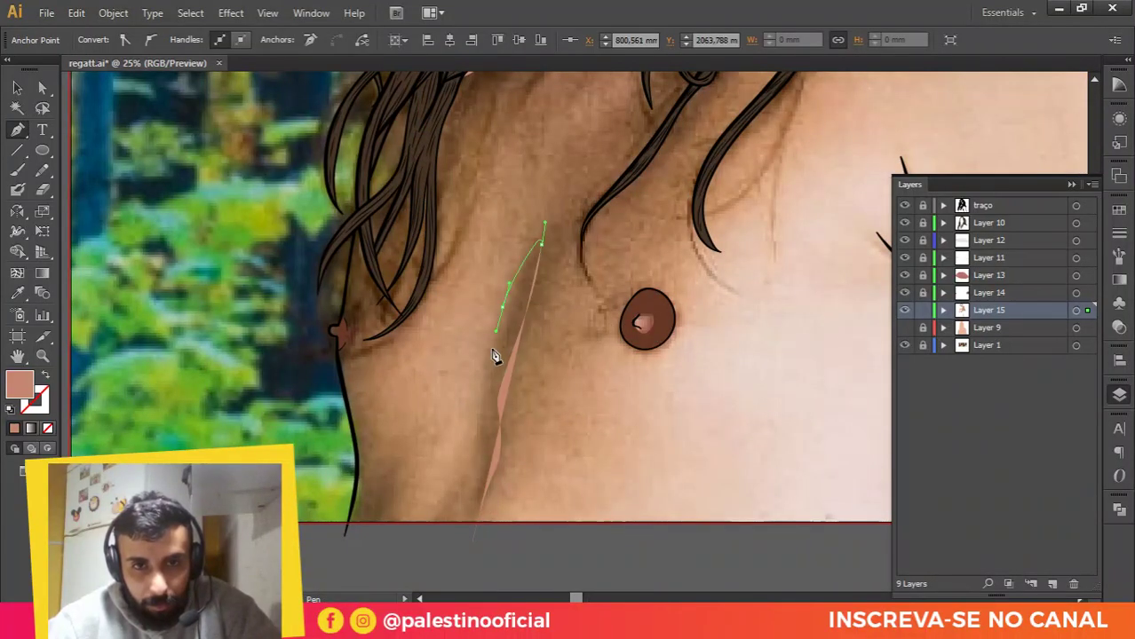
pyautogui.moveTo(480, 397); pyautogui.dragTo(476, 424)
pyautogui.moveTo(475, 491); pyautogui.dragTo(472, 499)
pyautogui.click(472, 543)
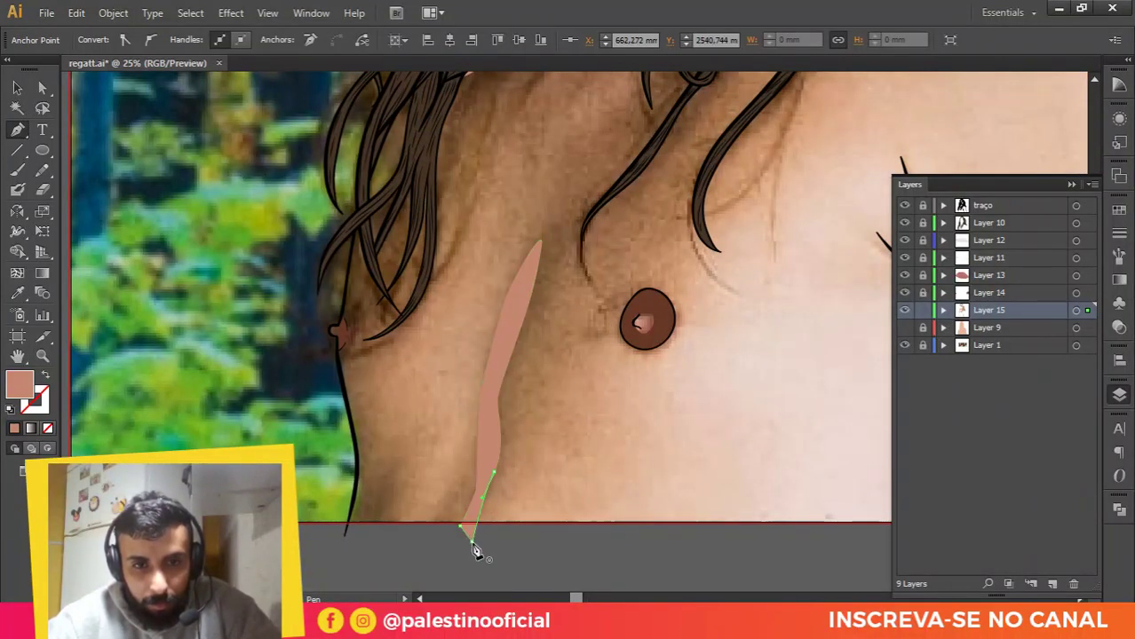
# Step: Start the shadow on the torso's outer side, tracing its inner edge from below the artboard up to the hair strands
pyautogui.moveTo(374, 493); pyautogui.dragTo(399, 487)
pyautogui.click(387, 539)
pyautogui.click(377, 480)
pyautogui.moveTo(369, 446)
pyautogui.mouseDown()
pyautogui.moveTo(368, 424)
pyautogui.moveTo(362, 471)
pyautogui.moveTo(358, 421)
pyautogui.moveTo(361, 459)
pyautogui.mouseUp()
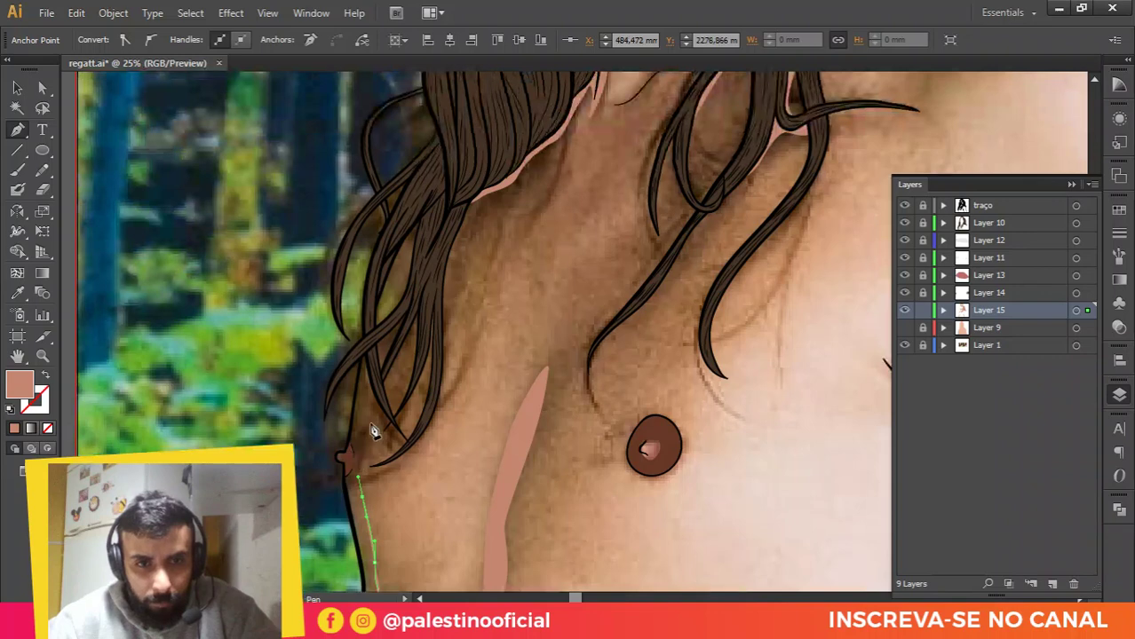
pyautogui.click(387, 358)
pyautogui.moveTo(394, 332); pyautogui.dragTo(403, 314)
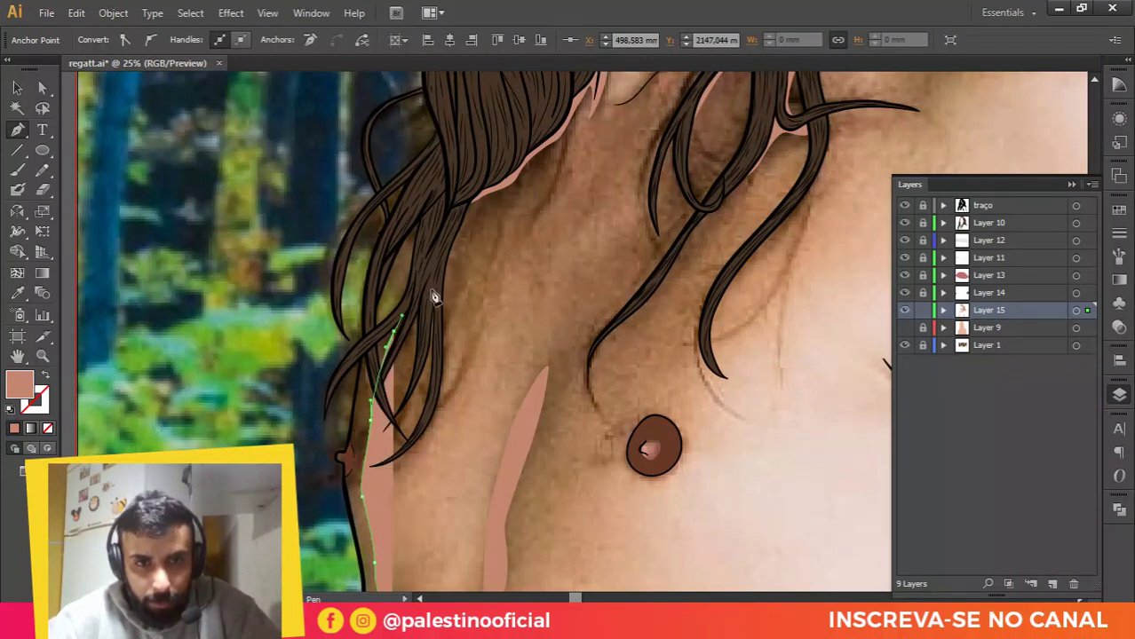
pyautogui.moveTo(455, 255); pyautogui.dragTo(464, 240)
pyautogui.moveTo(481, 197); pyautogui.dragTo(489, 180)
pyautogui.click(479, 171)
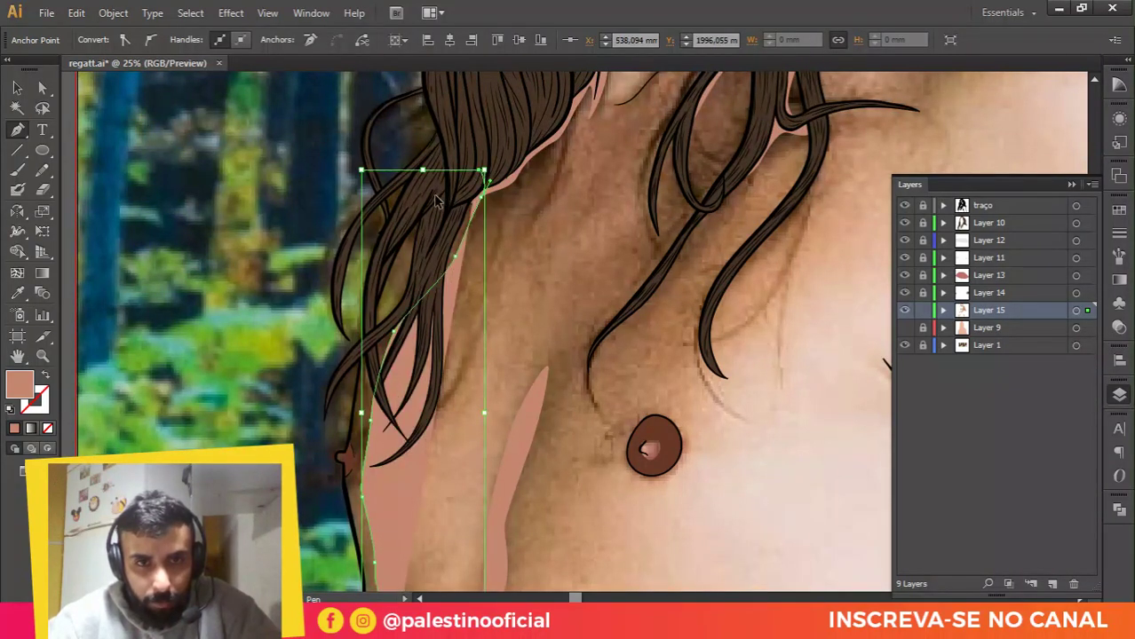
# Step: Trace the side shadow's outer edge down behind the hair strands and along the black body contour to the nipple at the torso's edge
pyautogui.scroll(1, 439, 191)
pyautogui.click(406, 224)
pyautogui.click(382, 277)
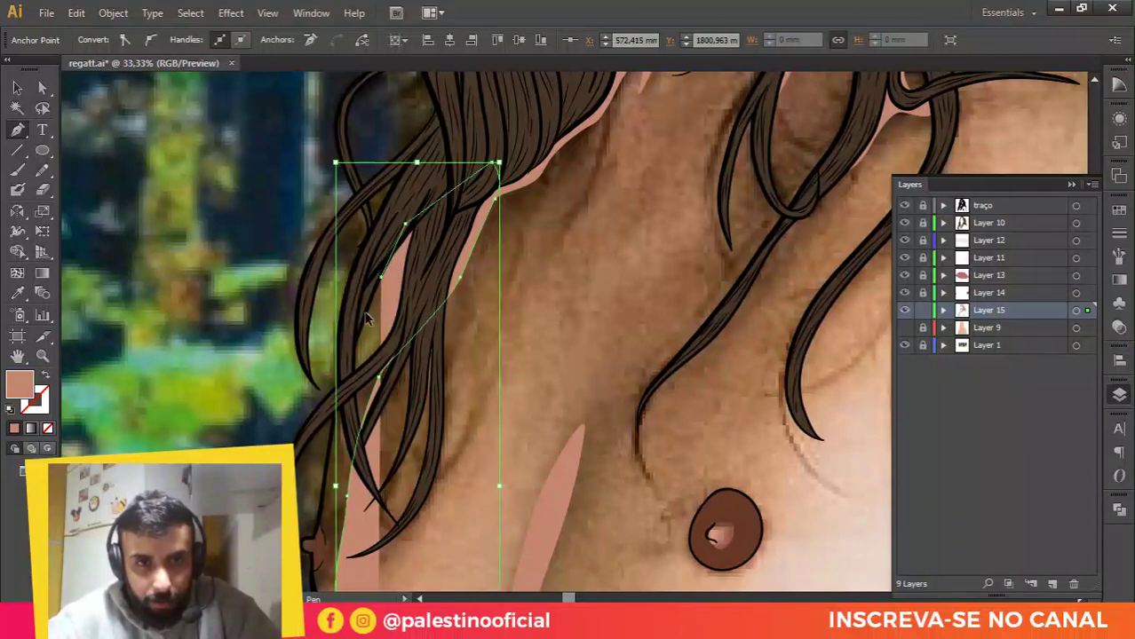
pyautogui.hotkey('ctrl', '+')
pyautogui.scroll(2, 360, 357)
pyautogui.moveTo(338, 359); pyautogui.dragTo(320, 450)
pyautogui.moveTo(360, 358); pyautogui.dragTo(419, 192)
pyautogui.click(344, 377)
pyautogui.moveTo(332, 457); pyautogui.dragTo(384, 252)
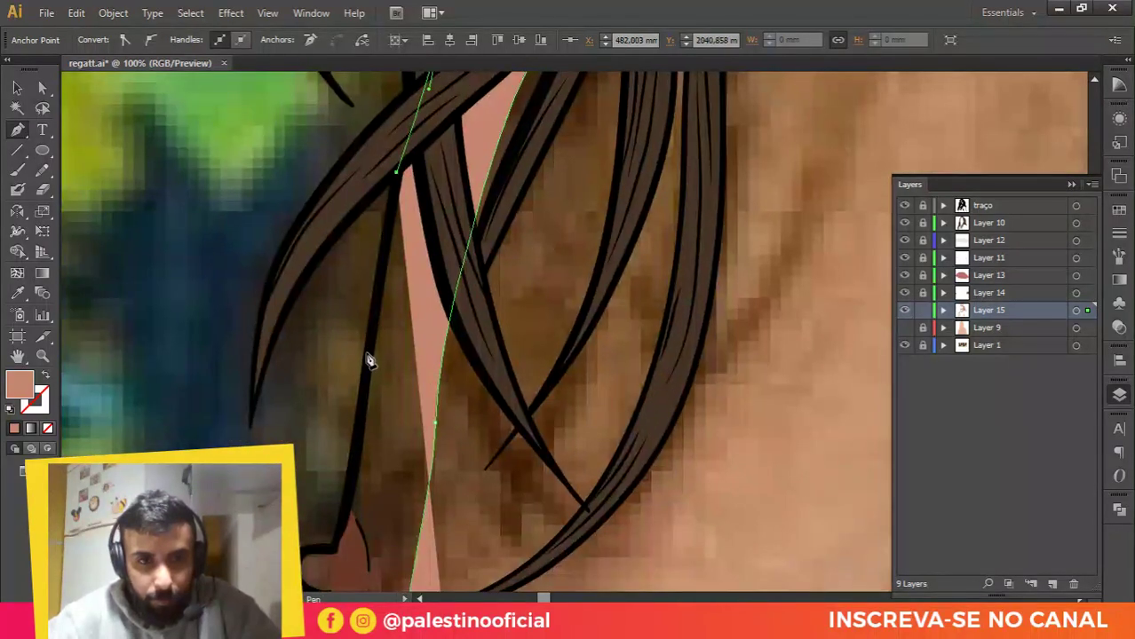
pyautogui.moveTo(365, 363); pyautogui.dragTo(365, 375)
pyautogui.moveTo(360, 446); pyautogui.dragTo(385, 333)
pyautogui.moveTo(371, 385); pyautogui.dragTo(362, 404)
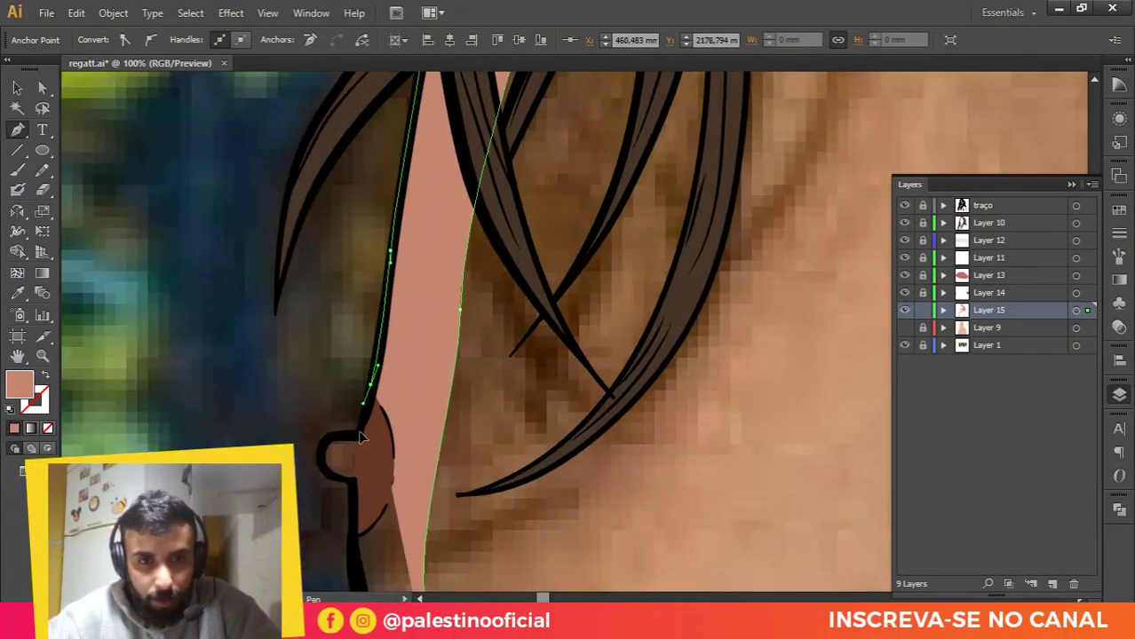
pyautogui.click(359, 436)
# Step: Continue the side shadow's outline around the edge nipple and down the black torso contour
pyautogui.scroll(1, 360, 433)
pyautogui.moveTo(283, 464); pyautogui.dragTo(287, 501)
pyautogui.moveTo(304, 522); pyautogui.dragTo(322, 317)
pyautogui.moveTo(325, 411); pyautogui.dragTo(325, 429)
pyautogui.moveTo(326, 466); pyautogui.dragTo(326, 246)
pyautogui.scroll(-2, 348, 338)
pyautogui.moveTo(377, 481); pyautogui.dragTo(380, 495)
pyautogui.moveTo(380, 495); pyautogui.dragTo(305, 217)
# Step: Follow the torso contour past the artboard's lower edge, close the side shadow shape and deselect it
pyautogui.moveTo(347, 404); pyautogui.dragTo(343, 430)
pyautogui.moveTo(340, 422); pyautogui.dragTo(388, 211)
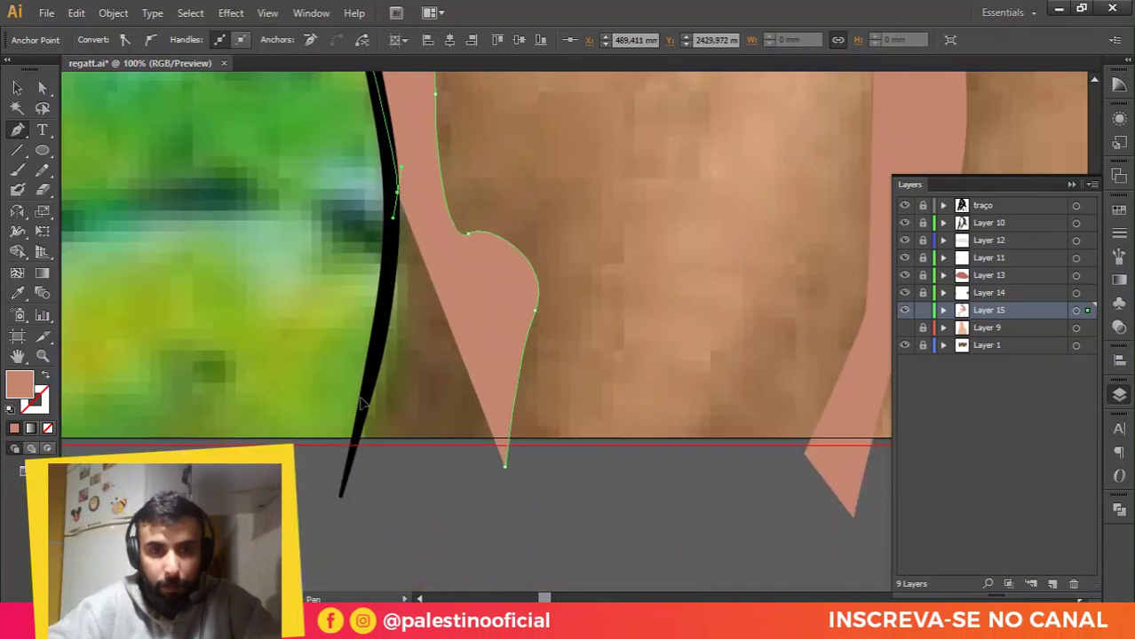
pyautogui.click(360, 400)
pyautogui.click(371, 374)
pyautogui.click(359, 420)
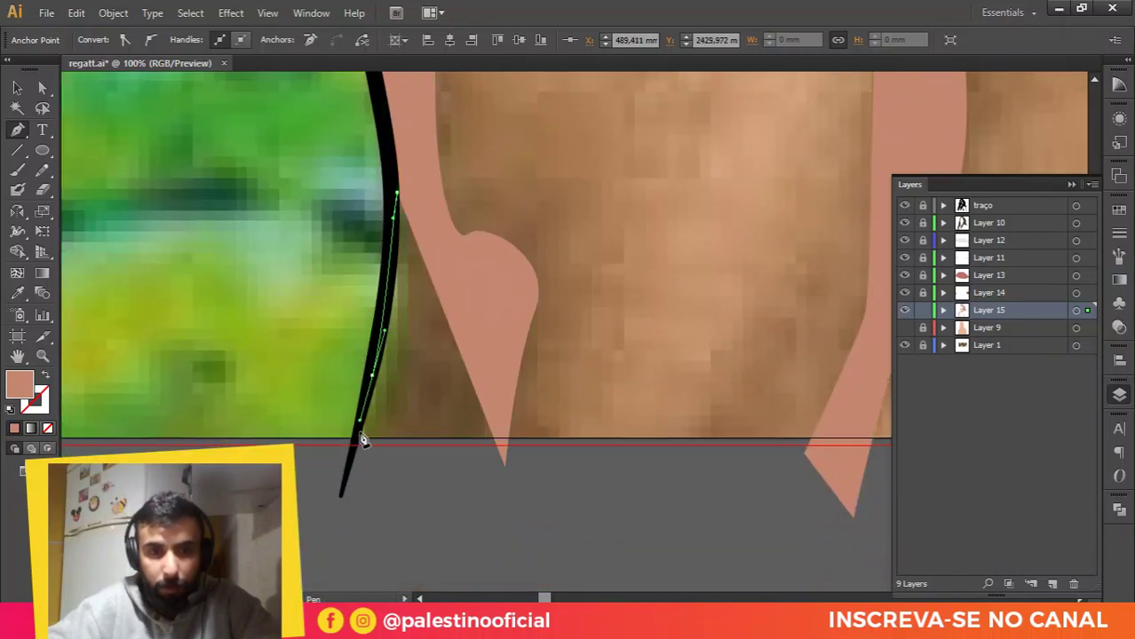
pyautogui.click(347, 461)
pyautogui.click(505, 465)
pyautogui.press('v')
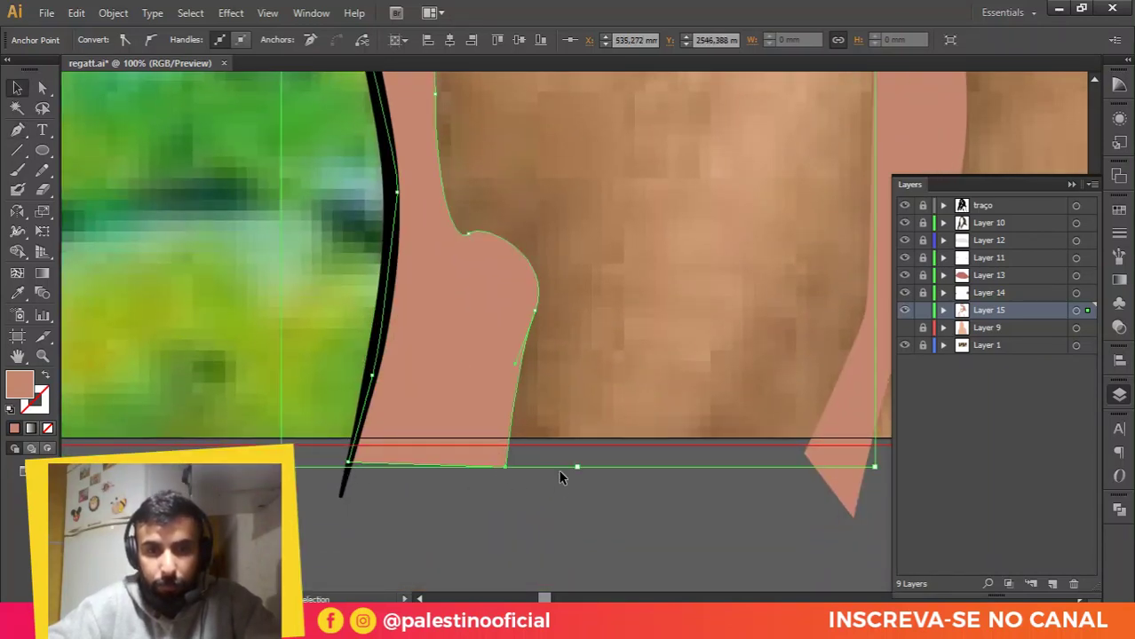
pyautogui.click(563, 474)
# Step: Lock Layer 15, unlock Layer 10 and erase the brown hair fill from the narrow gap between strands beside the torso's side shadow
pyautogui.scroll(-6, 568, 479)
pyautogui.moveTo(594, 270); pyautogui.dragTo(708, 301)
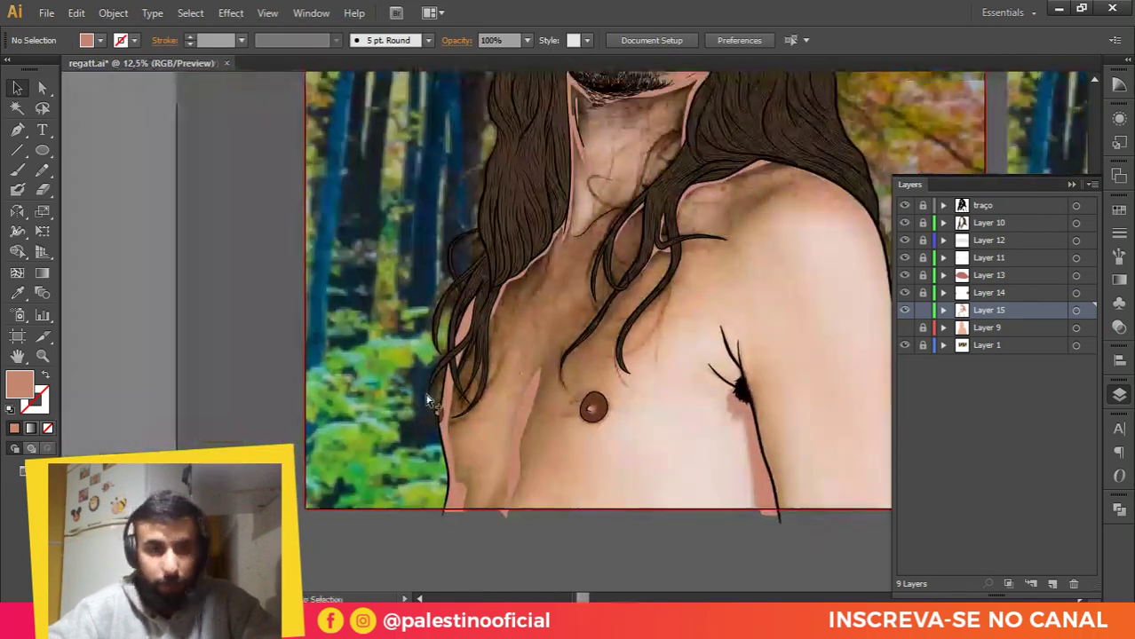
pyautogui.hotkey('ctrl', '+')
pyautogui.hotkey('ctrl', '+')
pyautogui.hotkey('ctrl', '+')
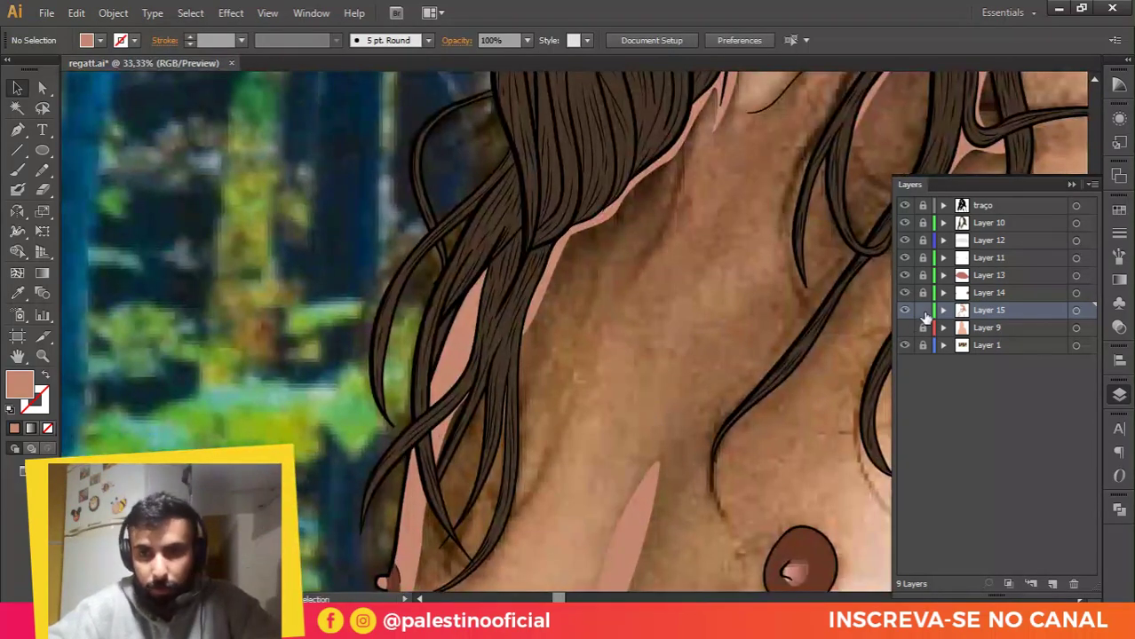
pyautogui.hscroll(-2, 558, 355)
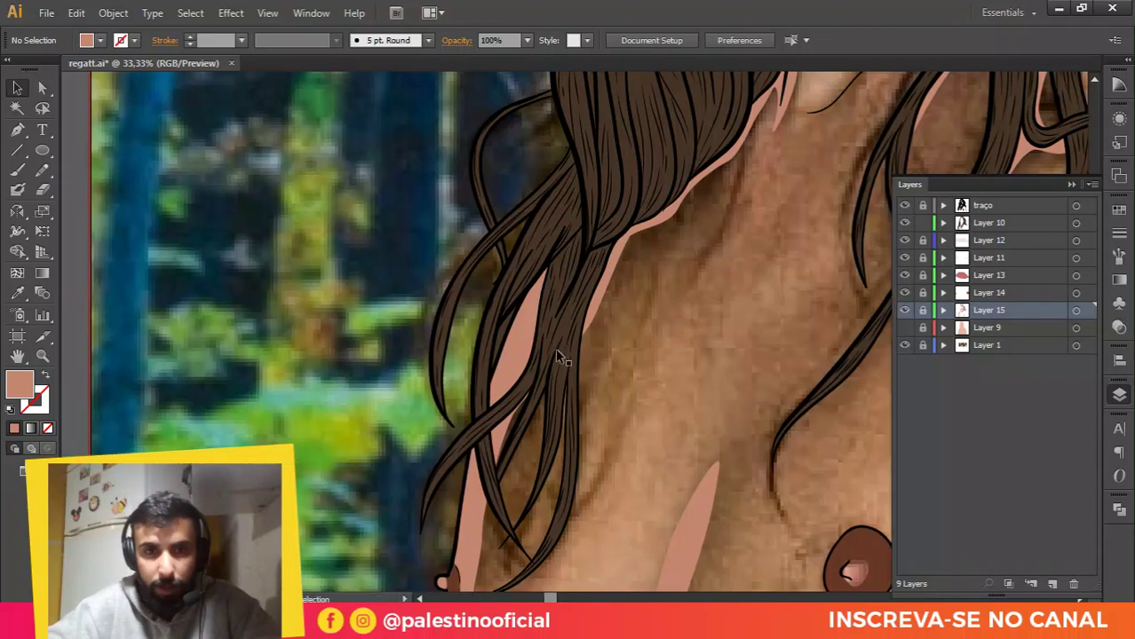
pyautogui.scroll(3, 506, 334)
pyautogui.click(502, 339)
pyautogui.scroll(2, 502, 340)
pyautogui.hotkey('shift', 'e')
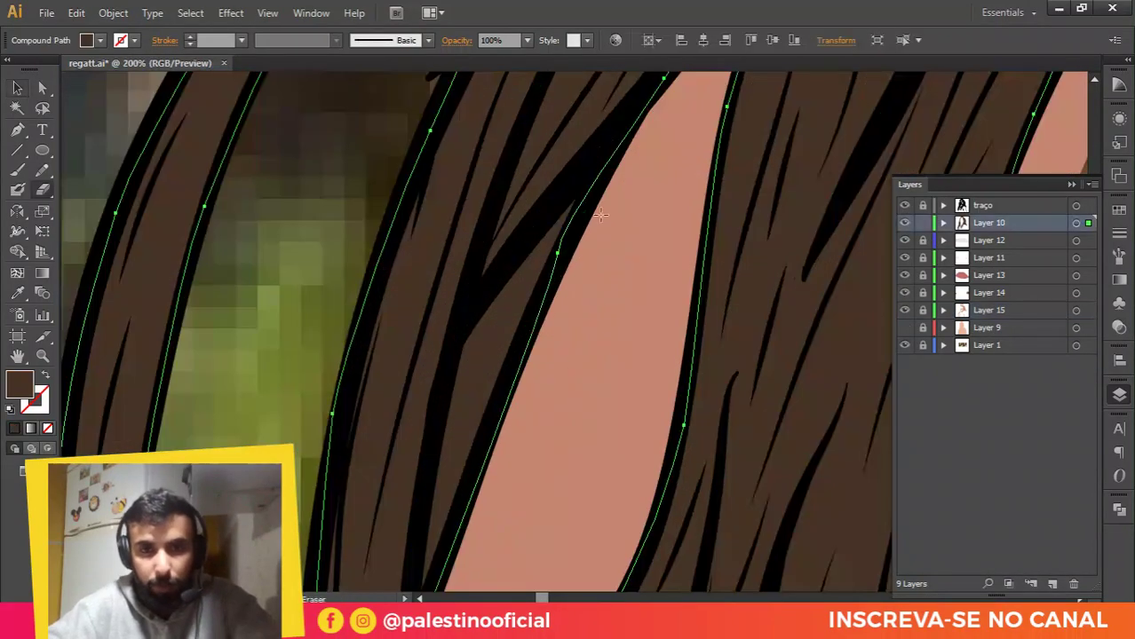
pyautogui.moveTo(606, 162)
pyautogui.mouseDown()
pyautogui.moveTo(487, 302)
pyautogui.moveTo(450, 377)
pyautogui.mouseUp()
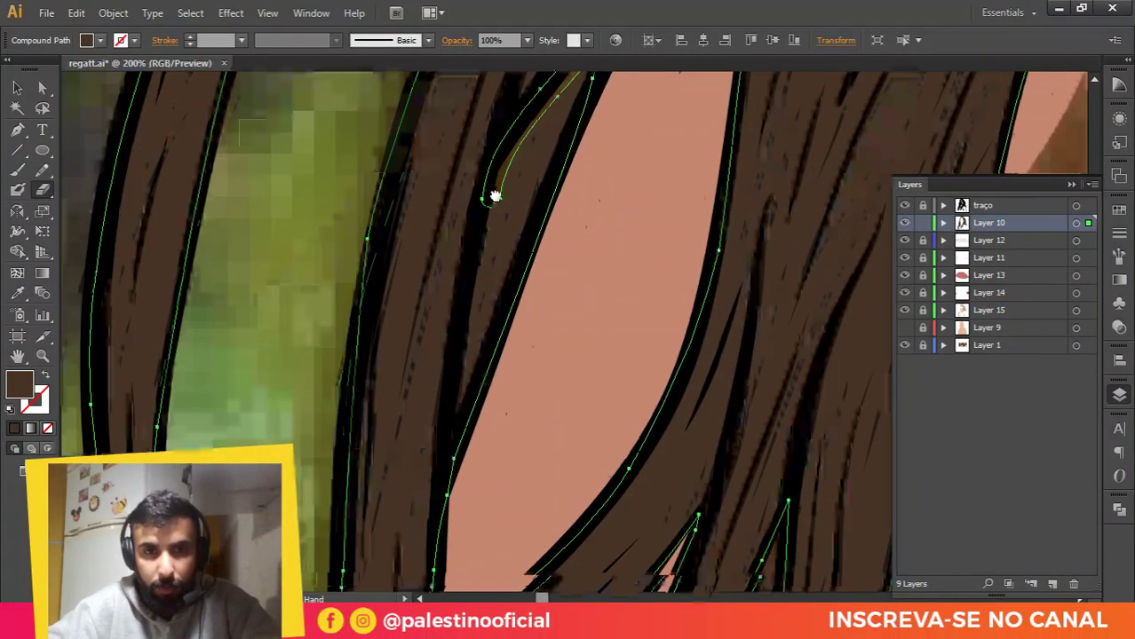
pyautogui.moveTo(495, 196); pyautogui.dragTo(451, 494)
# Step: Delete the leftover piece of hair fill inside the erased gap and lock Layer 10 again
pyautogui.press('a')
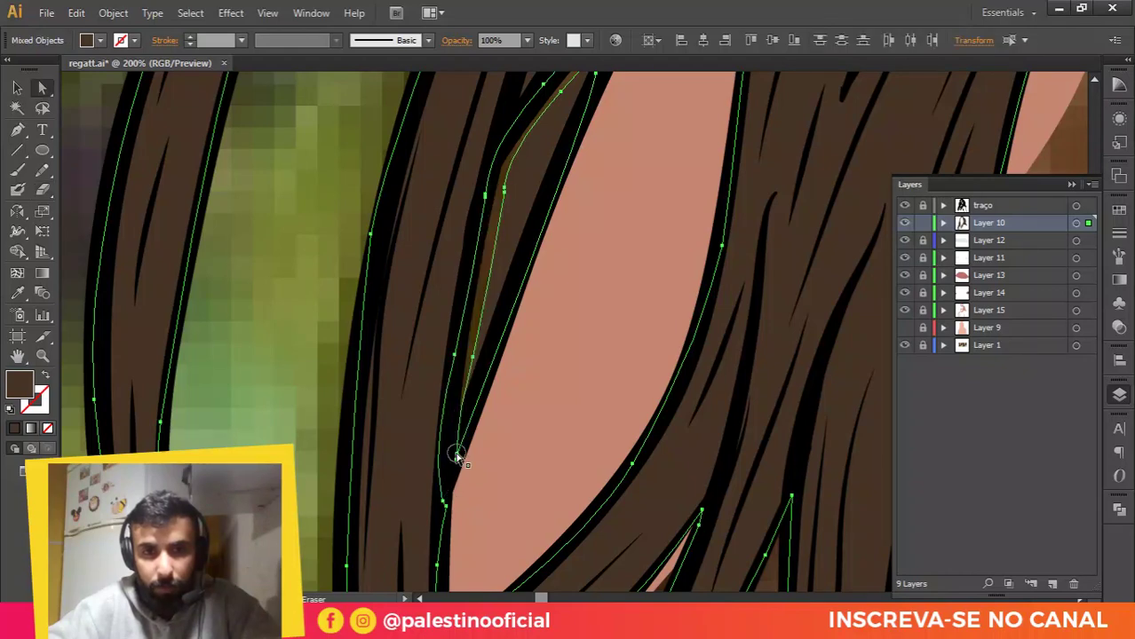
pyautogui.click(457, 457)
pyautogui.press('Delete')
pyautogui.press('Delete')
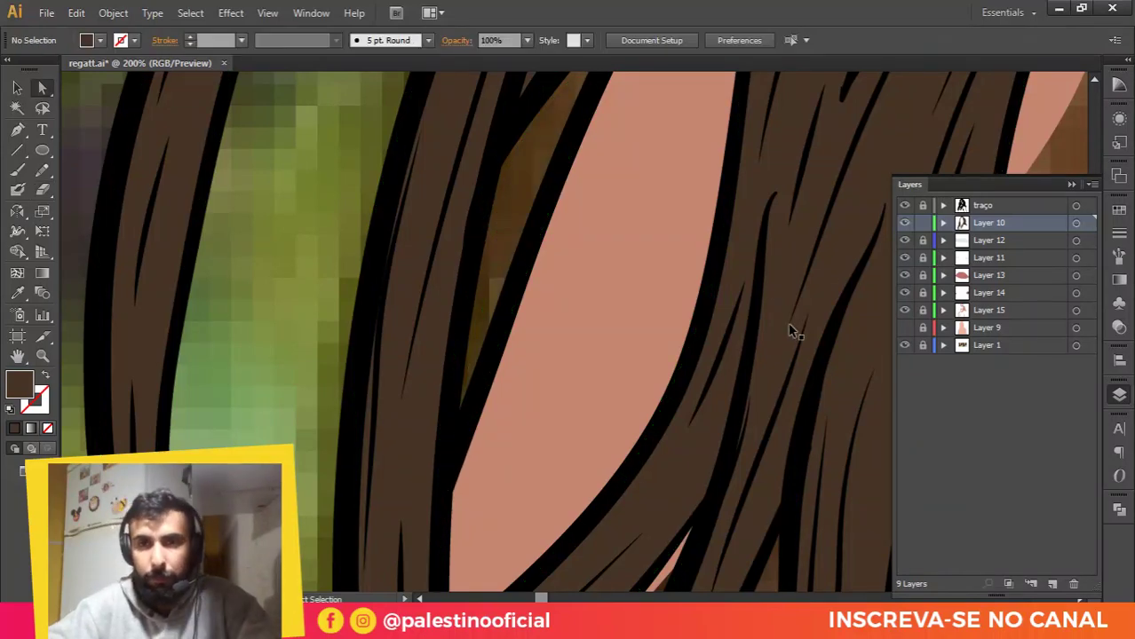
pyautogui.click(922, 224)
# Step: Show the base skin on Layer 9 and compare the whole shaded portrait with the reference photo
pyautogui.scroll(-5, 519, 398)
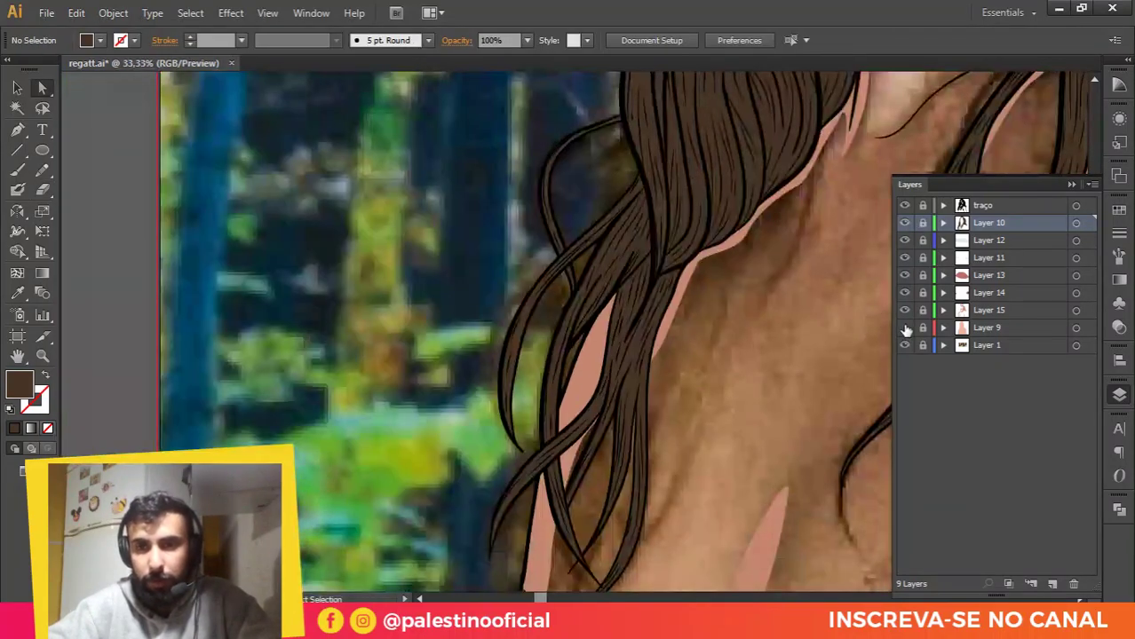
pyautogui.click(904, 328)
pyautogui.hotkey('ctrl', '-')
pyautogui.hotkey('ctrl', '-')
pyautogui.hotkey('ctrl', '-')
pyautogui.hotkey('ctrl', '-')
pyautogui.hotkey('ctrl', '-')
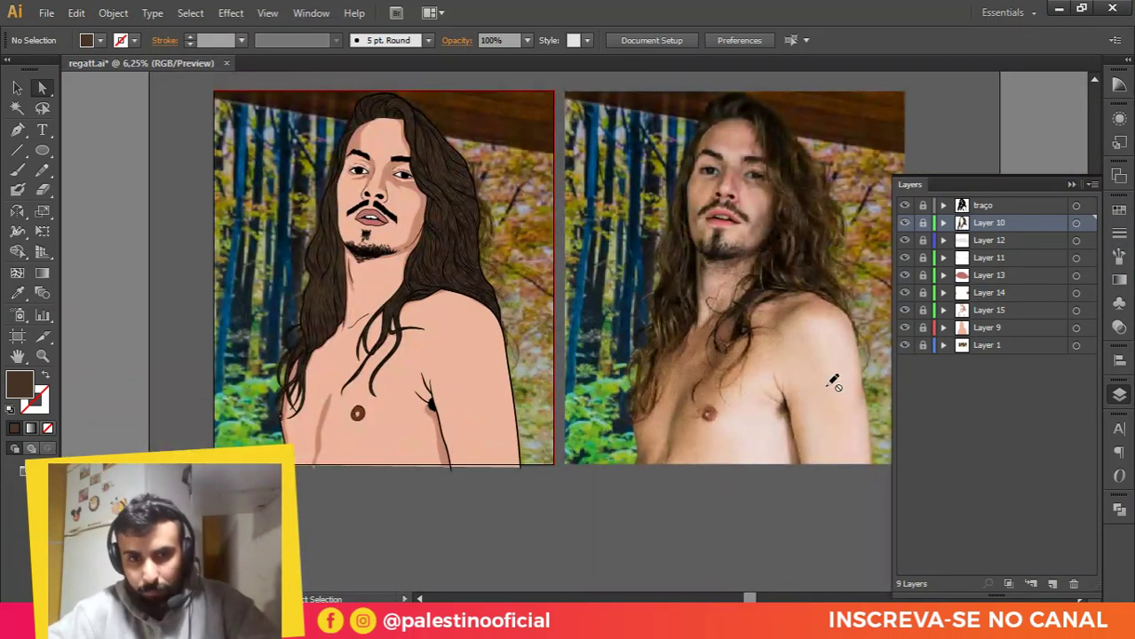
# Step: Check the YouTube live dashboard in the browser and return to the Illustrator portrait
pyautogui.press('Tab')
pyautogui.press('Tab')
pyautogui.hotkey('alt', 'Tab')
pyautogui.hotkey('alt', 'Tab')
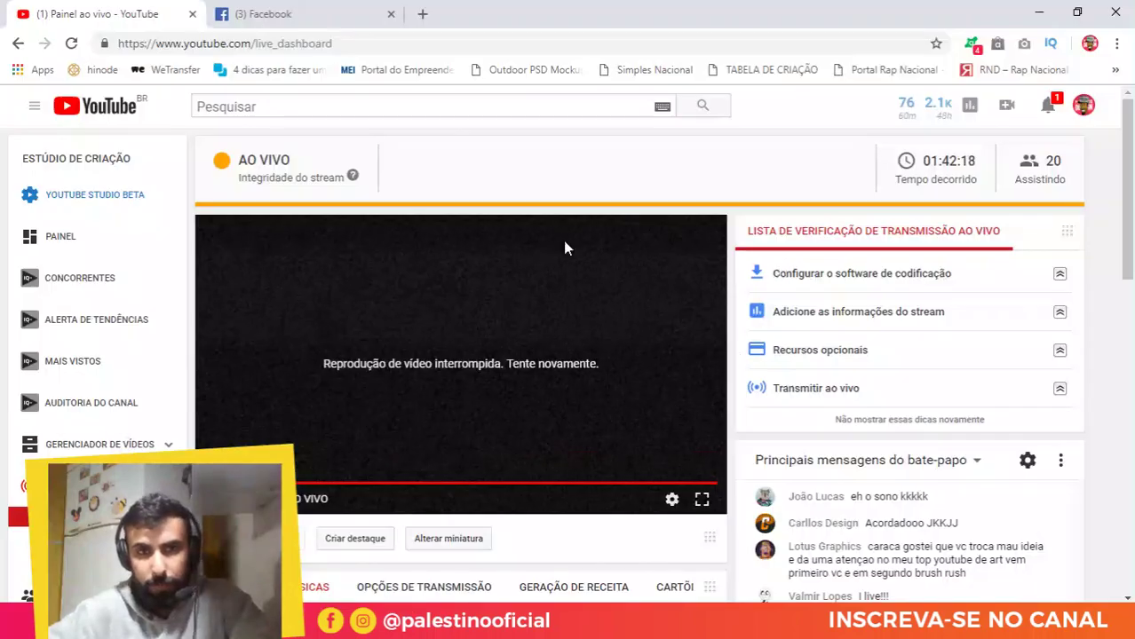
pyautogui.hotkey('alt', 'Tab')
# Step: Hide Layer 9, unlock Layer 15 and take the fill from the existing face shadow, leaving nothing selected
pyautogui.click(905, 327)
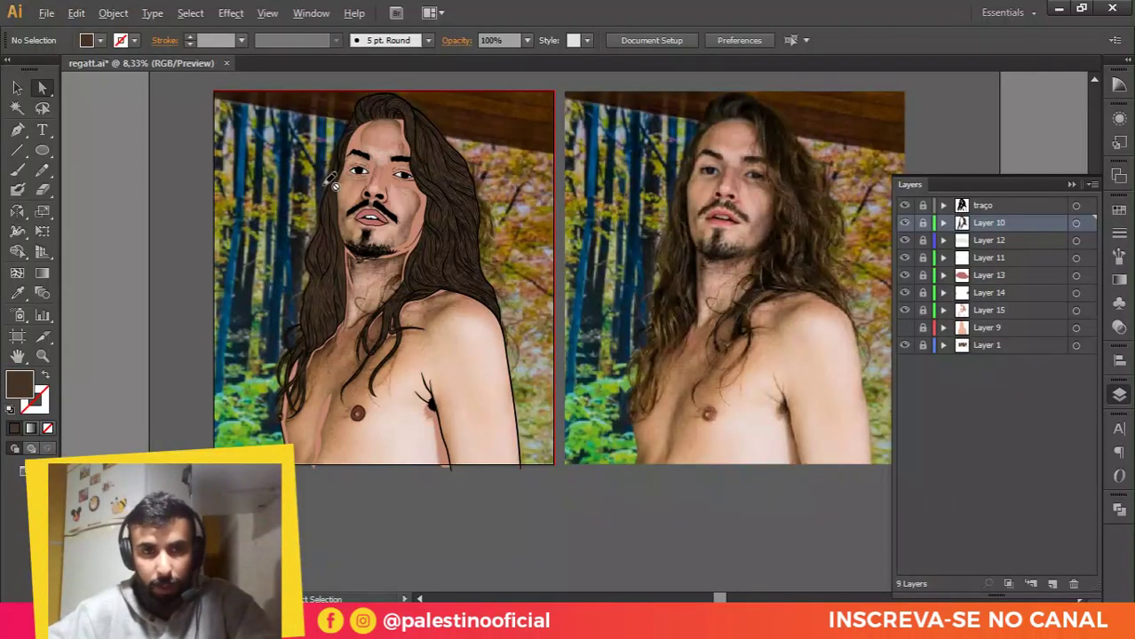
pyautogui.scroll(4, 330, 182)
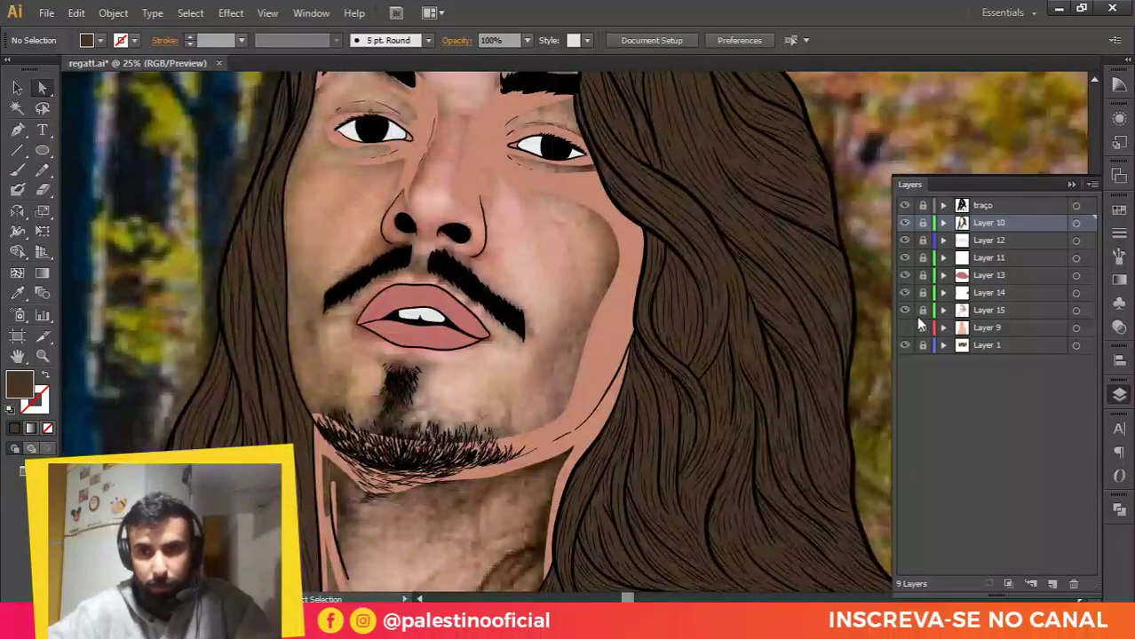
pyautogui.click(922, 310)
pyautogui.click(610, 334)
pyautogui.click(348, 250)
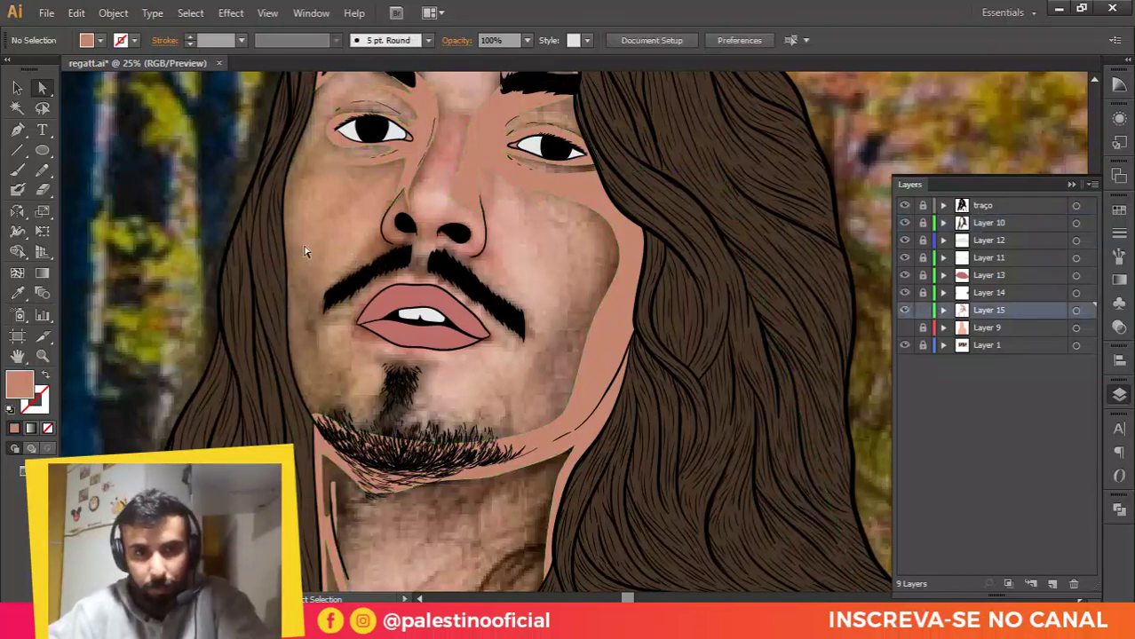
# Step: Draw a closed Pen shadow from the left nose wing down to the moustache and back under the nose contour
pyautogui.press('p')
pyautogui.keyDown('alt'); pyautogui.scroll(3, 385, 238); pyautogui.keyUp('alt')
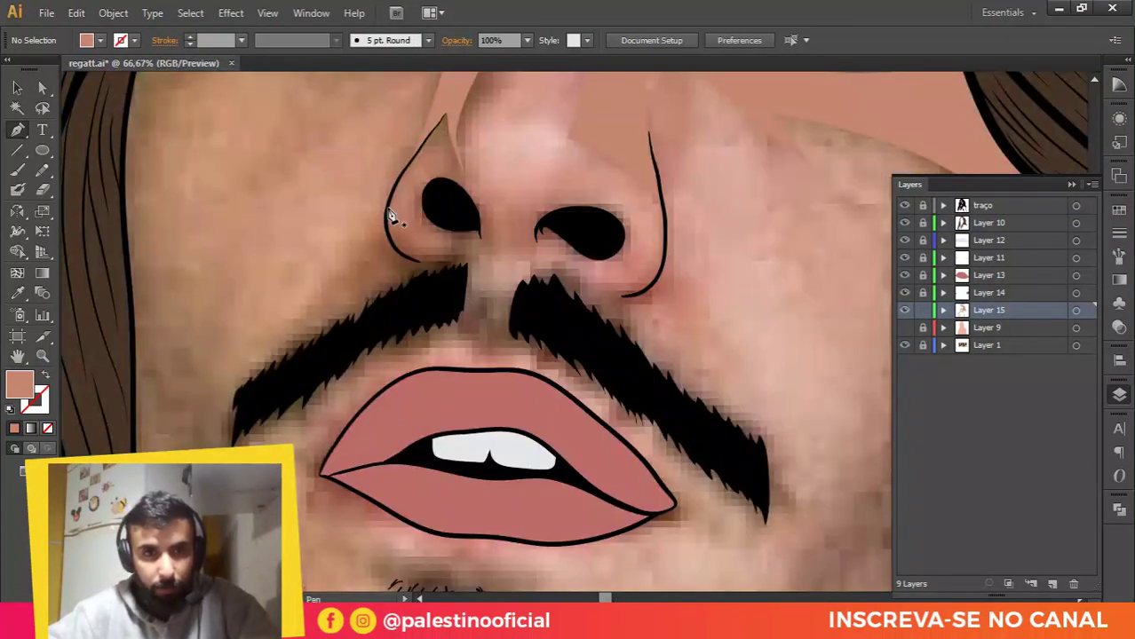
pyautogui.click(386, 211)
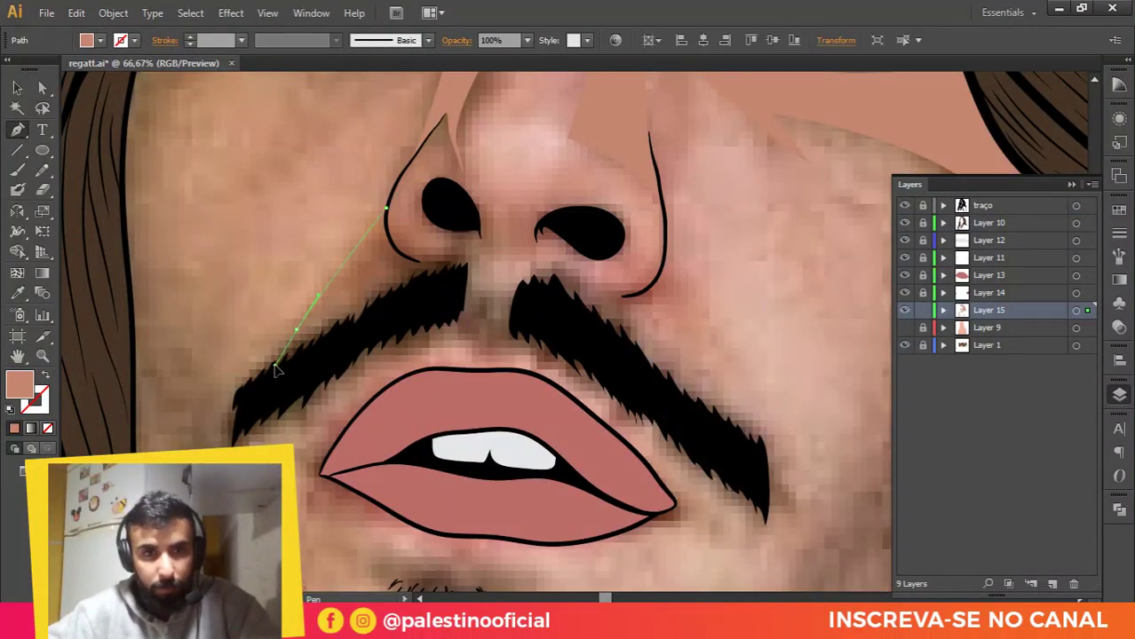
pyautogui.moveTo(276, 369); pyautogui.dragTo(299, 372)
pyautogui.click(464, 269)
pyautogui.keyDown('alt'); pyautogui.scroll(2, 466, 269); pyautogui.keyUp('alt')
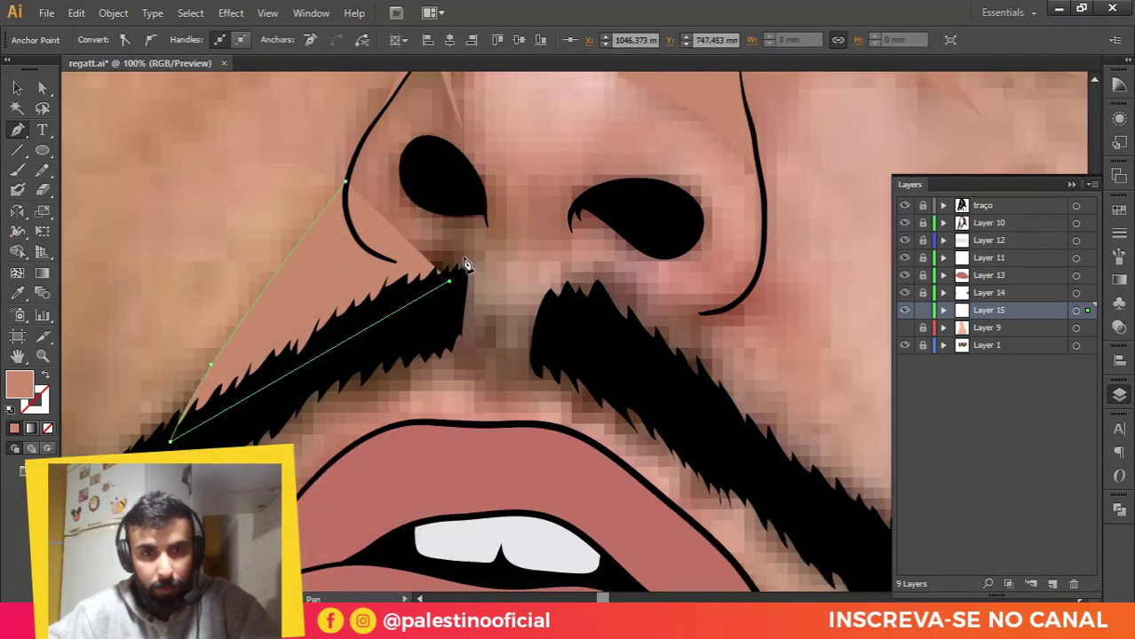
pyautogui.moveTo(383, 260); pyautogui.dragTo(351, 255)
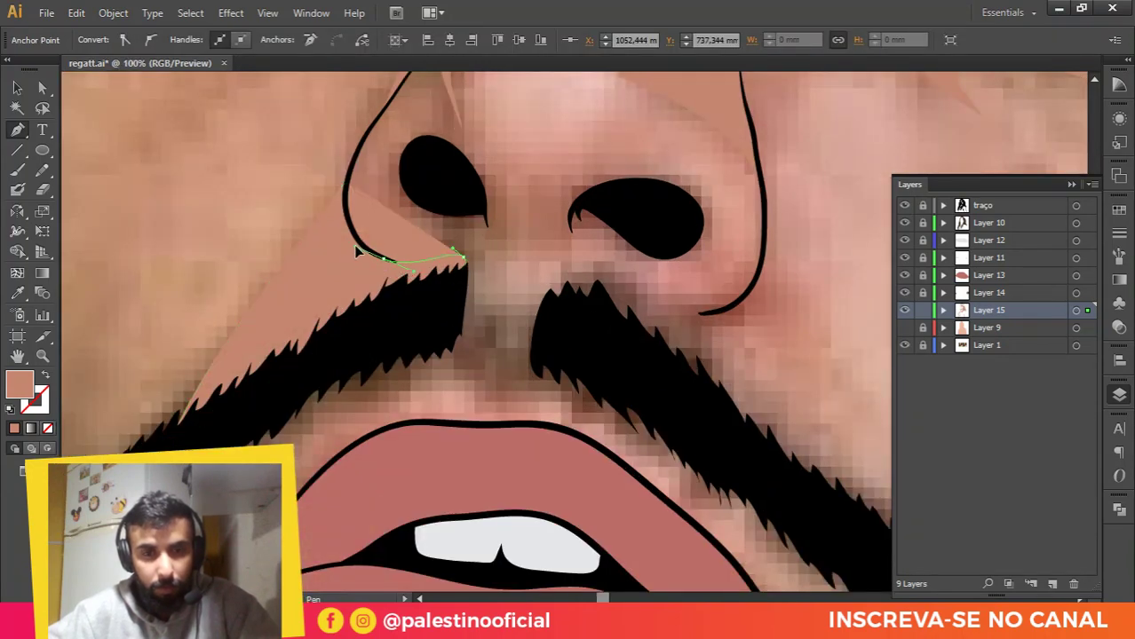
pyautogui.click(346, 185)
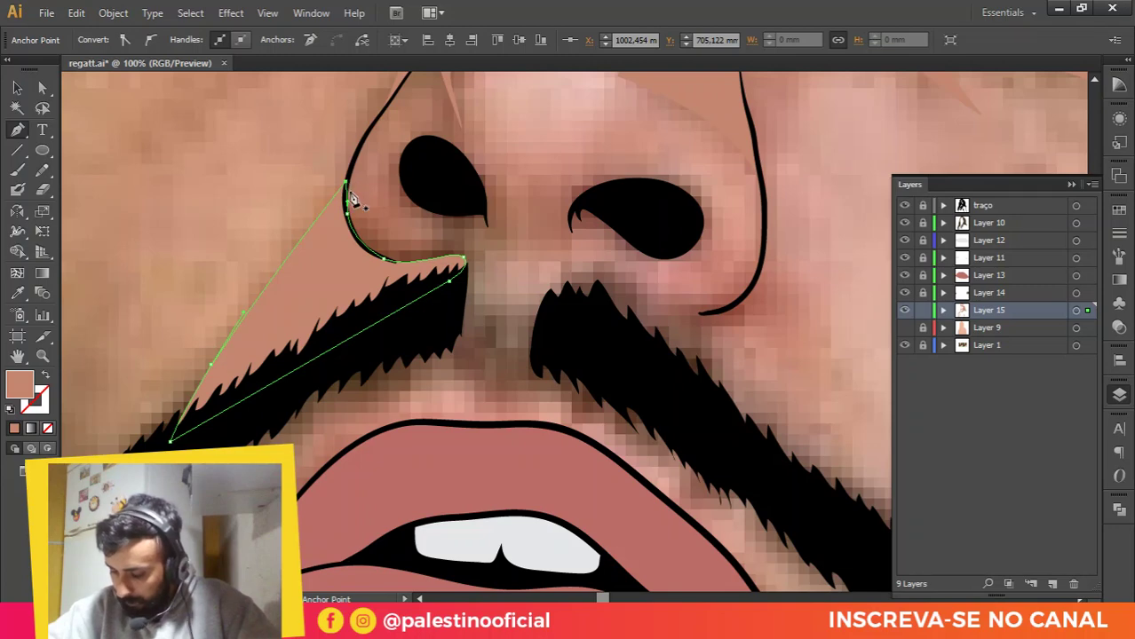
# Step: Start a moustache shadow with the Pen, tracing the left half's upper edge down and around its outer tip
pyautogui.scroll(-2, 517, 211)
pyautogui.scroll(1, 561, 243)
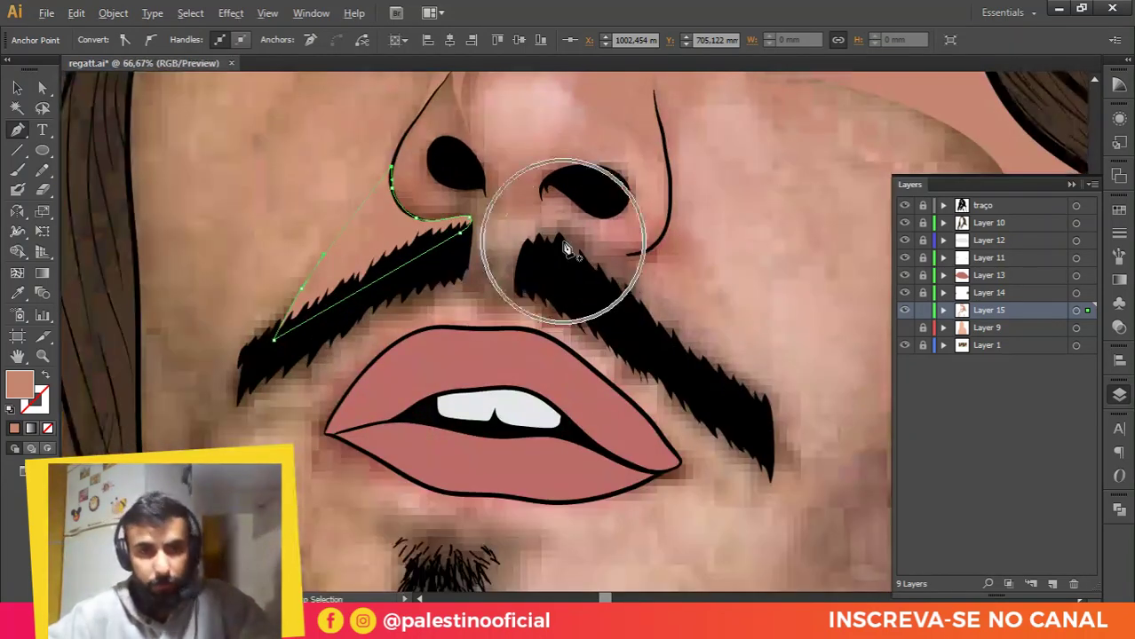
pyautogui.moveTo(342, 337); pyautogui.dragTo(423, 301)
pyautogui.click(398, 264)
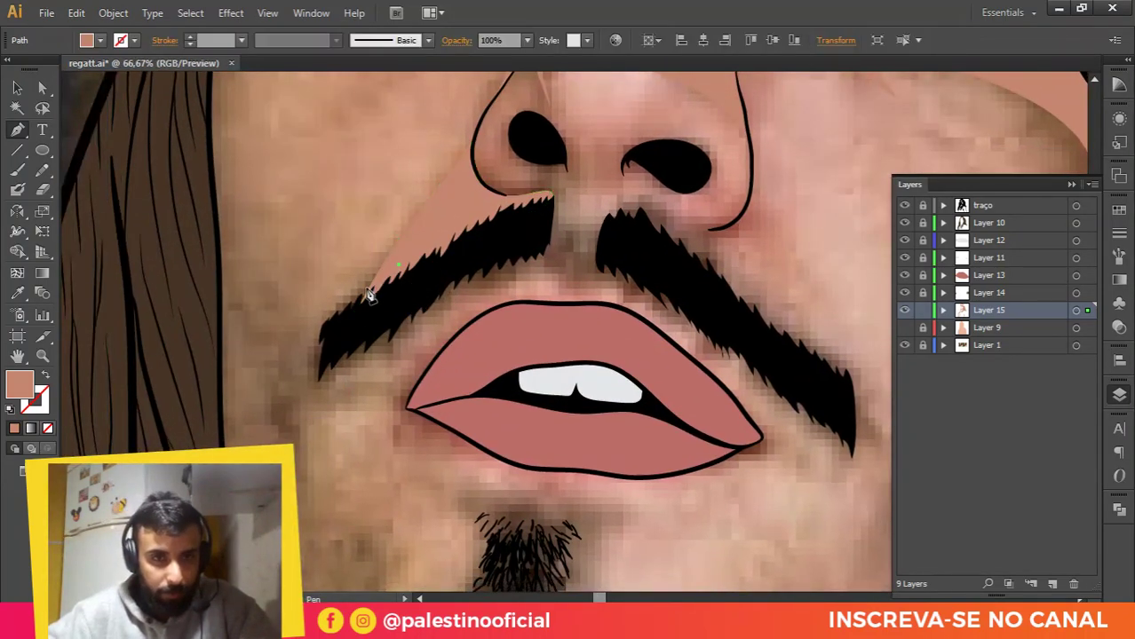
pyautogui.scroll(2, 351, 309)
pyautogui.hotkey('ctrl', 'z')
pyautogui.click(361, 318)
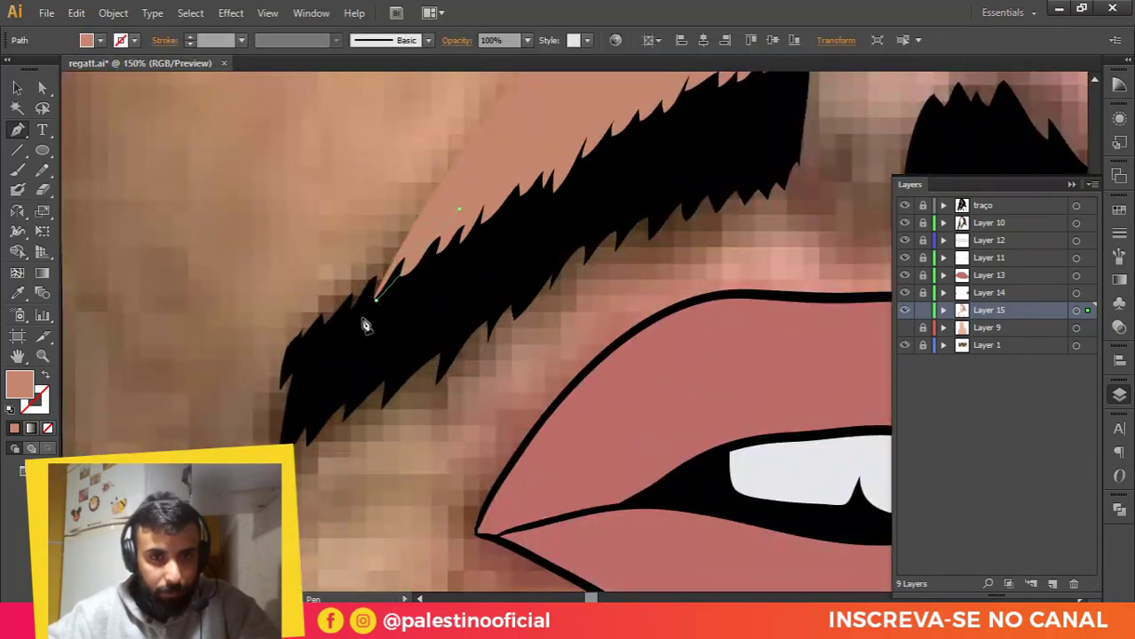
pyautogui.click(369, 285)
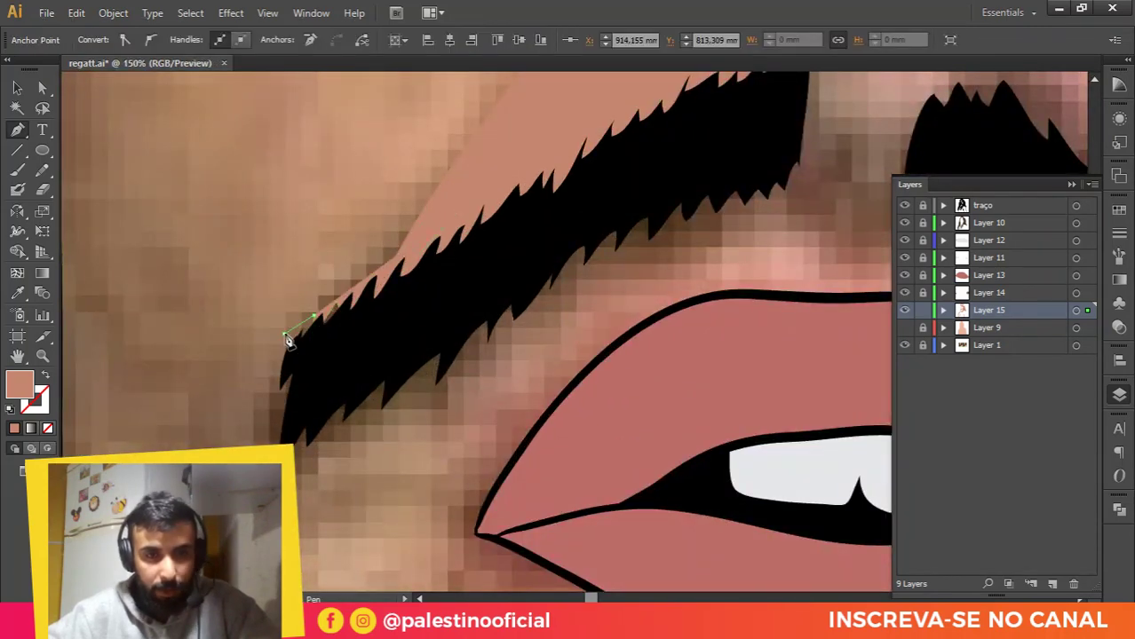
pyautogui.moveTo(268, 414); pyautogui.dragTo(286, 441)
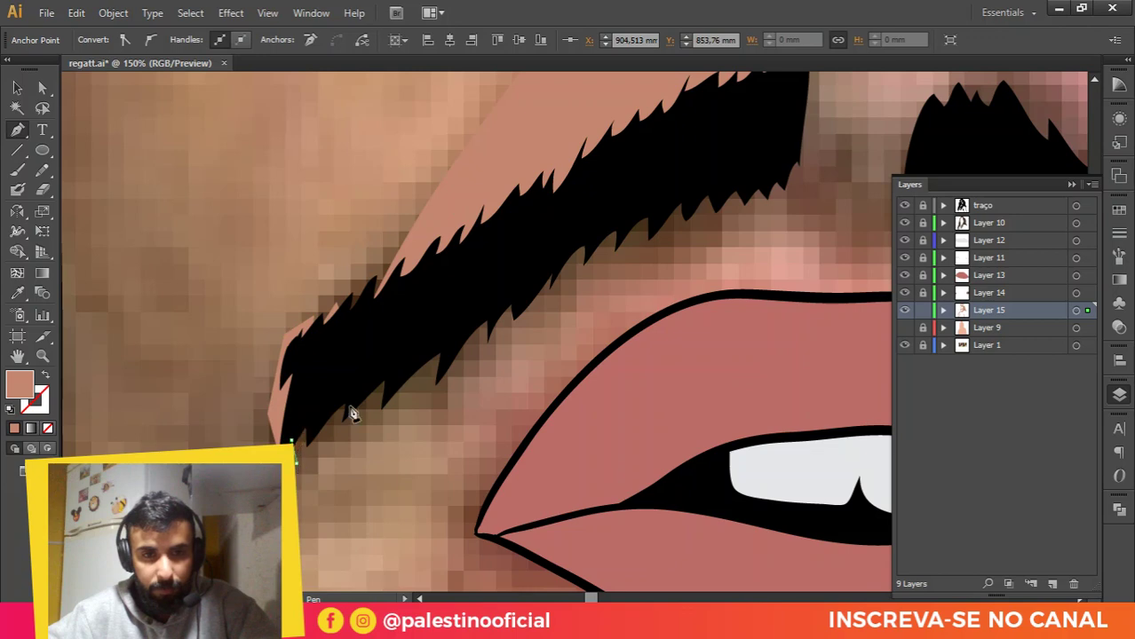
# Step: Trace the moustache shadow along the lower edge of the left half up to its inner end
pyautogui.click(437, 374)
pyautogui.click(477, 337)
pyautogui.moveTo(496, 308); pyautogui.dragTo(462, 373)
pyautogui.click(478, 376)
pyautogui.click(557, 322)
pyautogui.click(669, 285)
pyautogui.click(686, 269)
# Step: Carry the moustache shadow outline across the gap above the upper lip and onto the right half's lower edge
pyautogui.moveTo(638, 254); pyautogui.dragTo(463, 204)
pyautogui.click(569, 212)
pyautogui.moveTo(637, 262); pyautogui.dragTo(678, 257)
pyautogui.moveTo(678, 258); pyautogui.dragTo(387, 208)
pyautogui.click(421, 199)
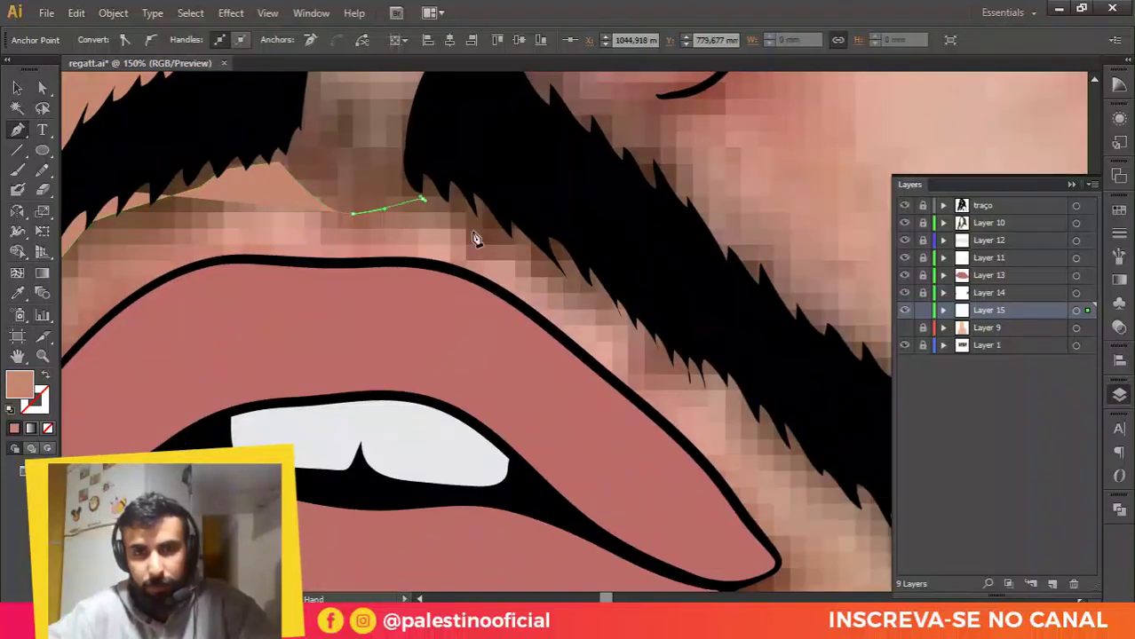
pyautogui.click(475, 231)
pyautogui.click(476, 211)
pyautogui.moveTo(549, 256); pyautogui.dragTo(565, 278)
pyautogui.moveTo(549, 247); pyautogui.dragTo(592, 289)
# Step: Continue the shadow outline down the right half's lower edge and turn it back inside the black moustache
pyautogui.scroll(-2, 489, 304)
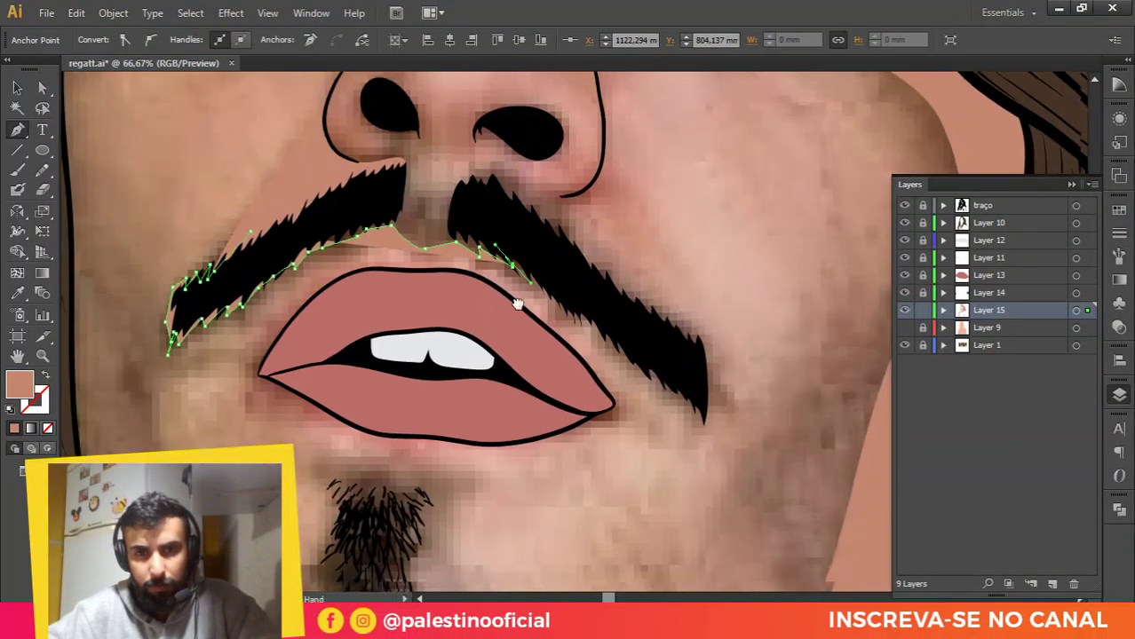
pyautogui.click(580, 316)
pyautogui.click(620, 348)
pyautogui.click(652, 372)
pyautogui.moveTo(567, 273); pyautogui.dragTo(558, 255)
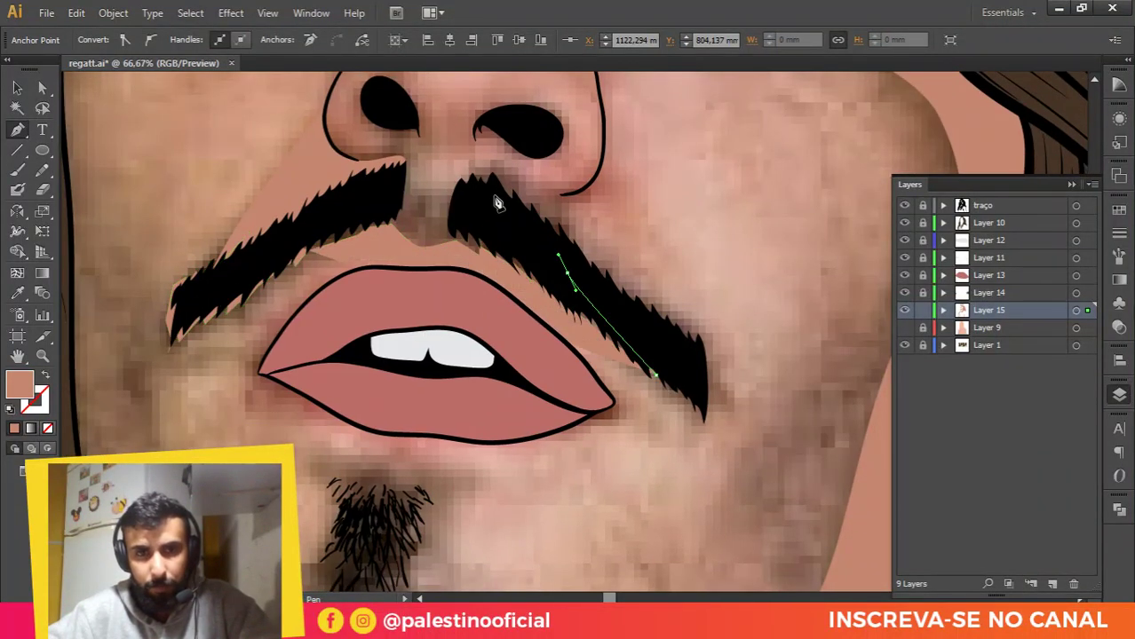
pyautogui.click(479, 181)
pyautogui.moveTo(465, 195); pyautogui.dragTo(463, 194)
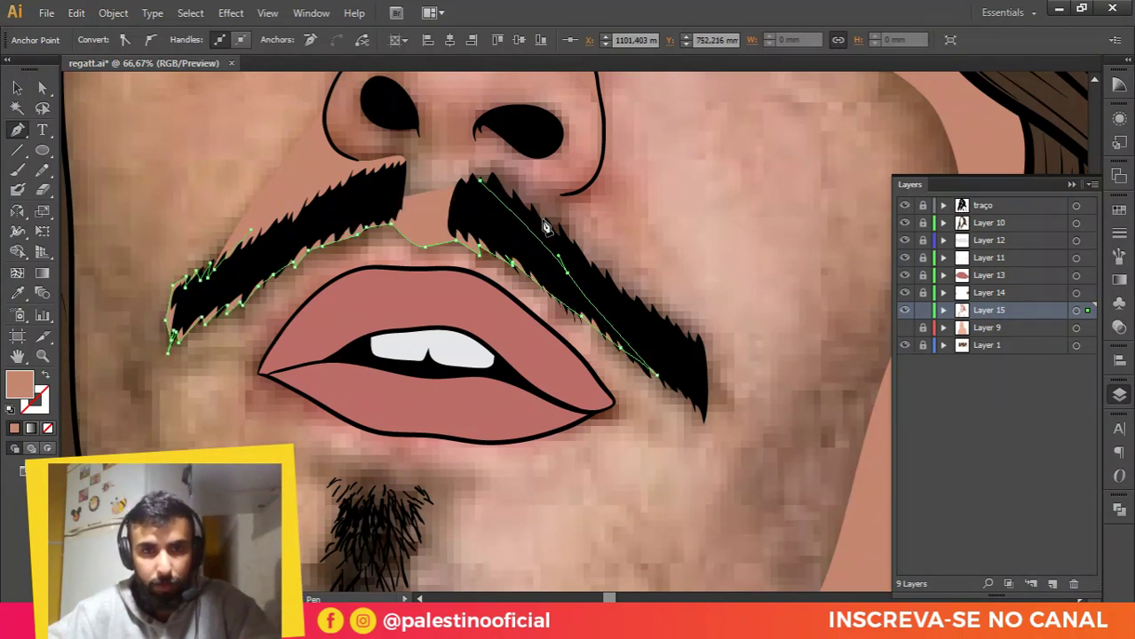
pyautogui.hotkey('ctrl', 'z')
# Step: Trace the shadow over the right half's upper edge, across the gap below the nose to the left half, and deselect it
pyautogui.moveTo(564, 228); pyautogui.dragTo(554, 212)
pyautogui.click(539, 191)
pyautogui.click(493, 168)
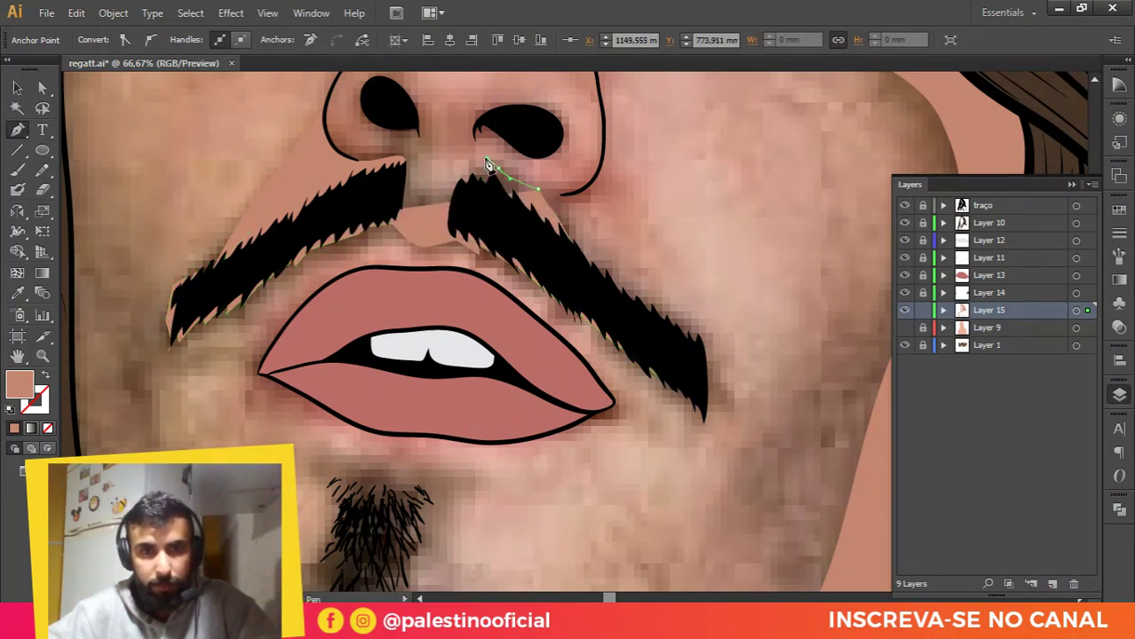
pyautogui.moveTo(467, 170); pyautogui.dragTo(408, 183)
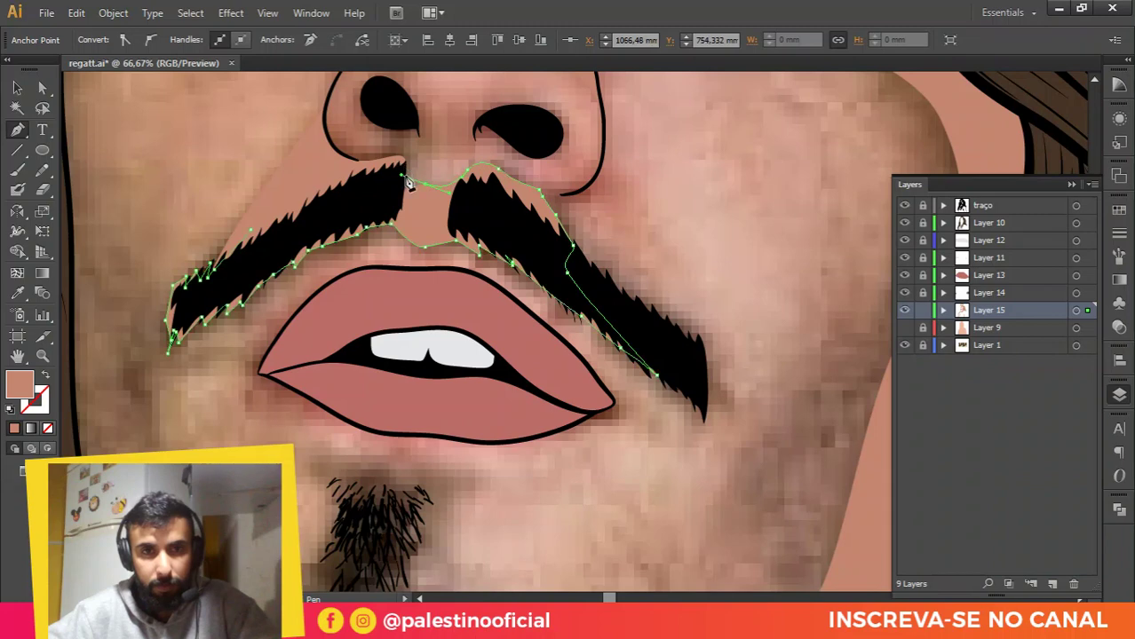
pyautogui.press('v')
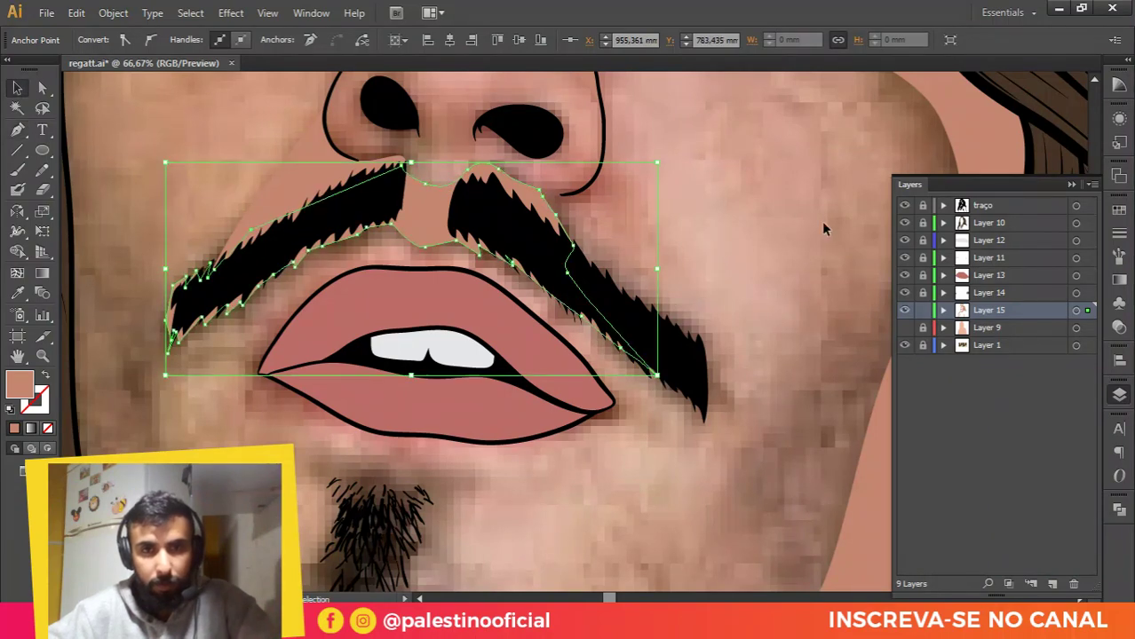
pyautogui.click(821, 221)
# Step: Start a shadow under the left nostril, curving inside the nose wing, up into the nostril and down past its inner edge
pyautogui.moveTo(616, 157); pyautogui.dragTo(591, 329)
pyautogui.scroll(1, 399, 276)
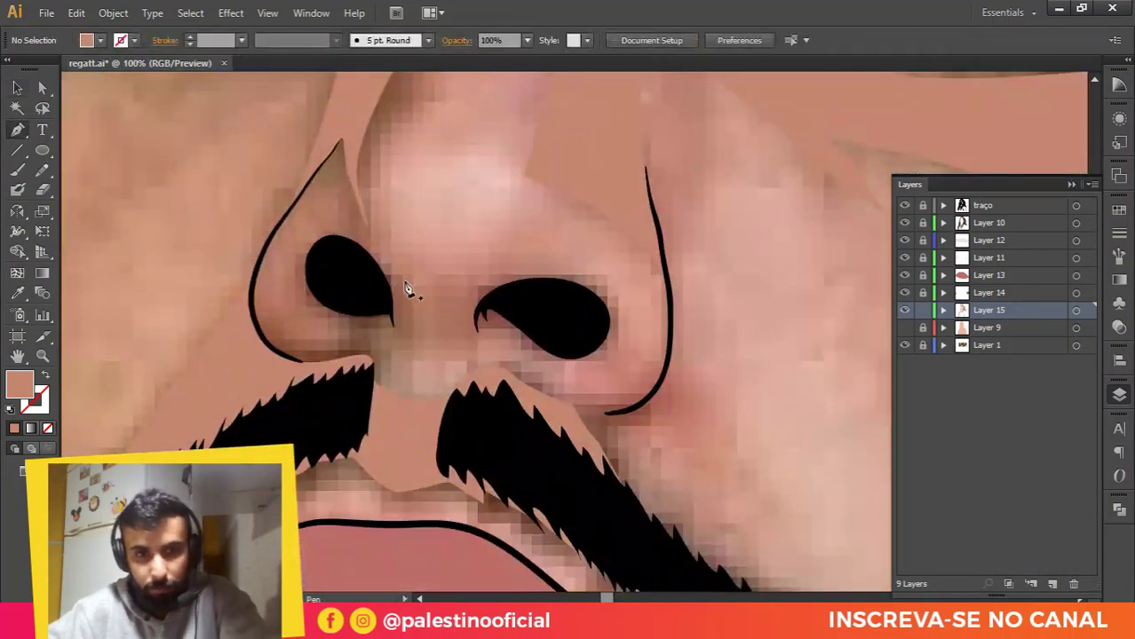
pyautogui.scroll(1, 304, 346)
pyautogui.press('p')
pyautogui.moveTo(315, 348); pyautogui.dragTo(371, 348)
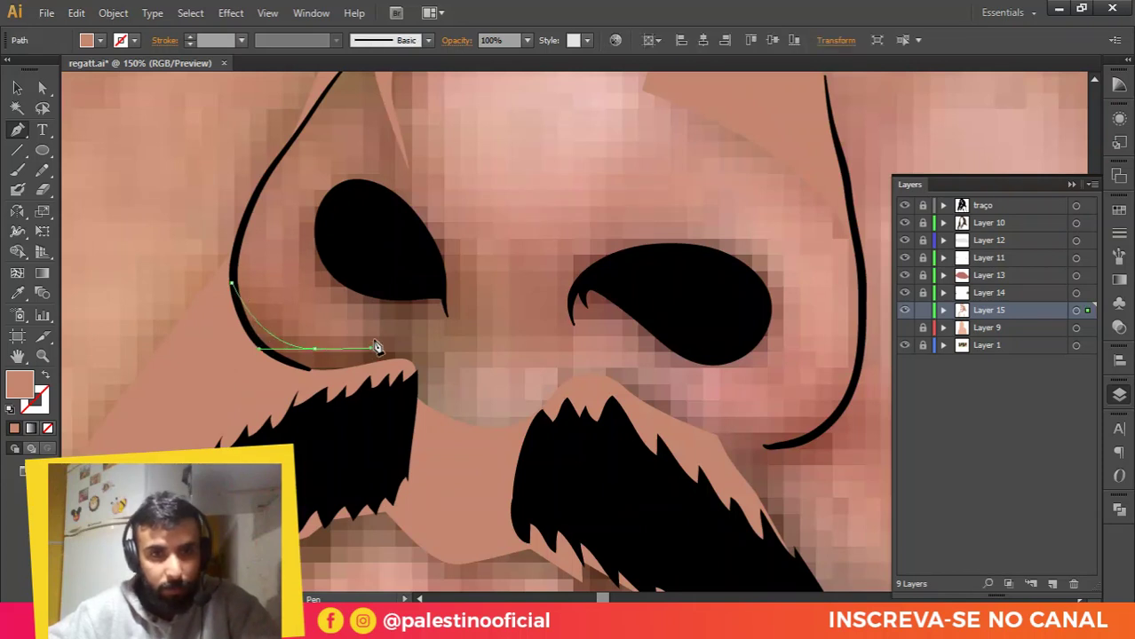
pyautogui.moveTo(364, 237); pyautogui.dragTo(364, 240)
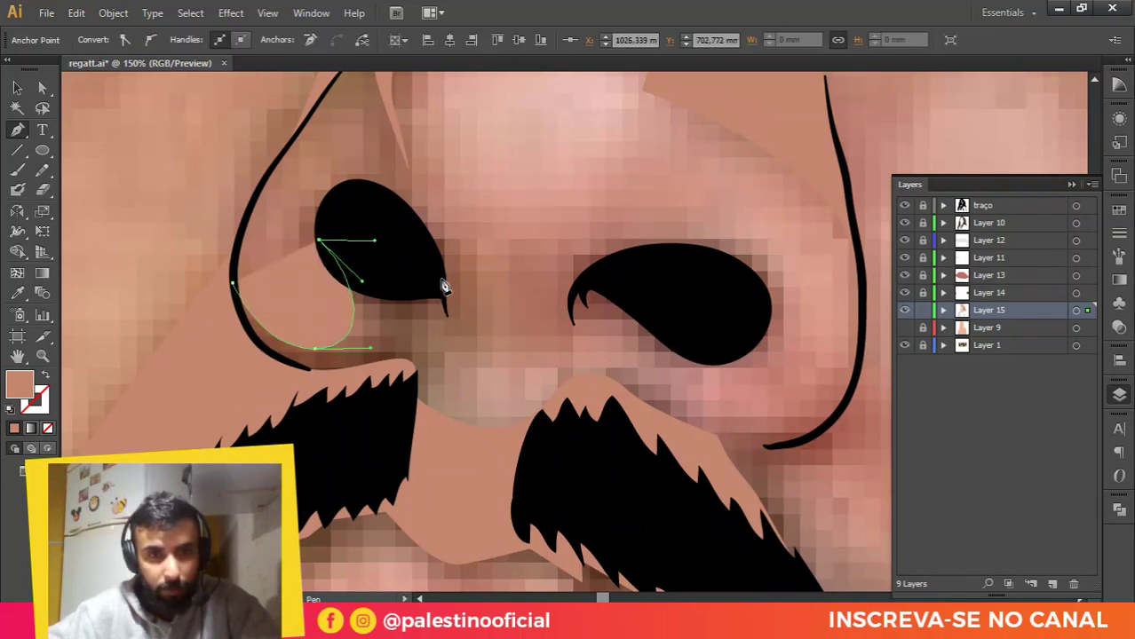
pyautogui.moveTo(440, 278); pyautogui.dragTo(423, 363)
# Step: Run the nostril shadow down into the moustache and around outside the nose wing, closing the shape at its start
pyautogui.click(421, 419)
pyautogui.click(298, 424)
pyautogui.moveTo(239, 379); pyautogui.dragTo(233, 372)
pyautogui.moveTo(220, 338); pyautogui.dragTo(222, 329)
pyautogui.click(232, 286)
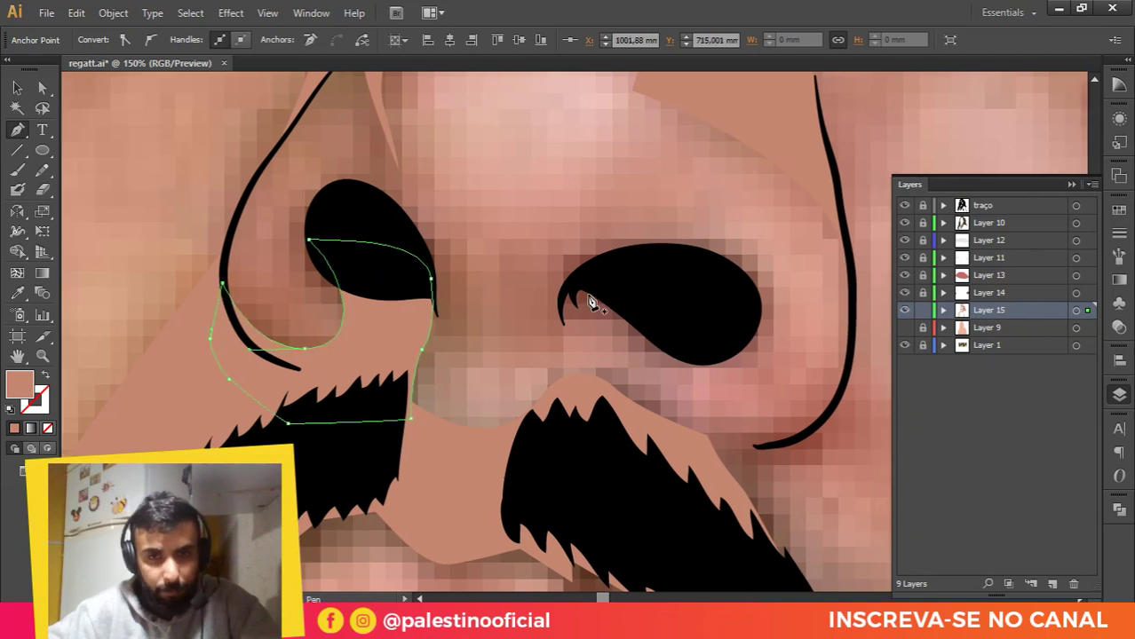
pyautogui.scroll(1, 625, 265)
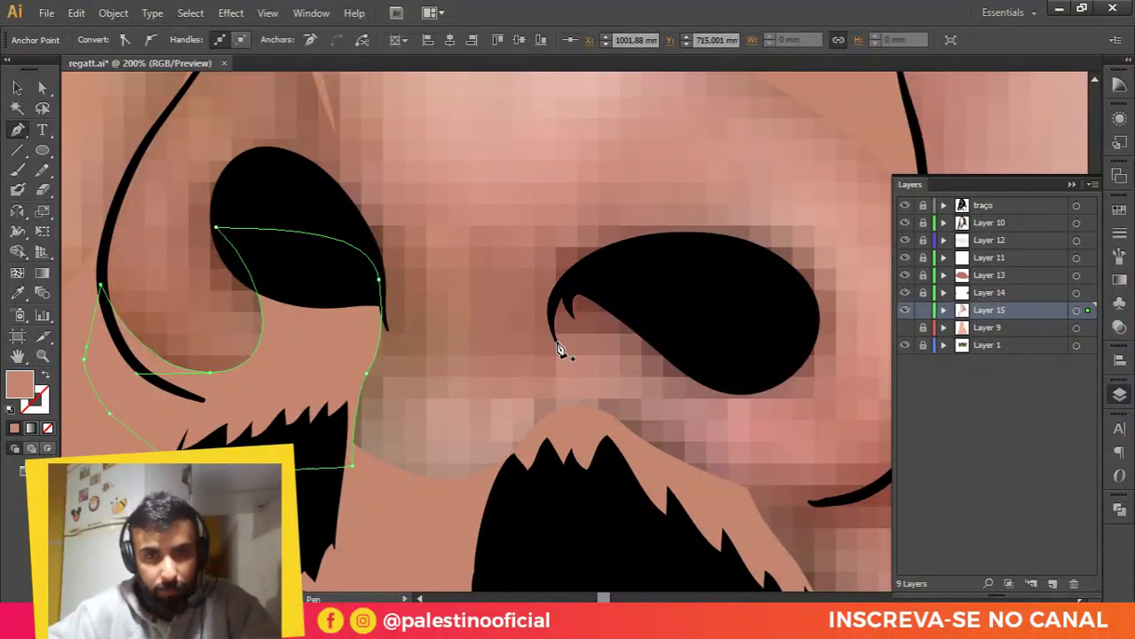
# Step: Start a shadow at the right nostril's inner edge, curving below its pointed tip and hooking back along the lower rim
pyautogui.scroll(1, 558, 348)
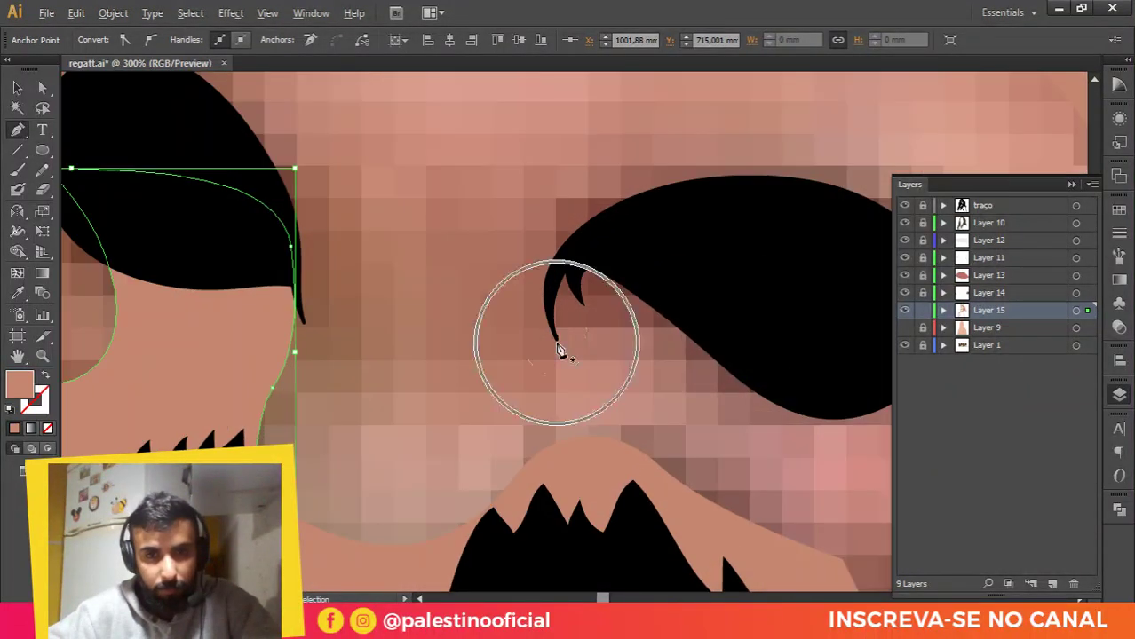
pyautogui.click(561, 249)
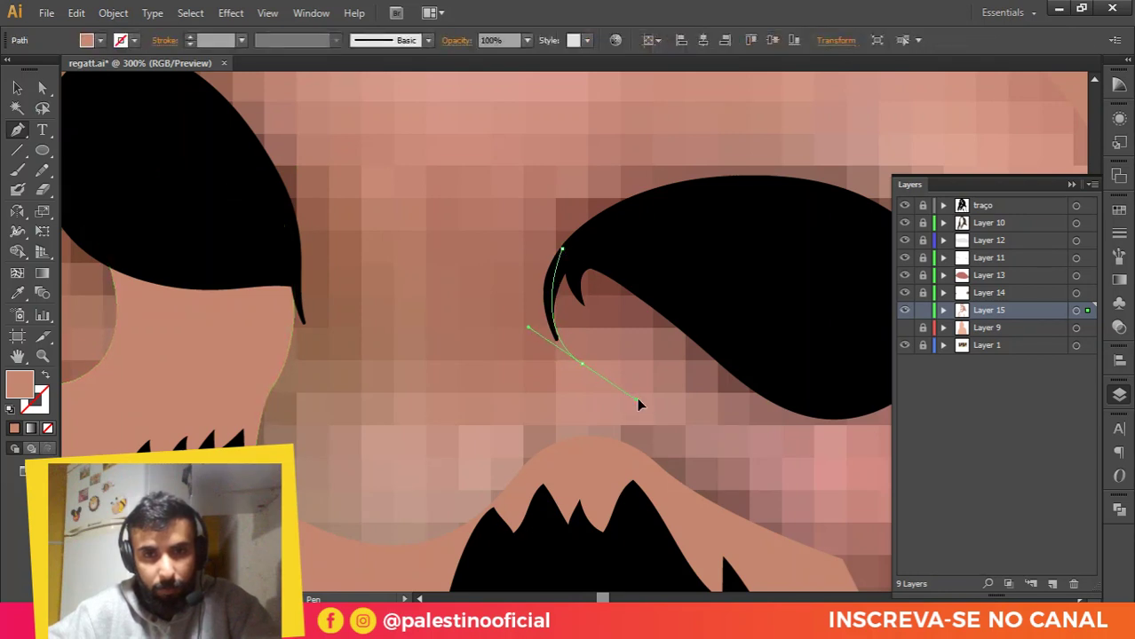
pyautogui.moveTo(637, 404); pyautogui.dragTo(565, 321)
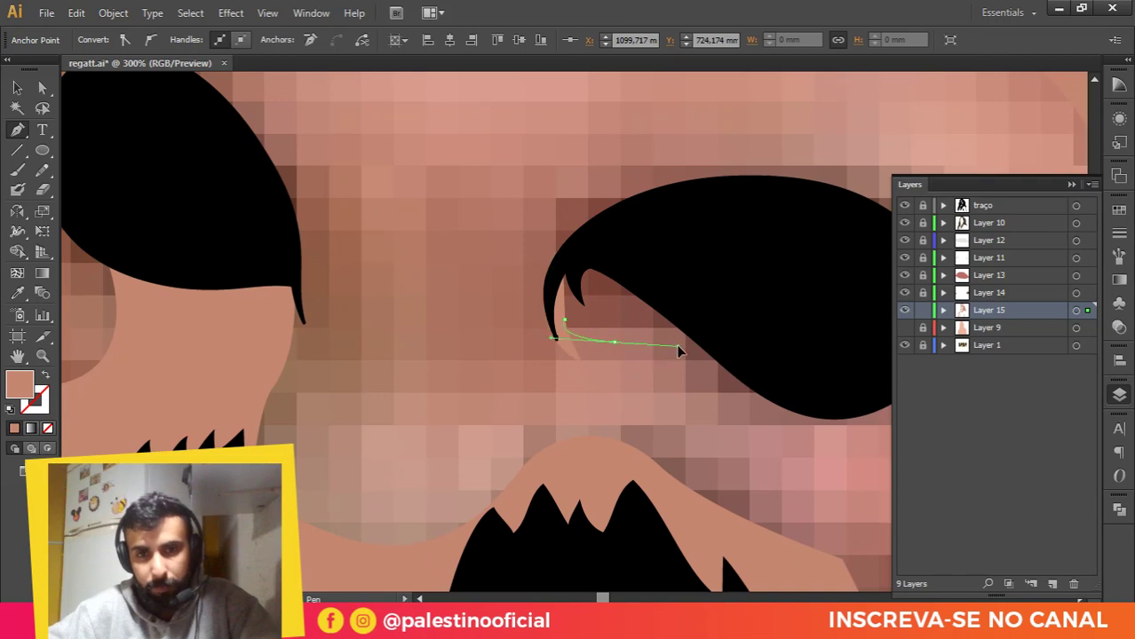
pyautogui.moveTo(602, 294); pyautogui.dragTo(613, 284)
pyautogui.moveTo(695, 361); pyautogui.dragTo(601, 401)
# Step: Carry the shadow around the right nostril's outer lower edge, close it back through the black fill, and deselect it
pyautogui.moveTo(686, 389); pyautogui.dragTo(727, 318)
pyautogui.moveTo(595, 220); pyautogui.dragTo(473, 203)
pyautogui.click(392, 223)
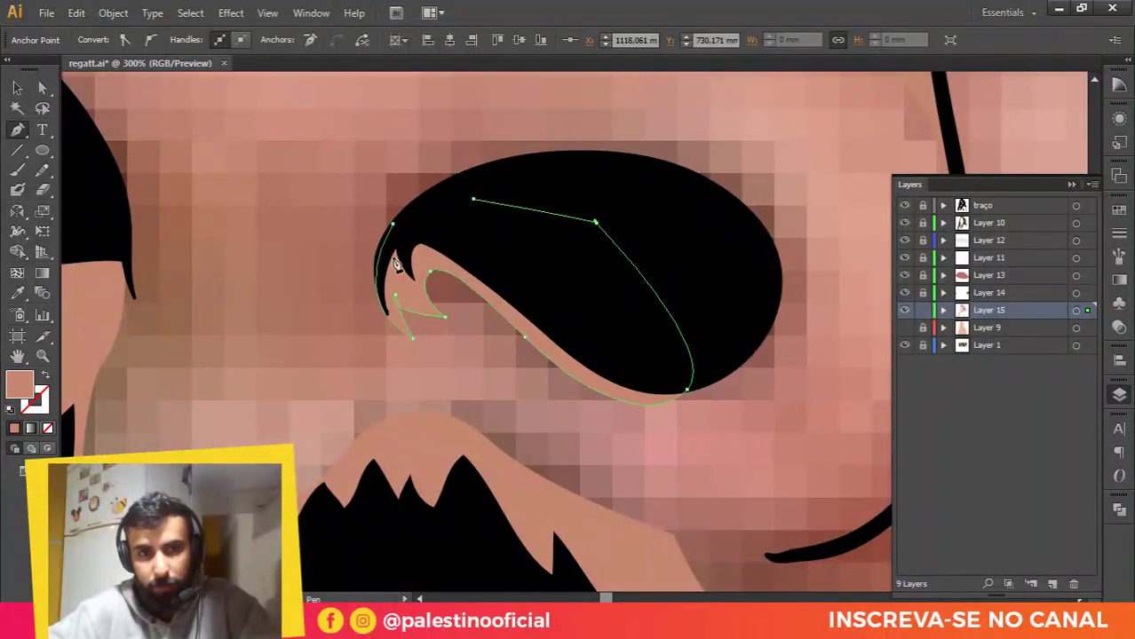
pyautogui.click(393, 226)
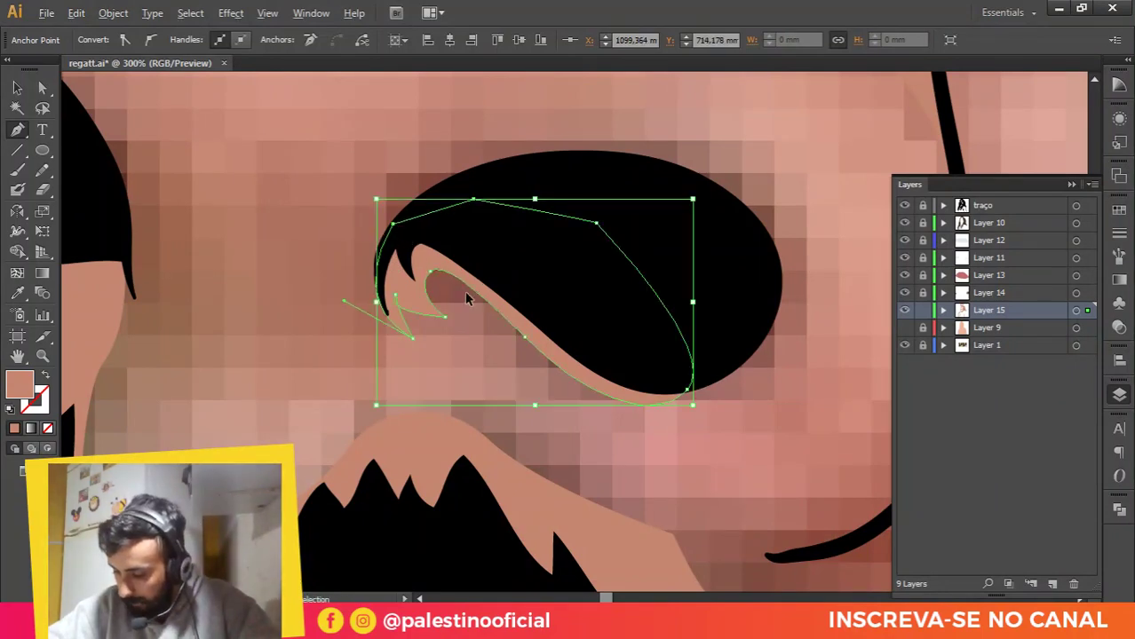
pyautogui.hotkey('ctrl', '-')
pyautogui.hotkey('ctrl', '-')
pyautogui.hotkey('ctrl', '-')
pyautogui.hotkey('ctrl', '-')
pyautogui.press('v')
pyautogui.scroll(-1, 511, 276)
pyautogui.click(638, 319)
pyautogui.scroll(-1, 573, 333)
pyautogui.scroll(4, 567, 329)
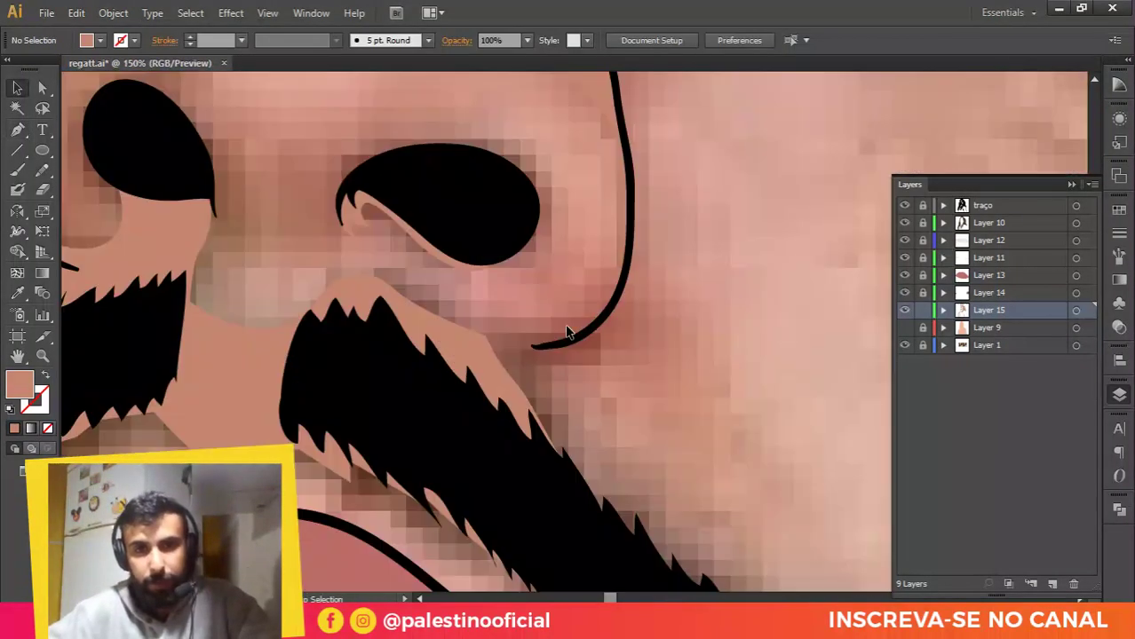
# Step: Start a shadow at the right moustache half's upper edge, curving under the nose wing and up inside its black outline
pyautogui.press('p')
pyautogui.scroll(1, 479, 333)
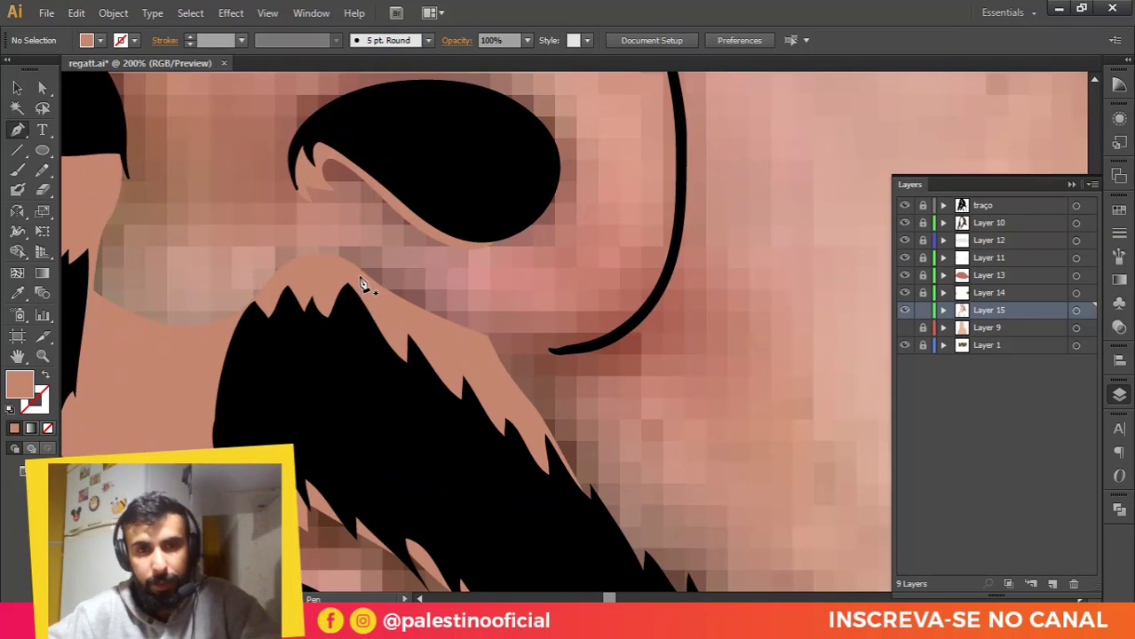
pyautogui.click(360, 278)
pyautogui.moveTo(639, 315); pyautogui.dragTo(757, 228)
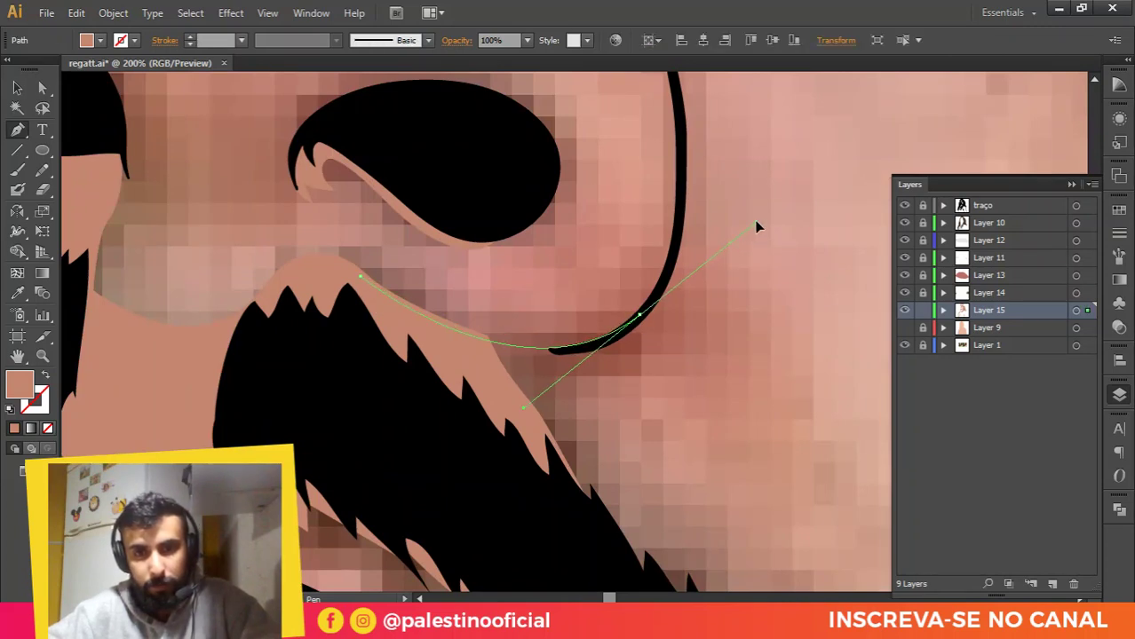
pyautogui.moveTo(665, 286); pyautogui.dragTo(666, 285)
pyautogui.click(675, 258)
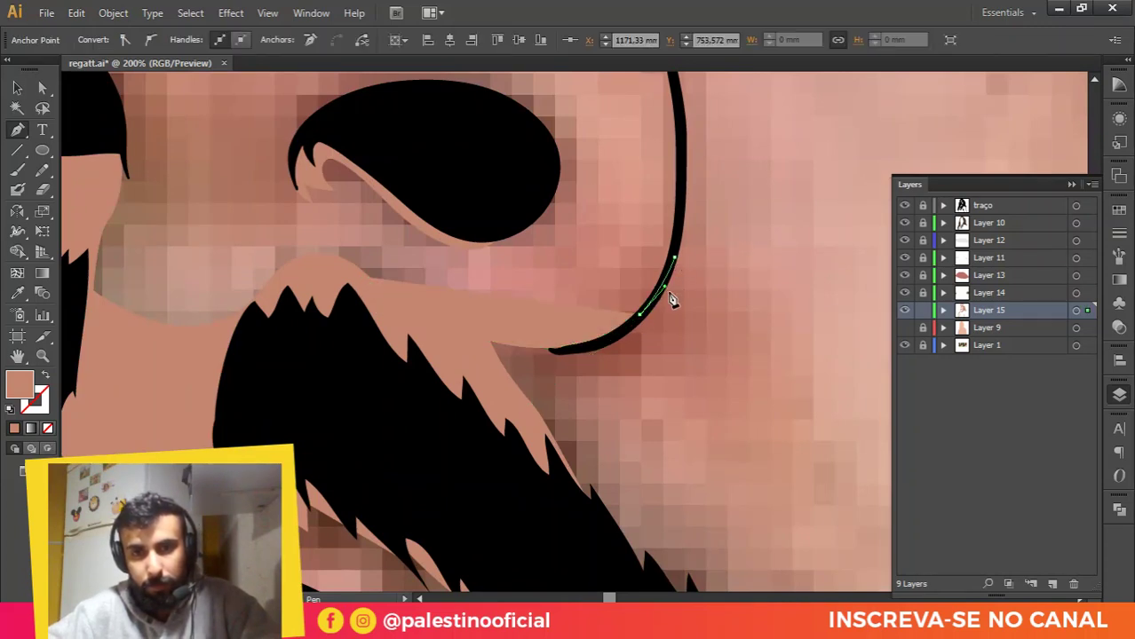
# Step: Run the shadow down outside the nose wing to the moustache, close it through the black hair, and deselect it
pyautogui.moveTo(632, 360); pyautogui.dragTo(590, 385)
pyautogui.moveTo(554, 423); pyautogui.dragTo(568, 458)
pyautogui.click(587, 502)
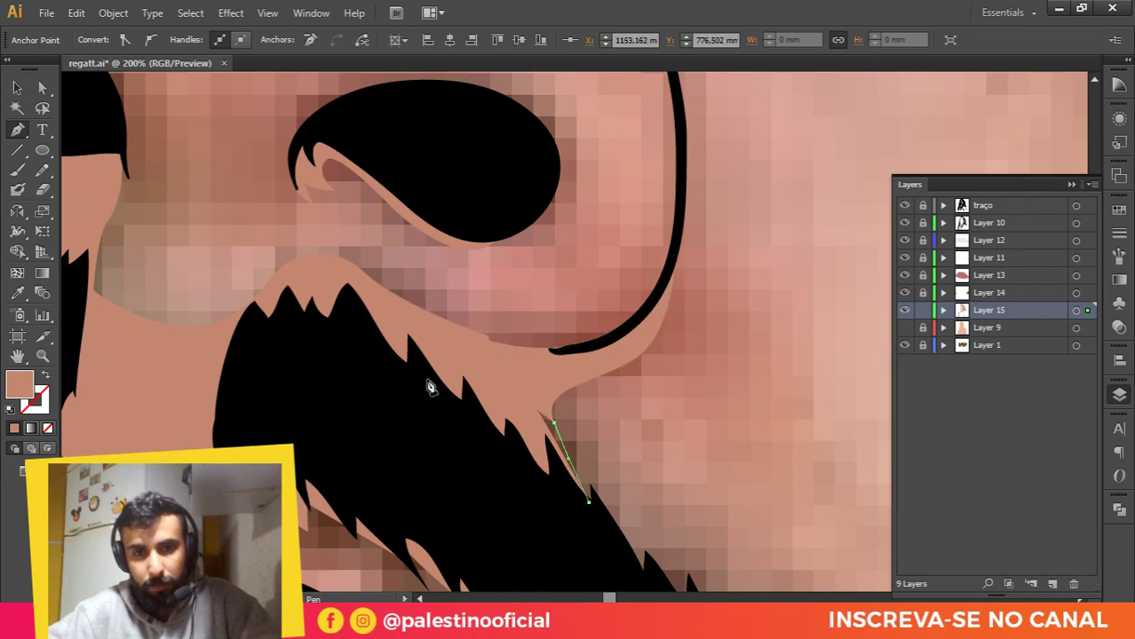
pyautogui.click(406, 350)
pyautogui.click(360, 277)
pyautogui.press('v')
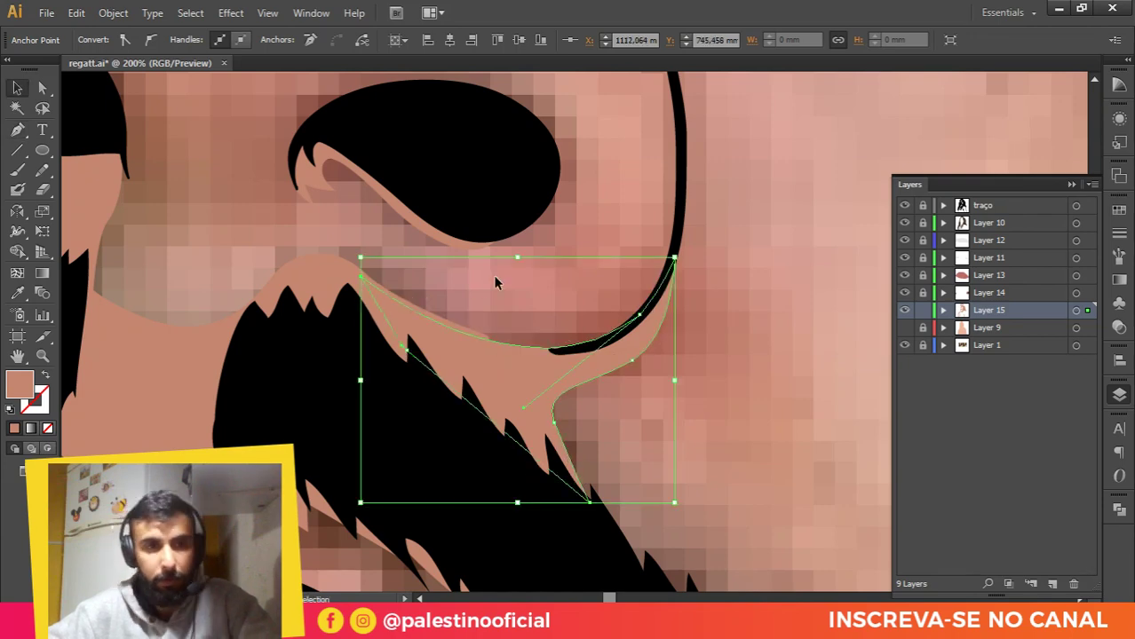
pyautogui.click(494, 276)
# Step: Show Layer 9 briefly to check the shadows against the skin fill on the whole portrait, and hide it again
pyautogui.scroll(-6, 517, 238)
pyautogui.scroll(-1, 554, 342)
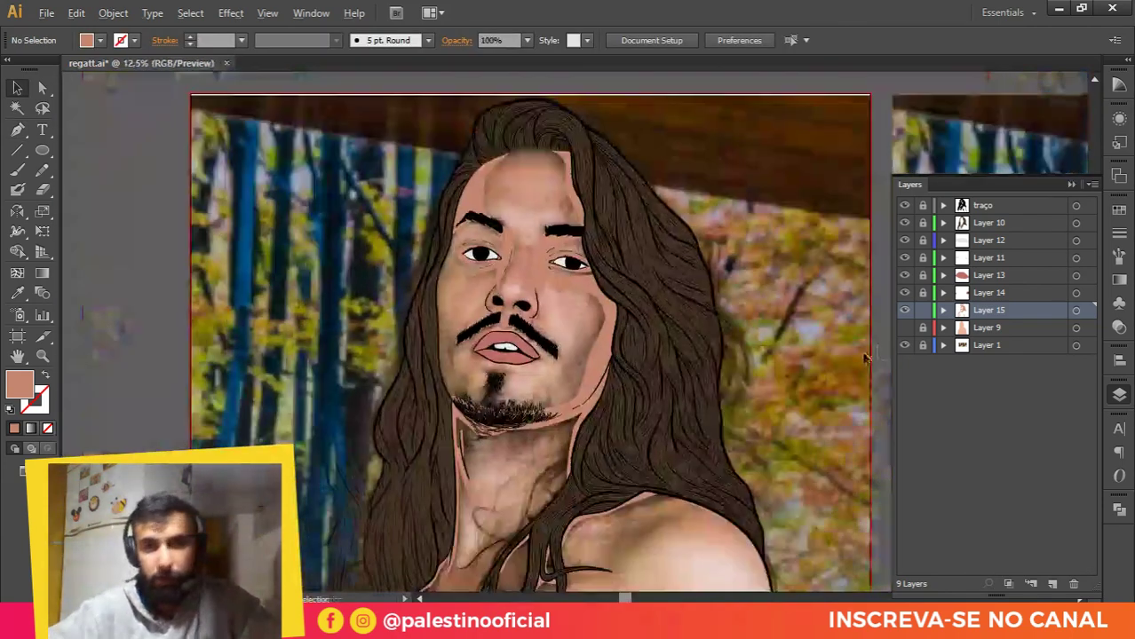
pyautogui.click(904, 328)
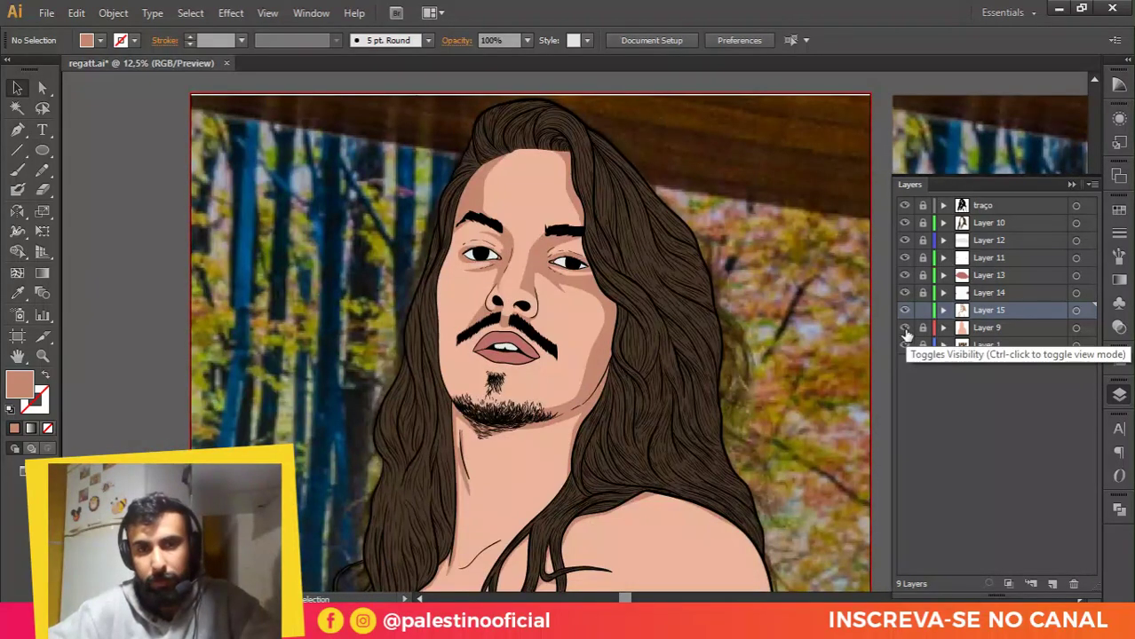
pyautogui.click(904, 327)
# Step: Start the left cheek shadow at the hair edge, bulging towards the moustache tip, hooking back and running down the jaw into the beard
pyautogui.scroll(3, 531, 297)
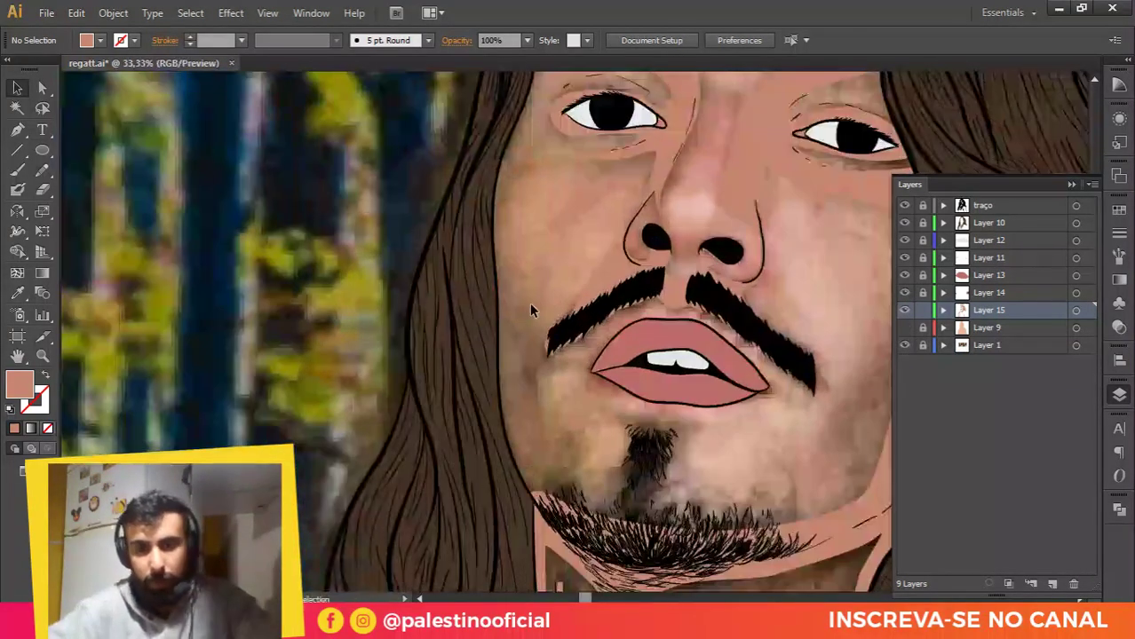
pyautogui.press('p')
pyautogui.moveTo(532, 190); pyautogui.dragTo(597, 202)
pyautogui.scroll(1, 552, 308)
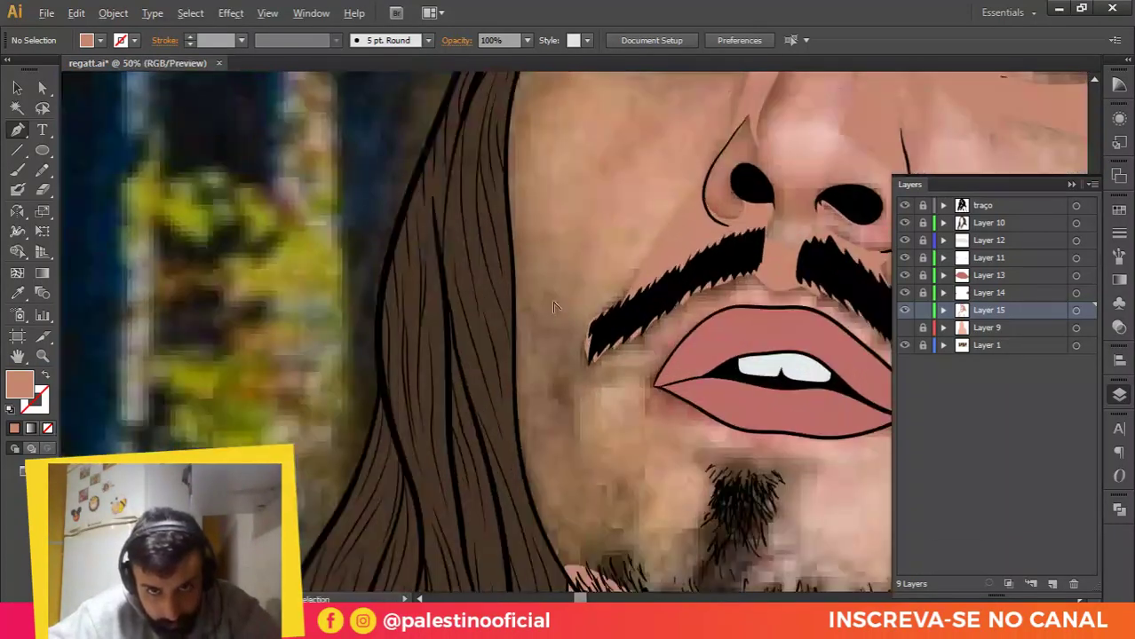
pyautogui.click(509, 219)
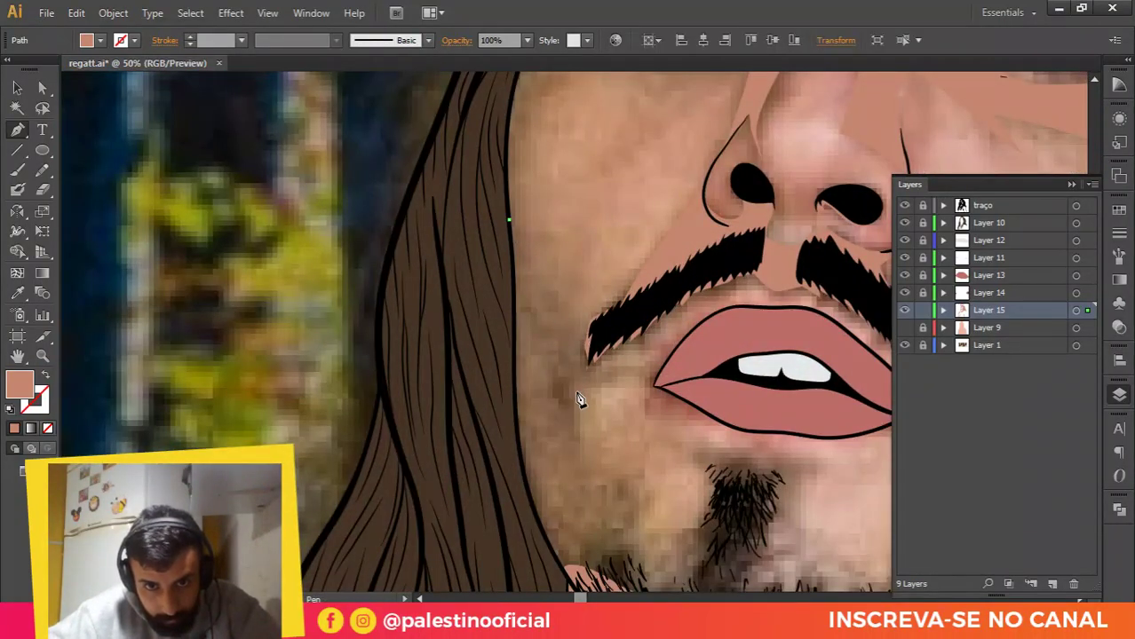
pyautogui.click(578, 396)
pyautogui.moveTo(561, 437); pyautogui.dragTo(515, 333)
pyautogui.moveTo(547, 504); pyautogui.dragTo(515, 406)
pyautogui.moveTo(561, 458); pyautogui.dragTo(541, 449)
# Step: Trace the cheek shadow back up along the hair's black outline, close it at its start, and deselect it
pyautogui.scroll(2, 491, 411)
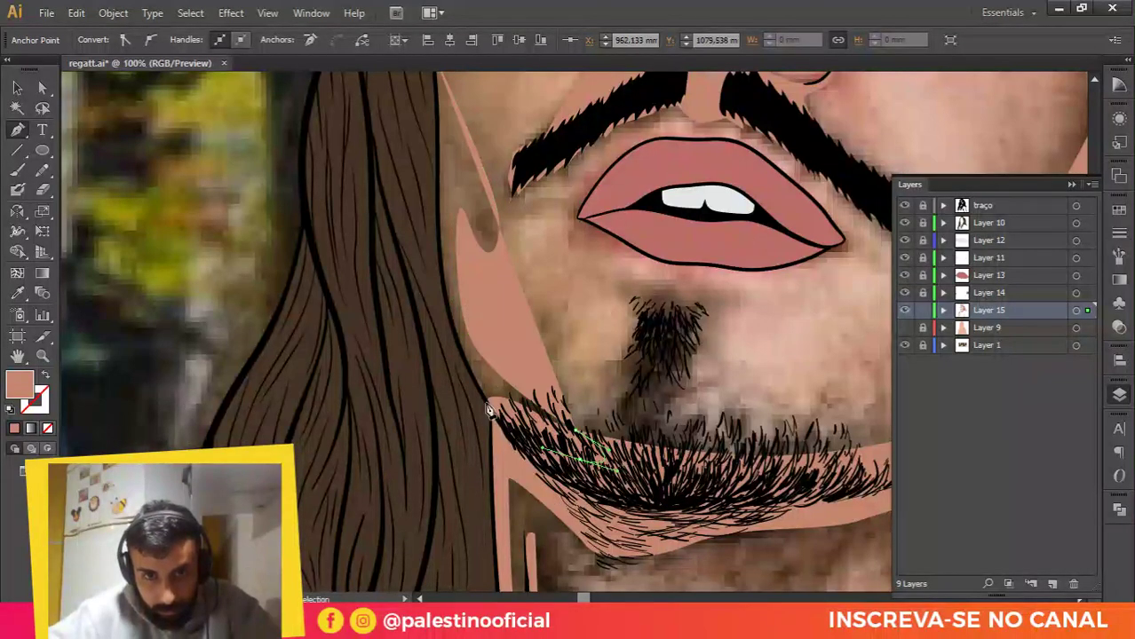
pyautogui.moveTo(474, 380); pyautogui.dragTo(449, 329)
pyautogui.scroll(5, 410, 235)
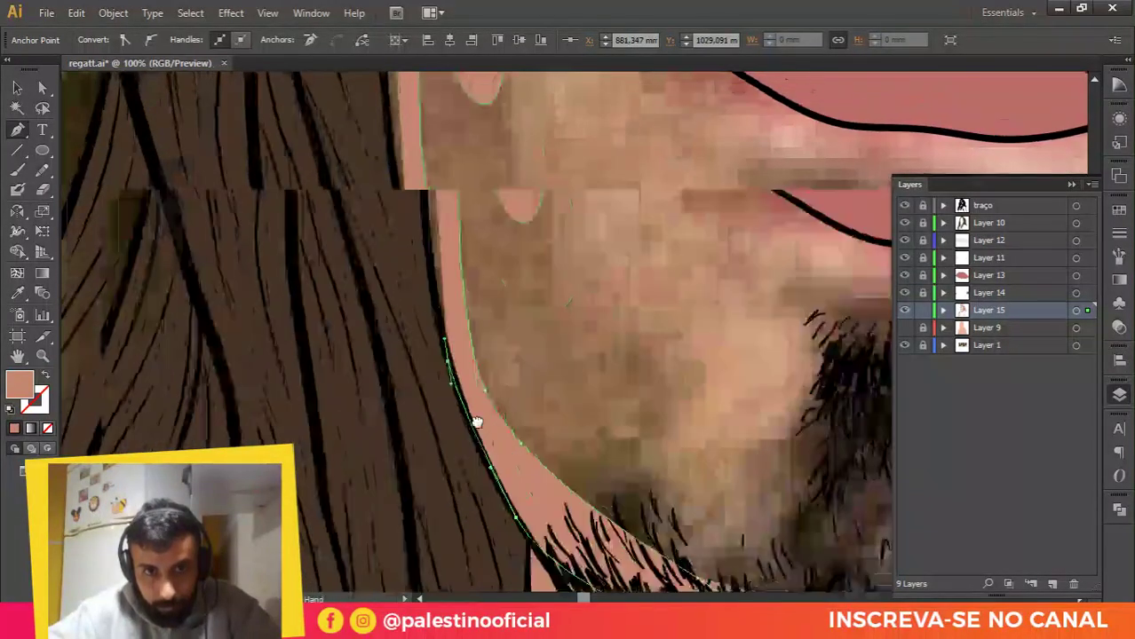
pyautogui.click(479, 342)
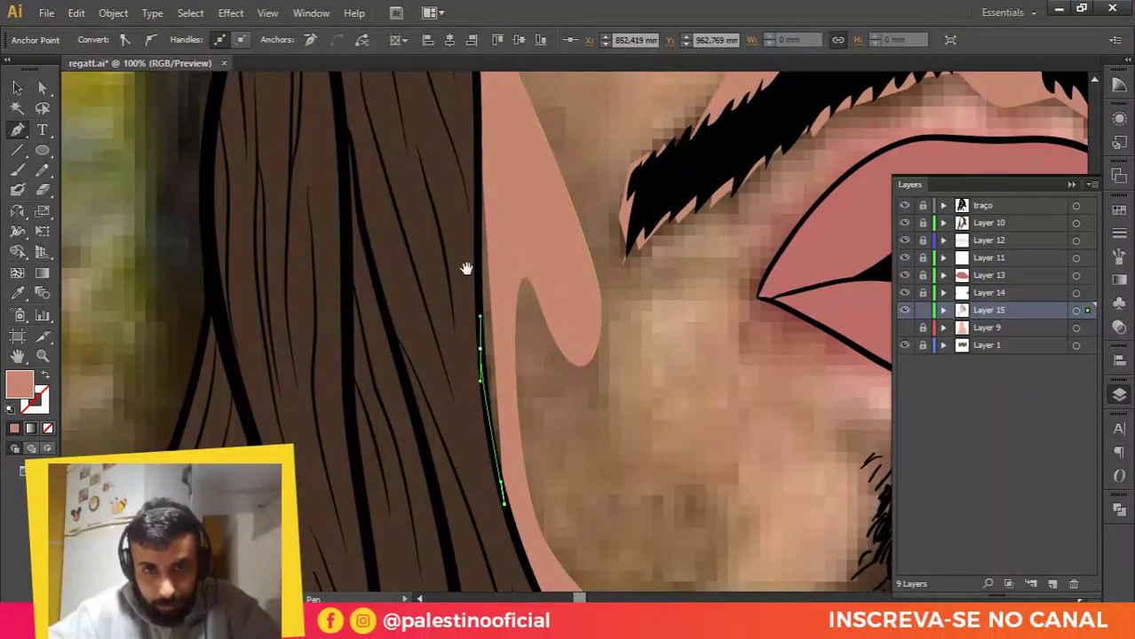
pyautogui.moveTo(466, 269); pyautogui.dragTo(506, 355)
pyautogui.moveTo(502, 285); pyautogui.dragTo(502, 264)
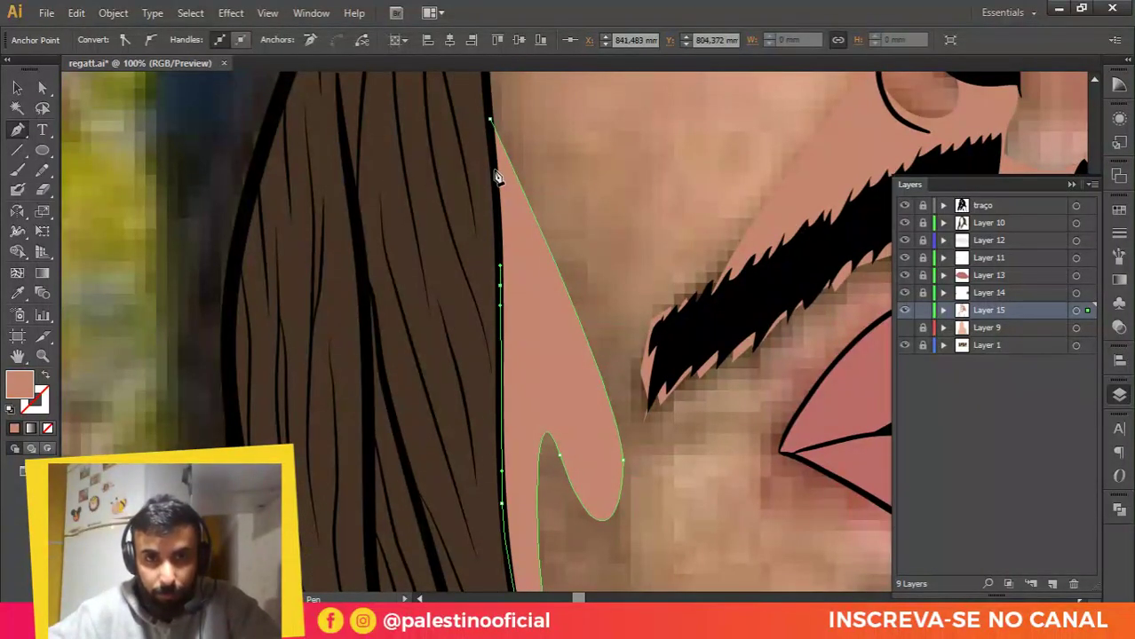
pyautogui.click(494, 168)
pyautogui.click(490, 119)
pyautogui.scroll(-3, 523, 267)
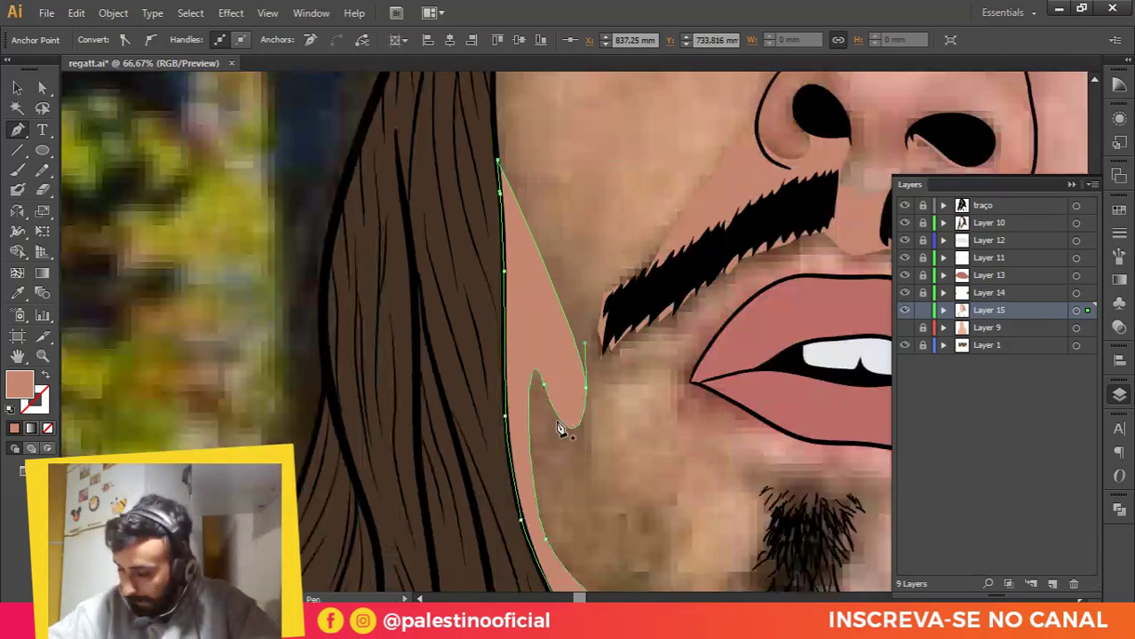
pyautogui.scroll(-1, 595, 453)
pyautogui.scroll(-1, 638, 494)
pyautogui.press('v')
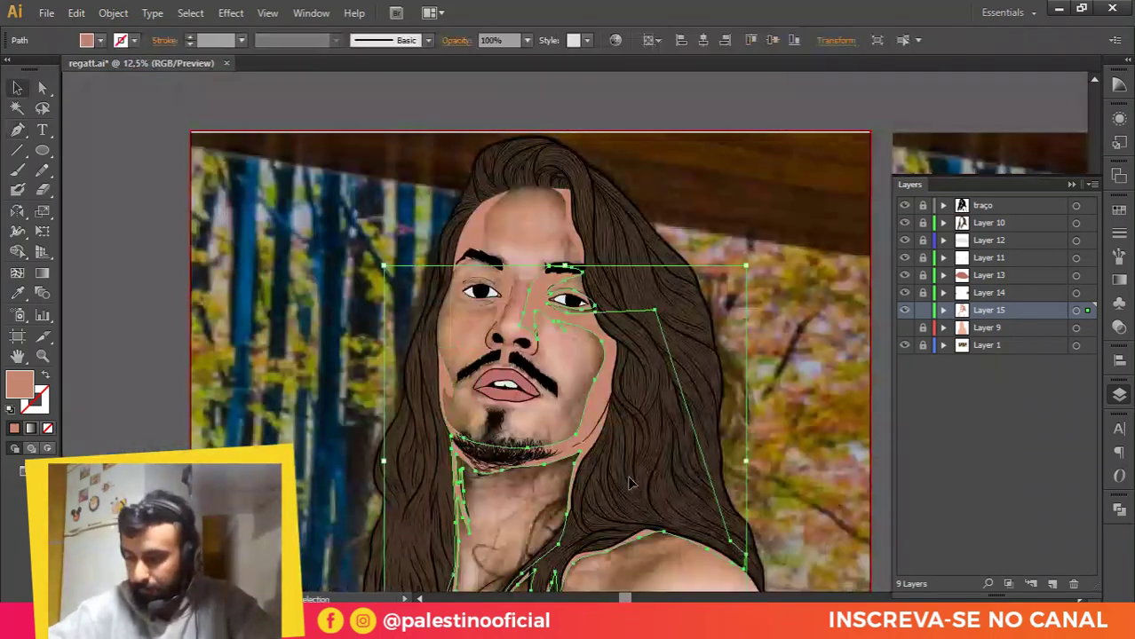
pyautogui.scroll(-1, 545, 397)
pyautogui.click(545, 396)
# Step: Draw a narrow closed shadow on top of the right shoulder, along the lower edge of the hair
pyautogui.moveTo(468, 569); pyautogui.dragTo(486, 246)
pyautogui.moveTo(489, 127); pyautogui.dragTo(507, 258)
pyautogui.scroll(2, 505, 251)
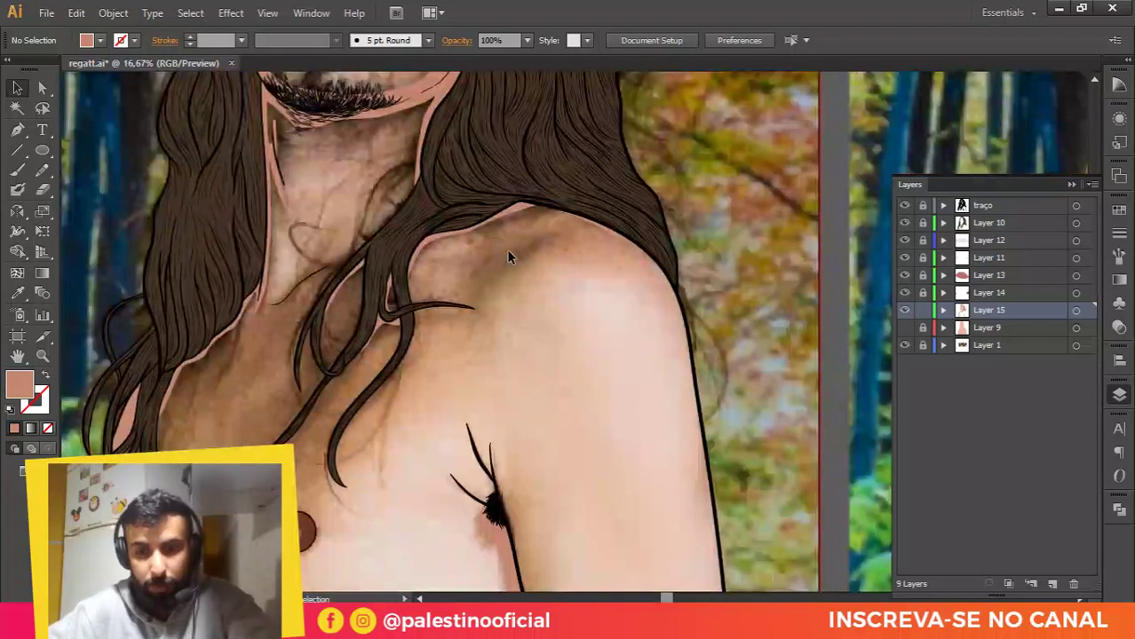
pyautogui.press('p')
pyautogui.scroll(1, 514, 244)
pyautogui.scroll(1, 487, 233)
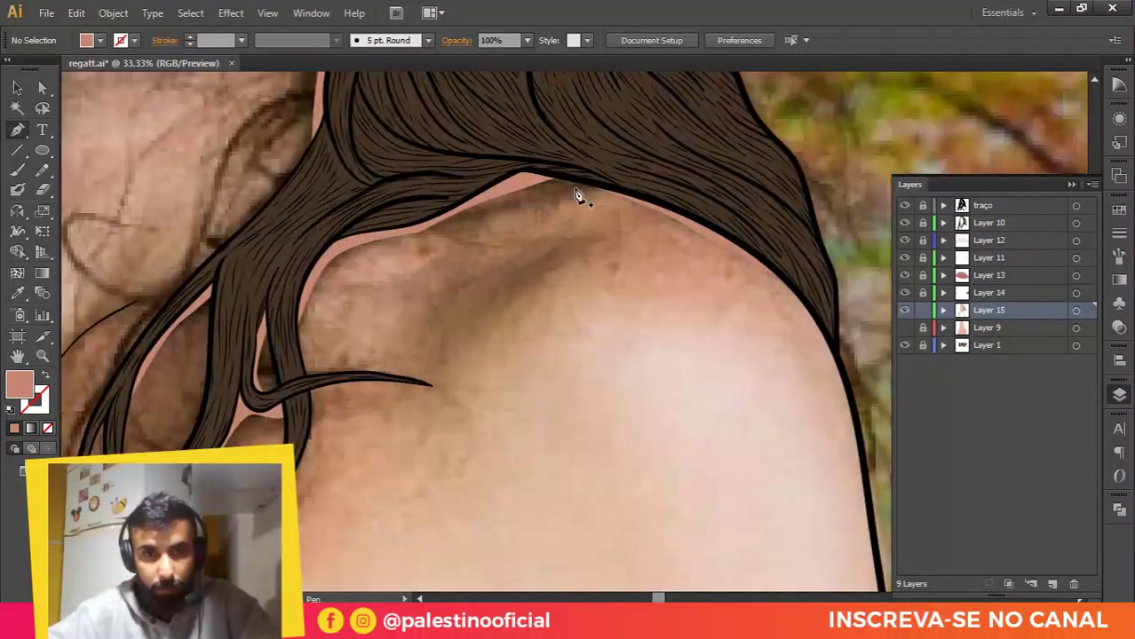
pyautogui.click(595, 192)
pyautogui.moveTo(425, 234); pyautogui.dragTo(439, 233)
pyautogui.moveTo(488, 198); pyautogui.dragTo(539, 172)
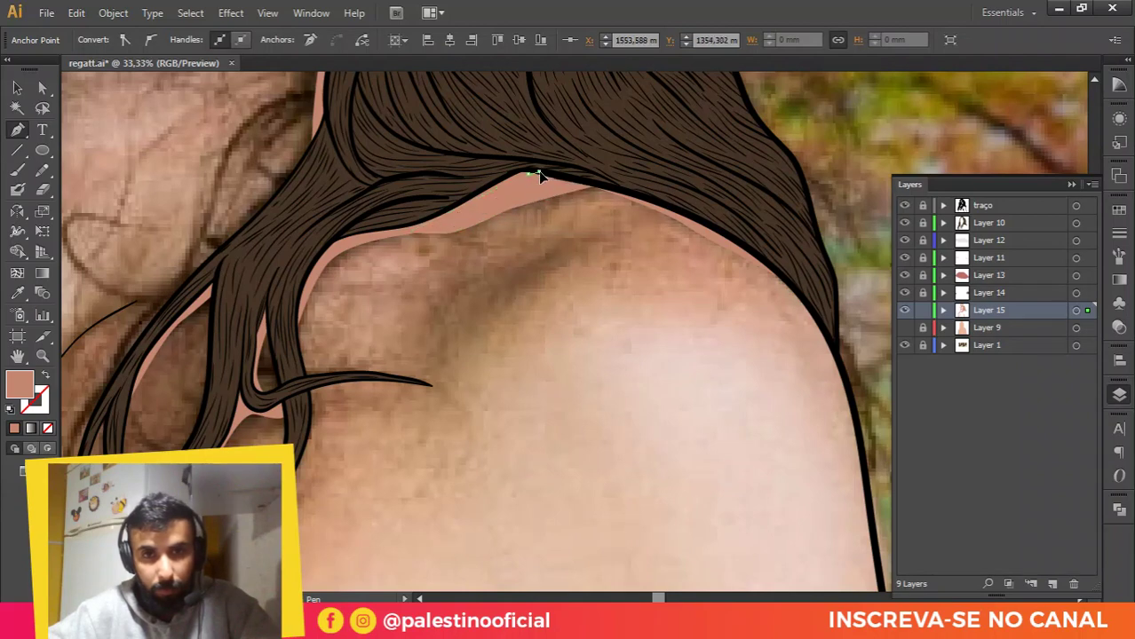
pyautogui.click(595, 192)
# Step: Draw an elongated drop-shaped shadow over the dark collarbone crease on the right shoulder and deselect it
pyautogui.moveTo(525, 272); pyautogui.dragTo(552, 239)
pyautogui.keyDown('ctrl'); pyautogui.click(588, 227); pyautogui.keyUp('ctrl')
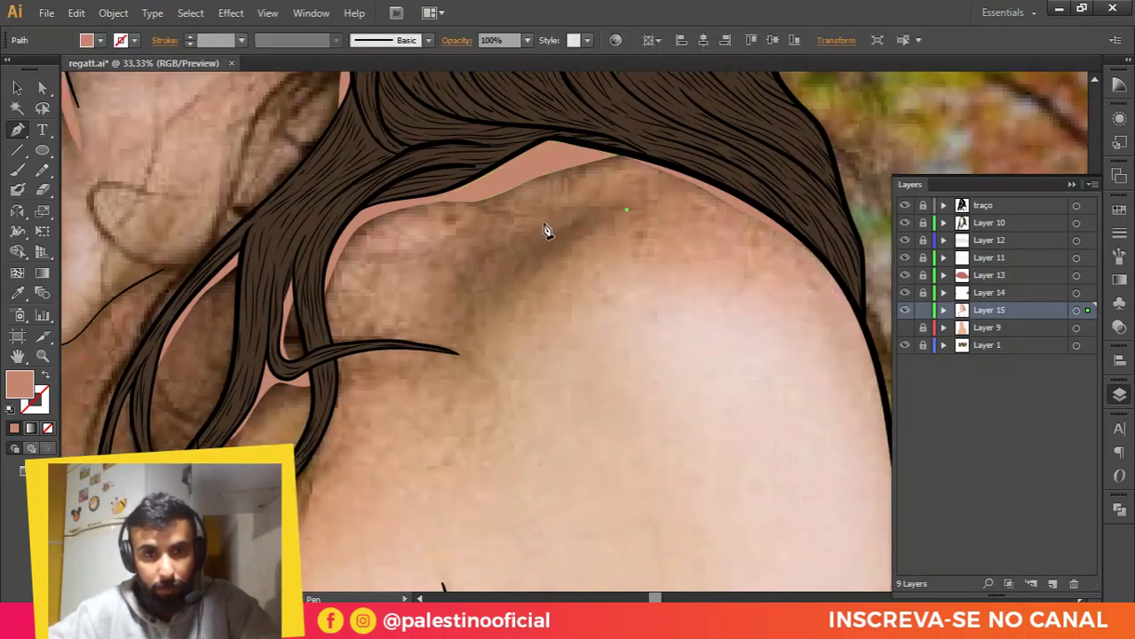
pyautogui.moveTo(448, 284); pyautogui.dragTo(433, 312)
pyautogui.moveTo(497, 296); pyautogui.dragTo(530, 258)
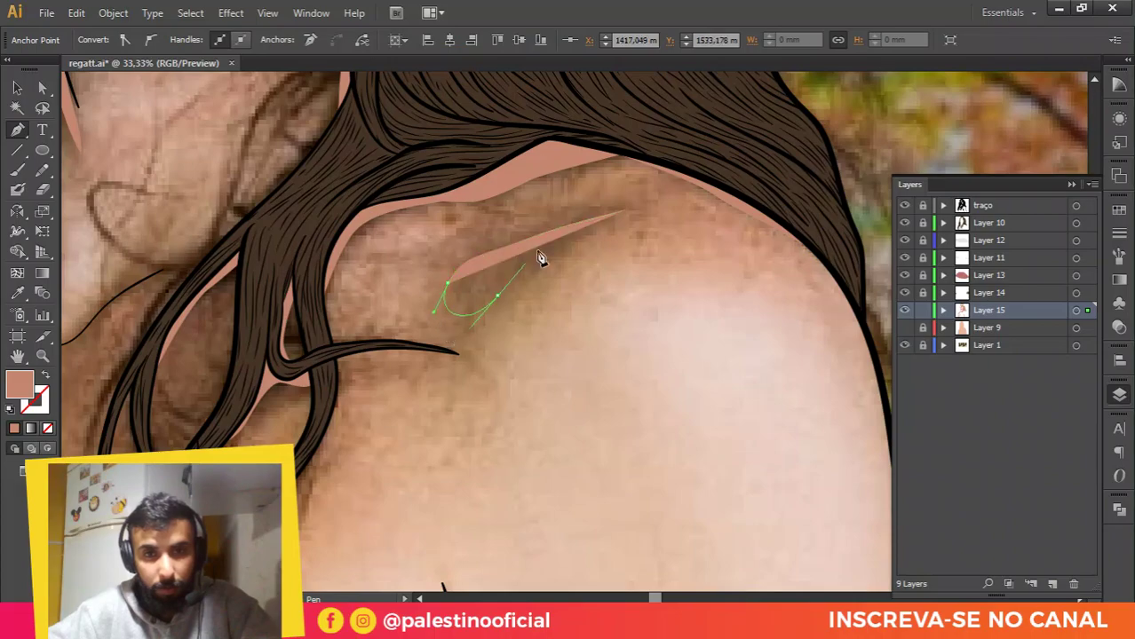
pyautogui.moveTo(614, 222)
pyautogui.mouseDown()
pyautogui.moveTo(645, 218)
pyautogui.moveTo(604, 217)
pyautogui.mouseUp()
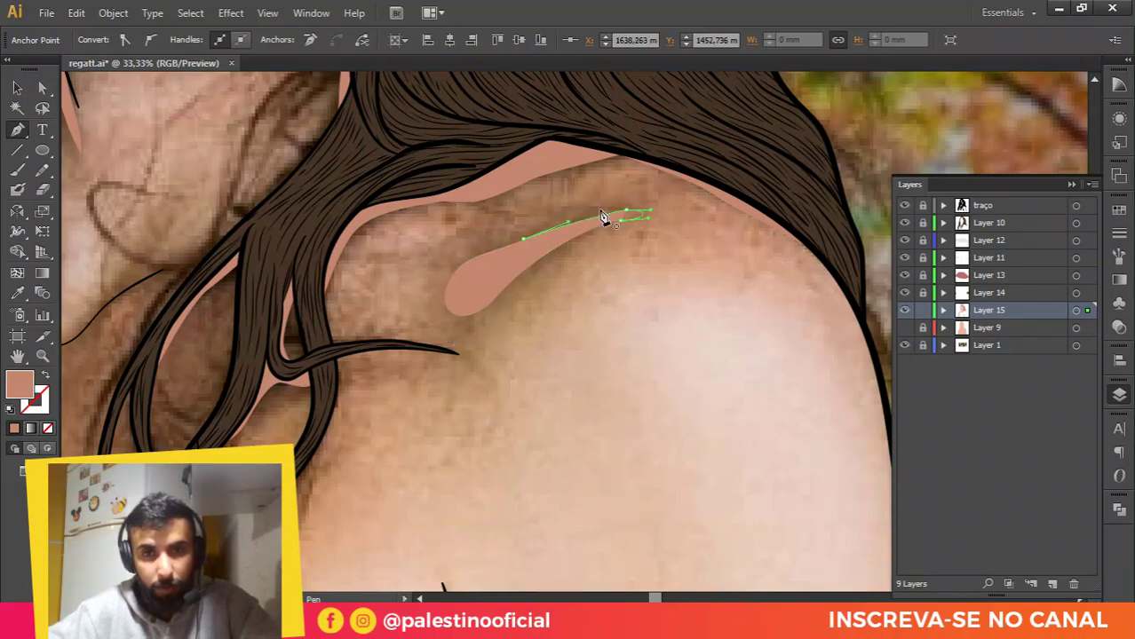
pyautogui.keyDown('ctrl'); pyautogui.click(600, 203); pyautogui.keyUp('ctrl')
# Step: Make Layer 9's skin fill visible beneath the shadows and compare the whole portrait with the reference photo
pyautogui.scroll(-2, 599, 206)
pyautogui.moveTo(410, 337); pyautogui.dragTo(569, 191)
pyautogui.scroll(-2, 514, 367)
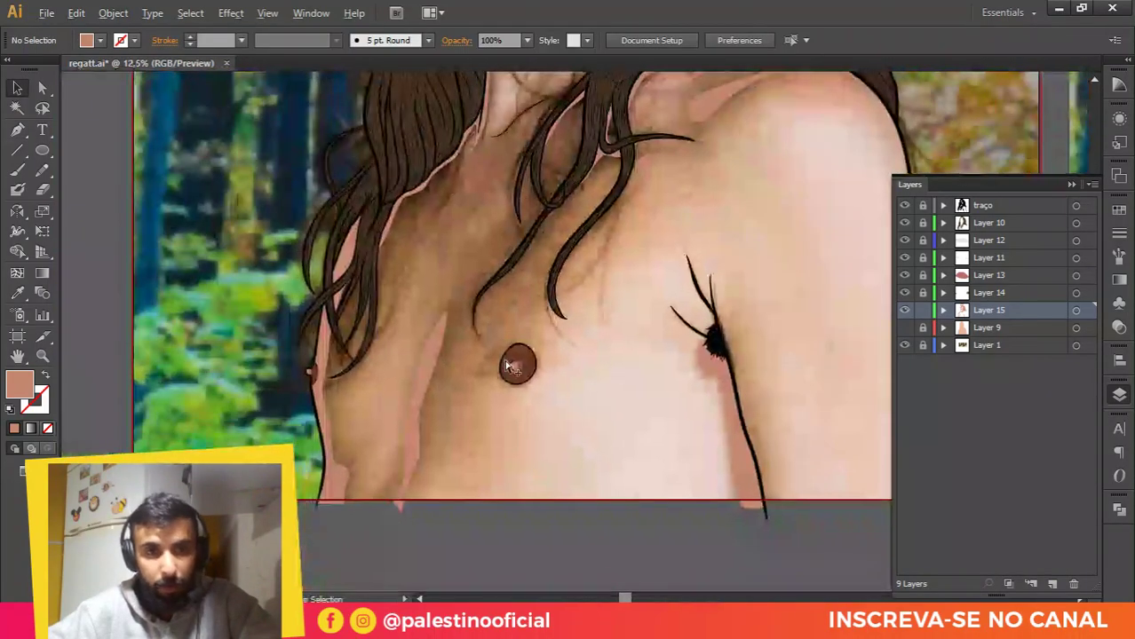
pyautogui.moveTo(700, 204); pyautogui.dragTo(535, 375)
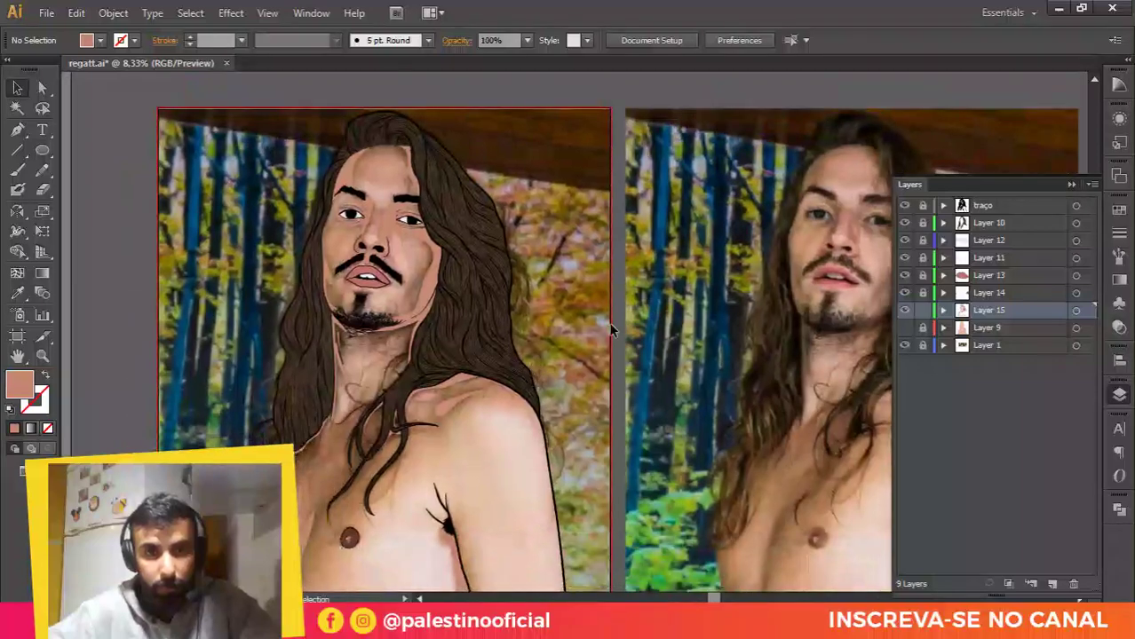
pyautogui.click(907, 330)
pyautogui.scroll(-1, 730, 215)
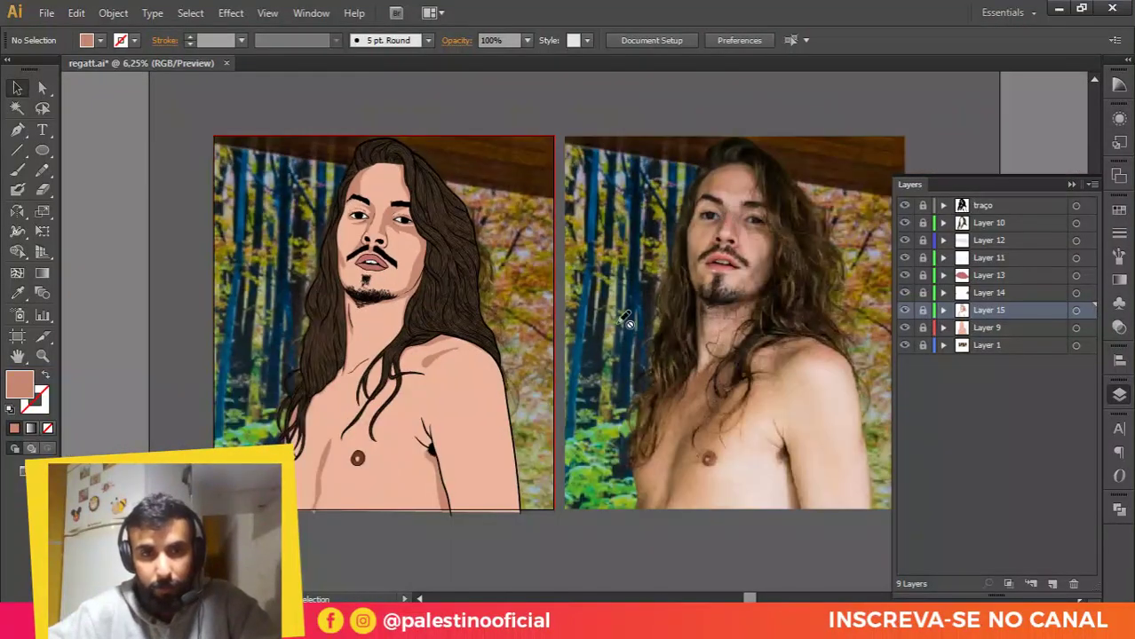
# Step: Unlock Layer 15, select the skin shadow shapes, and set their fill colour to AF7462
pyautogui.scroll(1, 400, 378)
pyautogui.click(922, 311)
pyautogui.click(413, 215)
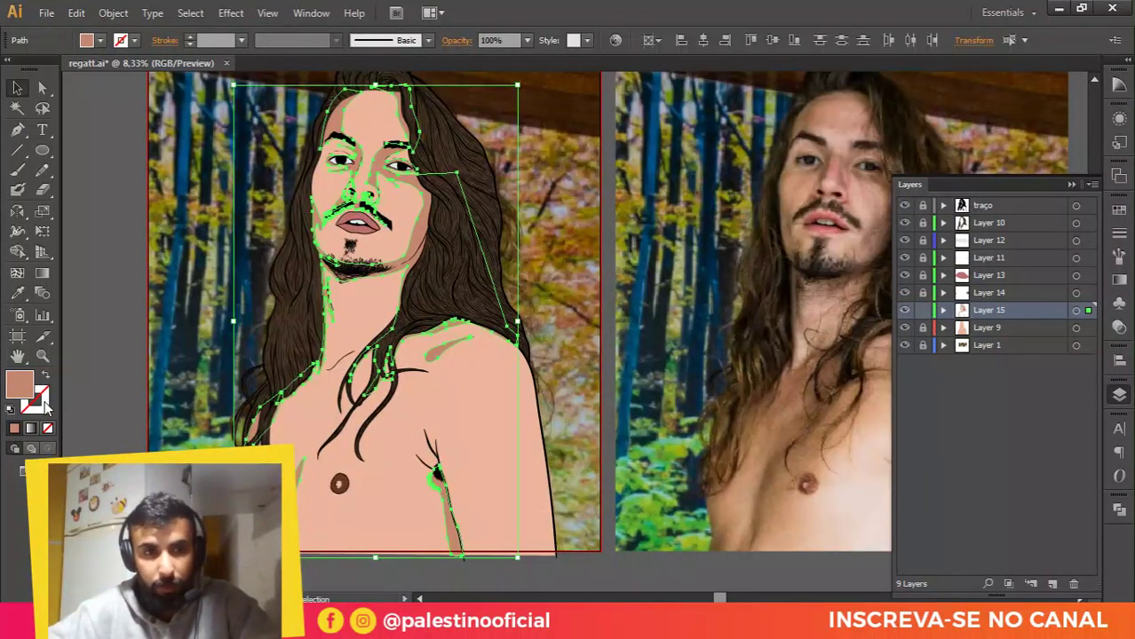
pyautogui.doubleClick(19, 387)
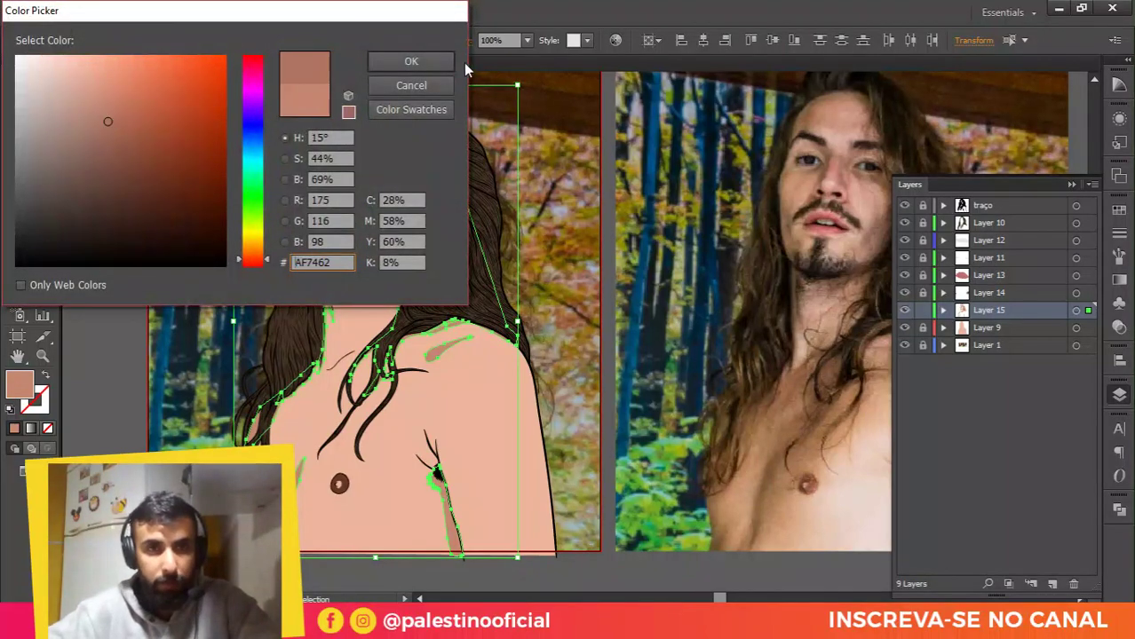
pyautogui.click(414, 61)
pyautogui.click(545, 257)
# Step: Hide the reference photo on Layer 1 so only the vector portrait shows
pyautogui.scroll(-1, 544, 253)
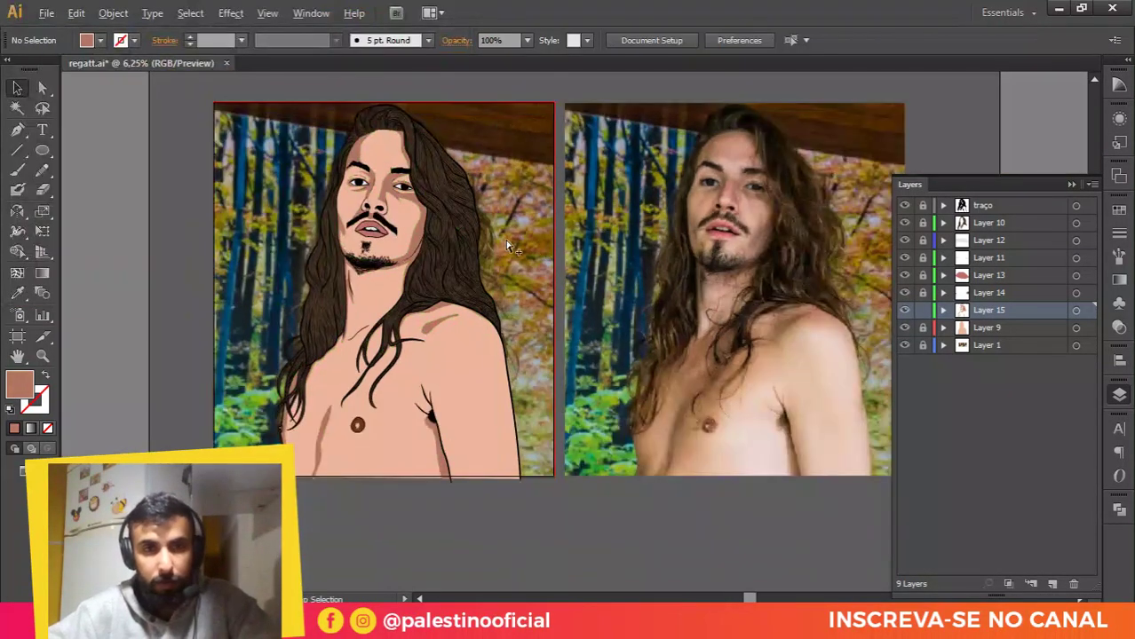
pyautogui.click(905, 345)
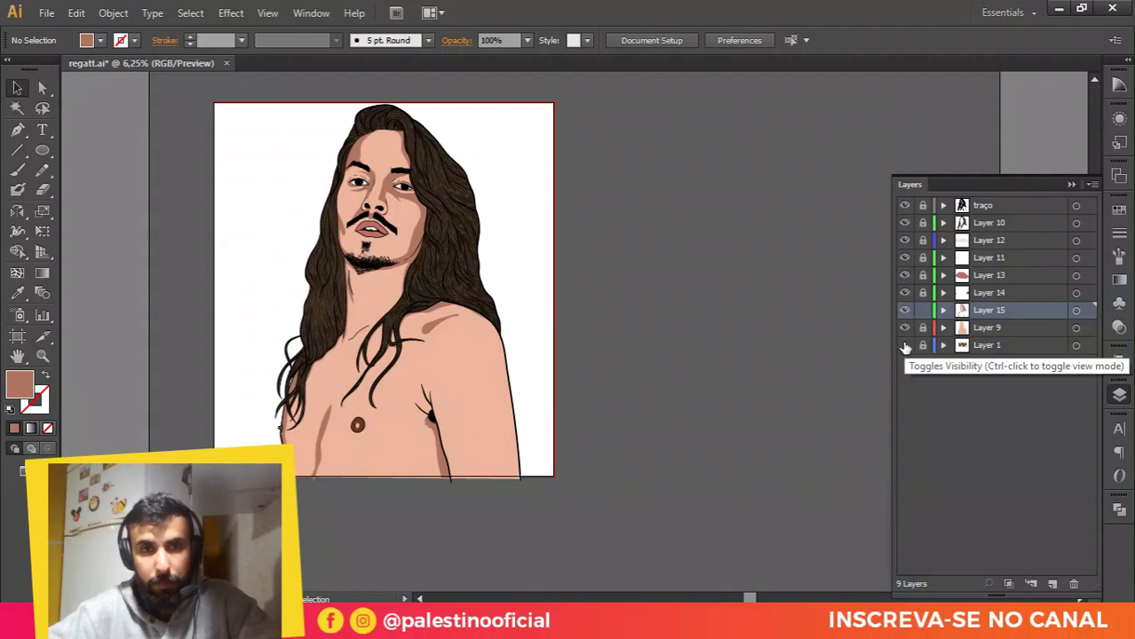
# Step: Show the reference photo on Layer 1, lock Layer 15, and add a new layer directly above Layer 9
pyautogui.click(905, 345)
pyautogui.scroll(1, 474, 245)
pyautogui.click(475, 249)
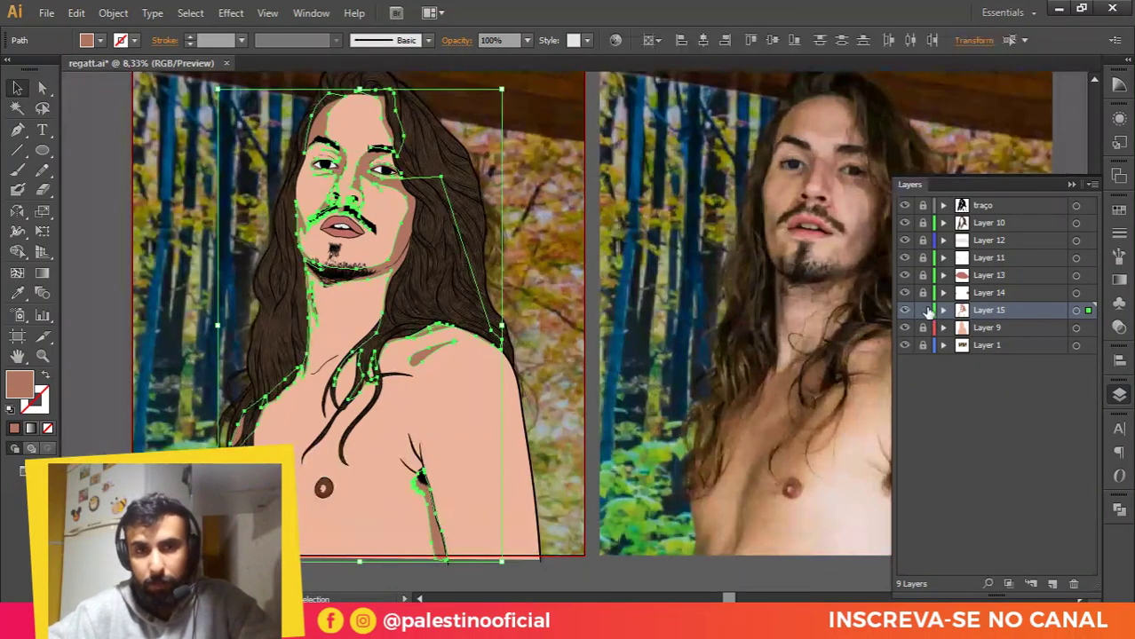
pyautogui.click(924, 311)
pyautogui.click(983, 329)
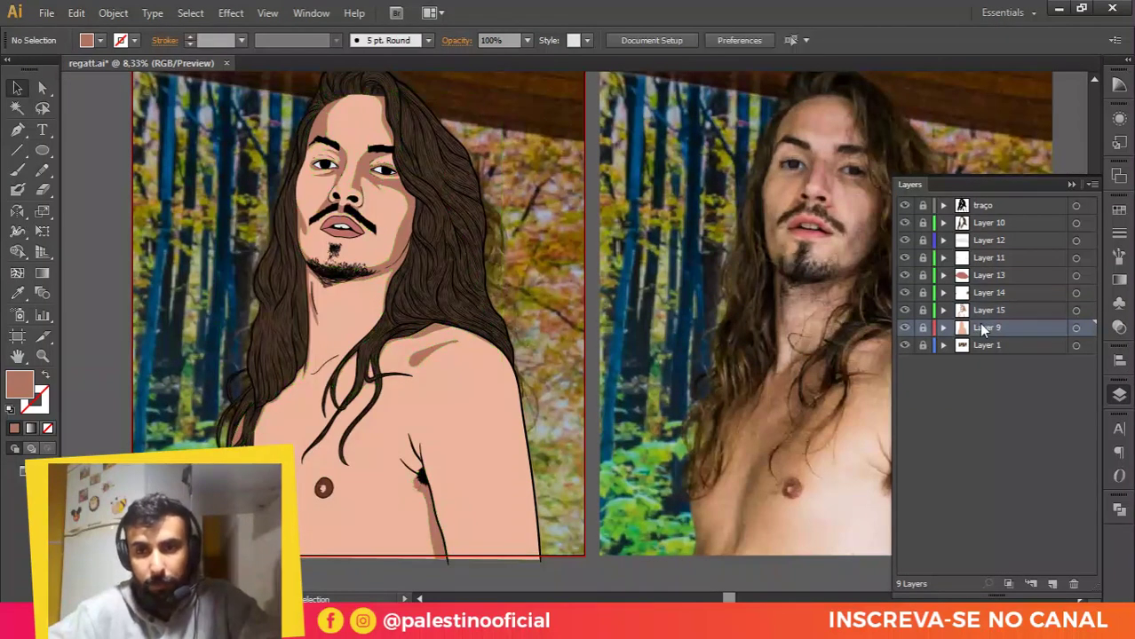
pyautogui.click(1053, 584)
# Step: Sample the base skin colour from the cheek and darken the fill to BF826D
pyautogui.scroll(1, 297, 213)
pyautogui.press('i')
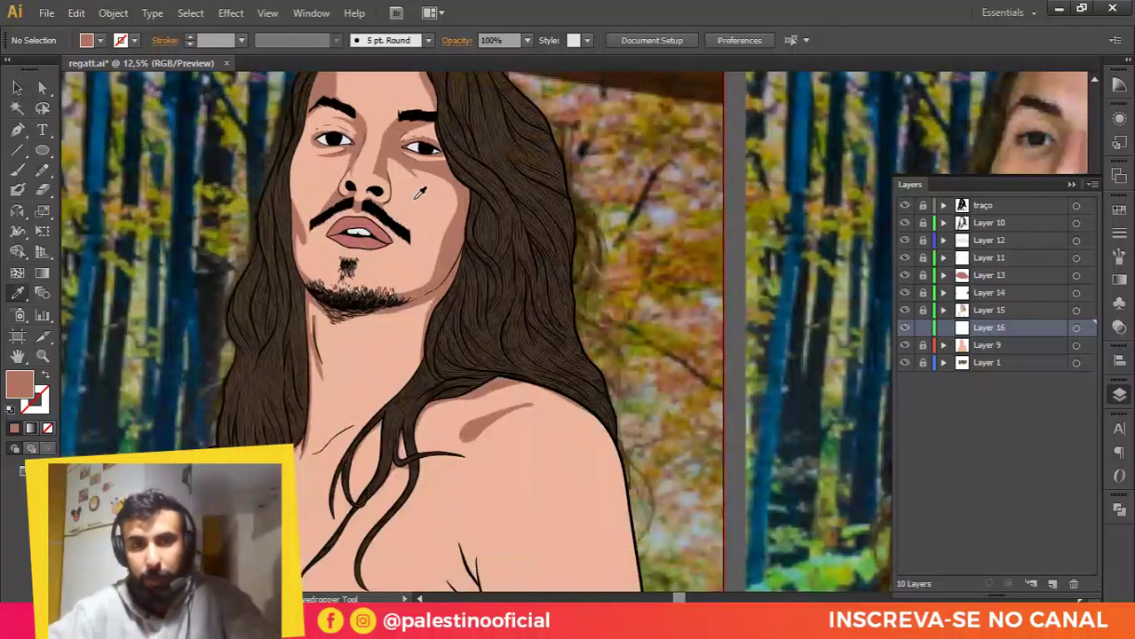
pyautogui.click(415, 199)
pyautogui.doubleClick(25, 384)
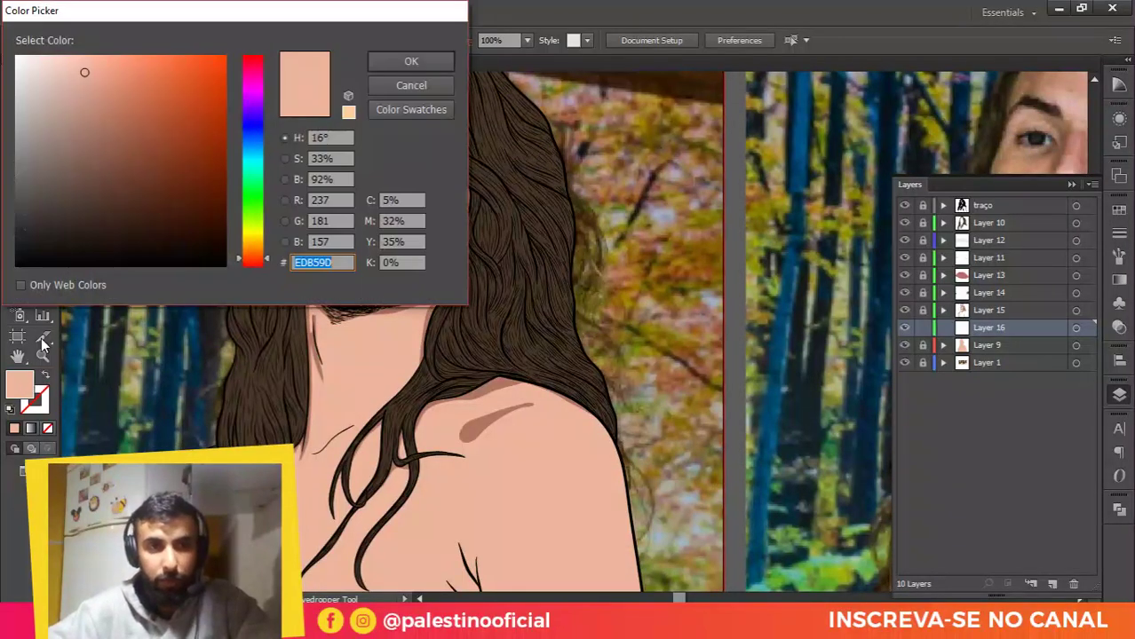
pyautogui.click(110, 105)
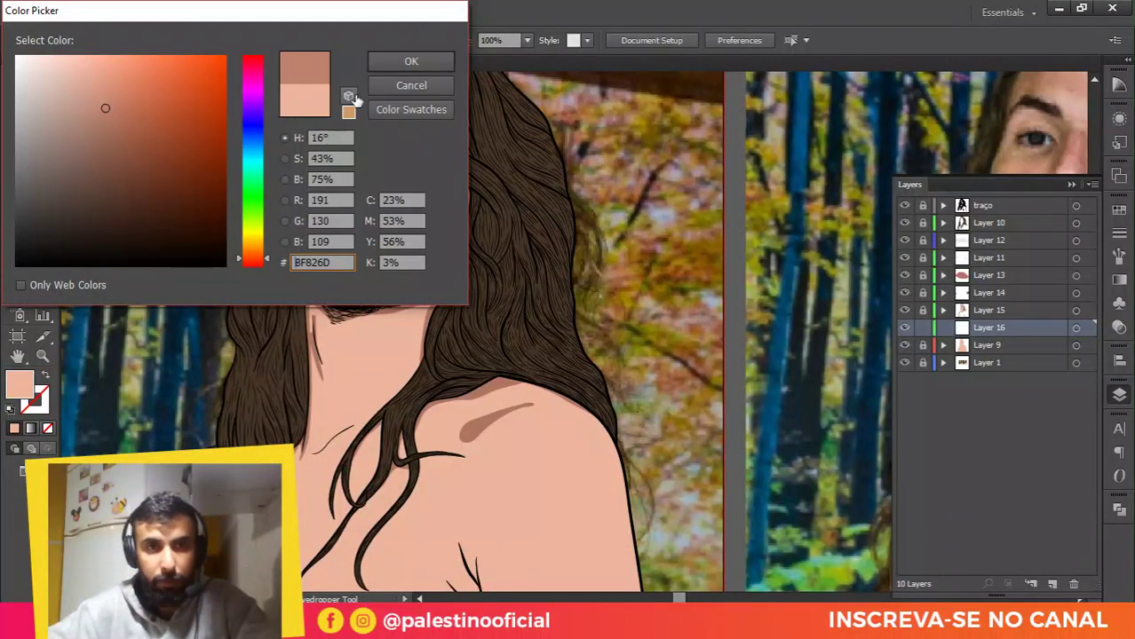
pyautogui.click(411, 60)
# Step: Test the darkened skin tone as thin brush strokes on the right cheek, then undo the strokes
pyautogui.hotkey('shift', 'x')
pyautogui.scroll(3, 444, 187)
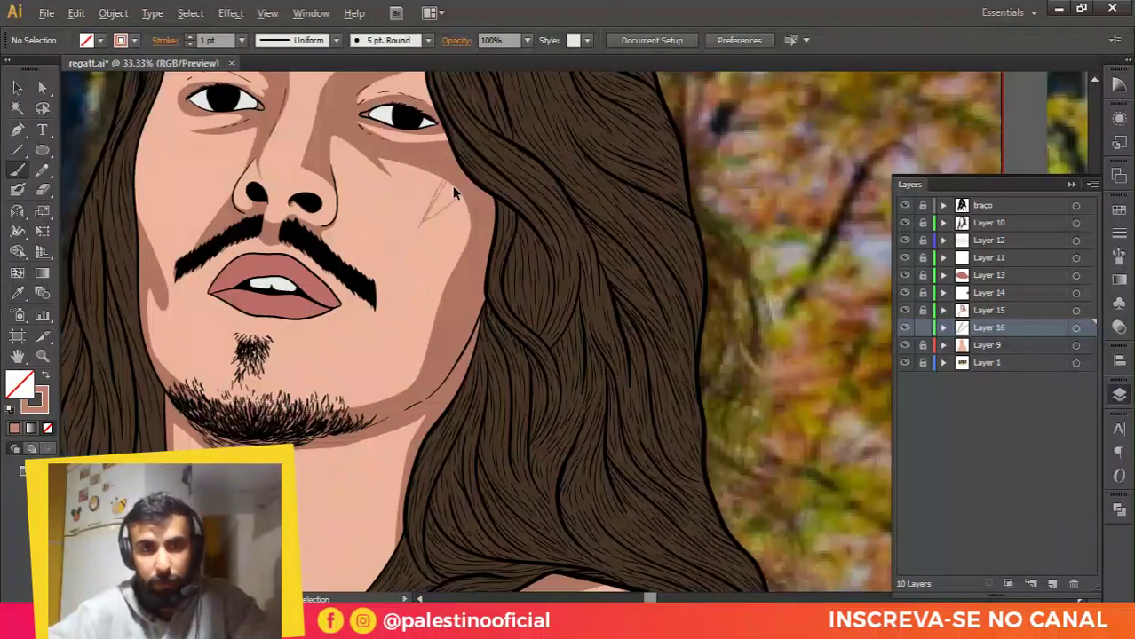
pyautogui.scroll(3, 488, 230)
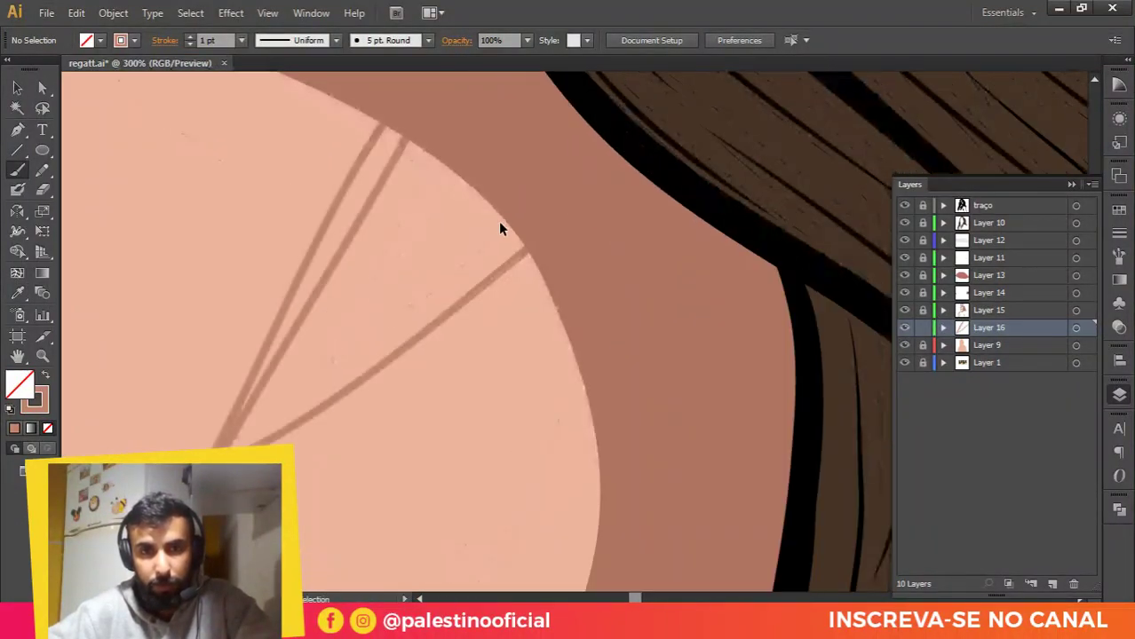
pyautogui.hotkey('ctrl', 'z')
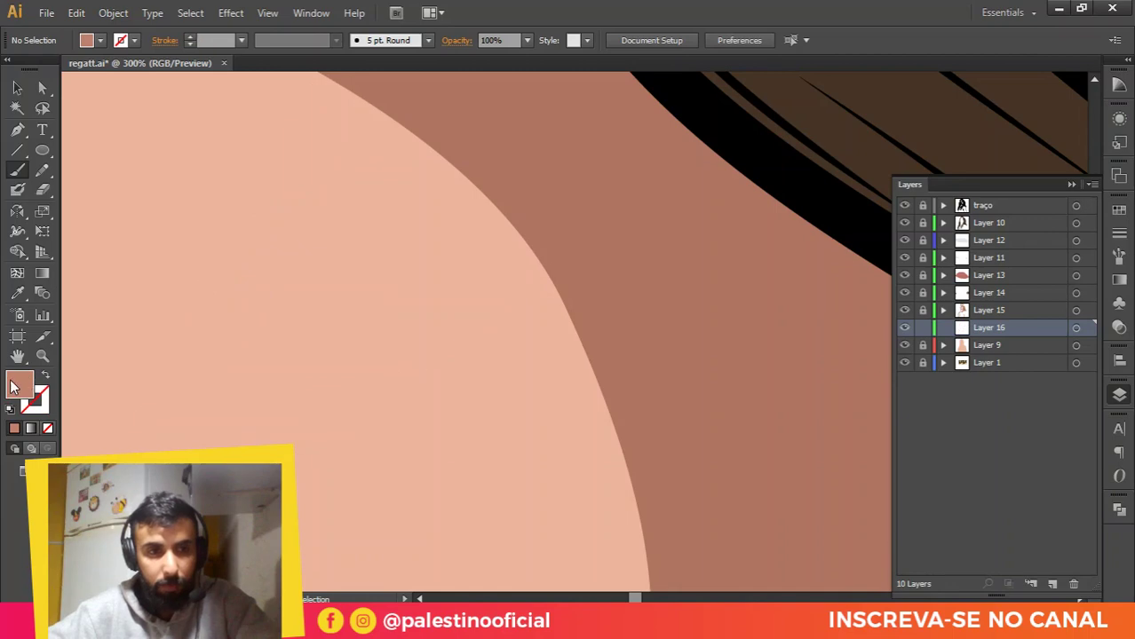
# Step: Set the fill colour to C68573, test it with a brush stroke on the right cheek, and undo the stroke
pyautogui.hotkey('shift', 'x')
pyautogui.doubleClick(20, 383)
pyautogui.click(103, 102)
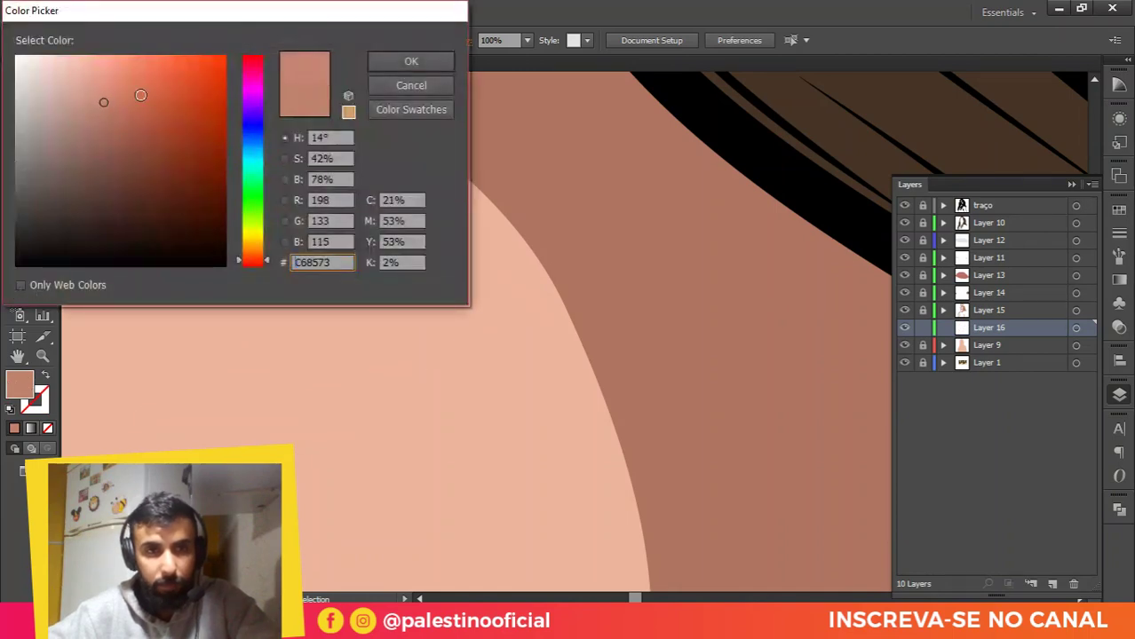
pyautogui.click(377, 62)
pyautogui.press('b')
pyautogui.moveTo(553, 179)
pyautogui.mouseDown()
pyautogui.moveTo(472, 215)
pyautogui.moveTo(536, 213)
pyautogui.moveTo(471, 238)
pyautogui.mouseUp()
pyautogui.scroll(-2, 536, 353)
pyautogui.scroll(-2, 604, 289)
pyautogui.hotkey('ctrl', 'z')
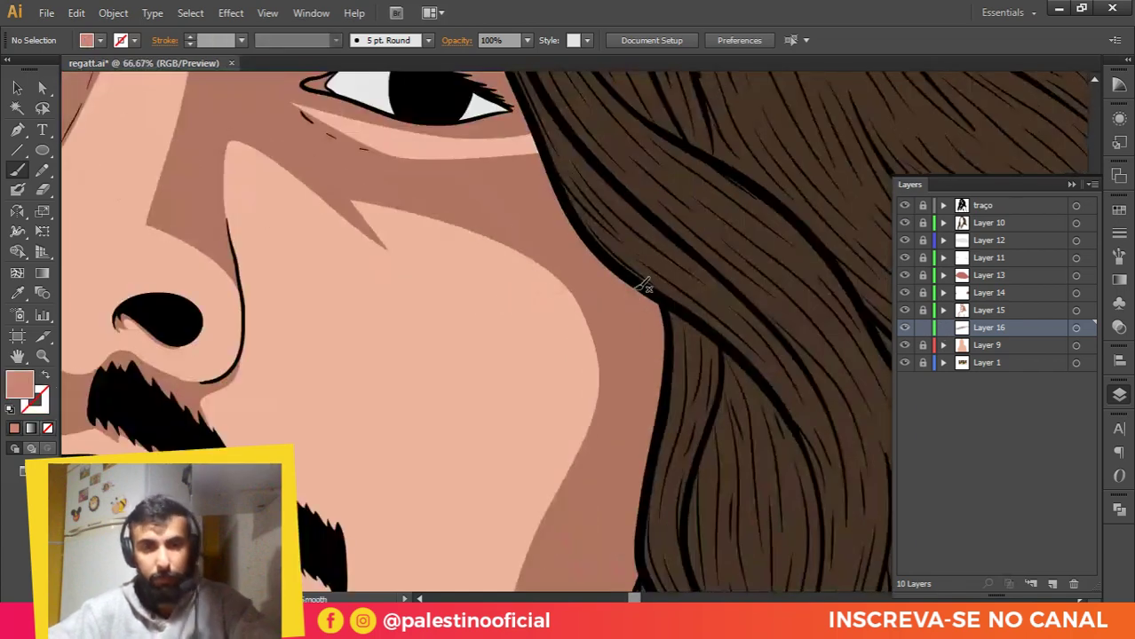
# Step: Lighten the fill colour to a soft pink mid-tone between the base skin and the dark shadows
pyautogui.scroll(-2, 641, 285)
pyautogui.doubleClick(18, 391)
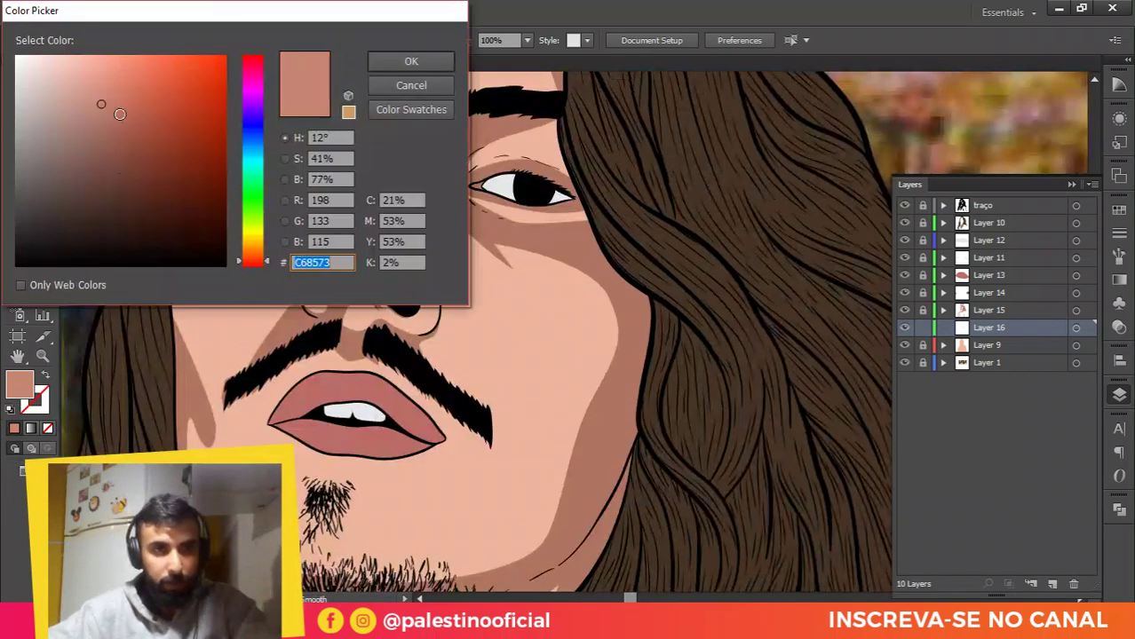
pyautogui.click(109, 92)
pyautogui.click(443, 60)
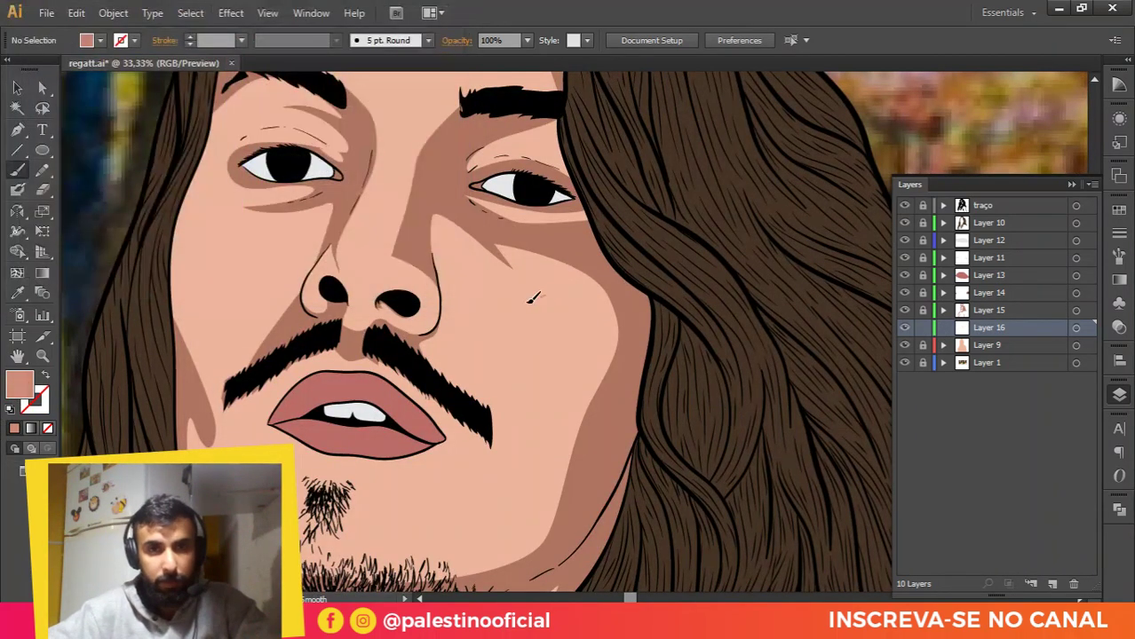
# Step: Test the lighter pink tone with a brush stroke on the right cheek and undo the stroke
pyautogui.moveTo(634, 241); pyautogui.dragTo(523, 316)
pyautogui.scroll(1, 563, 308)
pyautogui.hotkey('ctrl', 'z')
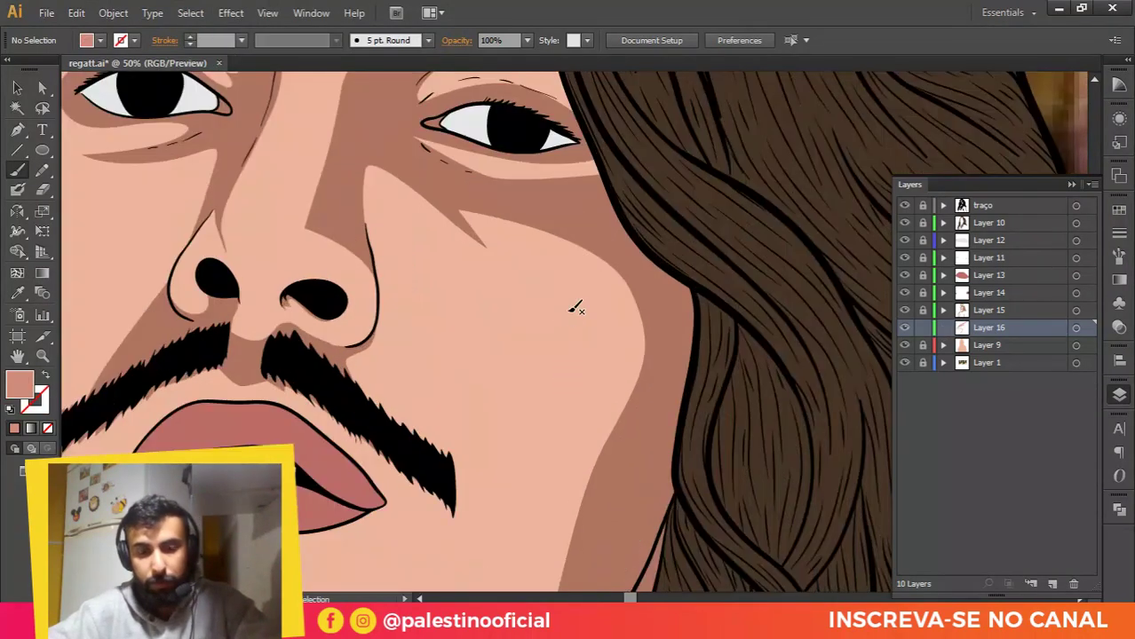
# Step: Hide Layer 9's skin fill and examine the photo's mid-tone shading from the nose up to the forehead, with the Pen tool ready
pyautogui.press('p')
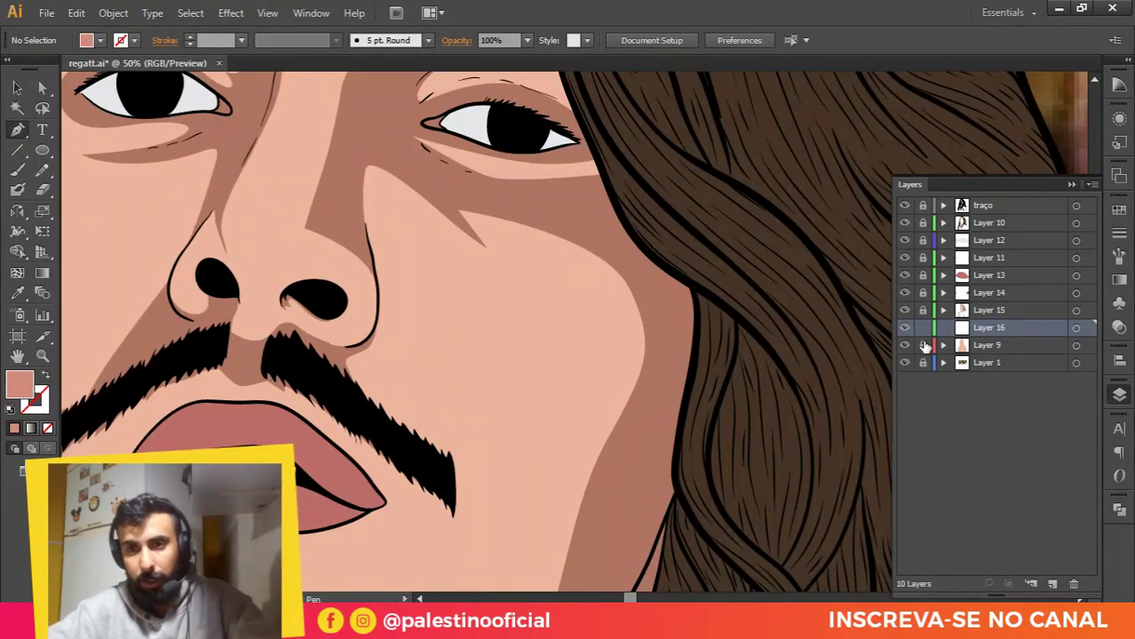
pyautogui.click(904, 346)
pyautogui.scroll(-1, 646, 286)
pyautogui.moveTo(494, 357); pyautogui.dragTo(540, 313)
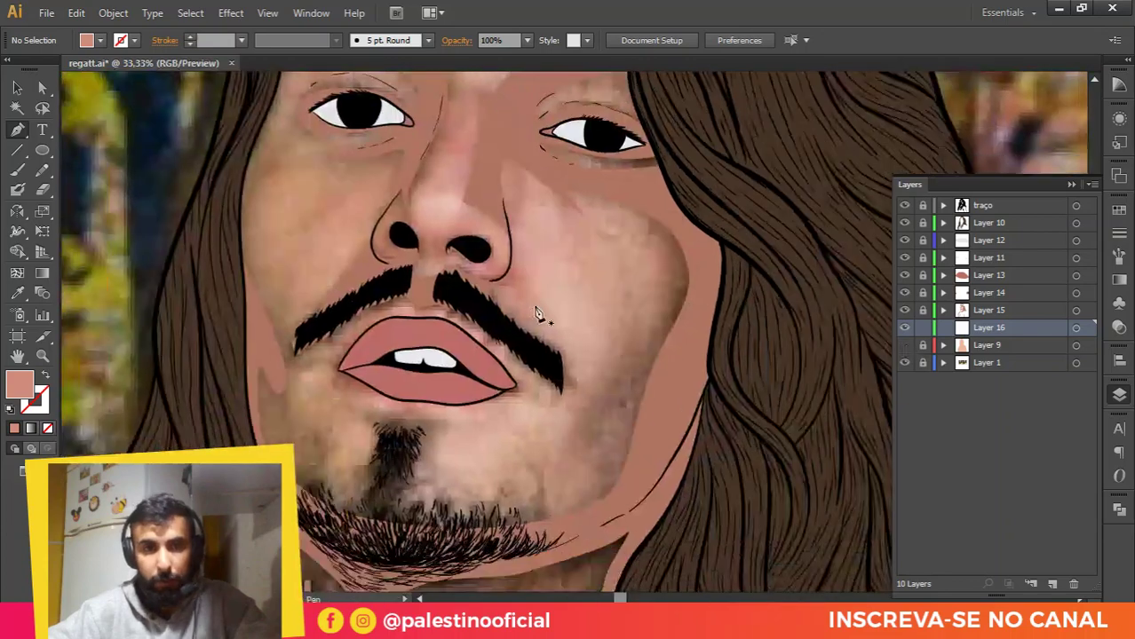
pyautogui.scroll(2, 525, 281)
pyautogui.scroll(2, 524, 284)
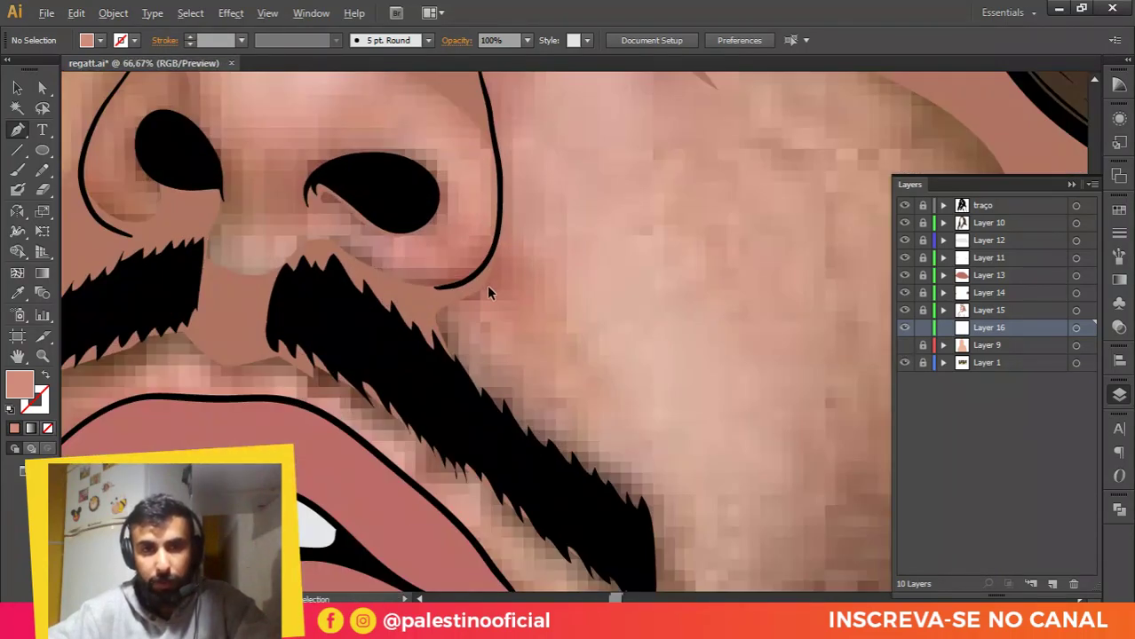
pyautogui.scroll(-1, 488, 293)
pyautogui.moveTo(456, 263); pyautogui.dragTo(600, 312)
pyautogui.scroll(1, 443, 238)
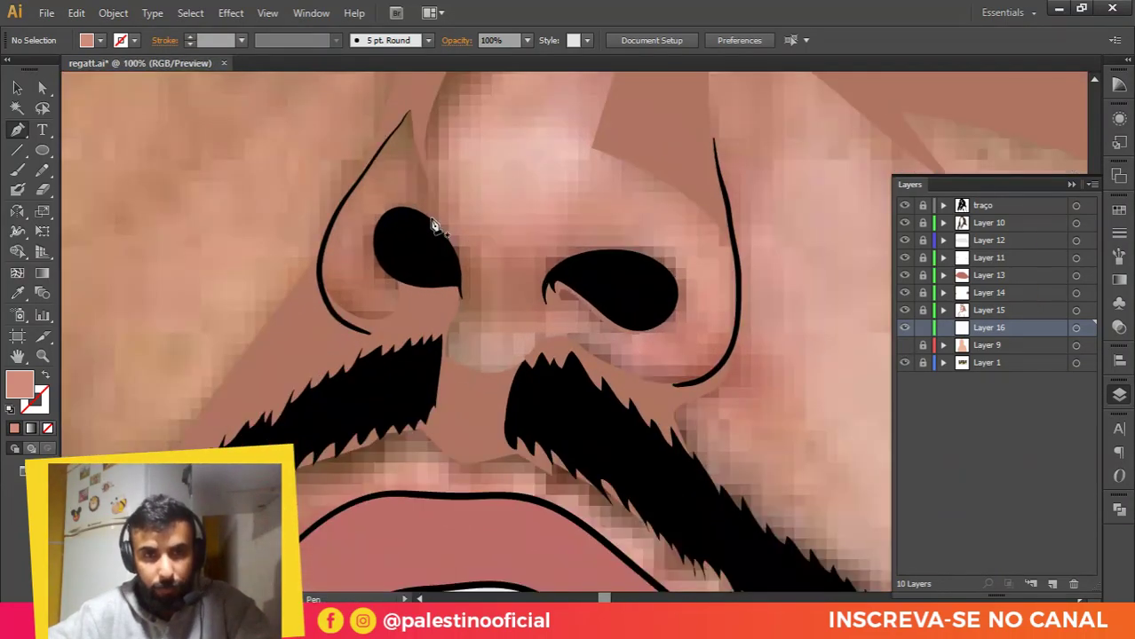
pyautogui.moveTo(433, 184); pyautogui.dragTo(390, 394)
pyautogui.scroll(-1, 390, 393)
pyautogui.moveTo(464, 253); pyautogui.dragTo(481, 369)
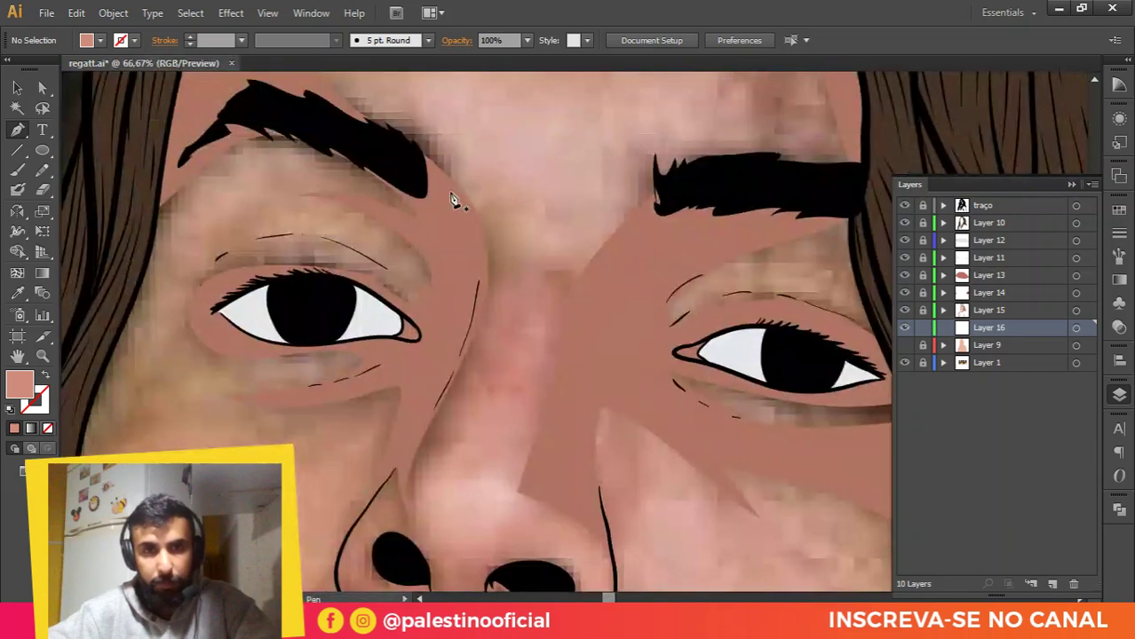
pyautogui.moveTo(426, 199); pyautogui.dragTo(519, 303)
pyautogui.scroll(-1, 520, 304)
pyautogui.moveTo(527, 116); pyautogui.dragTo(515, 255)
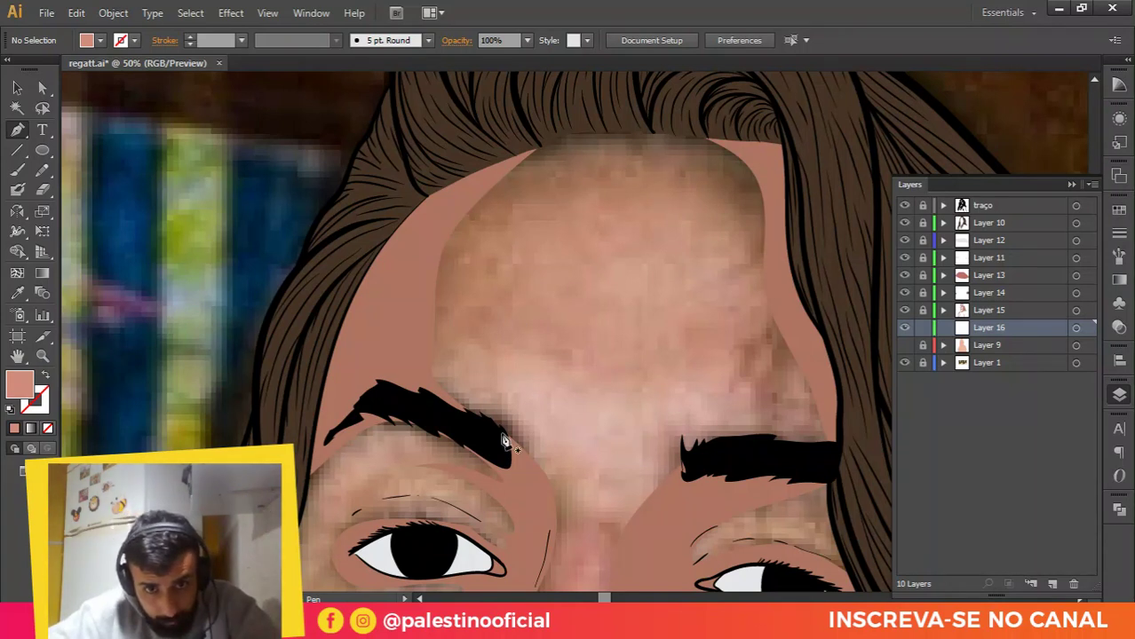
# Step: Draw the inner edge of a forehead mid-tone shadow from the left eyebrow, arching over the forehead and down to the right eyebrow's outer end
pyautogui.moveTo(486, 401); pyautogui.dragTo(459, 348)
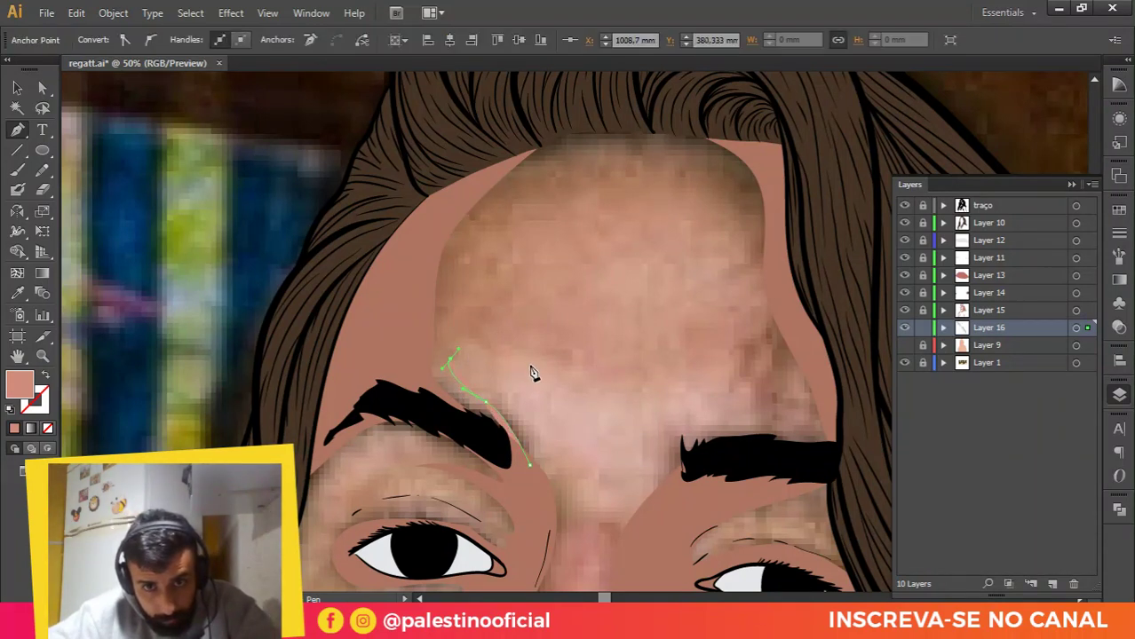
pyautogui.moveTo(573, 196); pyautogui.dragTo(586, 188)
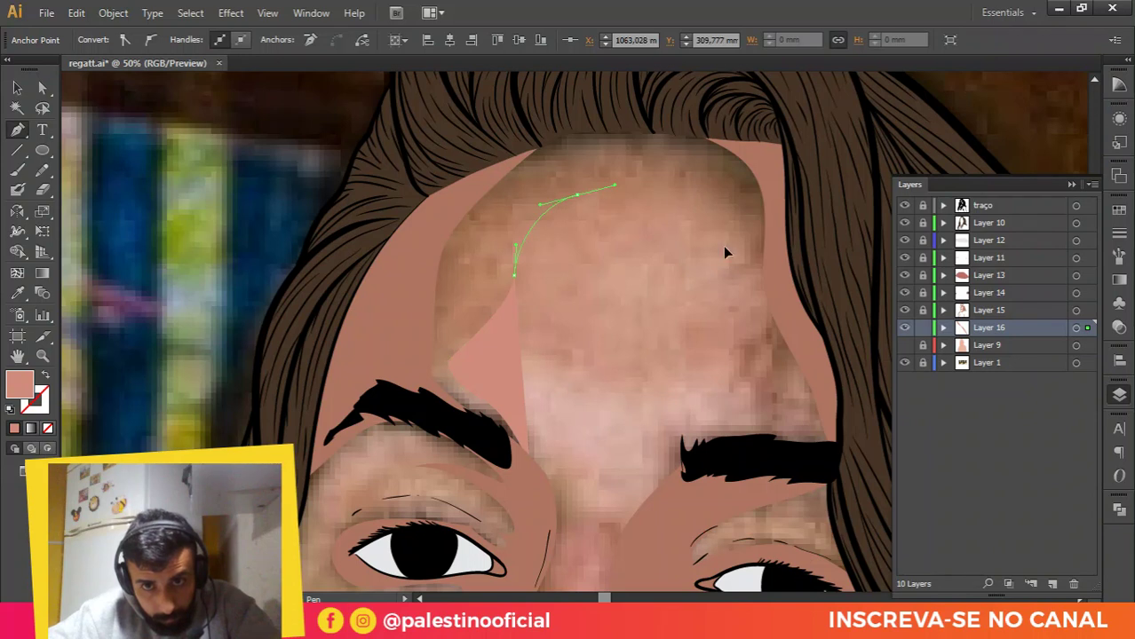
pyautogui.moveTo(719, 231); pyautogui.dragTo(724, 252)
pyautogui.moveTo(728, 328); pyautogui.dragTo(737, 348)
pyautogui.moveTo(772, 404); pyautogui.dragTo(837, 440)
pyautogui.moveTo(830, 387); pyautogui.dragTo(829, 365)
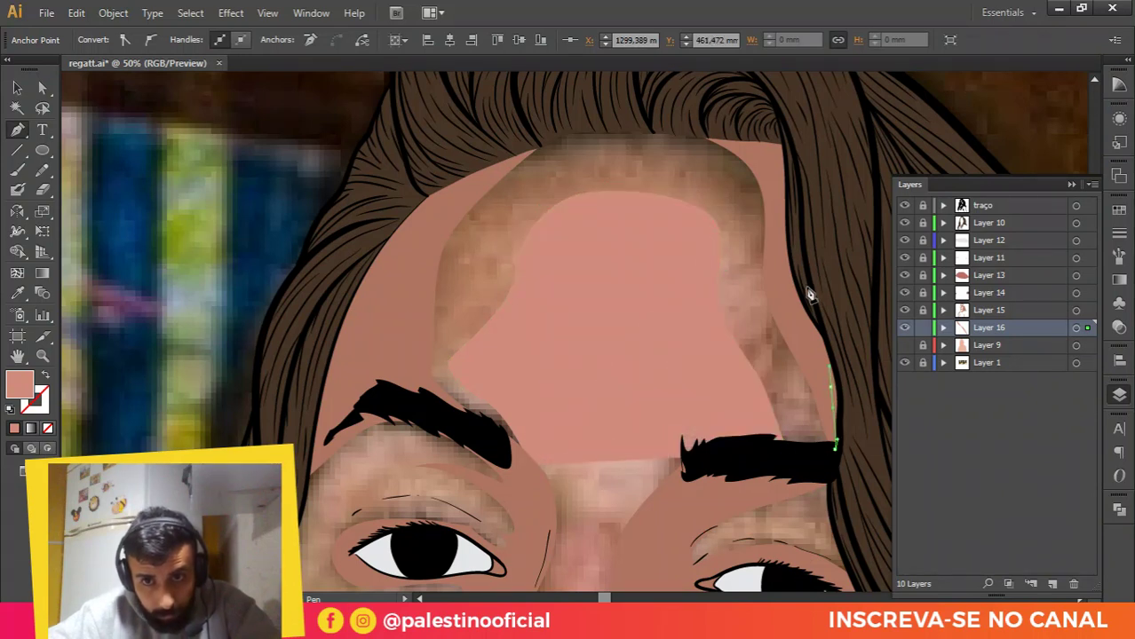
# Step: Carry the forehead shadow's outline up through the hairline and back over the left eyebrow, closing the shape at its starting point
pyautogui.moveTo(807, 273); pyautogui.dragTo(796, 214)
pyautogui.moveTo(715, 100); pyautogui.dragTo(681, 96)
pyautogui.moveTo(614, 94); pyautogui.dragTo(588, 95)
pyautogui.moveTo(512, 119); pyautogui.dragTo(486, 132)
pyautogui.moveTo(451, 149); pyautogui.dragTo(439, 158)
pyautogui.moveTo(375, 265); pyautogui.dragTo(354, 307)
pyautogui.moveTo(344, 331); pyautogui.dragTo(347, 394)
pyautogui.moveTo(427, 409); pyautogui.dragTo(440, 415)
pyautogui.click(531, 470)
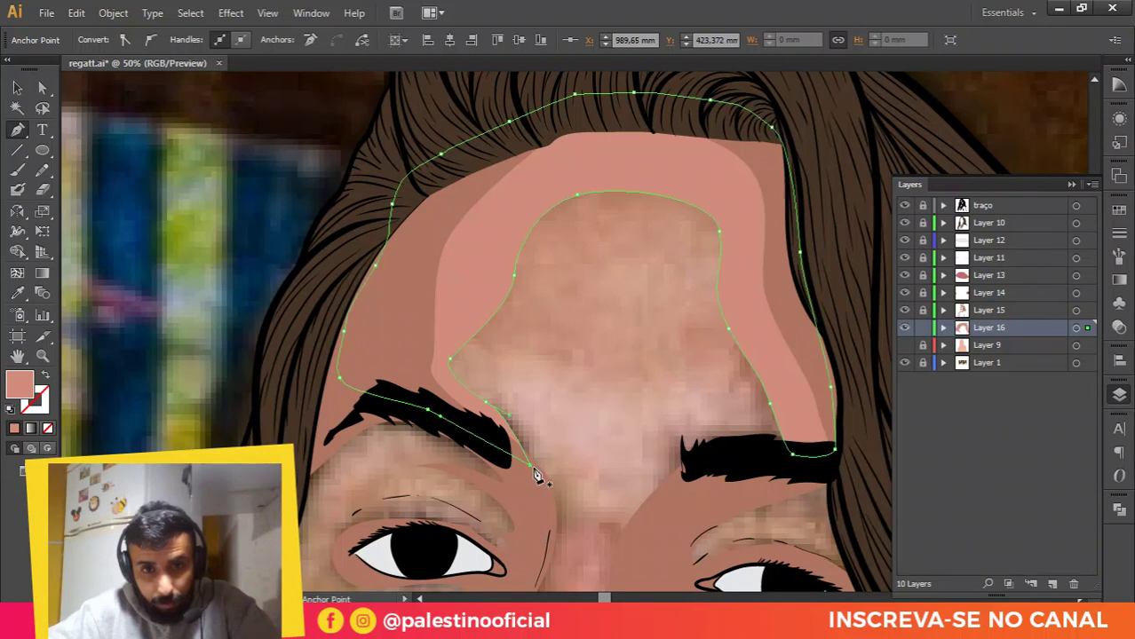
pyautogui.hotkey('ctrl', '-')
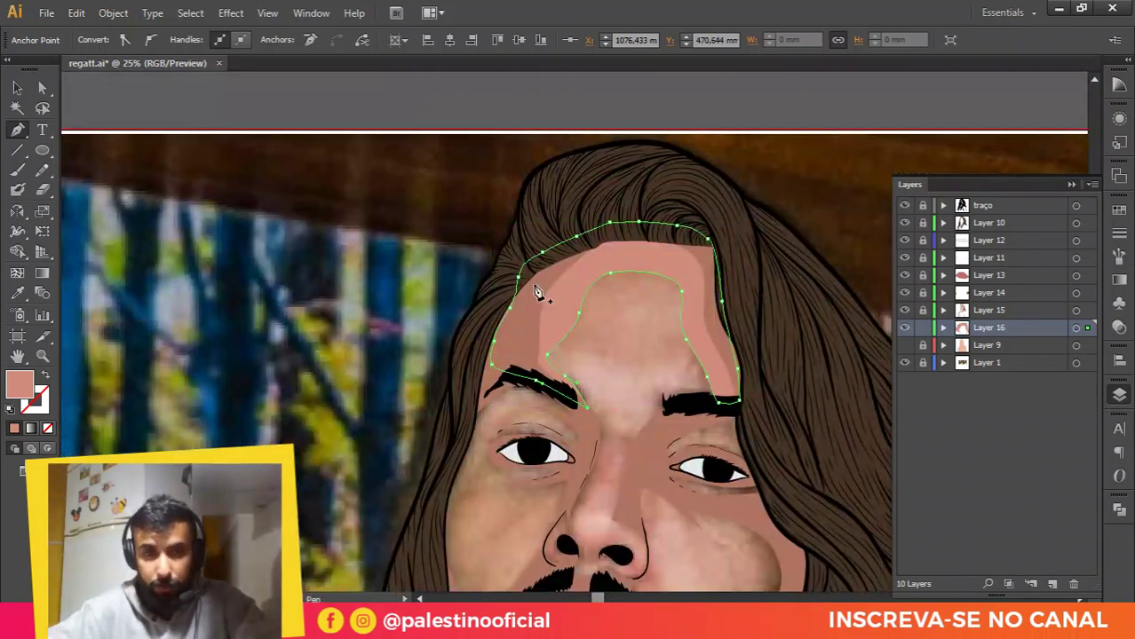
pyautogui.keyDown('ctrl'); pyautogui.click(603, 300); pyautogui.keyUp('ctrl')
pyautogui.keyDown('ctrl'); pyautogui.click(571, 322); pyautogui.keyUp('ctrl')
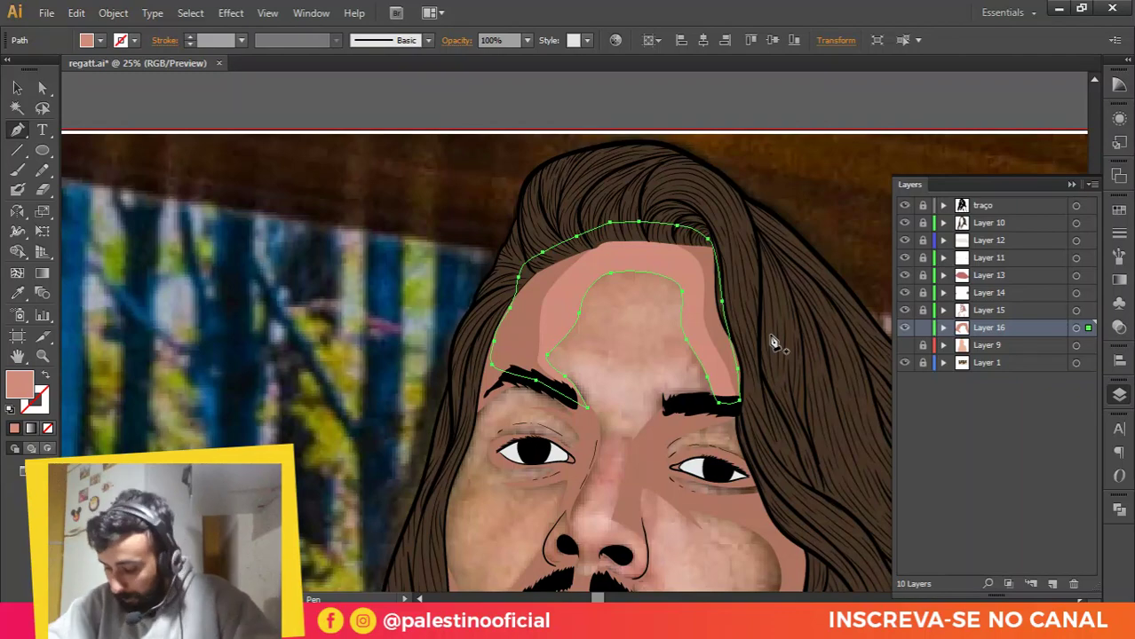
# Step: Start a mid-tone shadow path at the left eyebrow's inner end and run it down the left side of the nose bridge
pyautogui.hotkey('ctrl', '-')
pyautogui.moveTo(631, 308); pyautogui.dragTo(672, 222)
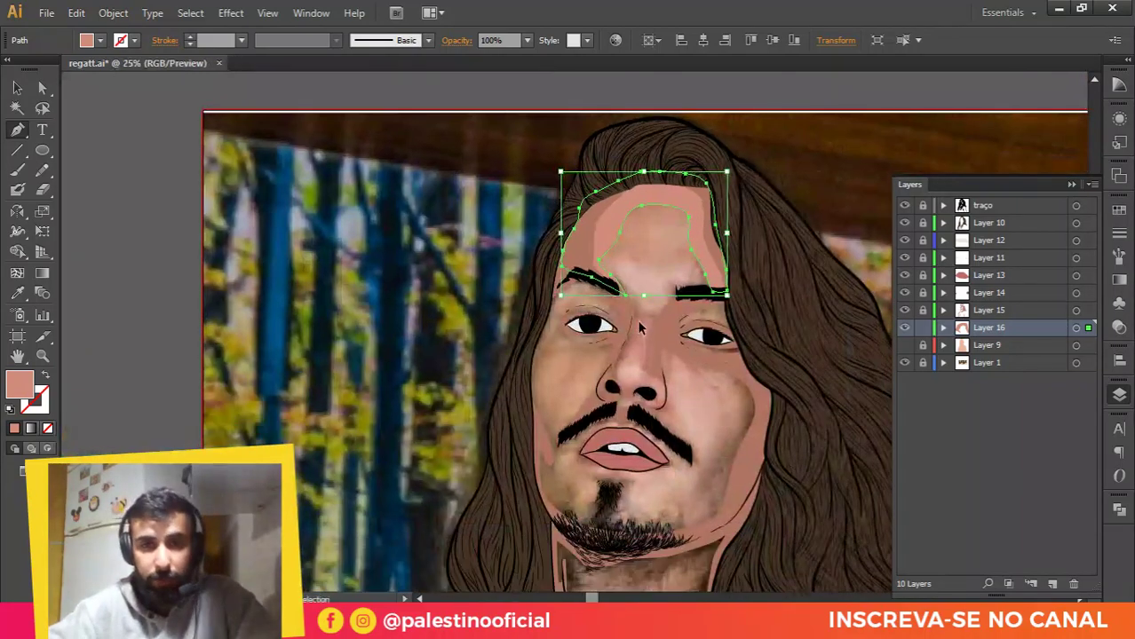
pyautogui.hotkey('ctrl', '=')
pyautogui.moveTo(702, 270); pyautogui.dragTo(684, 237)
pyautogui.scroll(1, 687, 232)
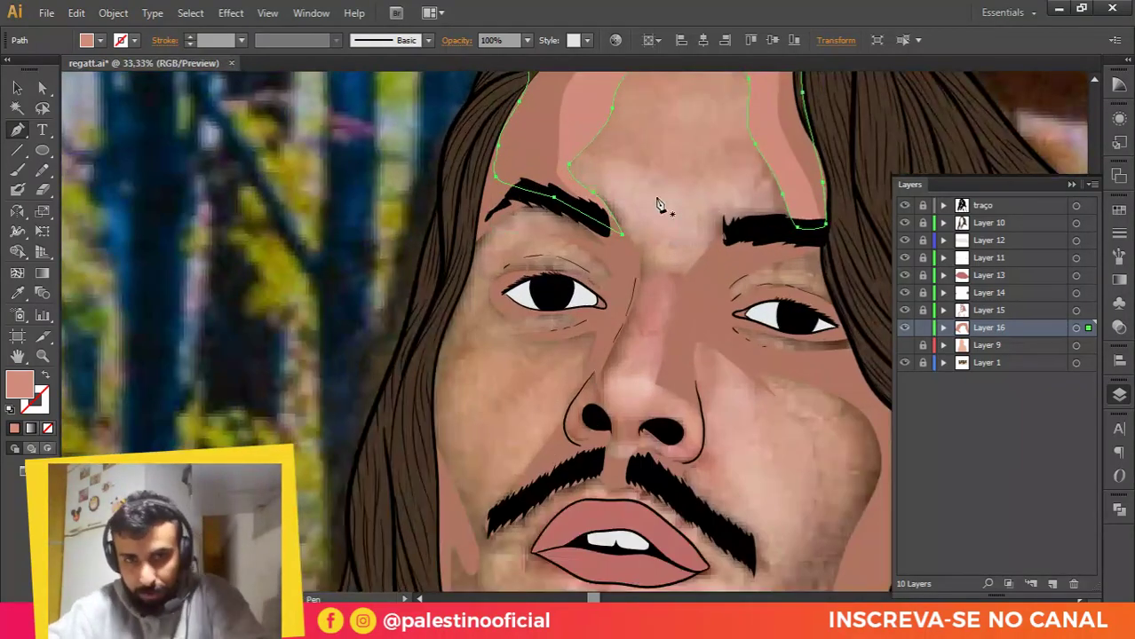
pyautogui.click(524, 147)
pyautogui.scroll(1, 524, 146)
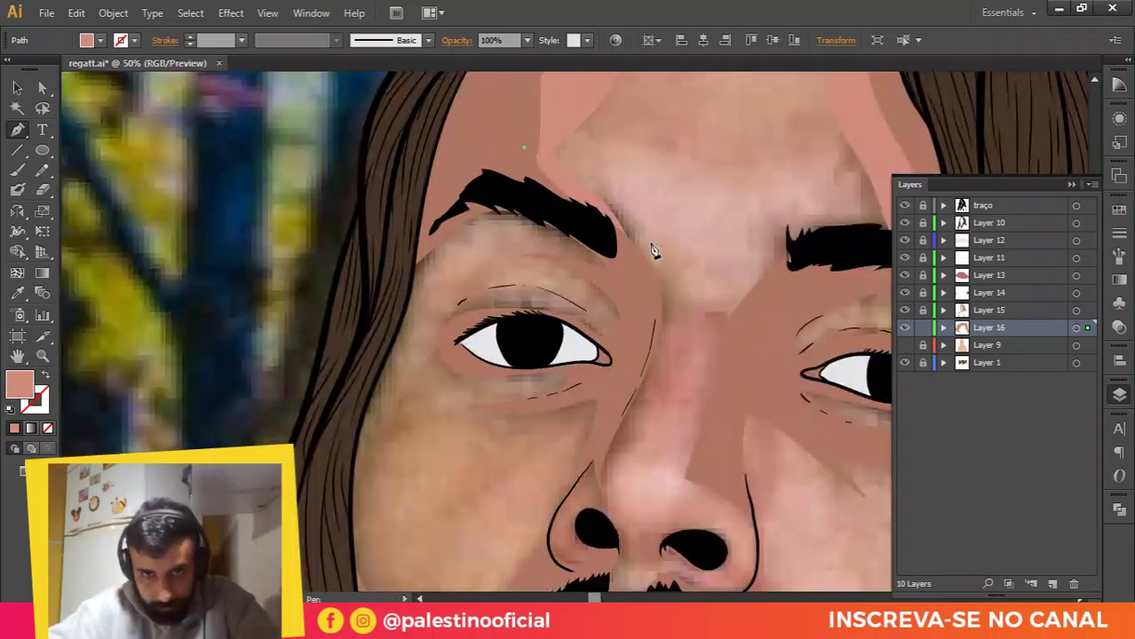
pyautogui.moveTo(694, 307); pyautogui.dragTo(640, 258)
pyautogui.scroll(1, 631, 282)
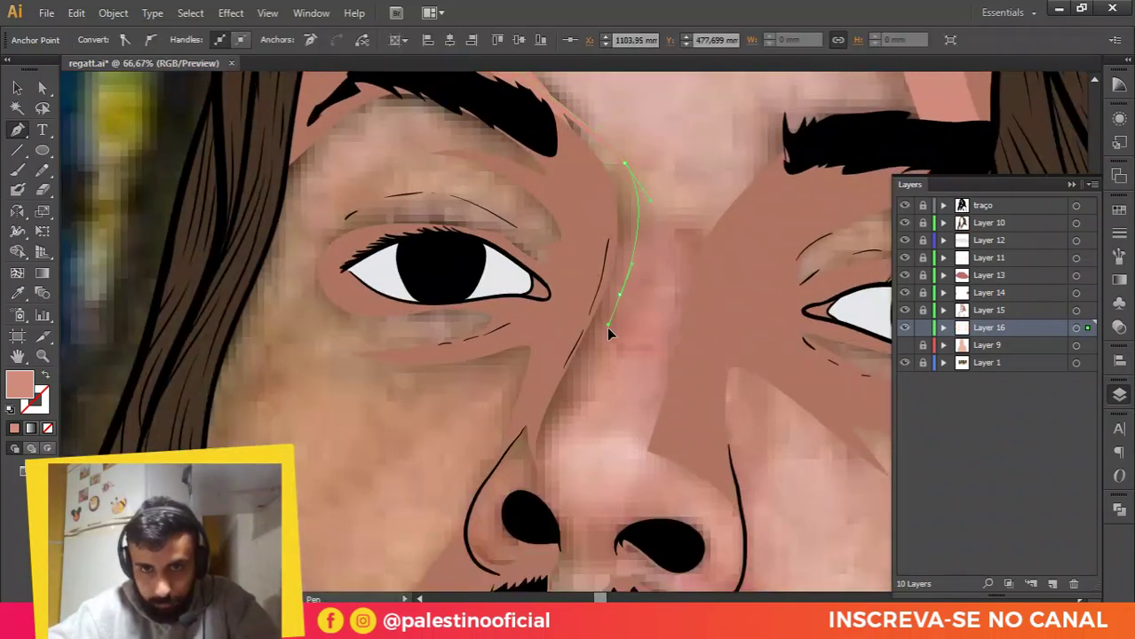
pyautogui.scroll(-2, 609, 266)
pyautogui.scroll(1, 570, 325)
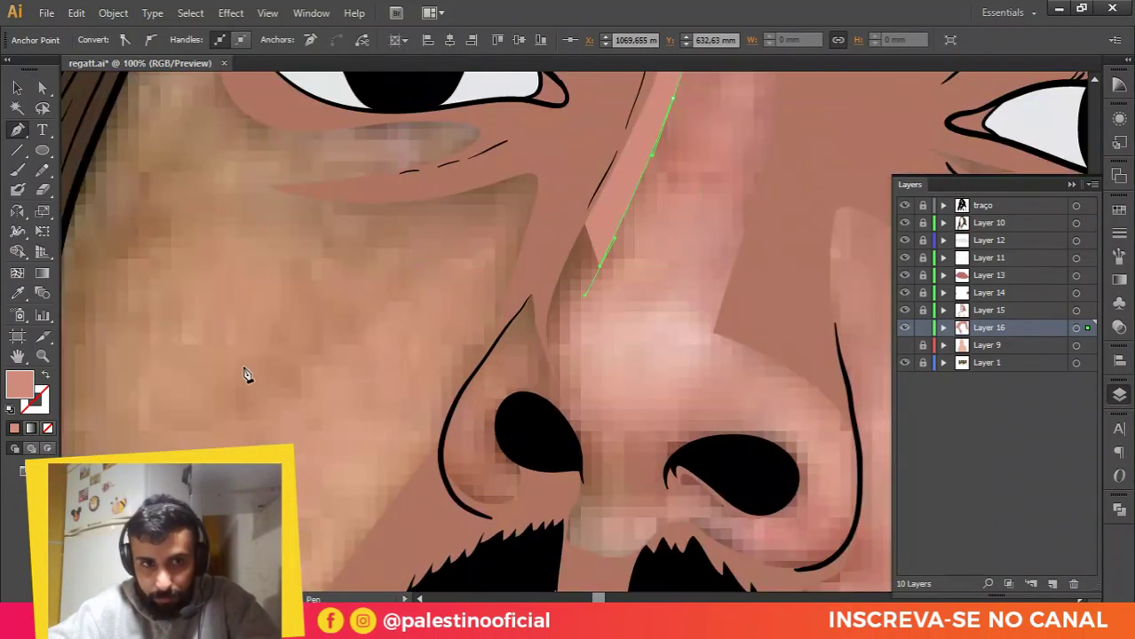
# Step: Swap the path's fill to a stroke and continue its curve around the underside of the nose tip toward the right nostril
pyautogui.click(46, 380)
pyautogui.scroll(1, 572, 366)
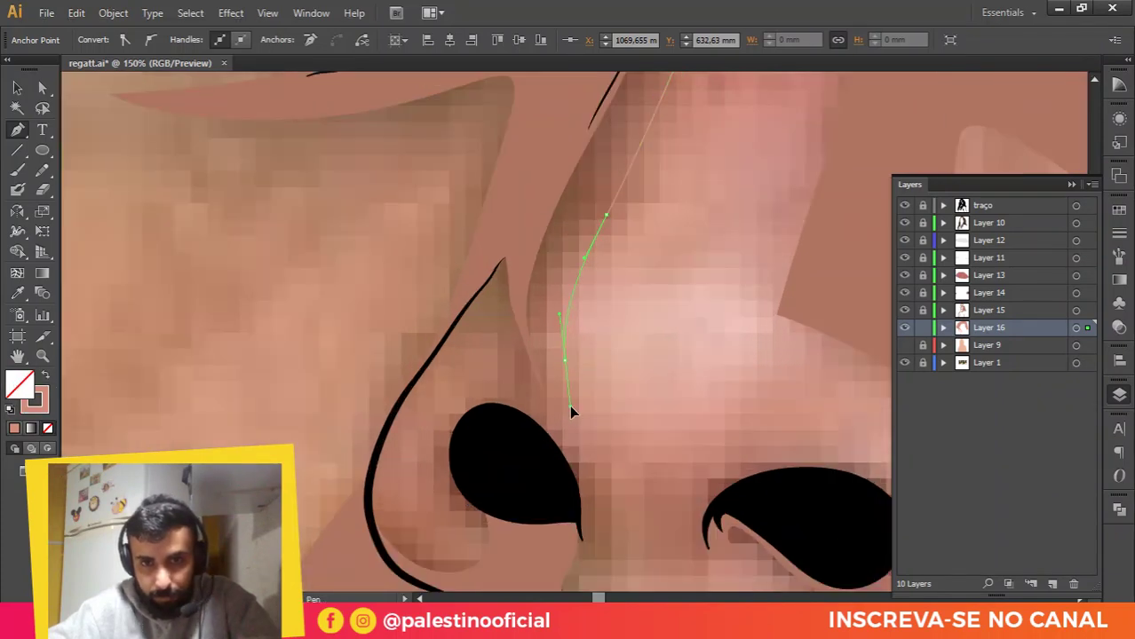
pyautogui.scroll(-2, 577, 413)
pyautogui.scroll(-2, 579, 355)
pyautogui.scroll(1, 572, 310)
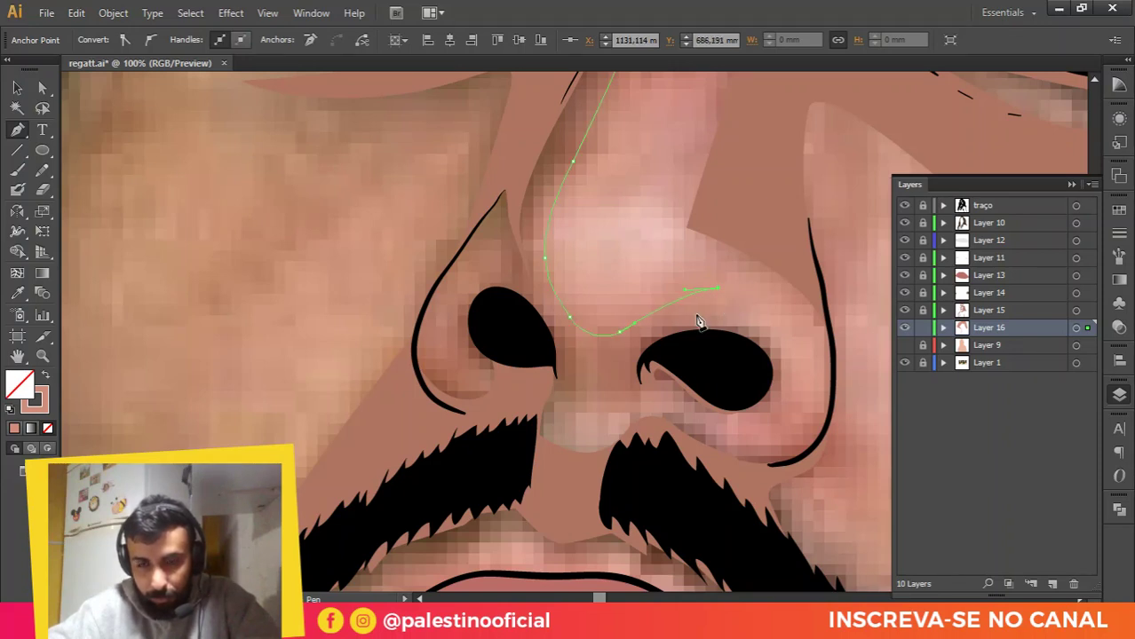
# Step: Carry the mid-tone nose shadow path around the right nostril, correct its lower edge and continue across the nose base toward the left nostril
pyautogui.moveTo(696, 314); pyautogui.dragTo(777, 339)
pyautogui.moveTo(784, 378); pyautogui.dragTo(795, 323)
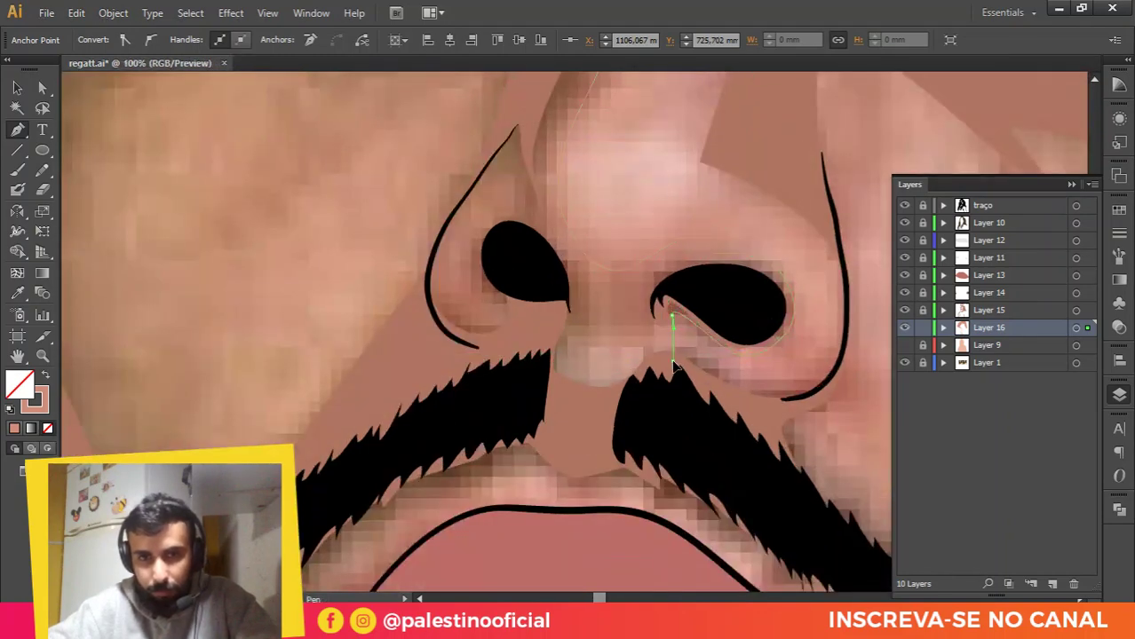
pyautogui.hotkey('ctrl', 'z')
pyautogui.scroll(5, 669, 331)
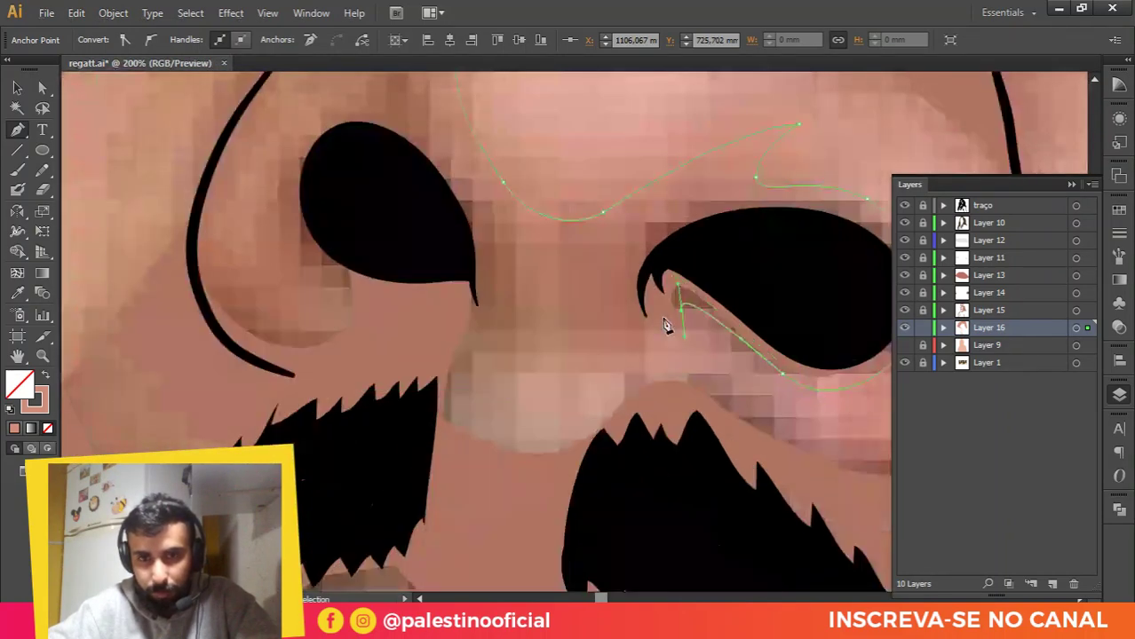
pyautogui.hotkey('ctrl', 'z')
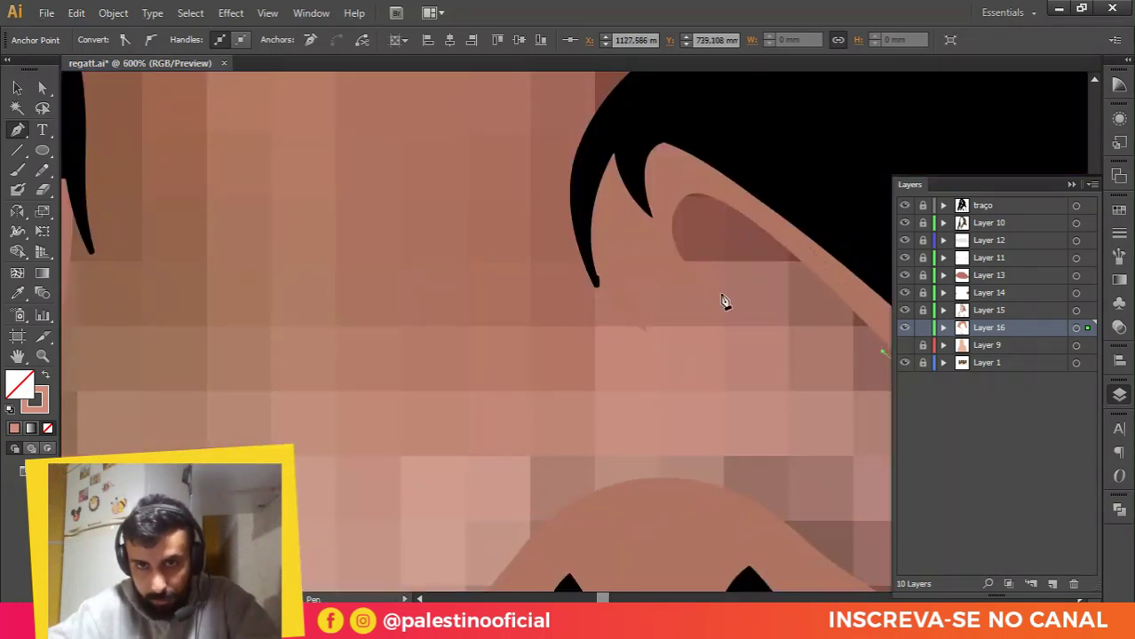
pyautogui.moveTo(691, 335); pyautogui.dragTo(639, 353)
pyautogui.scroll(-2, 629, 339)
pyautogui.scroll(-4, 608, 344)
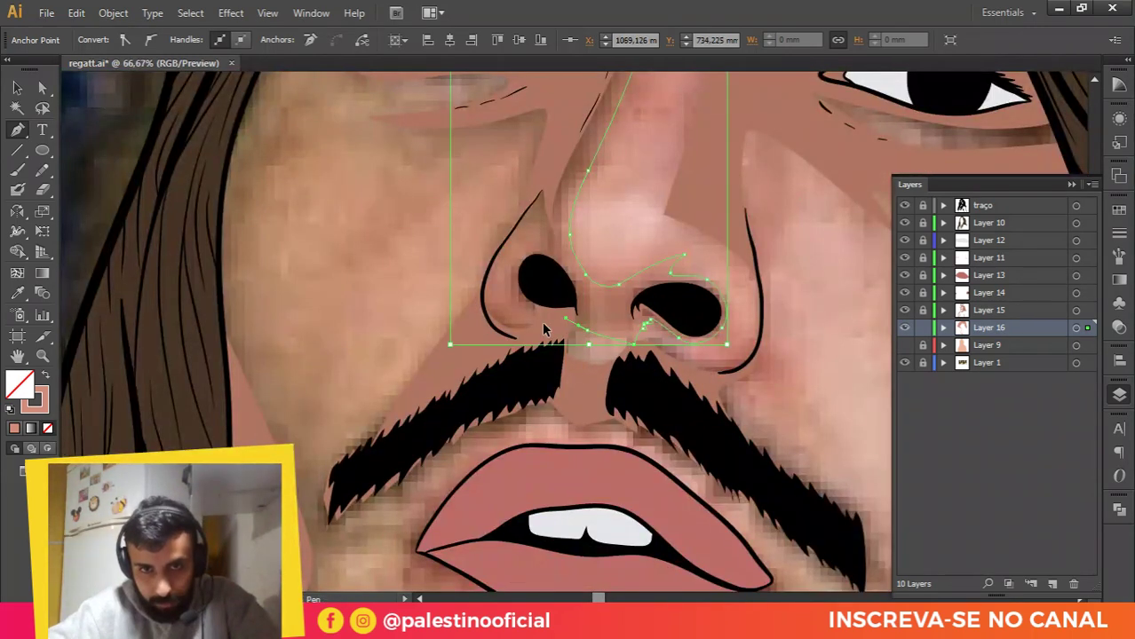
pyautogui.scroll(1, 533, 347)
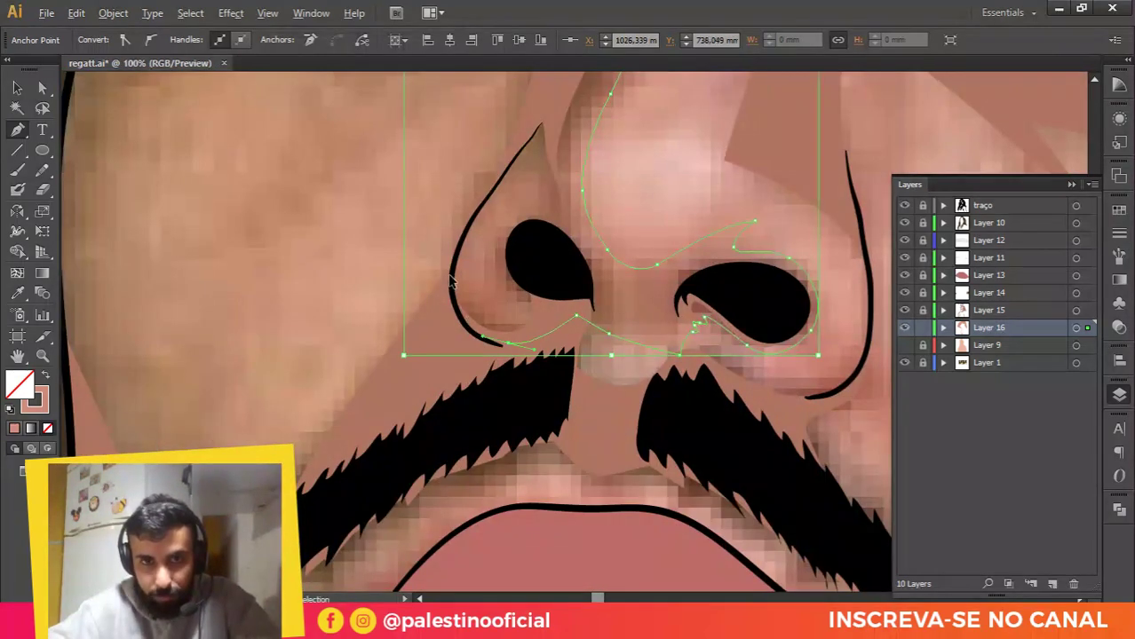
# Step: Trace the shadow's edge around the left nostril wing's outer curve and back through the skin between the wing and the nostril
pyautogui.scroll(1, 460, 283)
pyautogui.moveTo(453, 264); pyautogui.dragTo(478, 263)
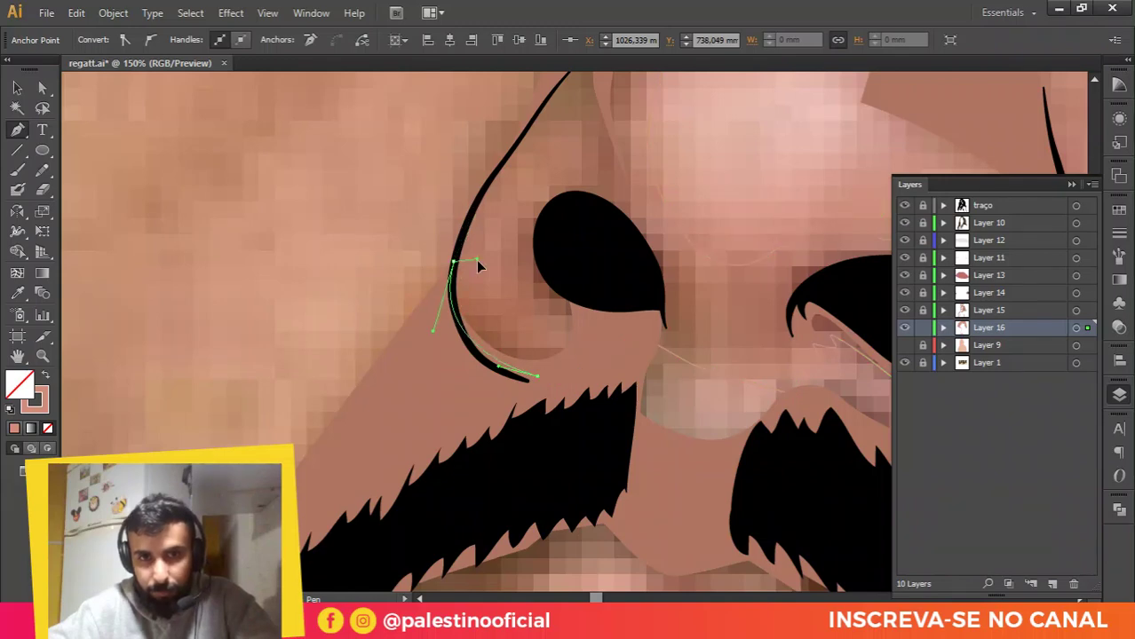
pyautogui.moveTo(520, 321); pyautogui.dragTo(561, 329)
pyautogui.moveTo(525, 288); pyautogui.dragTo(507, 252)
pyautogui.moveTo(506, 190); pyautogui.dragTo(562, 221)
pyautogui.scroll(-2, 478, 306)
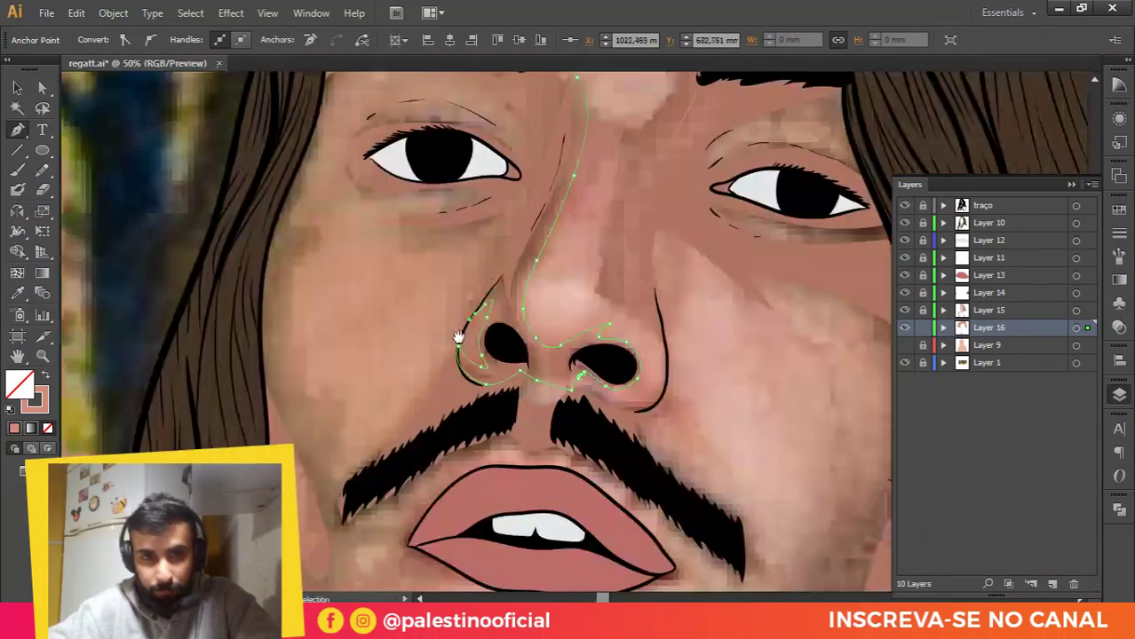
# Step: Run the shadow path from the left nostril wing up beside the nose to the skin under the left eye's inner corner
pyautogui.moveTo(522, 297); pyautogui.dragTo(573, 170)
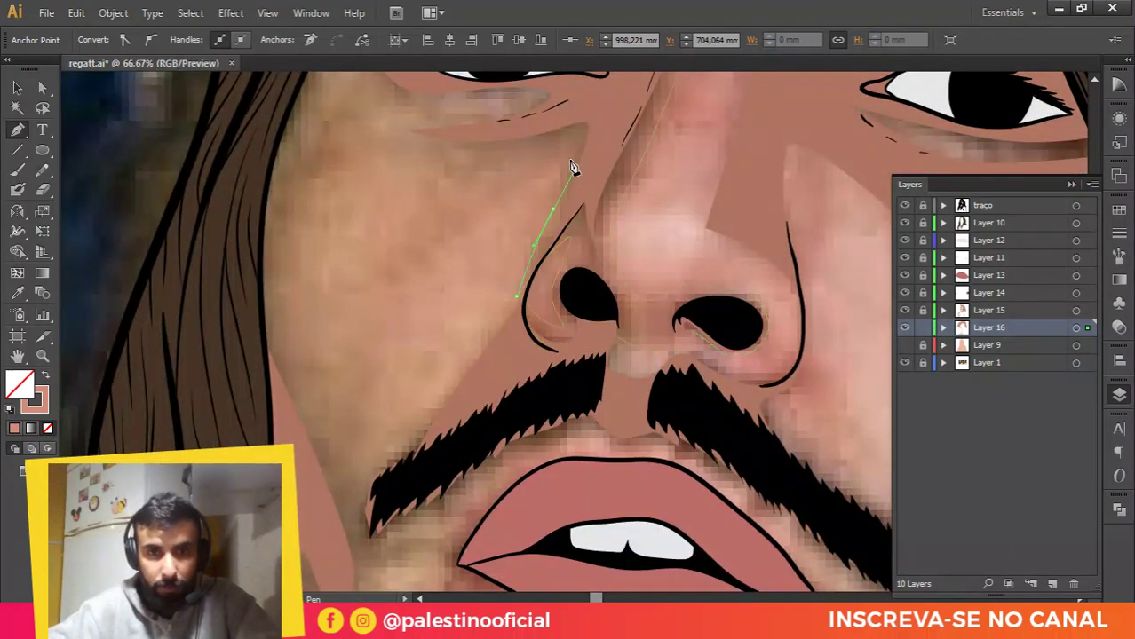
pyautogui.moveTo(486, 222); pyautogui.dragTo(396, 247)
pyautogui.hotkey('ctrl', 'z')
pyautogui.moveTo(538, 161)
pyautogui.mouseDown()
pyautogui.moveTo(519, 166)
pyautogui.moveTo(529, 157)
pyautogui.mouseUp()
pyautogui.hotkey('ctrl', 'z')
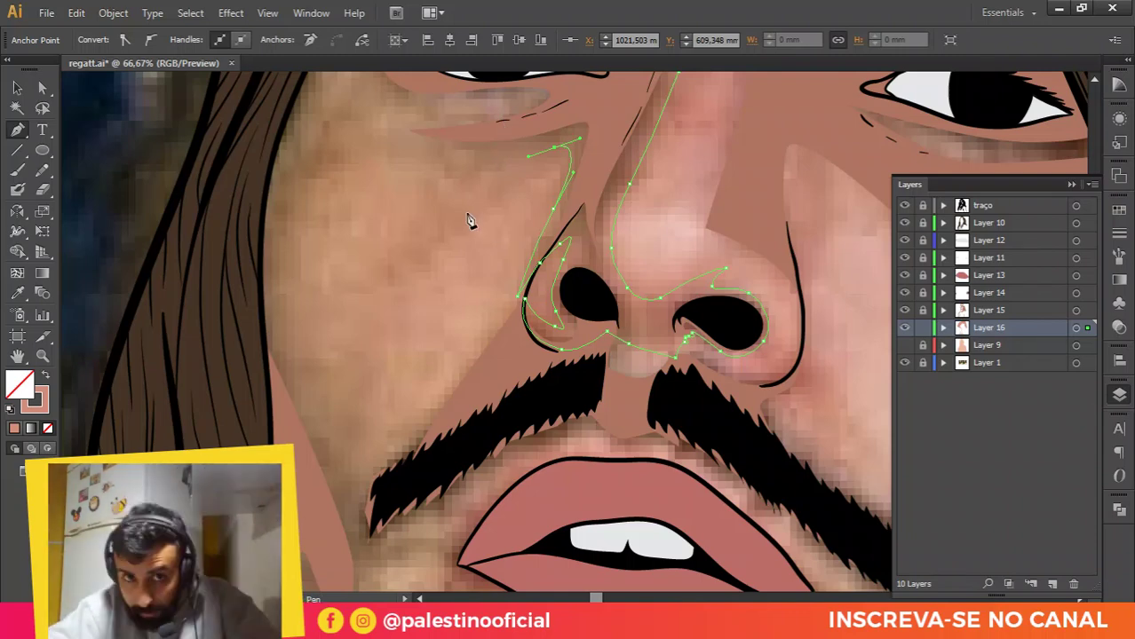
# Step: Draw the shadow's lower edge across the cheek beneath the left eye and curve it around at the outer end of the eye bag
pyautogui.moveTo(450, 176)
pyautogui.mouseDown()
pyautogui.moveTo(601, 188)
pyautogui.moveTo(466, 189)
pyautogui.mouseUp()
pyautogui.scroll(-1, 581, 202)
pyautogui.scroll(1, 596, 177)
pyautogui.press('ctrl')
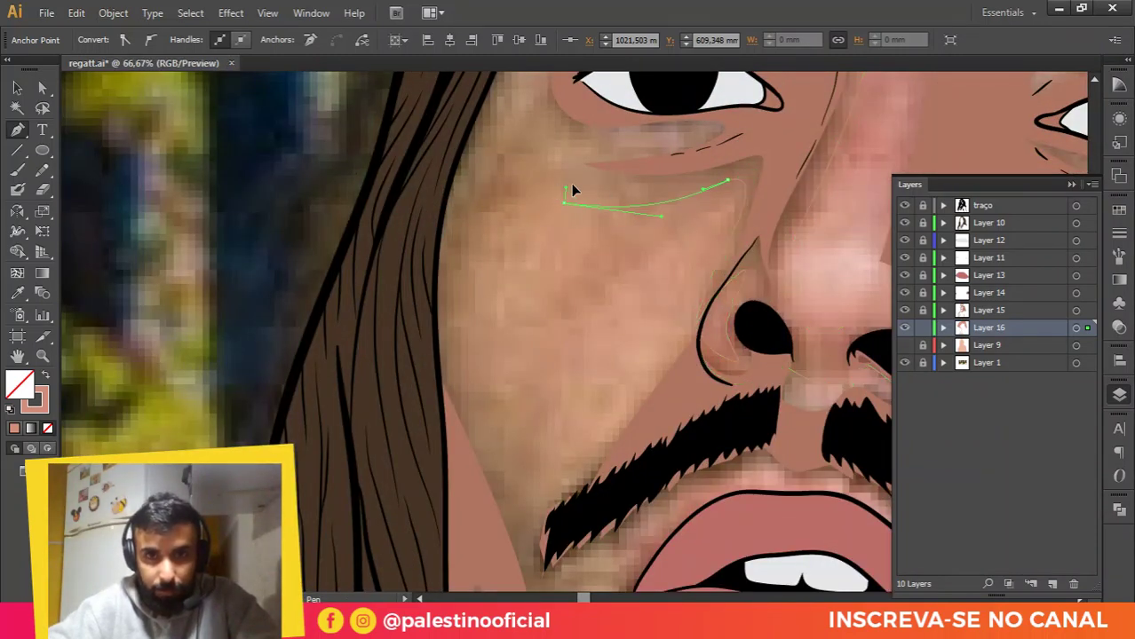
pyautogui.hotkey('ctrl', 'z')
pyautogui.moveTo(540, 182); pyautogui.dragTo(528, 113)
pyautogui.keyDown('ctrl'); pyautogui.click(571, 150); pyautogui.keyUp('ctrl')
pyautogui.moveTo(514, 168); pyautogui.dragTo(515, 269)
pyautogui.hotkey('ctrl', '-')
pyautogui.hotkey('ctrl', '-')
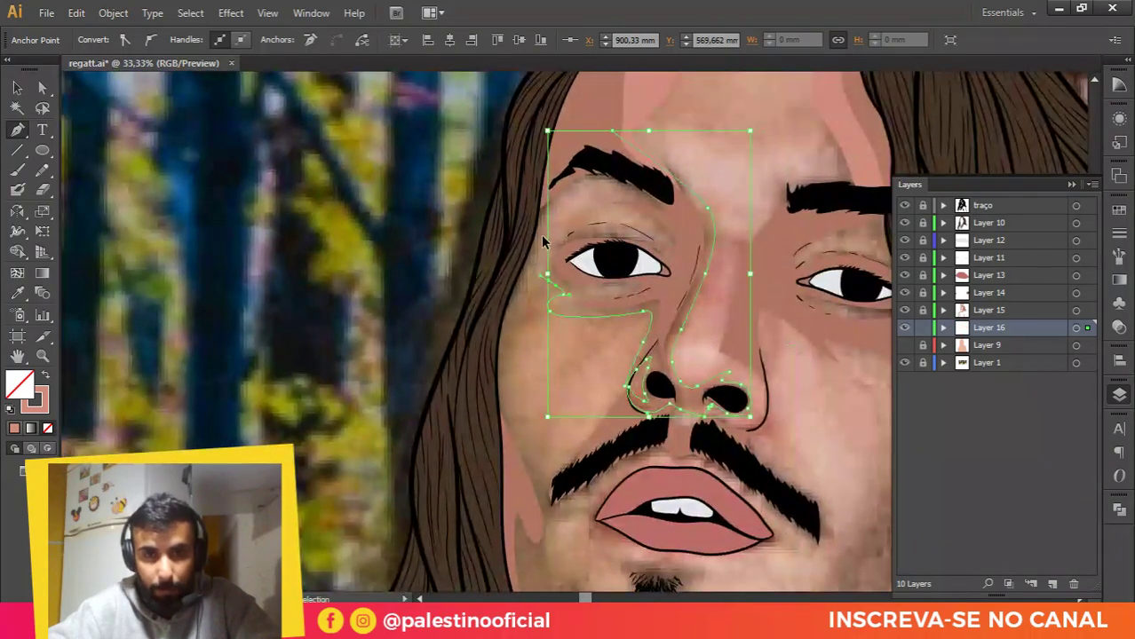
# Step: Take the path up around the left eye's outer side and turn it back toward the upper eyelid crease
pyautogui.scroll(1, 542, 253)
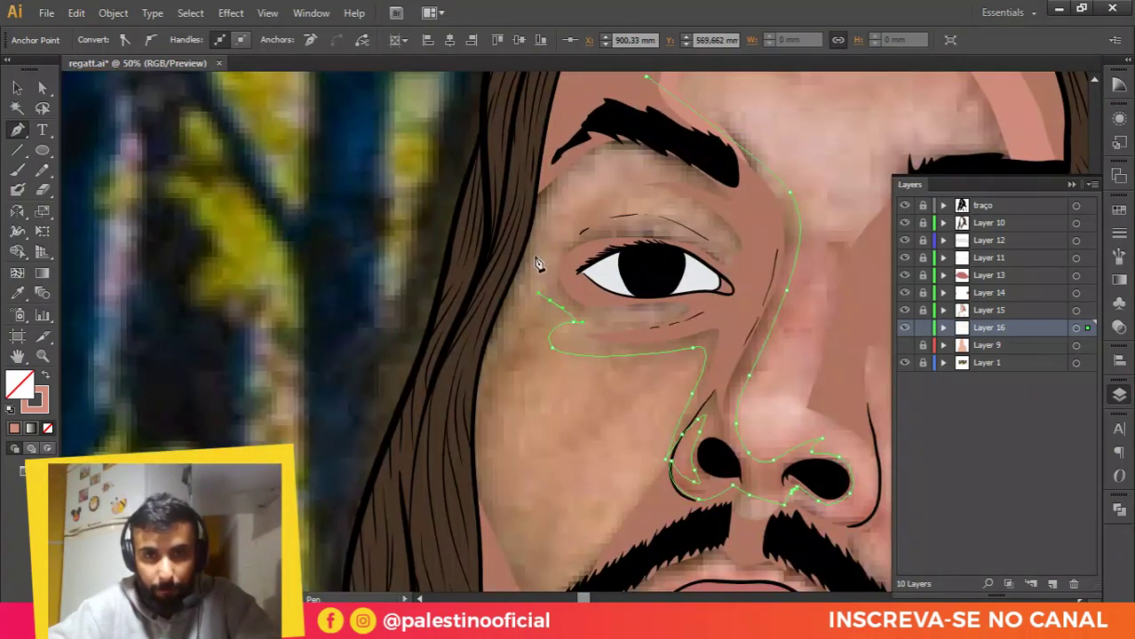
pyautogui.click(563, 211)
pyautogui.moveTo(610, 185); pyautogui.dragTo(633, 185)
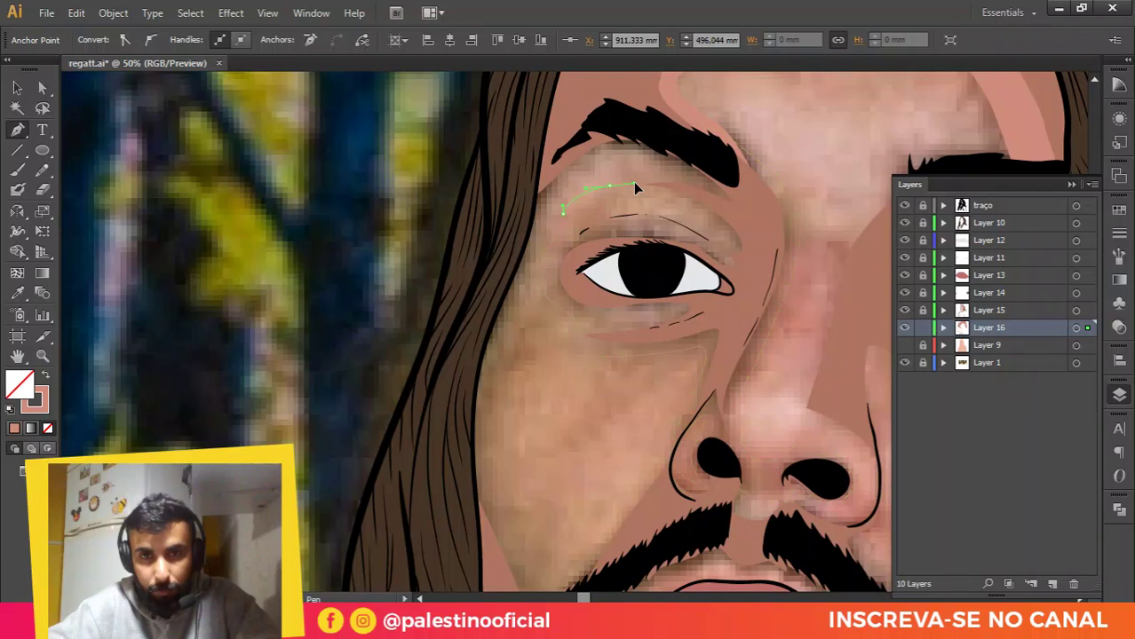
pyautogui.click(589, 218)
# Step: Follow the left eyelid crease toward the inner eye corner and undo the surplus points placed at that corner
pyautogui.scroll(1, 645, 221)
pyautogui.moveTo(678, 221); pyautogui.dragTo(782, 275)
pyautogui.click(701, 244)
pyautogui.hotkey('ctrl', 'h')
pyautogui.moveTo(785, 231); pyautogui.dragTo(780, 282)
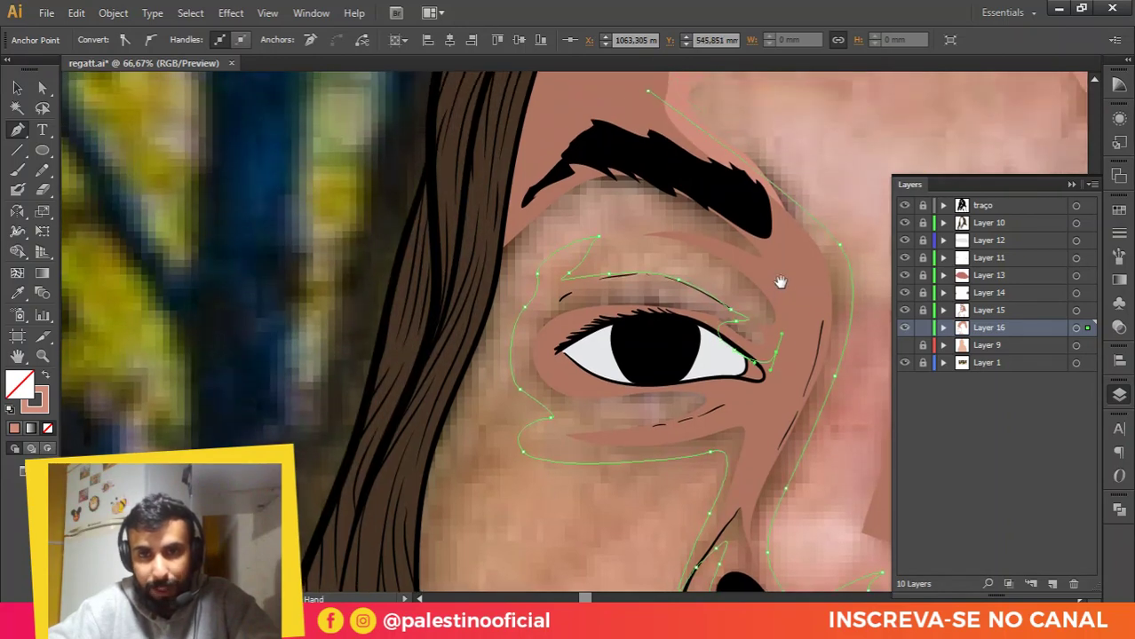
pyautogui.press('ctrl')
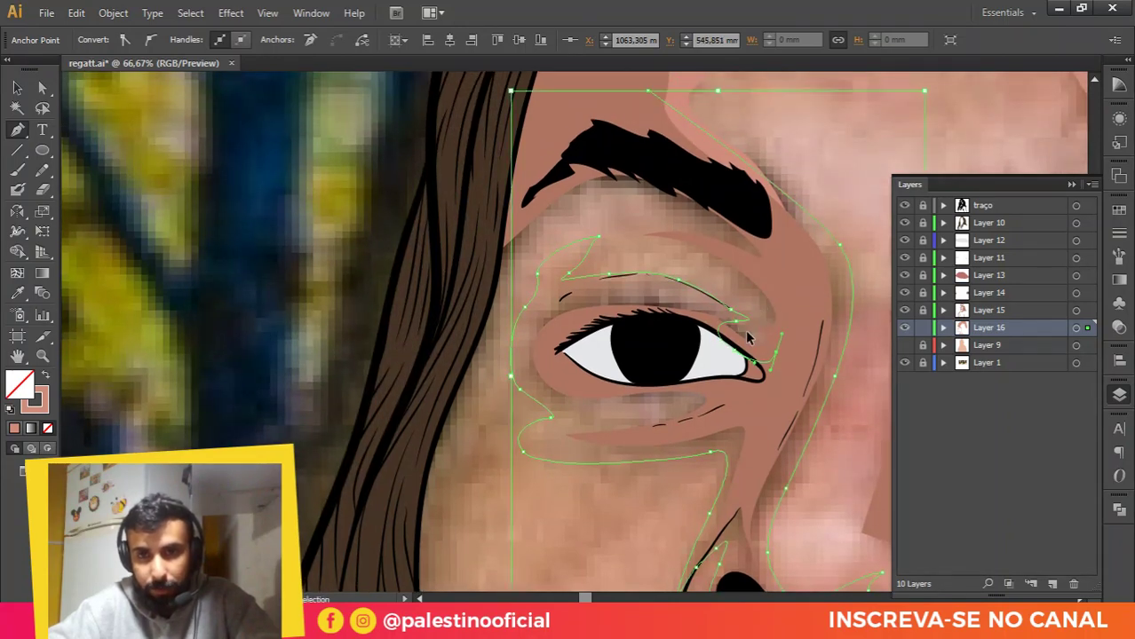
pyautogui.keyDown('ctrl'); pyautogui.click(753, 311); pyautogui.keyUp('ctrl')
pyautogui.moveTo(724, 270); pyautogui.dragTo(724, 282)
pyautogui.hotkey('ctrl', 'z')
pyautogui.hotkey('ctrl', 'z')
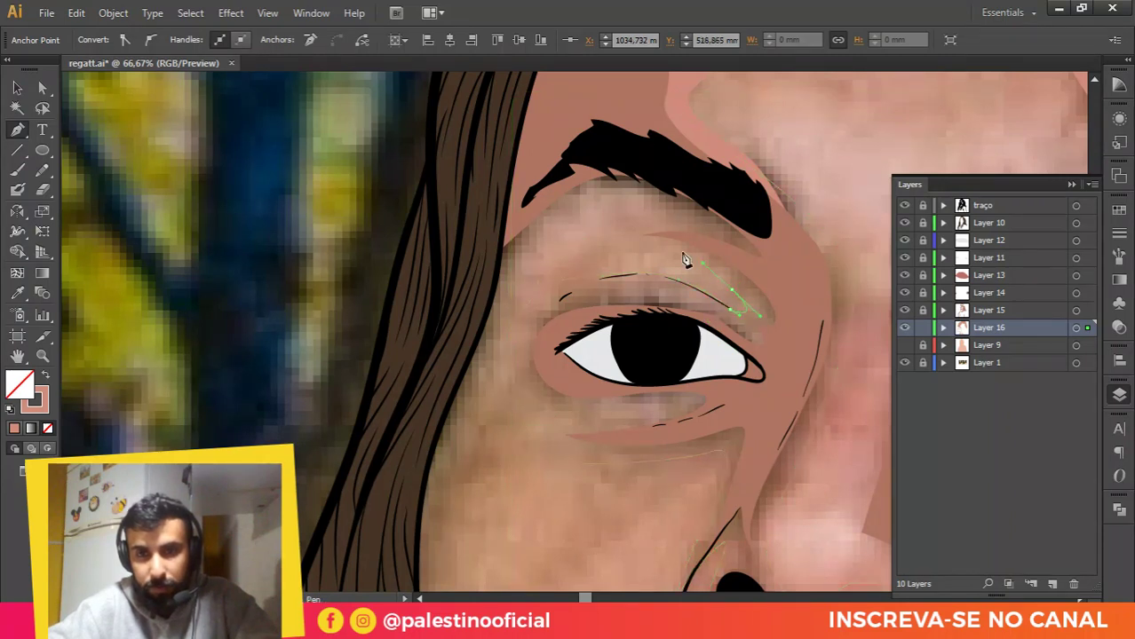
# Step: Bring the path back across the upper eyelid, around the left eyebrow's outer end and over the brow to close the shape
pyautogui.moveTo(644, 239); pyautogui.dragTo(694, 224)
pyautogui.moveTo(597, 188); pyautogui.dragTo(547, 199)
pyautogui.moveTo(560, 164); pyautogui.dragTo(579, 131)
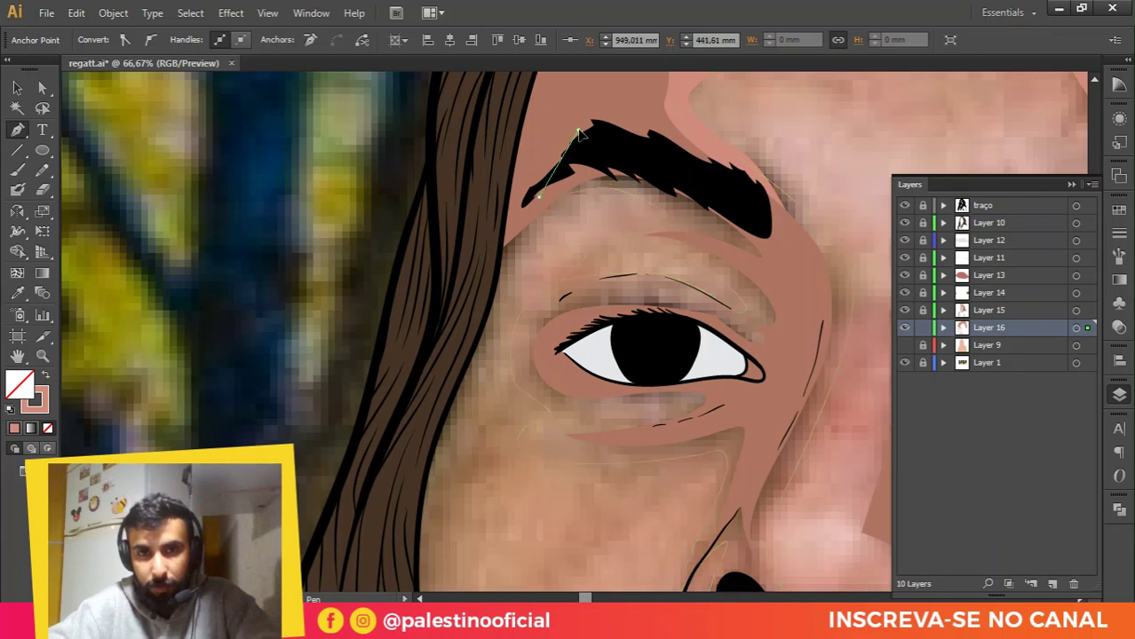
pyautogui.click(578, 132)
pyautogui.click(651, 97)
pyautogui.scroll(-1, 616, 190)
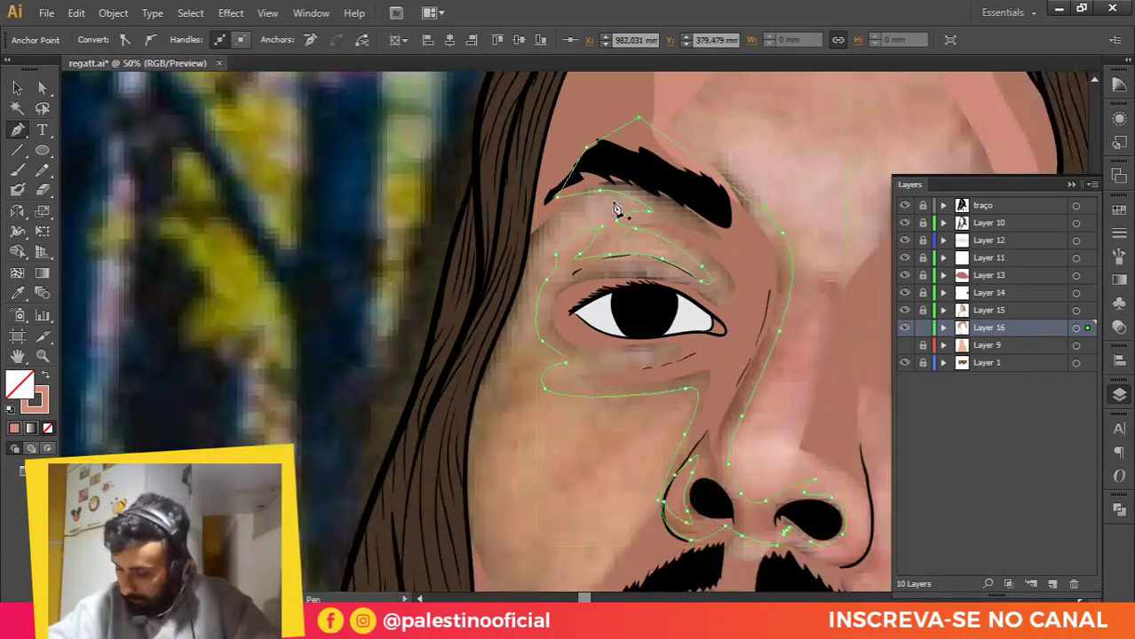
# Step: Start a new mid-tone shadow path at the right eyebrow's inner end and run it down the right side of the nose bridge
pyautogui.scroll(-2, 655, 252)
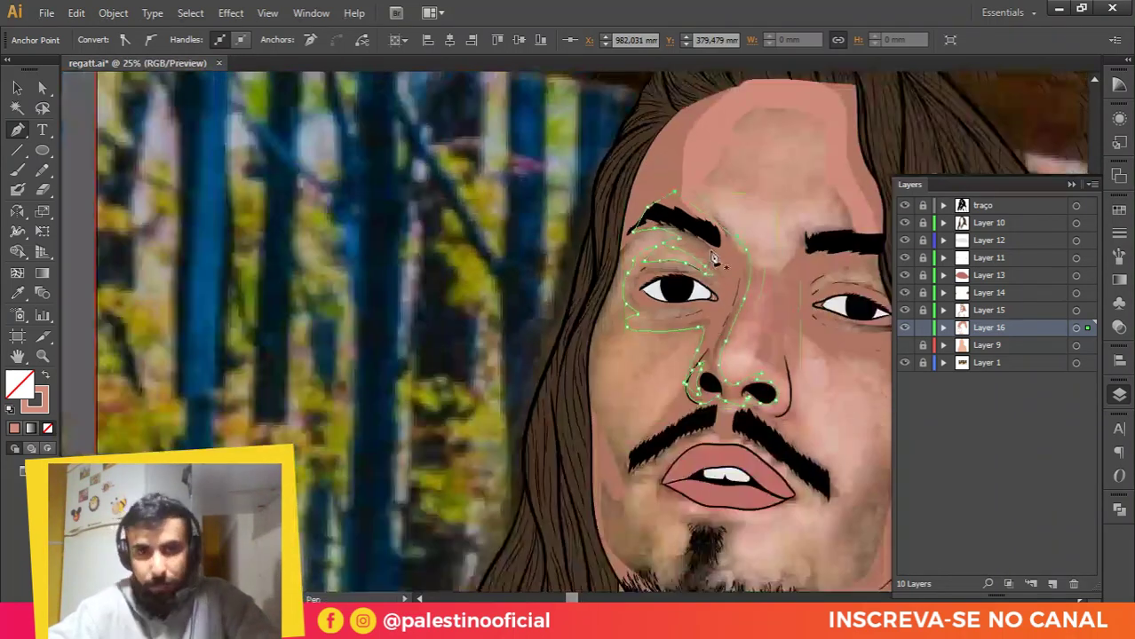
pyautogui.scroll(2, 587, 266)
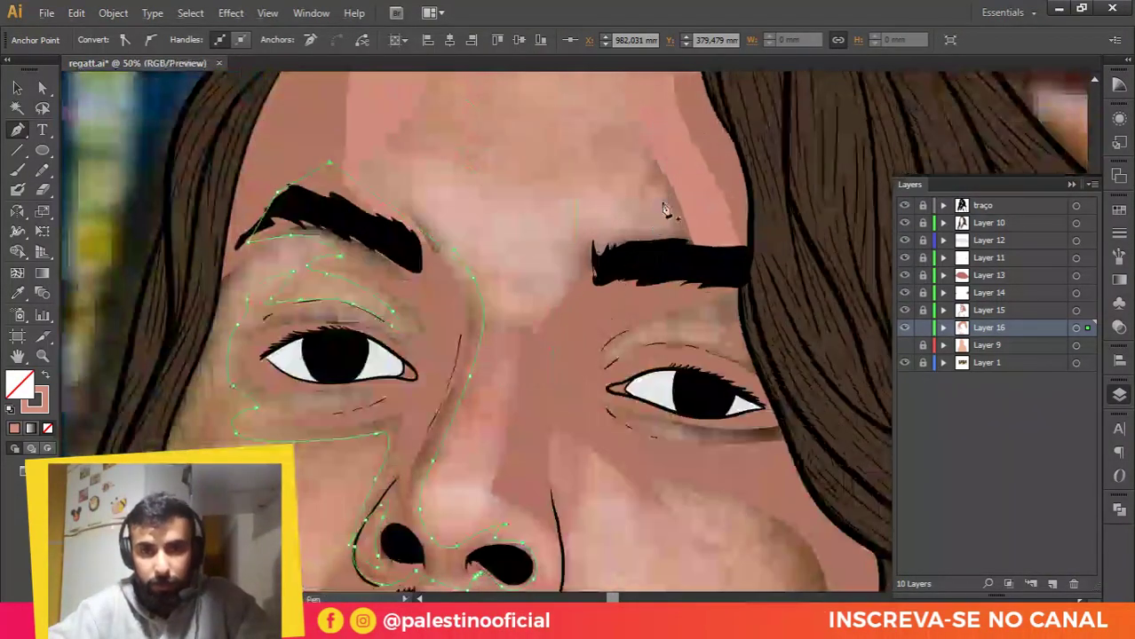
pyautogui.moveTo(664, 209); pyautogui.dragTo(692, 143)
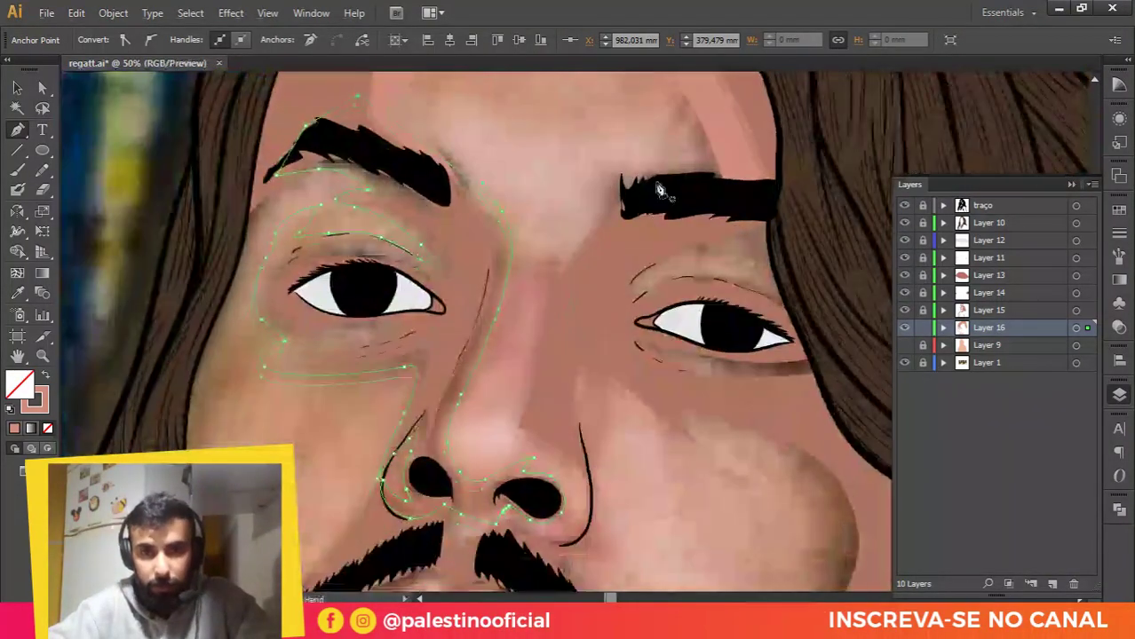
pyautogui.click(628, 194)
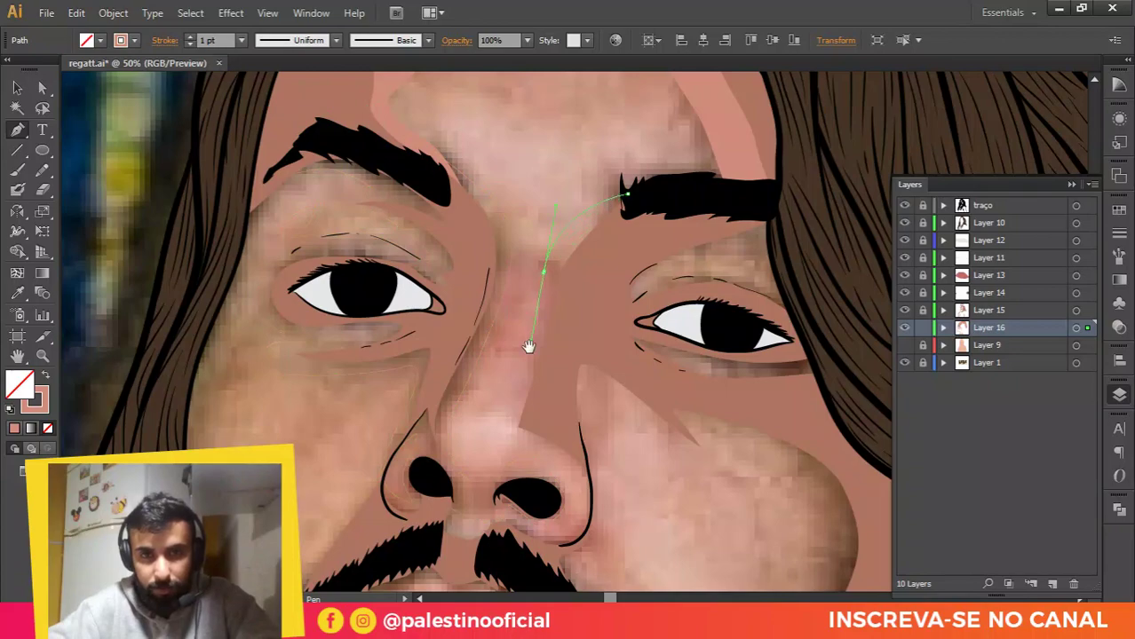
pyautogui.moveTo(529, 347); pyautogui.dragTo(527, 236)
pyautogui.click(511, 306)
pyautogui.scroll(1, 508, 313)
pyautogui.moveTo(489, 343); pyautogui.dragTo(528, 287)
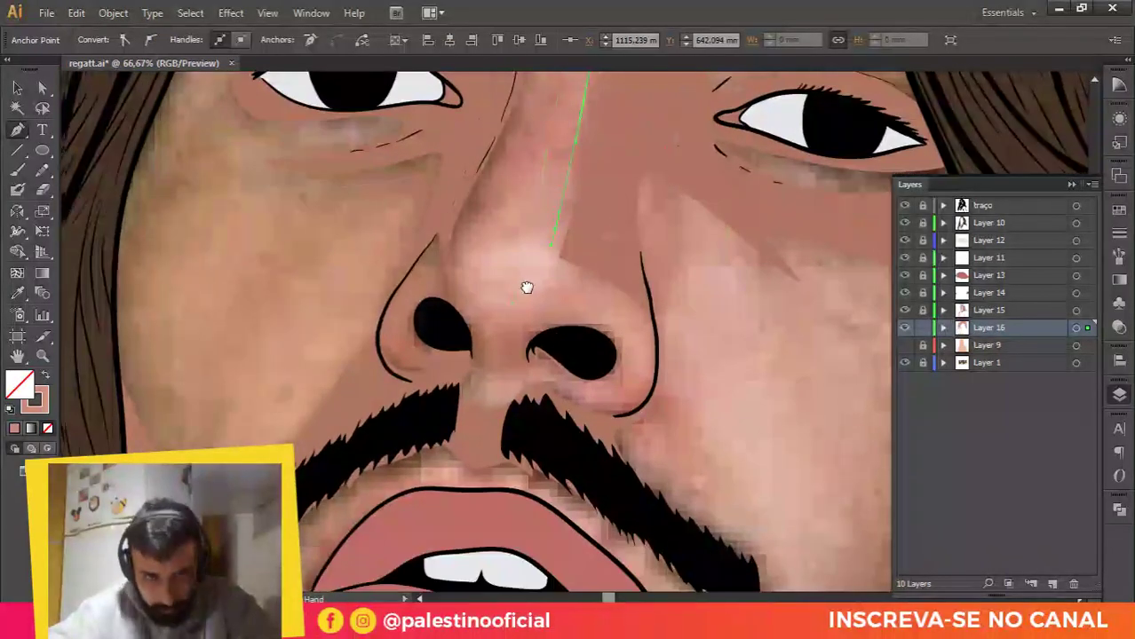
# Step: Resume the open path at its lower end and curve it over the right nostril to the wing's outer outline
pyautogui.hotkey('ctrl', 'a')
pyautogui.press('a')
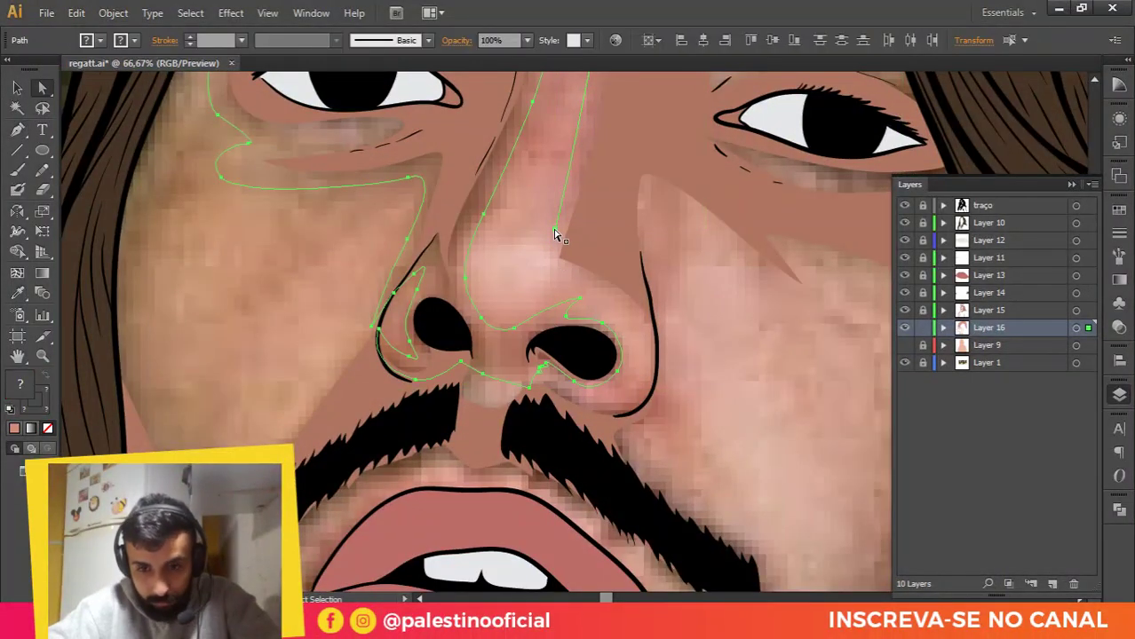
pyautogui.press('p')
pyautogui.click(554, 228)
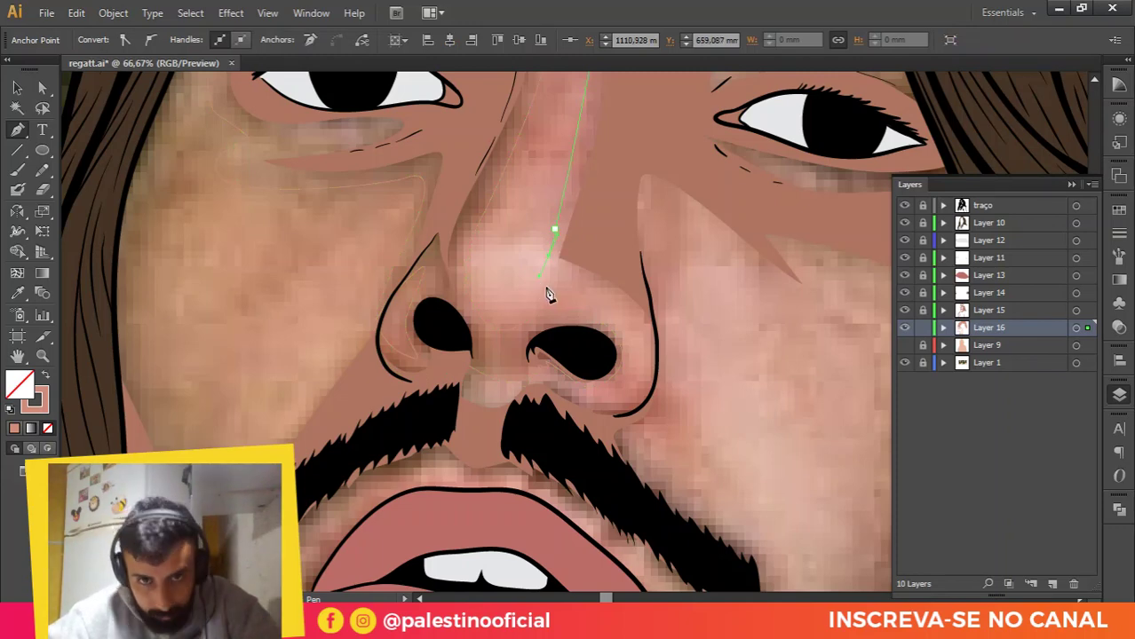
pyautogui.moveTo(590, 283); pyautogui.dragTo(609, 292)
pyautogui.moveTo(625, 309); pyautogui.dragTo(588, 257)
pyautogui.scroll(1, 621, 303)
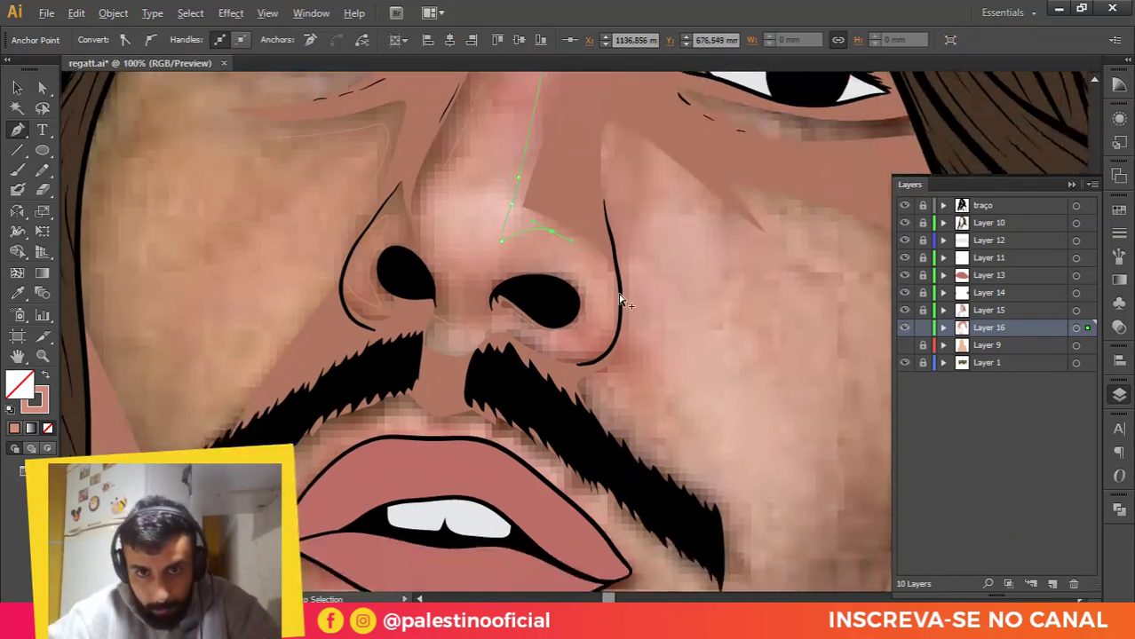
pyautogui.hotkey('ctrl', '-')
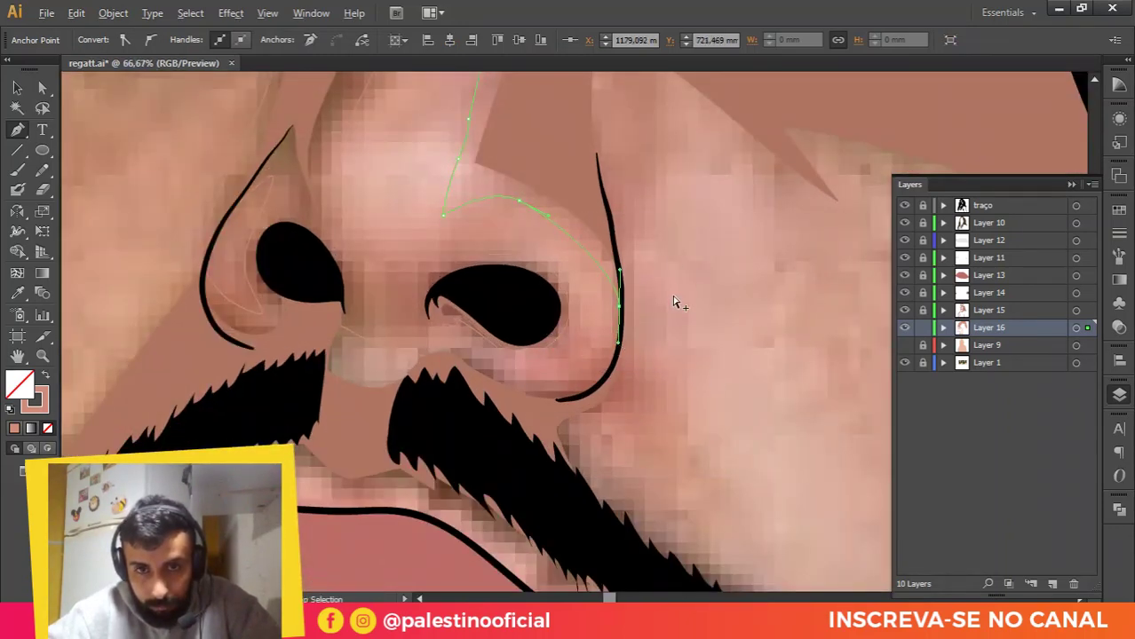
pyautogui.hotkey('ctrl', '-')
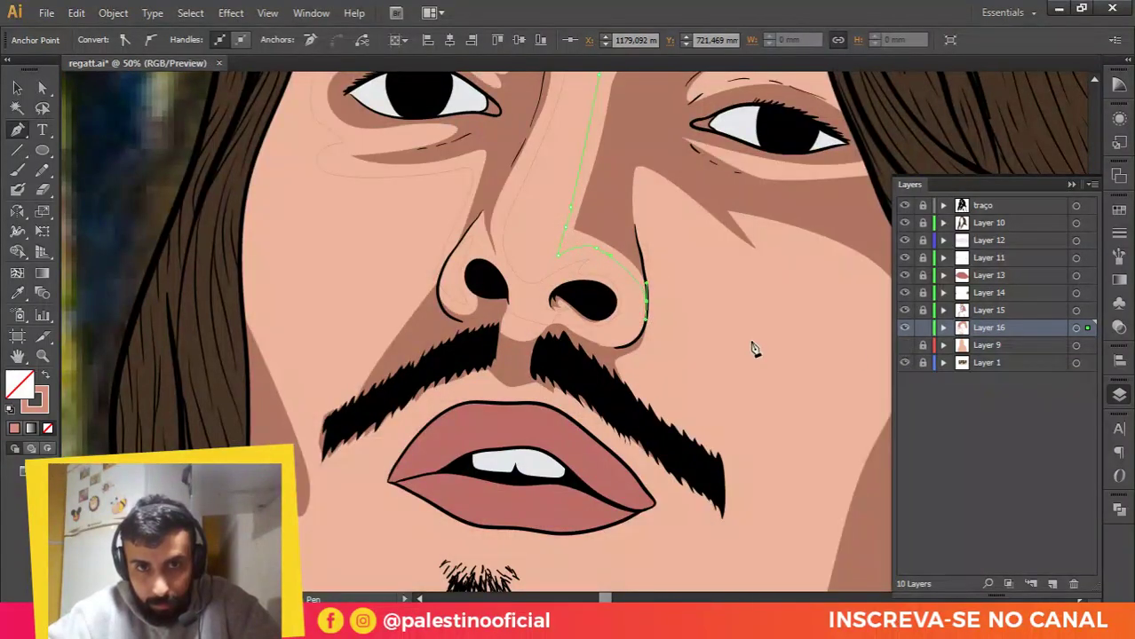
# Step: Continue the shadow path beneath the right nostril and down along the right half of the moustache toward its outer end
pyautogui.hotkey('ctrl', '=')
pyautogui.hotkey('ctrl', '=')
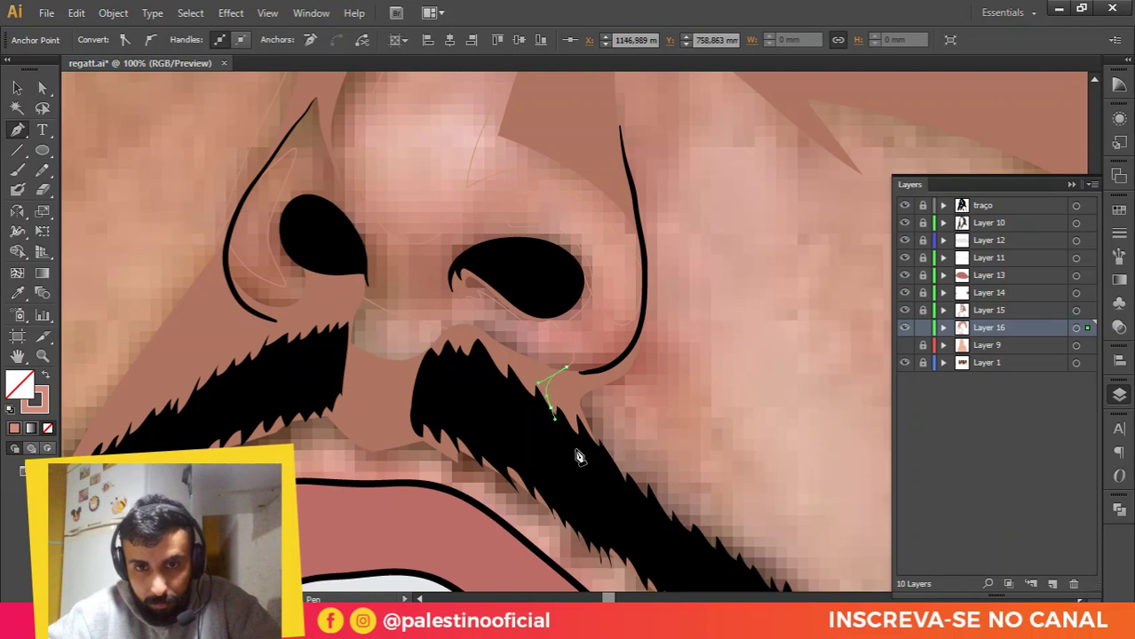
pyautogui.hotkey('ctrl', '-')
pyautogui.hotkey('ctrl', '-')
pyautogui.click(564, 377)
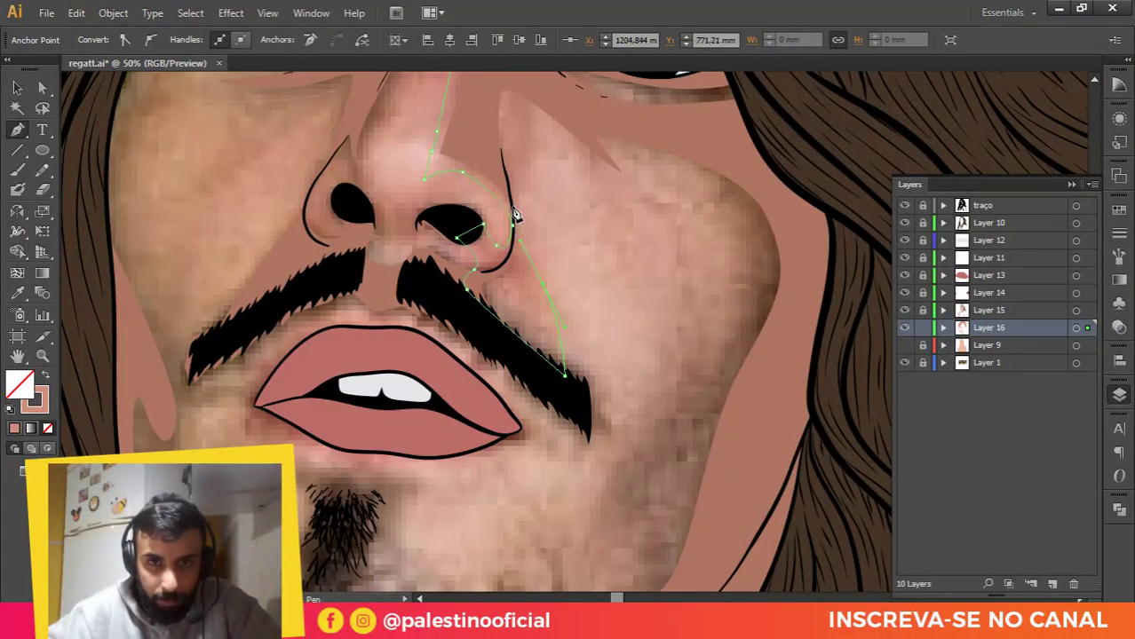
# Step: Bring the path back up the smile fold beside the right nostril wing to the upper cheek
pyautogui.moveTo(513, 203); pyautogui.dragTo(512, 183)
pyautogui.press('space')
pyautogui.moveTo(517, 213); pyautogui.dragTo(548, 327)
pyautogui.moveTo(554, 284); pyautogui.dragTo(552, 234)
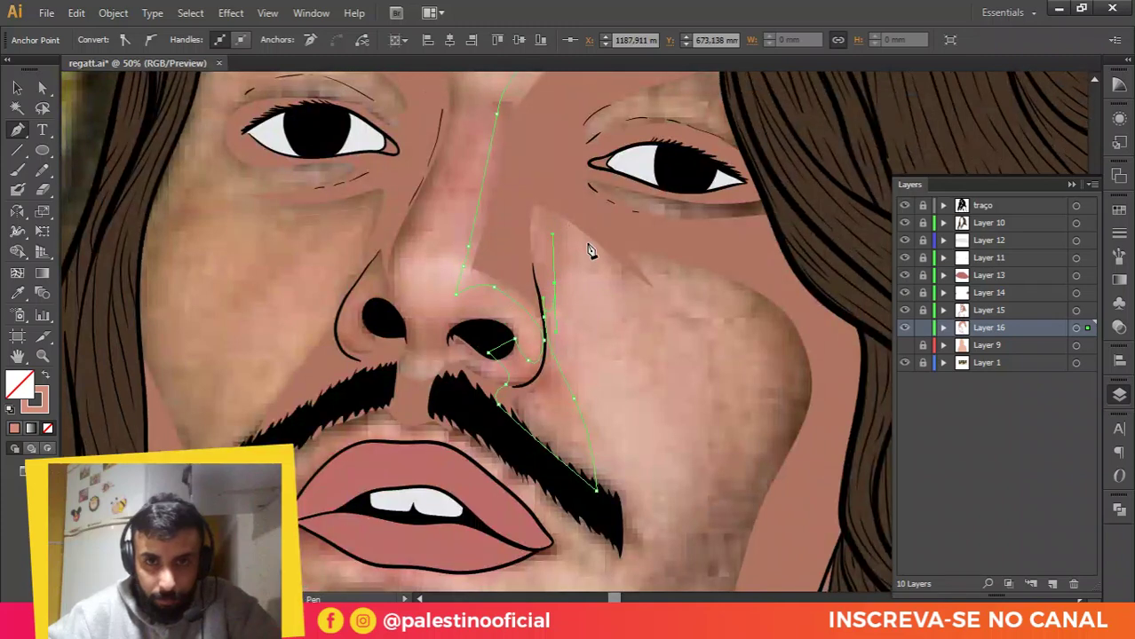
# Step: Shape the shadow's upper edge across the right cheek below the eye with a pointed dip and a curve toward the outer cheek
pyautogui.moveTo(631, 291); pyautogui.dragTo(640, 309)
pyautogui.press('space')
pyautogui.moveTo(635, 310); pyautogui.dragTo(654, 267)
pyautogui.click(670, 349)
pyautogui.moveTo(720, 307); pyautogui.dragTo(746, 331)
# Step: Carry the shadow's inner edge down the right cheek to the jaw, across the chin and up to the moustache's left end
pyautogui.moveTo(700, 482); pyautogui.dragTo(768, 251)
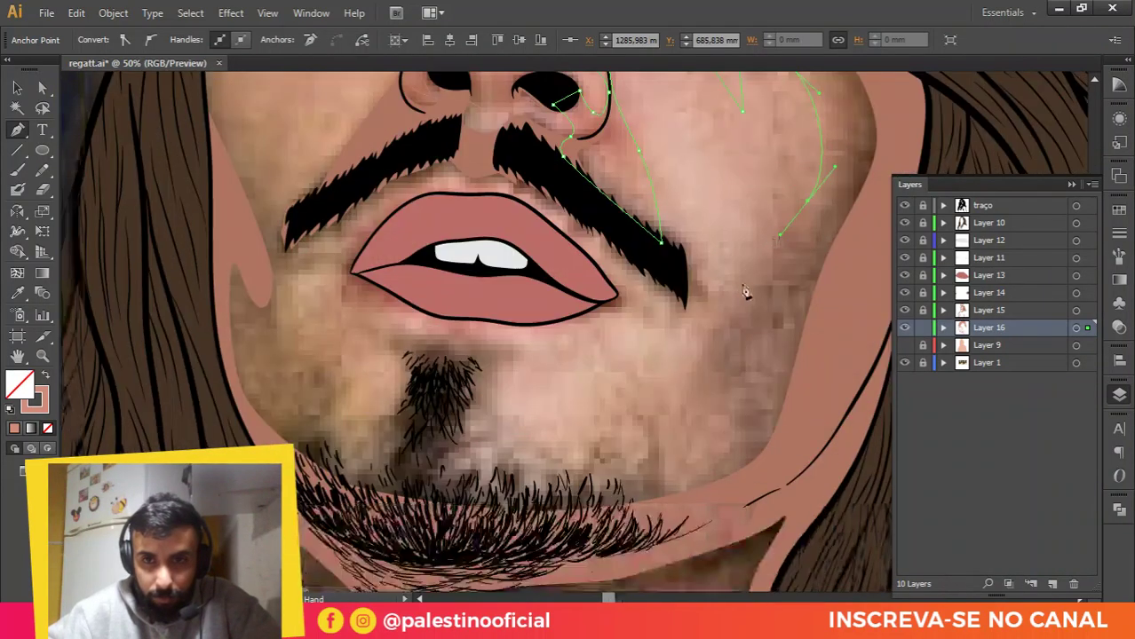
pyautogui.click(701, 345)
pyautogui.moveTo(676, 459); pyautogui.dragTo(624, 496)
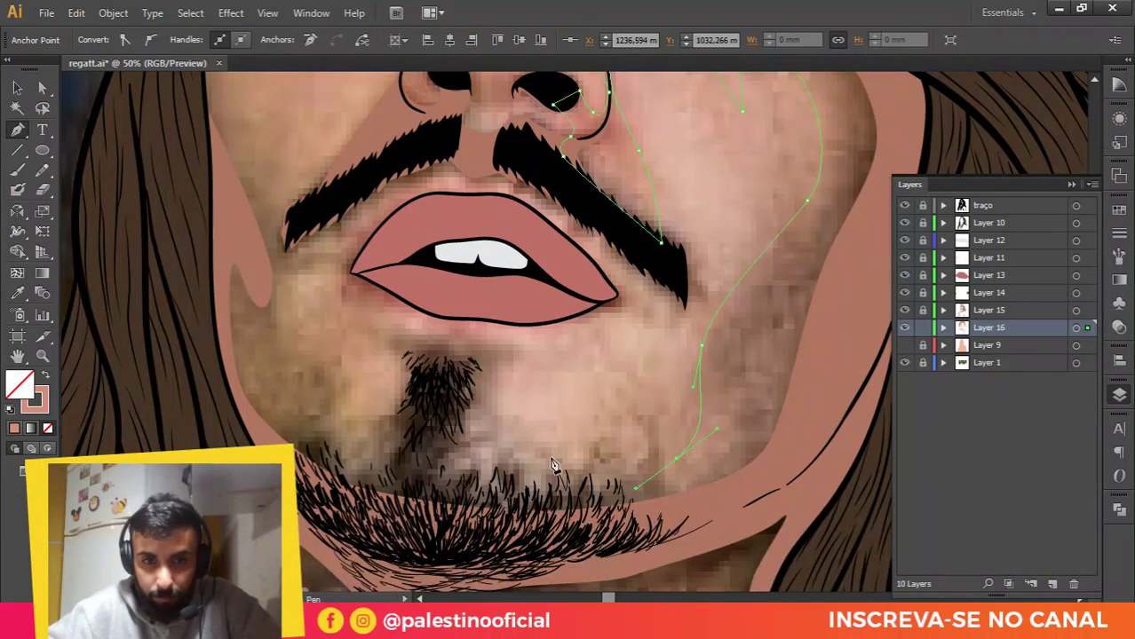
pyautogui.moveTo(506, 442); pyautogui.dragTo(445, 431)
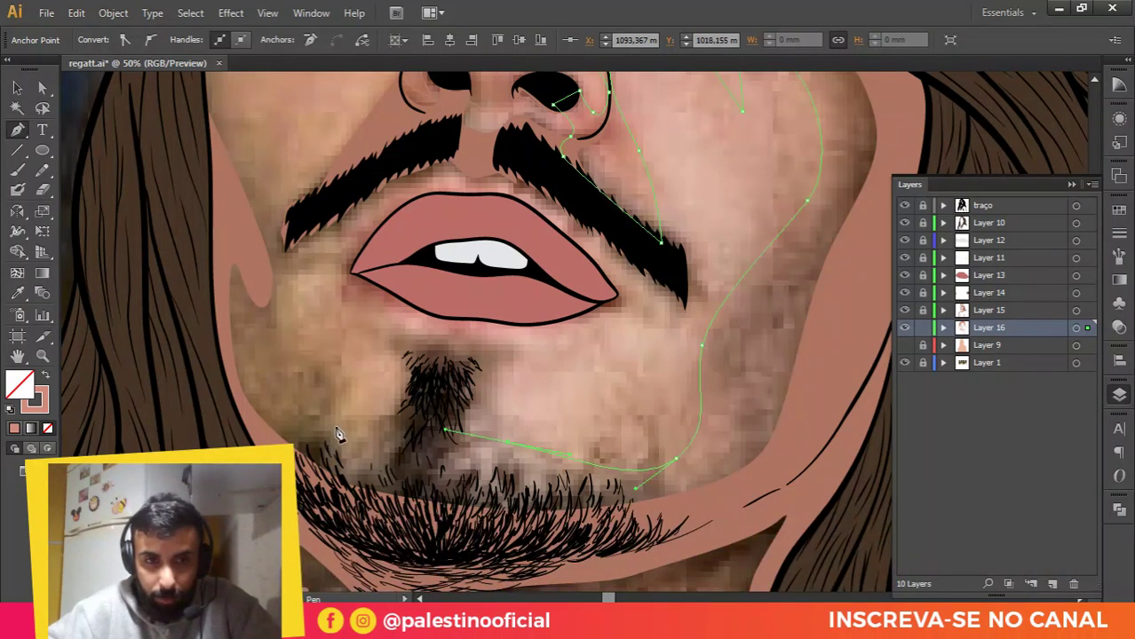
pyautogui.moveTo(322, 417); pyautogui.dragTo(304, 392)
pyautogui.moveTo(284, 336); pyautogui.dragTo(336, 334)
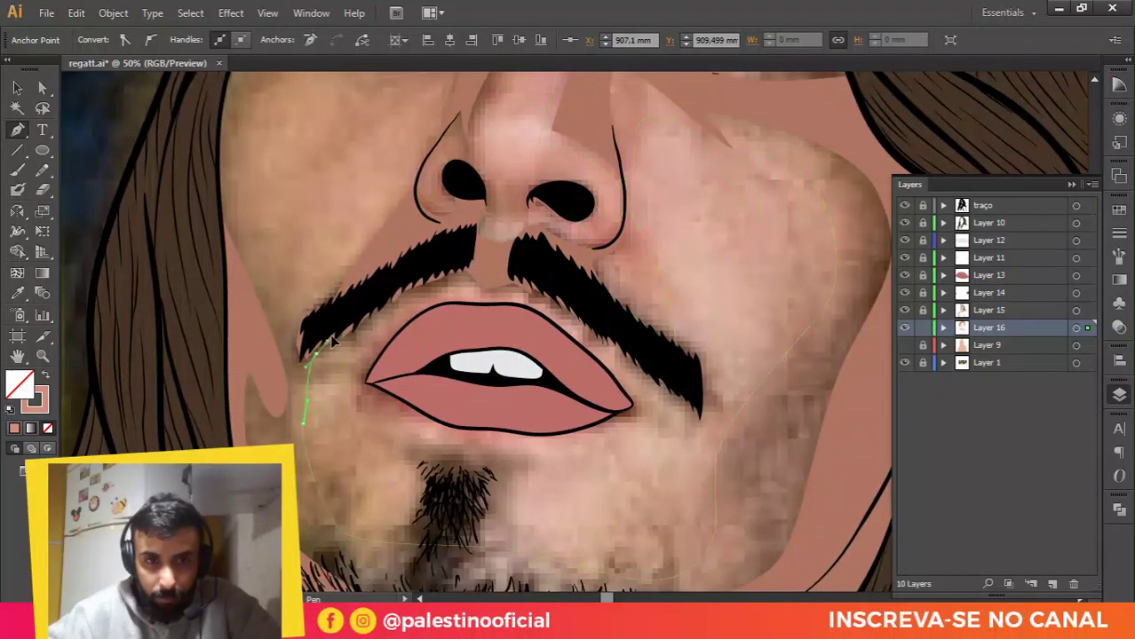
# Step: Redo the last anchor and trace a jagged shadow edge beneath the left half of the moustache toward the philtrum
pyautogui.scroll(2, 359, 355)
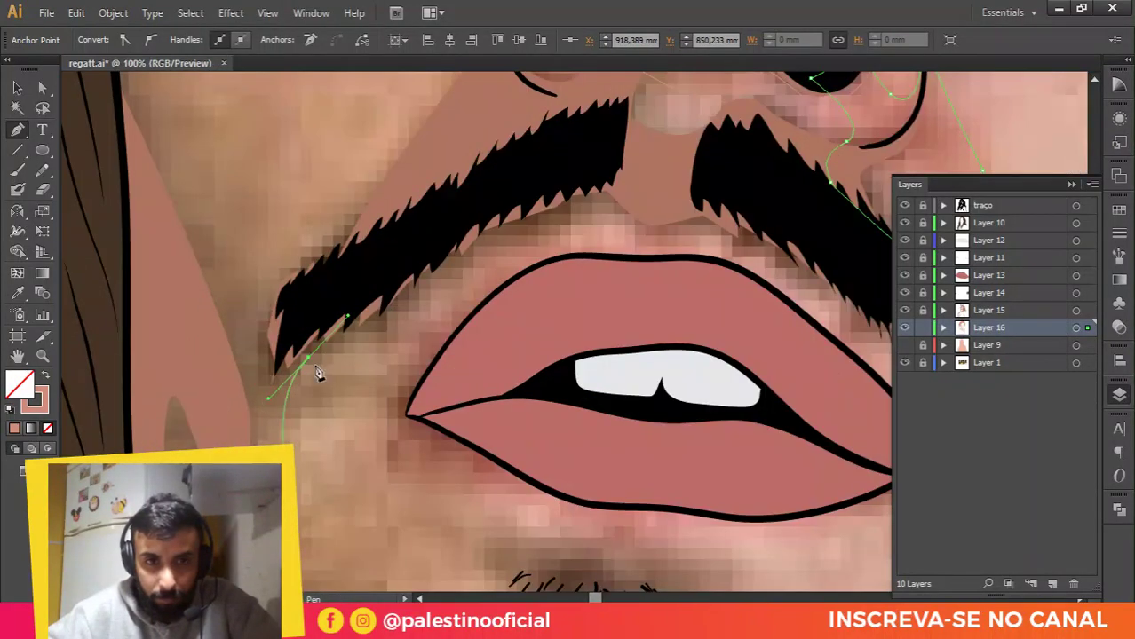
pyautogui.hotkey('ctrl', 'z')
pyautogui.moveTo(296, 384); pyautogui.dragTo(312, 363)
pyautogui.moveTo(321, 356); pyautogui.dragTo(324, 370)
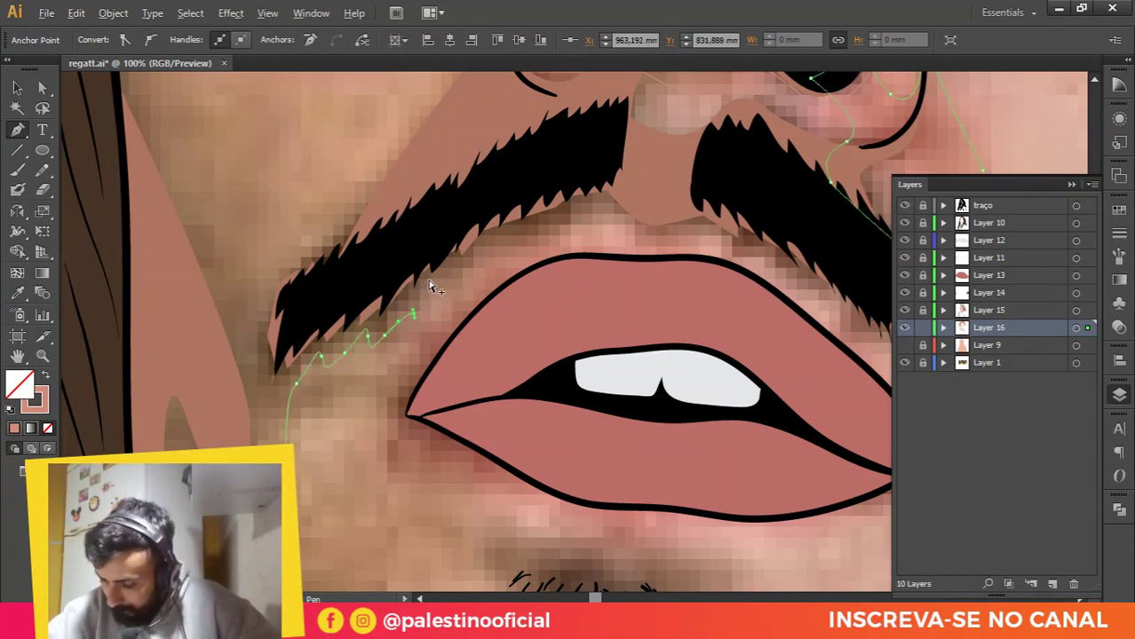
pyautogui.scroll(-1, 436, 280)
pyautogui.scroll(-2, 436, 280)
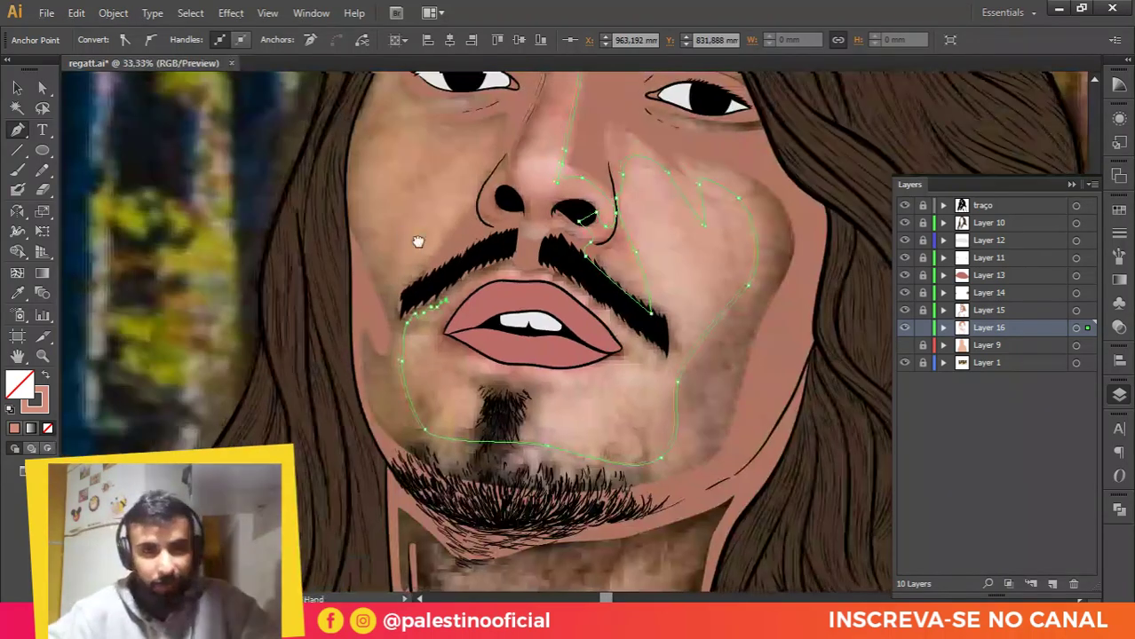
pyautogui.scroll(2, 473, 290)
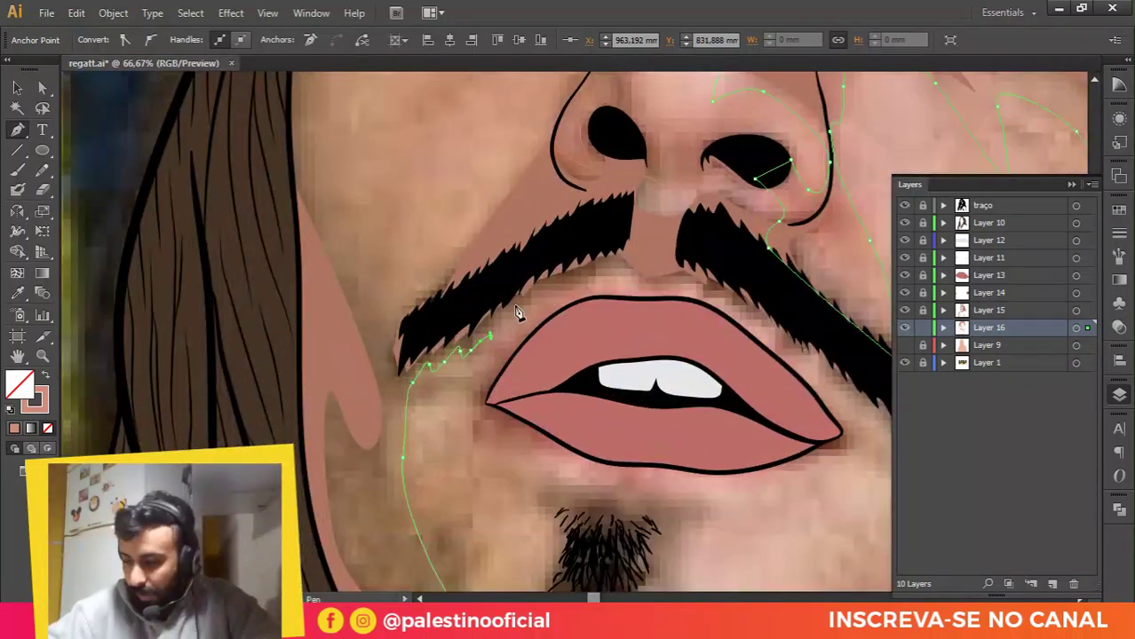
pyautogui.scroll(3, 519, 312)
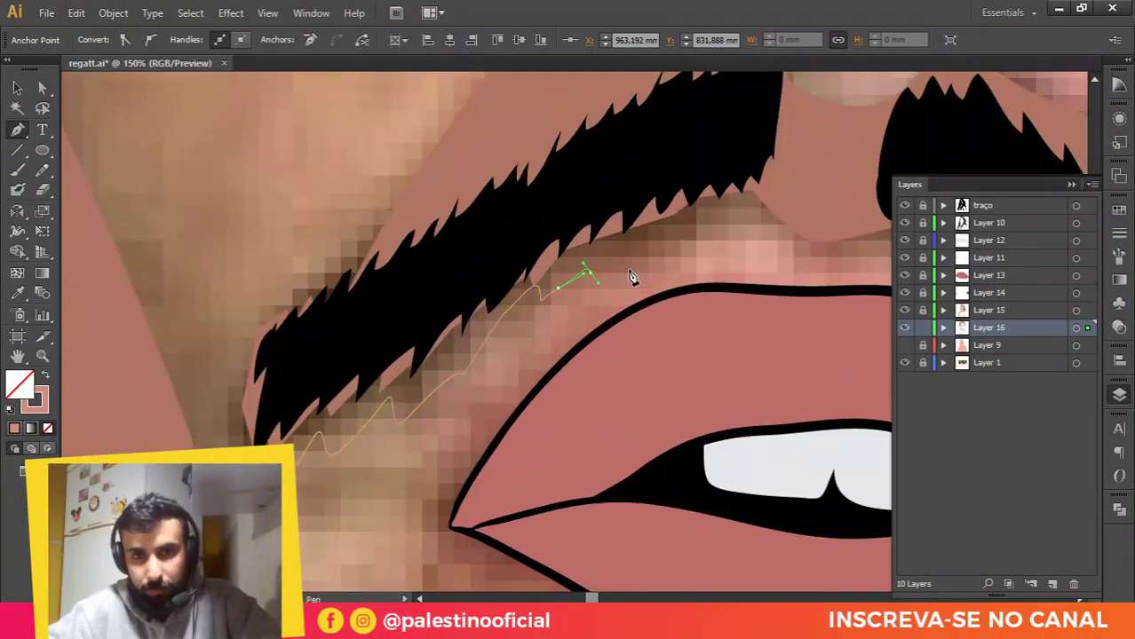
pyautogui.scroll(-2, 481, 337)
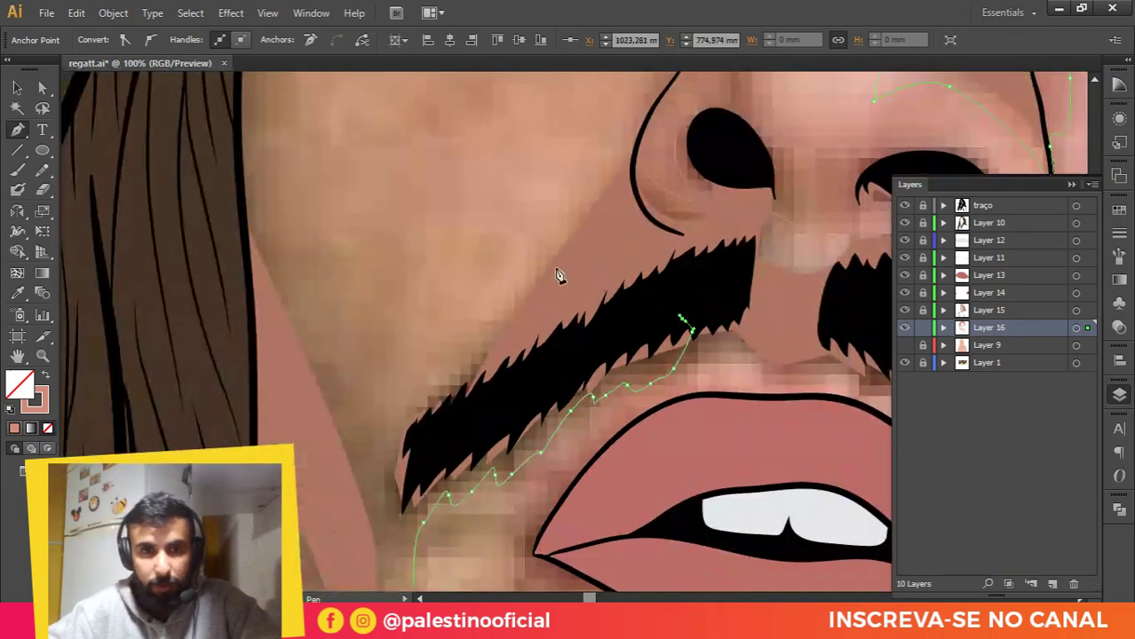
# Step: Carry the shadow path across the left half of the moustache, down its upper side and out onto the left cheek
pyautogui.click(557, 264)
pyautogui.click(424, 397)
pyautogui.scroll(-2, 470, 371)
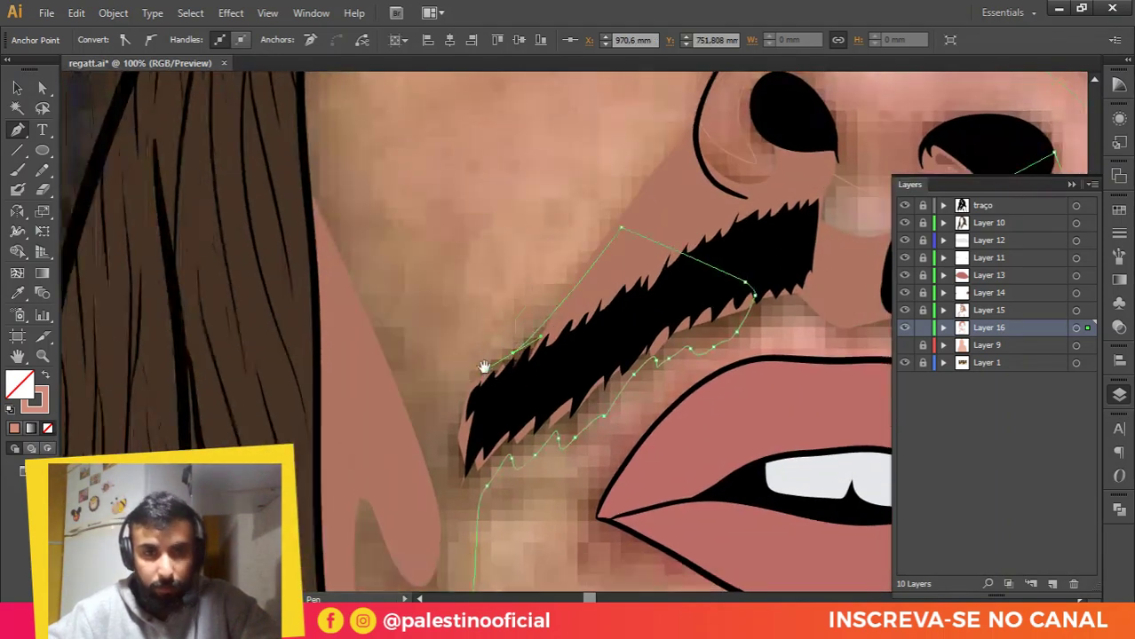
pyautogui.click(453, 352)
pyautogui.click(435, 286)
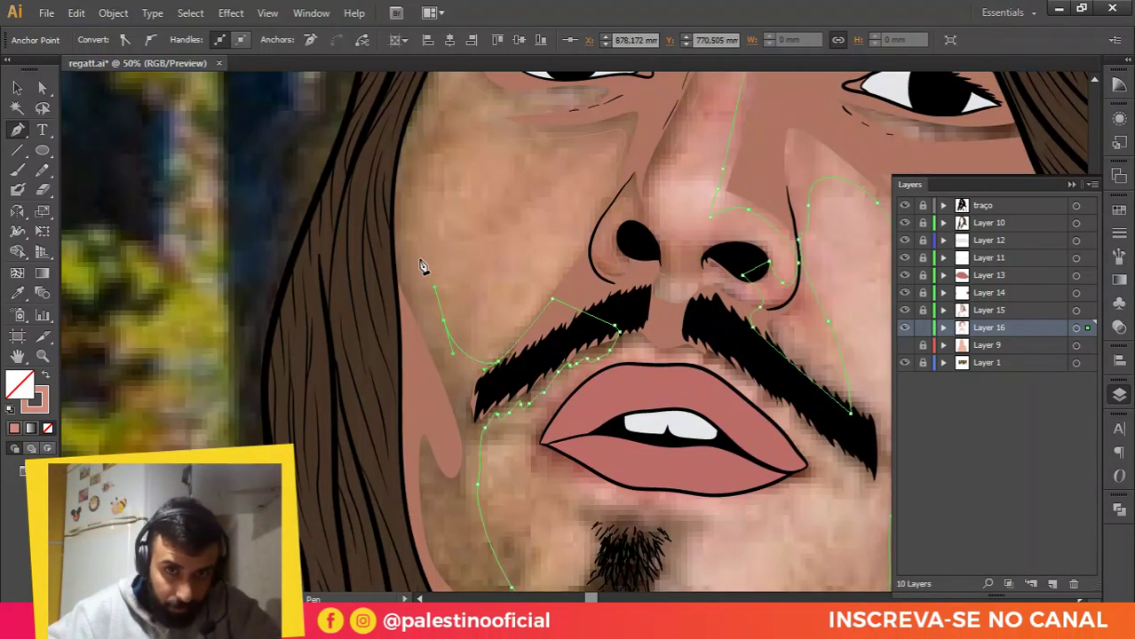
# Step: Continue the shadow's inner edge up the left cheek beside the hair to the temple next to the left eye
pyautogui.moveTo(405, 218); pyautogui.dragTo(400, 183)
pyautogui.moveTo(400, 183); pyautogui.dragTo(396, 347)
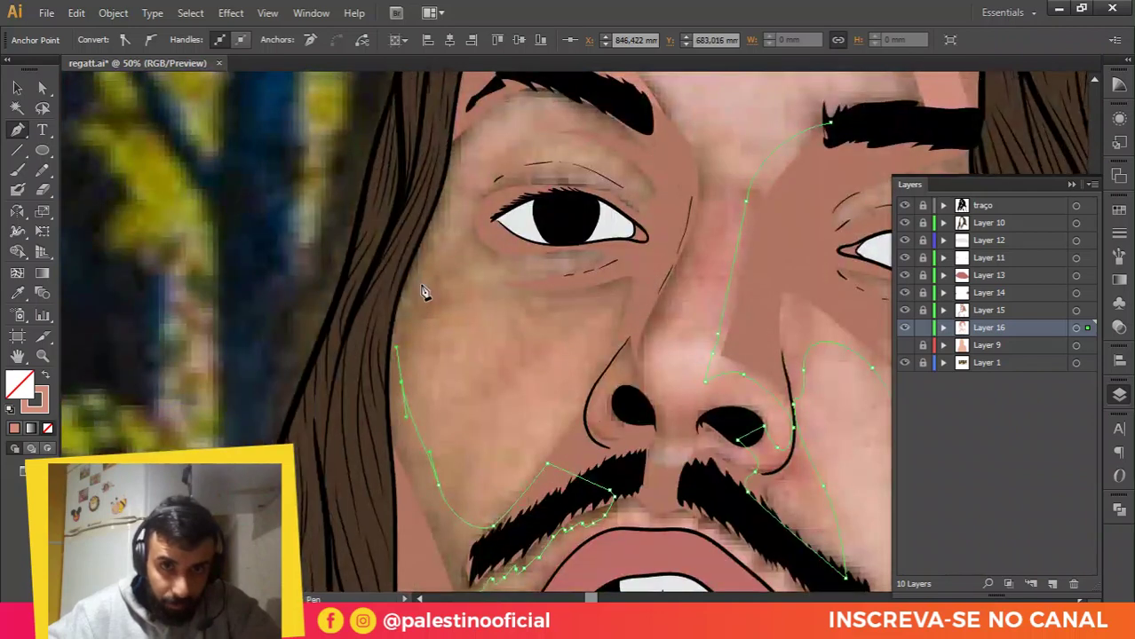
pyautogui.moveTo(417, 272); pyautogui.dragTo(430, 246)
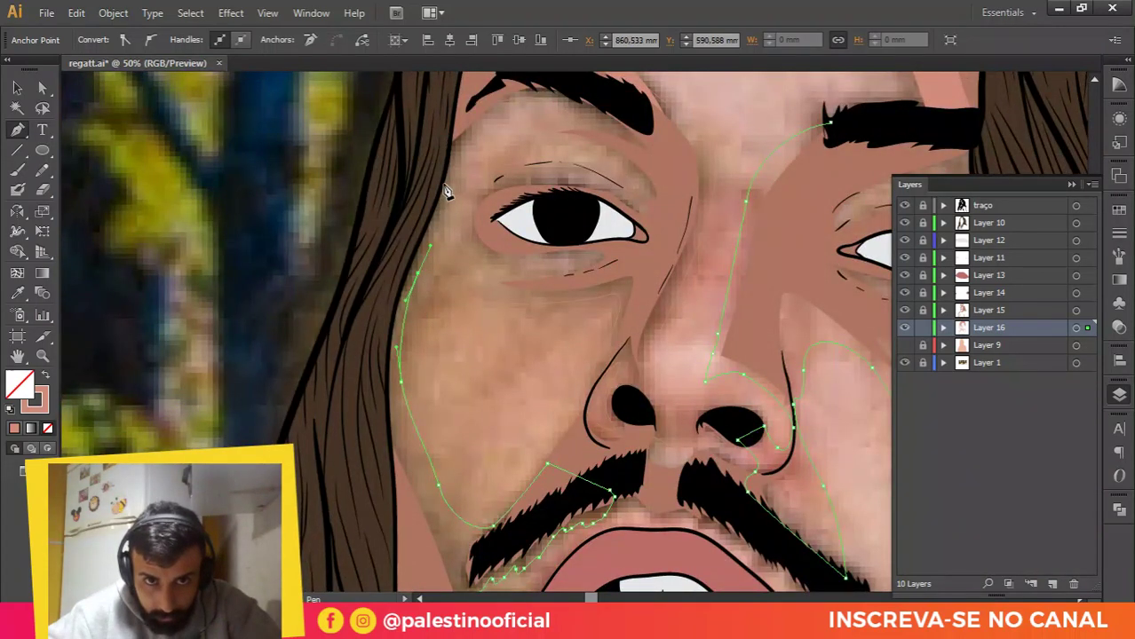
pyautogui.scroll(1, 422, 244)
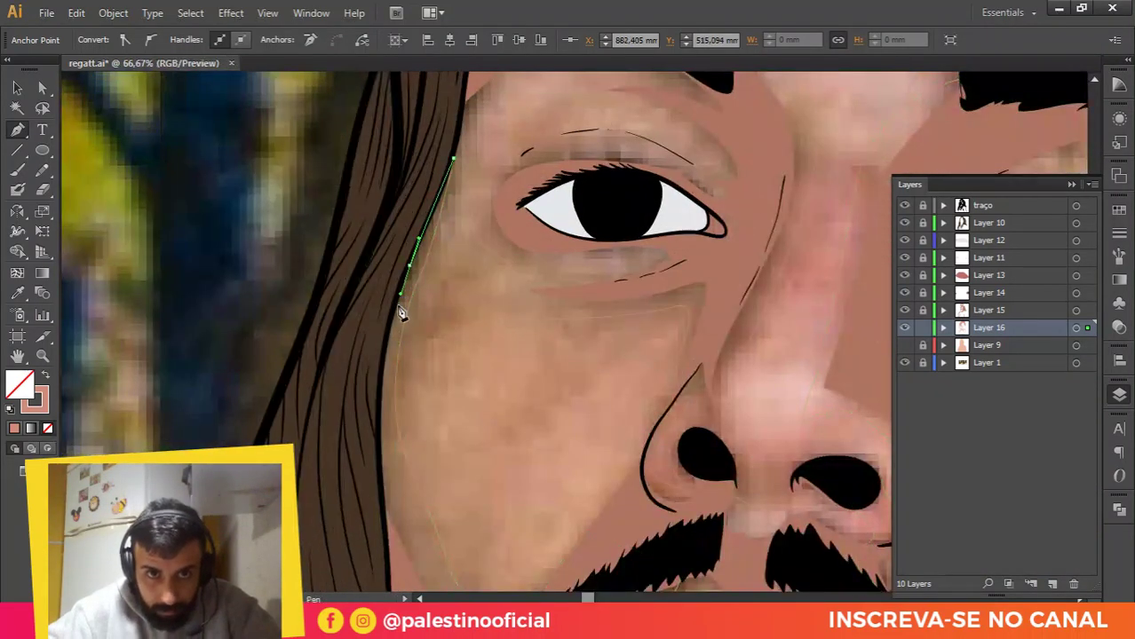
# Step: Bring the path back down the left face outline along the hair to the jaw at the beard's edge
pyautogui.moveTo(381, 382); pyautogui.dragTo(391, 321)
pyautogui.scroll(-2, 386, 388)
pyautogui.moveTo(397, 404); pyautogui.dragTo(403, 426)
pyautogui.moveTo(413, 435); pyautogui.dragTo(412, 258)
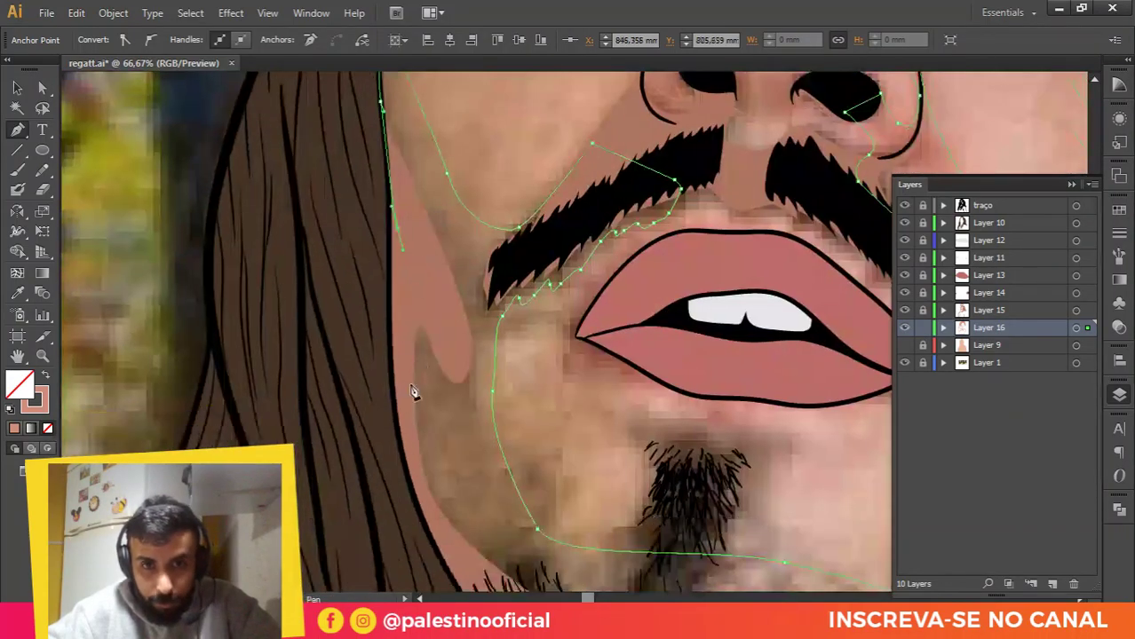
pyautogui.moveTo(405, 391); pyautogui.dragTo(410, 325)
pyautogui.moveTo(447, 434); pyautogui.dragTo(410, 292)
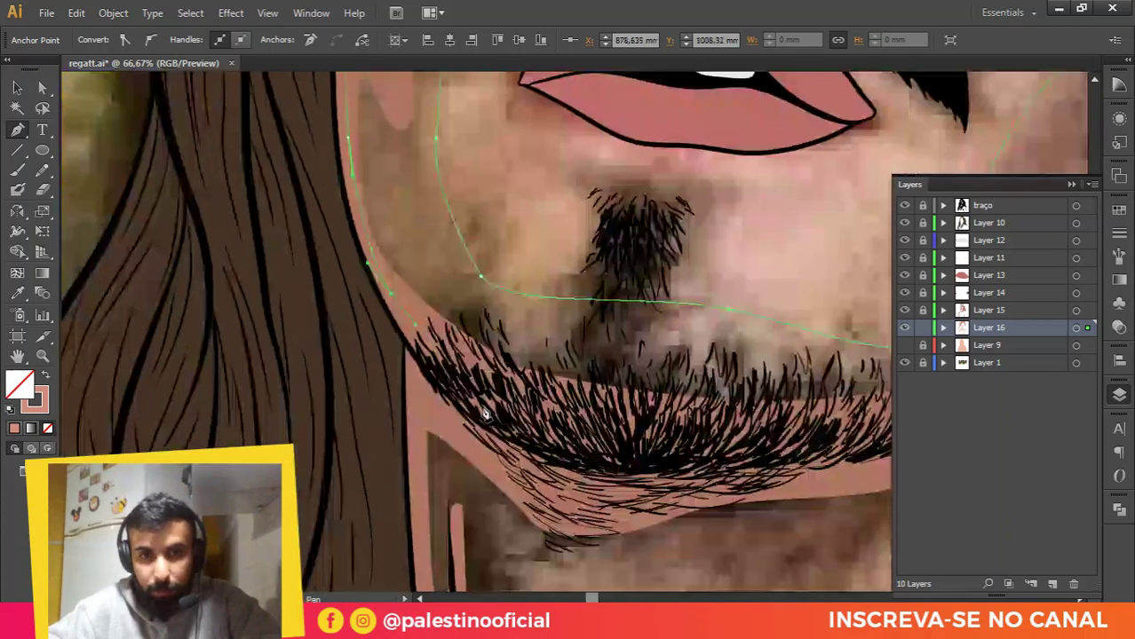
# Step: Run the path through the chin beard and up the right jawline to the outer right cheek
pyautogui.click(484, 413)
pyautogui.scroll(-1, 401, 372)
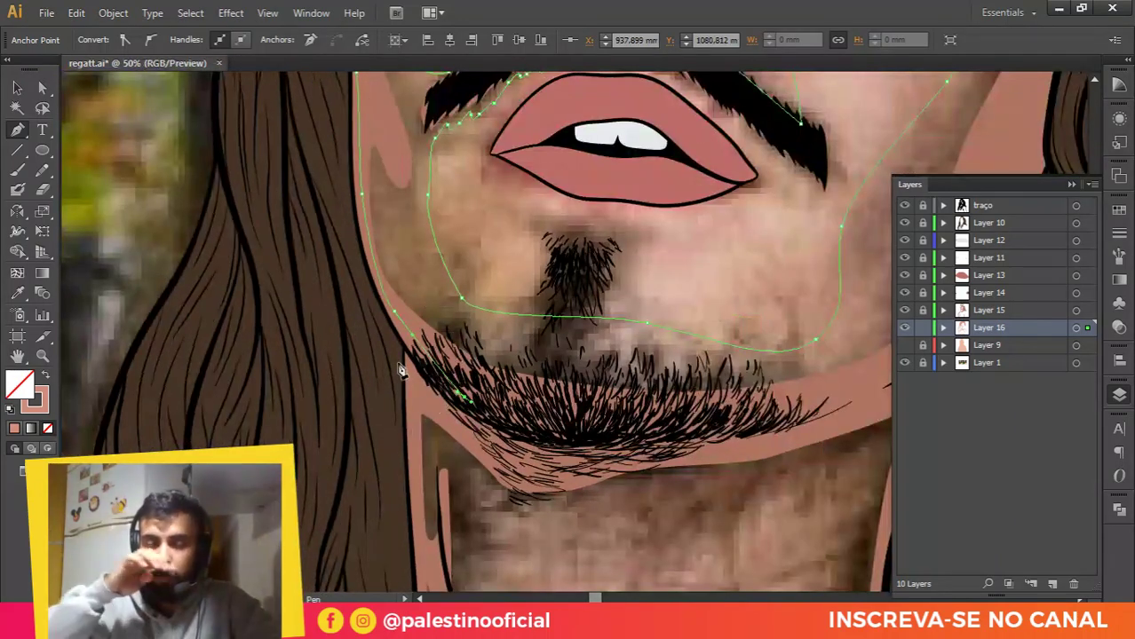
pyautogui.scroll(-2, 398, 363)
pyautogui.moveTo(549, 388); pyautogui.dragTo(587, 378)
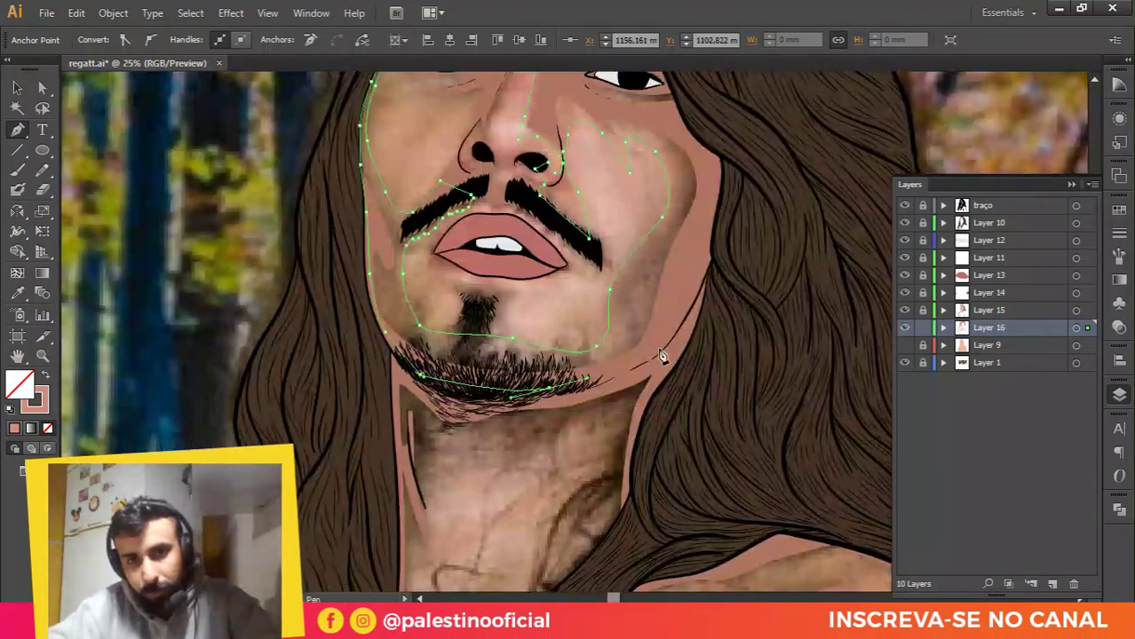
pyautogui.moveTo(662, 344); pyautogui.dragTo(685, 302)
pyautogui.moveTo(694, 263); pyautogui.dragTo(645, 353)
pyautogui.moveTo(659, 271); pyautogui.dragTo(660, 263)
pyautogui.moveTo(640, 215); pyautogui.dragTo(645, 266)
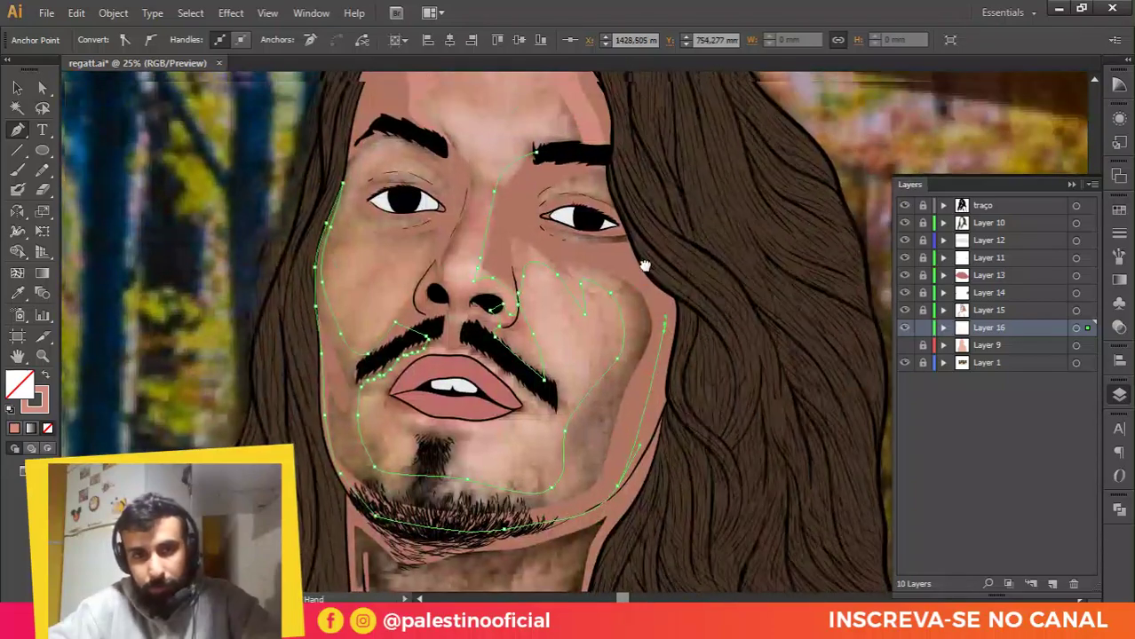
# Step: Extend the path up the right cheek along the hair to the eye's outer corner and into the right eye
pyautogui.scroll(1, 621, 260)
pyautogui.scroll(1, 626, 258)
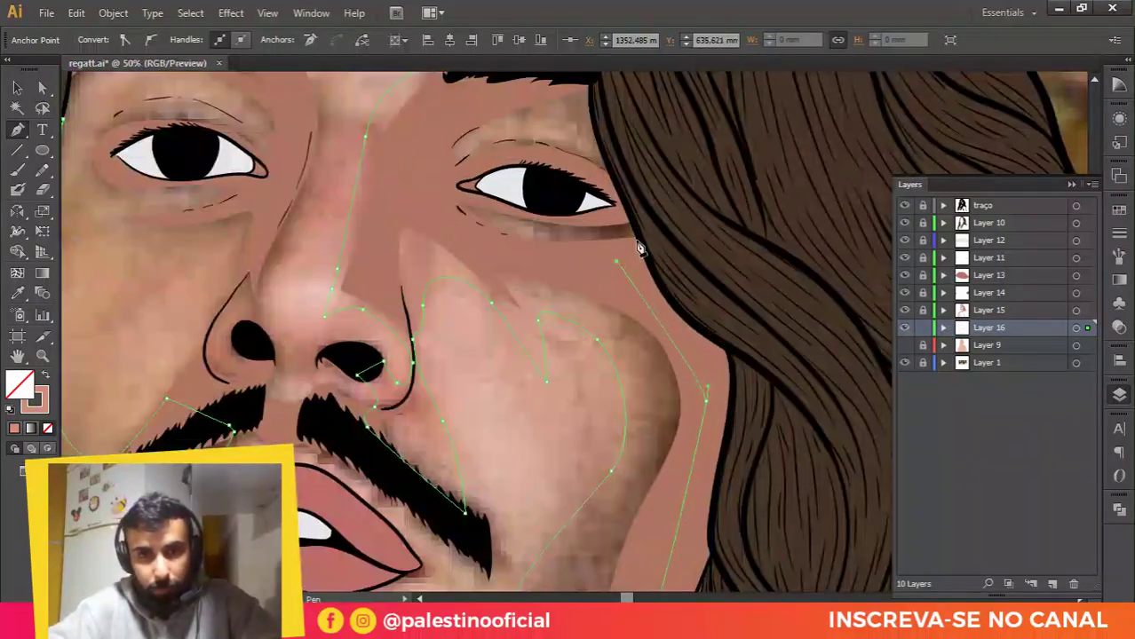
pyautogui.click(636, 240)
pyautogui.click(625, 213)
pyautogui.moveTo(540, 190); pyautogui.dragTo(457, 263)
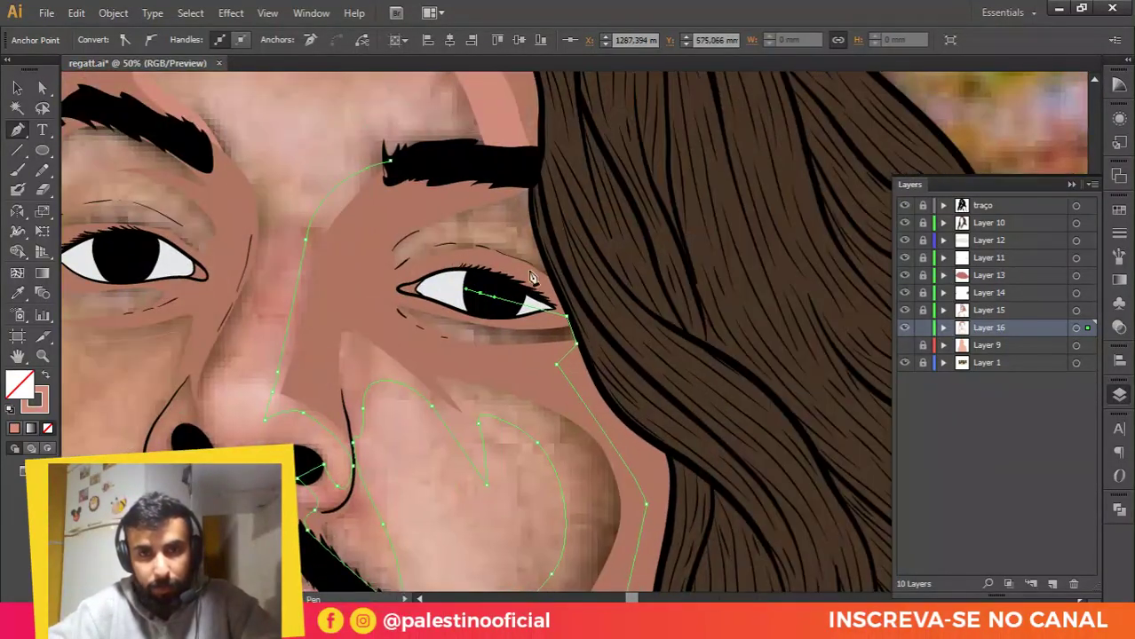
# Step: Outline the right upper eyelid along its crease, return to the hairline and close the path through the right eyebrow
pyautogui.moveTo(550, 281); pyautogui.dragTo(551, 276)
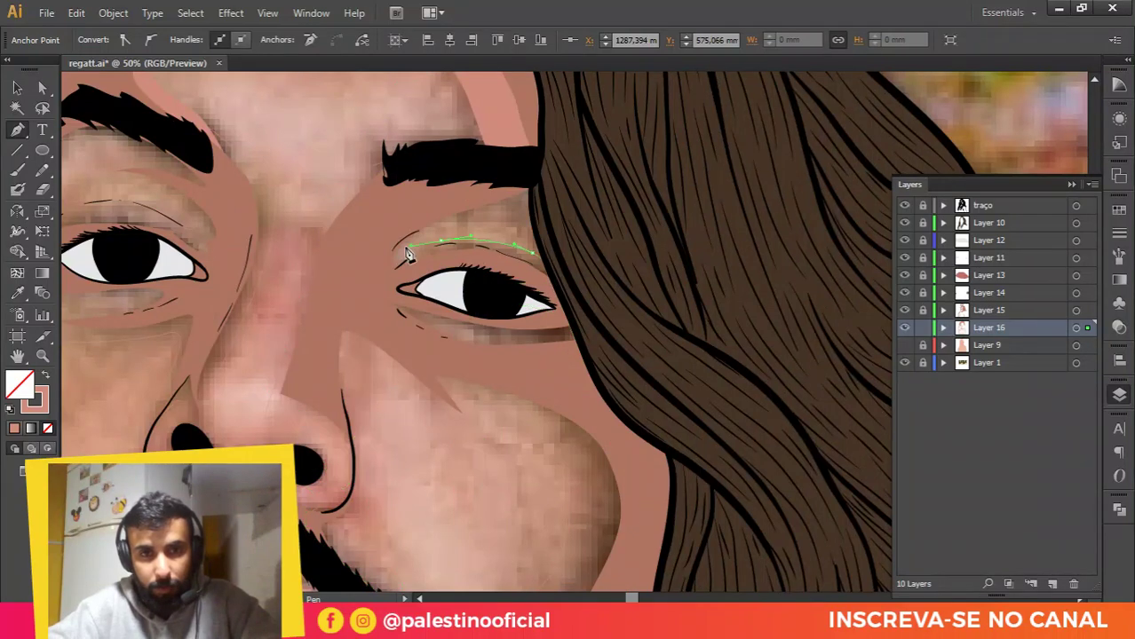
pyautogui.moveTo(408, 250); pyautogui.dragTo(409, 248)
pyautogui.moveTo(454, 220); pyautogui.dragTo(531, 175)
pyautogui.click(535, 233)
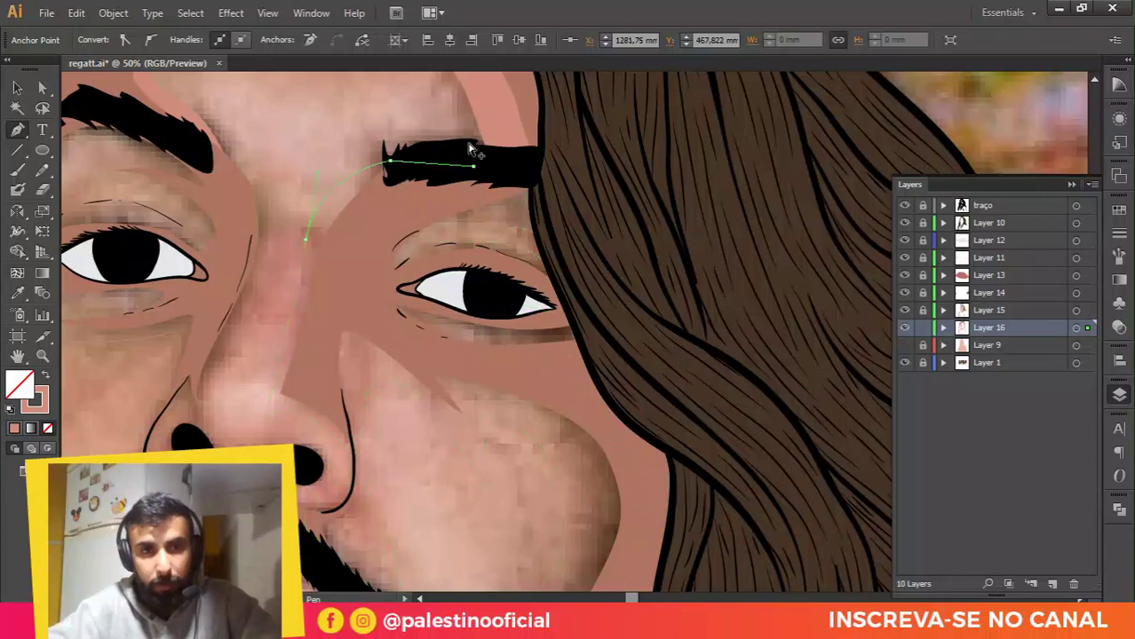
# Step: Draw a separate shadow outline around the goatee tuft between the lower lip and the chin
pyautogui.hotkey('ctrl', '-')
pyautogui.moveTo(382, 402); pyautogui.dragTo(430, 357)
pyautogui.scroll(3, 363, 404)
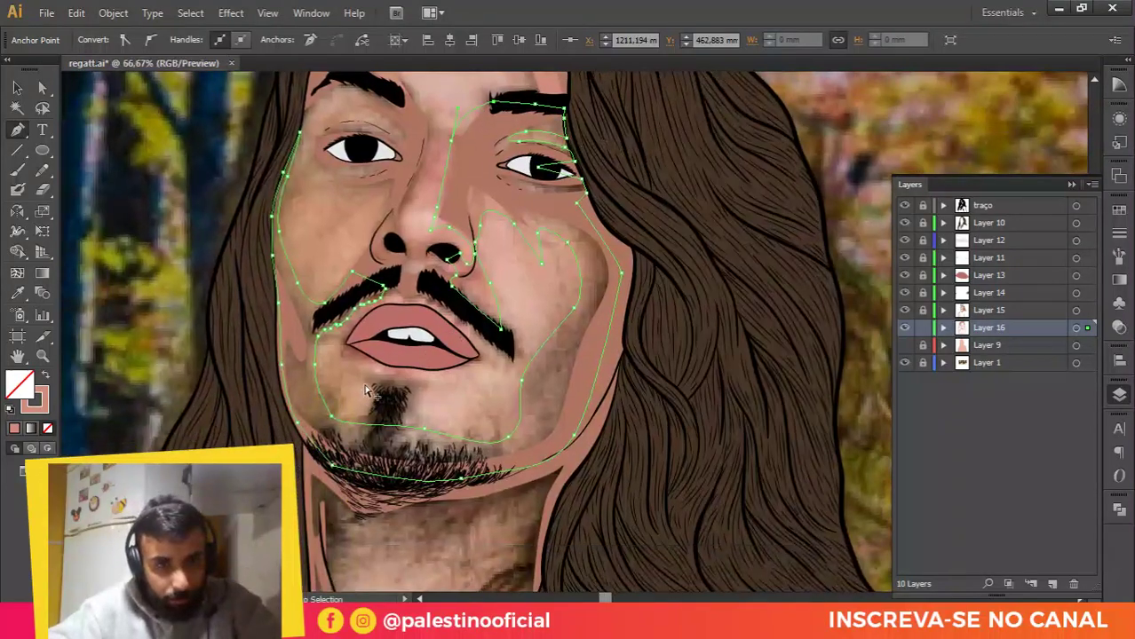
pyautogui.moveTo(506, 351); pyautogui.dragTo(487, 388)
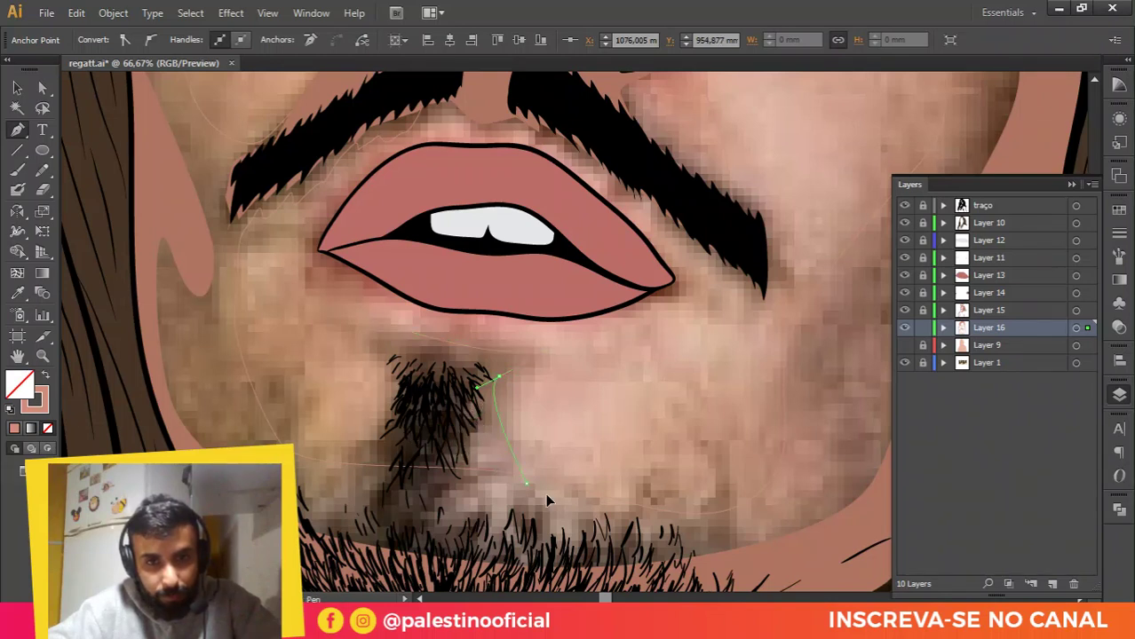
pyautogui.moveTo(417, 498); pyautogui.dragTo(348, 485)
pyautogui.click(296, 465)
pyautogui.moveTo(385, 397); pyautogui.dragTo(381, 346)
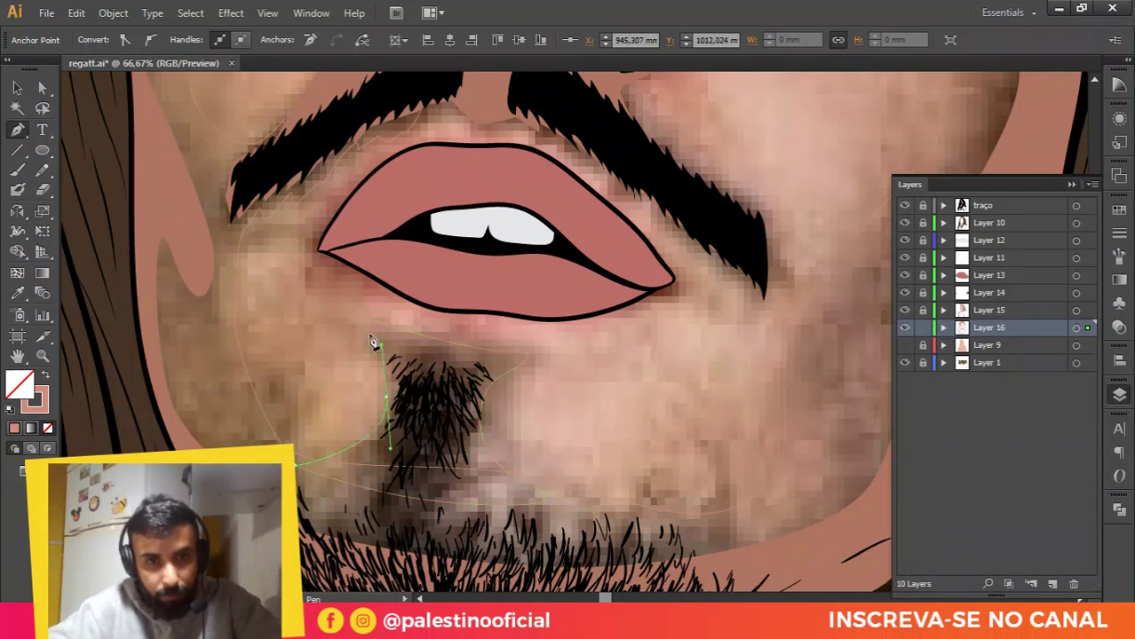
pyautogui.click(367, 323)
# Step: Fill all the Layer 16 face shadow paths with the pinkish skin tone sampled from the forehead, then deselect them
pyautogui.hotkey('ctrl', '-')
pyautogui.hotkey('ctrl', '-')
pyautogui.hotkey('ctrl', '-')
pyautogui.hotkey('ctrl', '-')
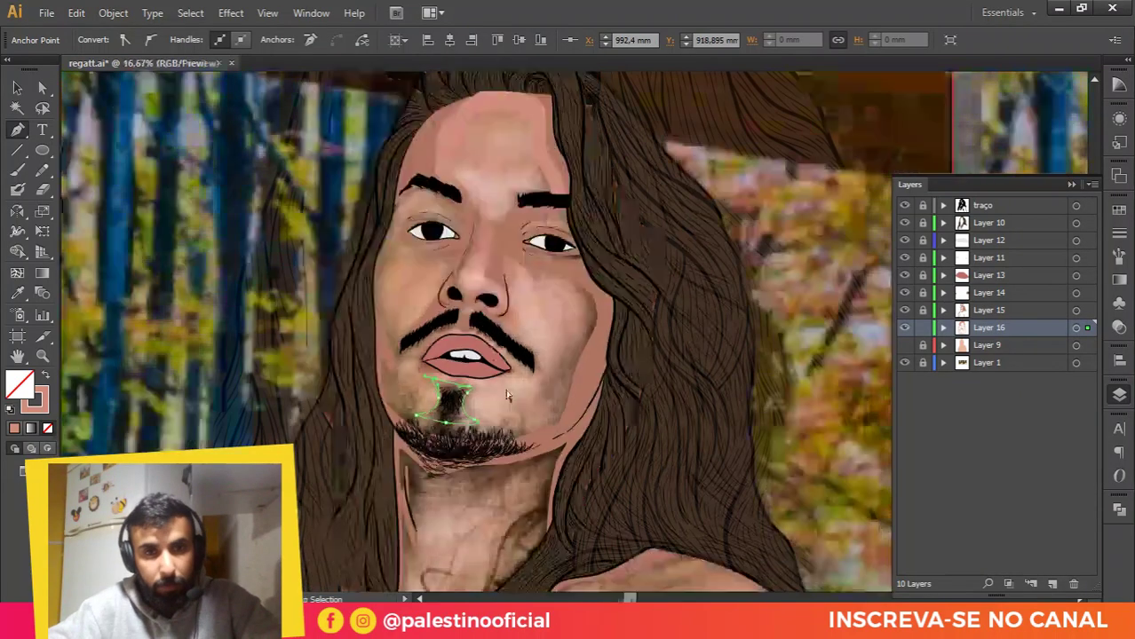
pyautogui.click(18, 295)
pyautogui.click(458, 127)
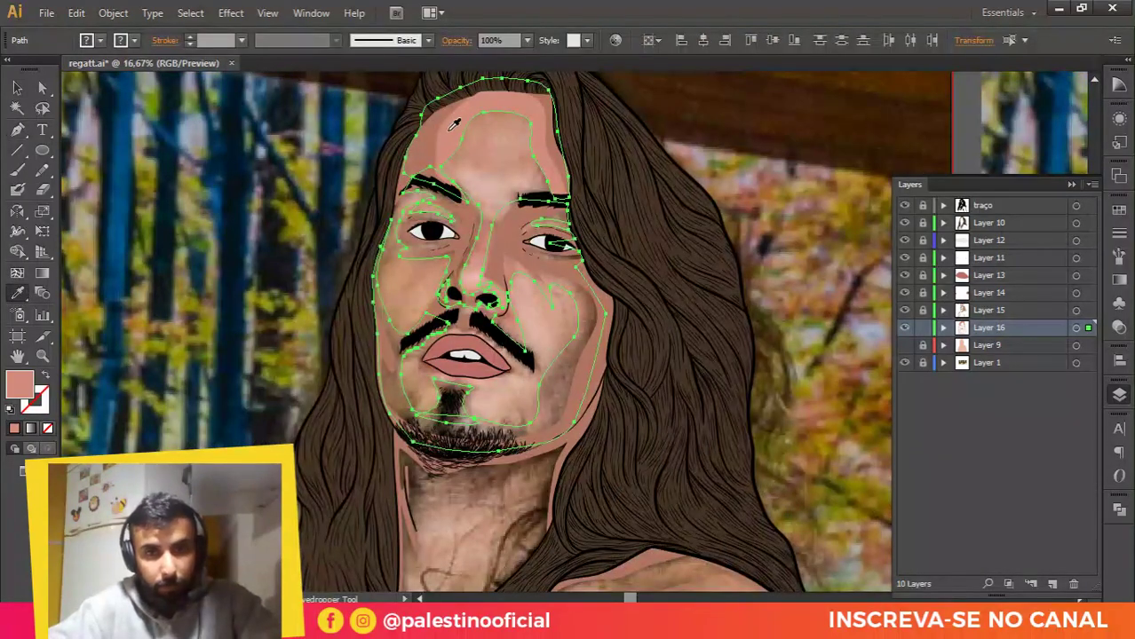
pyautogui.press('v')
pyautogui.click(651, 177)
# Step: Examine the filled face shadows, checking them against the Layer 9 skin base
pyautogui.scroll(-1, 641, 211)
pyautogui.moveTo(579, 324); pyautogui.dragTo(603, 261)
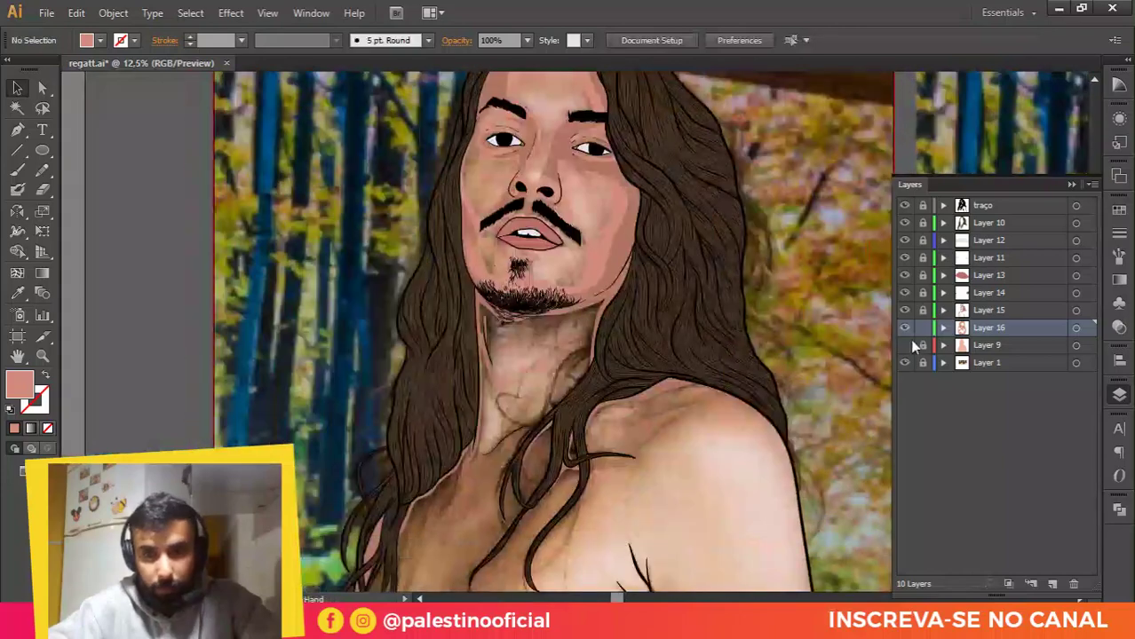
pyautogui.click(905, 347)
pyautogui.hotkey('ctrl', '+')
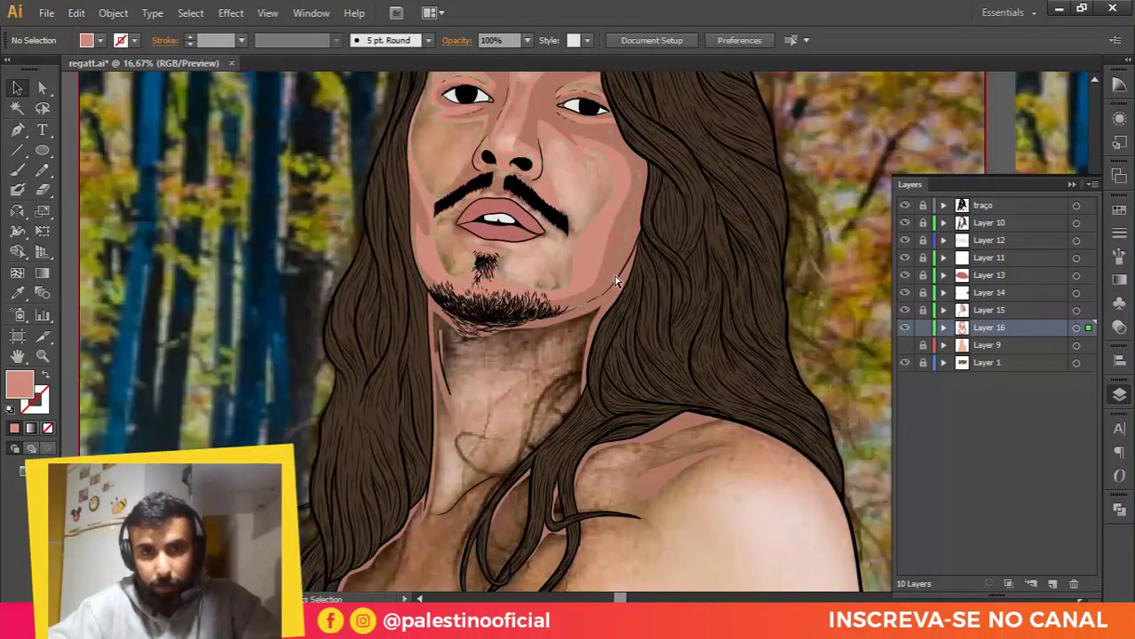
pyautogui.click(554, 252)
pyautogui.hotkey('ctrl', 'shift', 'a')
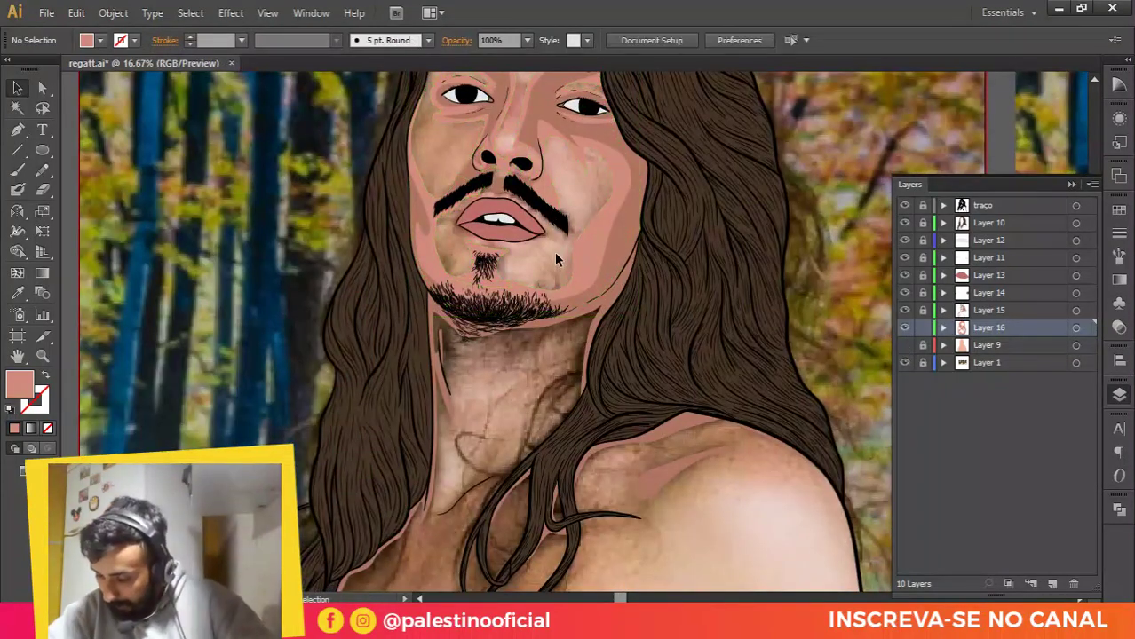
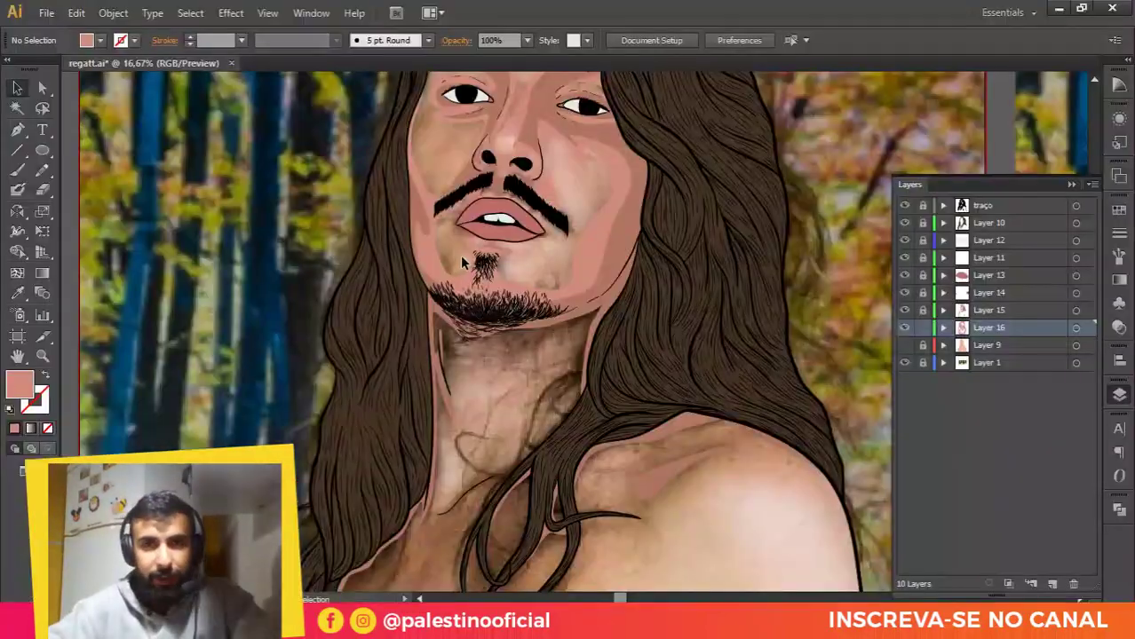
# Step: Start a new torso shadow path at the artboard's lower edge and curve it up the left side of the chest
pyautogui.scroll(2, 443, 261)
pyautogui.moveTo(509, 433); pyautogui.dragTo(455, 248)
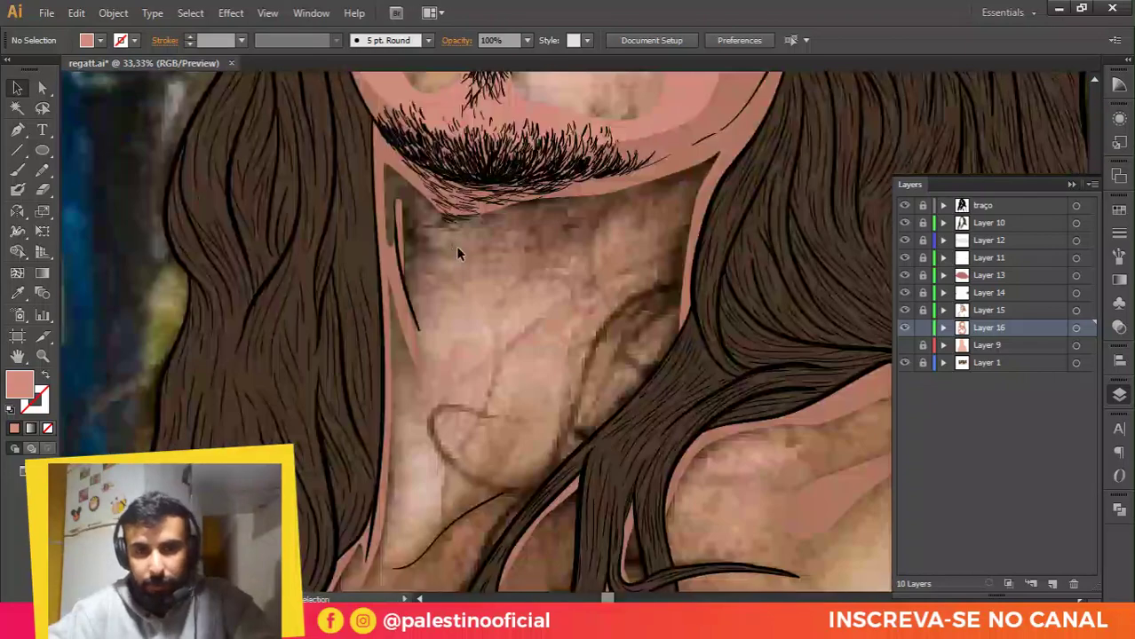
pyautogui.press('p')
pyautogui.moveTo(448, 456); pyautogui.dragTo(475, 270)
pyautogui.scroll(-2, 500, 268)
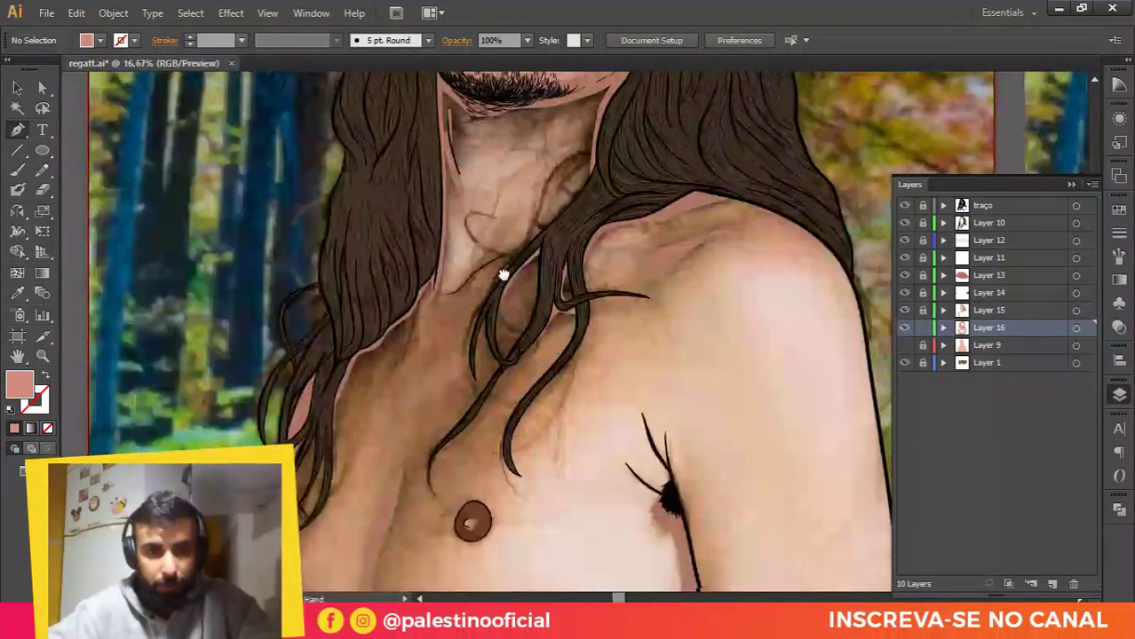
pyautogui.moveTo(468, 521); pyautogui.dragTo(508, 416)
pyautogui.scroll(1, 363, 549)
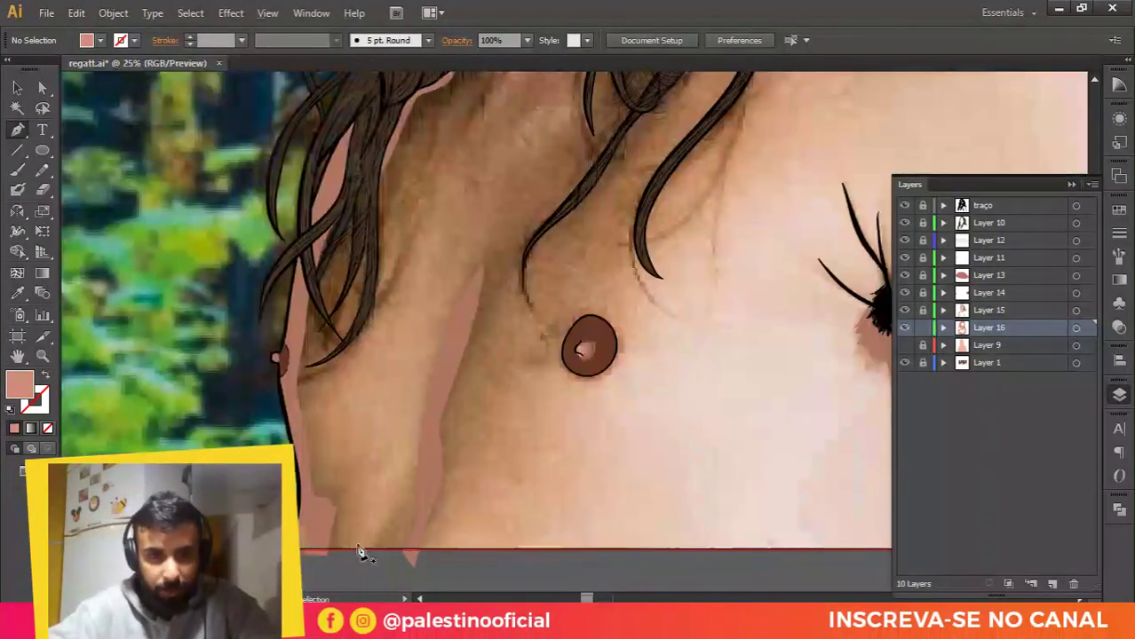
pyautogui.click(354, 546)
pyautogui.moveTo(366, 495); pyautogui.dragTo(350, 384)
# Step: Continue the torso shadow path up the chest toward the base of the neck and swap its fill to a stroke
pyautogui.moveTo(348, 333); pyautogui.dragTo(353, 489)
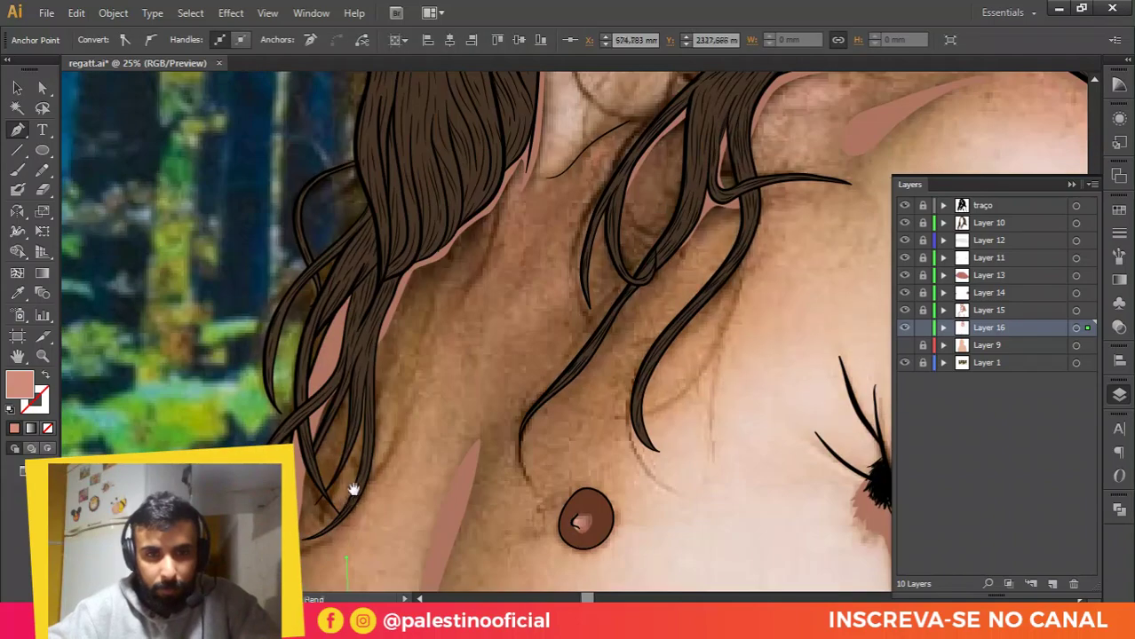
pyautogui.moveTo(433, 324); pyautogui.dragTo(375, 281)
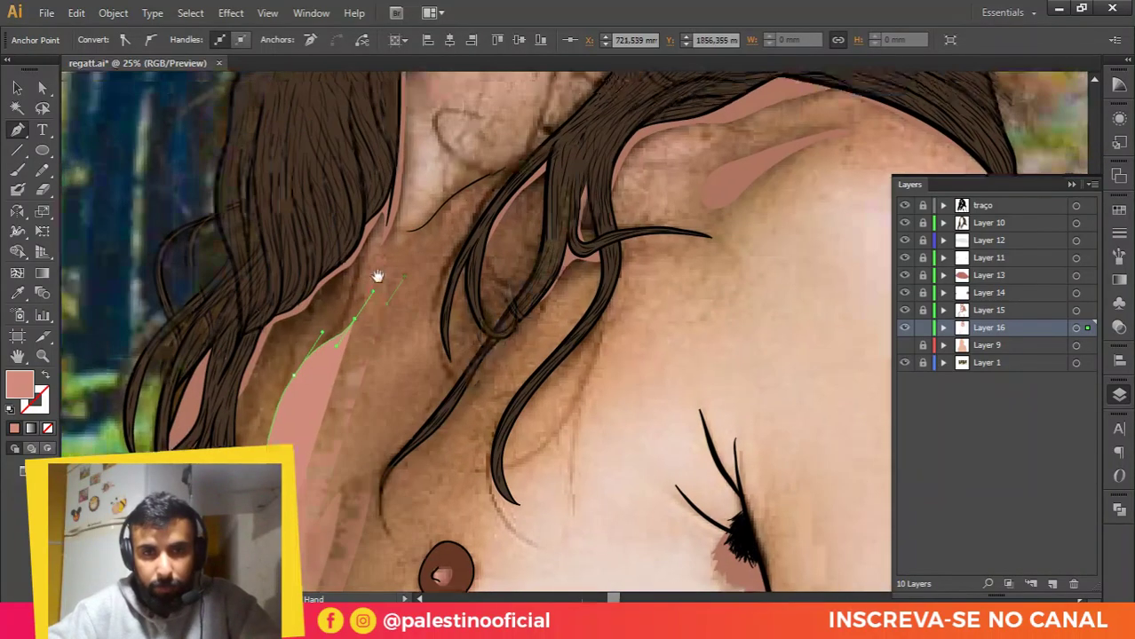
pyautogui.hotkey('ctrl', '-')
pyautogui.click(45, 377)
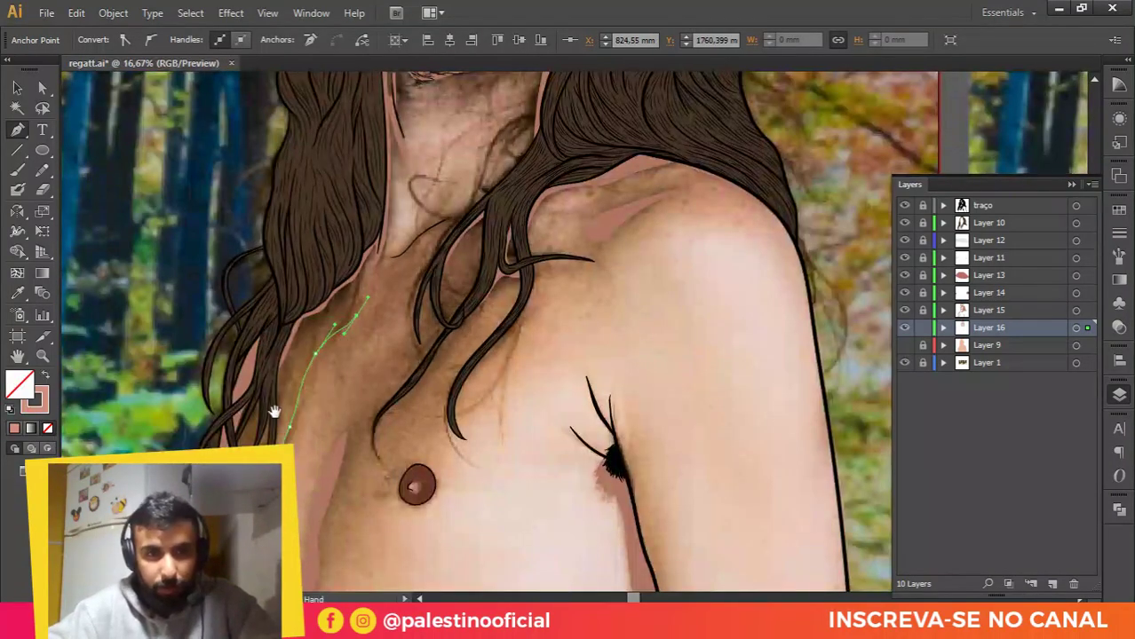
# Step: Continue the torso shadow path down to the artboard's lower edge, then back up the chest and around beneath the central nipple
pyautogui.moveTo(298, 384); pyautogui.dragTo(333, 295)
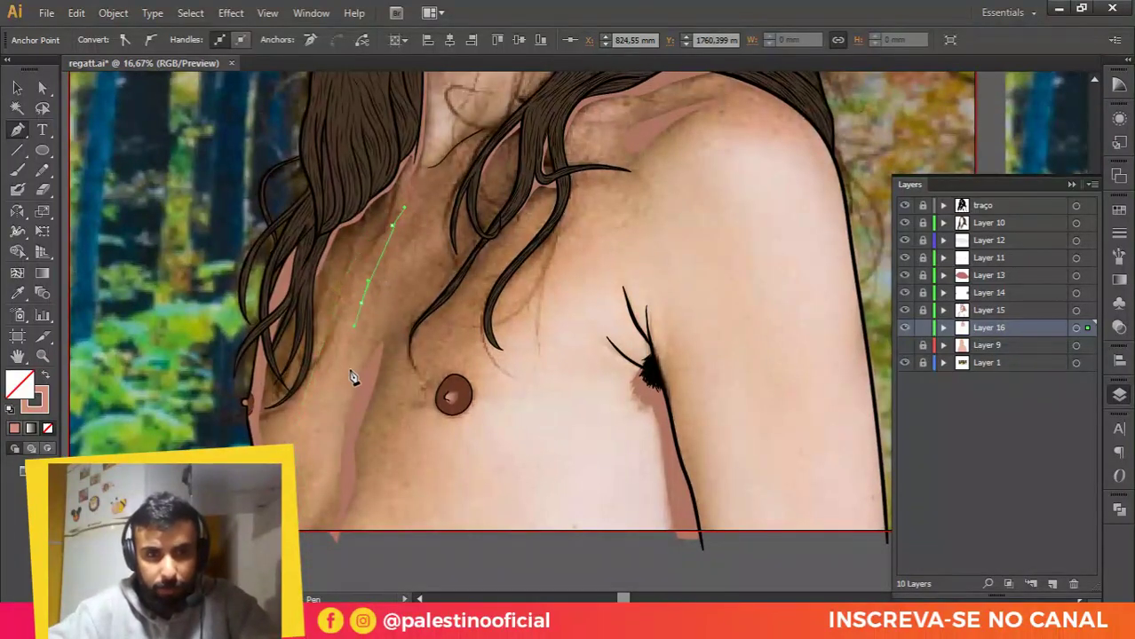
pyautogui.moveTo(336, 457); pyautogui.dragTo(333, 485)
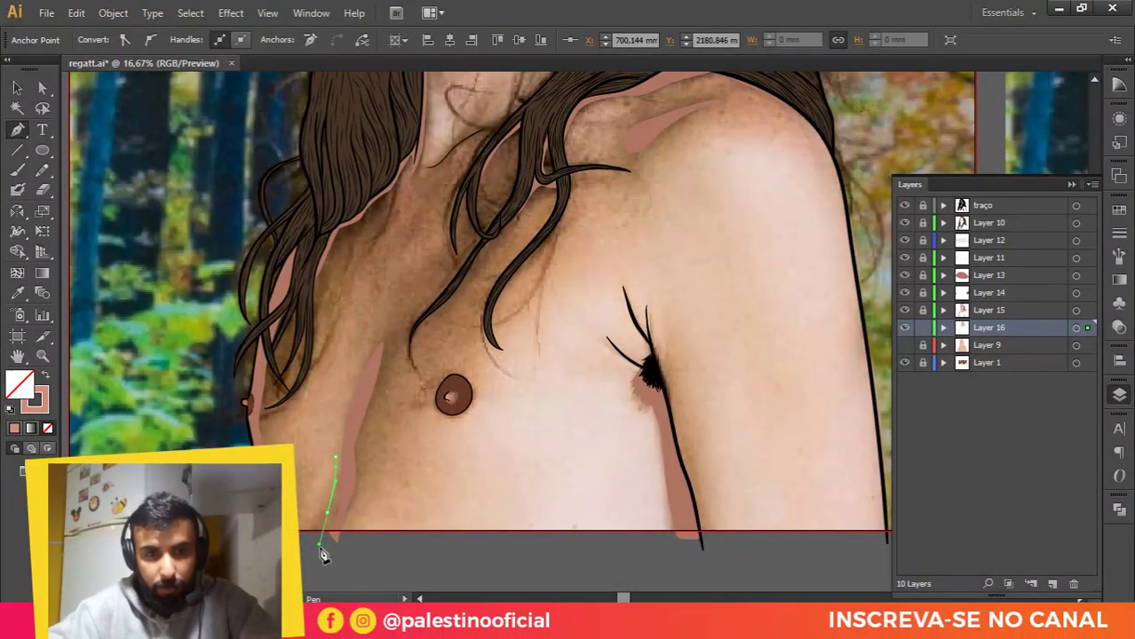
pyautogui.moveTo(356, 536); pyautogui.dragTo(394, 451)
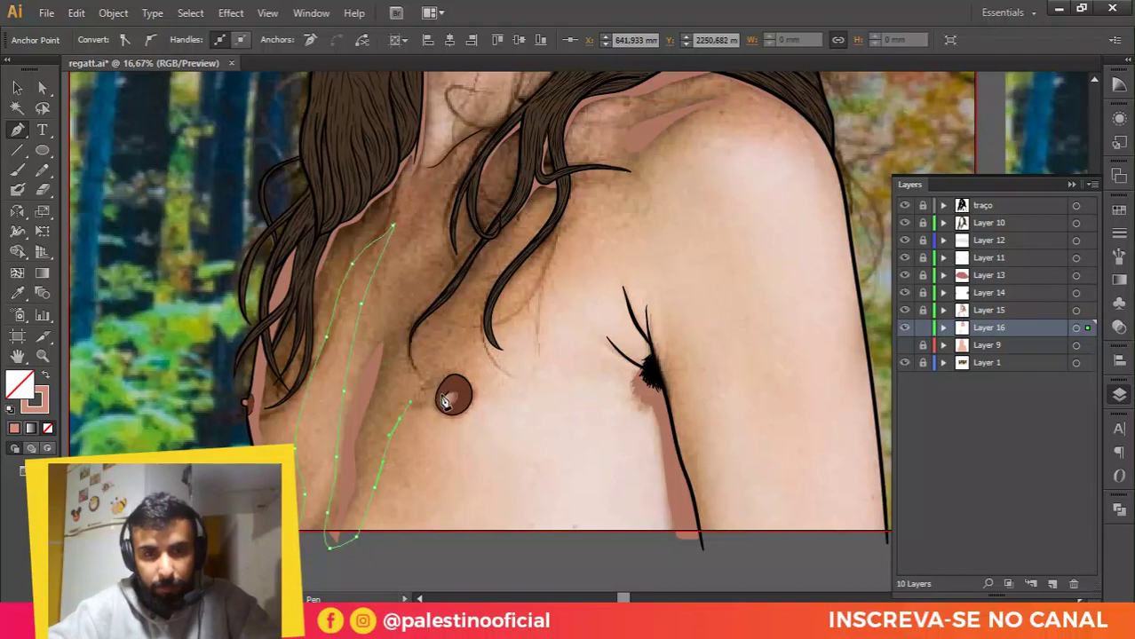
pyautogui.click(438, 410)
pyautogui.hotkey('ctrl', 'z')
pyautogui.moveTo(437, 413); pyautogui.dragTo(484, 347)
pyautogui.moveTo(490, 307); pyautogui.dragTo(490, 354)
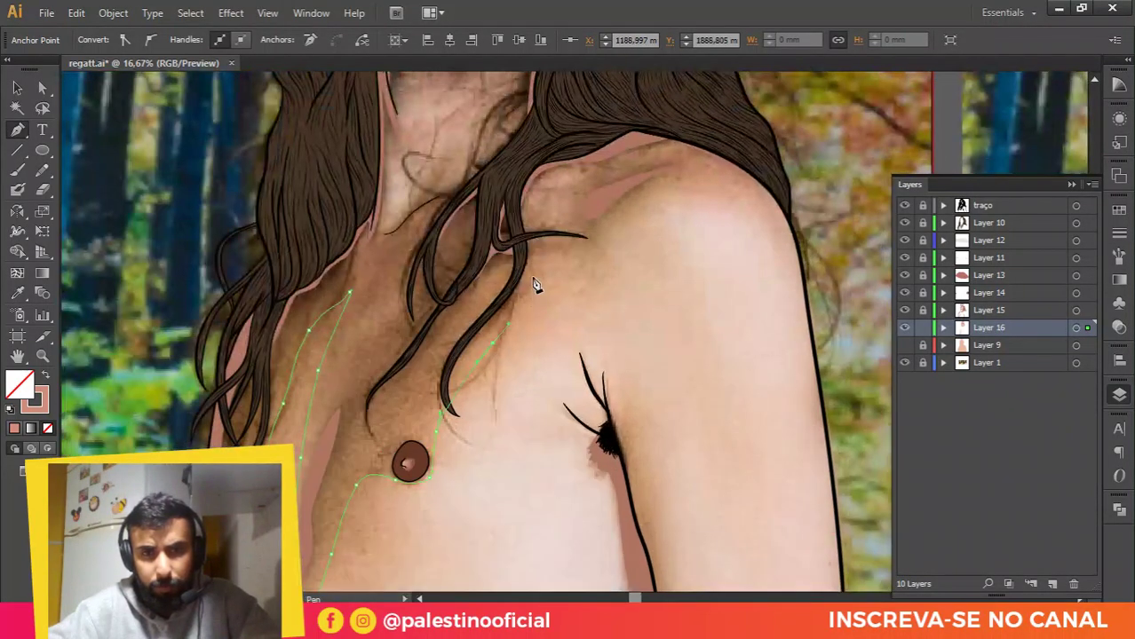
# Step: Extend the shadow path from the upper chest across the front of the shoulder to the outer arm outline
pyautogui.click(578, 238)
pyautogui.scroll(1, 586, 253)
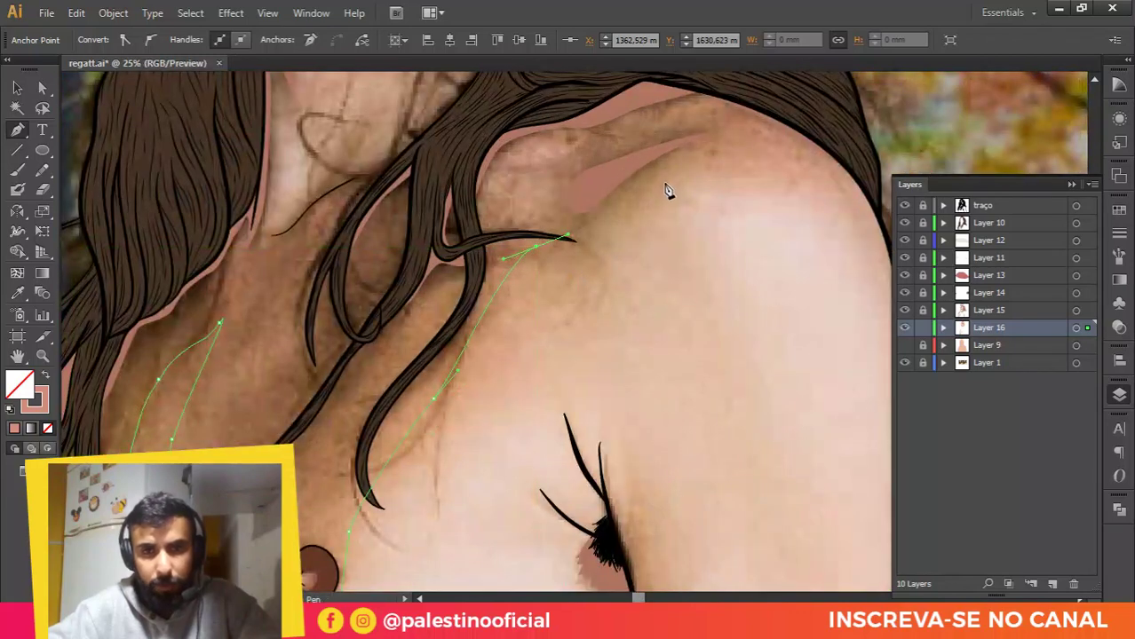
pyautogui.moveTo(675, 174); pyautogui.dragTo(709, 162)
pyautogui.moveTo(795, 171); pyautogui.dragTo(635, 173)
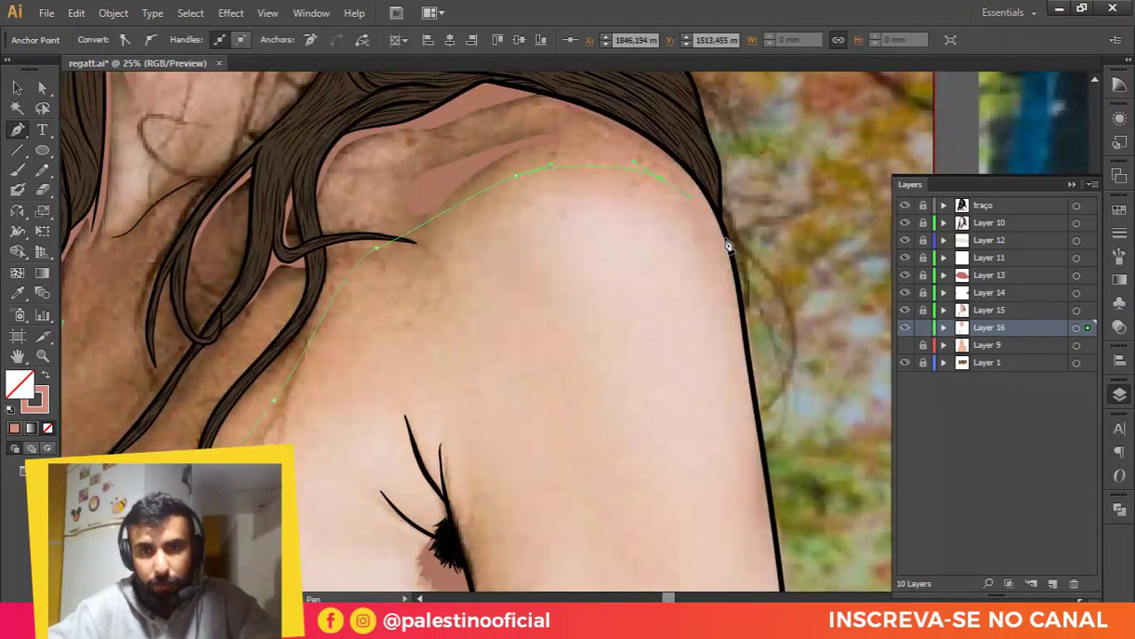
pyautogui.scroll(1, 693, 194)
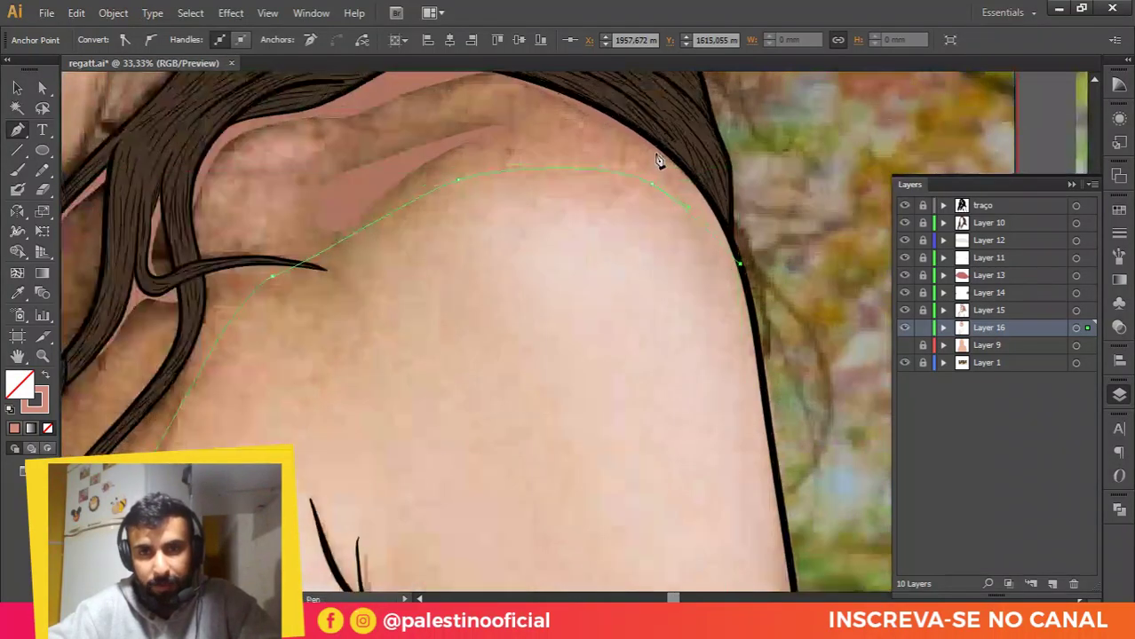
# Step: Trace the shadow path back along the top of the shoulder, following the outline where it meets the hair
pyautogui.click(600, 113)
pyautogui.moveTo(600, 113); pyautogui.dragTo(717, 240)
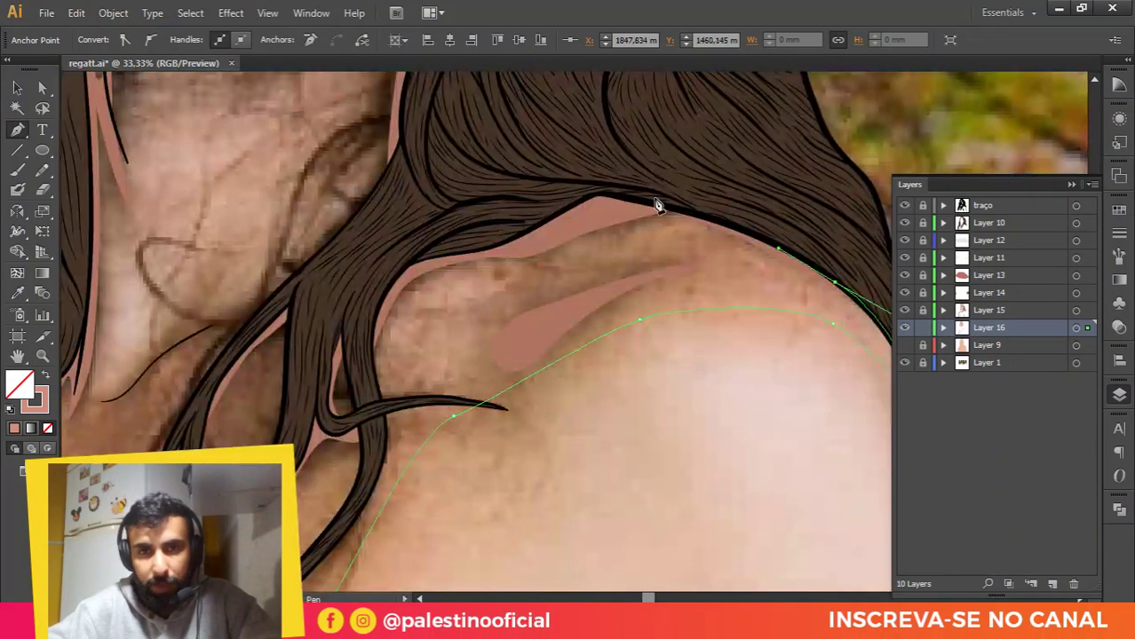
pyautogui.moveTo(646, 203); pyautogui.dragTo(586, 196)
pyautogui.scroll(-1, 586, 196)
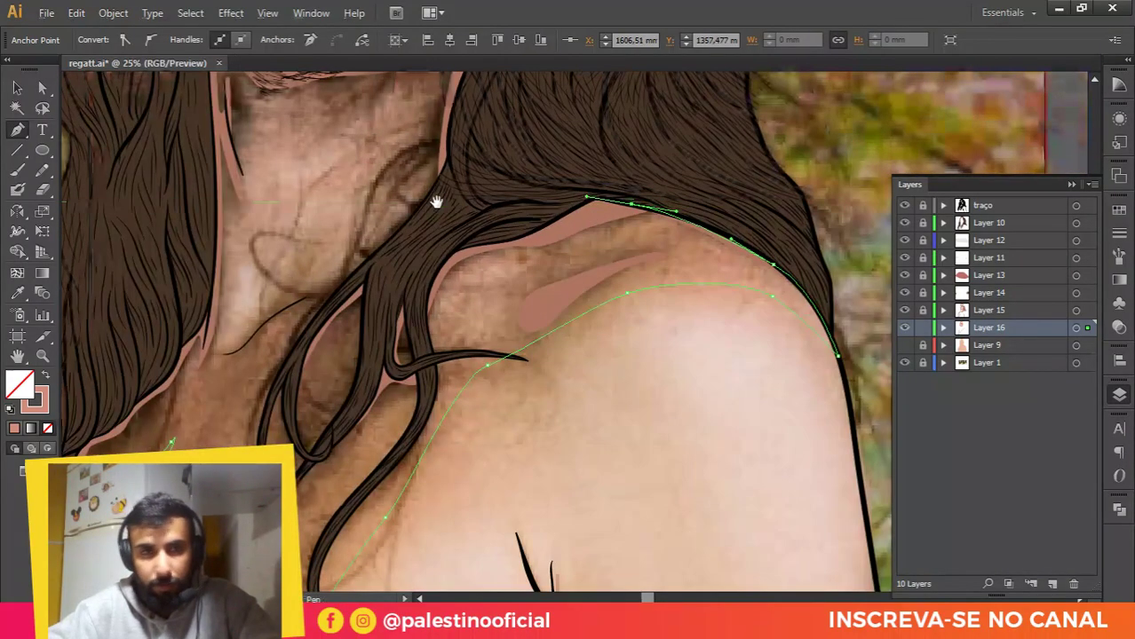
pyautogui.moveTo(436, 200); pyautogui.dragTo(621, 206)
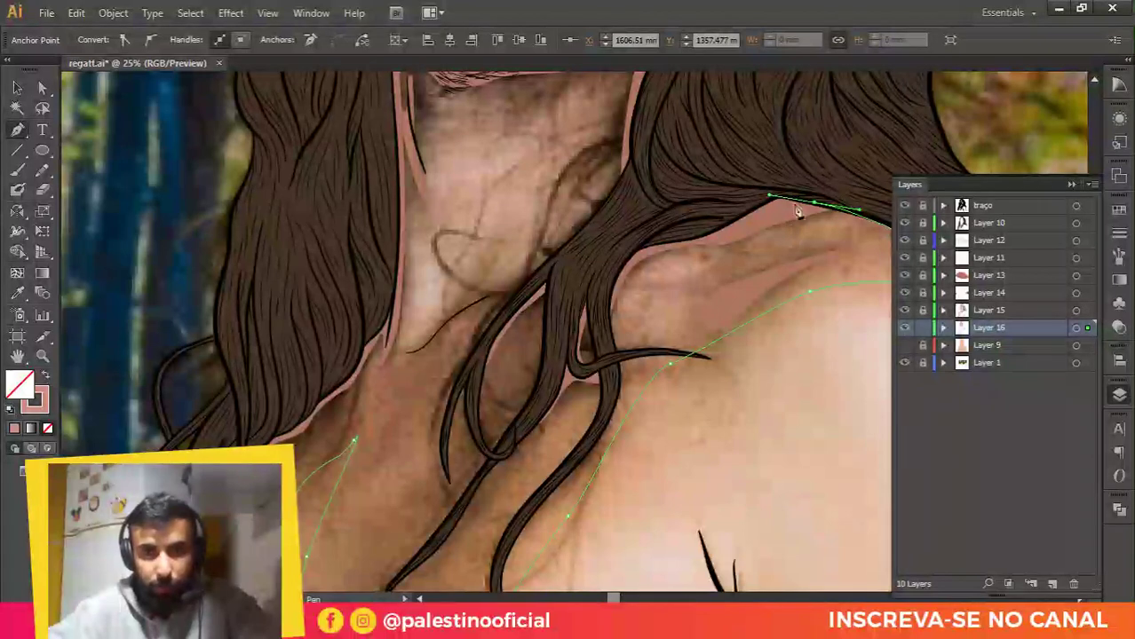
# Step: Loop the path around the light area above the collarbone and carry it behind the hair strand toward the neck
pyautogui.moveTo(649, 250); pyautogui.dragTo(627, 251)
pyautogui.moveTo(715, 250)
pyautogui.mouseDown()
pyautogui.moveTo(726, 255)
pyautogui.moveTo(668, 280)
pyautogui.moveTo(679, 324)
pyautogui.mouseUp()
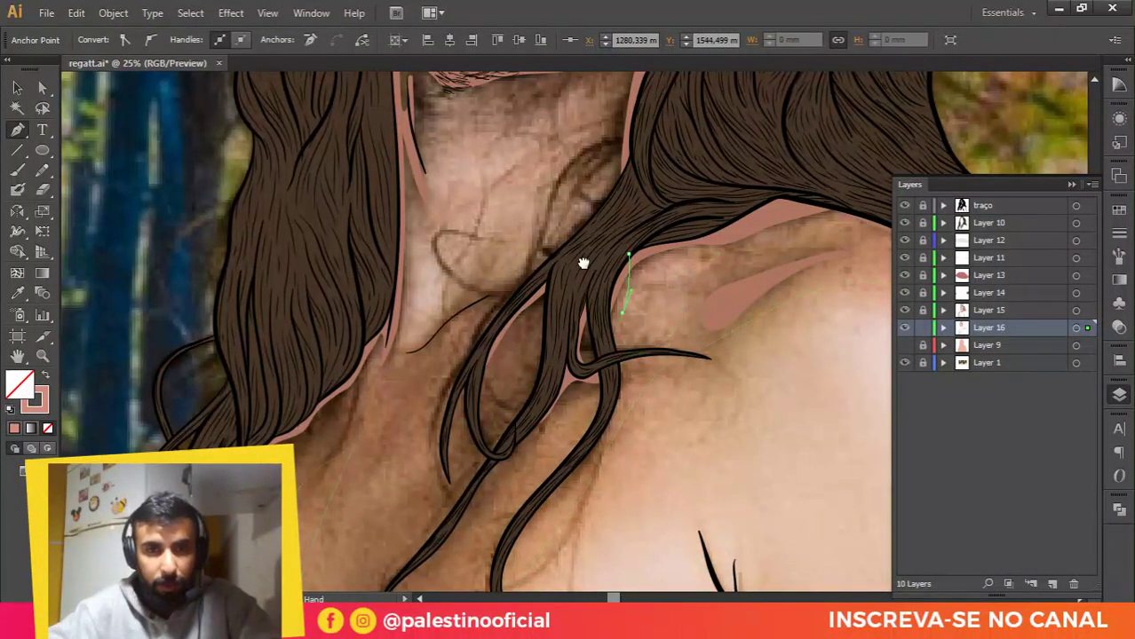
pyautogui.moveTo(583, 263); pyautogui.dragTo(589, 281)
pyautogui.moveTo(637, 142); pyautogui.dragTo(615, 249)
pyautogui.moveTo(517, 402); pyautogui.dragTo(566, 294)
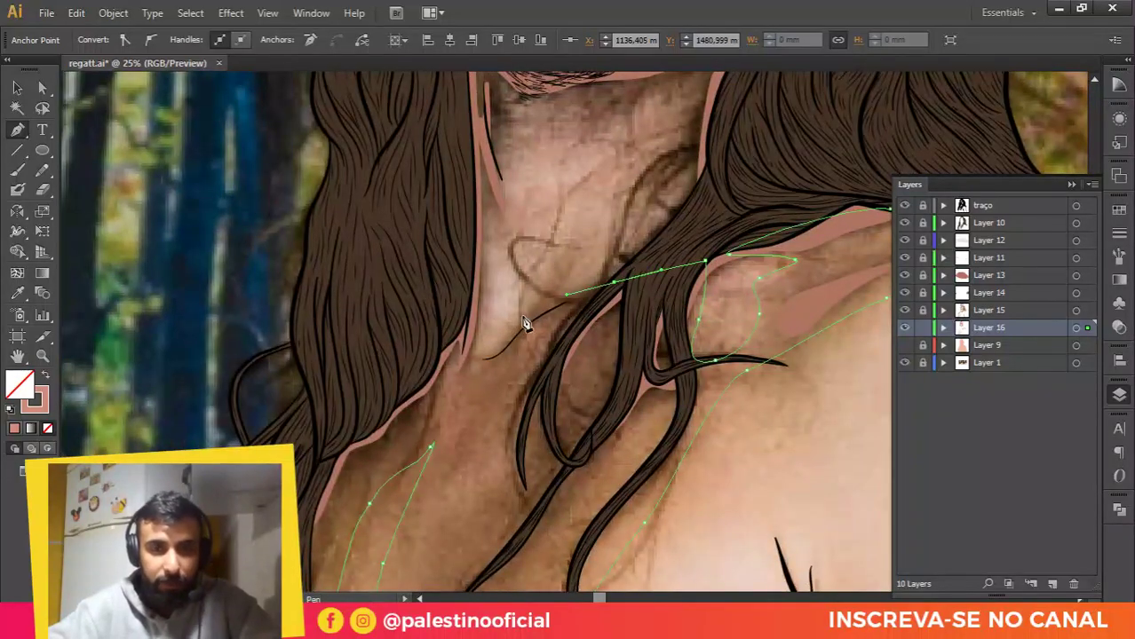
# Step: Curve the path along the collarbone line at the base of the neck and turn it up the neck's left side
pyautogui.moveTo(511, 333); pyautogui.dragTo(591, 297)
pyautogui.scroll(2, 664, 261)
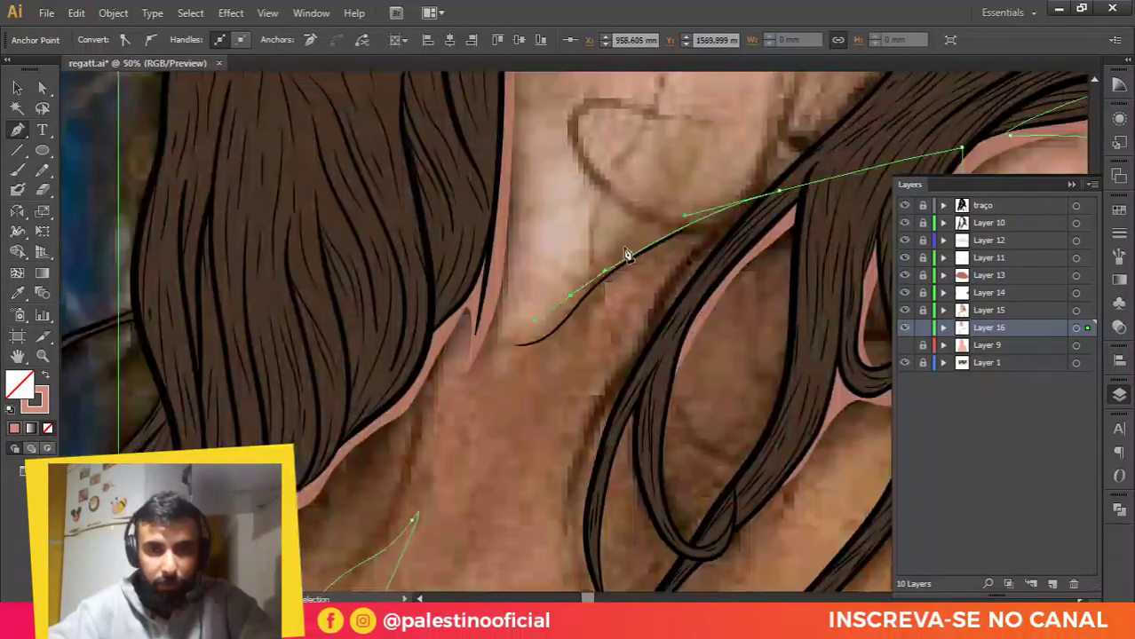
pyautogui.hotkey('ctrl', 'z')
pyautogui.moveTo(615, 254); pyautogui.dragTo(596, 276)
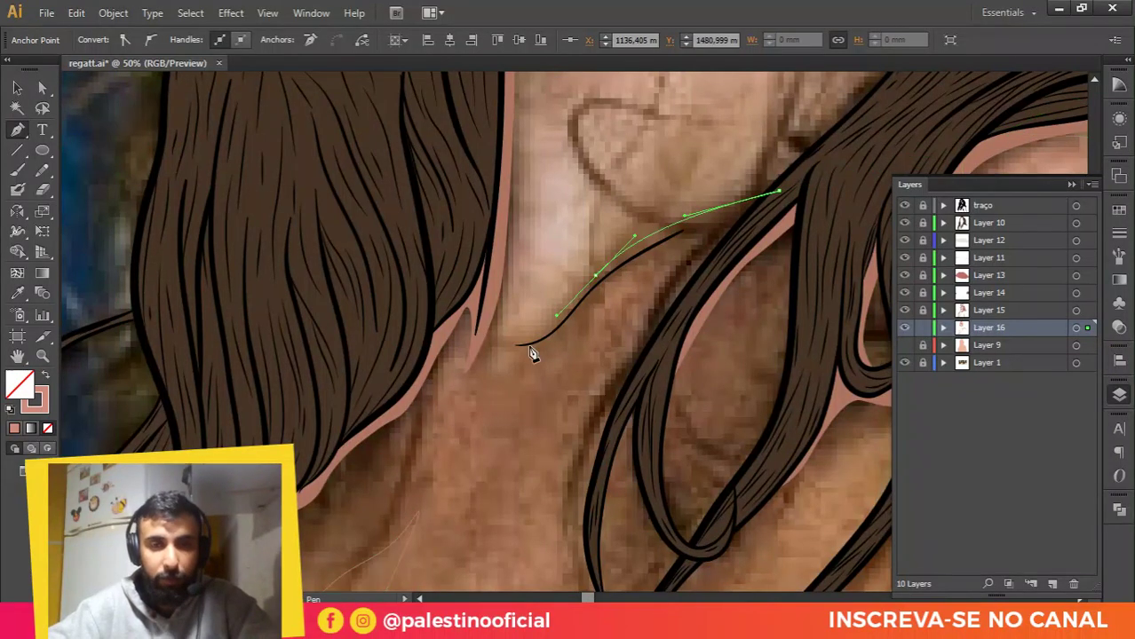
pyautogui.moveTo(513, 335); pyautogui.dragTo(521, 274)
pyautogui.scroll(5, 521, 273)
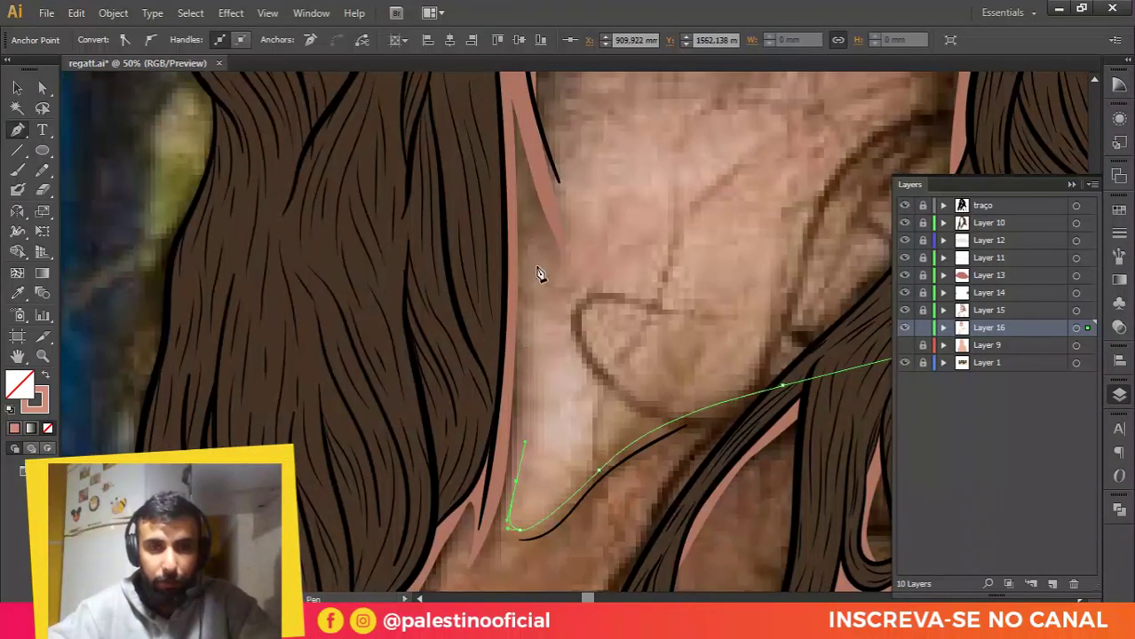
# Step: Carry the path up the left side of the neck, around the tip of the darker shadow, to below the beard
pyautogui.moveTo(529, 211); pyautogui.dragTo(581, 269)
pyautogui.scroll(5, 581, 269)
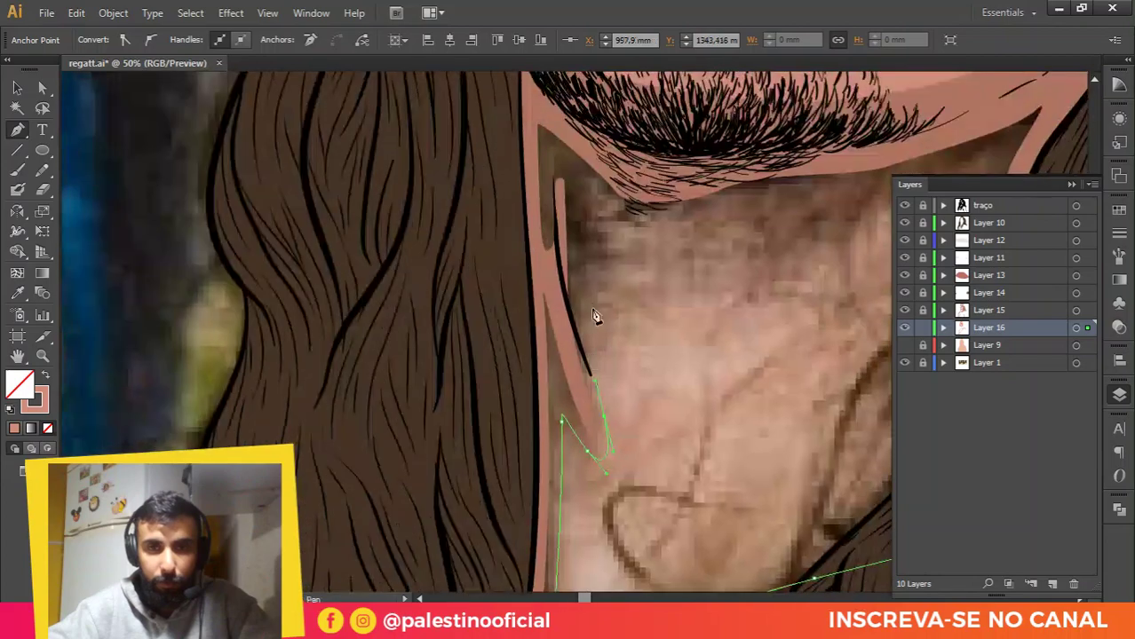
pyautogui.click(587, 232)
pyautogui.hscroll(4, 602, 233)
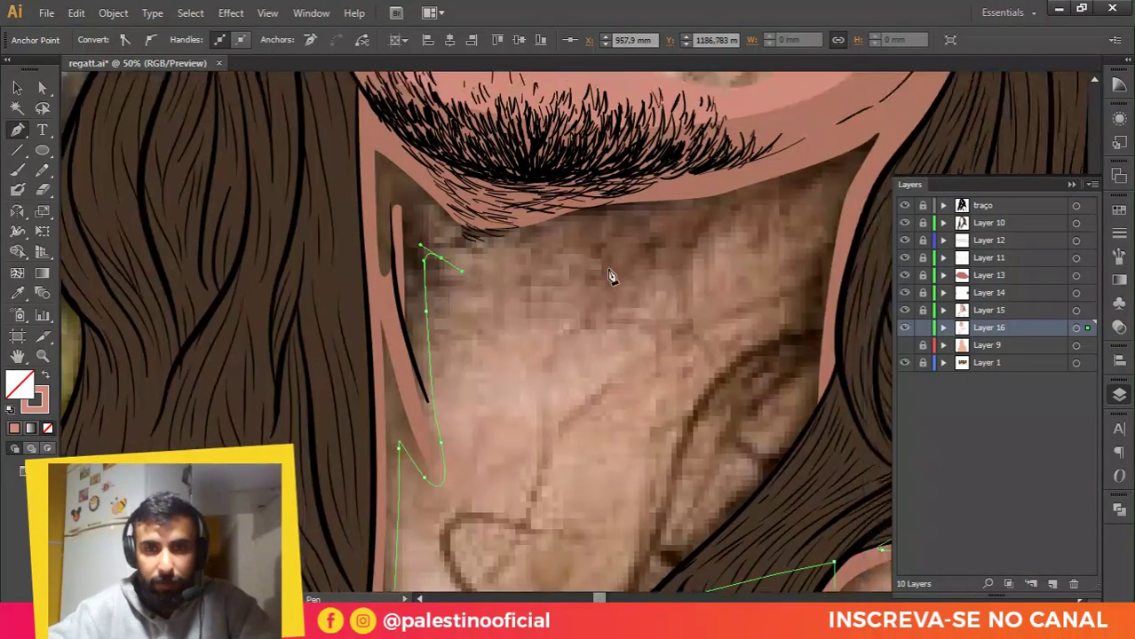
# Step: Outline the neck's light area under the chin and down its right side, turning the path back up inside the hair
pyautogui.moveTo(787, 364); pyautogui.dragTo(787, 418)
pyautogui.click(782, 459)
pyautogui.moveTo(809, 483); pyautogui.dragTo(828, 438)
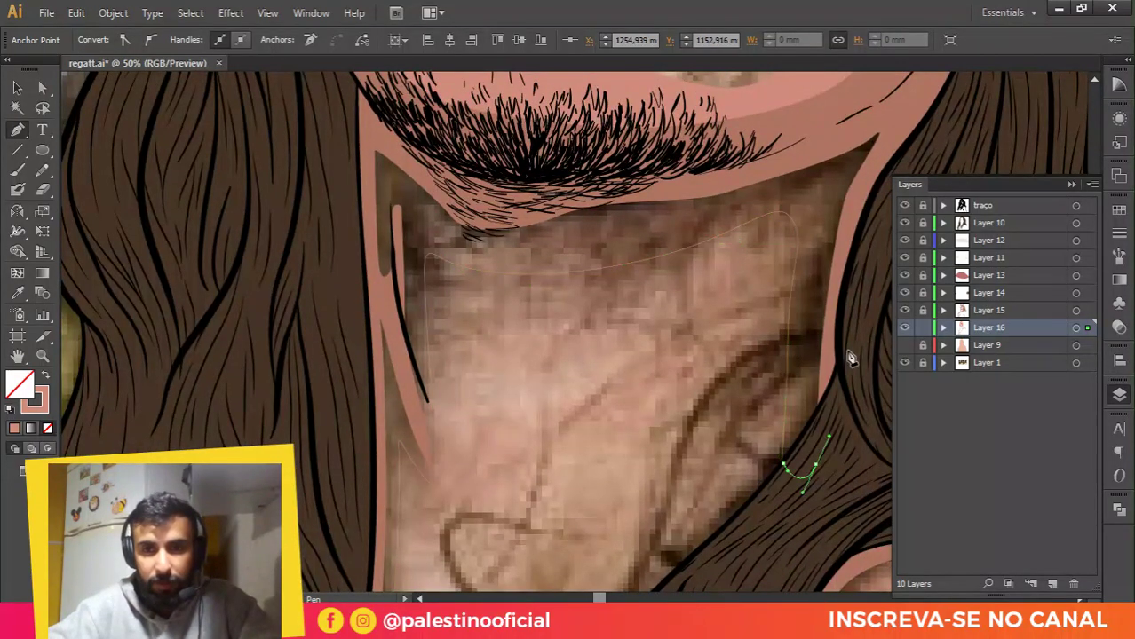
pyautogui.moveTo(852, 332); pyautogui.dragTo(856, 301)
# Step: Run the shadow path along the jaw from the right side through the beard to the left side of the chin
pyautogui.moveTo(837, 311); pyautogui.dragTo(749, 526)
pyautogui.click(821, 344)
pyautogui.click(689, 345)
pyautogui.click(582, 365)
pyautogui.click(424, 378)
pyautogui.moveTo(318, 338); pyautogui.dragTo(307, 331)
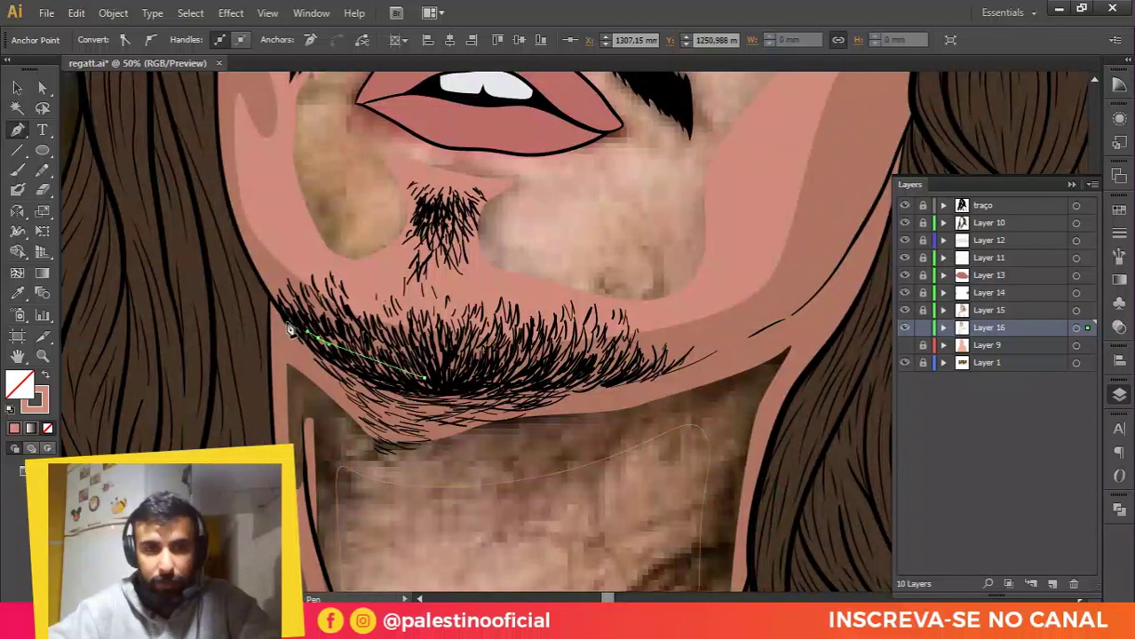
# Step: Deselect the unfinished neck shadow path, then reselect it and resume drawing from its open end in the beard
pyautogui.keyDown('ctrl'); pyautogui.click(277, 330); pyautogui.keyUp('ctrl')
pyautogui.press('space')
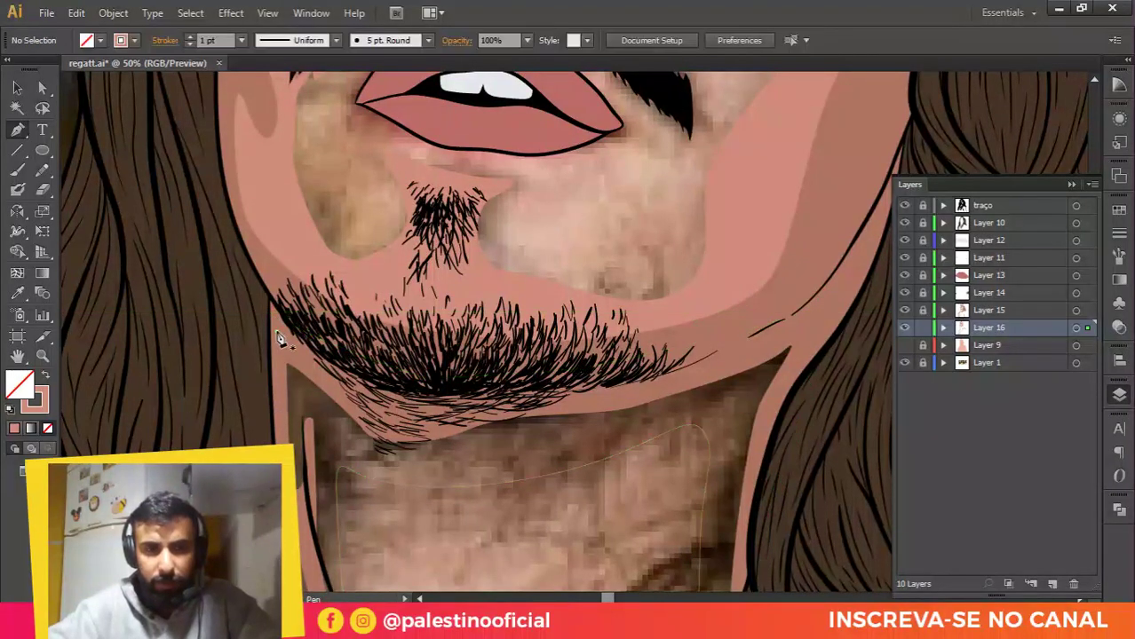
pyautogui.moveTo(759, 447); pyautogui.dragTo(701, 340)
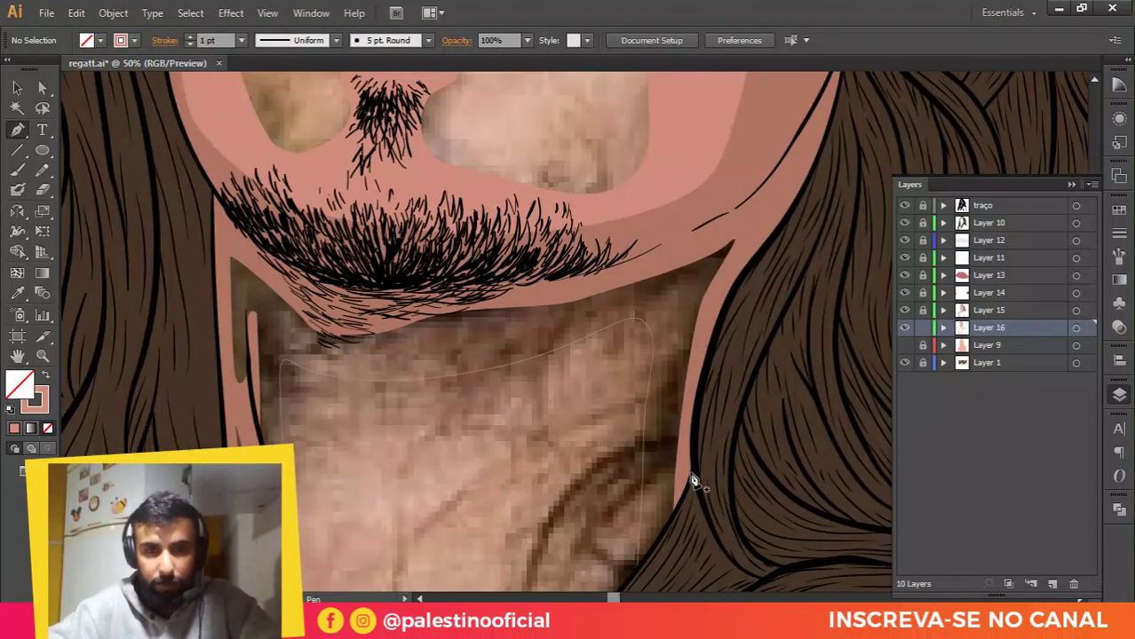
pyautogui.moveTo(694, 480); pyautogui.dragTo(608, 375)
pyautogui.keyDown('ctrl'); pyautogui.click(588, 385); pyautogui.keyUp('ctrl')
pyautogui.moveTo(644, 299); pyautogui.dragTo(773, 275)
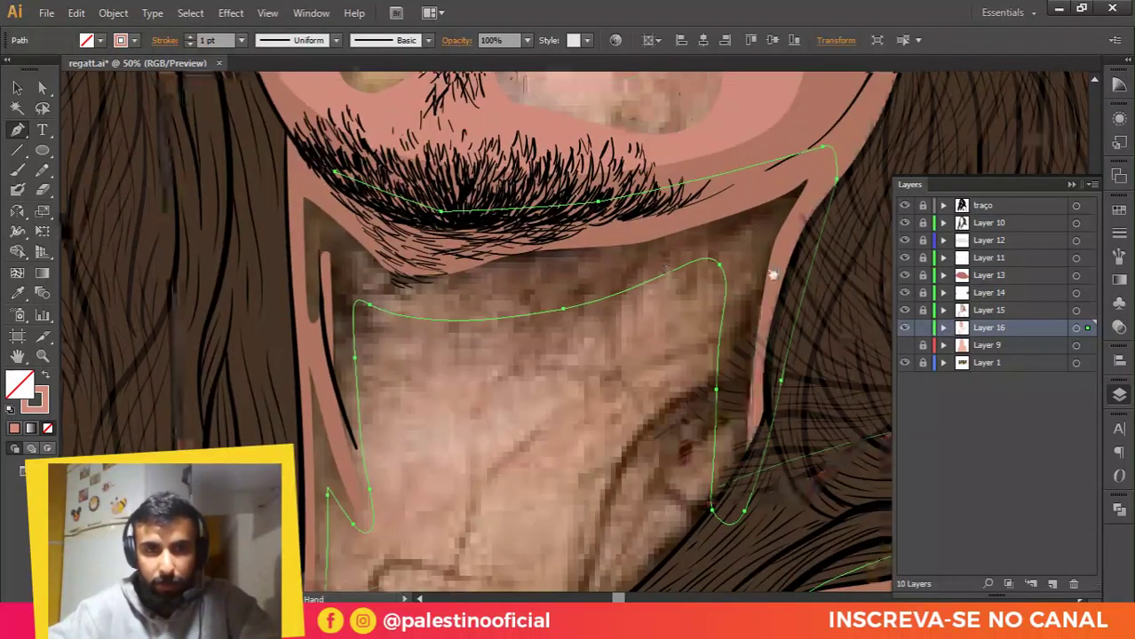
pyautogui.click(336, 177)
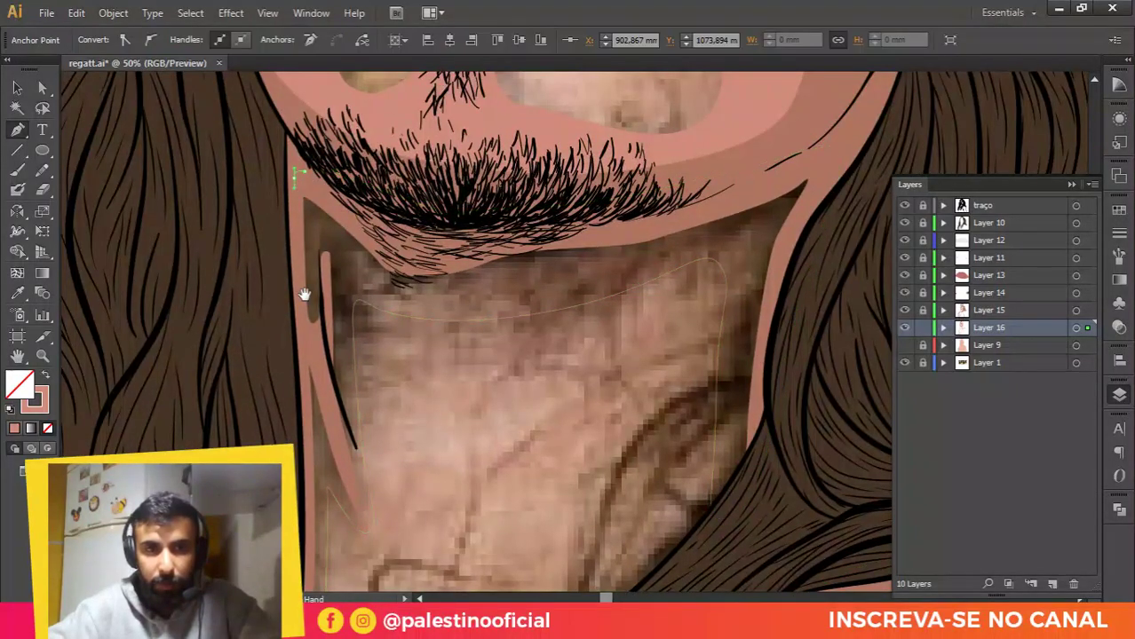
# Step: Continue the path down the neck's left edge and under the hair toward the left side of the torso
pyautogui.moveTo(309, 400); pyautogui.dragTo(404, 195)
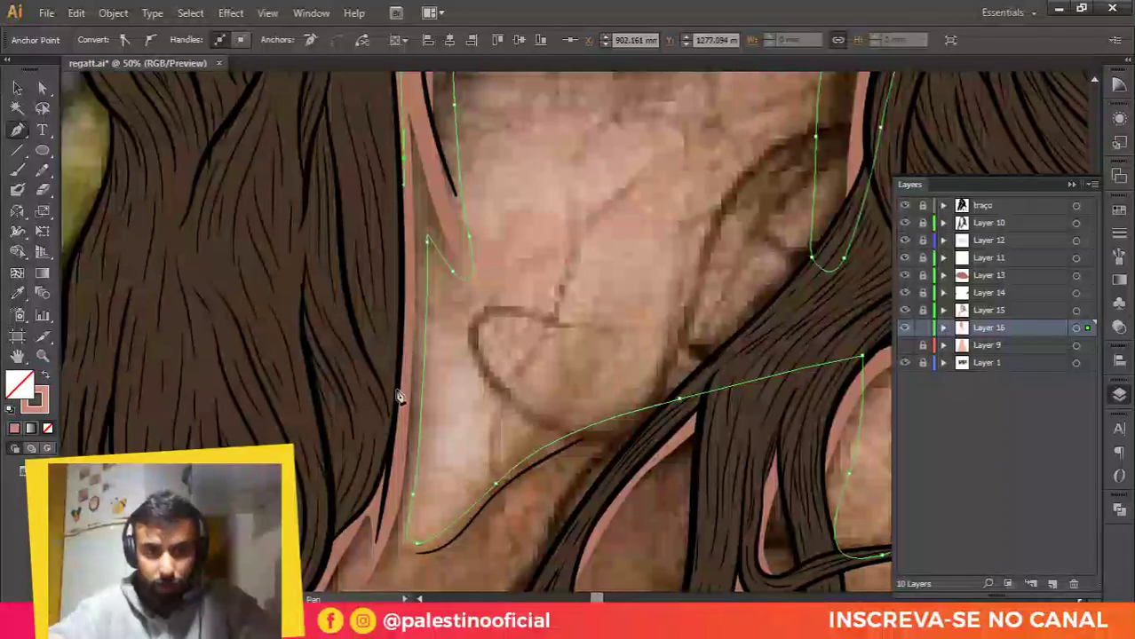
pyautogui.moveTo(395, 443); pyautogui.dragTo(513, 258)
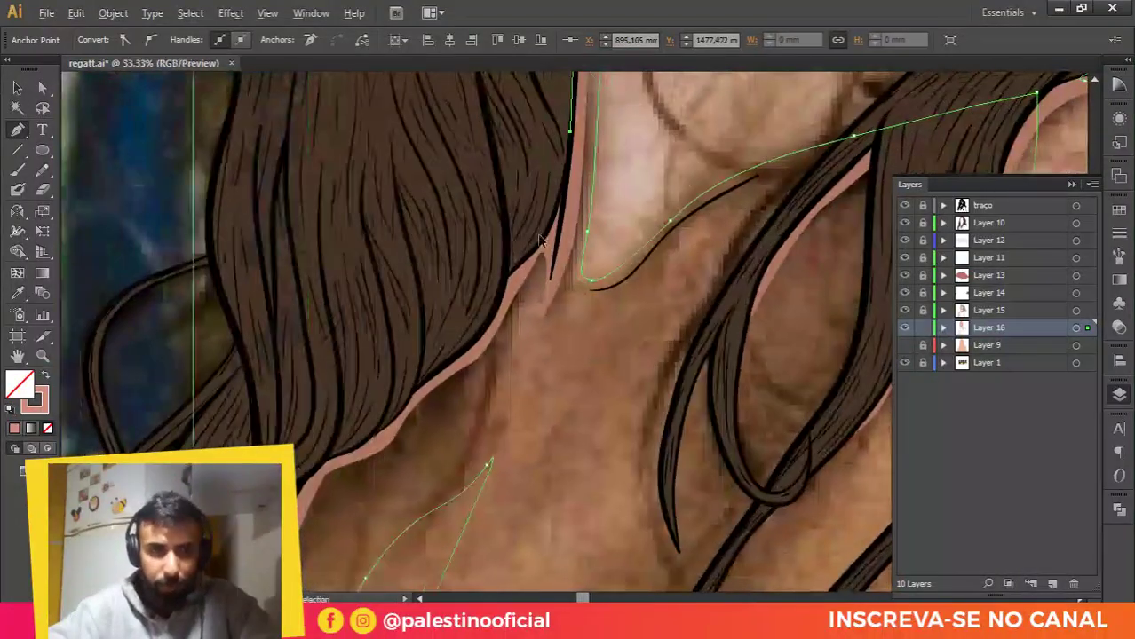
pyautogui.scroll(-1, 509, 257)
pyautogui.click(508, 251)
pyautogui.moveTo(350, 409); pyautogui.dragTo(457, 273)
pyautogui.moveTo(415, 387); pyautogui.dragTo(485, 240)
pyautogui.click(461, 280)
# Step: Trace the torso's left contour past the side nipple to the artboard's lower edge and close the shadow path
pyautogui.scroll(-2, 450, 314)
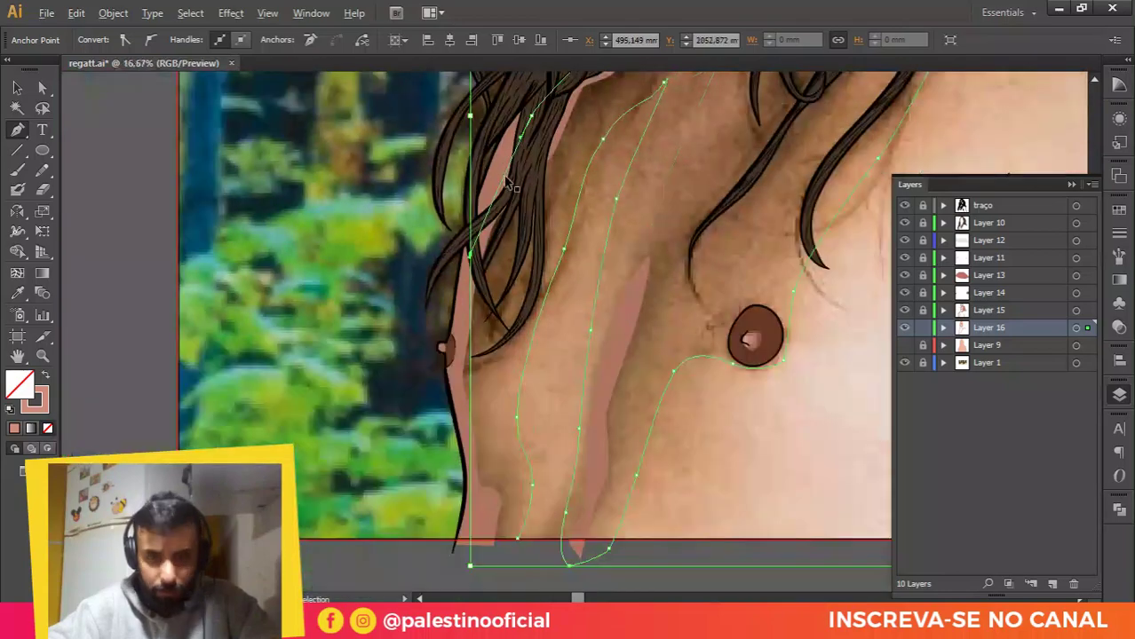
pyautogui.scroll(1, 456, 217)
pyautogui.scroll(1, 389, 337)
pyautogui.moveTo(385, 344); pyautogui.dragTo(479, 244)
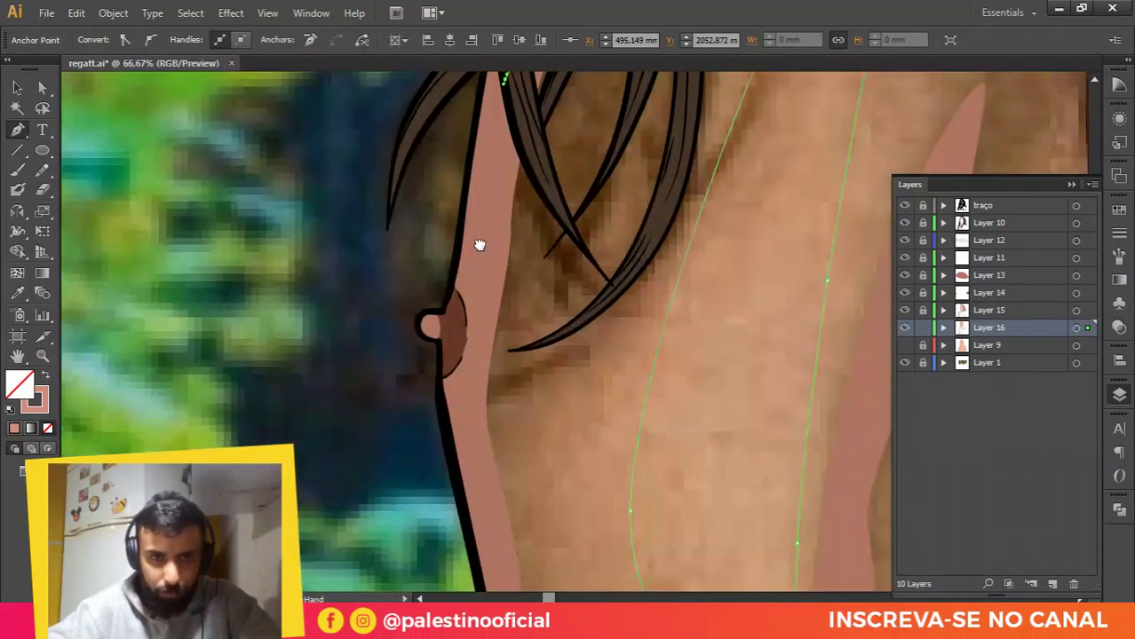
pyautogui.moveTo(461, 331); pyautogui.dragTo(459, 361)
pyautogui.moveTo(458, 407); pyautogui.dragTo(492, 164)
pyautogui.moveTo(518, 295); pyautogui.dragTo(531, 325)
pyautogui.moveTo(555, 498); pyautogui.dragTo(540, 261)
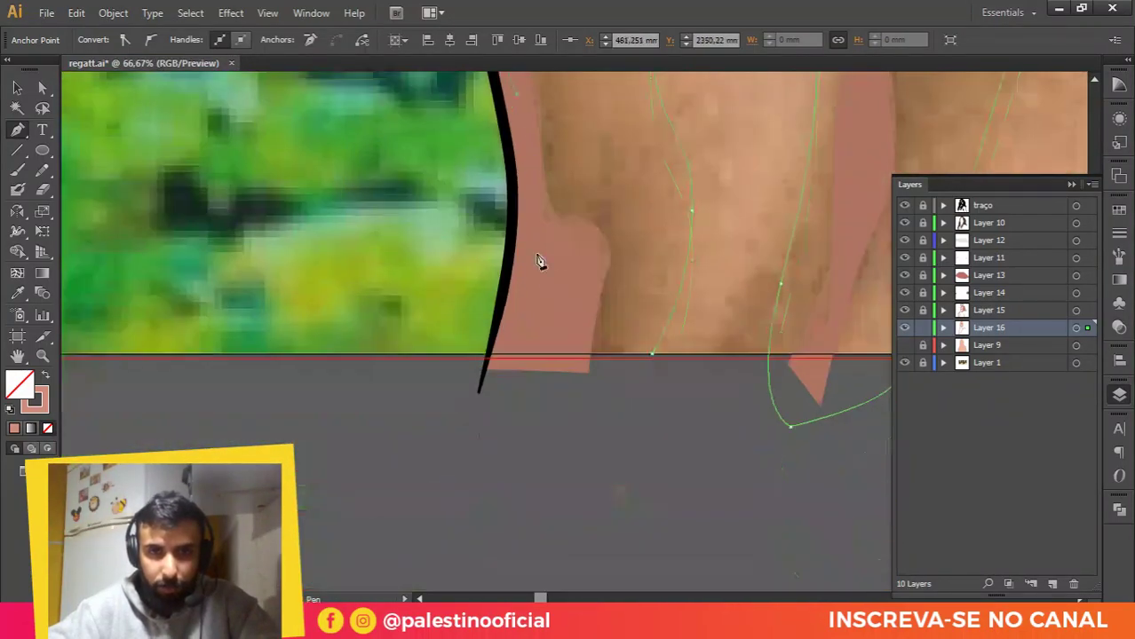
pyautogui.scroll(-1, 539, 289)
pyautogui.moveTo(526, 321); pyautogui.dragTo(558, 357)
pyautogui.click(625, 336)
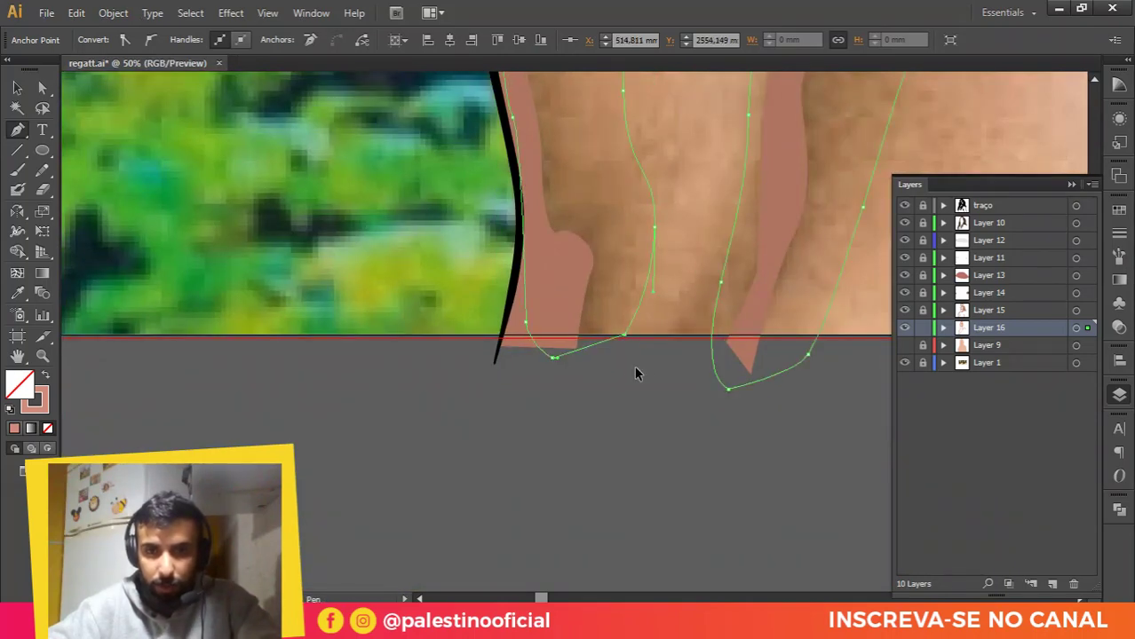
# Step: Fill the Layer 16 shadow paths with the pinkish skin tone sampled from the face shadow, then deselect them
pyautogui.press('v')
pyautogui.click(578, 372)
pyautogui.scroll(-4, 583, 377)
pyautogui.scroll(5, 581, 291)
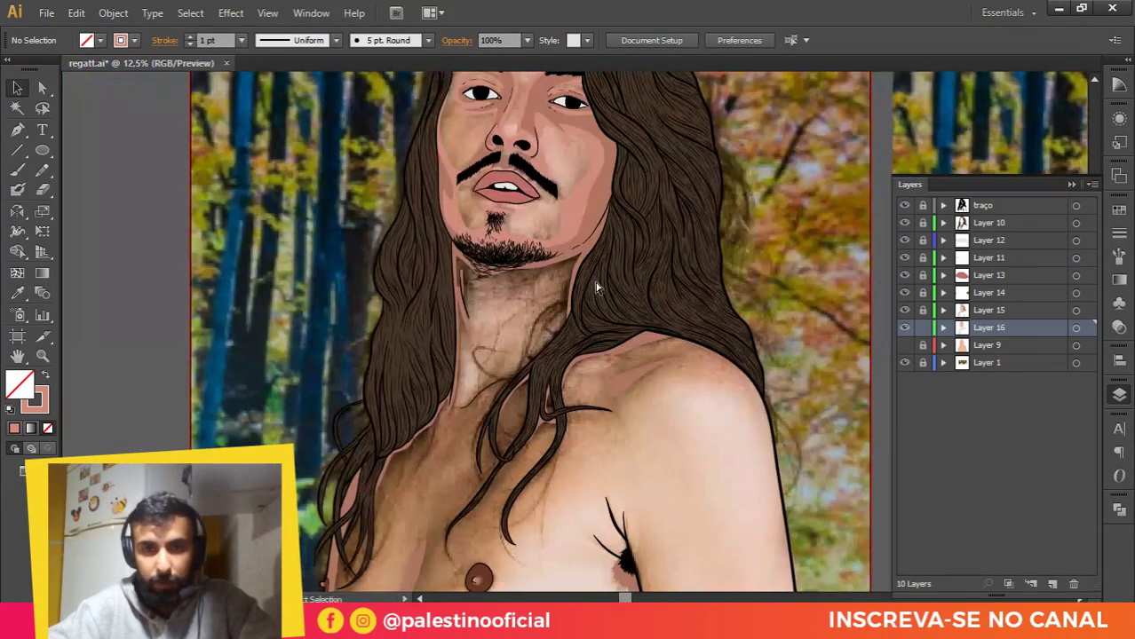
pyautogui.click(565, 327)
pyautogui.click(20, 294)
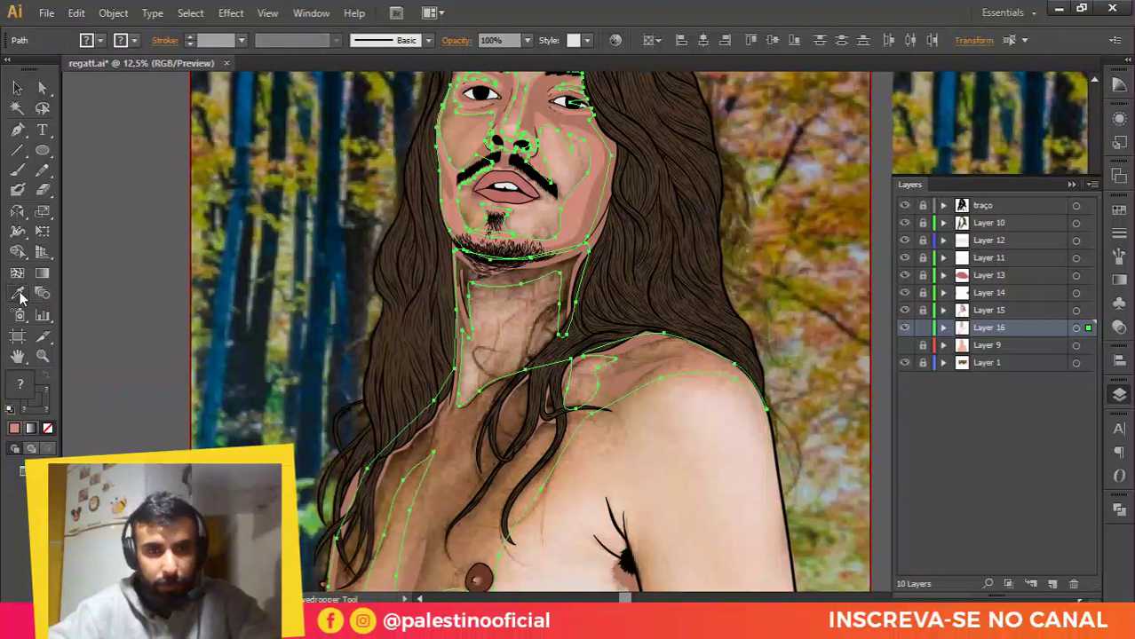
pyautogui.click(580, 180)
pyautogui.press('v')
pyautogui.click(781, 197)
# Step: Examine the neck and torso shadows over the Layer 9 skin base beside the reference photo, then hide Layer 9
pyautogui.scroll(-2, 643, 197)
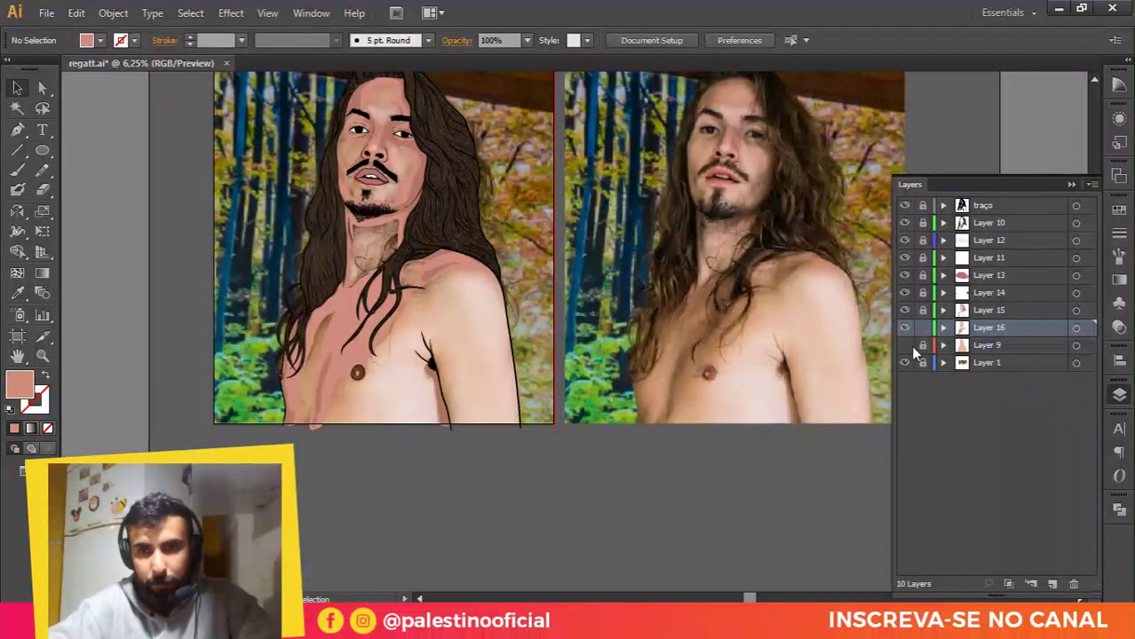
pyautogui.hotkey('ctrl', '-')
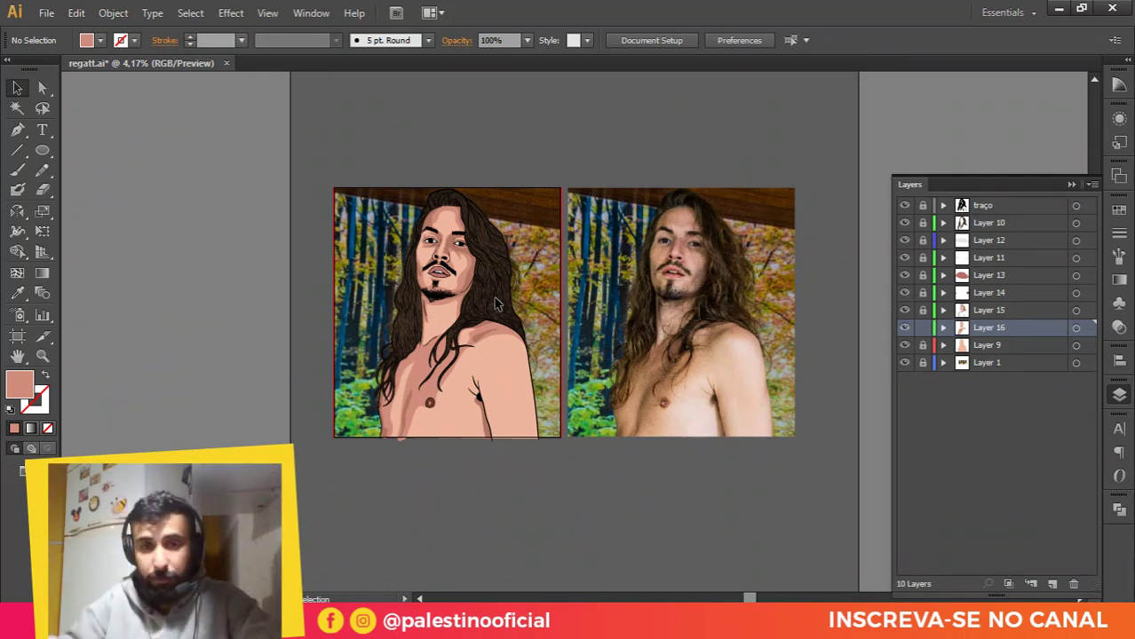
pyautogui.hotkey('ctrl', '+')
pyautogui.moveTo(447, 324); pyautogui.dragTo(501, 282)
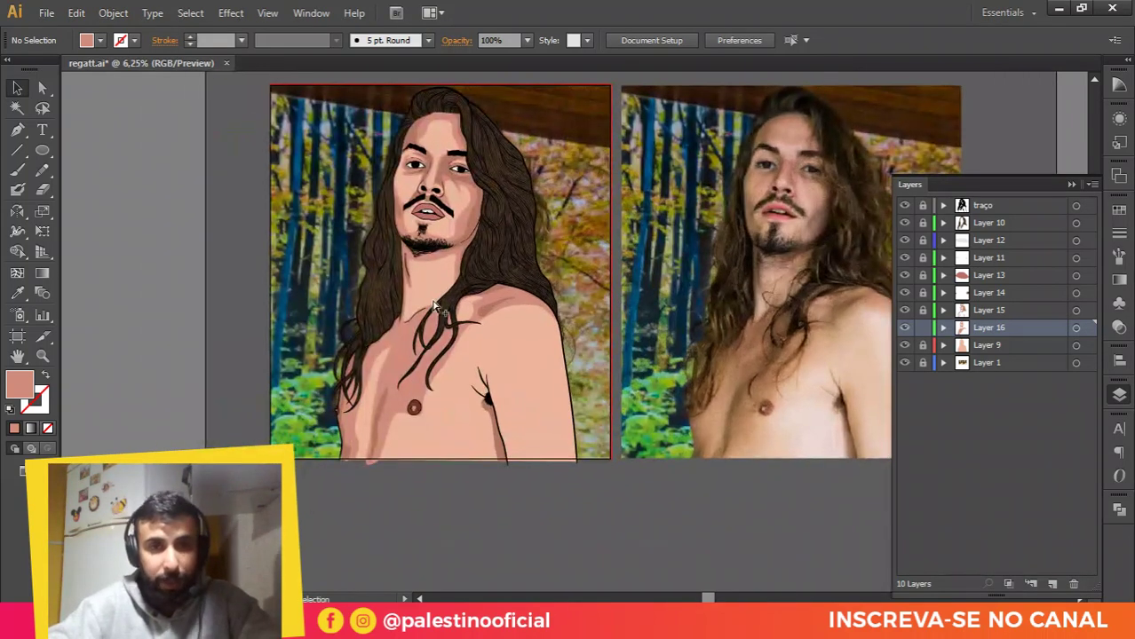
pyautogui.hotkey('ctrl', '+')
pyautogui.hotkey('ctrl', '+')
pyautogui.moveTo(433, 306); pyautogui.dragTo(593, 416)
pyautogui.click(903, 346)
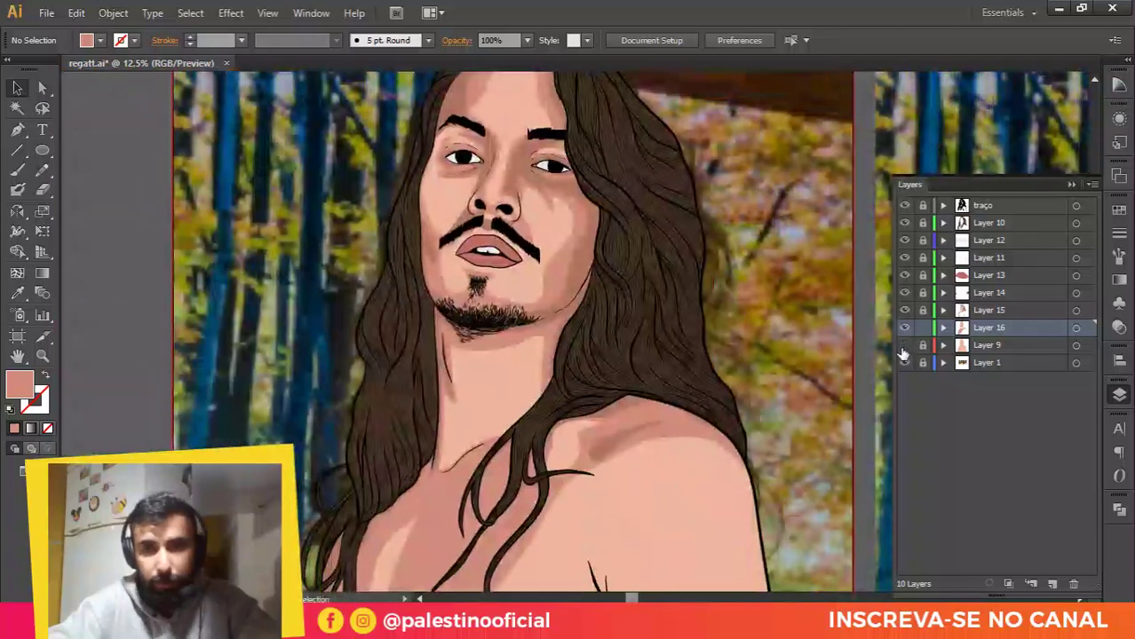
# Step: Examine the skin shadows with the Layer 9 base and Layer 1 photo alternately shown and hidden
pyautogui.click(904, 345)
pyautogui.click(904, 346)
pyautogui.click(904, 363)
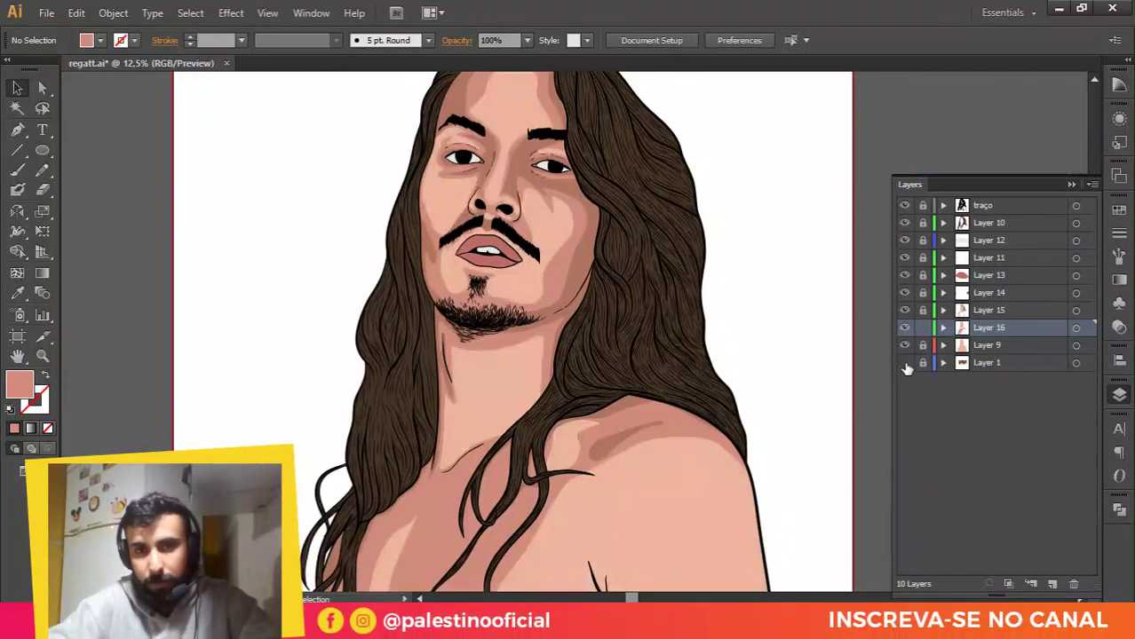
pyautogui.click(904, 362)
pyautogui.click(904, 345)
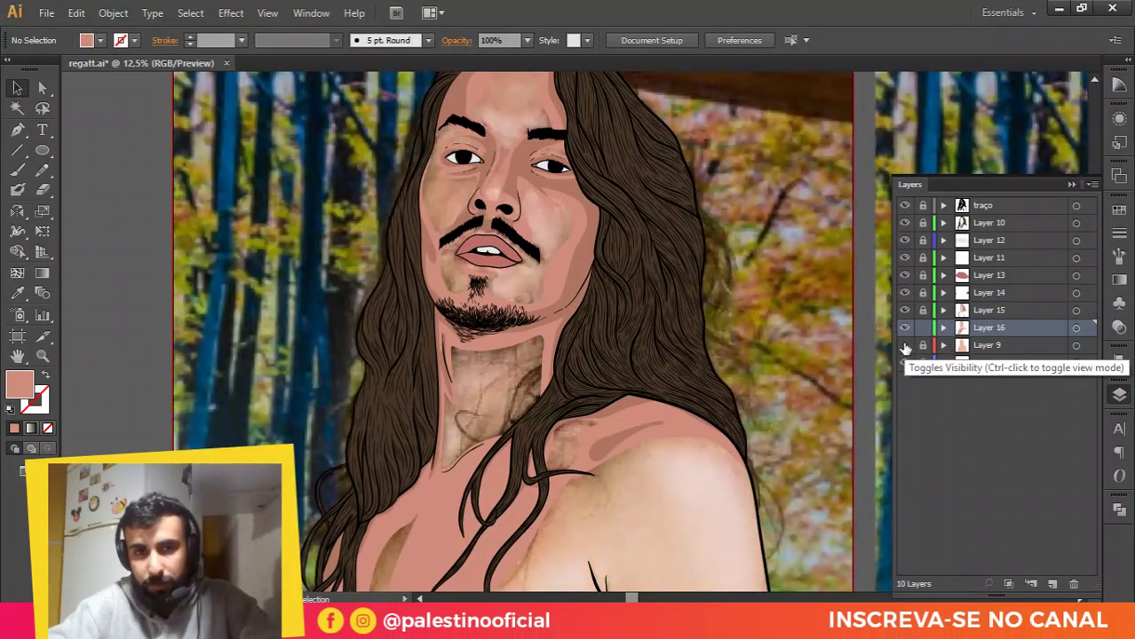
pyautogui.hotkey('ctrl', '-')
pyautogui.press('alt')
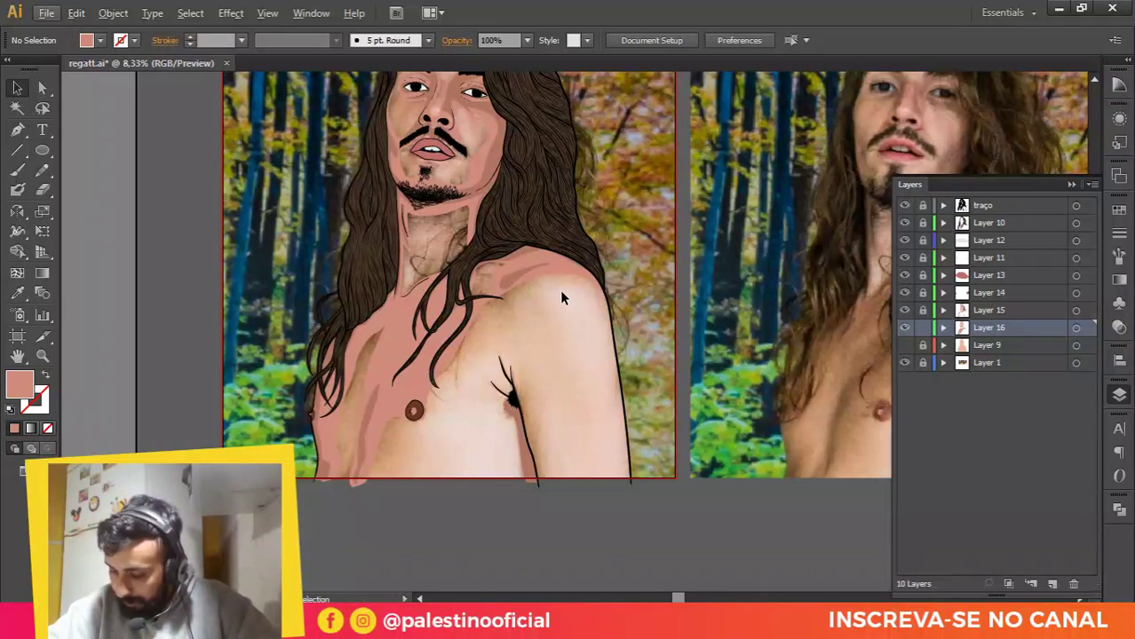
pyautogui.scroll(1, 348, 328)
pyautogui.scroll(2, 349, 332)
# Step: Lock Layer 16 with its finished shadow paths and show the Layer 9 skin base
pyautogui.click(349, 332)
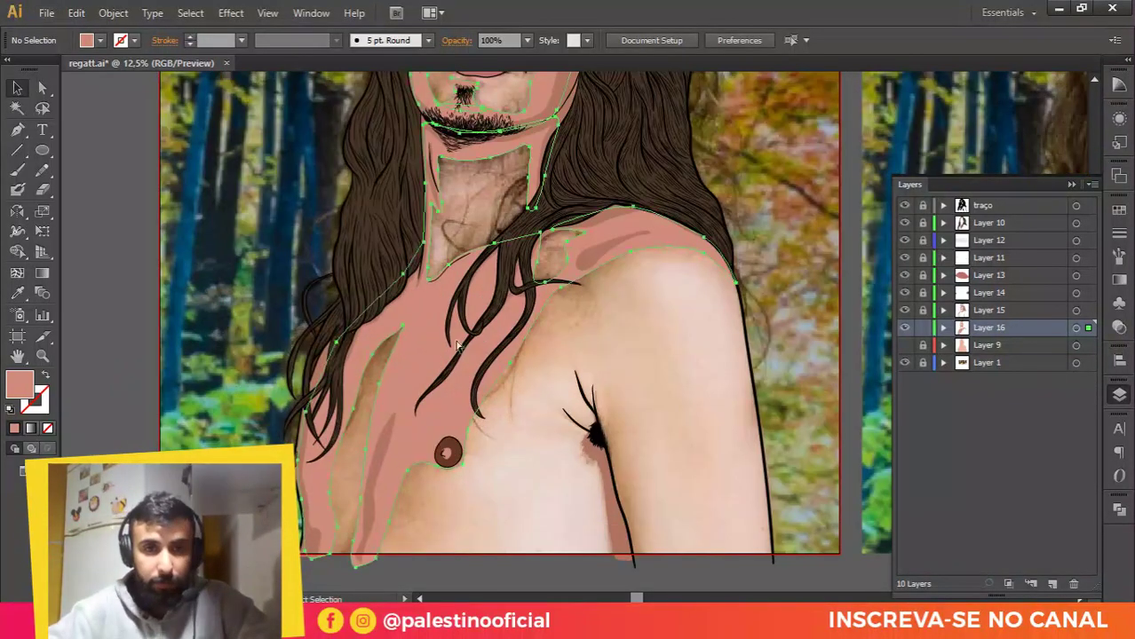
pyautogui.click(921, 330)
pyautogui.click(904, 345)
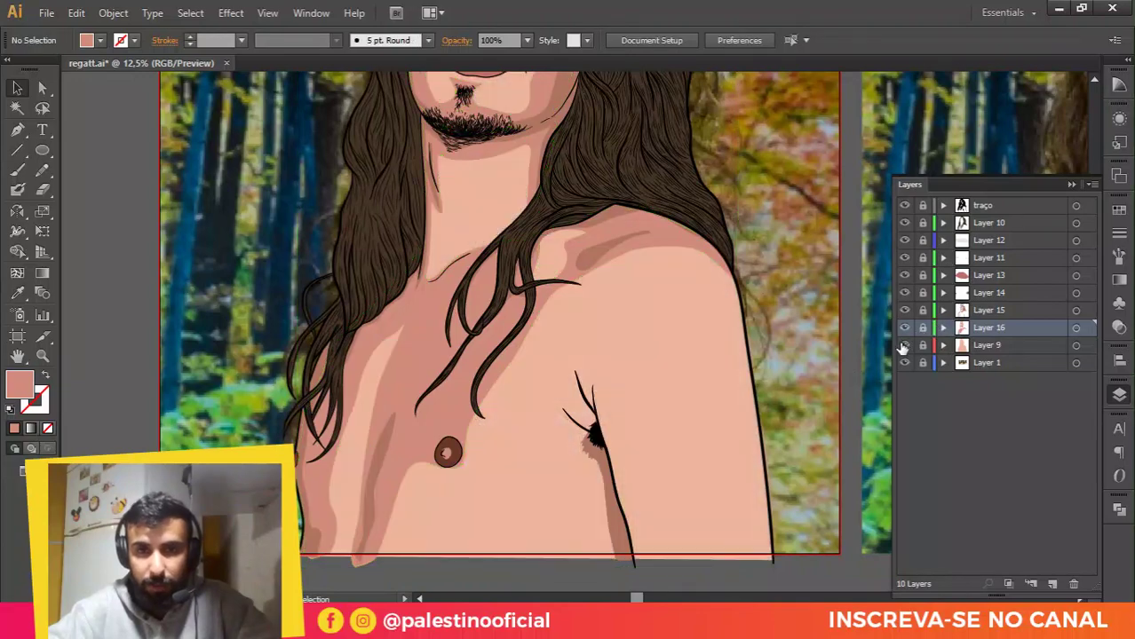
# Step: Compare the face and torso shading with the reference photo while toggling Layer 9, leaving it visible
pyautogui.hotkey('ctrl', '-')
pyautogui.hotkey('ctrl', '-')
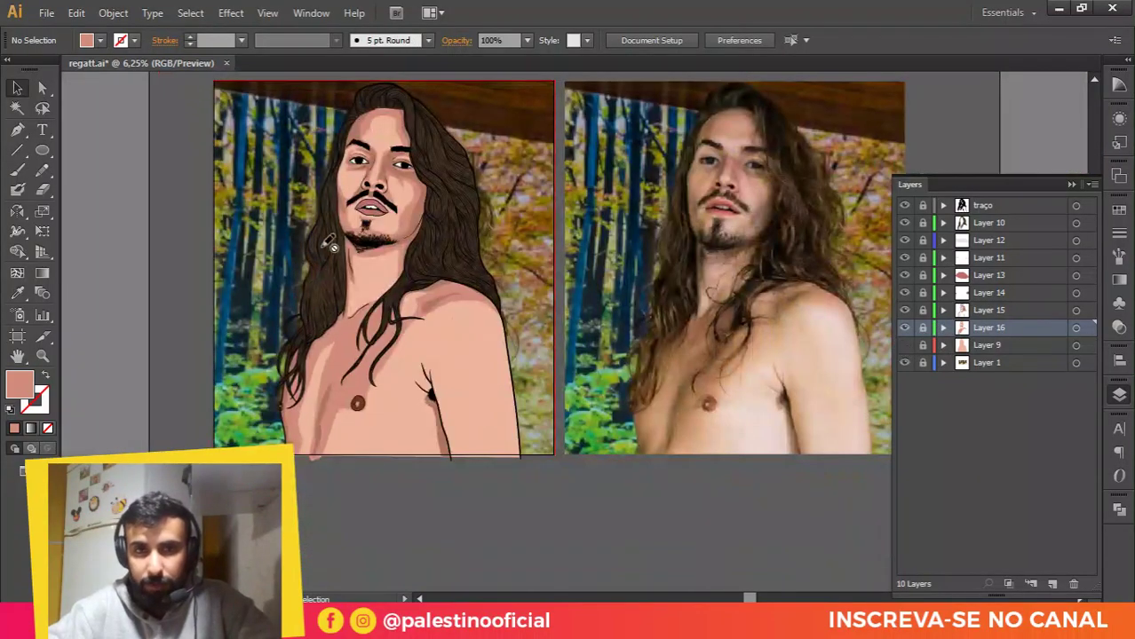
pyautogui.scroll(3, 331, 246)
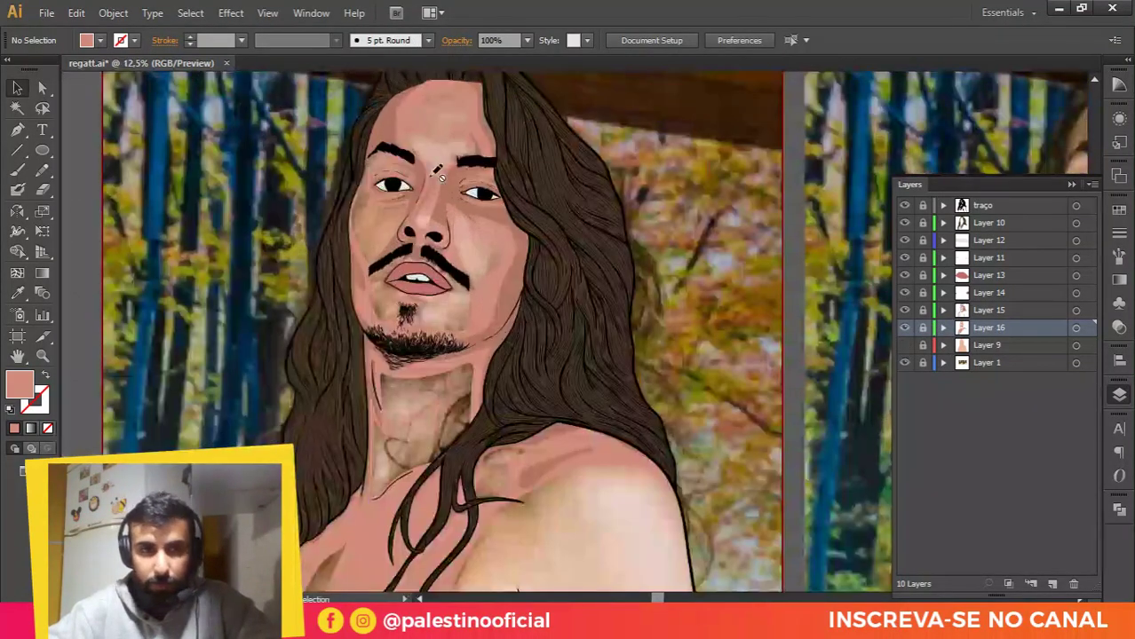
pyautogui.click(904, 345)
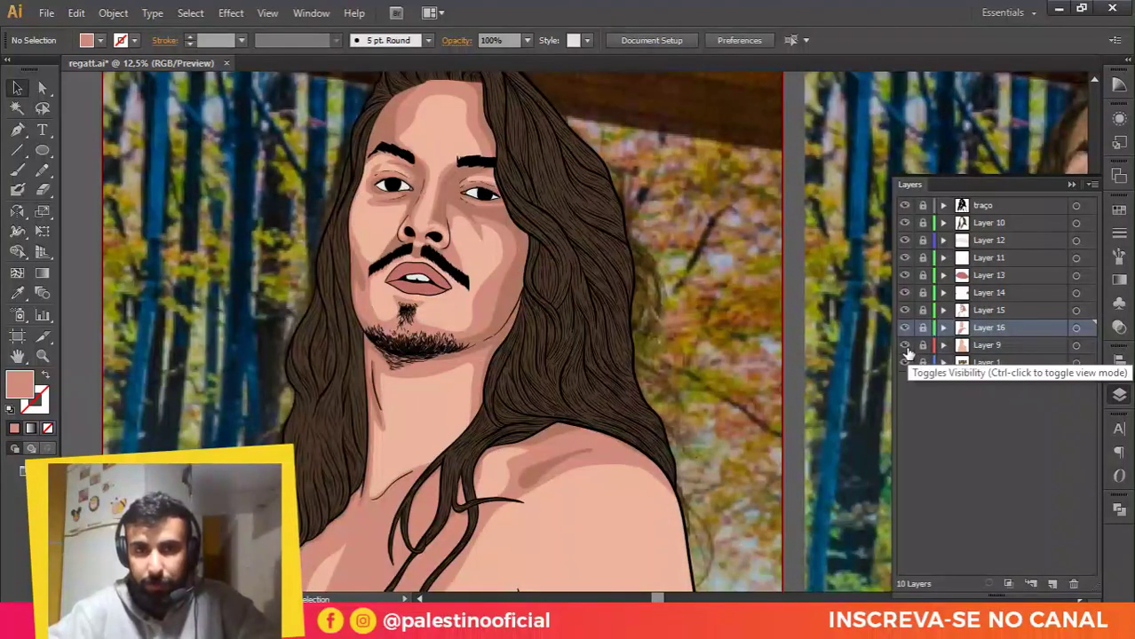
pyautogui.scroll(-1, 491, 226)
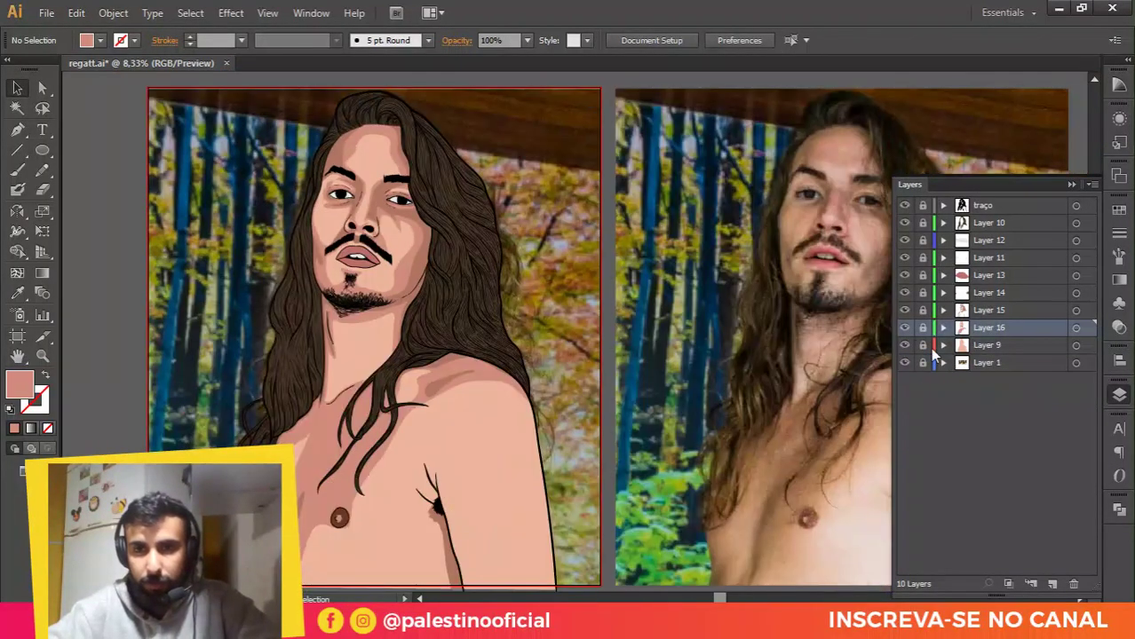
pyautogui.click(904, 345)
pyautogui.click(904, 345)
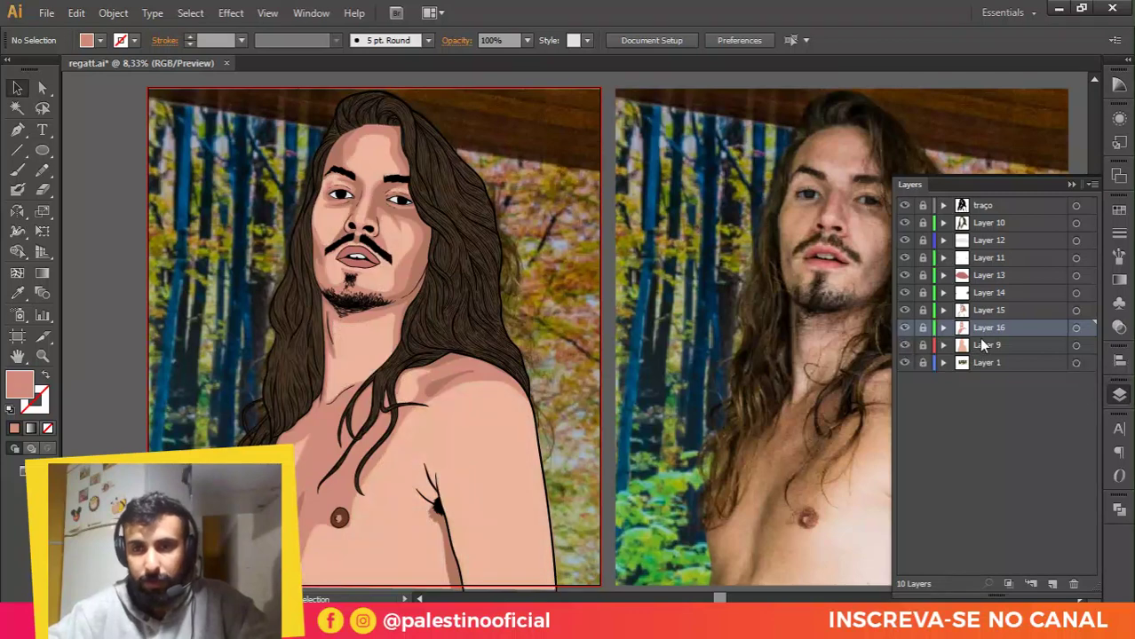
# Step: Add a new layer directly above Layer 9 and set the fill to a lighter tint of the sampled skin base colour
pyautogui.click(1003, 346)
pyautogui.click(1051, 583)
pyautogui.press('o')
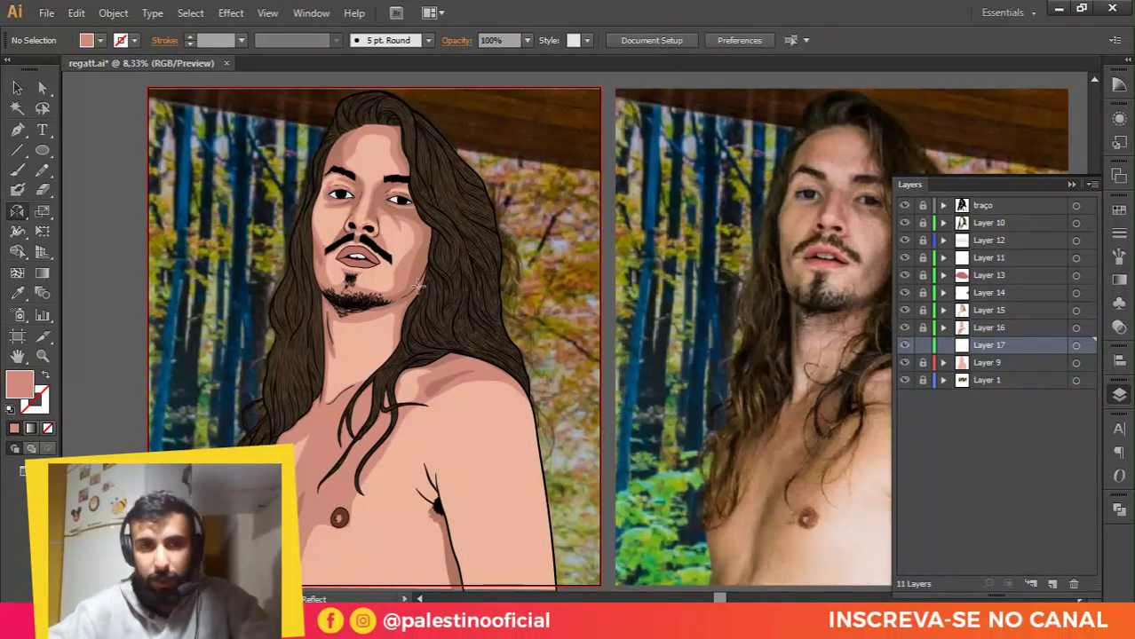
pyautogui.press('i')
pyautogui.click(372, 335)
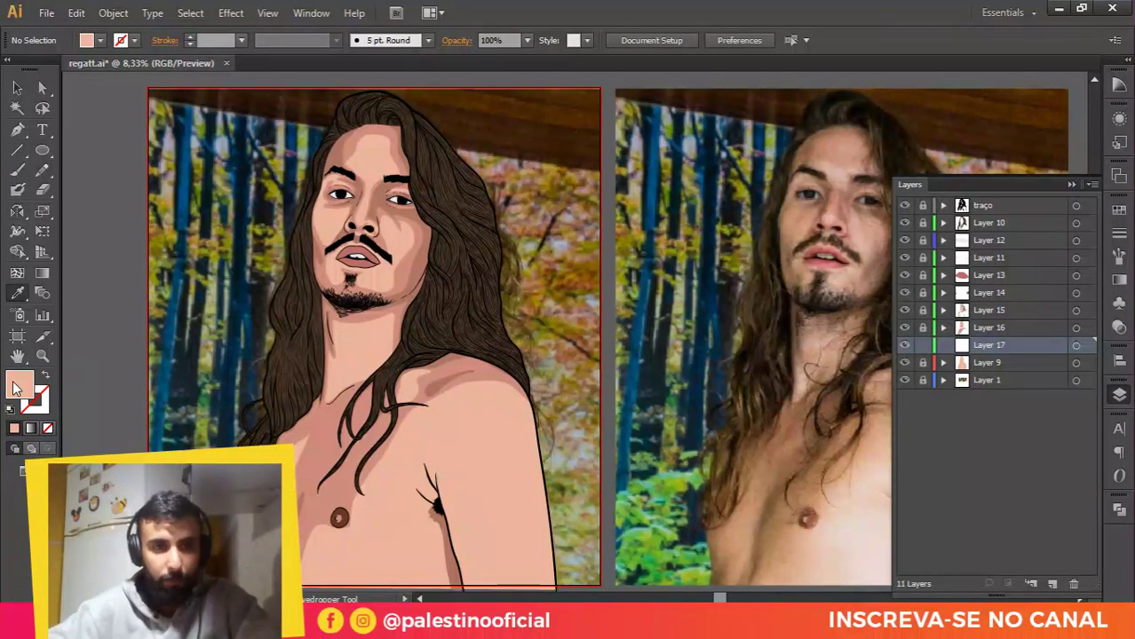
pyautogui.doubleClick(17, 385)
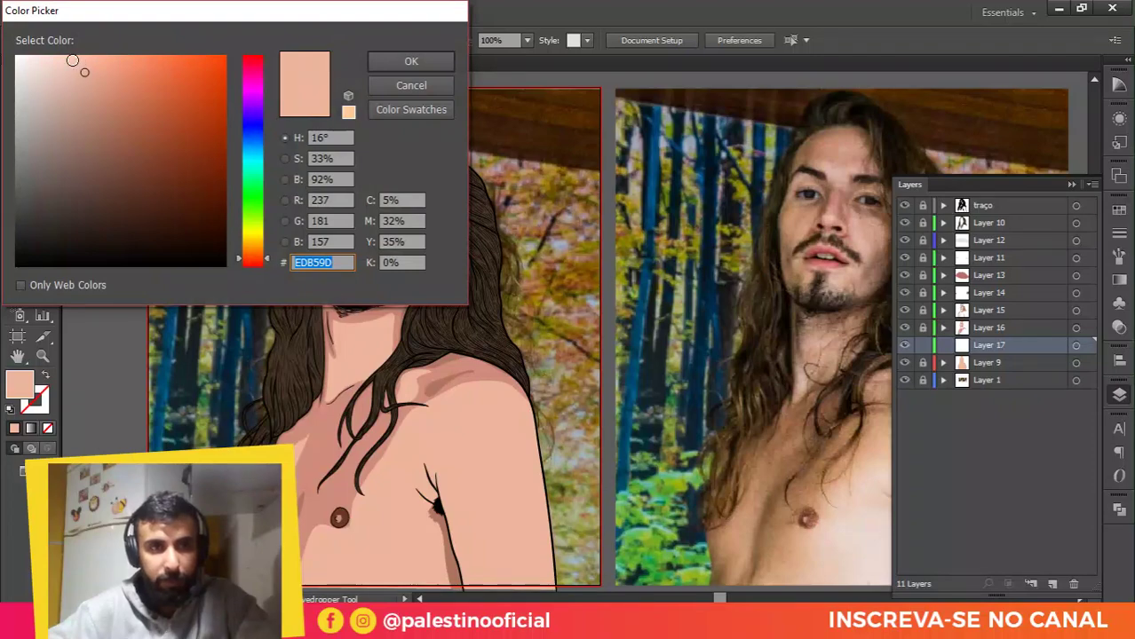
pyautogui.click(72, 61)
pyautogui.click(418, 62)
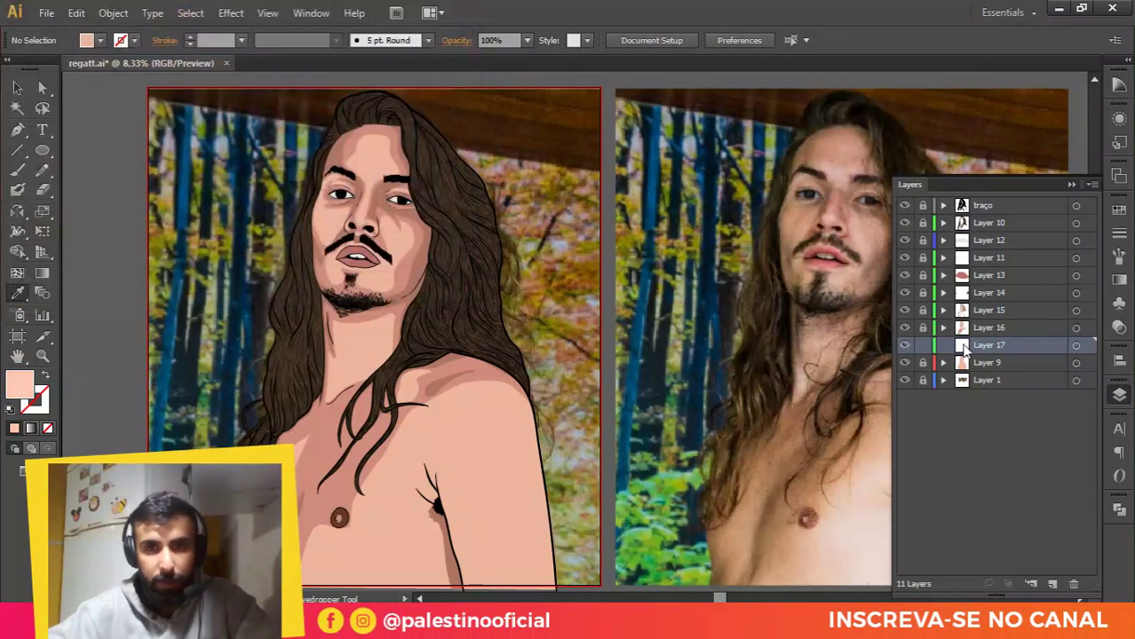
# Step: Hide Layer 9 and start a highlight path on Layer 17 from the top of the shoulder down the upper arm
pyautogui.click(906, 364)
pyautogui.moveTo(396, 371); pyautogui.dragTo(415, 281)
pyautogui.press('p')
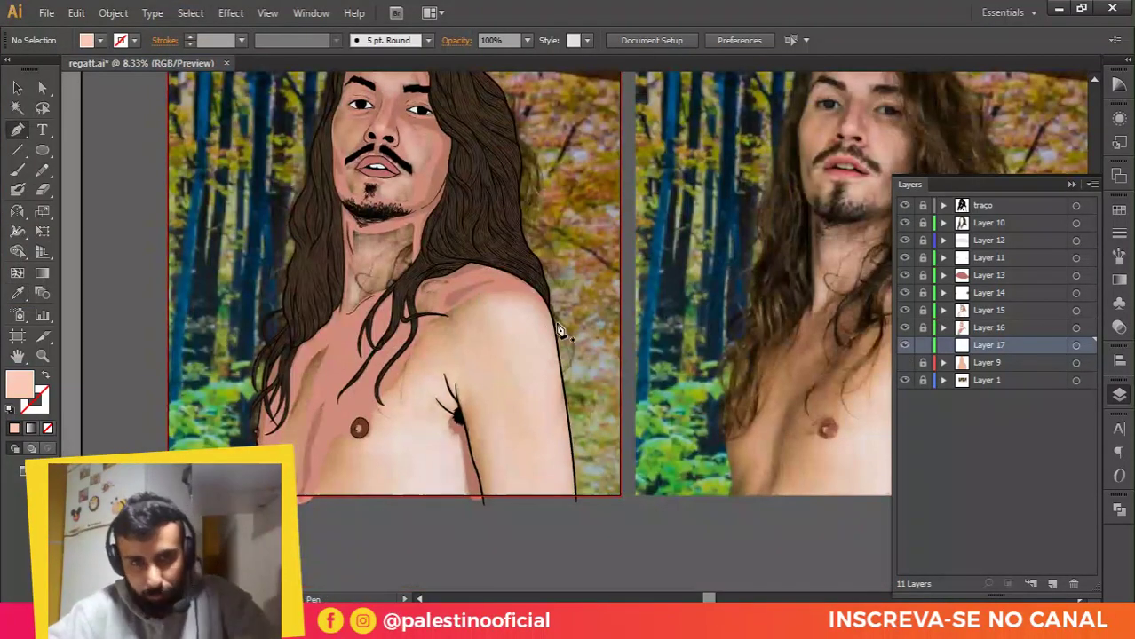
pyautogui.scroll(1, 560, 331)
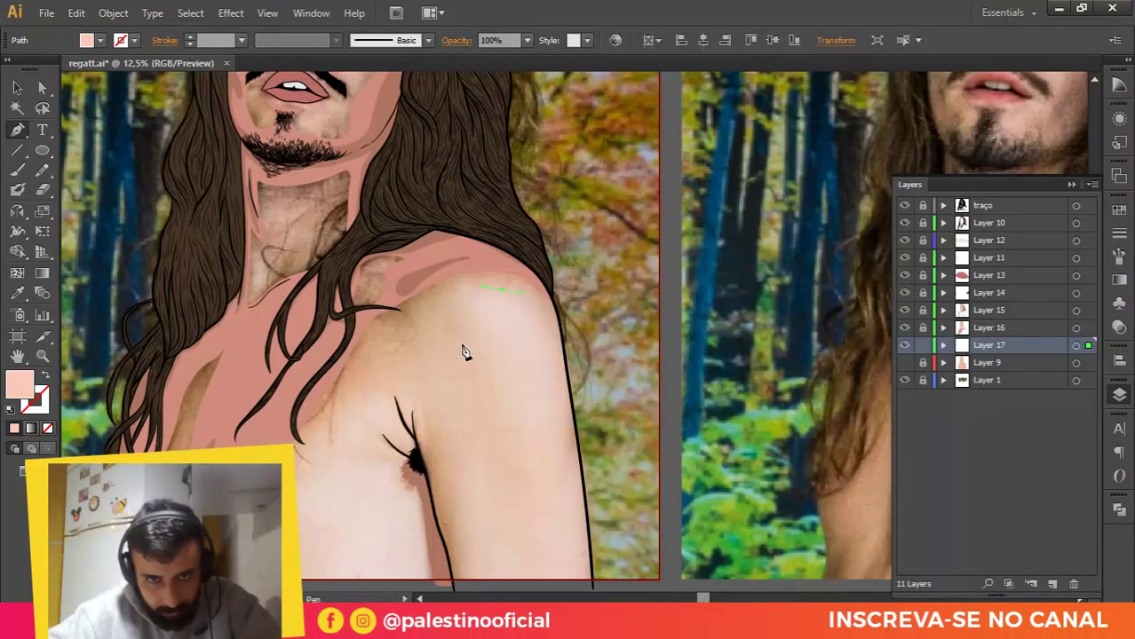
pyautogui.moveTo(474, 364); pyautogui.dragTo(492, 395)
pyautogui.moveTo(497, 330); pyautogui.dragTo(474, 125)
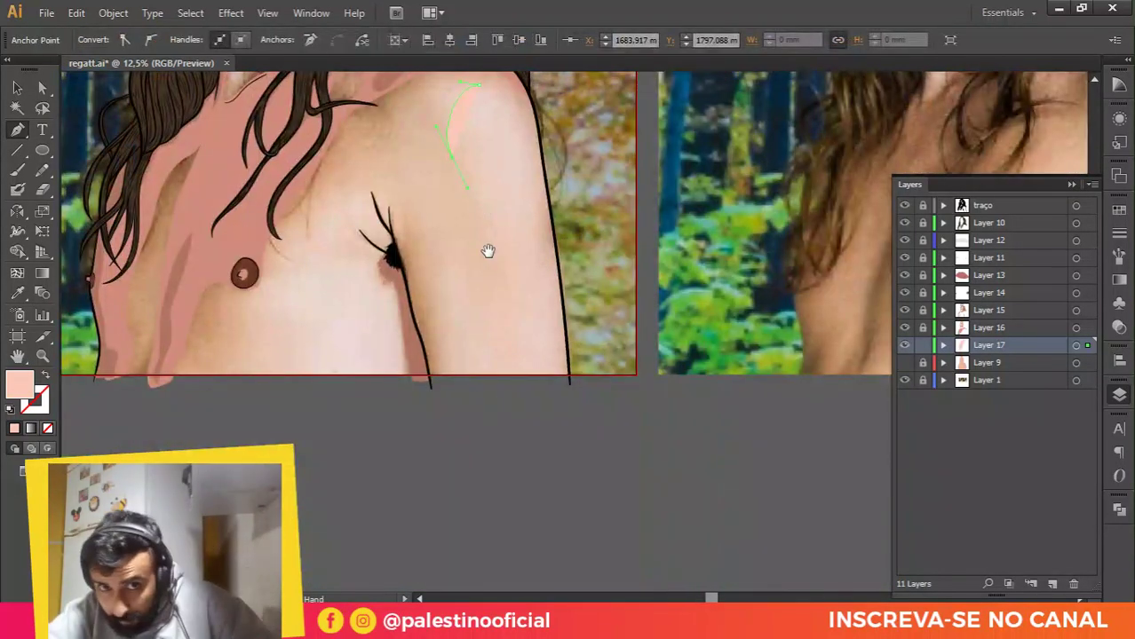
# Step: Trace the arm highlight as an unfilled outline past the artboard's lower edge, up the outer arm contour and closed at the shoulder
pyautogui.hotkey('shift', 'x')
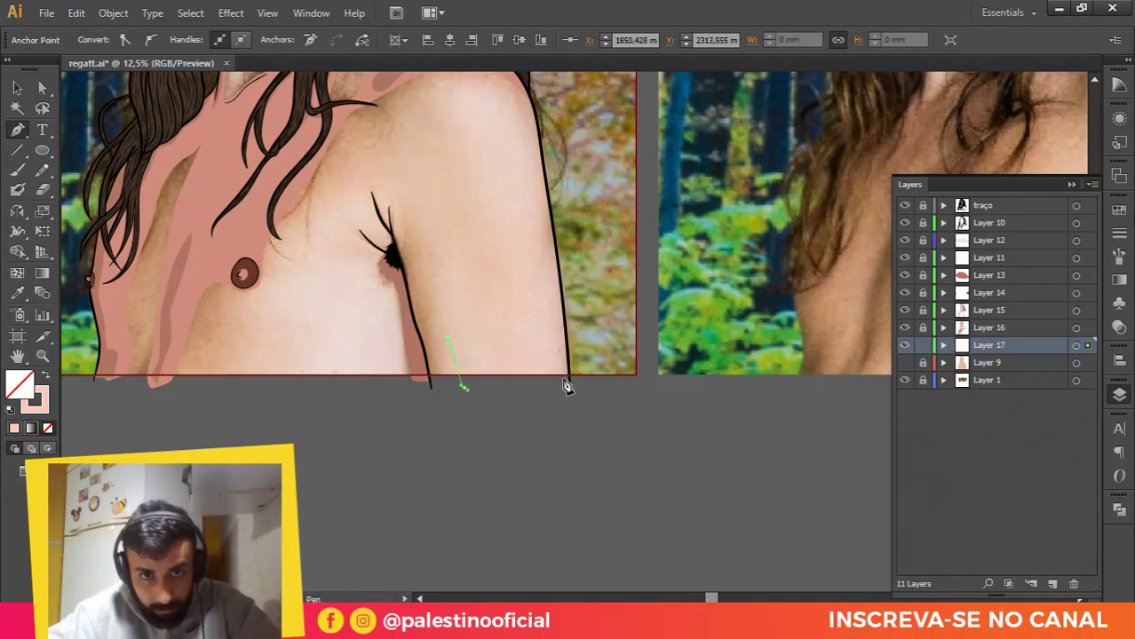
pyautogui.scroll(1, 550, 215)
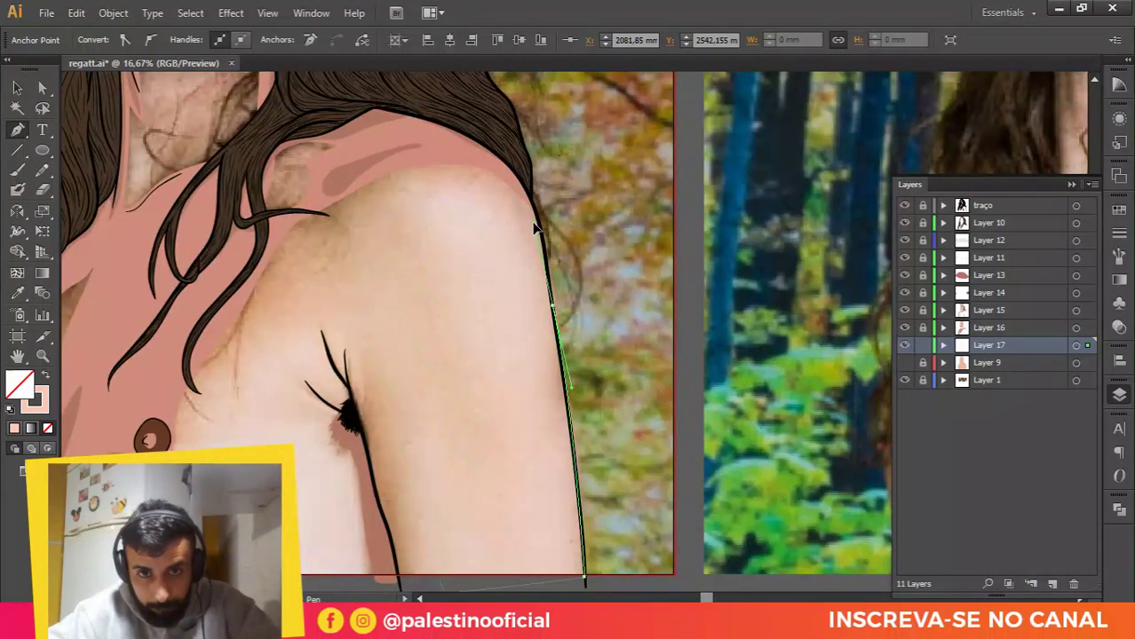
pyautogui.scroll(1, 546, 249)
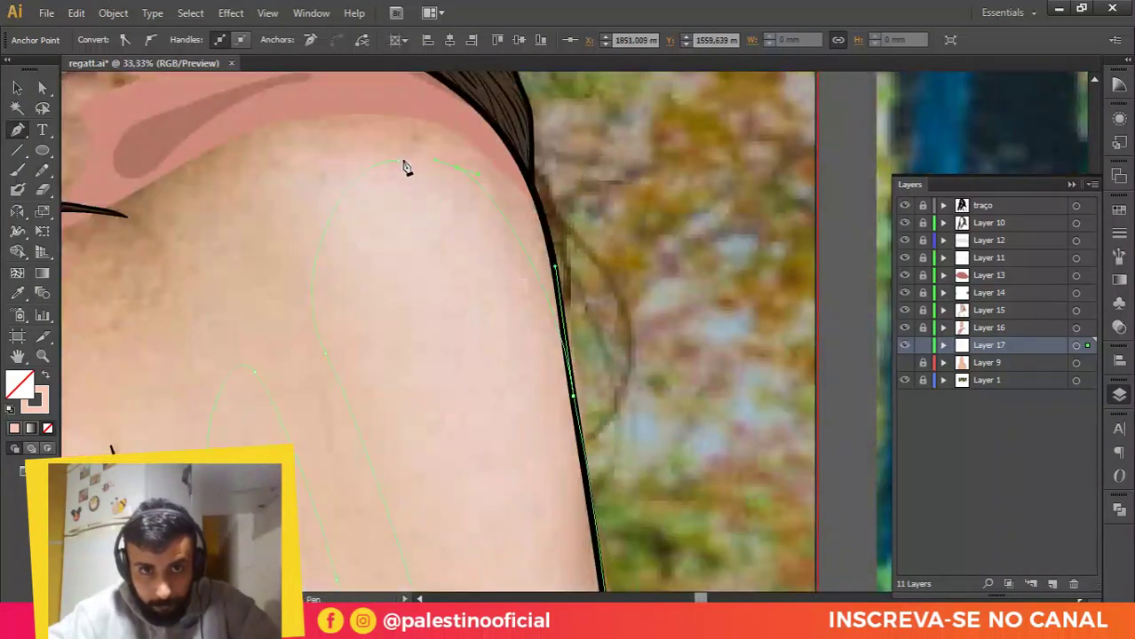
pyautogui.scroll(-4, 401, 171)
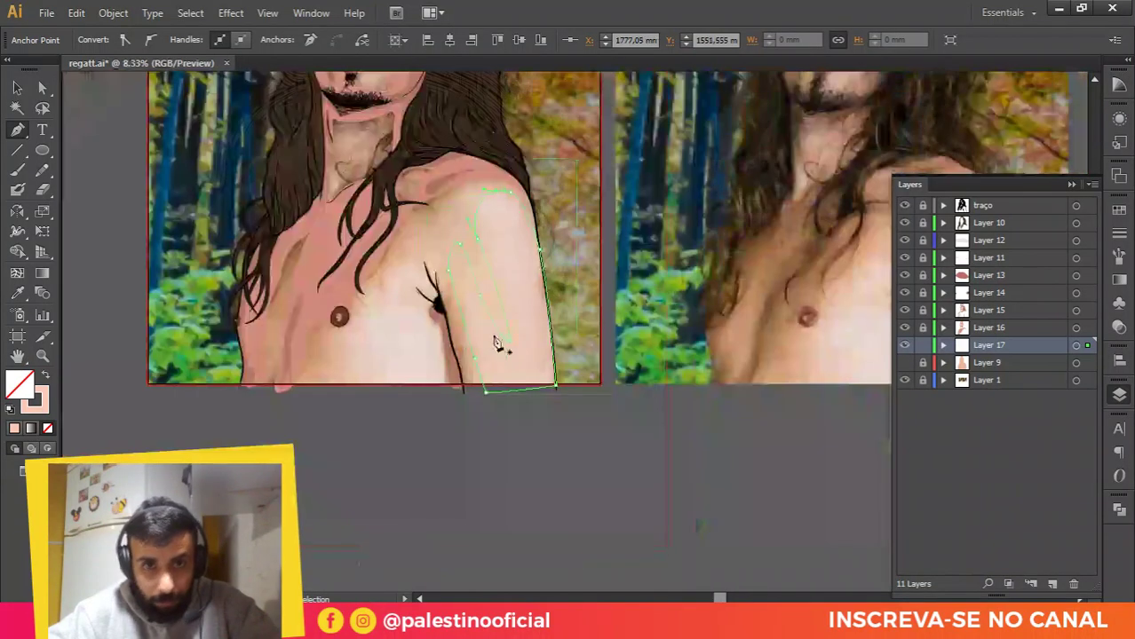
# Step: Fill the arm highlight with the light skin tone, deselect it and check it over the Layer 9 skin base
pyautogui.moveTo(386, 354); pyautogui.dragTo(437, 334)
pyautogui.click(46, 377)
pyautogui.press('v')
pyautogui.click(710, 400)
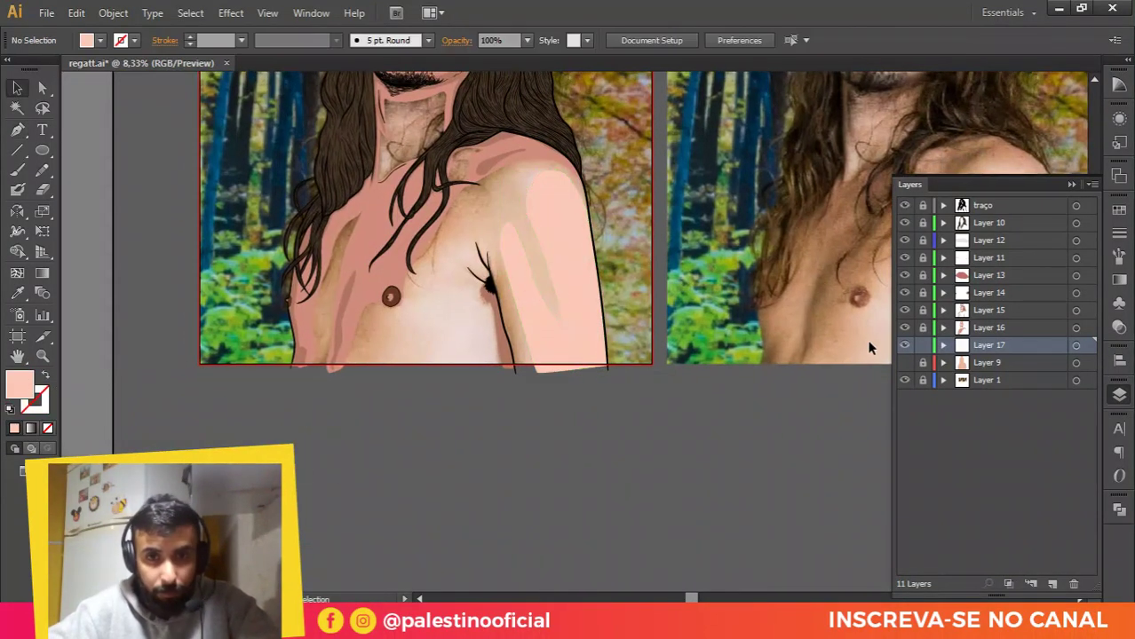
pyautogui.click(905, 365)
pyautogui.scroll(-3, 621, 464)
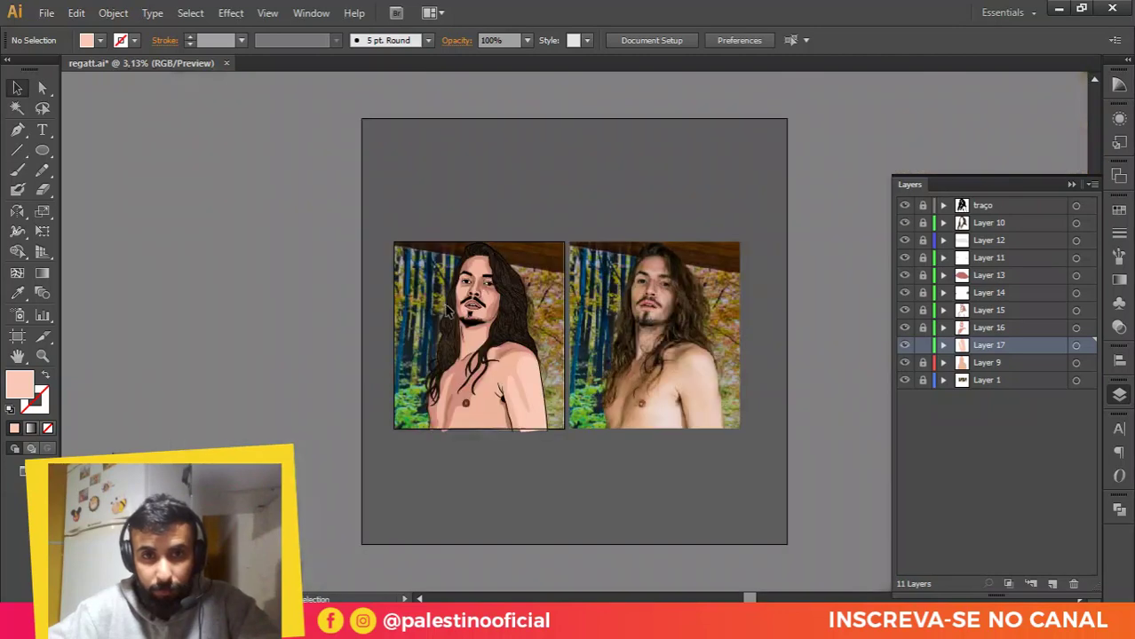
pyautogui.scroll(1, 460, 390)
pyautogui.scroll(1, 462, 399)
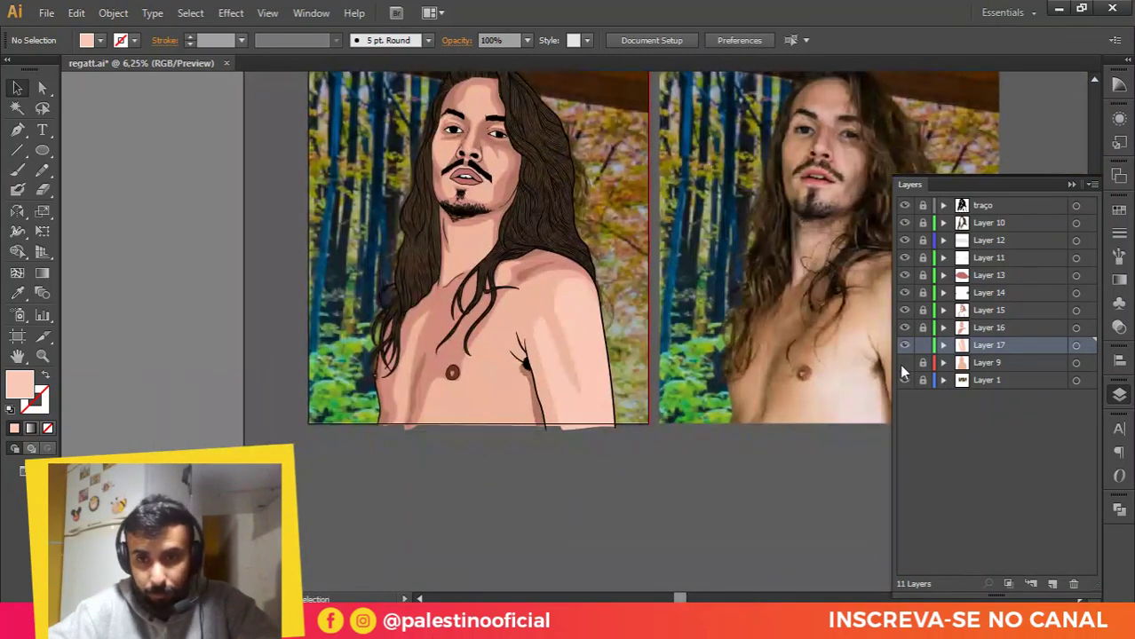
pyautogui.scroll(1, 441, 398)
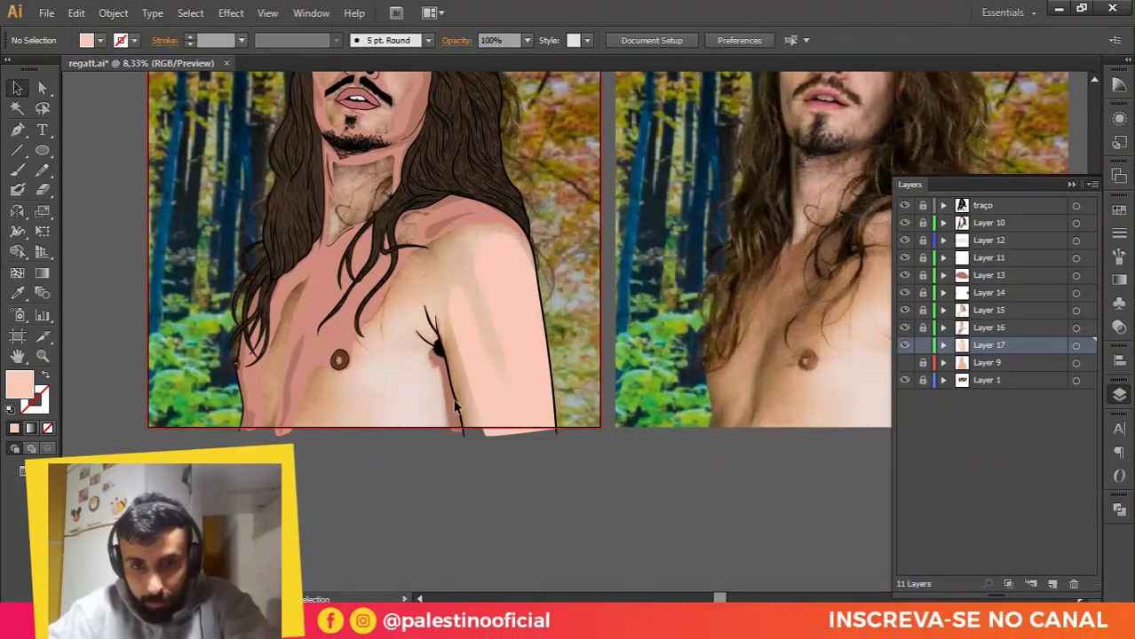
# Step: Trace the chest highlight from the armpit up to the upper chest, then down past the nipple to below the artboard's lower edge
pyautogui.press('p')
pyautogui.scroll(4, 422, 351)
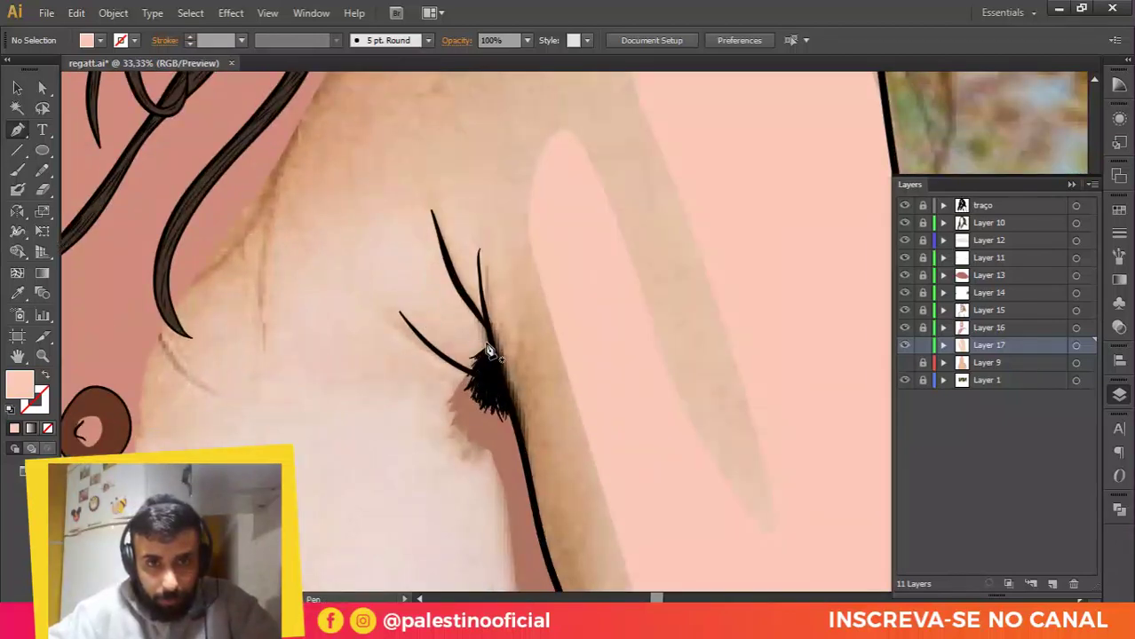
pyautogui.click(485, 345)
pyautogui.moveTo(374, 172); pyautogui.dragTo(426, 273)
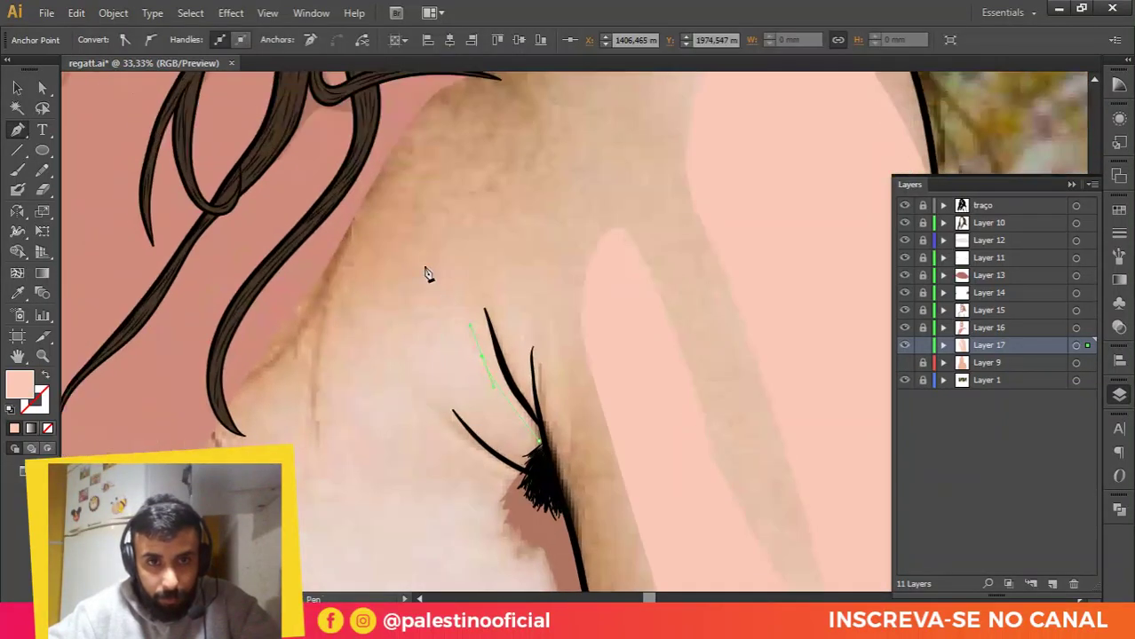
pyautogui.moveTo(363, 320); pyautogui.dragTo(569, 212)
pyautogui.scroll(-1, 570, 213)
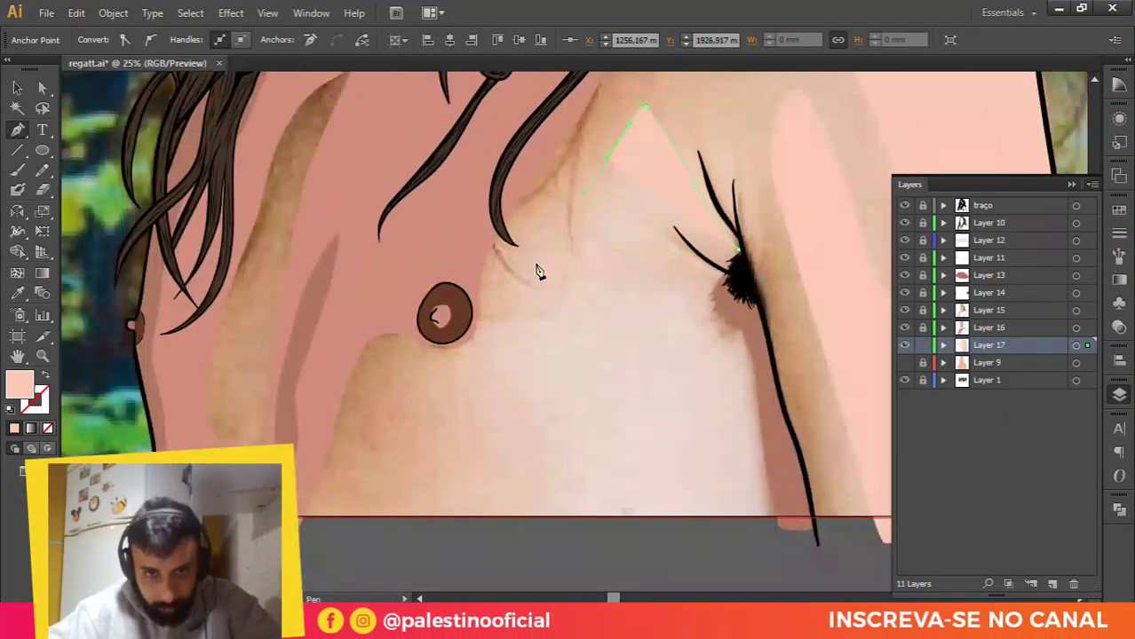
pyautogui.click(489, 354)
pyautogui.click(435, 405)
pyautogui.click(440, 467)
pyautogui.click(409, 538)
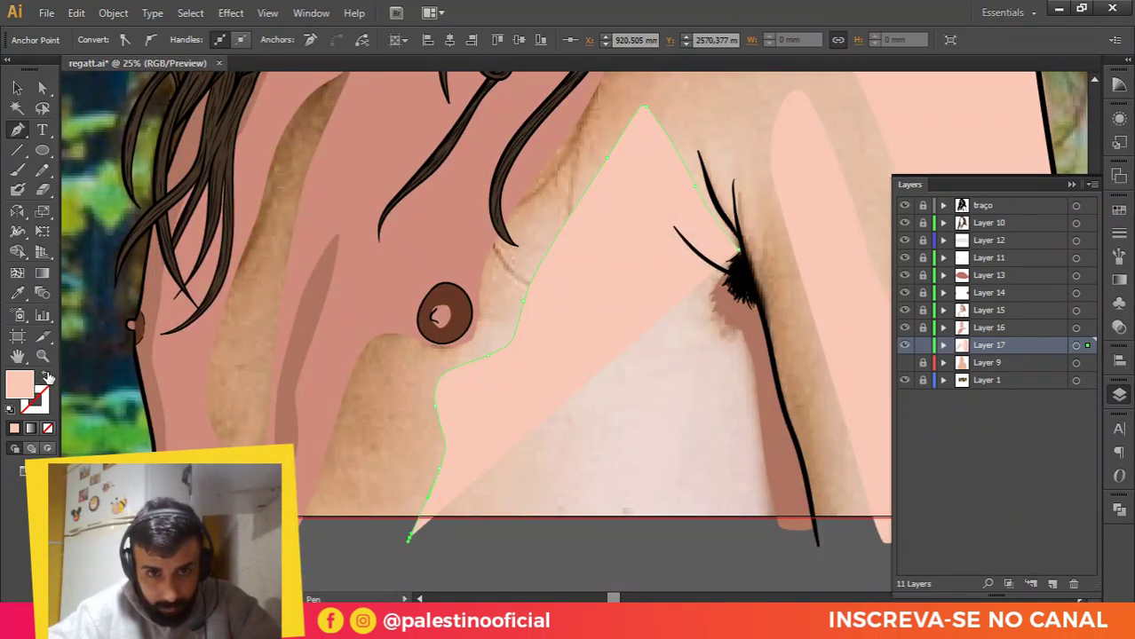
# Step: Close the chest highlight as an unfilled outline along the lower edge and armpit shadow, and outline a small highlight between the armpit crease lines
pyautogui.click(47, 376)
pyautogui.click(771, 531)
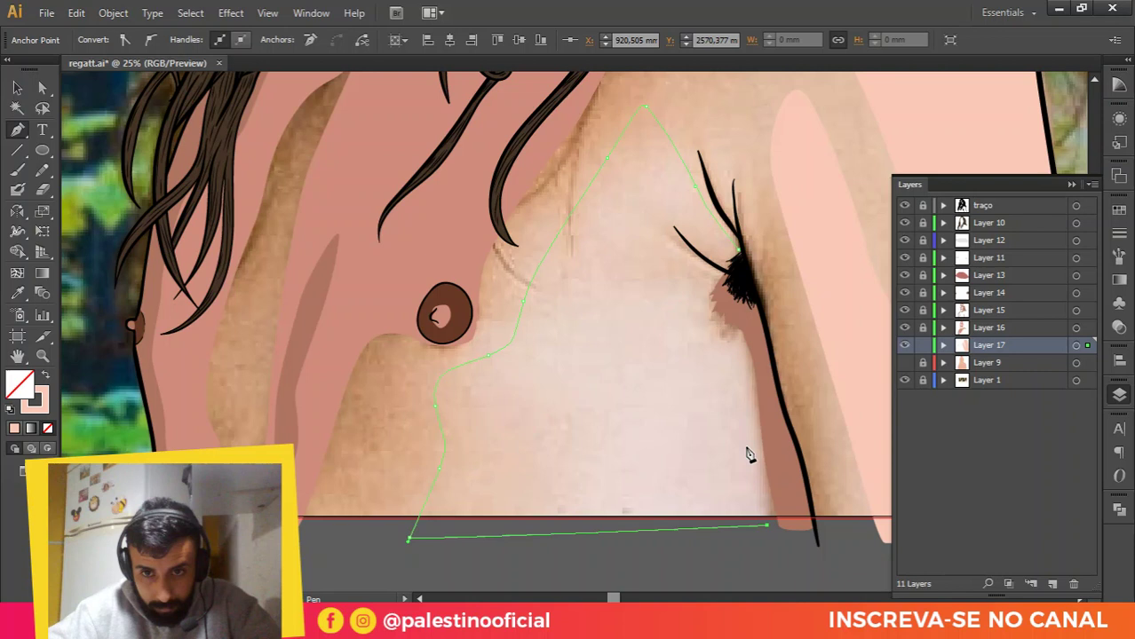
pyautogui.click(723, 339)
pyautogui.scroll(1, 702, 293)
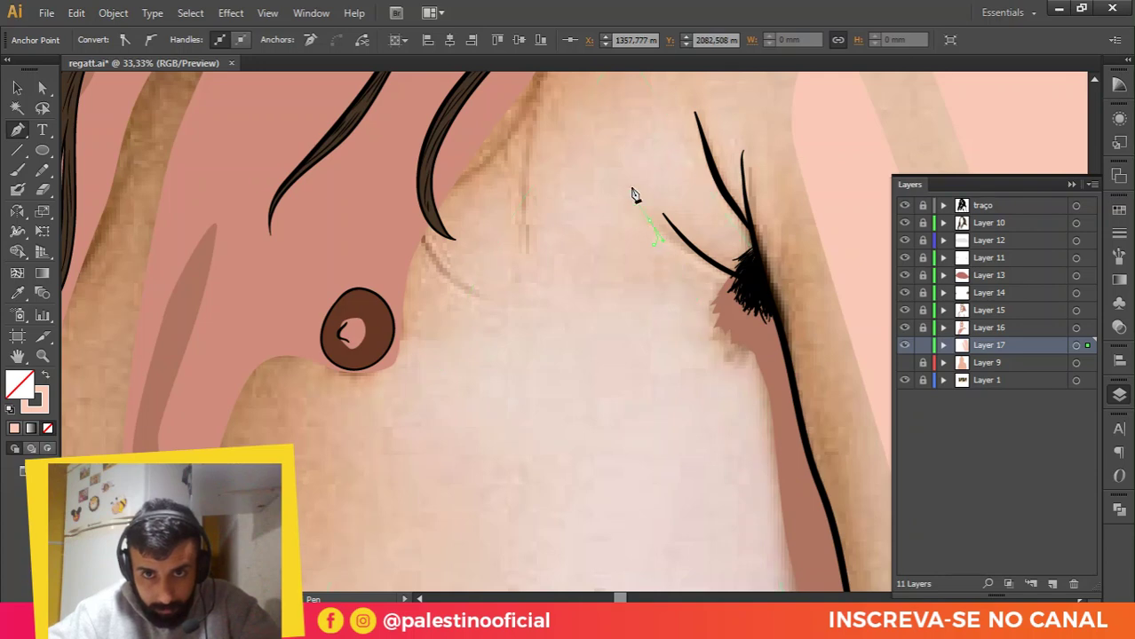
pyautogui.click(754, 265)
pyautogui.click(750, 246)
pyautogui.moveTo(719, 220); pyautogui.dragTo(702, 354)
pyautogui.scroll(1, 717, 257)
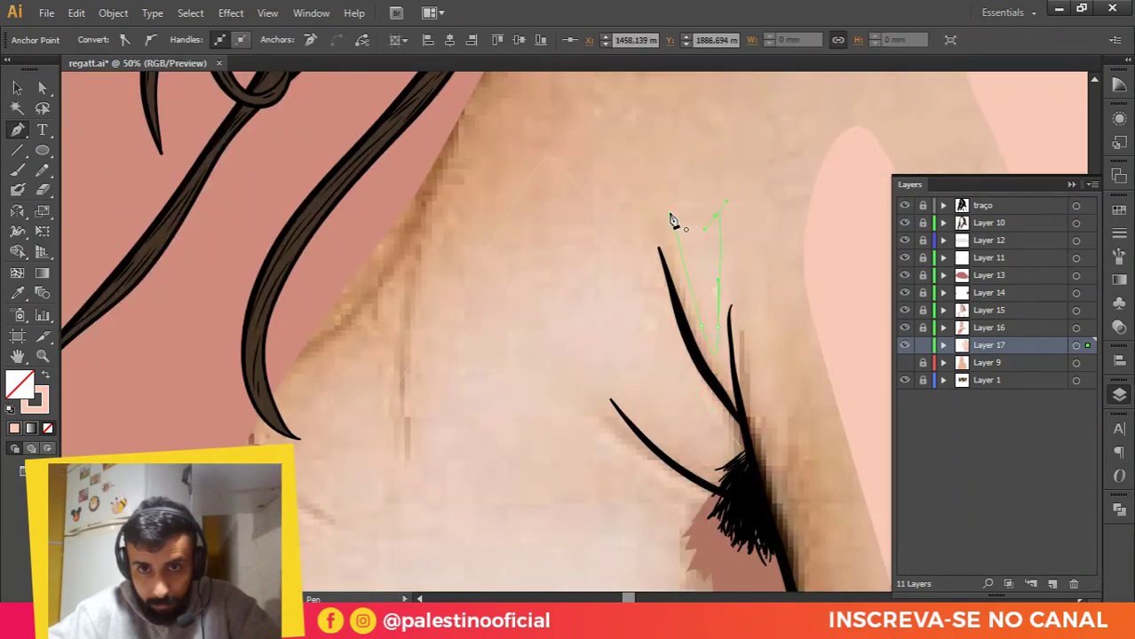
# Step: Fill all Layer 17 highlight paths with the light skin tone sampled from the arm highlight, then deselect them
pyautogui.scroll(-2, 673, 221)
pyautogui.hotkey('ctrl', 'a')
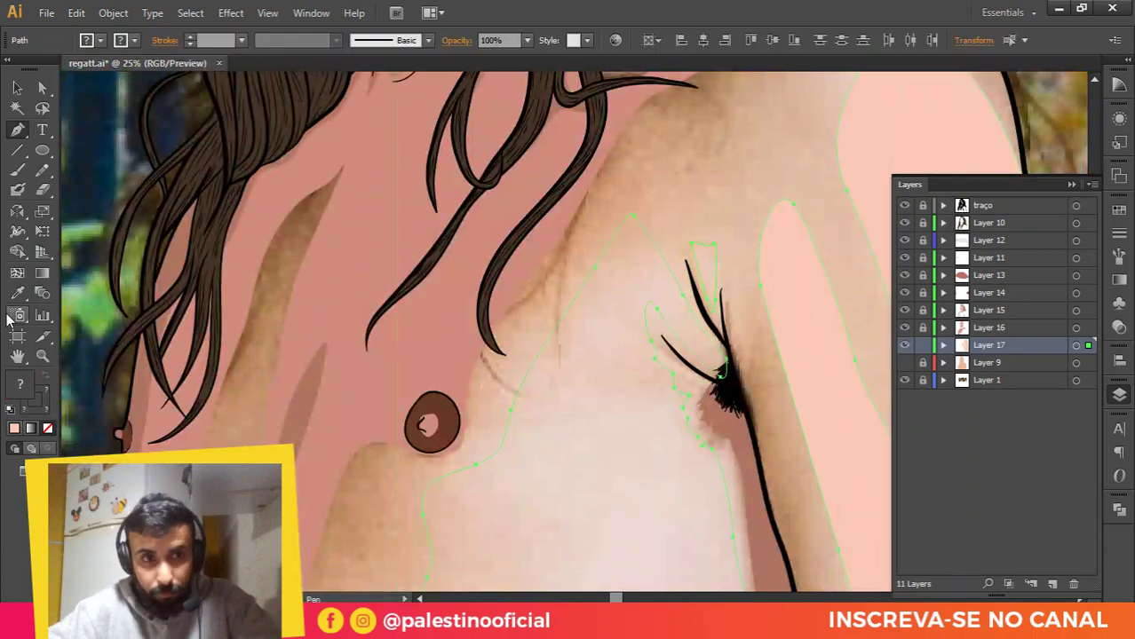
pyautogui.click(17, 293)
pyautogui.click(795, 268)
pyautogui.press('v')
pyautogui.click(683, 222)
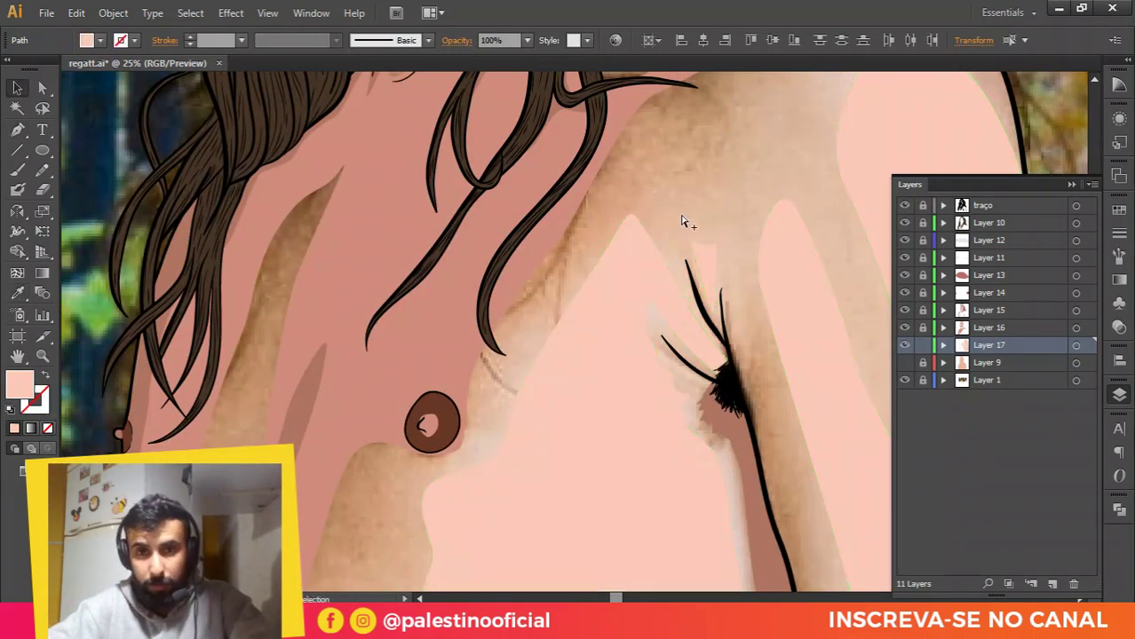
pyautogui.scroll(-4, 672, 191)
pyautogui.moveTo(543, 239); pyautogui.dragTo(694, 367)
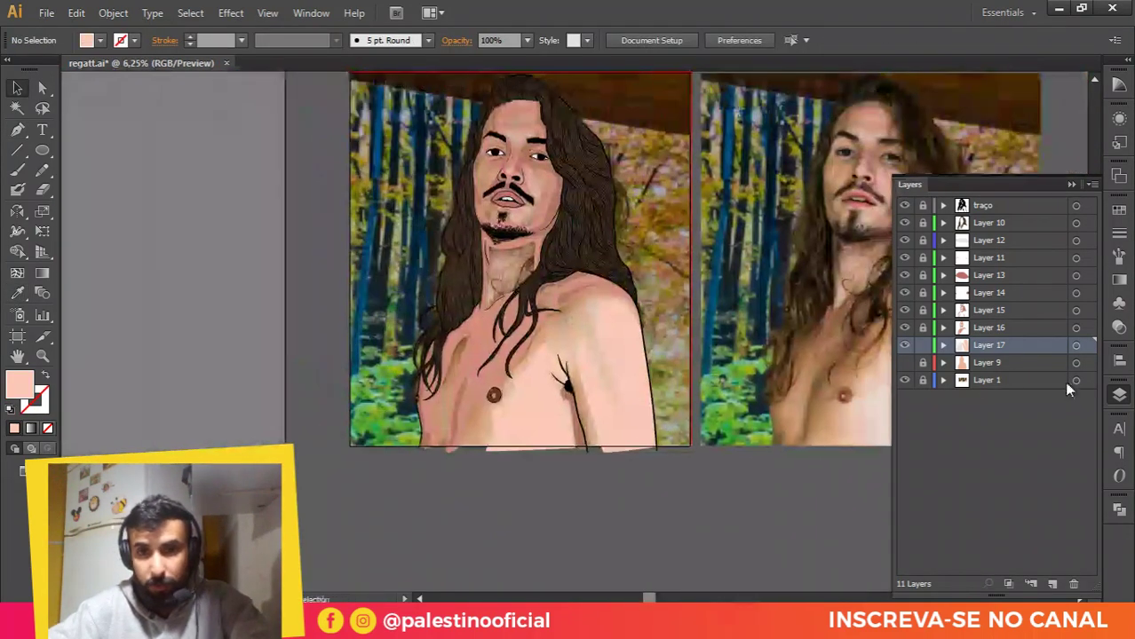
# Step: Recheck the highlights over the Layer 9 skin base, hide that layer, and start a light forehead highlight reaching down between the eyebrows
pyautogui.click(905, 364)
pyautogui.click(905, 365)
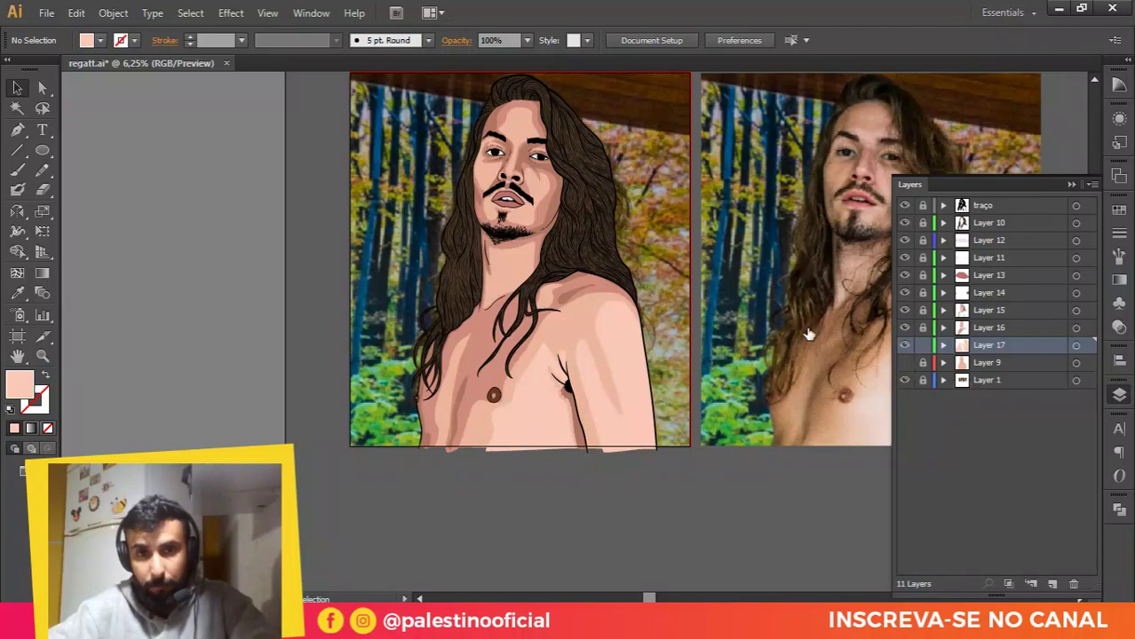
pyautogui.scroll(2, 499, 178)
pyautogui.moveTo(250, 86); pyautogui.dragTo(442, 237)
pyautogui.scroll(2, 443, 238)
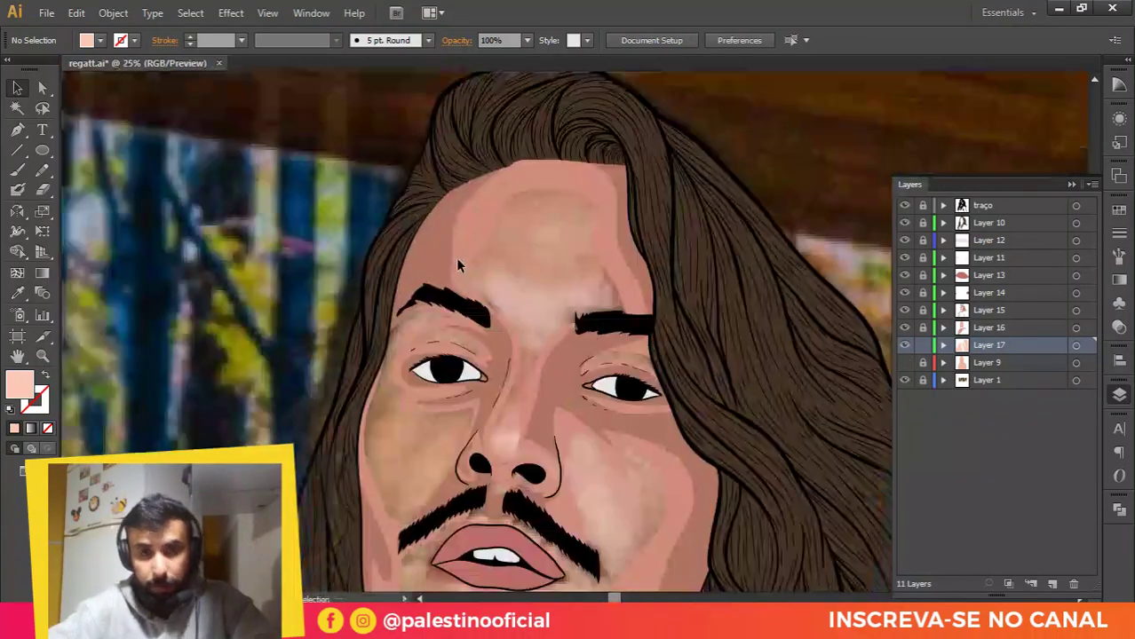
pyautogui.press('p')
pyautogui.moveTo(535, 308); pyautogui.dragTo(568, 260)
pyautogui.scroll(1, 545, 207)
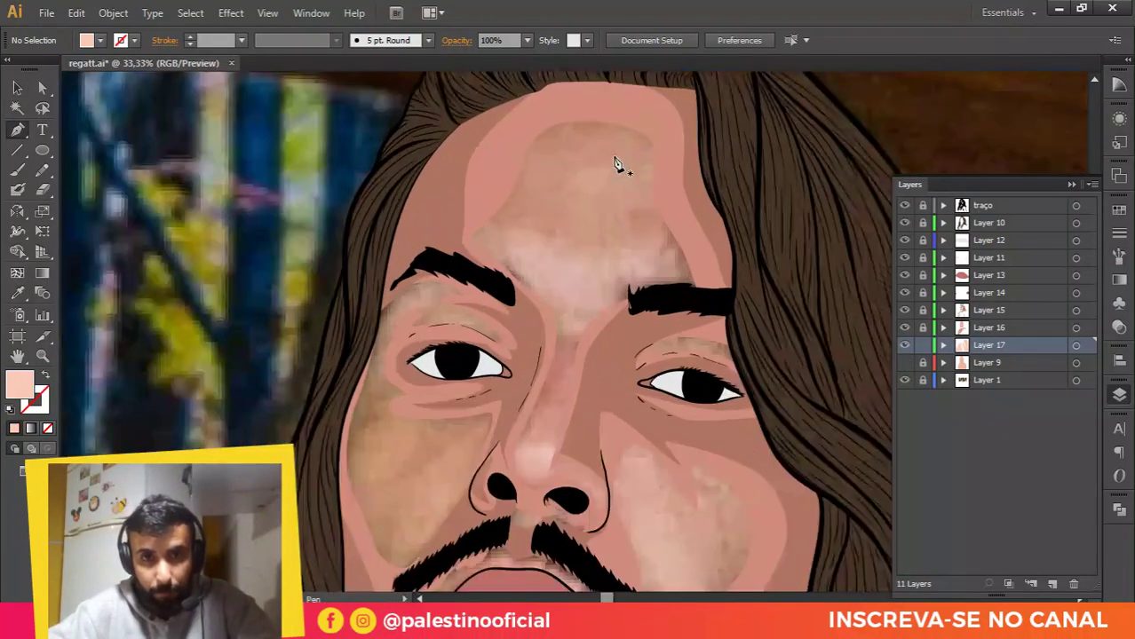
pyautogui.scroll(1, 589, 156)
pyautogui.moveTo(502, 301); pyautogui.dragTo(573, 391)
pyautogui.moveTo(657, 336); pyautogui.dragTo(700, 333)
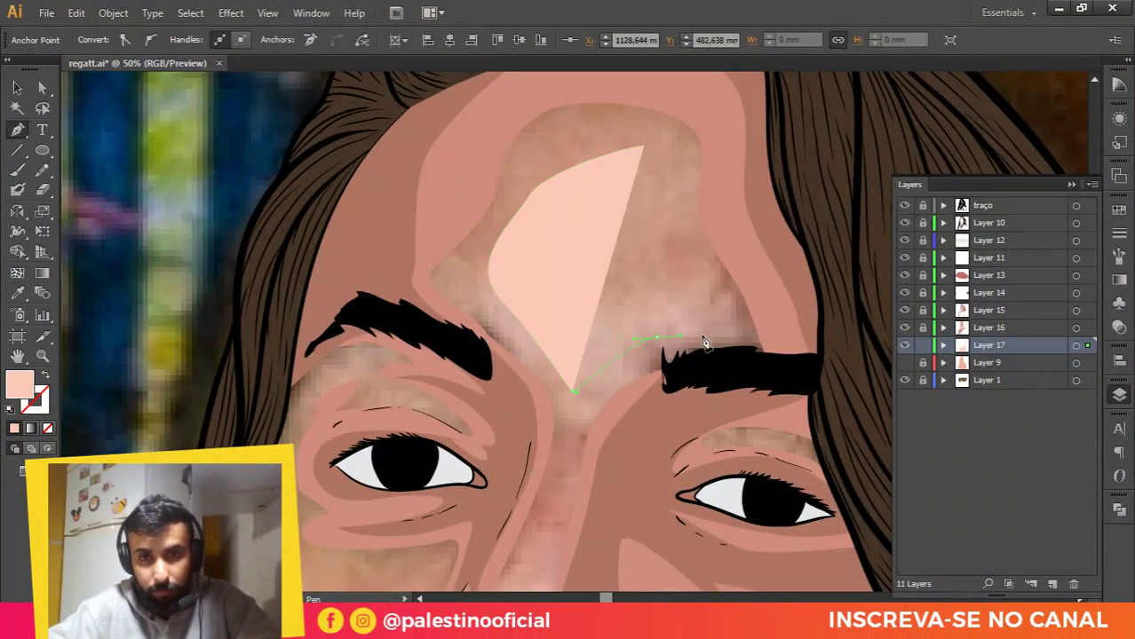
# Step: Close the forehead highlight up its far side, round its upper edge with the Direct Selection tool, and deselect it
pyautogui.moveTo(687, 276); pyautogui.dragTo(673, 245)
pyautogui.moveTo(666, 181); pyautogui.dragTo(670, 163)
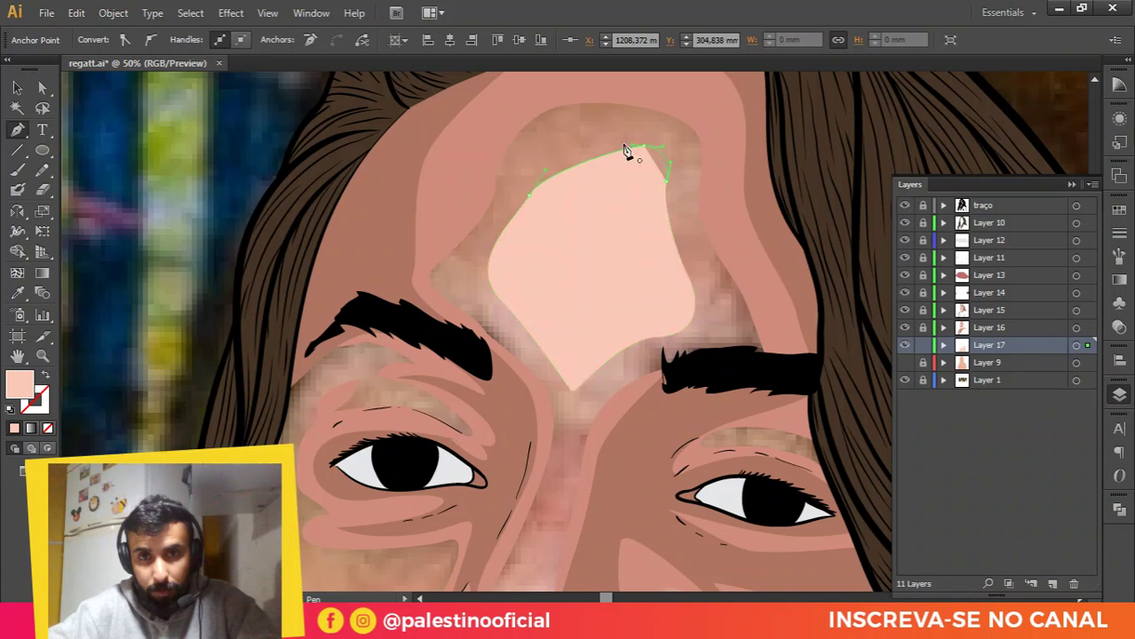
pyautogui.click(634, 148)
pyautogui.press('a')
pyautogui.moveTo(615, 139); pyautogui.dragTo(563, 126)
pyautogui.click(672, 148)
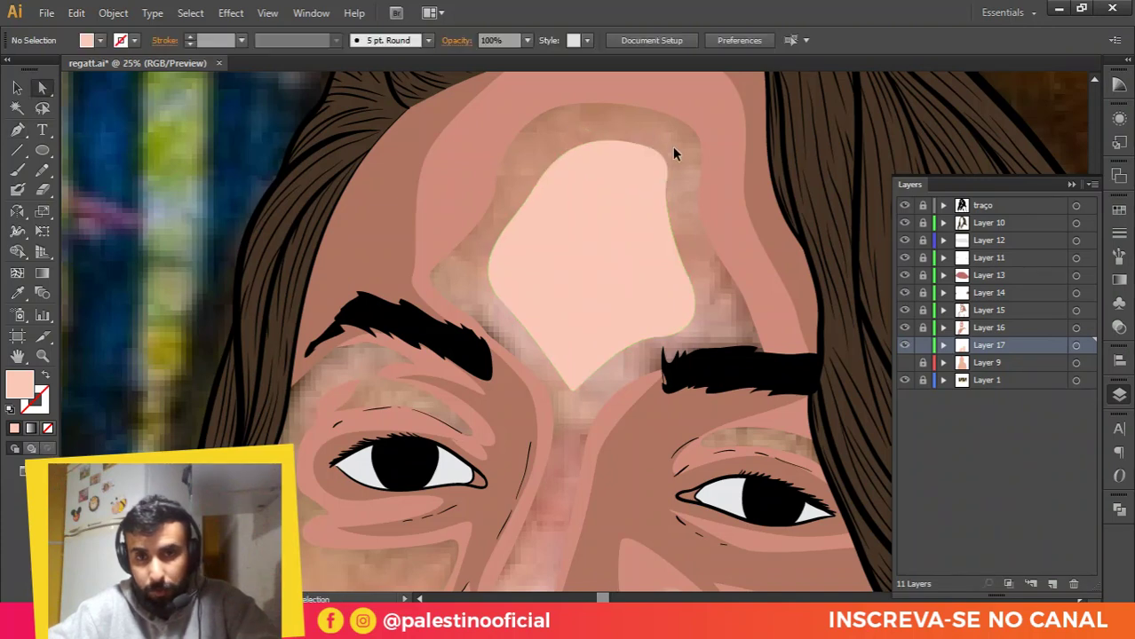
# Step: Draw a narrow teardrop highlight down the bridge of the nose, tapering upward and rounded at the nose tip
pyautogui.scroll(-4, 672, 149)
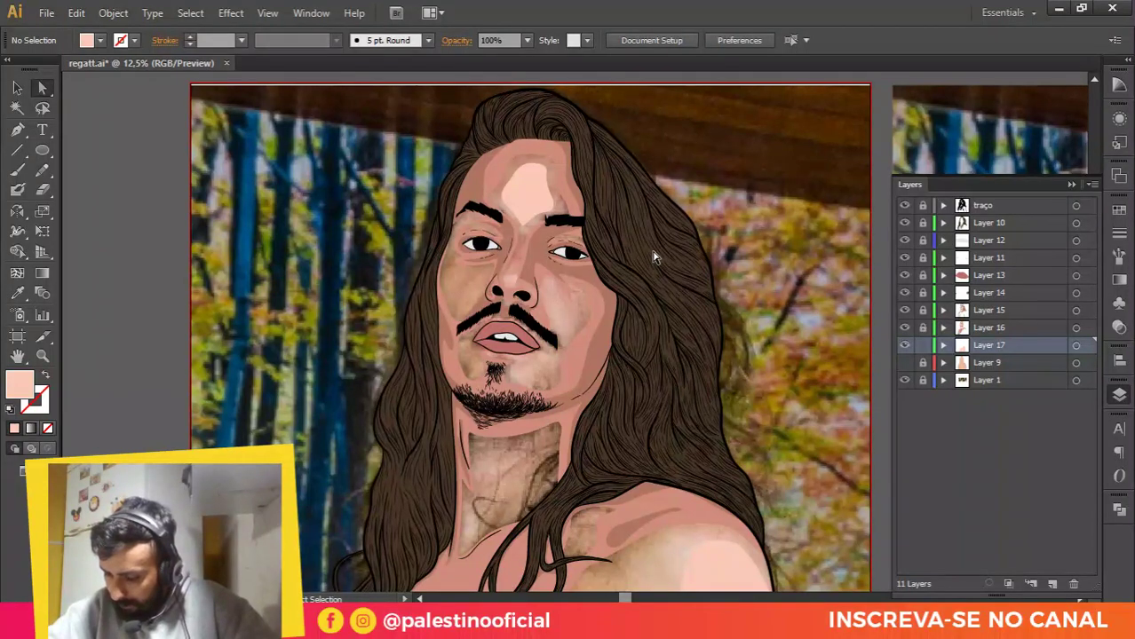
pyautogui.scroll(-1, 616, 211)
pyautogui.moveTo(577, 346); pyautogui.dragTo(679, 298)
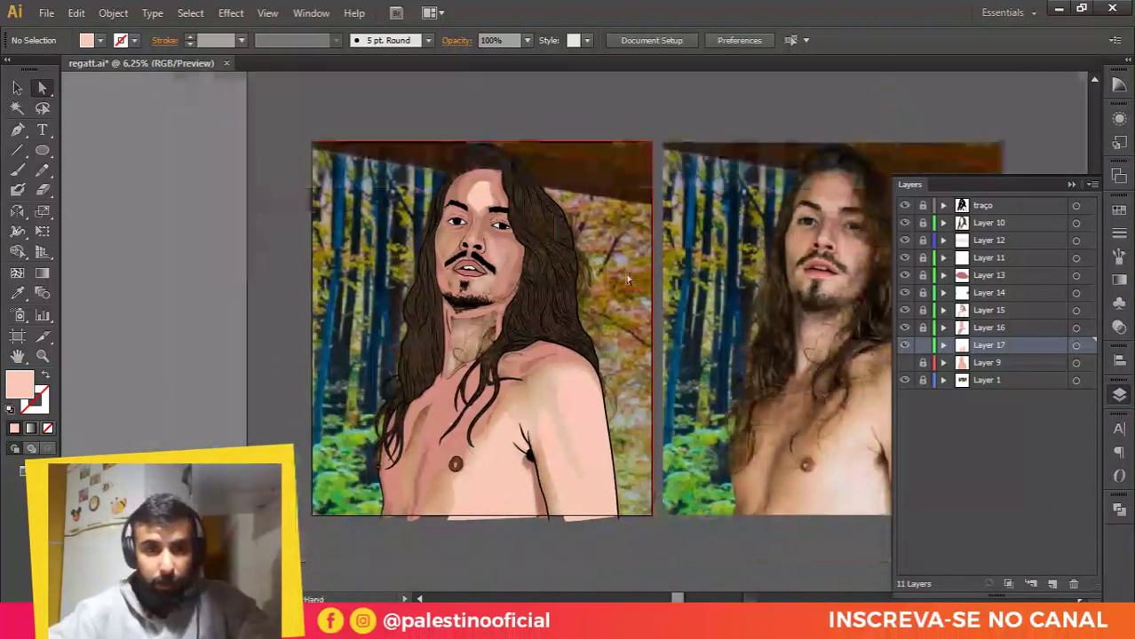
pyautogui.scroll(1, 442, 279)
pyautogui.press('p')
pyautogui.scroll(2, 263, 221)
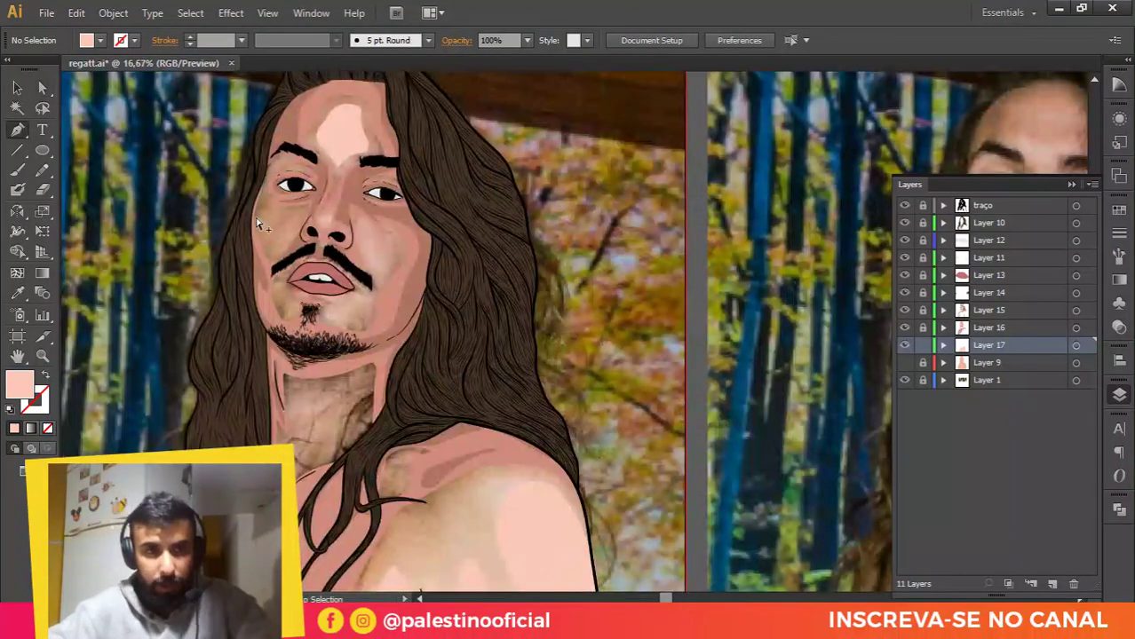
pyautogui.moveTo(265, 218); pyautogui.dragTo(426, 236)
pyautogui.scroll(3, 560, 215)
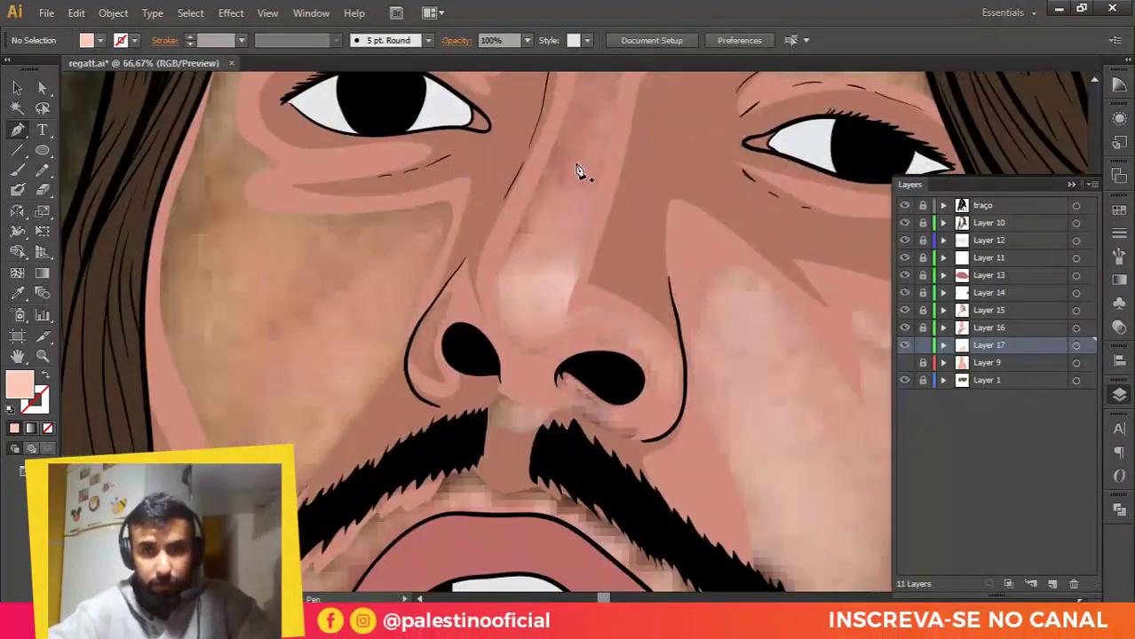
pyautogui.click(575, 163)
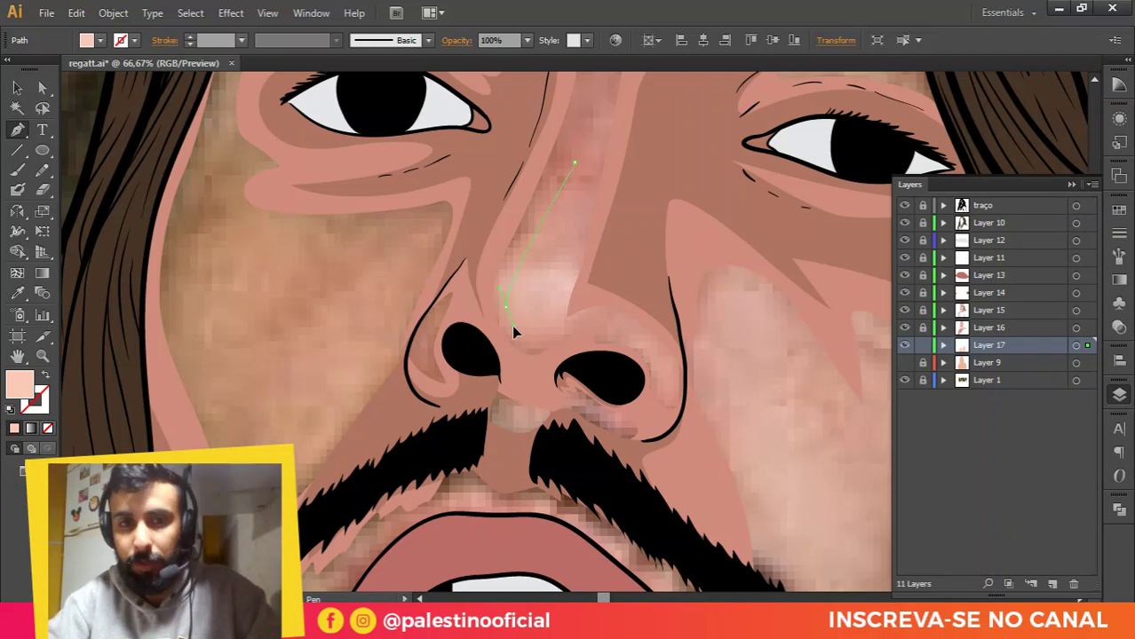
pyautogui.moveTo(530, 332); pyautogui.dragTo(568, 229)
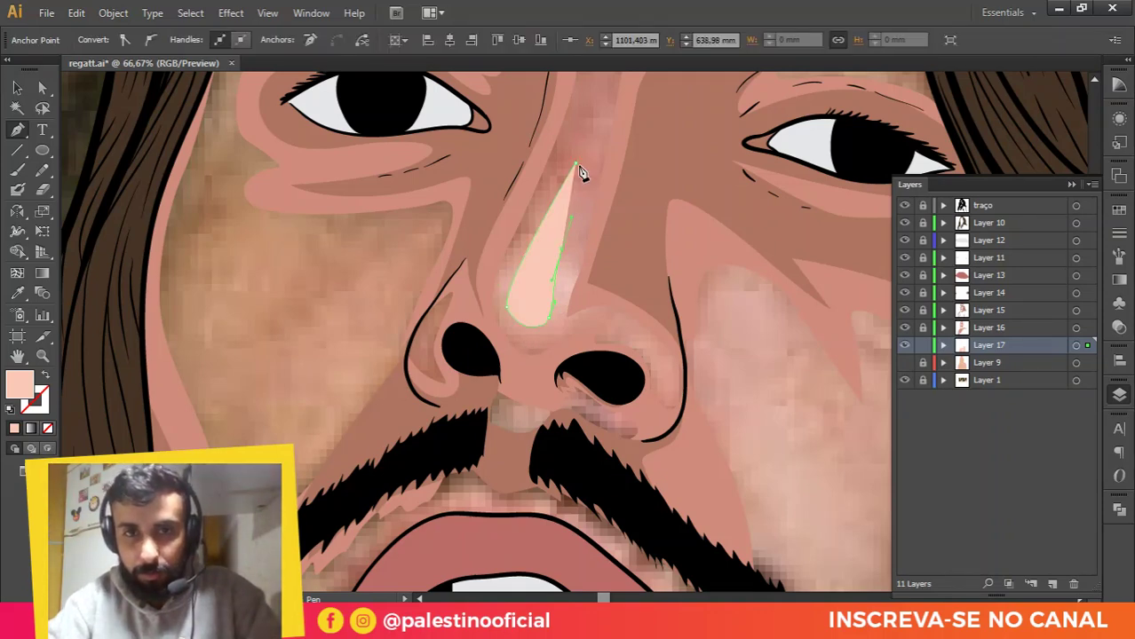
pyautogui.moveTo(570, 170); pyautogui.dragTo(568, 173)
# Step: Draw a thin curved highlight on the nose wing above the image-right nostril
pyautogui.moveTo(472, 295); pyautogui.dragTo(514, 220)
pyautogui.scroll(1, 600, 357)
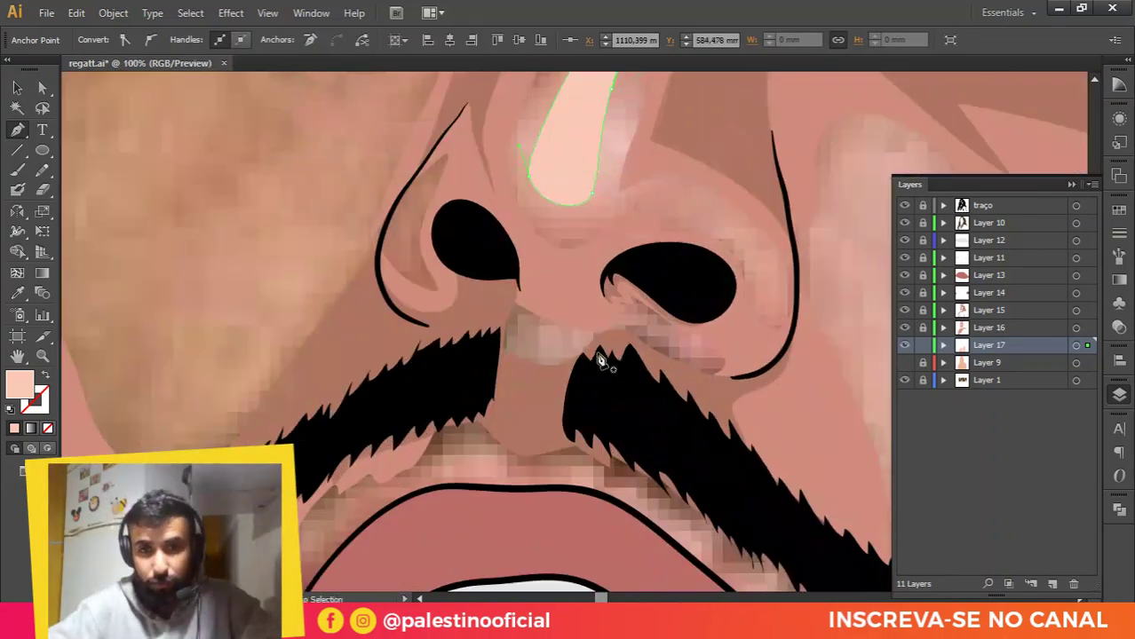
pyautogui.moveTo(661, 241); pyautogui.dragTo(557, 290)
pyautogui.hotkey('ctrl', '-')
pyautogui.hotkey('ctrl', '-')
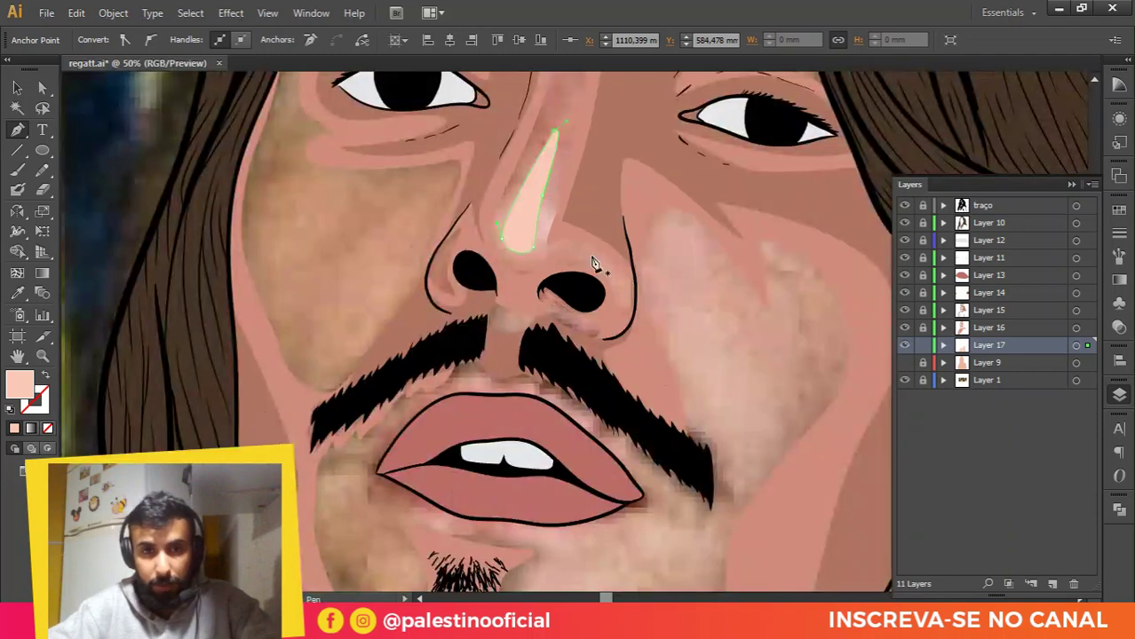
pyautogui.scroll(3, 612, 267)
pyautogui.moveTo(583, 236); pyautogui.dragTo(568, 236)
pyautogui.moveTo(548, 250); pyautogui.dragTo(564, 259)
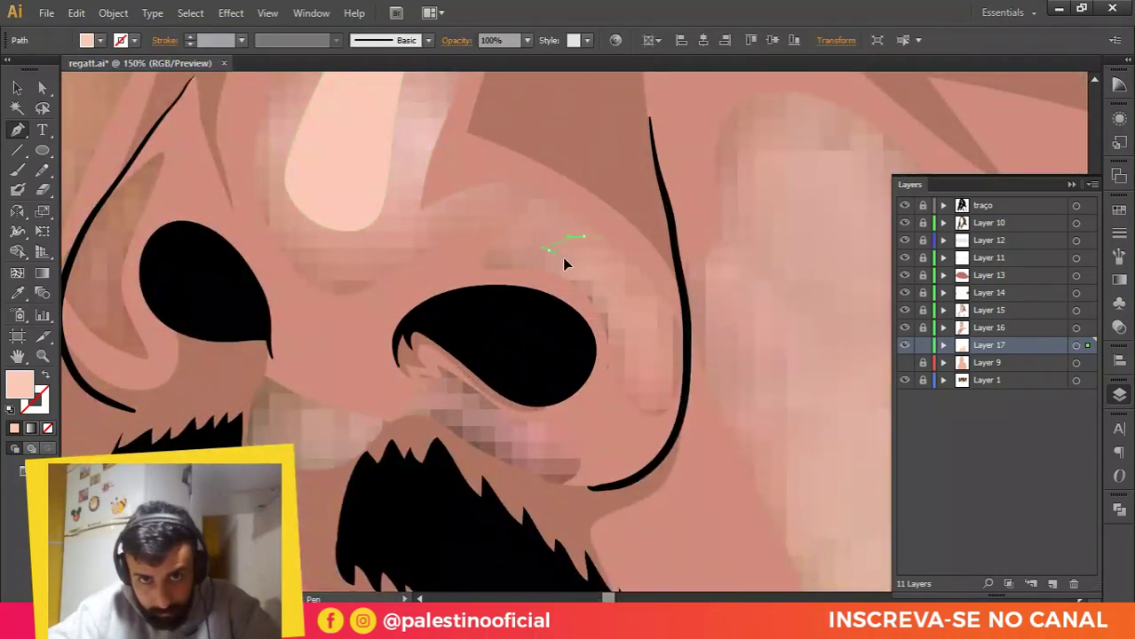
pyautogui.moveTo(620, 309); pyautogui.dragTo(625, 322)
pyautogui.moveTo(647, 354); pyautogui.dragTo(649, 344)
pyautogui.moveTo(632, 286); pyautogui.dragTo(618, 265)
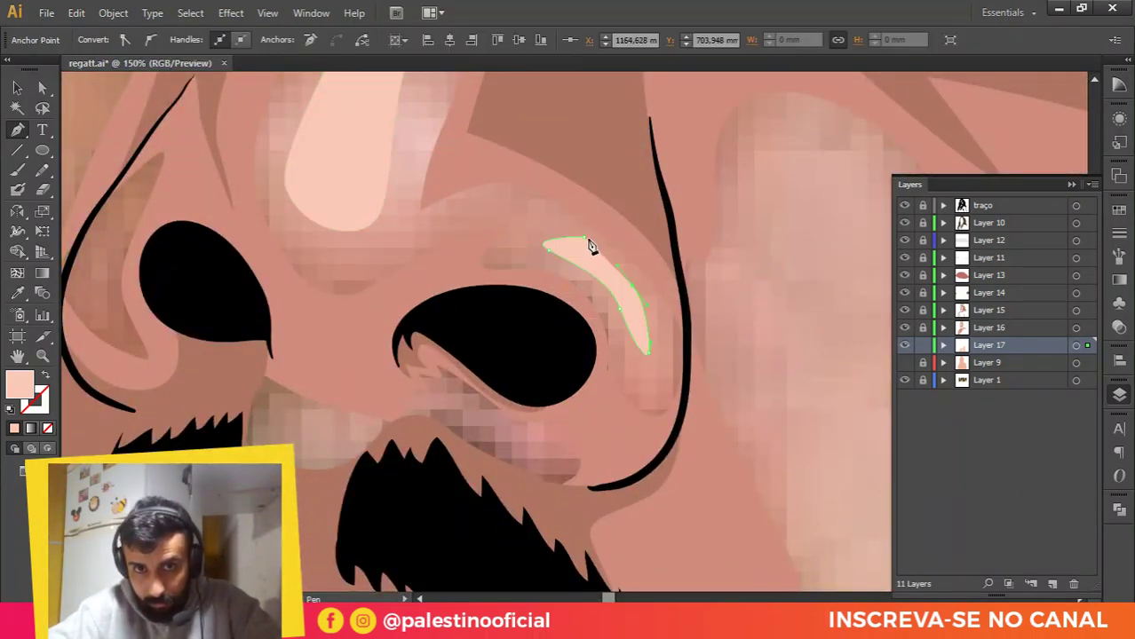
# Step: Draw a rounded triangular highlight on the image-left cheek, tapering down toward the mustache
pyautogui.hotkey('ctrl', '-')
pyautogui.hotkey('ctrl', '-')
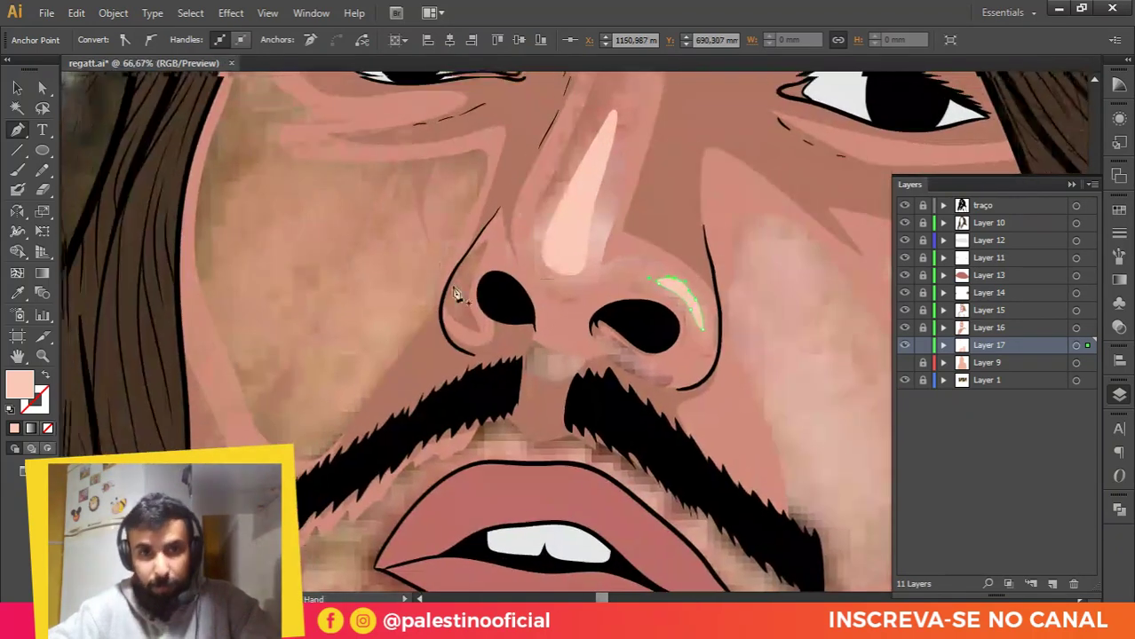
pyautogui.moveTo(307, 206); pyautogui.dragTo(266, 189)
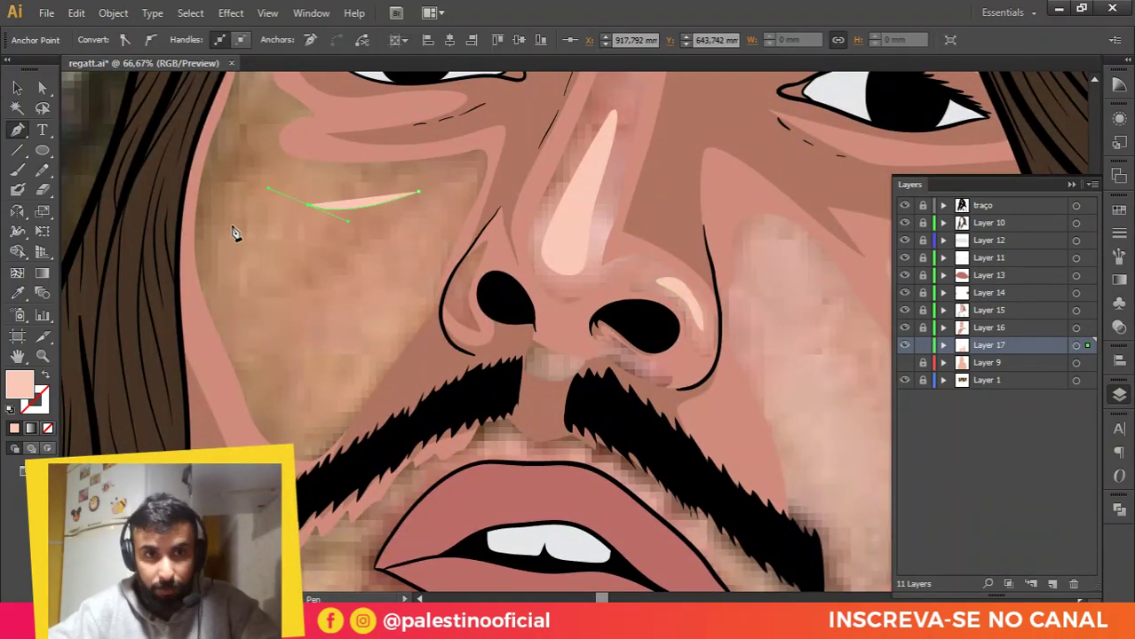
pyautogui.moveTo(275, 367); pyautogui.dragTo(286, 391)
pyautogui.moveTo(357, 350); pyautogui.dragTo(396, 299)
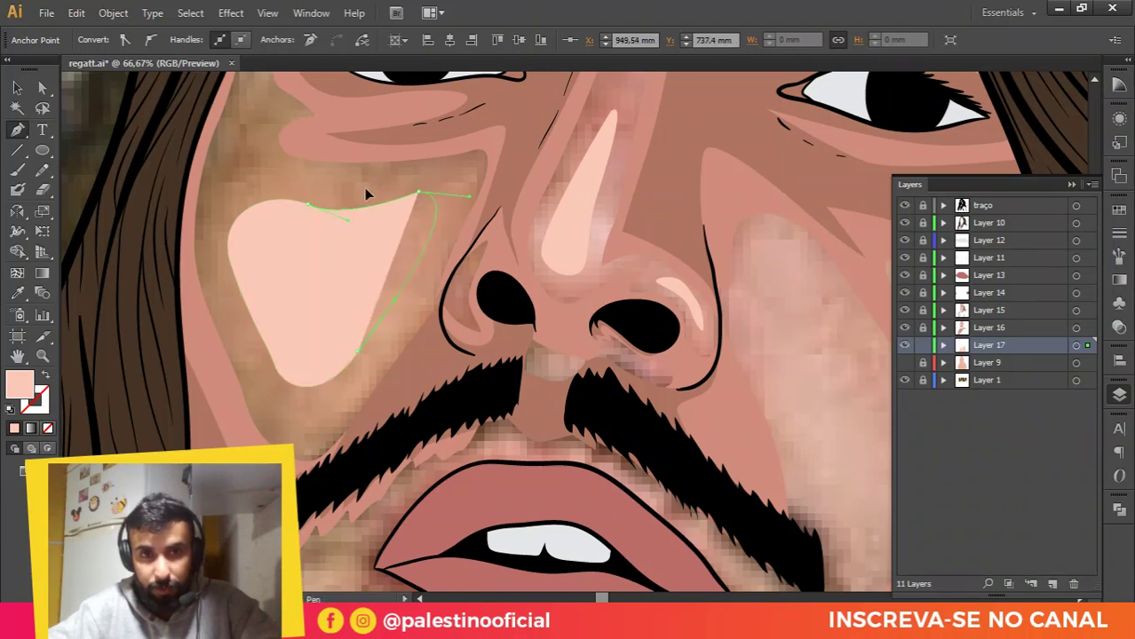
pyautogui.moveTo(365, 188); pyautogui.dragTo(364, 189)
# Step: Draw a notched, heart-like highlight on the image-right cheek, tapering down to a point near the mustache tip
pyautogui.scroll(-2, 274, 230)
pyautogui.moveTo(544, 218); pyautogui.dragTo(506, 210)
pyautogui.scroll(1, 489, 258)
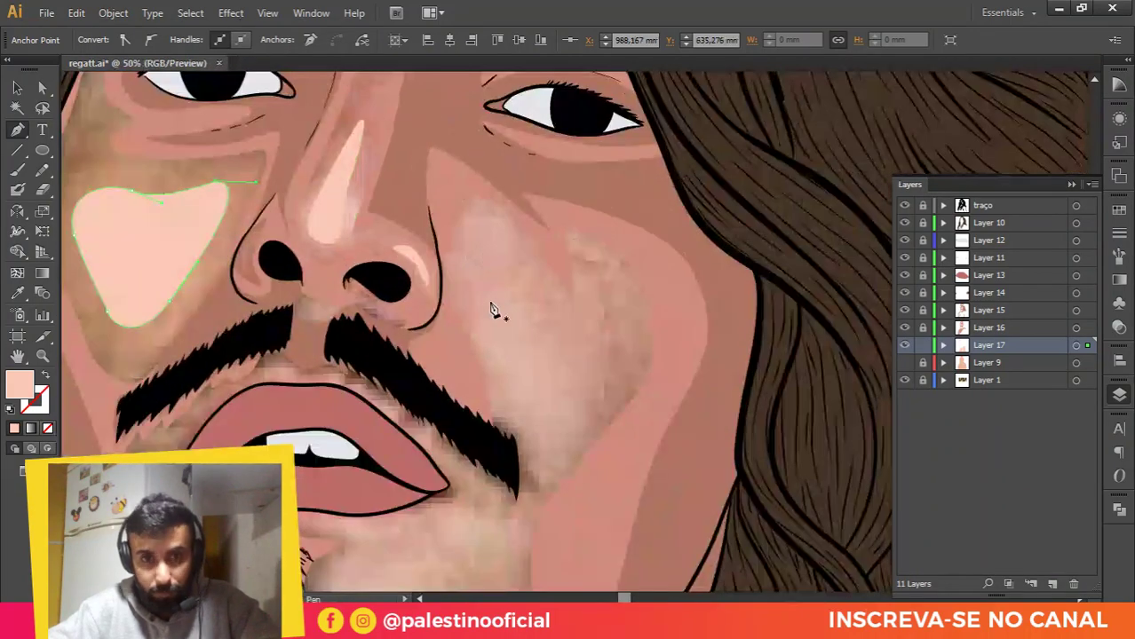
pyautogui.moveTo(476, 285); pyautogui.dragTo(475, 258)
pyautogui.moveTo(572, 327); pyautogui.dragTo(594, 316)
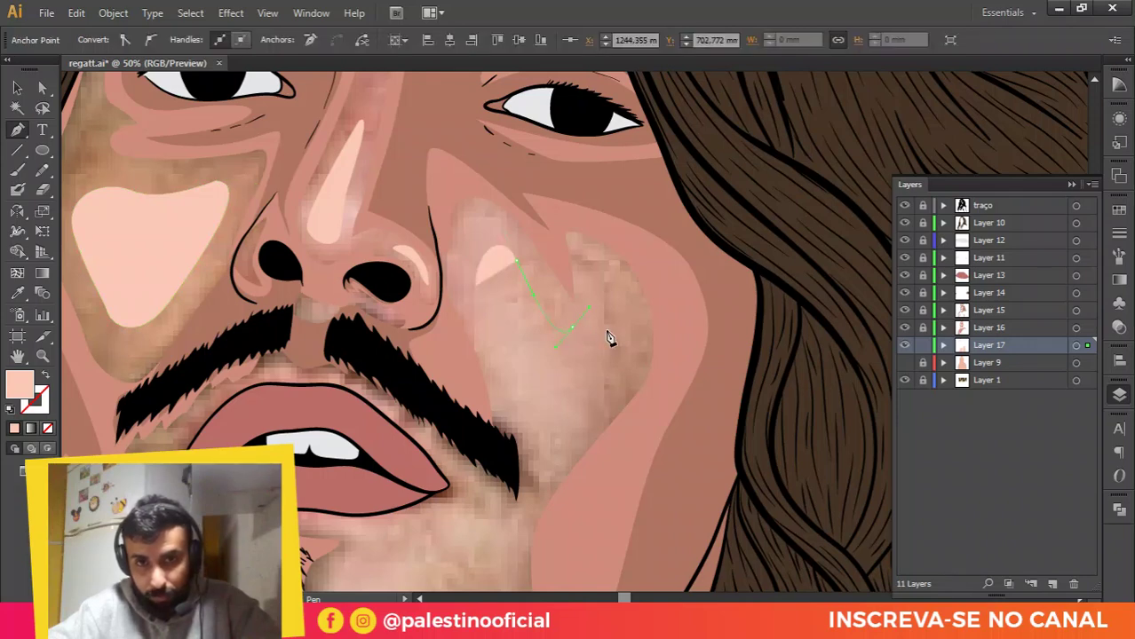
pyautogui.moveTo(606, 366); pyautogui.dragTo(586, 398)
pyautogui.moveTo(549, 459); pyautogui.dragTo(532, 470)
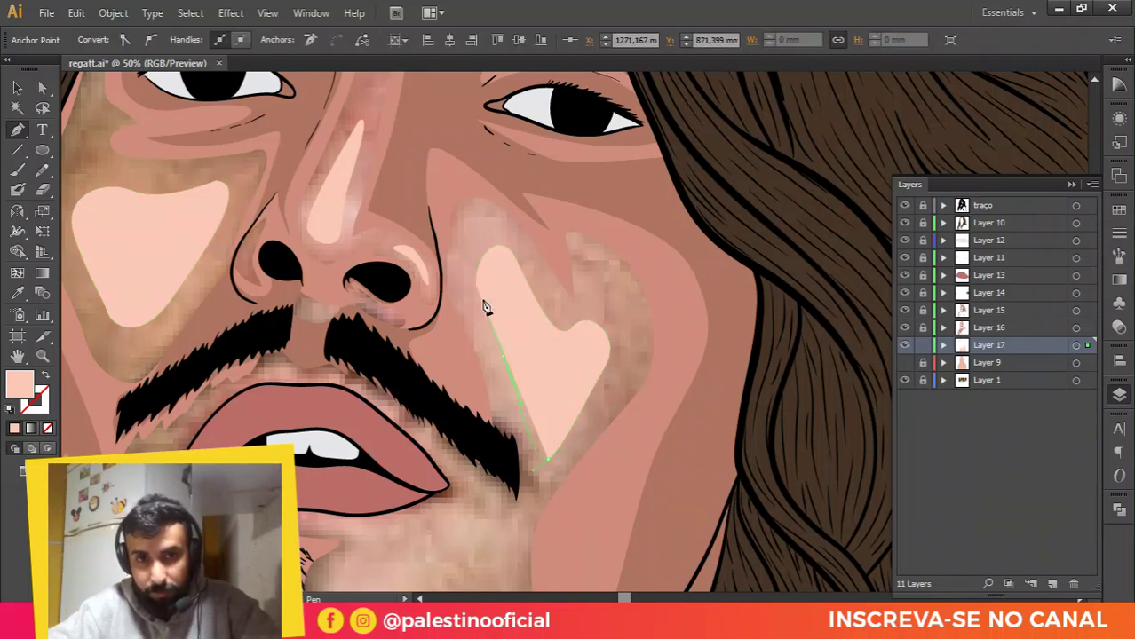
pyautogui.click(477, 286)
# Step: Draw a broad highlight on the chin to the image-right of the soul patch, rising to the corner of the mouth
pyautogui.scroll(-3, 522, 253)
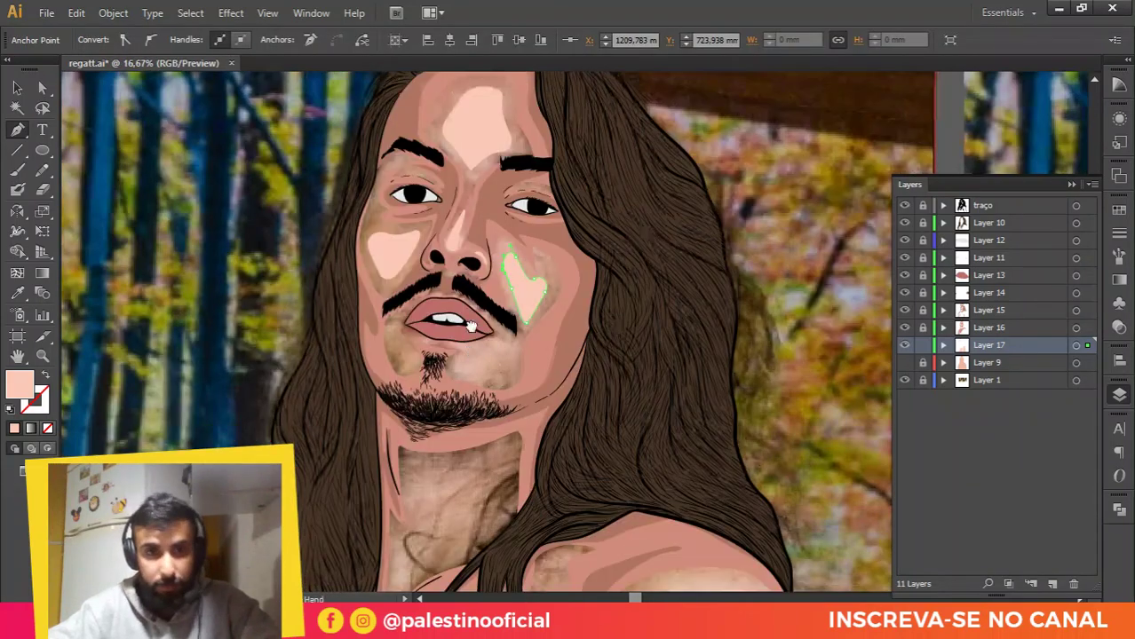
pyautogui.moveTo(496, 346); pyautogui.dragTo(508, 304)
pyautogui.scroll(2, 508, 304)
pyautogui.scroll(1, 447, 205)
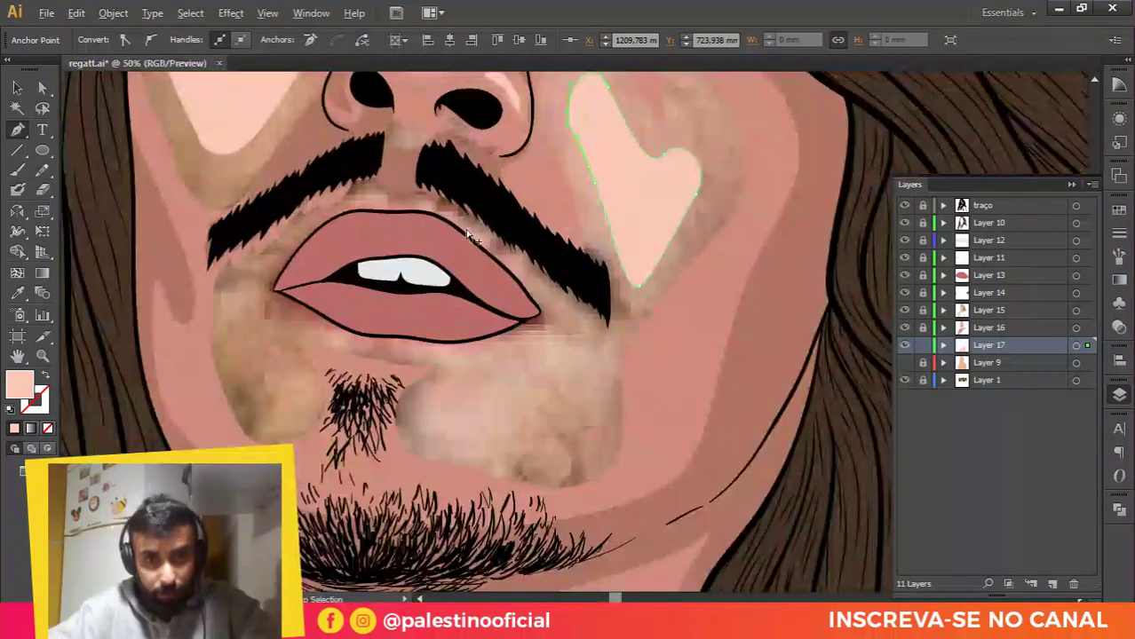
pyautogui.scroll(1, 455, 222)
pyautogui.click(597, 340)
pyautogui.moveTo(540, 388); pyautogui.dragTo(499, 407)
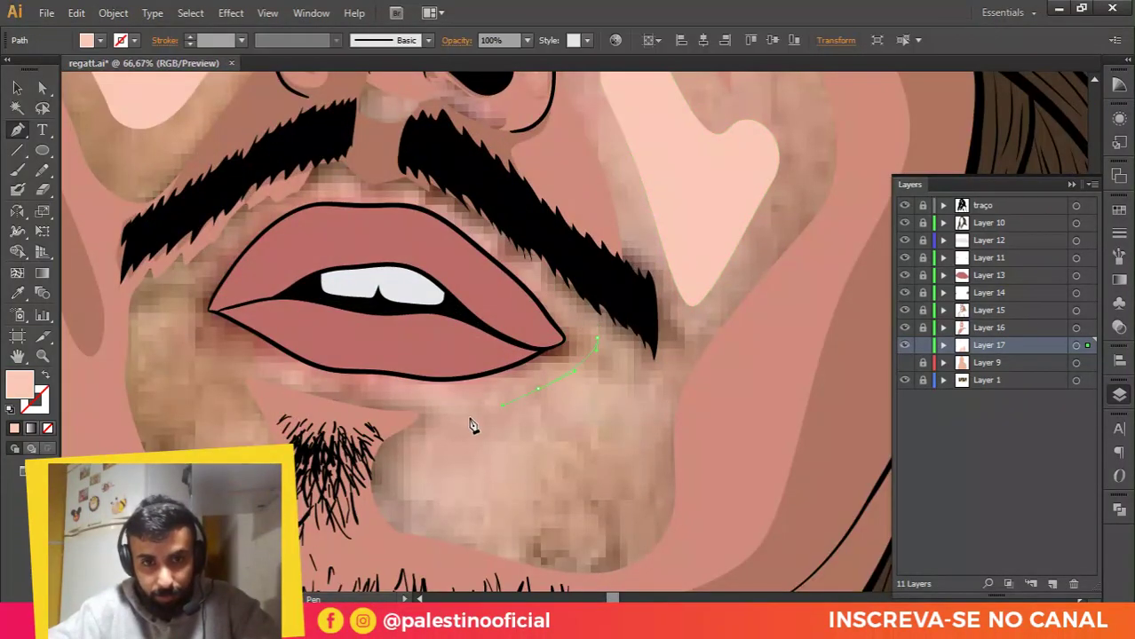
pyautogui.moveTo(422, 462); pyautogui.dragTo(423, 500)
pyautogui.moveTo(498, 528); pyautogui.dragTo(553, 538)
pyautogui.moveTo(627, 488); pyautogui.dragTo(636, 438)
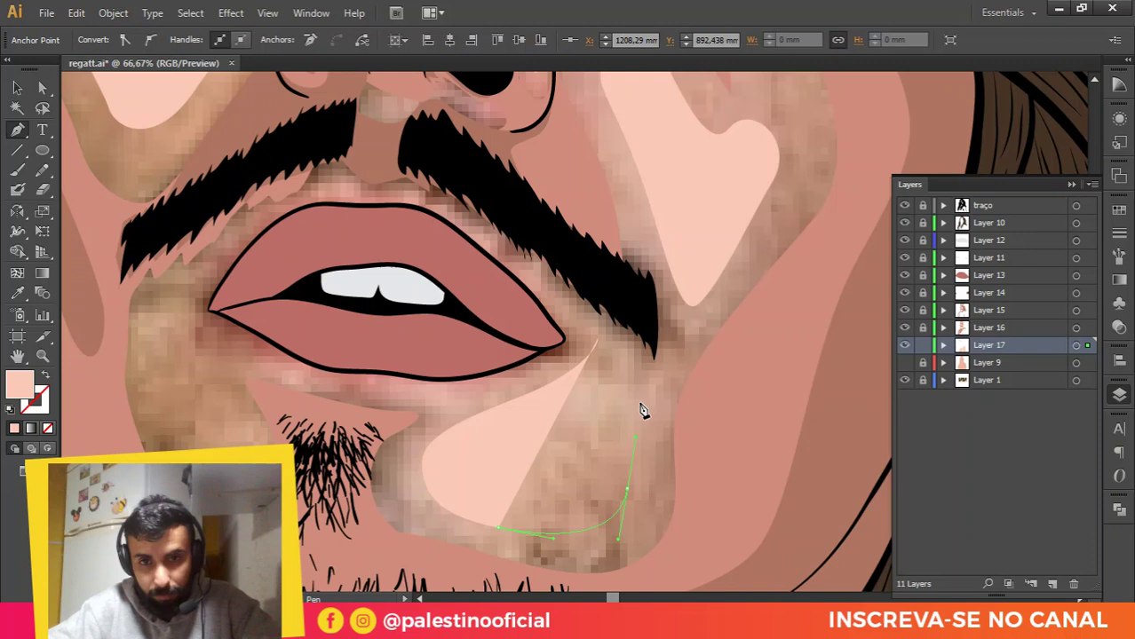
pyautogui.click(597, 340)
# Step: Draw a smaller elongated highlight below the image-left corner of the mouth, beside the soul patch, and deselect it
pyautogui.moveTo(260, 328); pyautogui.dragTo(448, 357)
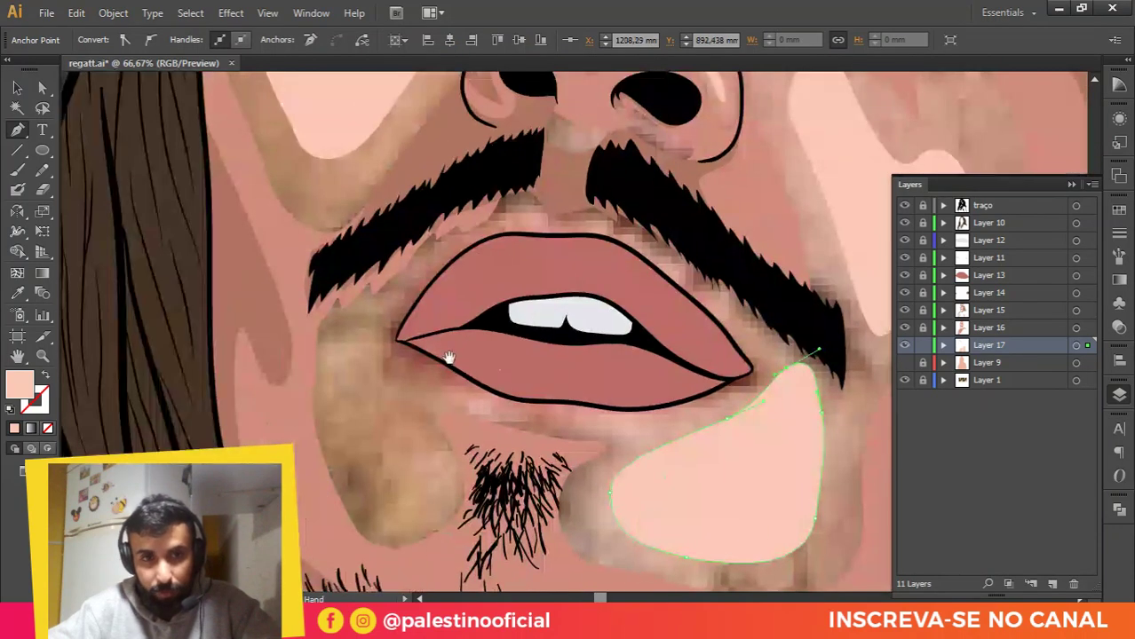
pyautogui.click(345, 367)
pyautogui.moveTo(365, 507); pyautogui.dragTo(393, 523)
pyautogui.moveTo(425, 468); pyautogui.dragTo(403, 435)
pyautogui.moveTo(393, 387); pyautogui.dragTo(395, 371)
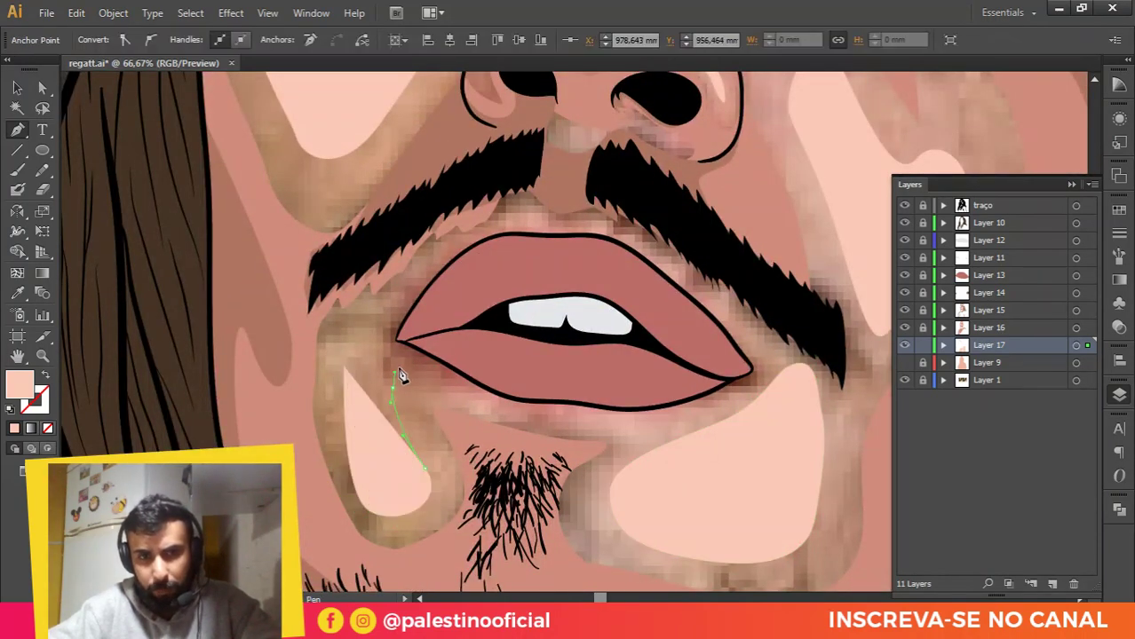
pyautogui.click(344, 366)
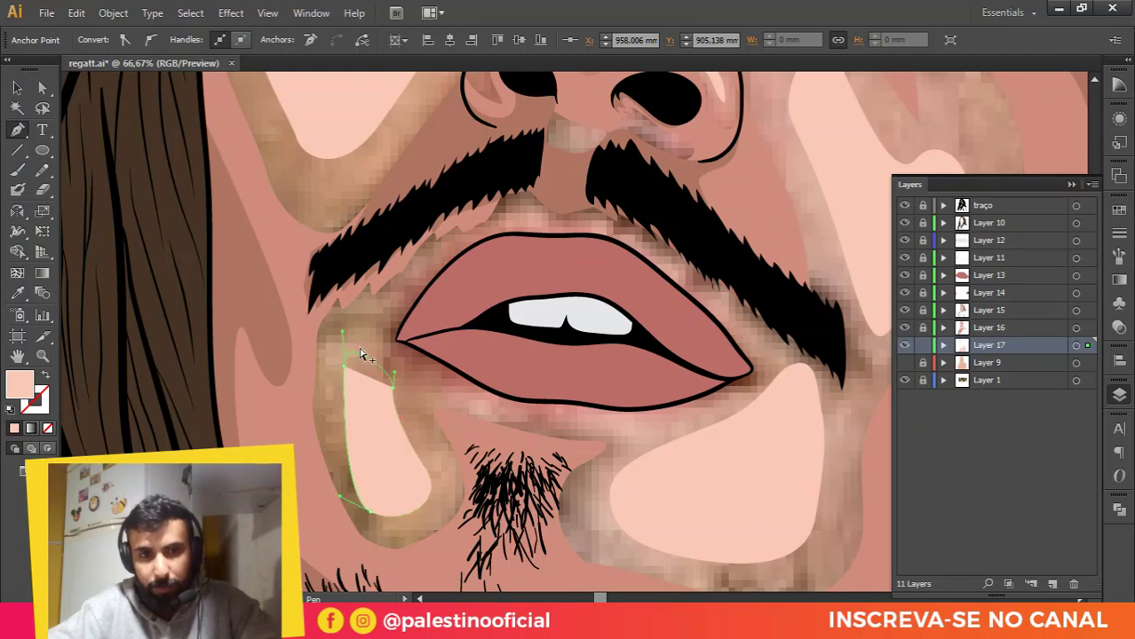
pyautogui.scroll(-2, 375, 310)
pyautogui.press('v')
pyautogui.click(519, 258)
# Step: Start the neck highlight along the shadow under the jaw and down the image-left side of the neck
pyautogui.scroll(-2, 518, 258)
pyautogui.moveTo(534, 365); pyautogui.dragTo(547, 279)
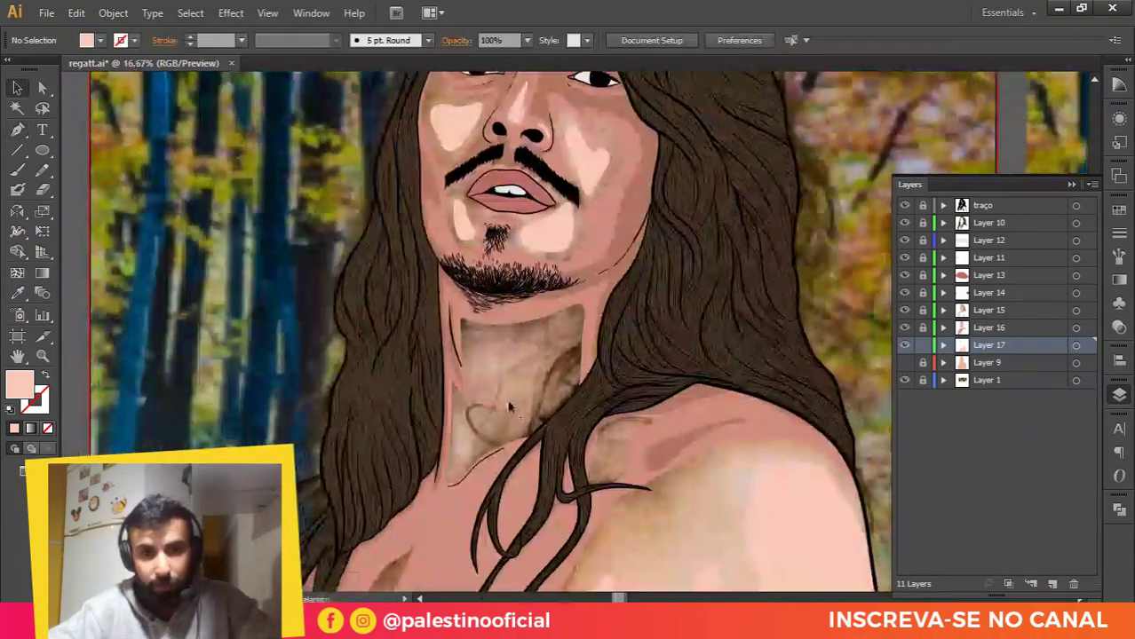
pyautogui.scroll(1, 509, 407)
pyautogui.press('p')
pyautogui.scroll(1, 545, 310)
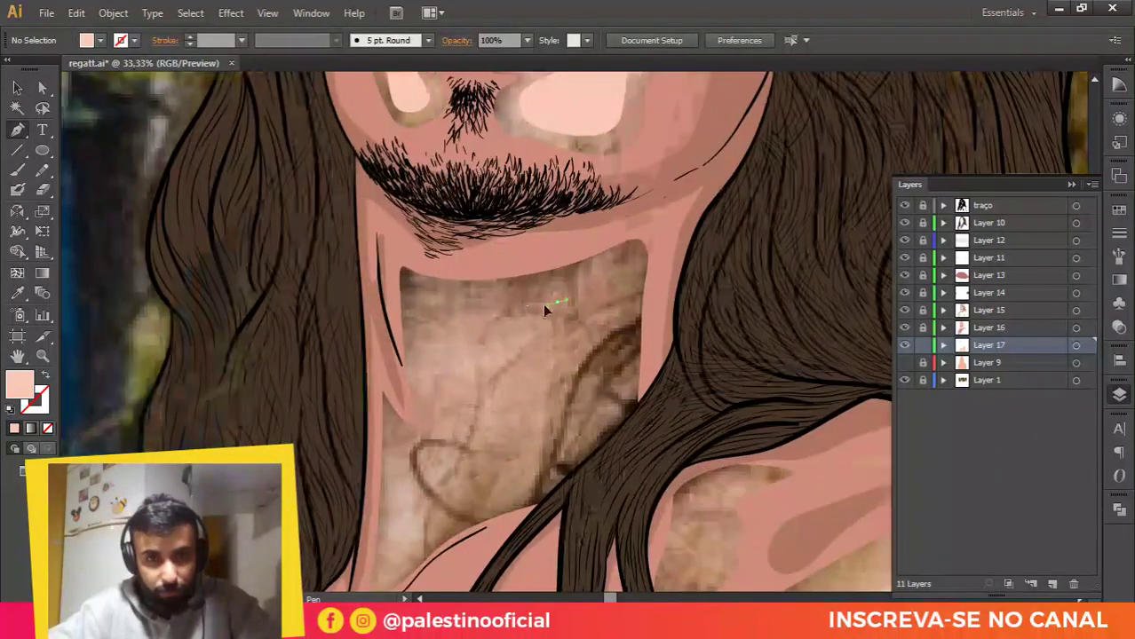
pyautogui.click(552, 304)
pyautogui.click(427, 309)
pyautogui.click(426, 444)
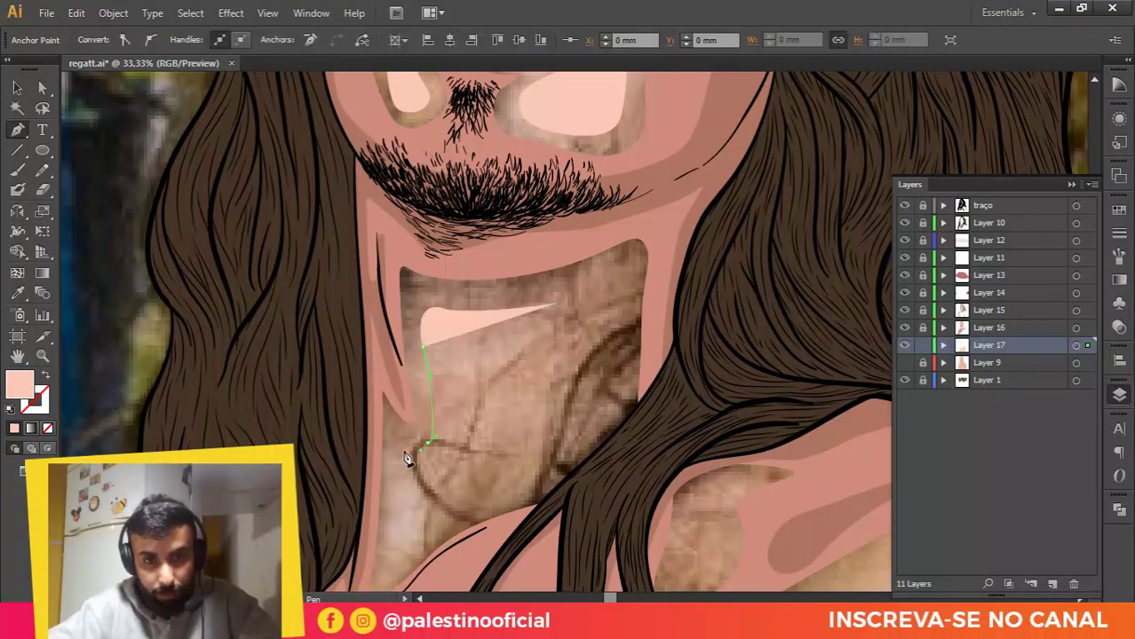
# Step: Extend the neck highlight down to the collarbone, follow the hair strands back up, and close the shape below the jaw
pyautogui.click(397, 538)
pyautogui.click(523, 469)
pyautogui.click(556, 471)
pyautogui.click(564, 411)
pyautogui.click(574, 347)
pyautogui.click(559, 304)
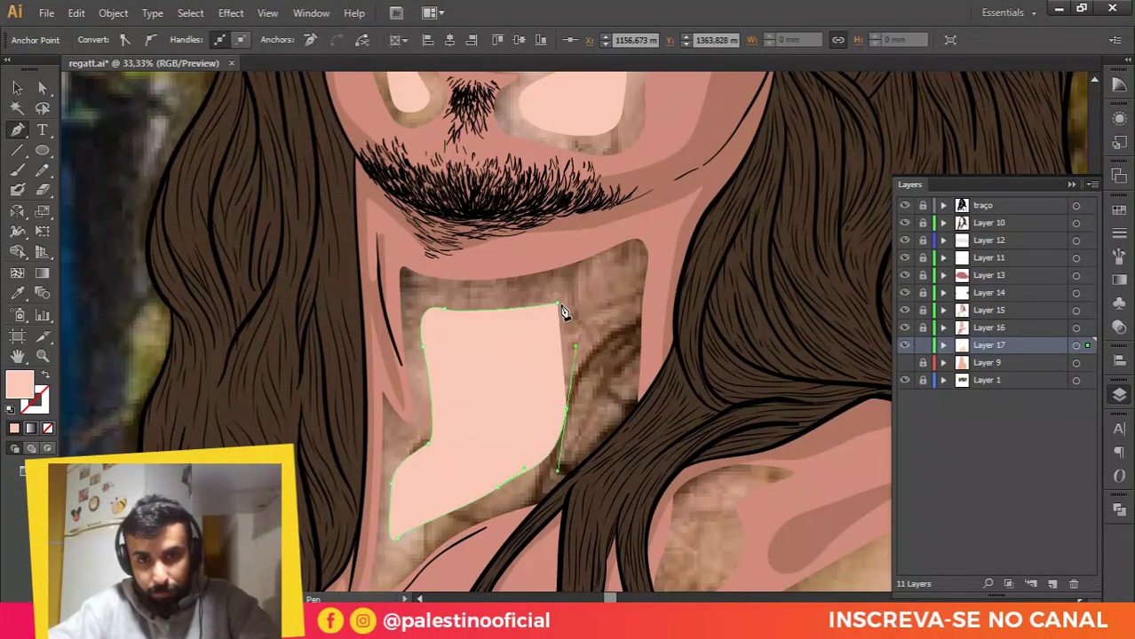
# Step: Deselect the neck highlight, show the Layer 9 skin base and hide the Layer 1 reference photo to review the portrait
pyautogui.press('v')
pyautogui.scroll(-2, 633, 236)
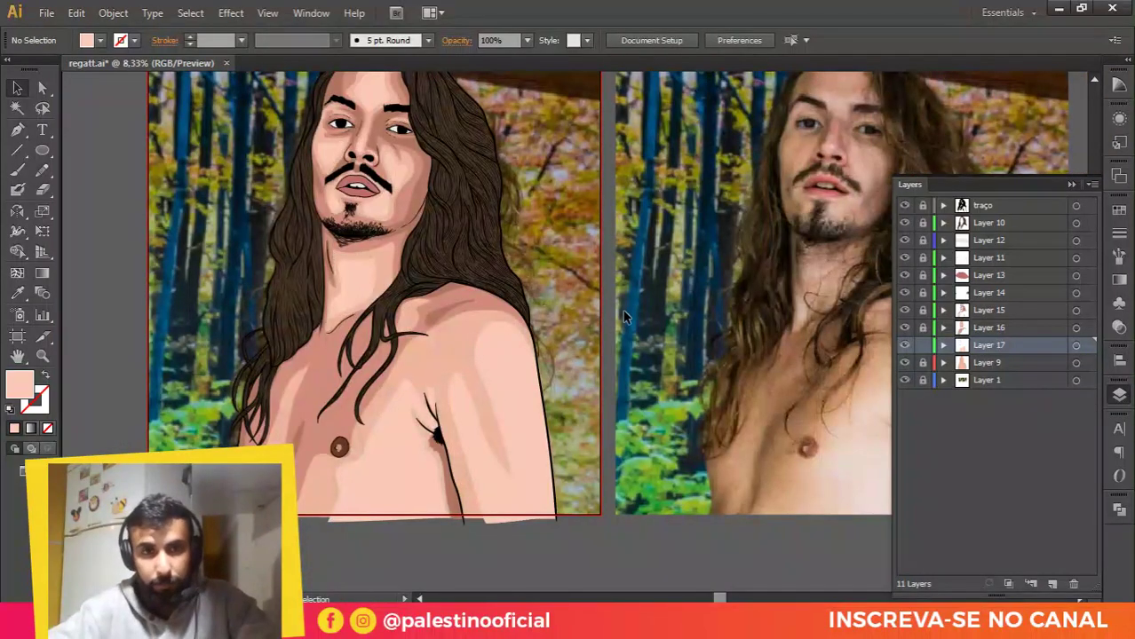
pyautogui.scroll(-2, 562, 384)
pyautogui.click(904, 380)
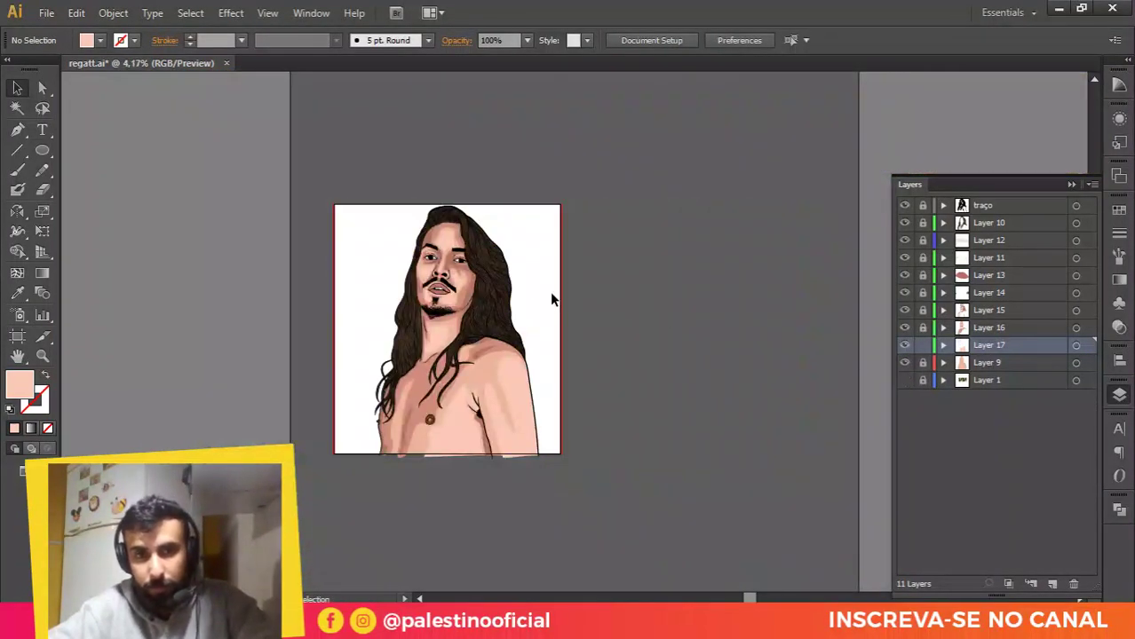
# Step: Examine the shaded skin up close and as a whole, briefly comparing the portrait with the Layer 1 reference photo
pyautogui.hscroll(-2, 573, 285)
pyautogui.scroll(1, 573, 284)
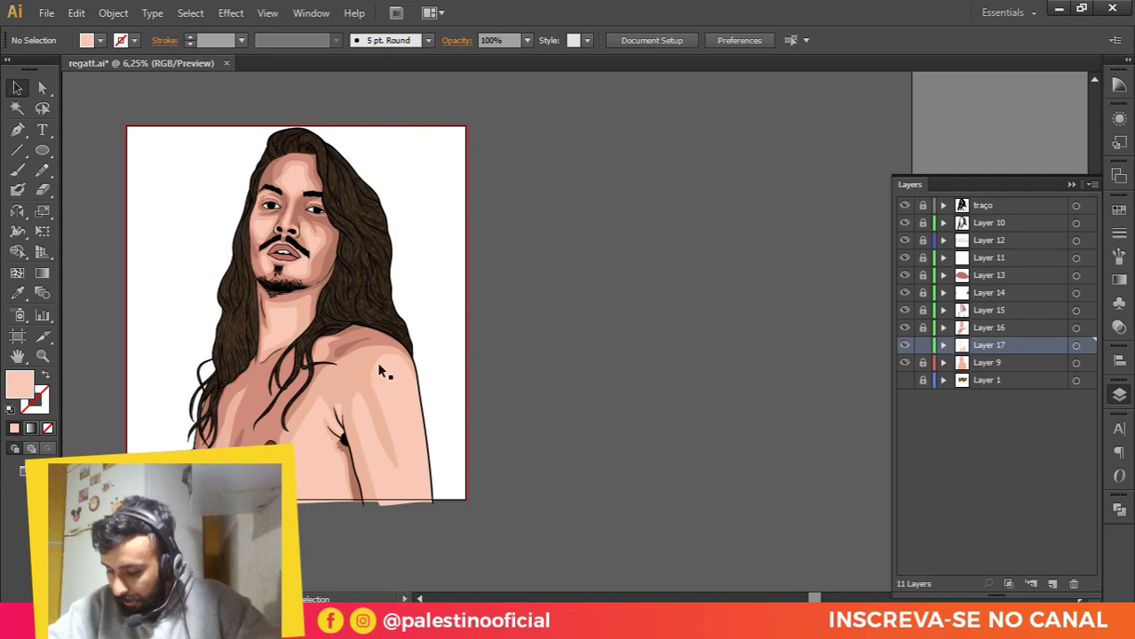
pyautogui.scroll(1, 174, 263)
pyautogui.moveTo(192, 261); pyautogui.dragTo(388, 252)
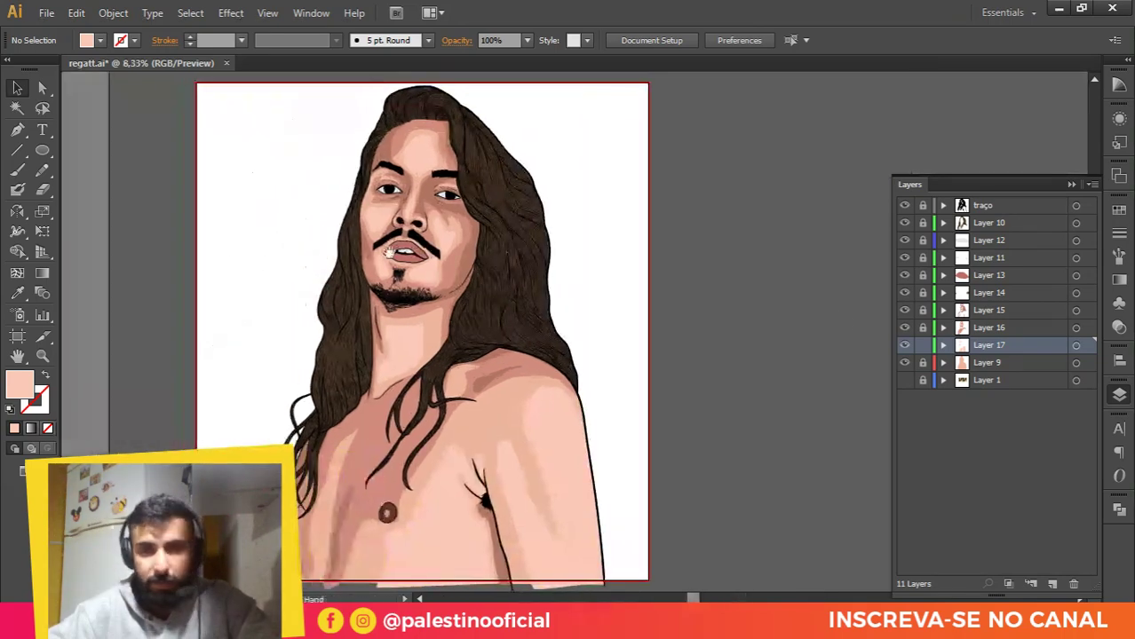
pyautogui.scroll(1, 303, 229)
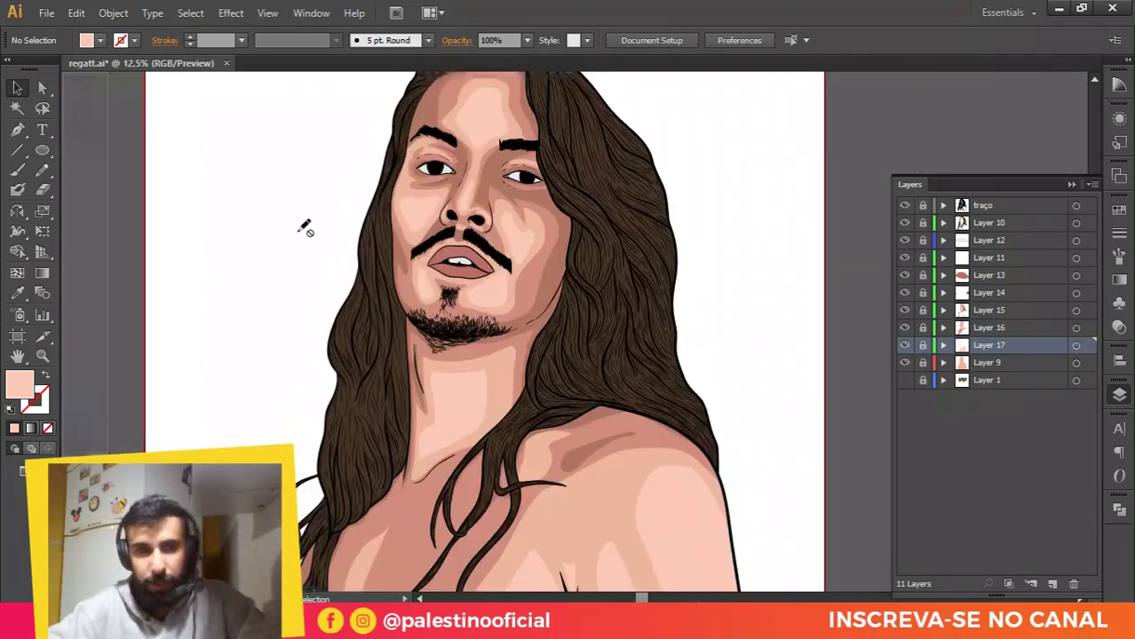
pyautogui.click(905, 382)
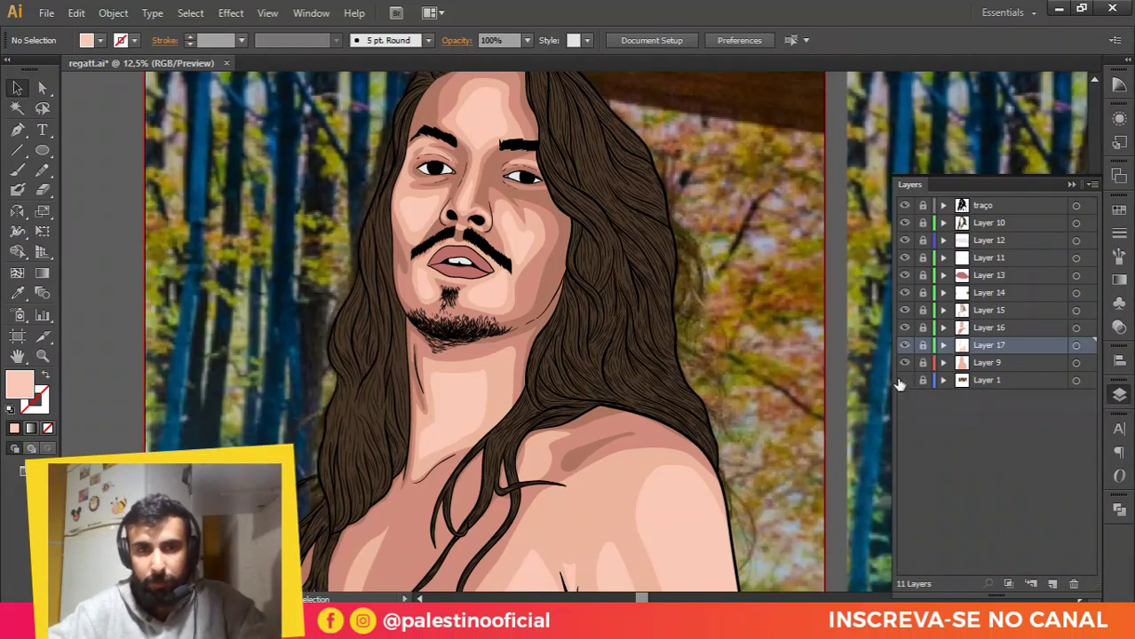
pyautogui.click(902, 382)
pyautogui.scroll(-1, 732, 334)
pyautogui.moveTo(374, 311); pyautogui.dragTo(444, 253)
pyautogui.moveTo(789, 232); pyautogui.dragTo(558, 240)
pyautogui.scroll(-1, 558, 239)
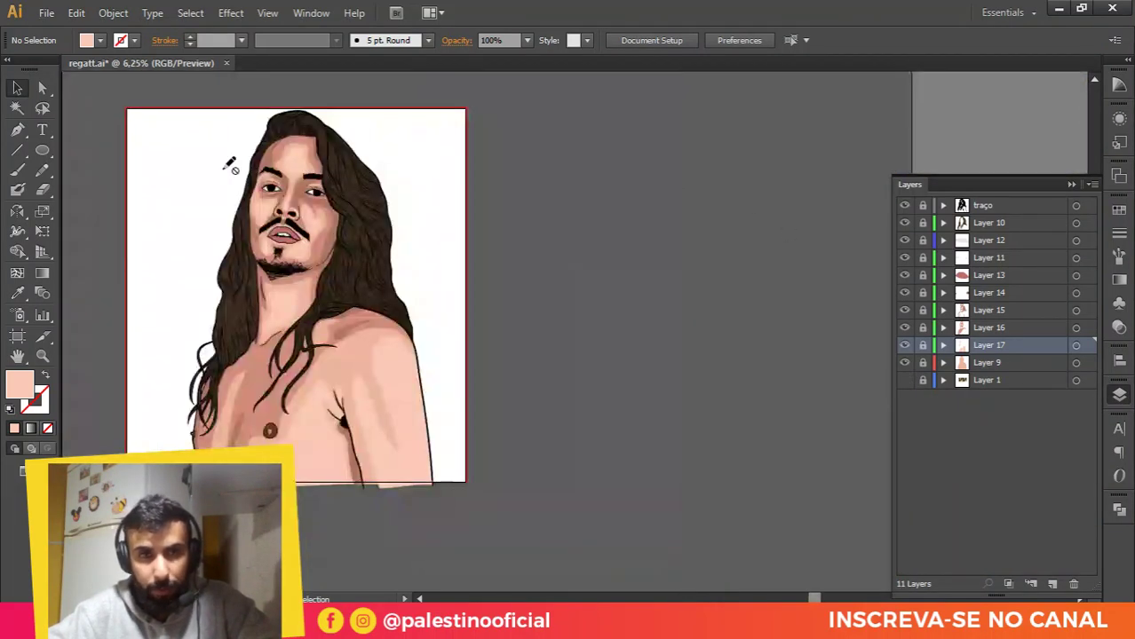
# Step: Show the Layer 1 photo and toggle the Layer 9 base and Layer 17 highlights to compare the skin shading
pyautogui.scroll(1, 224, 161)
pyautogui.click(905, 363)
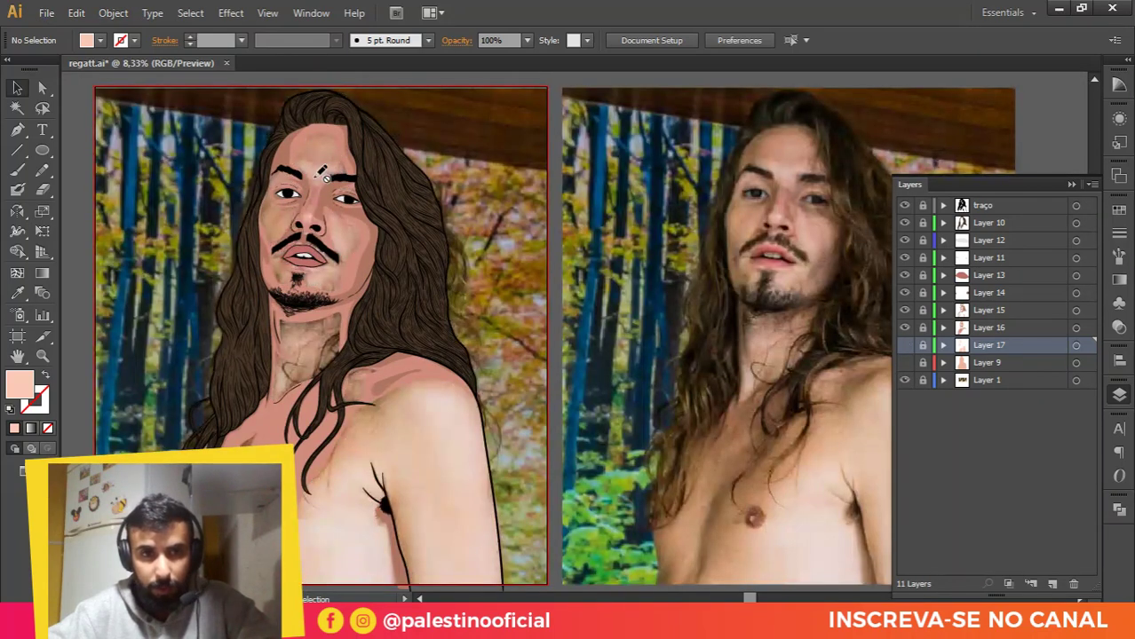
pyautogui.click(905, 345)
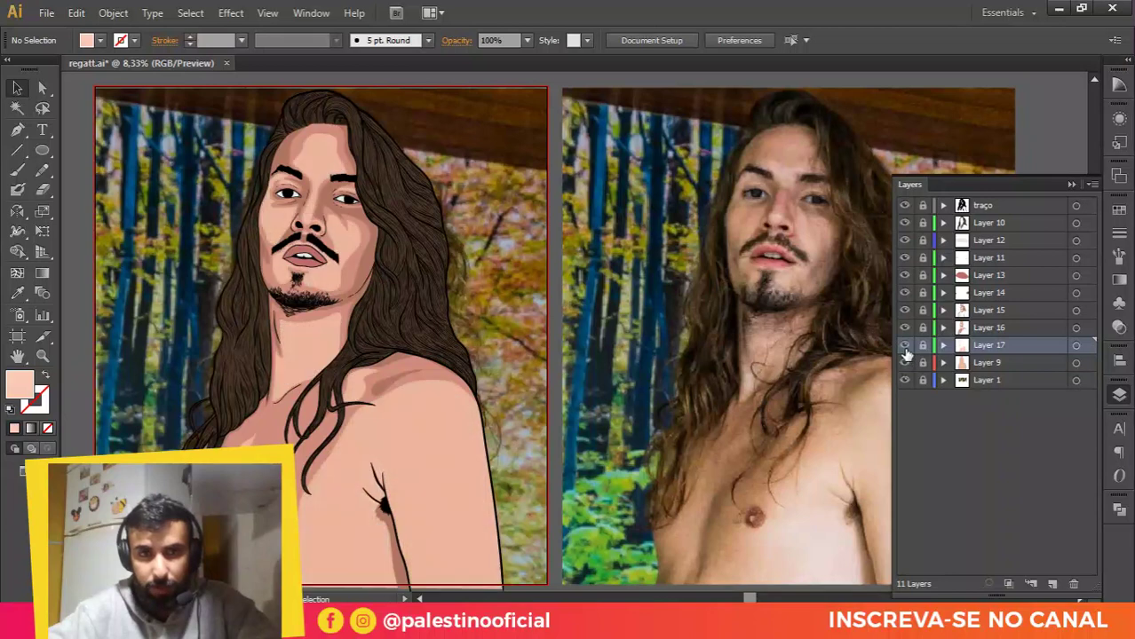
pyautogui.moveTo(291, 221); pyautogui.dragTo(306, 218)
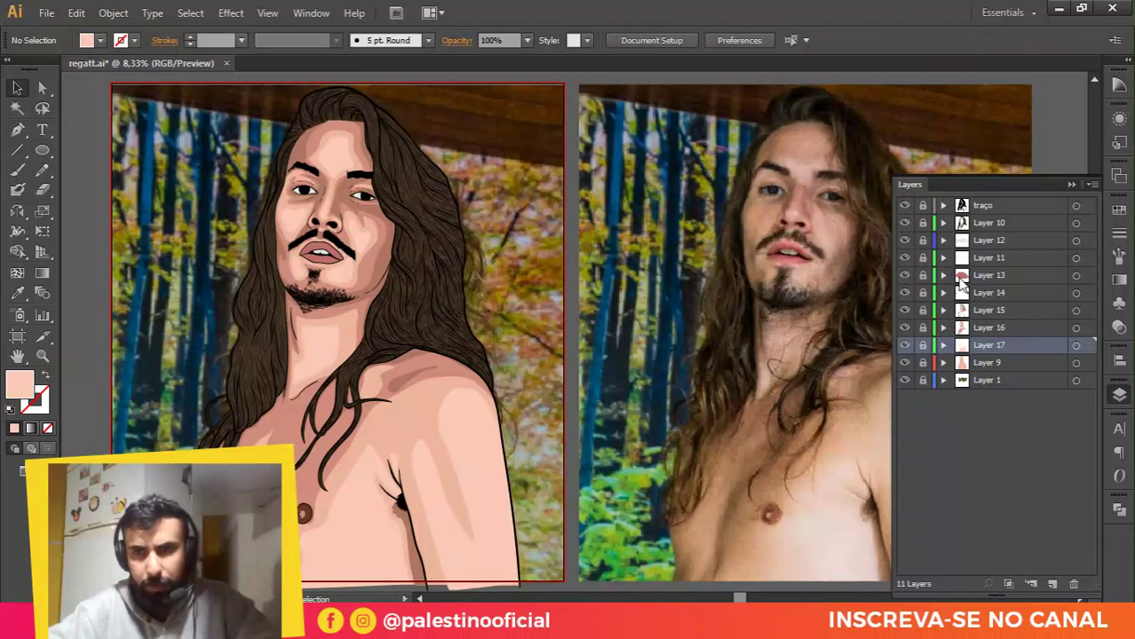
# Step: Create a new layer directly above Layer 15 and name it pele
pyautogui.click(995, 310)
pyautogui.click(1051, 583)
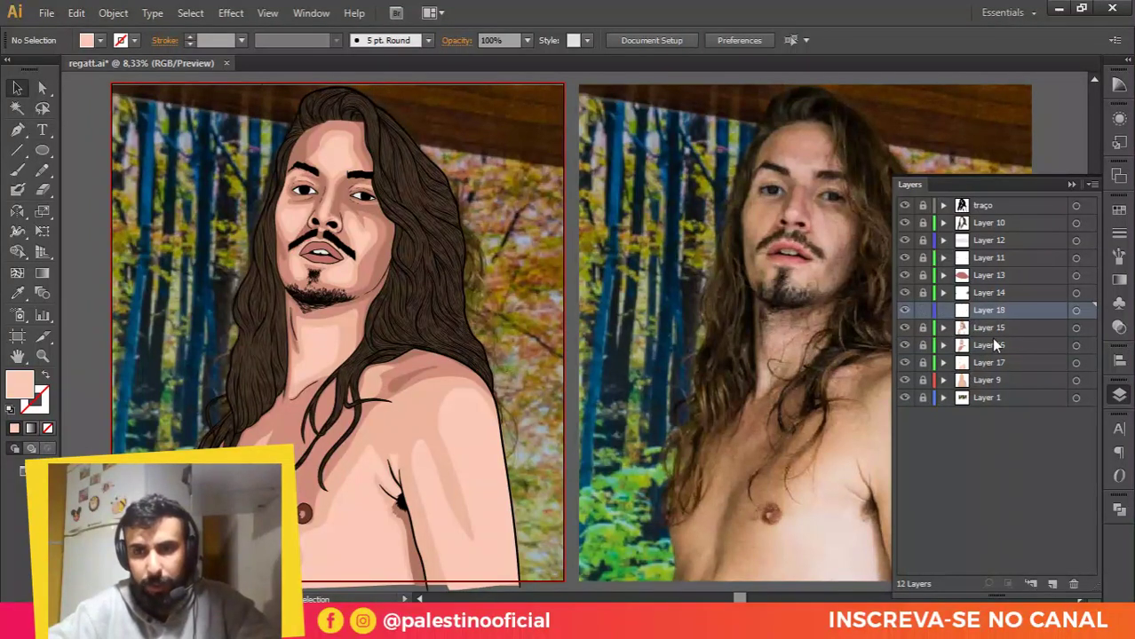
pyautogui.doubleClick(994, 310)
pyautogui.write('pele')
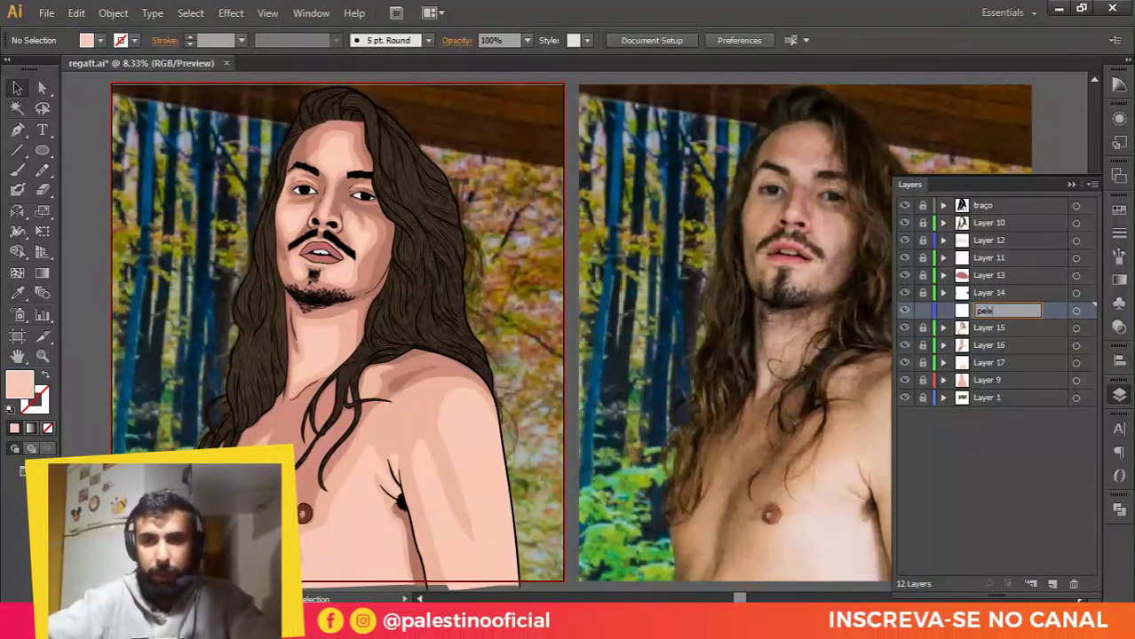
pyautogui.press('Return')
# Step: Unlock Layers 15, 16, 17 and 9, move them all into the pele layer, and lock that layer
pyautogui.moveTo(922, 327); pyautogui.dragTo(925, 377)
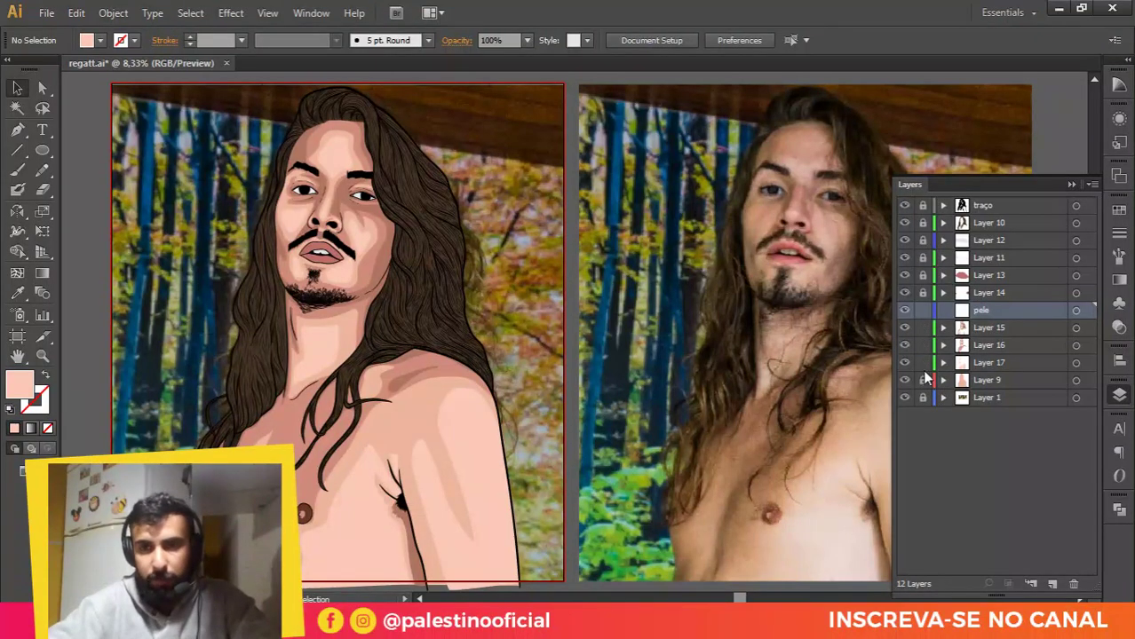
pyautogui.click(992, 382)
pyautogui.keyDown('shift'); pyautogui.click(996, 330); pyautogui.keyUp('shift')
pyautogui.moveTo(983, 329); pyautogui.dragTo(993, 310)
pyautogui.click(943, 310)
pyautogui.click(923, 310)
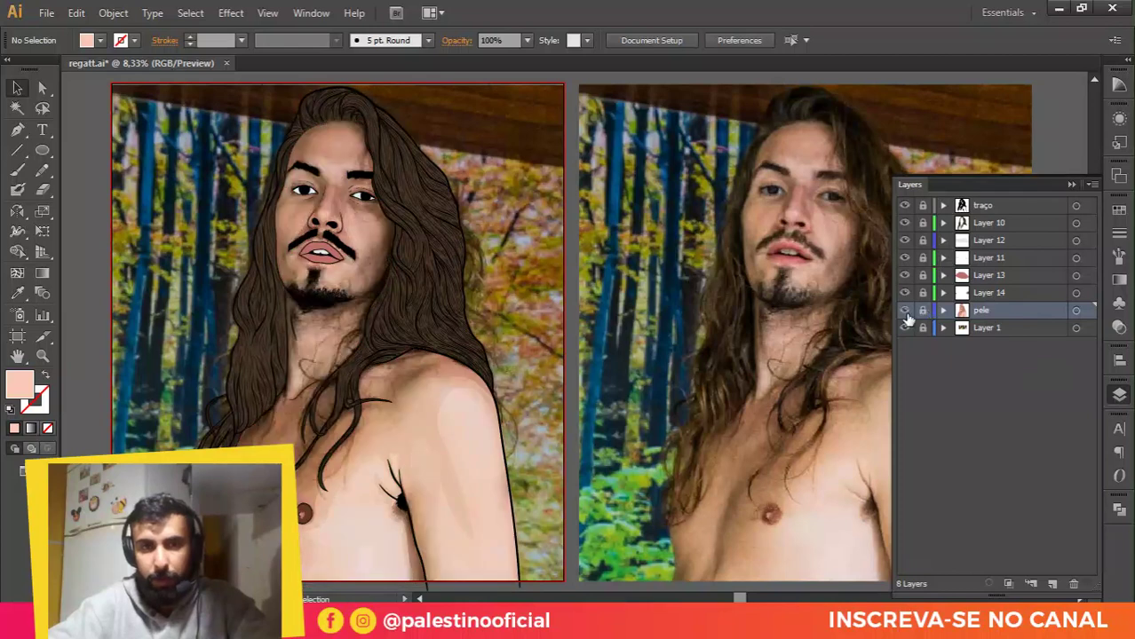
# Step: Toggle the visibility of pele and Layer 13 to check their contents, and review the portrait beside the photo
pyautogui.click(905, 311)
pyautogui.scroll(-1, 523, 303)
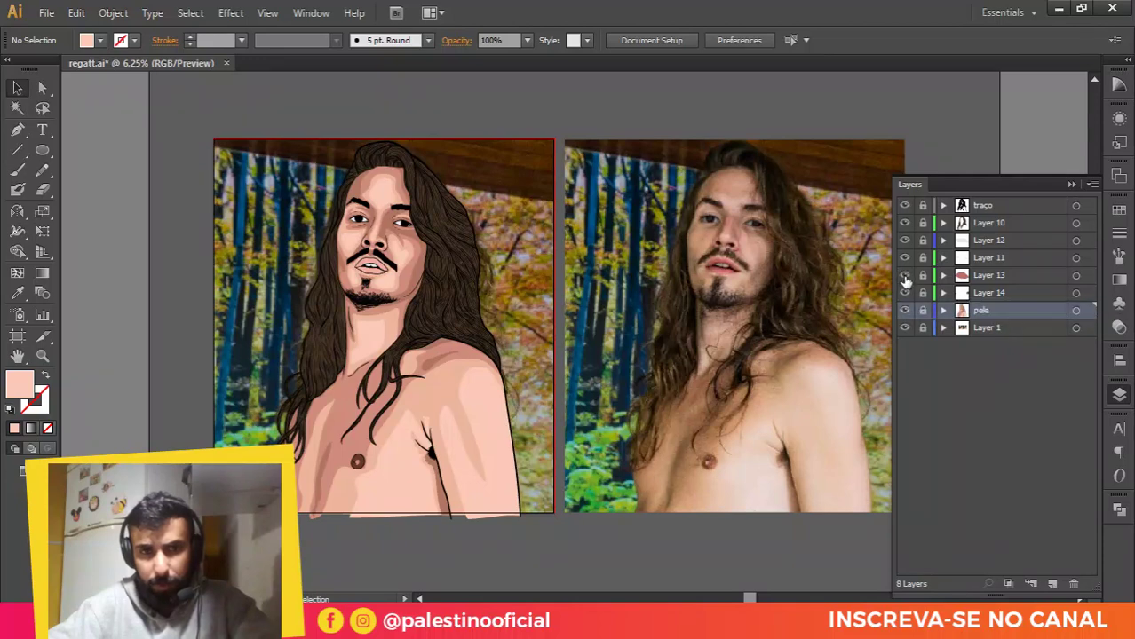
pyautogui.click(905, 279)
pyautogui.moveTo(573, 256); pyautogui.dragTo(654, 261)
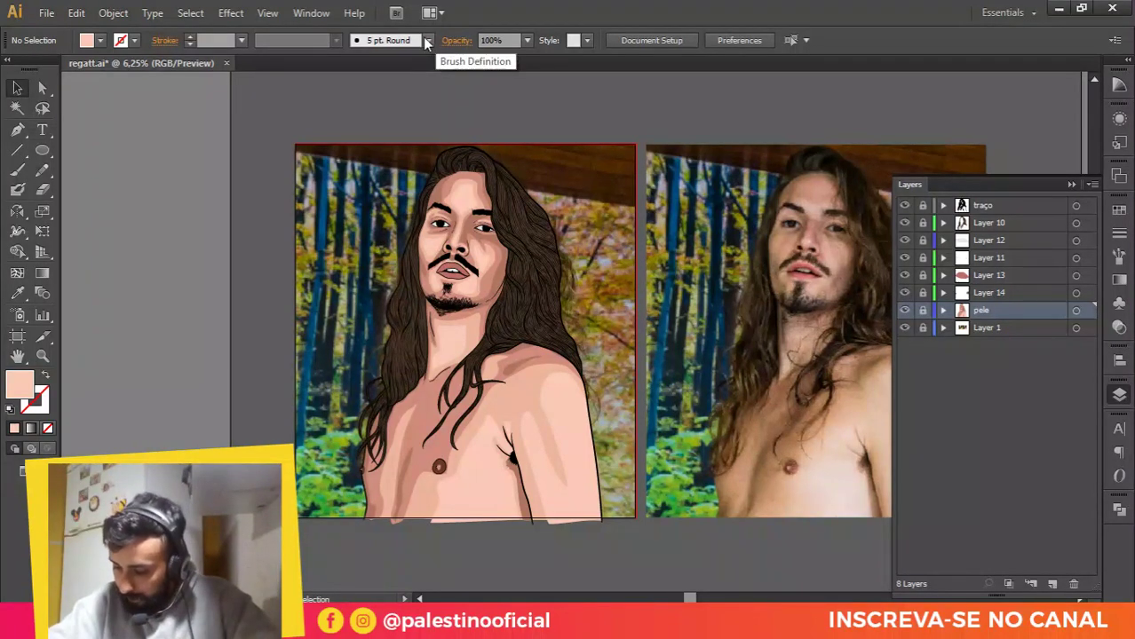
pyautogui.scroll(1, 611, 298)
pyautogui.scroll(-3, 534, 253)
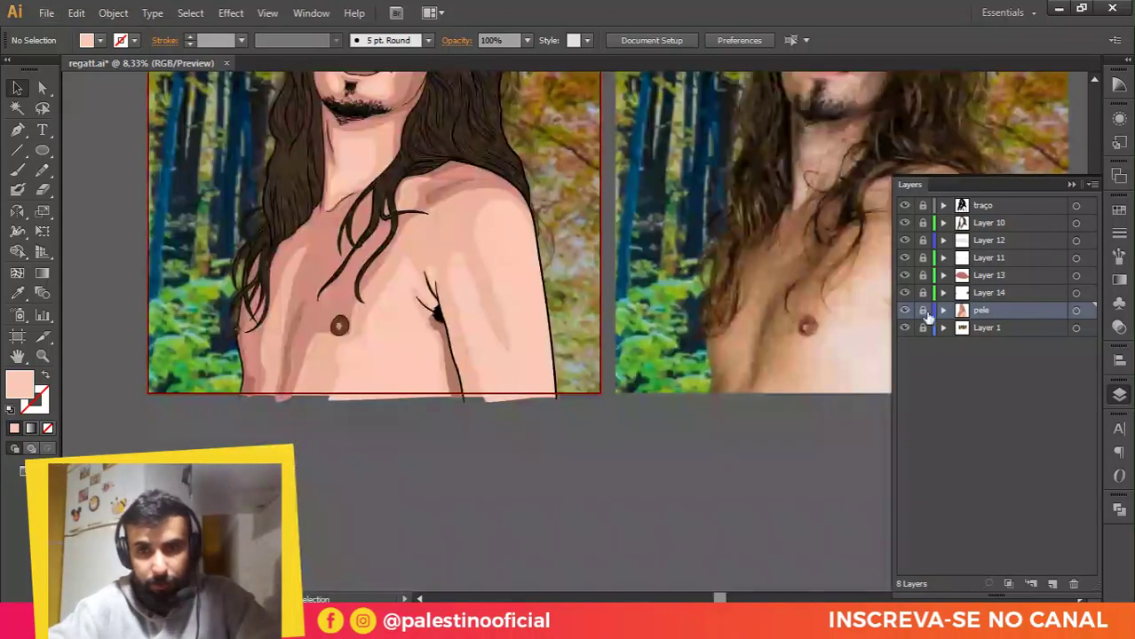
pyautogui.moveTo(749, 257); pyautogui.dragTo(794, 388)
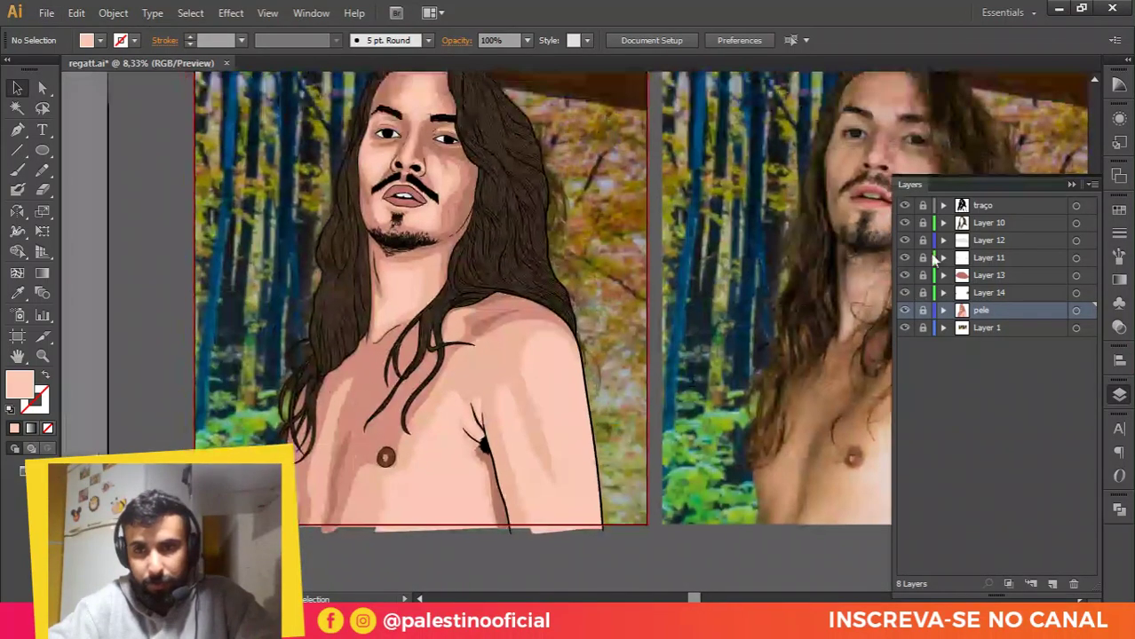
# Step: Add a new layer above Layer 10 and sample the hair's base brown as the fill colour
pyautogui.click(993, 223)
pyautogui.click(1052, 585)
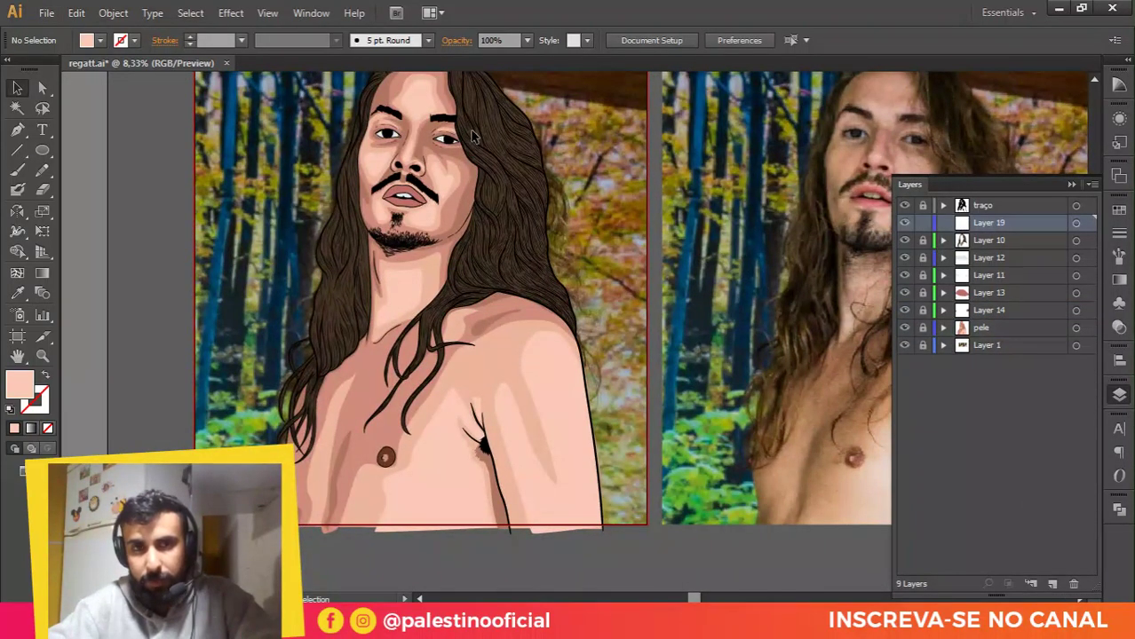
pyautogui.moveTo(474, 153); pyautogui.dragTo(478, 393)
pyautogui.scroll(2, 483, 405)
pyautogui.press('i')
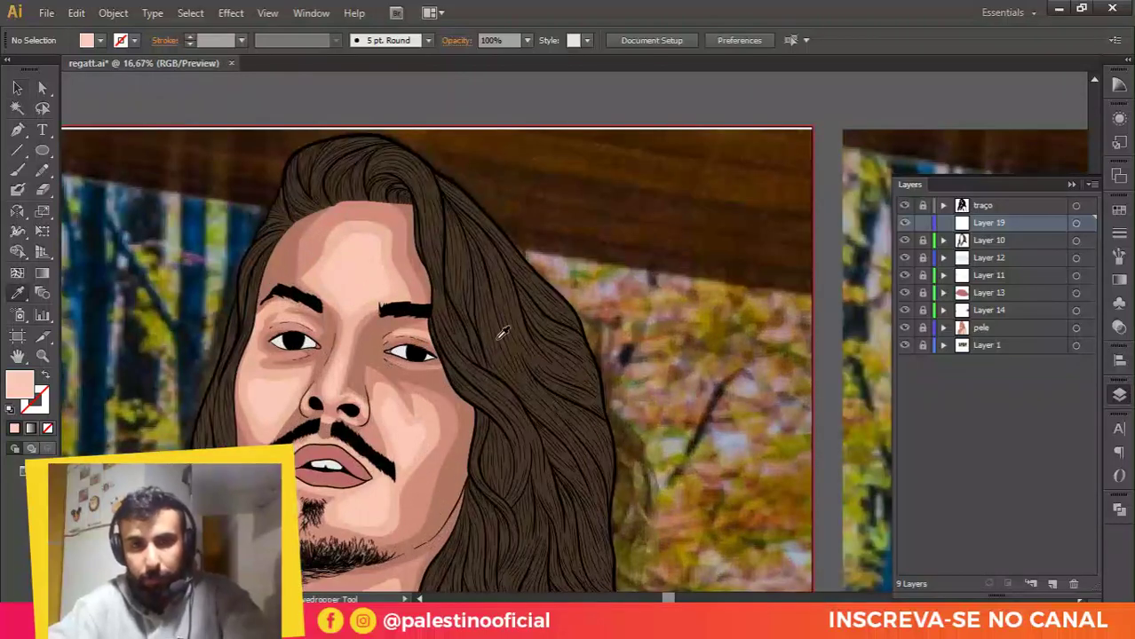
pyautogui.scroll(4, 502, 333)
pyautogui.press('k')
pyautogui.click(511, 257)
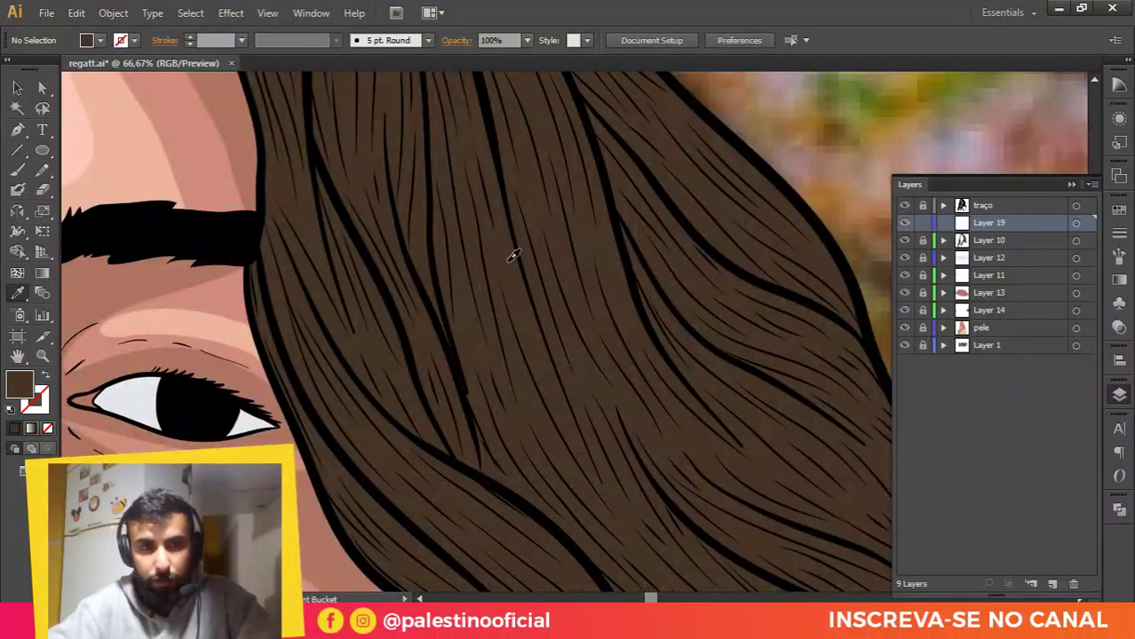
# Step: Make the fill a linear gradient with hair-brown stops at 0% and 100%, removing the dark end stop
pyautogui.hotkey('ctrl', 'F9')
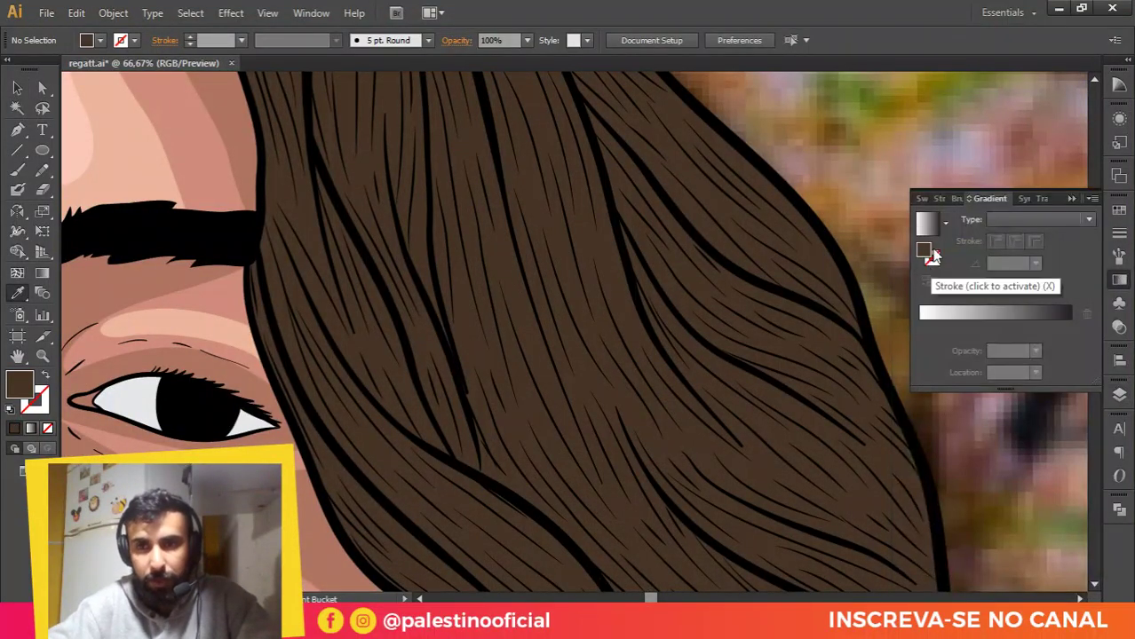
pyautogui.click(931, 313)
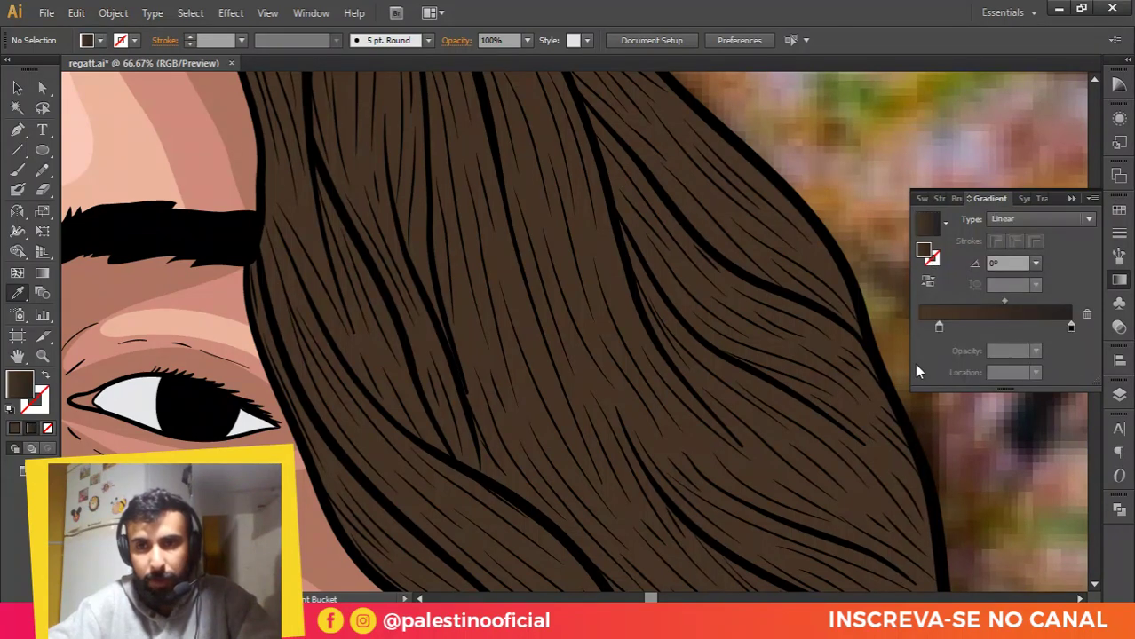
pyautogui.moveTo(938, 330); pyautogui.dragTo(885, 336)
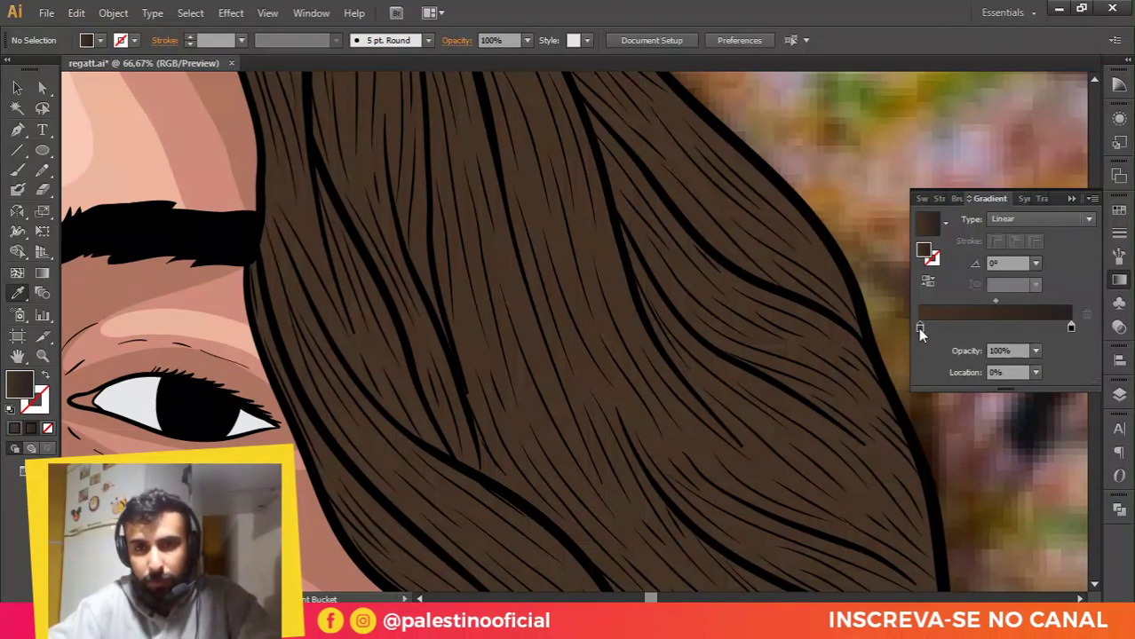
pyautogui.click(977, 326)
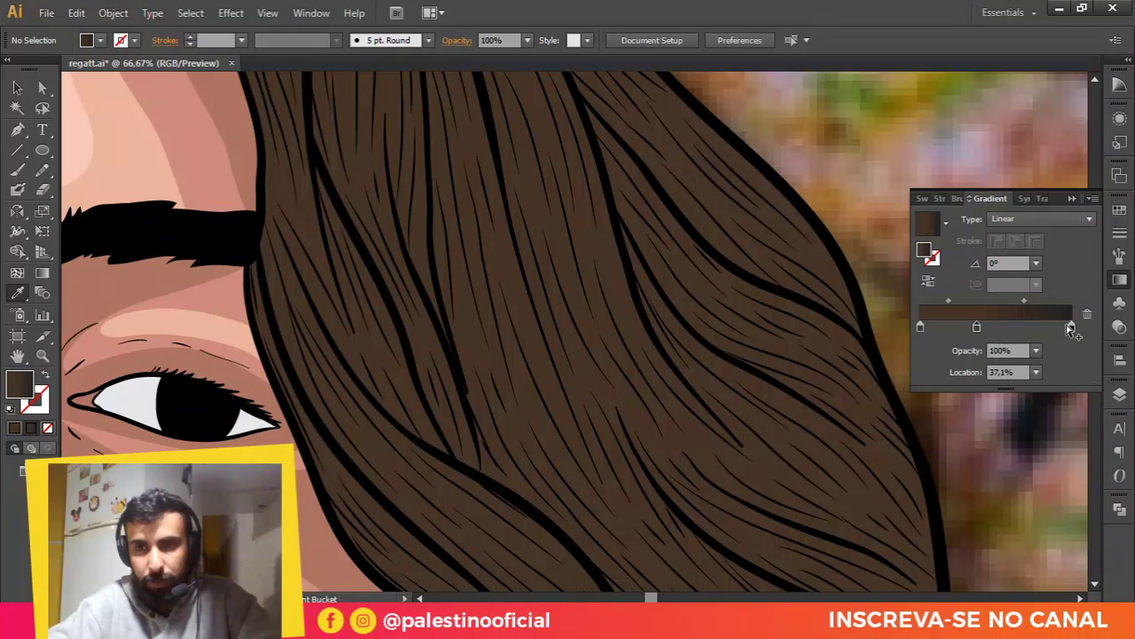
pyautogui.moveTo(1070, 327); pyautogui.dragTo(1065, 373)
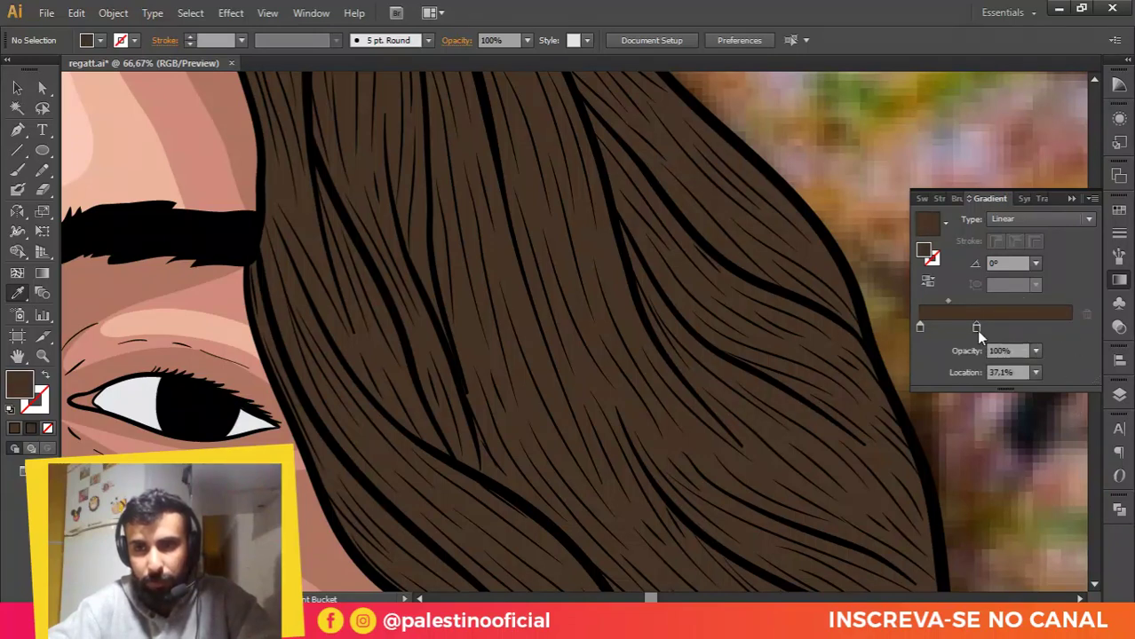
pyautogui.moveTo(979, 330); pyautogui.dragTo(1071, 327)
pyautogui.scroll(-2, 855, 337)
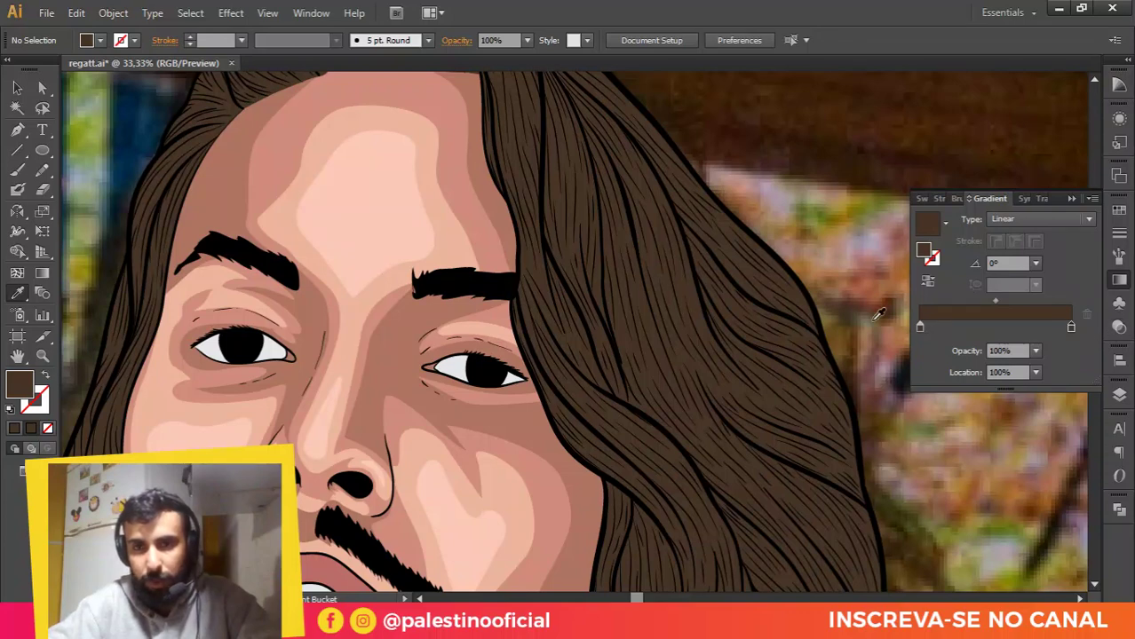
# Step: Switch the gradient's 0% stop to HSB colour and darken it to a brightness of about 11%
pyautogui.doubleClick(920, 329)
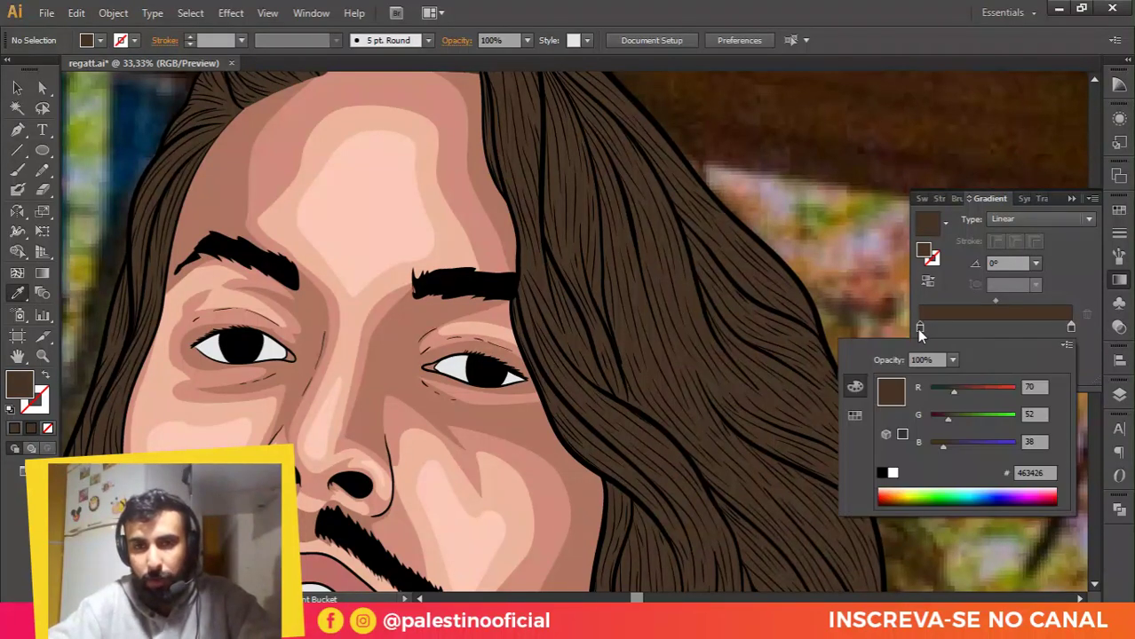
pyautogui.click(1068, 344)
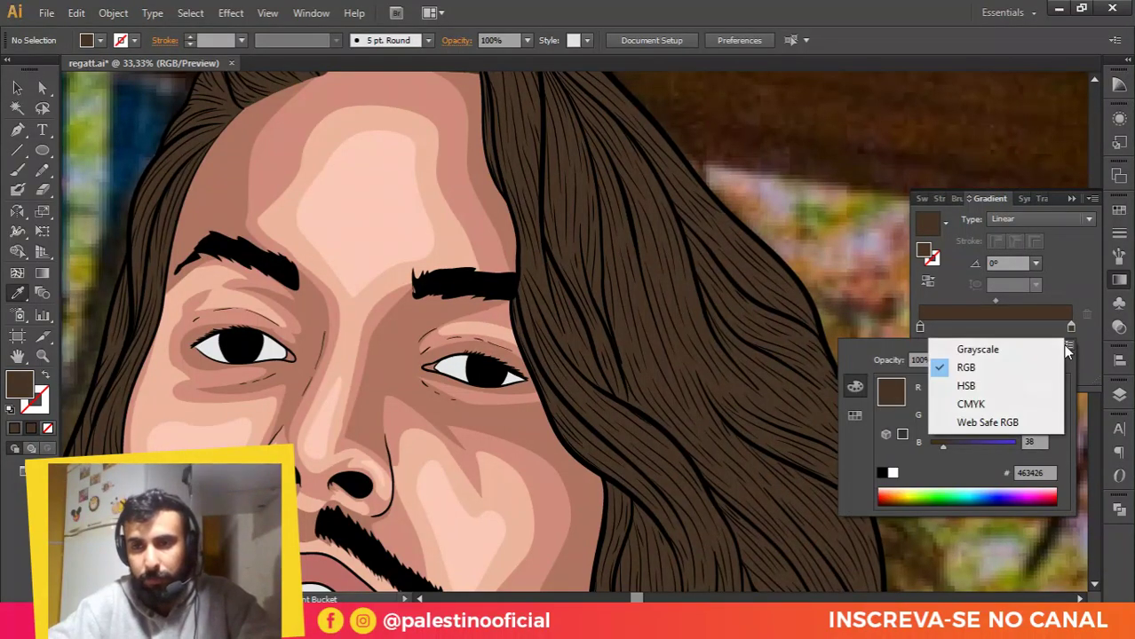
pyautogui.click(1068, 345)
pyautogui.click(1068, 345)
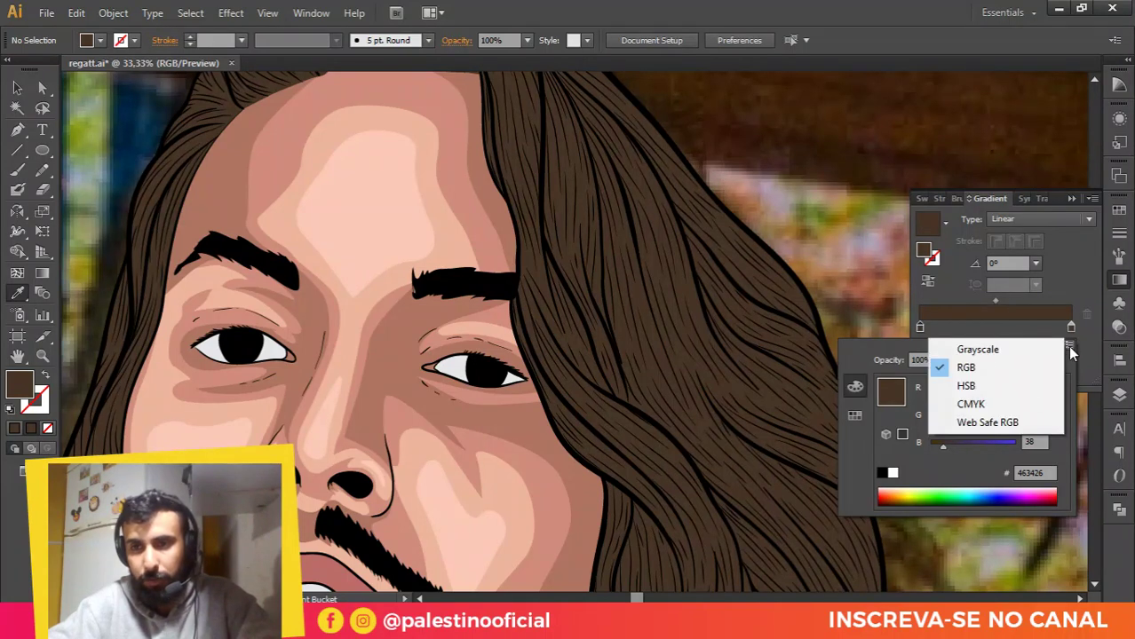
pyautogui.click(967, 387)
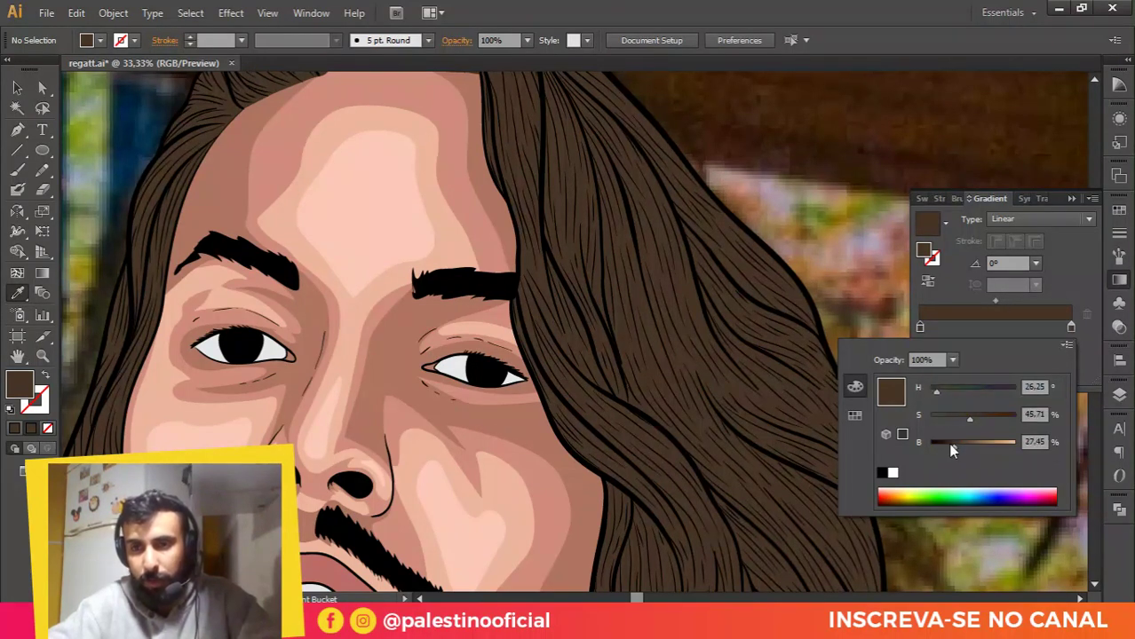
pyautogui.moveTo(950, 444); pyautogui.dragTo(933, 446)
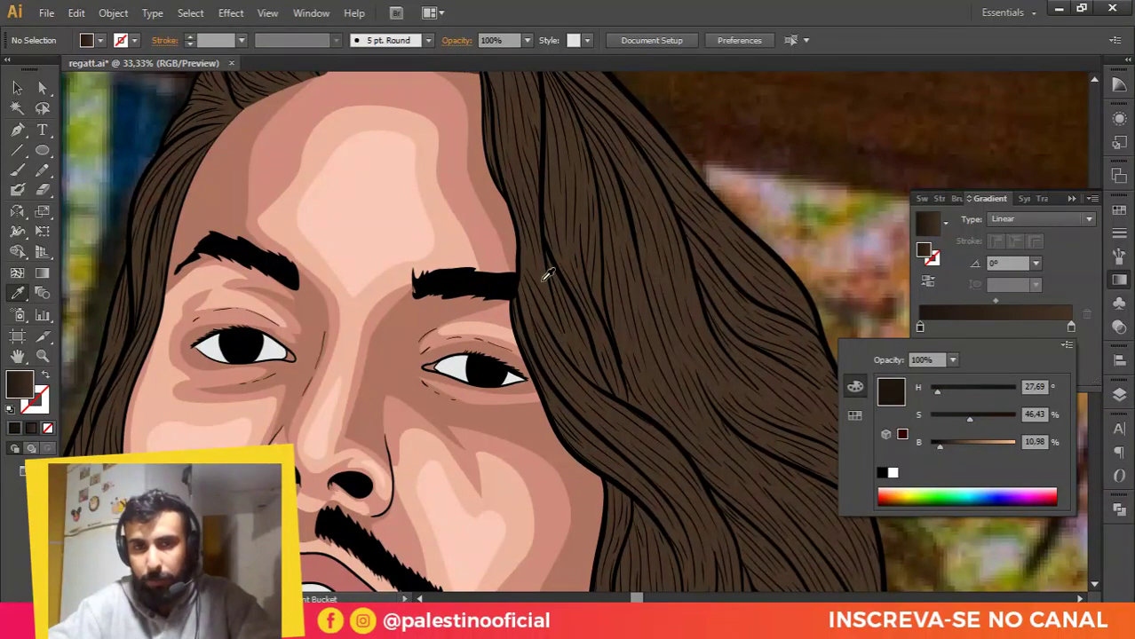
# Step: Start a gradient-filled hair shadow with the Pen tool along the upper edge of the curled lock above the forehead
pyautogui.moveTo(488, 270); pyautogui.dragTo(546, 400)
pyautogui.moveTo(419, 197); pyautogui.dragTo(421, 270)
pyautogui.scroll(3, 494, 237)
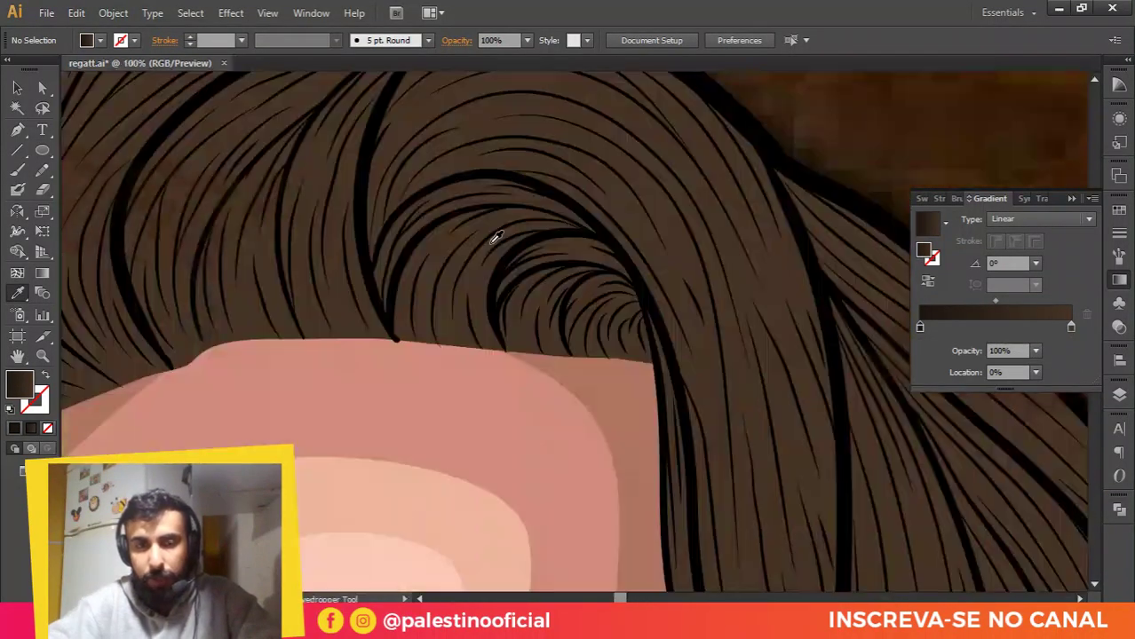
pyautogui.press('p')
pyautogui.scroll(3, 537, 232)
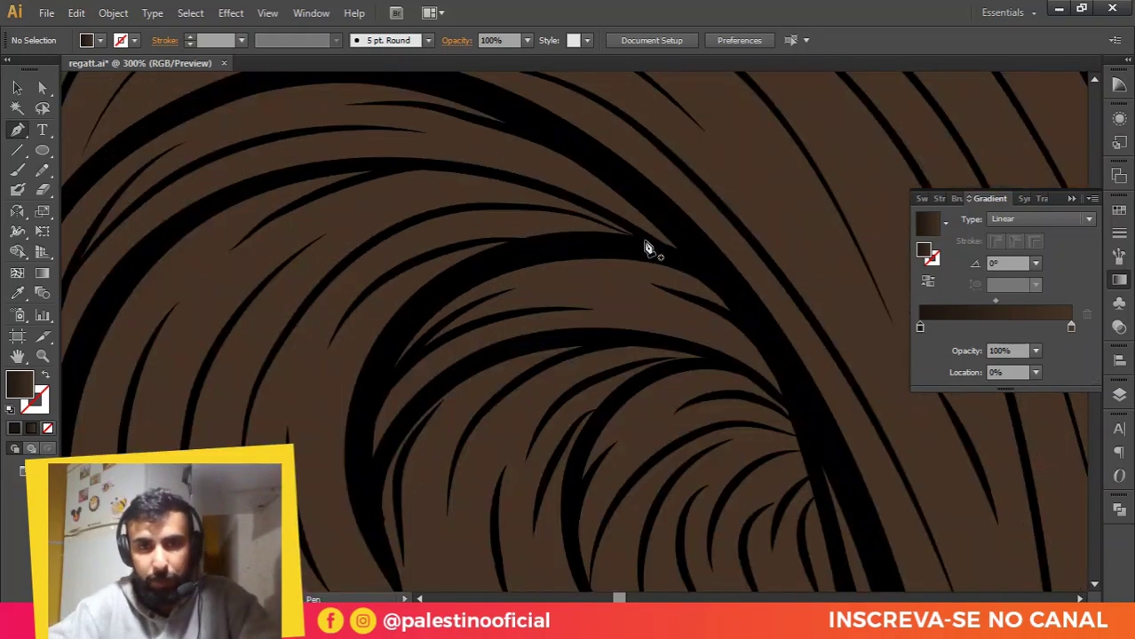
pyautogui.moveTo(486, 173); pyautogui.dragTo(396, 158)
pyautogui.moveTo(299, 168); pyautogui.dragTo(519, 170)
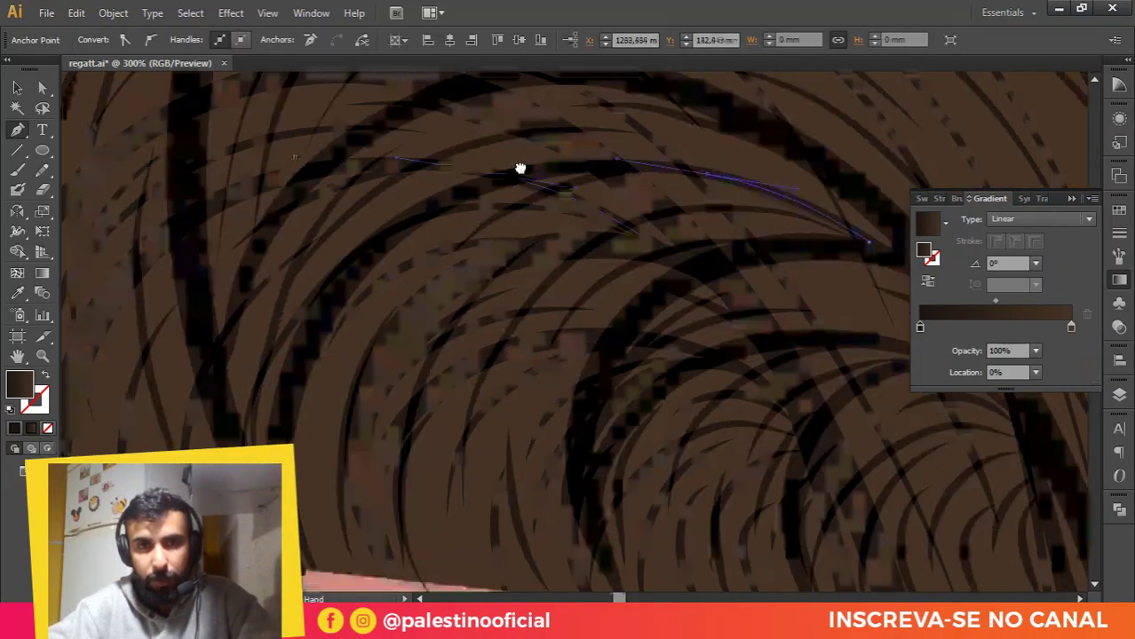
pyautogui.moveTo(457, 190); pyautogui.dragTo(415, 212)
pyautogui.moveTo(301, 351); pyautogui.dragTo(305, 301)
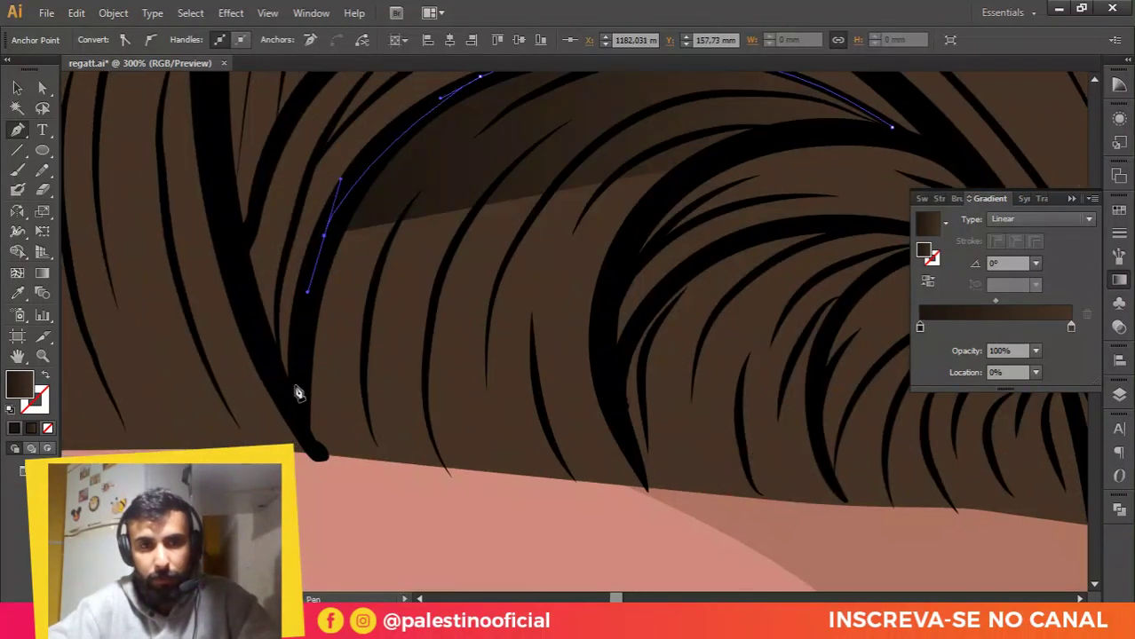
pyautogui.click(297, 407)
pyautogui.moveTo(397, 195); pyautogui.dragTo(417, 192)
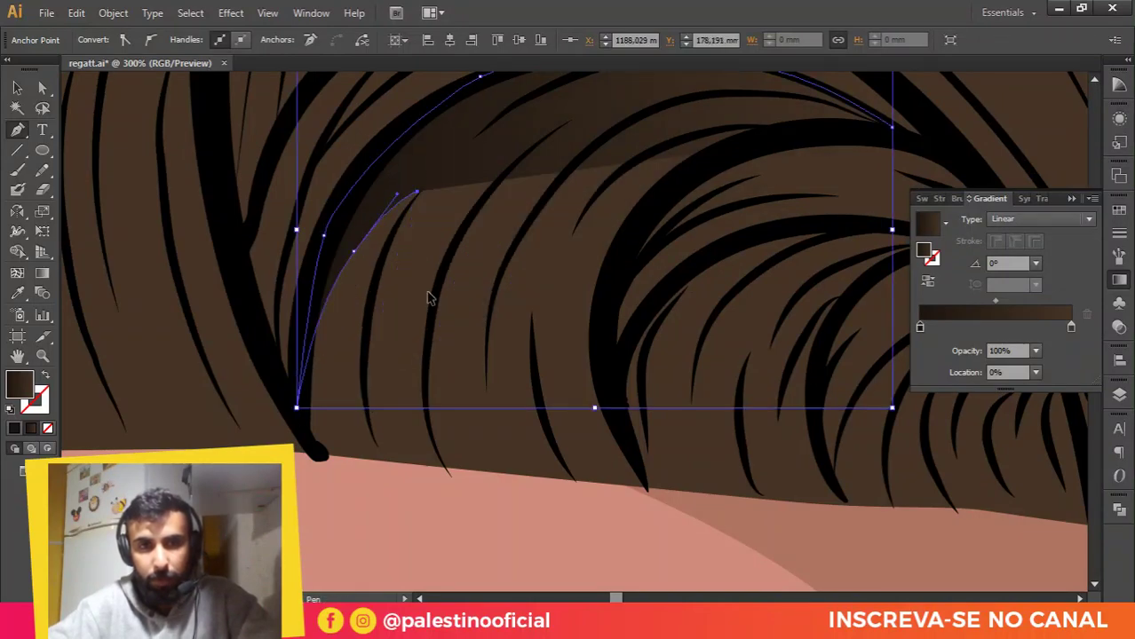
pyautogui.scroll(-2, 423, 329)
pyautogui.press('Delete')
pyautogui.press('Delete')
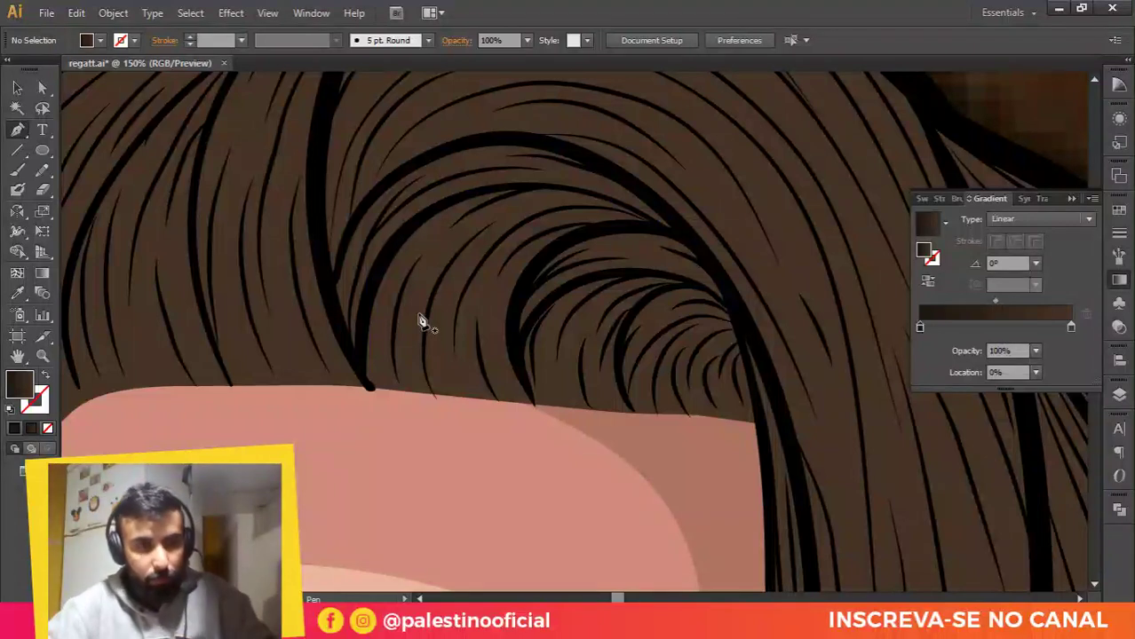
# Step: Draw a closed gradient-filled shadow with the Pencil tool over the upper curled lock, ending in jagged strand-shaped points toward the forehead
pyautogui.click(42, 169)
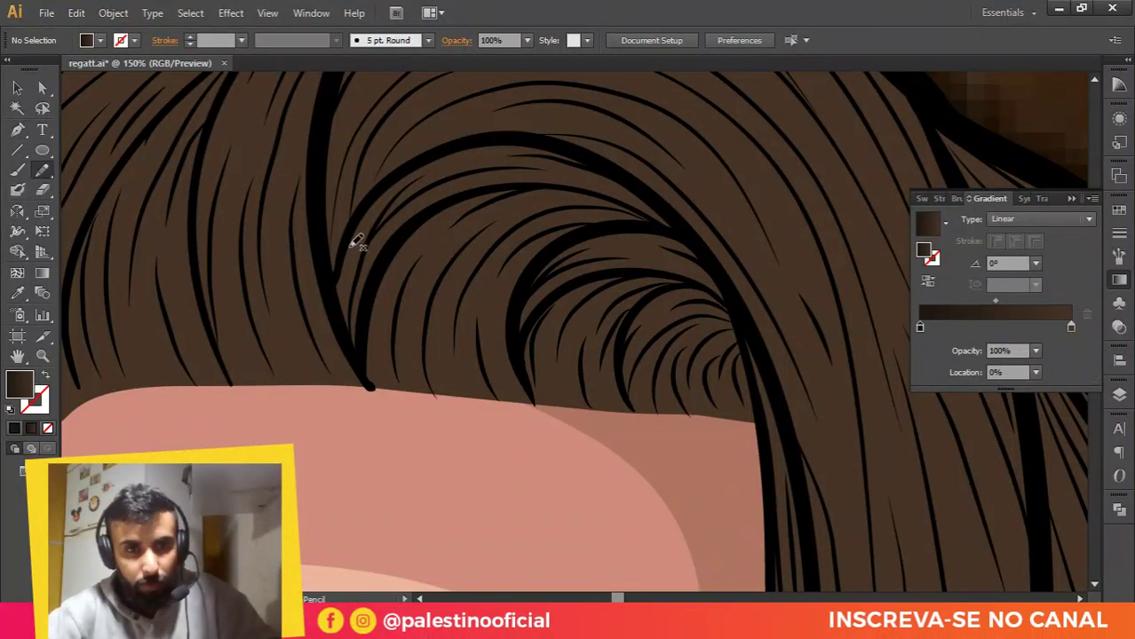
pyautogui.moveTo(335, 284)
pyautogui.mouseDown()
pyautogui.moveTo(350, 259)
pyautogui.moveTo(370, 302)
pyautogui.moveTo(416, 244)
pyautogui.moveTo(400, 327)
pyautogui.moveTo(438, 276)
pyautogui.moveTo(460, 293)
pyautogui.mouseUp()
pyautogui.moveTo(487, 346)
pyautogui.mouseDown()
pyautogui.moveTo(509, 281)
pyautogui.moveTo(537, 259)
pyautogui.moveTo(598, 226)
pyautogui.moveTo(672, 231)
pyautogui.moveTo(656, 204)
pyautogui.moveTo(576, 155)
pyautogui.moveTo(477, 142)
pyautogui.moveTo(389, 177)
pyautogui.moveTo(338, 255)
pyautogui.mouseUp()
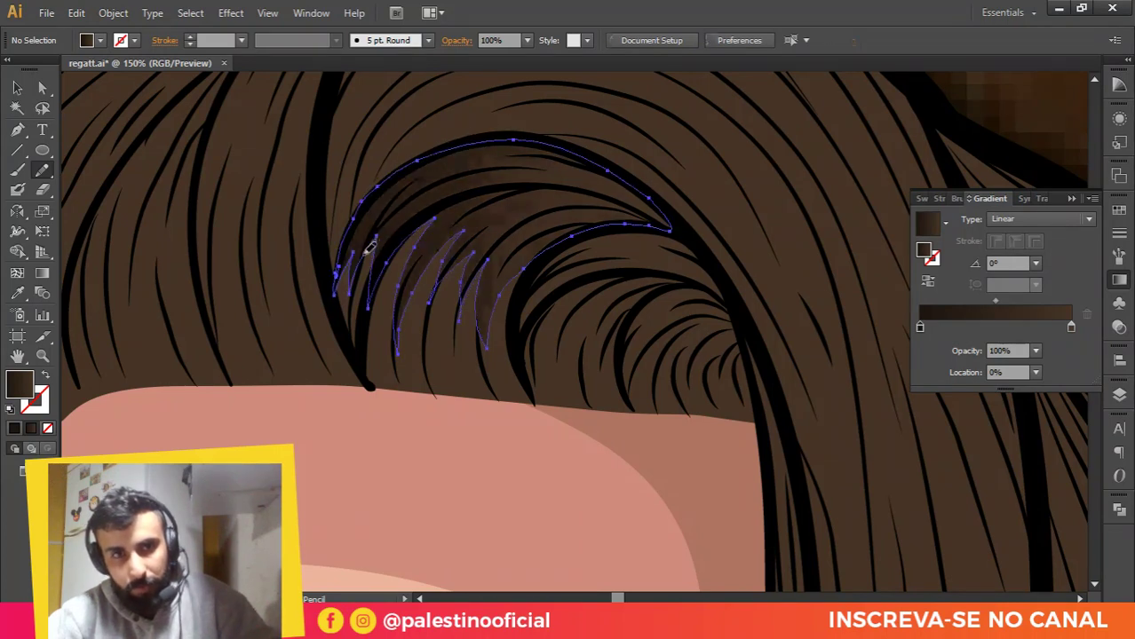
# Step: Redirect the upper lock shadow's fill gradient to about -177.1°, running from dark at the inner curl to brown at the outer strands
pyautogui.click(43, 377)
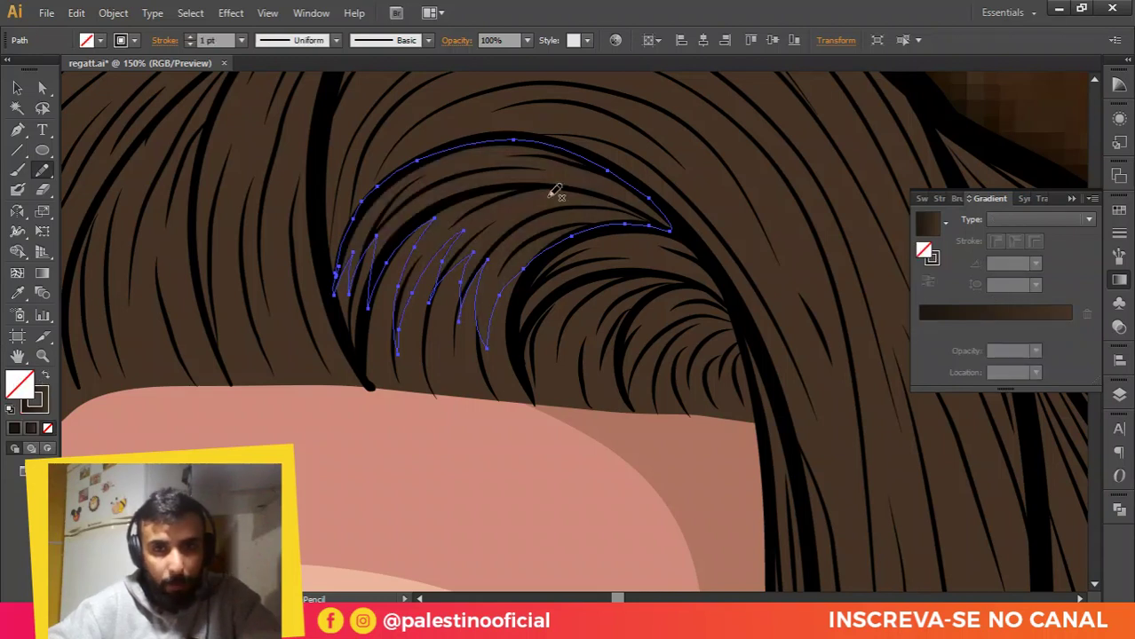
pyautogui.click(43, 275)
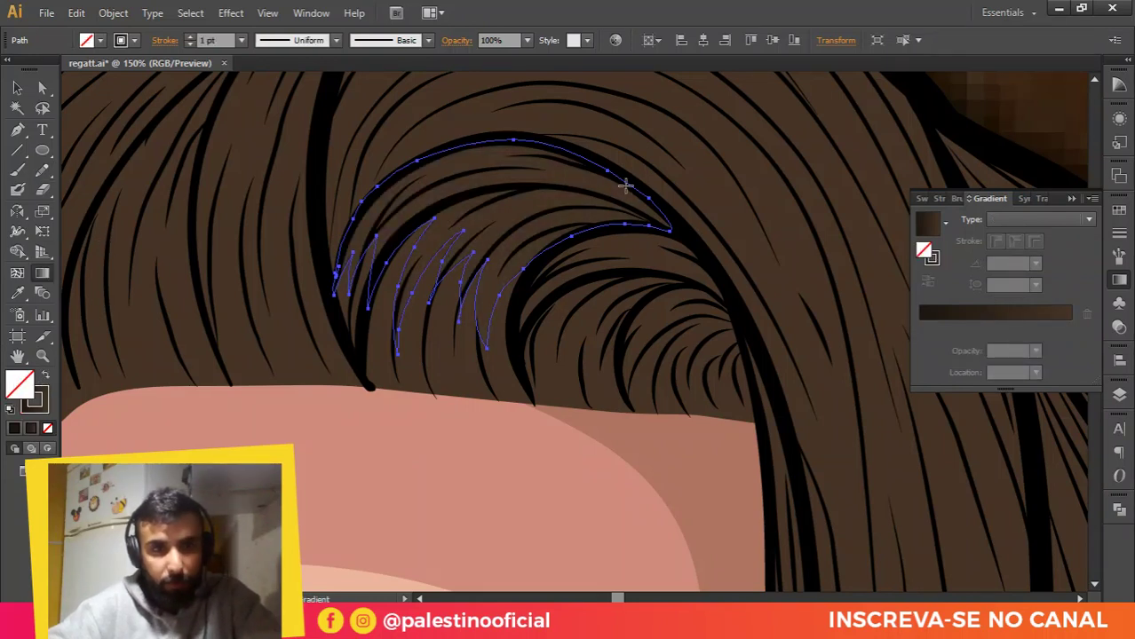
pyautogui.moveTo(621, 187); pyautogui.dragTo(499, 228)
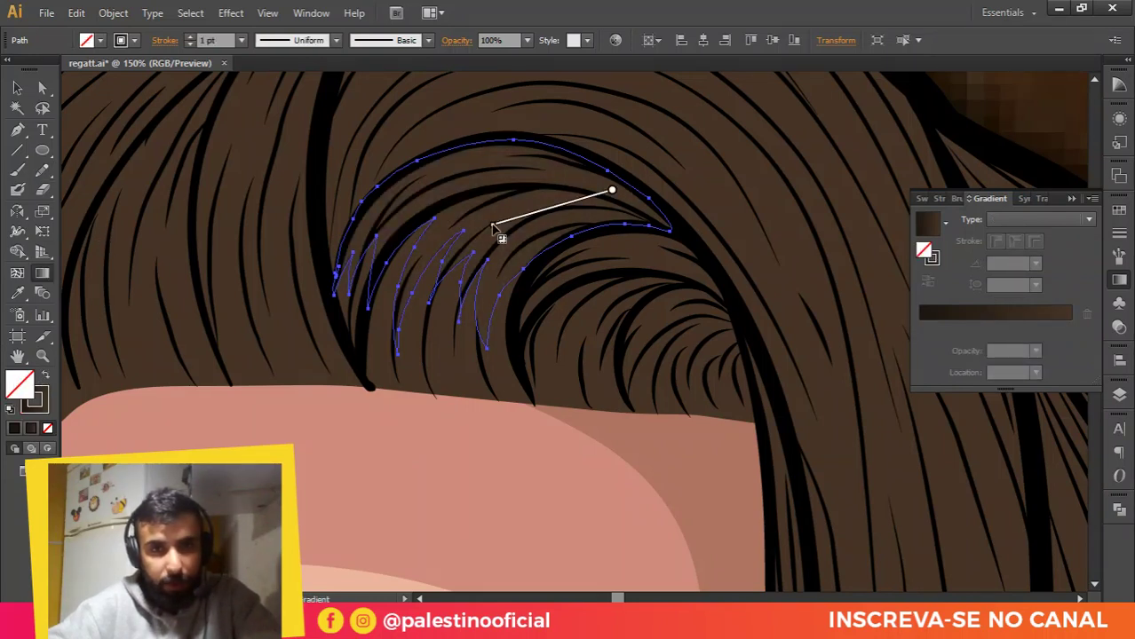
pyautogui.click(46, 379)
pyautogui.moveTo(579, 188); pyautogui.dragTo(450, 234)
pyautogui.moveTo(648, 192)
pyautogui.mouseDown()
pyautogui.moveTo(586, 195)
pyautogui.moveTo(464, 241)
pyautogui.mouseUp()
pyautogui.moveTo(601, 172)
pyautogui.mouseDown()
pyautogui.moveTo(420, 203)
pyautogui.moveTo(348, 184)
pyautogui.mouseUp()
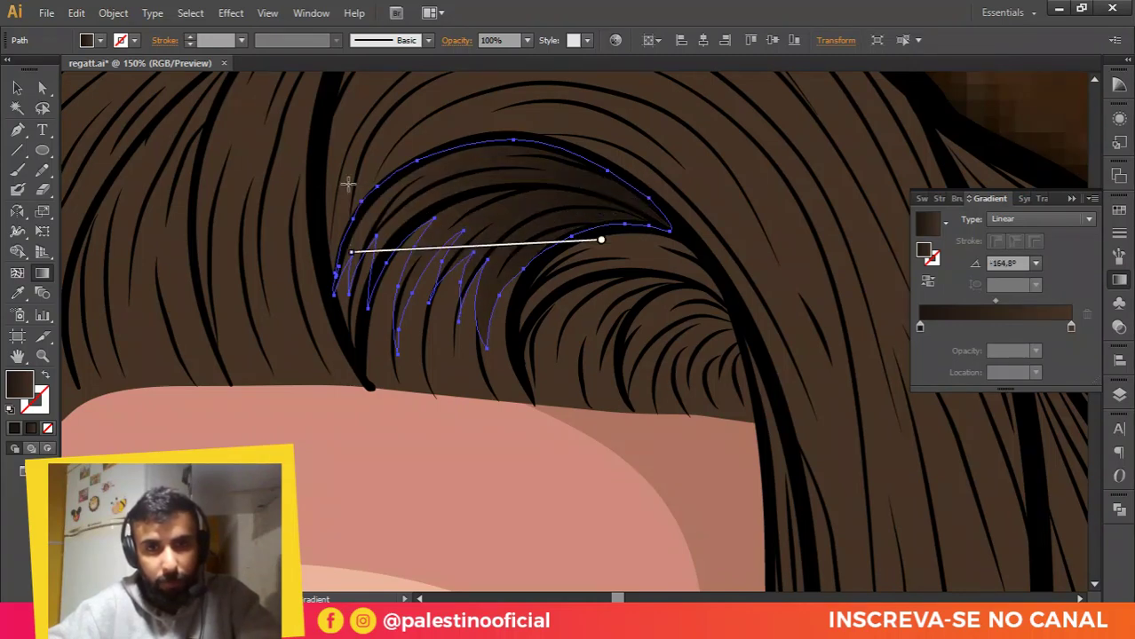
pyautogui.press('v')
pyautogui.click(575, 272)
pyautogui.scroll(-4, 522, 249)
pyautogui.moveTo(510, 307); pyautogui.dragTo(578, 270)
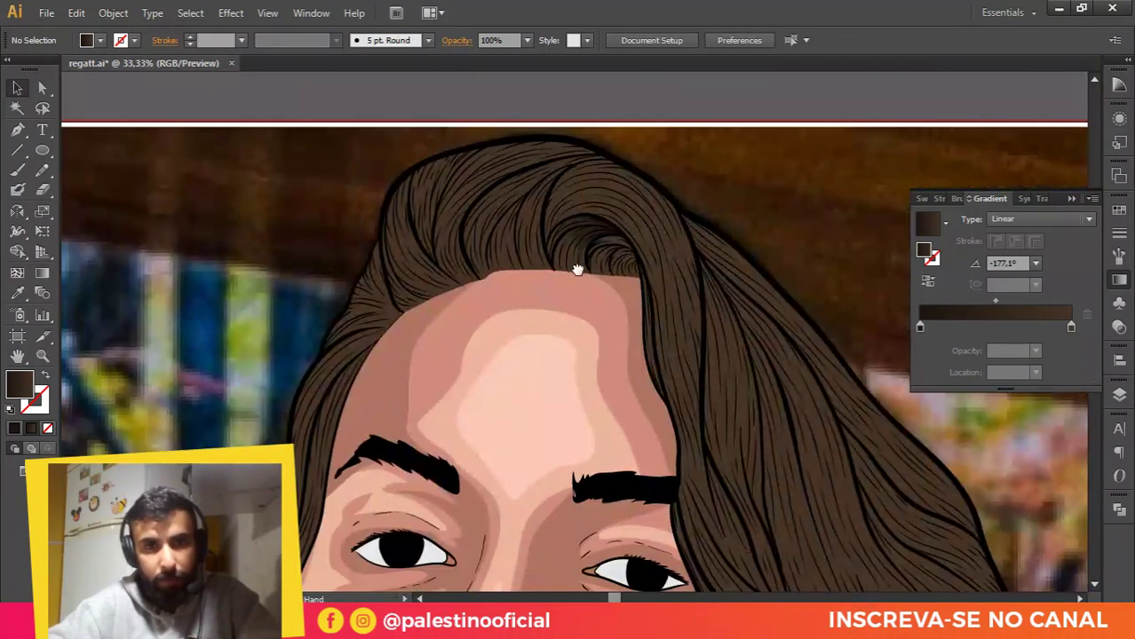
# Step: Open the colour of the 0% stop in the upper lock shadow's gradient and switch it to HSB
pyautogui.scroll(2, 618, 238)
pyautogui.click(613, 231)
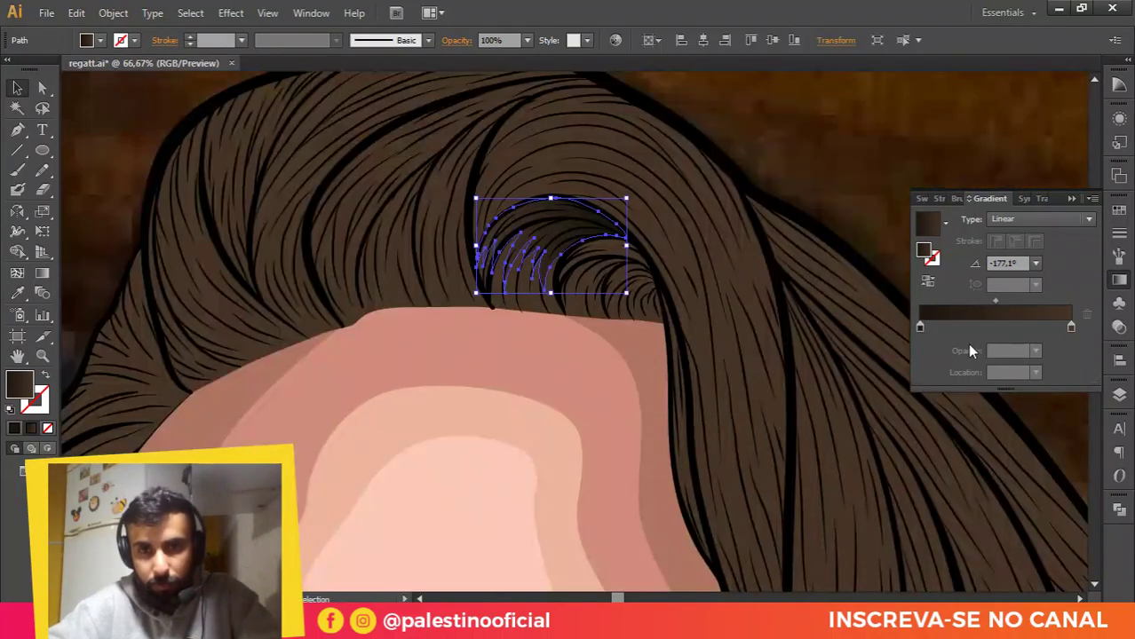
pyautogui.doubleClick(920, 328)
pyautogui.click(1066, 344)
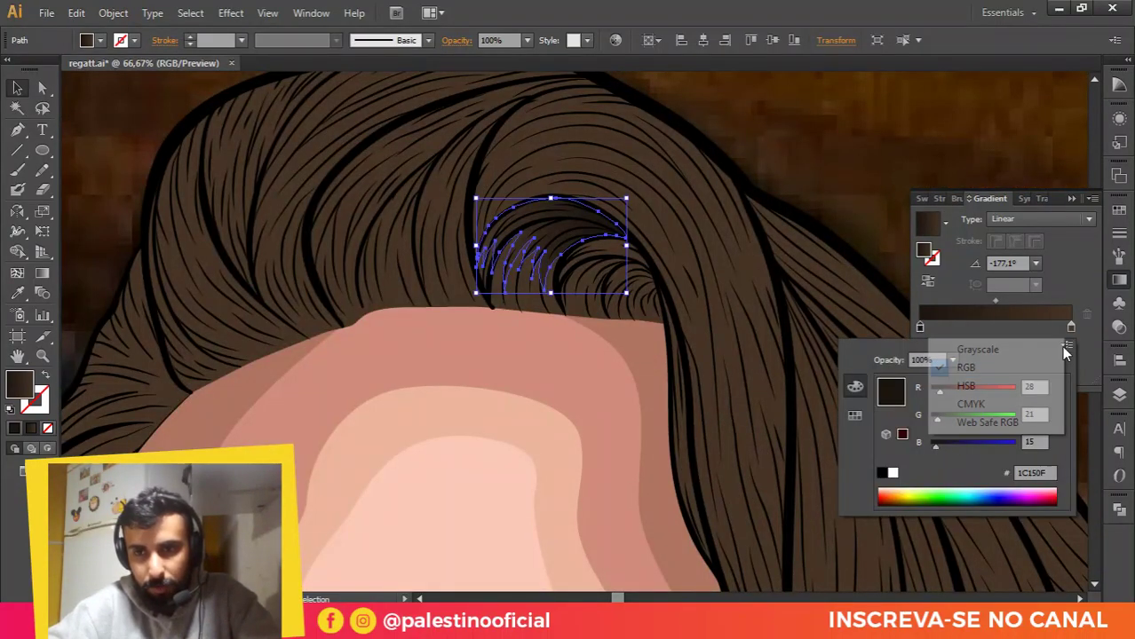
pyautogui.click(988, 393)
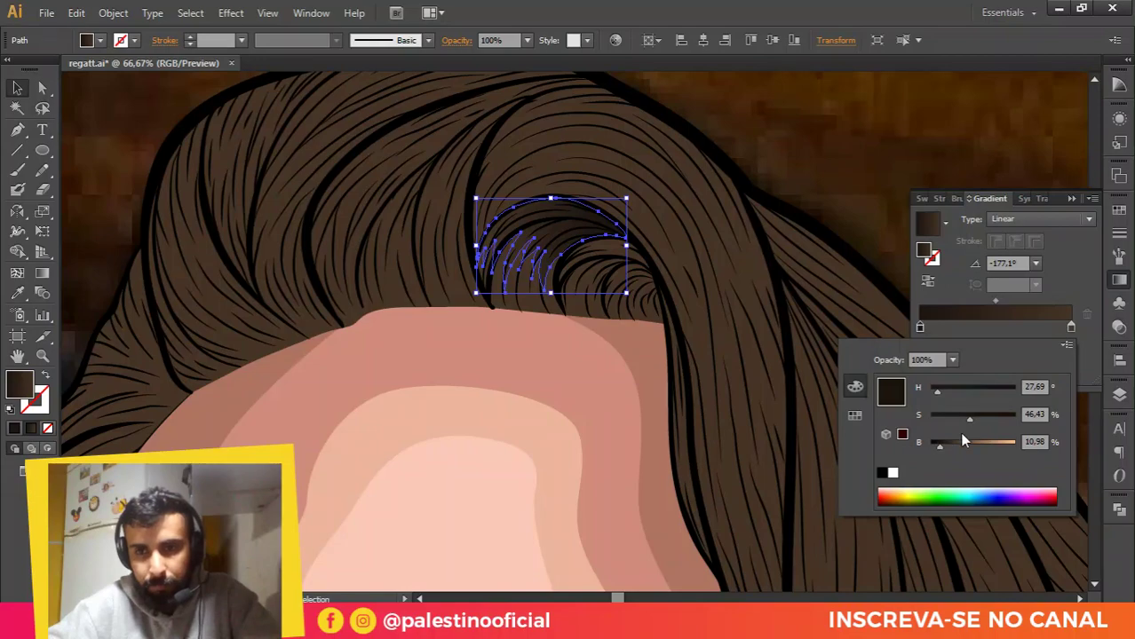
pyautogui.click(680, 287)
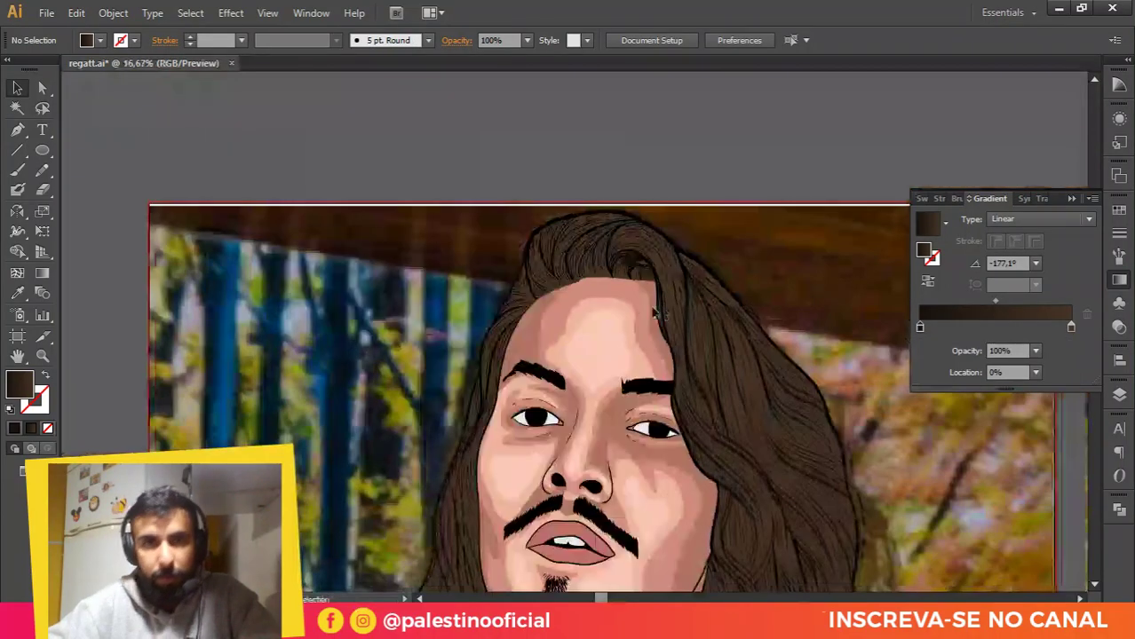
# Step: Draw a second shadow with the Pencil tool inside the curl, using the first shadow's gradient and cutting pointed strands into its inner edge
pyautogui.scroll(3, 688, 236)
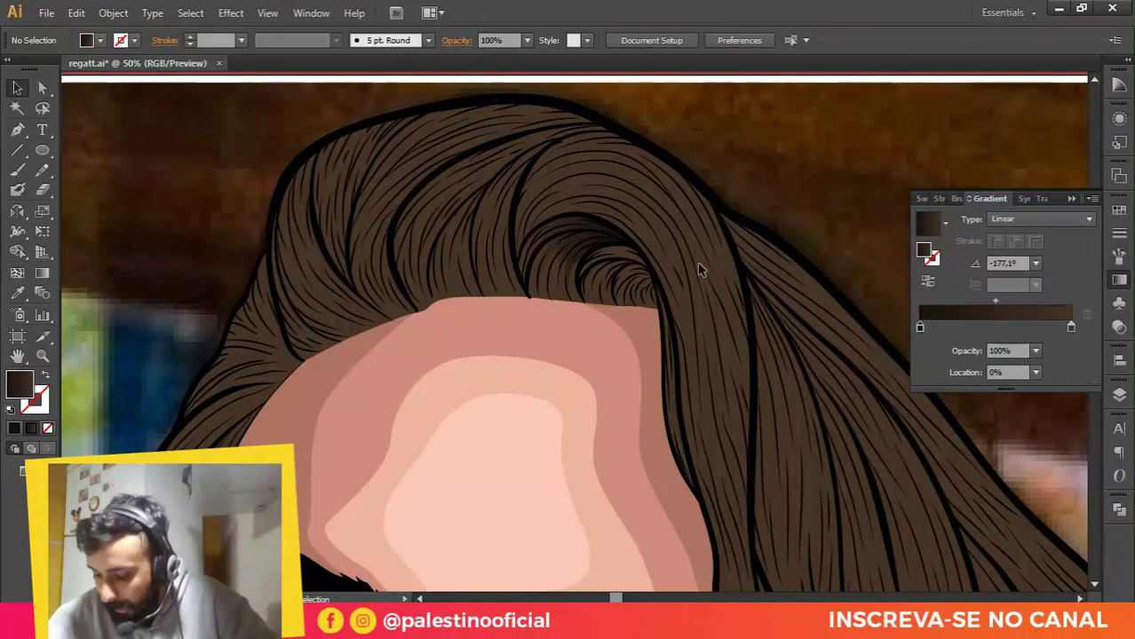
pyautogui.scroll(-1, 624, 264)
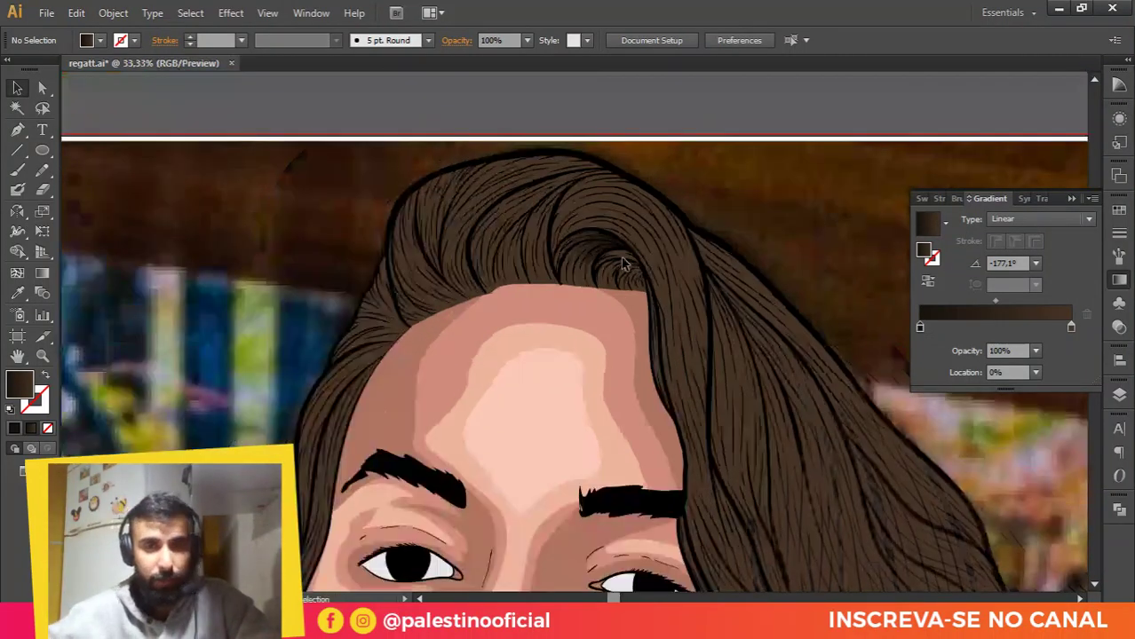
pyautogui.scroll(5, 623, 264)
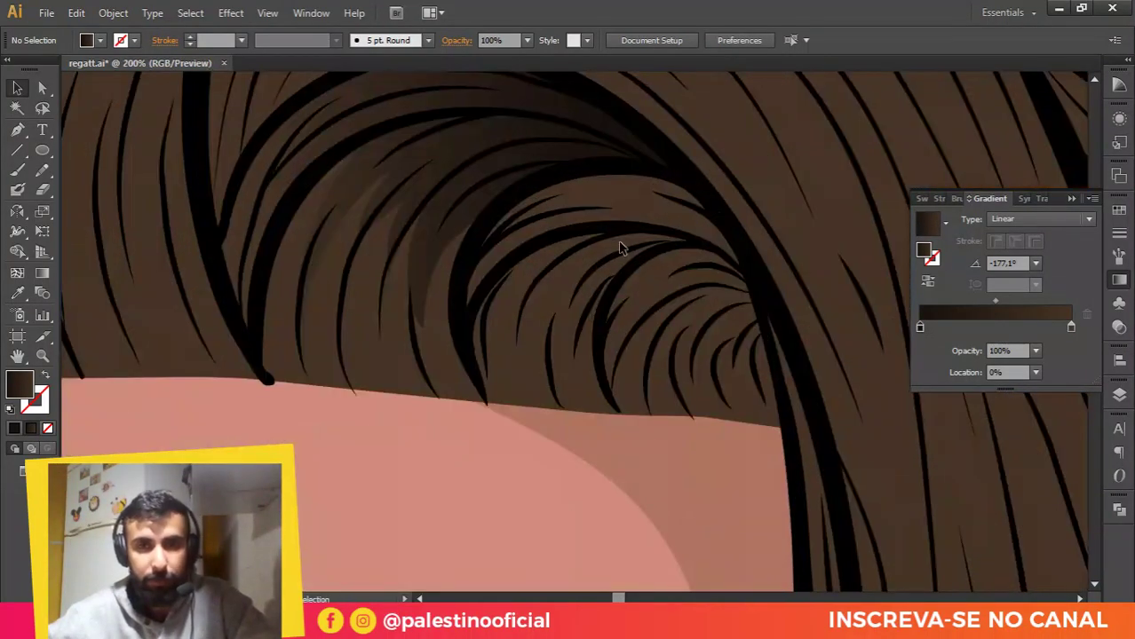
pyautogui.scroll(1, 700, 197)
pyautogui.click(300, 152)
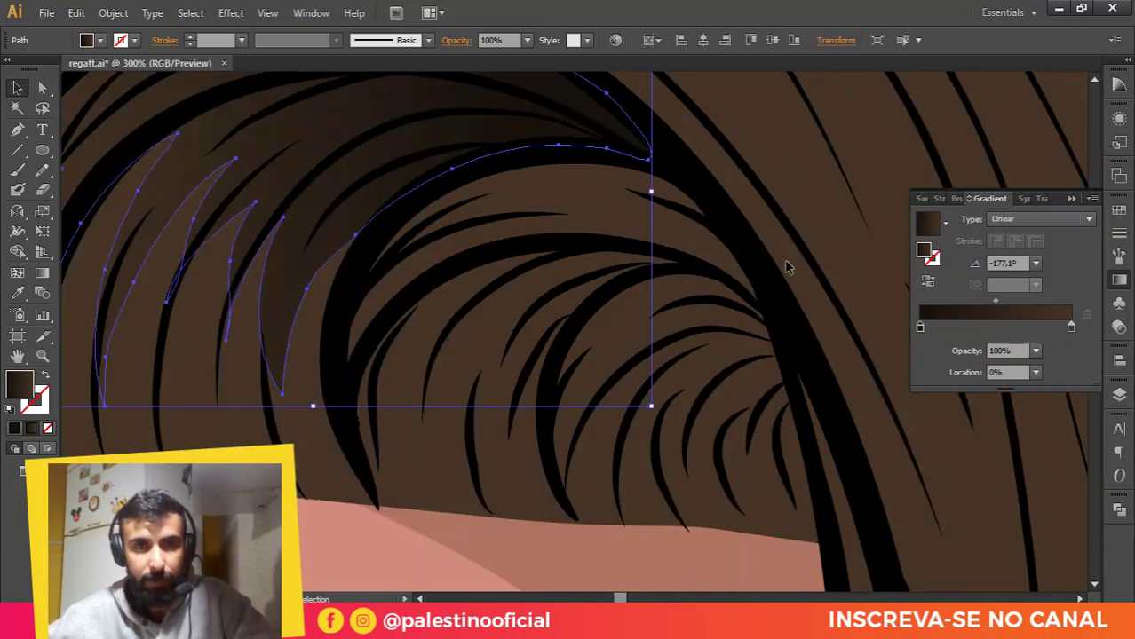
pyautogui.click(747, 250)
pyautogui.press('b')
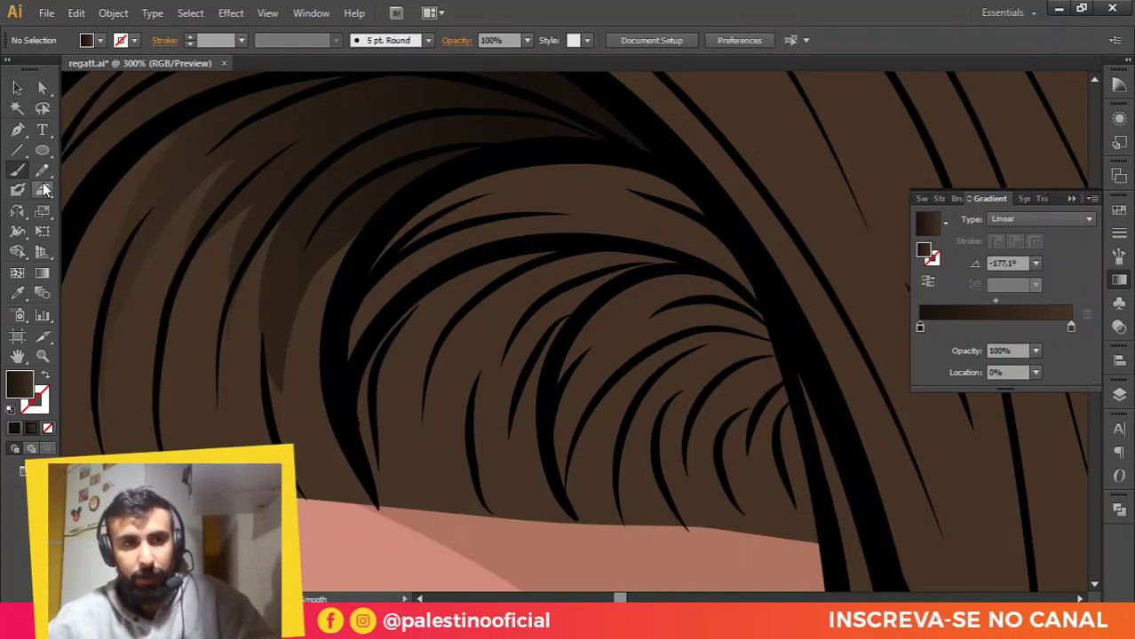
pyautogui.press('n')
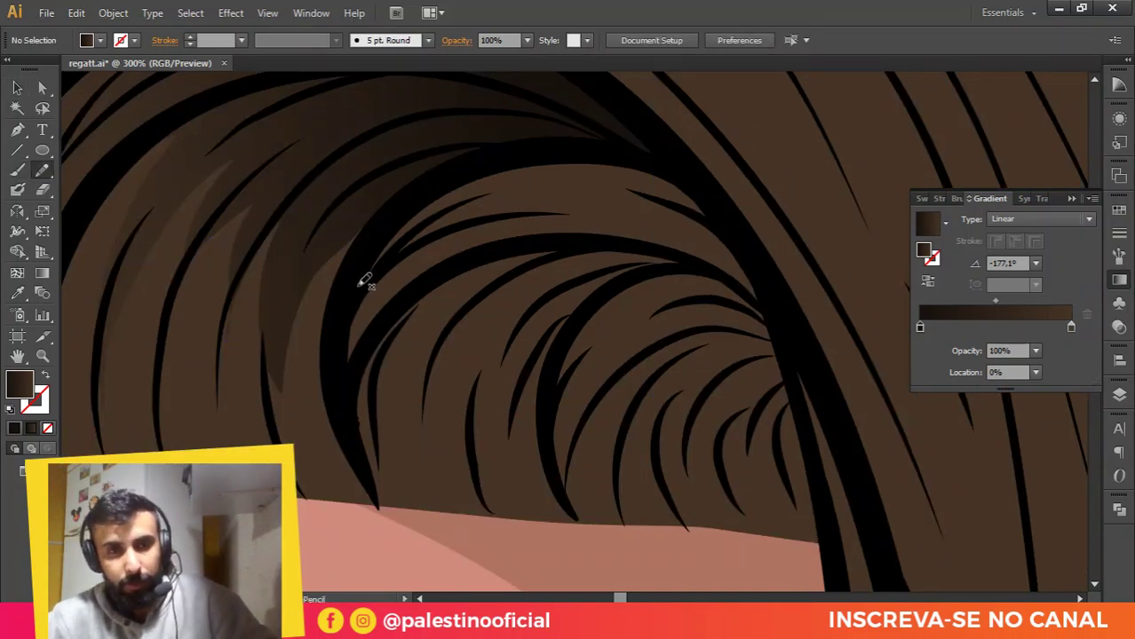
pyautogui.moveTo(361, 279)
pyautogui.mouseDown()
pyautogui.moveTo(399, 215)
pyautogui.moveTo(451, 175)
pyautogui.moveTo(521, 150)
pyautogui.moveTo(617, 149)
pyautogui.moveTo(698, 187)
pyautogui.moveTo(747, 247)
pyautogui.moveTo(762, 303)
pyautogui.moveTo(714, 268)
pyautogui.moveTo(606, 242)
pyautogui.moveTo(524, 242)
pyautogui.moveTo(456, 263)
pyautogui.moveTo(536, 229)
pyautogui.mouseUp()
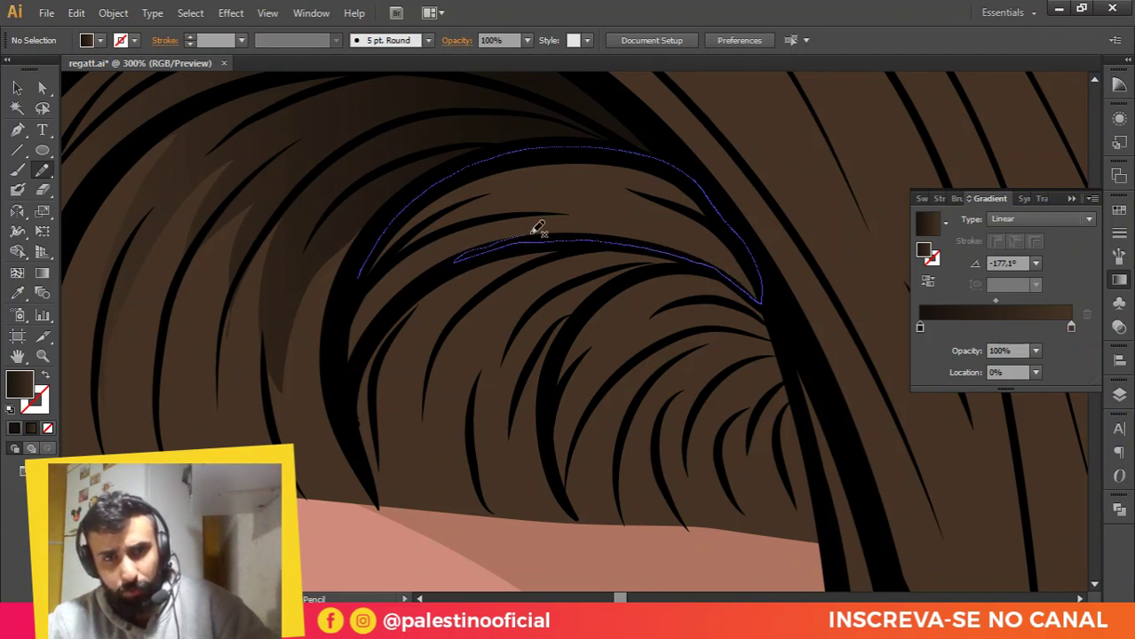
pyautogui.moveTo(648, 220); pyautogui.dragTo(538, 201)
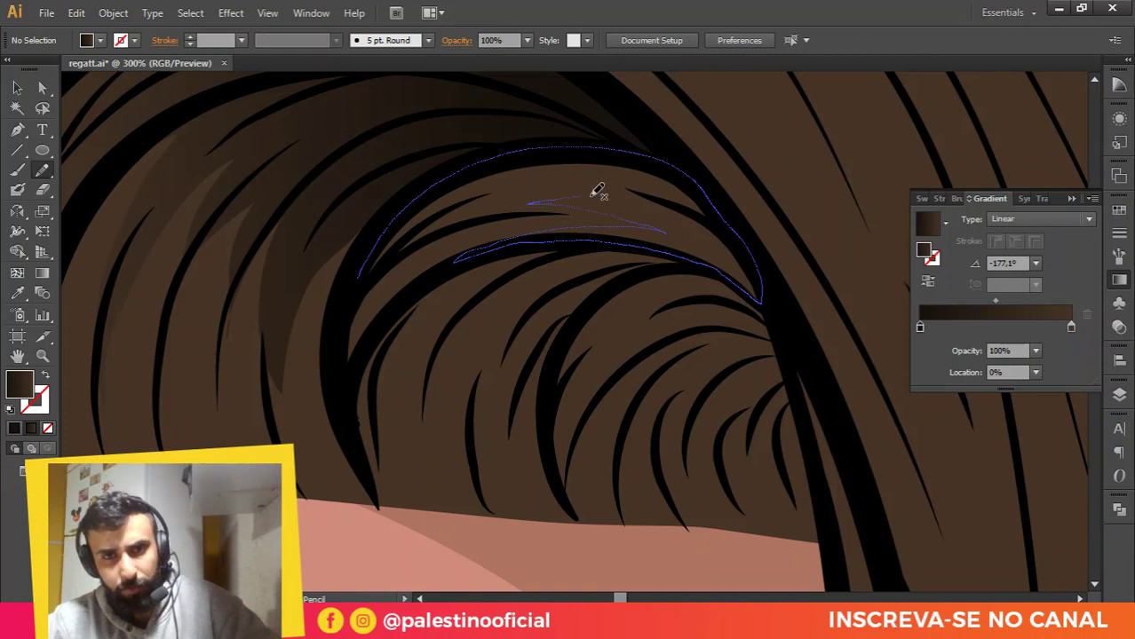
pyautogui.moveTo(585, 168)
pyautogui.mouseDown()
pyautogui.moveTo(451, 198)
pyautogui.moveTo(383, 236)
pyautogui.moveTo(359, 275)
pyautogui.mouseUp()
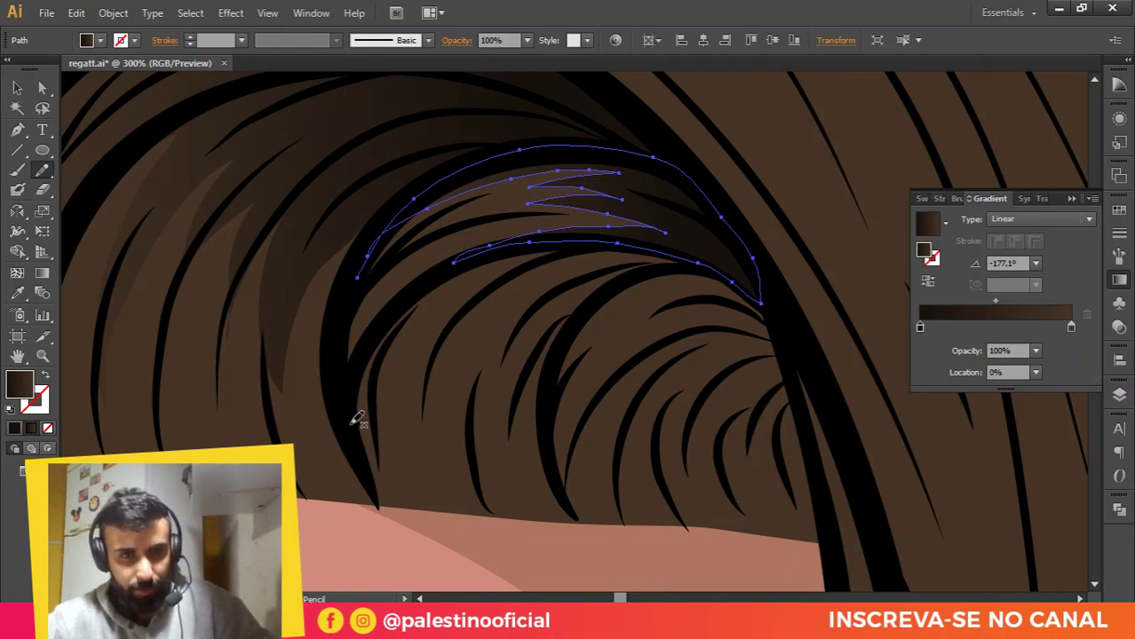
# Step: Draw a third gradient-filled Pencil shadow beneath the second one, with long pointed strands following the hair lines toward the forehead
pyautogui.moveTo(355, 425)
pyautogui.mouseDown()
pyautogui.moveTo(348, 390)
pyautogui.moveTo(365, 353)
pyautogui.moveTo(362, 396)
pyautogui.moveTo(371, 367)
pyautogui.mouseUp()
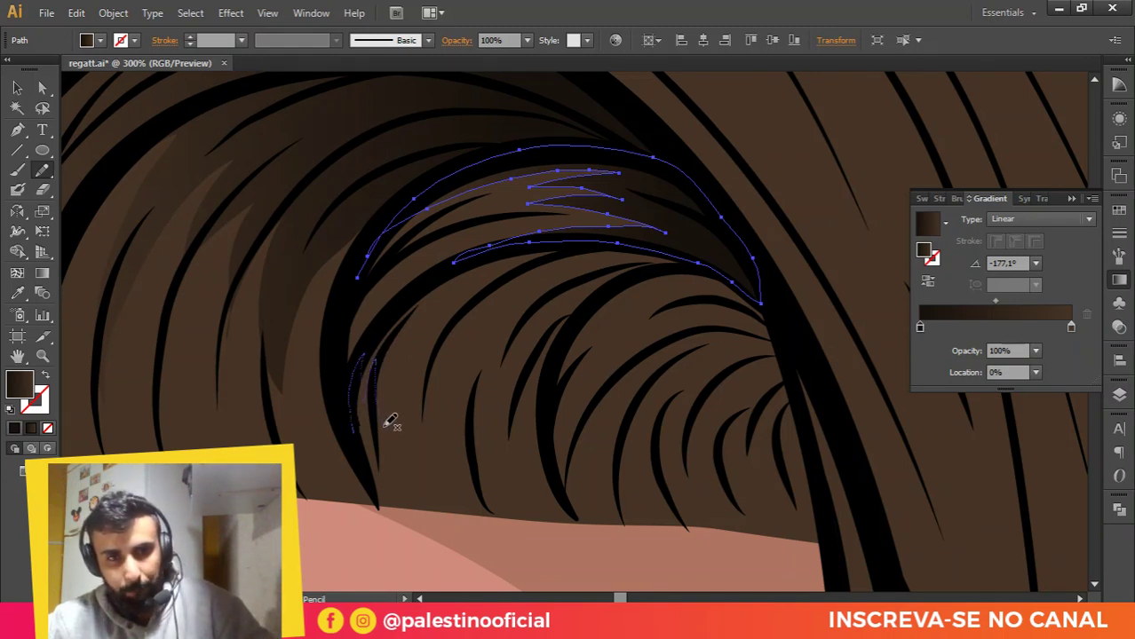
pyautogui.moveTo(391, 422)
pyautogui.mouseDown()
pyautogui.moveTo(428, 329)
pyautogui.moveTo(450, 308)
pyautogui.moveTo(425, 394)
pyautogui.moveTo(441, 435)
pyautogui.mouseUp()
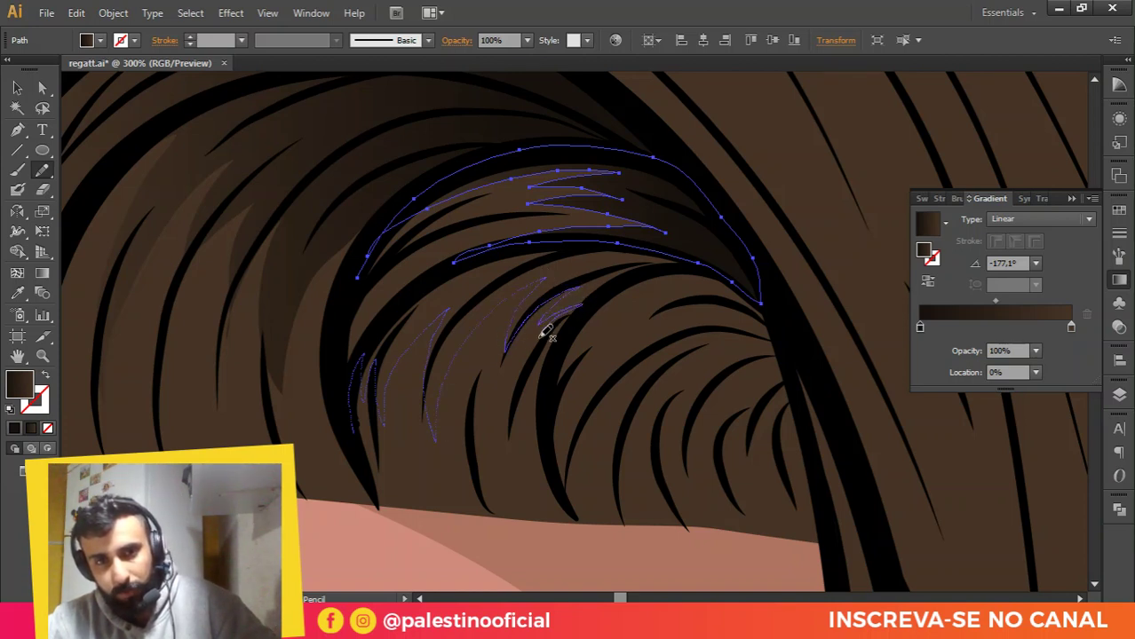
pyautogui.moveTo(546, 331)
pyautogui.mouseDown()
pyautogui.moveTo(520, 379)
pyautogui.moveTo(524, 429)
pyautogui.mouseUp()
pyautogui.moveTo(538, 471)
pyautogui.mouseDown()
pyautogui.moveTo(547, 380)
pyautogui.moveTo(572, 322)
pyautogui.moveTo(619, 280)
pyautogui.mouseUp()
pyautogui.moveTo(674, 263)
pyautogui.mouseDown()
pyautogui.moveTo(671, 243)
pyautogui.moveTo(550, 235)
pyautogui.moveTo(434, 271)
pyautogui.moveTo(357, 357)
pyautogui.moveTo(355, 419)
pyautogui.mouseUp()
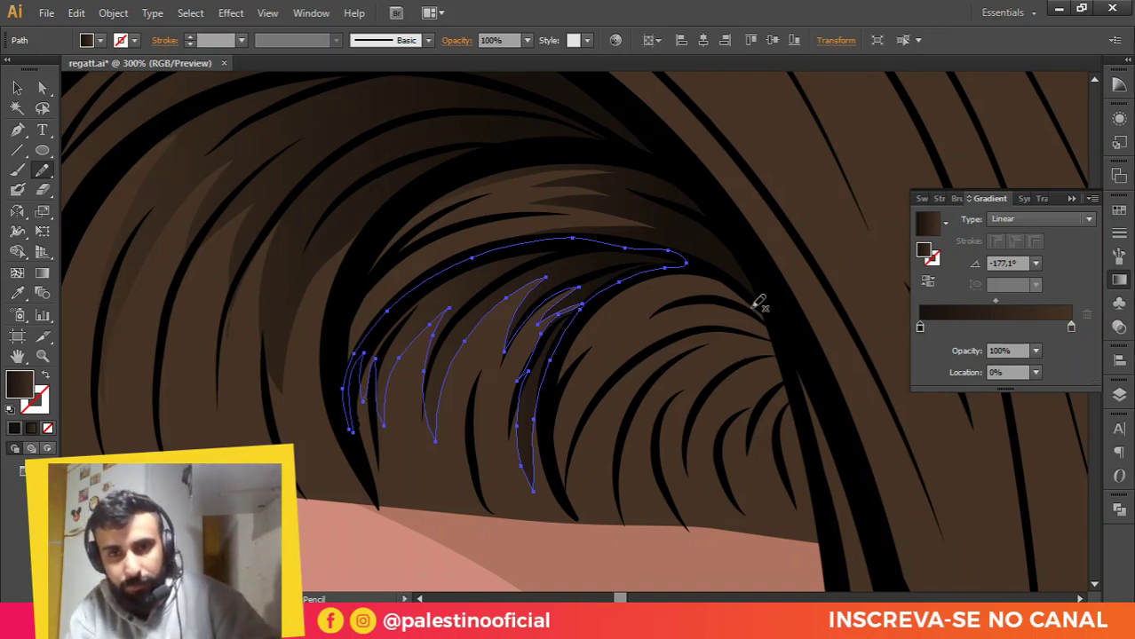
# Step: Start another gradient-filled Pencil shadow with pointed strands in the innermost part of the curl
pyautogui.moveTo(768, 317)
pyautogui.mouseDown()
pyautogui.moveTo(747, 287)
pyautogui.moveTo(689, 263)
pyautogui.moveTo(608, 300)
pyautogui.mouseUp()
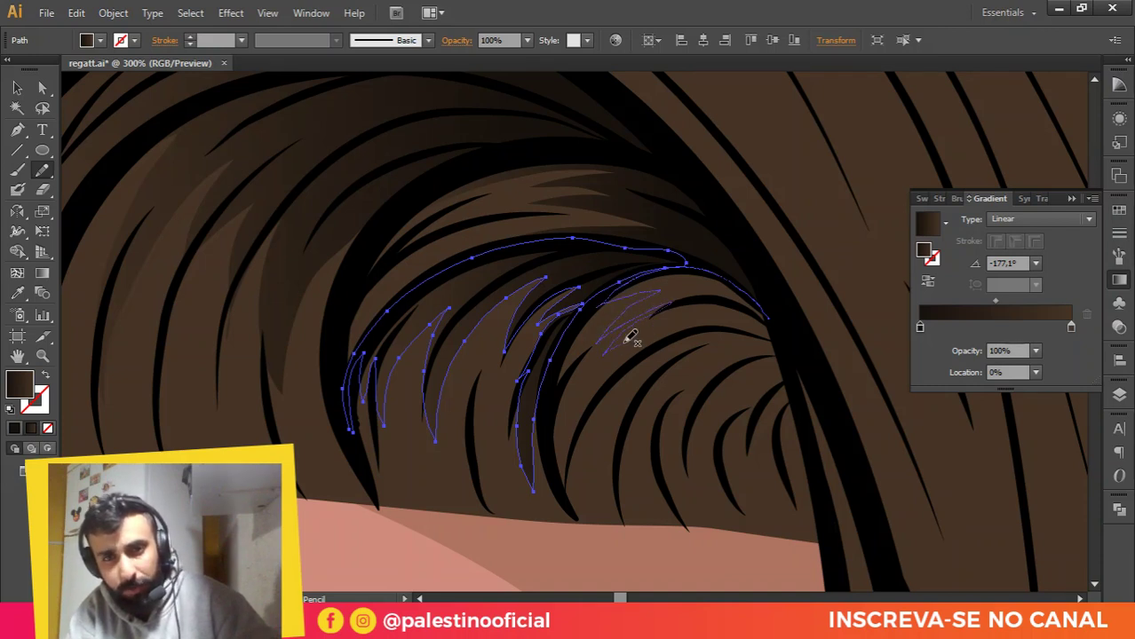
# Step: Finish the closed Pencil shadow shape with jagged strand tips inside the small hair curl above the forehead, and deselect it
pyautogui.moveTo(711, 328)
pyautogui.mouseDown()
pyautogui.moveTo(653, 338)
pyautogui.moveTo(613, 382)
pyautogui.moveTo(590, 435)
pyautogui.mouseUp()
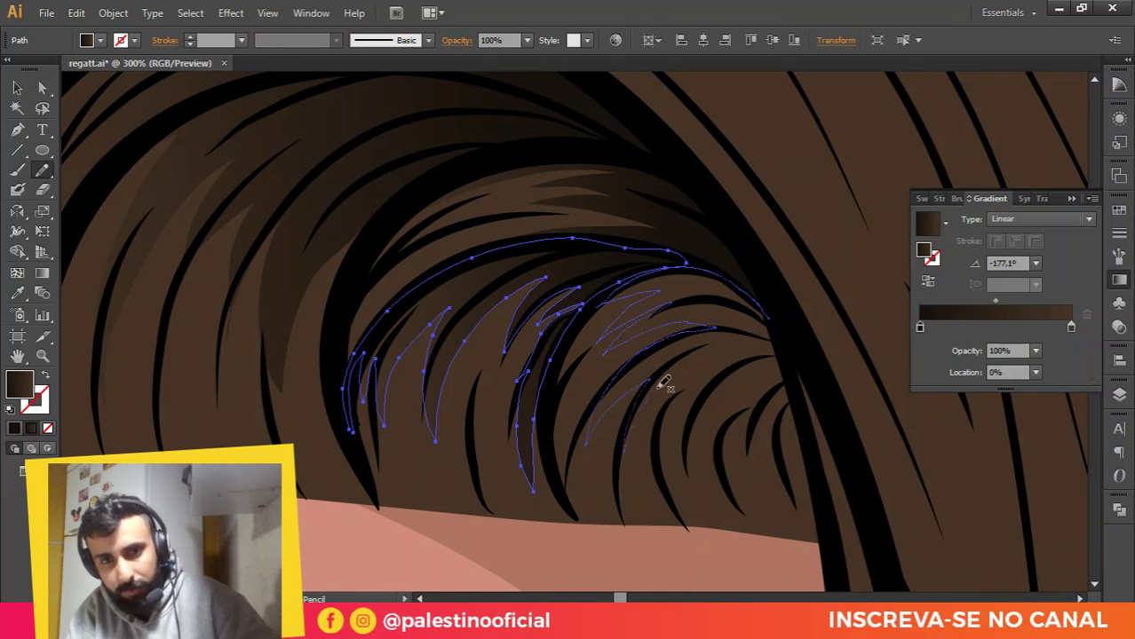
pyautogui.moveTo(690, 364)
pyautogui.mouseDown()
pyautogui.moveTo(666, 393)
pyautogui.moveTo(661, 446)
pyautogui.mouseUp()
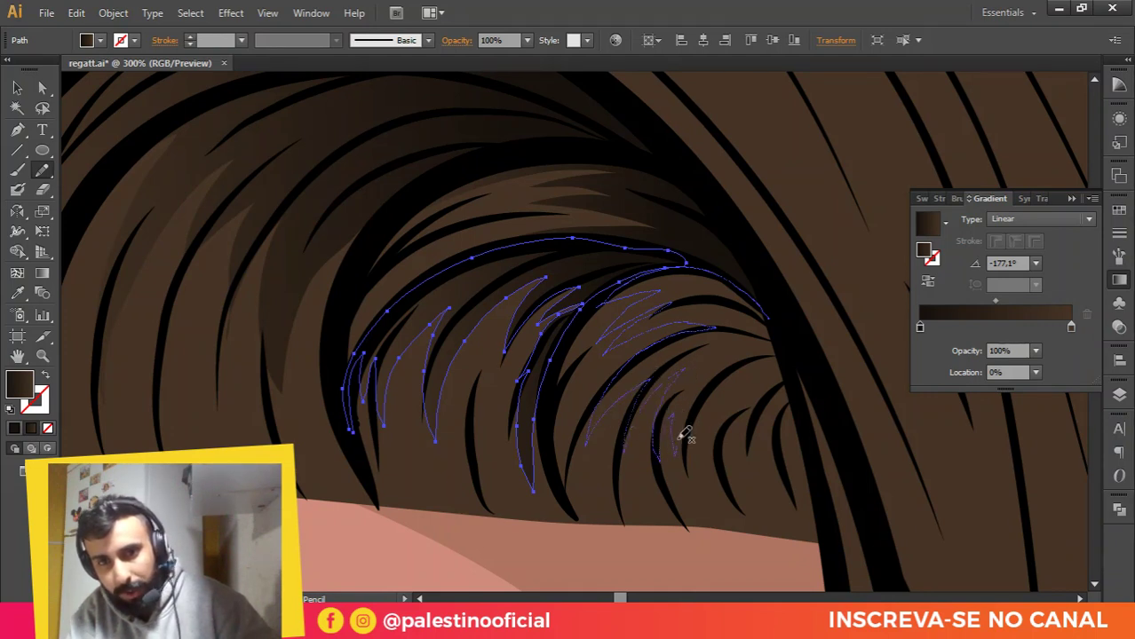
pyautogui.moveTo(719, 385)
pyautogui.mouseDown()
pyautogui.moveTo(695, 445)
pyautogui.moveTo(712, 487)
pyautogui.mouseUp()
pyautogui.moveTo(760, 371)
pyautogui.mouseDown()
pyautogui.moveTo(723, 431)
pyautogui.moveTo(736, 423)
pyautogui.moveTo(748, 492)
pyautogui.moveTo(765, 432)
pyautogui.moveTo(785, 478)
pyautogui.moveTo(786, 459)
pyautogui.moveTo(805, 457)
pyautogui.moveTo(780, 307)
pyautogui.mouseUp()
pyautogui.press('ctrl')
pyautogui.scroll(-3, 840, 360)
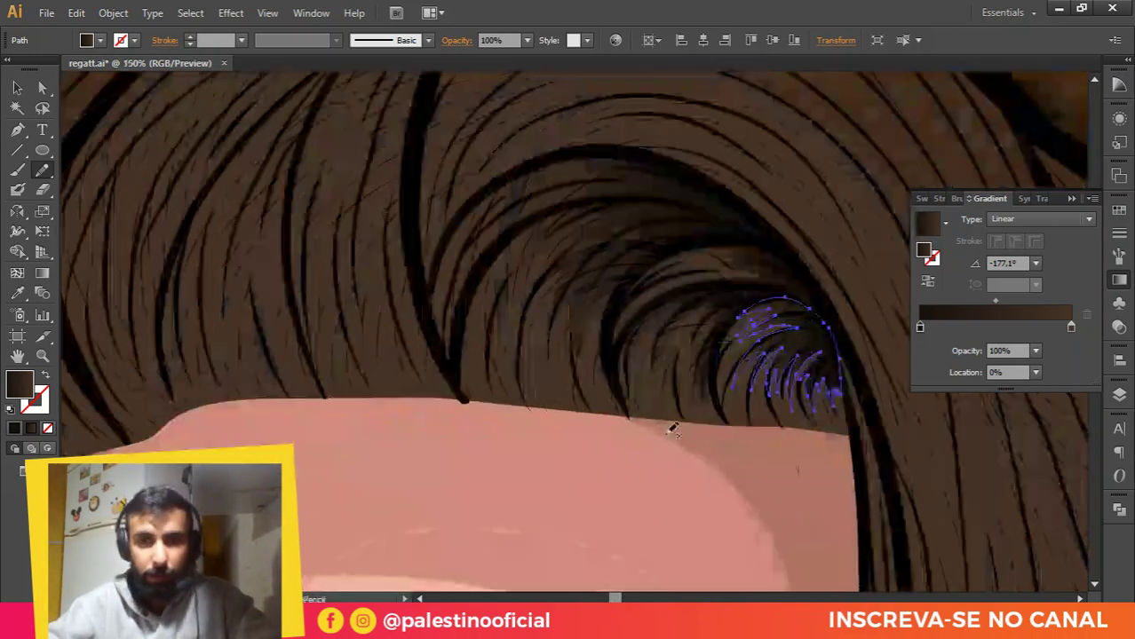
pyautogui.press('v')
pyautogui.click(634, 413)
# Step: Draw a closed shadow shape with the Pencil over the large hair wave above the curl, with jagged tips towards the outer hair
pyautogui.scroll(-3, 634, 410)
pyautogui.scroll(-2, 682, 369)
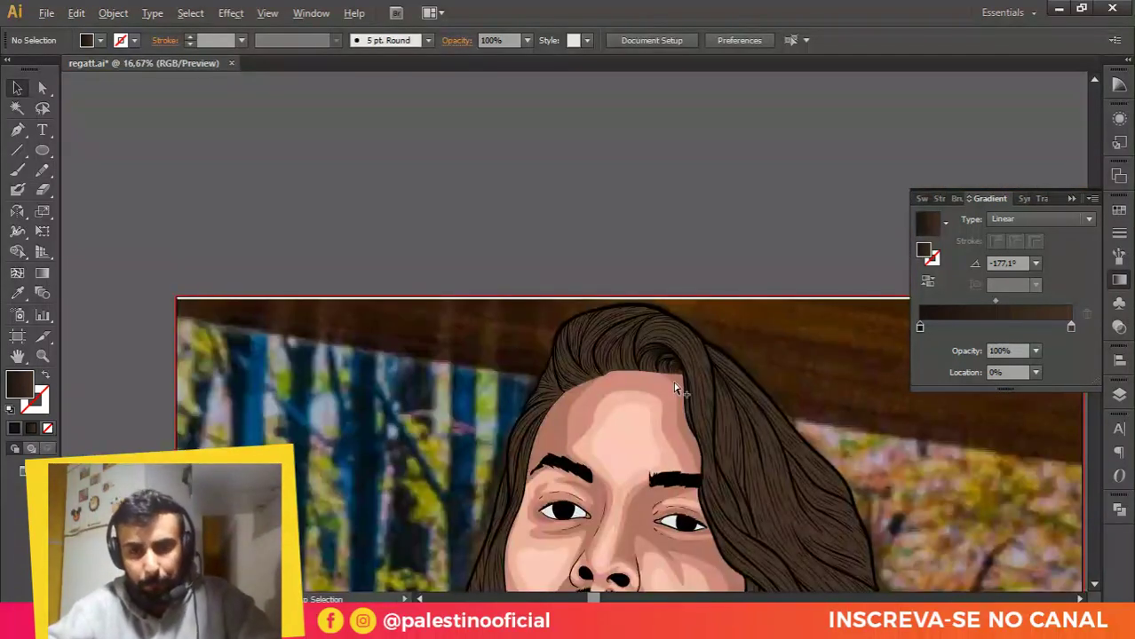
pyautogui.scroll(4, 675, 388)
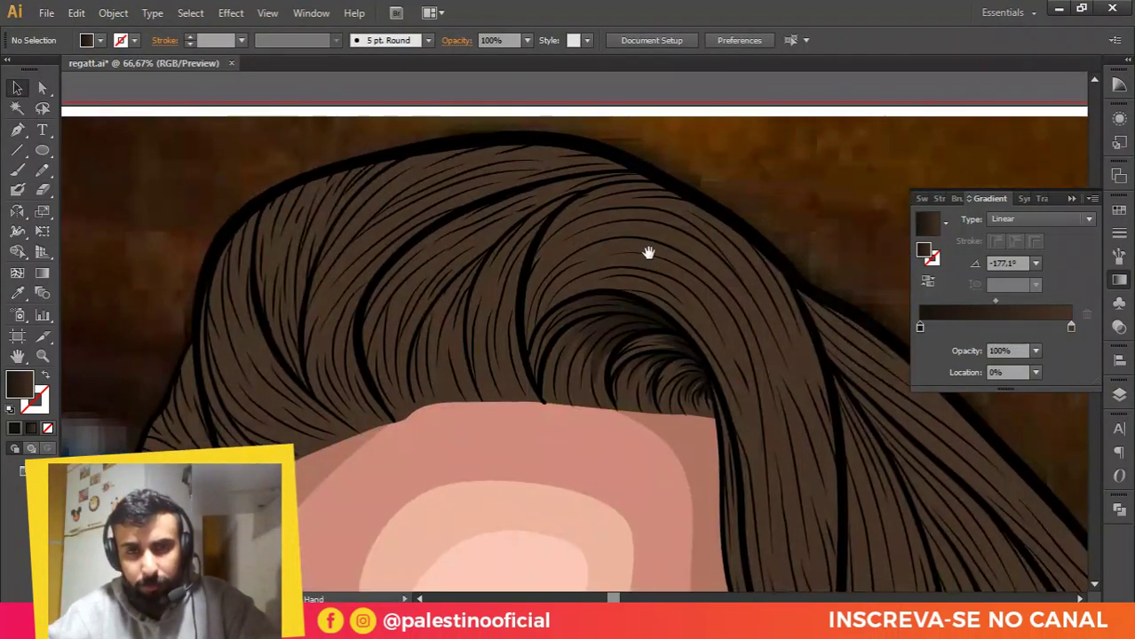
pyautogui.scroll(1, 648, 253)
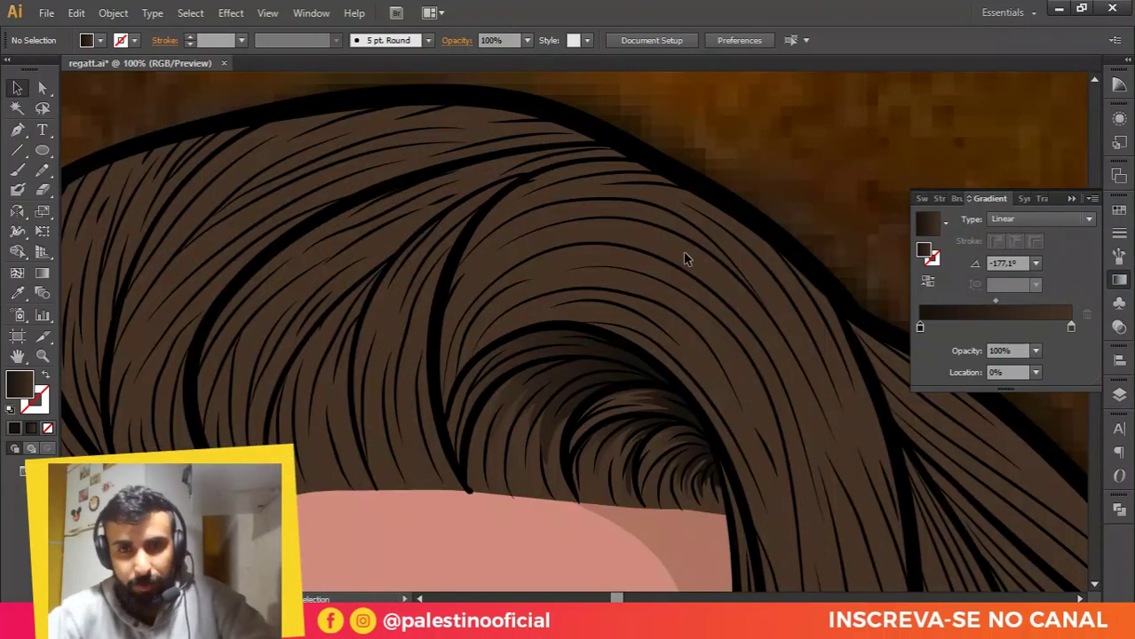
pyautogui.click(42, 171)
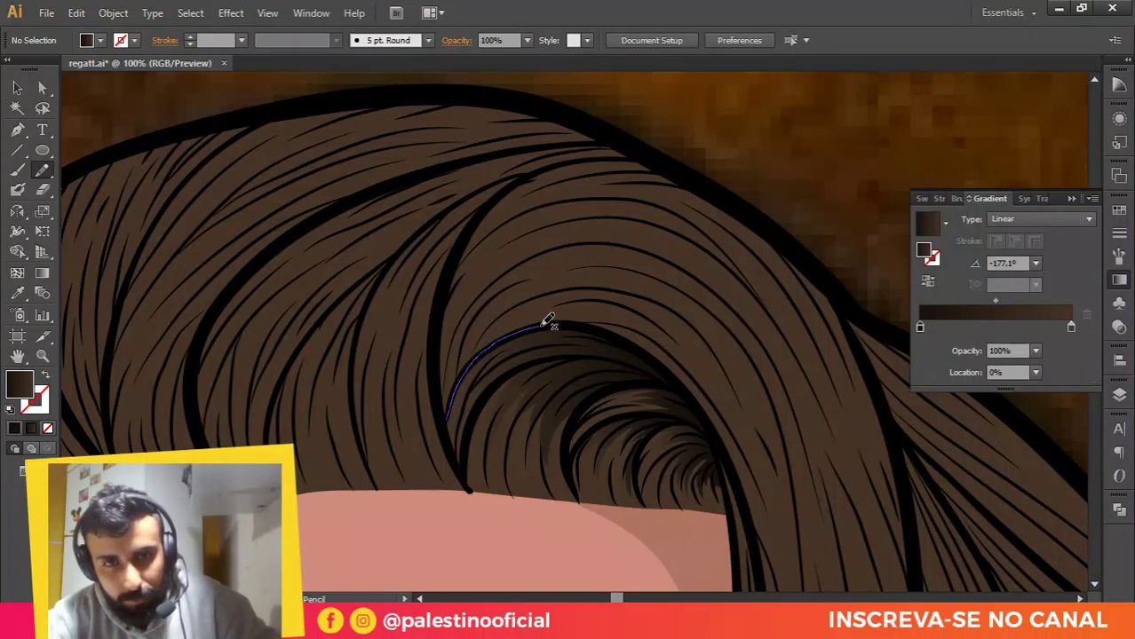
pyautogui.moveTo(543, 325)
pyautogui.mouseDown()
pyautogui.moveTo(586, 315)
pyautogui.moveTo(650, 325)
pyautogui.moveTo(622, 306)
pyautogui.moveTo(563, 302)
pyautogui.moveTo(638, 301)
pyautogui.moveTo(596, 278)
pyautogui.moveTo(639, 285)
pyautogui.moveTo(677, 304)
pyautogui.moveTo(751, 375)
pyautogui.moveTo(660, 250)
pyautogui.moveTo(711, 266)
pyautogui.moveTo(640, 197)
pyautogui.moveTo(682, 211)
pyautogui.mouseUp()
pyautogui.moveTo(758, 267)
pyautogui.mouseDown()
pyautogui.moveTo(673, 191)
pyautogui.moveTo(708, 195)
pyautogui.moveTo(656, 160)
pyautogui.mouseUp()
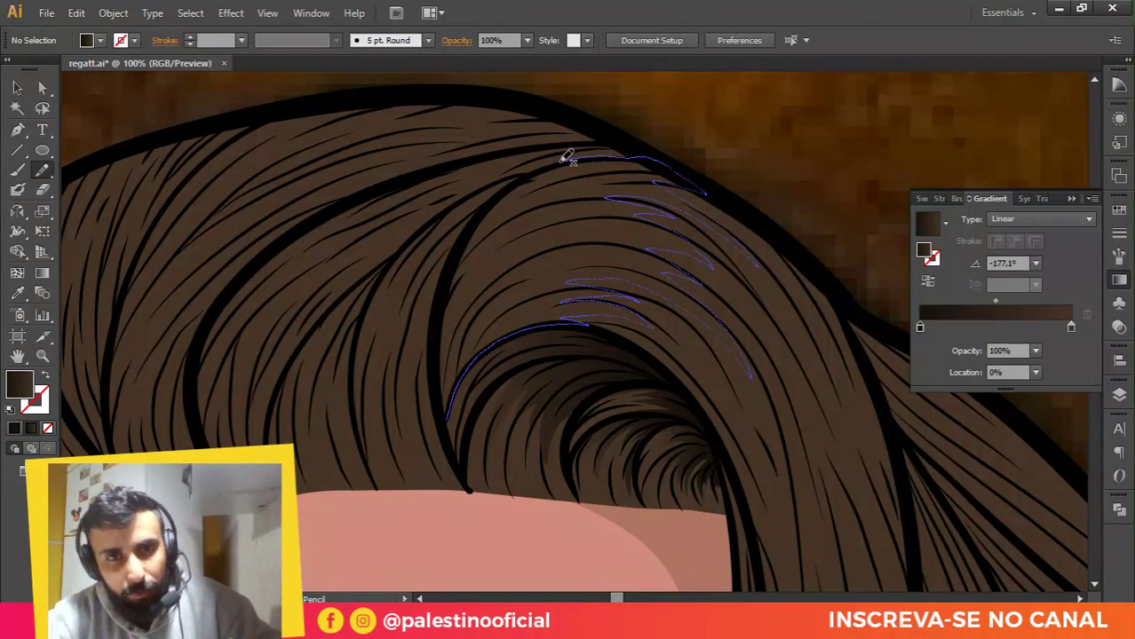
pyautogui.moveTo(563, 159); pyautogui.dragTo(536, 171)
pyautogui.moveTo(492, 201)
pyautogui.mouseDown()
pyautogui.moveTo(436, 307)
pyautogui.moveTo(429, 346)
pyautogui.moveTo(446, 424)
pyautogui.mouseUp()
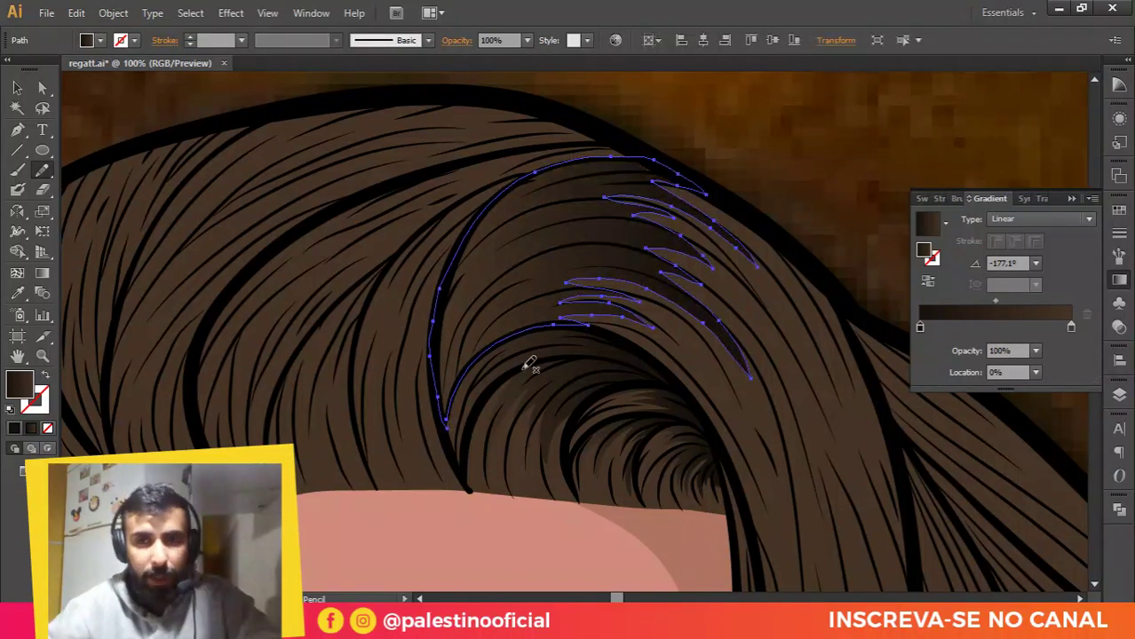
# Step: Reverse the gradient of the large wave's shadow shape and deselect it
pyautogui.click(927, 282)
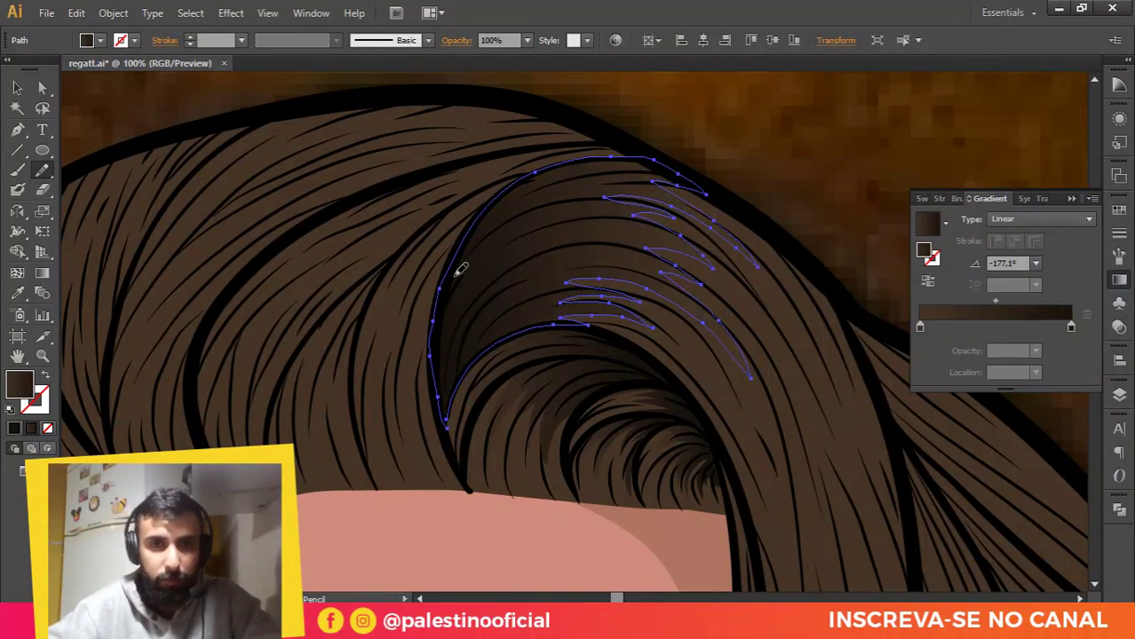
pyautogui.press('v')
pyautogui.click(697, 134)
# Step: Examine the new hair shading over the whole head and up close around the wave
pyautogui.scroll(-3, 695, 131)
pyautogui.moveTo(690, 195); pyautogui.dragTo(601, 222)
pyautogui.scroll(-2, 607, 167)
pyautogui.scroll(2, 640, 224)
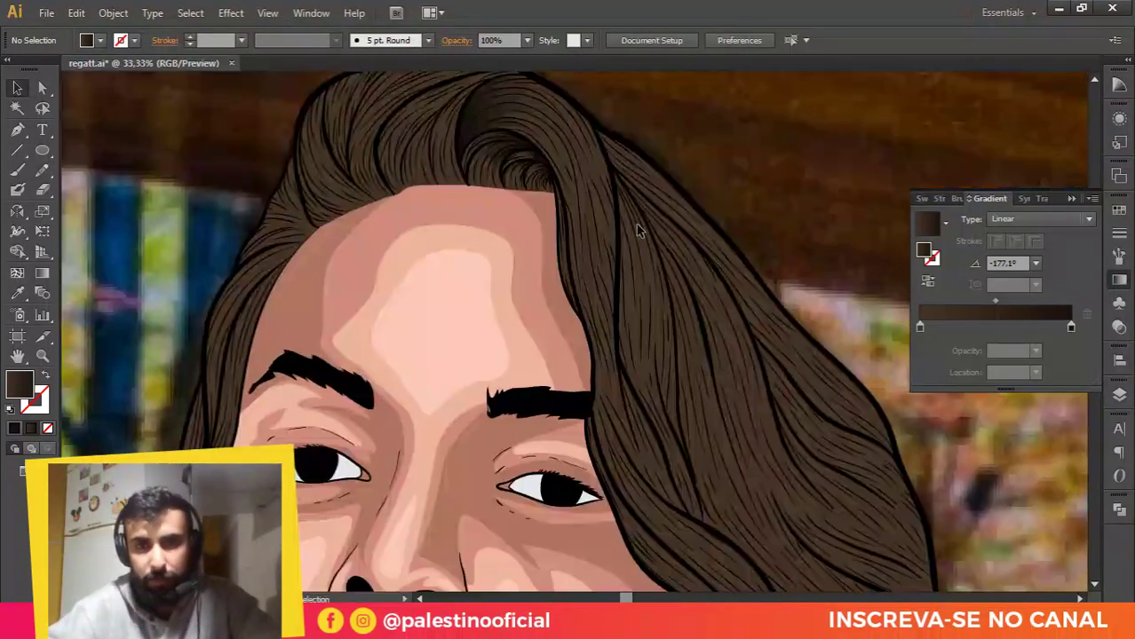
pyautogui.hotkey('alt', 'Tab')
pyautogui.hotkey('alt', 'Tab')
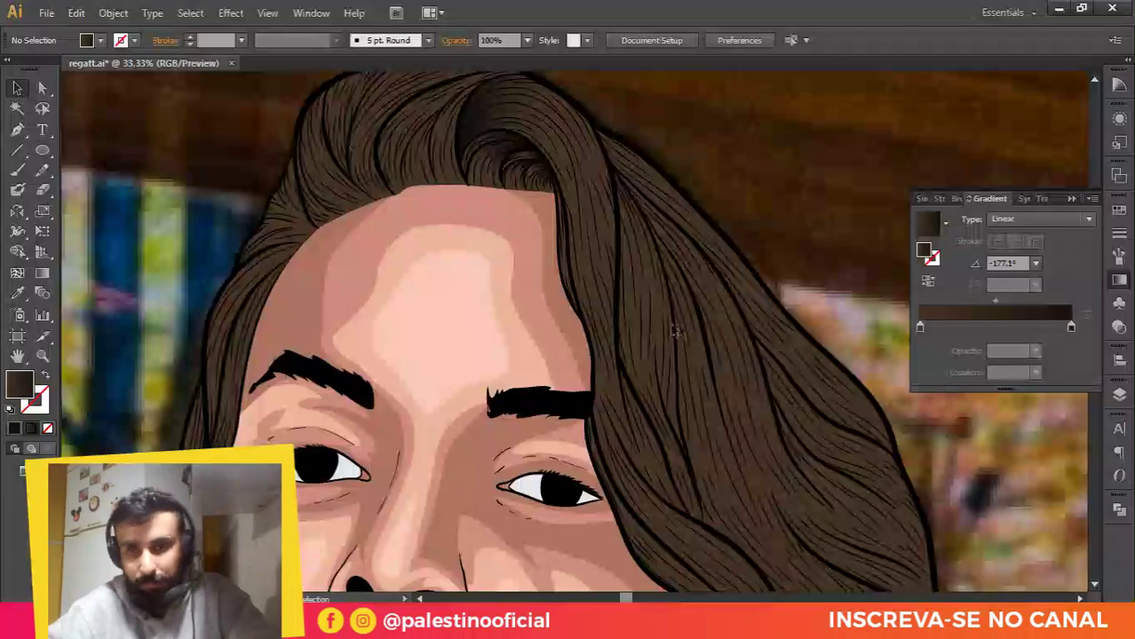
pyautogui.moveTo(519, 255); pyautogui.dragTo(590, 297)
pyautogui.scroll(2, 517, 134)
pyautogui.scroll(1, 542, 162)
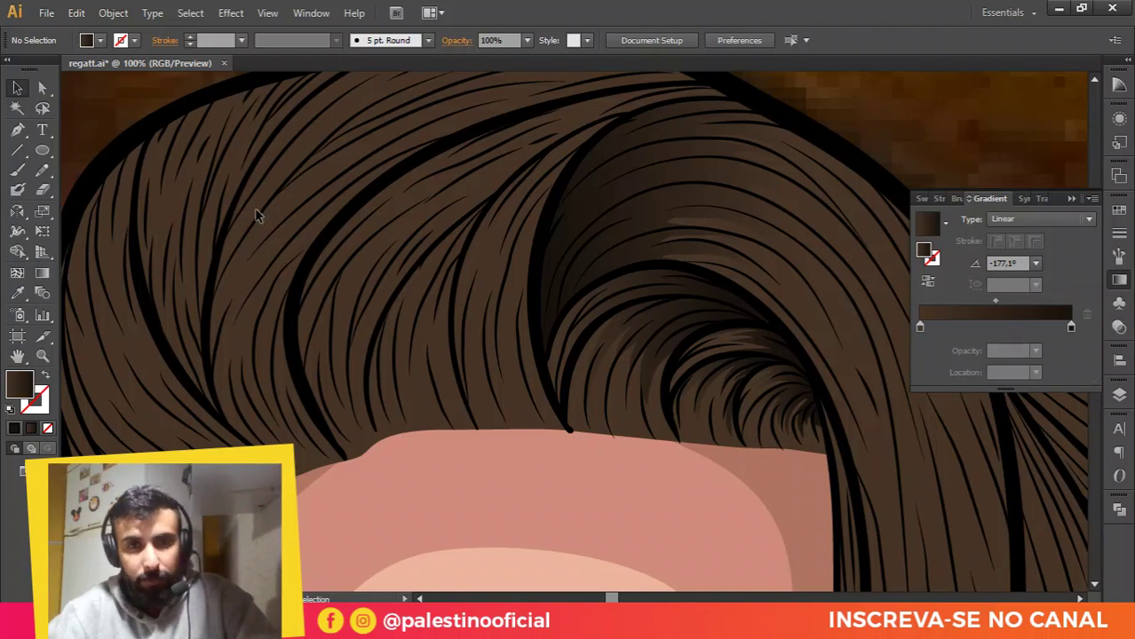
# Step: Draw a closed Pencil shadow with jagged lower tips at the top of the narrow strand just left of the large wave
pyautogui.click(41, 170)
pyautogui.scroll(1, 562, 205)
pyautogui.scroll(1, 562, 206)
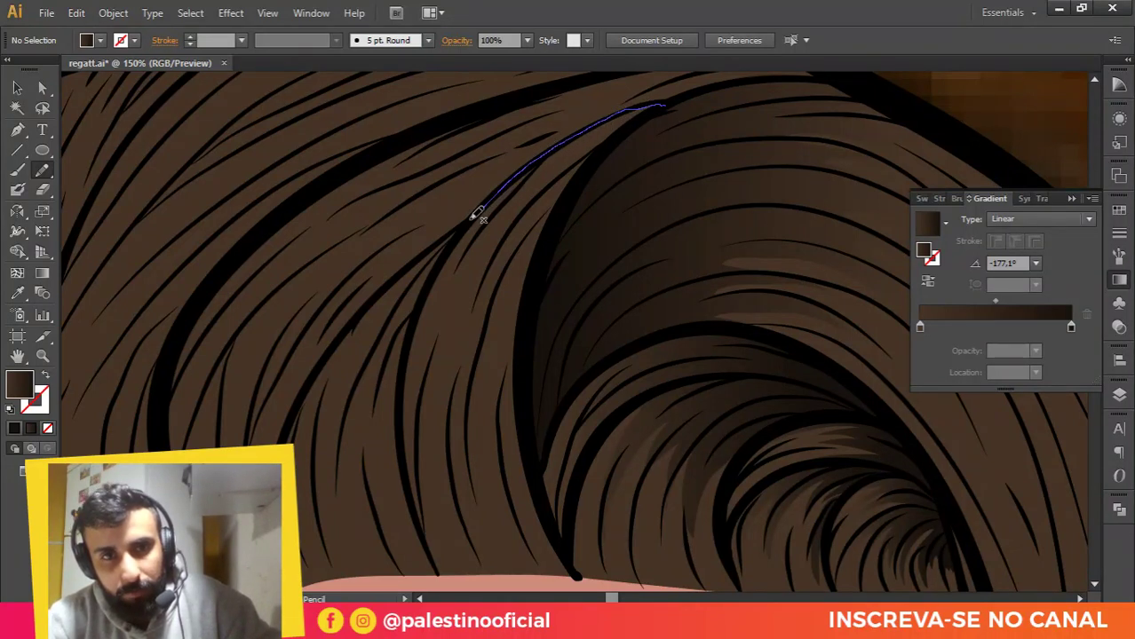
pyautogui.moveTo(446, 260)
pyautogui.mouseDown()
pyautogui.moveTo(478, 229)
pyautogui.moveTo(447, 321)
pyautogui.moveTo(480, 259)
pyautogui.moveTo(534, 201)
pyautogui.moveTo(486, 288)
pyautogui.moveTo(515, 252)
pyautogui.moveTo(491, 326)
pyautogui.mouseUp()
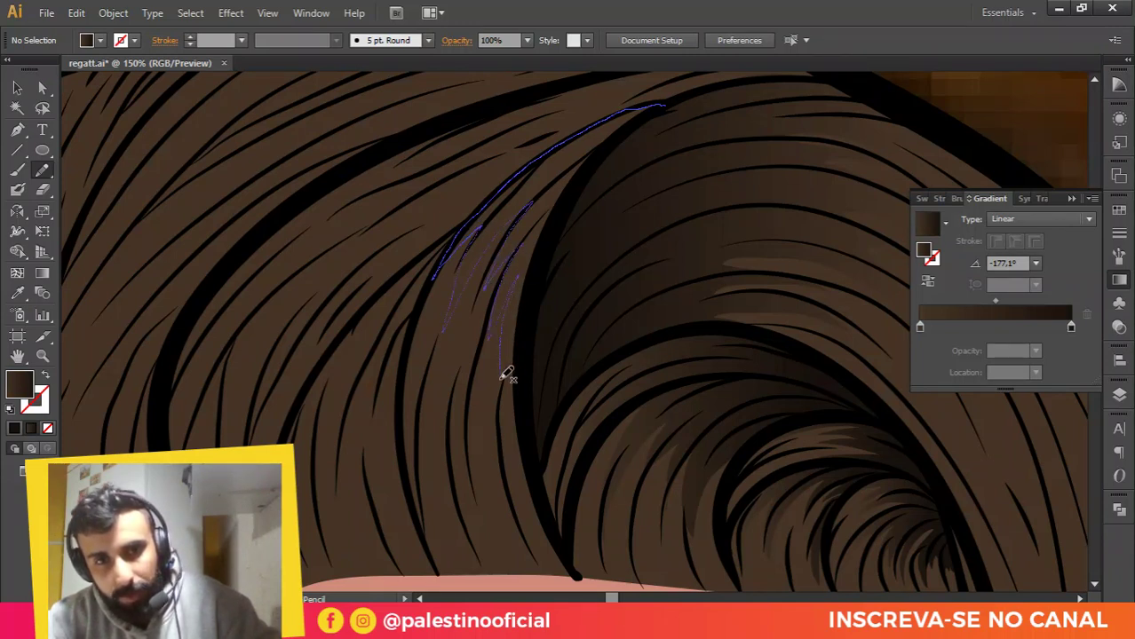
pyautogui.moveTo(538, 275)
pyautogui.mouseDown()
pyautogui.moveTo(572, 186)
pyautogui.moveTo(660, 106)
pyautogui.mouseUp()
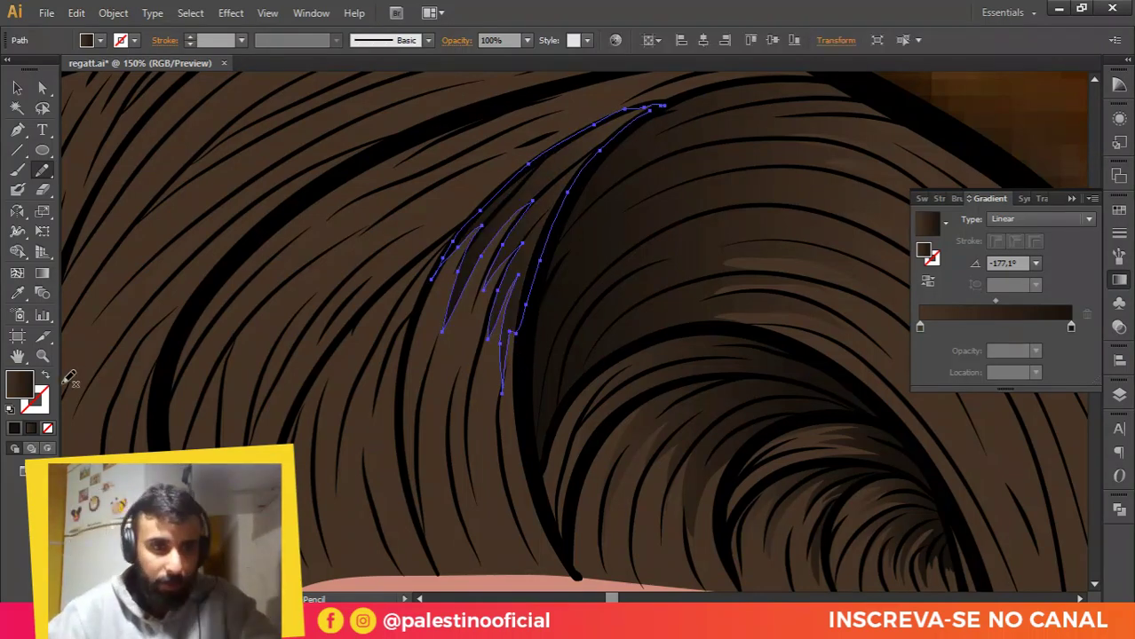
pyautogui.scroll(-3, 627, 265)
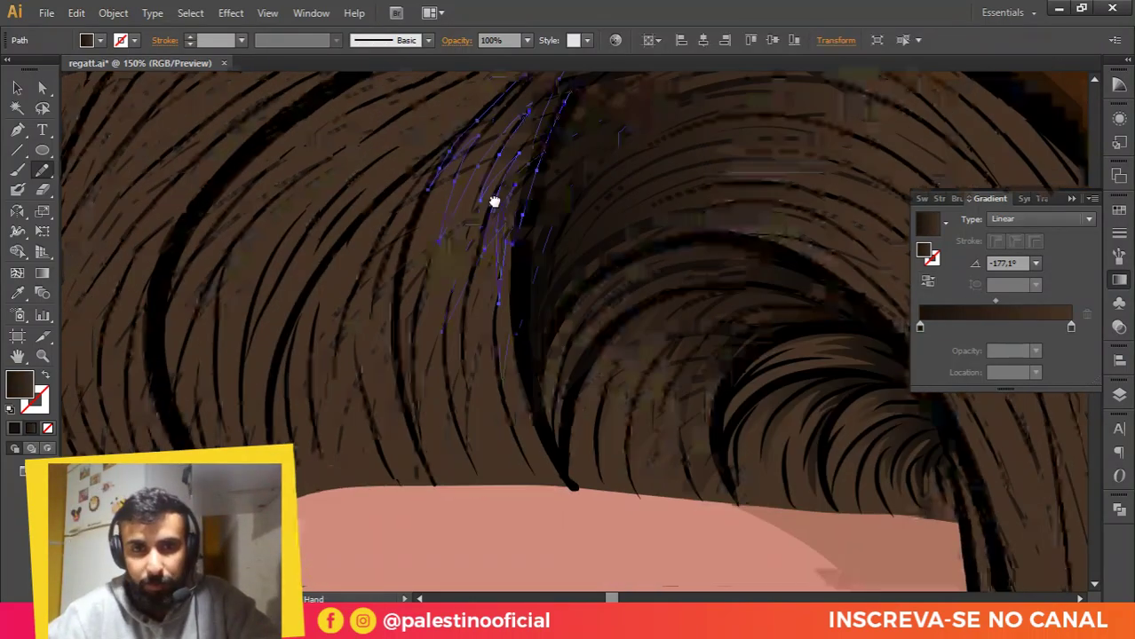
pyautogui.moveTo(346, 305); pyautogui.dragTo(445, 354)
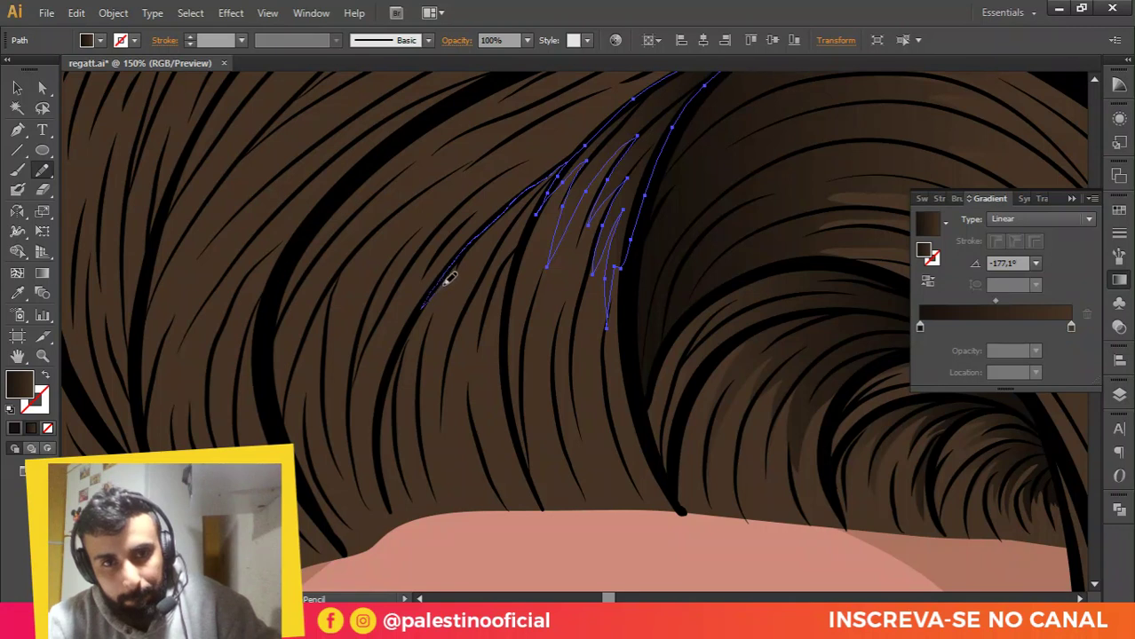
pyautogui.moveTo(442, 411); pyautogui.dragTo(472, 320)
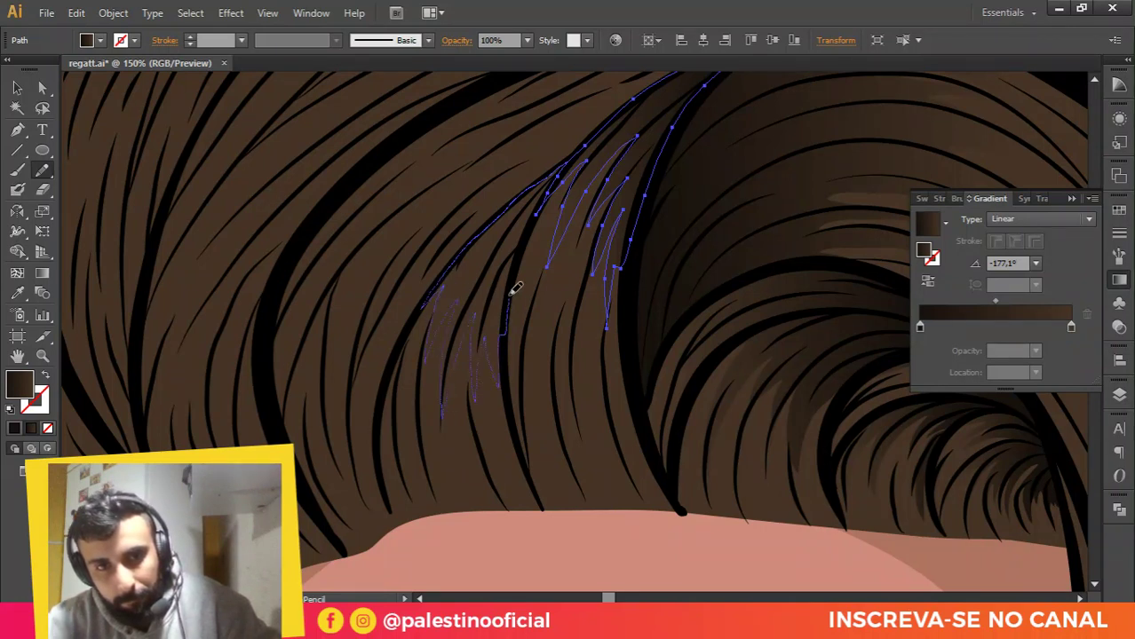
pyautogui.moveTo(574, 158); pyautogui.dragTo(582, 147)
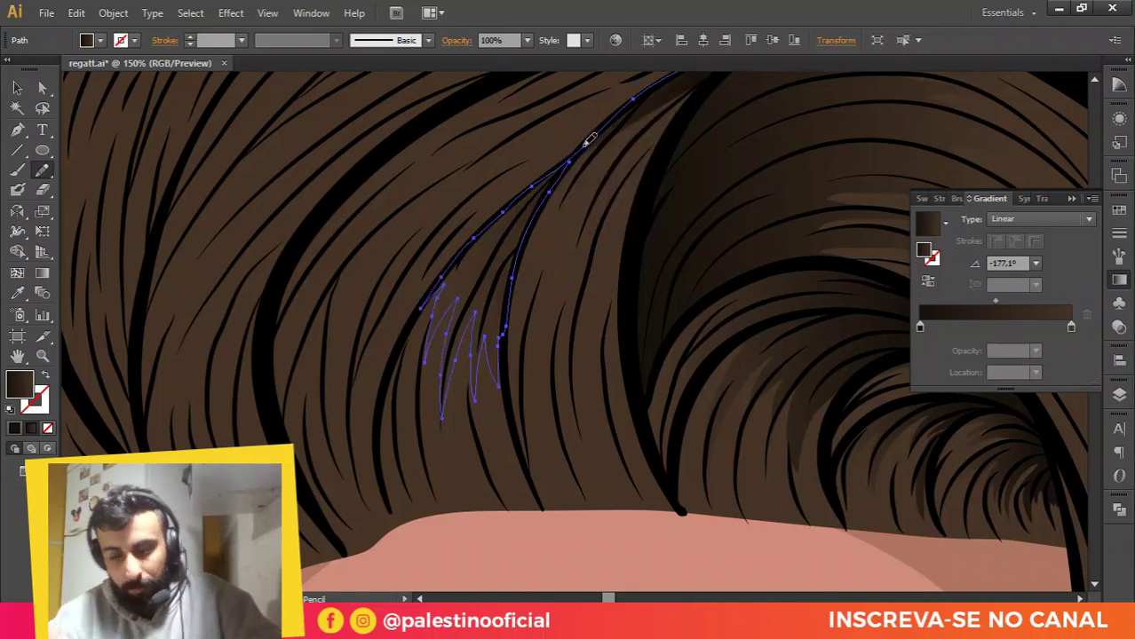
pyautogui.hotkey('ctrl', 'z')
# Step: With the first strand's shadow deselected, draw a separate closed Pencil shadow with jagged lower tips on the neighbouring strand to its left
pyautogui.press('a')
pyautogui.click(521, 232)
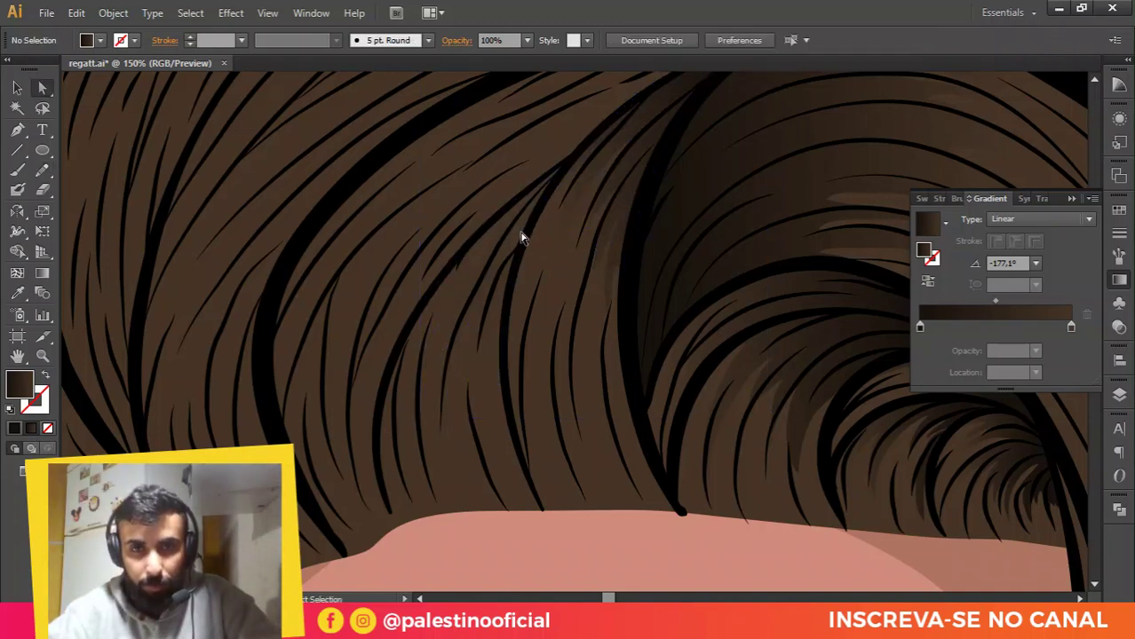
pyautogui.scroll(1, 522, 200)
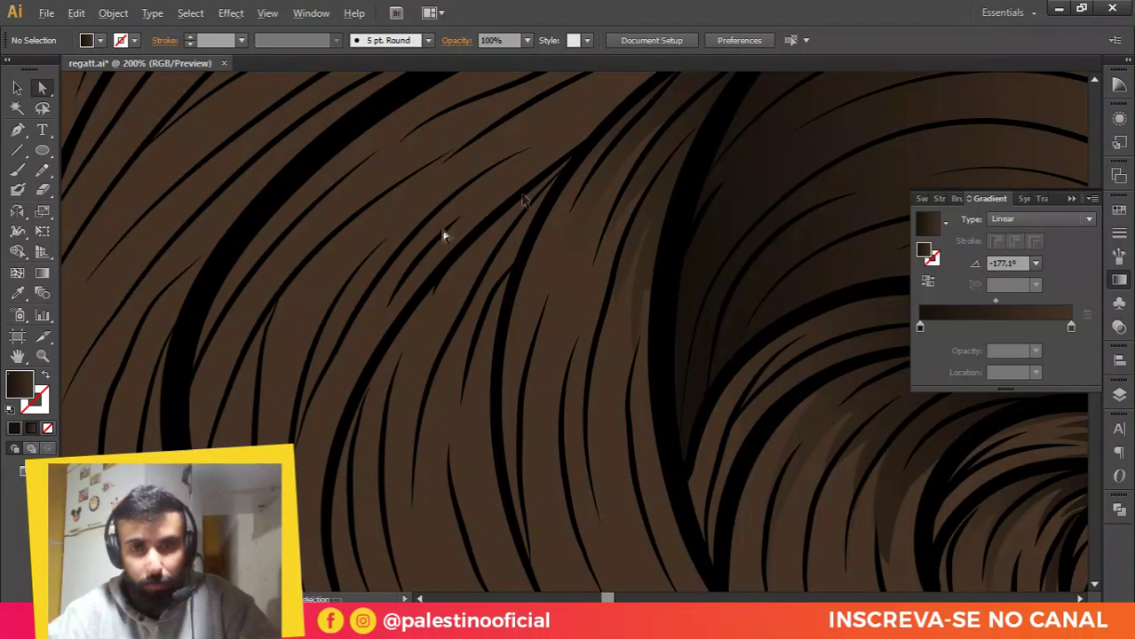
pyautogui.click(42, 170)
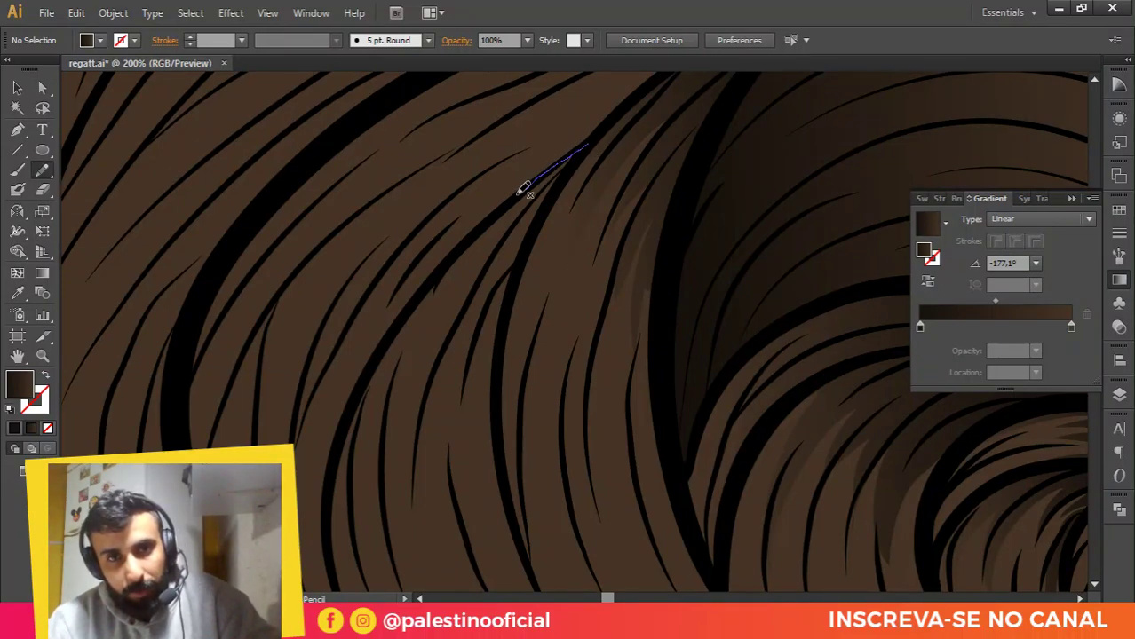
pyautogui.moveTo(523, 187); pyautogui.dragTo(490, 220)
pyautogui.moveTo(458, 257); pyautogui.dragTo(421, 308)
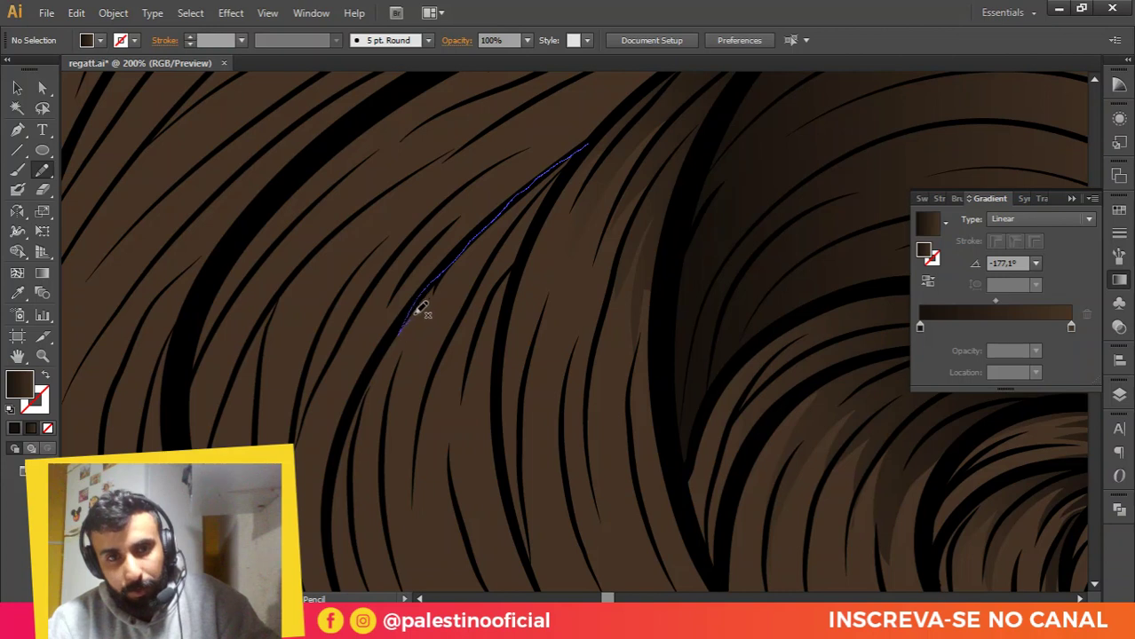
pyautogui.moveTo(405, 380)
pyautogui.mouseDown()
pyautogui.moveTo(430, 331)
pyautogui.moveTo(461, 318)
pyautogui.moveTo(423, 454)
pyautogui.mouseUp()
pyautogui.moveTo(422, 524); pyautogui.dragTo(419, 531)
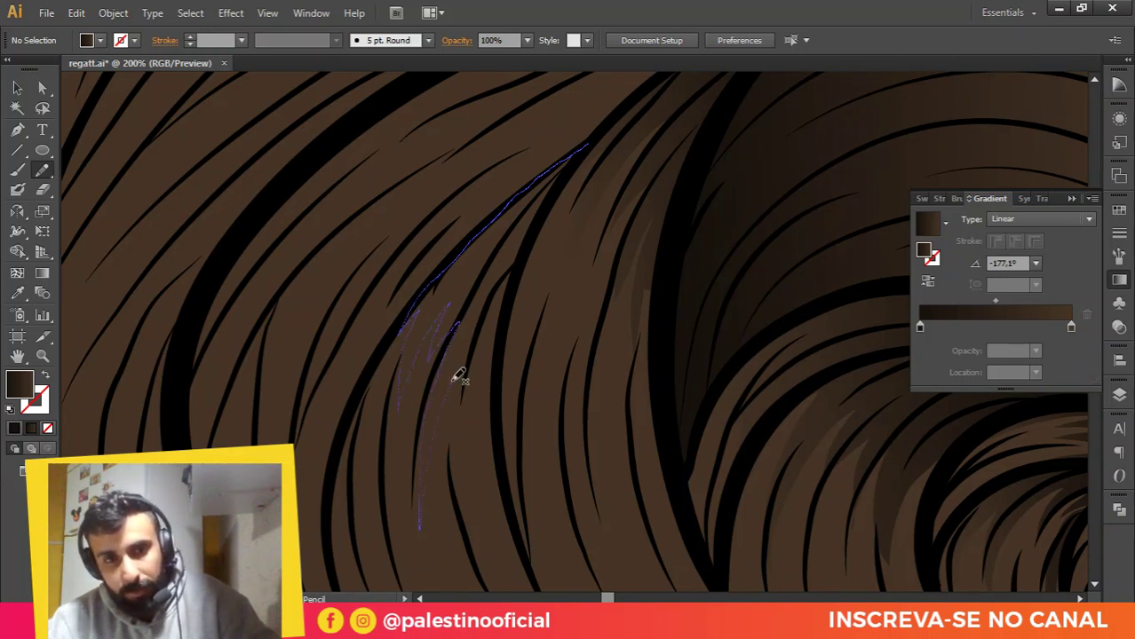
pyautogui.moveTo(480, 476); pyautogui.dragTo(483, 400)
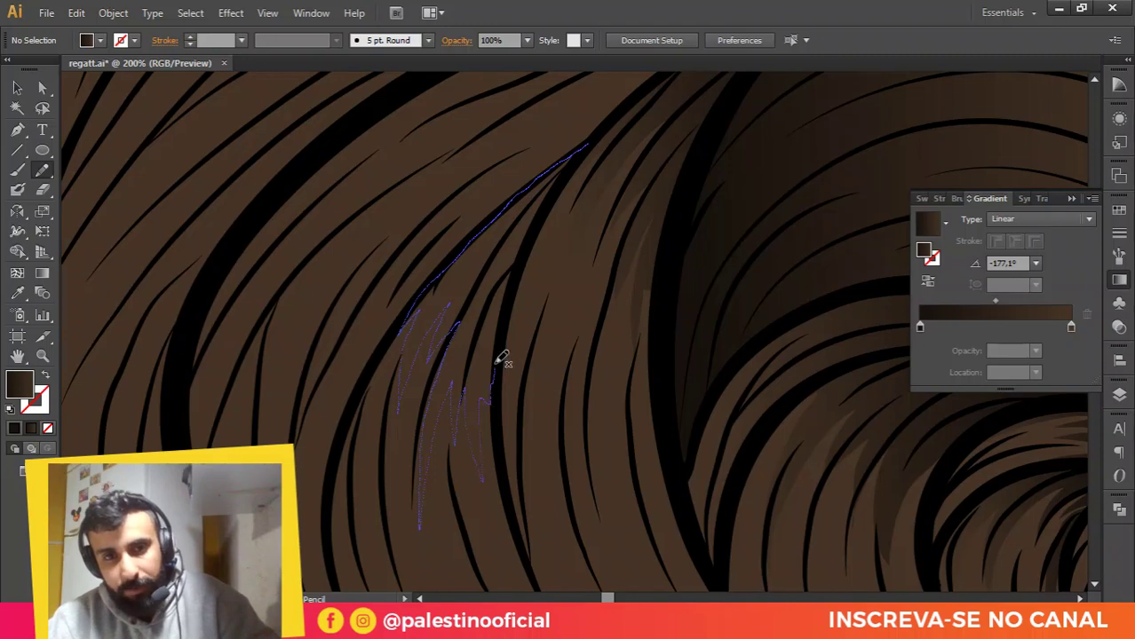
pyautogui.moveTo(500, 359); pyautogui.dragTo(549, 203)
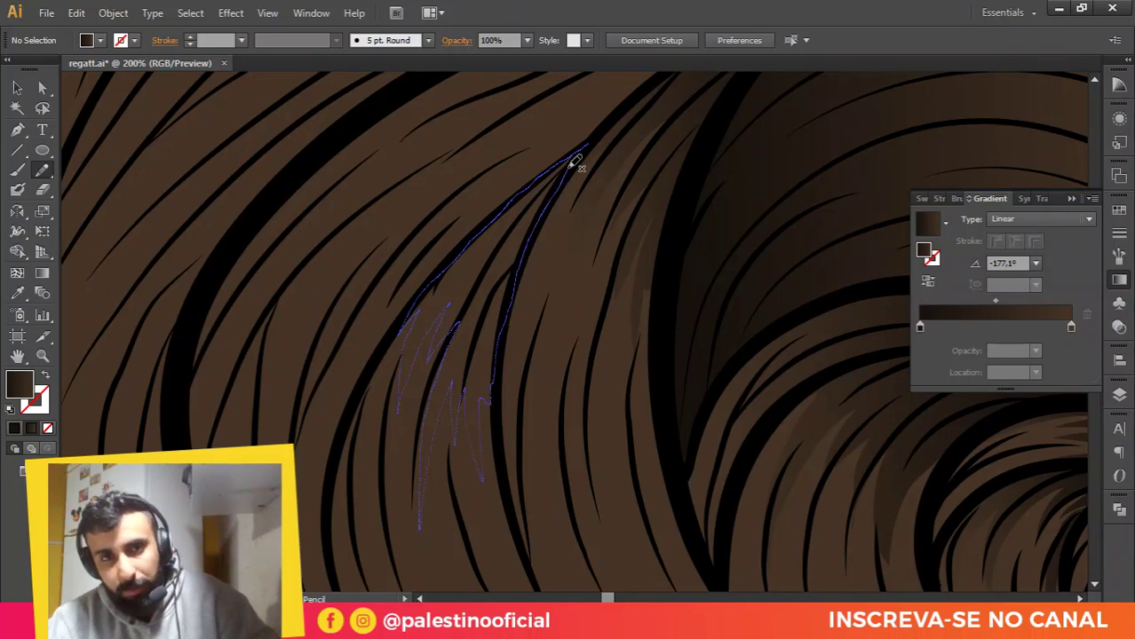
pyautogui.moveTo(571, 166); pyautogui.dragTo(586, 145)
pyautogui.press('v')
pyautogui.click(428, 228)
# Step: Draw a closed jagged shadow outline with the Paintbrush on the strands meeting the hairline, left of the previously shaded strands
pyautogui.scroll(-2, 562, 220)
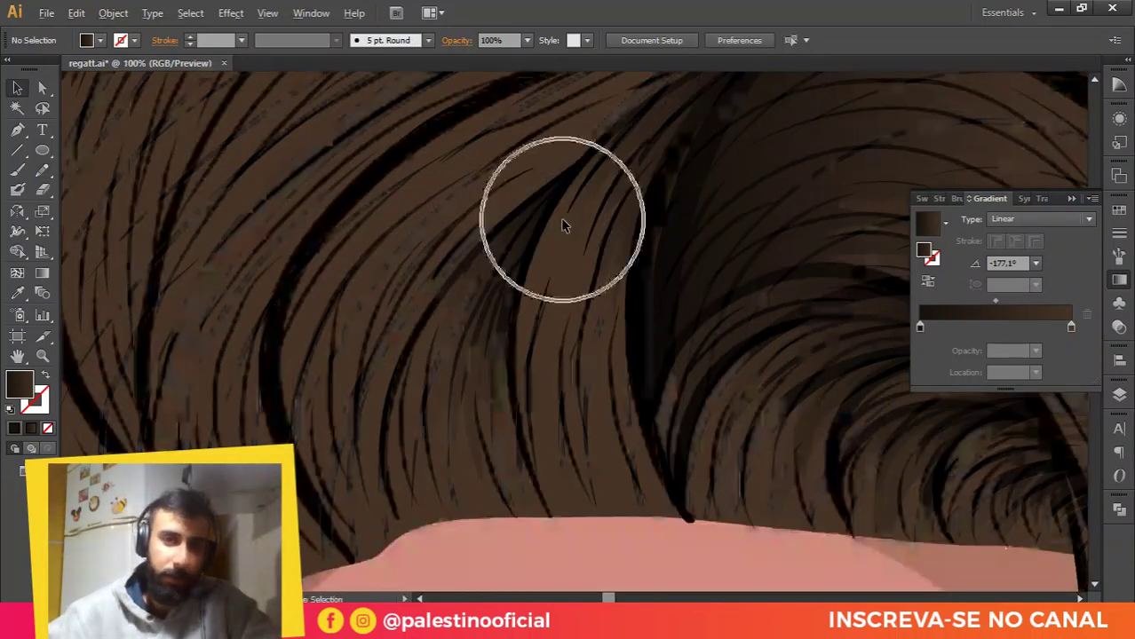
pyautogui.moveTo(560, 203); pyautogui.dragTo(538, 319)
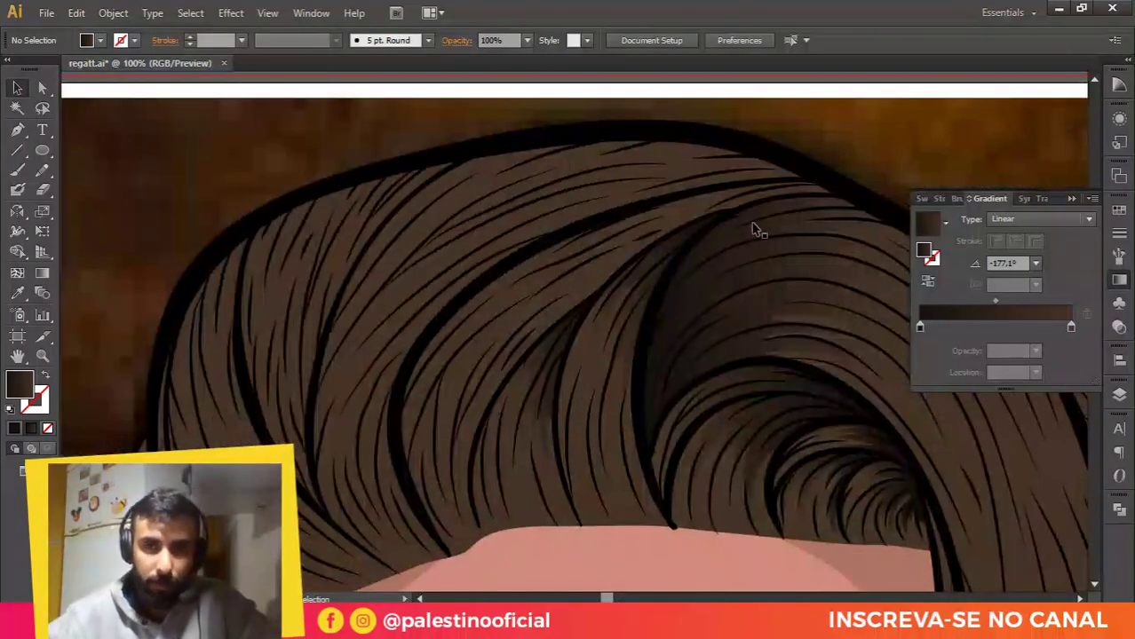
pyautogui.press('space')
pyautogui.hotkey('ctrl', '+')
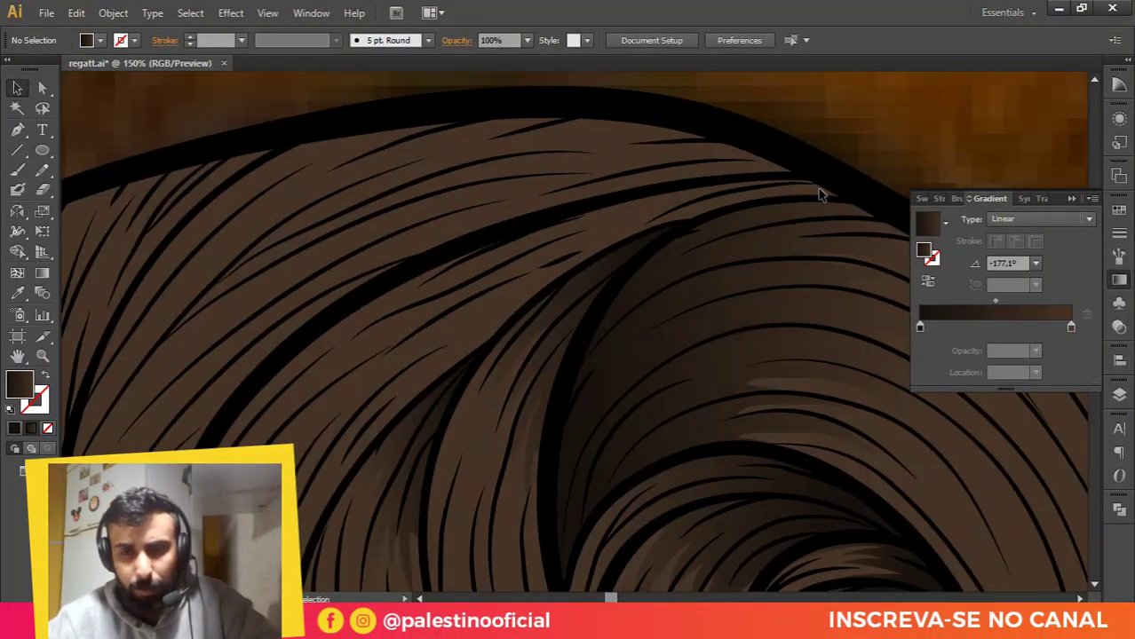
pyautogui.press('n')
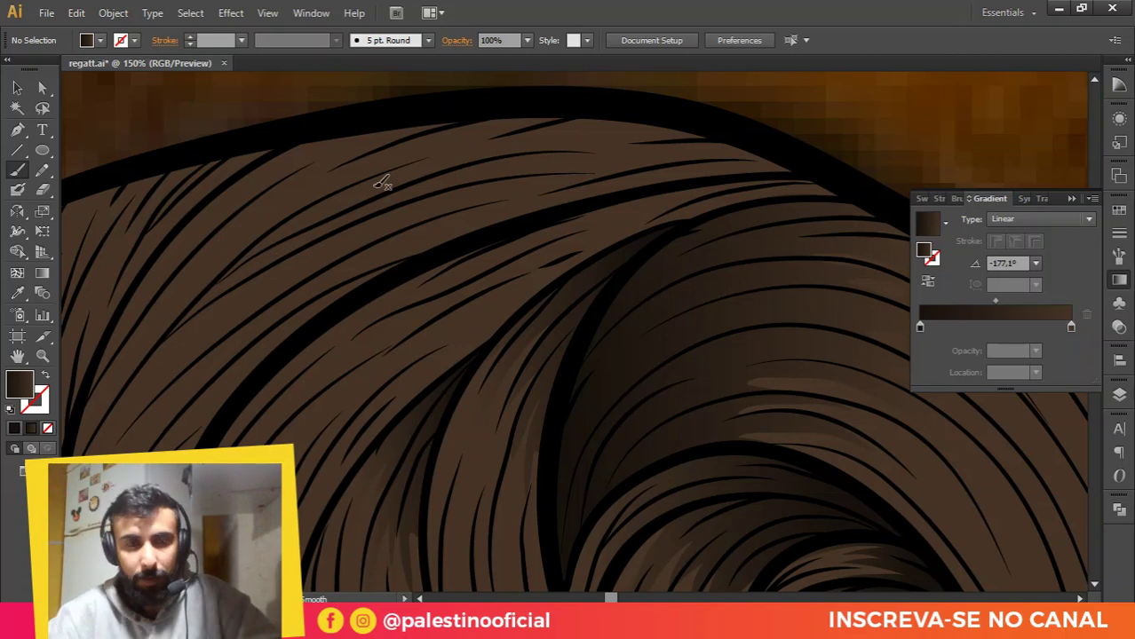
pyautogui.hotkey('ctrl', '-')
pyautogui.hotkey('ctrl', '-')
pyautogui.scroll(1, 502, 289)
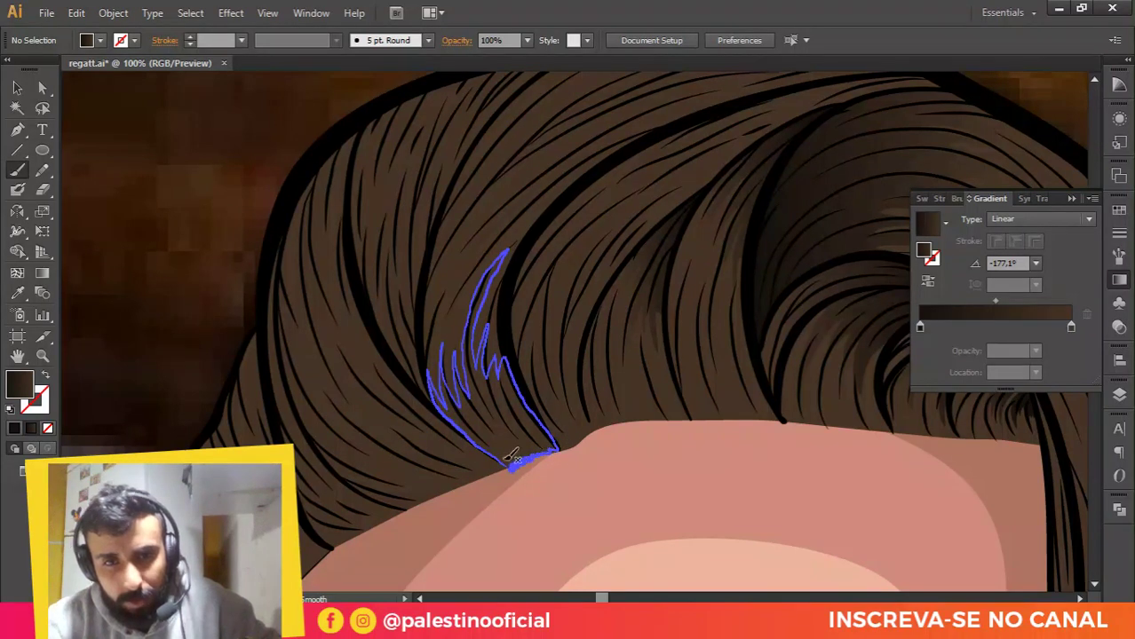
pyautogui.moveTo(512, 457); pyautogui.dragTo(509, 453)
pyautogui.scroll(1, 554, 437)
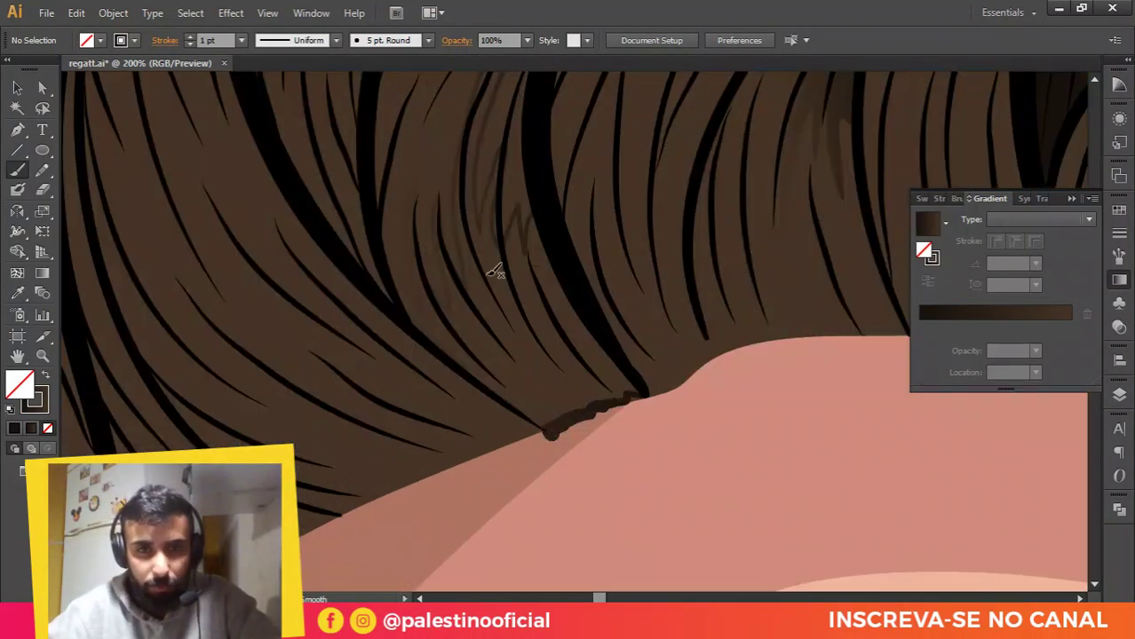
# Step: Select the brushed hairline shadow outline and swap its fill and stroke so the gradient fills the shape
pyautogui.press('c')
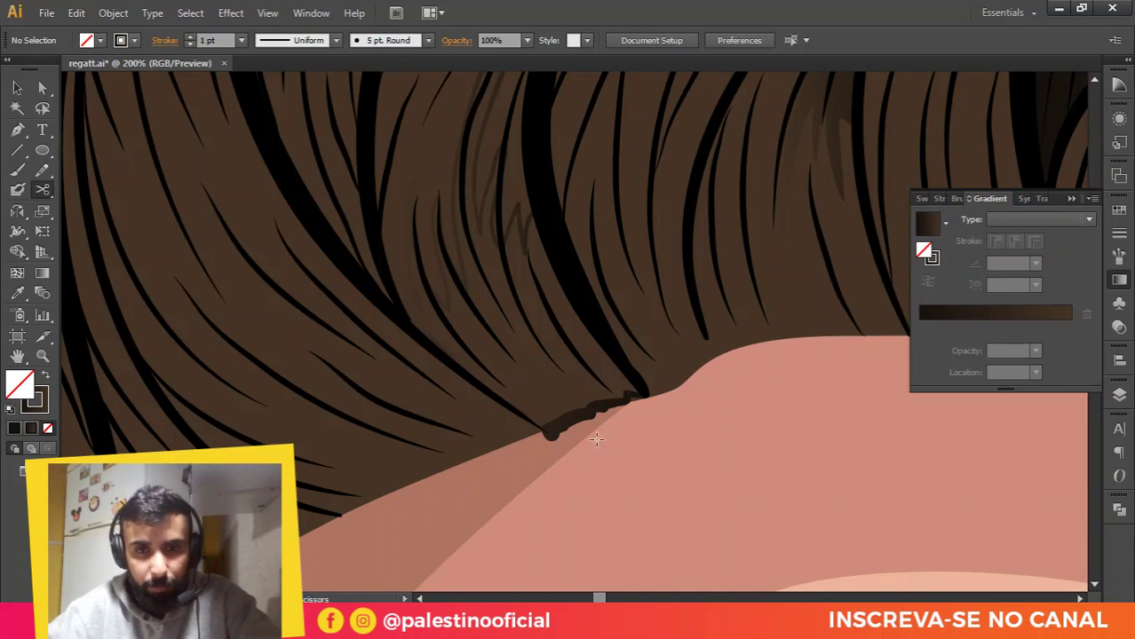
pyautogui.press('v')
pyautogui.click(562, 413)
pyautogui.click(46, 375)
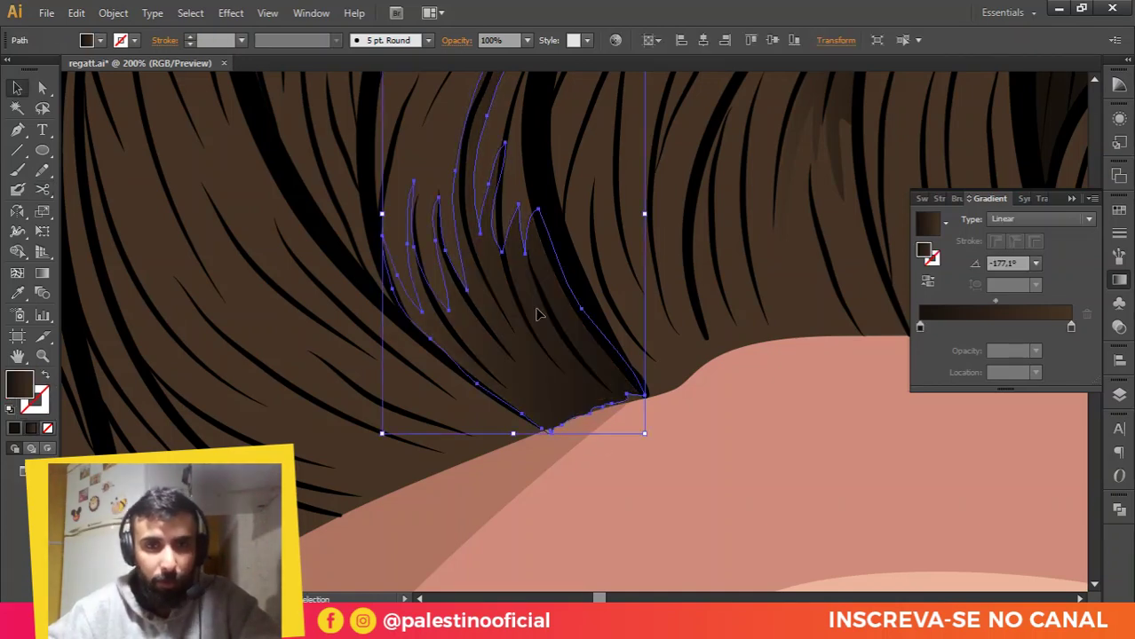
# Step: Redirect the hairline shadow's gradient to about 119°, running from the hairline up along the strands, and deselect the shape
pyautogui.hotkey('ctrl', '-')
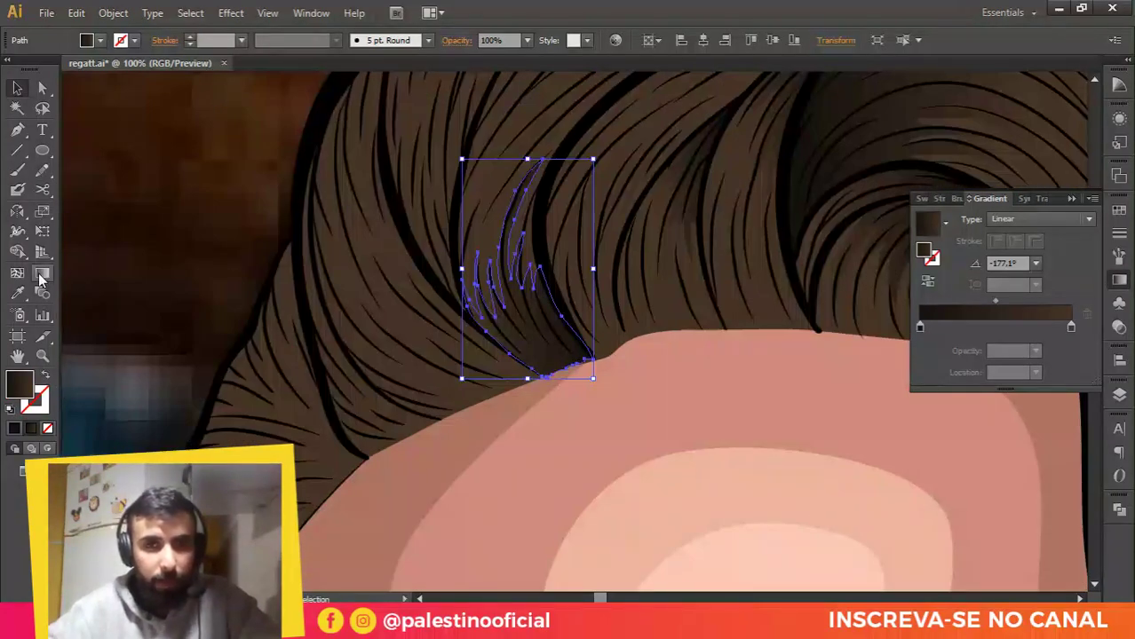
pyautogui.click(41, 273)
pyautogui.moveTo(573, 360); pyautogui.dragTo(533, 300)
pyautogui.moveTo(574, 372); pyautogui.dragTo(519, 279)
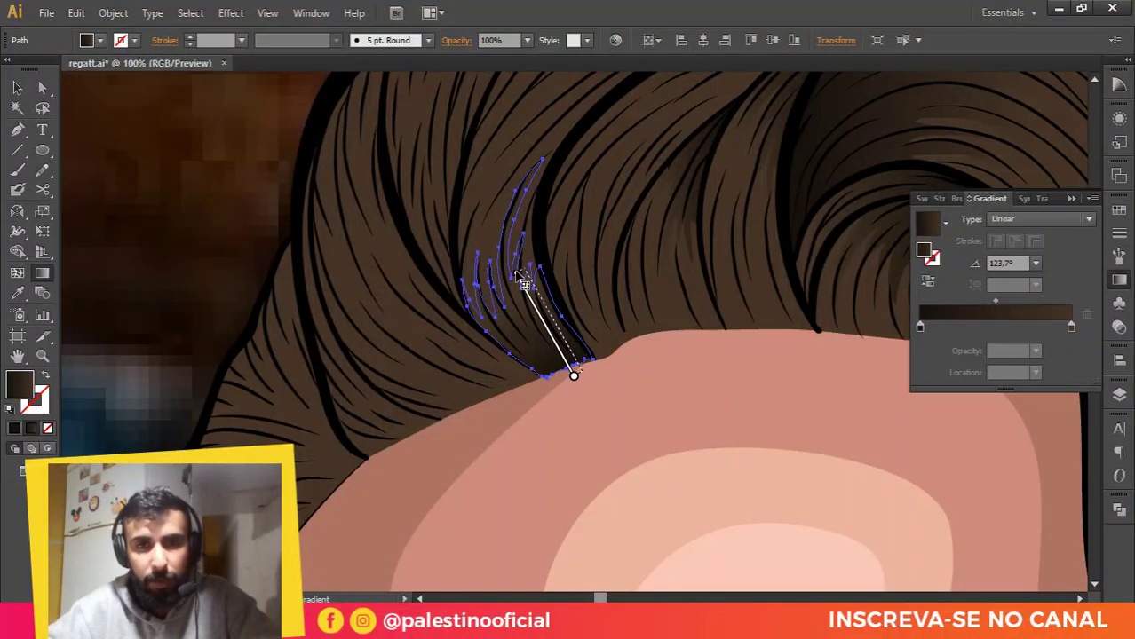
pyautogui.press('v')
pyautogui.click(466, 227)
pyautogui.scroll(-4, 549, 314)
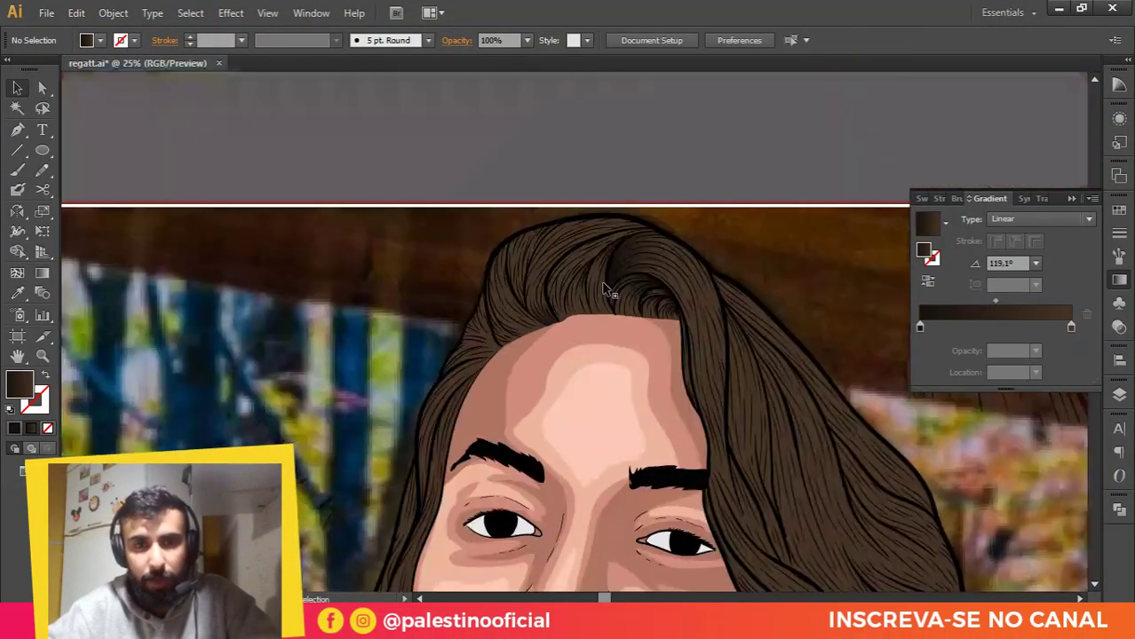
# Step: Draw a closed Pencil shadow with jagged upper tips on the tapering strand section left of the hairline shadow, narrowing to a point at its lower end
pyautogui.scroll(2, 528, 284)
pyautogui.scroll(1, 670, 229)
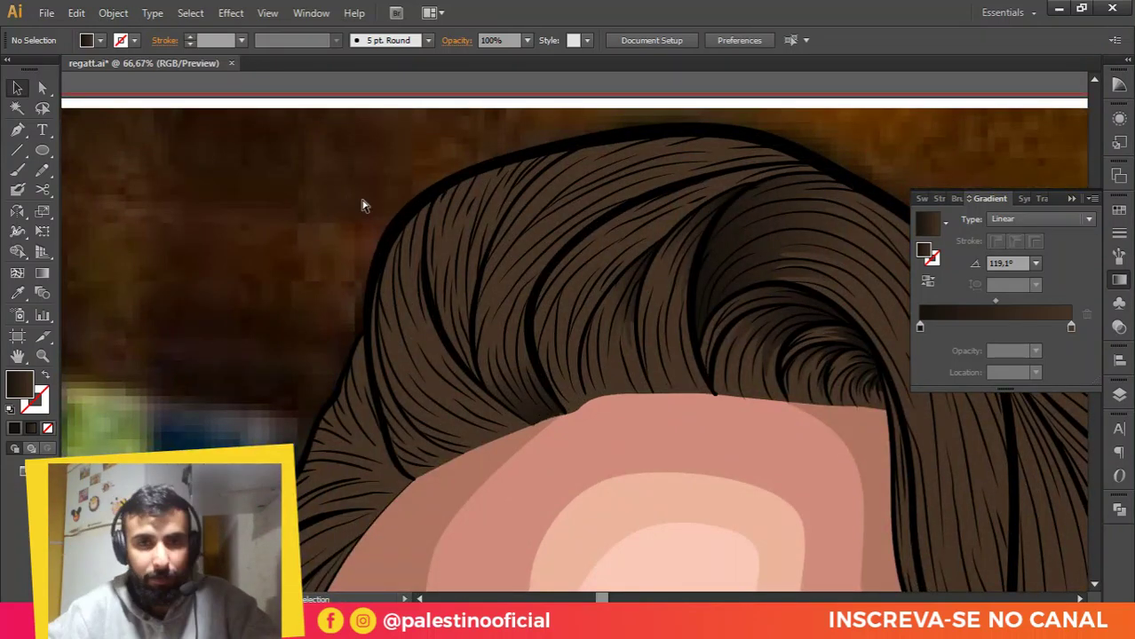
pyautogui.scroll(2, 463, 322)
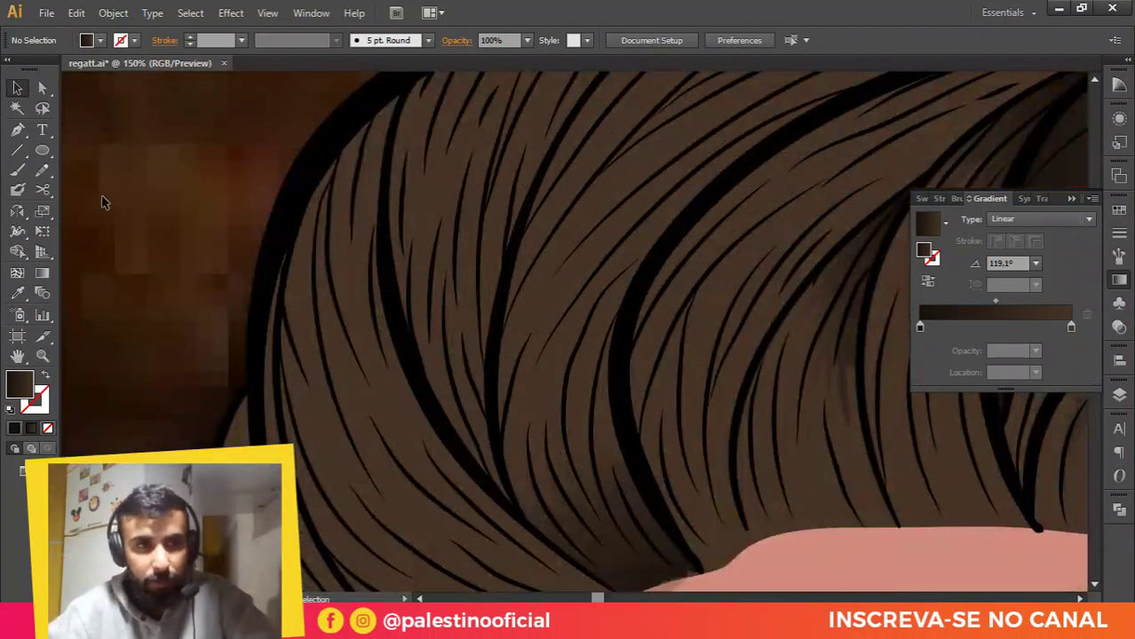
pyautogui.click(42, 170)
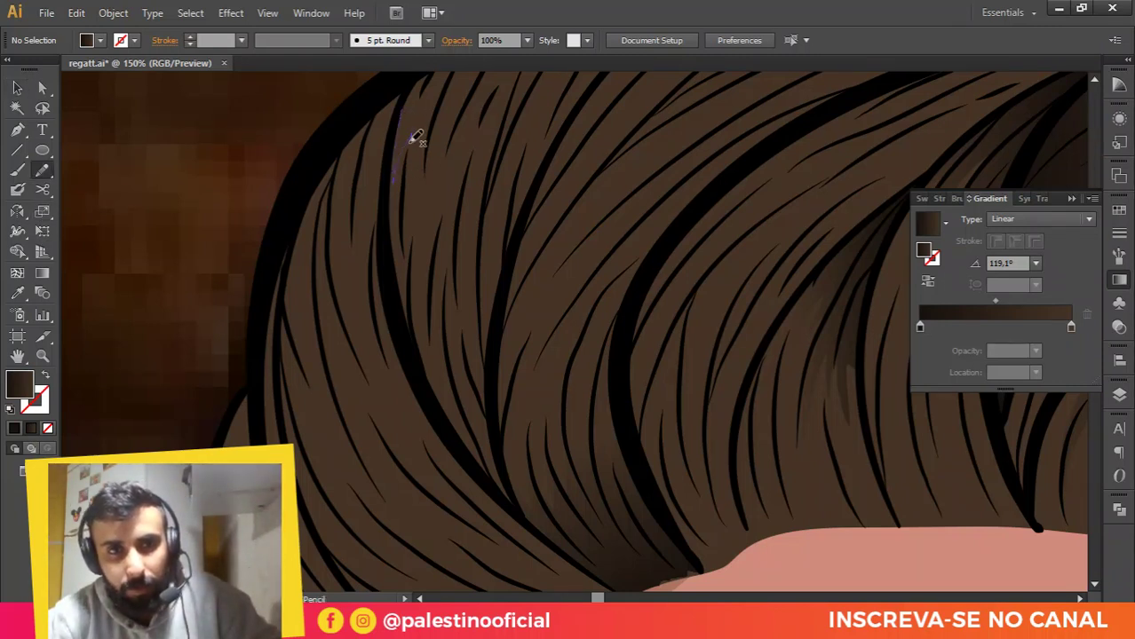
pyautogui.moveTo(411, 135); pyautogui.dragTo(405, 221)
pyautogui.moveTo(447, 151); pyautogui.dragTo(427, 301)
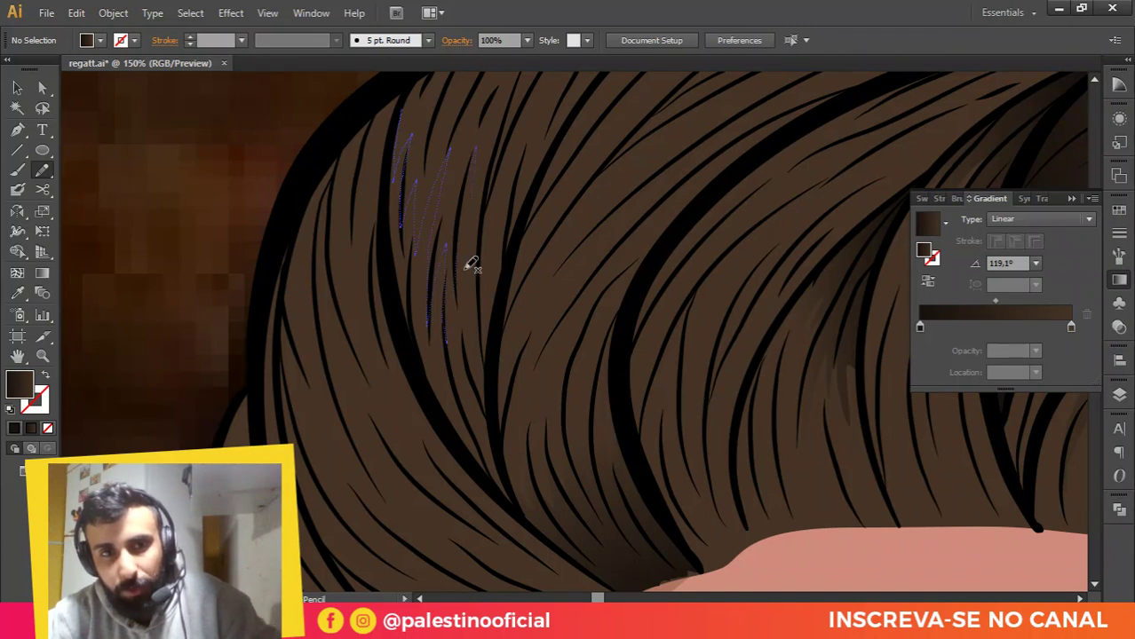
pyautogui.moveTo(485, 240); pyautogui.dragTo(487, 289)
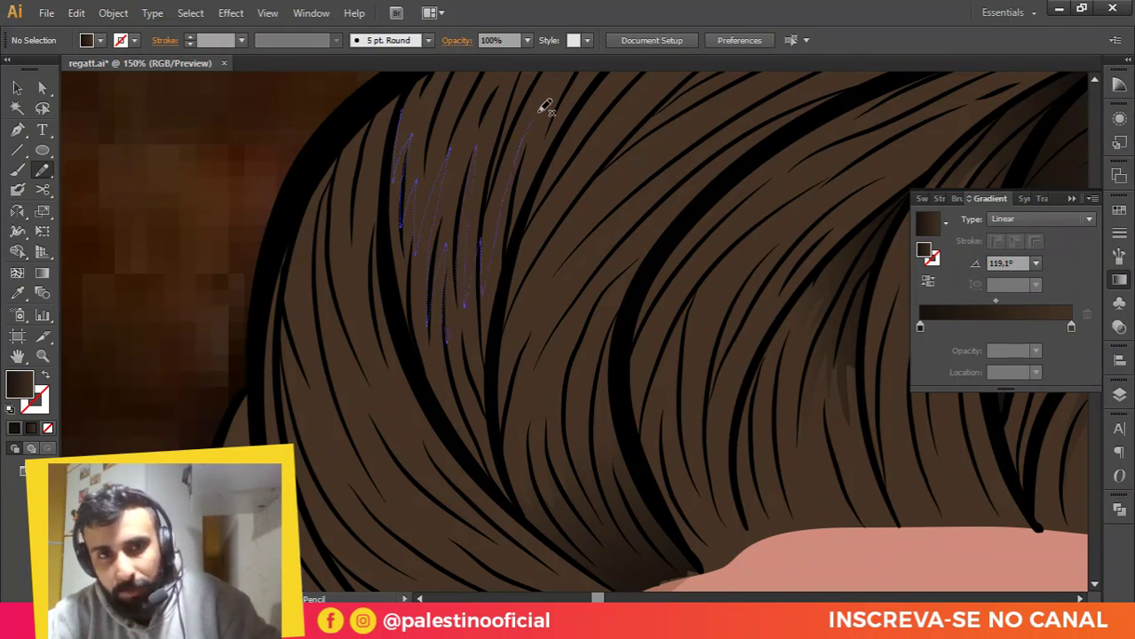
pyautogui.moveTo(524, 217)
pyautogui.mouseDown()
pyautogui.moveTo(489, 396)
pyautogui.moveTo(523, 515)
pyautogui.moveTo(424, 402)
pyautogui.moveTo(392, 292)
pyautogui.moveTo(398, 112)
pyautogui.mouseUp()
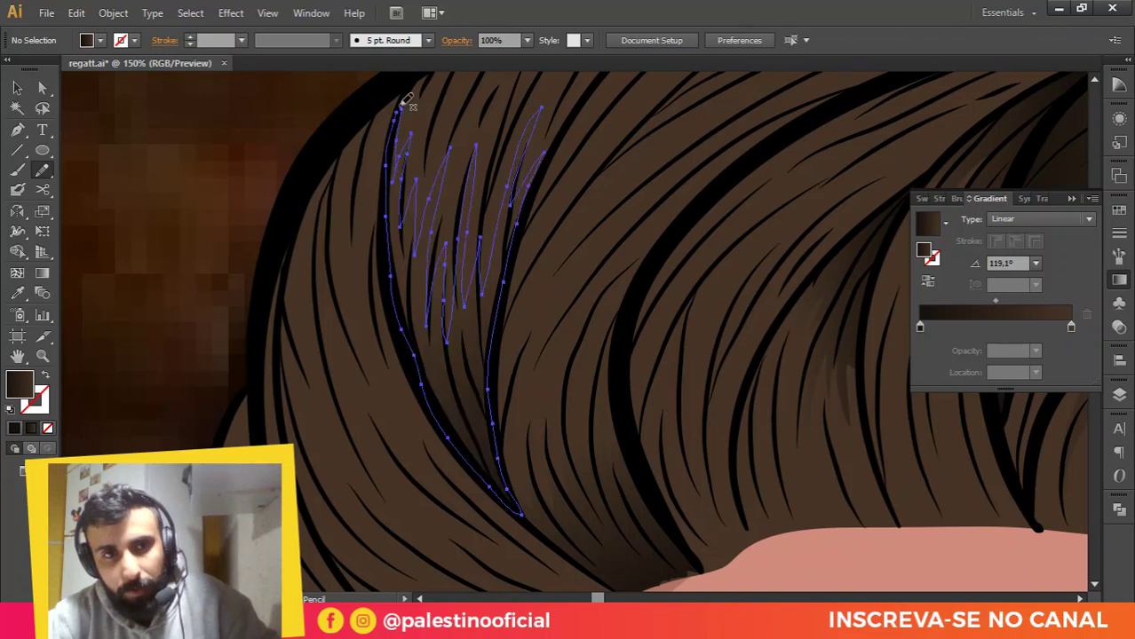
# Step: Redirect the tapering strand shadow's gradient to about 90°, running upward from its lower part, and deselect the shape
pyautogui.click(42, 273)
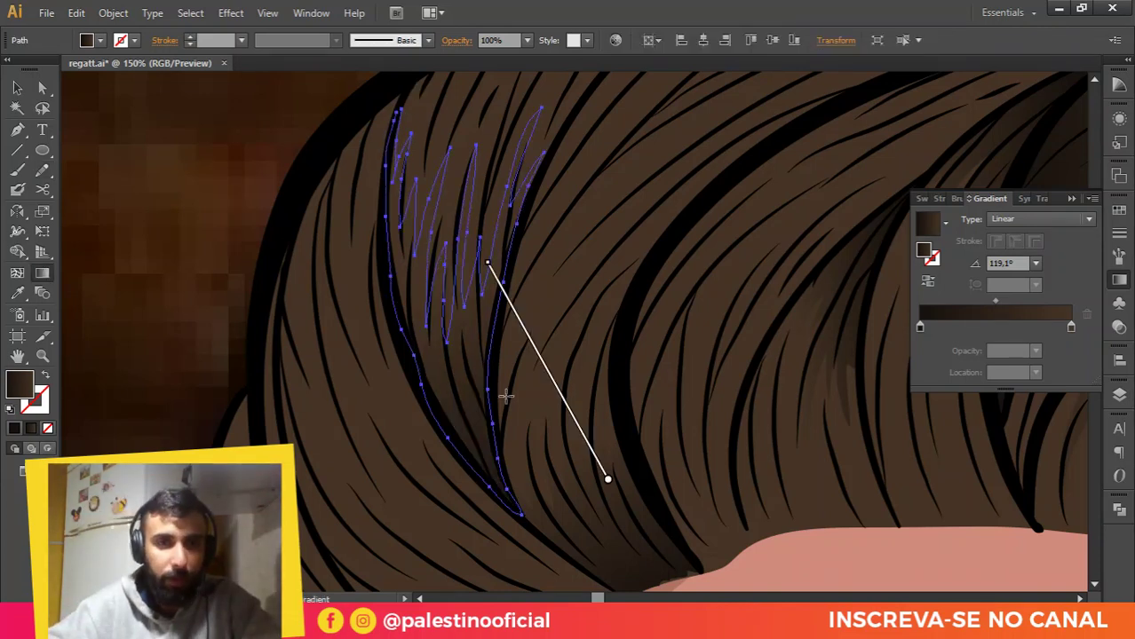
pyautogui.moveTo(486, 476); pyautogui.dragTo(457, 264)
pyautogui.moveTo(459, 405); pyautogui.dragTo(458, 221)
pyautogui.press('v')
pyautogui.click(576, 302)
pyautogui.scroll(-4, 584, 311)
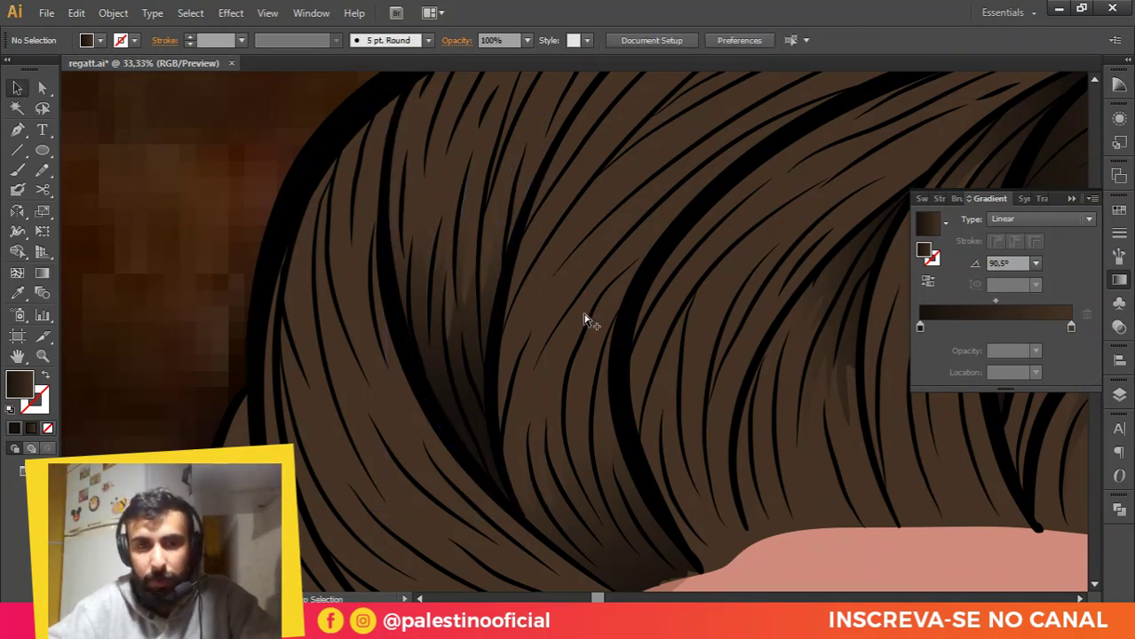
# Step: Draw a closed Pencil shadow along the crown's upper outline with jagged tips reaching down the strands, and deselect it
pyautogui.scroll(4, 622, 328)
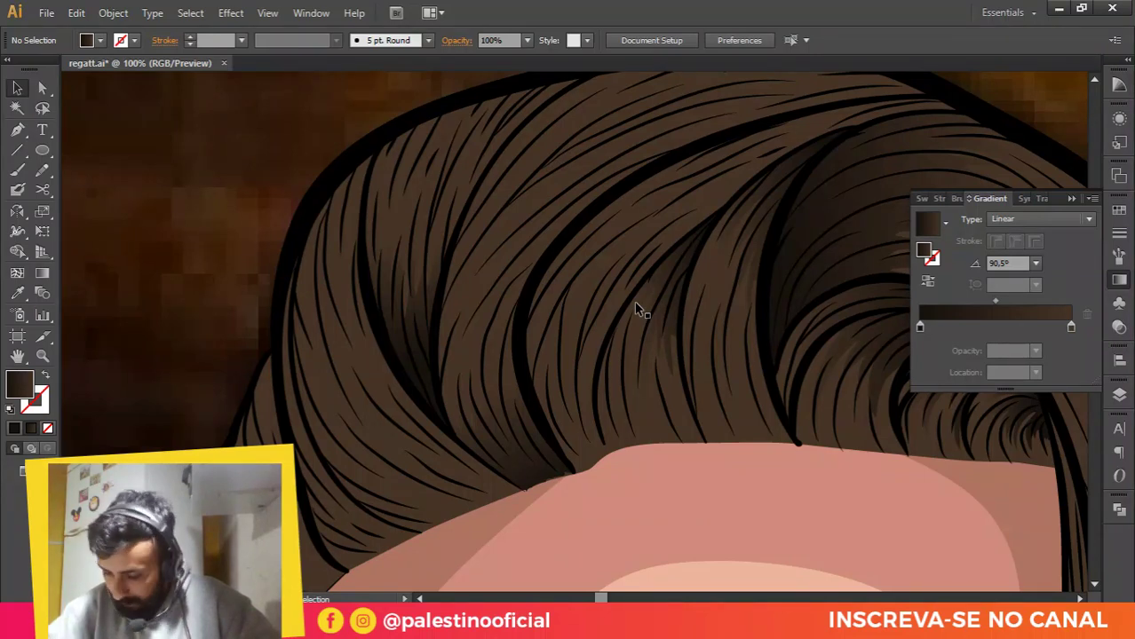
pyautogui.moveTo(758, 184); pyautogui.dragTo(689, 242)
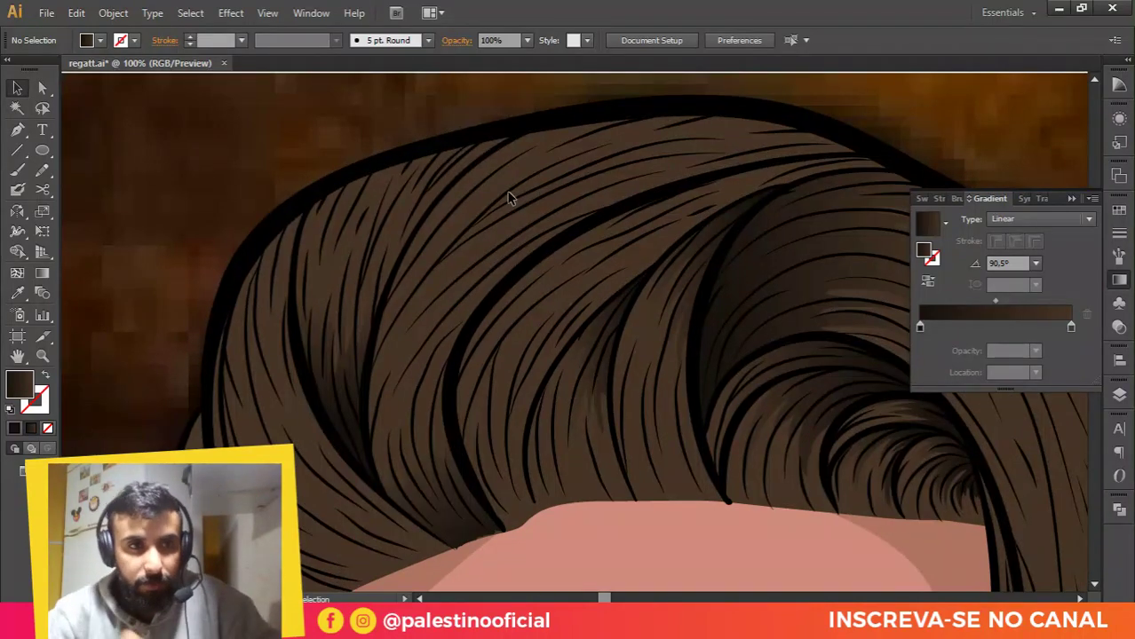
pyautogui.click(41, 169)
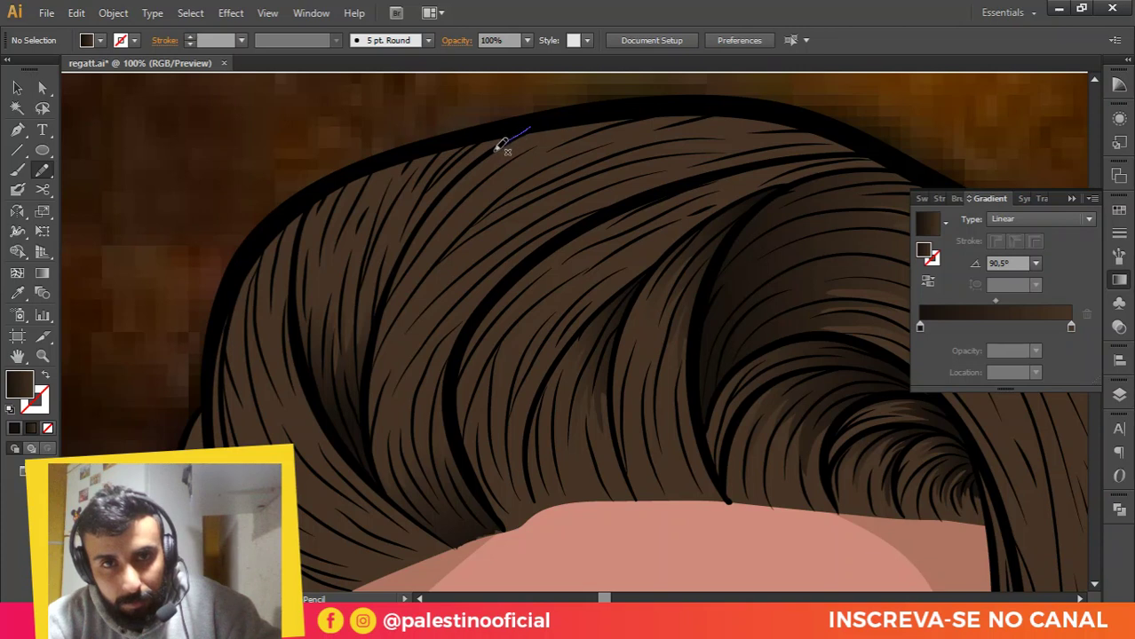
pyautogui.moveTo(448, 190)
pyautogui.mouseDown()
pyautogui.moveTo(421, 228)
pyautogui.moveTo(468, 185)
pyautogui.moveTo(453, 238)
pyautogui.moveTo(524, 202)
pyautogui.moveTo(575, 192)
pyautogui.moveTo(571, 209)
pyautogui.moveTo(698, 167)
pyautogui.moveTo(867, 144)
pyautogui.moveTo(755, 107)
pyautogui.moveTo(653, 101)
pyautogui.moveTo(538, 127)
pyautogui.mouseUp()
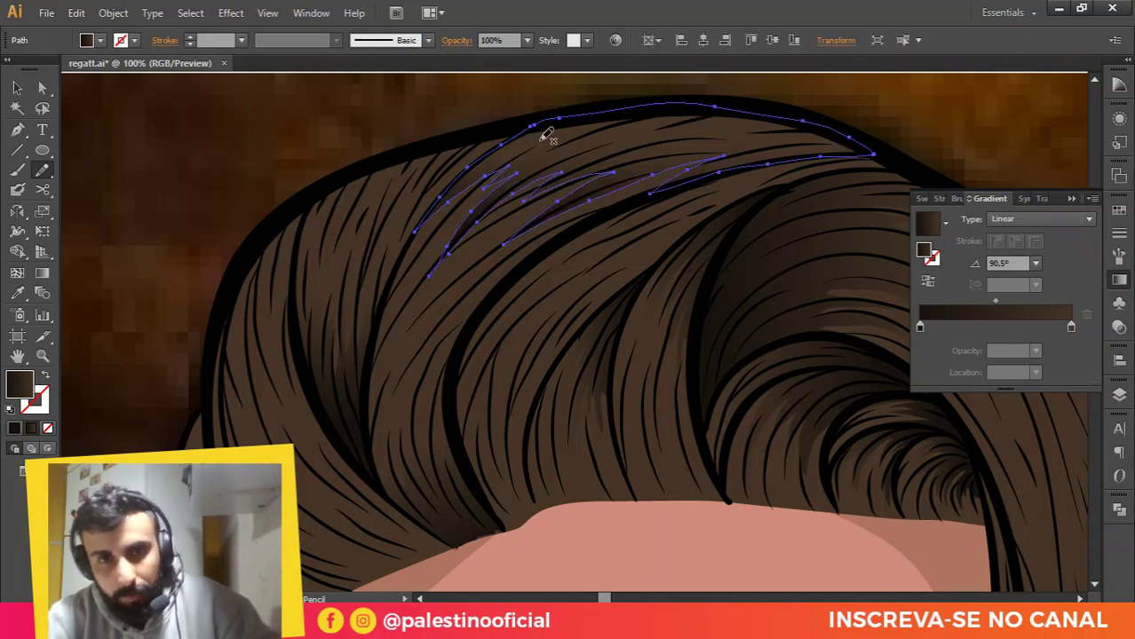
pyautogui.press('v')
pyautogui.click(548, 267)
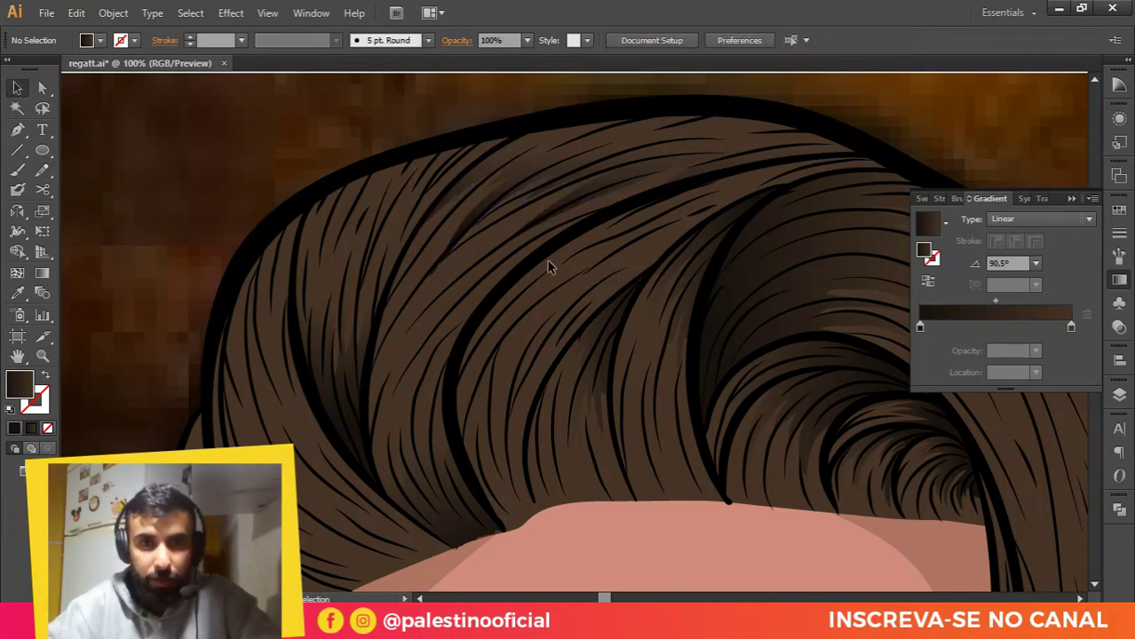
# Step: Select the crown shadow, redirect its gradient lengthwise at about 13°, and deselect it
pyautogui.scroll(-4, 576, 242)
pyautogui.scroll(4, 557, 244)
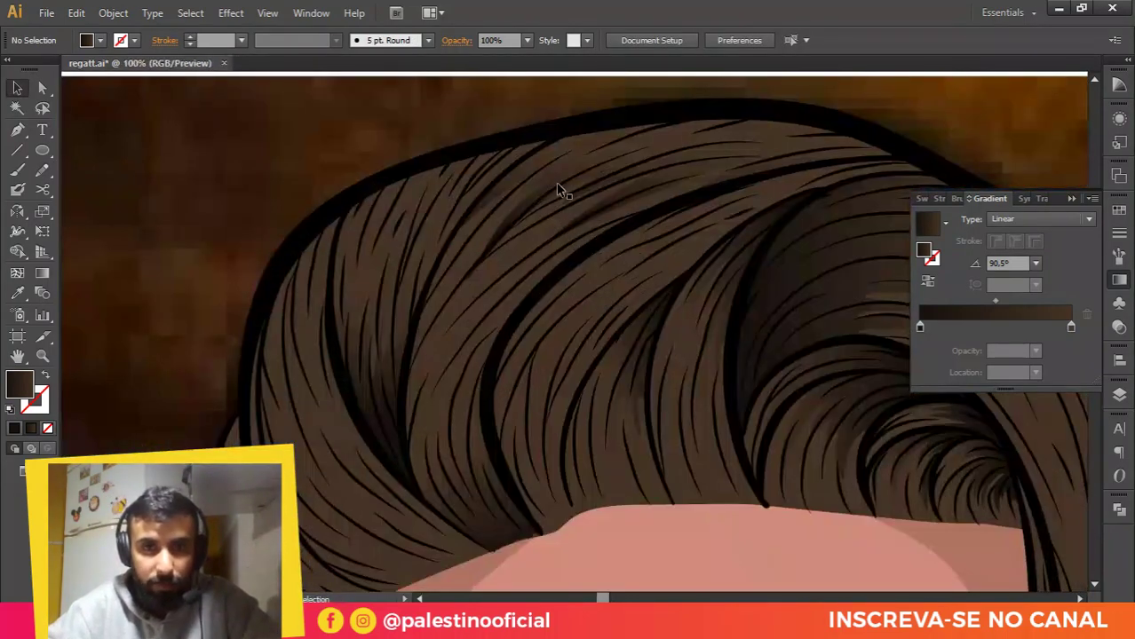
pyautogui.click(558, 189)
pyautogui.click(42, 272)
pyautogui.moveTo(526, 253); pyautogui.dragTo(693, 167)
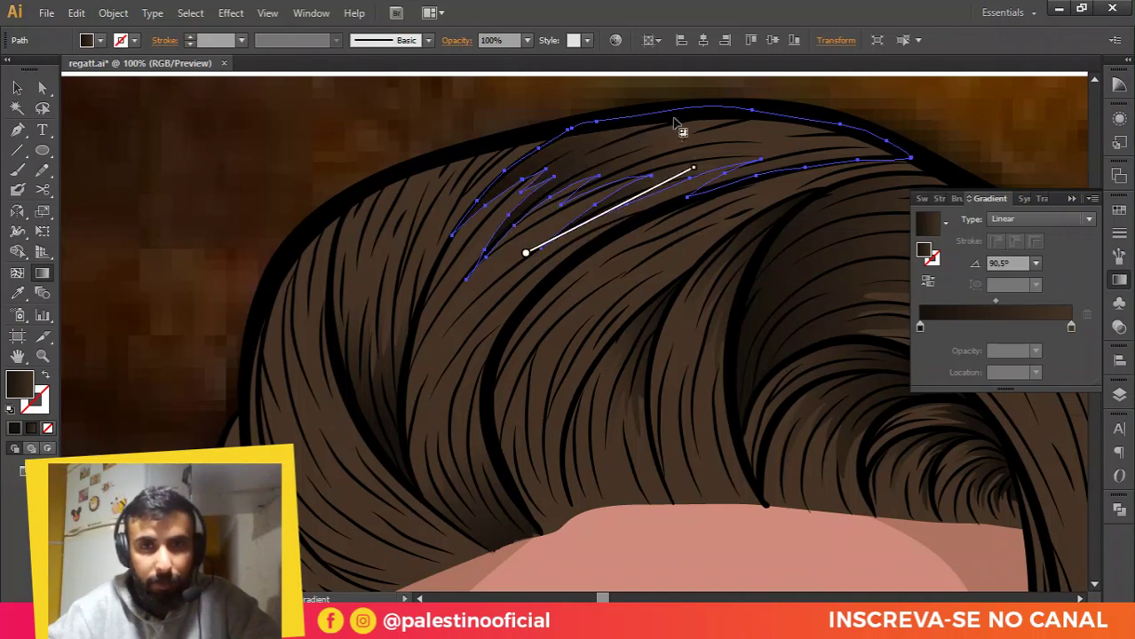
pyautogui.moveTo(562, 176); pyautogui.dragTo(752, 146)
pyautogui.press('v')
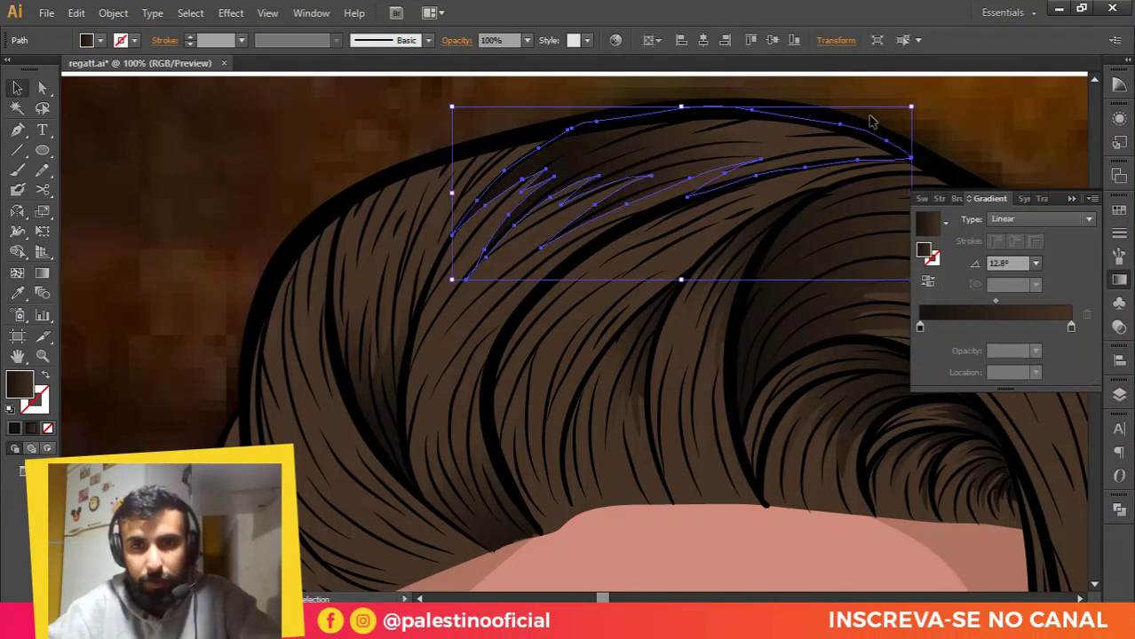
pyautogui.click(726, 197)
pyautogui.scroll(-3, 569, 227)
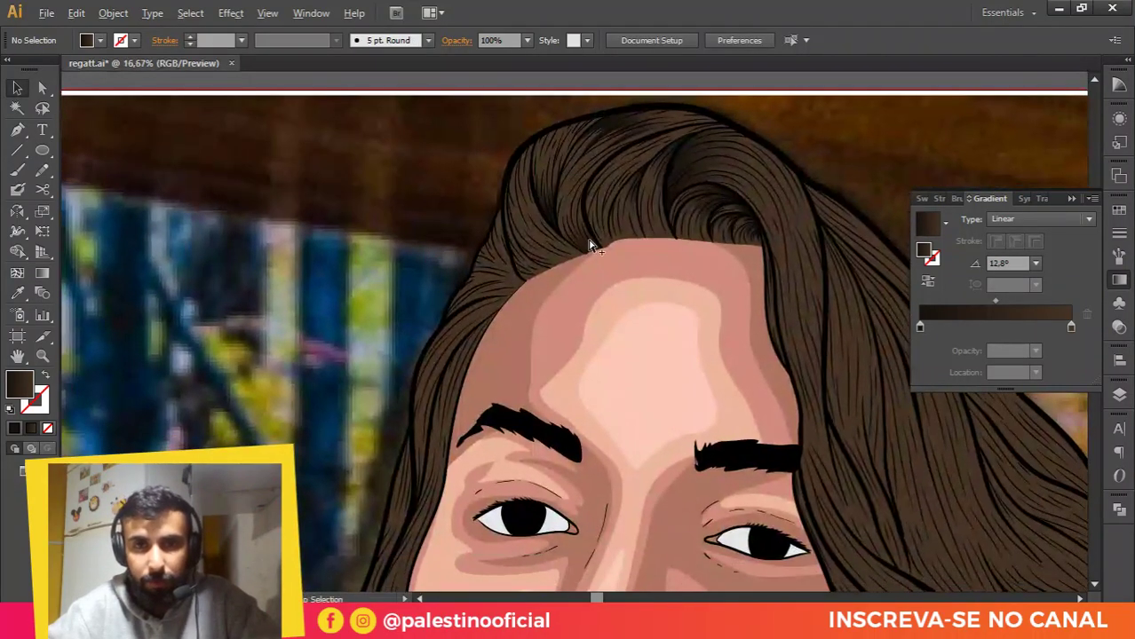
# Step: Draw a closed jagged Pencil shadow on the long strand sweeping between the crown and the large wave, starting at the hair's outer edge
pyautogui.scroll(5, 597, 253)
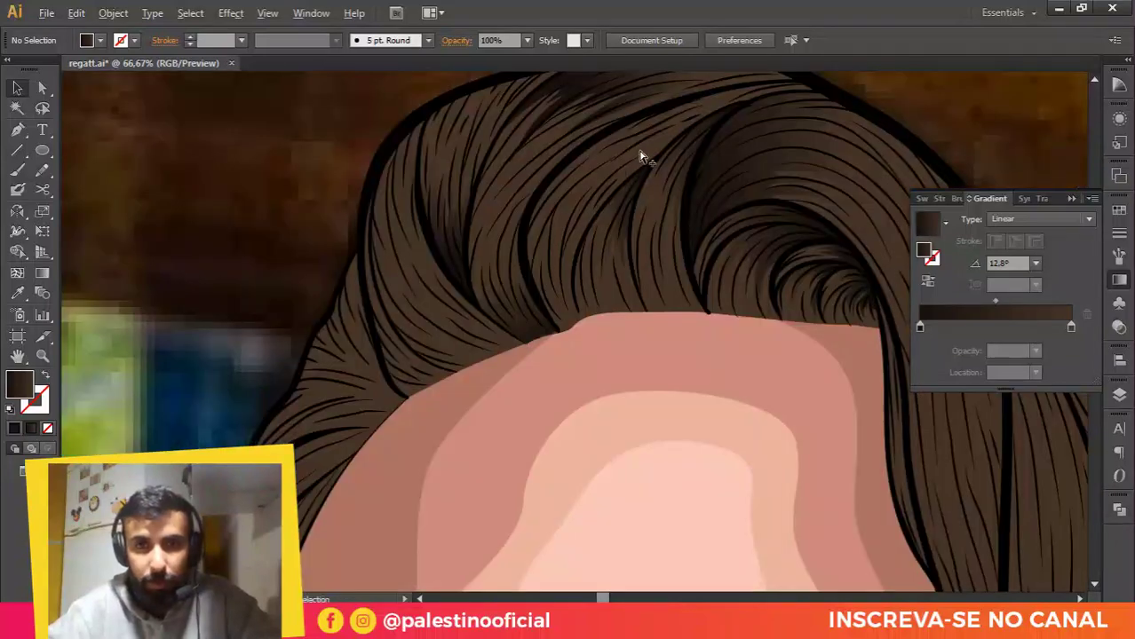
pyautogui.moveTo(644, 157); pyautogui.dragTo(628, 171)
pyautogui.scroll(-1, 562, 233)
pyautogui.scroll(2, 457, 438)
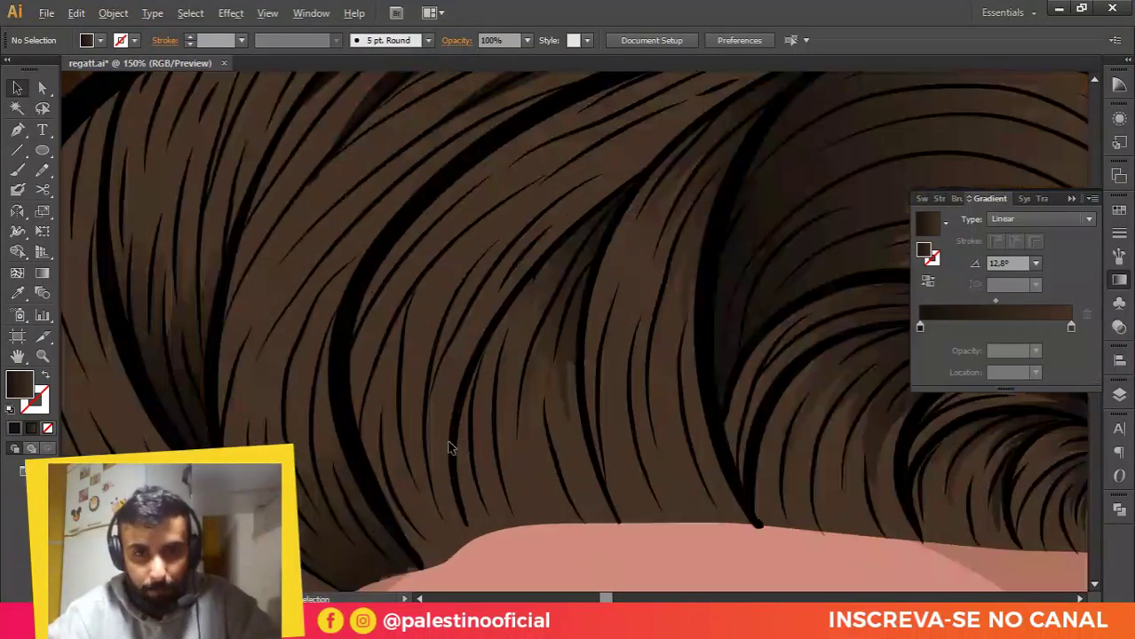
pyautogui.press('b')
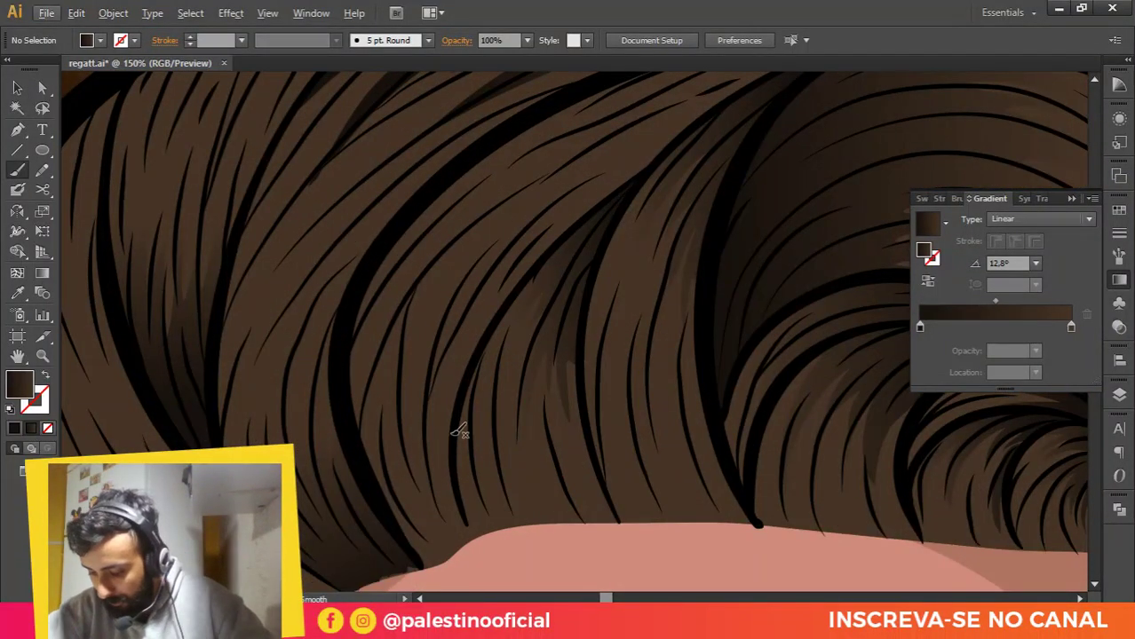
pyautogui.press('n')
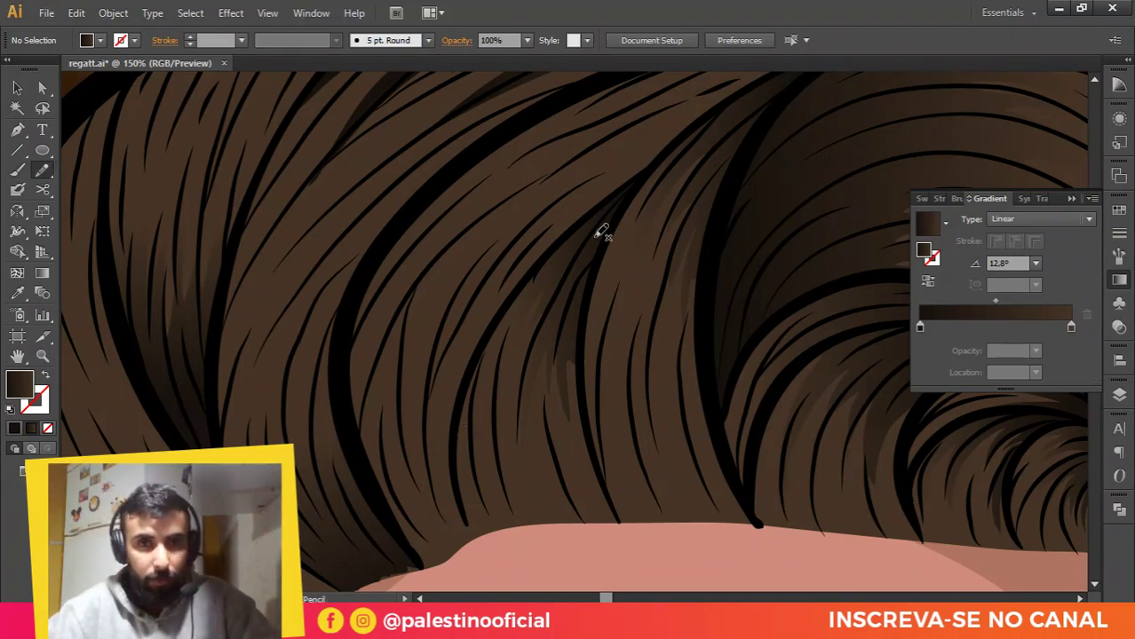
pyautogui.scroll(2, 603, 233)
pyautogui.scroll(-1, 587, 262)
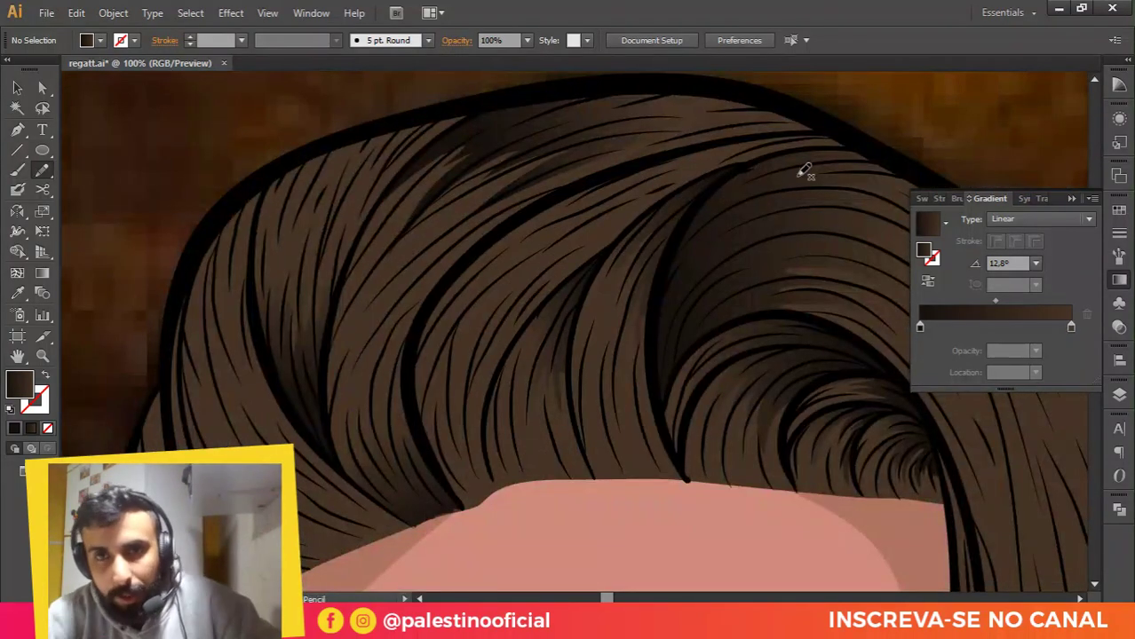
pyautogui.moveTo(785, 131)
pyautogui.mouseDown()
pyautogui.moveTo(571, 189)
pyautogui.moveTo(549, 203)
pyautogui.moveTo(605, 191)
pyautogui.moveTo(470, 275)
pyautogui.moveTo(542, 247)
pyautogui.mouseUp()
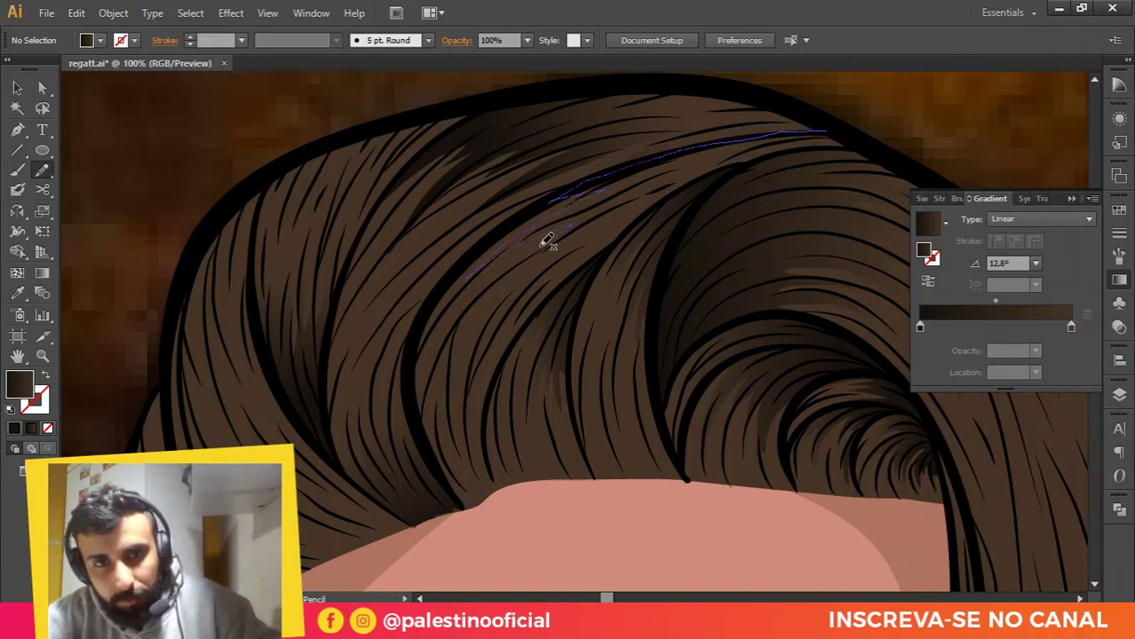
pyautogui.moveTo(503, 312)
pyautogui.mouseDown()
pyautogui.moveTo(540, 278)
pyautogui.moveTo(570, 279)
pyautogui.mouseUp()
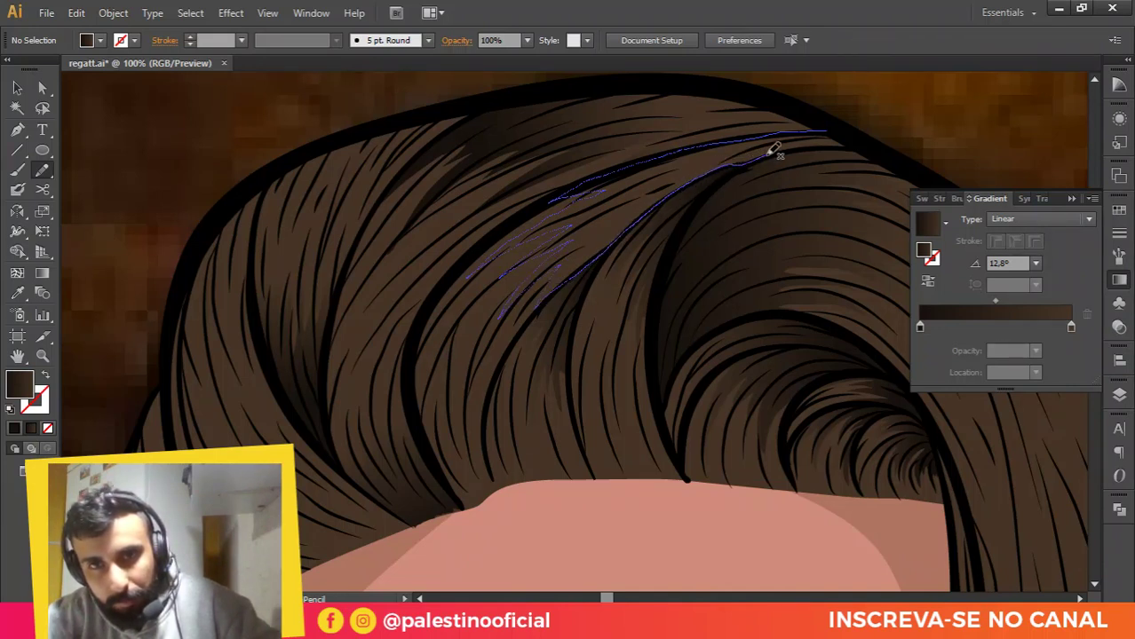
pyautogui.moveTo(846, 142); pyautogui.dragTo(851, 146)
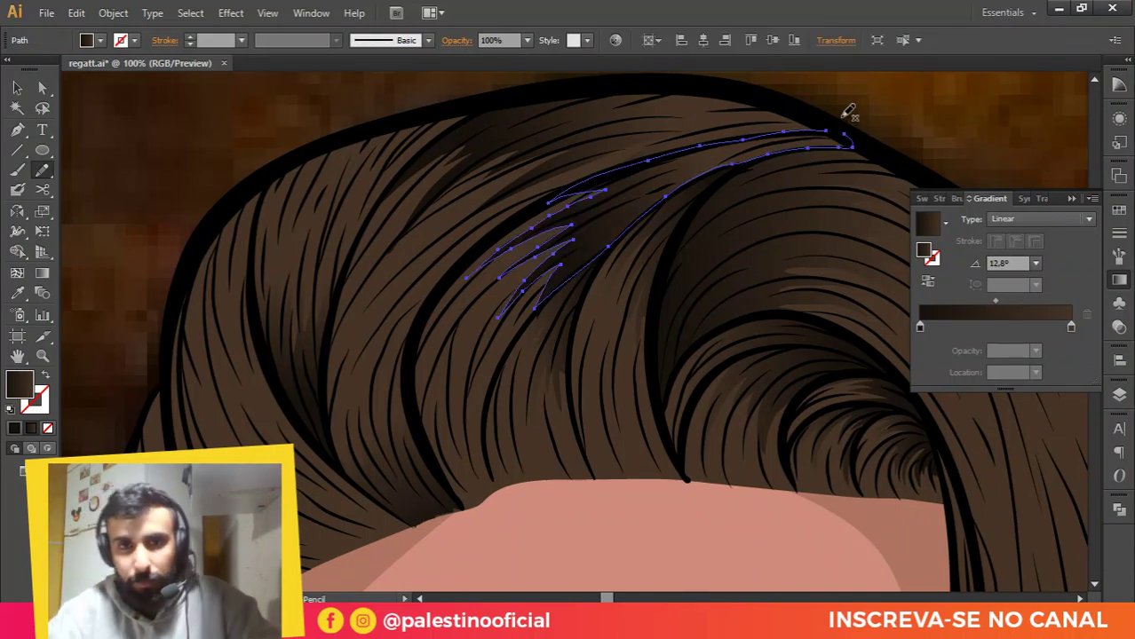
# Step: Reverse the gradient of the sweeping strand's shadow and deselect the shape
pyautogui.click(928, 282)
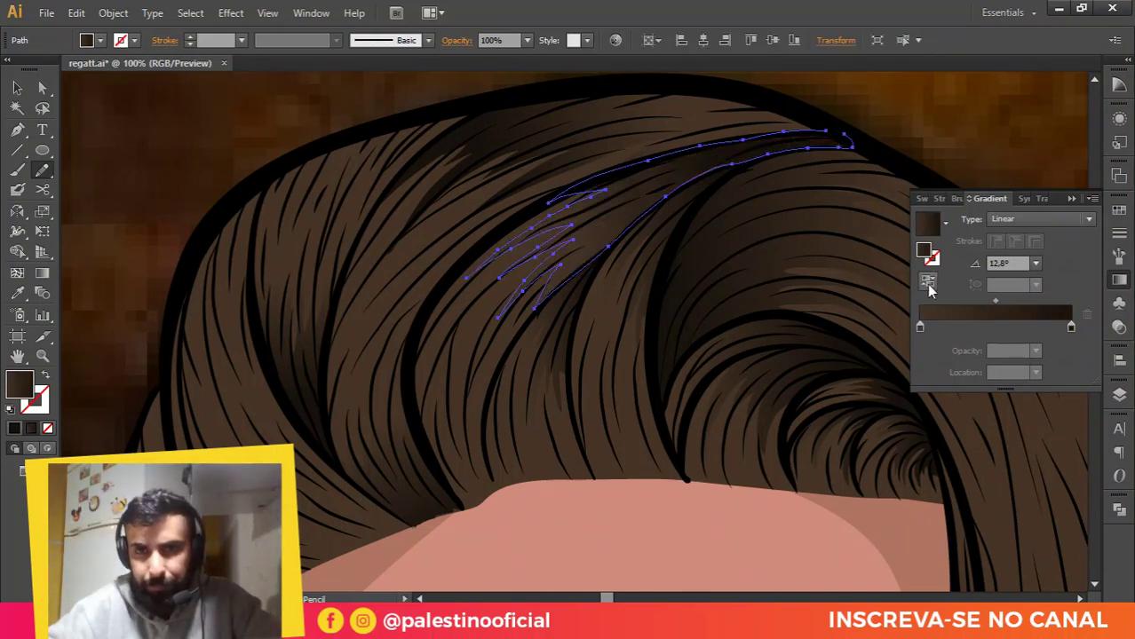
pyautogui.press('v')
pyautogui.click(927, 140)
pyautogui.scroll(-3, 615, 161)
pyautogui.scroll(3, 614, 238)
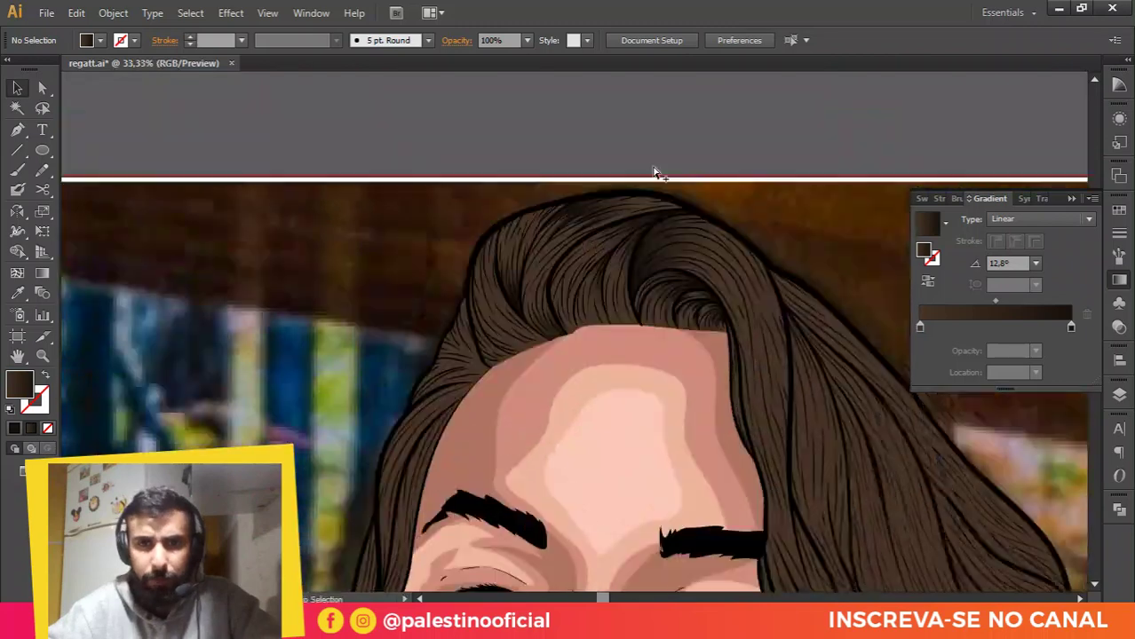
# Step: Reshape the lower edge of the sweeping strand's shadow by moving its anchor point near the large wave's tip, and deselect it
pyautogui.click(636, 340)
pyautogui.press('a')
pyautogui.scroll(2, 666, 331)
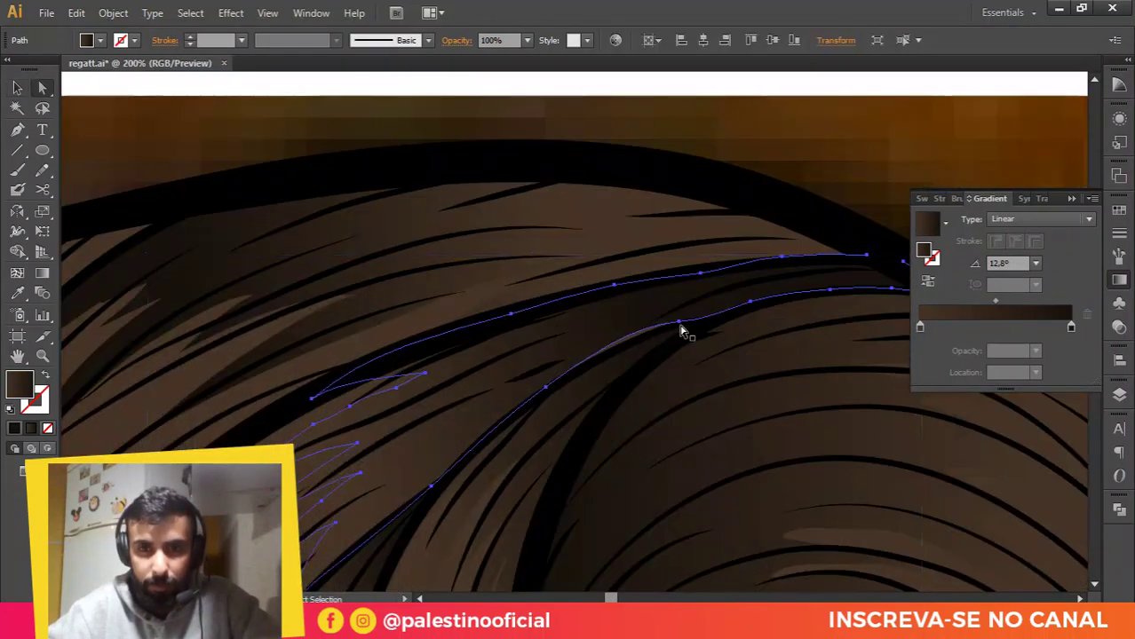
pyautogui.click(679, 324)
pyautogui.moveTo(679, 324); pyautogui.dragTo(603, 278)
pyautogui.scroll(-3, 685, 272)
pyautogui.click(782, 208)
pyautogui.scroll(-2, 780, 207)
pyautogui.scroll(-1, 605, 276)
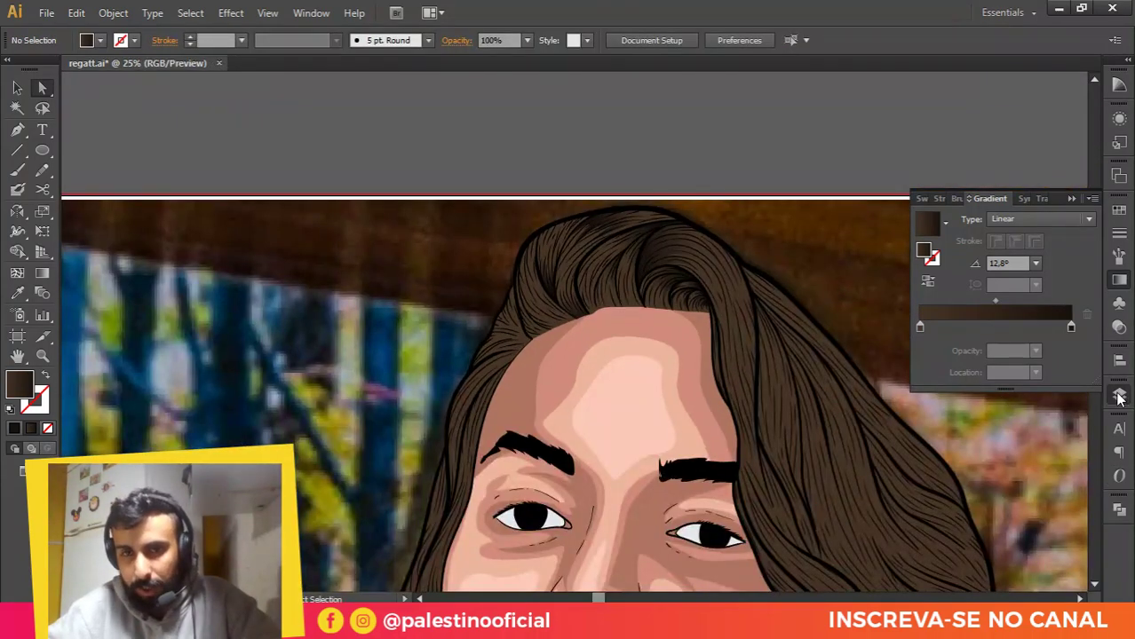
# Step: Hide the reference photo's layer, Layer 1, and inspect the shaded hair against the white artboard
pyautogui.click(1119, 394)
pyautogui.moveTo(750, 270); pyautogui.dragTo(701, 238)
pyautogui.click(905, 346)
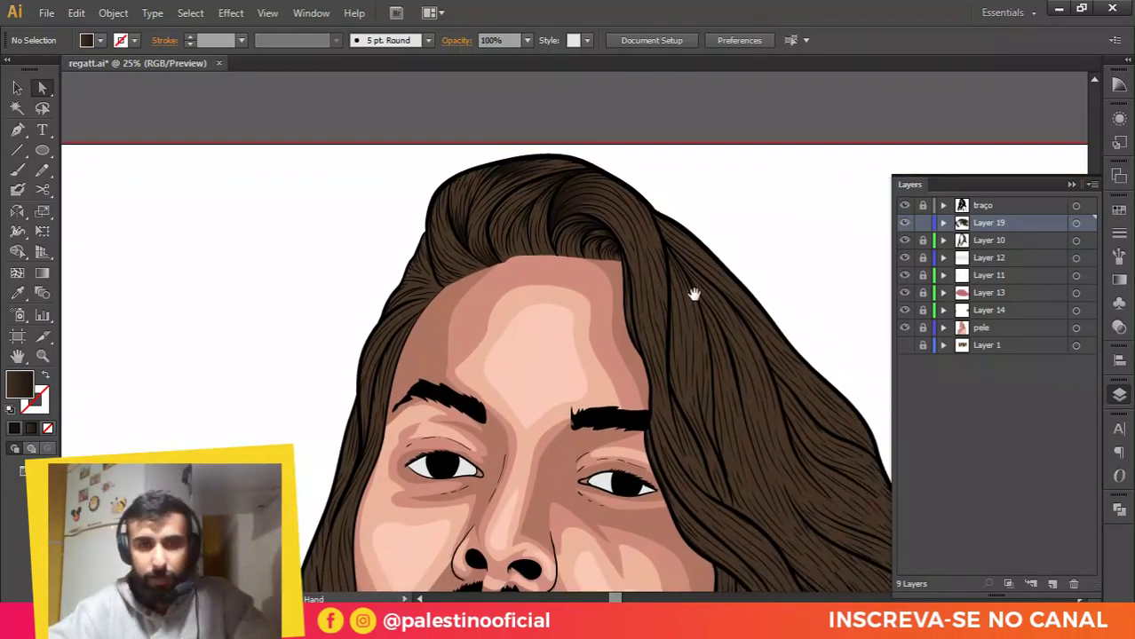
pyautogui.scroll(-1, 561, 268)
pyautogui.scroll(1, 561, 269)
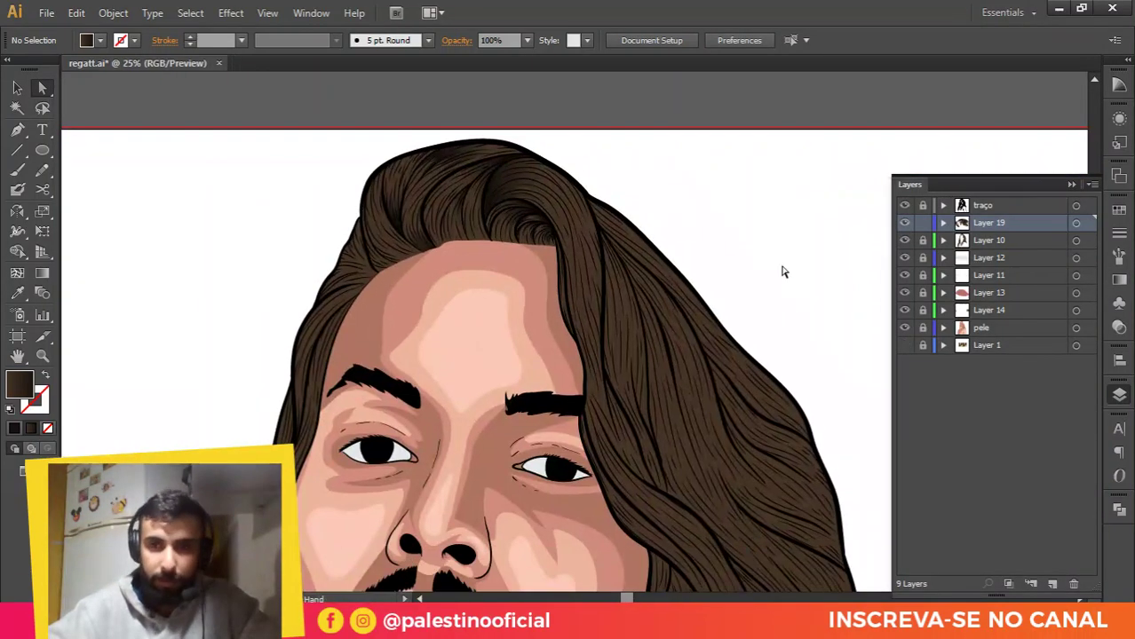
pyautogui.scroll(3, 386, 227)
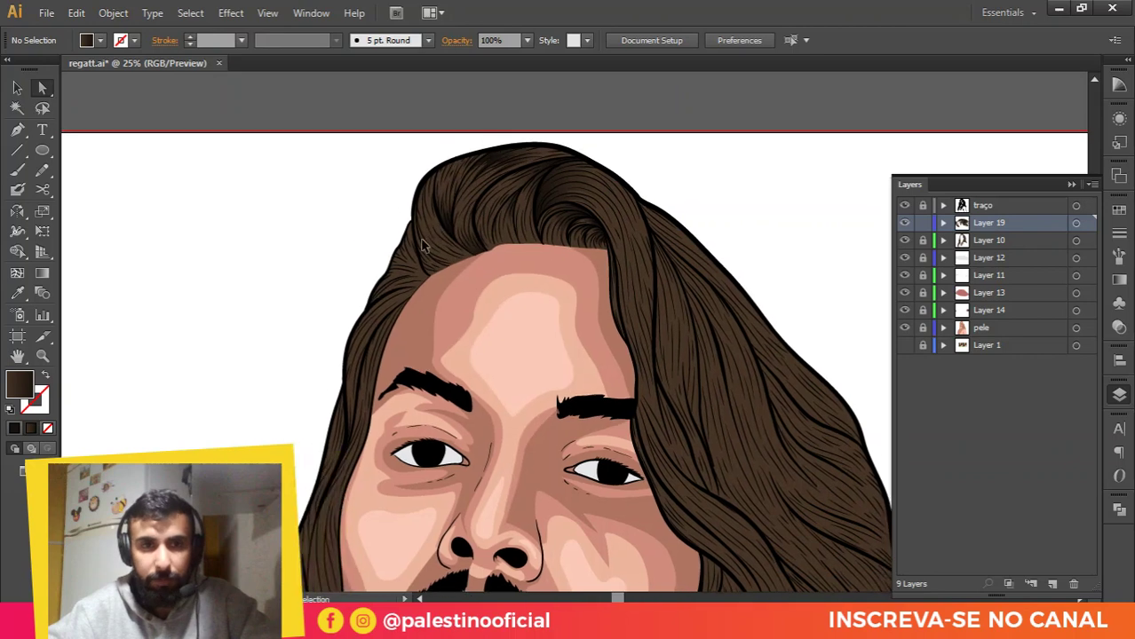
# Step: Draw a closed jagged Pencil shadow on the front lock of the crown, starting at the hair's outer edge and following its contour down
pyautogui.scroll(2, 525, 167)
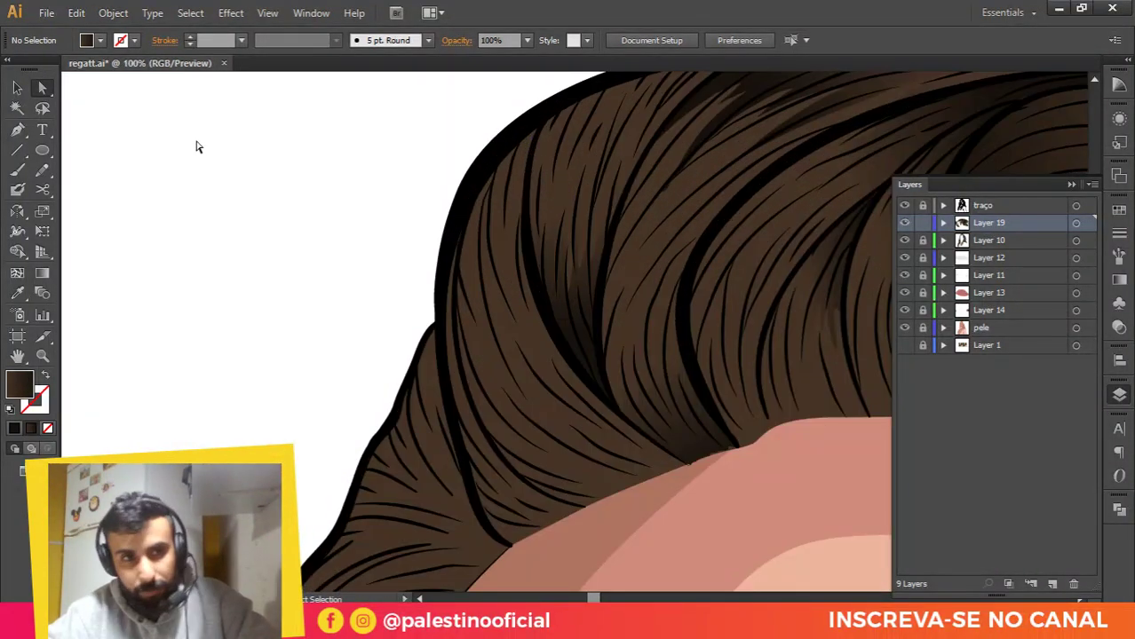
pyautogui.click(42, 170)
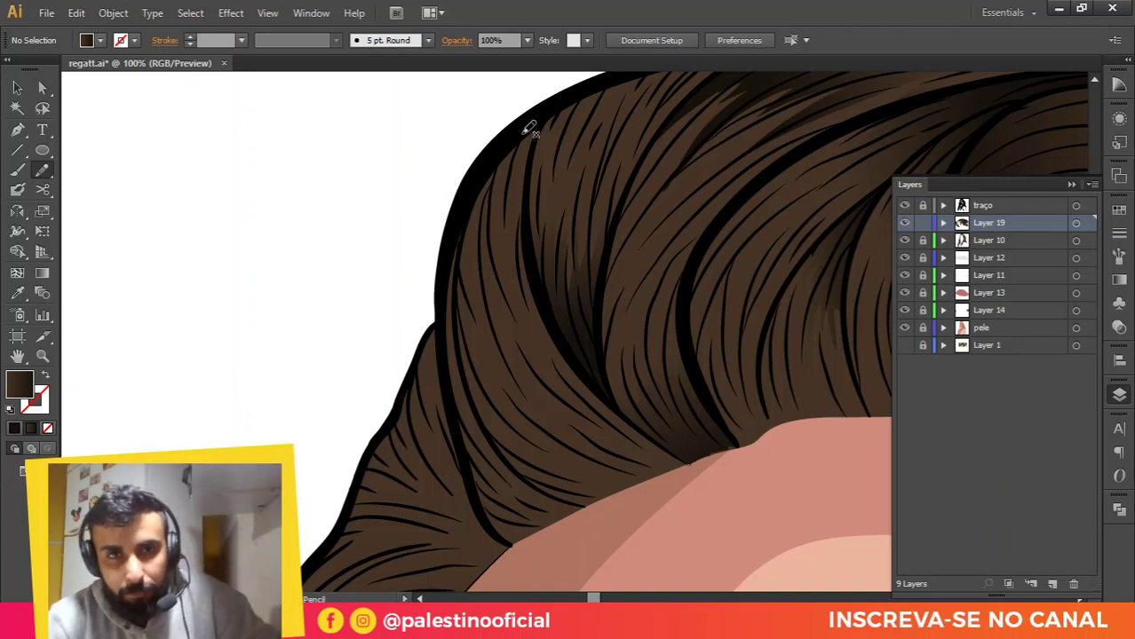
pyautogui.moveTo(543, 115)
pyautogui.mouseDown()
pyautogui.moveTo(491, 147)
pyautogui.moveTo(461, 214)
pyautogui.moveTo(446, 272)
pyautogui.moveTo(450, 390)
pyautogui.mouseUp()
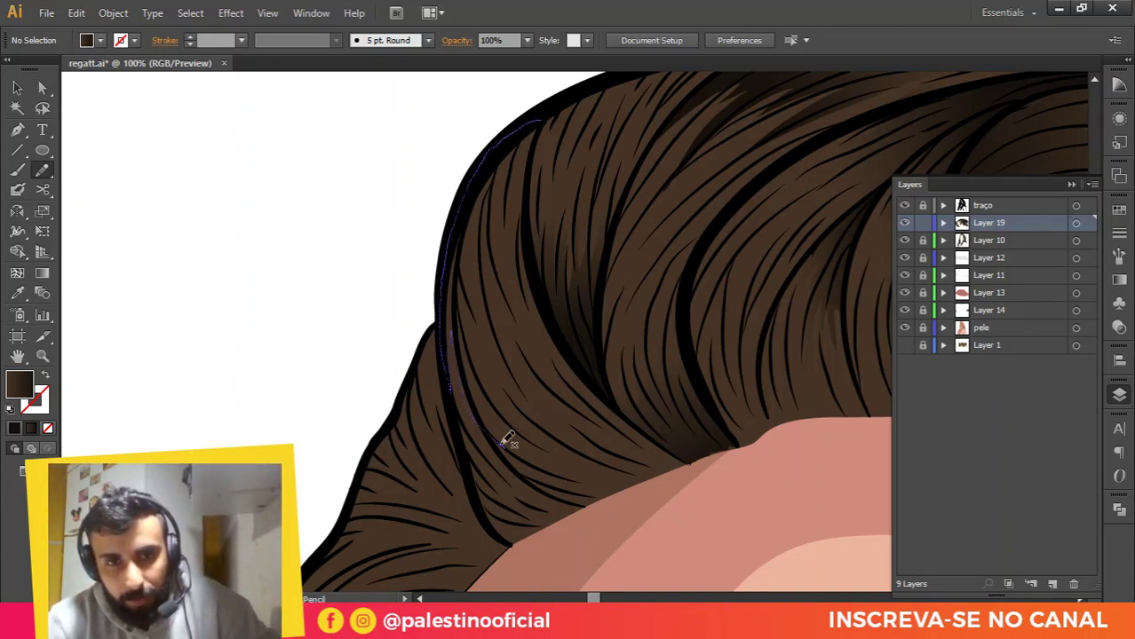
pyautogui.moveTo(502, 446); pyautogui.dragTo(503, 448)
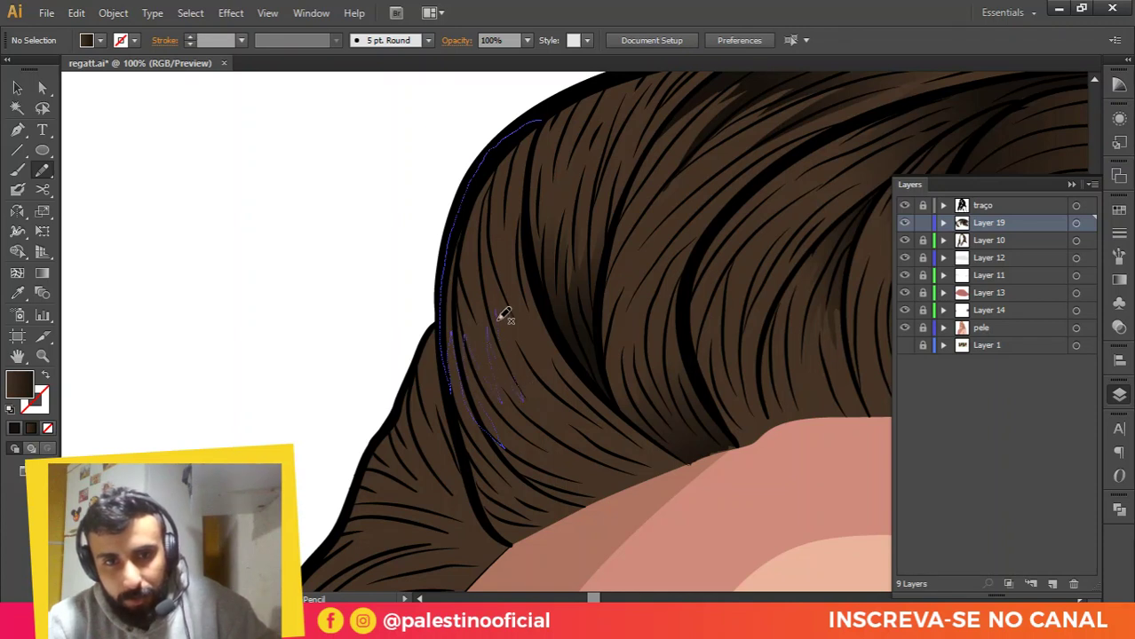
pyautogui.moveTo(537, 291); pyautogui.dragTo(530, 199)
pyautogui.moveTo(540, 144); pyautogui.dragTo(541, 121)
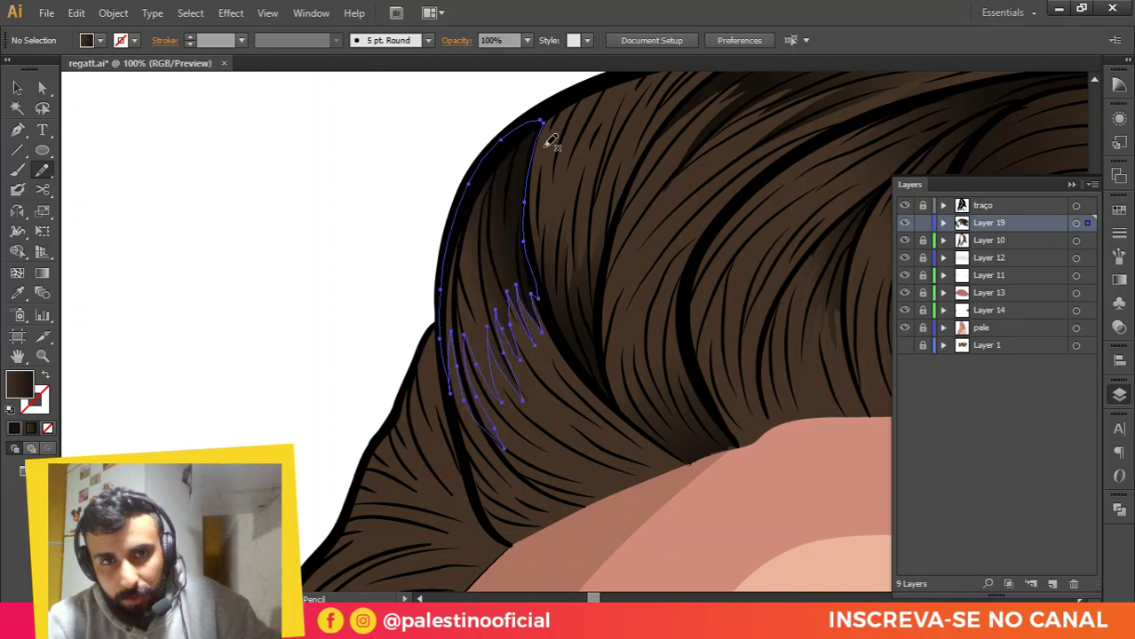
# Step: Draw a closed jagged Pencil shadow on the temple tuft below the front lock, with its points fanning out from the hairline, and deselect it
pyautogui.scroll(-1, 644, 309)
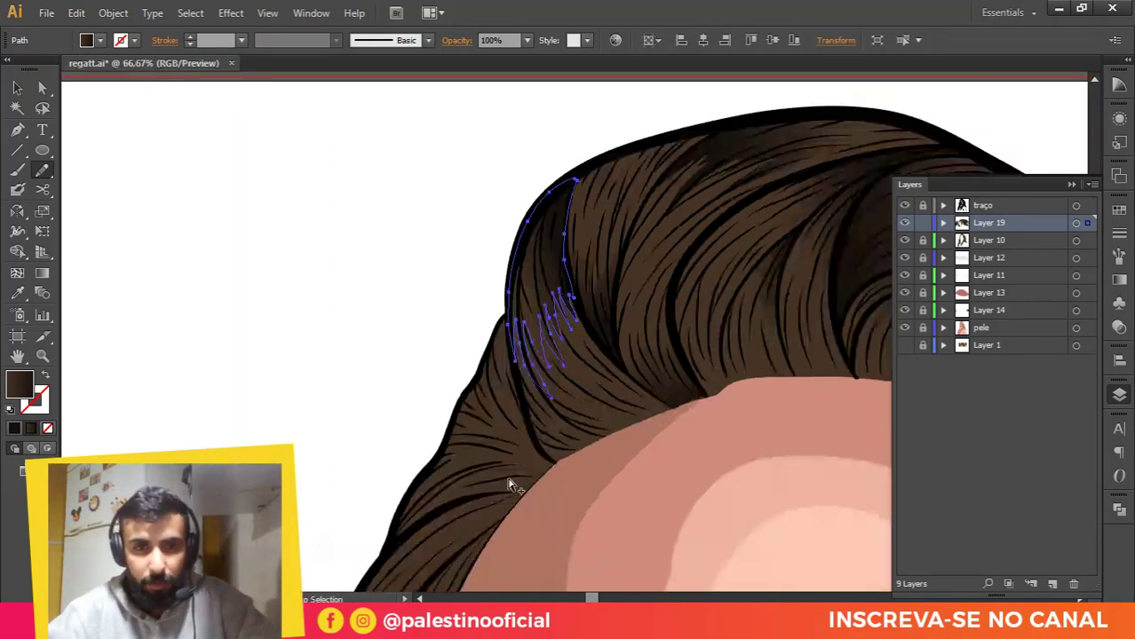
pyautogui.scroll(1, 508, 482)
pyautogui.scroll(-3, 524, 458)
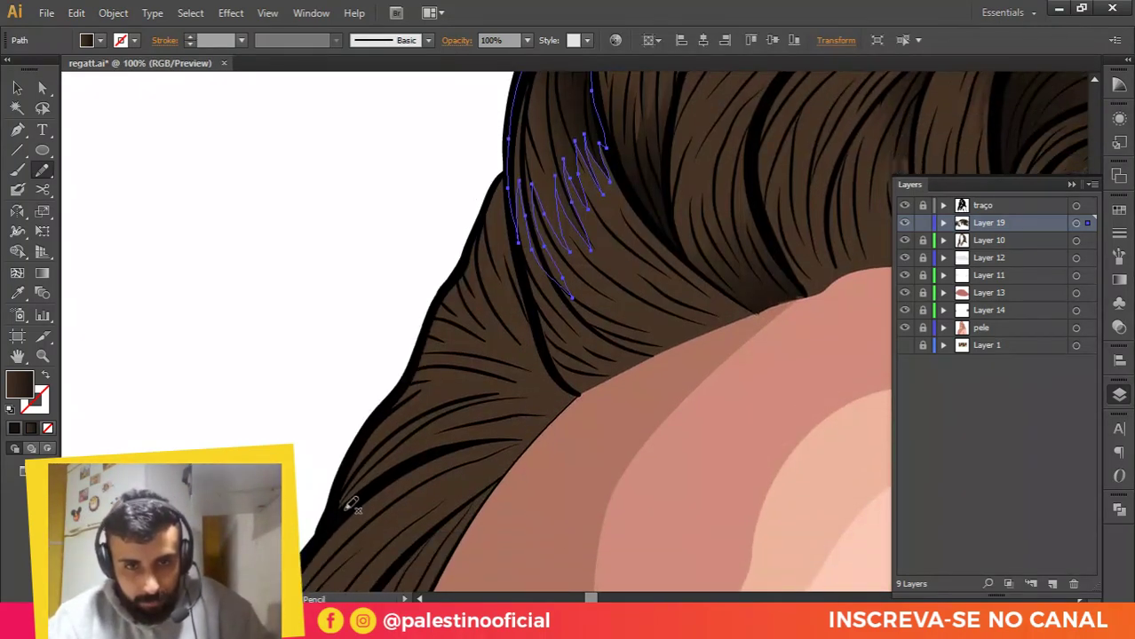
pyautogui.moveTo(345, 513)
pyautogui.mouseDown()
pyautogui.moveTo(429, 458)
pyautogui.moveTo(487, 441)
pyautogui.mouseUp()
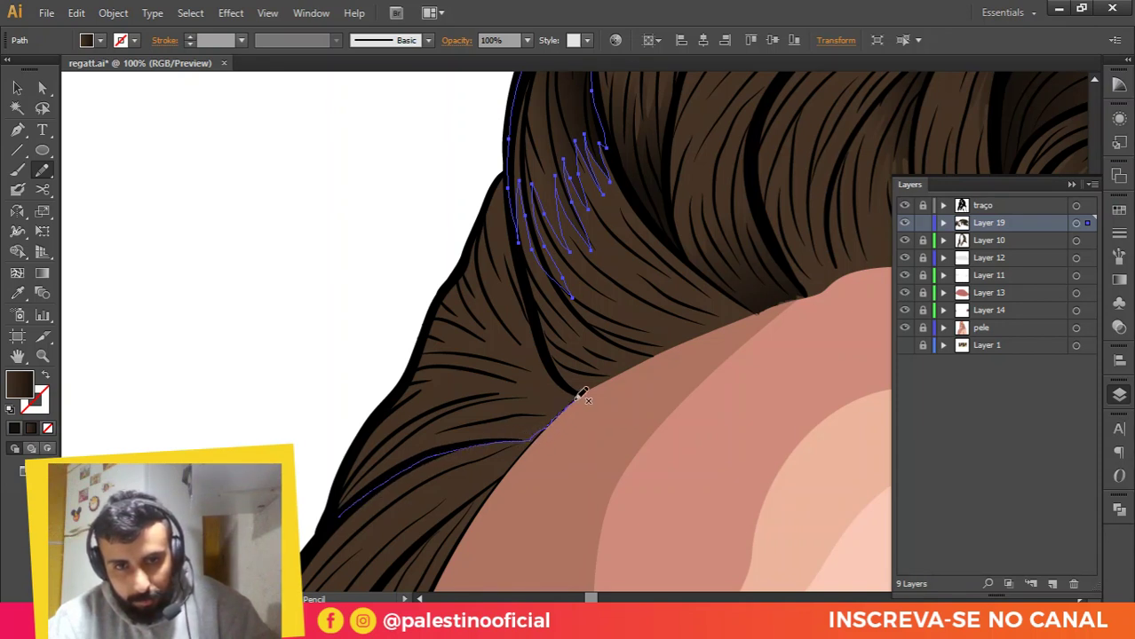
pyautogui.moveTo(582, 396)
pyautogui.mouseDown()
pyautogui.moveTo(560, 374)
pyautogui.moveTo(535, 303)
pyautogui.moveTo(526, 311)
pyautogui.mouseUp()
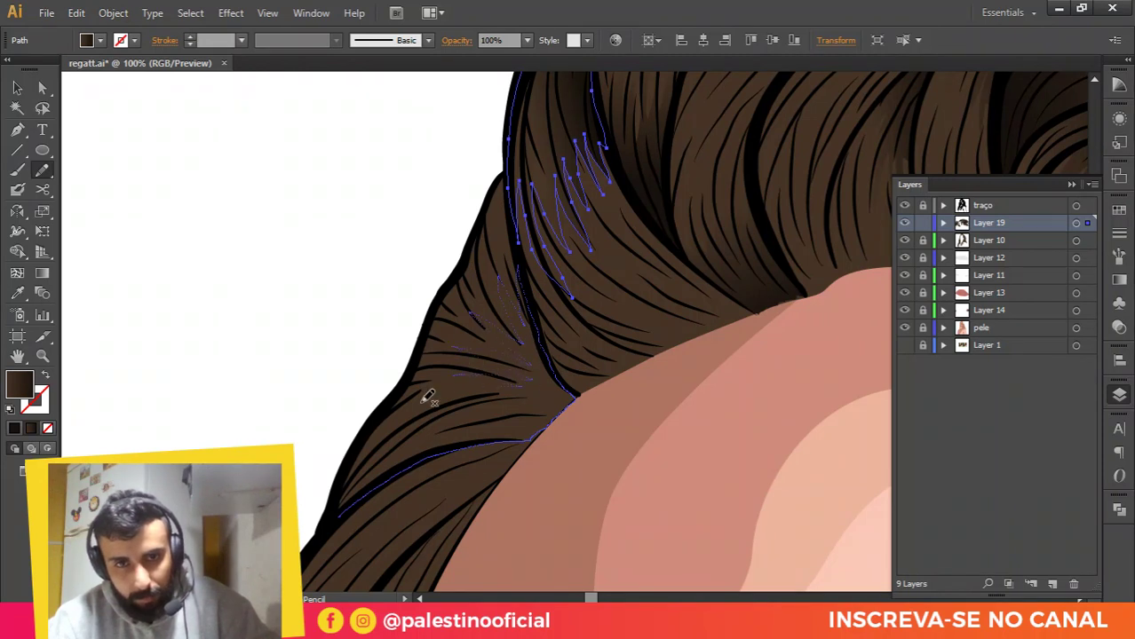
pyautogui.moveTo(422, 402)
pyautogui.mouseDown()
pyautogui.moveTo(468, 426)
pyautogui.moveTo(339, 511)
pyautogui.mouseUp()
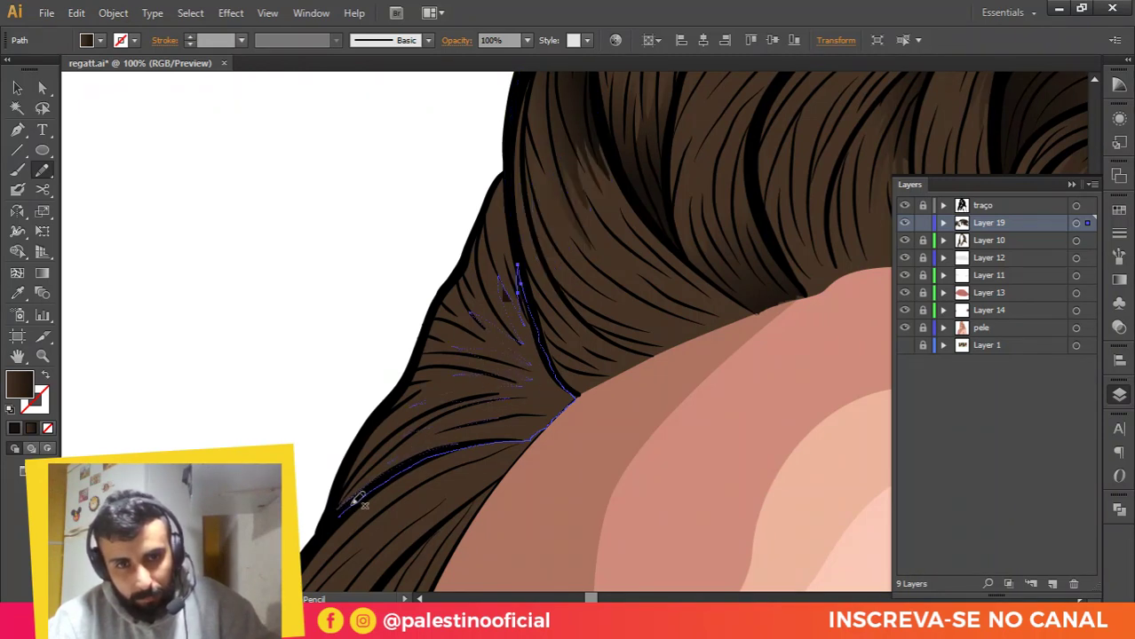
pyautogui.hotkey('ctrl', '-')
pyautogui.hotkey('ctrl', '-')
pyautogui.press('v')
pyautogui.click(409, 257)
pyautogui.scroll(-1, 559, 402)
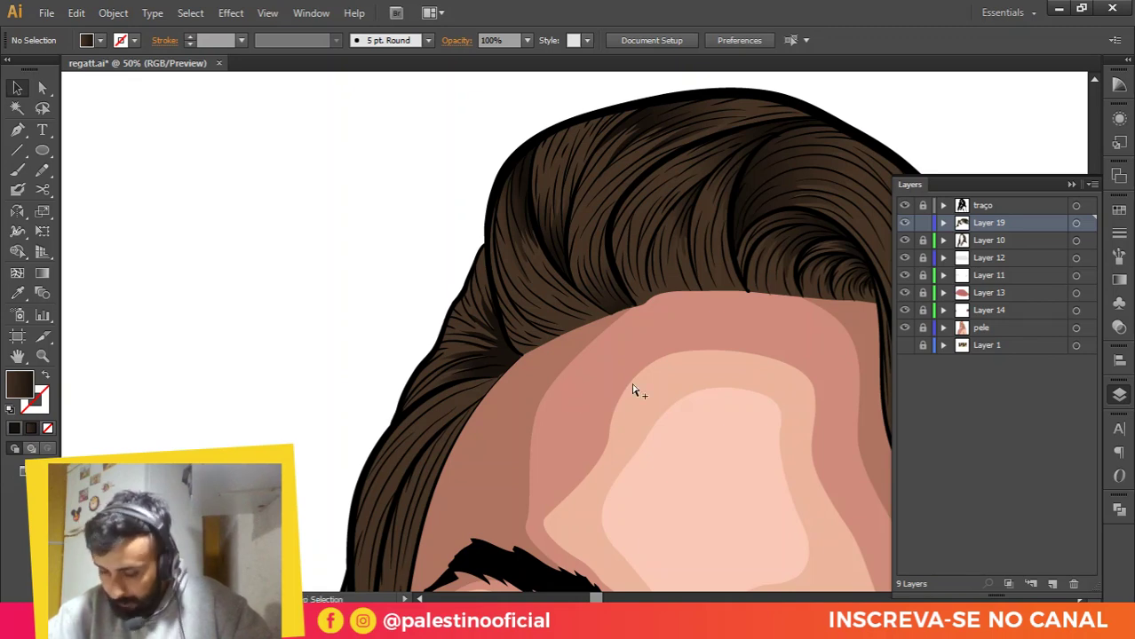
# Step: Draw a jagged Paintbrush outline around the strand below the temple tuft, from the hairline to the outer edge and back
pyautogui.scroll(-2, 634, 389)
pyautogui.moveTo(632, 388); pyautogui.dragTo(623, 266)
pyautogui.scroll(2, 591, 305)
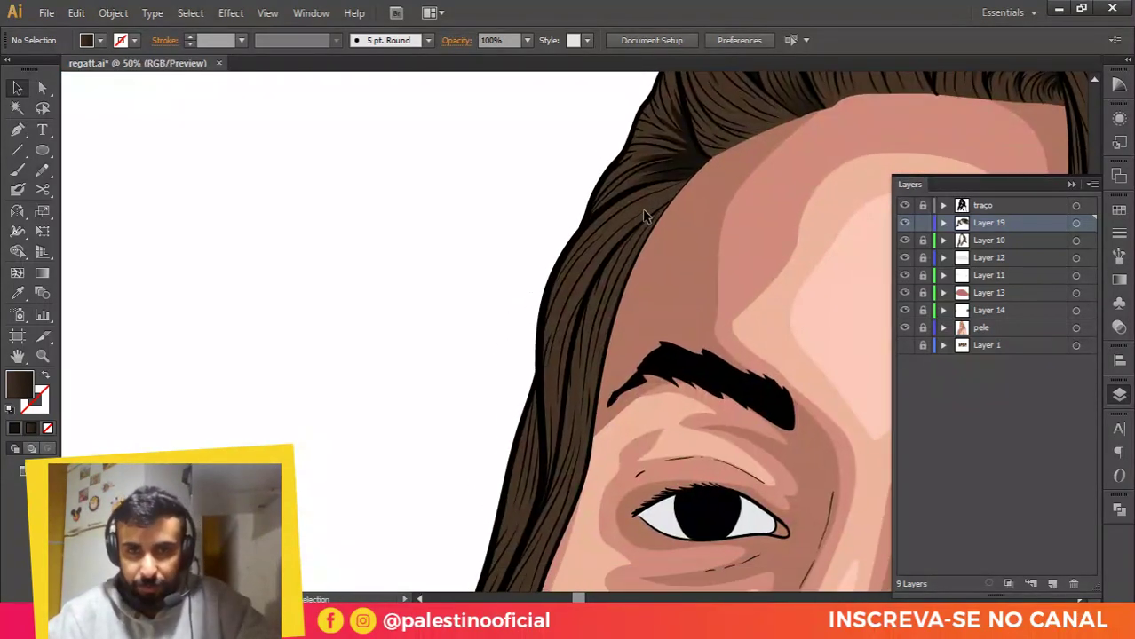
pyautogui.hotkey('ctrl', '+')
pyautogui.press('b')
pyautogui.hotkey('ctrl', '+')
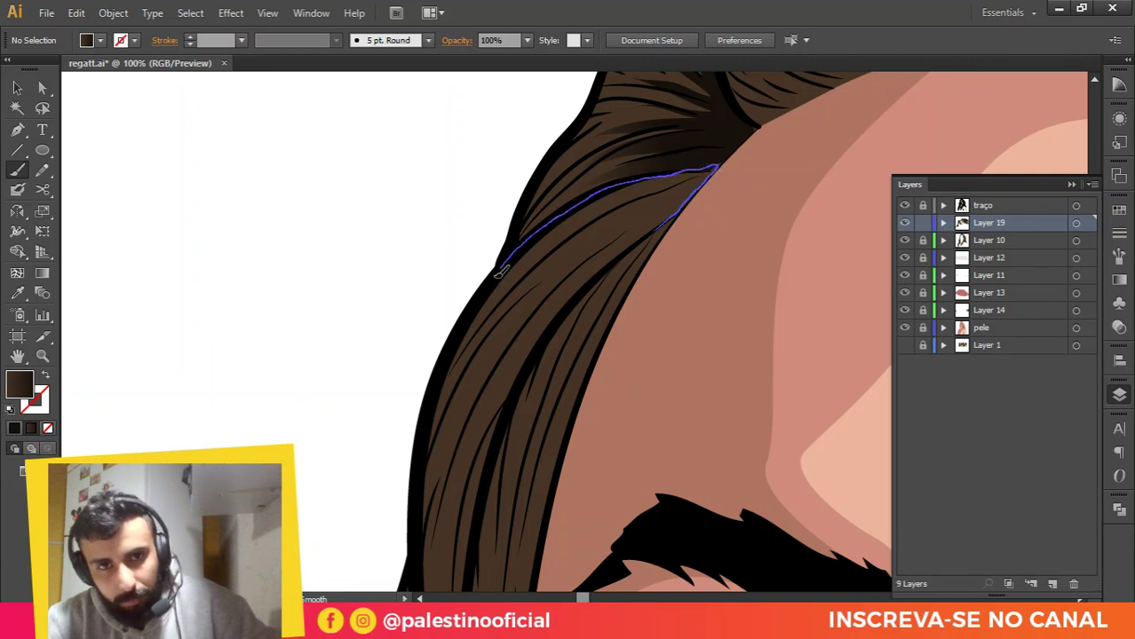
pyautogui.moveTo(499, 273); pyautogui.dragTo(462, 315)
pyautogui.moveTo(584, 219)
pyautogui.mouseDown()
pyautogui.moveTo(507, 296)
pyautogui.moveTo(432, 403)
pyautogui.mouseUp()
pyautogui.moveTo(538, 298)
pyautogui.mouseDown()
pyautogui.moveTo(462, 434)
pyautogui.moveTo(515, 380)
pyautogui.mouseUp()
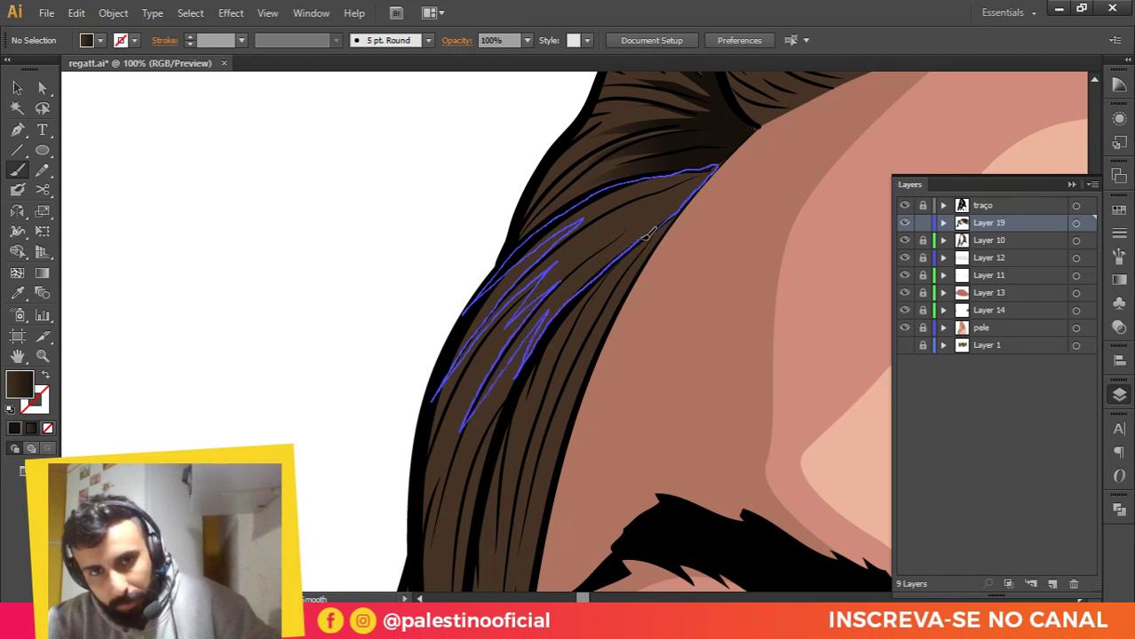
pyautogui.moveTo(643, 238); pyautogui.dragTo(666, 219)
# Step: Swap the fill and stroke of the temple strand's outline so the gradient fills the shape, and deselect it
pyautogui.press('v')
pyautogui.moveTo(557, 233); pyautogui.dragTo(571, 241)
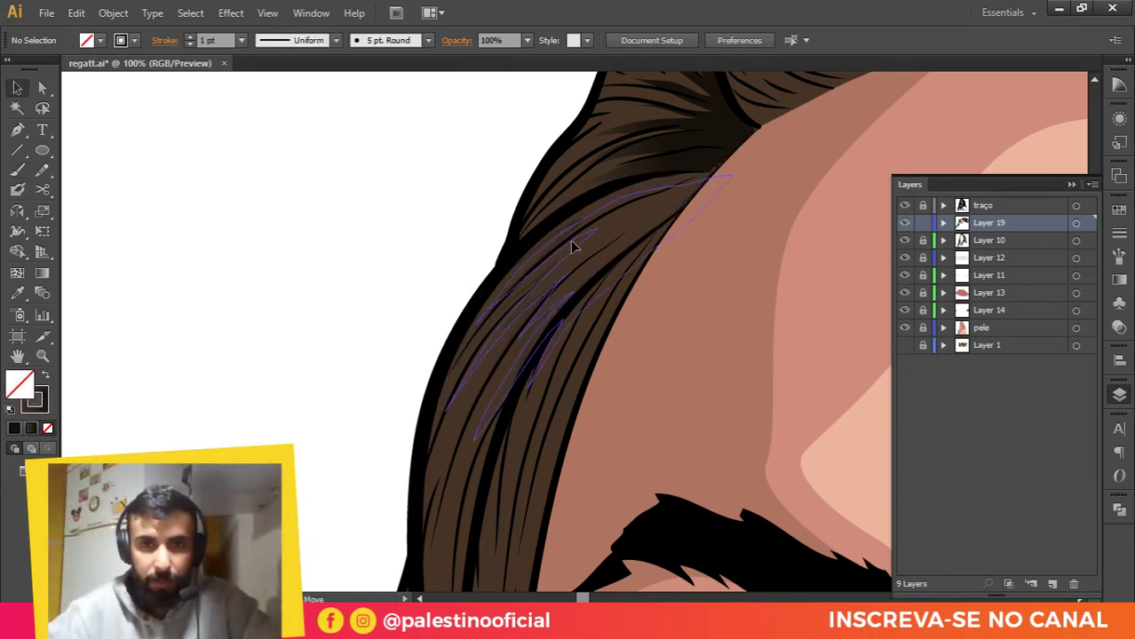
pyautogui.hotkey('ctrl', 'a')
pyautogui.click(45, 375)
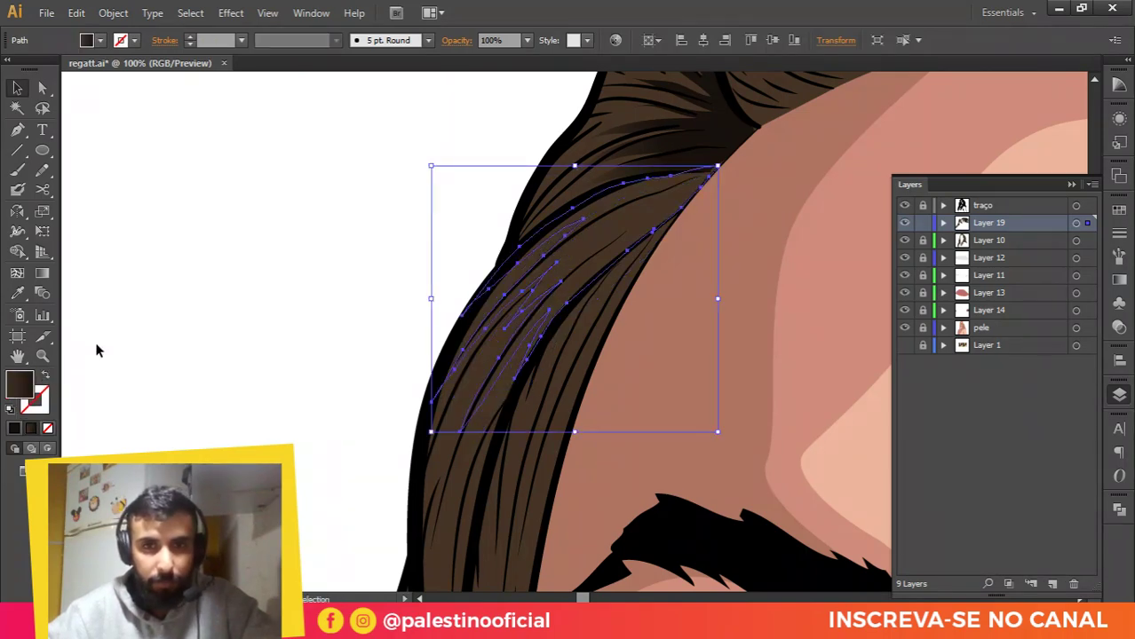
pyautogui.click(375, 294)
# Step: Redirect the temple strand shadow's gradient so it darkens from the strand's middle toward the hairline, and deselect the shape
pyautogui.scroll(-4, 659, 187)
pyautogui.moveTo(621, 306); pyautogui.dragTo(628, 247)
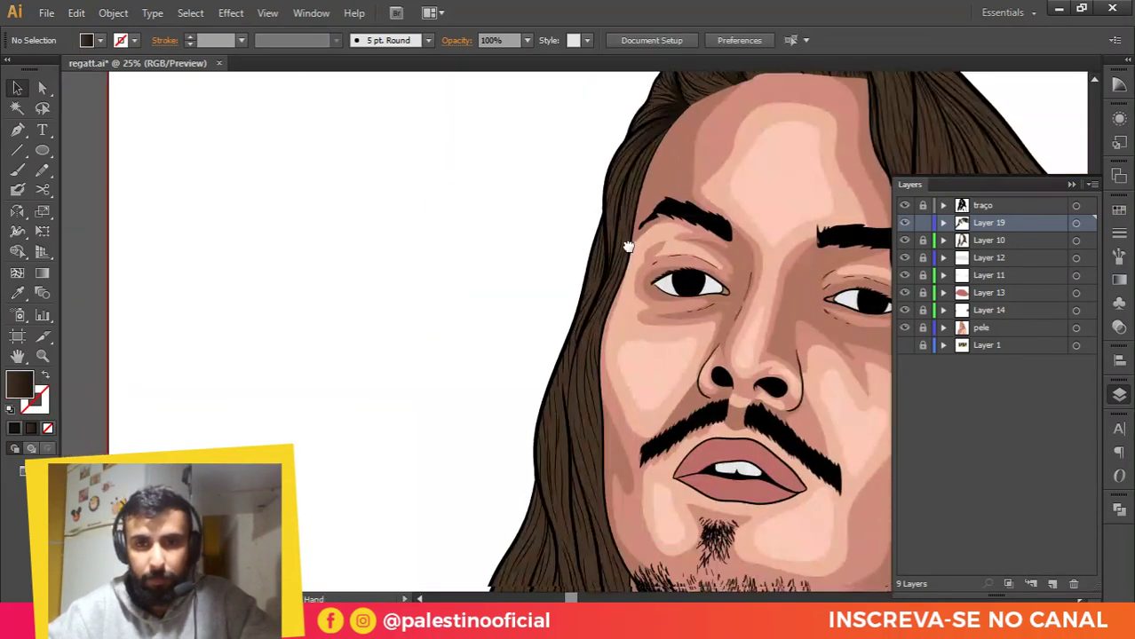
pyautogui.scroll(3, 662, 133)
pyautogui.click(662, 133)
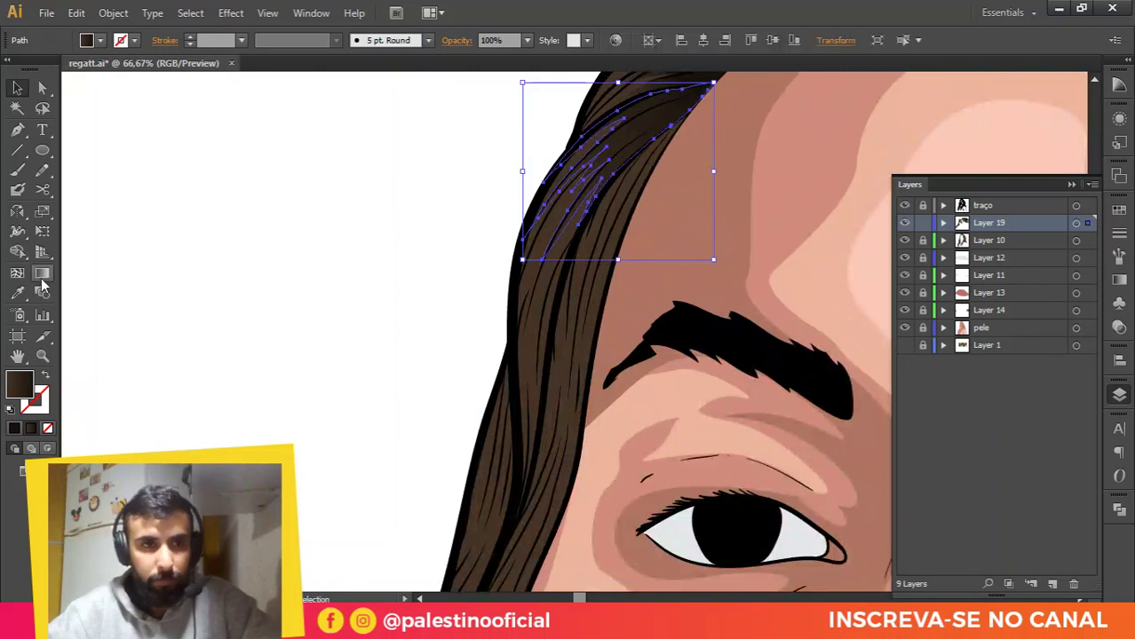
pyautogui.click(42, 275)
pyautogui.moveTo(729, 104); pyautogui.dragTo(658, 145)
pyautogui.moveTo(694, 103)
pyautogui.mouseDown()
pyautogui.moveTo(630, 145)
pyautogui.moveTo(694, 96)
pyautogui.mouseUp()
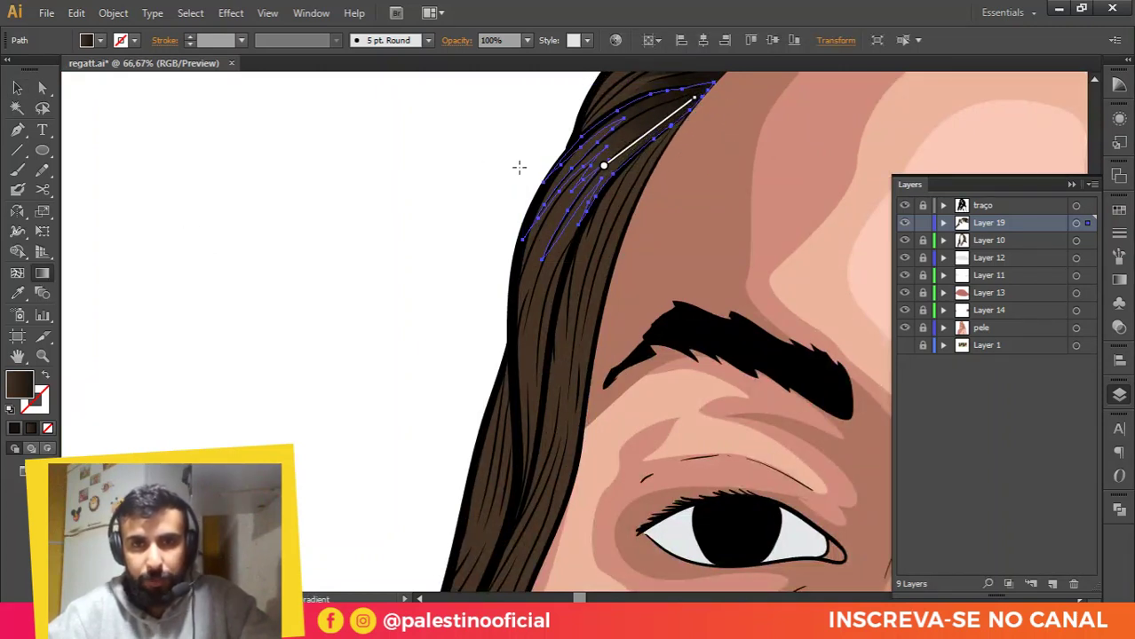
pyautogui.press('v')
pyautogui.click(469, 197)
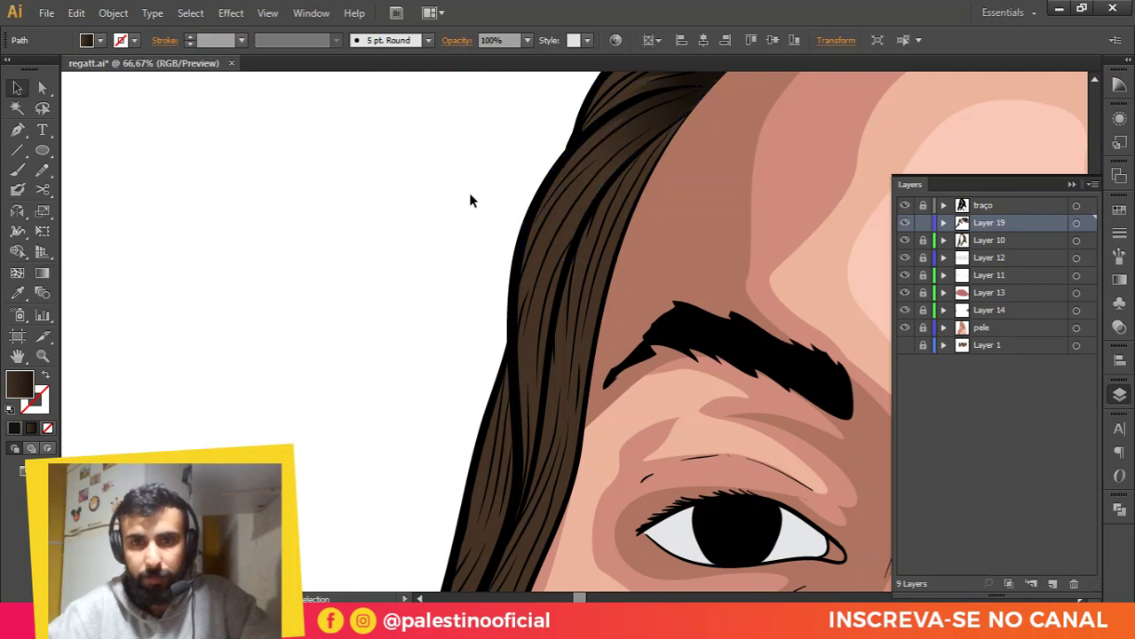
# Step: Inspect the shading of the crown and temple hair against the whole portrait
pyautogui.hotkey('ctrl', '-')
pyautogui.moveTo(668, 219)
pyautogui.mouseDown()
pyautogui.moveTo(459, 310)
pyautogui.moveTo(420, 299)
pyautogui.mouseUp()
pyautogui.scroll(-1, 620, 256)
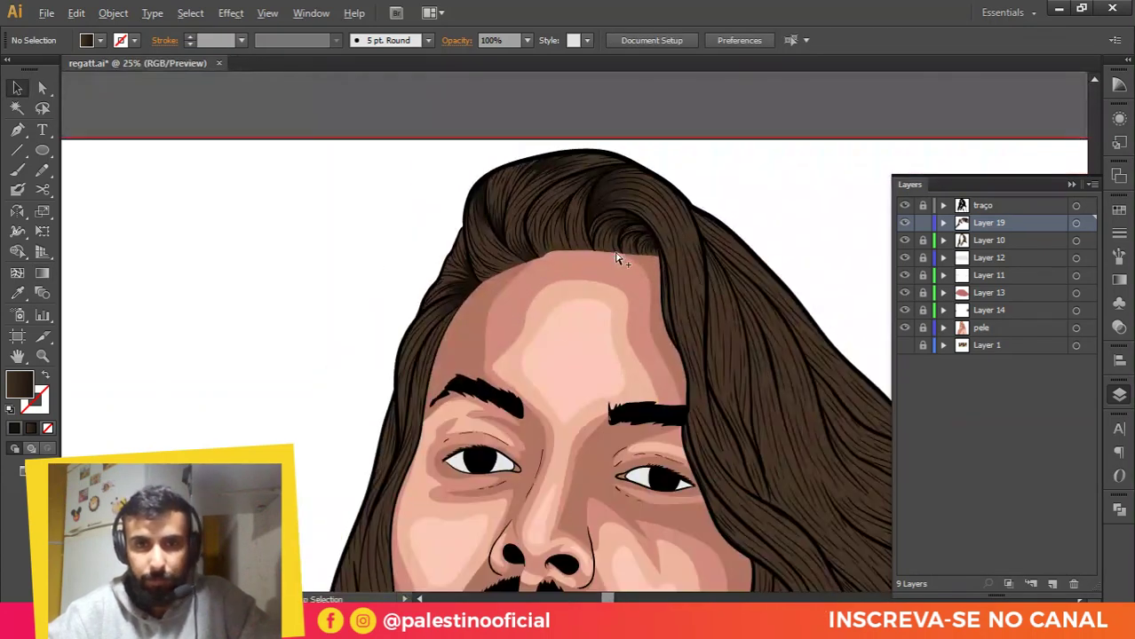
pyautogui.scroll(1, 582, 196)
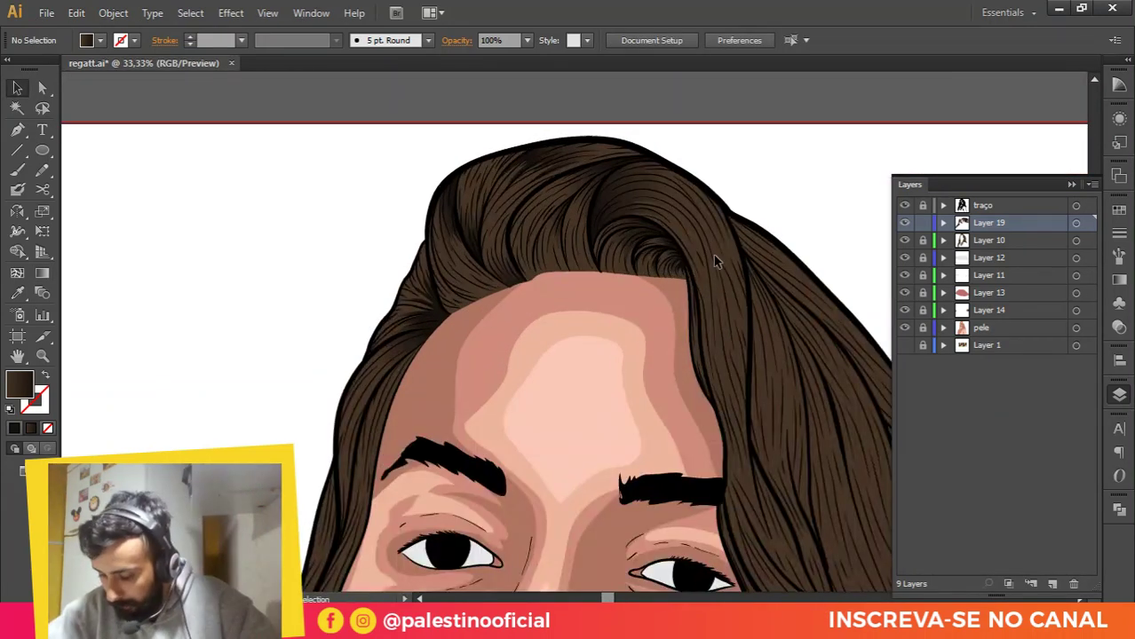
pyautogui.scroll(-2, 692, 202)
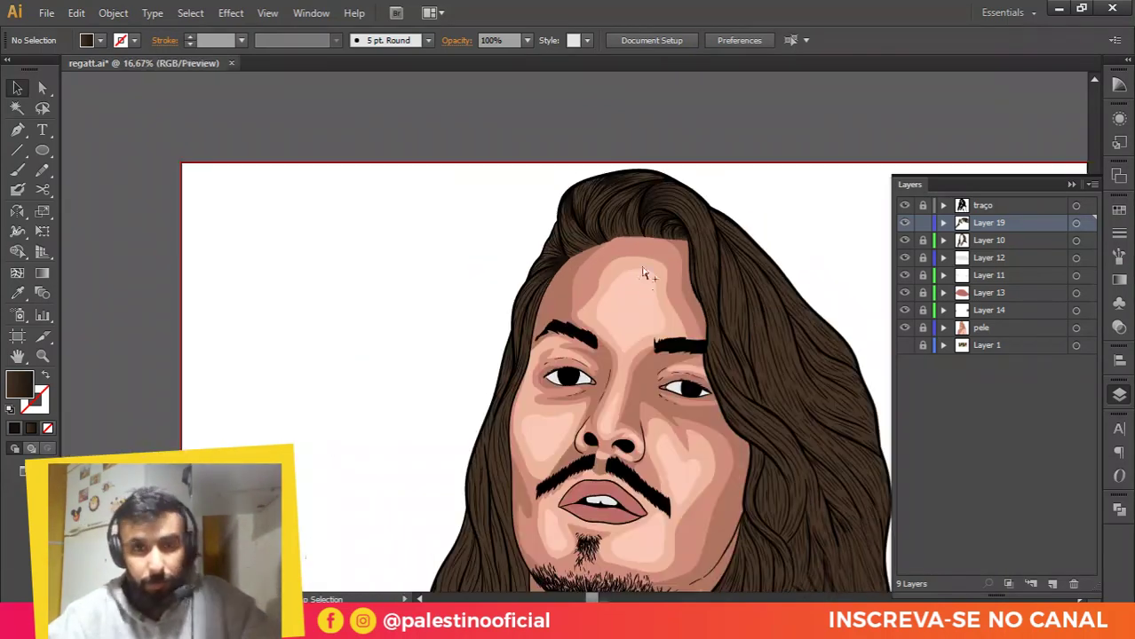
pyautogui.hotkey('ctrl', 'a')
pyautogui.press('a')
pyautogui.click(645, 277)
# Step: Draw a closed jagged Pencil shadow on the narrow strand along the forehead's hairline, with long points reaching down toward the eyebrow
pyautogui.scroll(4, 526, 273)
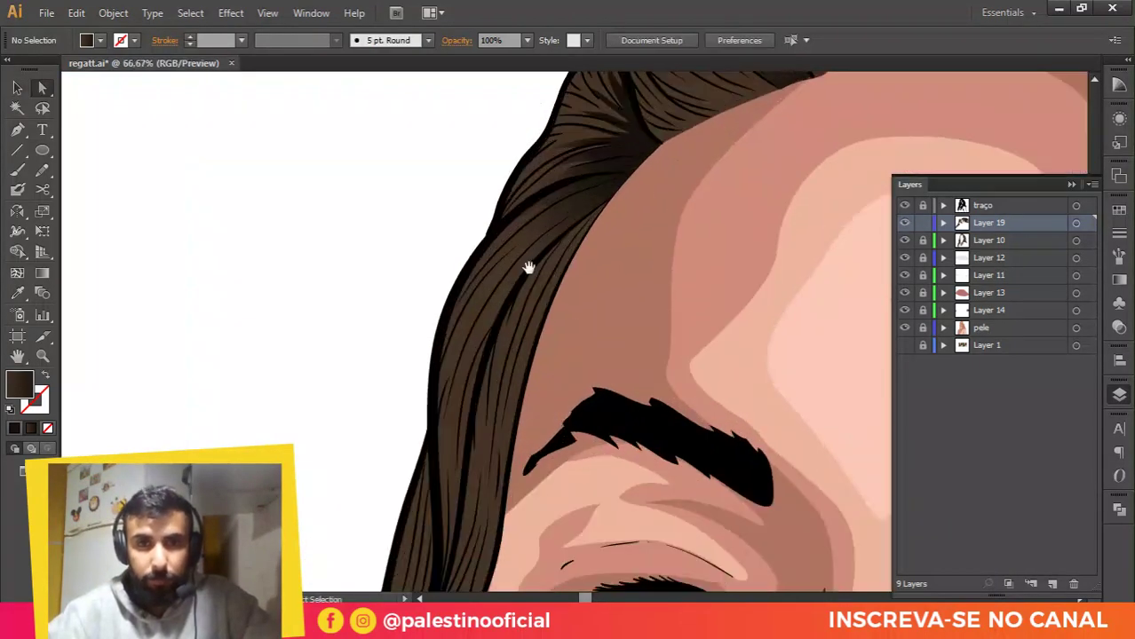
pyautogui.moveTo(529, 267); pyautogui.dragTo(548, 252)
pyautogui.hotkey('ctrl', '+')
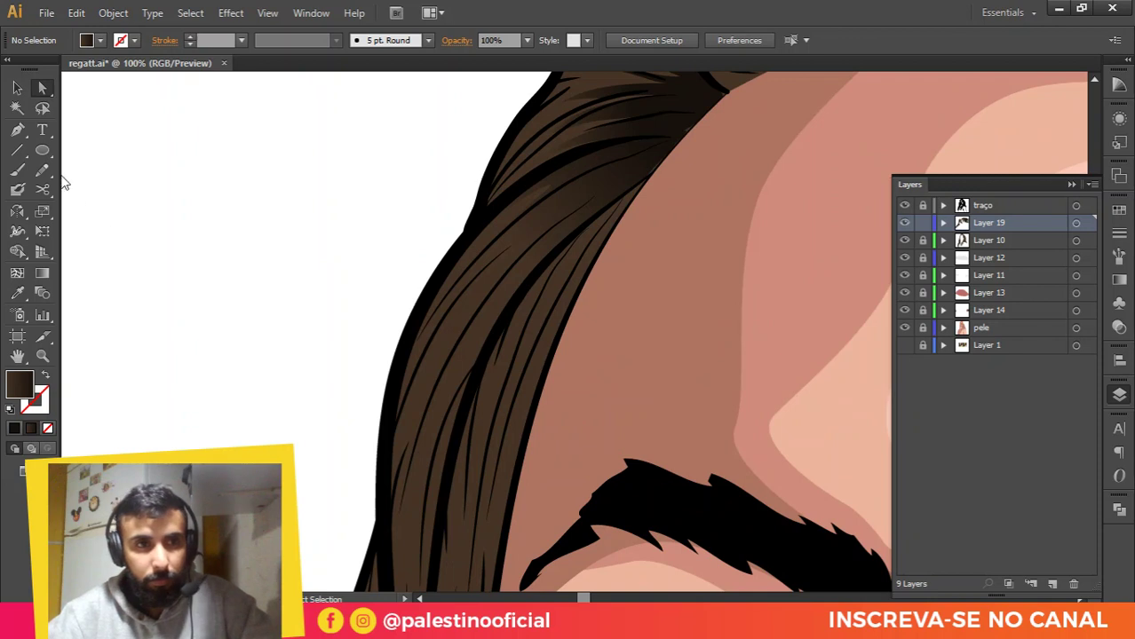
pyautogui.click(42, 171)
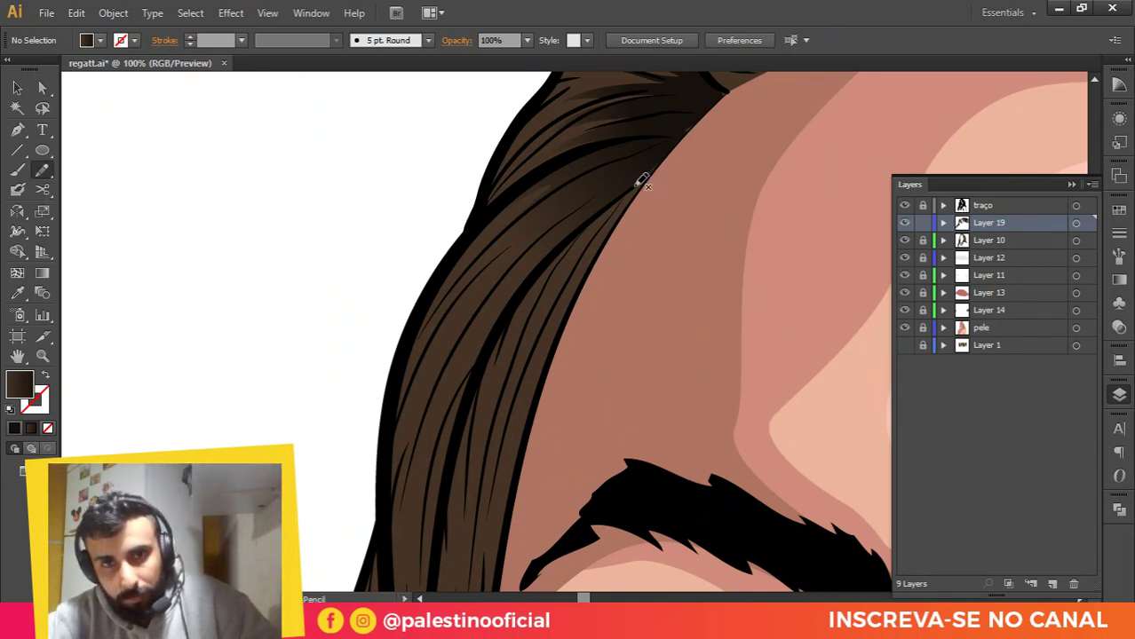
pyautogui.moveTo(638, 184); pyautogui.dragTo(613, 196)
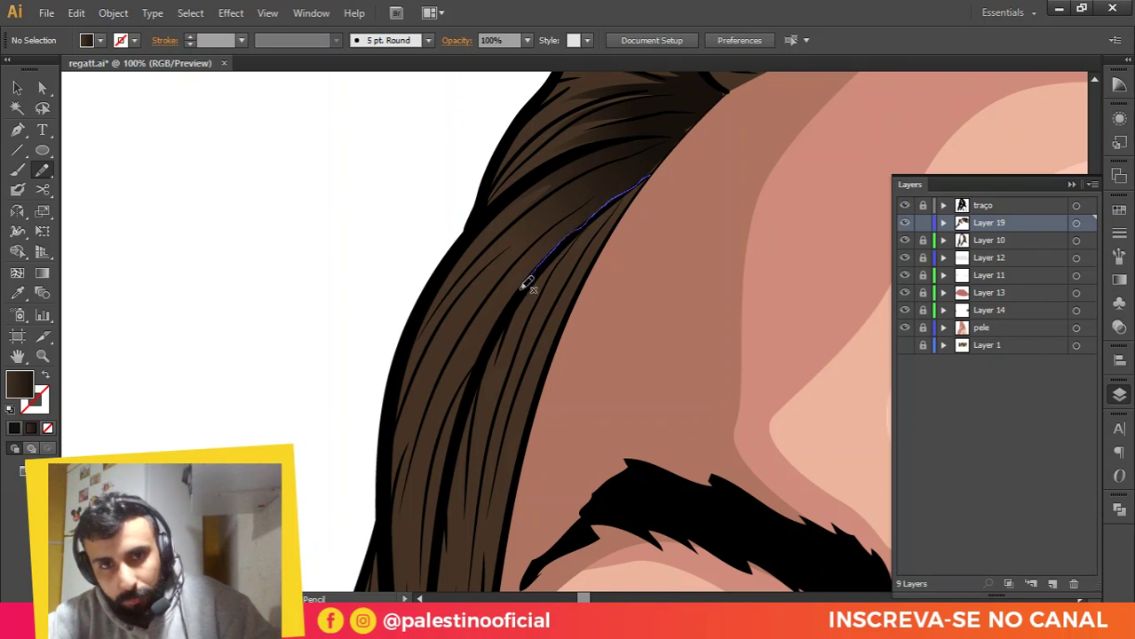
pyautogui.moveTo(528, 284)
pyautogui.mouseDown()
pyautogui.moveTo(489, 362)
pyautogui.moveTo(499, 340)
pyautogui.moveTo(531, 327)
pyautogui.mouseUp()
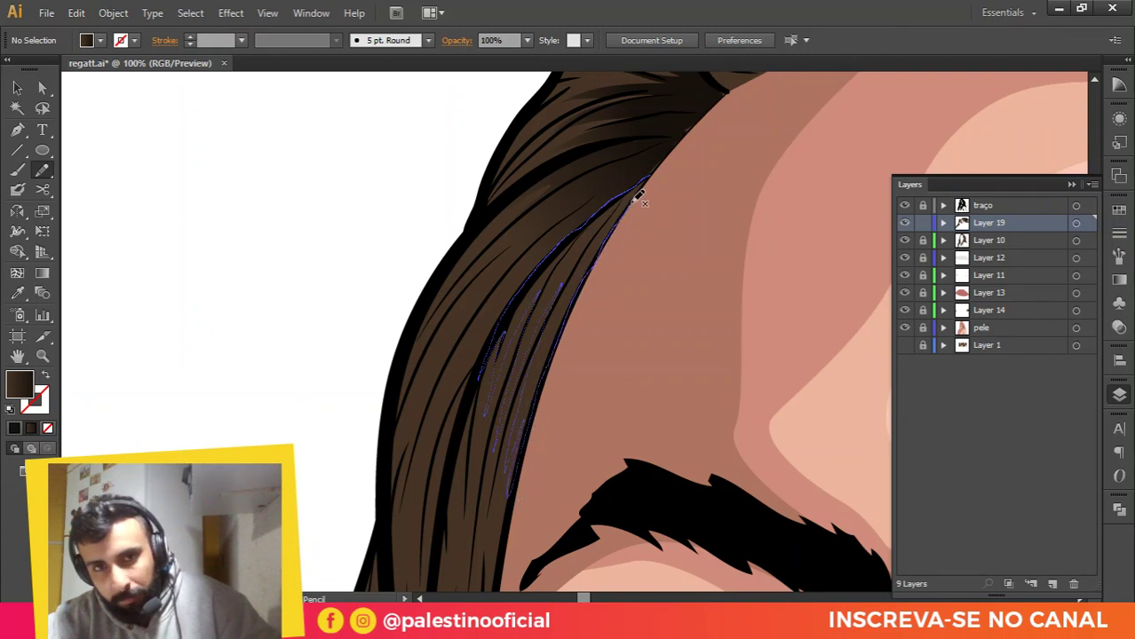
pyautogui.moveTo(654, 182); pyautogui.dragTo(653, 173)
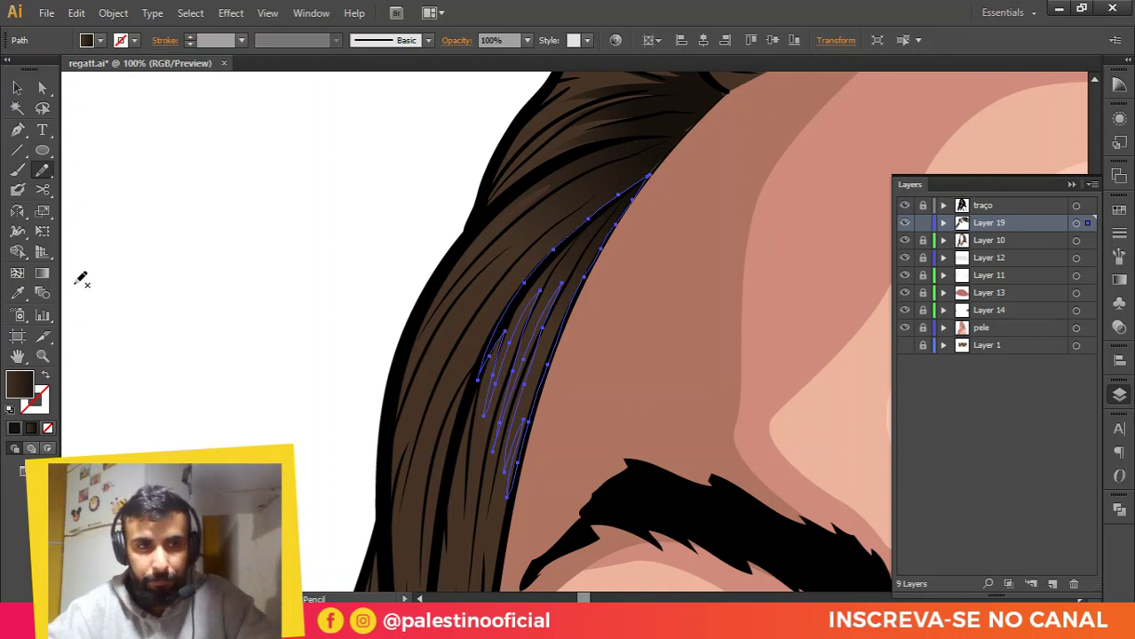
# Step: Redirect the hairline strand shadow's gradient so it darkens from the lower points toward the upper end, and deselect the shape
pyautogui.press('g')
pyautogui.moveTo(605, 267); pyautogui.dragTo(536, 360)
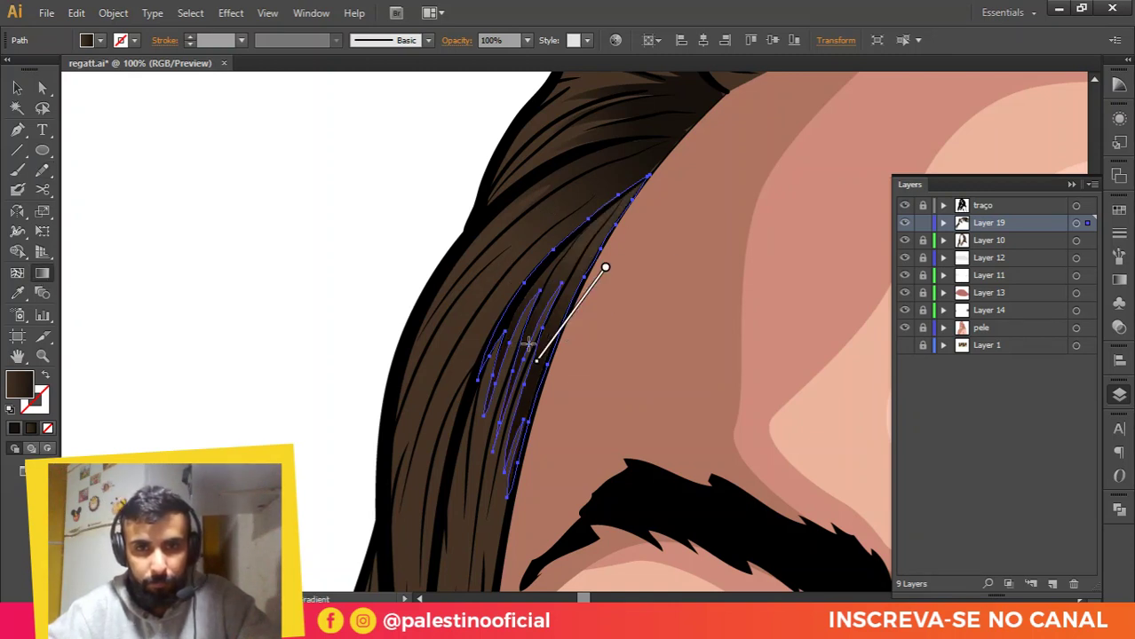
pyautogui.moveTo(499, 419); pyautogui.dragTo(573, 259)
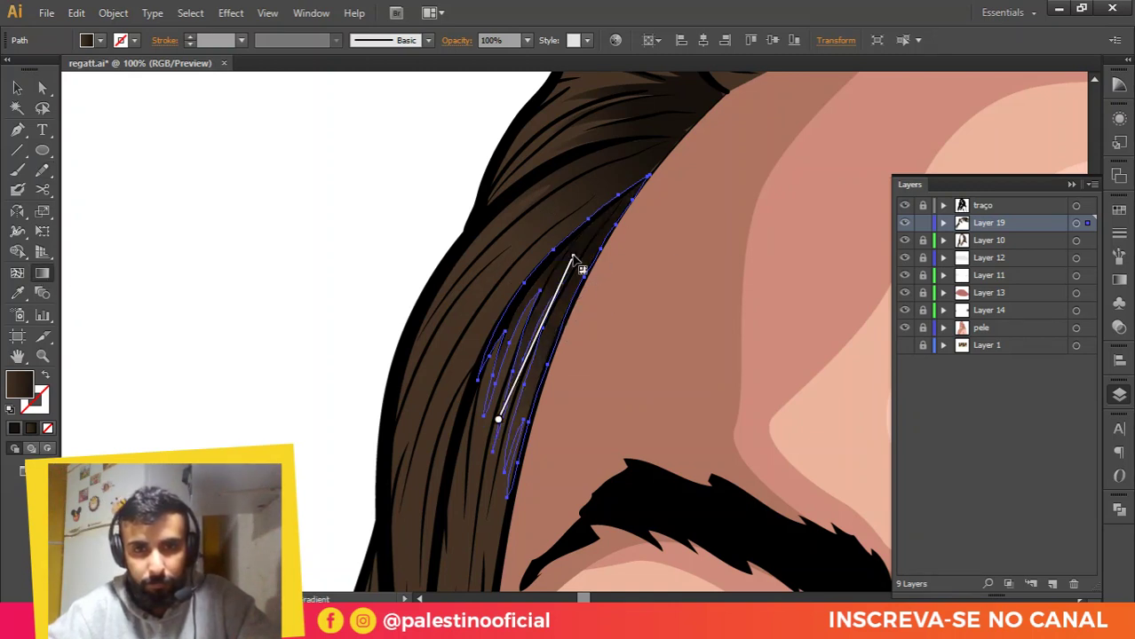
pyautogui.press('v')
pyautogui.click(378, 268)
# Step: Inspect the shaded temple hair and the unshaded side strands beside the eye
pyautogui.scroll(-4, 621, 240)
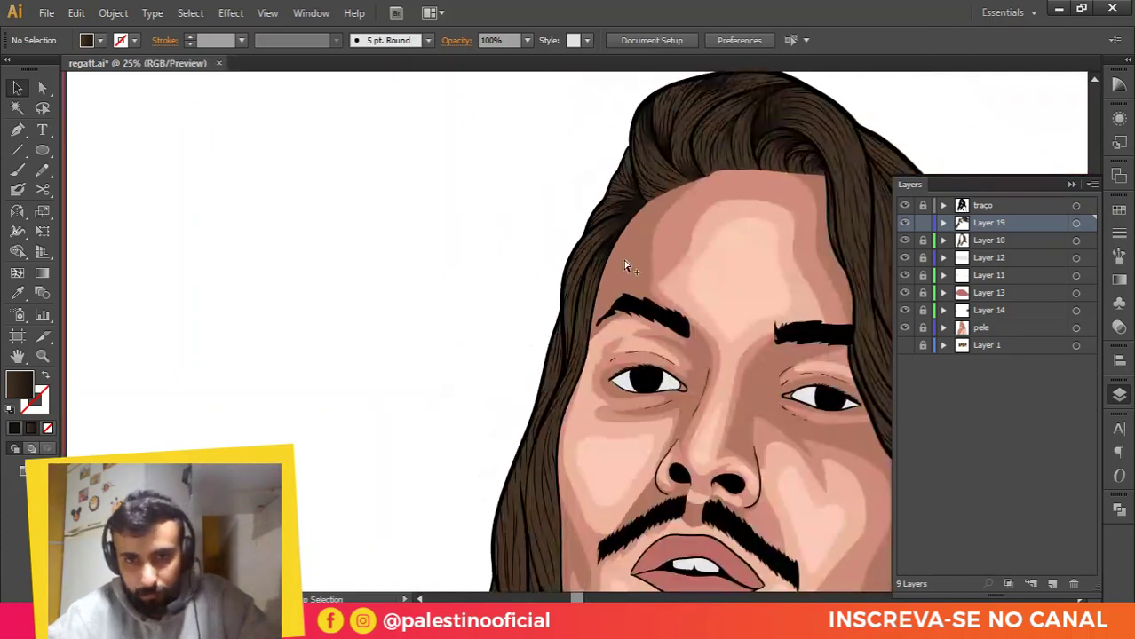
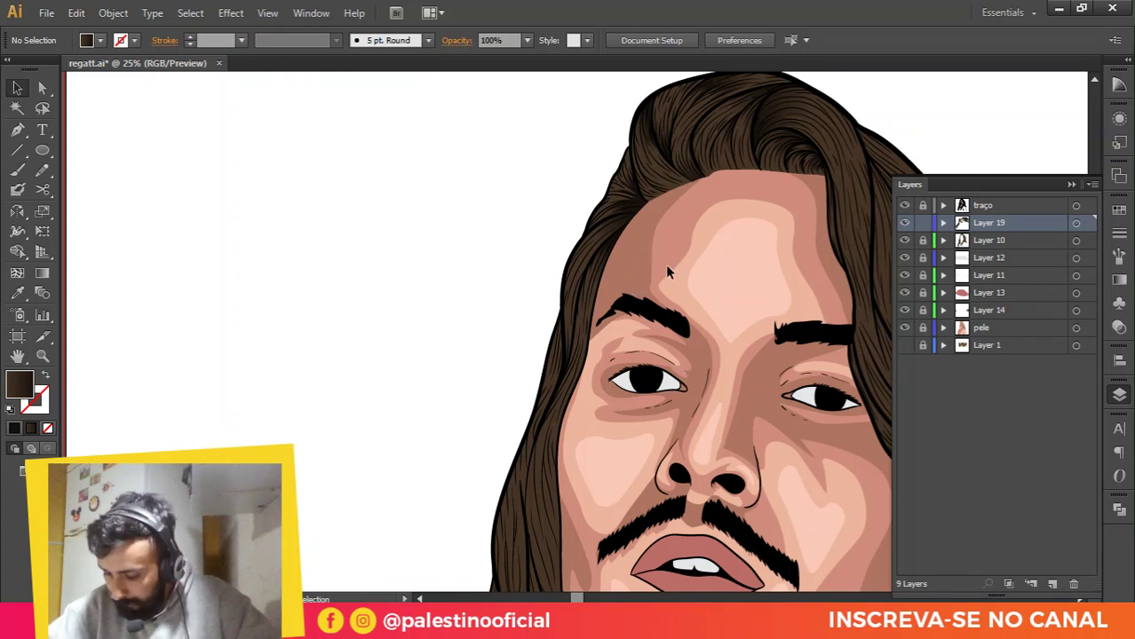
pyautogui.scroll(-1, 657, 266)
pyautogui.scroll(2, 608, 260)
pyautogui.click(588, 258)
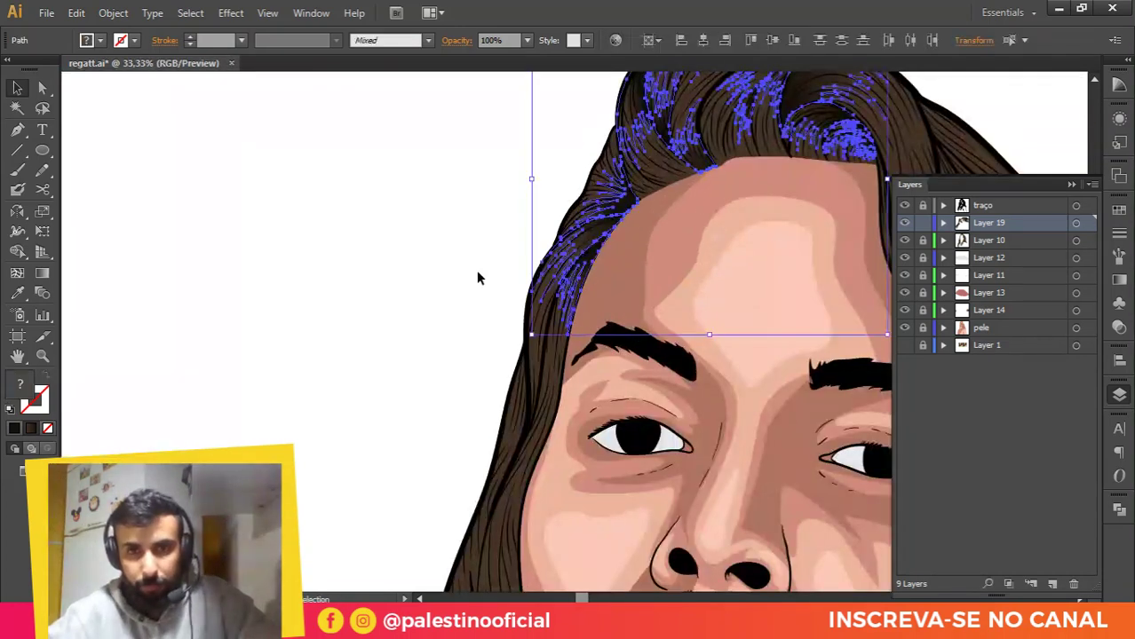
pyautogui.click(478, 278)
pyautogui.moveTo(544, 336); pyautogui.dragTo(551, 291)
pyautogui.scroll(1, 545, 327)
pyautogui.moveTo(528, 343); pyautogui.dragTo(541, 320)
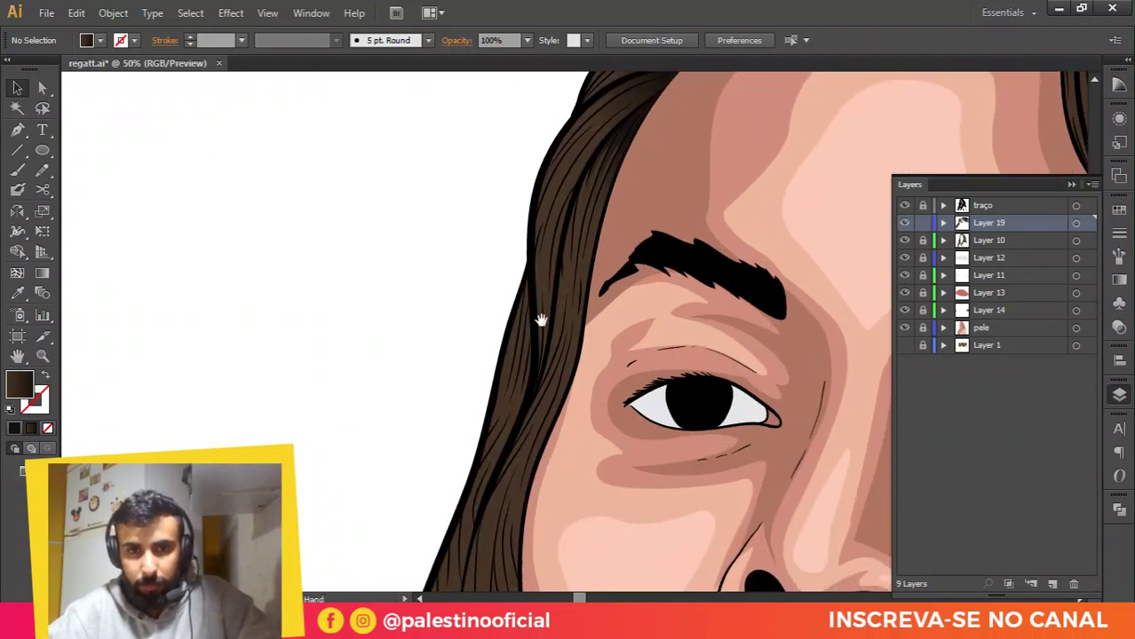
# Step: Draw a closed jagged Pencil shadow along the outer temple strand, with points reaching upward and the shape tapering down beside the eye
pyautogui.scroll(1, 540, 317)
pyautogui.scroll(2, 558, 251)
pyautogui.scroll(1, 549, 441)
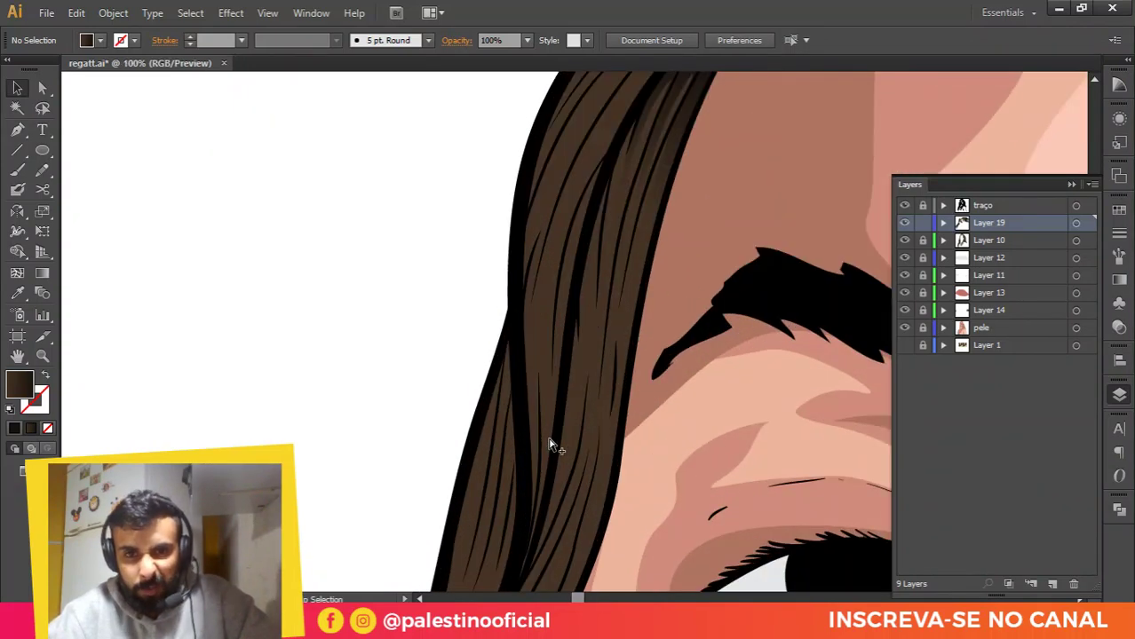
pyautogui.scroll(1, 570, 376)
pyautogui.click(42, 170)
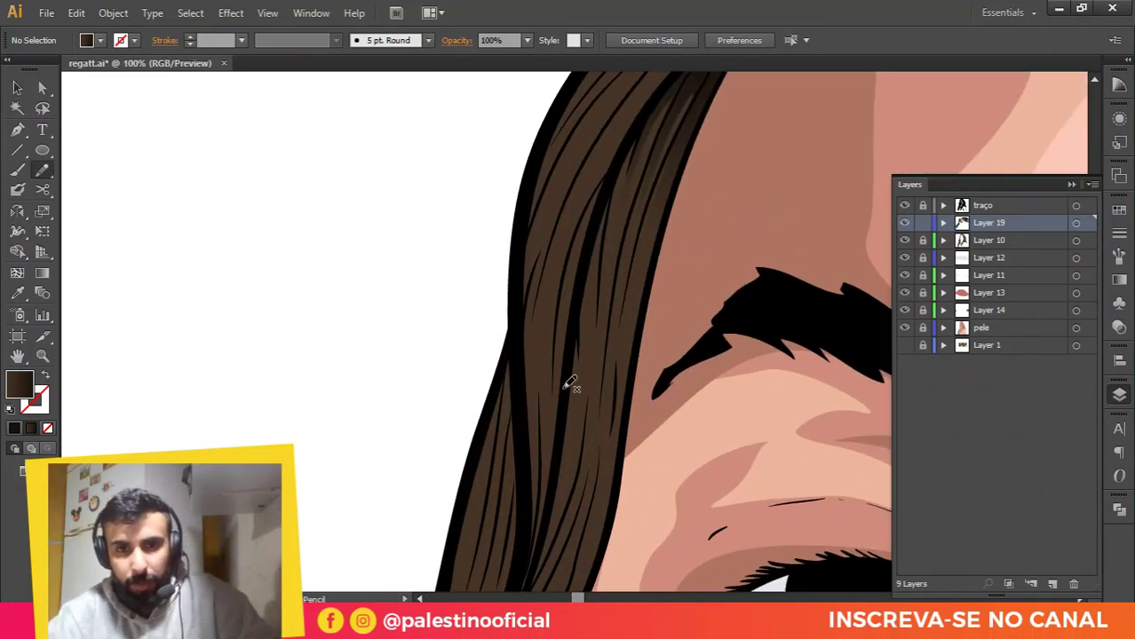
pyautogui.hscroll(-5, 523, 568)
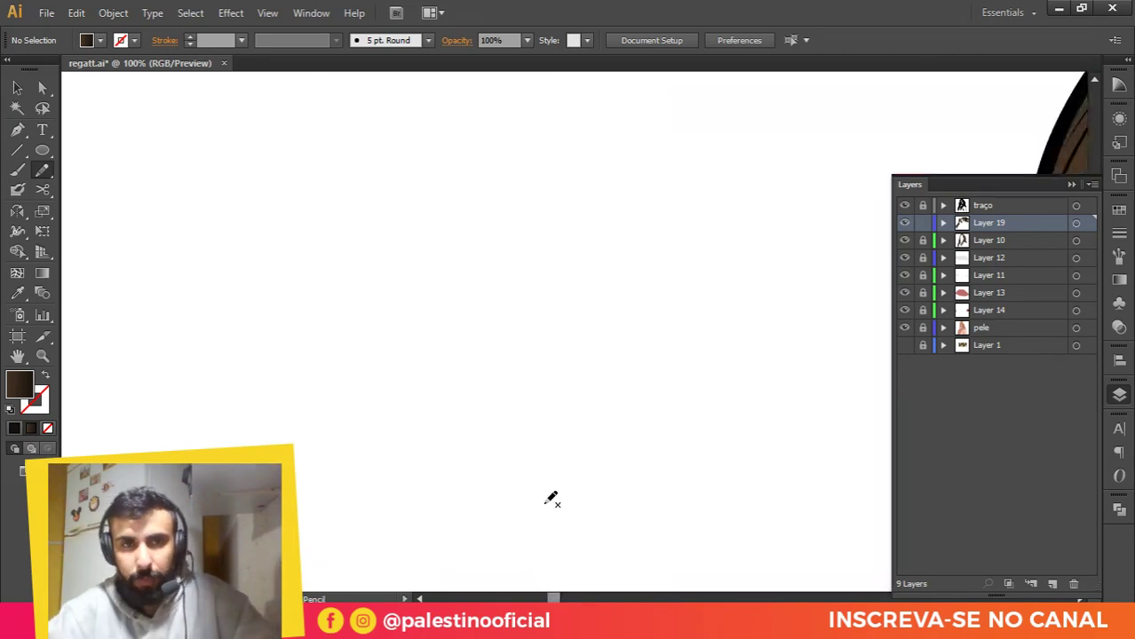
pyautogui.scroll(-2, 530, 314)
pyautogui.moveTo(662, 338); pyautogui.dragTo(561, 300)
pyautogui.scroll(1, 703, 258)
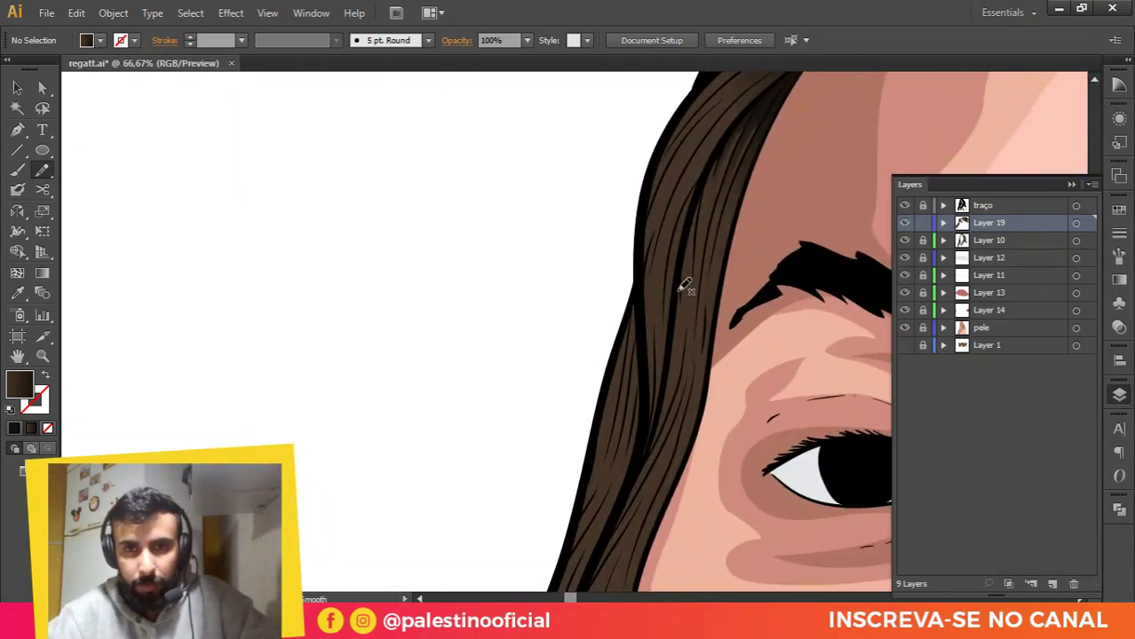
pyautogui.scroll(1, 685, 284)
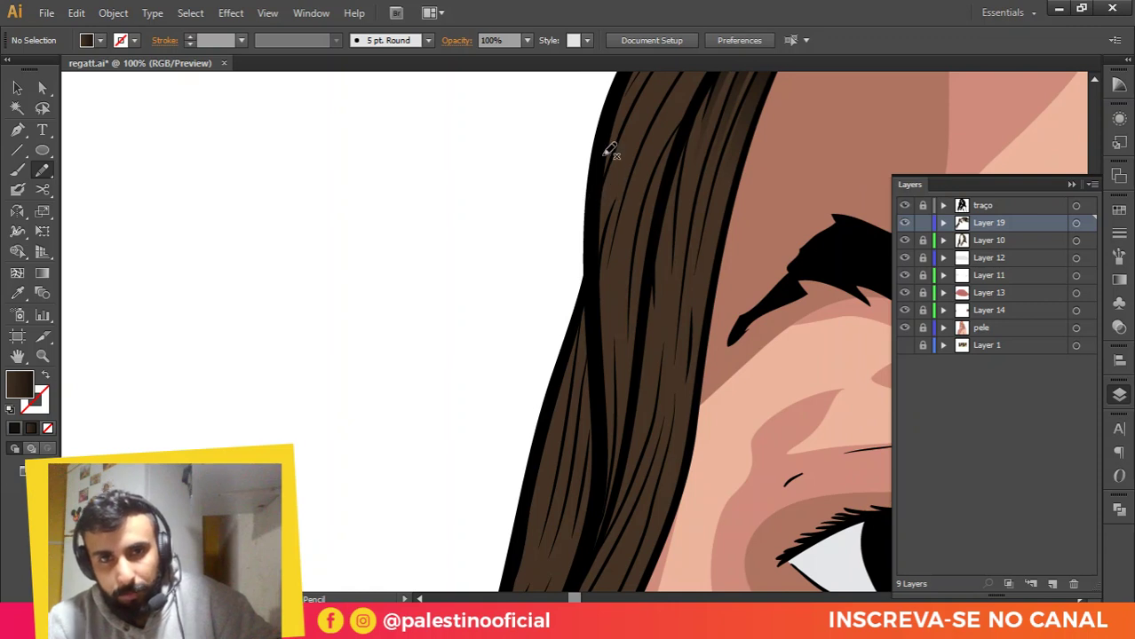
pyautogui.moveTo(611, 151)
pyautogui.mouseDown()
pyautogui.moveTo(603, 203)
pyautogui.moveTo(617, 220)
pyautogui.mouseUp()
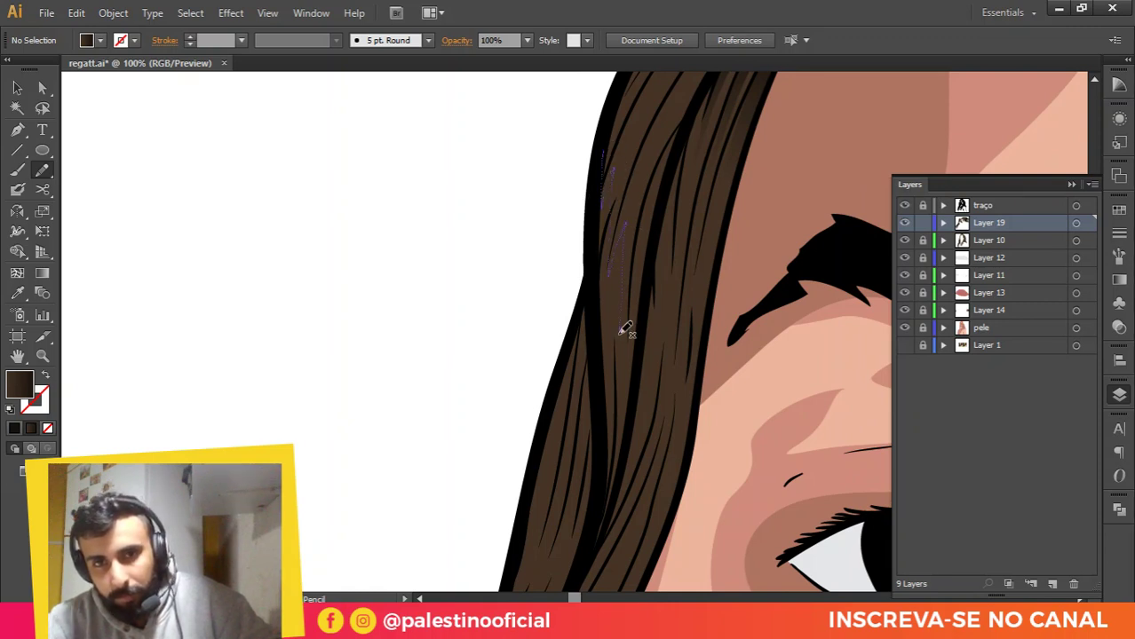
pyautogui.moveTo(646, 281)
pyautogui.mouseDown()
pyautogui.moveTo(609, 524)
pyautogui.moveTo(600, 160)
pyautogui.mouseUp()
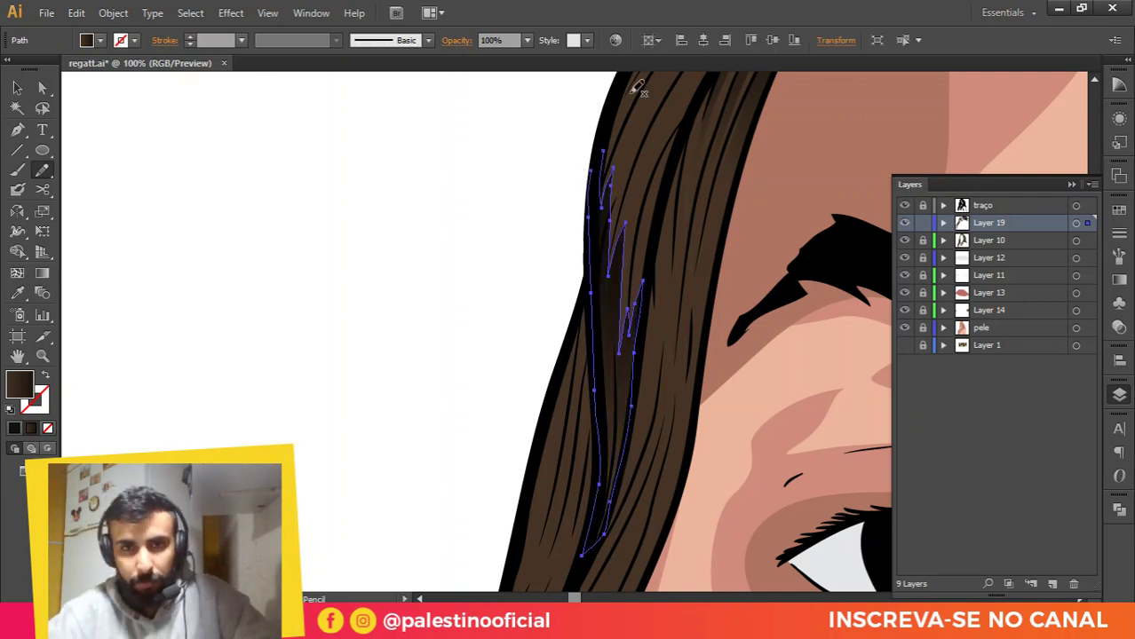
# Step: Redirect the temple strand shadow's gradient so it darkens from the upper jagged points toward the lower tip, and deselect the shape
pyautogui.click(41, 273)
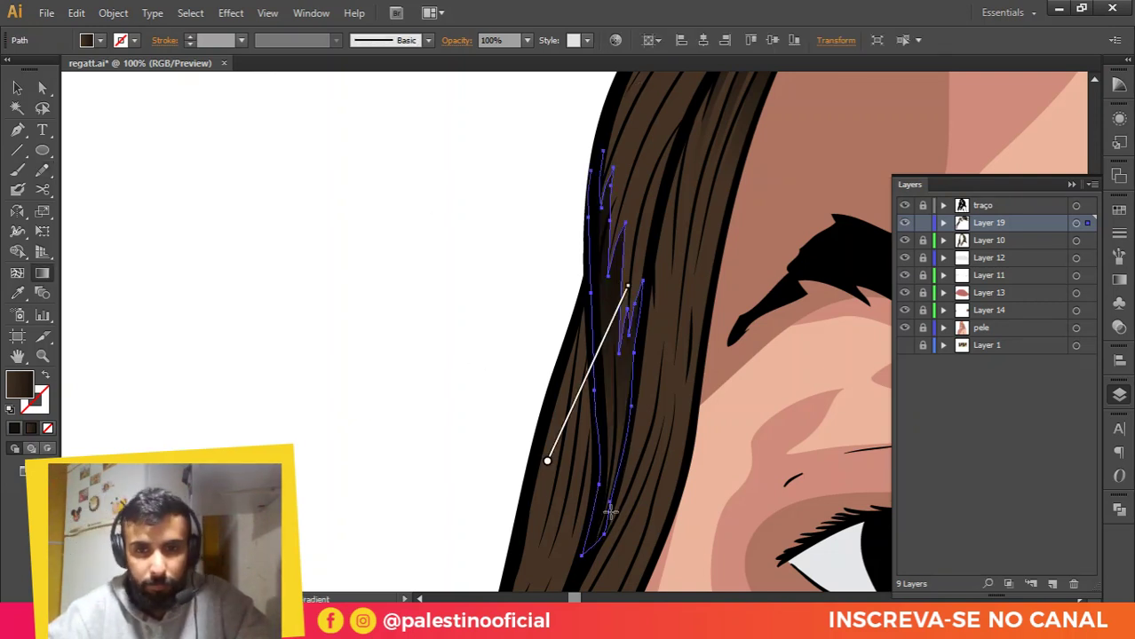
pyautogui.moveTo(595, 505); pyautogui.dragTo(605, 357)
pyautogui.moveTo(613, 268); pyautogui.dragTo(610, 443)
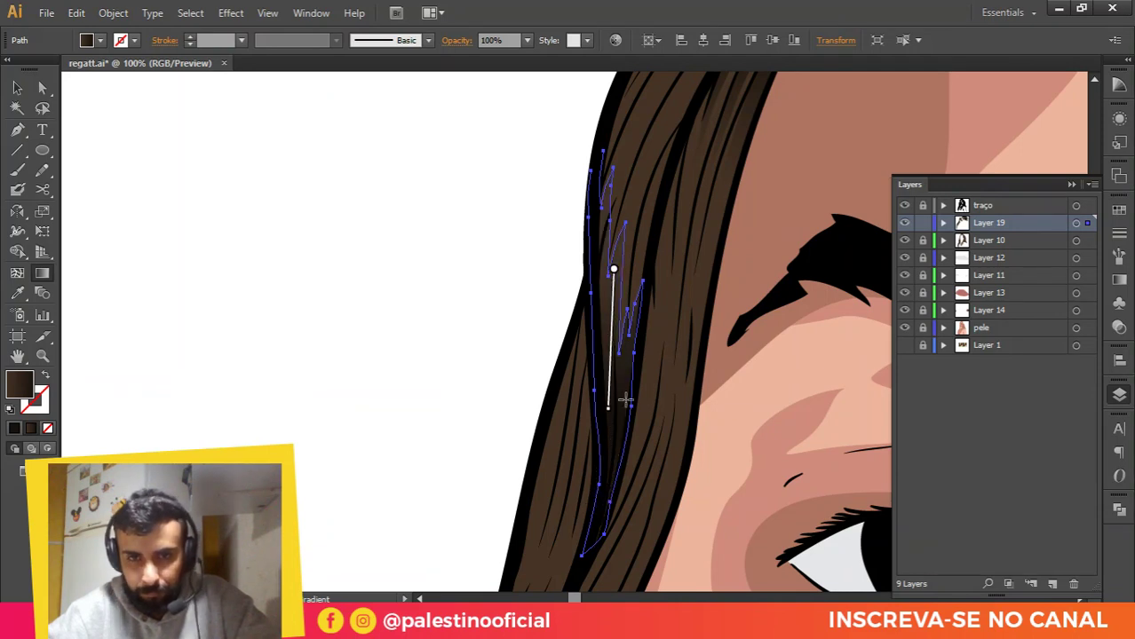
pyautogui.press('v')
pyautogui.click(525, 350)
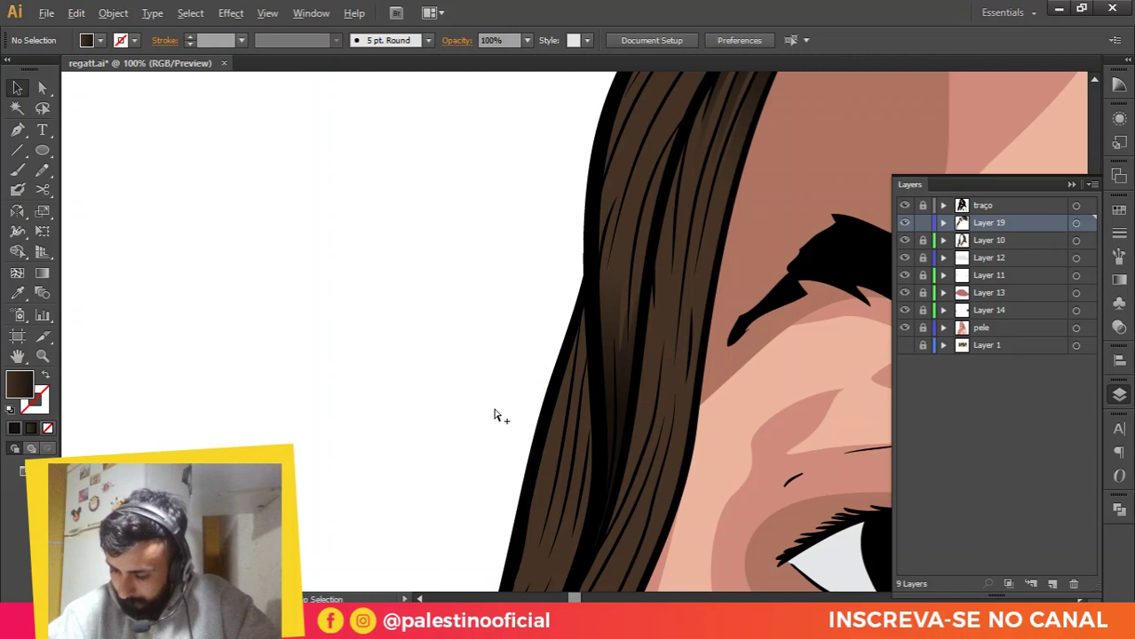
# Step: Draw a closed Pencil shadow at the upper end of the outer side strand beside the eye, with jagged points reaching down, and deselect it
pyautogui.scroll(-4, 498, 334)
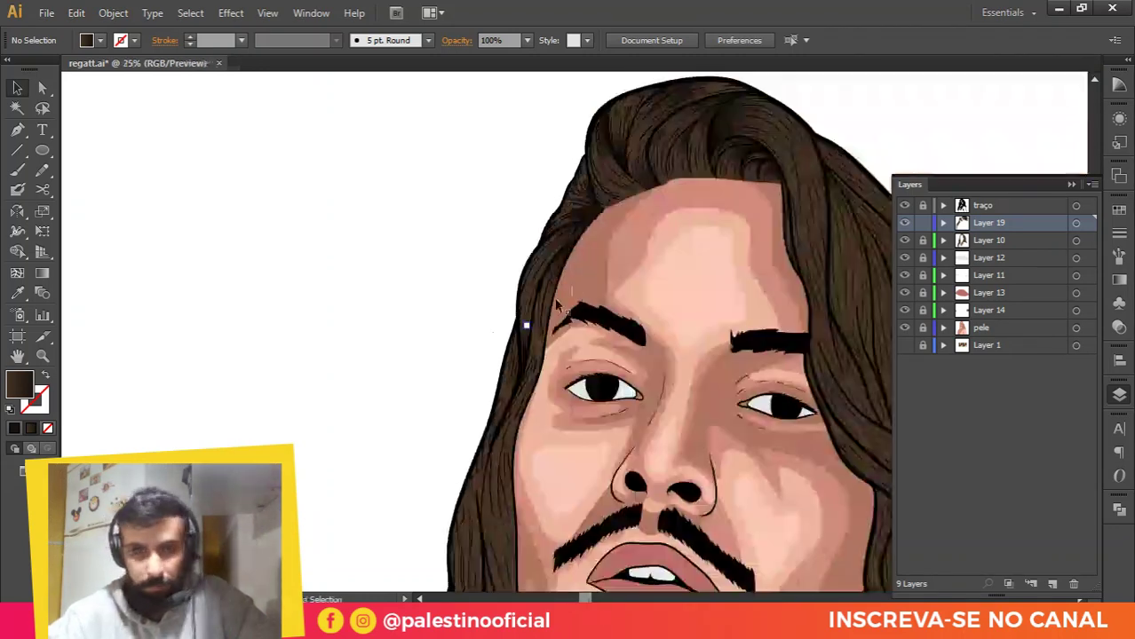
pyautogui.scroll(3, 522, 474)
pyautogui.moveTo(486, 494); pyautogui.dragTo(563, 361)
pyautogui.scroll(1, 546, 420)
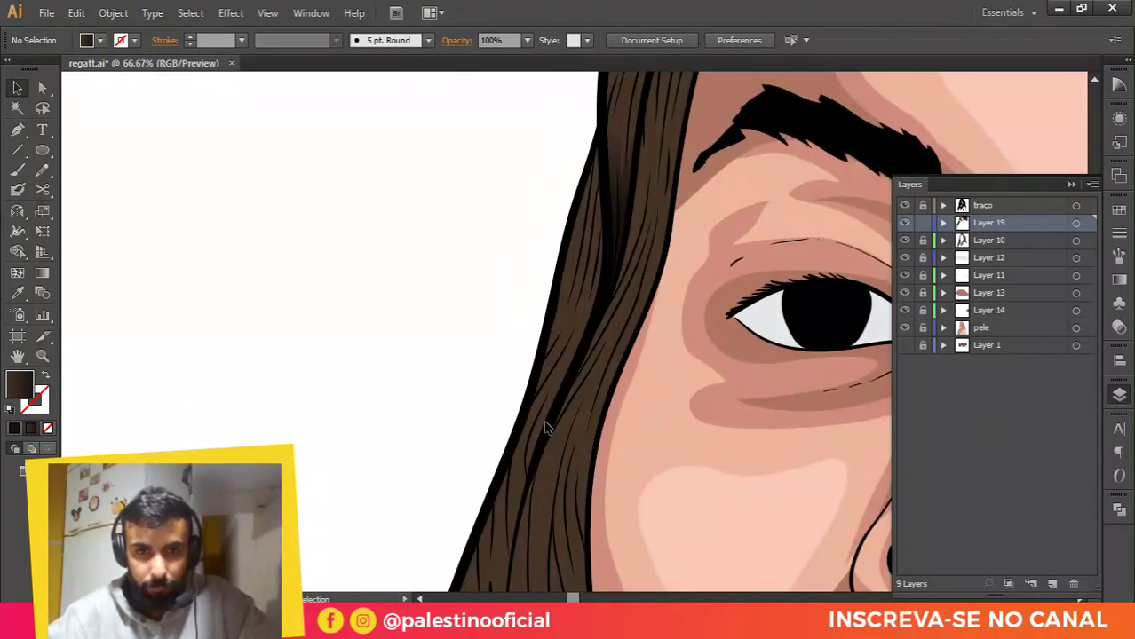
pyautogui.scroll(1, 535, 448)
pyautogui.moveTo(119, 233); pyautogui.dragTo(94, 352)
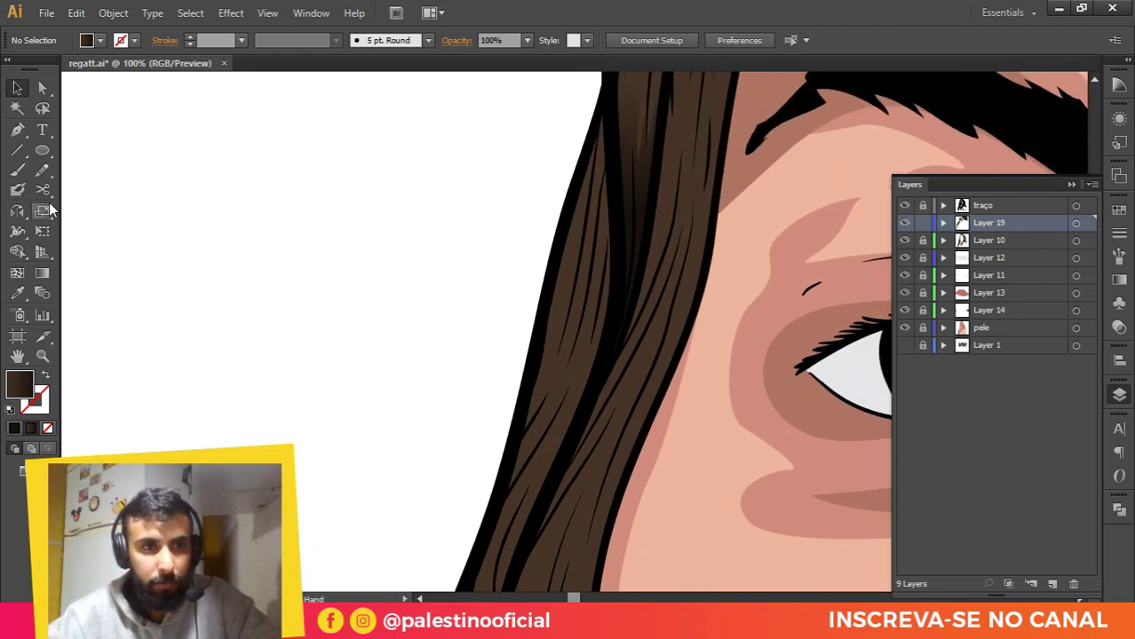
pyautogui.click(44, 172)
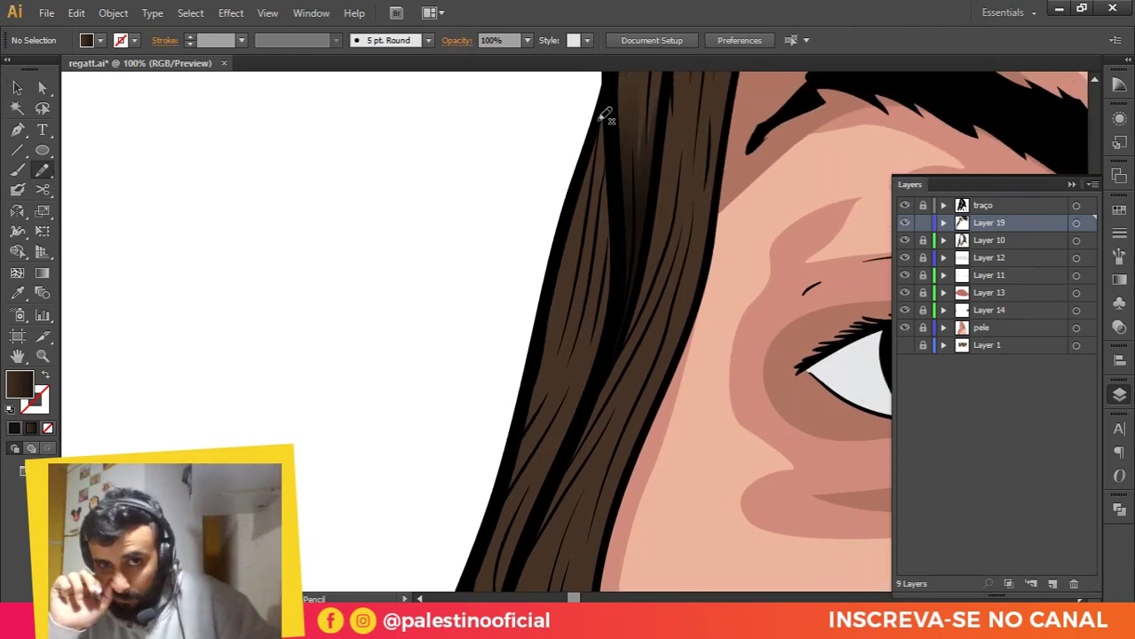
pyautogui.moveTo(605, 103)
pyautogui.mouseDown()
pyautogui.moveTo(557, 246)
pyautogui.moveTo(524, 429)
pyautogui.mouseUp()
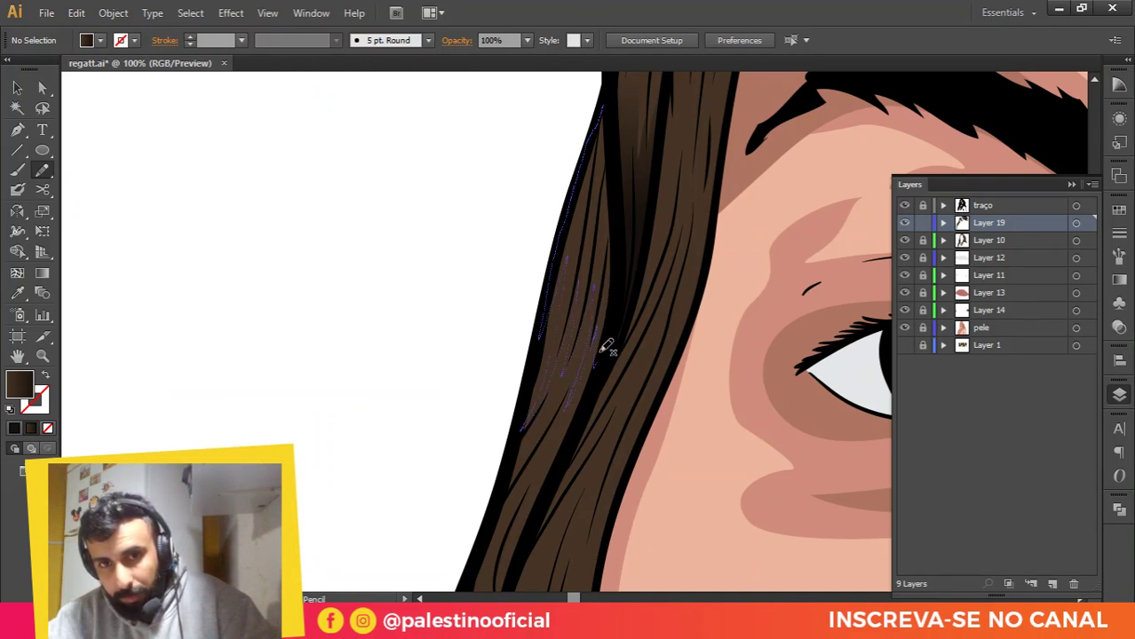
pyautogui.moveTo(607, 348)
pyautogui.mouseDown()
pyautogui.moveTo(614, 287)
pyautogui.moveTo(603, 105)
pyautogui.mouseUp()
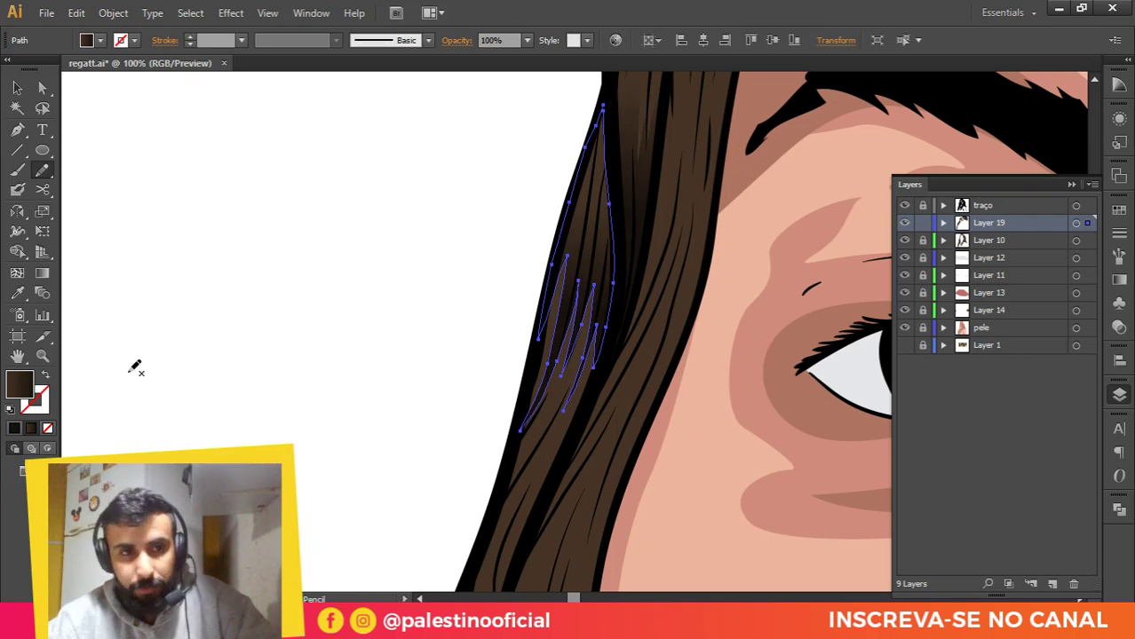
pyautogui.press('v')
pyautogui.click(516, 248)
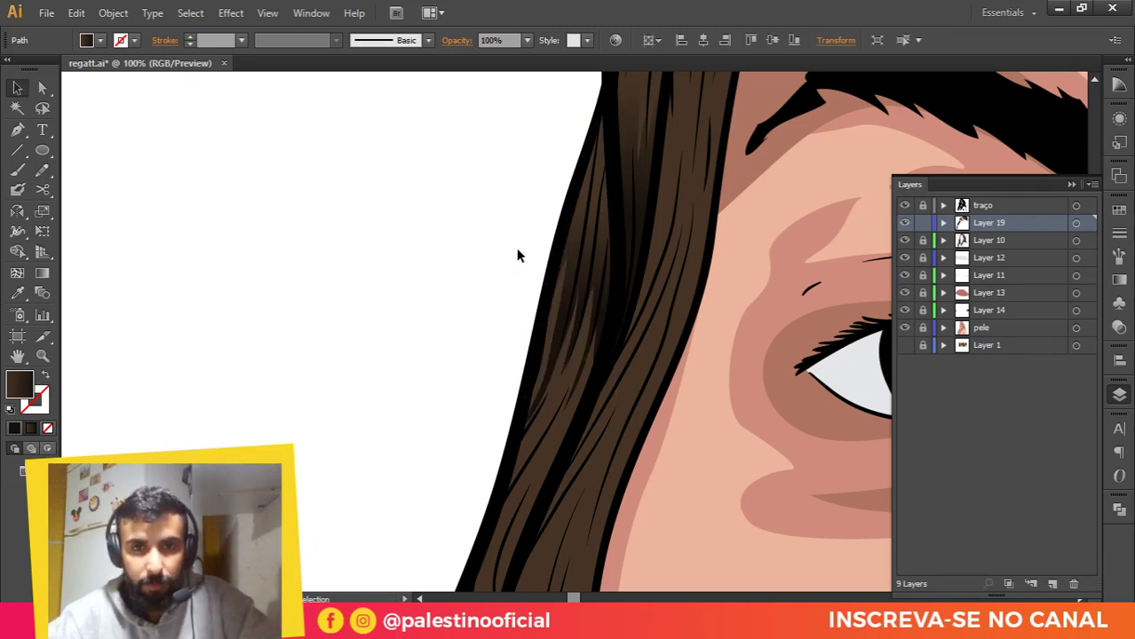
# Step: Inspect the unshaded side hair from the cheek down past the beard and neck
pyautogui.scroll(-3, 604, 302)
pyautogui.press('space')
pyautogui.moveTo(577, 342); pyautogui.dragTo(559, 215)
pyautogui.moveTo(549, 380); pyautogui.dragTo(542, 327)
pyautogui.press('space')
pyautogui.moveTo(600, 382); pyautogui.dragTo(603, 279)
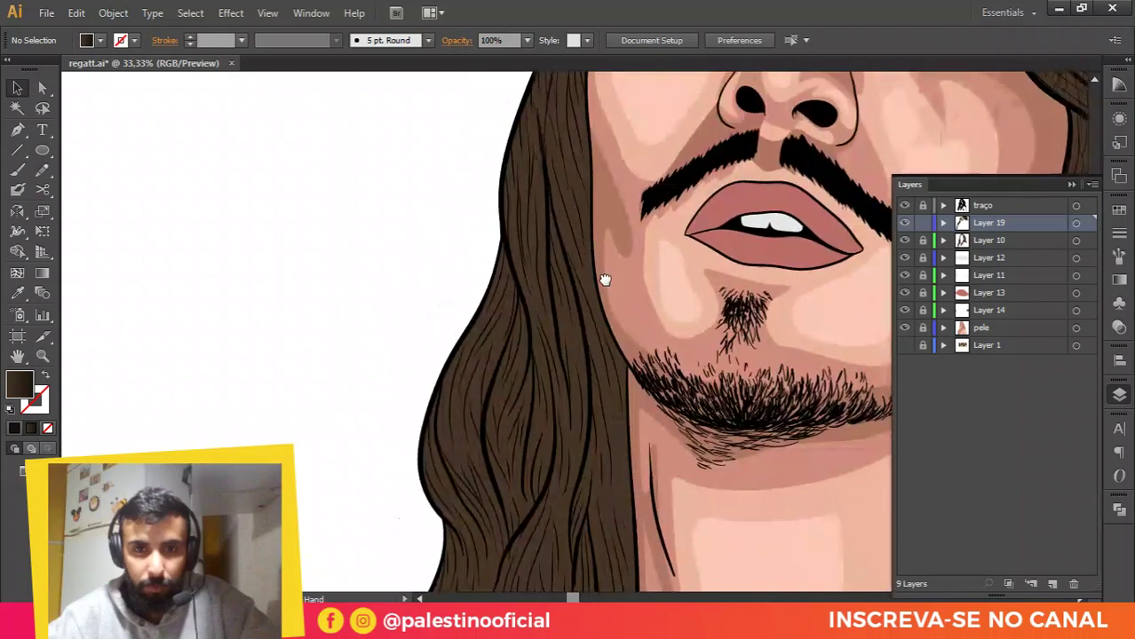
pyautogui.moveTo(605, 330); pyautogui.dragTo(599, 277)
pyautogui.press('space')
pyautogui.moveTo(587, 168); pyautogui.dragTo(586, 226)
pyautogui.scroll(1, 634, 406)
pyautogui.press('space')
pyautogui.moveTo(621, 358); pyautogui.dragTo(597, 248)
pyautogui.press('b')
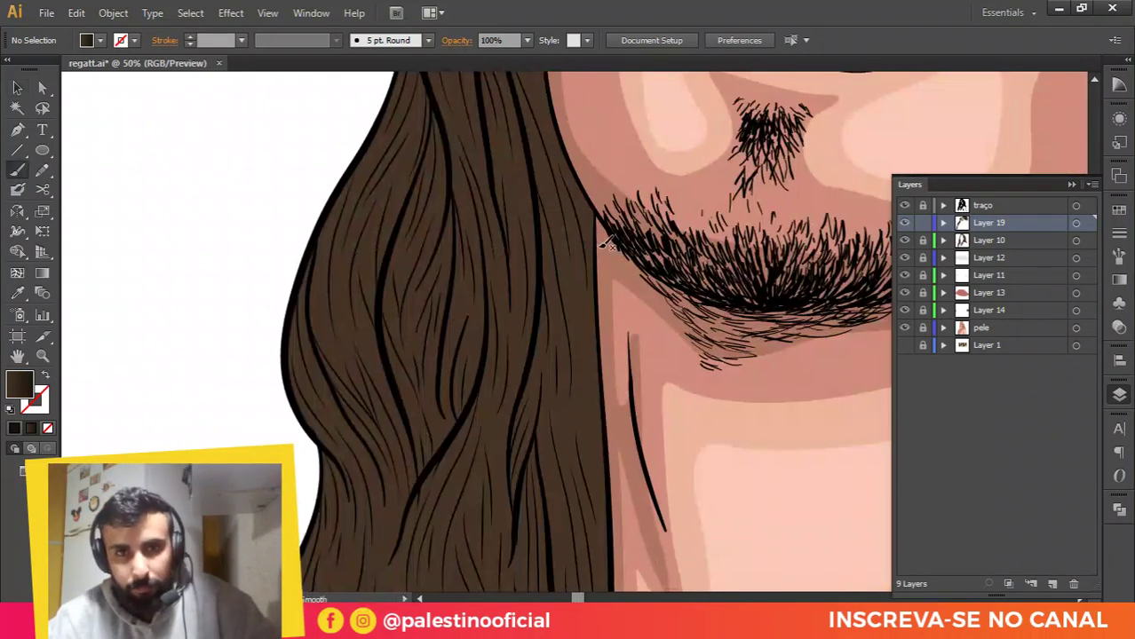
pyautogui.scroll(1, 573, 204)
pyautogui.hotkey('ctrl', '-')
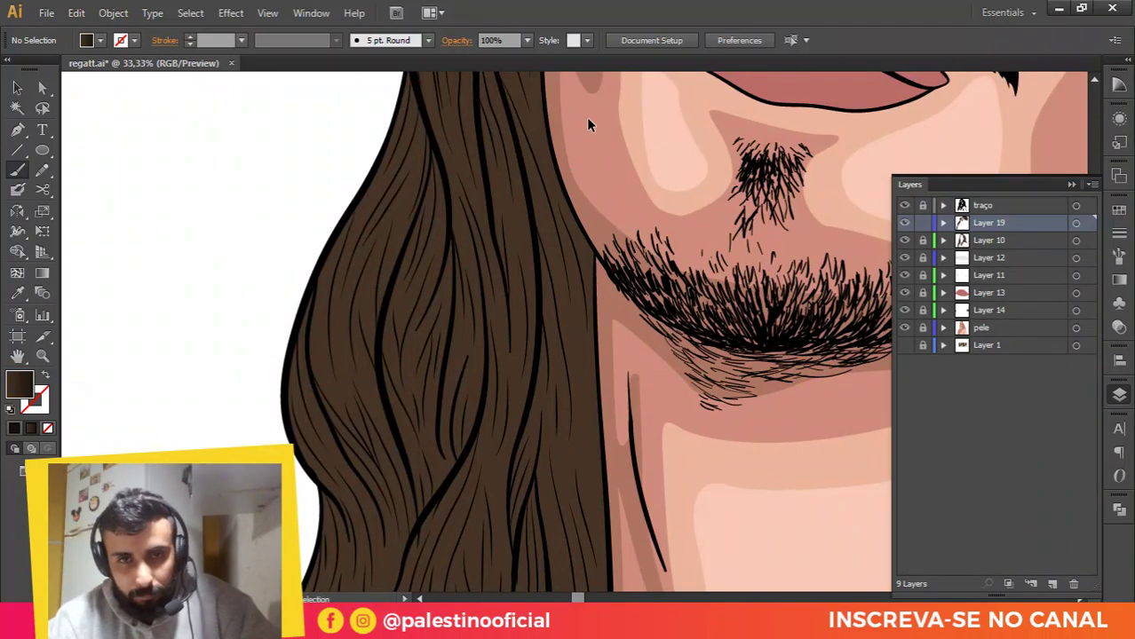
pyautogui.hotkey('ctrl', '-')
pyautogui.scroll(5, 542, 293)
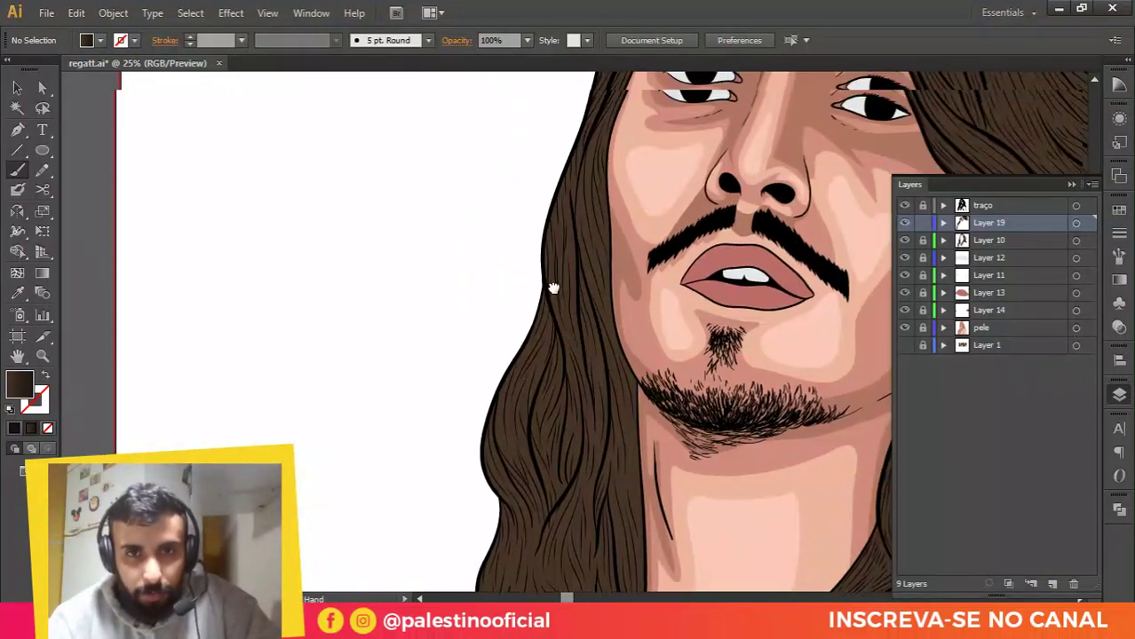
# Step: Draw a jagged Paintbrush shadow on the side strand beside the cheek, swap its gradient stroke to the fill, and deselect it
pyautogui.hotkey('ctrl', '+')
pyautogui.scroll(1, 550, 231)
pyautogui.scroll(1, 549, 206)
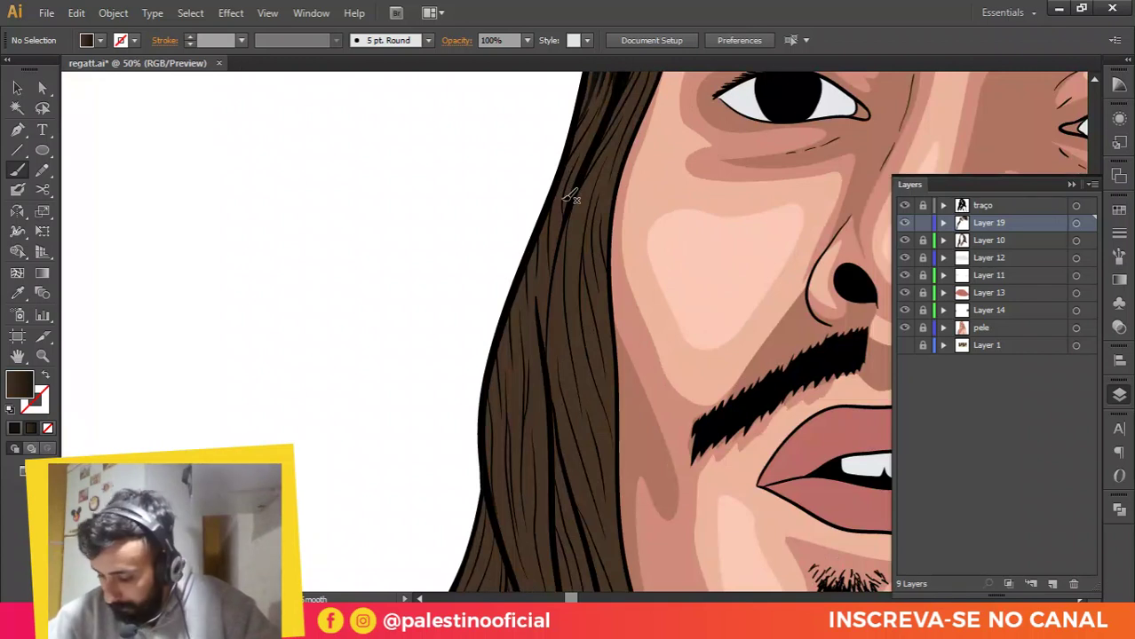
pyautogui.scroll(1, 565, 199)
pyautogui.scroll(-1, 538, 345)
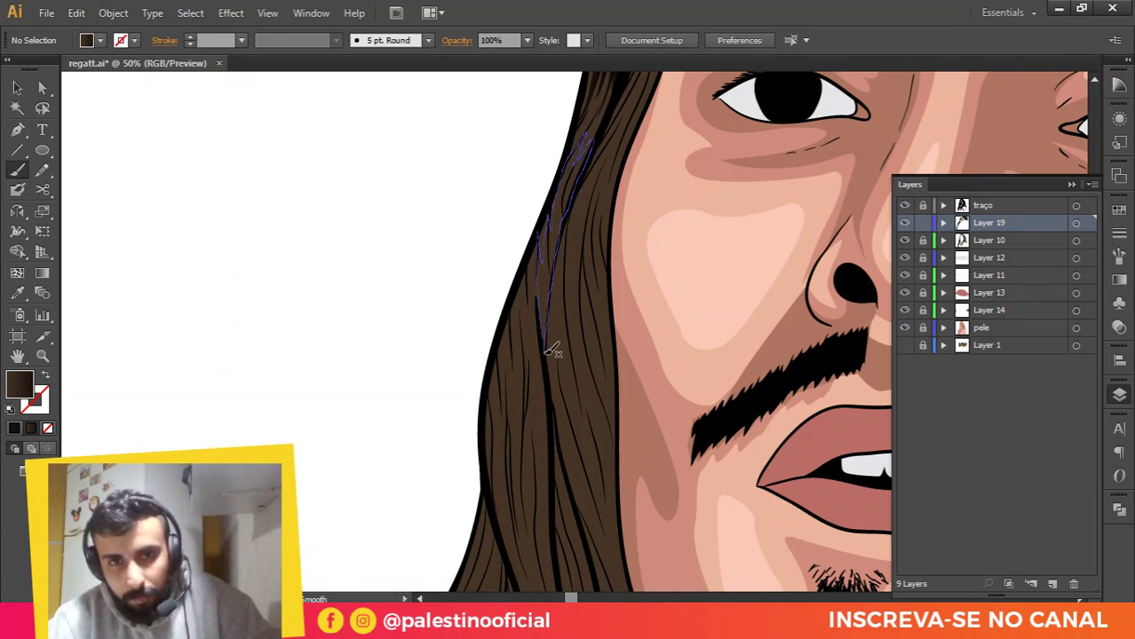
pyautogui.moveTo(548, 349); pyautogui.dragTo(547, 351)
pyautogui.press('v')
pyautogui.moveTo(504, 221); pyautogui.dragTo(543, 270)
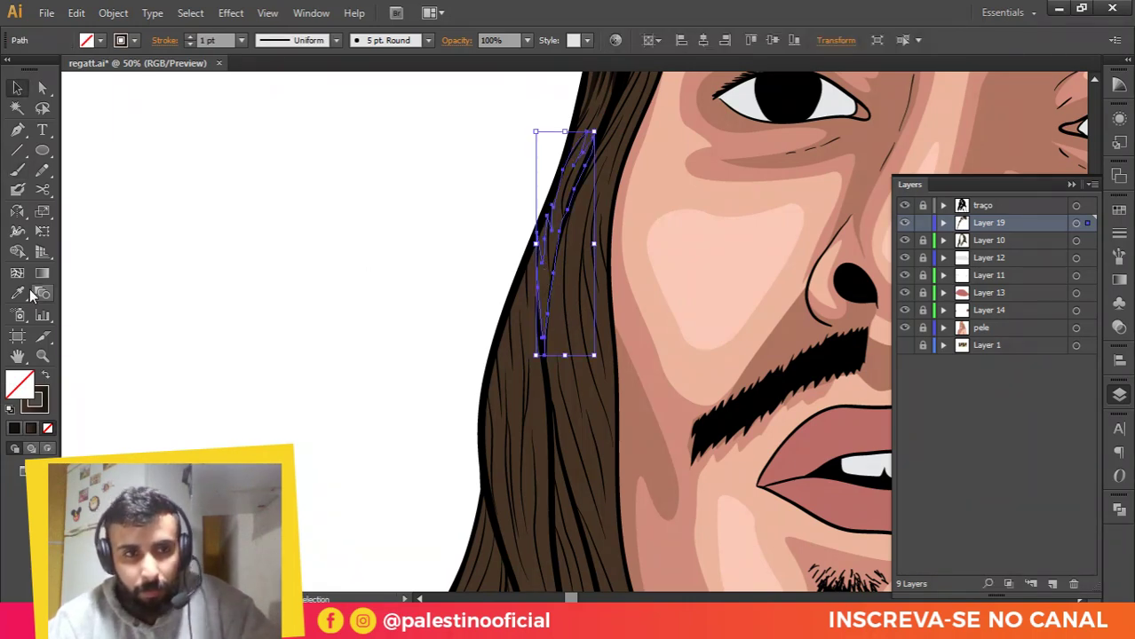
pyautogui.click(44, 377)
pyautogui.click(201, 285)
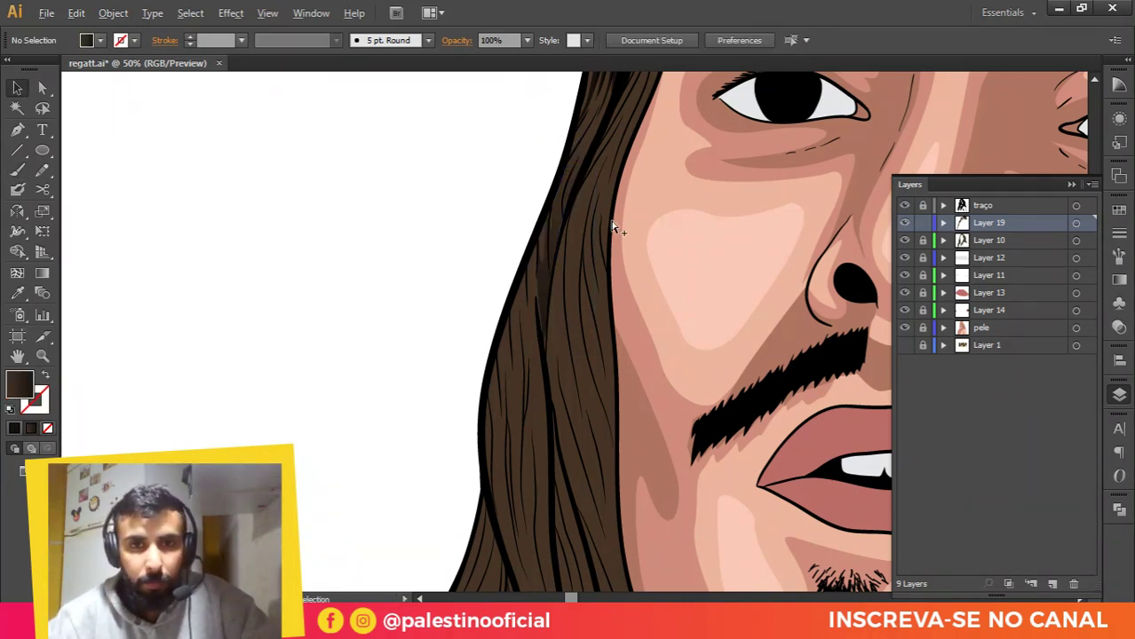
# Step: Inspect the lower hair and the unshaded hair on the opposite side of the face at reduced zoom
pyautogui.hotkey('ctrl', '-')
pyautogui.hotkey('ctrl', '-')
pyautogui.hotkey('ctrl', '-')
pyautogui.moveTo(577, 402); pyautogui.dragTo(583, 272)
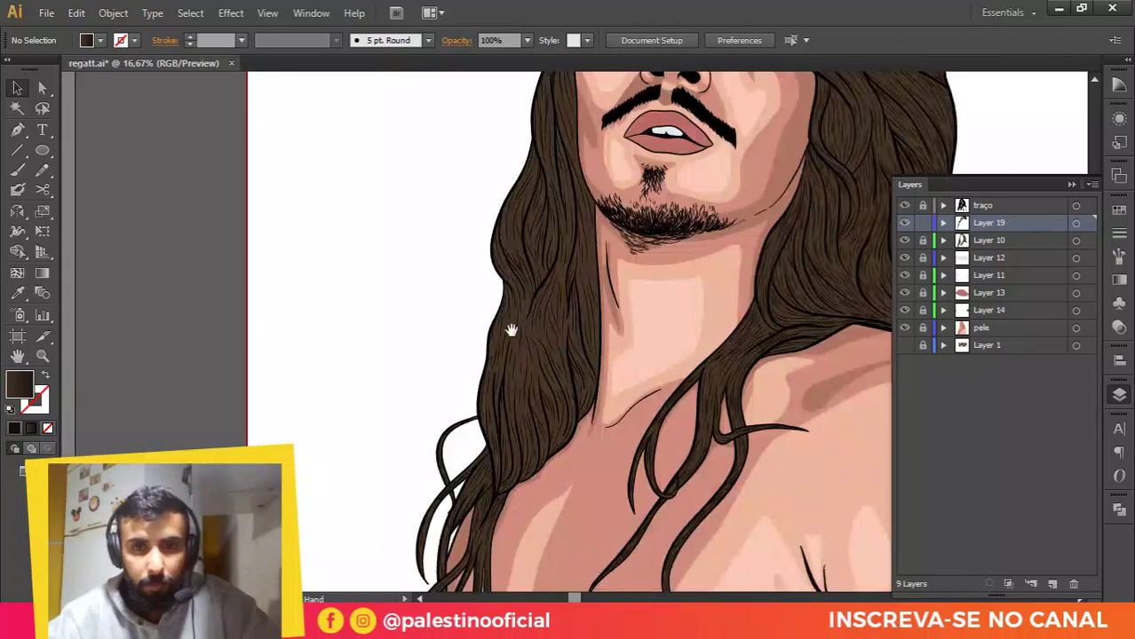
pyautogui.moveTo(629, 242); pyautogui.dragTo(570, 337)
pyautogui.moveTo(704, 197); pyautogui.dragTo(548, 364)
pyautogui.moveTo(623, 239); pyautogui.dragTo(597, 312)
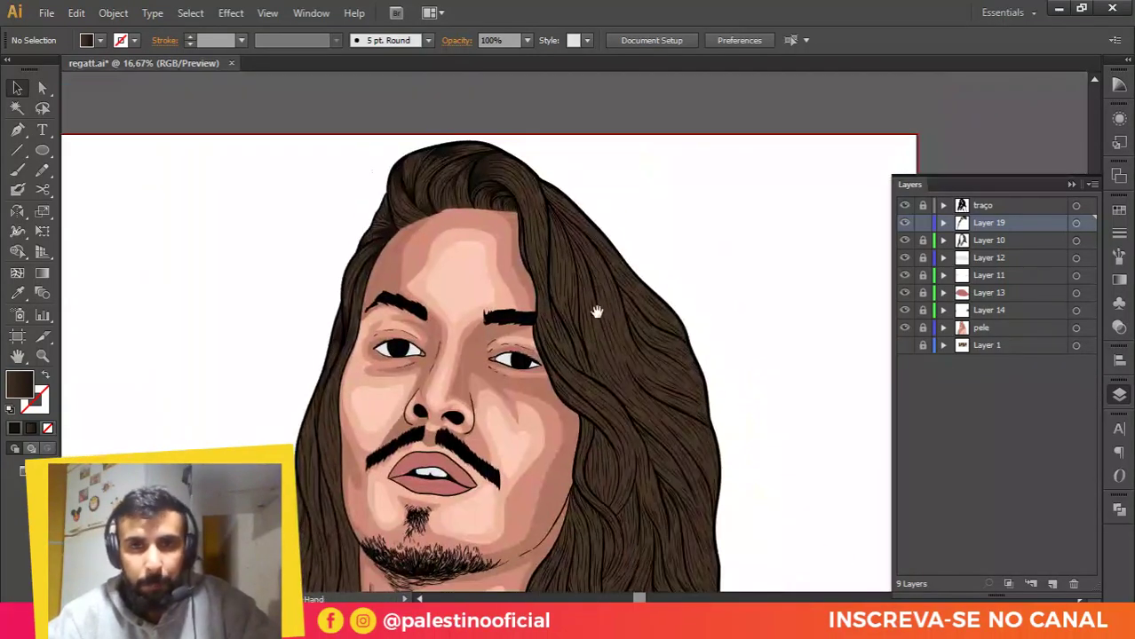
pyautogui.scroll(1, 568, 238)
pyautogui.moveTo(562, 215); pyautogui.dragTo(574, 252)
pyautogui.scroll(1, 502, 185)
pyautogui.moveTo(579, 319); pyautogui.dragTo(568, 263)
pyautogui.scroll(1, 529, 216)
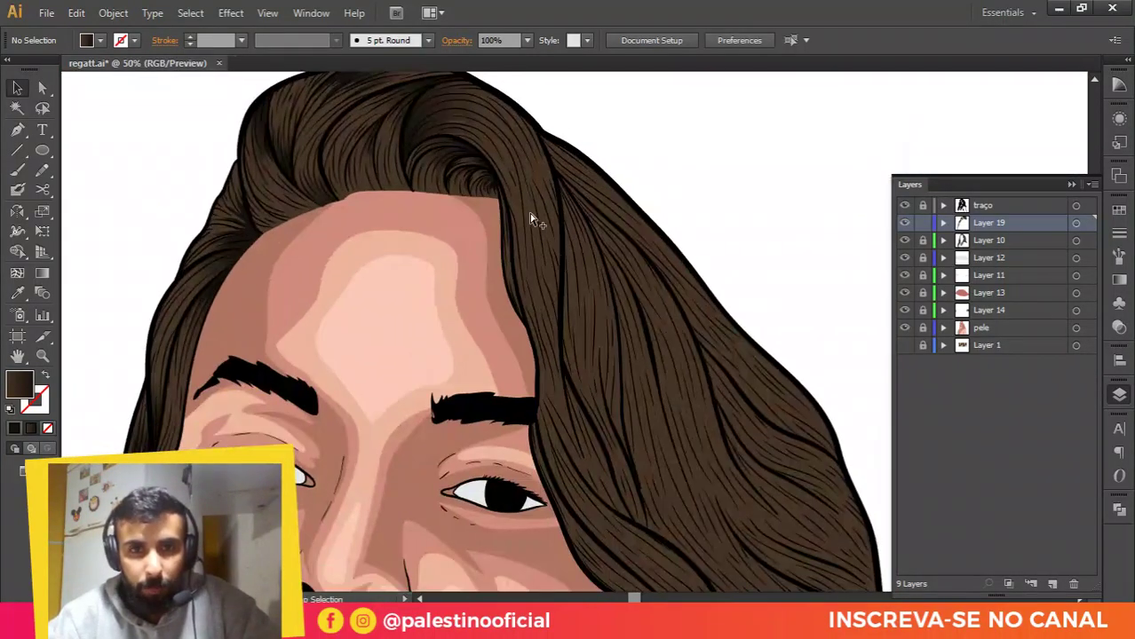
# Step: Draw a closed Pencil shadow on the long front strand falling from the crown beside the forehead, with jagged points at both ends
pyautogui.scroll(1, 532, 218)
pyautogui.press('b')
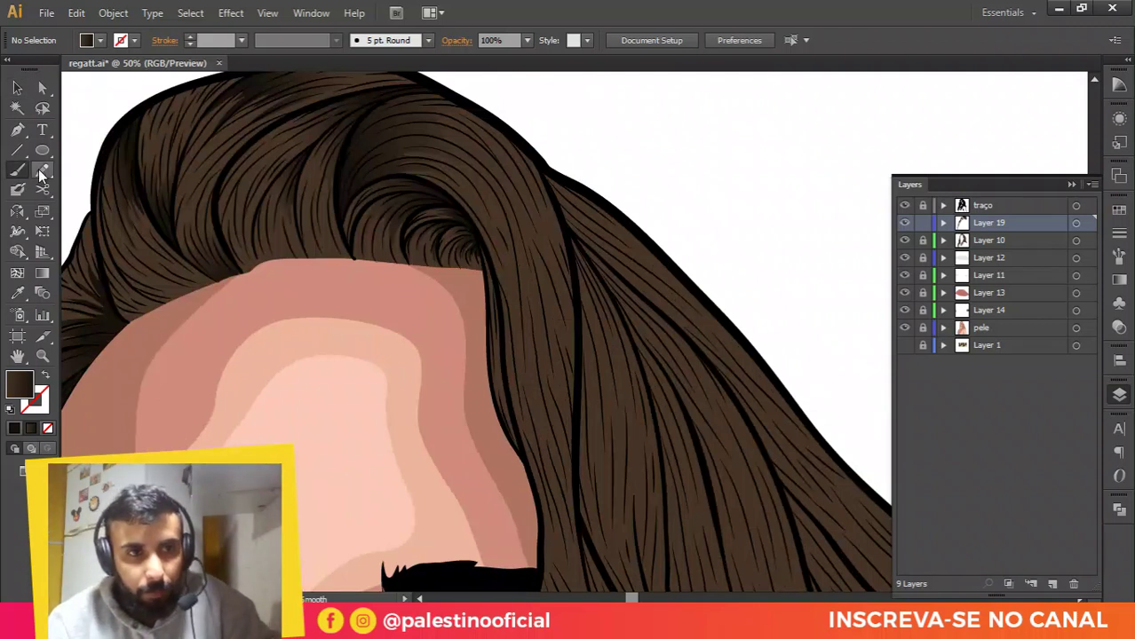
pyautogui.click(41, 170)
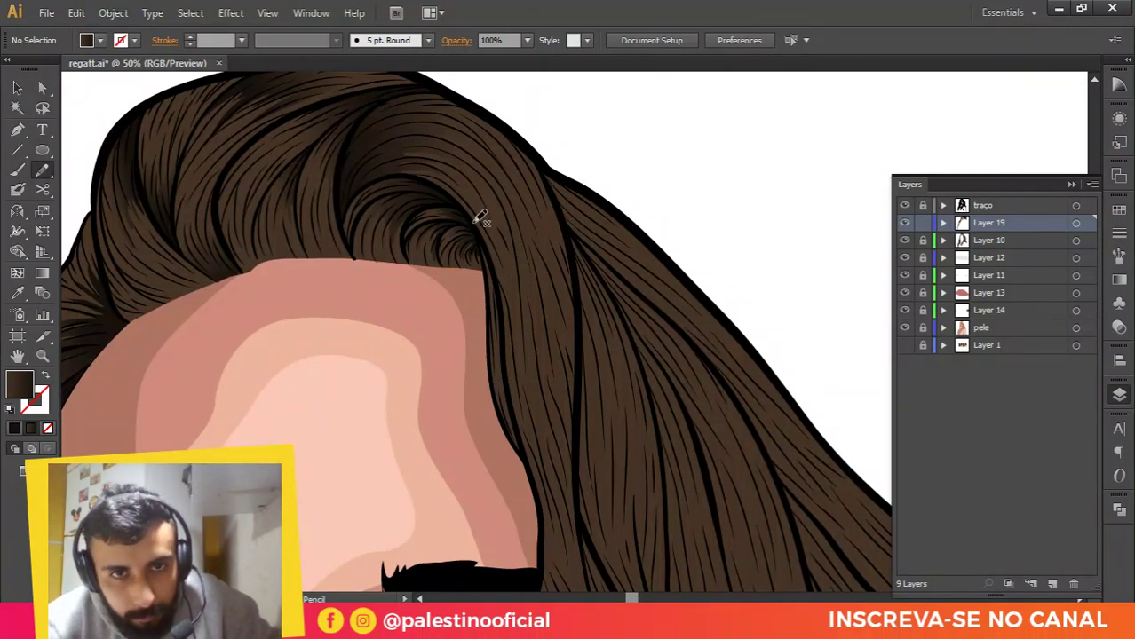
pyautogui.moveTo(480, 218); pyautogui.dragTo(509, 276)
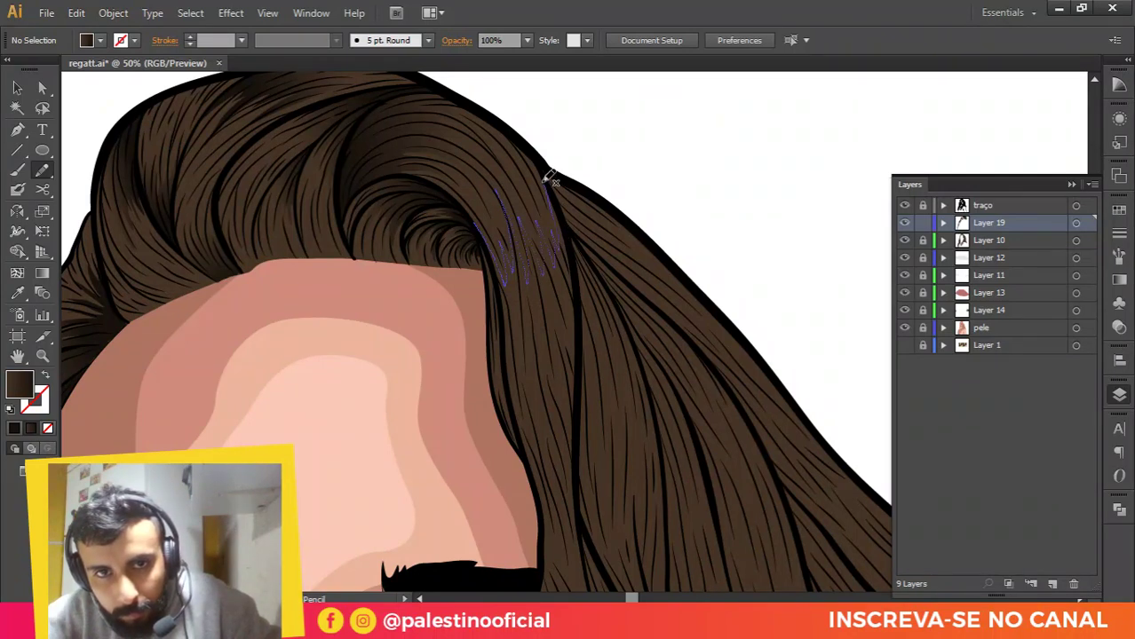
pyautogui.moveTo(540, 170); pyautogui.dragTo(571, 238)
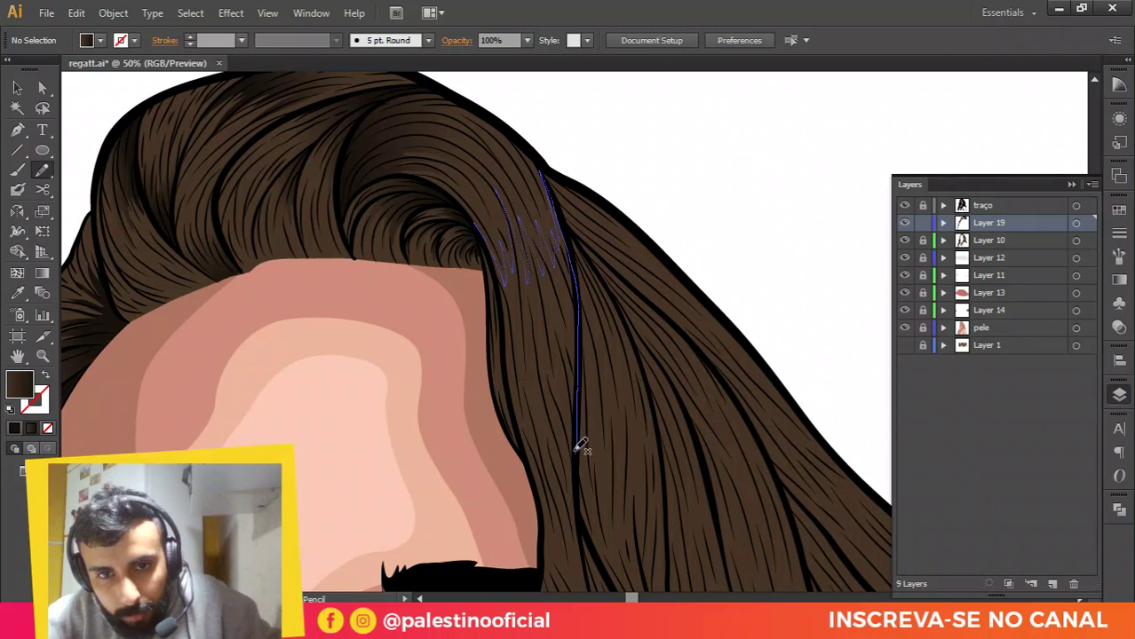
pyautogui.moveTo(562, 363); pyautogui.dragTo(562, 468)
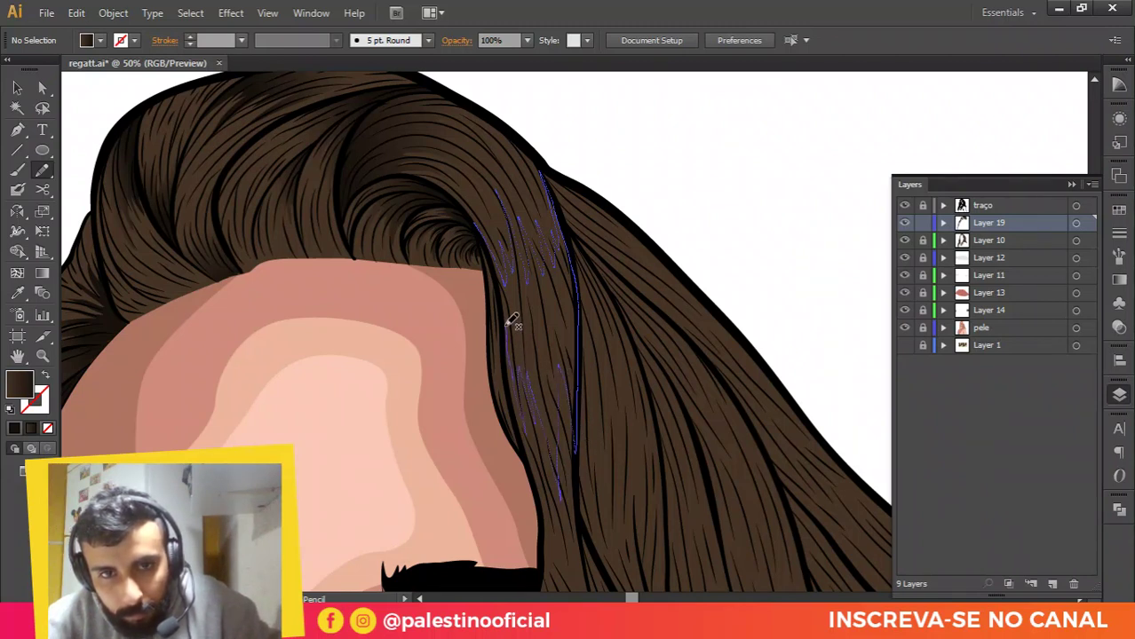
pyautogui.moveTo(502, 281)
pyautogui.mouseDown()
pyautogui.moveTo(493, 271)
pyautogui.moveTo(494, 293)
pyautogui.mouseUp()
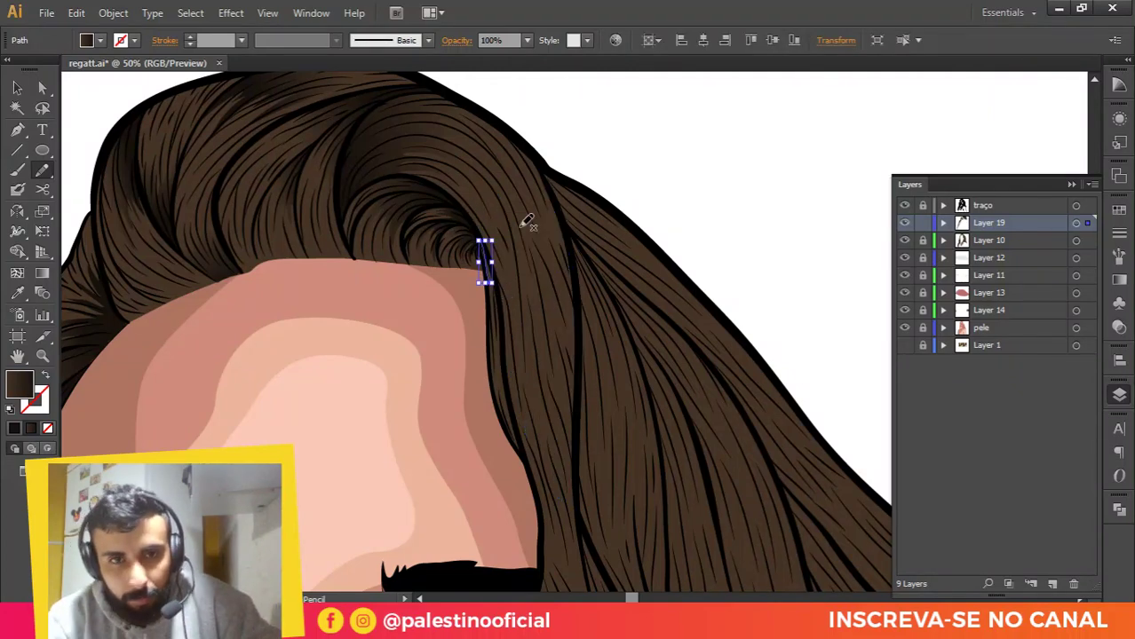
# Step: Undo the small extra Pencil path at the forehead's hair edge and deselect the front strand's shadow
pyautogui.hotkey('ctrl', 'z')
pyautogui.press('a')
pyautogui.click(443, 340)
pyautogui.scroll(1, 459, 335)
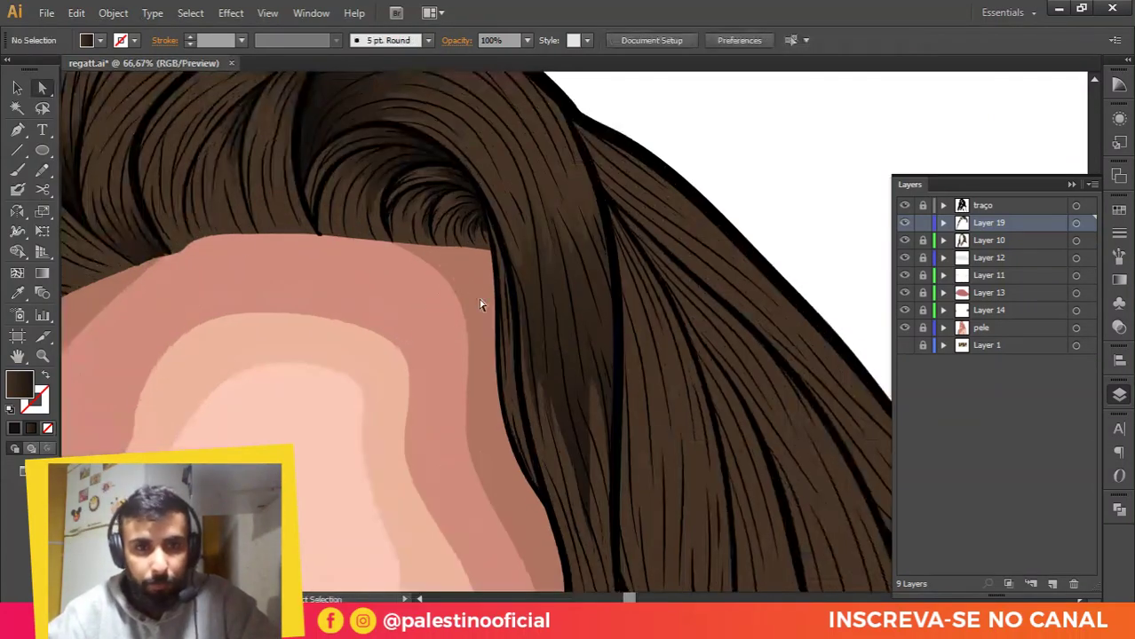
# Step: Accept the Pencil tool options and draw a narrow closed Pencil shadow on the front strand's outer edge beside the forehead
pyautogui.doubleClick(42, 171)
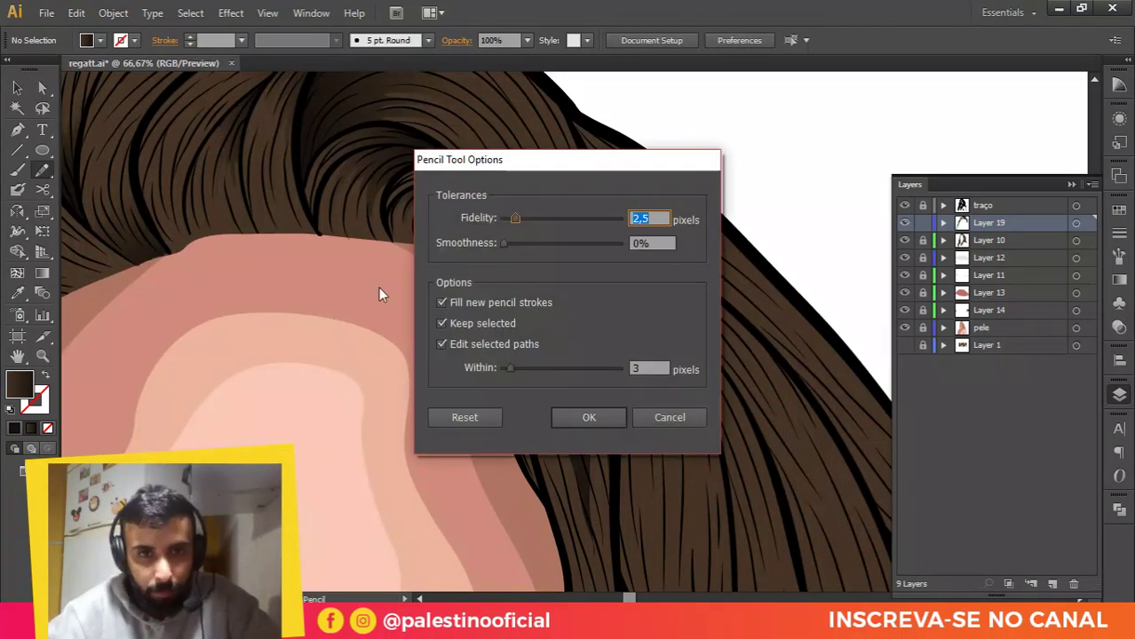
pyautogui.click(587, 424)
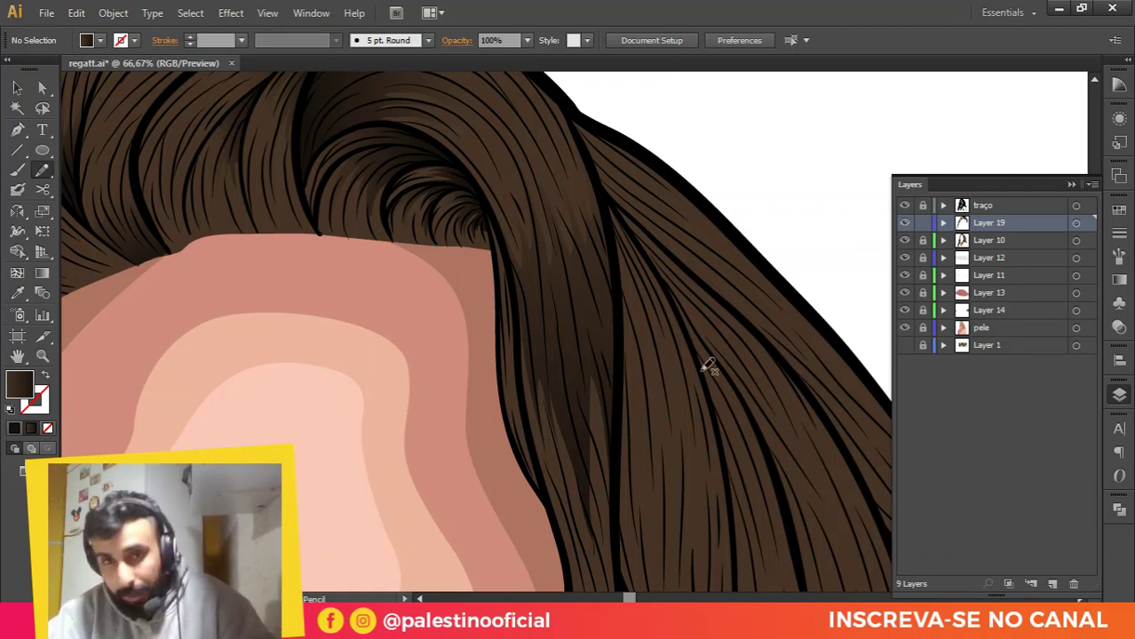
pyautogui.scroll(-2, 709, 367)
pyautogui.moveTo(489, 145); pyautogui.dragTo(499, 220)
pyautogui.moveTo(508, 289)
pyautogui.mouseDown()
pyautogui.moveTo(514, 257)
pyautogui.moveTo(488, 146)
pyautogui.mouseUp()
pyautogui.scroll(-1, 527, 248)
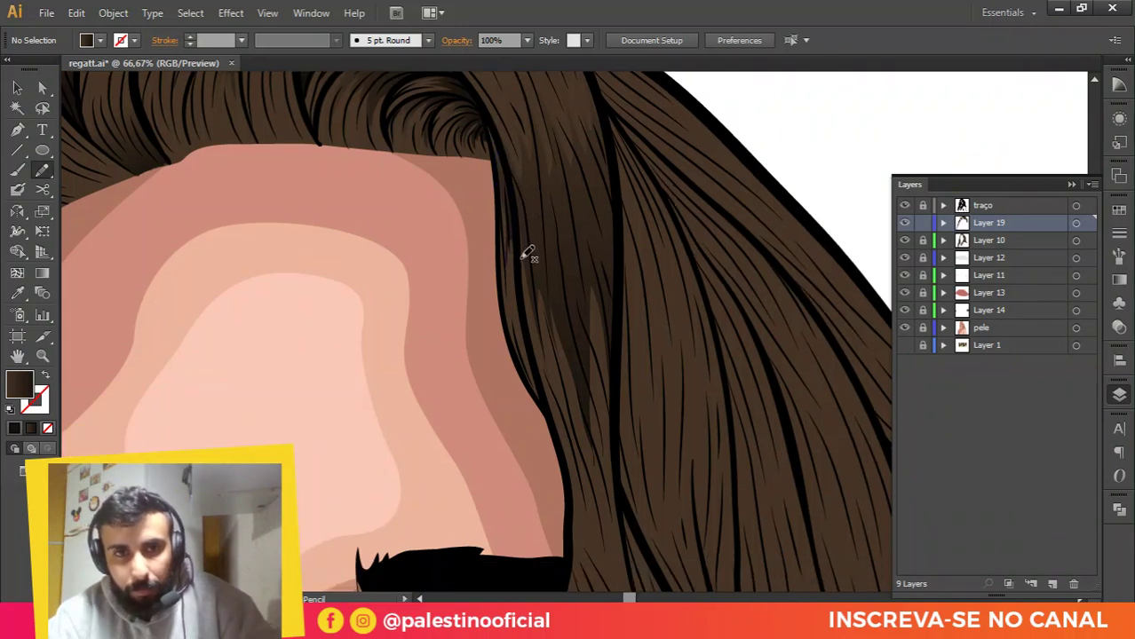
pyautogui.scroll(1, 527, 248)
pyautogui.scroll(-1, 534, 286)
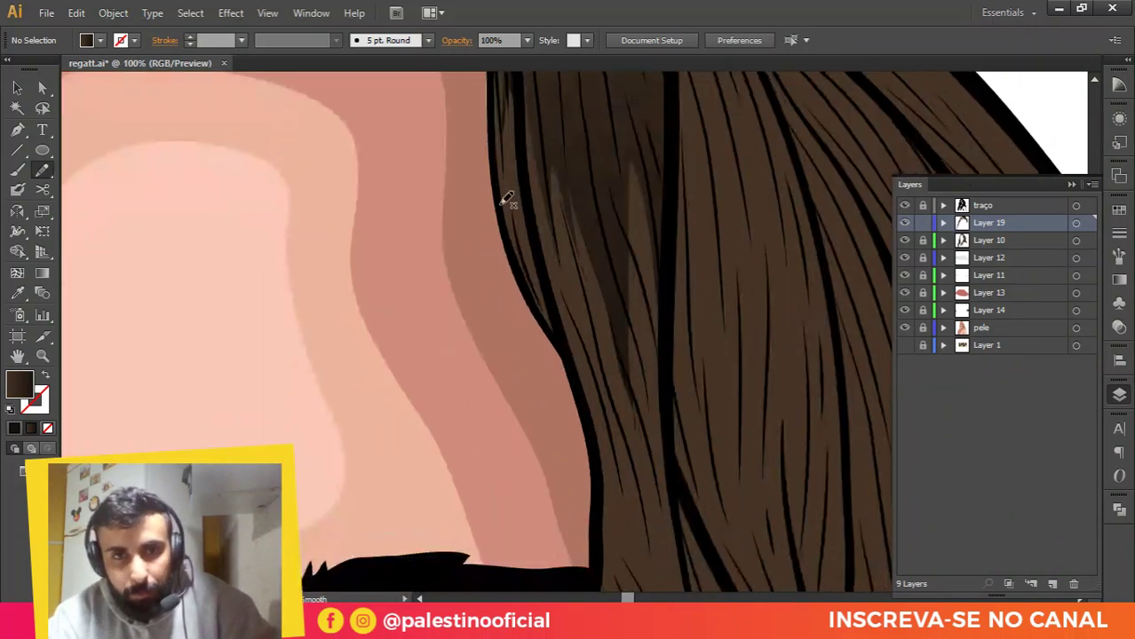
pyautogui.moveTo(502, 214); pyautogui.dragTo(525, 277)
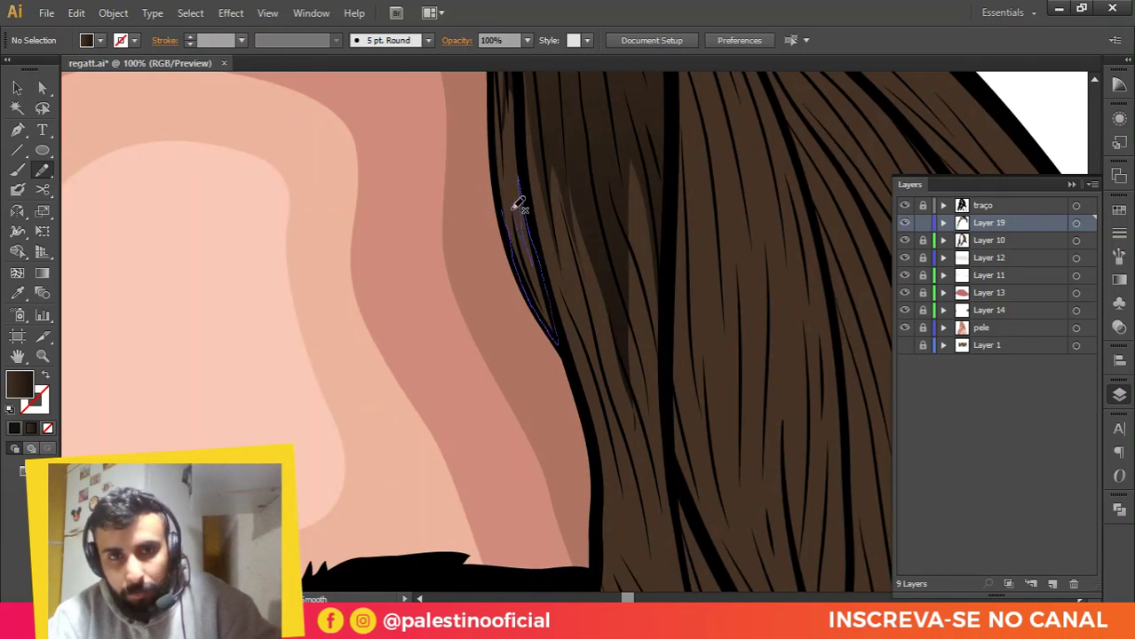
pyautogui.moveTo(512, 210); pyautogui.dragTo(499, 192)
# Step: Draw a closed Pencil shadow with jagged upper points on the strand beside the eyebrow, tapering down to where the strands meet
pyautogui.scroll(-5, 538, 223)
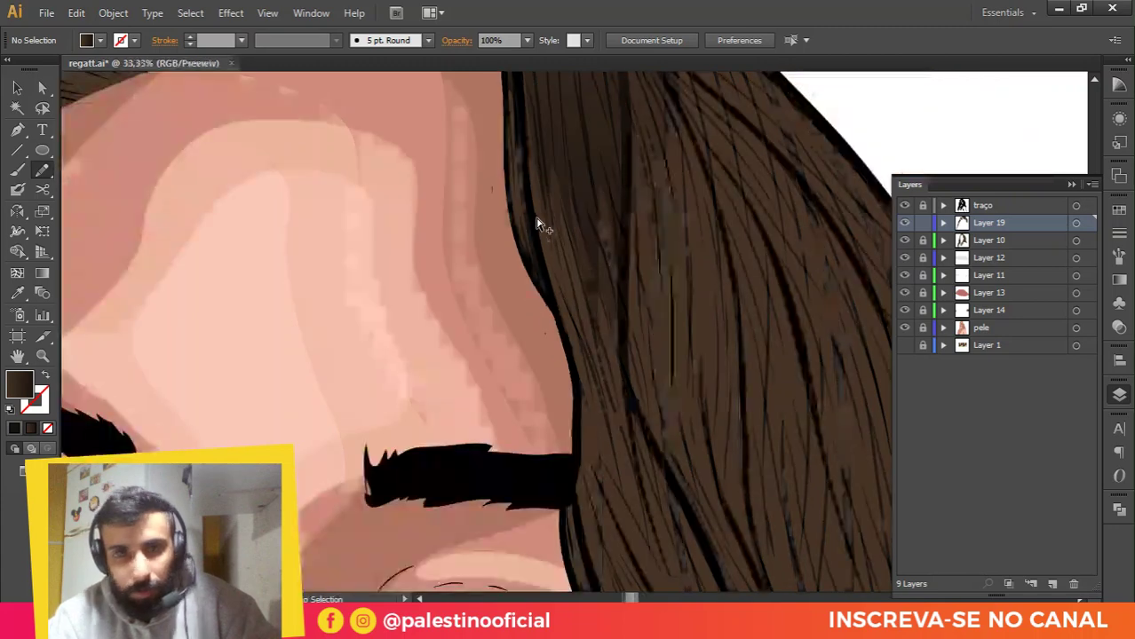
pyautogui.scroll(2, 560, 289)
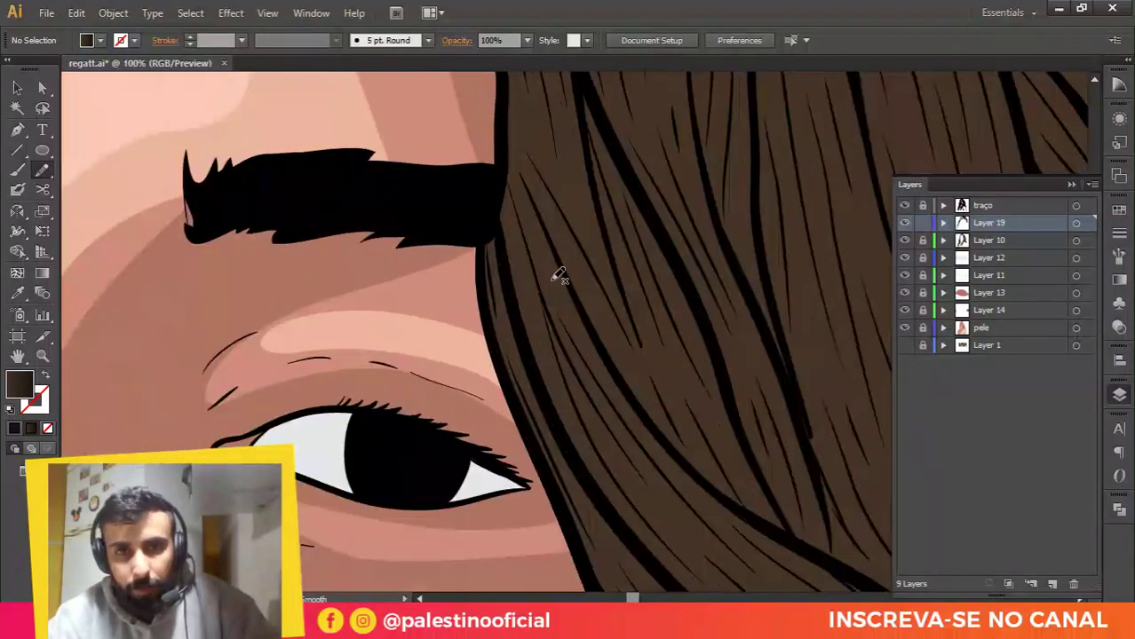
pyautogui.moveTo(584, 84); pyautogui.dragTo(620, 265)
pyautogui.moveTo(584, 211); pyautogui.dragTo(549, 186)
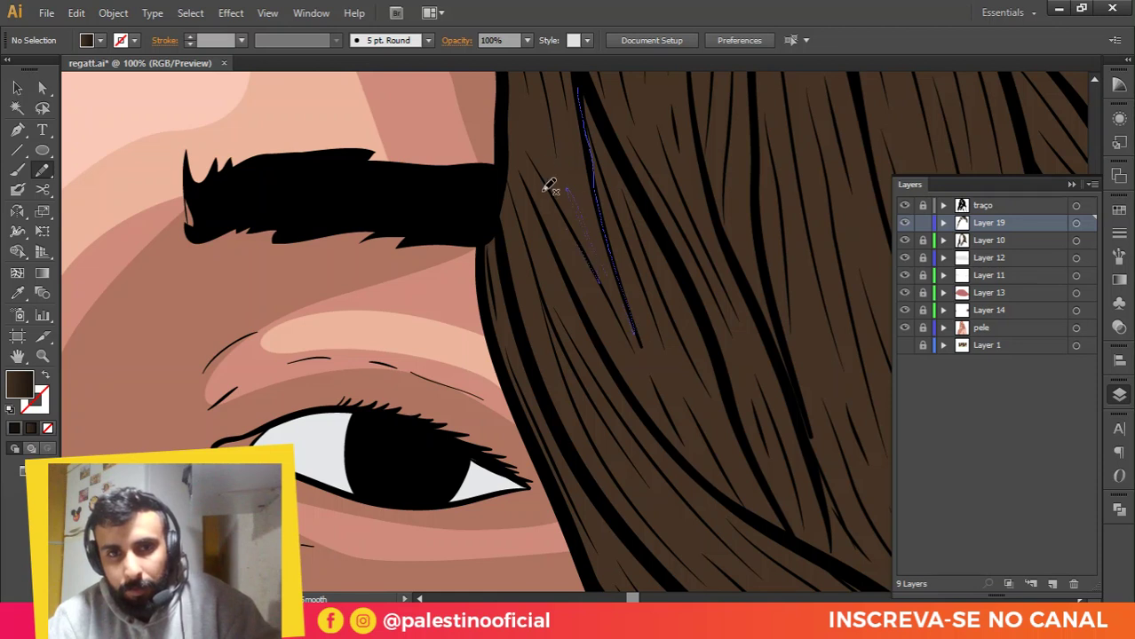
pyautogui.moveTo(502, 113); pyautogui.dragTo(573, 284)
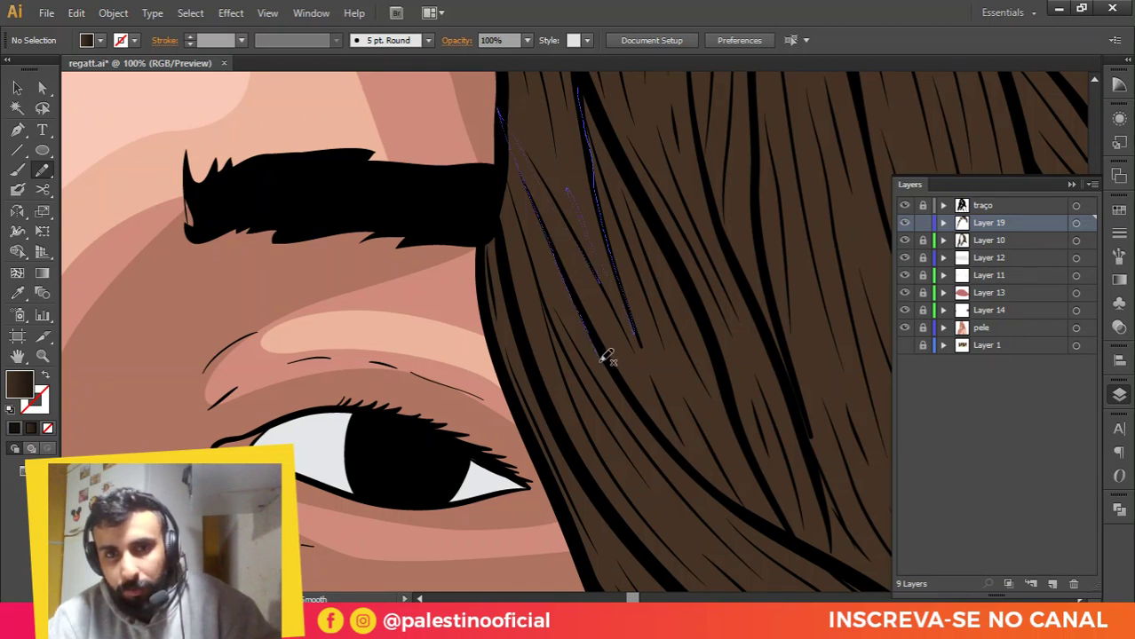
pyautogui.moveTo(607, 357)
pyautogui.mouseDown()
pyautogui.moveTo(708, 481)
pyautogui.moveTo(784, 533)
pyautogui.moveTo(792, 518)
pyautogui.moveTo(758, 461)
pyautogui.moveTo(695, 284)
pyautogui.moveTo(589, 89)
pyautogui.mouseUp()
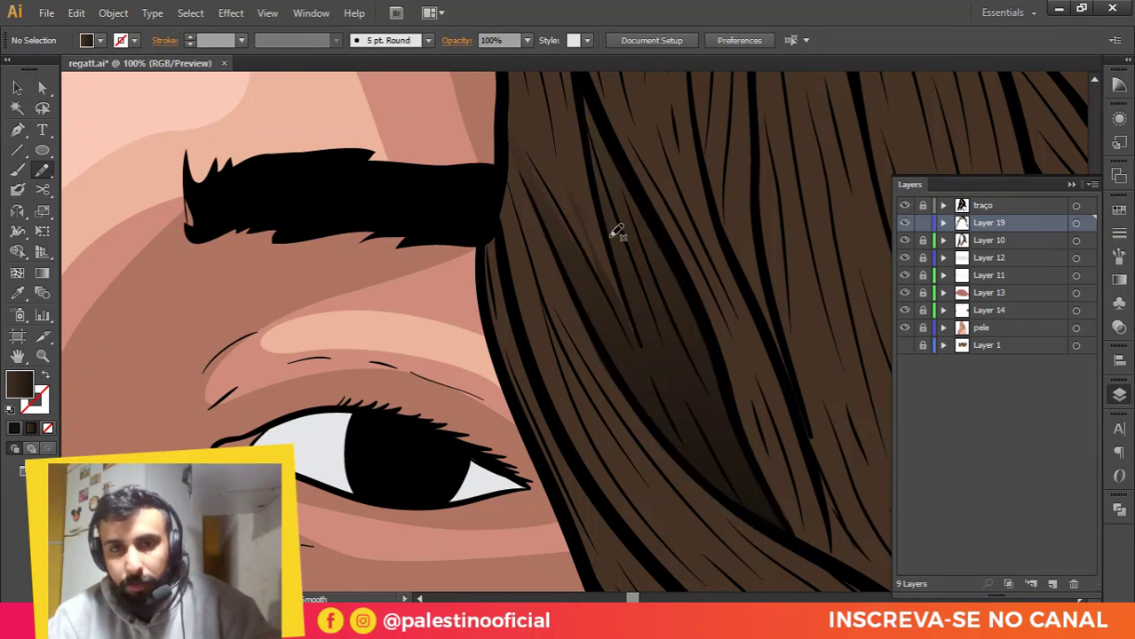
# Step: Draw a closed Pencil shadow on the face-framing strand beside the eye, following its edges and ending in jagged lower points
pyautogui.scroll(-3, 548, 316)
pyautogui.moveTo(524, 329); pyautogui.dragTo(480, 317)
pyautogui.scroll(1, 558, 311)
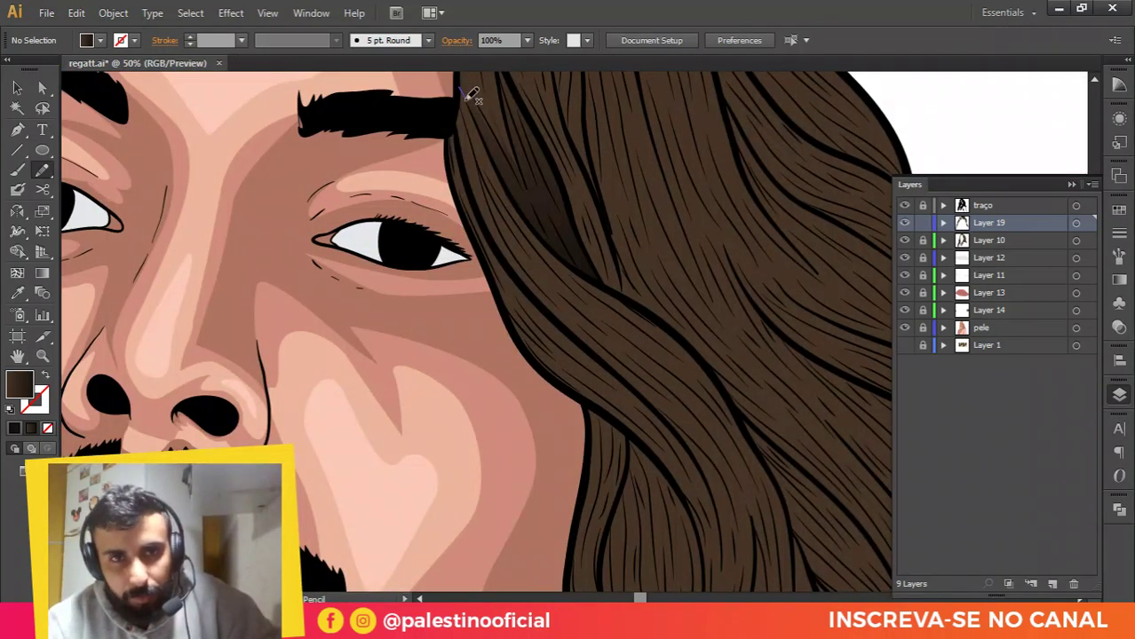
pyautogui.moveTo(483, 124)
pyautogui.mouseDown()
pyautogui.moveTo(550, 247)
pyautogui.moveTo(643, 313)
pyautogui.moveTo(544, 264)
pyautogui.moveTo(580, 302)
pyautogui.moveTo(542, 265)
pyautogui.mouseUp()
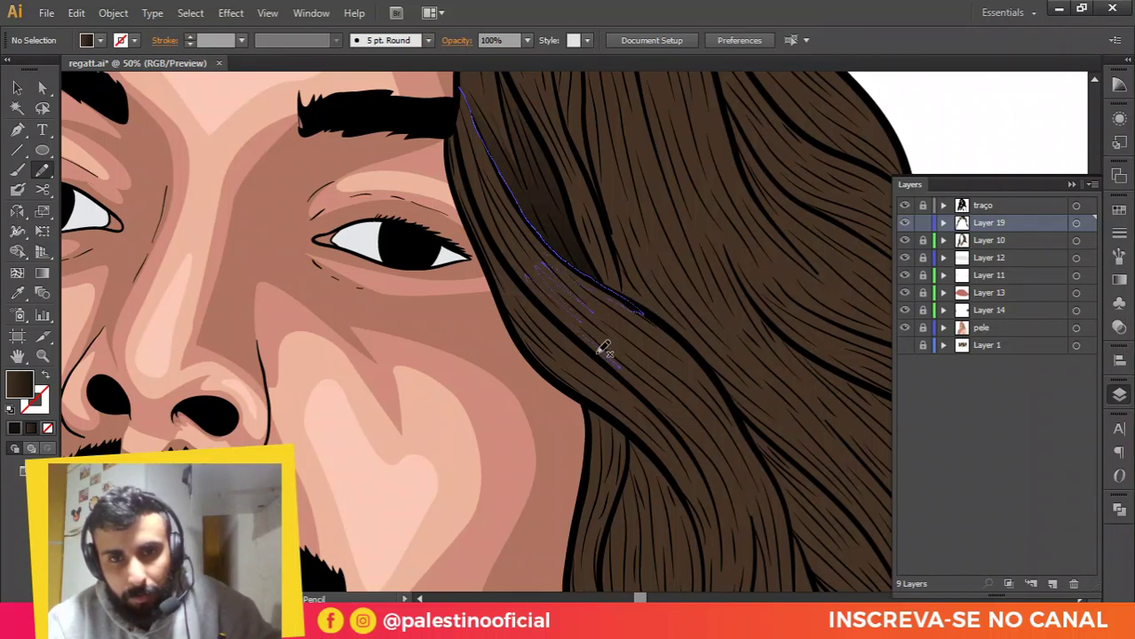
pyautogui.moveTo(600, 350); pyautogui.dragTo(571, 334)
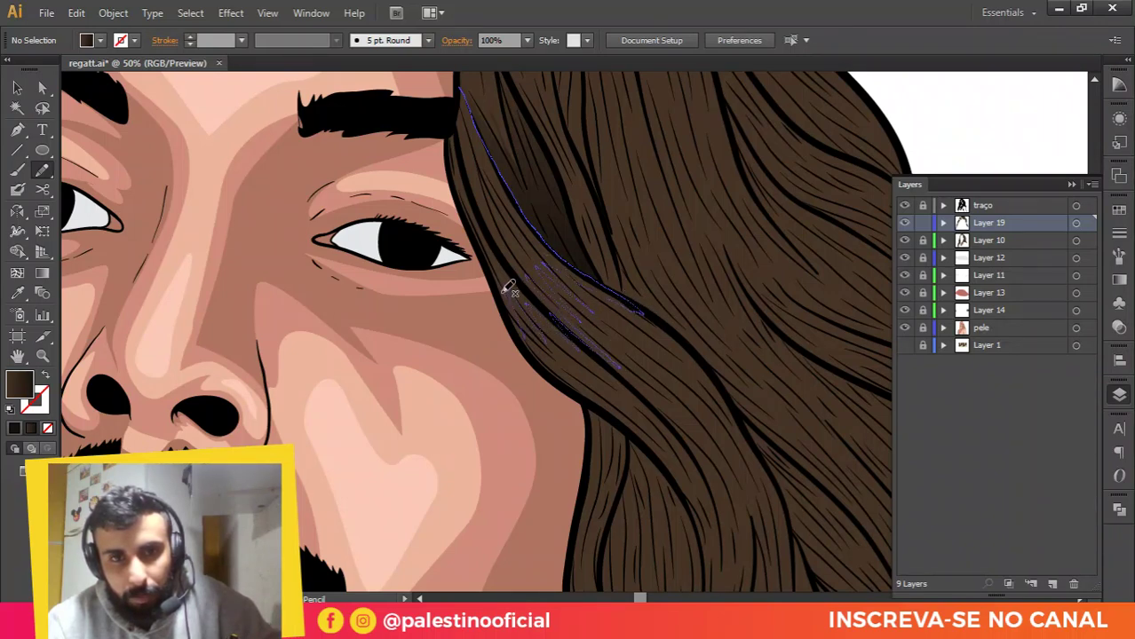
pyautogui.moveTo(504, 293); pyautogui.dragTo(447, 173)
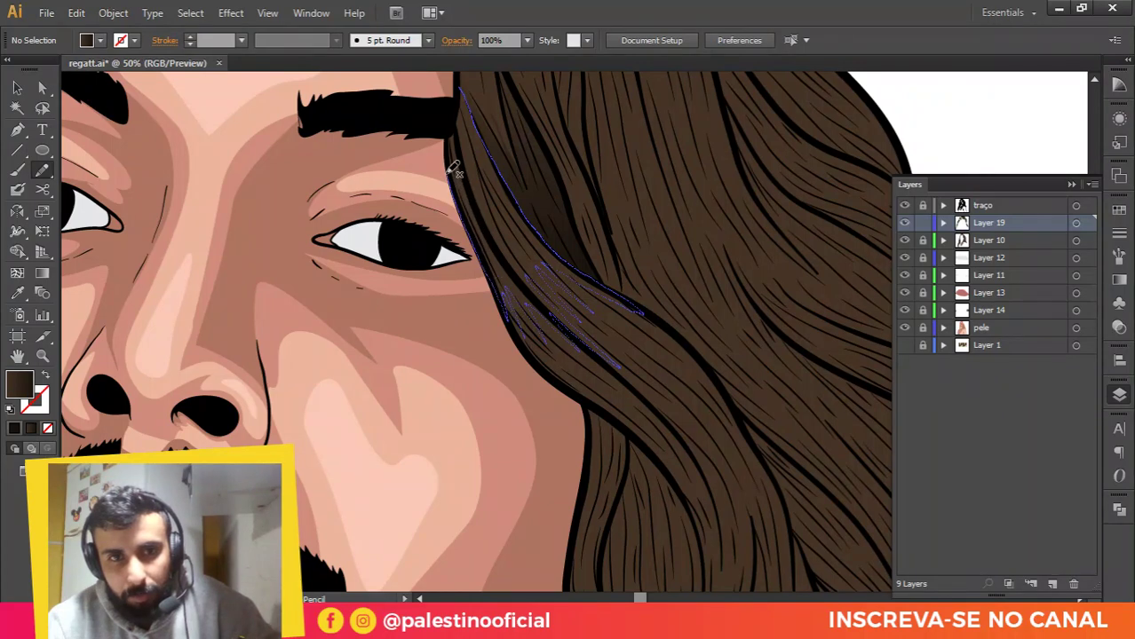
pyautogui.moveTo(461, 107); pyautogui.dragTo(457, 111)
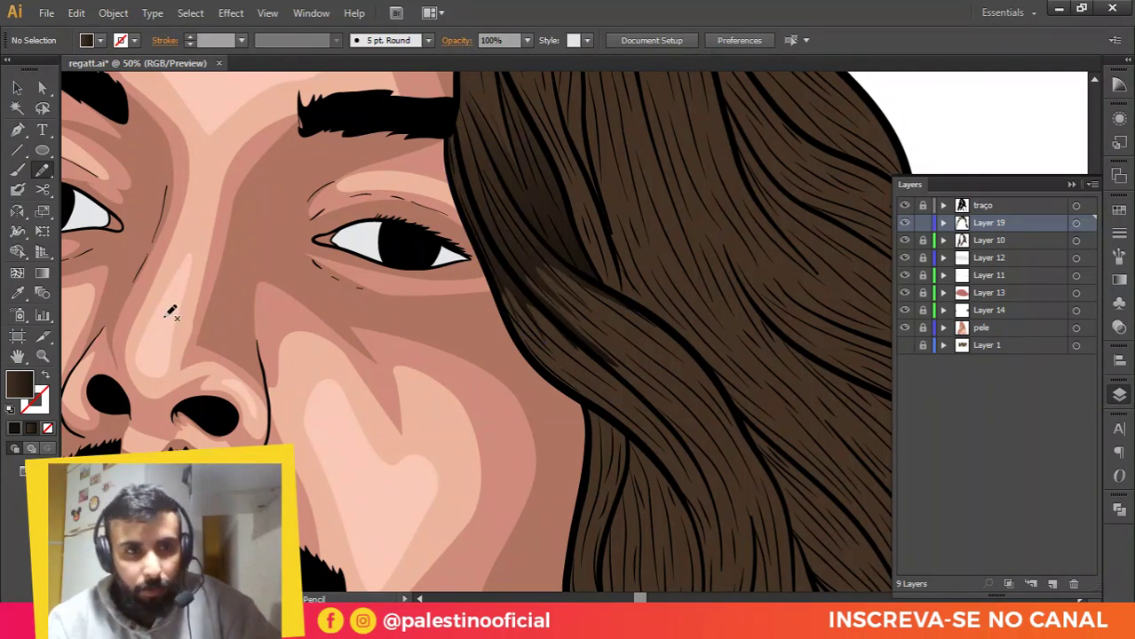
# Step: Select the new shadow beside the eye, redirect its gradient diagonally up along the strand, and deselect it
pyautogui.press('g')
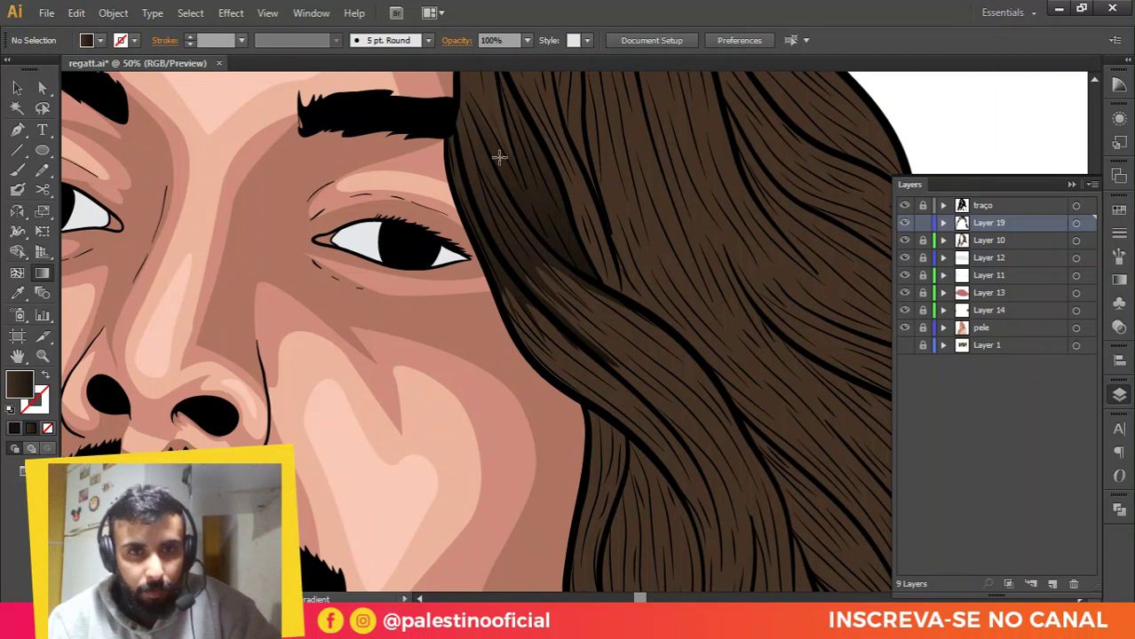
pyautogui.press('v')
pyautogui.click(481, 157)
pyautogui.click(41, 272)
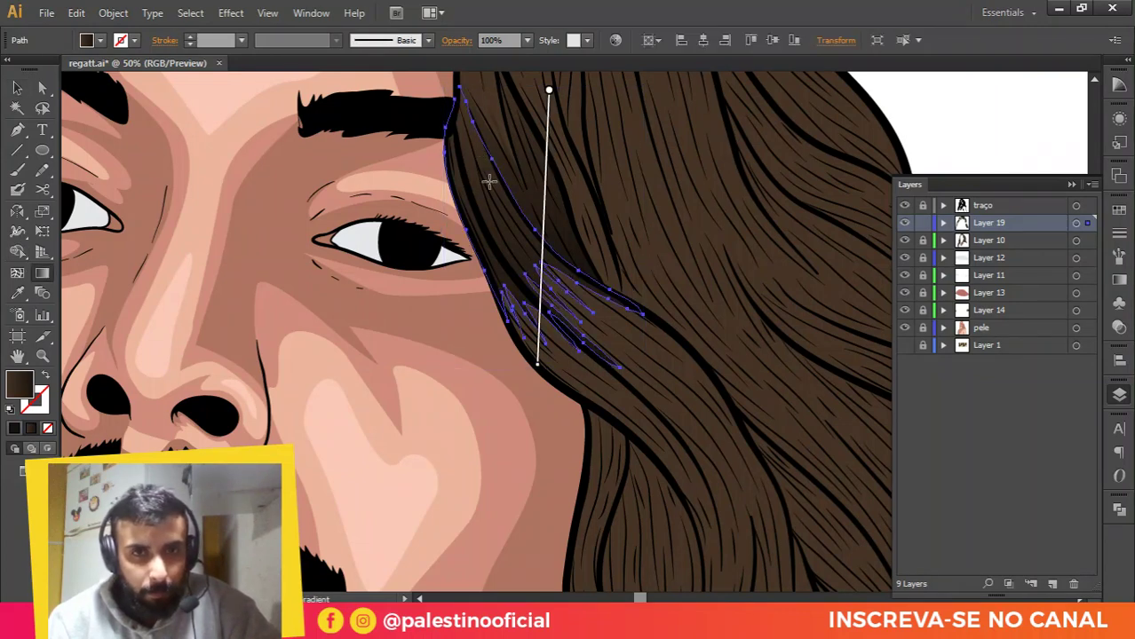
pyautogui.moveTo(491, 185); pyautogui.dragTo(454, 109)
pyautogui.moveTo(524, 288); pyautogui.dragTo(462, 150)
pyautogui.press('v')
pyautogui.click(370, 190)
# Step: Unlock Layer 10 and select the base hair shape
pyautogui.scroll(-4, 484, 219)
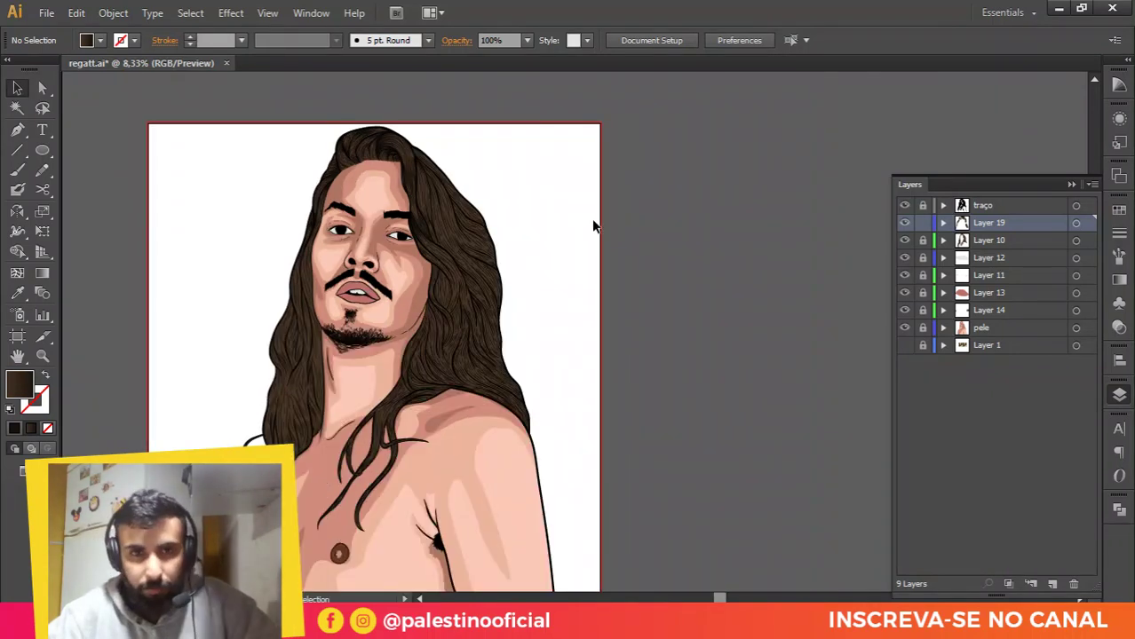
pyautogui.hotkey('ctrl', '-')
pyautogui.scroll(-1, 413, 278)
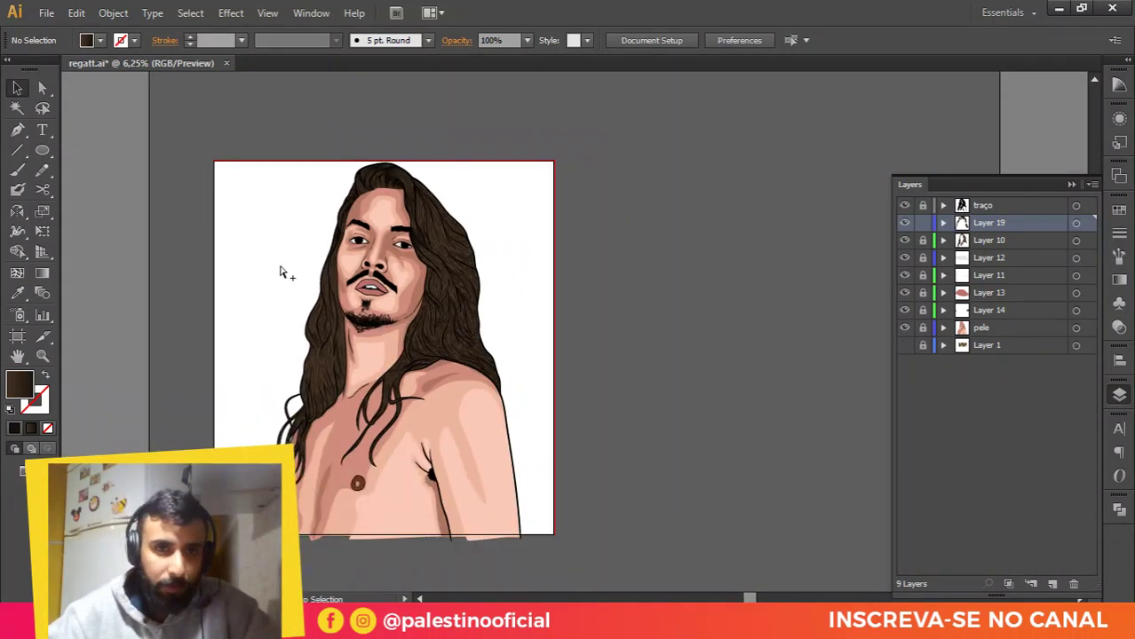
pyautogui.scroll(1, 413, 269)
pyautogui.moveTo(358, 268); pyautogui.dragTo(503, 256)
pyautogui.scroll(1, 604, 314)
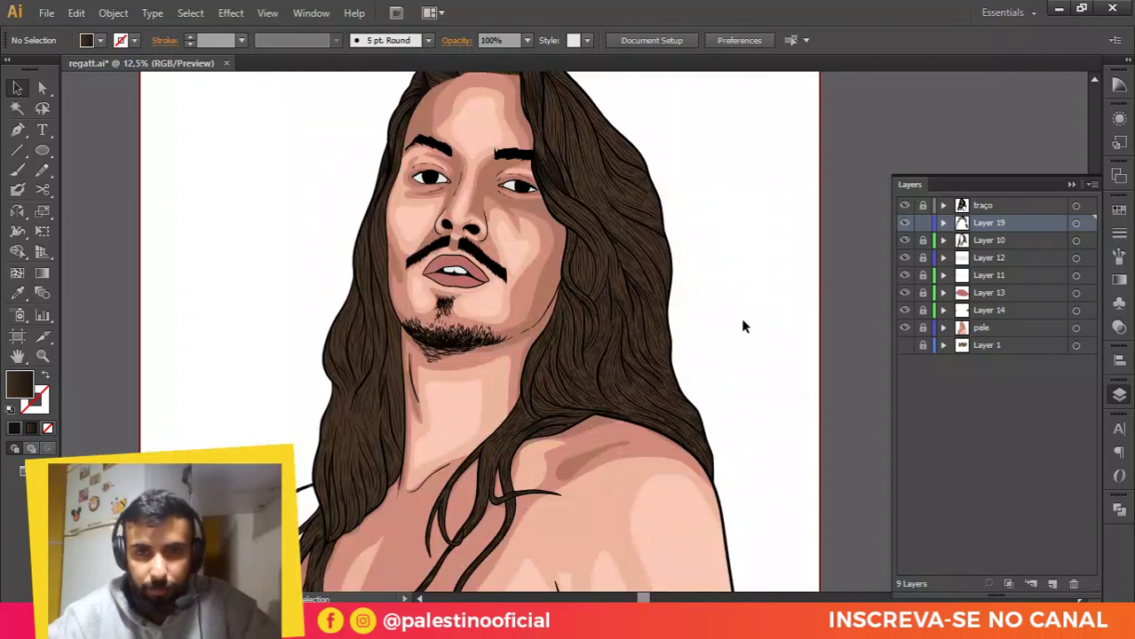
pyautogui.click(1007, 239)
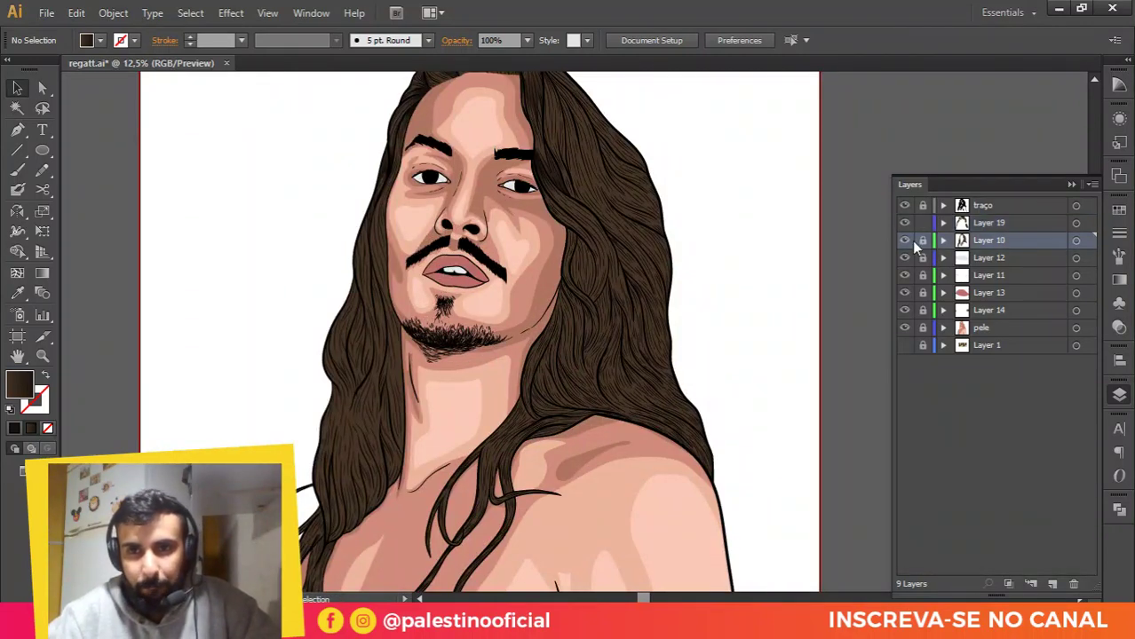
pyautogui.click(606, 359)
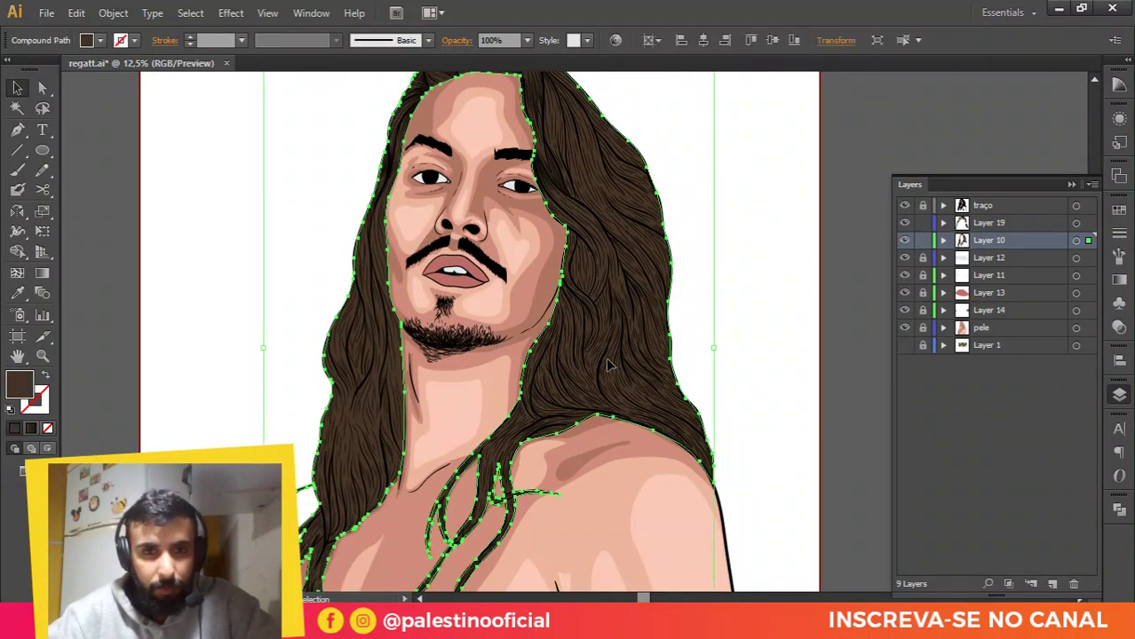
# Step: Copy the dark brown gradient fill from a hair shadow onto the base hair shape with the Eyedropper
pyautogui.click(17, 293)
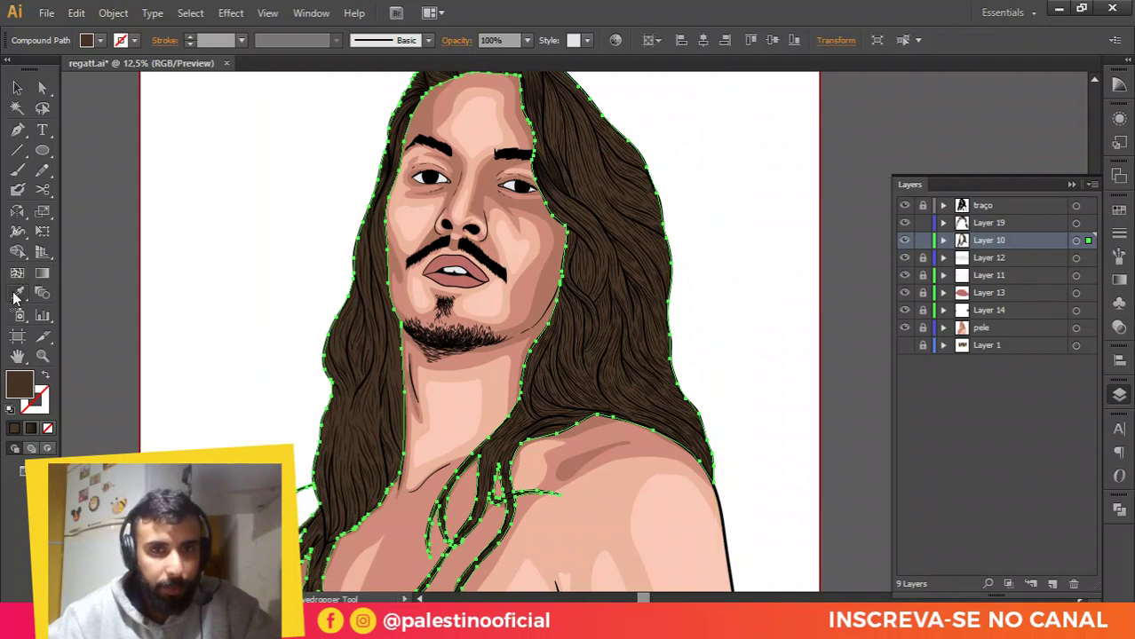
pyautogui.click(563, 167)
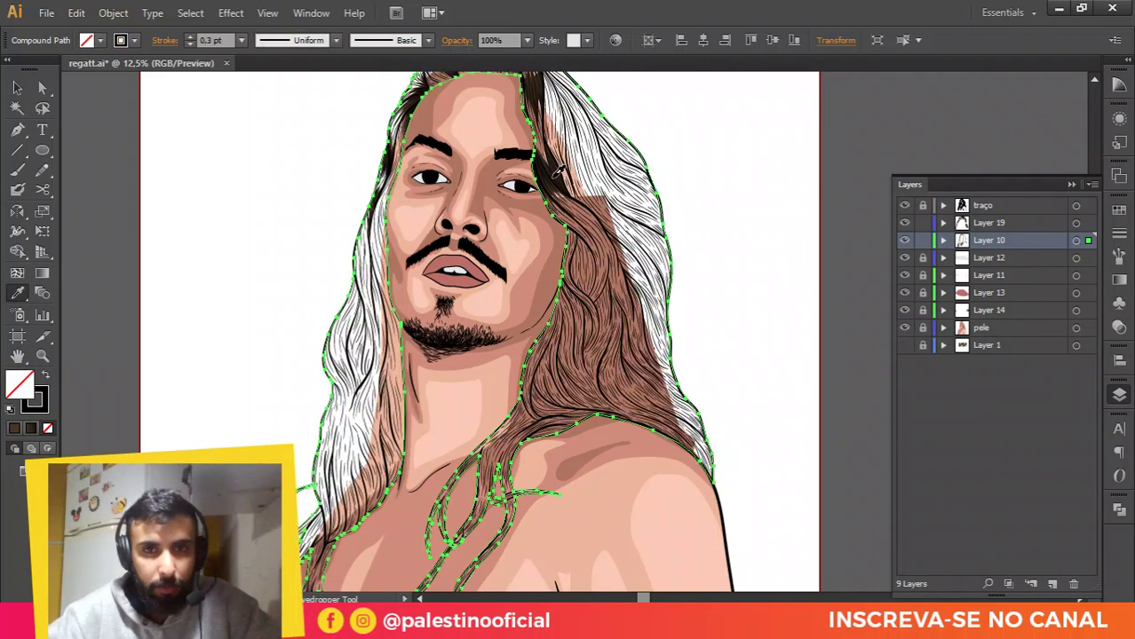
pyautogui.scroll(4, 558, 172)
pyautogui.click(557, 169)
pyautogui.scroll(-3, 560, 182)
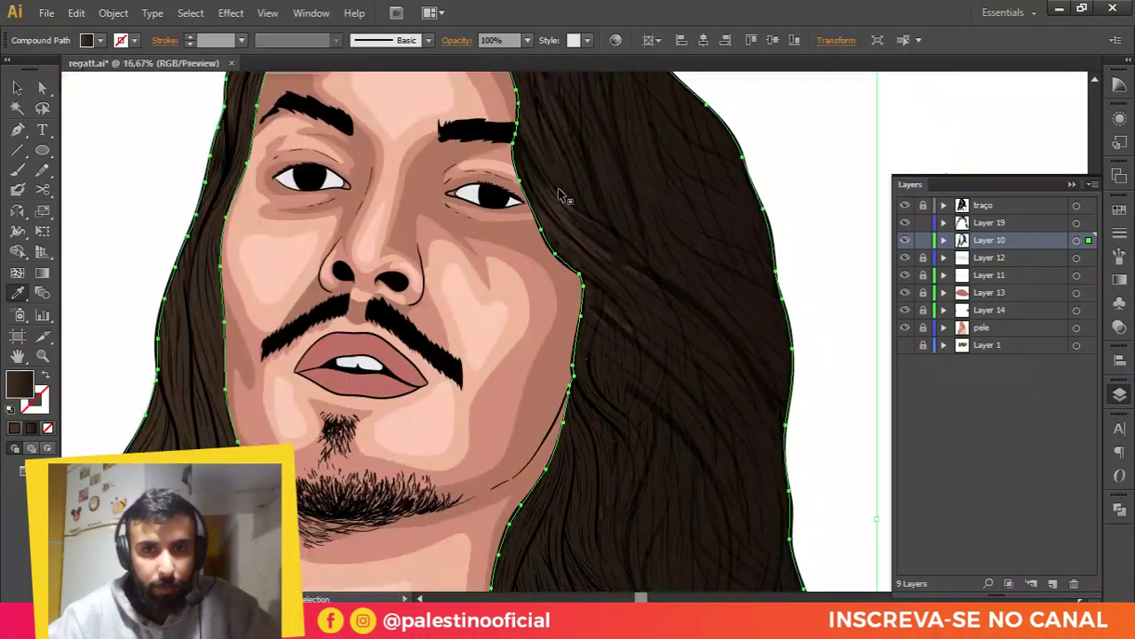
pyautogui.scroll(-2, 560, 196)
# Step: Redirect the base hair's gradient upward from the strands on the chest to eyebrow level, deselect it, and hide Layer 19
pyautogui.click(42, 273)
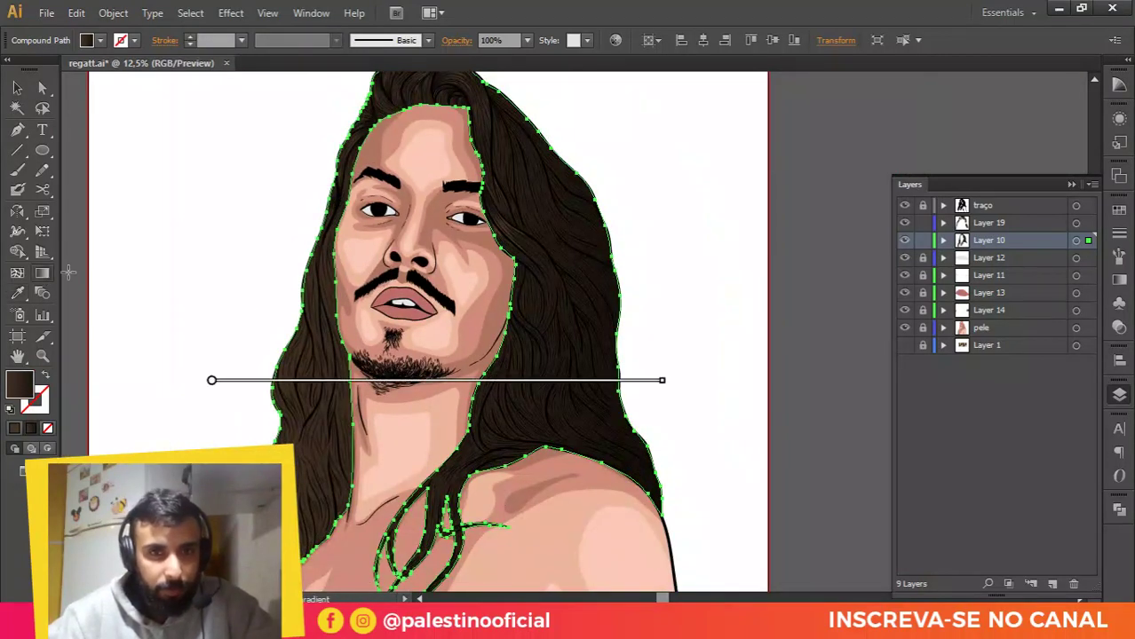
pyautogui.moveTo(441, 499); pyautogui.dragTo(449, 326)
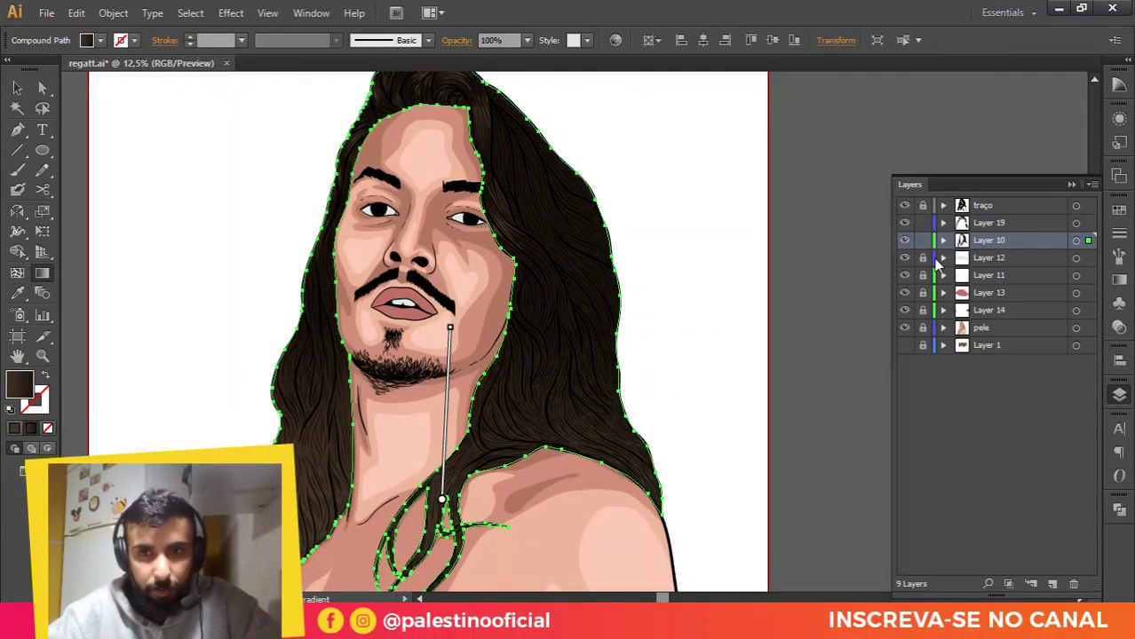
pyautogui.scroll(-1, 538, 258)
pyautogui.moveTo(413, 400); pyautogui.dragTo(426, 207)
pyautogui.moveTo(405, 207)
pyautogui.press('v')
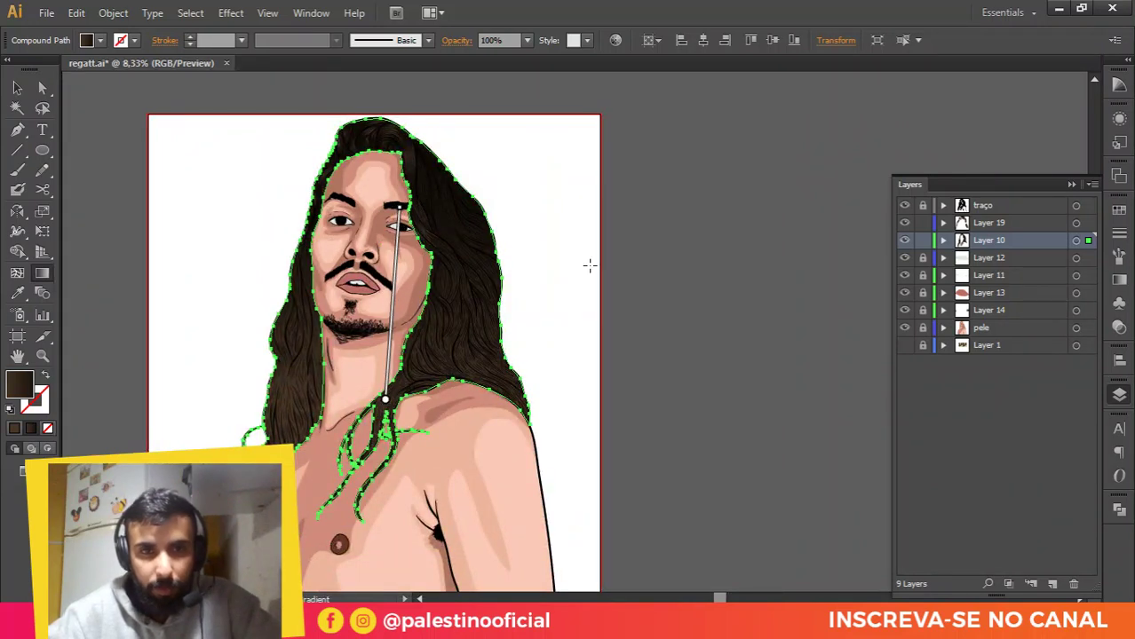
pyautogui.click(605, 270)
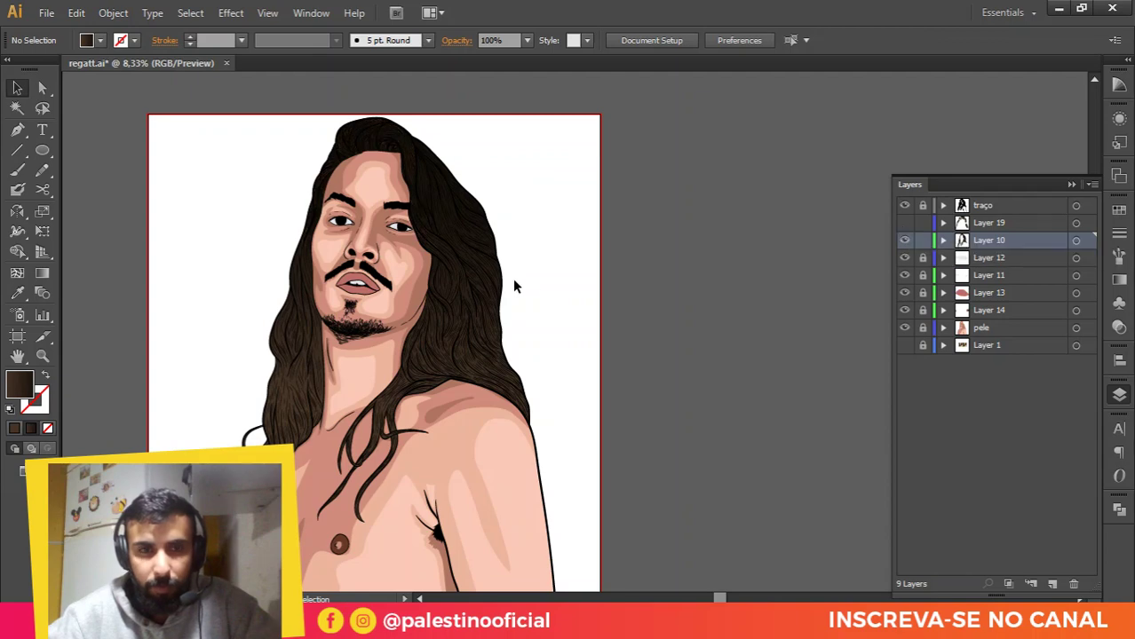
# Step: With Layer 10 locked, create a new layer above the traço layer and make Layer 19 visible again
pyautogui.scroll(-1, 558, 166)
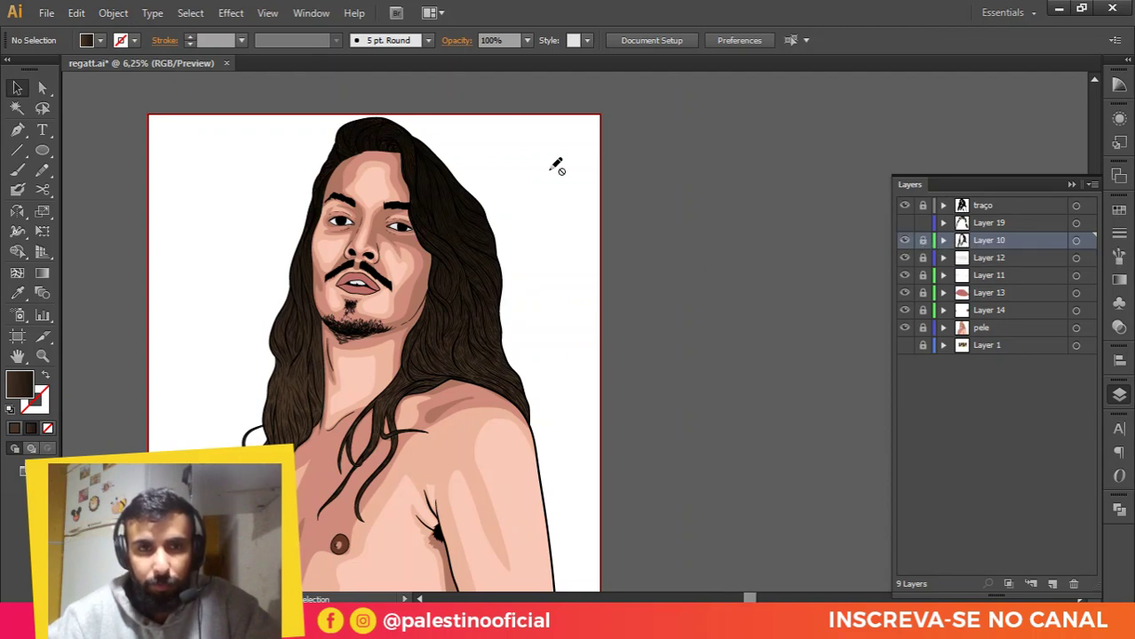
pyautogui.scroll(2, 311, 228)
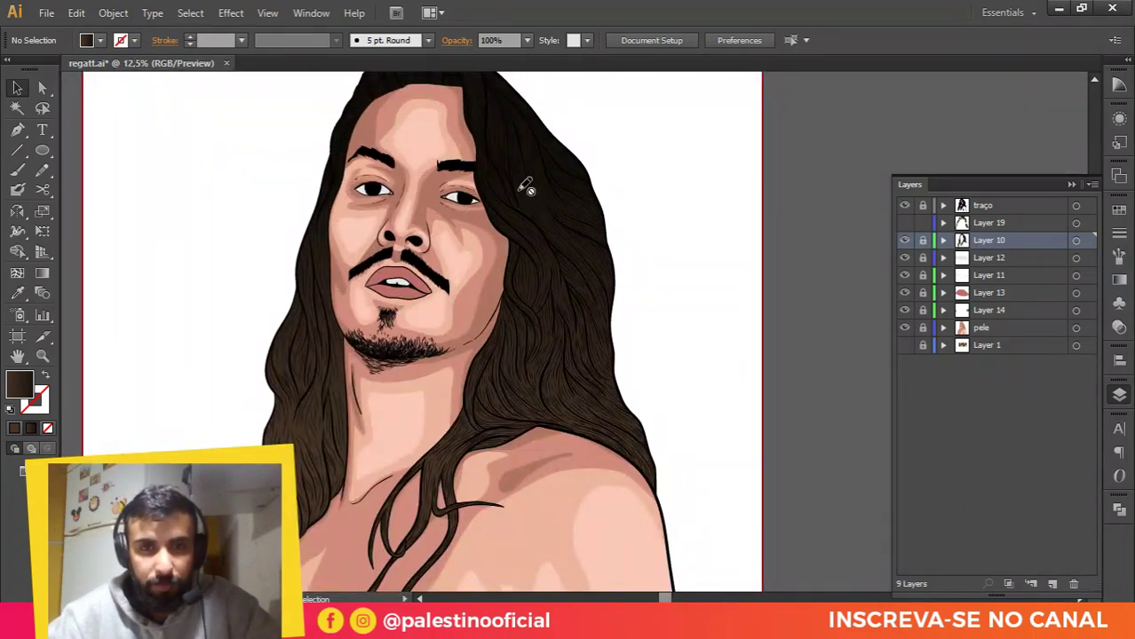
pyautogui.moveTo(509, 189); pyautogui.dragTo(513, 225)
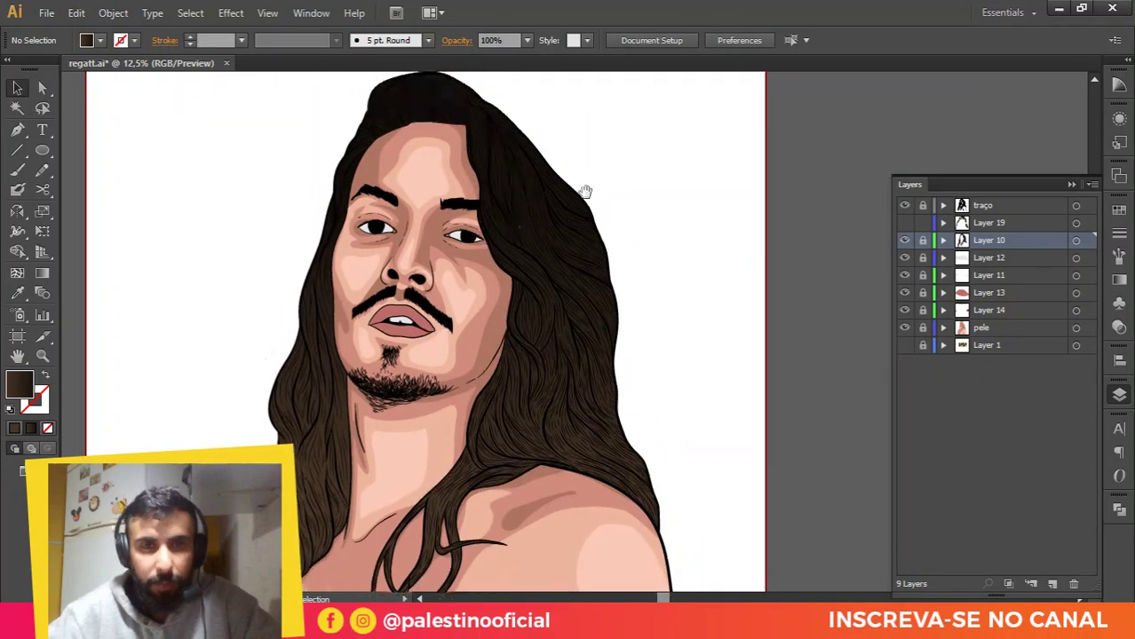
pyautogui.click(975, 211)
pyautogui.click(1052, 584)
pyautogui.scroll(1, 511, 217)
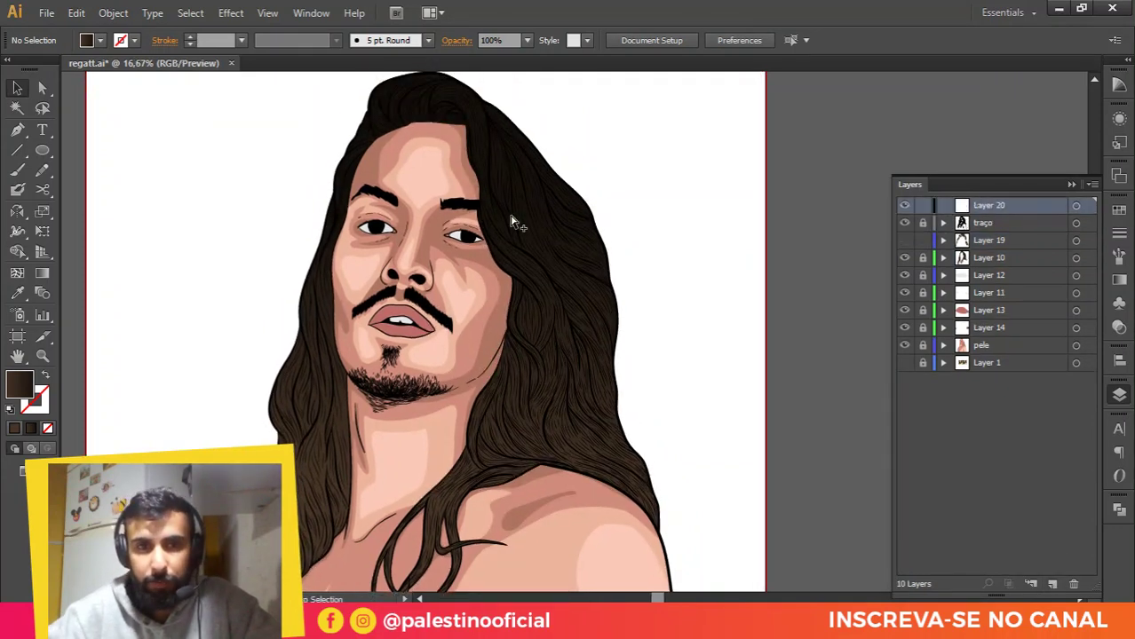
pyautogui.scroll(1, 512, 222)
pyautogui.click(905, 242)
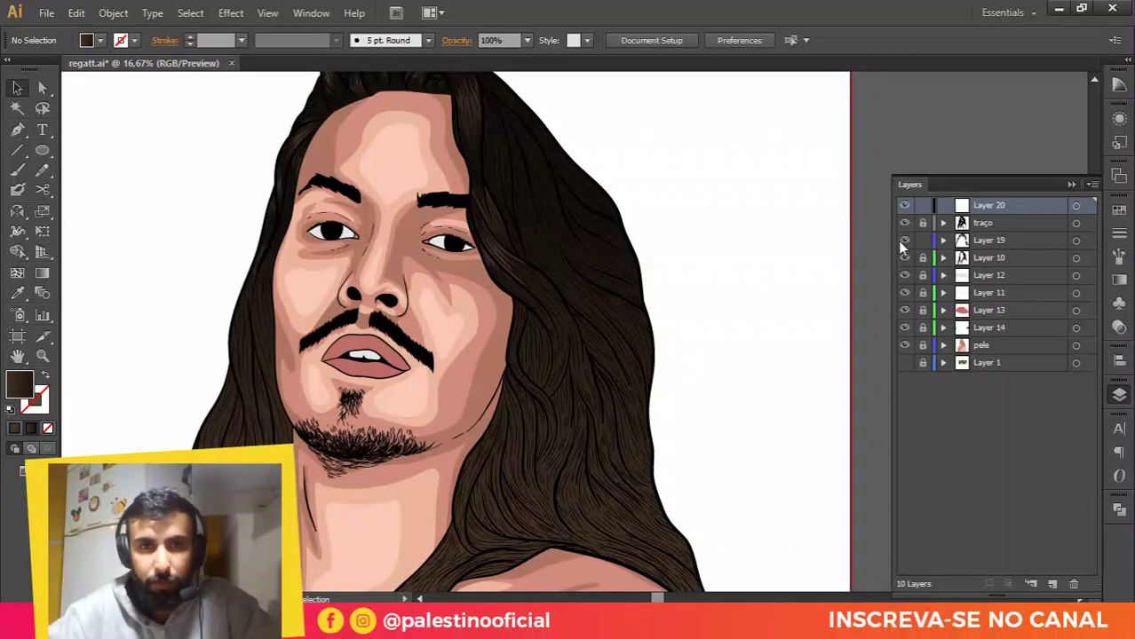
pyautogui.moveTo(536, 150); pyautogui.dragTo(568, 242)
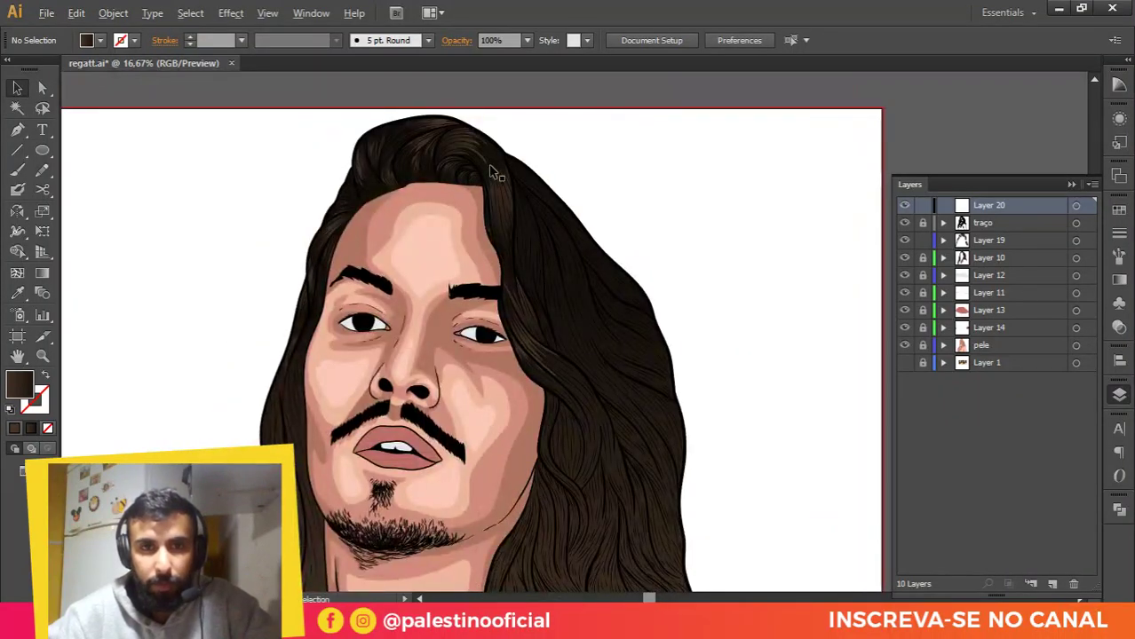
# Step: Lock Layer 19 and set up the Paintbrush on Layer 20 with a white stroke and no fill
pyautogui.scroll(4, 497, 177)
pyautogui.scroll(-5, 540, 231)
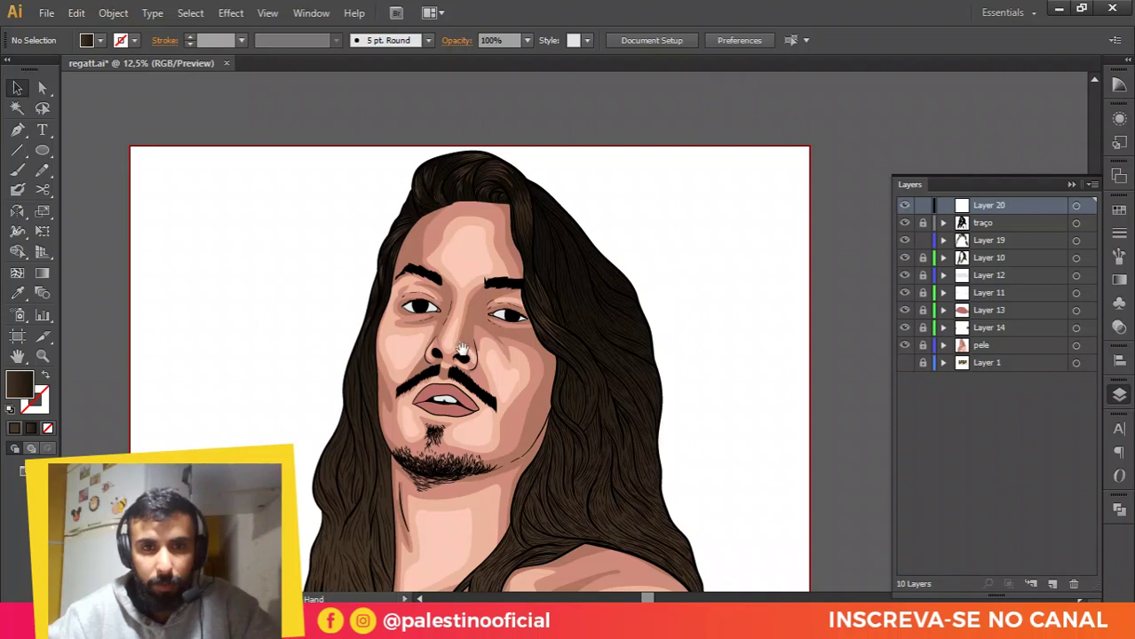
pyautogui.moveTo(462, 349); pyautogui.dragTo(488, 312)
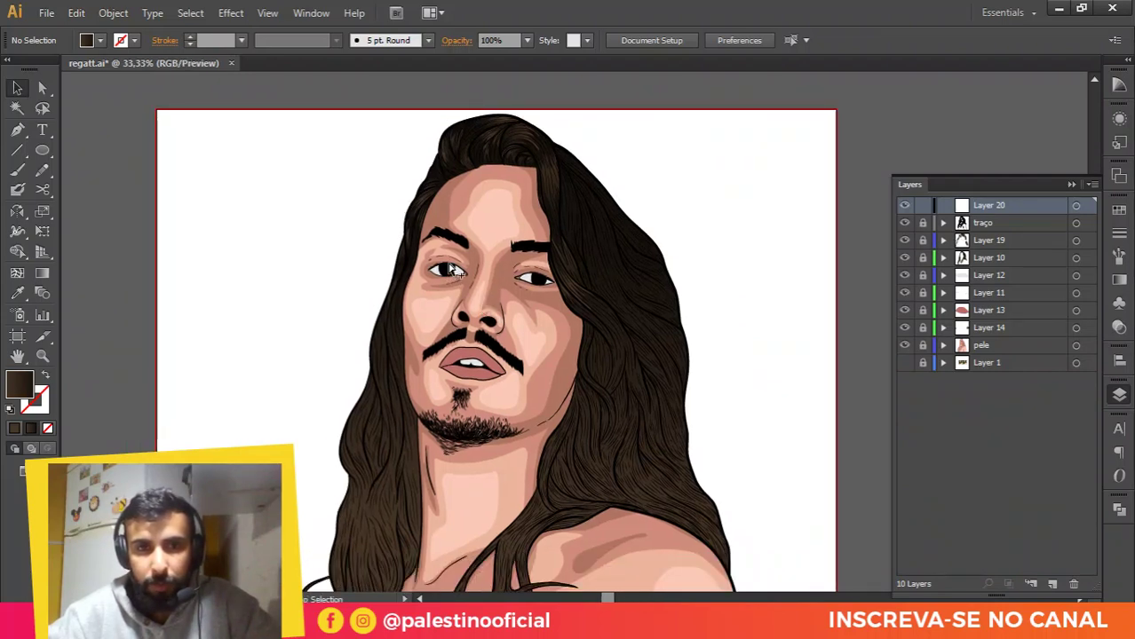
pyautogui.scroll(4, 448, 269)
pyautogui.press('b')
pyautogui.press('d')
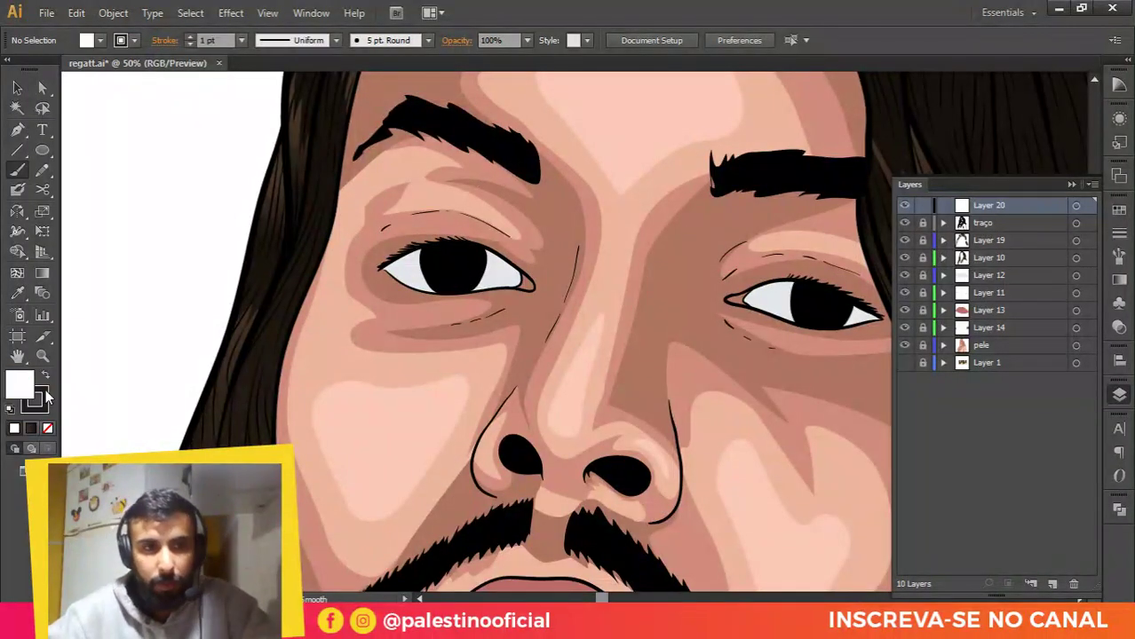
pyautogui.click(45, 402)
pyautogui.click(48, 428)
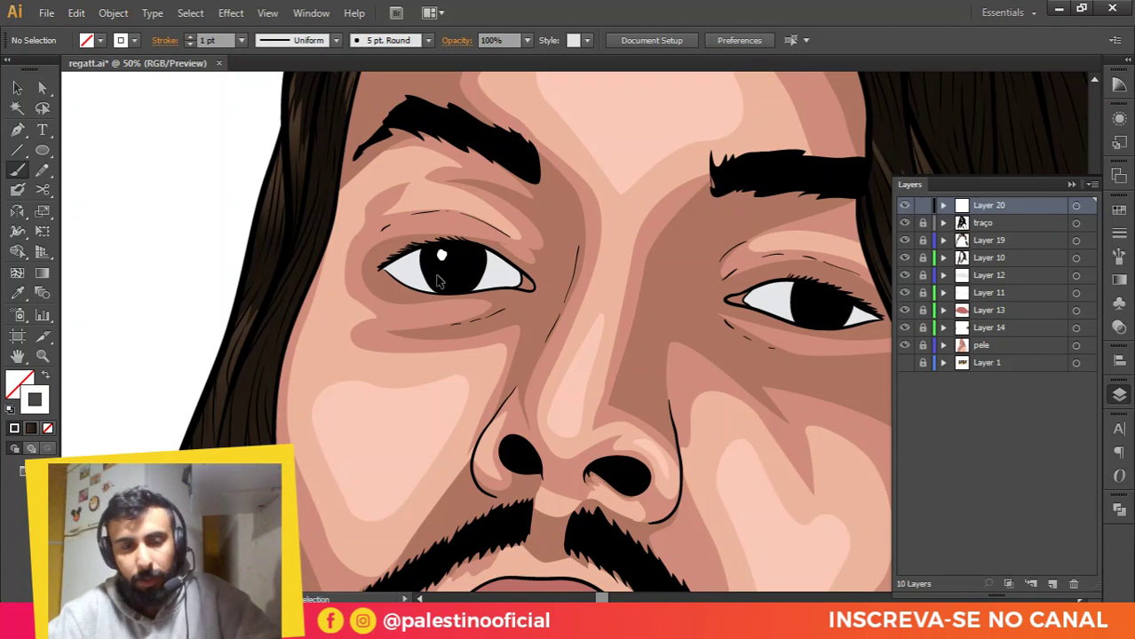
# Step: Paint white reflections on both irises, a larger one at the upper left and a small dab at the lower right
pyautogui.scroll(2, 441, 254)
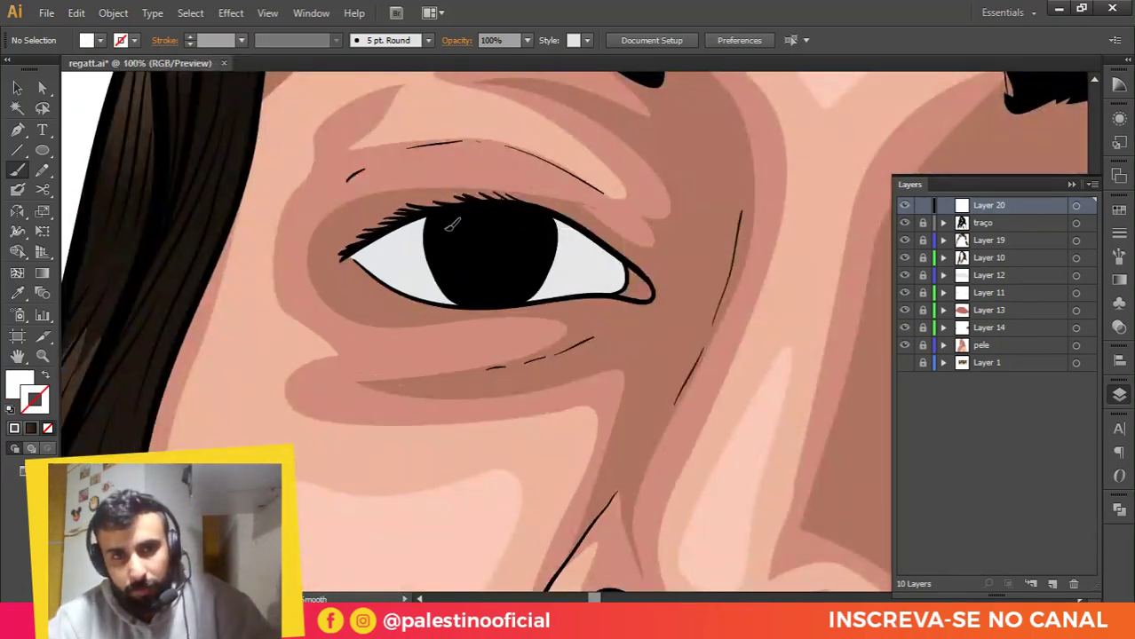
pyautogui.moveTo(475, 222); pyautogui.dragTo(472, 227)
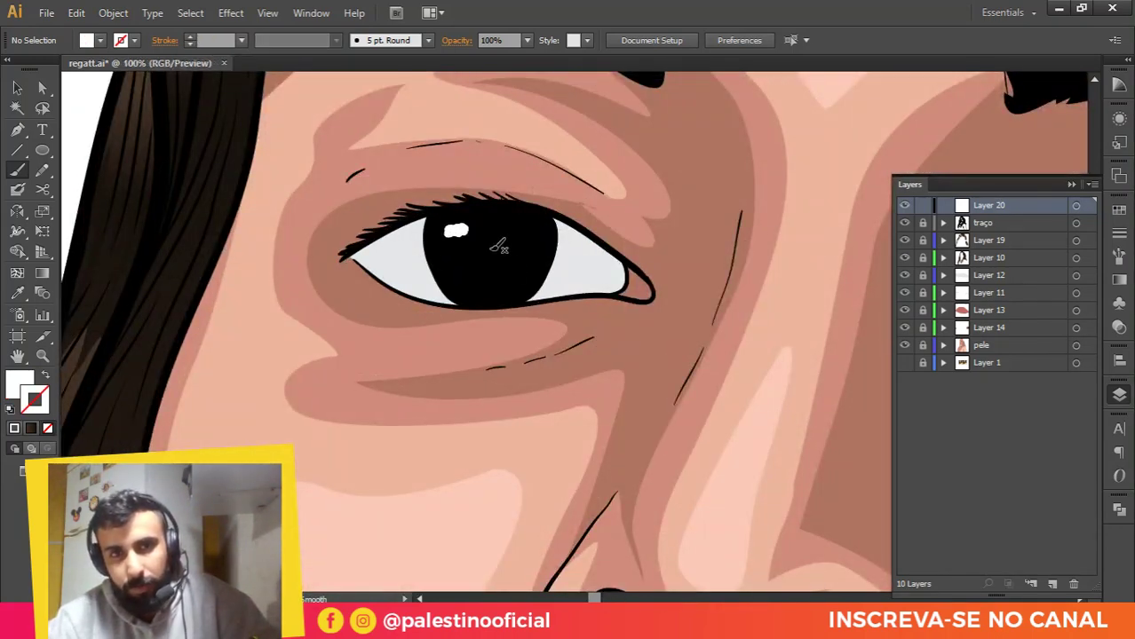
pyautogui.hotkey('shift', 'x')
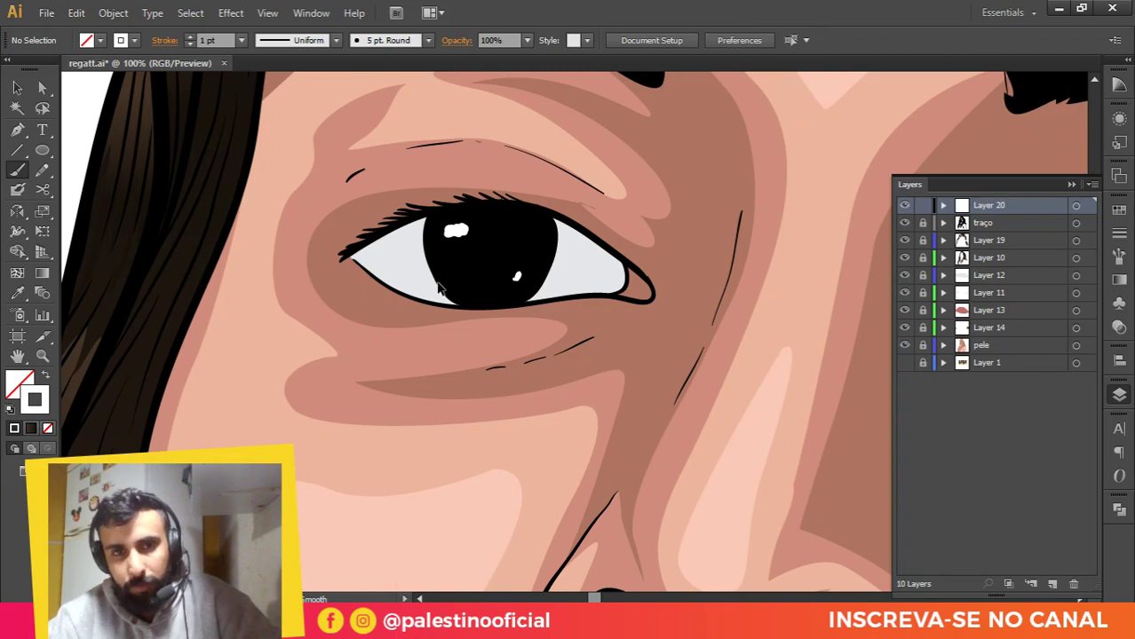
pyautogui.scroll(-4, 536, 260)
pyautogui.scroll(1, 621, 277)
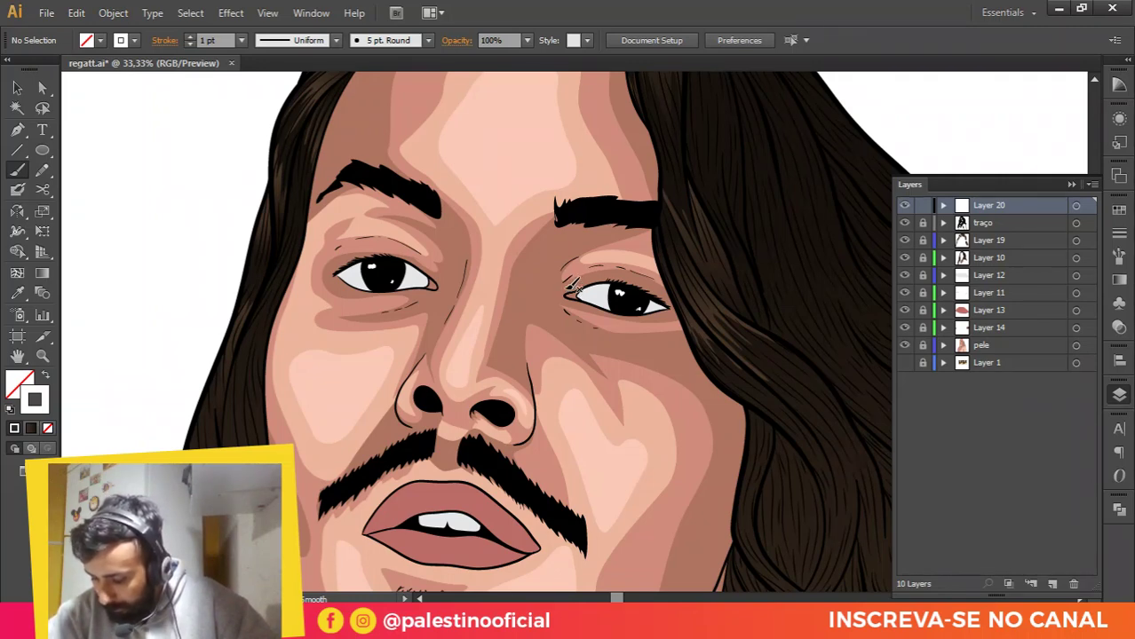
# Step: Examine the portrait's hair, face and eye reflections both up close and as a whole
pyautogui.scroll(-5, 614, 322)
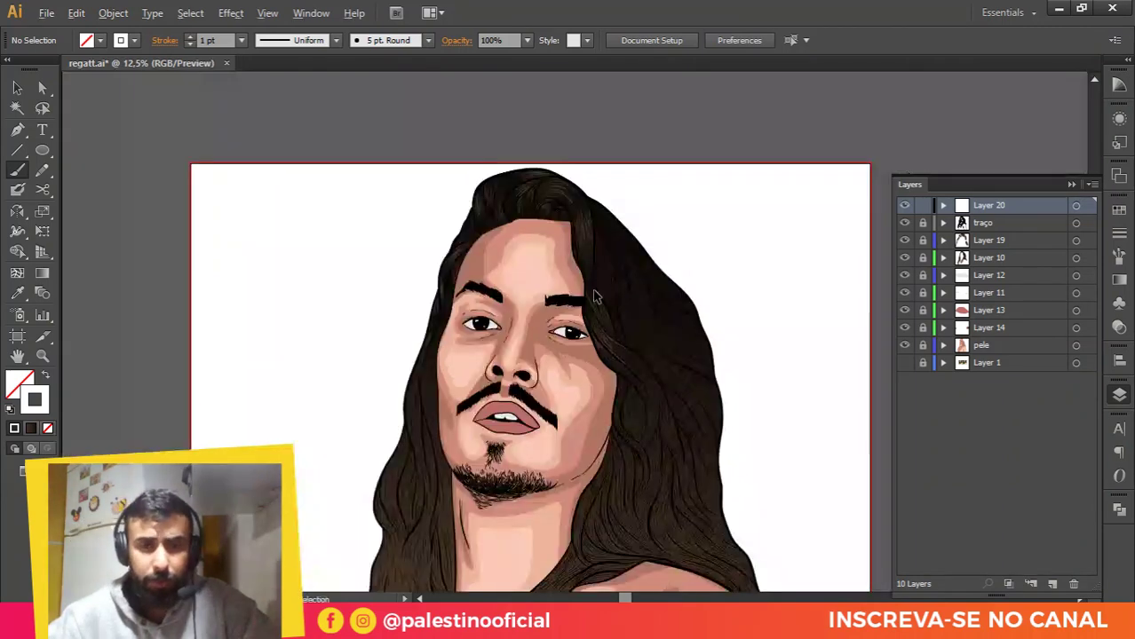
pyautogui.scroll(1, 416, 391)
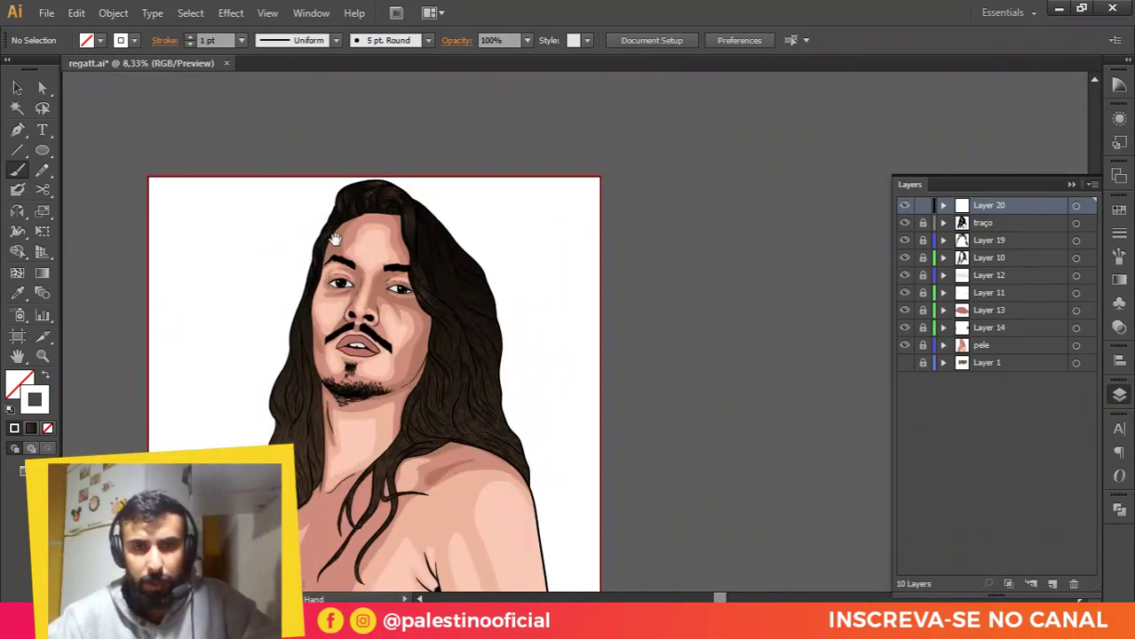
pyautogui.moveTo(355, 218); pyautogui.dragTo(475, 206)
pyautogui.scroll(5, 477, 204)
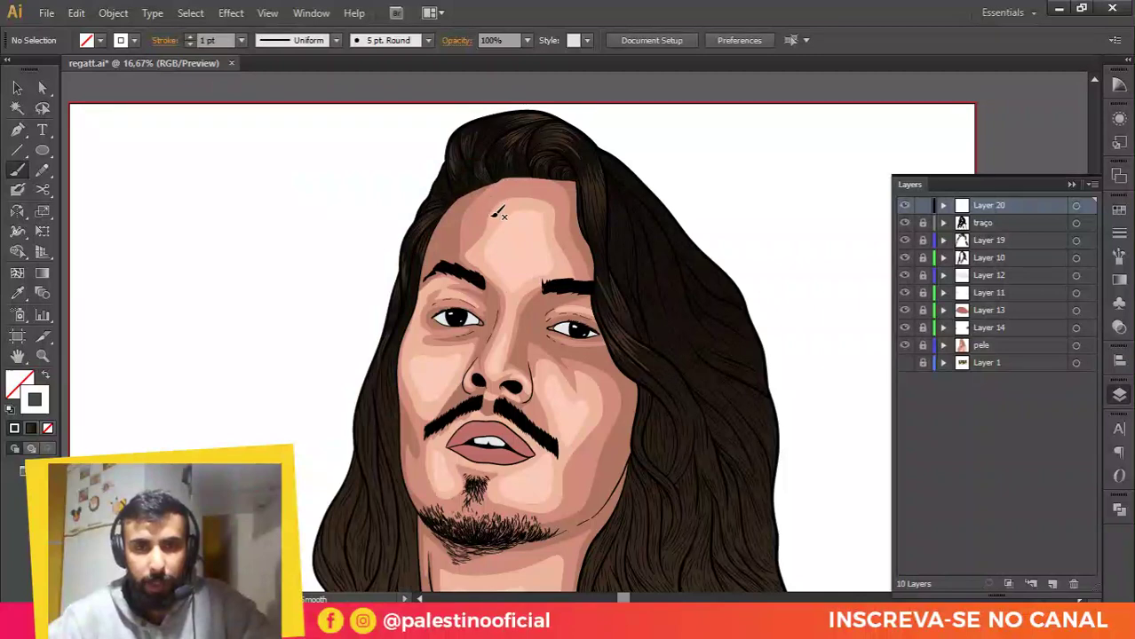
pyautogui.scroll(2, 495, 211)
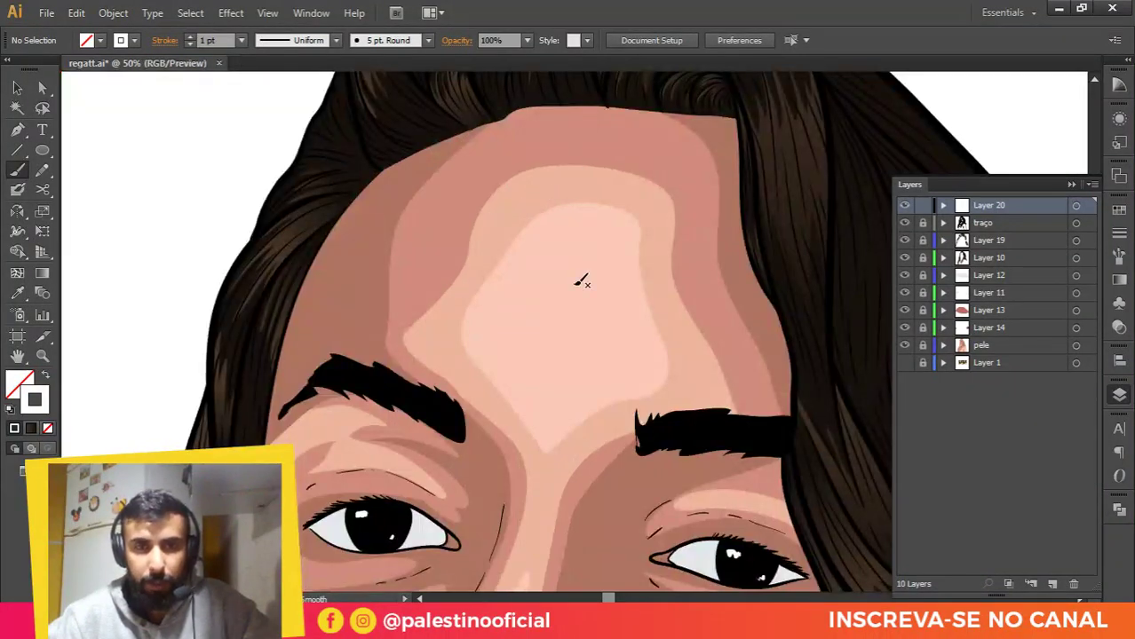
pyautogui.scroll(-4, 626, 241)
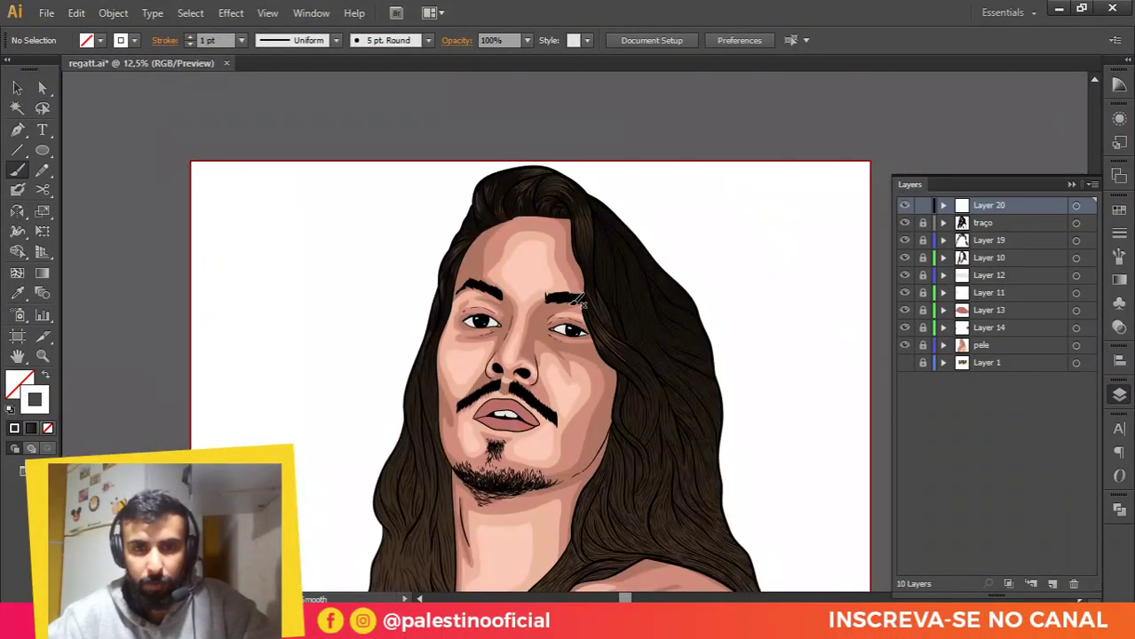
pyautogui.moveTo(499, 351); pyautogui.dragTo(591, 218)
pyautogui.scroll(-2, 591, 219)
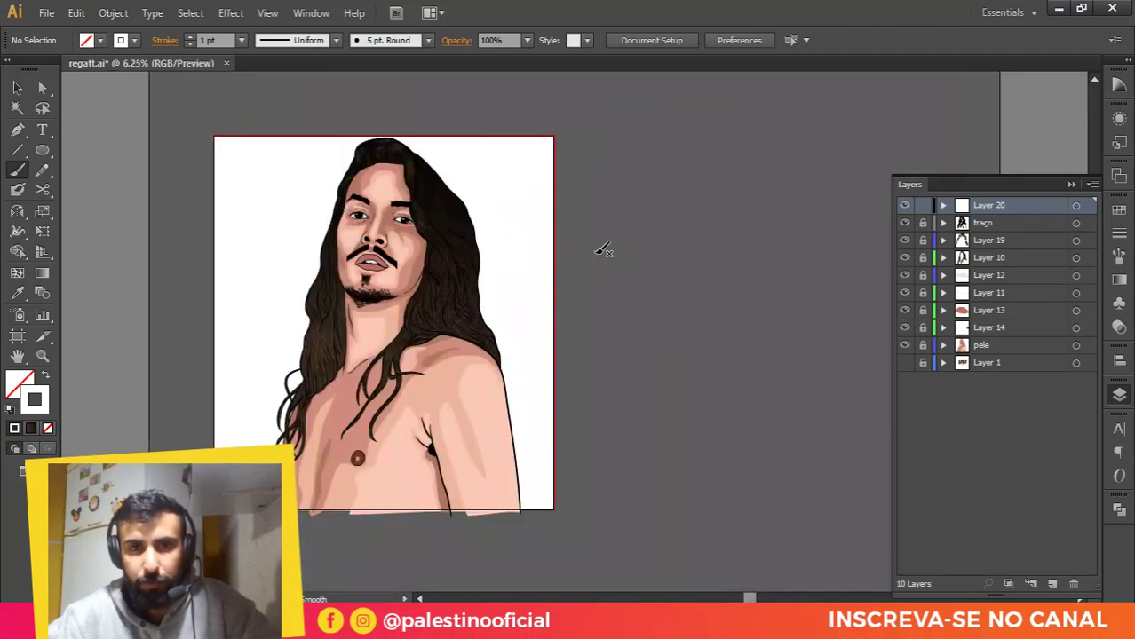
pyautogui.scroll(3, 399, 202)
pyautogui.scroll(3, 399, 203)
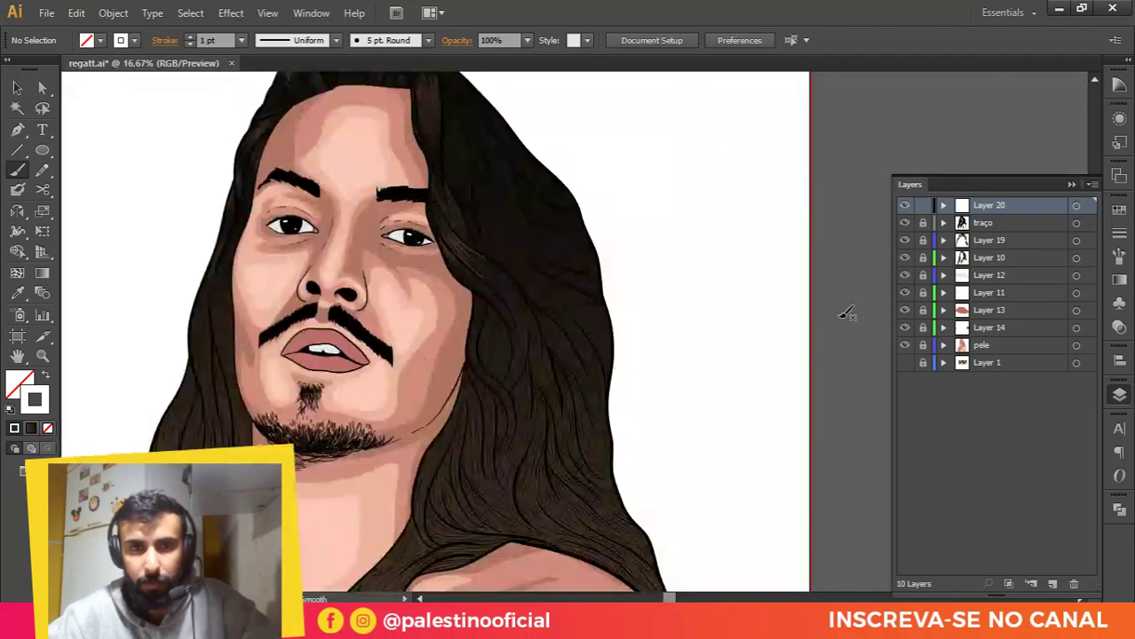
# Step: Hide Layer 19 and create a new top layer named tudo
pyautogui.click(904, 240)
pyautogui.scroll(-2, 608, 262)
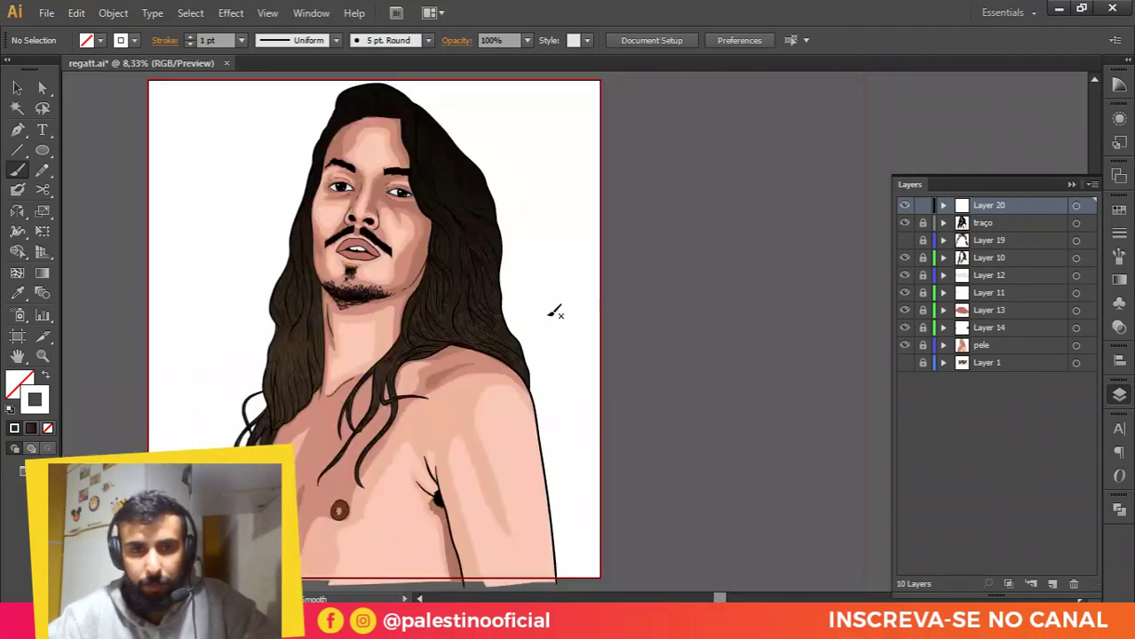
pyautogui.moveTo(539, 323); pyautogui.dragTo(631, 231)
pyautogui.scroll(-1, 658, 332)
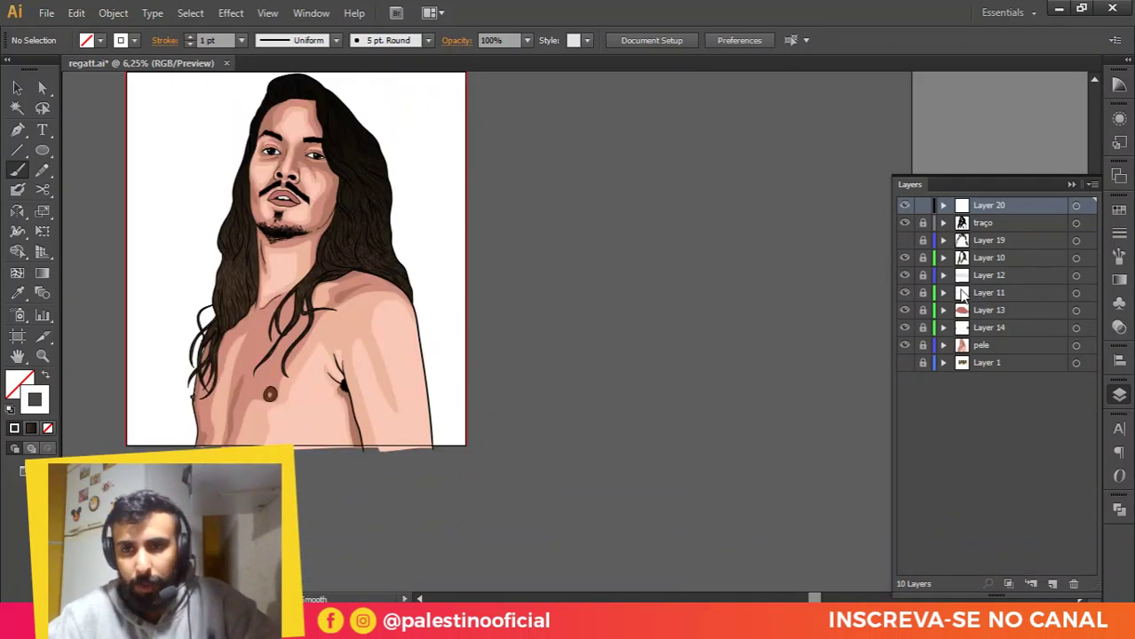
pyautogui.click(1053, 584)
pyautogui.doubleClick(985, 206)
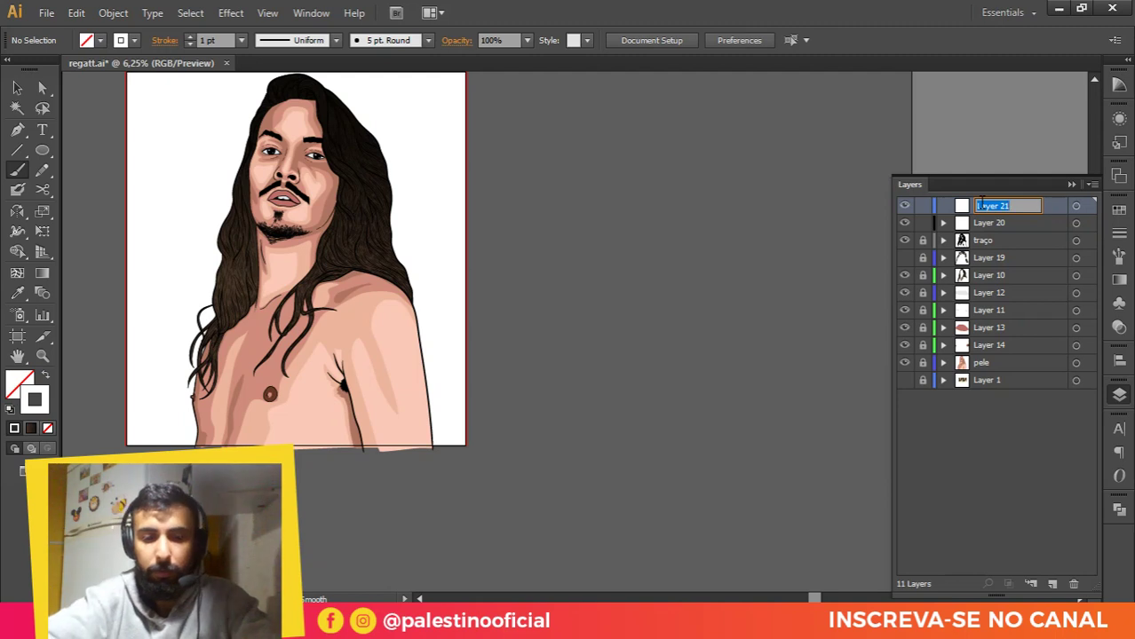
pyautogui.write('tudo')
pyautogui.press('Return')
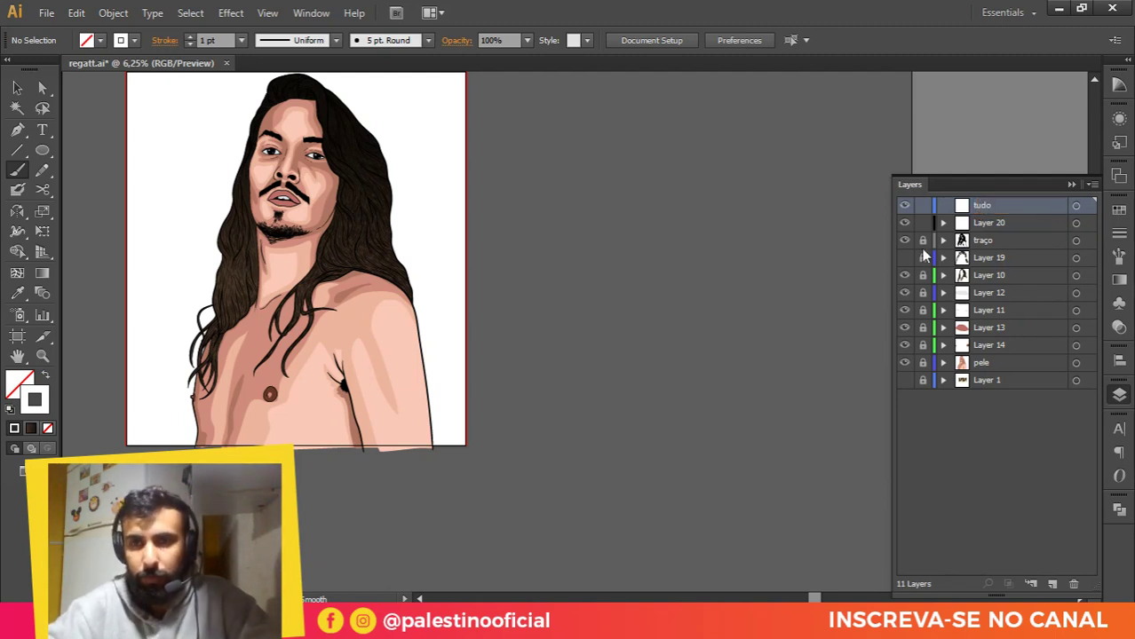
# Step: Unlock the layers from traço down to pele and move them, together with Layer 20, into the tudo layer
pyautogui.moveTo(923, 240); pyautogui.dragTo(924, 349)
pyautogui.click(962, 365)
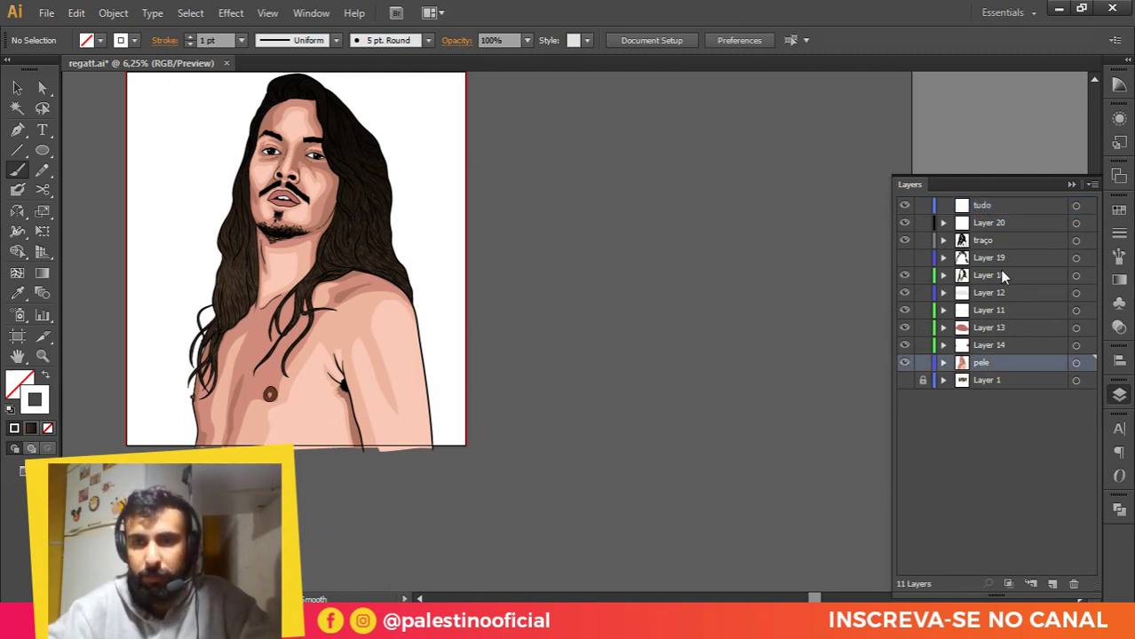
pyautogui.keyDown('shift'); pyautogui.click(995, 223); pyautogui.keyUp('shift')
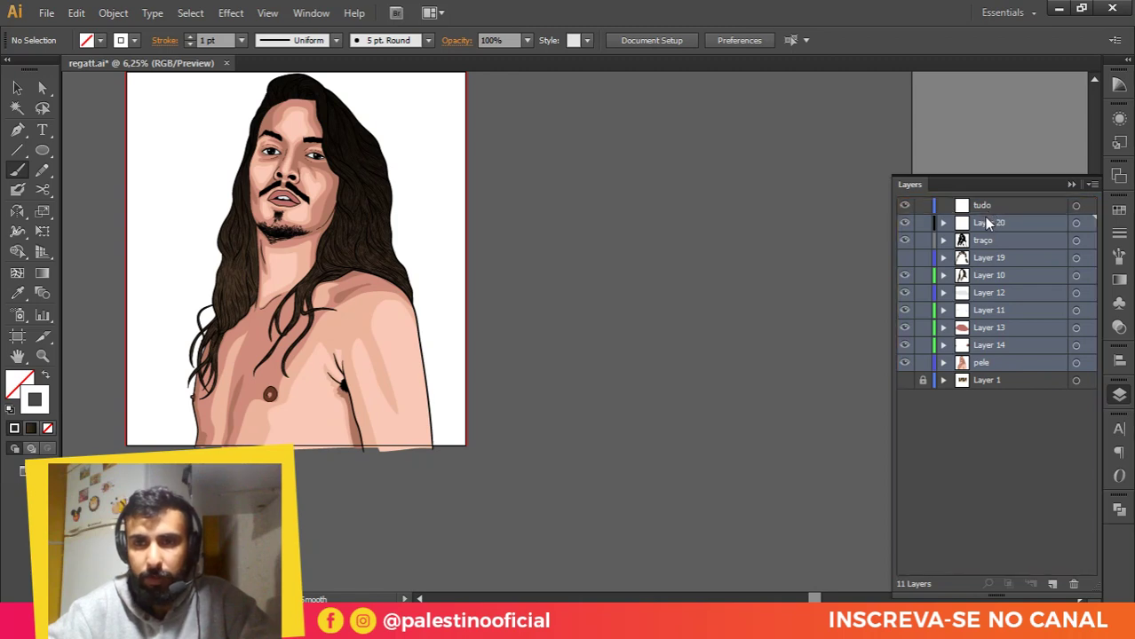
pyautogui.moveTo(990, 222); pyautogui.dragTo(982, 207)
pyautogui.click(943, 205)
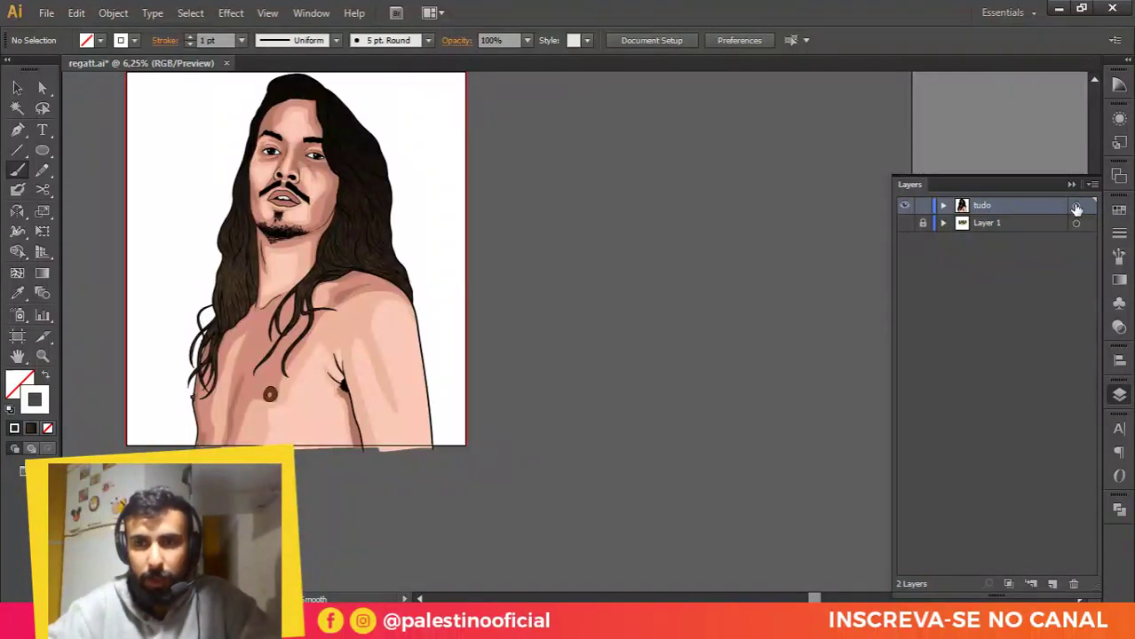
# Step: Copy all visible artwork in tudo, lock that layer, and paste the copy into a new layer above it
pyautogui.click(1077, 206)
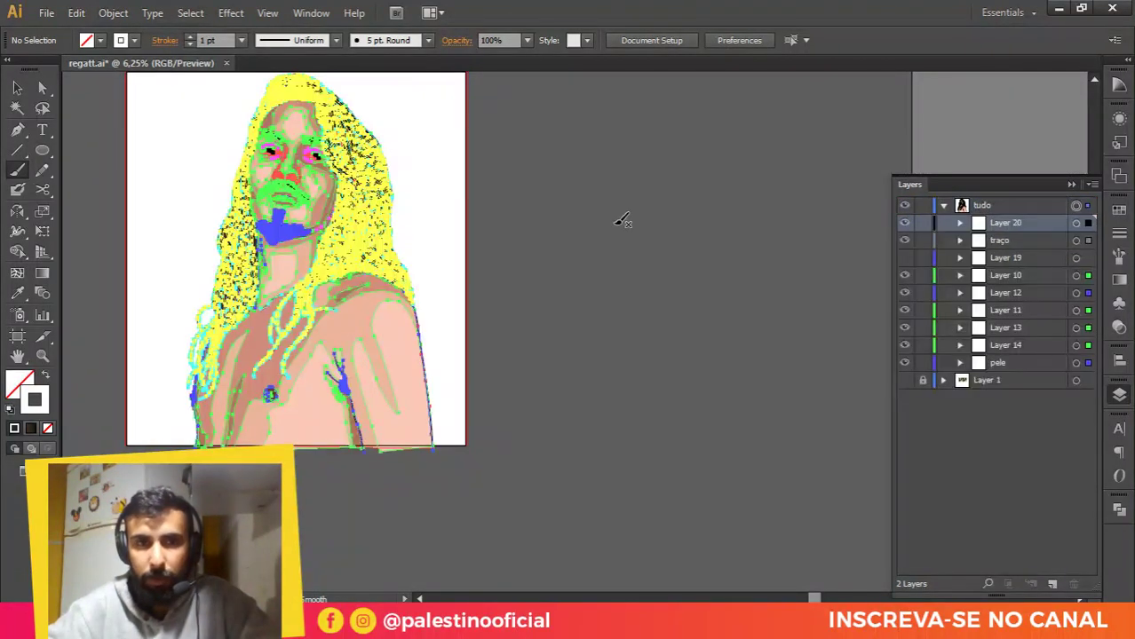
pyautogui.click(921, 205)
pyautogui.click(943, 205)
pyautogui.click(1051, 585)
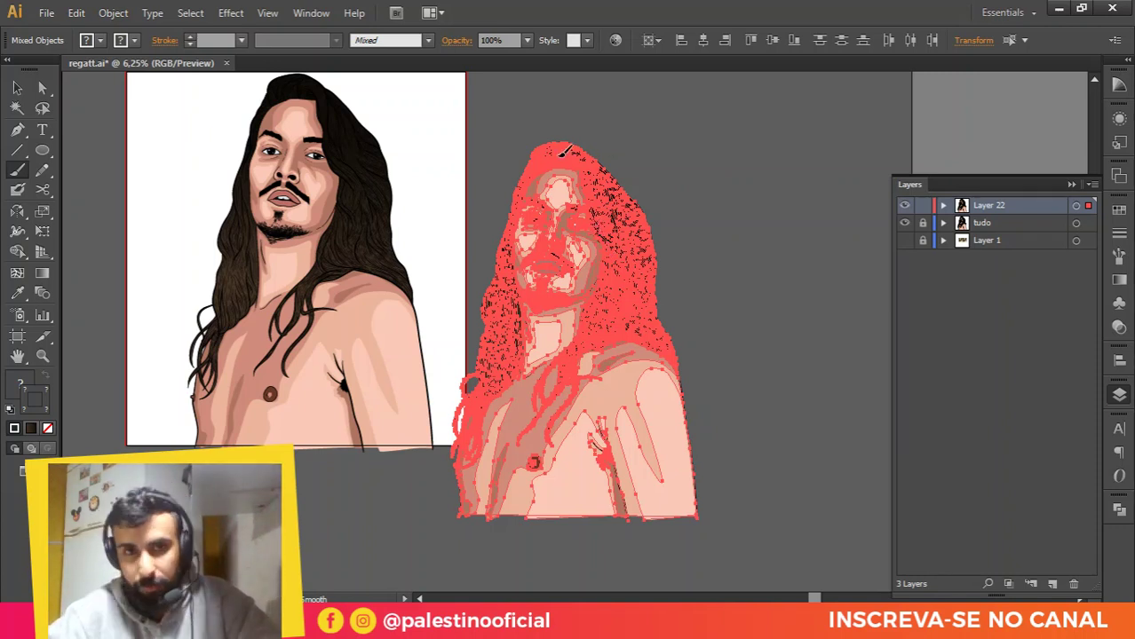
pyautogui.keyDown('ctrl'); pyautogui.click(533, 130); pyautogui.keyUp('ctrl')
pyautogui.click(15, 92)
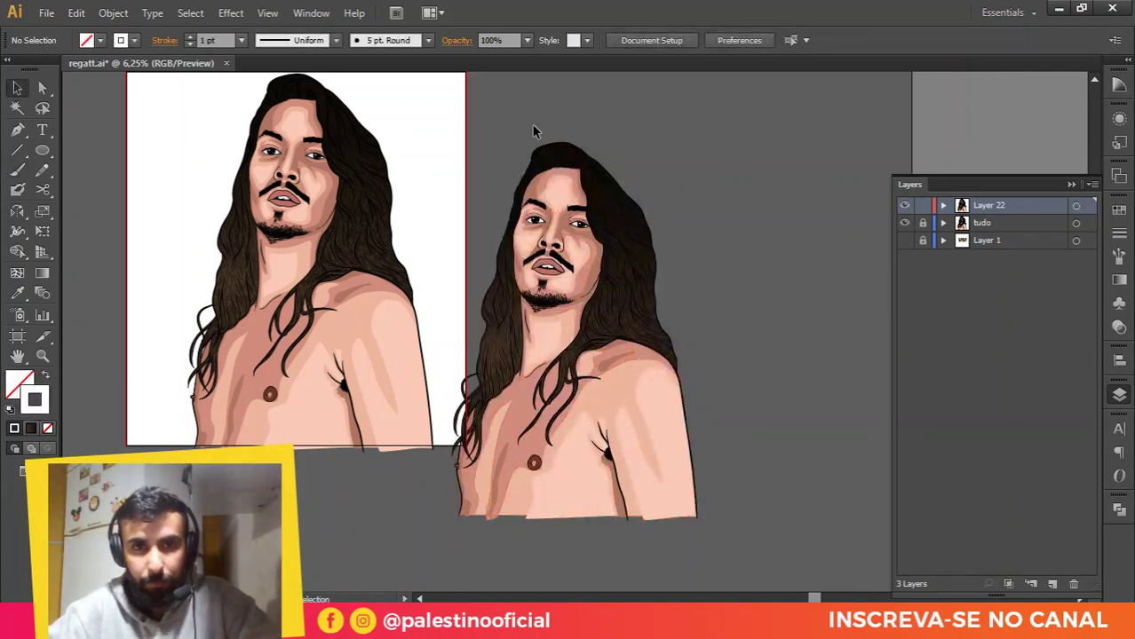
# Step: Group the pasted portrait copy and place it clear of the artboard's right edge
pyautogui.hotkey('shift', 'x')
pyautogui.moveTo(451, 125); pyautogui.dragTo(774, 542)
pyautogui.click(778, 387)
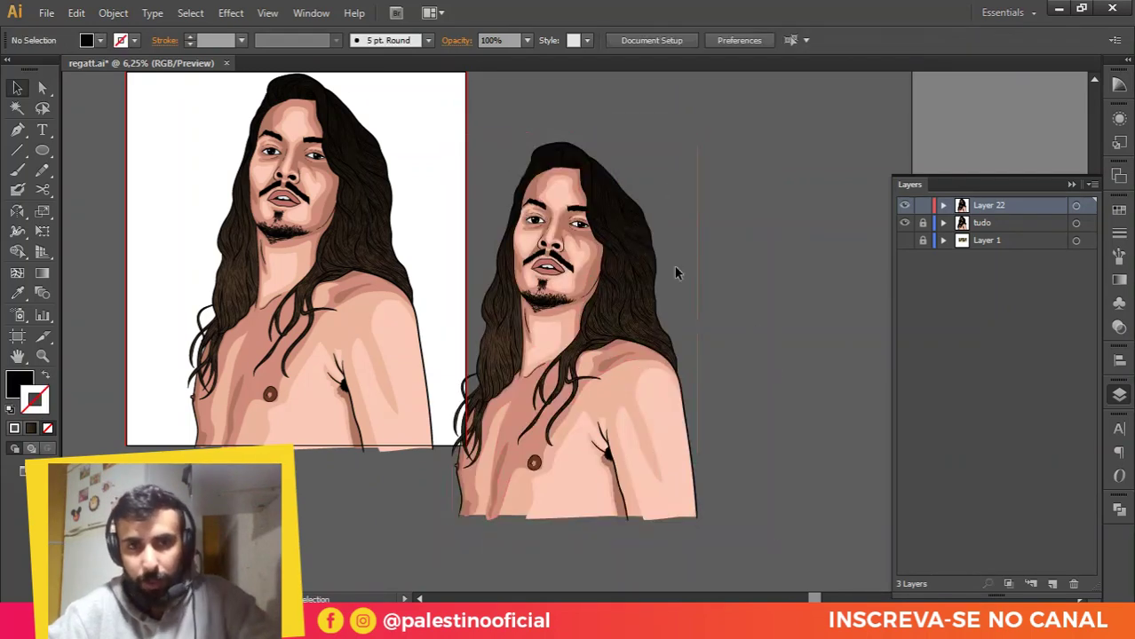
pyautogui.press('a')
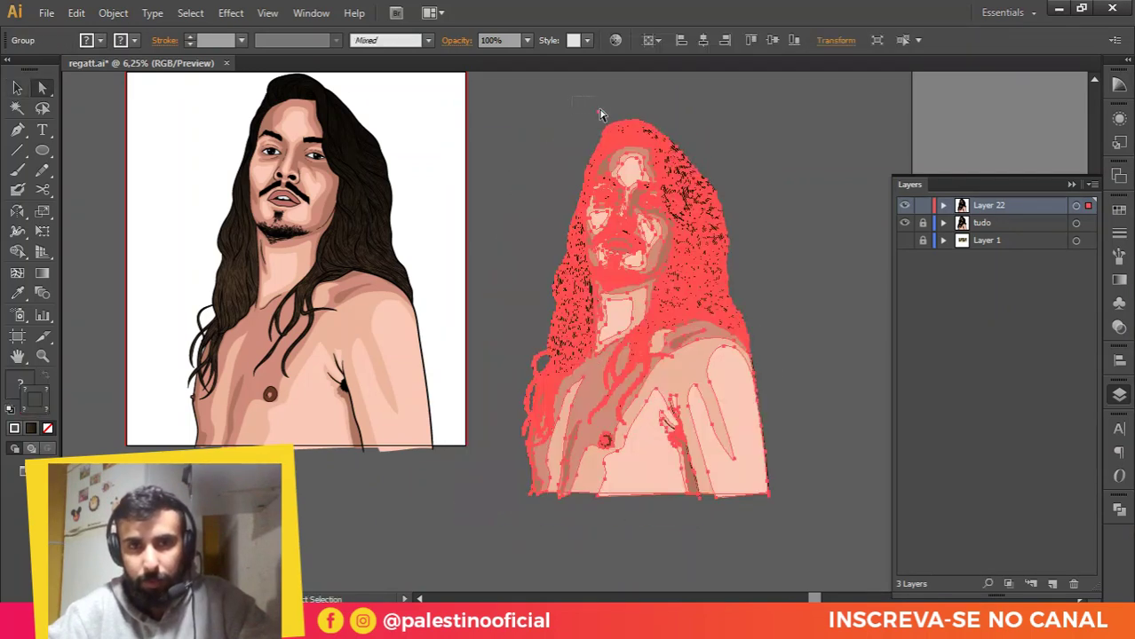
pyautogui.moveTo(597, 108); pyautogui.dragTo(604, 115)
pyautogui.press('Delete')
pyautogui.press('v')
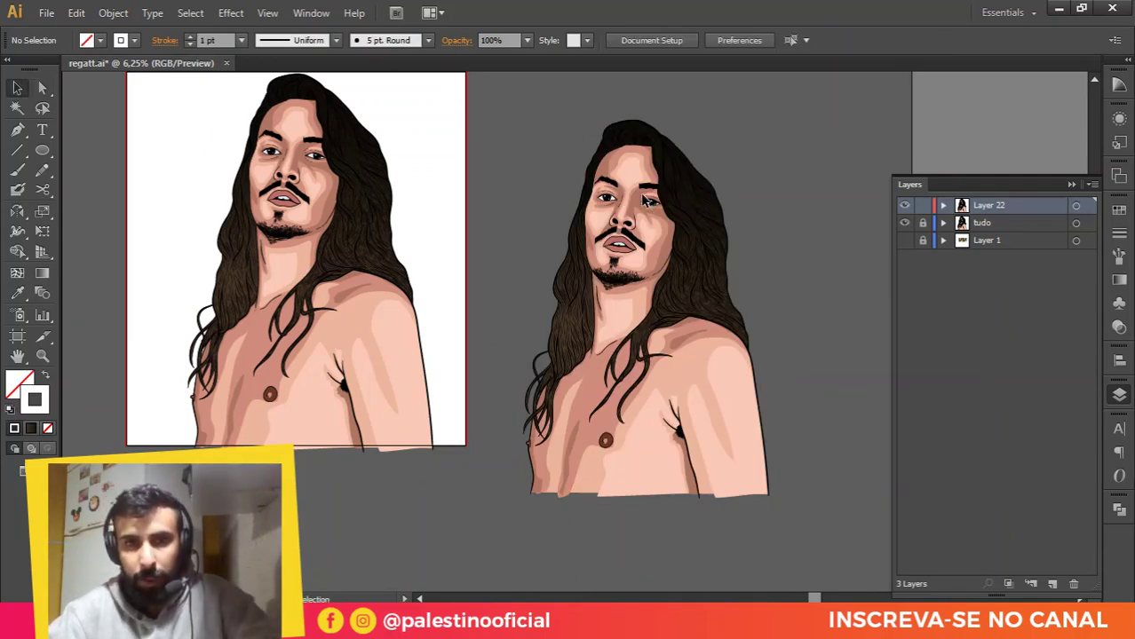
# Step: Apply Outline Stroke to the grouped portrait copy and move it slightly up and to the right beside the original
pyautogui.click(645, 200)
pyautogui.click(113, 12)
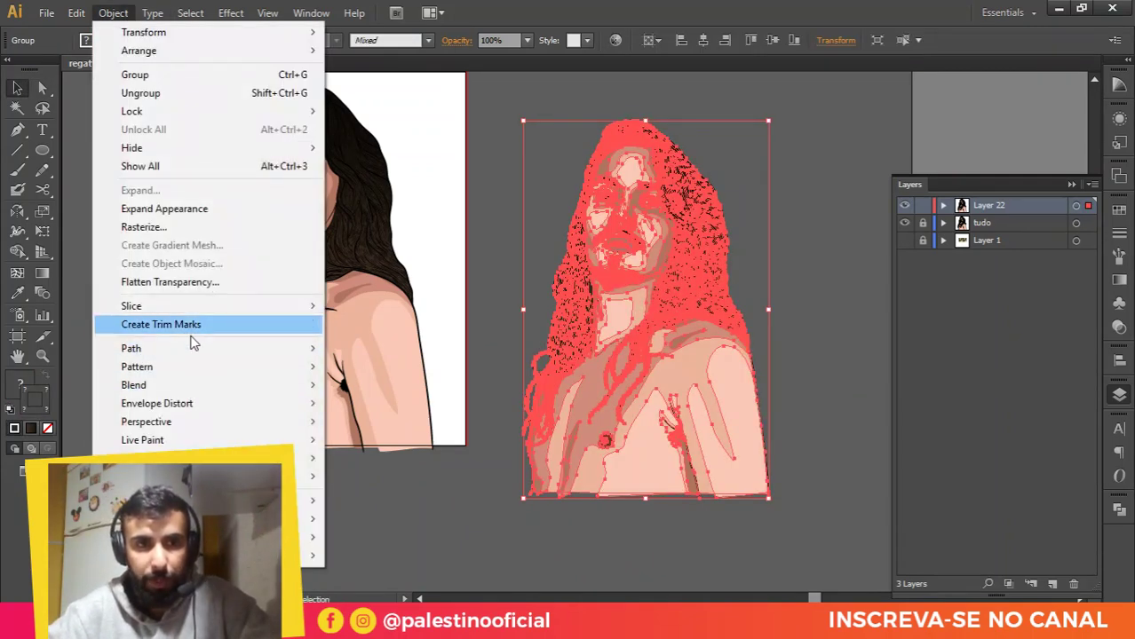
pyautogui.moveTo(190, 349)
pyautogui.click(379, 392)
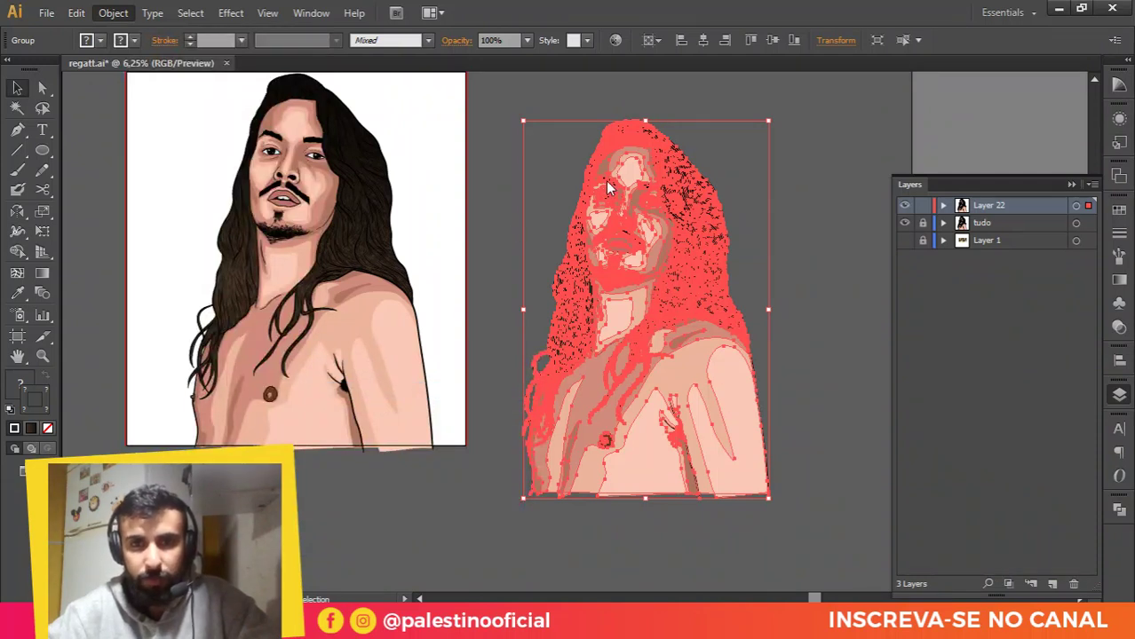
pyautogui.click(556, 173)
pyautogui.click(719, 161)
pyautogui.click(770, 117)
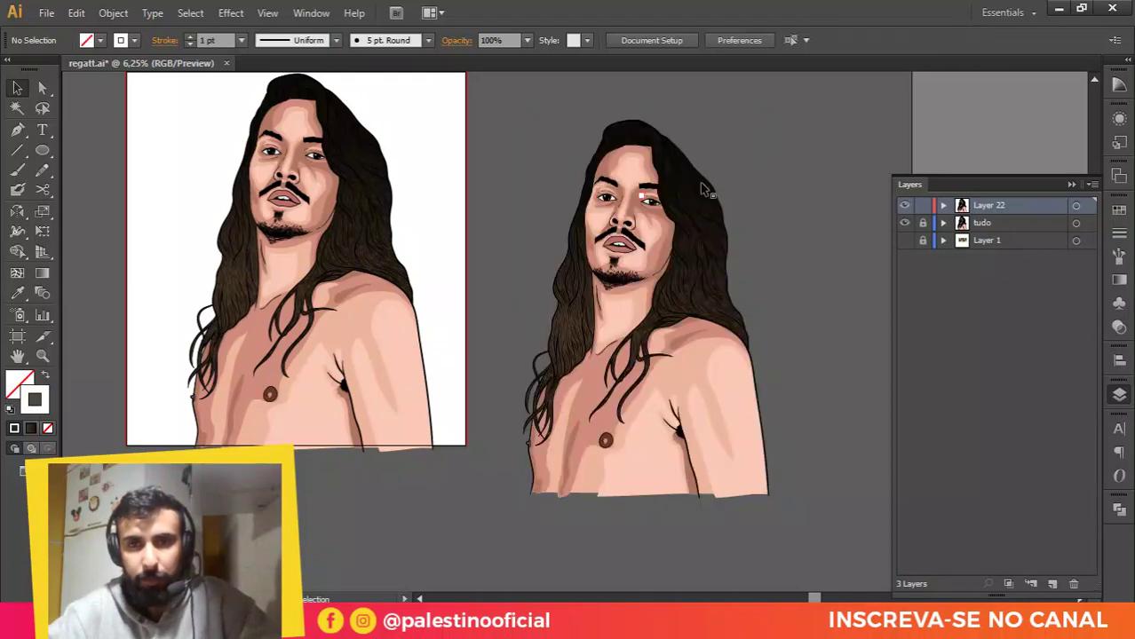
pyautogui.click(653, 271)
pyautogui.moveTo(654, 271); pyautogui.dragTo(672, 232)
pyautogui.click(793, 218)
# Step: Draw a large circle centred near the copy's chin, reaching from just above the hair down to the chest
pyautogui.moveTo(111, 121); pyautogui.dragTo(133, 189)
pyautogui.moveTo(640, 255); pyautogui.dragTo(801, 106)
pyautogui.press('v')
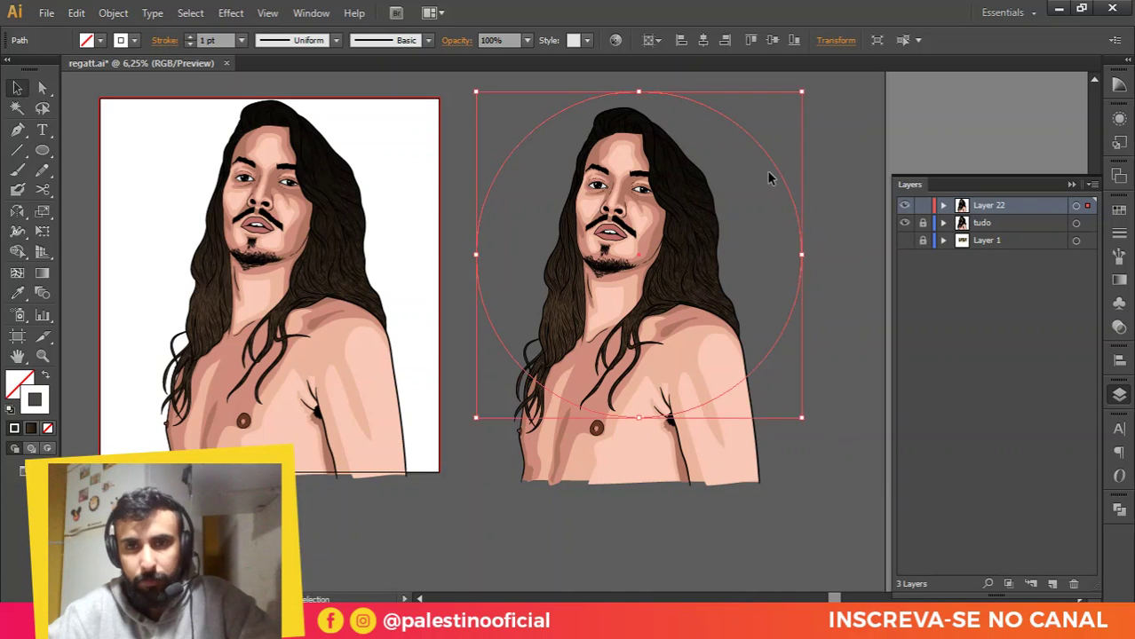
# Step: Fill the circle with the purple swatch and remove its stroke
pyautogui.click(1118, 211)
pyautogui.click(1050, 230)
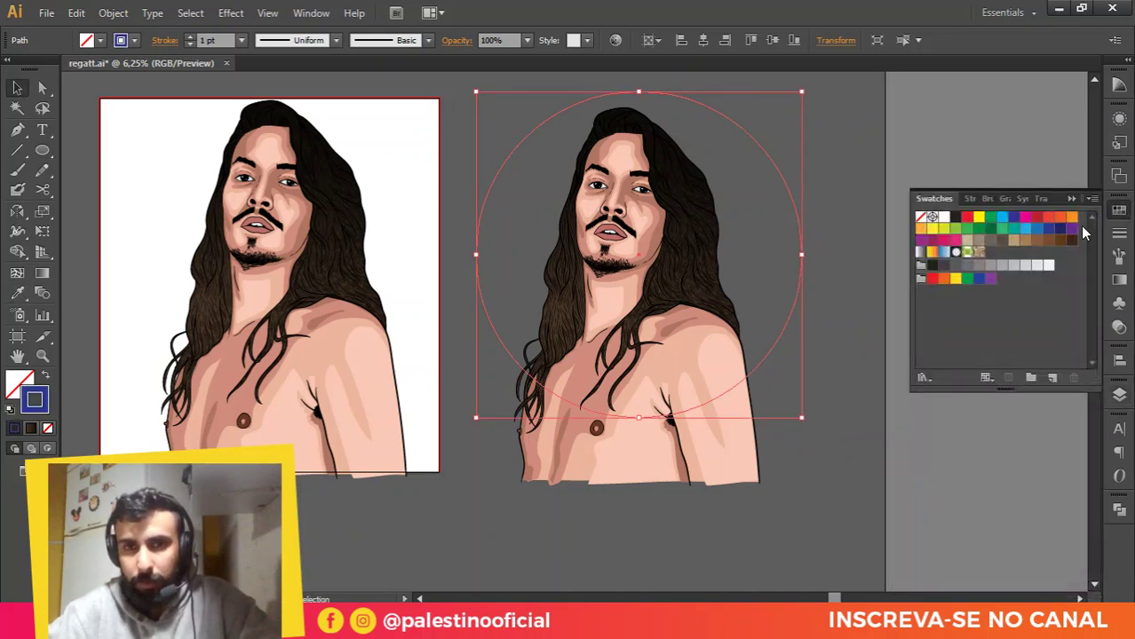
pyautogui.press('/')
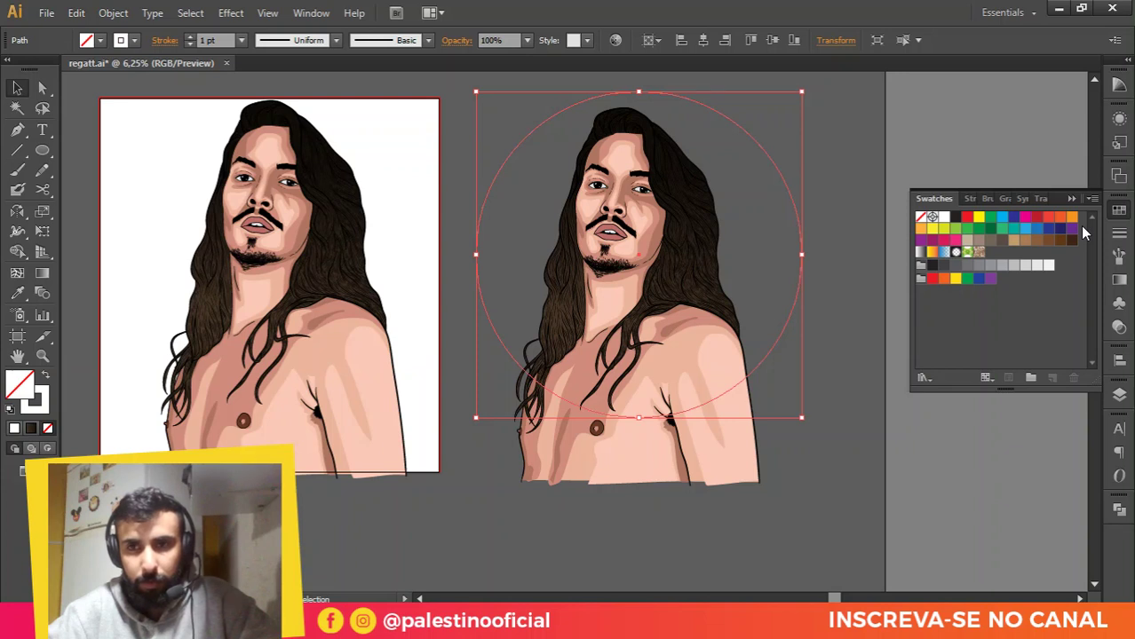
pyautogui.click(1072, 228)
pyautogui.press('x')
pyautogui.click(922, 216)
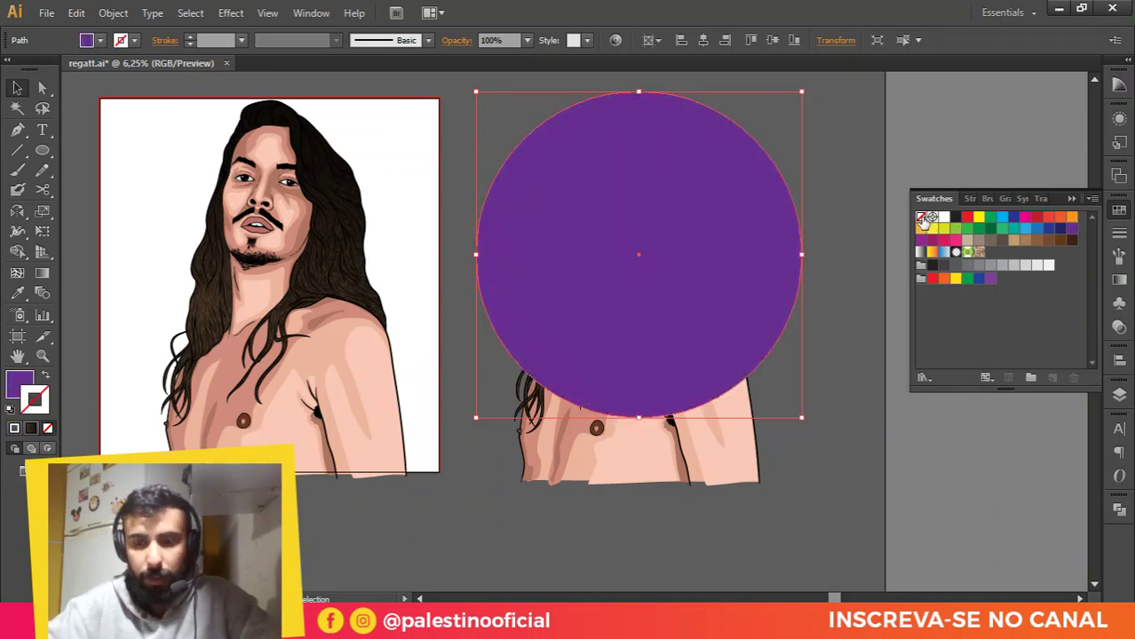
# Step: Send the purple circle behind the portrait copy and lower it until its bottom edge meets the torso's lower edge
pyautogui.hotkey('ctrl', 'shift', '[')
pyautogui.moveTo(747, 194); pyautogui.dragTo(744, 267)
pyautogui.hotkey('ctrl', 'shift', 'a')
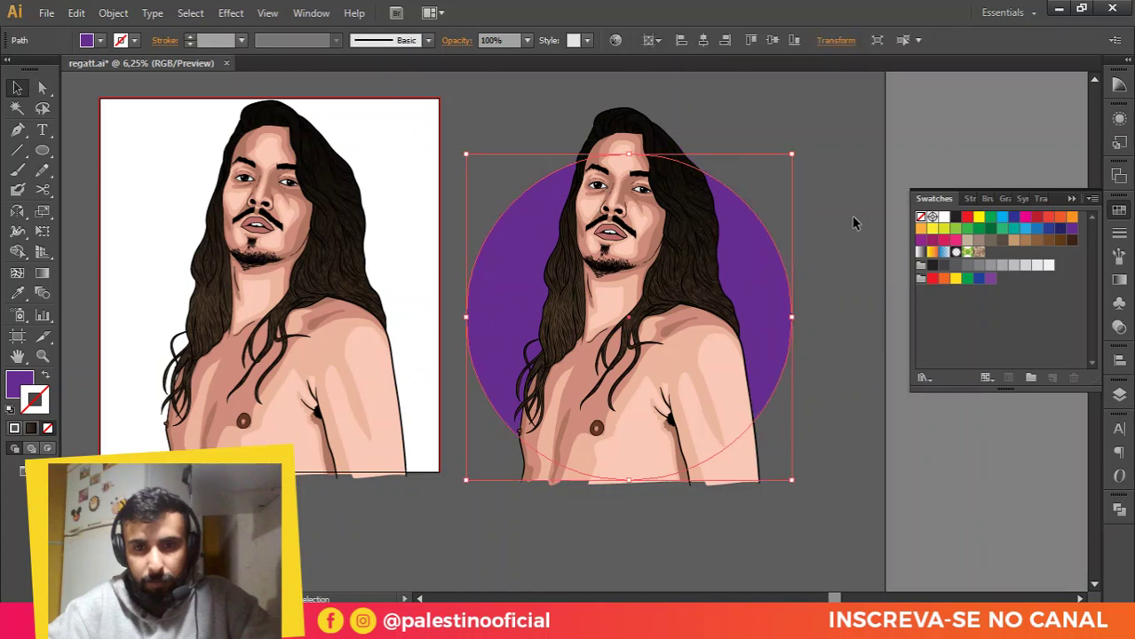
# Step: Duplicate the circle in place, bring it to the front and use it as a clipping mask on the portrait copy
pyautogui.hotkey('ctrl', 'c')
pyautogui.hotkey('ctrl', 'f')
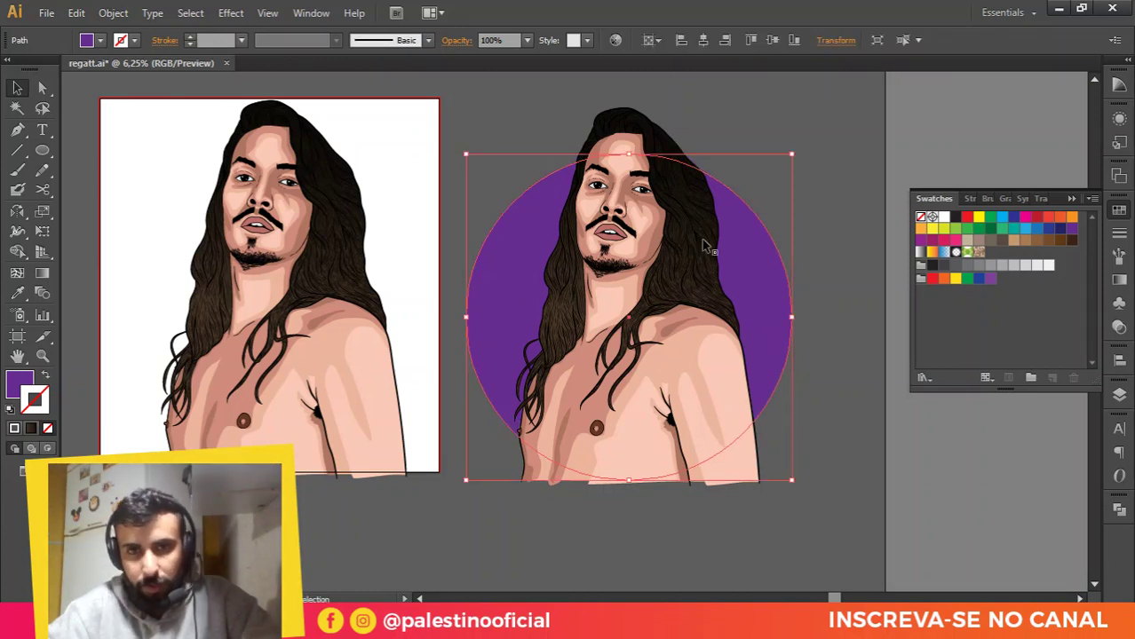
pyautogui.hotkey('ctrl', 'shift', ']')
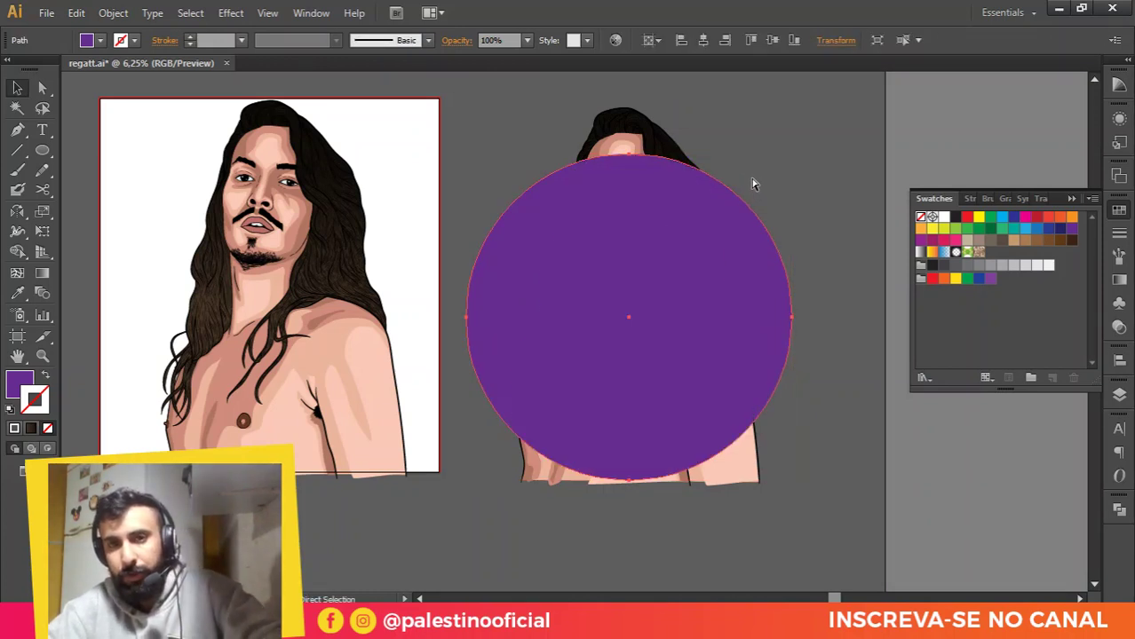
pyautogui.keyDown('shift'); pyautogui.click(647, 133); pyautogui.keyUp('shift')
pyautogui.rightClick(721, 59)
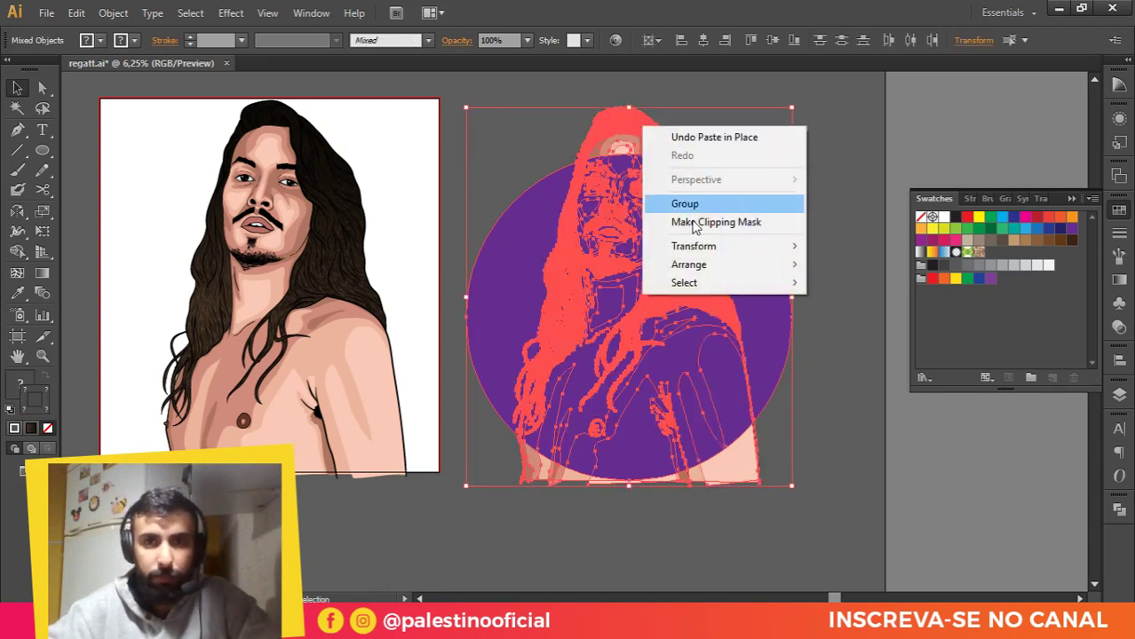
pyautogui.click(717, 222)
pyautogui.click(794, 181)
# Step: Pull the circular mask's top anchor straight up above the hair so the mask includes the whole head
pyautogui.press('a')
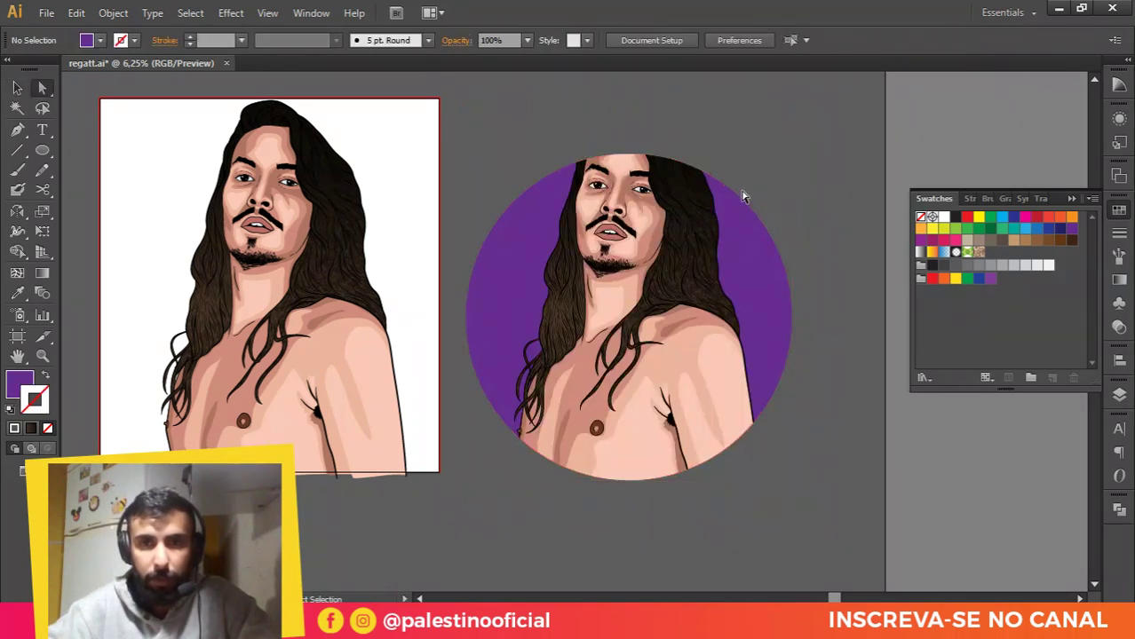
pyautogui.click(633, 160)
pyautogui.moveTo(629, 160); pyautogui.dragTo(631, 101)
pyautogui.click(809, 112)
pyautogui.press('v')
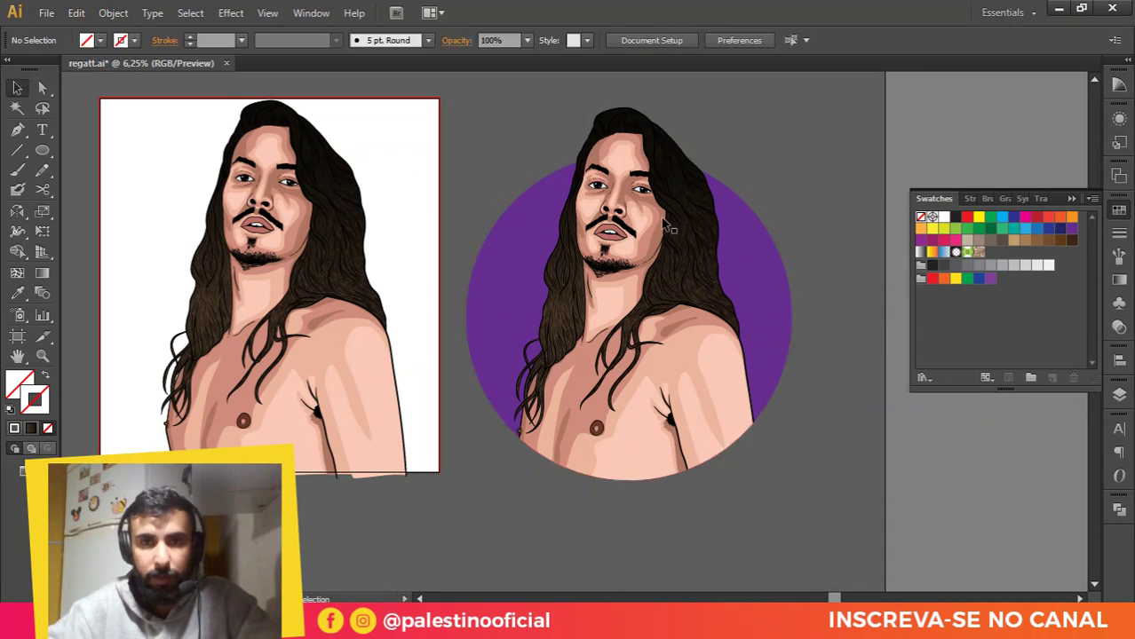
# Step: Group the masked portrait with its purple circle and scale the group down beside the artboard
pyautogui.hotkey('ctrl', '-')
pyautogui.moveTo(569, 213); pyautogui.dragTo(749, 365)
pyautogui.hotkey('ctrl', 'g')
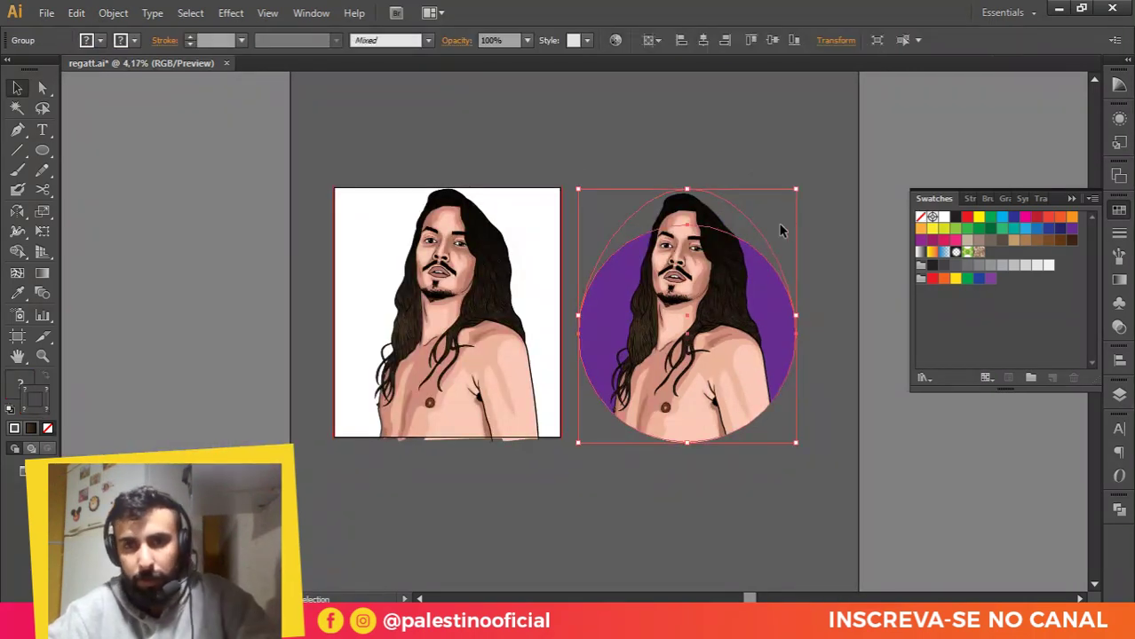
pyautogui.moveTo(797, 189); pyautogui.dragTo(732, 270)
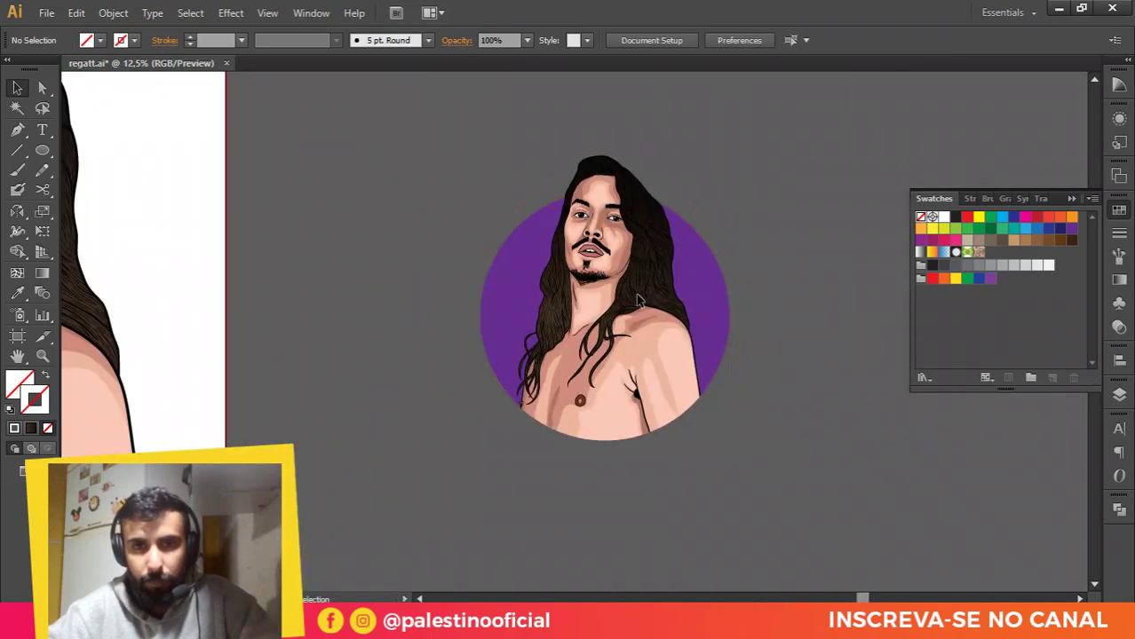
# Step: Duplicate the circular portrait directly to the right of the original and select the duplicate's purple background circle
pyautogui.moveTo(621, 302); pyautogui.dragTo(728, 313)
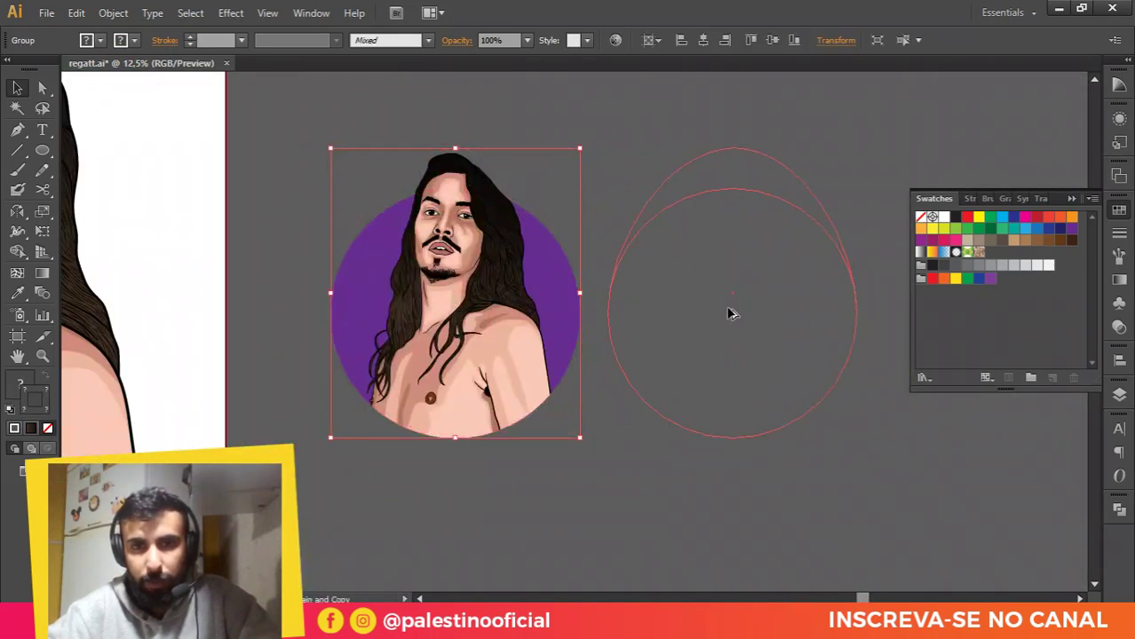
pyautogui.moveTo(648, 151); pyautogui.dragTo(648, 151)
pyautogui.press('a')
pyautogui.click(641, 261)
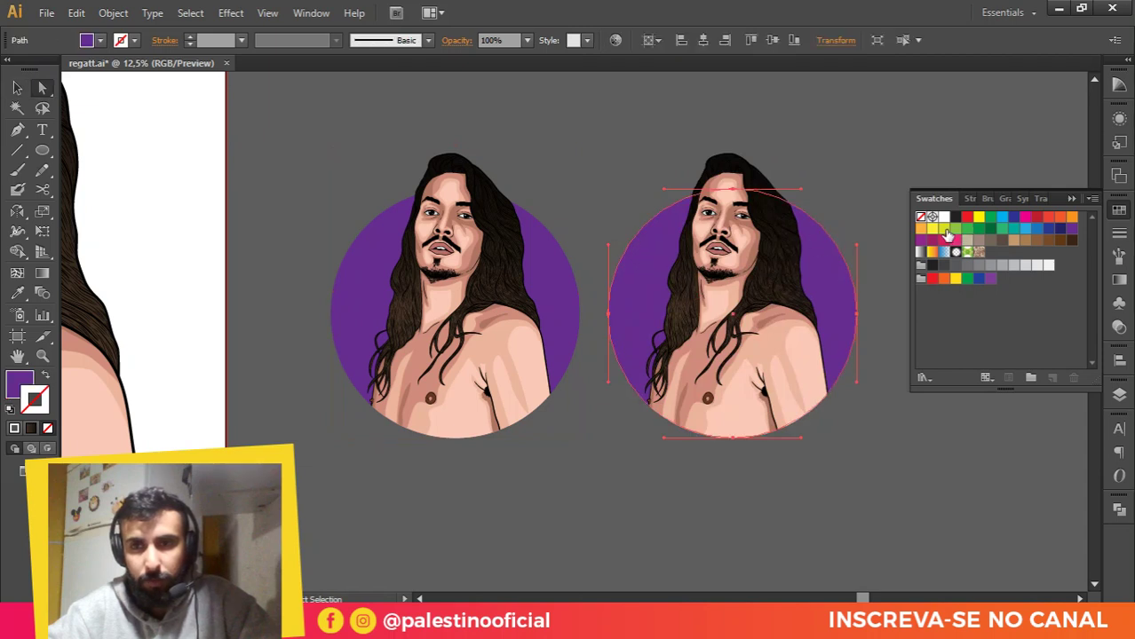
pyautogui.click(943, 230)
pyautogui.click(933, 230)
pyautogui.hotkey('ctrl', 'z')
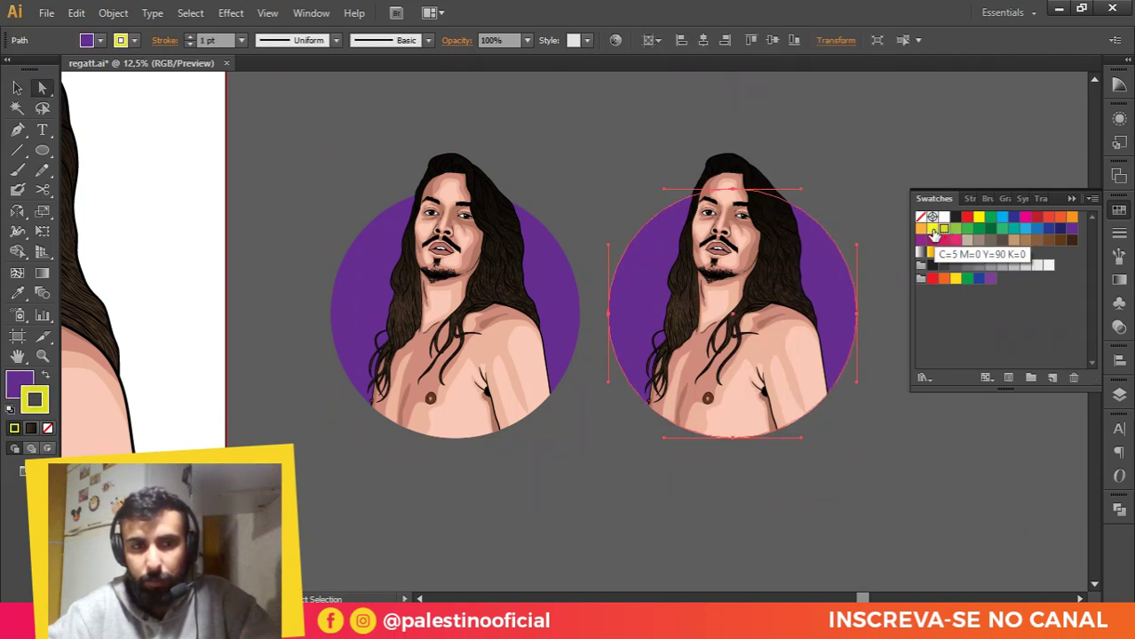
pyautogui.hotkey('ctrl', 'z')
# Step: Fill the duplicate's background circle with the yellow C=5 M=0 Y=90 K=0 swatch
pyautogui.press('x')
pyautogui.click(932, 231)
pyautogui.press('v')
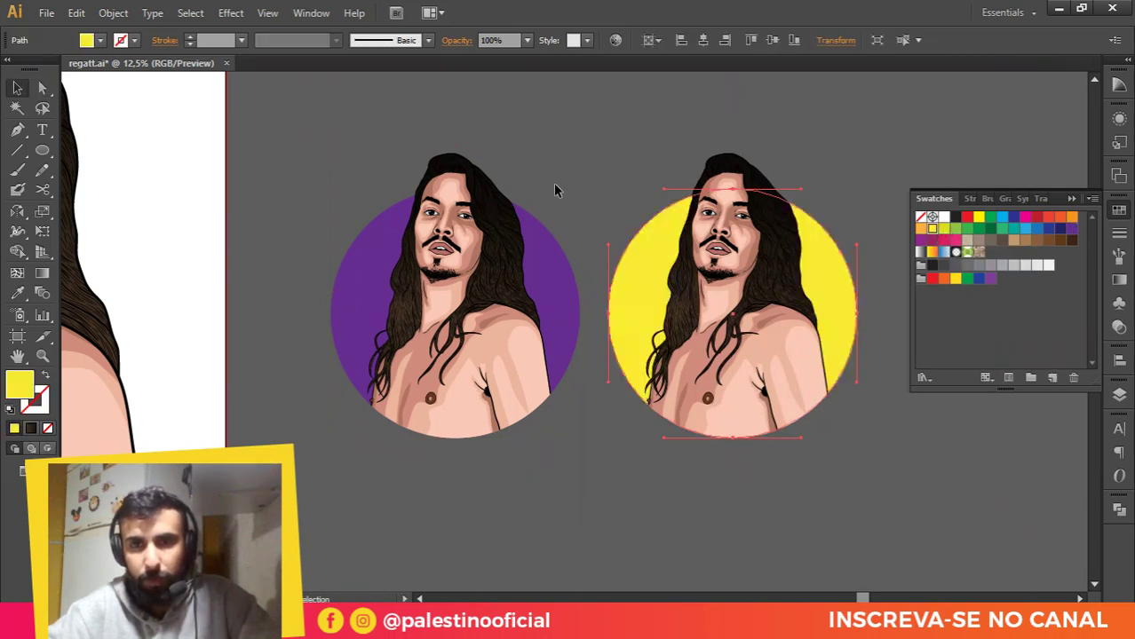
pyautogui.click(554, 184)
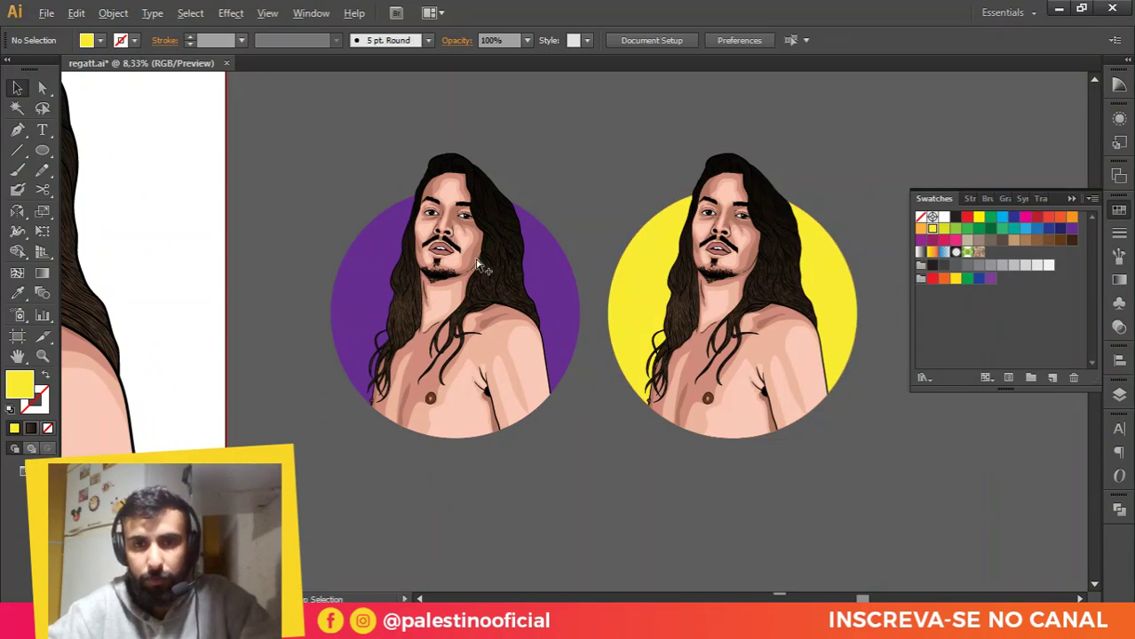
# Step: Duplicate the purple circular portrait straight down, directly below the original
pyautogui.hotkey('ctrl', '-')
pyautogui.moveTo(684, 285); pyautogui.dragTo(679, 469)
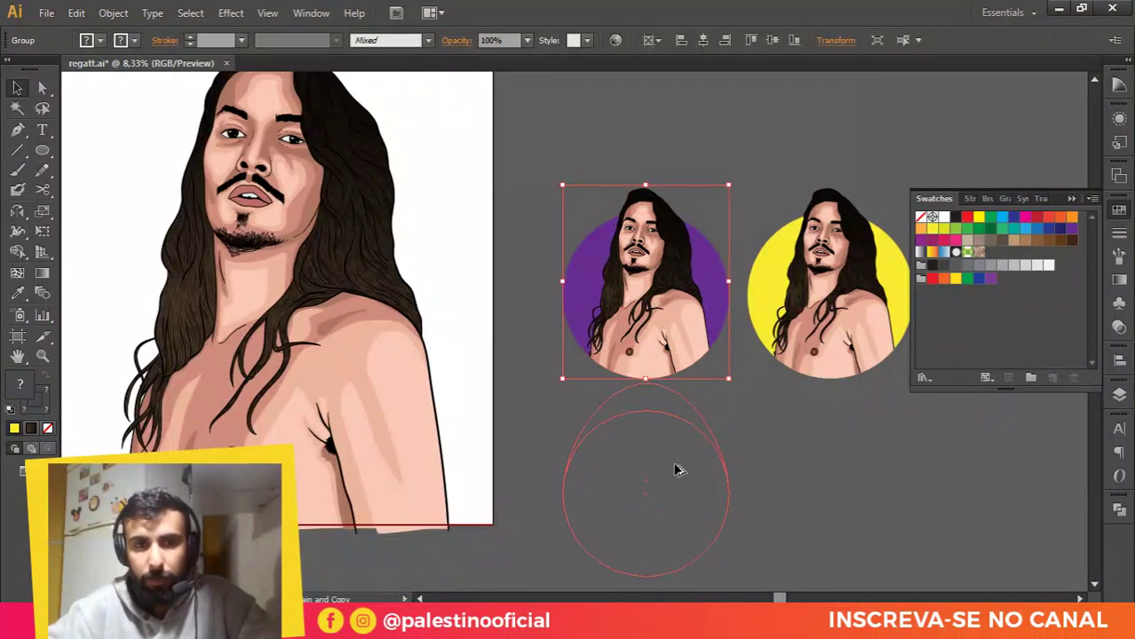
pyautogui.moveTo(753, 472); pyautogui.dragTo(646, 397)
pyautogui.click(644, 399)
# Step: Delete the clipping path and the purple background circle from the lower duplicate, keeping only the portrait
pyautogui.press('a')
pyautogui.click(581, 324)
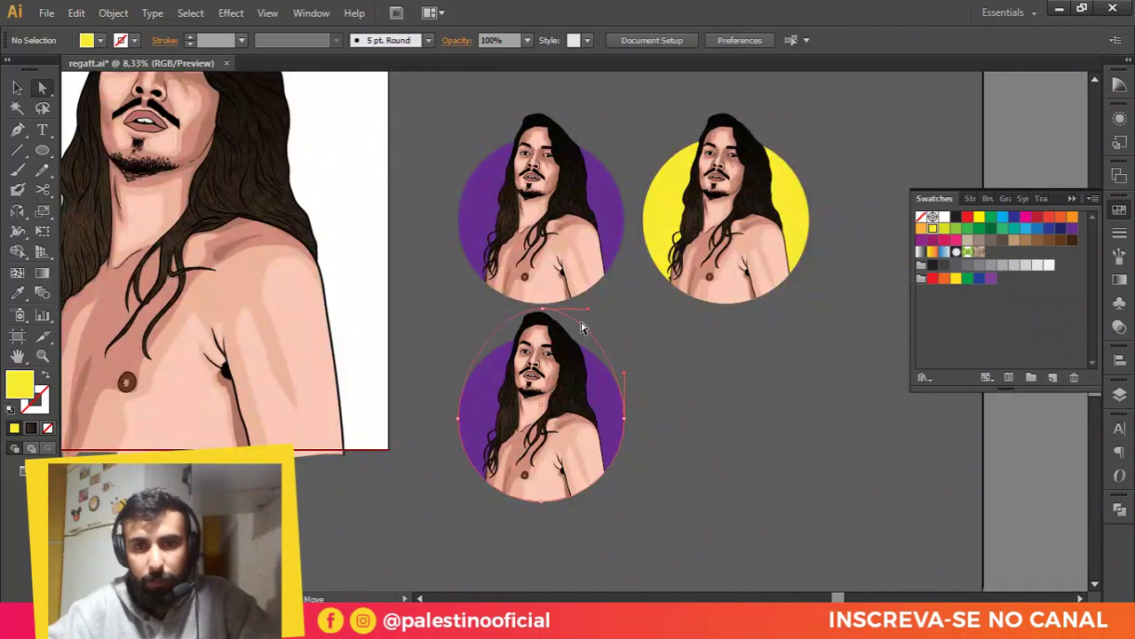
pyautogui.click(583, 325)
pyautogui.click(624, 403)
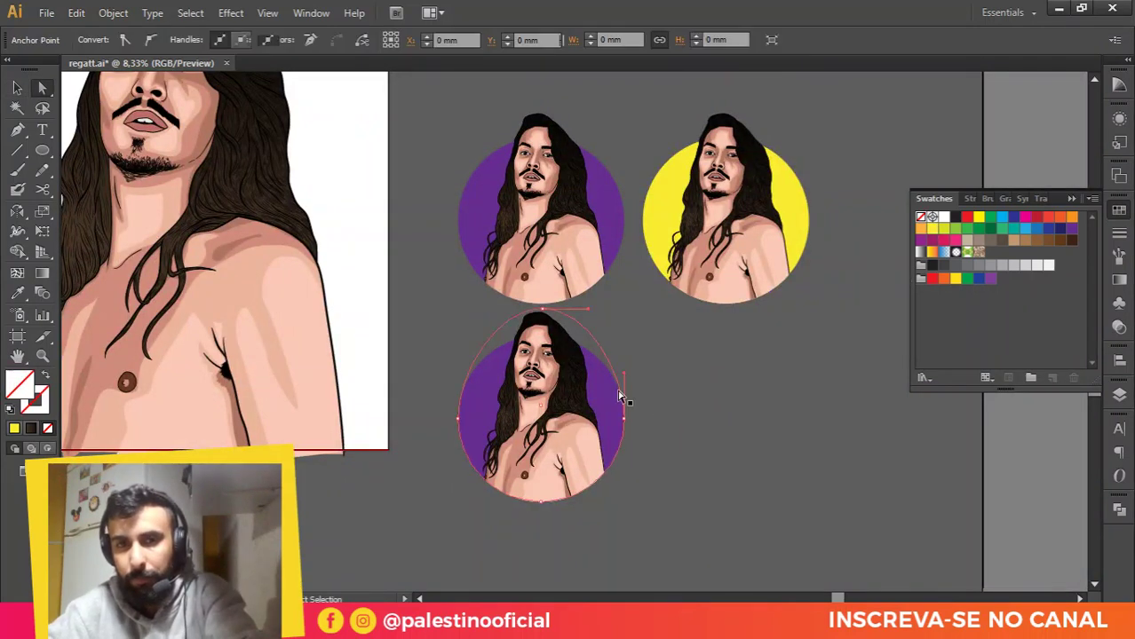
pyautogui.press('Delete')
pyautogui.click(619, 413)
pyautogui.press('Delete')
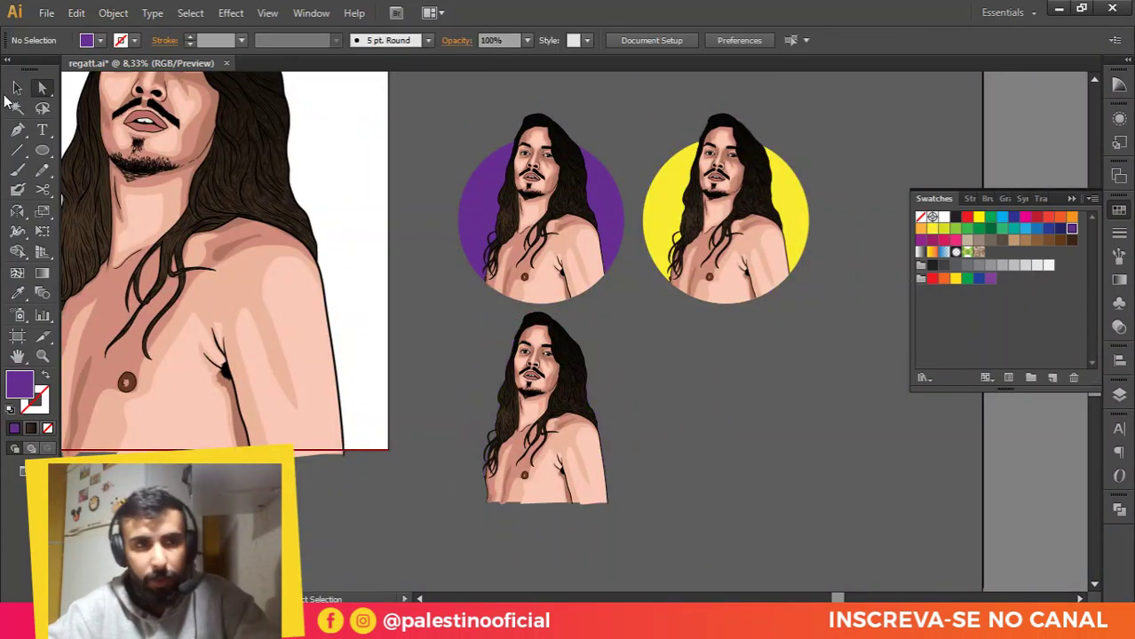
# Step: Draw a purple square slightly wider than the unmasked portrait, shift it down over the torso and send it to the back
pyautogui.moveTo(41, 150); pyautogui.dragTo(124, 150)
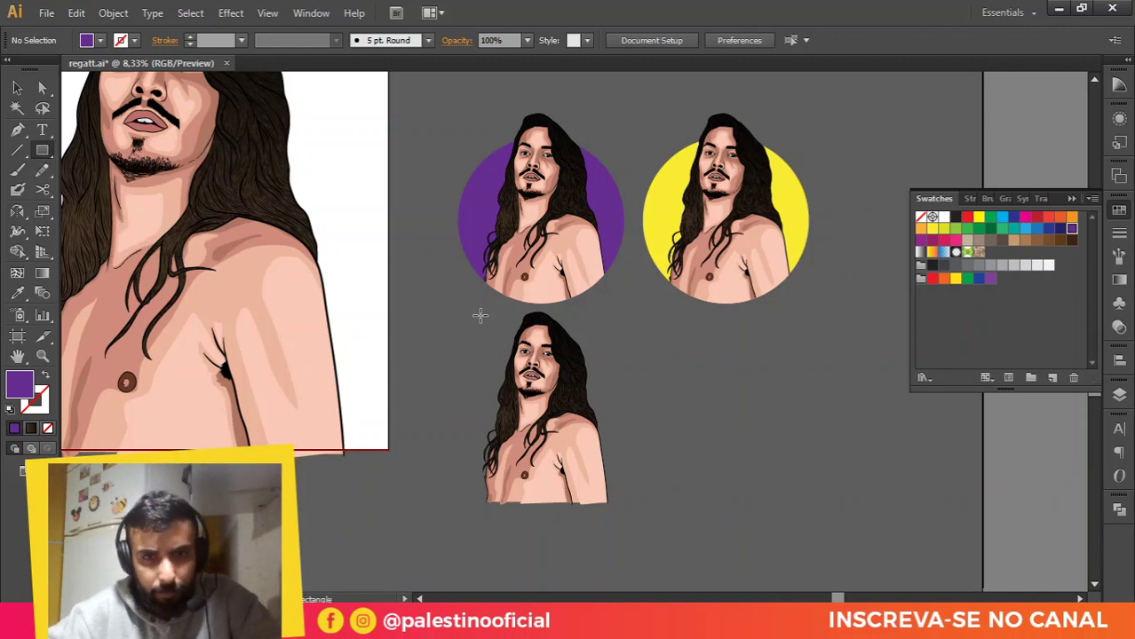
pyautogui.moveTo(472, 311); pyautogui.dragTo(620, 460)
pyautogui.press('v')
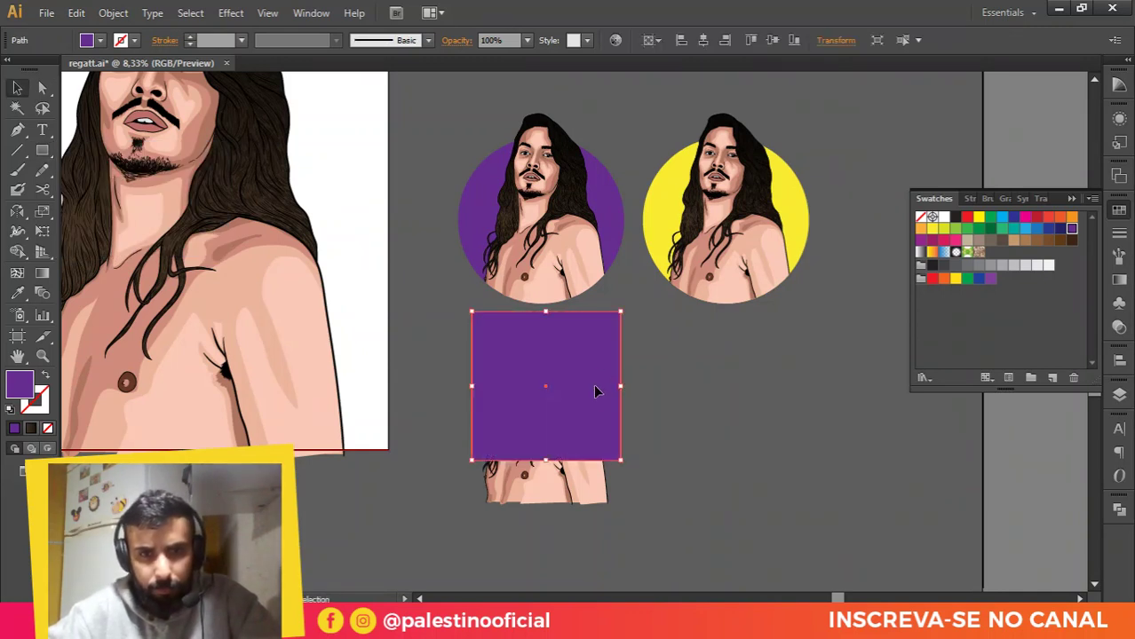
pyautogui.moveTo(595, 390); pyautogui.dragTo(597, 406)
pyautogui.hotkey('ctrl', 'shift', '[')
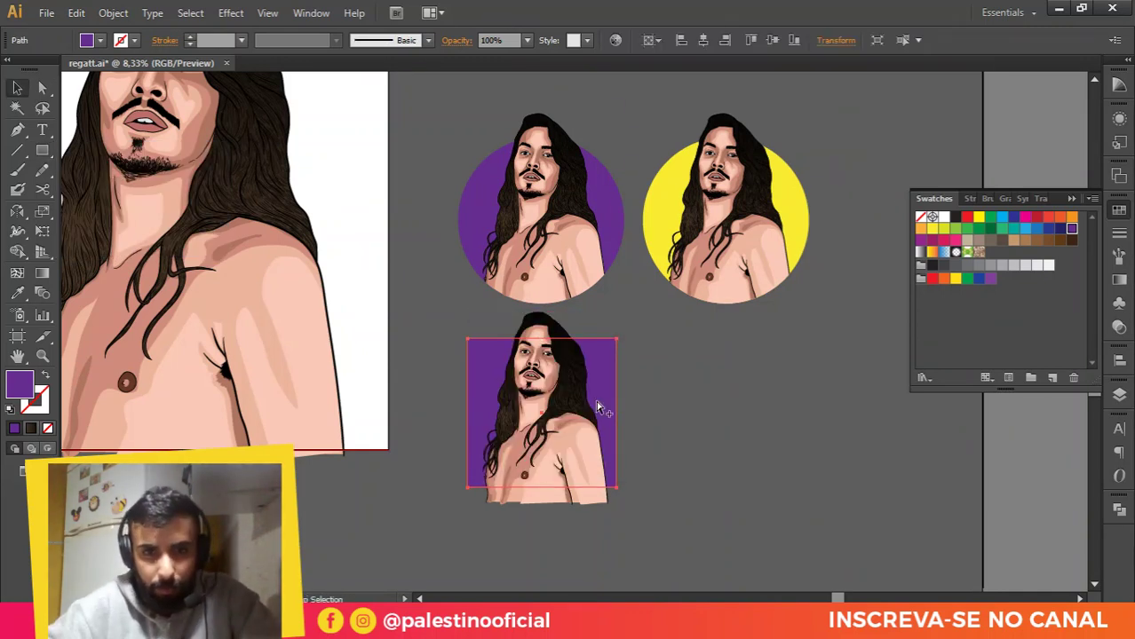
# Step: Place a copy of the purple square in front of the portrait and make it the portrait's clipping mask
pyautogui.scroll(1, 597, 406)
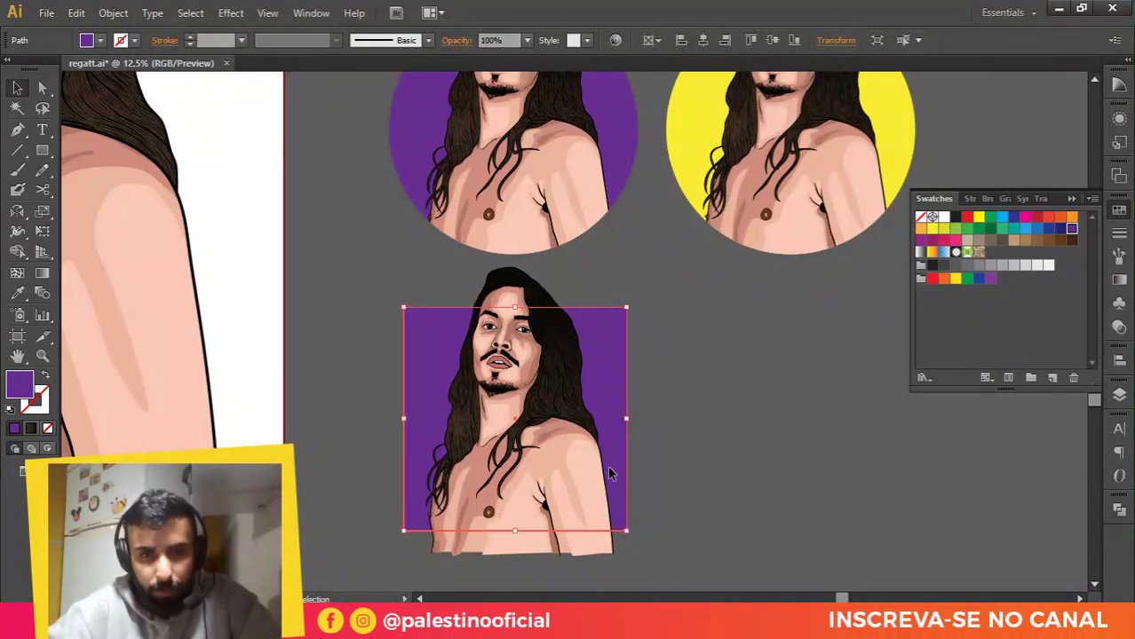
pyautogui.hotkey('ctrl', 'shift', ']')
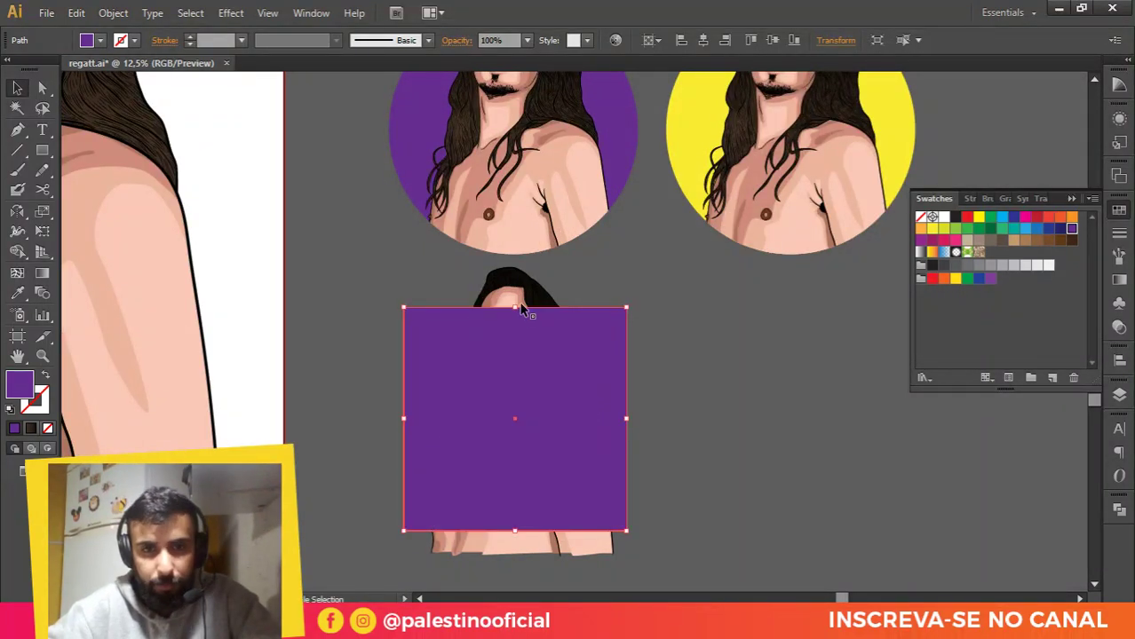
pyautogui.keyDown('shift'); pyautogui.click(522, 298); pyautogui.keyUp('shift')
pyautogui.rightClick(518, 291)
pyautogui.click(559, 388)
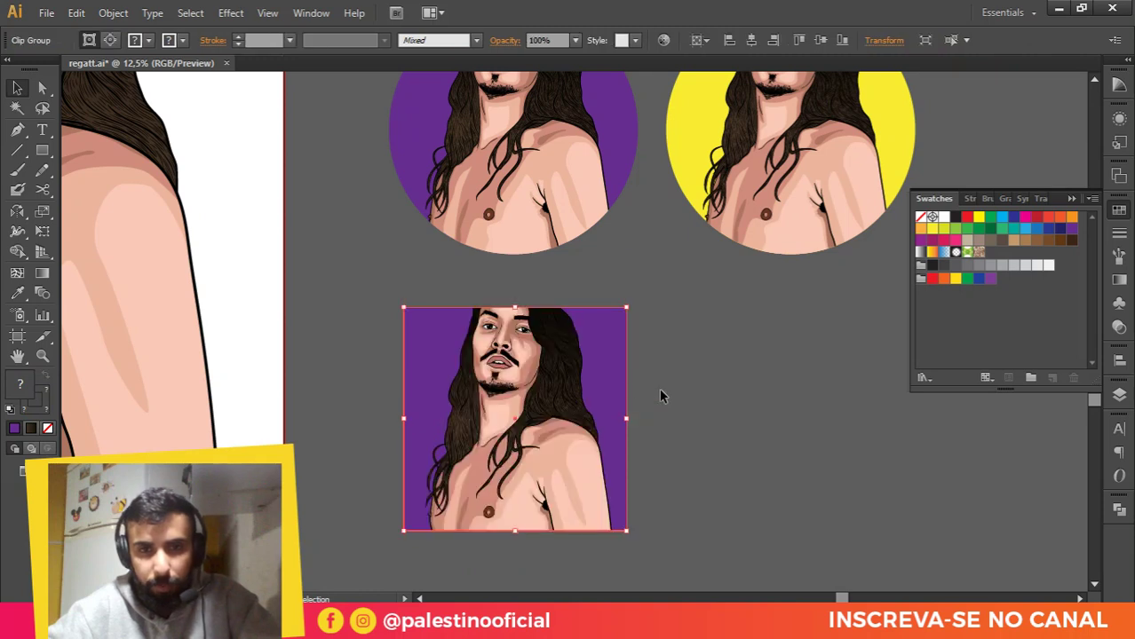
# Step: Raise the square mask's top edge above the hair so the mask includes the whole head
pyautogui.press('a')
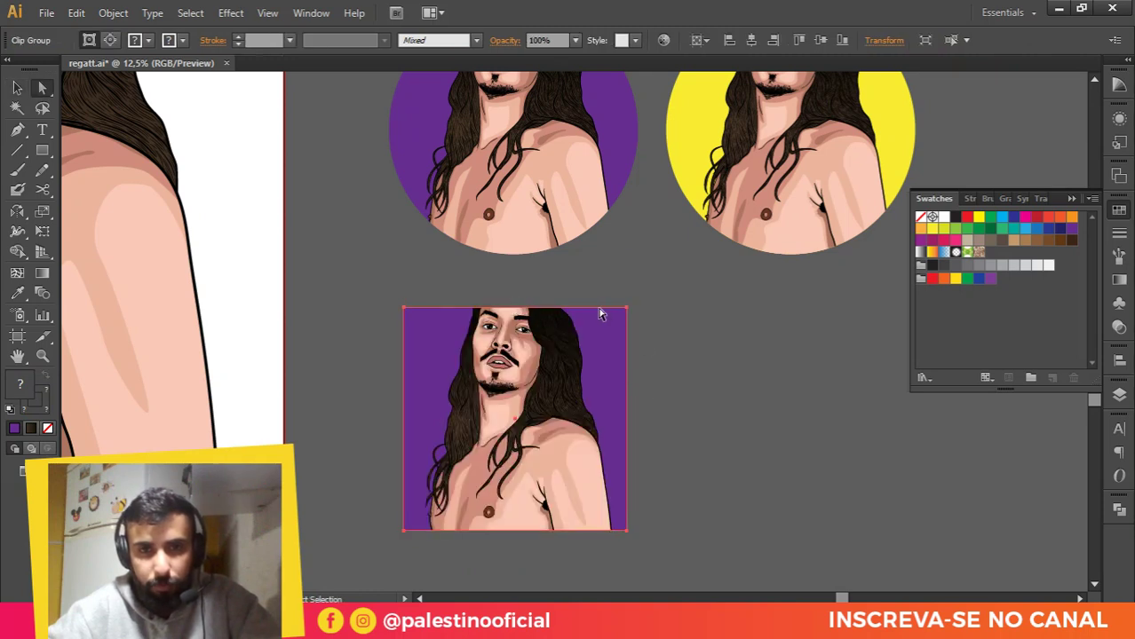
pyautogui.click(407, 310)
pyautogui.moveTo(405, 312); pyautogui.dragTo(405, 265)
# Step: Fill the background square behind the portrait with the light blue swatch
pyautogui.click(616, 323)
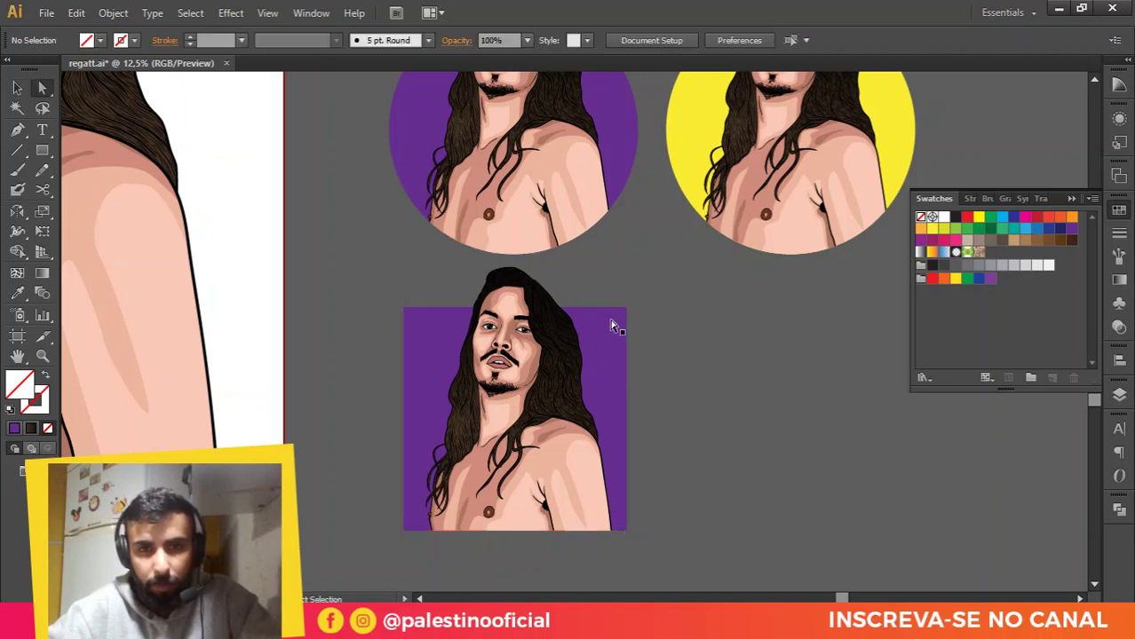
pyautogui.click(1001, 222)
pyautogui.press('v')
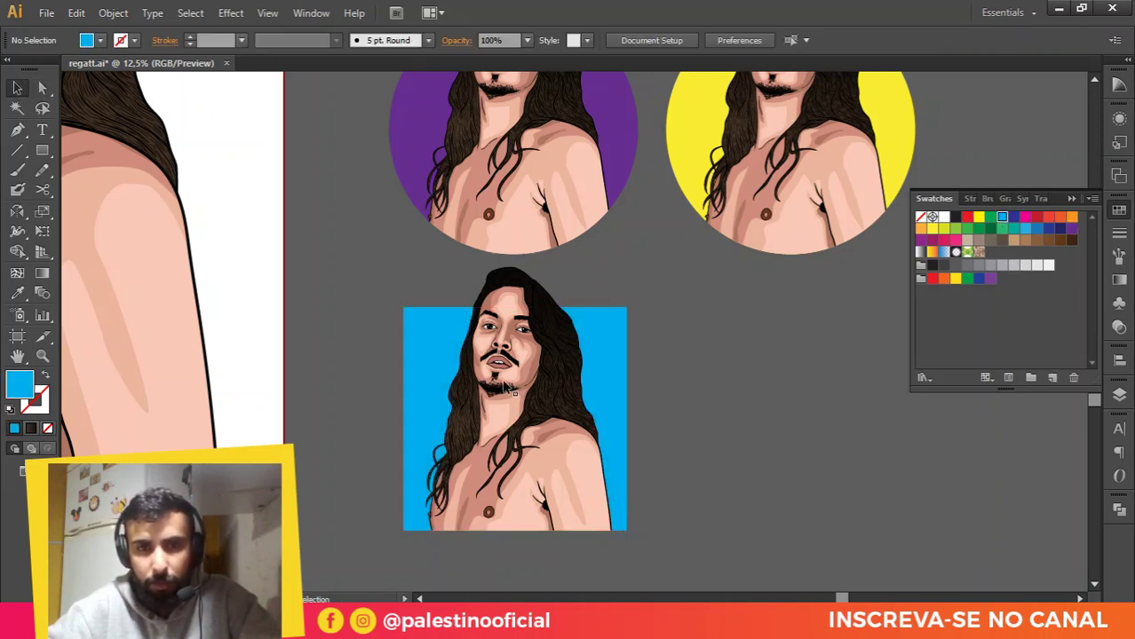
pyautogui.click(495, 380)
pyautogui.moveTo(494, 431); pyautogui.dragTo(755, 430)
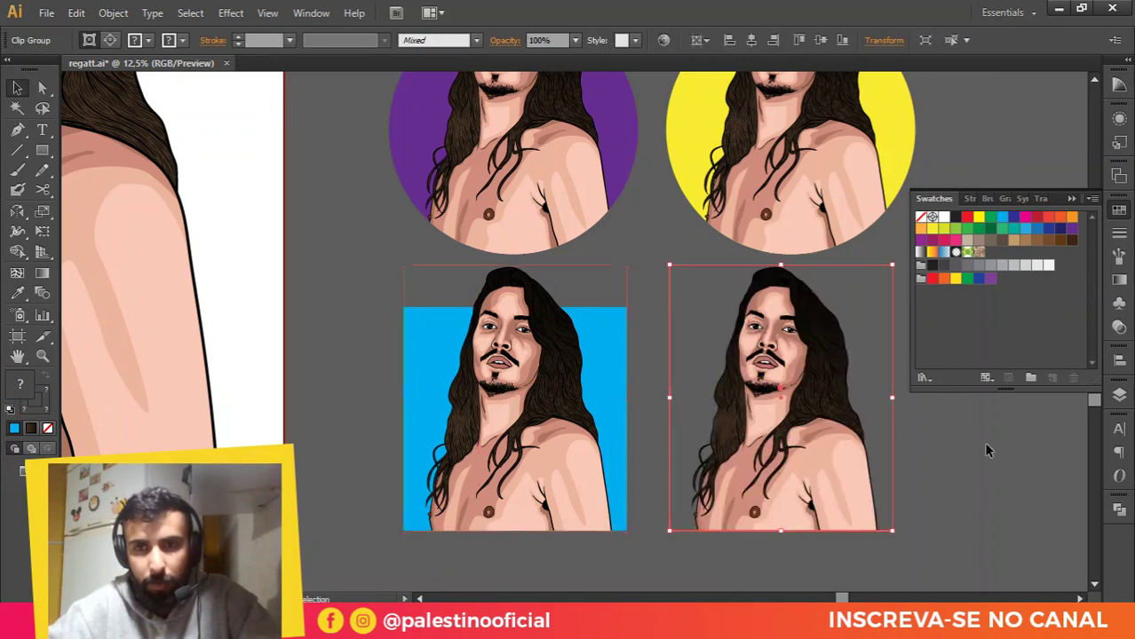
pyautogui.click(983, 441)
pyautogui.hotkey('ctrl', 'z')
# Step: Group the masked portrait with its blue square and duplicate the group to the right, beneath the yellow circle
pyautogui.click(936, 495)
pyautogui.moveTo(376, 338); pyautogui.dragTo(881, 417)
pyautogui.hotkey('ctrl', 'g')
pyautogui.click(656, 472)
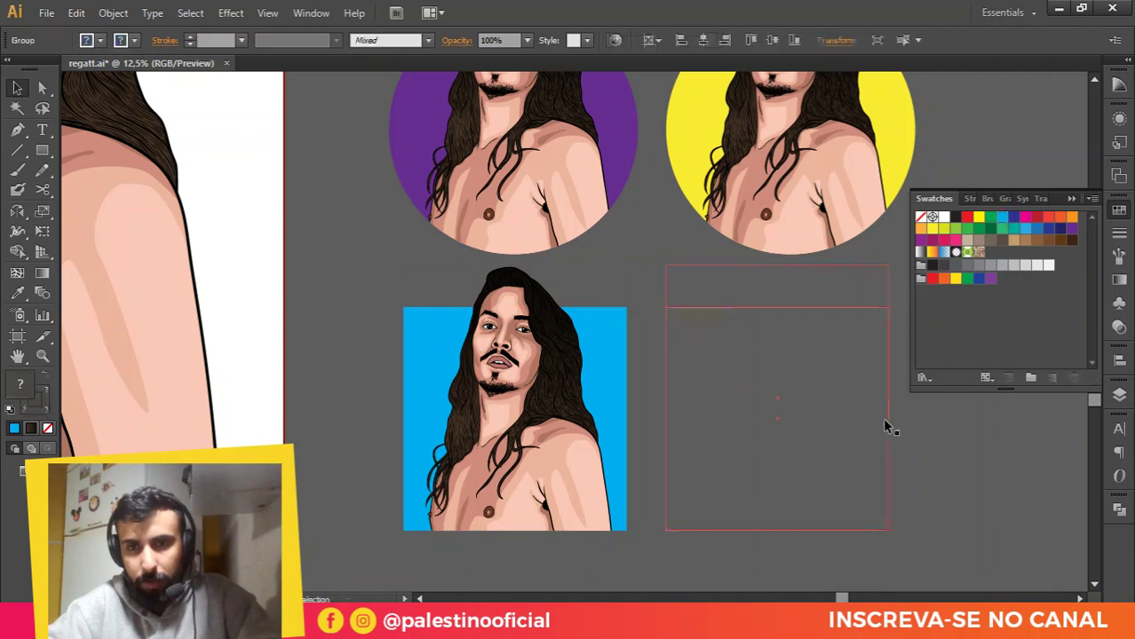
# Step: Fill the duplicated group's background square with the green swatch from the colour group
pyautogui.press('a')
pyautogui.click(966, 279)
pyautogui.press('v')
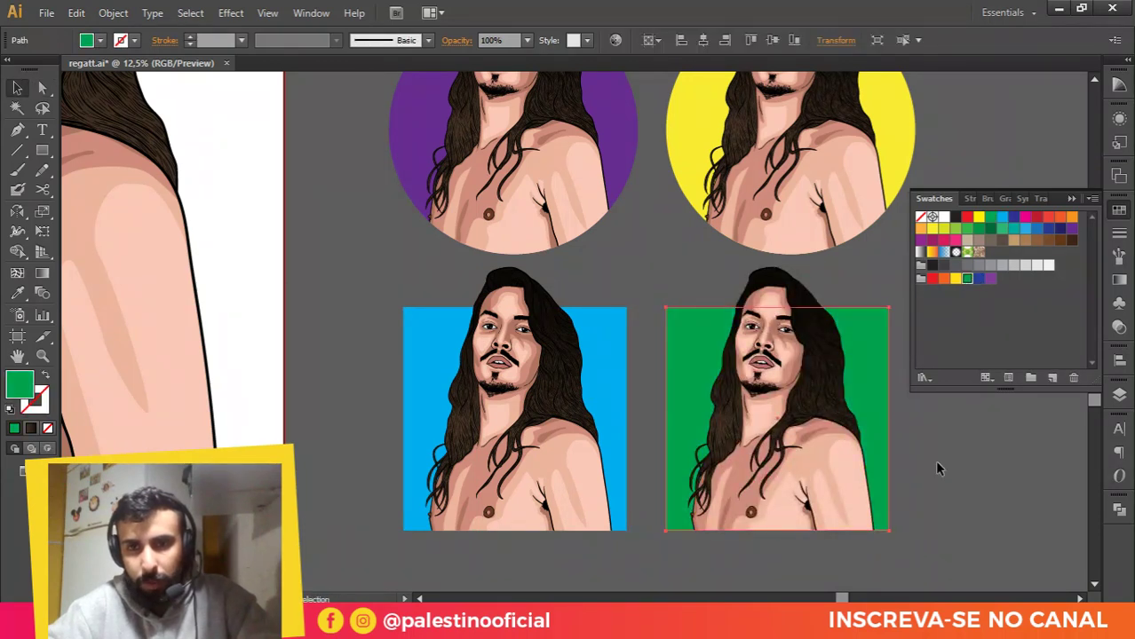
pyautogui.click(934, 460)
# Step: Shift the green square portrait slightly to the right so it is centred under the yellow circular portrait
pyautogui.moveTo(866, 464); pyautogui.dragTo(797, 472)
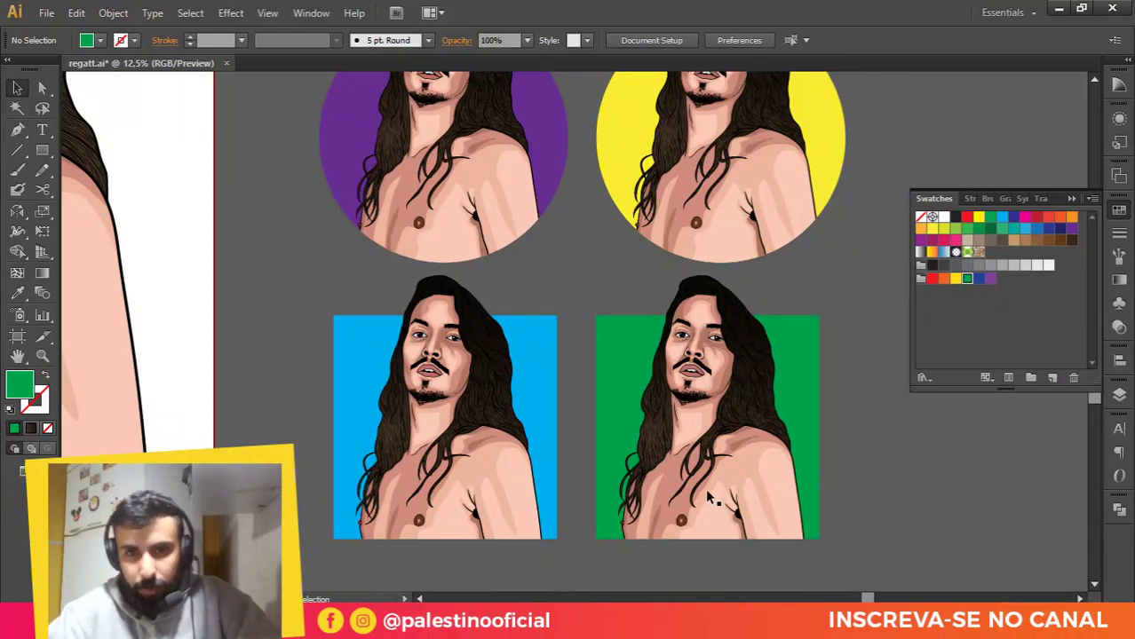
pyautogui.click(539, 426)
pyautogui.hotkey('ctrl', '-')
pyautogui.moveTo(715, 397); pyautogui.dragTo(569, 369)
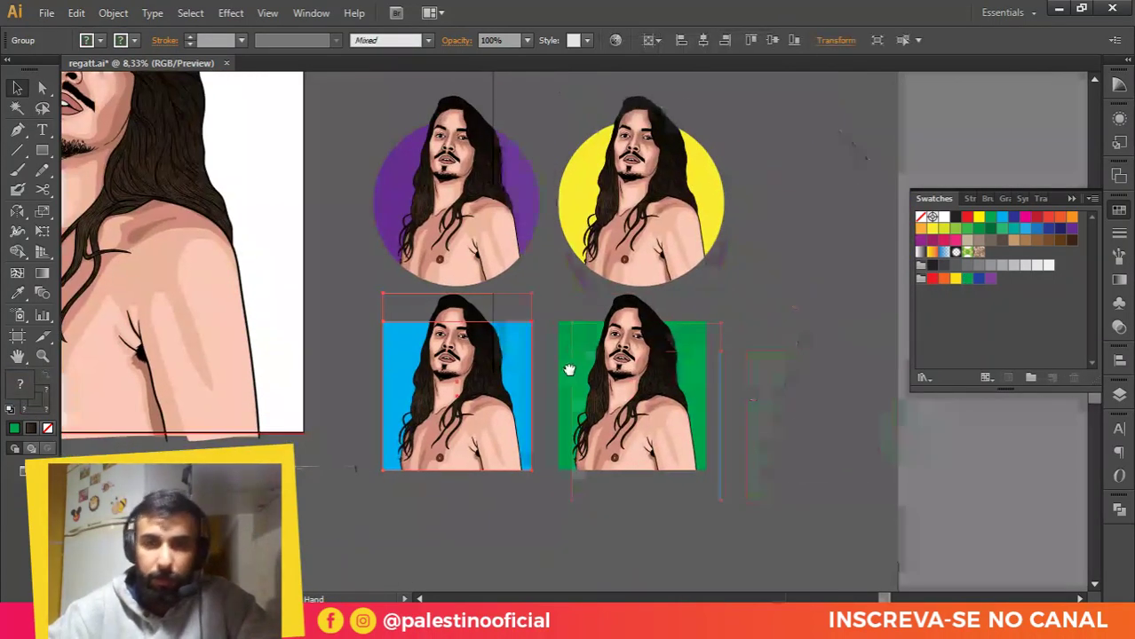
pyautogui.click(545, 376)
pyautogui.moveTo(645, 401); pyautogui.dragTo(653, 401)
pyautogui.click(721, 393)
pyautogui.scroll(2, 559, 120)
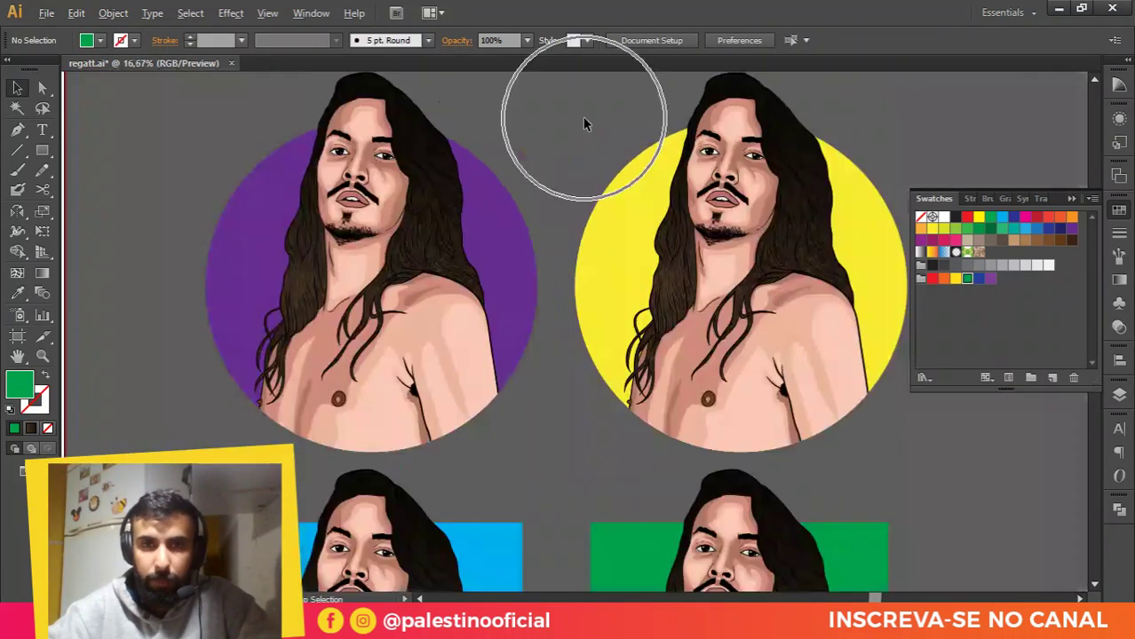
pyautogui.scroll(-1, 502, 205)
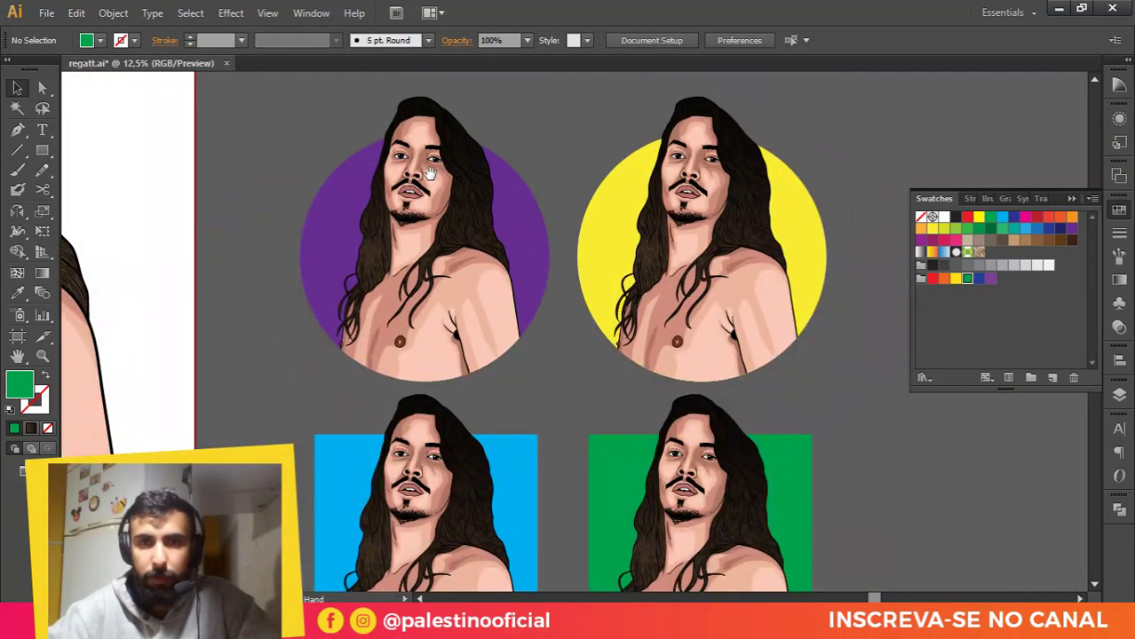
pyautogui.scroll(-2, 744, 284)
pyautogui.moveTo(657, 245); pyautogui.dragTo(561, 292)
pyautogui.scroll(-2, 679, 388)
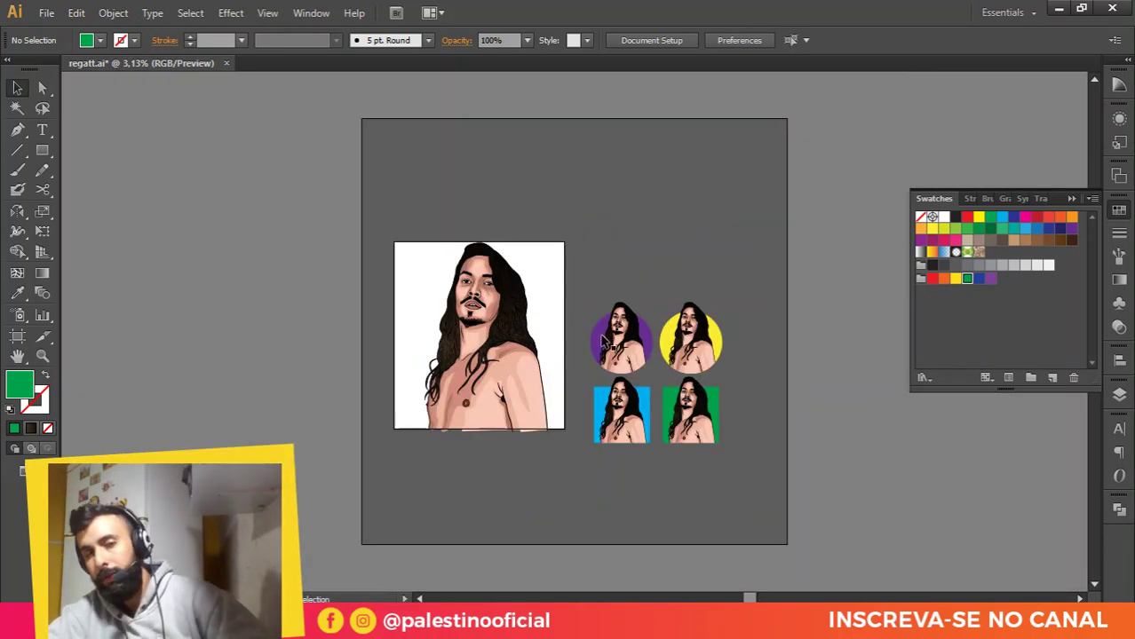
pyautogui.scroll(1, 574, 348)
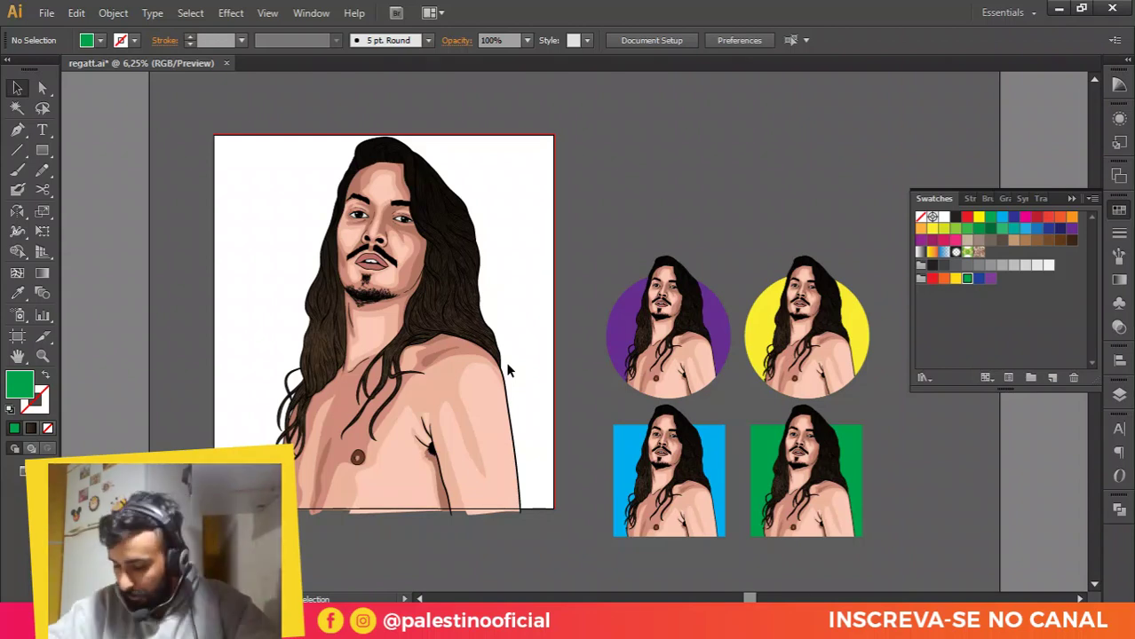
# Step: Add a new layer directly above the locked tudo layer
pyautogui.scroll(2, 372, 461)
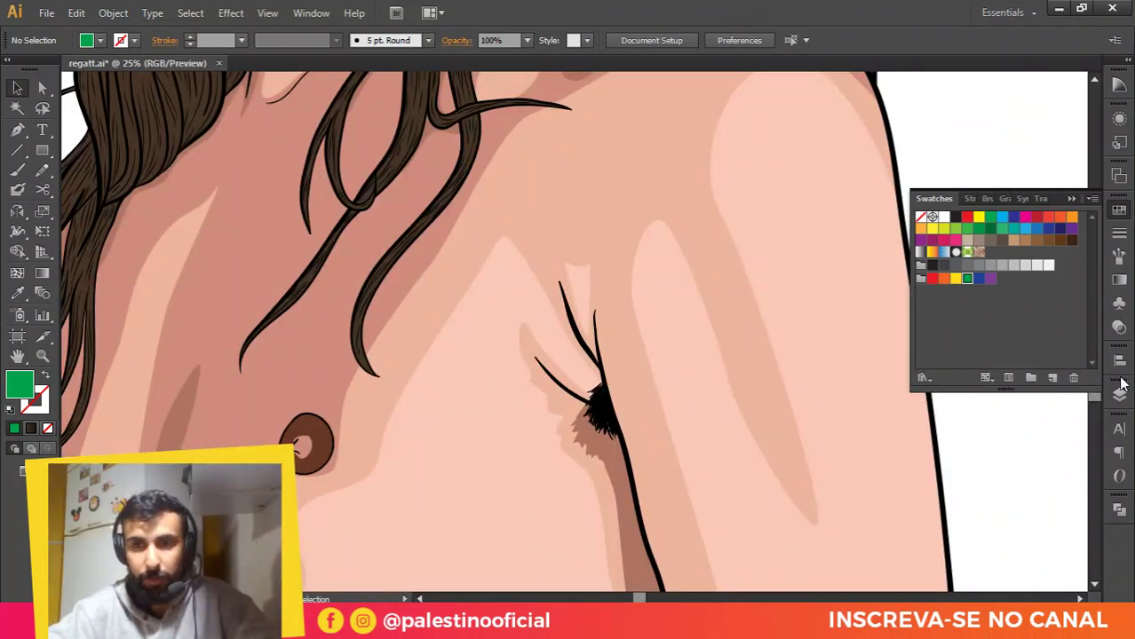
pyautogui.click(1119, 395)
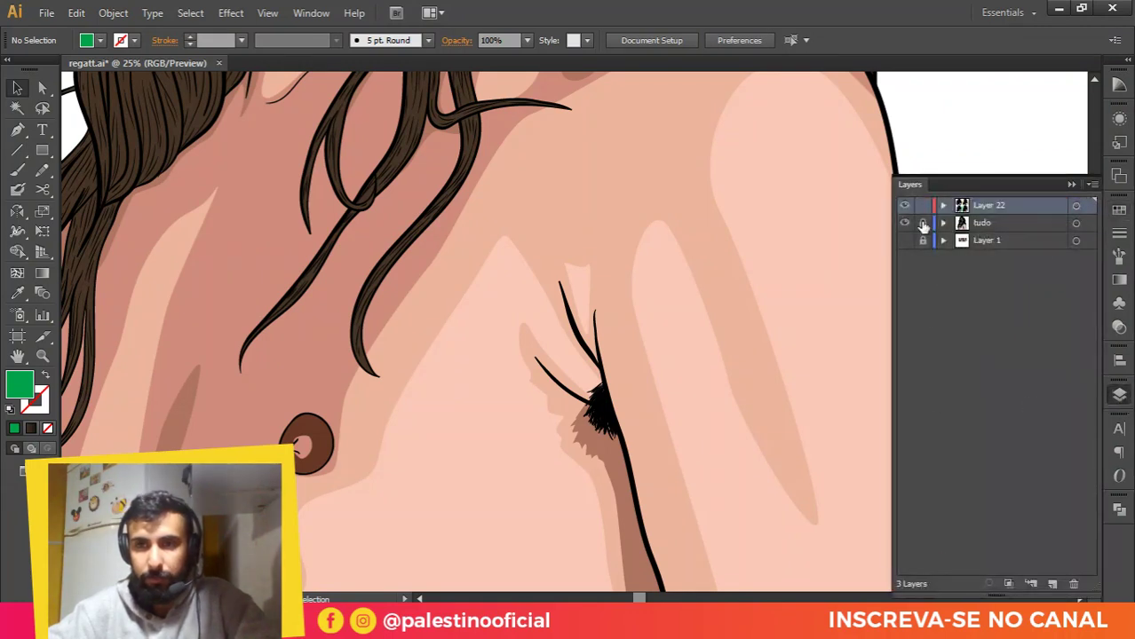
pyautogui.click(924, 223)
pyautogui.click(983, 223)
pyautogui.click(1053, 583)
# Step: Paint short hair strokes on and around the chest's large areola with a black 1 pt stroke and the 5 pt. Round brush, no fill
pyautogui.press('b')
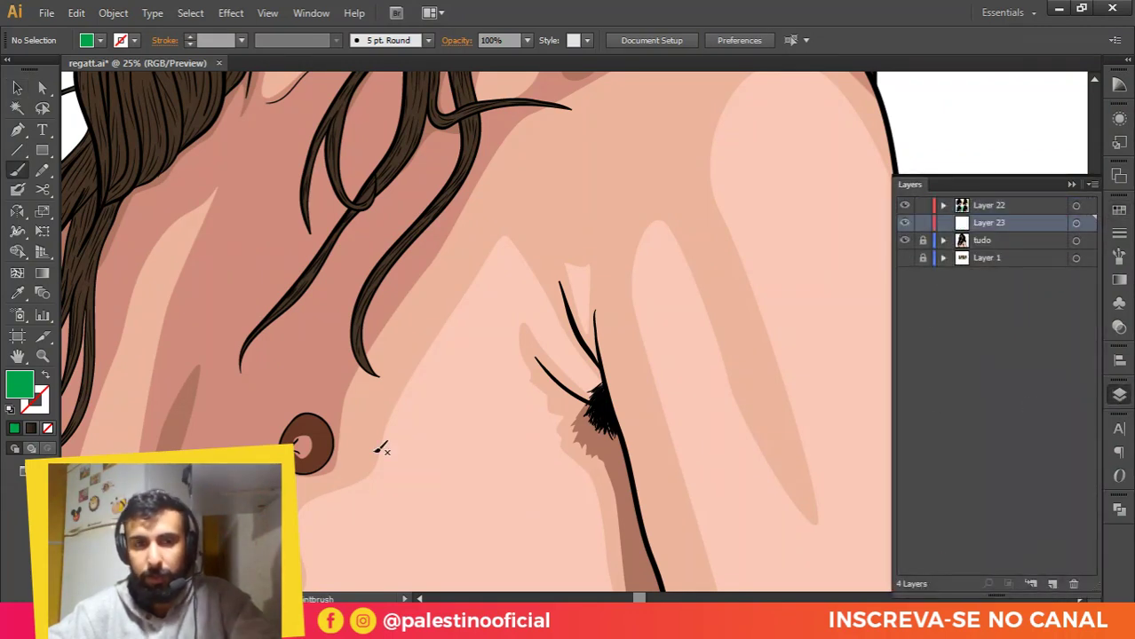
pyautogui.scroll(2, 289, 437)
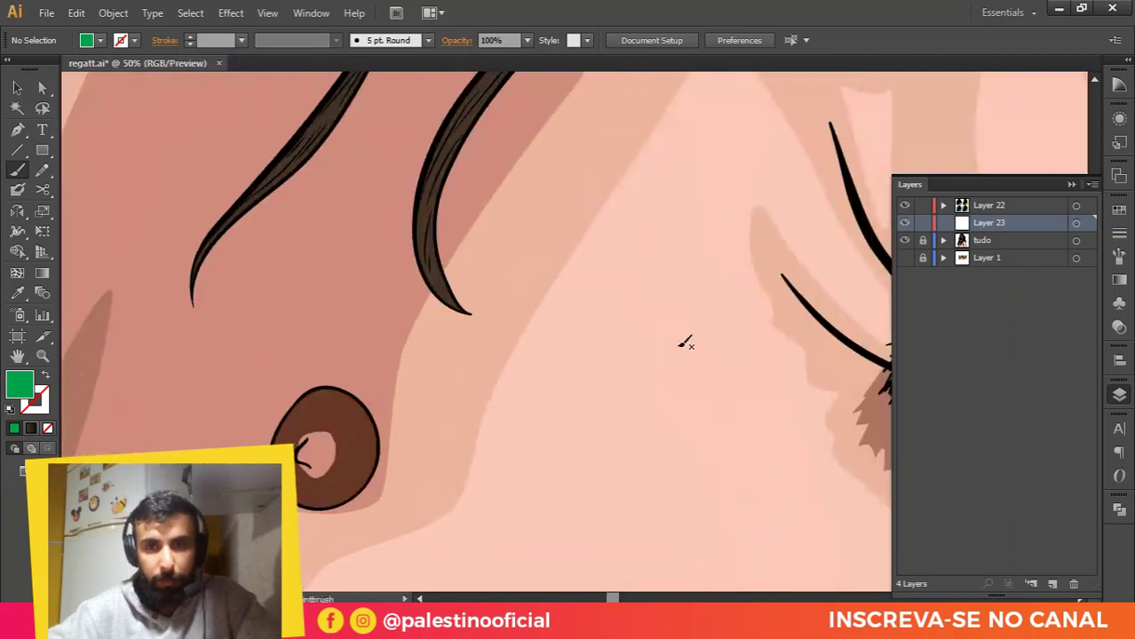
pyautogui.press('i')
pyautogui.click(444, 248)
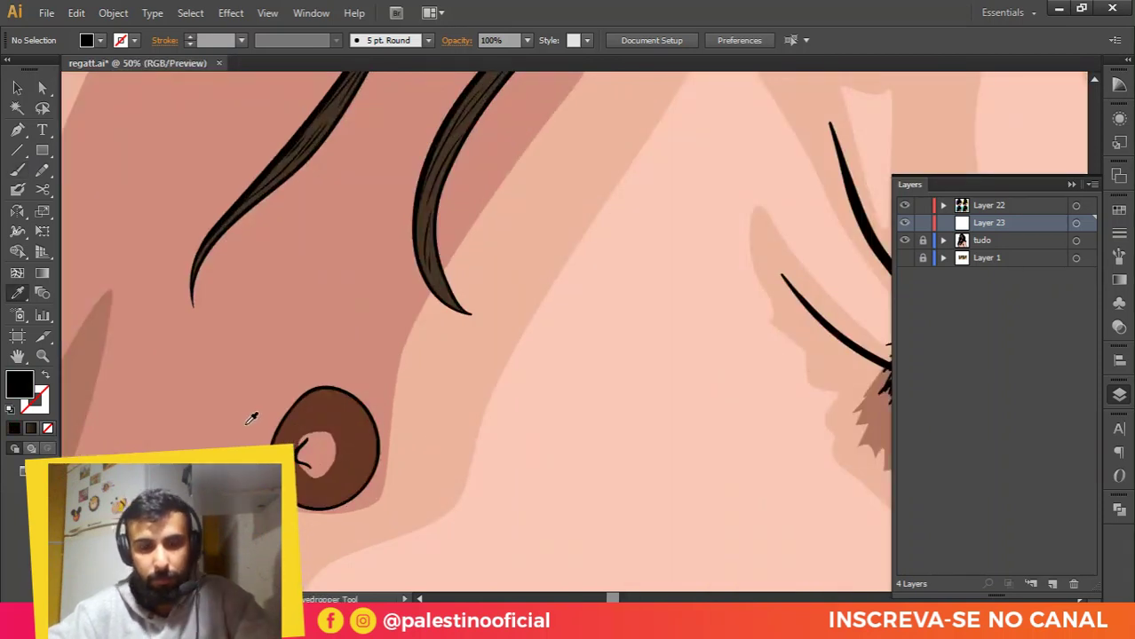
pyautogui.press('b')
pyautogui.scroll(1, 266, 427)
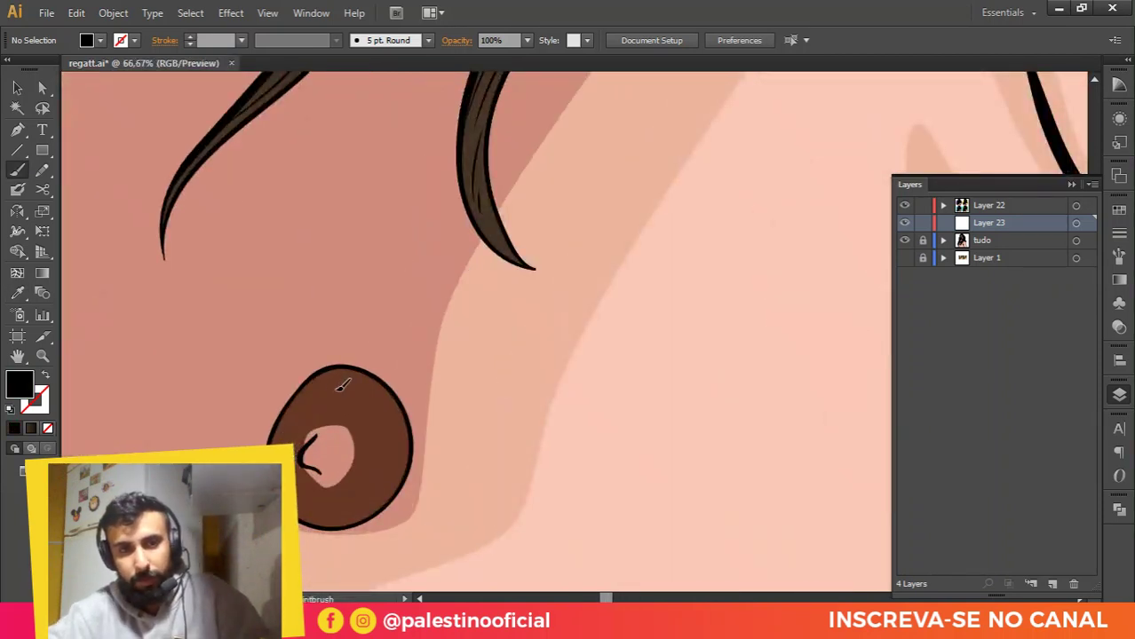
pyautogui.hotkey('shift', 'x')
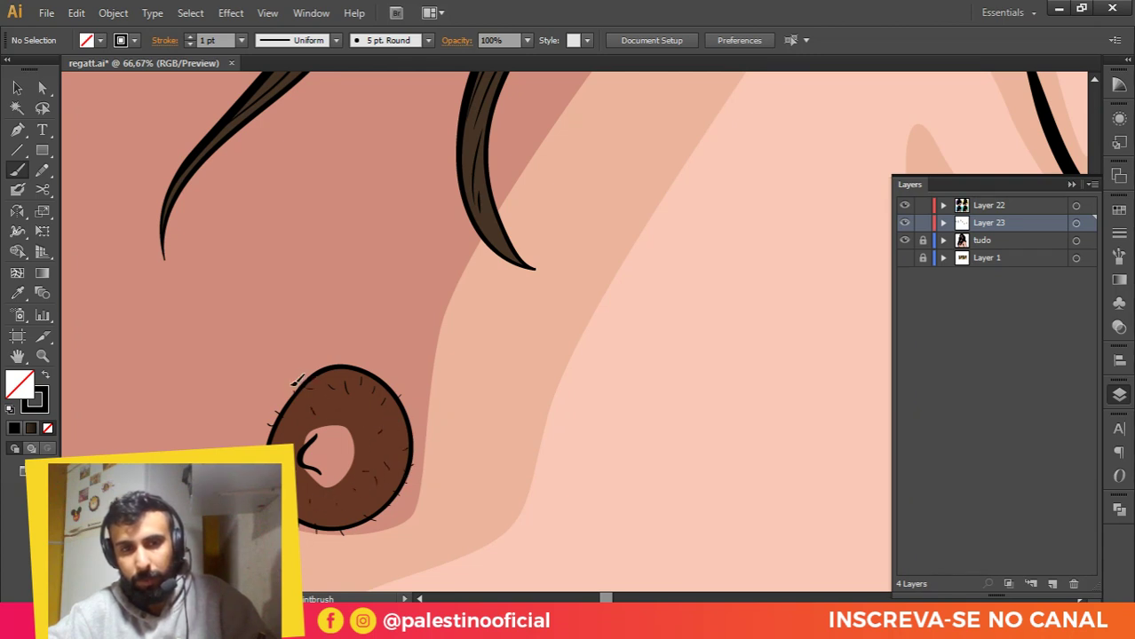
# Step: Paint matching short hairs on the other nipple at the torso's edge and lock the new layer
pyautogui.scroll(-4, 628, 299)
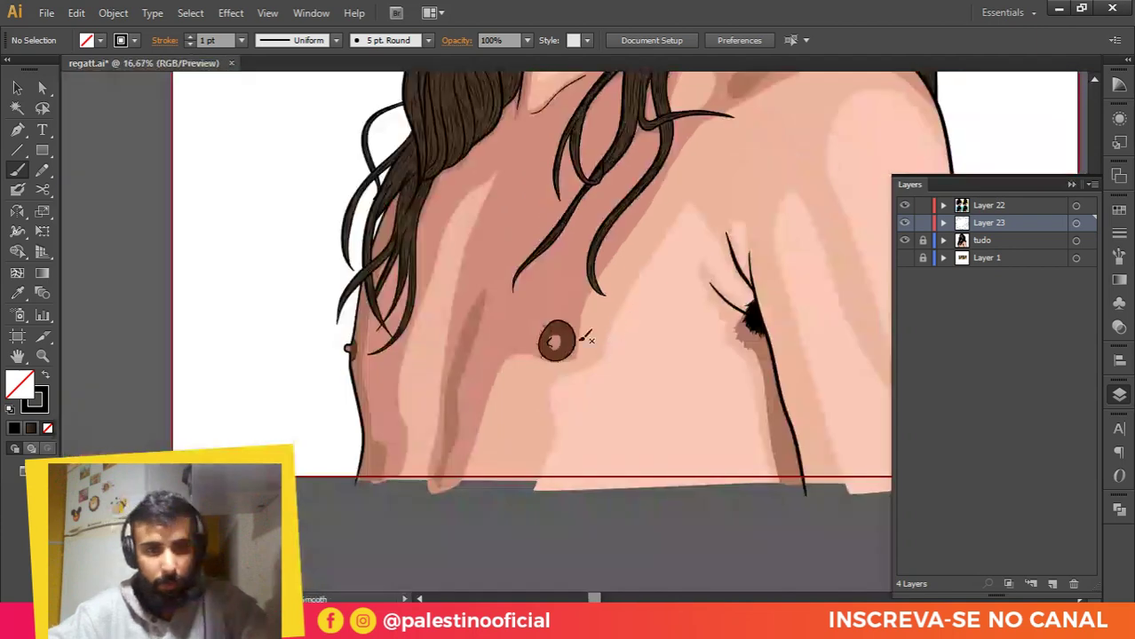
pyautogui.scroll(4, 578, 350)
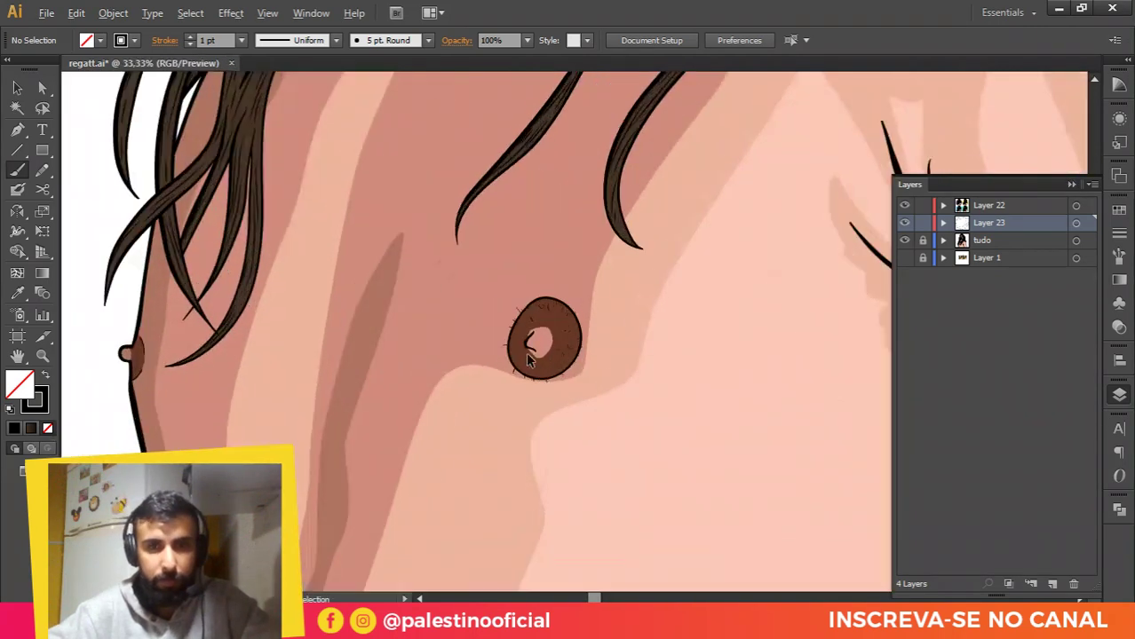
pyautogui.scroll(2, 232, 339)
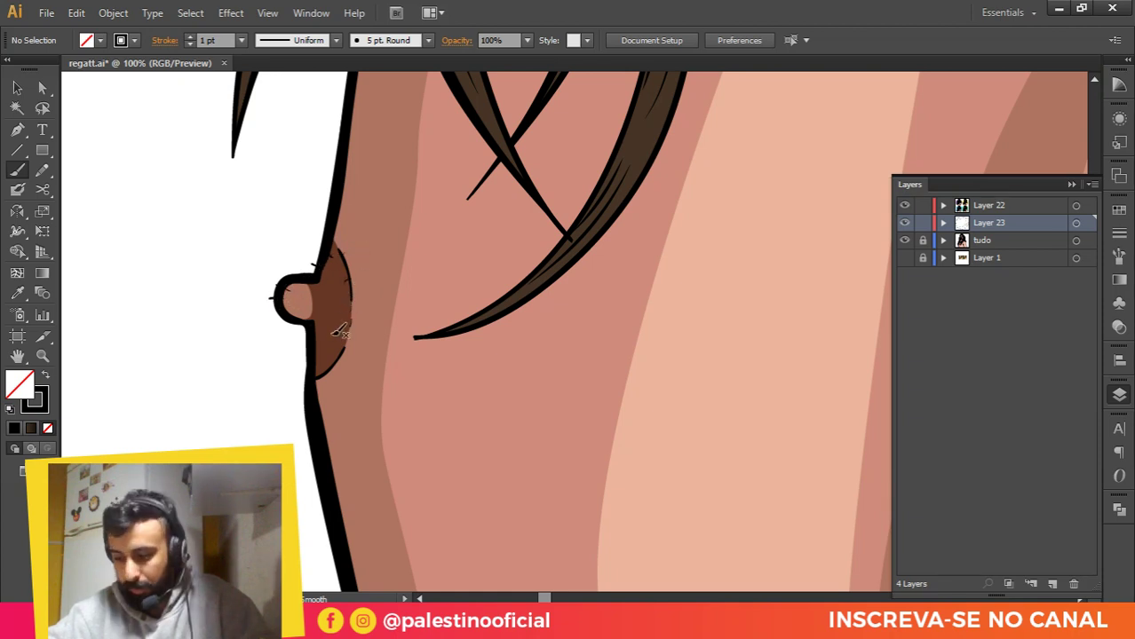
pyautogui.moveTo(336, 334); pyautogui.dragTo(333, 358)
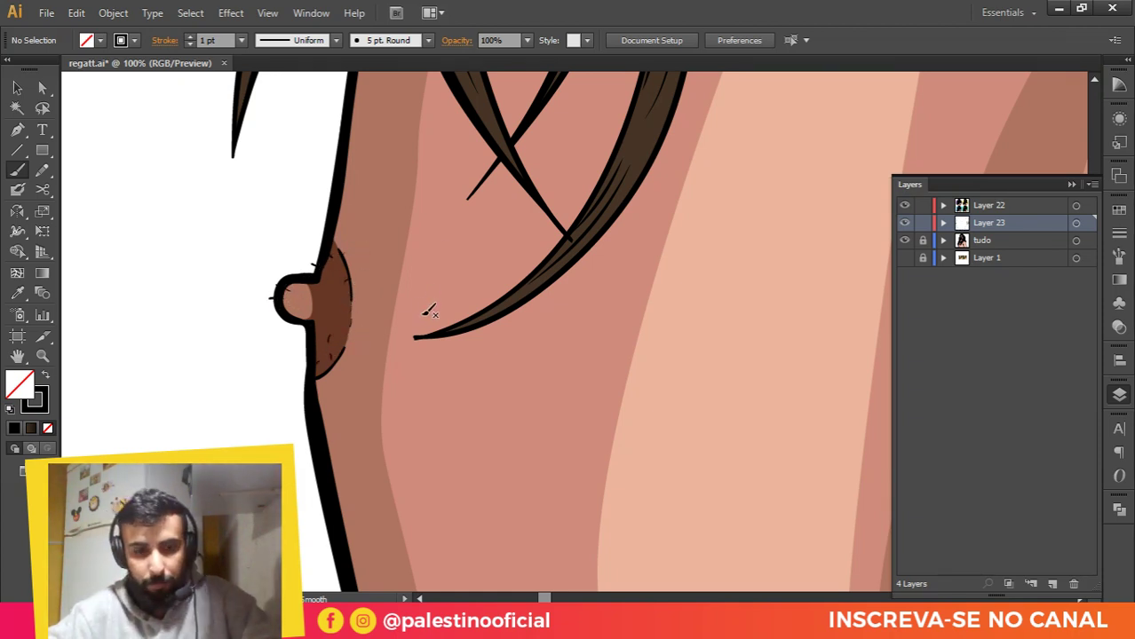
pyautogui.press('v')
pyautogui.scroll(-4, 271, 325)
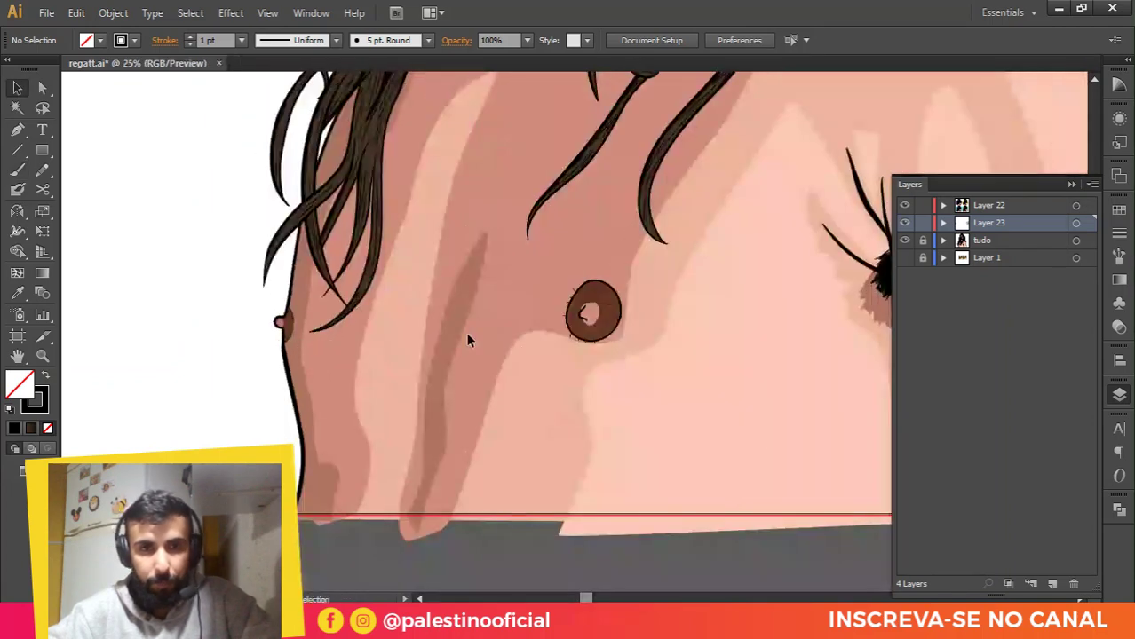
pyautogui.scroll(-1, 811, 277)
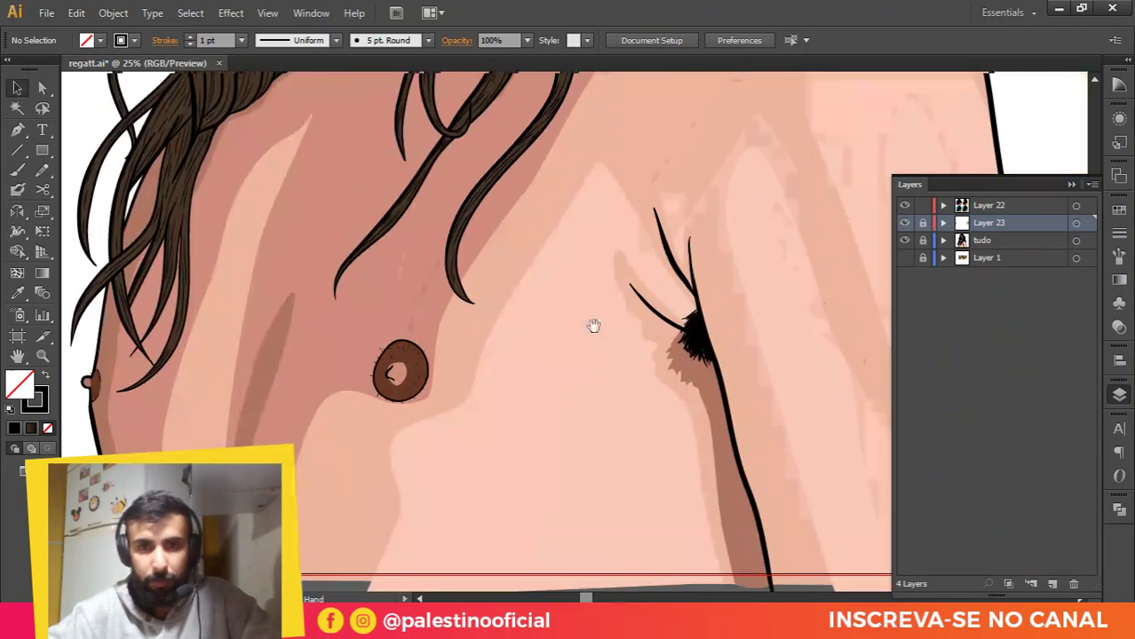
# Step: Examine the four portrait versions on the purple and yellow circles and the blue and green squares
pyautogui.scroll(-2, 453, 336)
pyautogui.moveTo(480, 224); pyautogui.dragTo(401, 350)
pyautogui.moveTo(644, 322); pyautogui.dragTo(484, 346)
pyautogui.moveTo(643, 402); pyautogui.dragTo(621, 322)
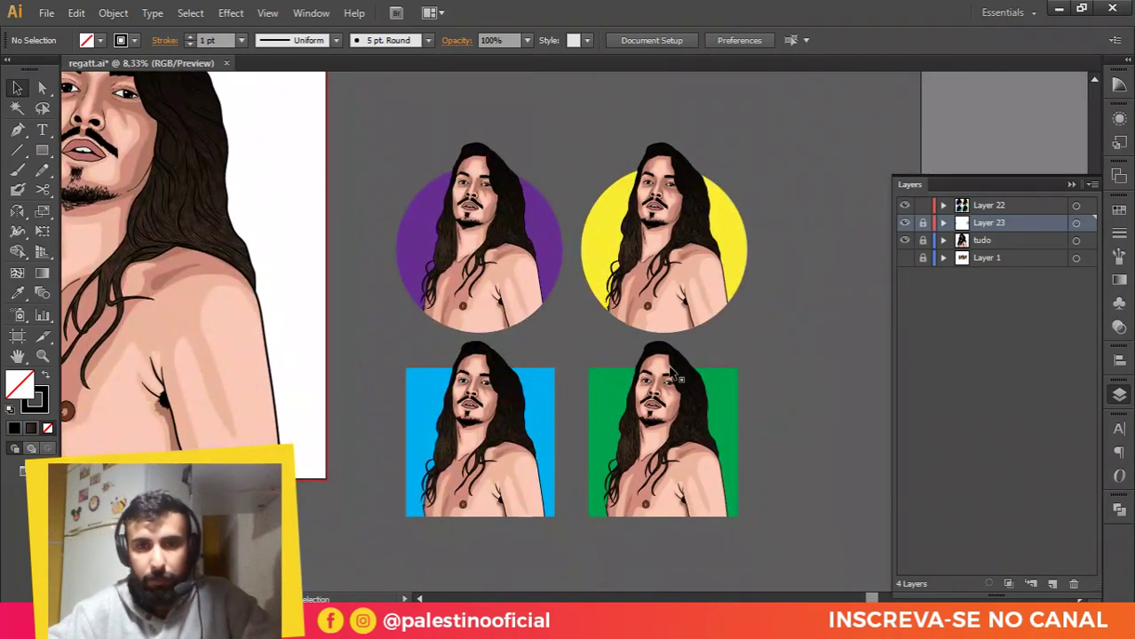
pyautogui.scroll(1, 671, 340)
pyautogui.scroll(3, 737, 355)
pyautogui.scroll(-3, 739, 357)
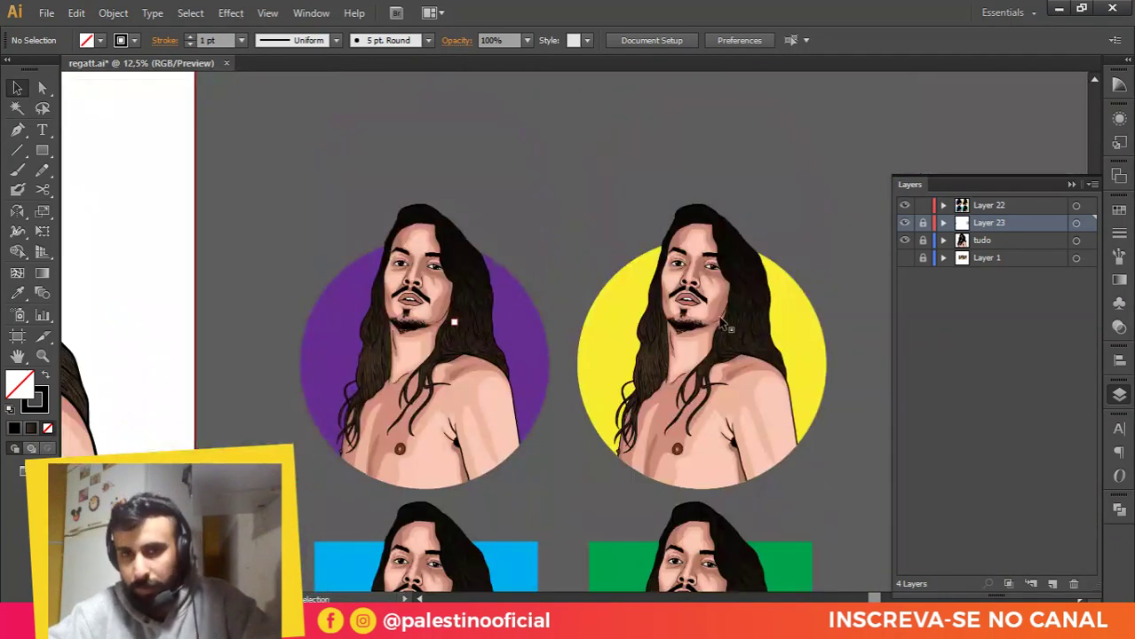
pyautogui.click(726, 321)
pyautogui.click(560, 190)
# Step: Examine the purple circle version's face, hair and chest up close, and compare it with the main portrait
pyautogui.scroll(3, 430, 286)
pyautogui.scroll(1, 430, 289)
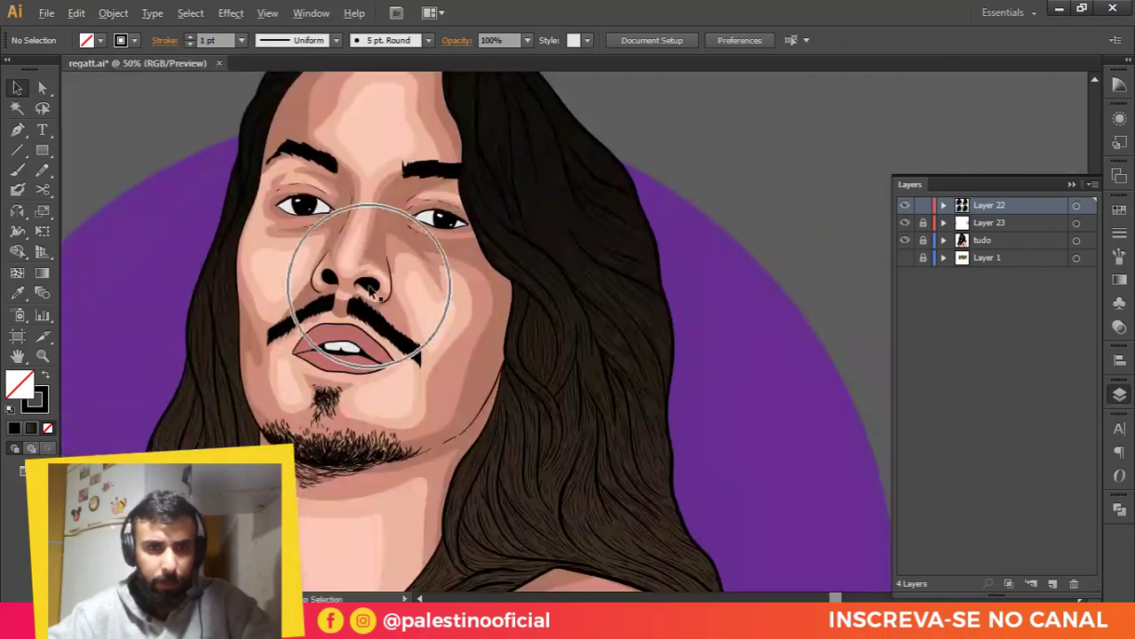
pyautogui.moveTo(385, 250); pyautogui.dragTo(422, 336)
pyautogui.moveTo(459, 471); pyautogui.dragTo(475, 319)
pyautogui.moveTo(468, 494); pyautogui.dragTo(491, 372)
pyautogui.moveTo(475, 421); pyautogui.dragTo(483, 318)
pyautogui.moveTo(480, 388); pyautogui.dragTo(514, 265)
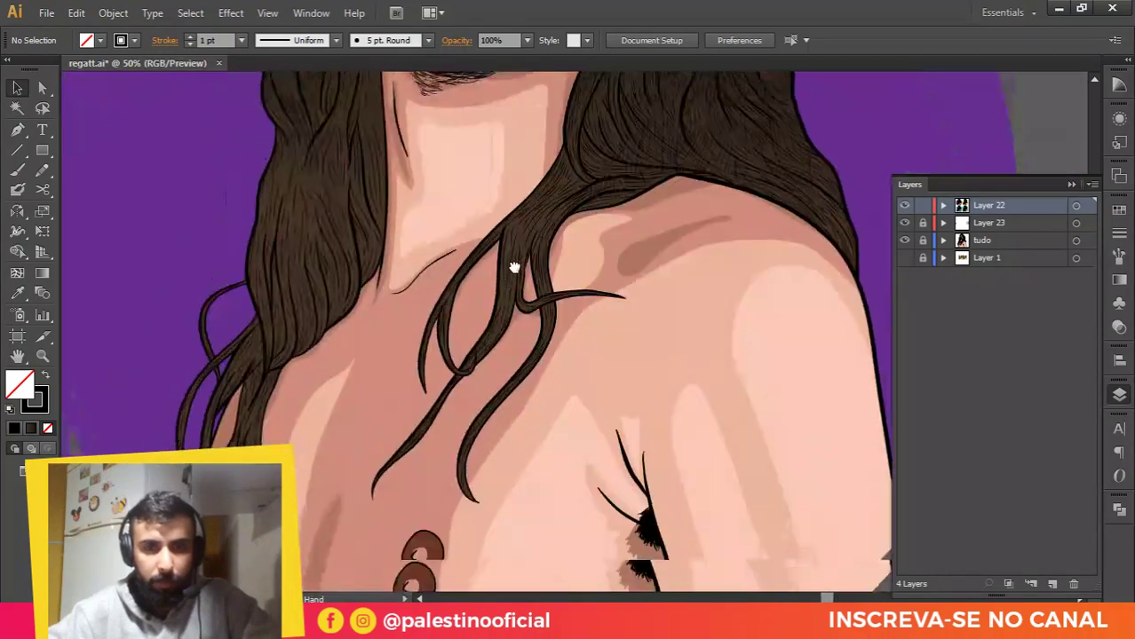
pyautogui.moveTo(486, 433); pyautogui.dragTo(529, 246)
pyautogui.scroll(-2, 496, 362)
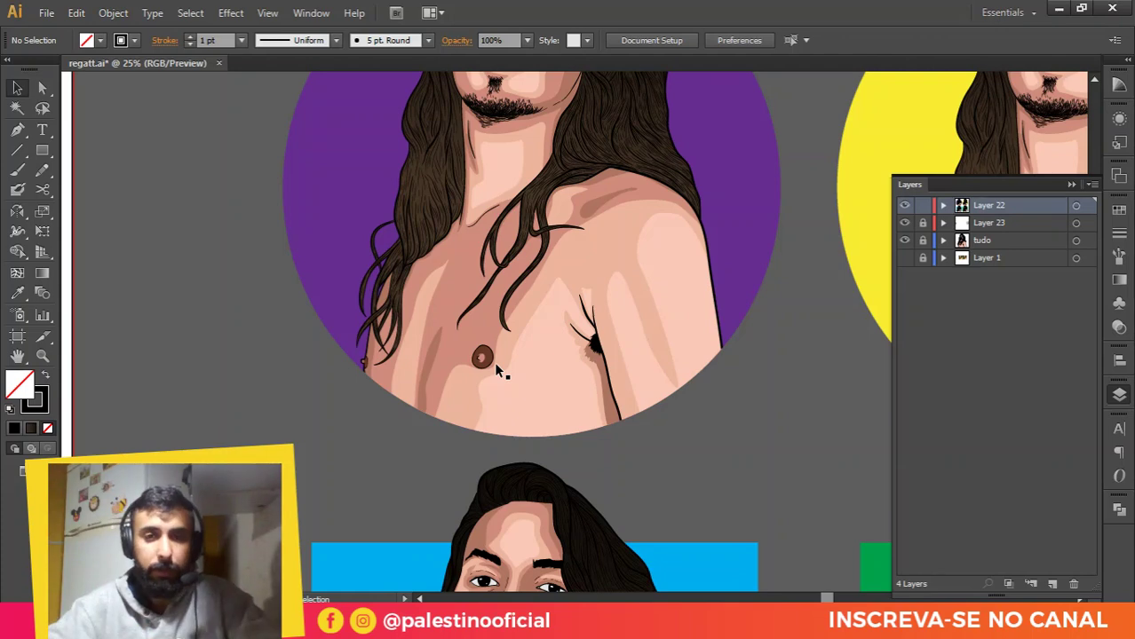
pyautogui.scroll(-3, 480, 402)
pyautogui.moveTo(372, 230); pyautogui.dragTo(448, 307)
pyautogui.scroll(-1, 459, 246)
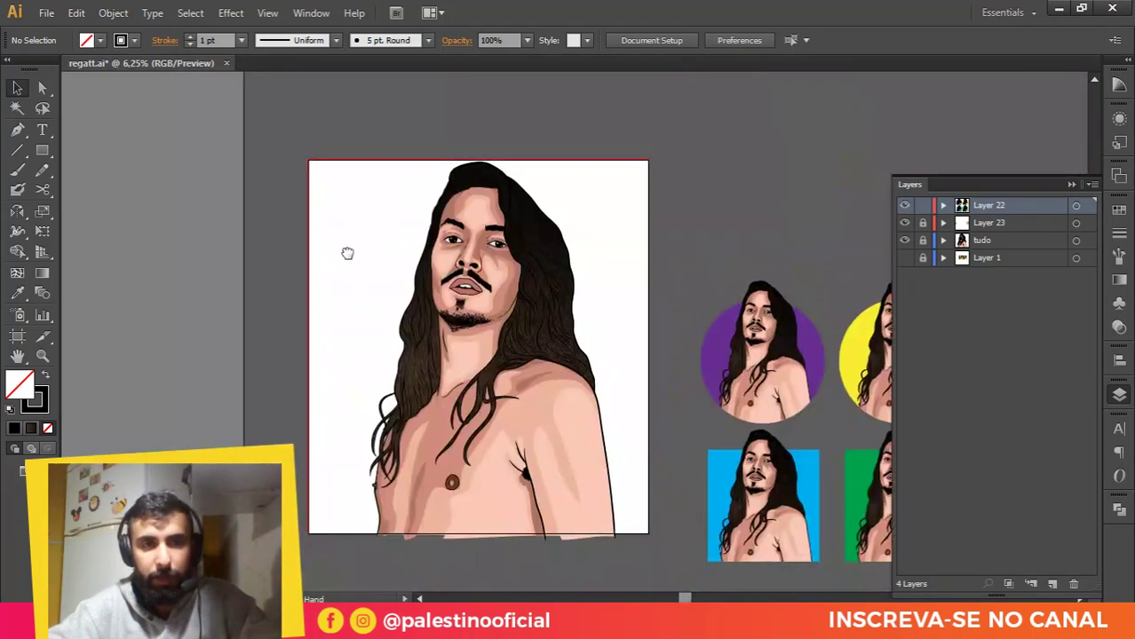
pyautogui.hotkey('ctrl', 'o')
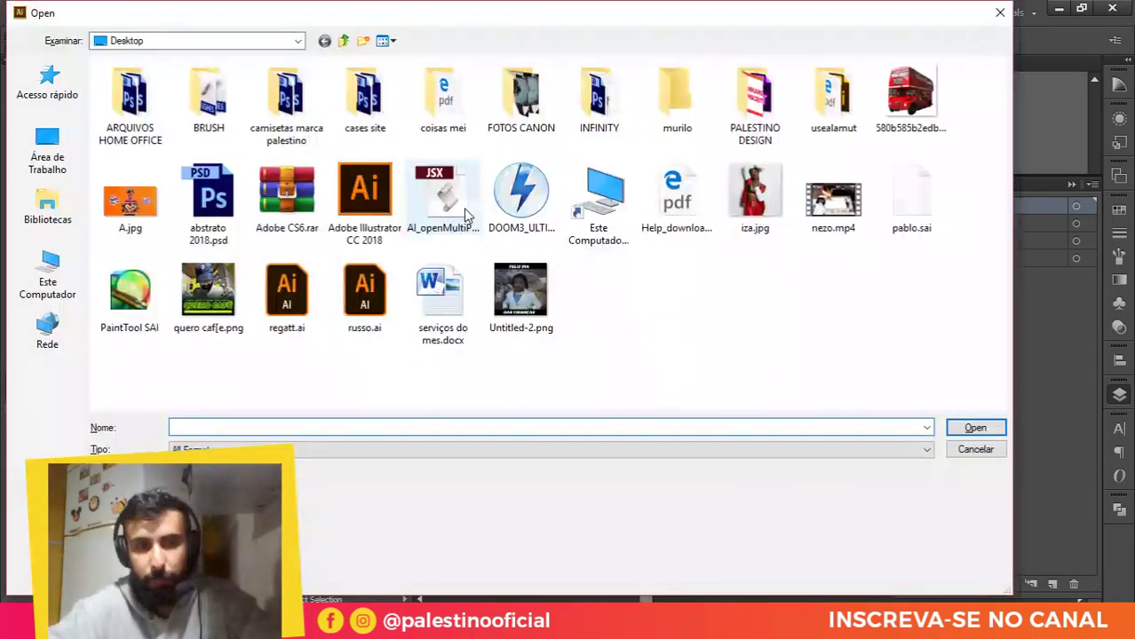
pyautogui.write('filho*')
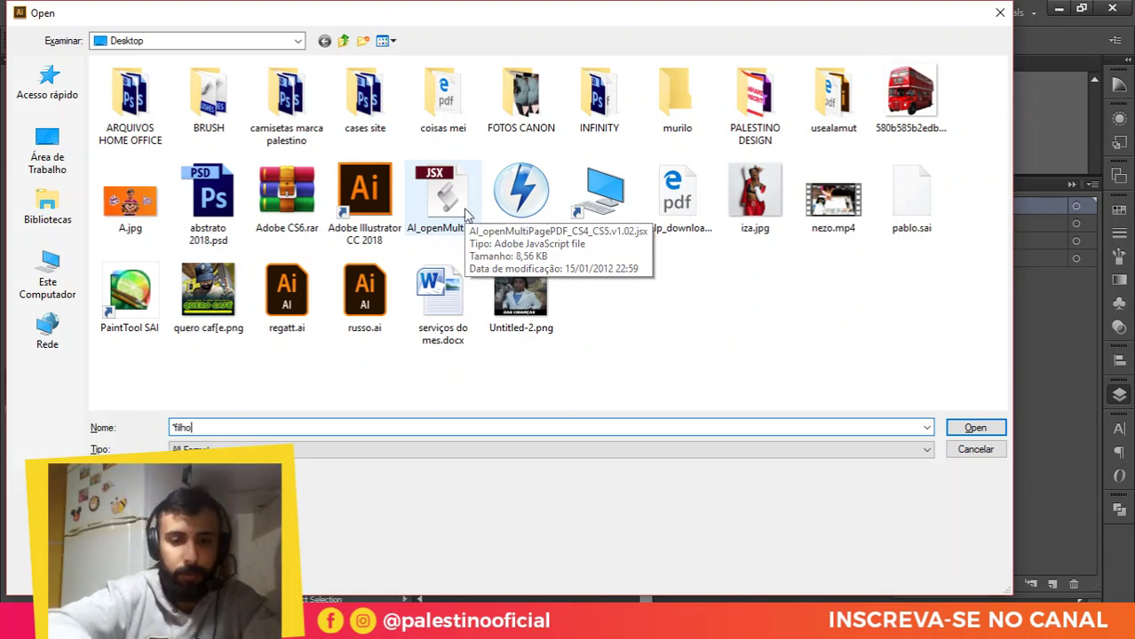
pyautogui.press('Return')
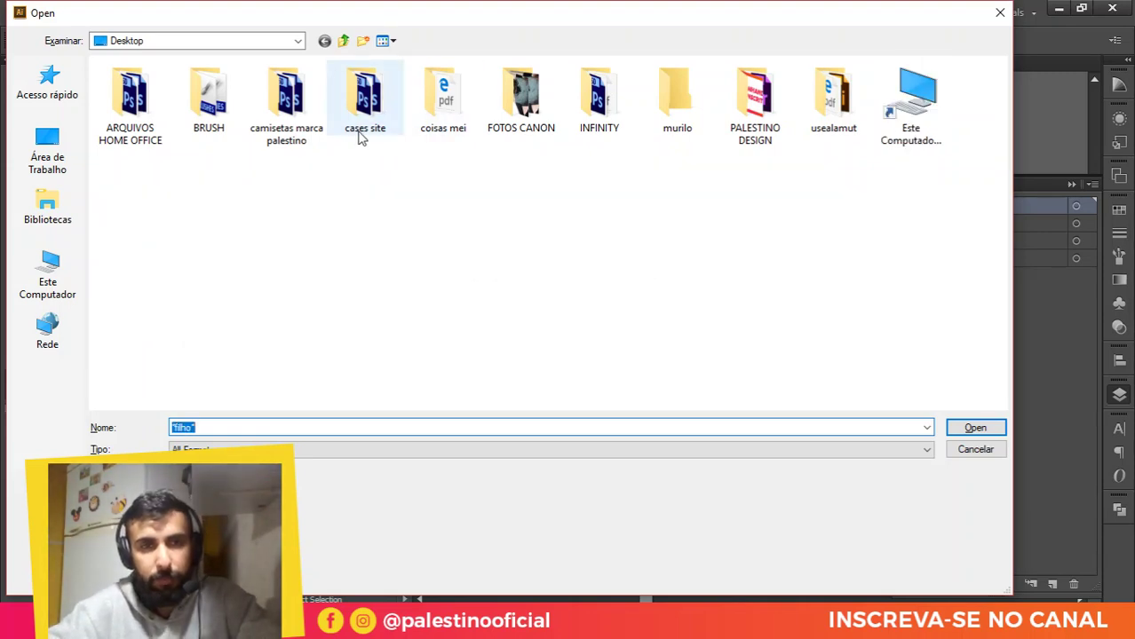
pyautogui.doubleClick(286, 100)
pyautogui.scroll(-10, 497, 231)
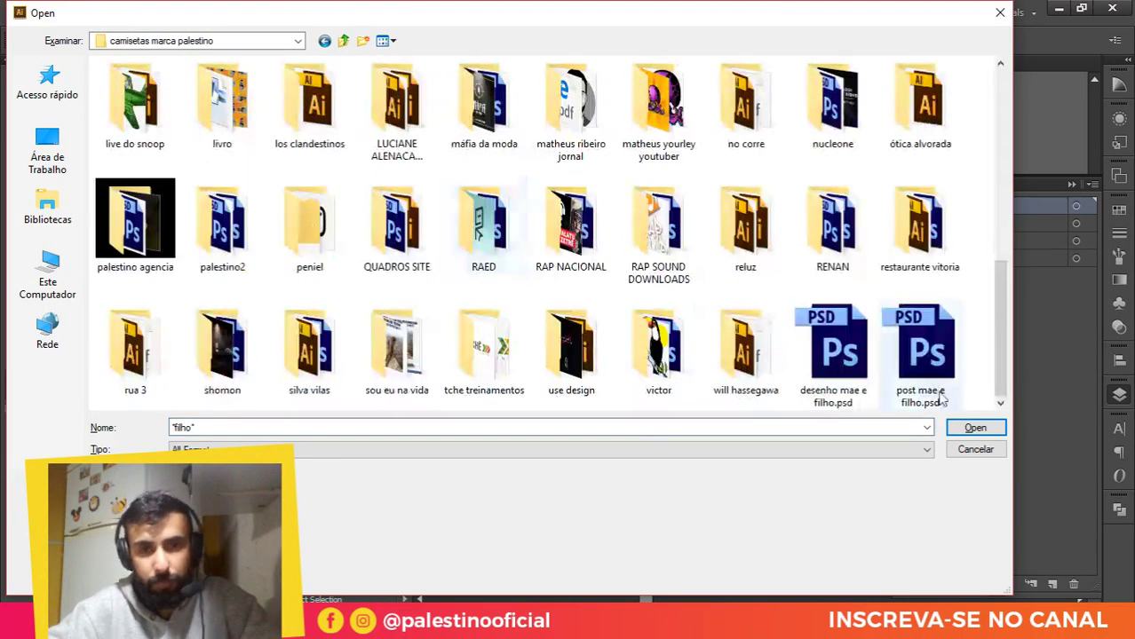
pyautogui.click(834, 350)
pyautogui.scroll(5, 397, 142)
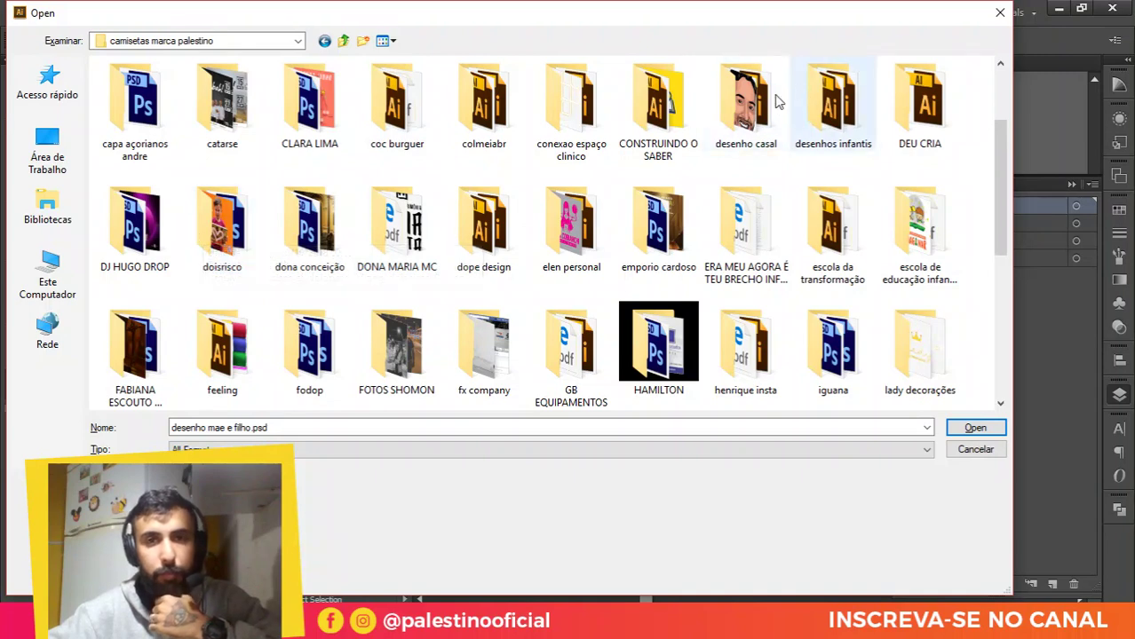
pyautogui.scroll(2, 392, 76)
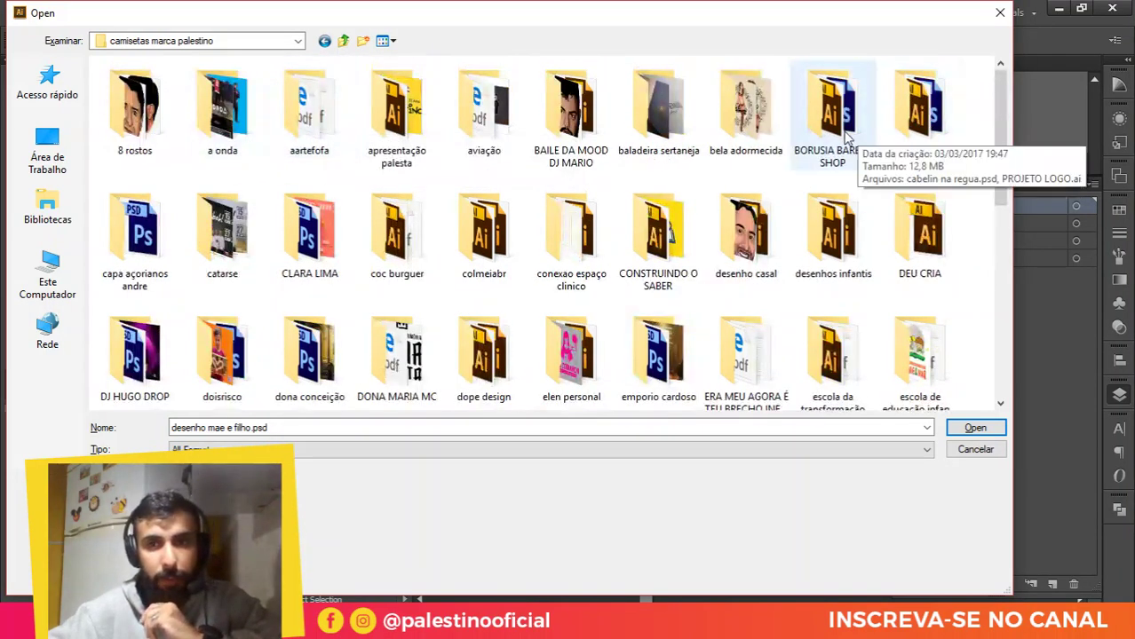
pyautogui.doubleClick(919, 105)
pyautogui.scroll(-2, 403, 243)
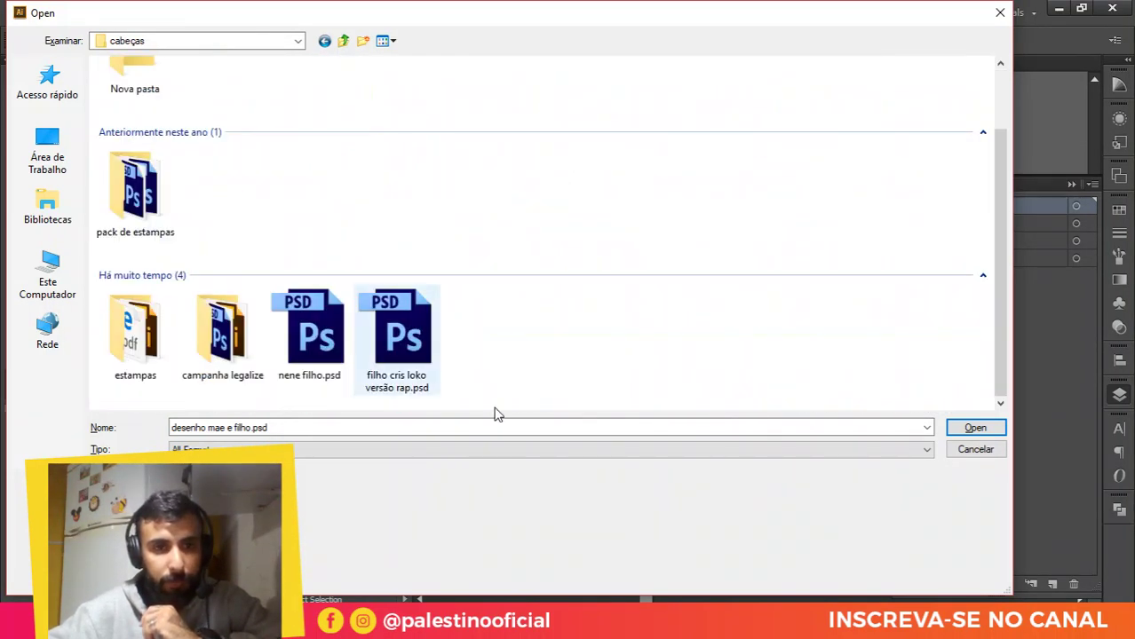
pyautogui.click(982, 453)
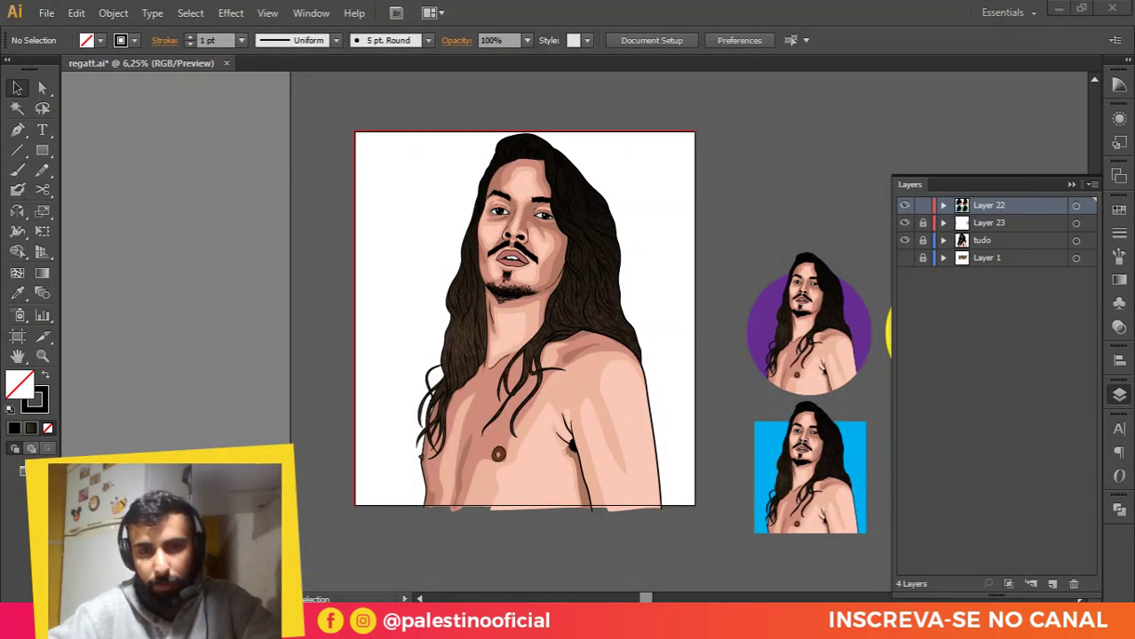
# Step: Switch to Photoshop and start opening a file from the desktop folder
pyautogui.moveTo(712, 632)
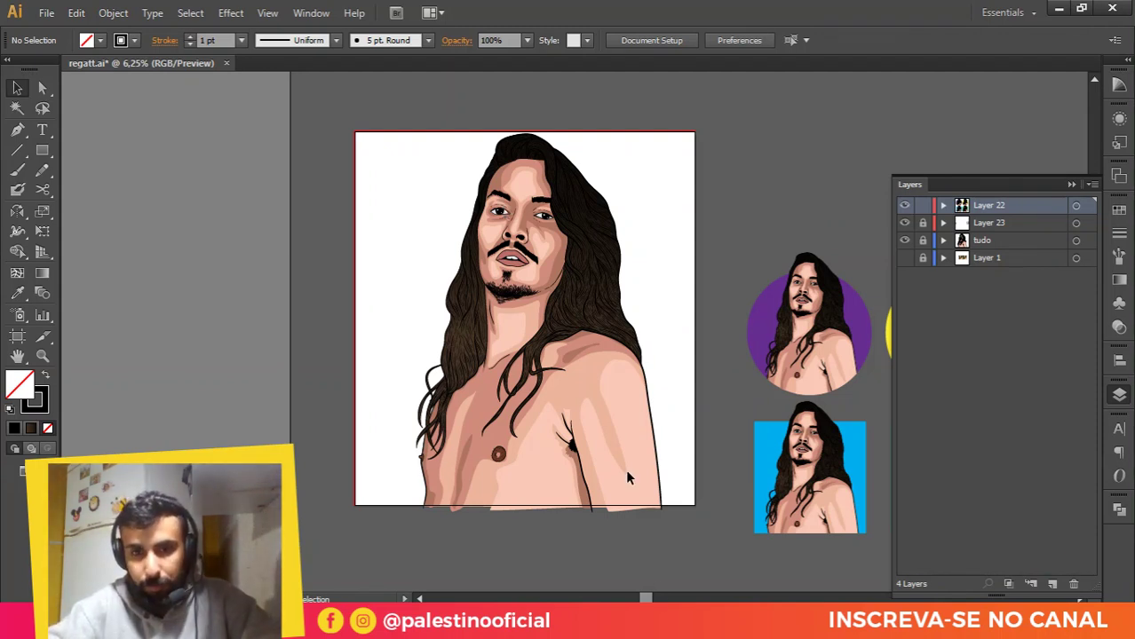
pyautogui.moveTo(712, 630)
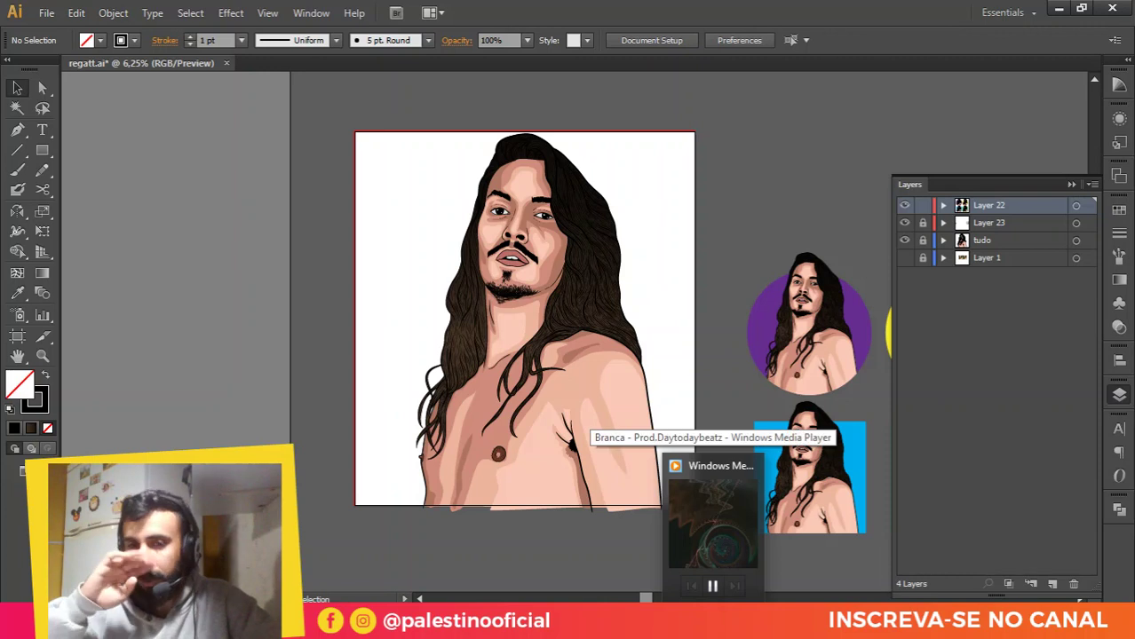
pyautogui.click(755, 629)
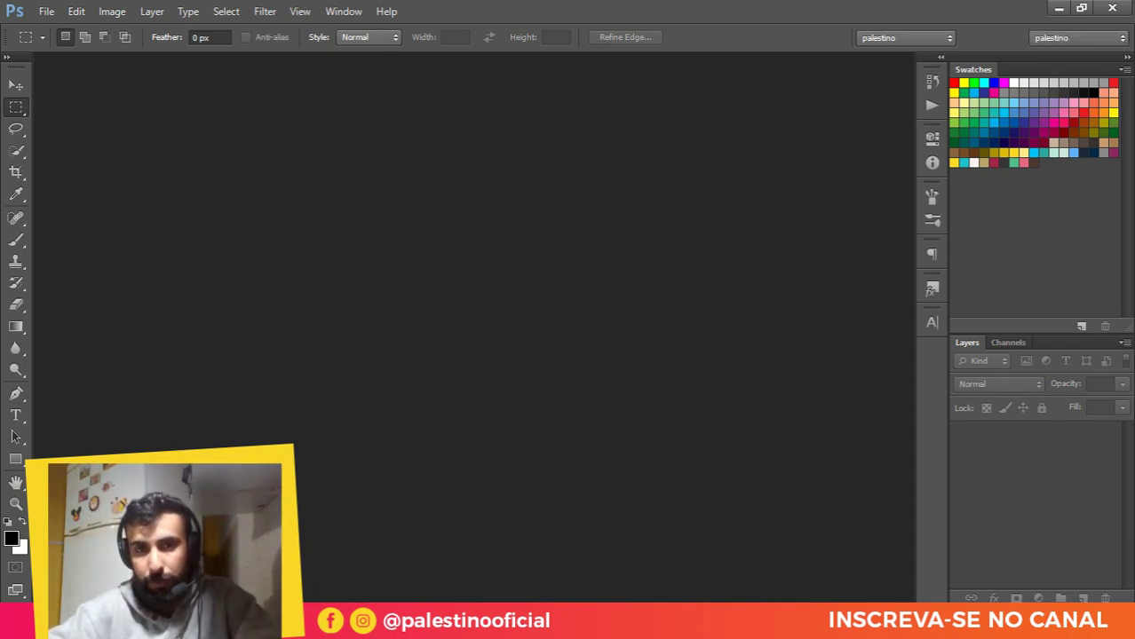
pyautogui.doubleClick(503, 181)
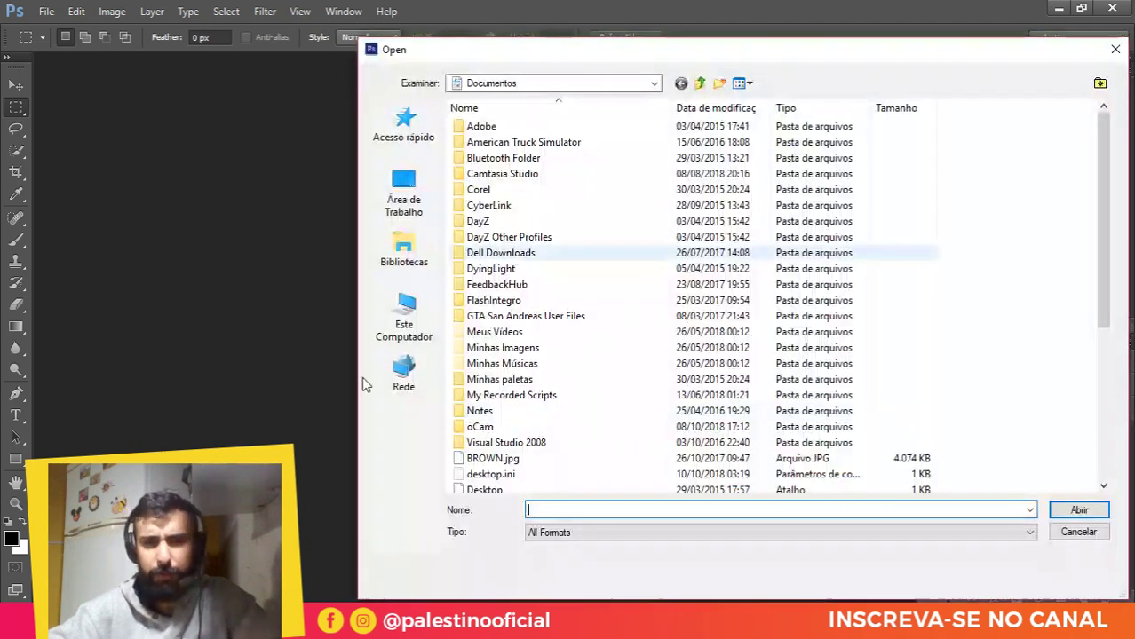
pyautogui.click(402, 196)
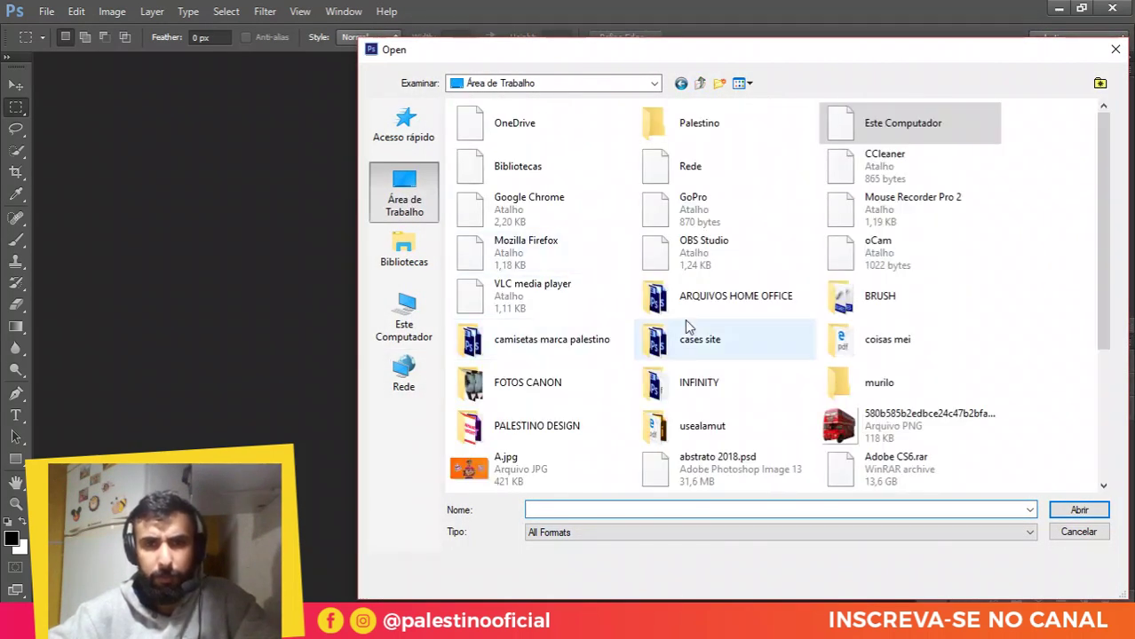
# Step: Find and open desenho mae e filho.psd in the desktop folder camisetas marca palestino
pyautogui.doubleClick(547, 362)
pyautogui.click(627, 508)
pyautogui.write('1')
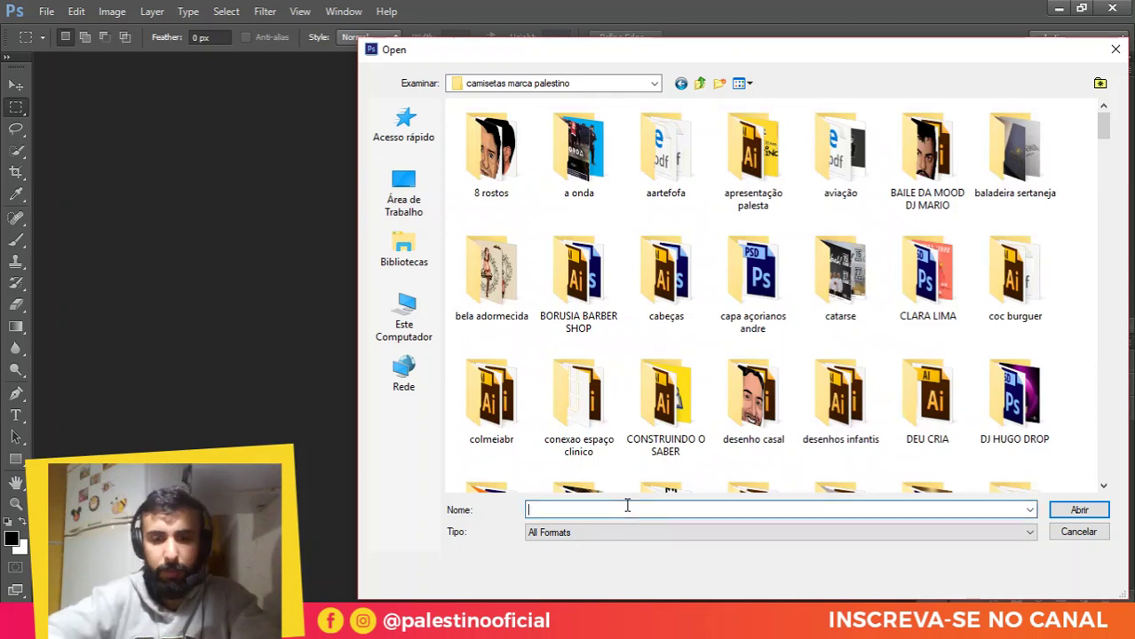
pyautogui.write('ilho')
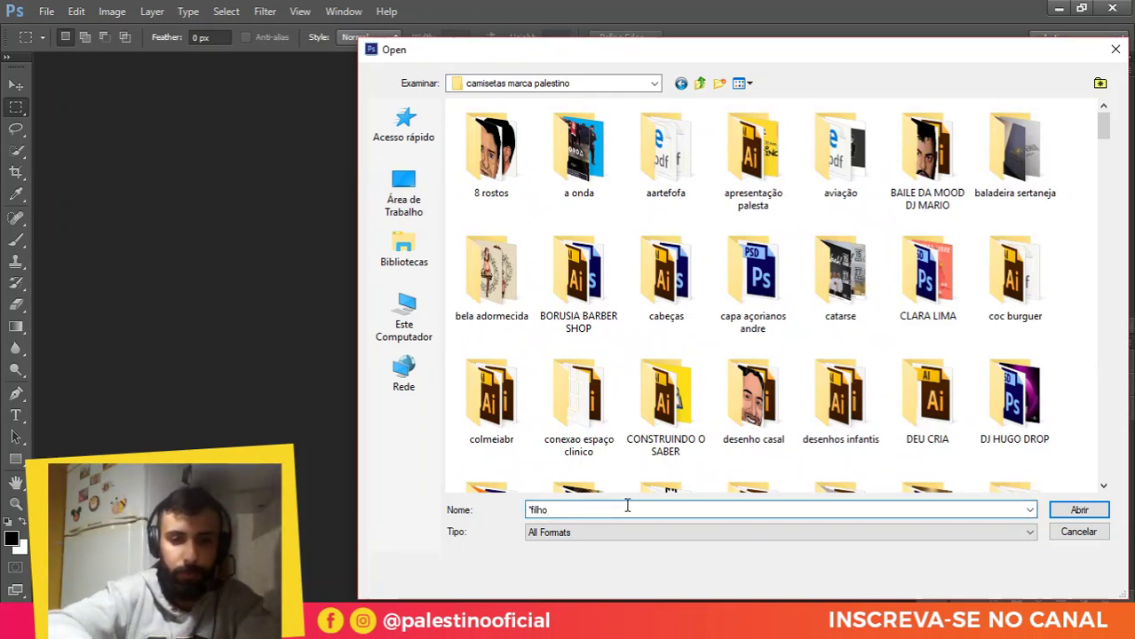
pyautogui.press('Return')
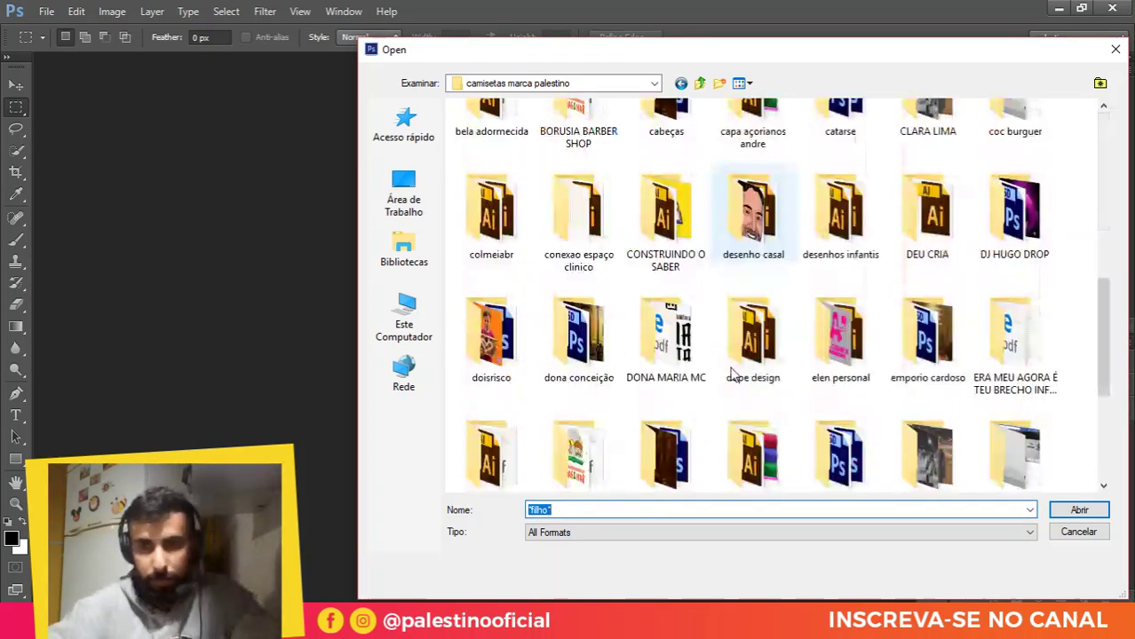
pyautogui.scroll(-5, 734, 371)
pyautogui.click(940, 433)
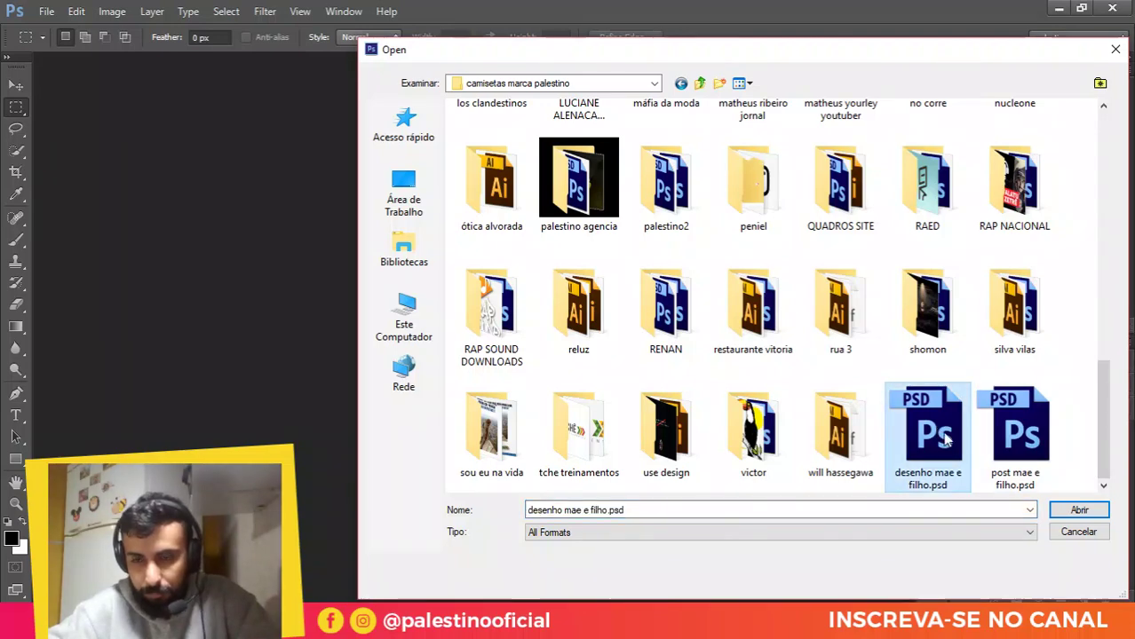
pyautogui.doubleClick(939, 433)
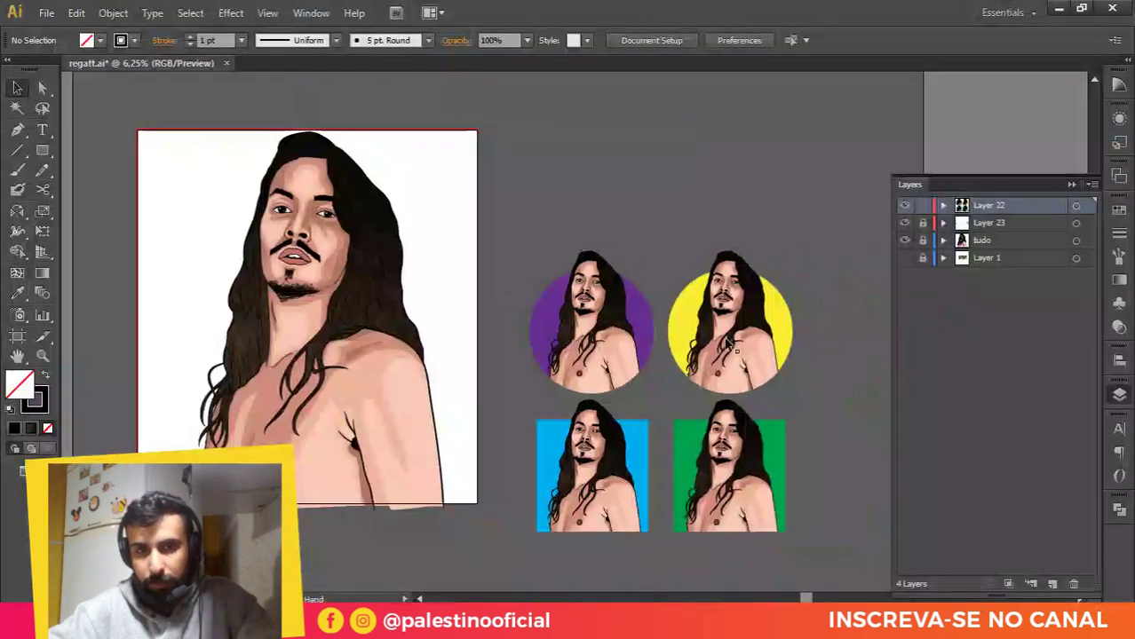
# Step: Back in Illustrator, move the purple circle version into the empty area above the other portrait versions
pyautogui.moveTo(593, 346); pyautogui.dragTo(638, 138)
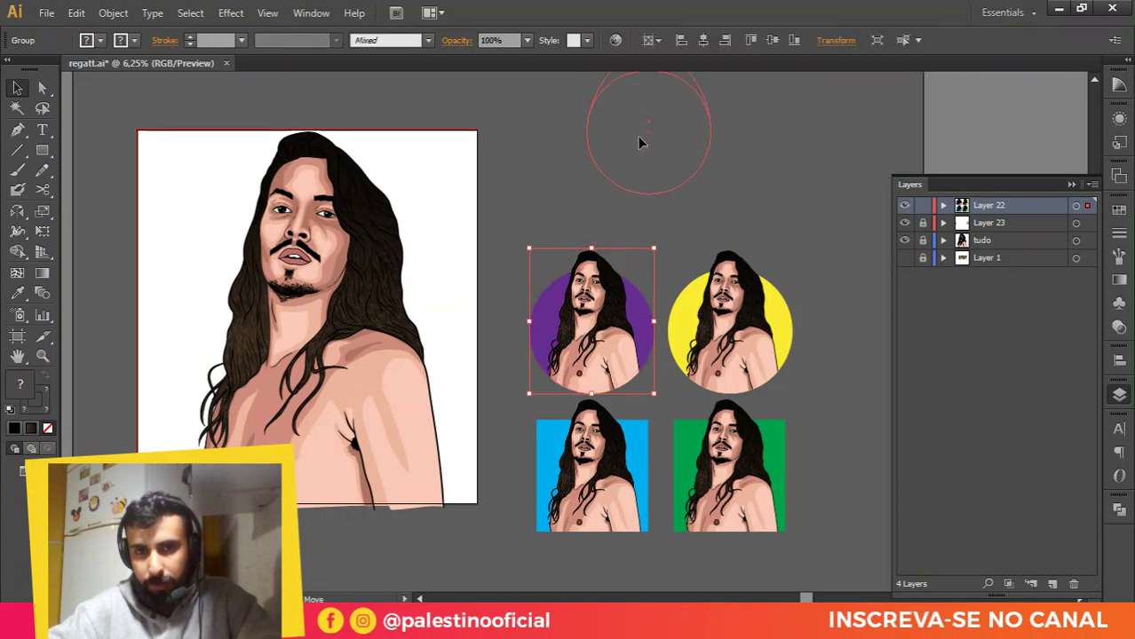
pyautogui.click(801, 150)
pyautogui.moveTo(738, 160); pyautogui.dragTo(702, 286)
pyautogui.click(632, 258)
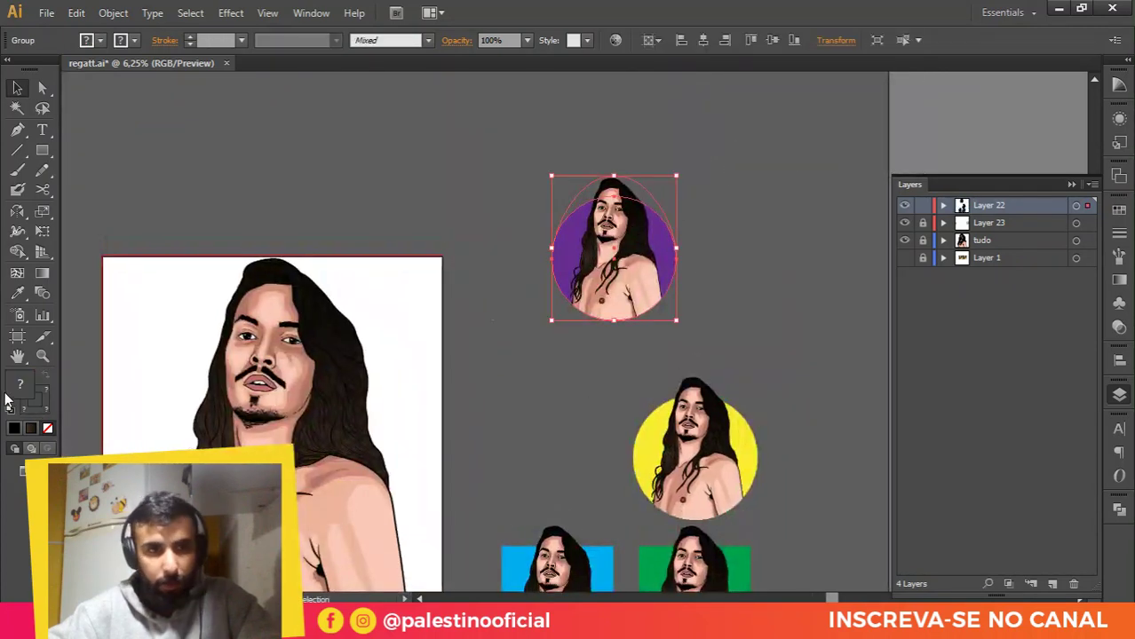
pyautogui.click(22, 336)
pyautogui.moveTo(532, 112); pyautogui.dragTo(661, 177)
pyautogui.click(654, 117)
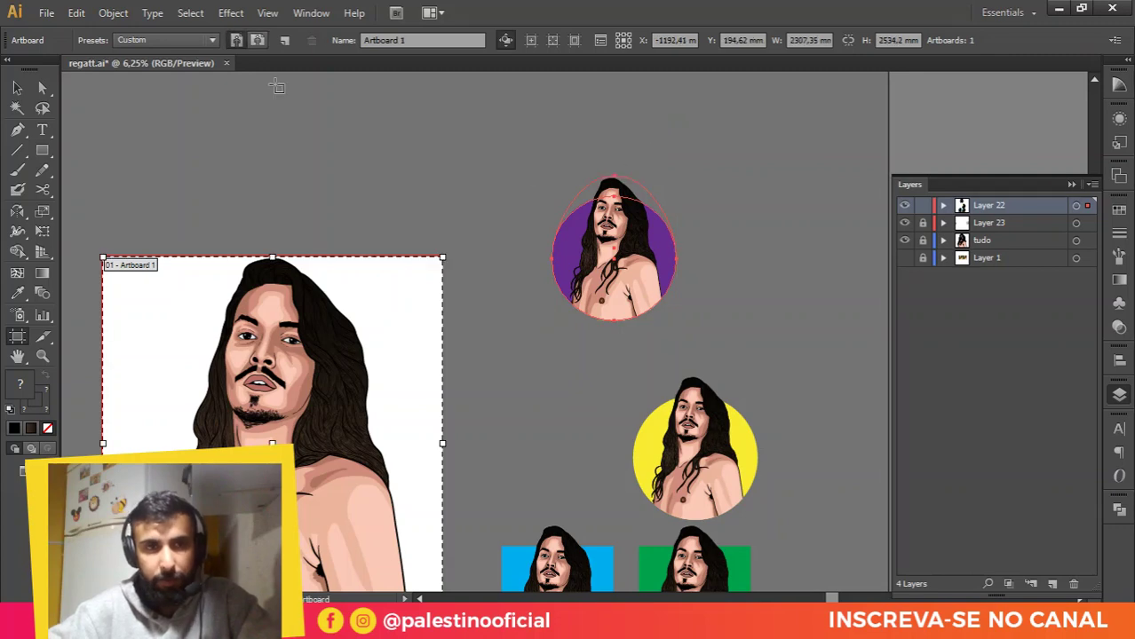
pyautogui.moveTo(511, 129); pyautogui.dragTo(570, 231)
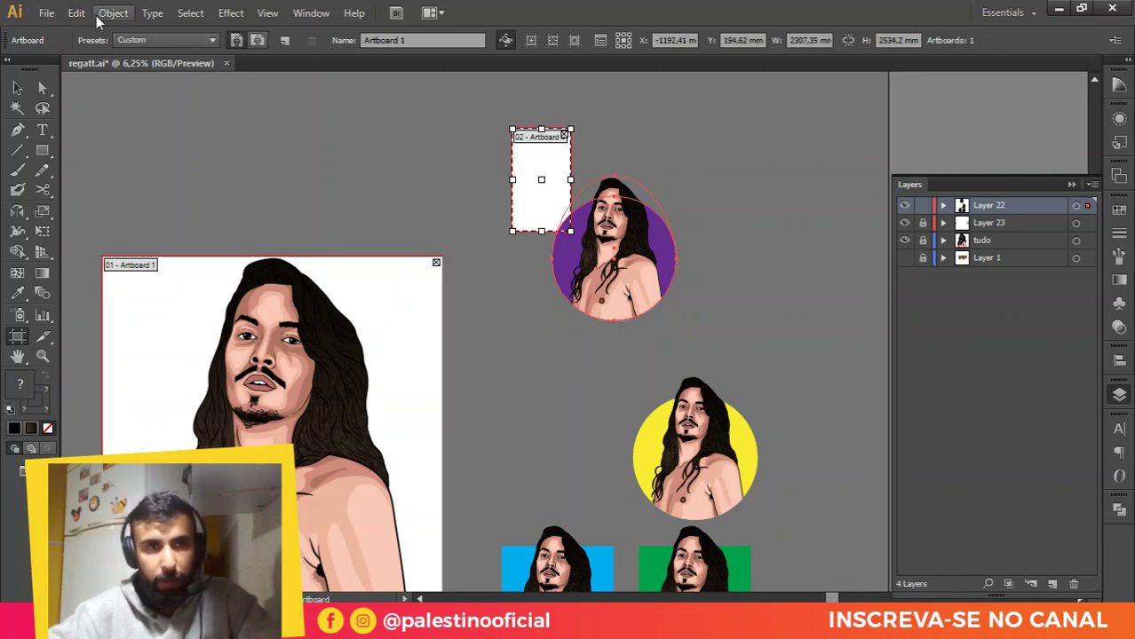
pyautogui.press('Delete')
pyautogui.click(19, 86)
# Step: Change the document units to pixels in the document setup
pyautogui.click(49, 16)
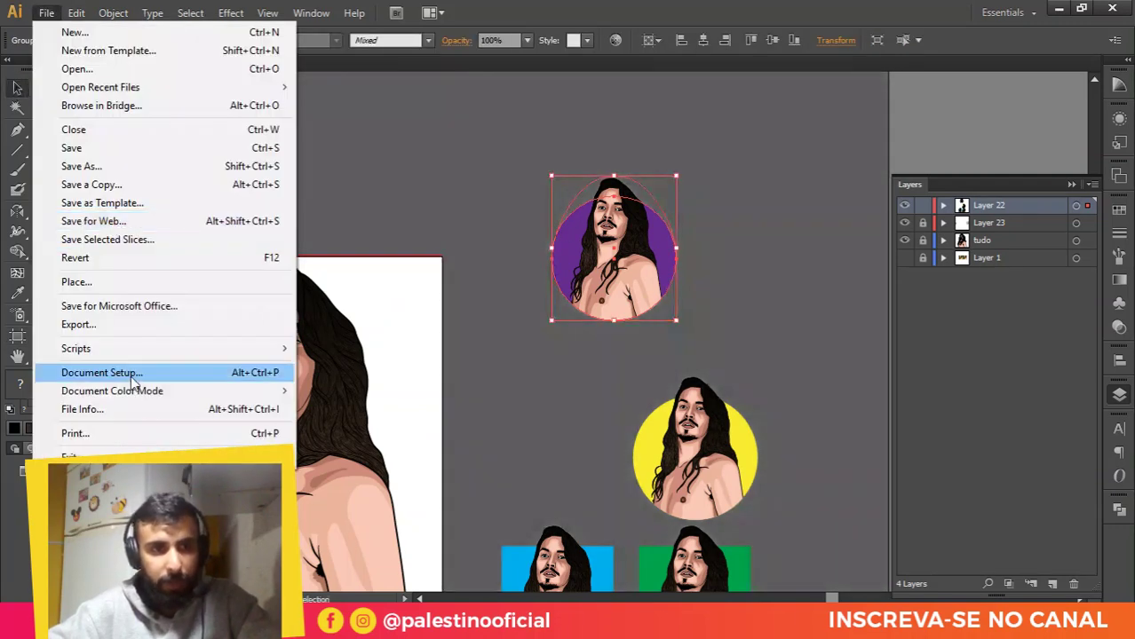
pyautogui.click(133, 379)
pyautogui.click(104, 71)
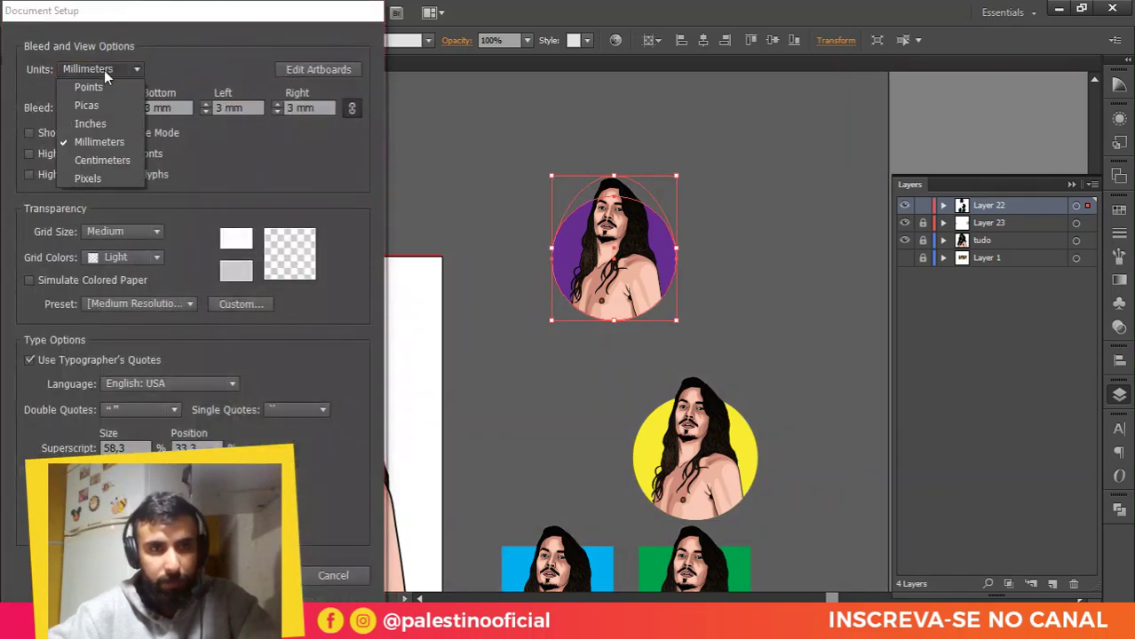
pyautogui.click(89, 179)
pyautogui.click(260, 576)
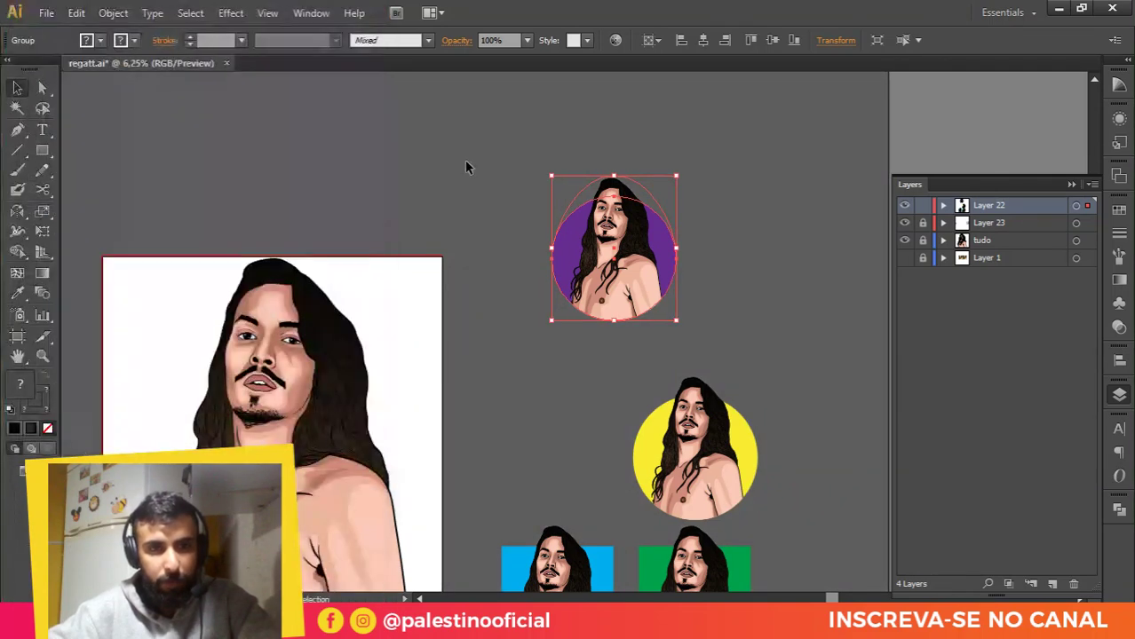
# Step: Create a second artboard in the empty area above the portrait versions and size it to 900 x 900 px
pyautogui.click(465, 160)
pyautogui.click(16, 336)
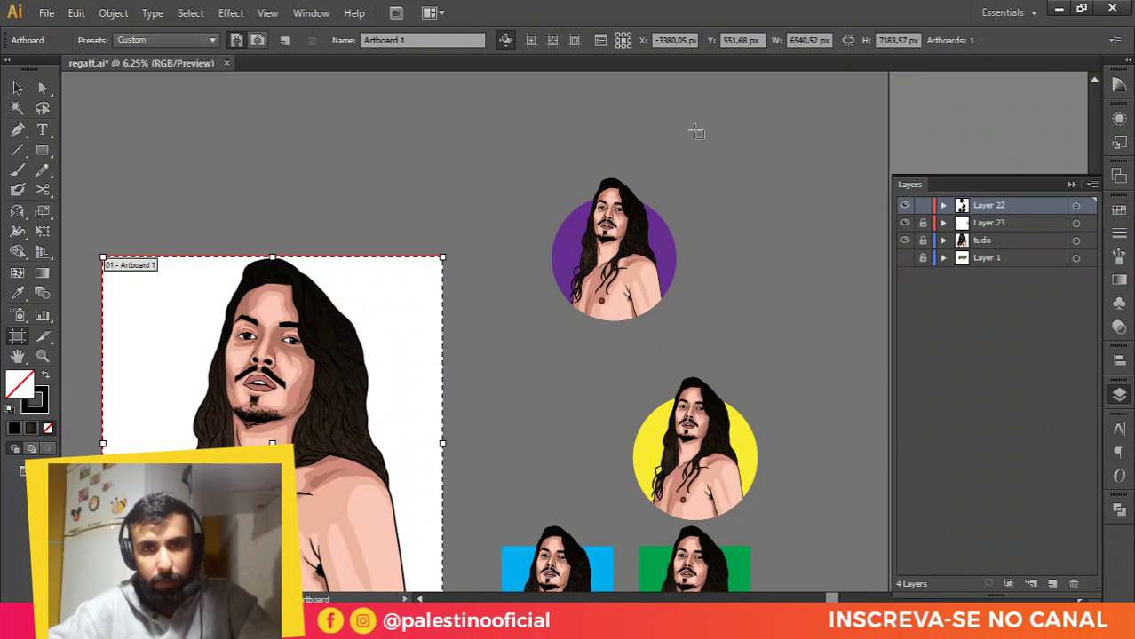
pyautogui.moveTo(696, 132); pyautogui.dragTo(542, 268)
pyautogui.moveTo(516, 186); pyautogui.dragTo(651, 333)
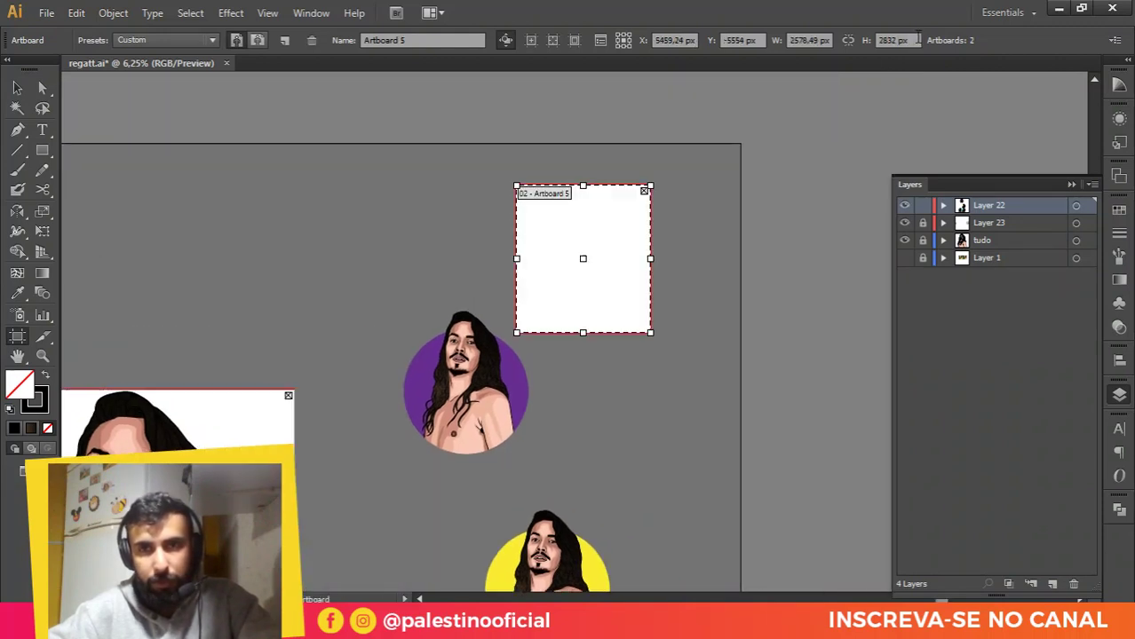
pyautogui.click(824, 41)
pyautogui.write('900')
pyautogui.press('Tab')
pyautogui.write('900')
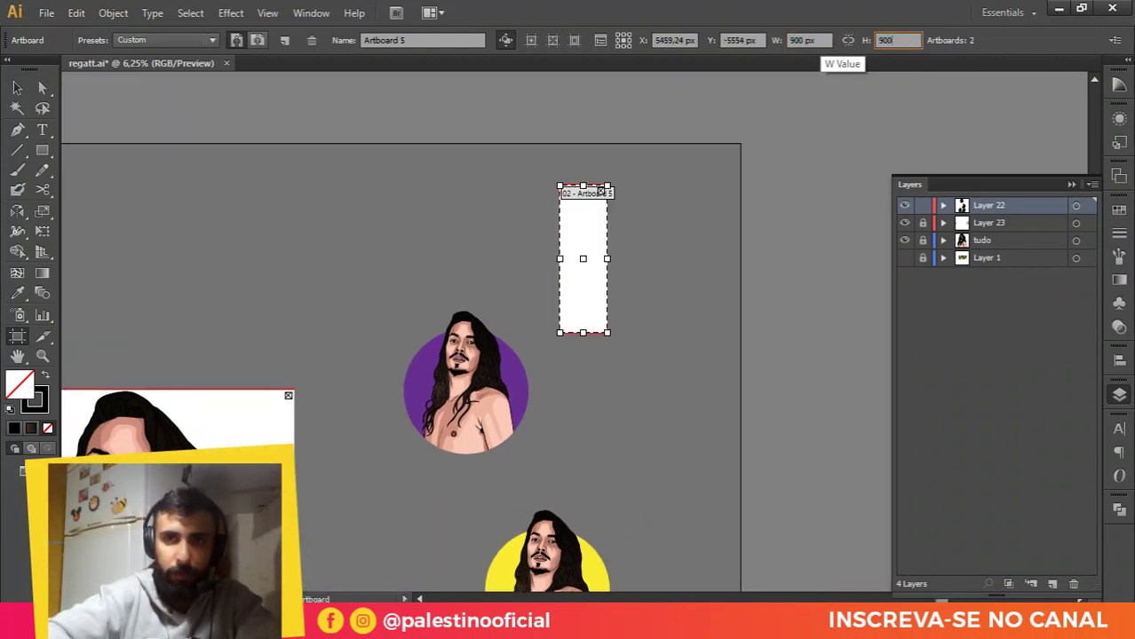
pyautogui.press('Return')
# Step: Move the purple circle version of the portrait onto the new square artboard
pyautogui.press('v')
pyautogui.scroll(2, 499, 340)
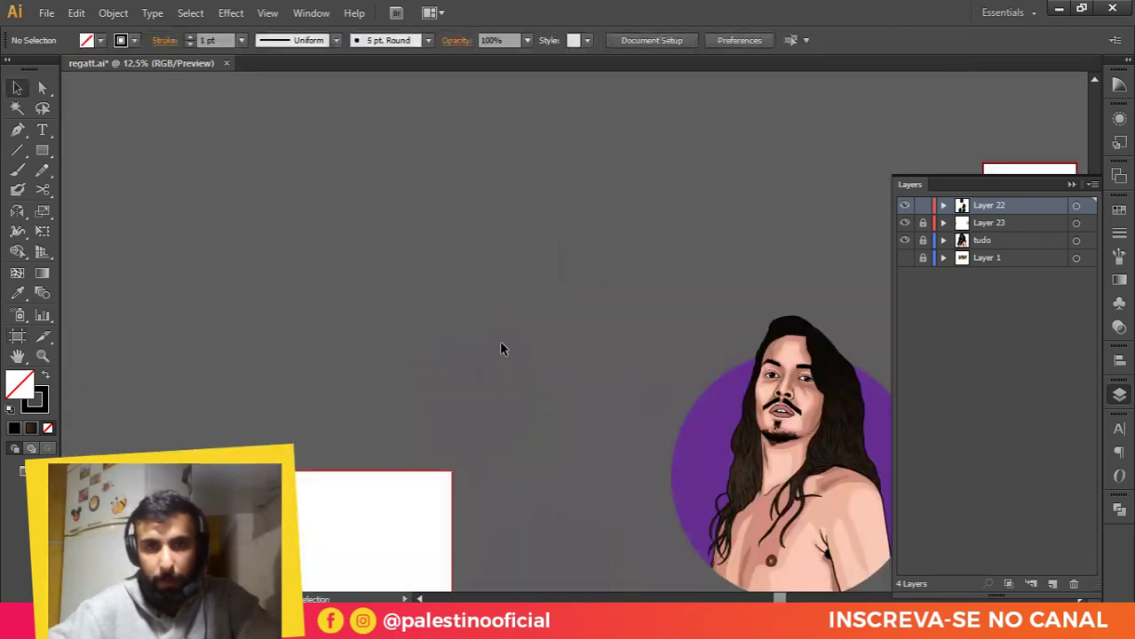
pyautogui.moveTo(572, 412); pyautogui.dragTo(240, 382)
pyautogui.moveTo(353, 386); pyautogui.dragTo(591, 165)
pyautogui.scroll(1, 579, 171)
pyautogui.moveTo(577, 172); pyautogui.dragTo(627, 168)
pyautogui.hotkey('ctrl', '+')
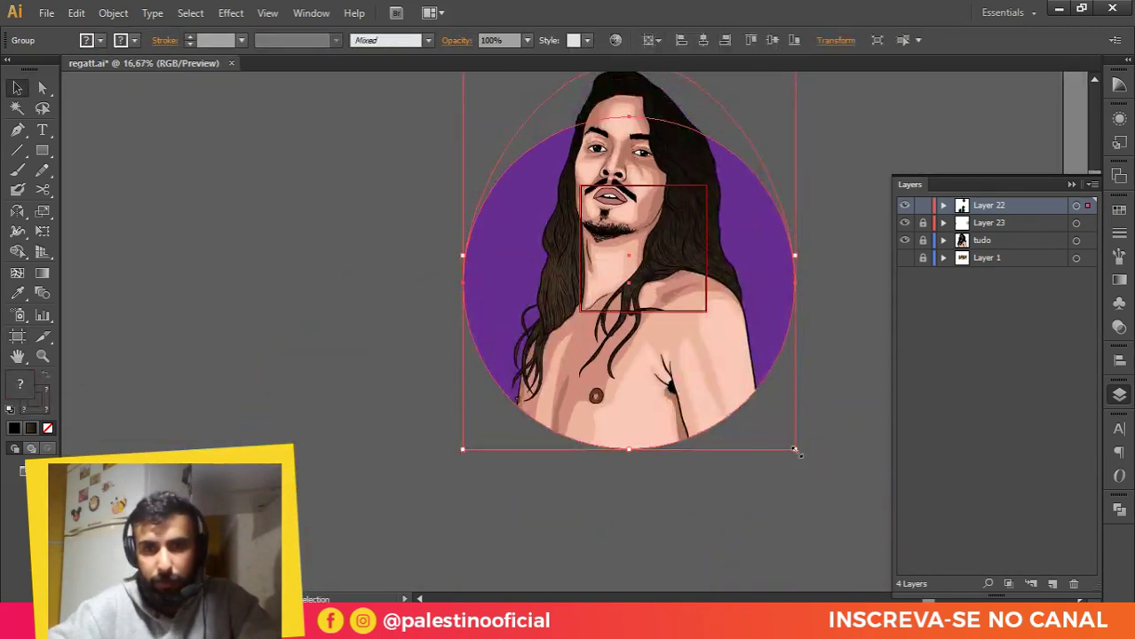
# Step: Scale the purple circle portrait down to fit inside the square artboard and centre it there
pyautogui.moveTo(794, 449); pyautogui.dragTo(616, 259)
pyautogui.scroll(1, 682, 243)
pyautogui.scroll(1, 641, 261)
pyautogui.click(639, 265)
pyautogui.scroll(1, 594, 364)
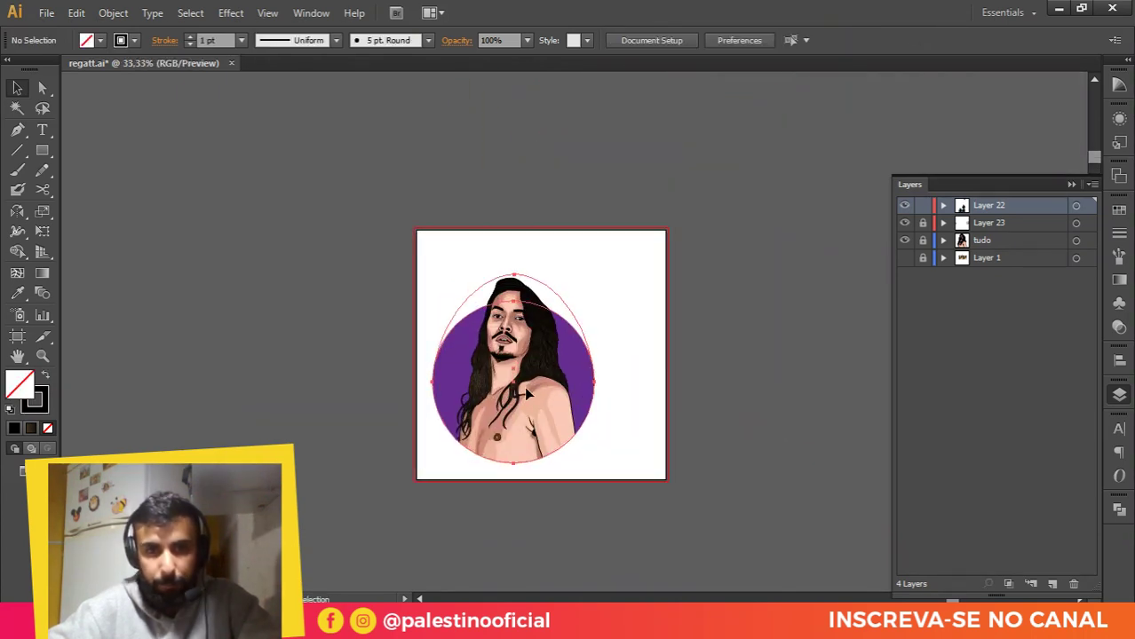
pyautogui.moveTo(527, 393); pyautogui.dragTo(556, 374)
pyautogui.click(39, 153)
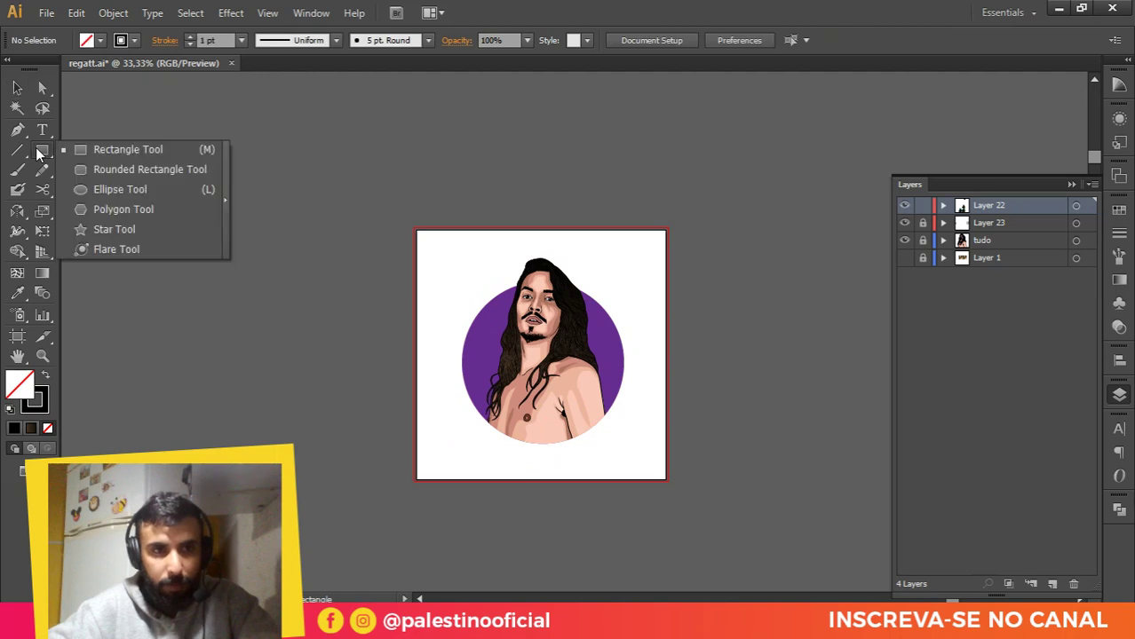
pyautogui.click(273, 195)
pyautogui.click(700, 182)
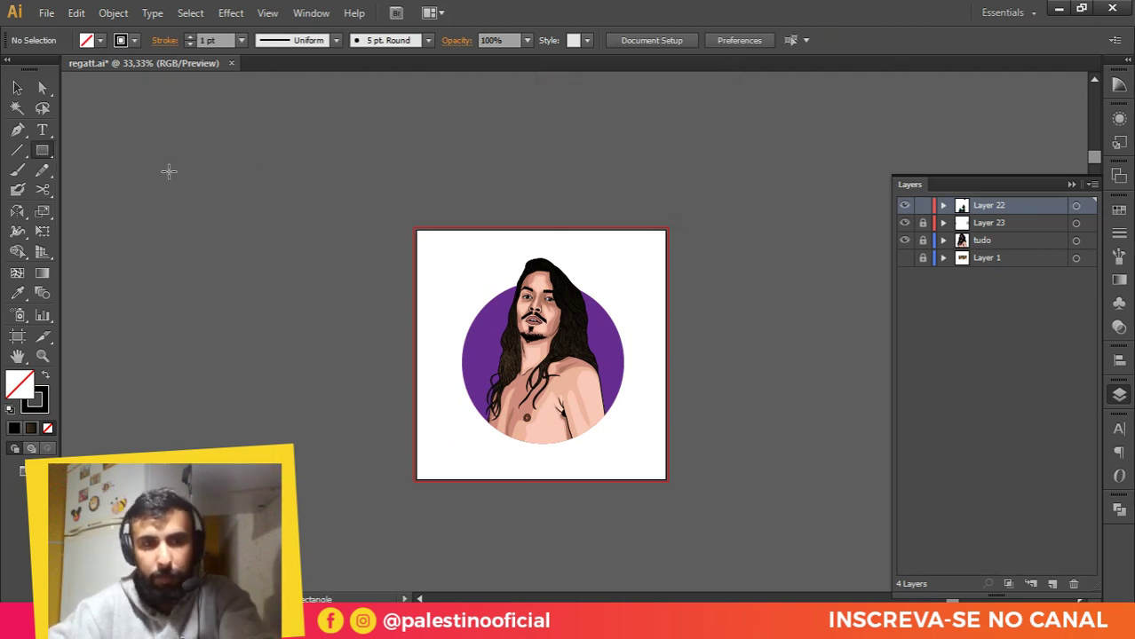
# Step: Draw a long straight horizontal line with the Pen tool in the empty area above the square artboard
pyautogui.press('p')
pyautogui.click(158, 164)
pyautogui.click(578, 164)
pyautogui.keyDown('ctrl'); pyautogui.click(228, 143); pyautogui.keyUp('ctrl')
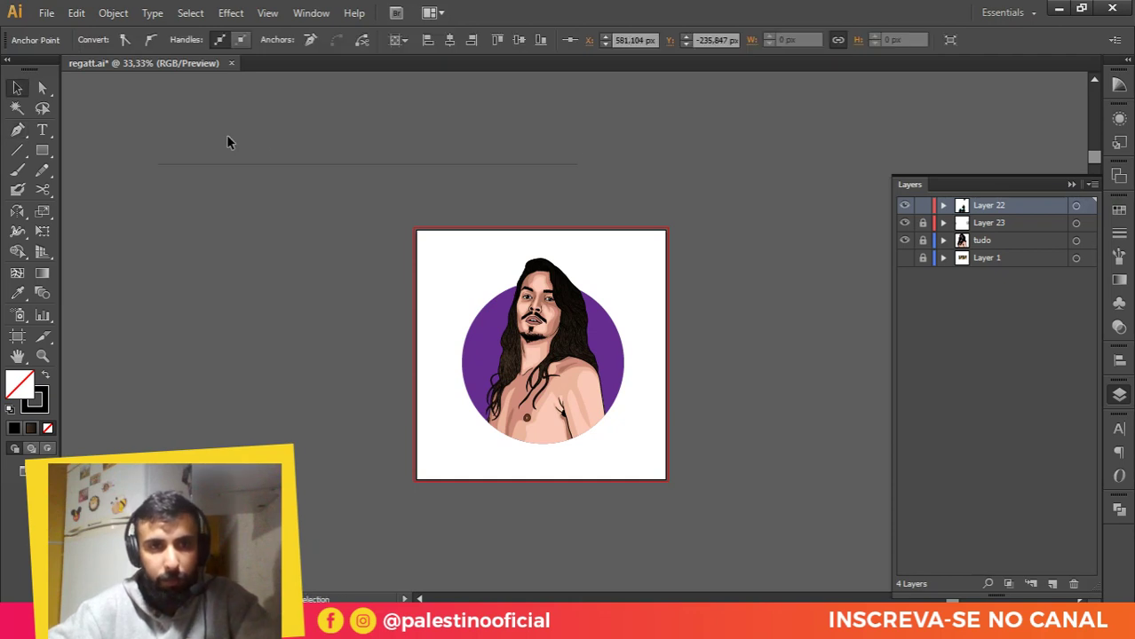
# Step: Set the horizontal line's stroke weight to 20 pt
pyautogui.moveTo(227, 142); pyautogui.dragTo(406, 188)
pyautogui.scroll(2, 344, 169)
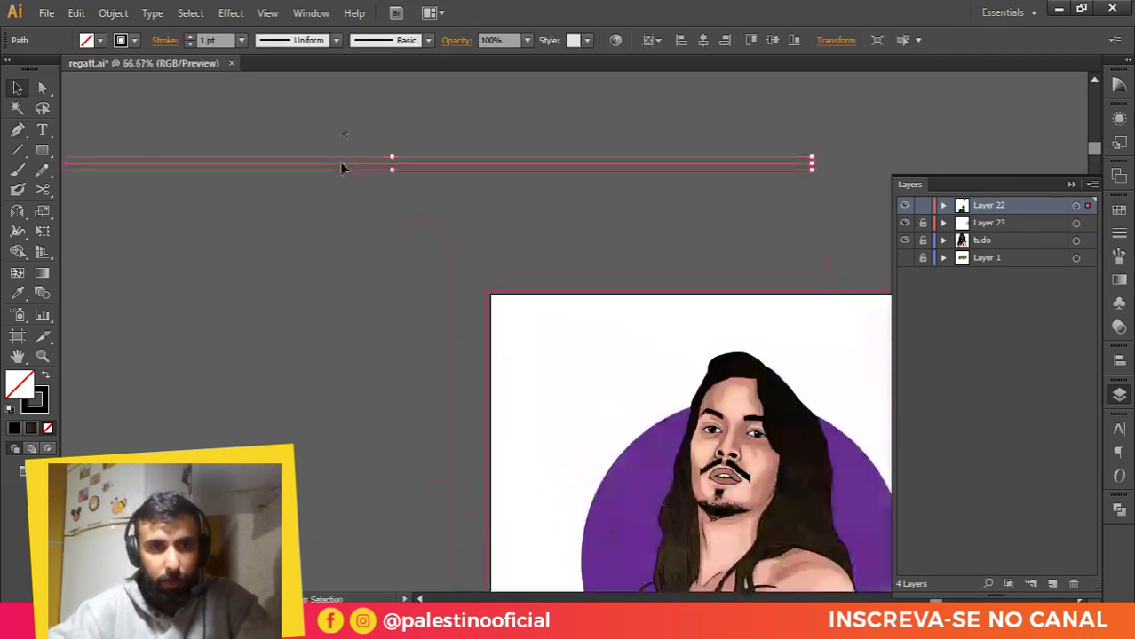
pyautogui.click(218, 40)
pyautogui.scroll(14, 217, 40)
pyautogui.write('20')
pyautogui.press('Return')
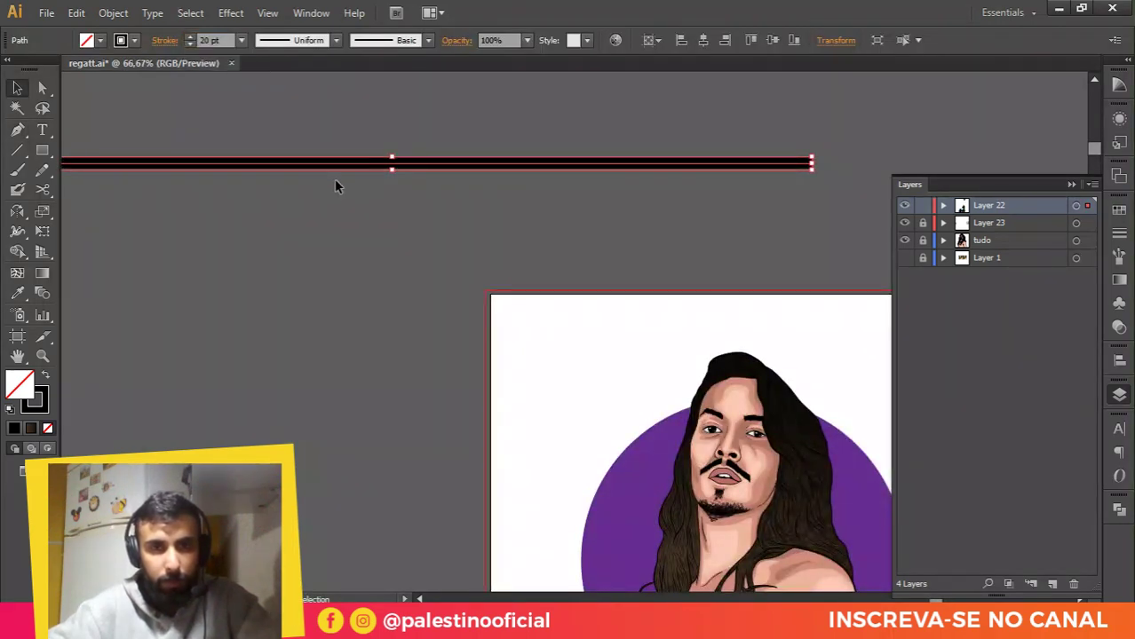
# Step: Duplicate the thick line just below itself and repeat the copy to build a stack of 15 evenly spaced lines
pyautogui.click(357, 130)
pyautogui.moveTo(411, 189)
pyautogui.mouseDown()
pyautogui.moveTo(397, 167)
pyautogui.moveTo(392, 196)
pyautogui.mouseUp()
pyautogui.scroll(-2, 393, 195)
pyautogui.hotkey('ctrl', 'd')
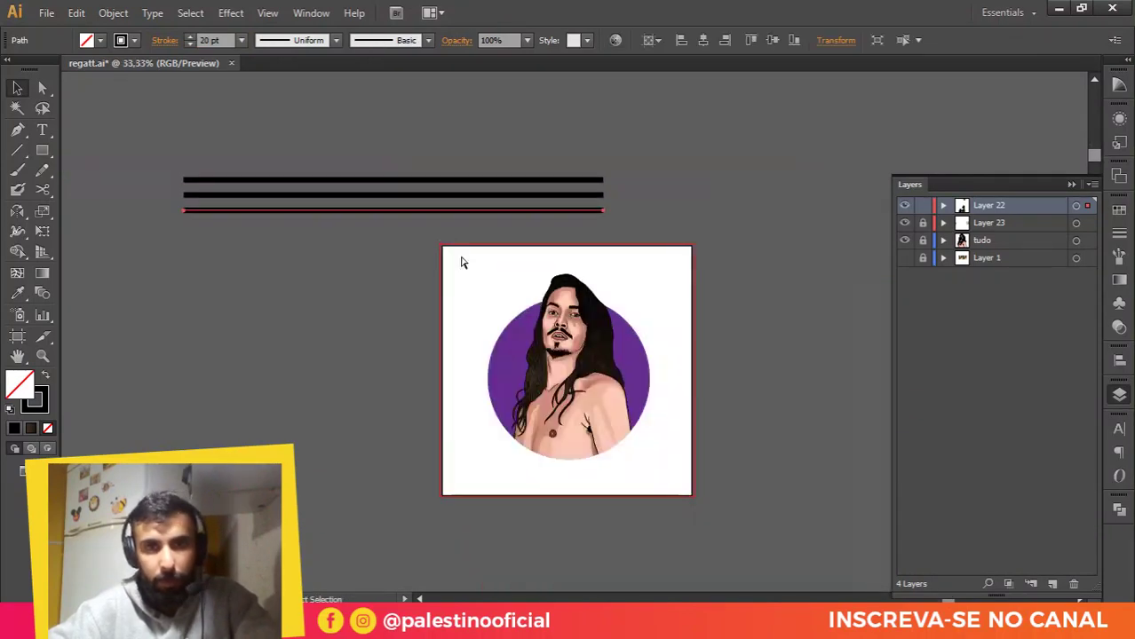
pyautogui.hotkey('ctrl', 'd')
pyautogui.hotkey('ctrl', 'd')
pyautogui.hotkey('ctrl', 'd')
pyautogui.hotkey('ctrl', 'd')
pyautogui.hotkey('ctrl', 'd')
pyautogui.hotkey('ctrl', 'd')
pyautogui.hotkey('ctrl', 'd')
pyautogui.hotkey('ctrl', 'd')
pyautogui.hotkey('ctrl', 'd')
pyautogui.hotkey('ctrl', 'd')
pyautogui.hotkey('ctrl', 'd')
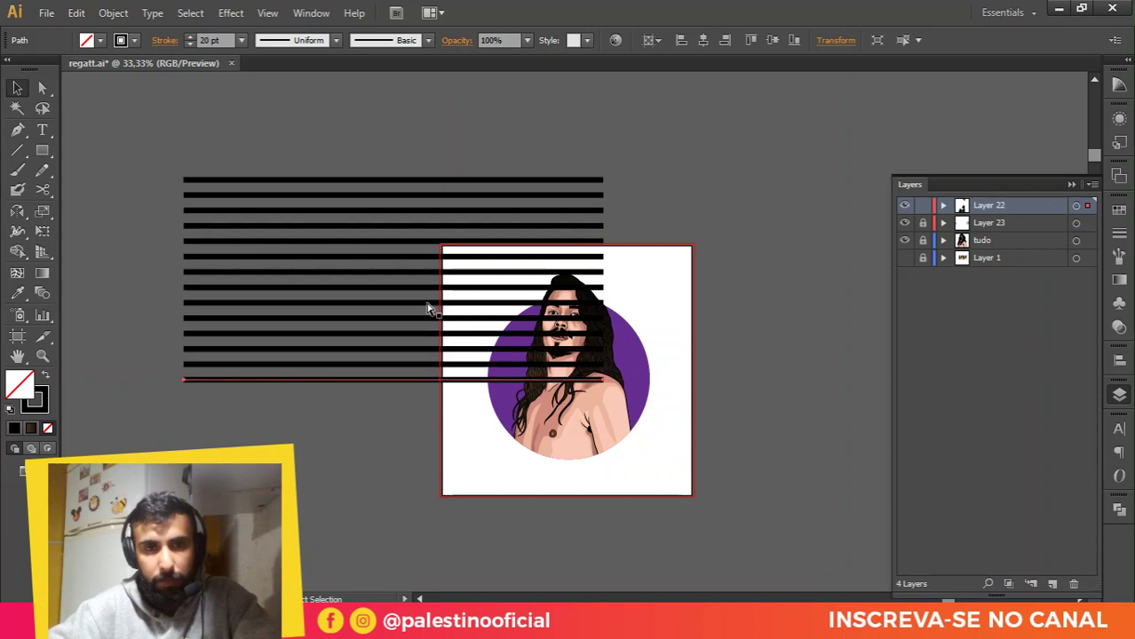
pyautogui.hotkey('ctrl', 'd')
# Step: Group all the horizontal lines and move the group away from the portrait, overlapping only the artboard's corner
pyautogui.moveTo(206, 134); pyautogui.dragTo(391, 489)
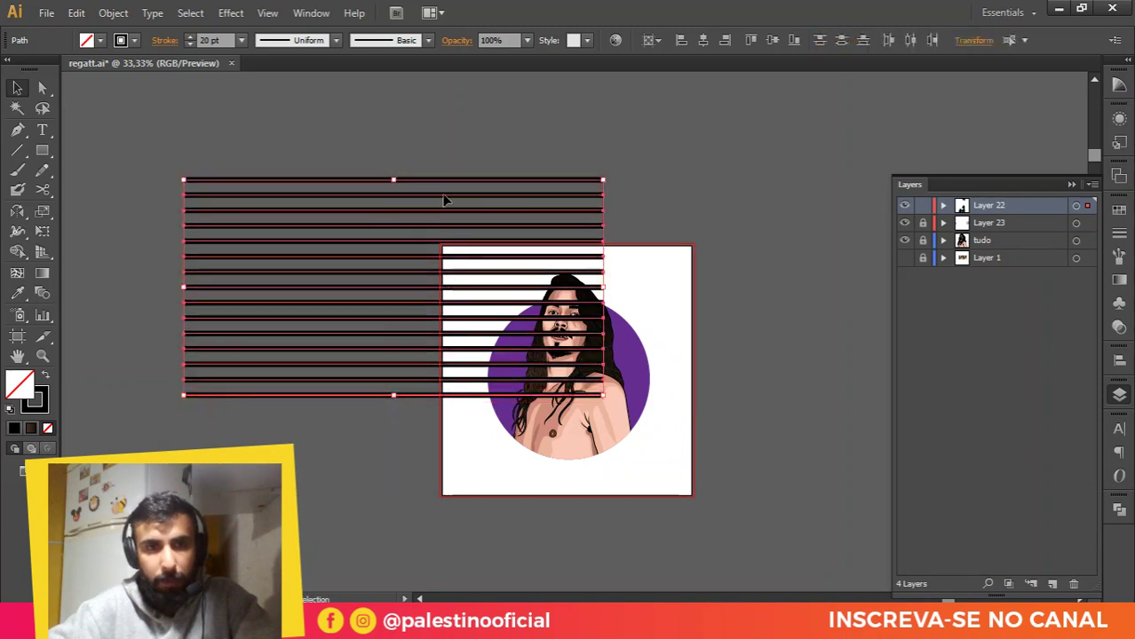
pyautogui.moveTo(356, 122); pyautogui.dragTo(327, 133)
pyautogui.moveTo(317, 144); pyautogui.dragTo(428, 406)
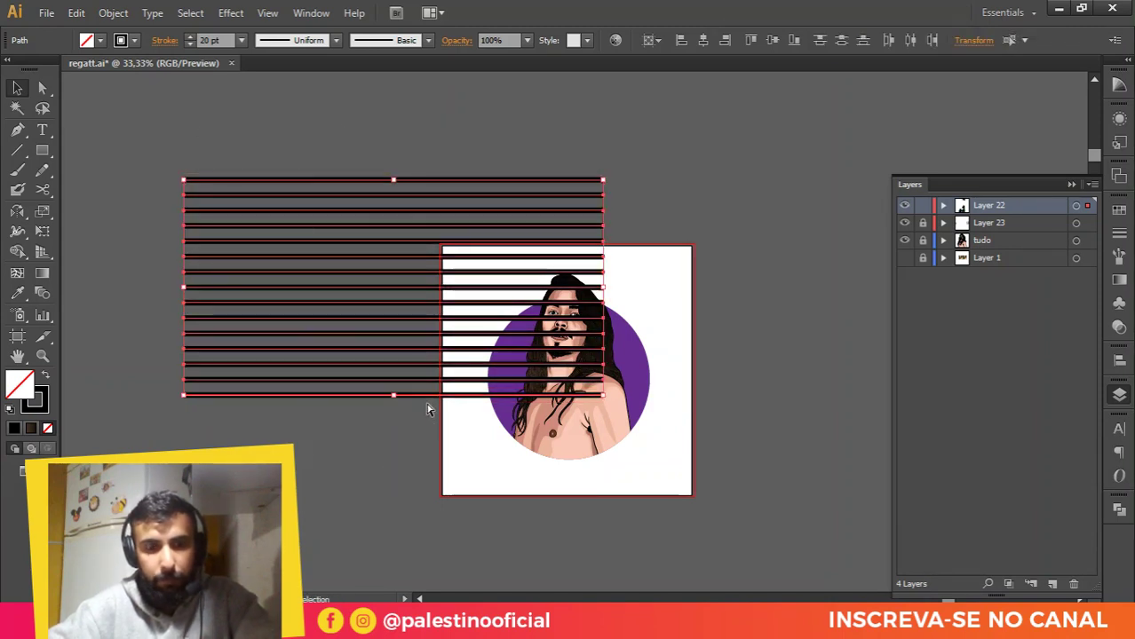
pyautogui.hotkey('ctrl', 'g')
pyautogui.moveTo(394, 232); pyautogui.dragTo(297, 169)
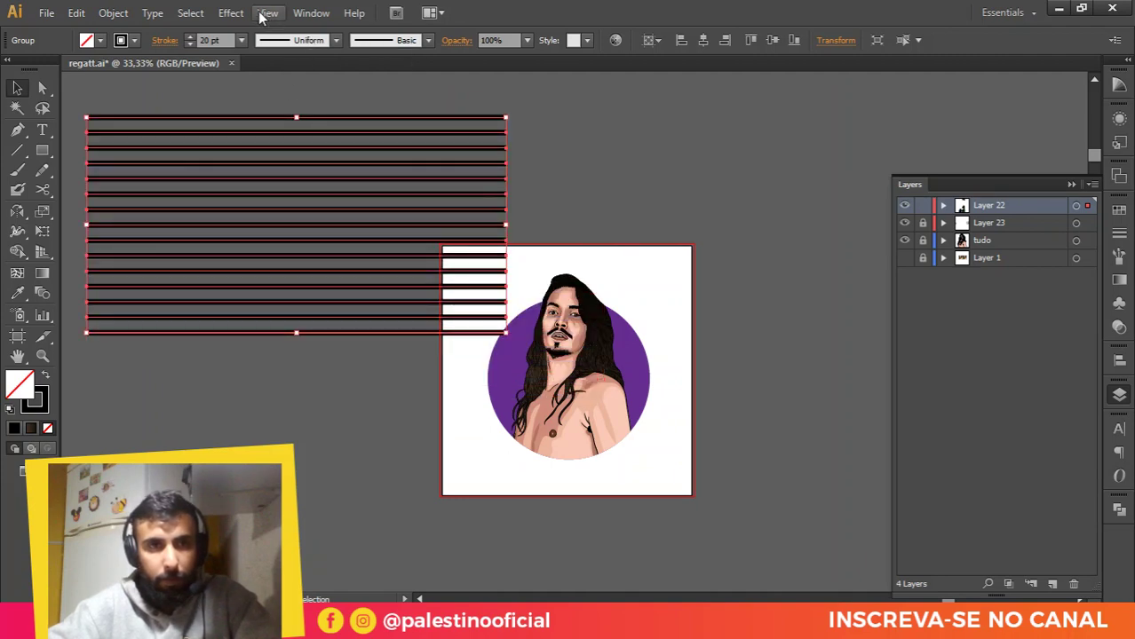
pyautogui.click(231, 12)
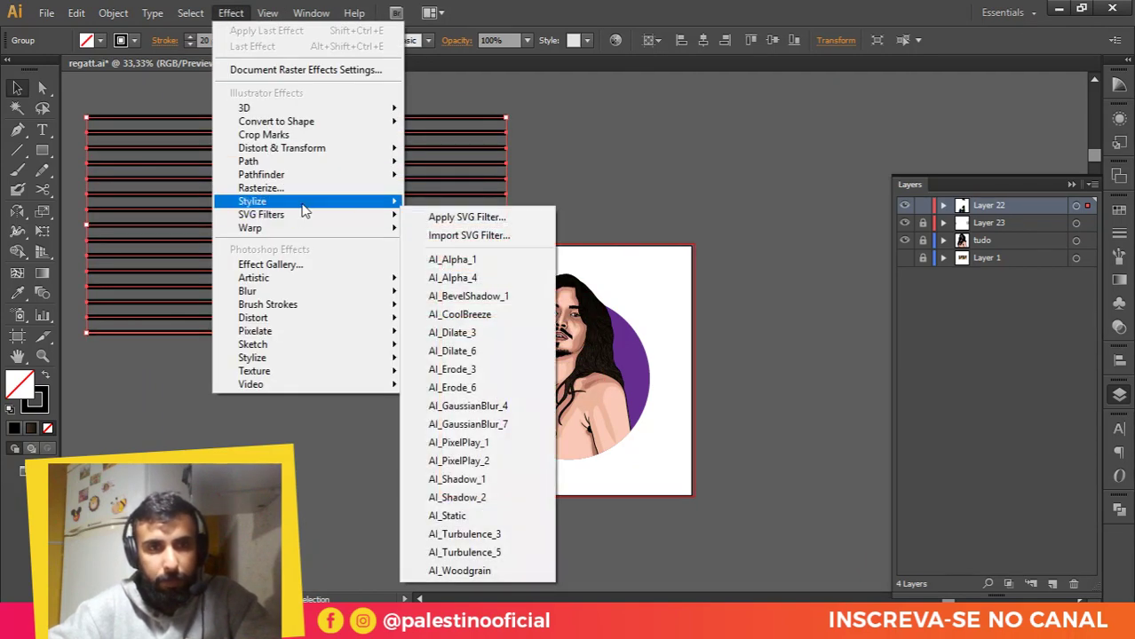
pyautogui.moveTo(302, 205)
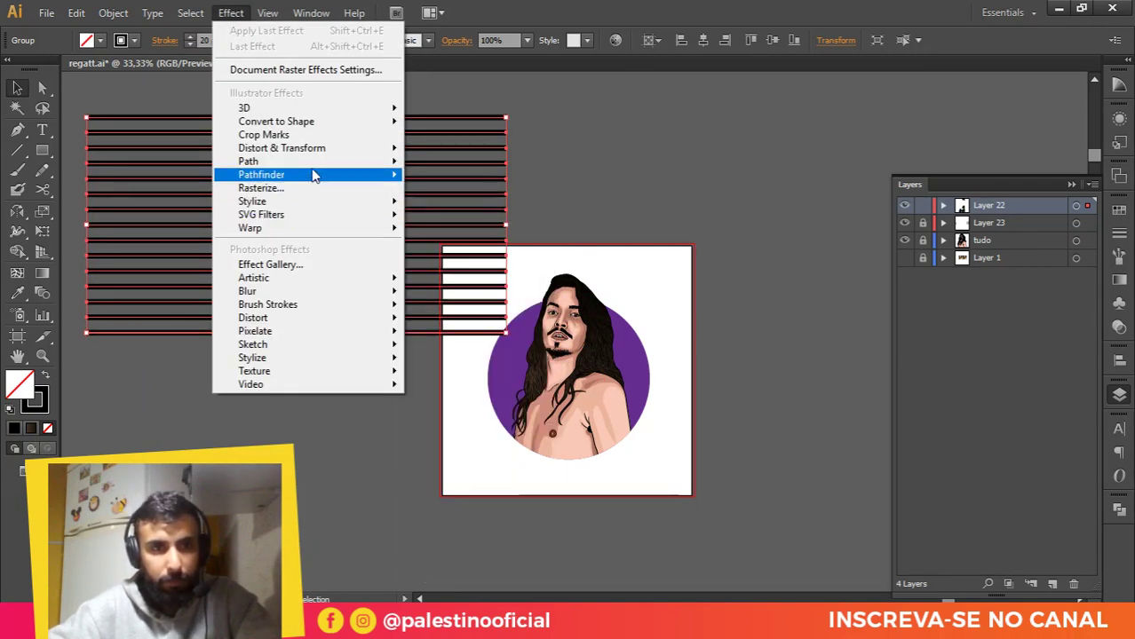
pyautogui.moveTo(299, 153)
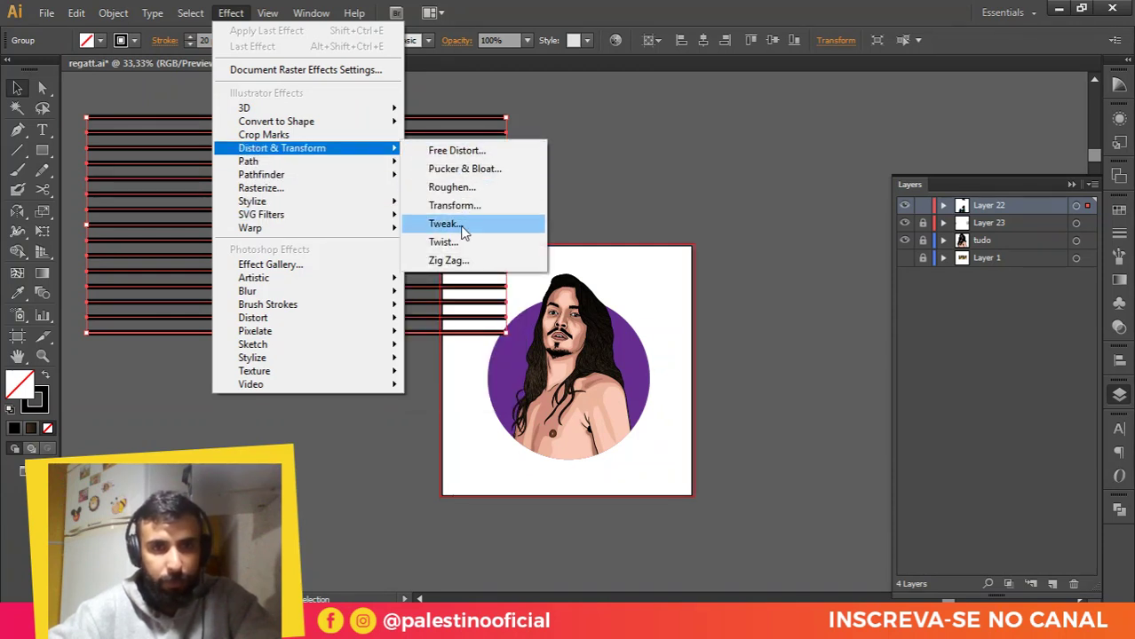
pyautogui.click(441, 242)
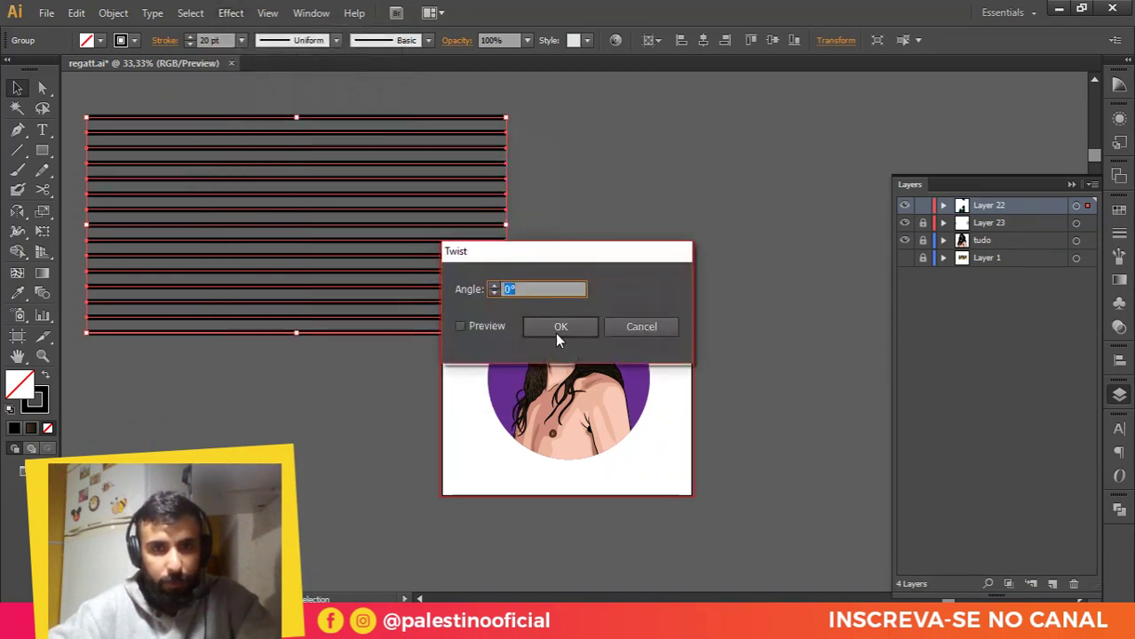
pyautogui.click(640, 327)
# Step: Apply the Zig Zag effect to the grouped lines with smooth points, 4 ridges per segment and a larger absolute size
pyautogui.click(230, 12)
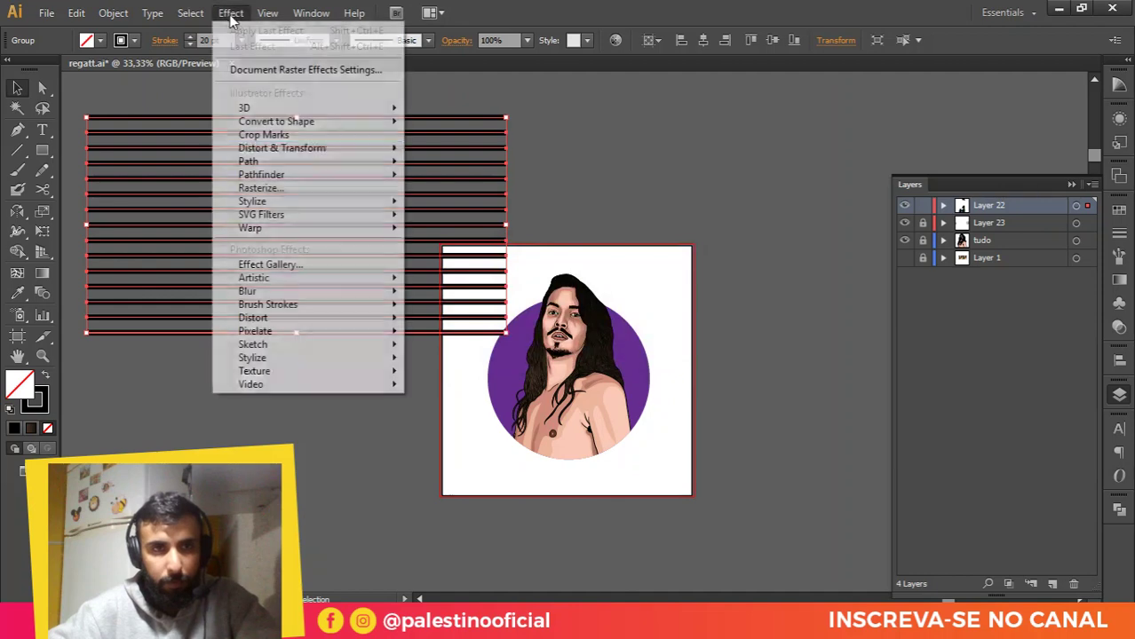
pyautogui.moveTo(330, 149)
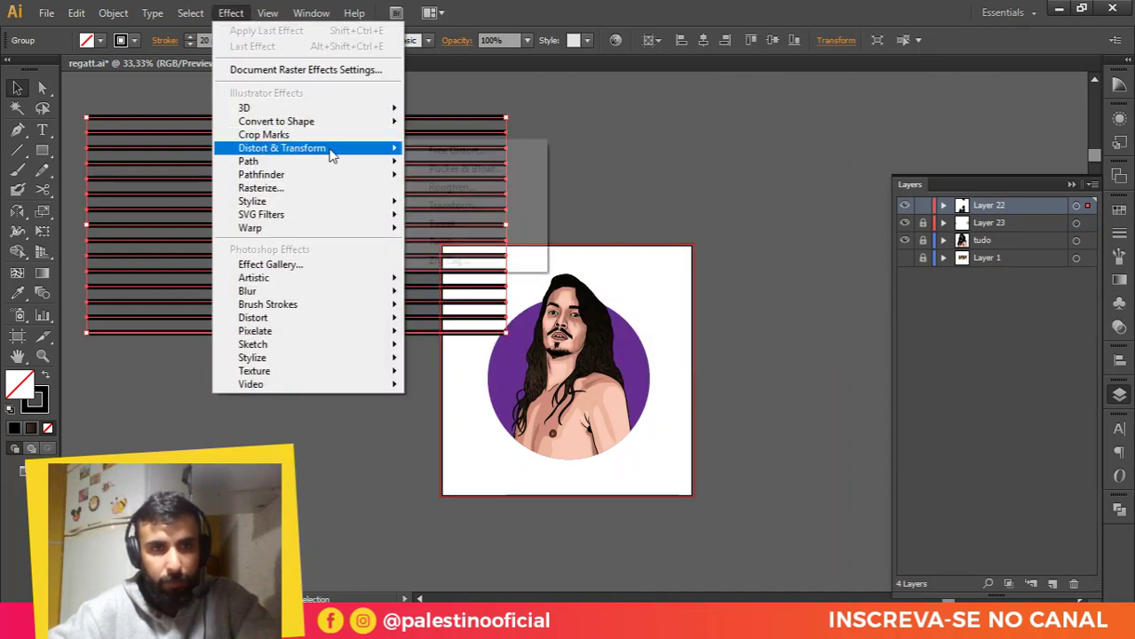
pyautogui.click(455, 261)
pyautogui.moveTo(585, 185); pyautogui.dragTo(715, 152)
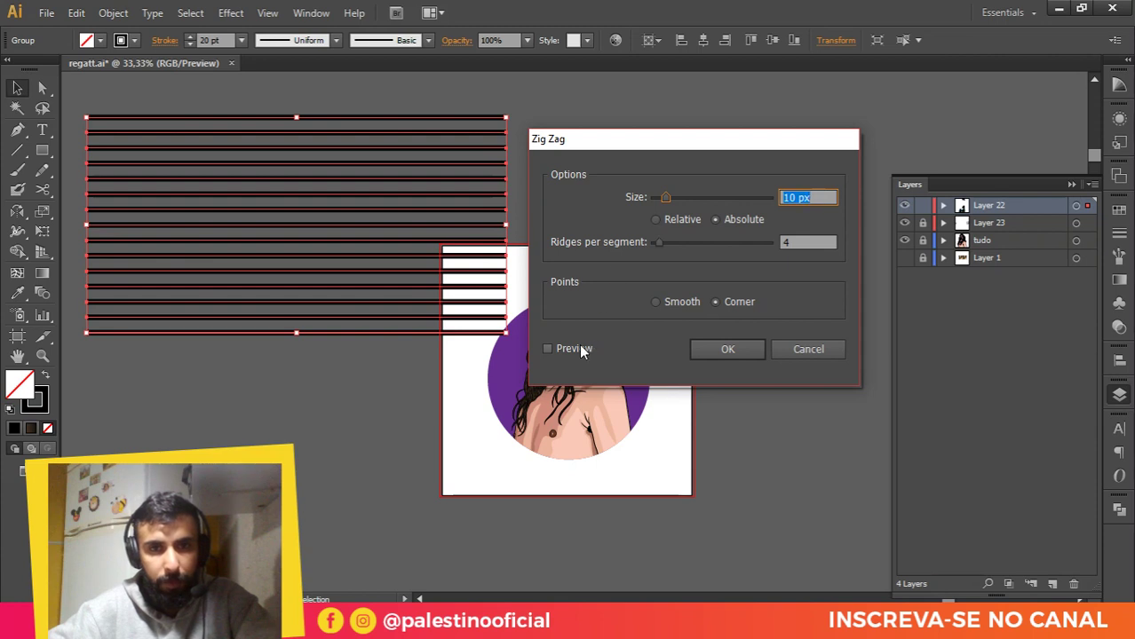
pyautogui.click(573, 348)
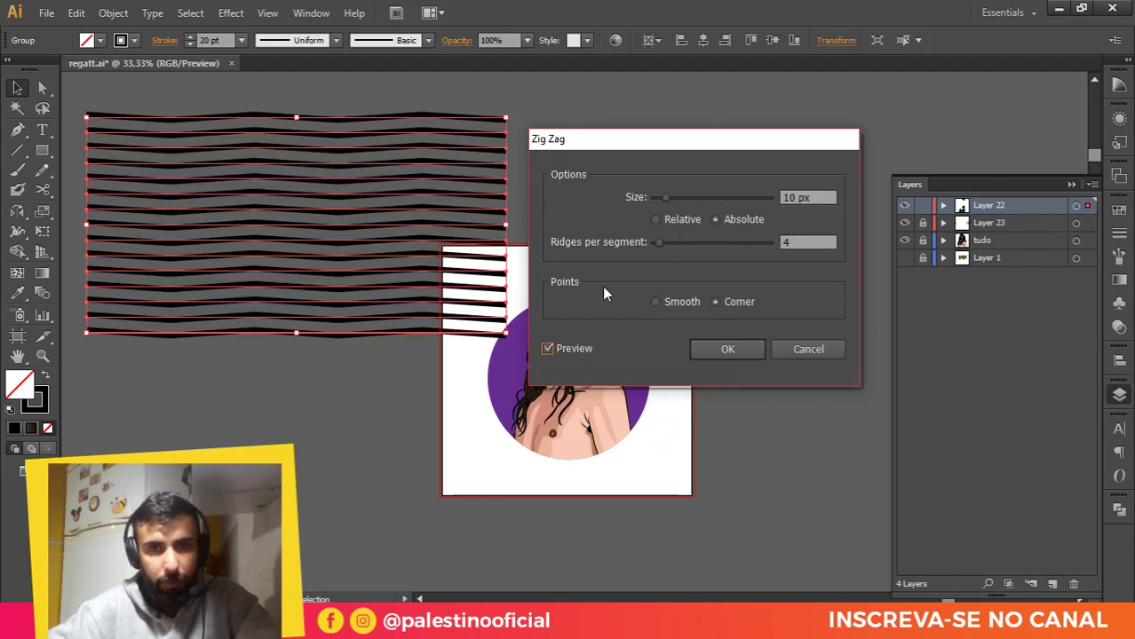
pyautogui.click(657, 302)
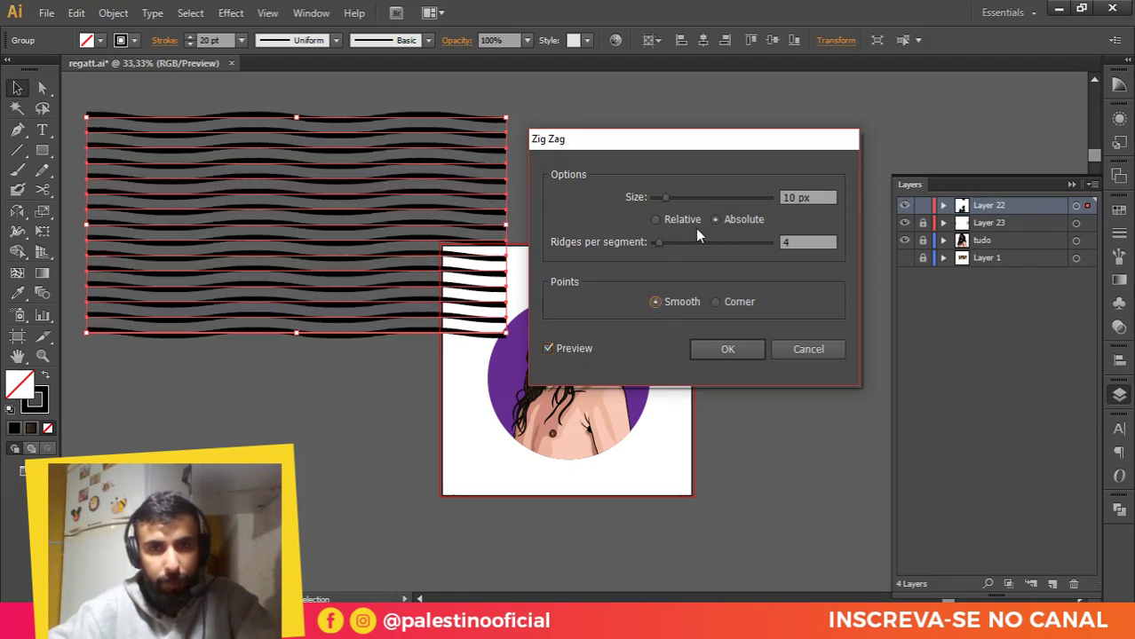
pyautogui.moveTo(669, 197); pyautogui.dragTo(745, 206)
pyautogui.click(729, 350)
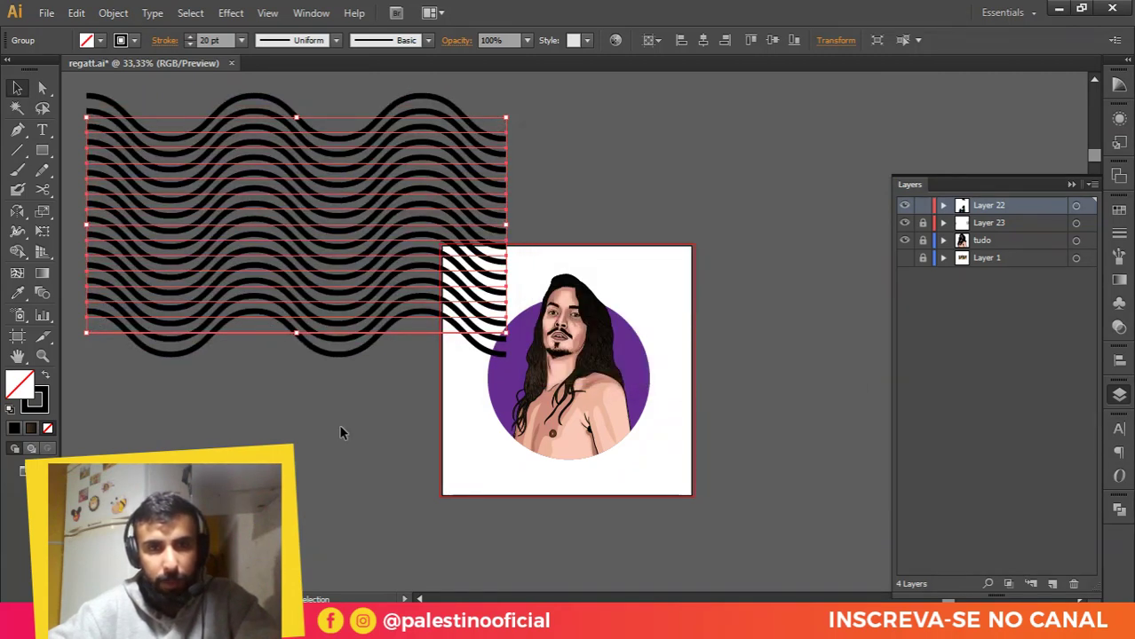
# Step: Move the wavy line group over the artboard and enlarge it until it covers the whole square behind the portrait
pyautogui.click(342, 430)
pyautogui.hotkey('ctrl', 'a')
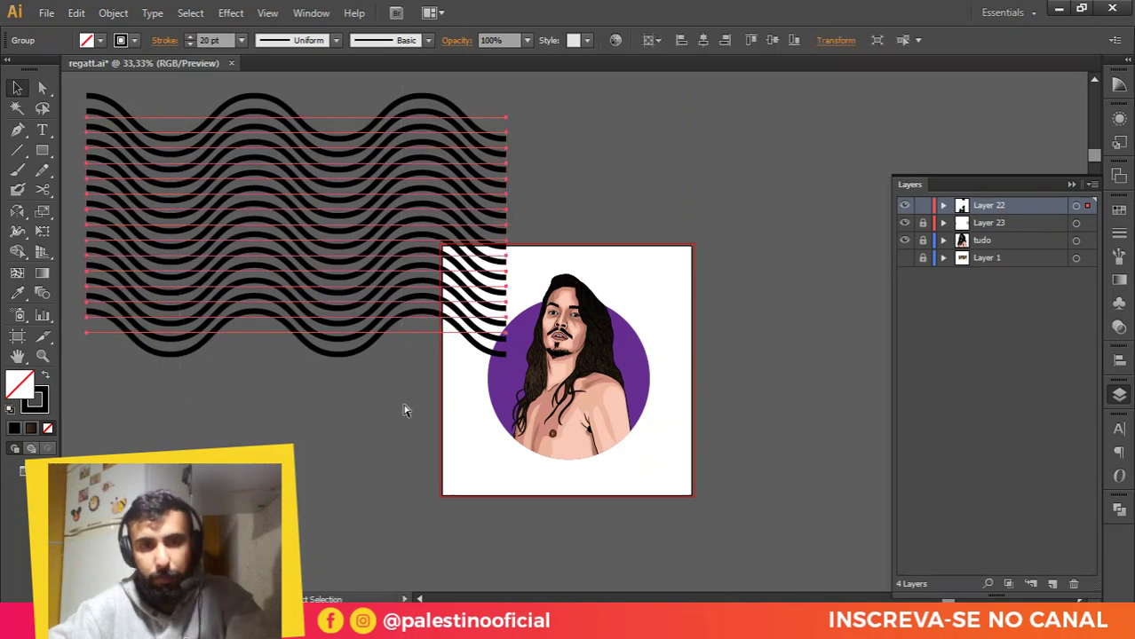
pyautogui.moveTo(482, 153); pyautogui.dragTo(842, 198)
pyautogui.moveTo(739, 285); pyautogui.dragTo(754, 264)
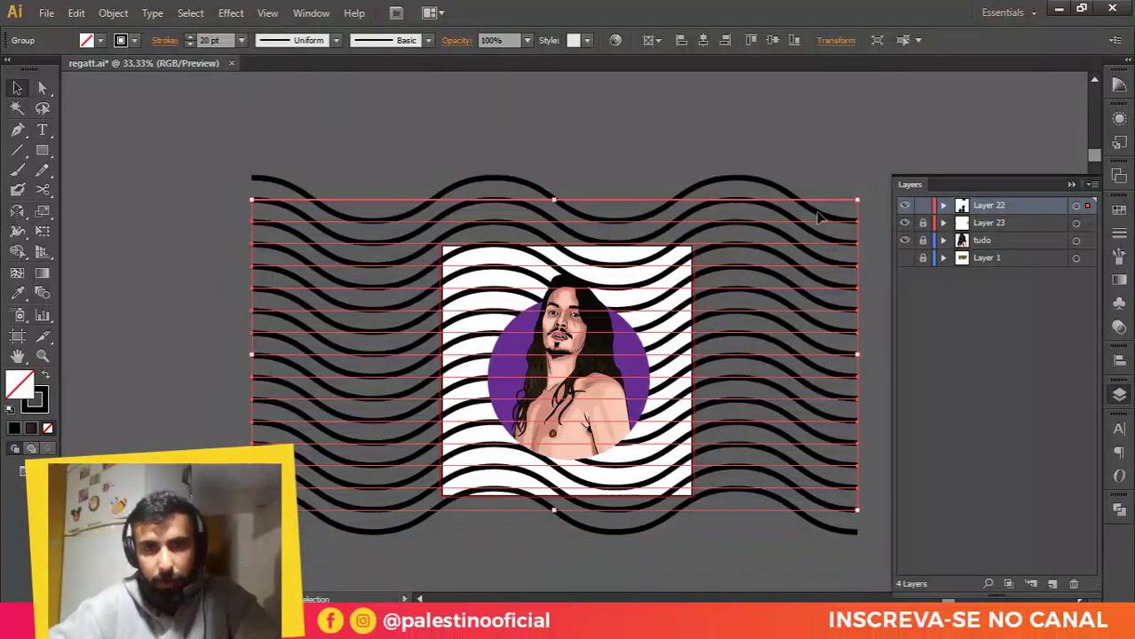
# Step: Recolor the stroke of the wavy line group with a very light gray swatch
pyautogui.click(626, 164)
pyautogui.scroll(-1, 613, 195)
pyautogui.scroll(1, 666, 239)
pyautogui.click(672, 252)
pyautogui.click(1126, 211)
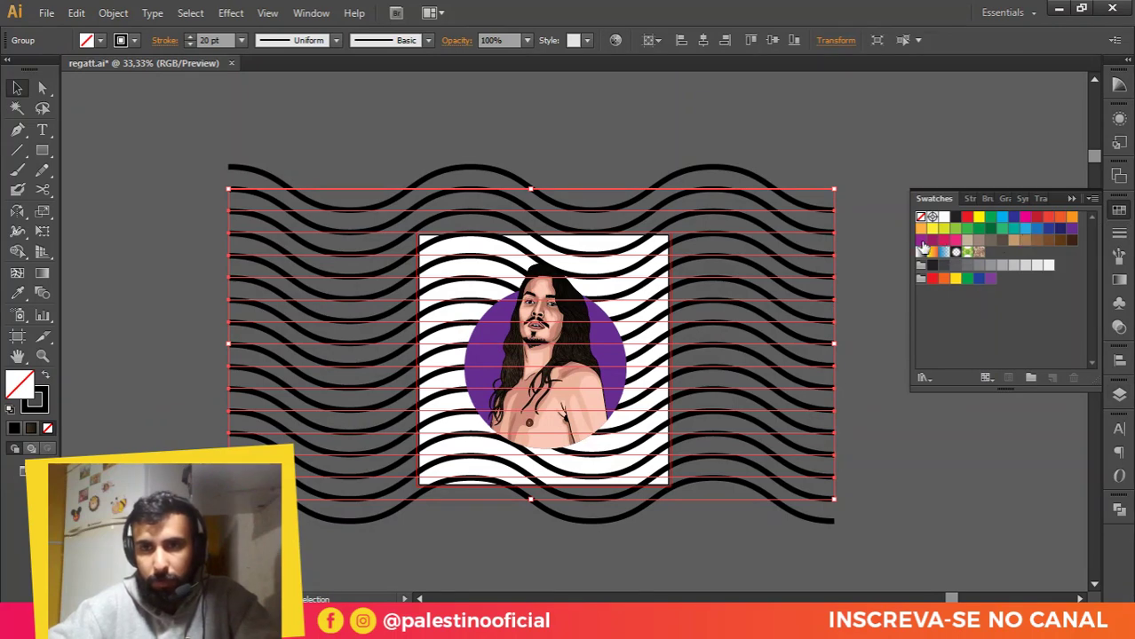
pyautogui.click(923, 245)
pyautogui.hotkey('ctrl', 'z')
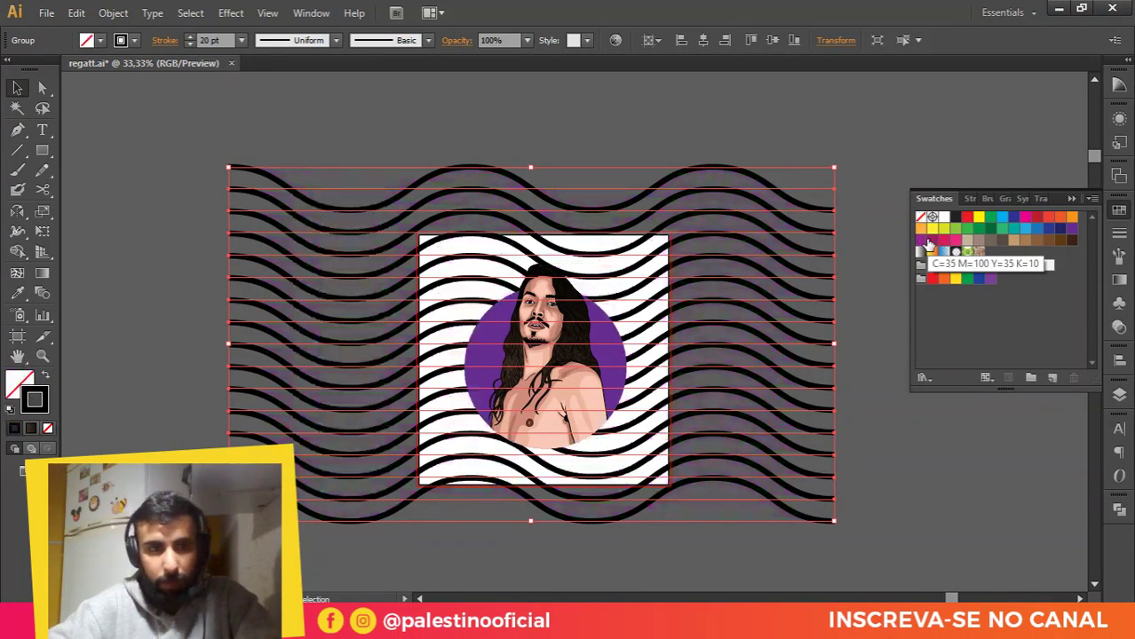
pyautogui.click(931, 241)
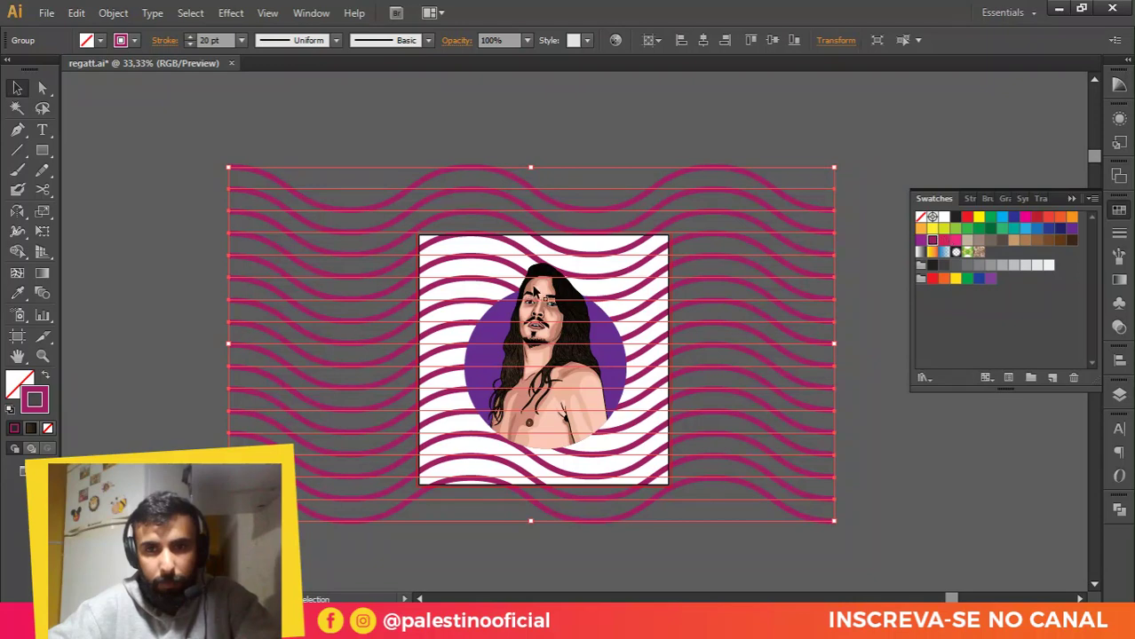
pyautogui.click(1037, 265)
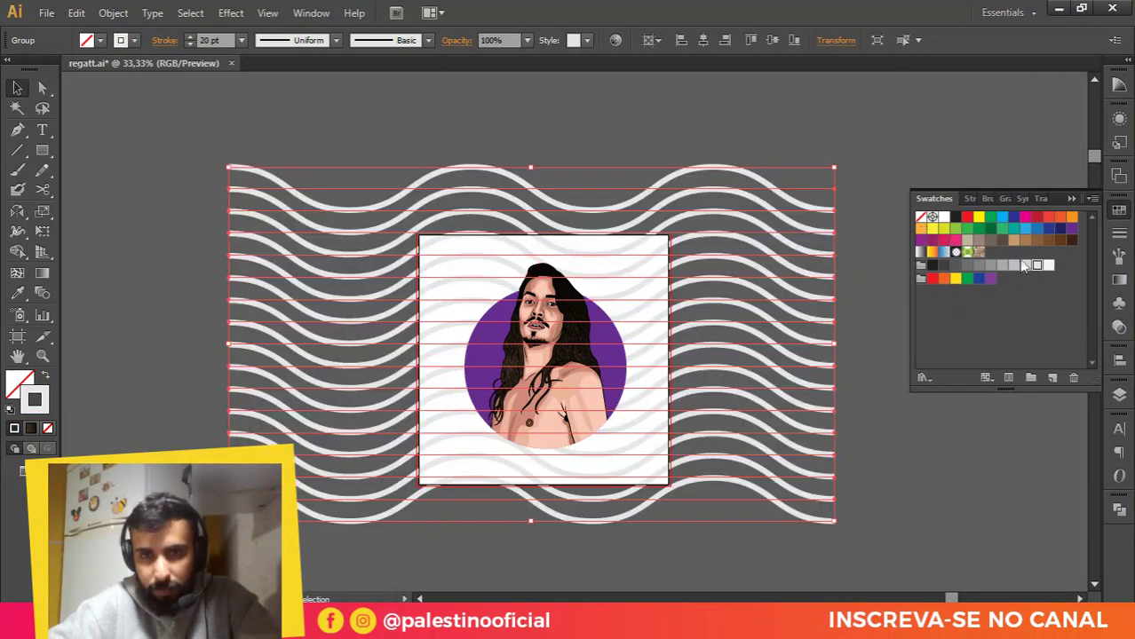
pyautogui.click(623, 157)
pyautogui.hotkey('ctrl', '=')
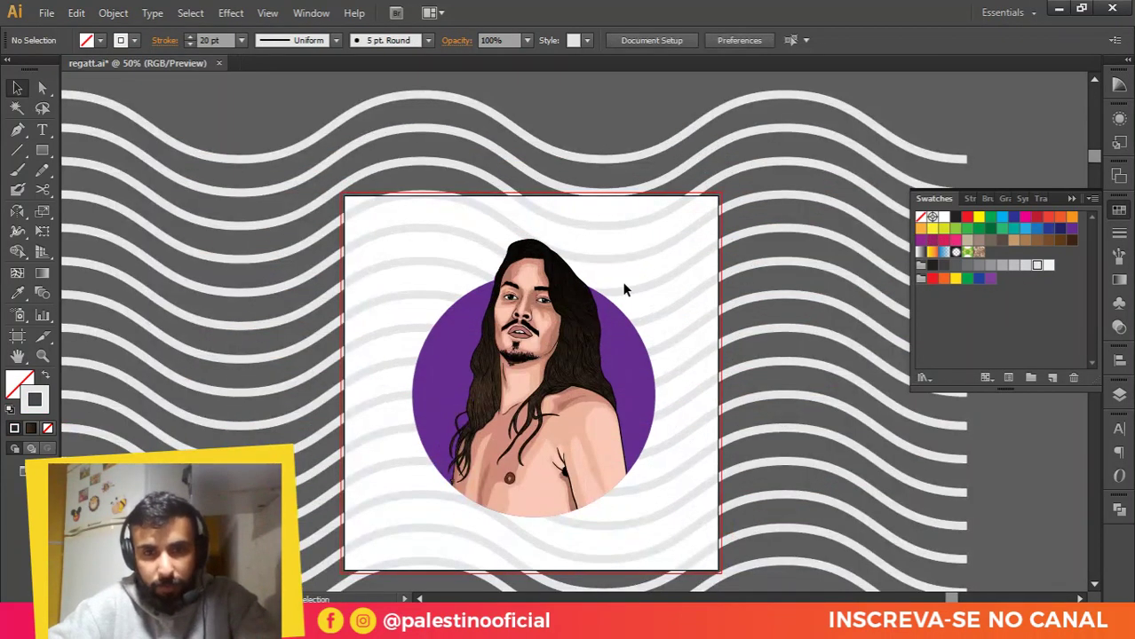
pyautogui.scroll(-2, 623, 289)
# Step: Check the portrait artboard's number and export only that artboard to the Desktop in PNG format
pyautogui.click(591, 284)
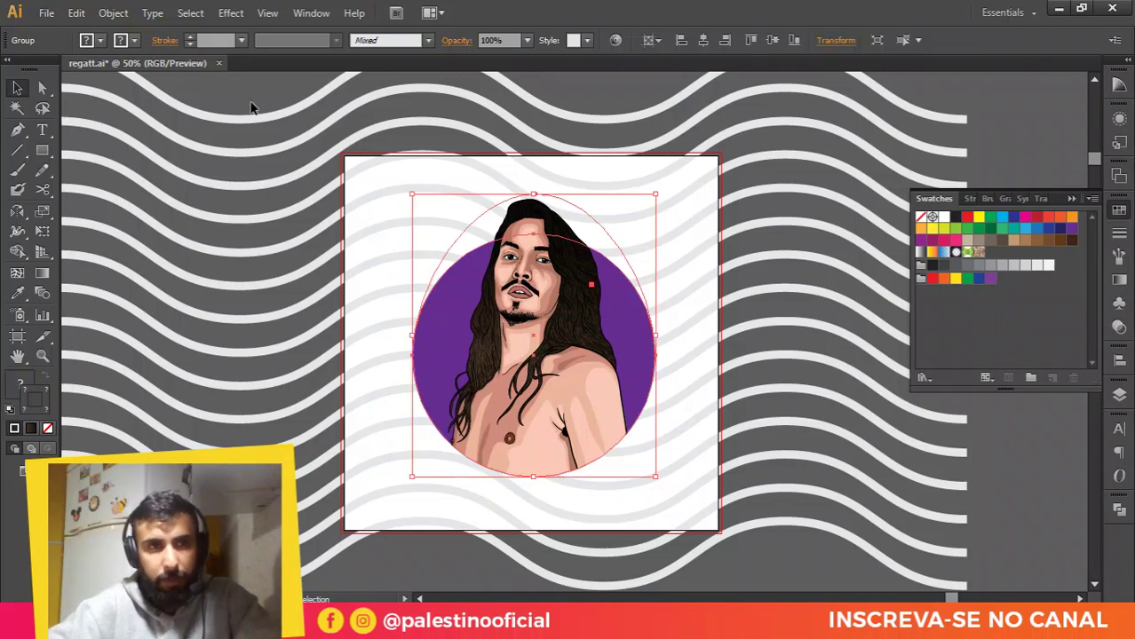
pyautogui.click(283, 158)
pyautogui.click(17, 335)
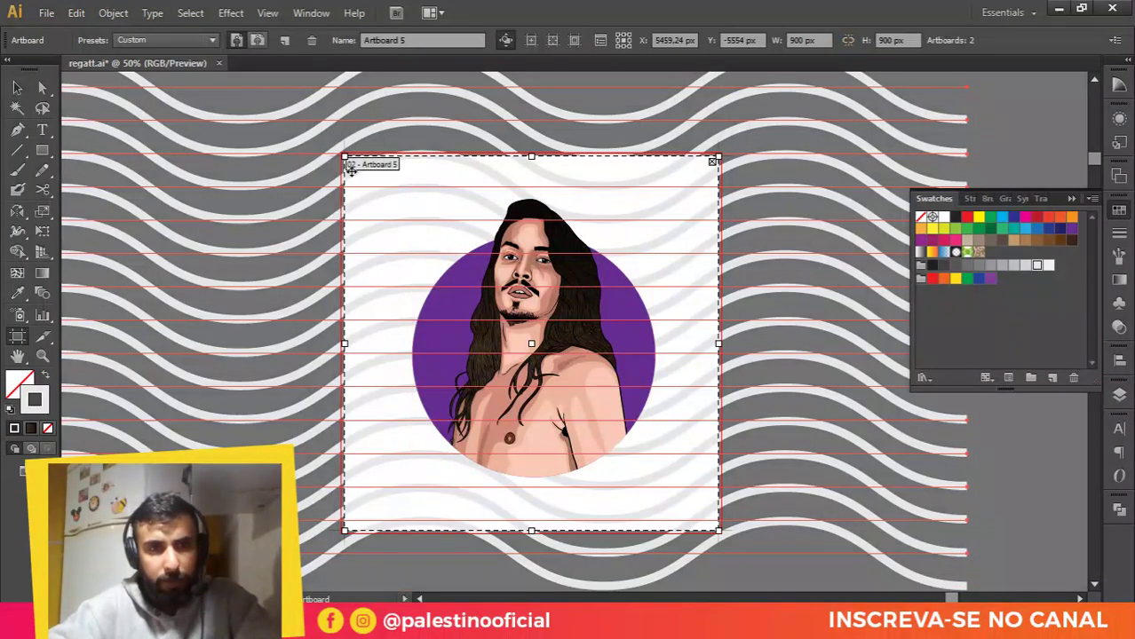
pyautogui.press('v')
pyautogui.click(46, 12)
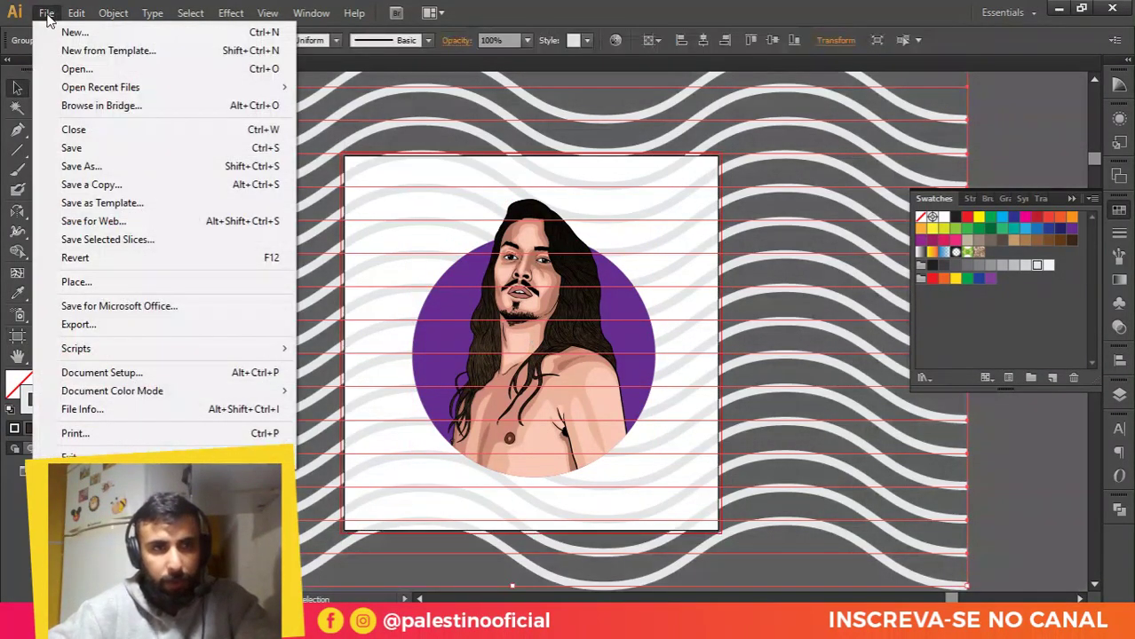
pyautogui.click(134, 324)
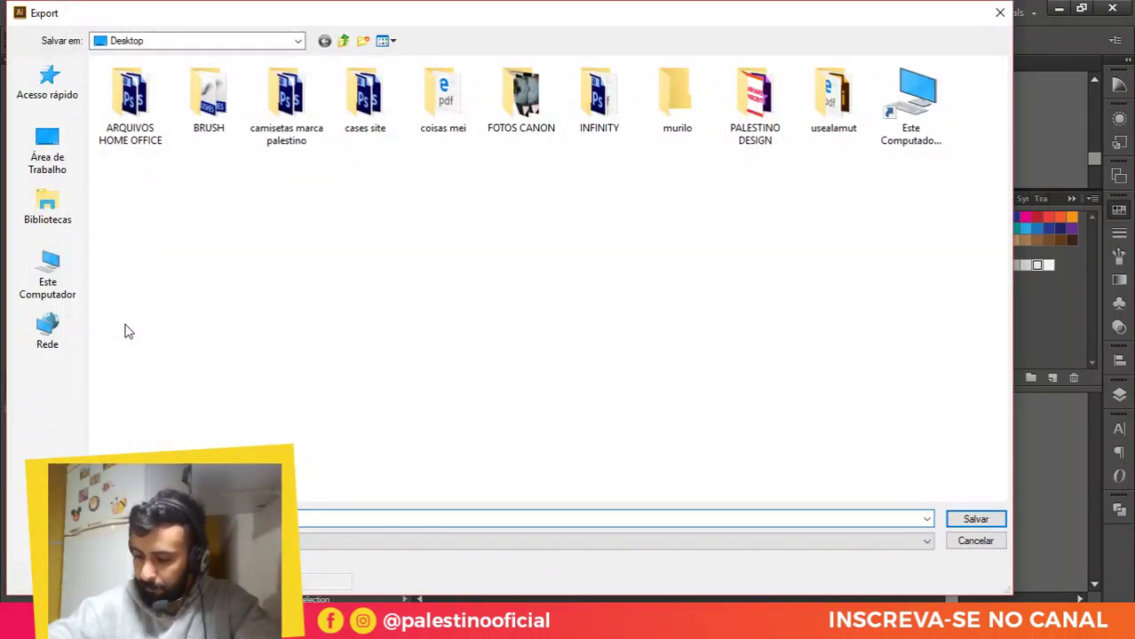
pyautogui.click(612, 540)
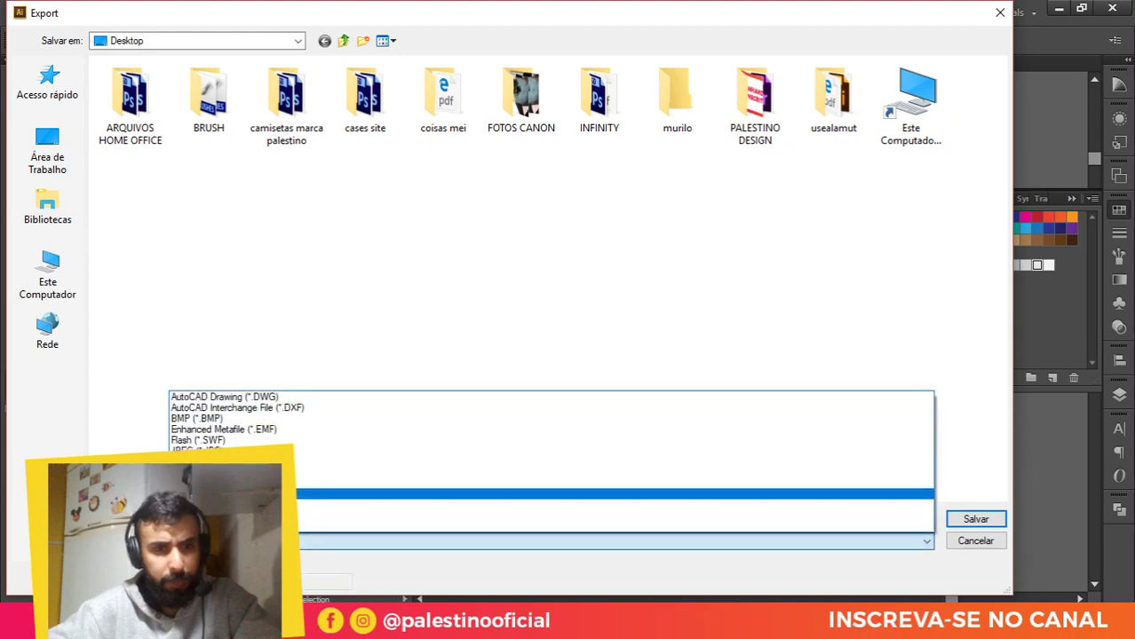
pyautogui.scroll(-1, 613, 479)
pyautogui.click(613, 473)
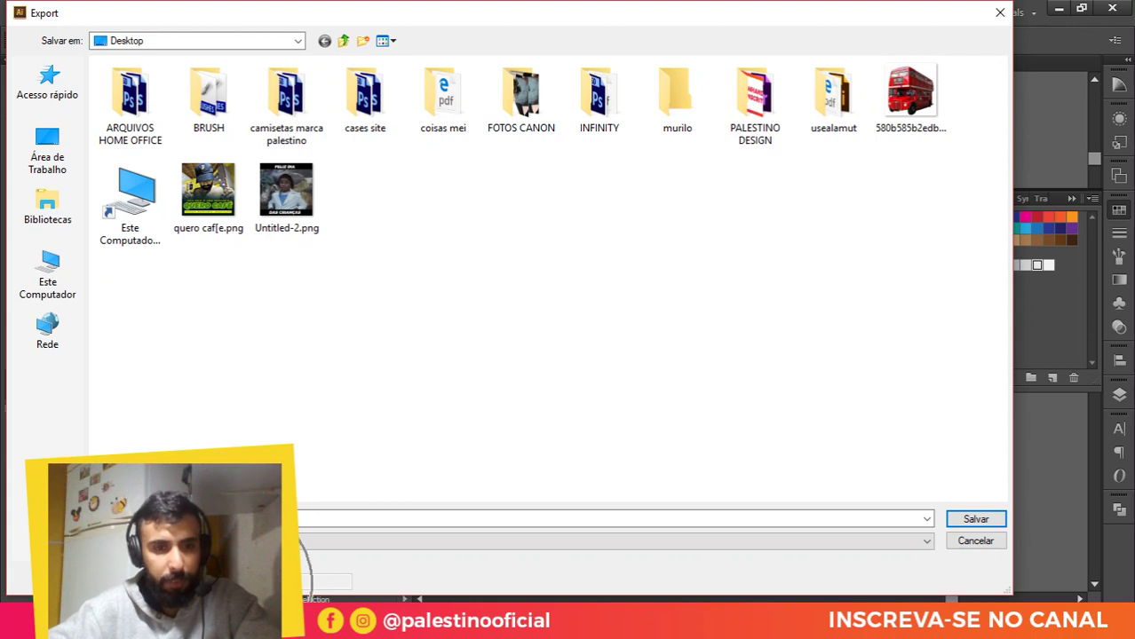
pyautogui.click(233, 581)
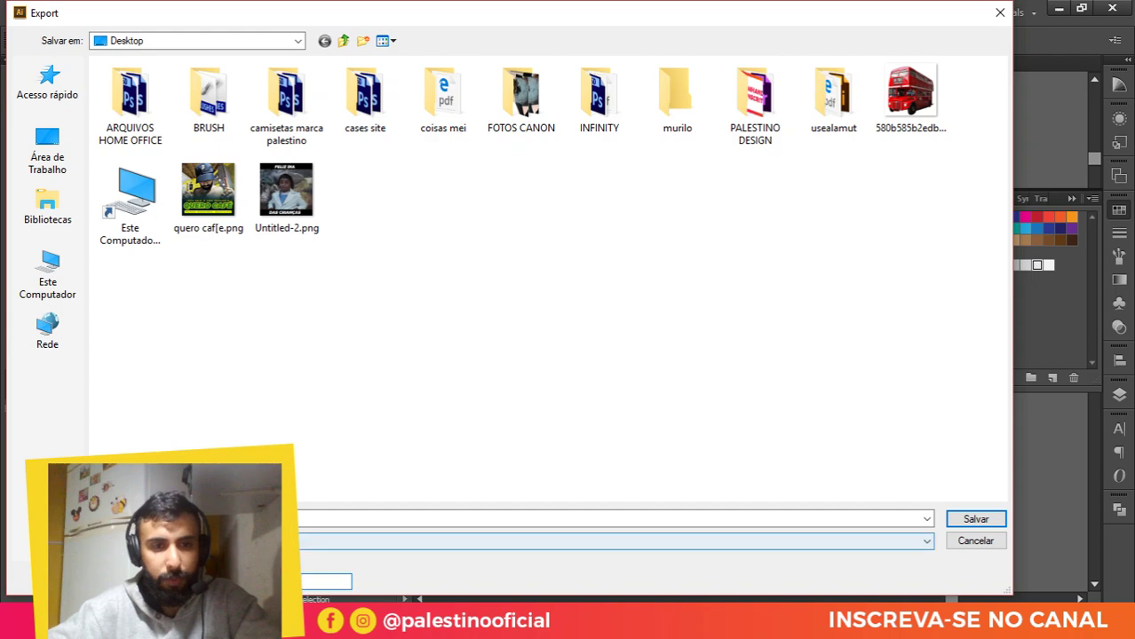
pyautogui.click(975, 519)
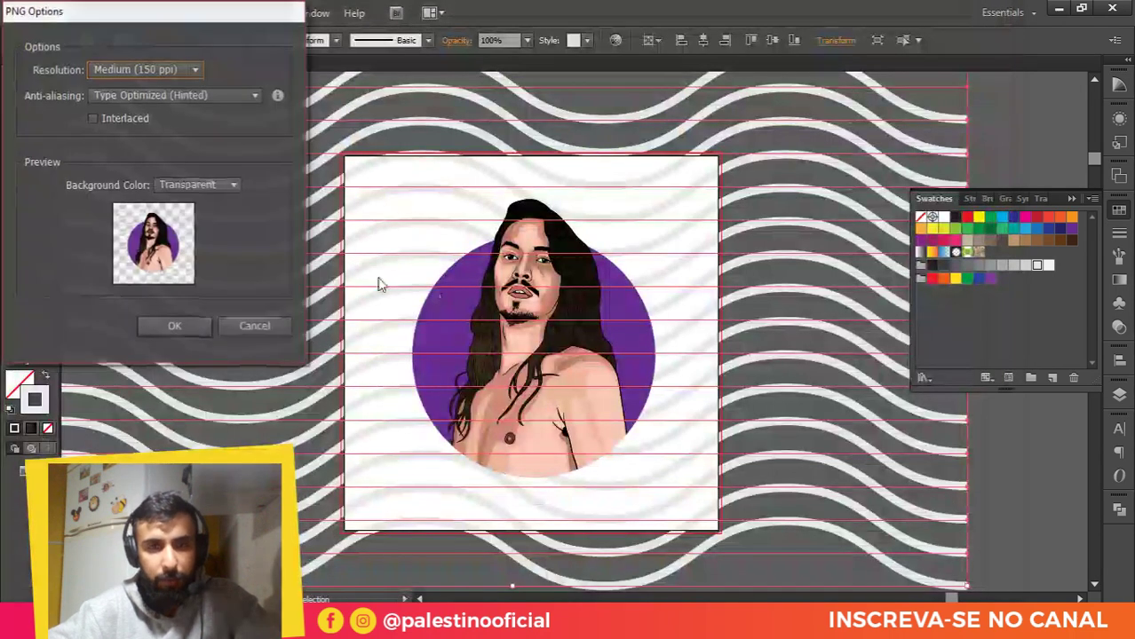
# Step: Choose Medium (150 ppi) resolution in the PNG options and complete the export
pyautogui.click(130, 70)
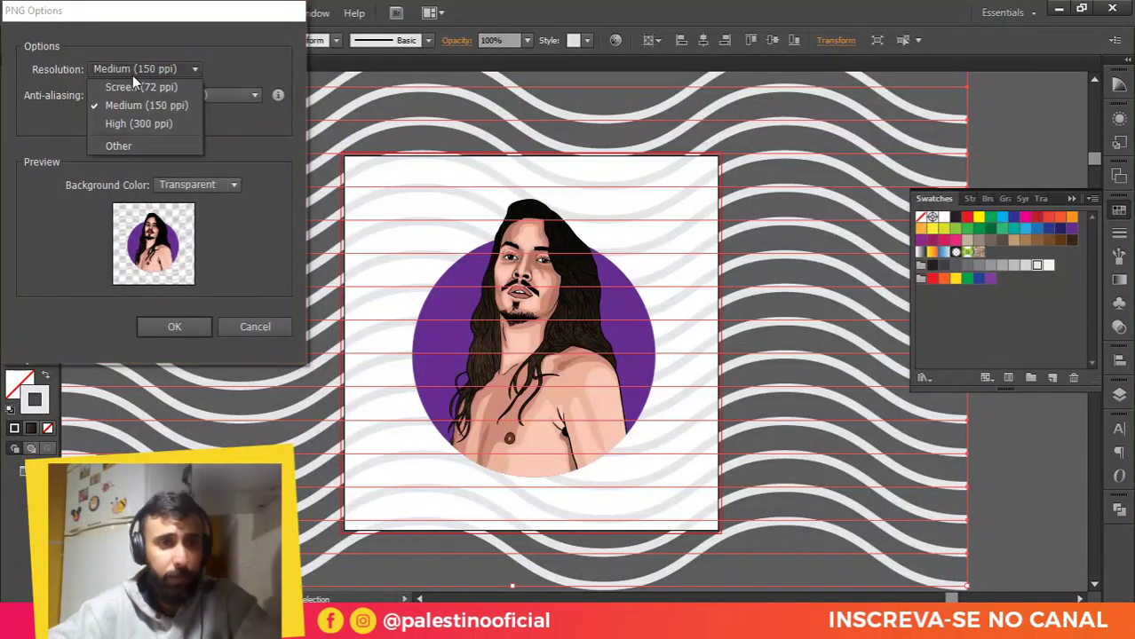
pyautogui.click(122, 110)
pyautogui.click(204, 318)
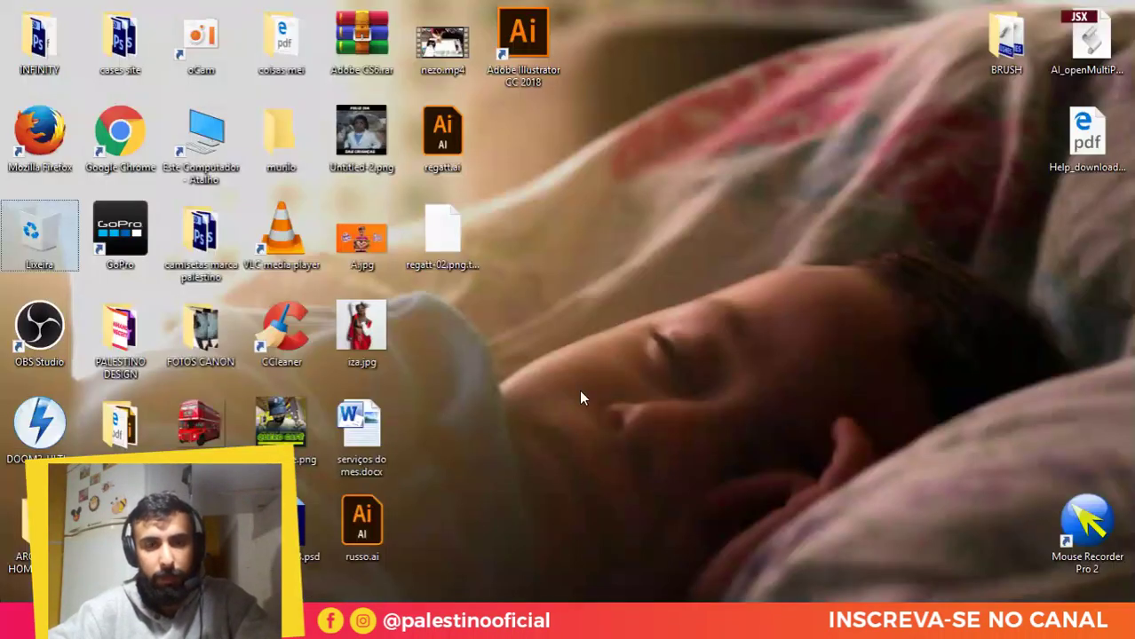
# Step: Switch to the desktop, move the exported regatt-02.png to an empty area and open the image to inspect it
pyautogui.moveTo(463, 233); pyautogui.dragTo(682, 321)
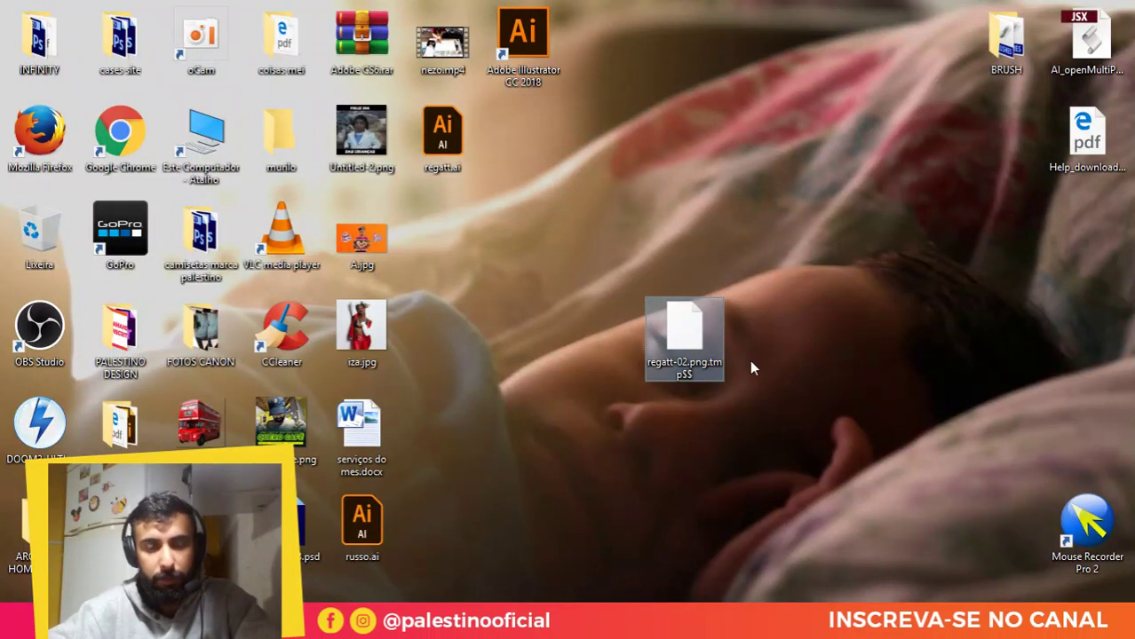
pyautogui.press('ctrl')
pyautogui.press('ctrl')
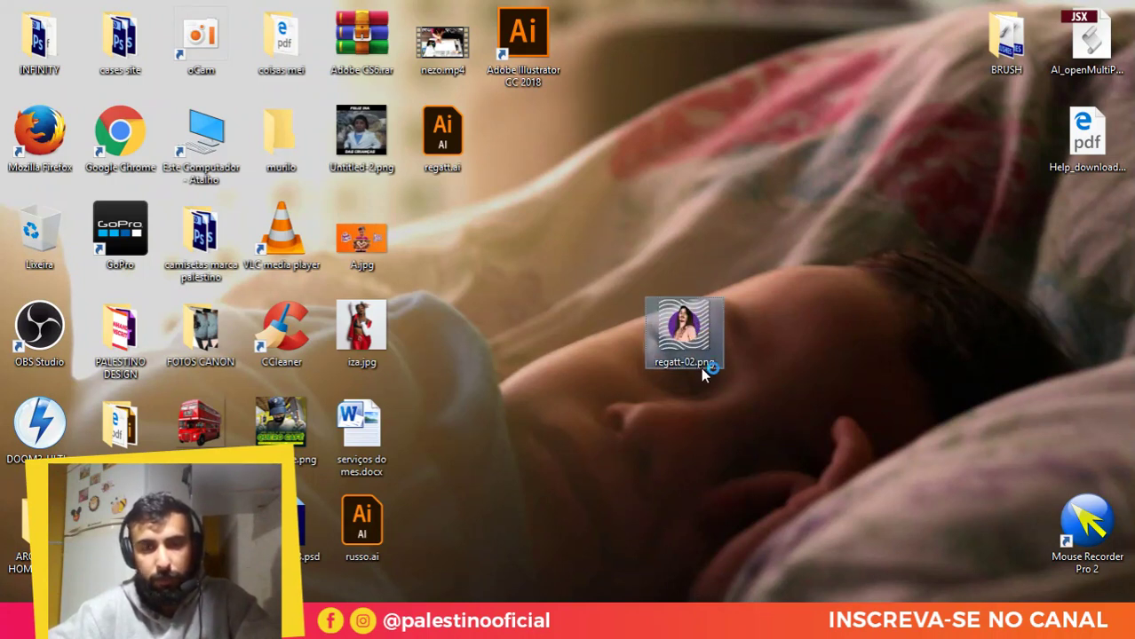
pyautogui.doubleClick(688, 346)
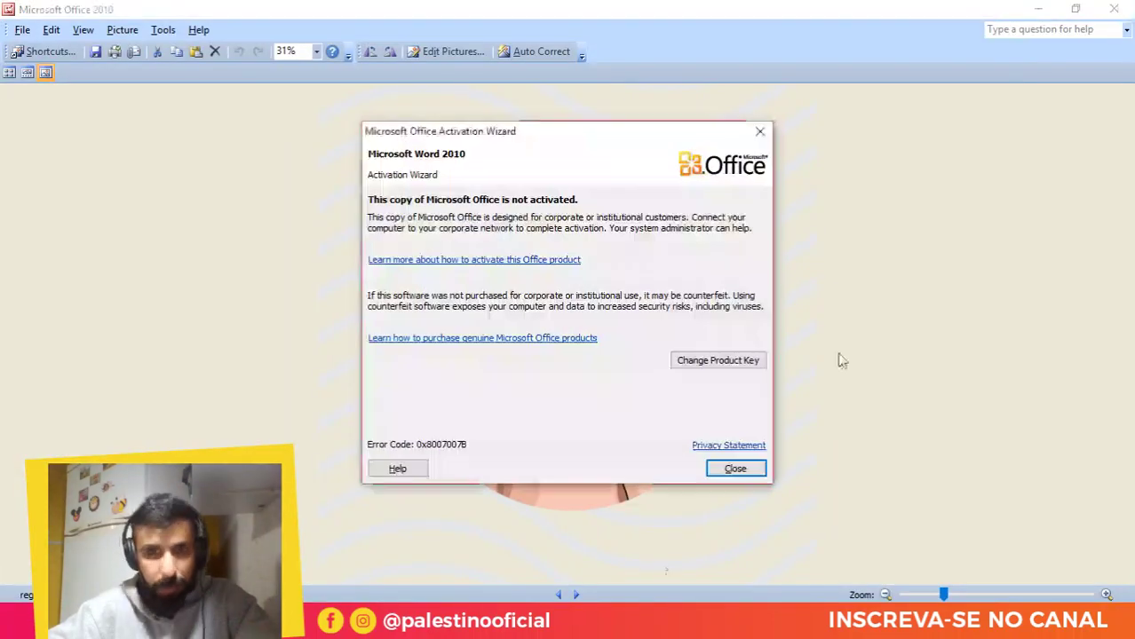
pyautogui.click(736, 469)
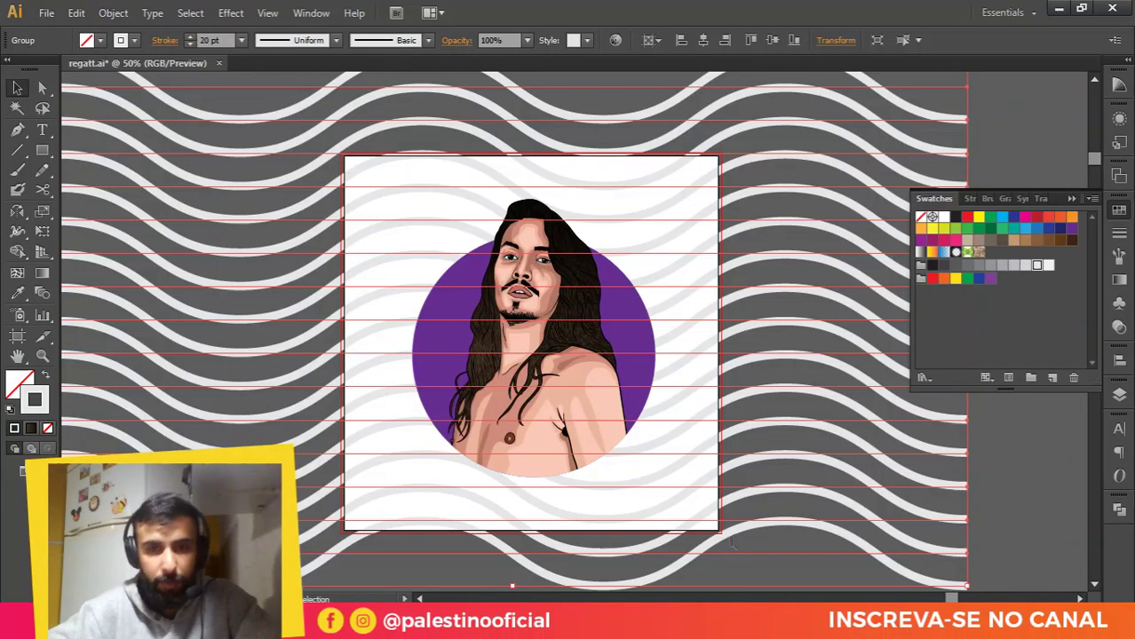
# Step: Draw a background rectangle slightly larger than the artboard, behind the wavy lines, with white fill and no stroke
pyautogui.click(42, 151)
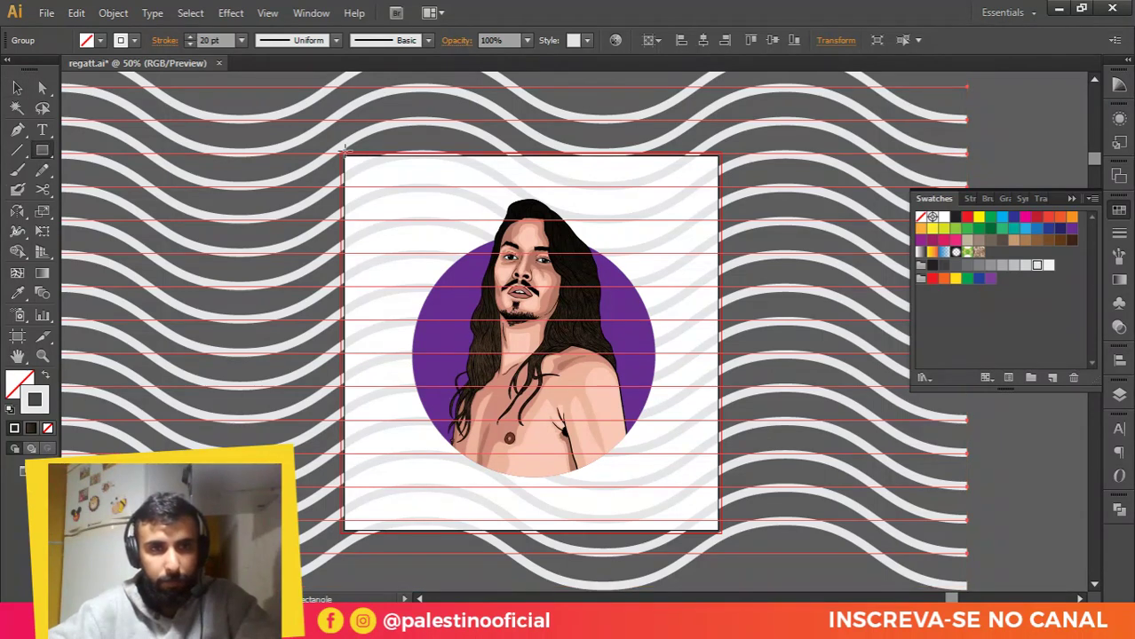
pyautogui.moveTo(330, 142); pyautogui.dragTo(792, 549)
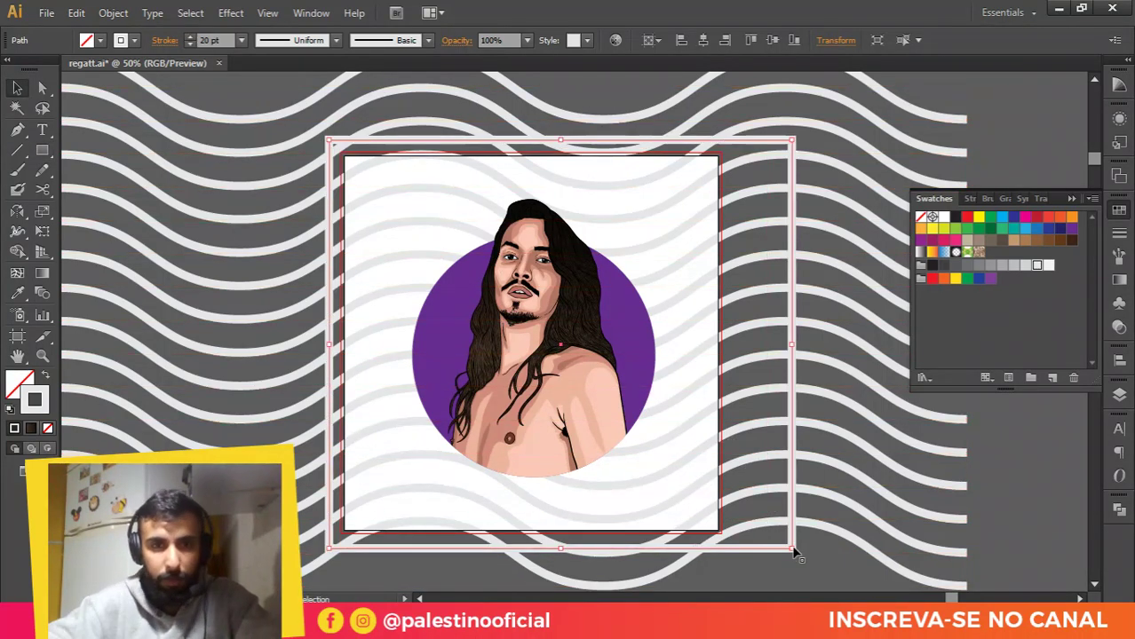
pyautogui.press('d')
pyautogui.press('v')
pyautogui.click(48, 428)
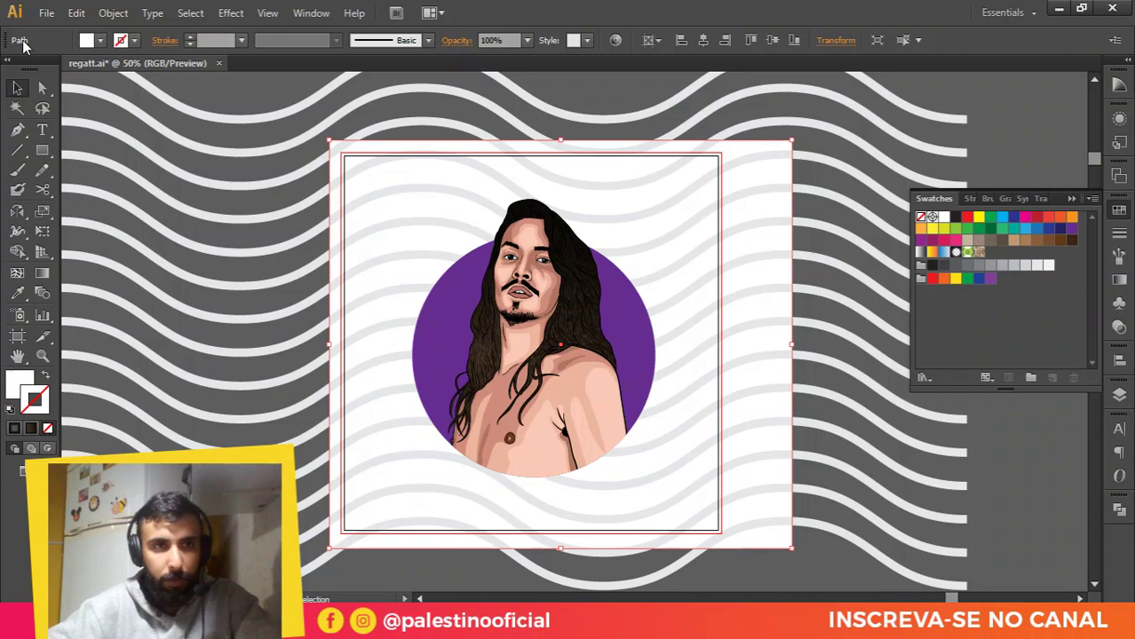
# Step: Export the artwork with the white background to the Desktop as a PNG again, using the same PNG options
pyautogui.click(46, 13)
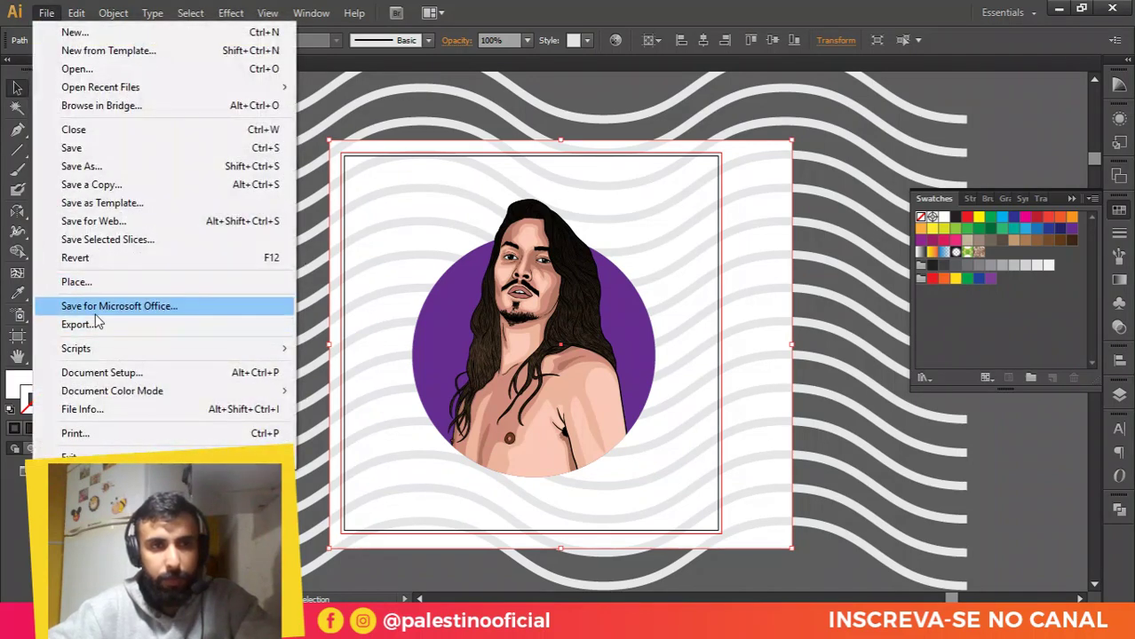
pyautogui.click(90, 324)
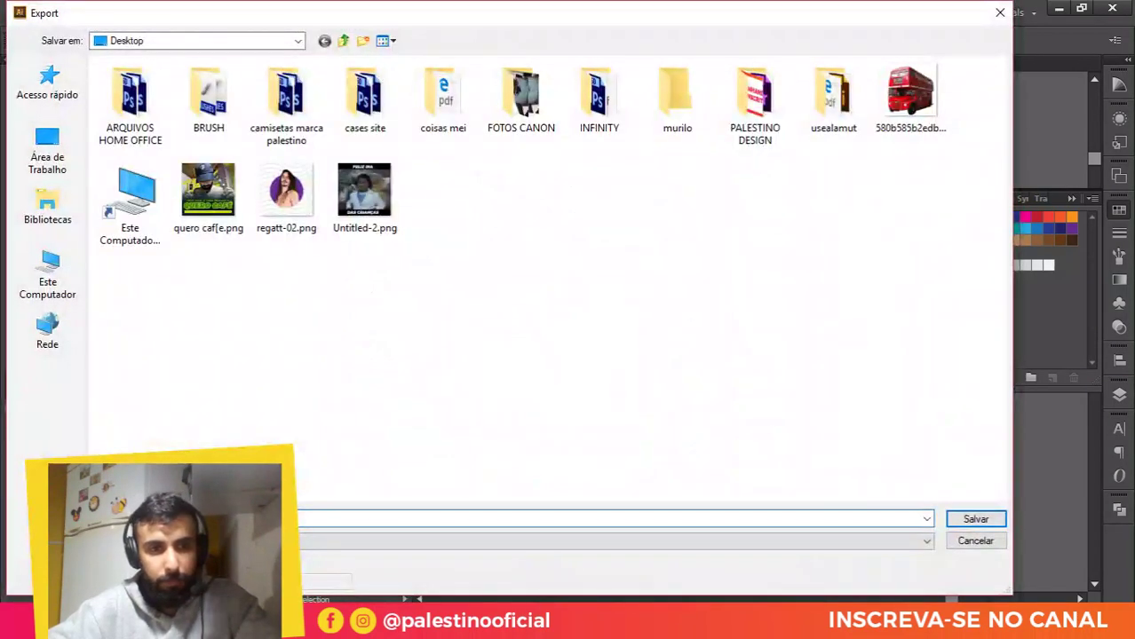
pyautogui.click(975, 518)
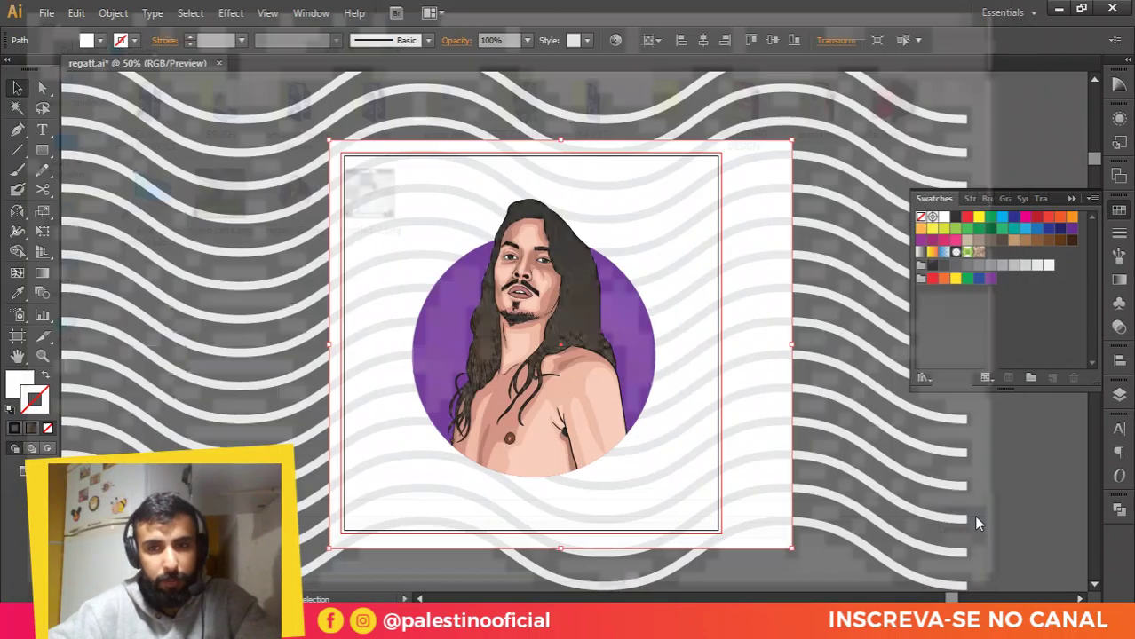
pyautogui.click(182, 320)
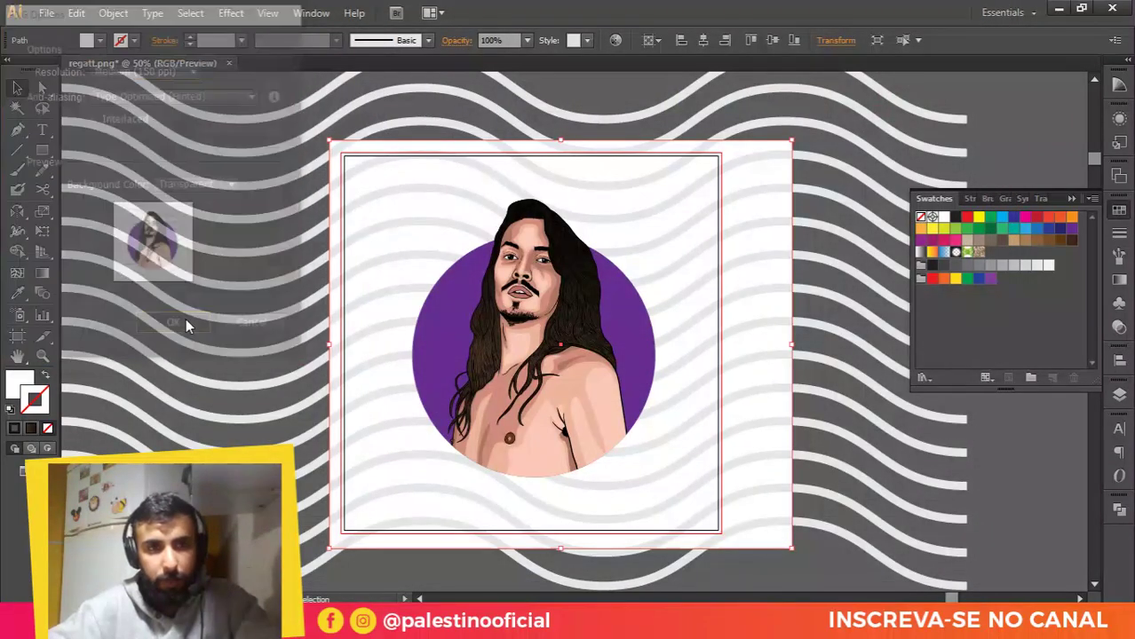
pyautogui.click(377, 138)
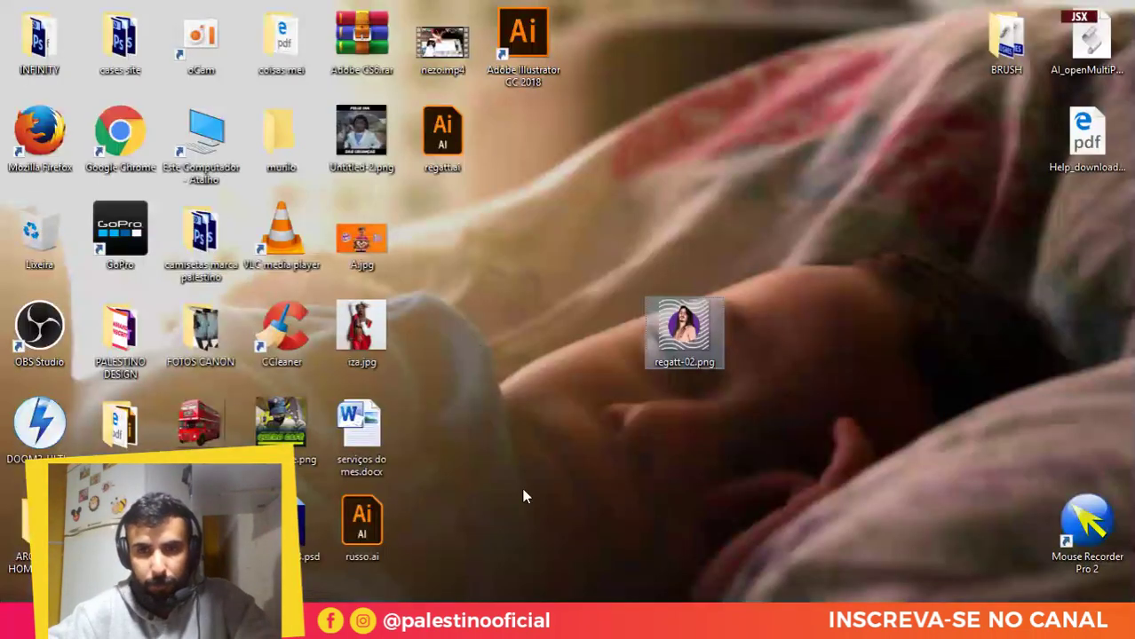
# Step: Return to Illustrator and export the artwork to the Desktop as the PNG regatt2-02.png at Medium (150 ppi) with a transparent background color
pyautogui.click(523, 489)
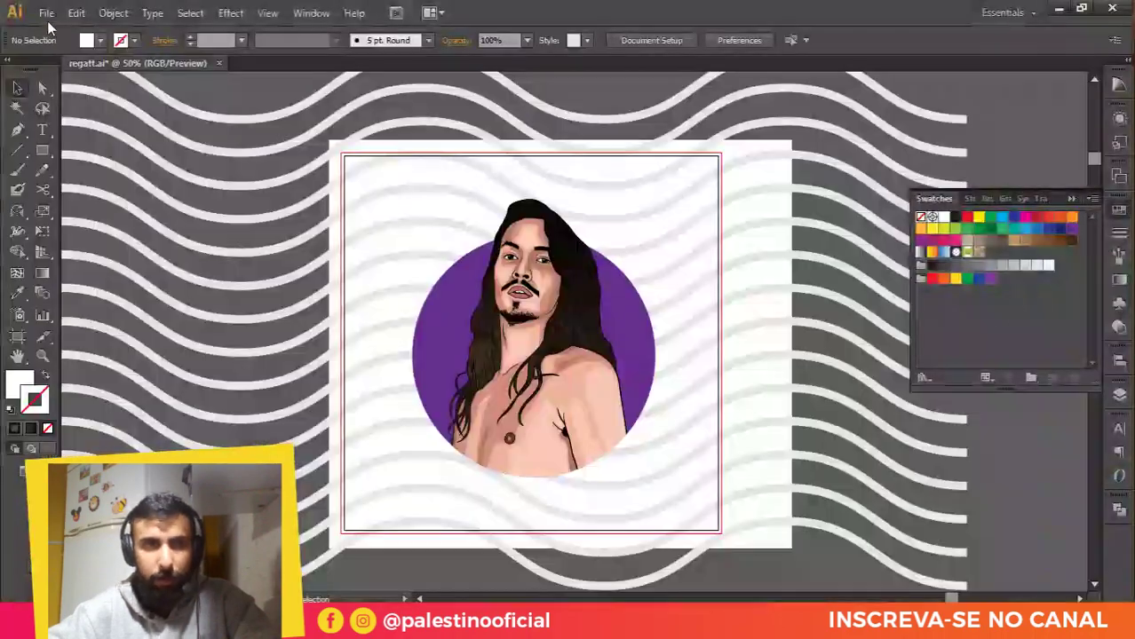
pyautogui.click(46, 13)
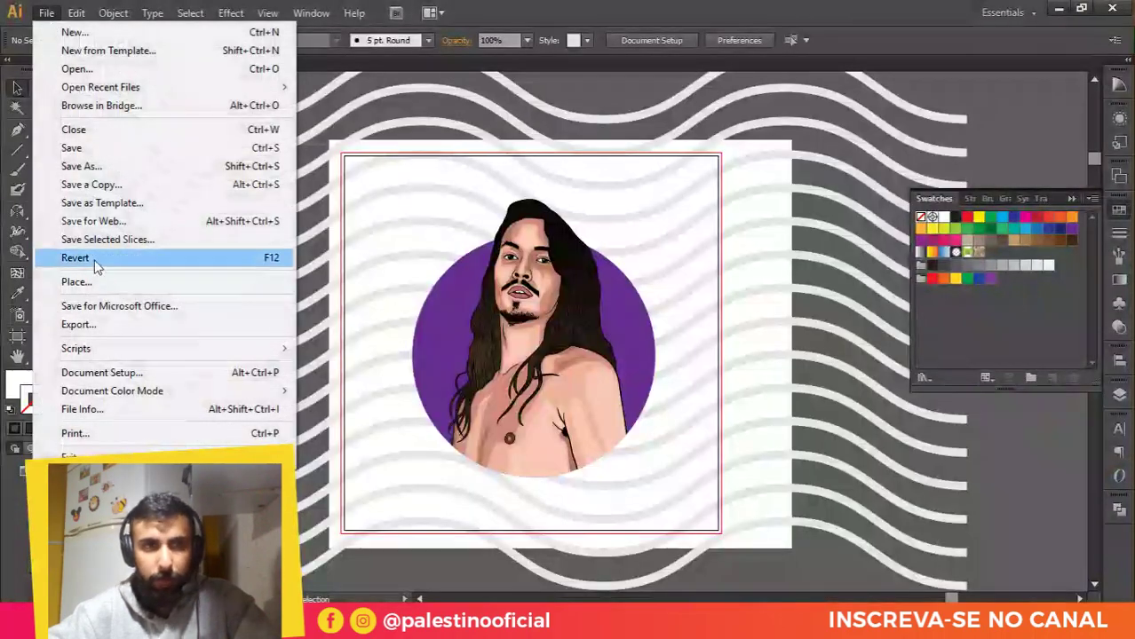
pyautogui.click(79, 325)
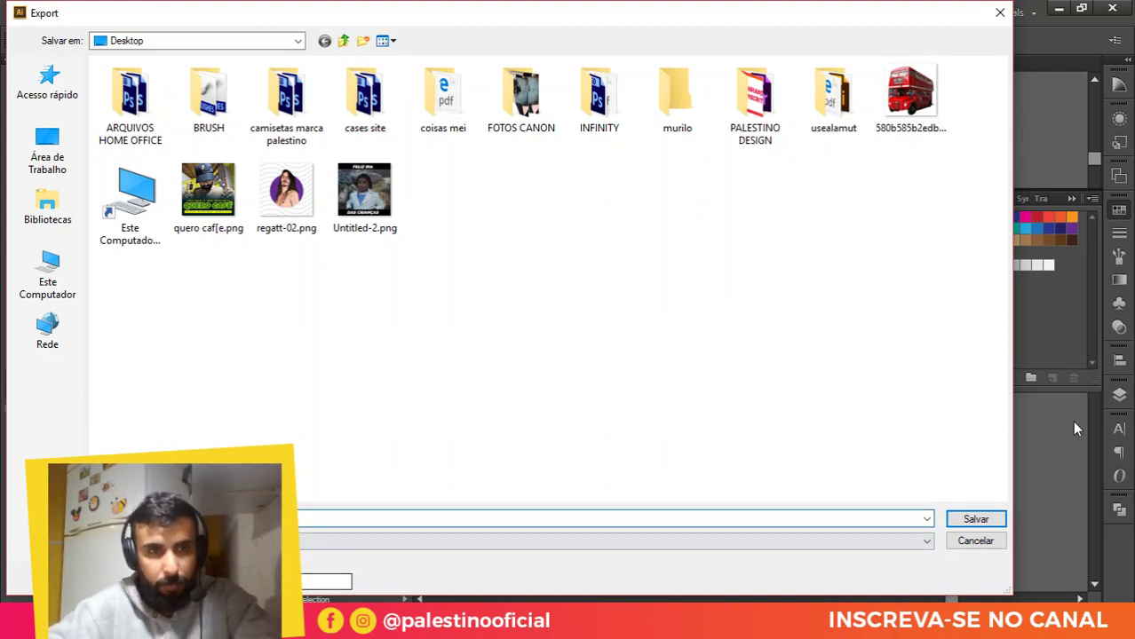
pyautogui.click(983, 522)
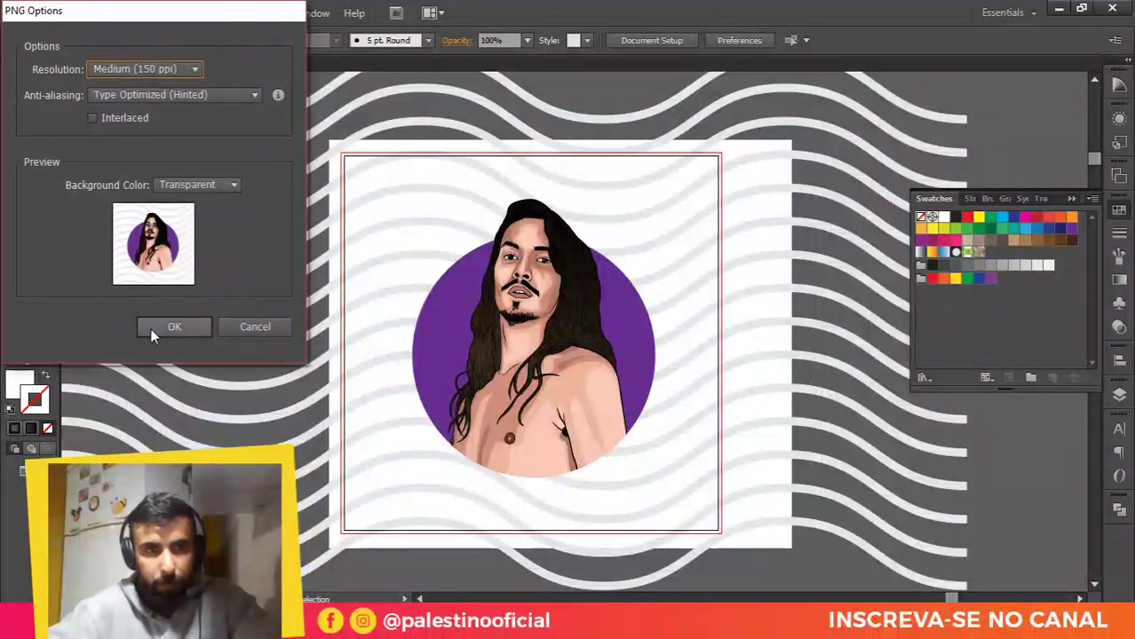
pyautogui.click(159, 326)
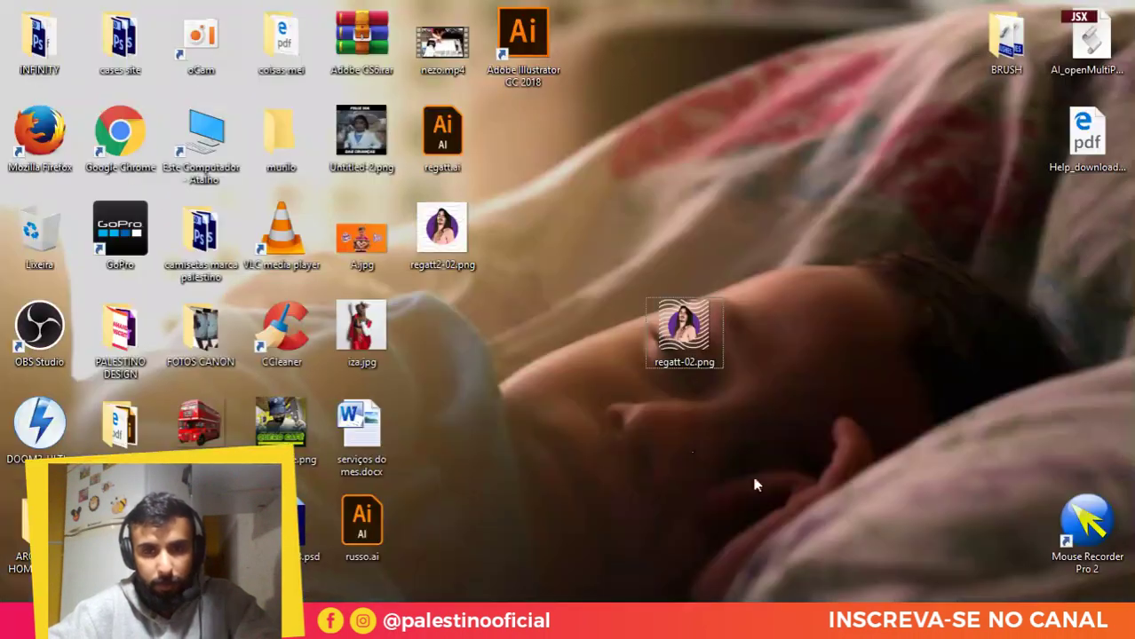
# Step: Open regatt2-02.png from the desktop, inspect the portrait's face, beard and hair up close and the whole image, and close the viewer
pyautogui.doubleClick(453, 229)
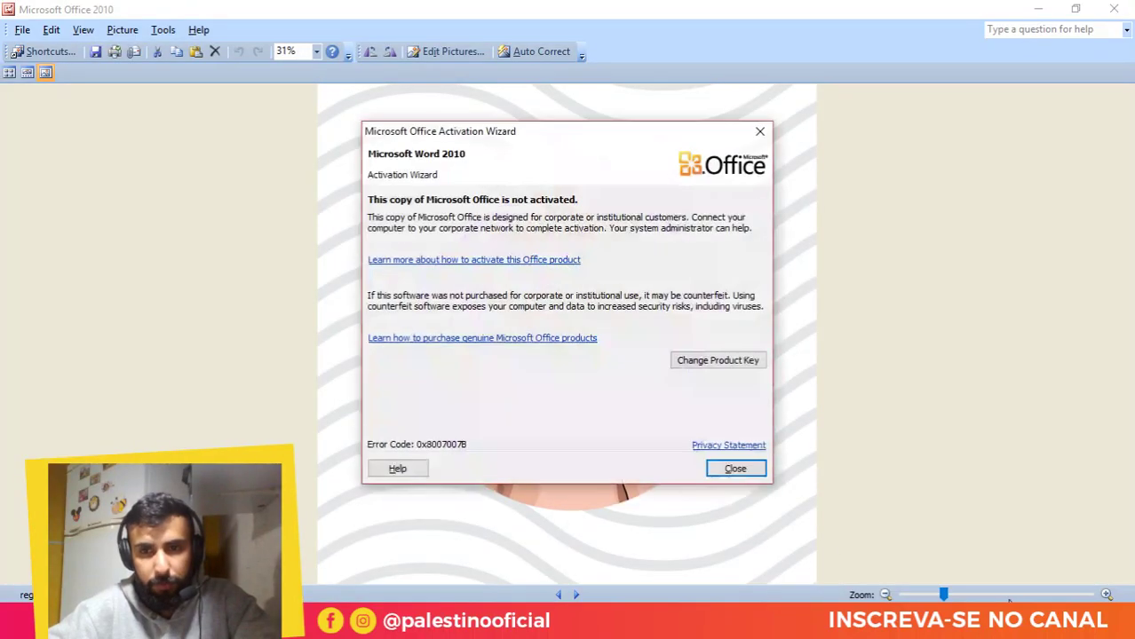
pyautogui.click(732, 476)
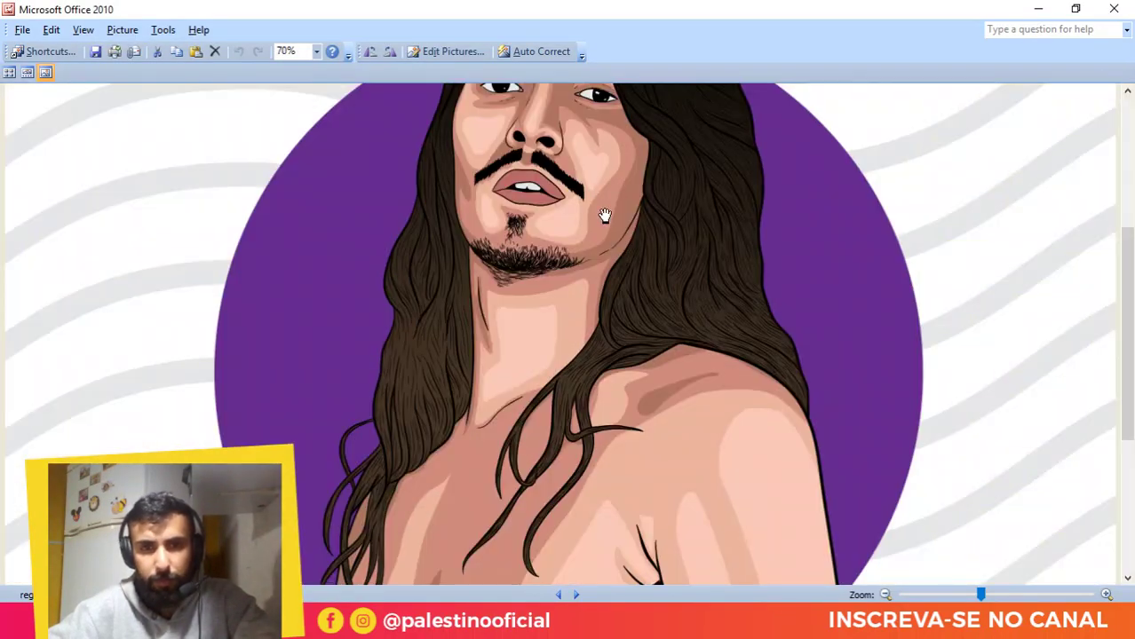
pyautogui.moveTo(606, 215); pyautogui.dragTo(837, 464)
pyautogui.click(1037, 595)
pyautogui.moveTo(697, 258); pyautogui.dragTo(687, 385)
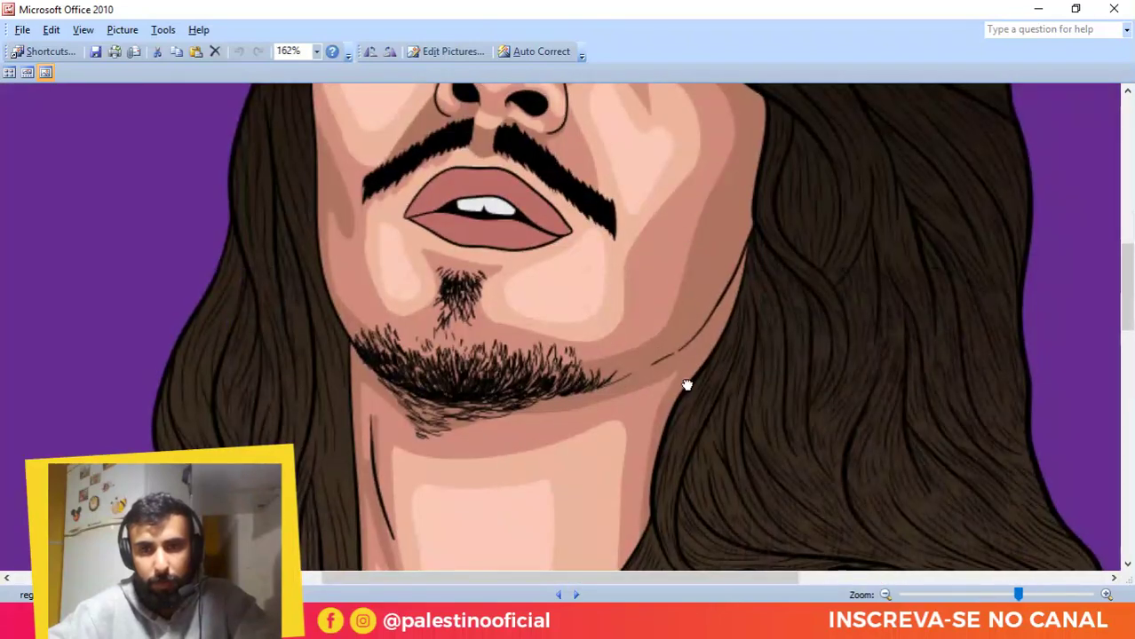
pyautogui.moveTo(667, 188); pyautogui.dragTo(655, 426)
pyautogui.scroll(2, 624, 388)
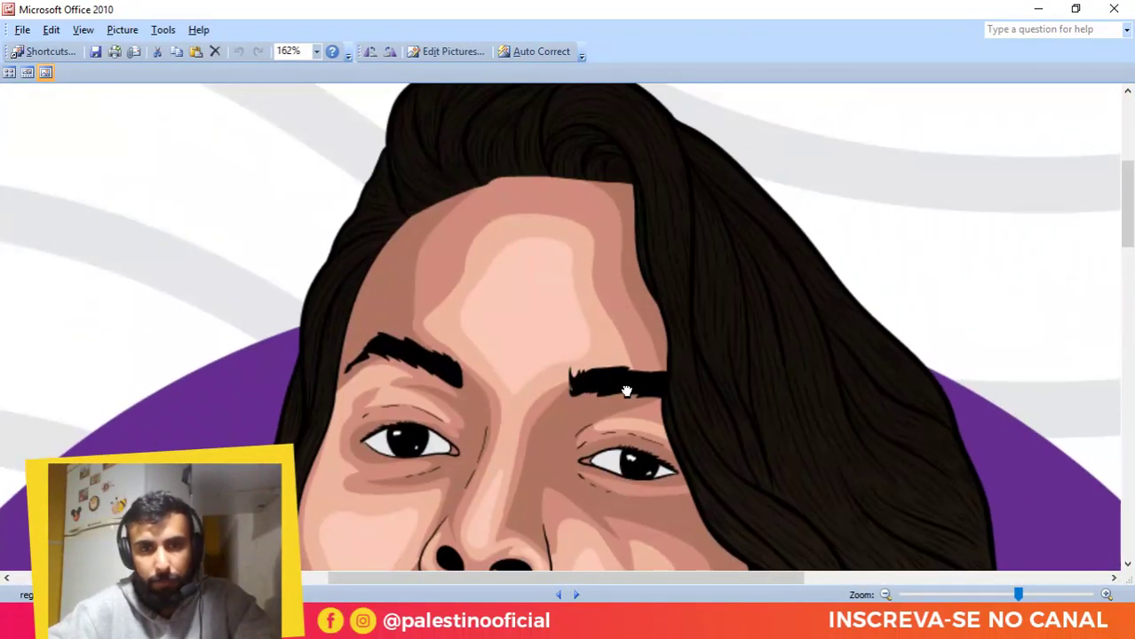
pyautogui.scroll(-5, 630, 238)
pyautogui.moveTo(591, 387); pyautogui.dragTo(673, 200)
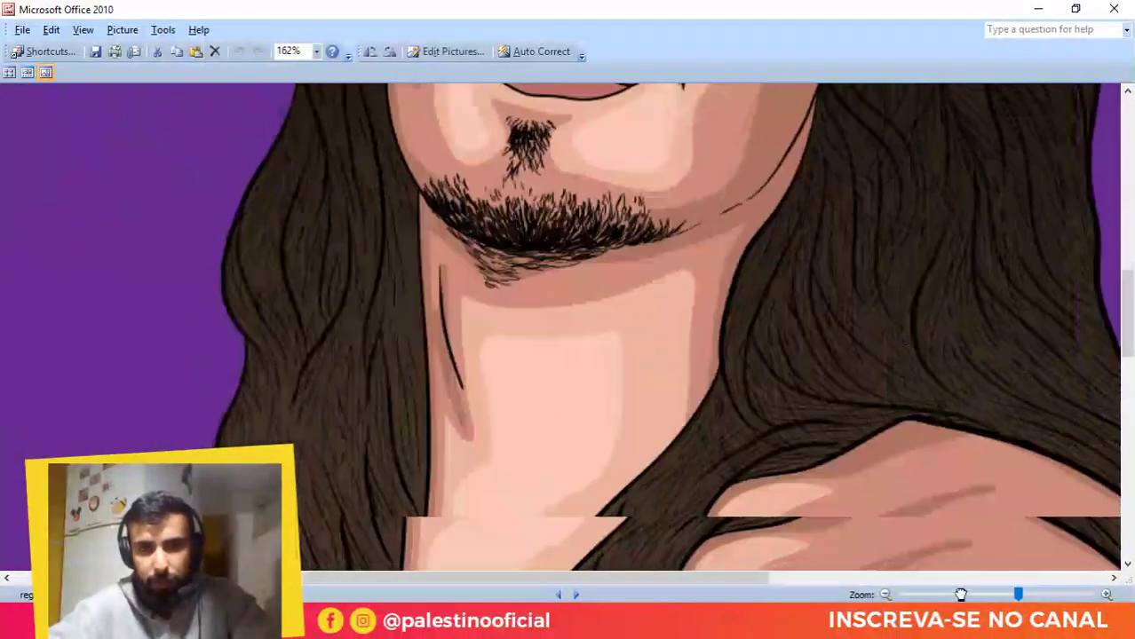
pyautogui.click(945, 596)
pyautogui.click(943, 596)
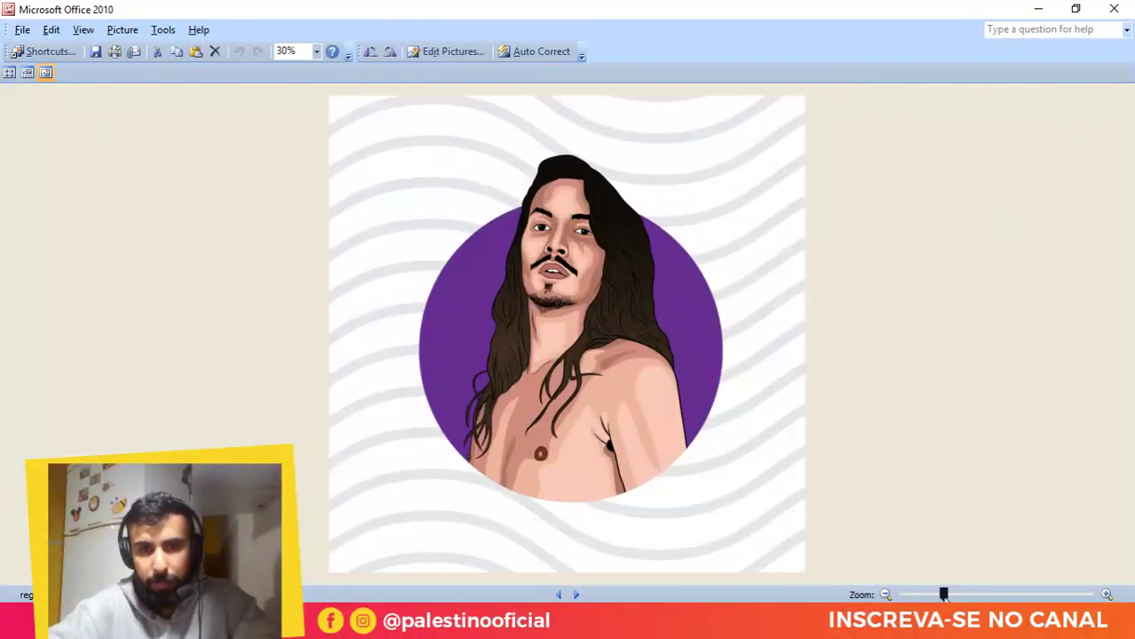
pyautogui.click(1113, 8)
pyautogui.moveTo(470, 266); pyautogui.dragTo(603, 331)
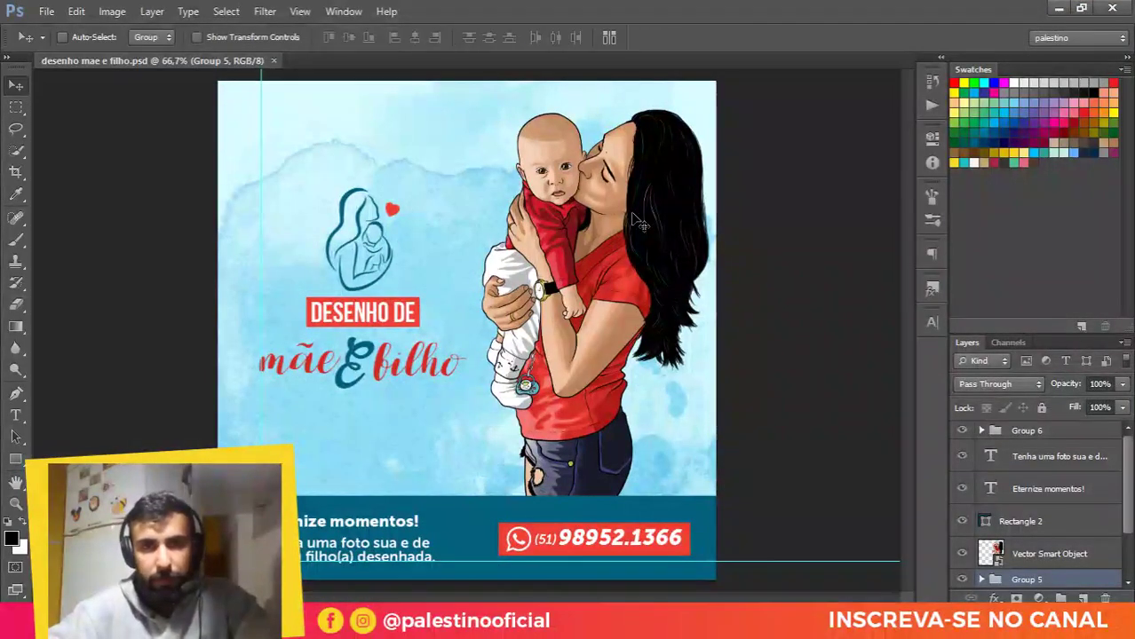
# Step: Switch to desenho mae e filho.psd in Photoshop, select the mother-and-baby Vector Smart Object layer and open its contents for editing
pyautogui.keyDown('ctrl'); pyautogui.click(633, 222); pyautogui.keyUp('ctrl')
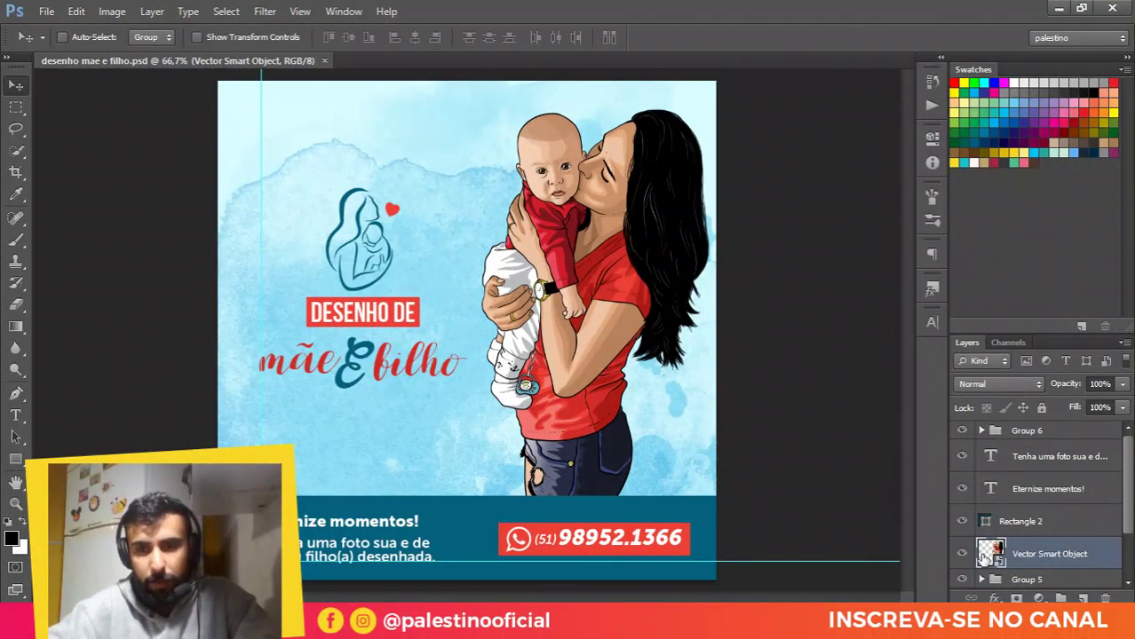
pyautogui.scroll(5, 513, 206)
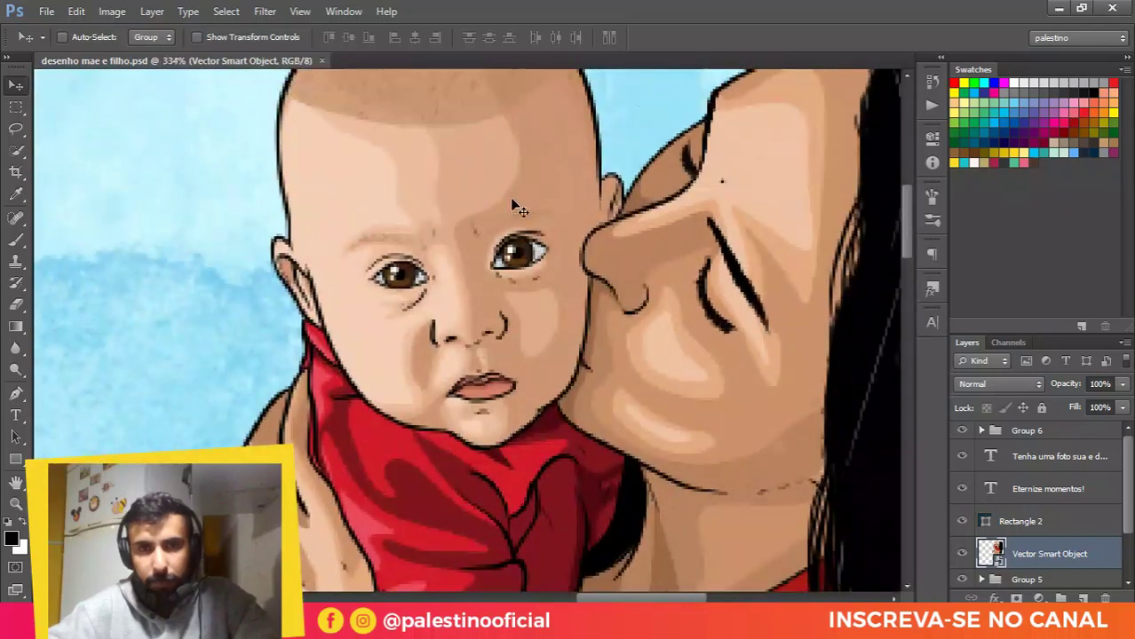
pyautogui.scroll(-4, 515, 209)
pyautogui.scroll(3, 761, 289)
pyautogui.scroll(-3, 721, 284)
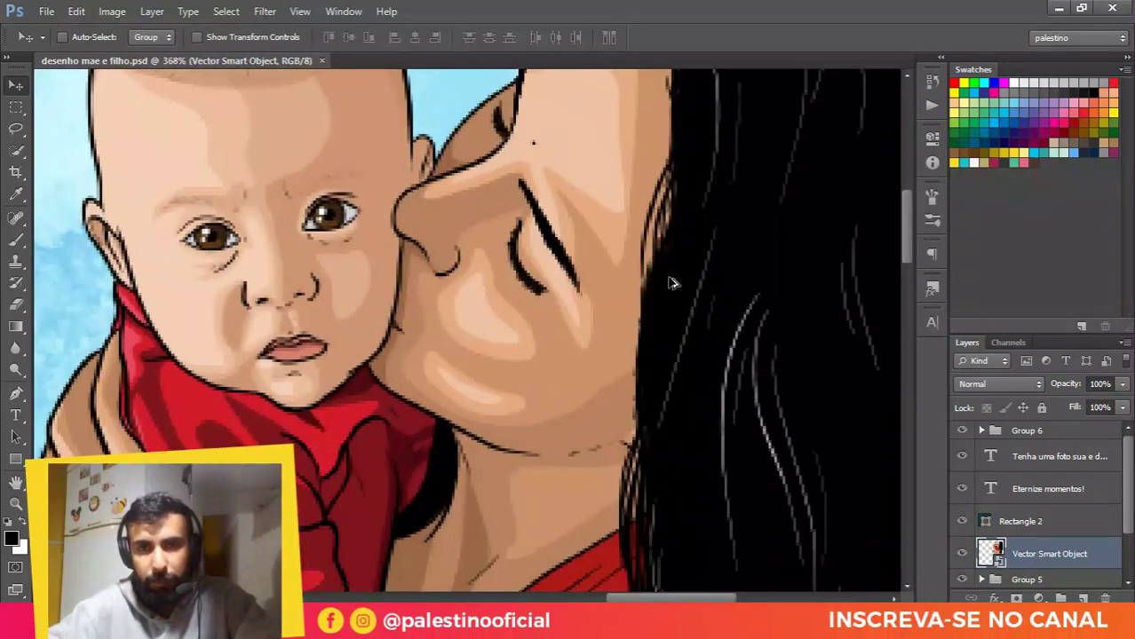
pyautogui.scroll(5, 671, 277)
pyautogui.scroll(-5, 462, 232)
pyautogui.scroll(2, 733, 354)
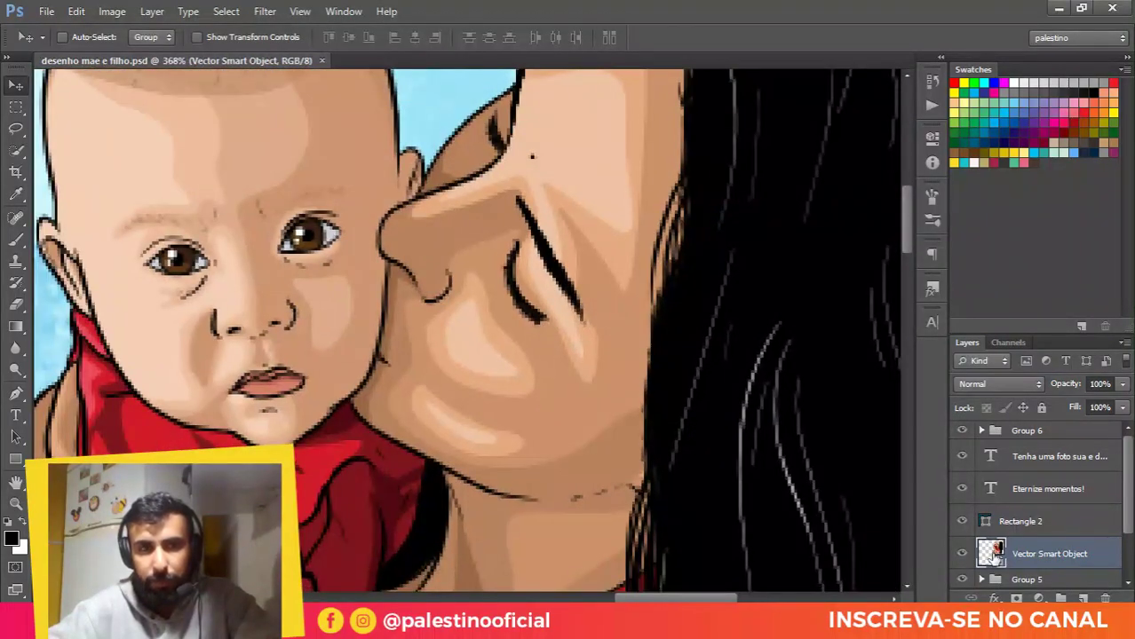
pyautogui.scroll(-2, 736, 411)
pyautogui.doubleClick(992, 554)
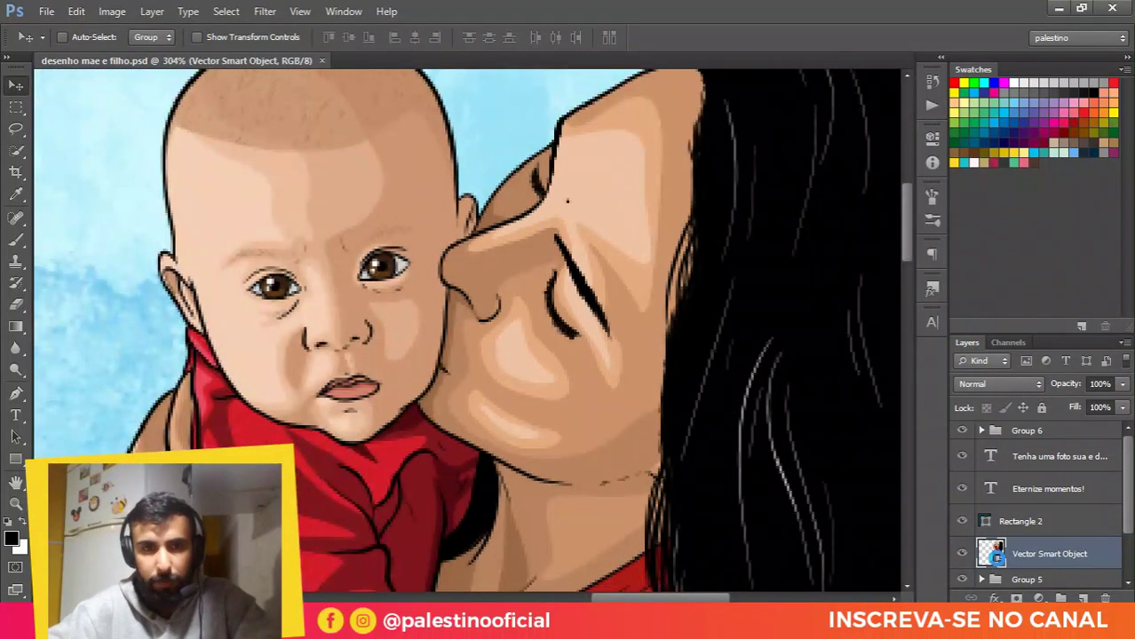
pyautogui.press('Return')
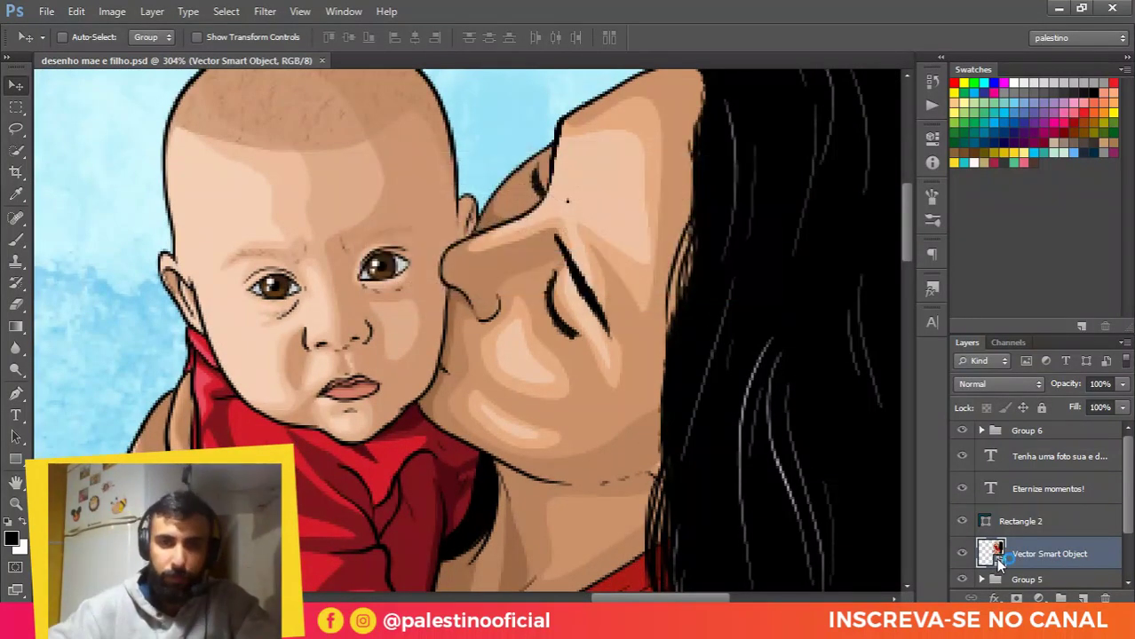
# Step: Examine the mother-and-baby illustration within the flyer, from the overall figures down to the details of the faces
pyautogui.scroll(-2, 546, 336)
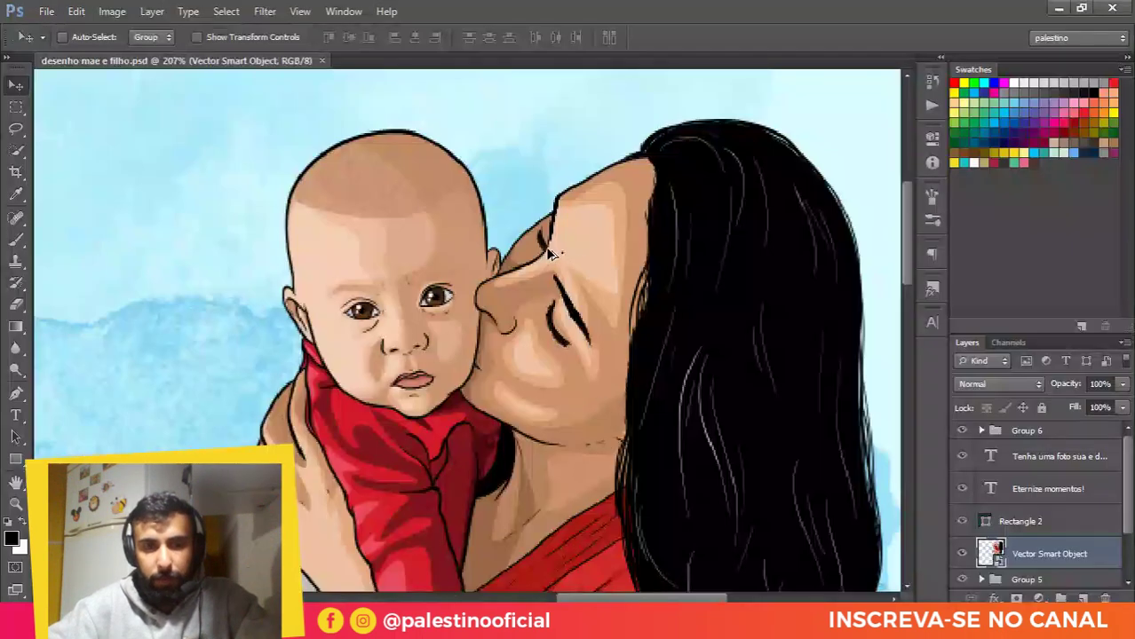
pyautogui.hotkey('ctrl', '0')
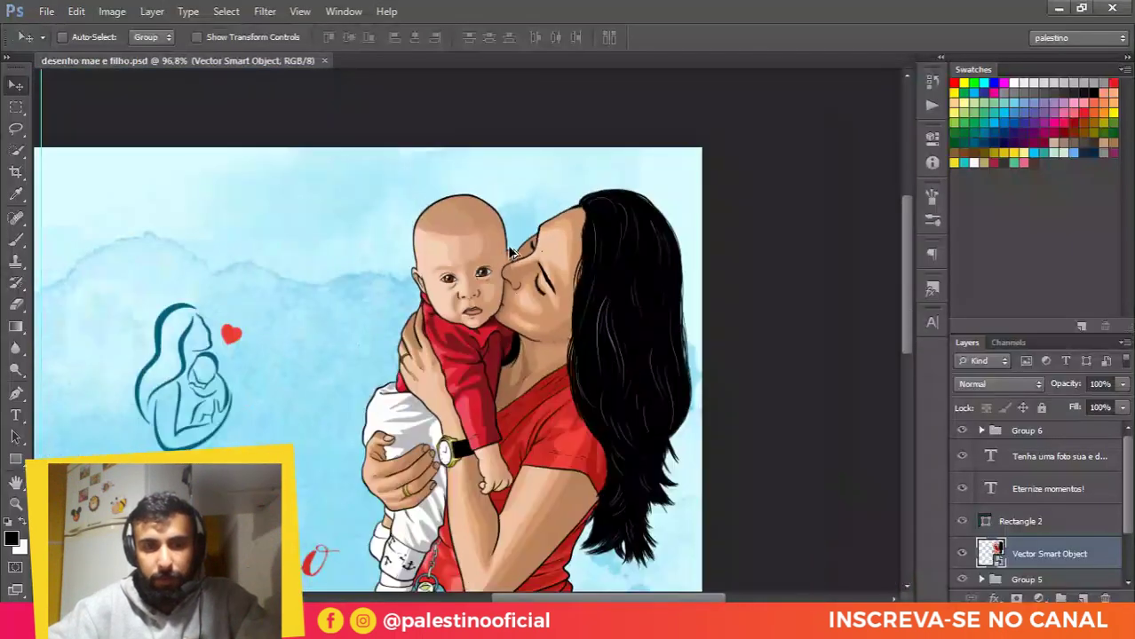
pyautogui.scroll(-5, 511, 356)
pyautogui.scroll(3, 568, 310)
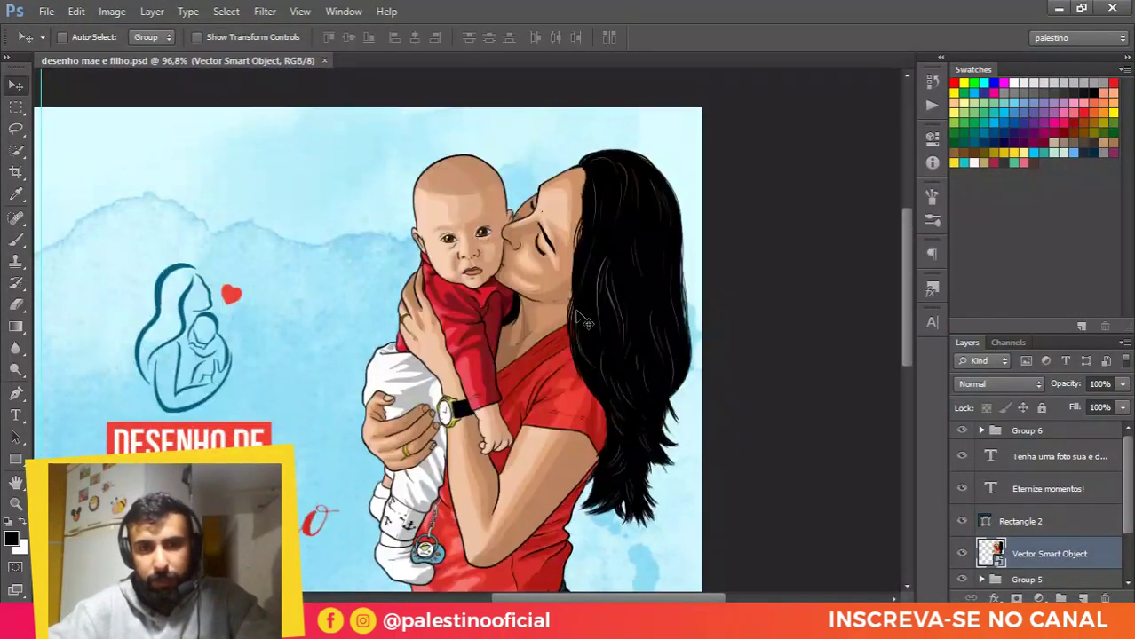
pyautogui.scroll(-2, 522, 435)
pyautogui.scroll(4, 497, 432)
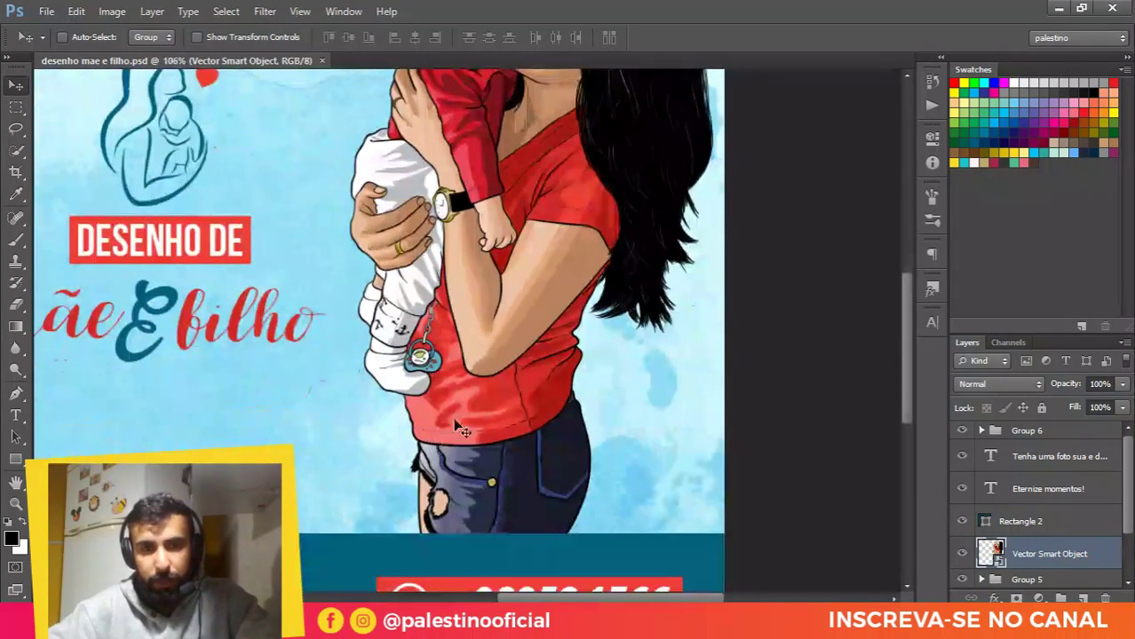
pyautogui.scroll(-1, 515, 391)
pyautogui.scroll(5, 506, 368)
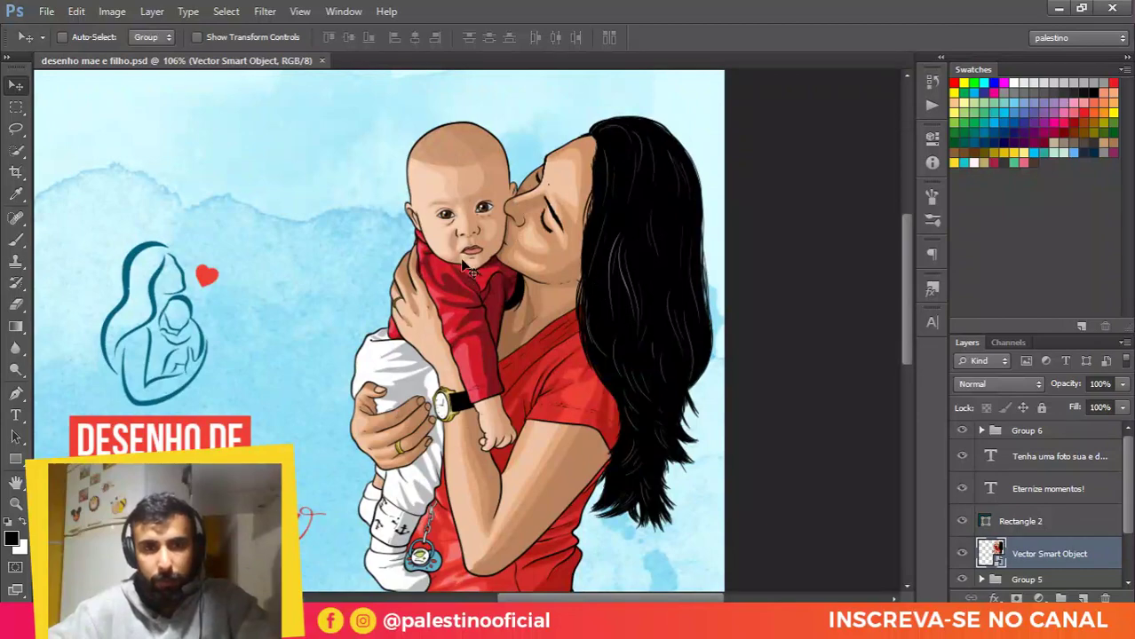
pyautogui.scroll(5, 497, 204)
pyautogui.scroll(-5, 494, 229)
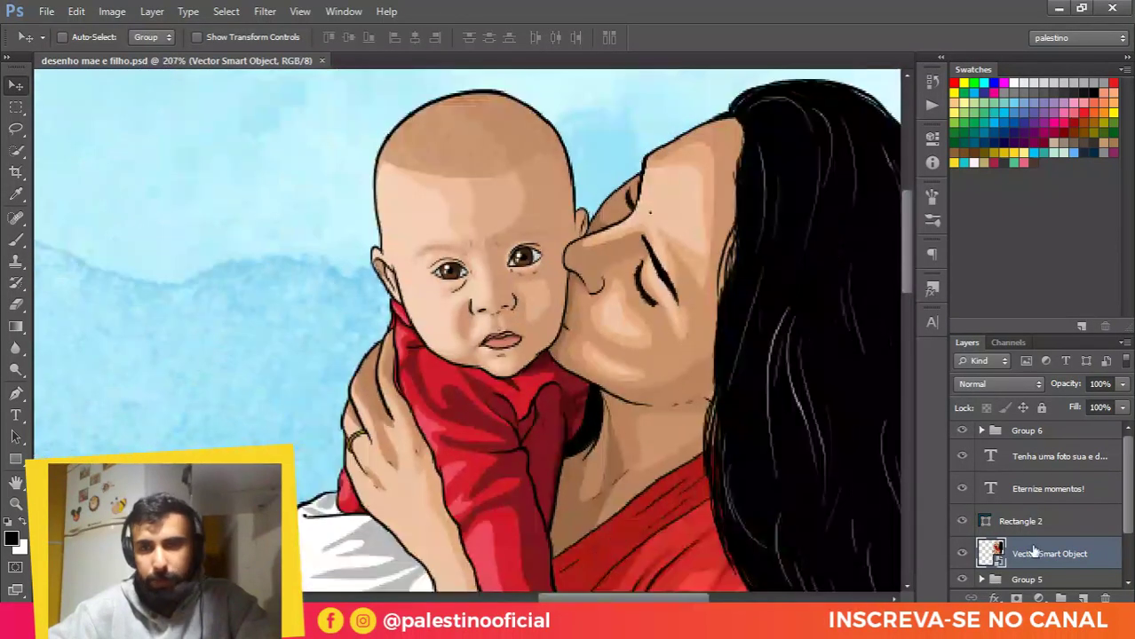